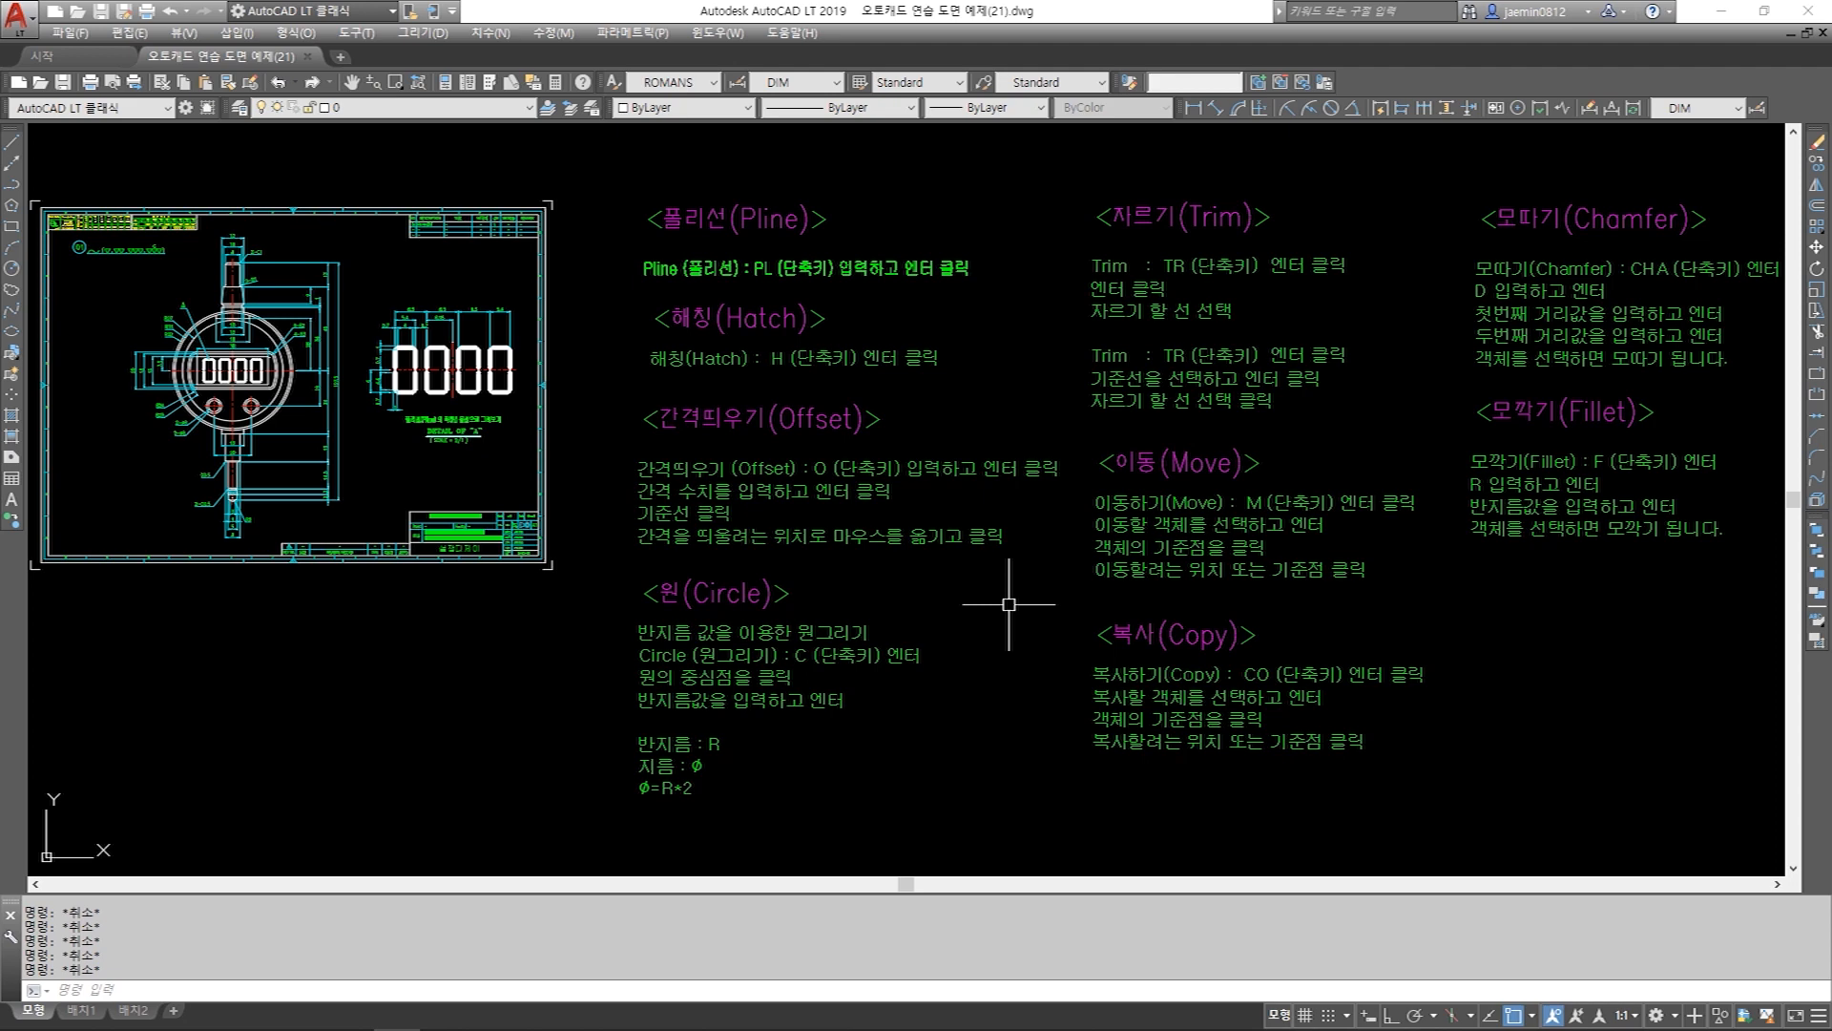
Draw an open zigzag polyline of eight straight segments in the empty area above the Pline notes.
scroll(821, 468, up, 3)
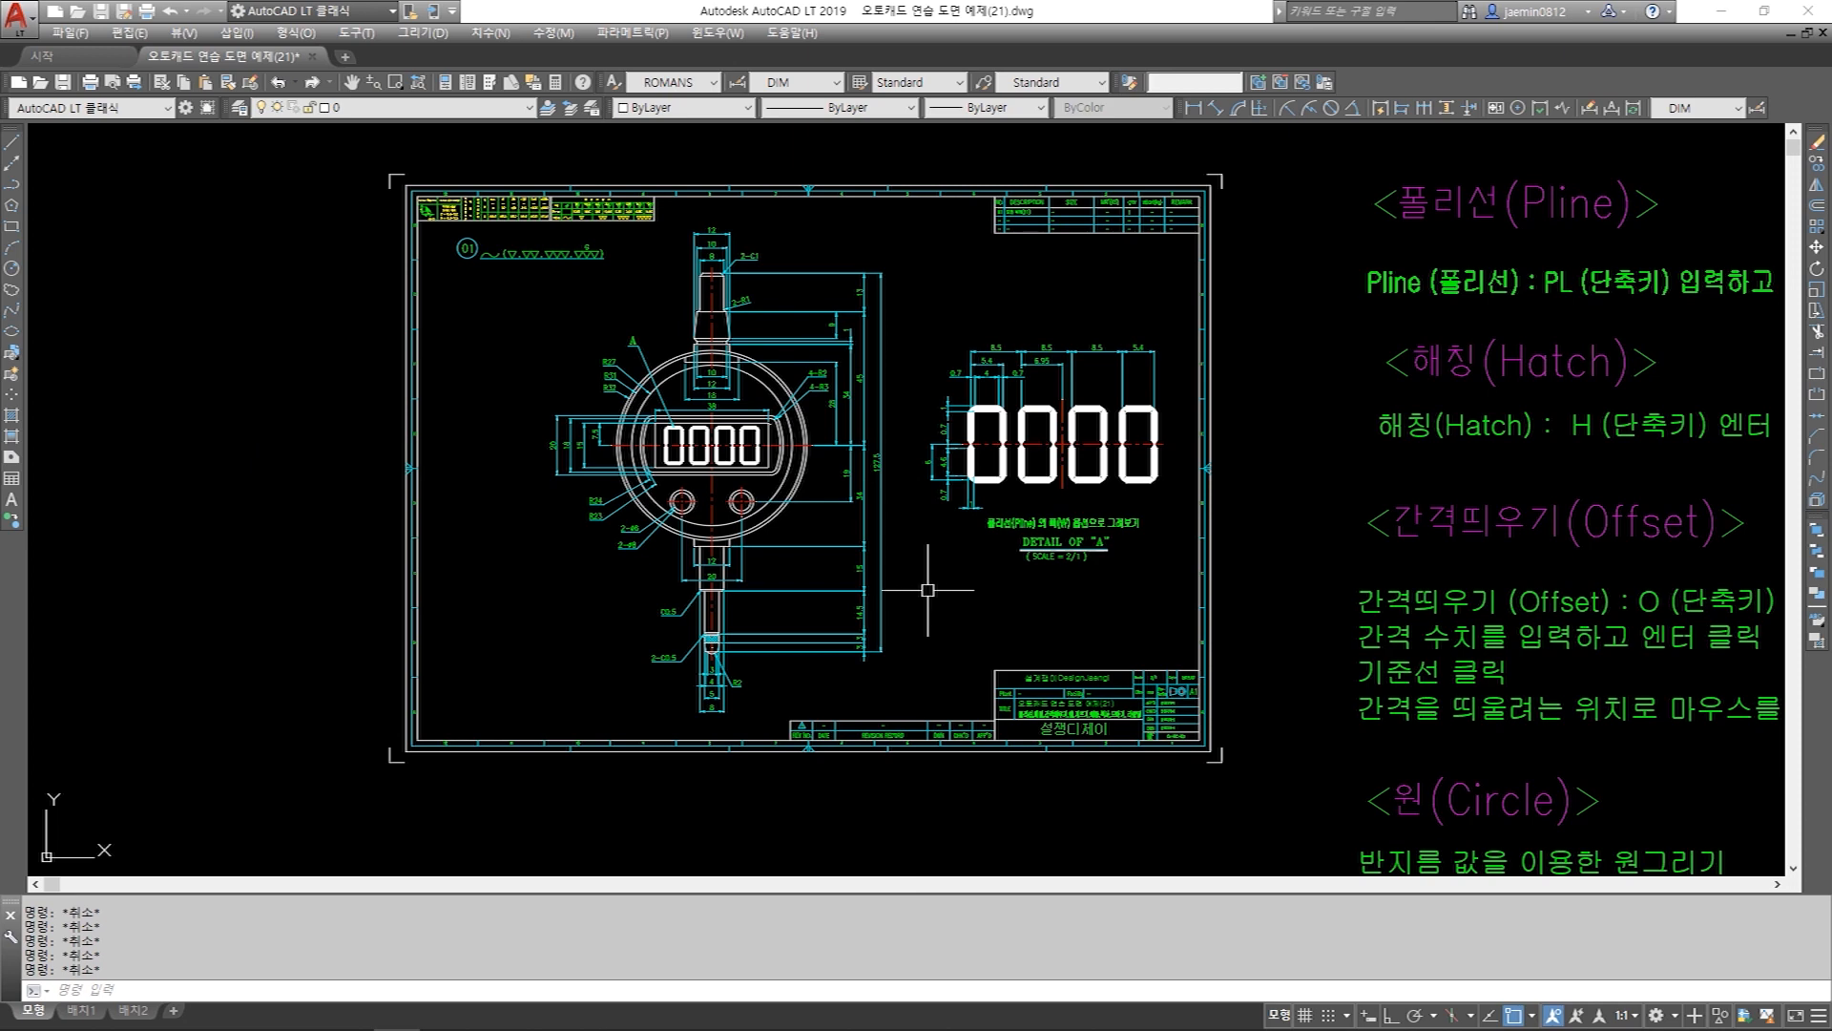
middle_drag(1370, 490, 961, 489)
mouse_move(1275, 484)
middle_down()
mouse_move(1061, 494)
mouse_move(1202, 507)
mouse_move(1186, 513)
middle_up()
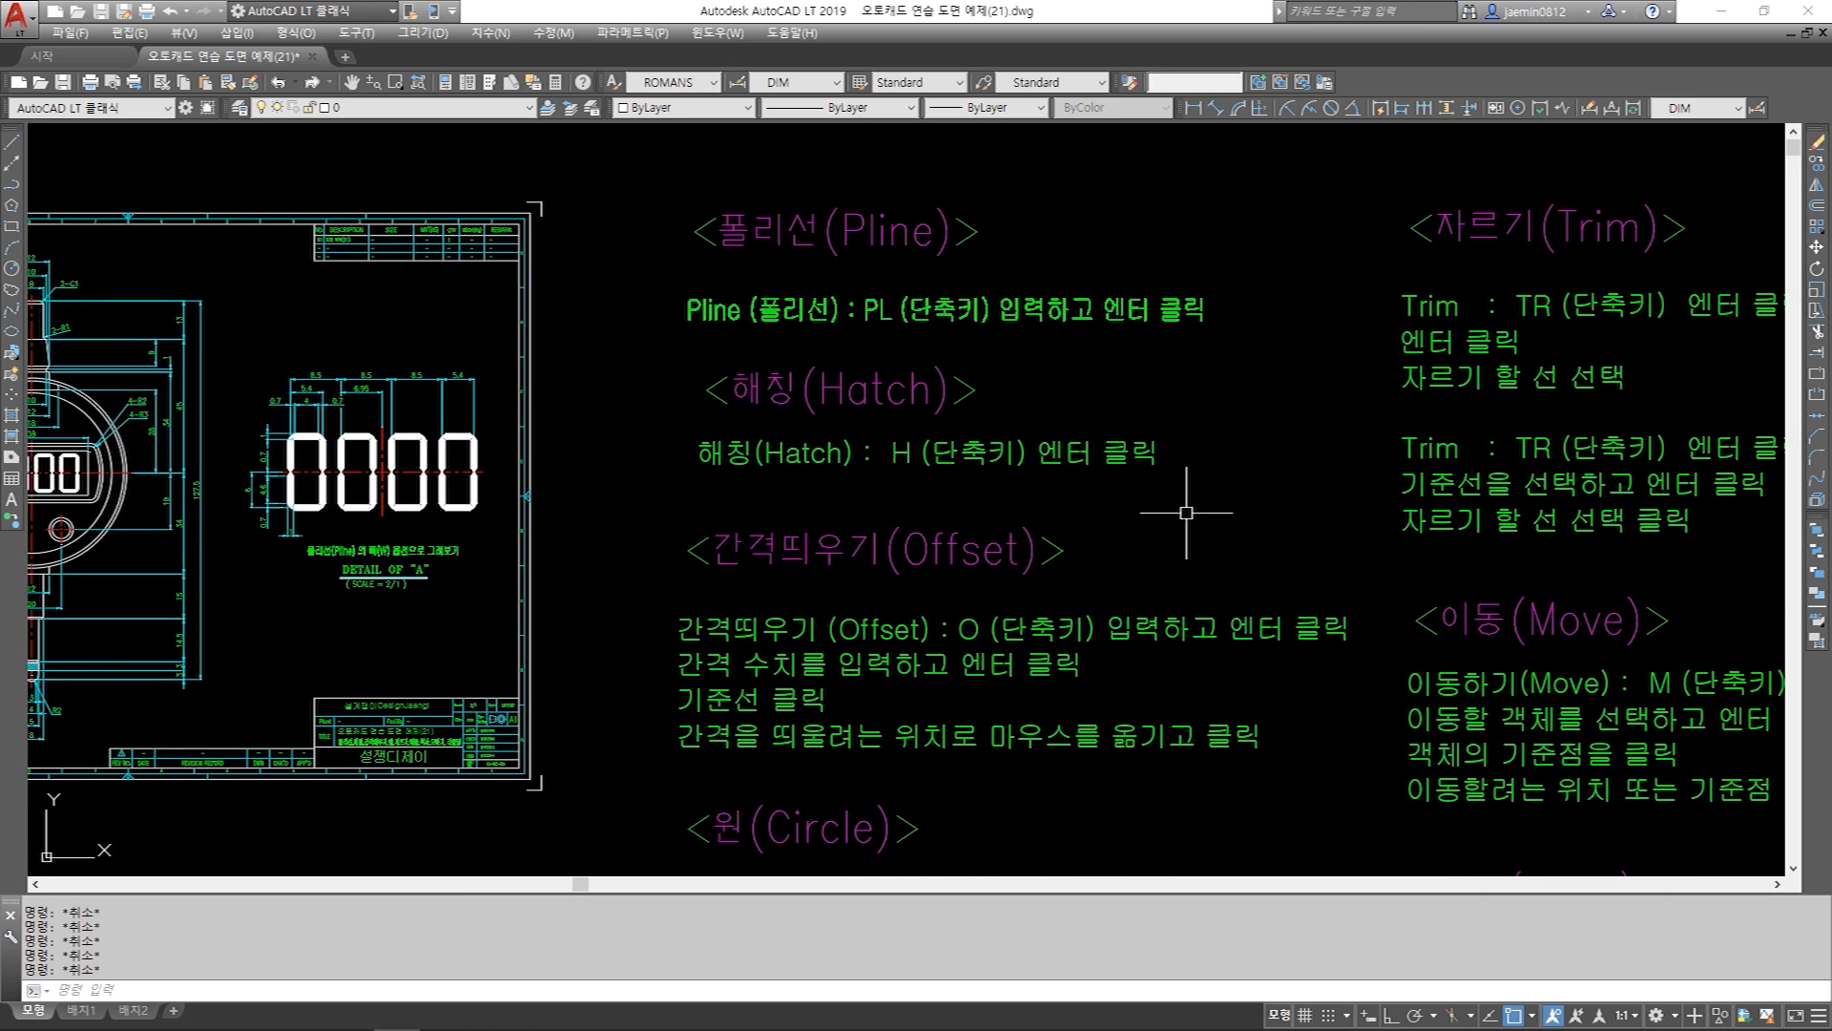
middle_drag(1208, 421, 1231, 495)
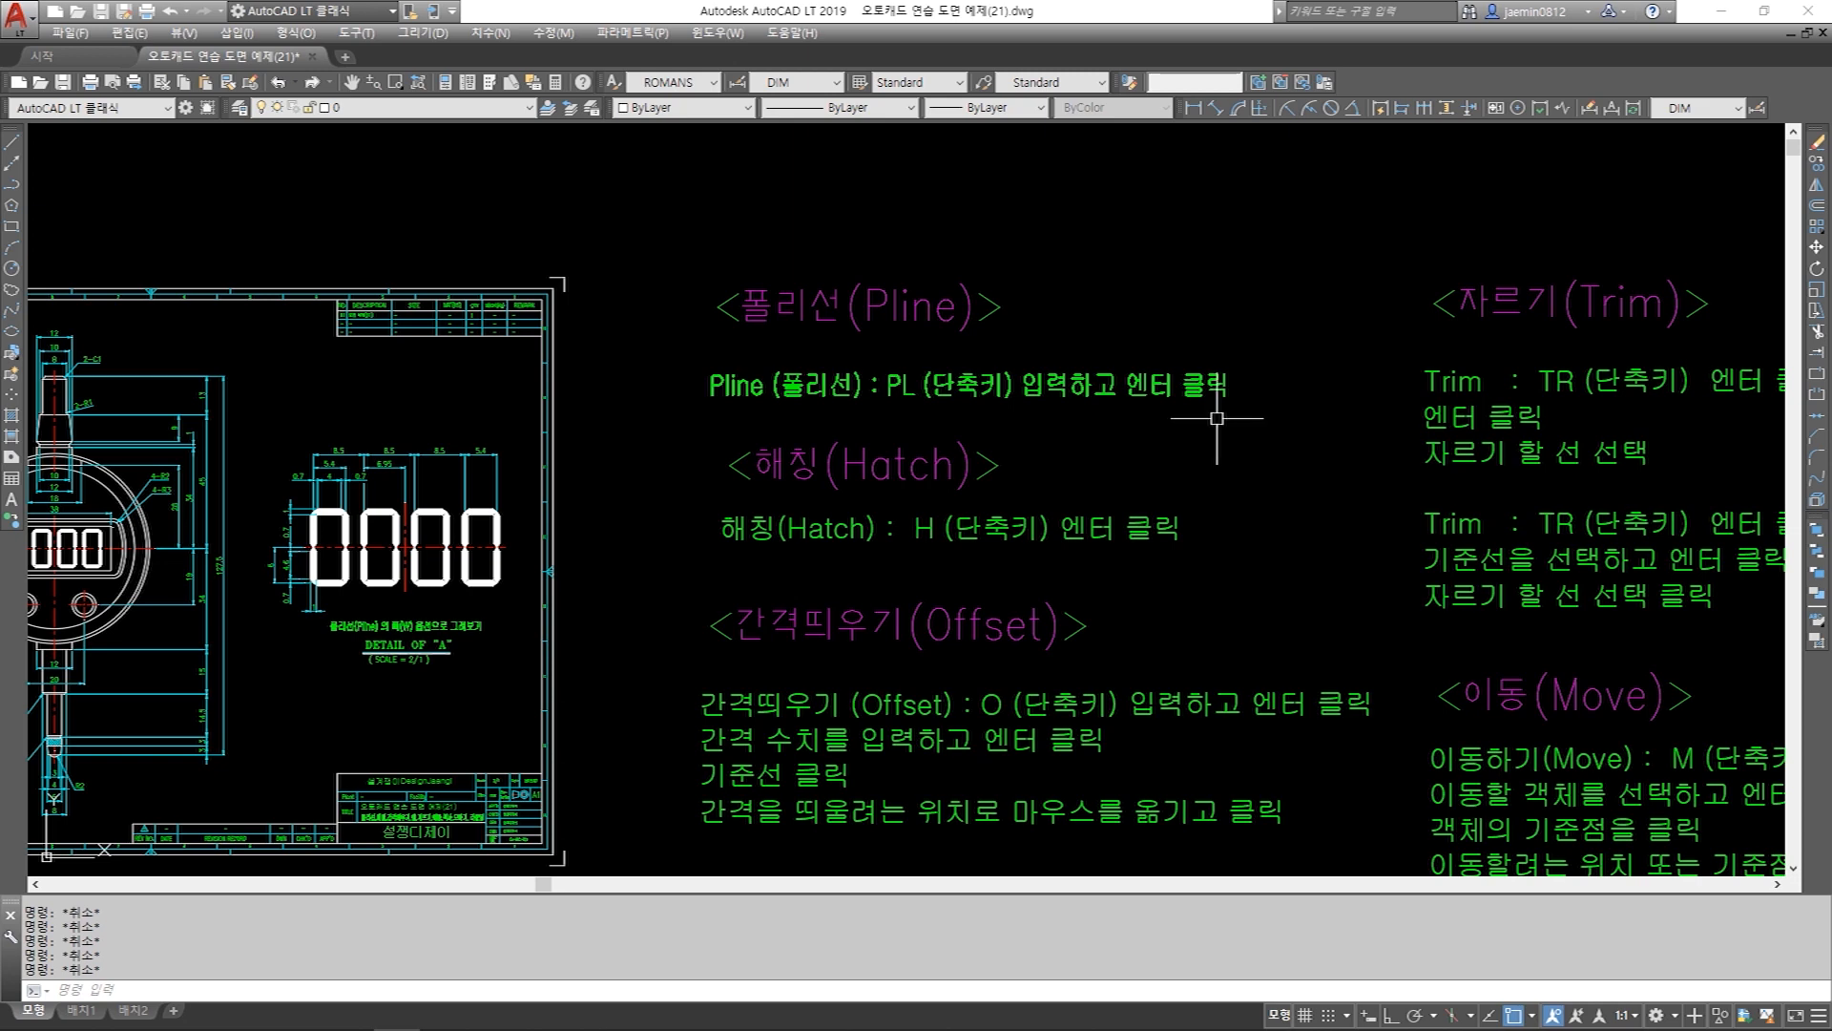
middle_drag(1093, 263, 1068, 599)
text(pl)
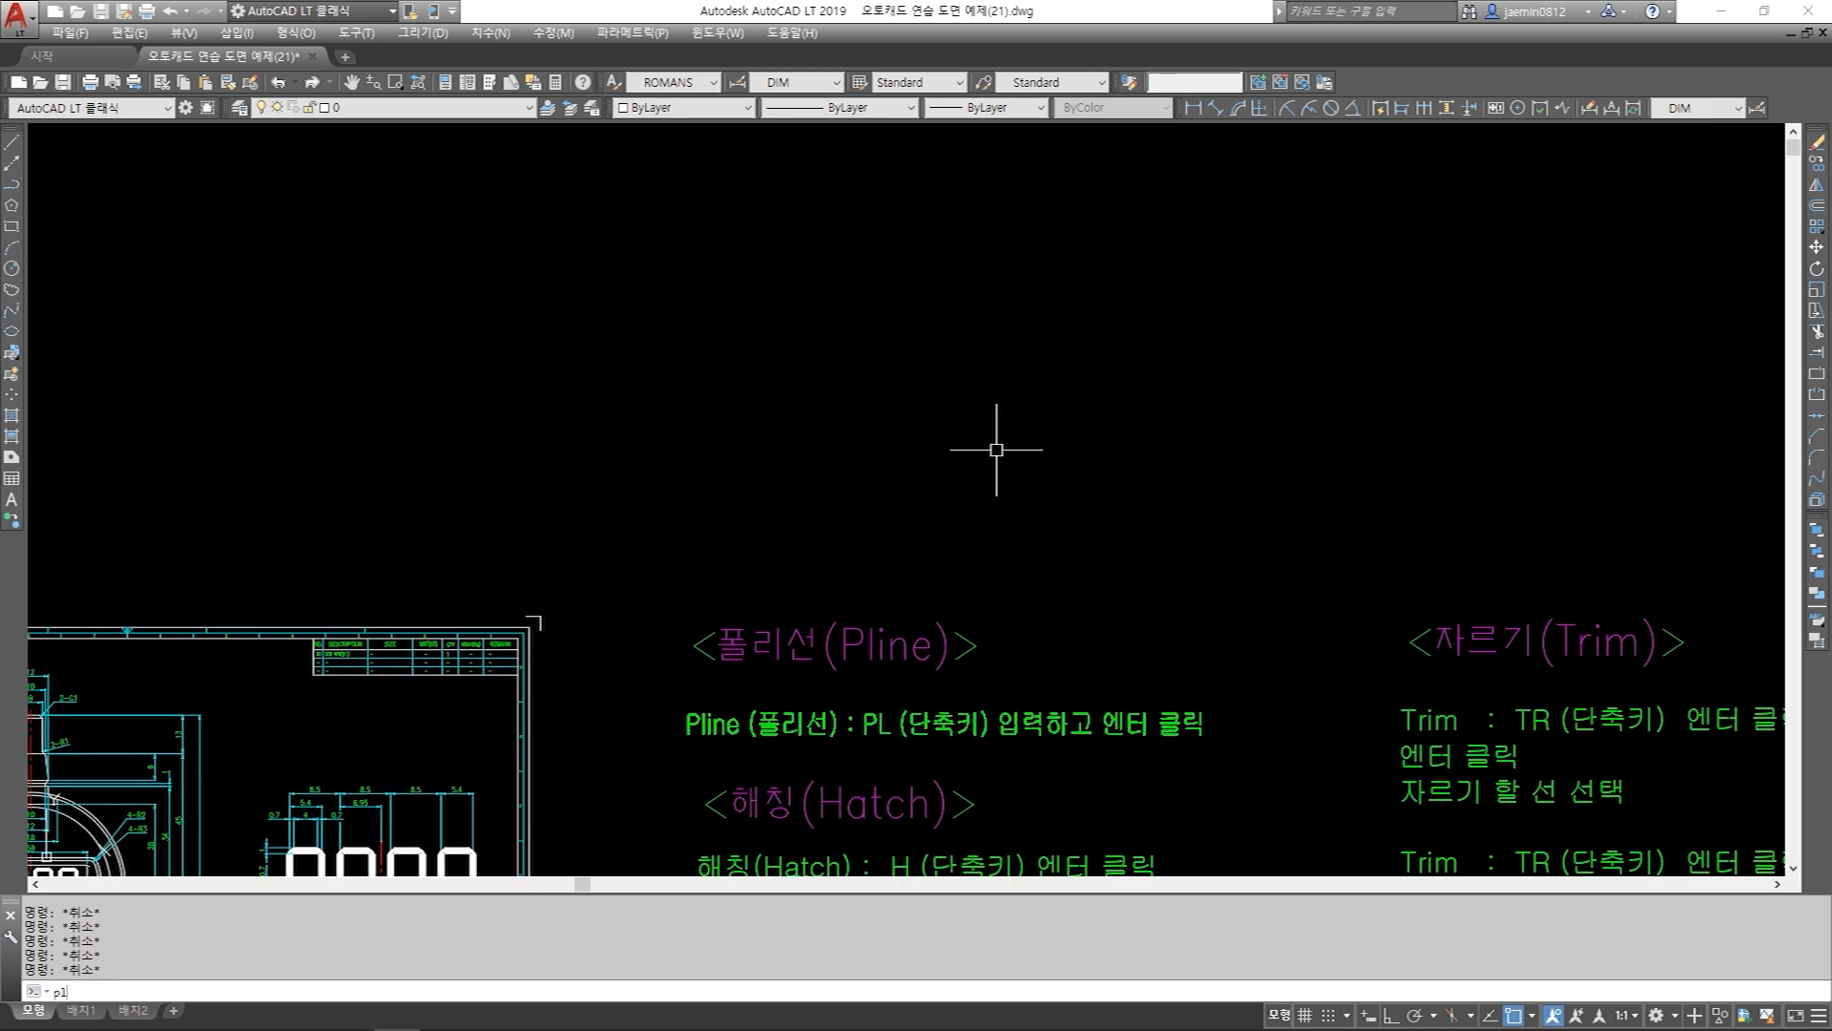
key(Return)
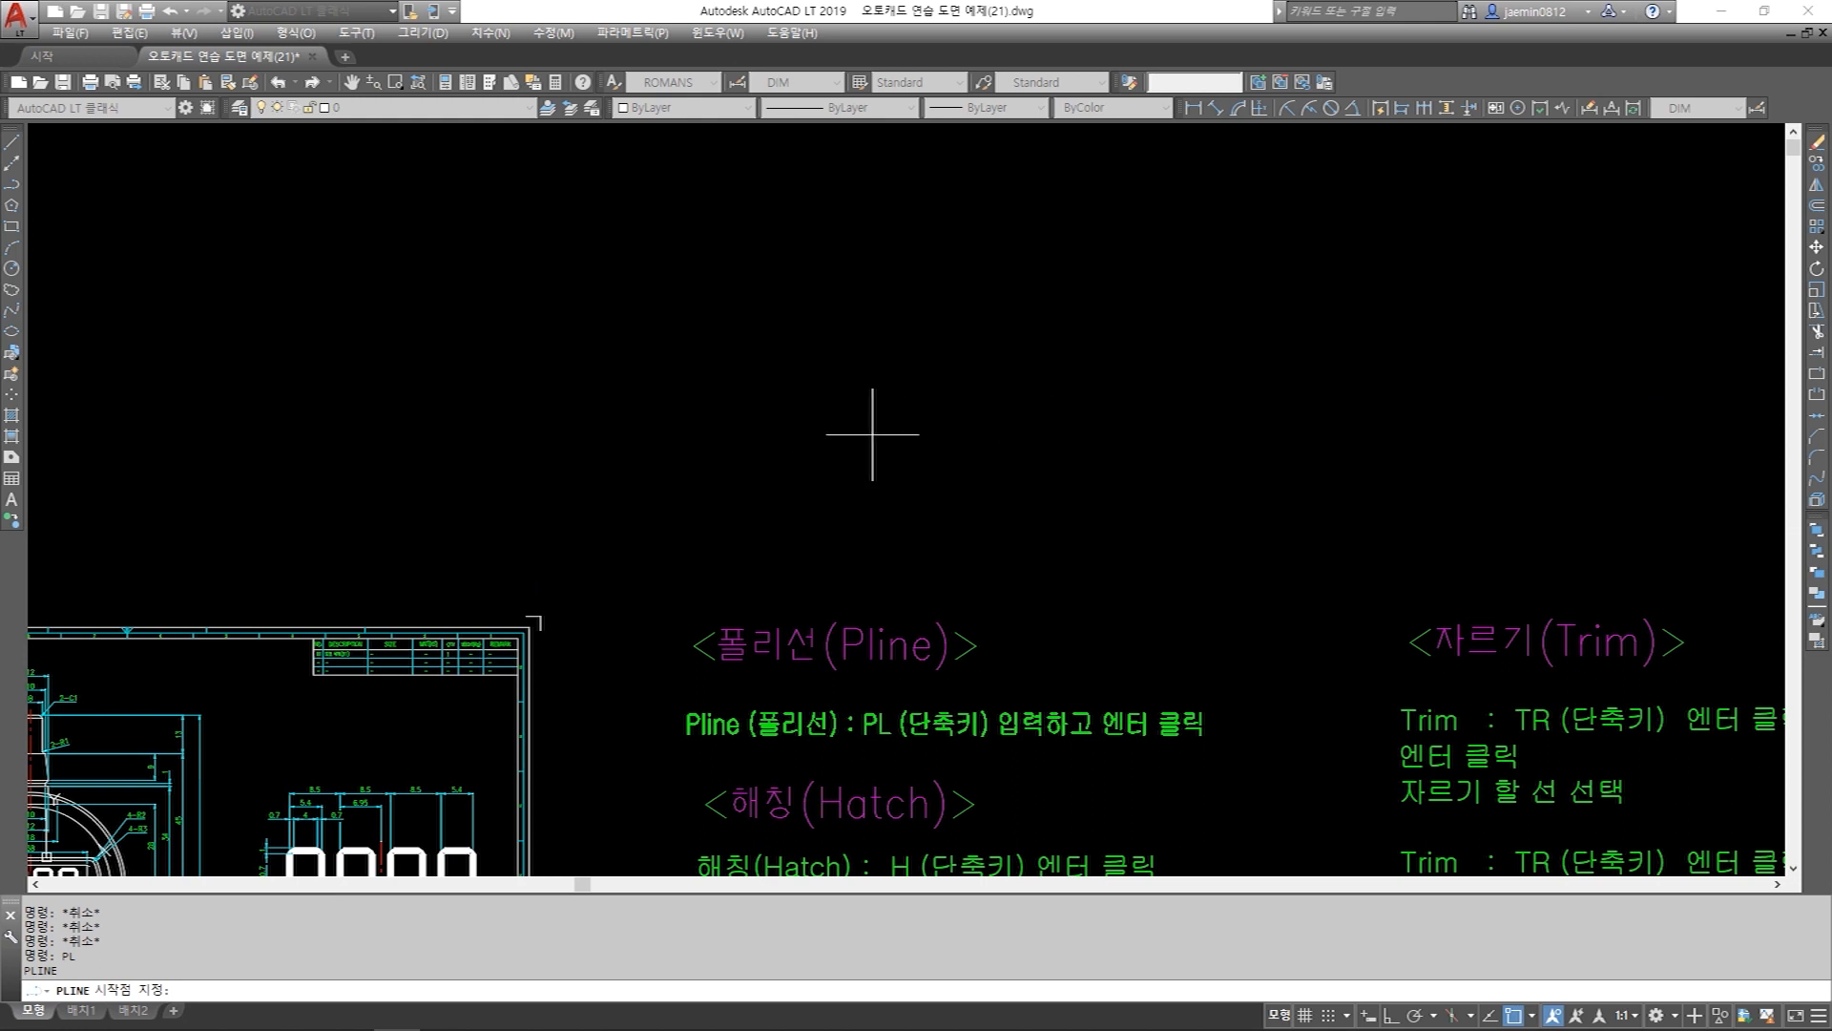
click(865, 426)
click(997, 419)
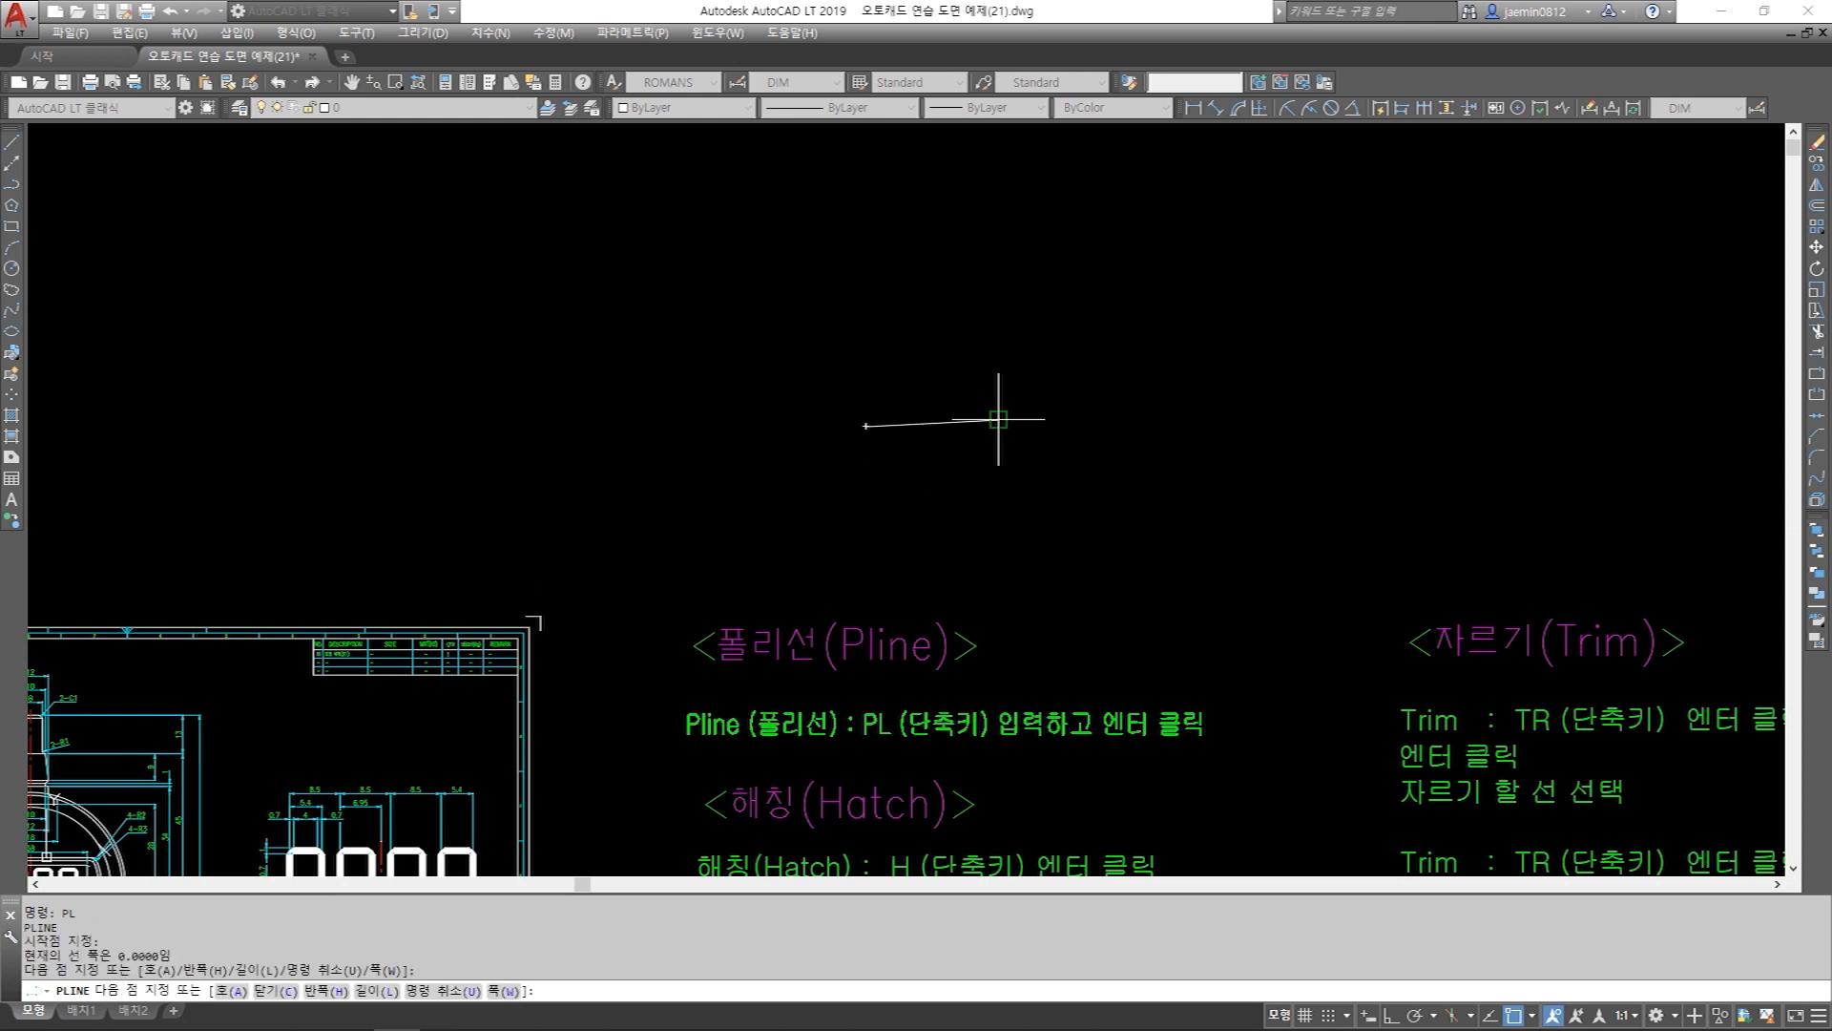
click(1066, 330)
click(1134, 420)
click(1253, 333)
click(1291, 430)
click(1089, 506)
click(938, 475)
click(851, 514)
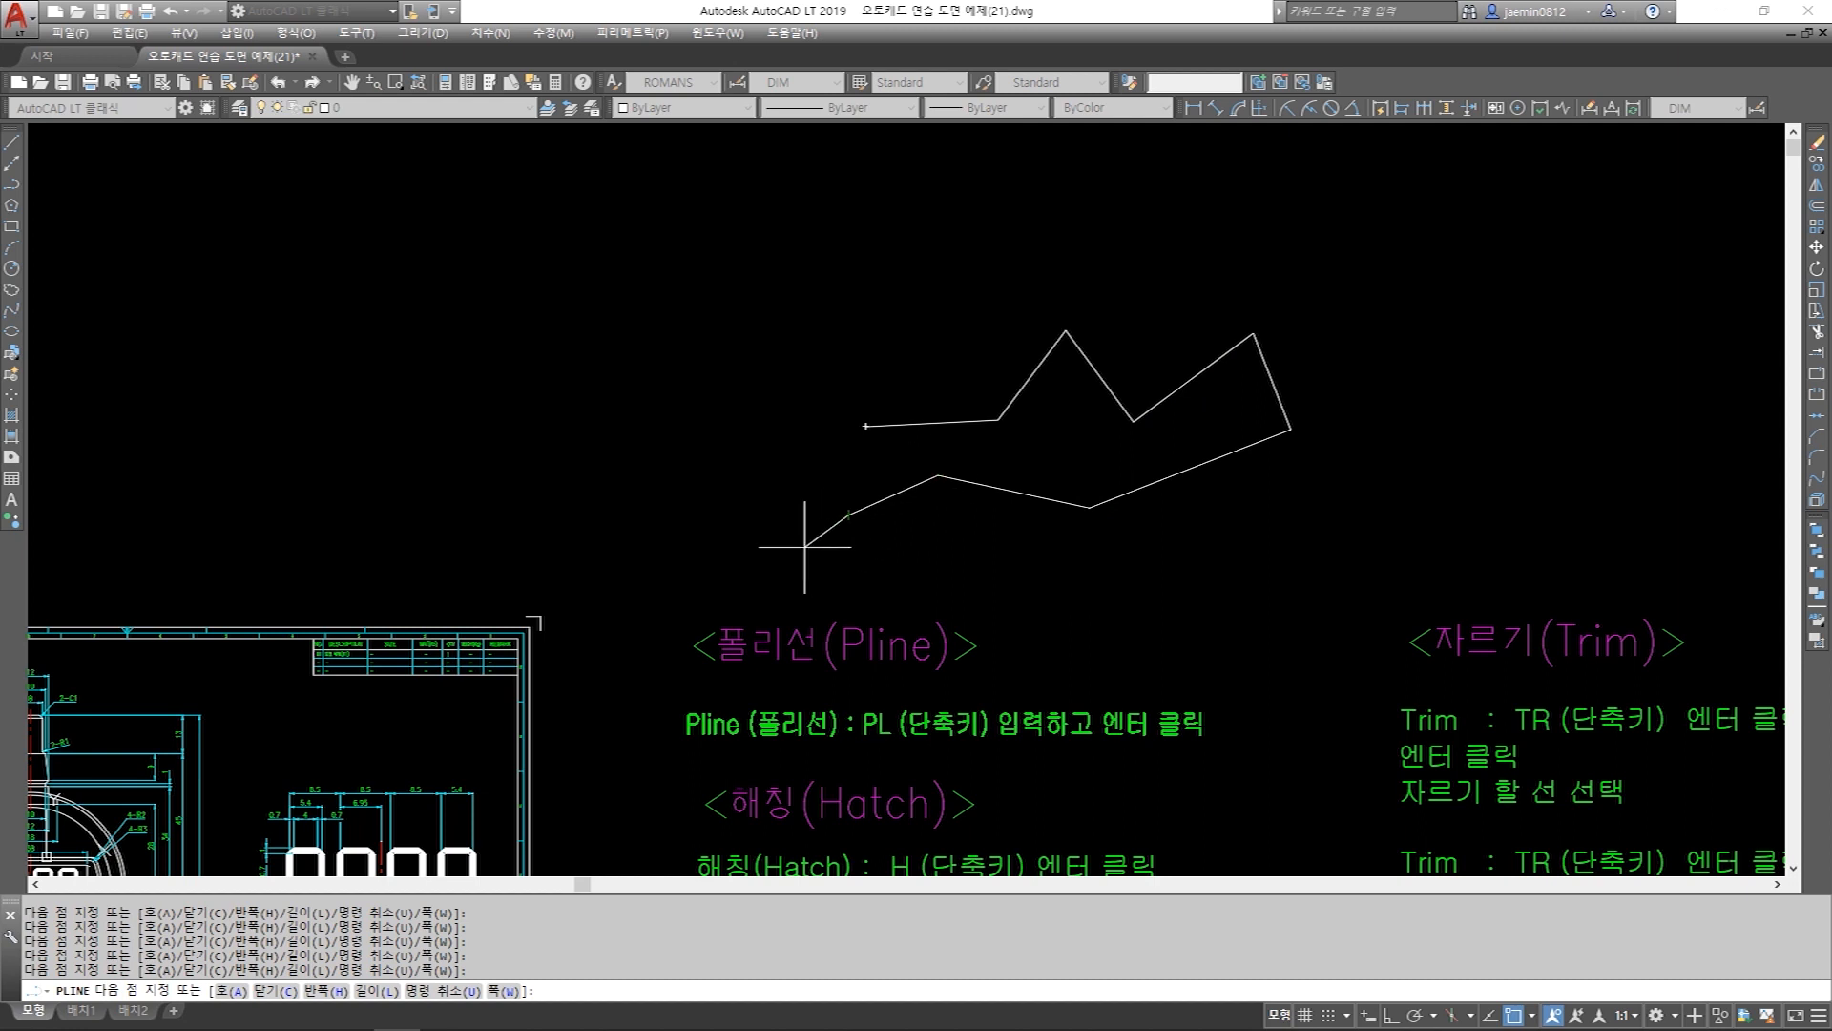
key(Return)
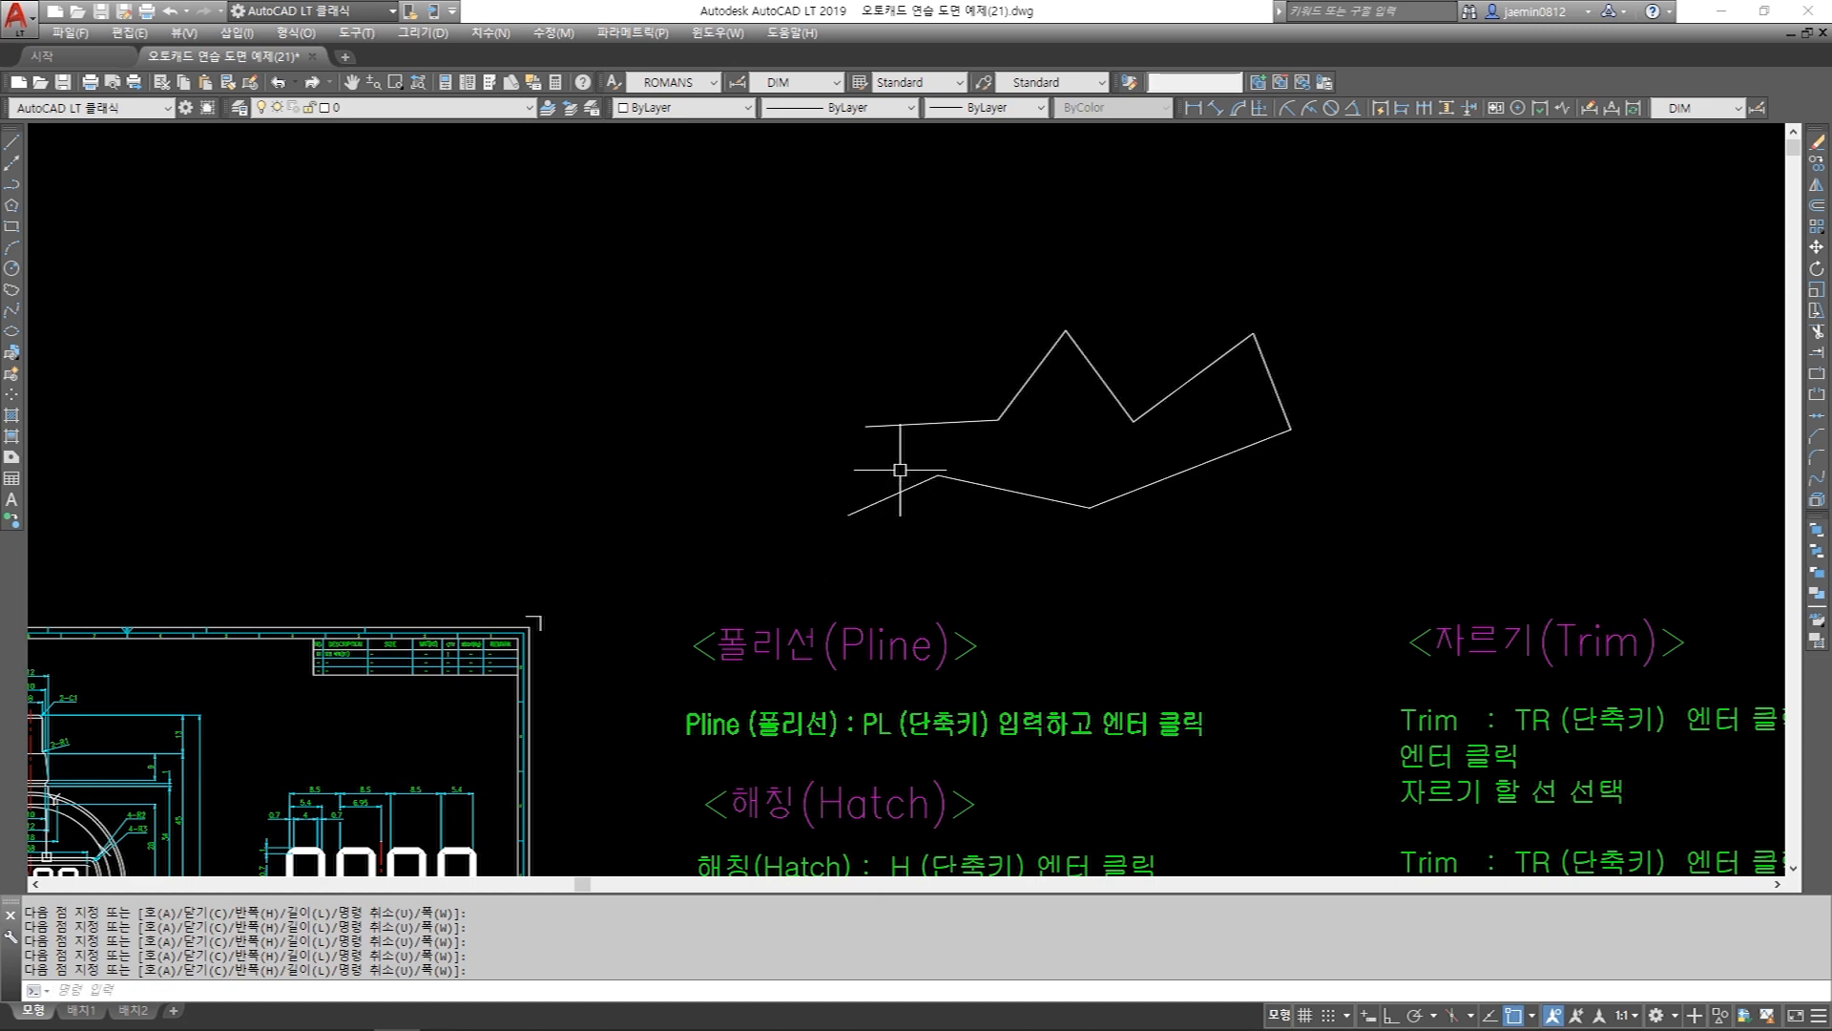
Select the zigzag polyline as a single object, view its properties, and clear the selection.
click(932, 421)
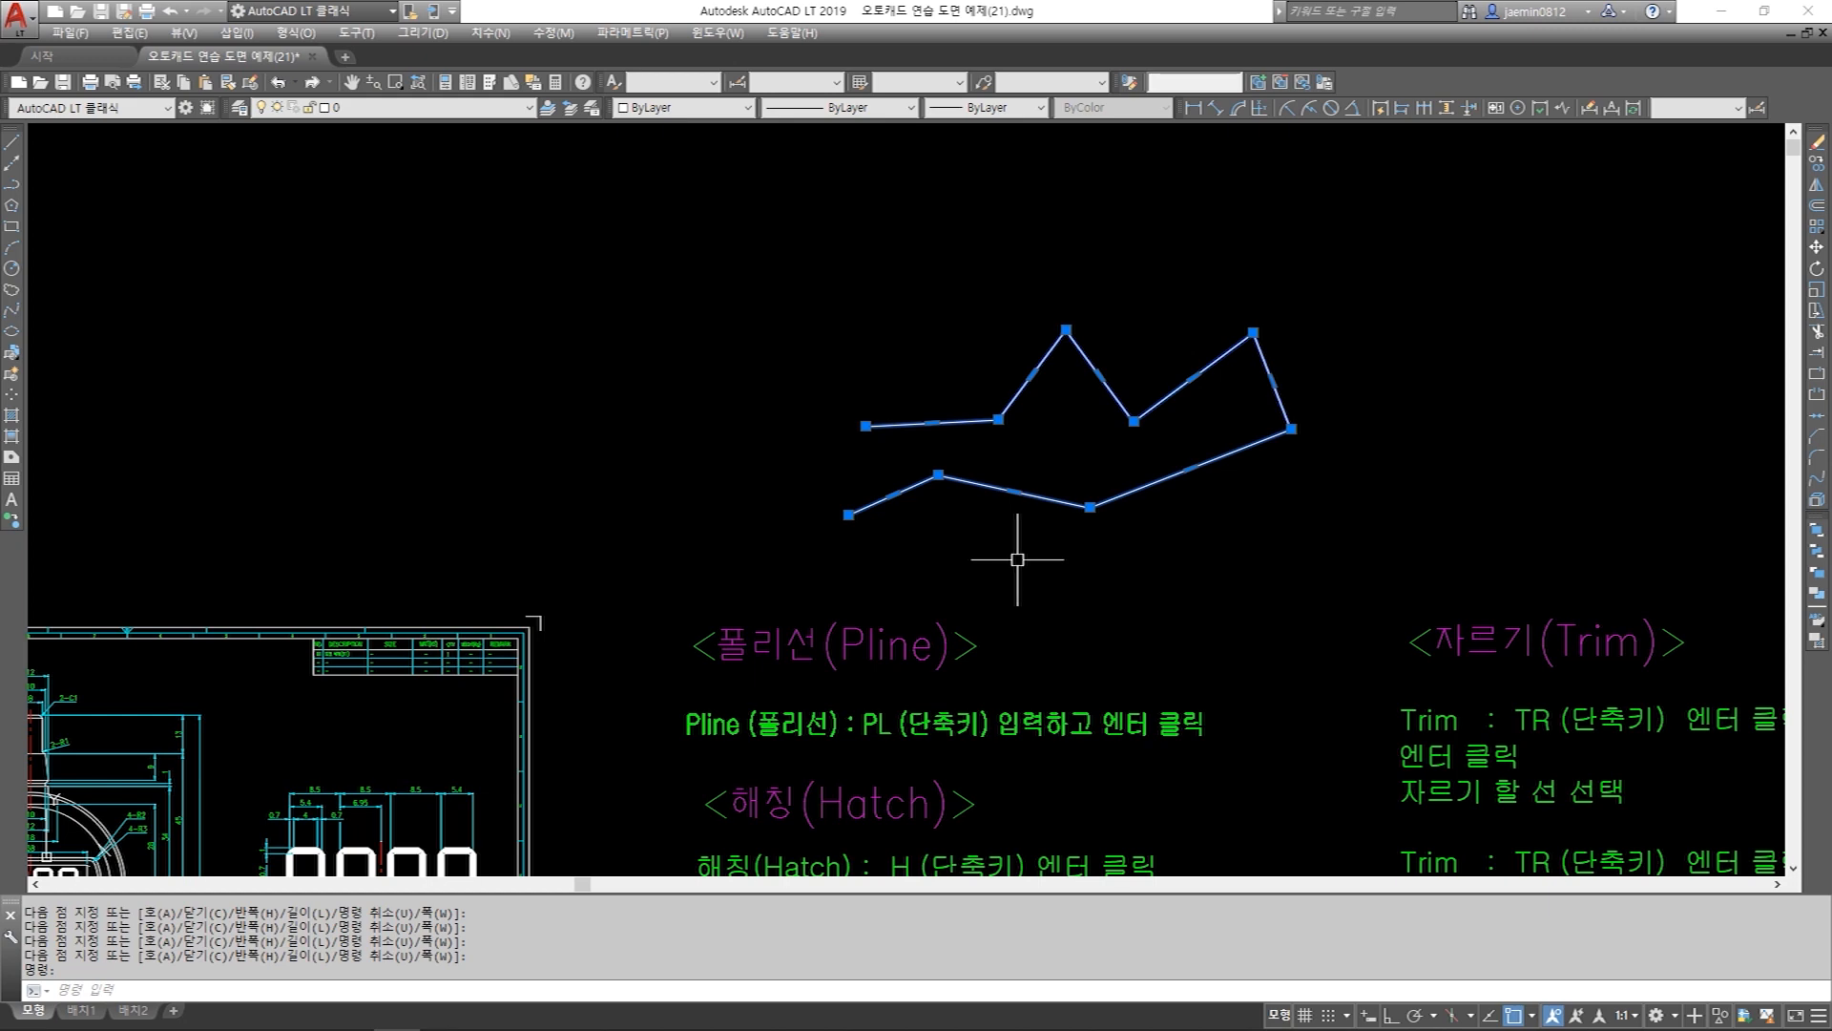
key(Escape)
click(1048, 475)
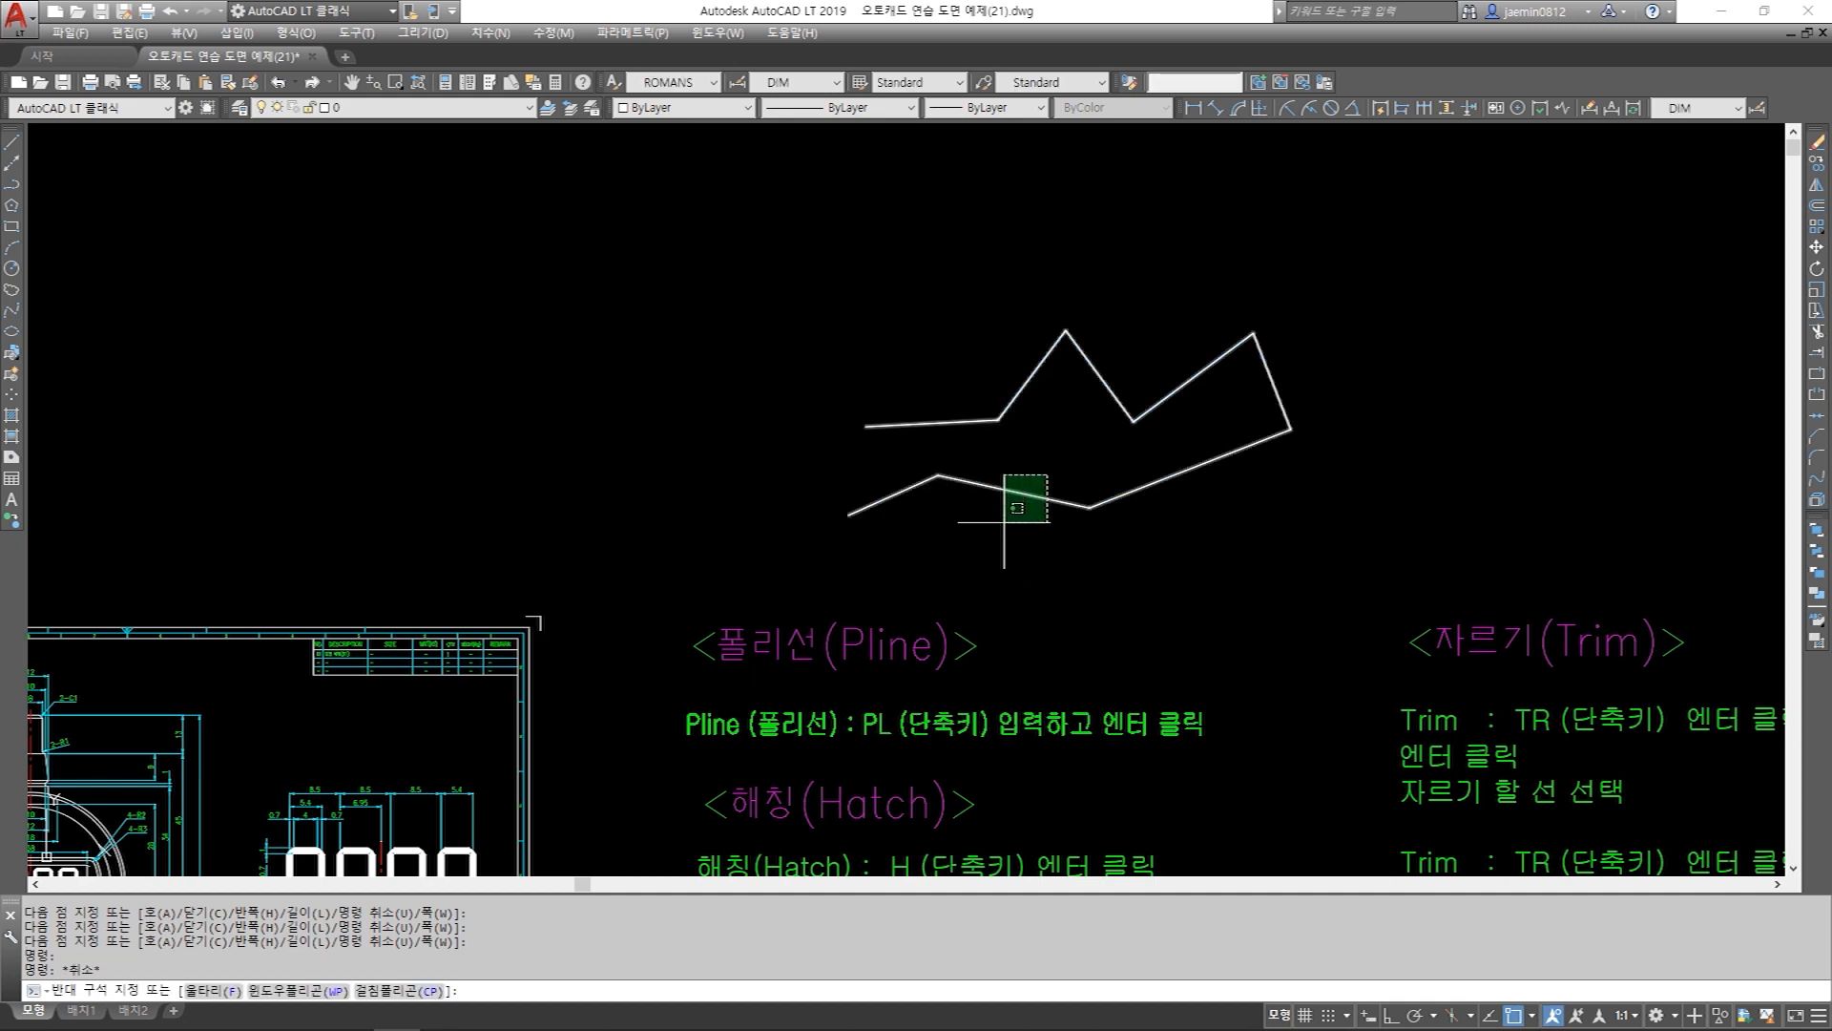
click(1004, 522)
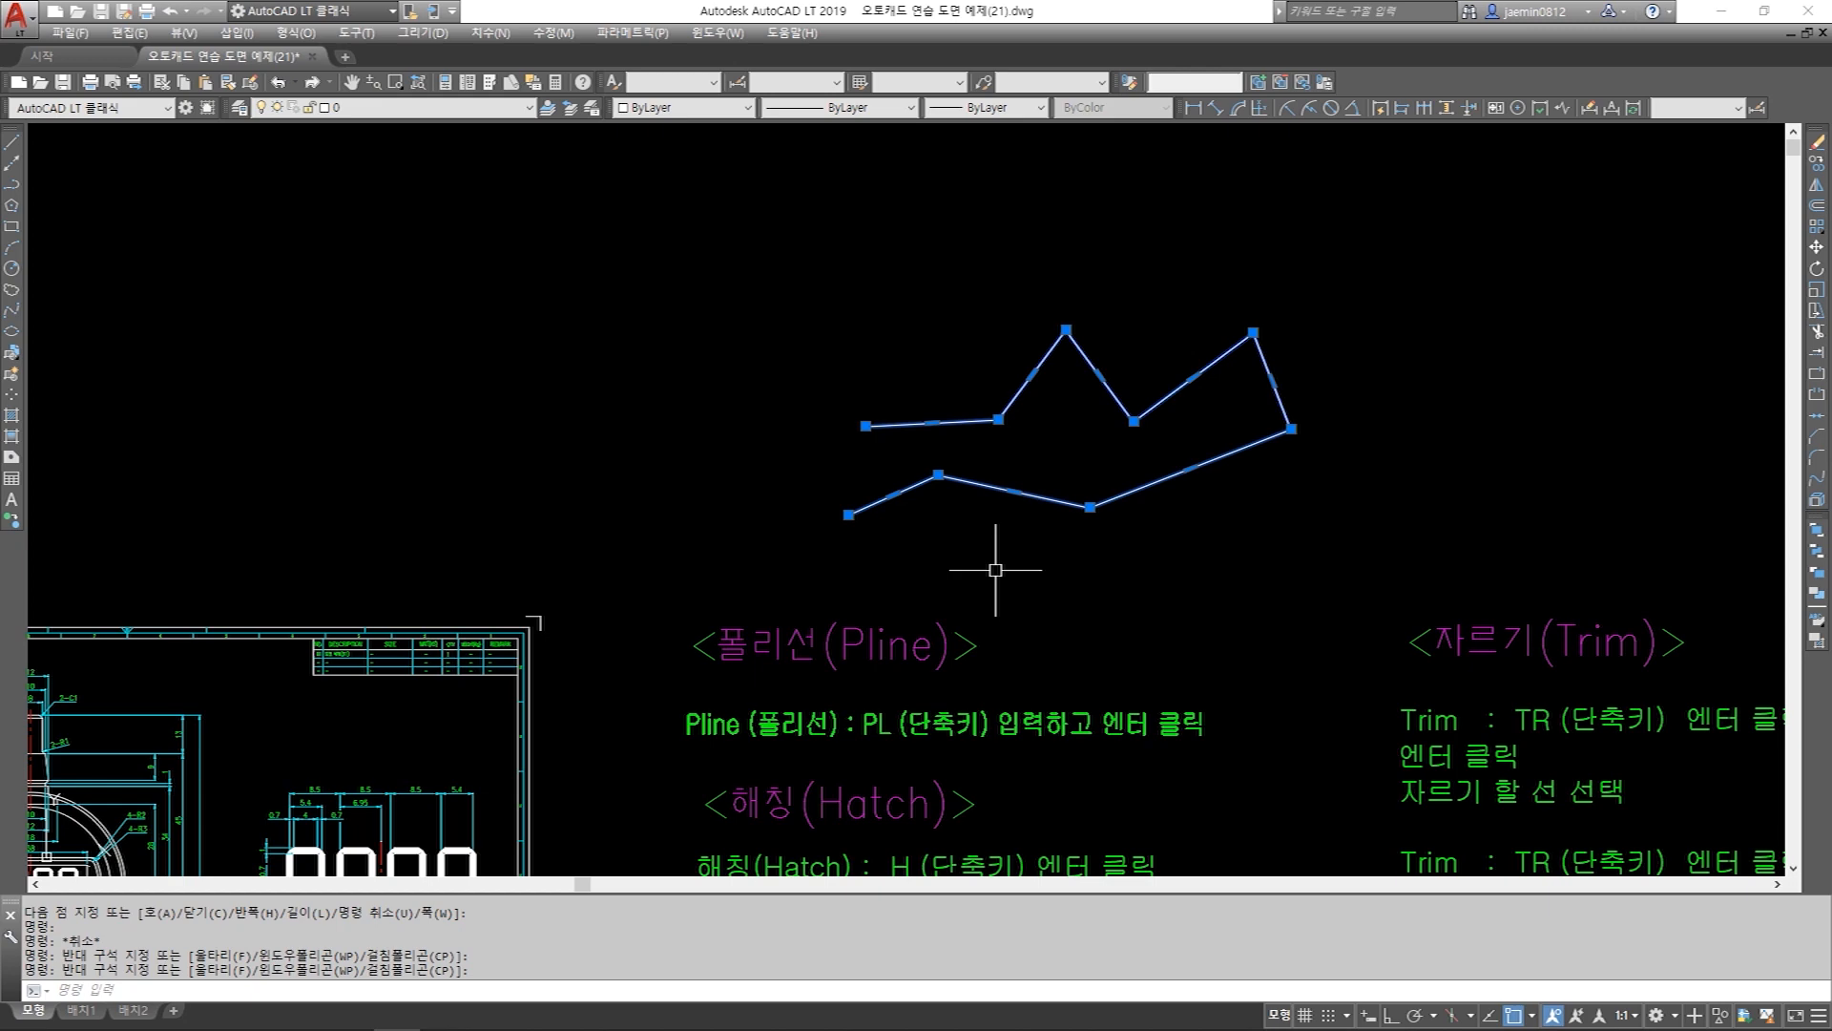
key(ctrl+1)
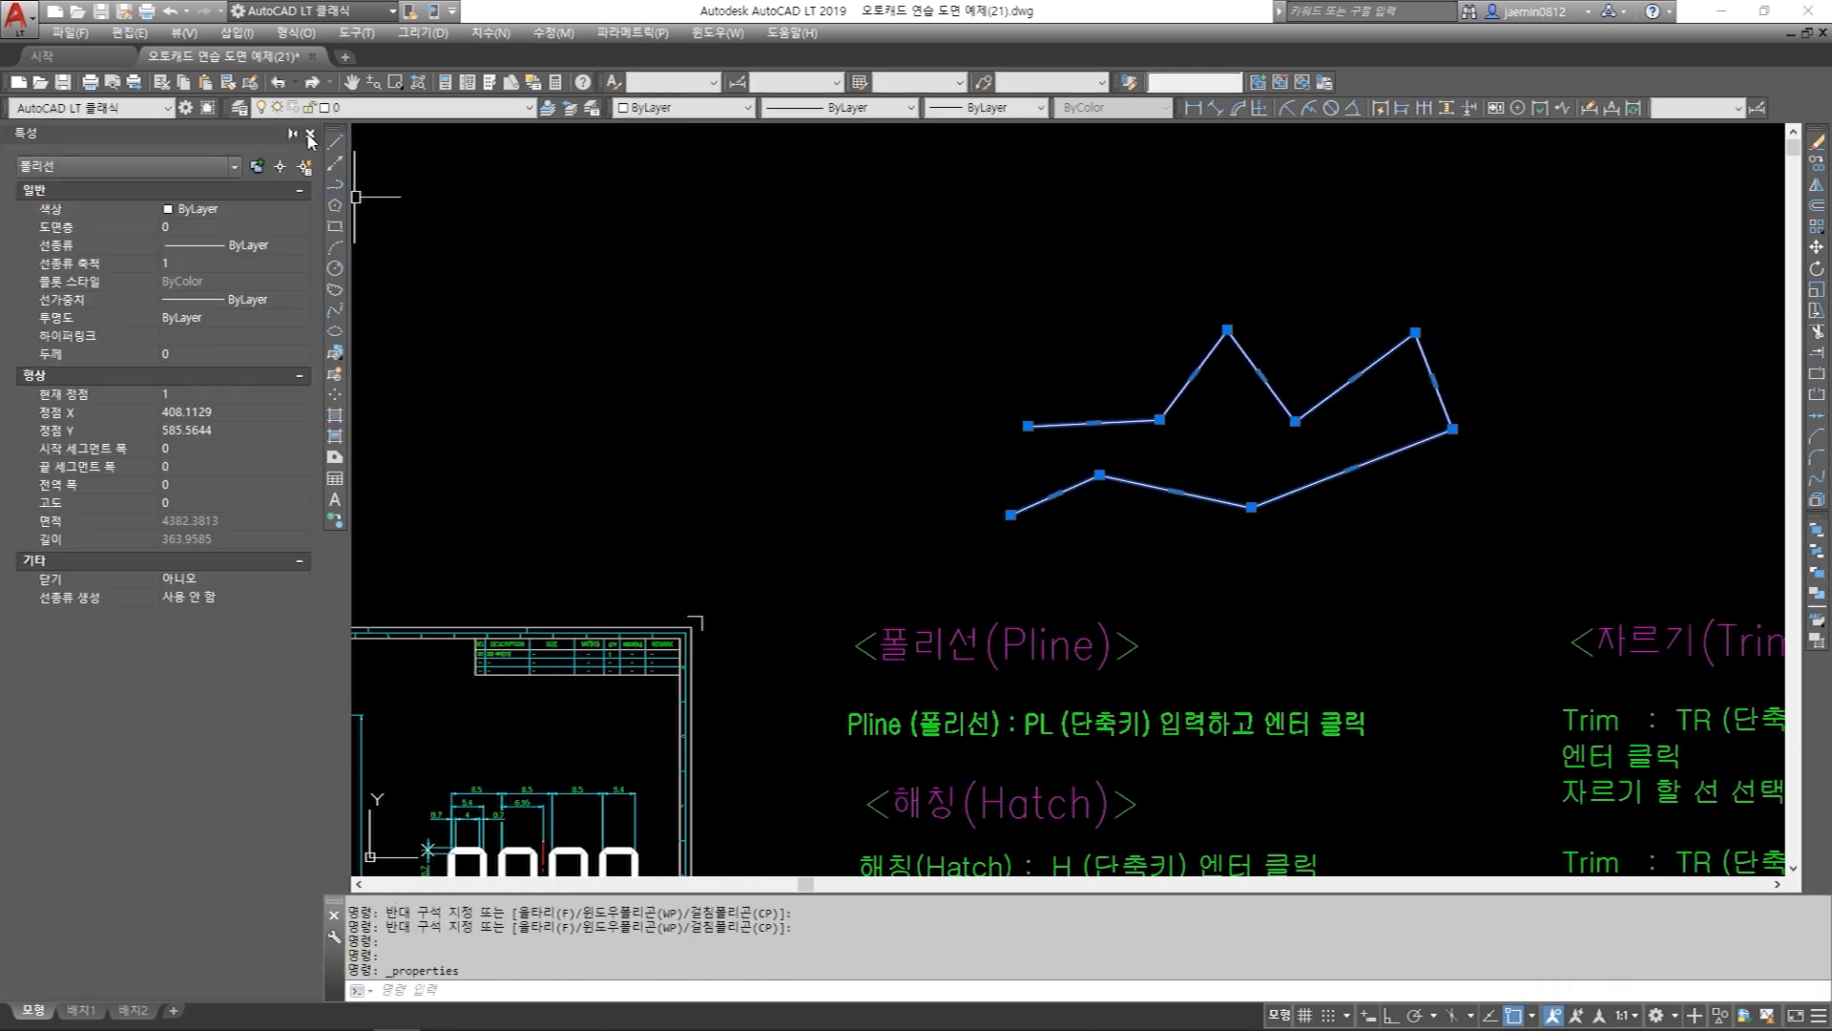
click(306, 135)
key(Escape)
Set the zigzag polyline's global width to 2 in its properties.
click(961, 462)
click(1002, 462)
key(Escape)
click(1025, 464)
click(989, 517)
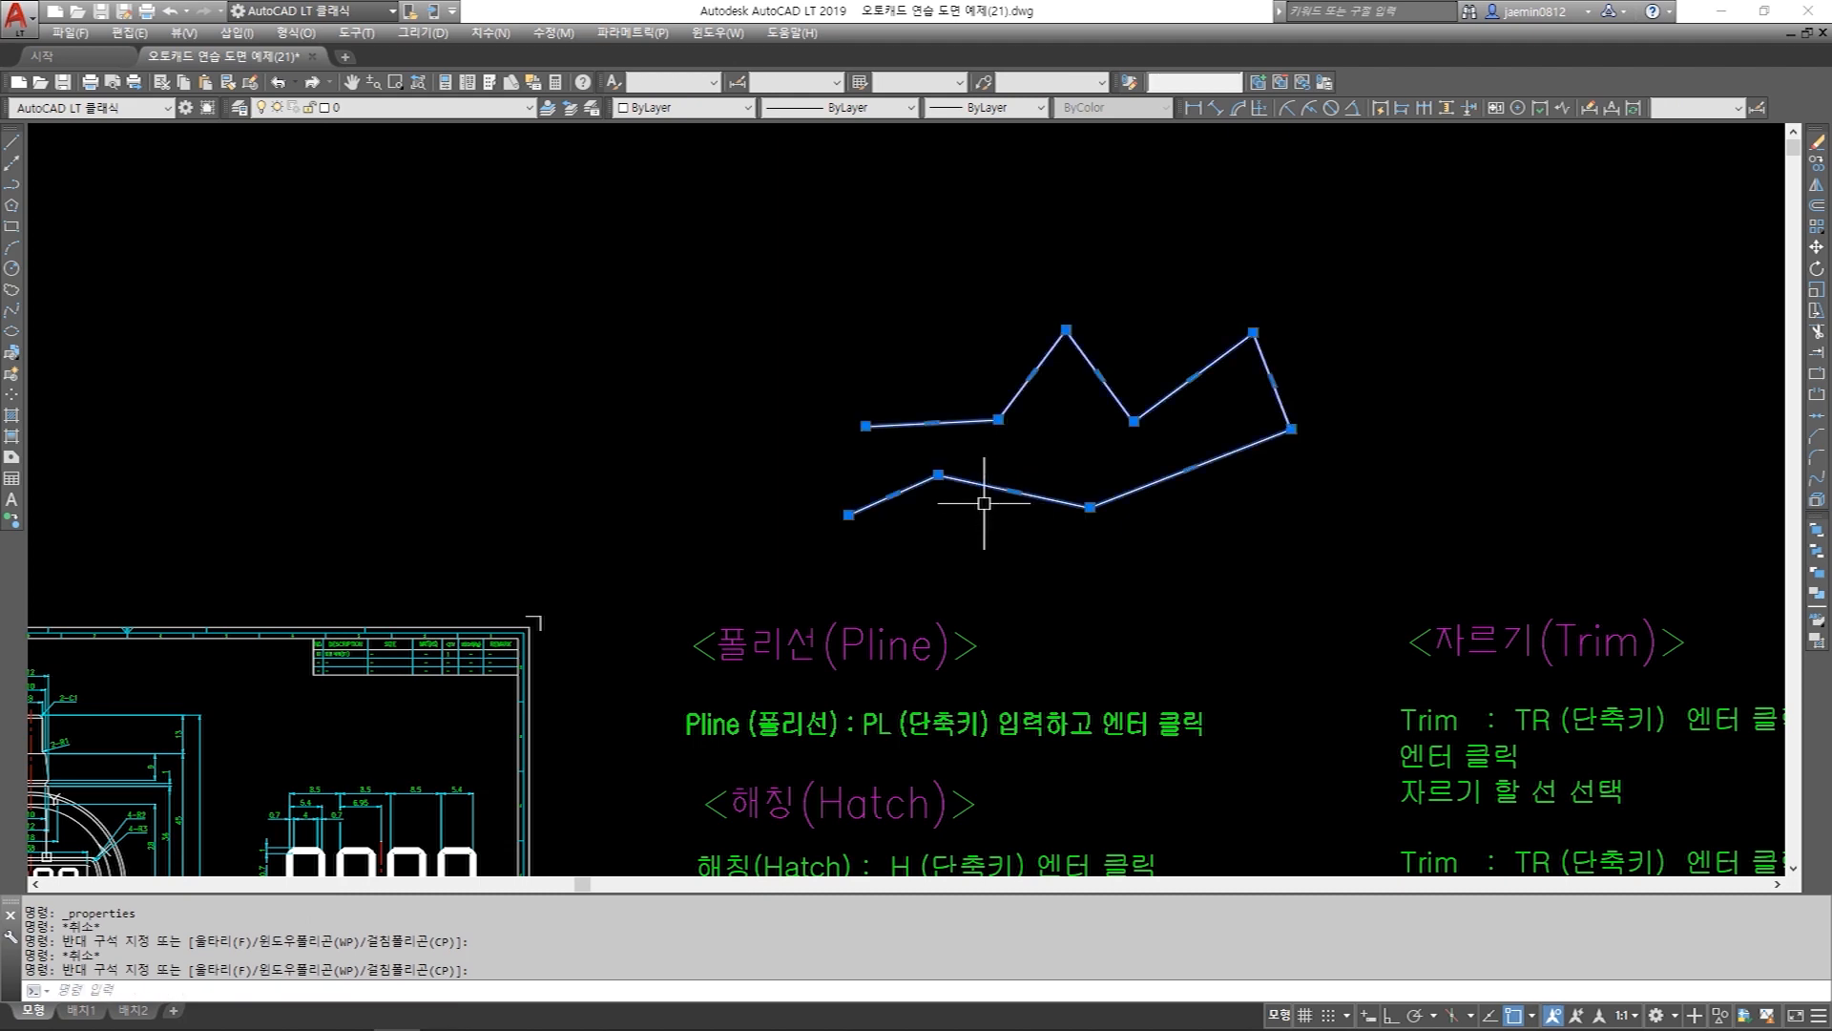
right_click(984, 503)
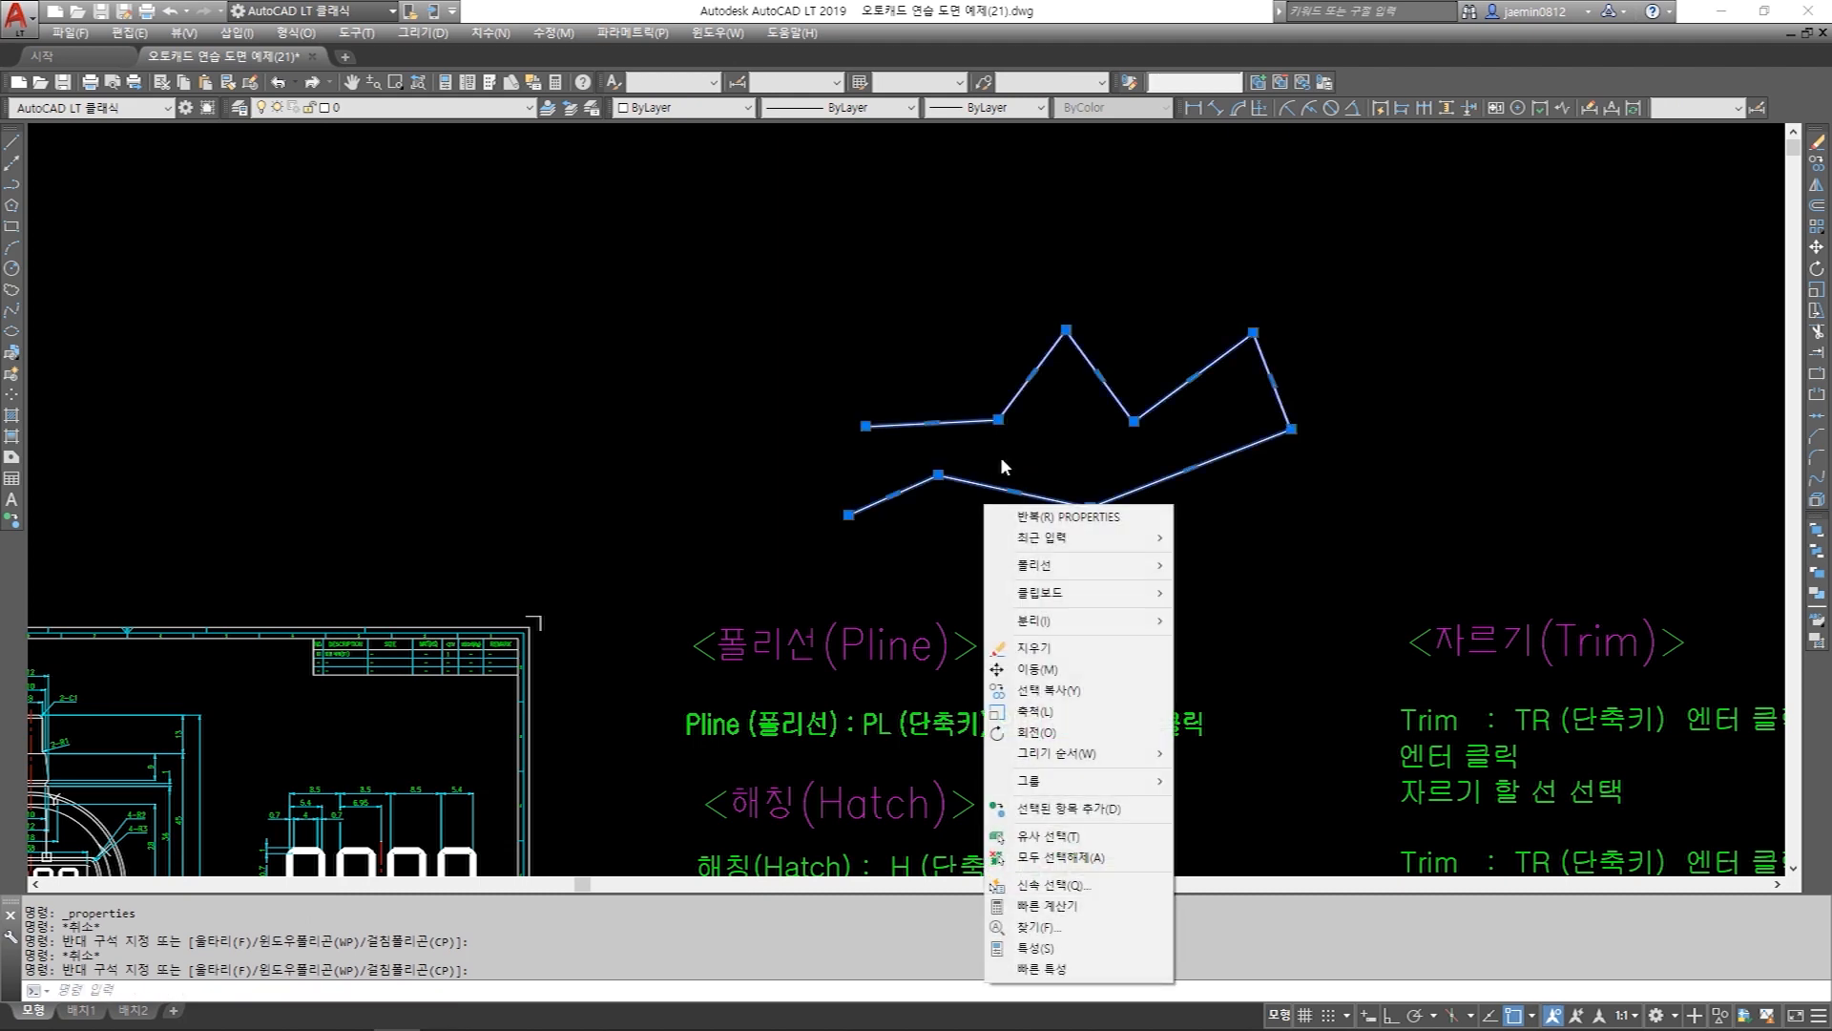
right_click(1023, 413)
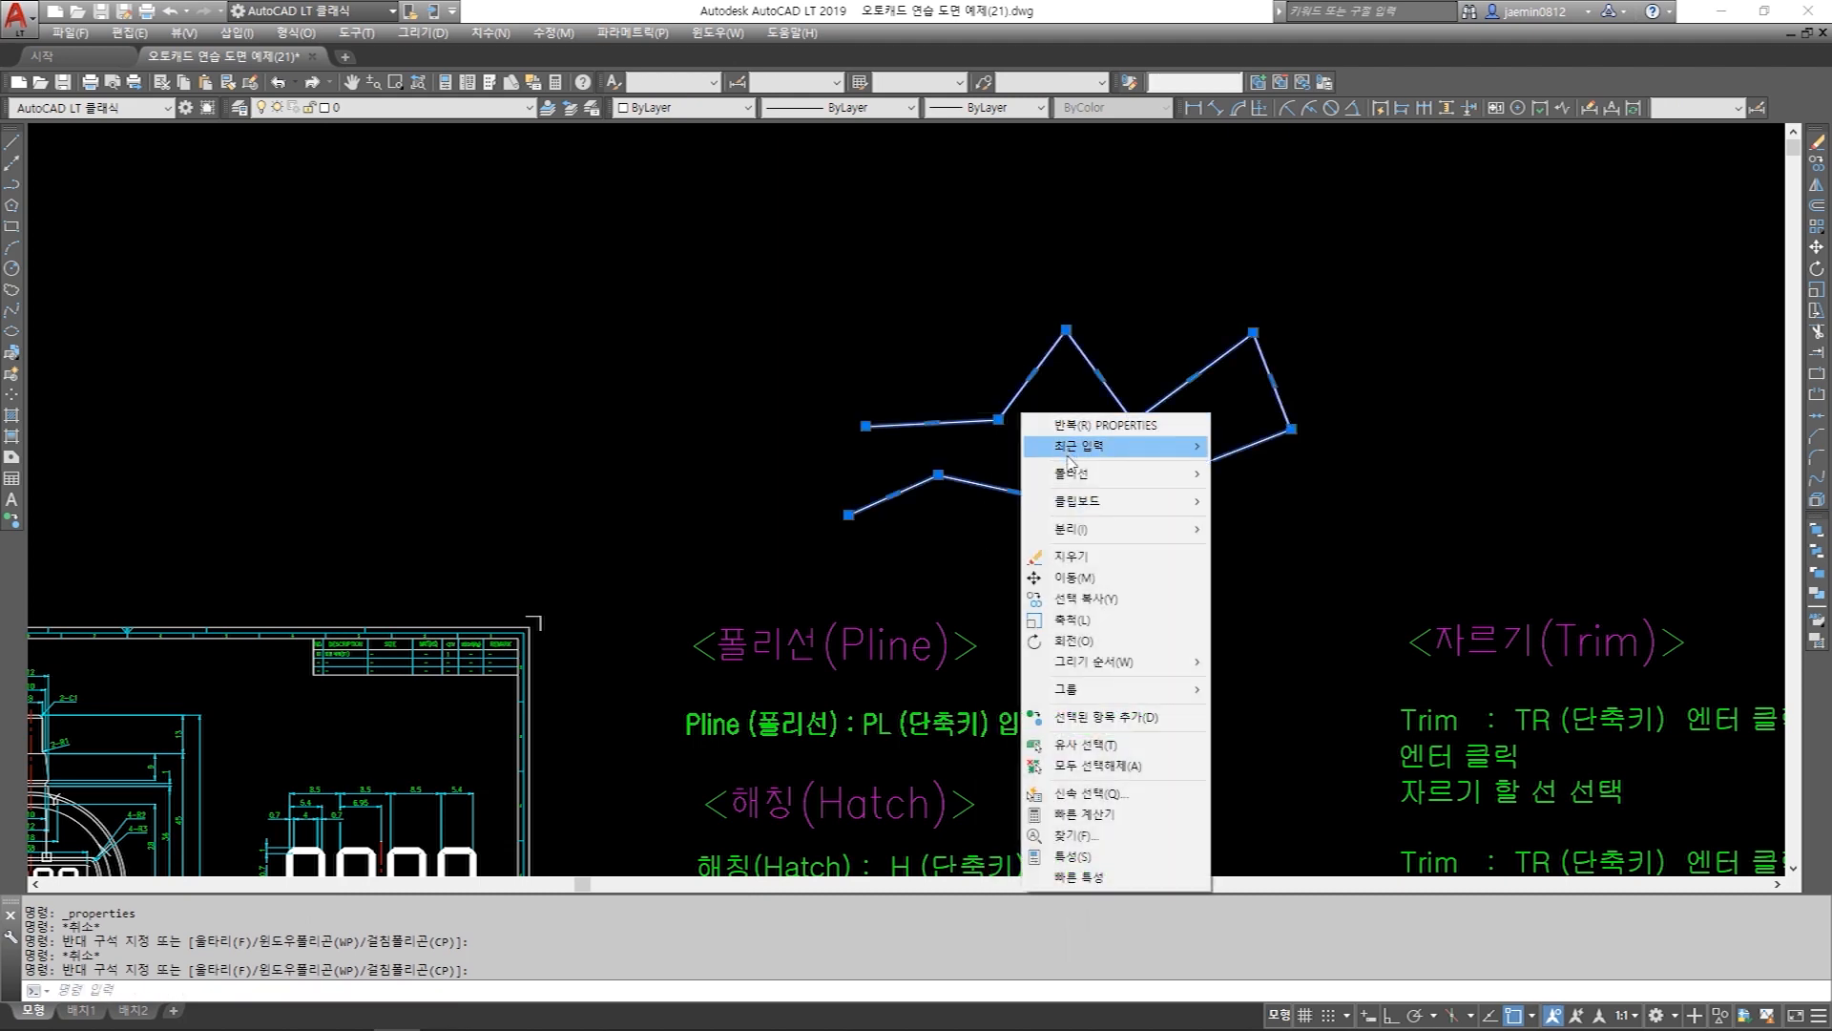
click(1113, 866)
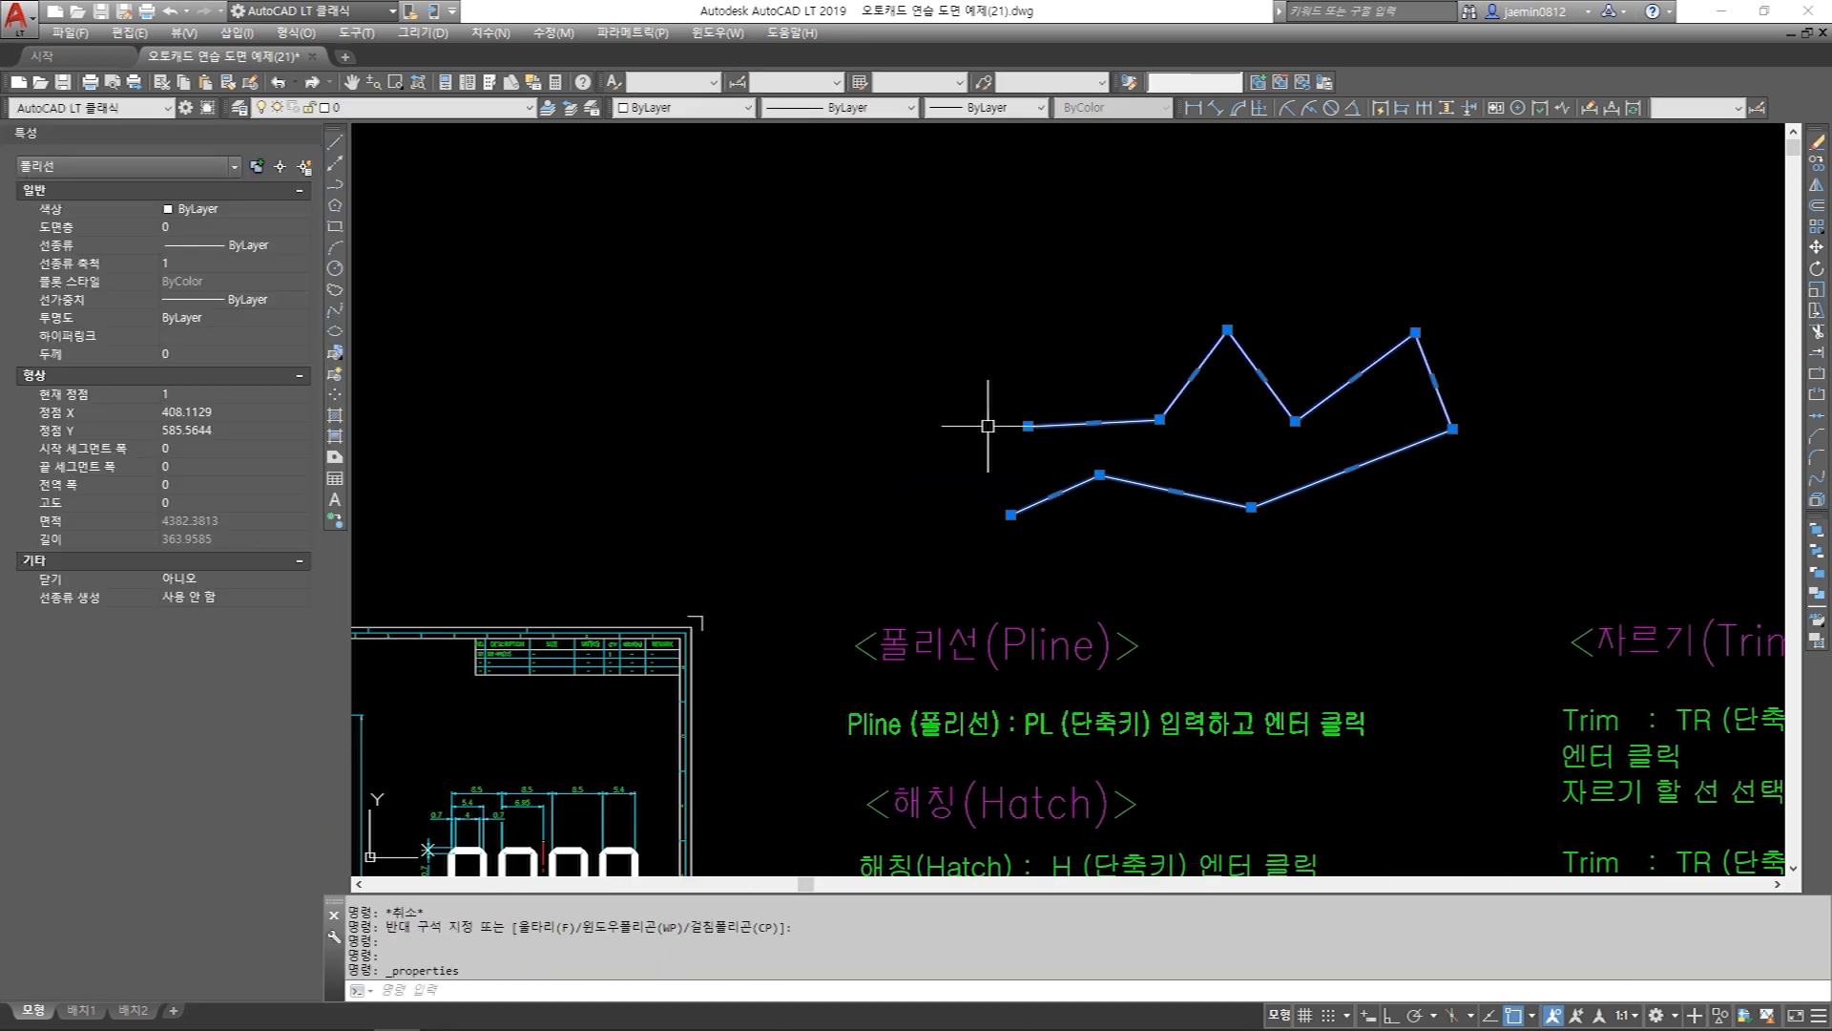
click(571, 366)
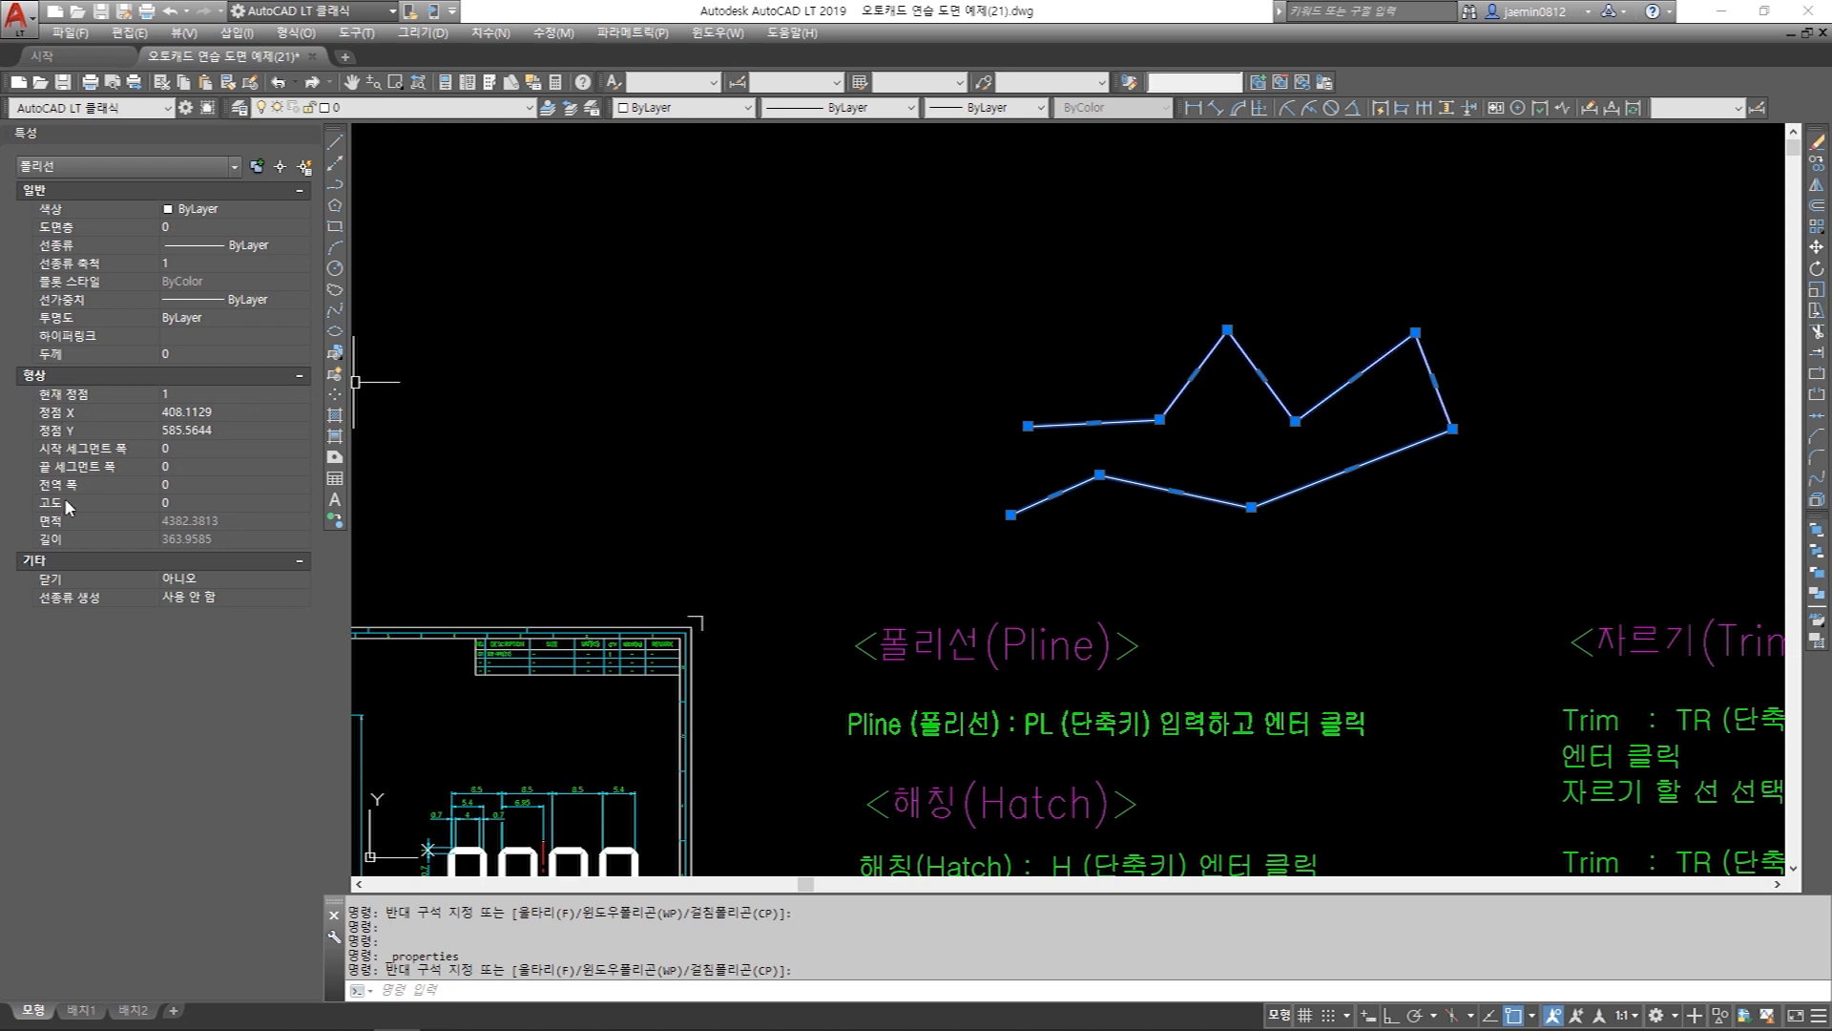
mouse_move(143, 496)
click(191, 484)
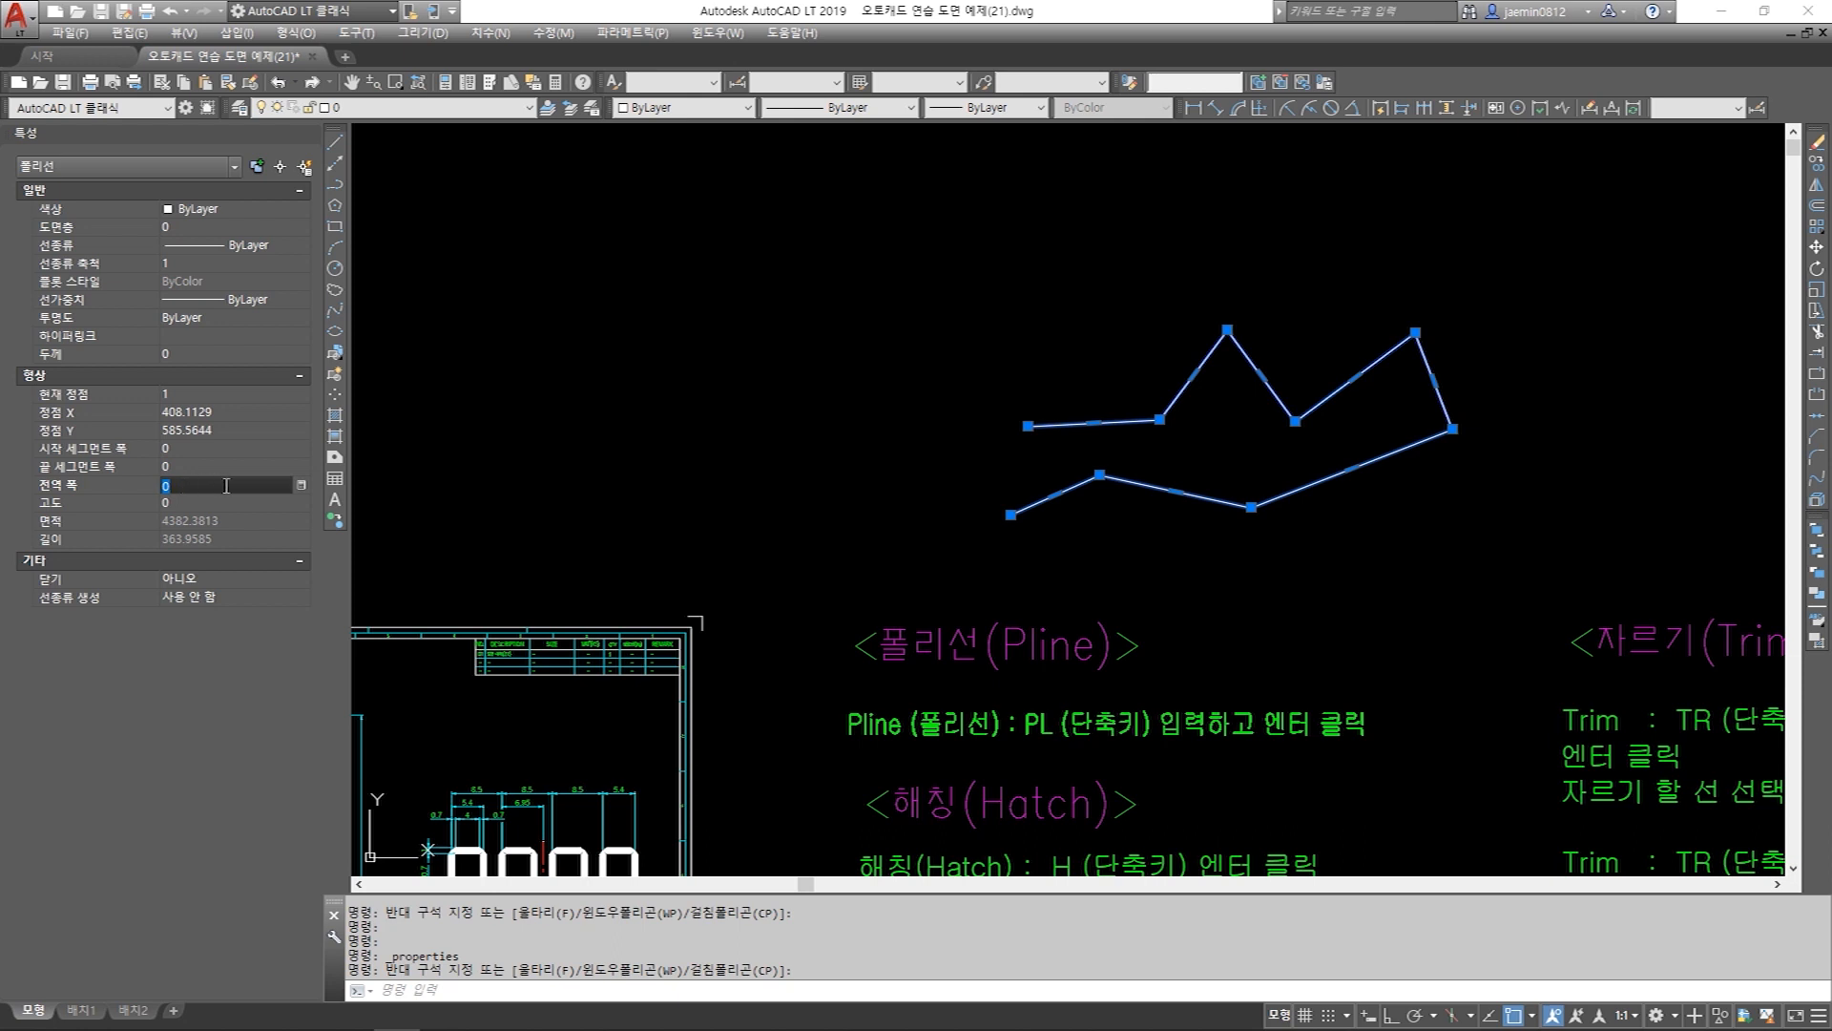
text(2)
key(Tab)
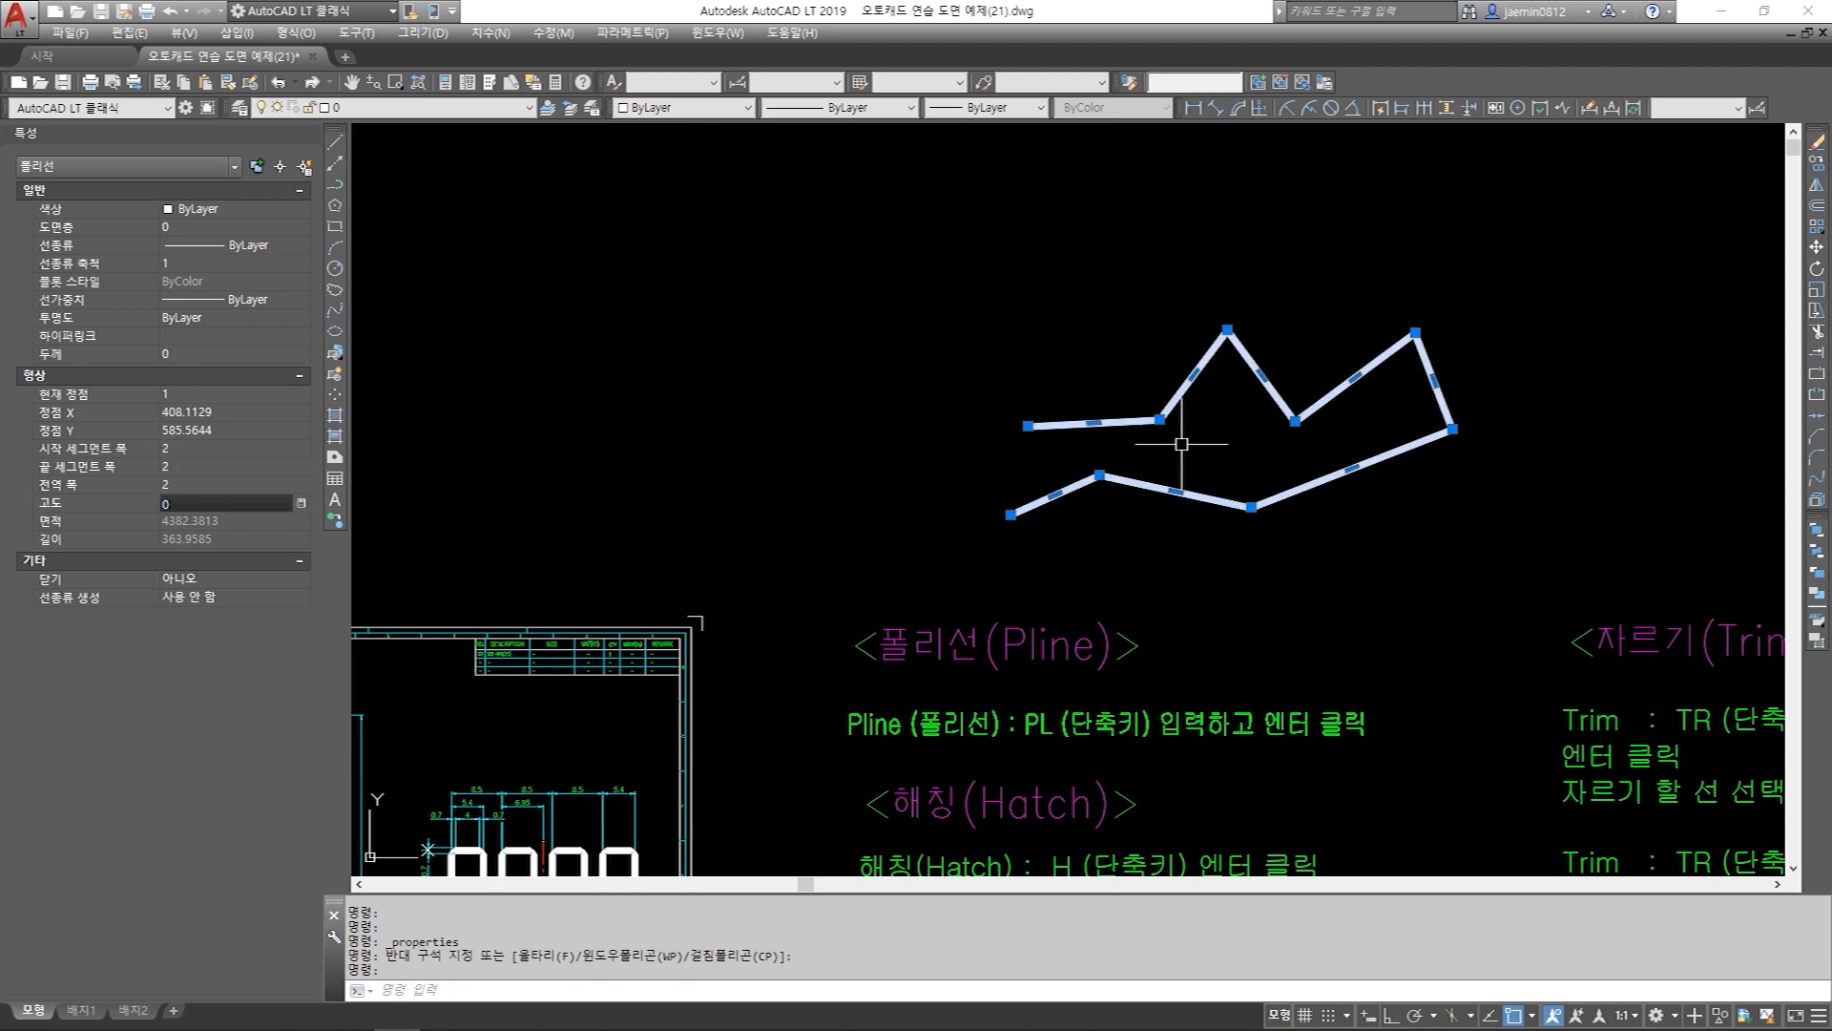
Inspect the thickened zigzag polyline up close, close its properties, and erase it.
middle_drag(1215, 420, 1036, 445)
scroll(1036, 445, up, 5)
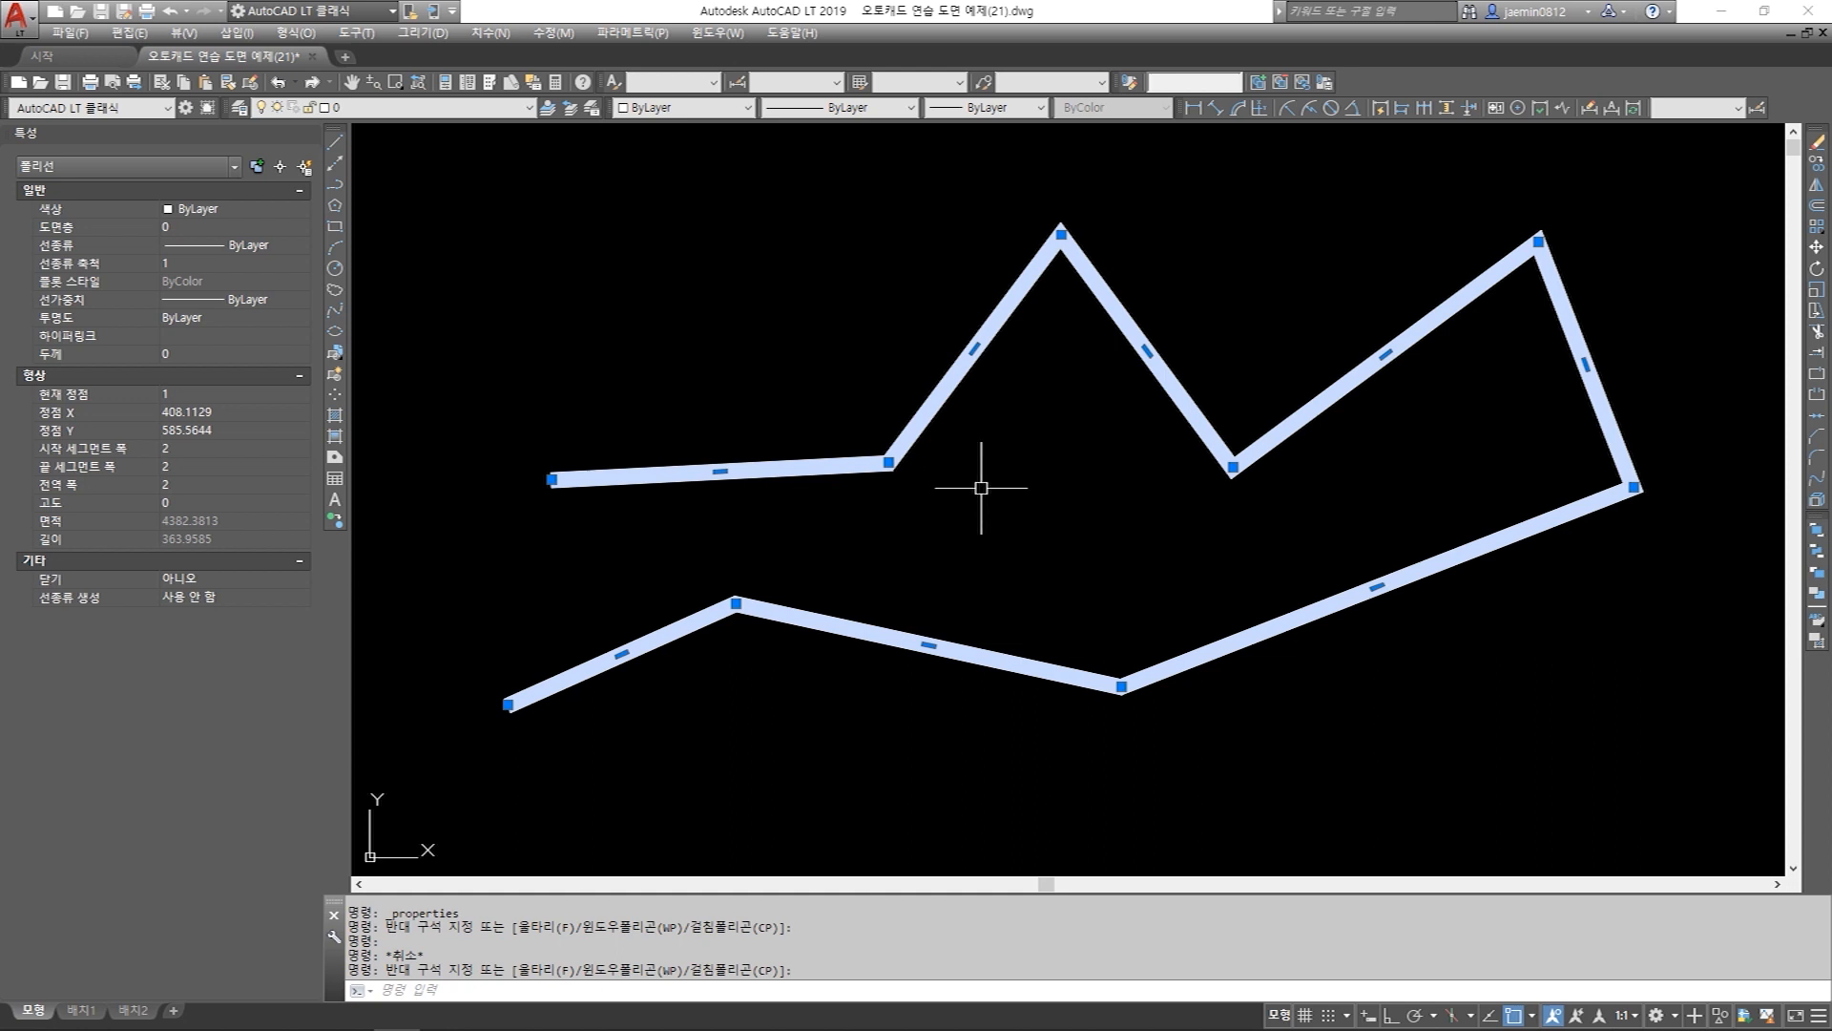
scroll(981, 488, down, 4)
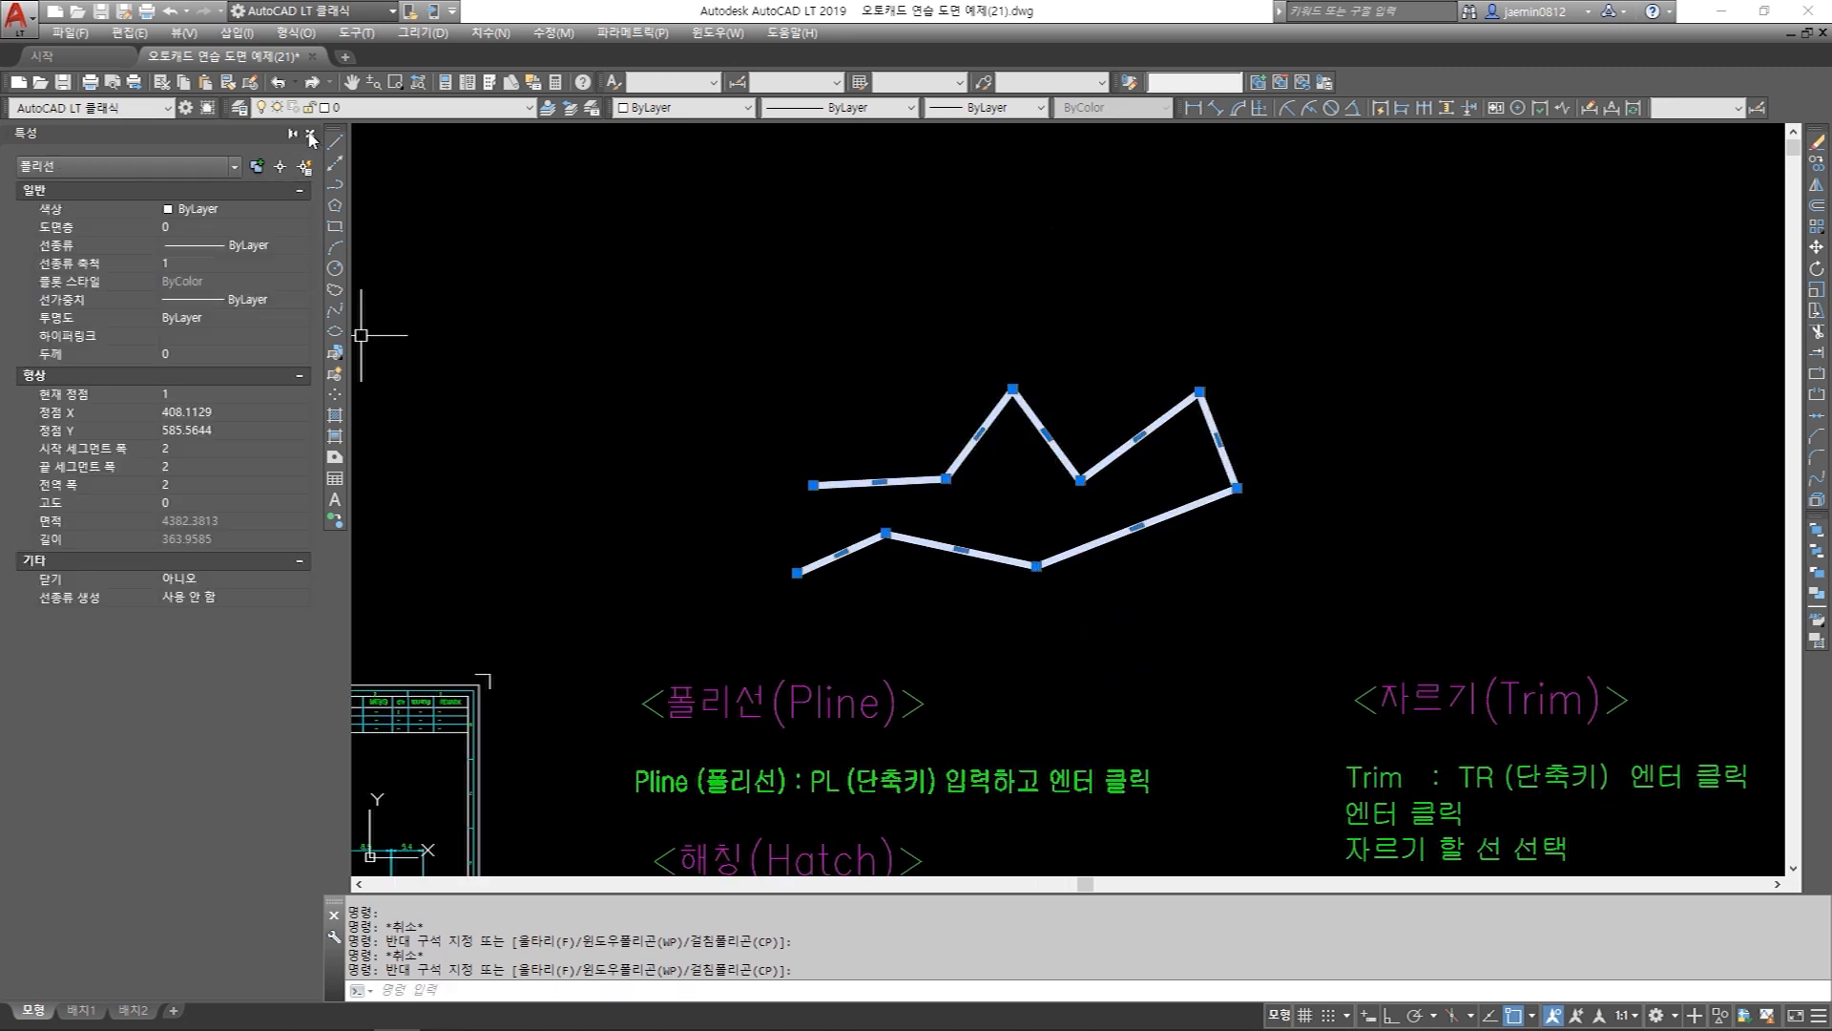
click(316, 132)
key(Delete)
Start a polyline in the empty area above the notes with a starting width of 2 and an ending width of 10.
mouse_move(801, 596)
middle_down()
mouse_move(843, 397)
mouse_move(816, 459)
middle_up()
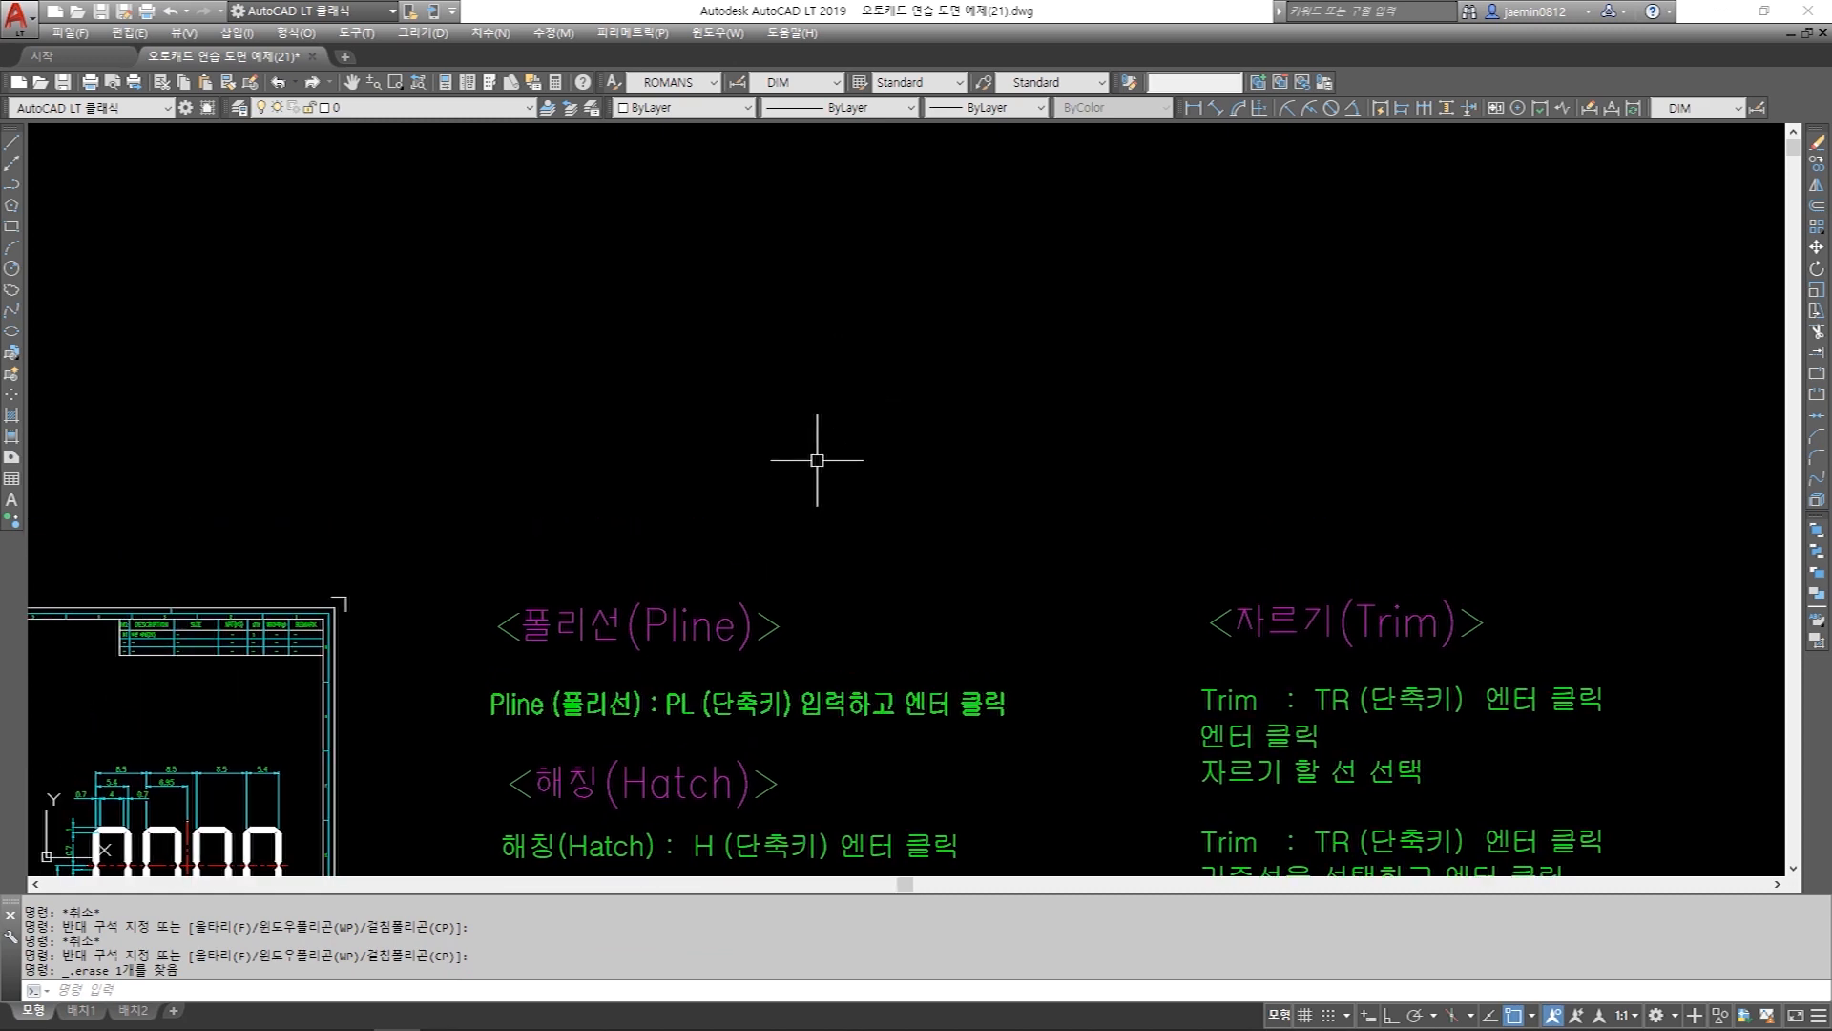
text(pl)
key(Return)
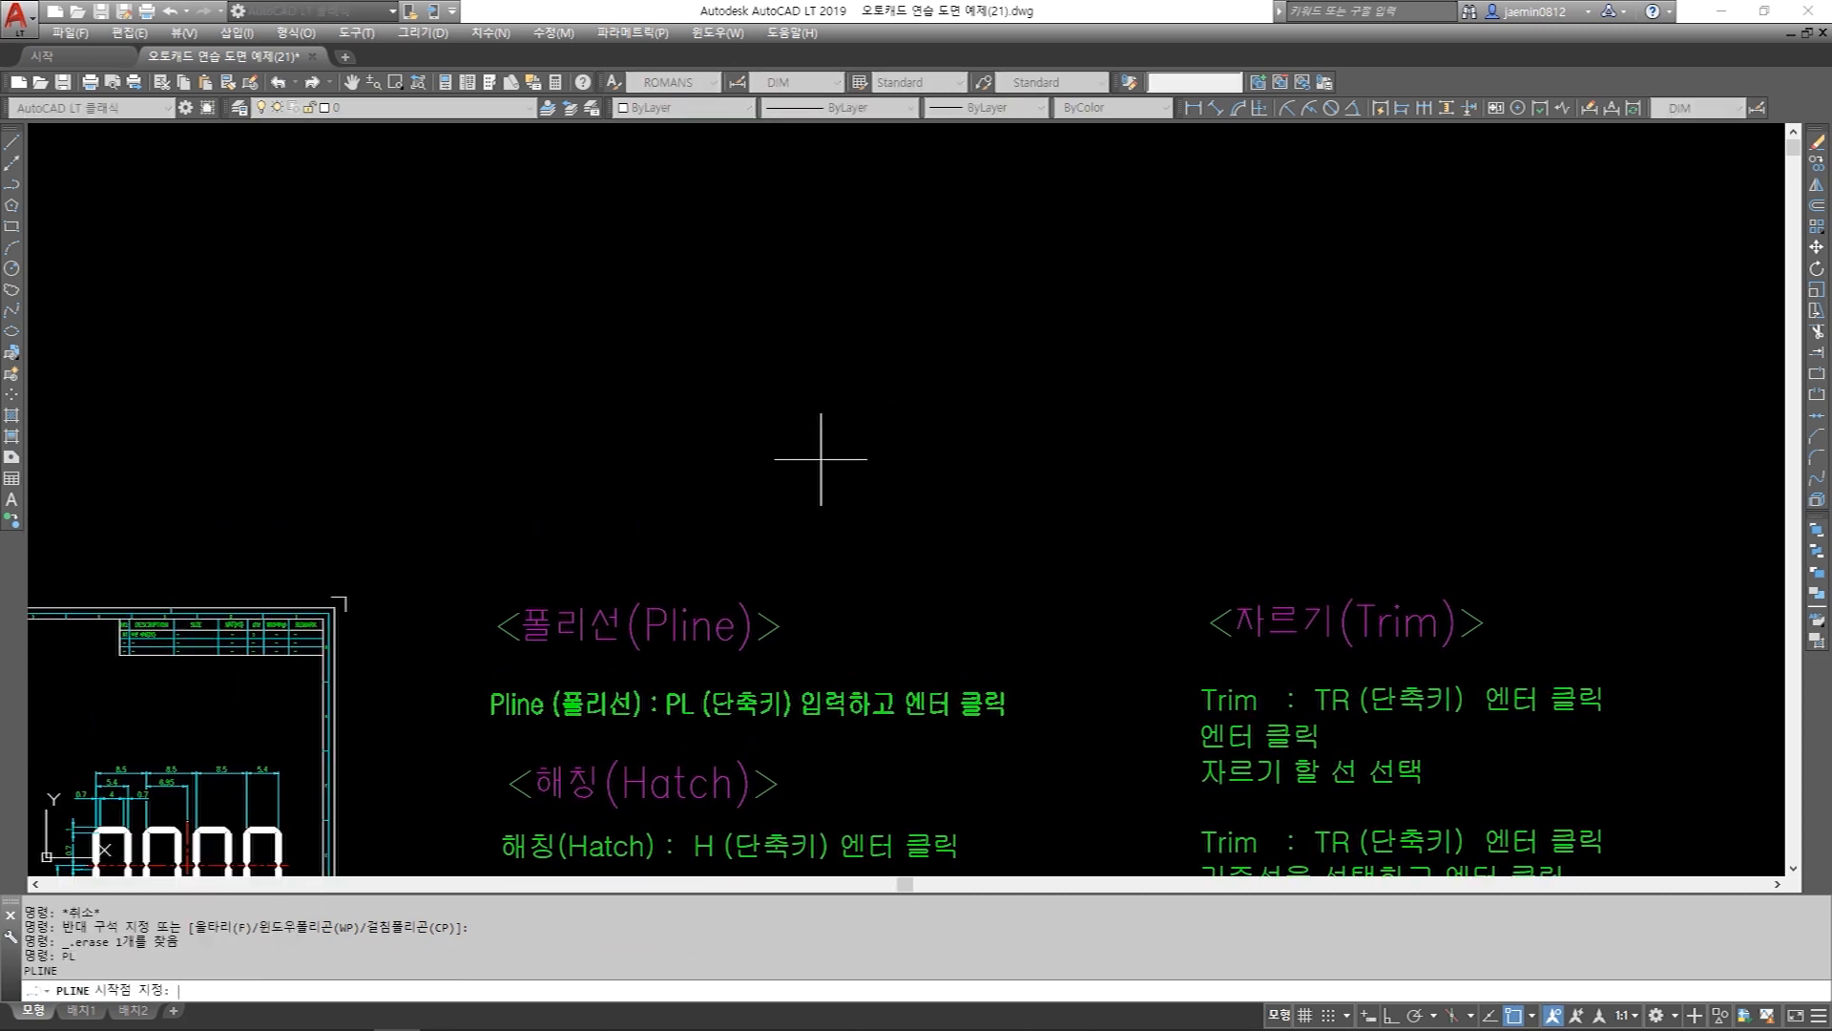
click(680, 394)
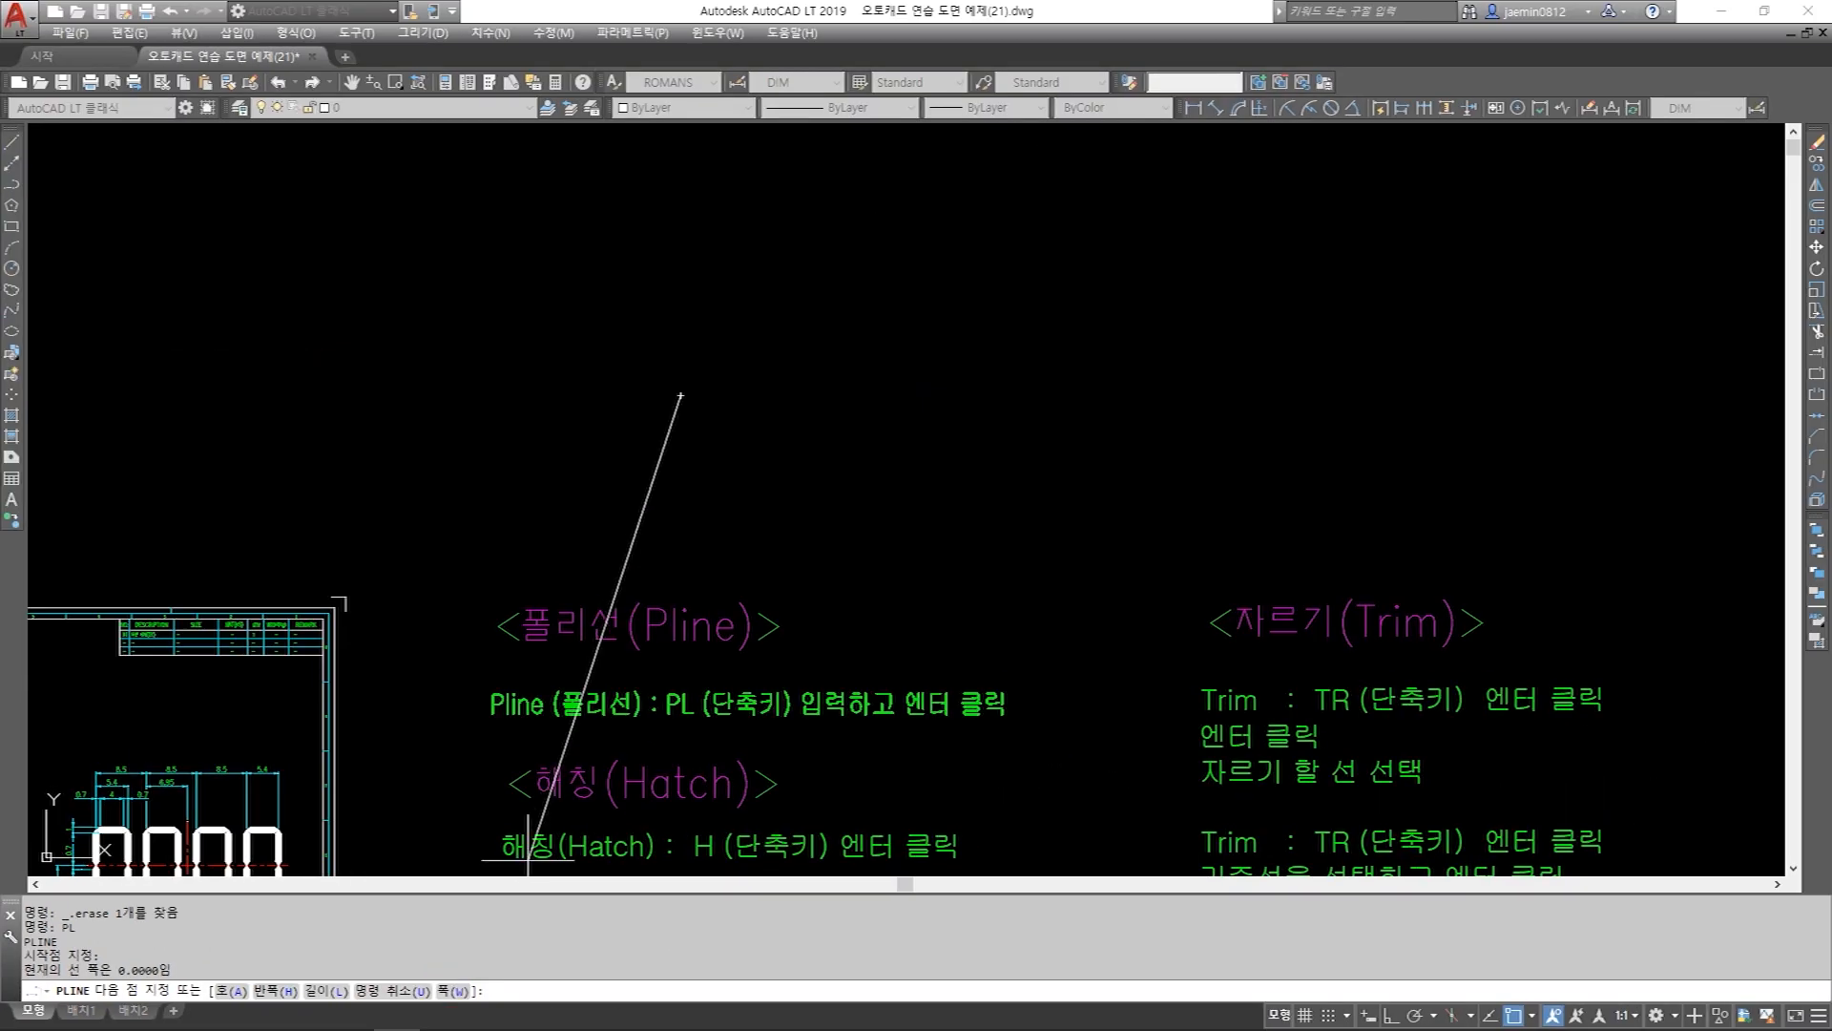
text(w)
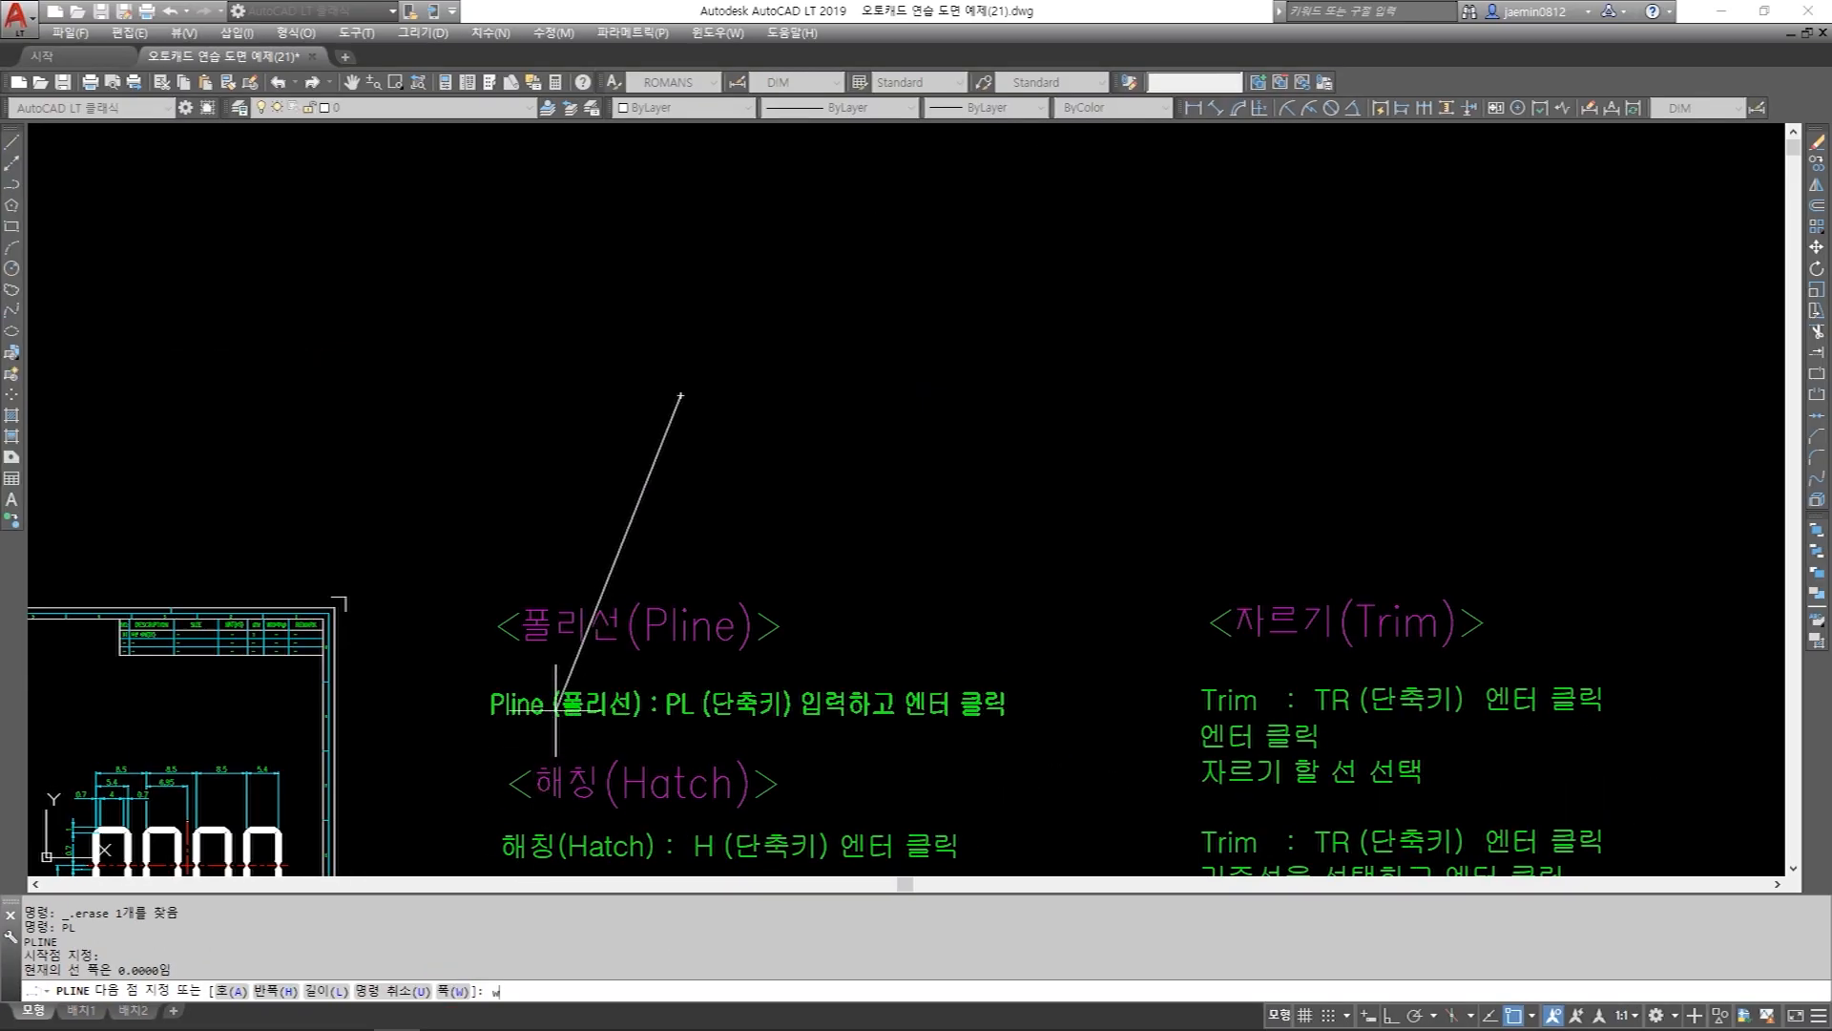
key(Return)
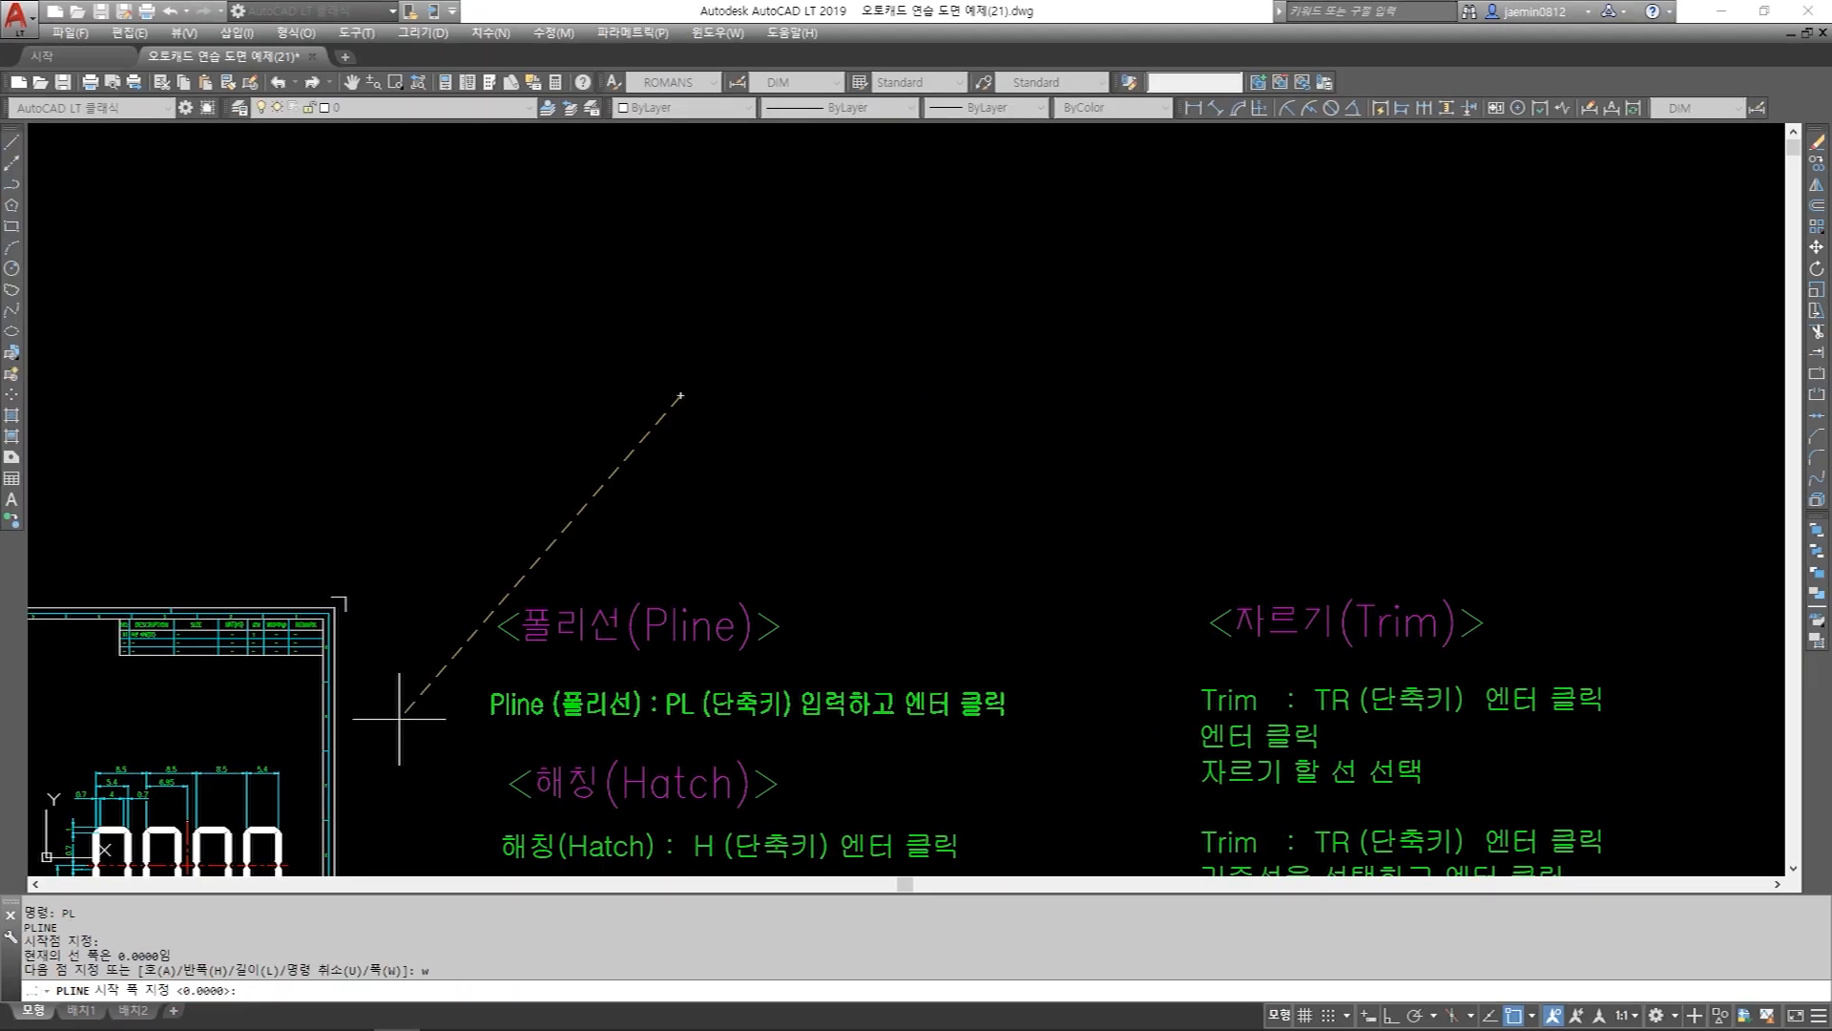
key(Return)
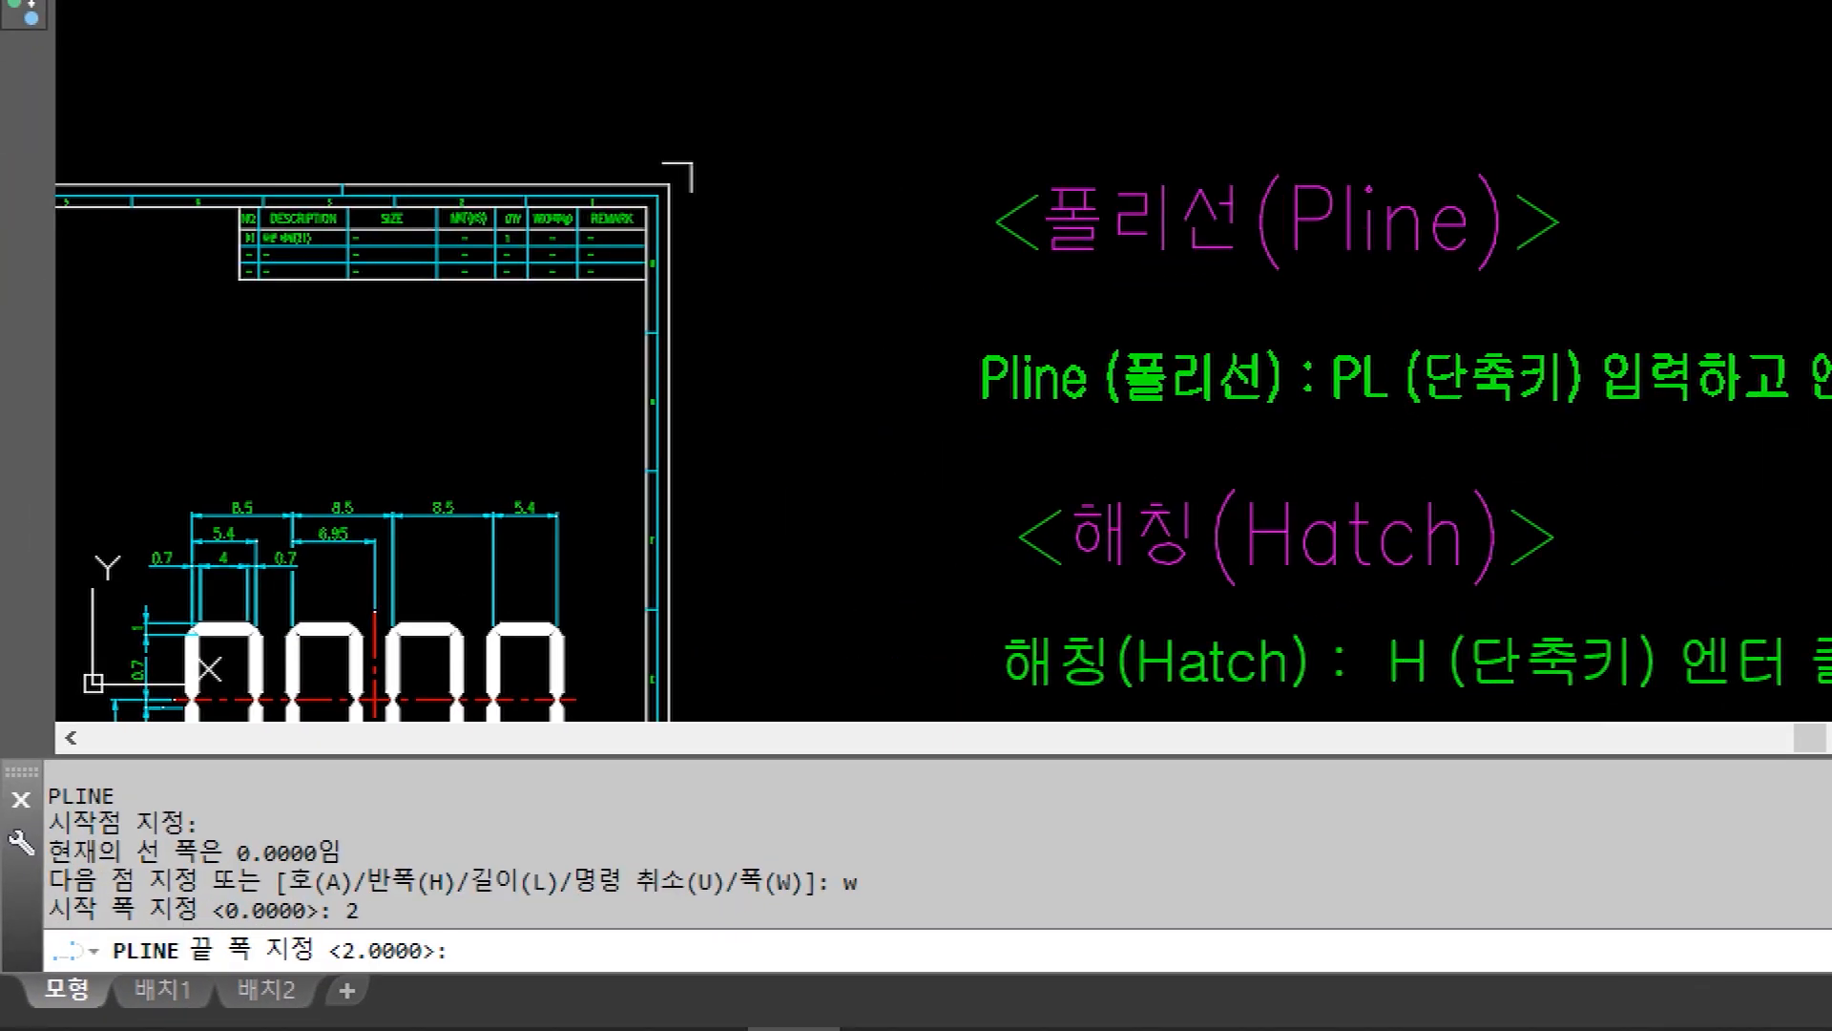
click(561, 887)
mouse_move(319, 927)
ctrl+mouse_down()
mouse_move(380, 966)
mouse_move(453, 970)
ctrl+mouse_up()
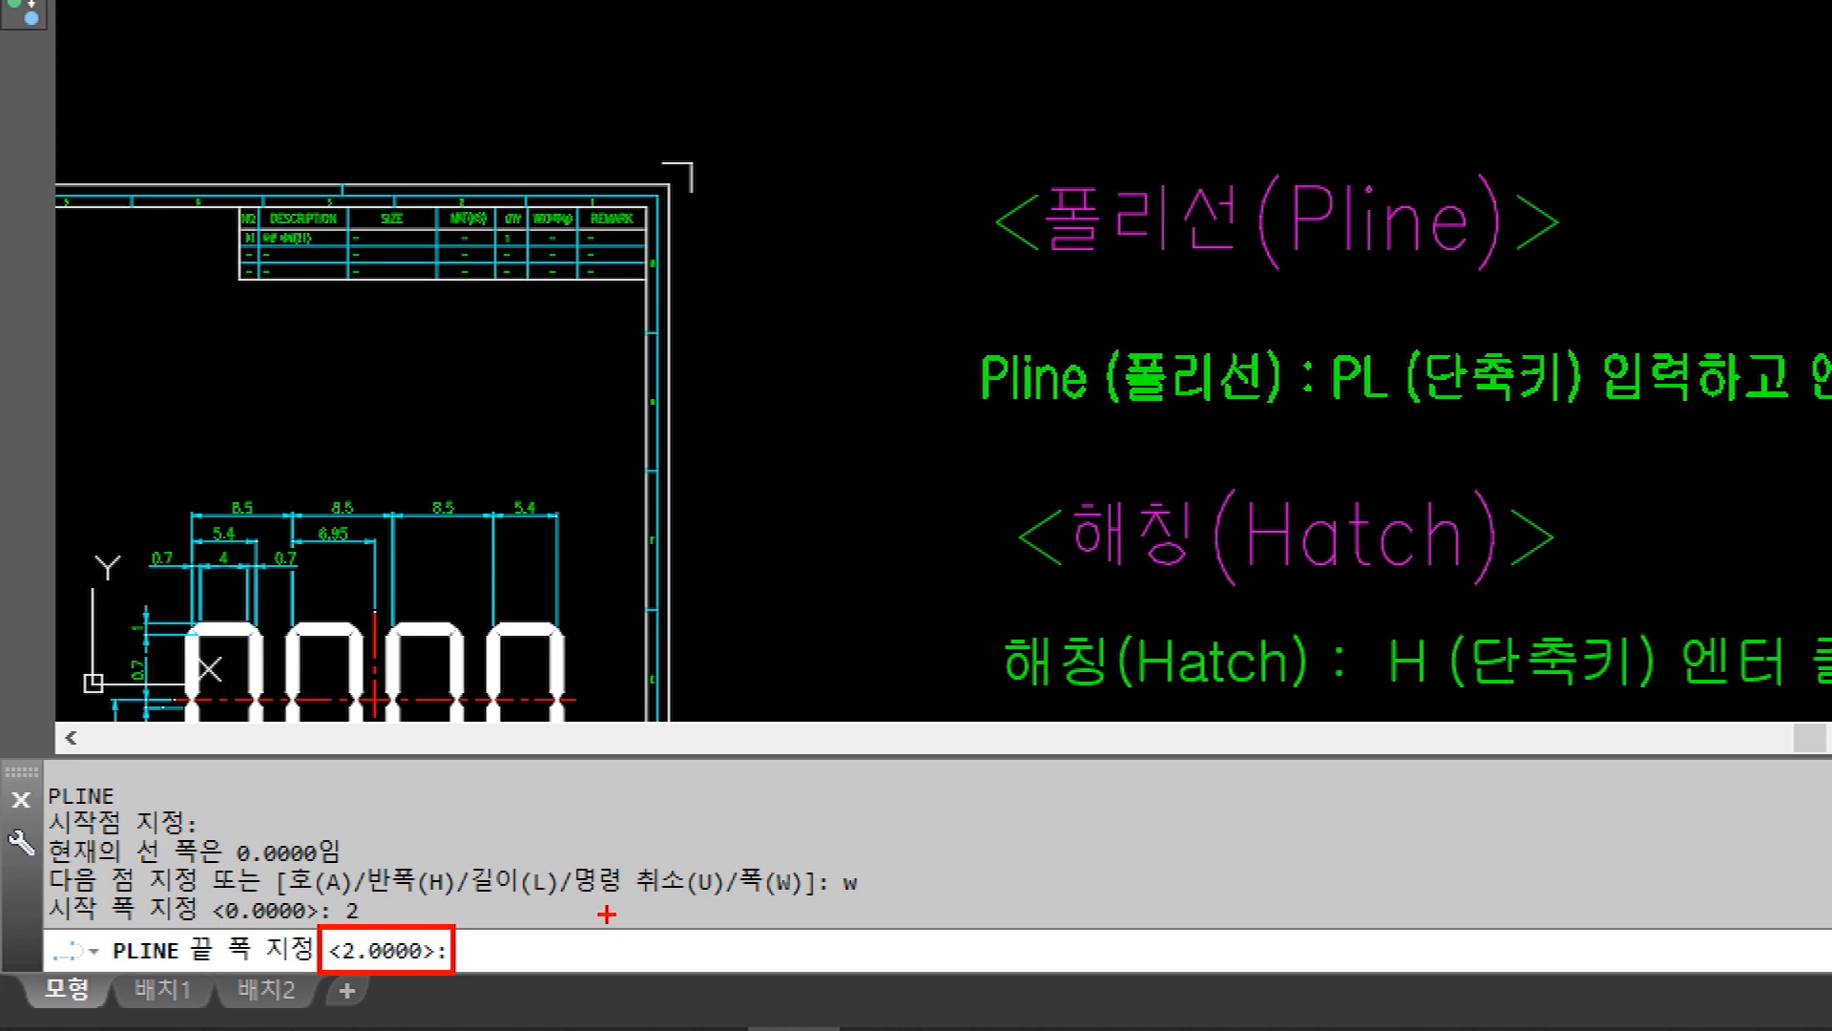
key(Escape)
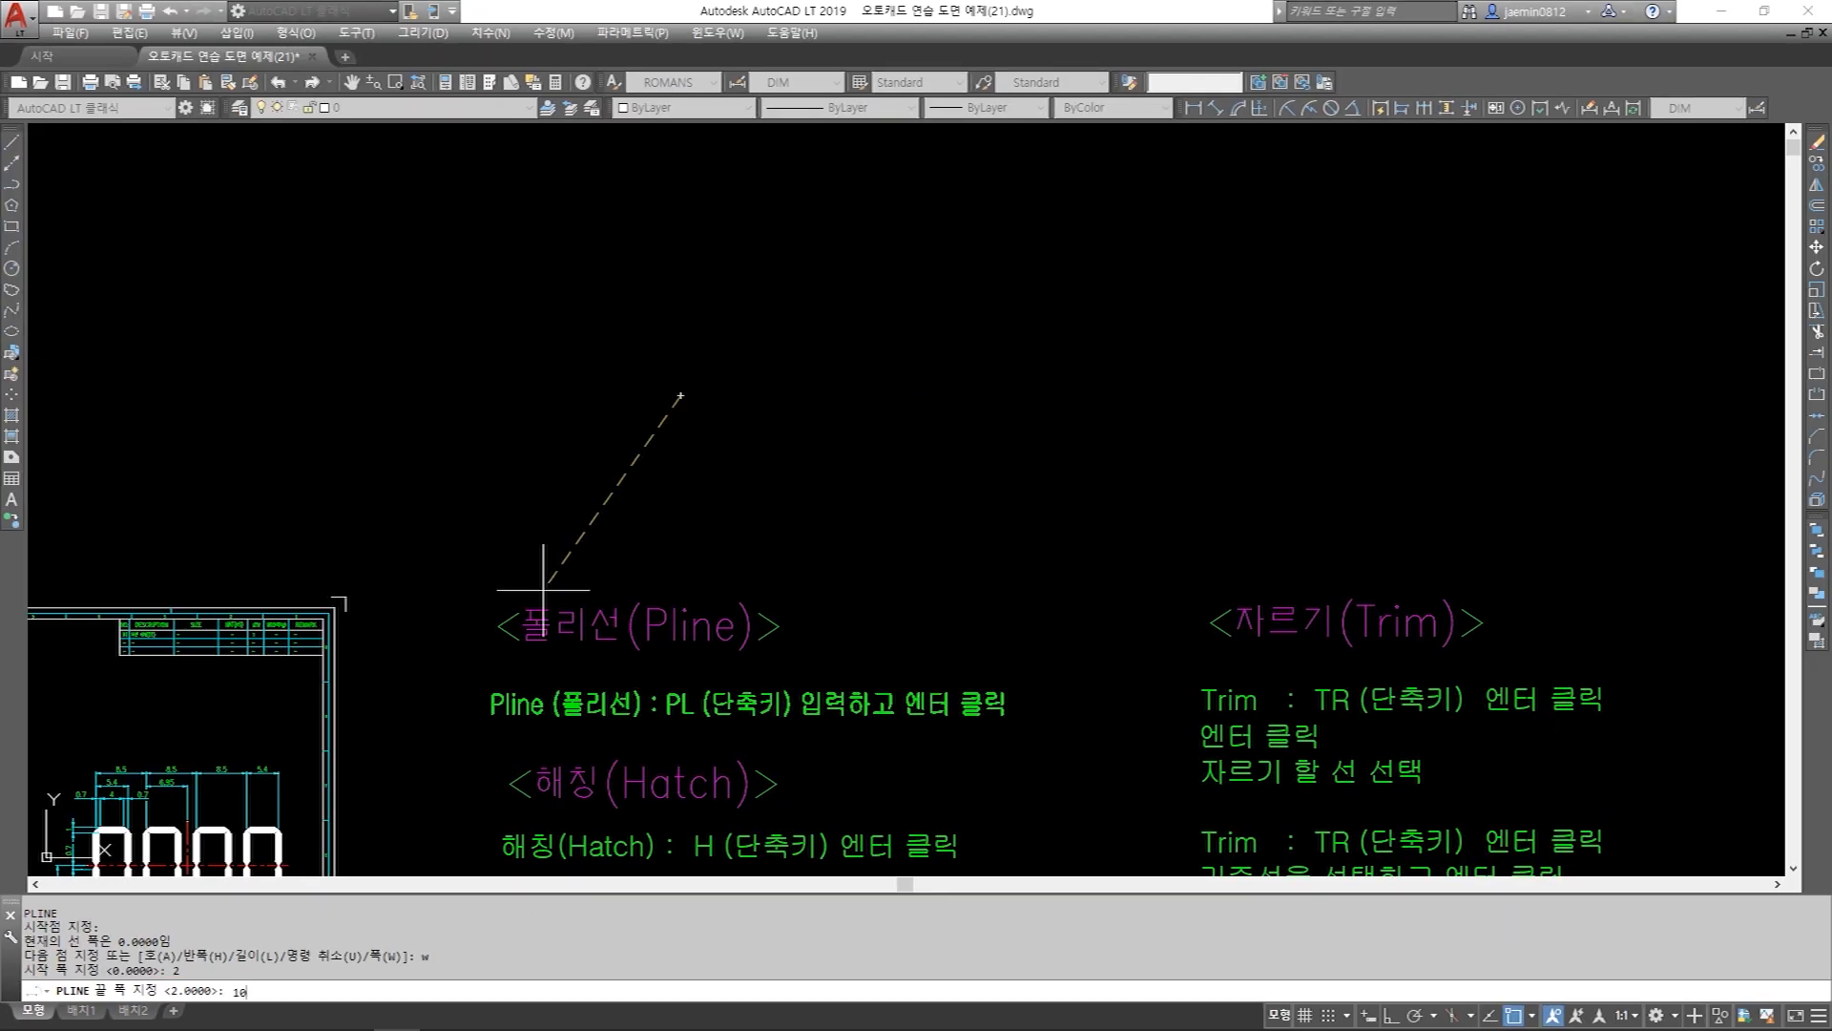
key(Return)
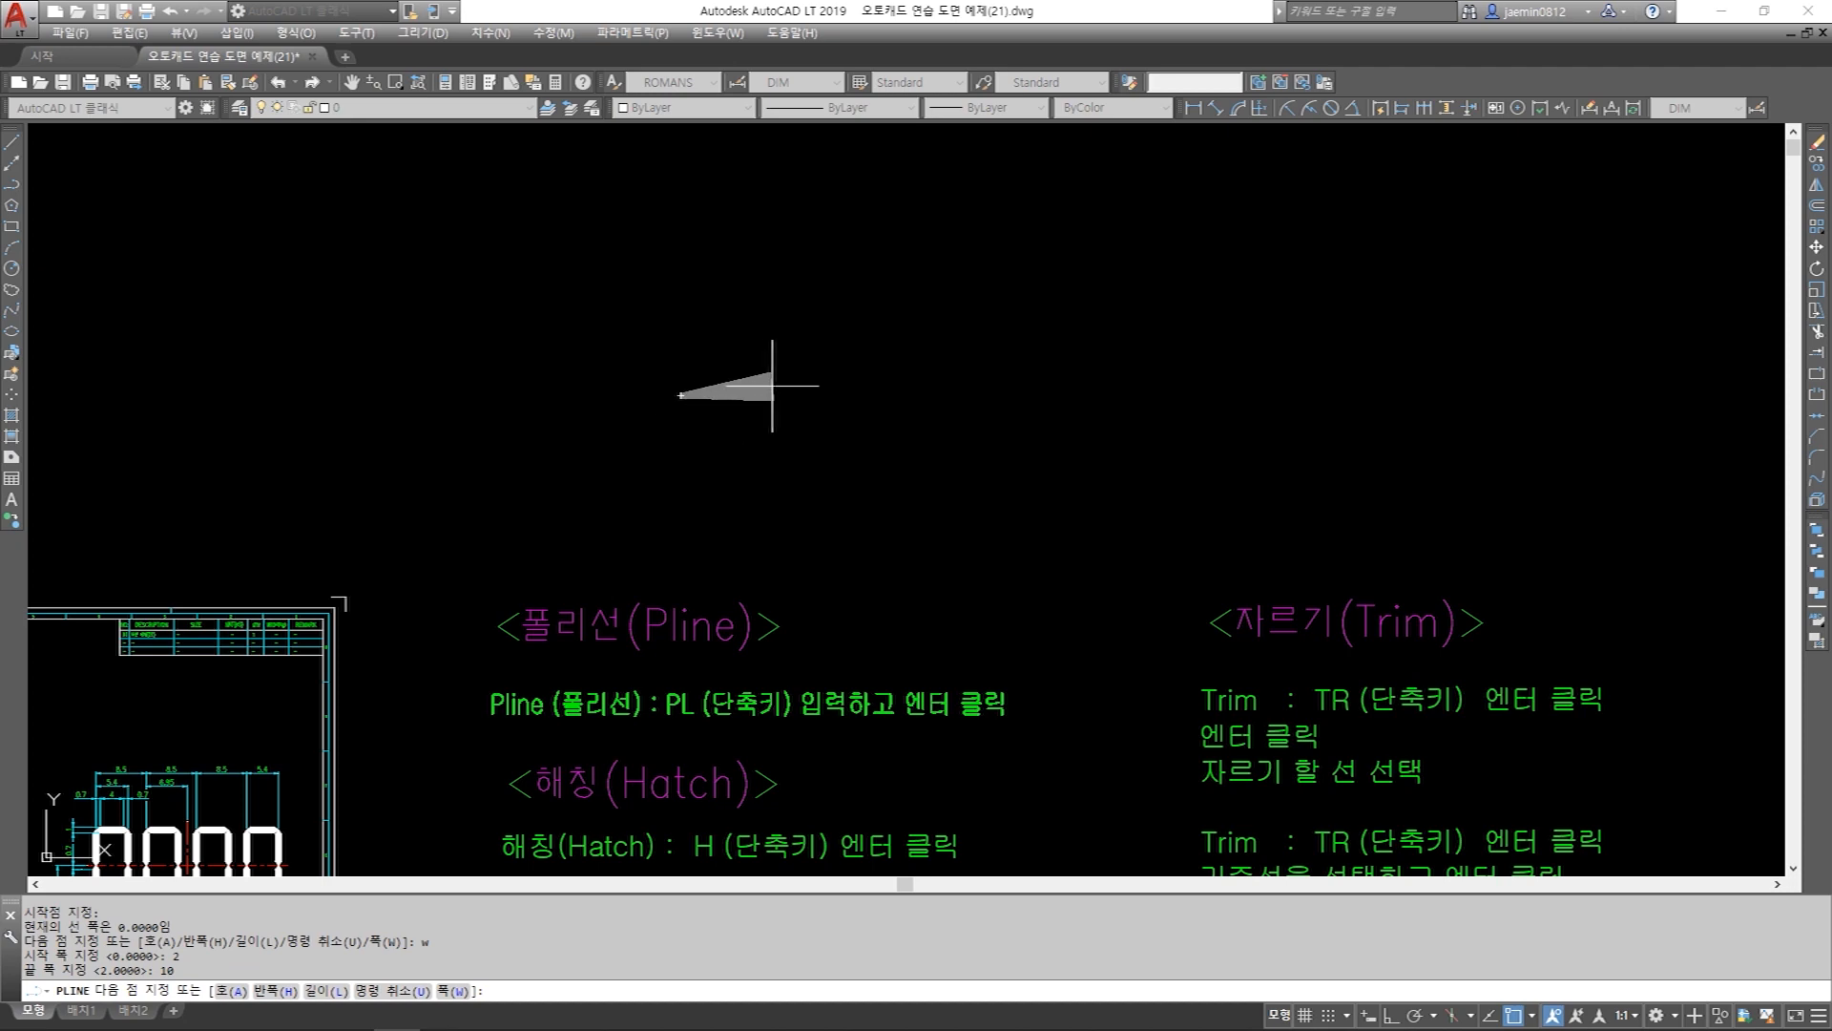
Turn on ortho mode and finish the tapered polyline as a single horizontal segment about 76 units long.
scroll(827, 395, up, 4)
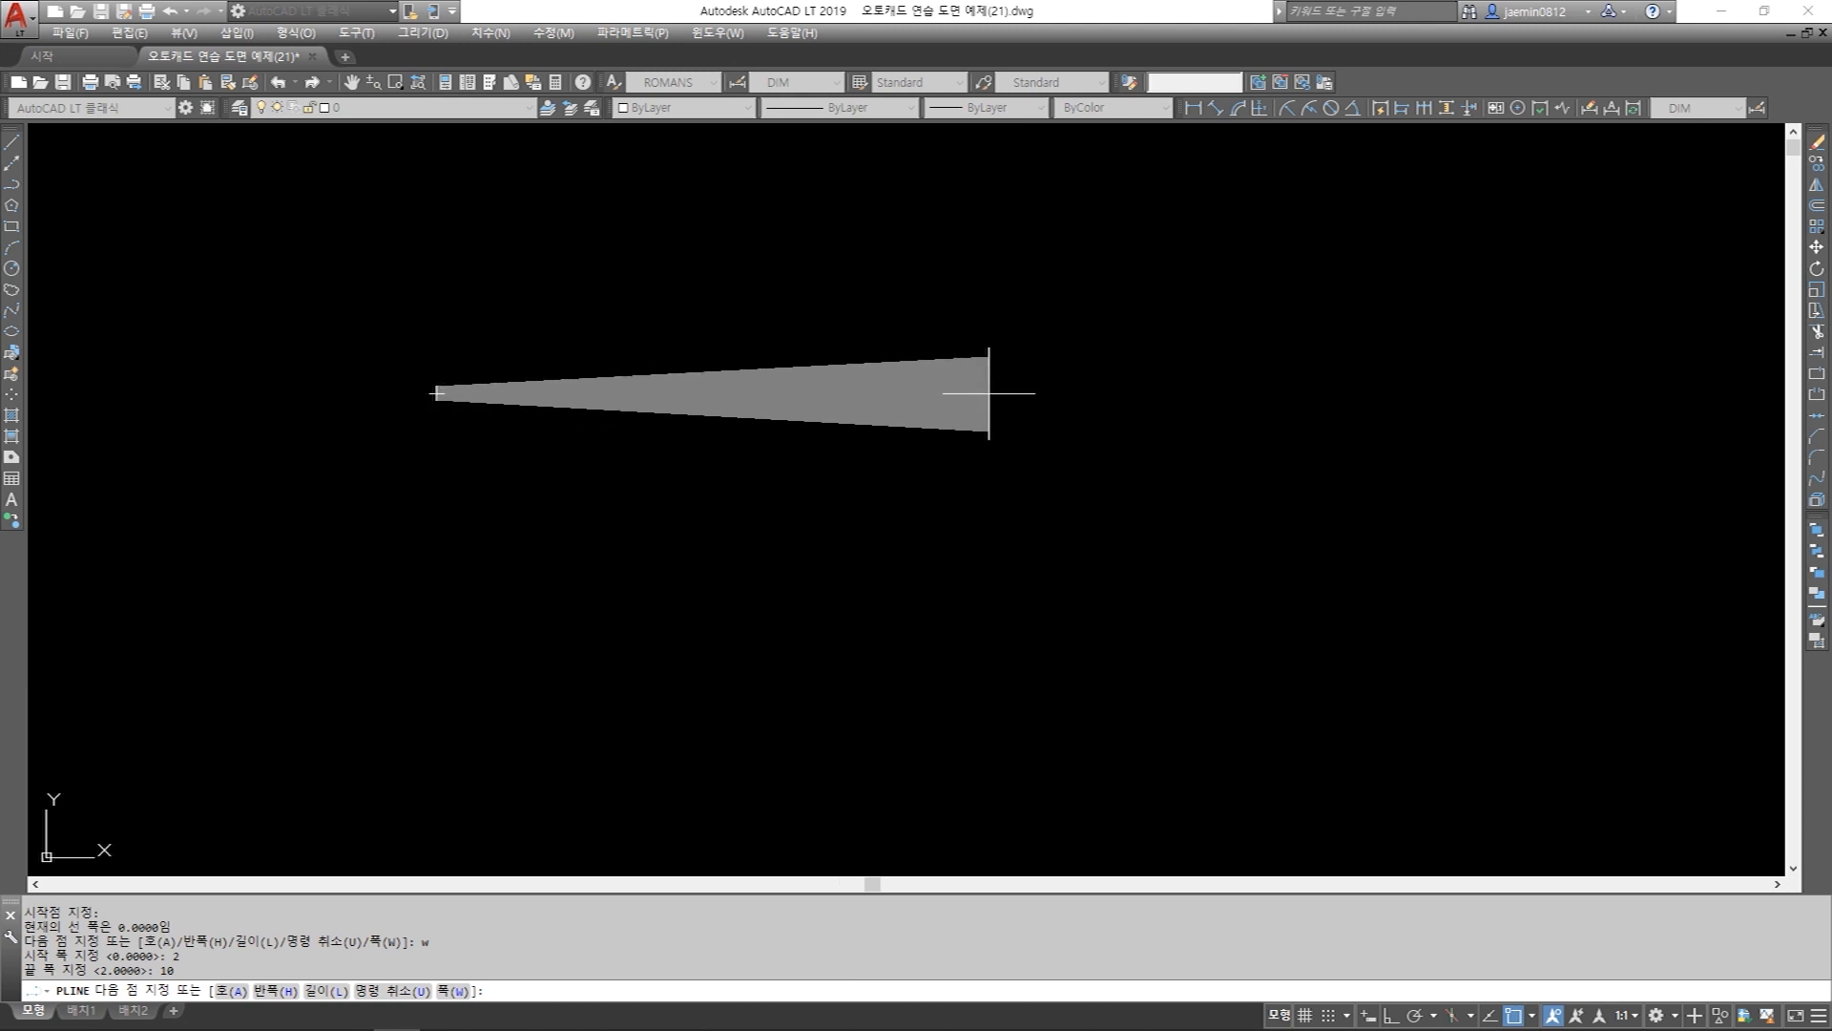
key(F8)
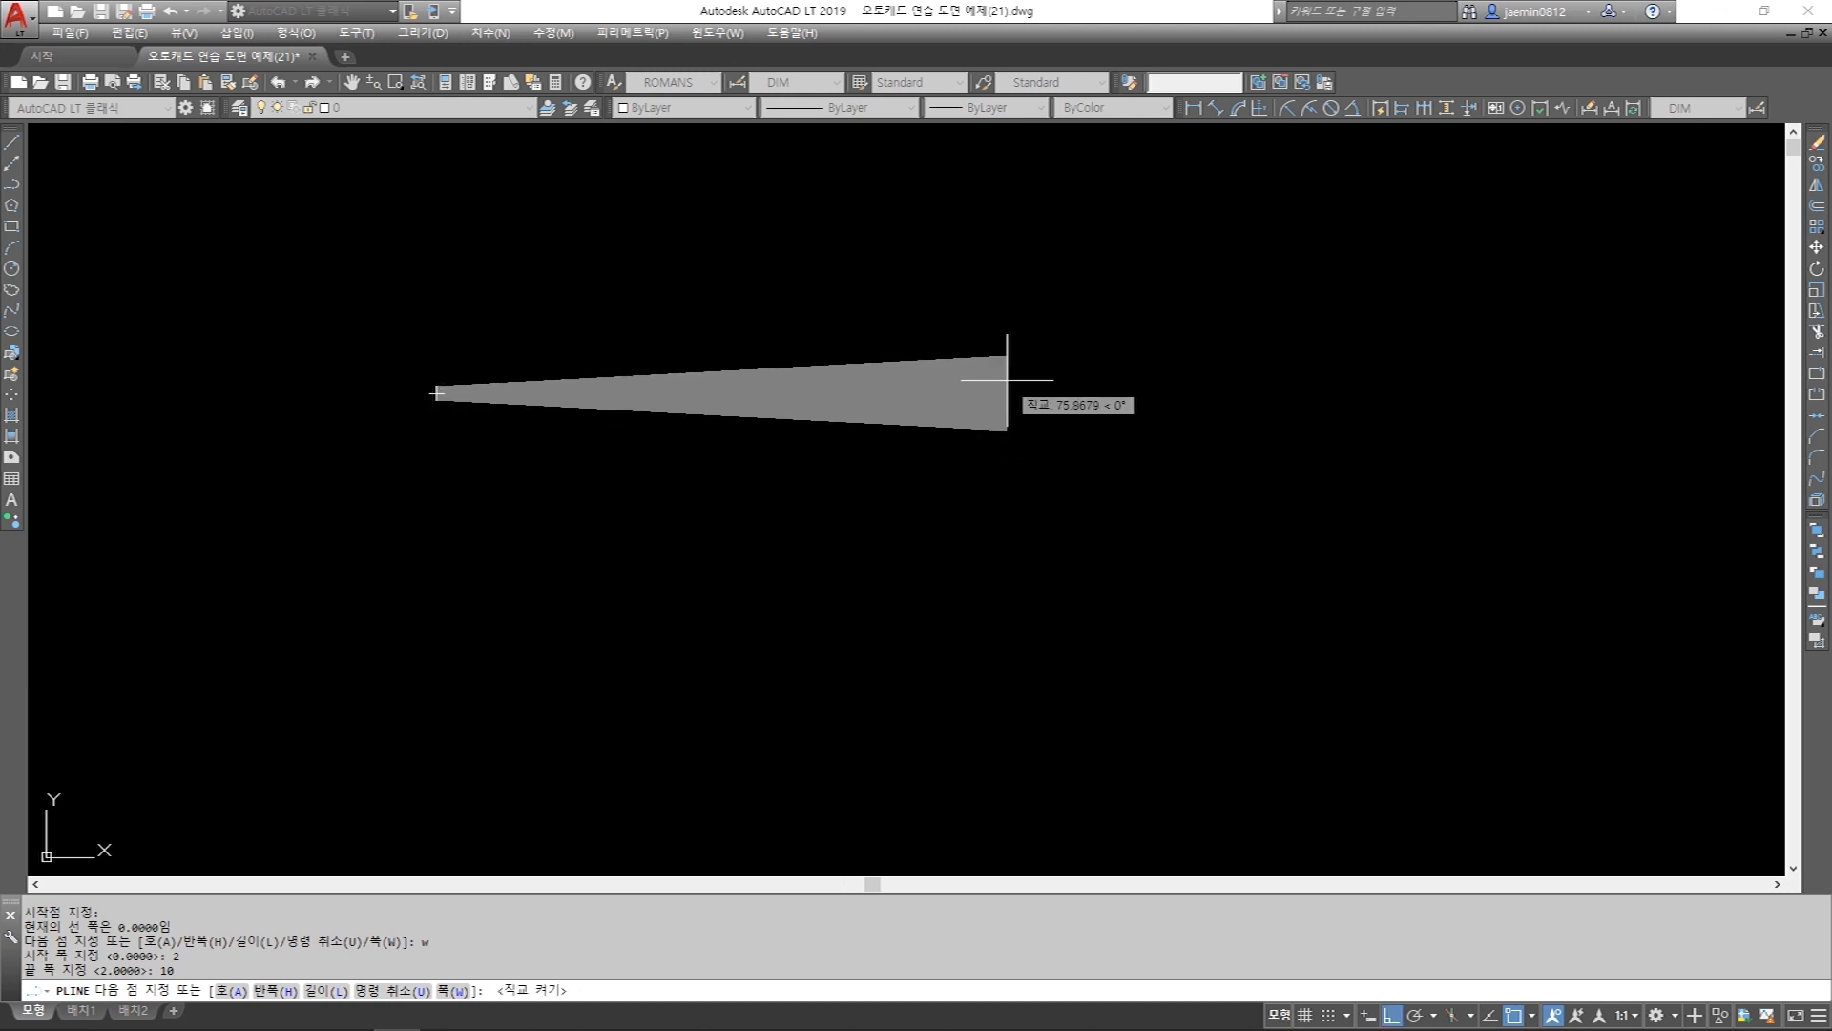
click(1007, 394)
key(Escape)
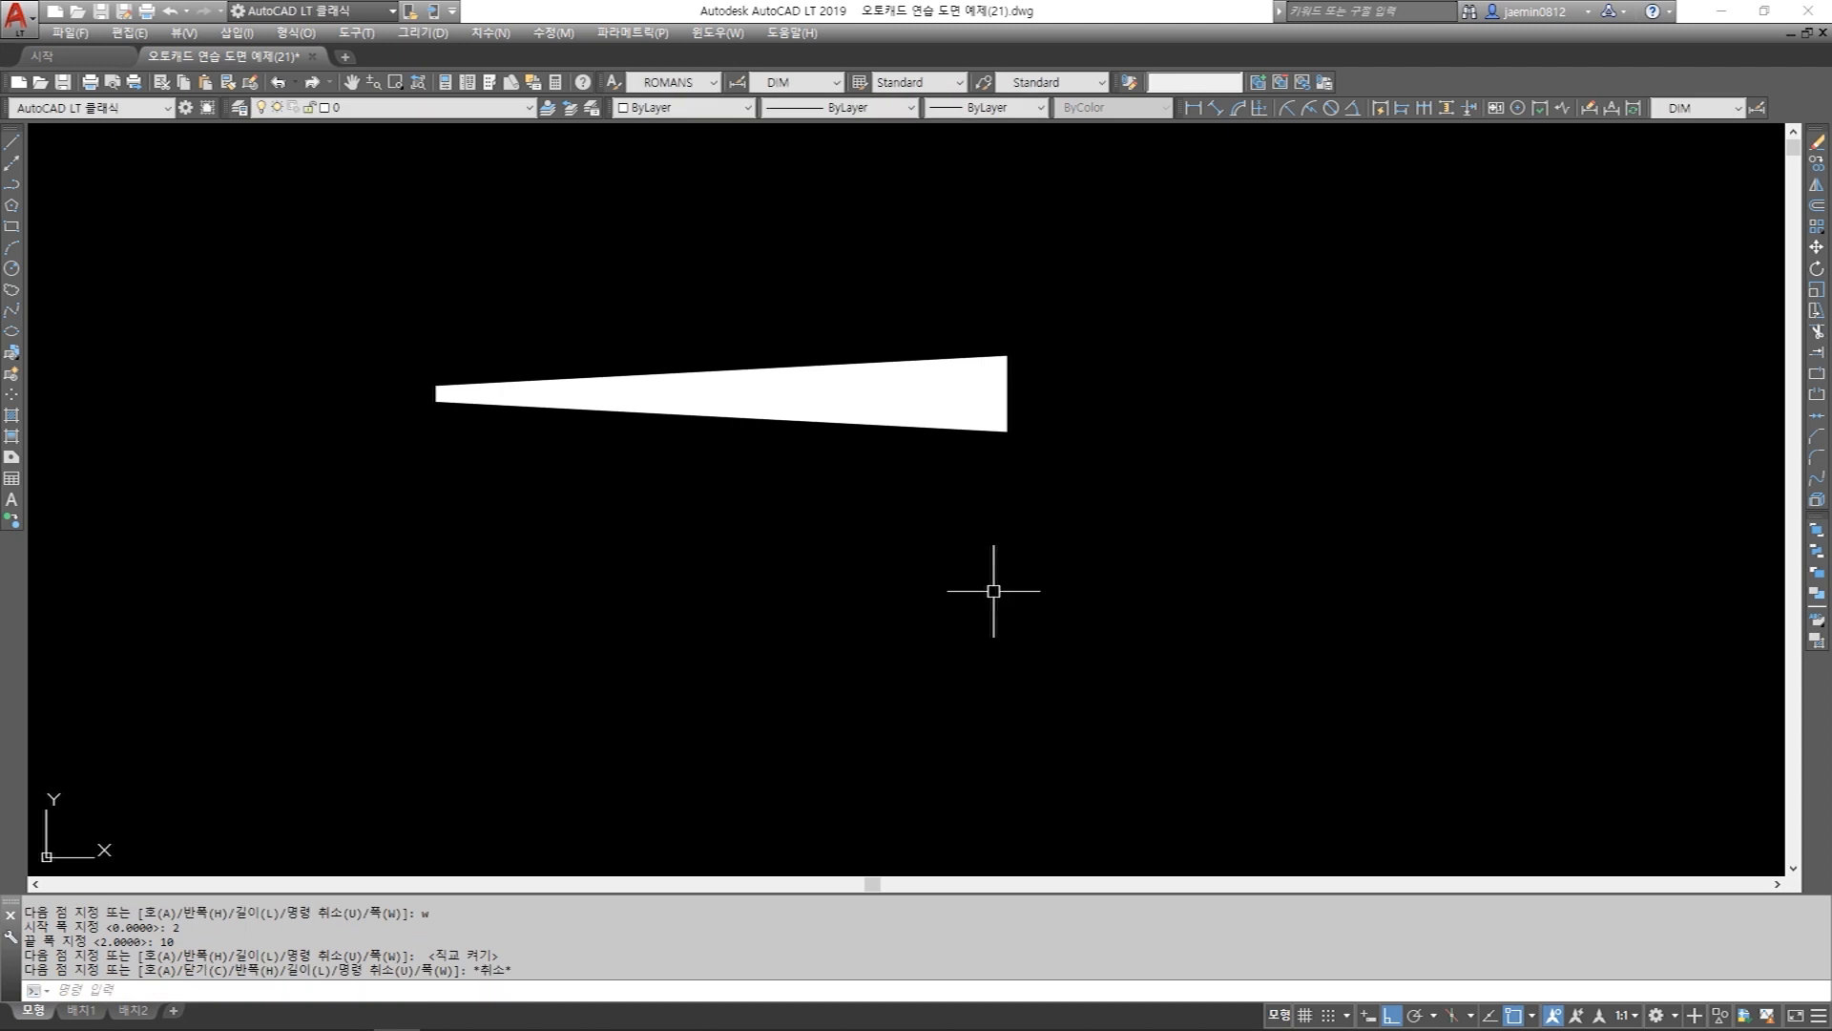
Start a polyline below the tapered one and set both its starting and ending widths to 0.
scroll(409, 431, up, 2)
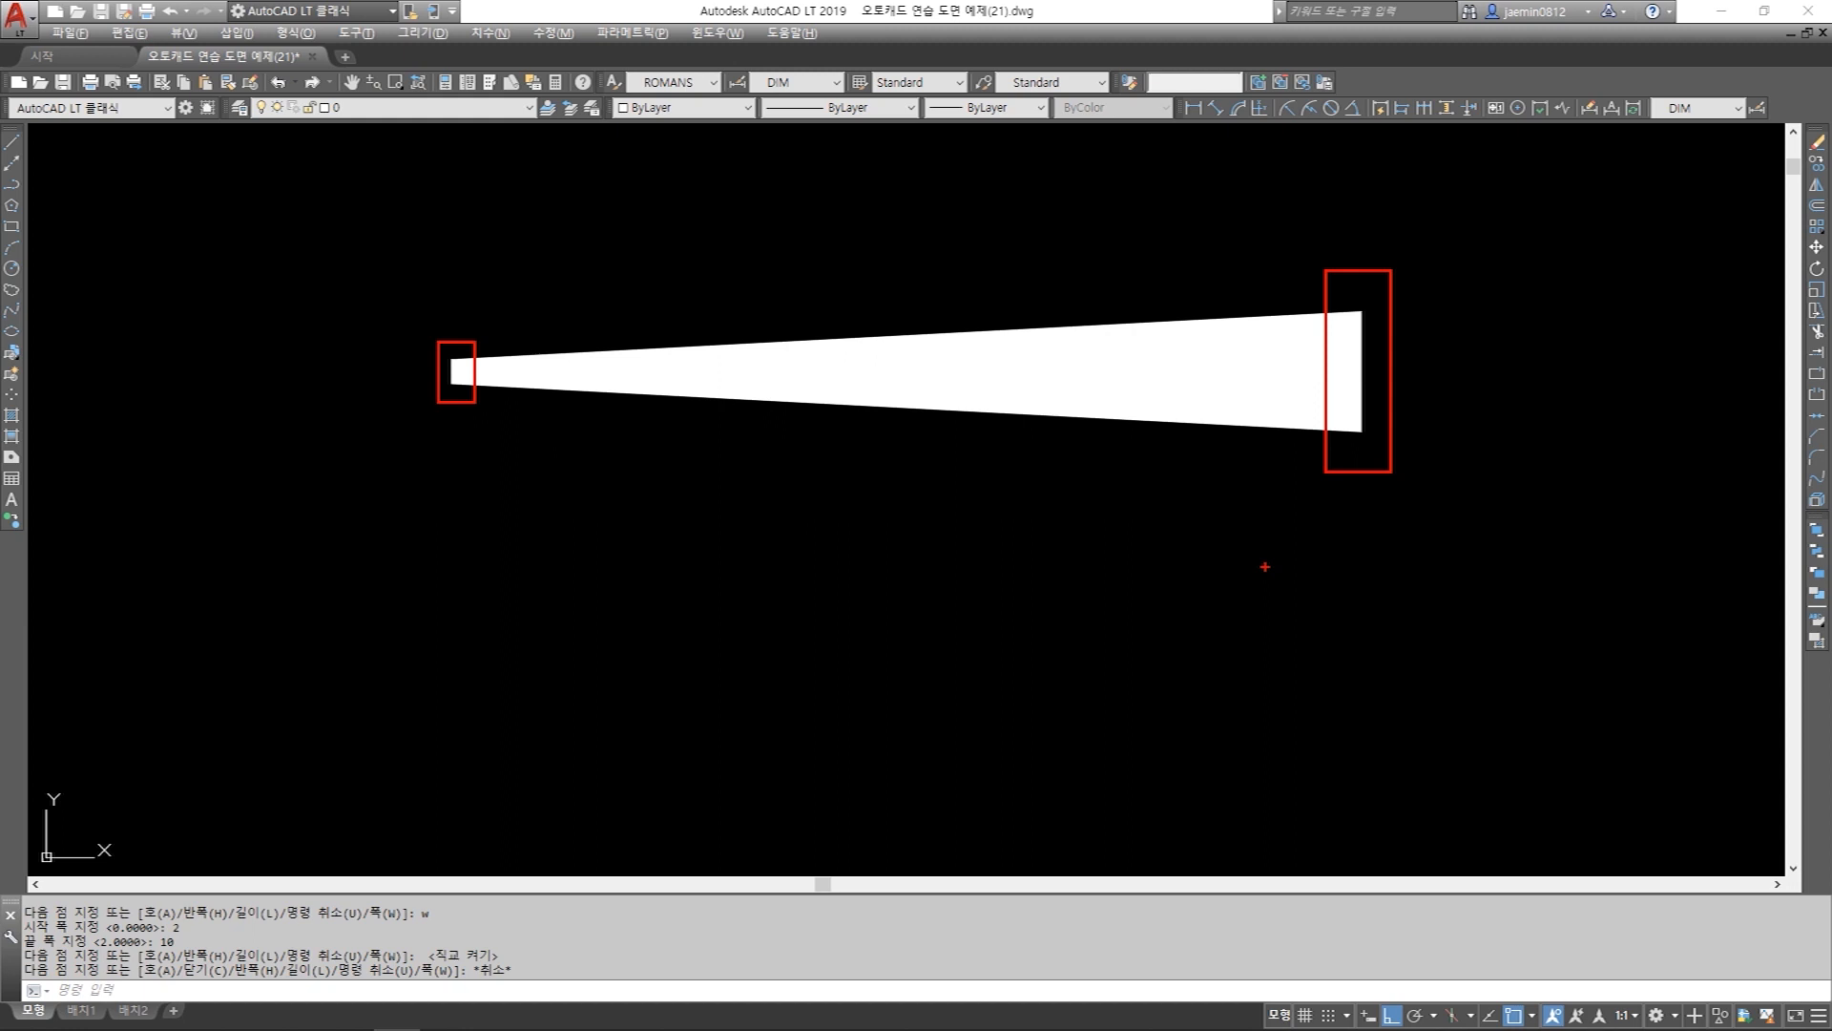
scroll(515, 343, down, 2)
text(p)
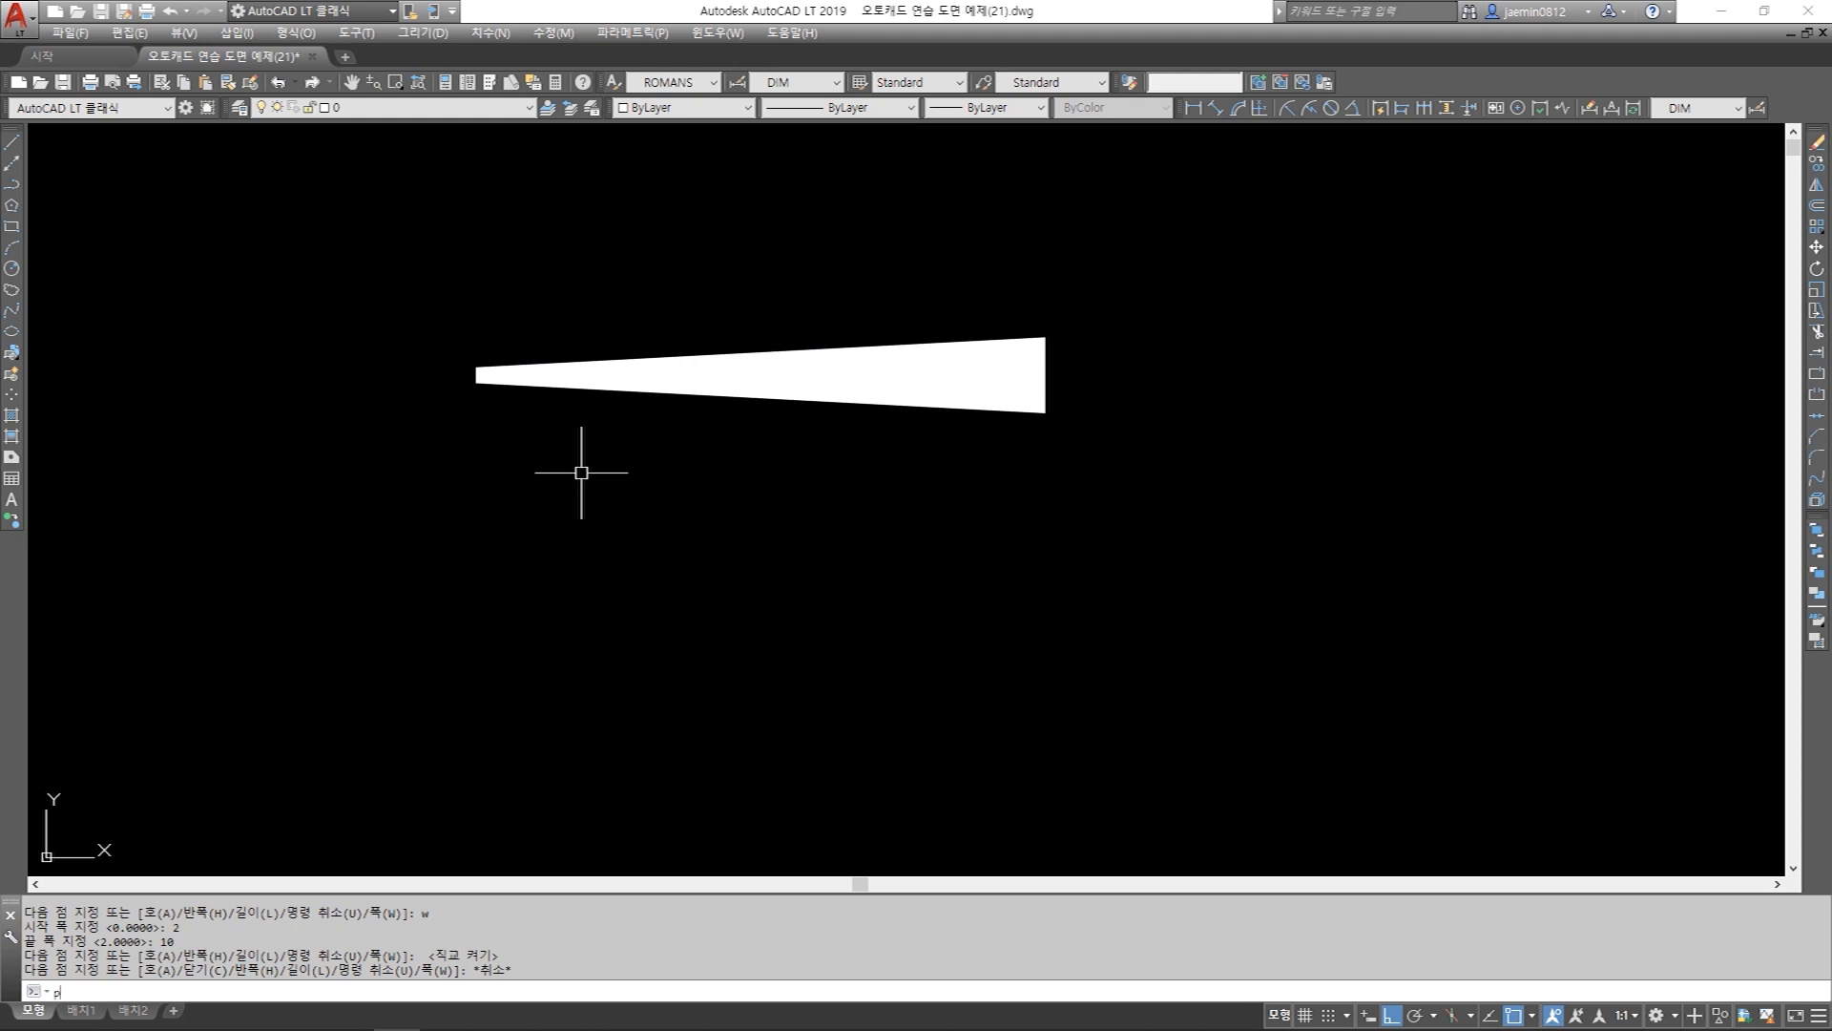
text(l)
key(Return)
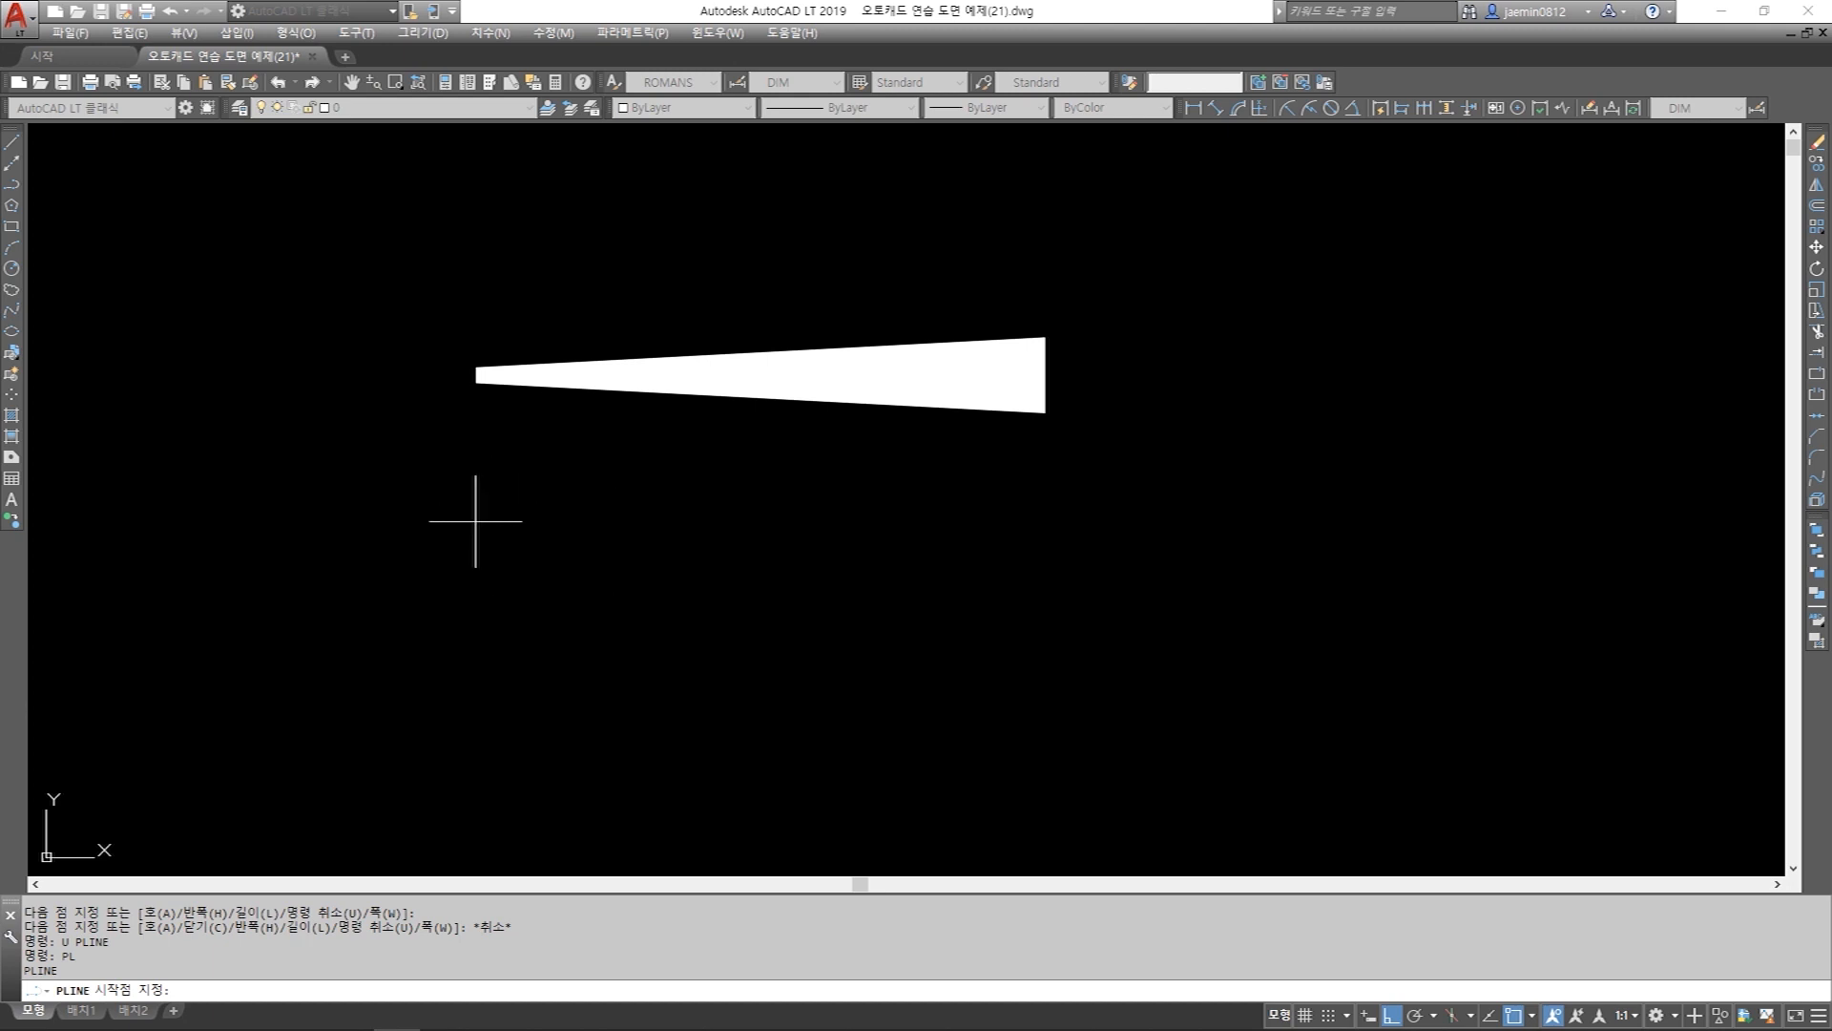
click(475, 521)
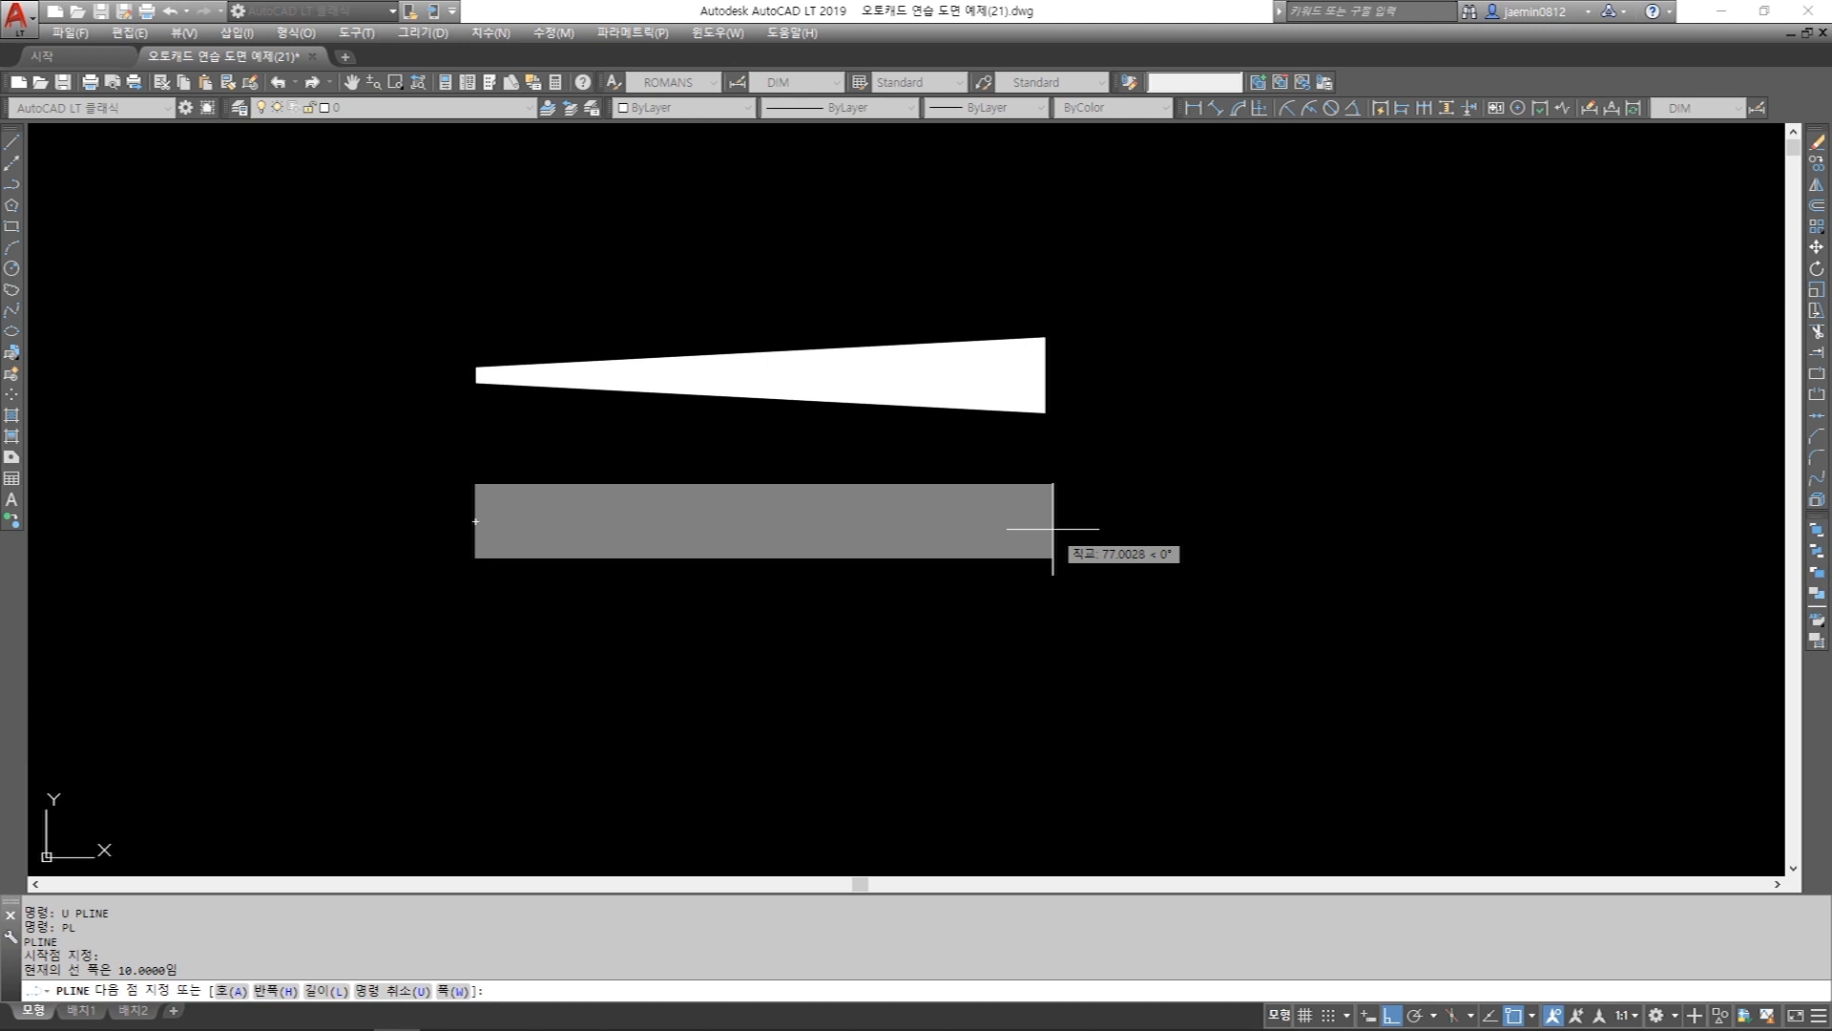
key(Return)
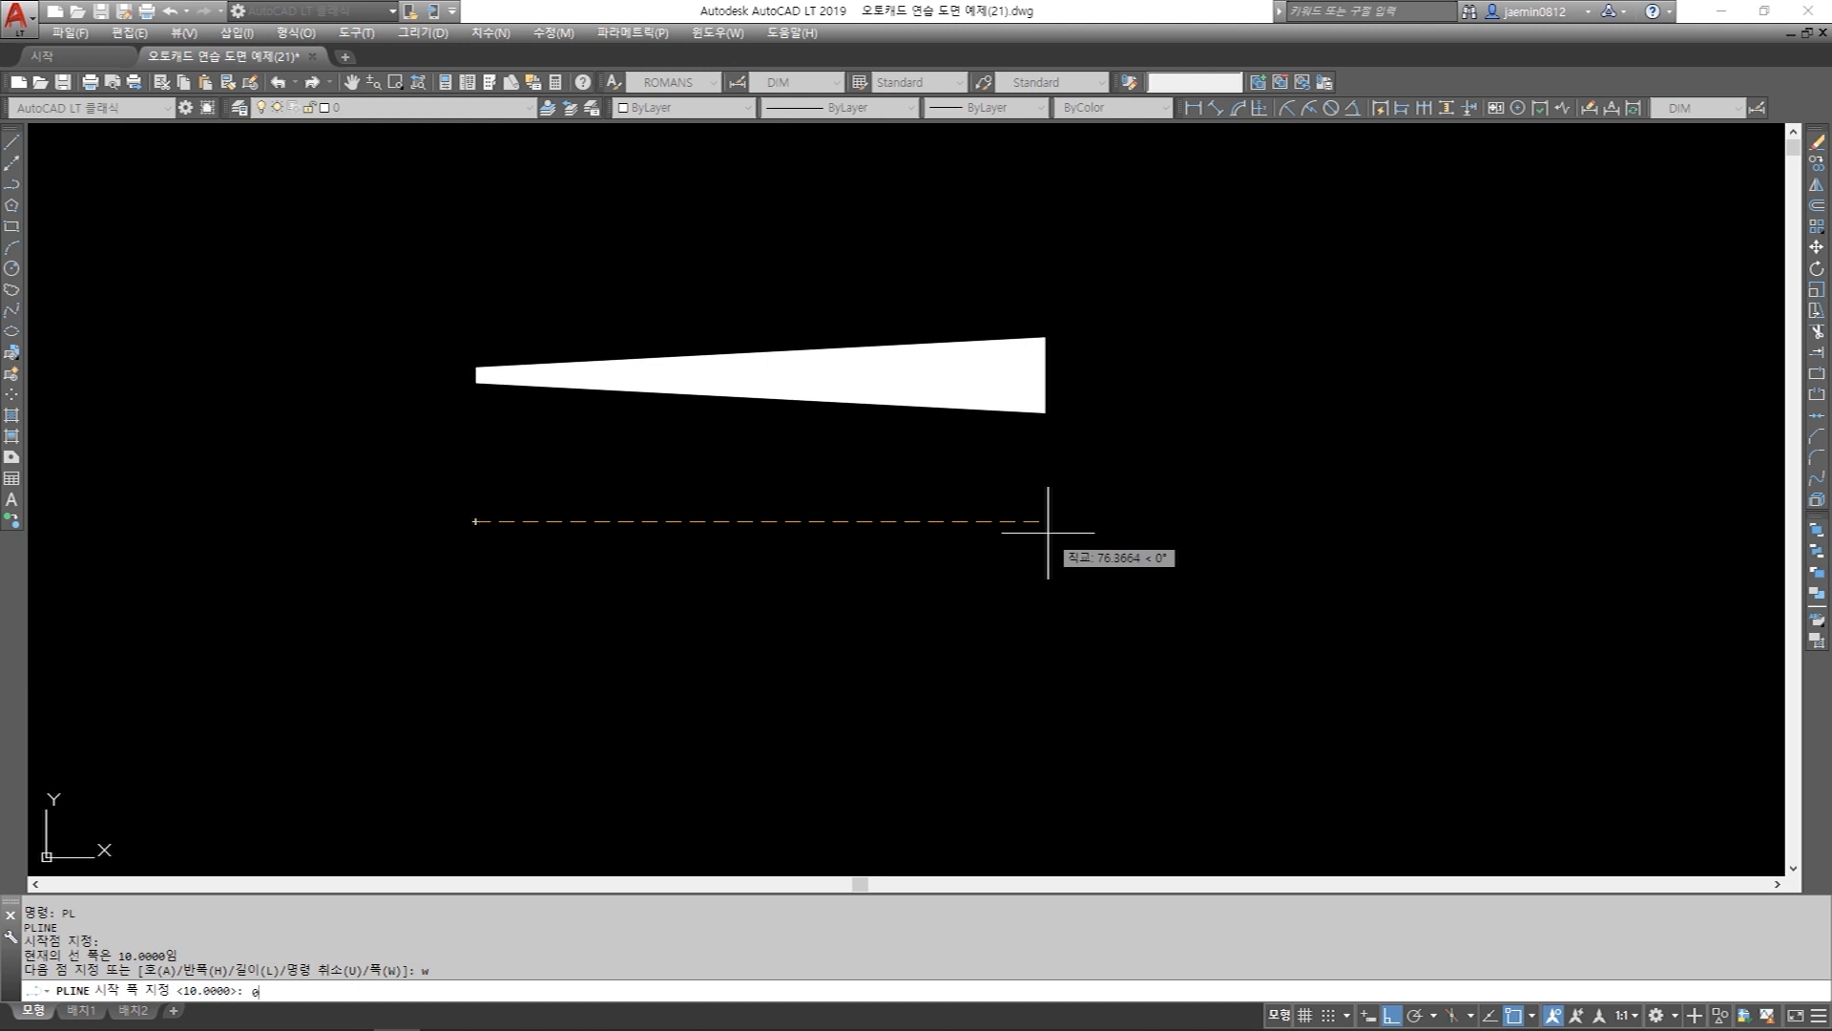
text(0)
key(Return)
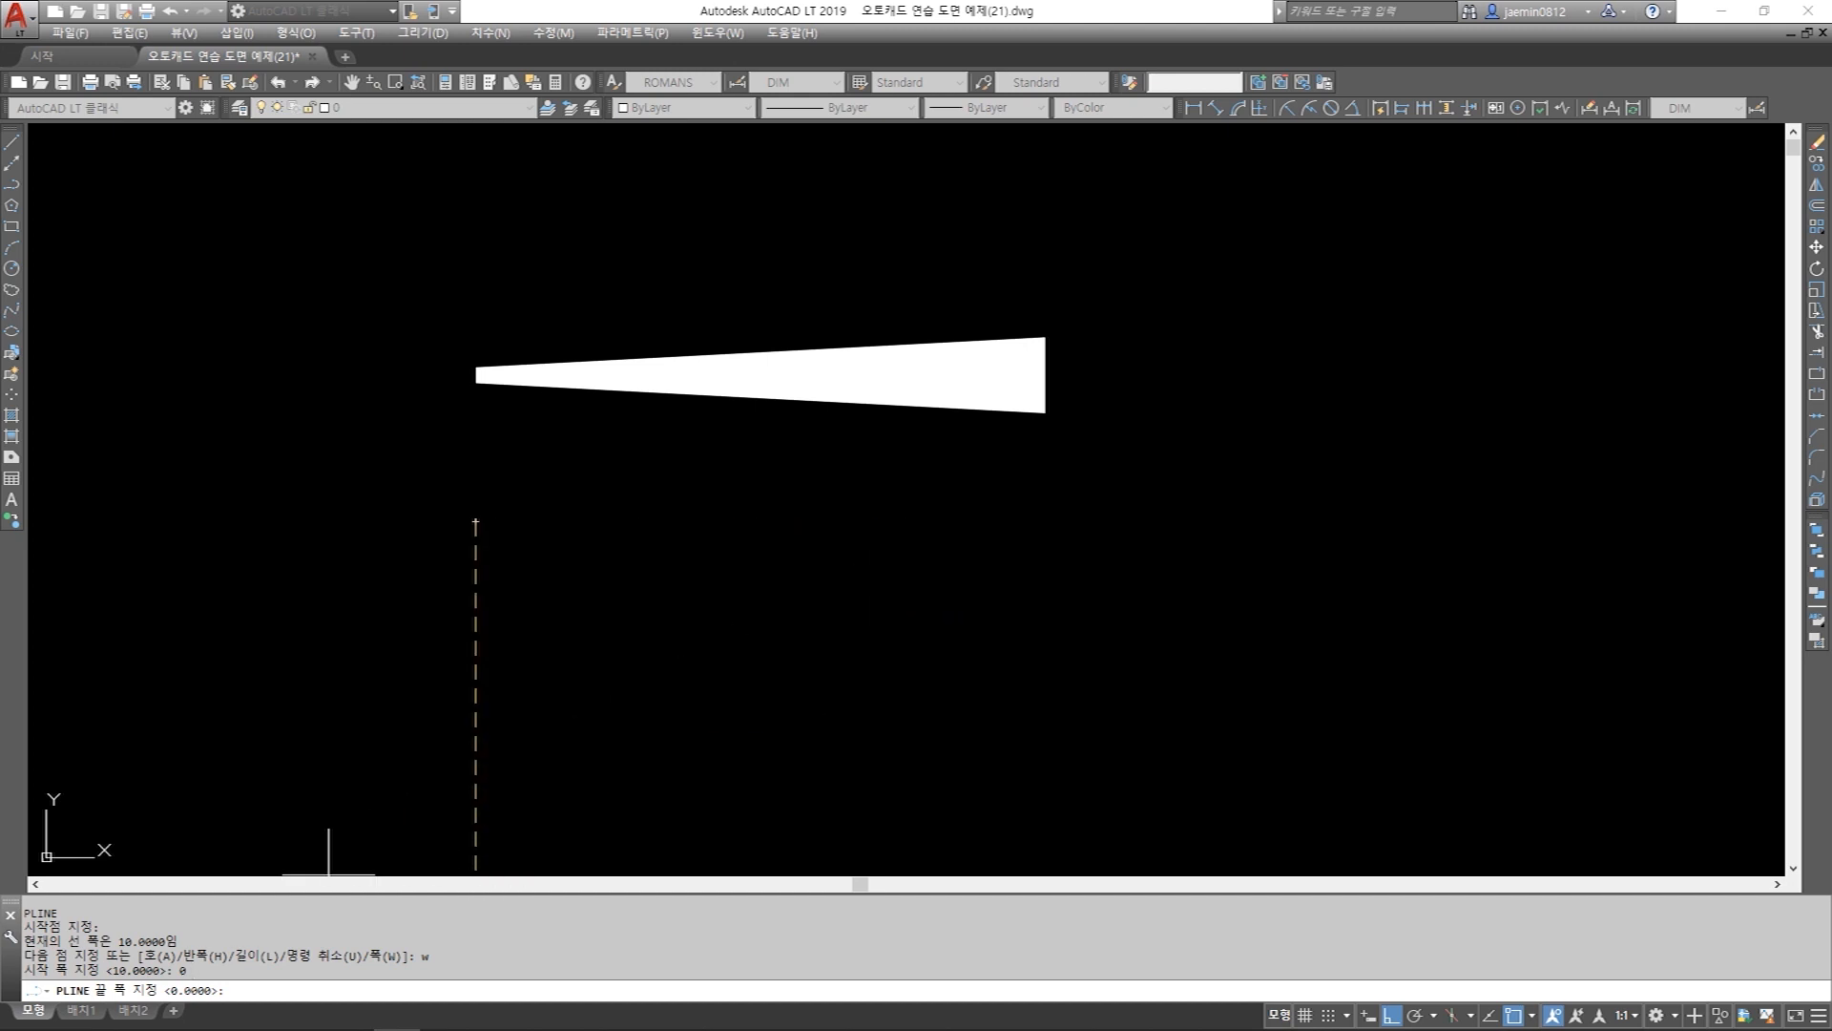
key(Return)
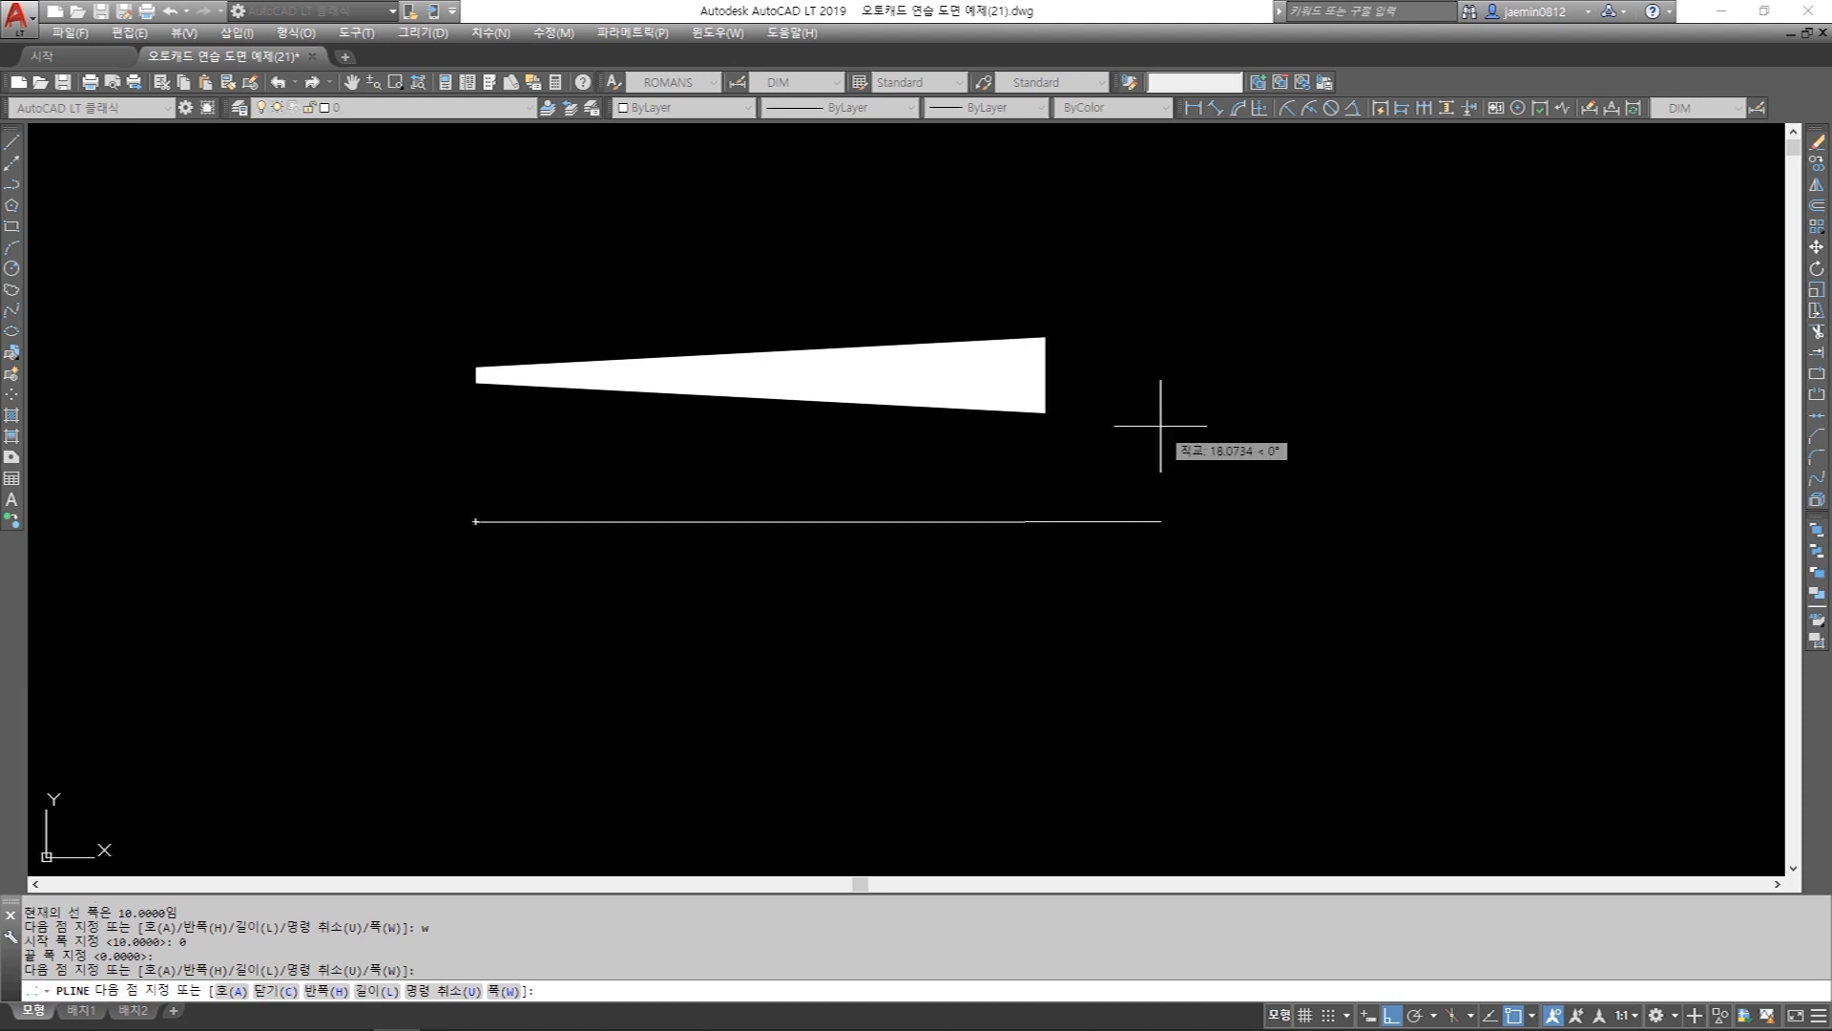
Turn off ortho mode after the horizontal segment and finish the polyline with four angled segments curling back beneath it.
key(F8)
click(1196, 379)
click(1295, 496)
click(1140, 656)
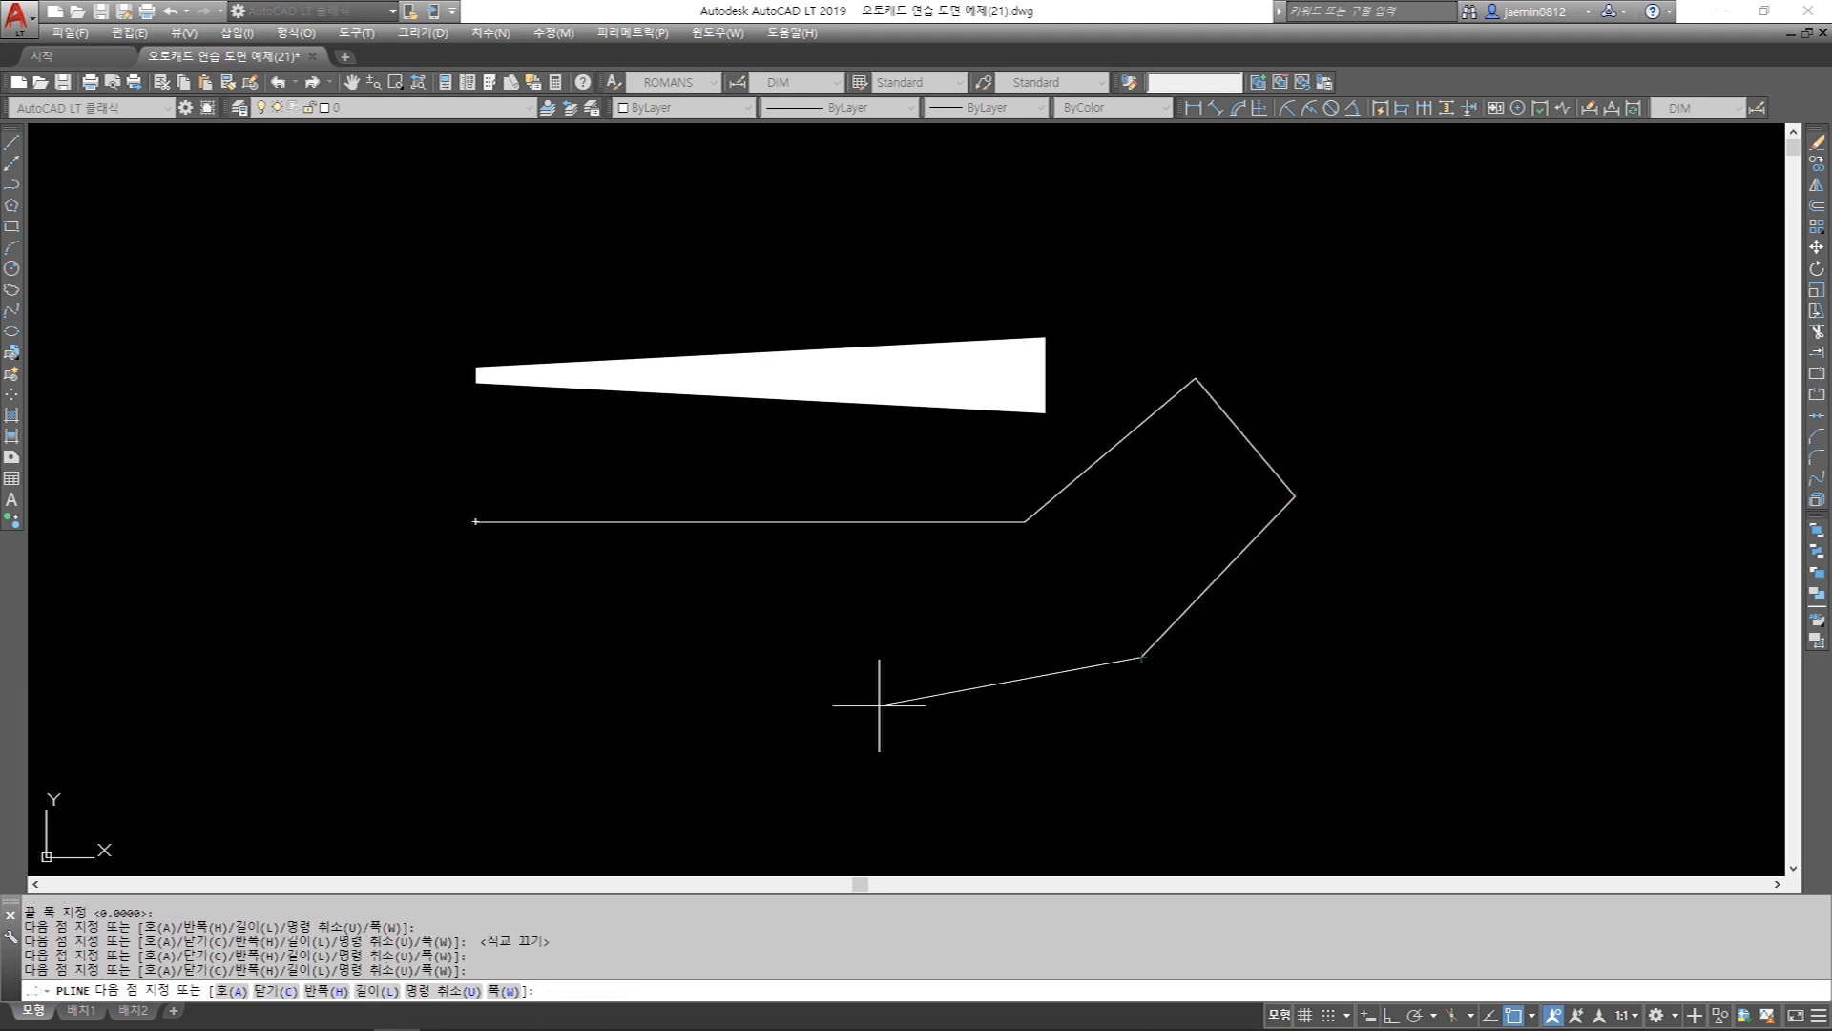
click(879, 704)
key(Return)
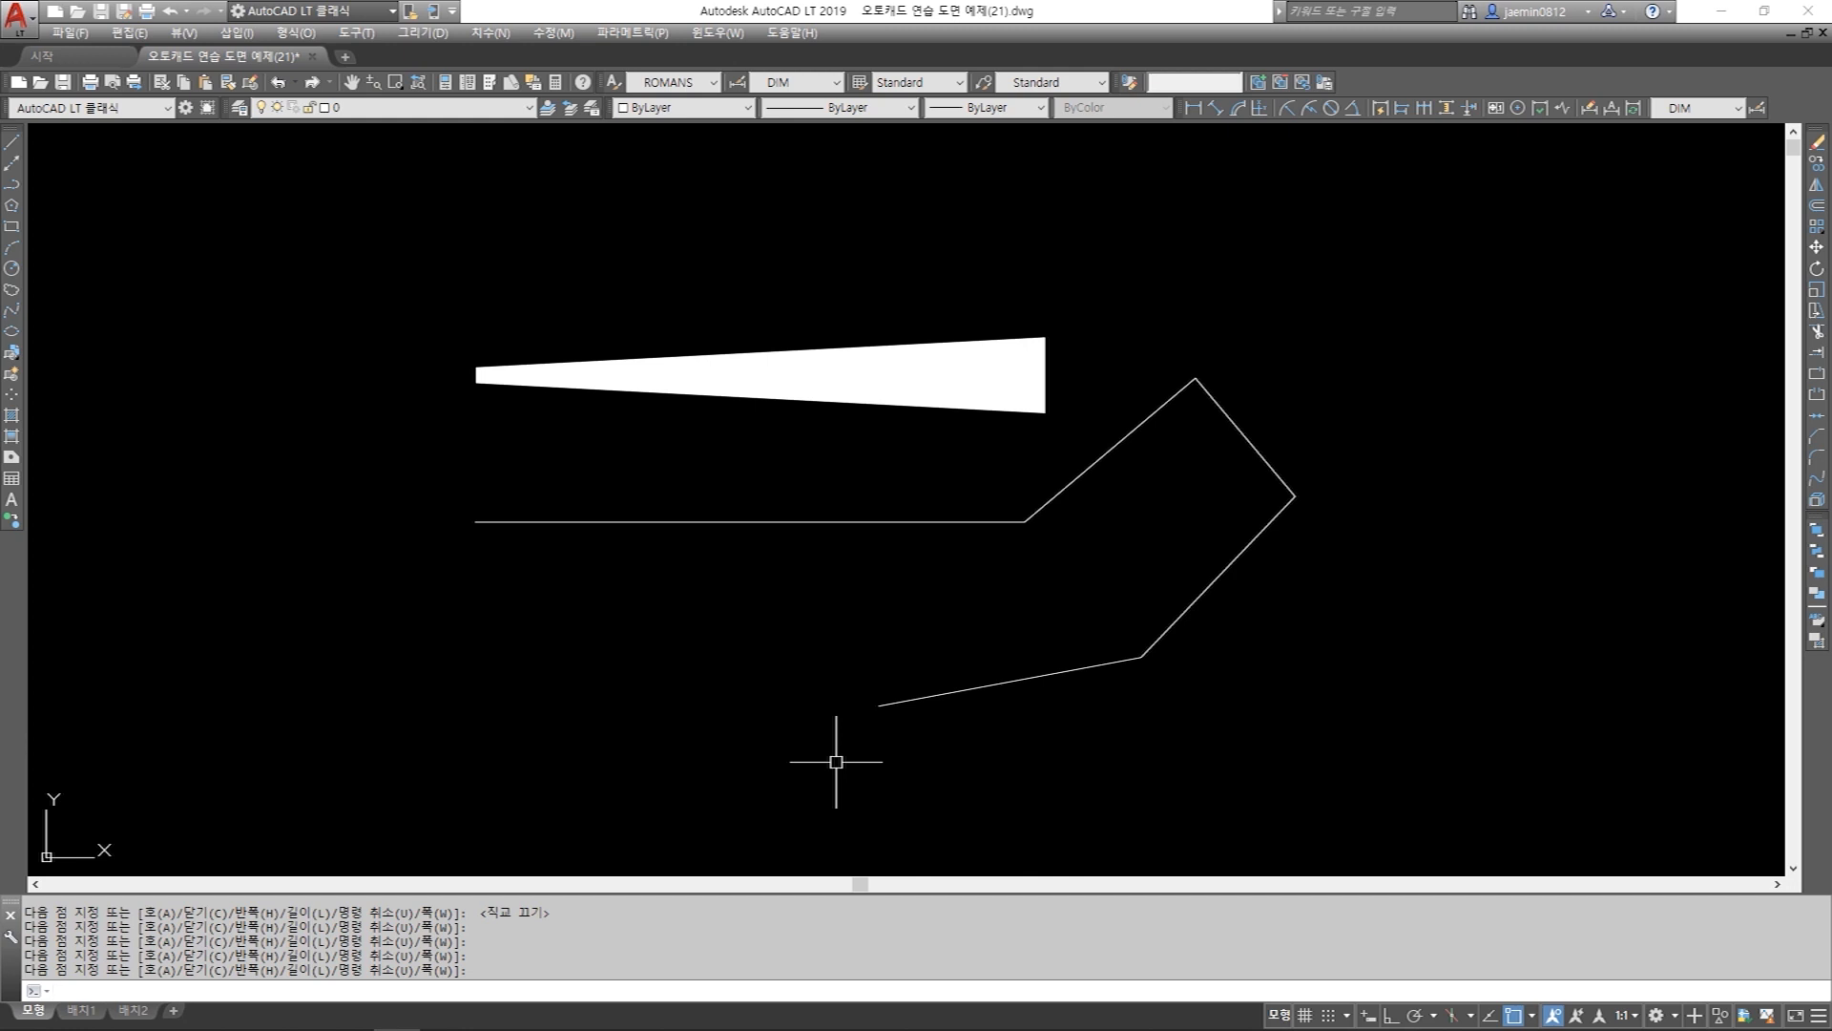
Erase the tapered polyline and the thin polyline together.
click(1014, 720)
click(920, 286)
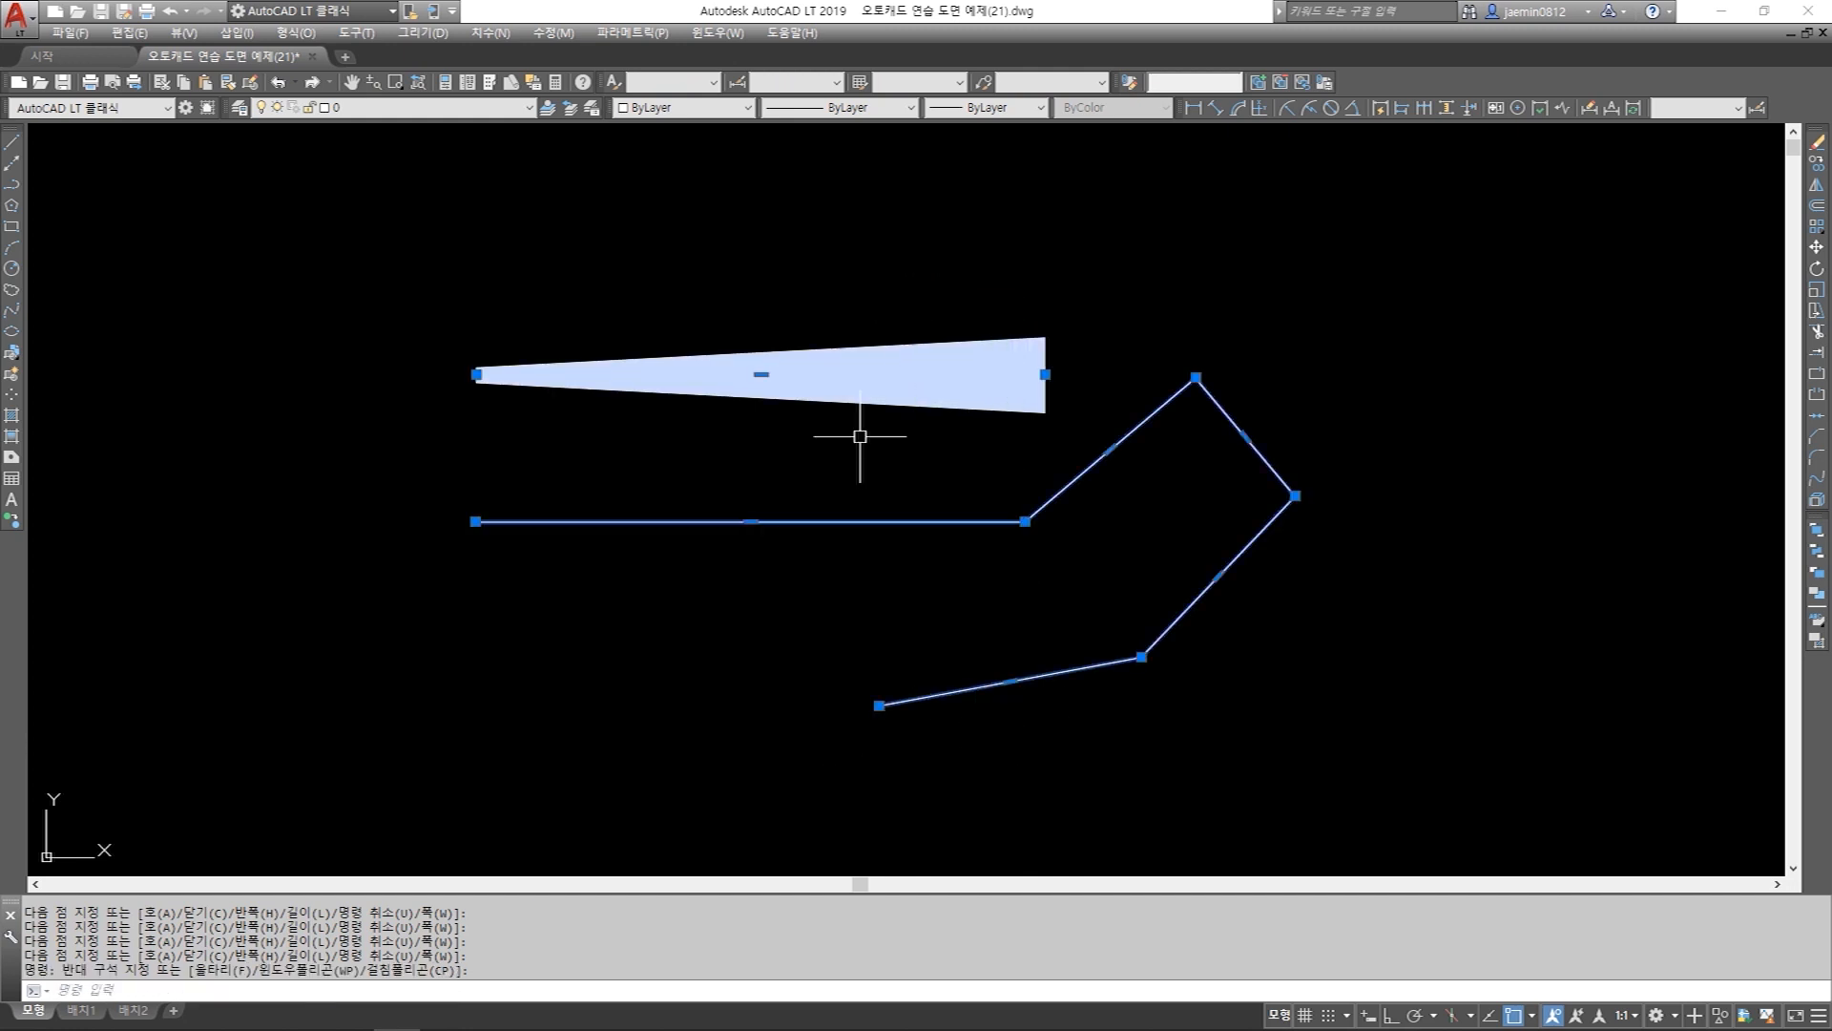
key(Delete)
Examine the Detail A digits and the command notes beside the sheet, from Pline and Hatch through Chamfer and Fillet.
scroll(856, 440, down, 5)
scroll(827, 499, up, 4)
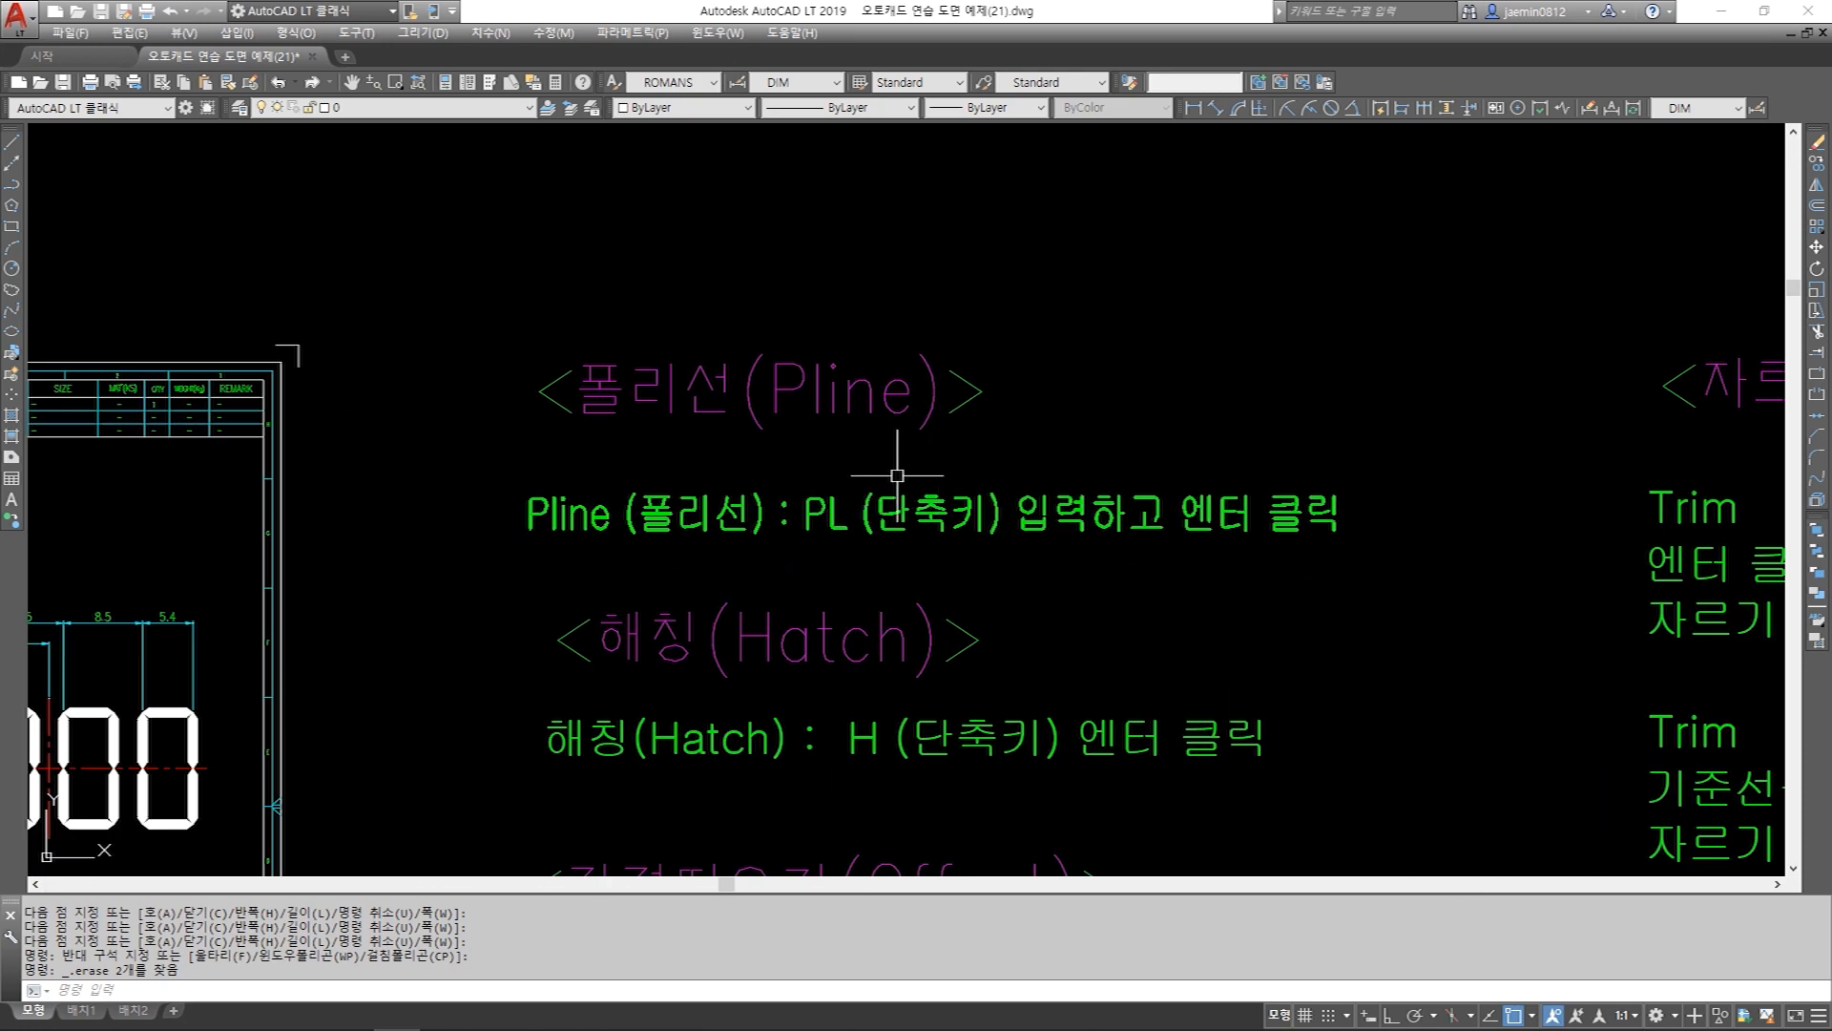
scroll(897, 474, down, 4)
scroll(998, 507, up, 5)
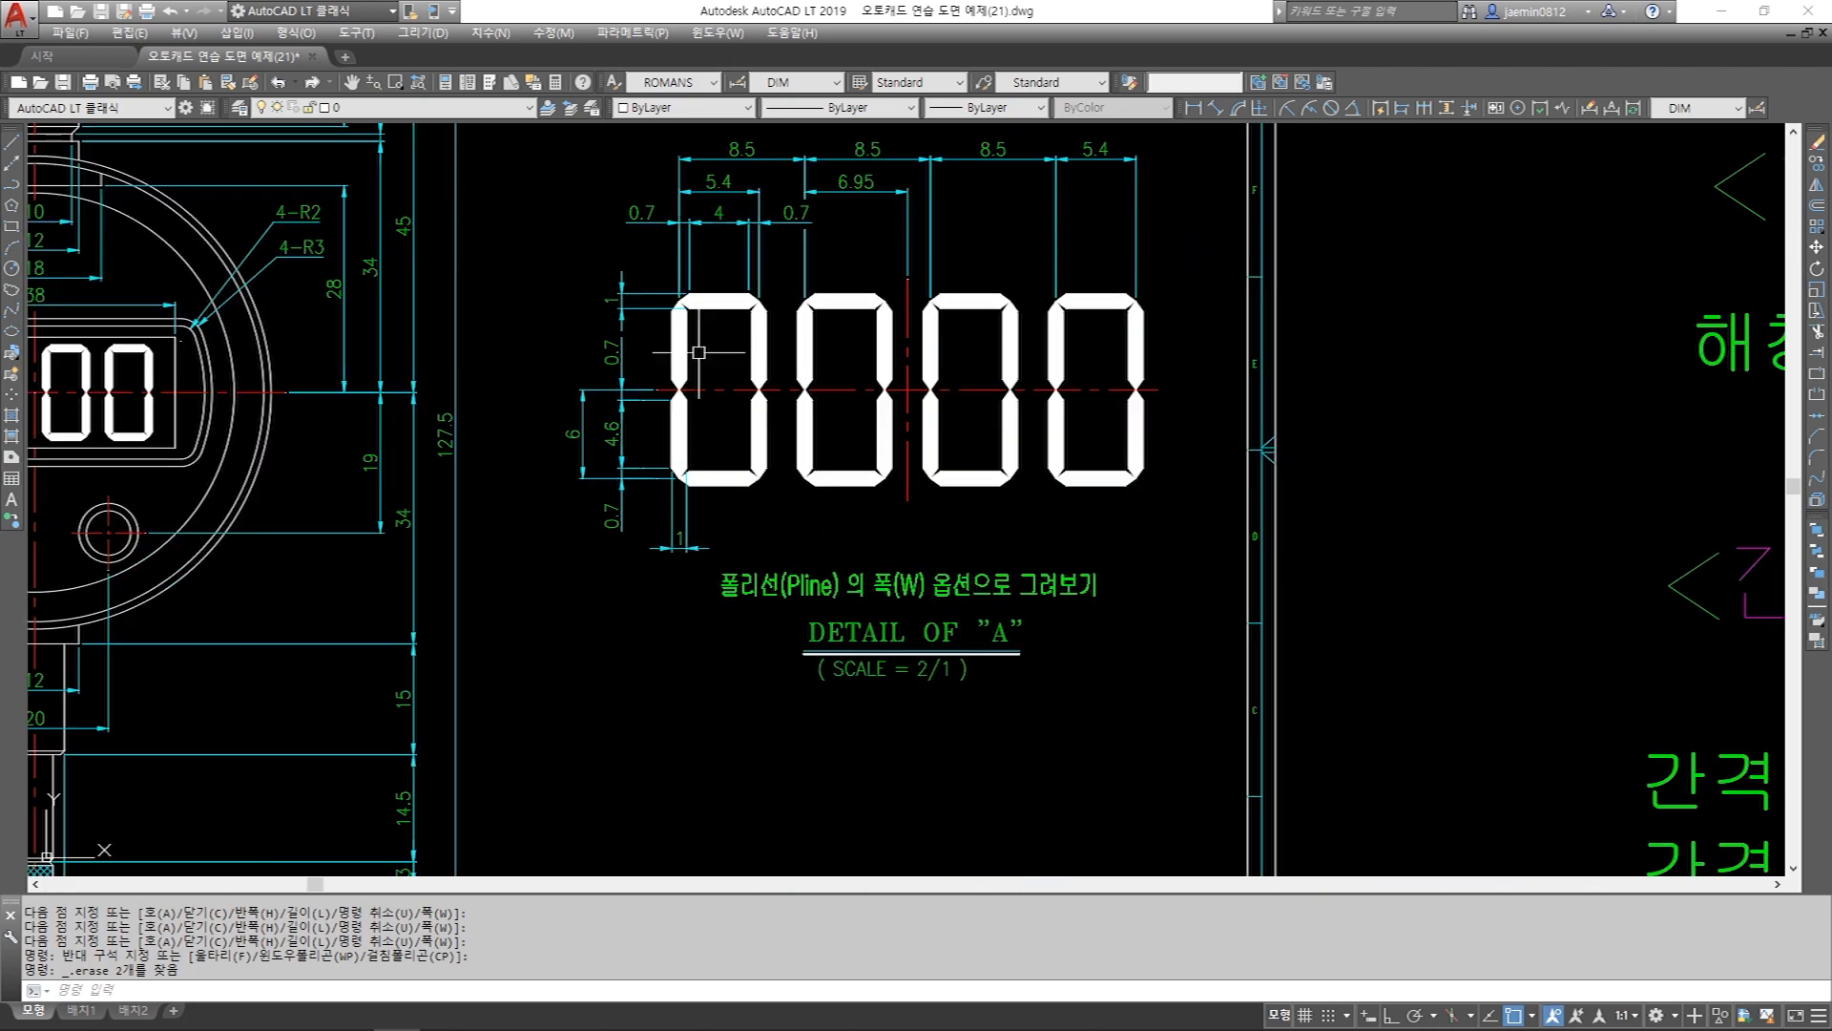
scroll(888, 531, down, 5)
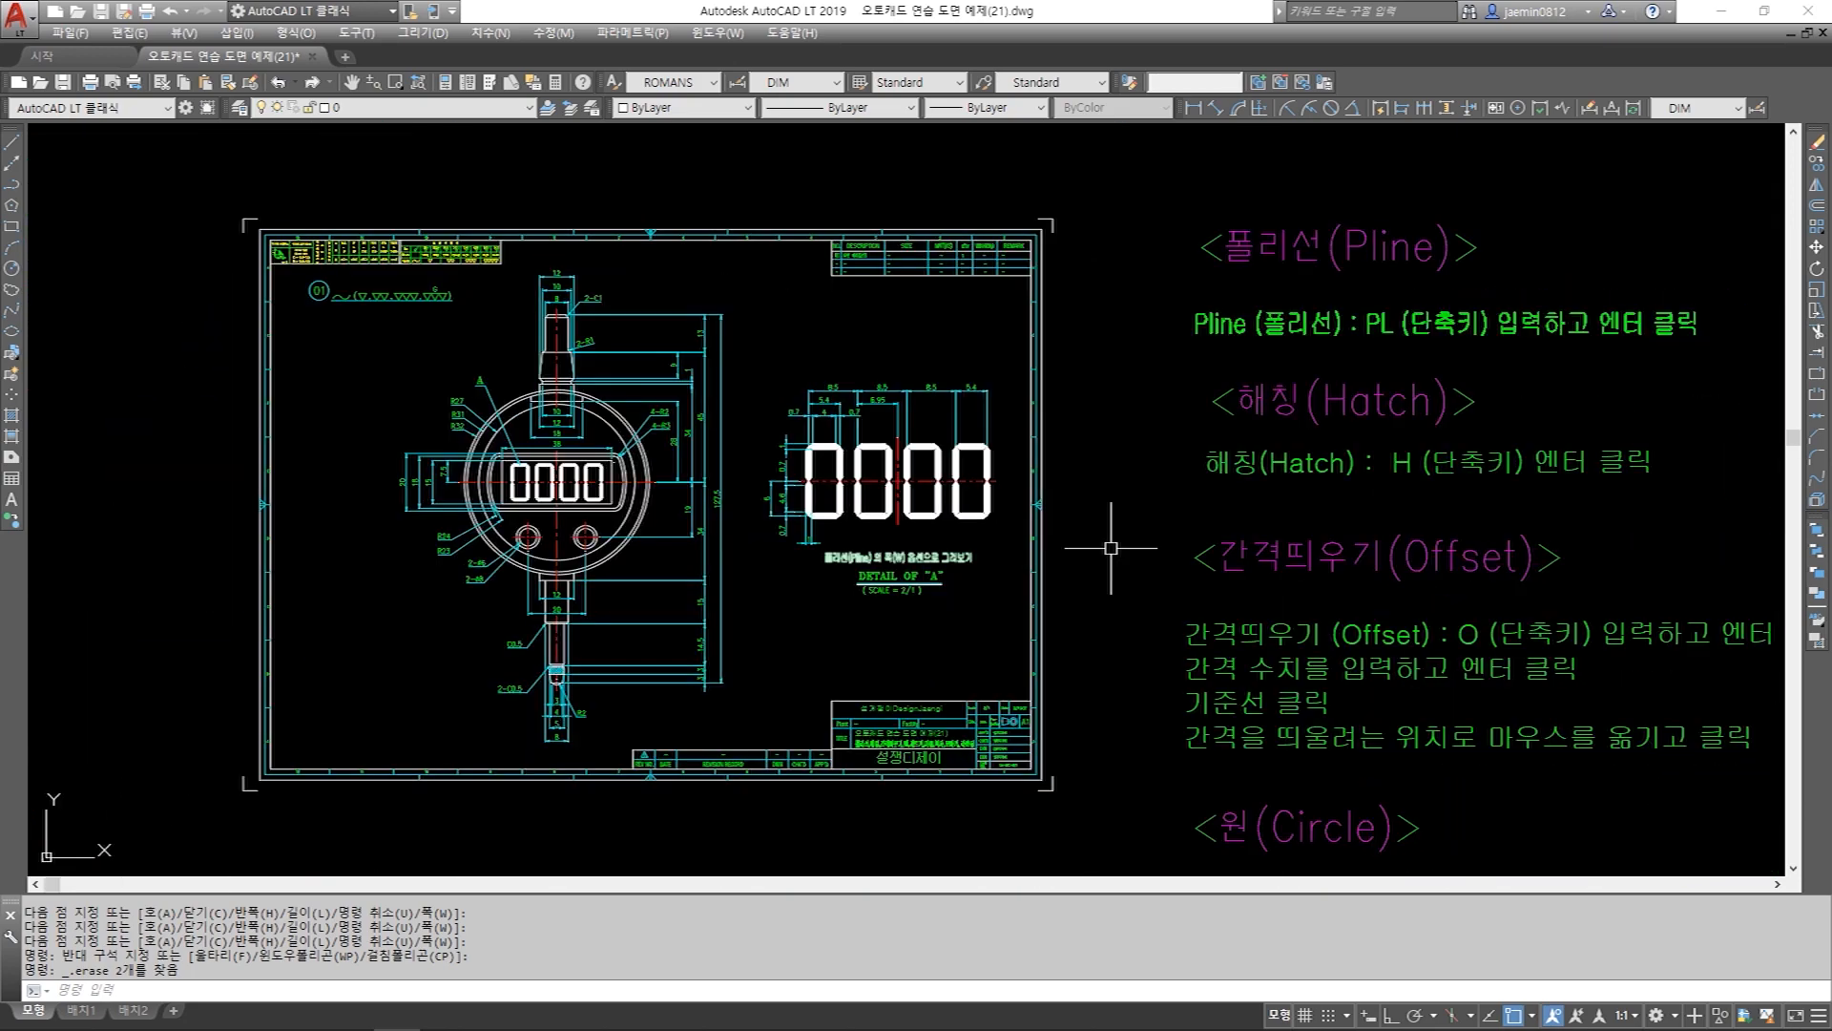
mouse_move(1247, 700)
middle_down()
mouse_move(1136, 570)
mouse_move(1085, 419)
middle_up()
middle_drag(1402, 371, 795, 596)
middle_drag(1103, 358, 1073, 471)
middle_drag(1123, 595, 1148, 383)
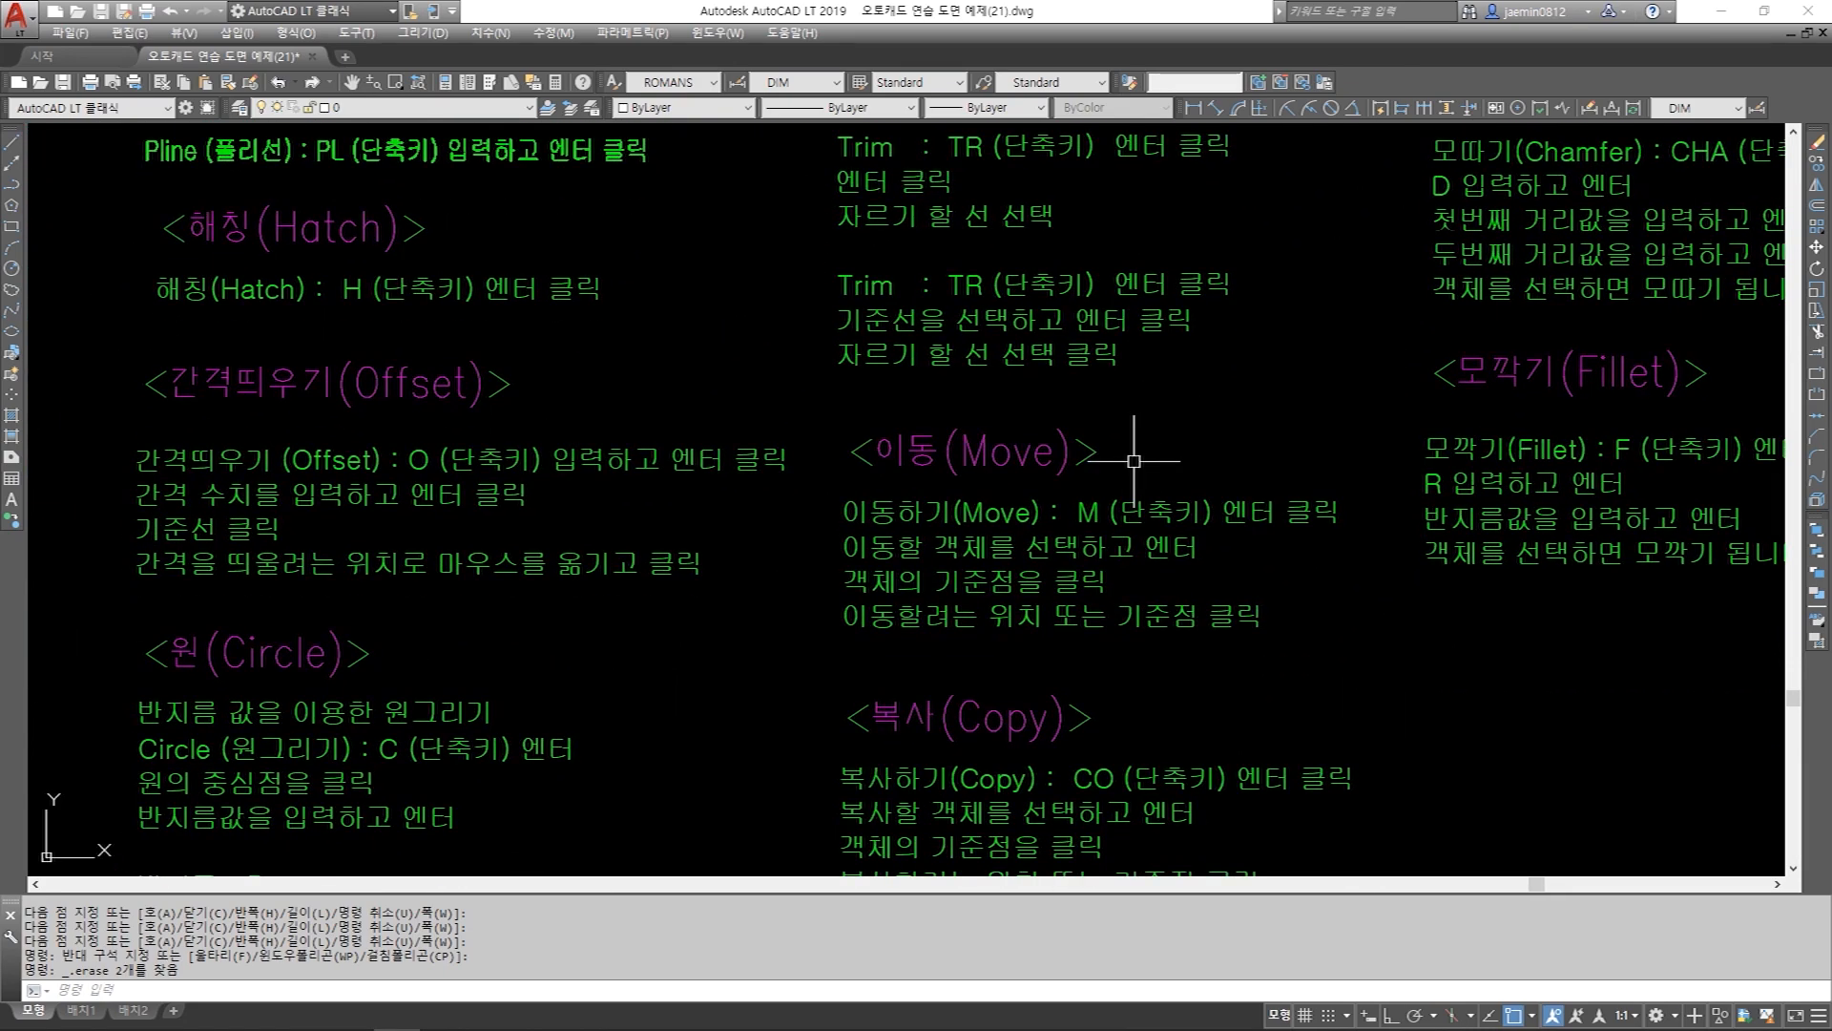
middle_drag(1174, 644, 1174, 462)
middle_drag(1391, 155, 1016, 499)
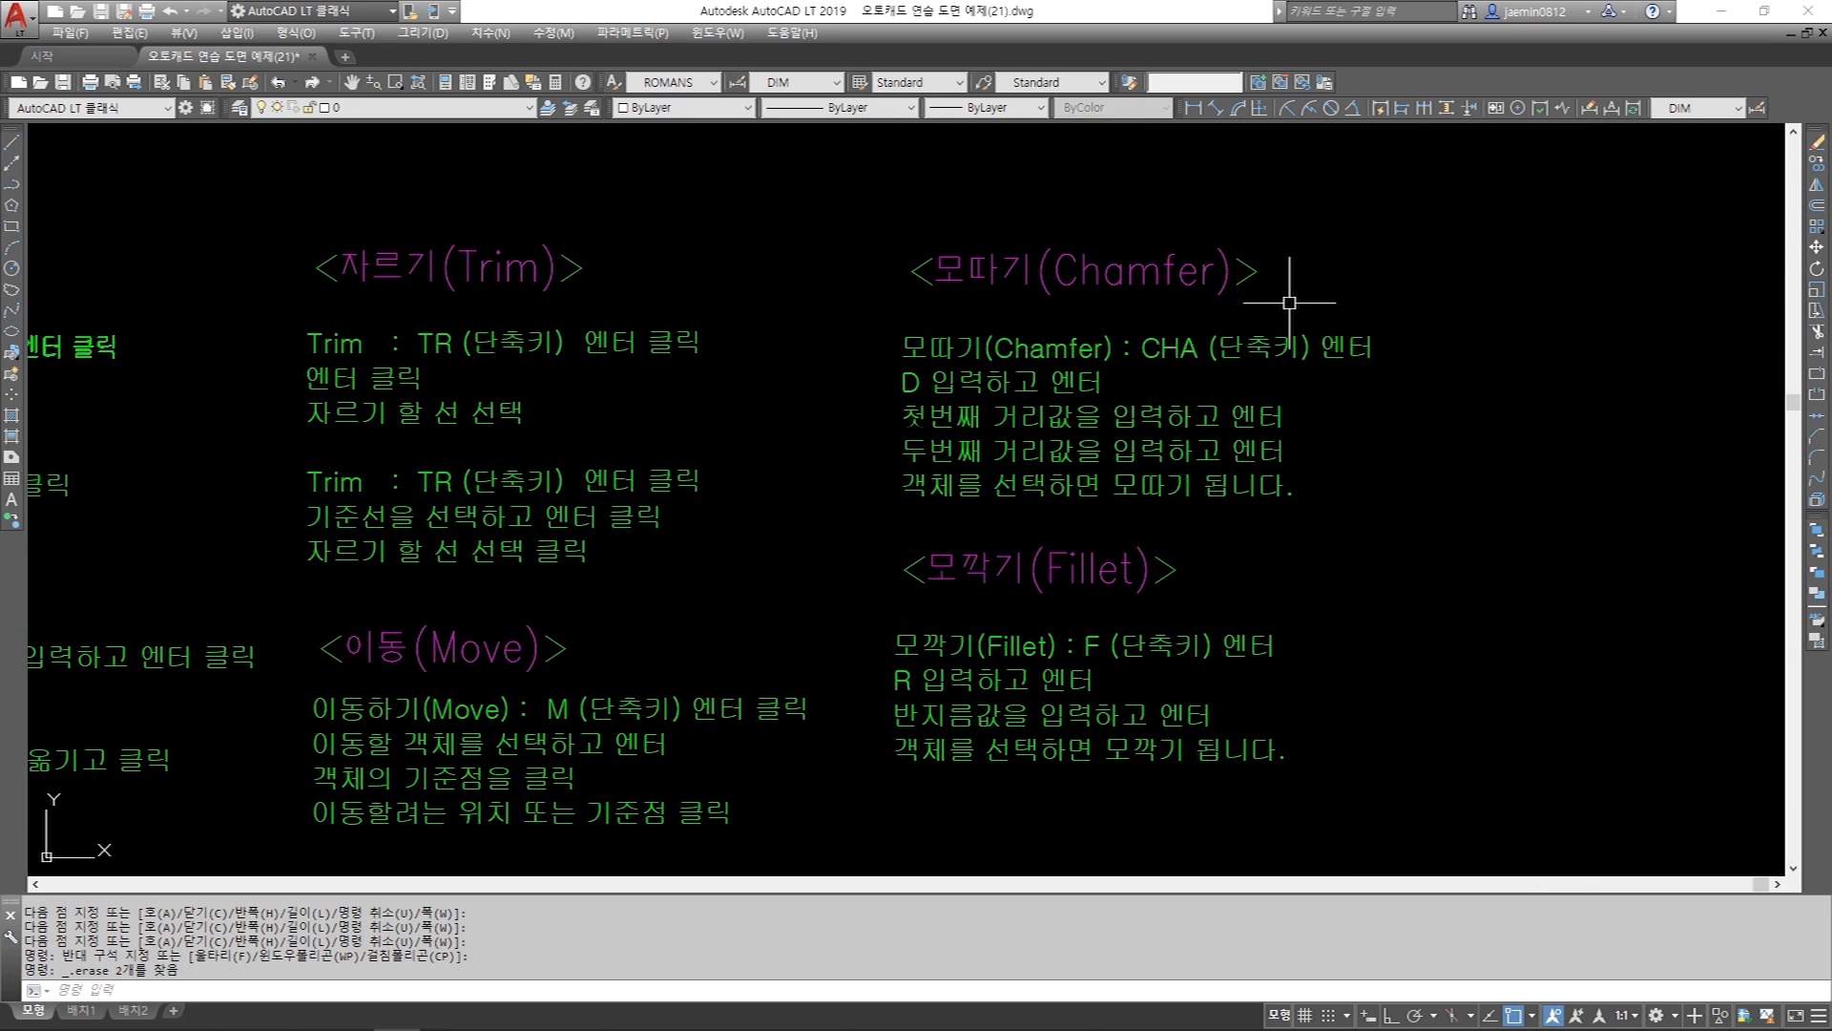
middle_drag(1315, 611, 1360, 461)
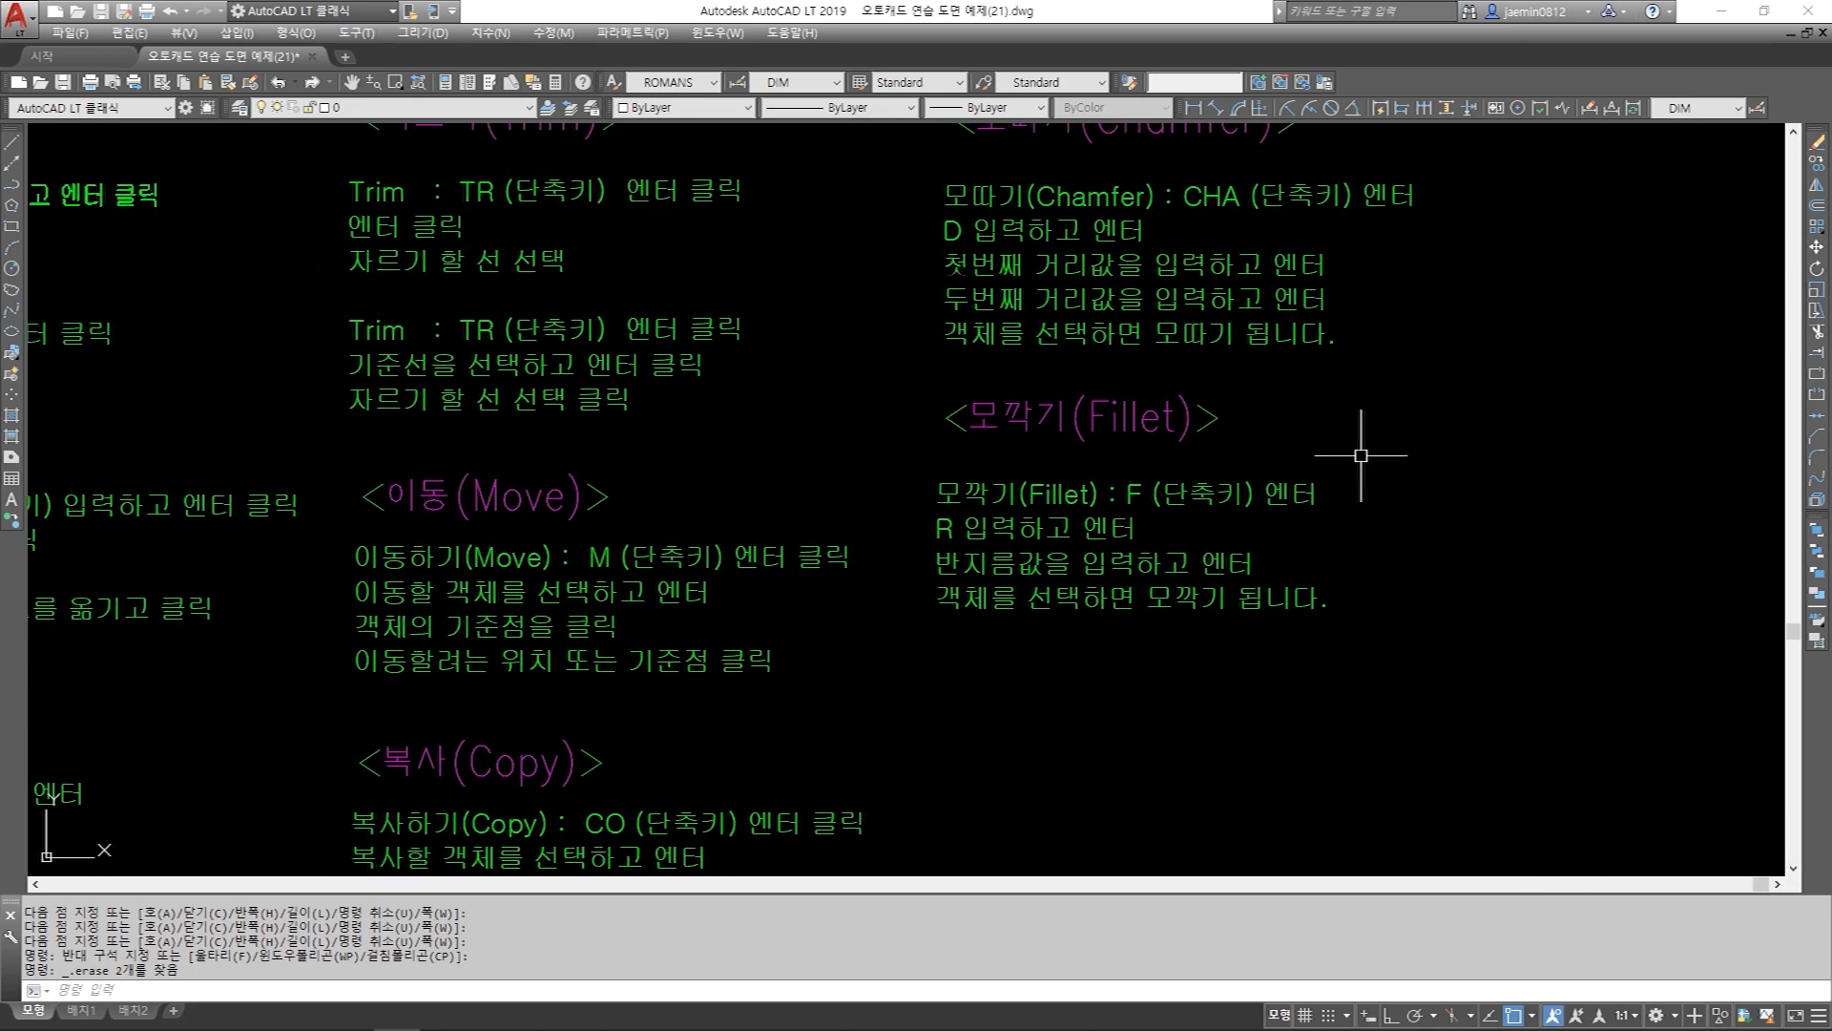
scroll(1360, 454, down, 4)
scroll(449, 417, up, 2)
scroll(866, 410, up, 2)
middle_drag(525, 413, 856, 420)
scroll(840, 382, up, 2)
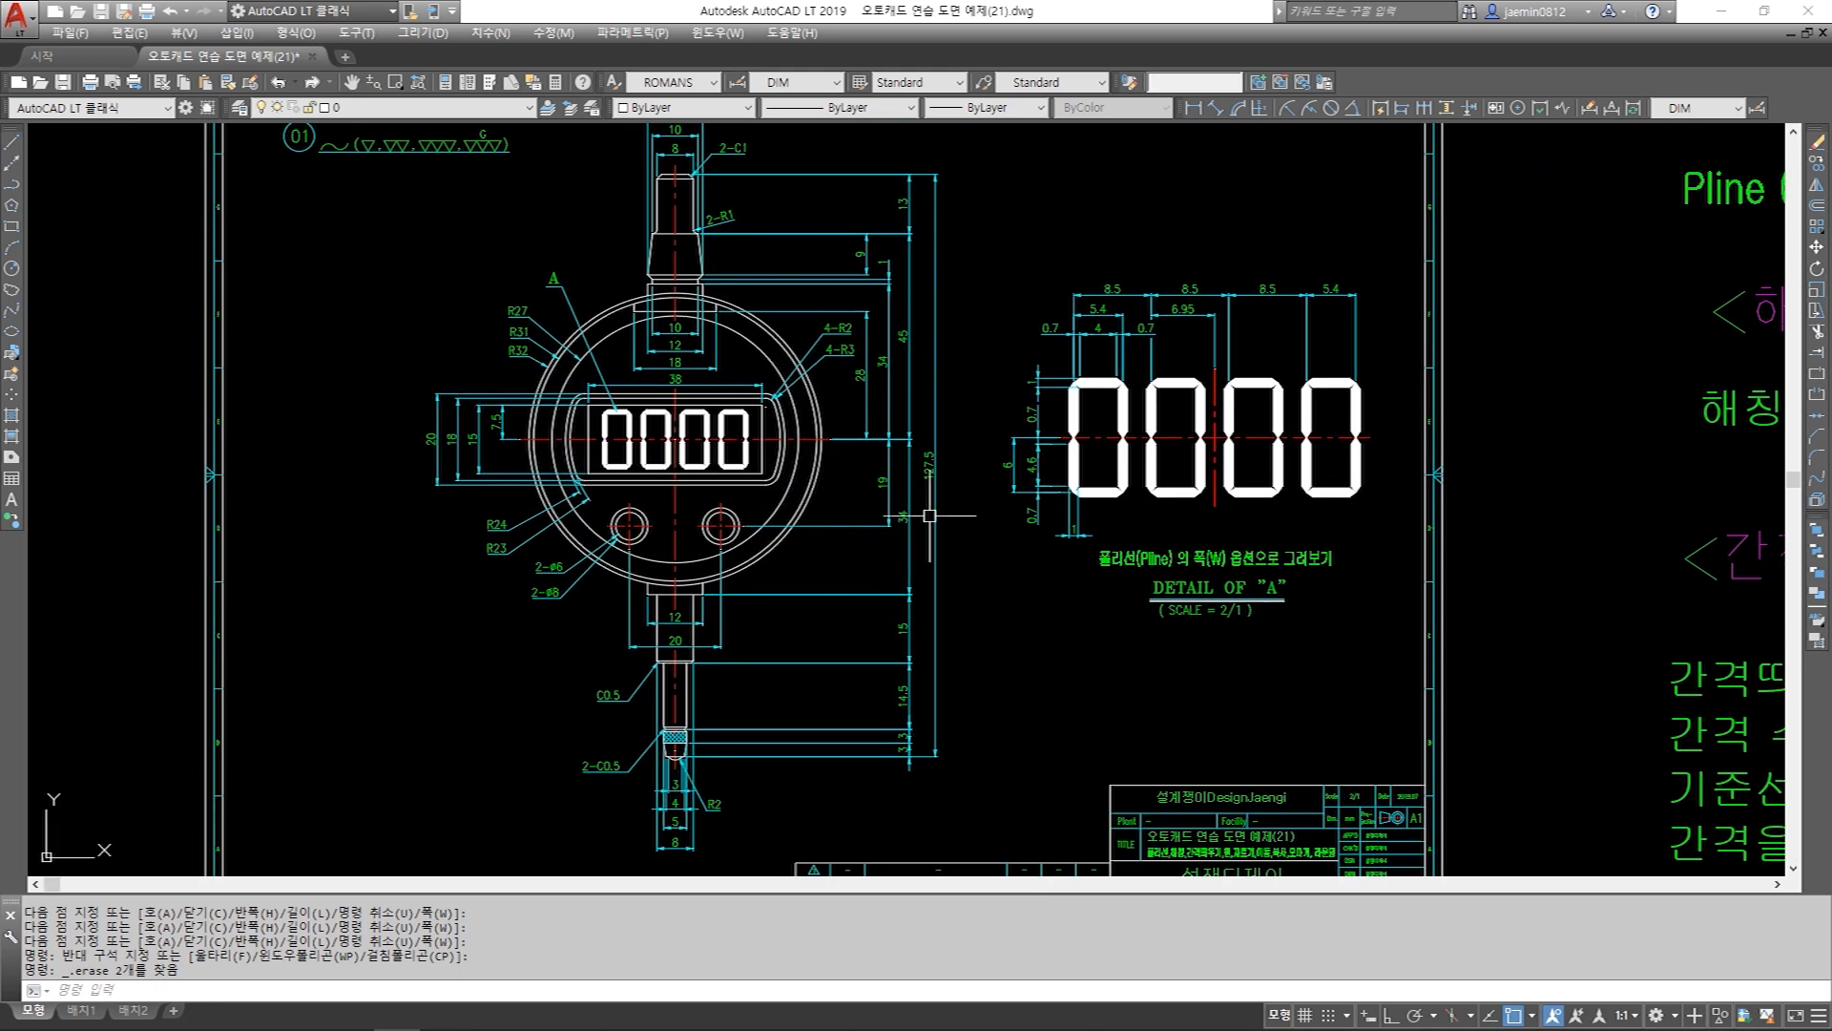
Copy the complete dial indicator view with its dimensions from the sheet to the empty area below it.
scroll(929, 516, down, 3)
key(Escape)
text(cc)
key(Return)
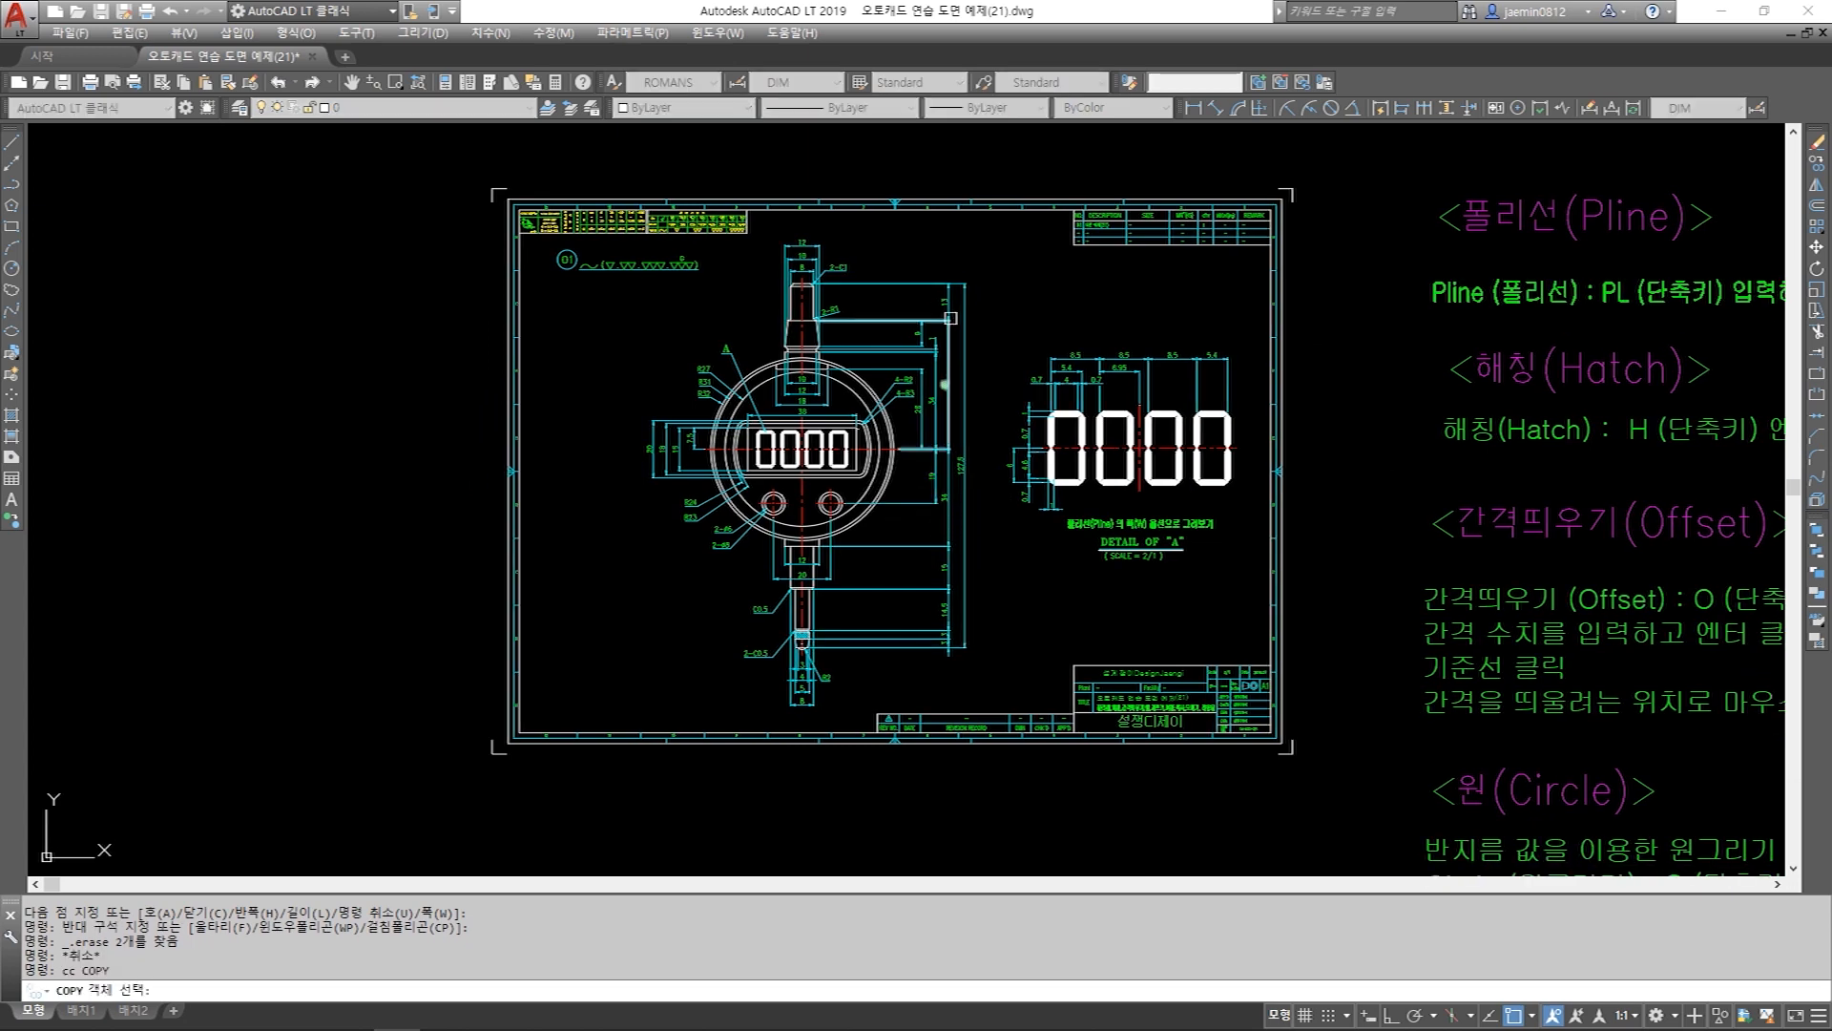
click(964, 241)
click(647, 649)
click(832, 721)
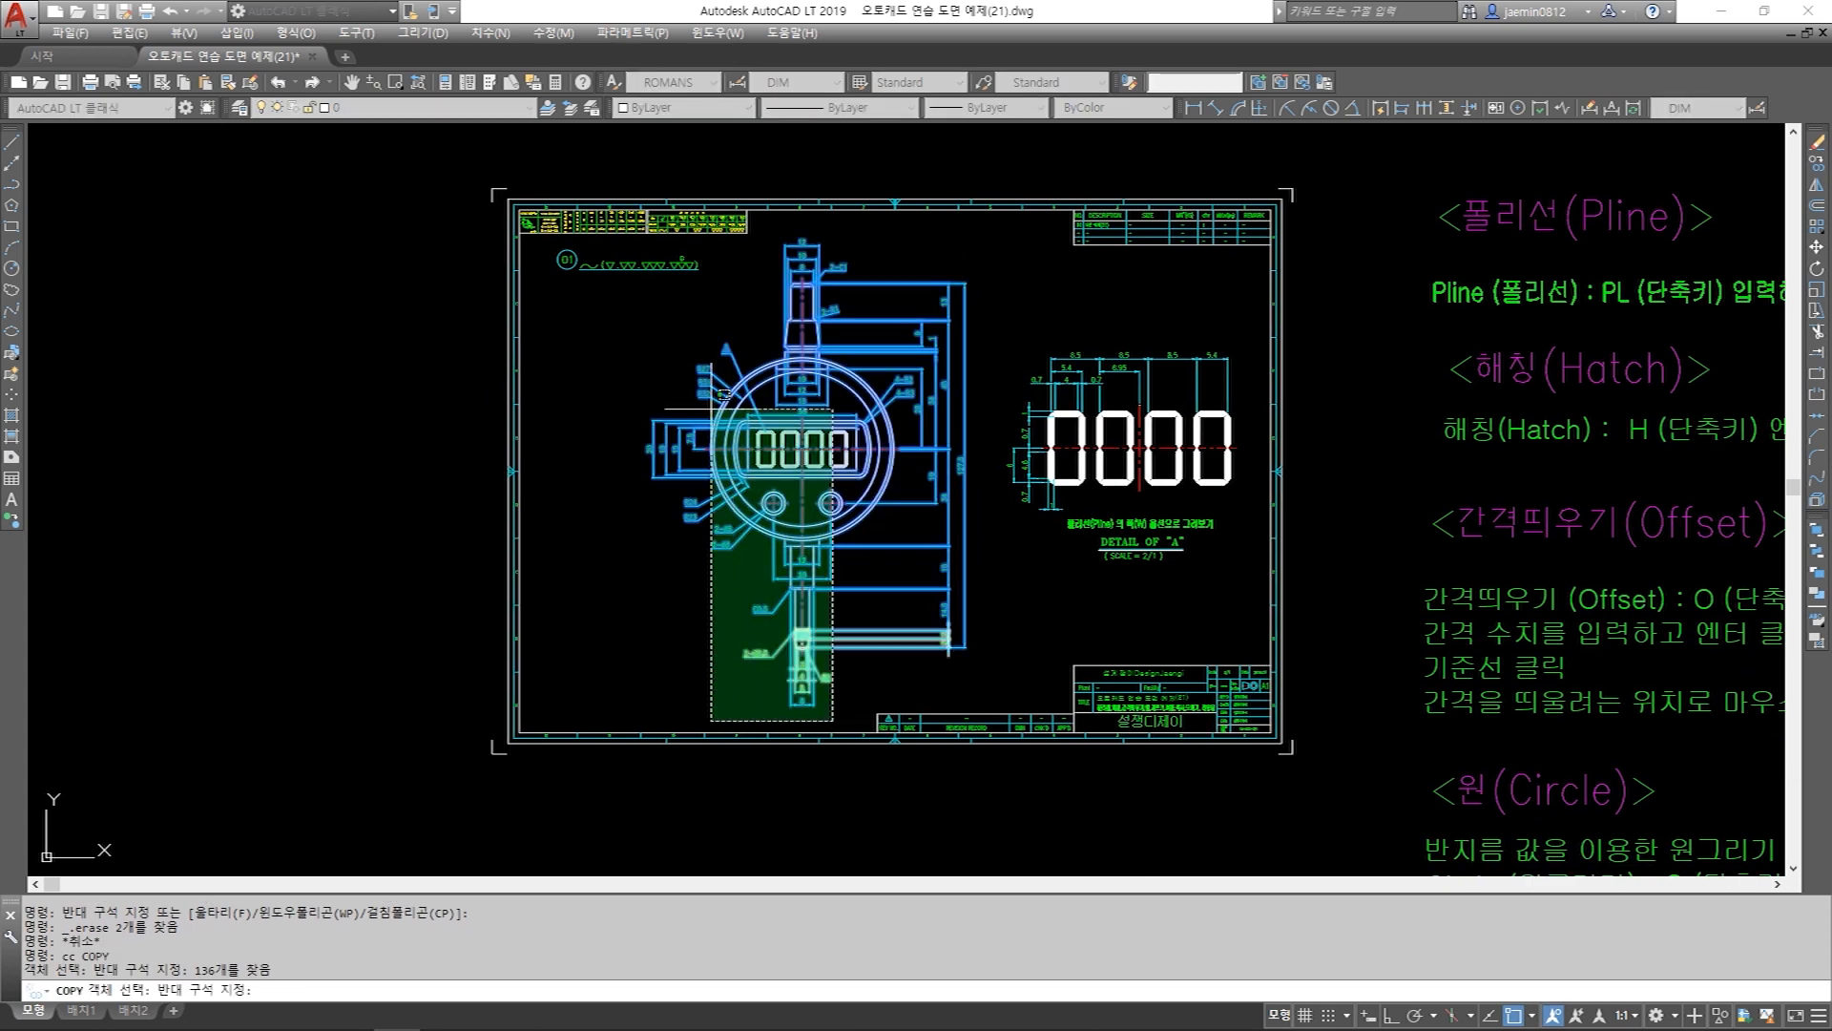
click(711, 410)
key(Return)
click(831, 497)
scroll(832, 534, down, 2)
middle_drag(822, 680, 835, 263)
middle_drag(819, 532, 842, 348)
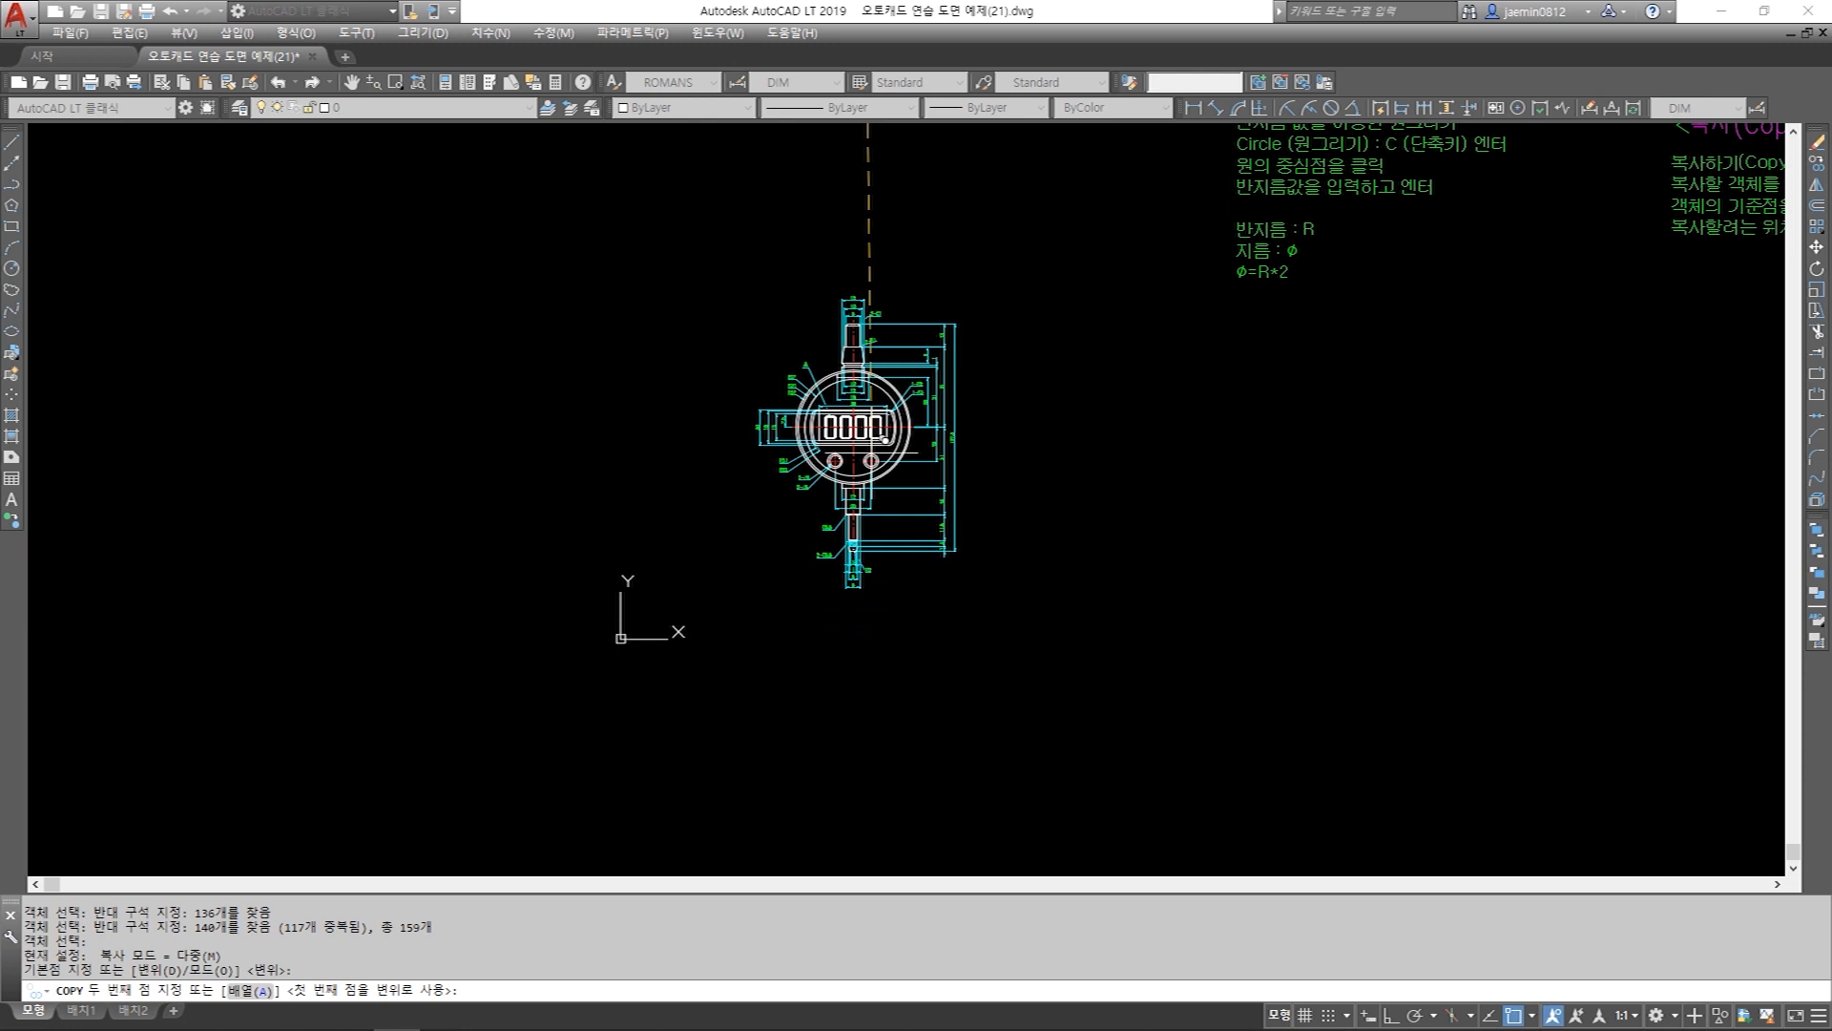
click(885, 439)
key(Escape)
scroll(886, 439, up, 3)
middle_drag(886, 439, 436, 479)
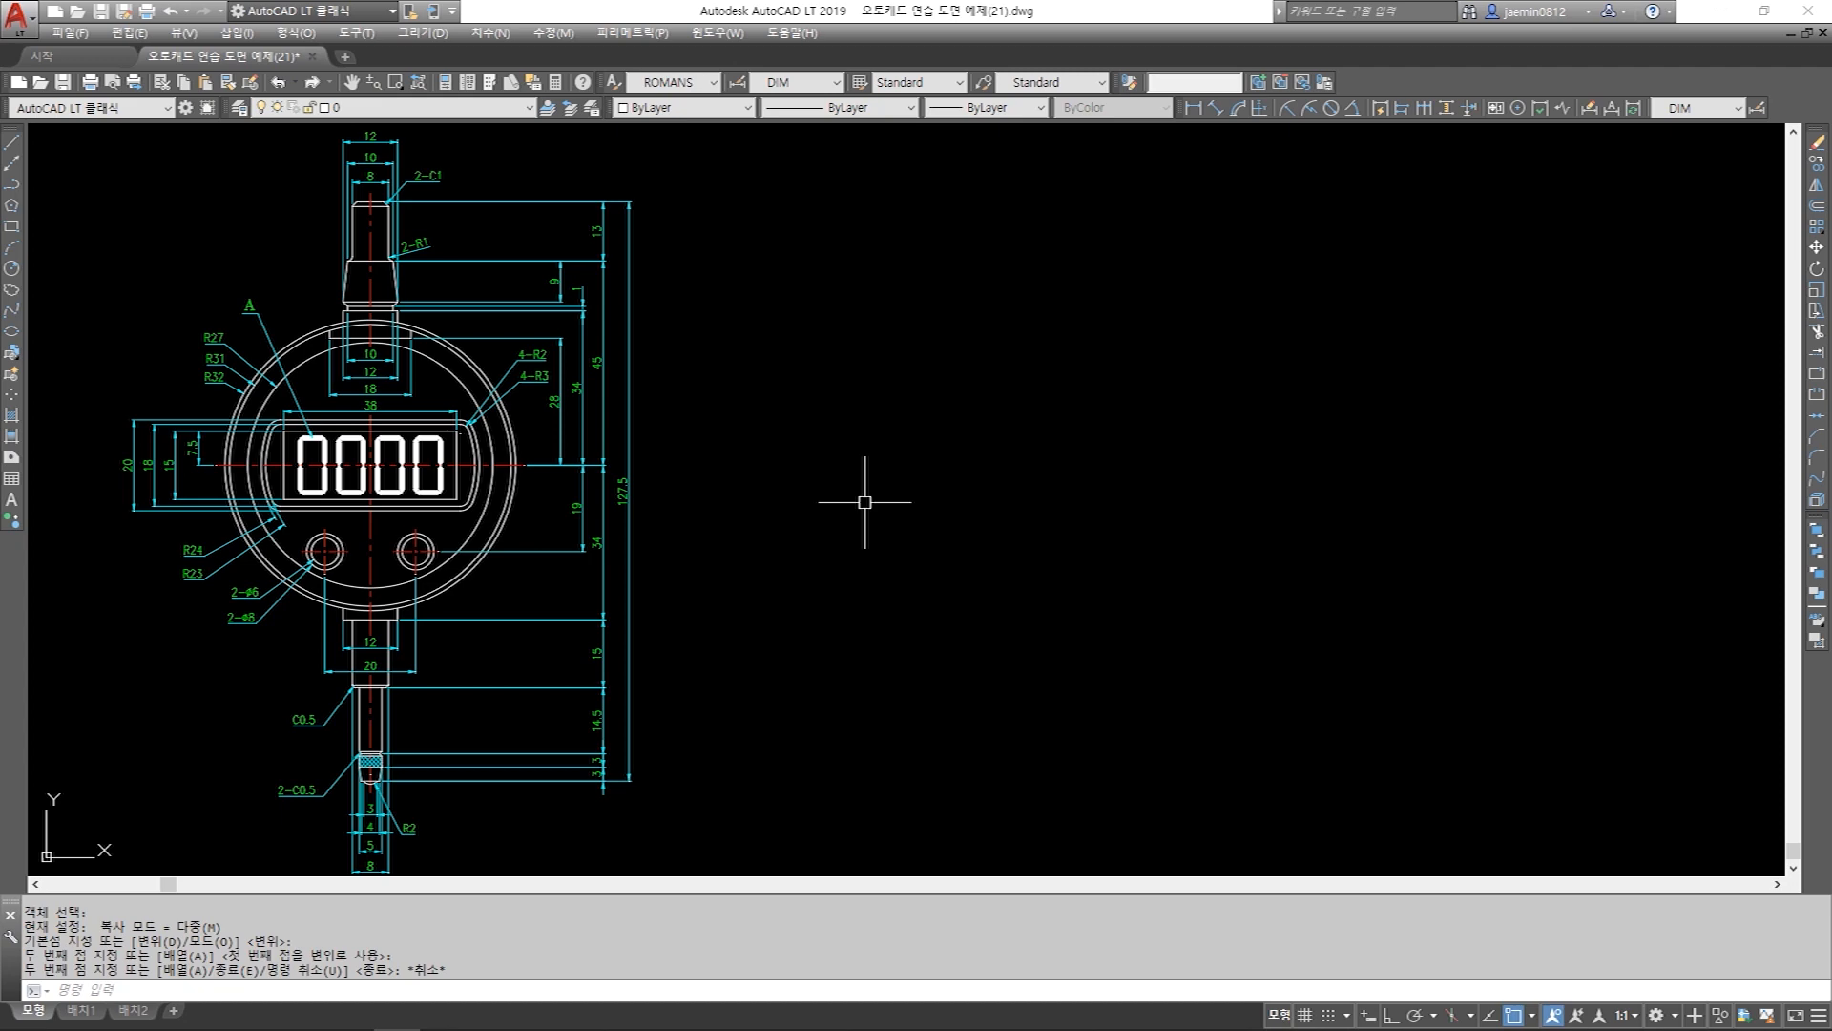
middle_drag(842, 499, 1011, 433)
scroll(936, 499, up, 2)
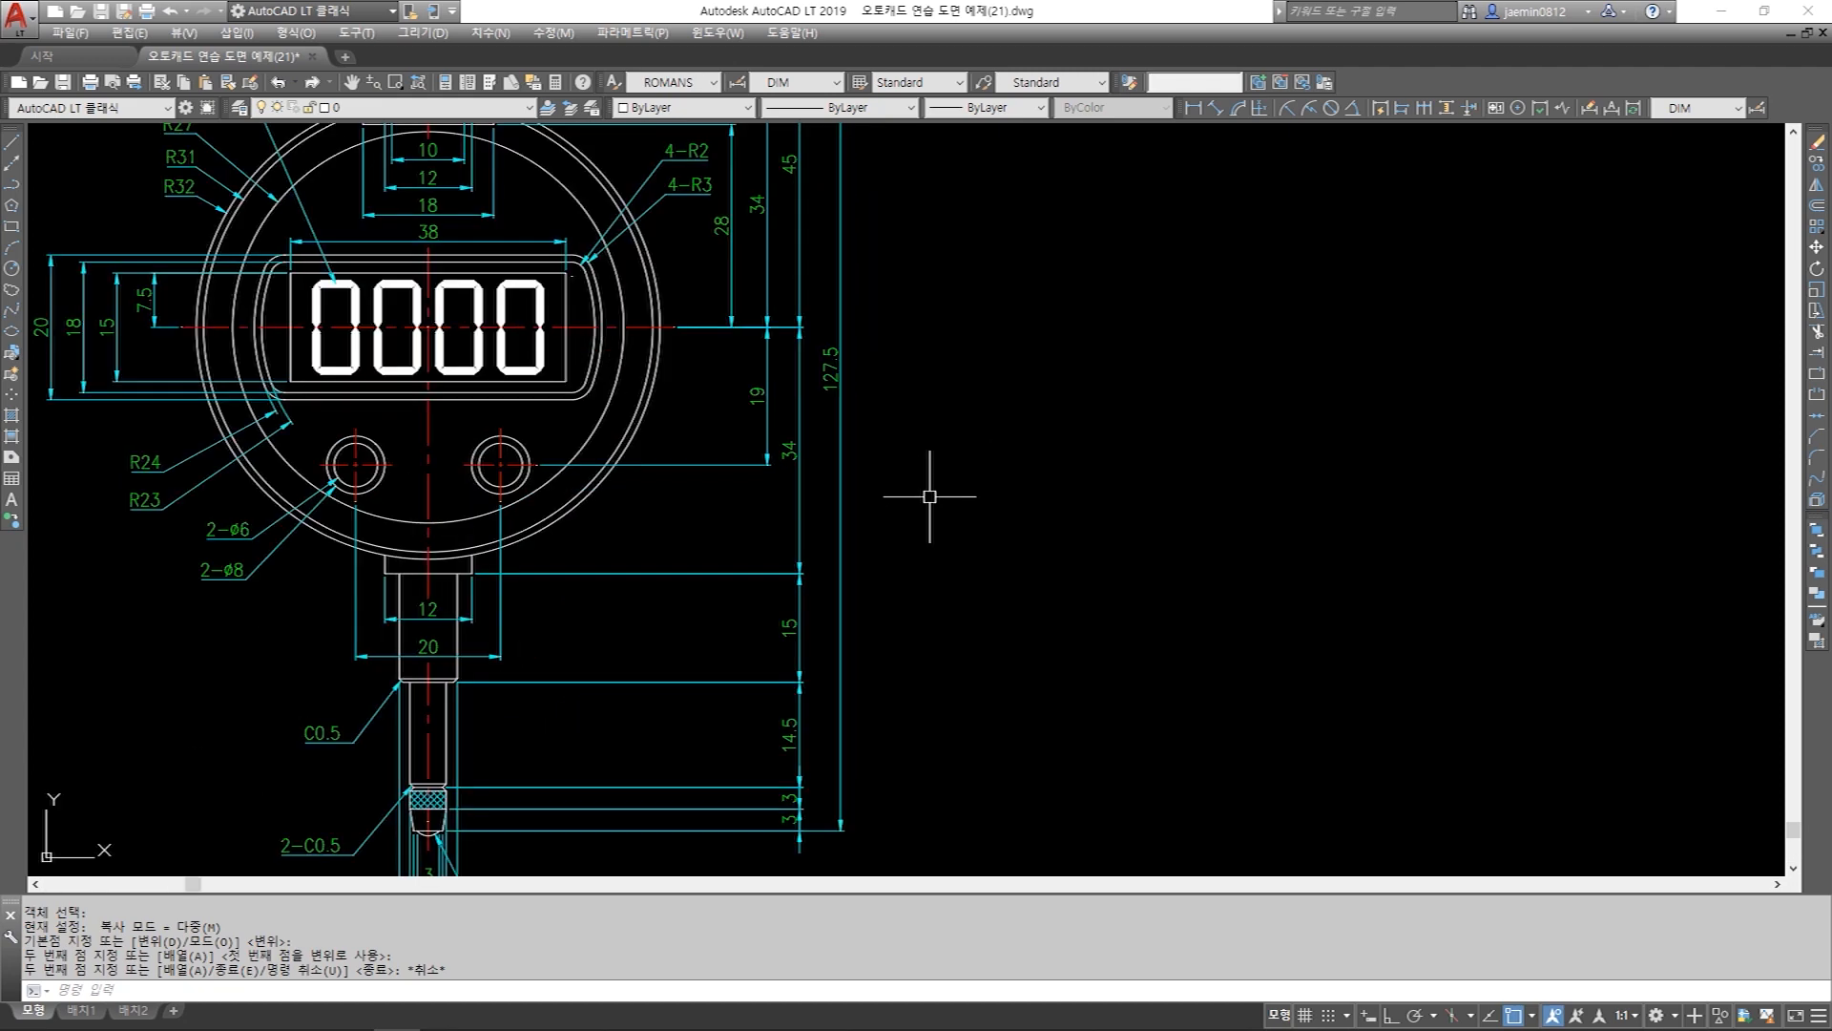
scroll(958, 508, down, 4)
text(dli)
key(space)
click(994, 401)
click(1016, 575)
key(Escape)
key(Escape)
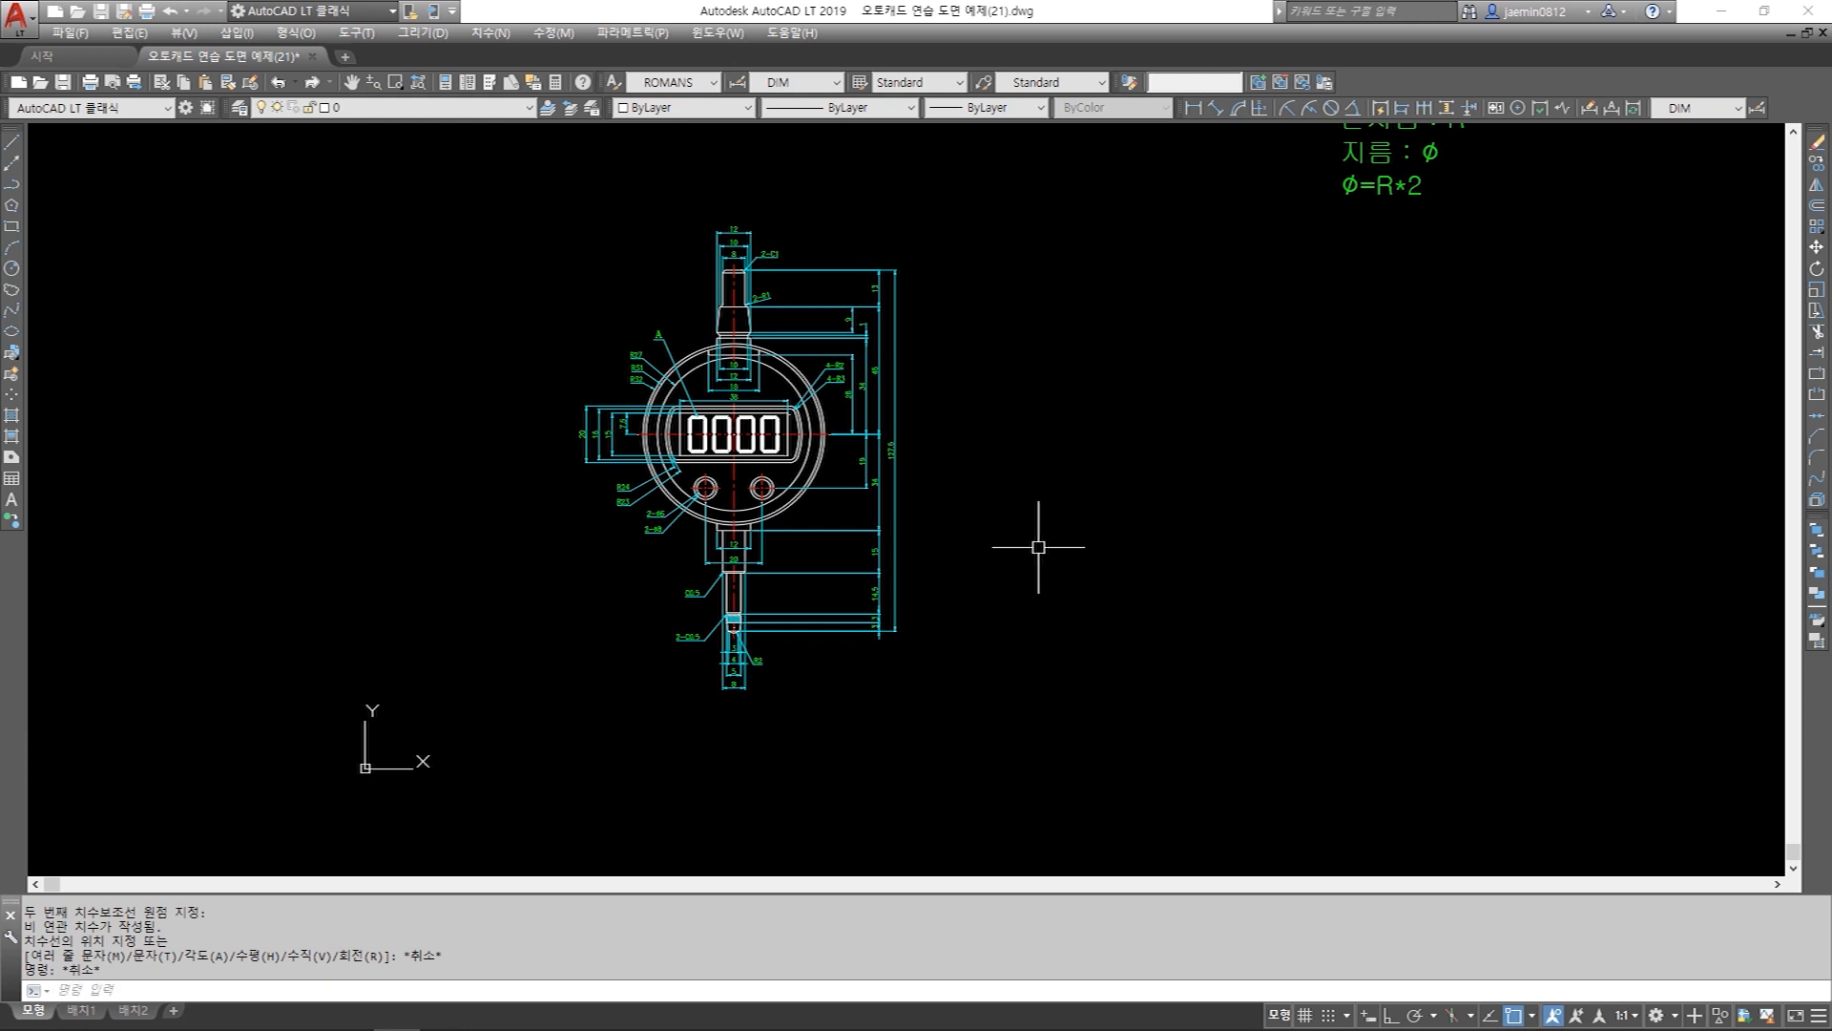
Set DIMSCALE to 0.9 and place a trial vertical dimension in the empty area beside the copied view.
text(dd)
key(space)
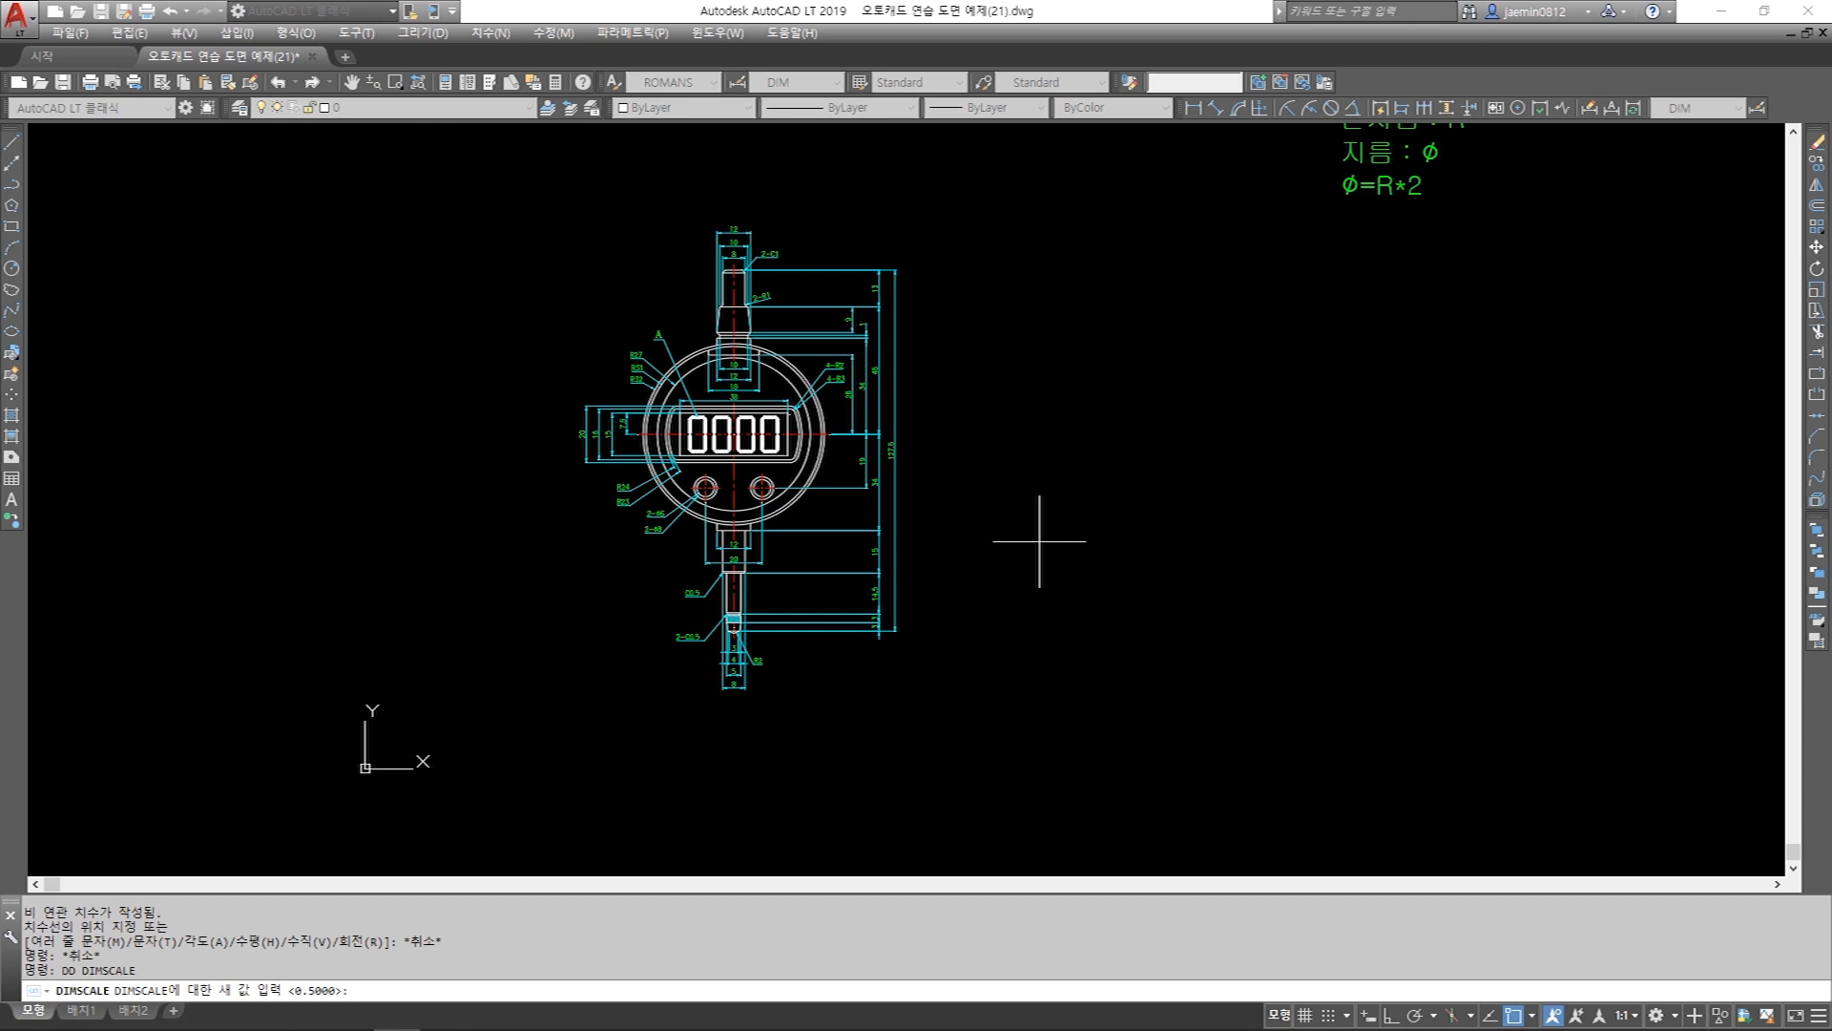
text(0.9)
key(Return)
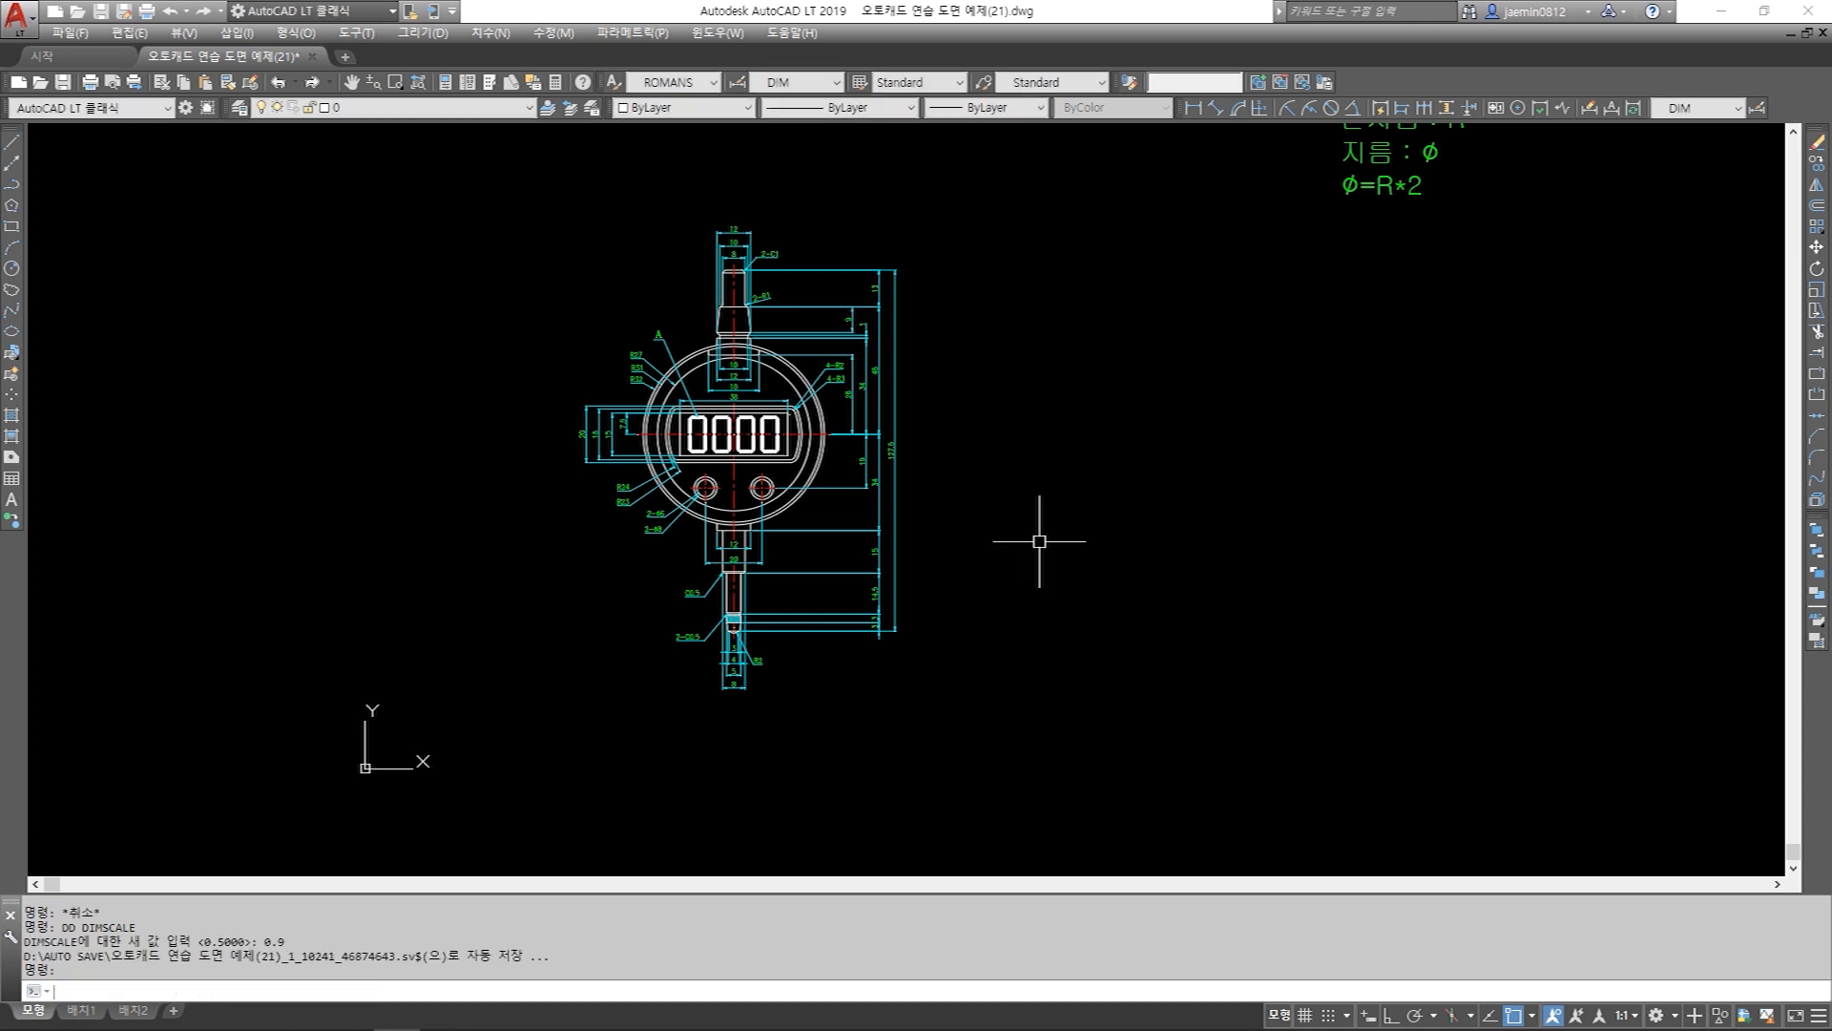
scroll(877, 601, up, 2)
text(aa)
key(space)
click(1060, 372)
click(1045, 521)
click(1086, 477)
key(Escape)
Erase the trial vertical dimension beside the copied view.
text(mm)
key(space)
key(Escape)
text(E)
key(space)
click(1084, 446)
key(space)
key(Escape)
Set DIMSCALE to 0.75.
text(DD)
key(space)
key(Escape)
key(Escape)
text(dd)
key(space)
text(0.75)
key(Escape)
Place a vertical reference dimension spanning about 33 units in the empty area beside the copied view.
text(aa)
click(1139, 349)
click(1119, 498)
click(1181, 468)
key(Escape)
Match the reference dimension's properties onto the vertical dimensions beside the upper half of the copied indicator.
text(mm)
key(space)
click(1176, 434)
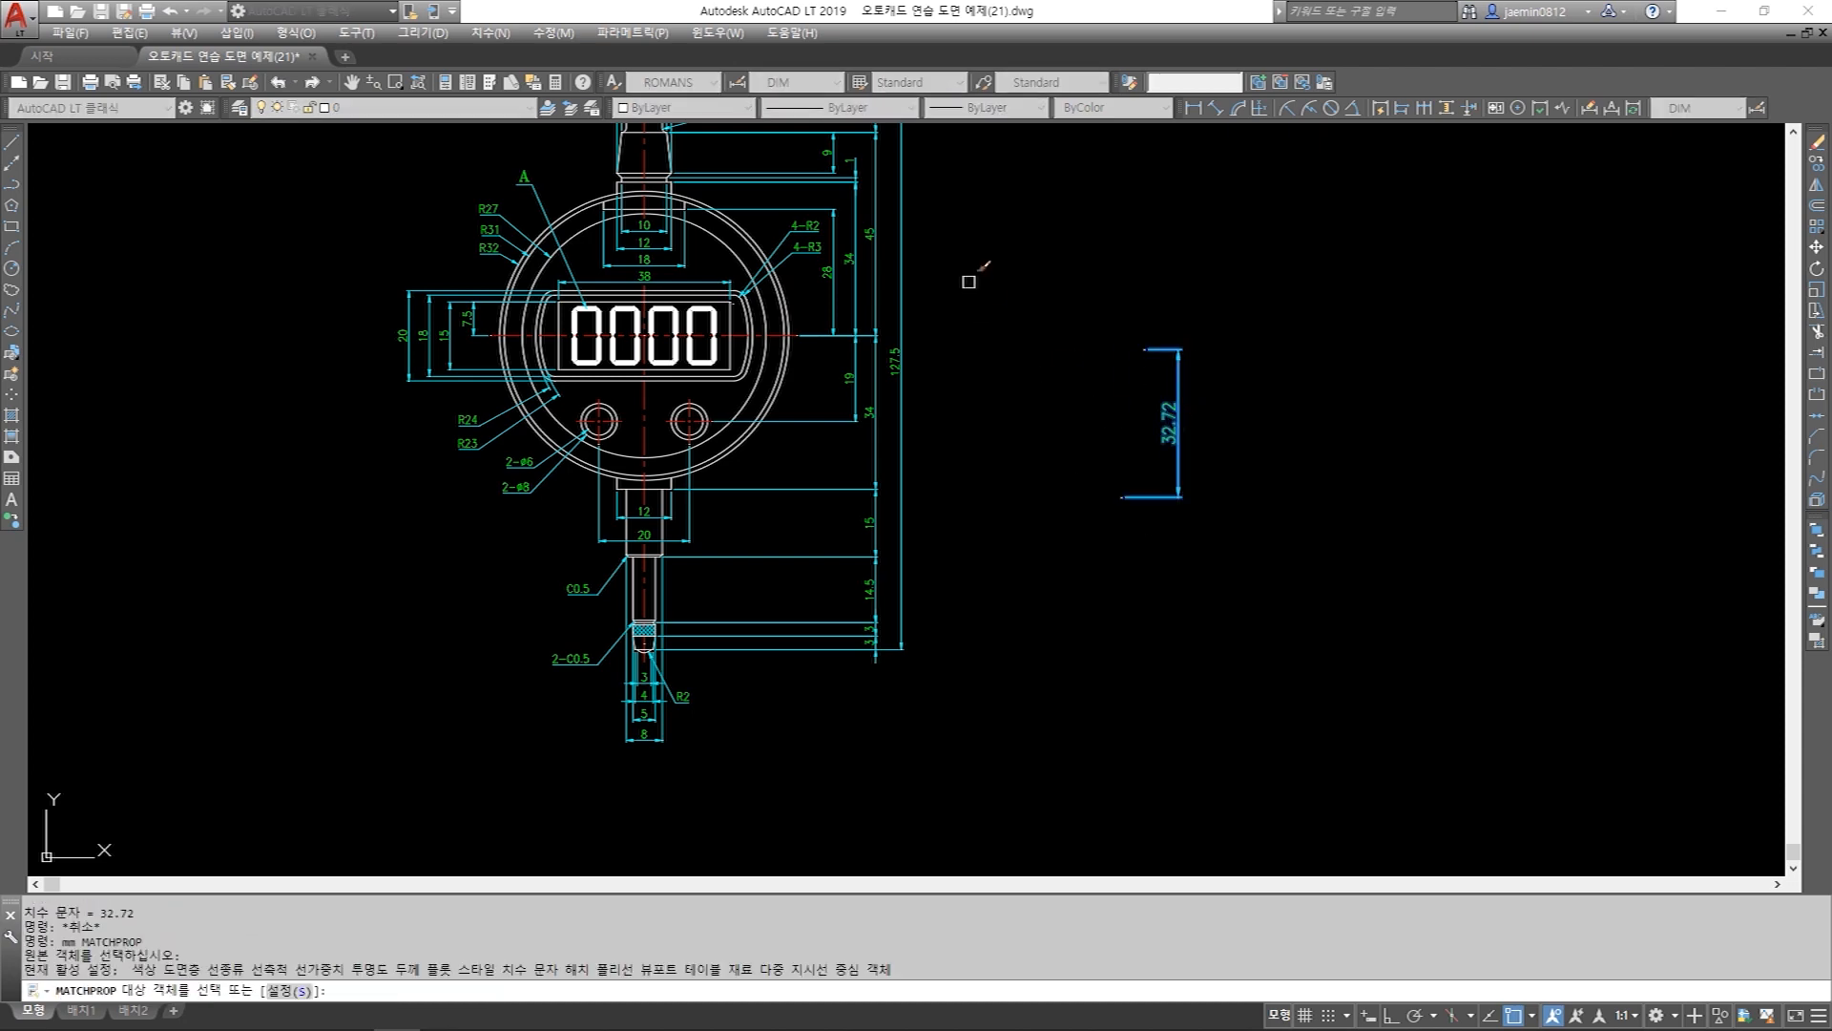
middle_drag(943, 149, 907, 286)
click(911, 186)
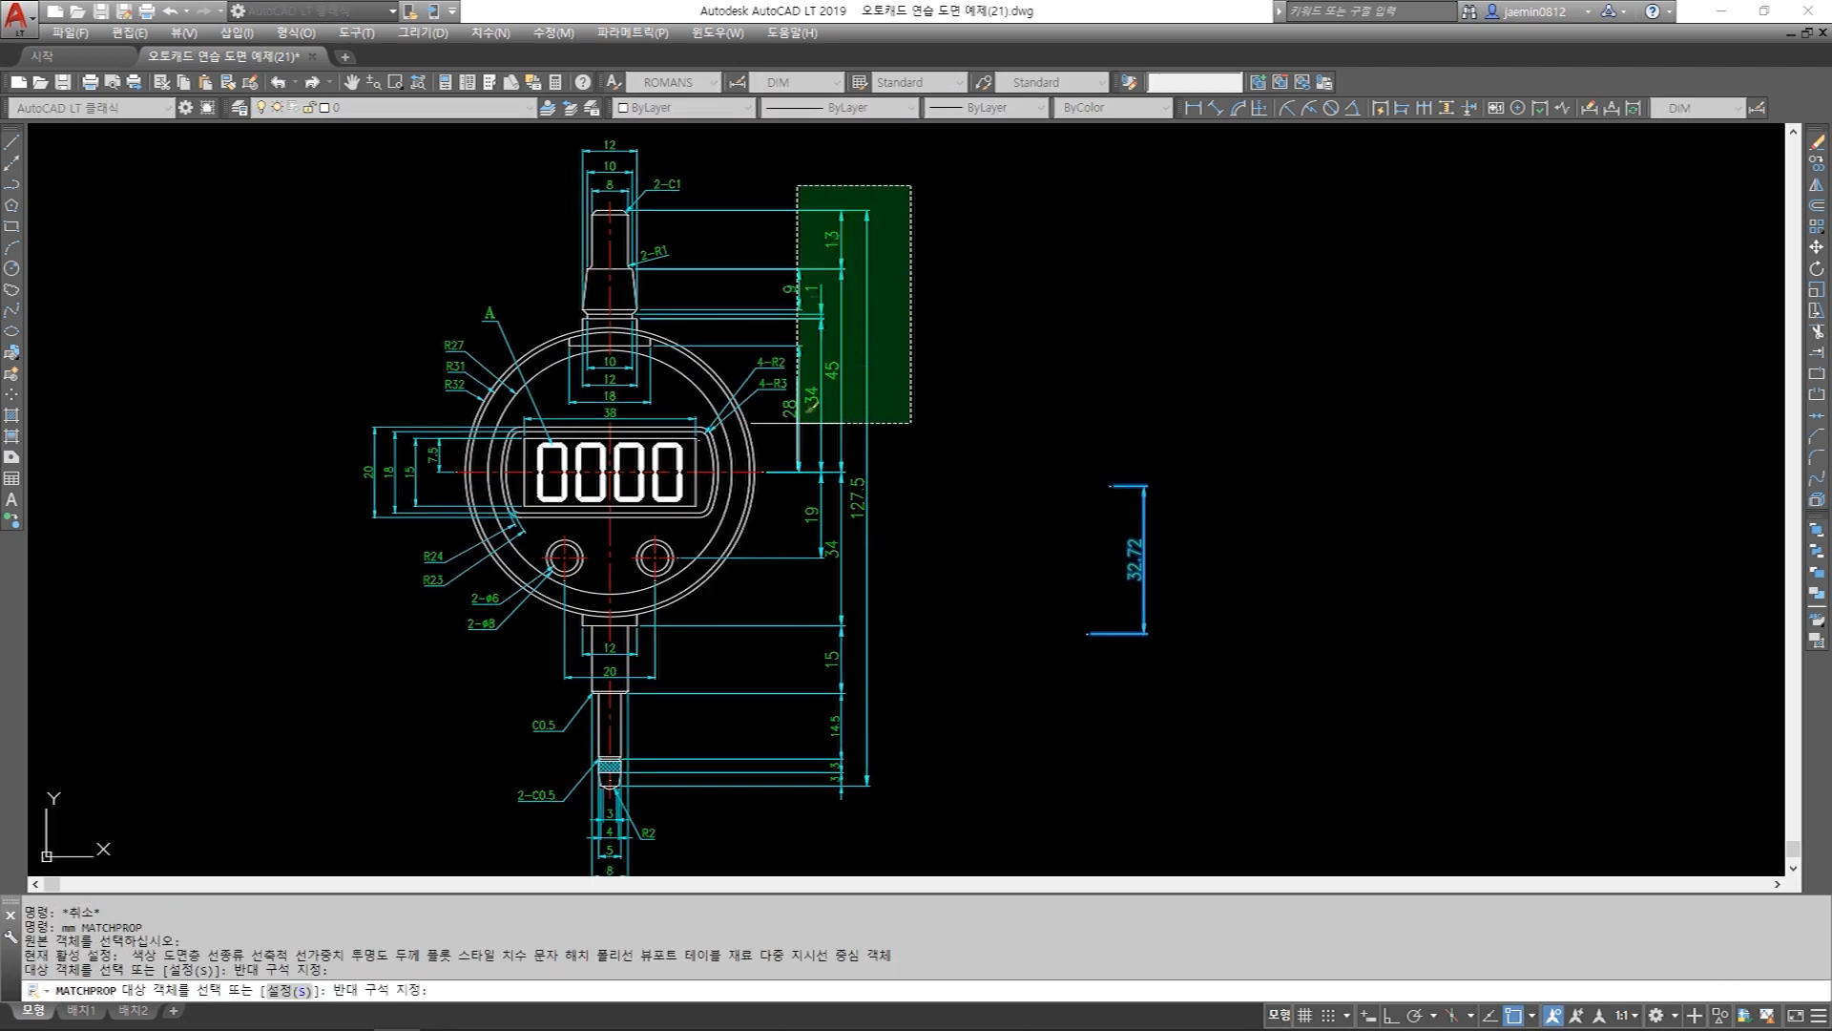
click(795, 427)
Apply the matched properties to the width dimensions above the stem and the height dimensions on the display's outer side.
middle_drag(672, 249, 744, 331)
scroll(689, 212, up, 6)
click(721, 176)
click(596, 439)
scroll(632, 365, down, 4)
middle_drag(455, 686, 621, 478)
scroll(622, 478, up, 2)
middle_drag(494, 592, 633, 404)
click(641, 389)
click(516, 487)
Apply the matched properties to the 12 and 20 dimensions just below the dial.
middle_drag(509, 615, 525, 328)
scroll(613, 565, down, 2)
middle_drag(745, 629, 728, 442)
scroll(903, 479, up, 2)
click(867, 443)
click(870, 488)
click(870, 501)
Apply the matched properties to the 14.5 and 3 height dimensions and the width dimensions beneath the probe tip.
scroll(868, 506, down, 2)
middle_drag(868, 506, 870, 464)
click(1144, 618)
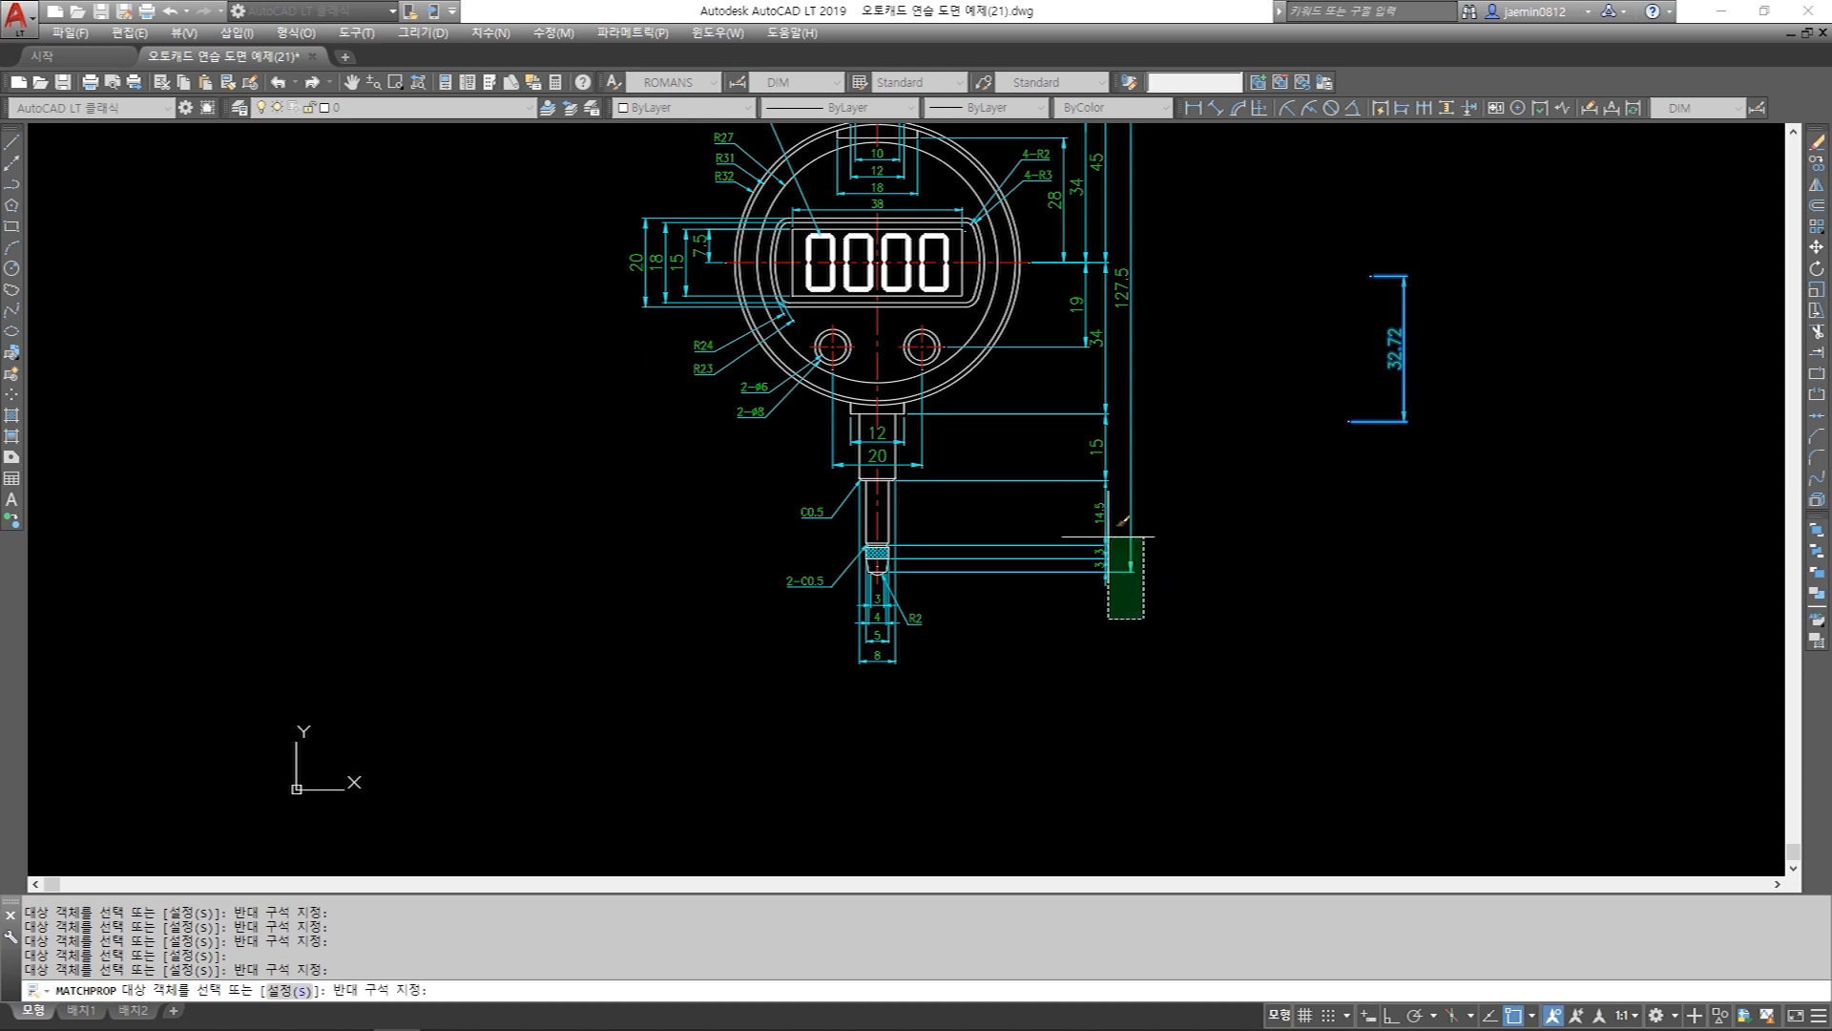
click(1076, 371)
middle_drag(989, 700, 999, 678)
scroll(994, 677, up, 2)
click(935, 682)
click(829, 637)
click(834, 679)
click(801, 523)
Examine the dimension text around the stem and display at close range and end the property matching.
scroll(801, 524, up, 2)
scroll(797, 615, down, 2)
middle_drag(874, 464, 846, 652)
mouse_move(866, 389)
middle_down()
mouse_move(870, 591)
mouse_move(857, 453)
middle_up()
middle_drag(886, 311, 850, 440)
scroll(994, 384, down, 2)
scroll(993, 385, up, 4)
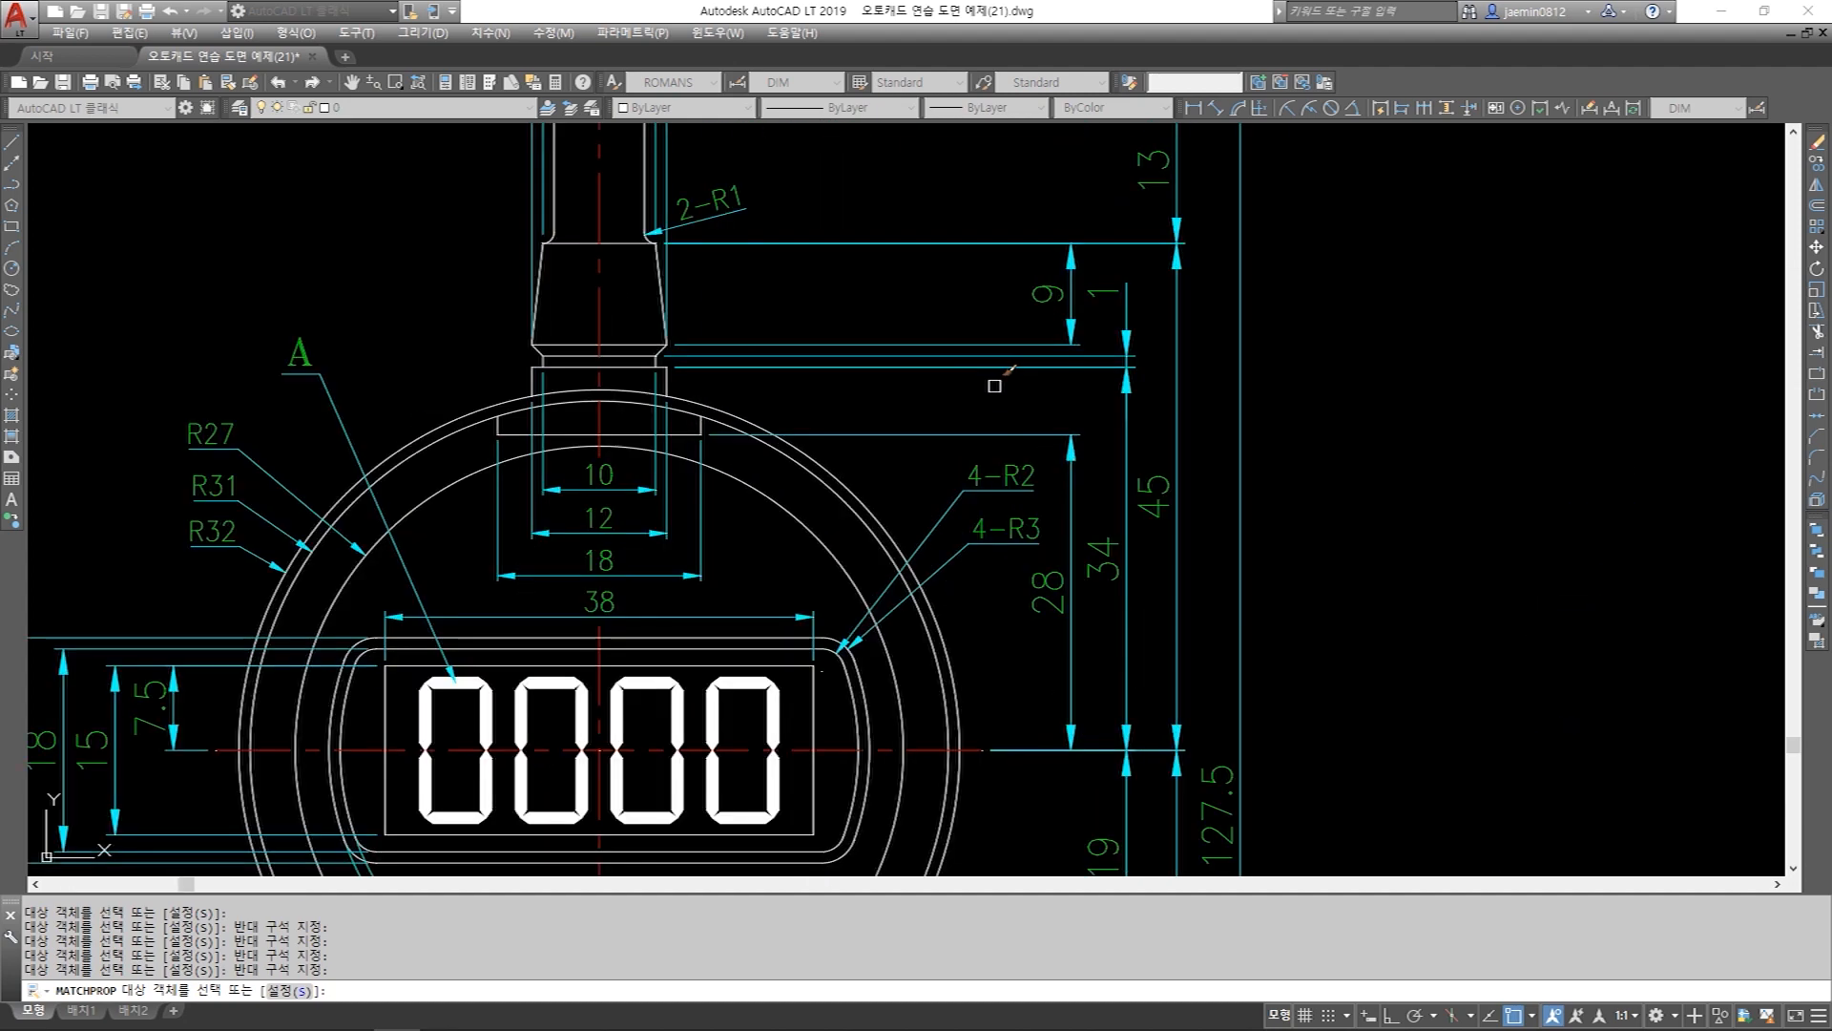
scroll(989, 387, down, 4)
key(Escape)
Erase the vertical reference dimension beside the copied view.
middle_drag(1161, 507, 1034, 456)
text(e)
key(space)
click(1254, 445)
click(1150, 554)
key(space)
Stretch the three outer columns of vertical dimensions slightly outward, away from the 9 and 28 dimensions.
mouse_move(1065, 624)
middle_down()
mouse_move(1059, 531)
mouse_move(940, 577)
middle_up()
key(space)
click(957, 794)
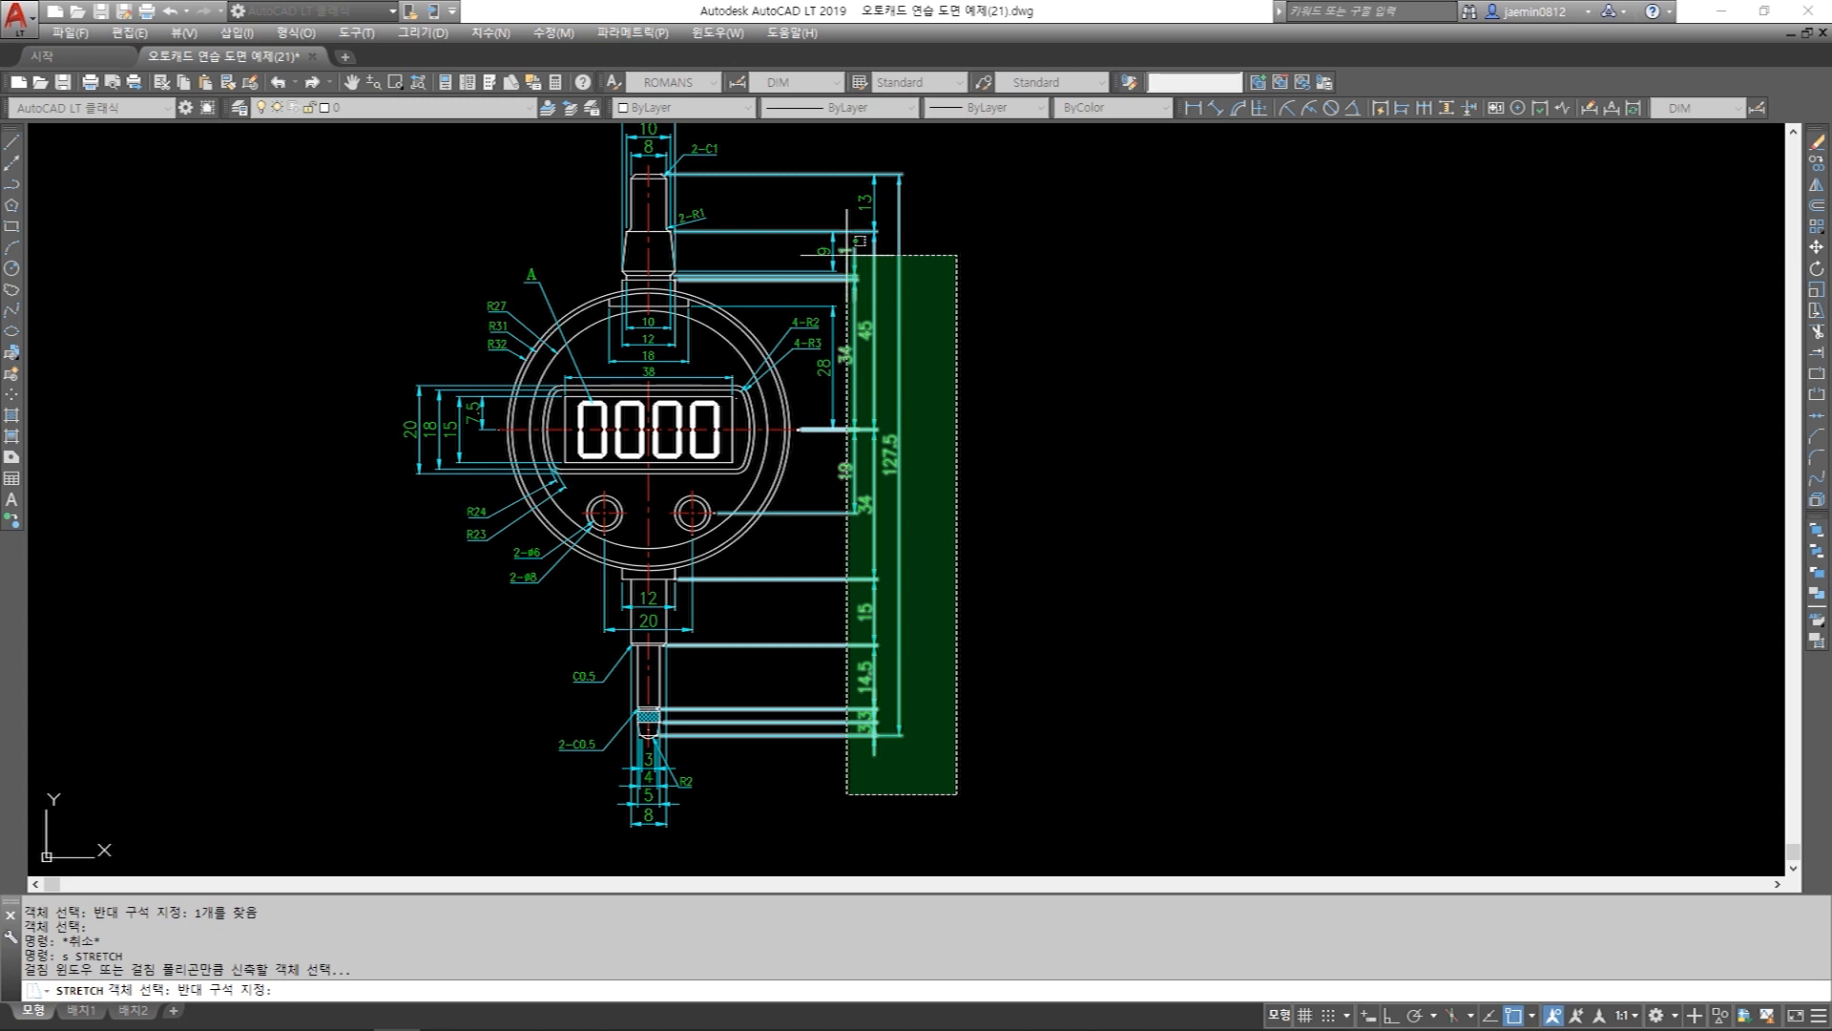
click(846, 164)
key(space)
click(959, 274)
click(969, 272)
key(Escape)
Stretch the two outermost columns of vertical dimensions, including the 127.5 overall height, slightly further outward.
text(s)
key(space)
click(945, 134)
click(880, 759)
key(space)
click(951, 755)
click(958, 755)
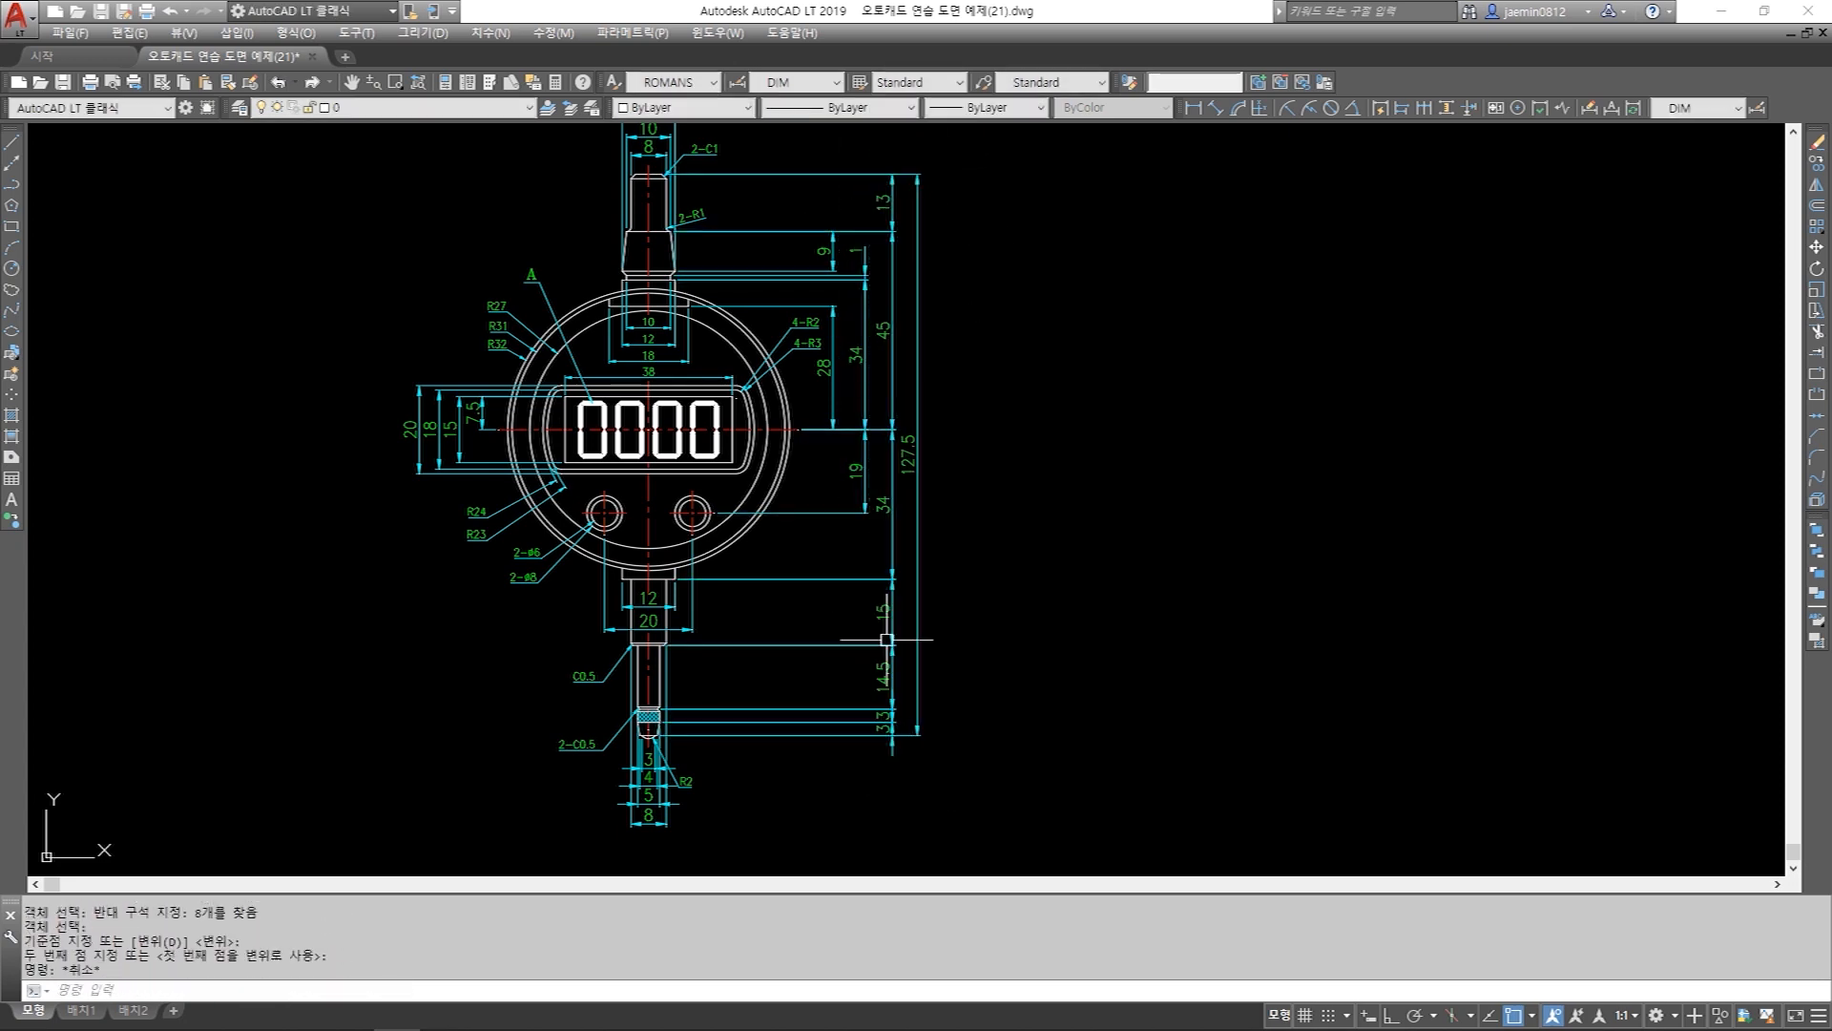
Review the text and fit settings in the DIM dimension style override and accept them.
key(Escape)
middle_drag(790, 544, 986, 536)
scroll(869, 467, up, 4)
scroll(868, 467, down, 4)
key(Escape)
key(Escape)
key(Escape)
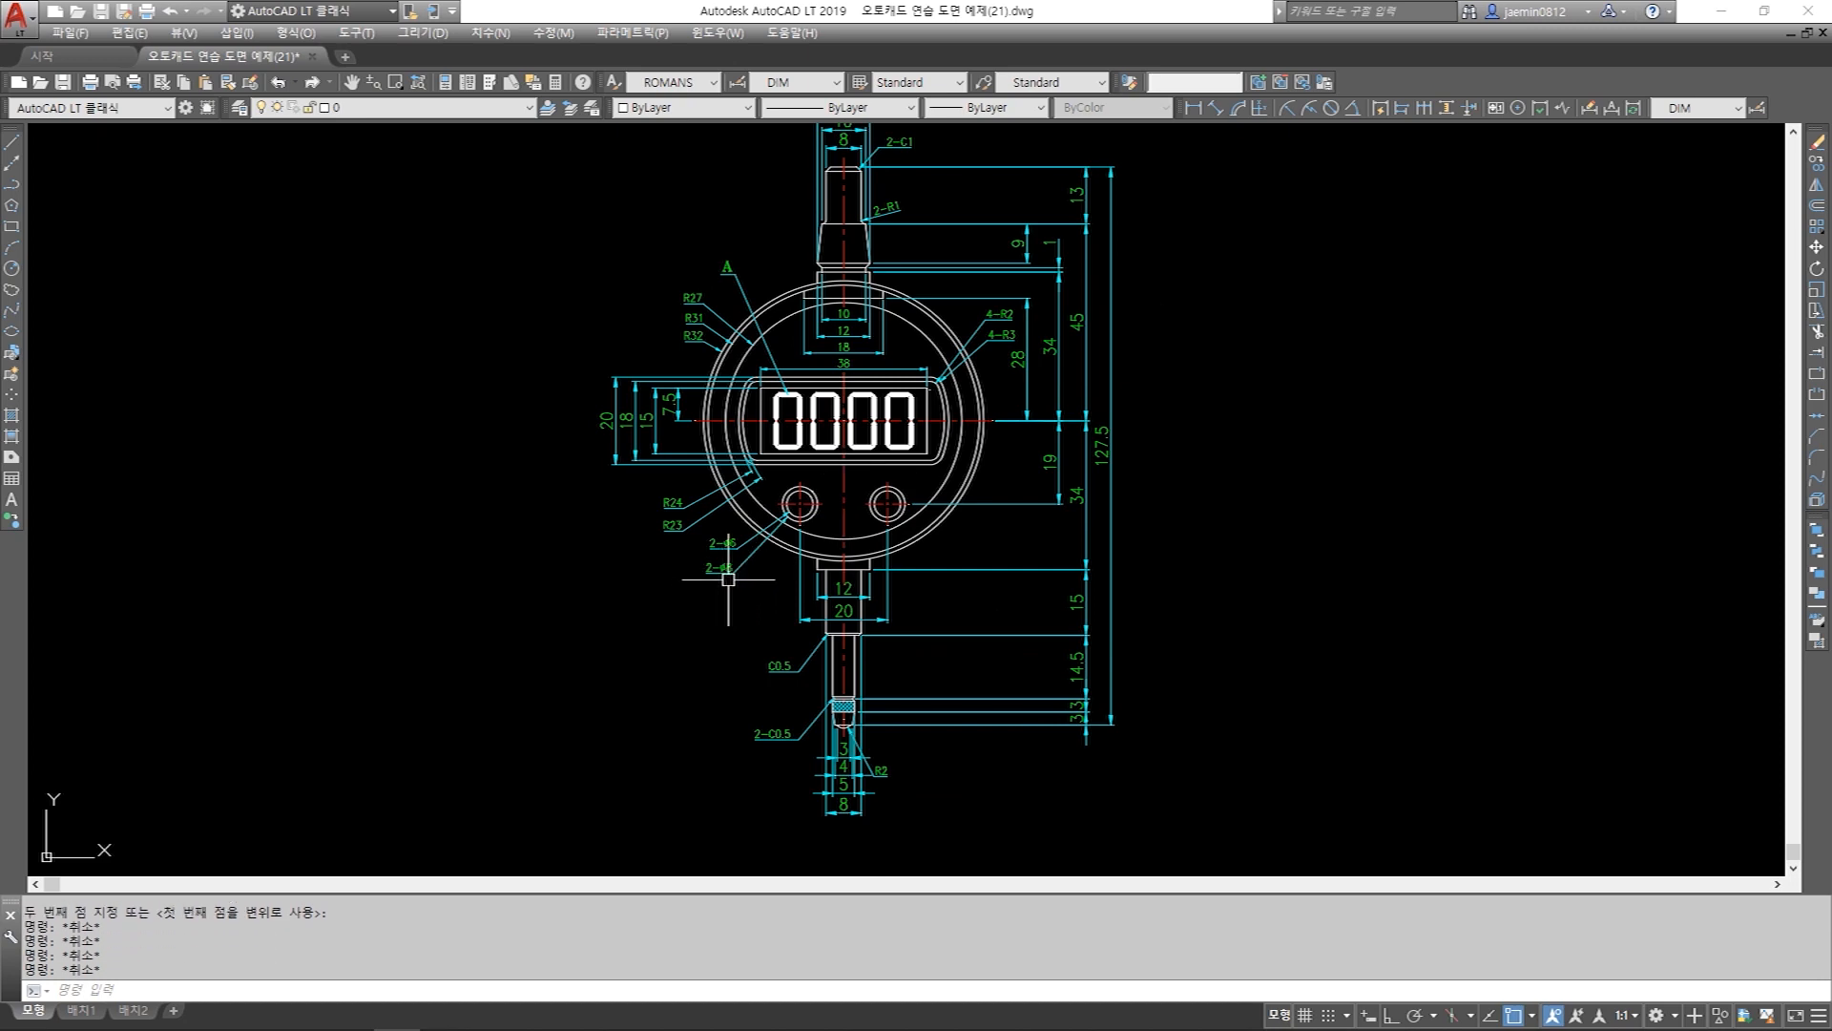
text(d)
key(space)
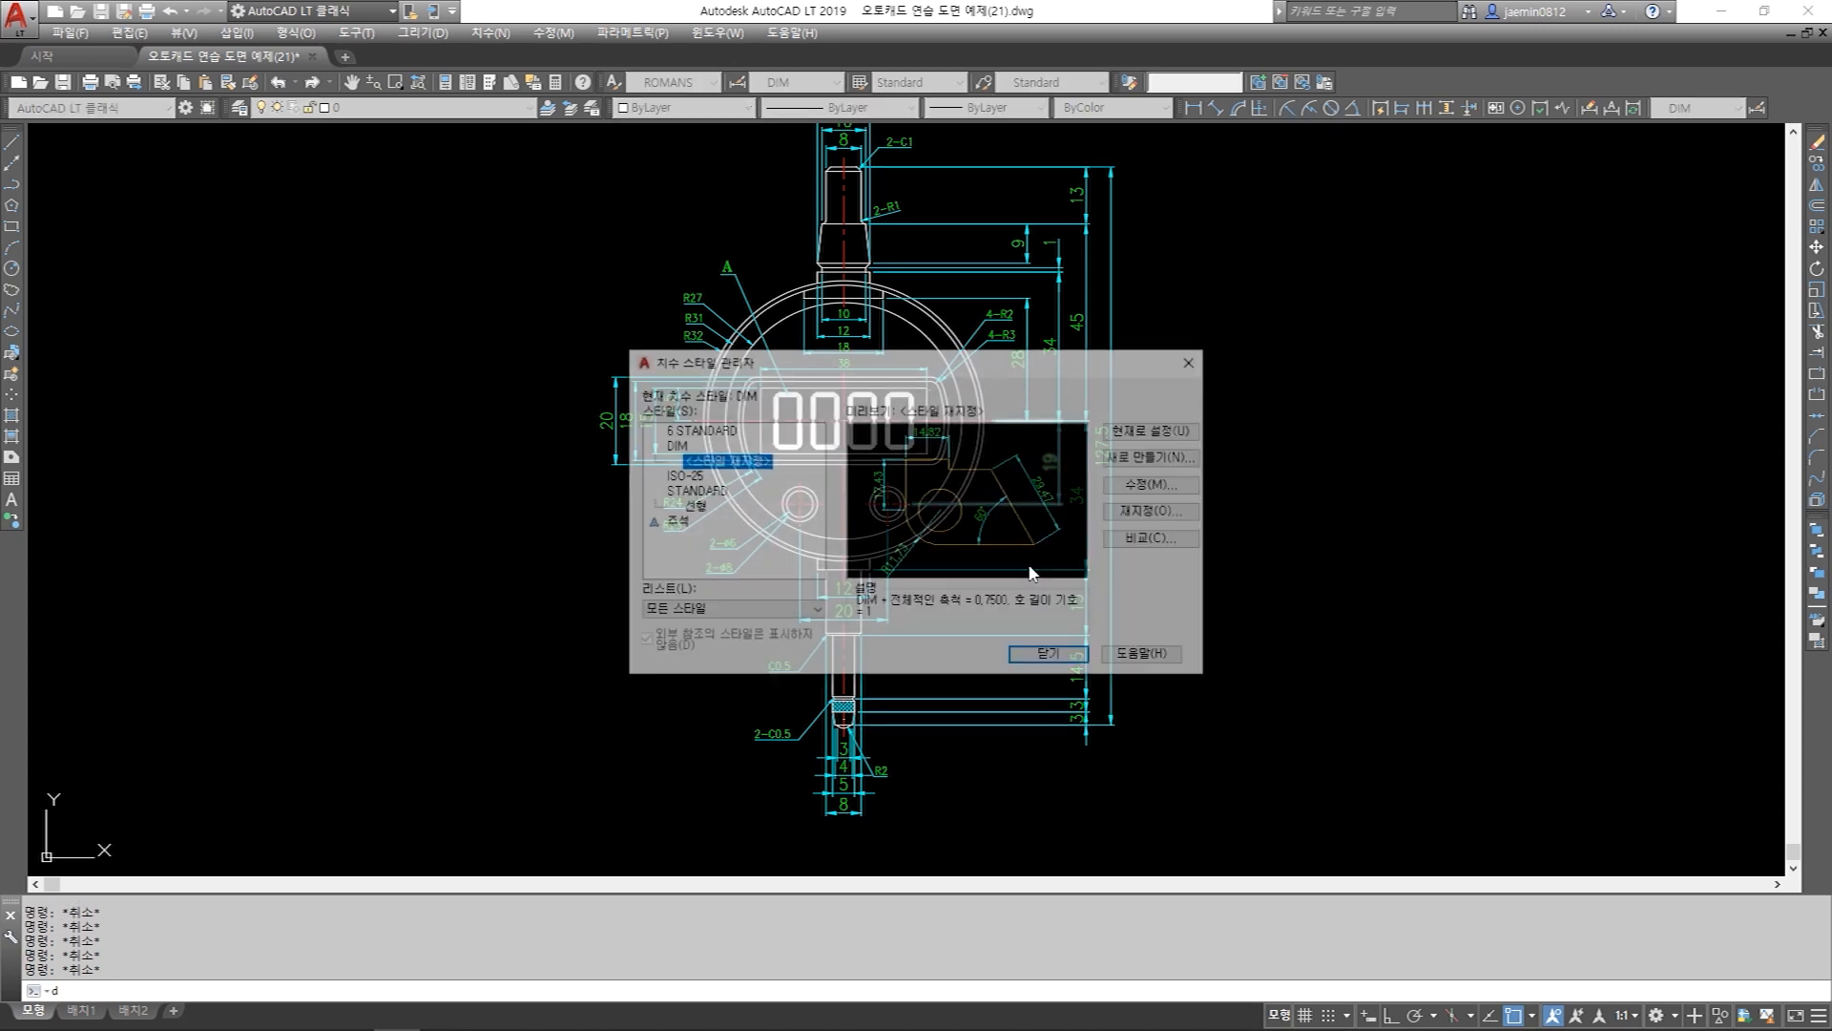
click(1143, 519)
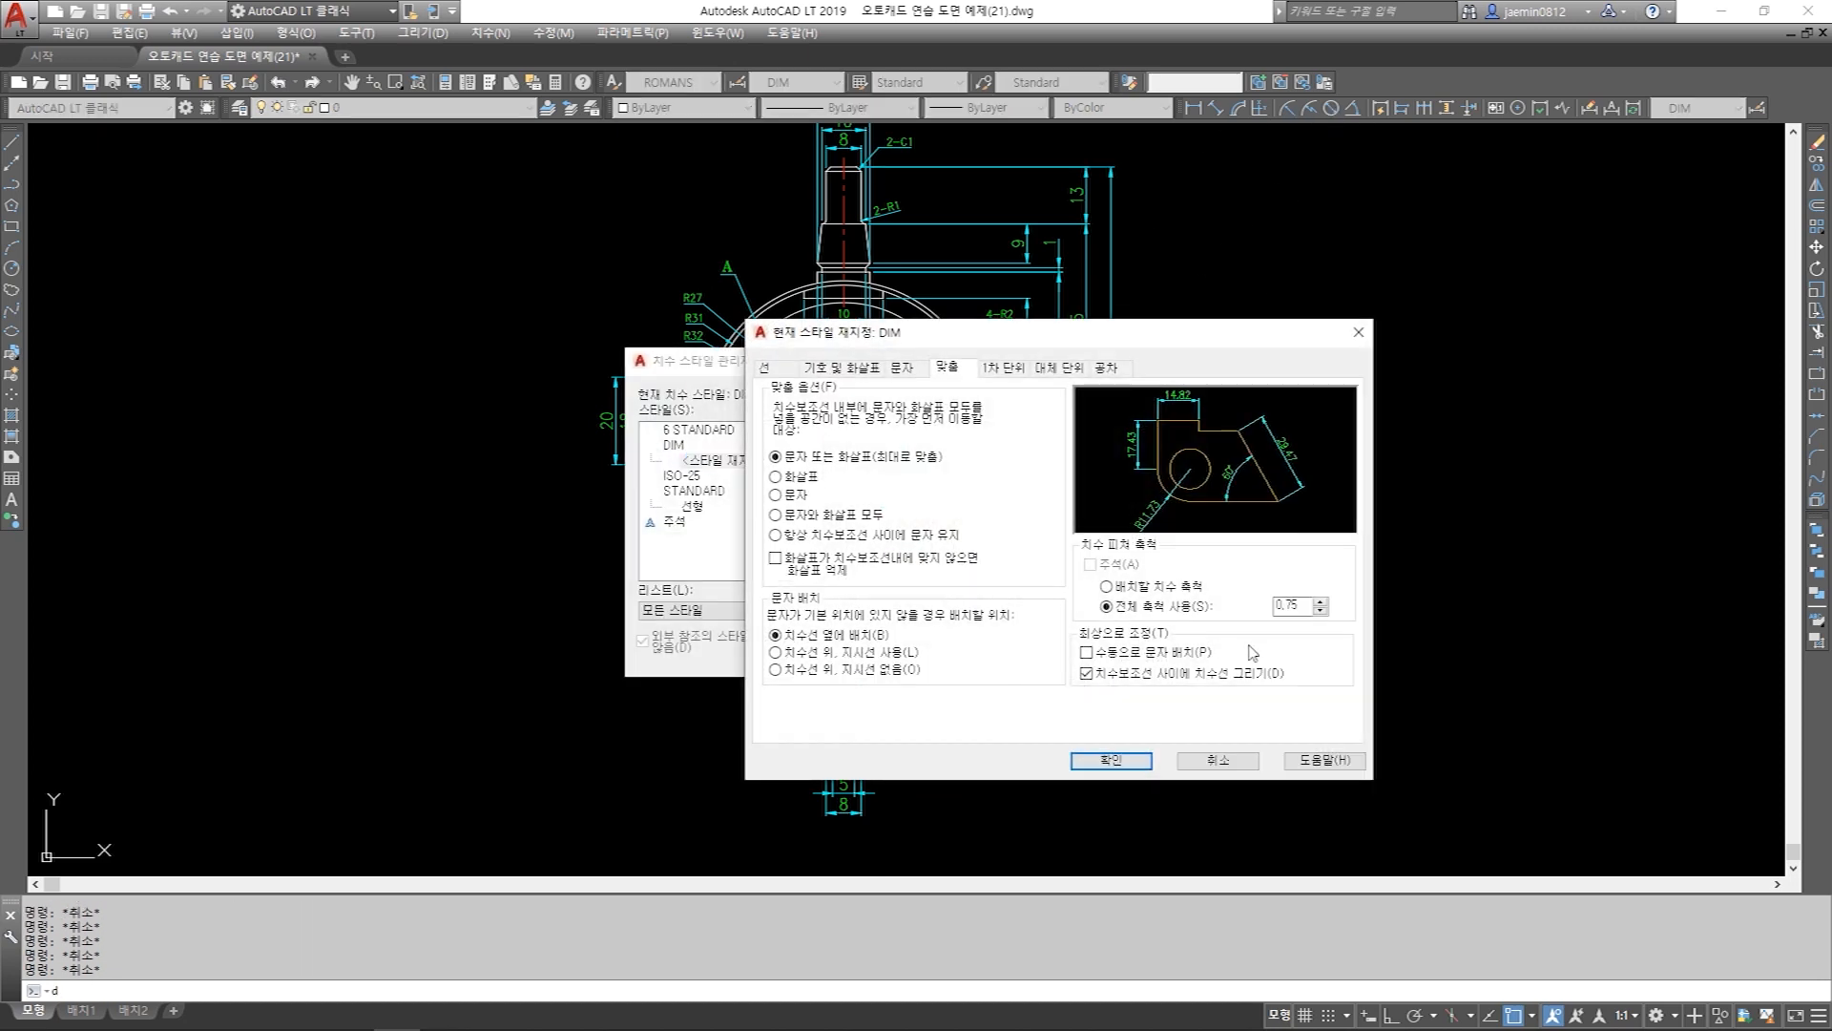
click(903, 369)
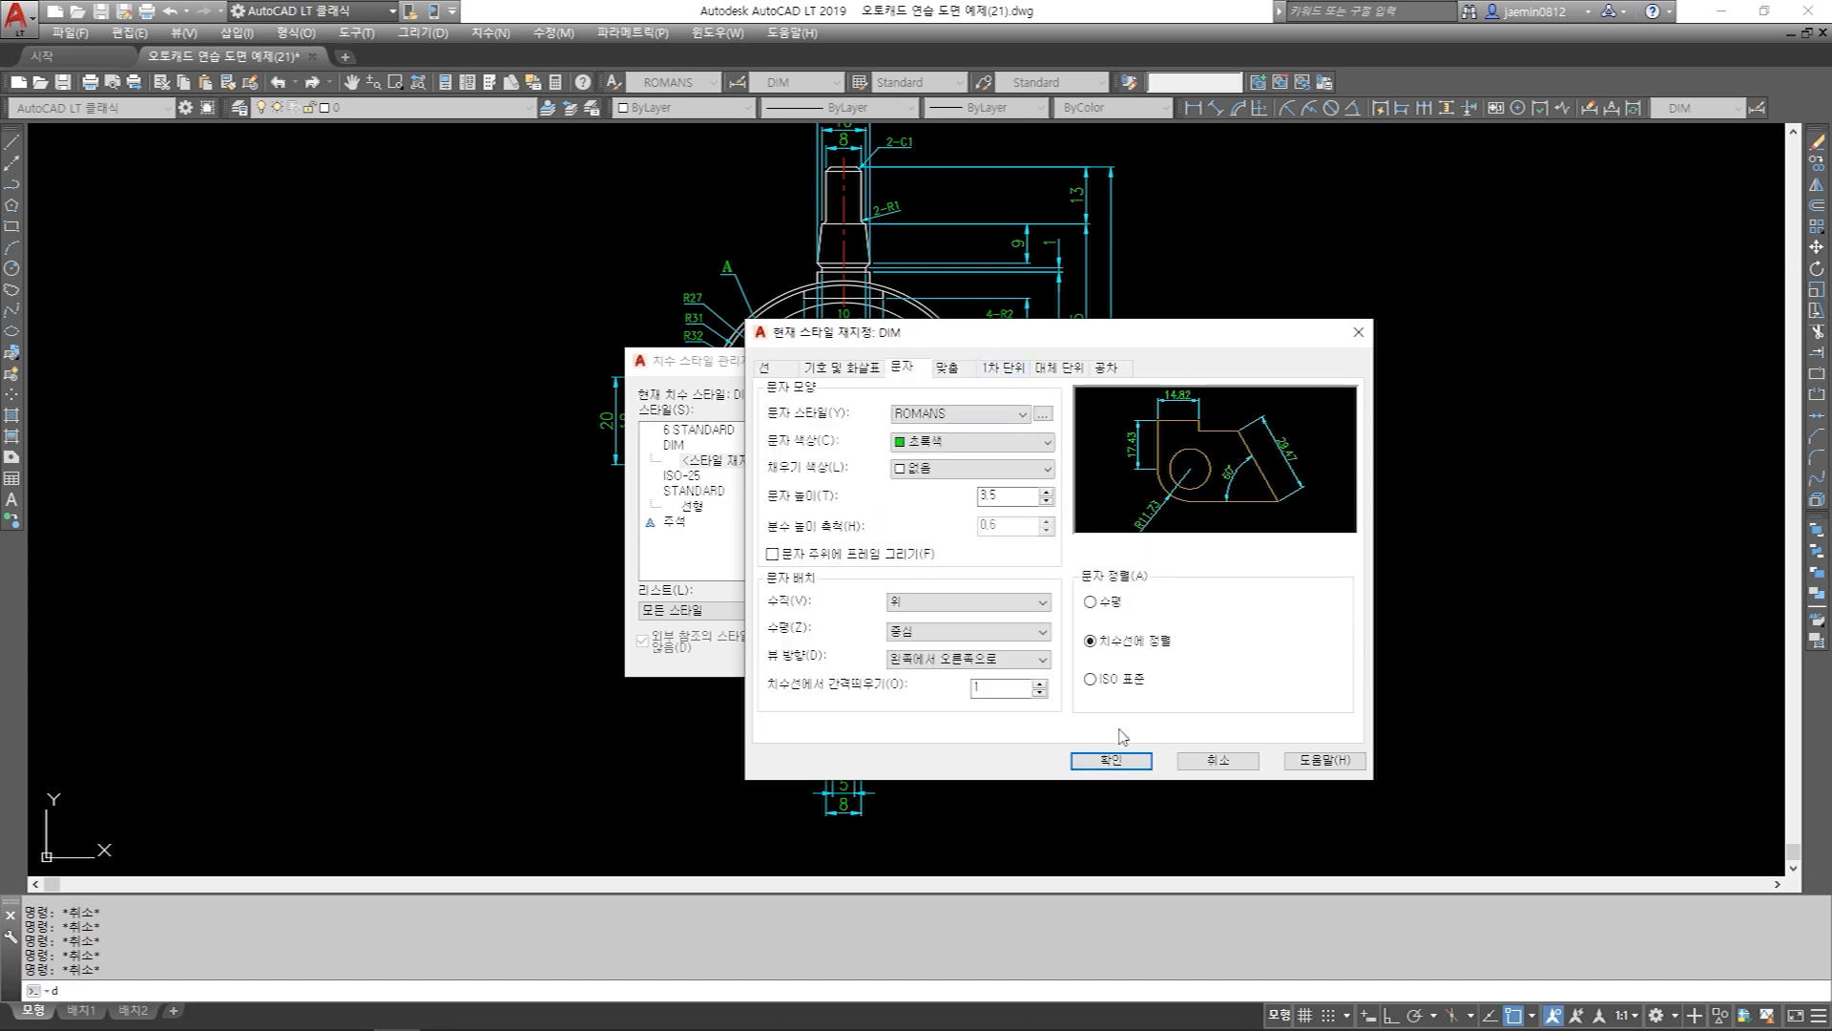
click(958, 371)
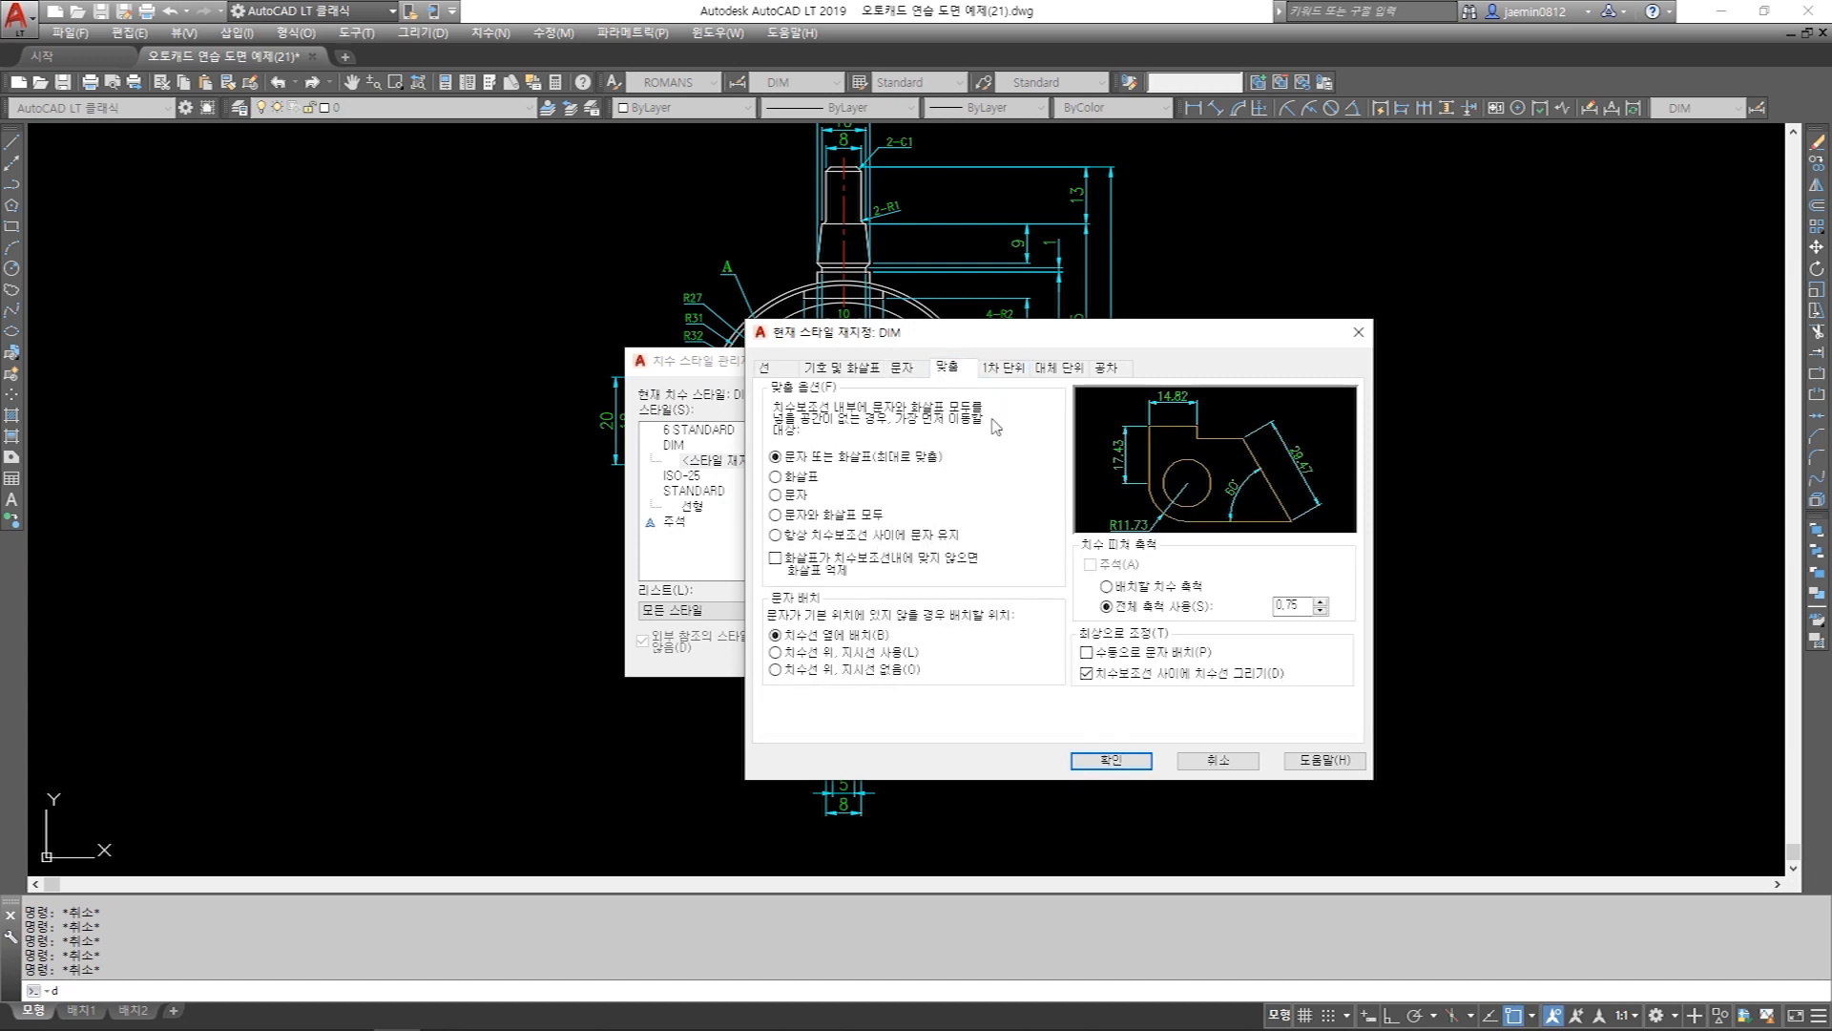
click(1111, 764)
click(1027, 661)
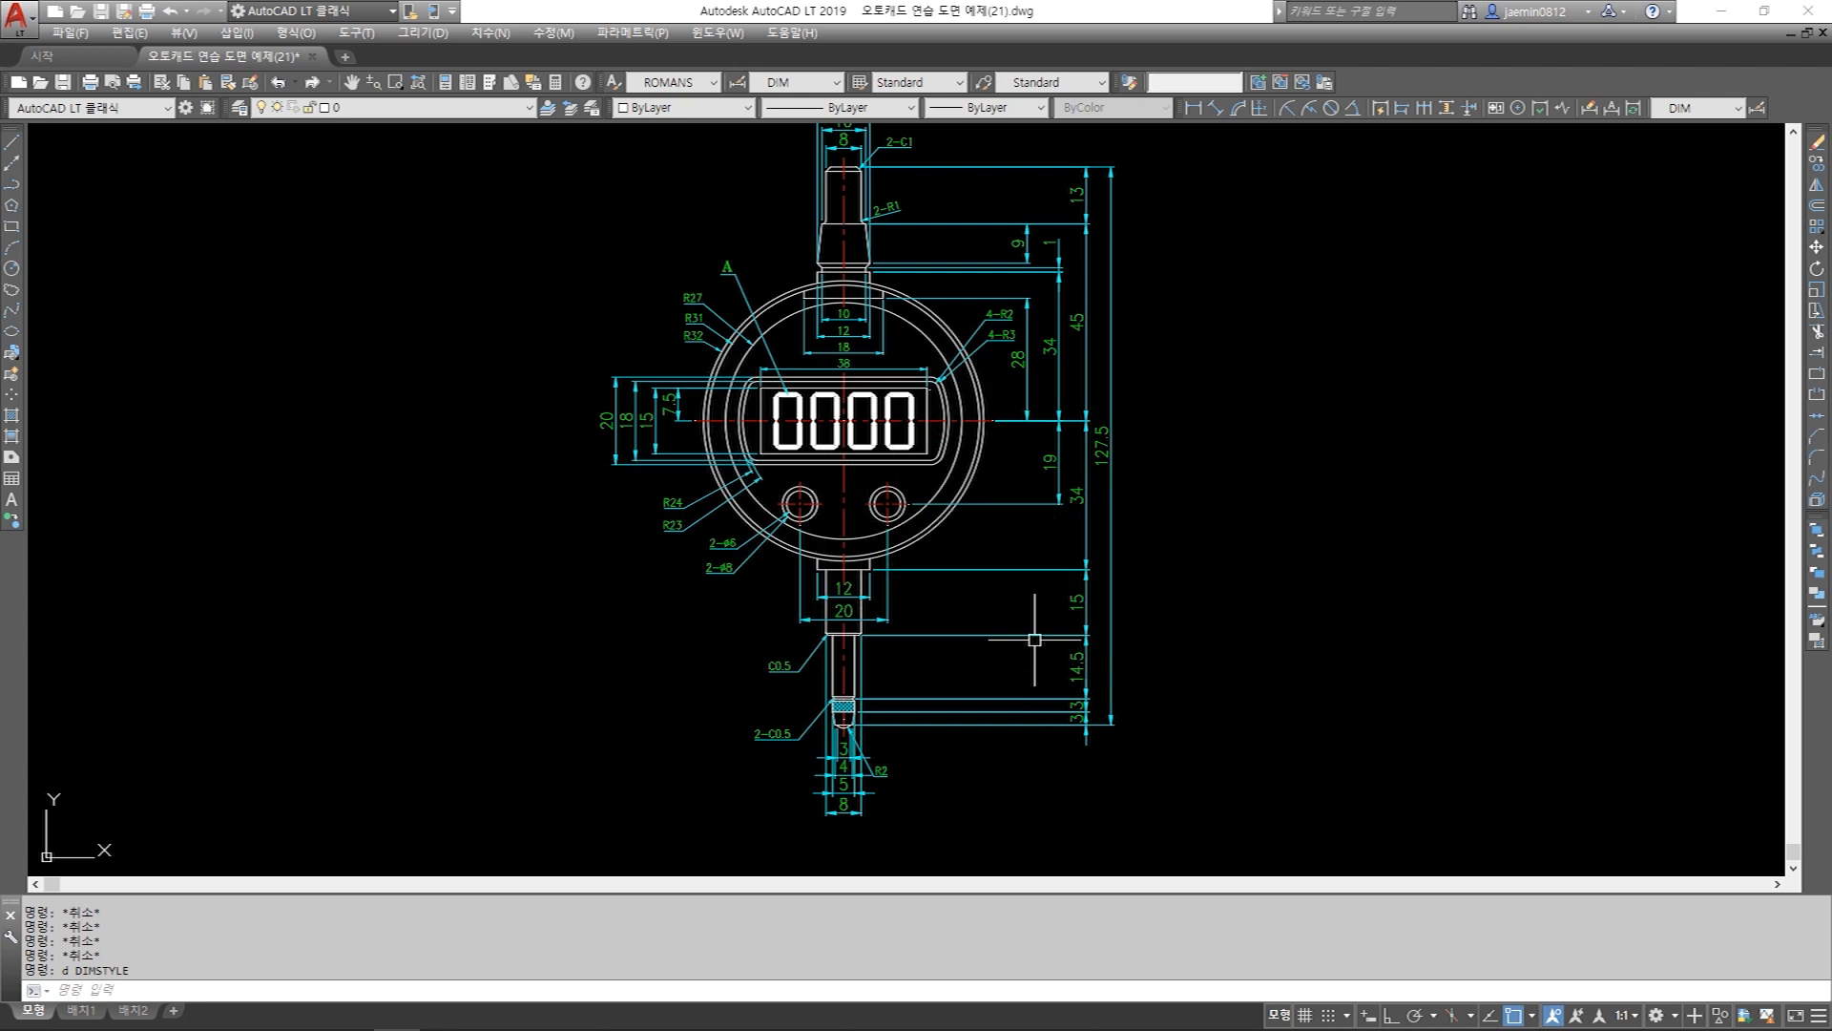
Place a horizontal sample dimension about 17 units wide in the empty area beside the indicator view.
middle_drag(771, 473, 896, 392)
text(aa)
key(space)
click(592, 464)
click(665, 479)
click(630, 504)
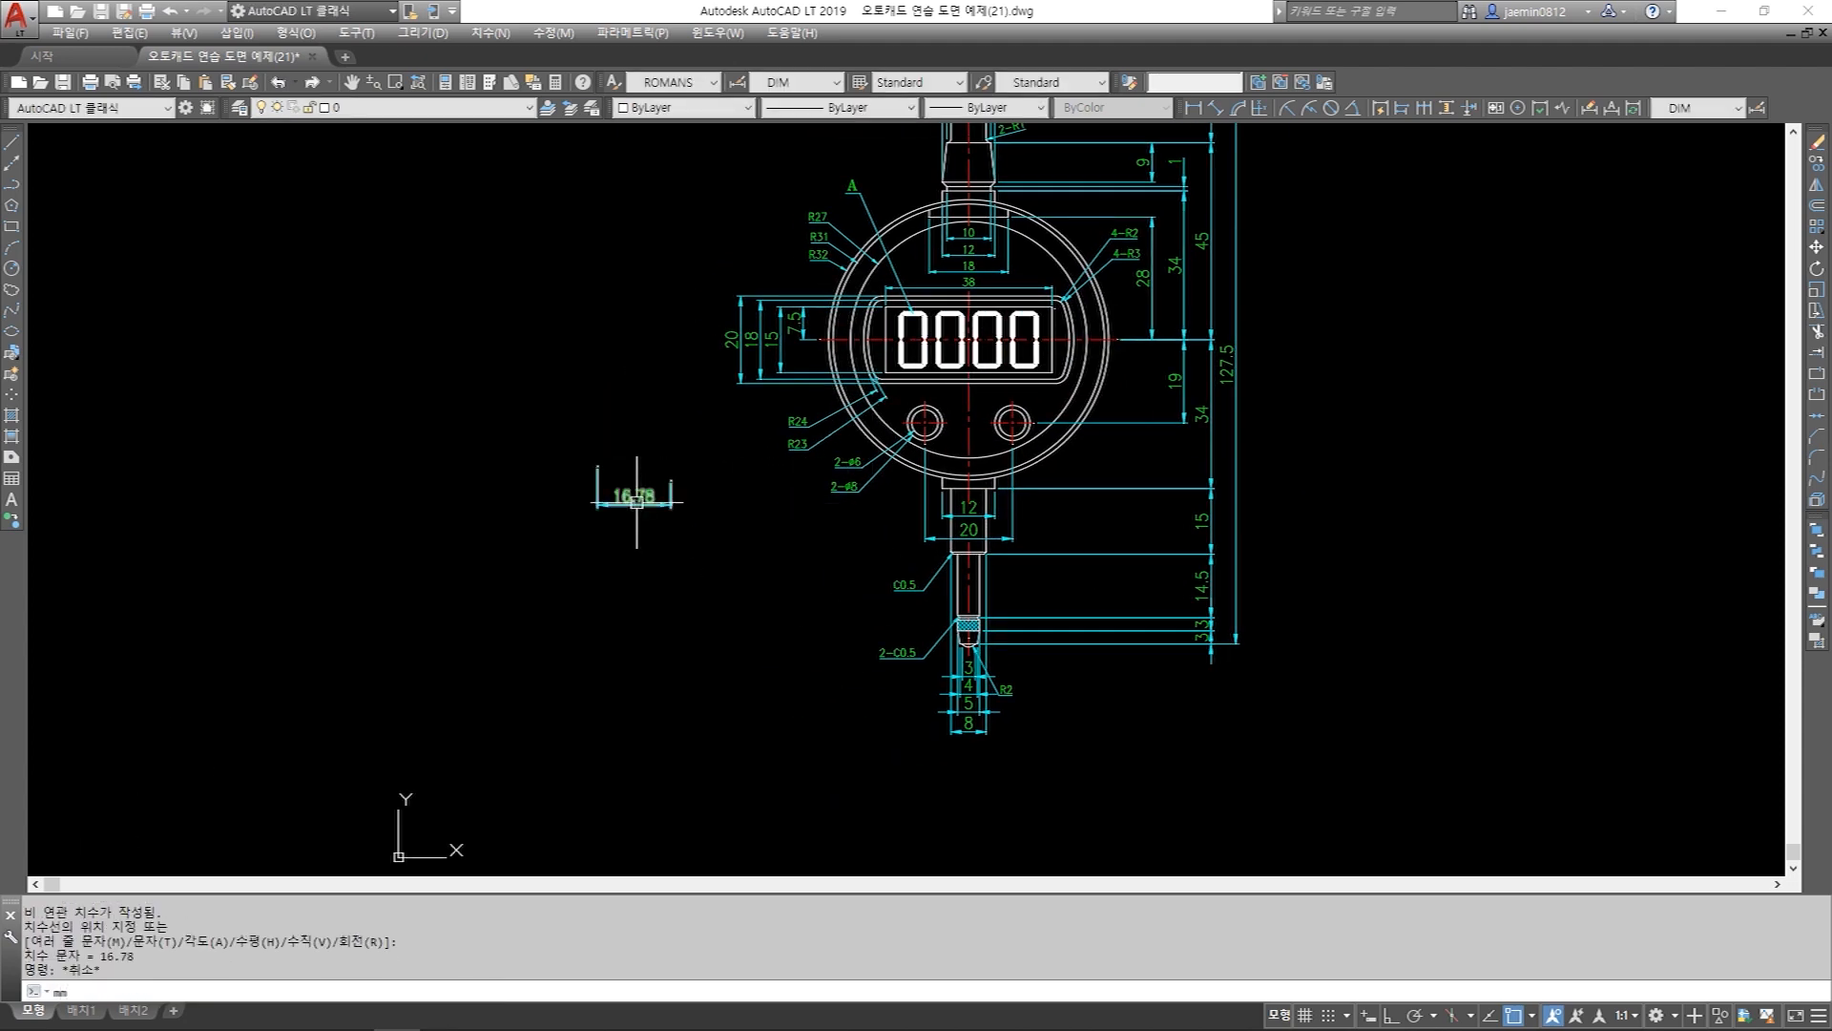
Match the R23, R24, 2-ø6, 2-ø8, R27, R31 and R32 callouts to the new sample dimension's properties.
key(Escape)
text(mm)
key(space)
scroll(816, 477, up, 4)
click(912, 556)
click(871, 421)
scroll(870, 405, down, 2)
middle_drag(871, 378, 827, 731)
scroll(809, 403, up, 2)
click(814, 343)
click(794, 412)
scroll(725, 473, down, 1)
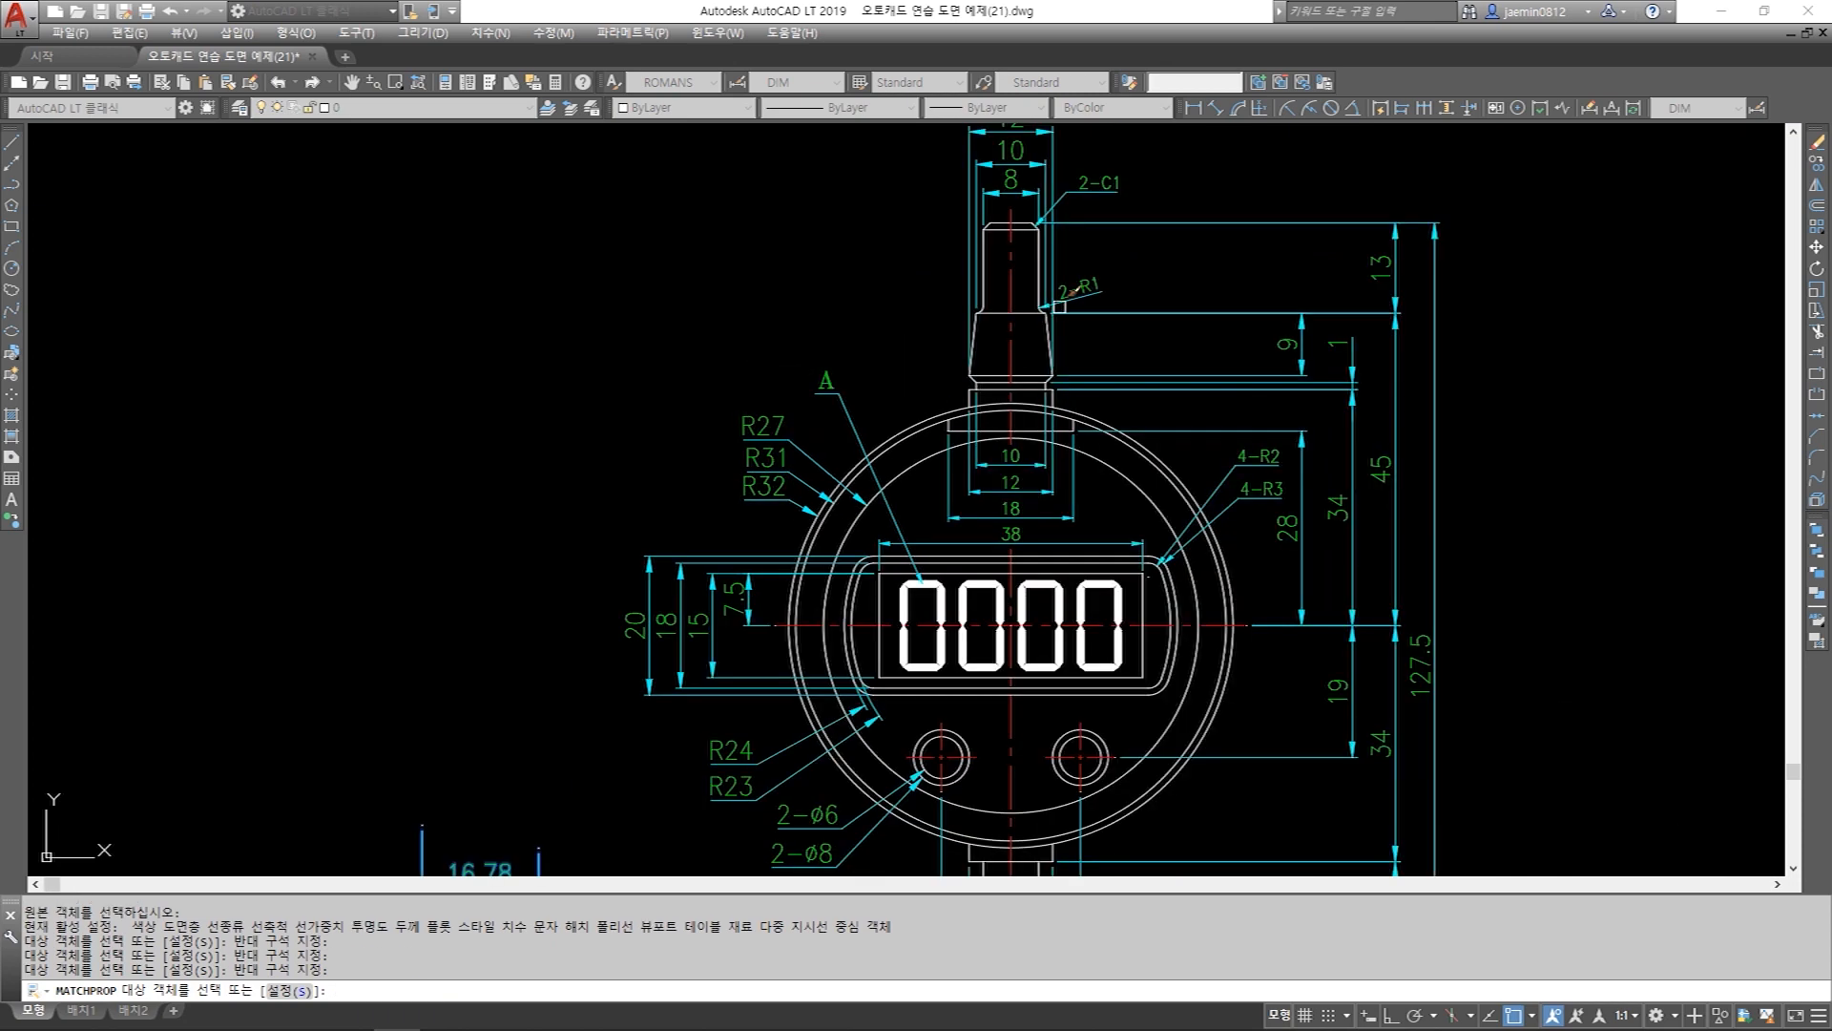
Apply the same matched dimension properties to the 2-R1, 4-R2 and 4-R3 callouts.
scroll(1089, 281, up, 2)
scroll(1028, 362, down, 1)
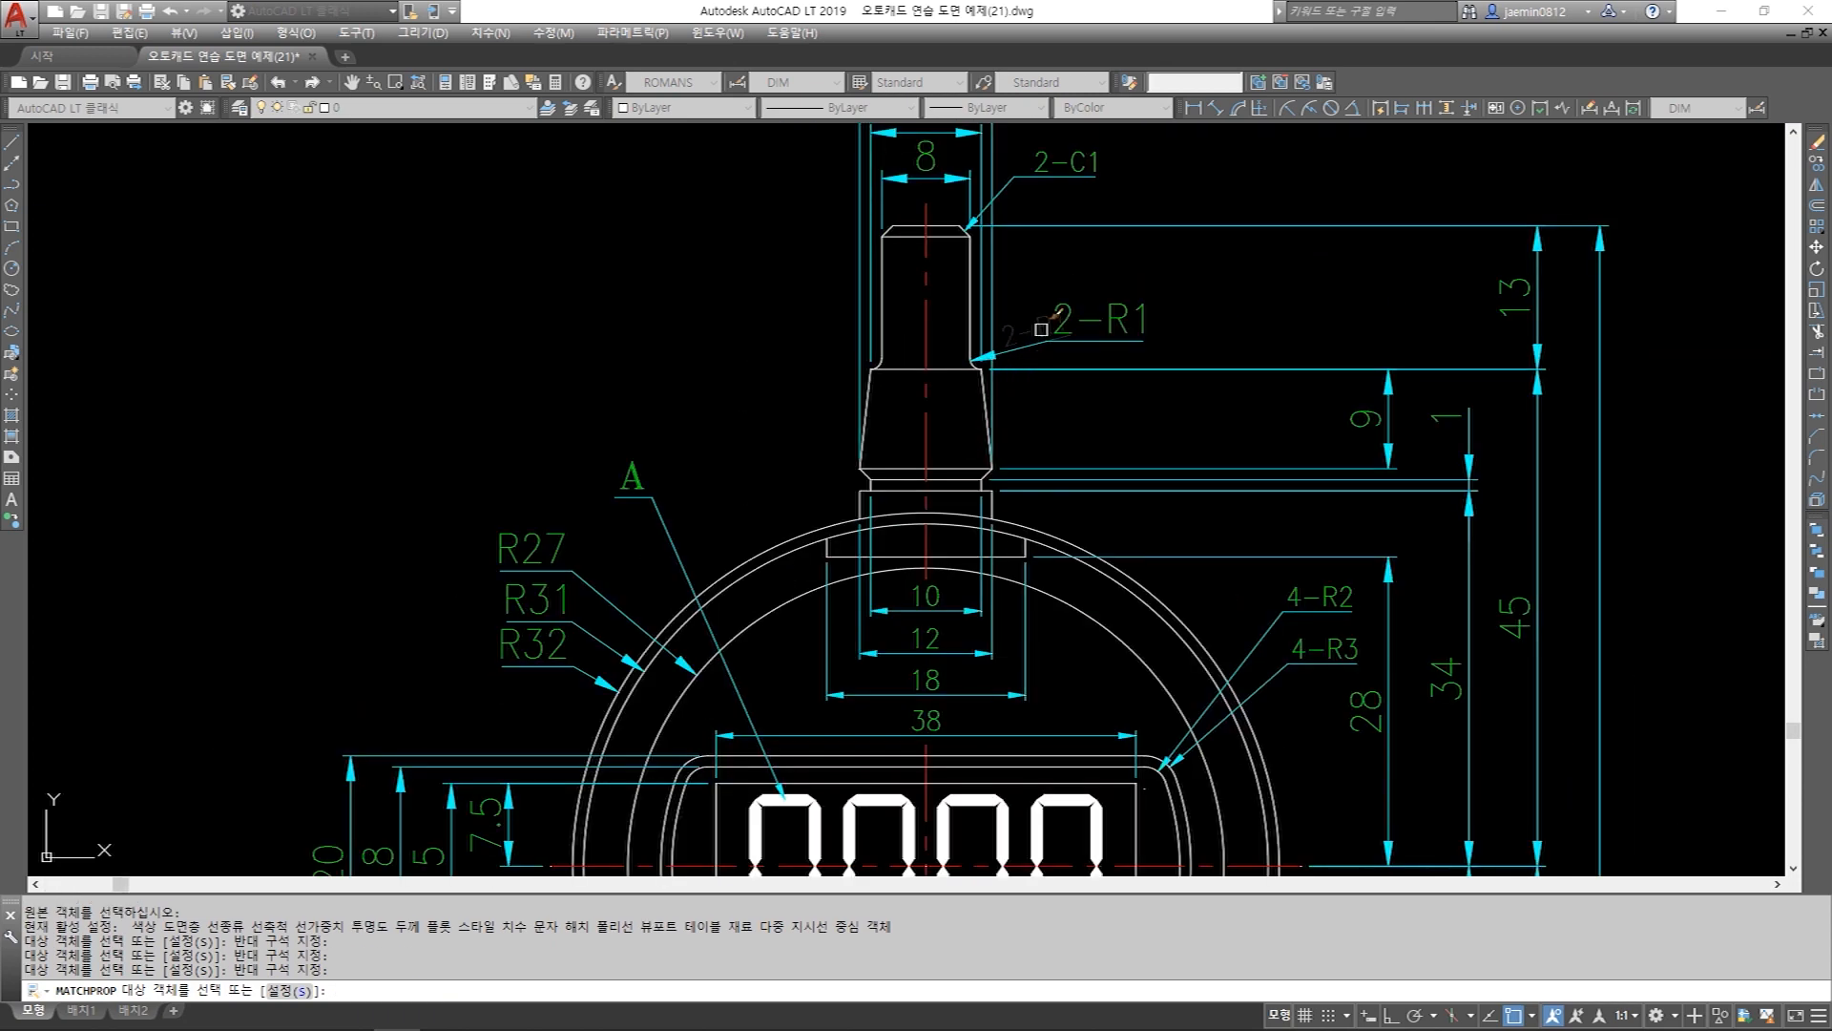
click(1029, 333)
middle_drag(1076, 98, 1043, 309)
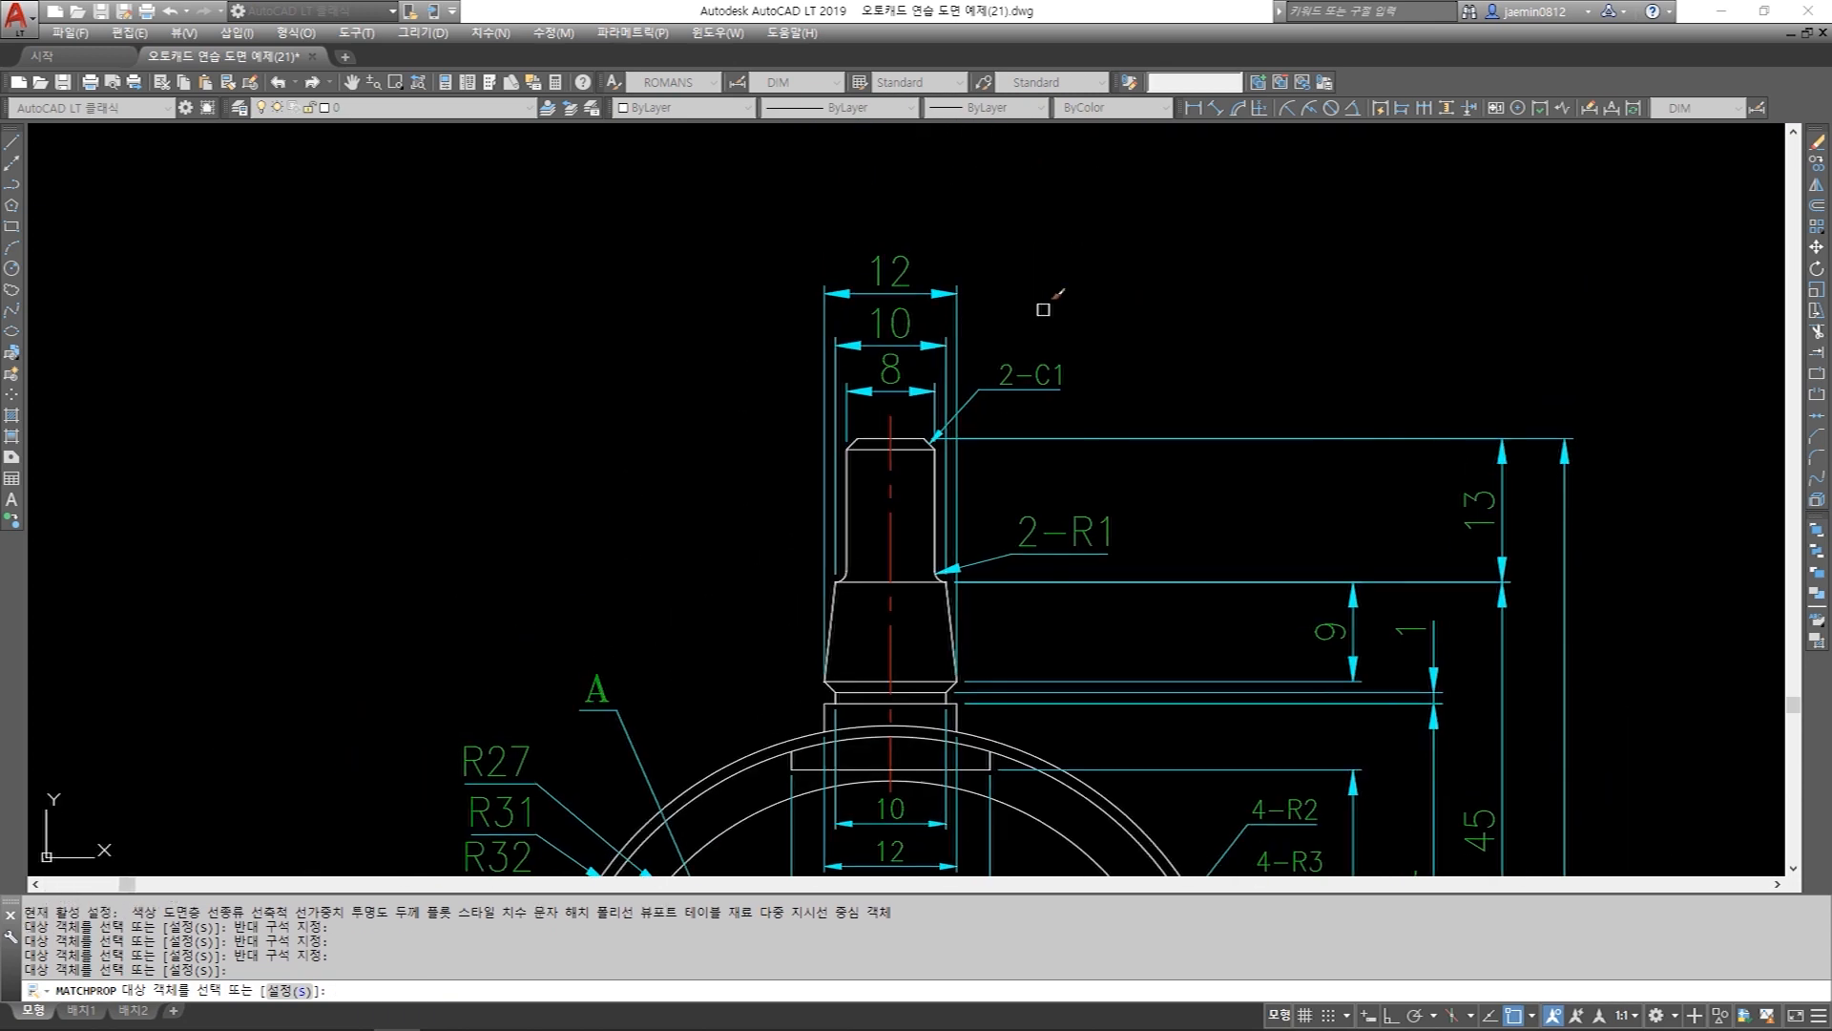
click(1043, 326)
scroll(1043, 327, down, 4)
scroll(1059, 254, up, 4)
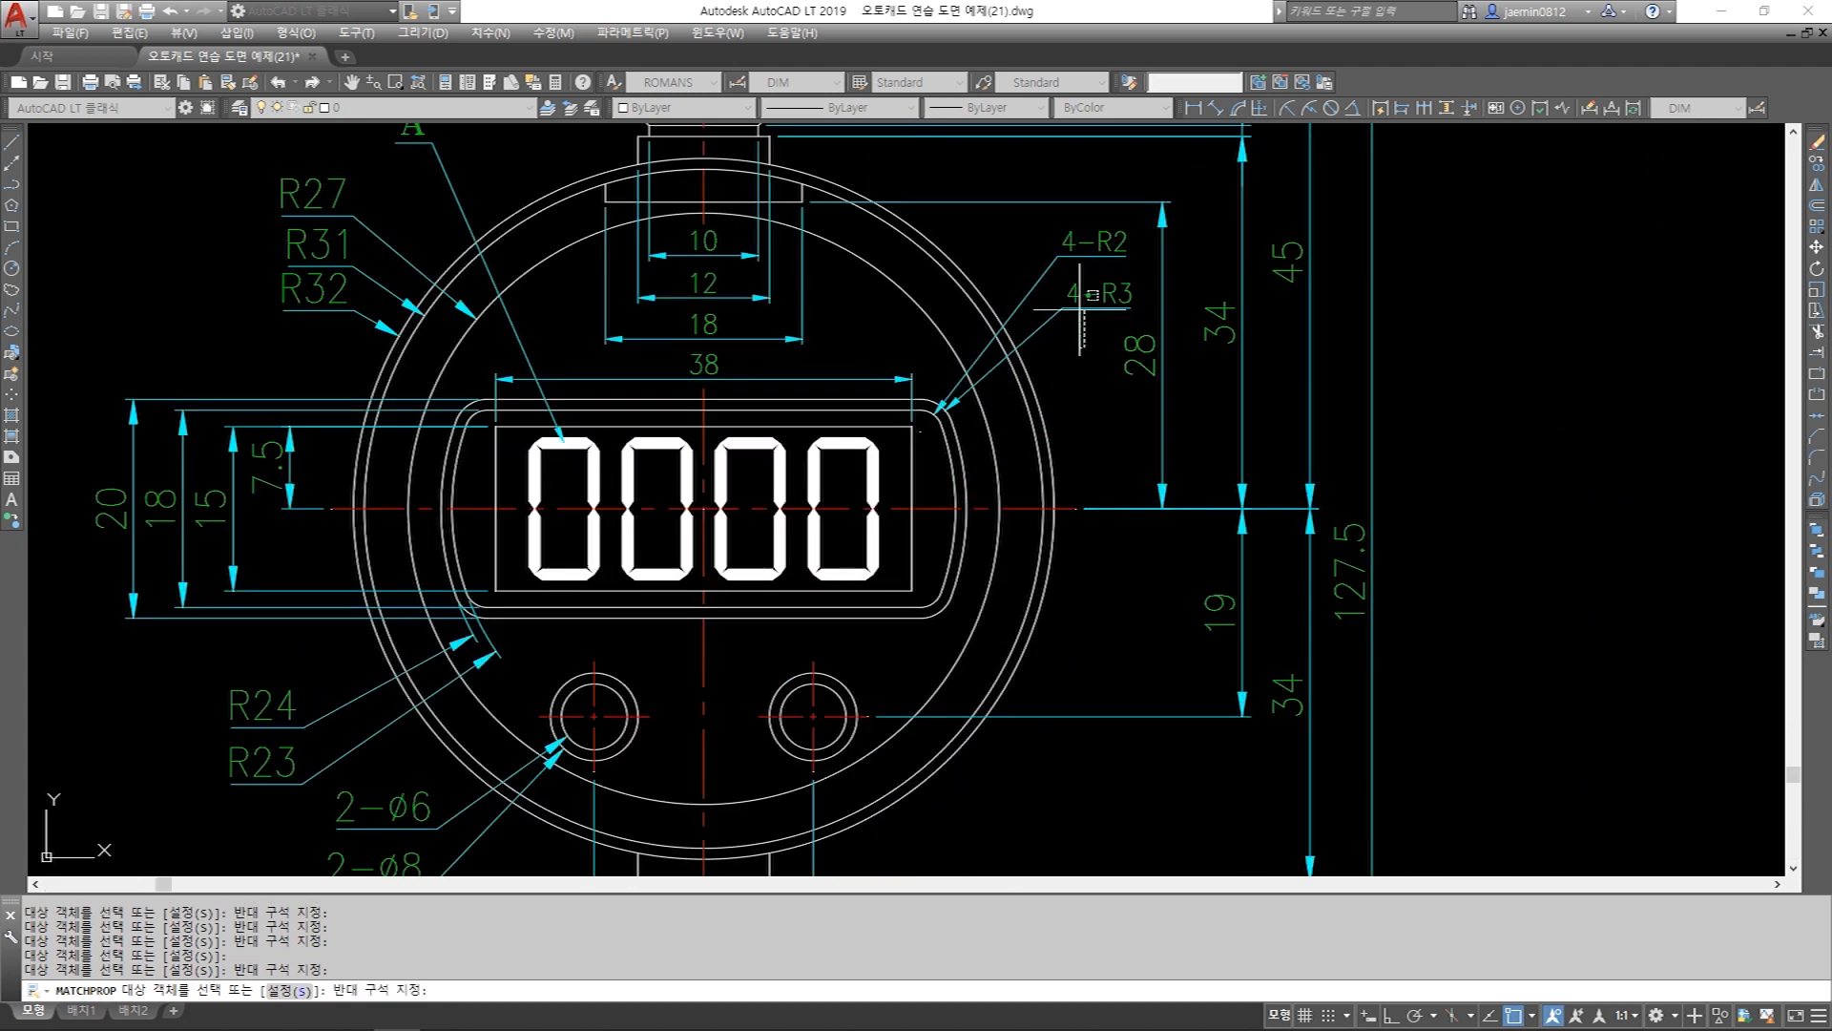
scroll(1056, 328, down, 4)
key(Escape)
Stretch all columns of vertical dimensions outward from the dial, excluding the 4-R2 and 4-R3 callouts from the selection.
text(s)
key(space)
click(1199, 149)
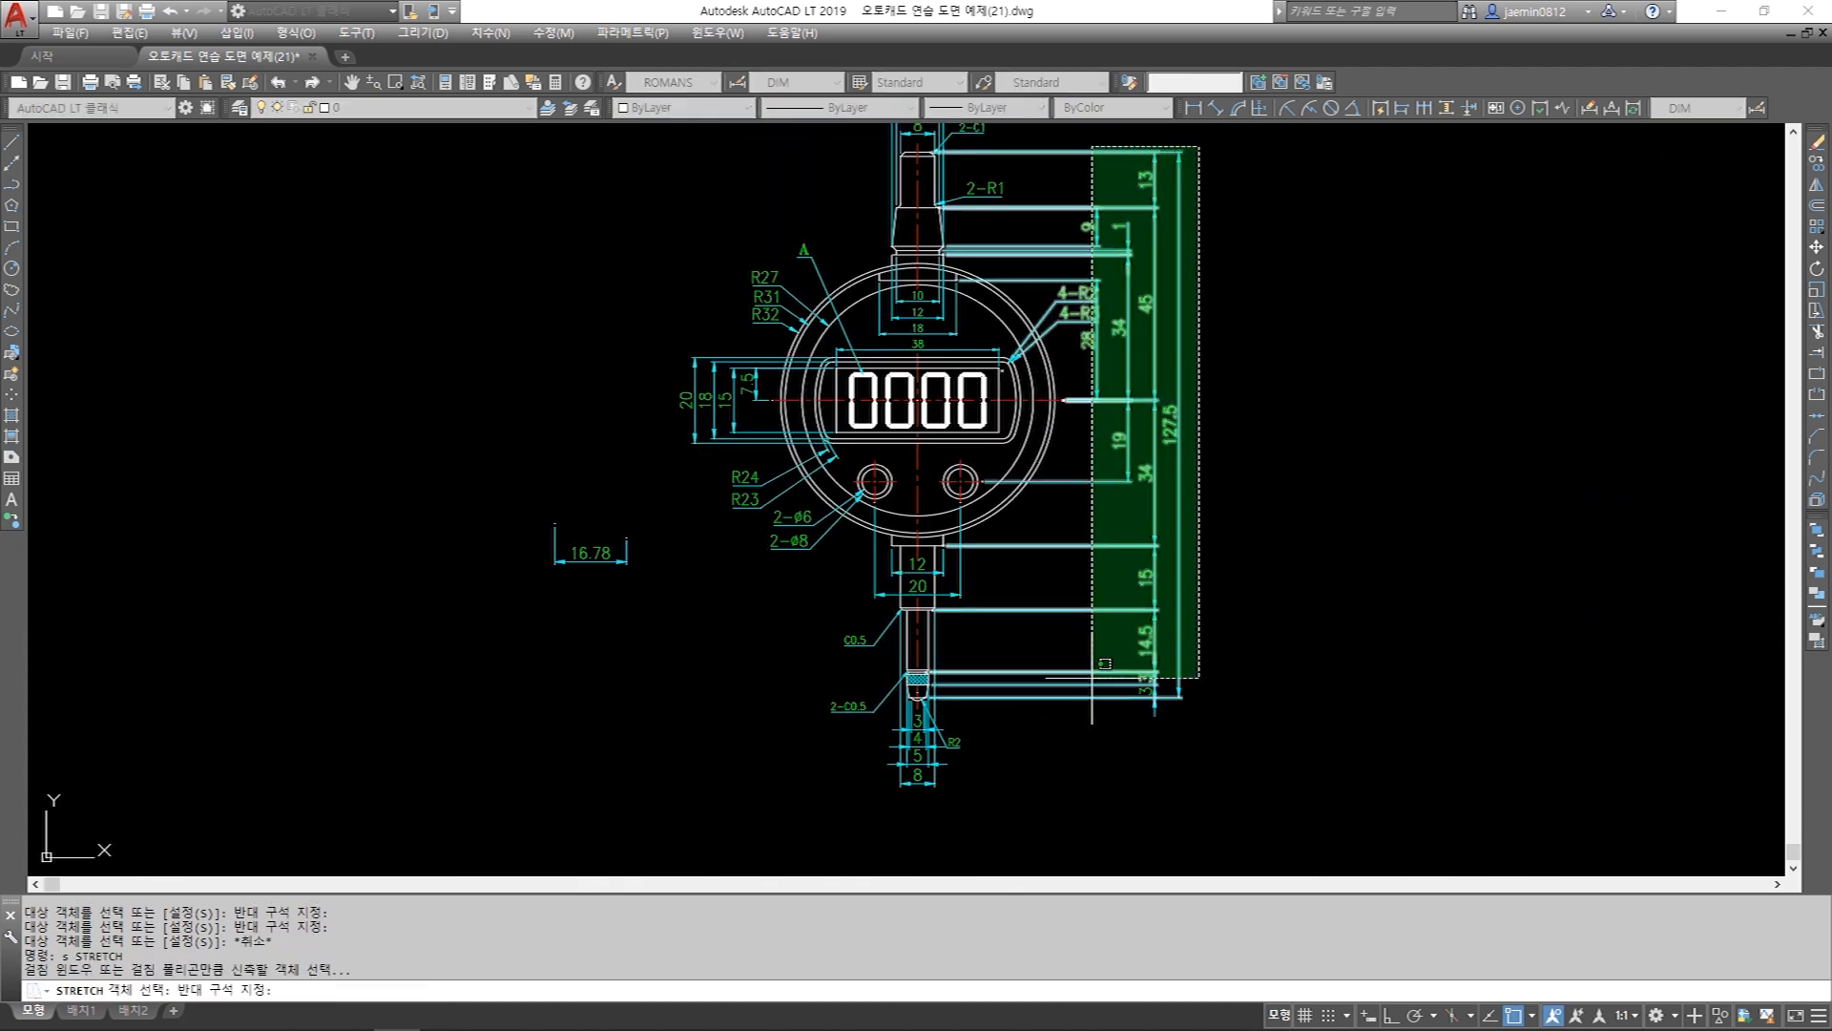
click(1091, 685)
shift+click(1076, 313)
shift+click(1077, 293)
key(space)
click(1217, 353)
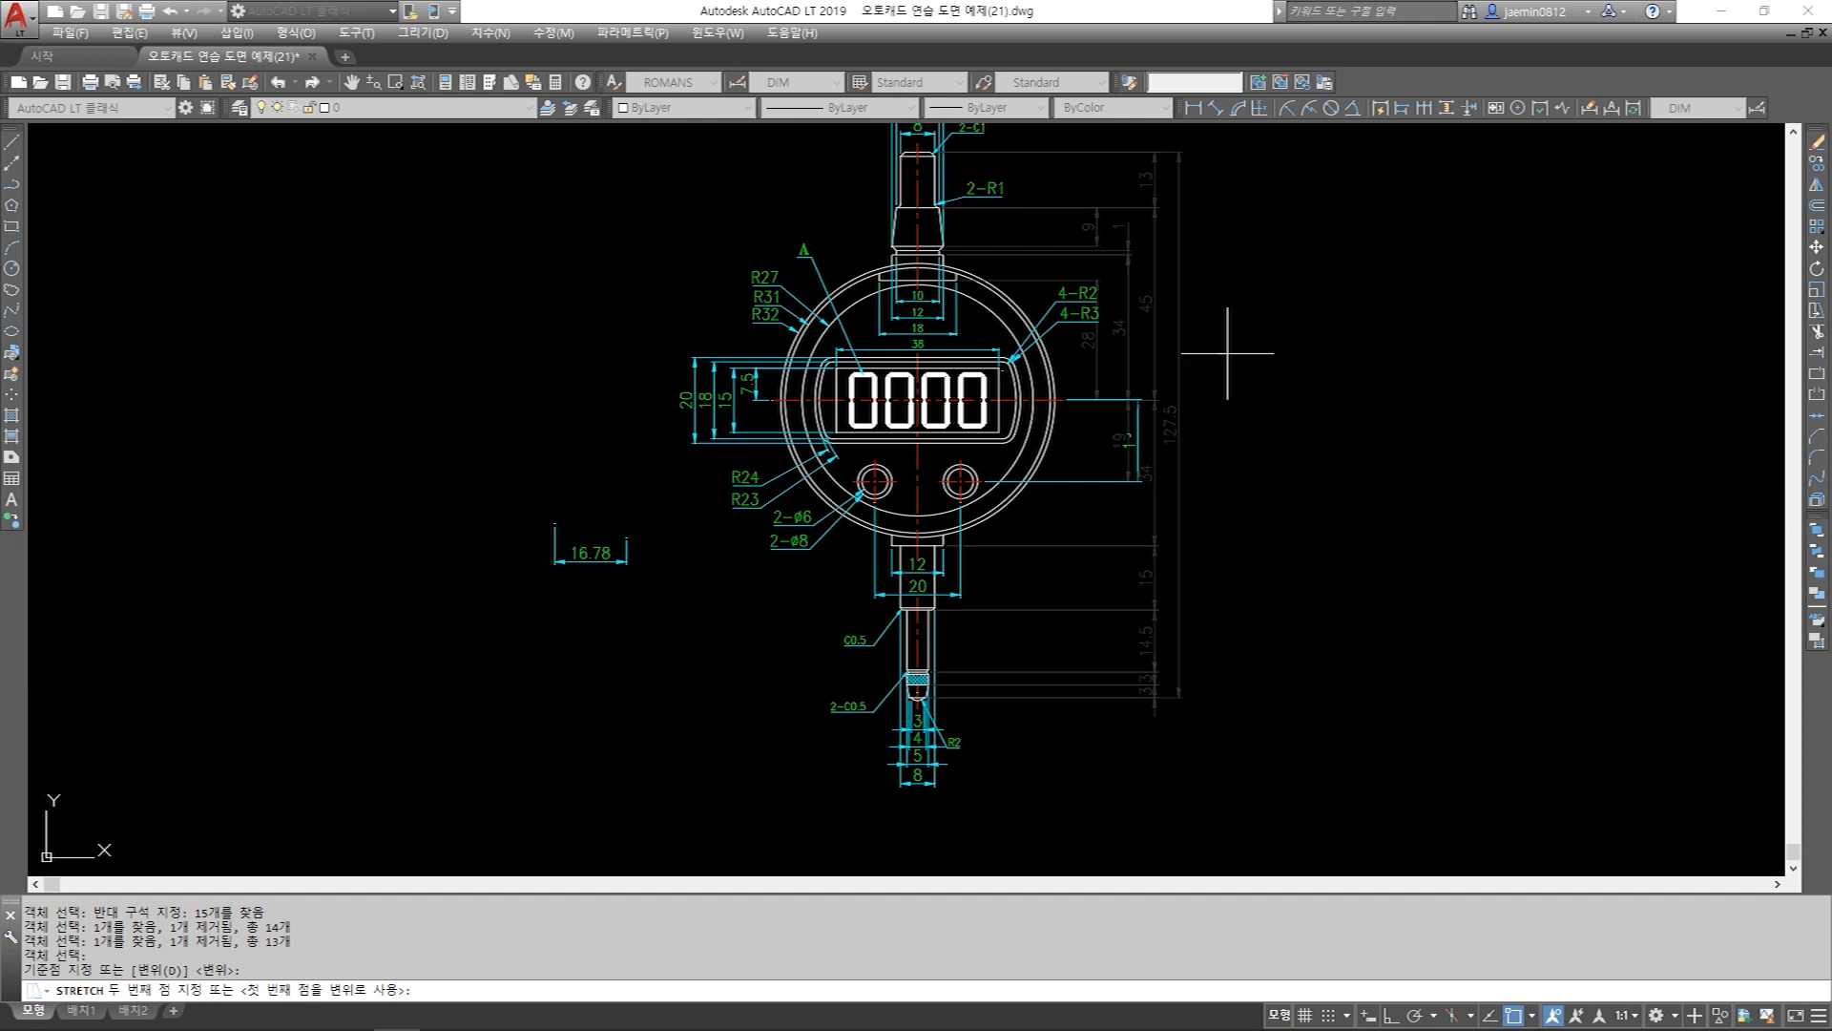
key(Escape)
middle_drag(1060, 583, 1083, 499)
text(mm MATCHPROP)
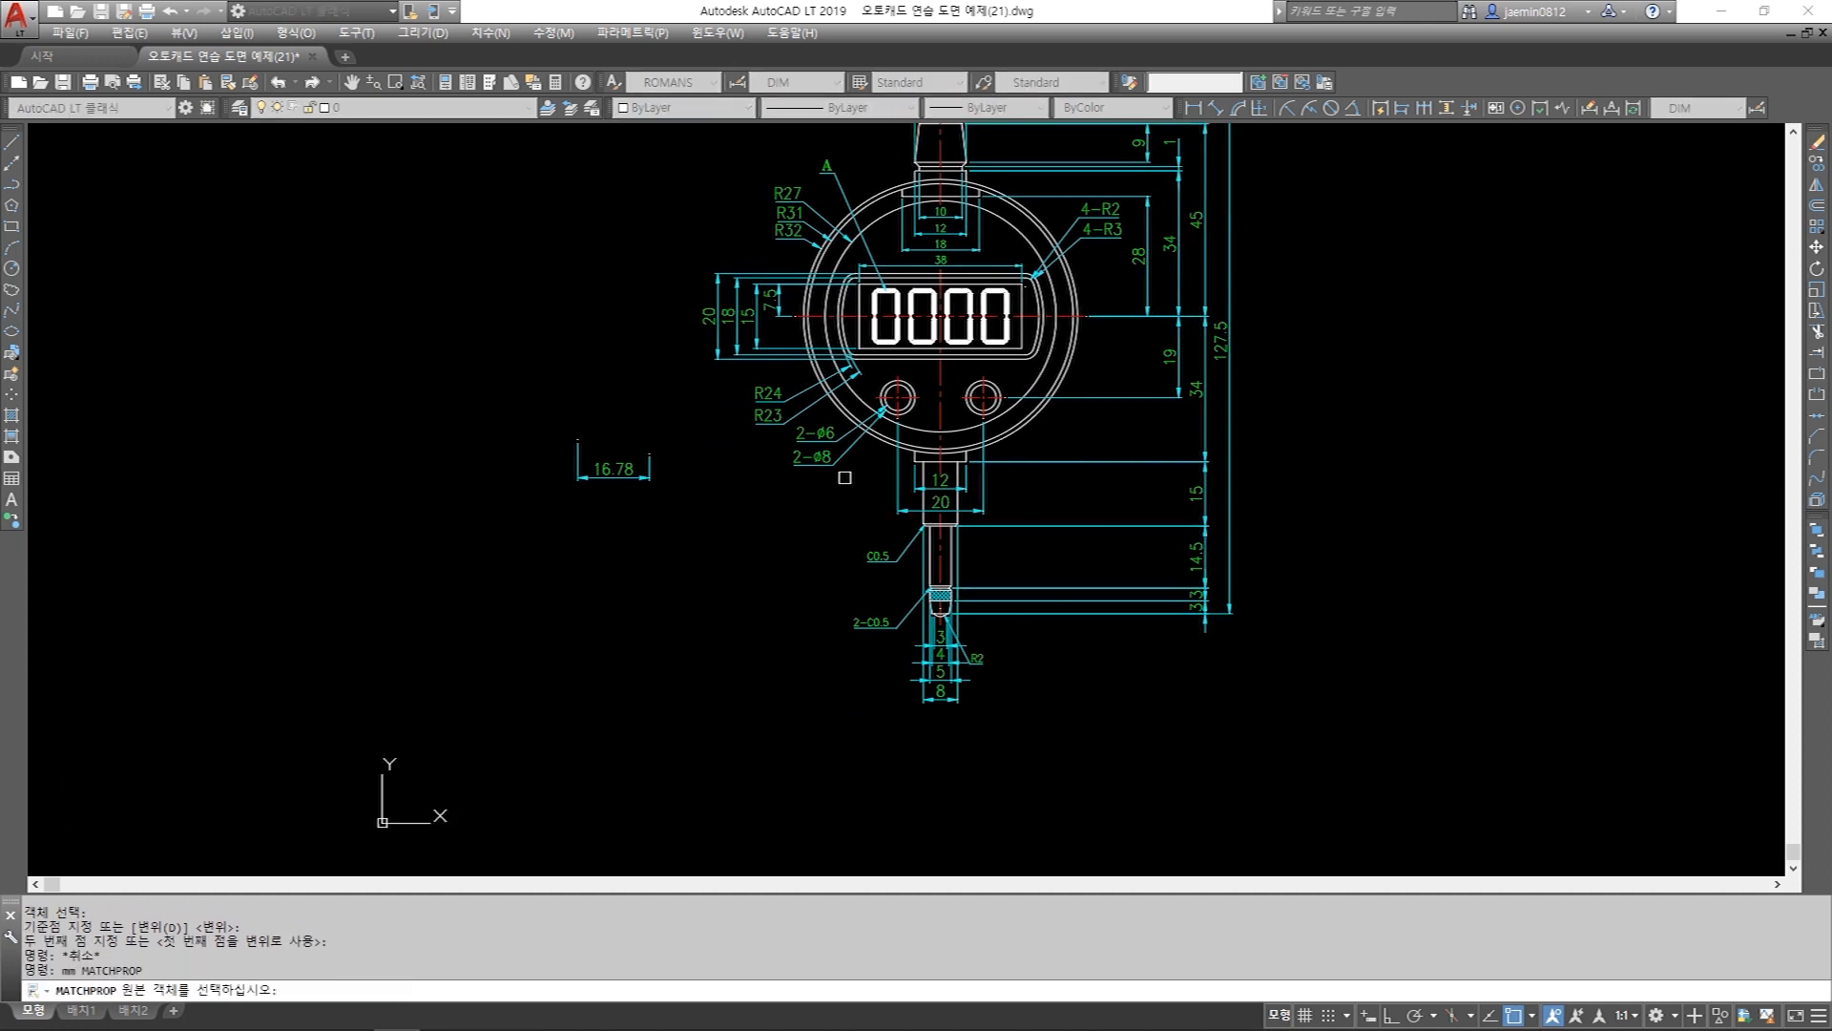
key(space)
scroll(878, 606, up, 2)
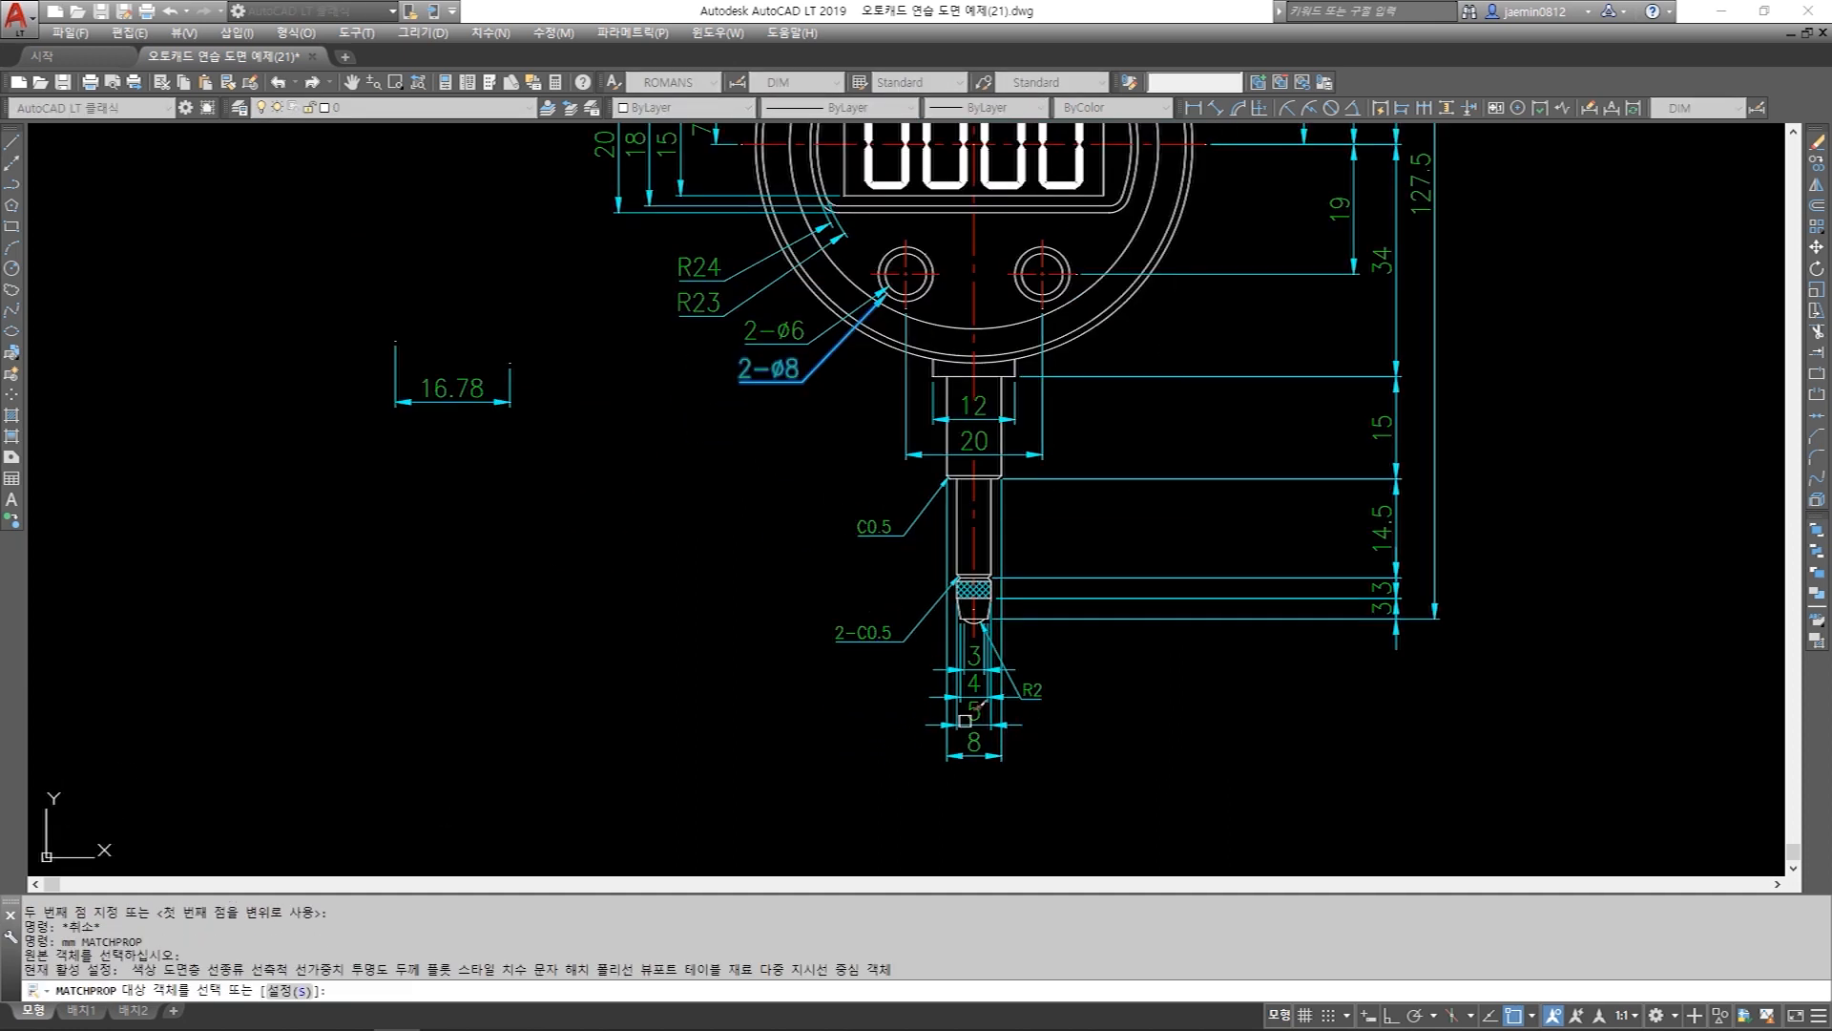
scroll(949, 701, up, 2)
key(Escape)
key(Escape)
key(Escape)
key(Escape)
key(Escape)
key(Escape)
Match the 2-C0.5 leader to the 127.5 dimension and the C0.5 leader to the 14.5 dimension.
text(mm)
key(space)
click(1068, 582)
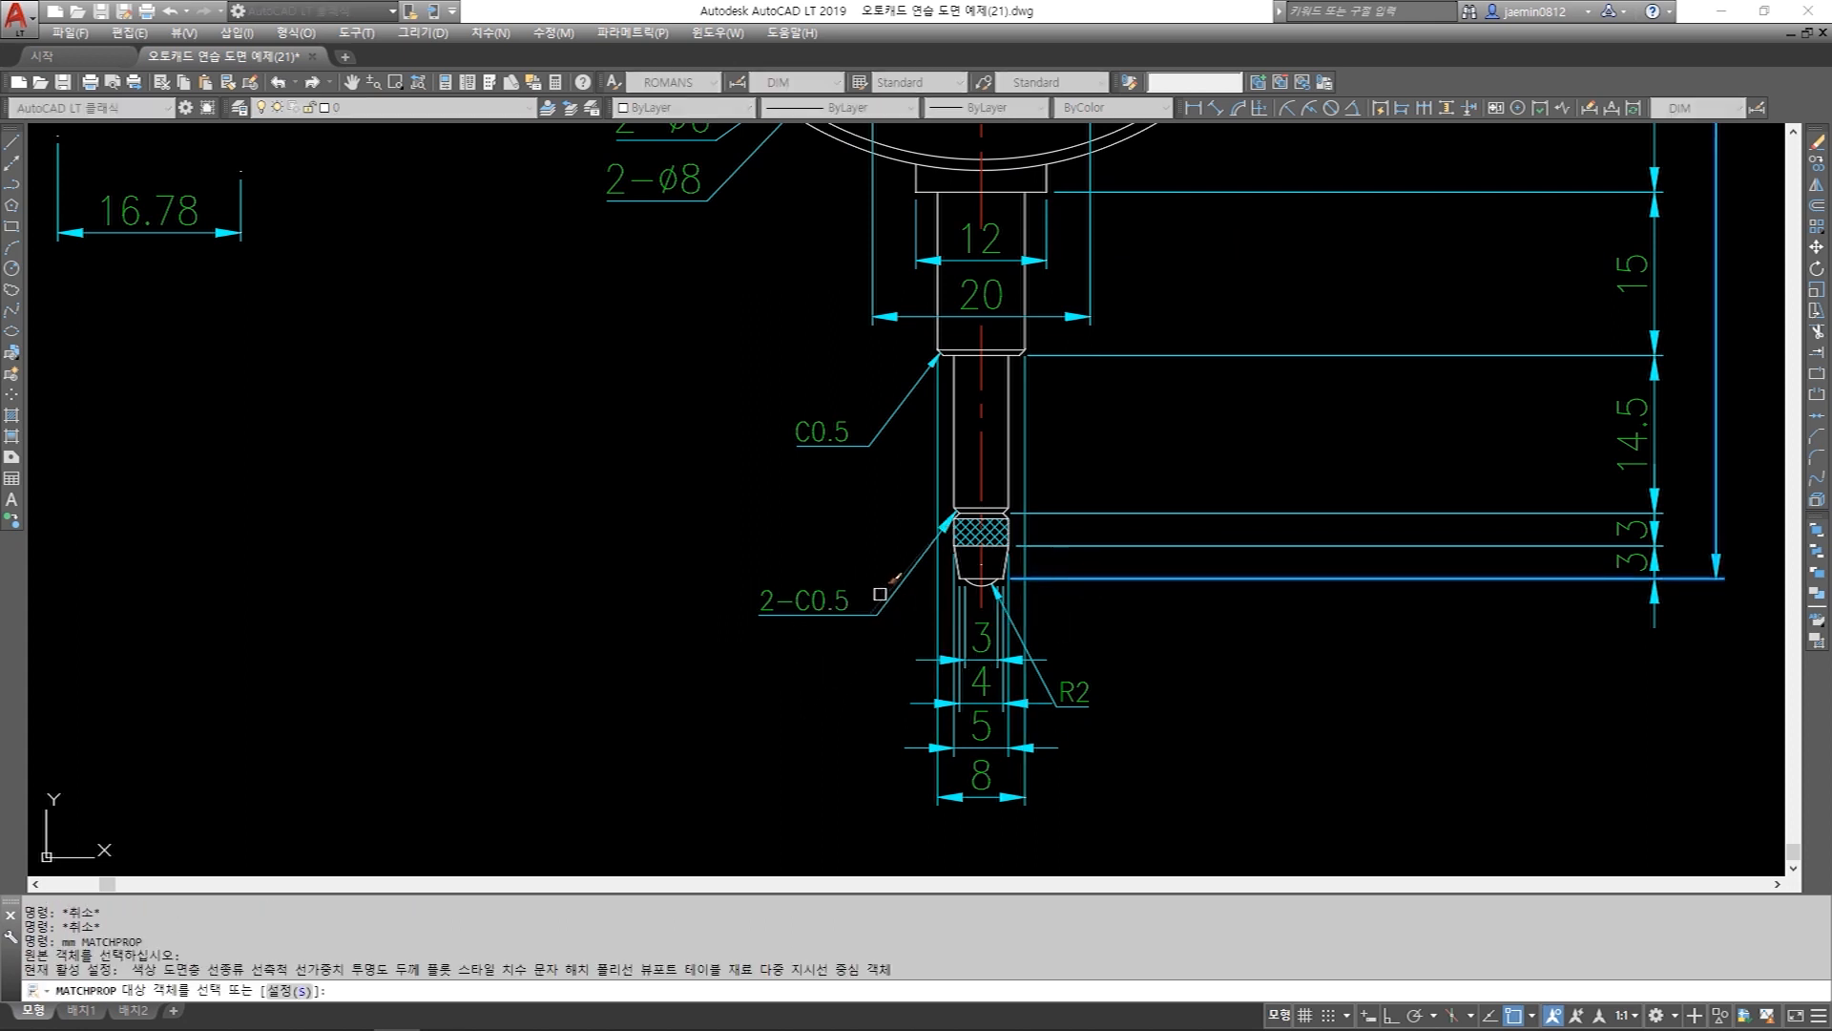
click(894, 594)
key(Escape)
key(Escape)
key(space)
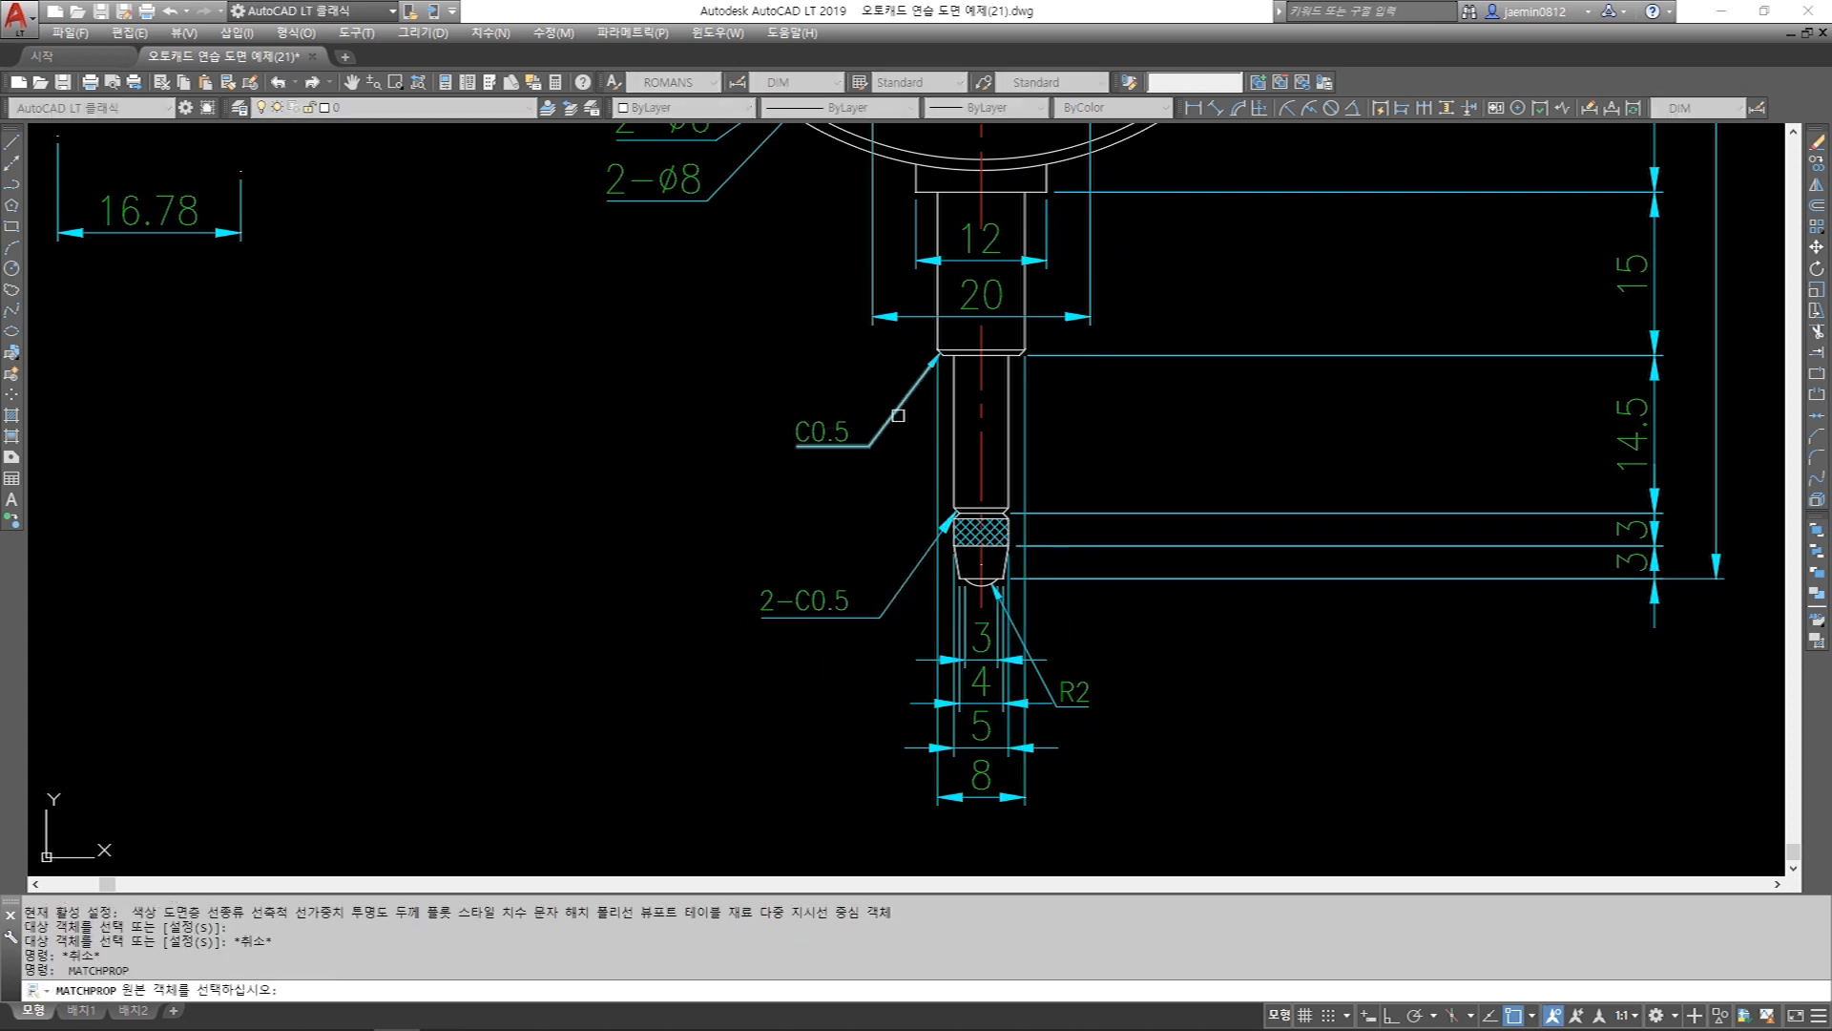
click(1070, 356)
click(917, 387)
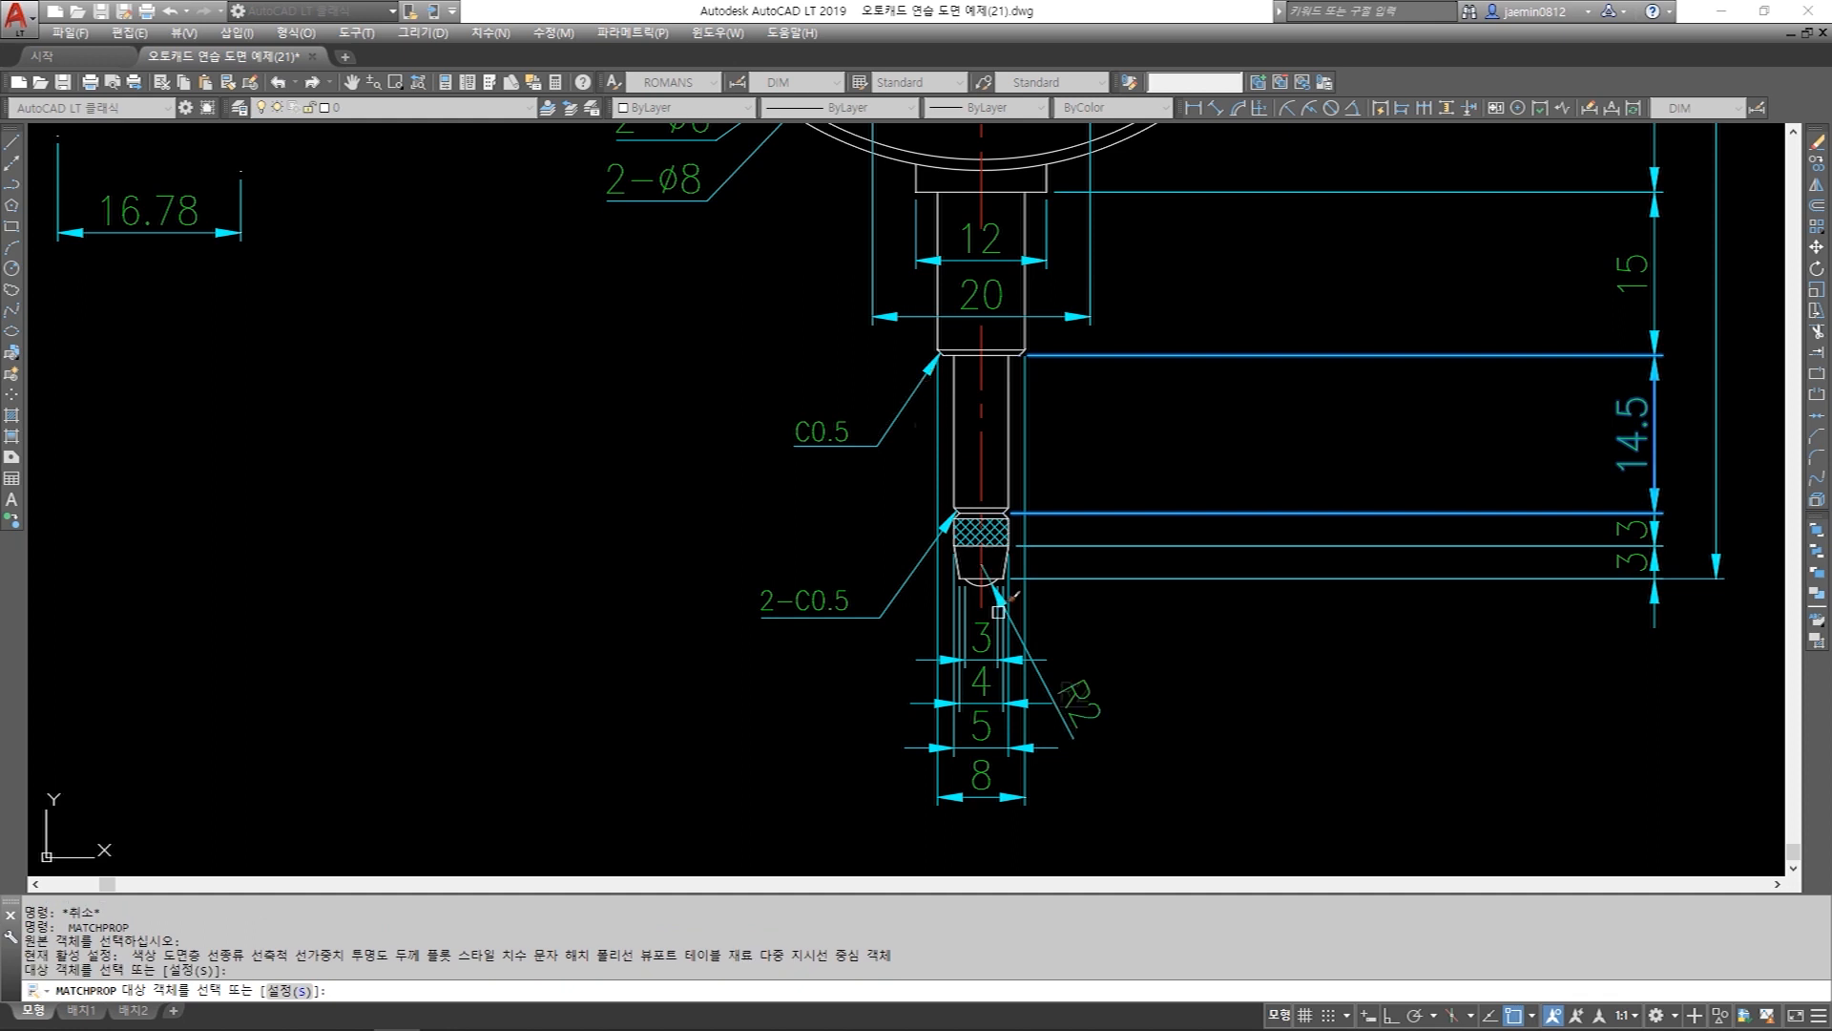
click(1045, 690)
key(Escape)
Match the R2 callout at the contact tip to the 2-ø8 callout's properties.
text(mm)
key(space)
click(754, 158)
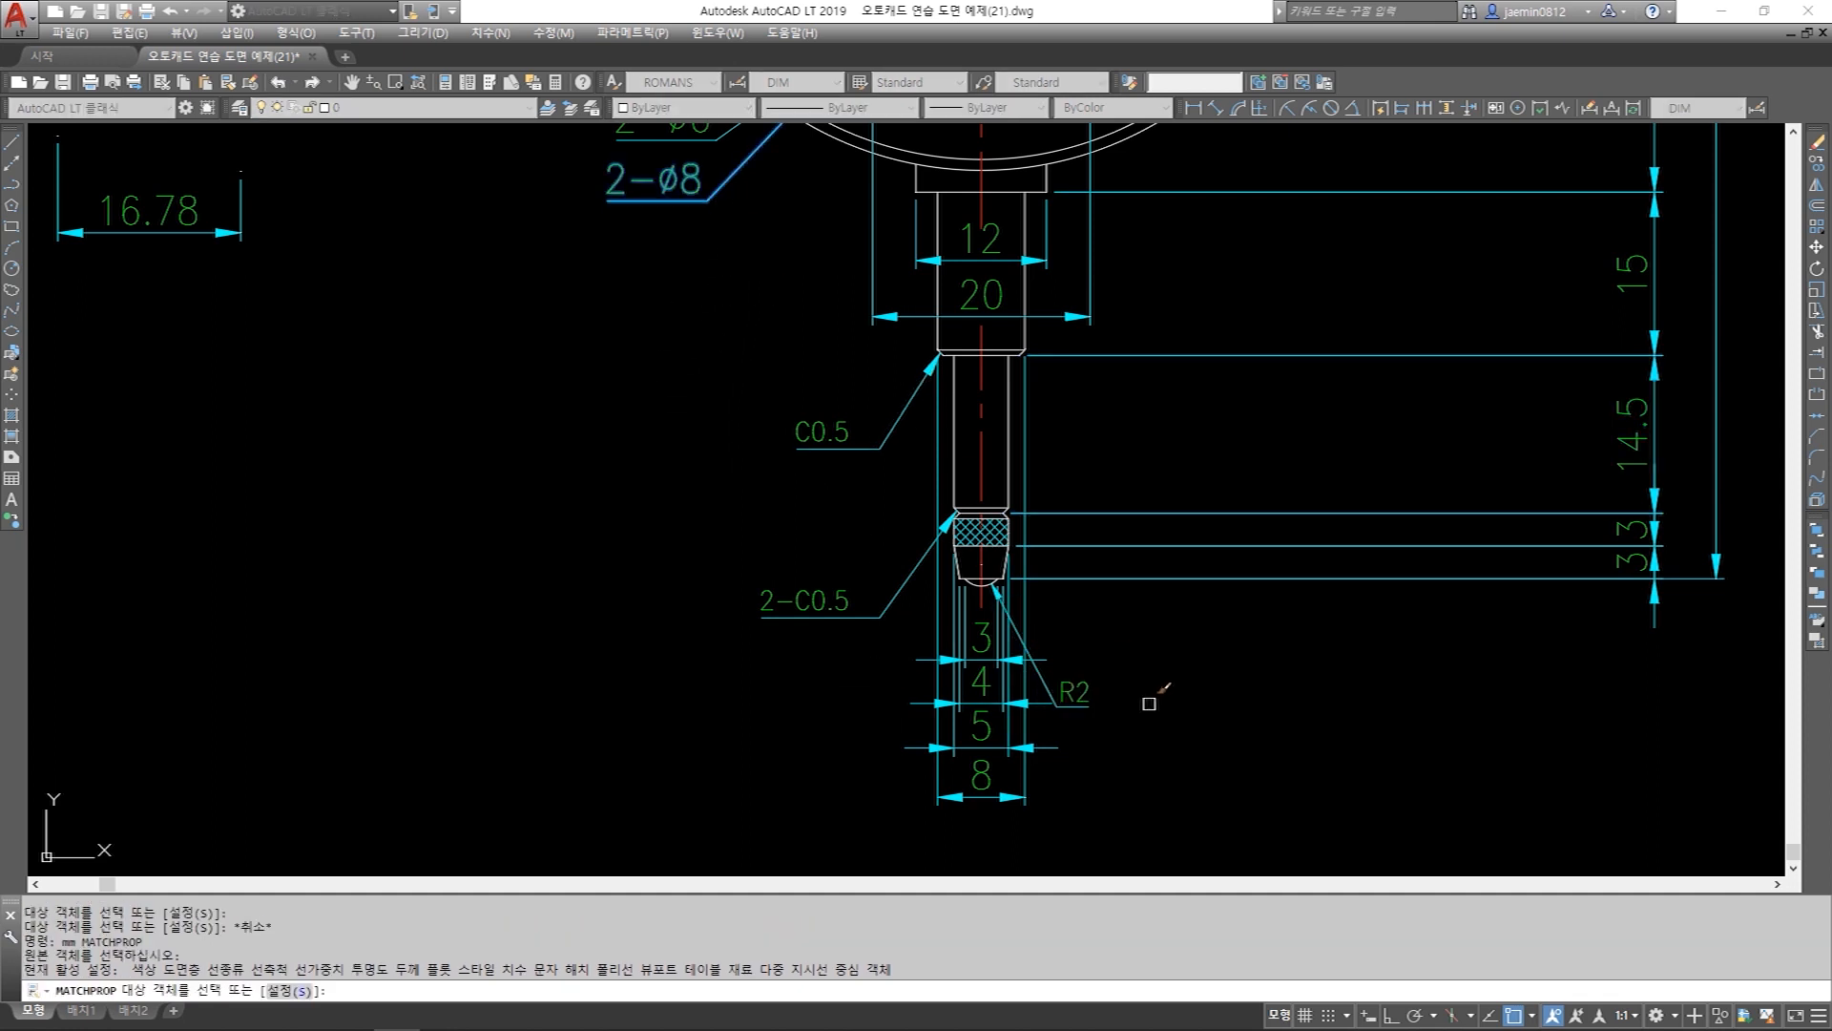
click(1083, 714)
key(Escape)
Stretch the R2 callout's text end outward, away from the stacked 3, 4, 5 and 8 dimensions below the tip.
scroll(1110, 729, up, 2)
text(s)
key(space)
click(1130, 517)
click(972, 752)
key(space)
click(1120, 729)
key(Escape)
key(Escape)
key(Escape)
click(1017, 657)
click(1015, 659)
click(1046, 673)
click(1047, 672)
key(Escape)
key(Escape)
Erase the 16.78 sample dimension beside the indicator view.
scroll(1013, 752, down, 4)
mouse_move(939, 431)
middle_down()
mouse_move(932, 614)
mouse_move(1096, 528)
middle_up()
key(Escape)
text(e)
key(space)
click(745, 630)
click(585, 732)
middle_drag(896, 420, 783, 626)
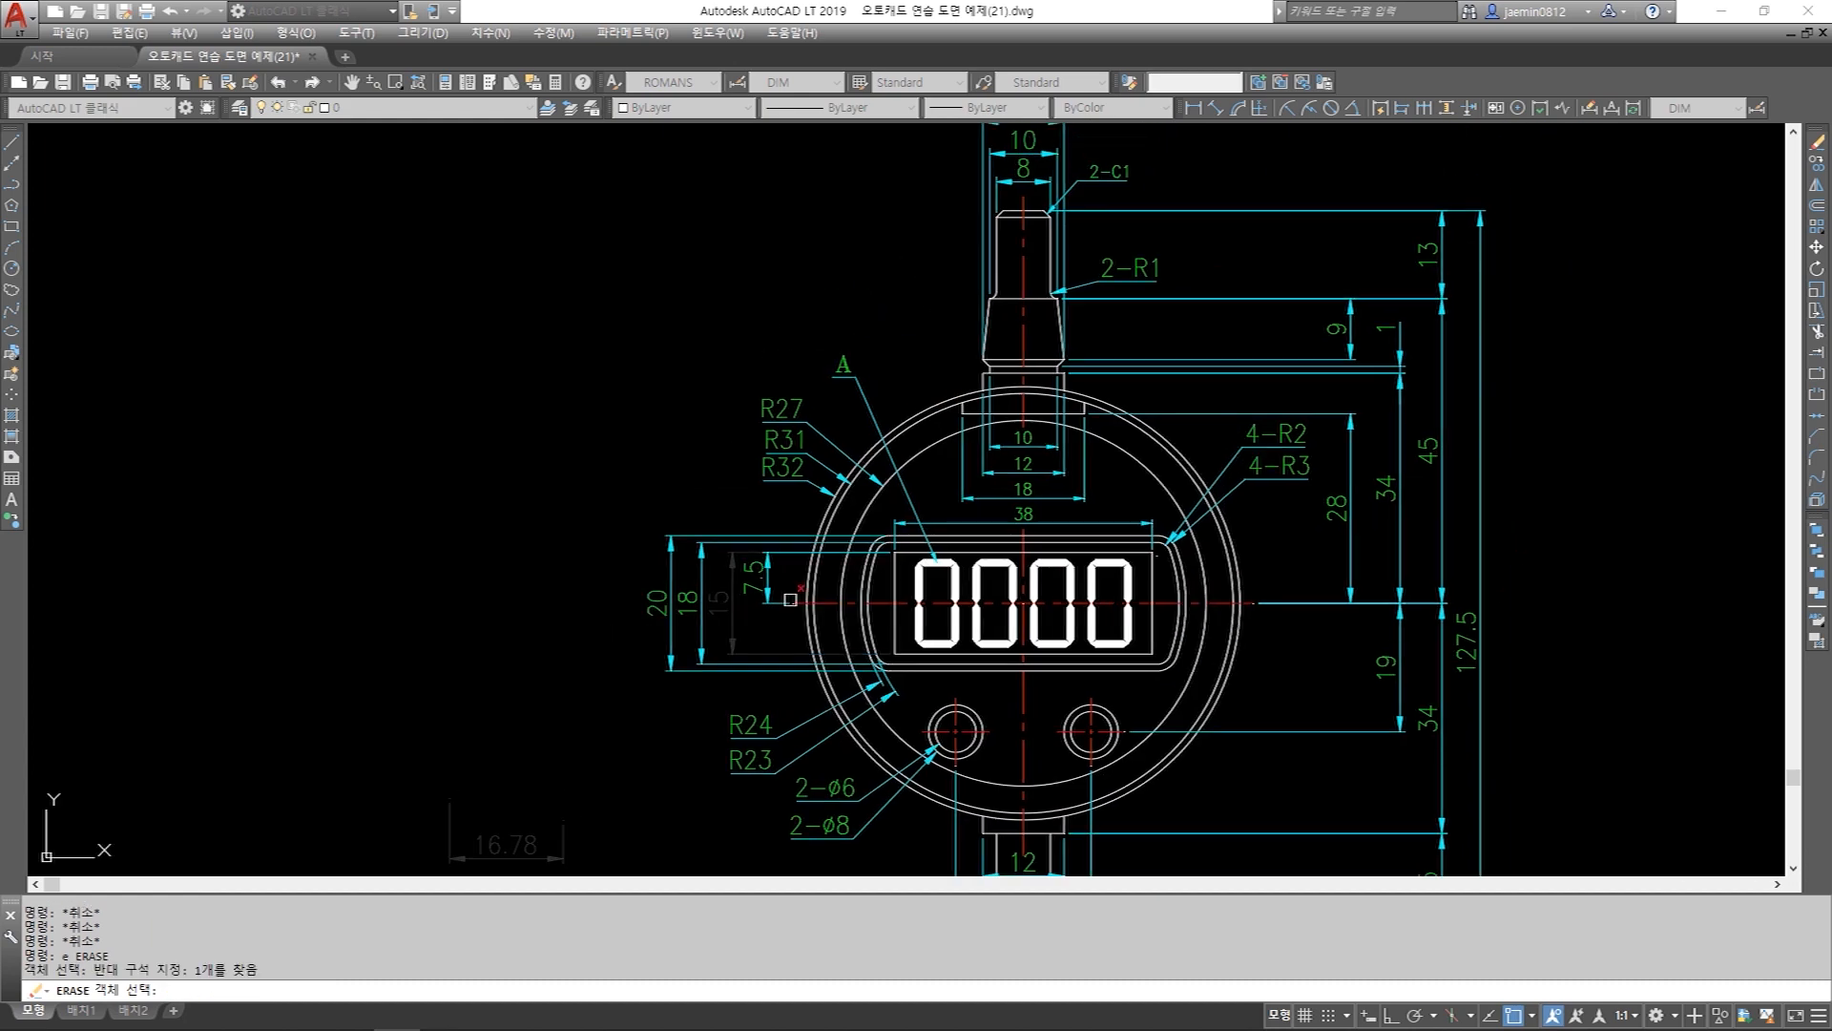
key(space)
Scale the 2-C1 callout at the top of the stem by 75/50 about its arrow tip.
middle_drag(1007, 366, 956, 432)
middle_drag(1051, 216, 1007, 344)
scroll(1010, 339, up, 4)
key(Escape)
key(Escape)
text(5)
key(space)
key(Escape)
text(5)
key(space)
click(1050, 327)
click(873, 501)
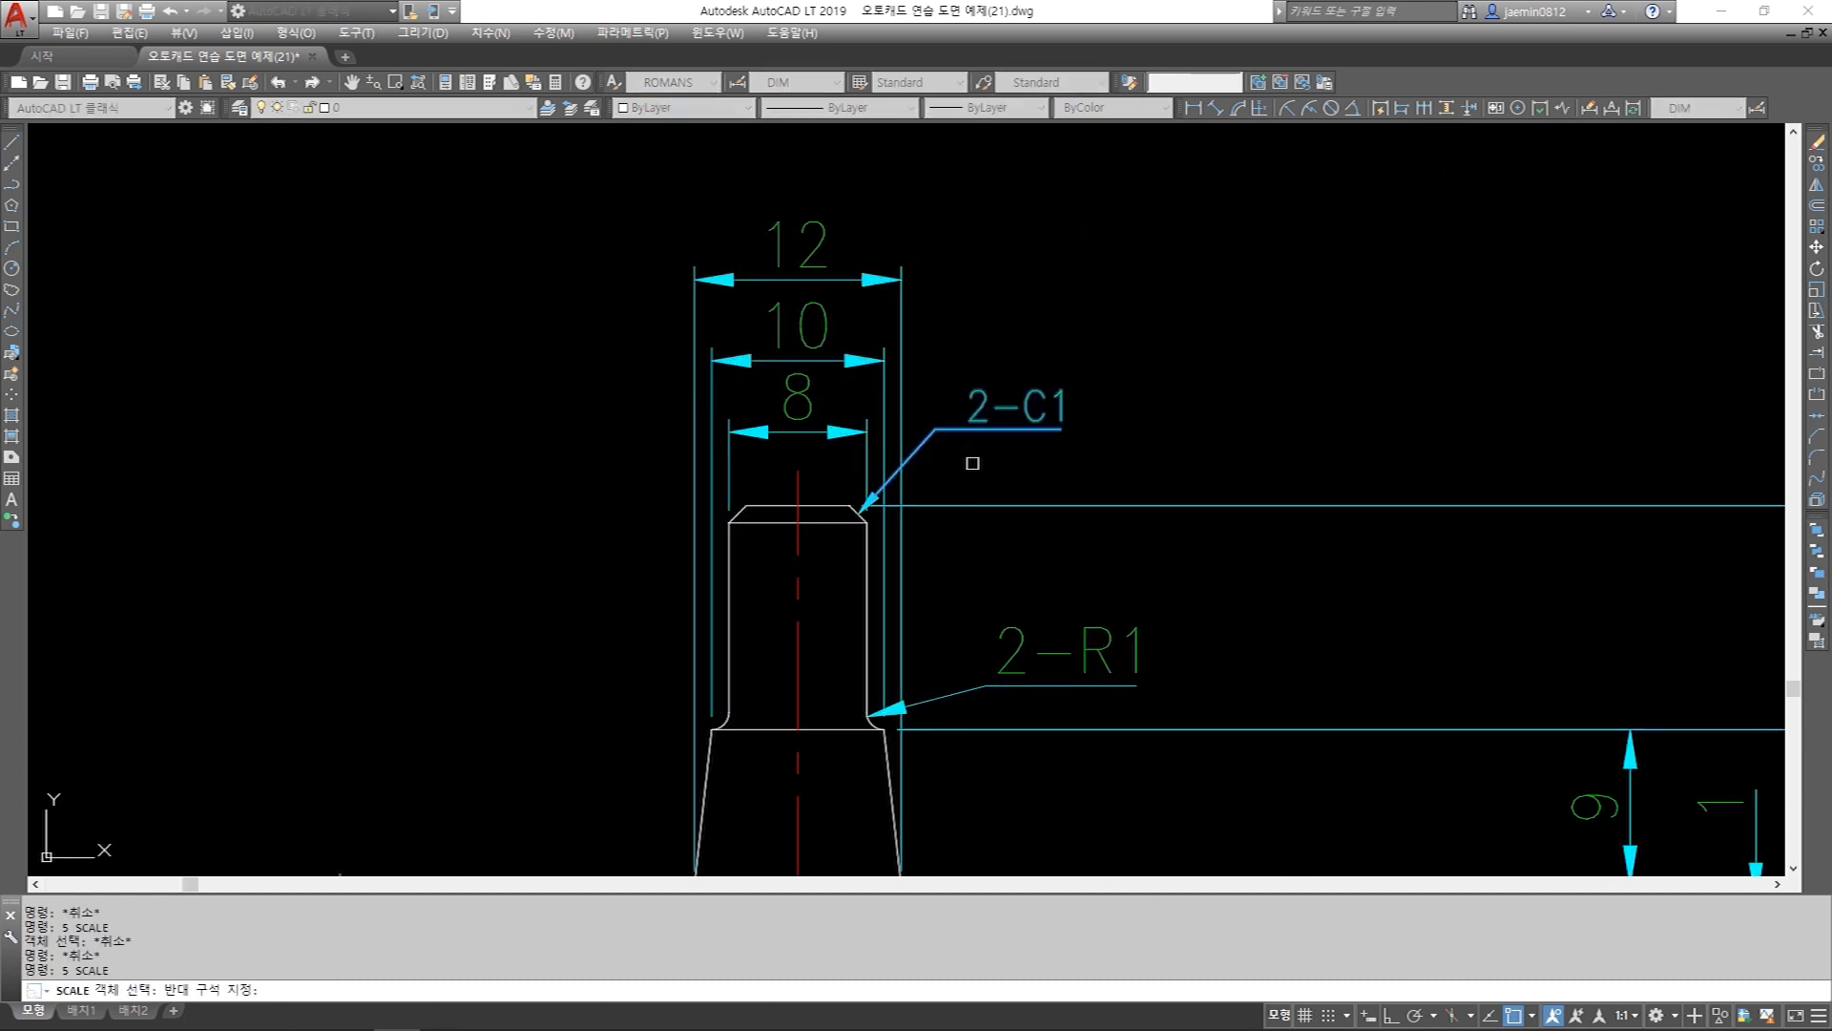
scroll(894, 533, up, 2)
key(space)
click(857, 511)
text(75/50)
key(Return)
scroll(859, 506, down, 2)
Match the 2-C1 leader's properties to the vertical dimension whose extension line starts at the stem's top edge.
key(Escape)
text(mm)
key(space)
click(986, 500)
click(960, 427)
click(959, 372)
key(Escape)
key(Escape)
key(Escape)
key(Escape)
scroll(981, 411, down, 2)
text(54)
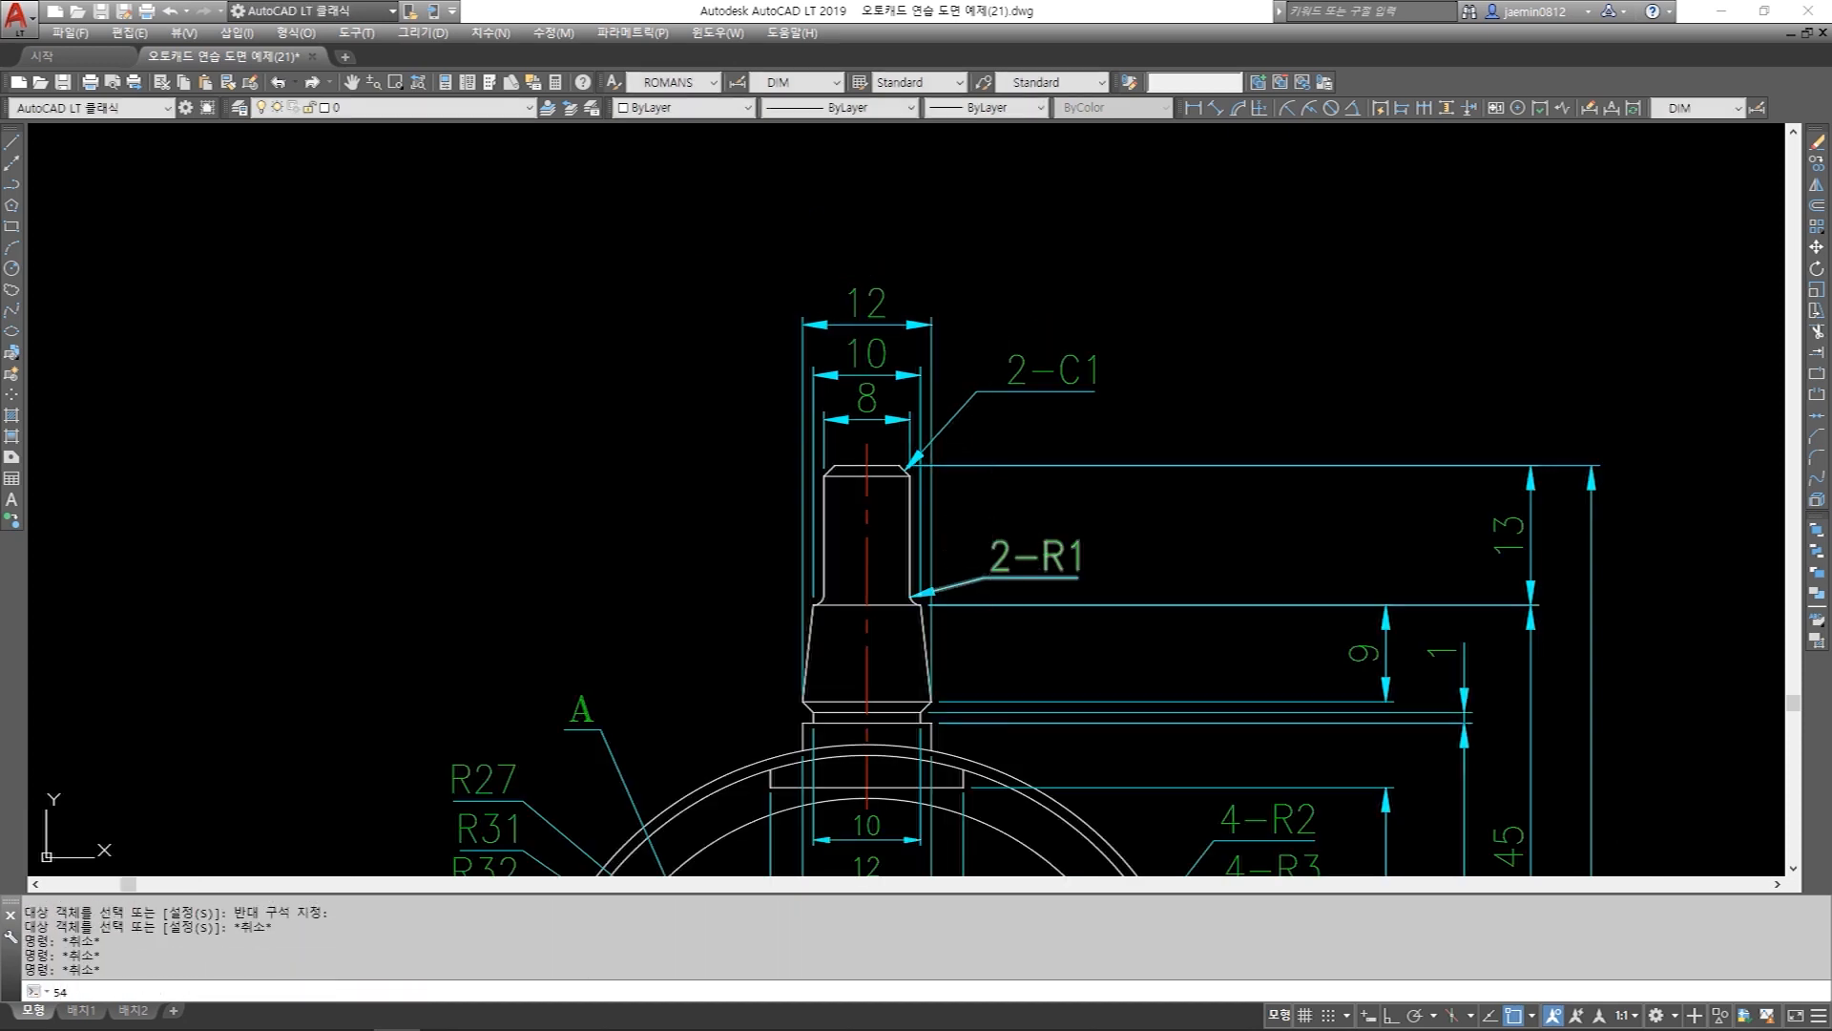
key(space)
key(Escape)
key(Escape)
Scale the C0.5 callout on the lower stem by 75/50 about its arrow tip.
scroll(1021, 460, down, 2)
scroll(1020, 460, down, 2)
middle_drag(1020, 460, 1044, 278)
middle_drag(1016, 625, 1082, 389)
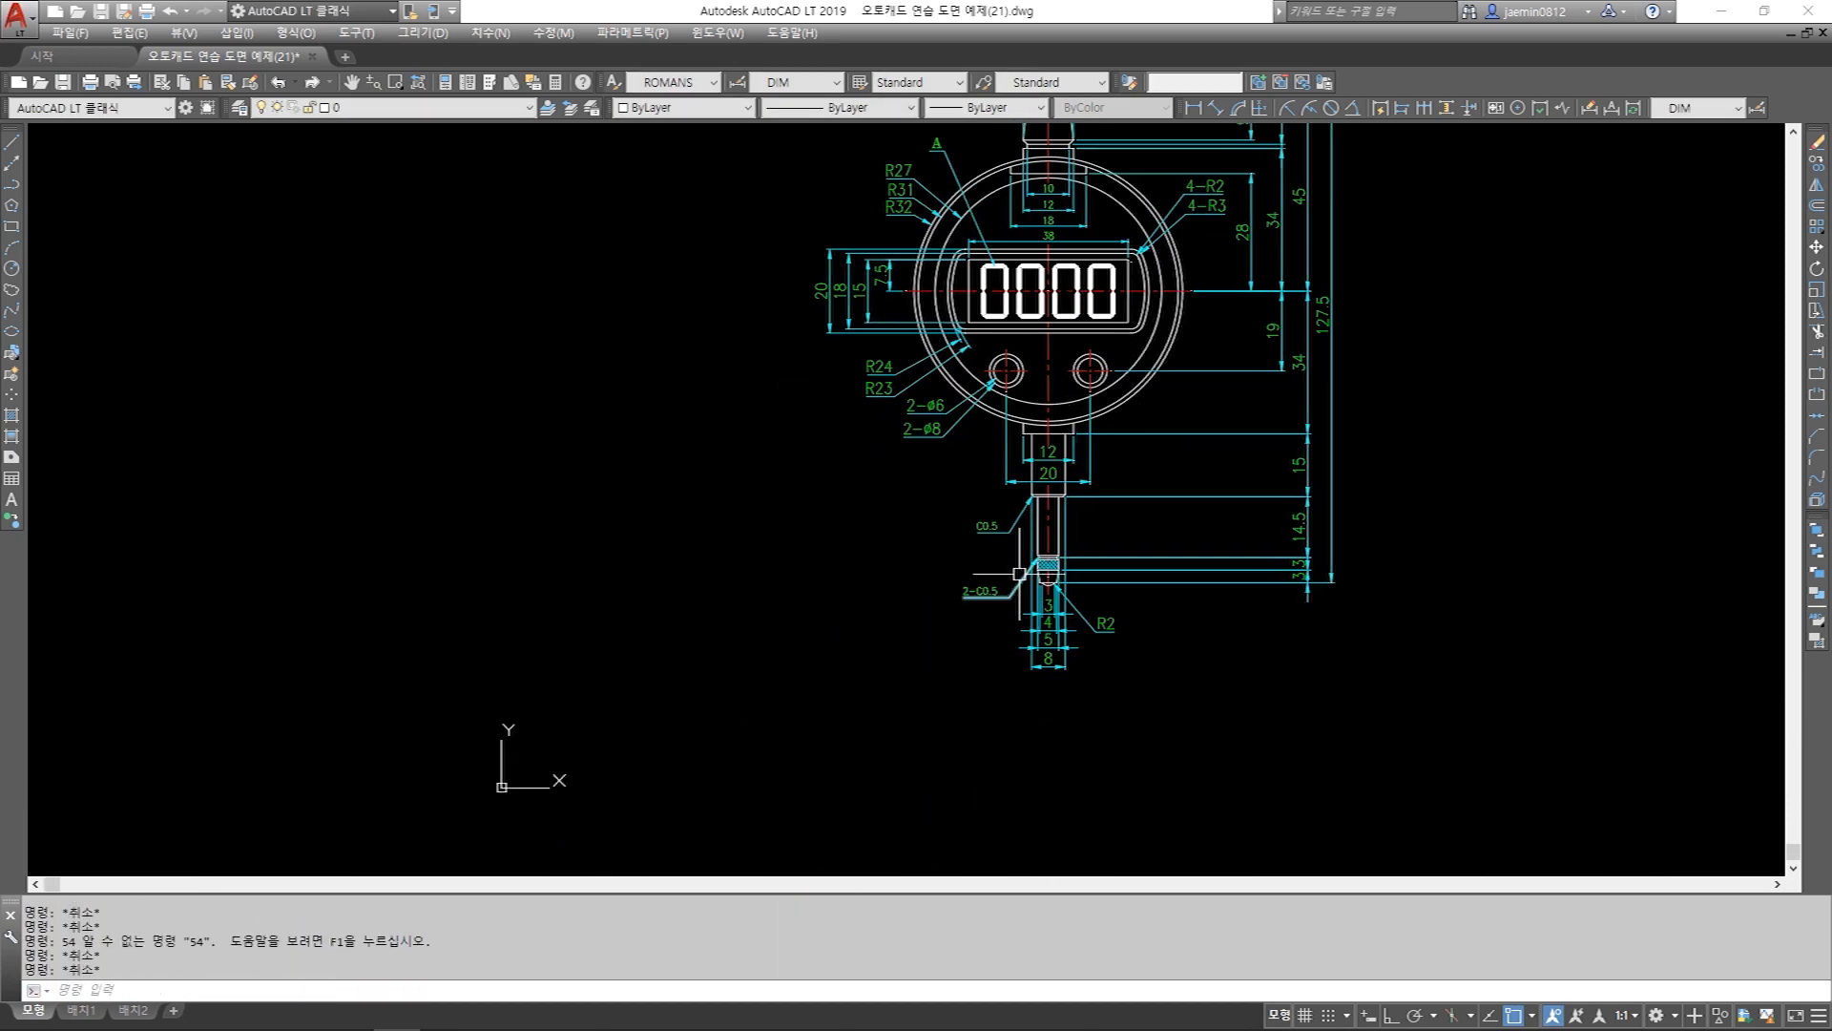
scroll(1019, 573, up, 2)
key(Escape)
text(4)
key(Escape)
text(5)
scroll(1018, 491, up, 4)
click(1027, 548)
click(855, 432)
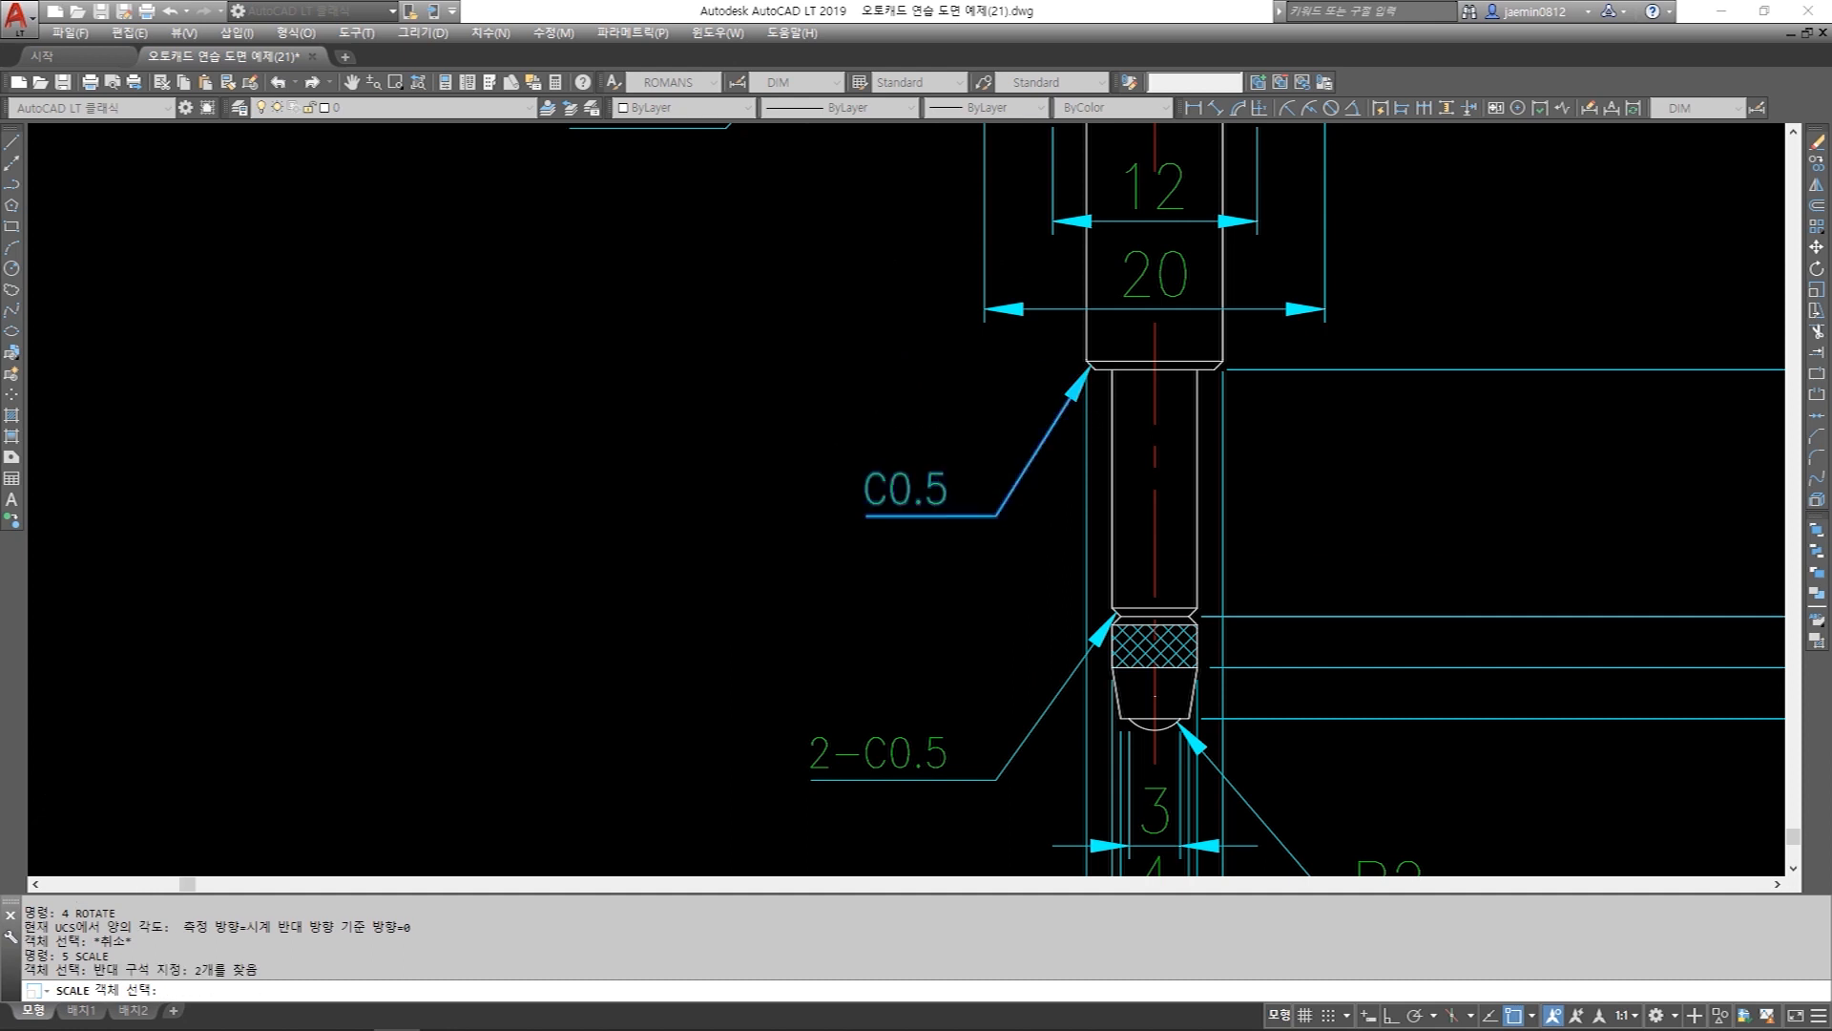
key(space)
scroll(1092, 406, up, 2)
click(1085, 345)
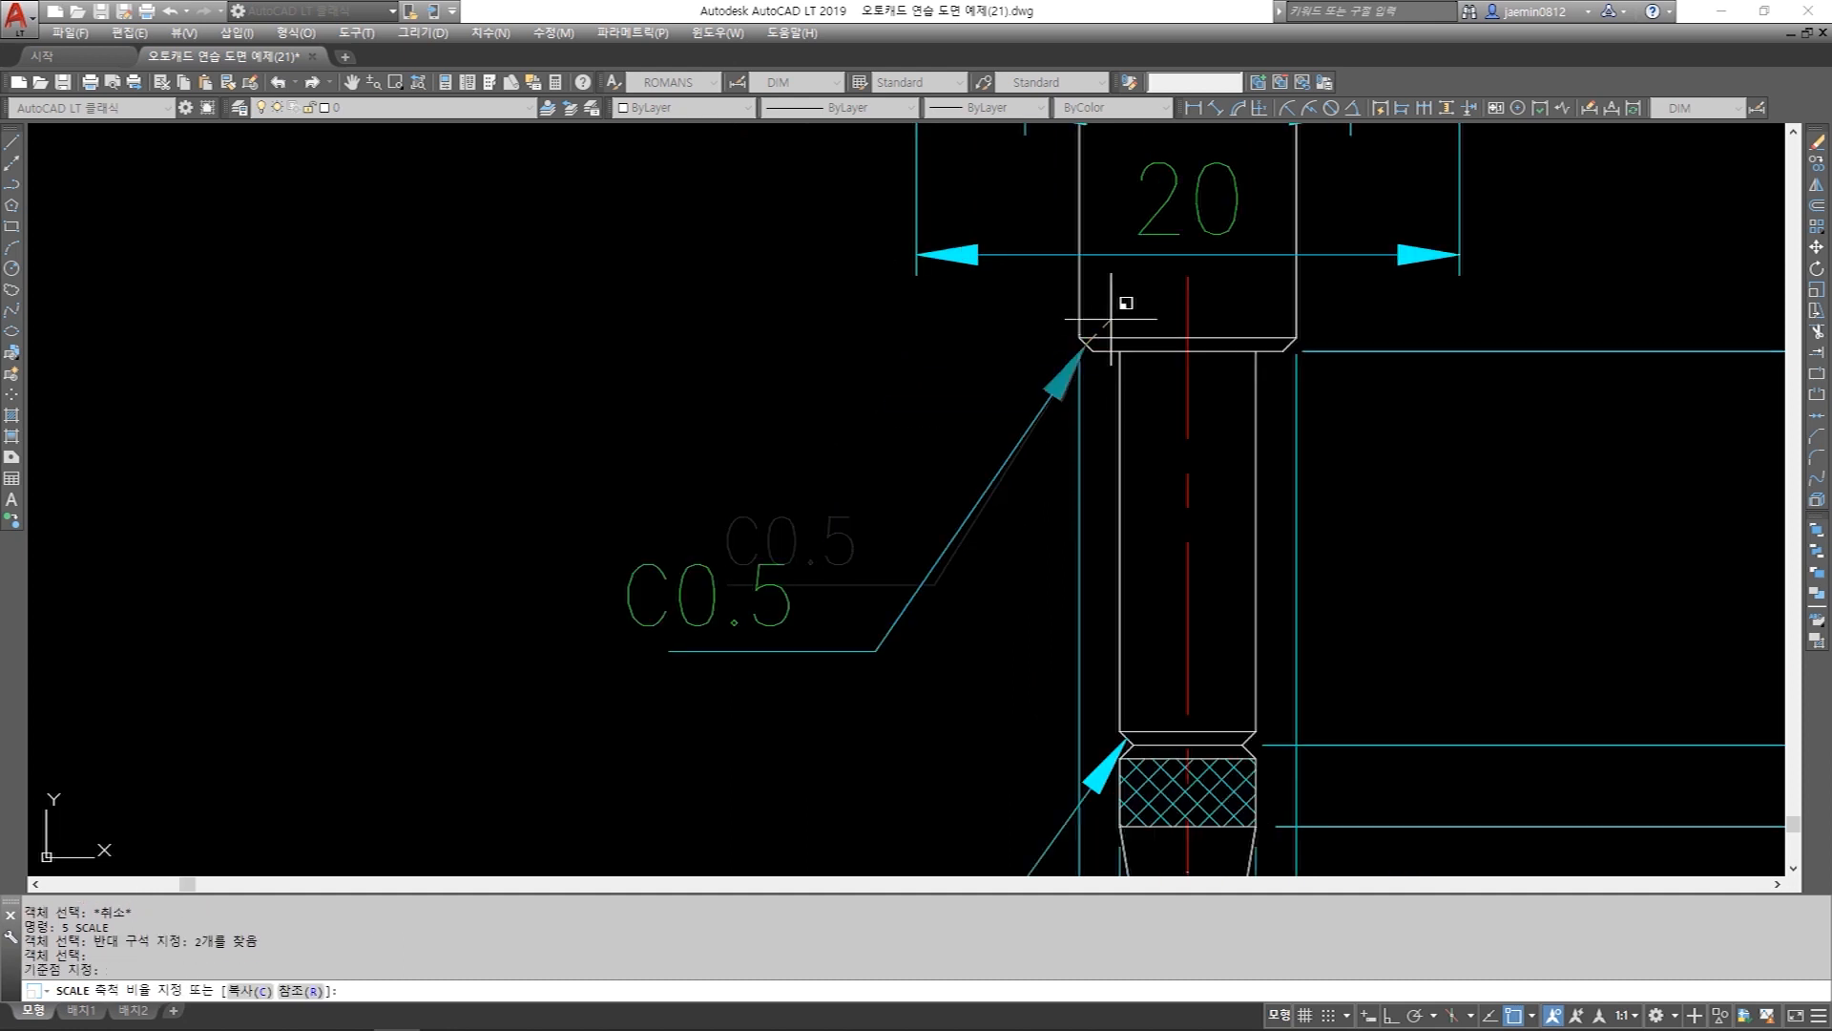
text(75/50)
scroll(1210, 319, down, 2)
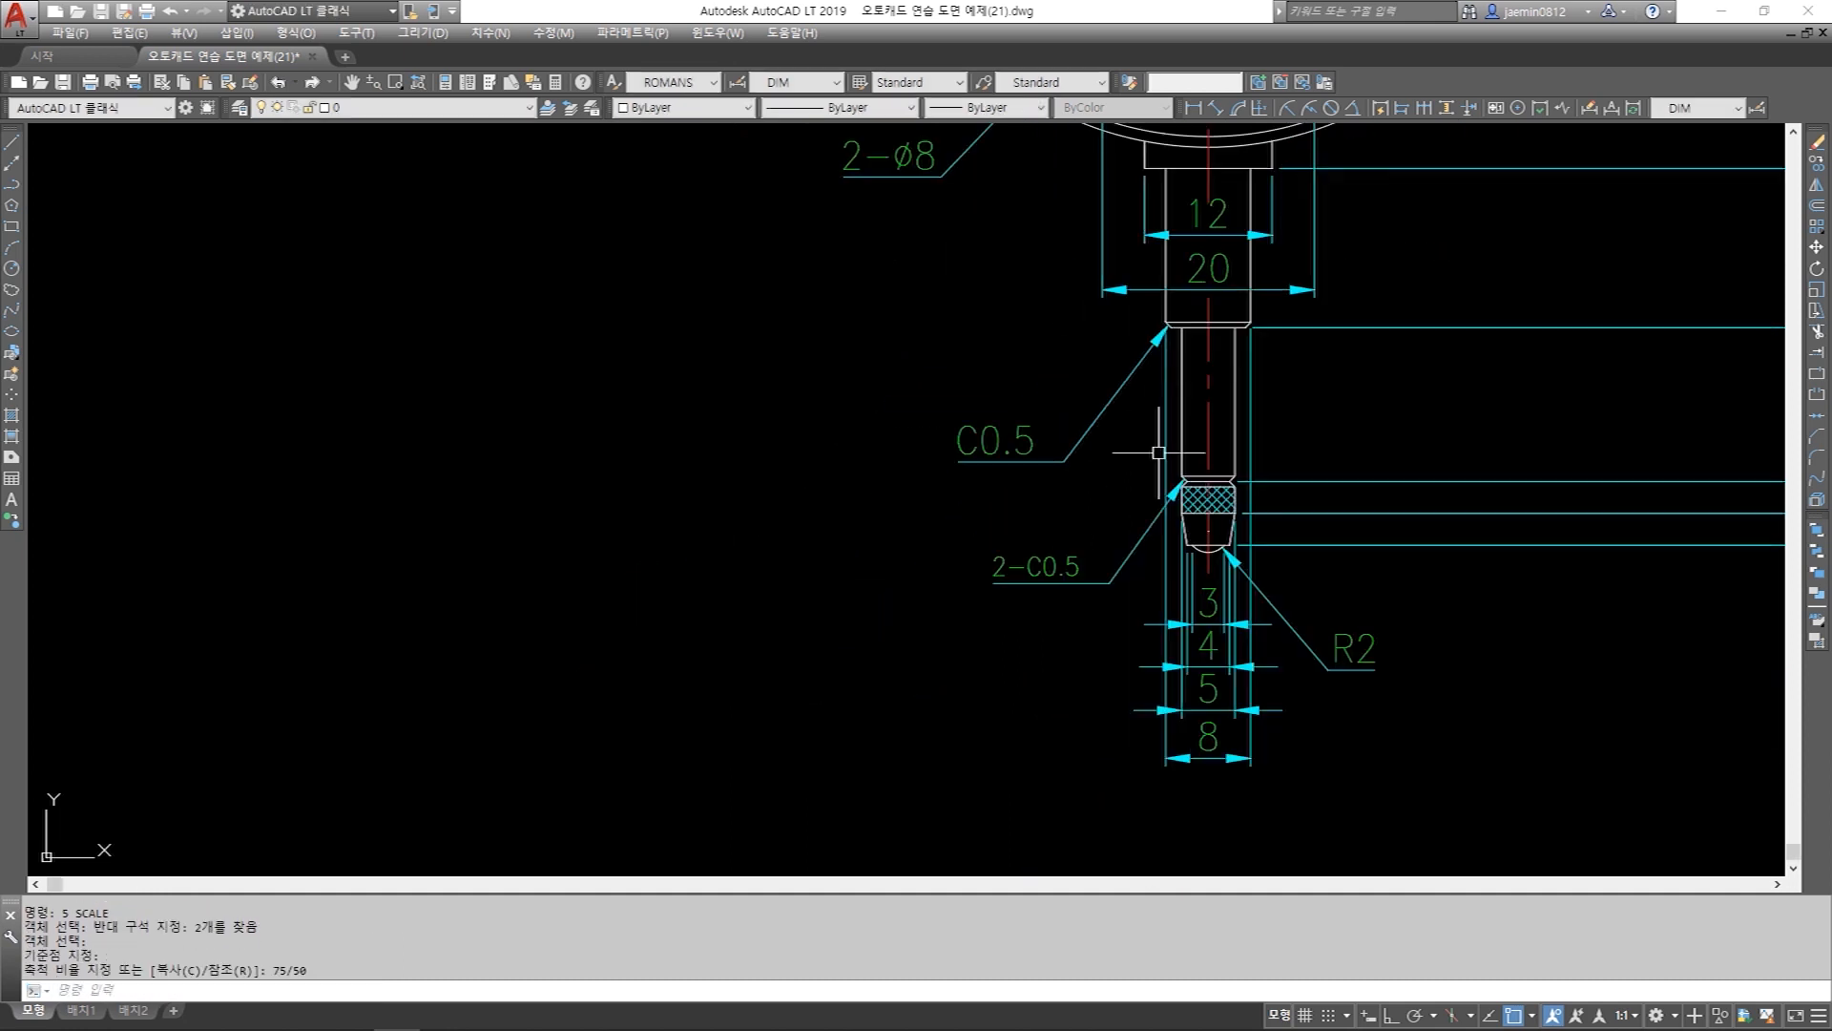
Scale the 2-C0.5 callout near the knurled tip by 75/50 about its arrow tip.
scroll(1129, 569, up, 1)
key(Escape)
key(space)
click(1129, 569)
click(1017, 660)
scroll(1235, 415, up, 4)
key(space)
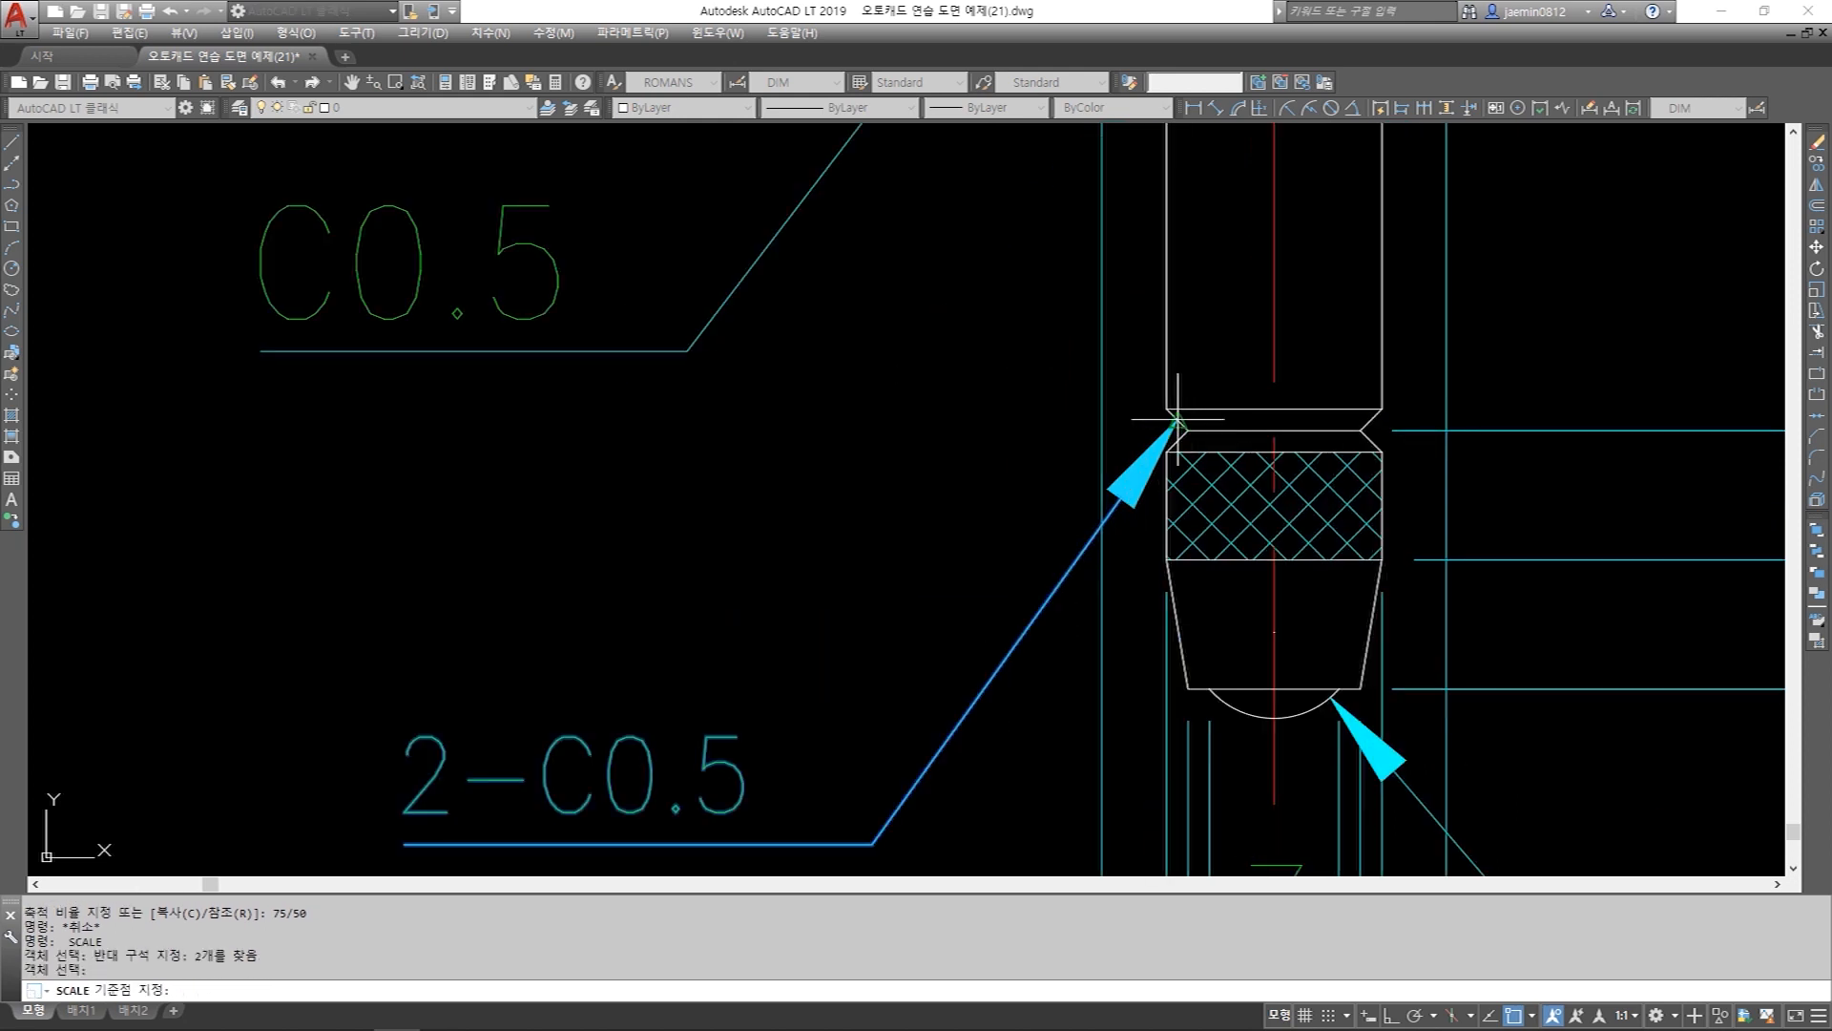
click(1176, 412)
text(75/50)
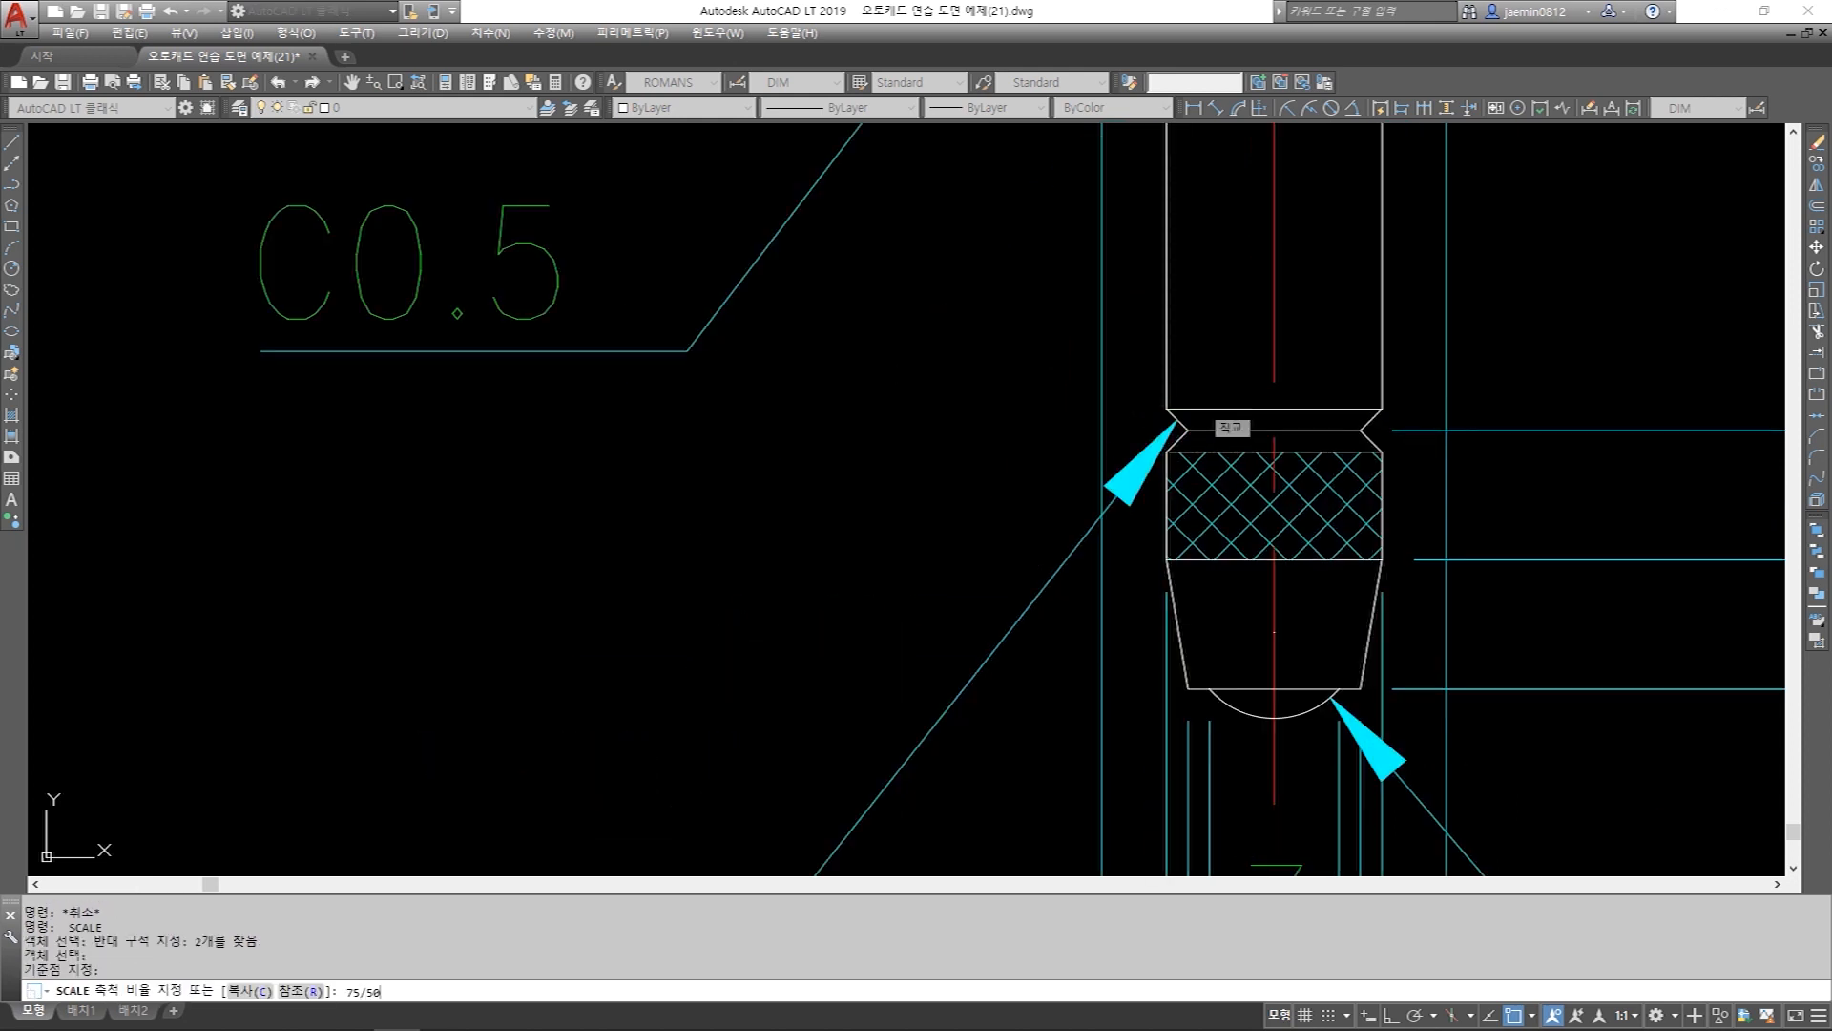
key(space)
scroll(1333, 356, down, 4)
Match the properties of the C0.5 and 2-C0.5 leaders to the overall 127.5 vertical dimension.
middle_drag(1169, 509, 920, 541)
key(Escape)
text(mm)
click(1211, 469)
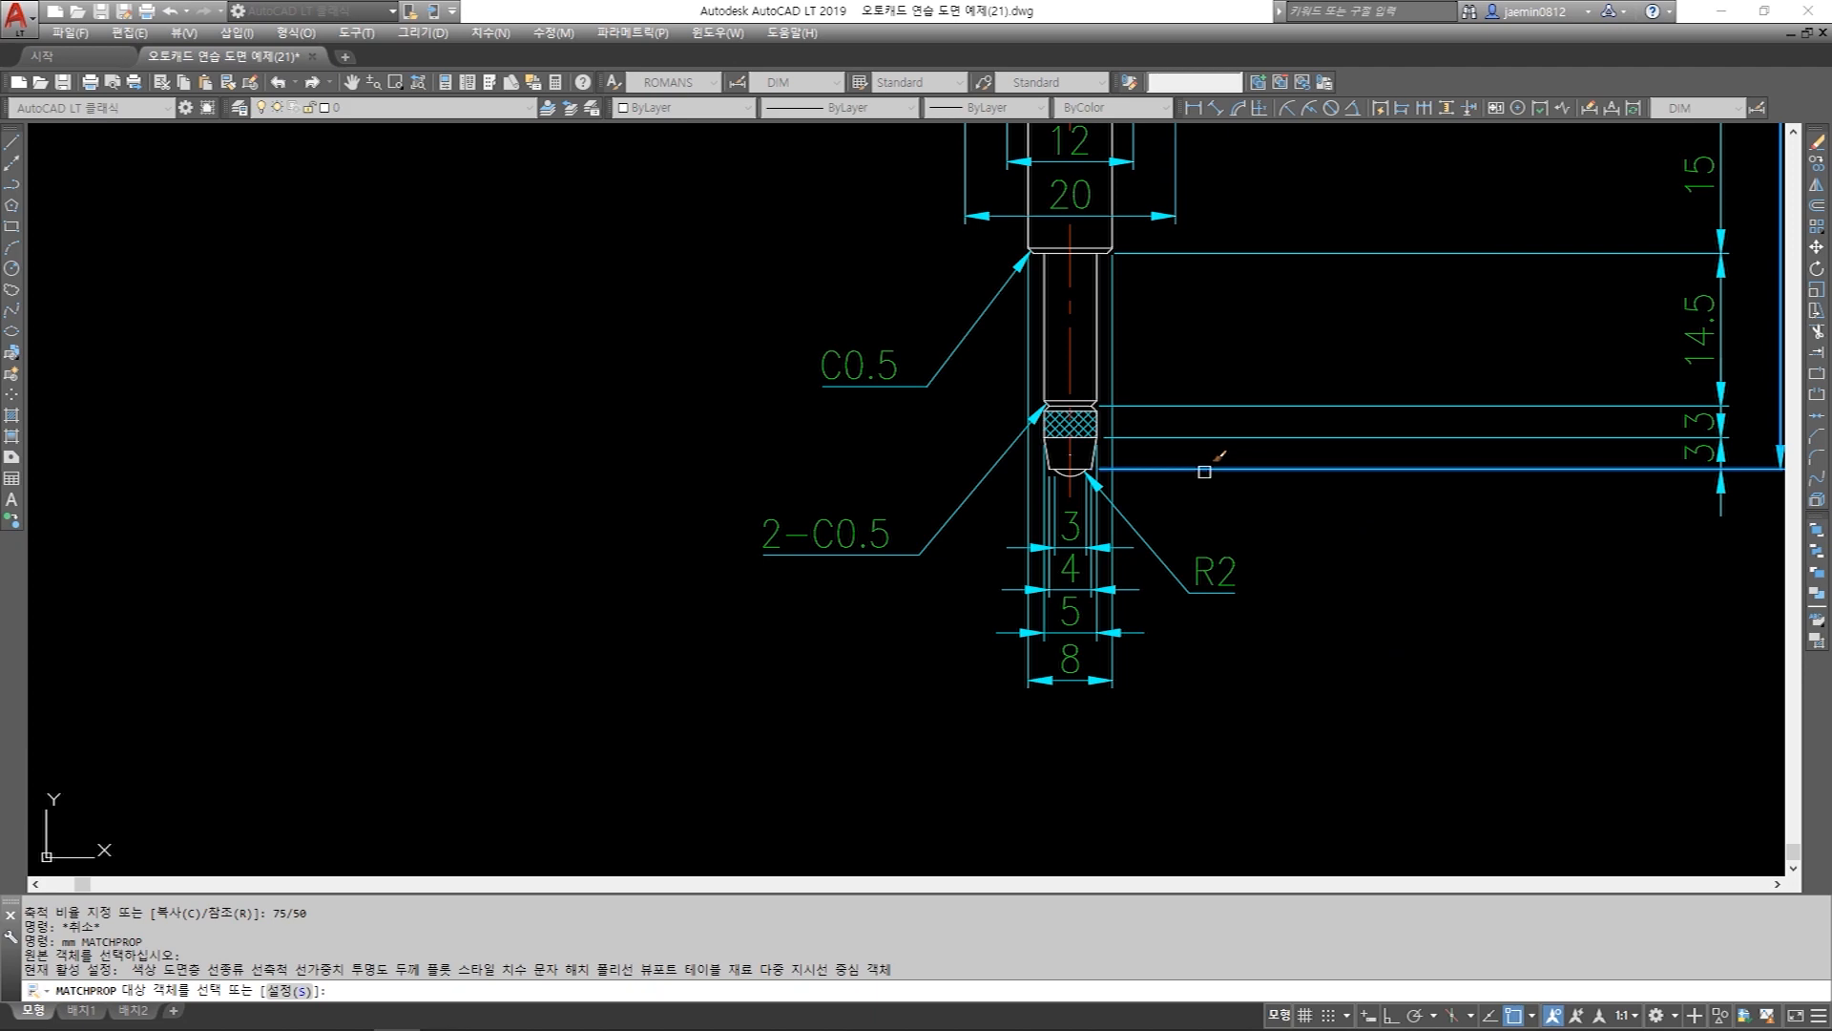
click(974, 400)
click(929, 282)
middle_drag(968, 311, 830, 584)
key(Escape)
key(Escape)
Stretch the chain of vertical dimensions together with the overall 127.5 dimension slightly away from the indicator.
scroll(887, 458, down, 2)
mouse_move(907, 411)
middle_down()
mouse_move(868, 524)
mouse_move(874, 573)
mouse_move(528, 572)
mouse_move(594, 570)
middle_up()
scroll(871, 524, down, 4)
scroll(874, 572, up, 2)
key(Escape)
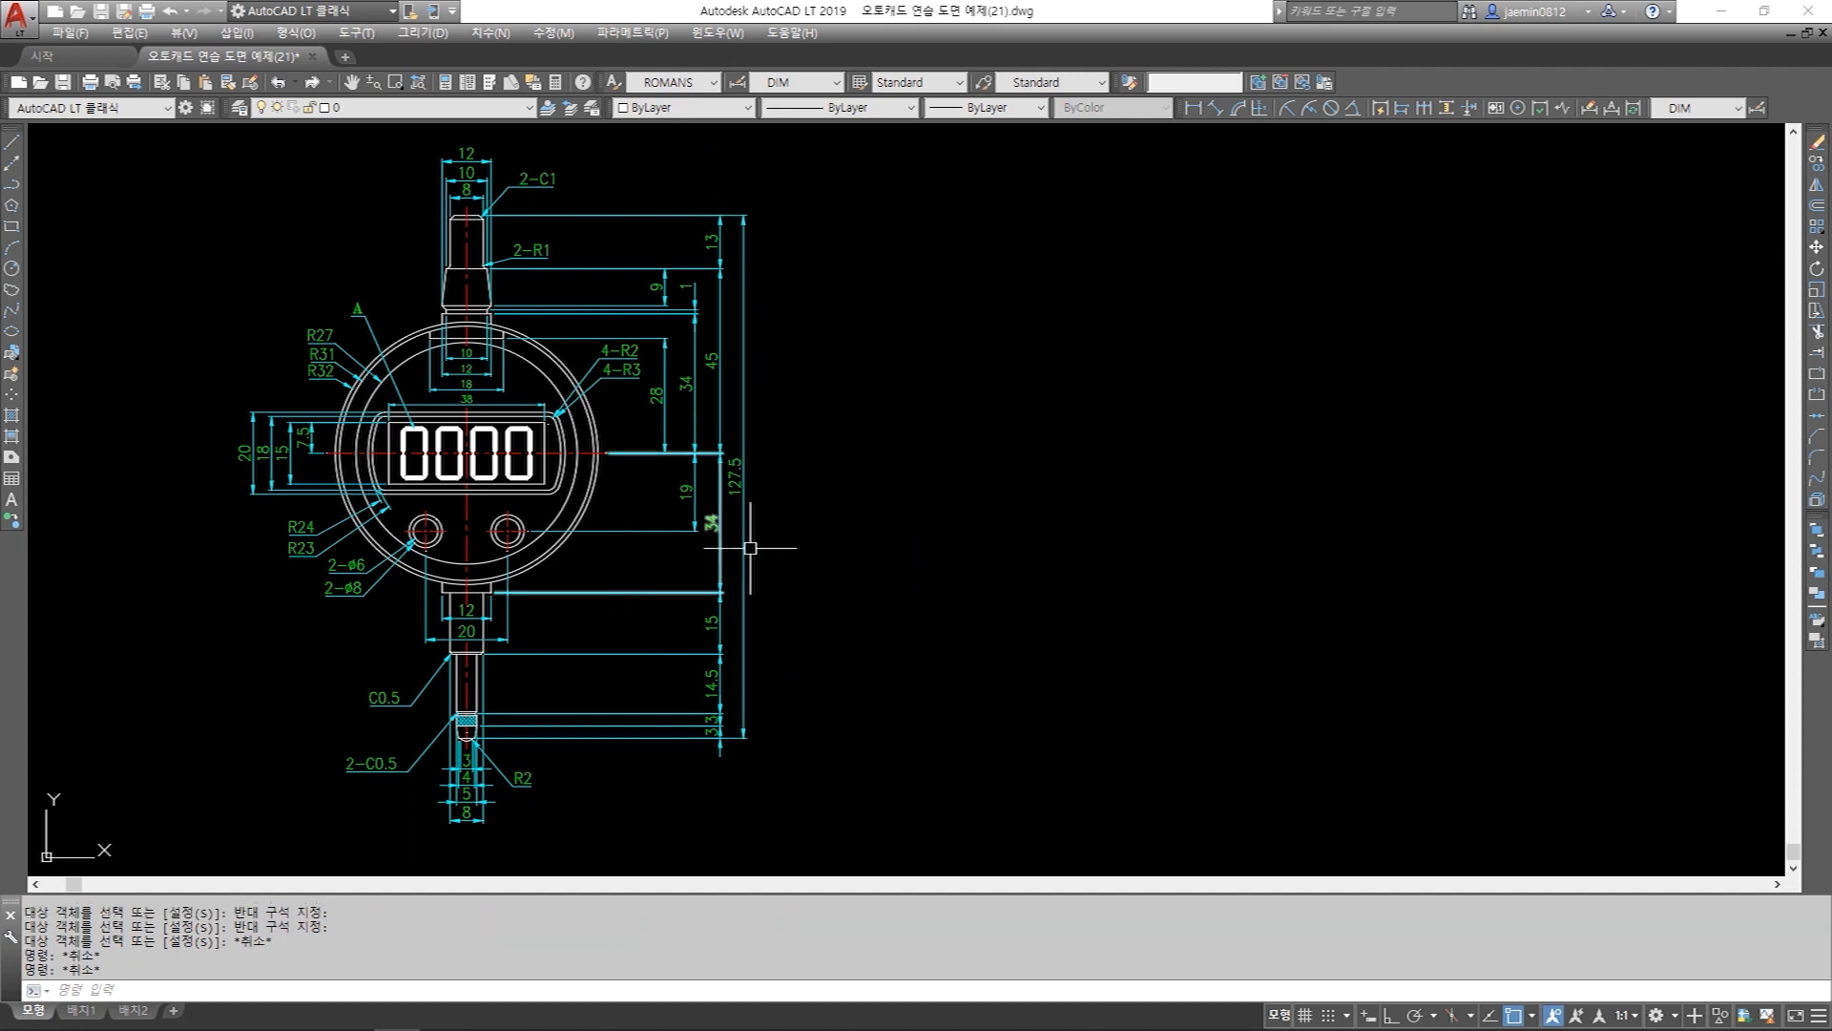
text(s)
key(space)
click(807, 189)
click(700, 848)
key(space)
click(798, 754)
click(806, 750)
key(Escape)
Stretch only the overall 127.5 dimension outward to widen its gap from the vertical dimension chain.
key(space)
click(806, 807)
click(741, 183)
key(space)
click(853, 306)
click(863, 306)
key(Escape)
Stretch the vertical dimension chain and the overall dimension a small distance further from the indicator.
text(s)
key(space)
click(829, 181)
click(708, 803)
key(space)
click(814, 766)
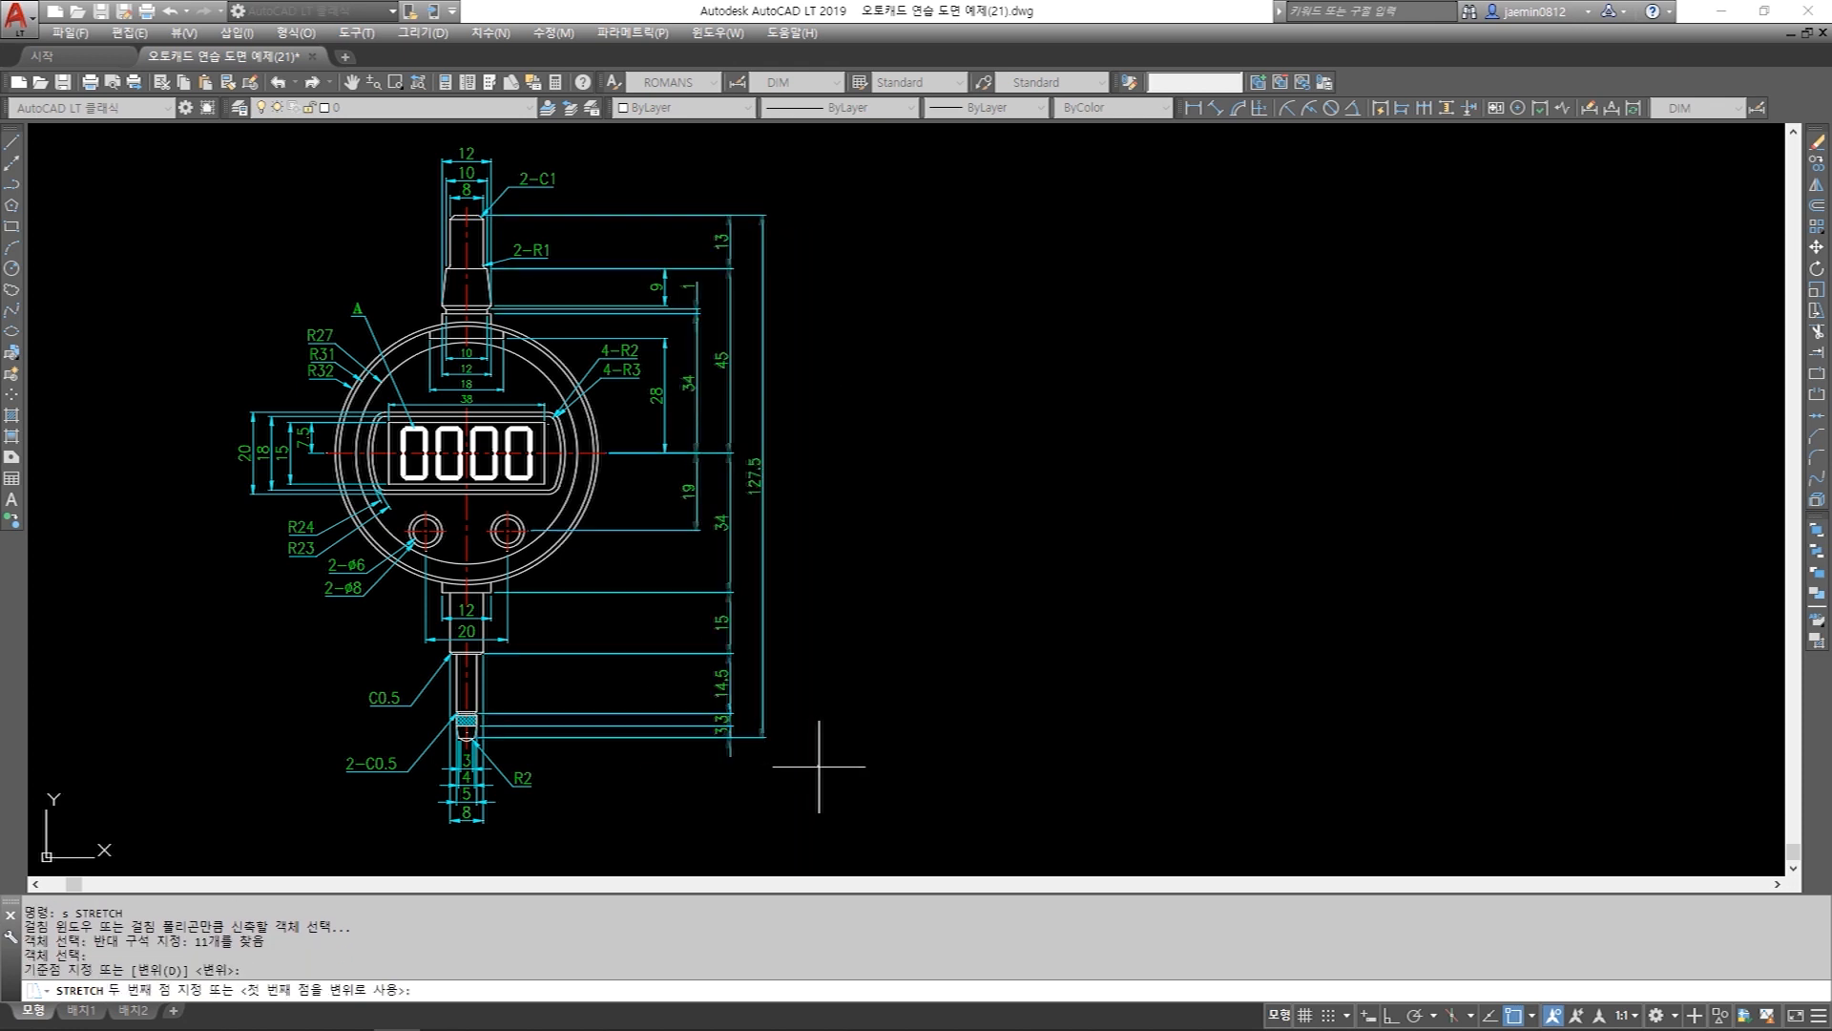
click(818, 766)
key(Escape)
middle_drag(659, 710, 700, 703)
key(Escape)
middle_drag(603, 630, 509, 634)
key(Escape)
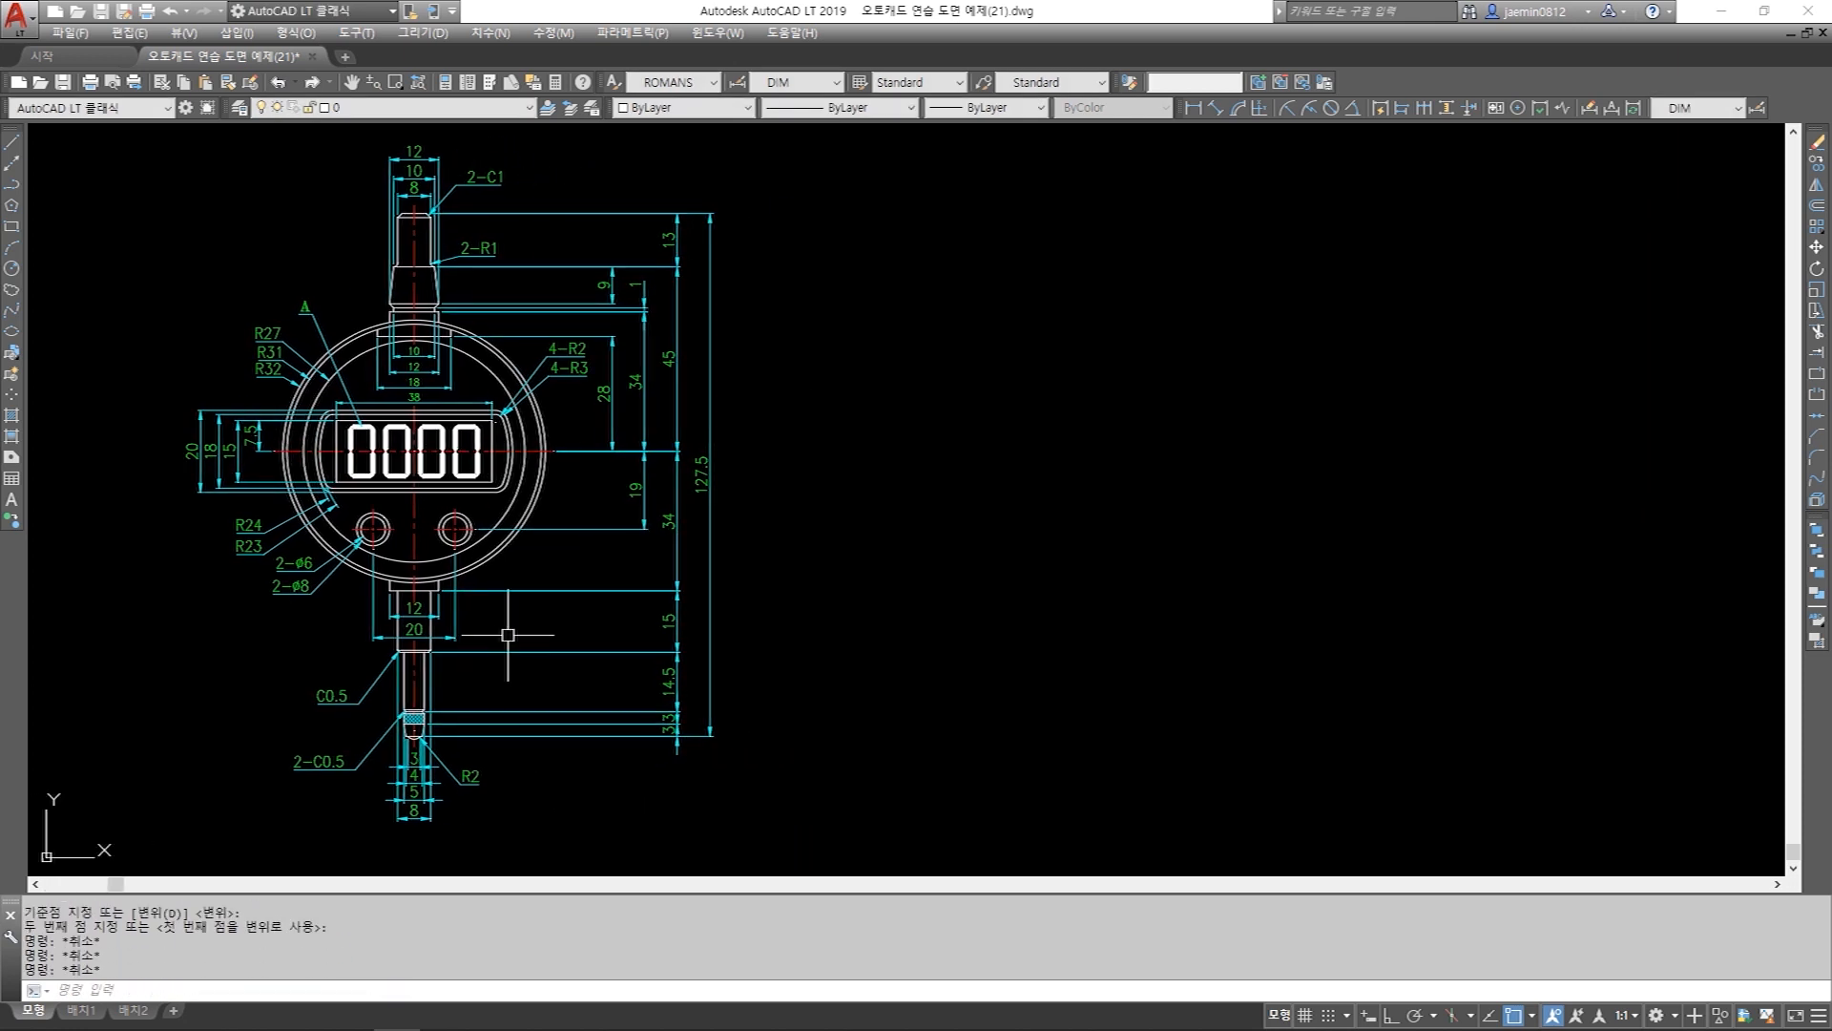
Match the properties of the horizontal 10, 12, 18 and 38 dimensions above the display to the vertical 28 dimension.
text(z)
key(space)
click(155, 141)
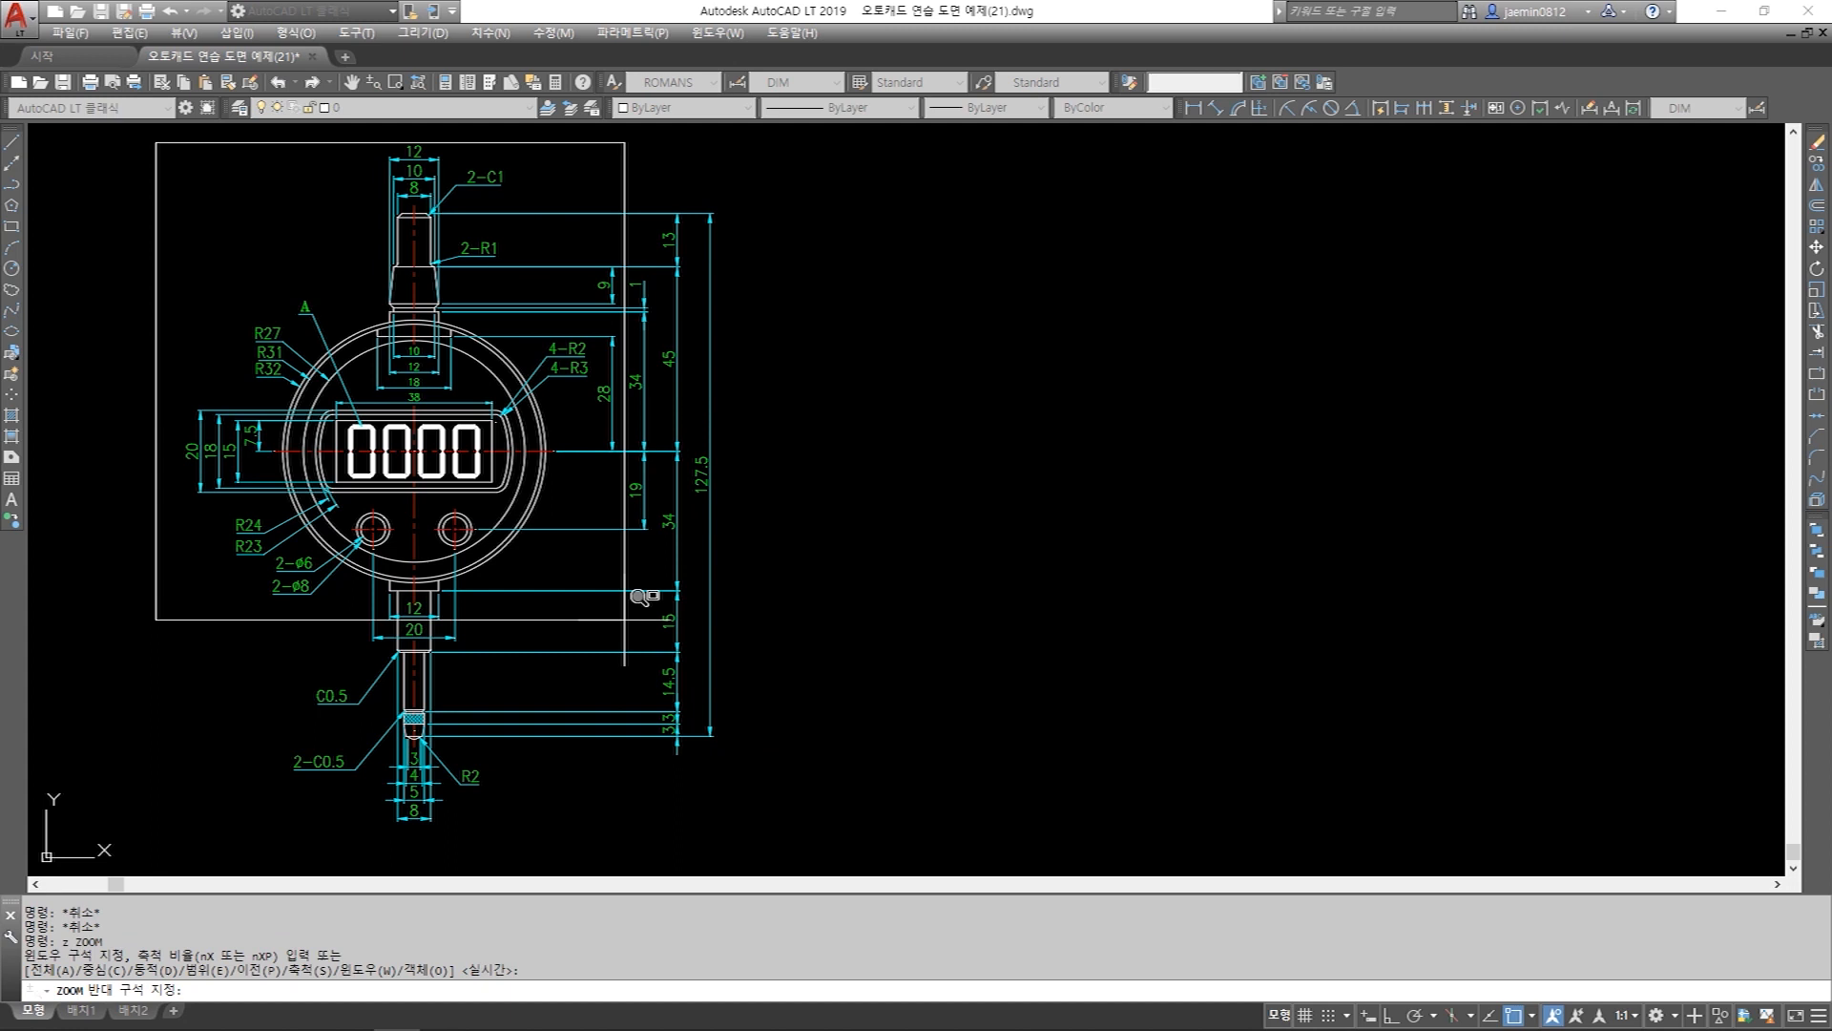
click(723, 839)
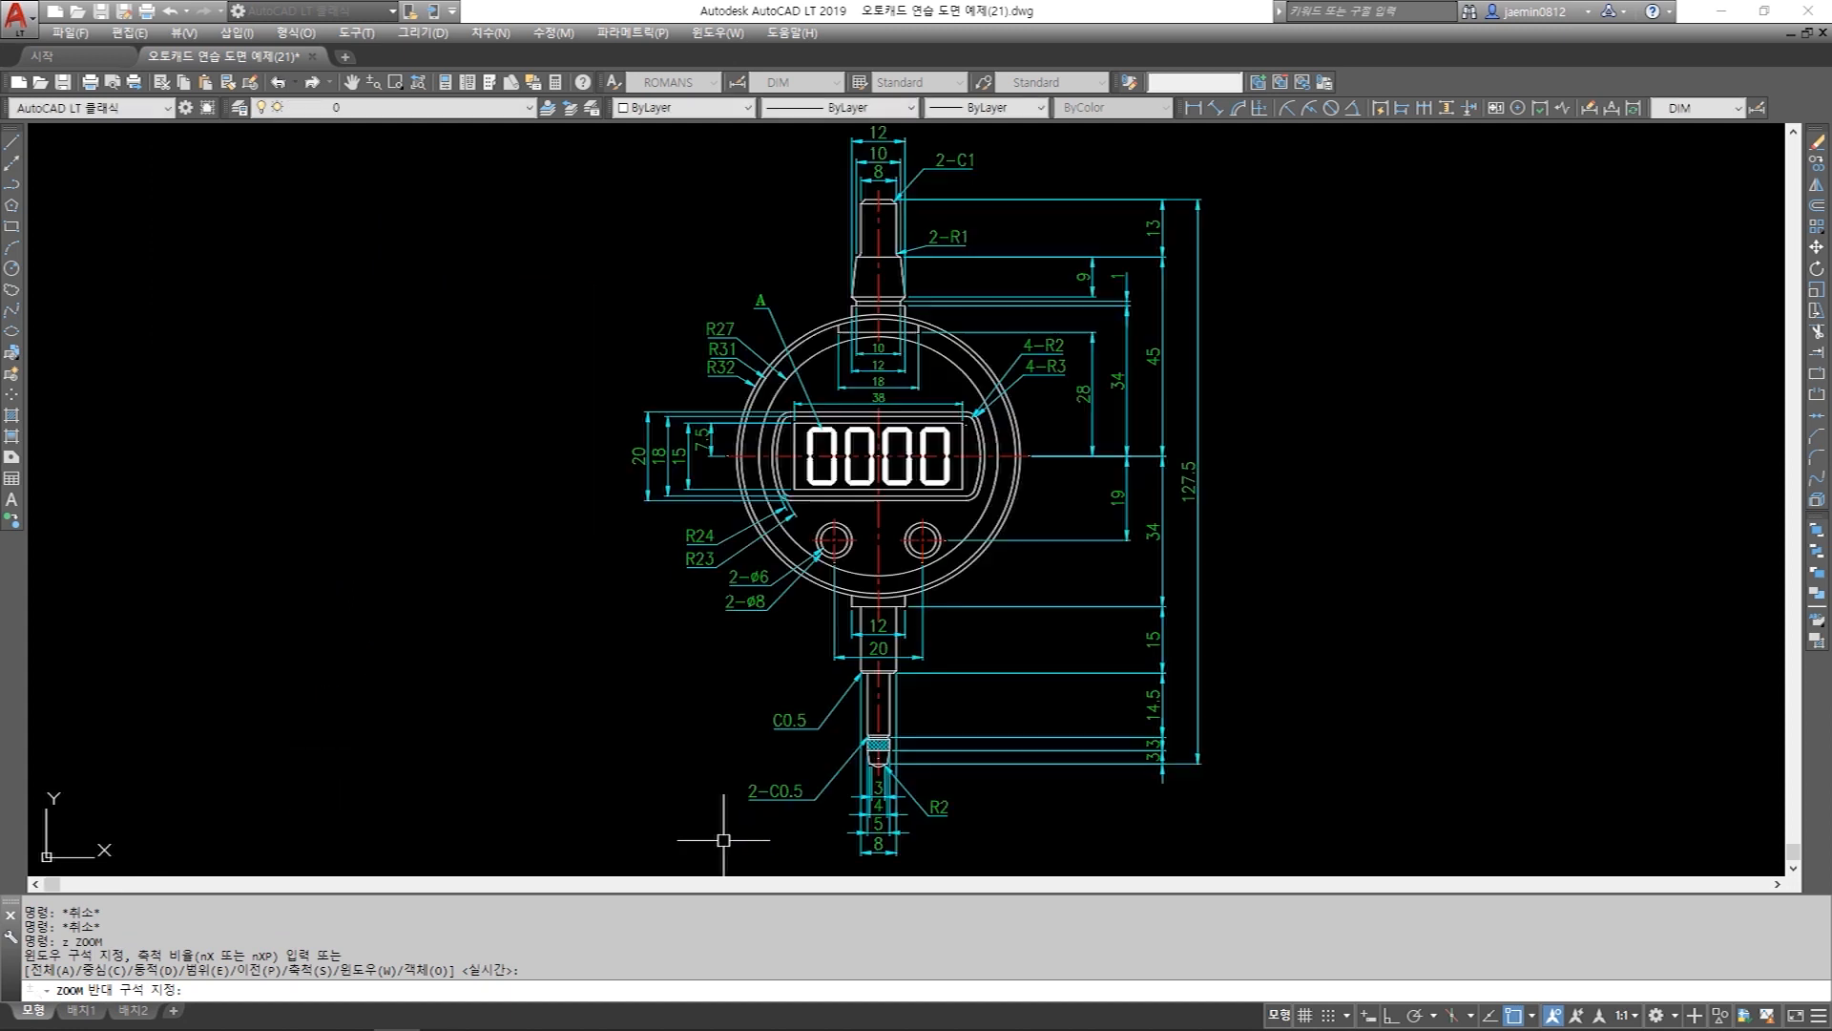
mouse_move(976, 583)
middle_down()
mouse_move(455, 583)
mouse_move(405, 606)
middle_up()
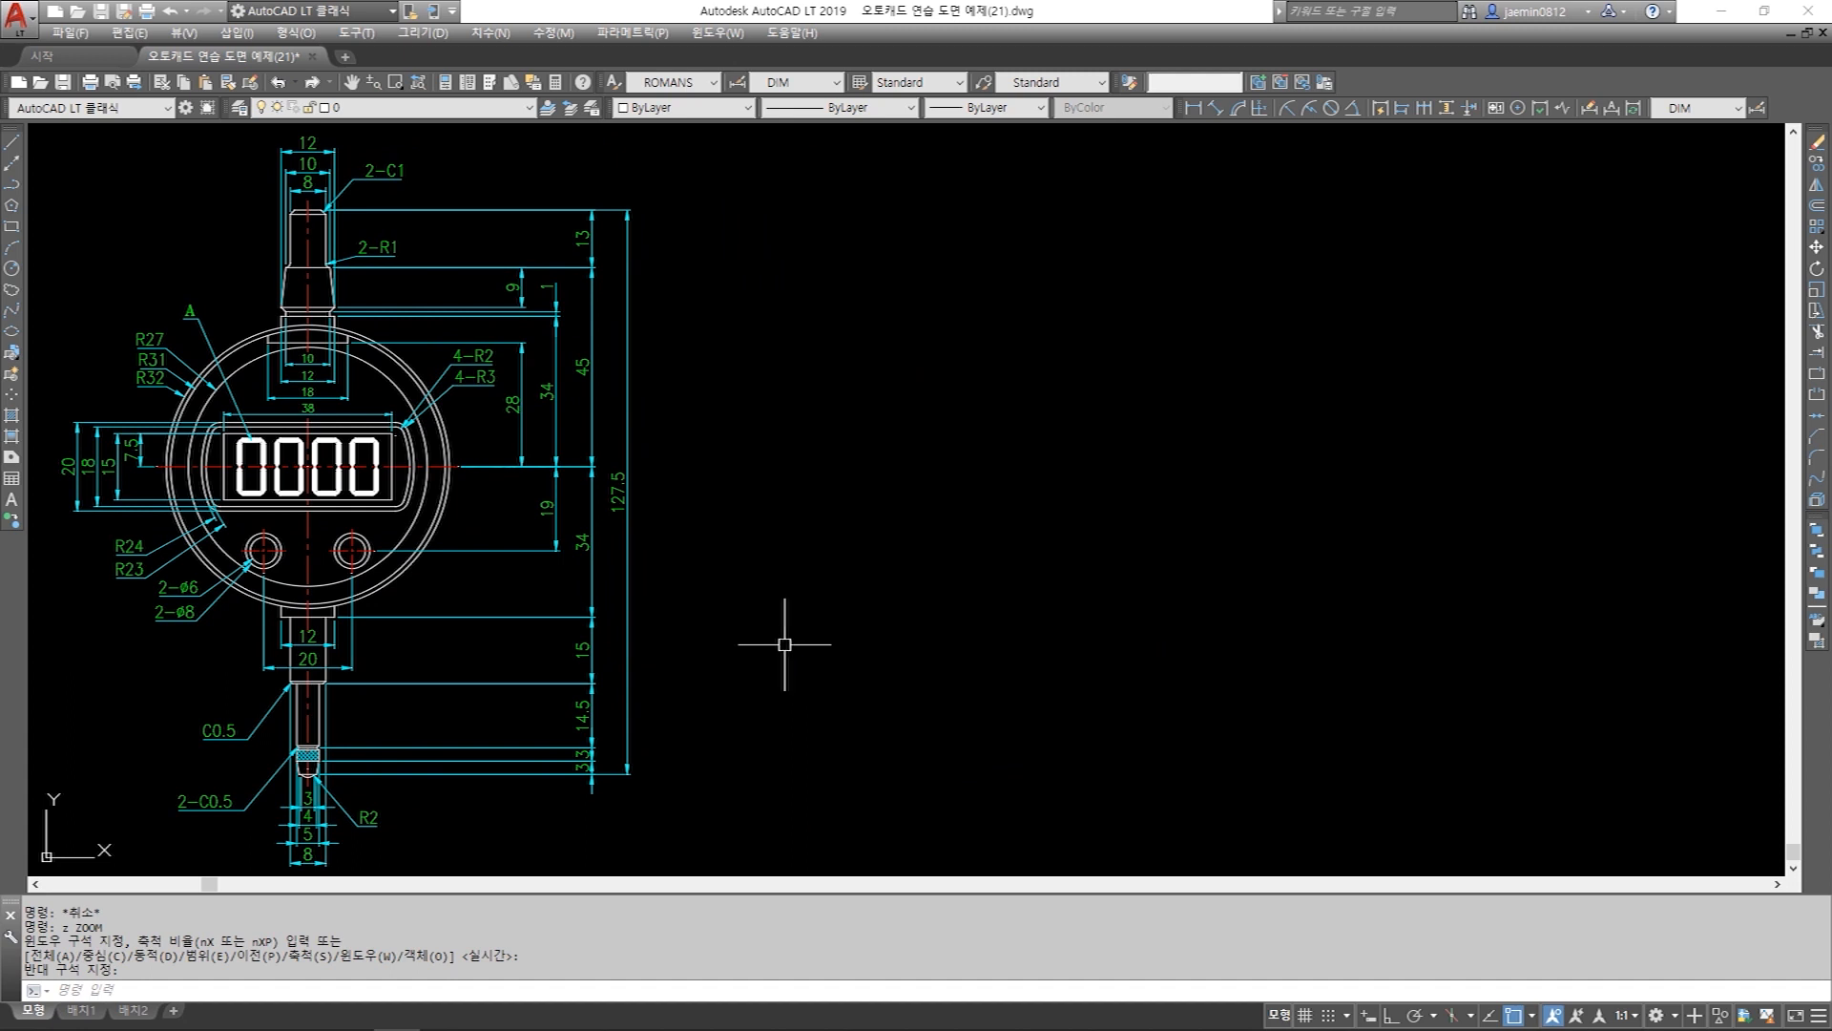
key(Escape)
text(m m)
key(Escape)
text(mm)
key(space)
click(513, 398)
scroll(254, 352, up, 4)
click(423, 404)
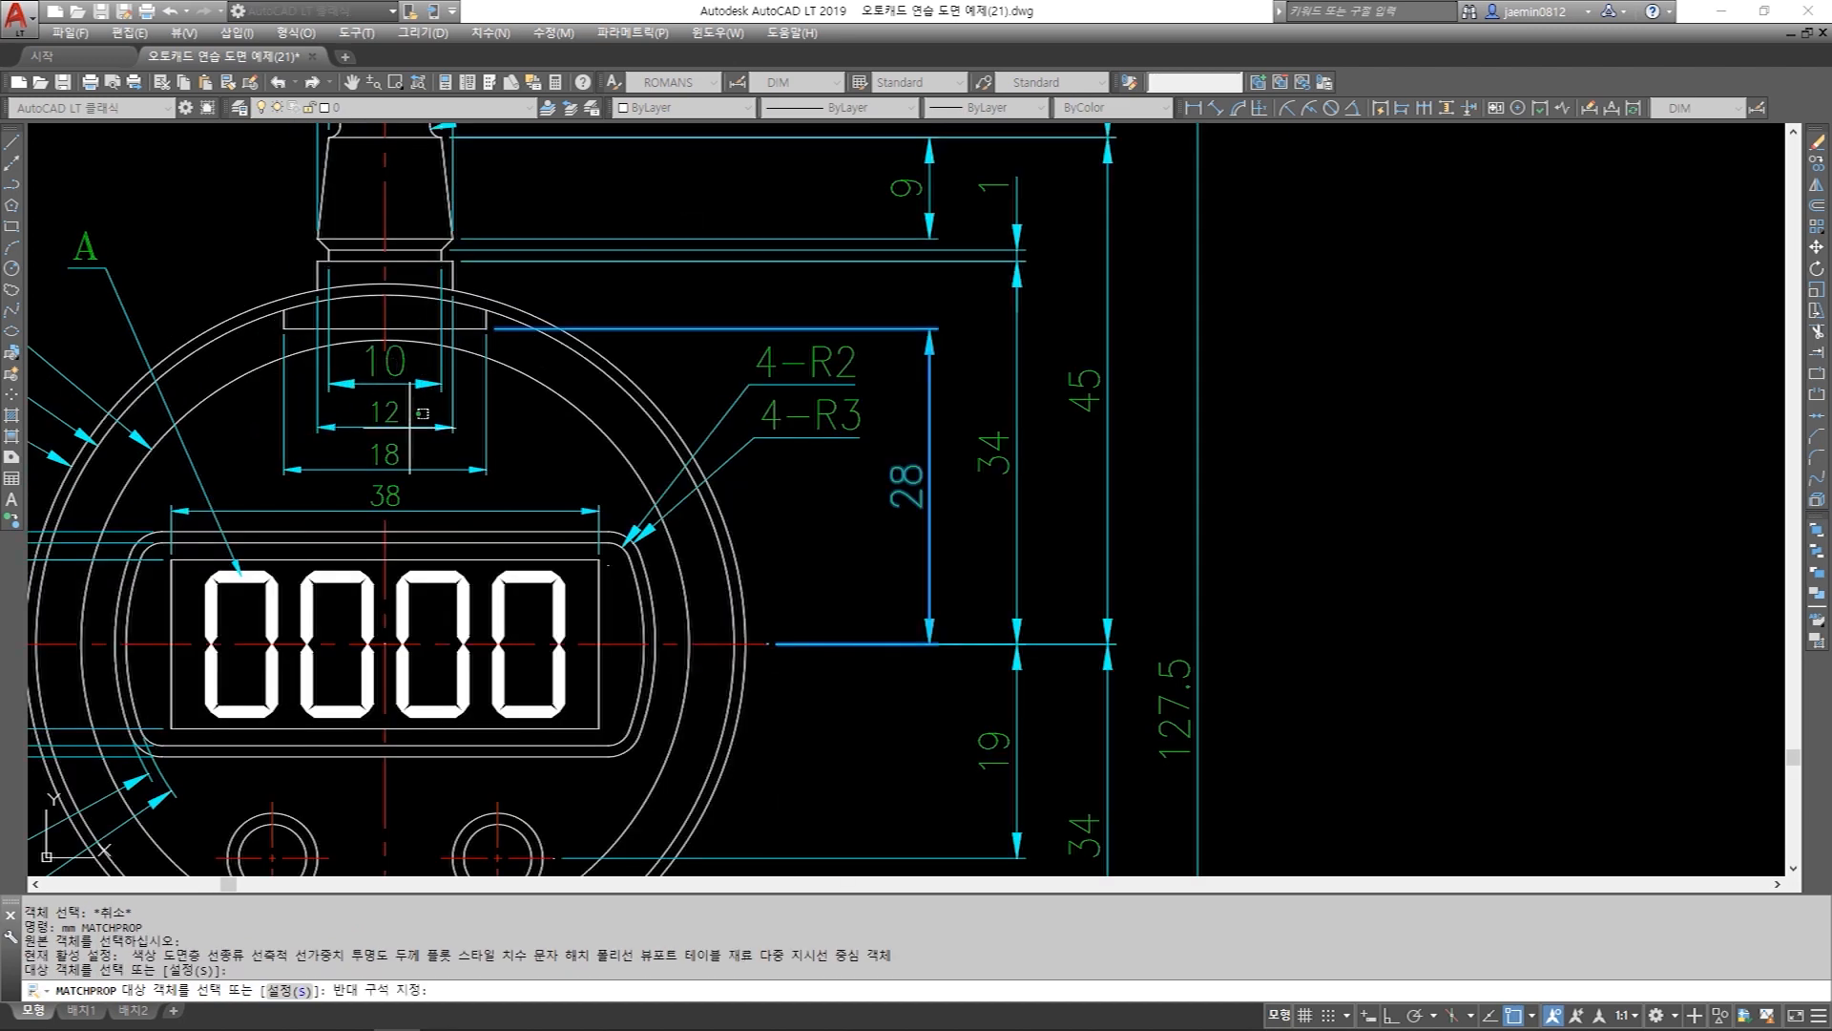
click(408, 468)
key(Escape)
key(Escape)
scroll(444, 229, down, 4)
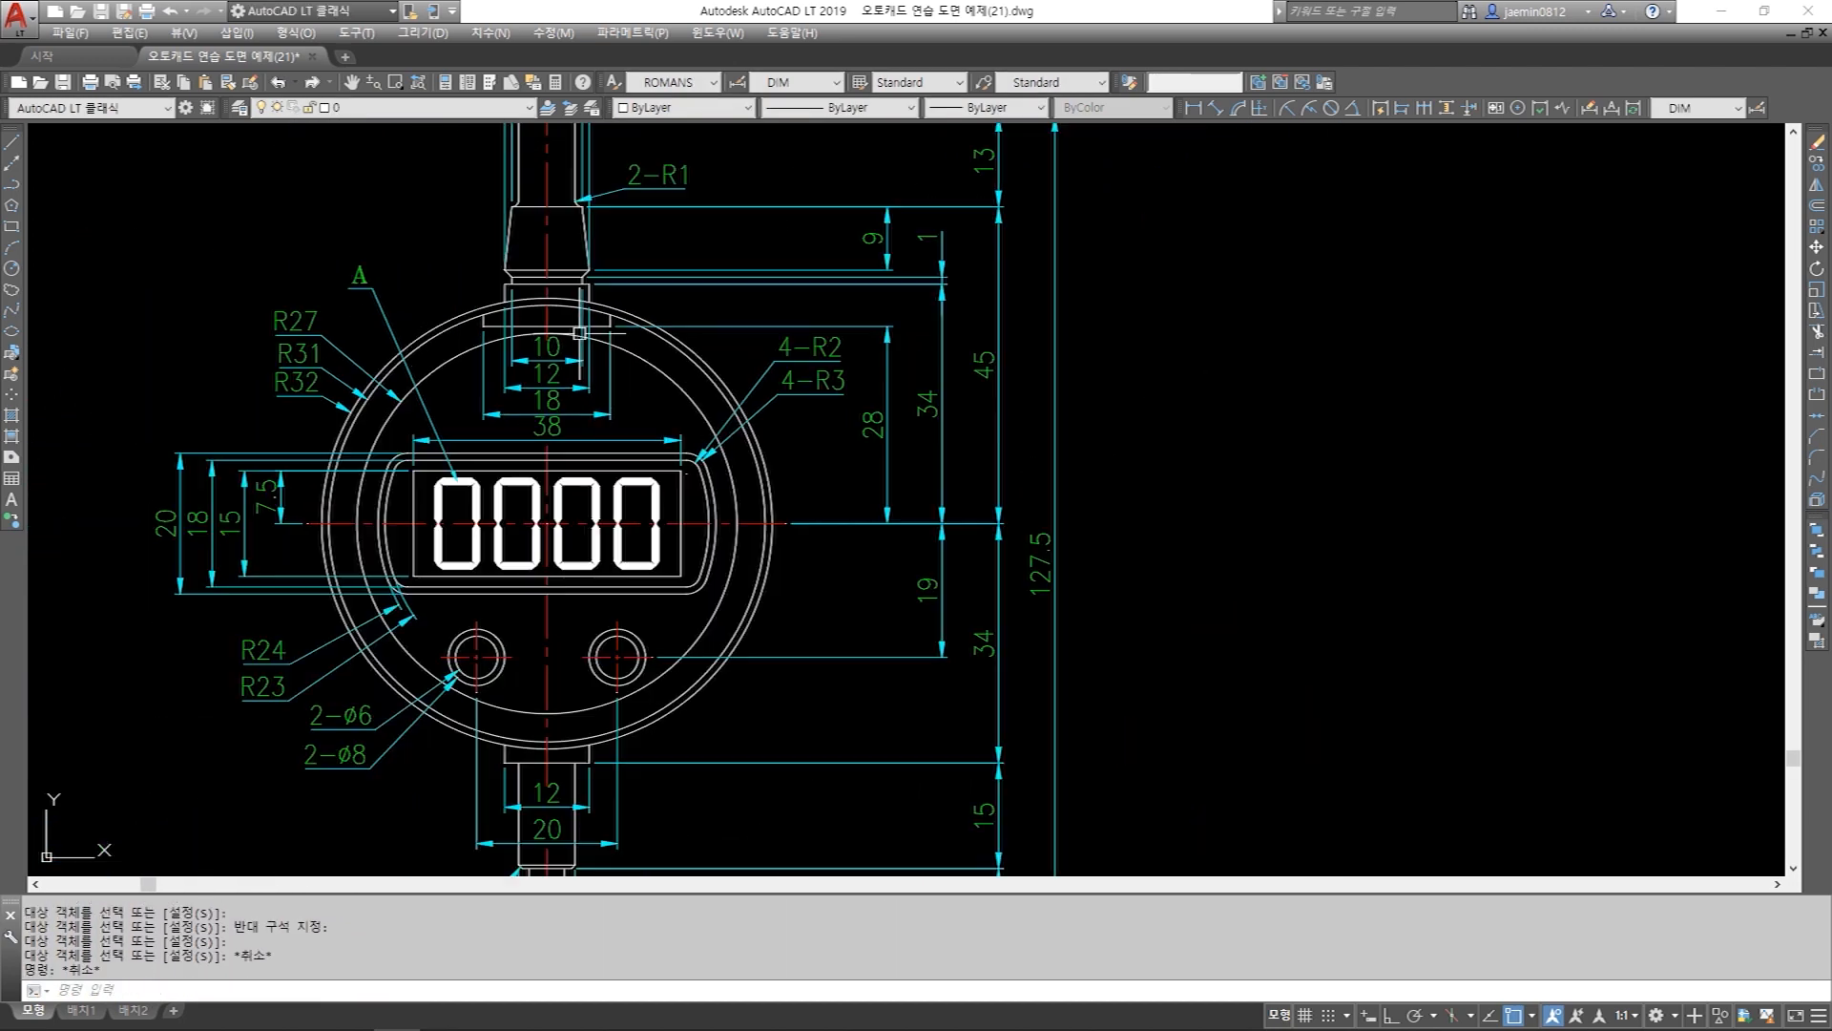
Draw a circle of radius 27 in the empty space beside the dimensioned reference view.
middle_drag(749, 510, 668, 587)
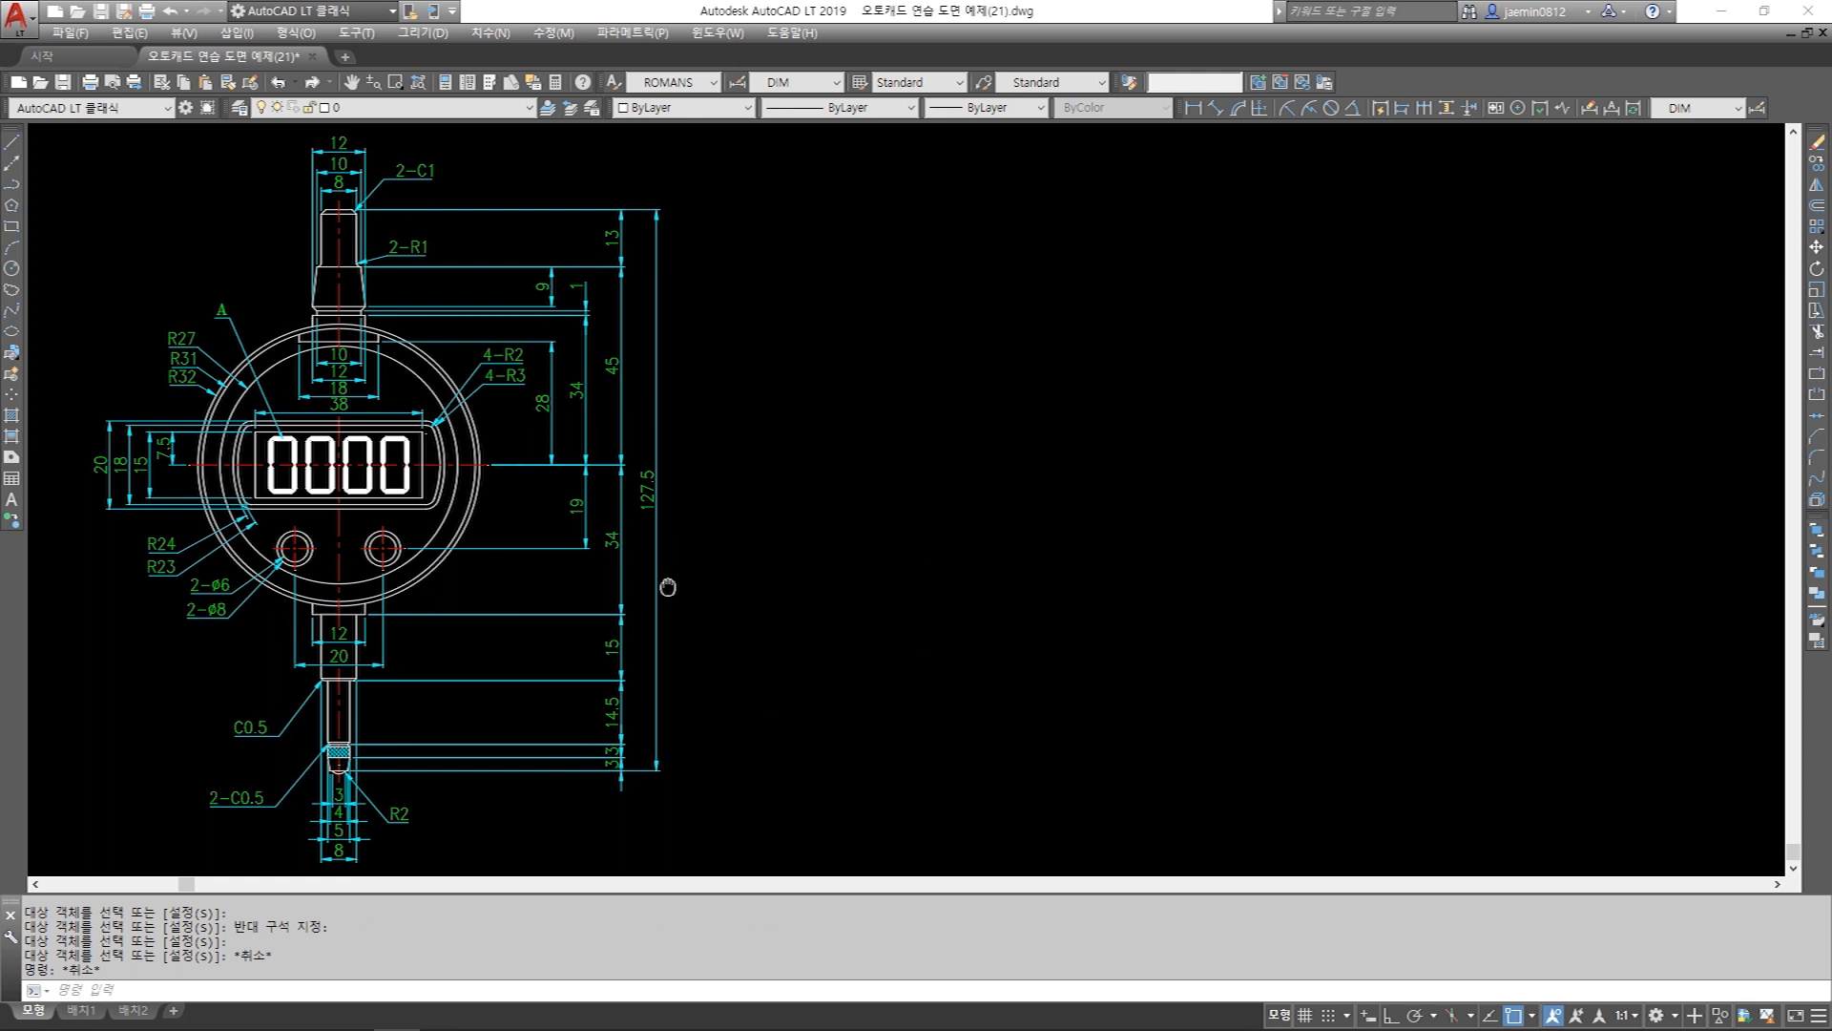
middle_drag(850, 624, 852, 618)
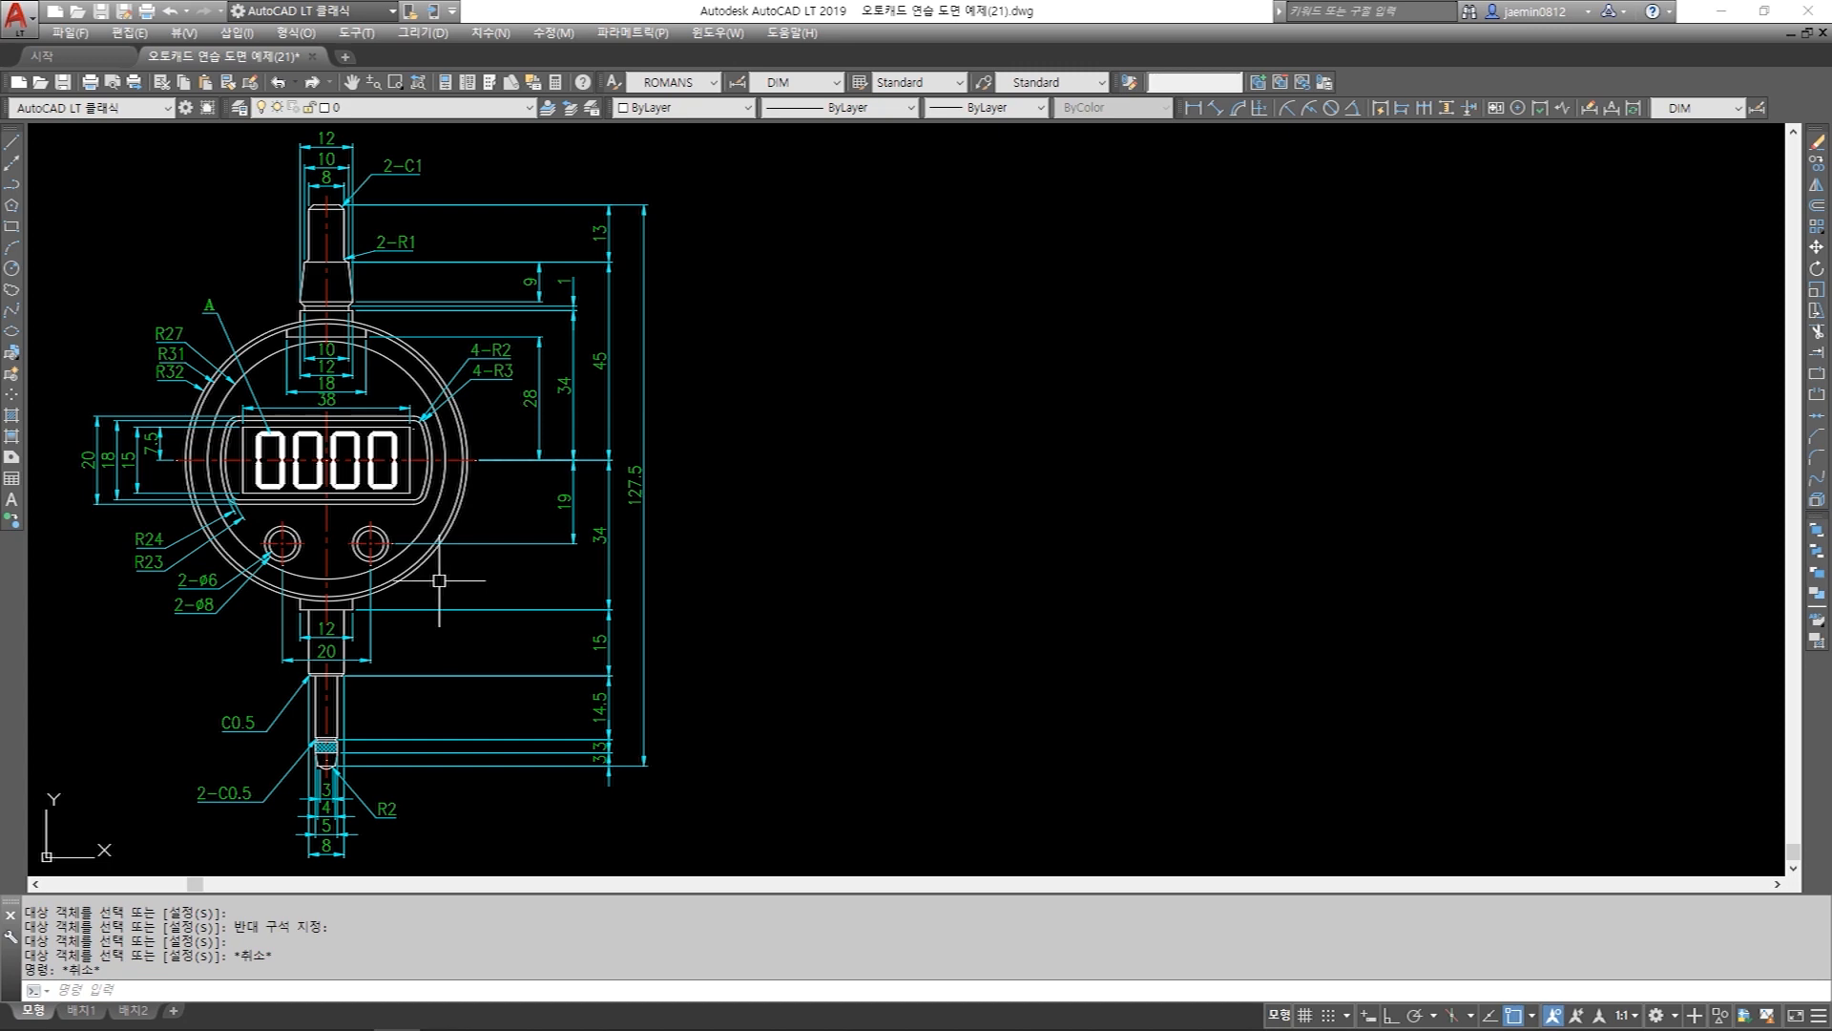
scroll(189, 401, up, 5)
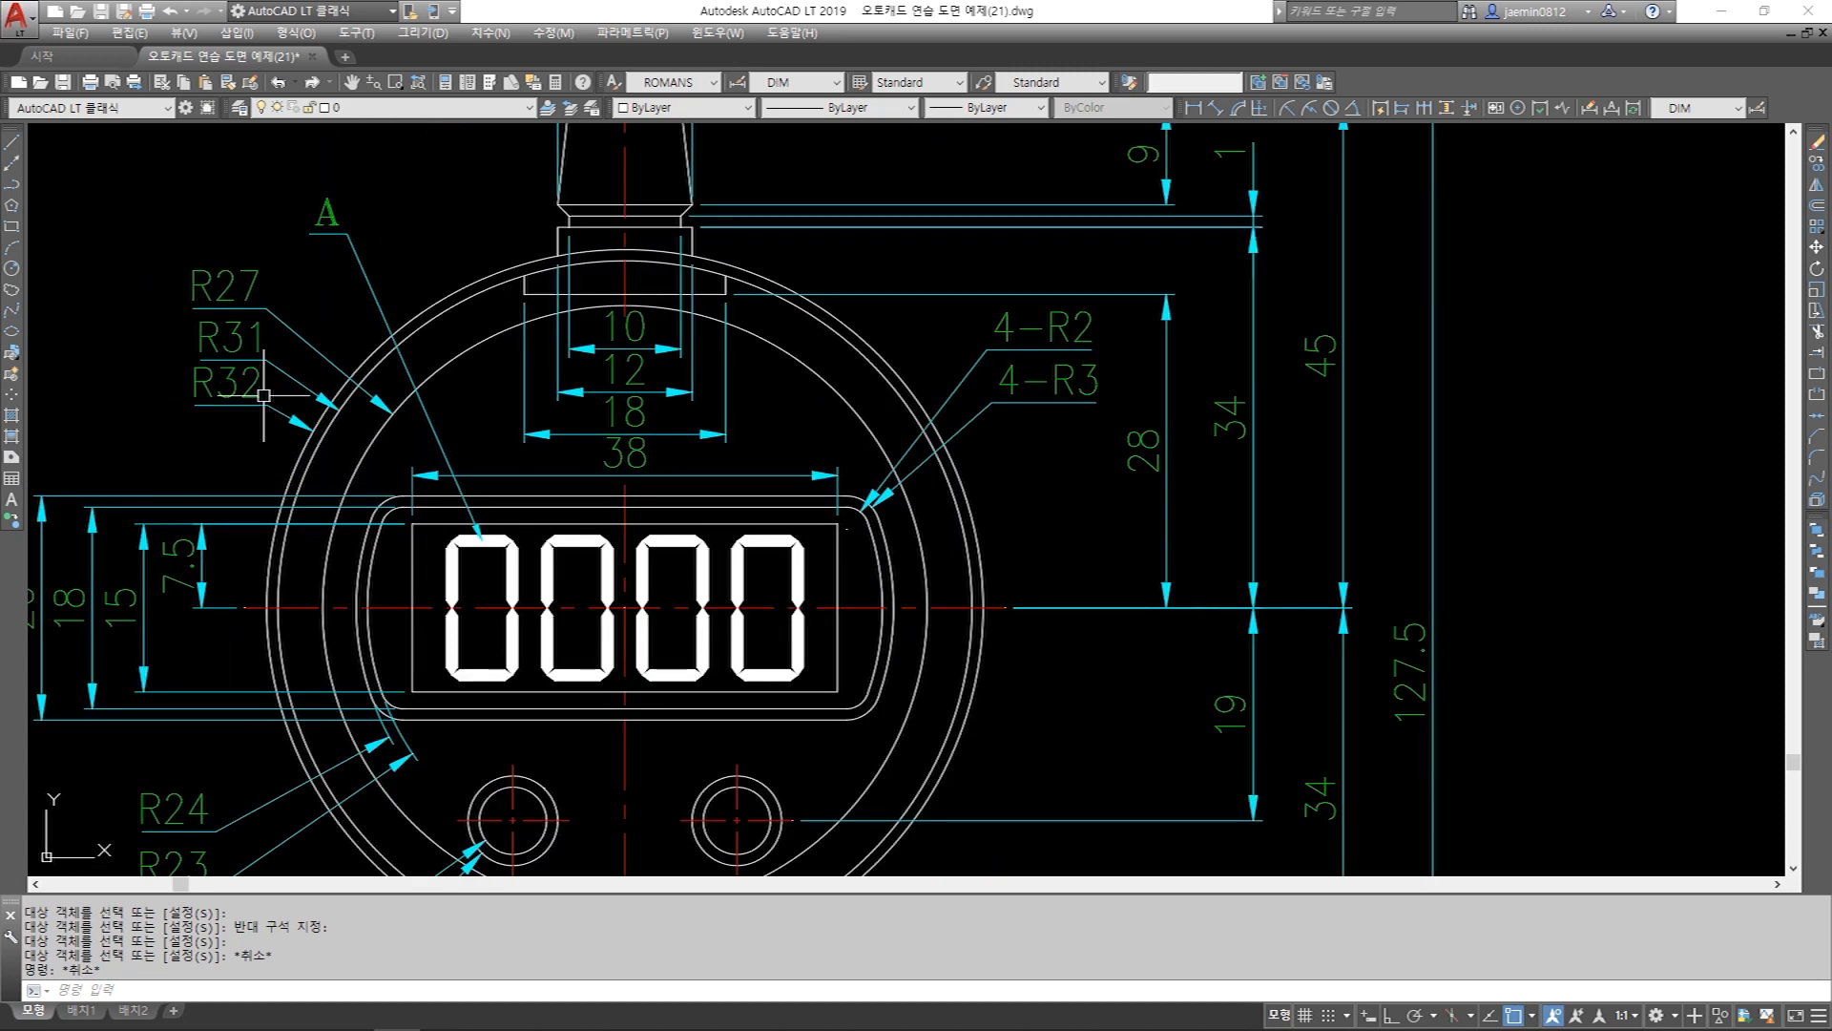
scroll(383, 400, down, 3)
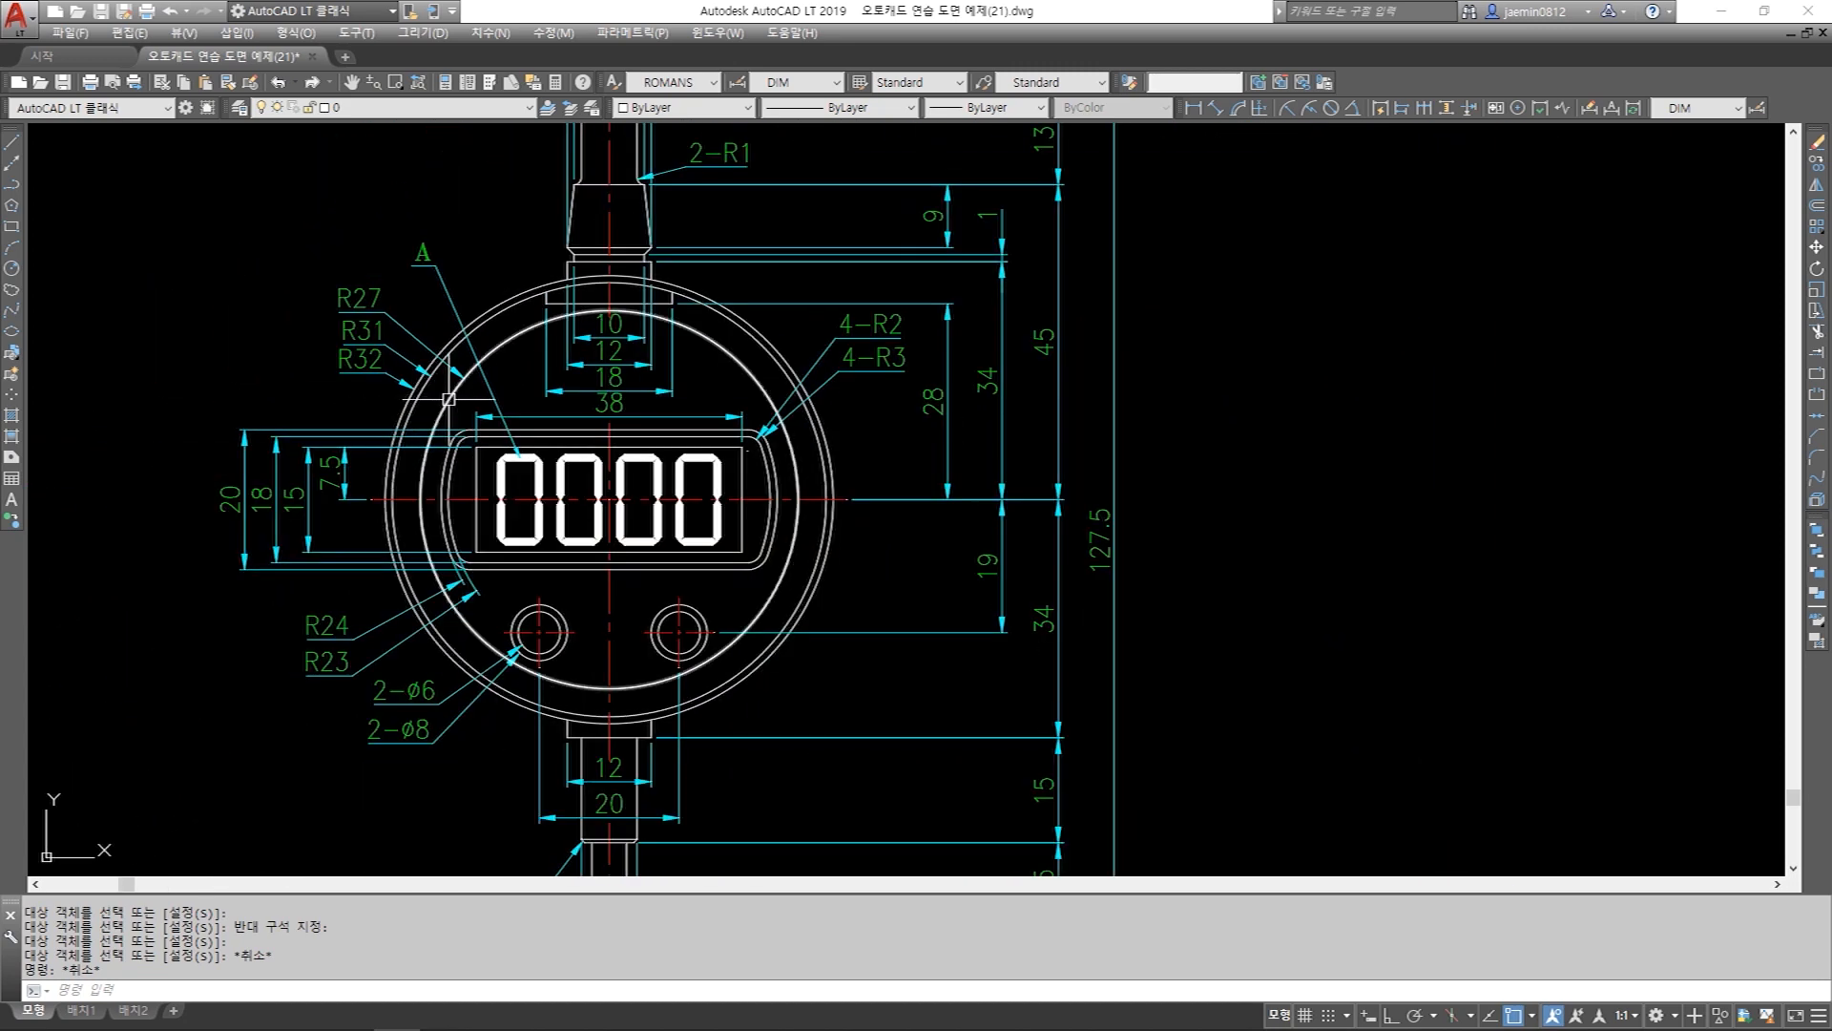
scroll(363, 276, up, 3)
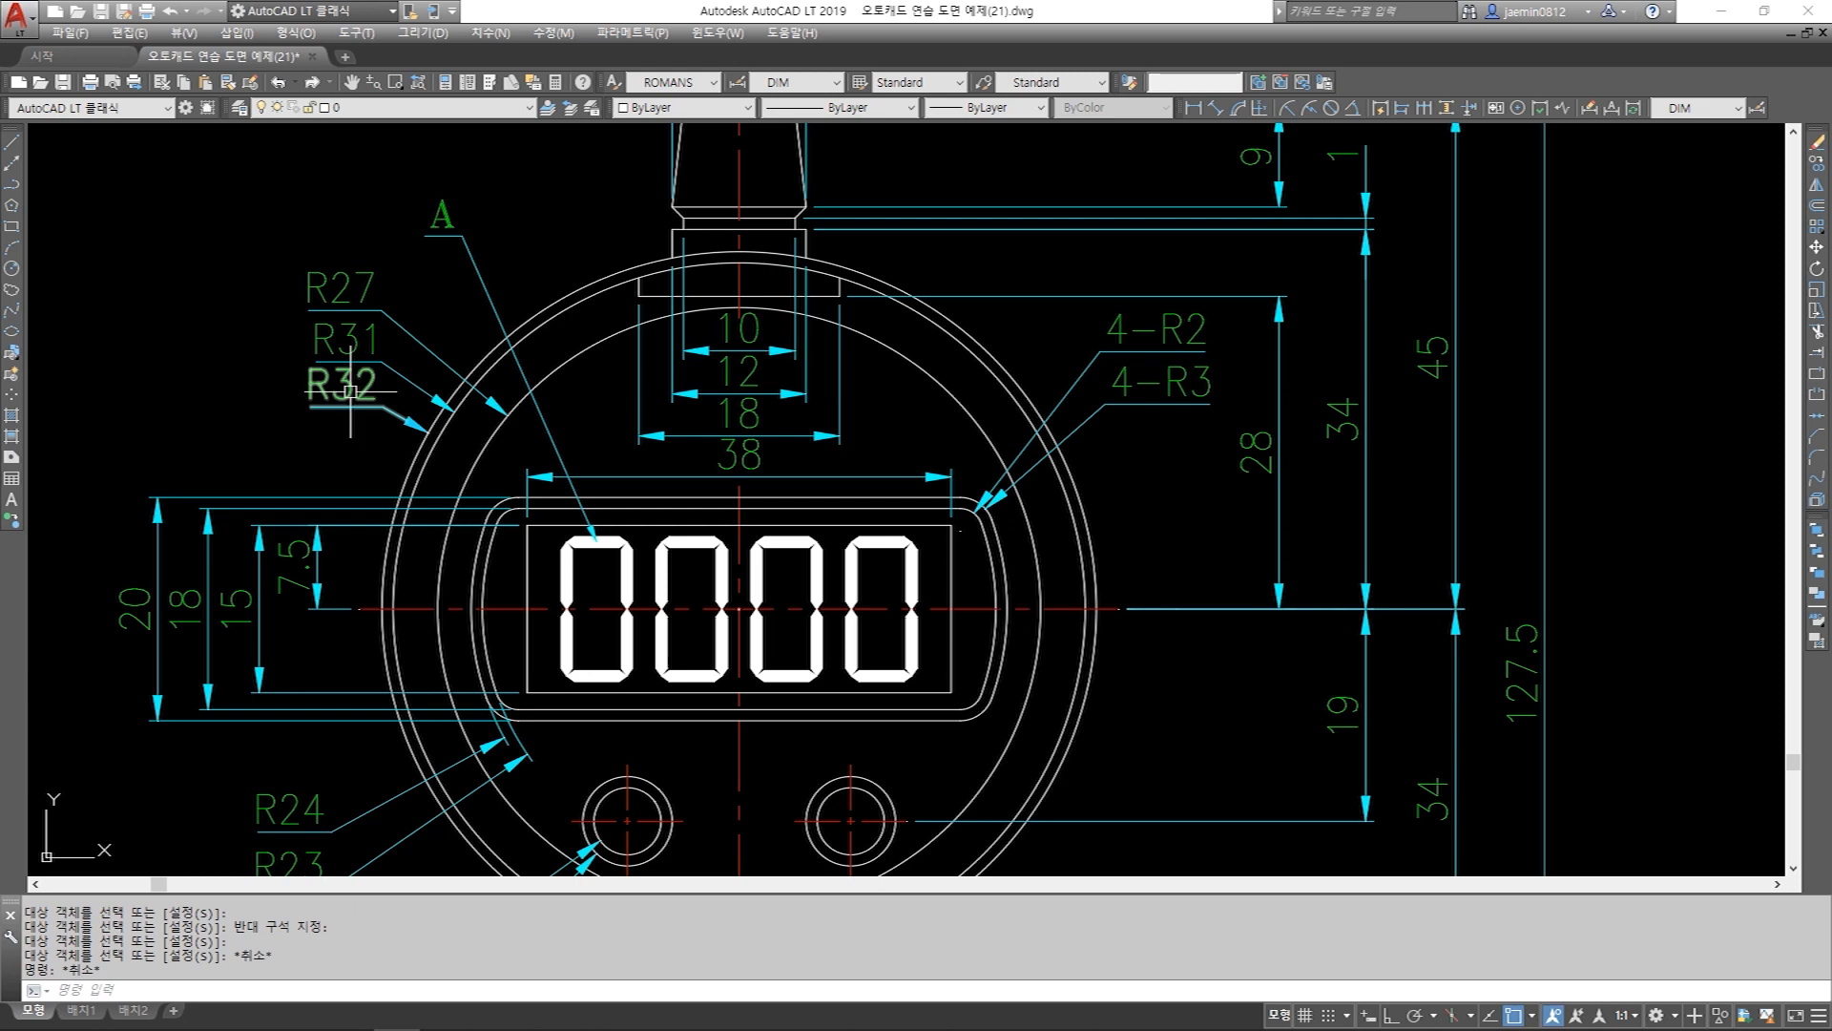
scroll(351, 391, down, 4)
middle_drag(1038, 481, 853, 481)
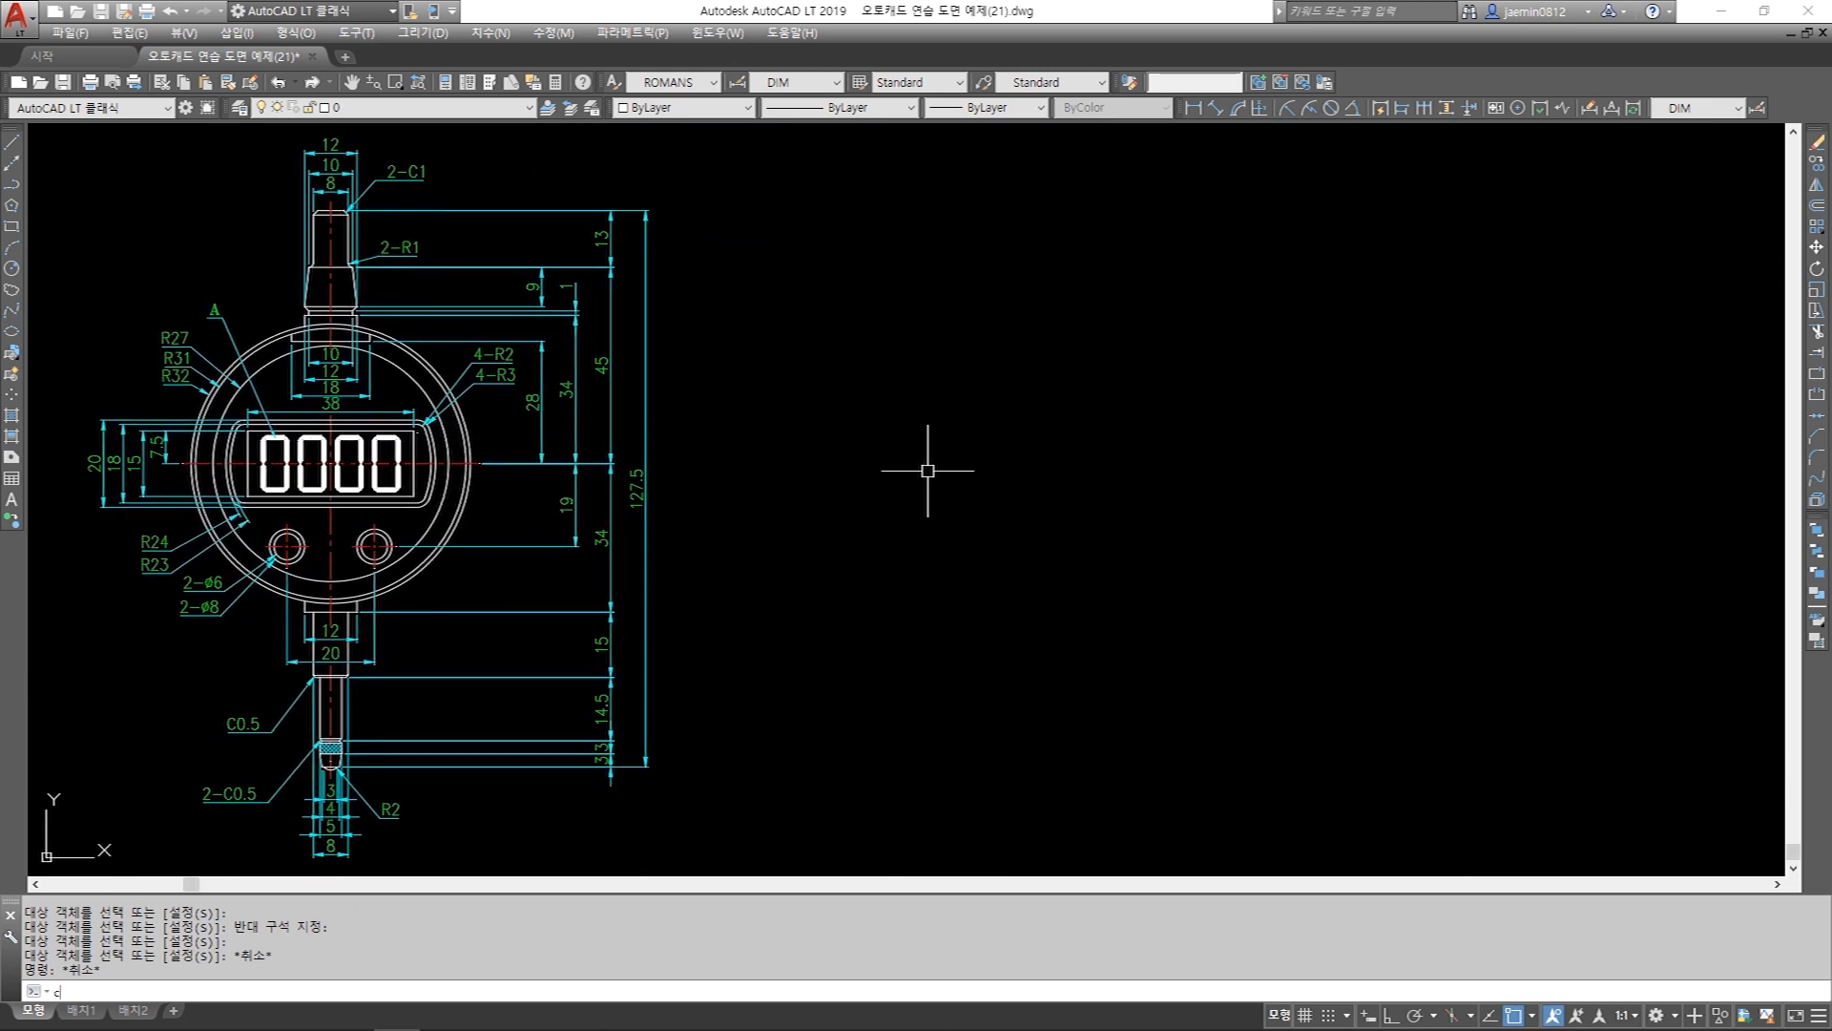
key(Return)
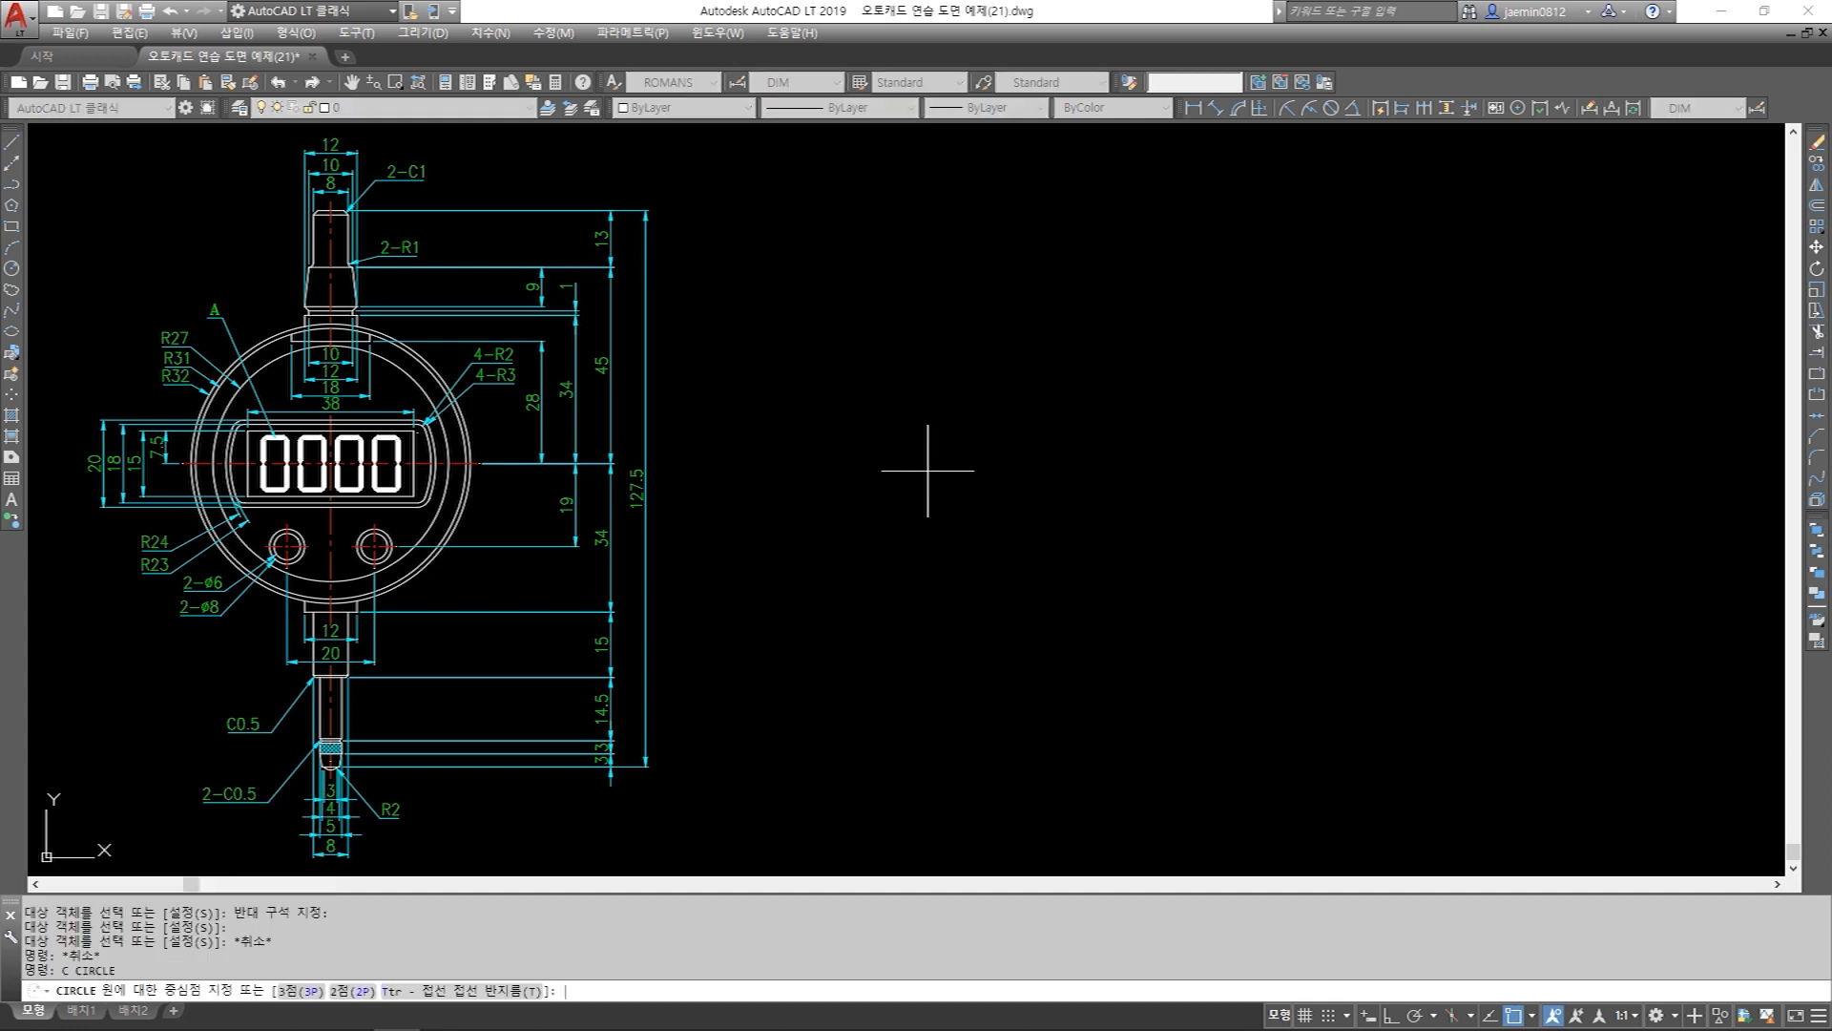
click(1027, 461)
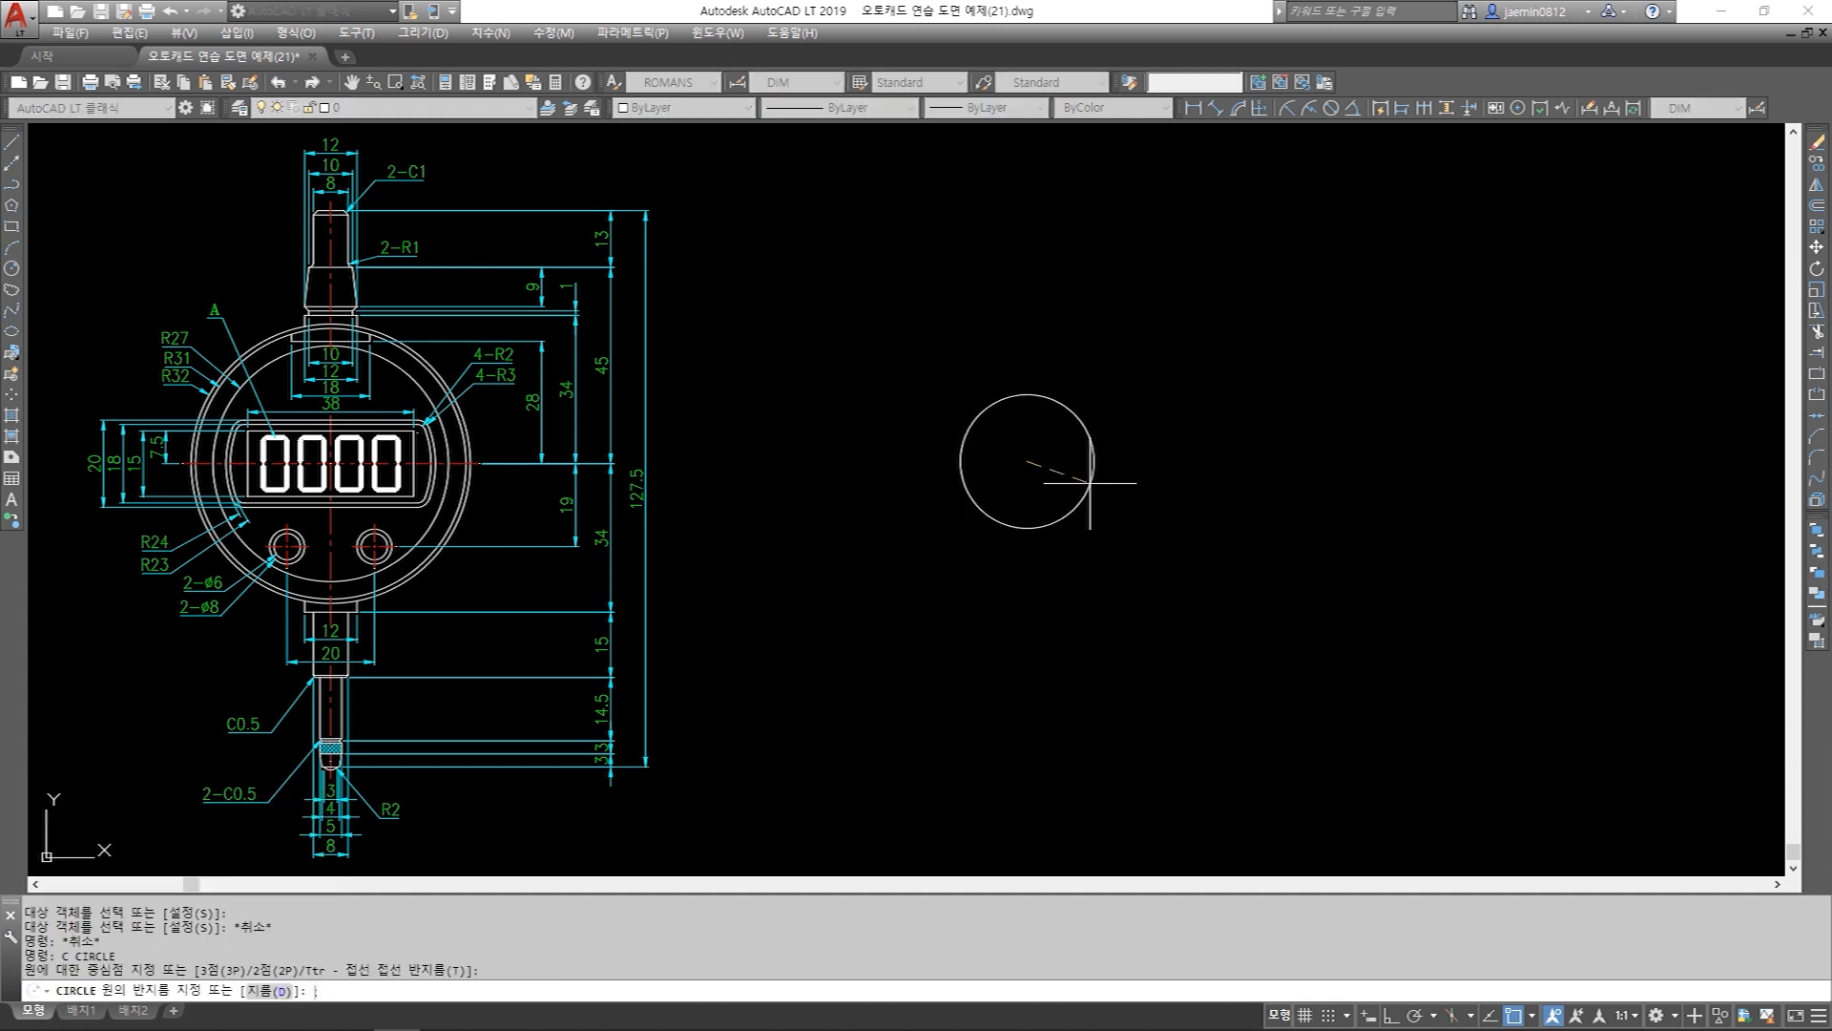
text(27)
key(Return)
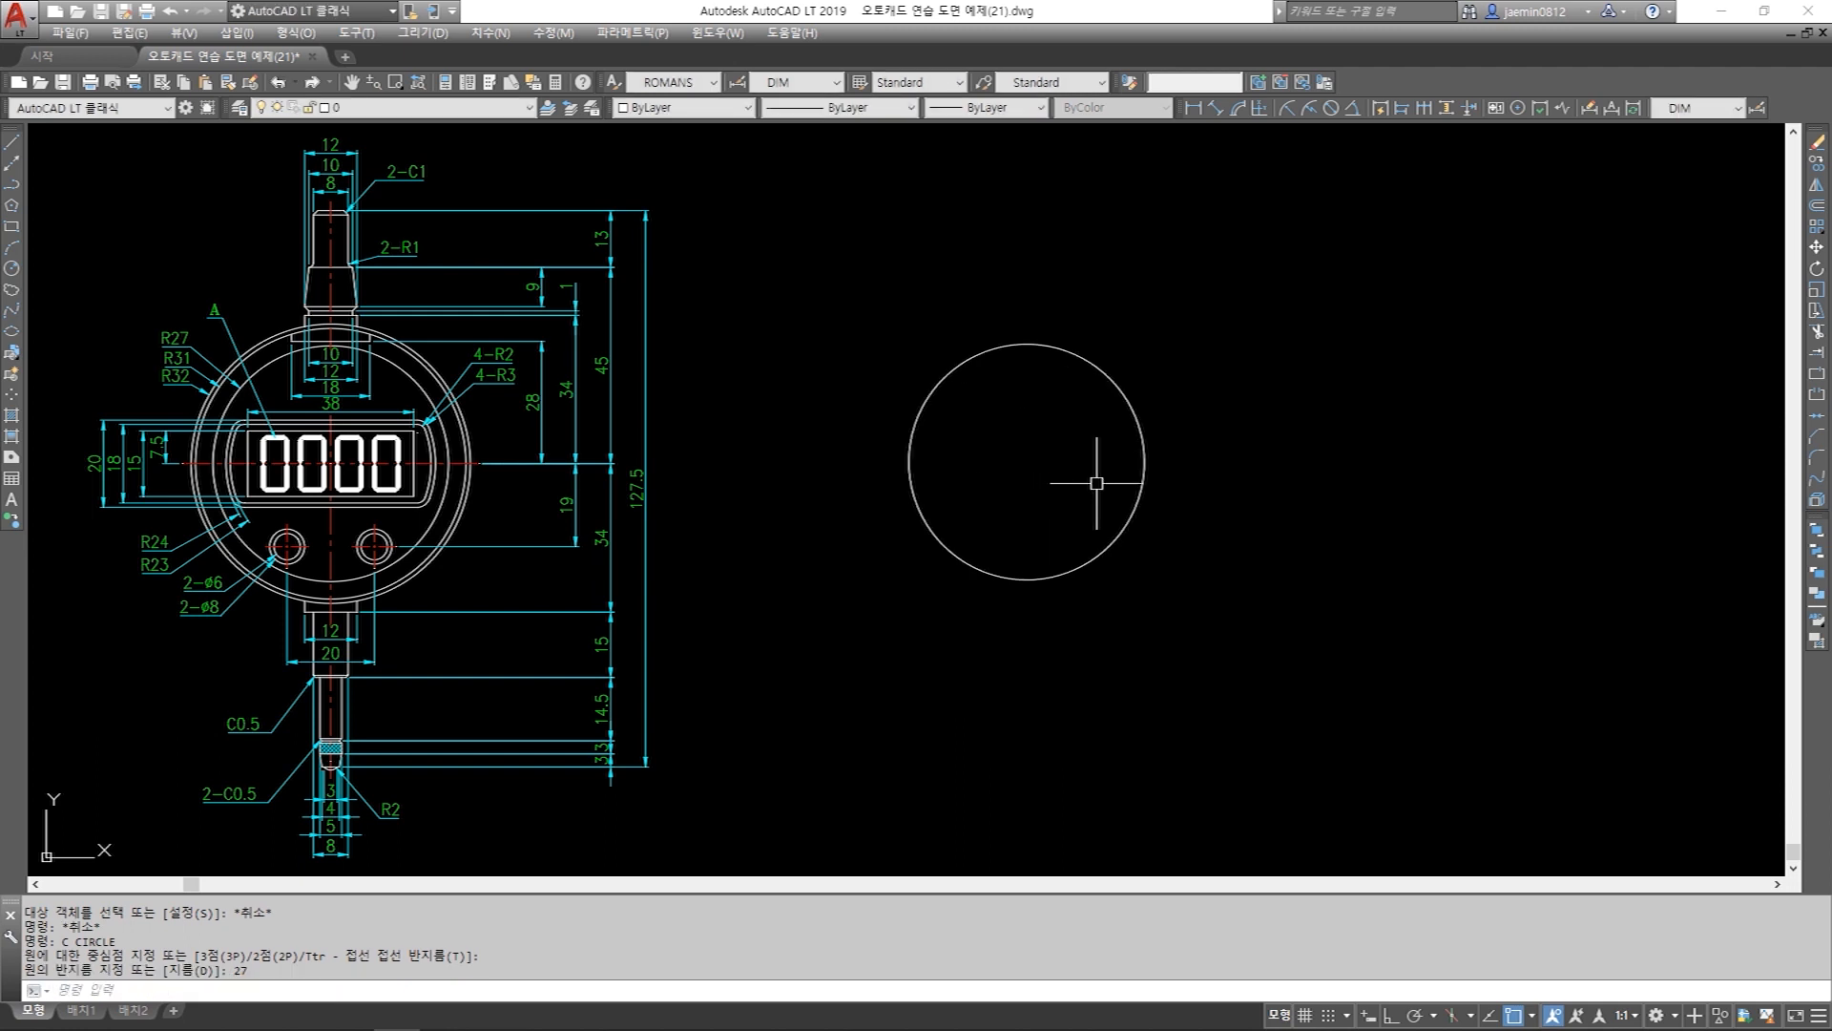
Draw two circles with radii 31 and 32 concentric with the radius 27 circle.
key(space)
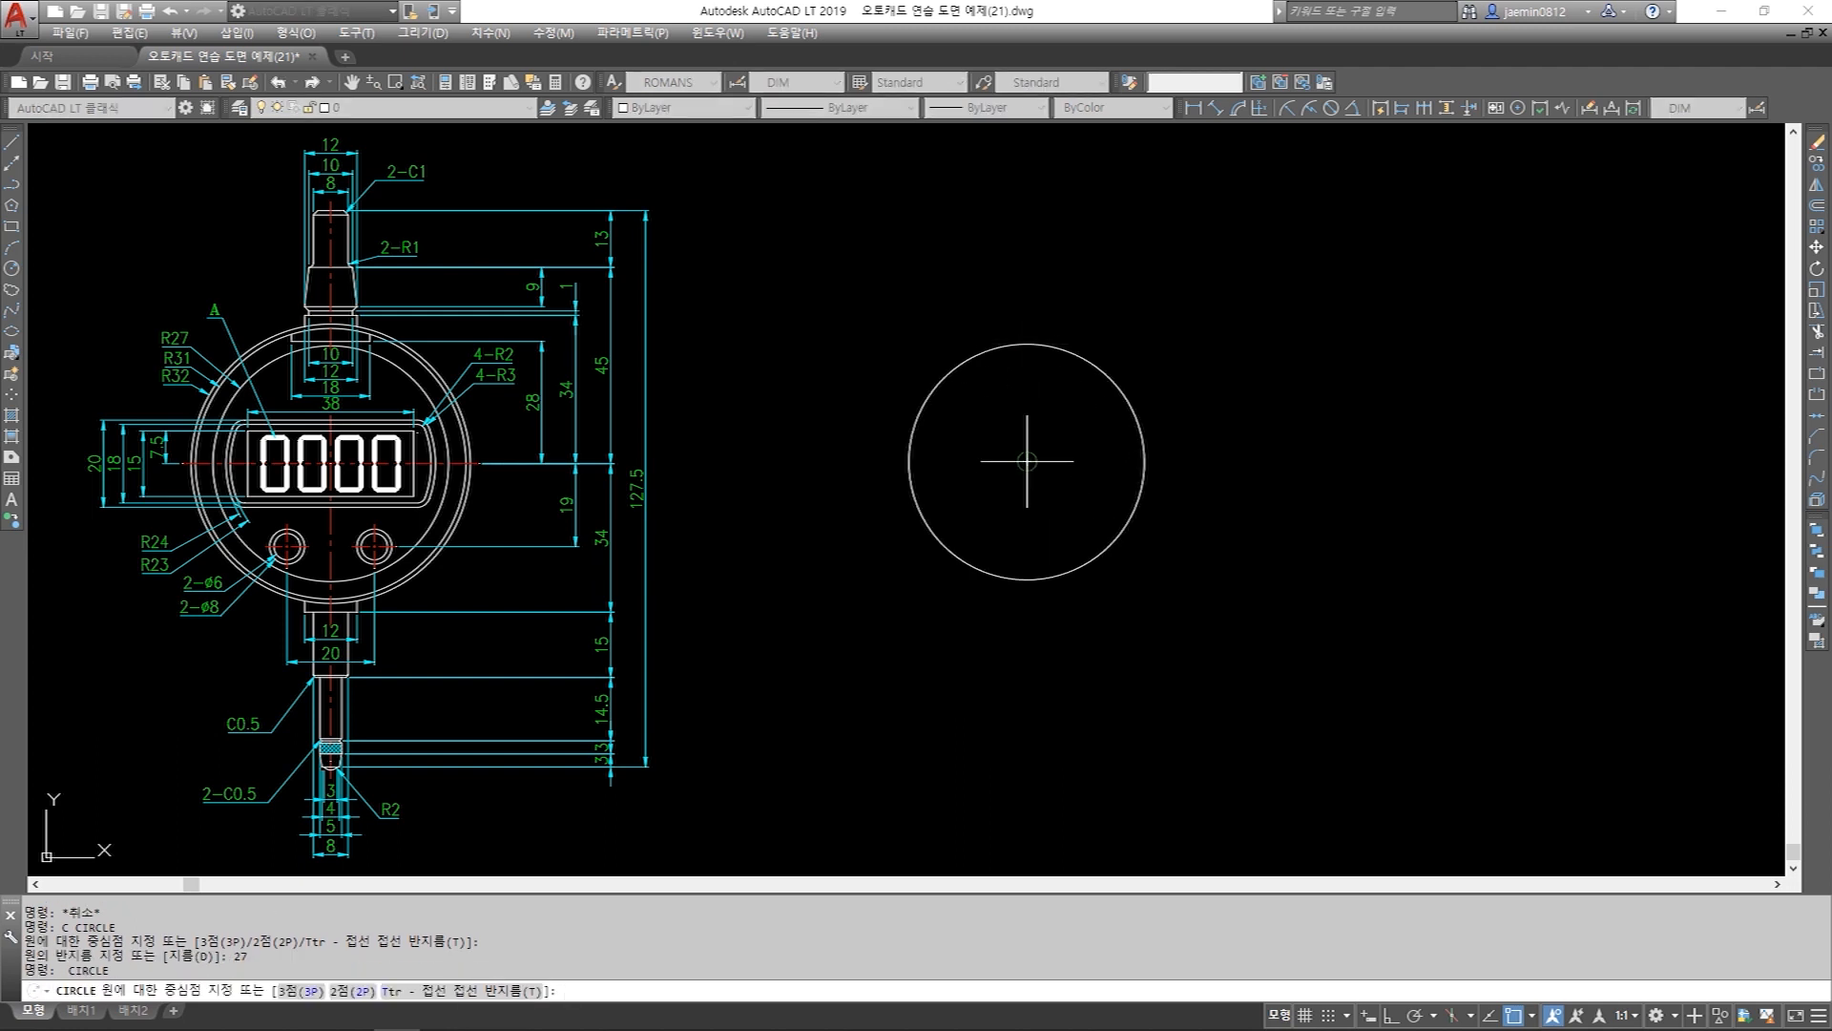
click(1026, 461)
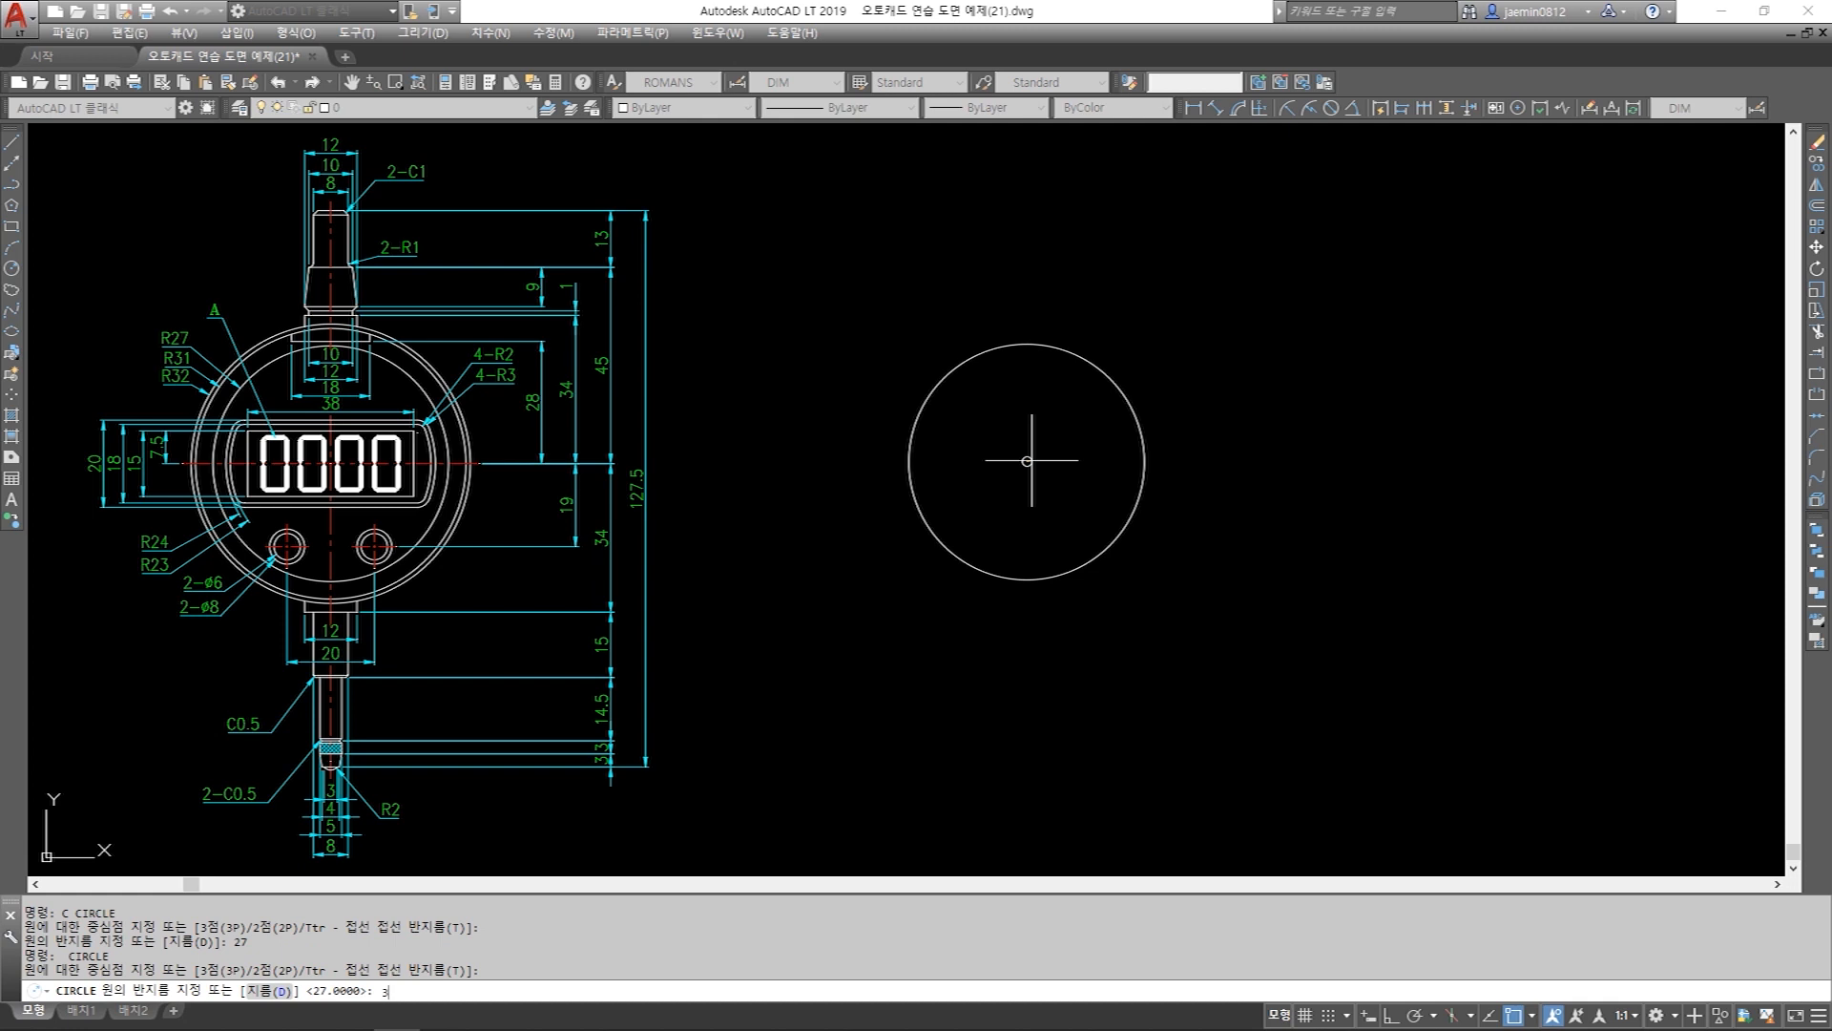
key(Return)
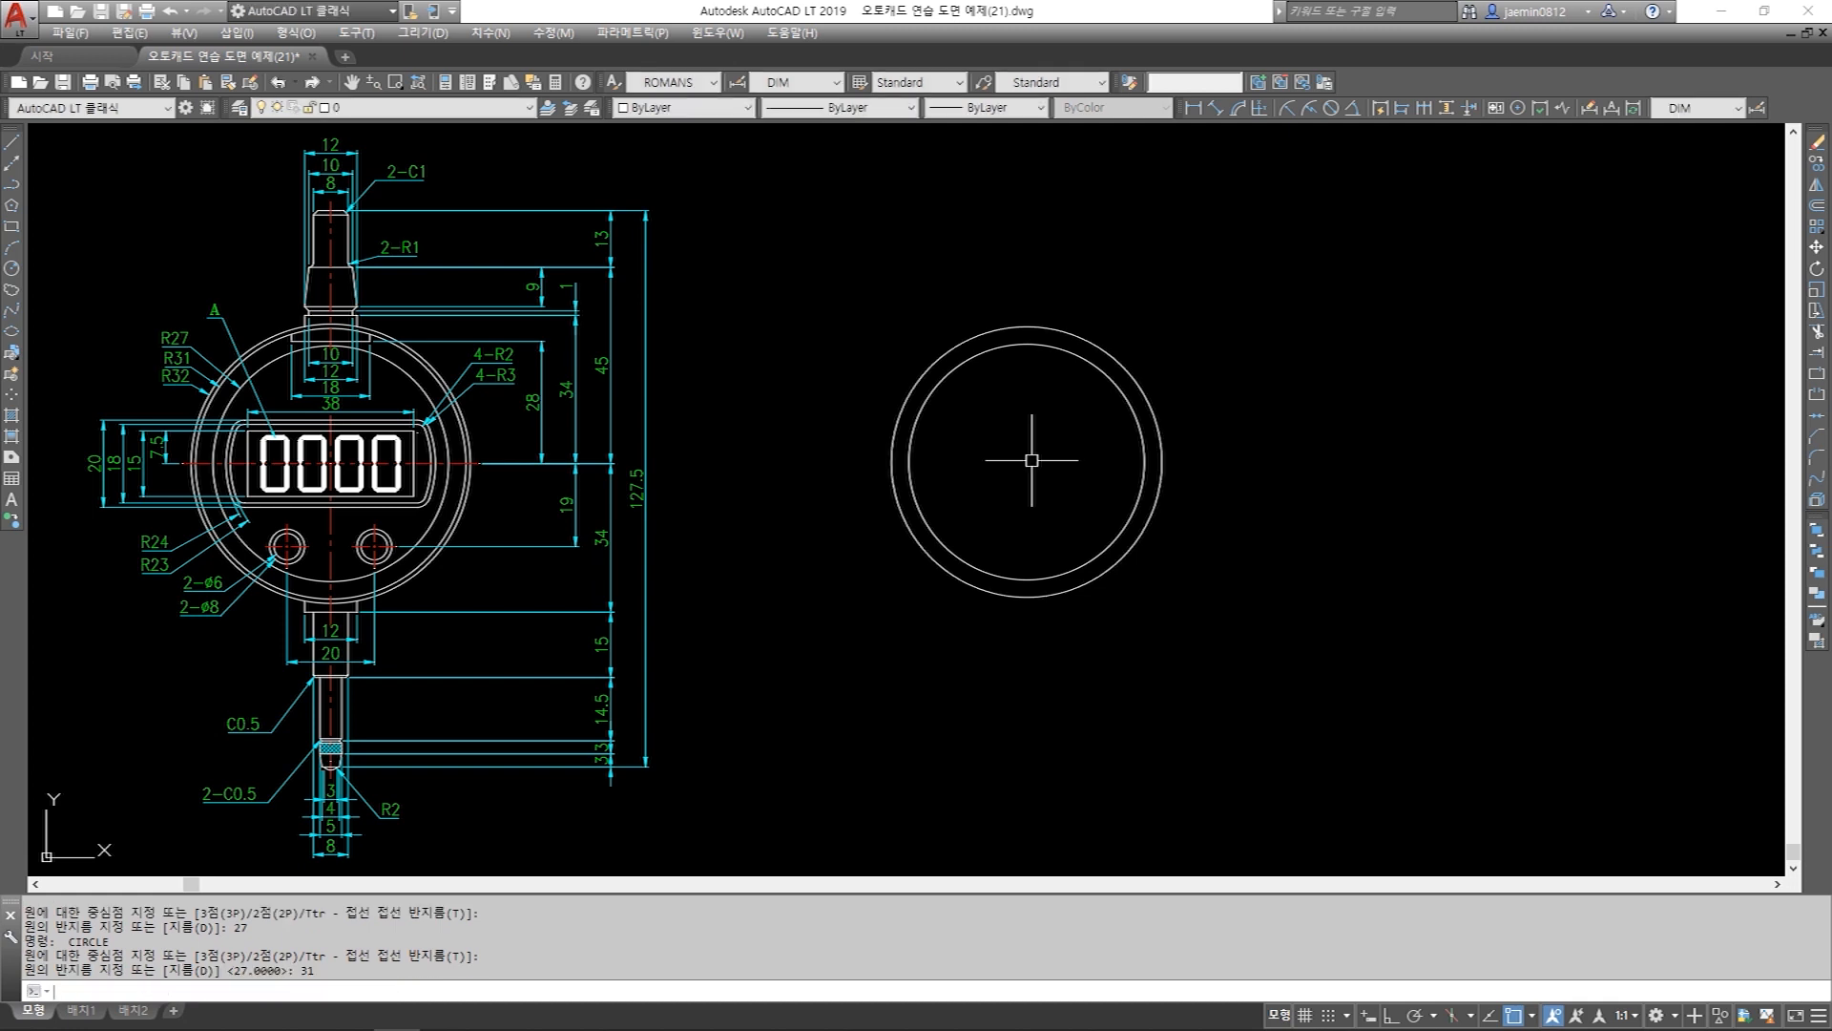
key(space)
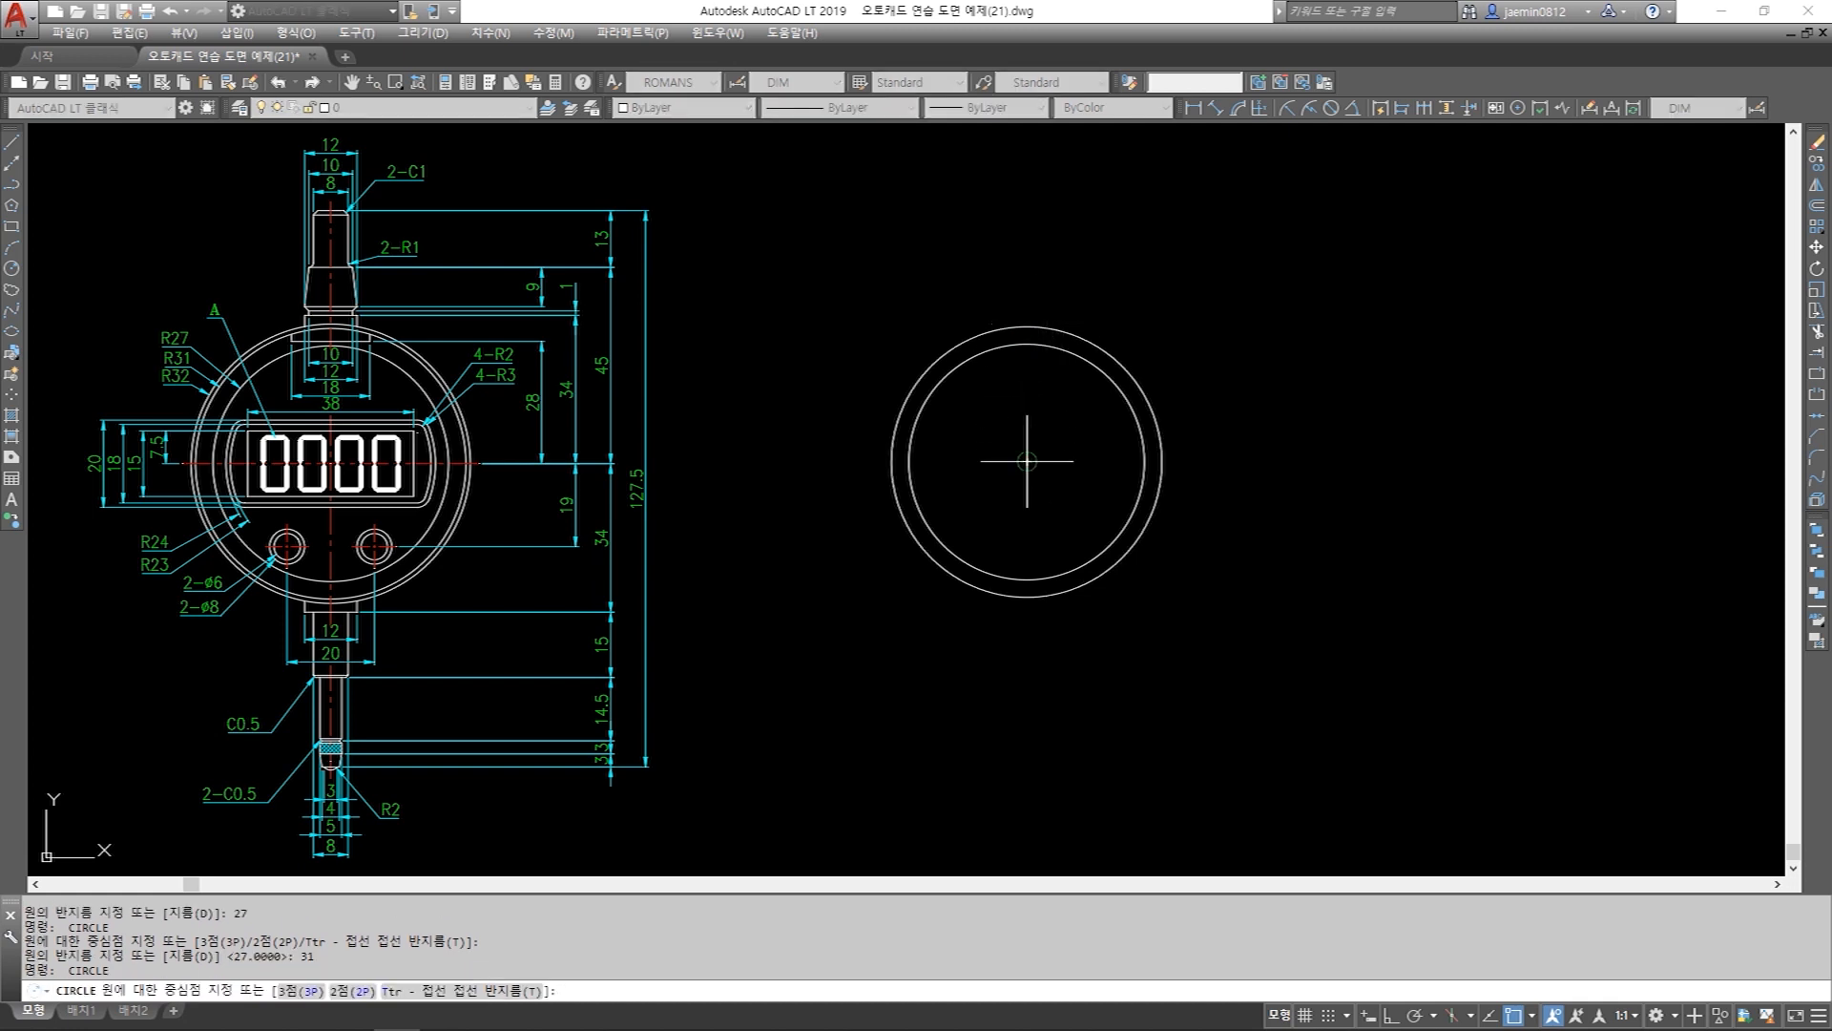
click(1027, 461)
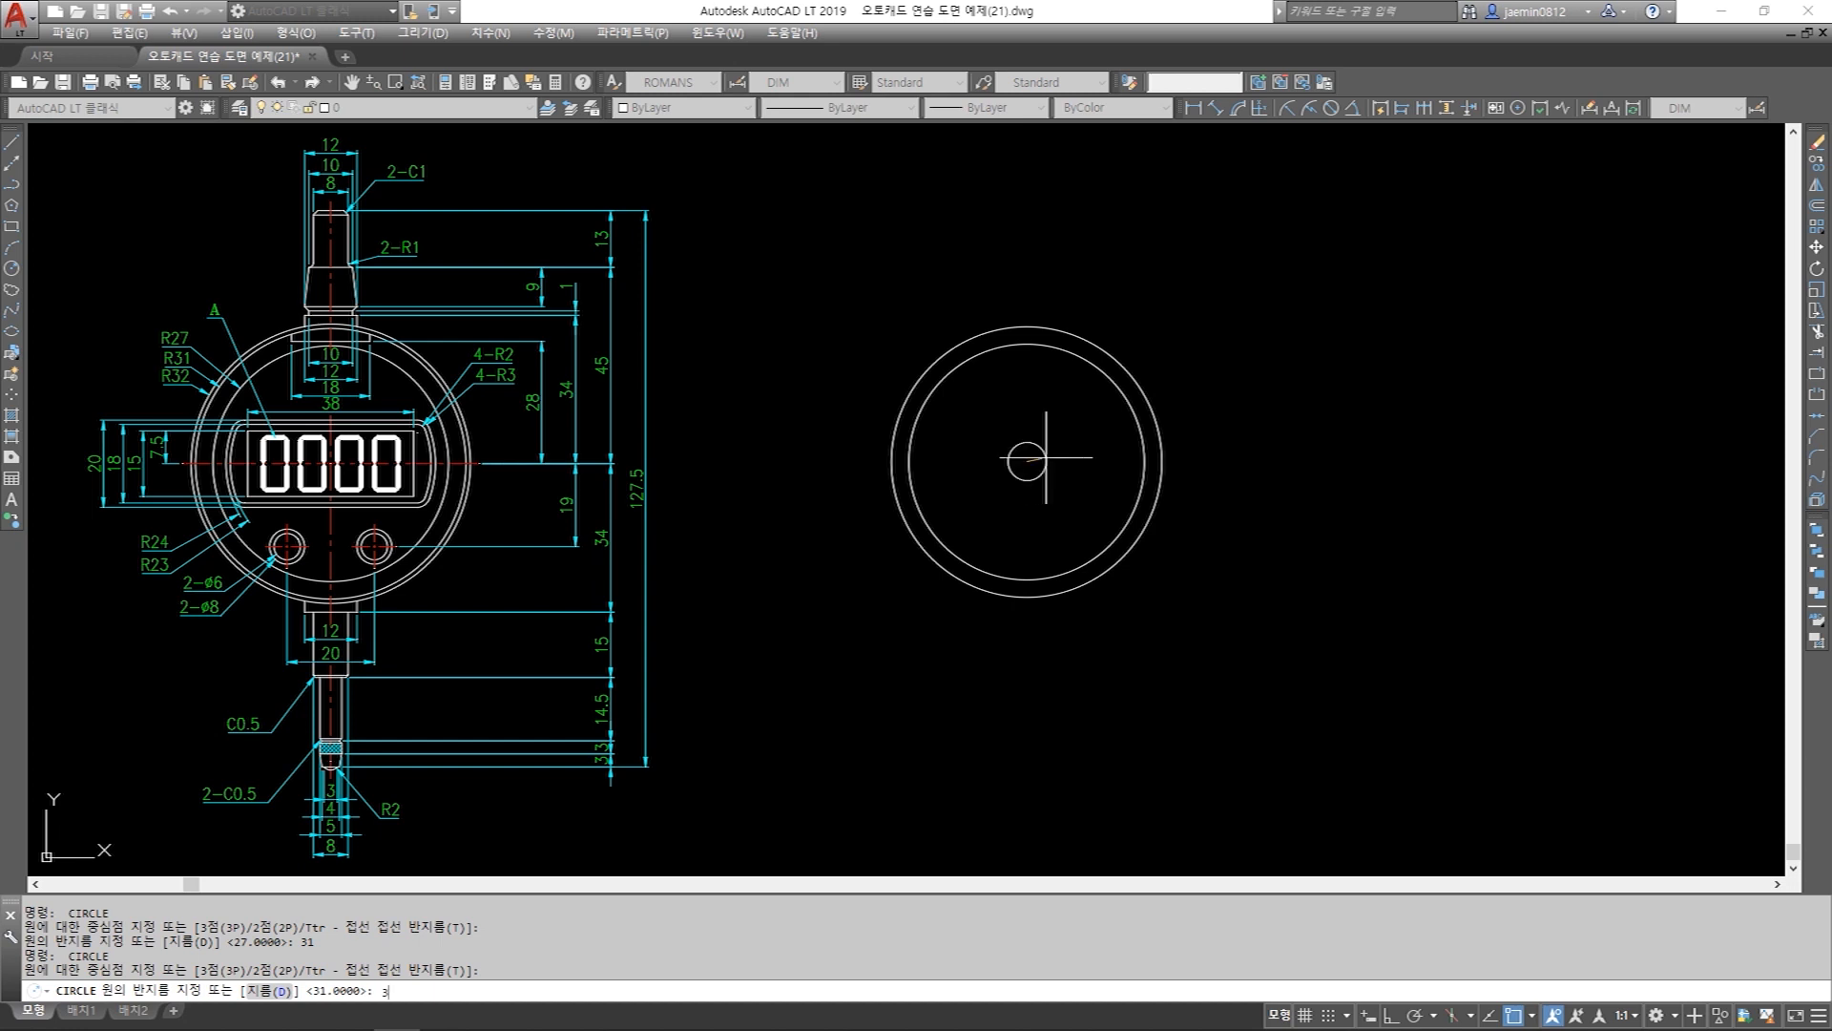
key(Return)
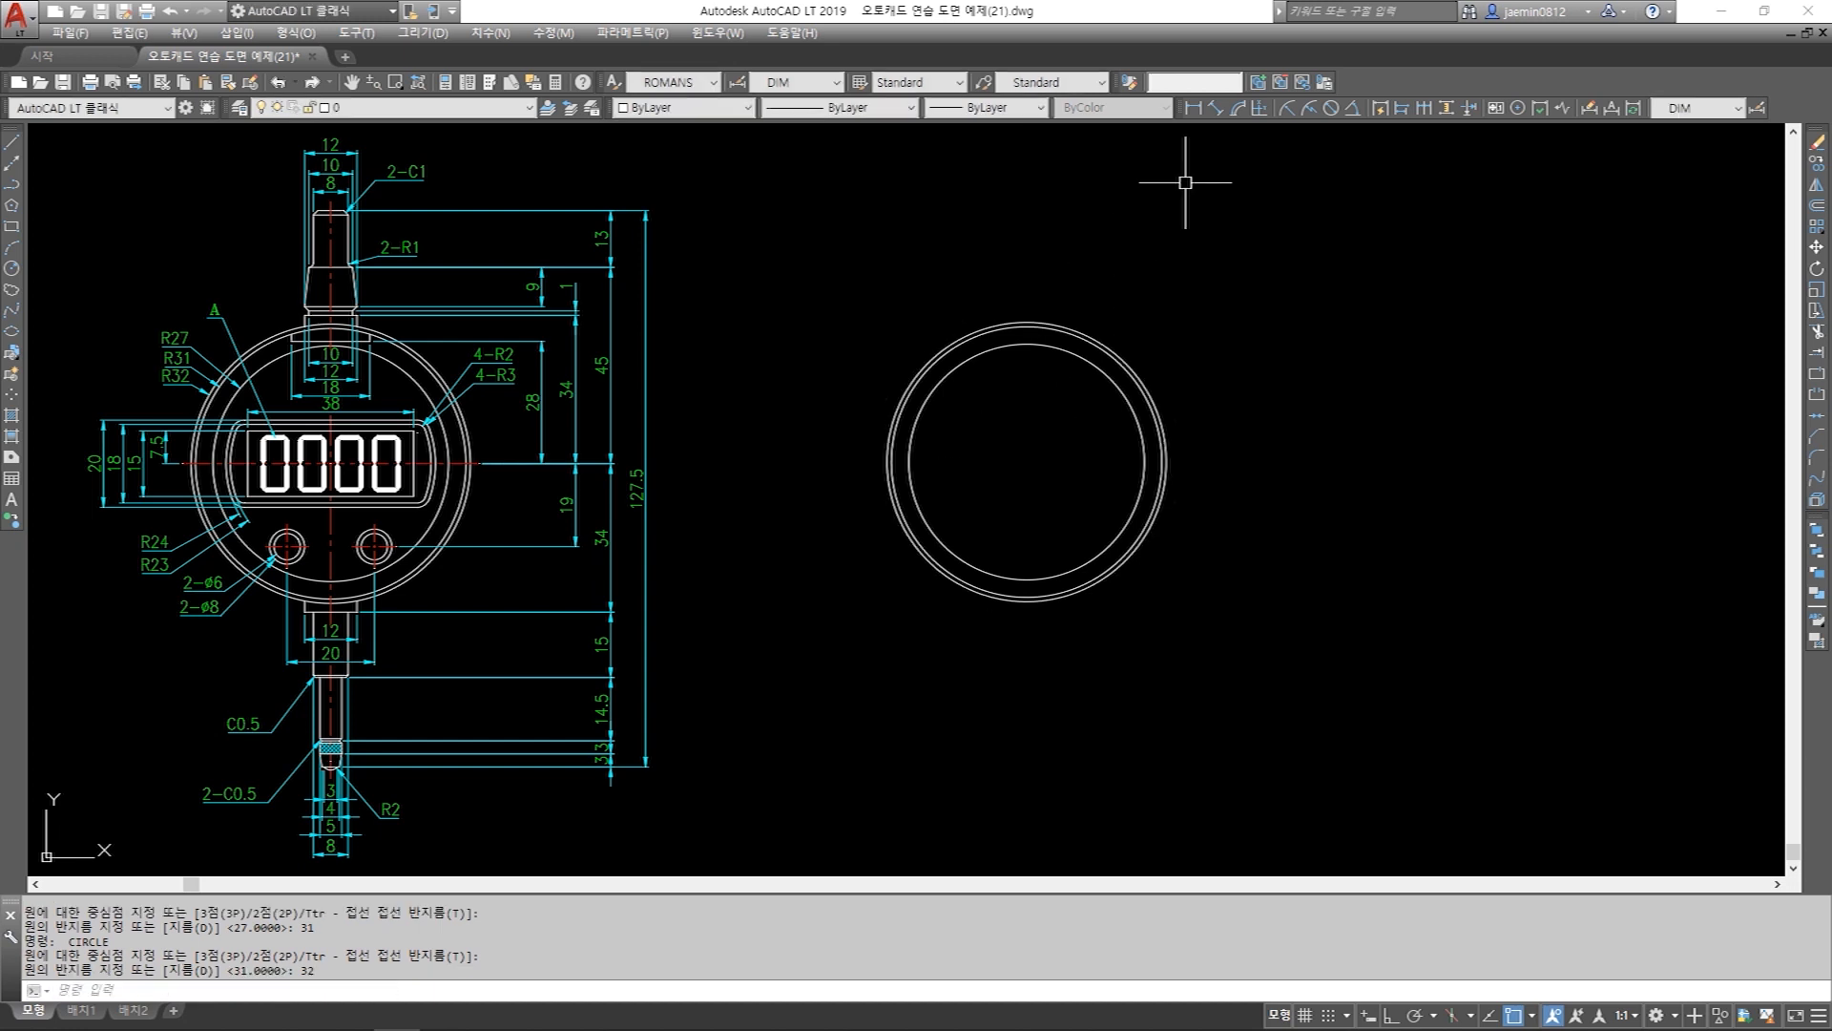
Add radius dimensions to the three concentric circles, placing the texts outside their upper-left edge.
click(1286, 108)
click(945, 377)
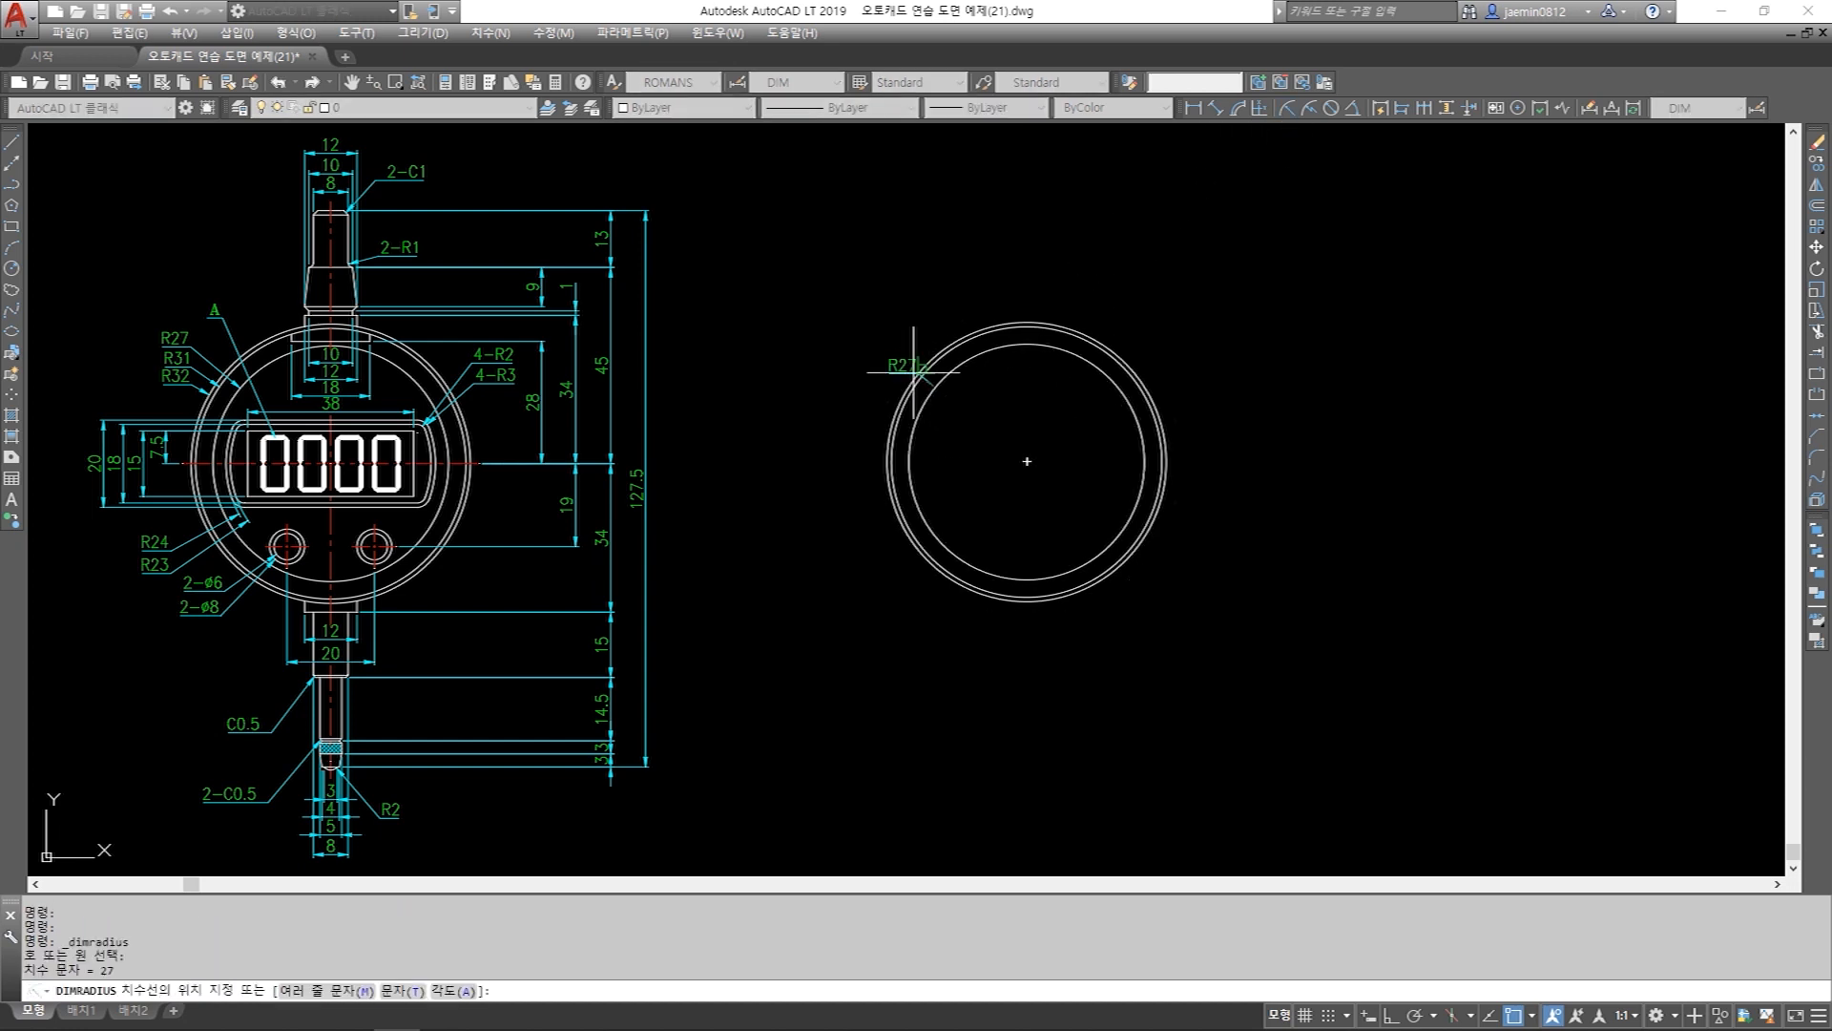
click(870, 364)
scroll(899, 404, up, 4)
key(Return)
click(905, 412)
click(818, 397)
key(Return)
click(864, 468)
click(816, 454)
key(Escape)
scroll(817, 458, down, 2)
mouse_move(835, 471)
middle_down()
mouse_move(812, 454)
mouse_move(873, 414)
middle_up()
scroll(812, 455, down, 2)
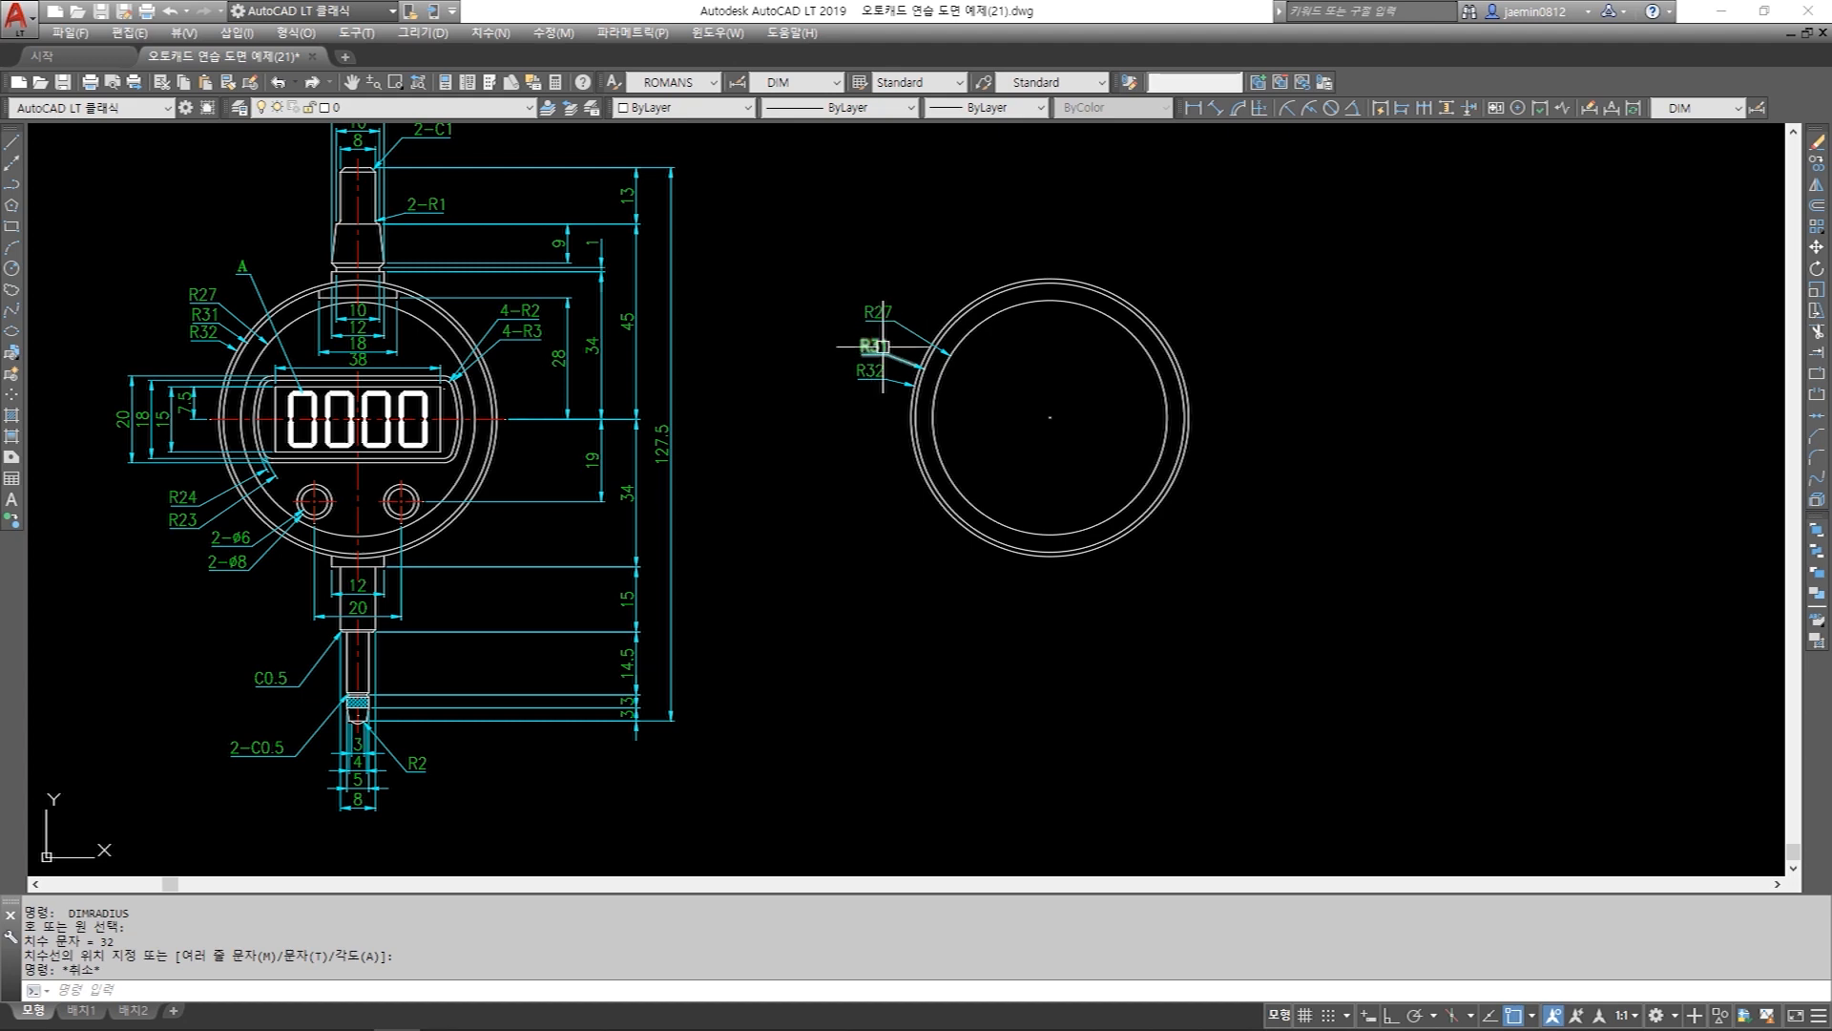
key(Escape)
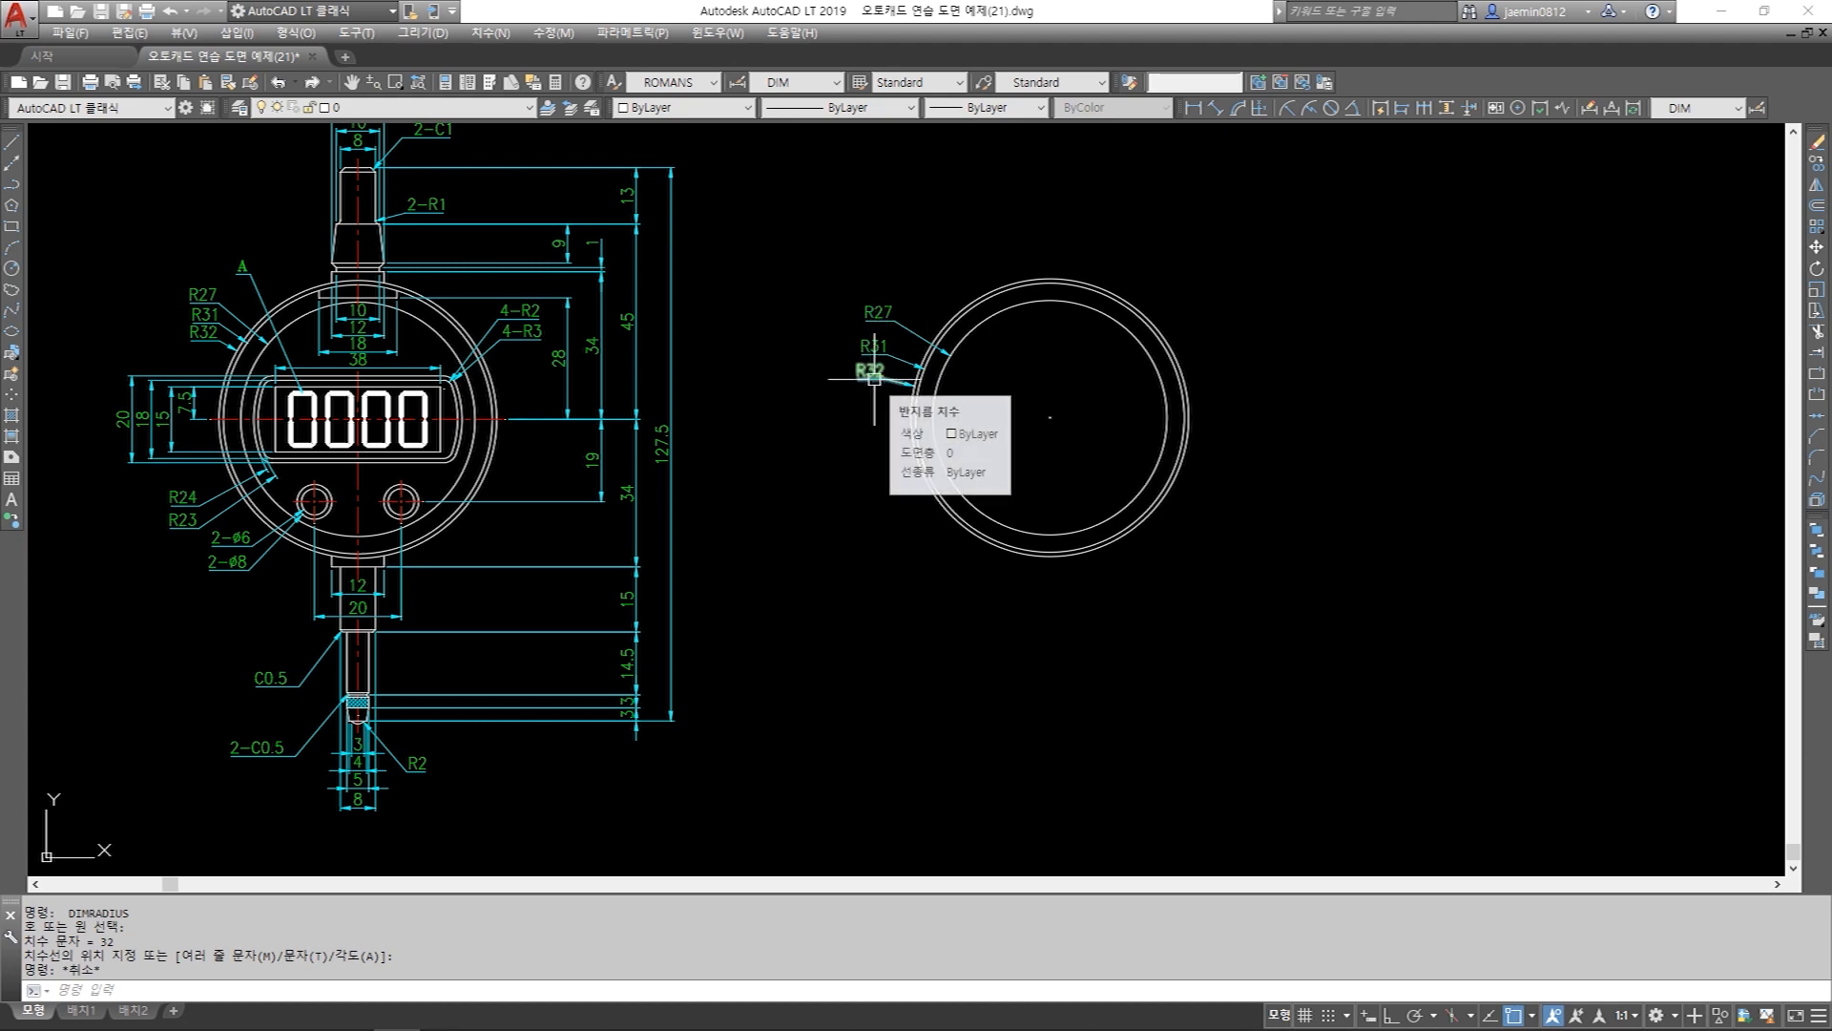
Draw horizontal and vertical lines across the outermost circle between its opposite quadrant points.
middle_drag(880, 391, 852, 415)
text(l)
key(Return)
click(884, 440)
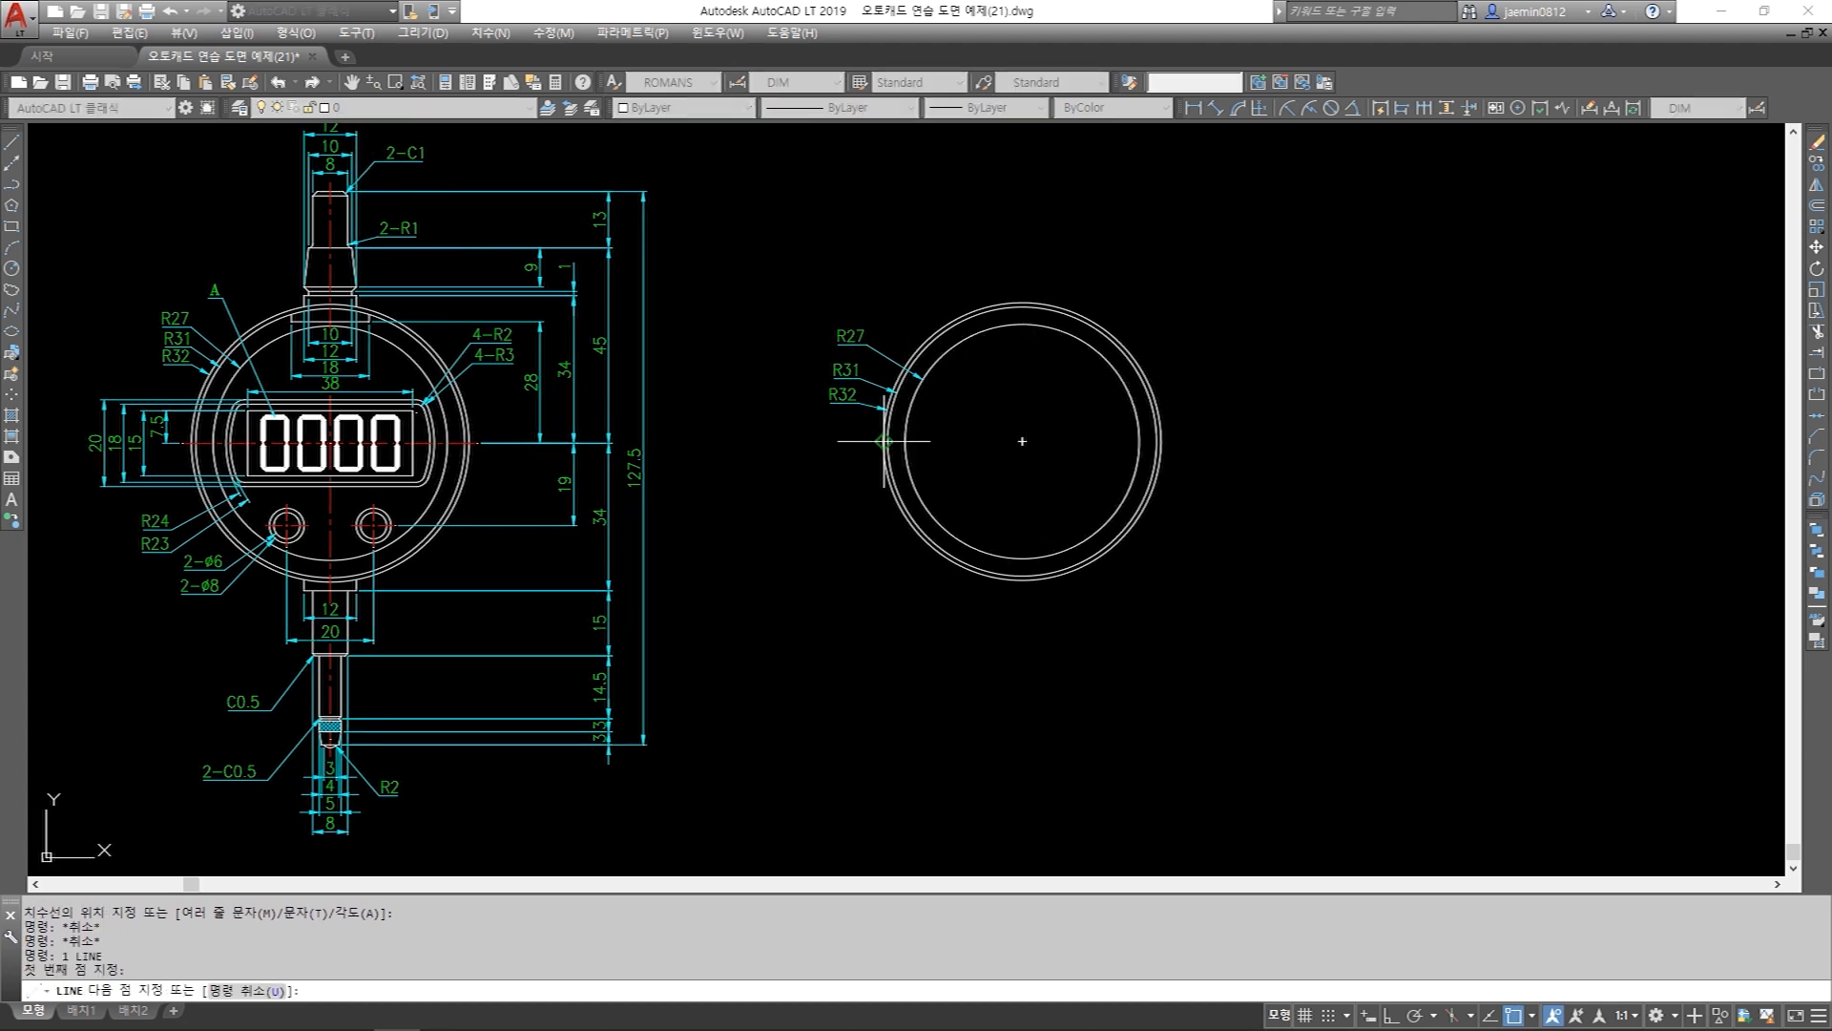
click(1161, 441)
key(Escape)
key(Return)
click(1029, 301)
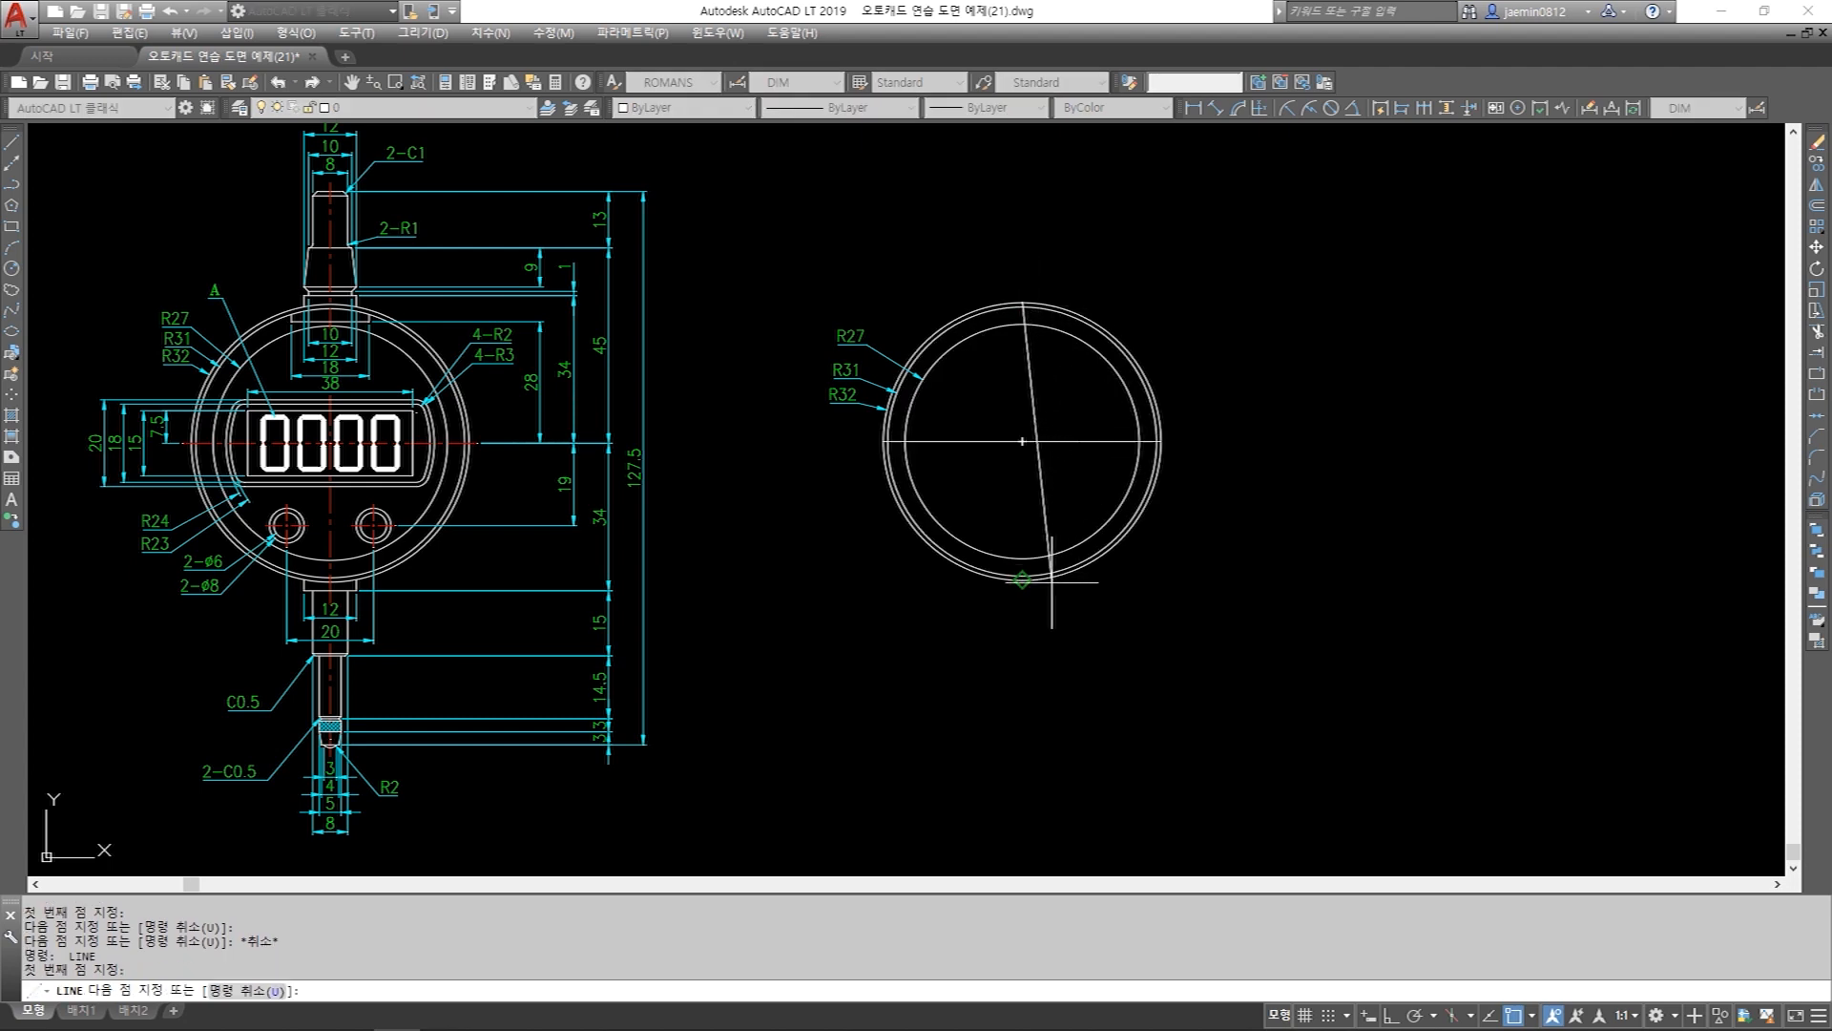
click(1039, 584)
key(Escape)
click(1072, 411)
click(1038, 485)
key(Escape)
With Ortho on, stretch the upper end of the vertical line straight up beyond the outer circle.
click(1052, 397)
click(988, 425)
click(1022, 302)
middle_drag(1026, 251, 1006, 285)
key(F8)
click(1005, 197)
key(Escape)
Stretch the lower end of the vertical line straight down well below the outer circle.
click(1006, 363)
click(943, 408)
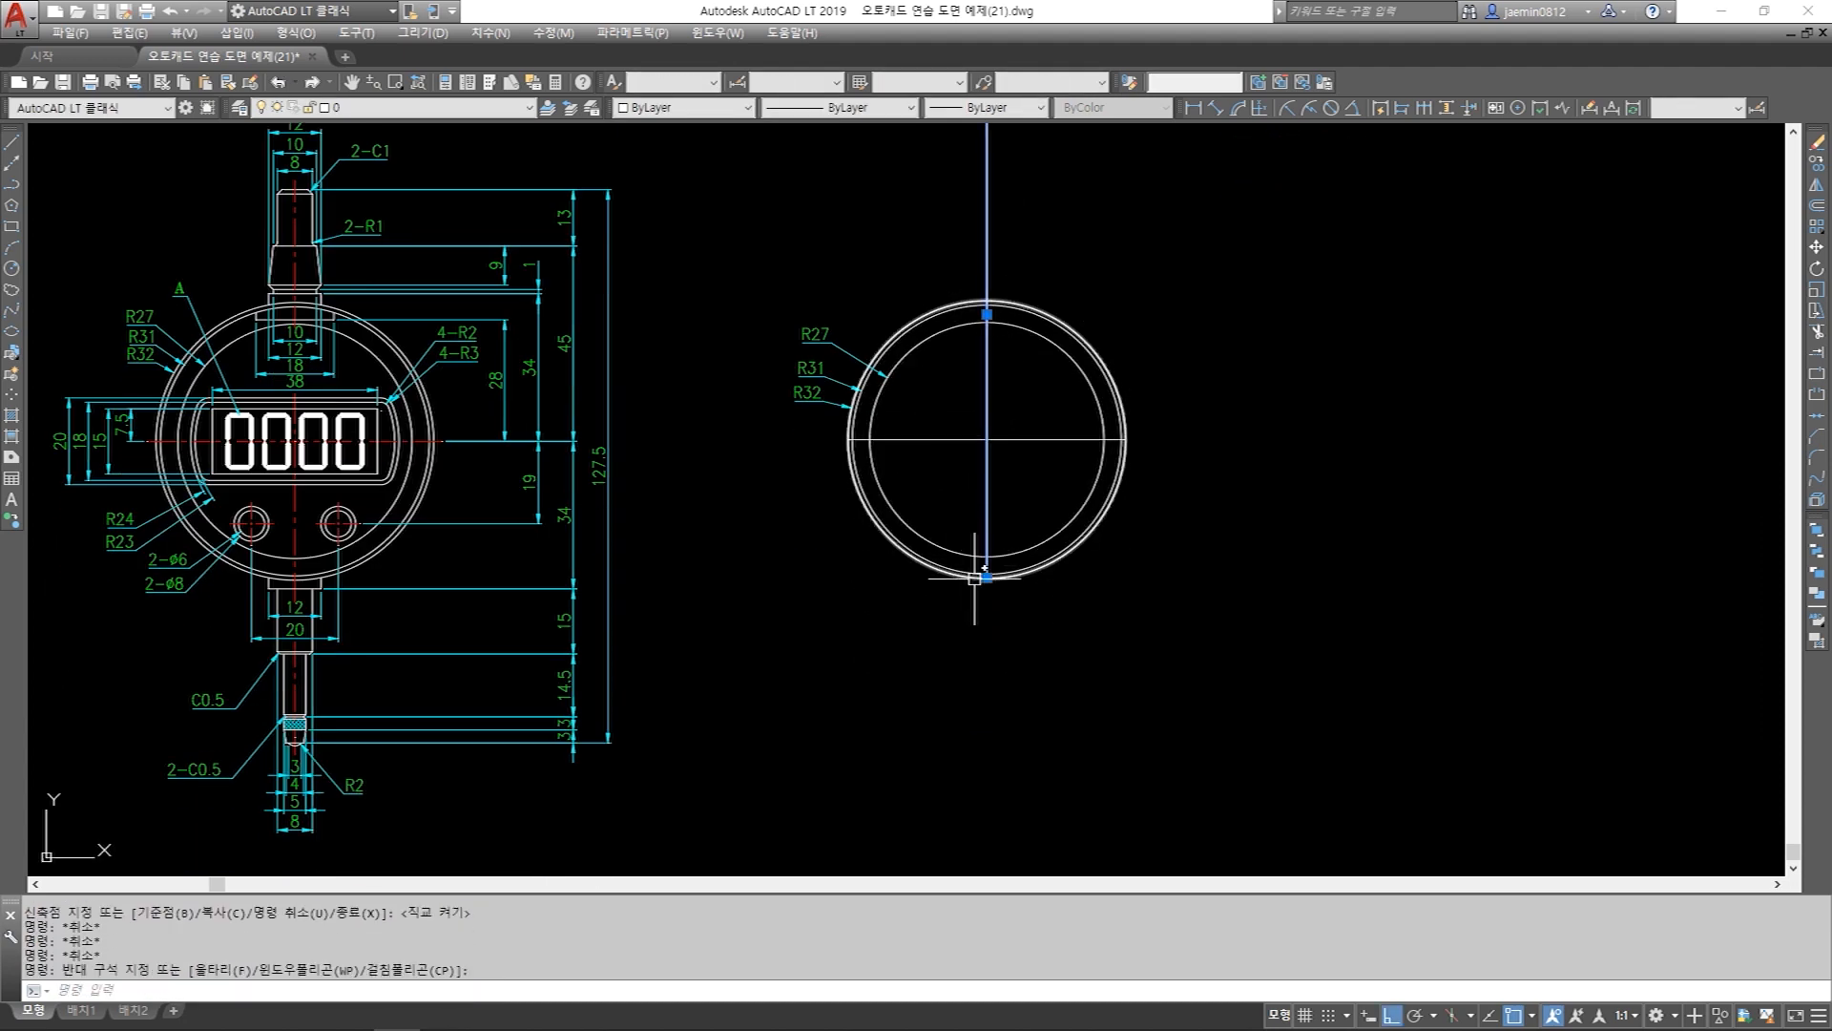
click(986, 578)
click(973, 816)
key(Escape)
key(Escape)
Zoom to the drawing extents, and frame the dimensioned reference view together with the new circles.
middle_click(888, 583)
middle_click(888, 582)
mouse_move(883, 577)
middle_down()
mouse_move(834, 524)
mouse_move(714, 564)
middle_up()
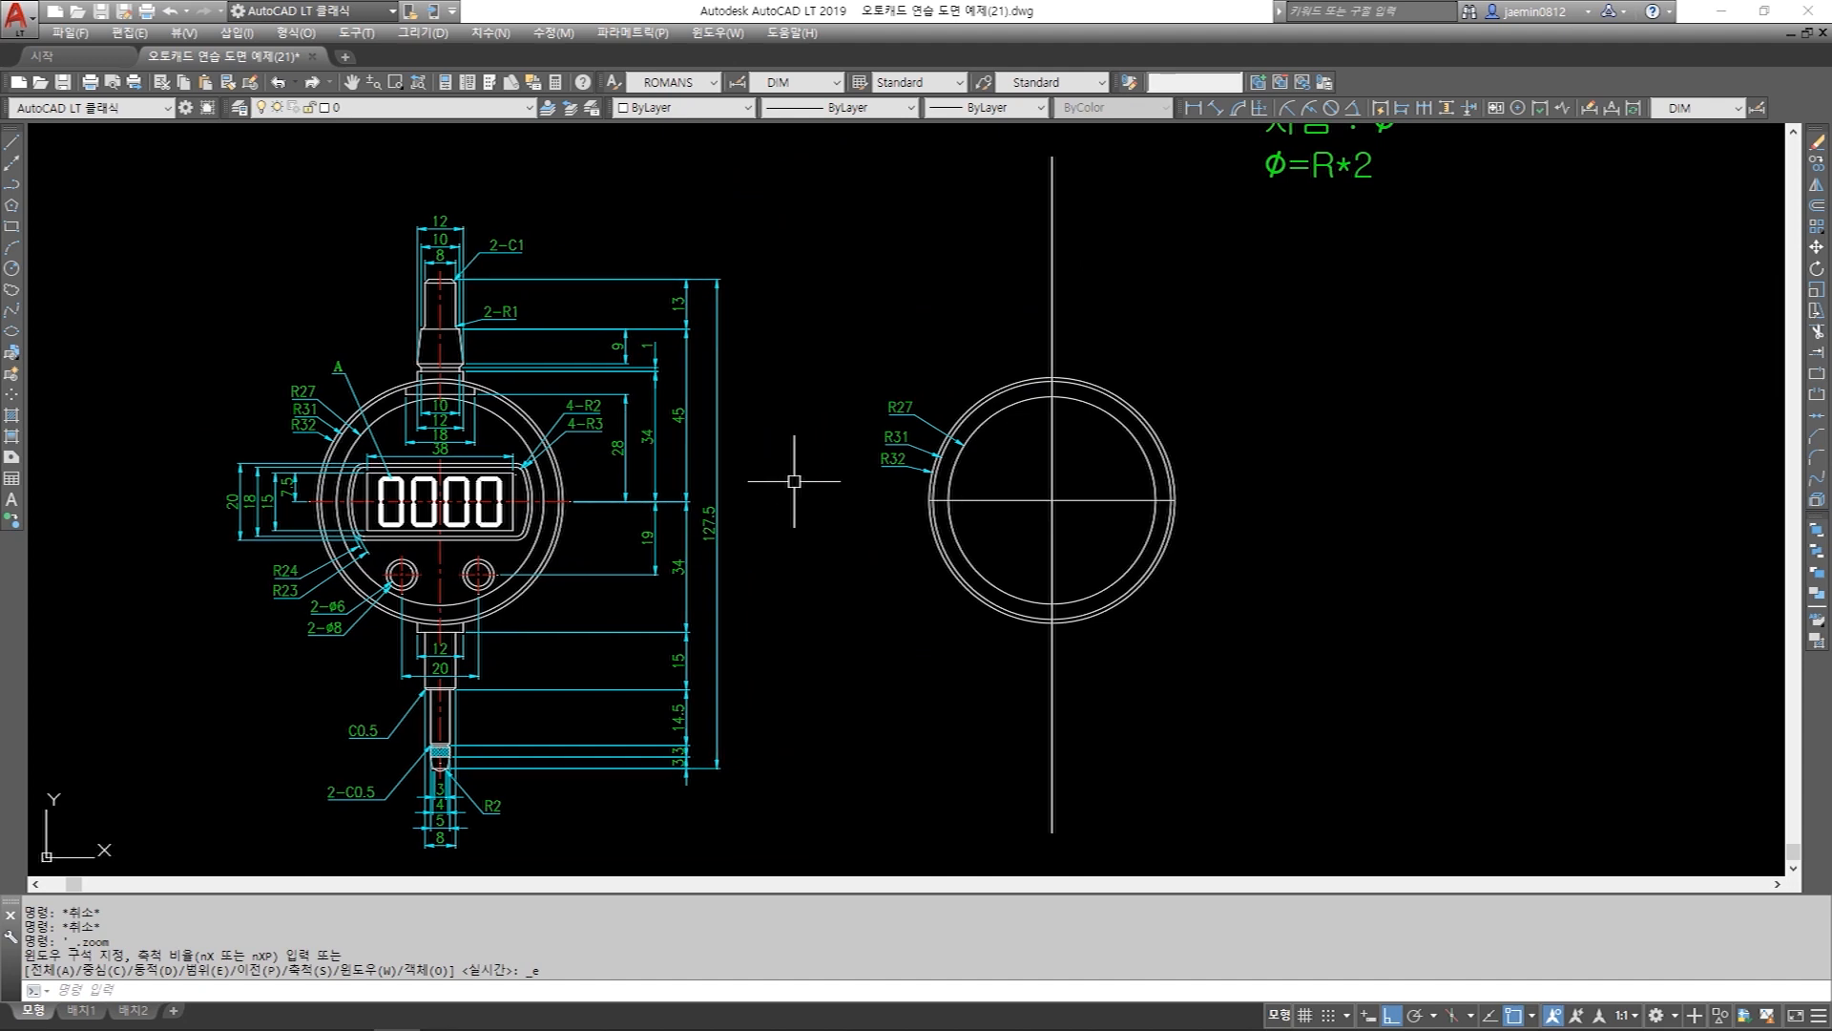
text(z)
key(Return)
click(205, 194)
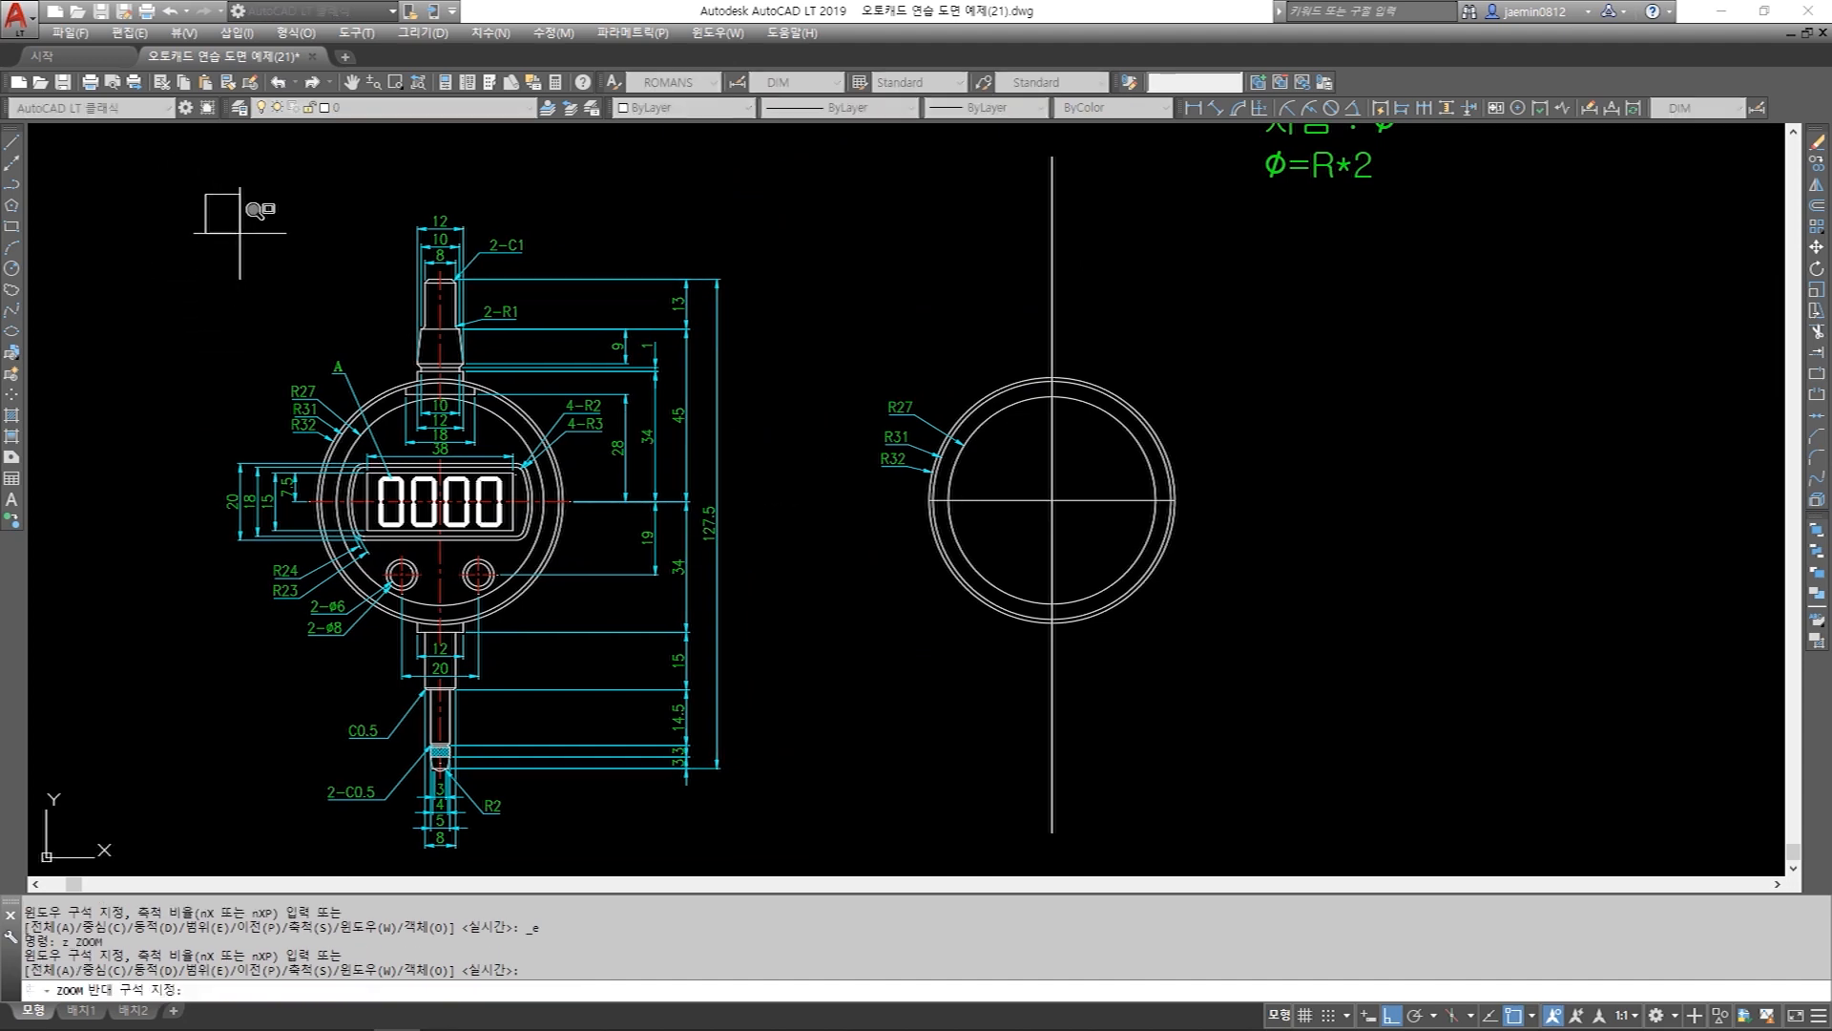
click(730, 823)
mouse_move(848, 663)
middle_down()
mouse_move(426, 627)
mouse_move(307, 652)
middle_up()
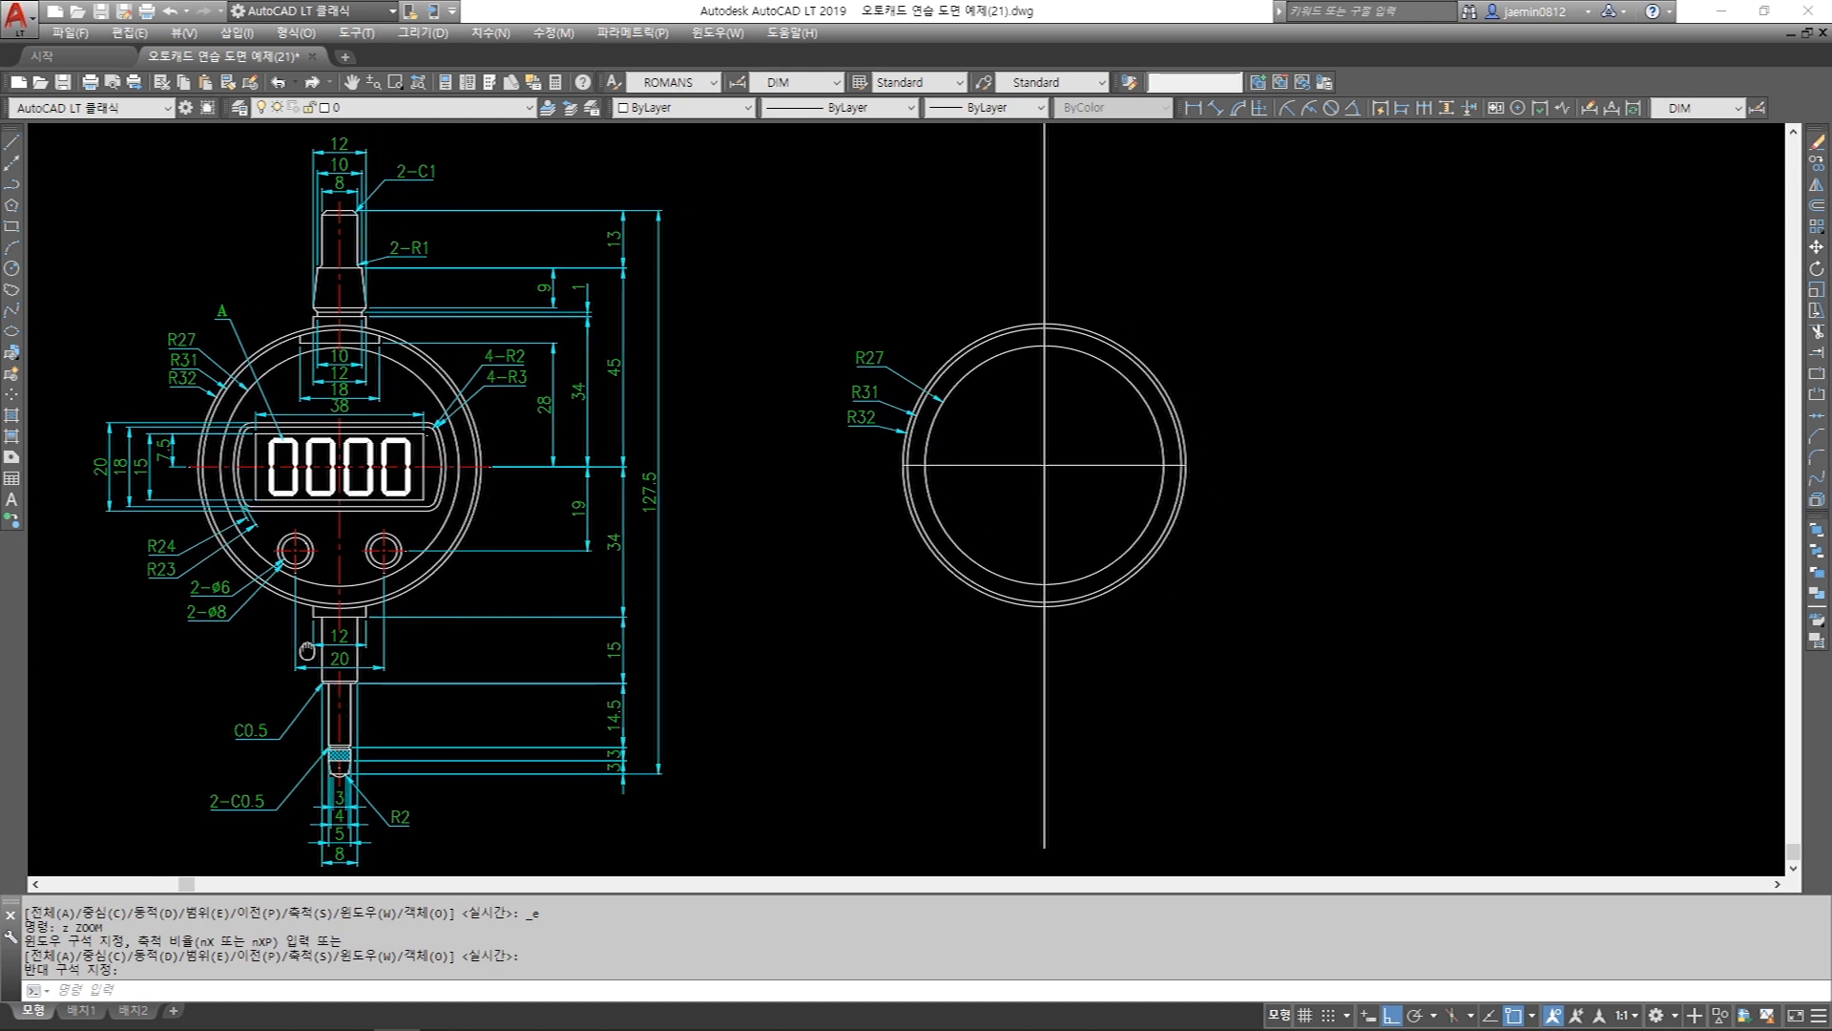
Offset the horizontal centre line of the new circles 28 mm upward, following the reference view.
scroll(291, 274, up, 5)
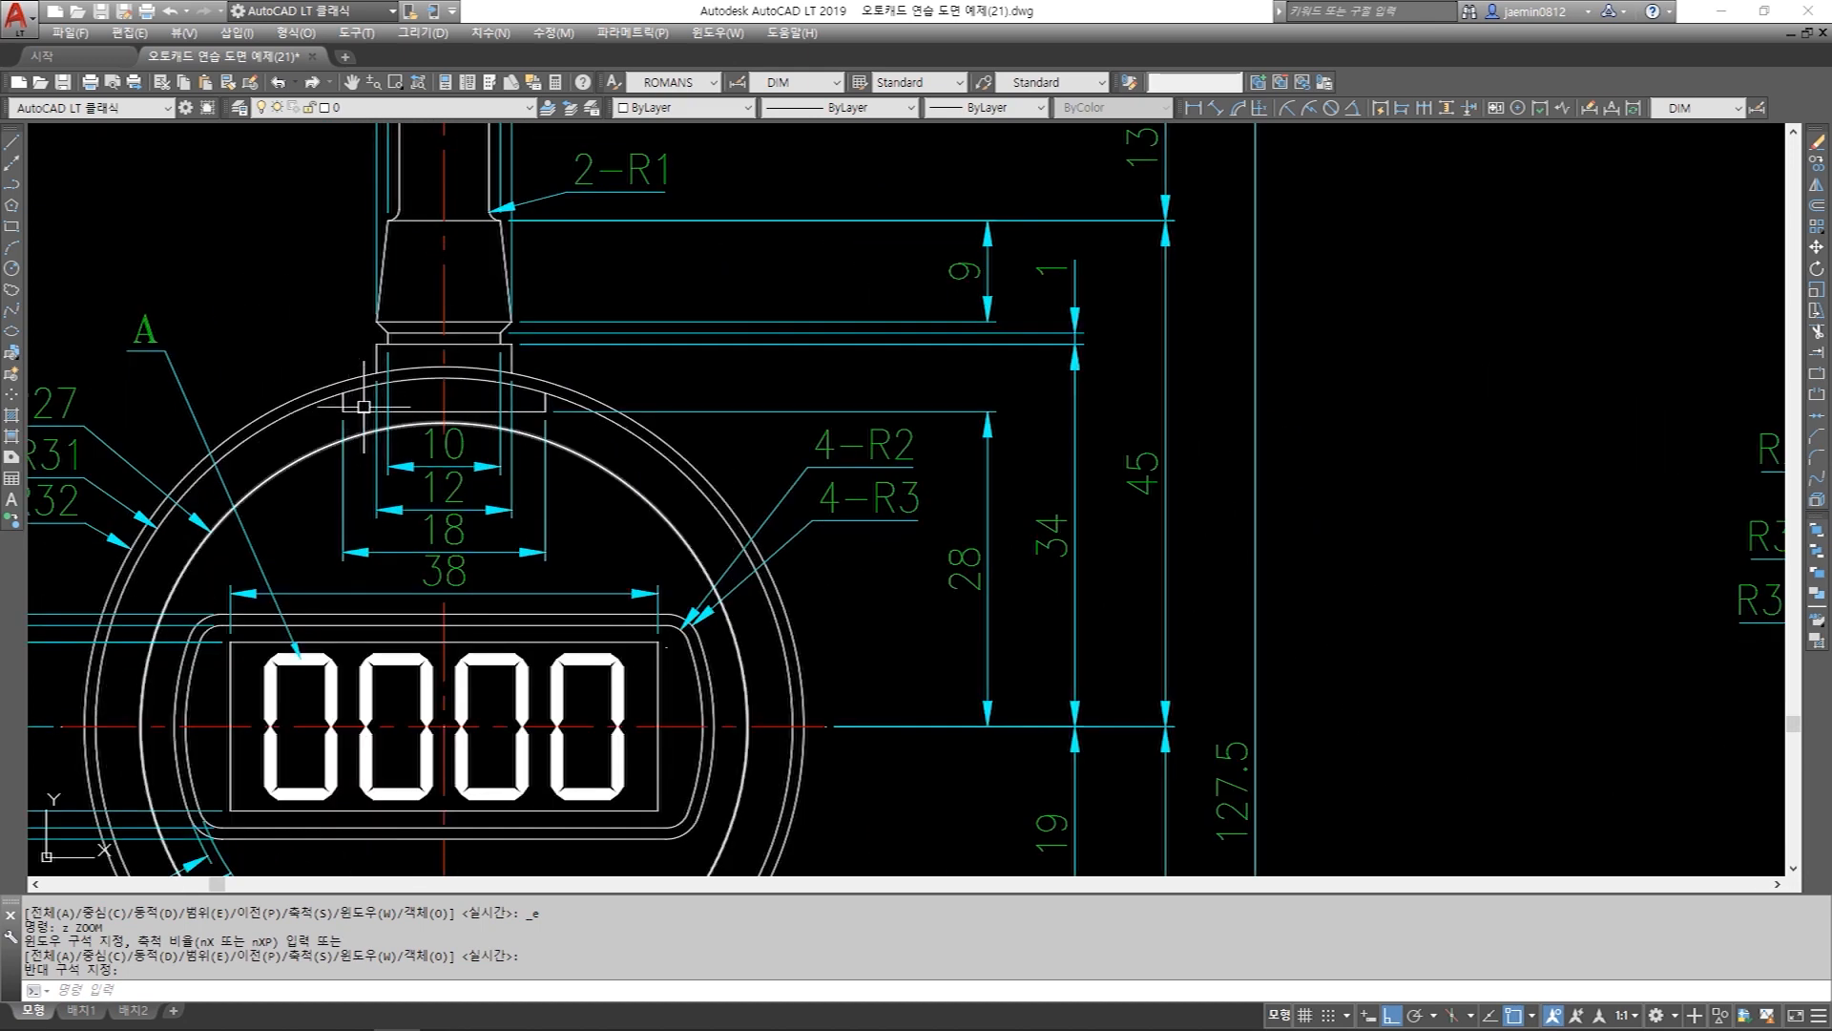
click(360, 378)
key(Escape)
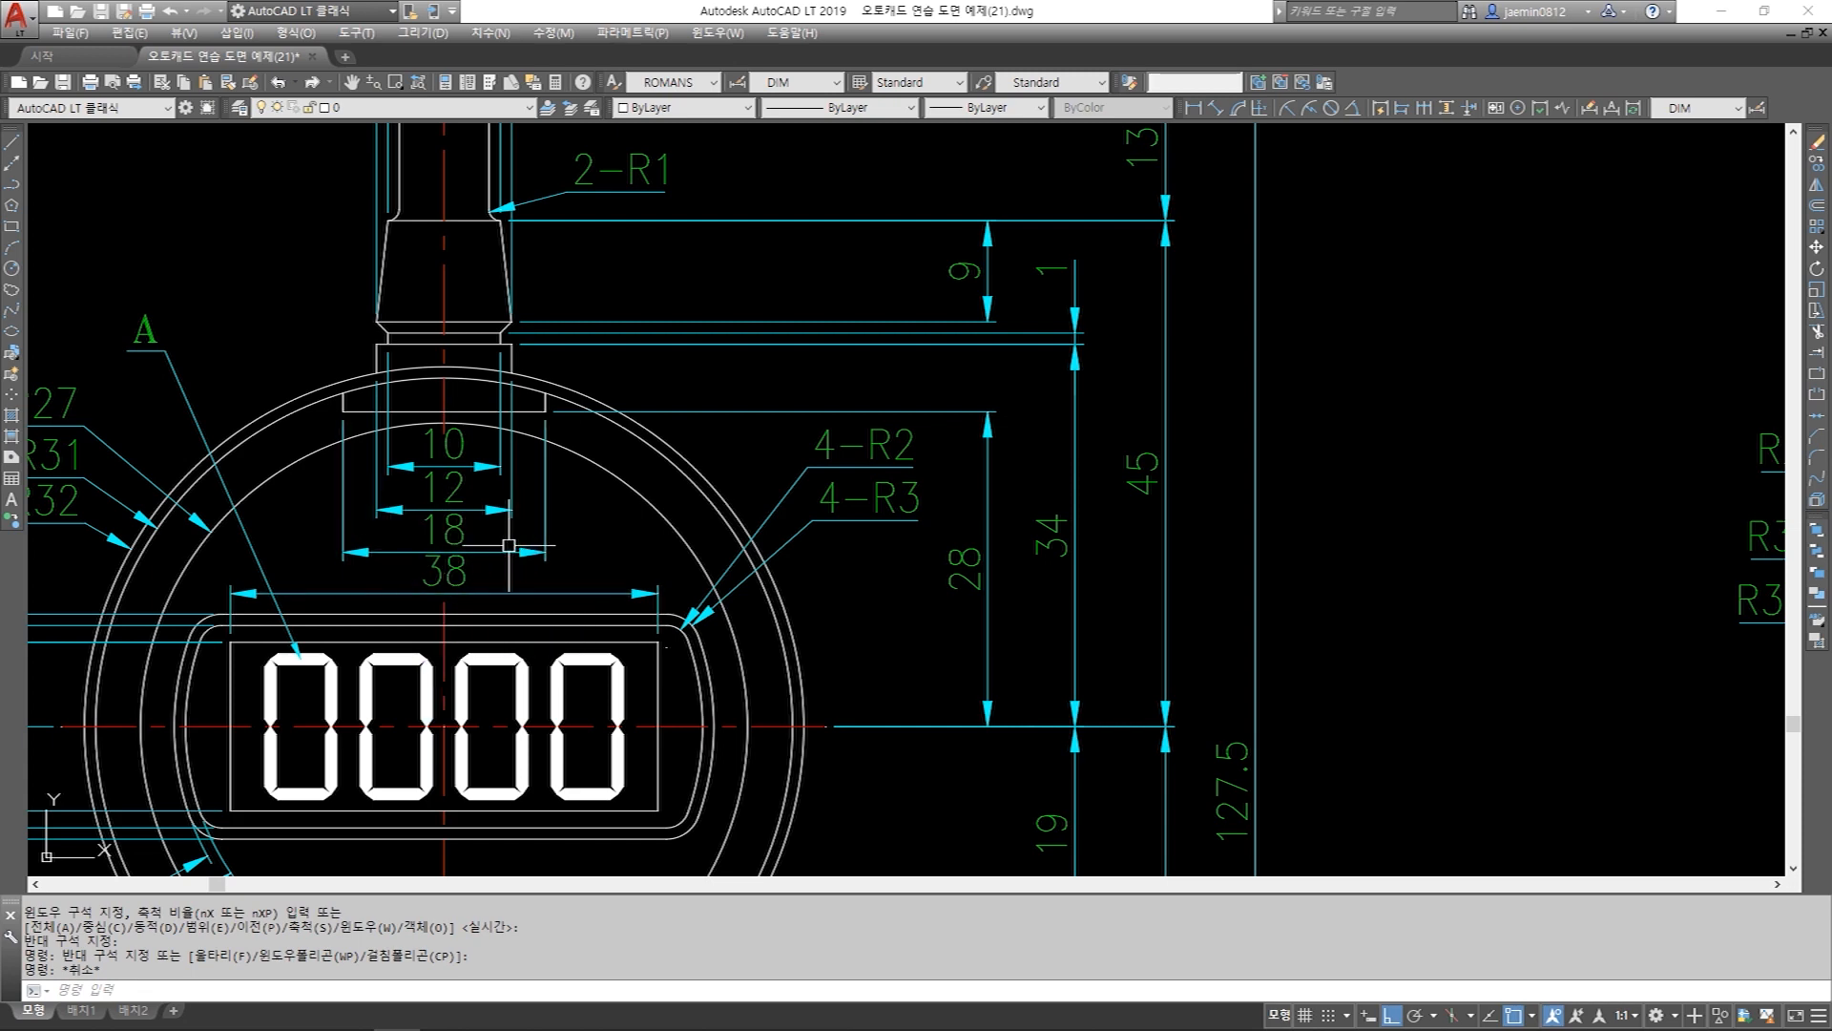
scroll(509, 545, down, 2)
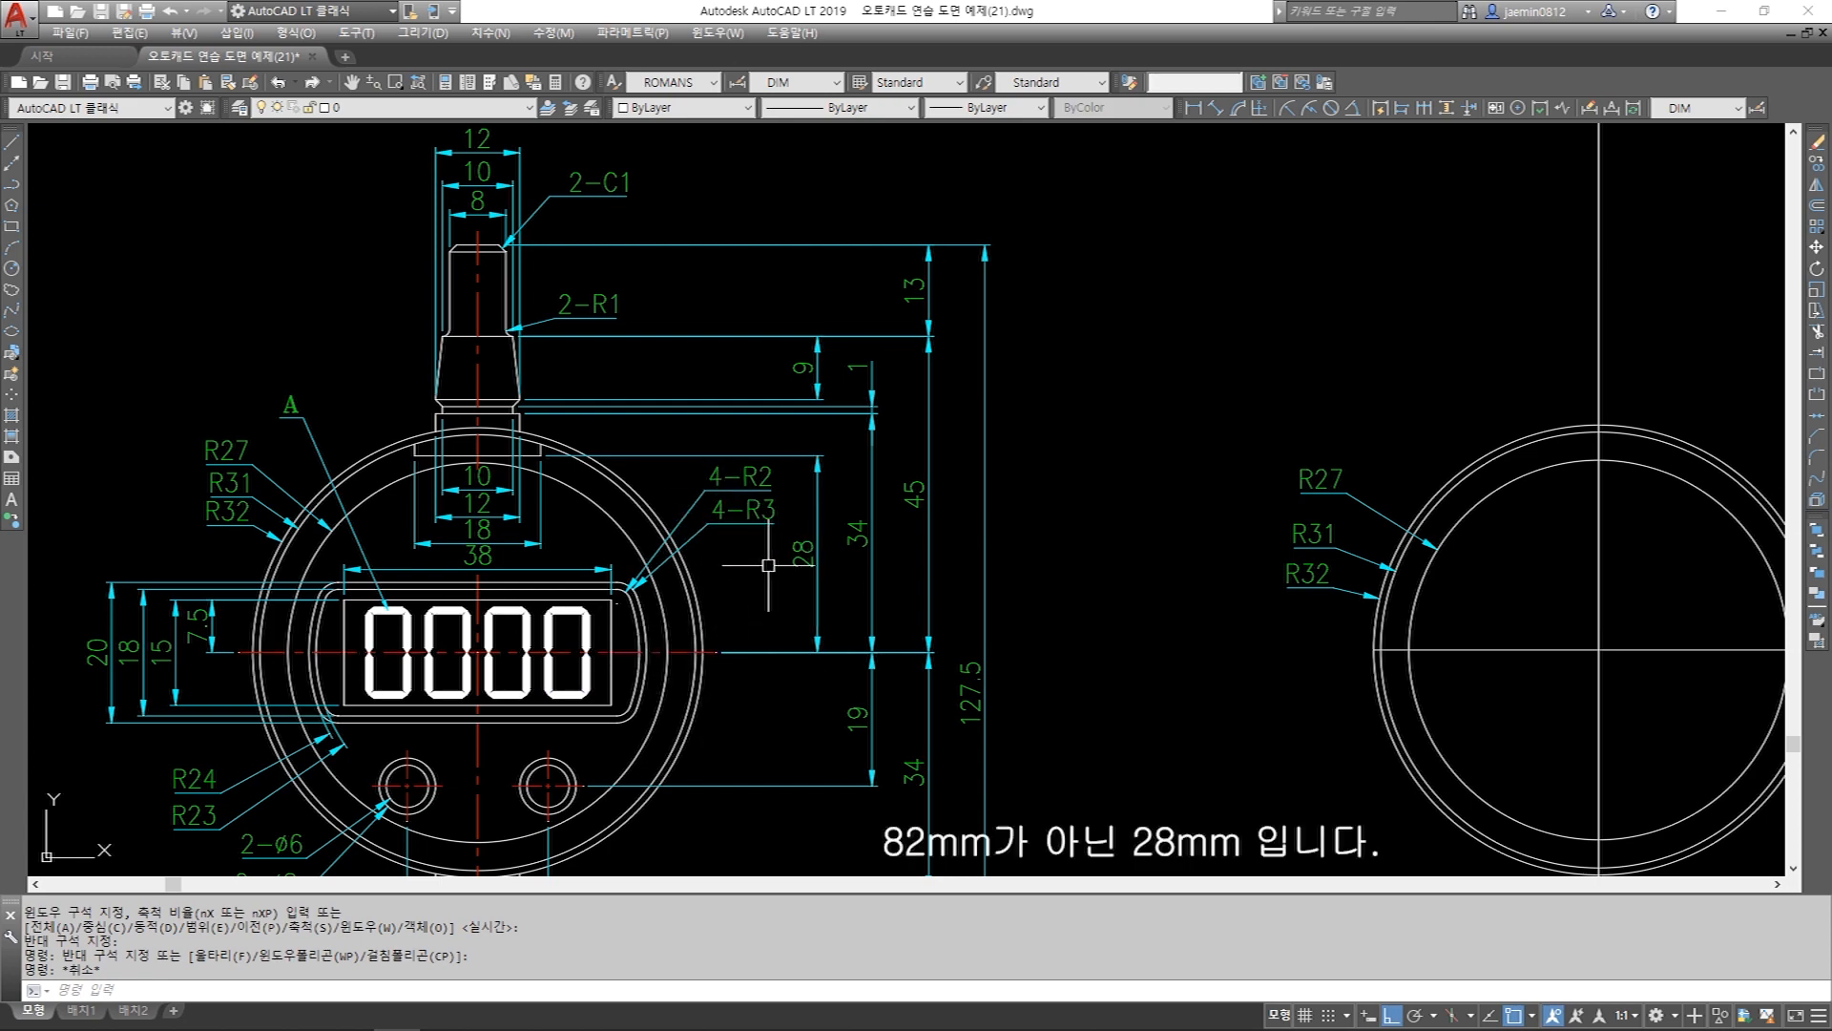
mouse_move(1429, 610)
middle_down()
mouse_move(1290, 554)
mouse_move(1361, 571)
middle_up()
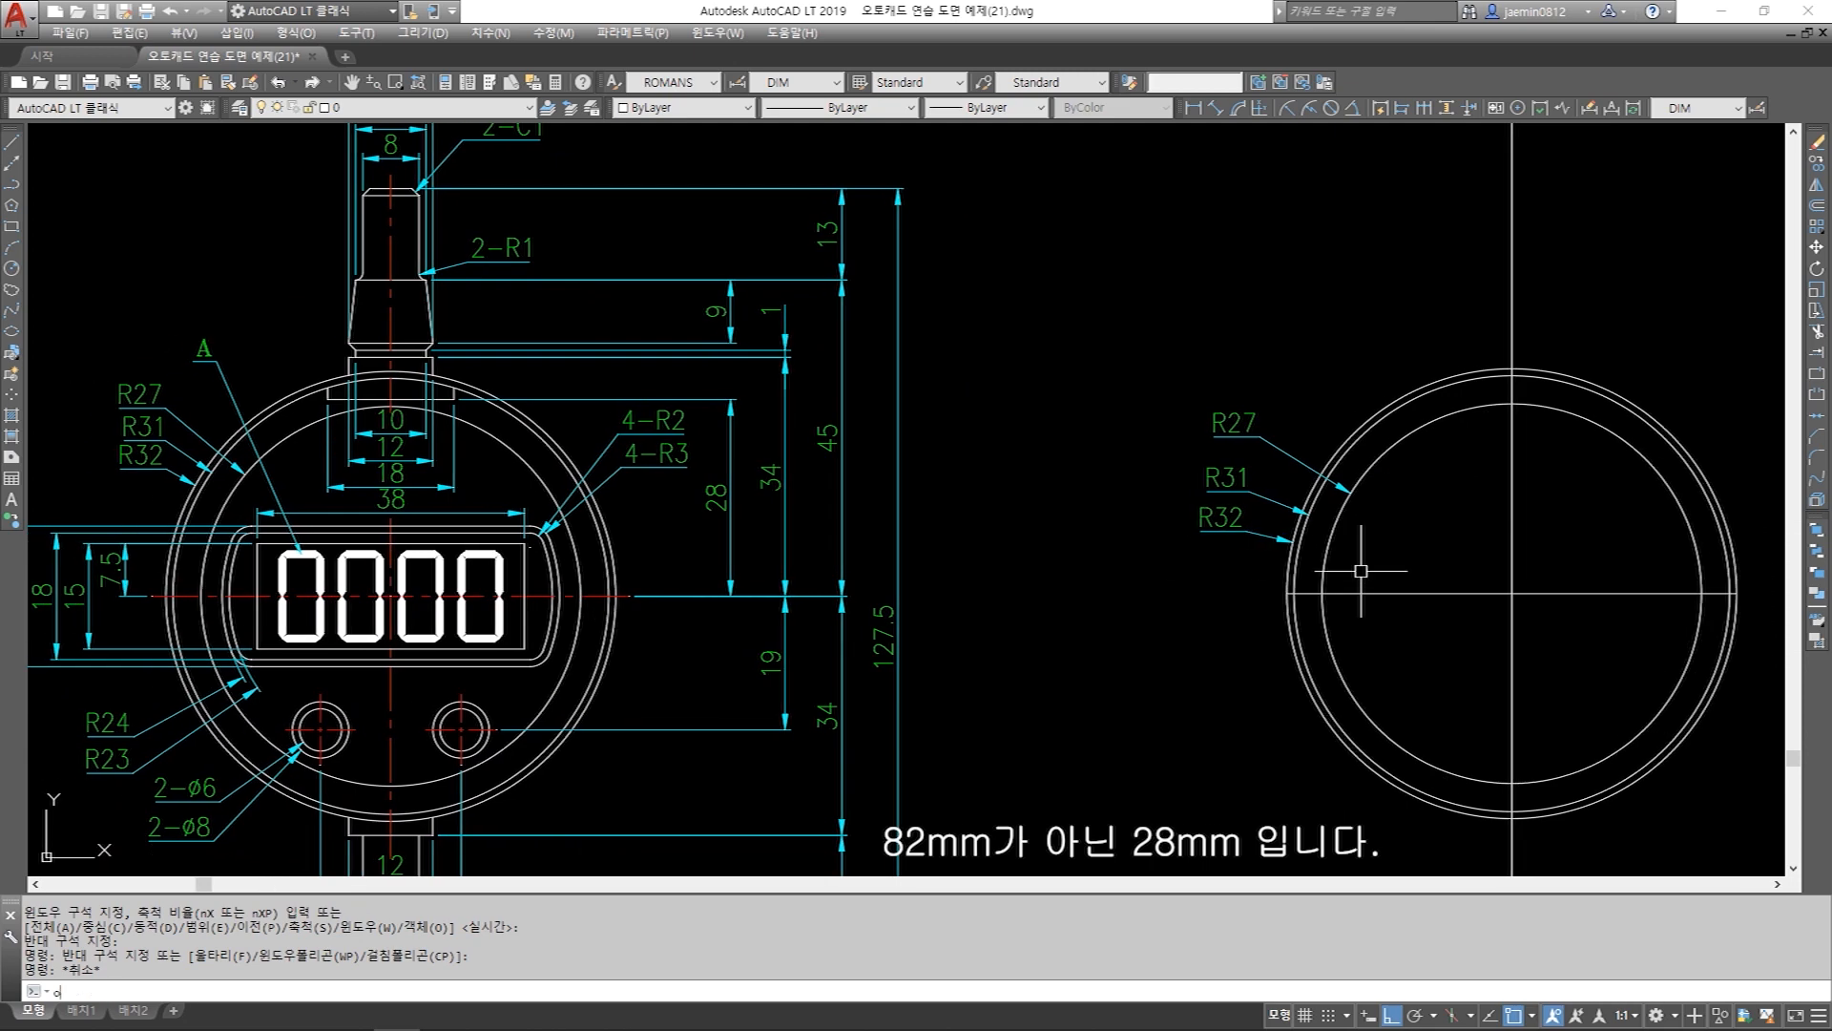
key(Return)
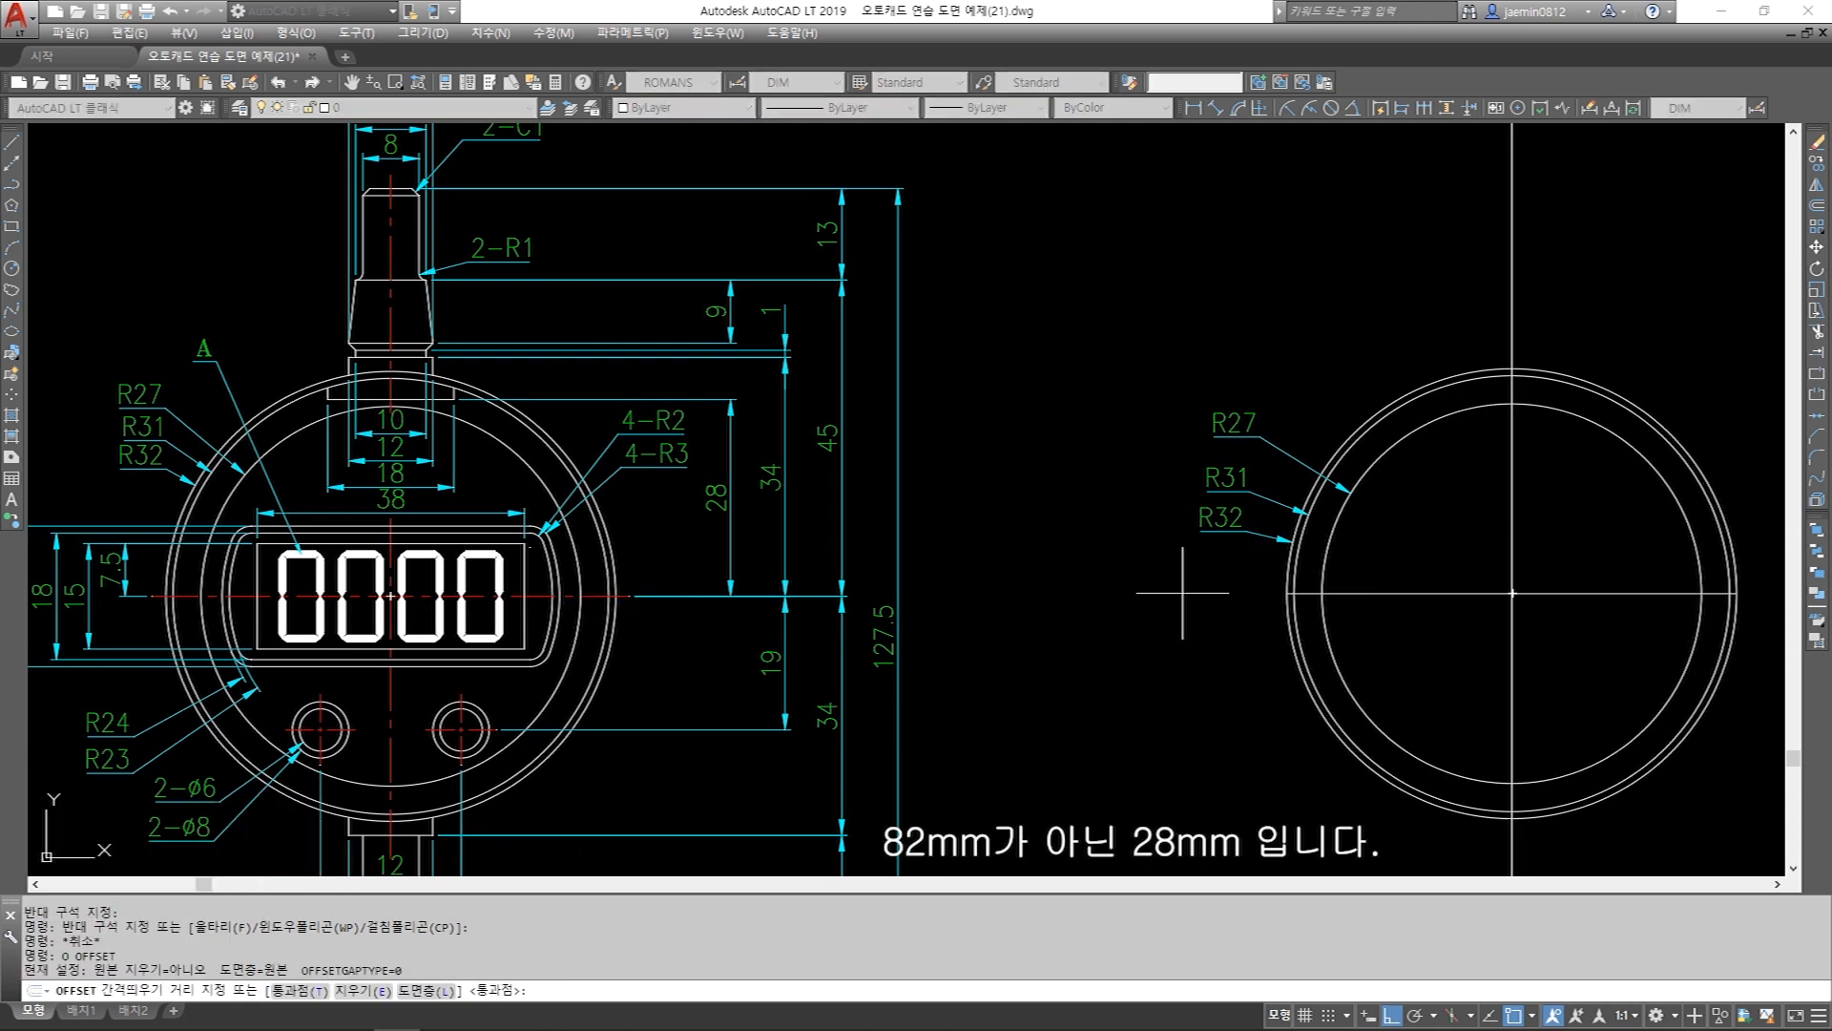
text(28)
key(Return)
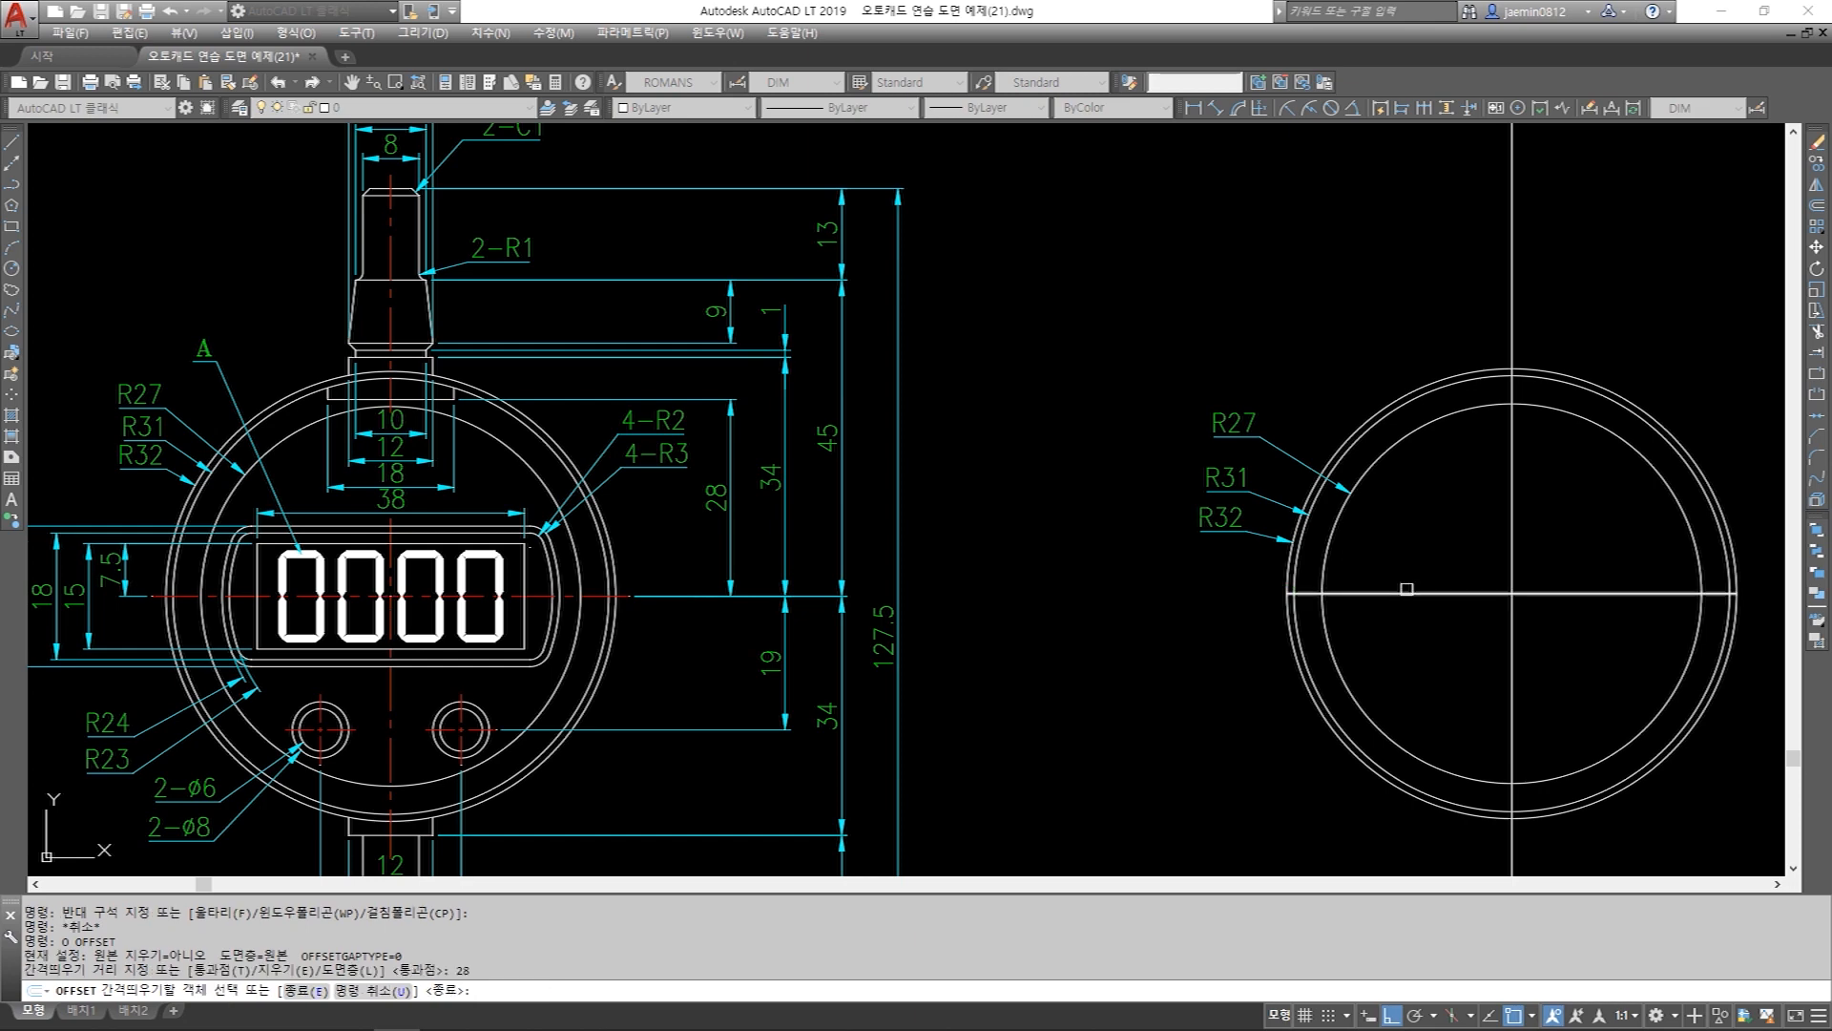
click(1407, 589)
click(1431, 506)
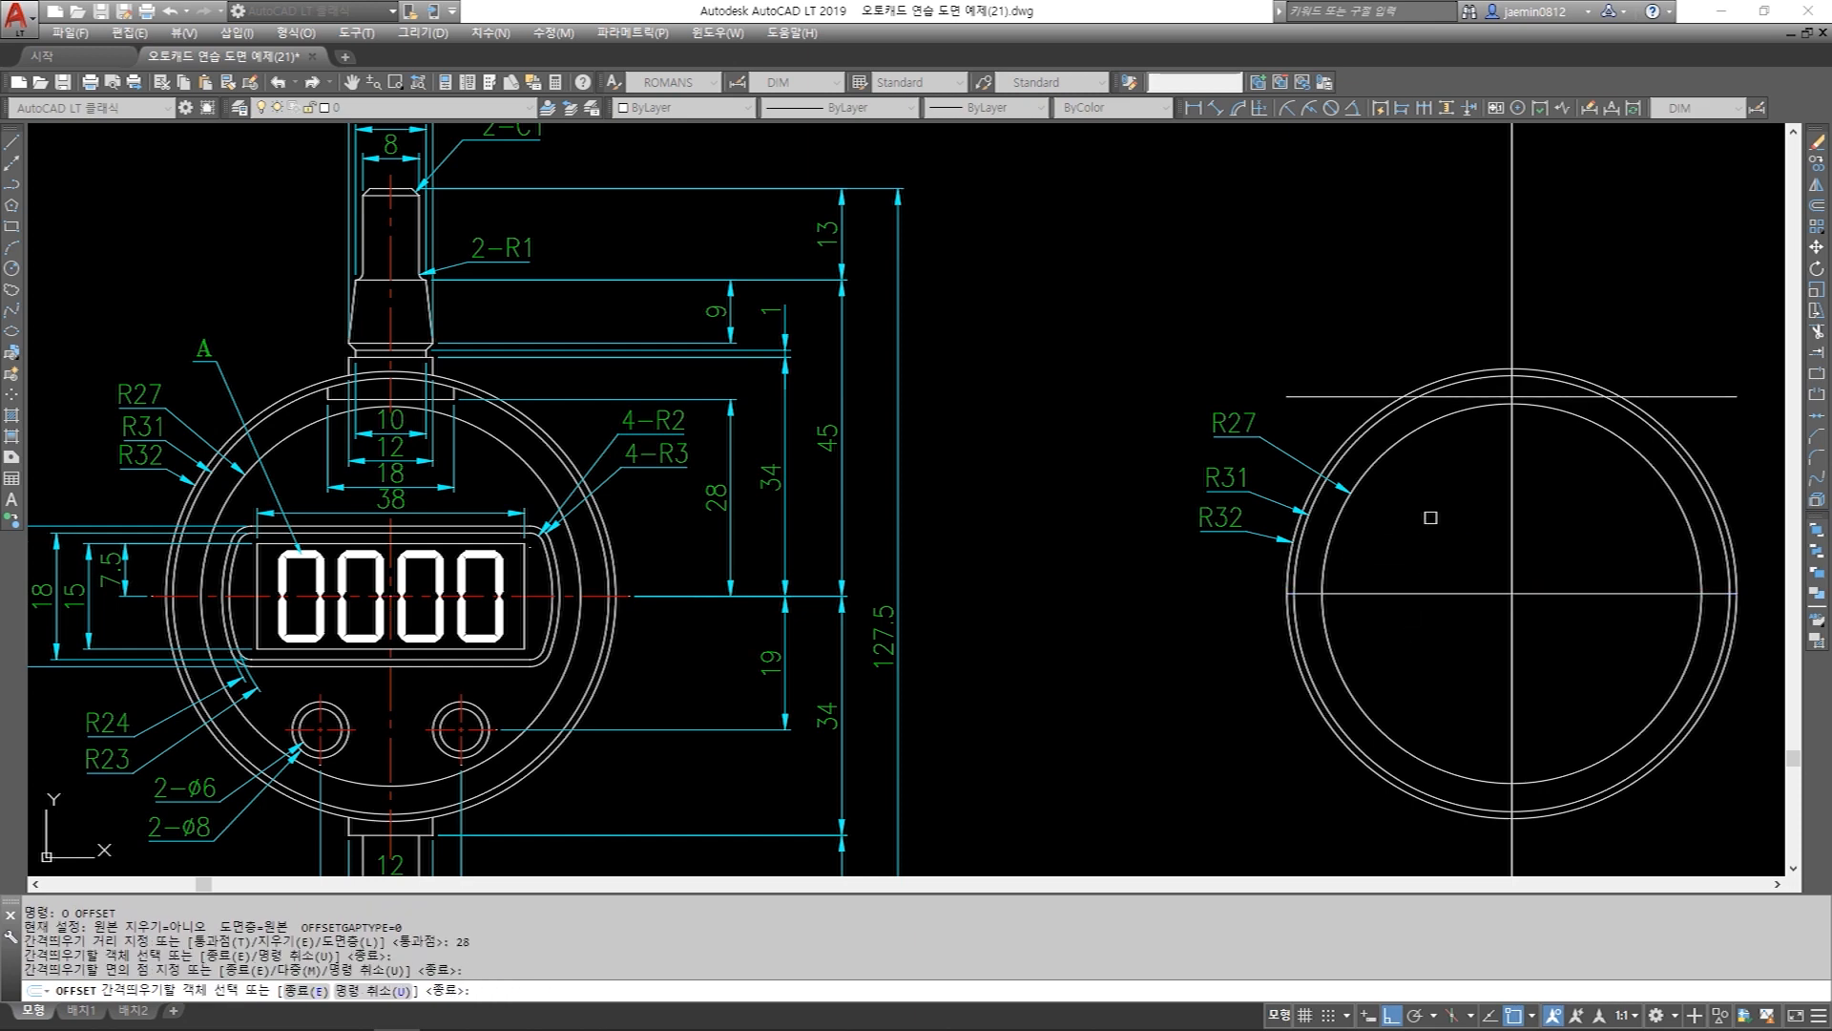
key(Return)
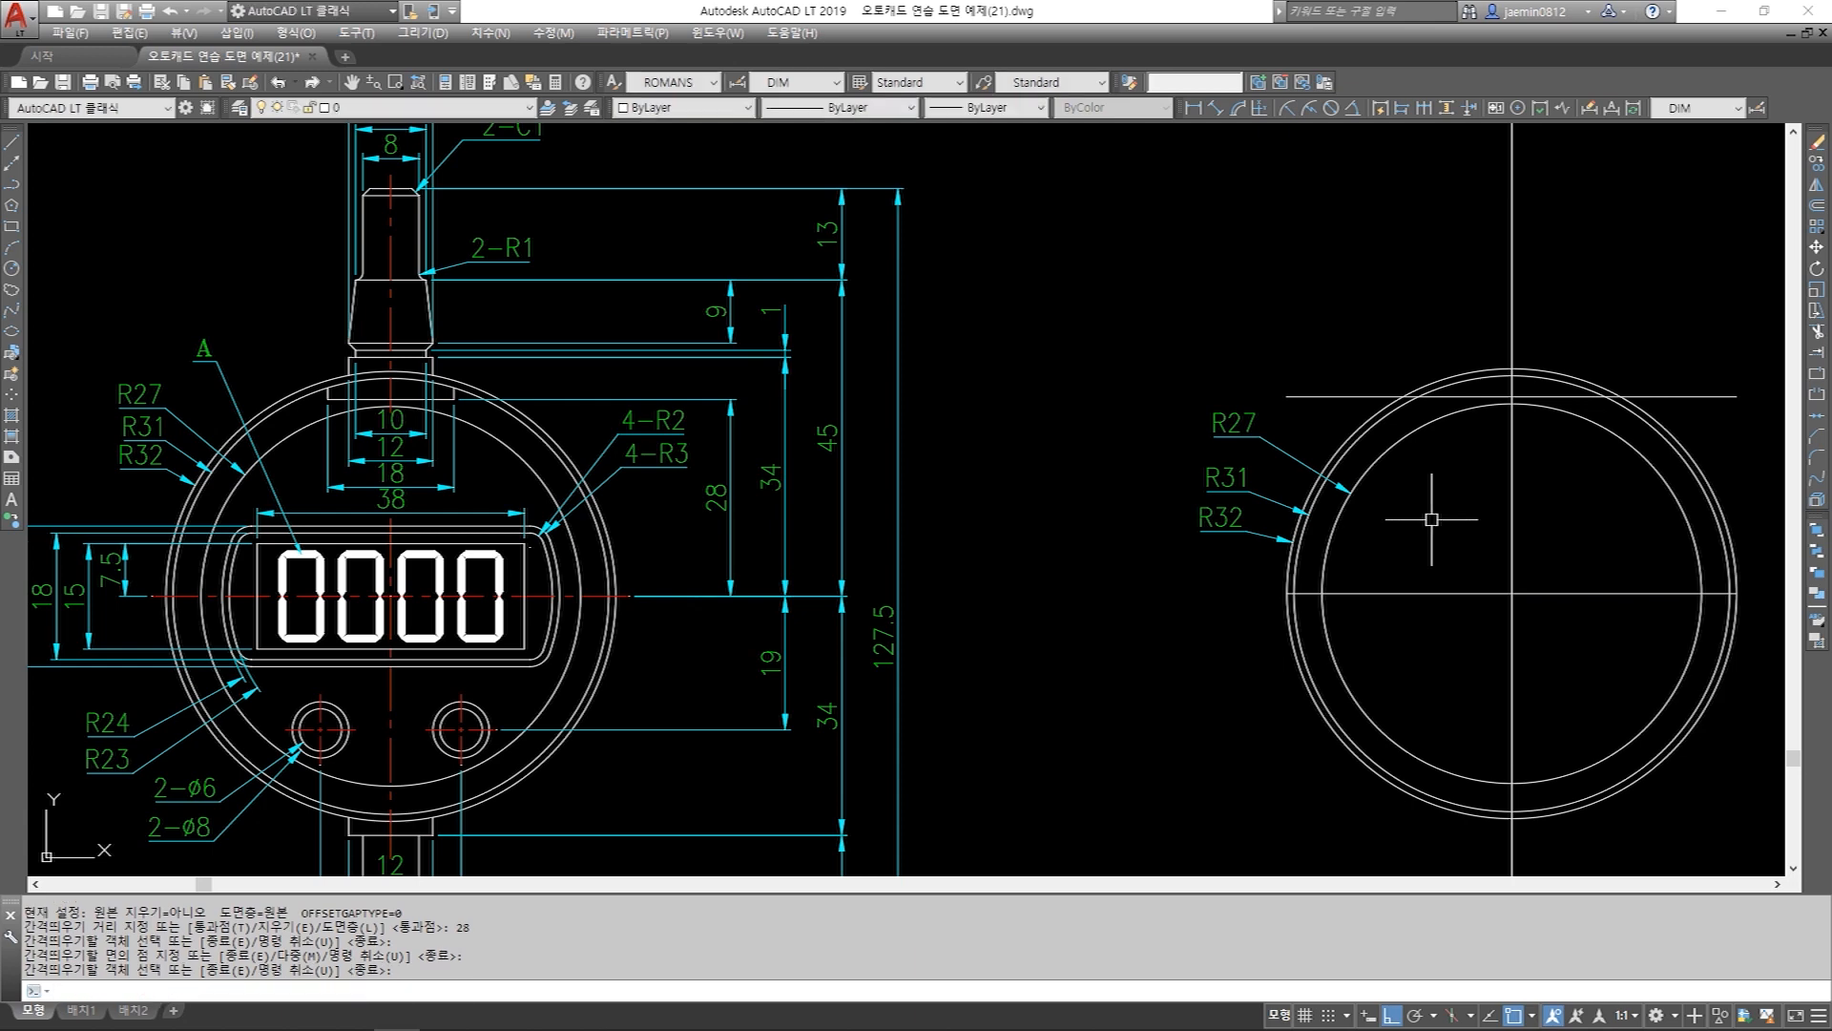
Offset the vertical centre line 9 mm to each side.
key(Return)
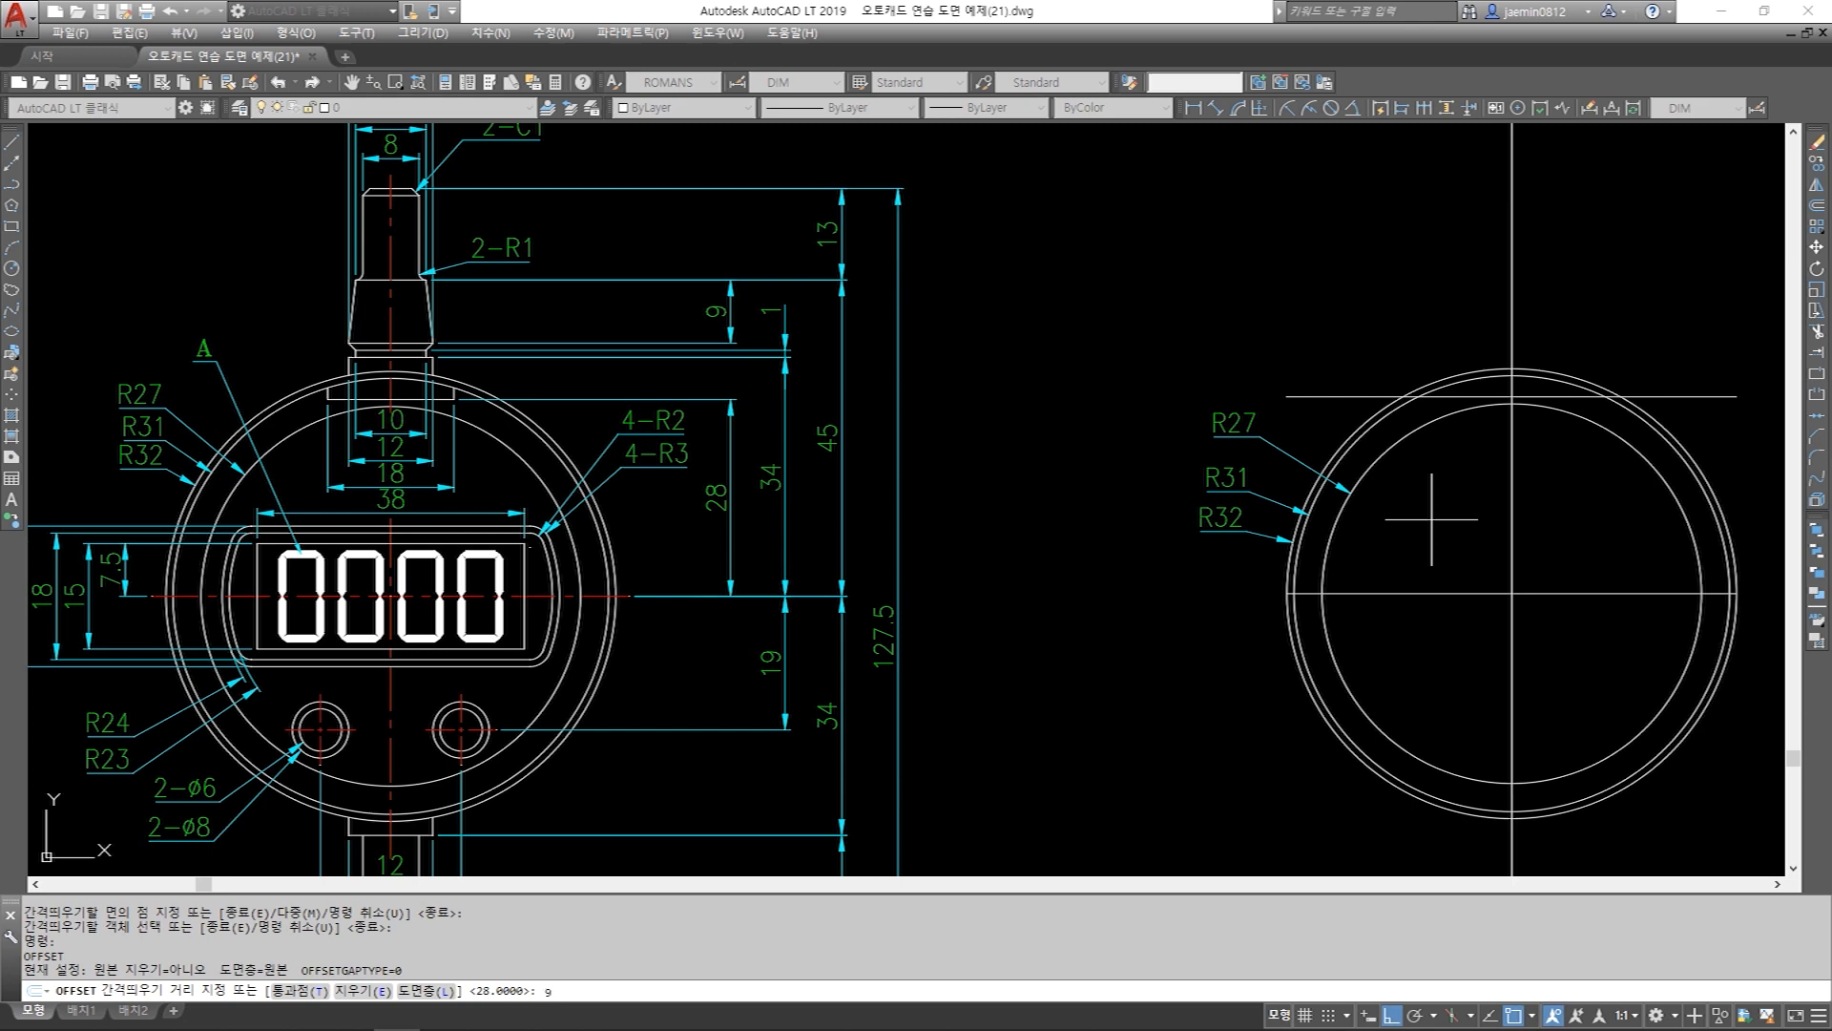
key(Return)
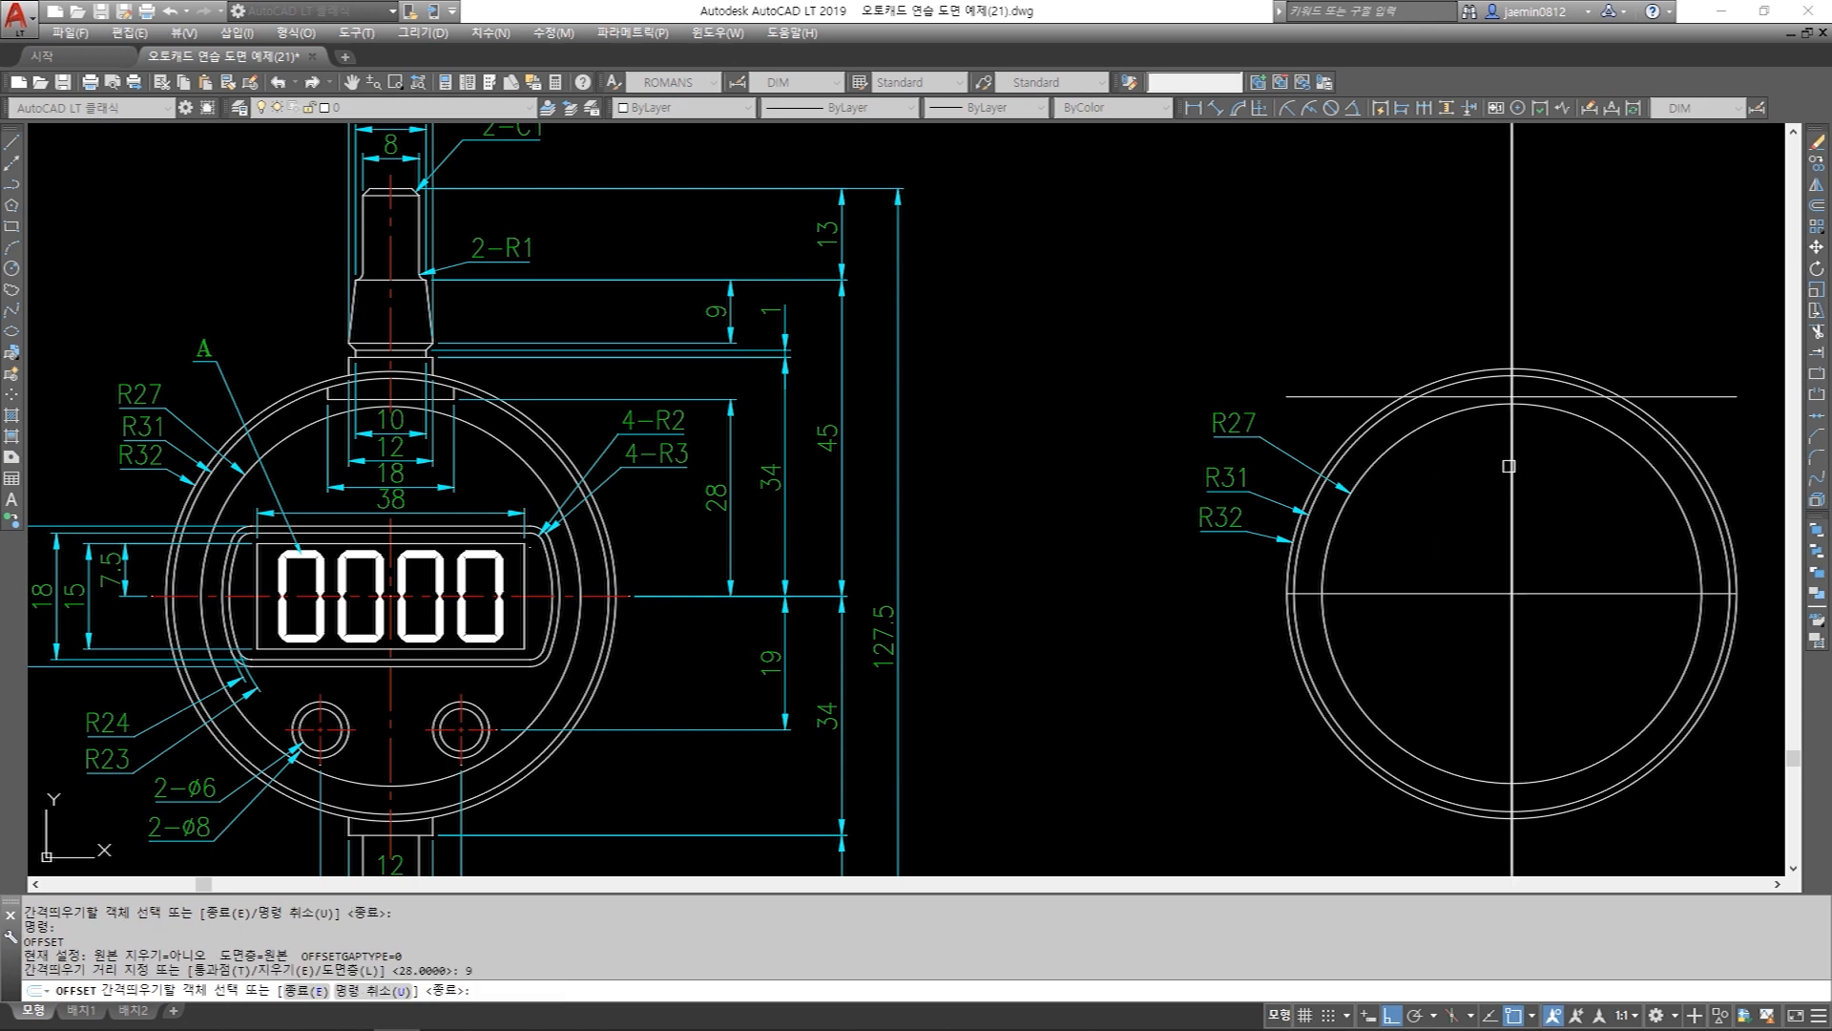
click(1511, 465)
click(1441, 488)
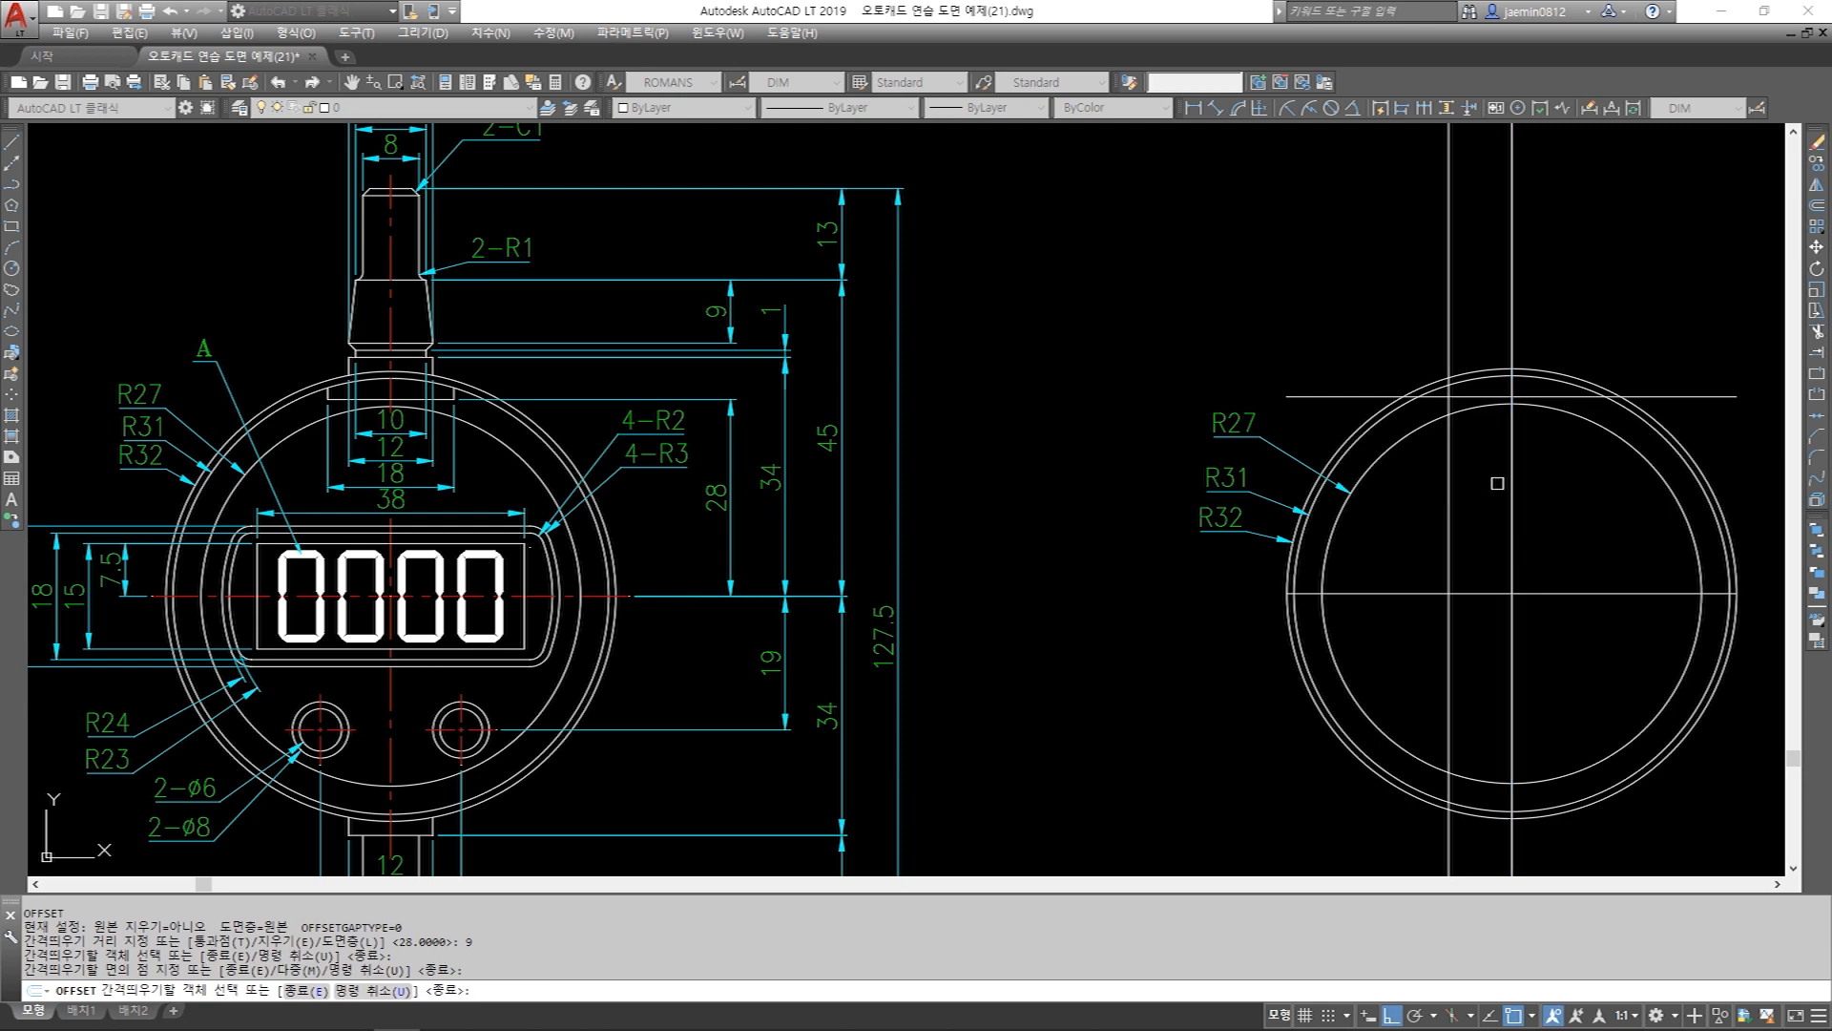
click(1570, 477)
key(Escape)
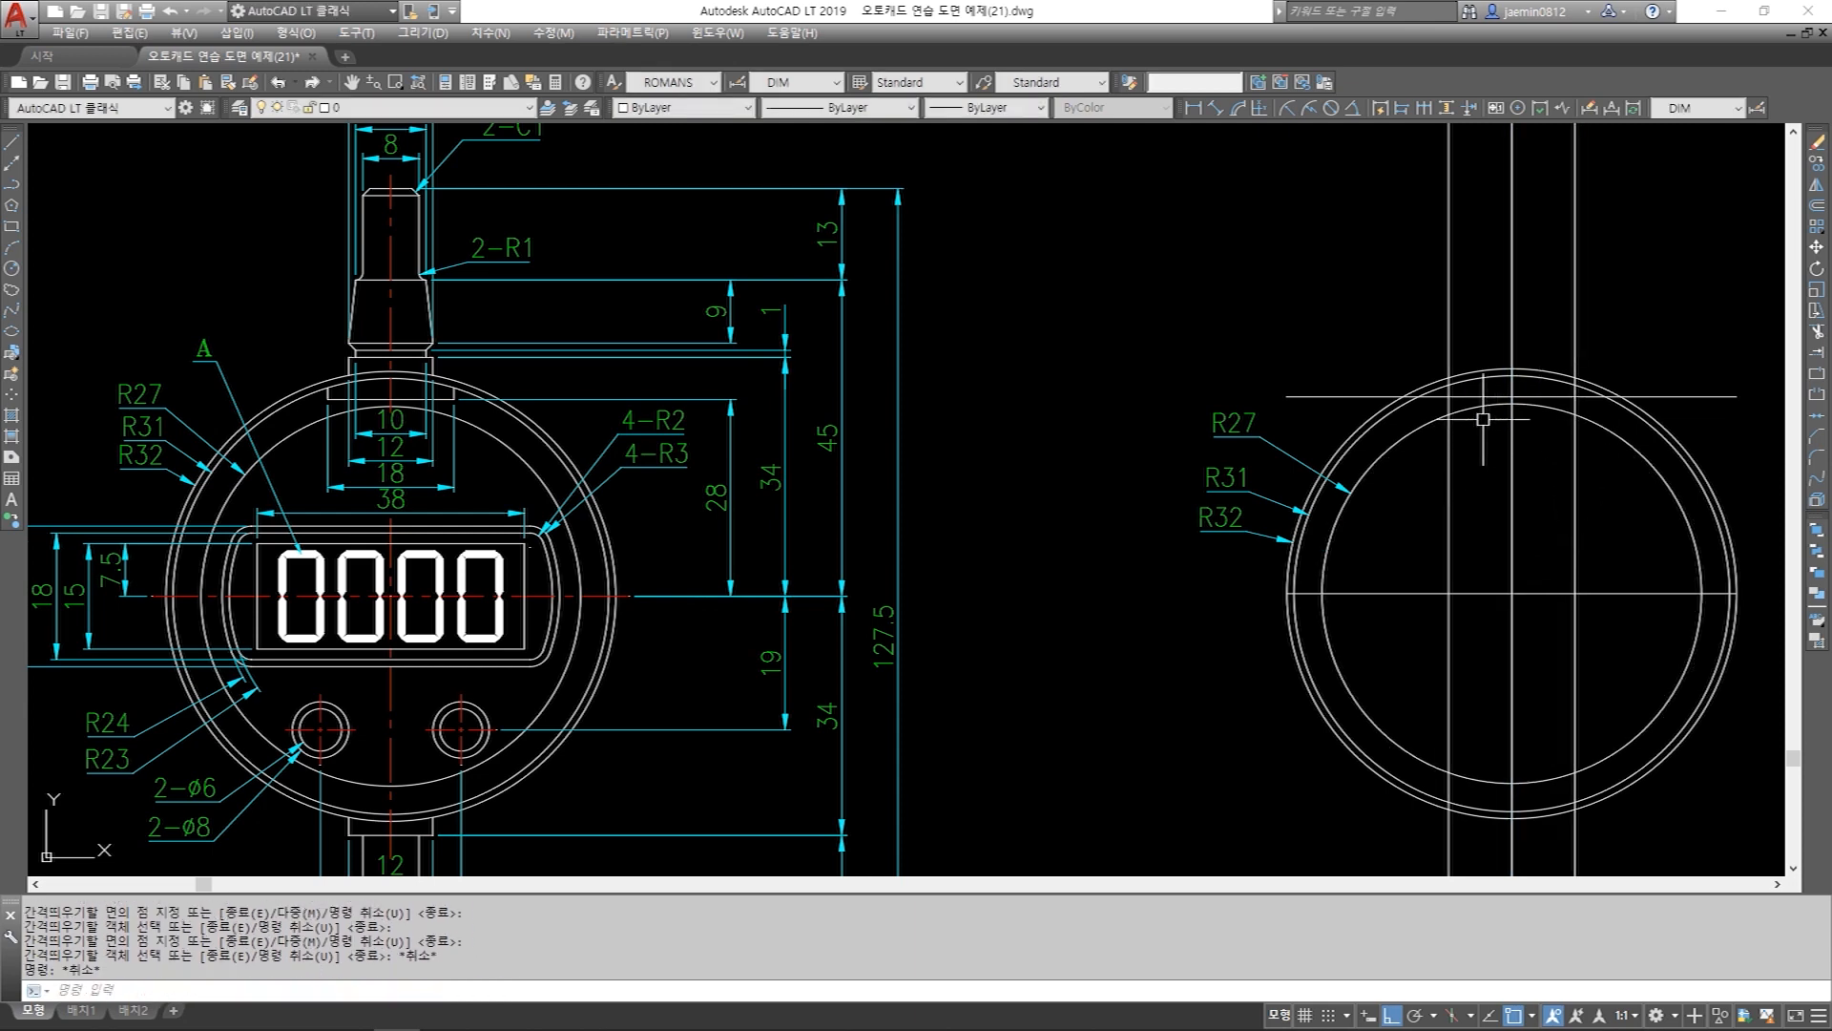
Trim the left 9 mm offset line and the 28 mm offset line to each other to form a clean lower-left corner.
key(Escape)
text(tr)
key(Return)
scroll(1474, 390, up, 3)
click(1404, 396)
click(1356, 439)
key(space)
click(1363, 463)
click(1303, 414)
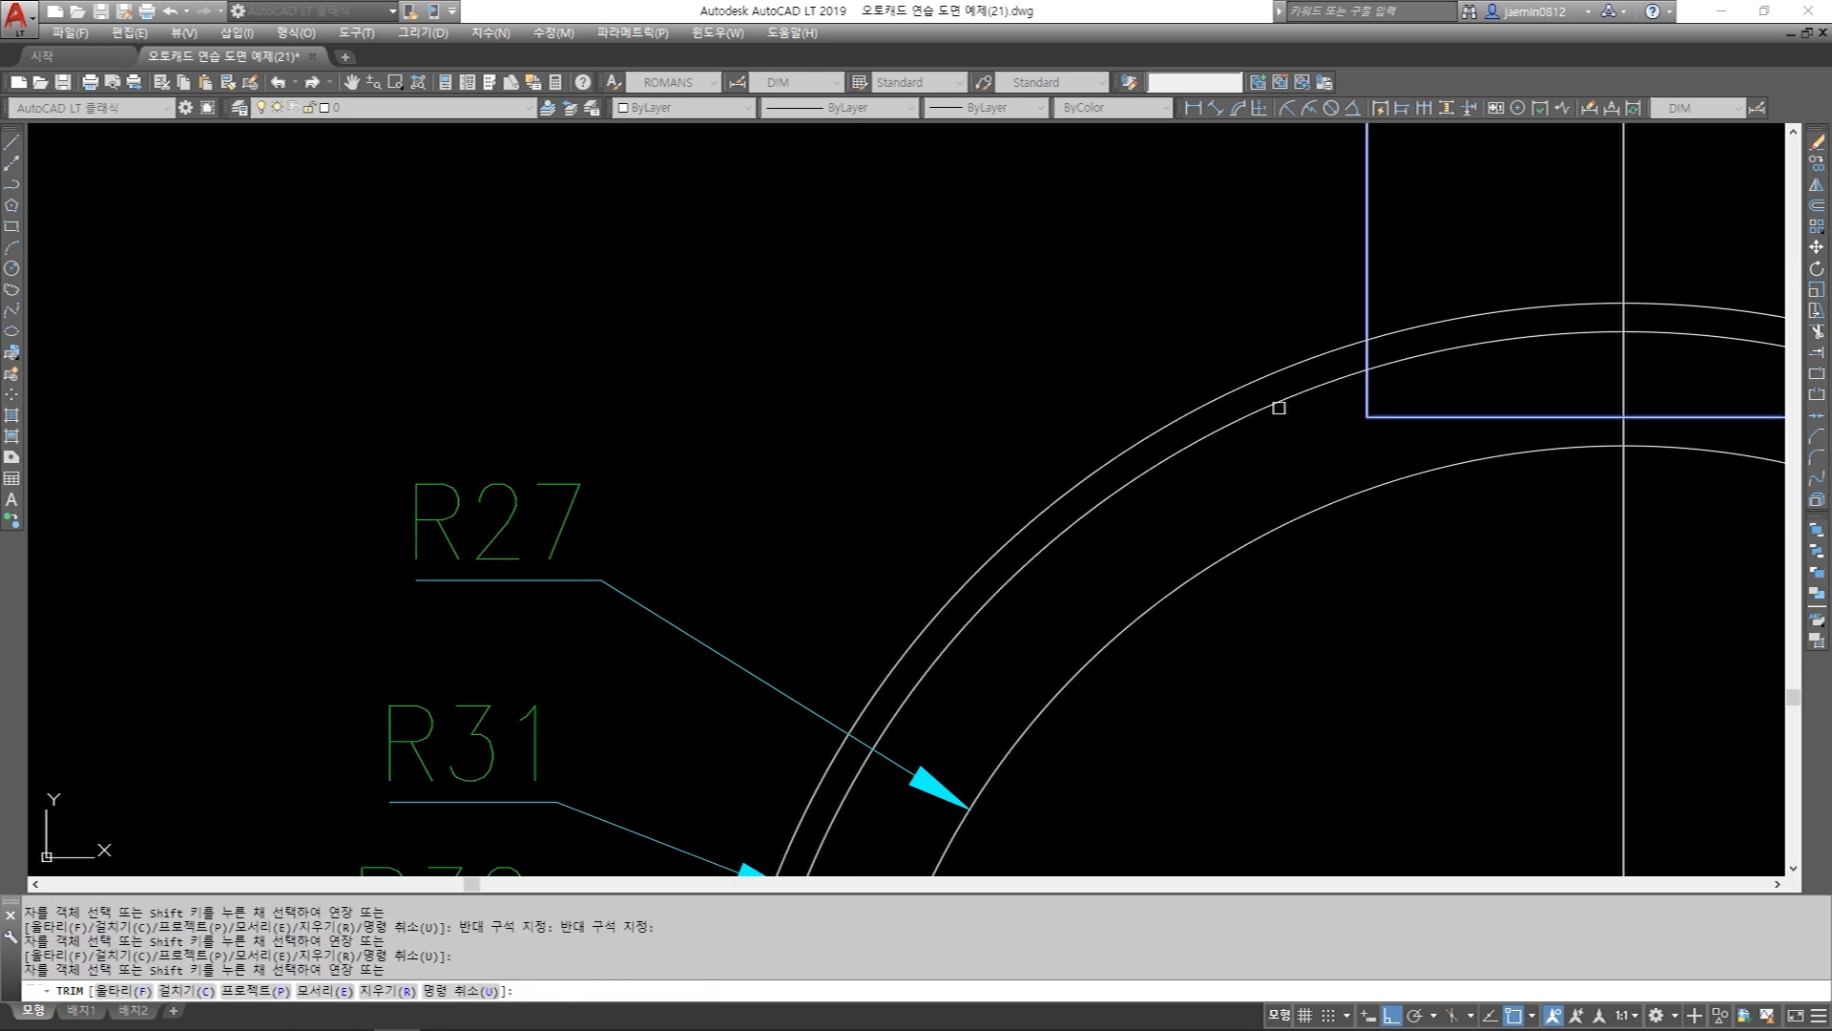
key(Escape)
Trim the right 9 mm offset line and the 28 mm offset line to each other to form the matching lower-right corner.
scroll(1286, 422, down, 2)
key(space)
scroll(1530, 407, up, 3)
click(1513, 420)
click(1486, 449)
key(space)
click(1521, 446)
click(1511, 463)
click(1488, 490)
key(Escape)
Trim the upper ends of the two 9 mm offset lines back to the R31 circle, completing the 18 mm wide notch.
text(tr)
click(1420, 372)
key(space)
scroll(1419, 402, down, 2)
click(1498, 262)
click(1428, 294)
click(1279, 289)
click(1234, 319)
key(Escape)
click(1231, 407)
key(Escape)
scroll(1267, 407, up, 2)
scroll(1333, 415, down, 2)
scroll(1317, 413, down, 2)
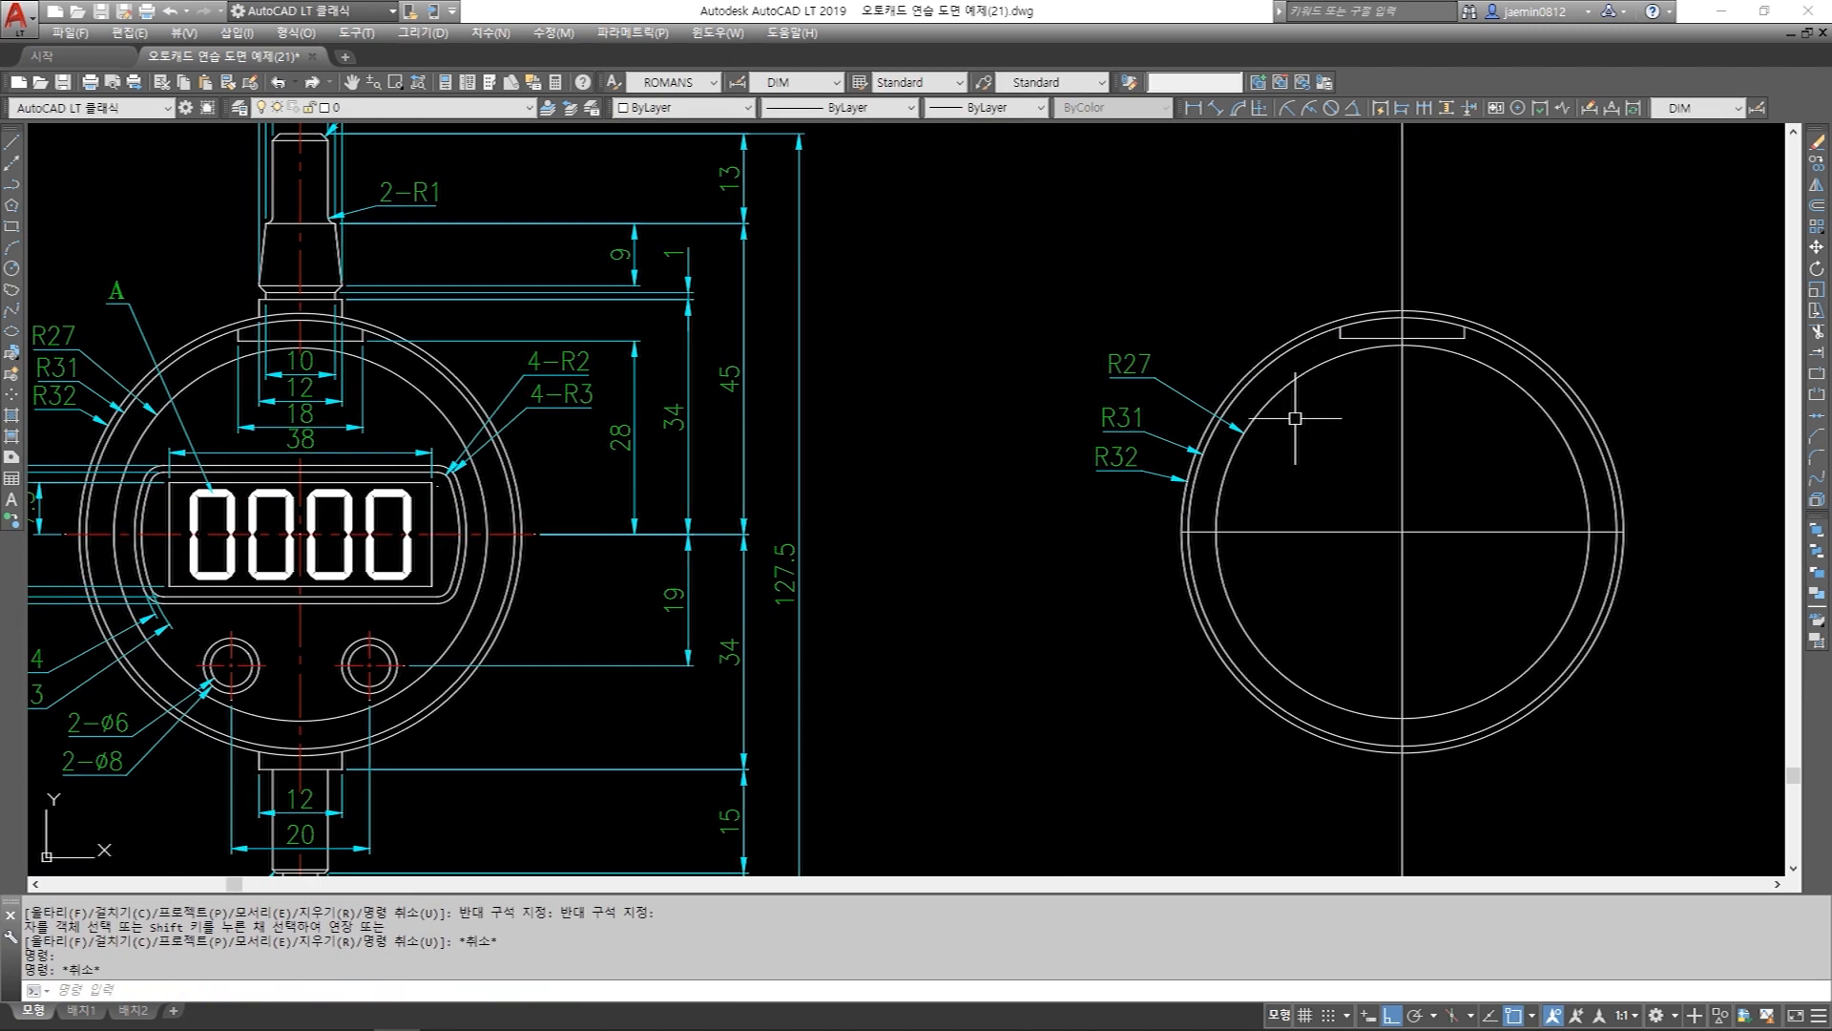
Examine the reference view's dimensions for the notch and the collar just above the dial circles.
middle_drag(854, 385, 1050, 383)
scroll(240, 314, up, 2)
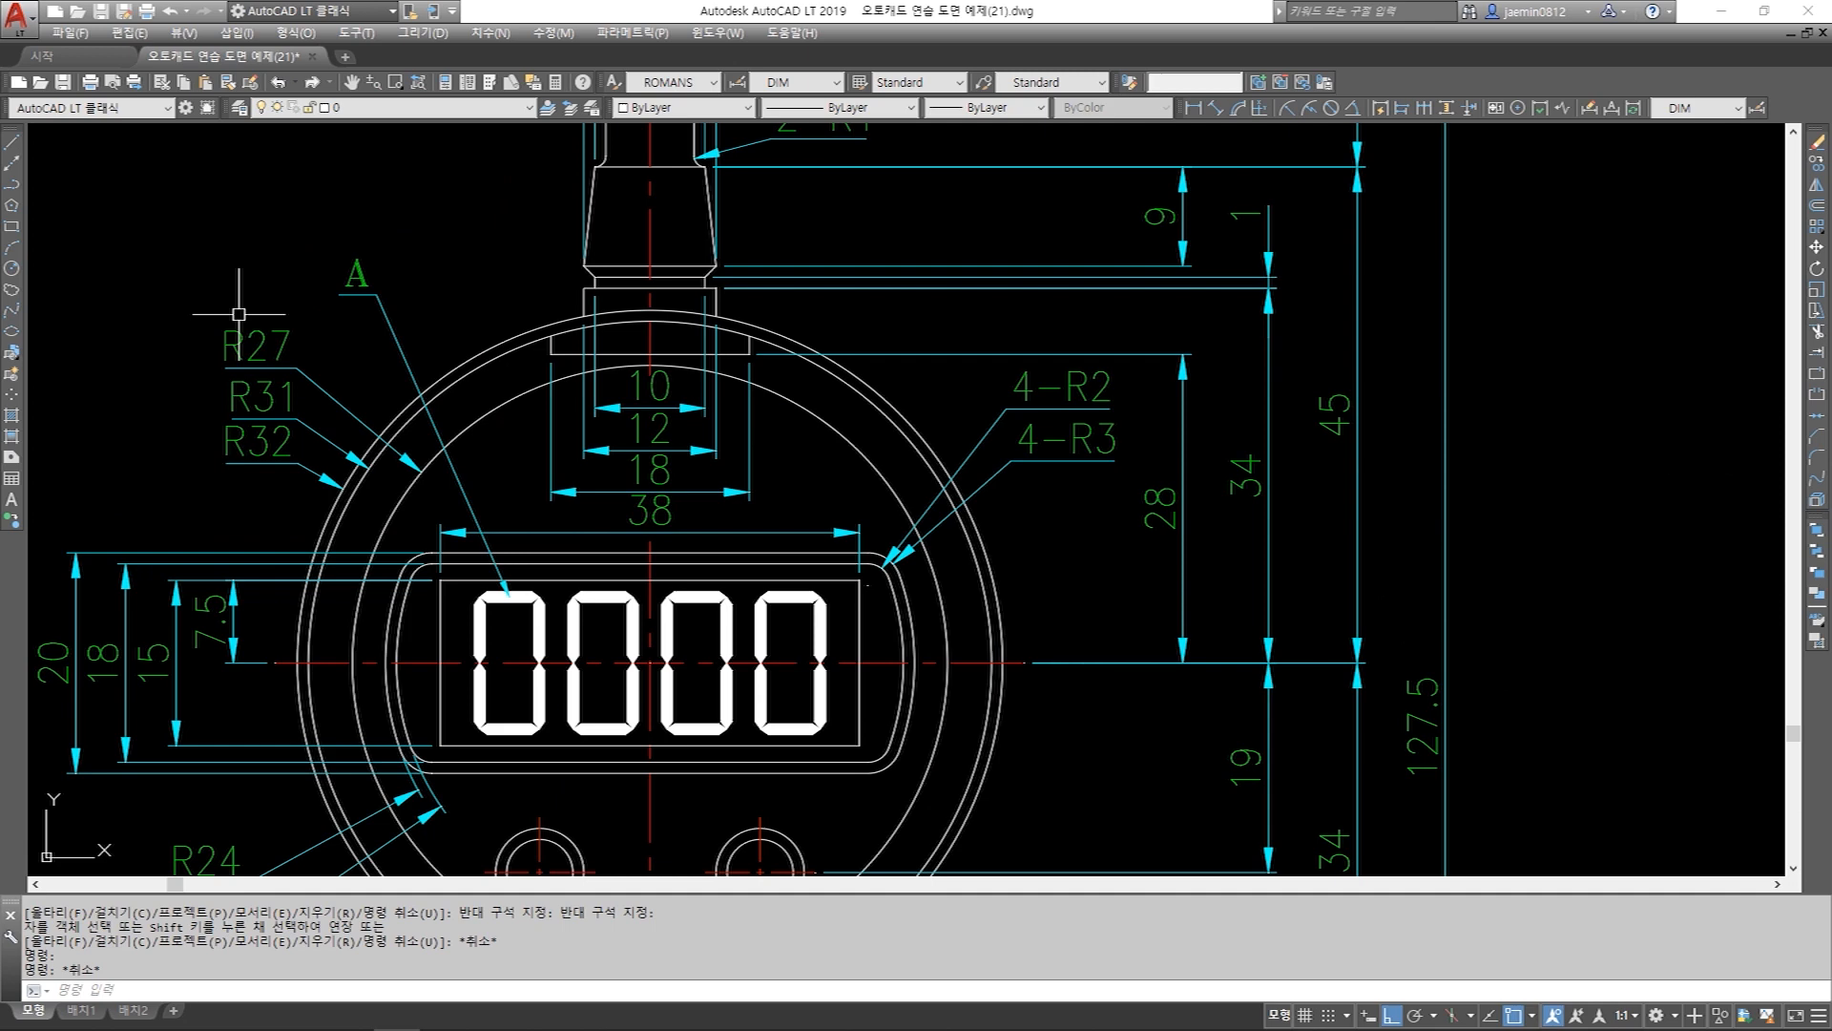
click(479, 374)
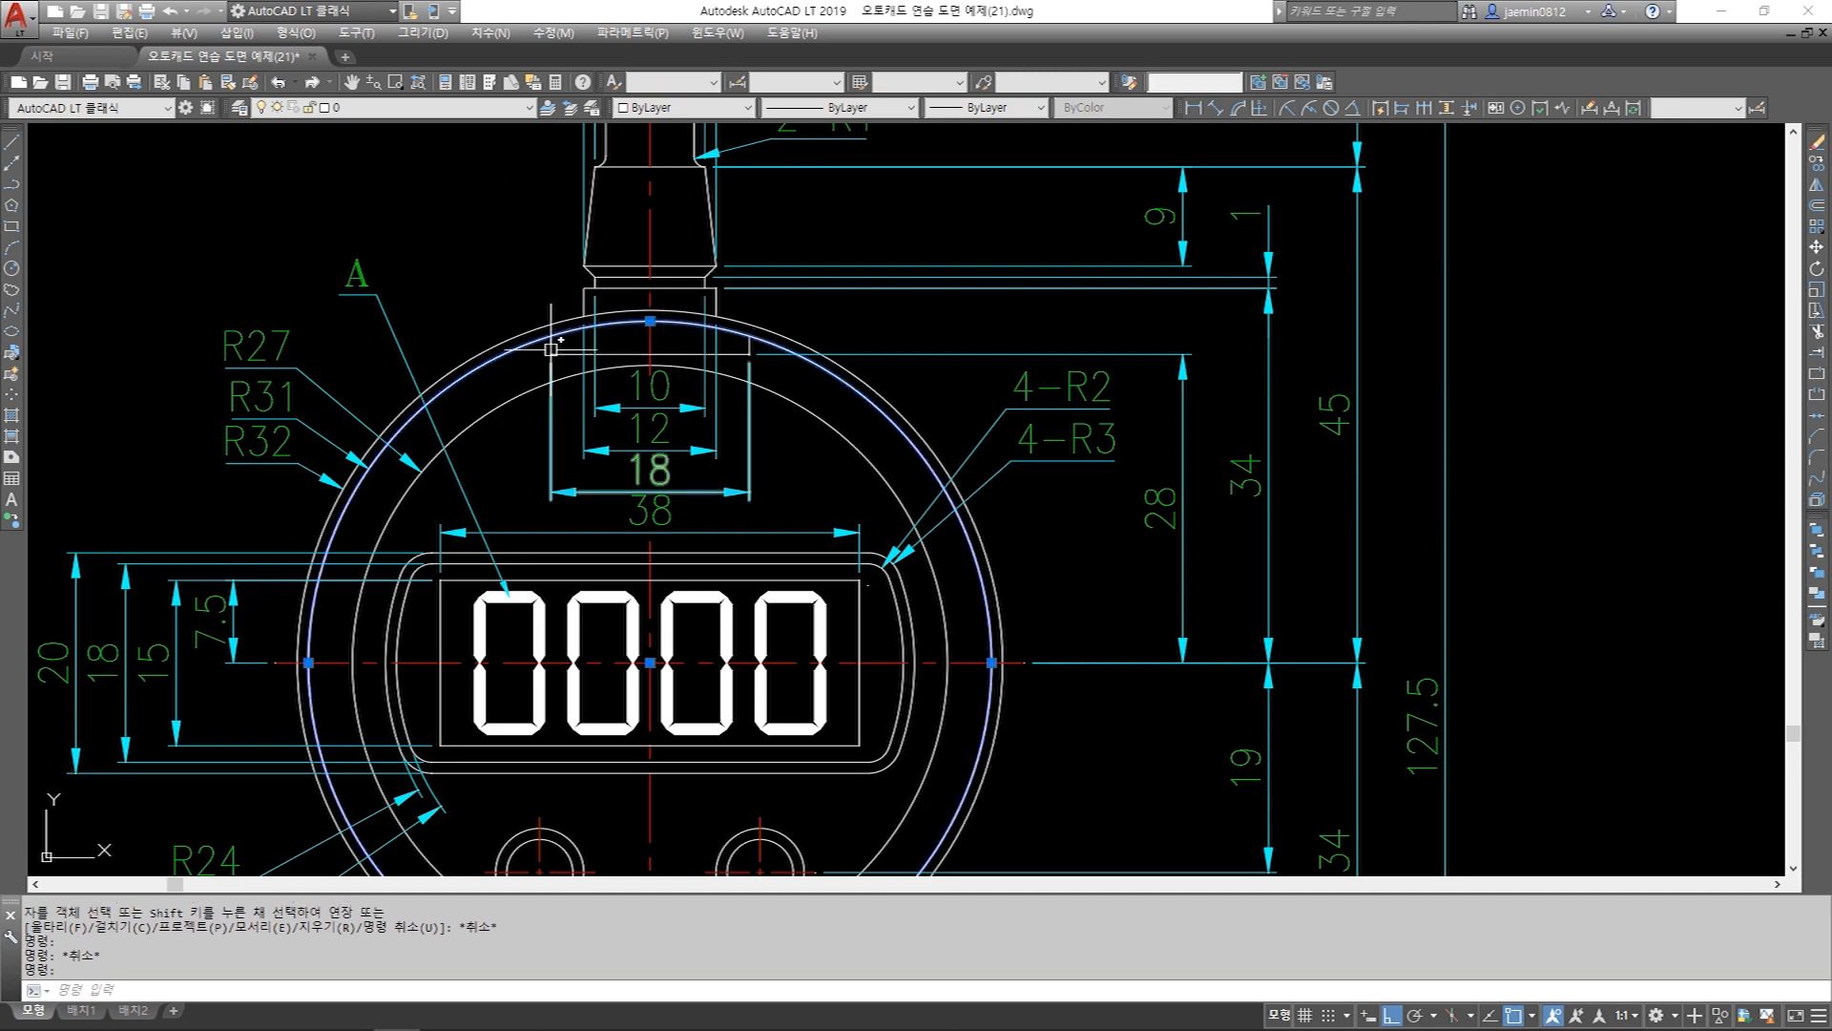
key(Escape)
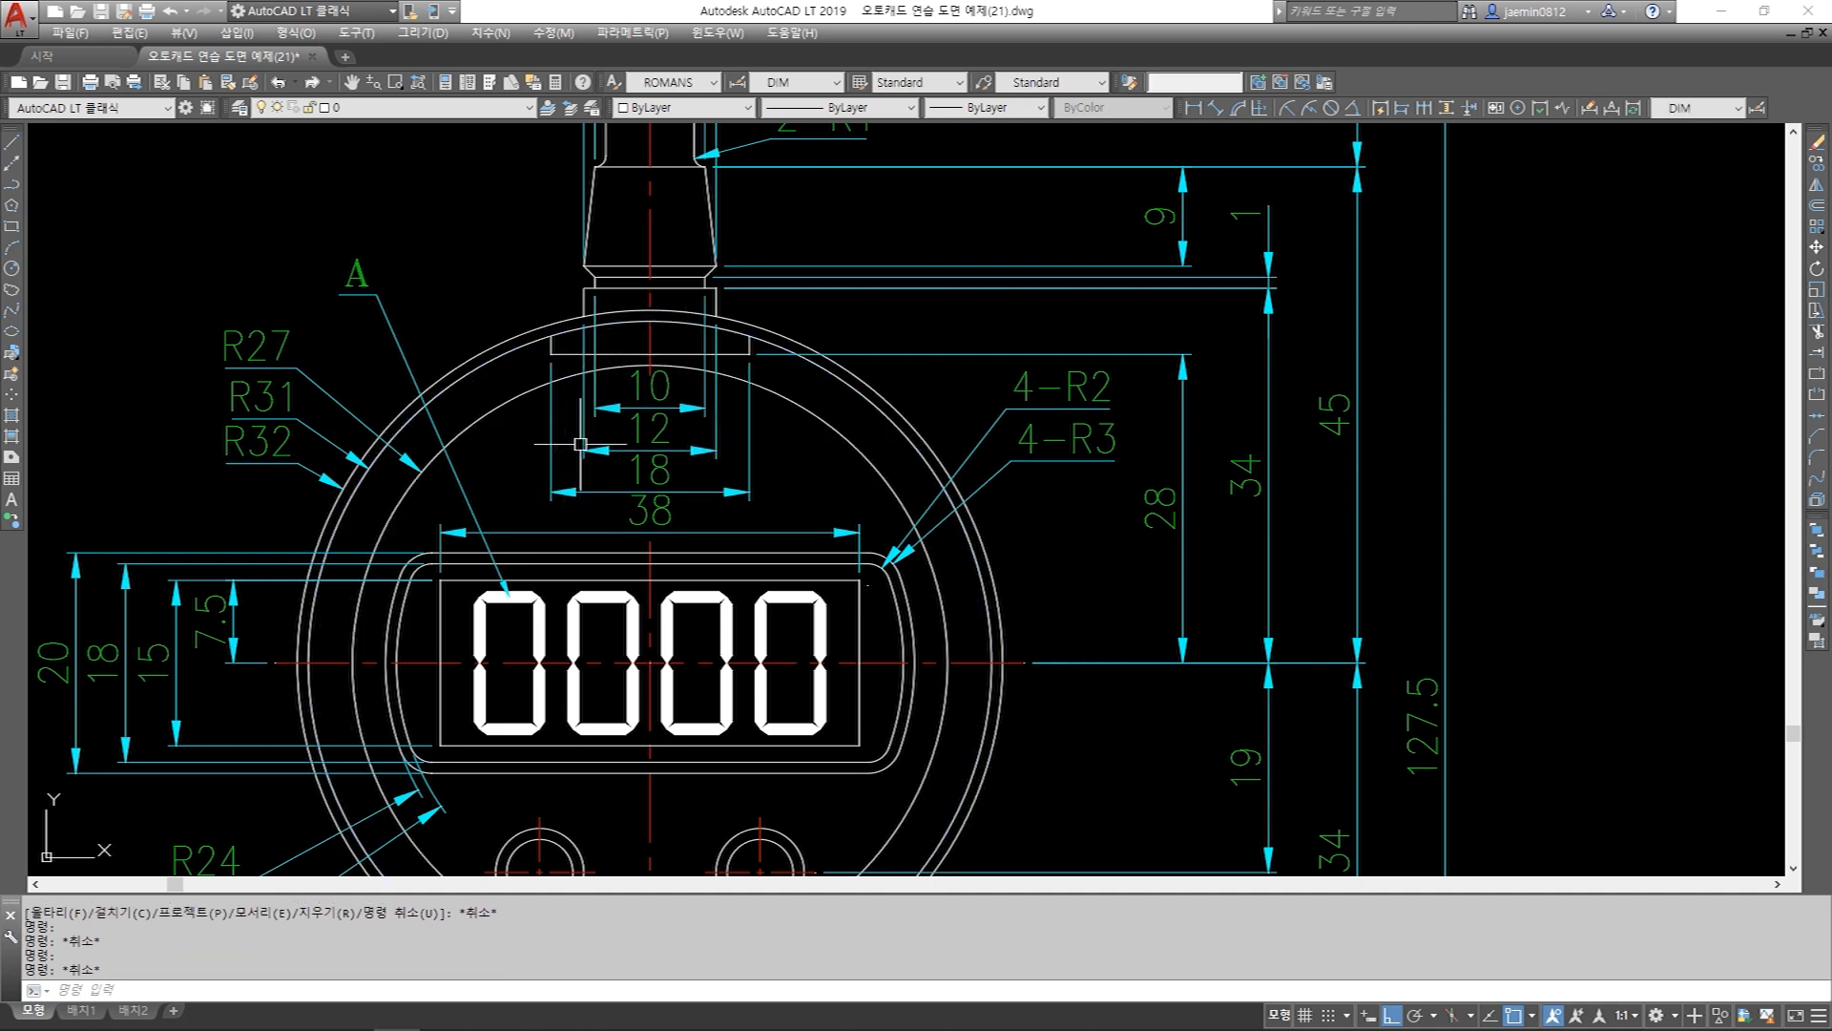
click(563, 283)
key(Escape)
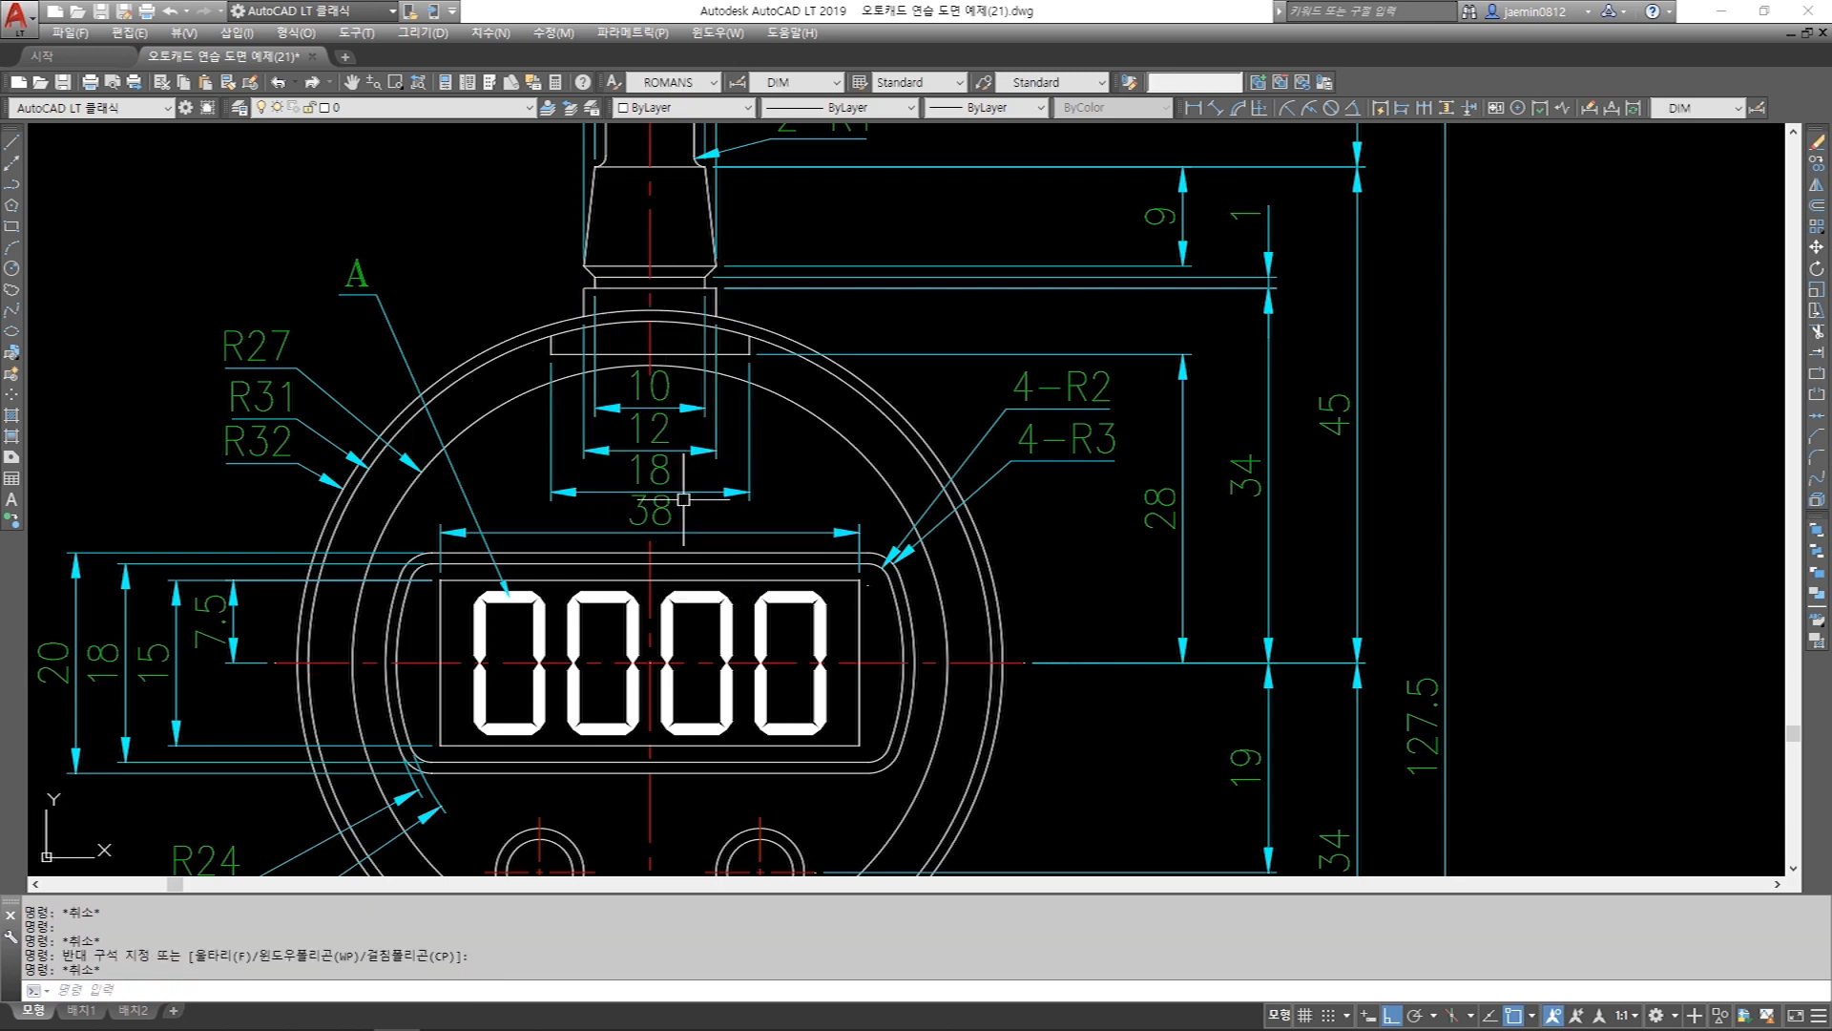
middle_drag(884, 662, 887, 653)
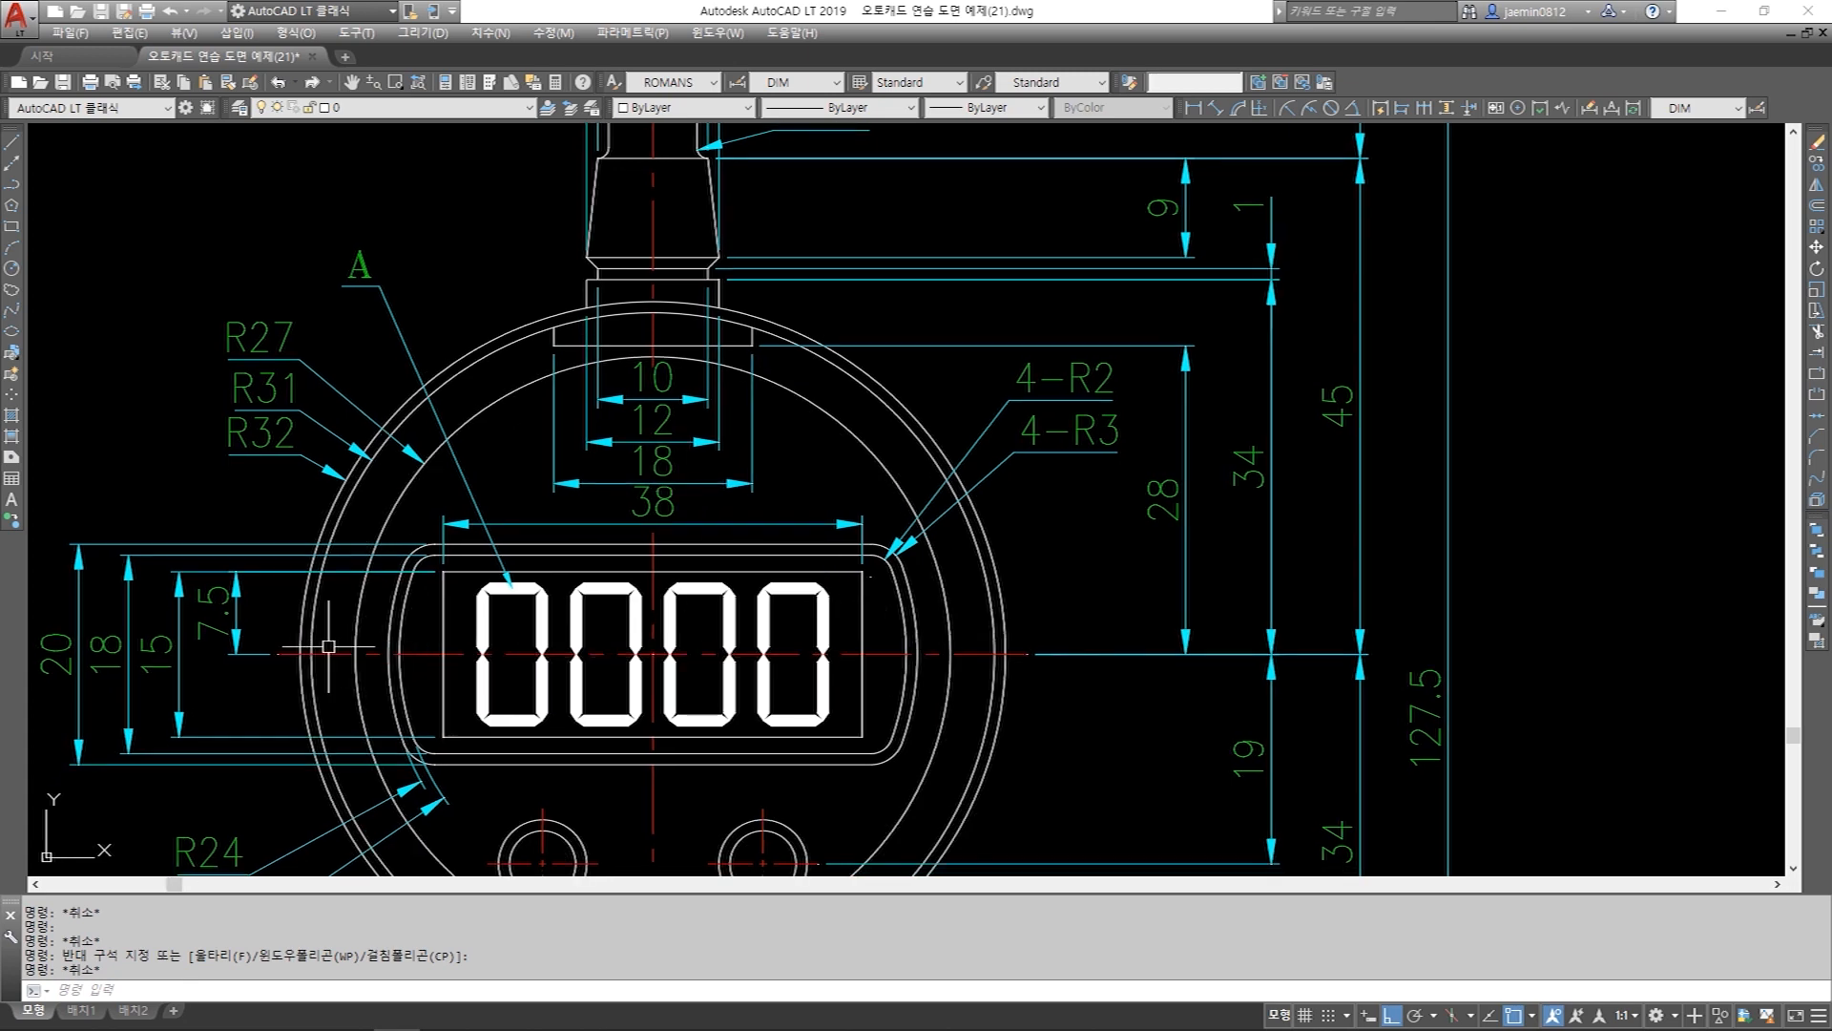
middle_drag(752, 638, 795, 606)
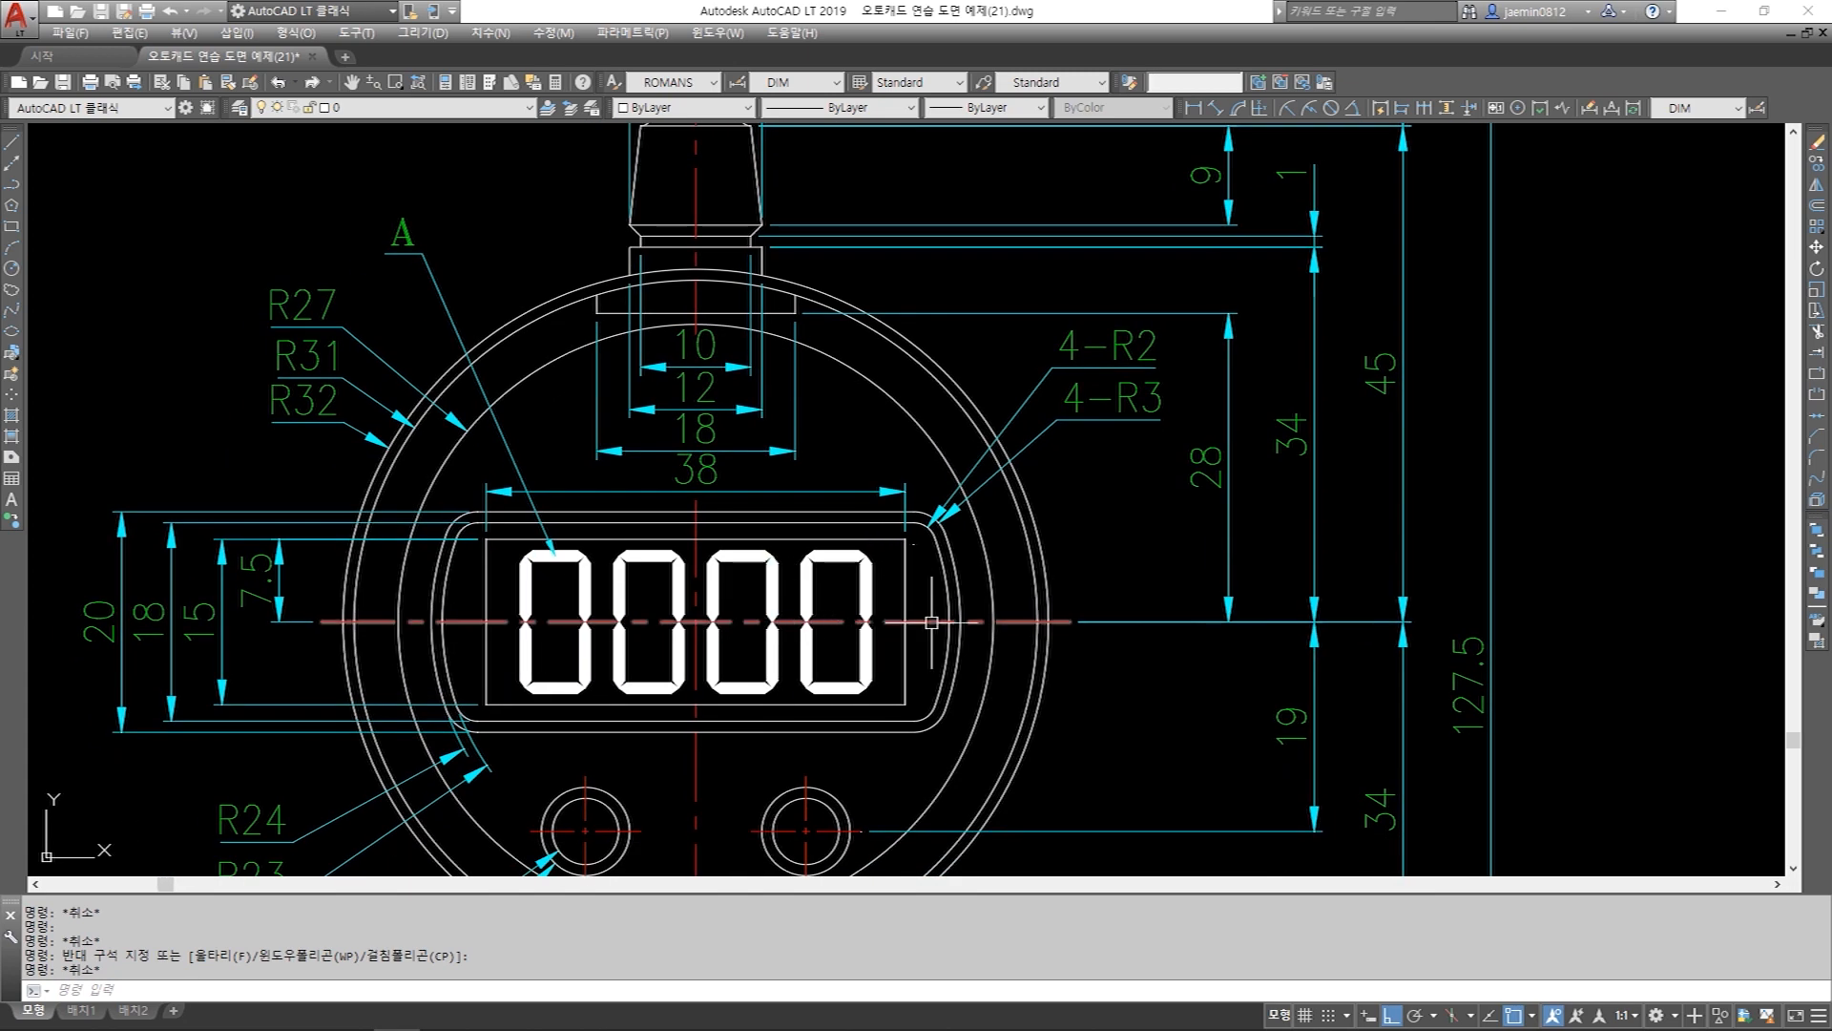
middle_drag(931, 620, 915, 720)
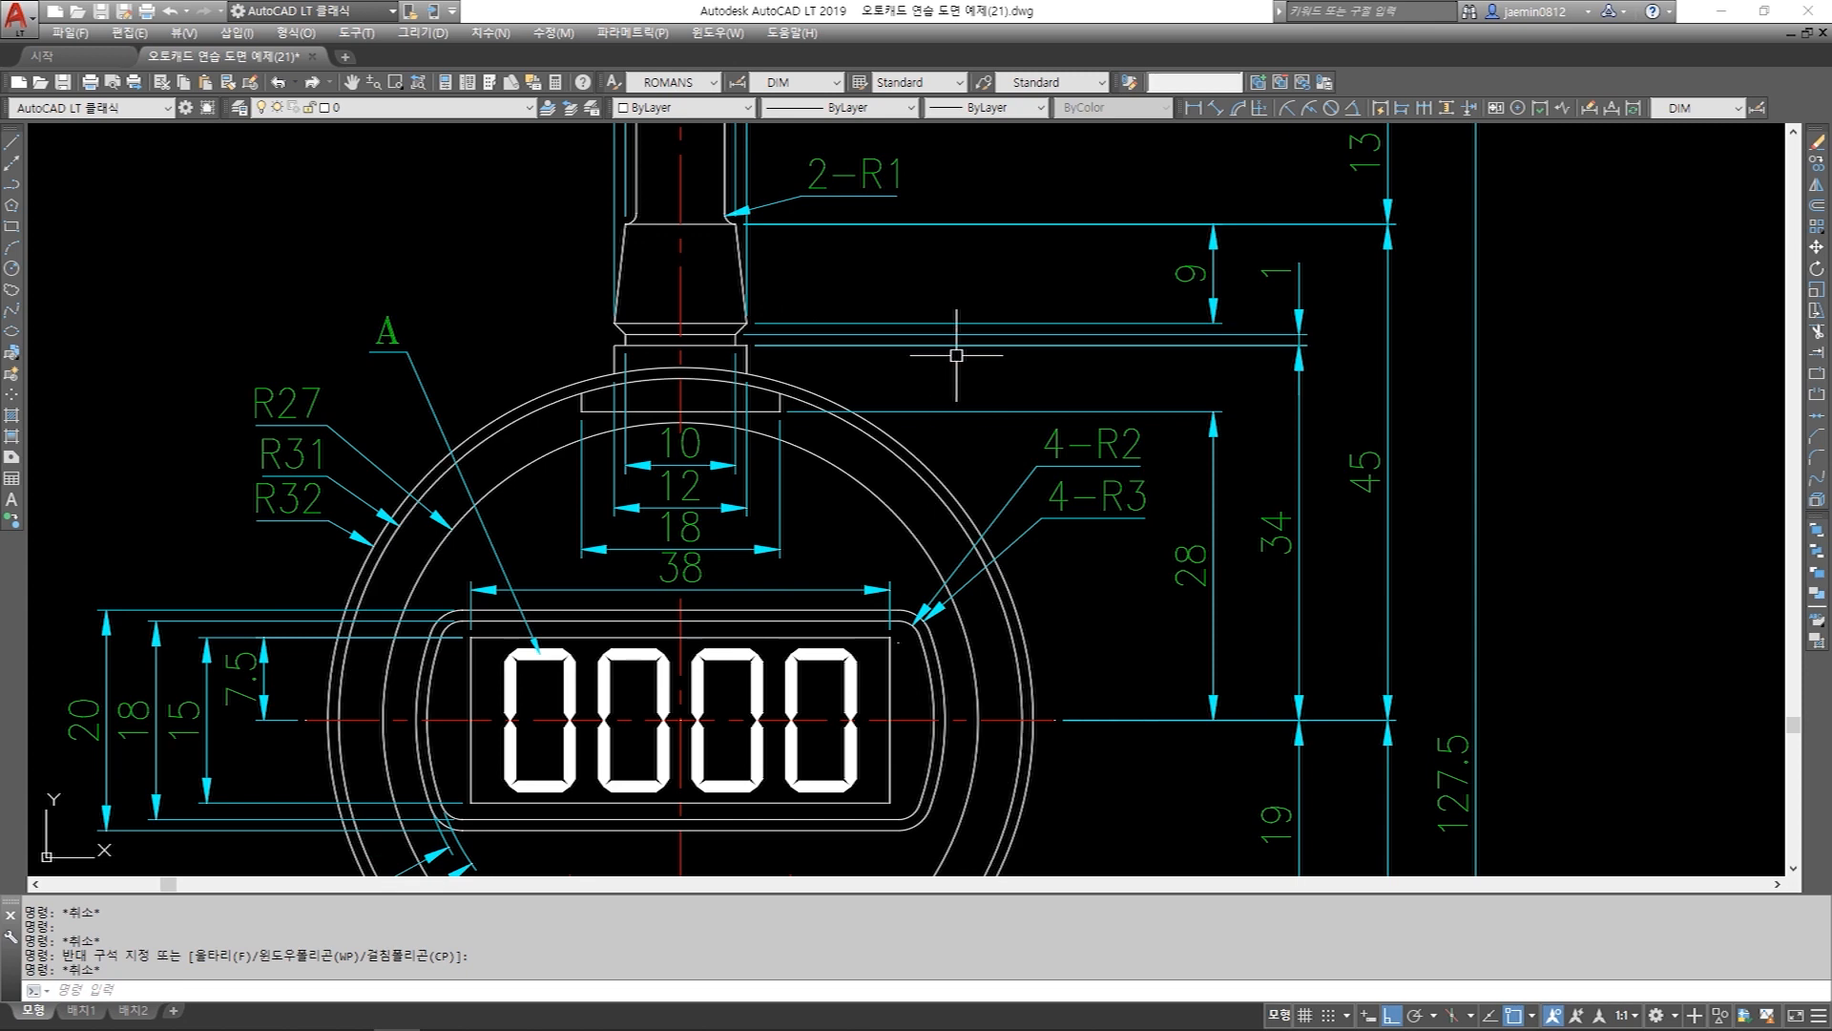
scroll(1222, 553, down, 2)
middle_drag(1384, 565, 946, 553)
scroll(1059, 552, up, 1)
middle_drag(1059, 555, 1312, 560)
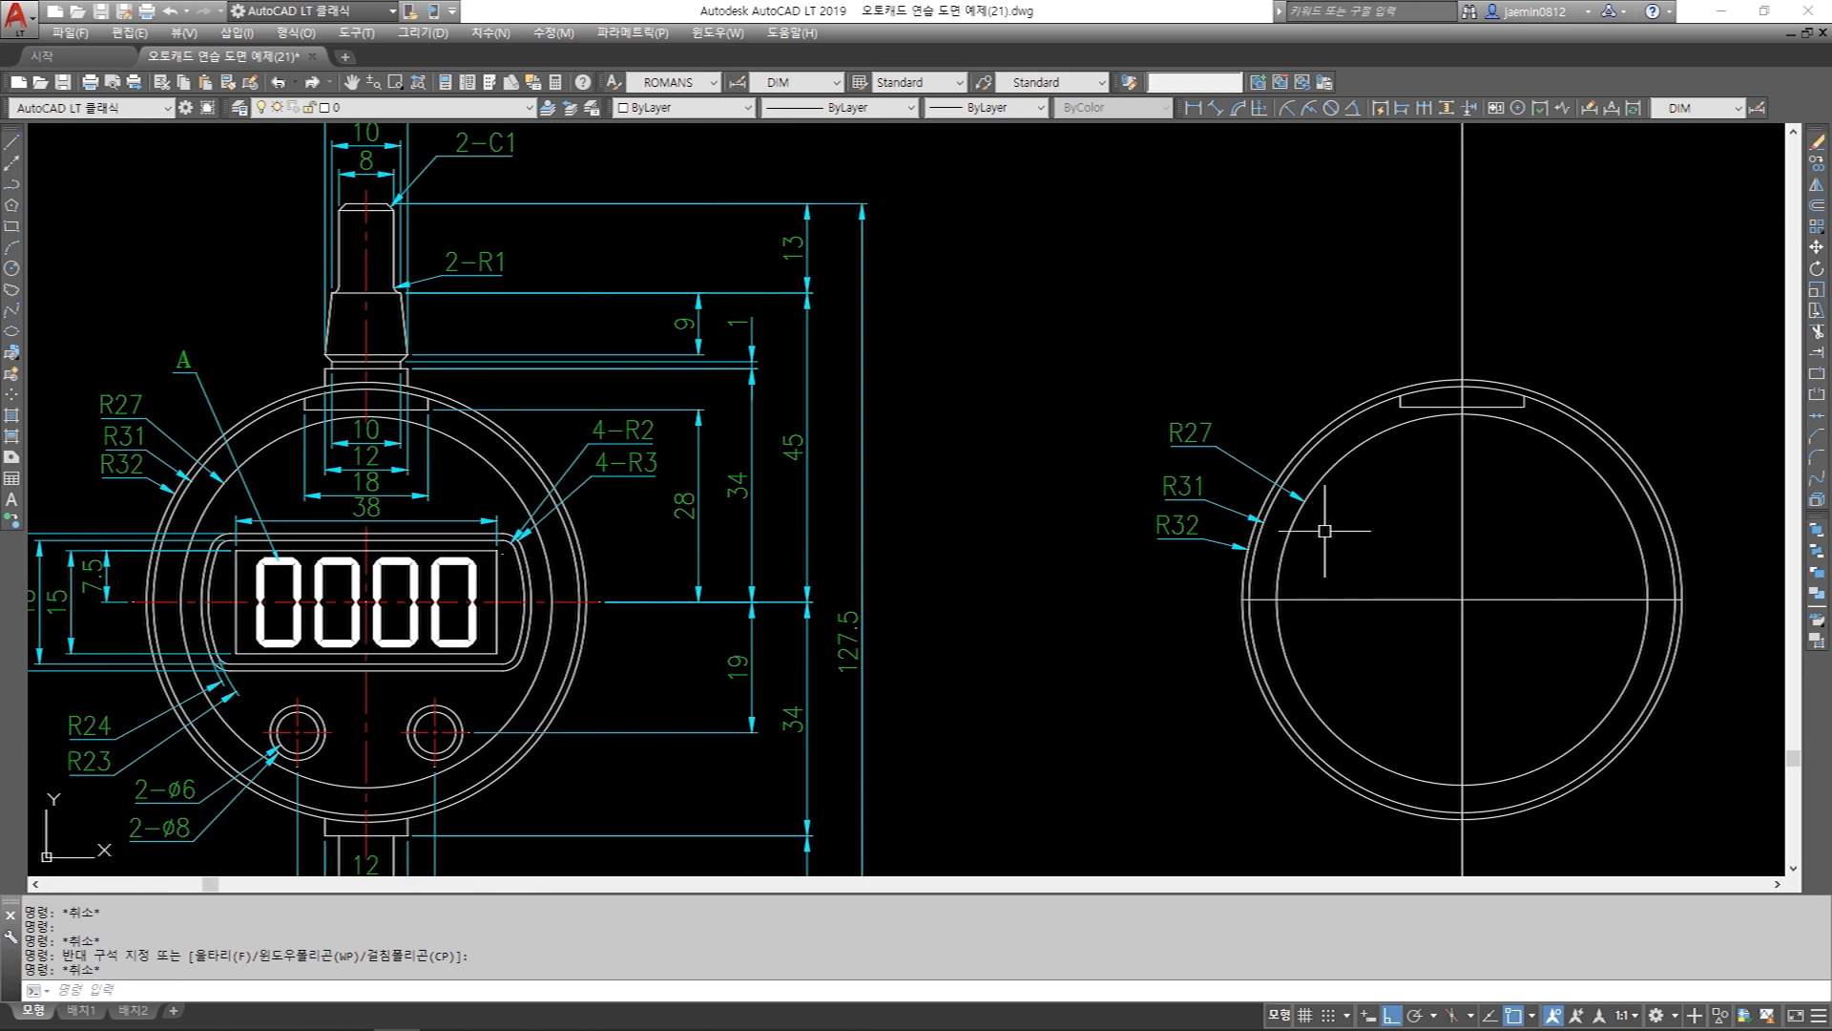
Offset the horizontal centre line 34 mm upward to mark the top edge of the collar.
key(Return)
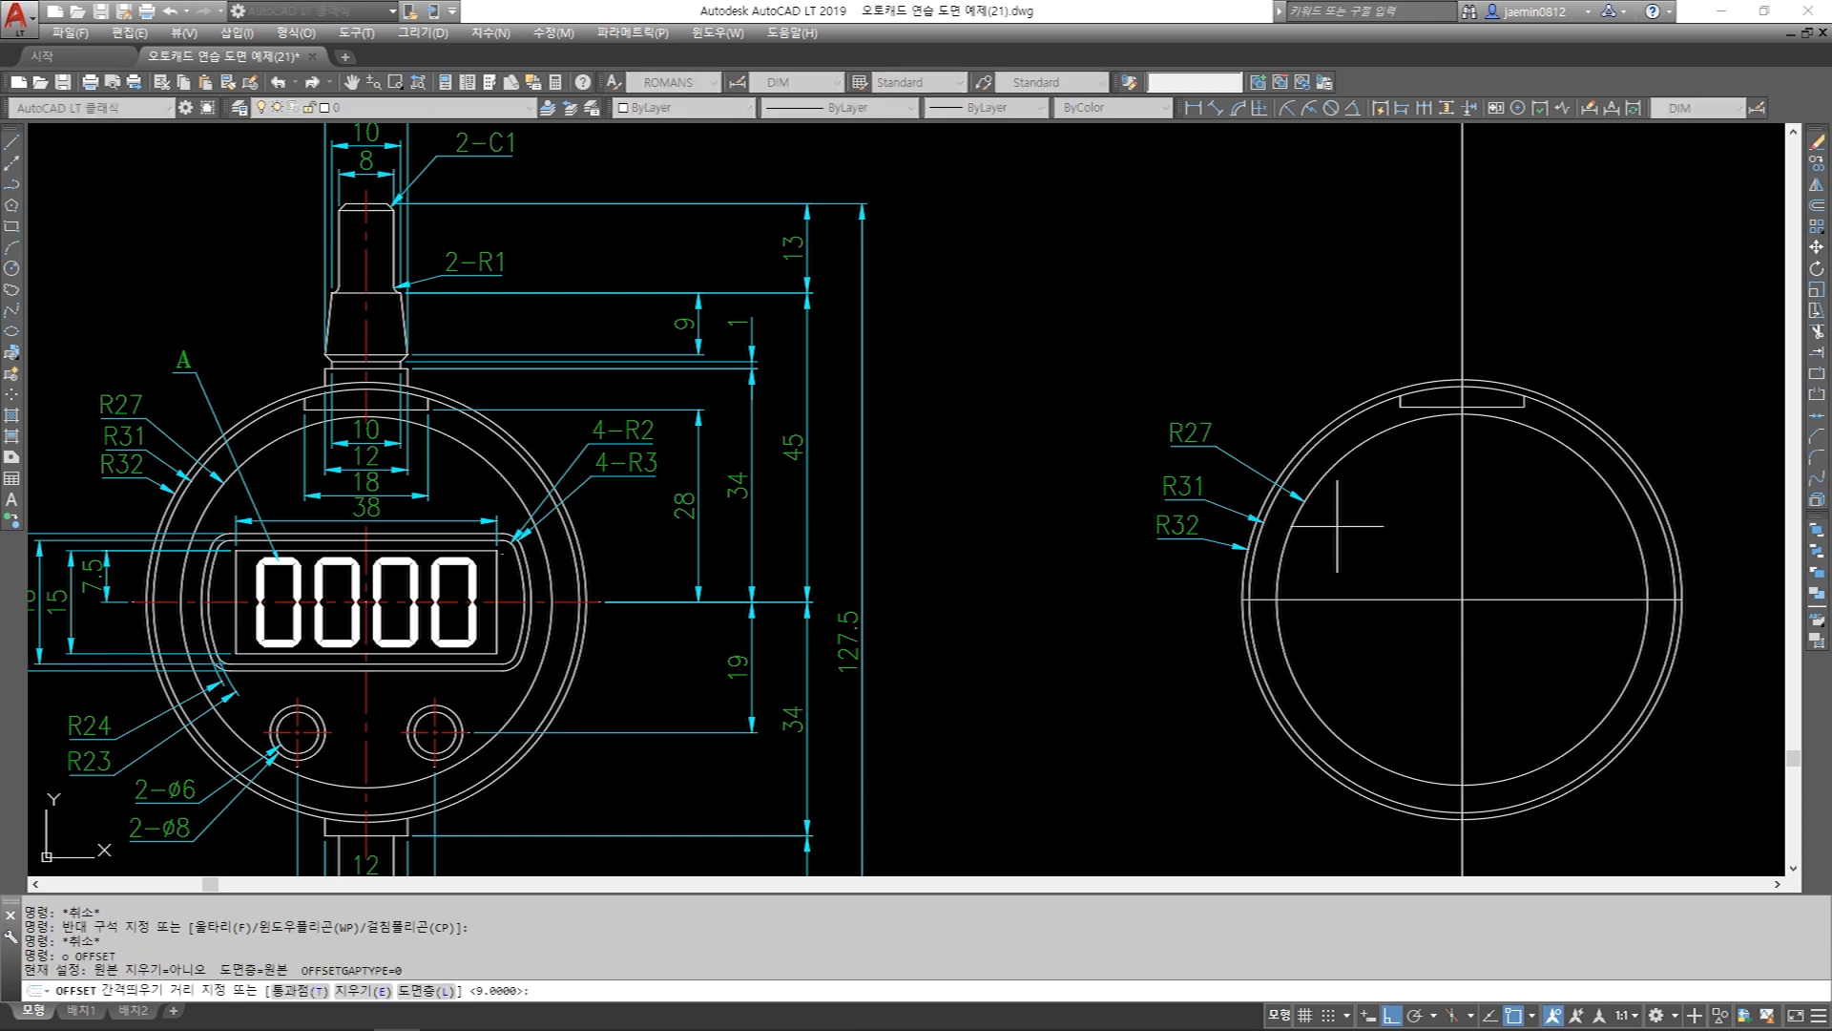
key(Return)
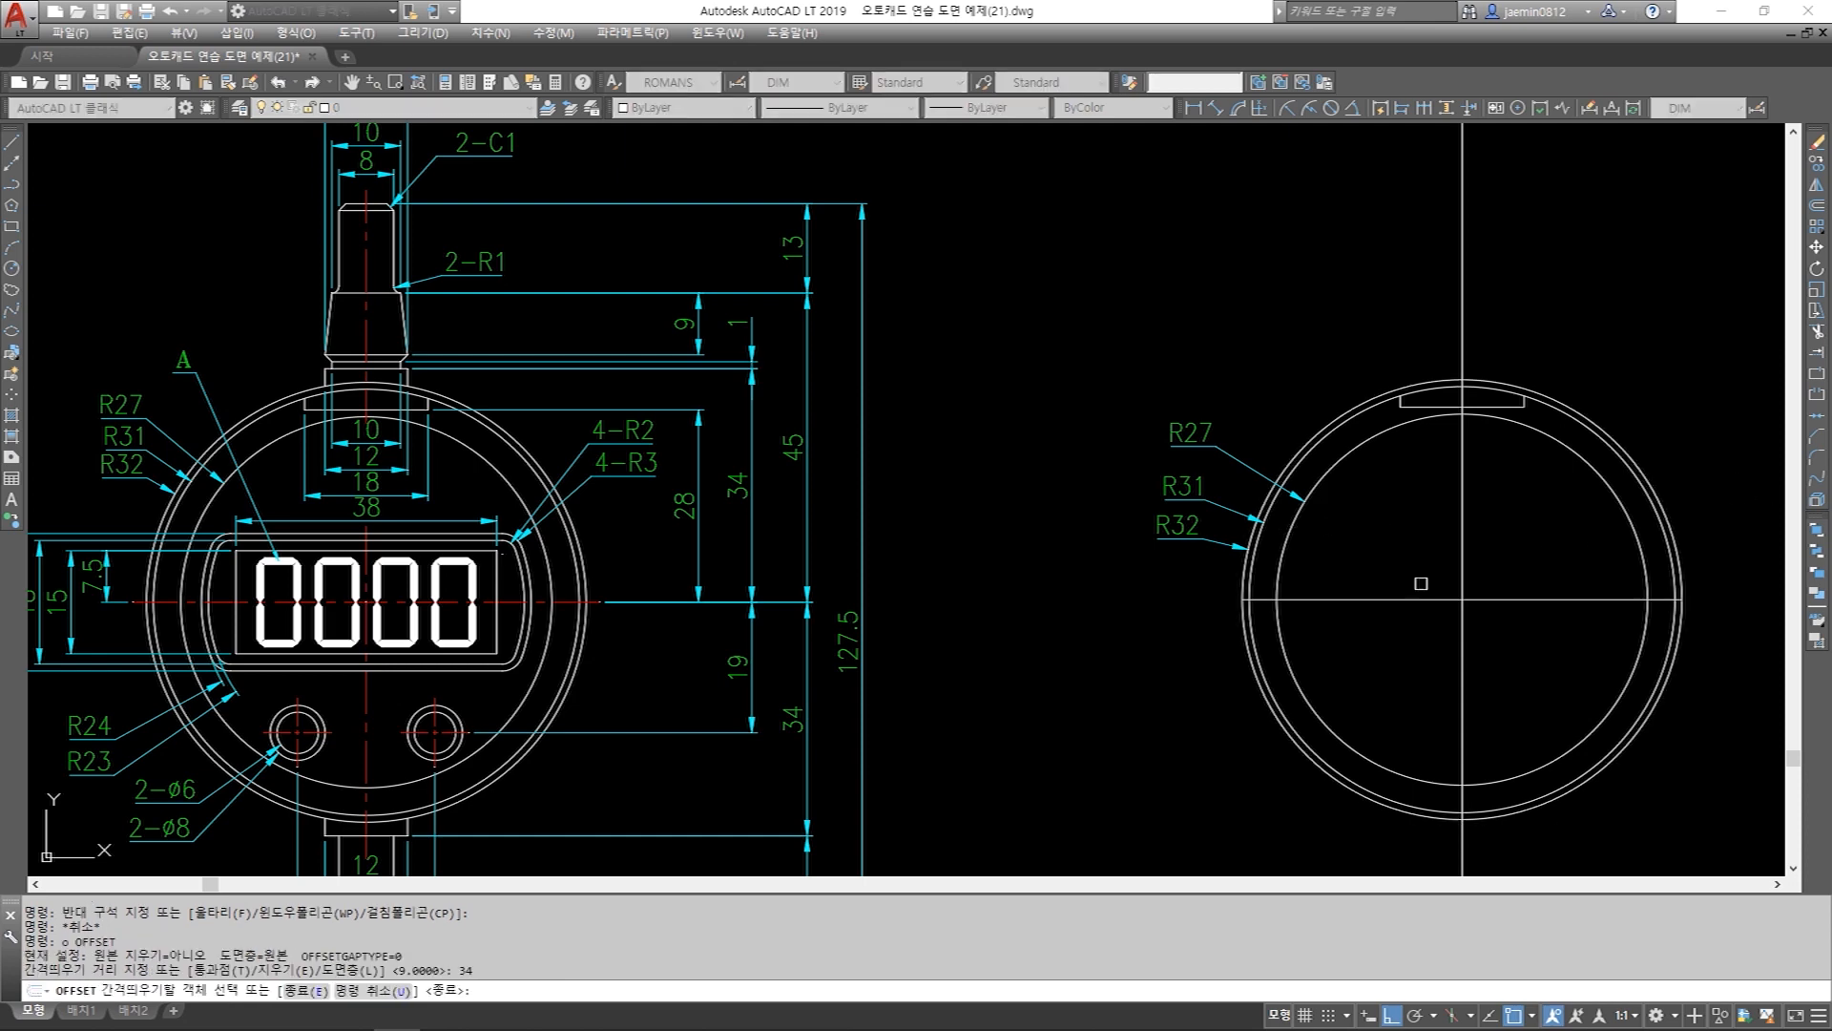
click(1365, 601)
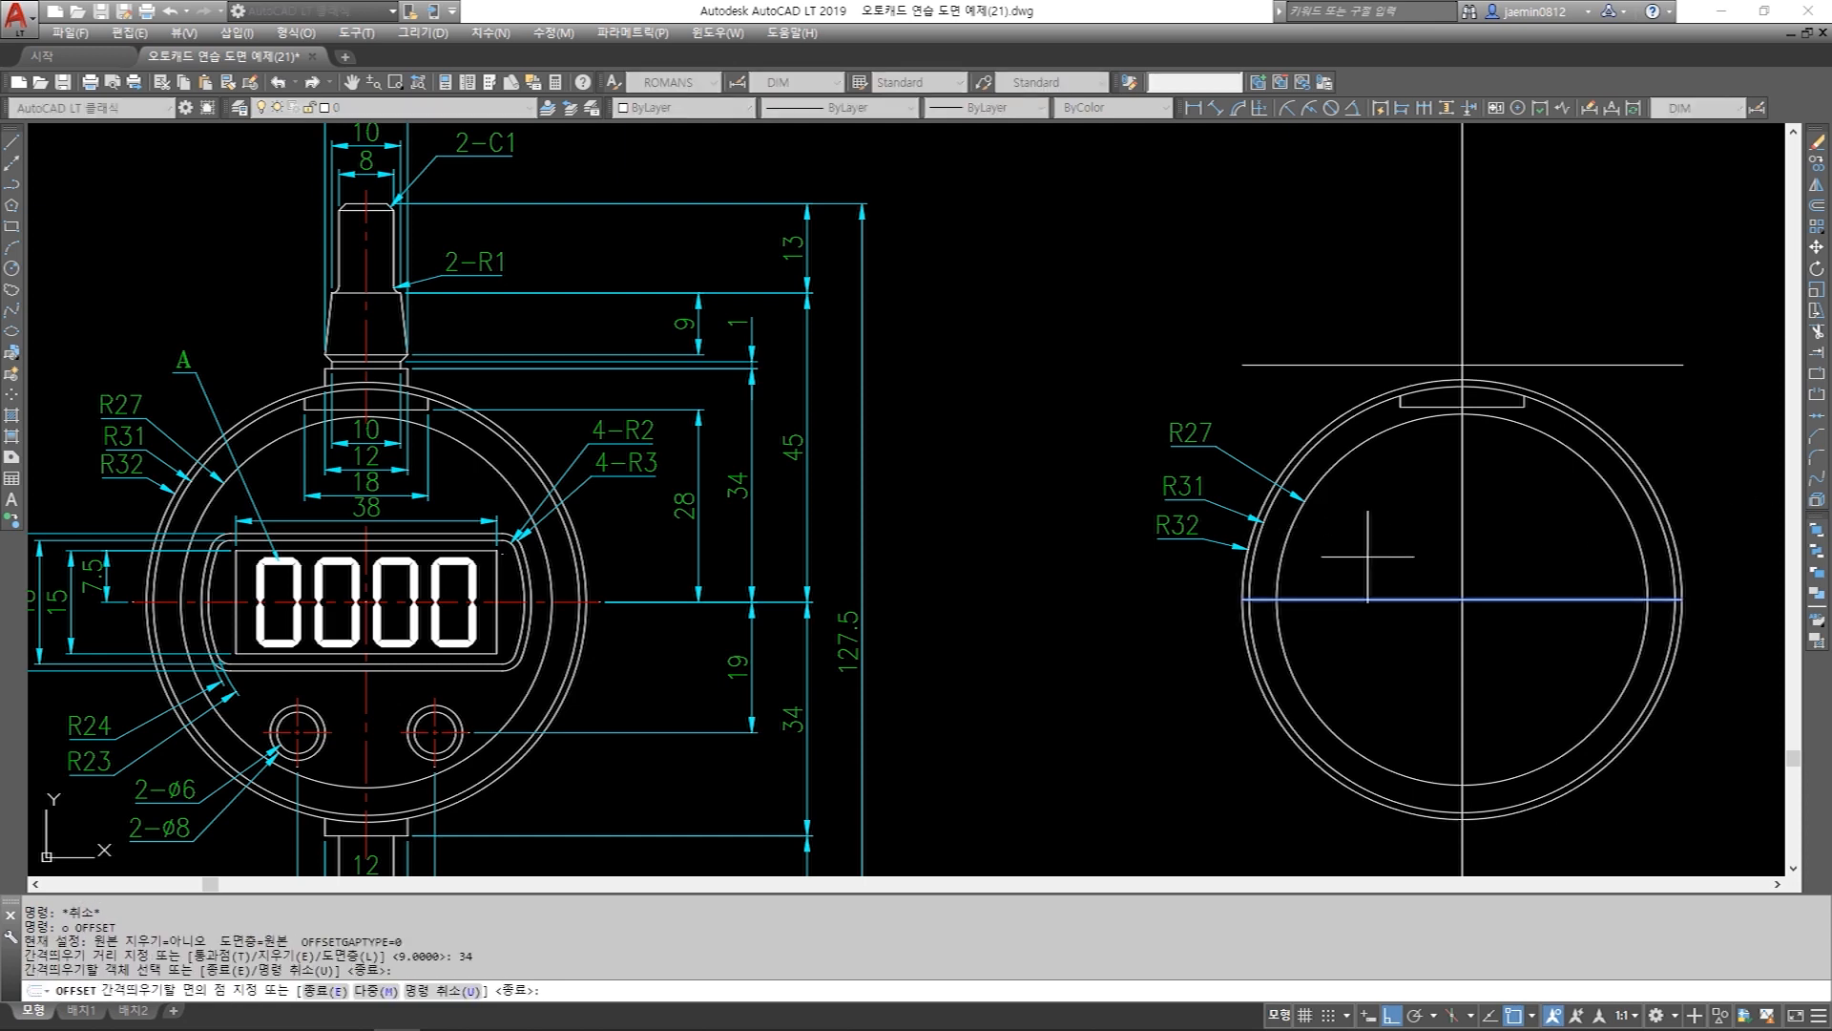
click(1314, 533)
key(Return)
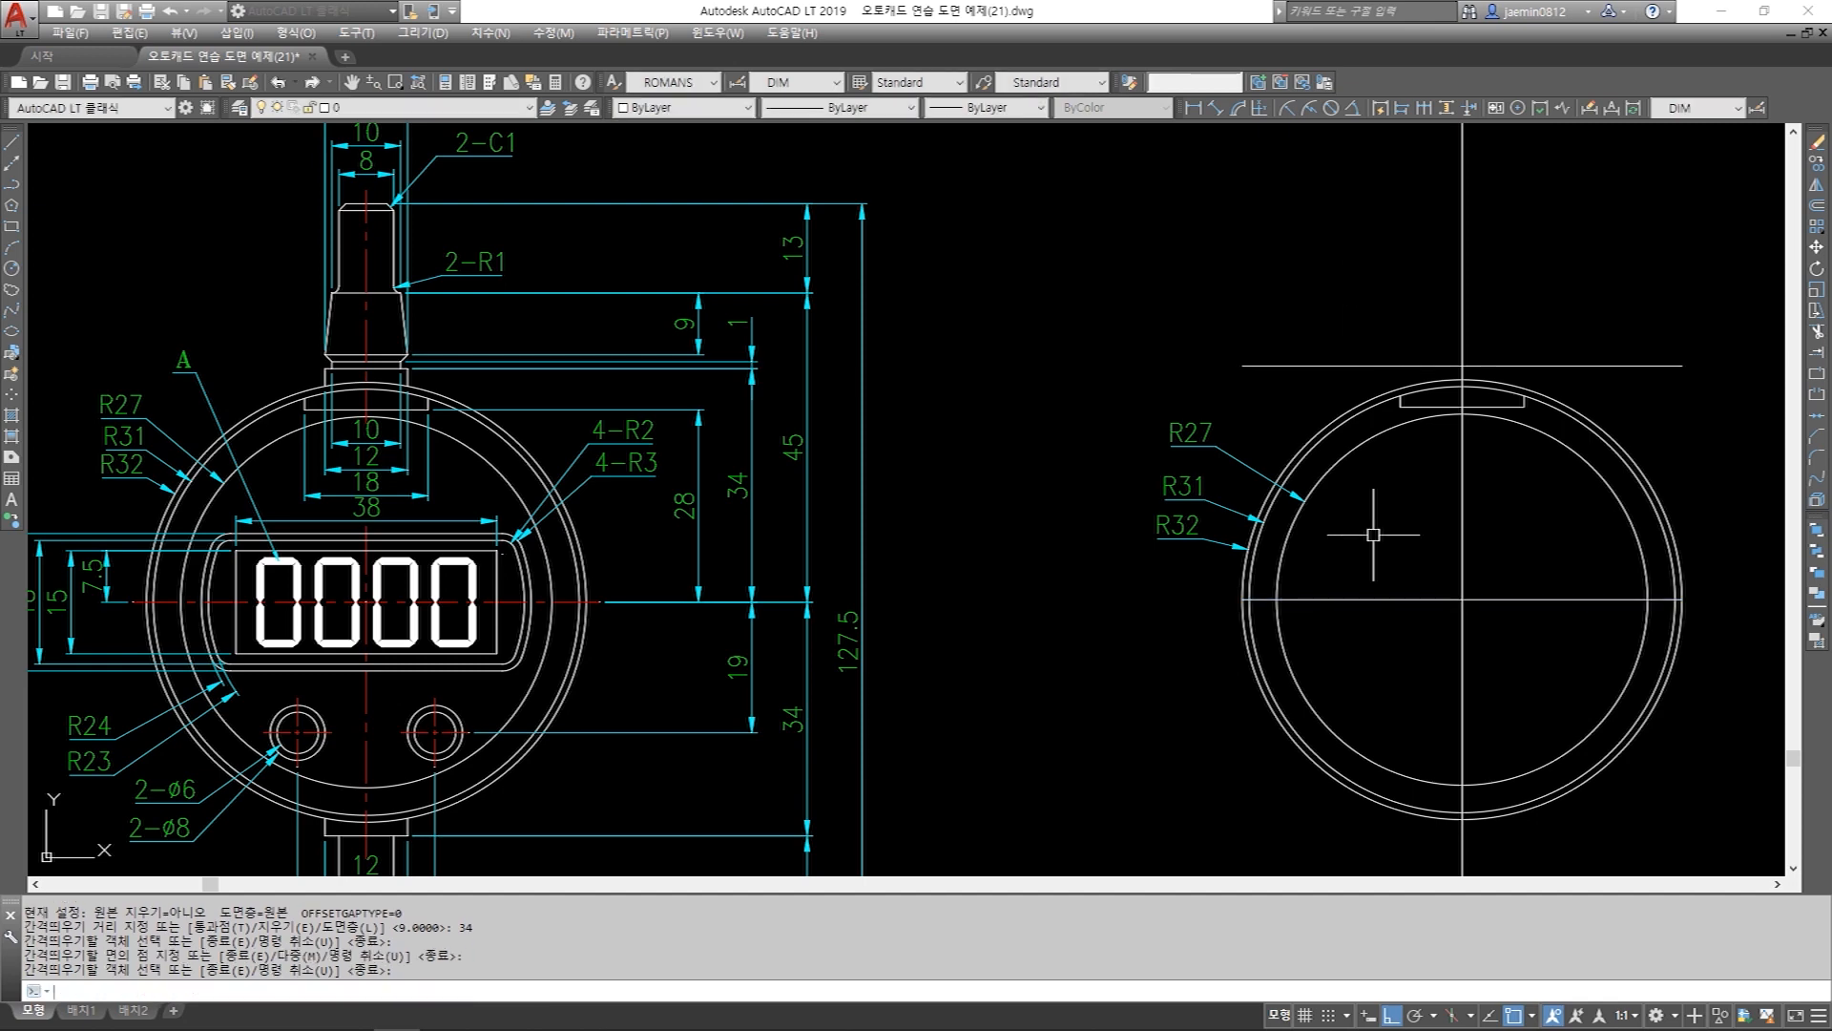
Offset the vertical centre line 6 mm to each side for the collar's side edges.
key(Return)
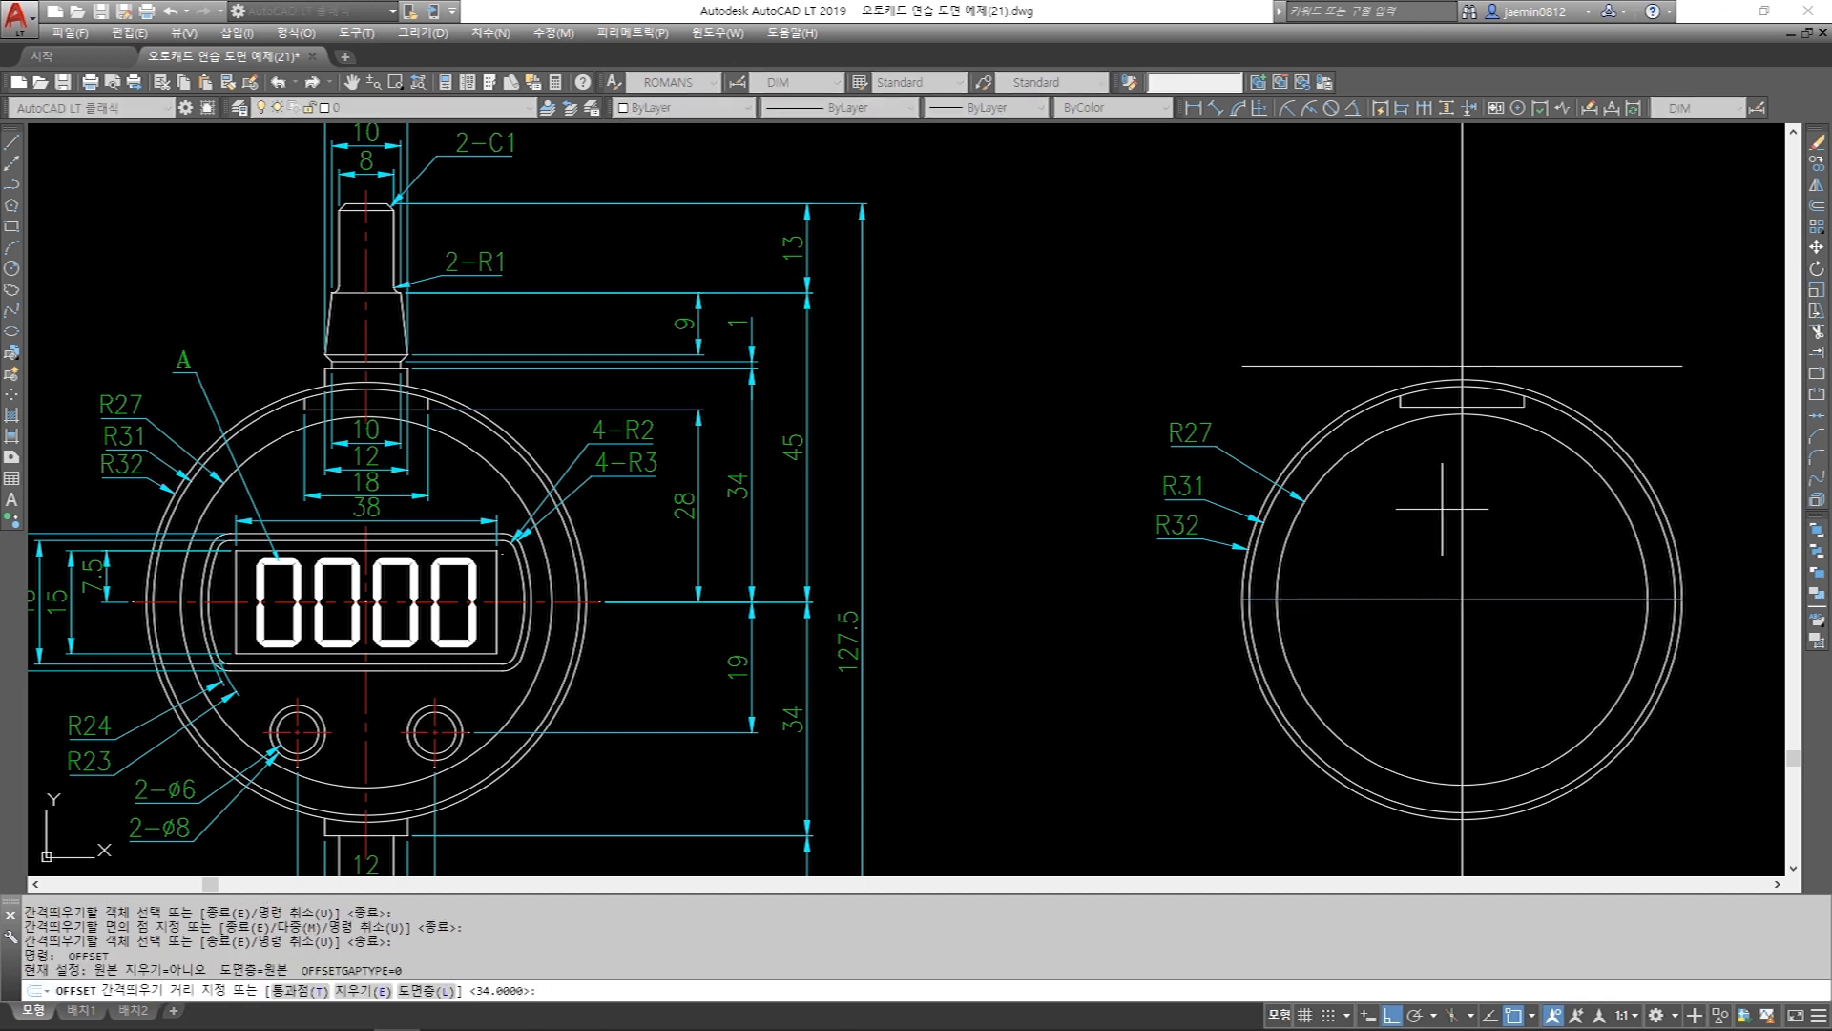
key(Return)
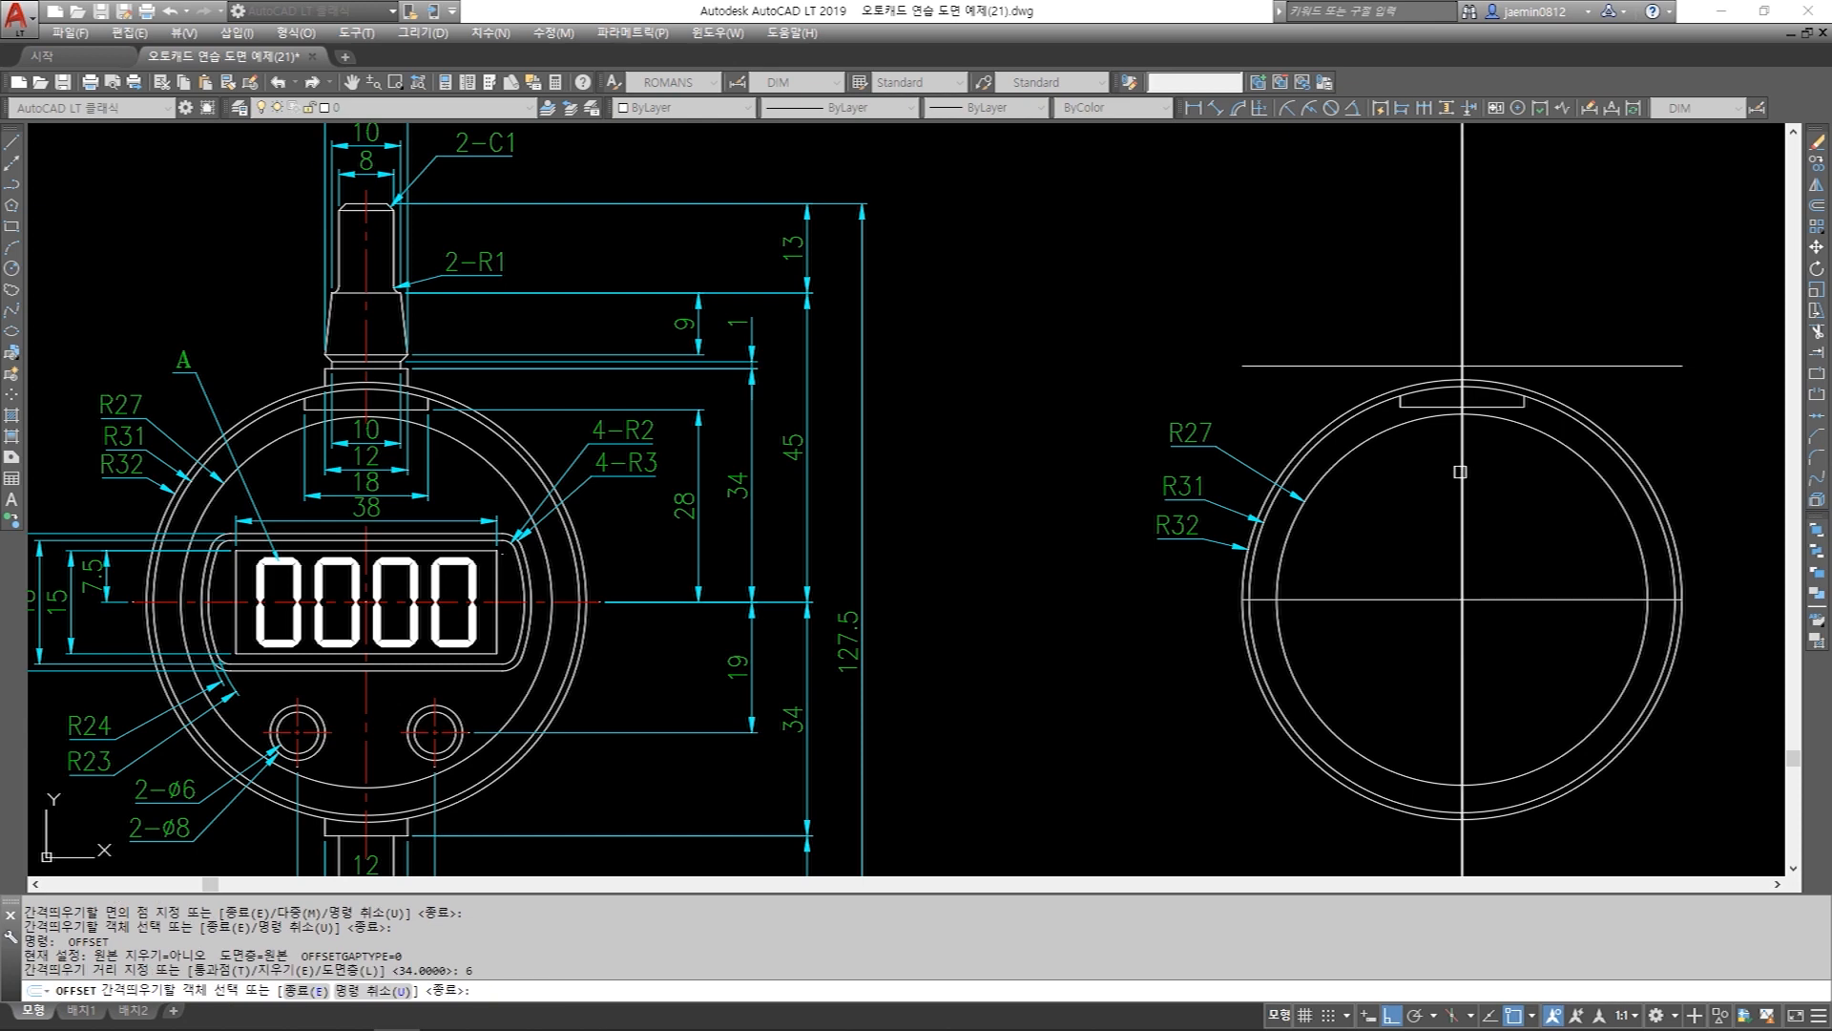
click(1461, 477)
click(1416, 482)
click(1458, 482)
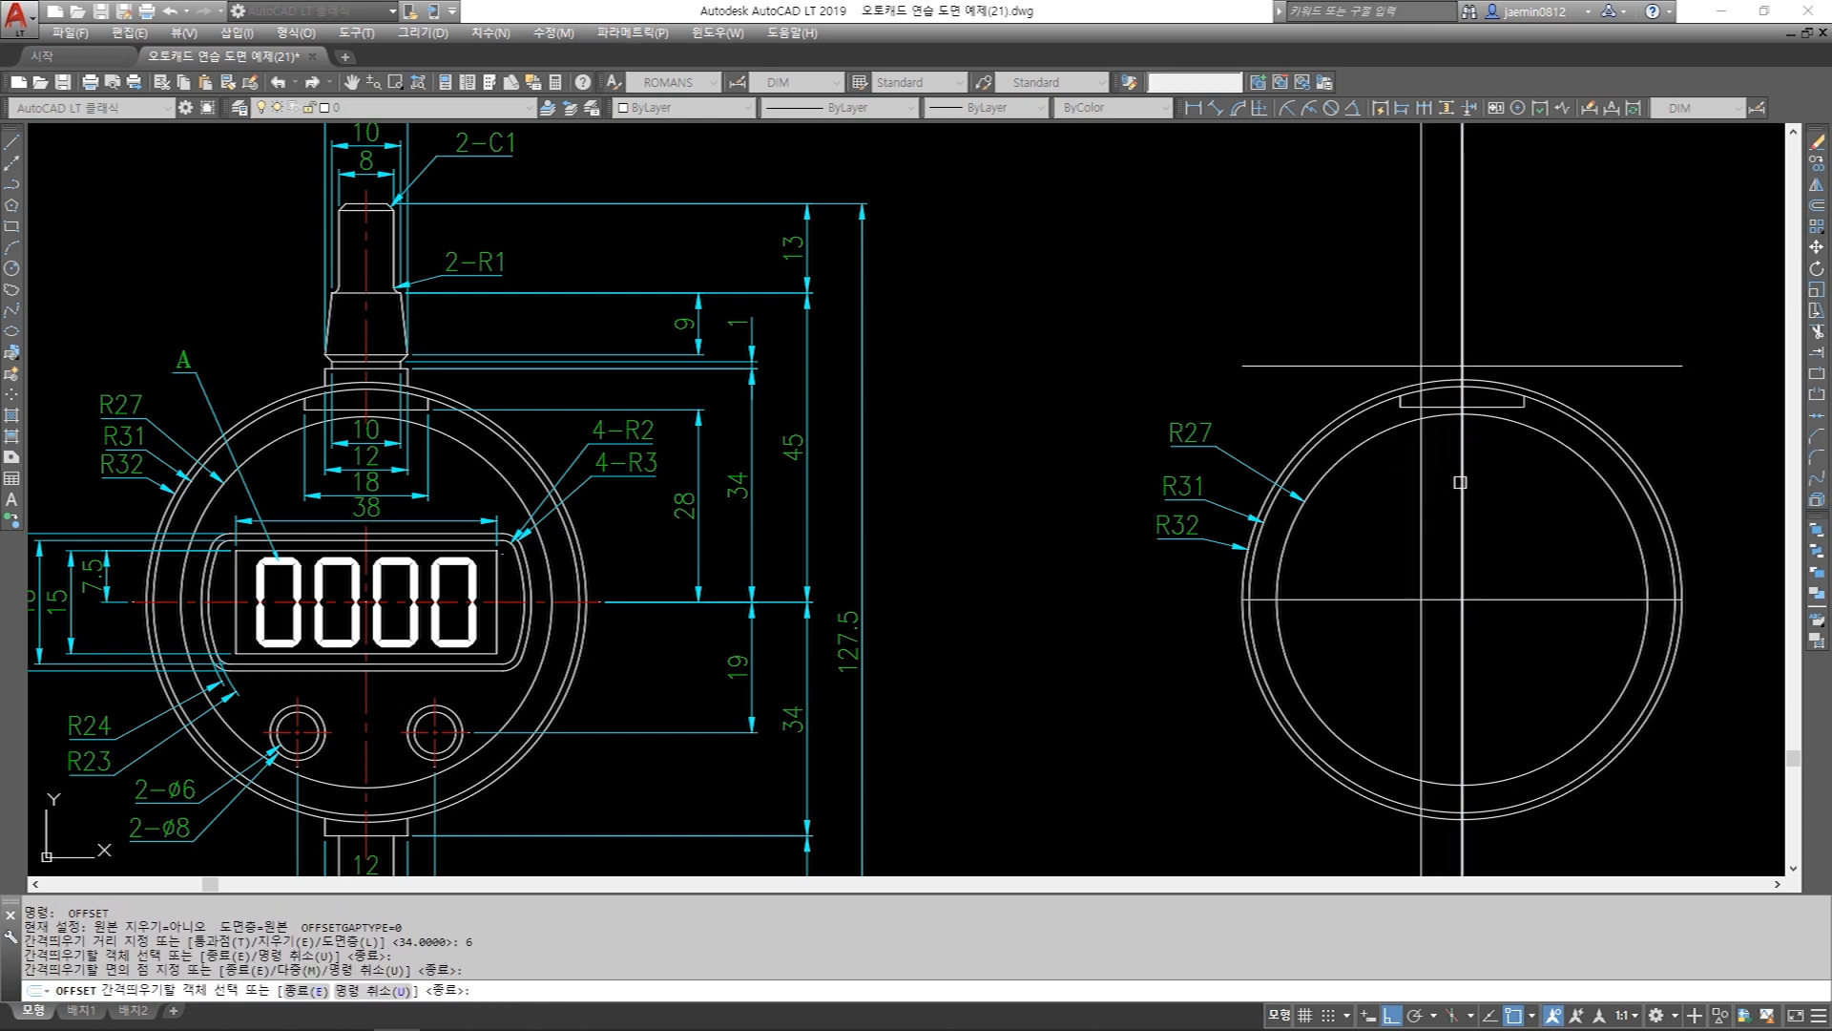
click(1526, 498)
key(Escape)
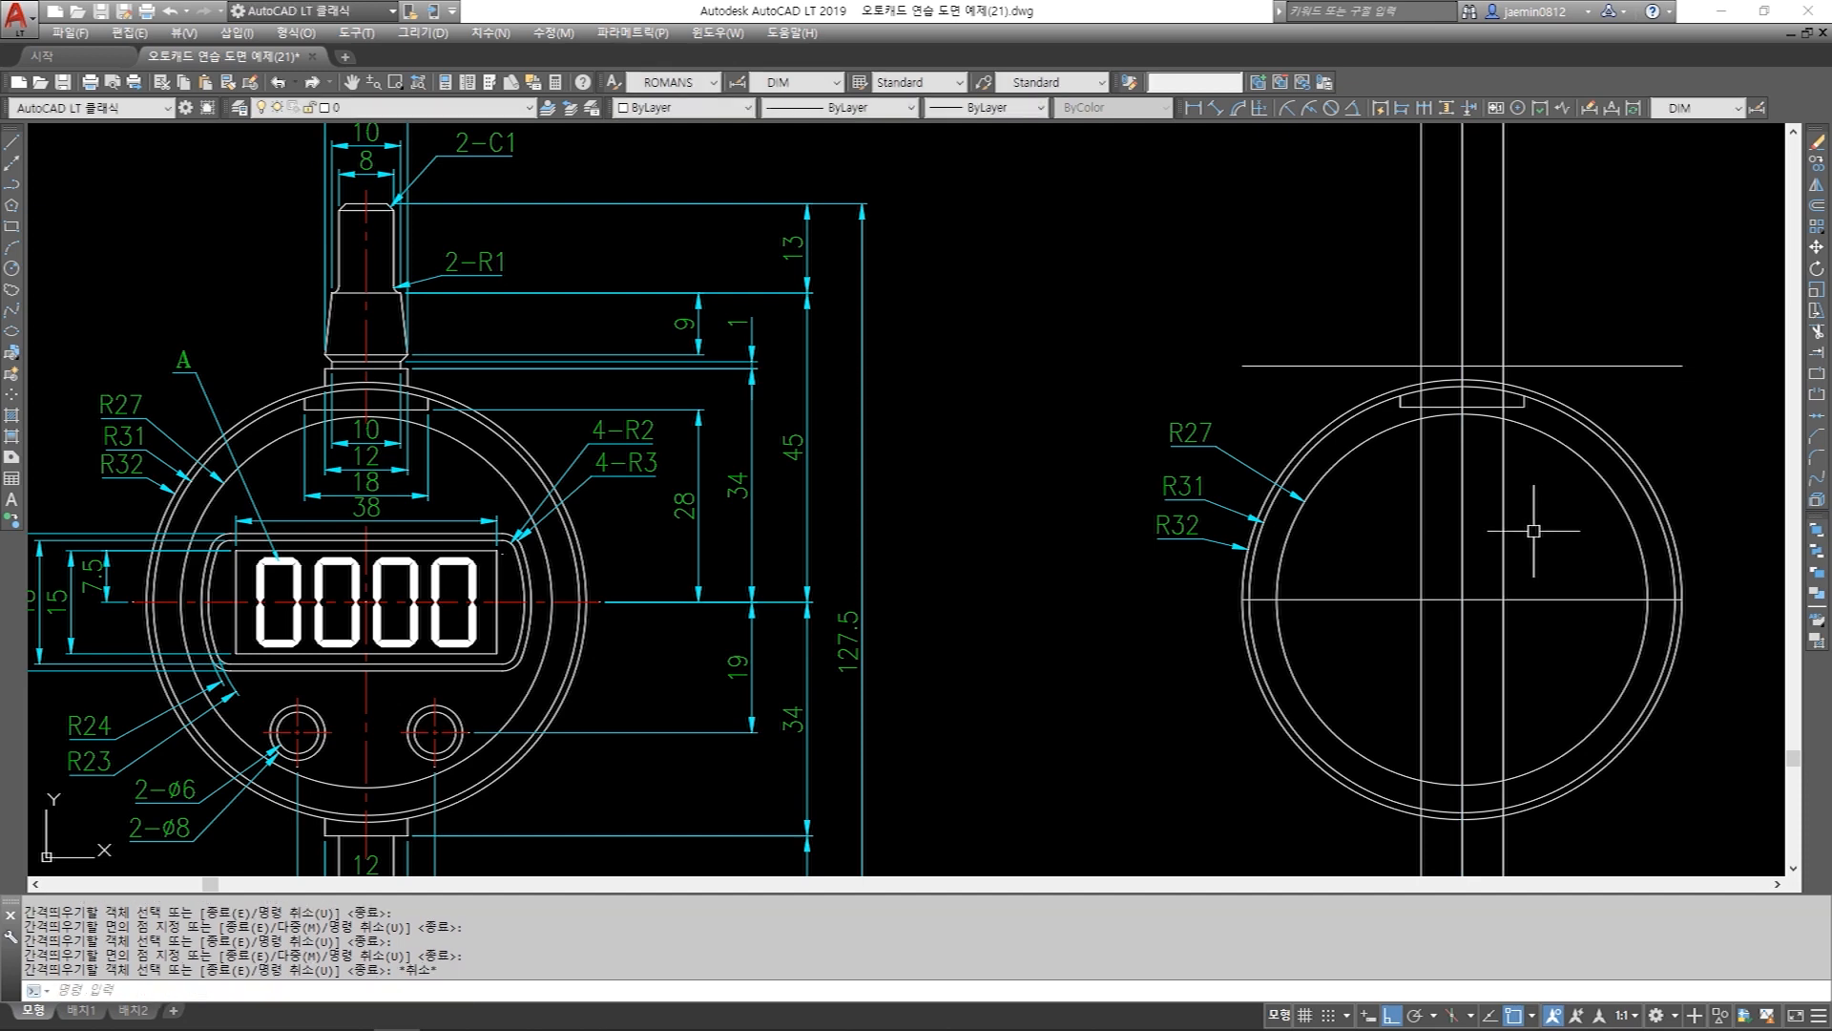
Trim the 34 mm offset line and the two 6 mm offset lines to each other to form the collar's upper corners.
text(tr)
key(space)
scroll(1532, 373, up, 2)
click(1525, 323)
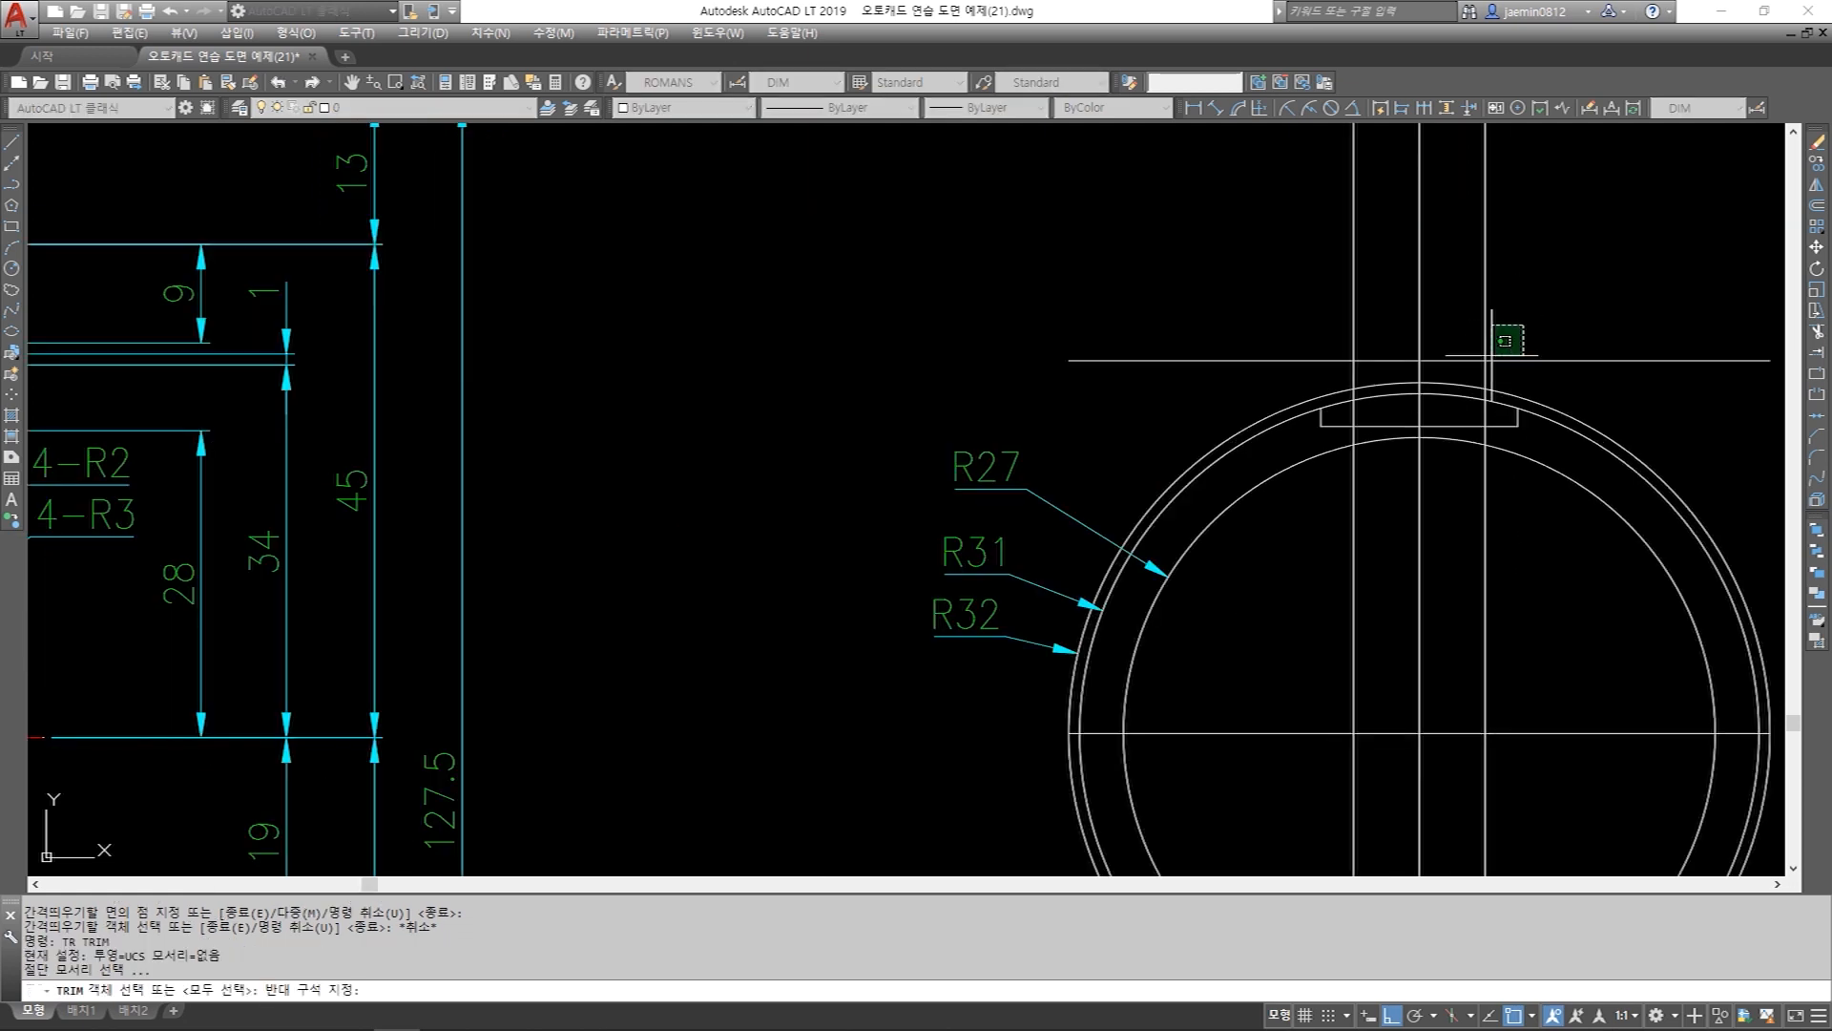
click(1458, 380)
click(1394, 303)
click(1334, 368)
key(space)
click(1388, 242)
click(1321, 289)
click(1305, 310)
click(1236, 401)
click(1516, 283)
click(1440, 328)
click(1574, 319)
click(1513, 396)
key(Escape)
Trim away the parts of the collar's side lines that run inside the outermost R32 circle.
text(tr)
click(1475, 387)
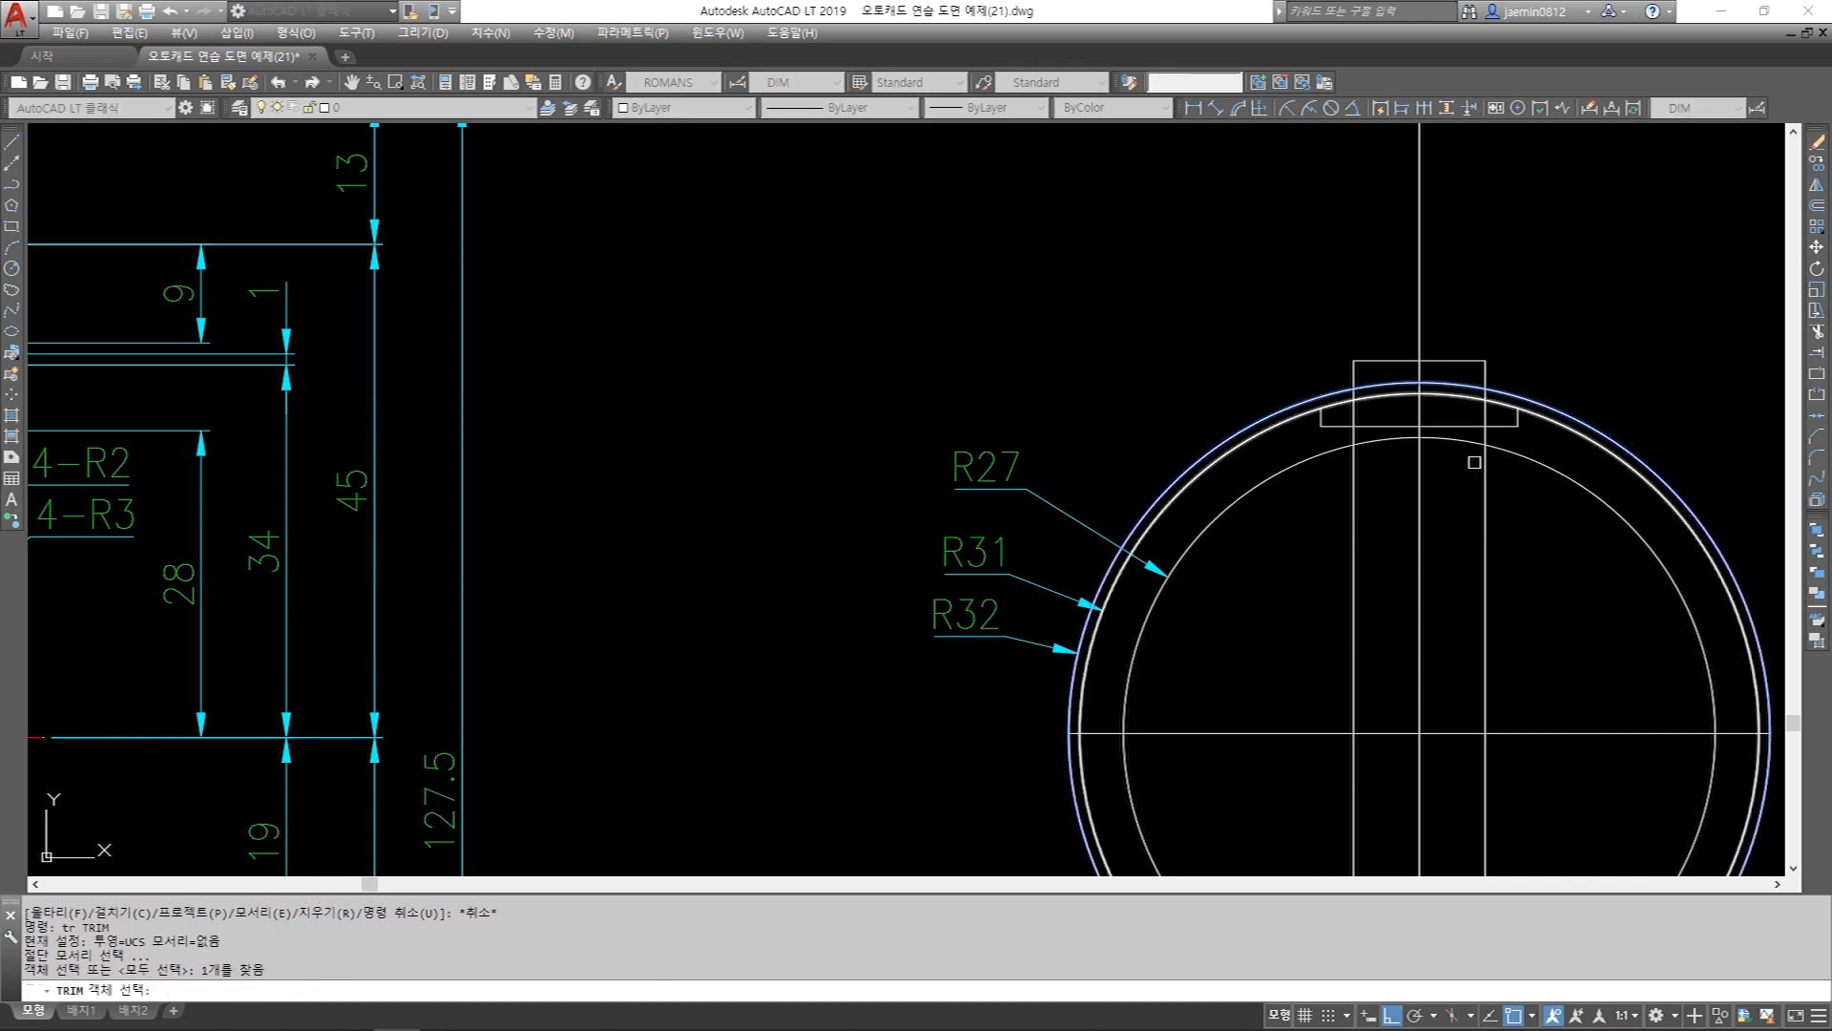
key(space)
click(1437, 546)
click(1359, 547)
scroll(1324, 540, down, 4)
key(Escape)
key(Escape)
key(Escape)
Erase the two leftover offset line pieces below the outermost circle, on either side of the vertical centre line.
middle_drag(1313, 598, 1313, 413)
text(e)
key(space)
click(1331, 602)
click(1389, 603)
key(space)
scroll(1217, 573, up, 2)
middle_drag(1220, 610, 1238, 687)
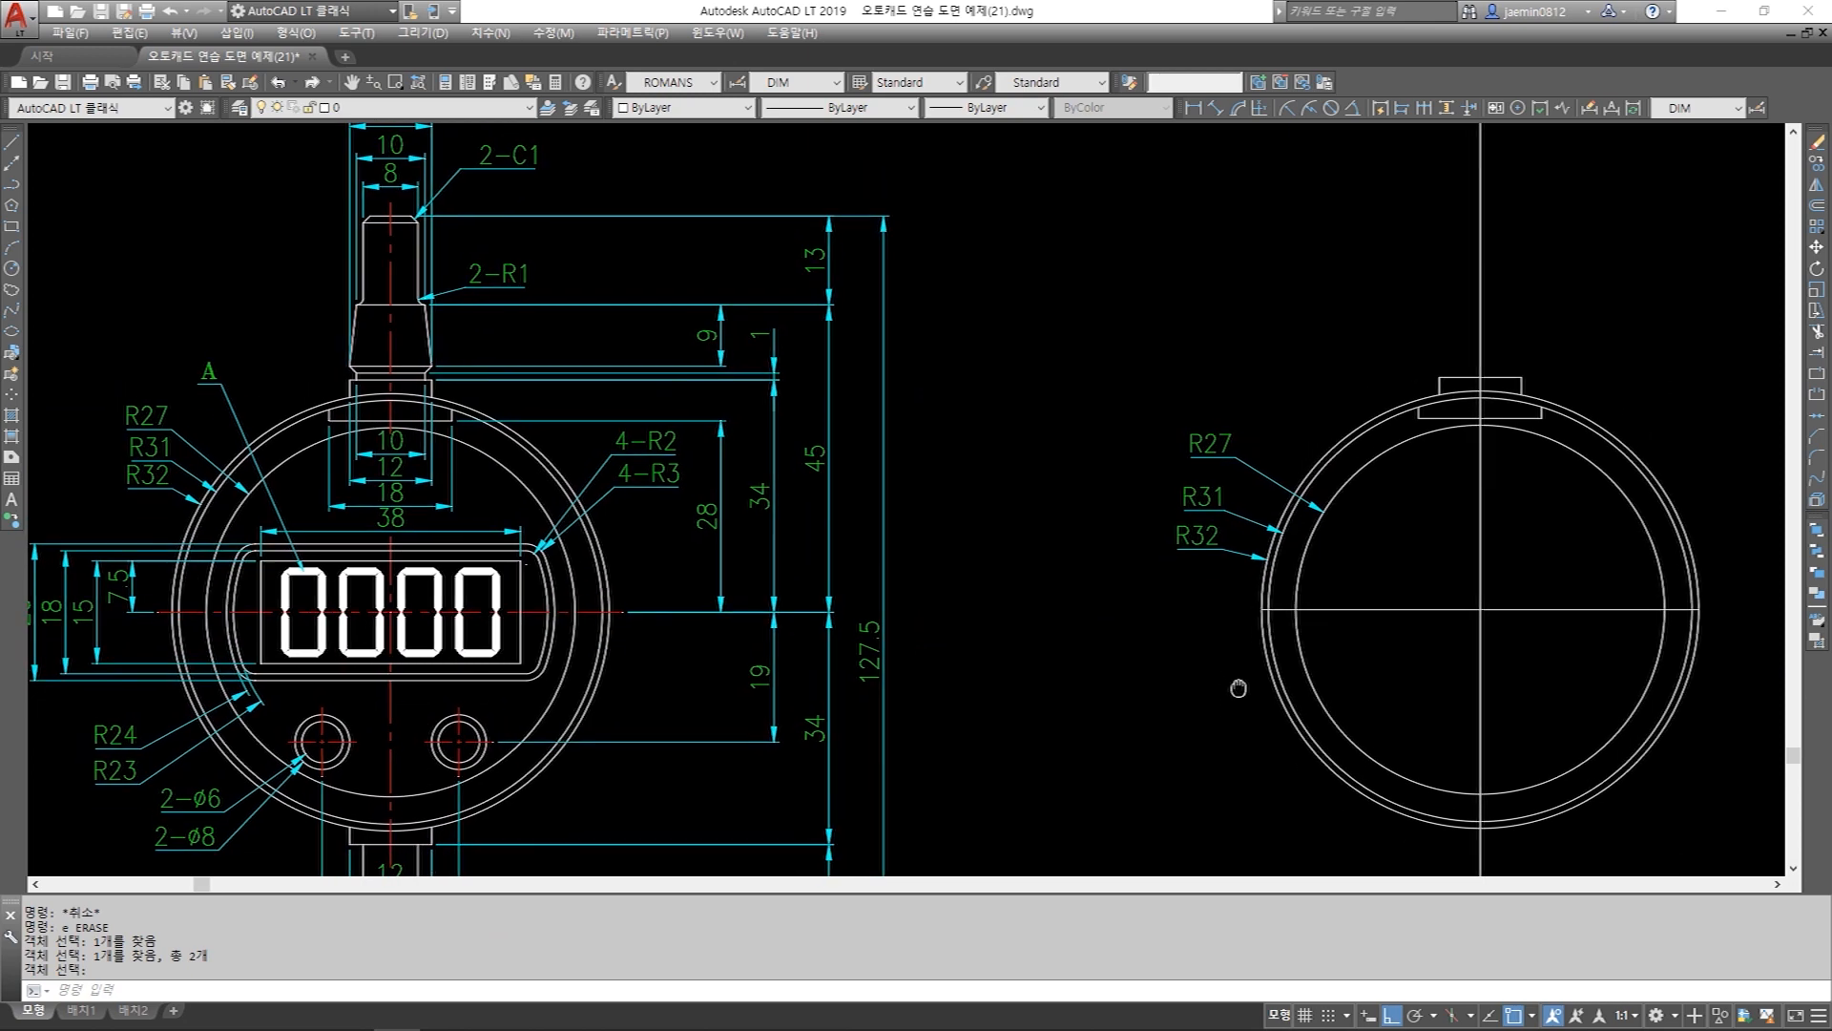
middle_drag(1166, 618, 1217, 617)
key(Escape)
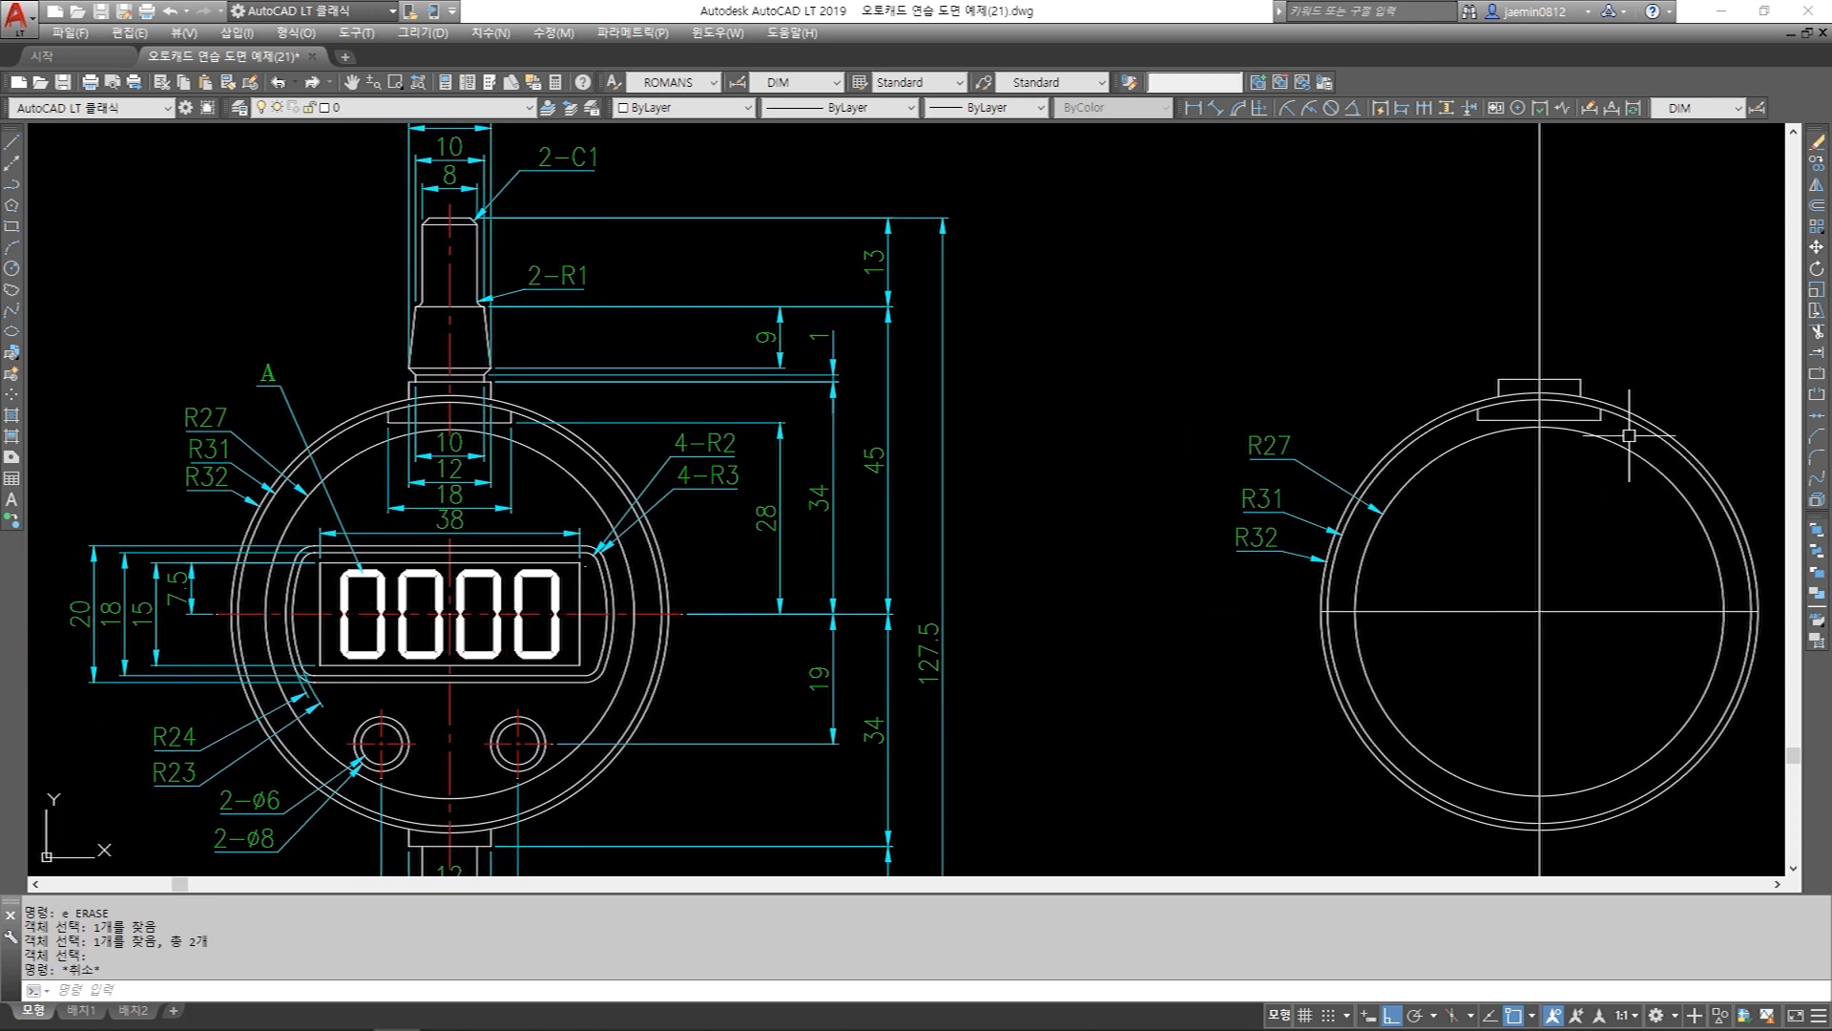
text(m)
key(space)
click(1689, 288)
click(1237, 656)
key(space)
click(1231, 655)
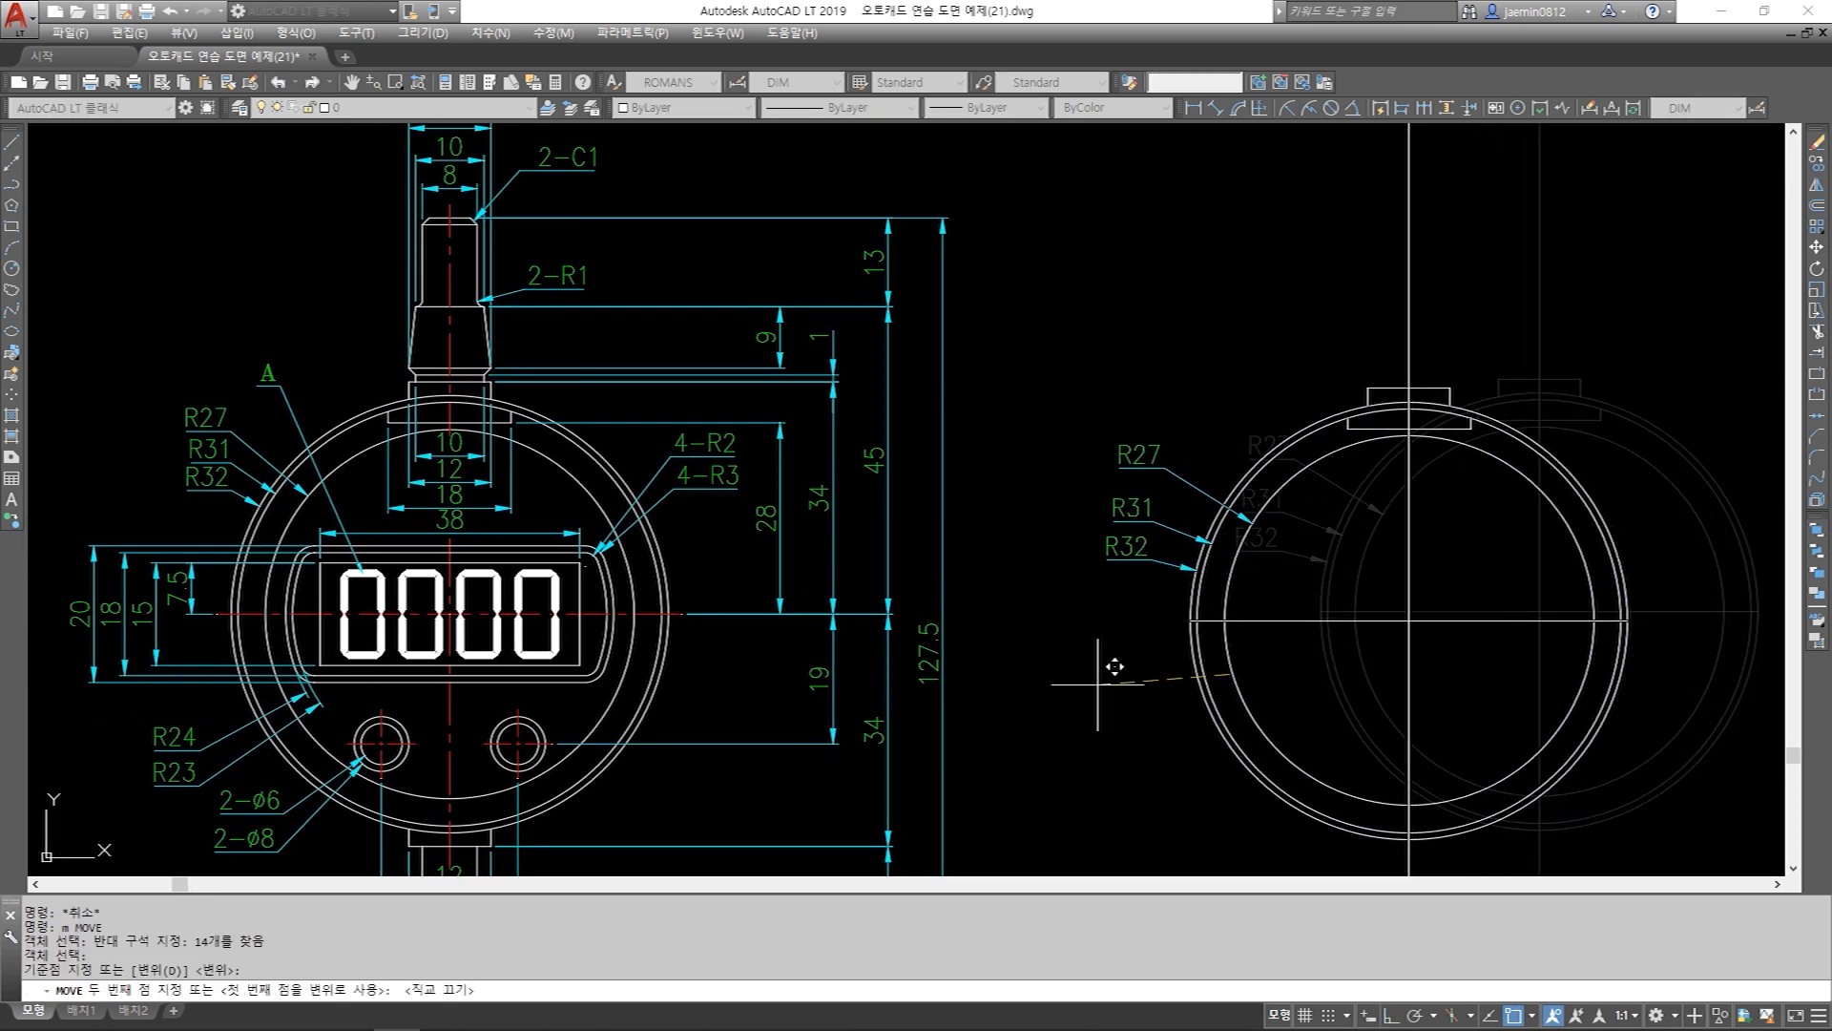
key(Escape)
Examine the neck directly above the collar in the reference view, including its width and height dimensions from the dial's centre line.
middle_drag(1064, 611, 1120, 615)
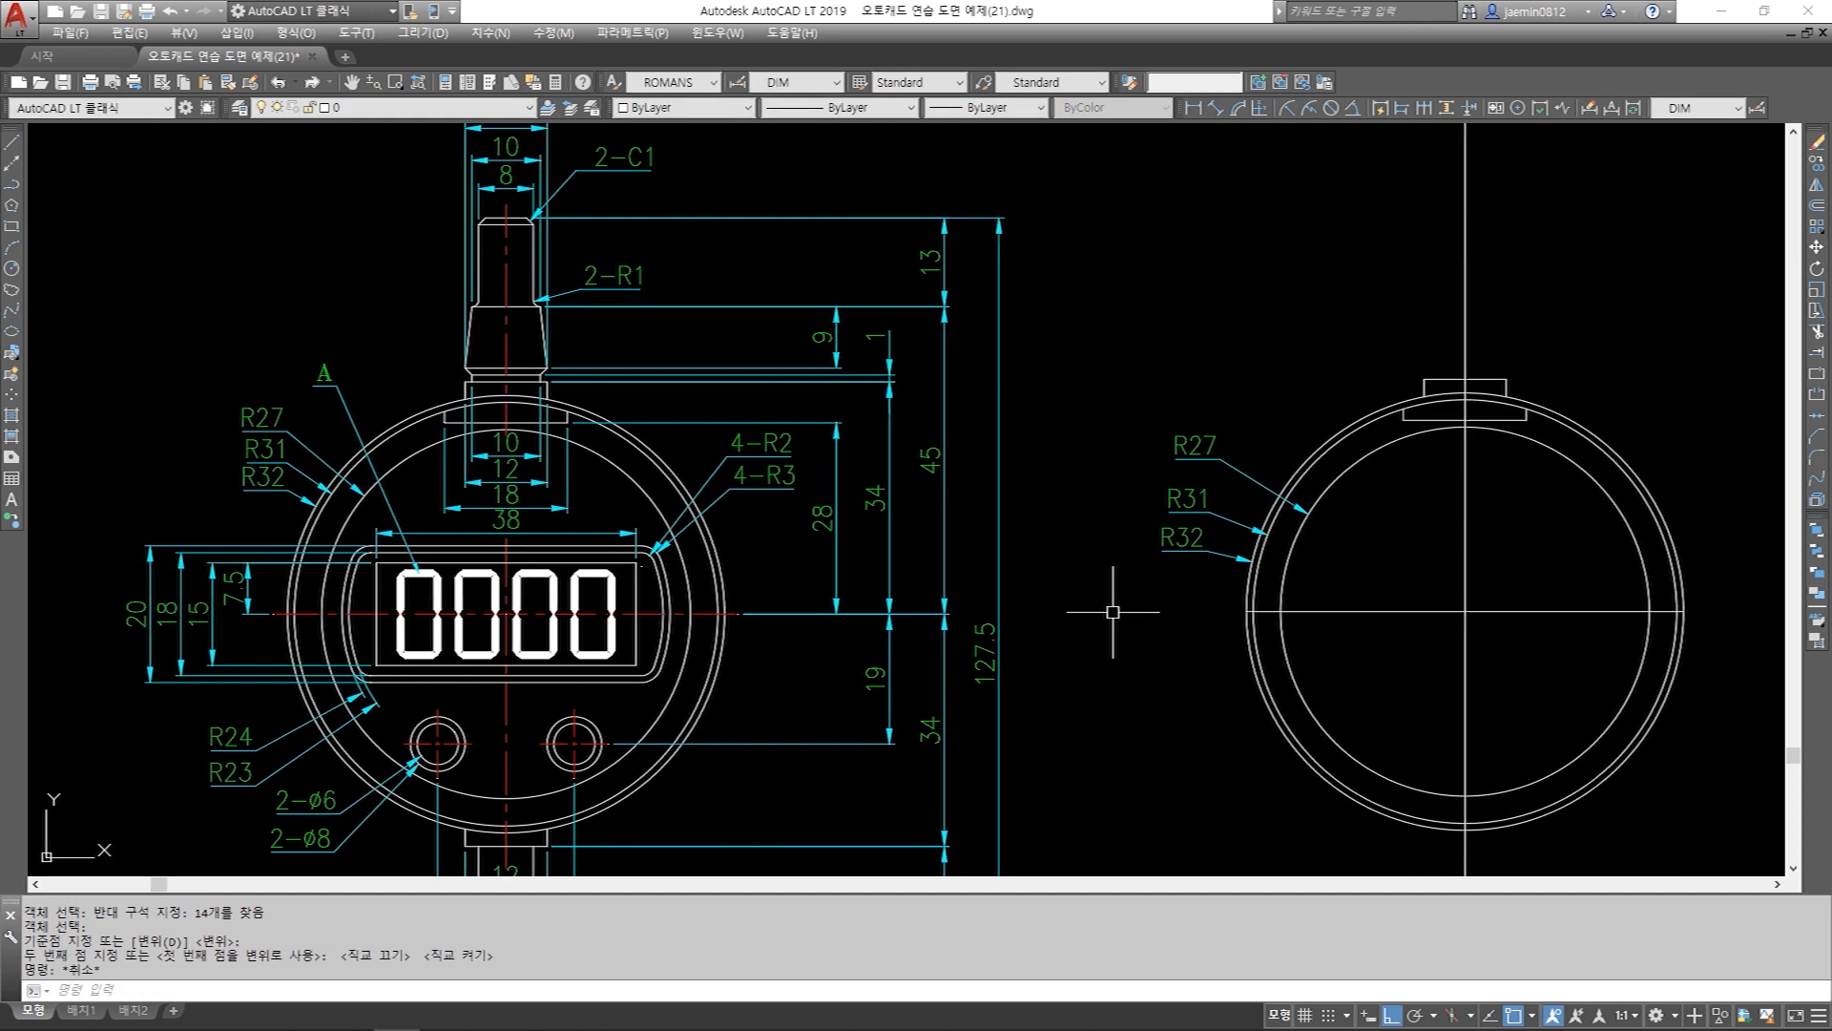
scroll(473, 380, up, 6)
click(417, 357)
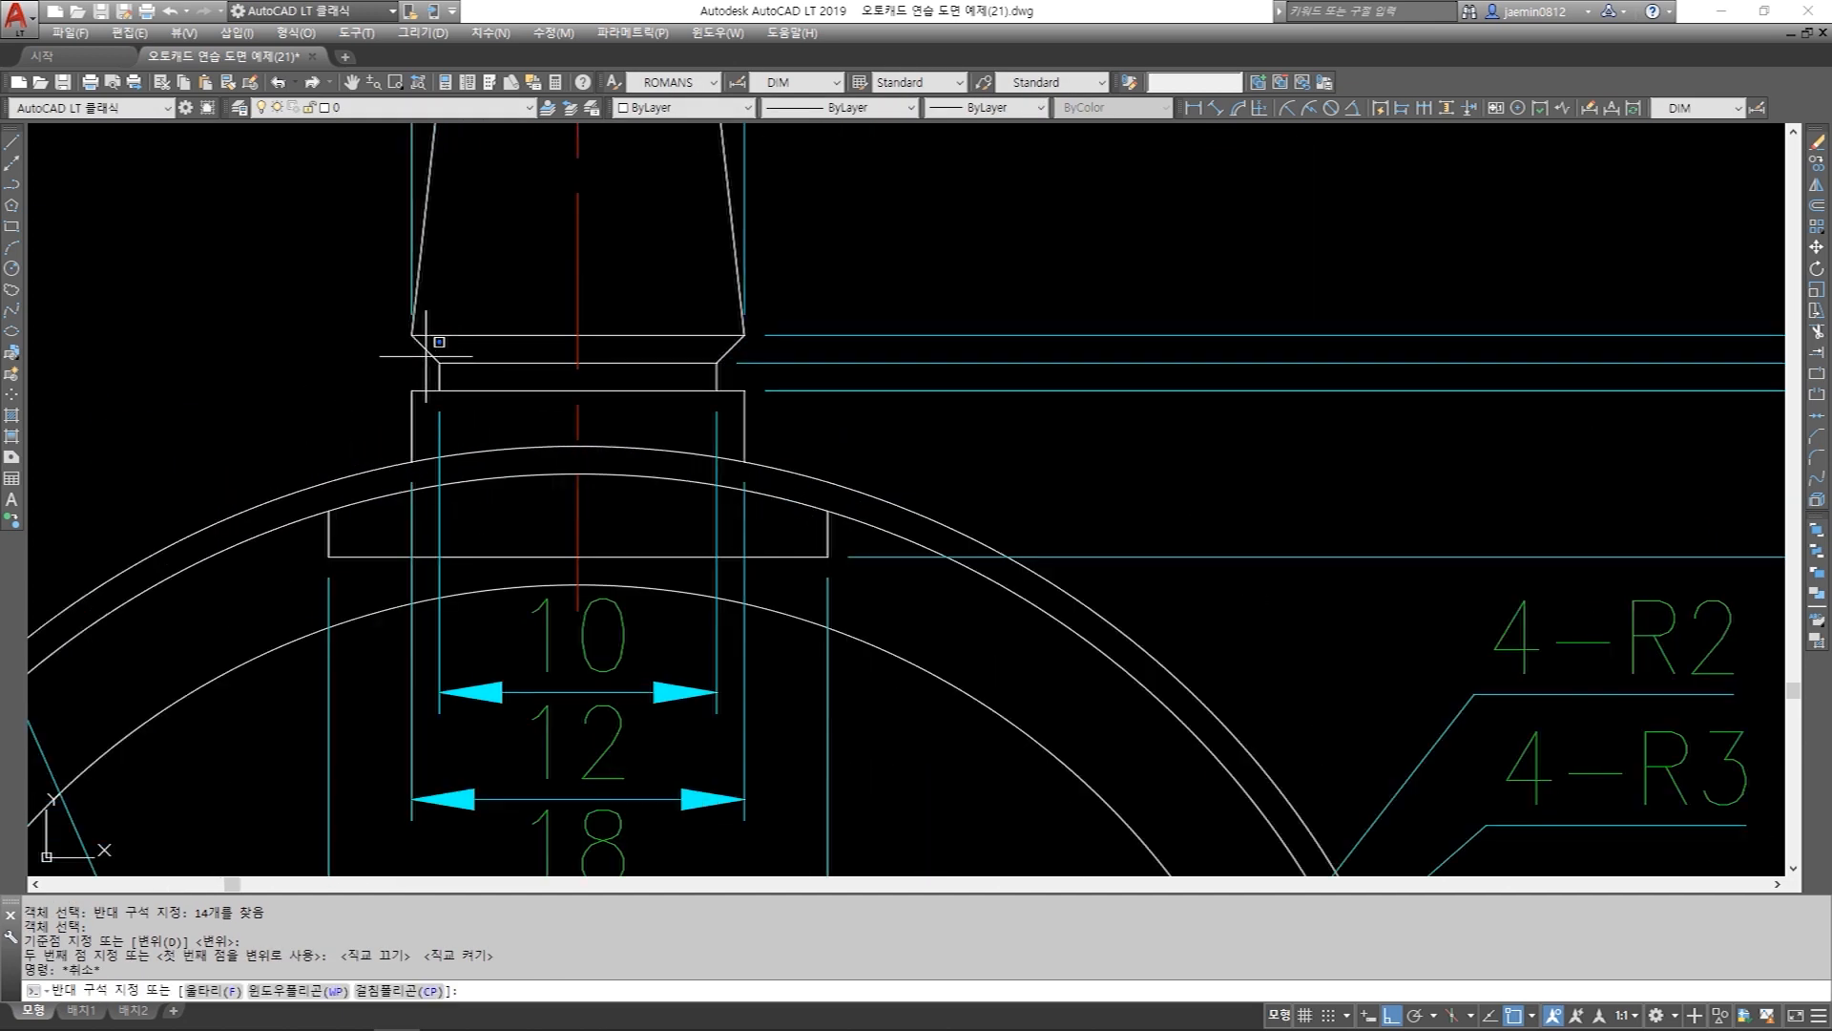
key(Escape)
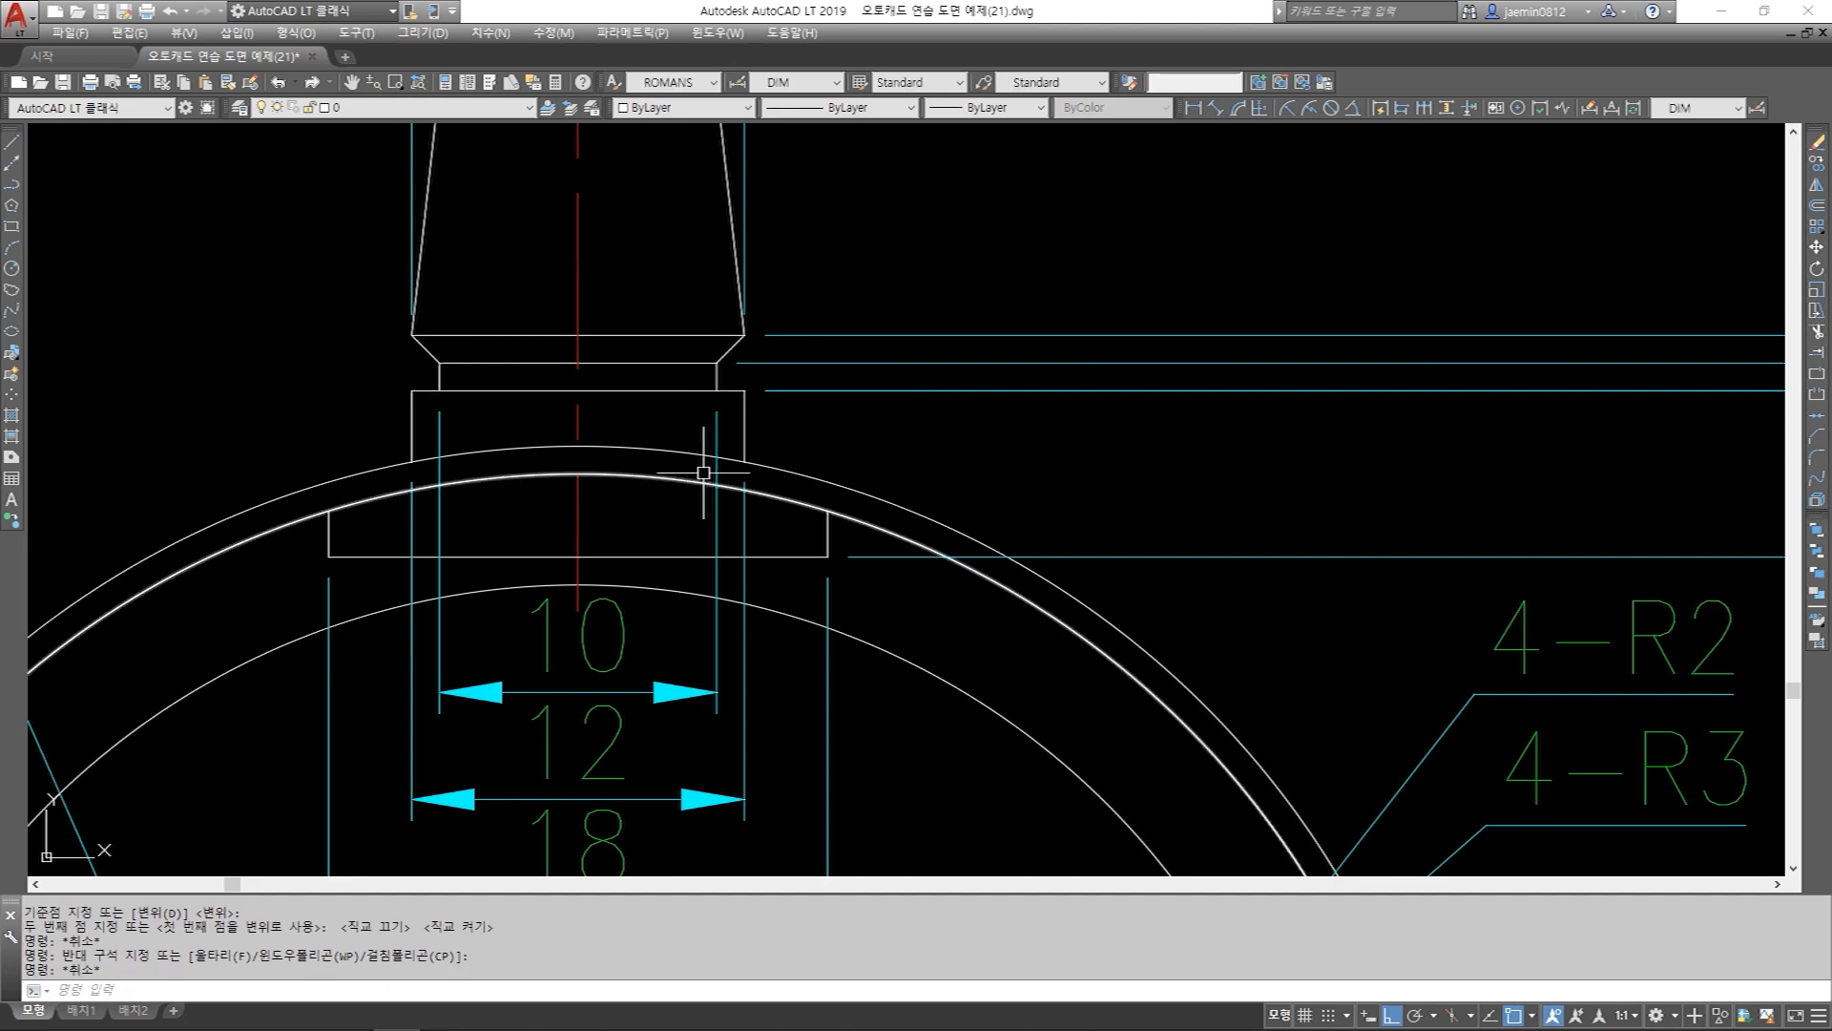
scroll(705, 476, down, 2)
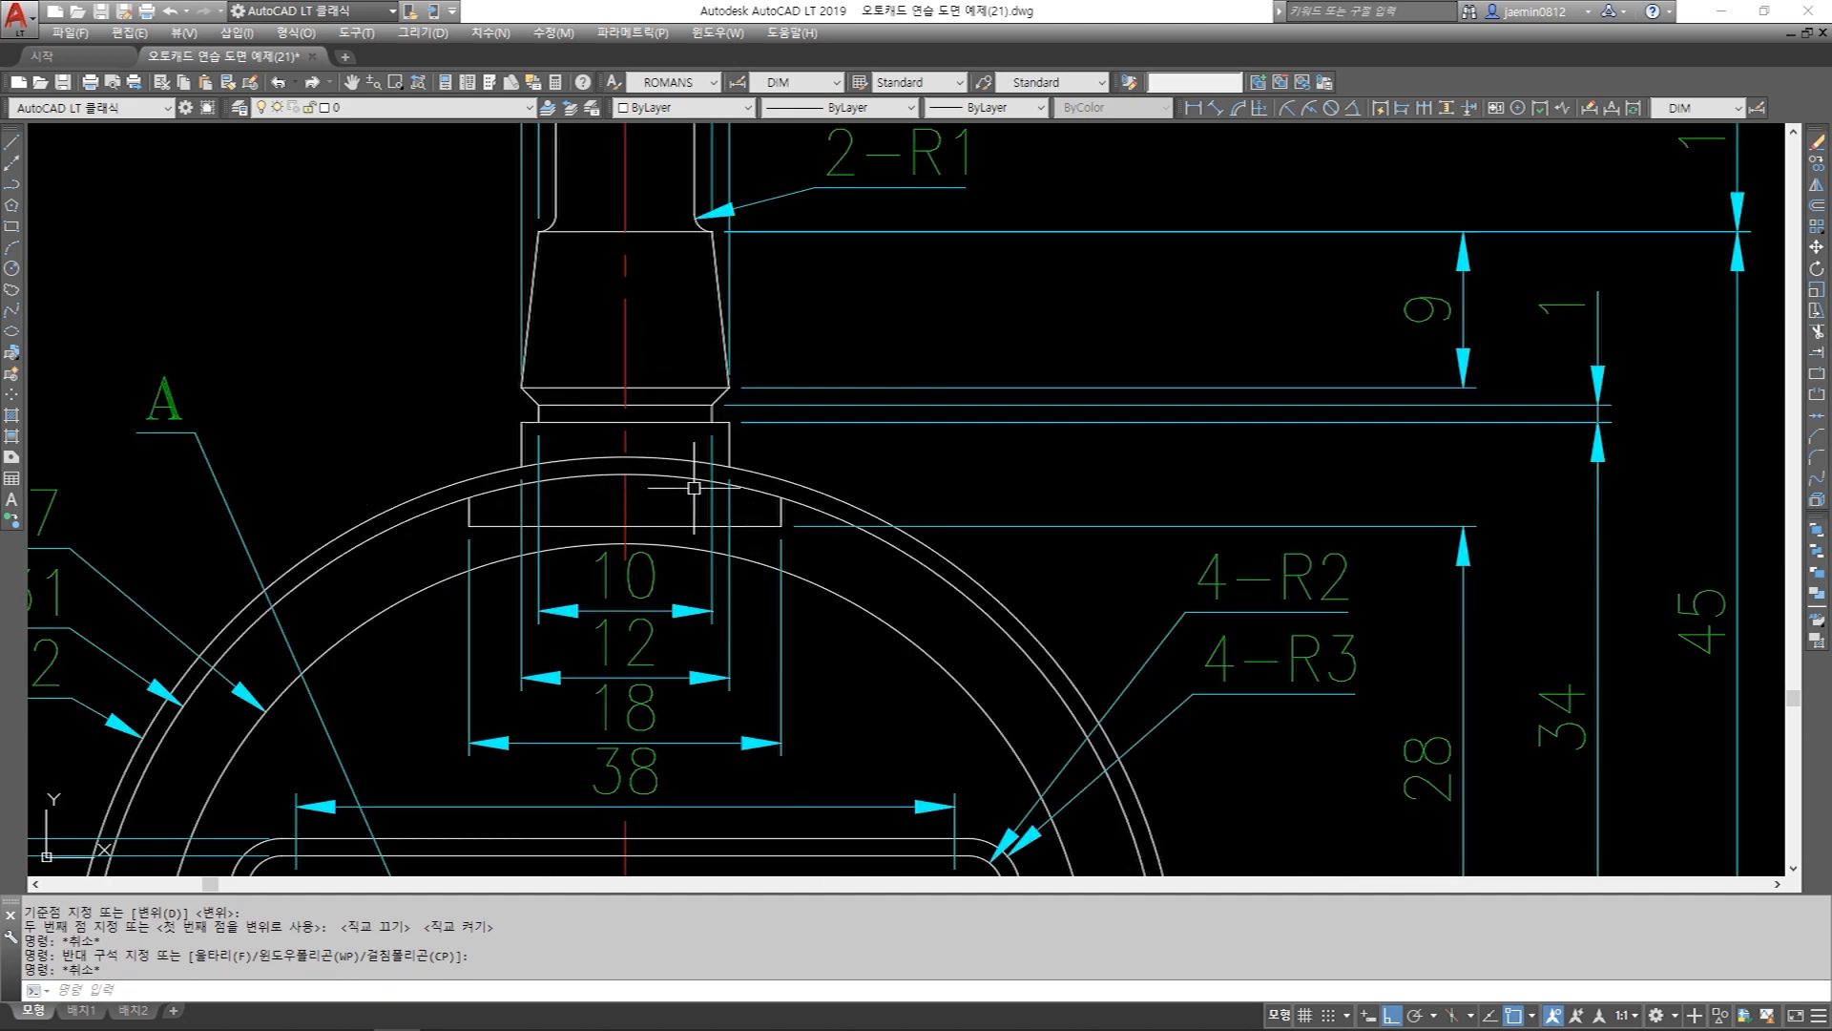
scroll(726, 449, down, 1)
middle_drag(835, 587, 834, 546)
scroll(1267, 430, up, 1)
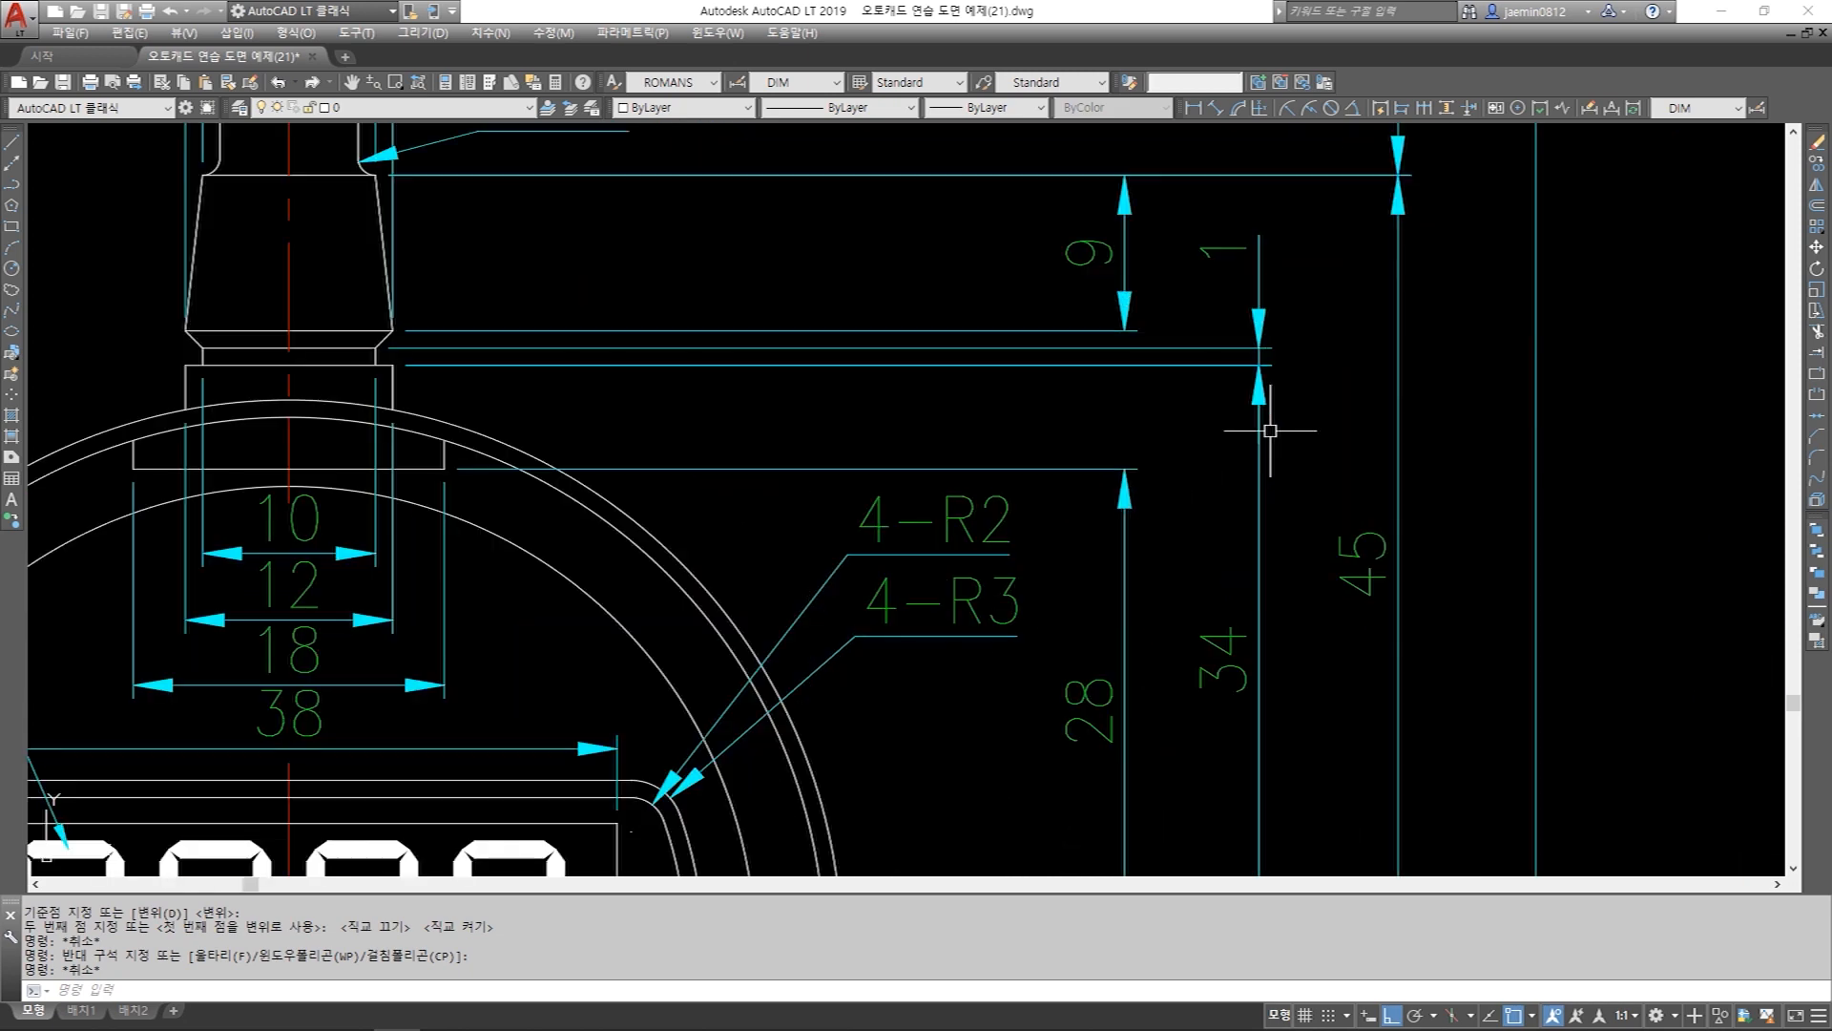
scroll(1230, 366, down, 1)
click(878, 734)
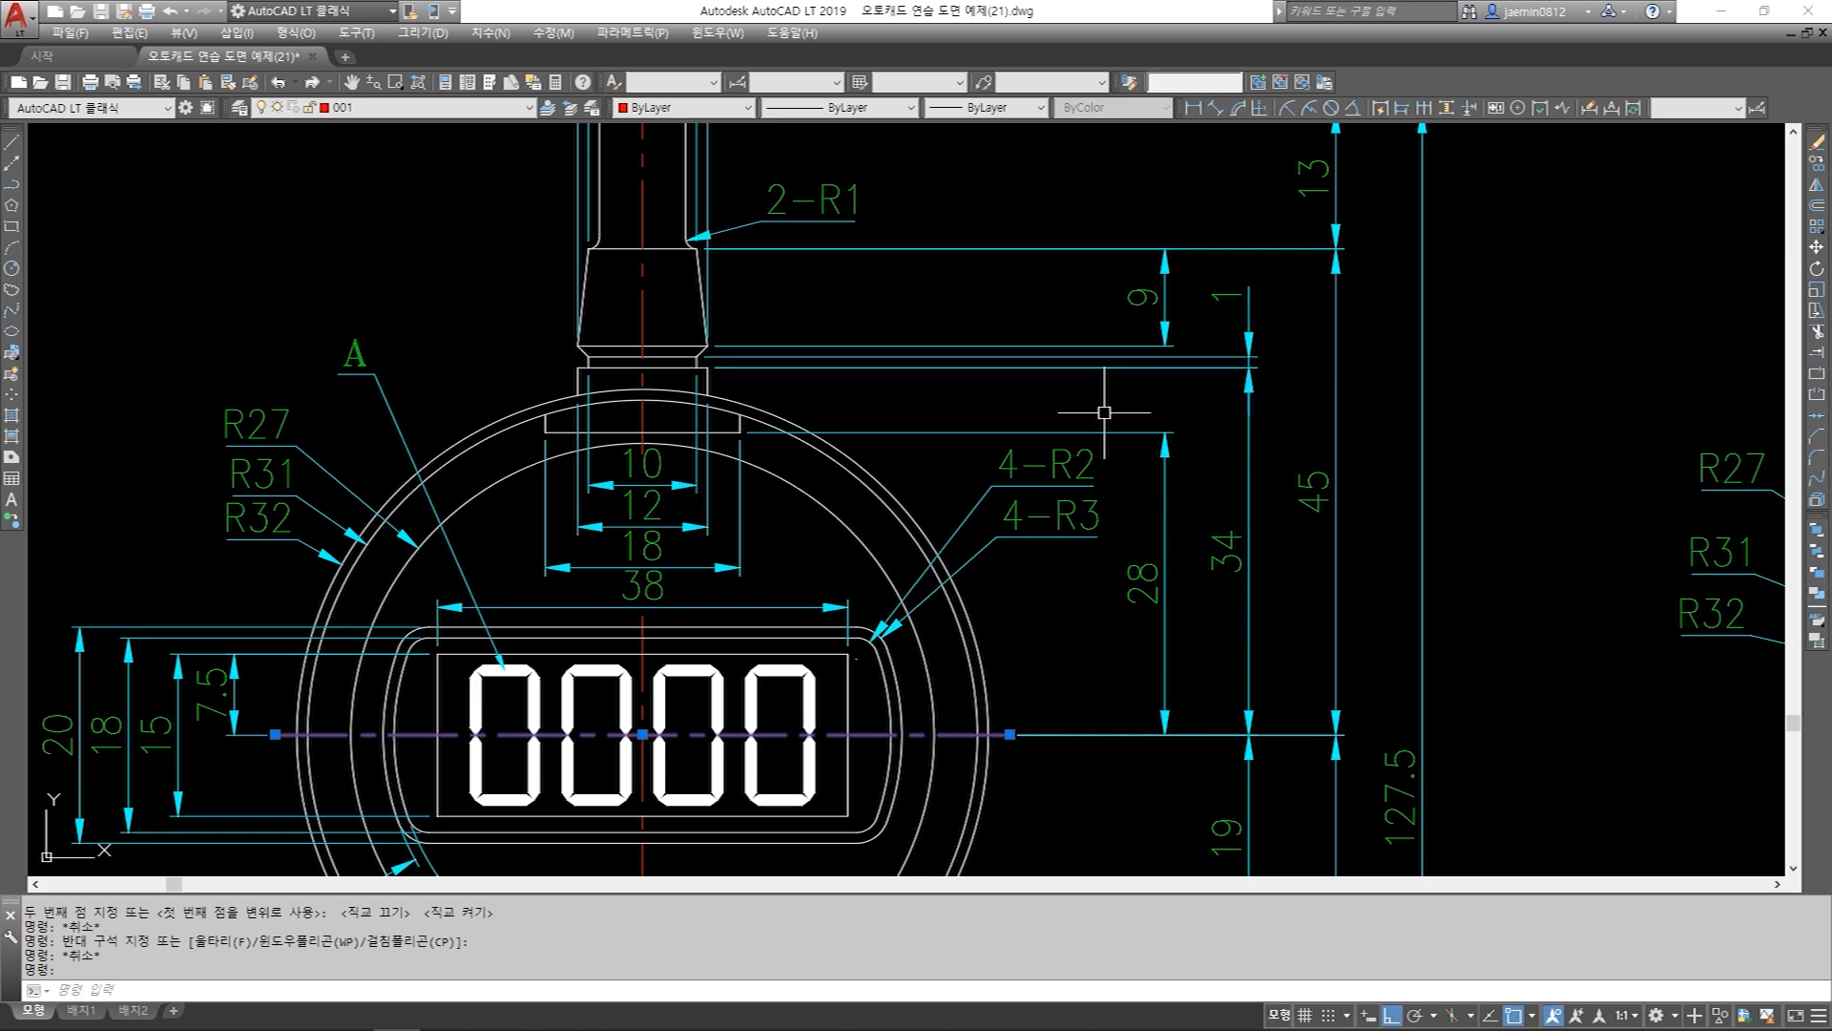
key(Escape)
scroll(1104, 412, down, 2)
middle_drag(1424, 524, 835, 523)
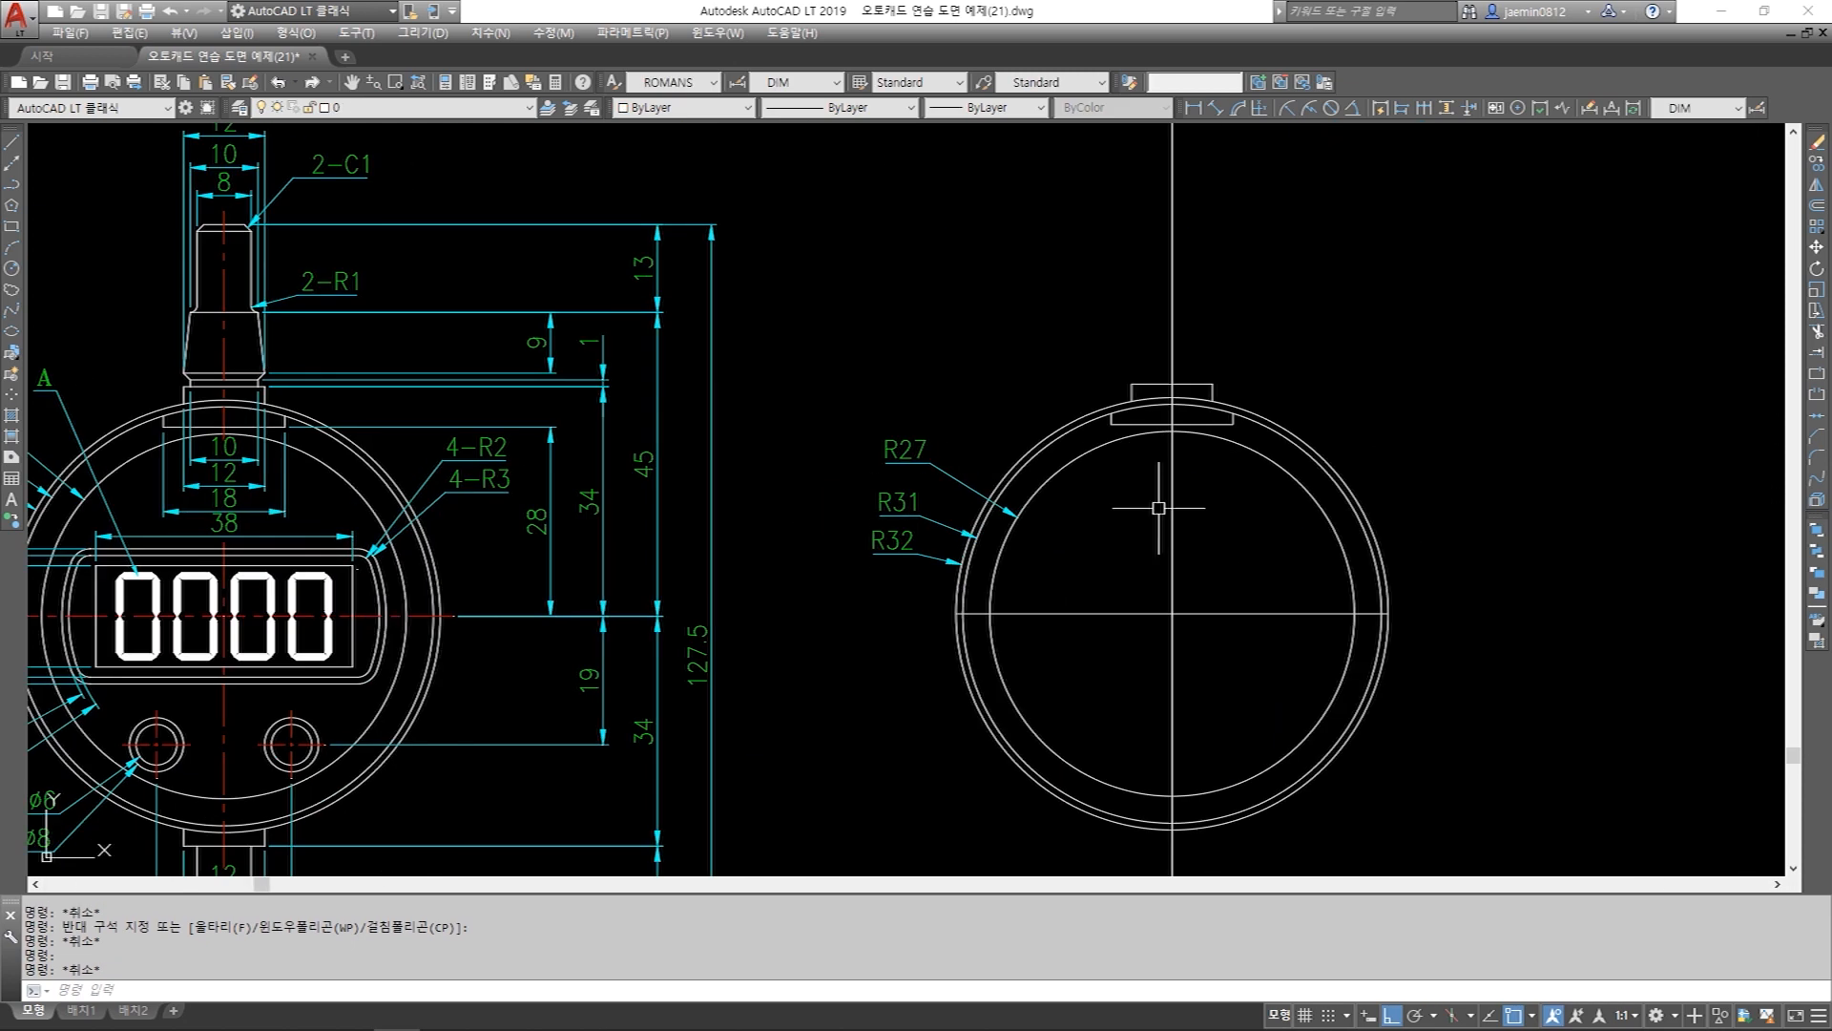
Offset the collar's top edge 1 mm upward for the top of the neck.
text(o)
key(Return)
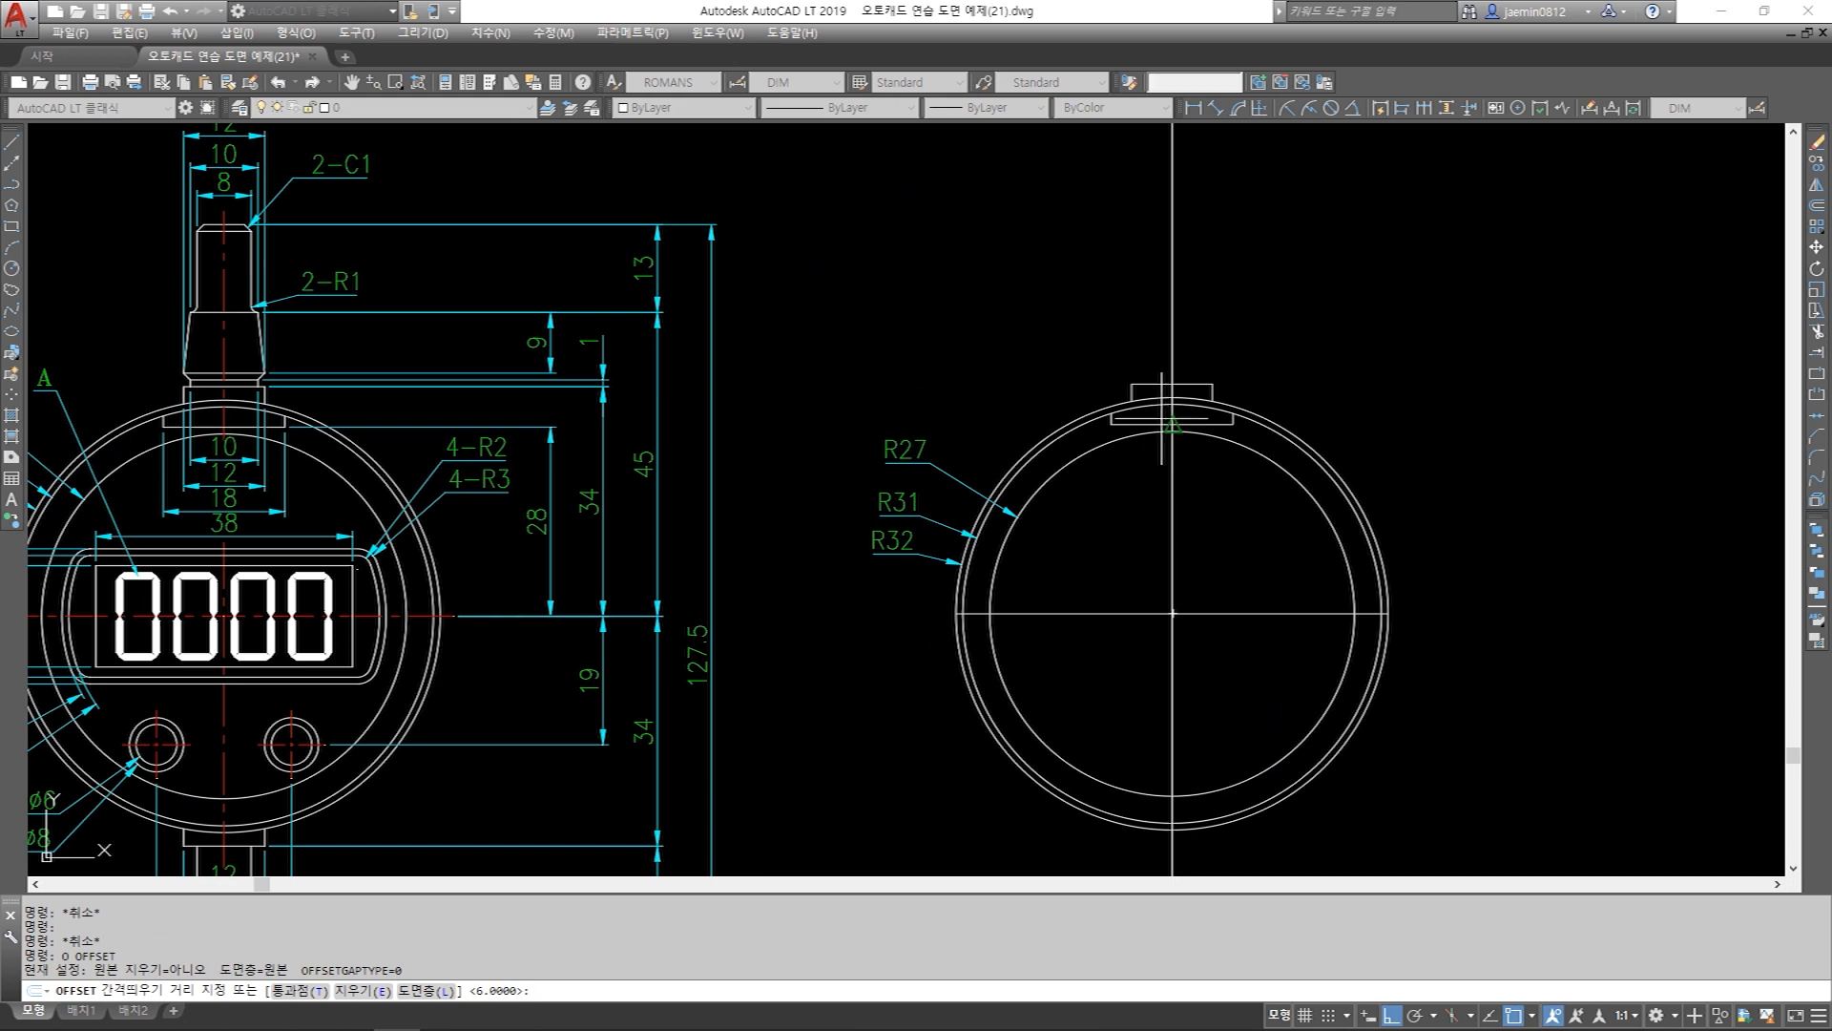
scroll(1162, 401, up, 2)
text(1)
key(Return)
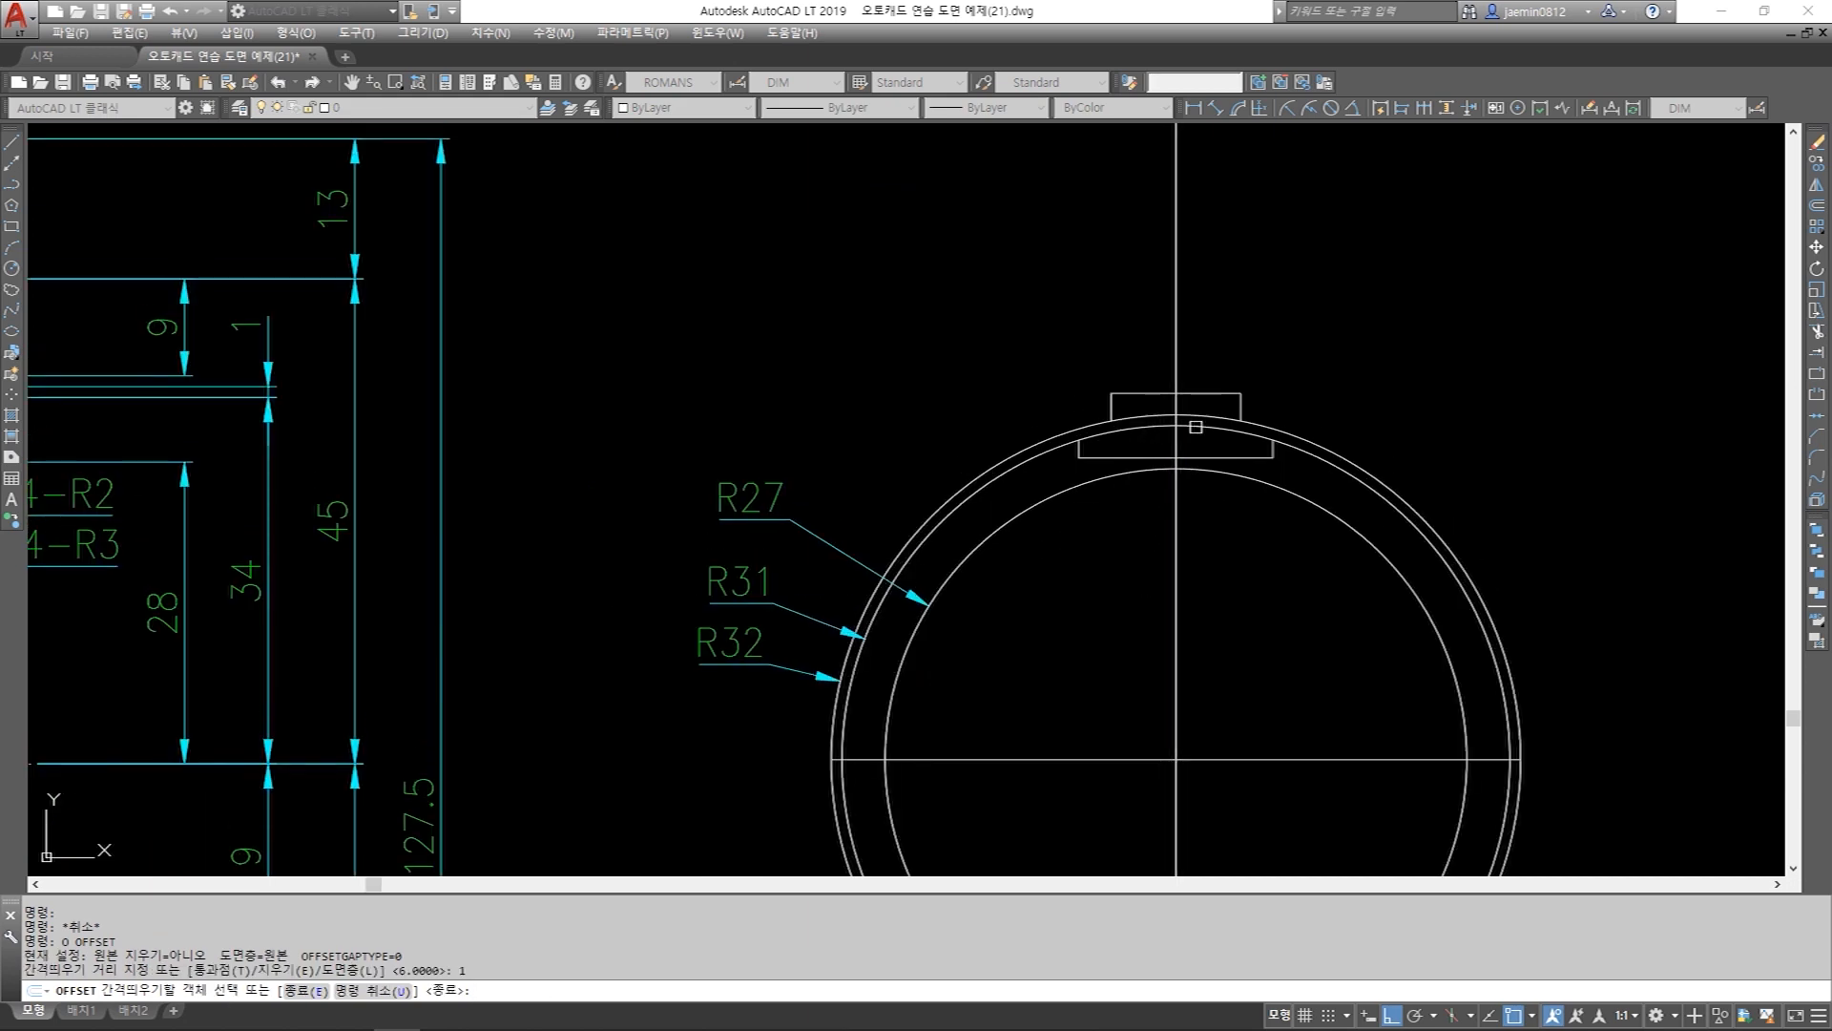
scroll(1197, 398, down, 2)
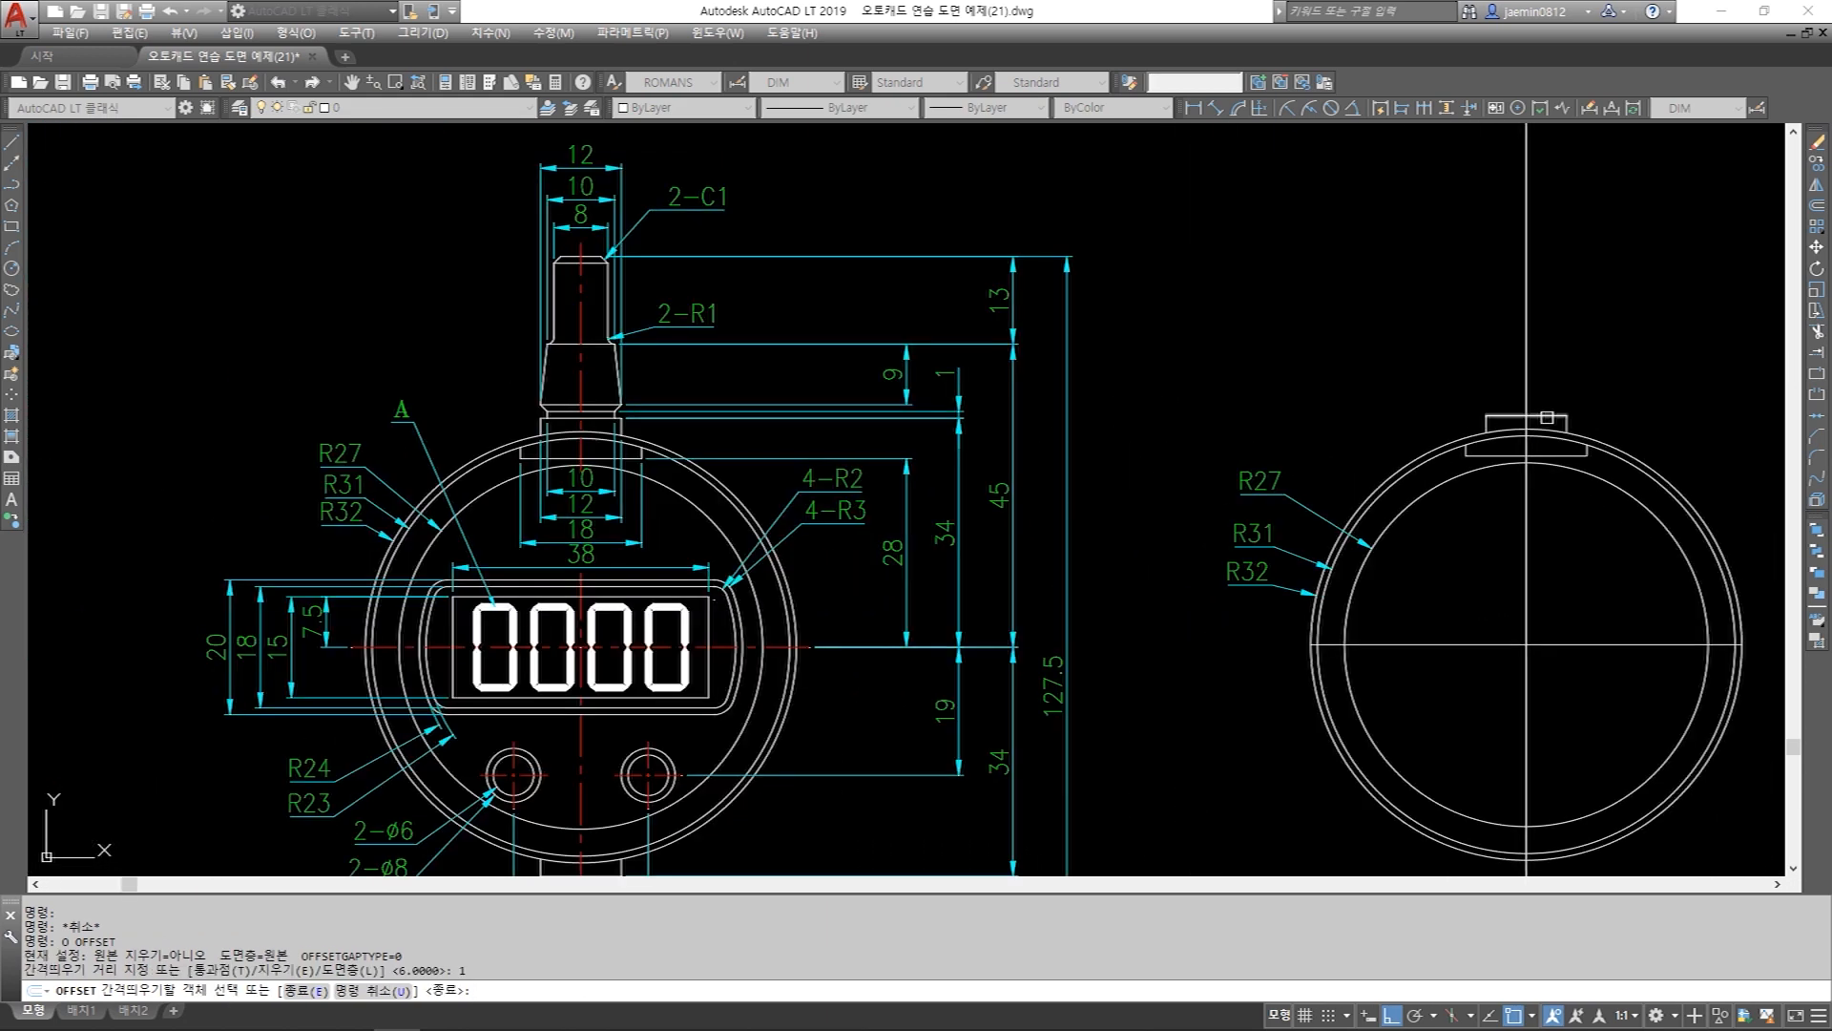
click(1554, 414)
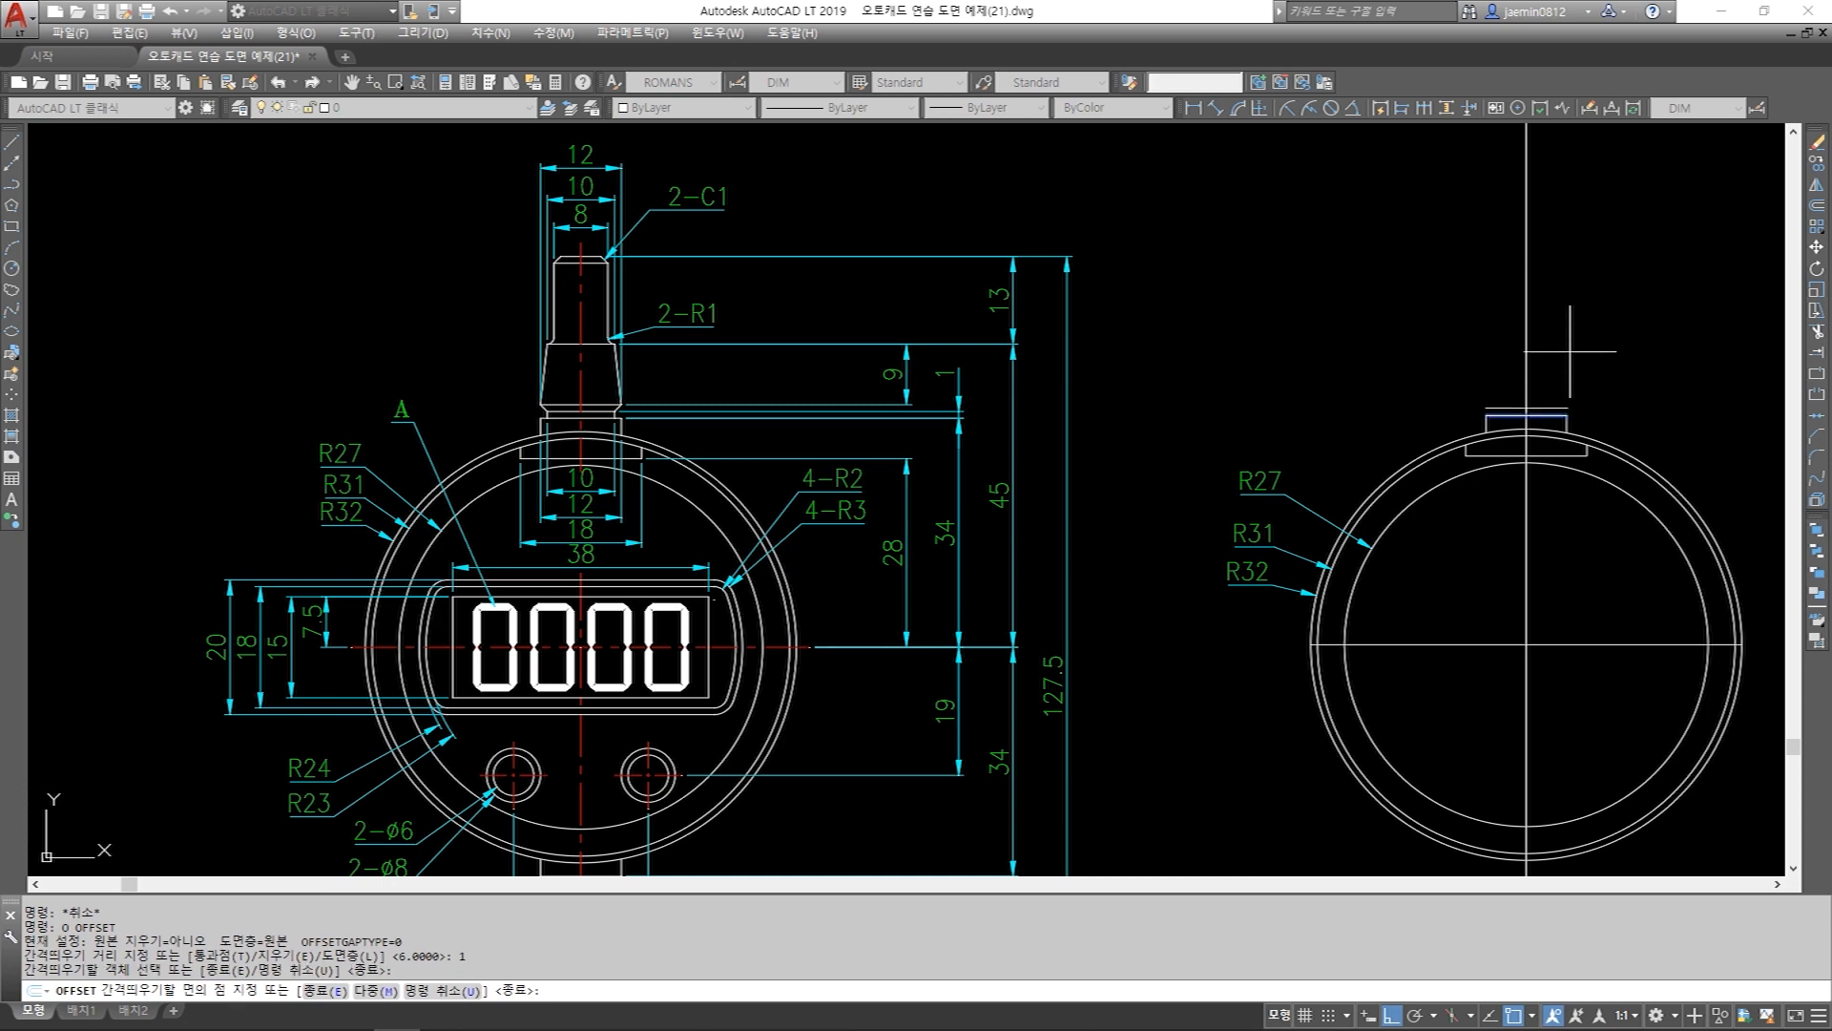
click(1565, 355)
key(Escape)
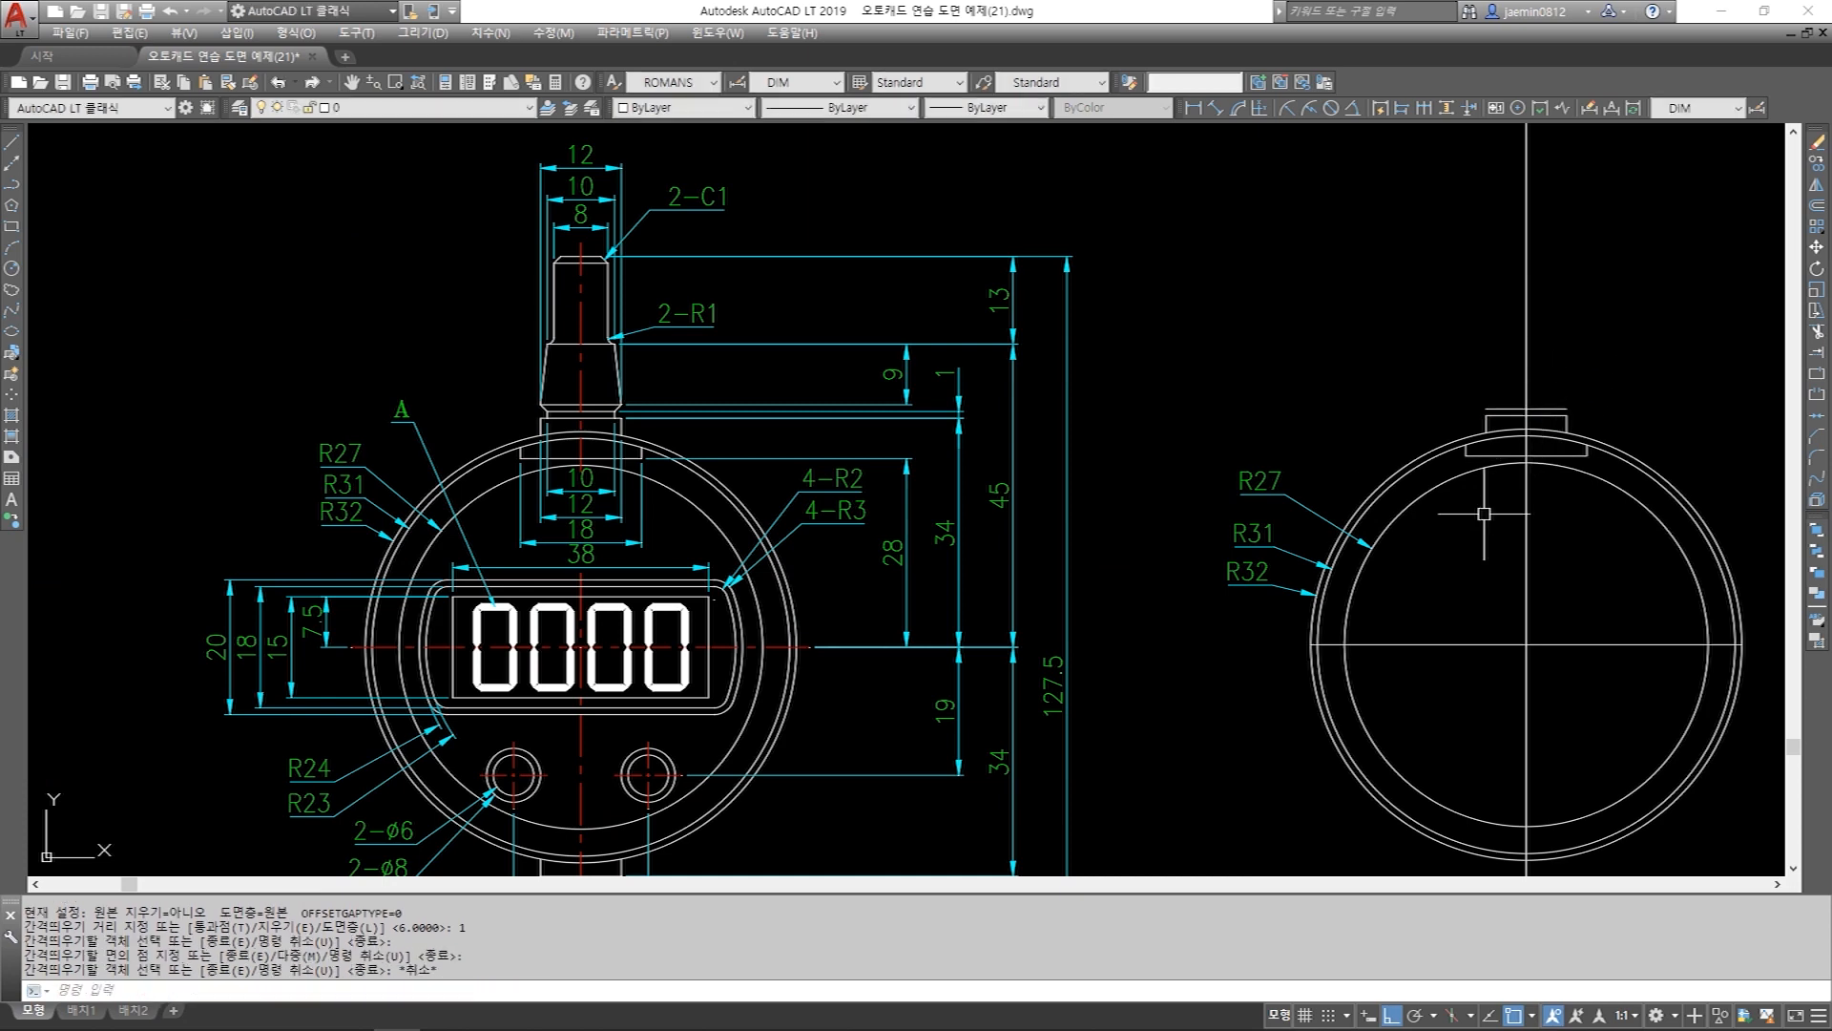
Offset the vertical centre line 5 mm to each side for the neck's side edges.
key(Return)
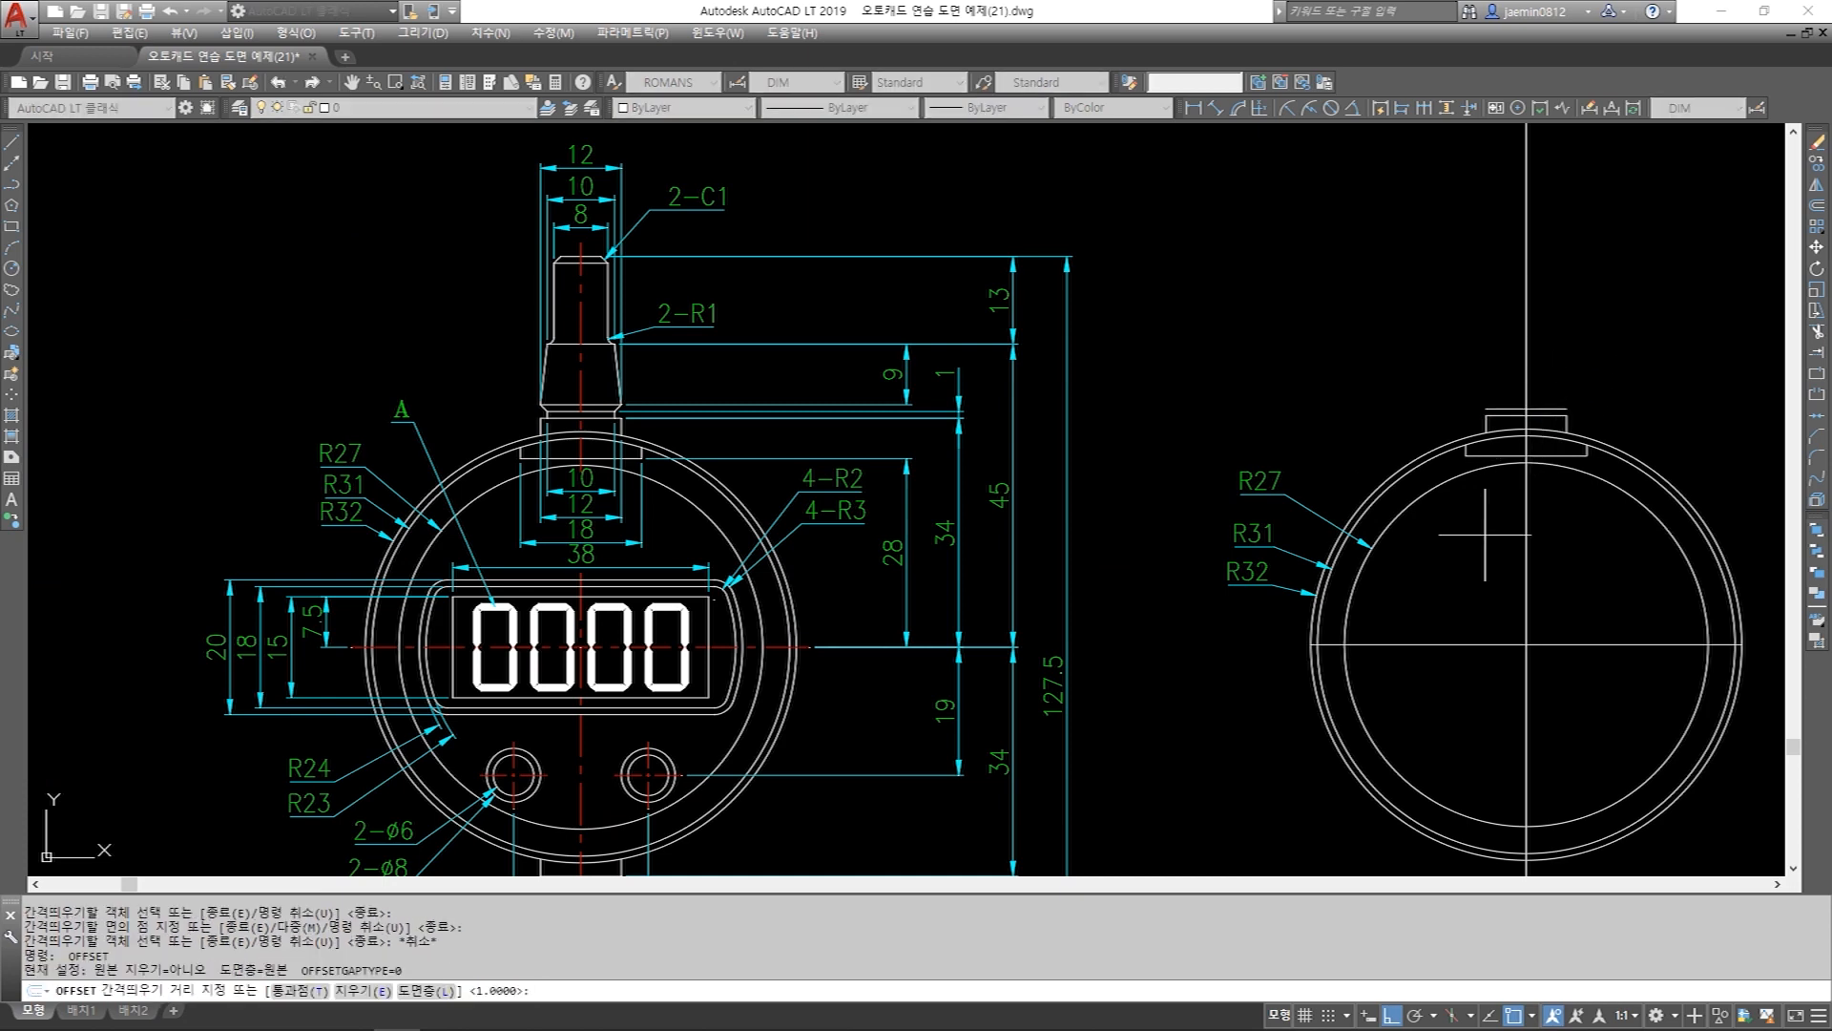
text(5)
key(Return)
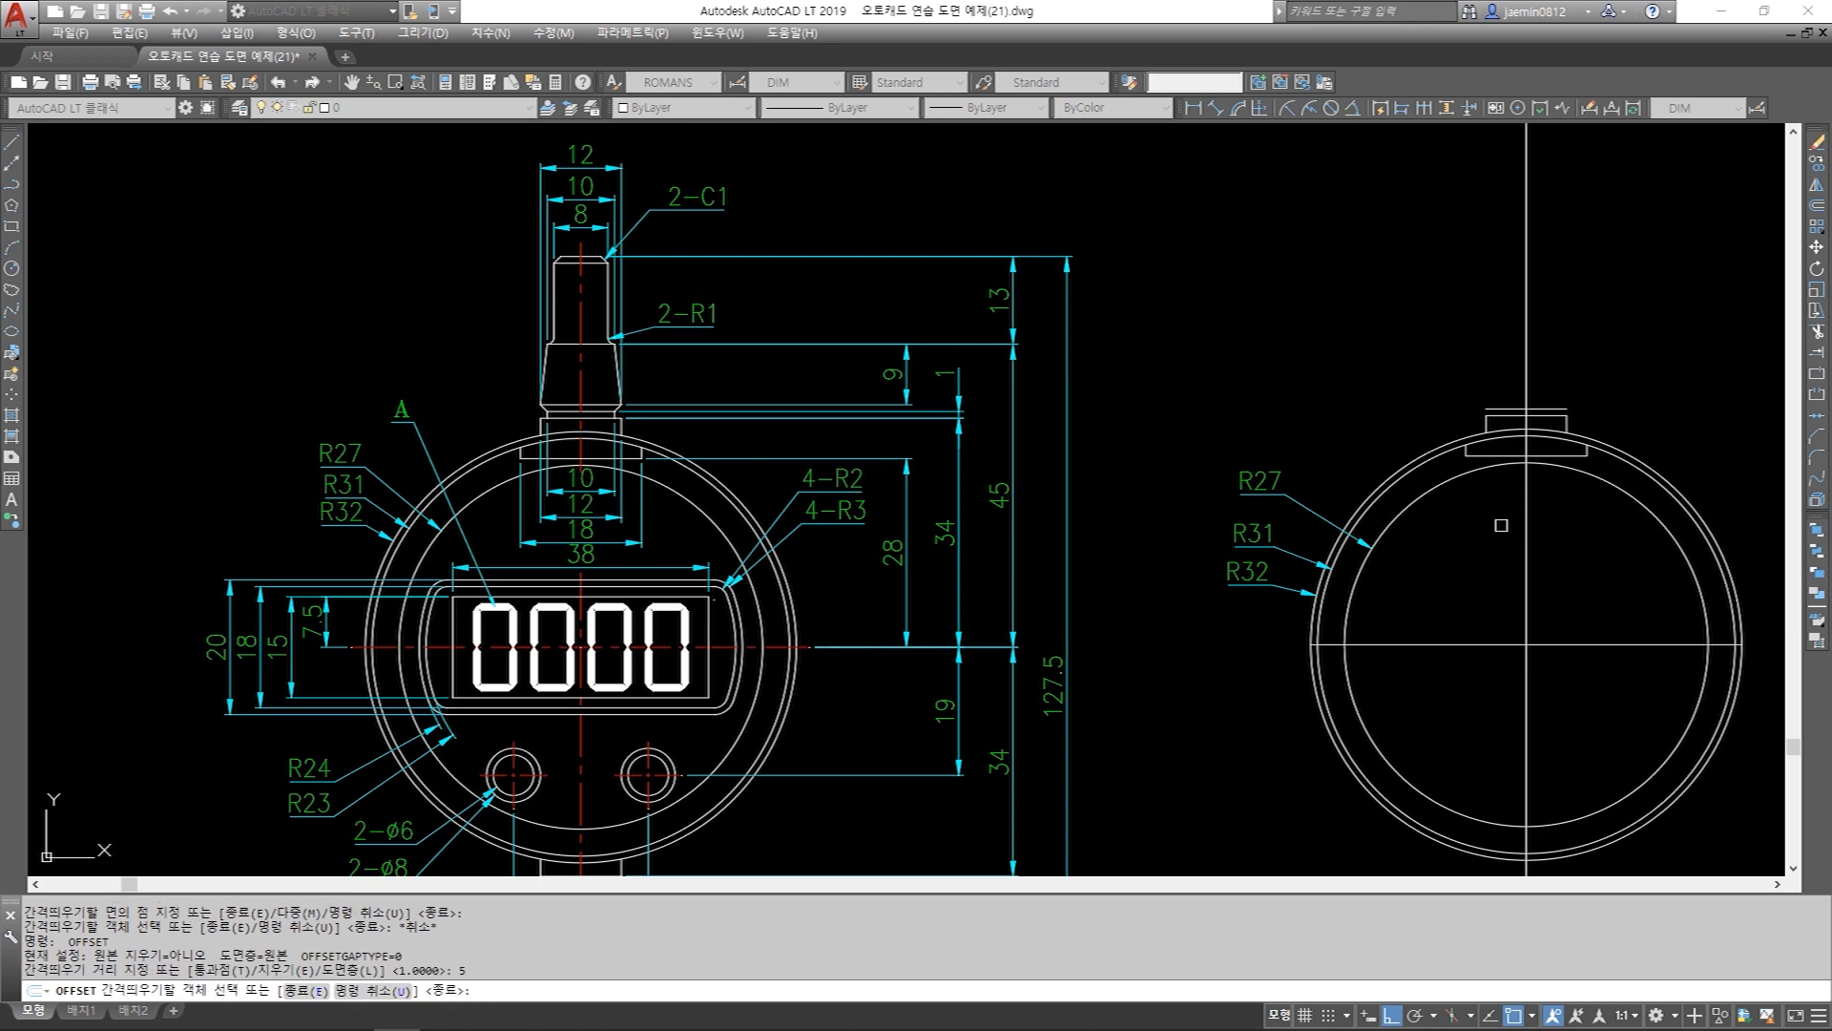
click(1522, 366)
click(1432, 367)
click(1514, 368)
click(1513, 367)
click(1522, 369)
click(1618, 372)
key(Escape)
Trim away the parts of the two 5 mm offset lines that run below the collar's top edge.
text(tr)
key(Return)
scroll(1522, 425, up, 6)
click(1388, 402)
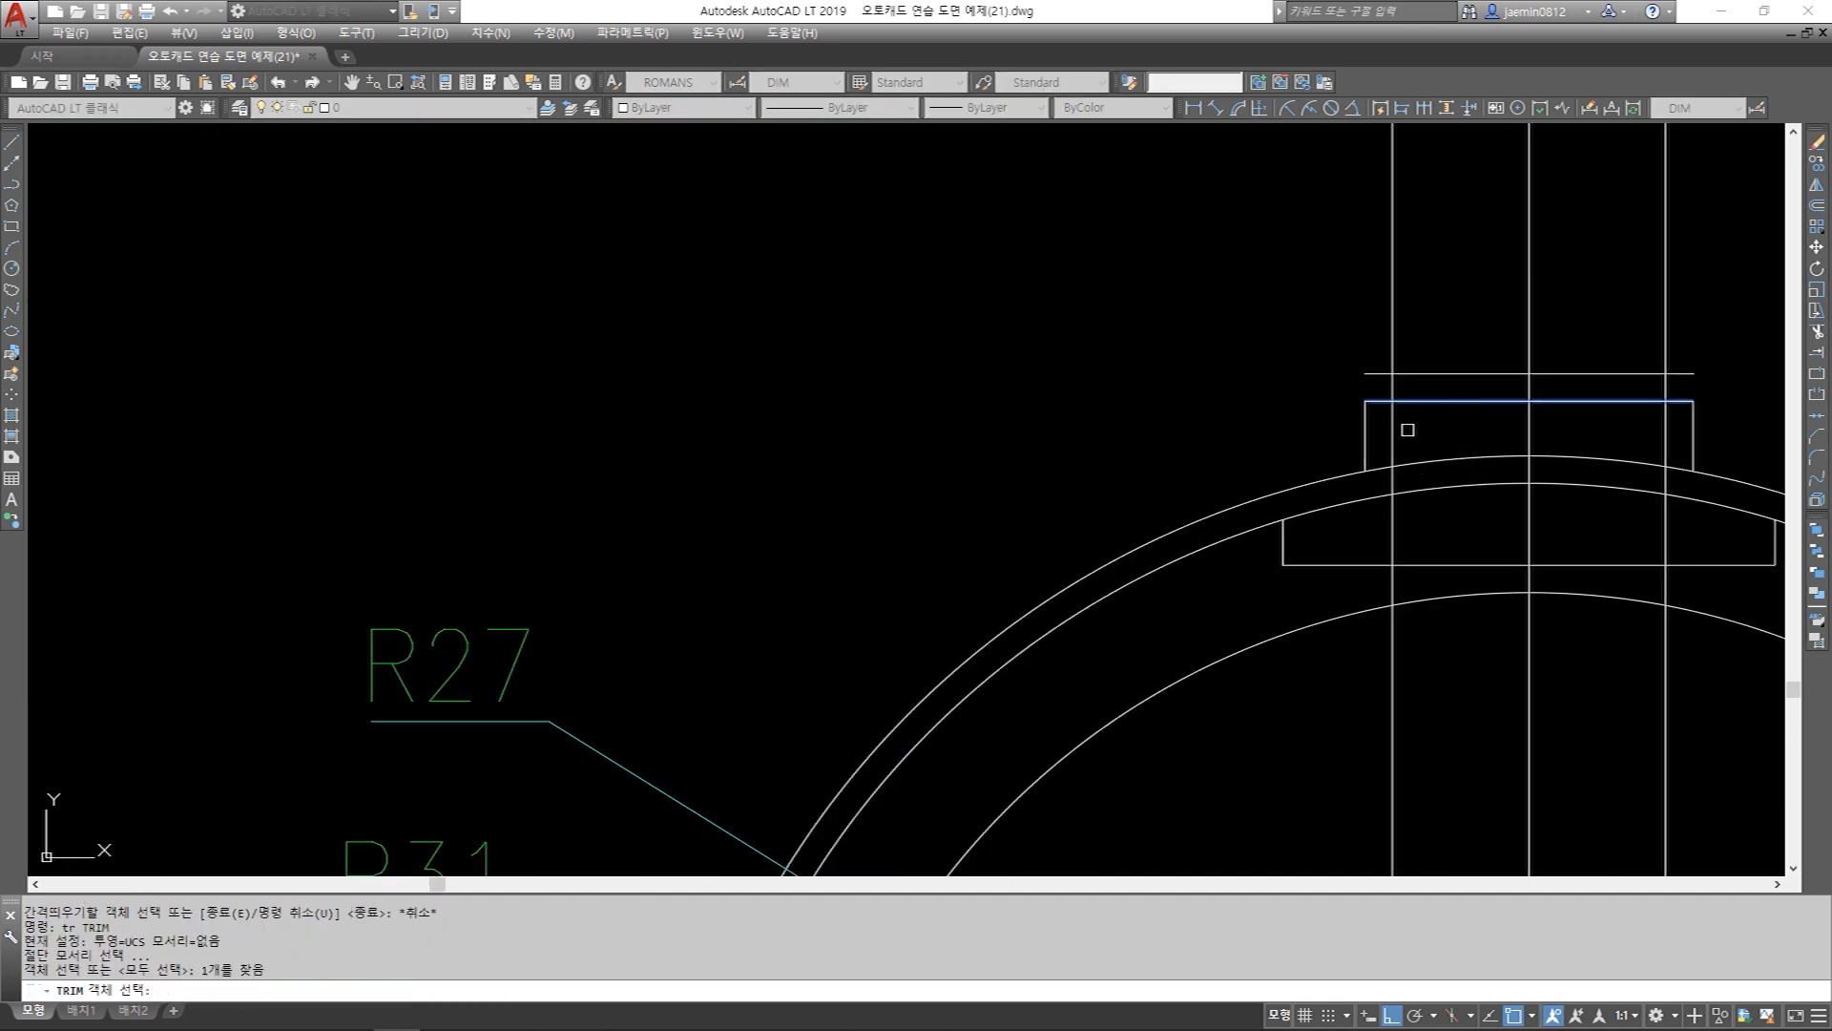
key(Return)
click(1665, 424)
key(Escape)
Trim the 1 mm offset line and the two 5 mm offset lines to each other to form the neck's upper corners.
key(Return)
click(1592, 374)
click(1372, 381)
click(1693, 337)
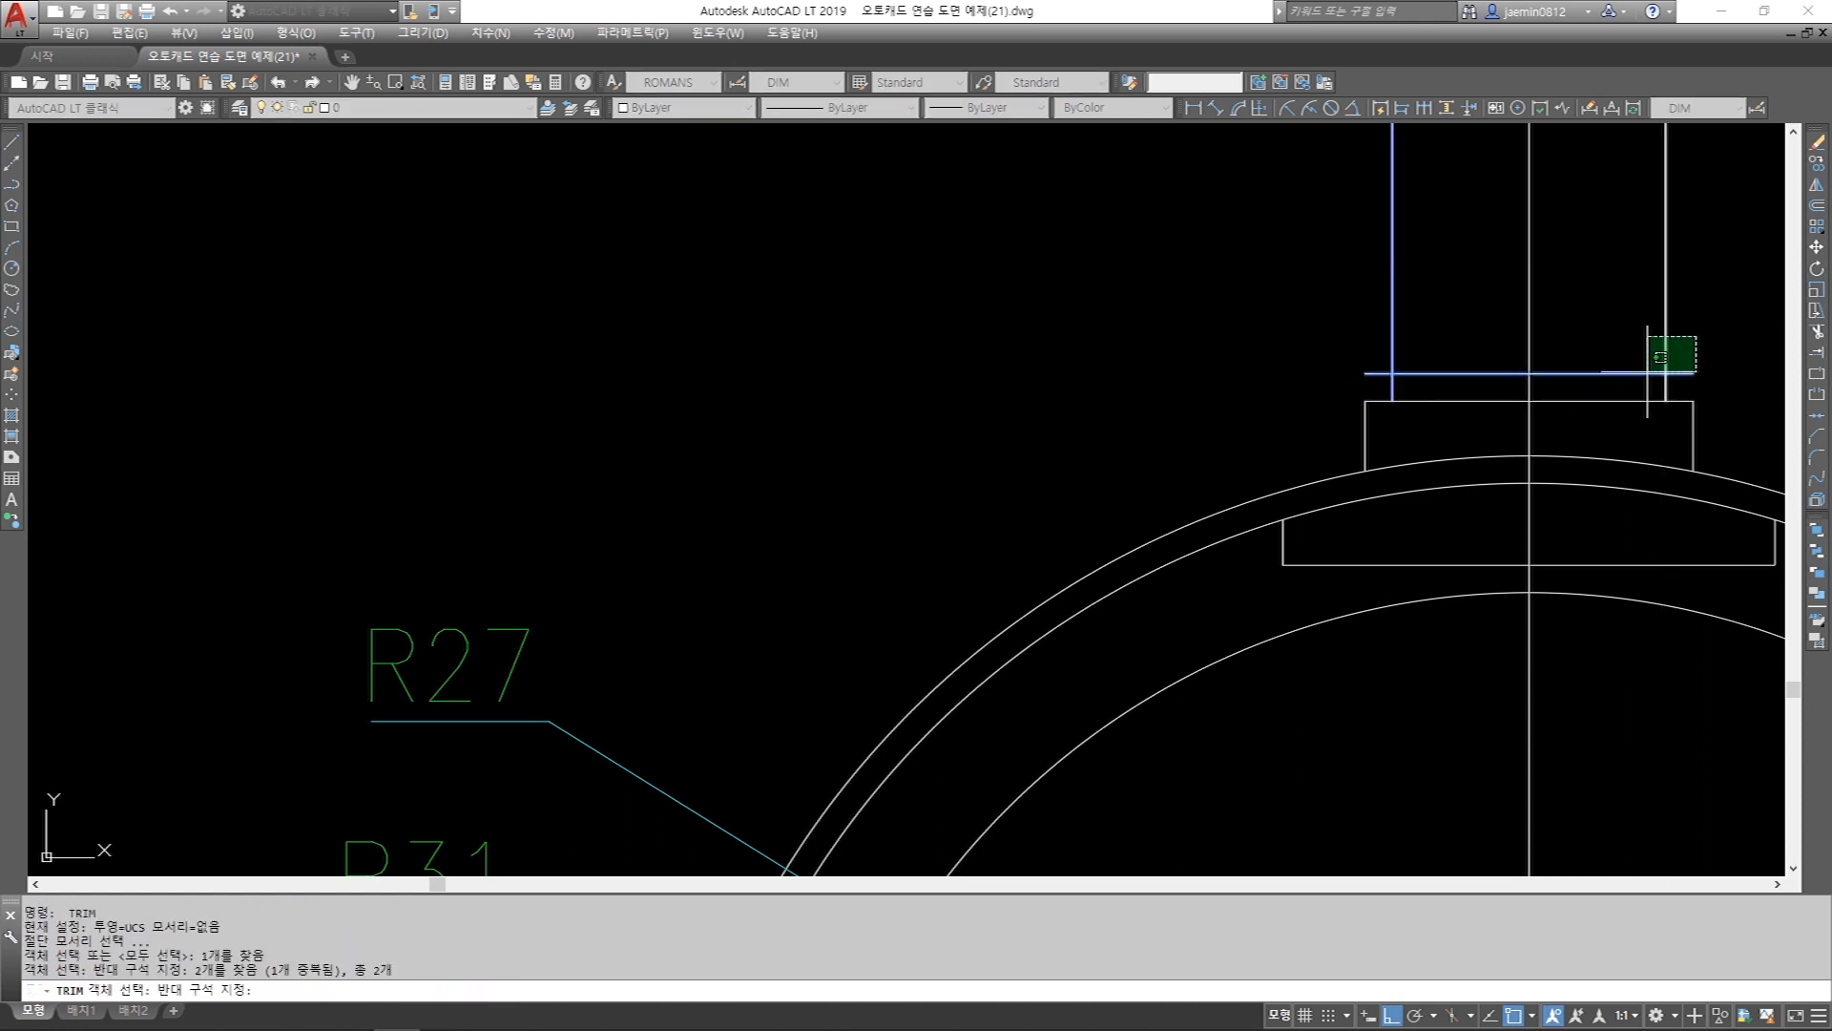
click(1646, 375)
key(Return)
click(1693, 290)
click(1634, 339)
click(1392, 334)
click(1377, 374)
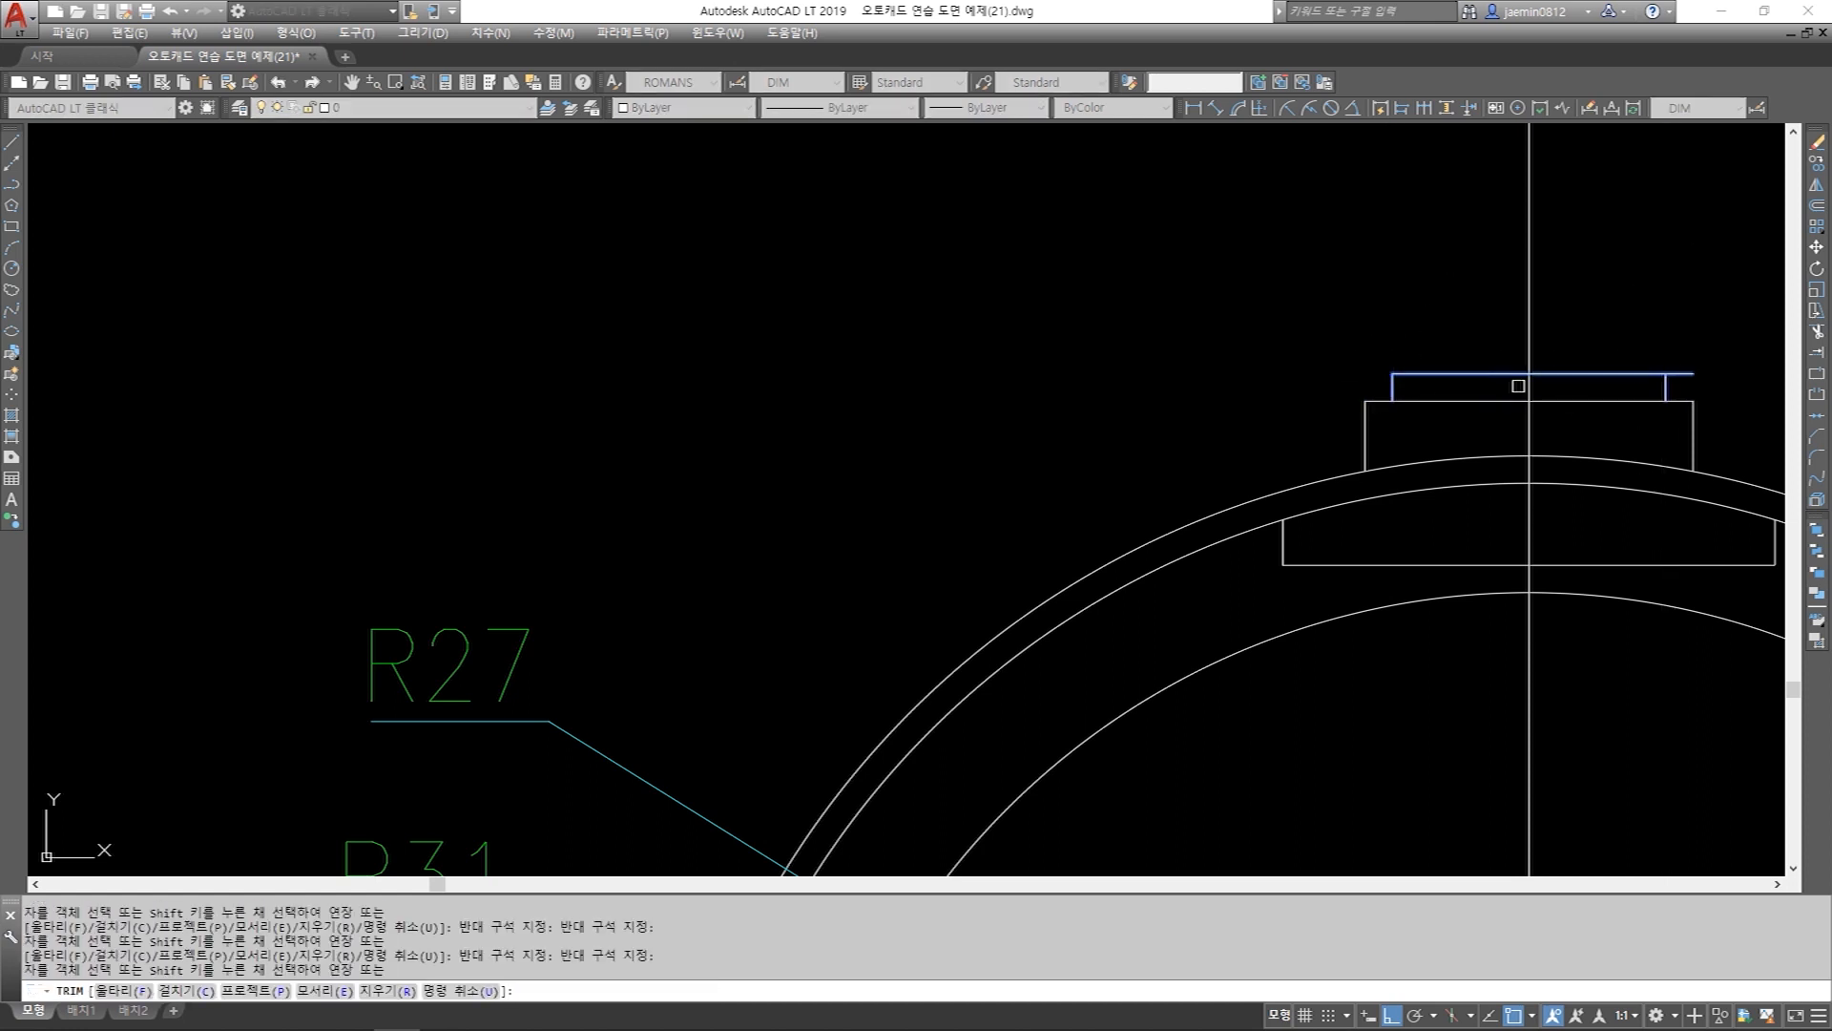
click(1681, 373)
scroll(1269, 397, down, 2)
key(Escape)
scroll(1268, 397, down, 3)
scroll(1248, 520, down, 1)
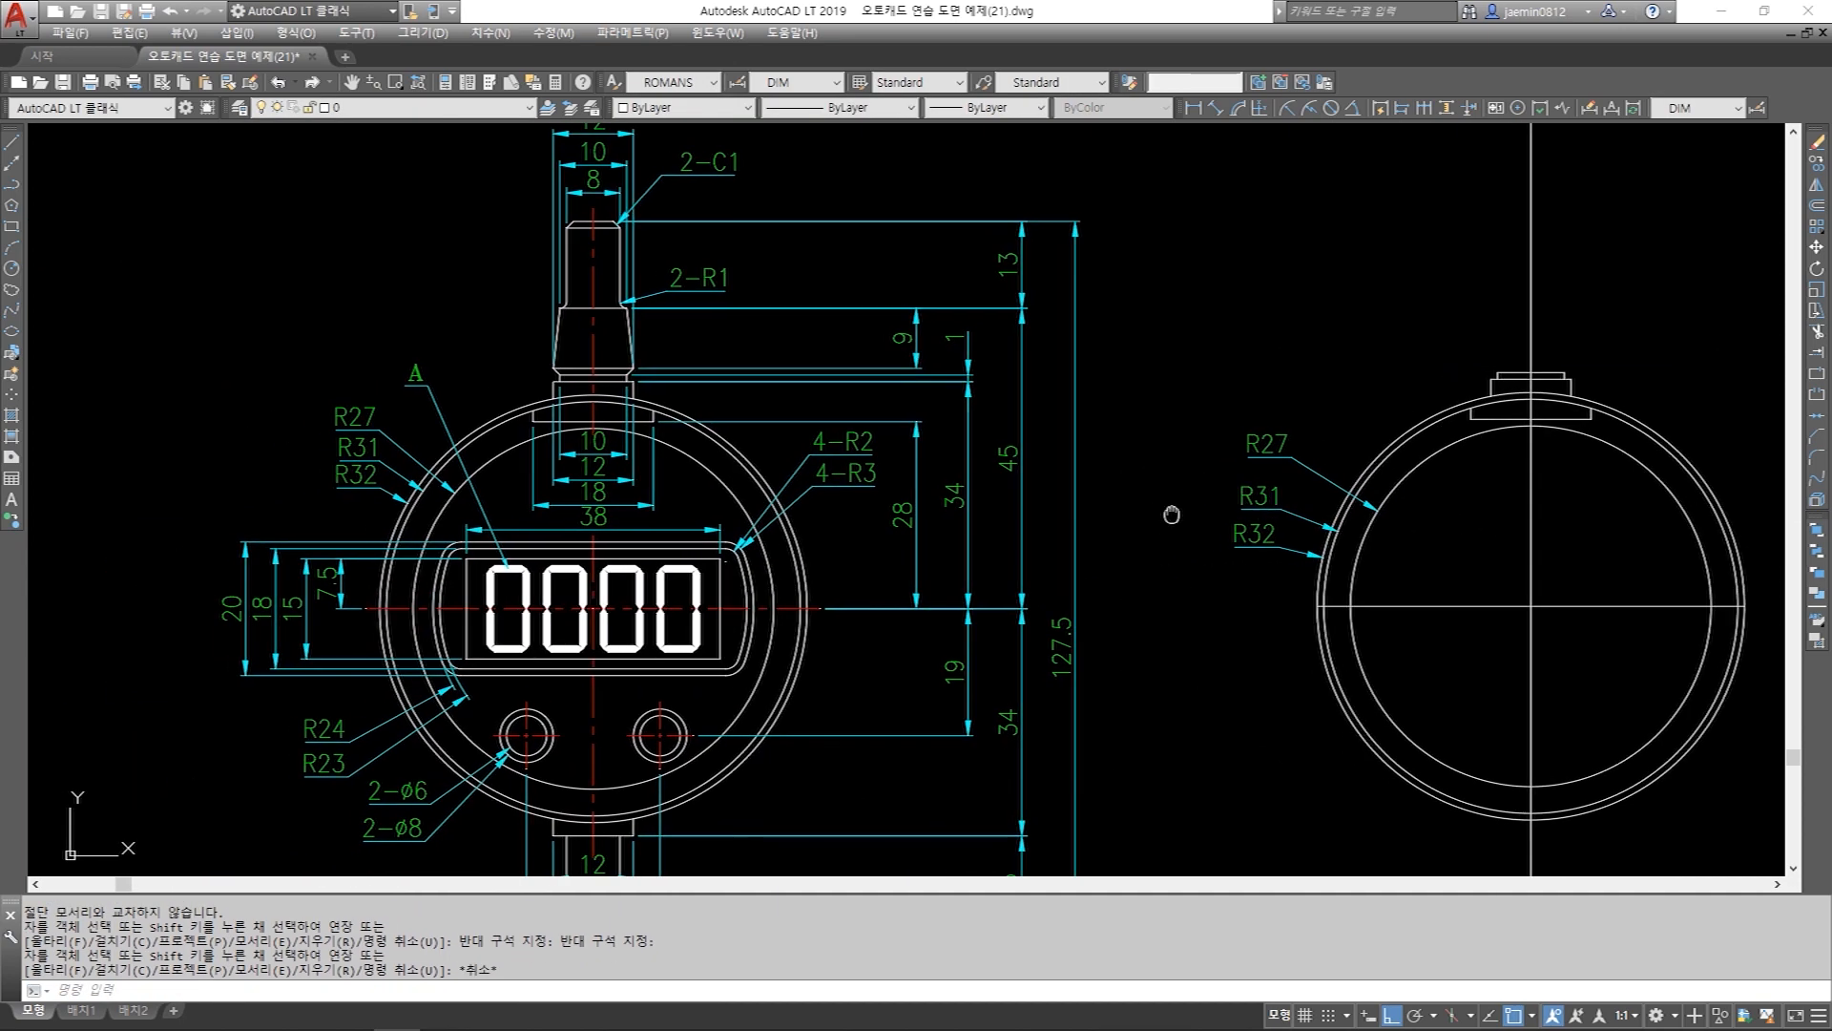
Examine the neck and the bevelled lower end of the tapered section above it in the reference view.
scroll(668, 362, up, 4)
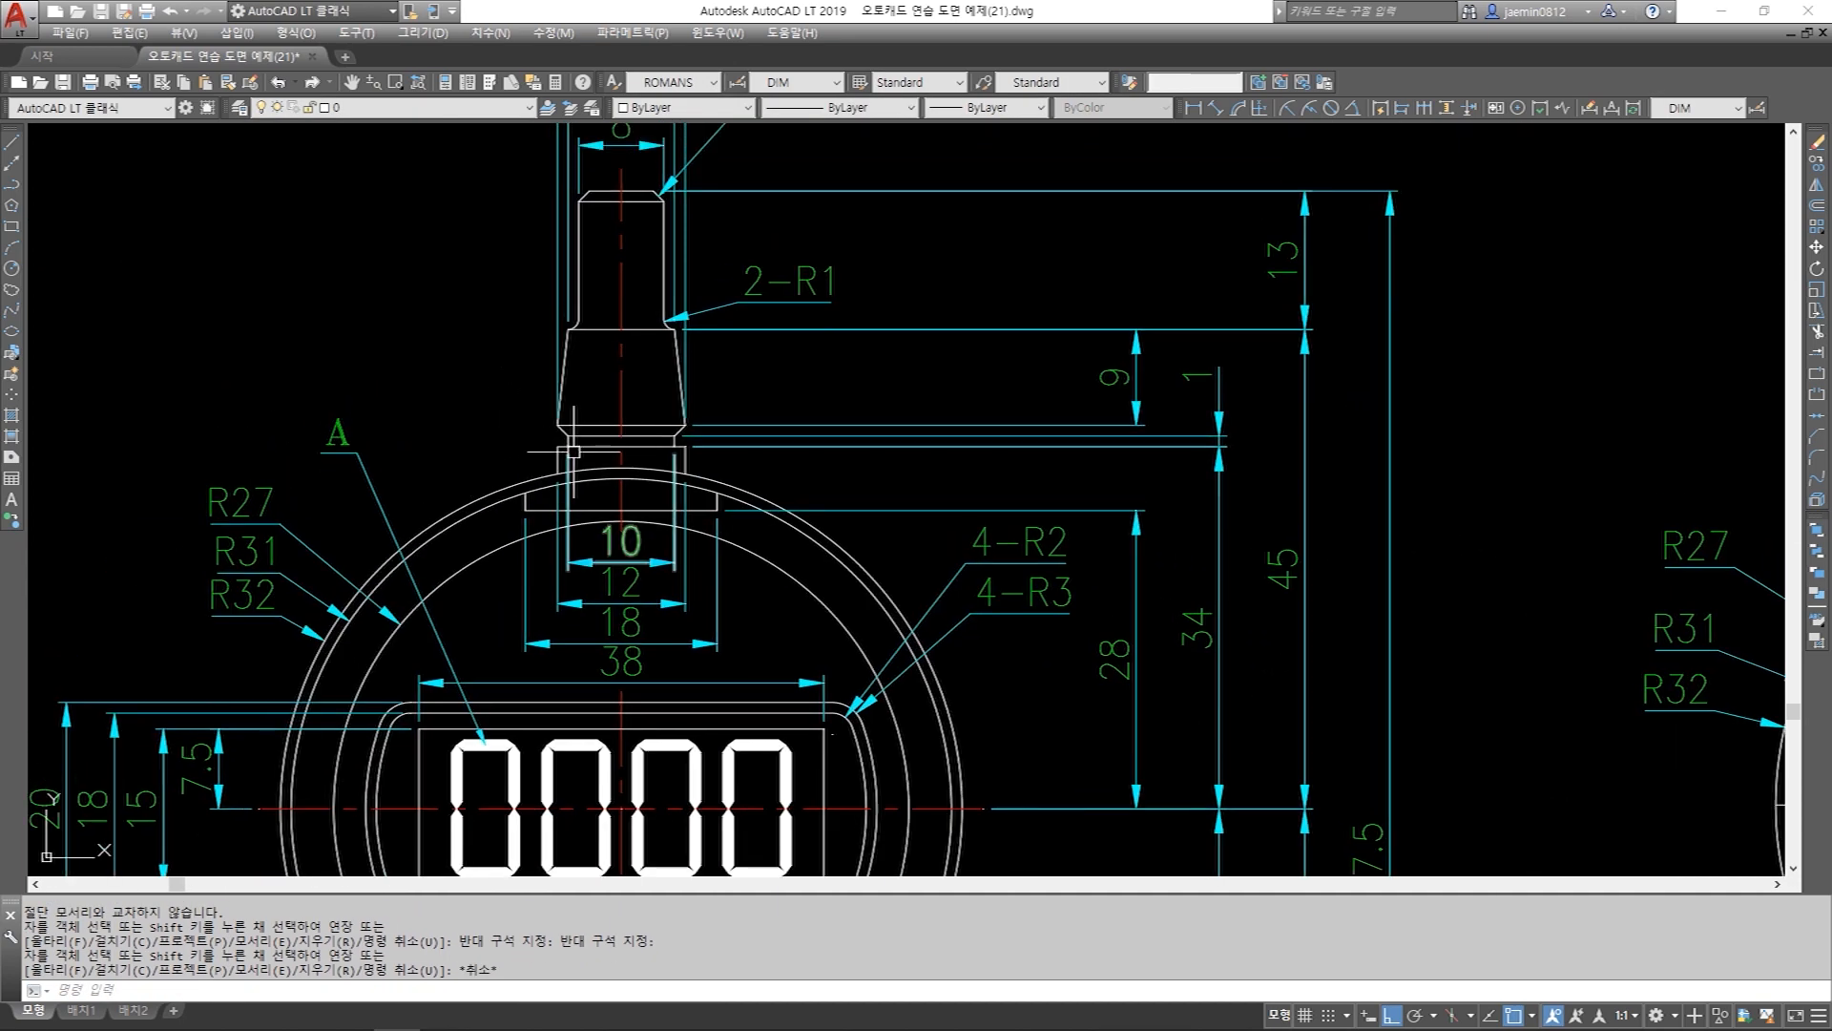
click(513, 388)
click(767, 426)
key(Escape)
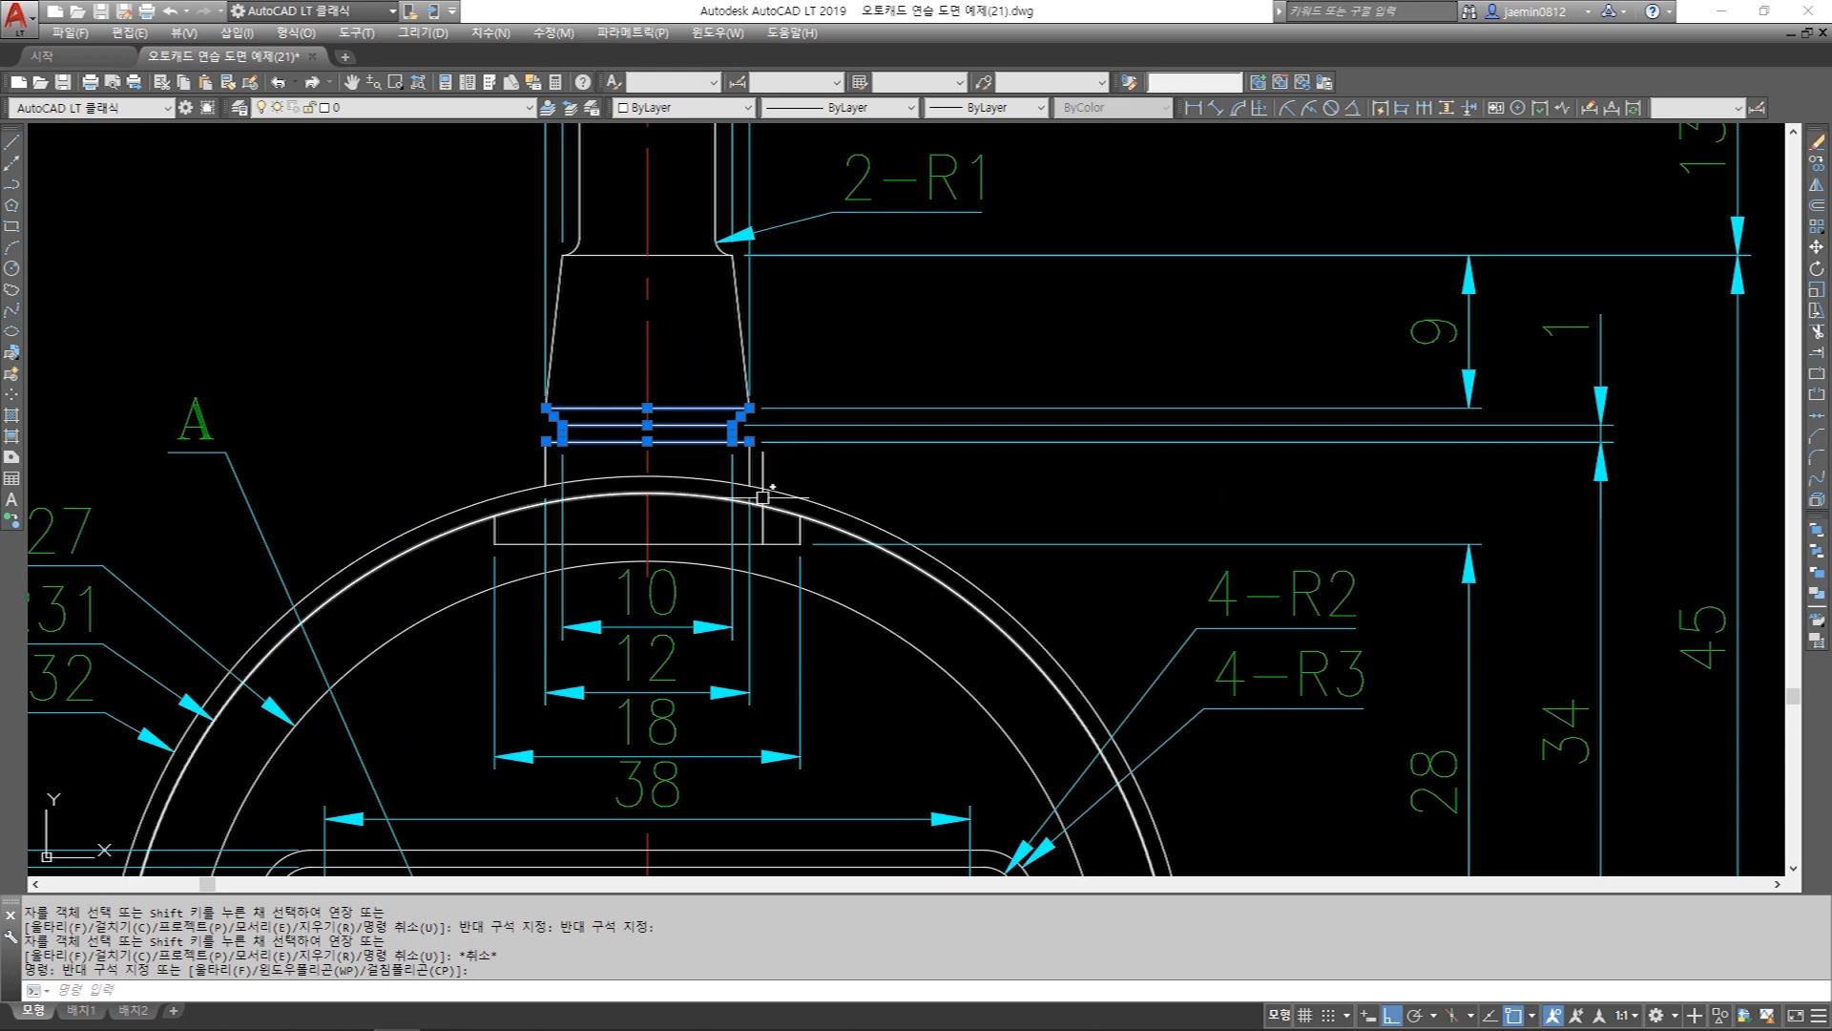
middle_drag(767, 426, 754, 530)
click(490, 482)
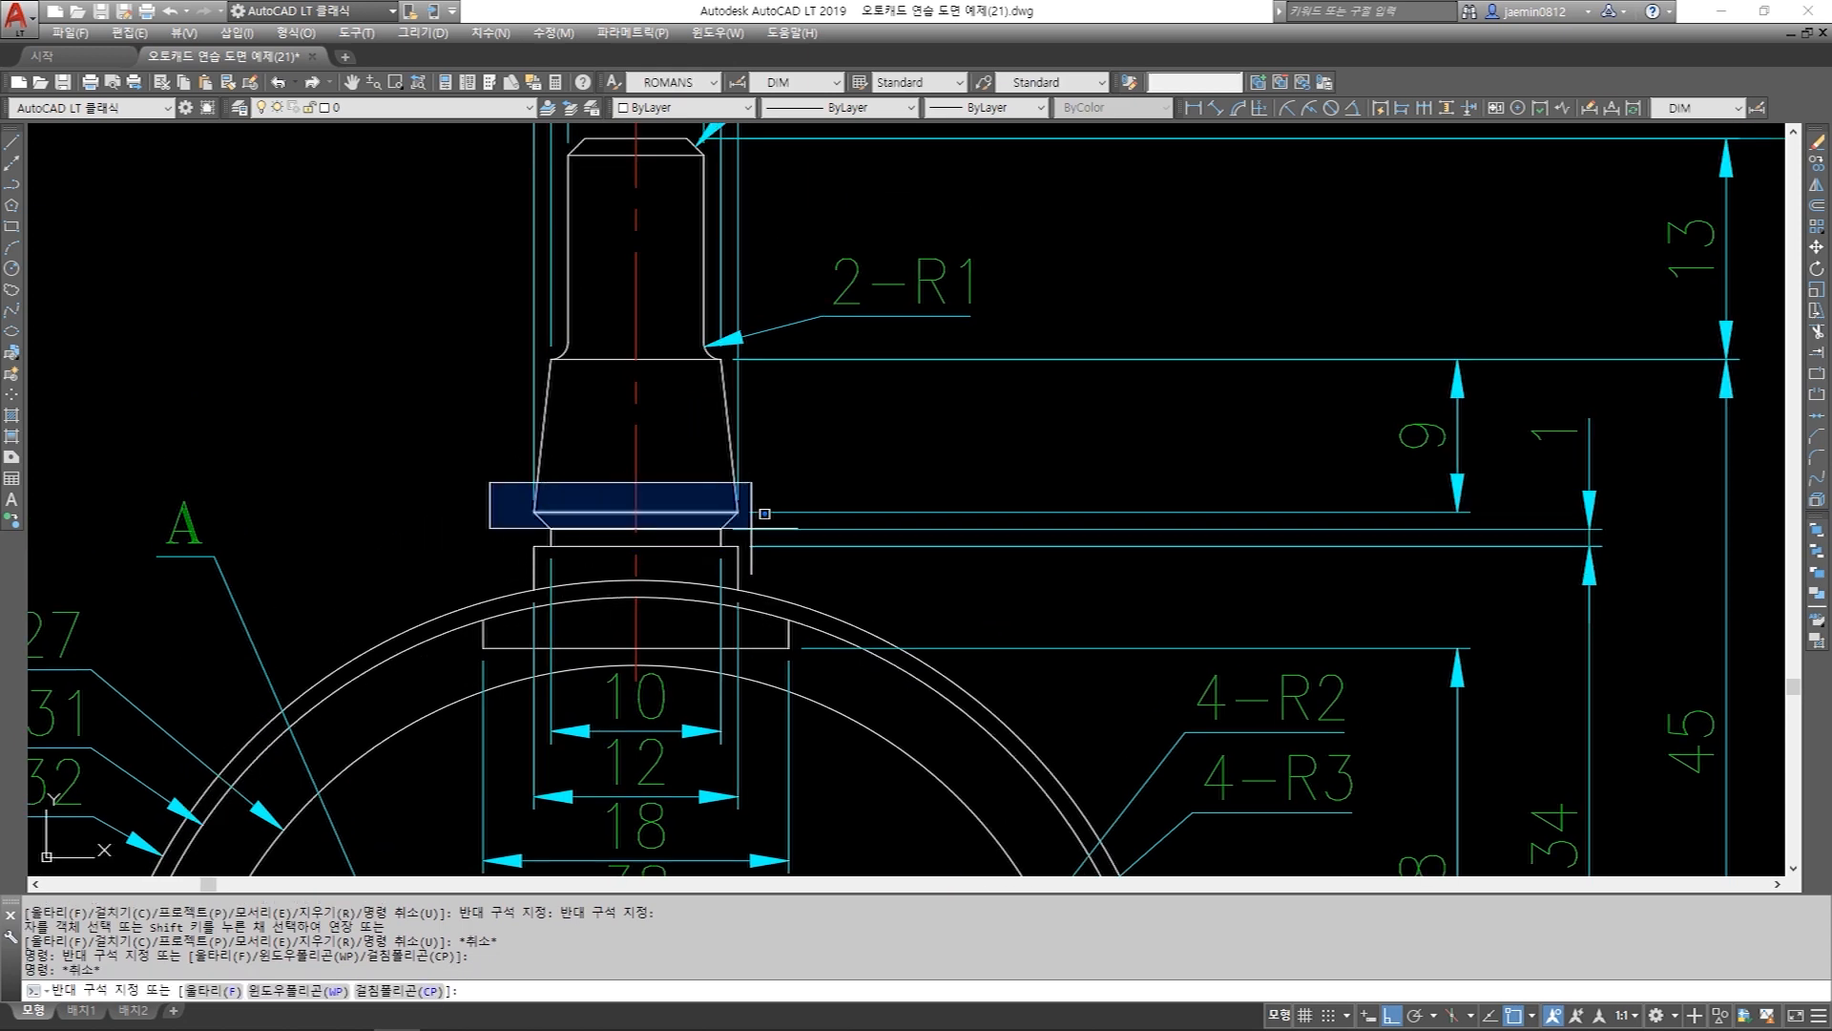
click(752, 520)
scroll(726, 536, down, 2)
middle_drag(677, 358, 672, 437)
key(Escape)
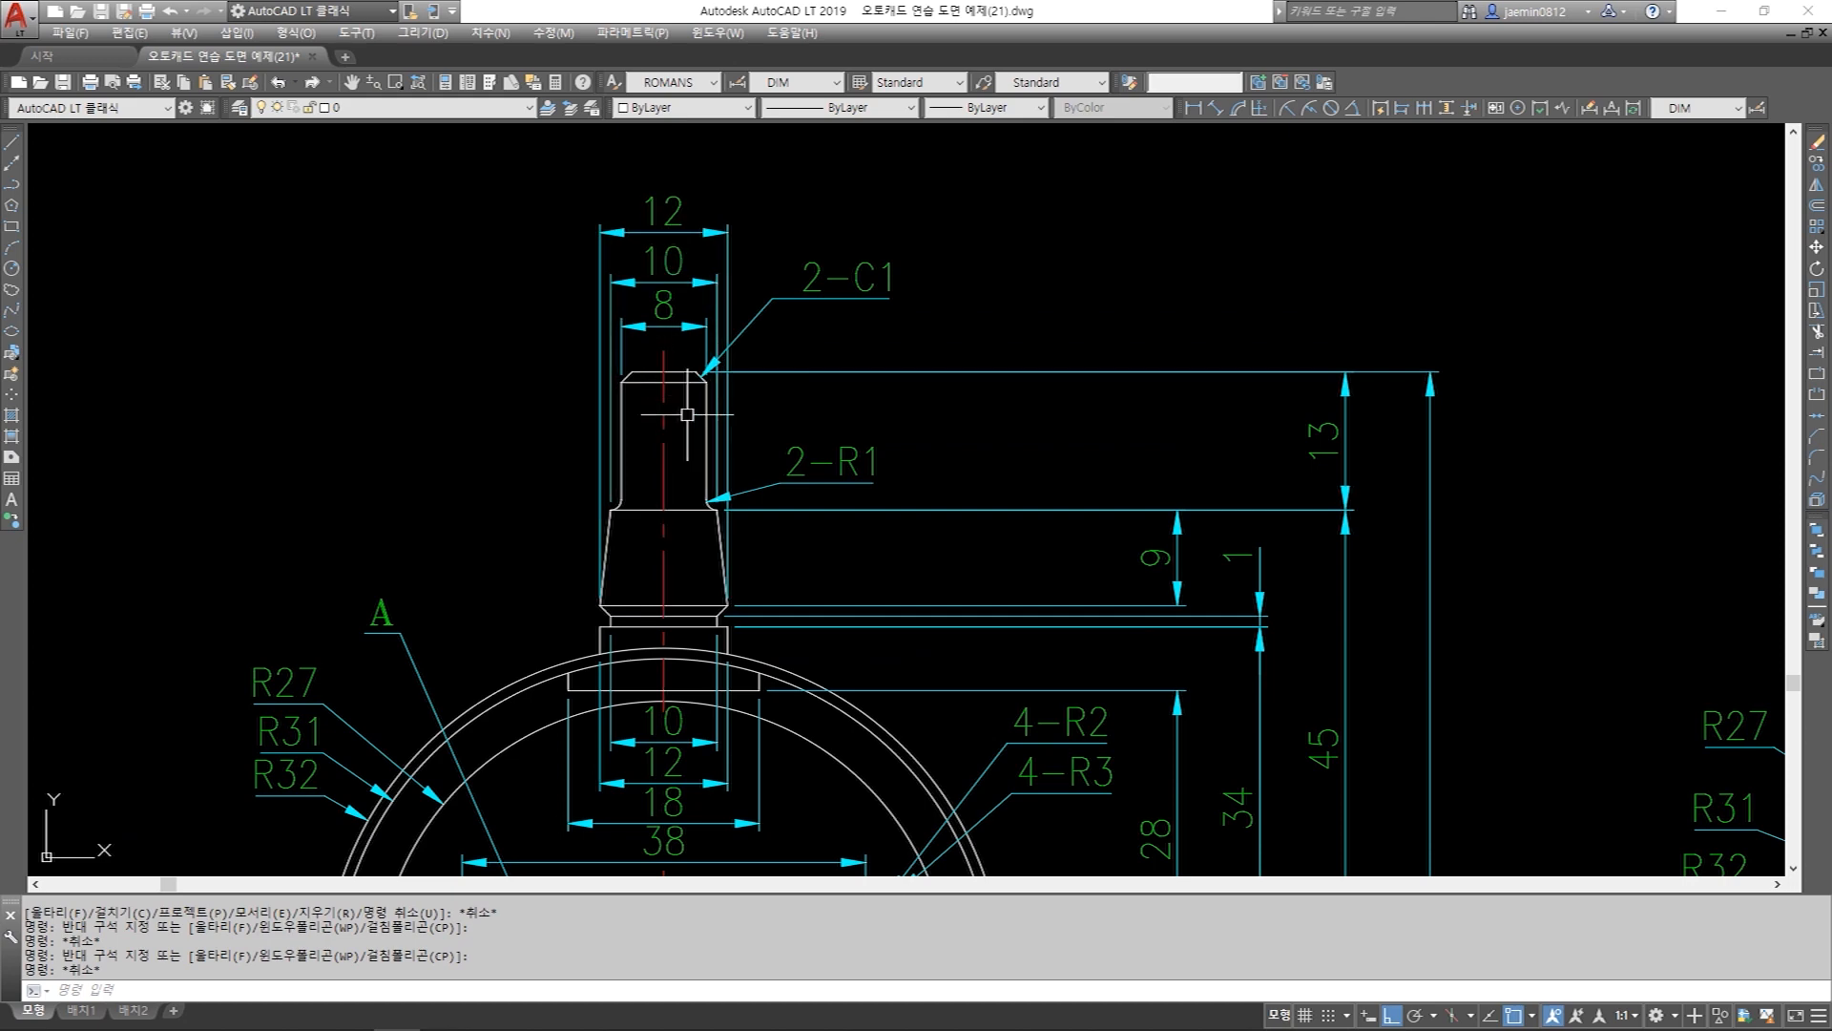
Examine the tapered section and the upper stem in the reference view, including their width, fillet and chamfer dimensions.
mouse_move(687, 415)
middle_down()
mouse_move(610, 322)
mouse_move(612, 374)
middle_up()
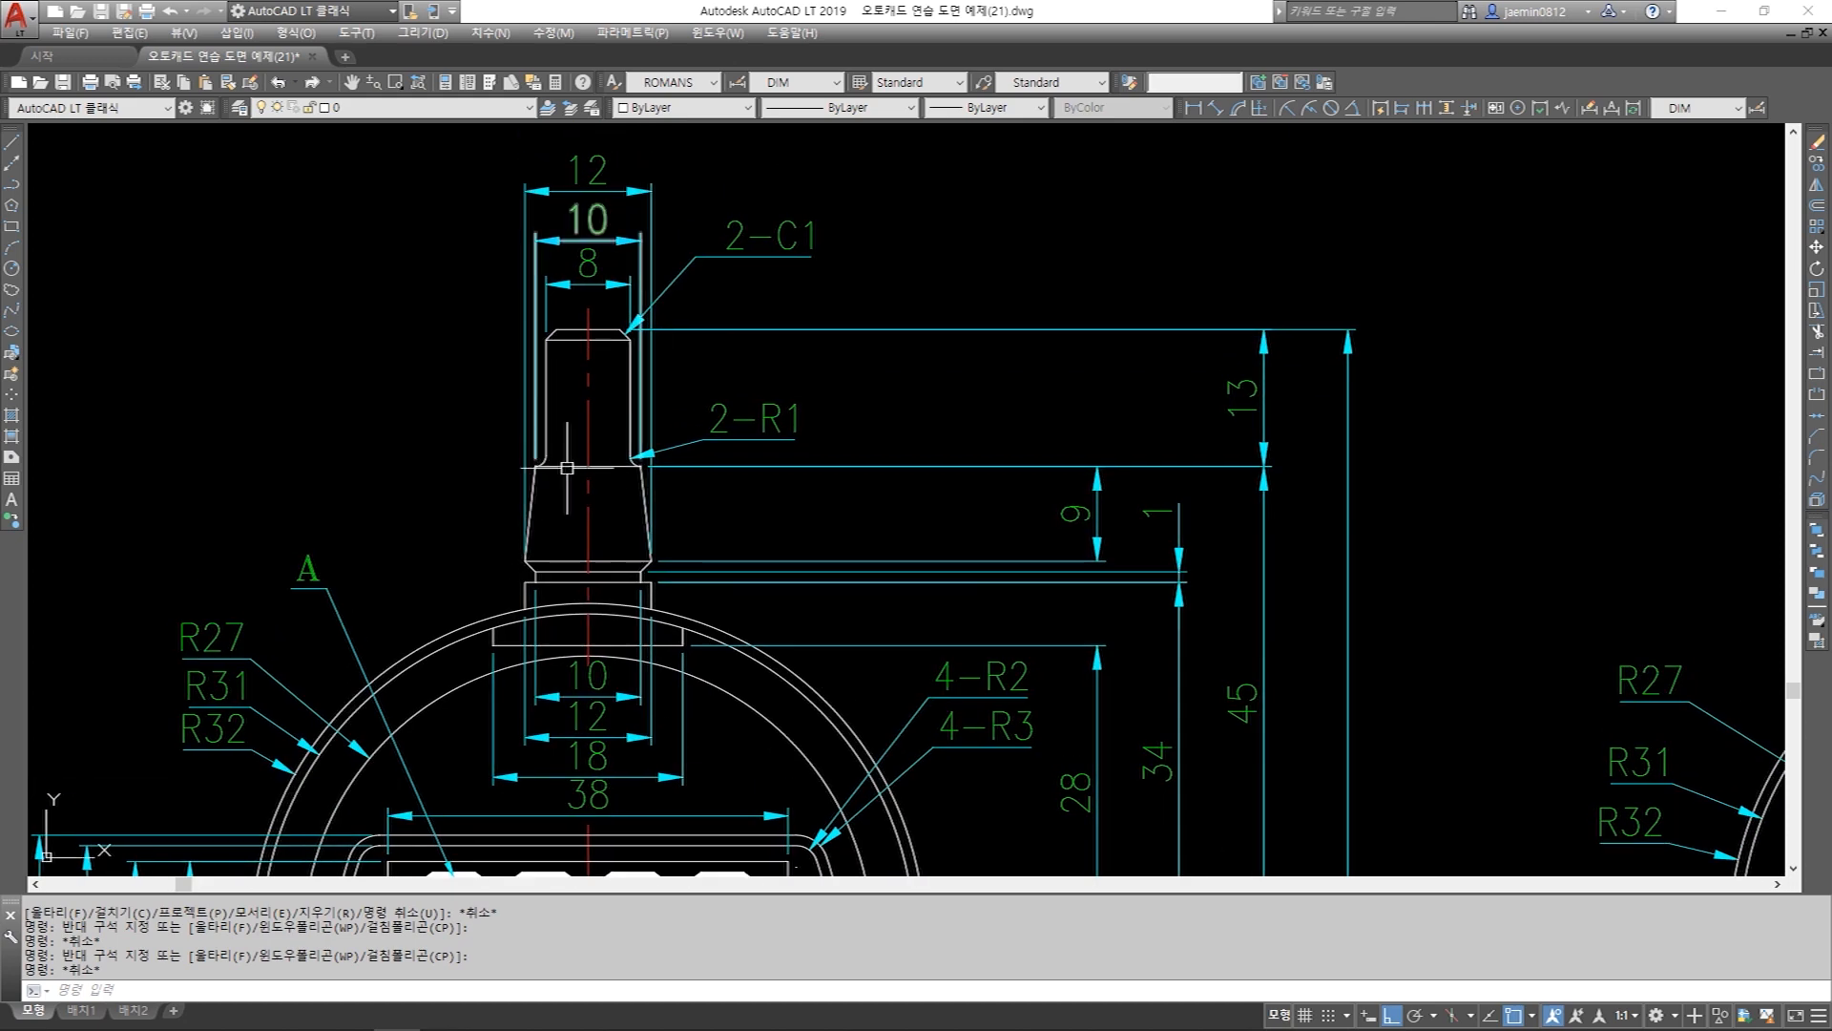
click(560, 468)
key(Escape)
scroll(537, 466, up, 4)
scroll(535, 456, down, 2)
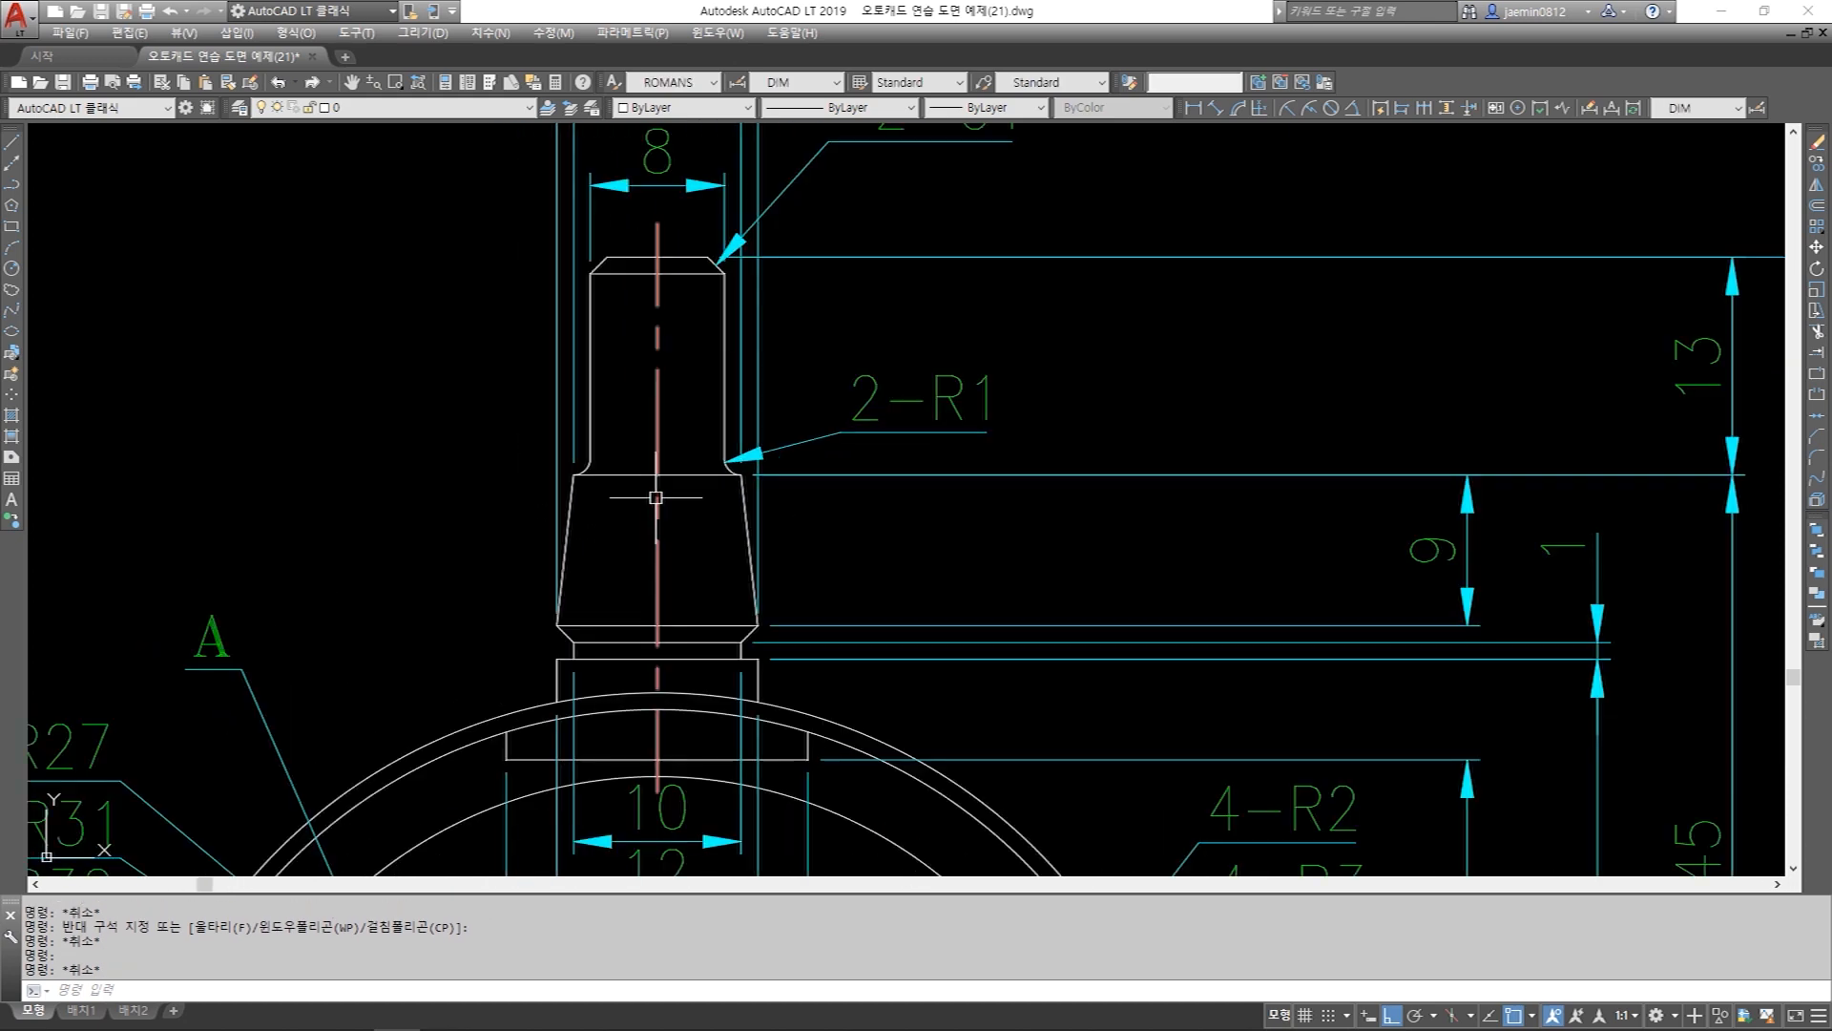
middle_drag(655, 507, 654, 613)
scroll(661, 307, down, 2)
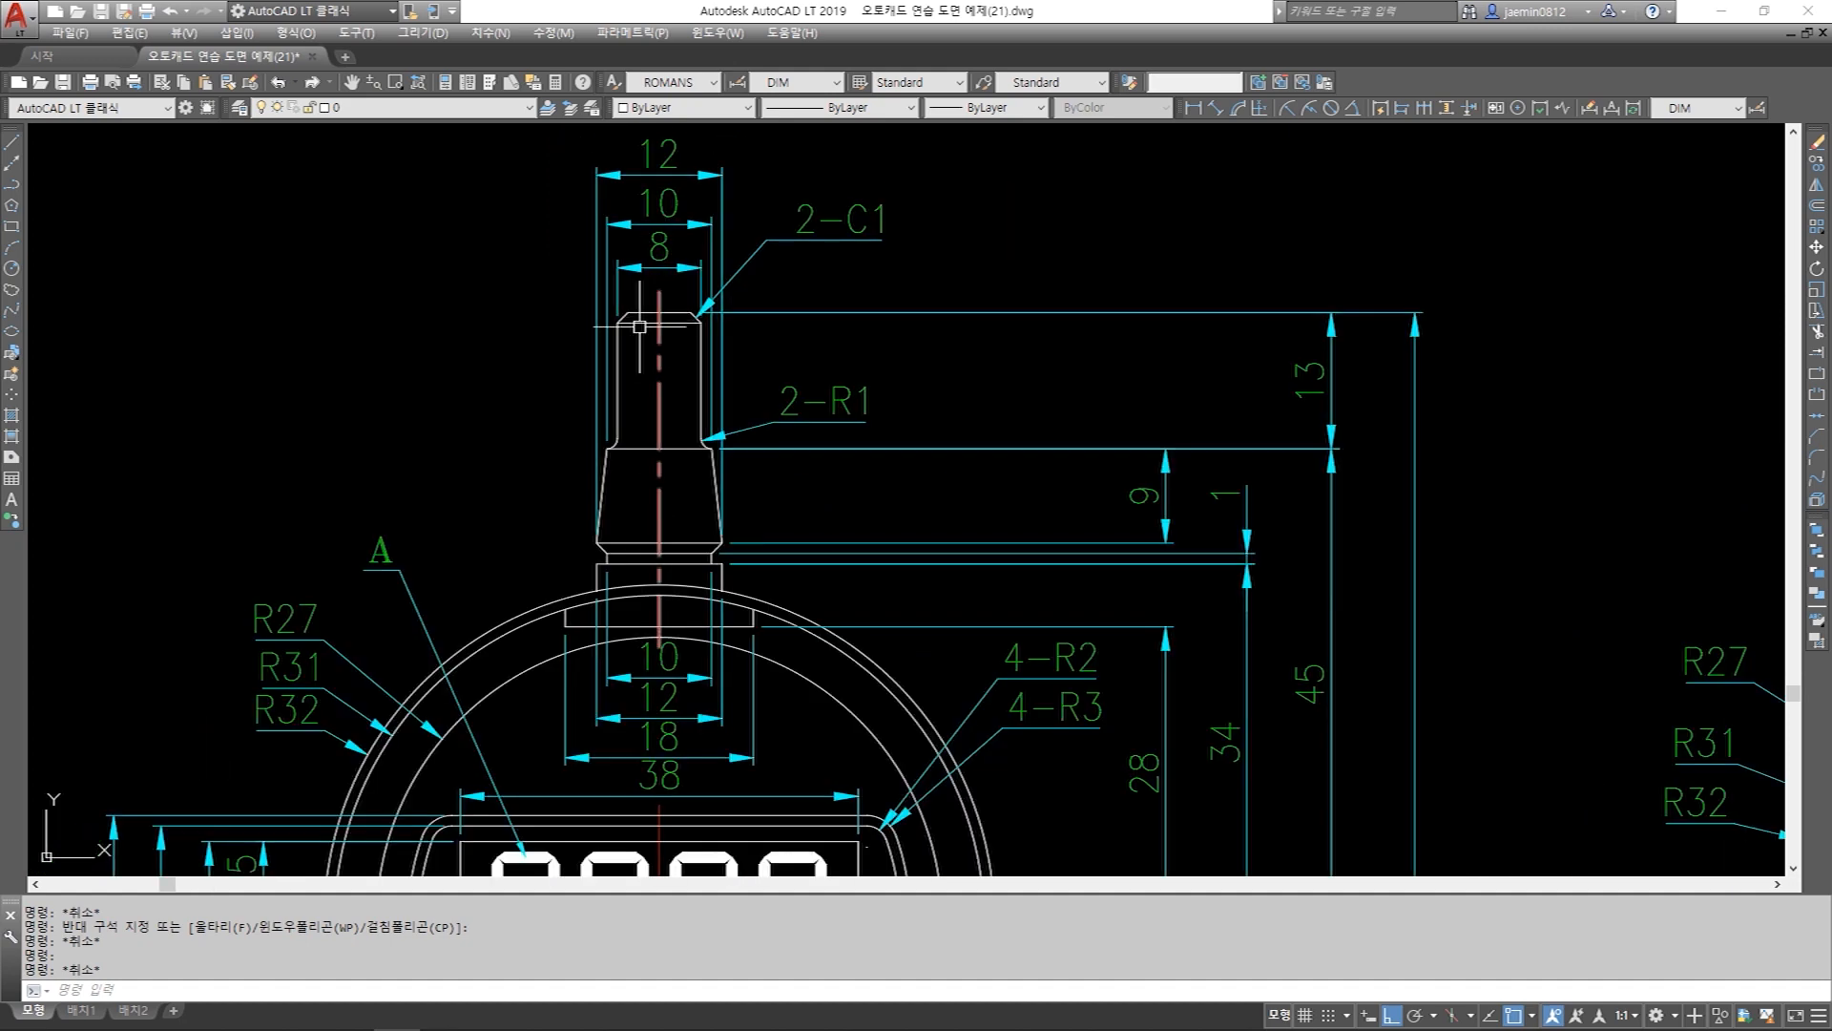
middle_drag(737, 554, 736, 478)
scroll(733, 478, down, 2)
mouse_move(813, 588)
middle_down()
mouse_move(817, 464)
mouse_move(824, 575)
middle_up()
Check the reference dimensions for the tapered section's length and the height of its top edge above the dial centre.
click(1031, 487)
scroll(634, 359, up, 4)
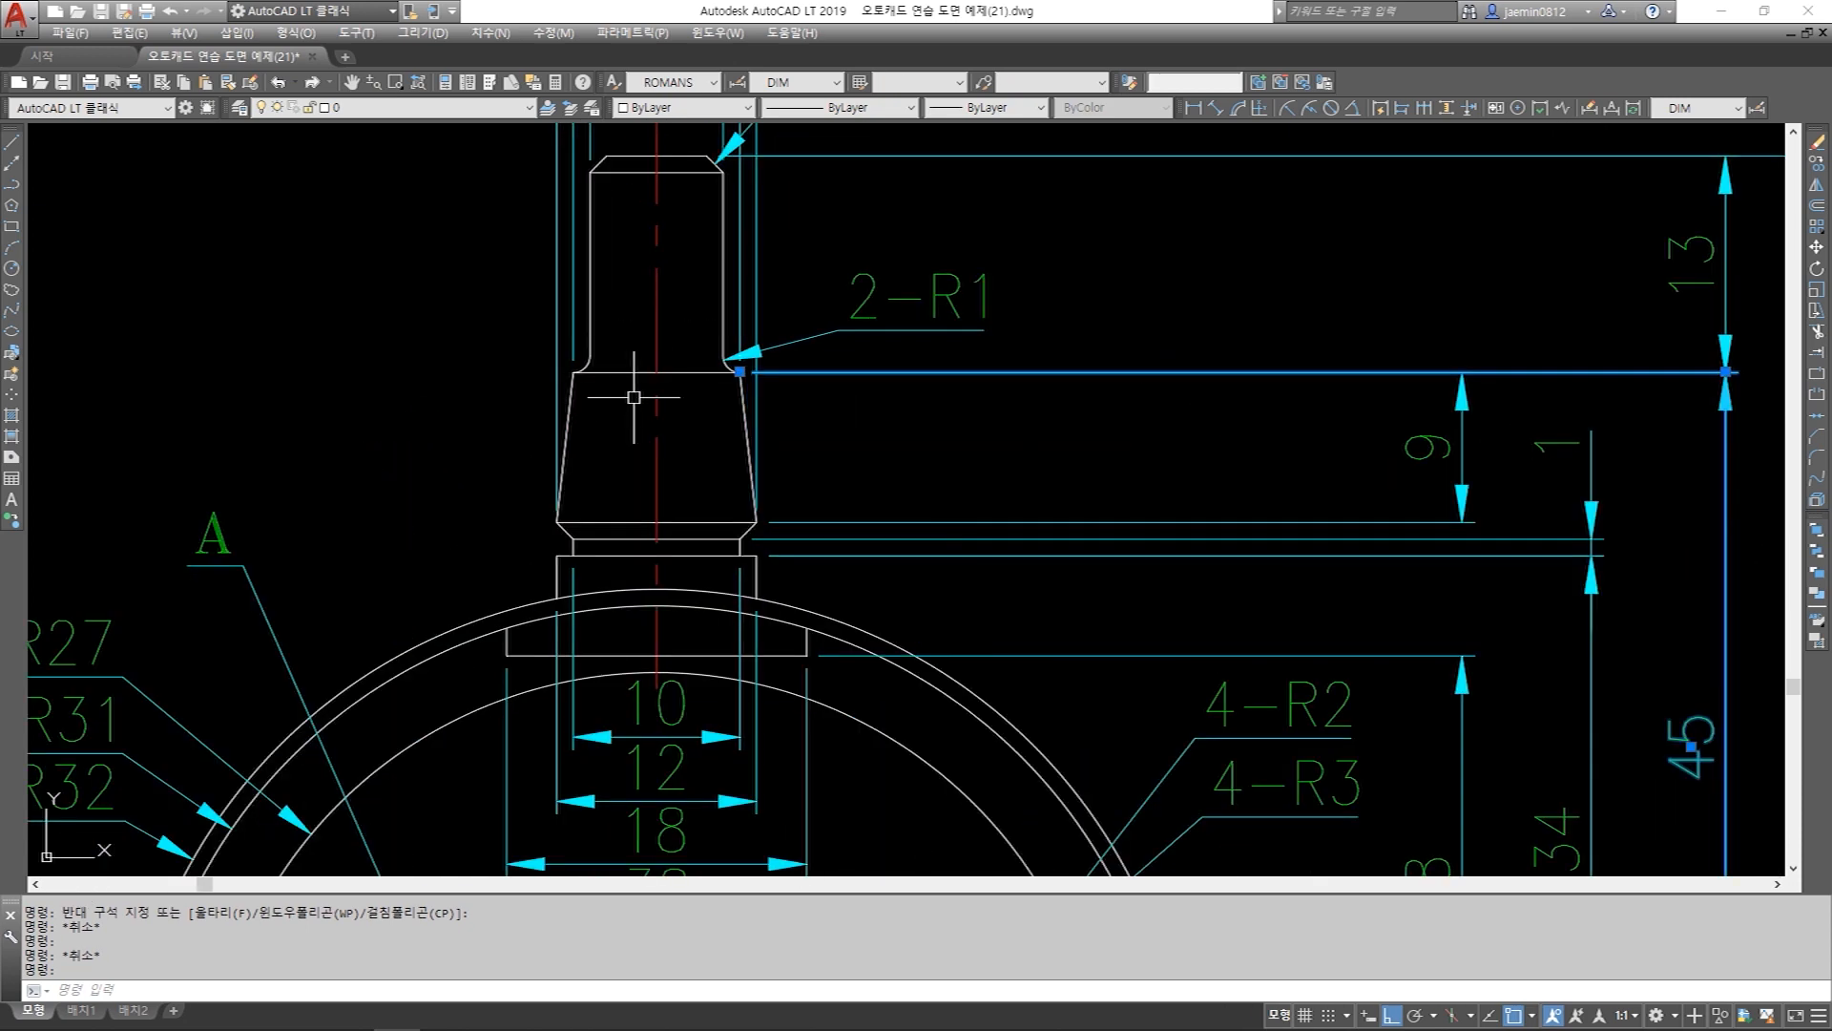
key(Escape)
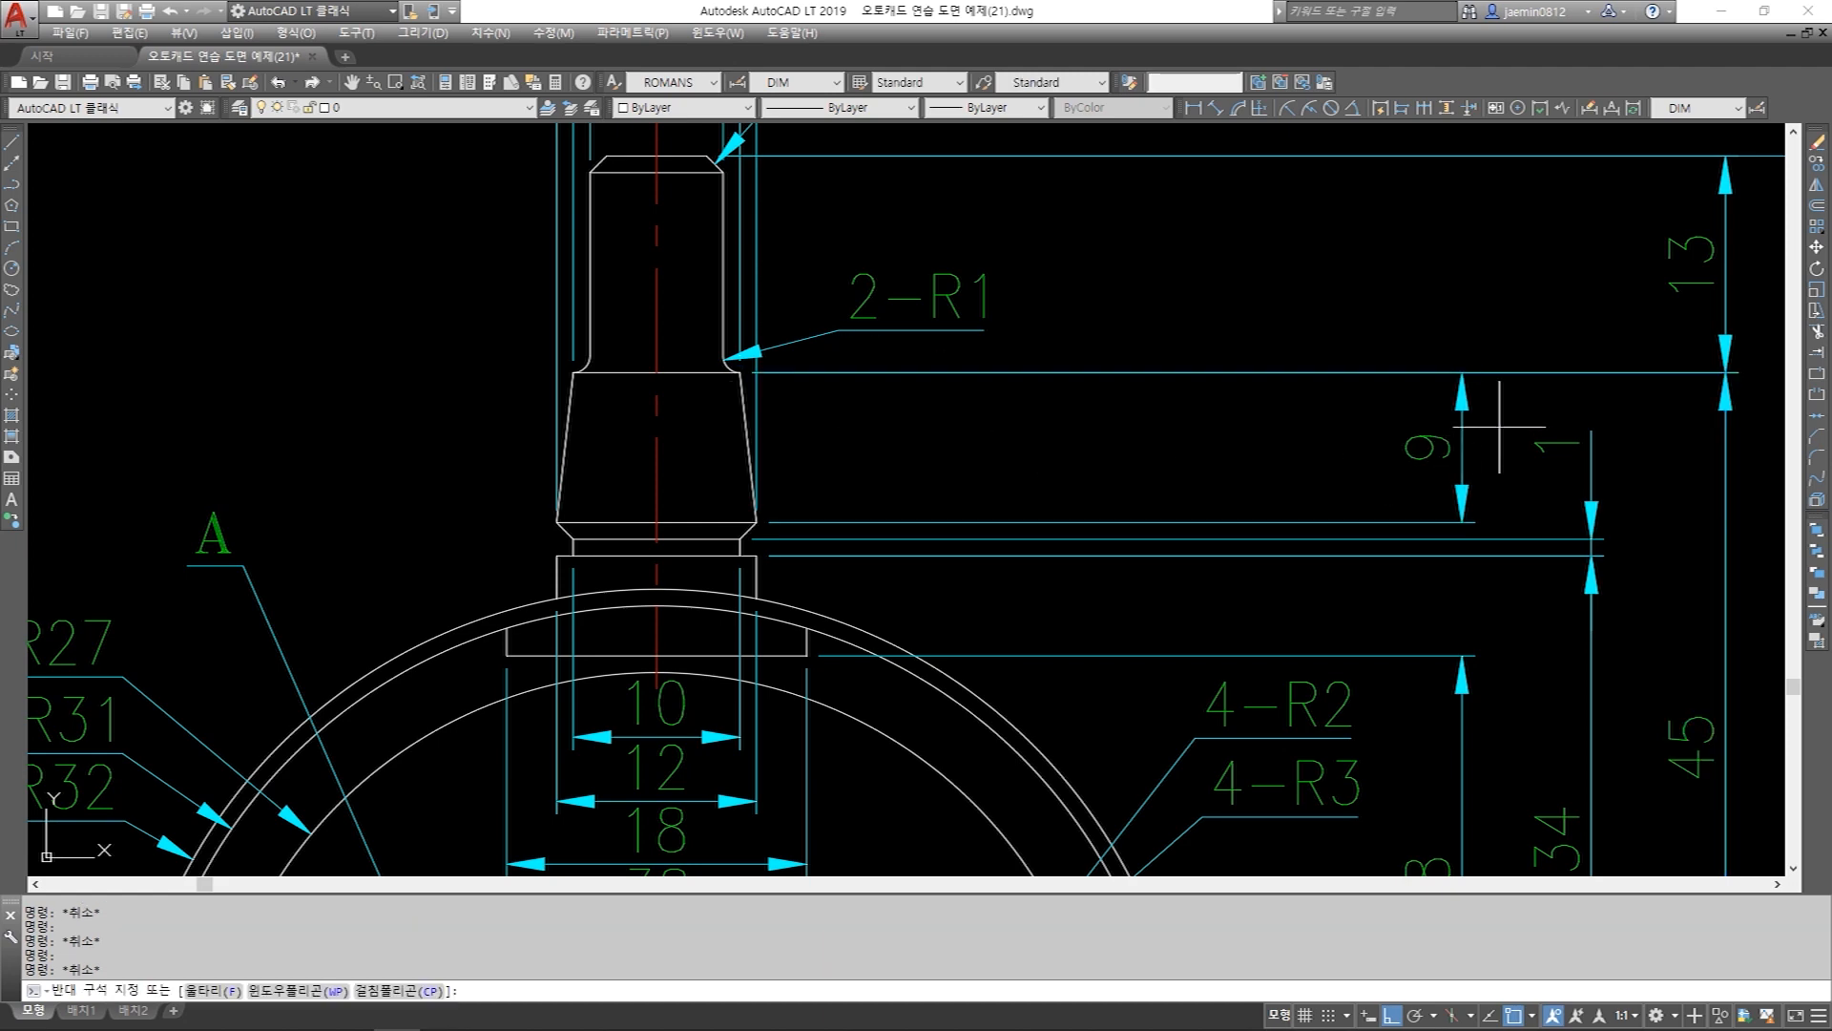
click(1497, 426)
click(1397, 463)
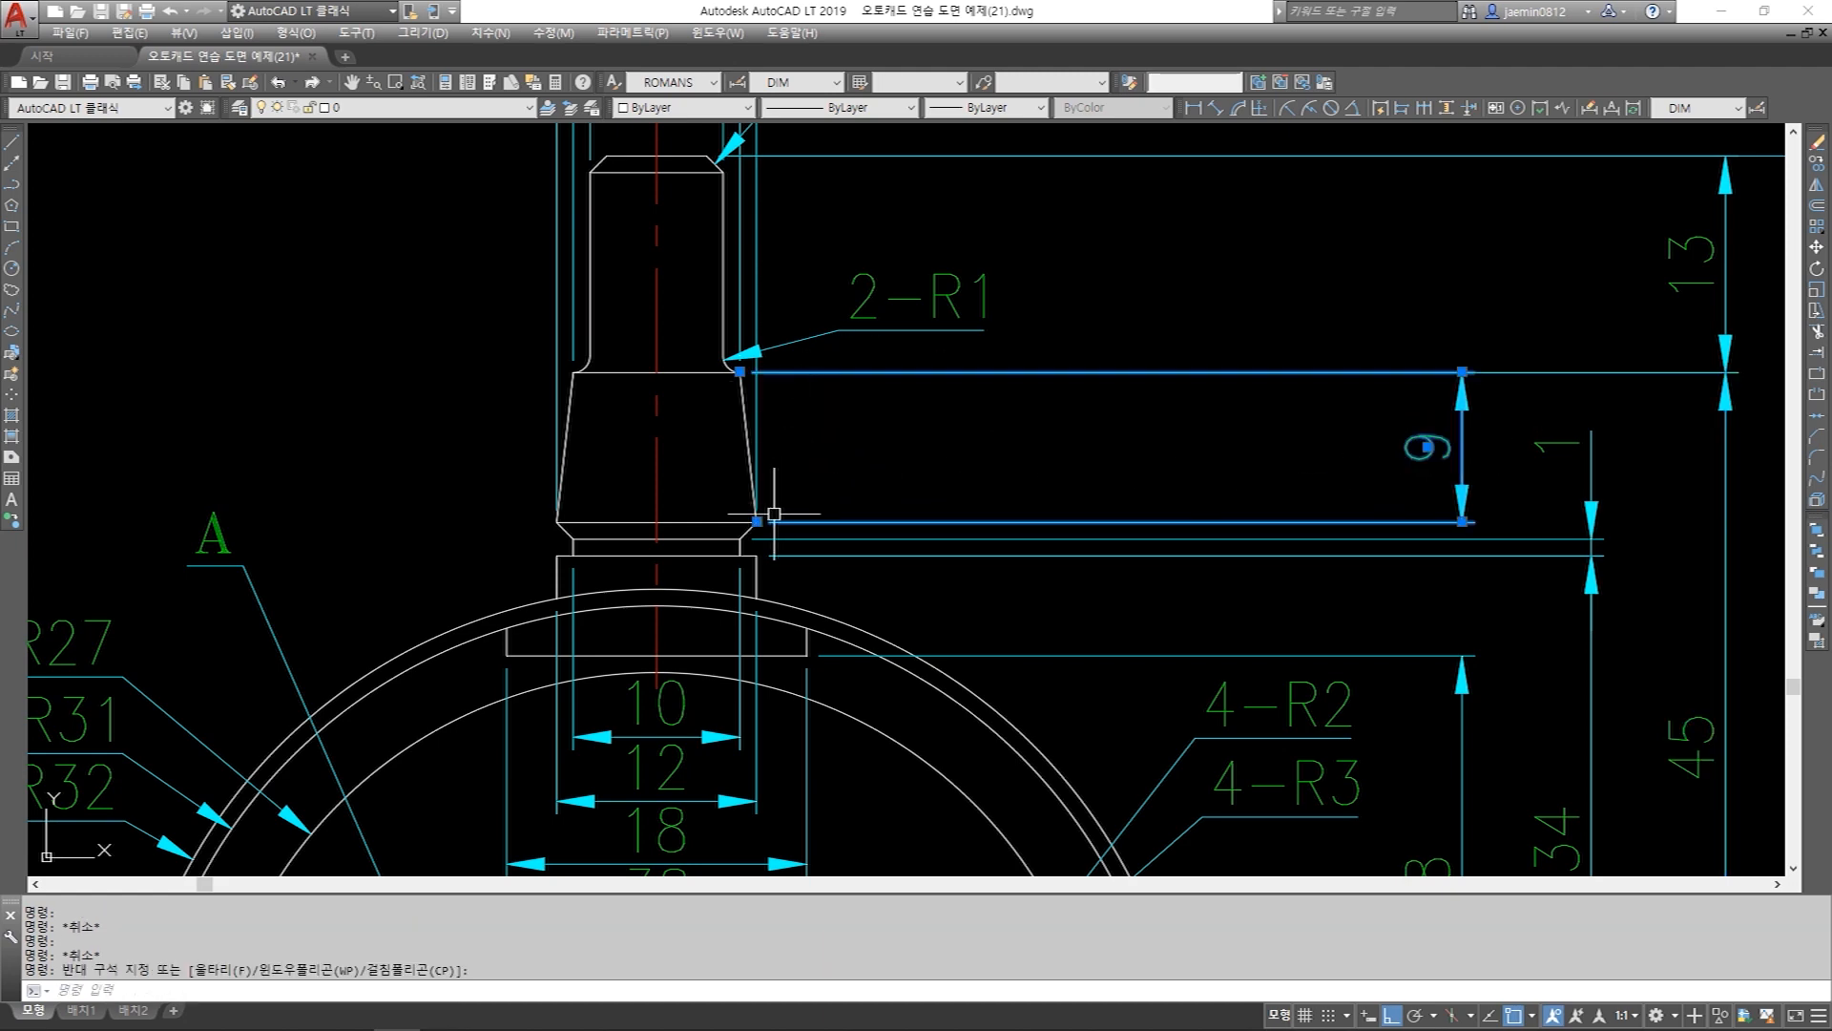
key(Escape)
scroll(774, 512, down, 4)
middle_drag(989, 555, 781, 483)
mouse_move(1044, 508)
middle_down()
mouse_move(691, 512)
mouse_move(830, 511)
mouse_move(928, 471)
middle_up()
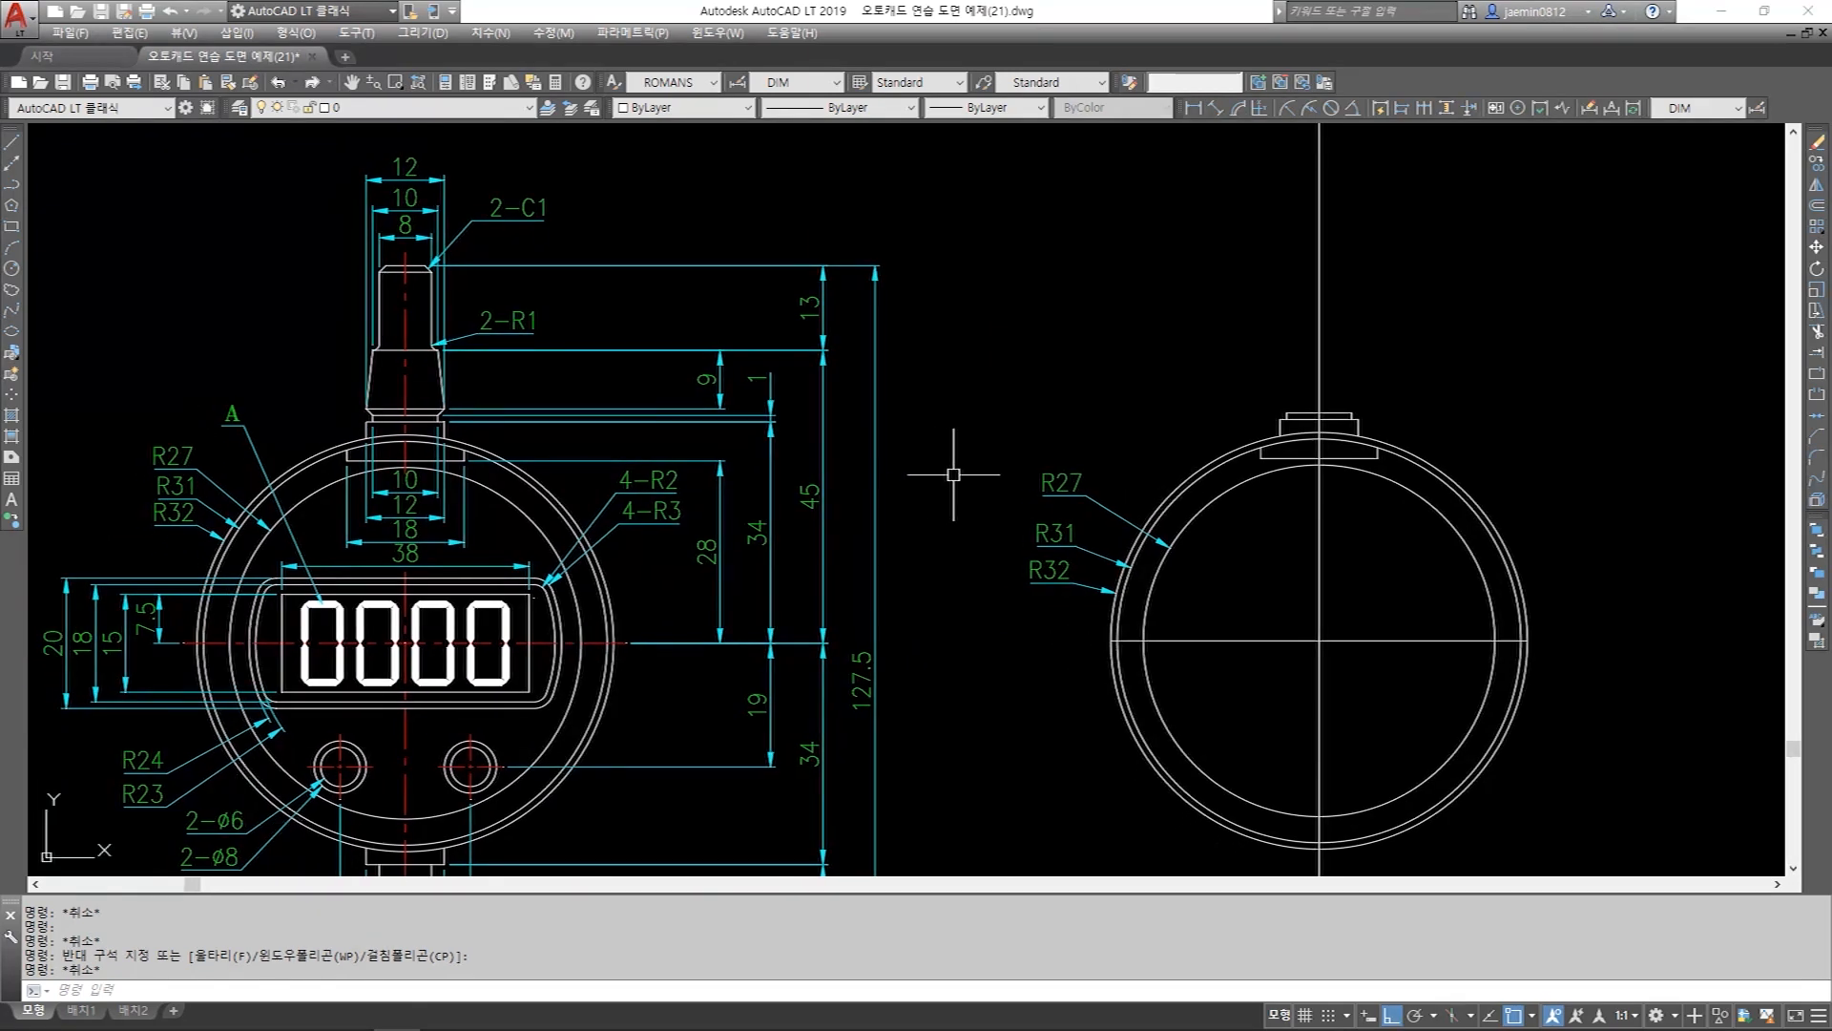
Offset the horizontal centre line 45 mm upward for the tapered section's top edge.
key(Return)
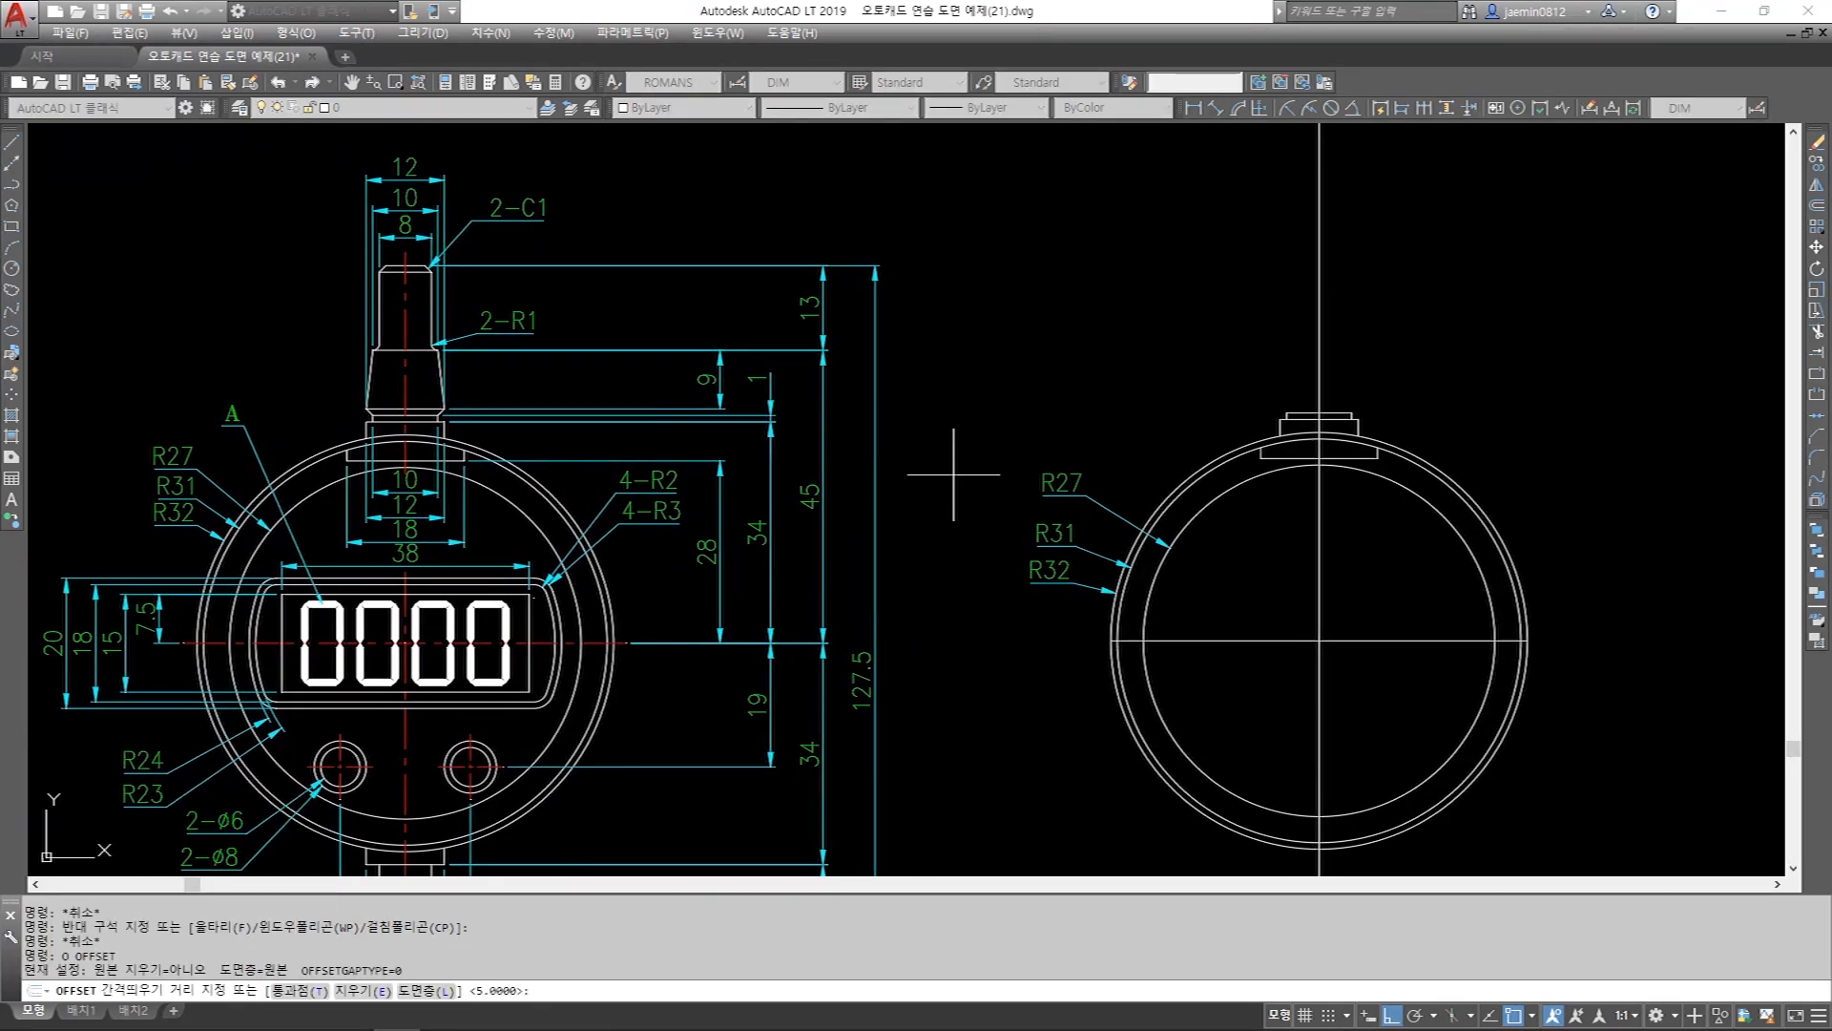
key(Return)
click(1345, 643)
click(1415, 424)
key(Escape)
Dimension the distance from the horizontal centre line to the offset line above the collar, and erase that check dimension.
text(aa)
key(Return)
click(1530, 352)
click(1529, 640)
click(1573, 626)
key(Escape)
text(e)
key(Return)
click(1604, 502)
click(1546, 515)
key(Return)
key(Escape)
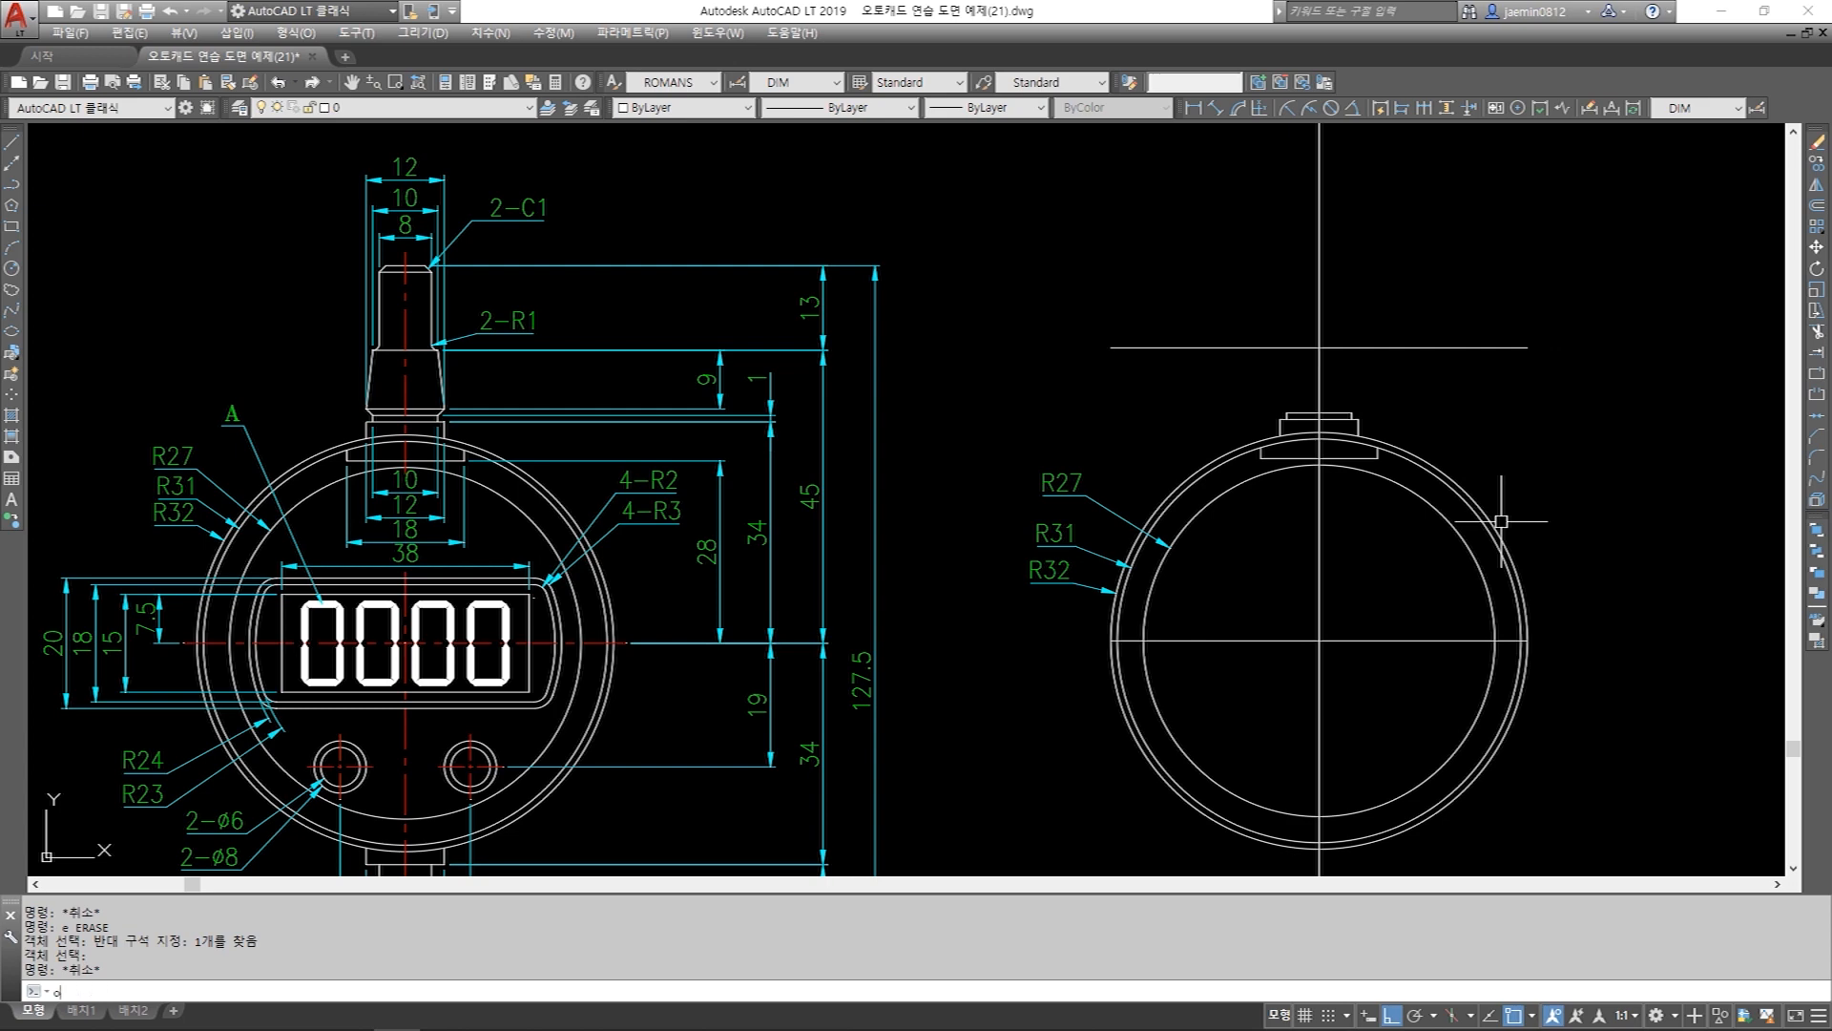
Offset the vertical centre line 6 mm to each side for the tapered section's lower width.
key(Return)
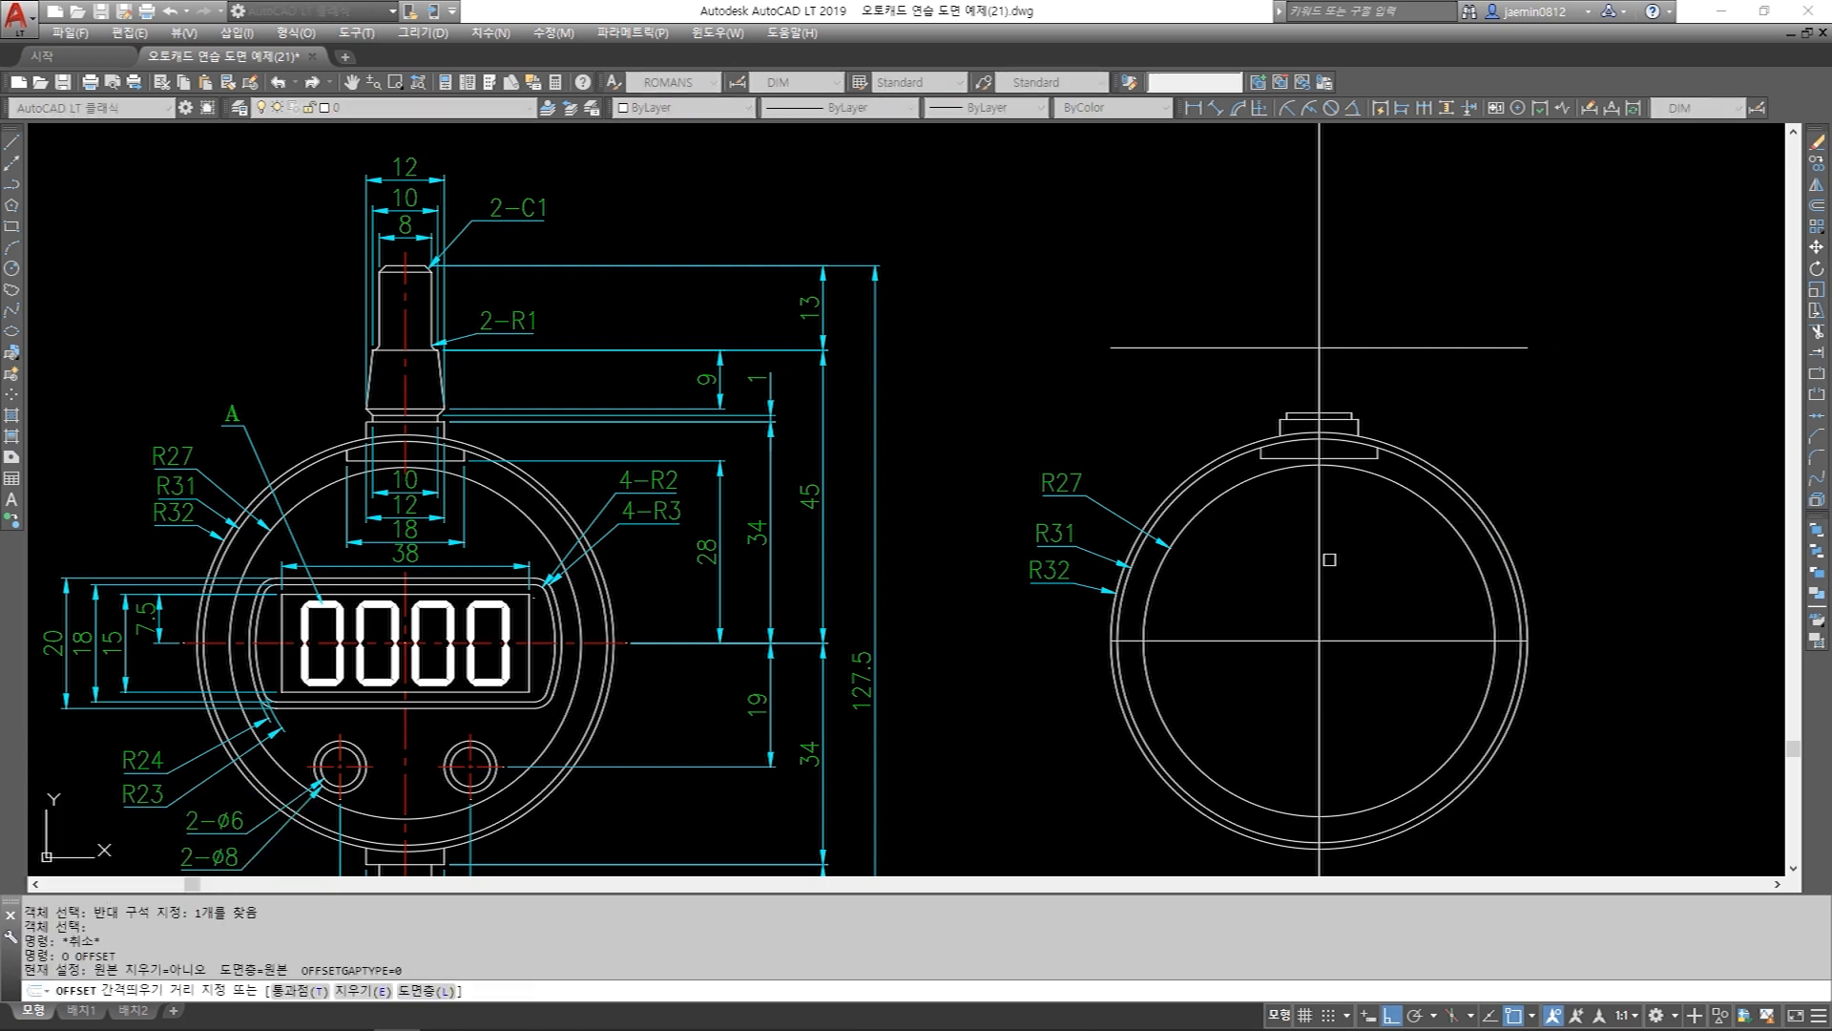
text(6)
key(Return)
click(1293, 306)
click(1319, 307)
click(1358, 467)
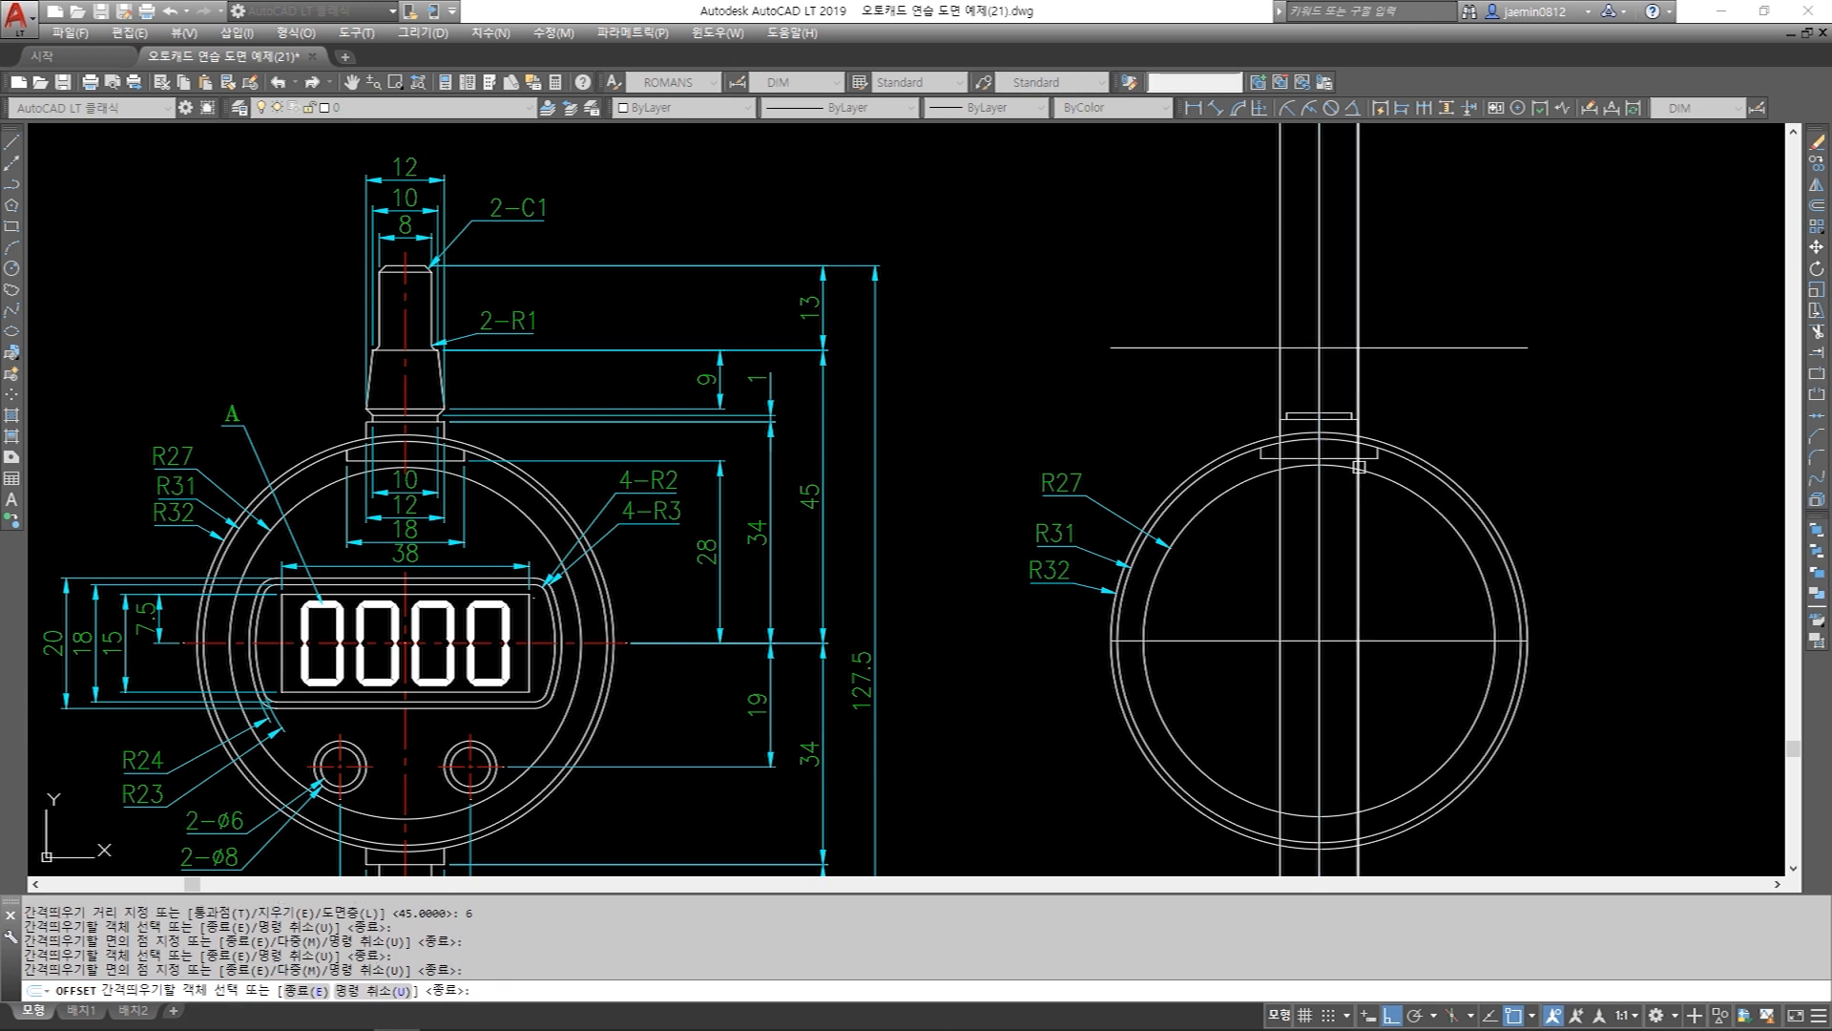
key(Return)
key(Return)
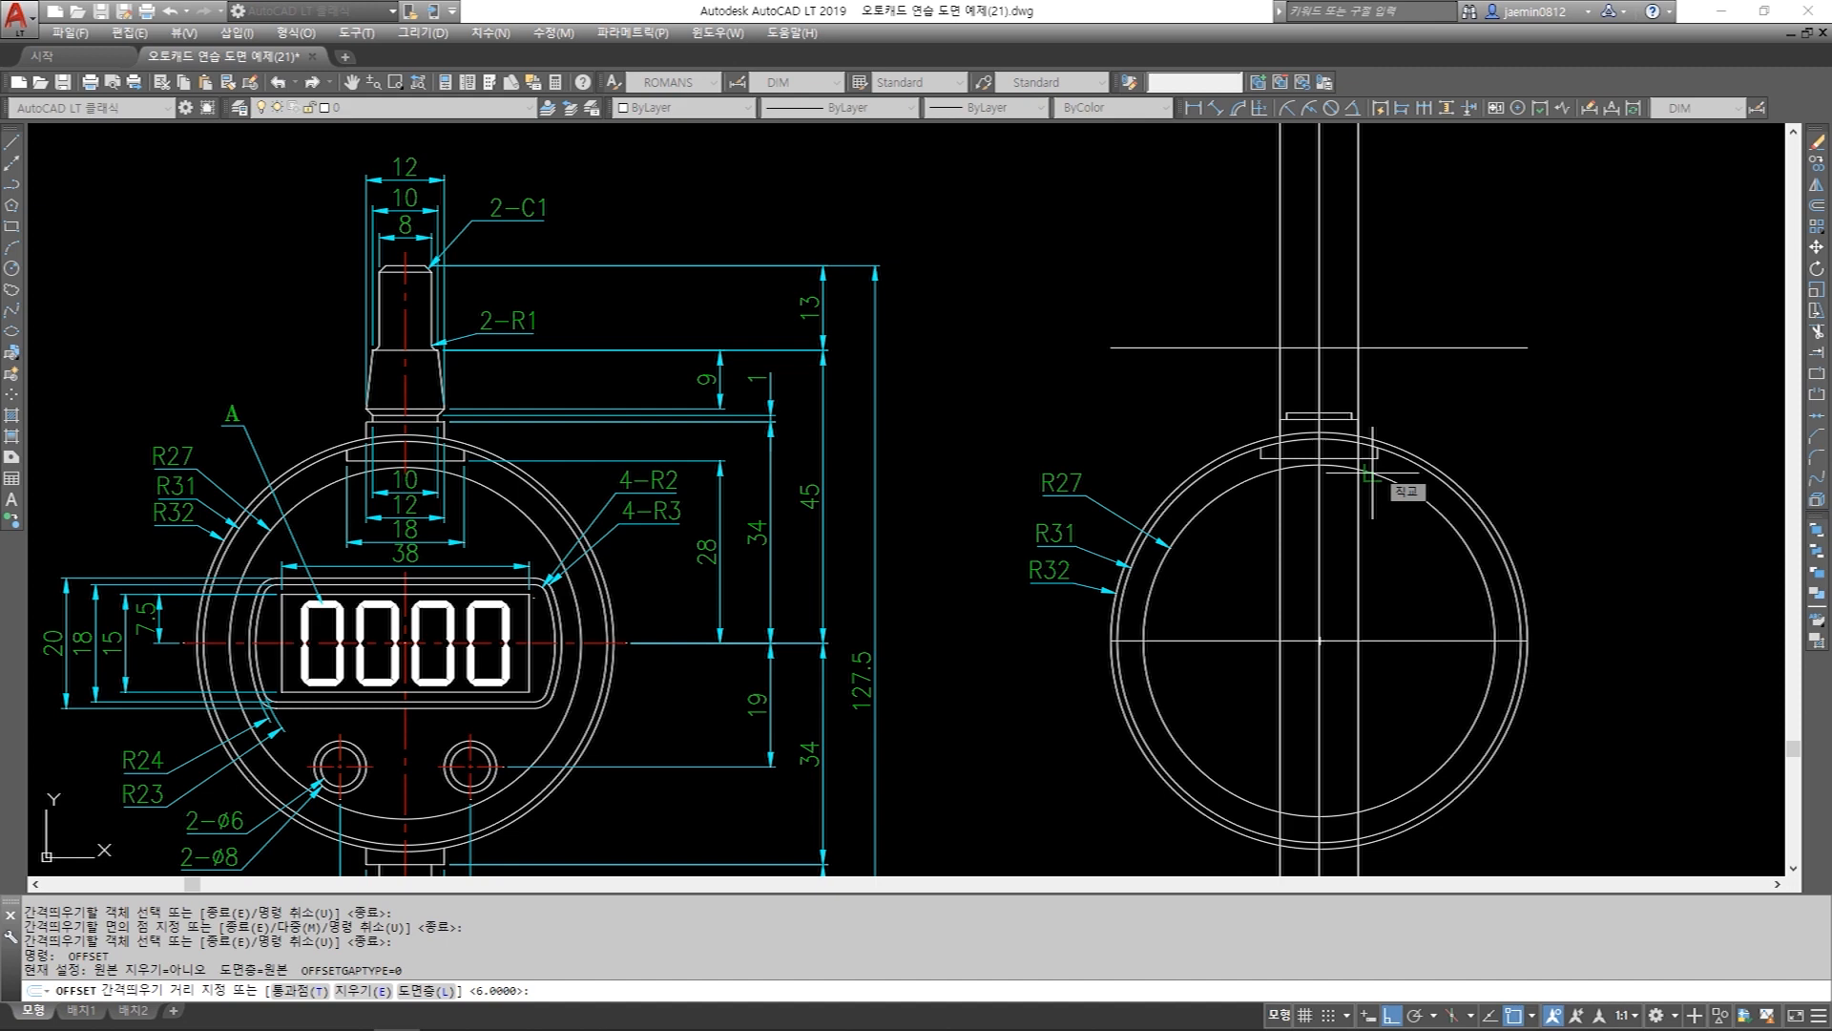
Offset the vertical centre line 5 mm to each side for the tapered section's upper width.
text(5)
key(Return)
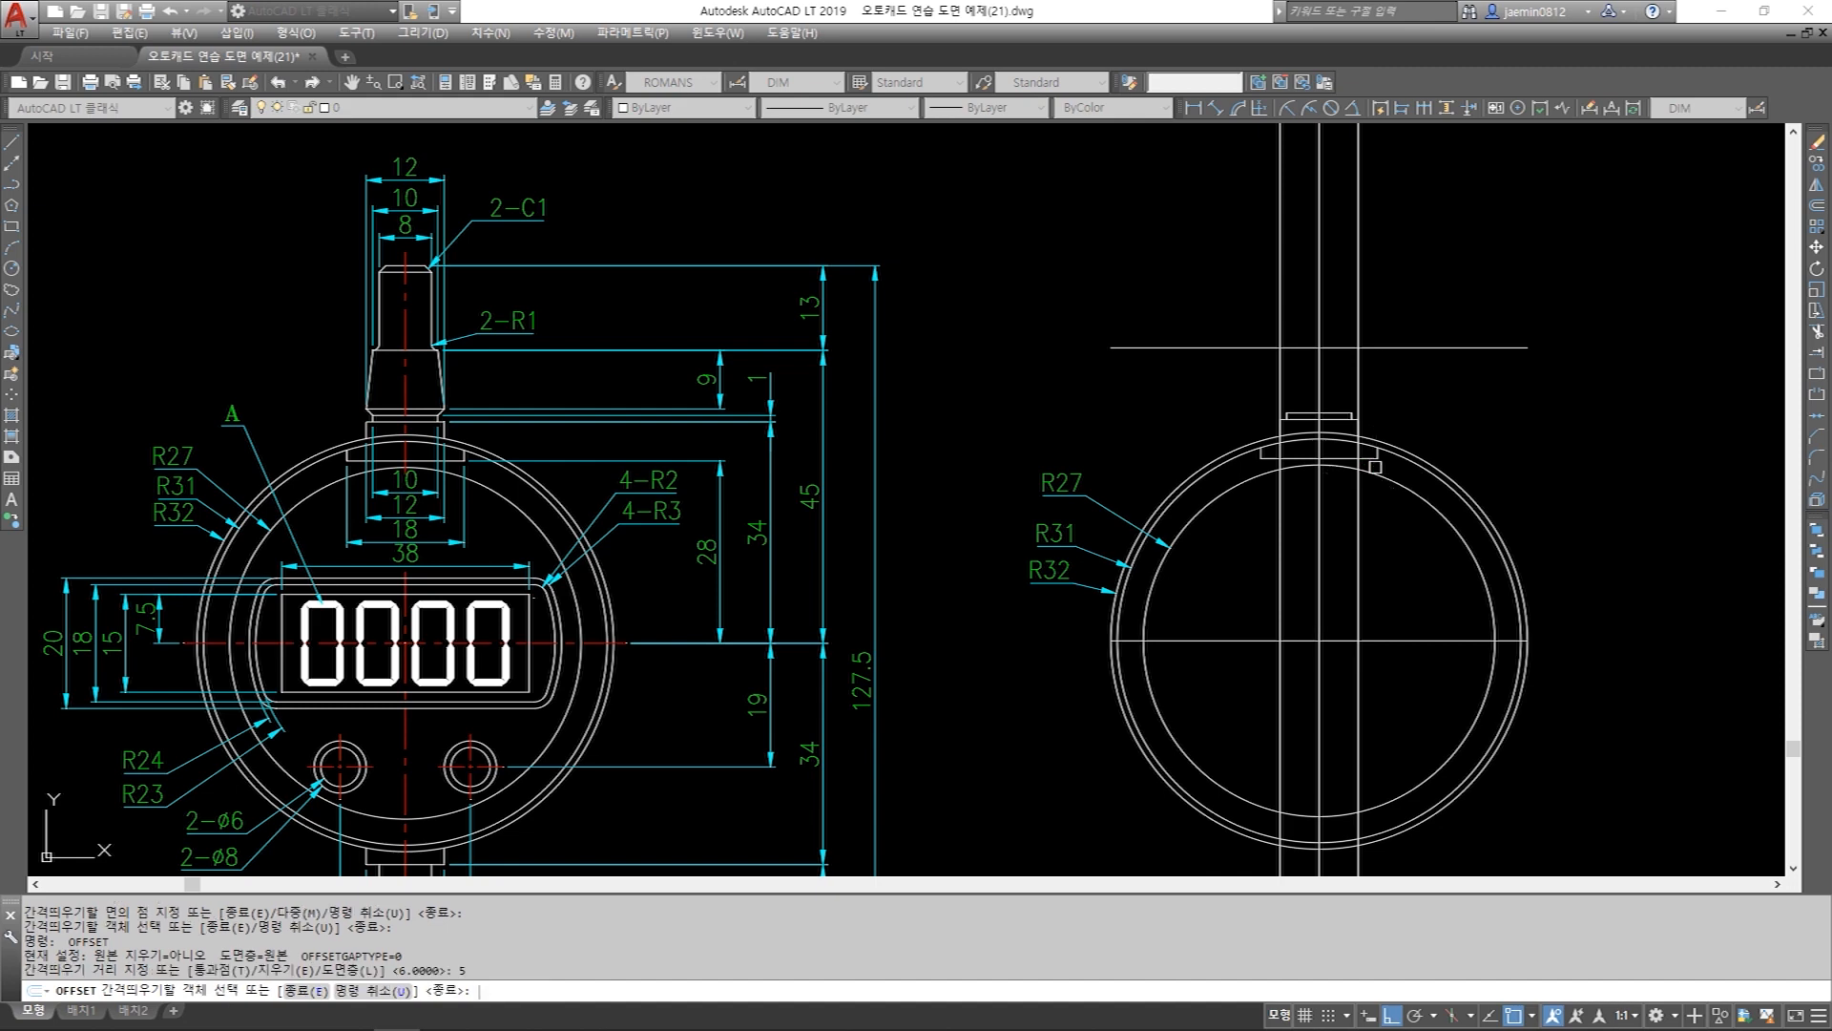
click(1320, 373)
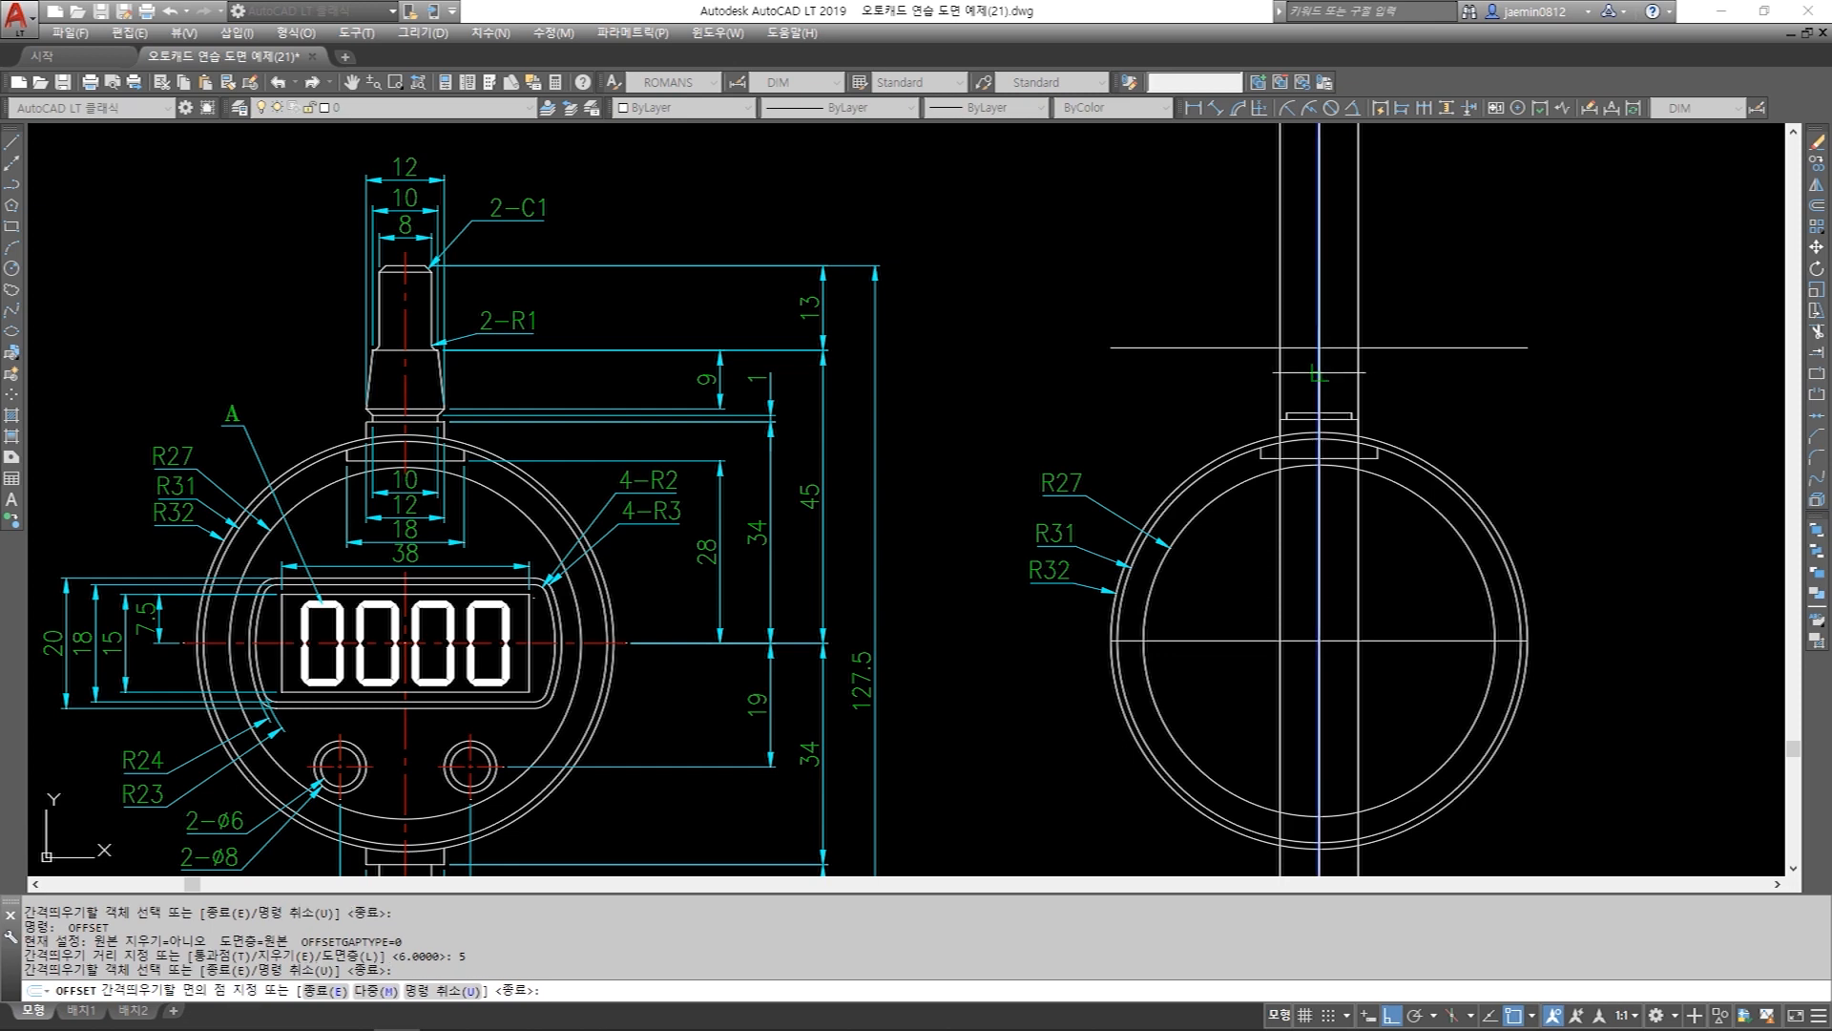
click(1260, 381)
click(1320, 387)
click(1354, 388)
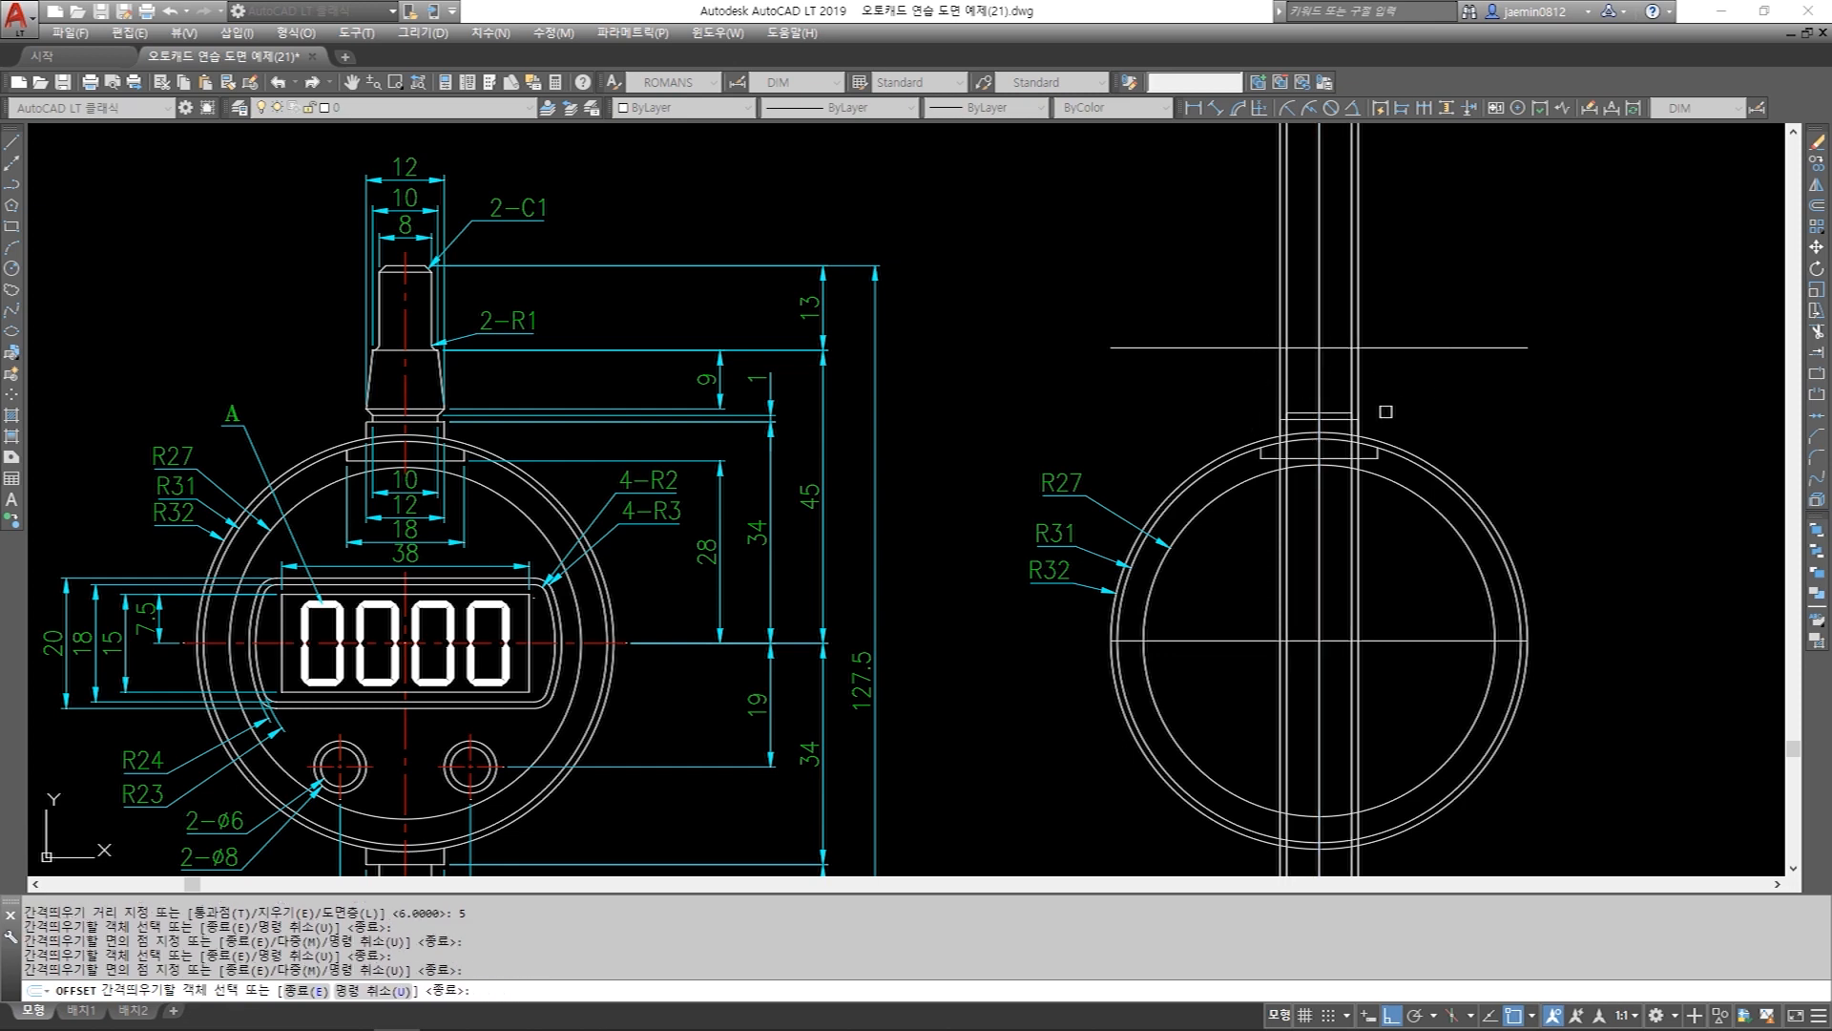
key(Escape)
text(tr)
key(Escape)
Offset the tapered section's top edge line 9 mm downward to locate its lower edge.
text(o)
key(Return)
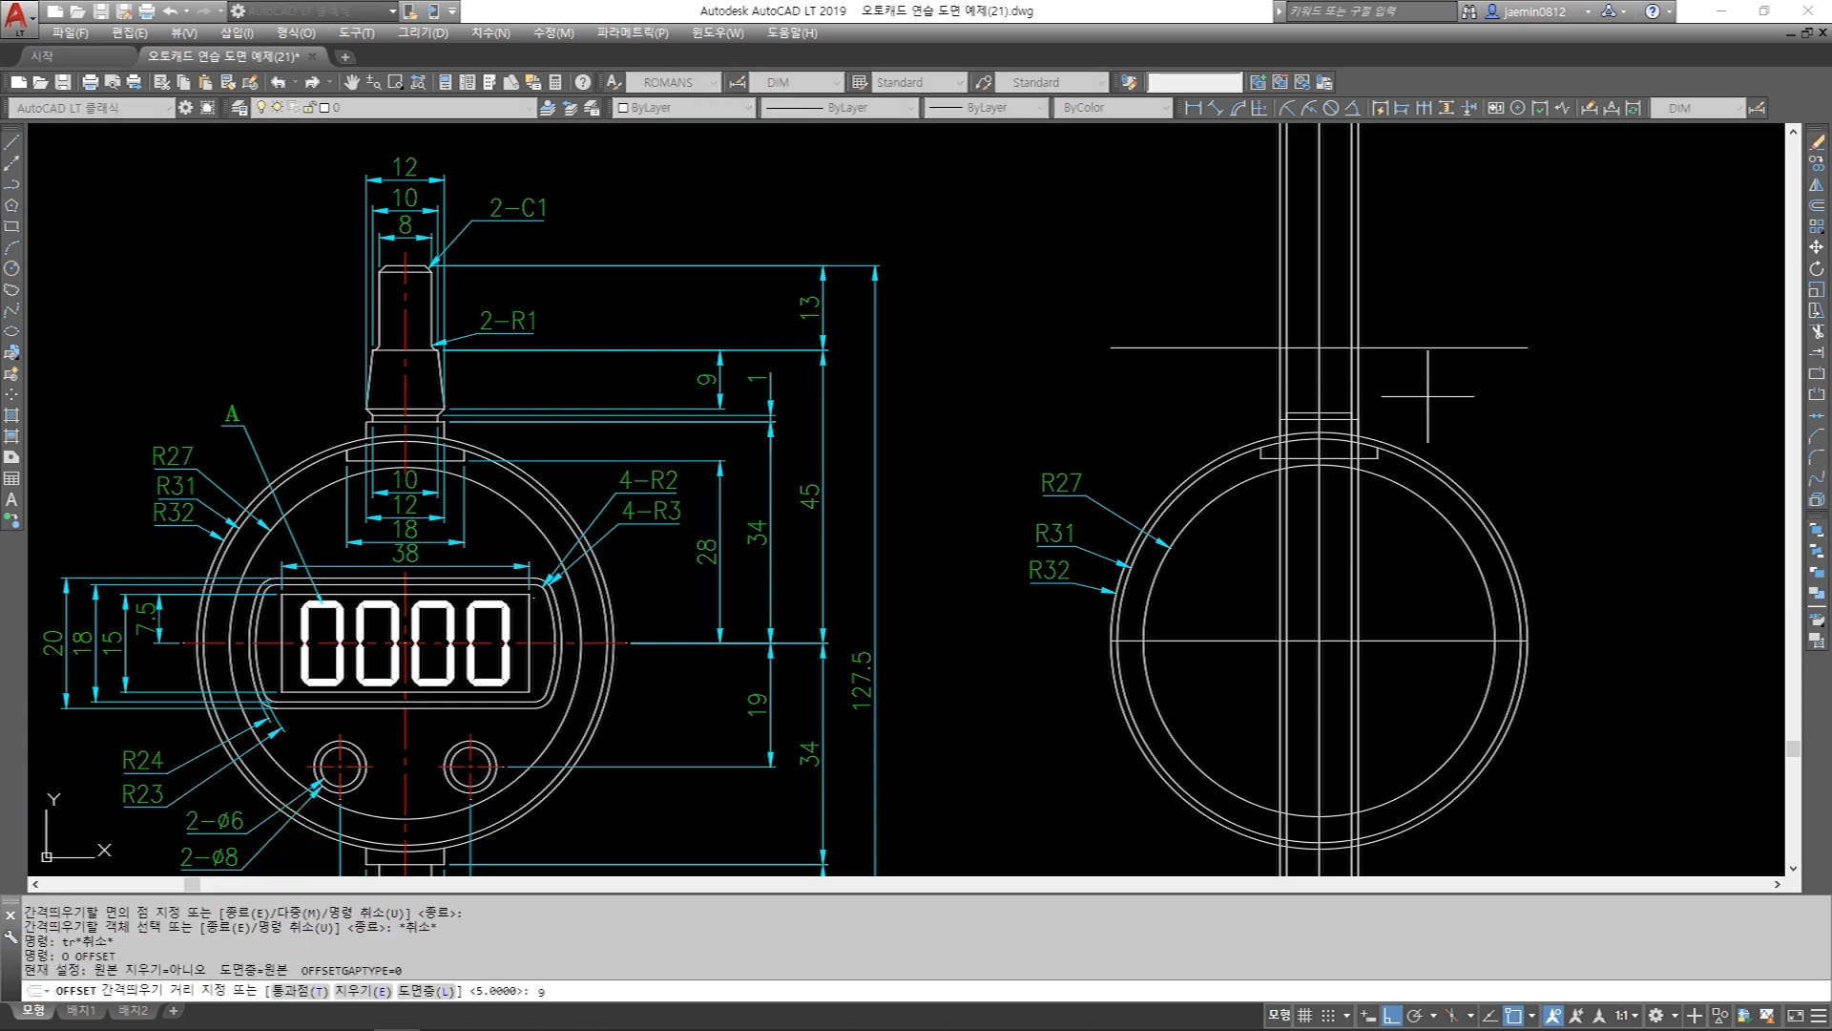
text(9)
key(Return)
click(1437, 350)
click(1460, 420)
key(Escape)
Draw the two slanted sides of the tapered section, from the outer lower intersections to the inner upper intersections.
scroll(1354, 406, up, 2)
mouse_move(1365, 437)
middle_down()
mouse_move(1347, 494)
mouse_move(1320, 428)
middle_up()
scroll(1344, 498, down, 2)
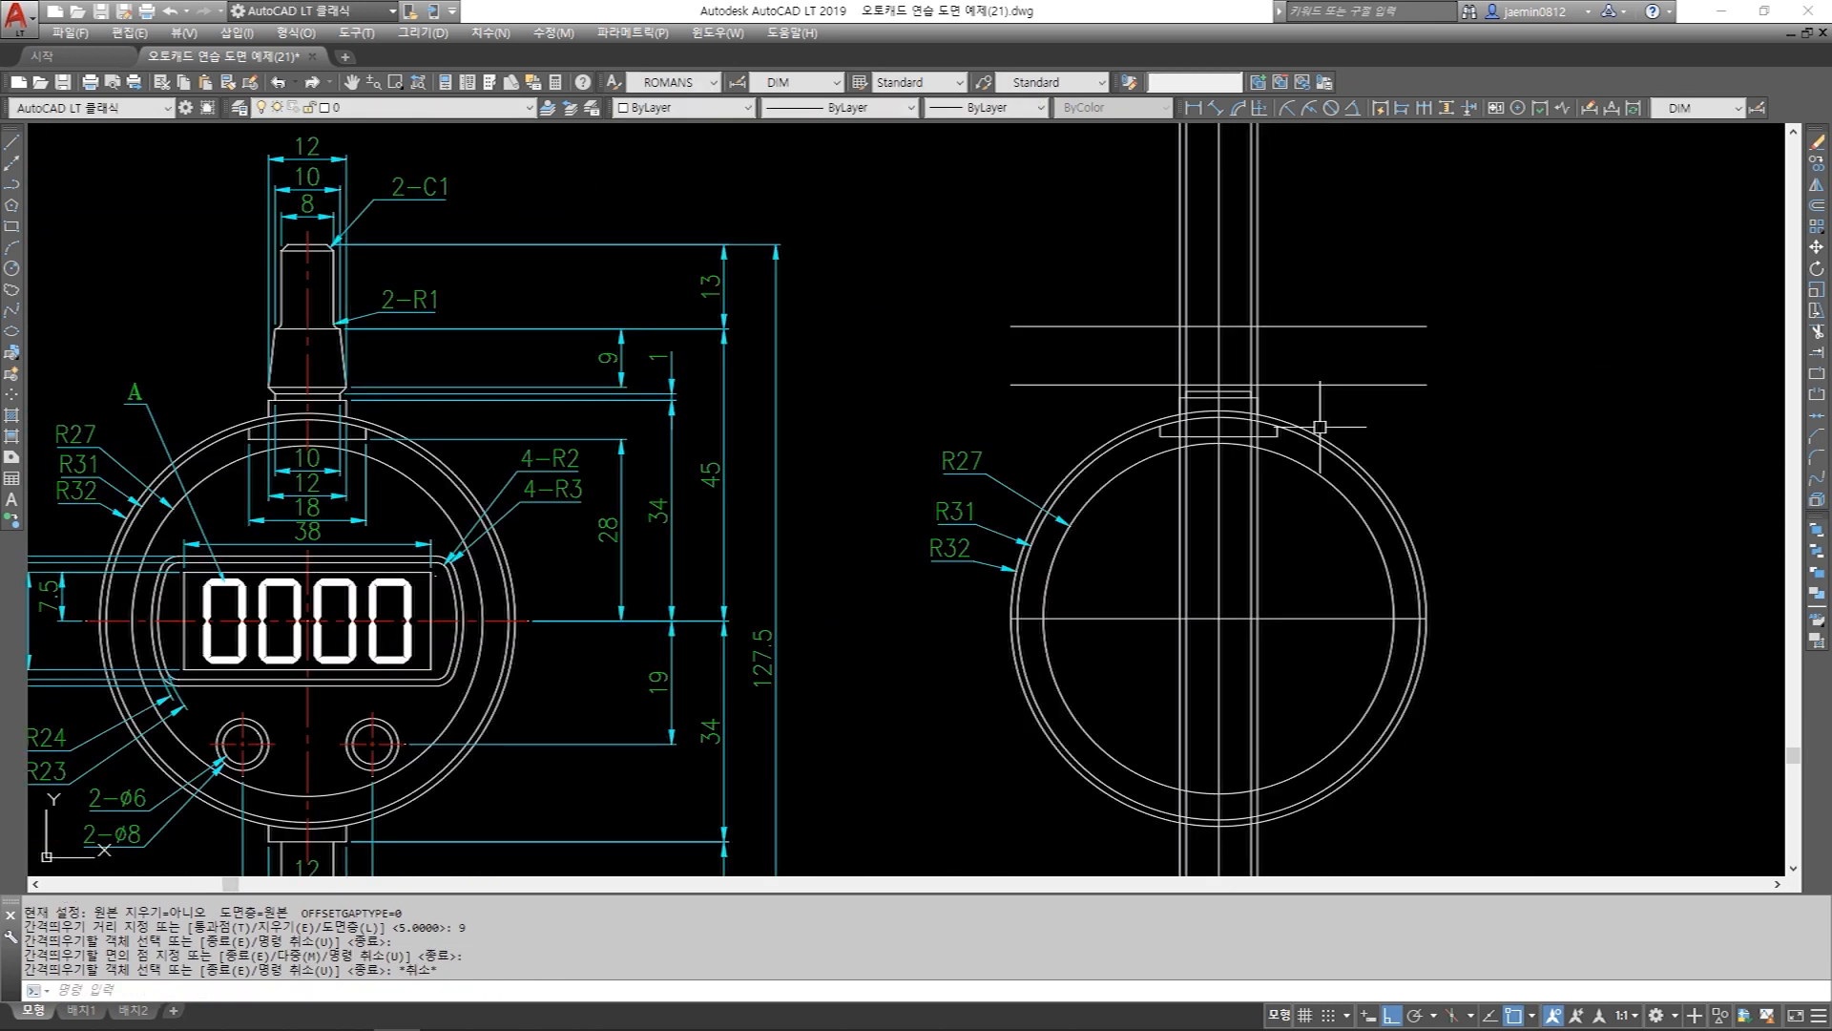
scroll(1298, 382, up, 4)
middle_drag(1288, 388, 1279, 411)
text(l)
key(space)
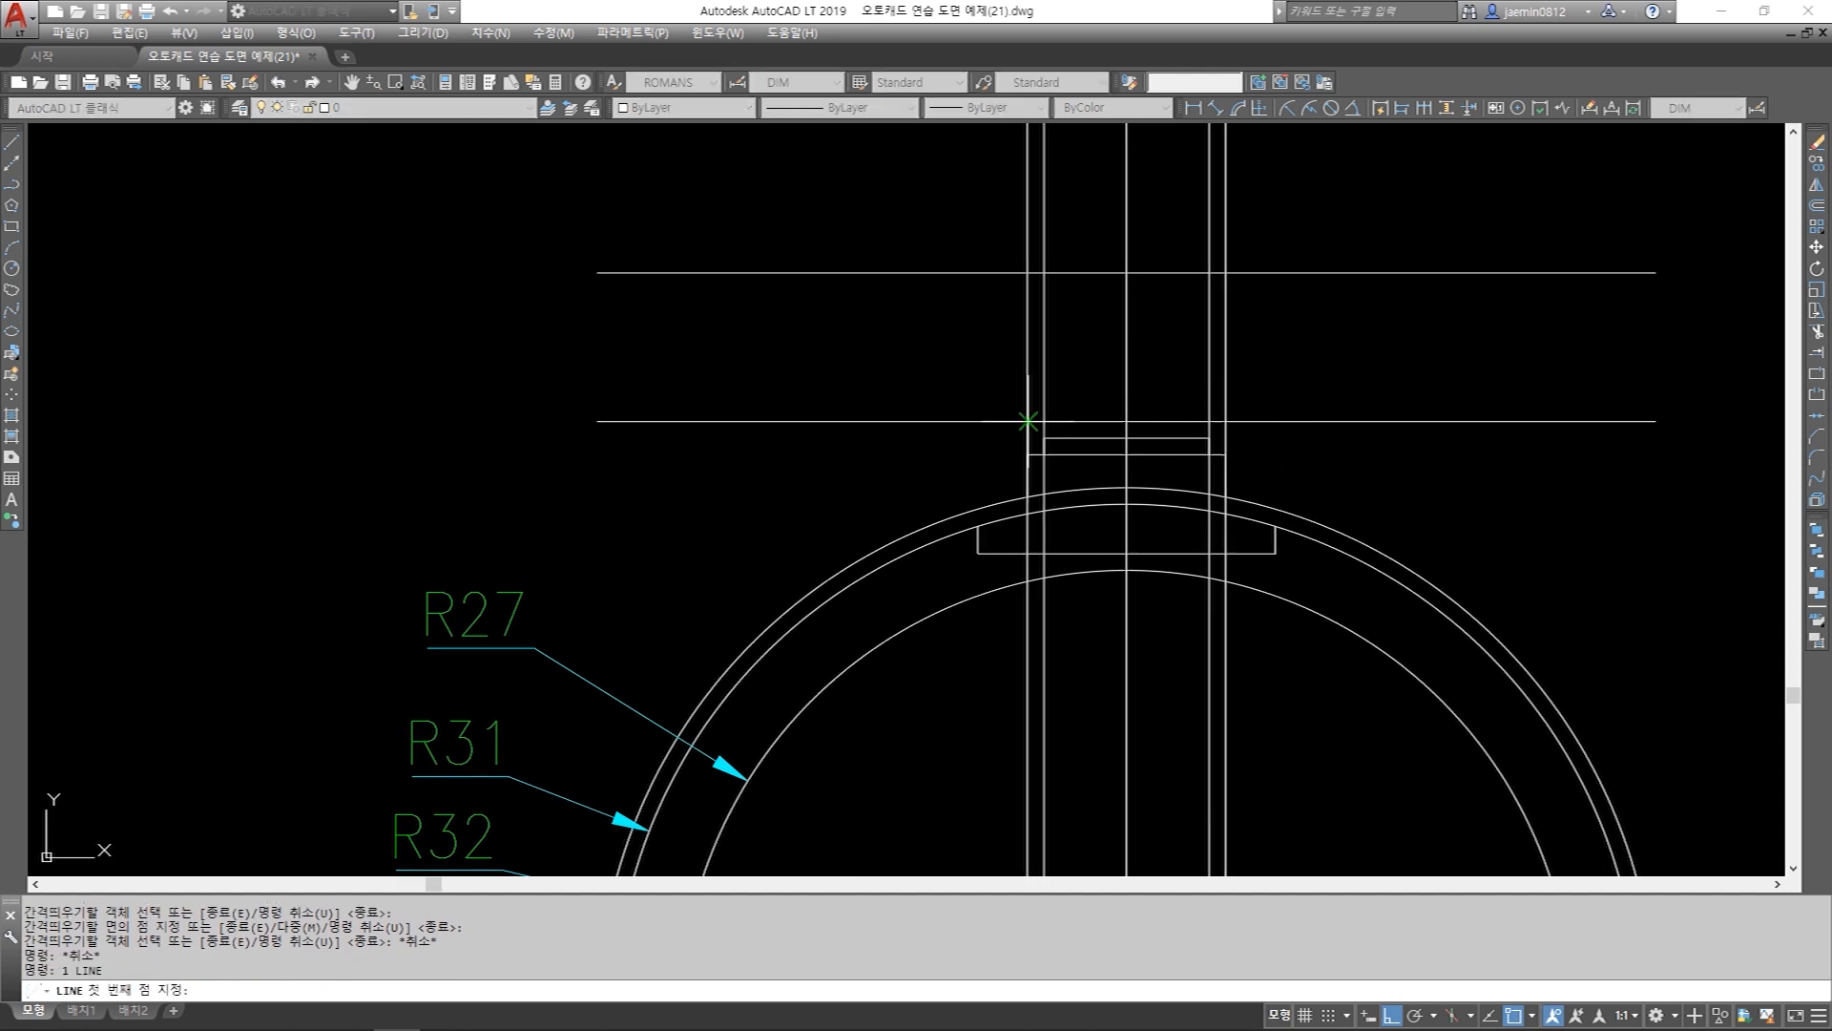
click(1027, 419)
click(1043, 274)
key(Escape)
key(space)
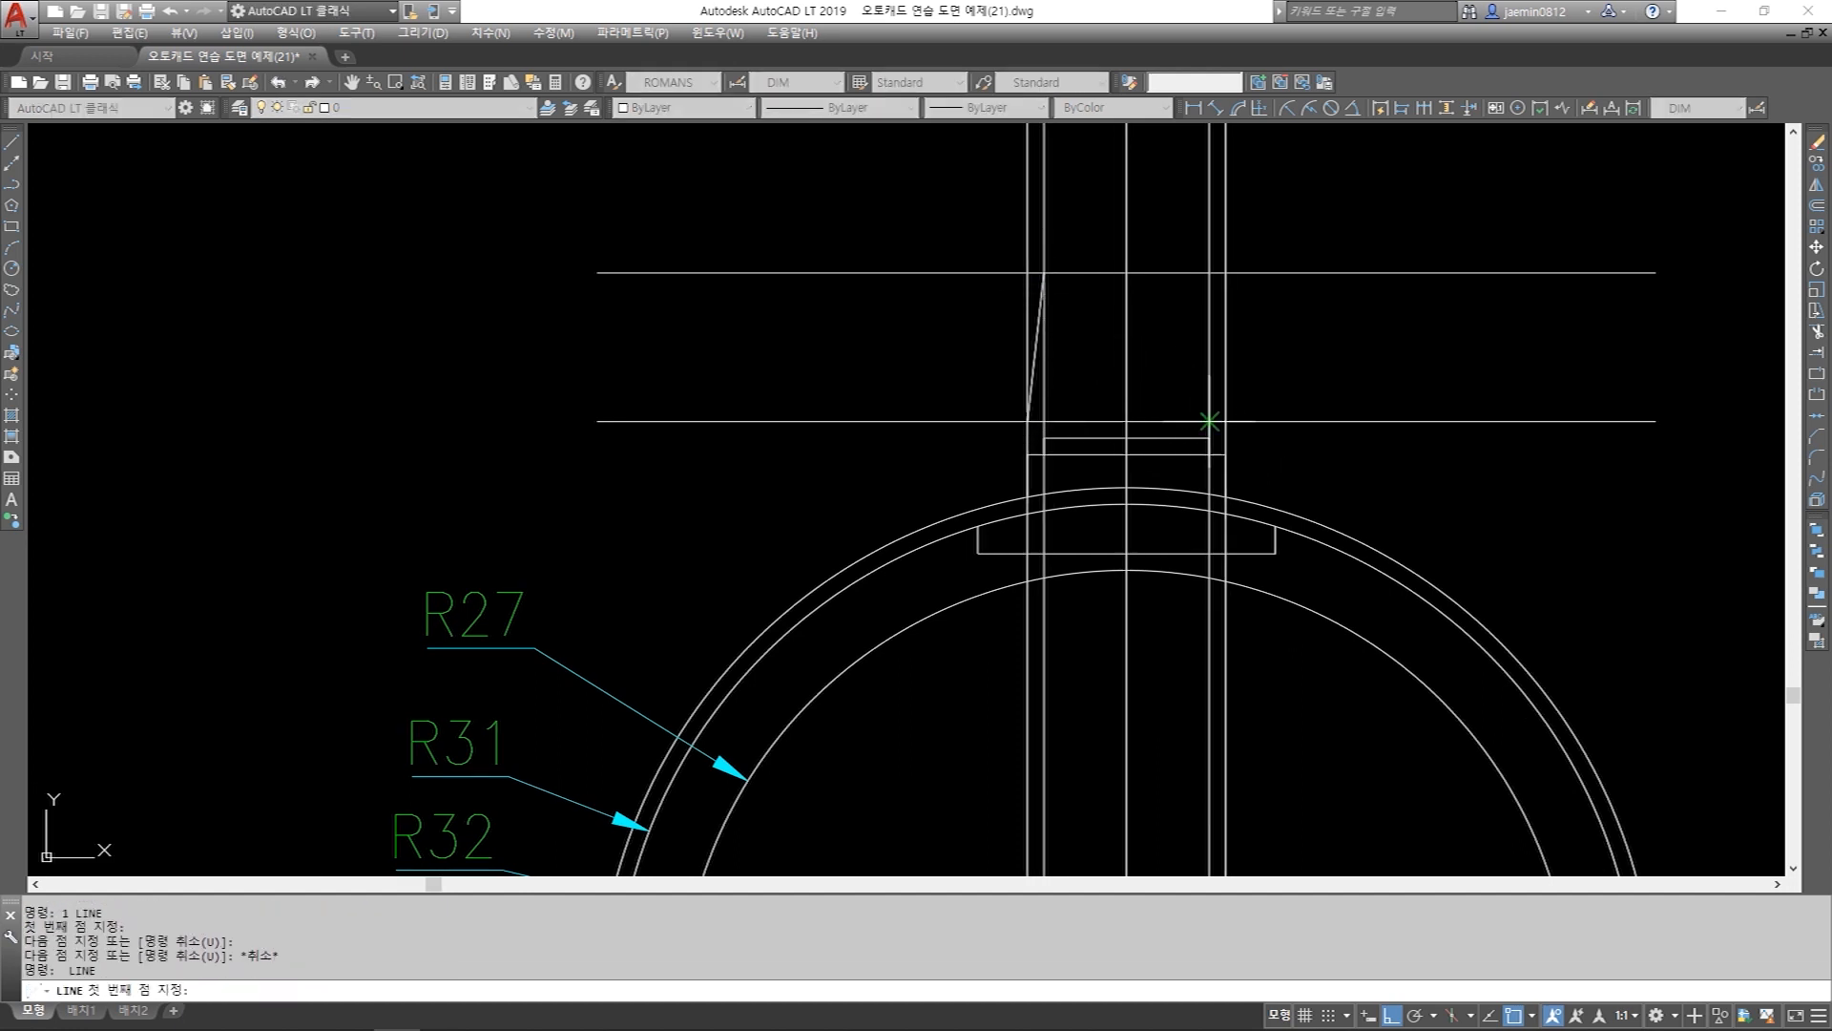
click(1228, 420)
click(1210, 274)
key(Escape)
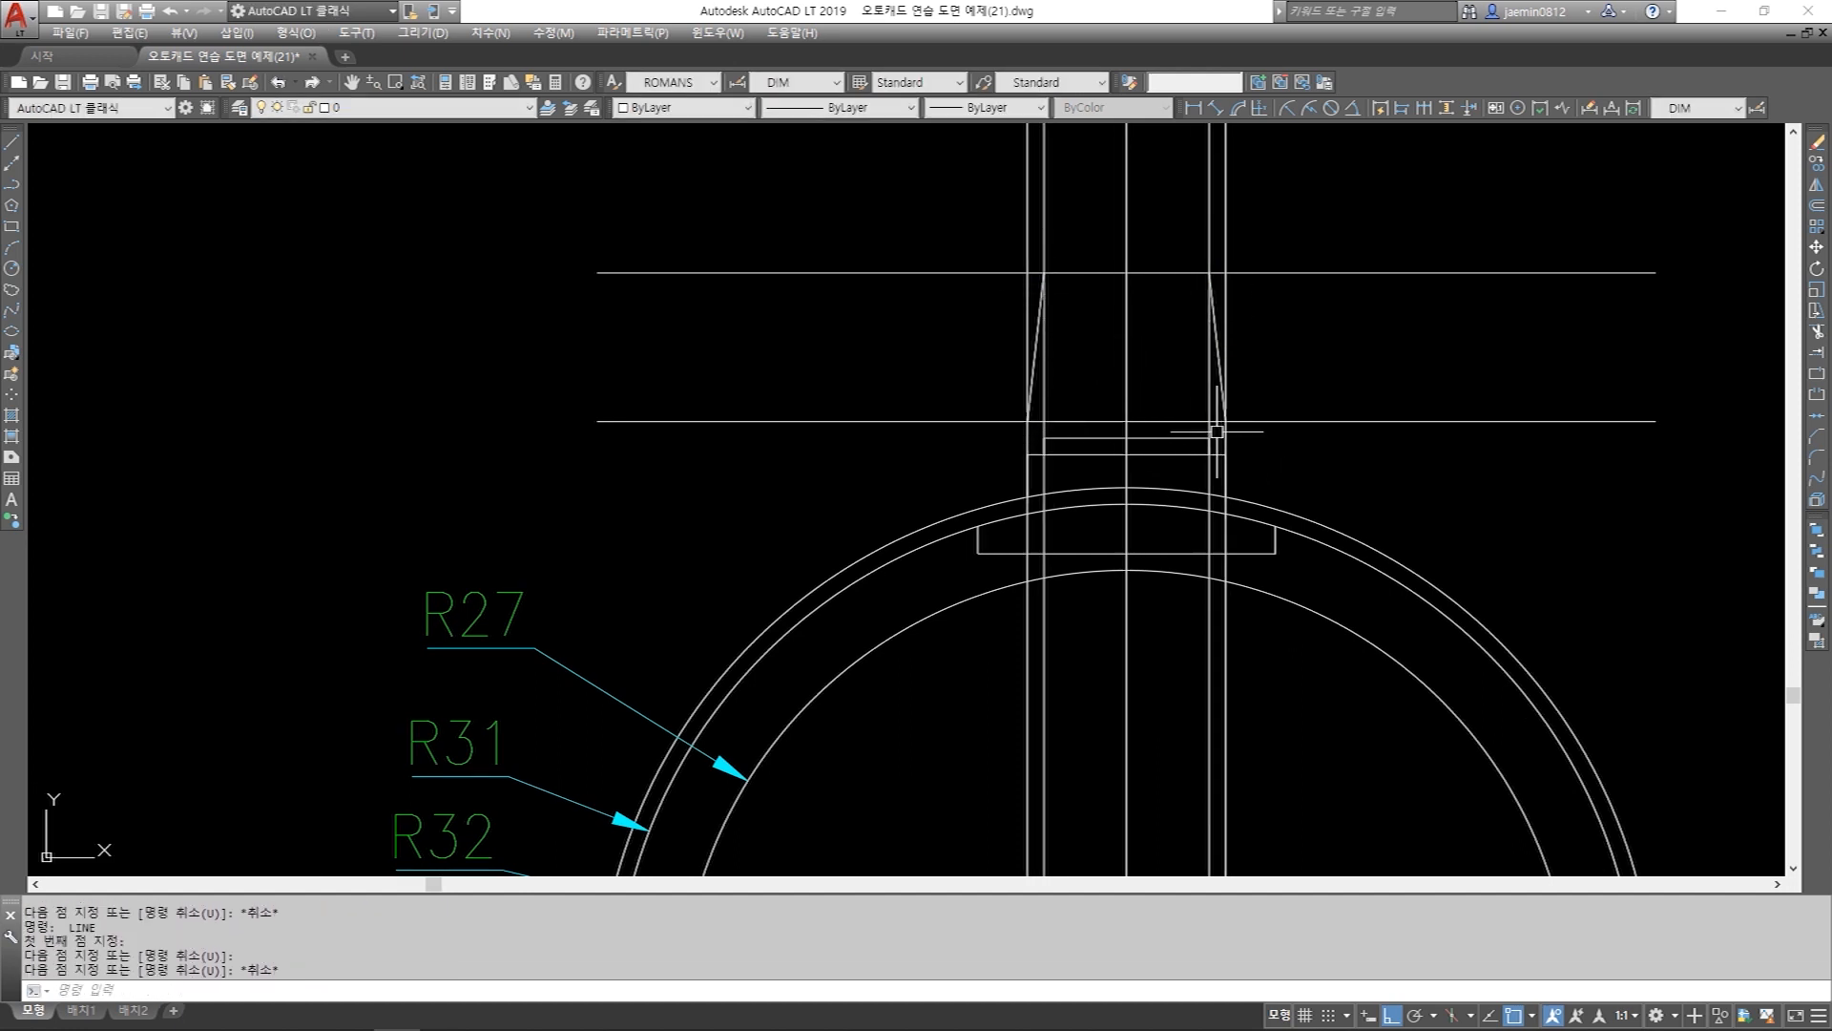
key(Escape)
key(Escape)
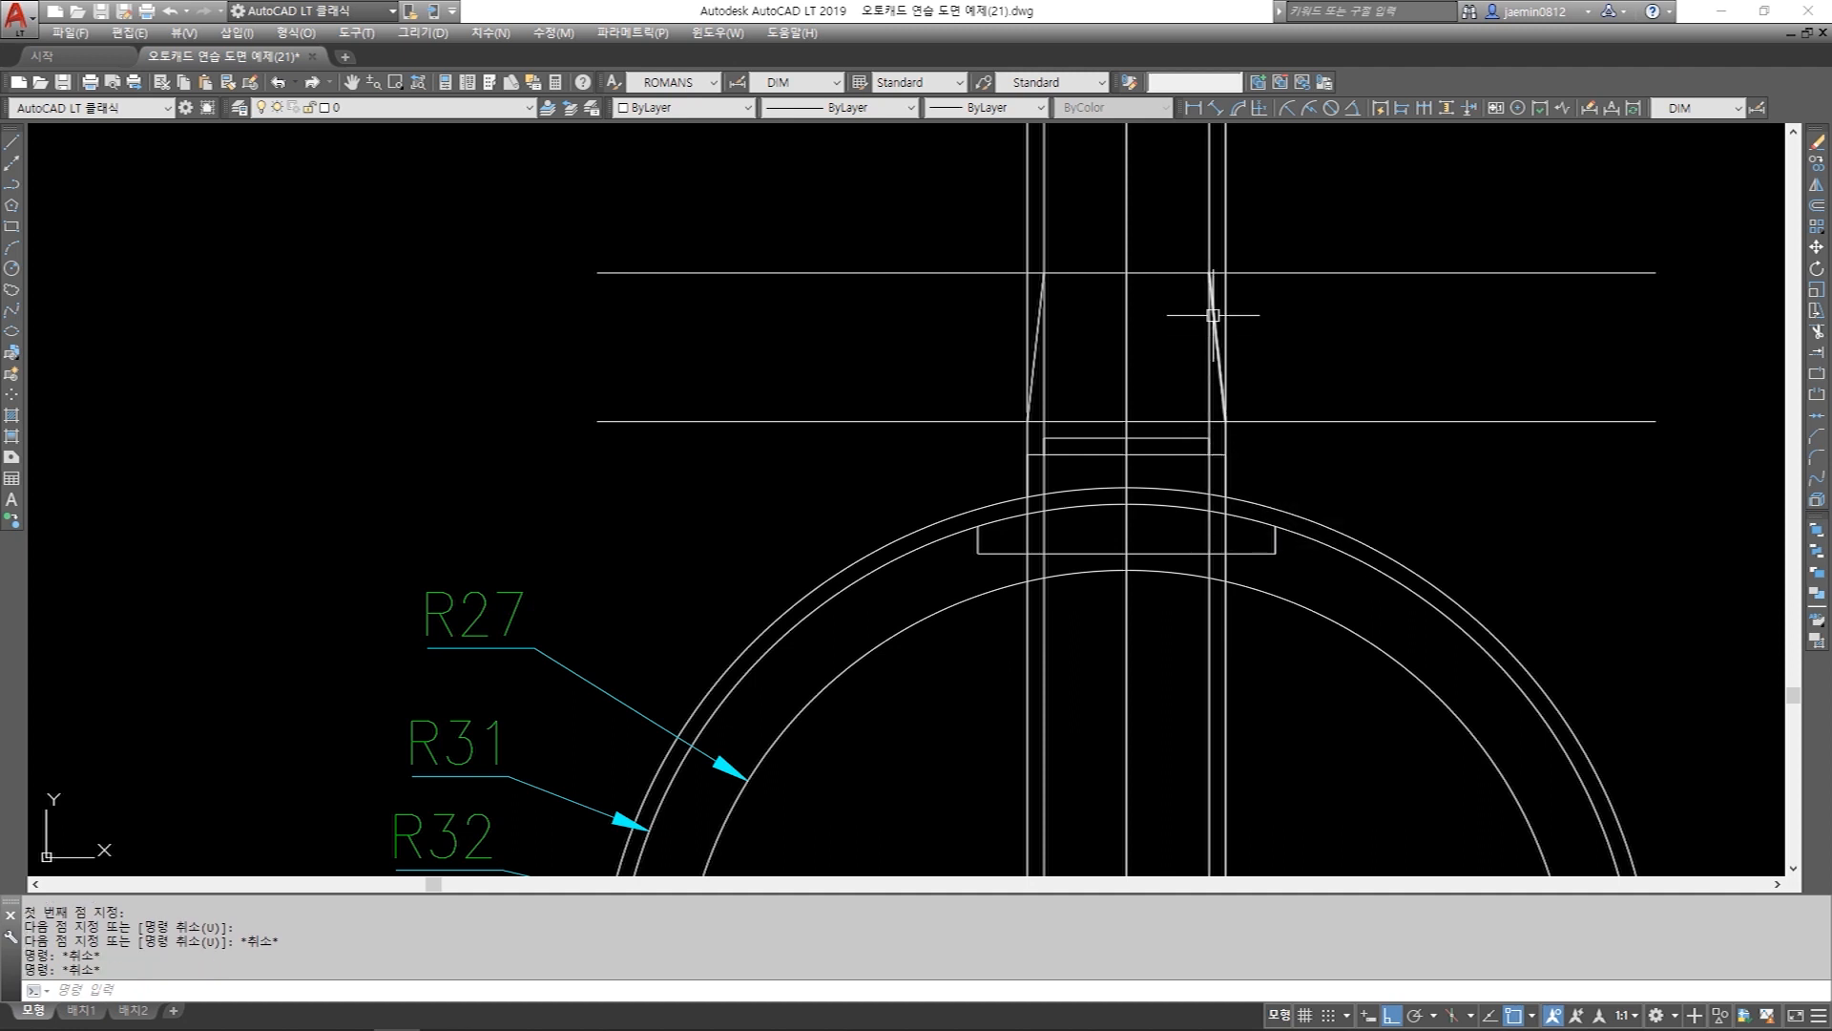
Erase the two 5 mm offset lines and trim the tapered section's top edge to its slanted sides.
text(e)
key(space)
click(1210, 233)
click(1043, 244)
key(space)
text(tr)
key(space)
click(1041, 295)
click(1210, 297)
key(space)
click(1274, 246)
click(1268, 310)
click(973, 252)
click(957, 298)
key(Escape)
key(Escape)
Connect the neck's two upper corners to the tapered section's lower corners with short diagonal lines.
scroll(1066, 447, up, 2)
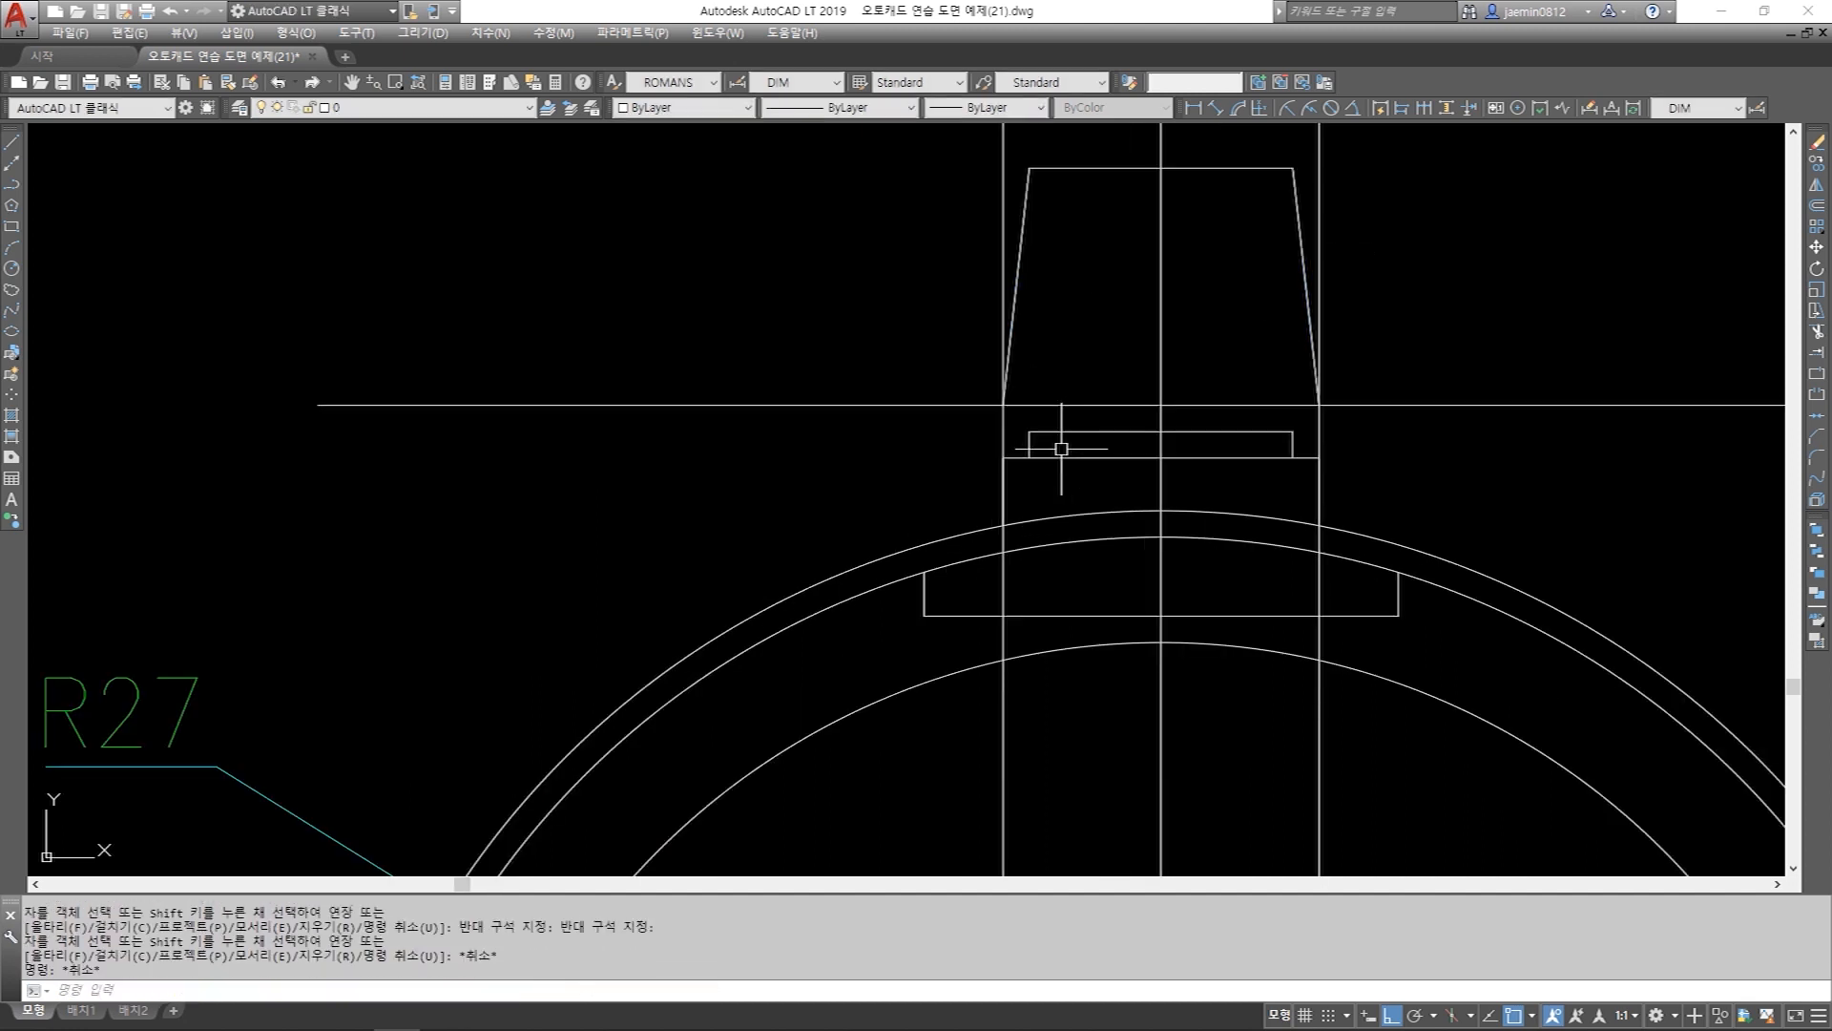
key(Escape)
text(l)
key(space)
click(1030, 430)
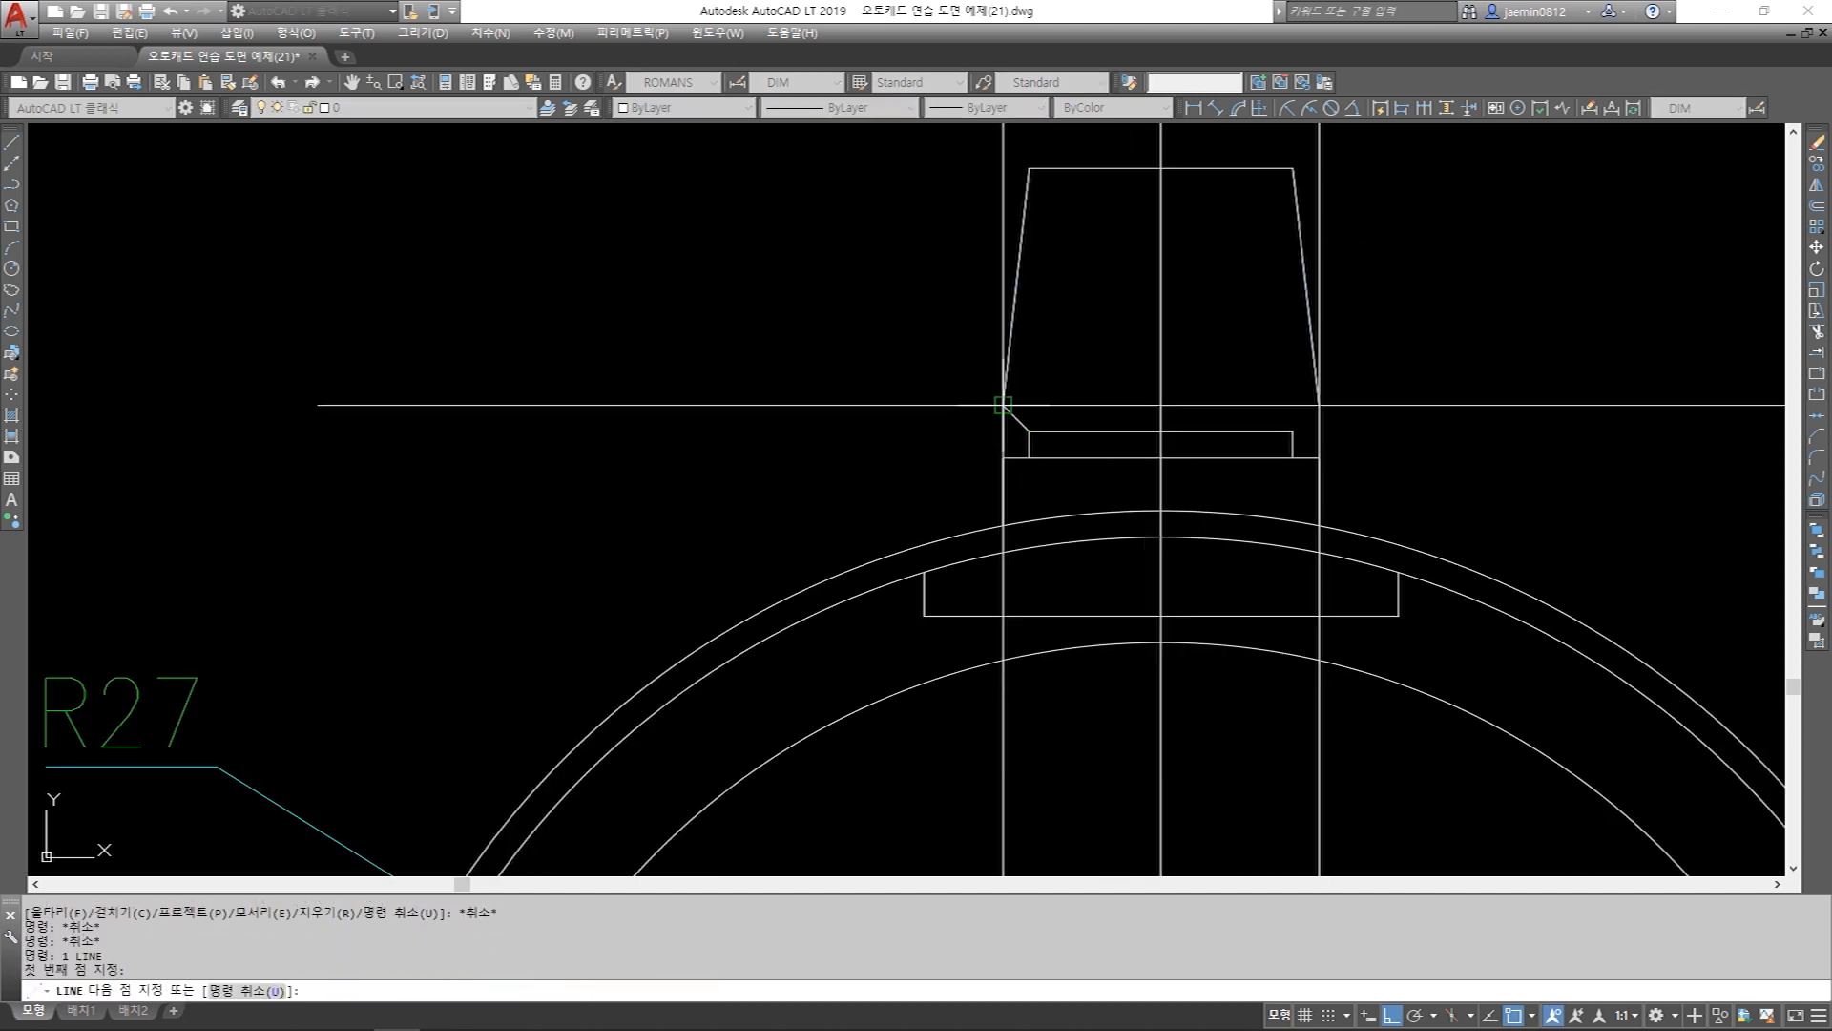
click(1003, 405)
key(space)
key(space)
click(1293, 431)
click(1319, 404)
key(Escape)
Erase the long horizontal construction line at the taper's lower edge and the two 6 mm vertical offset lines.
text(e)
key(space)
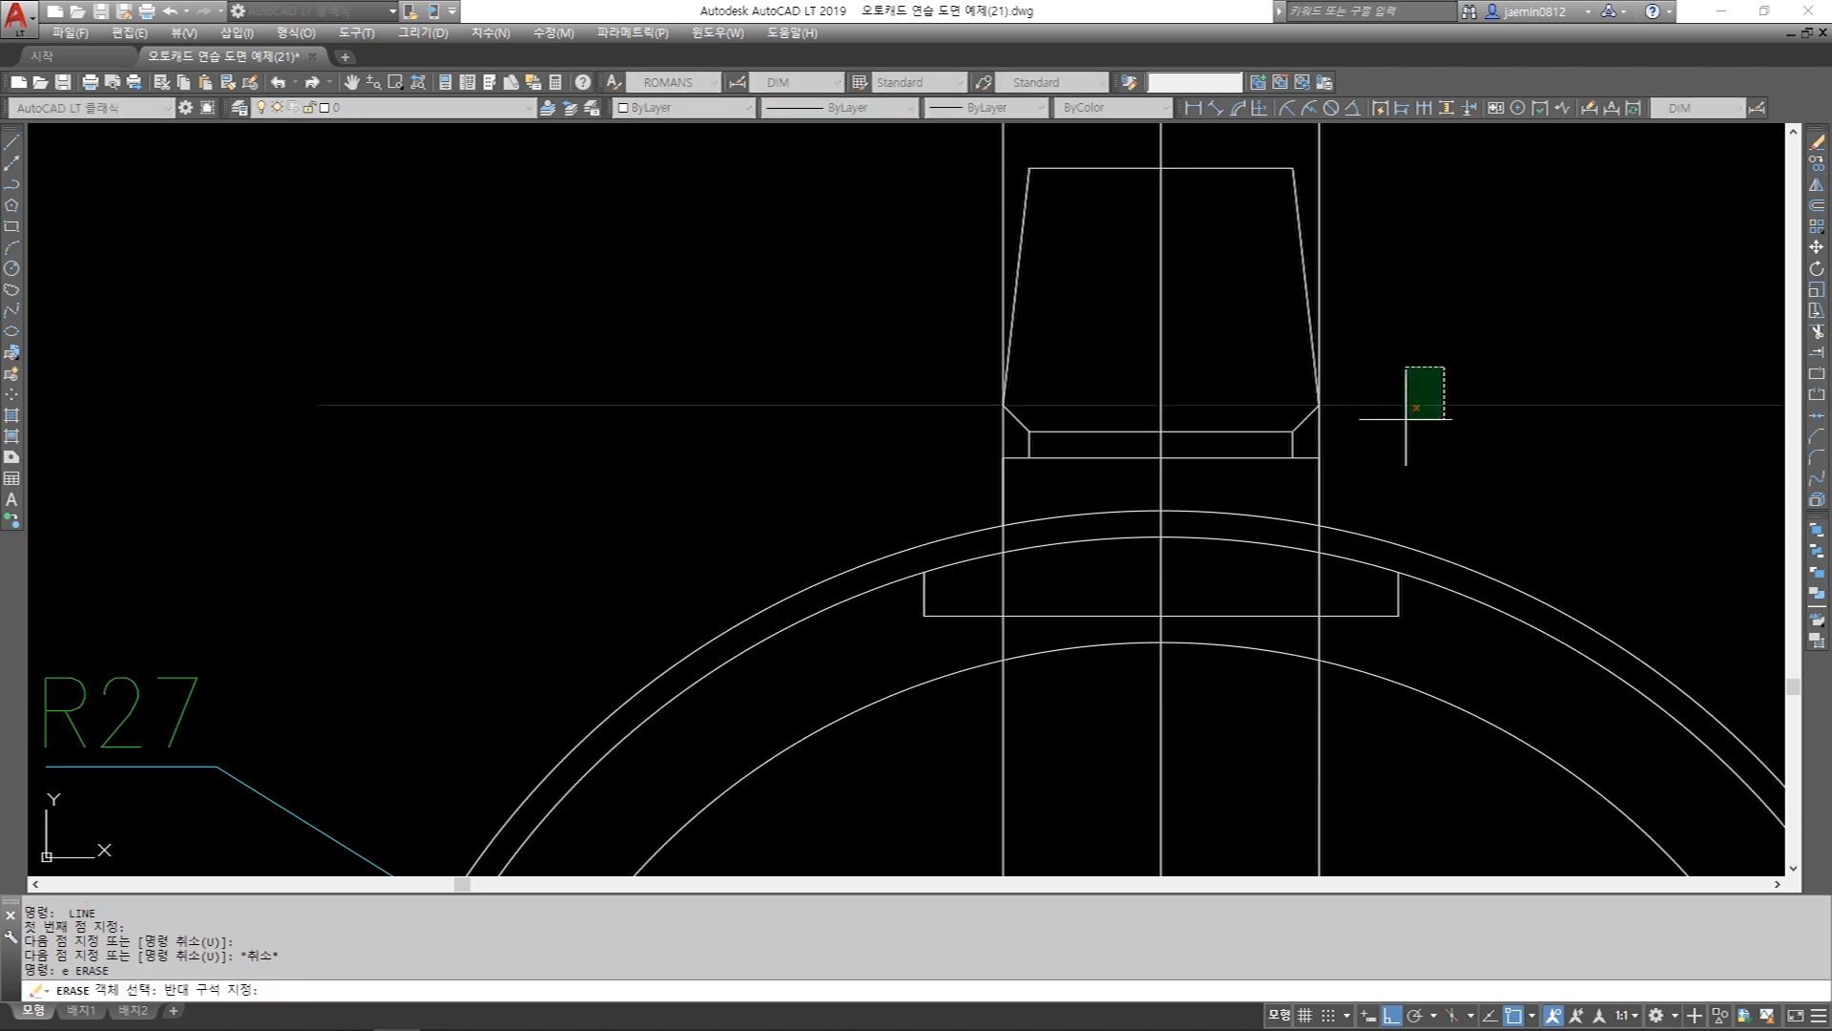
click(1389, 420)
scroll(1314, 461, down, 2)
key(space)
click(1362, 147)
click(1300, 204)
key(space)
click(1145, 205)
click(1098, 234)
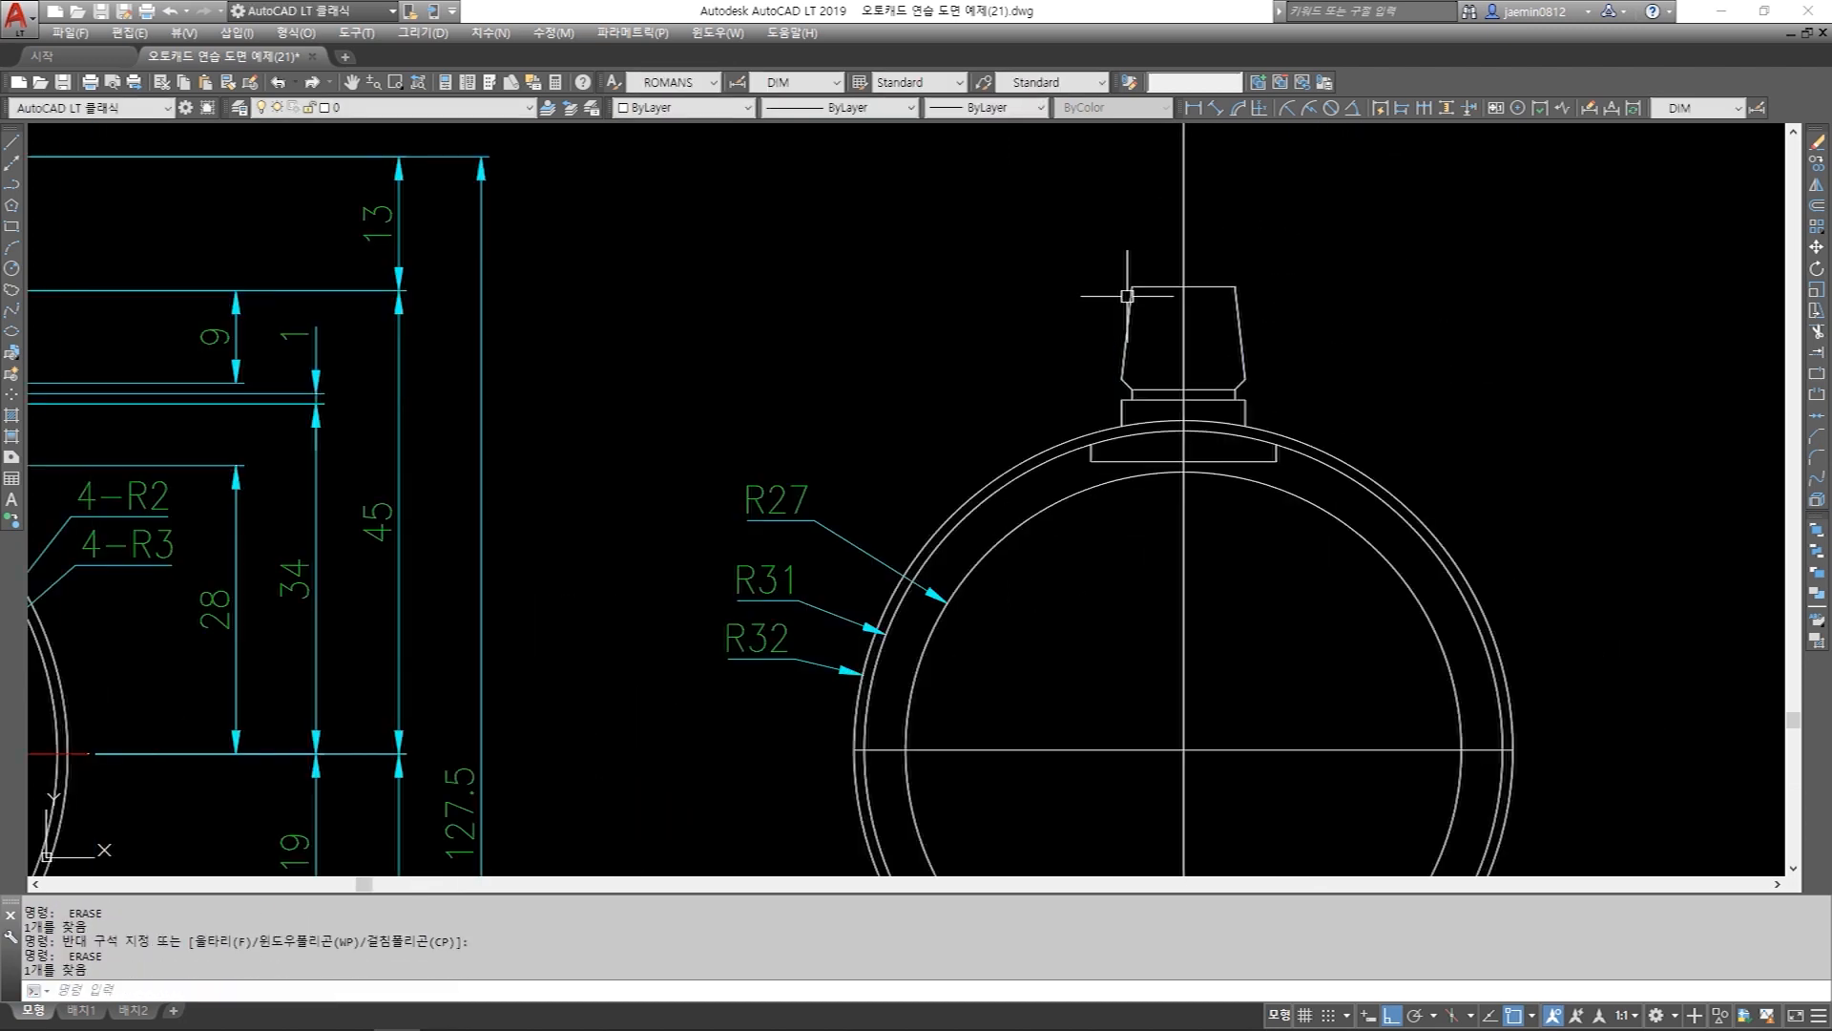
Draw a horizontal line joining the tapered section's two lower corners.
key(Escape)
scroll(1135, 315, up, 3)
text(l)
key(space)
click(1093, 399)
key(Escape)
Examine the reference view for the upper stem's width, height, corner chamfer and base fillet.
scroll(1391, 389, down, 4)
scroll(558, 320, up, 5)
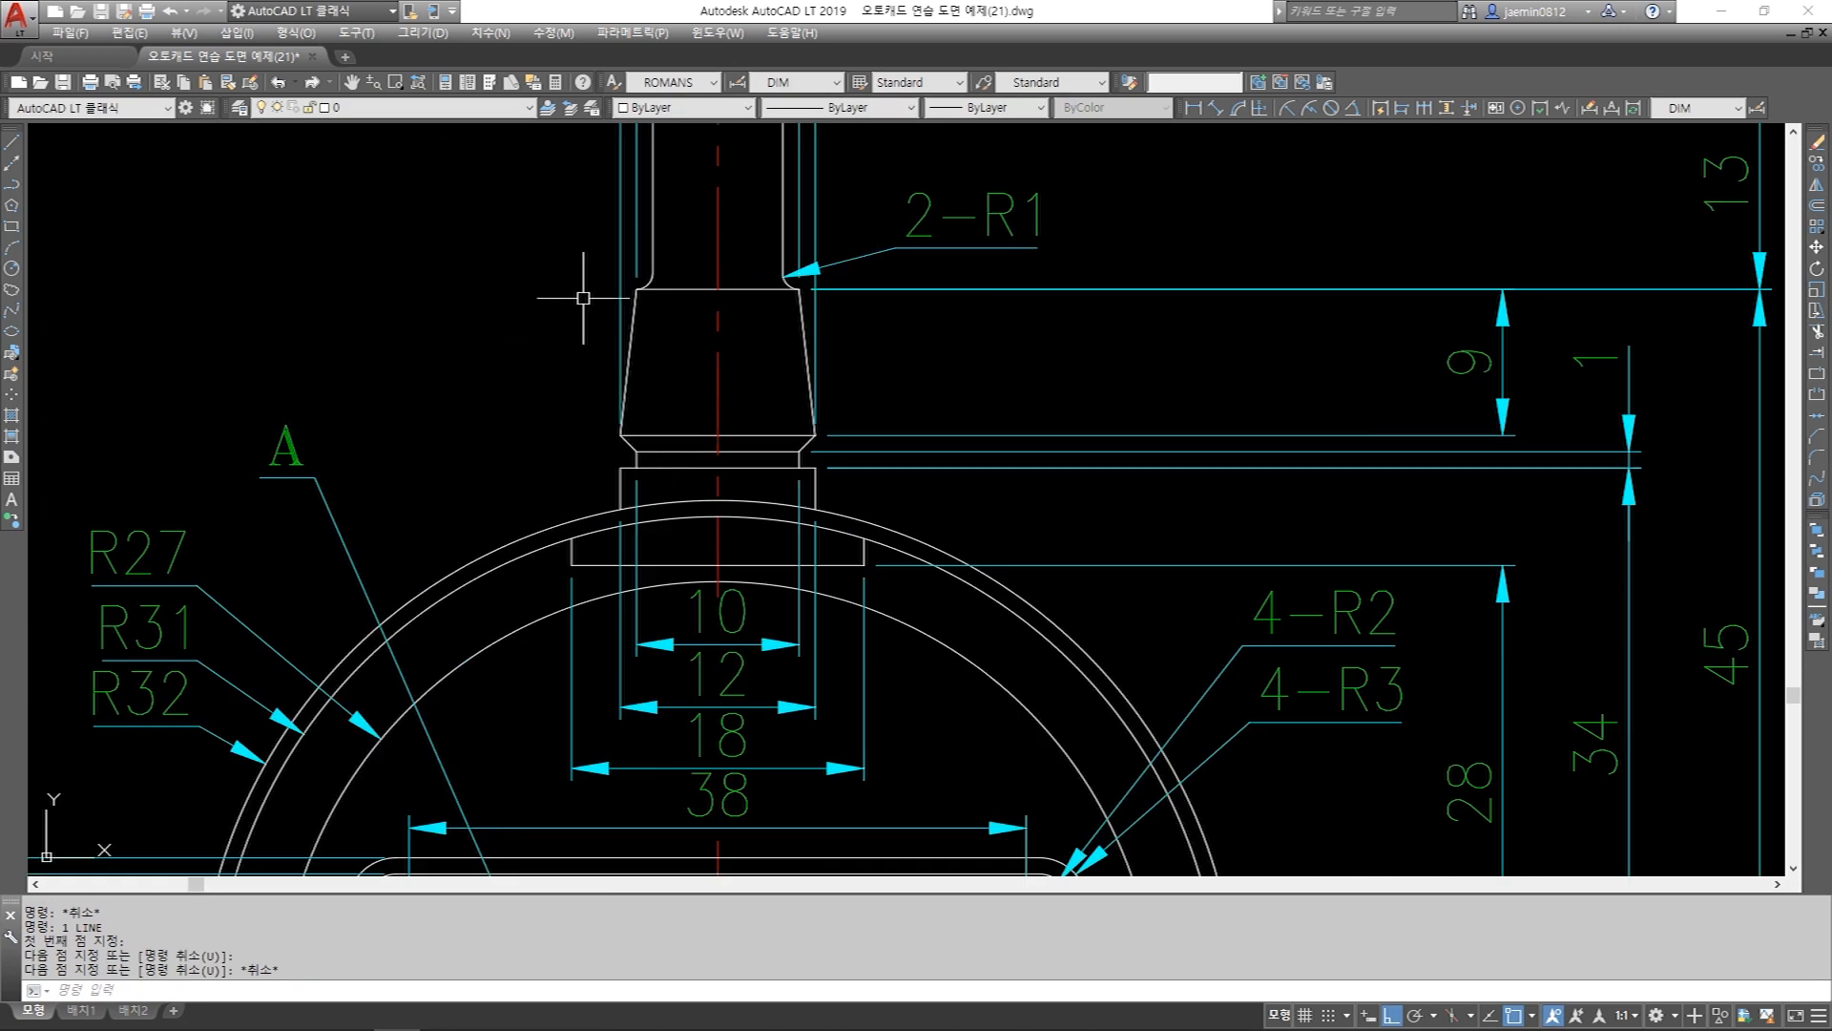
scroll(769, 356, down, 2)
middle_drag(837, 397, 742, 529)
scroll(611, 325, up, 3)
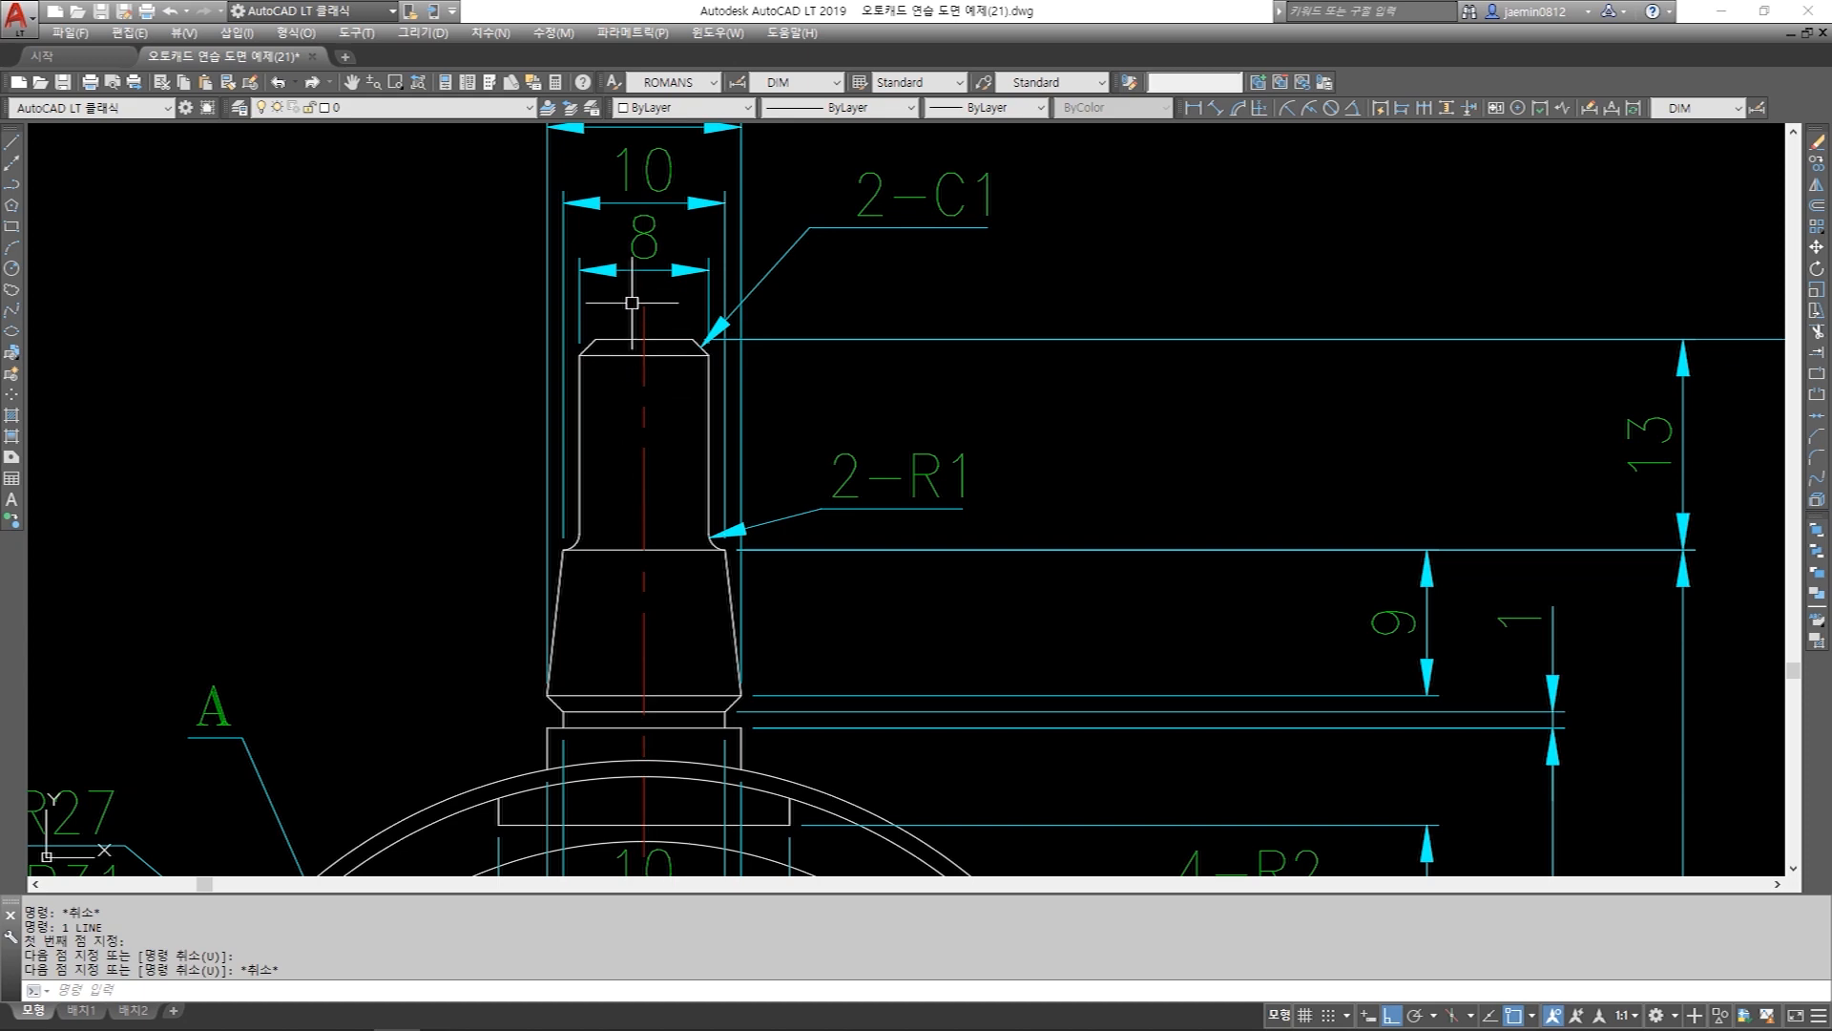
scroll(674, 384, down, 4)
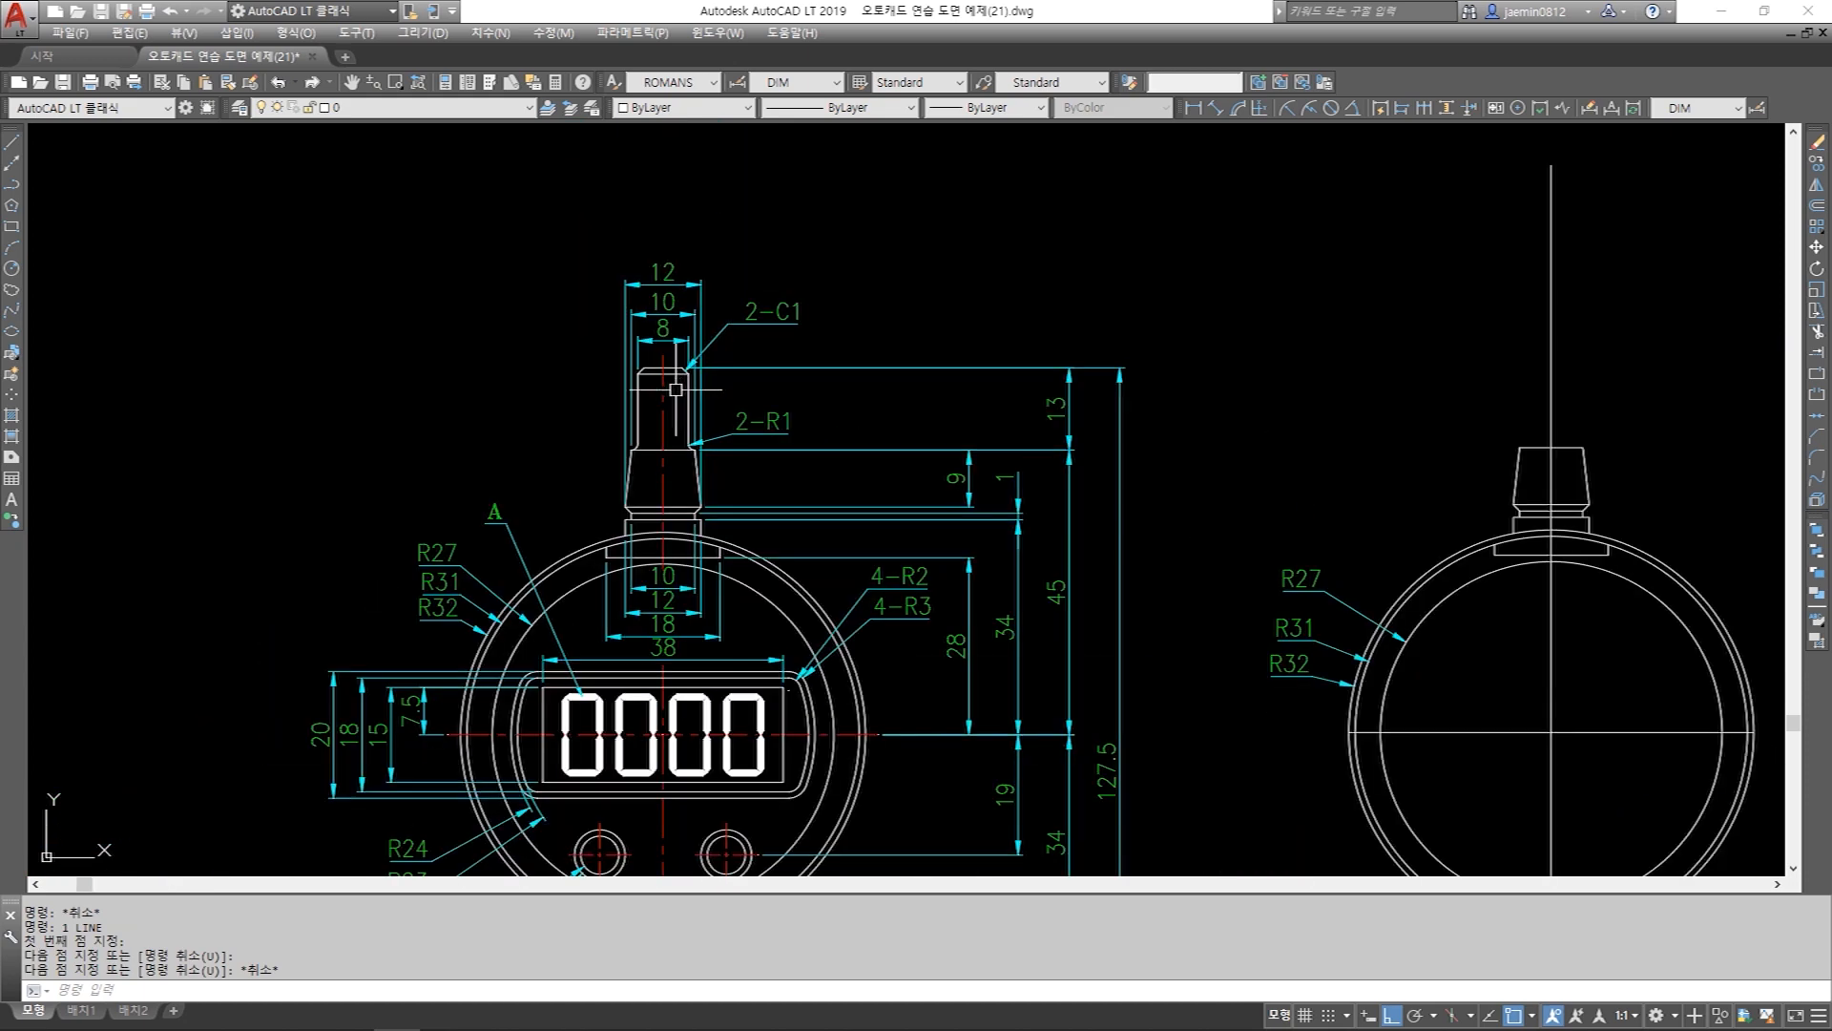
scroll(724, 358, up, 2)
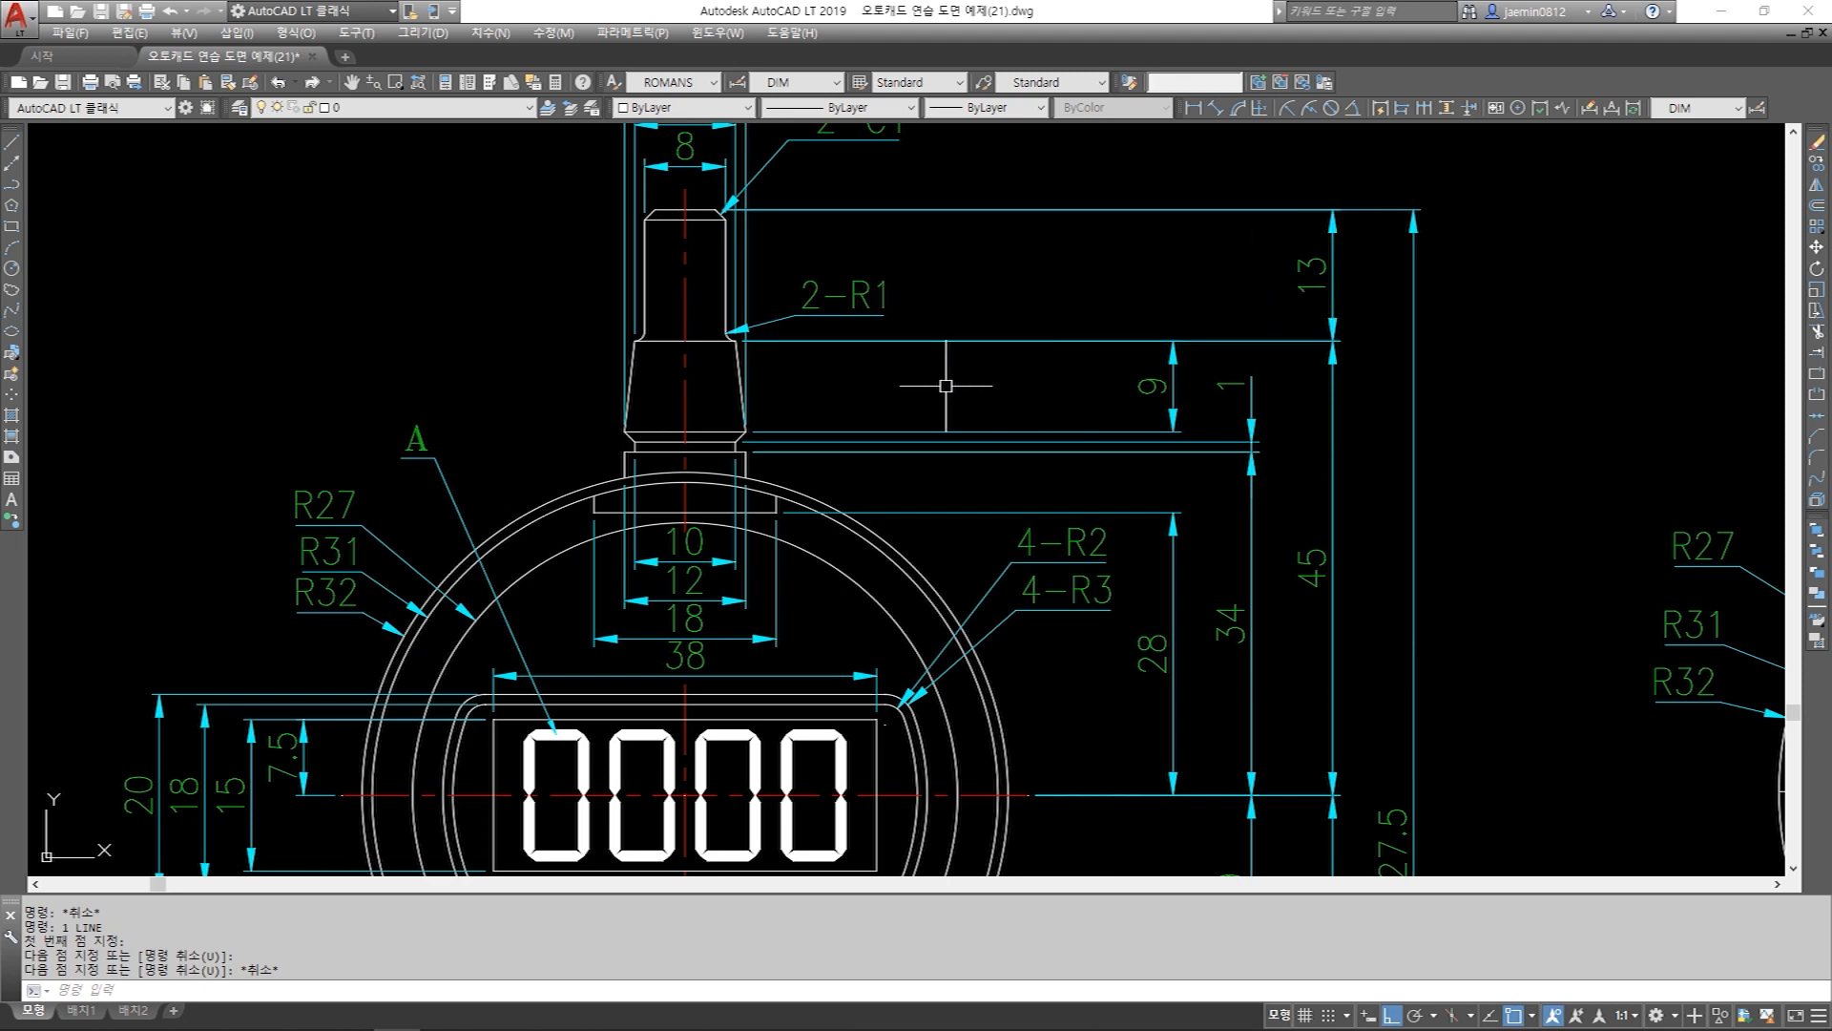
scroll(945, 391, down, 2)
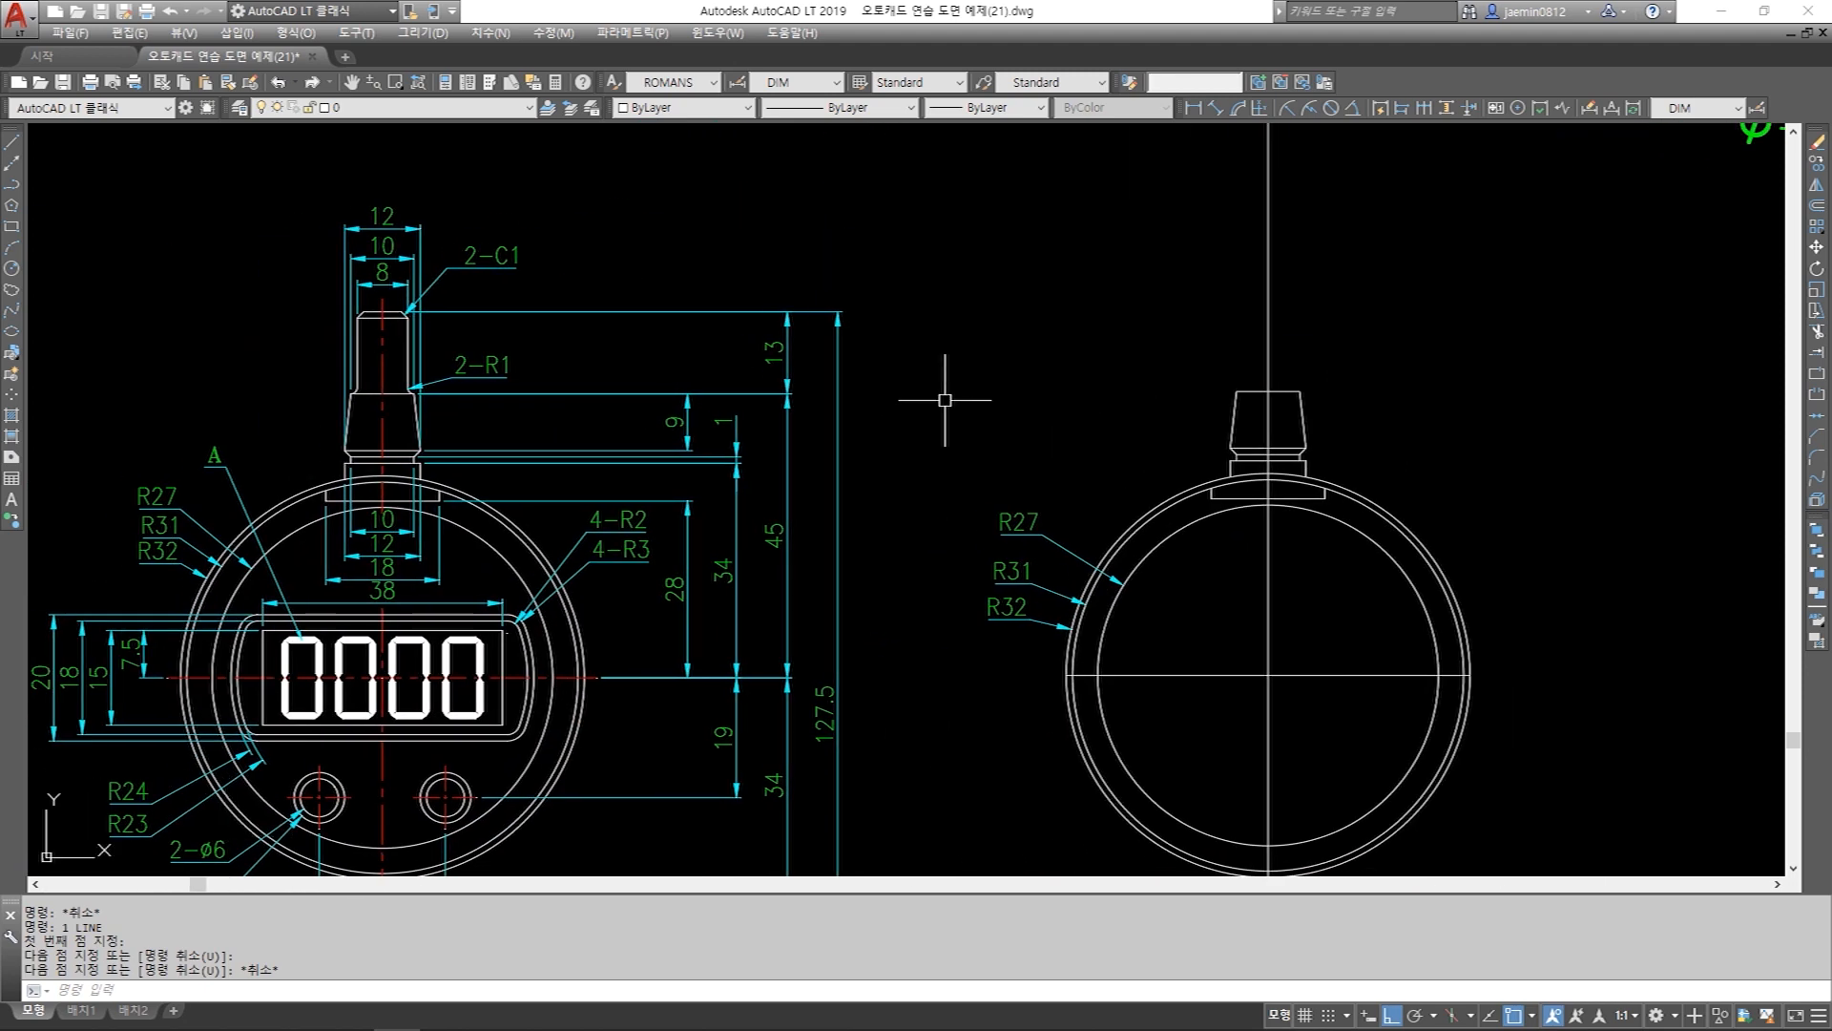
Offset the vertical centre line 4 mm to each side for the upper stem's width.
key(Return)
text(4)
key(Return)
click(1268, 338)
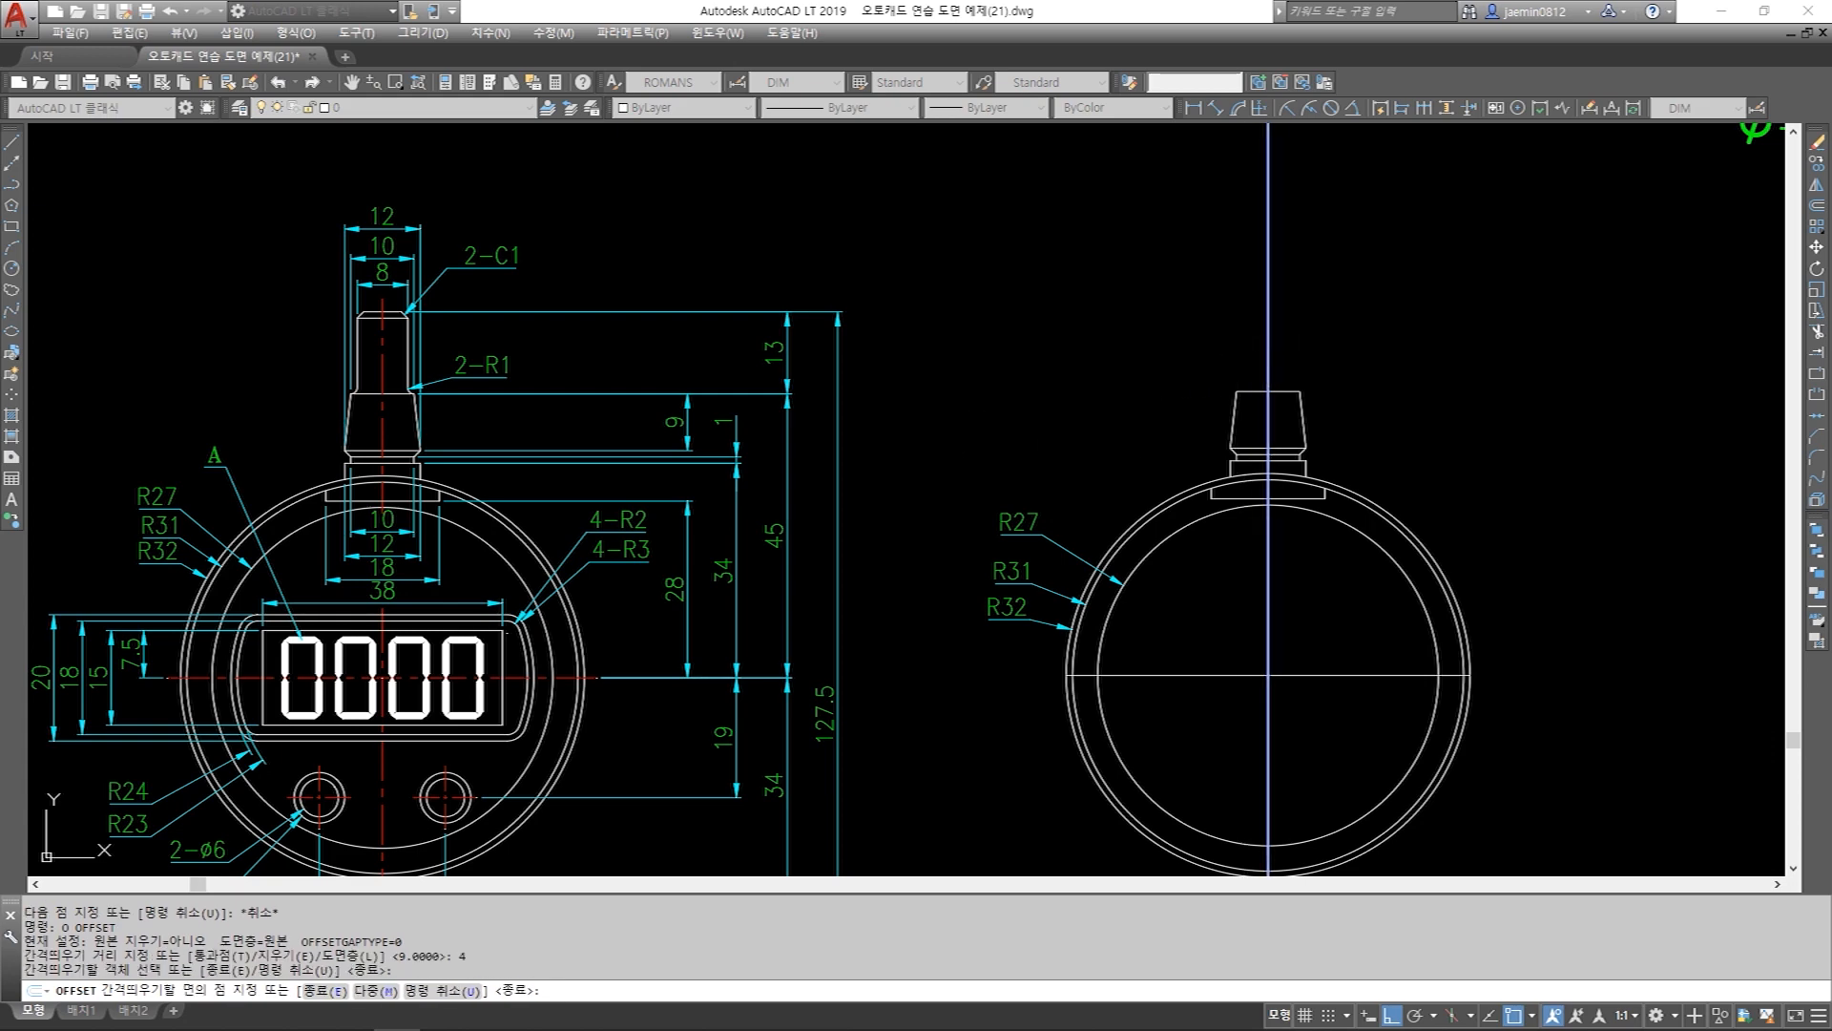
click(1231, 420)
click(1268, 420)
click(1316, 421)
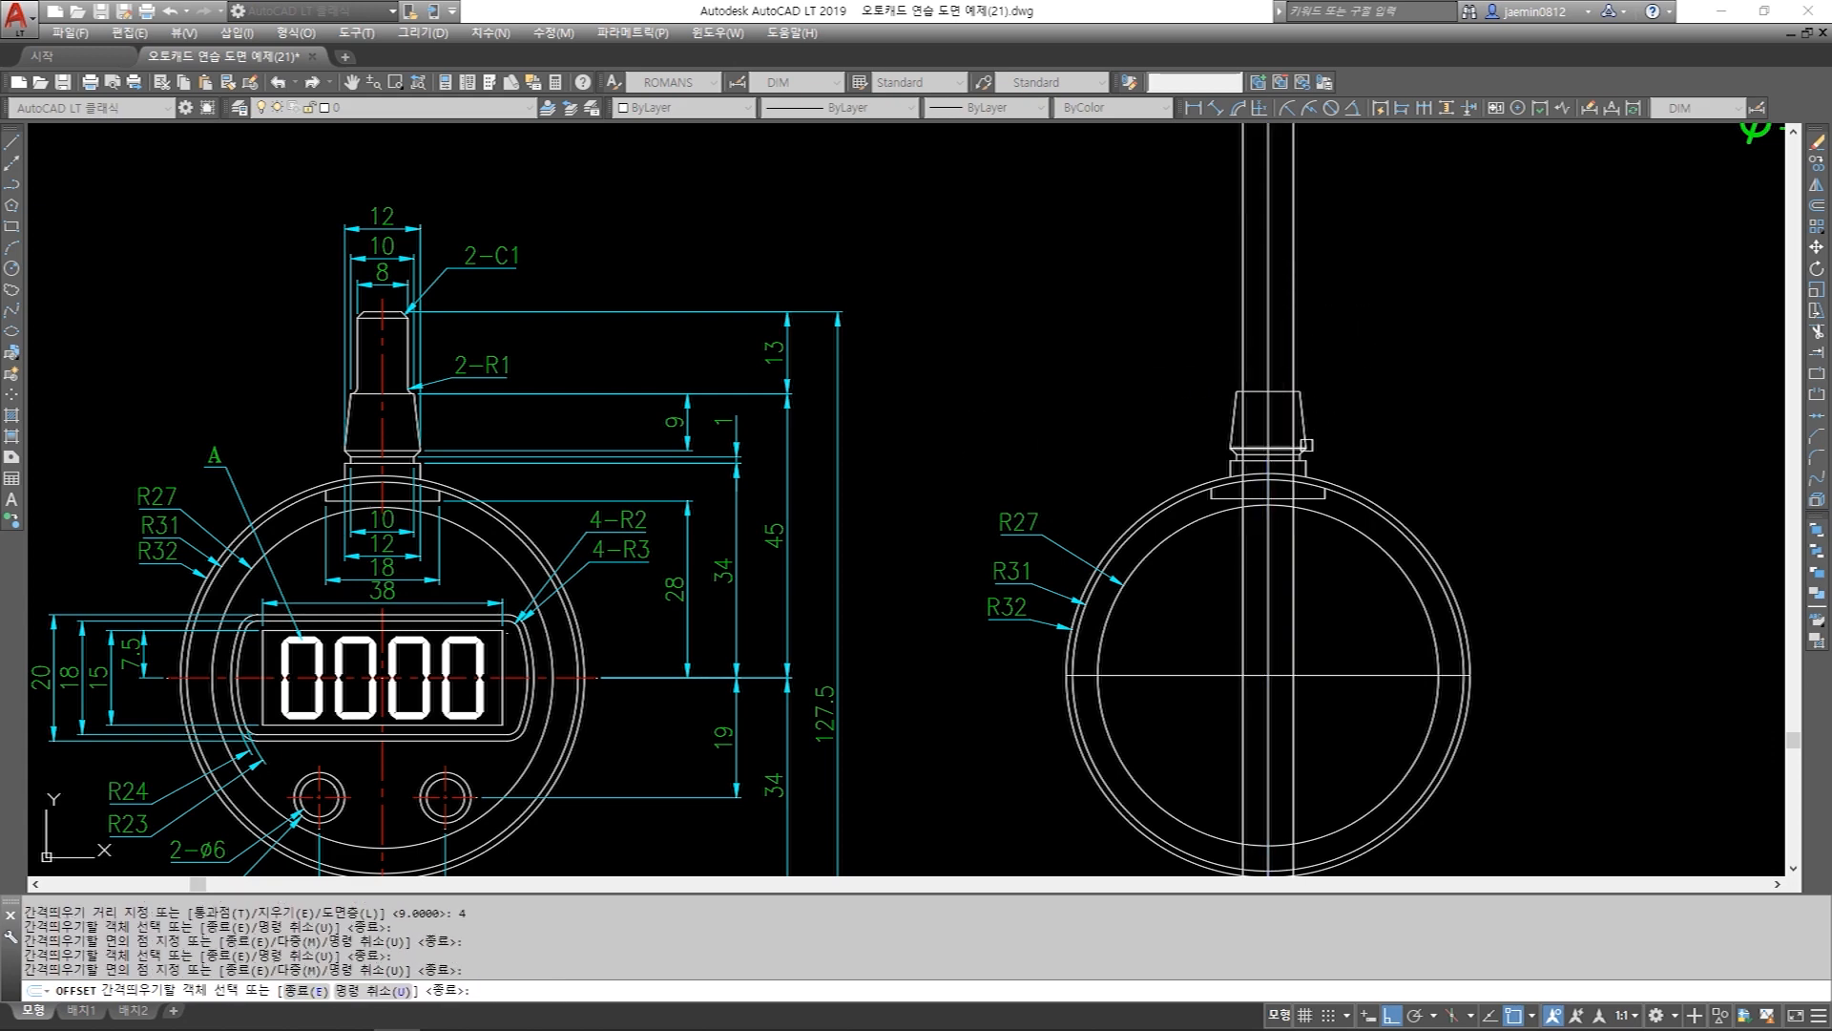
key(Escape)
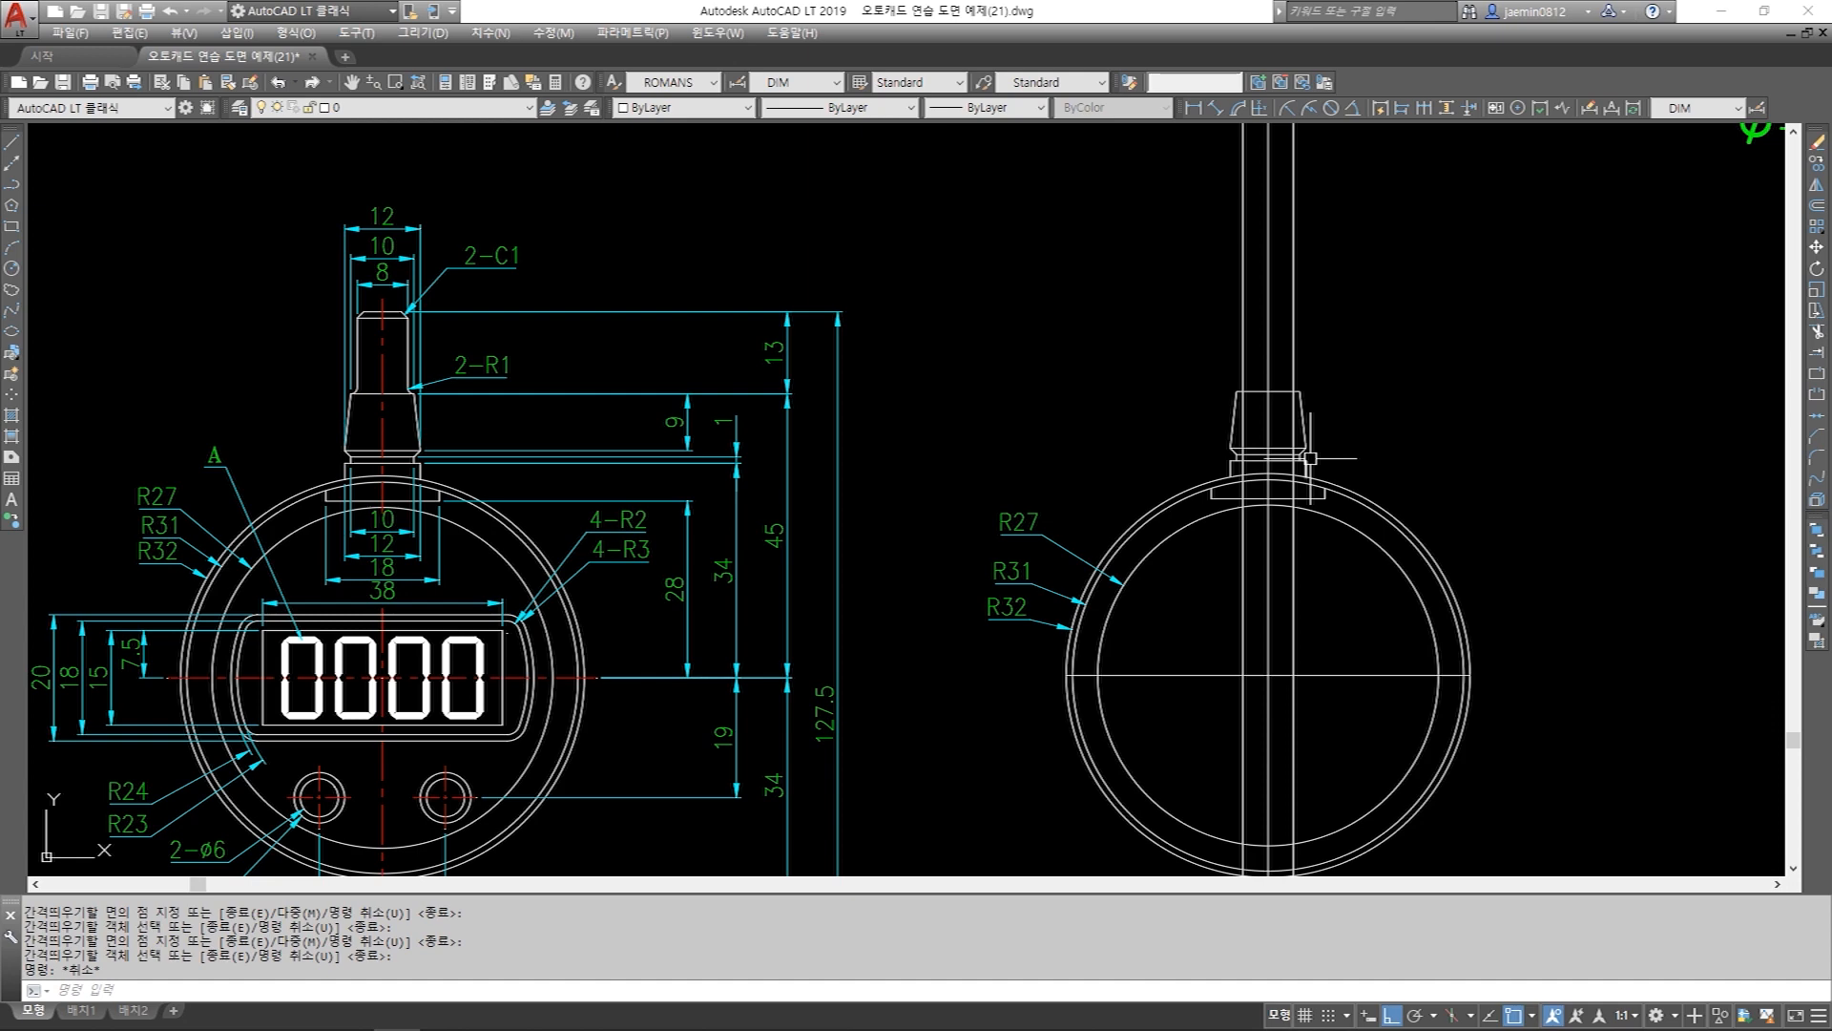
Offset the tapered section's top edge 13 mm upward for the top of the stem.
key(Return)
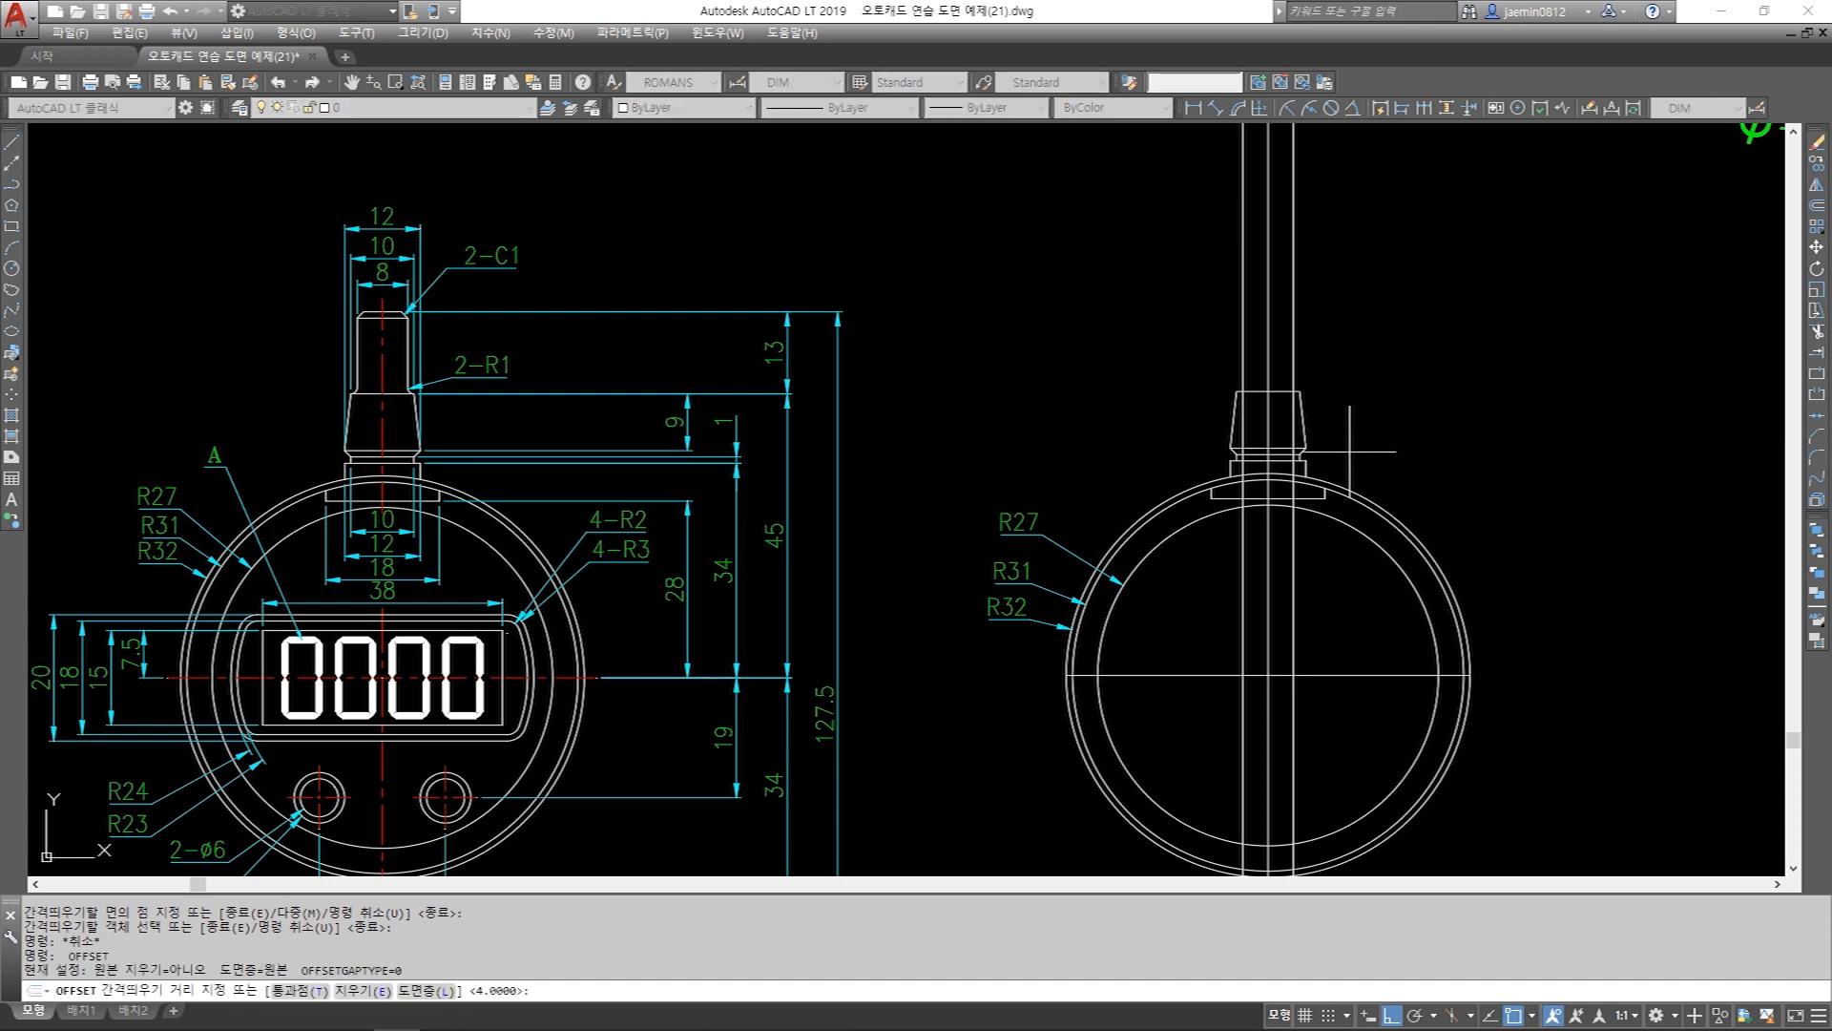
key(Return)
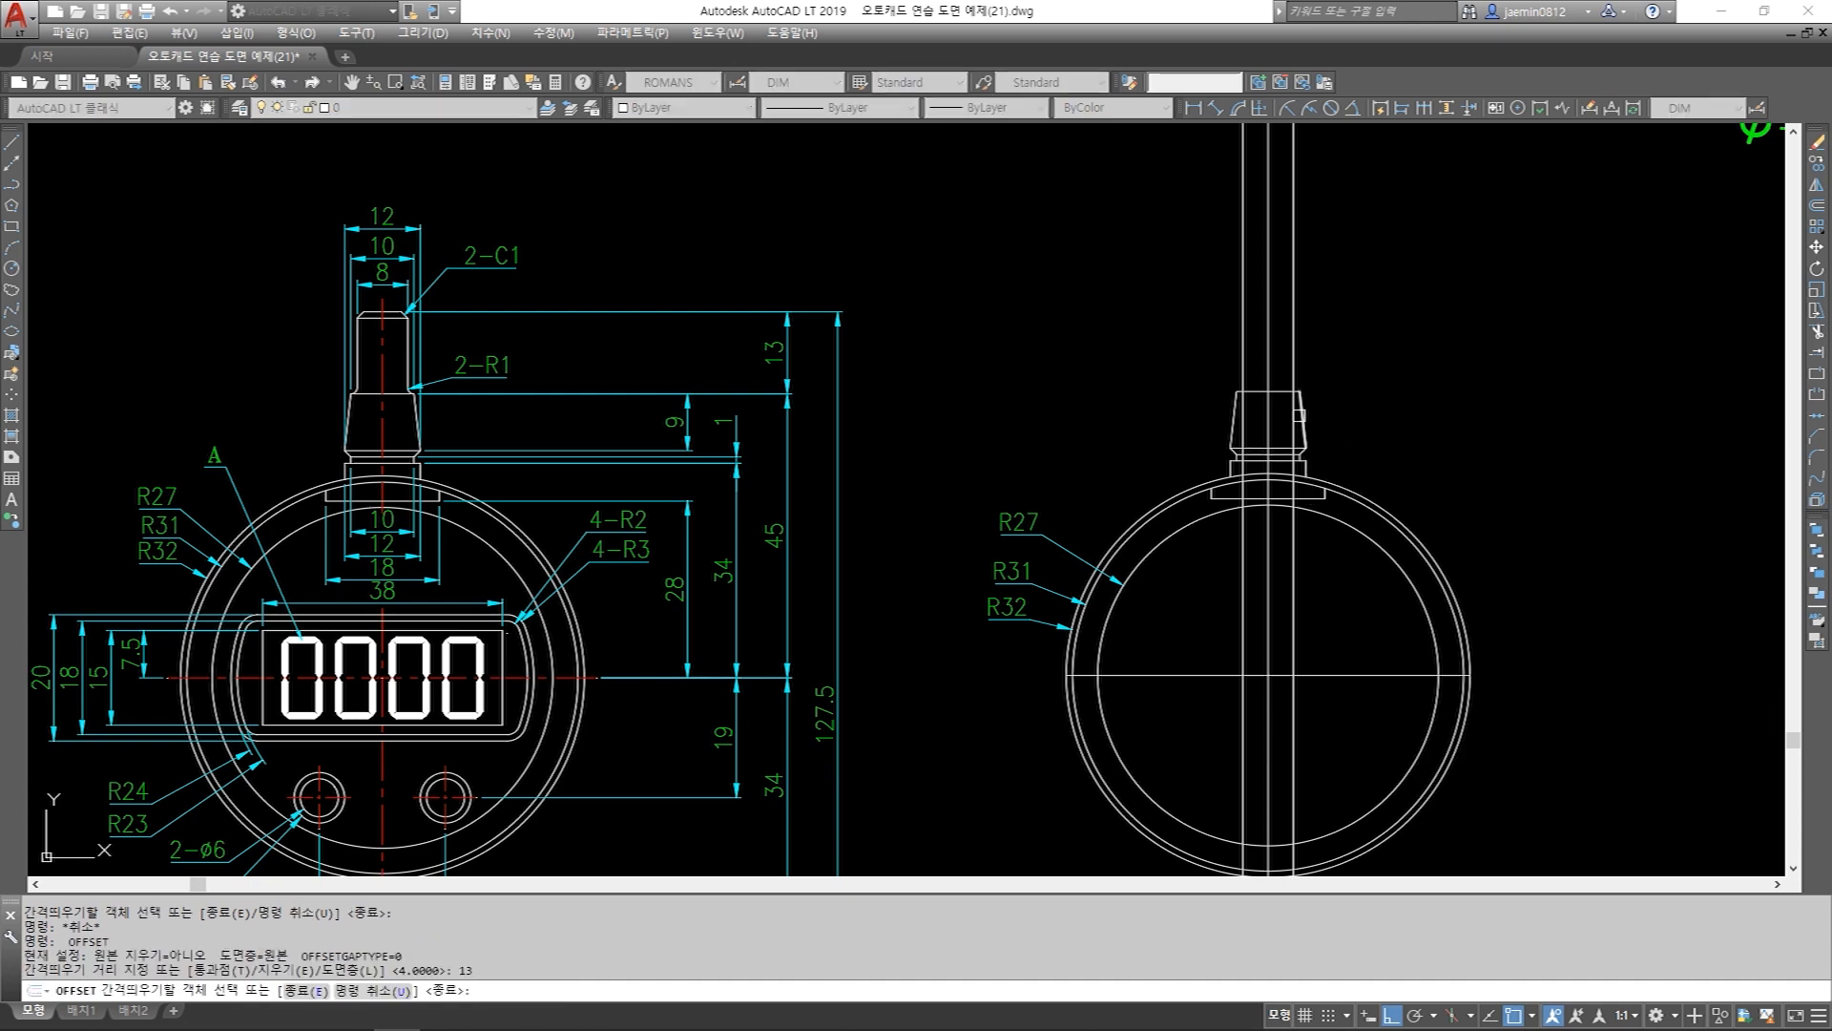
click(1279, 390)
click(1342, 291)
key(Escape)
Check the size of the 2-C1 chamfer at the reference stem's upper corner with an unplaced linear dimension.
scroll(354, 305, up, 4)
middle_drag(374, 326, 394, 363)
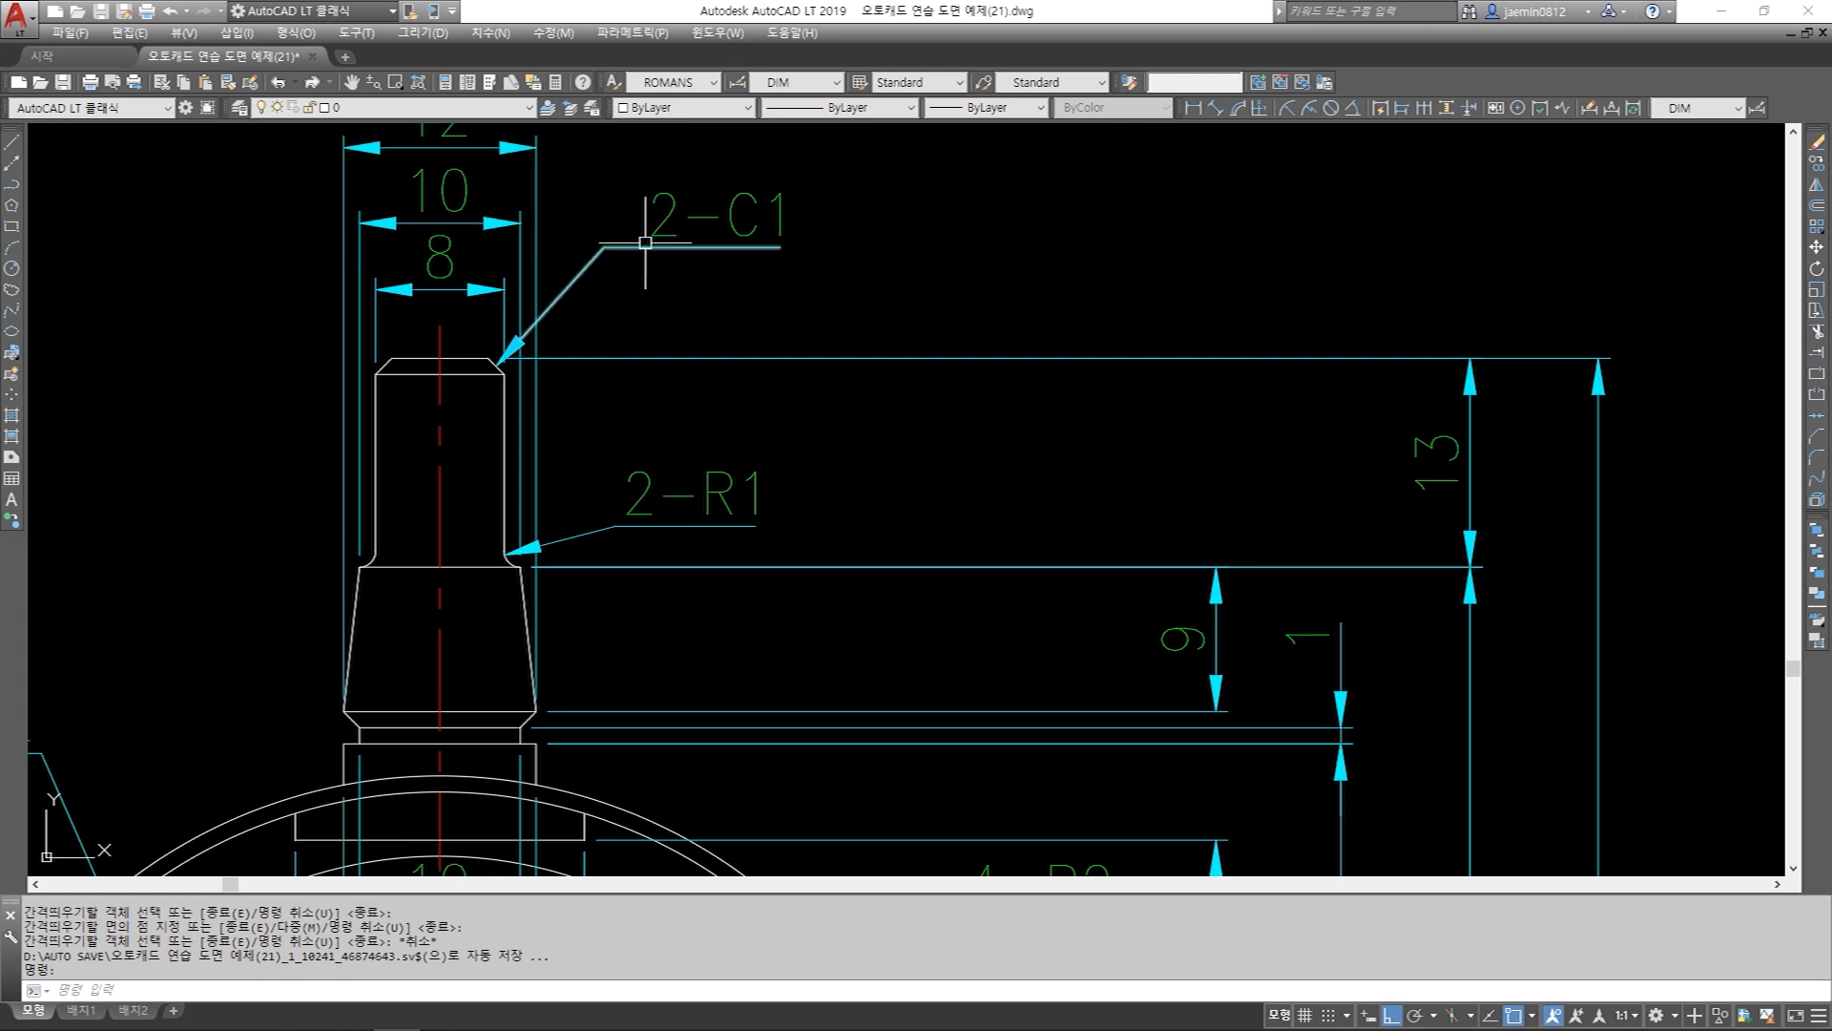
scroll(519, 344, up, 2)
key(Escape)
text(aa)
key(Return)
click(494, 370)
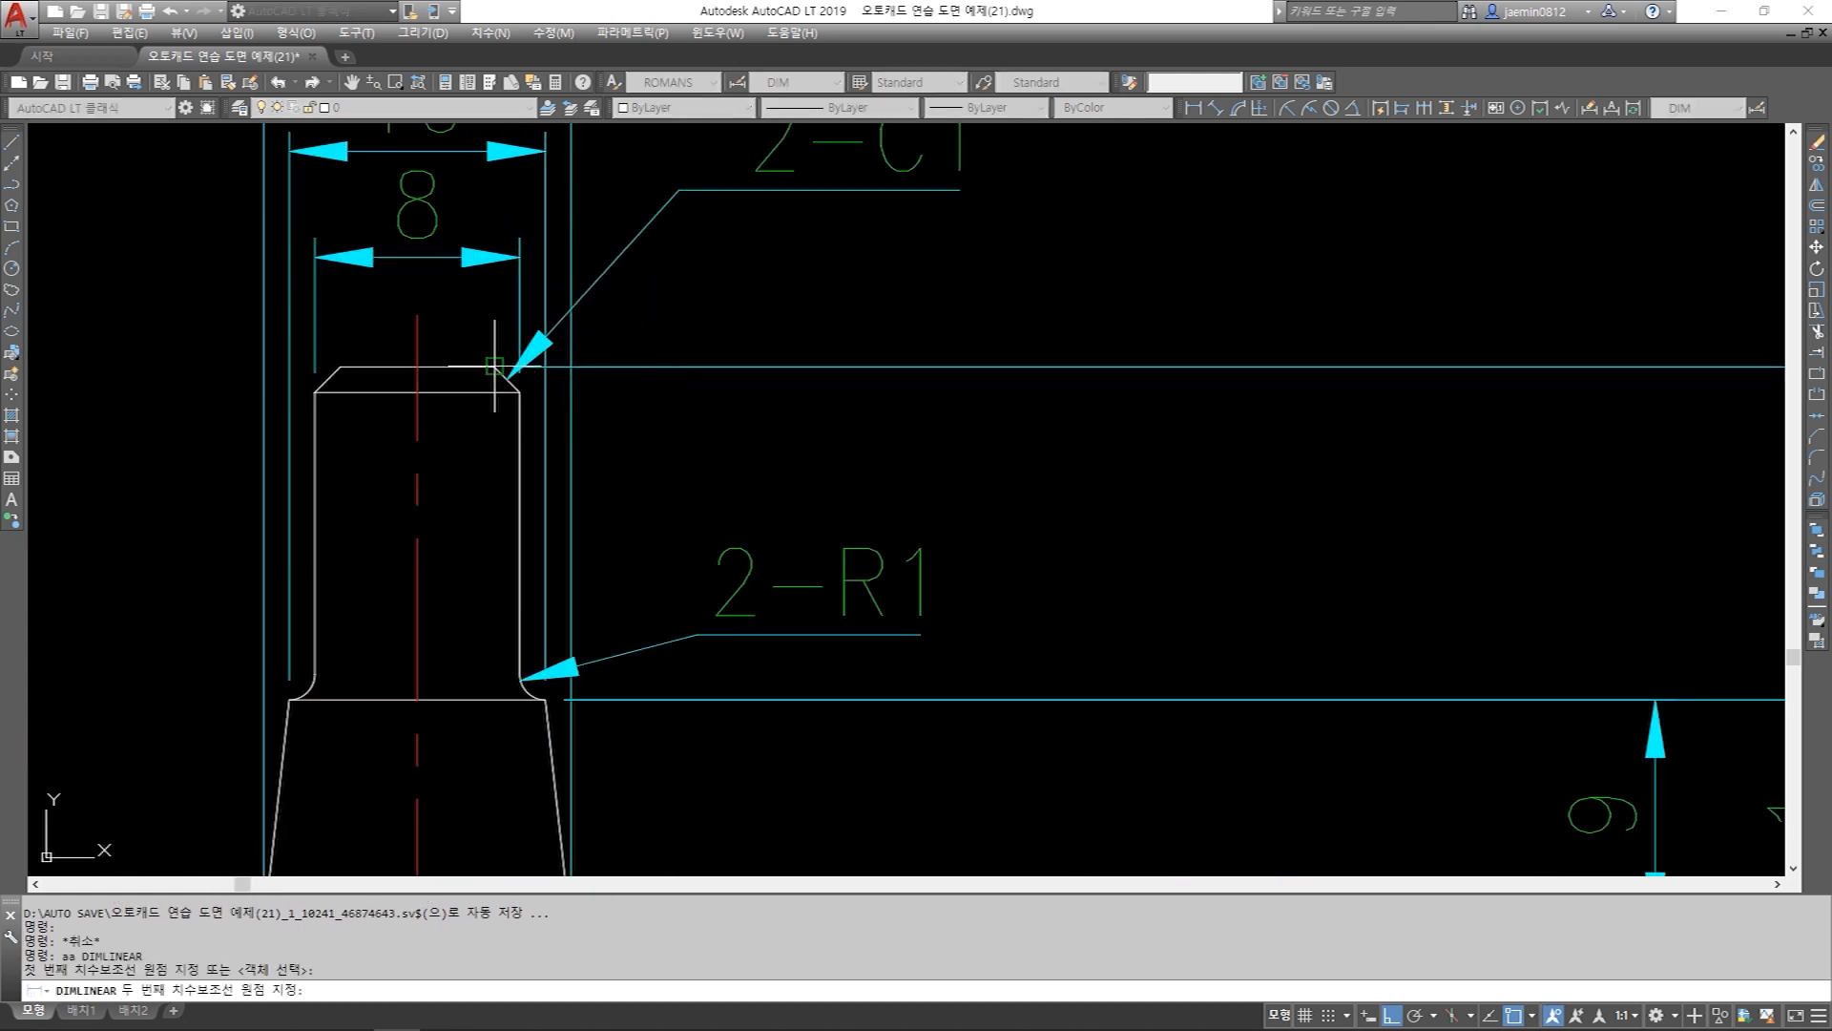
click(518, 391)
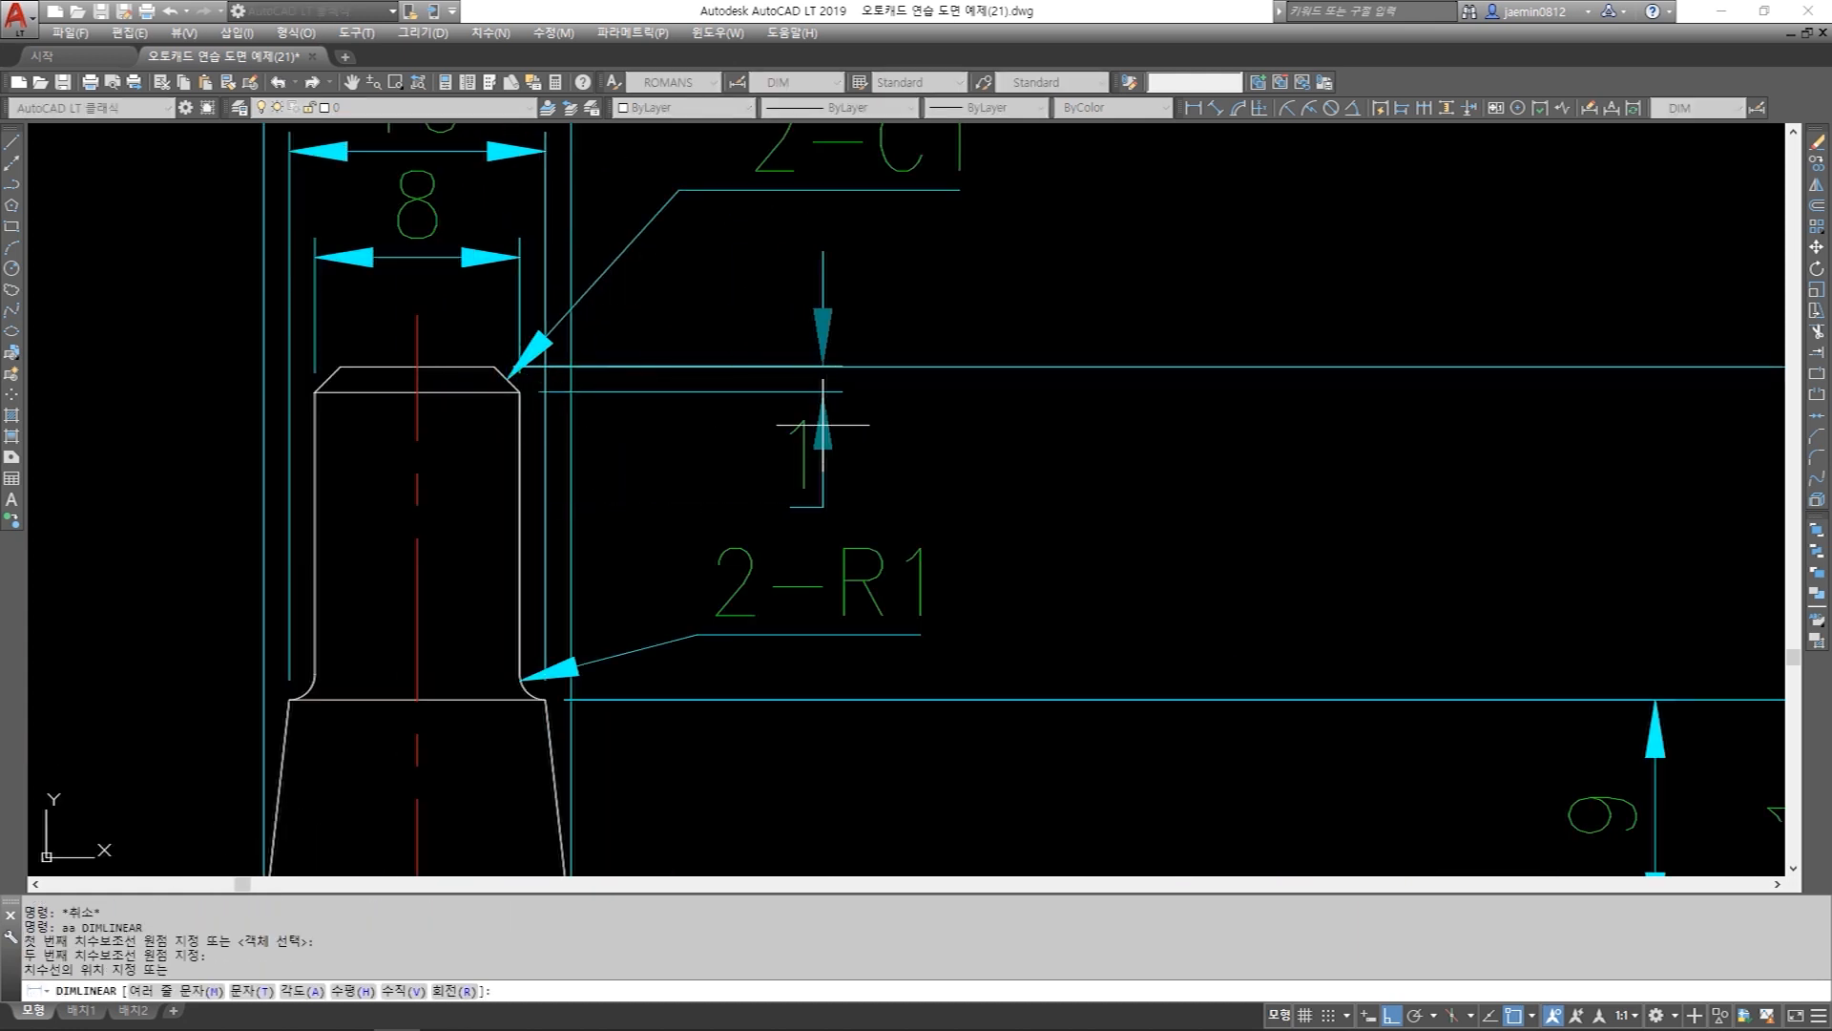
key(Escape)
Override the current DIM dimension style so its text aligns with the dimension line.
text(d)
key(Return)
click(1159, 519)
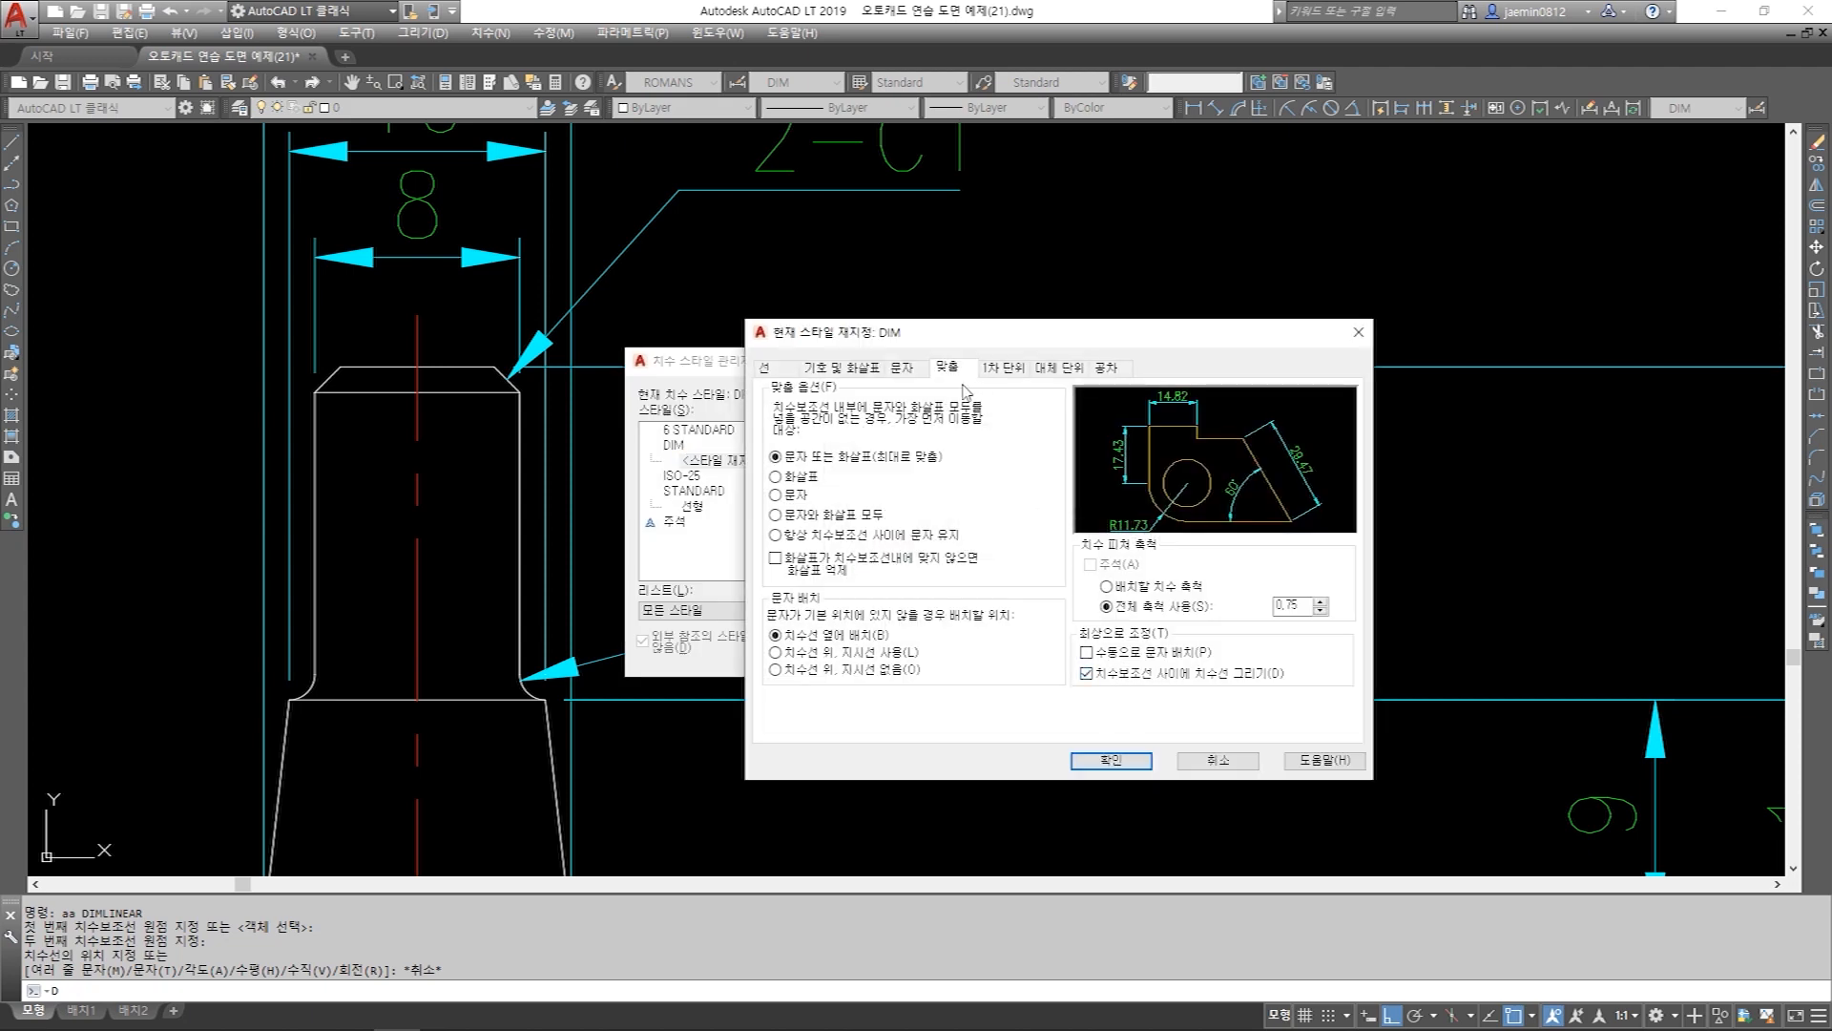
click(902, 367)
click(1111, 761)
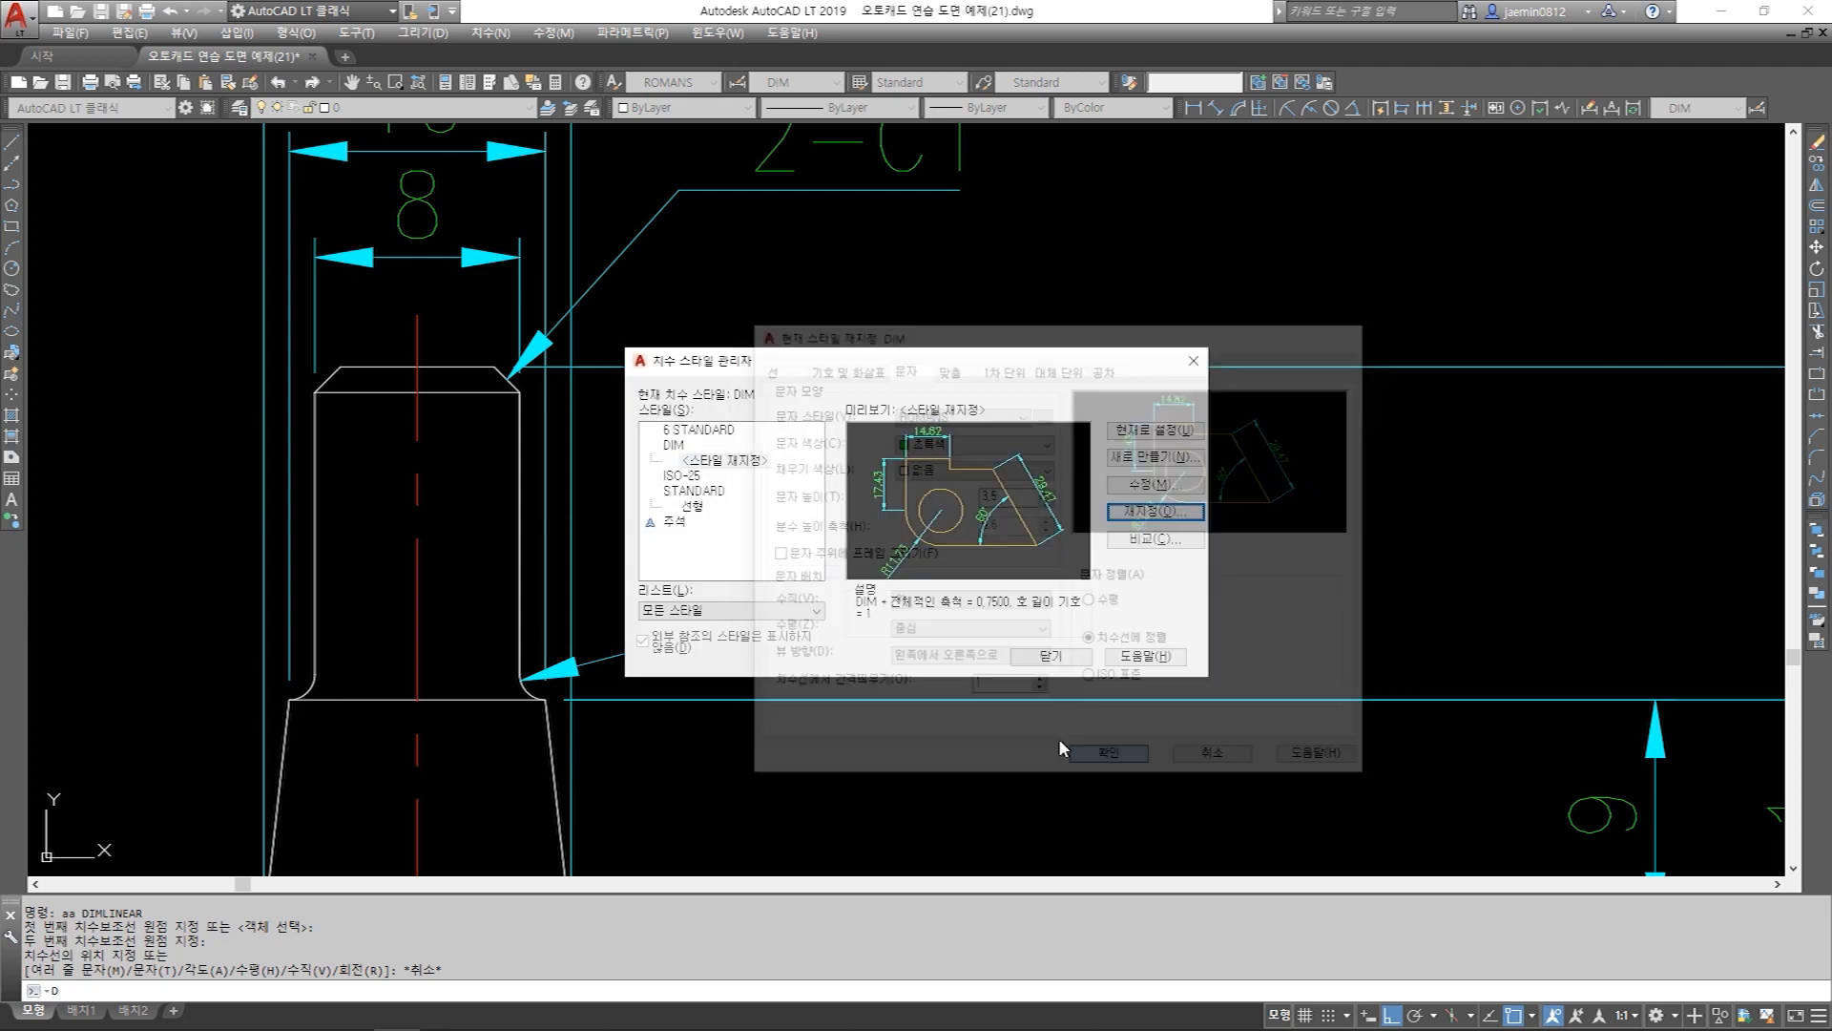
click(1057, 649)
Preview the chamfer's vertical and horizontal legs on the reference stem with a linear dimension, leaving it unplaced.
text(aa)
key(Return)
click(494, 367)
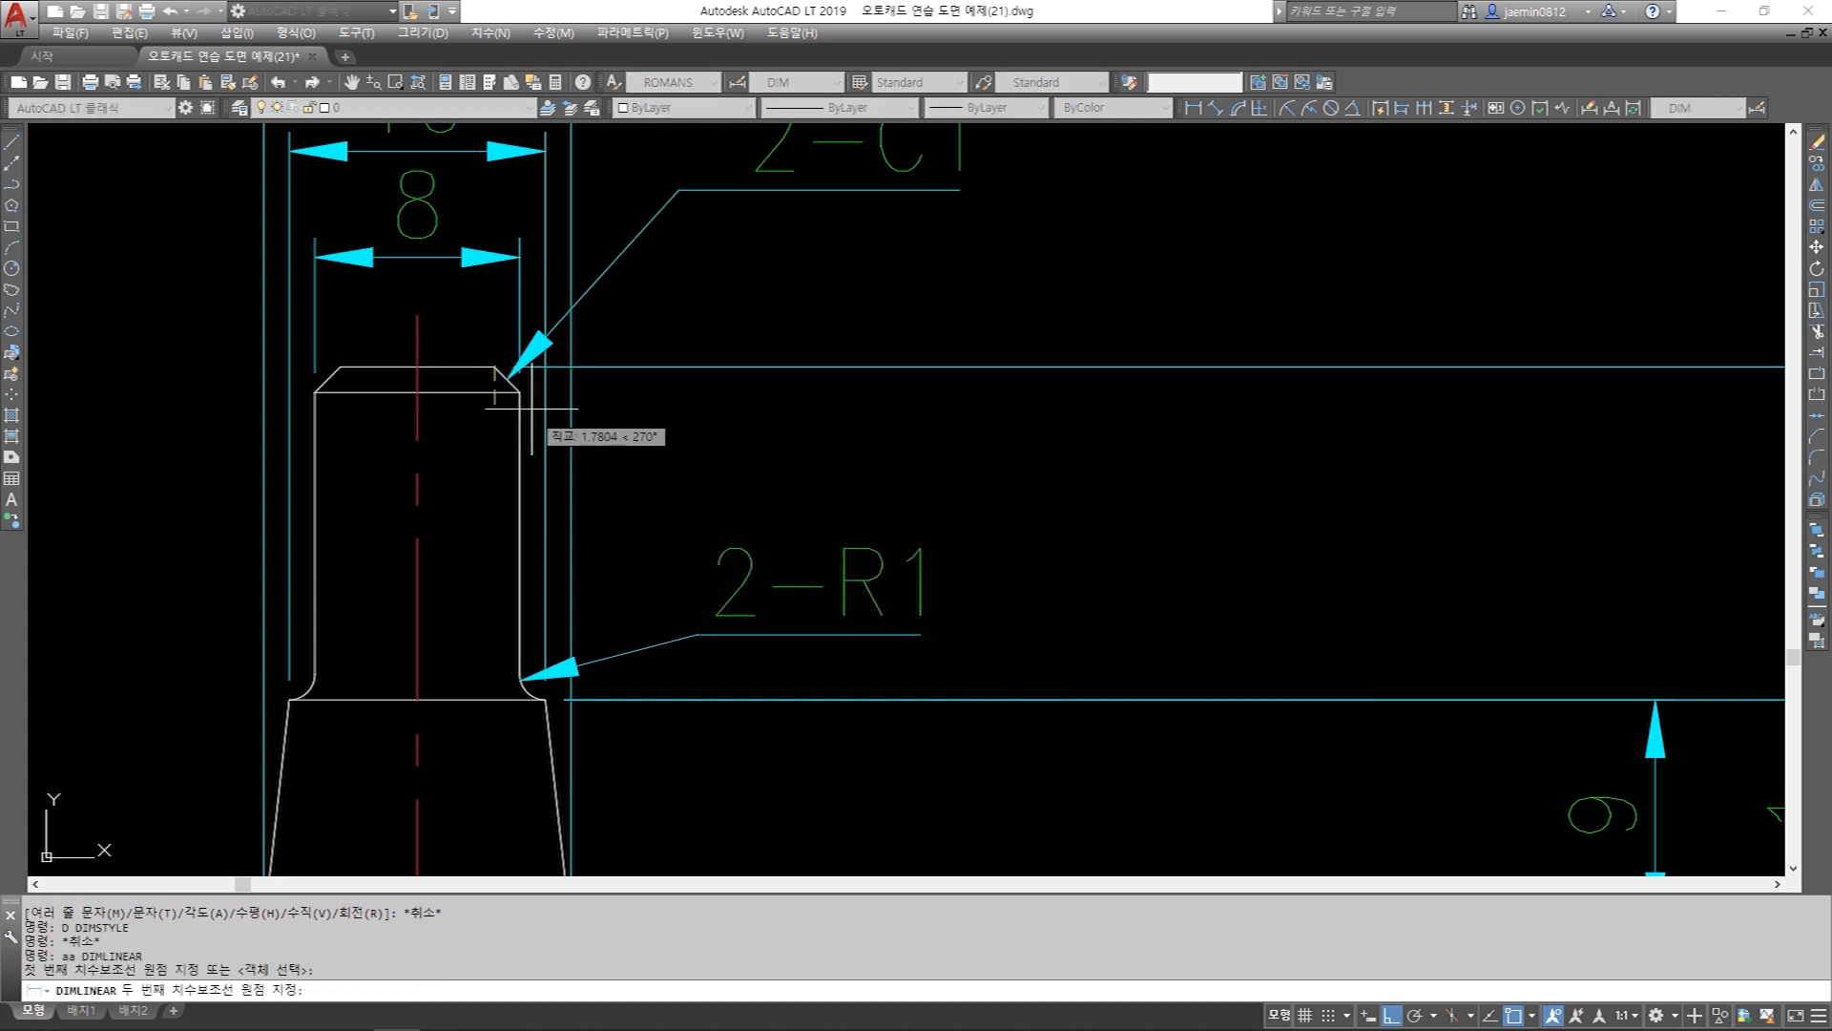
click(520, 391)
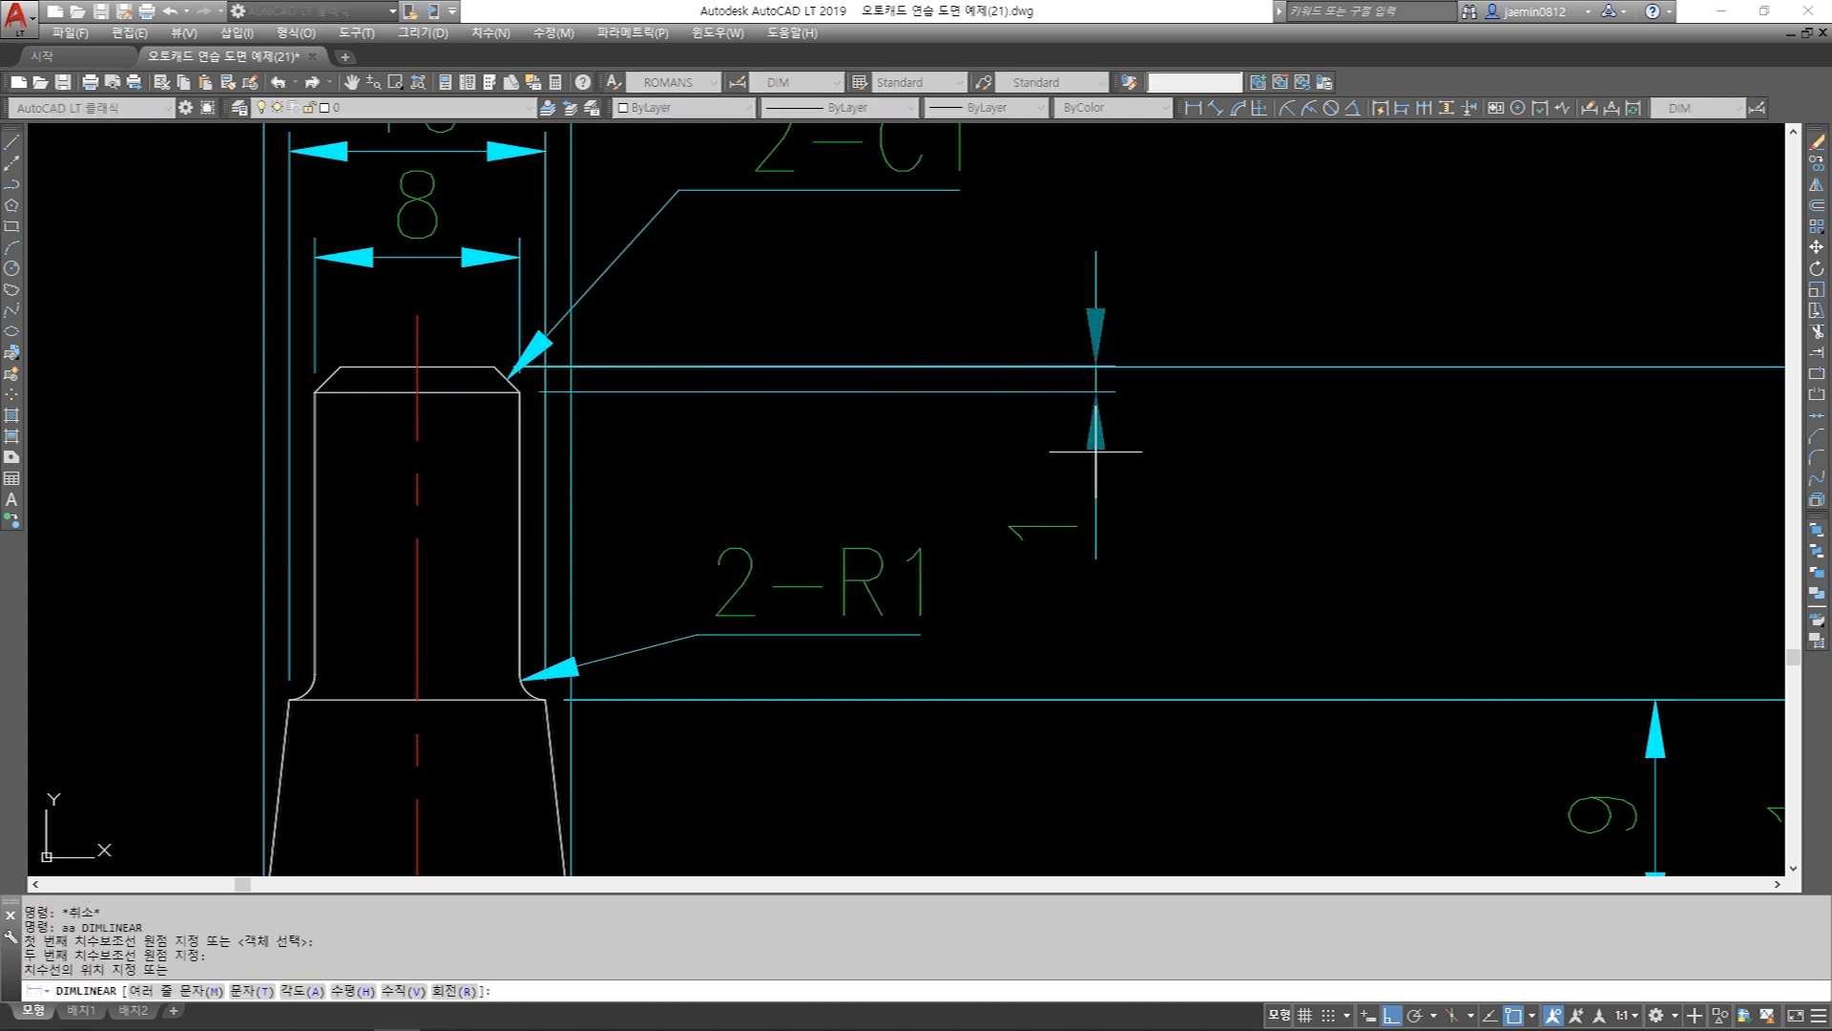
scroll(1096, 452, down, 2)
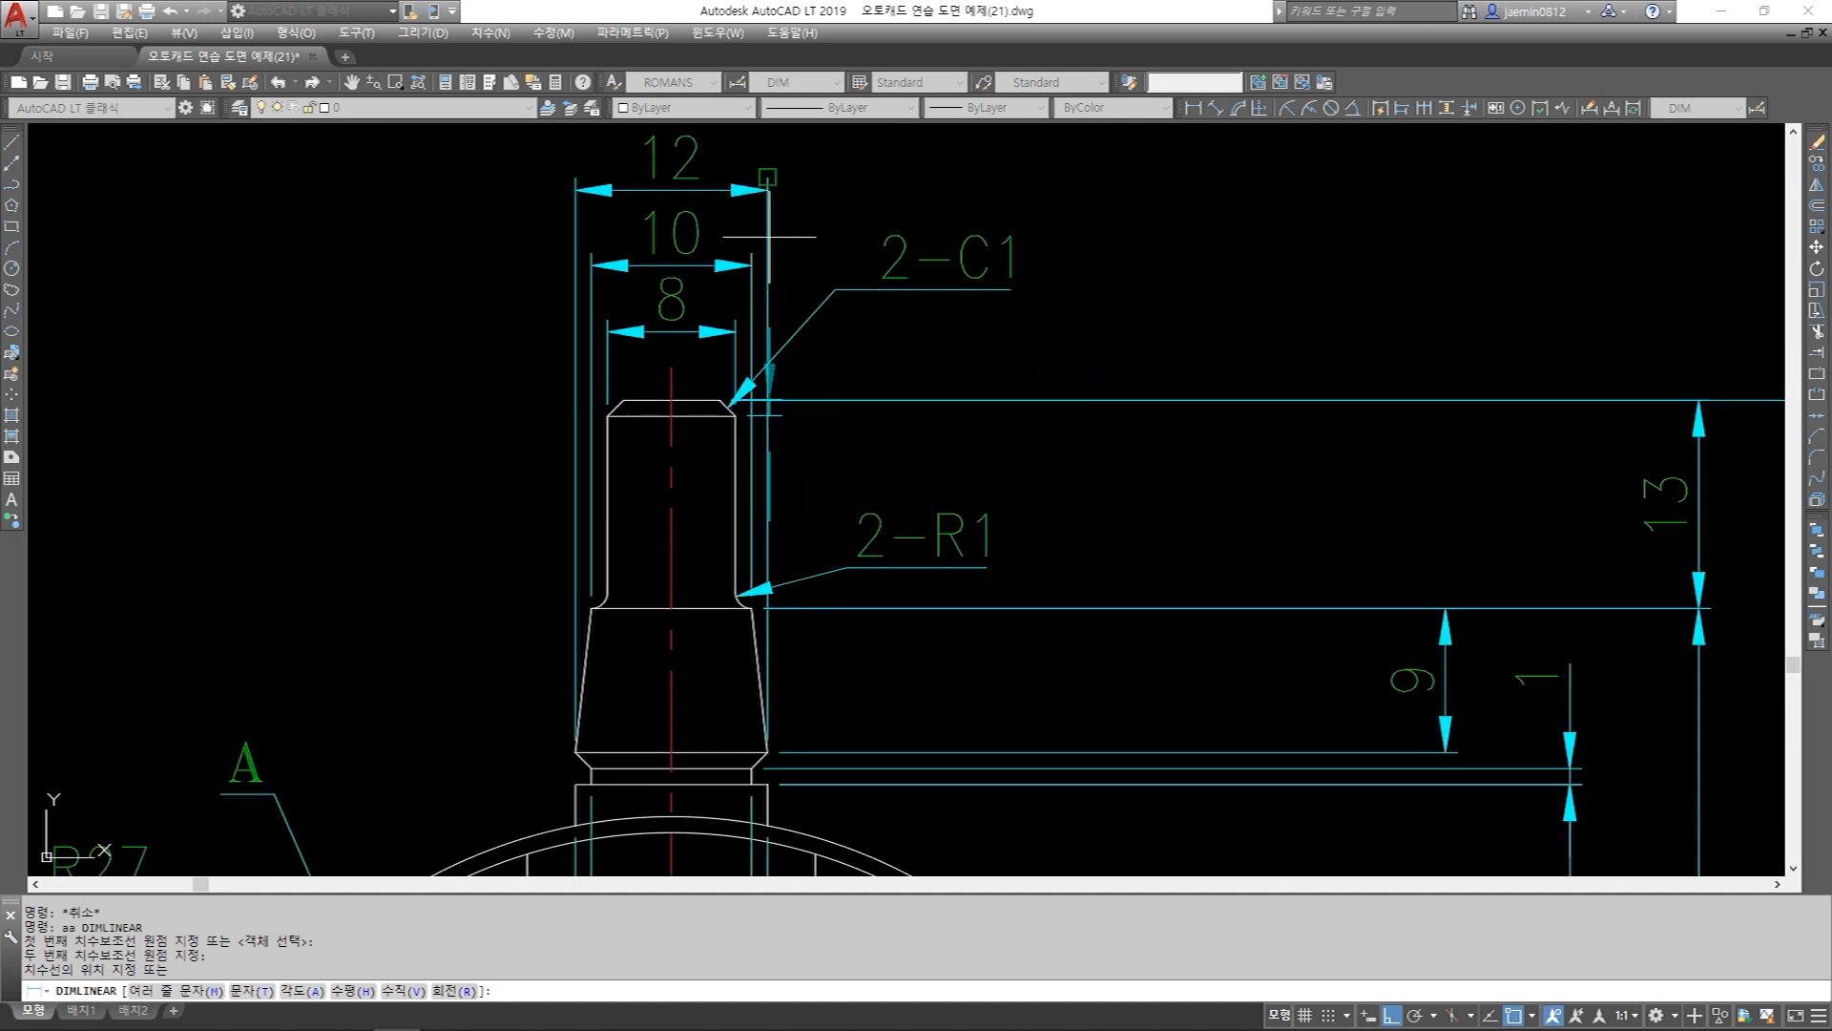
middle_drag(755, 212, 755, 318)
middle_drag(751, 232, 751, 283)
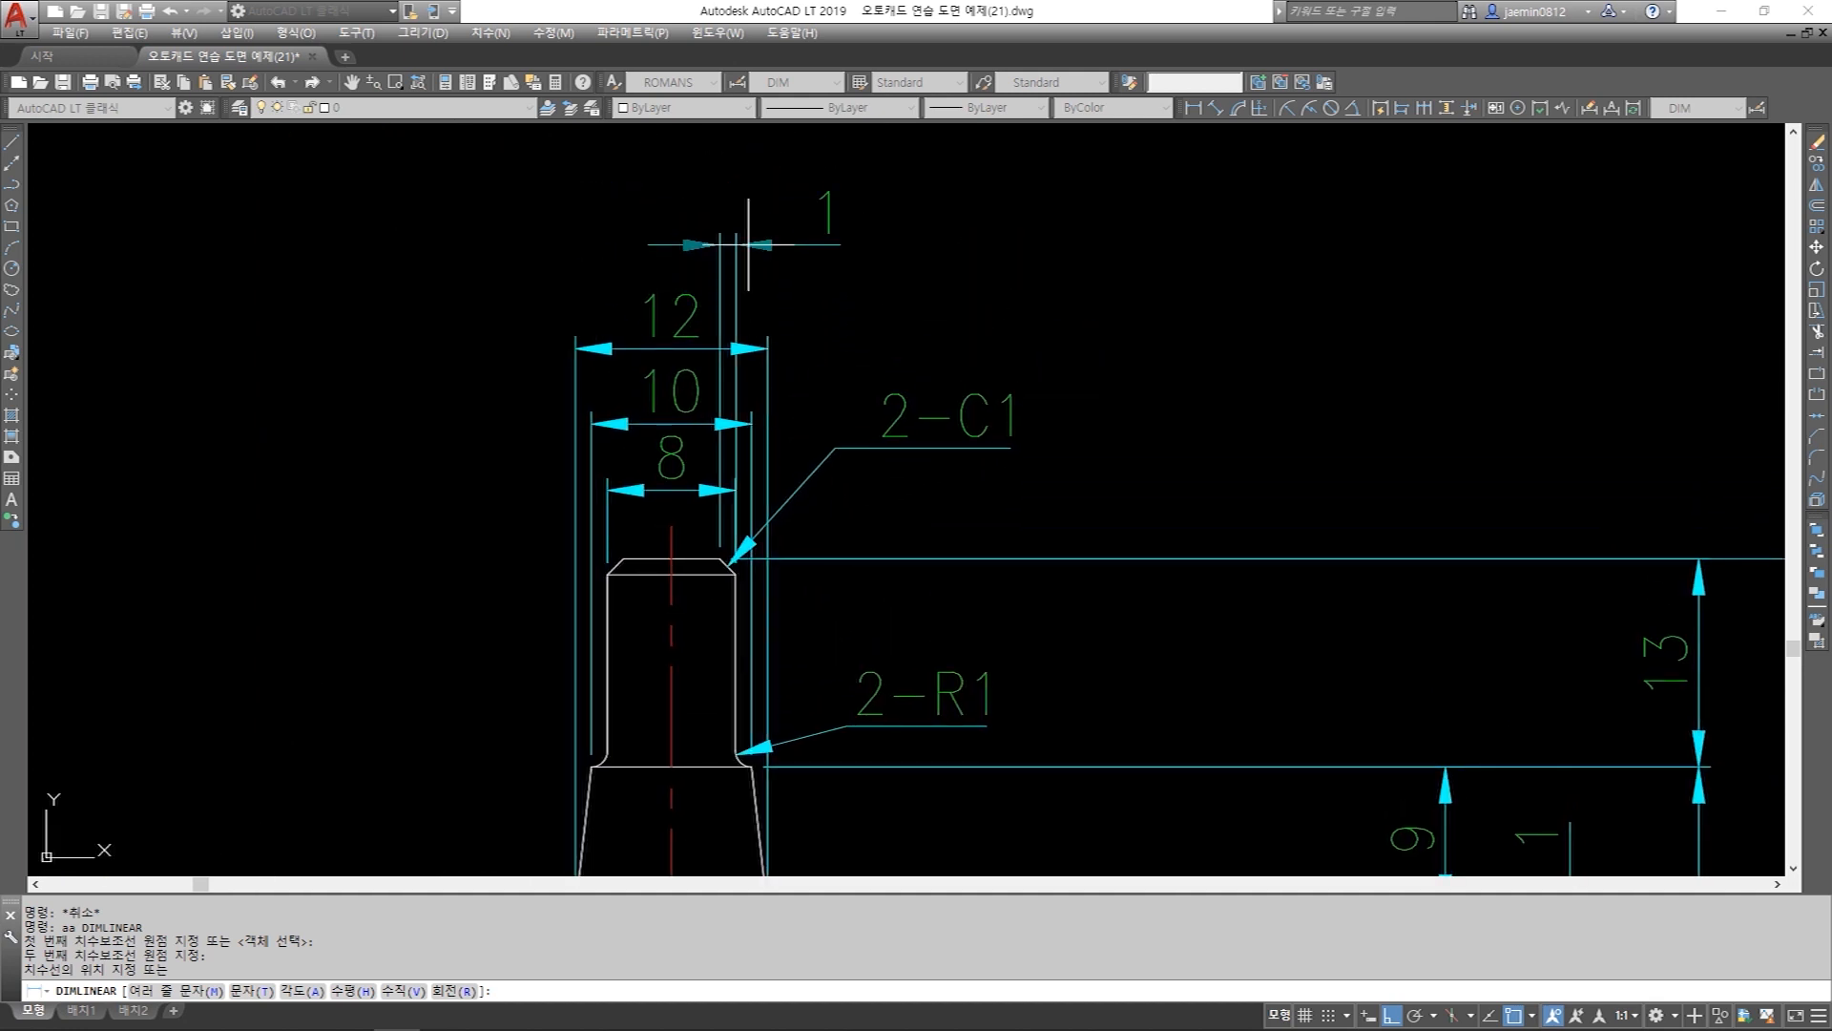
key(Escape)
scroll(735, 572, up, 4)
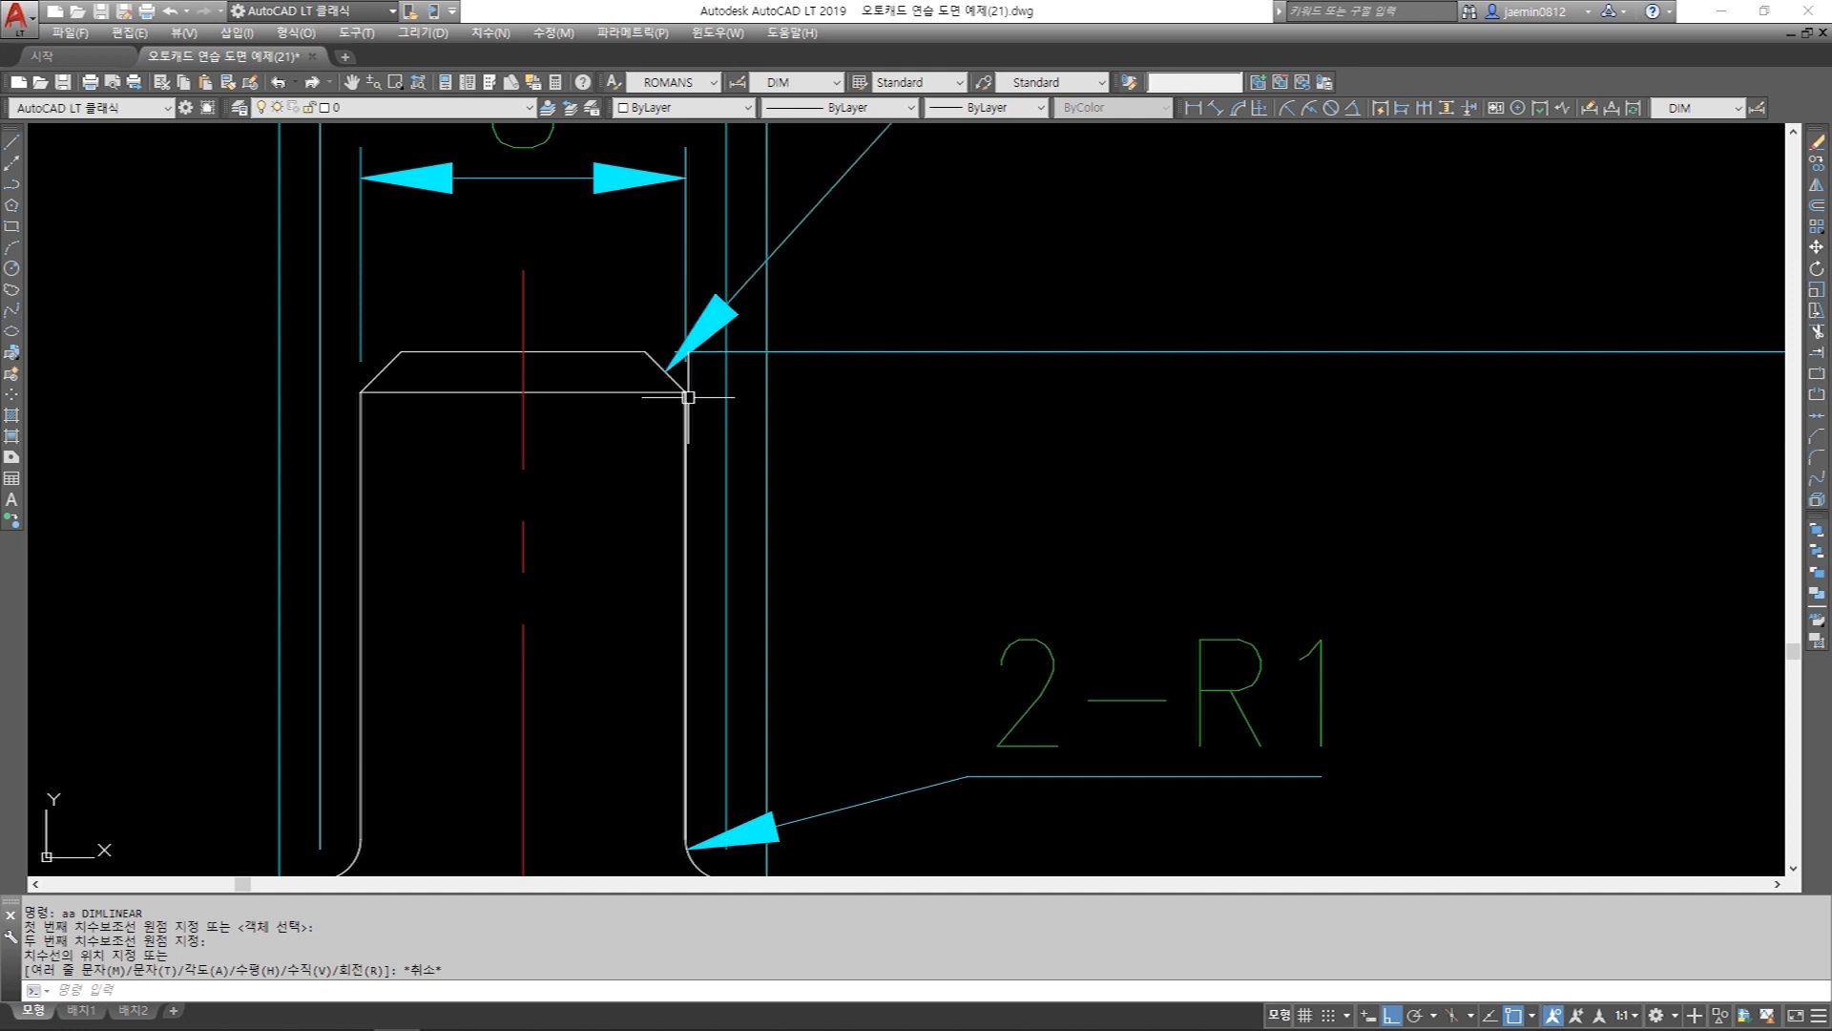
scroll(688, 397, down, 2)
scroll(748, 430, down, 2)
middle_drag(749, 430, 749, 452)
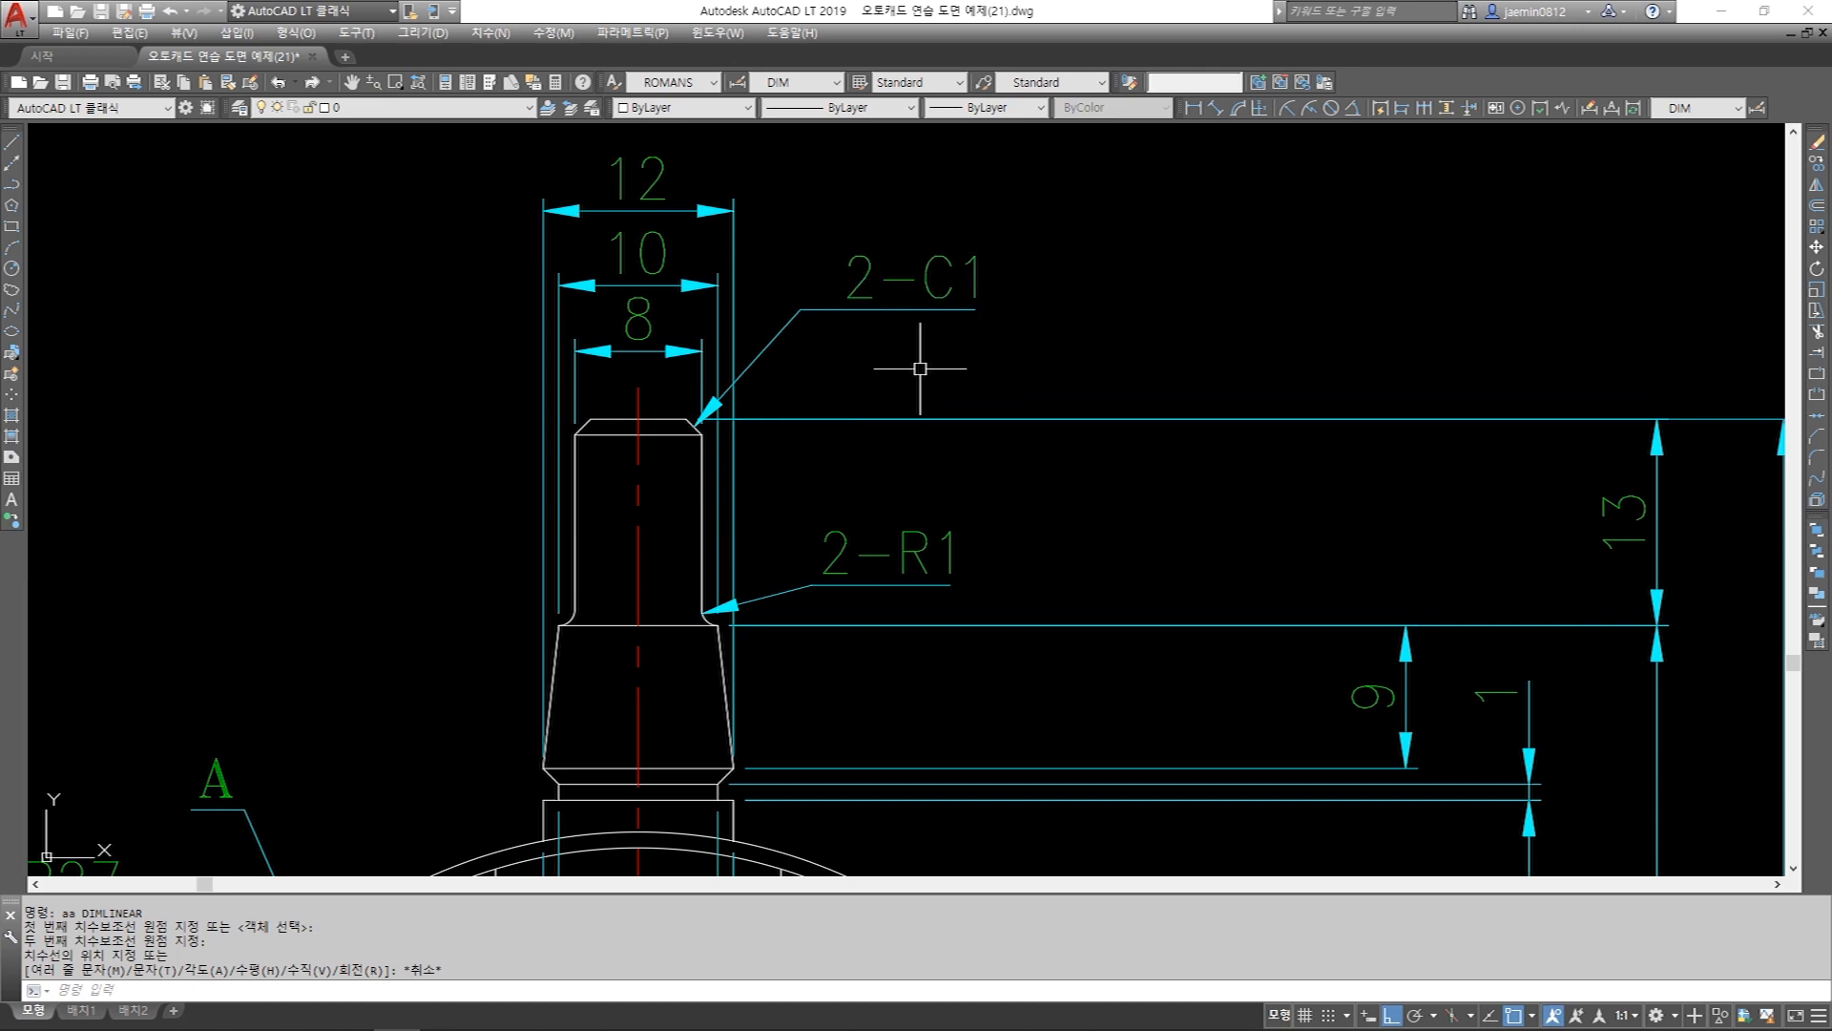
scroll(920, 368, down, 5)
scroll(1475, 406, up, 4)
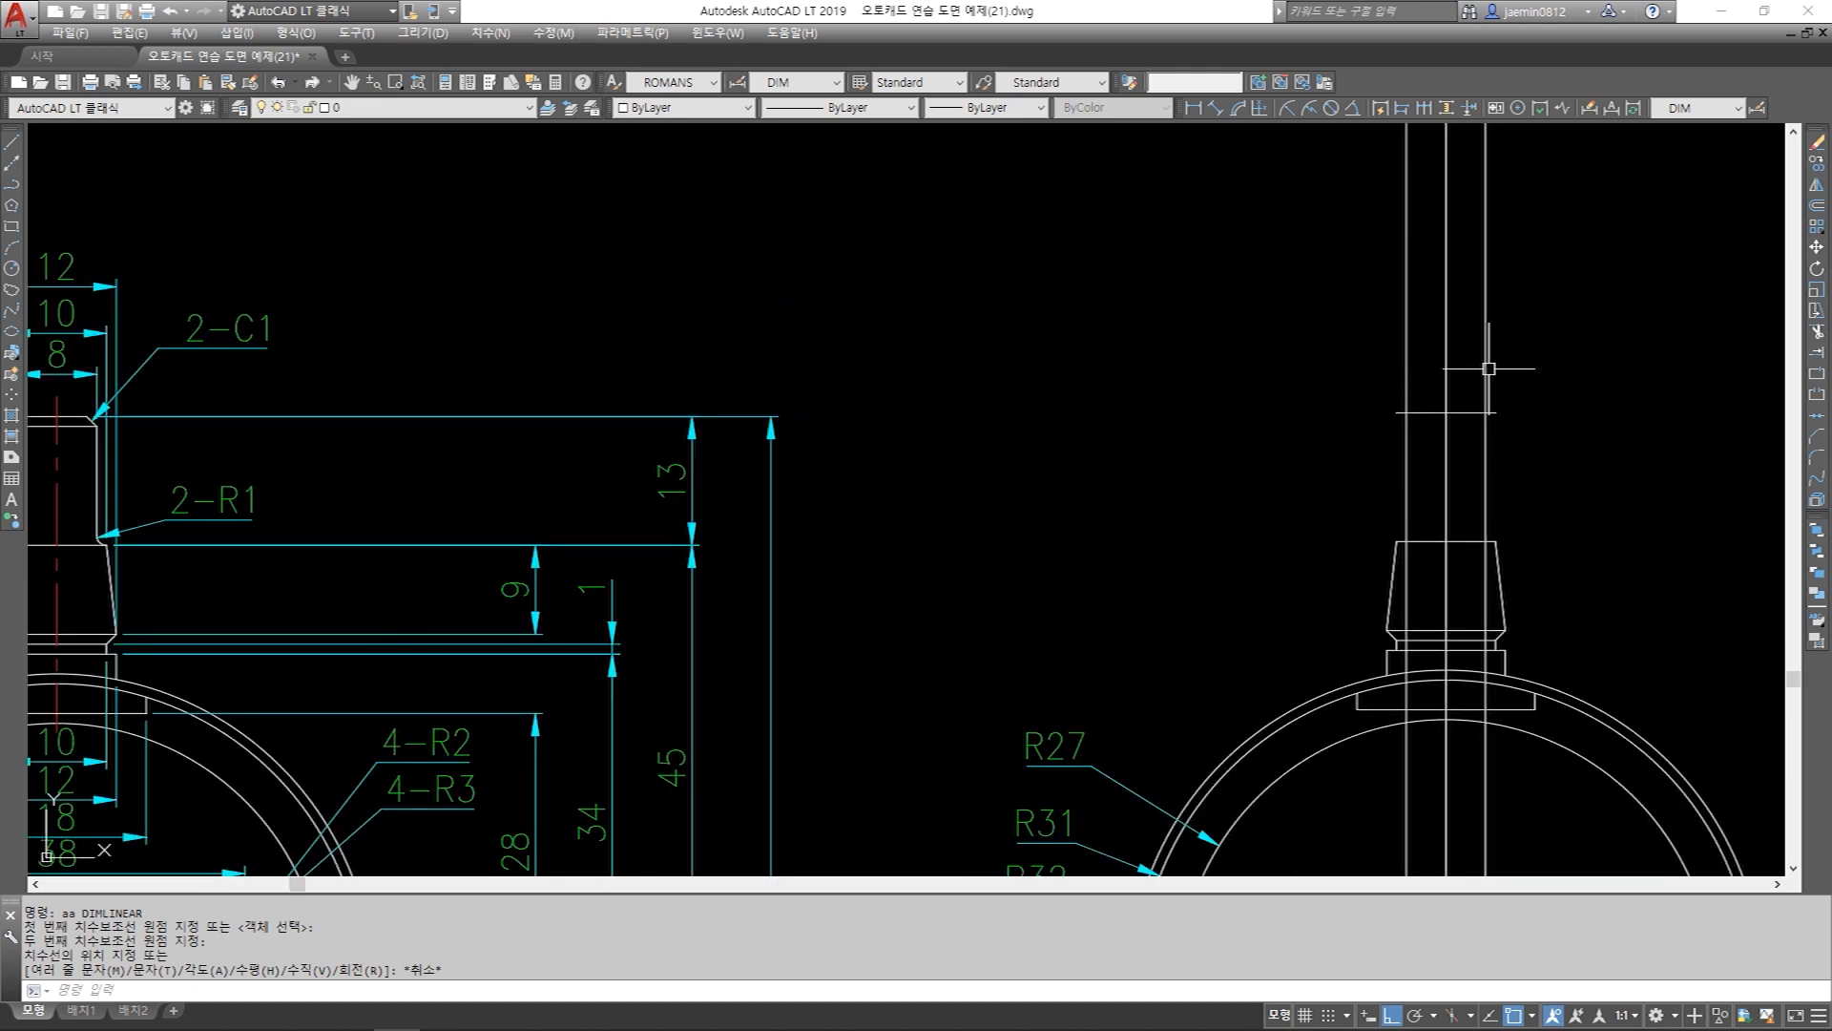
Chamfer the stem's upper-left corner with both chamfer distances set to 1 mm.
middle_drag(1310, 484, 1470, 483)
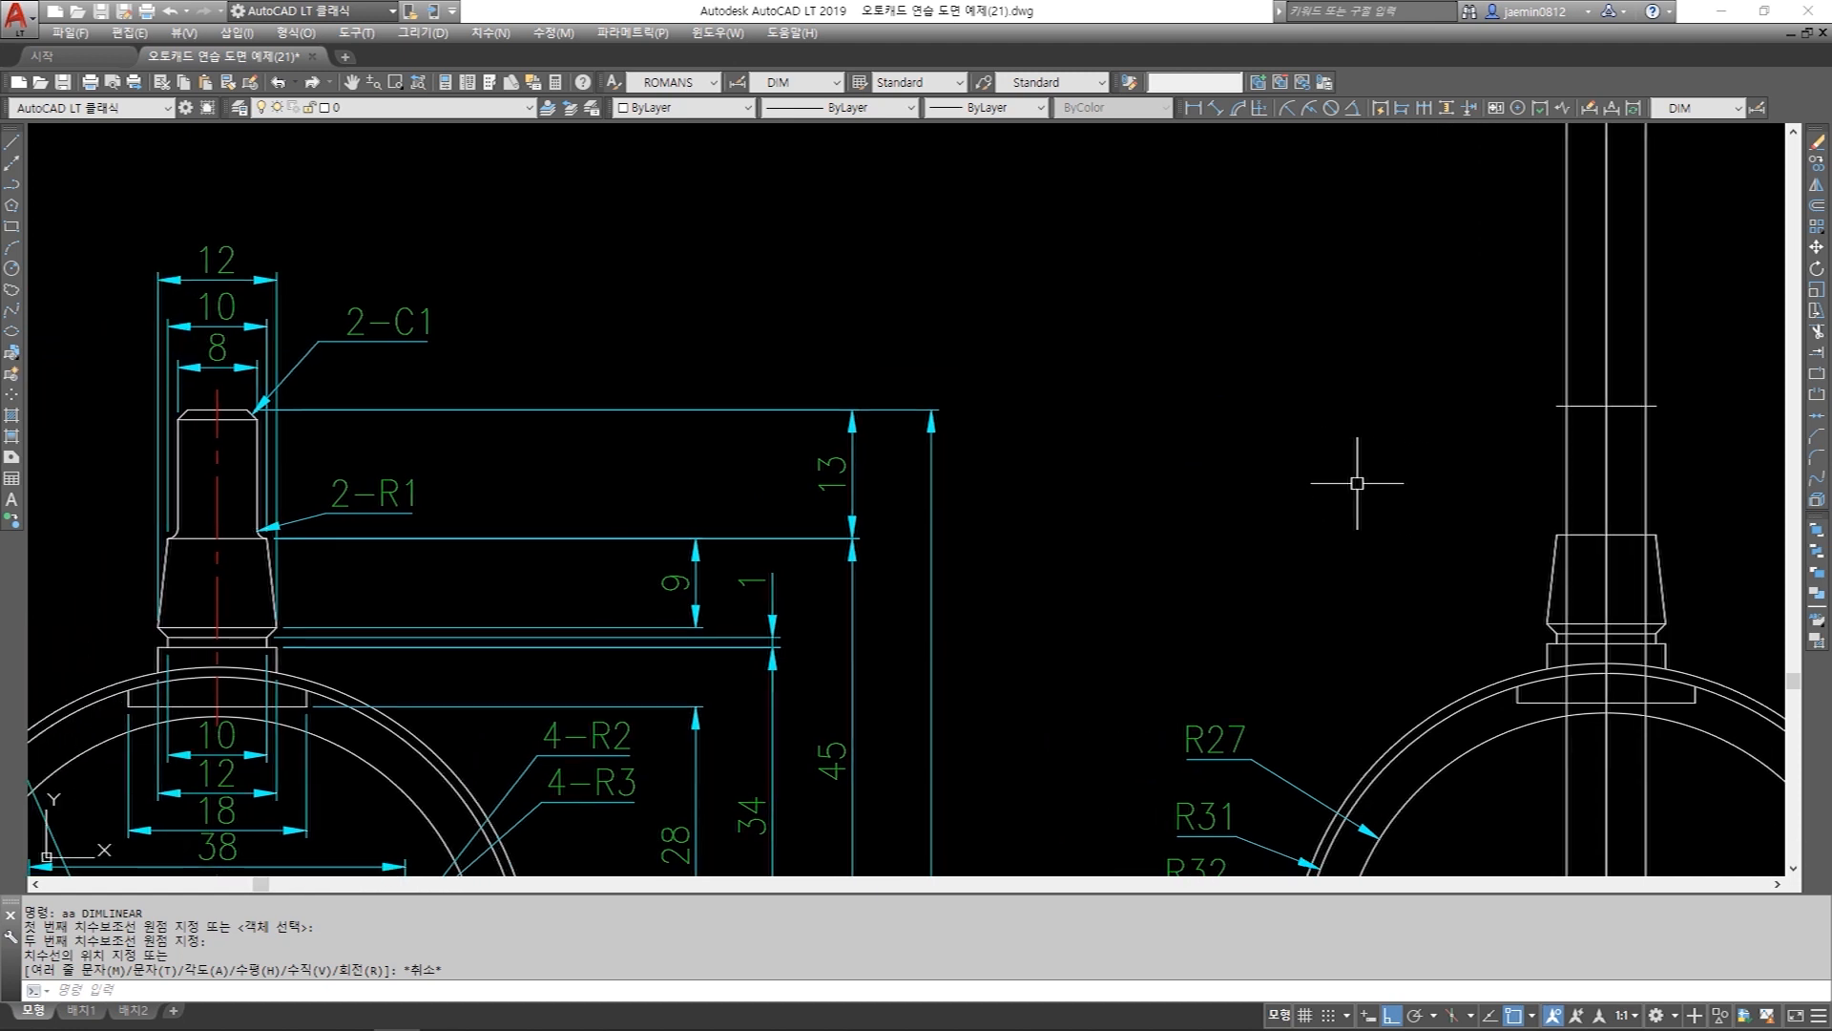
text(cha)
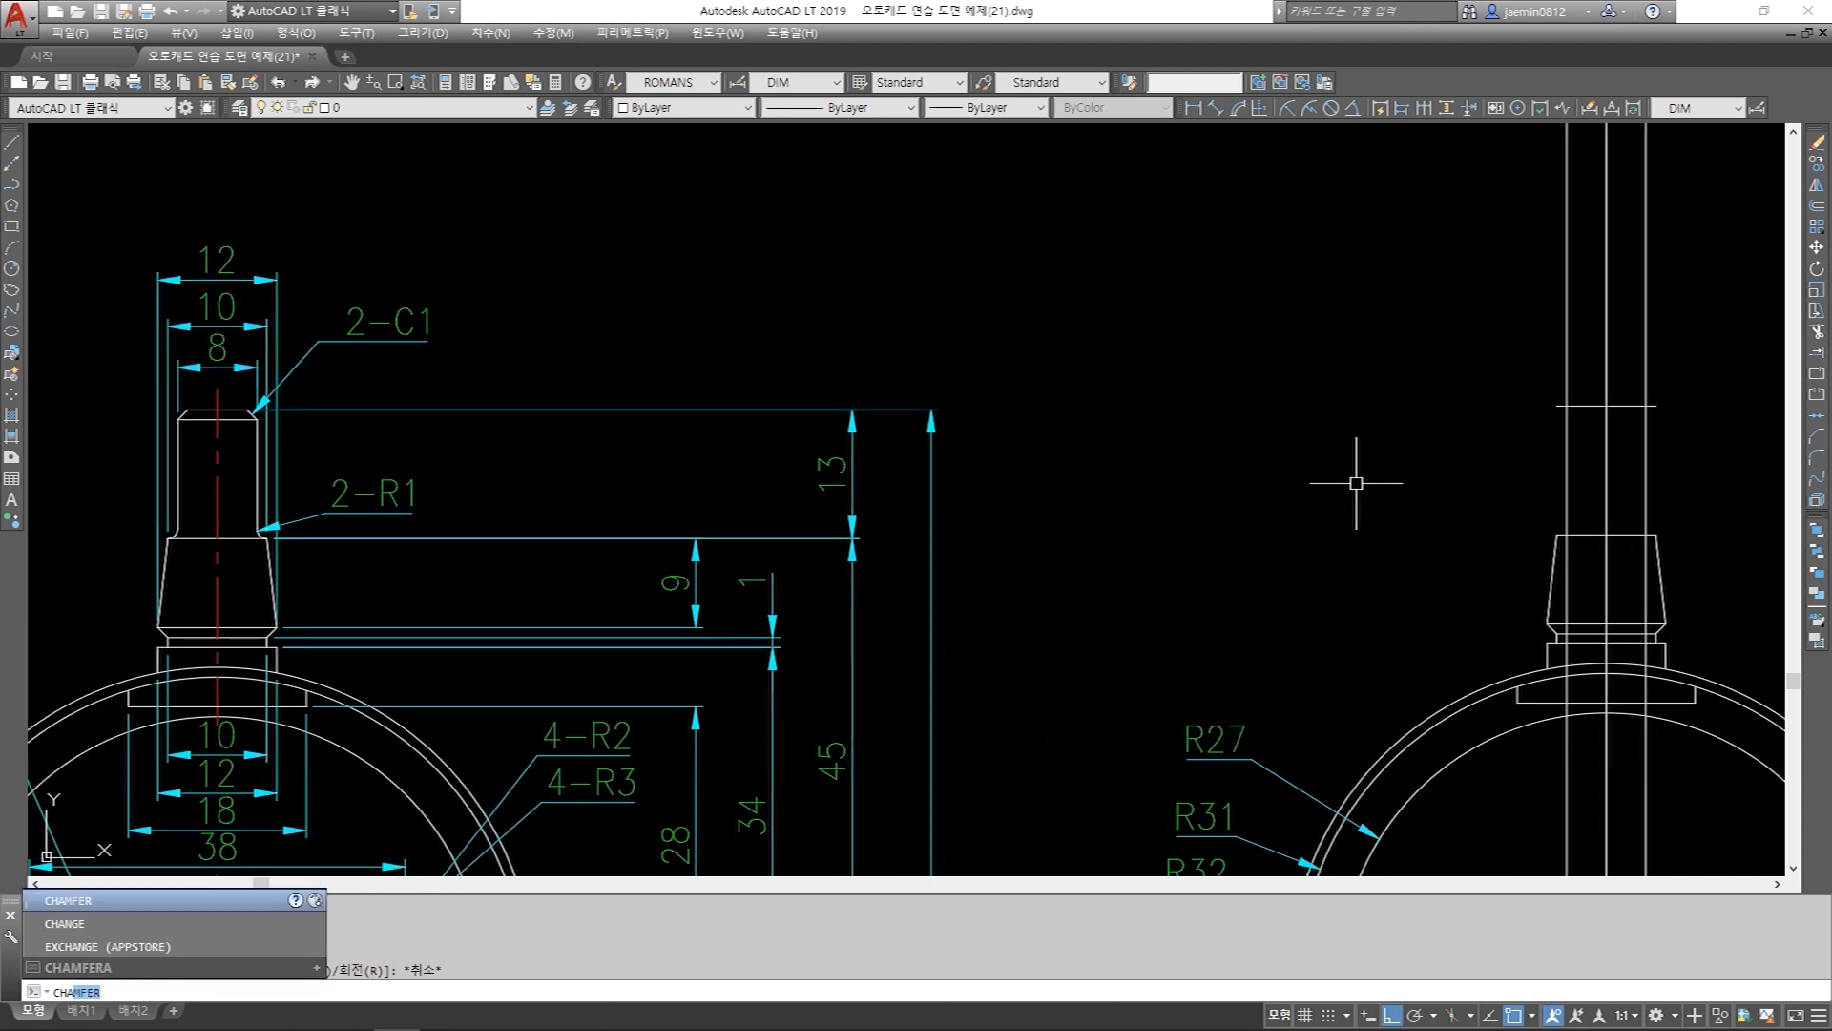
key(Return)
middle_drag(1182, 512, 653, 578)
middle_drag(1031, 499, 1252, 485)
scroll(1252, 485, down, 2)
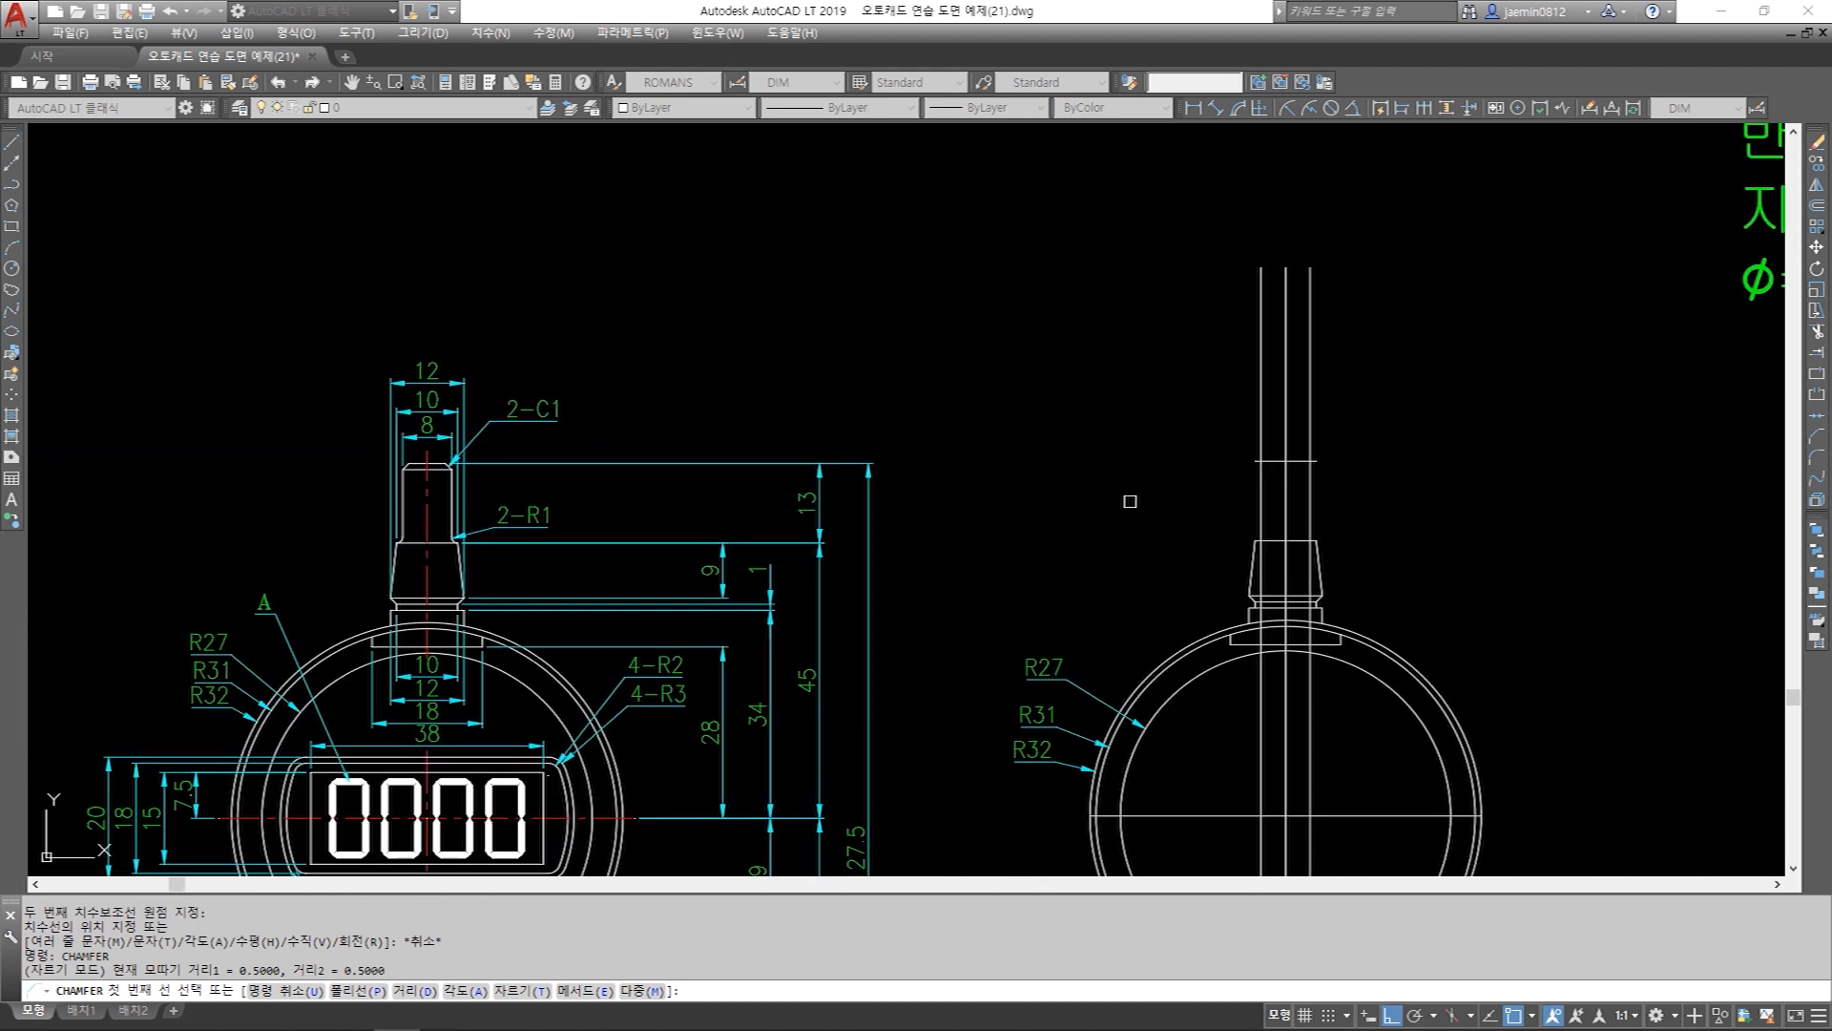
text(d)
key(Return)
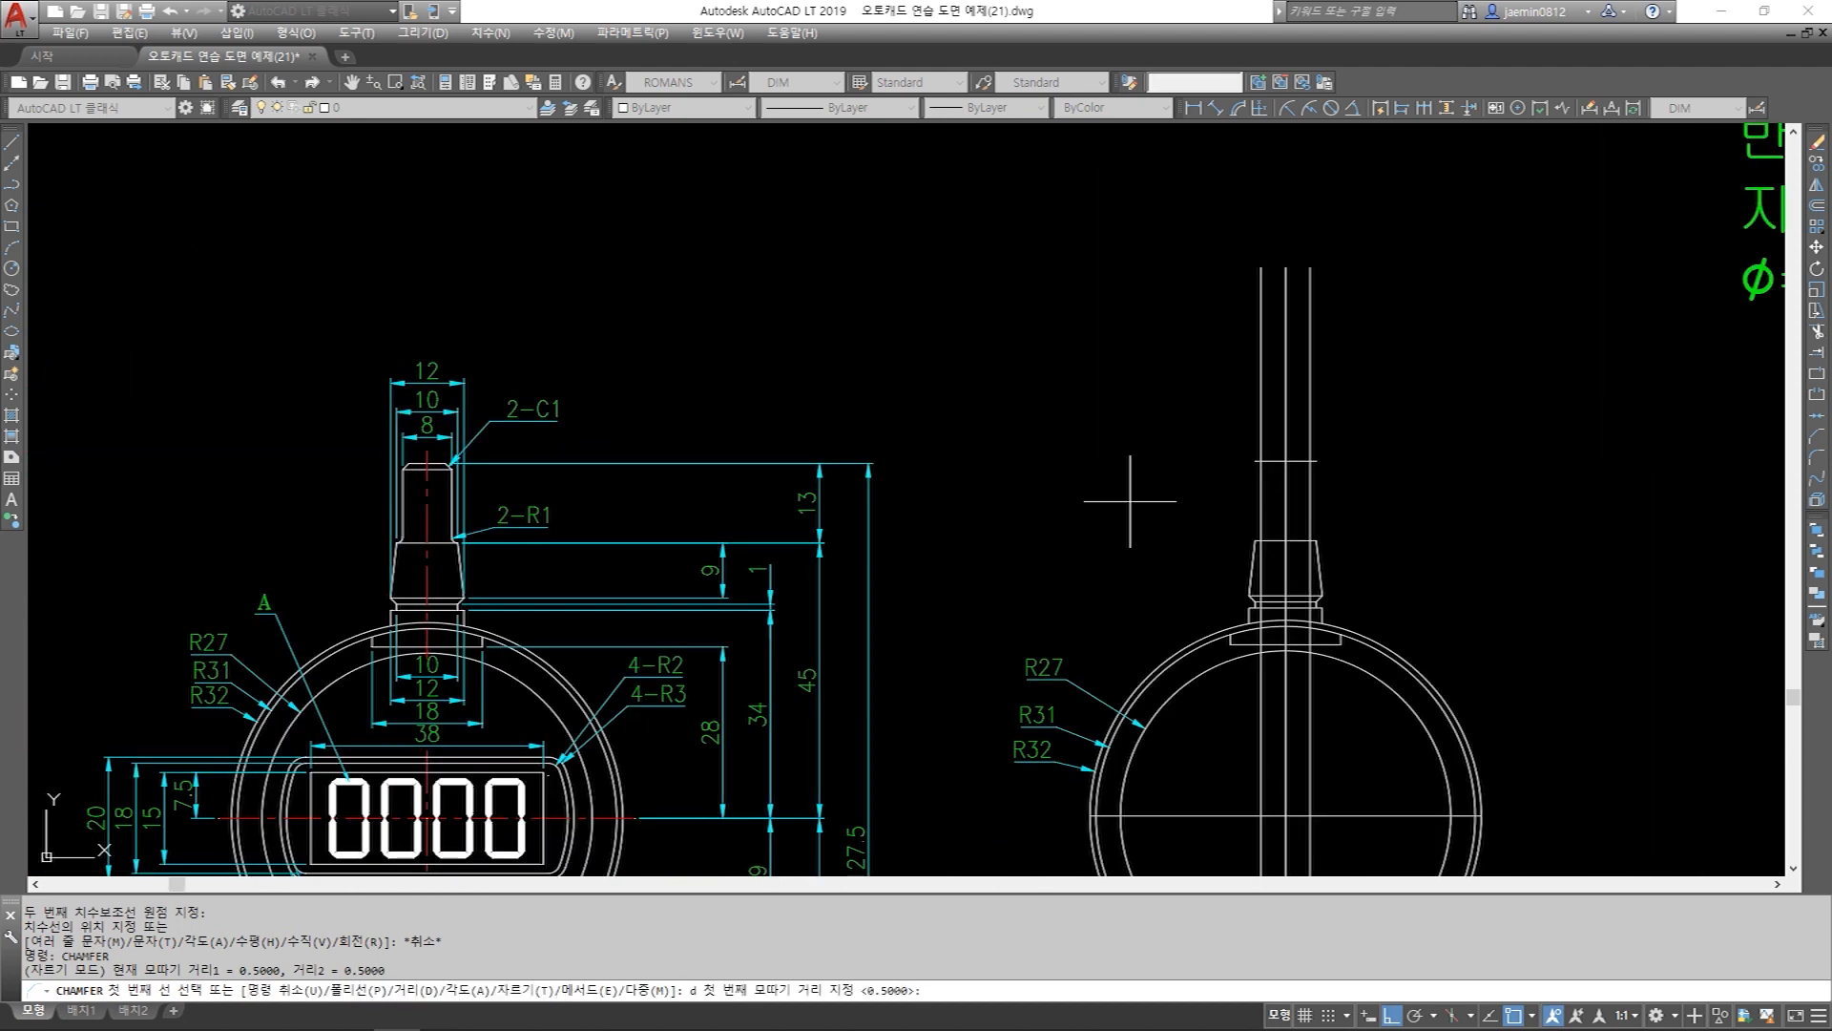
text(1)
key(Return)
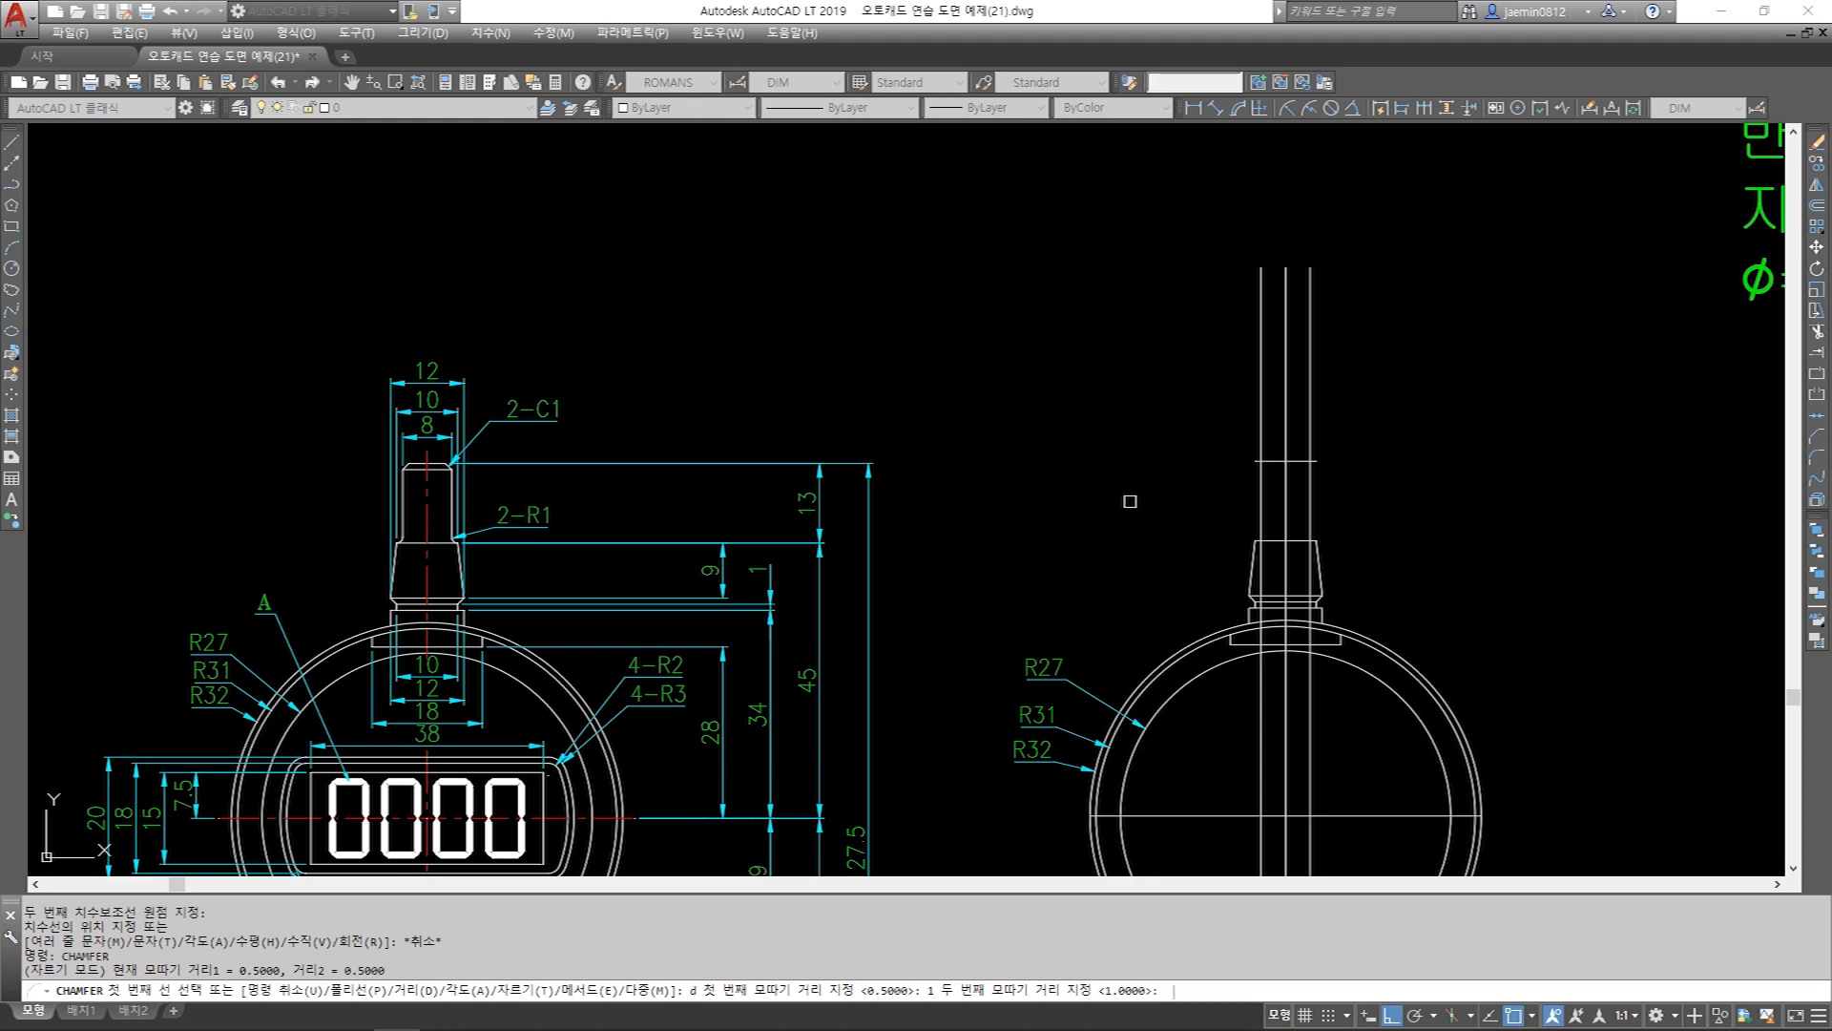
key(Return)
scroll(1264, 499, up, 2)
click(1261, 464)
click(1277, 438)
Chamfer the stem's upper-right corner with the same 1 mm distances.
key(Return)
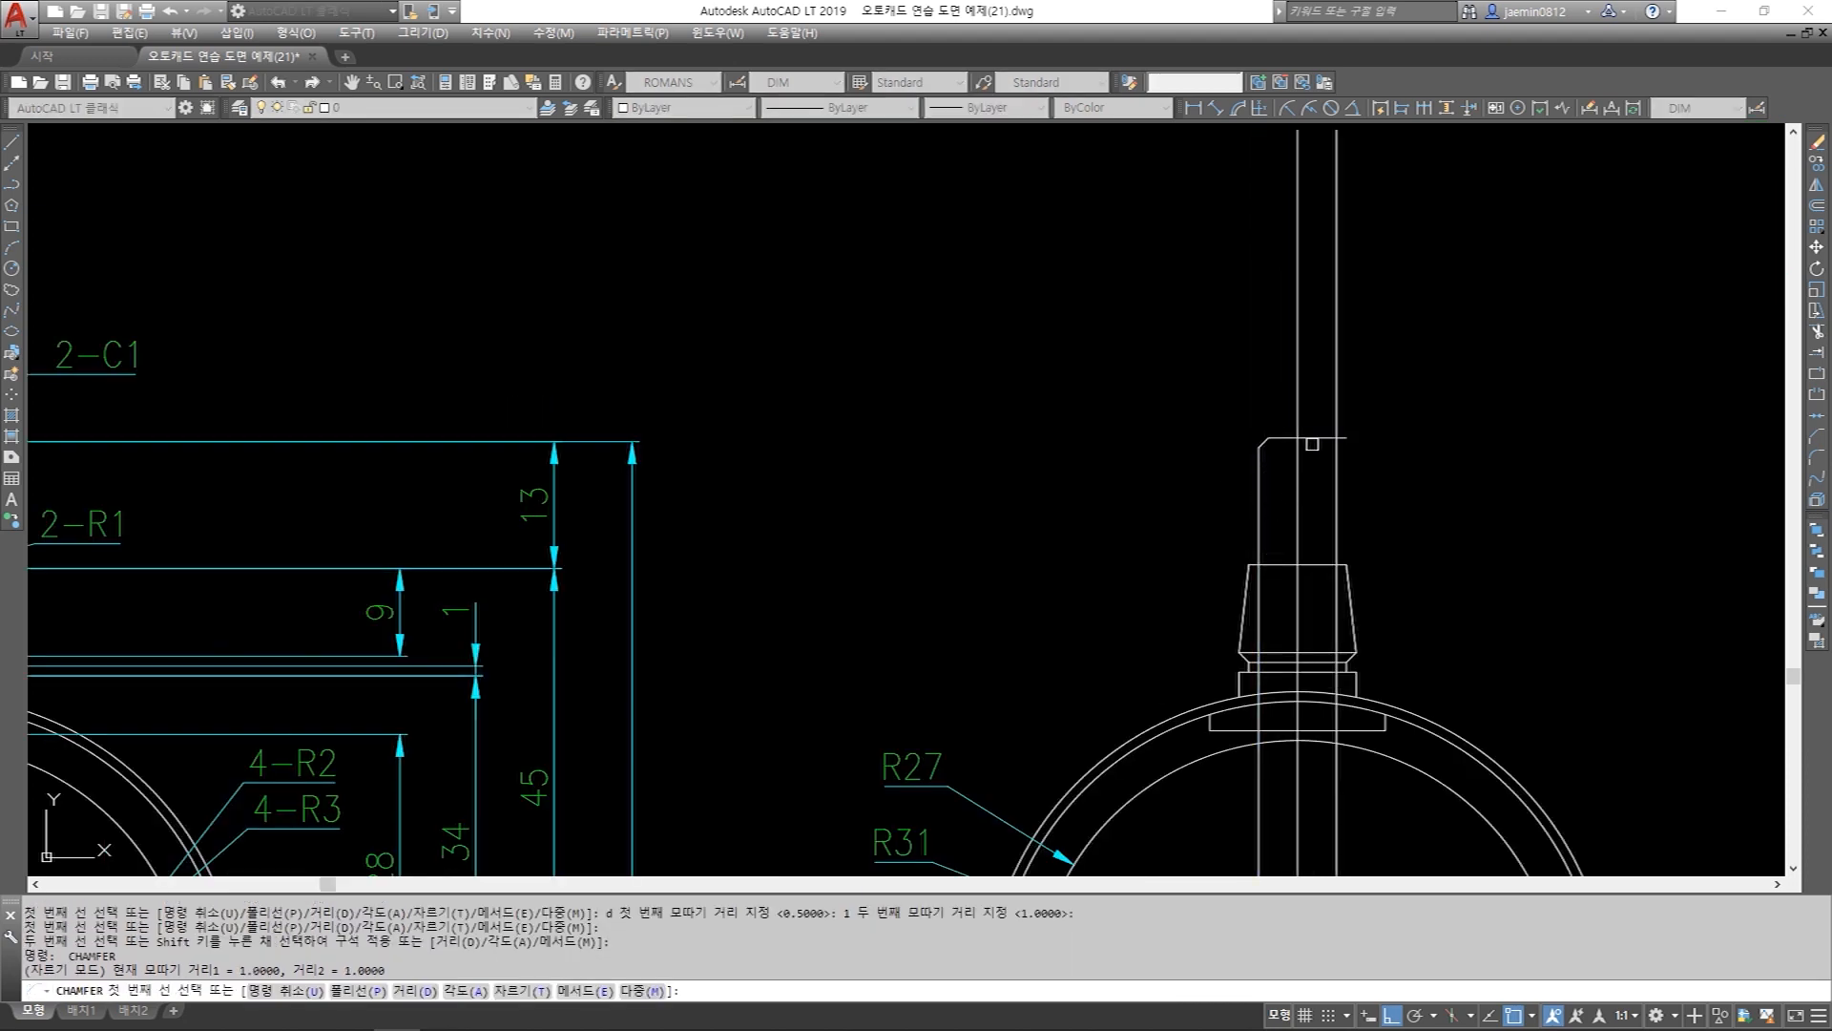
click(1312, 444)
click(1336, 493)
scroll(1338, 492, up, 2)
key(Escape)
Draw a horizontal line across the stem joining the lower ends of the two chamfers.
text(l)
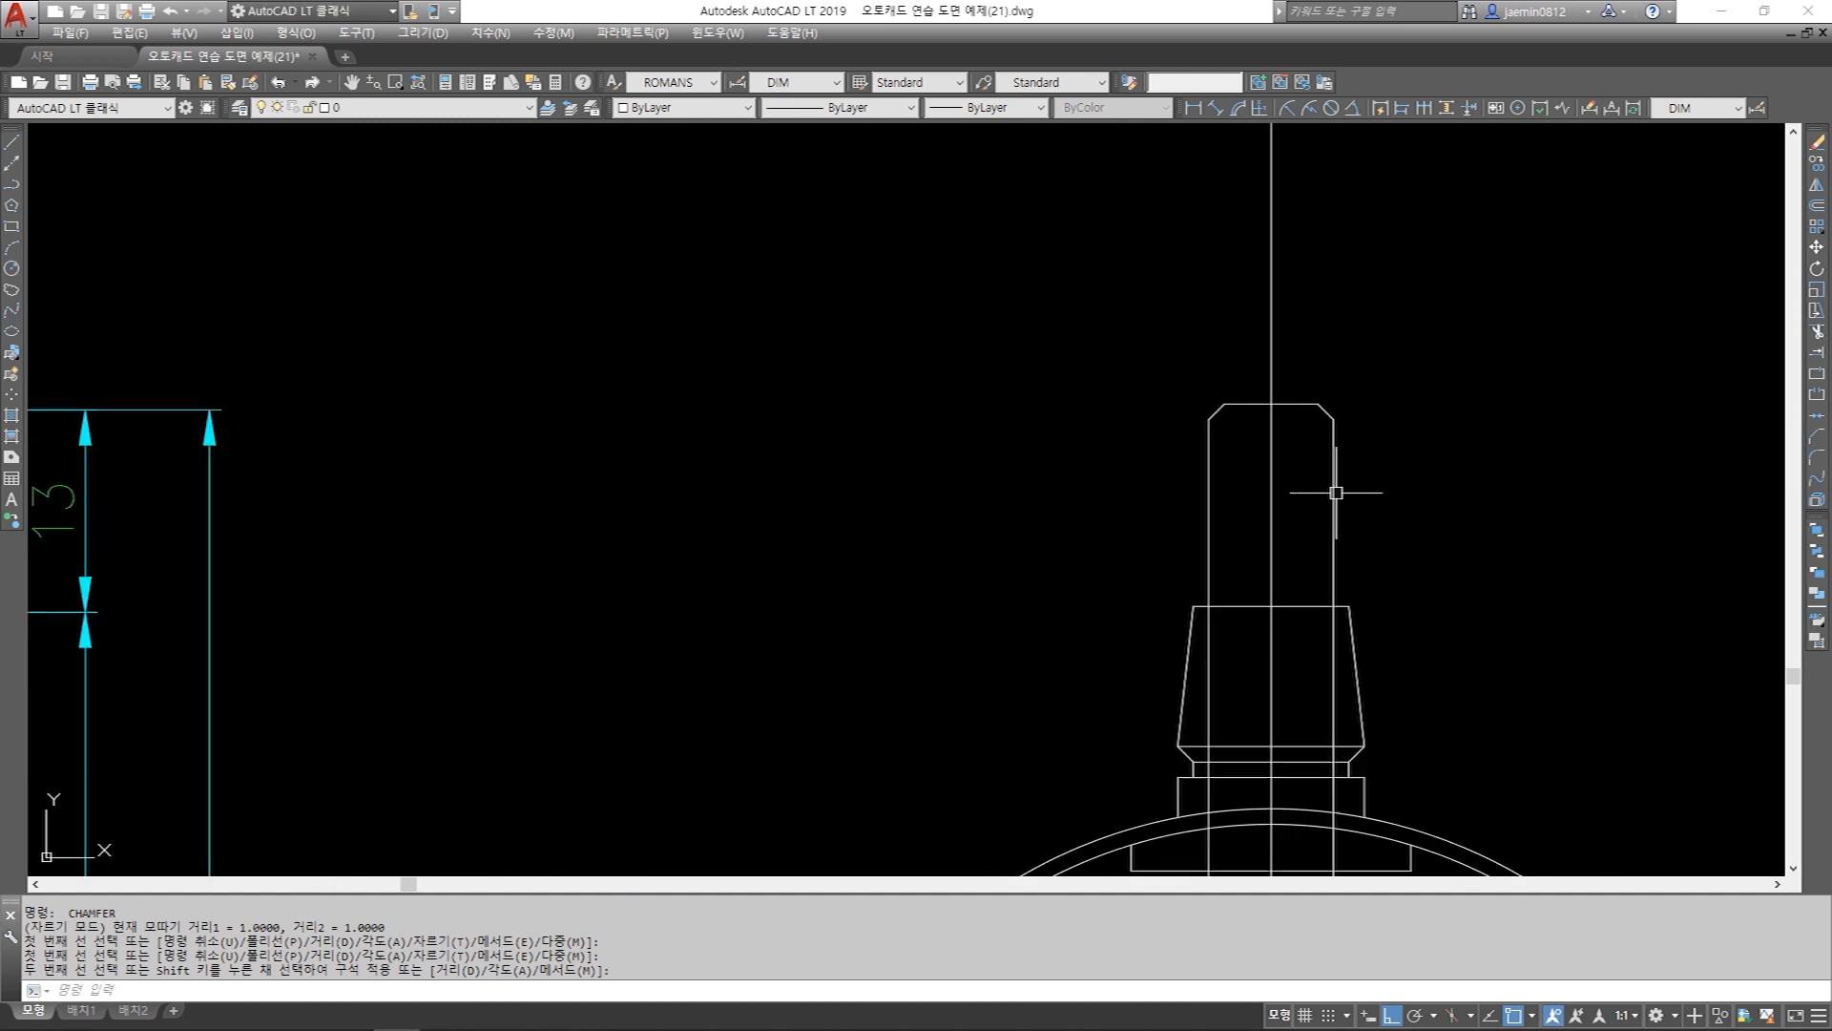
key(Return)
click(1335, 422)
click(1210, 431)
key(Escape)
Trim the stem's two side lines below the tapered section's top edge, using that edge as the cutting boundary.
text(tr)
key(Return)
click(1244, 605)
key(Return)
click(1240, 635)
click(1199, 658)
click(1330, 660)
key(Escape)
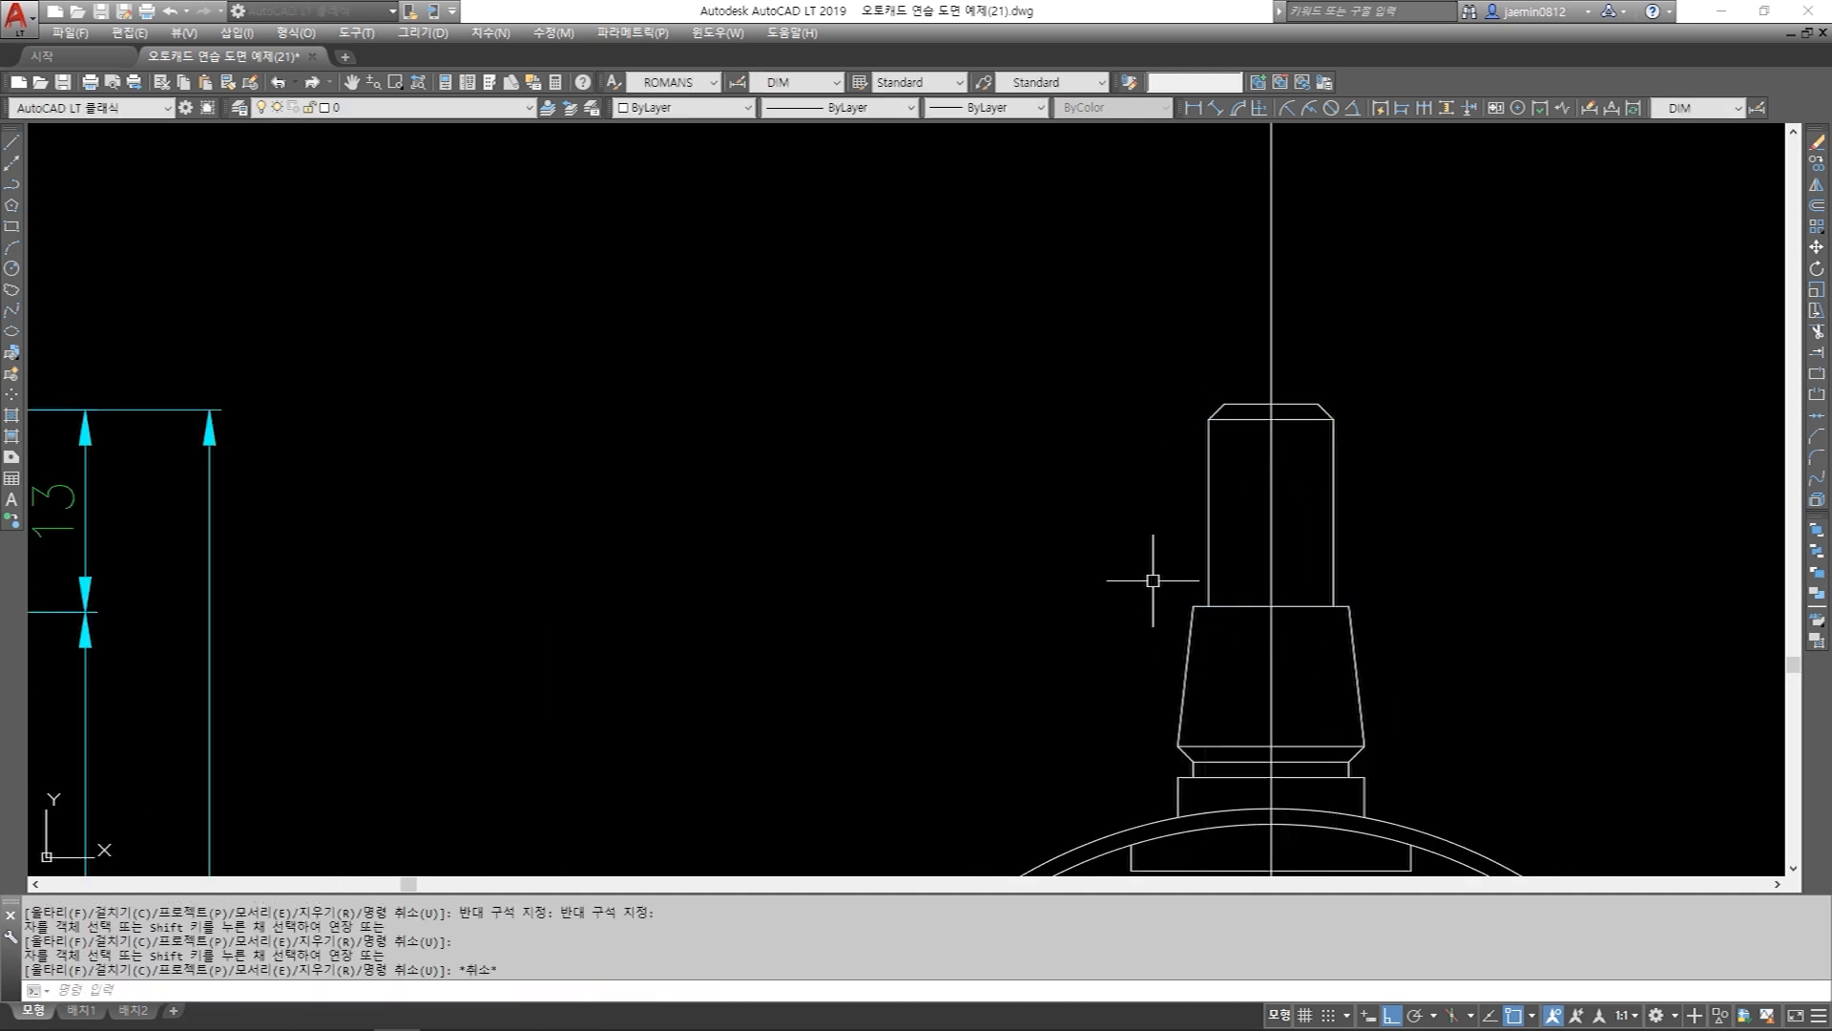
Examine the two 2-R1 fillet arcs where the reference stem meets its tapered section.
scroll(1155, 583, down, 2)
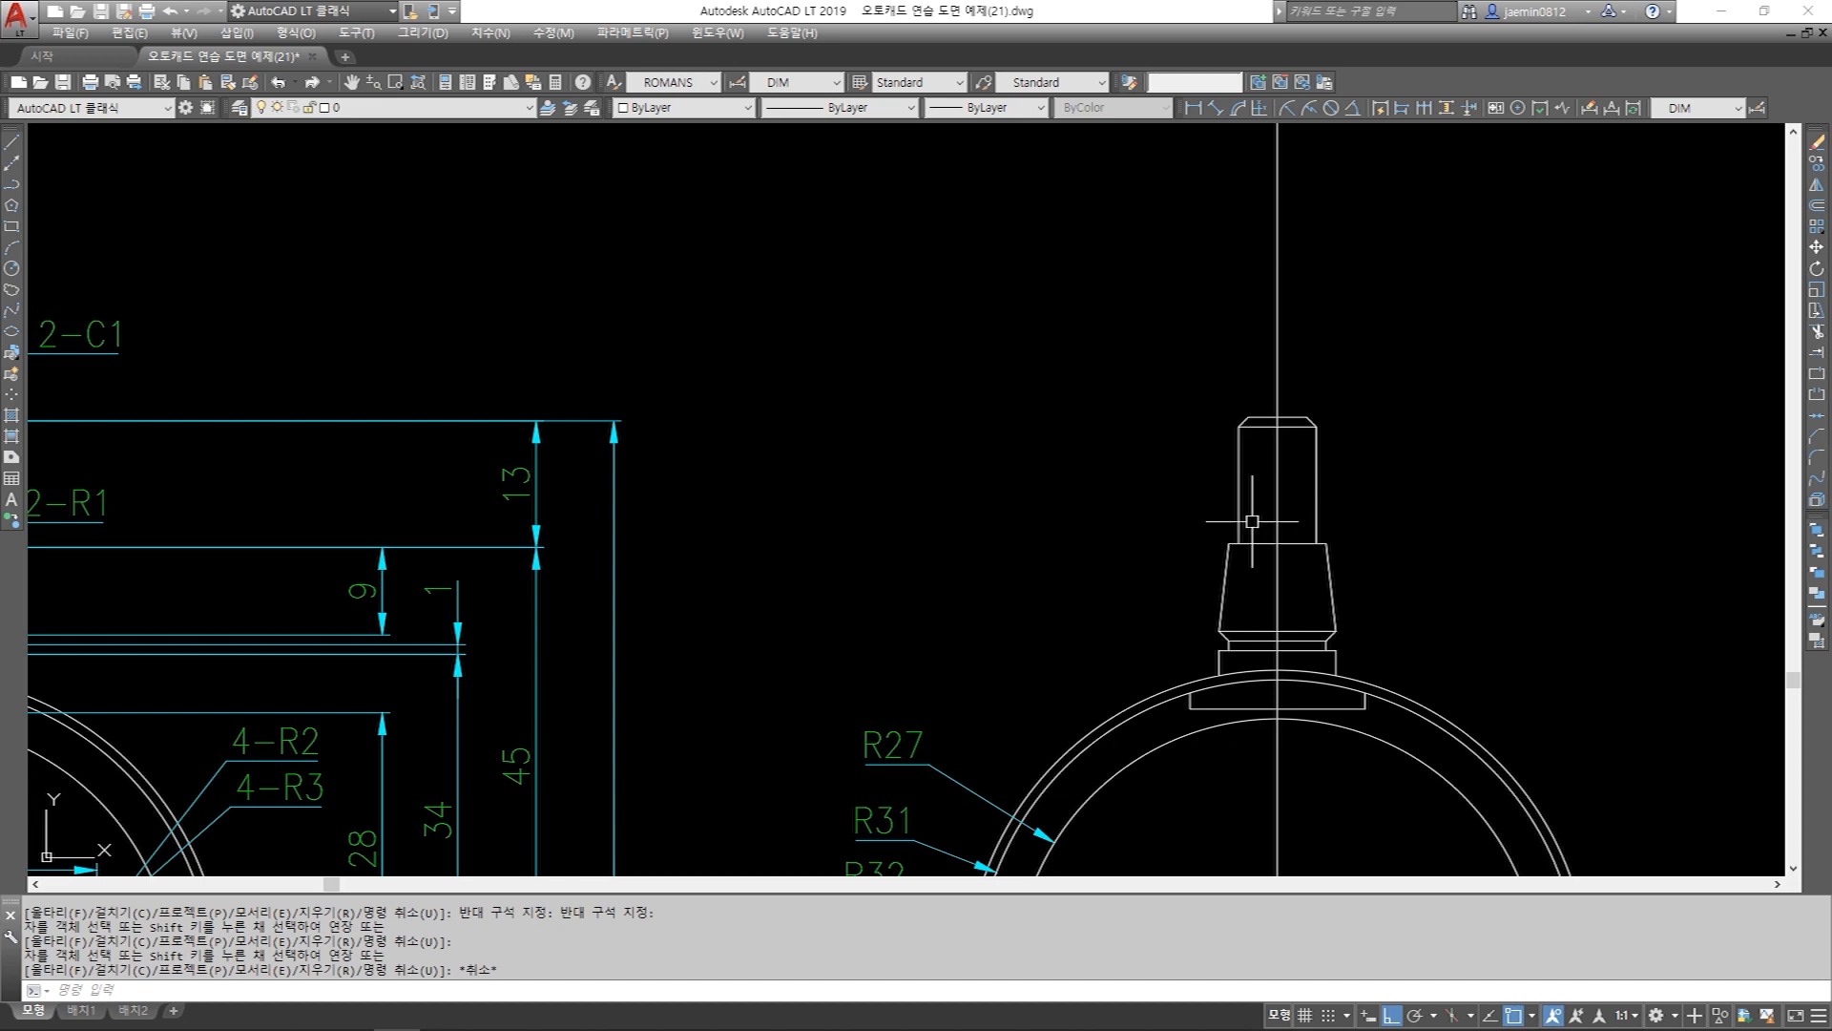
scroll(1252, 519, down, 2)
middle_drag(1174, 524, 1211, 490)
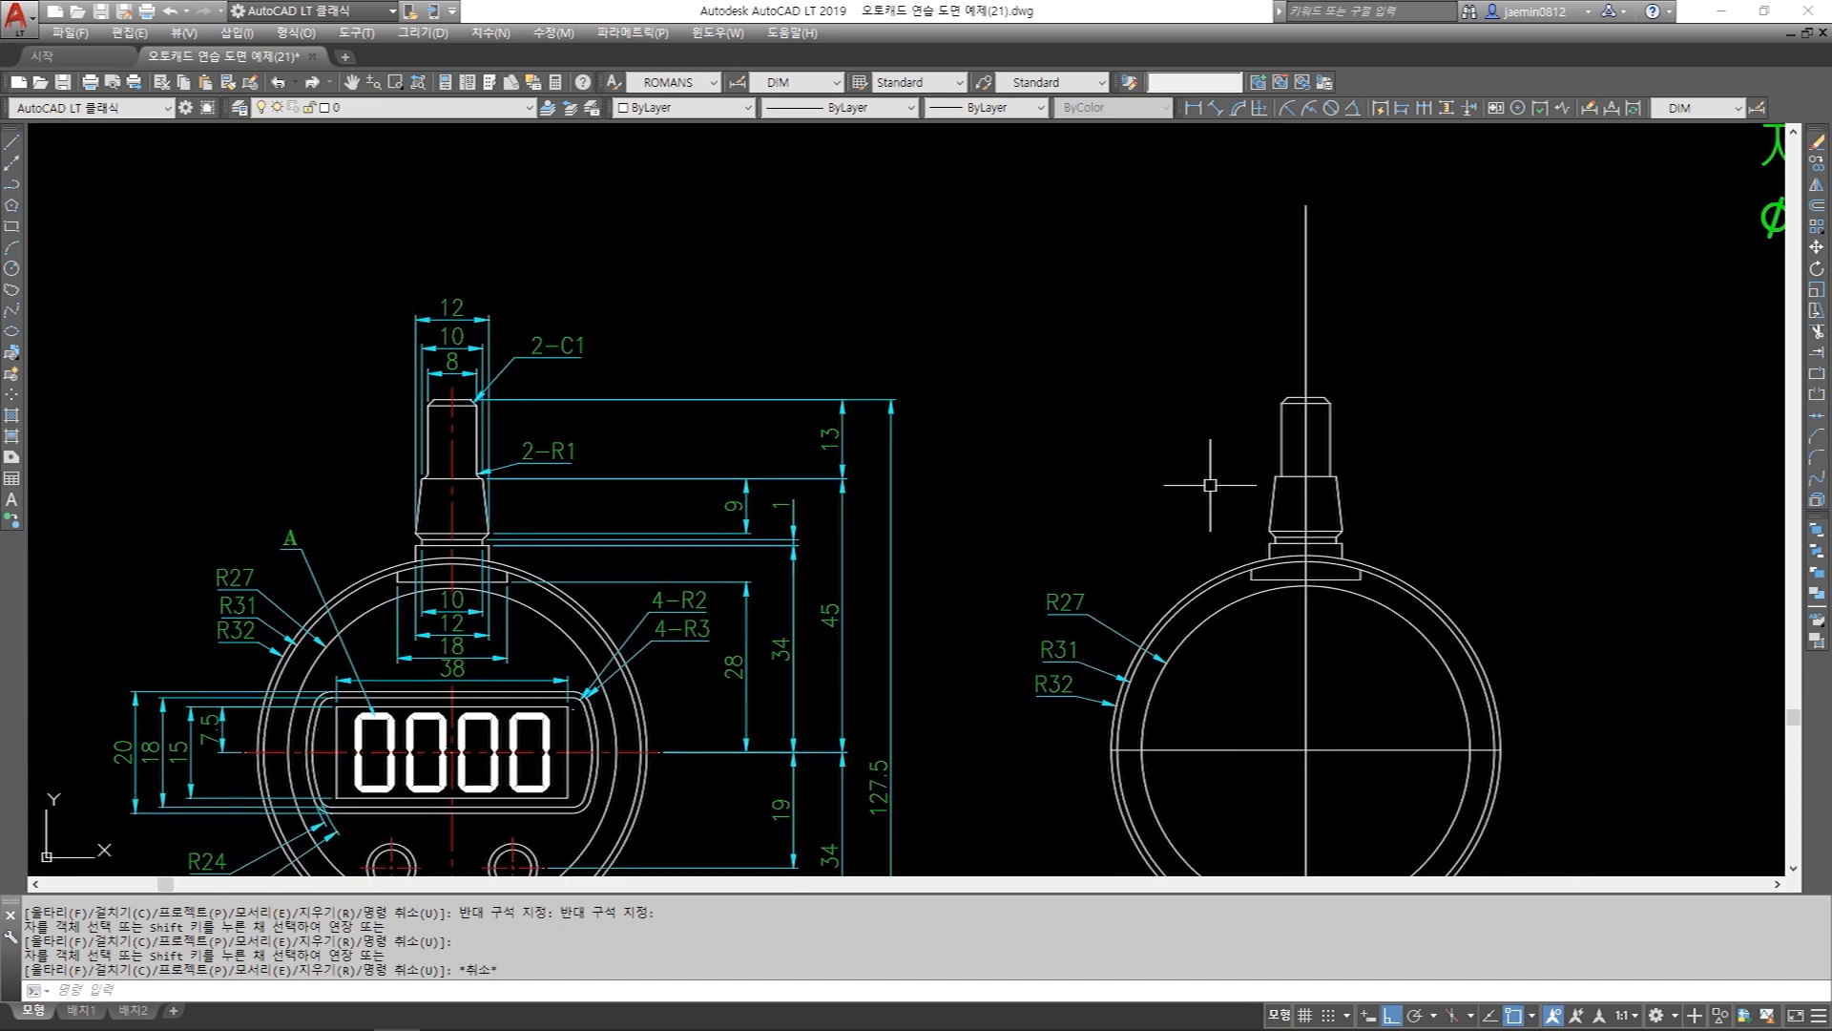
scroll(1302, 474, up, 5)
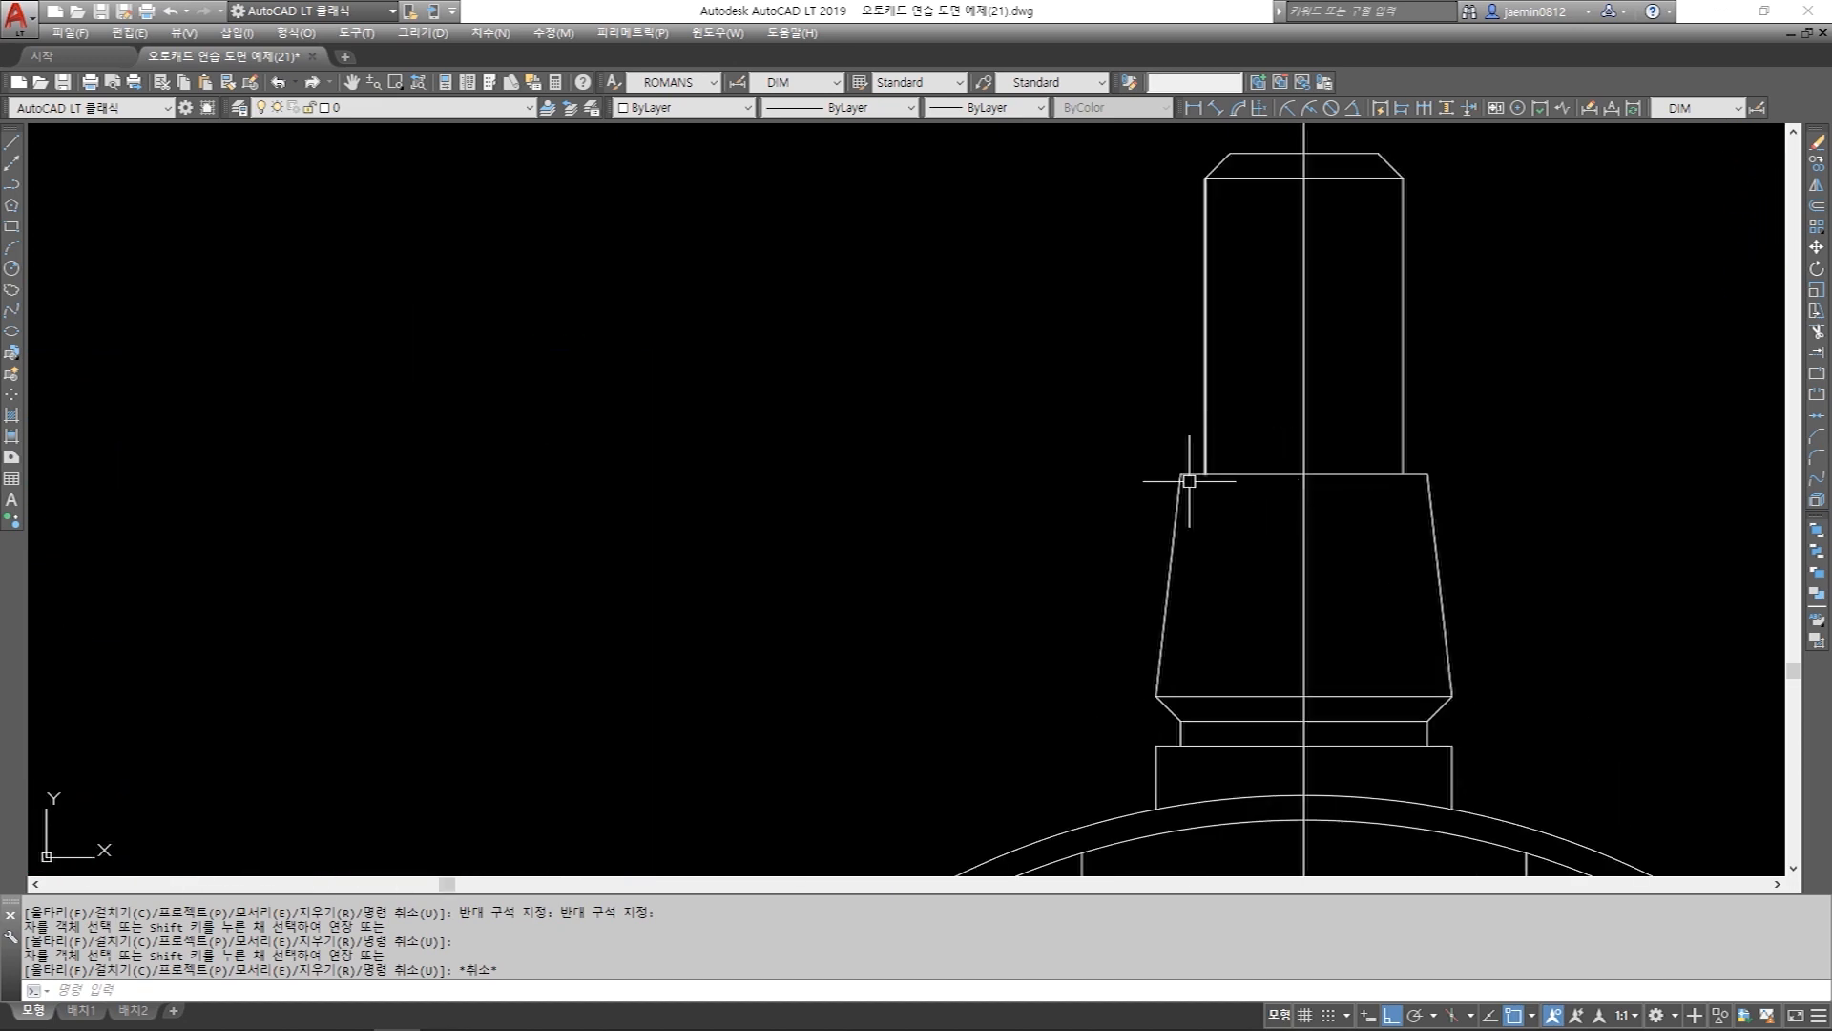
scroll(870, 516, down, 5)
middle_drag(1145, 438, 1493, 438)
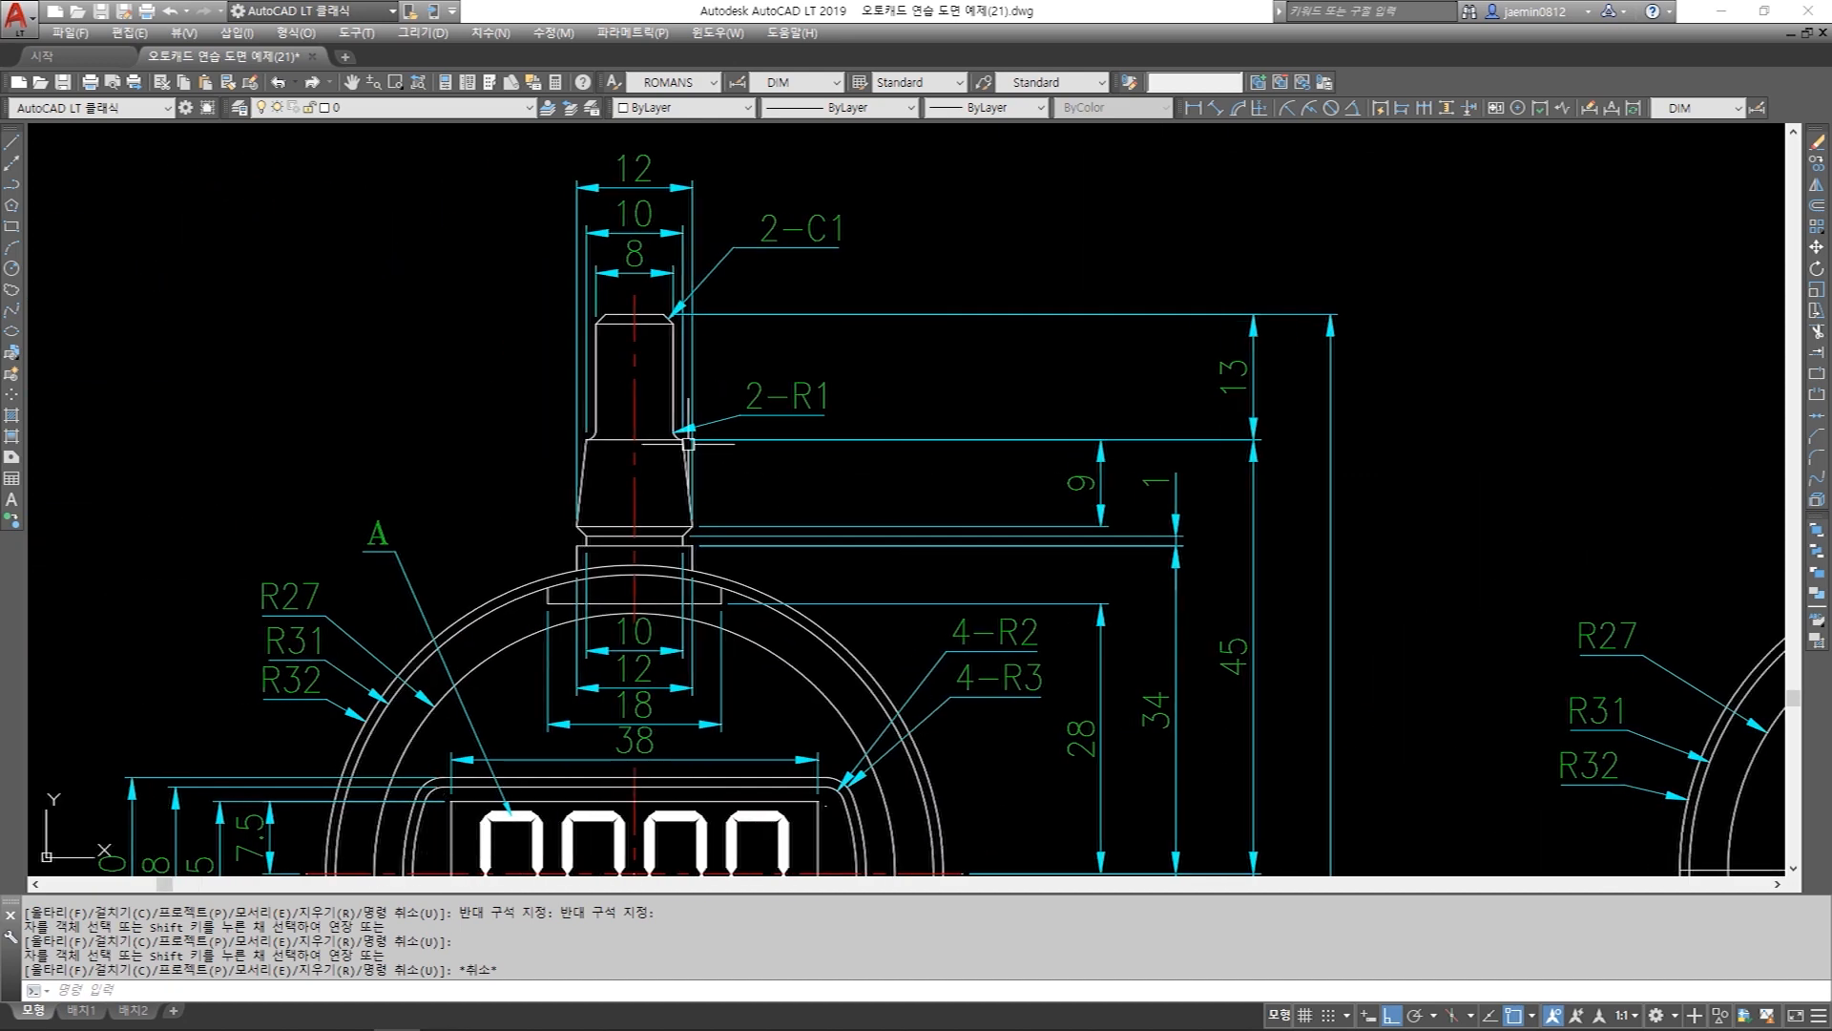
scroll(903, 395, up, 3)
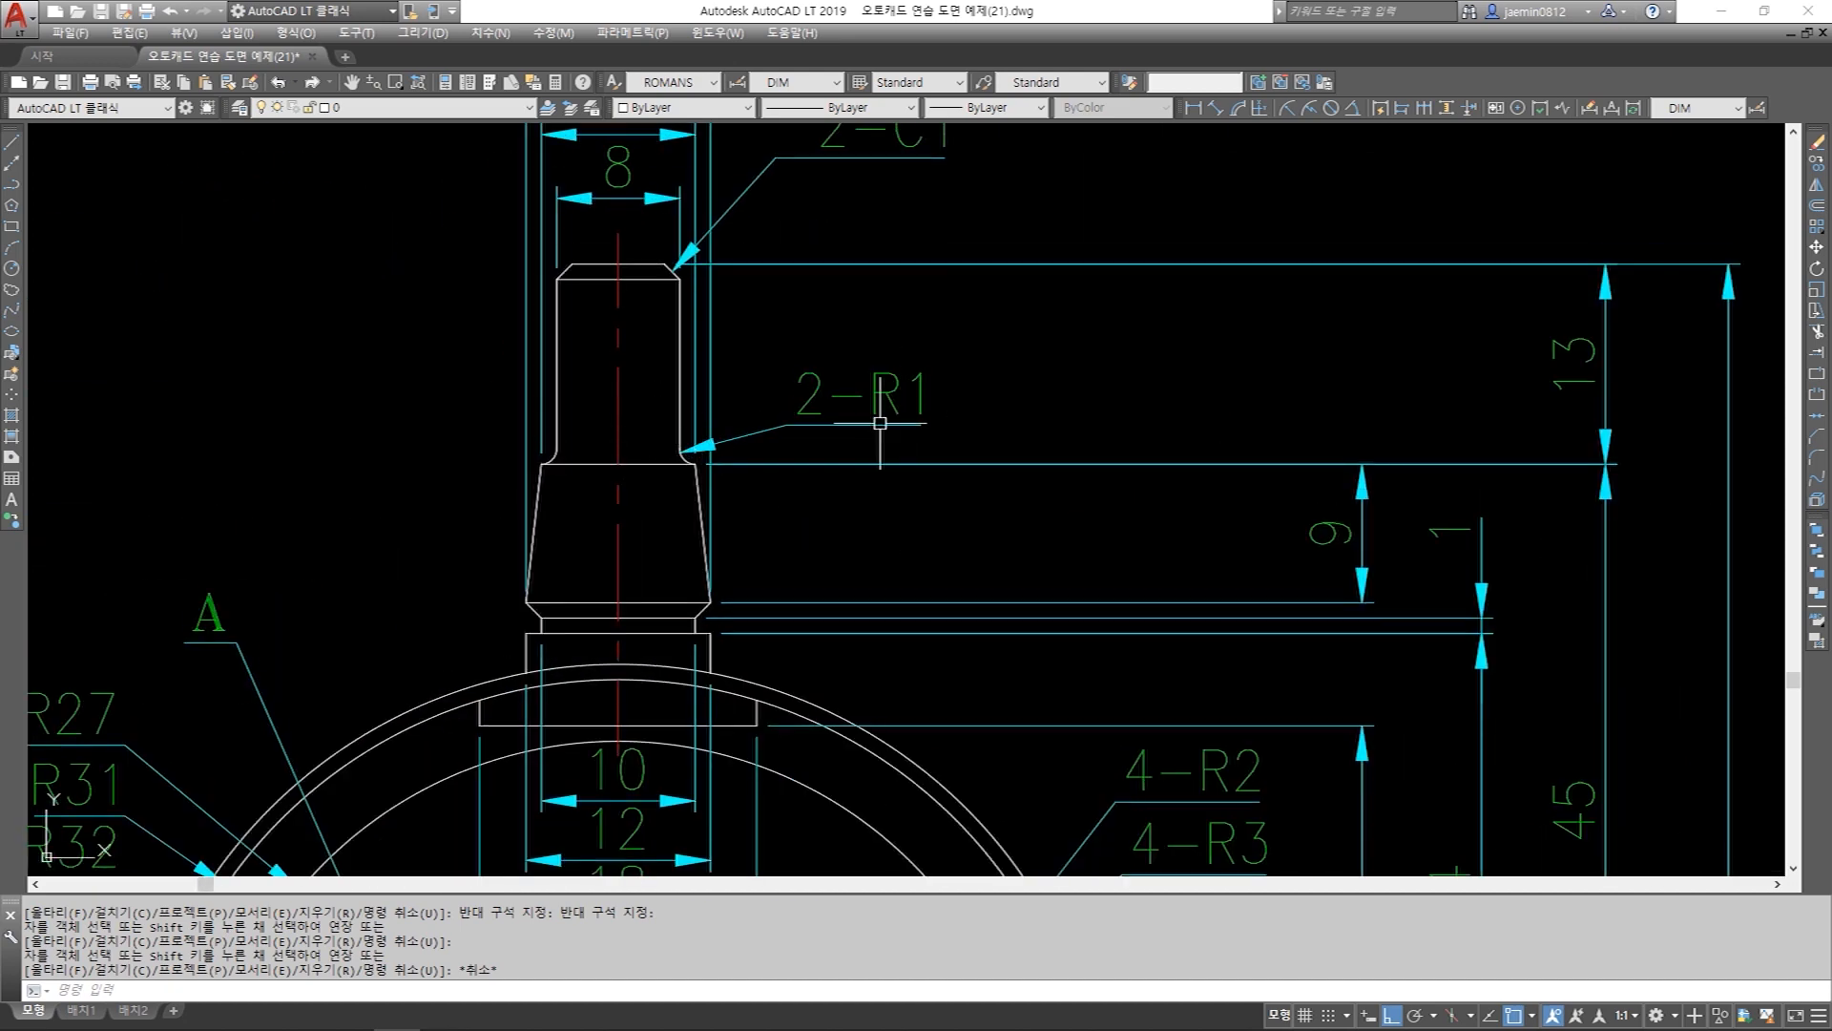
scroll(655, 419, up, 4)
click(643, 397)
click(754, 481)
click(245, 404)
click(419, 501)
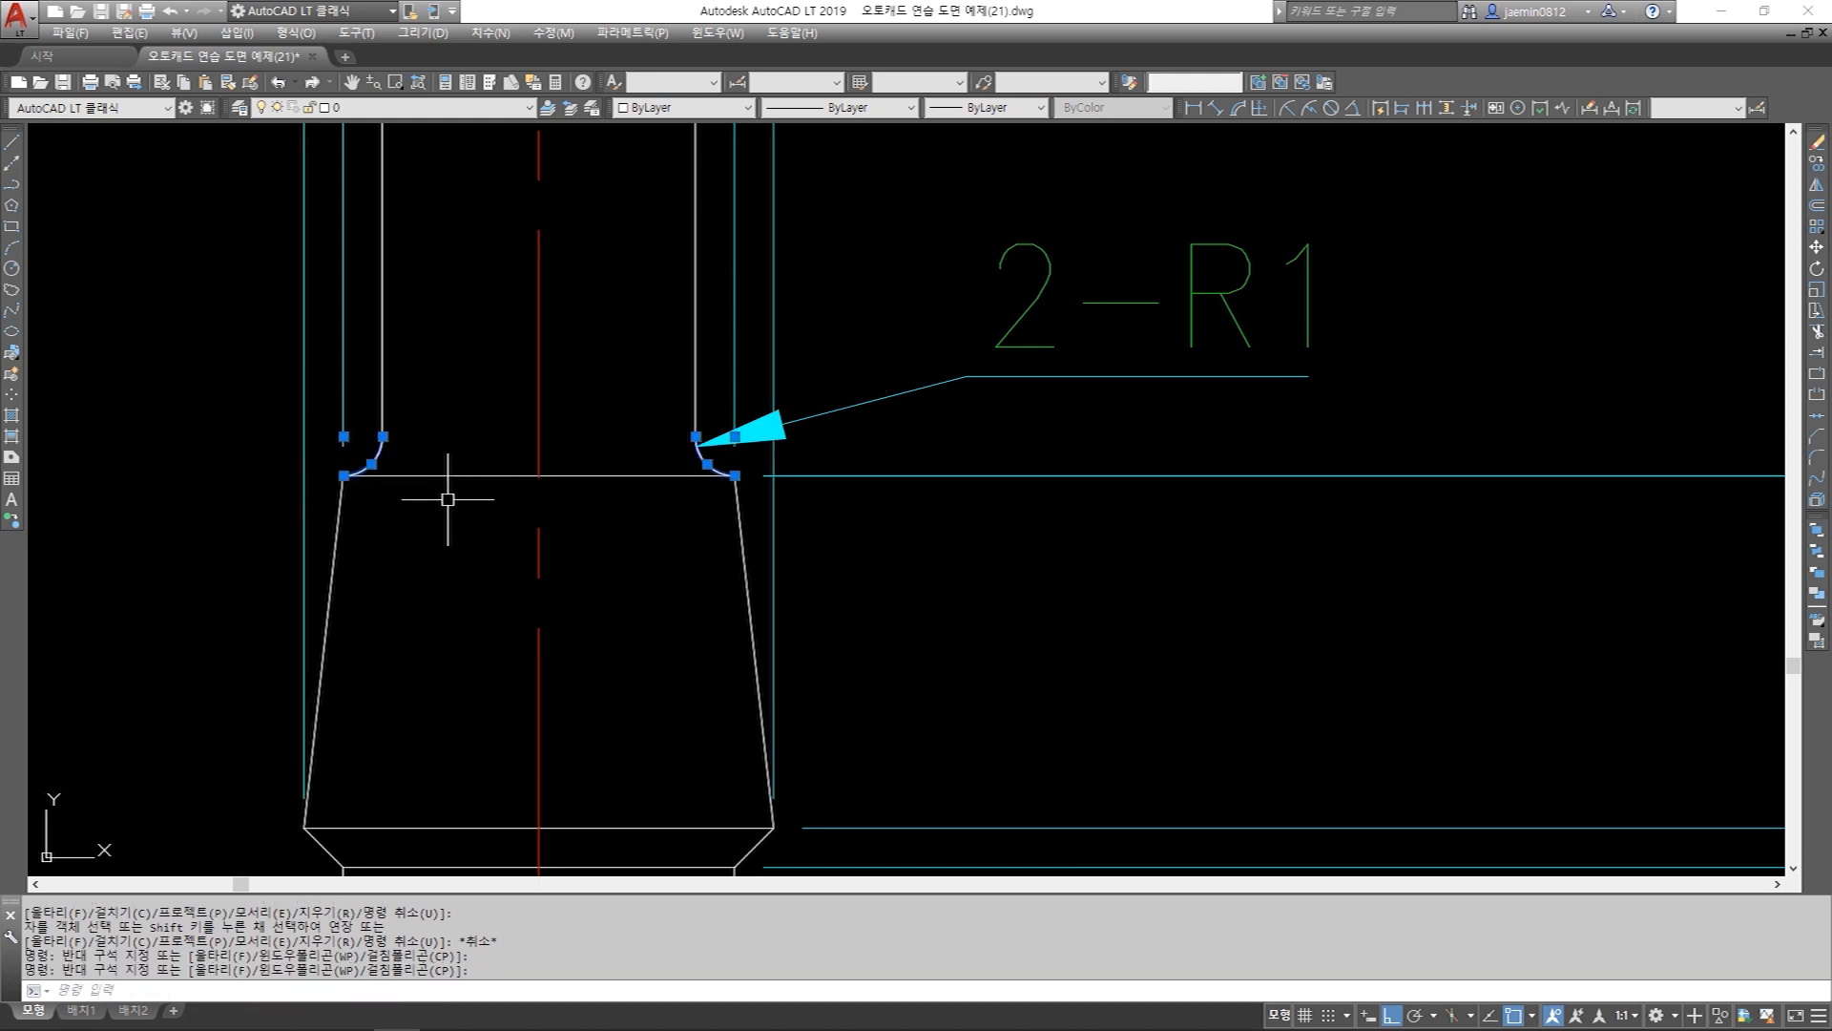
scroll(518, 526, down, 2)
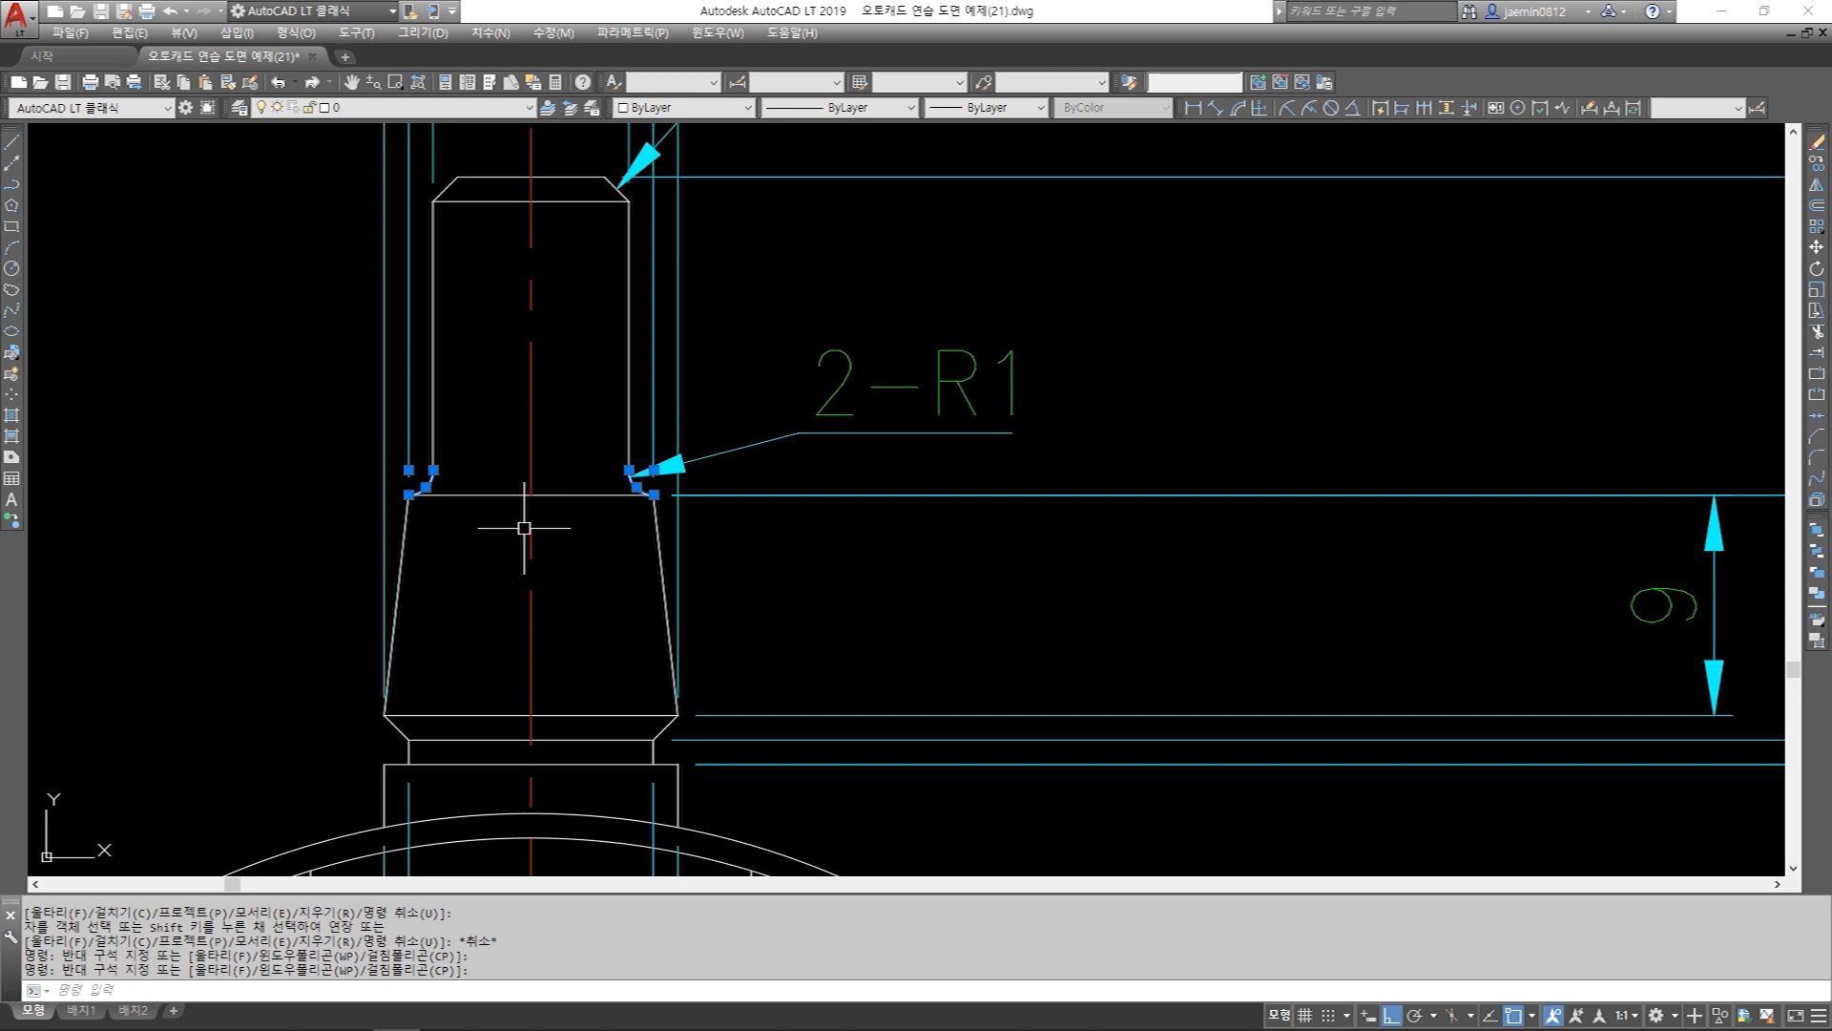
key(Escape)
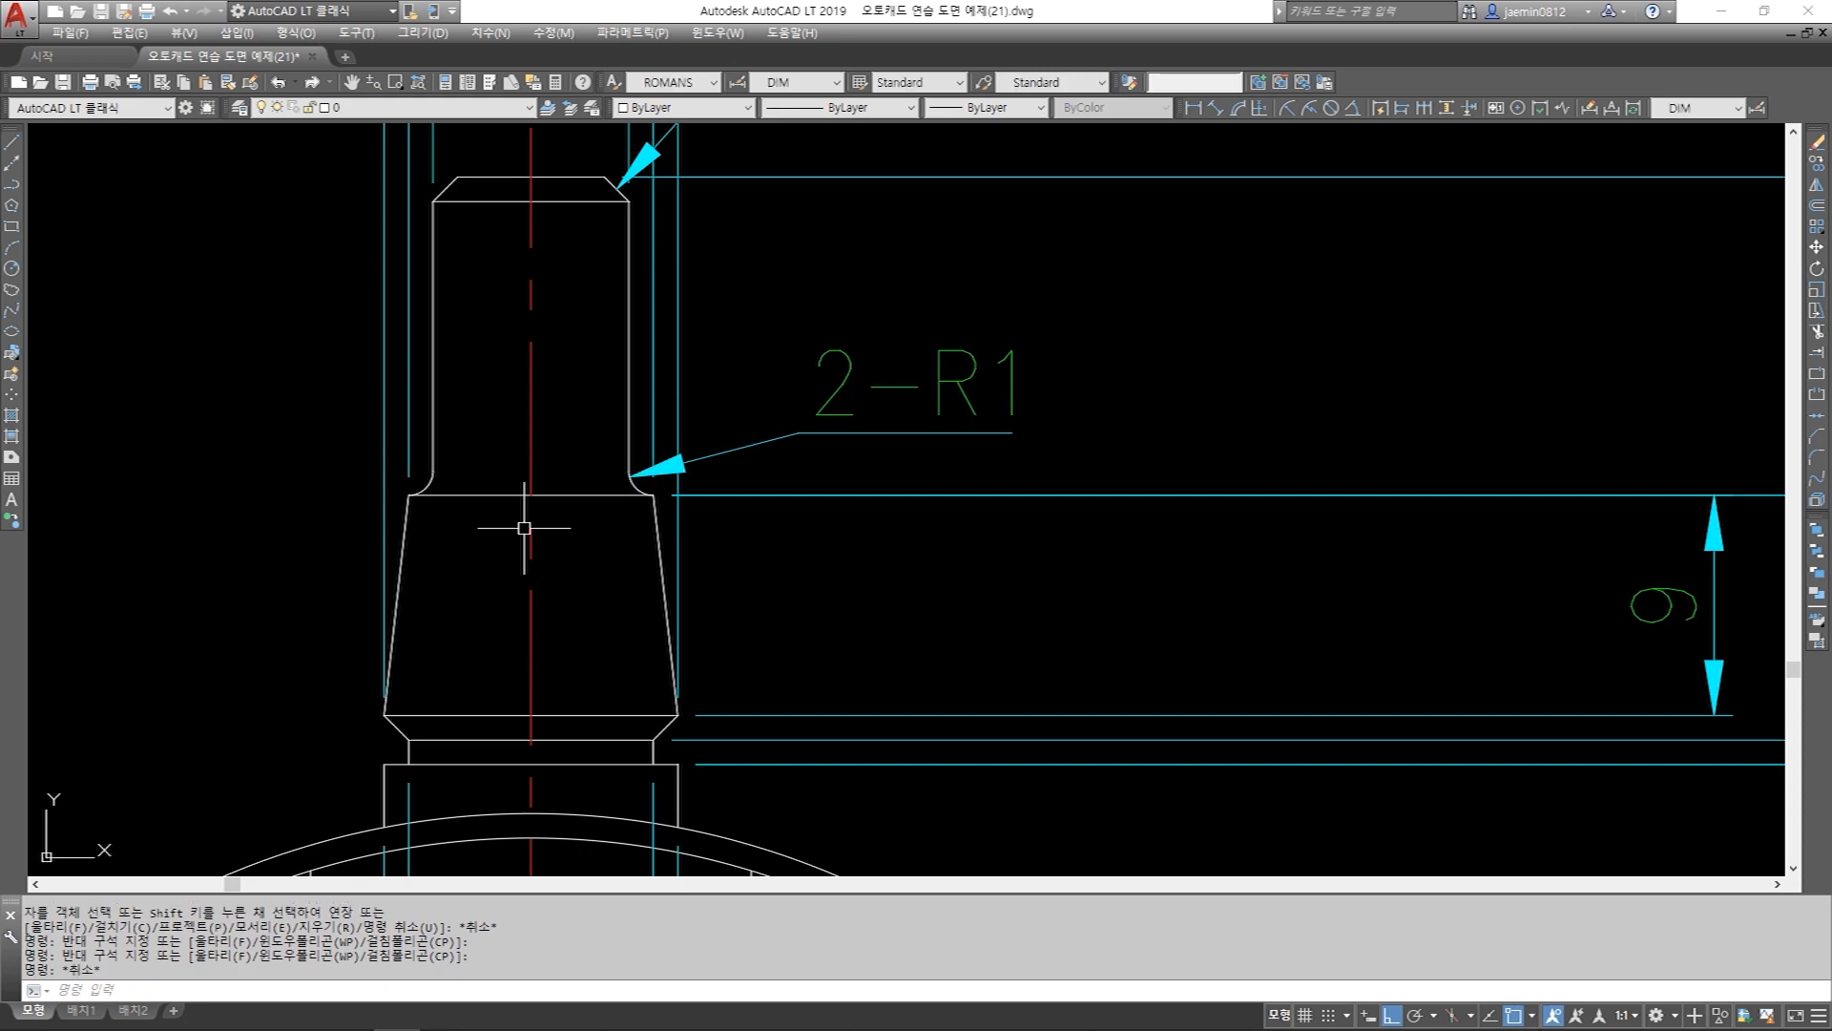
Try a 1 mm fillet in trim mode between the tapered section's top edge and the stem's left side, and undo it.
scroll(557, 502, down, 3)
middle_drag(1042, 564, 703, 564)
middle_drag(1533, 568, 1299, 568)
scroll(1324, 501, up, 4)
mouse_move(1308, 502)
middle_down()
mouse_move(1181, 521)
mouse_move(1061, 583)
middle_up()
scroll(1119, 553, up, 2)
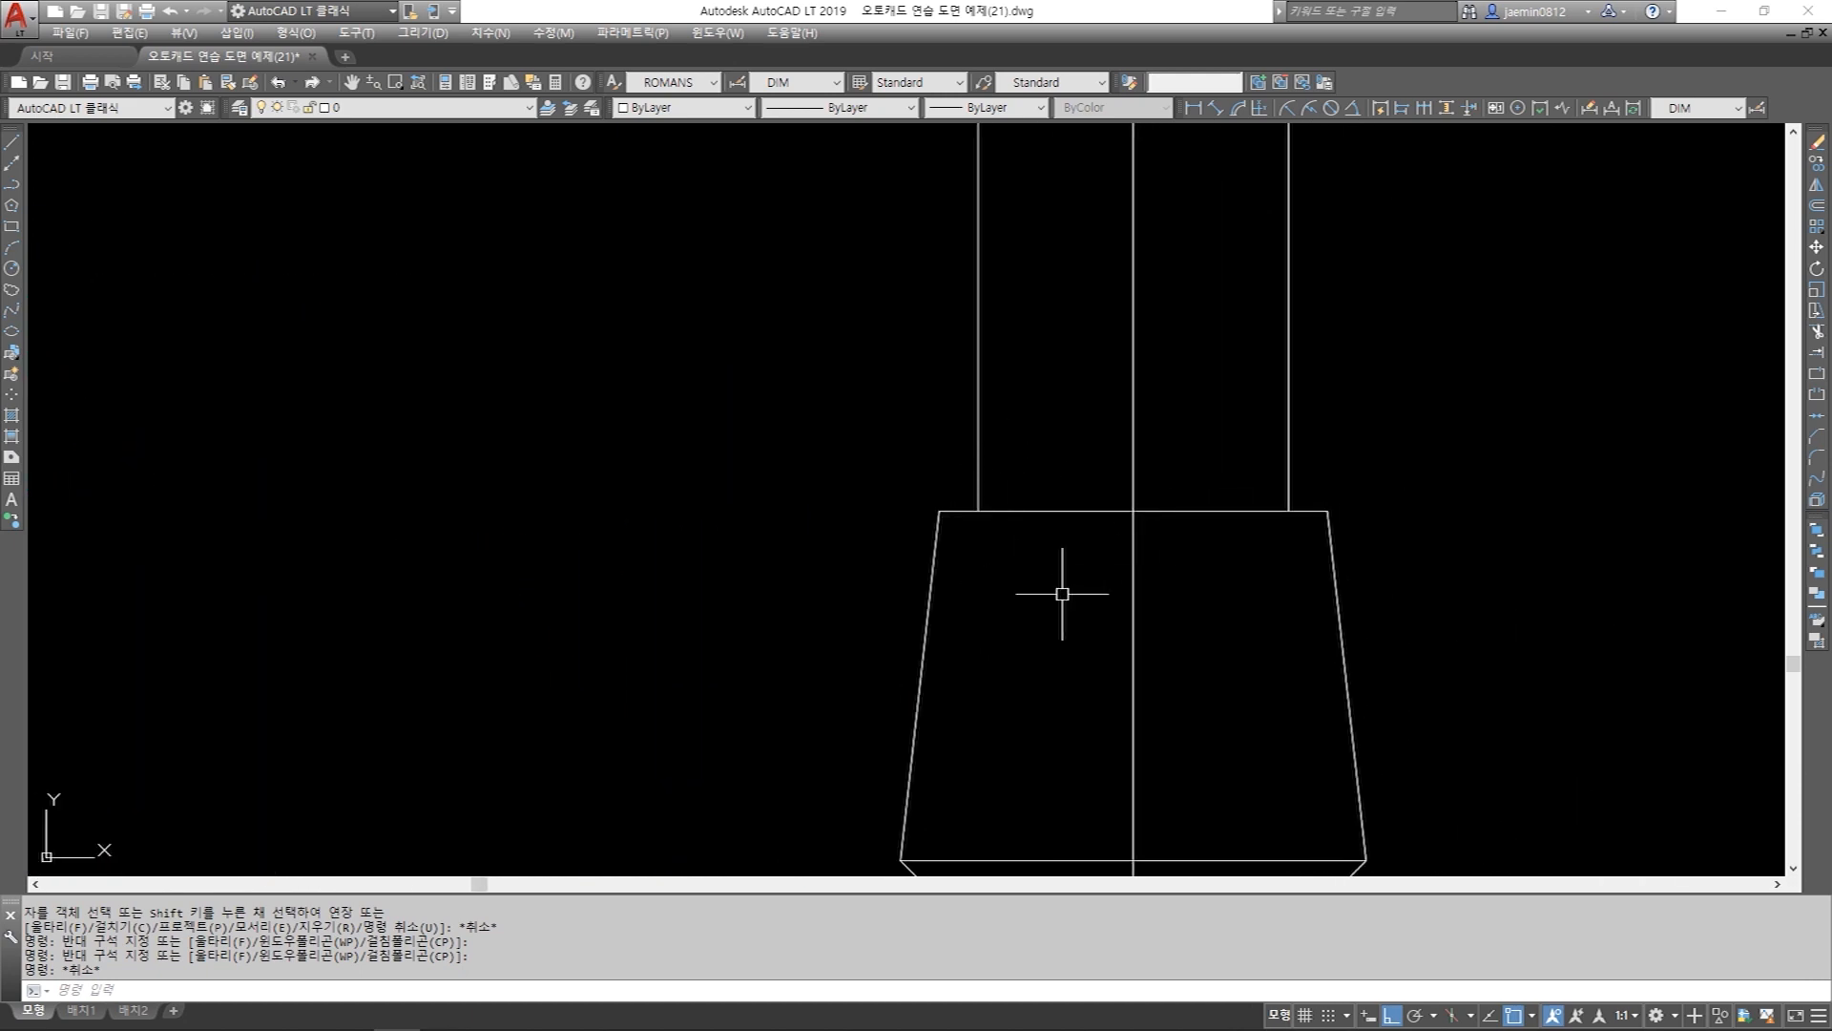
text(f)
key(Return)
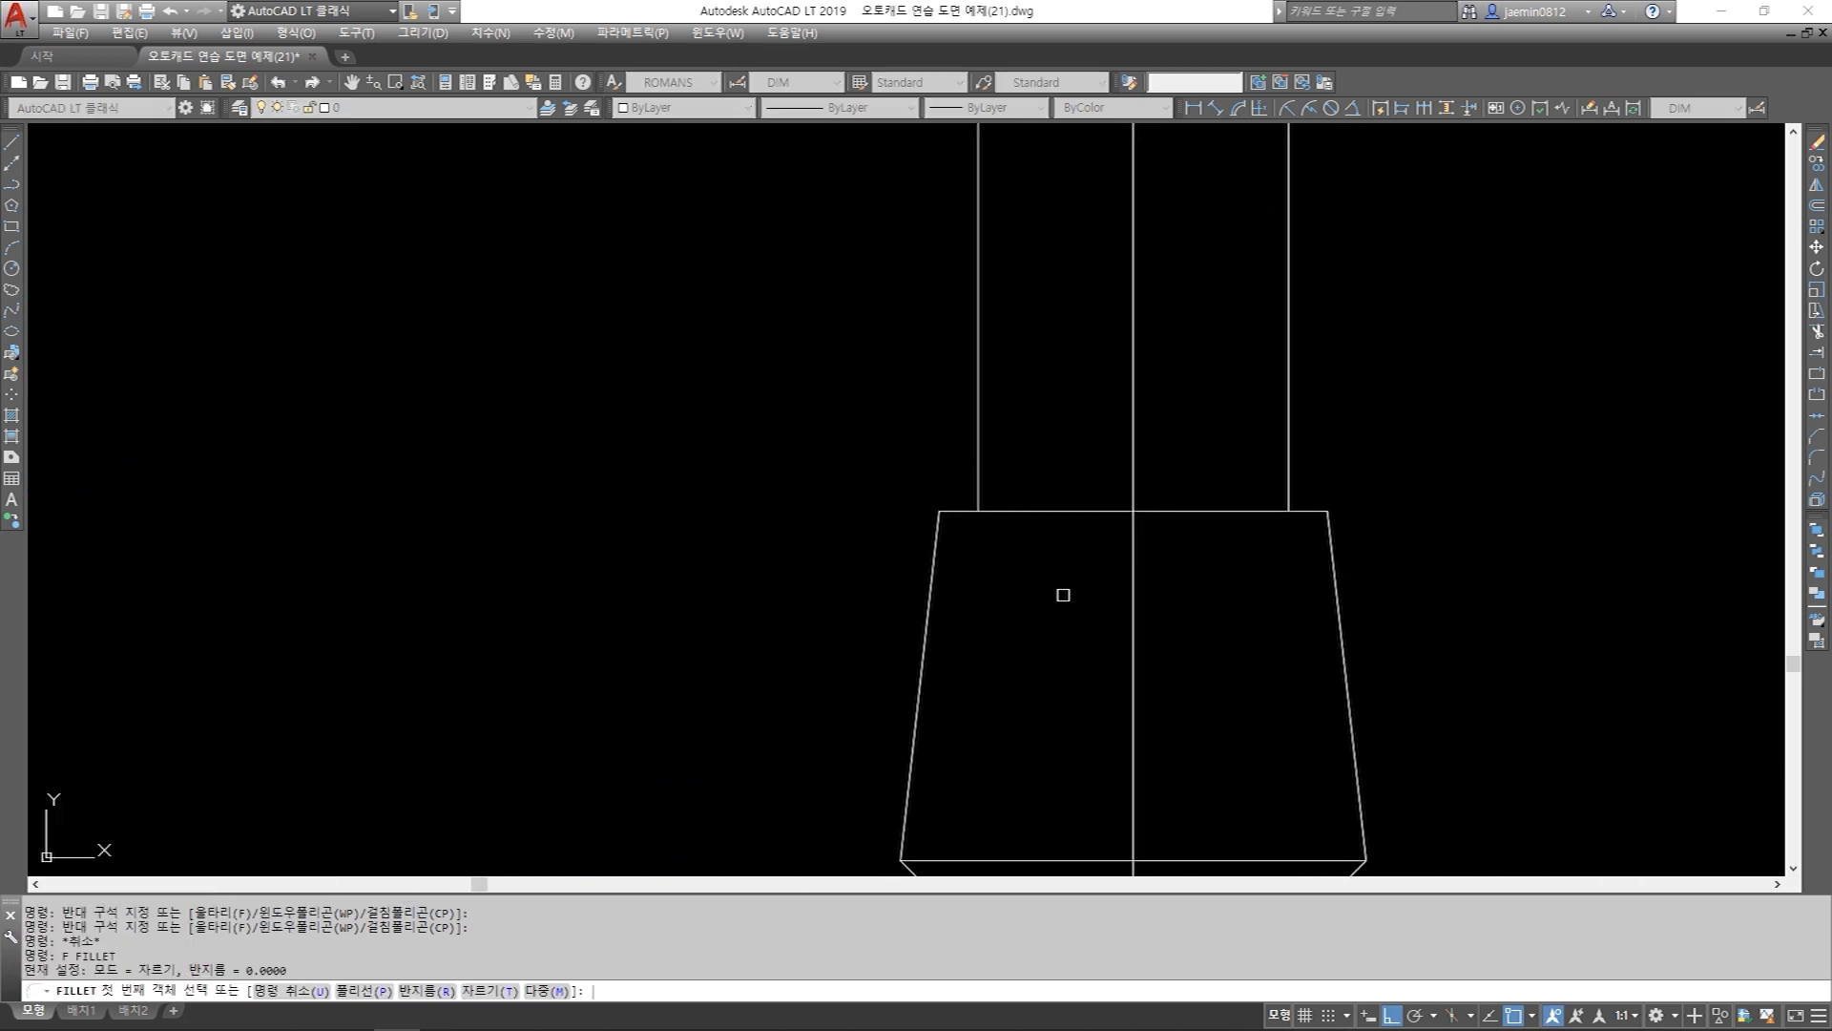
text(r)
key(Return)
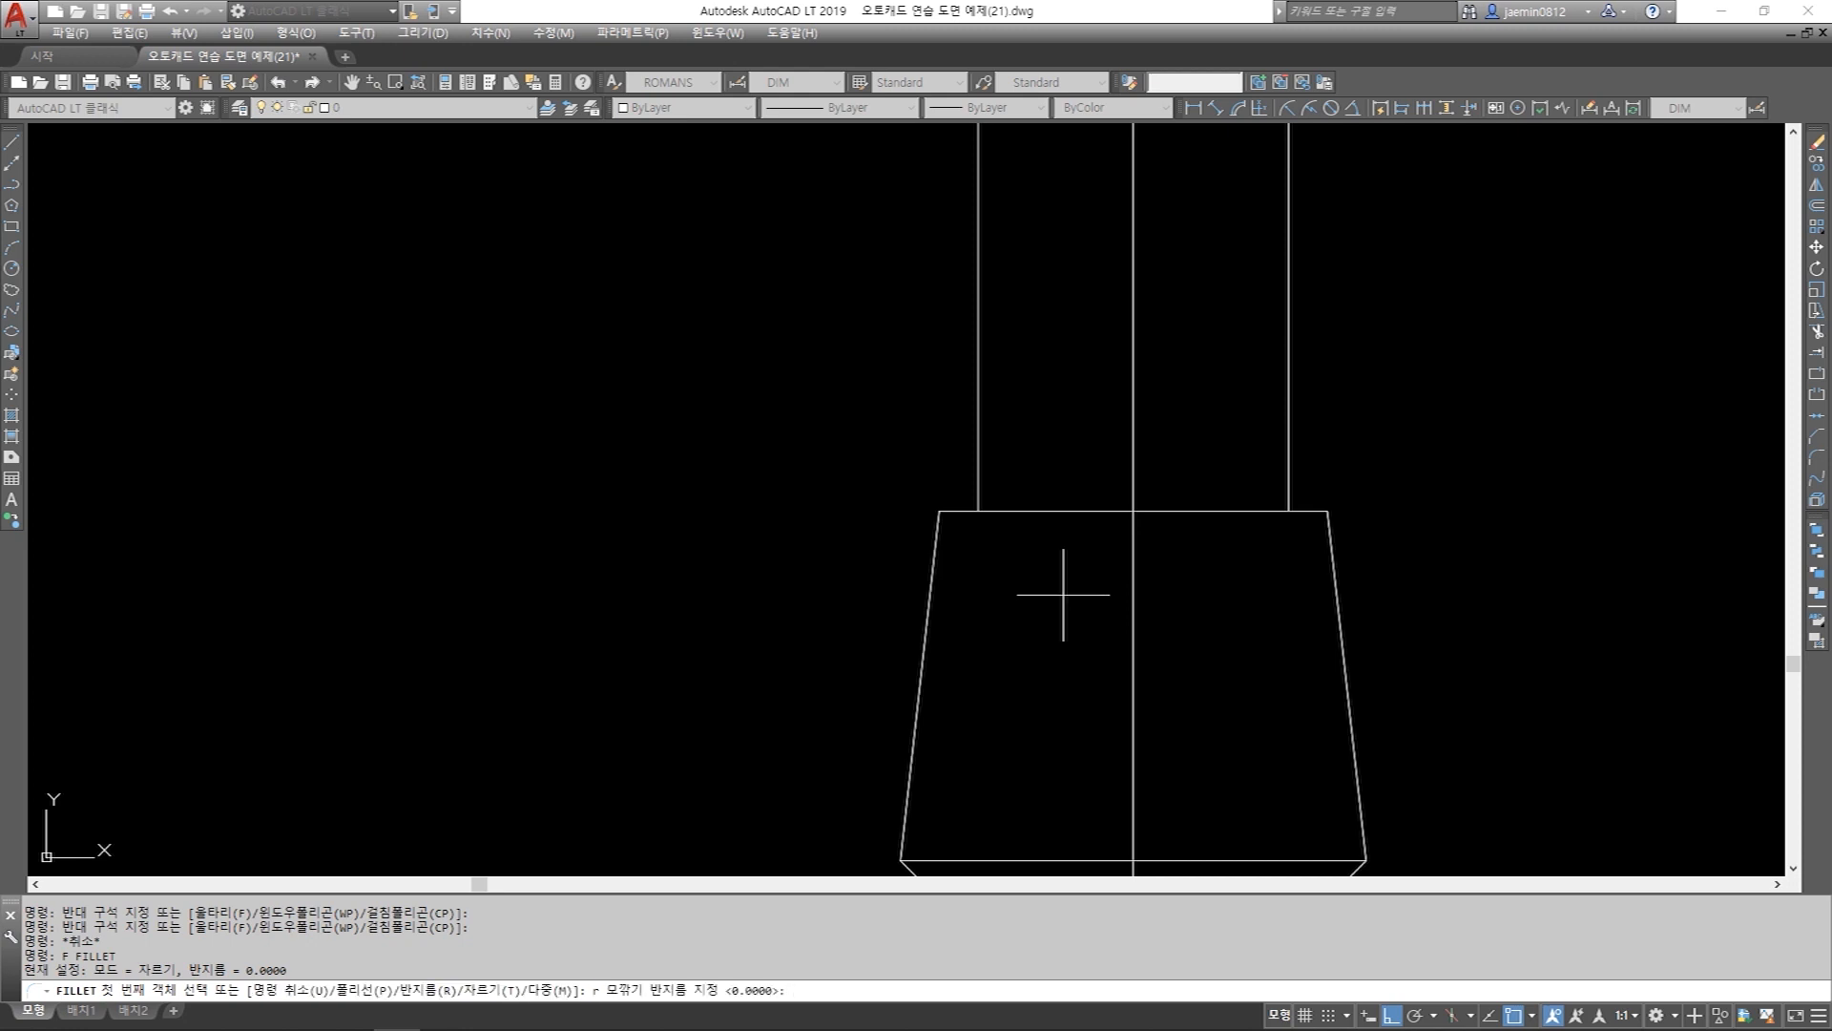
key(Return)
click(954, 513)
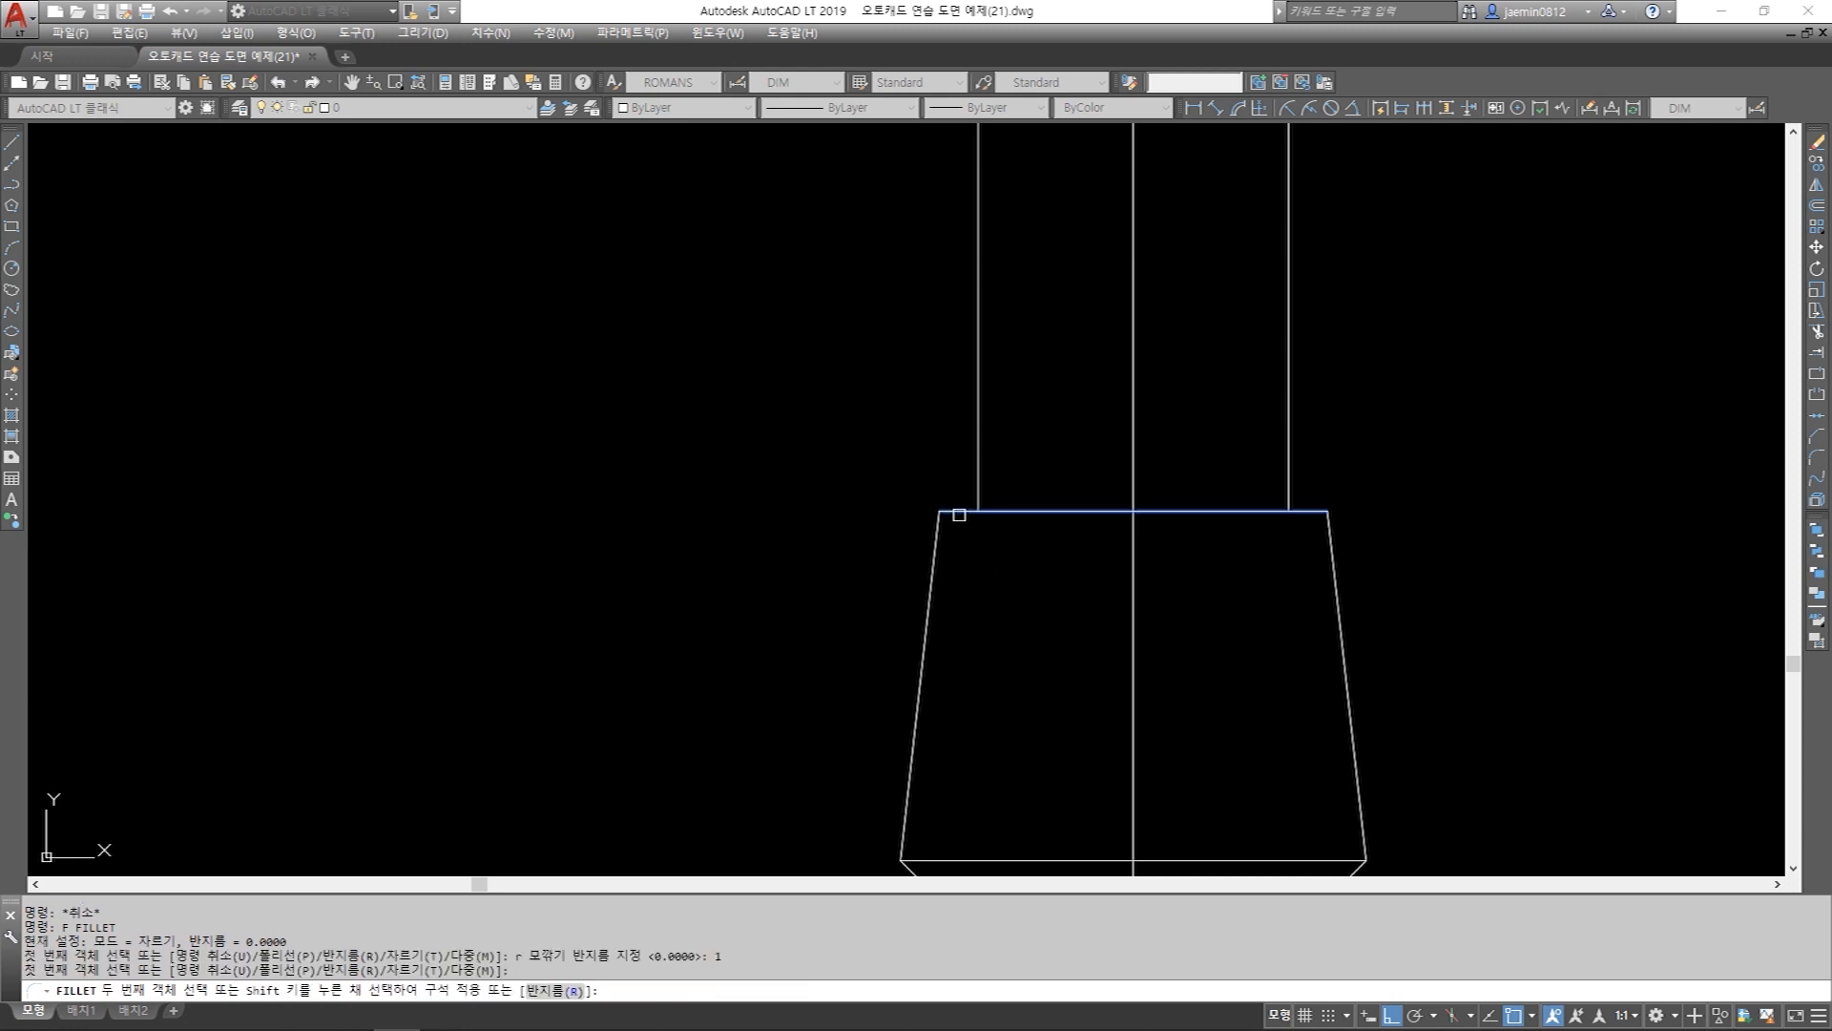
click(978, 468)
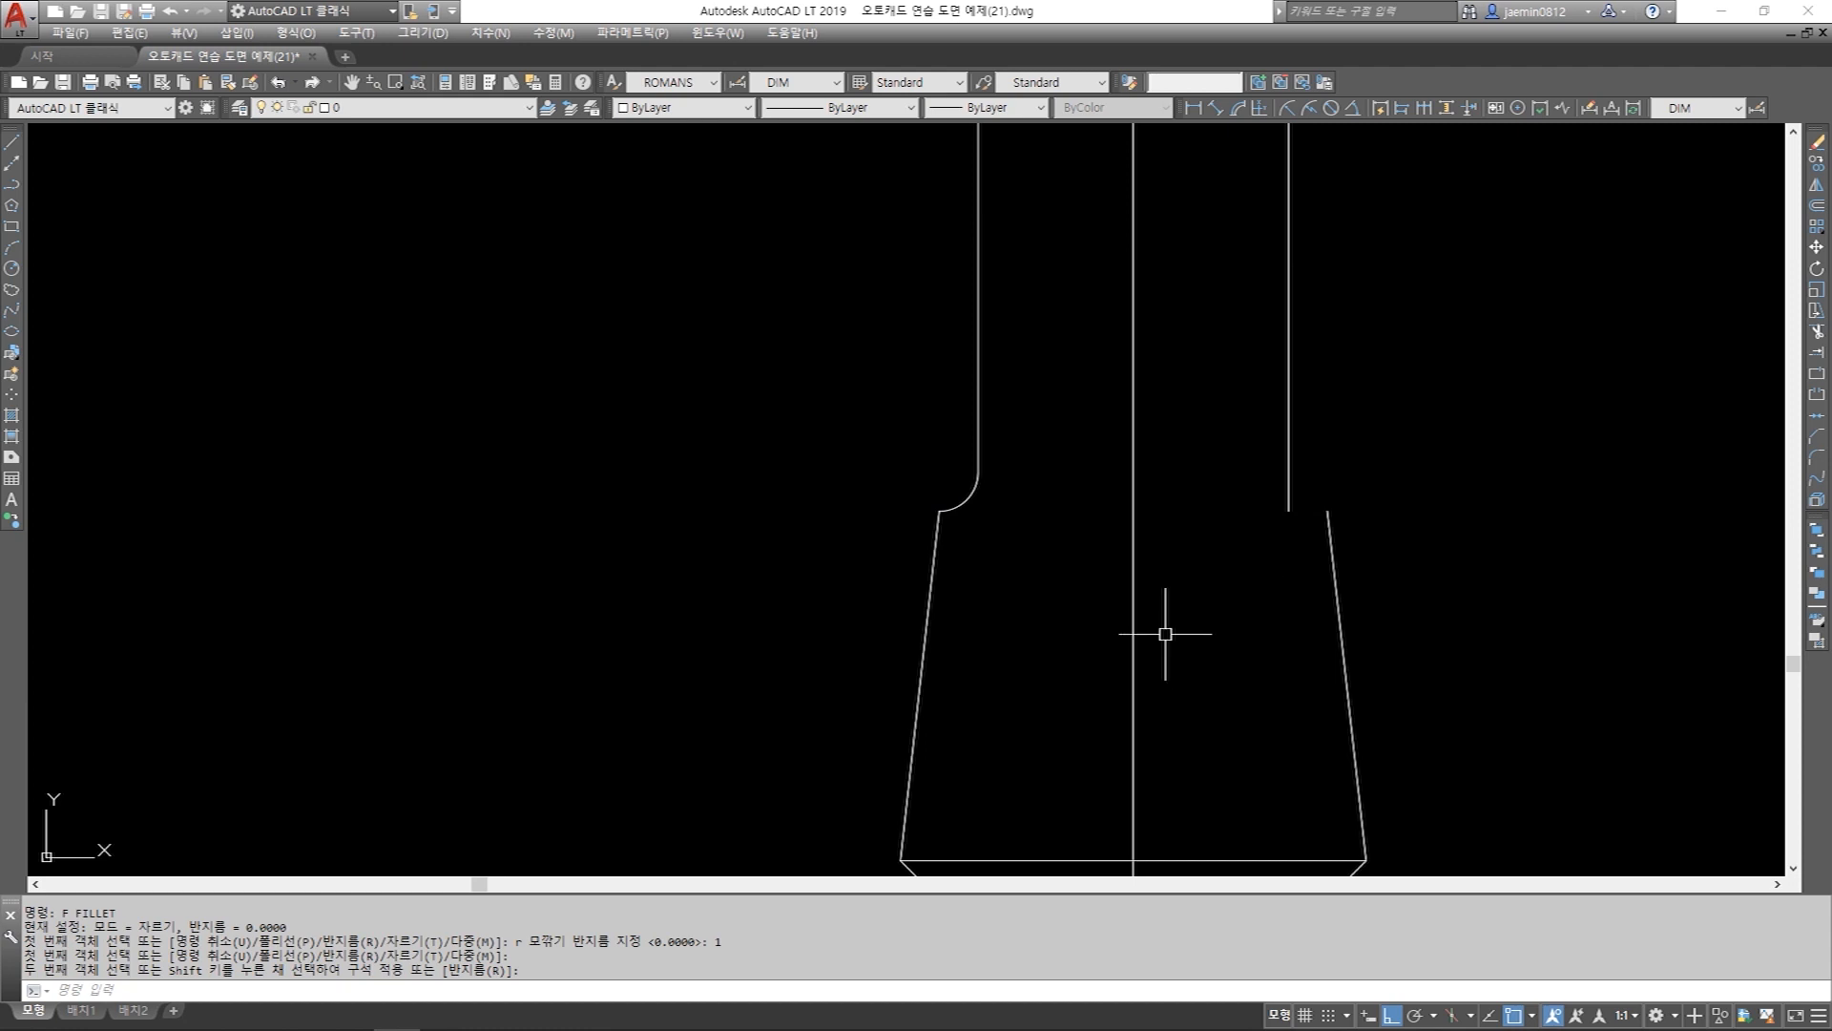
key(Return)
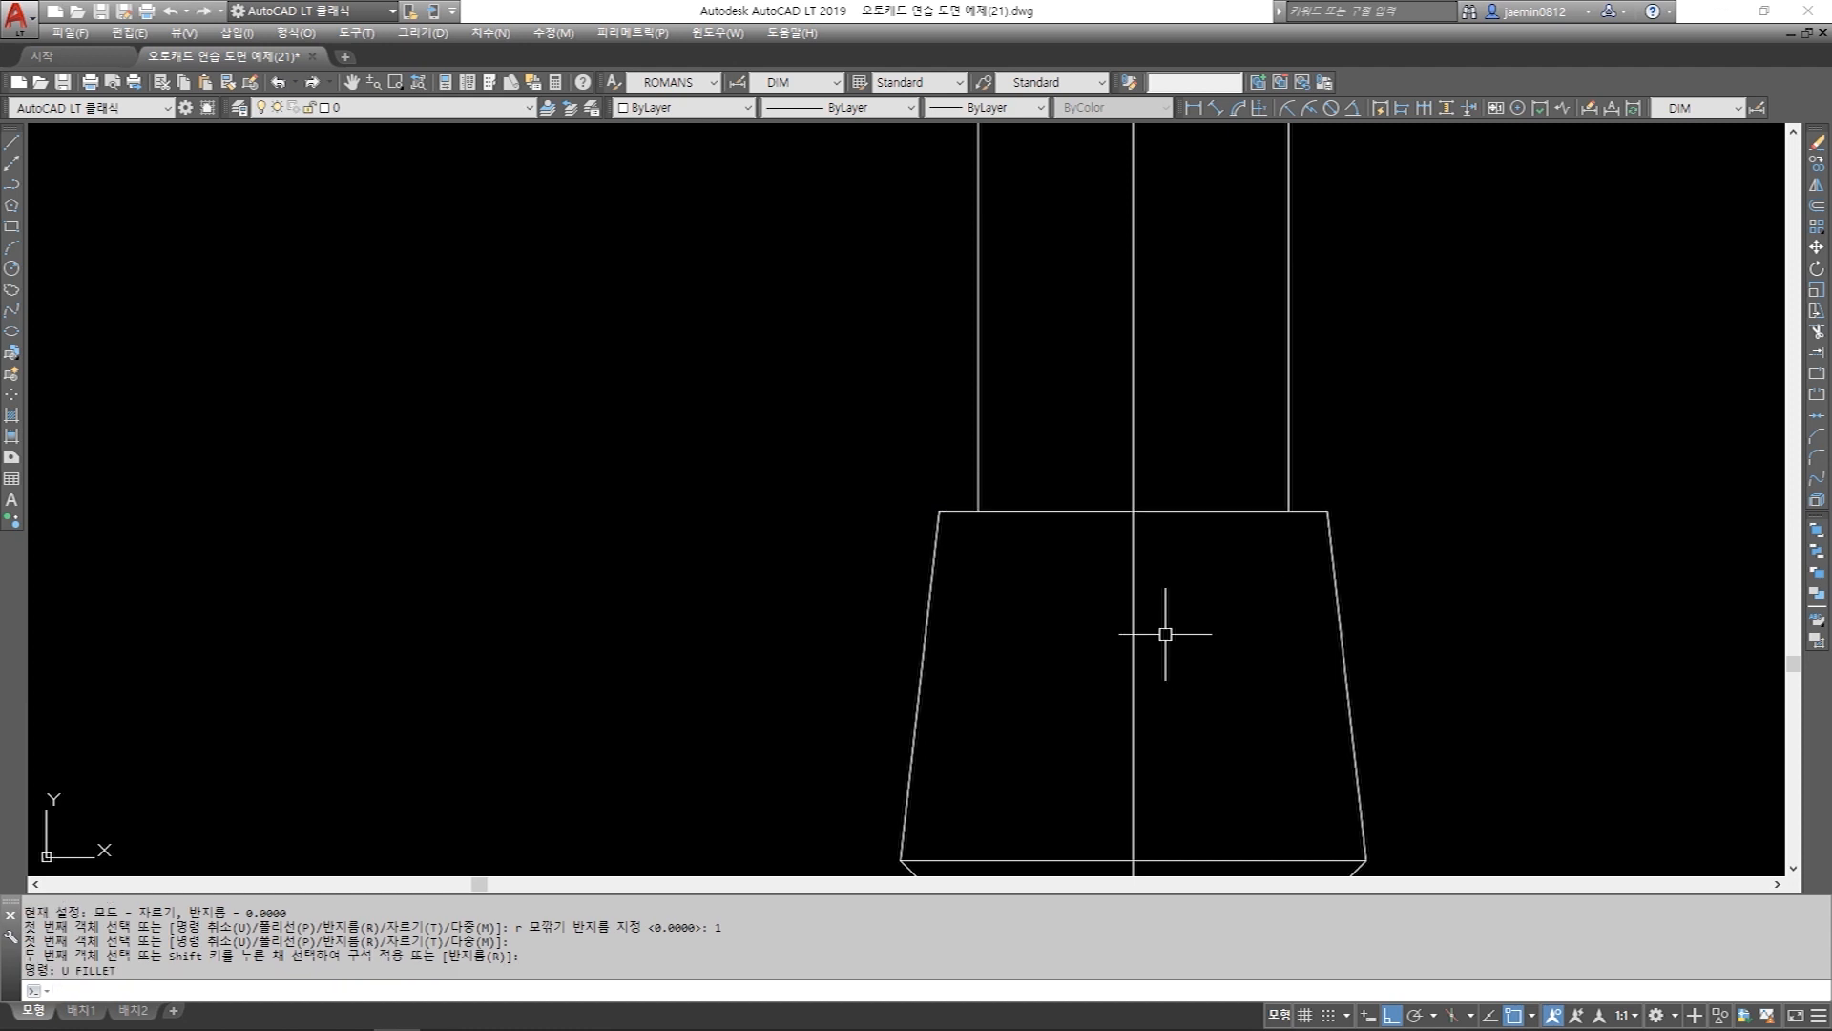
Fillet the tapered section's top edge and the stem's left side with radius 1 mm in No Trim mode.
key(Return)
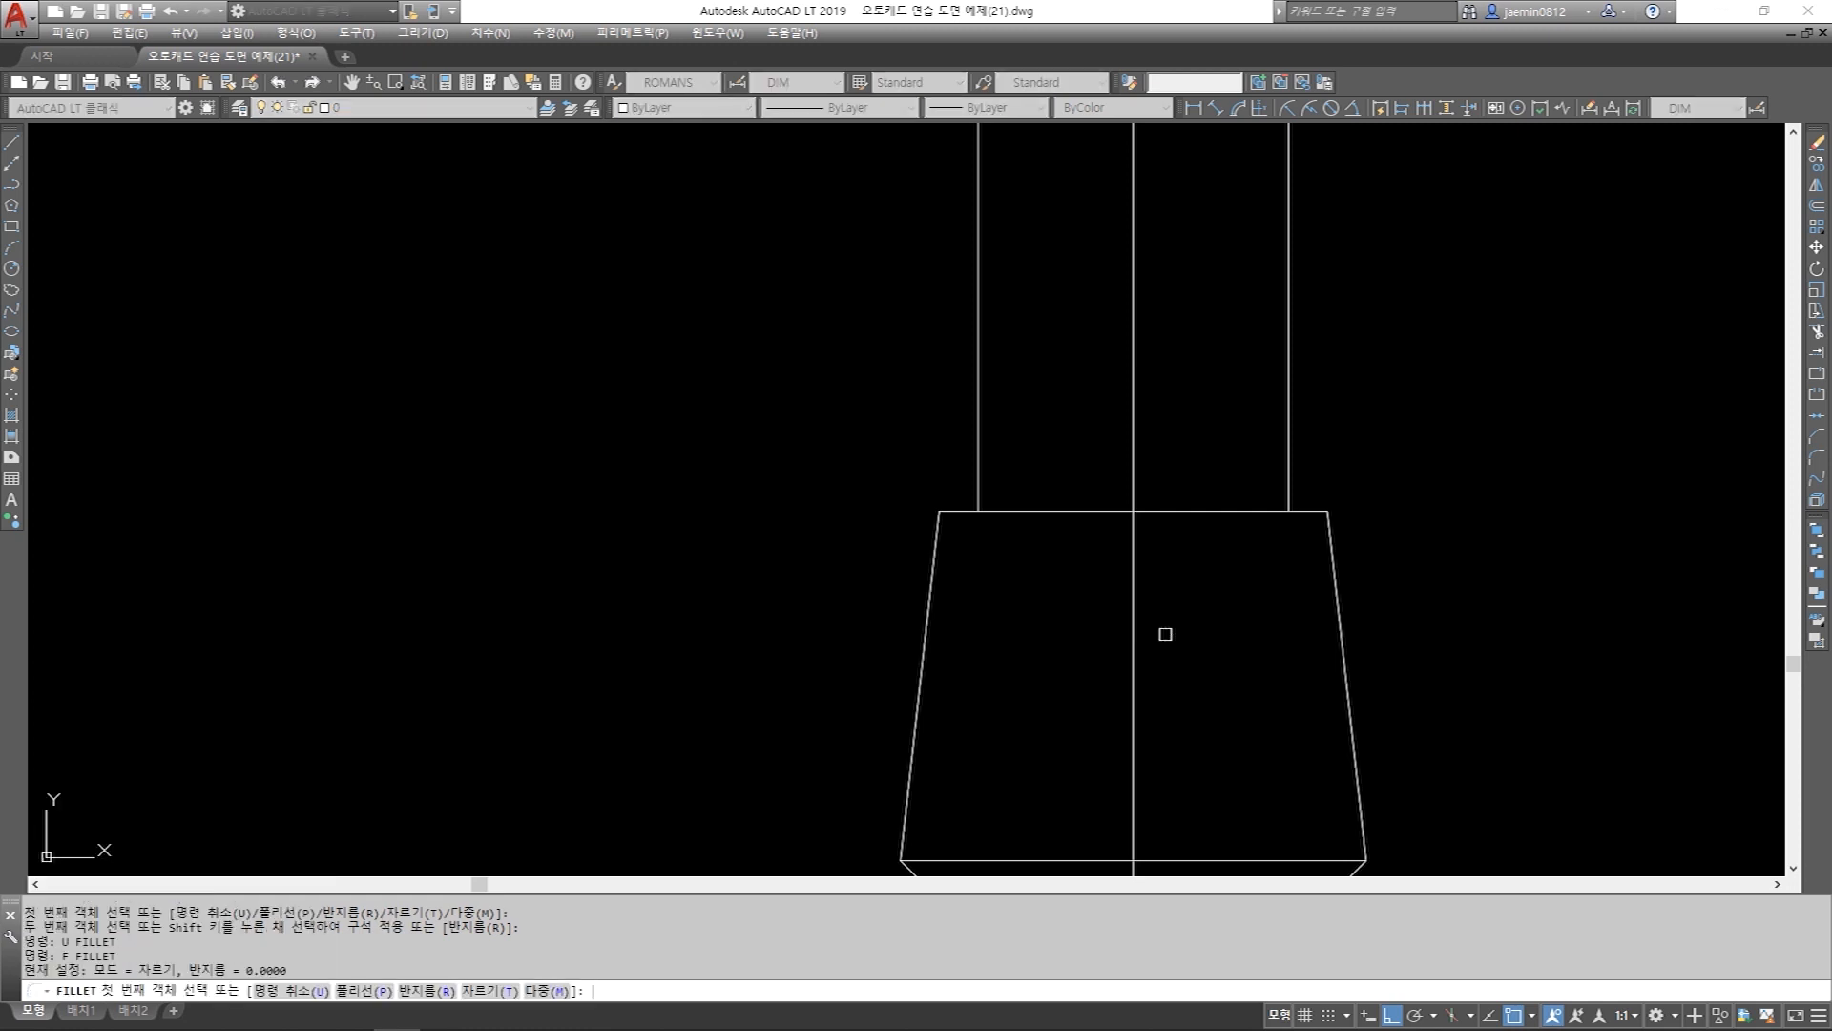
text(r)
key(Return)
text(1)
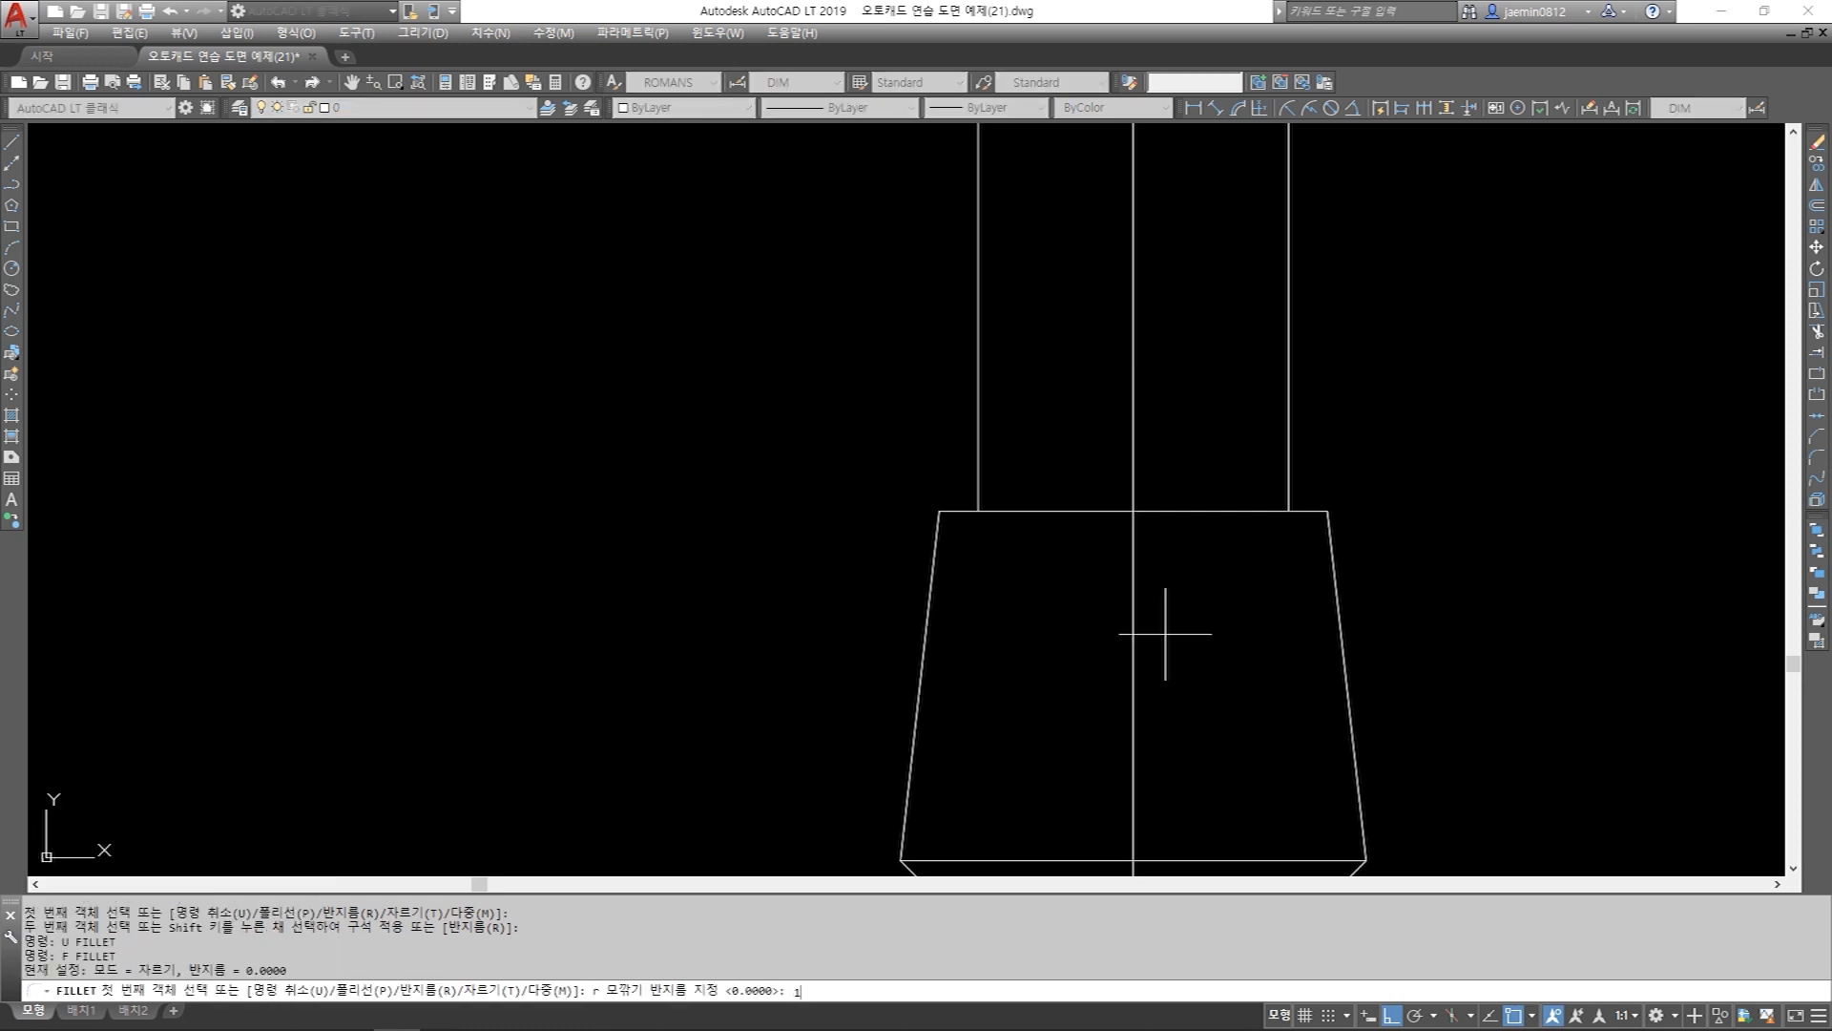
key(Return)
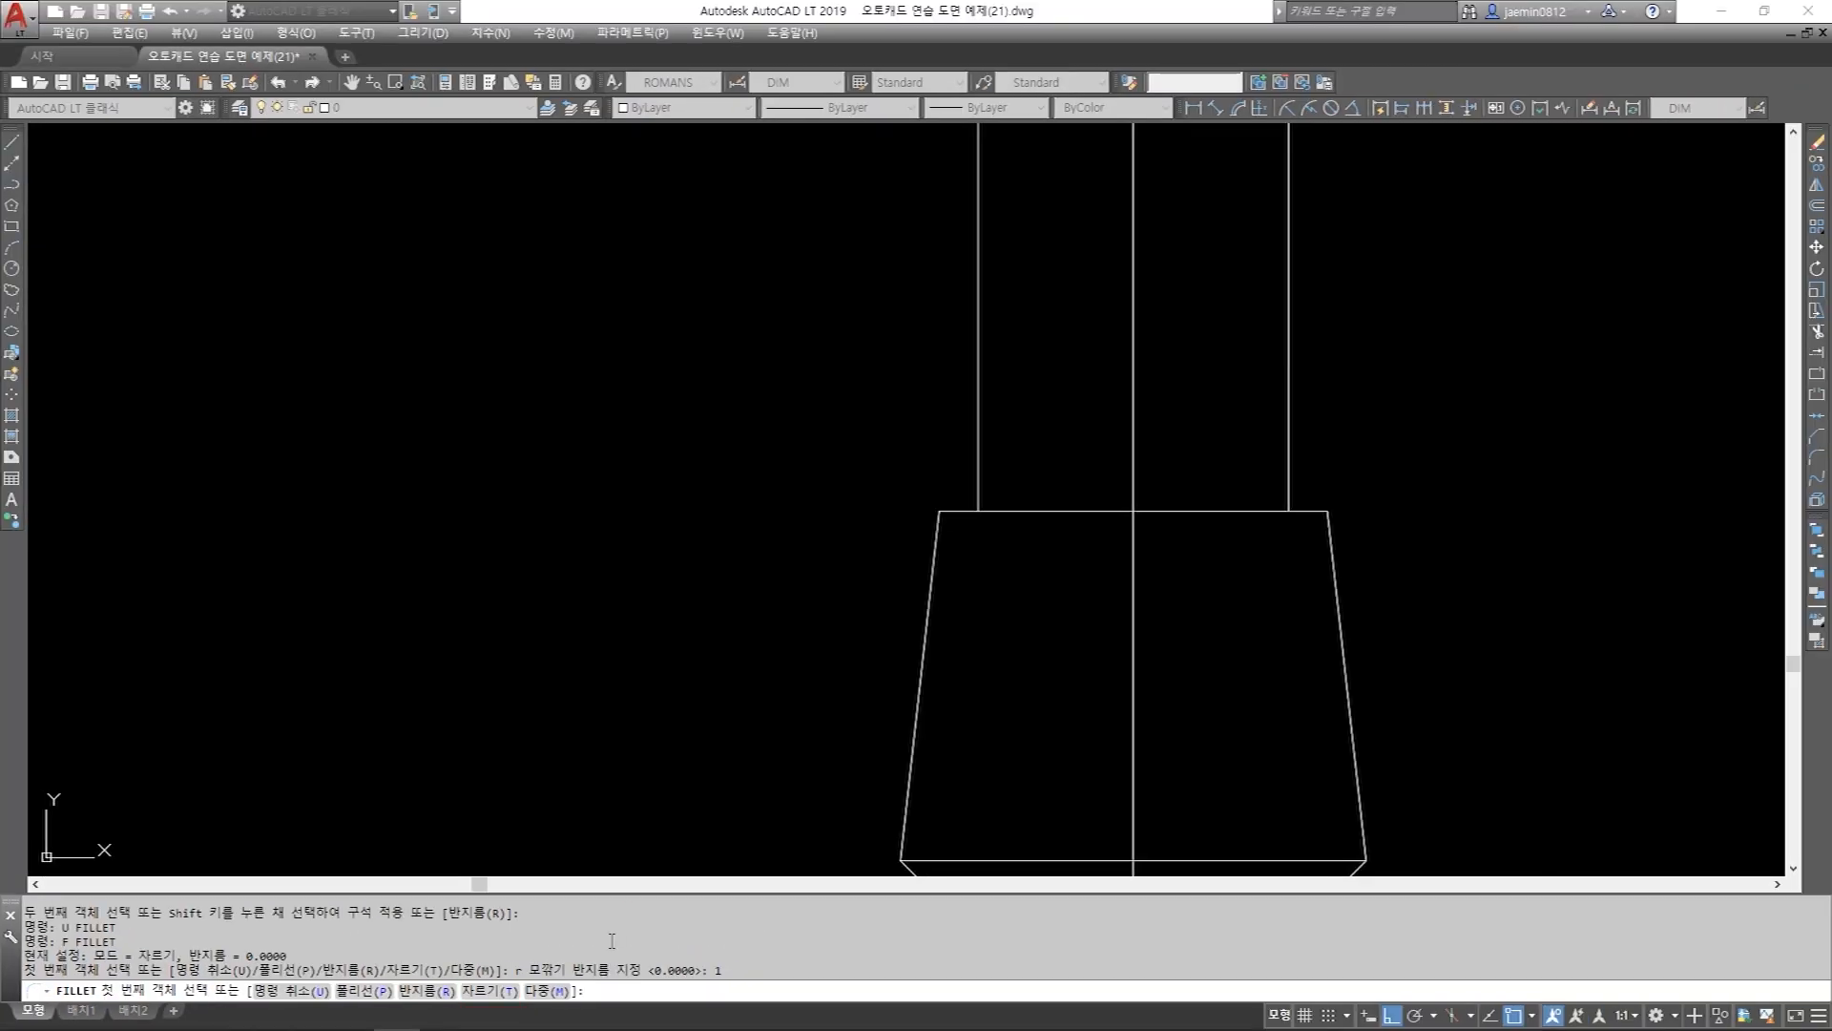
key(Return)
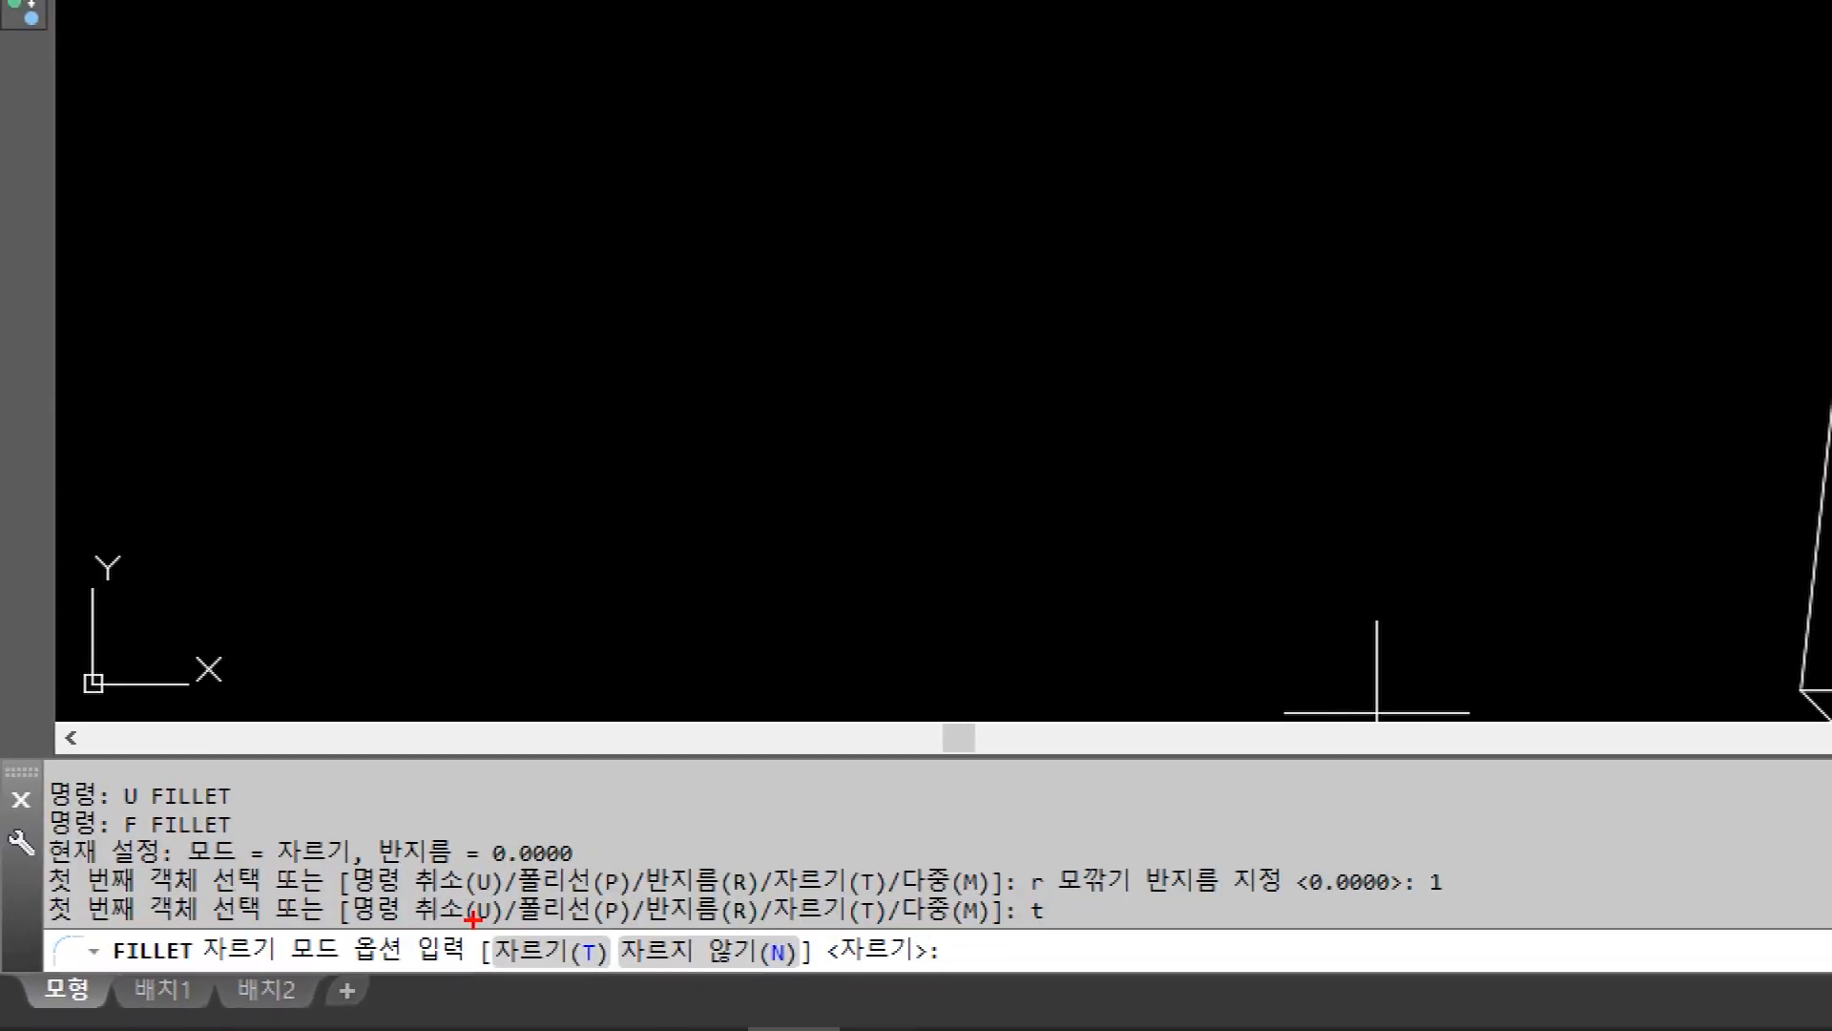
mouse_move(474, 916)
mouse_down()
mouse_move(525, 959)
mouse_move(826, 994)
mouse_up()
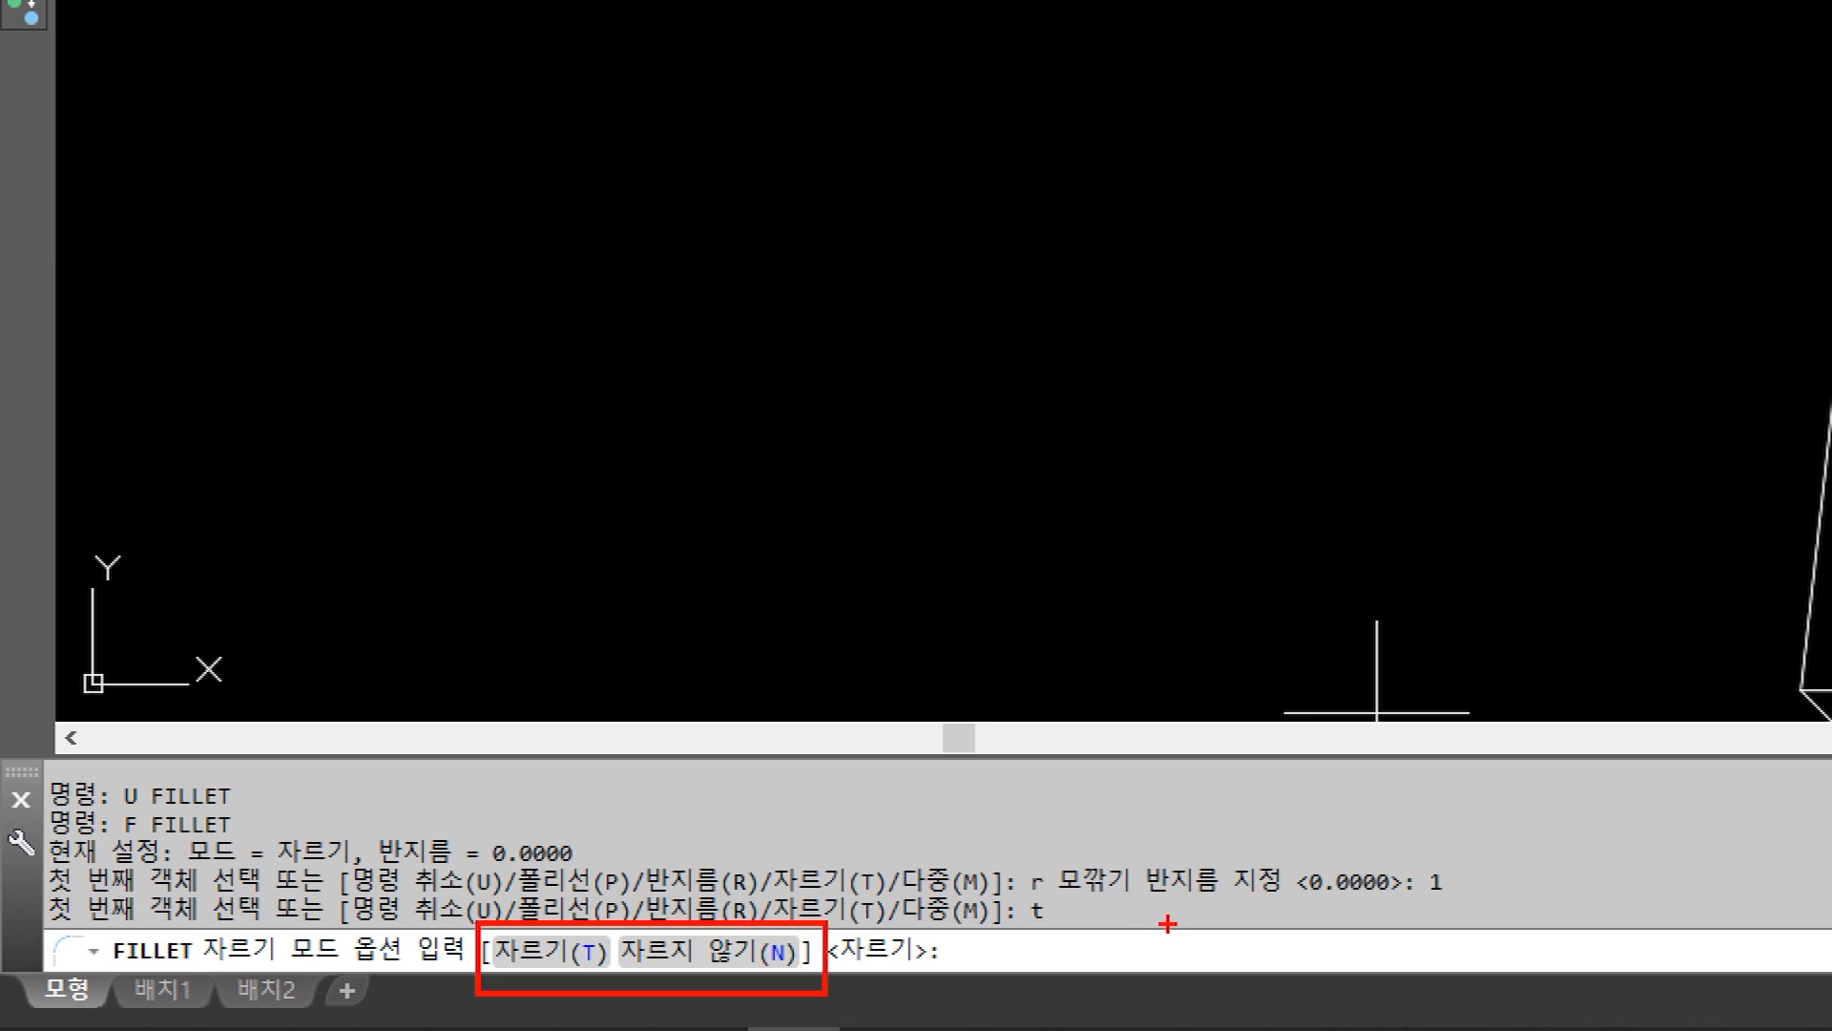
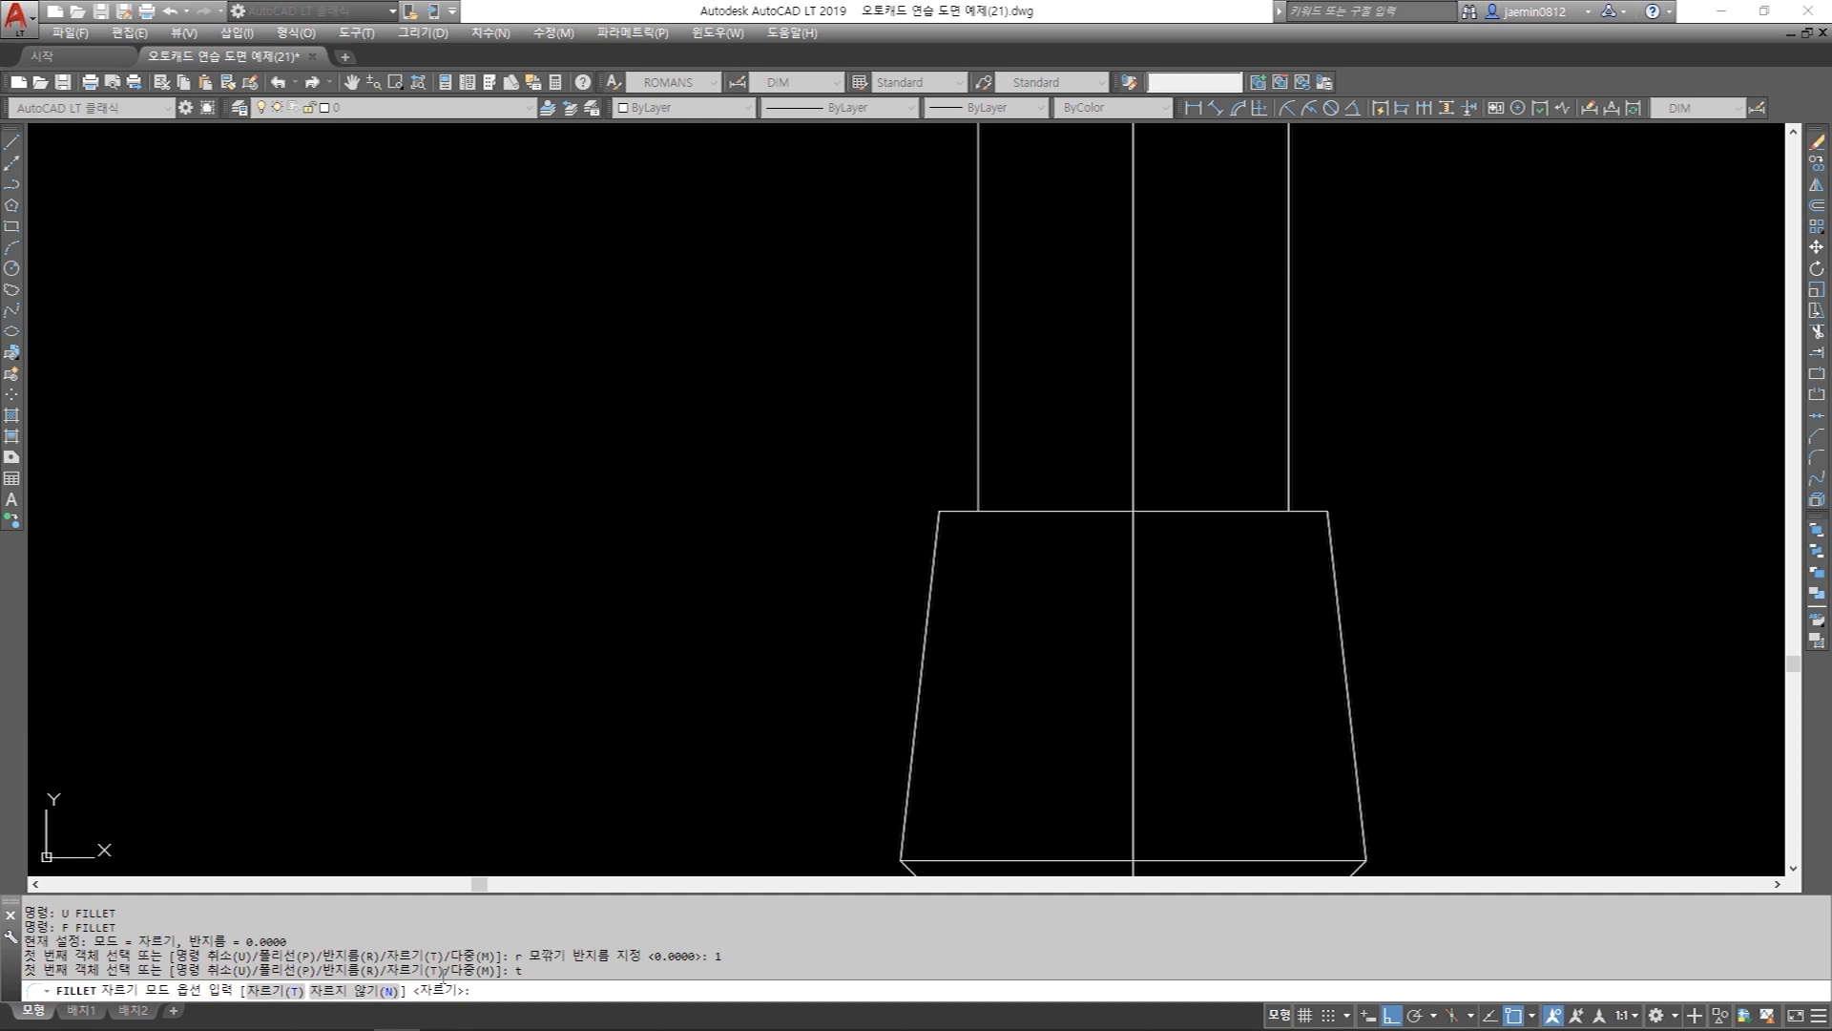
text(n)
key(Return)
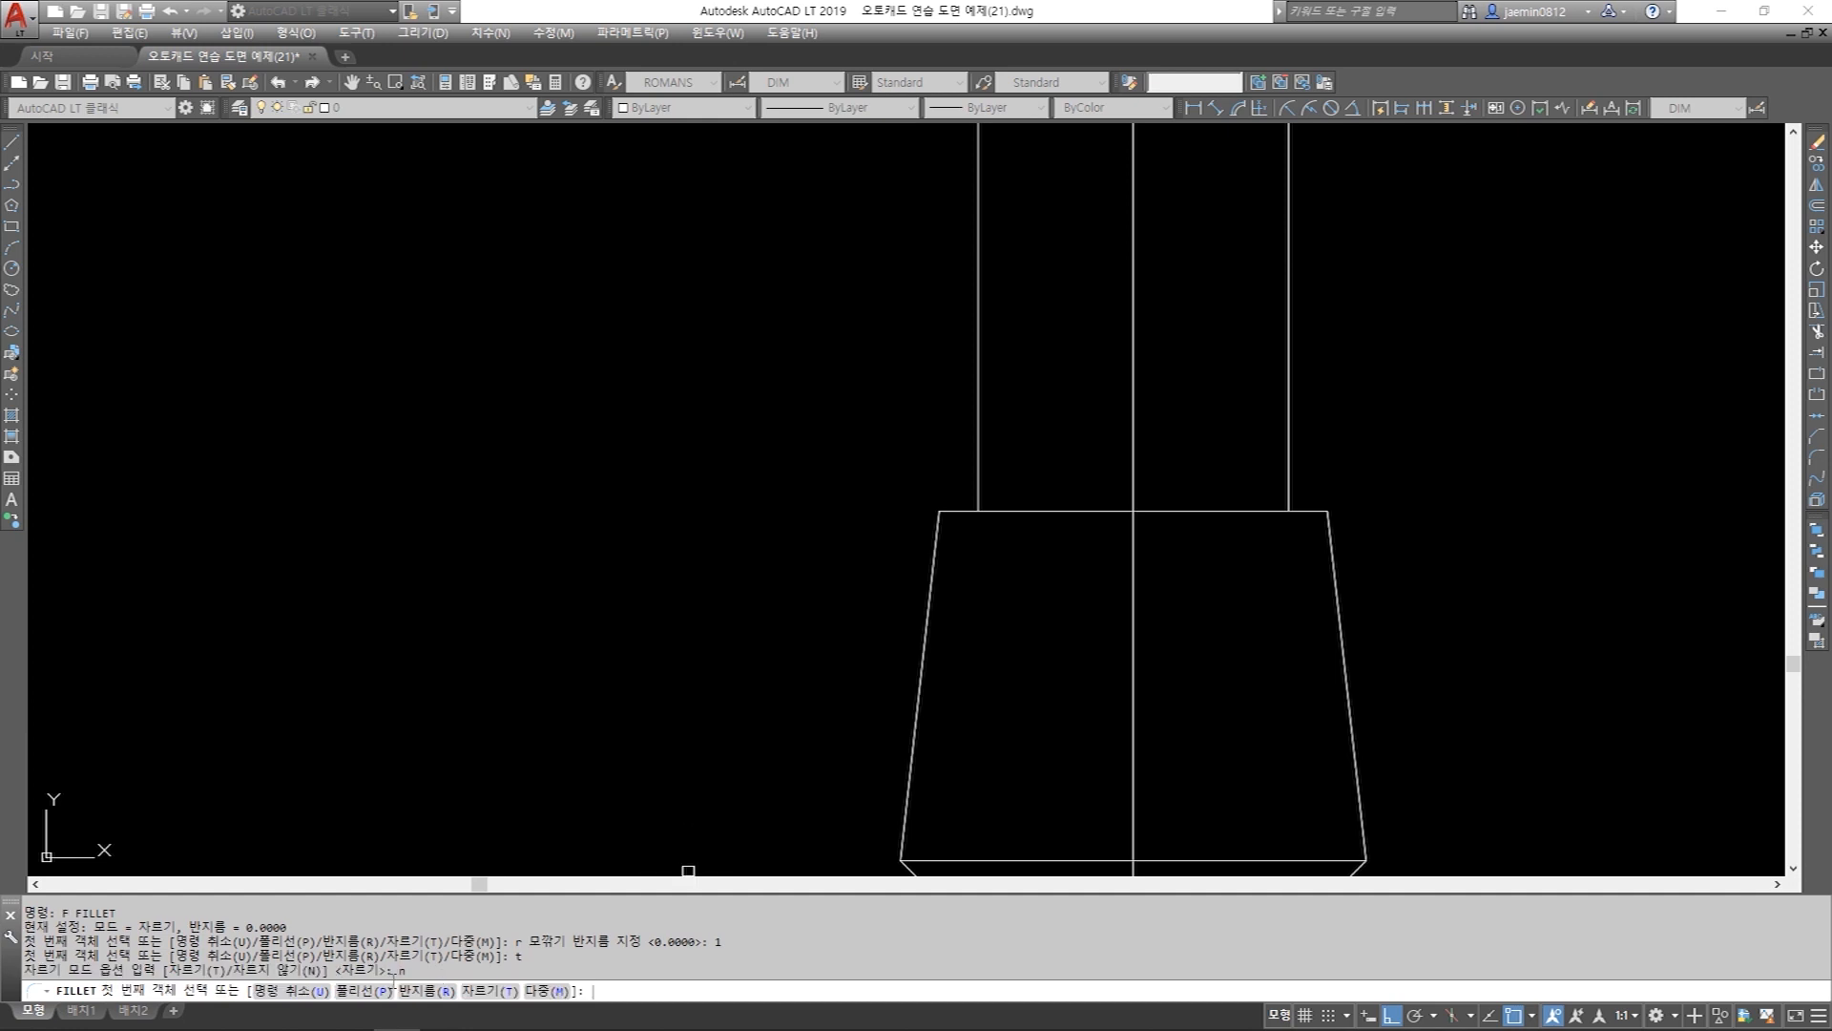
scroll(571, 801, down, 4)
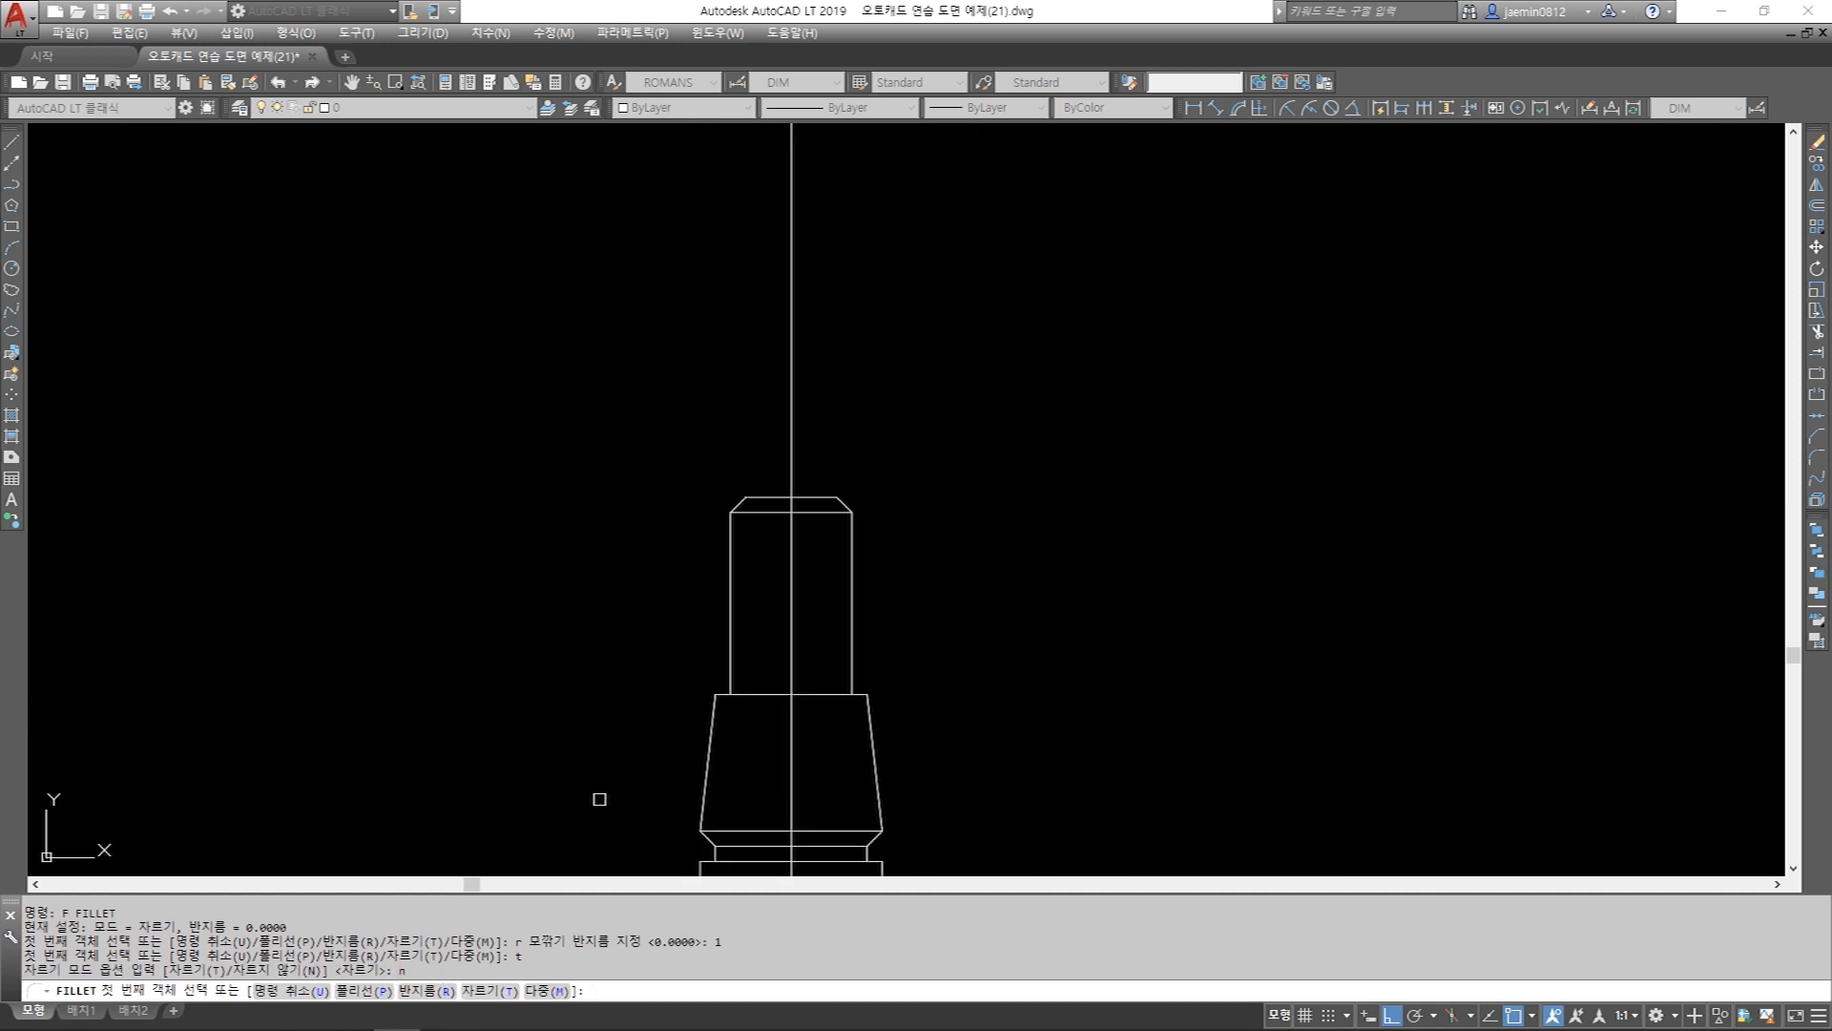
scroll(709, 718, up, 4)
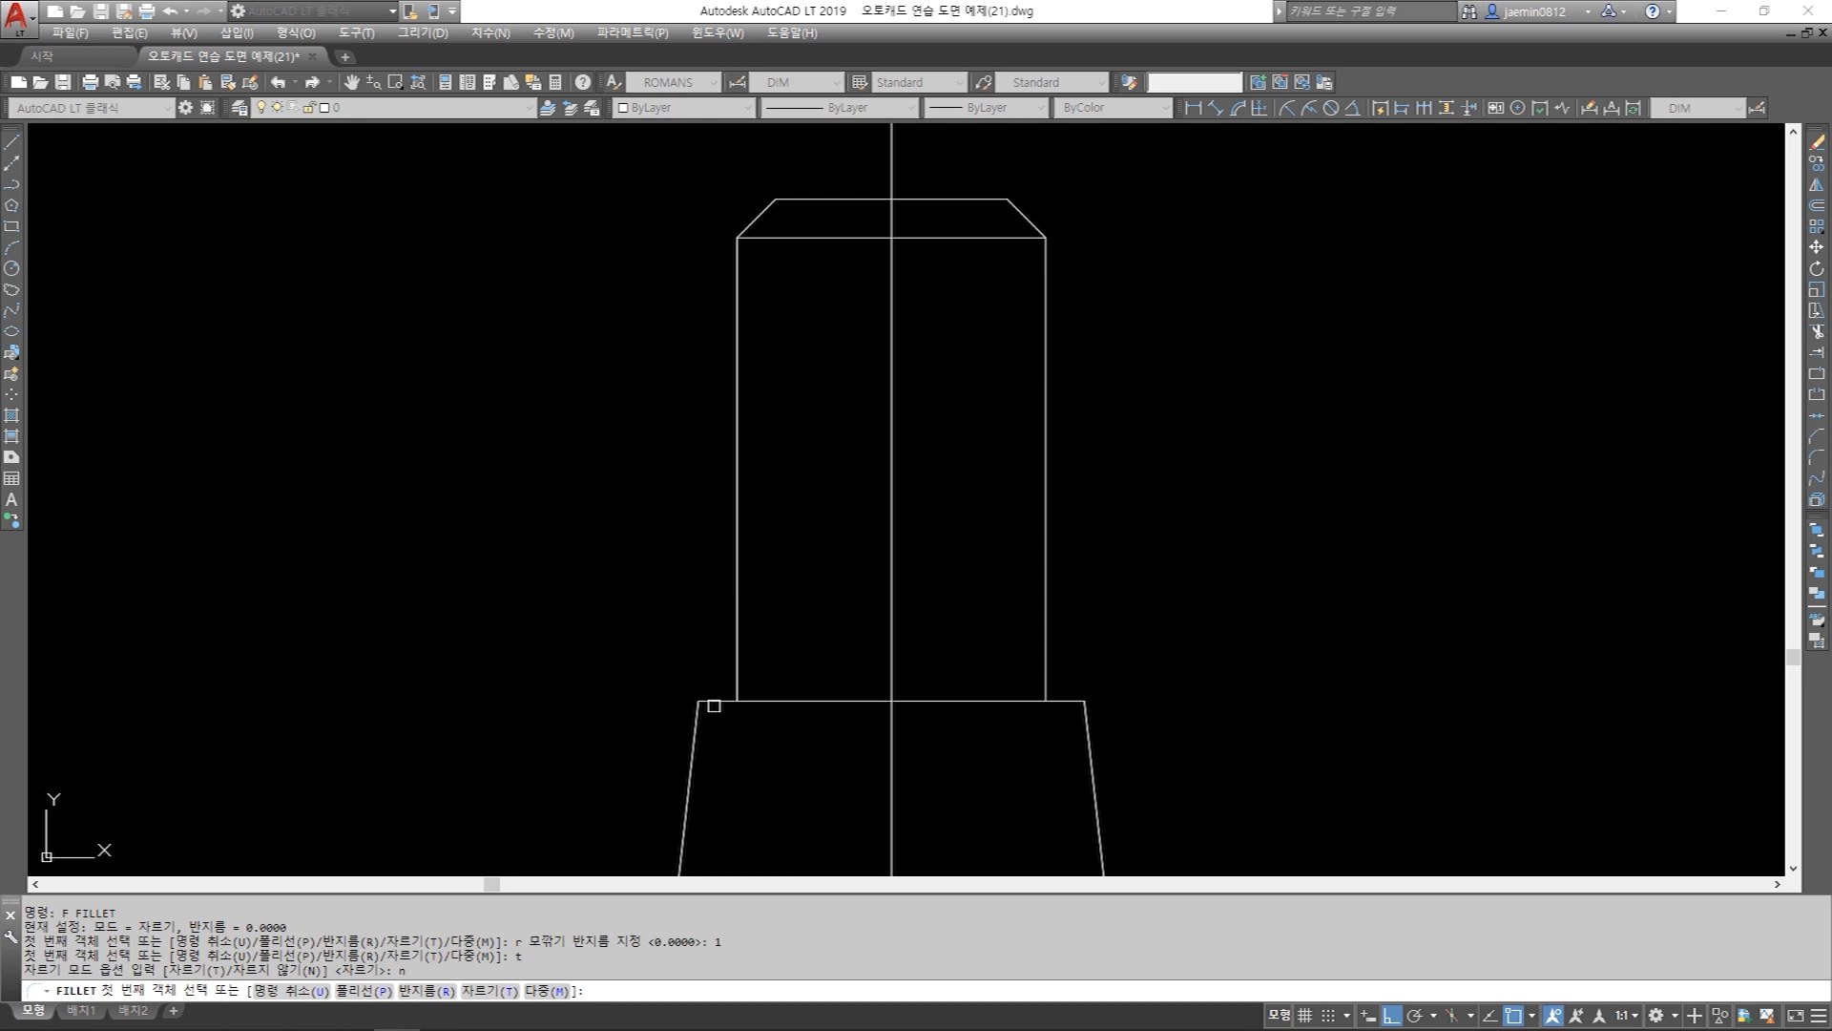
click(714, 702)
click(738, 657)
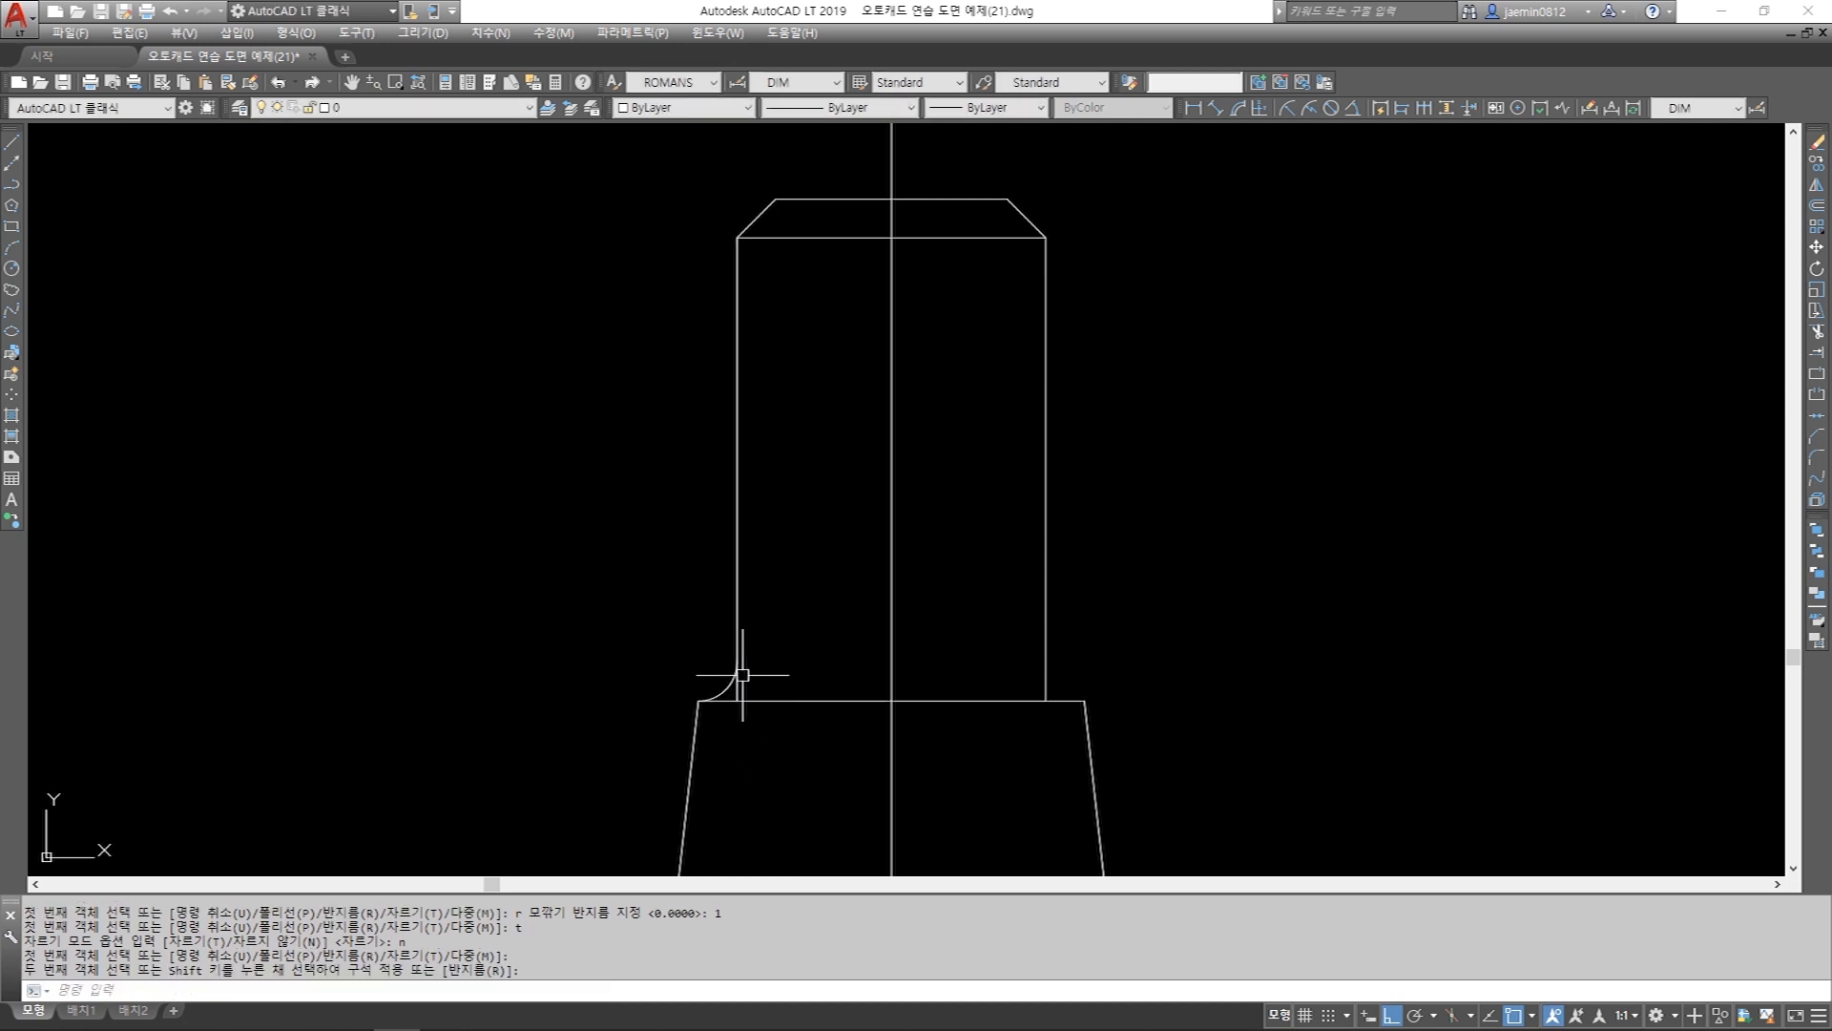
Fillet the stem's right side and the tapered section's top edge with the same 1 mm radius and No Trim mode.
scroll(704, 725, up, 2)
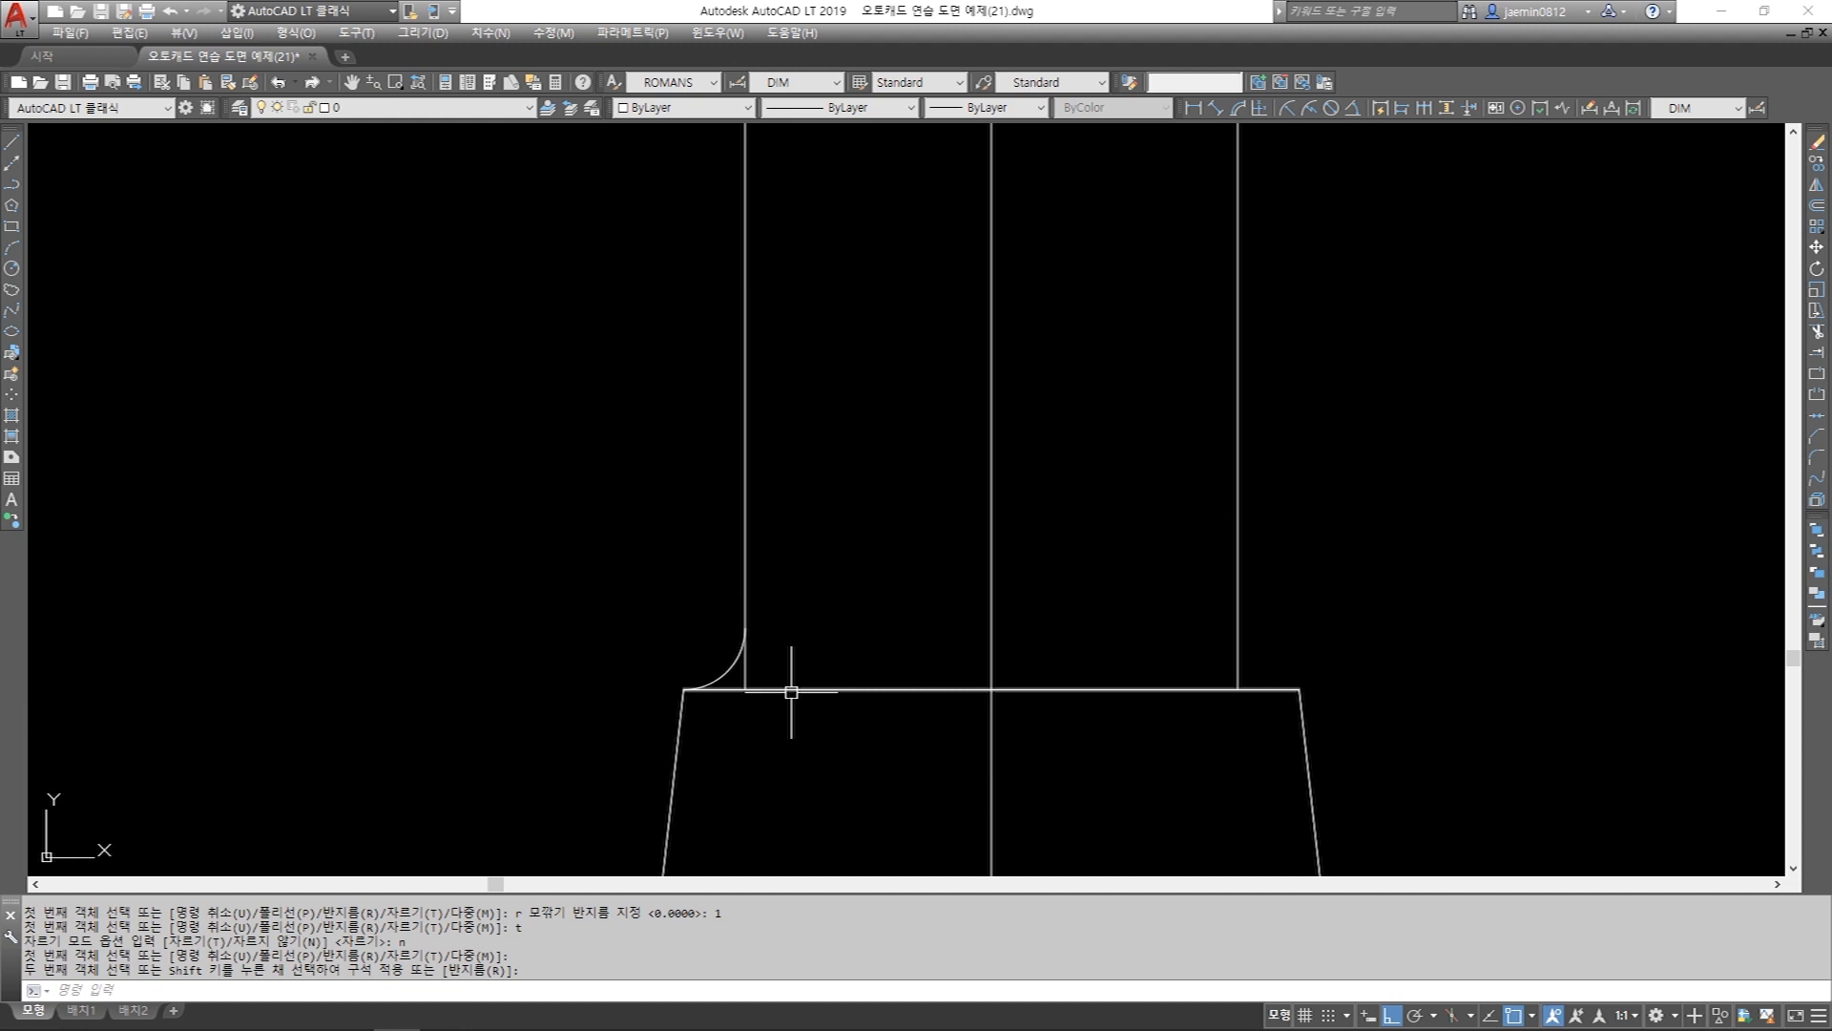
key(space)
click(1236, 639)
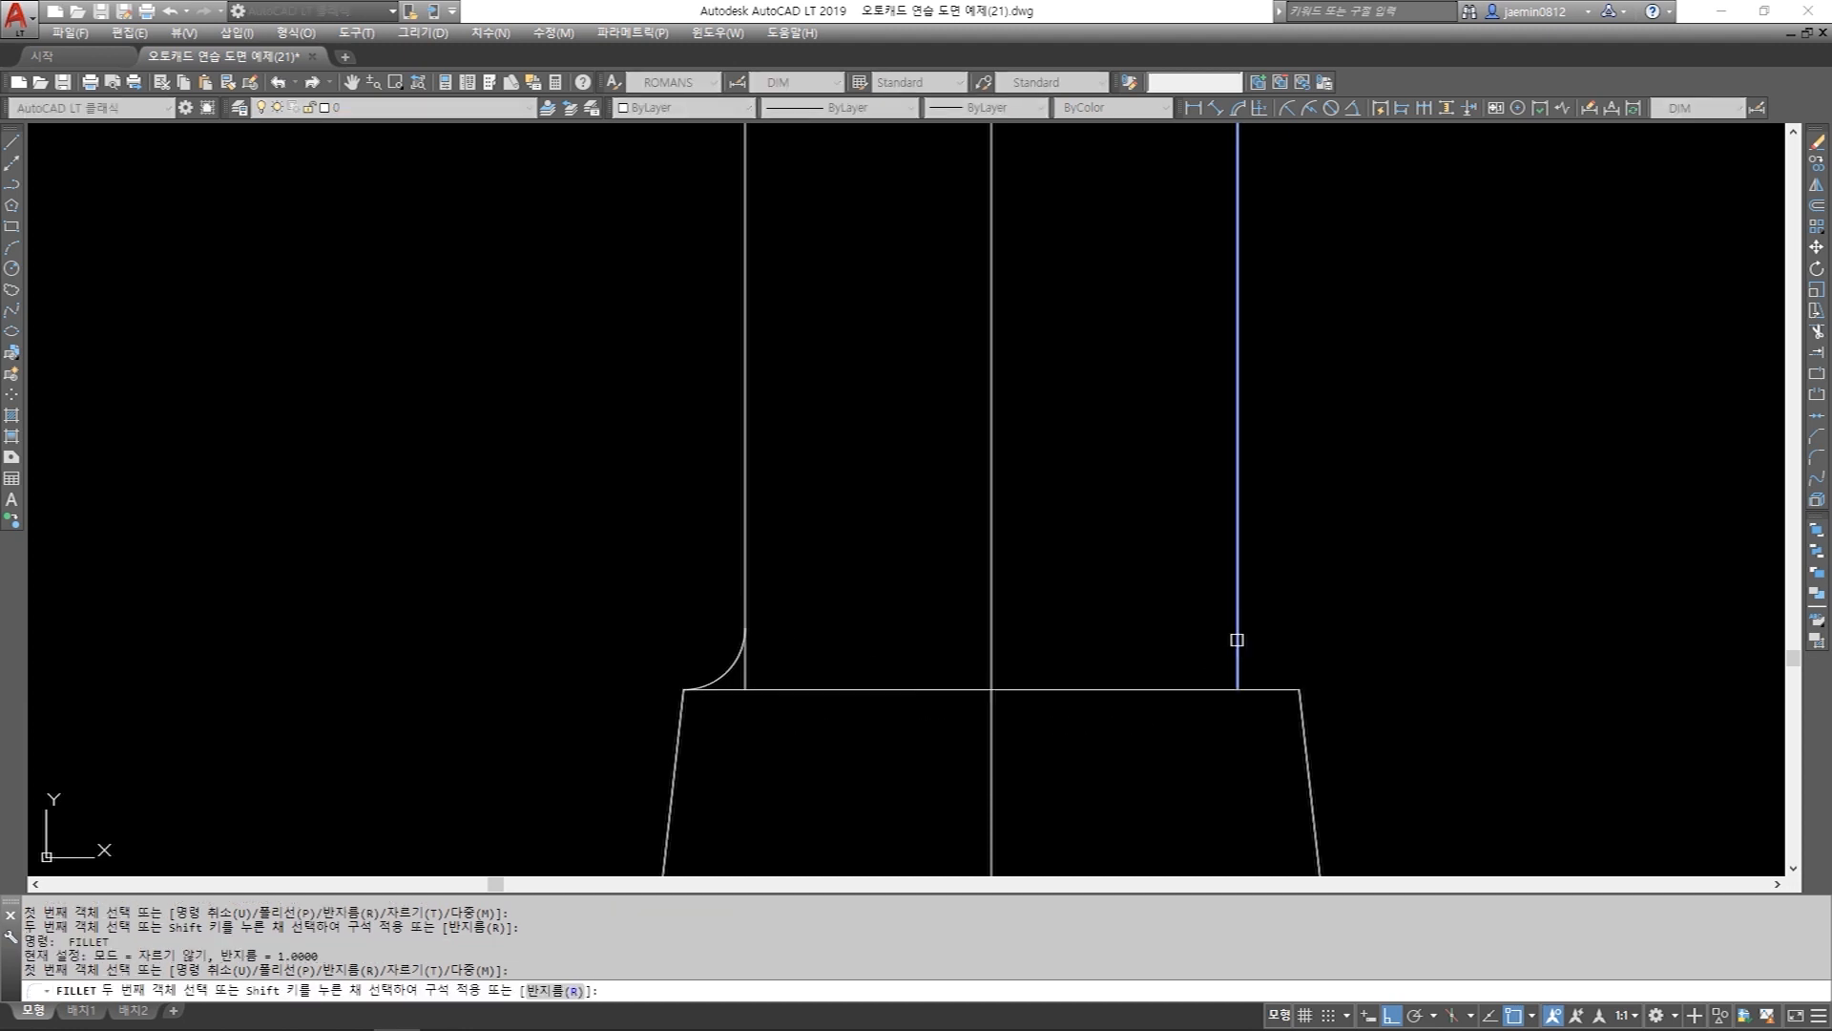
click(1270, 688)
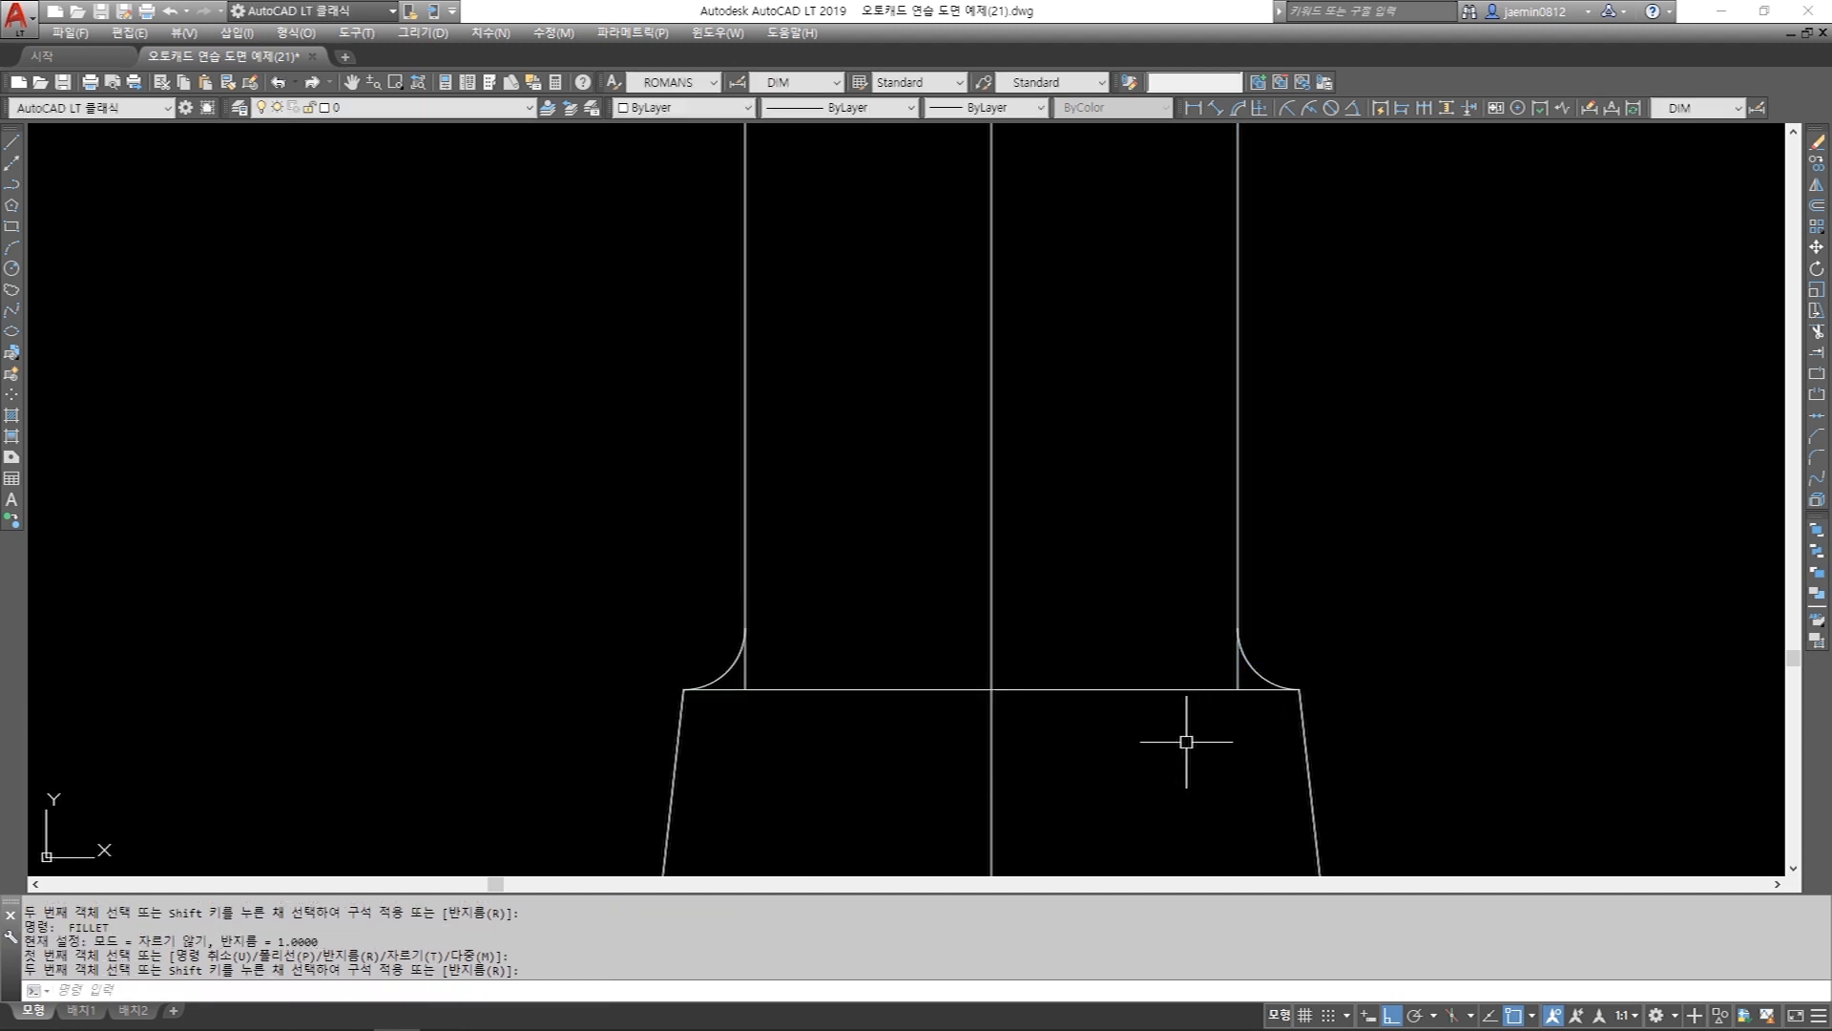
Trim the ends of both stem side lines below the R1 fillet arcs, using the two arcs as cutting edges.
key(Escape)
text(tr)
key(space)
click(1258, 671)
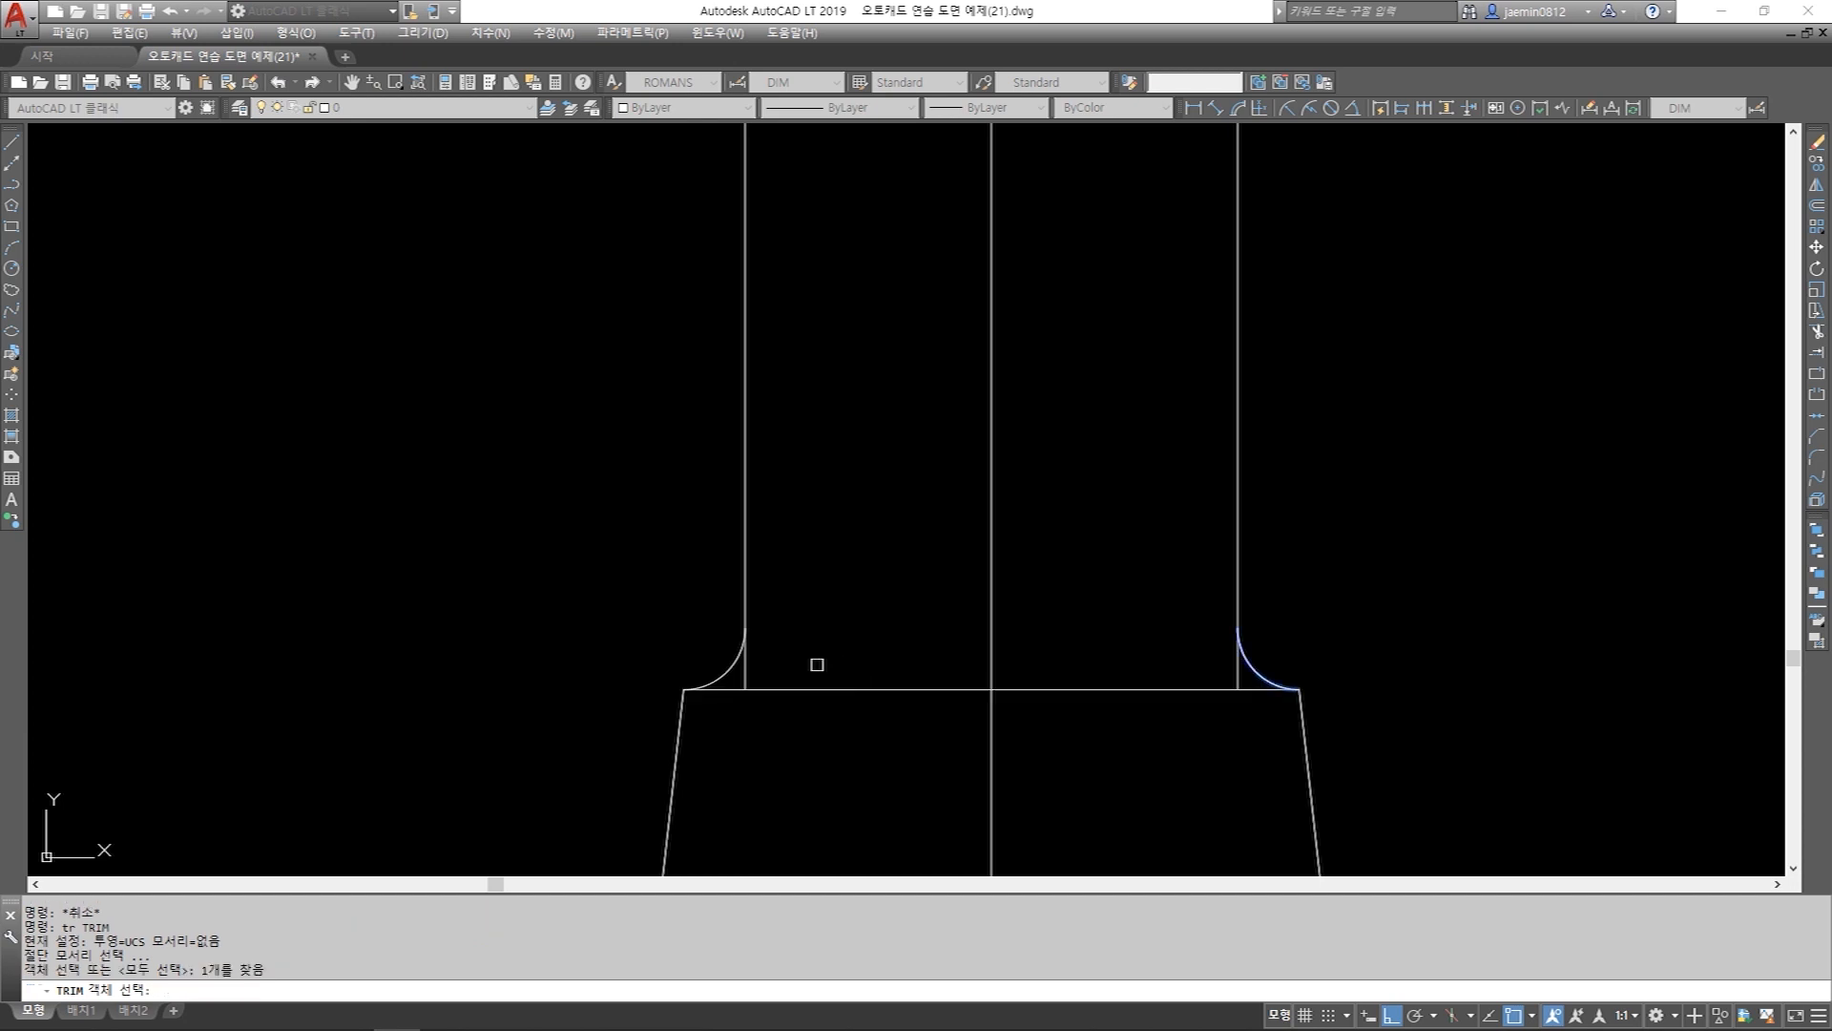
click(733, 665)
key(space)
click(747, 679)
click(750, 684)
click(1222, 684)
click(1237, 673)
key(Escape)
scroll(1095, 592, down, 1)
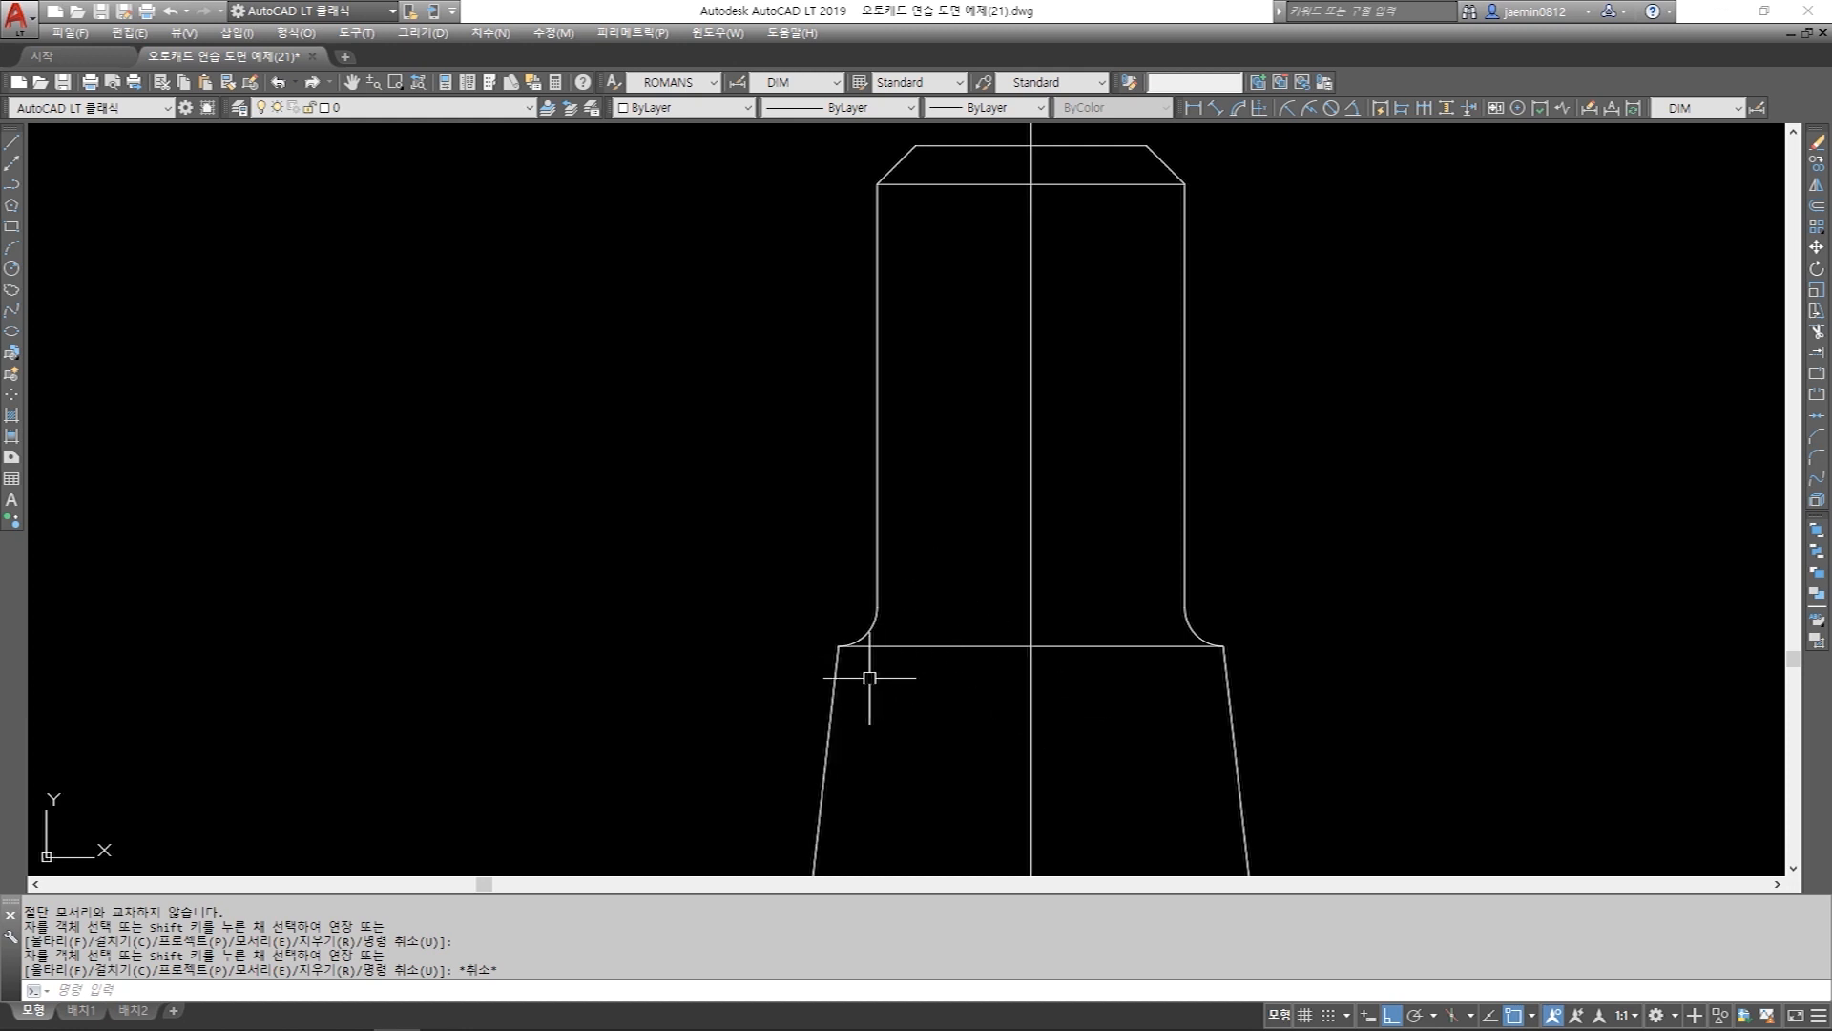
Switch the Fillet command's trim option back to Trim mode.
text(f)
key(space)
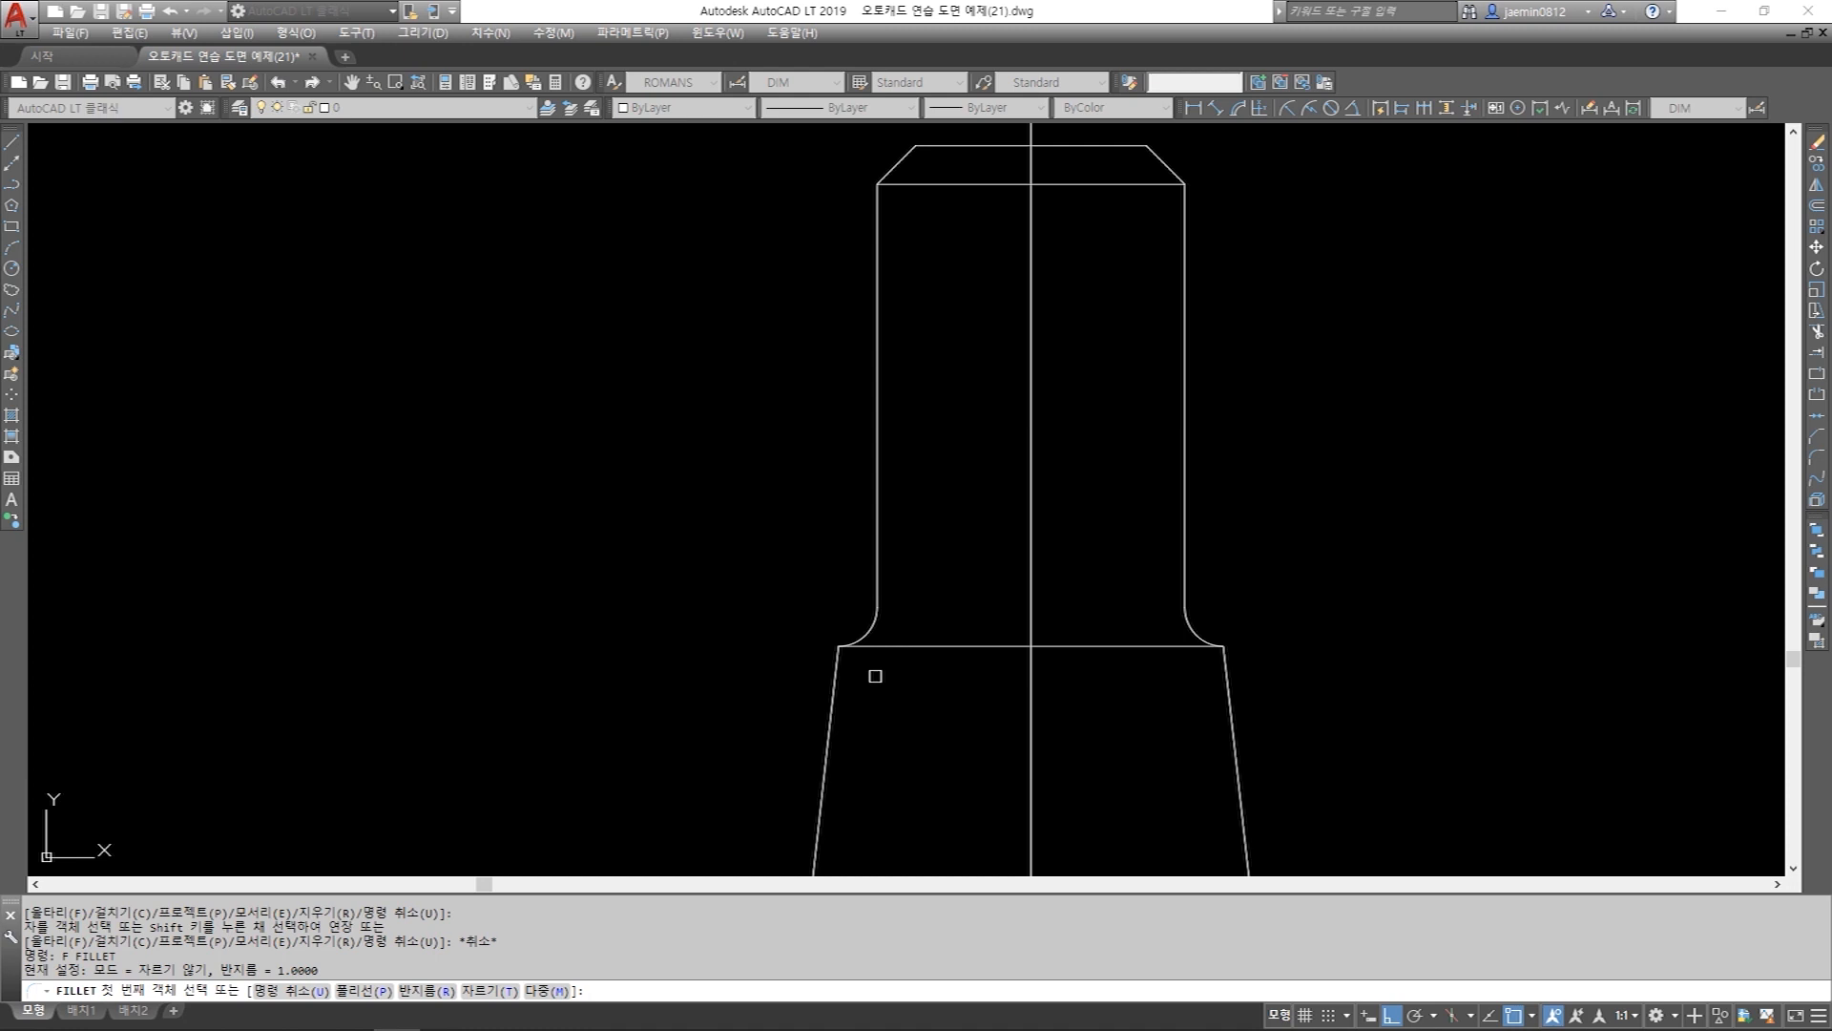
key(space)
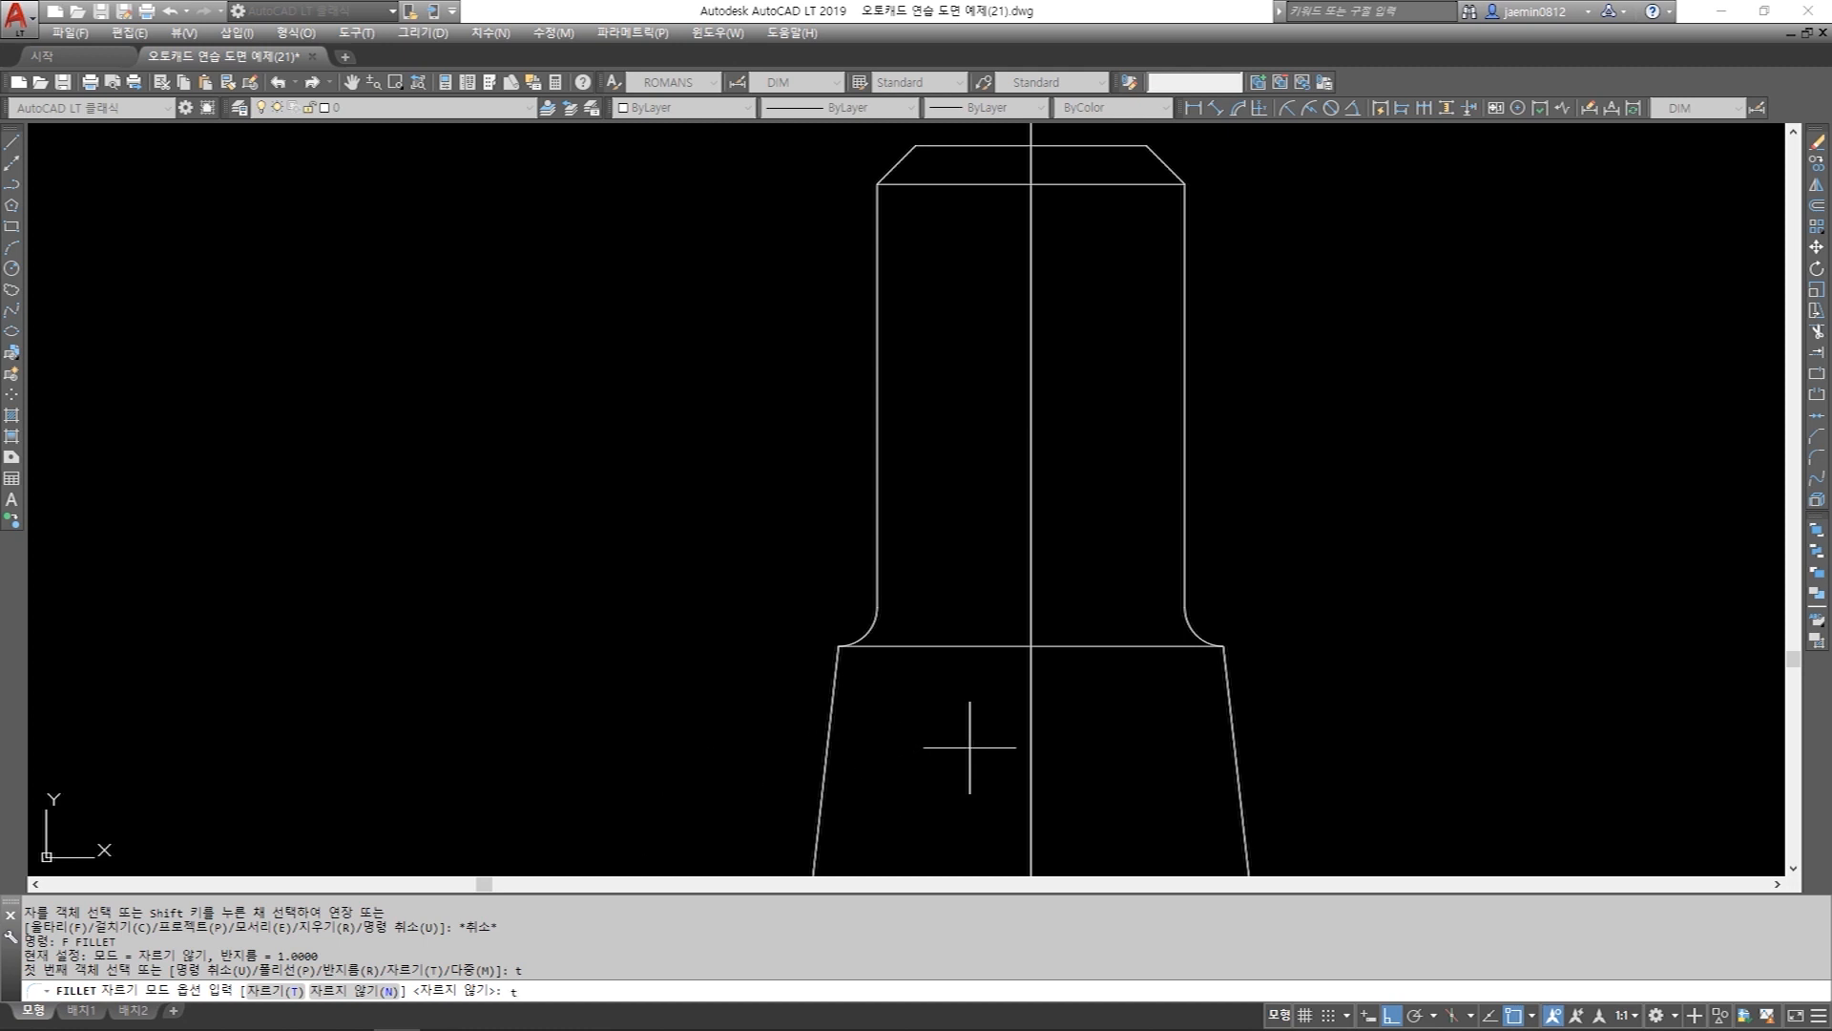
key(Return)
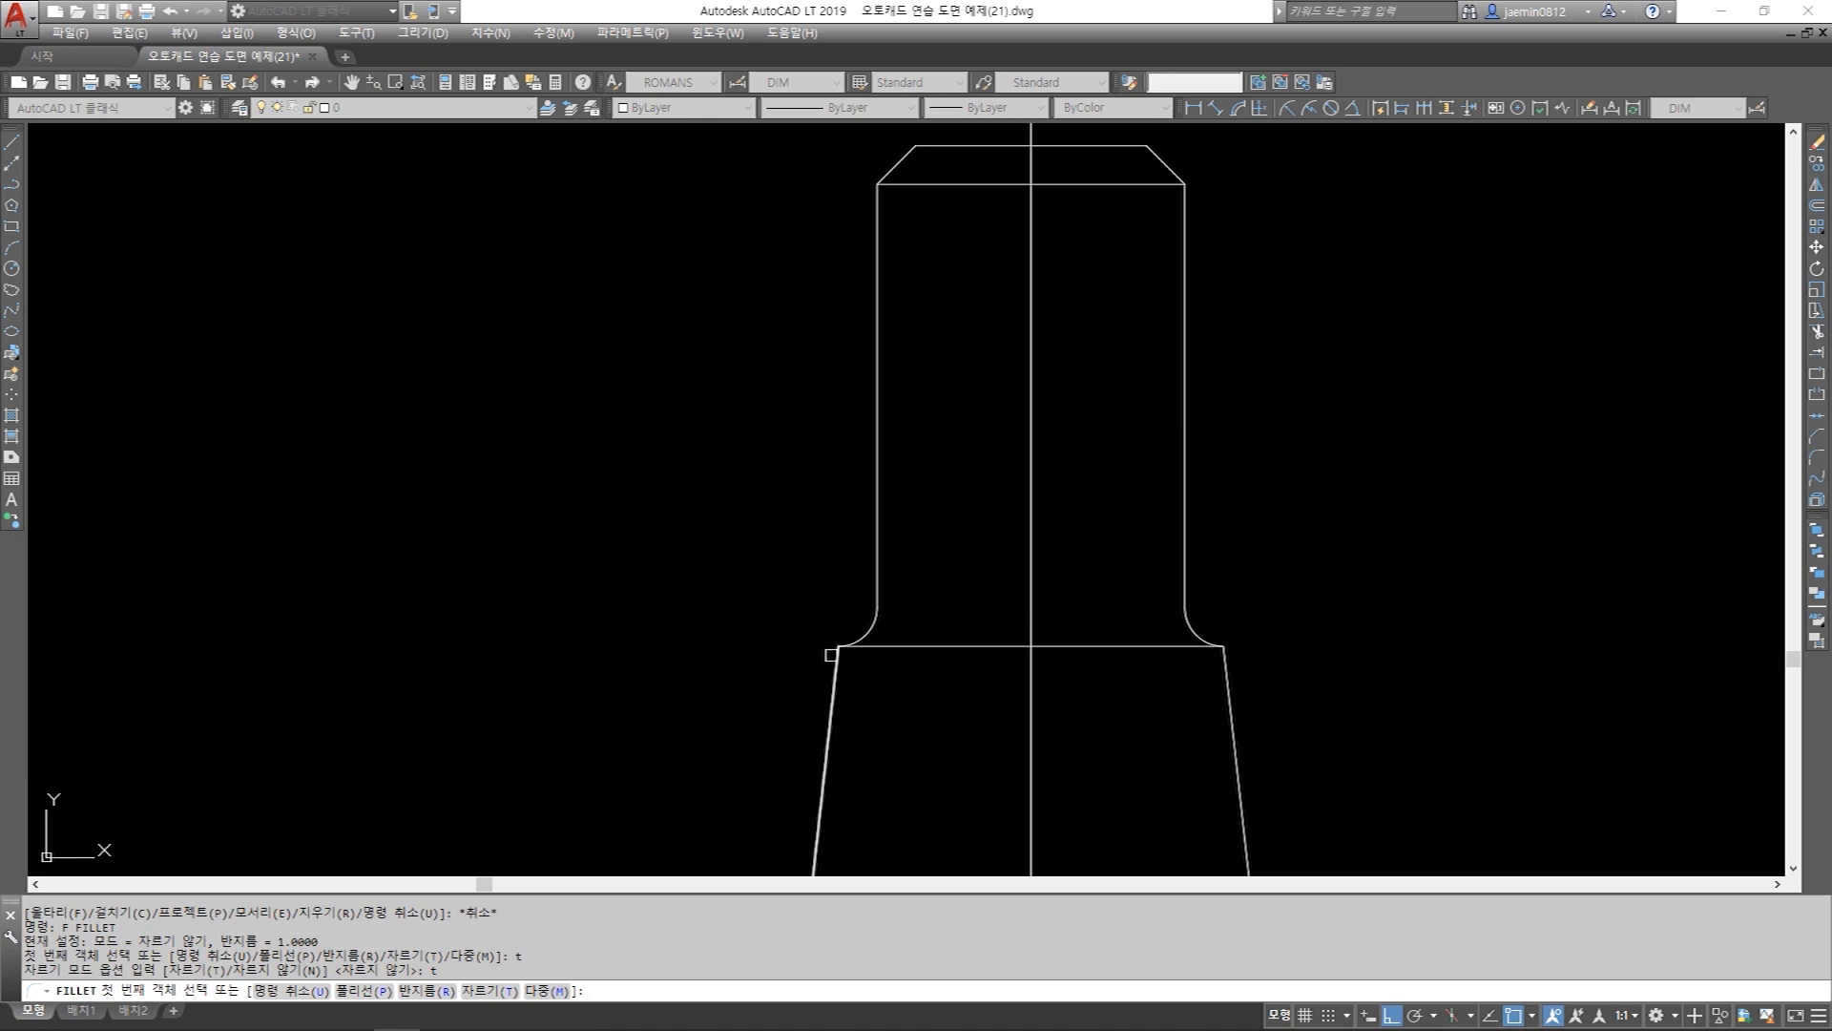
key(Escape)
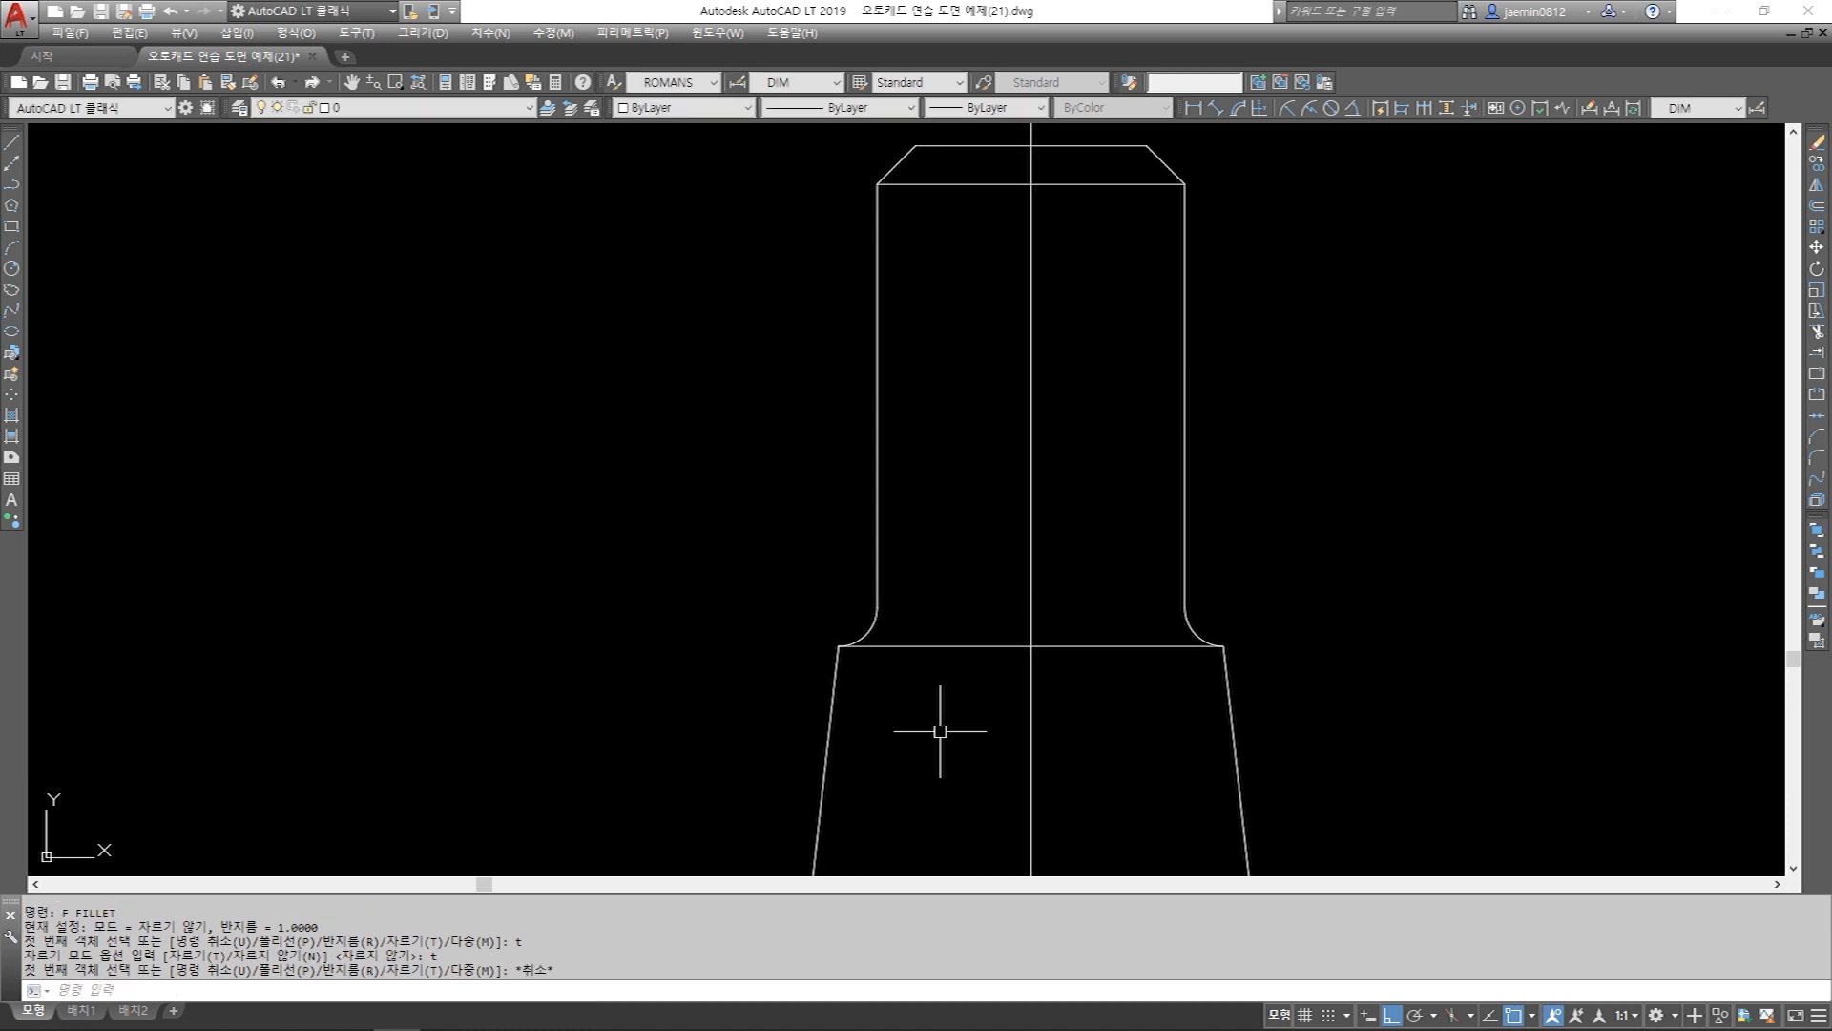
Examine the width and position dimensions of the collar below the reference dial.
scroll(1023, 559, down, 6)
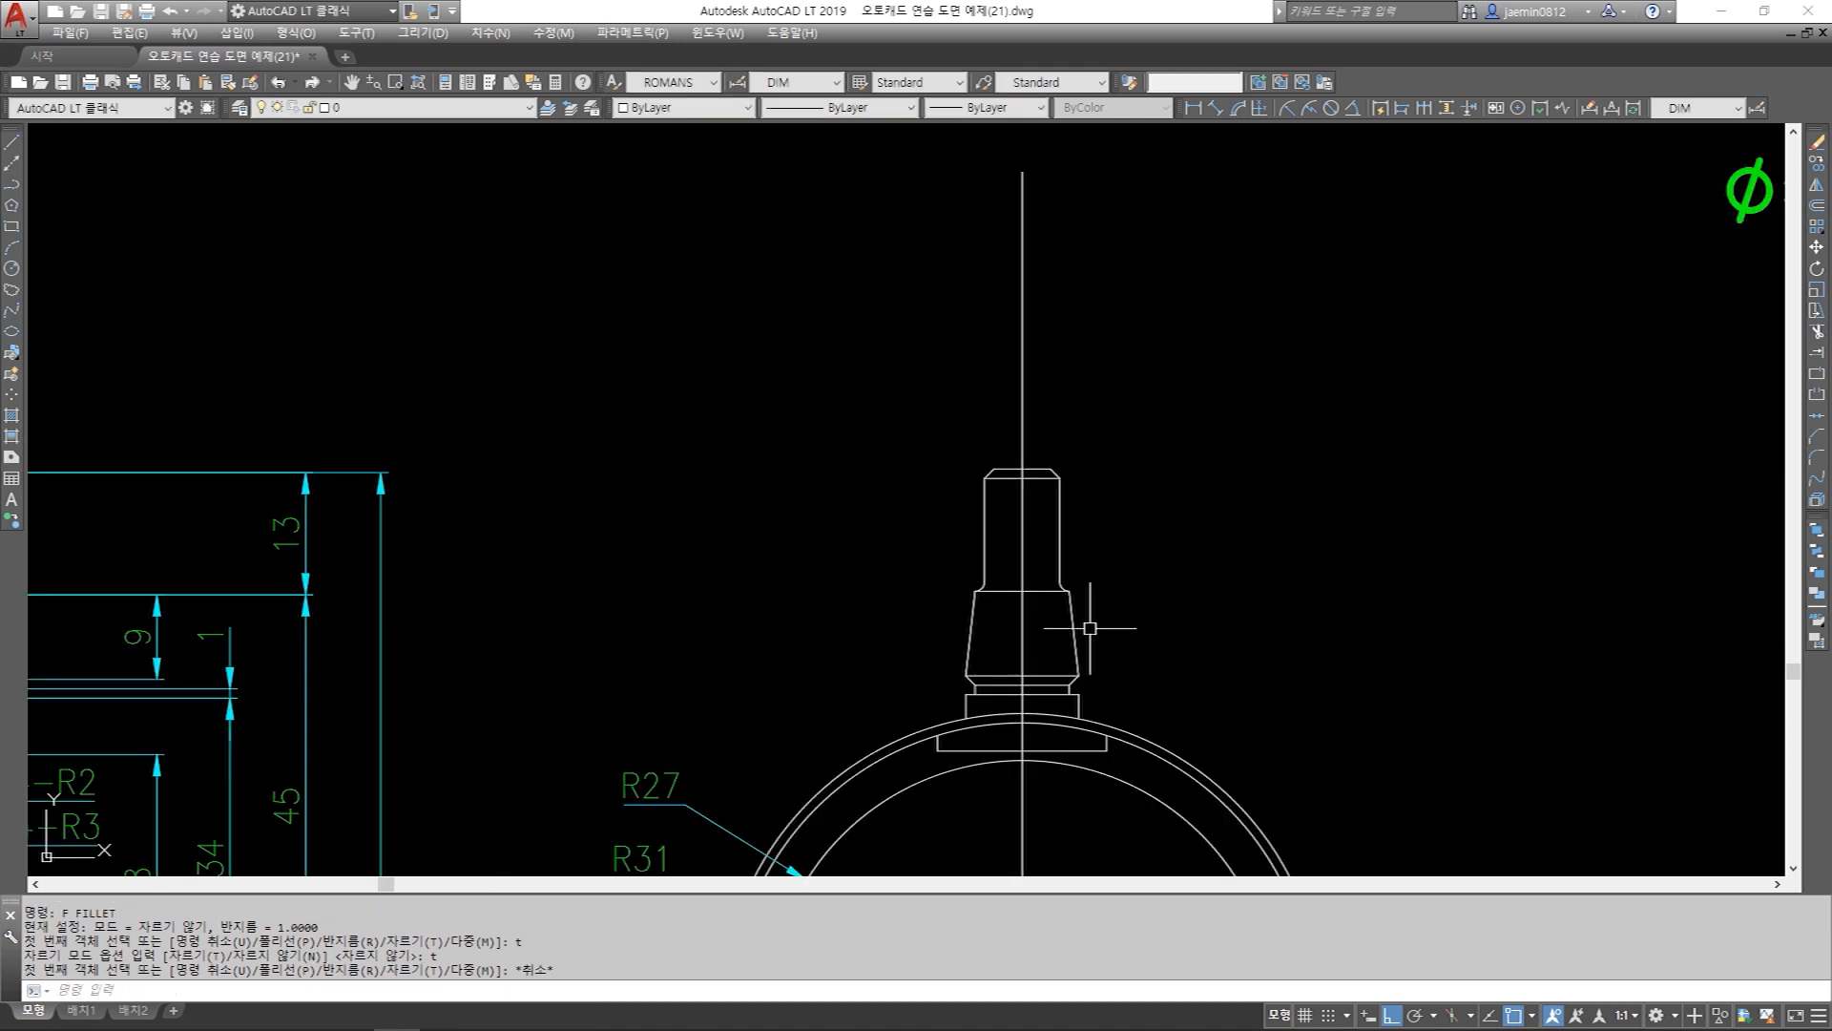
scroll(1011, 681, down, 3)
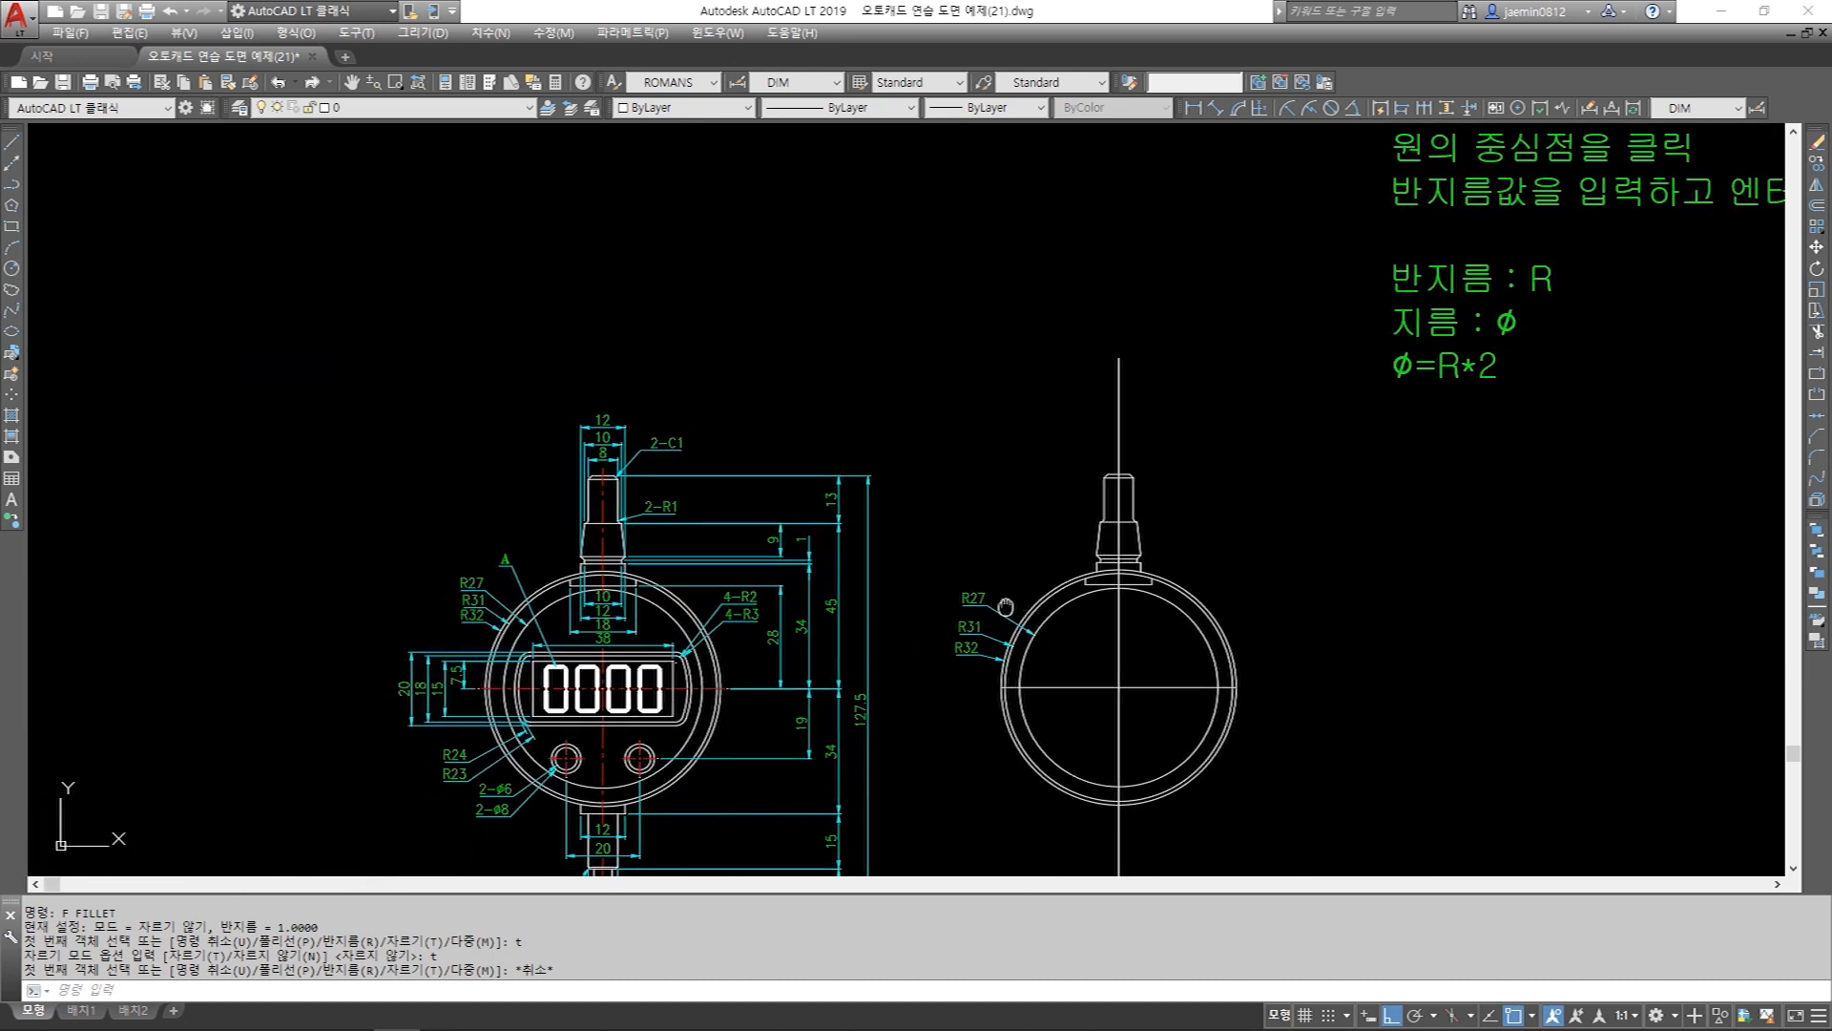
scroll(1063, 516, up, 2)
middle_drag(1047, 694, 1052, 529)
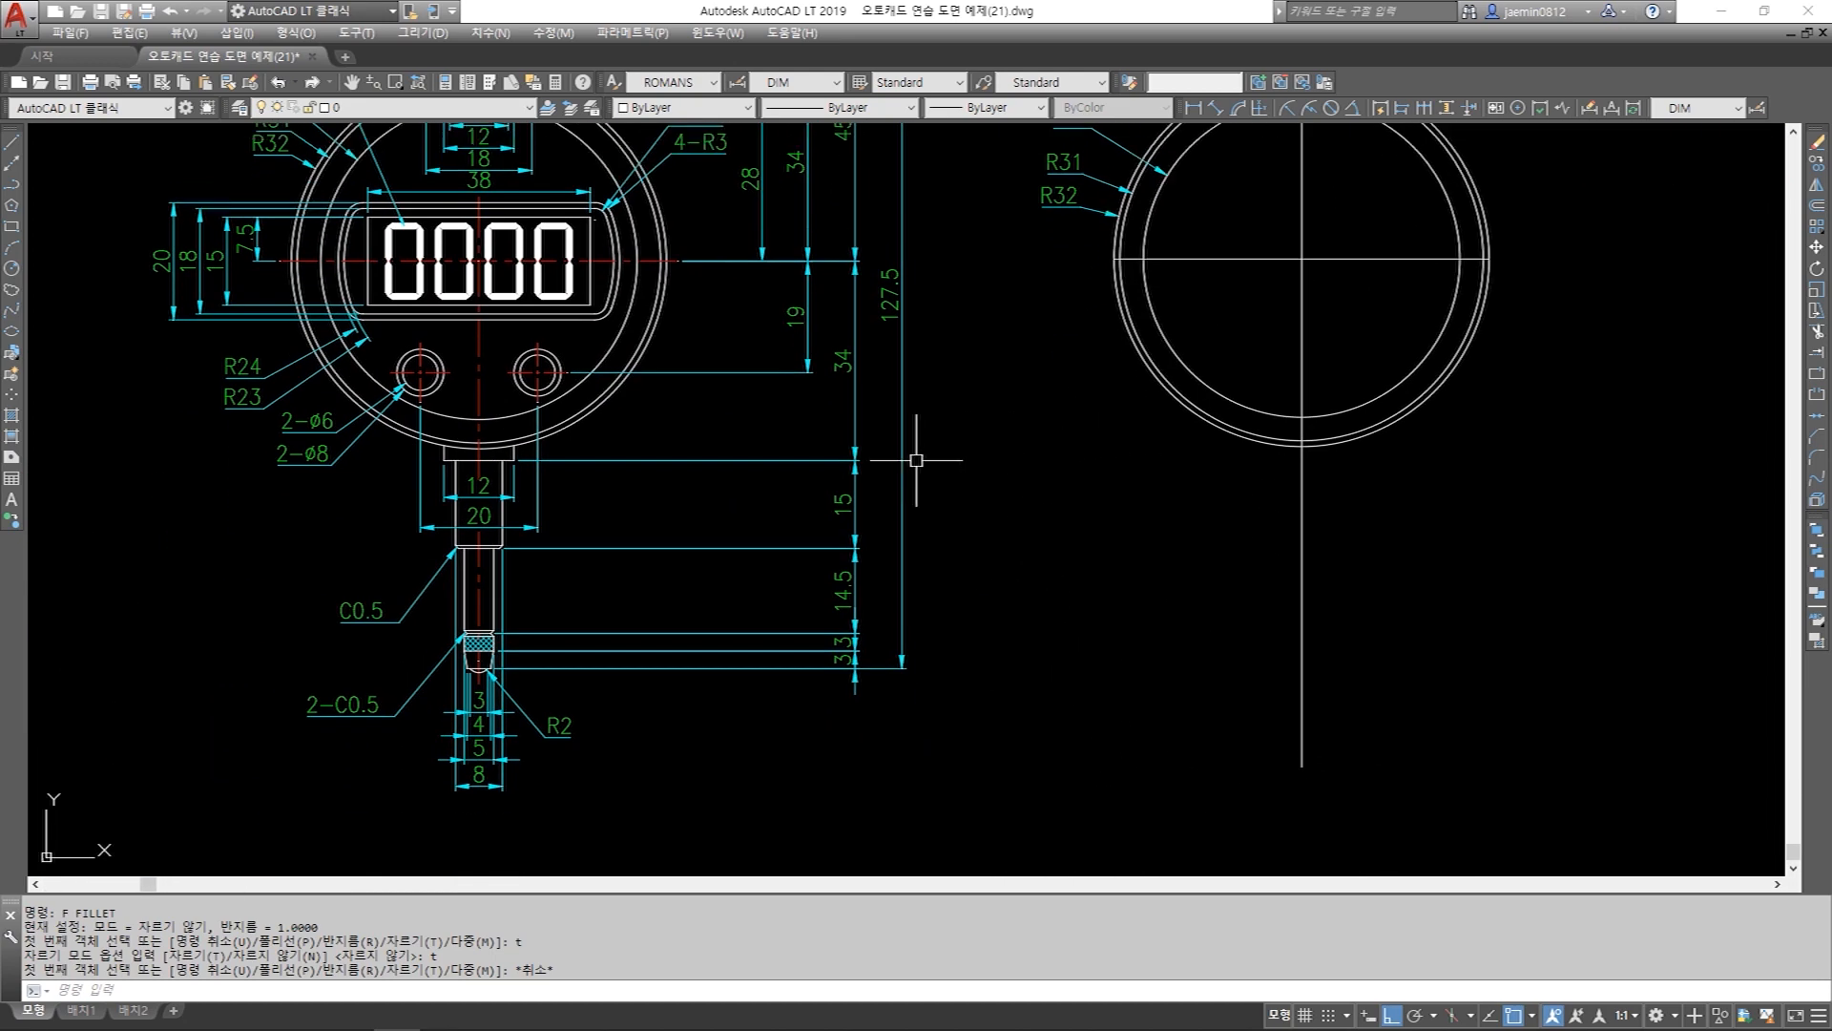
scroll(423, 504, up, 2)
scroll(423, 504, down, 3)
scroll(700, 319, up, 1)
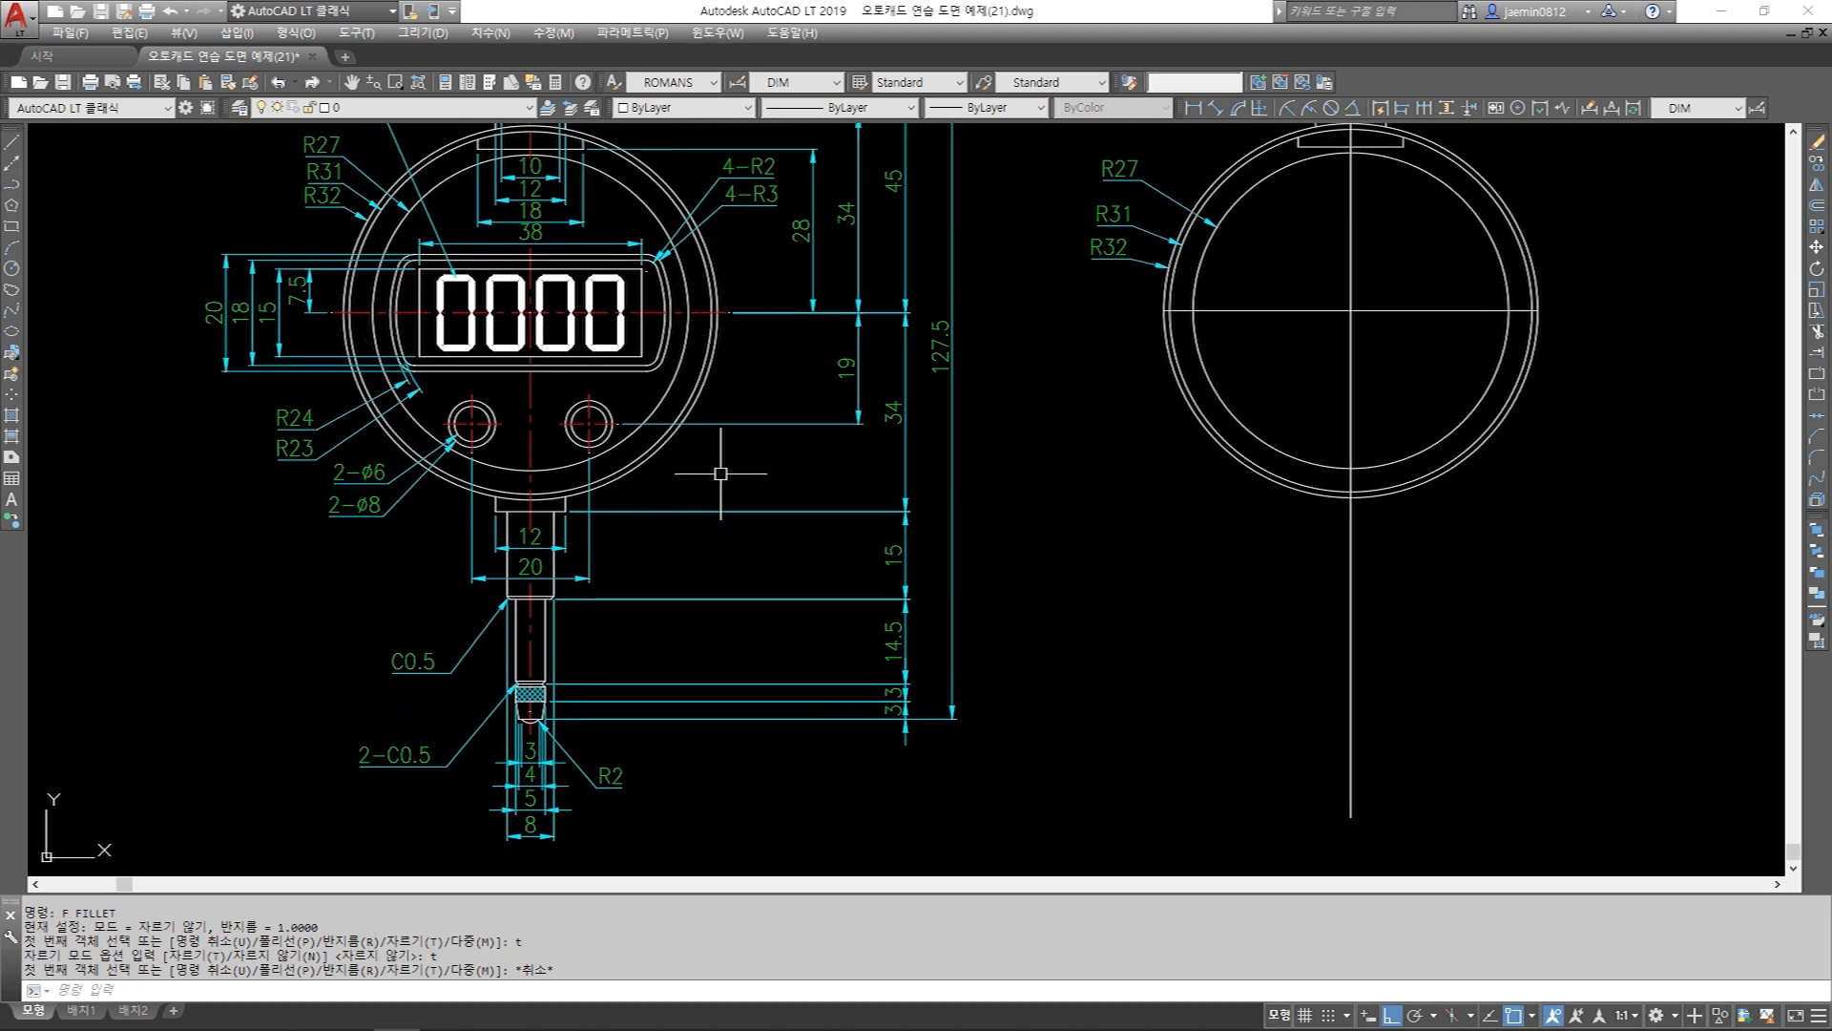
scroll(543, 552, up, 2)
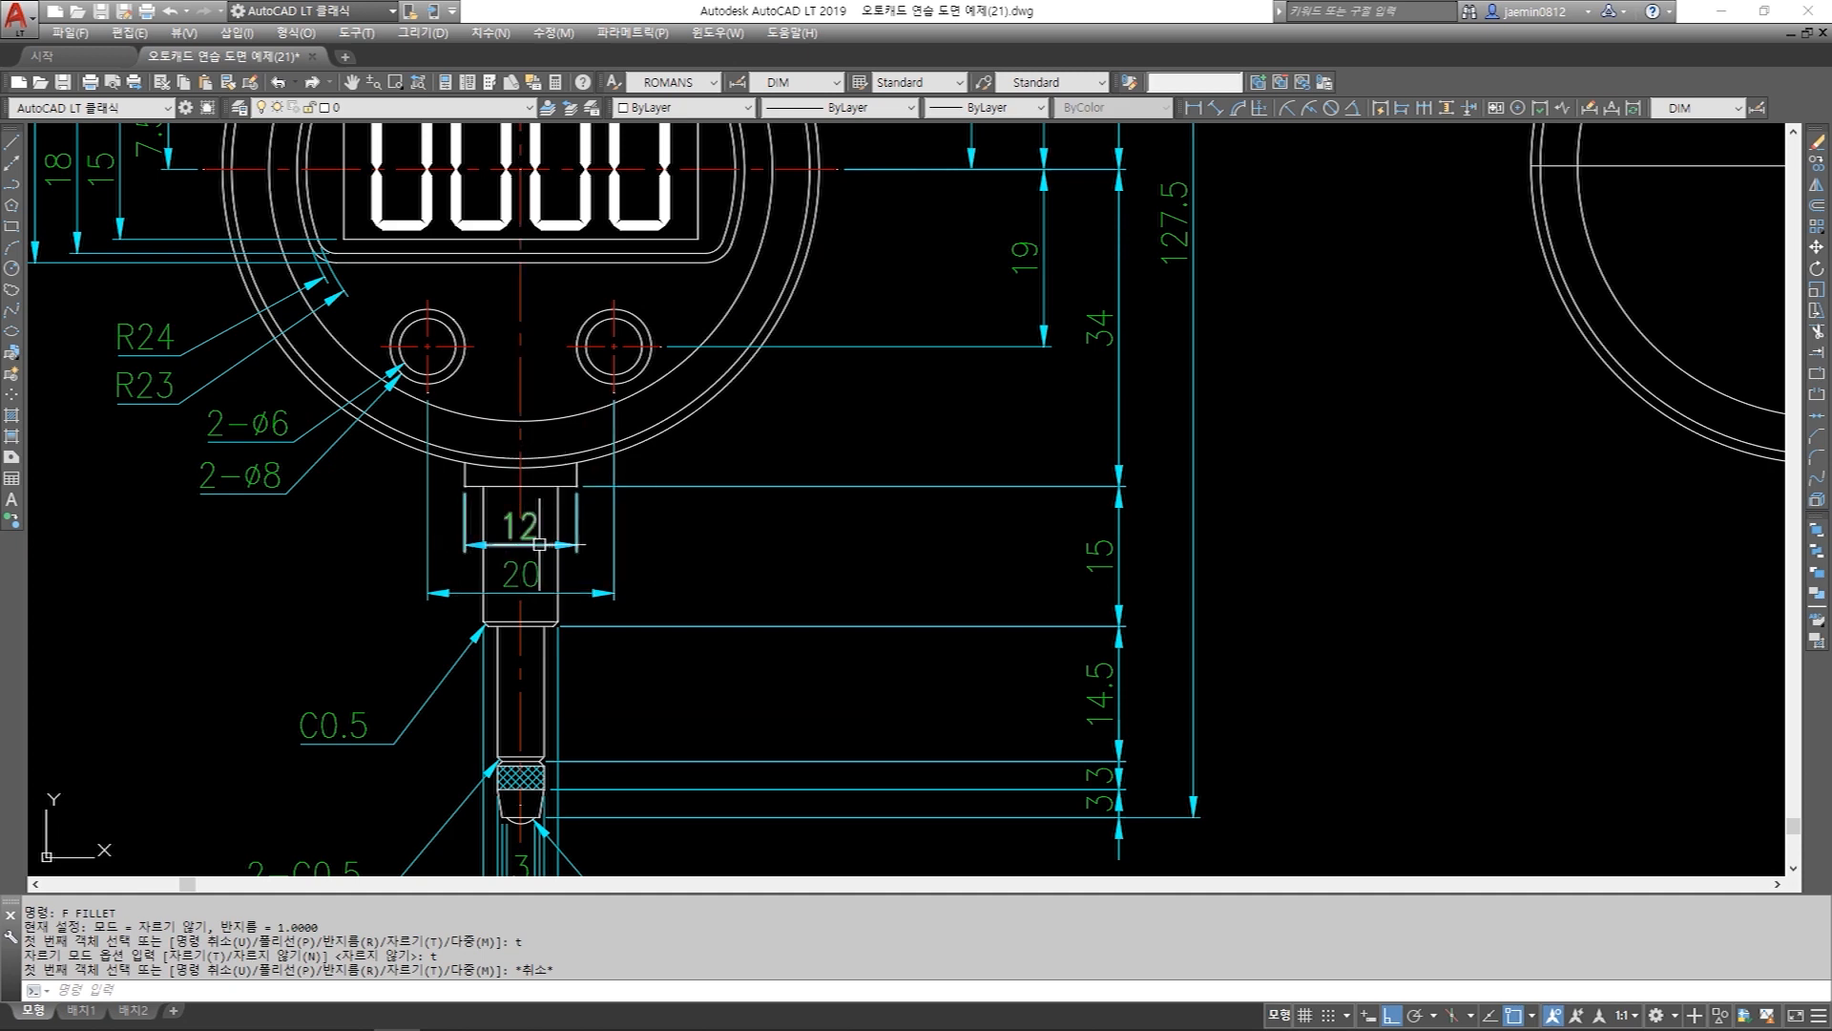
Offset the vertical centerline of the practice drawing 6 mm to each side for the lower collar's sides.
scroll(588, 544, down, 5)
text(o)
key(Return)
scroll(899, 547, up, 2)
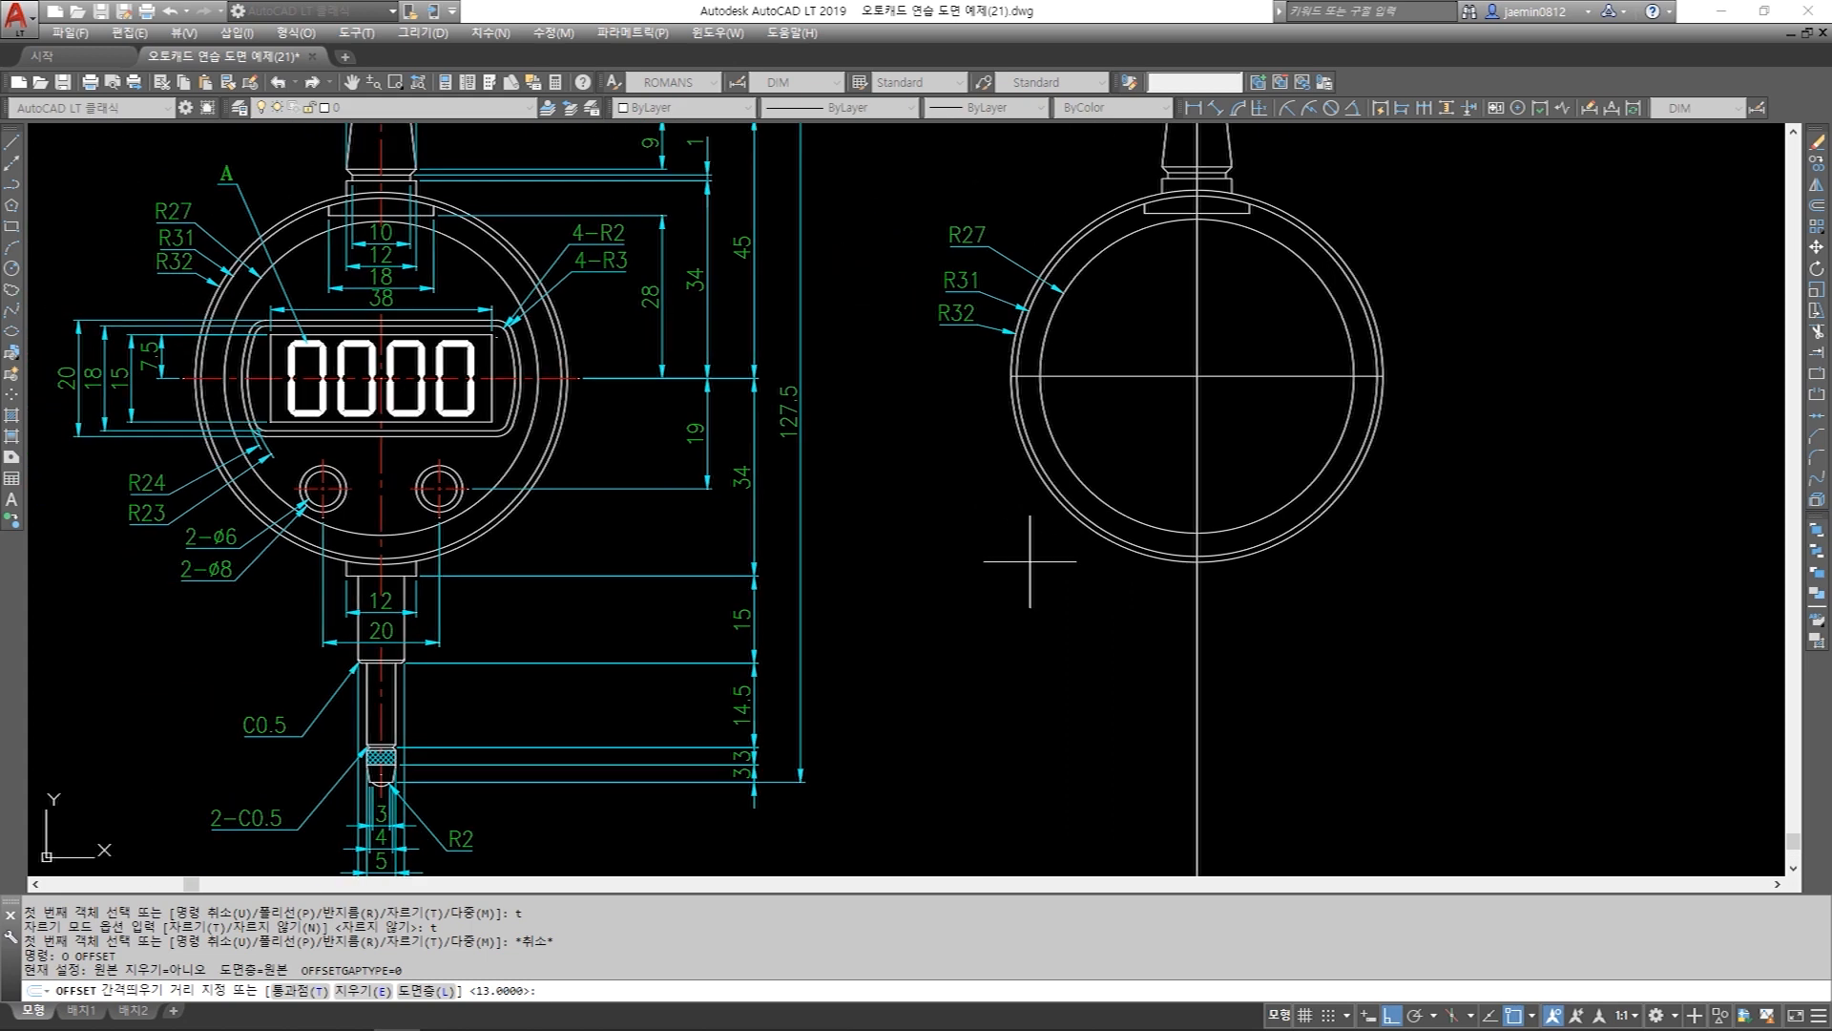
key(Return)
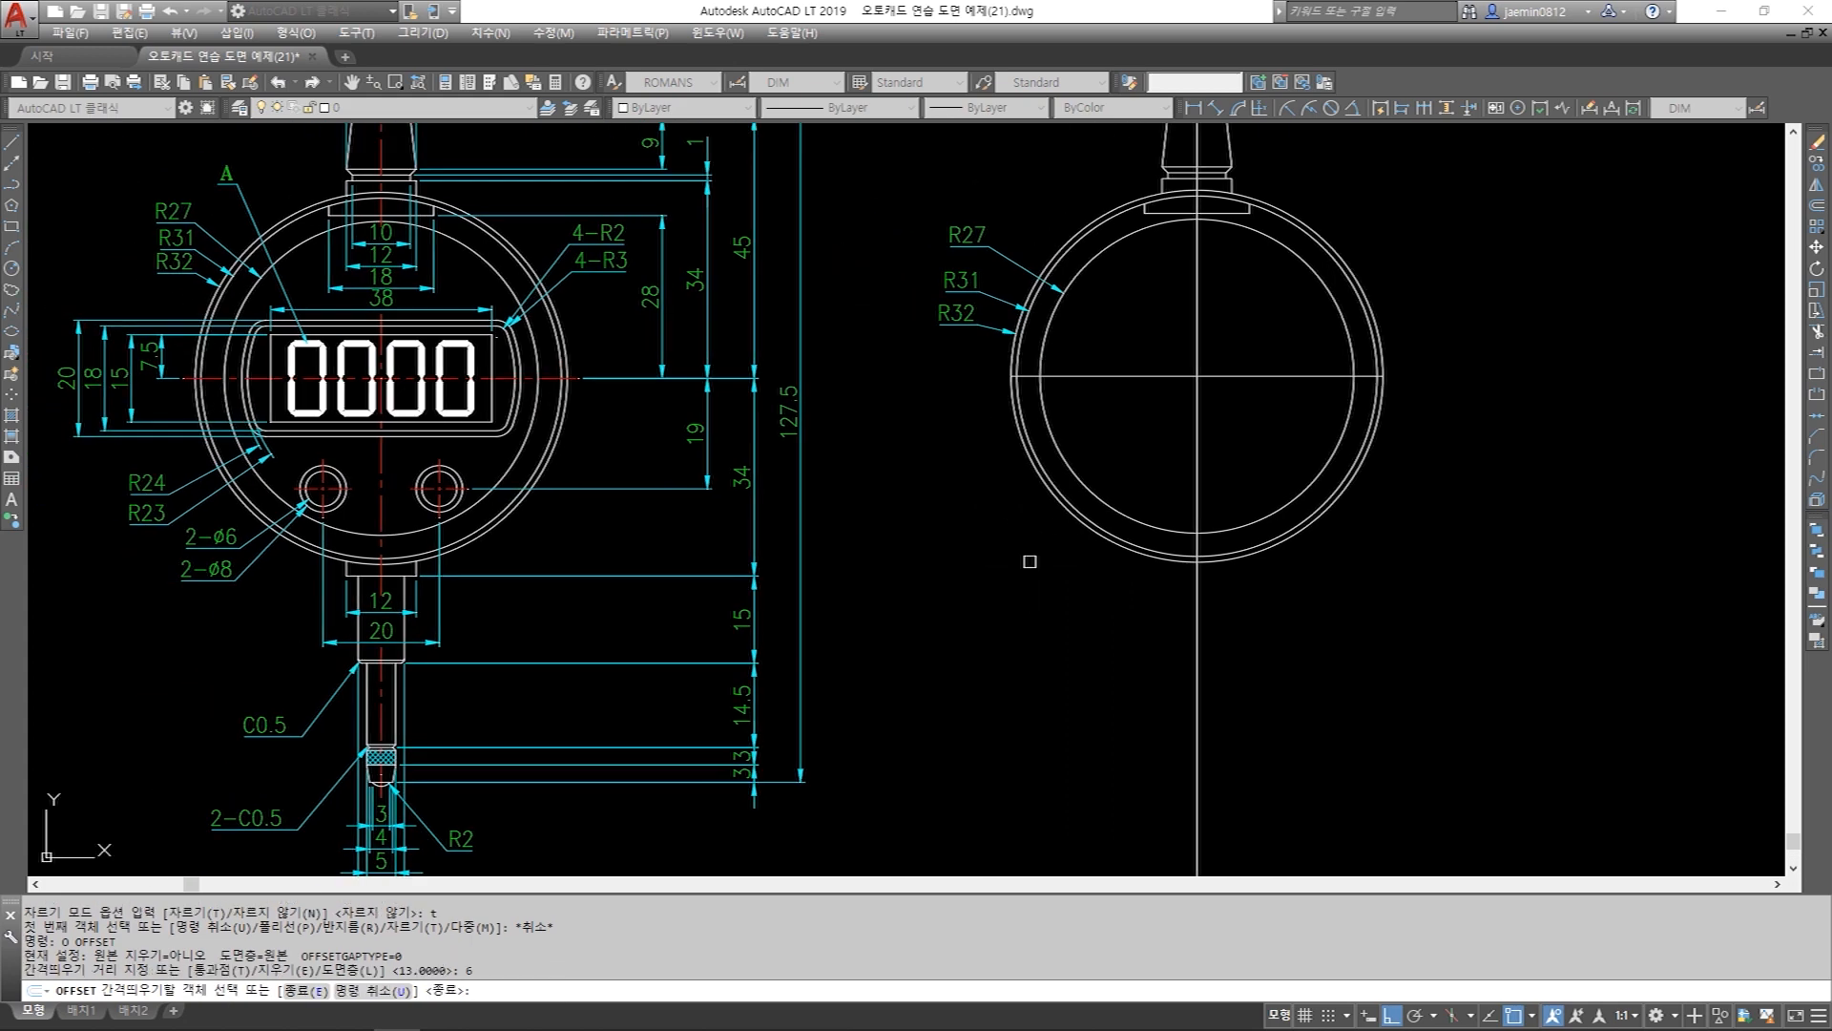
click(1188, 474)
click(1147, 475)
click(1195, 474)
click(1166, 472)
click(1195, 473)
click(1250, 473)
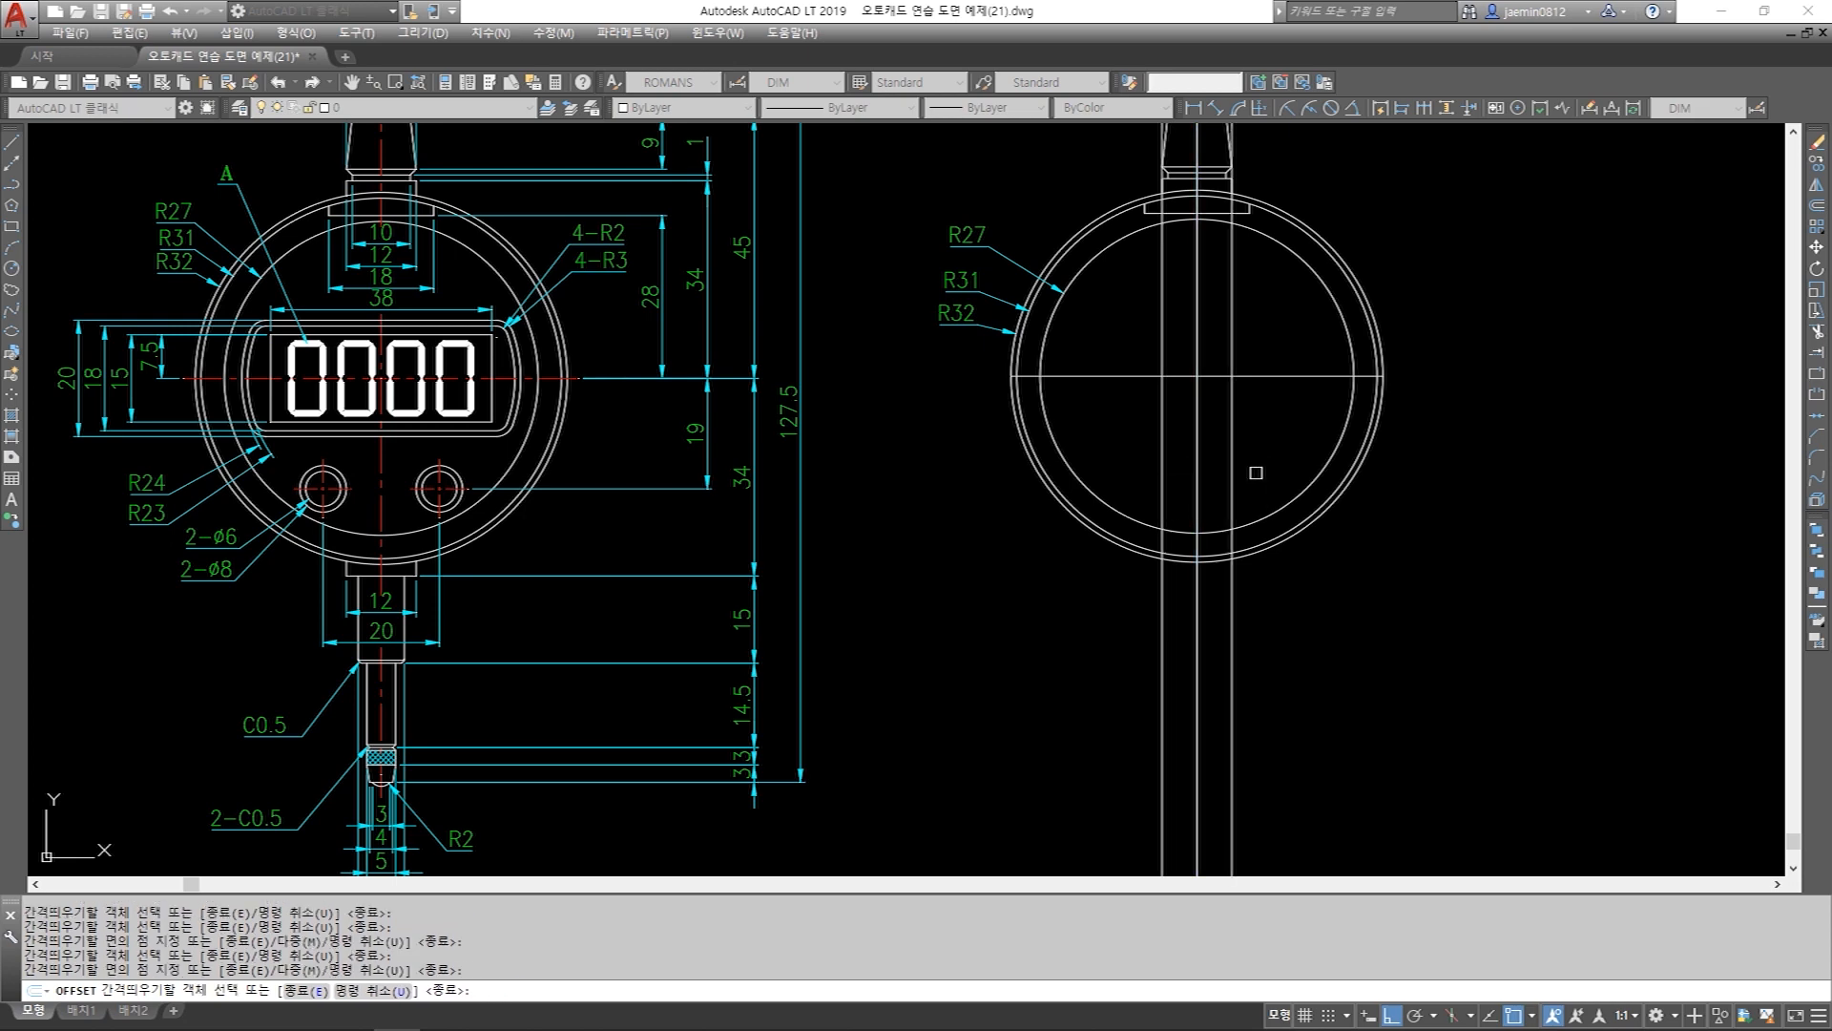
key(Escape)
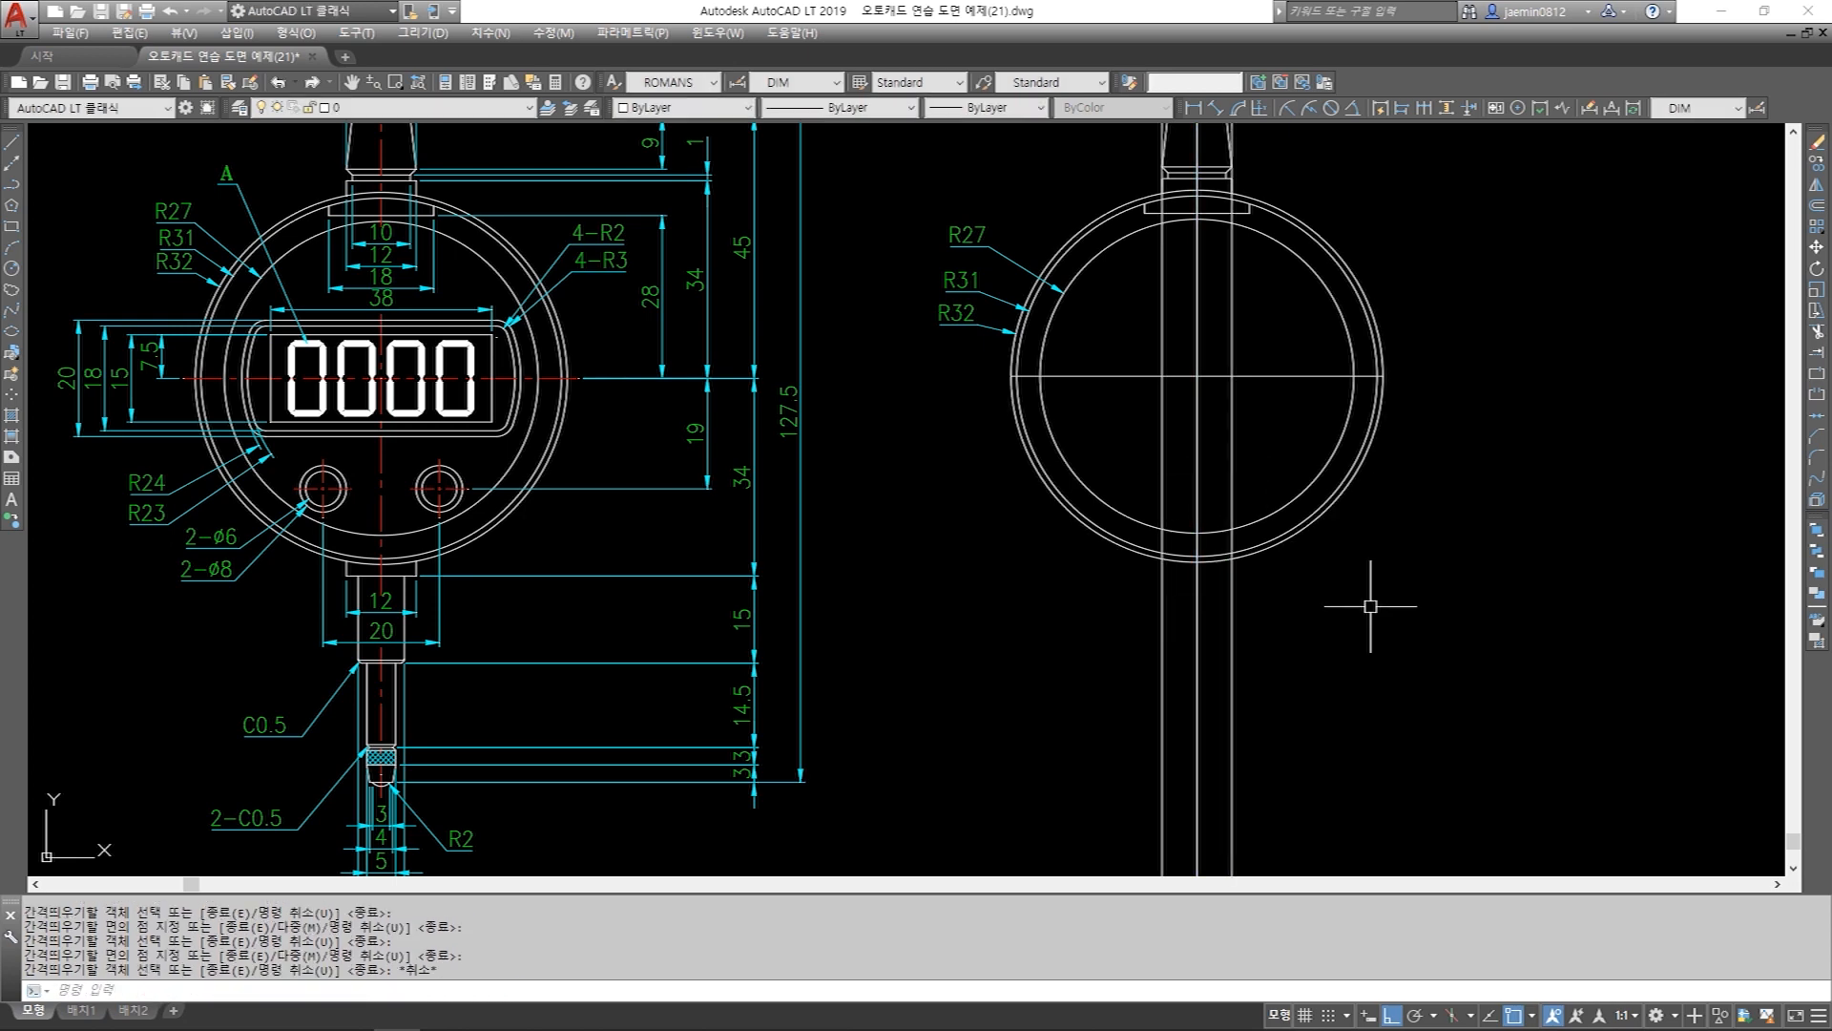
Offset the dial's horizontal centerline 34 mm downward for the lower collar's bottom edge.
key(space)
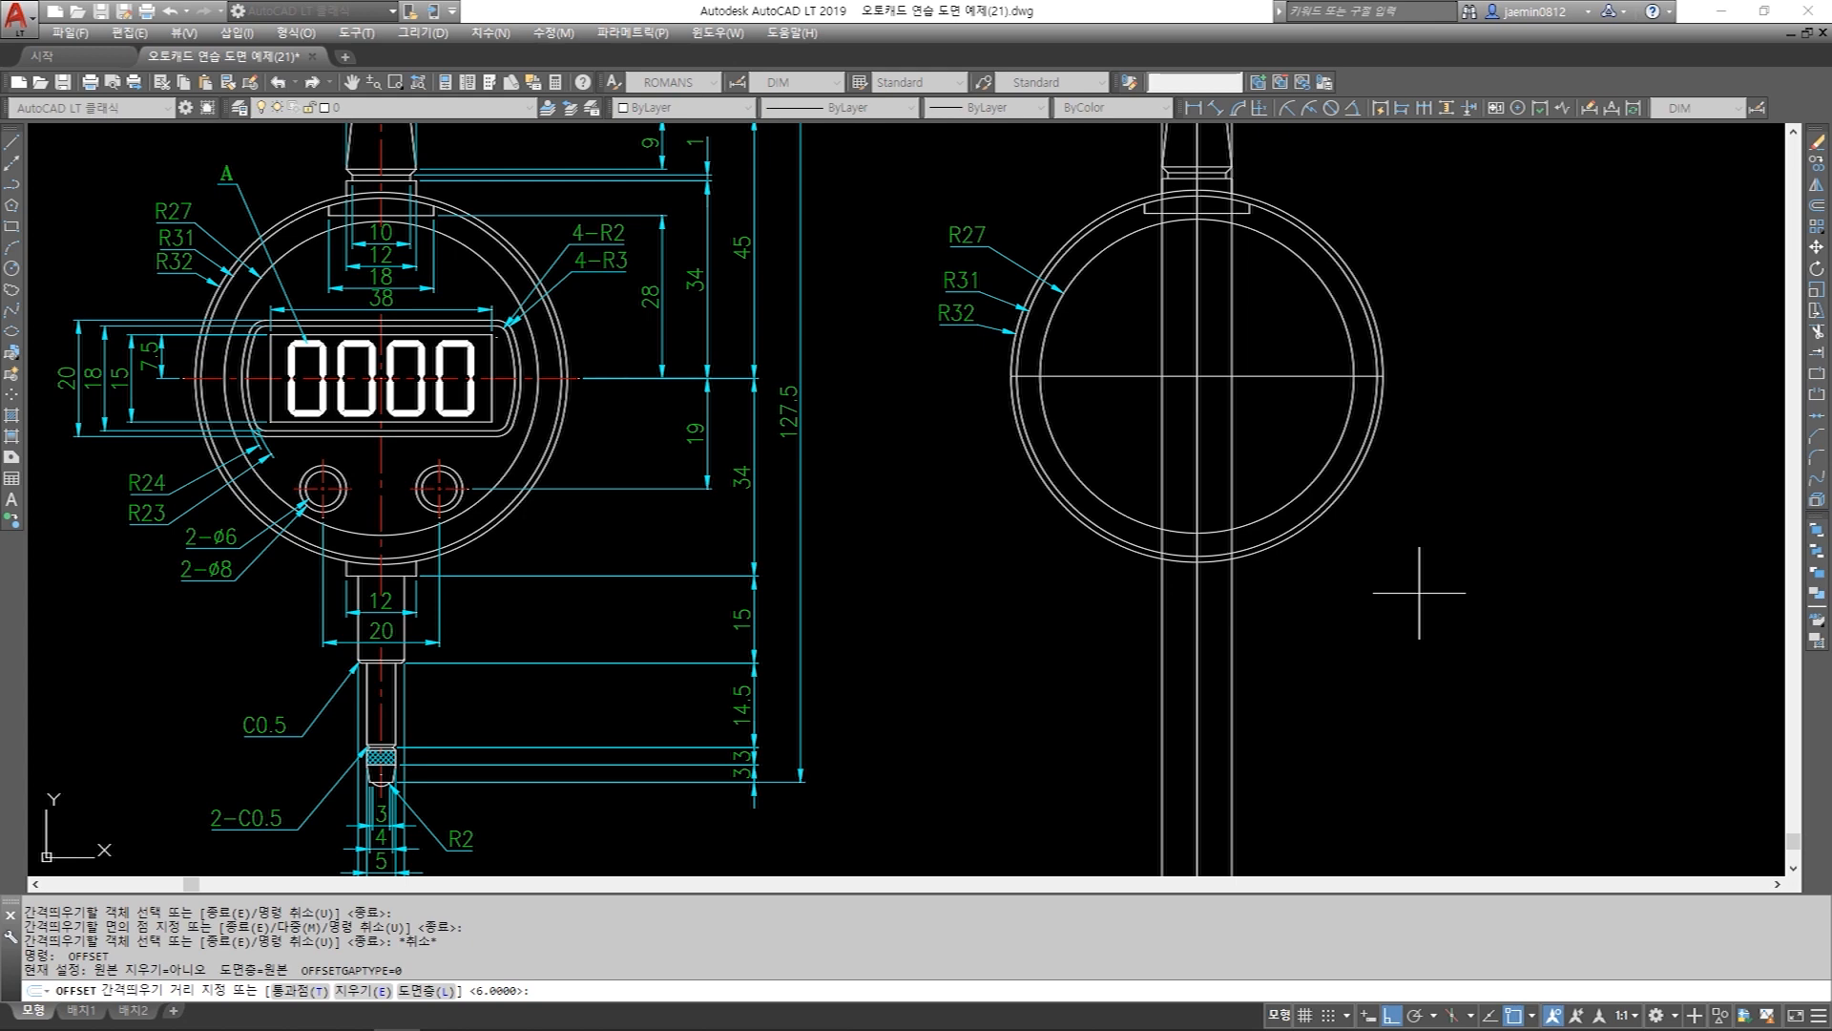
key(Return)
click(1336, 378)
click(1214, 607)
key(Escape)
key(Escape)
Join the collar's bottom edge to both side lines with radius 0 fillets to form square corners.
text(f)
key(Return)
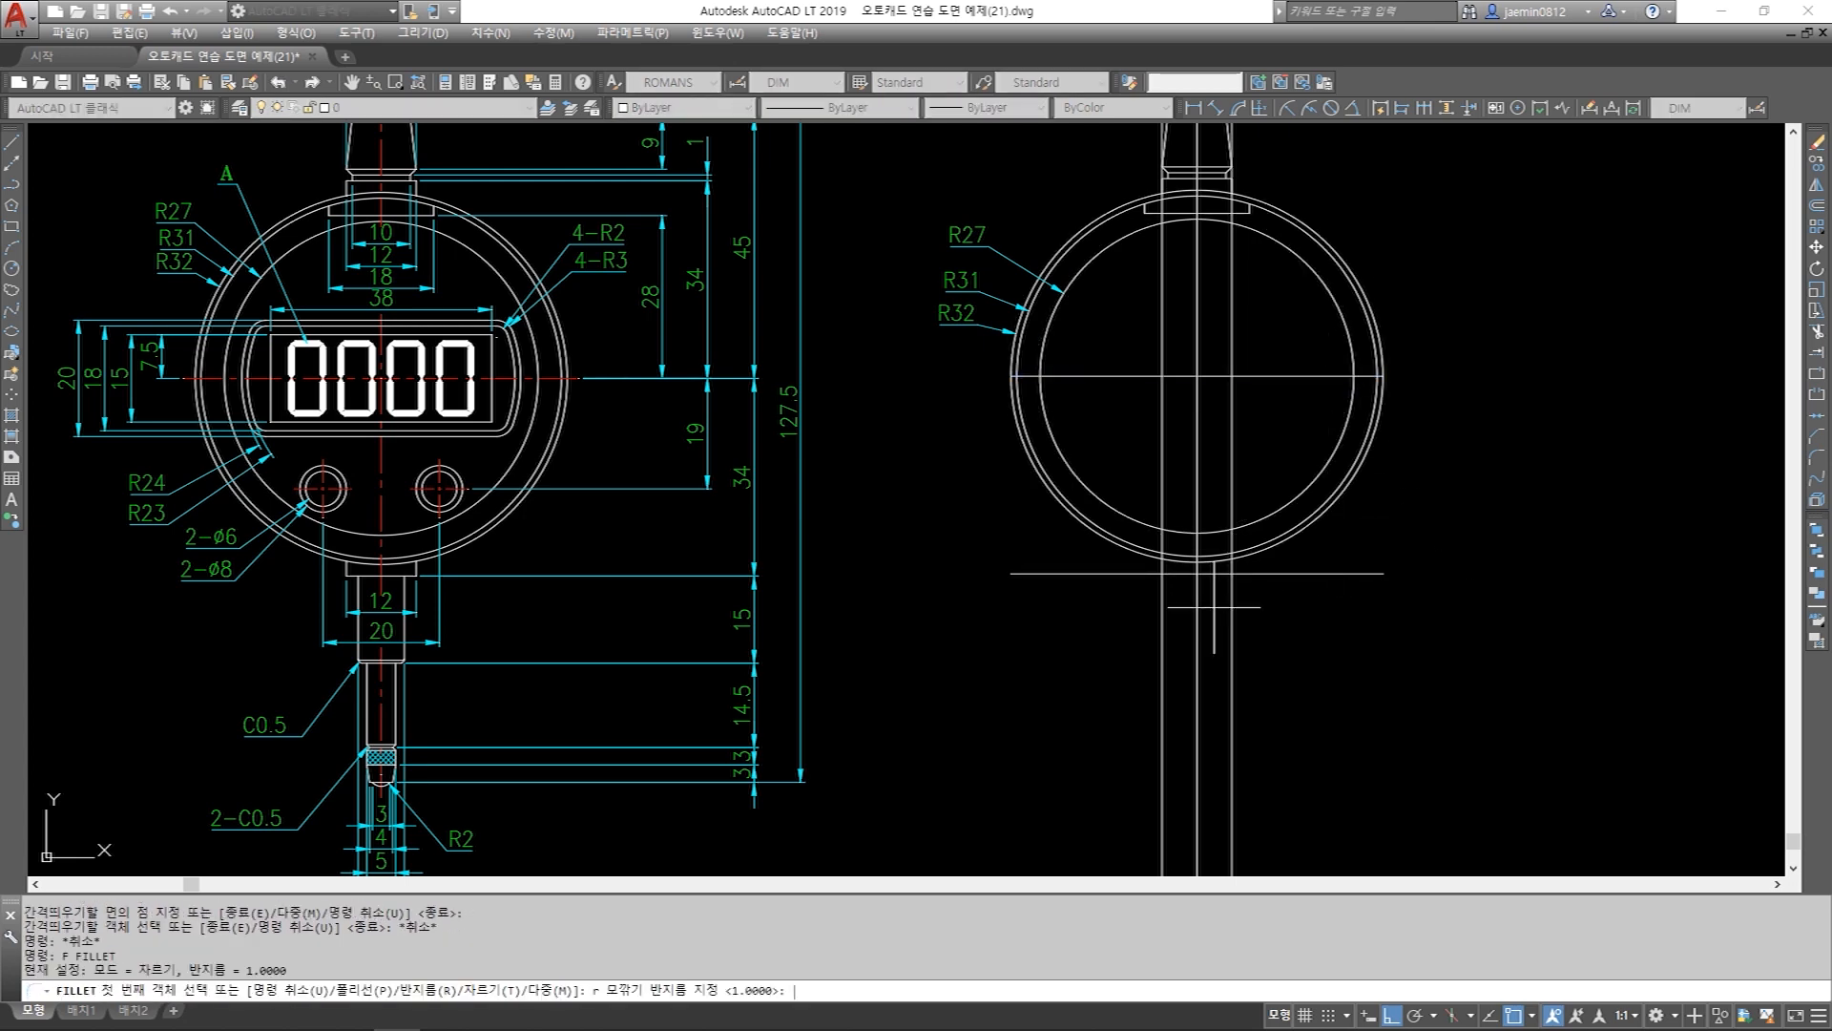
text(r)
key(Return)
text(0)
key(Return)
scroll(1195, 576, up, 3)
click(1117, 581)
click(1105, 561)
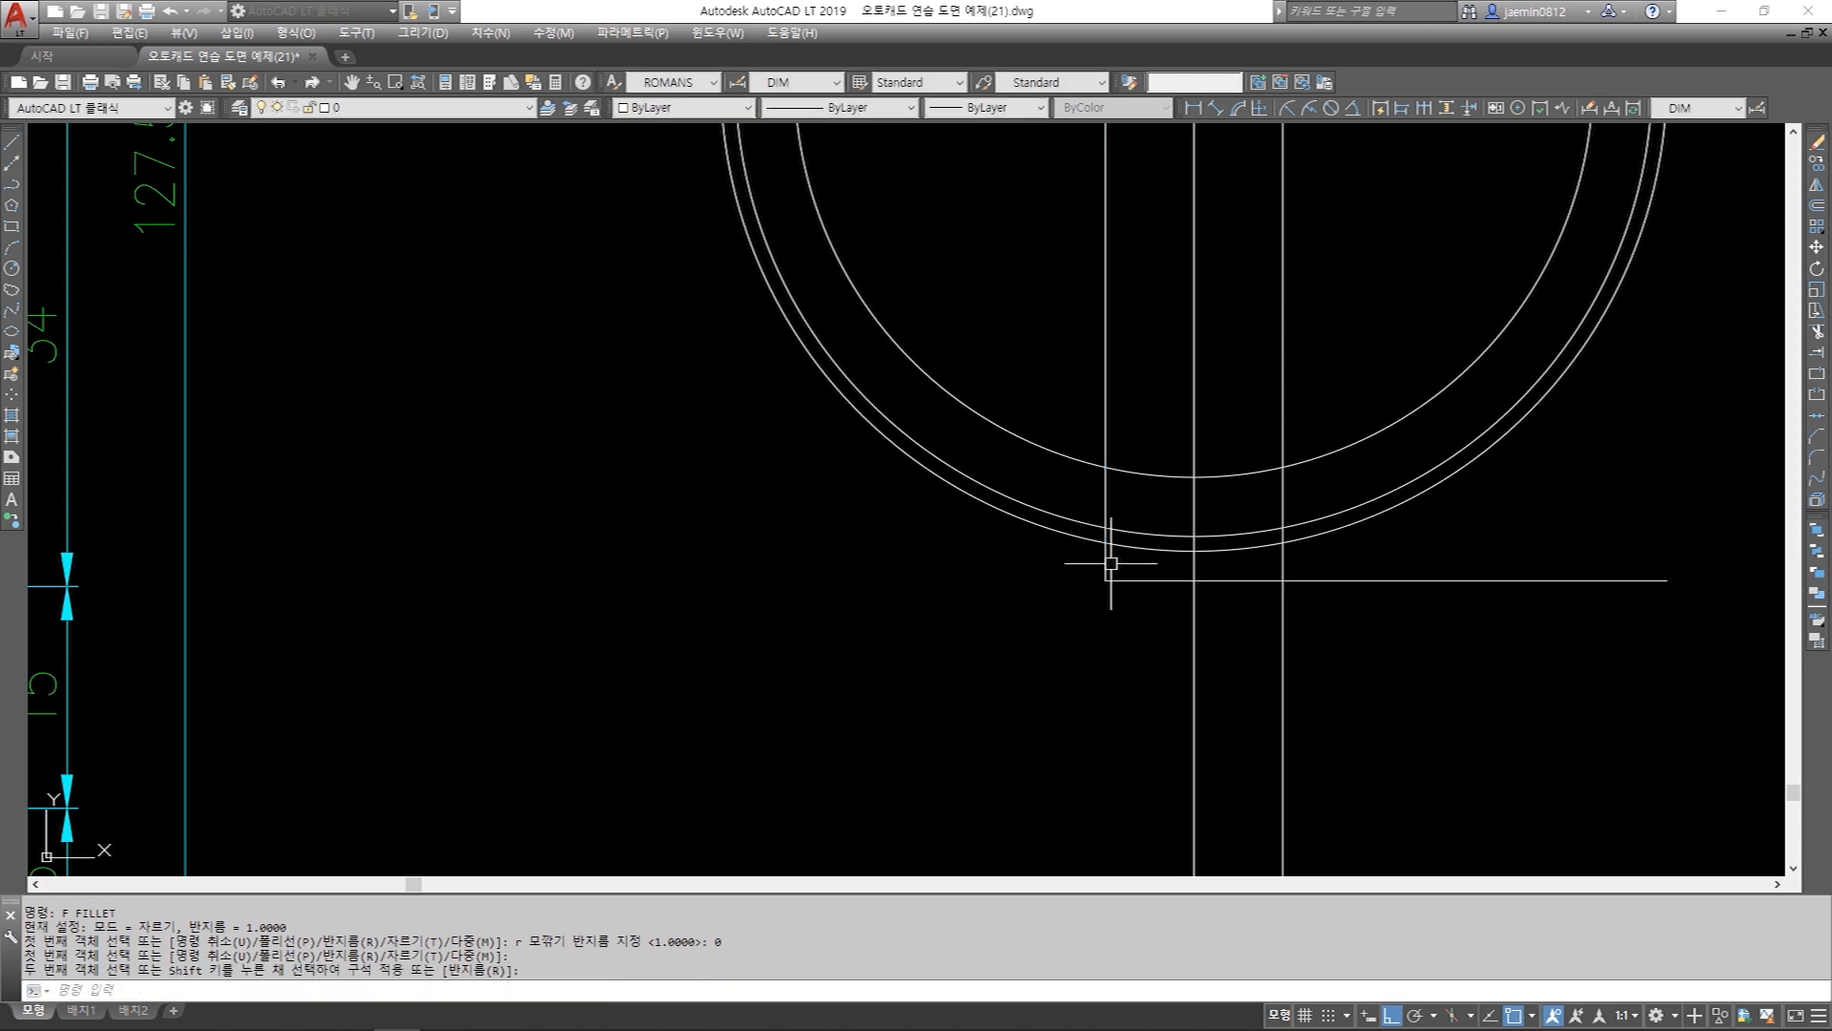
key(Return)
click(1215, 579)
click(1284, 565)
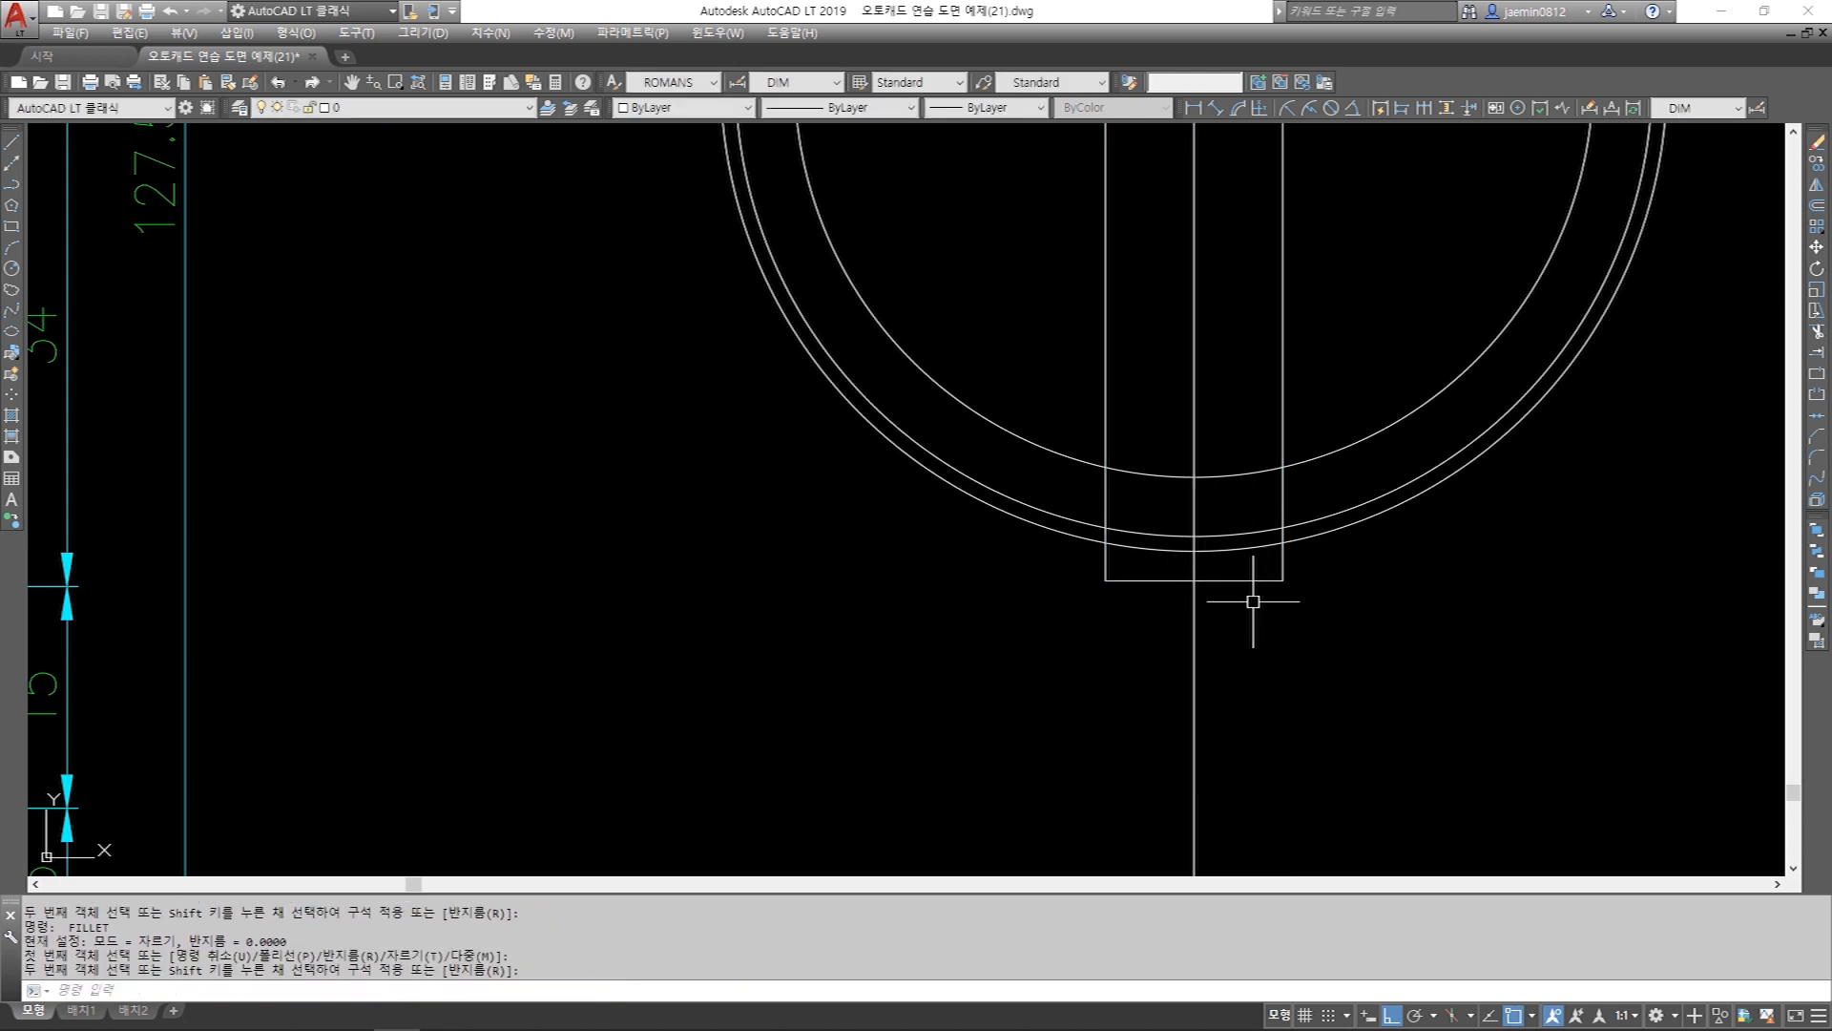
Trim the collar's two side lines inside the dial, using the outer dial circle as the cutting edge.
text(tr)
key(Return)
click(1252, 550)
key(Return)
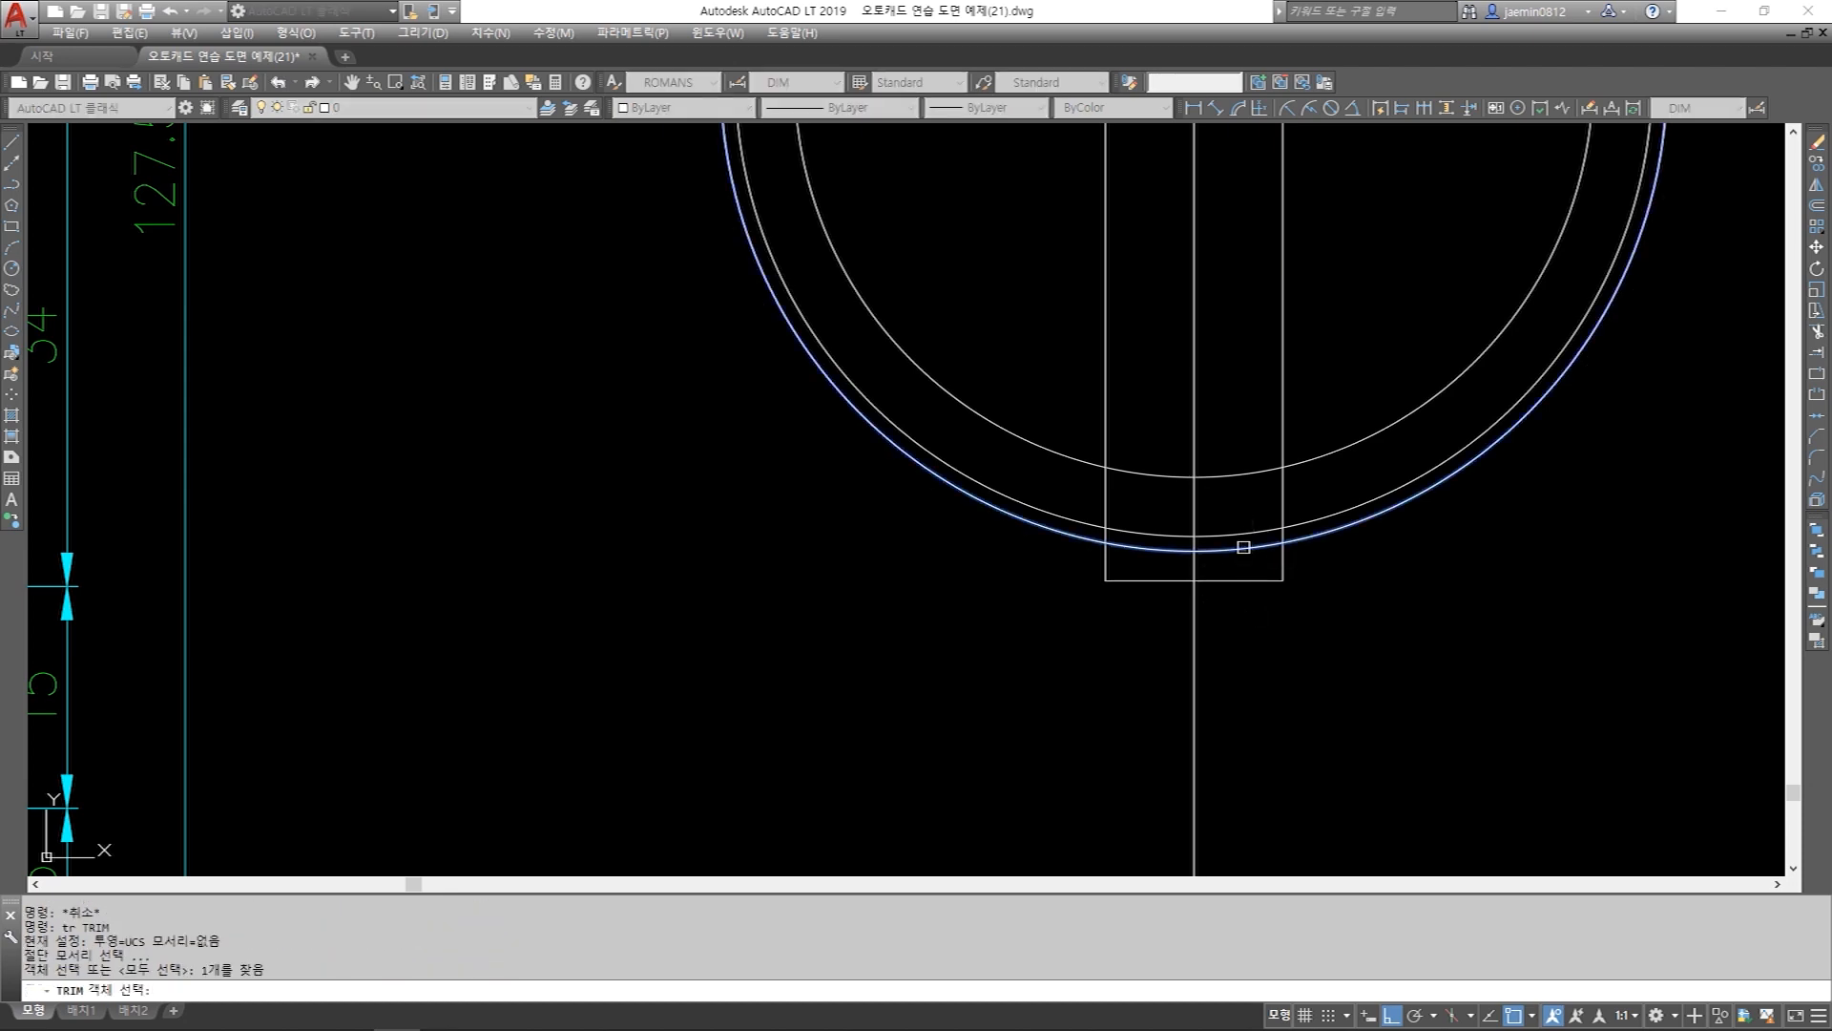
click(1282, 496)
click(1108, 484)
key(Escape)
key(Escape)
scroll(1098, 862, down, 4)
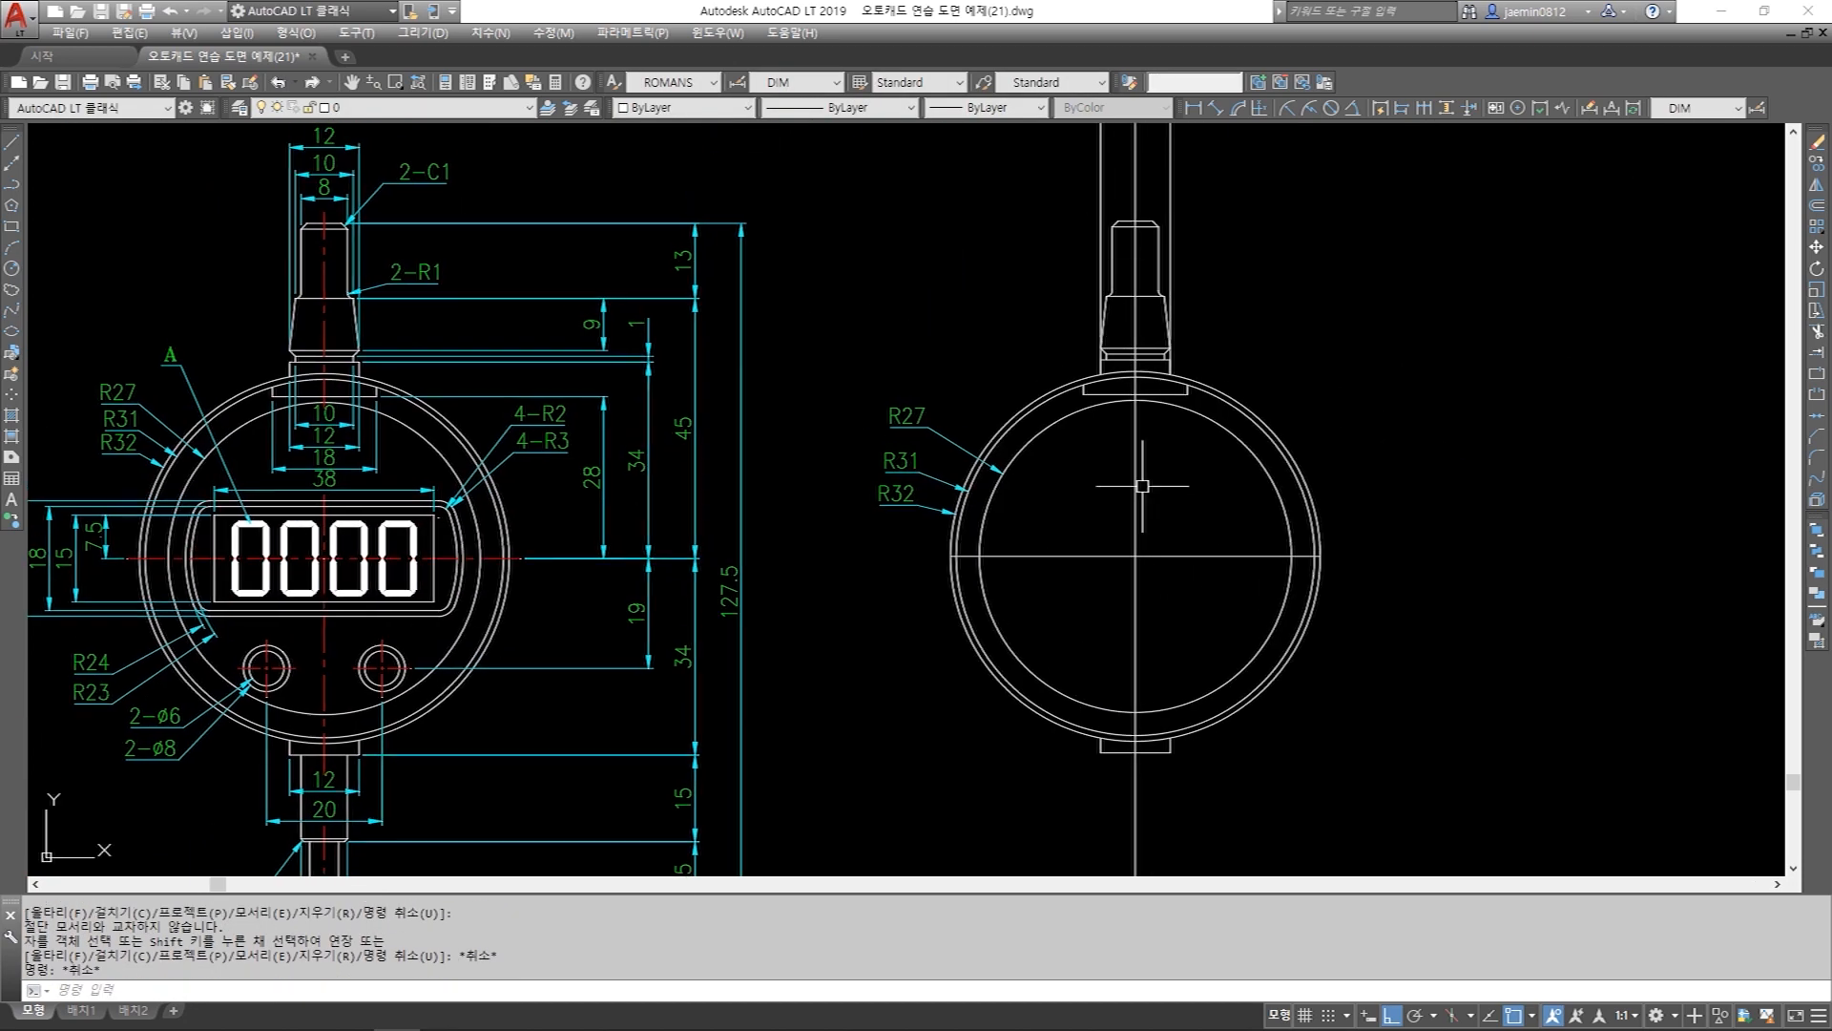
Erase the two leftover vertical offset lines above the dial beside the upper stem.
text(e)
key(Return)
click(1104, 256)
click(1168, 250)
key(Return)
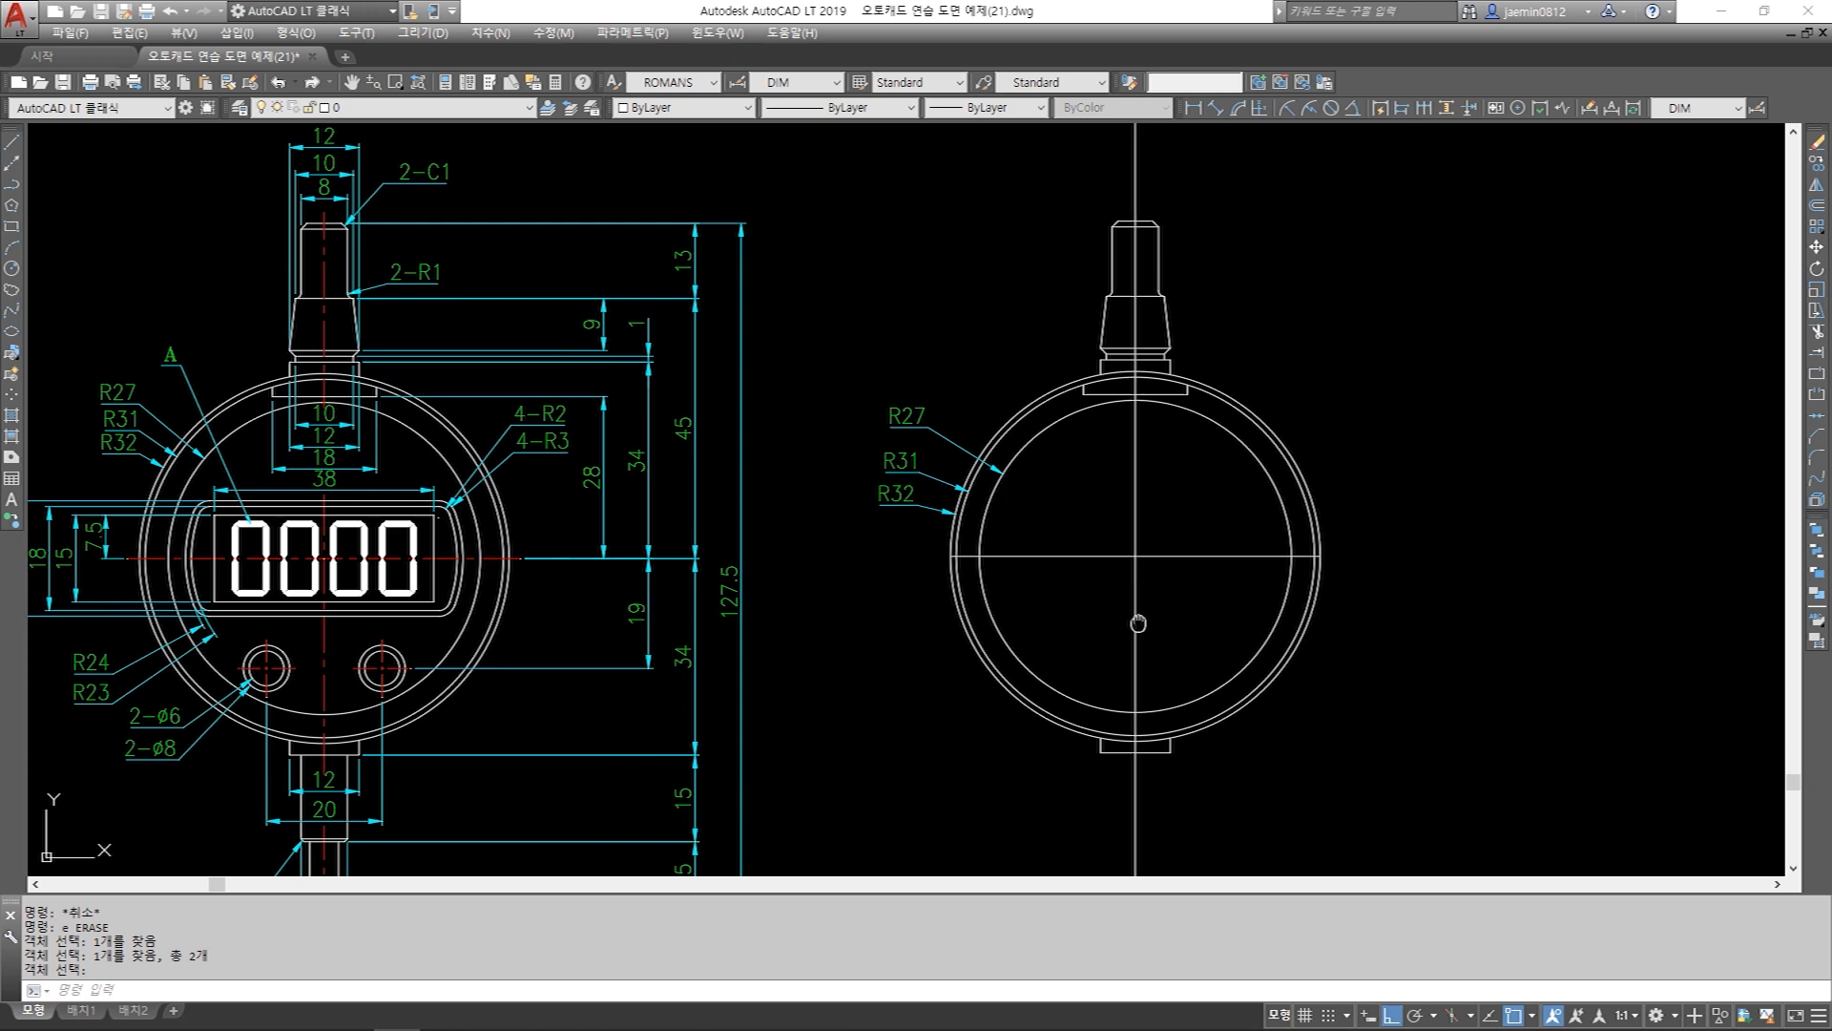
Examine the width, length and chamfer dimensions of the reference stem section directly below the lower collar.
middle_drag(1165, 832, 1208, 612)
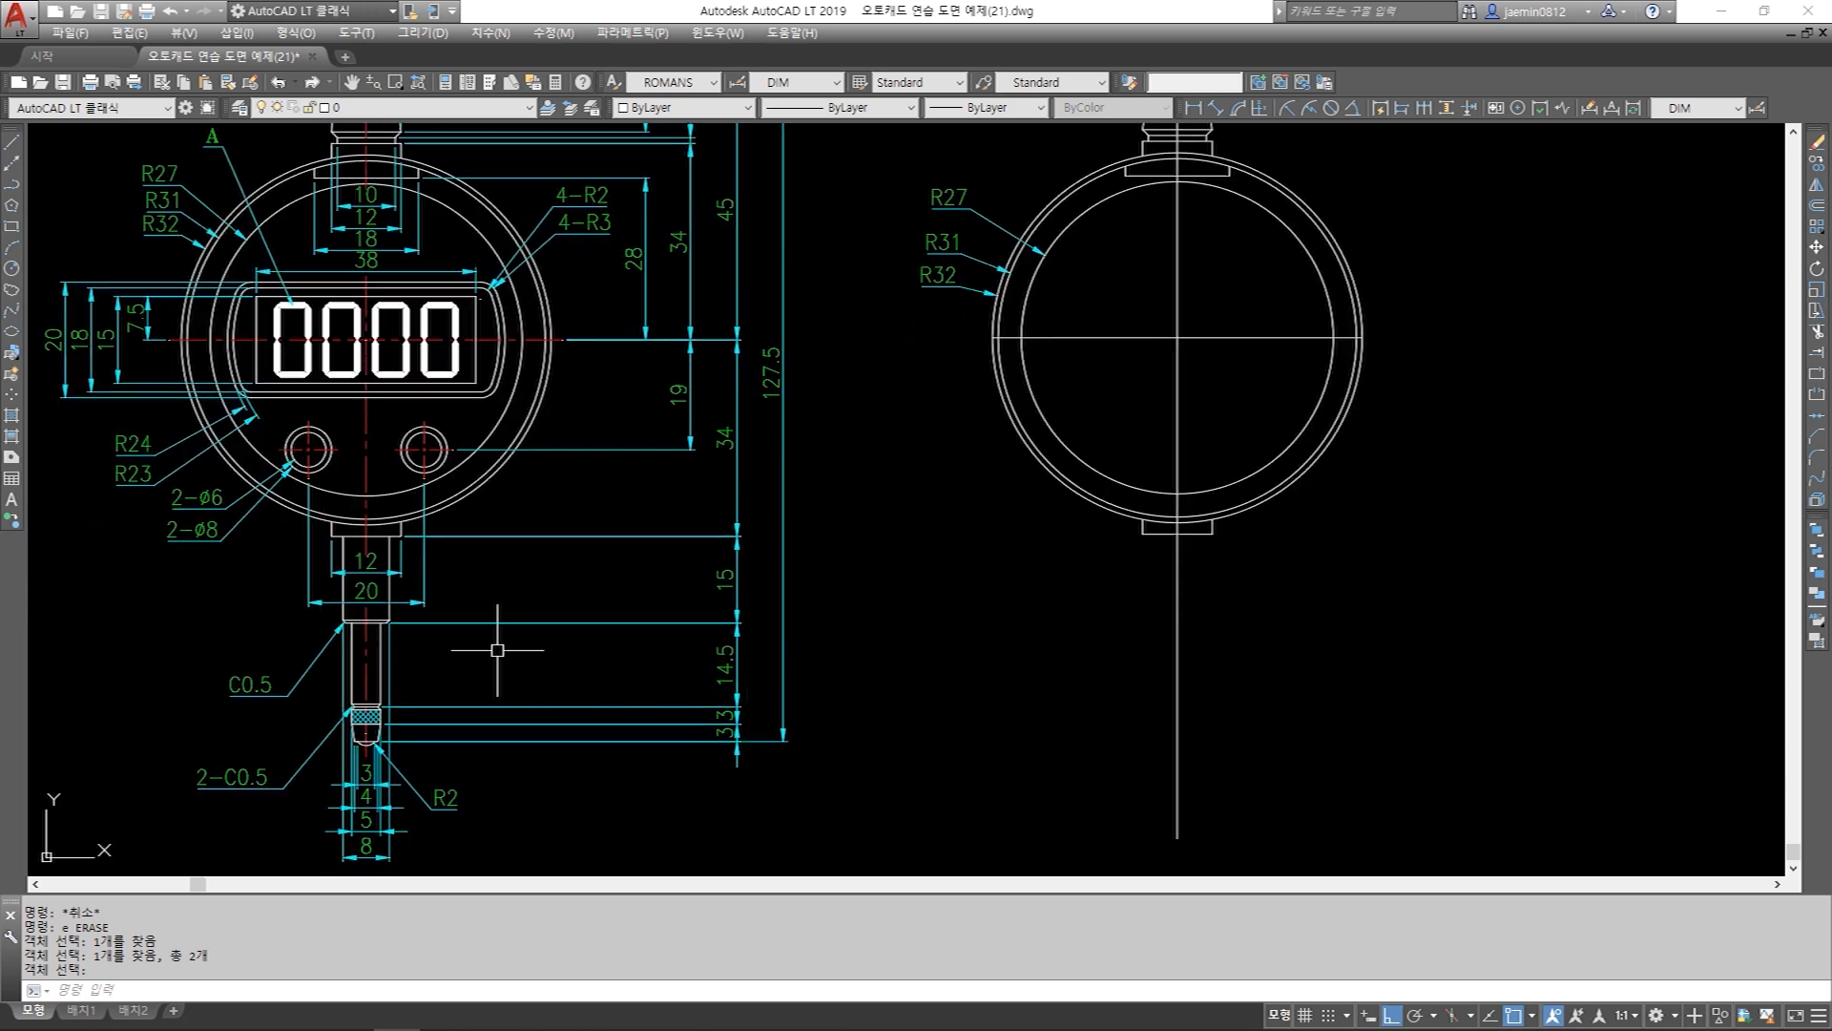
scroll(352, 693, up, 1)
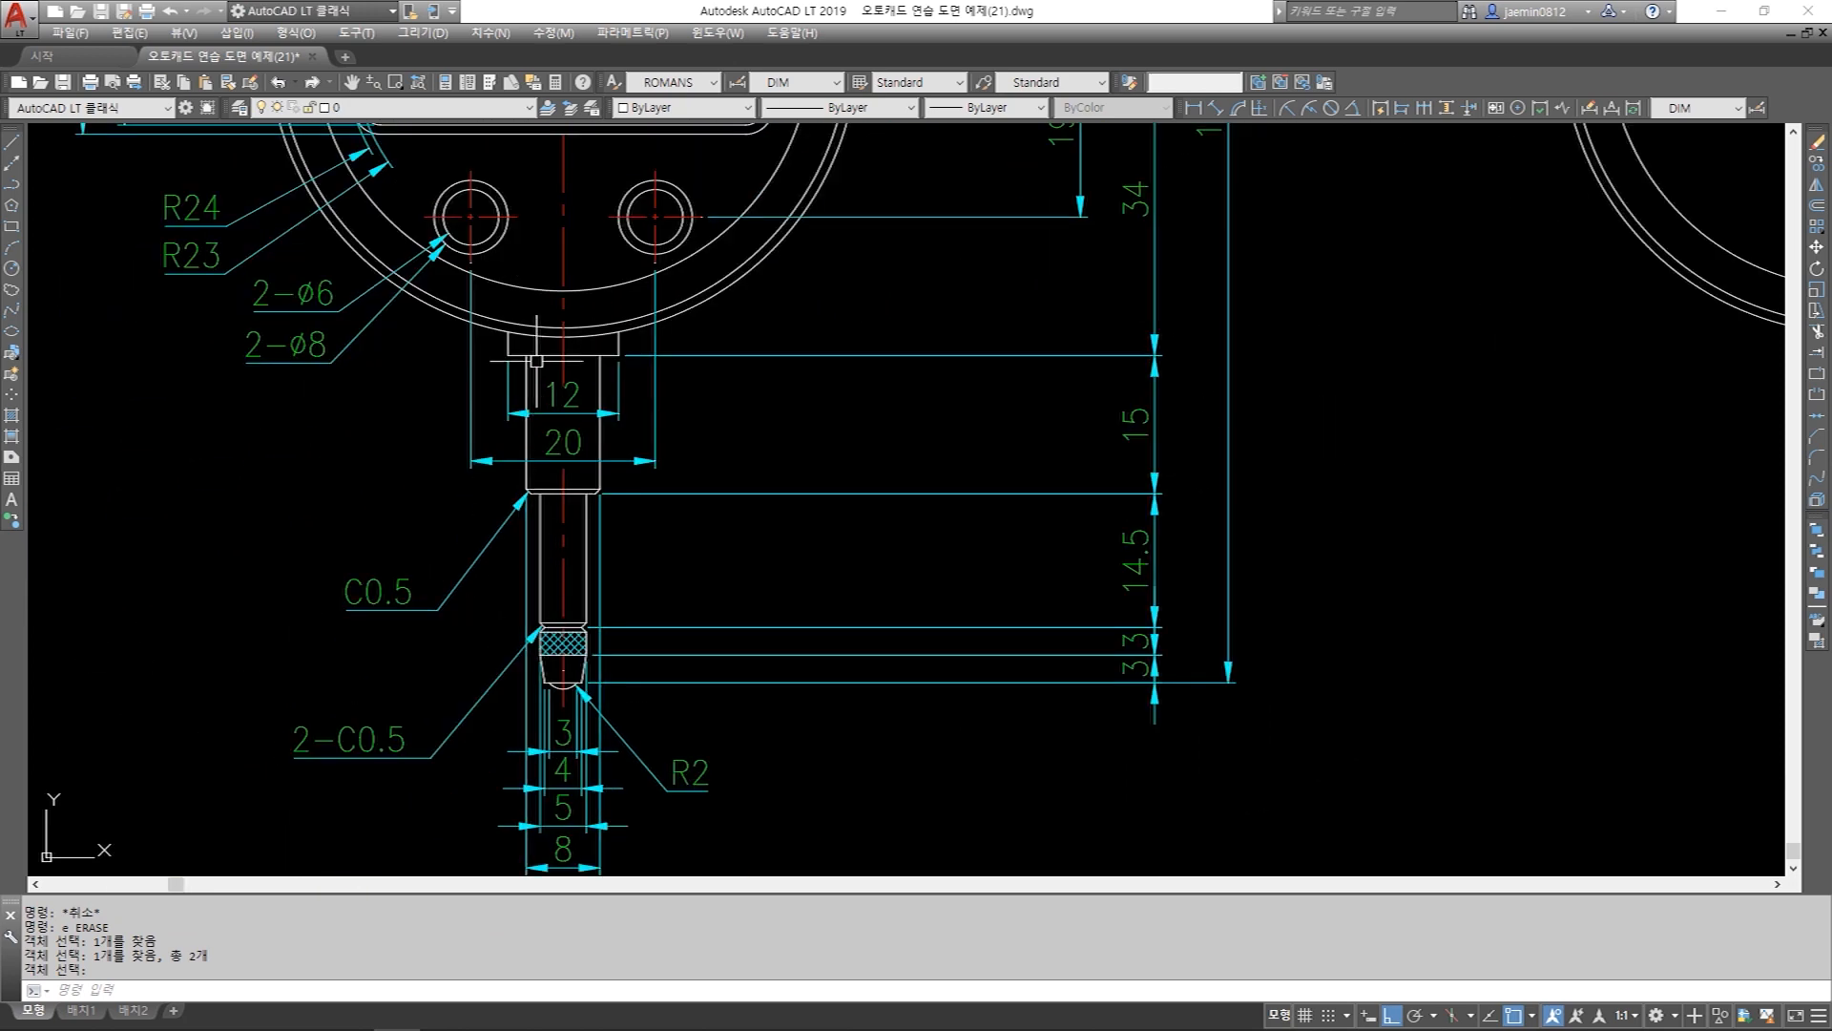
click(517, 343)
click(614, 498)
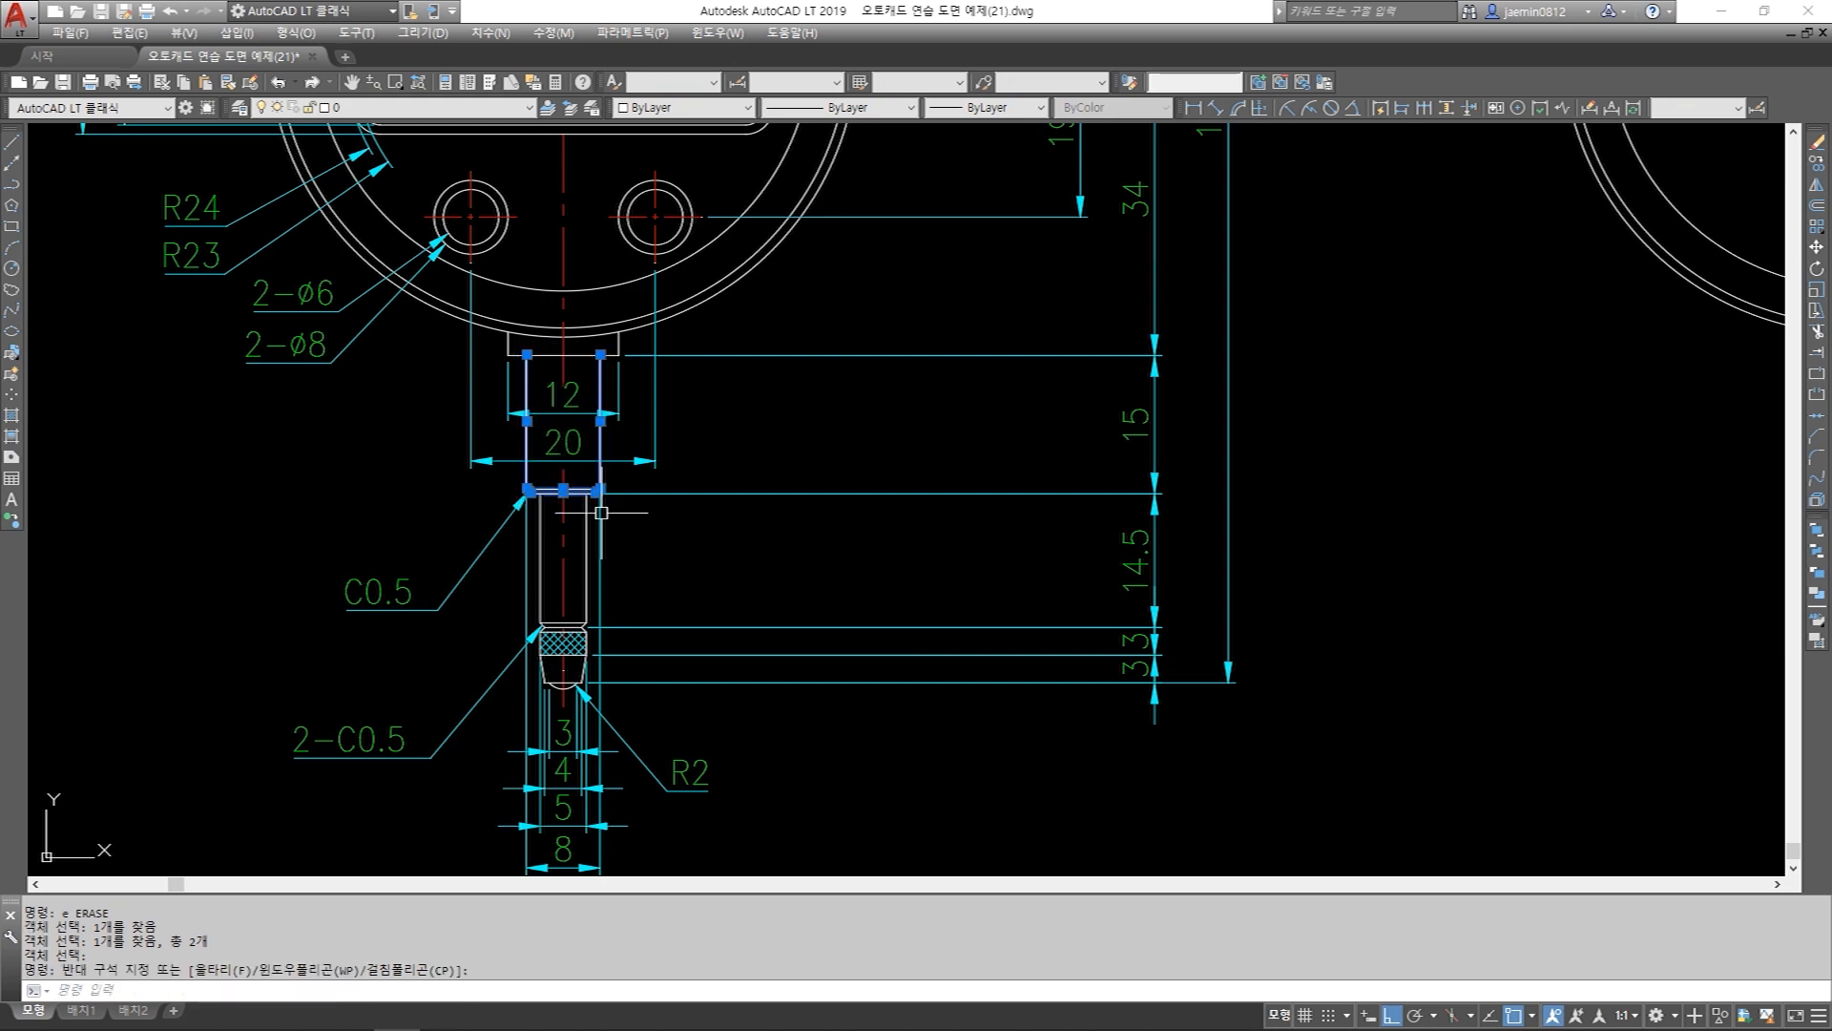
middle_drag(640, 656, 651, 592)
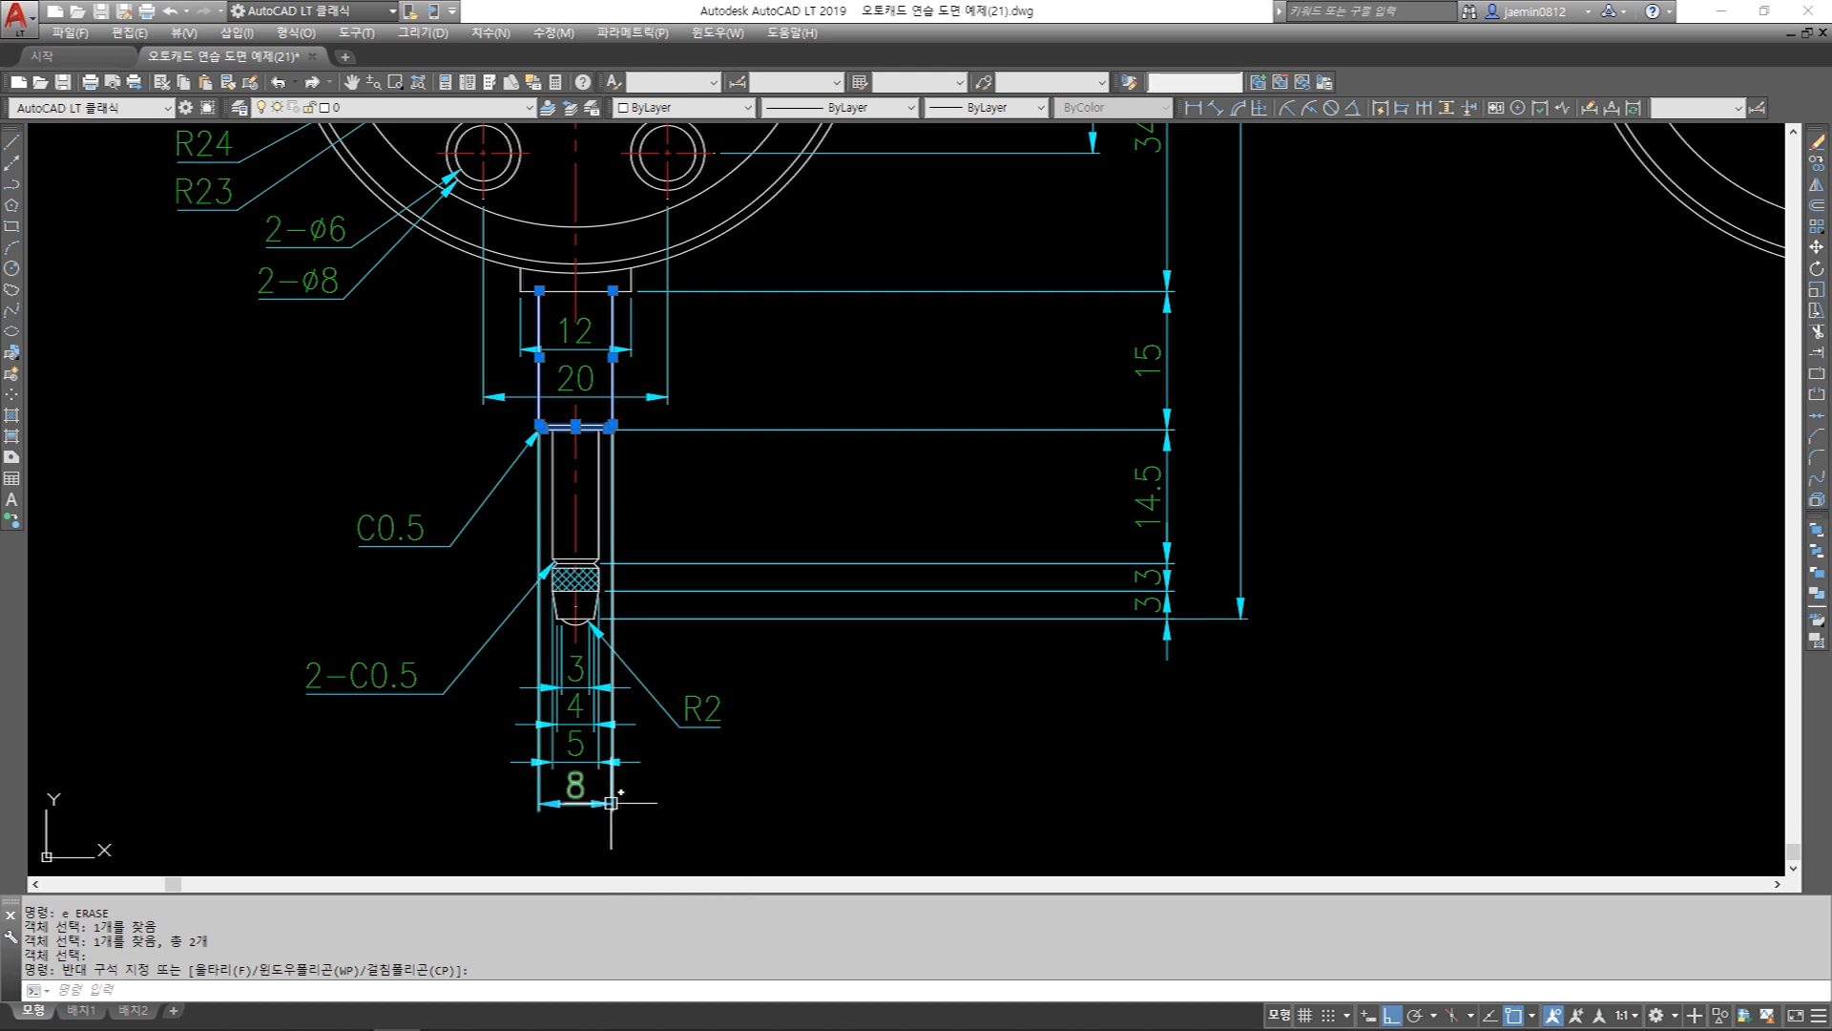
key(Escape)
middle_drag(692, 546, 691, 581)
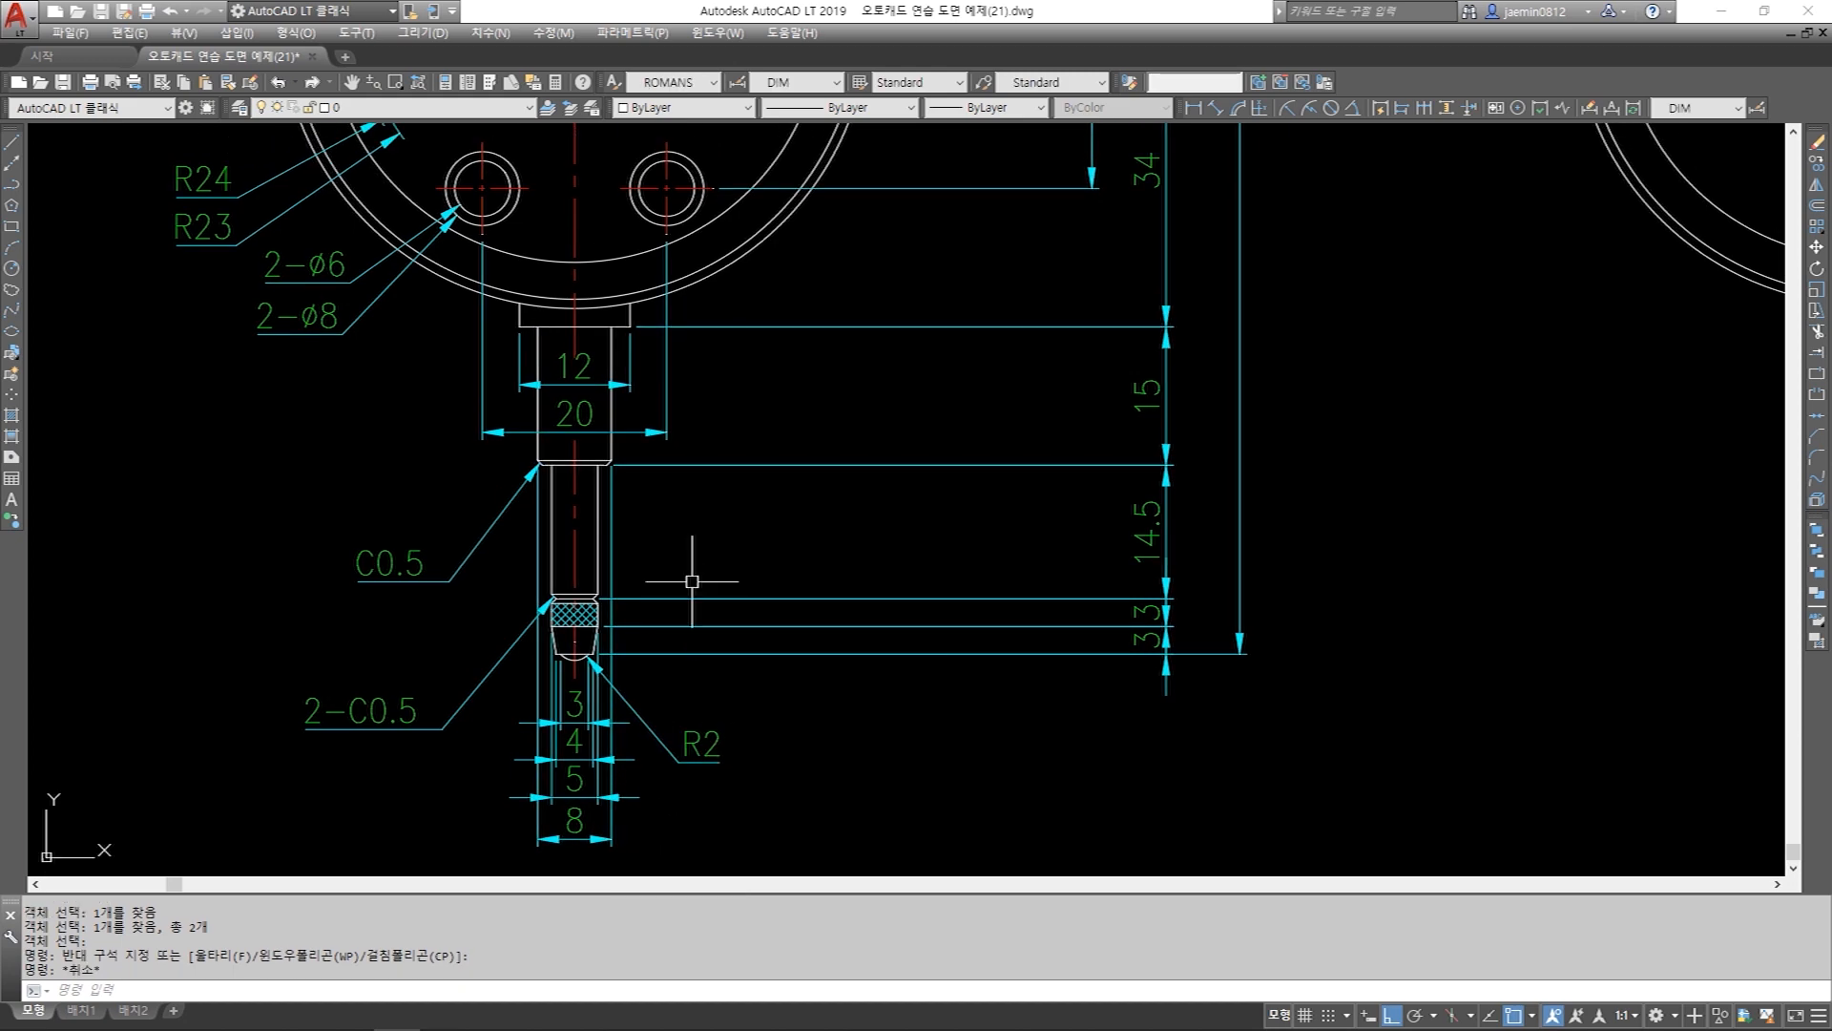
middle_drag(718, 499, 719, 544)
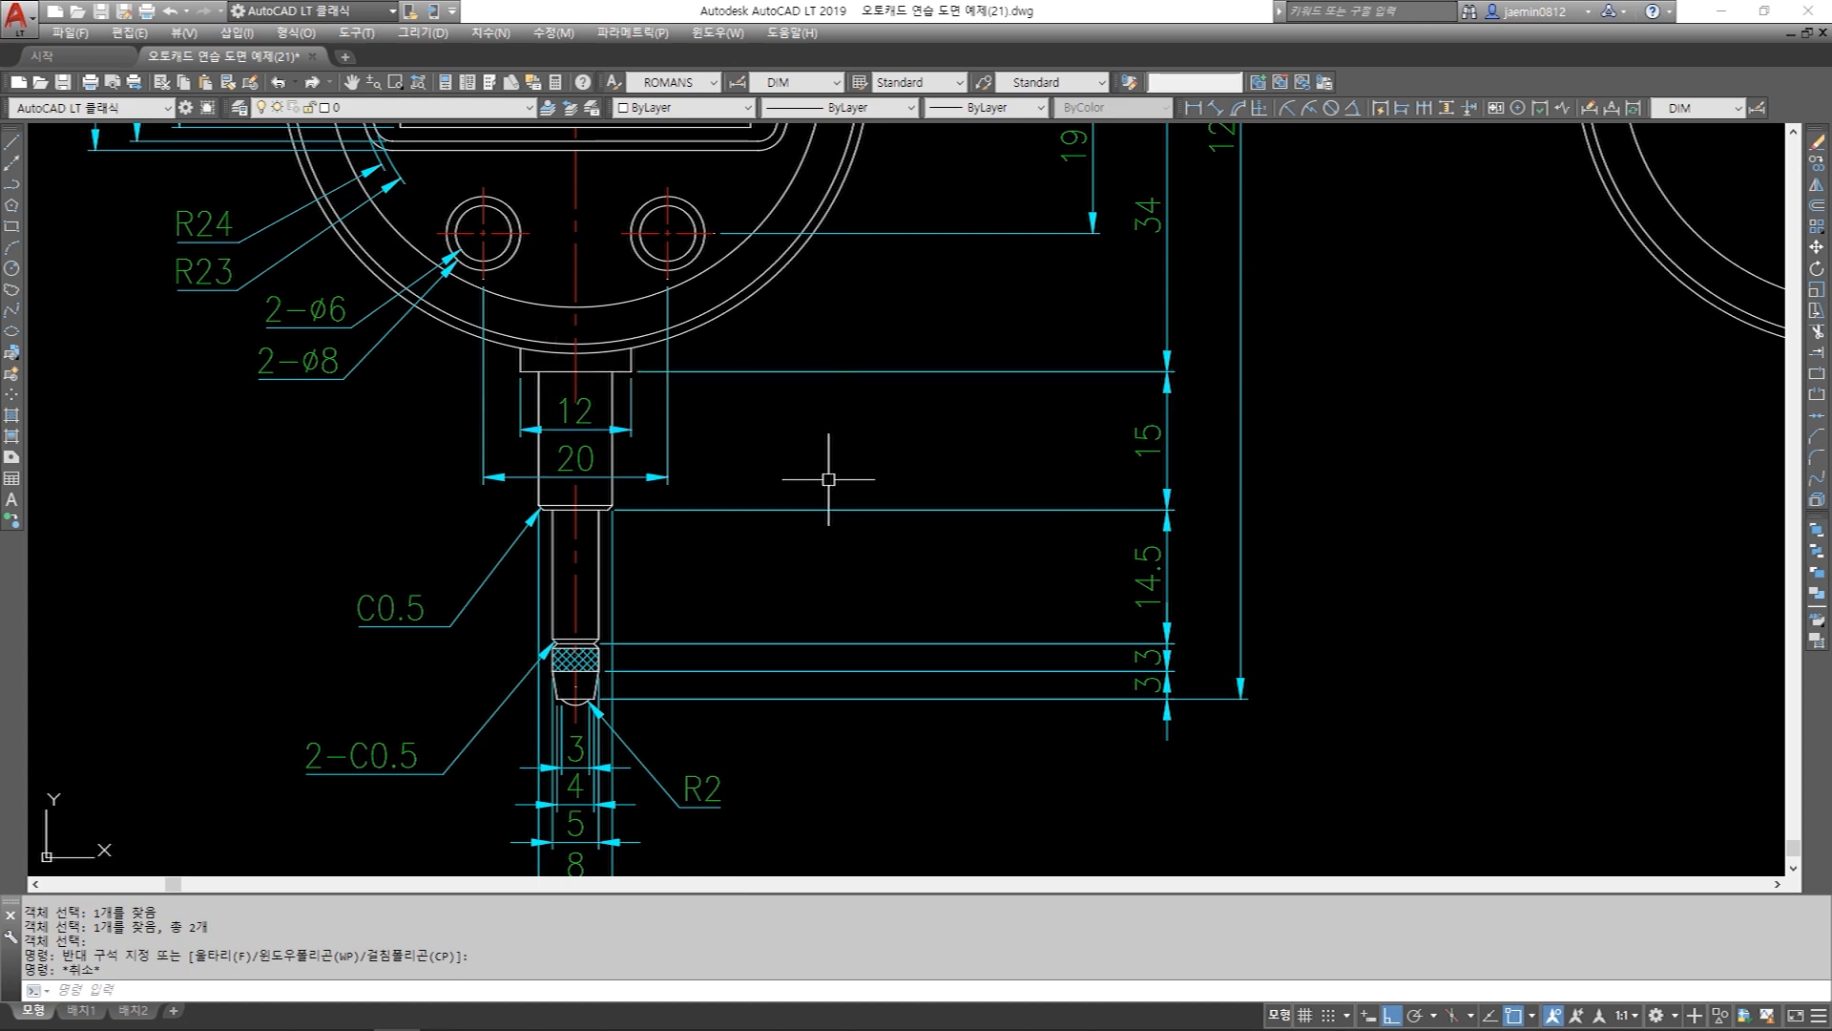
scroll(995, 519, down, 2)
middle_drag(1059, 485, 1076, 537)
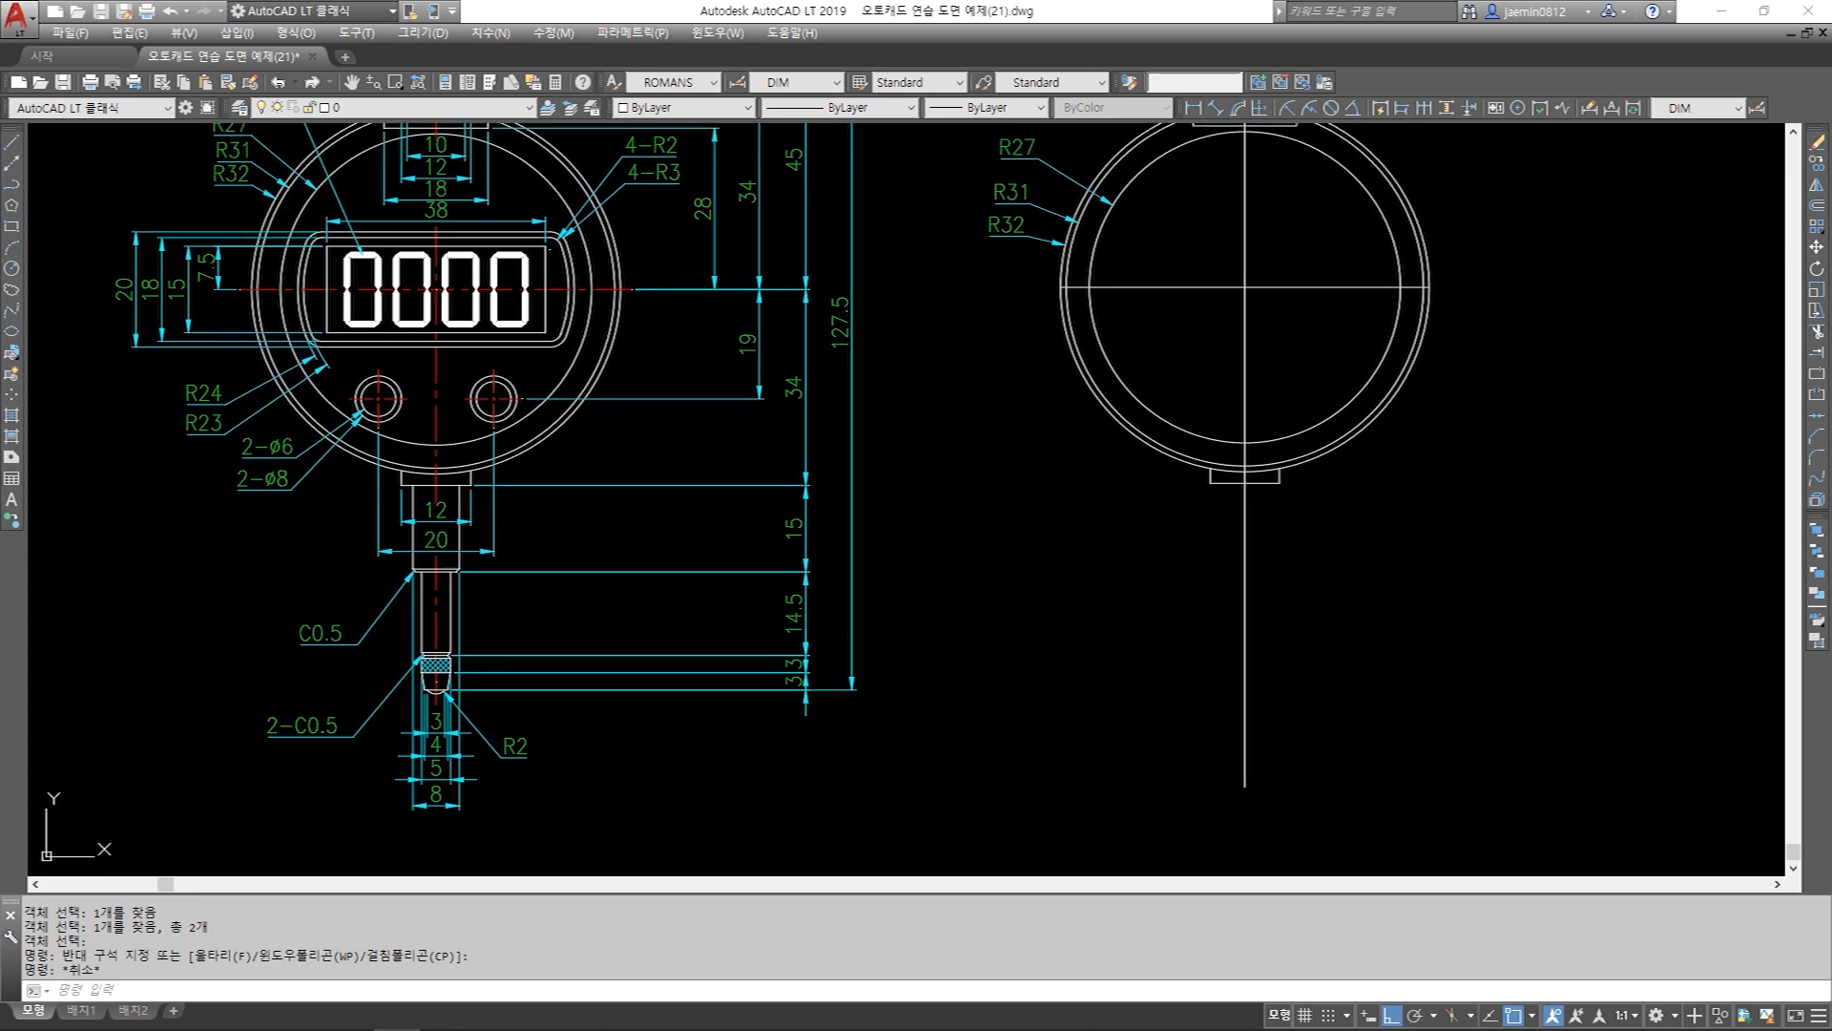
Offset the vertical centerline 4 mm to each side for the lower stem's side lines.
text(o)
key(Return)
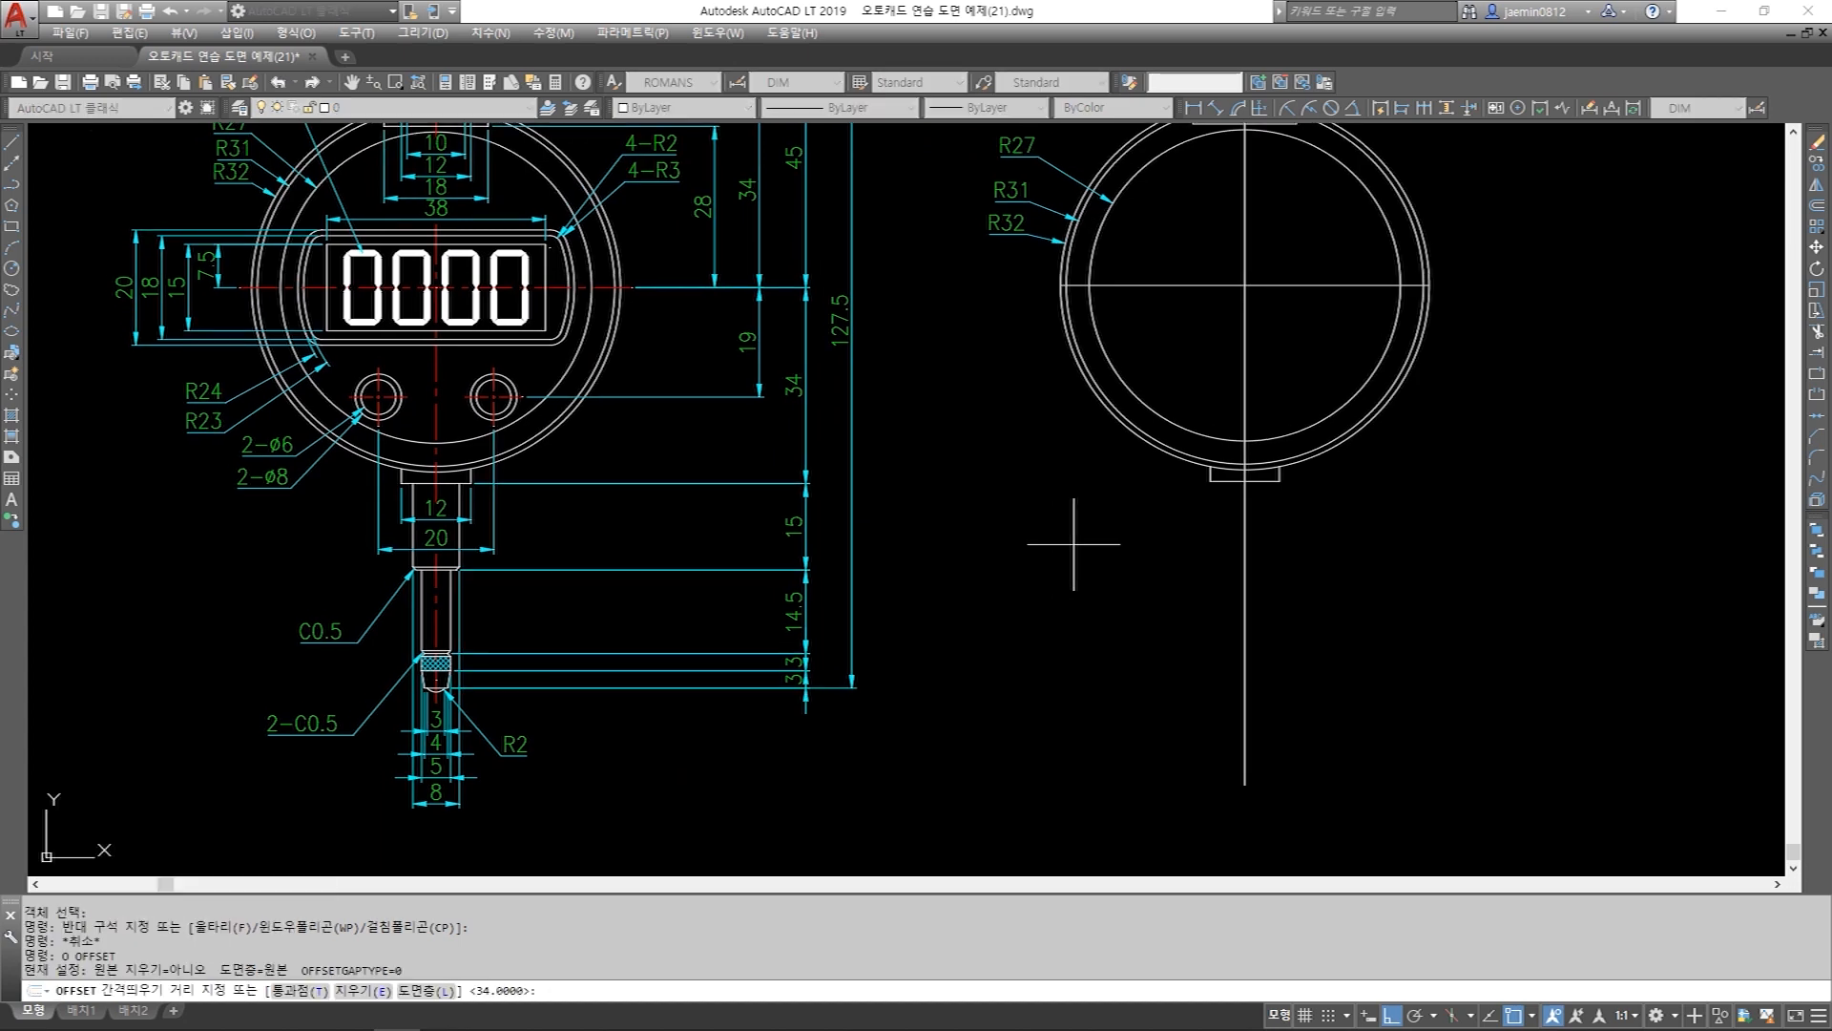
text(4)
key(Return)
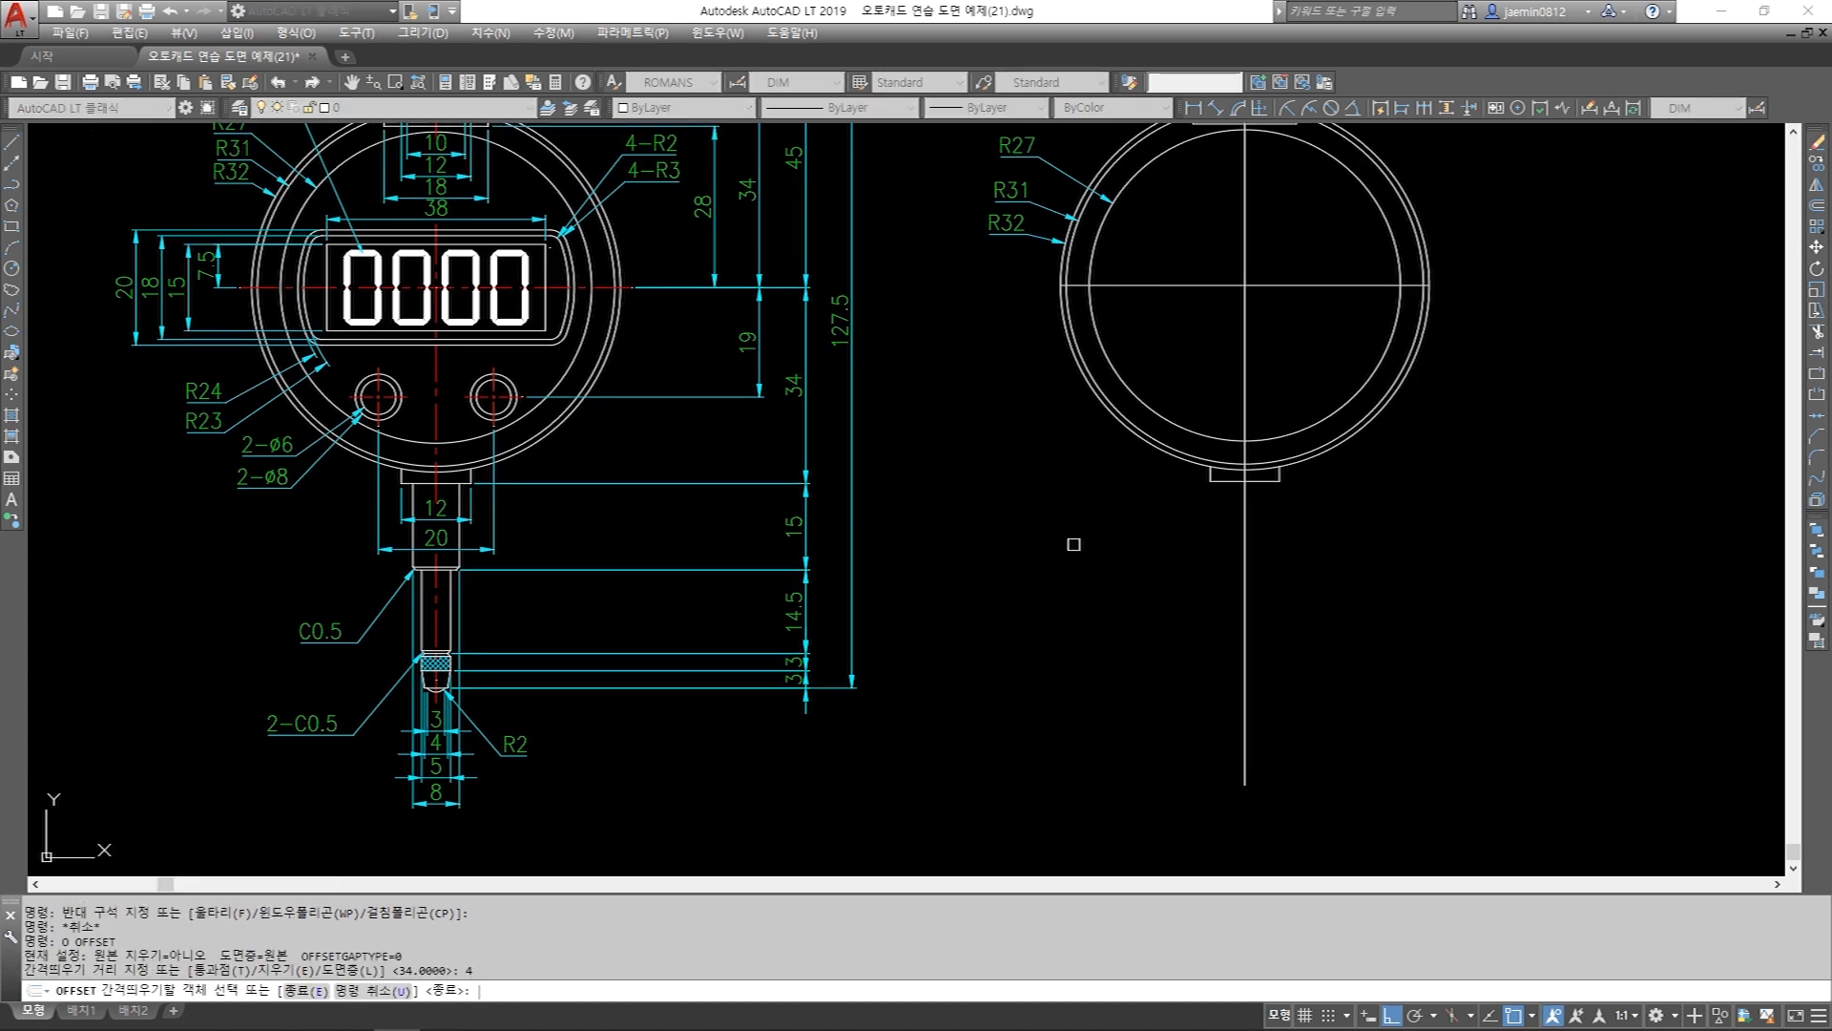
click(1244, 553)
click(1183, 559)
click(1244, 559)
click(1317, 572)
key(Return)
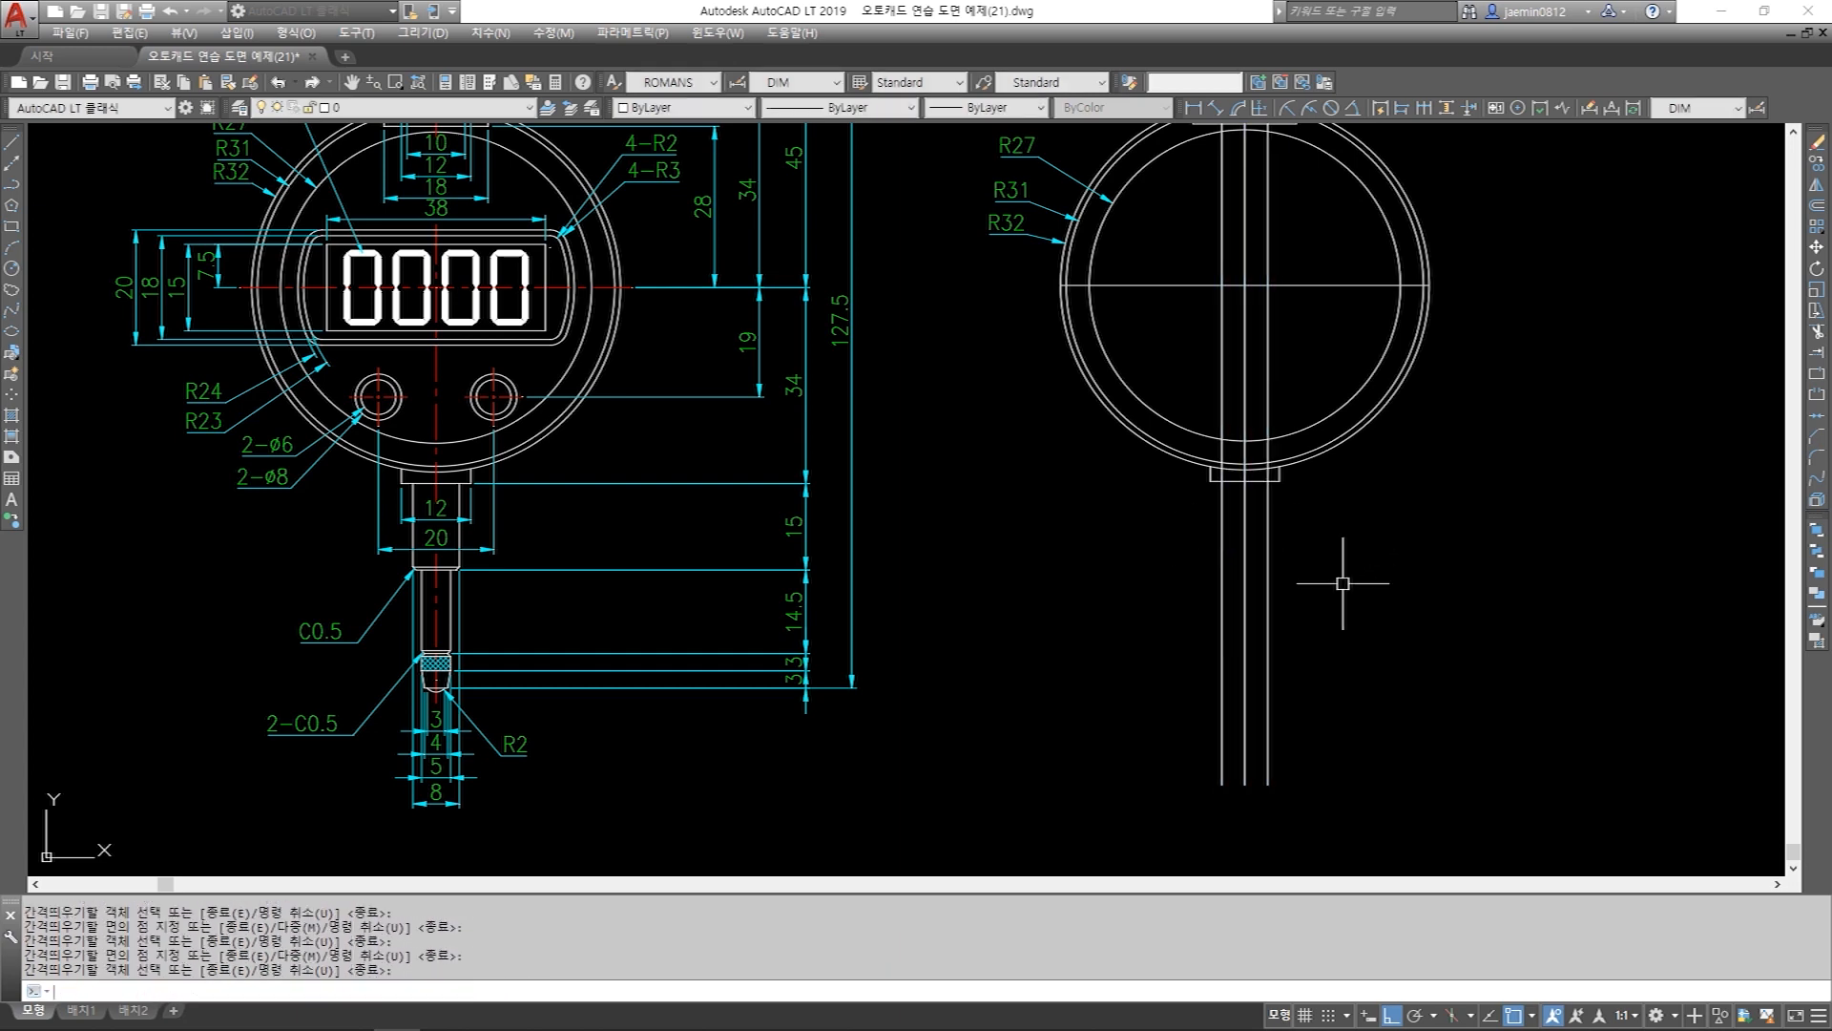
Offset the collar's bottom edge 15 mm downward for the lower stem's end line.
key(Return)
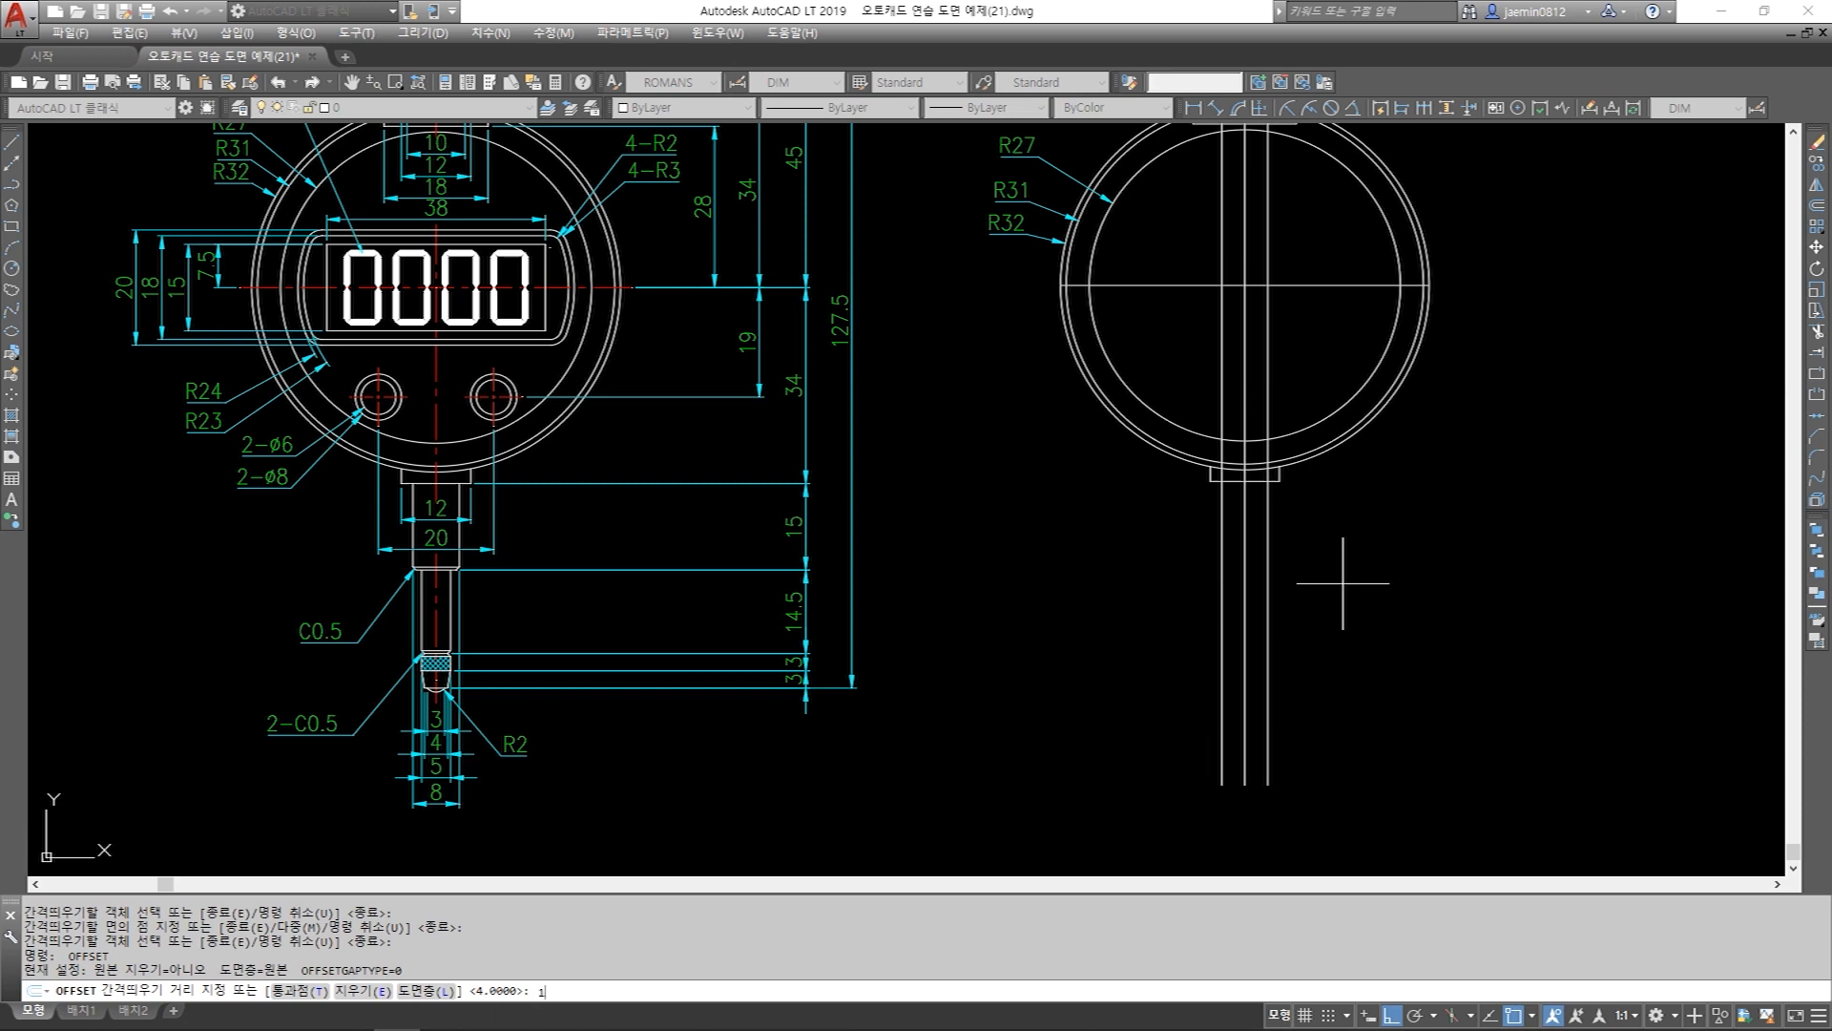
key(Return)
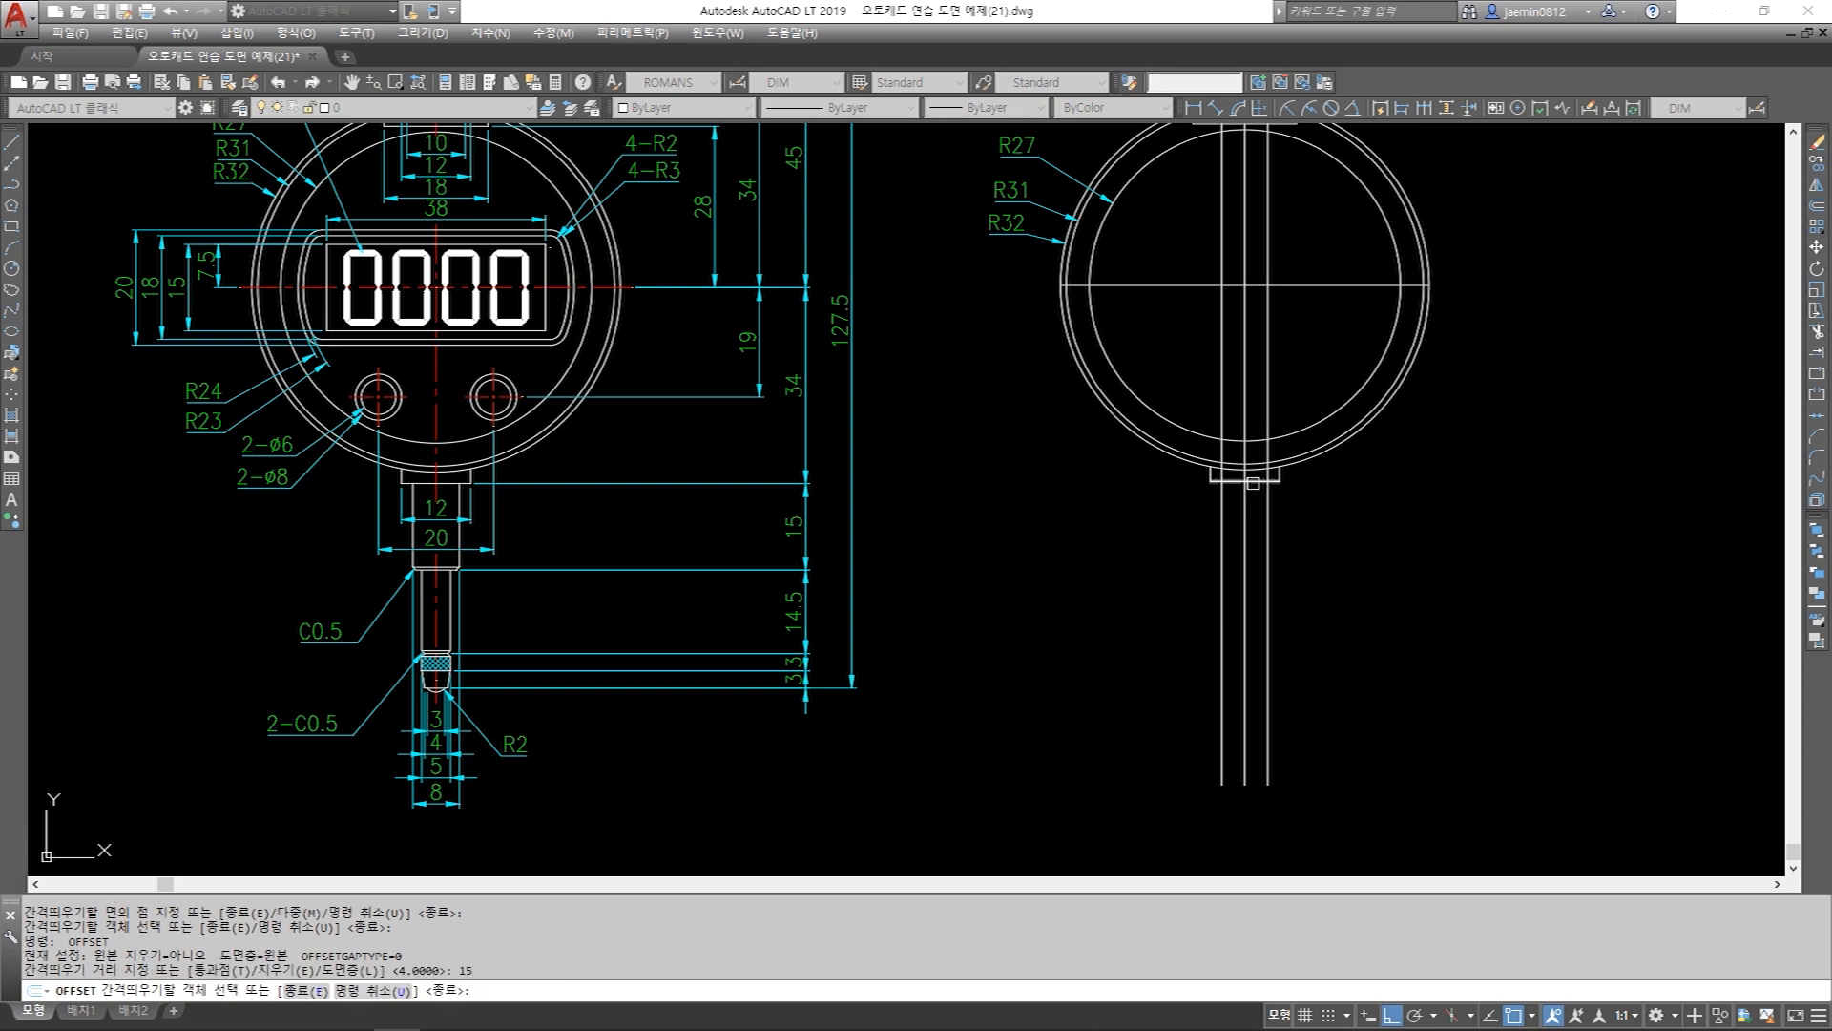
click(1253, 483)
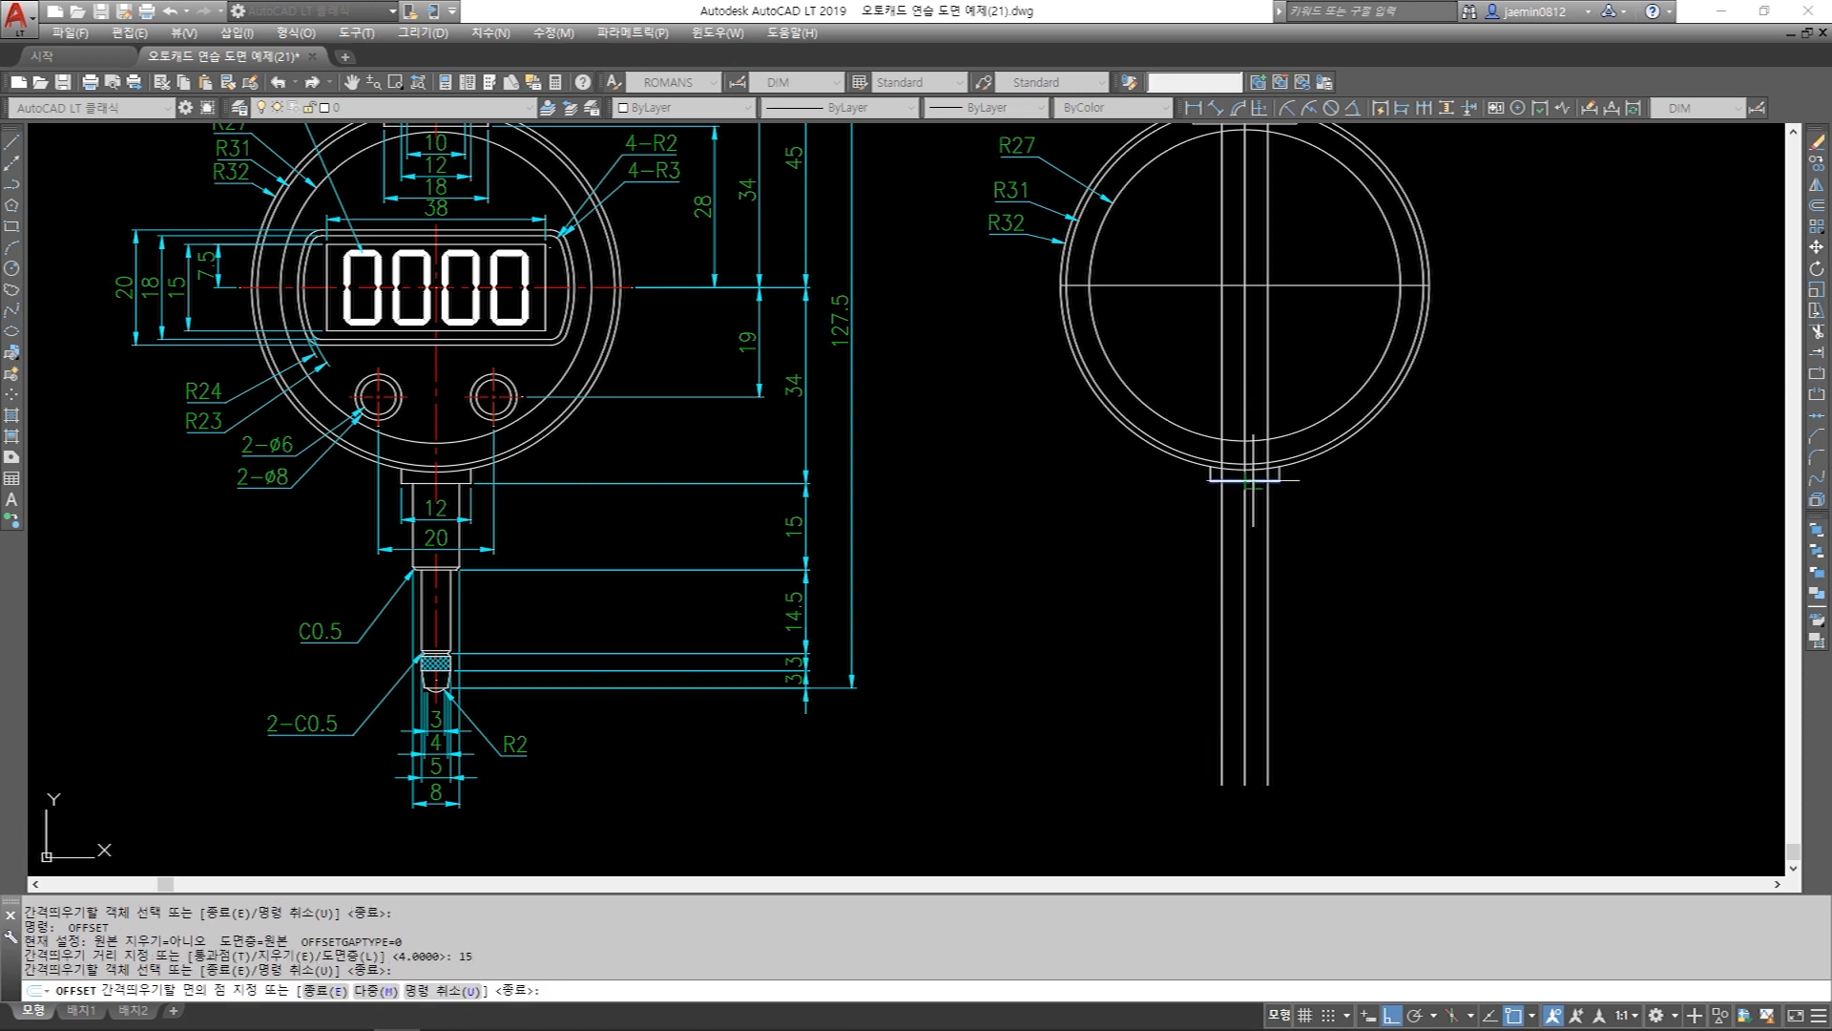
click(1308, 587)
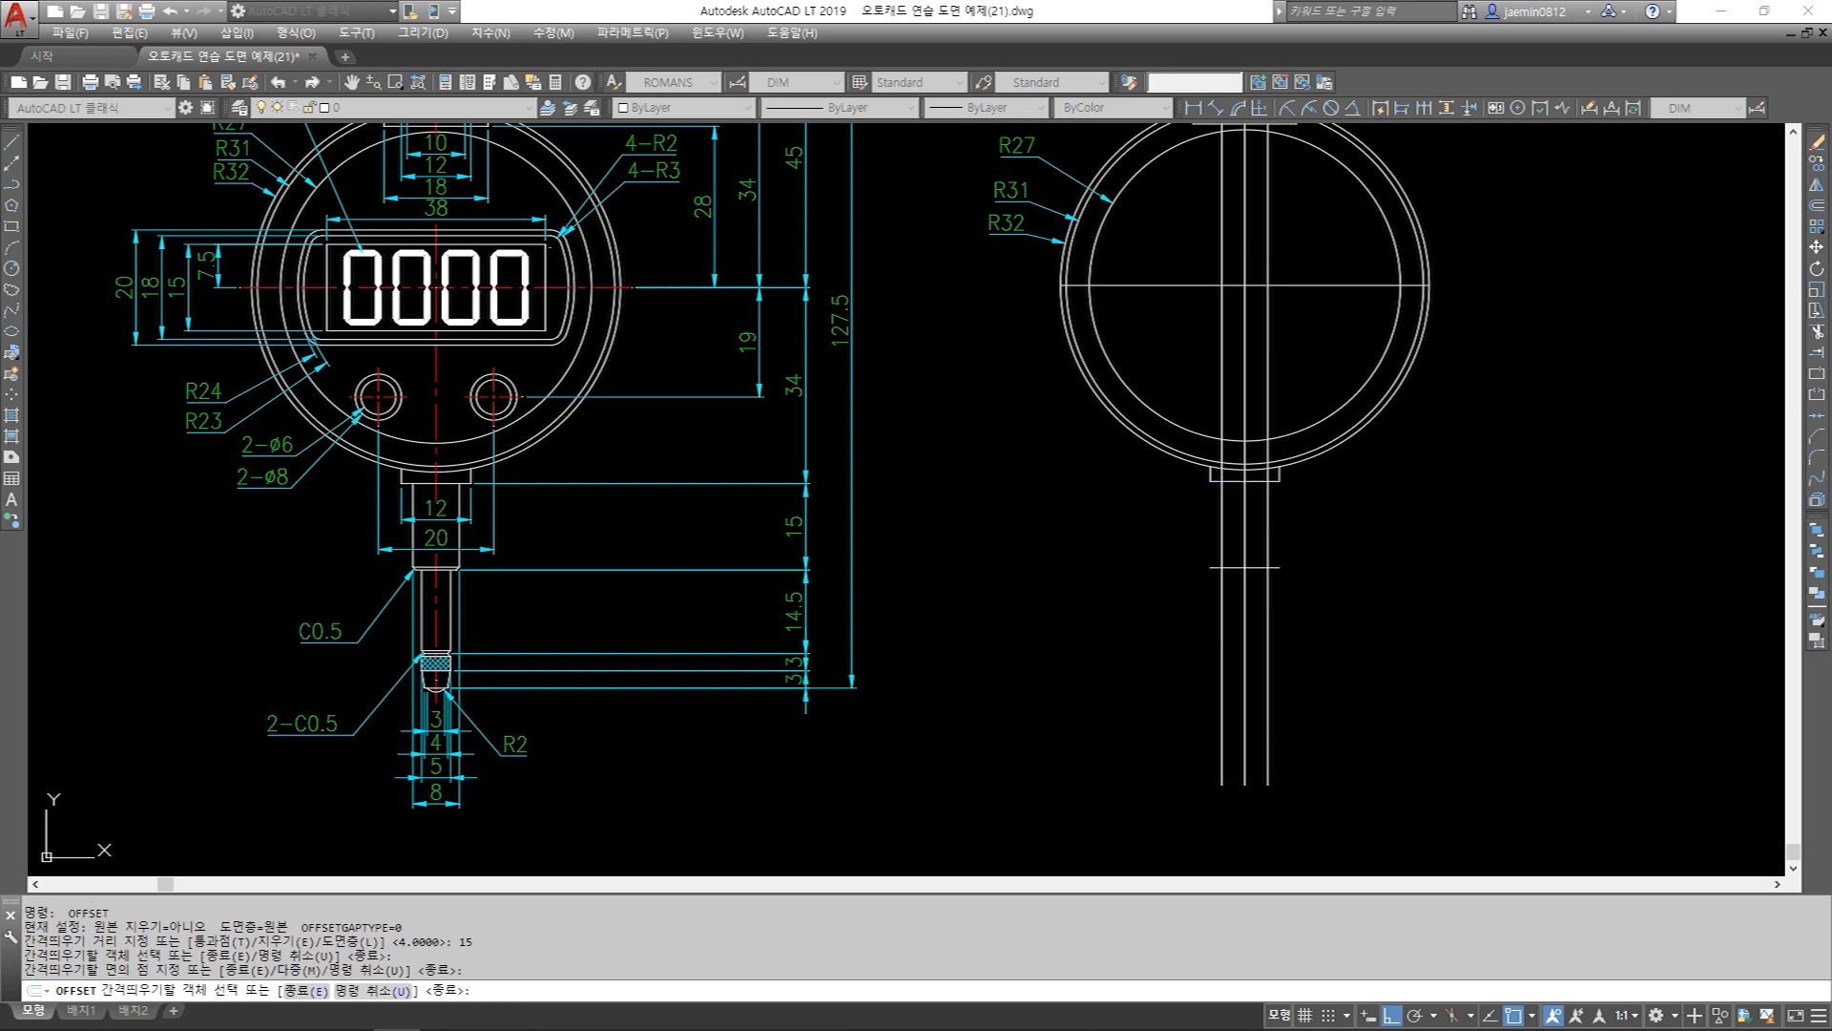
key(Escape)
Chamfer both bottom corners of the lower stem with 0.5 mm distances, following the reference view's C0.5 note.
scroll(337, 580, up, 4)
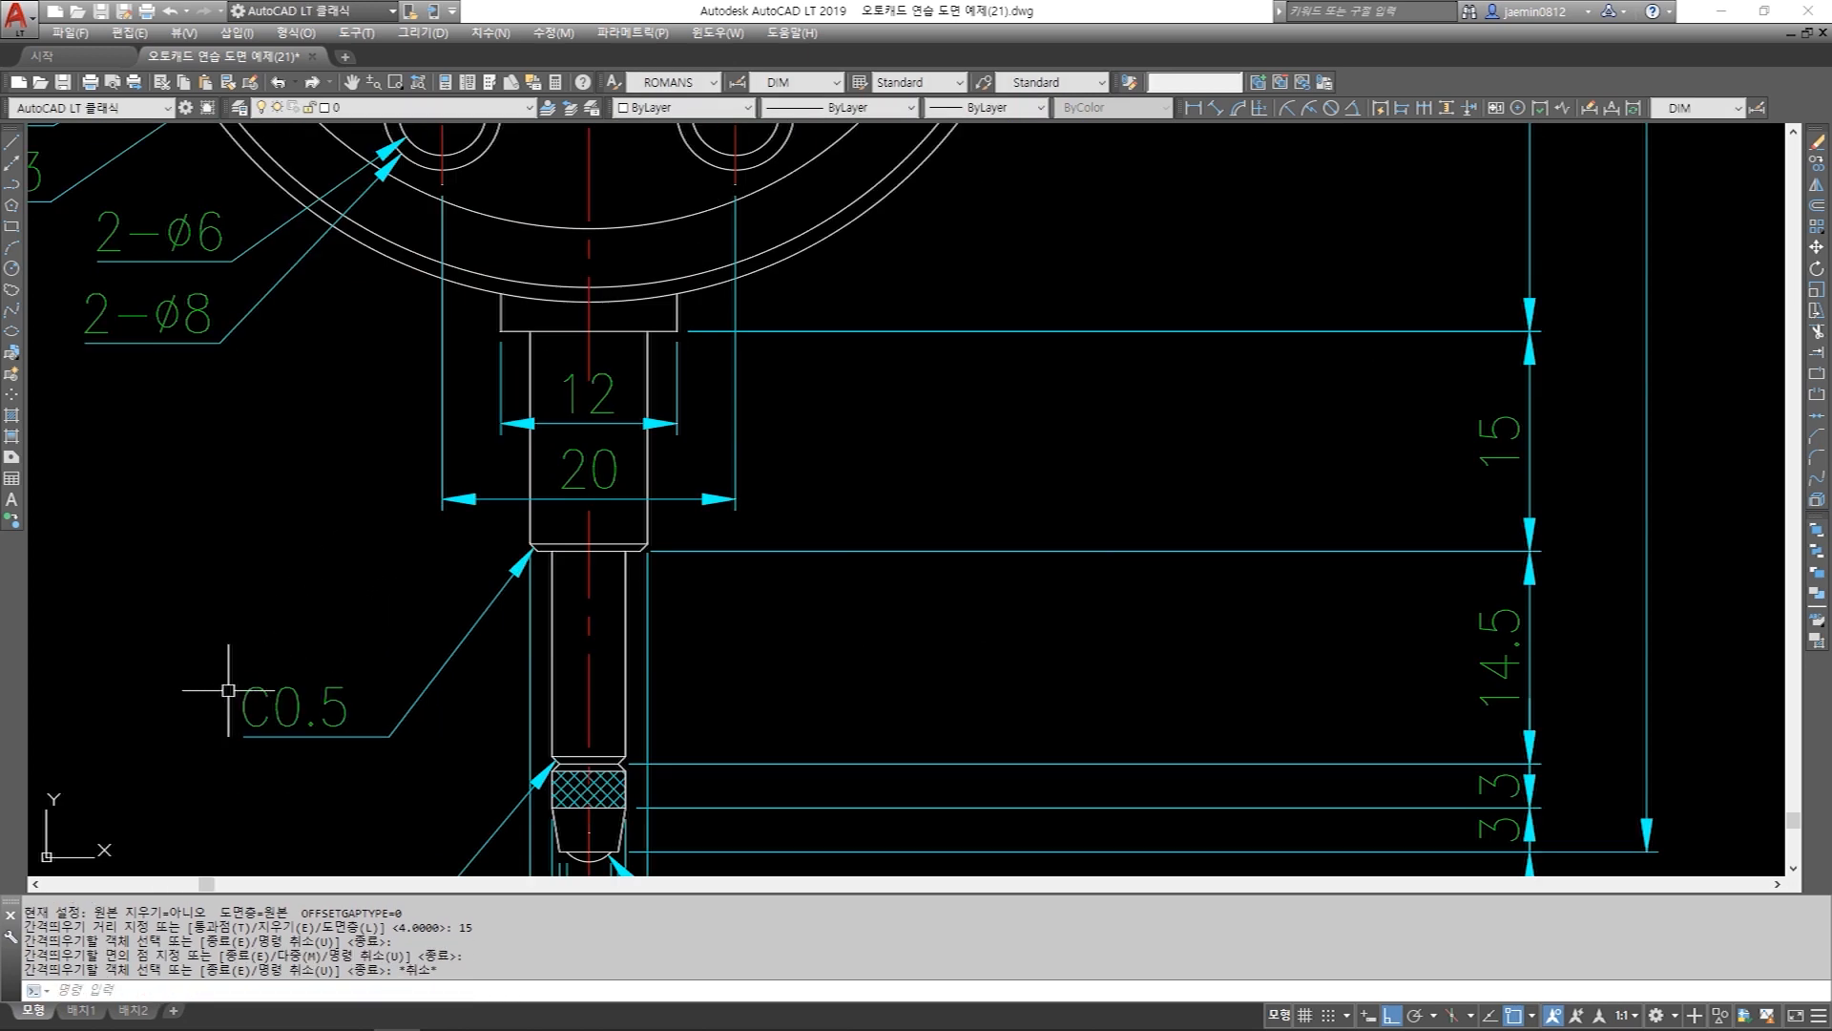
scroll(526, 568, up, 2)
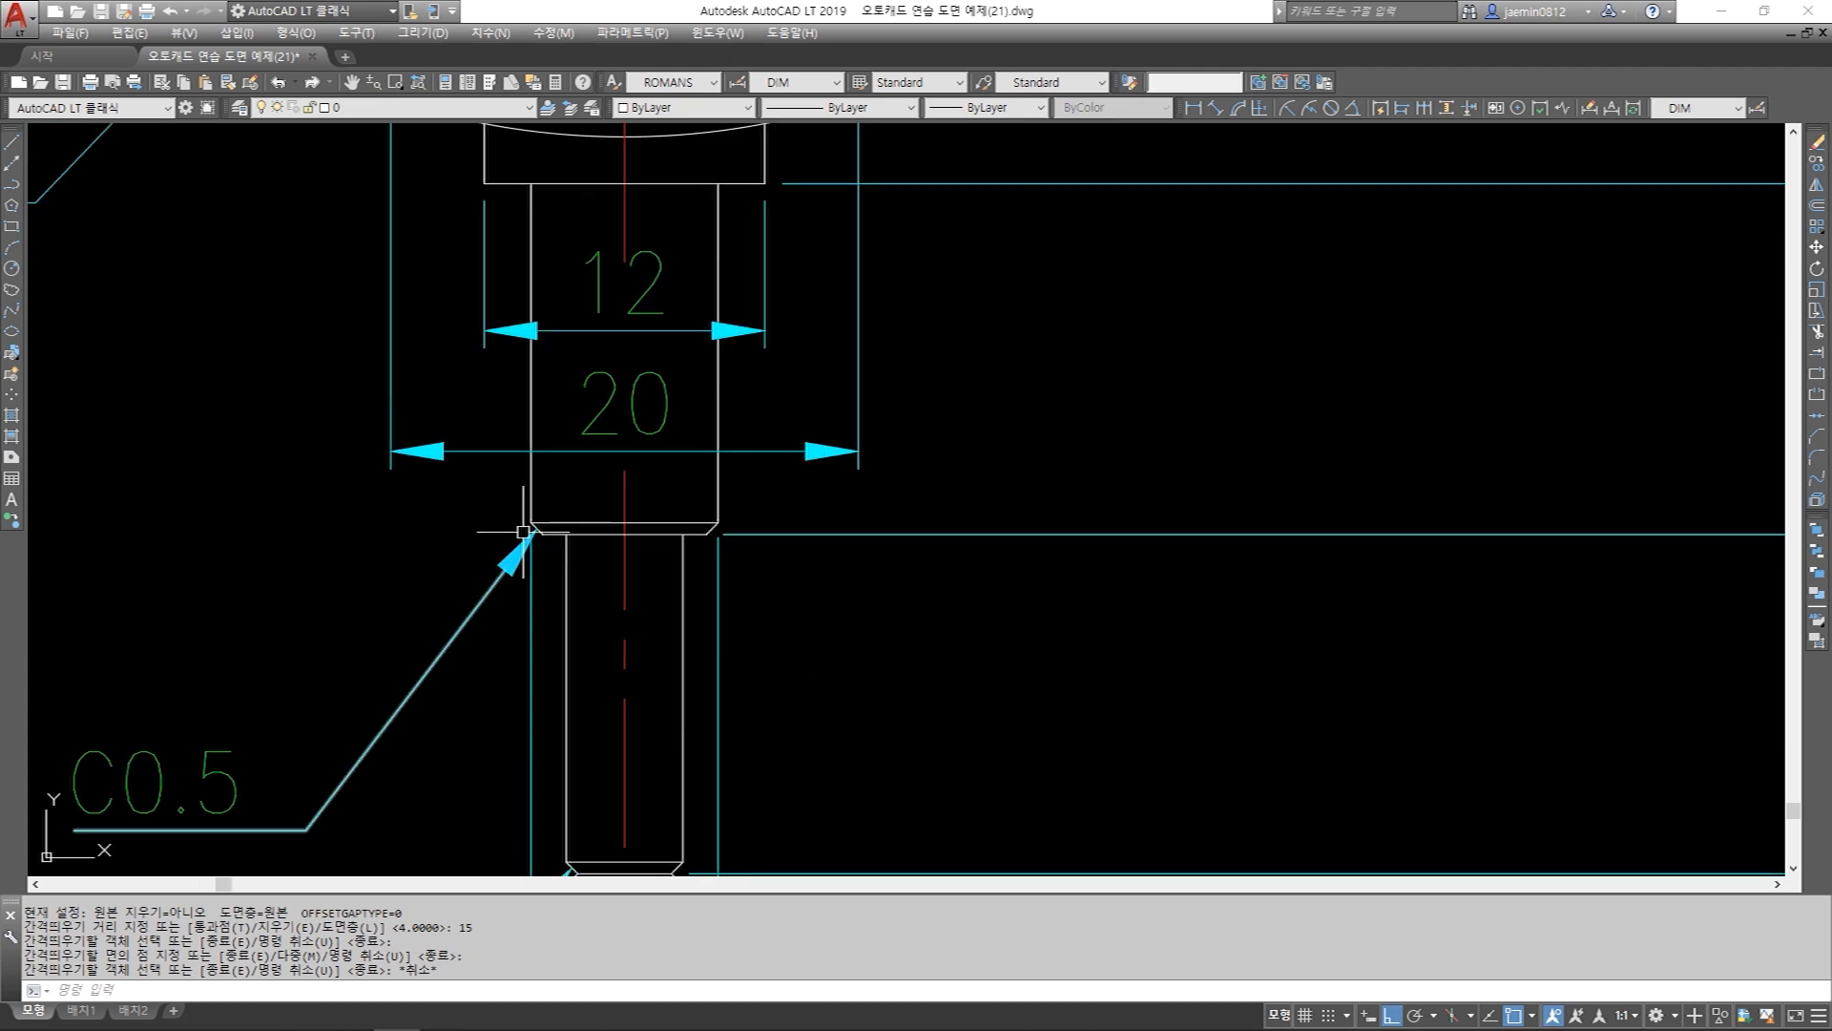
scroll(533, 522, down, 6)
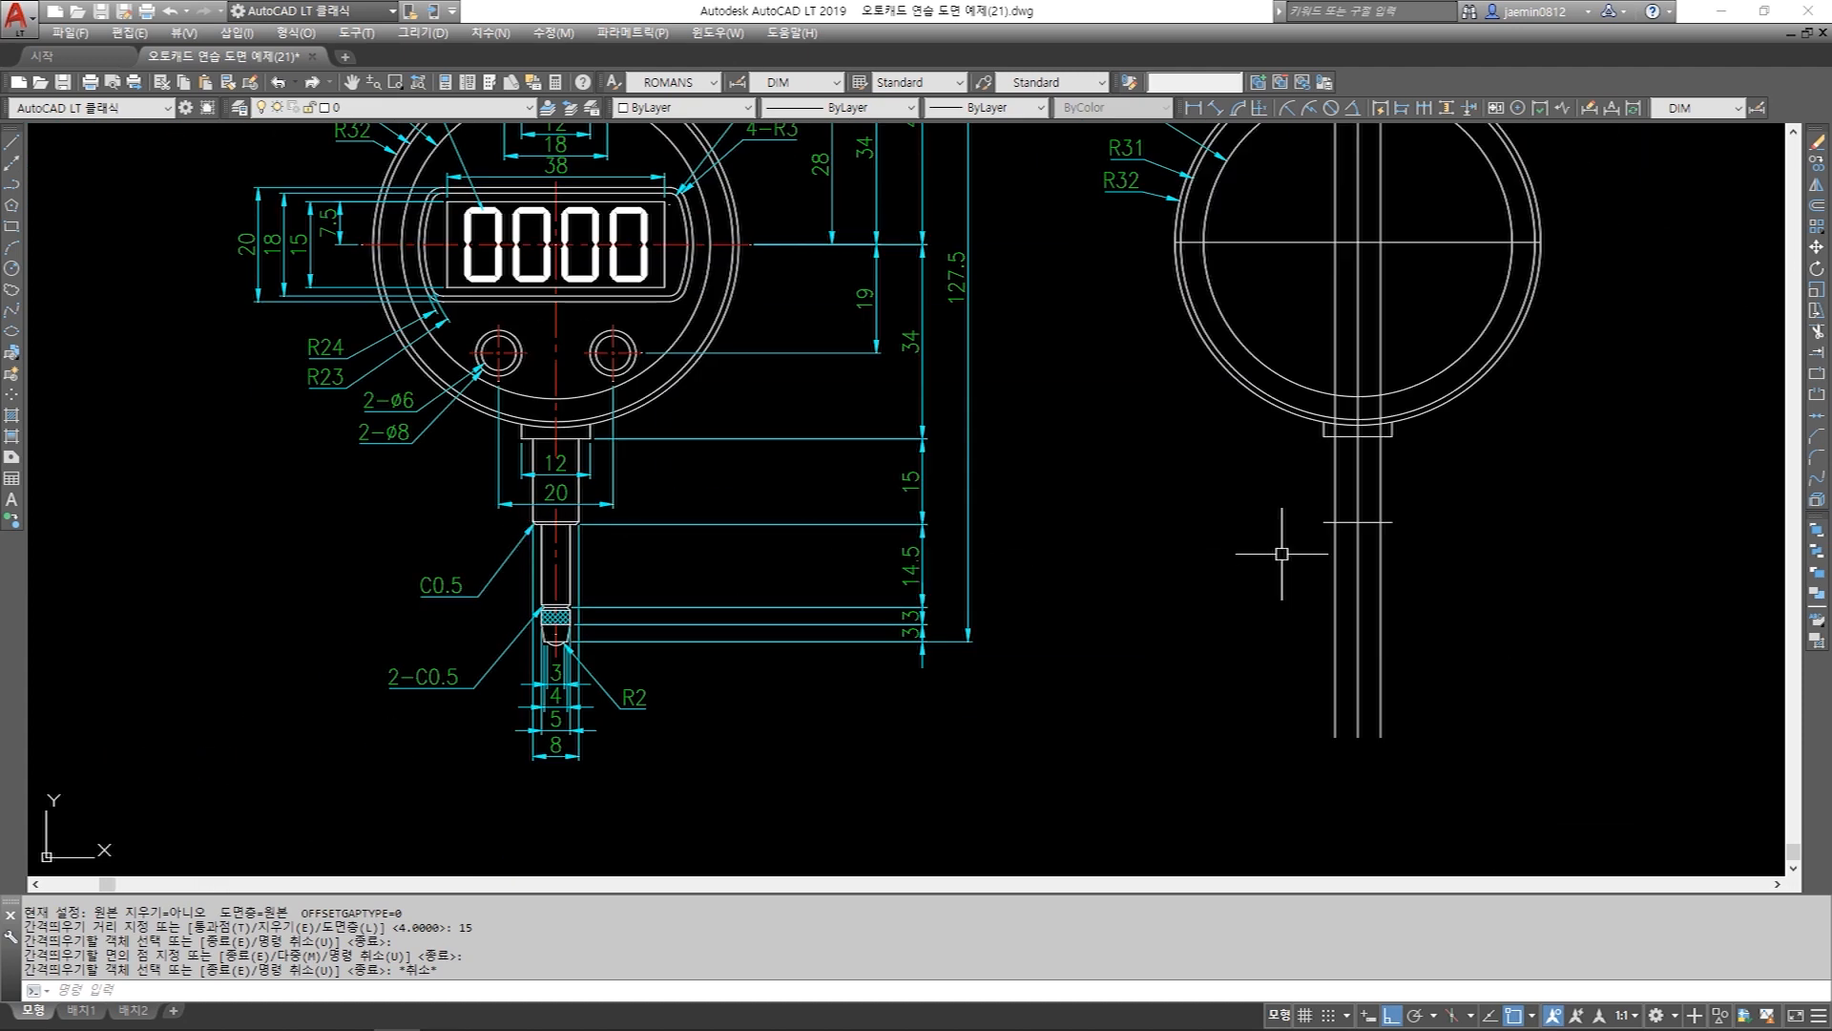
mouse_move(1290, 561)
middle_down()
mouse_move(1489, 550)
mouse_move(1413, 571)
middle_up()
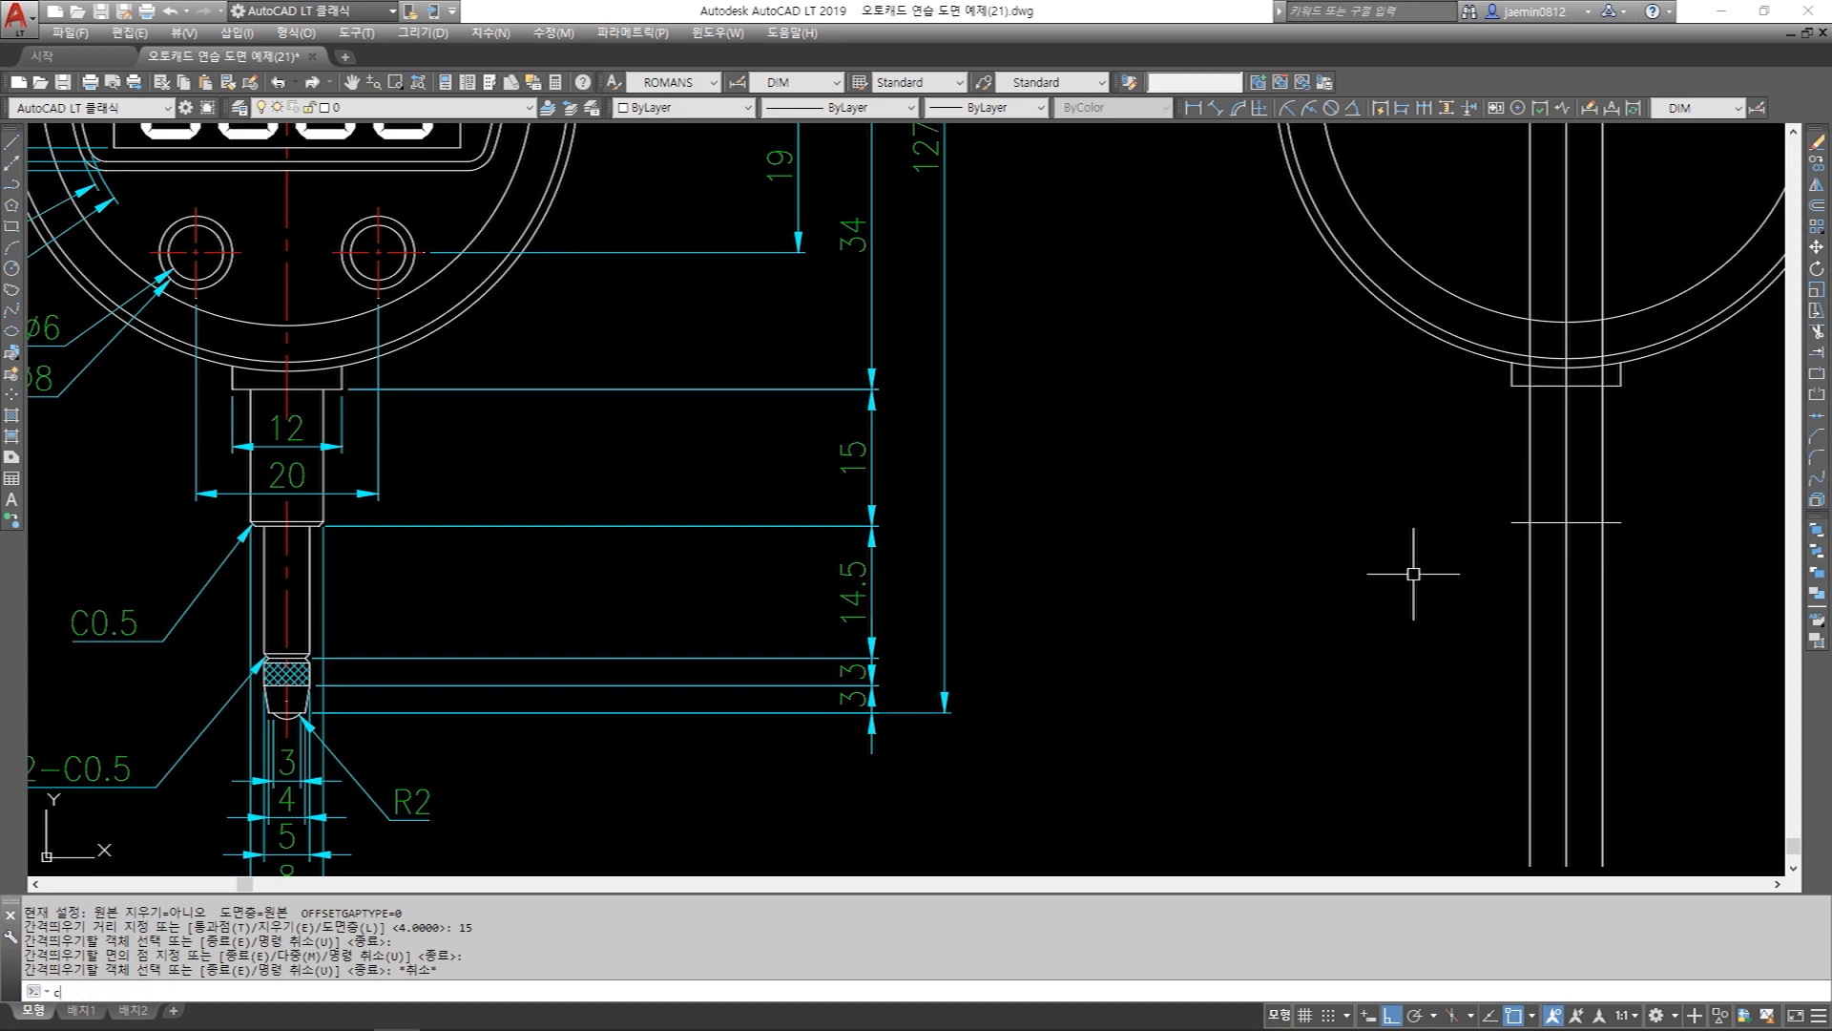
key(Return)
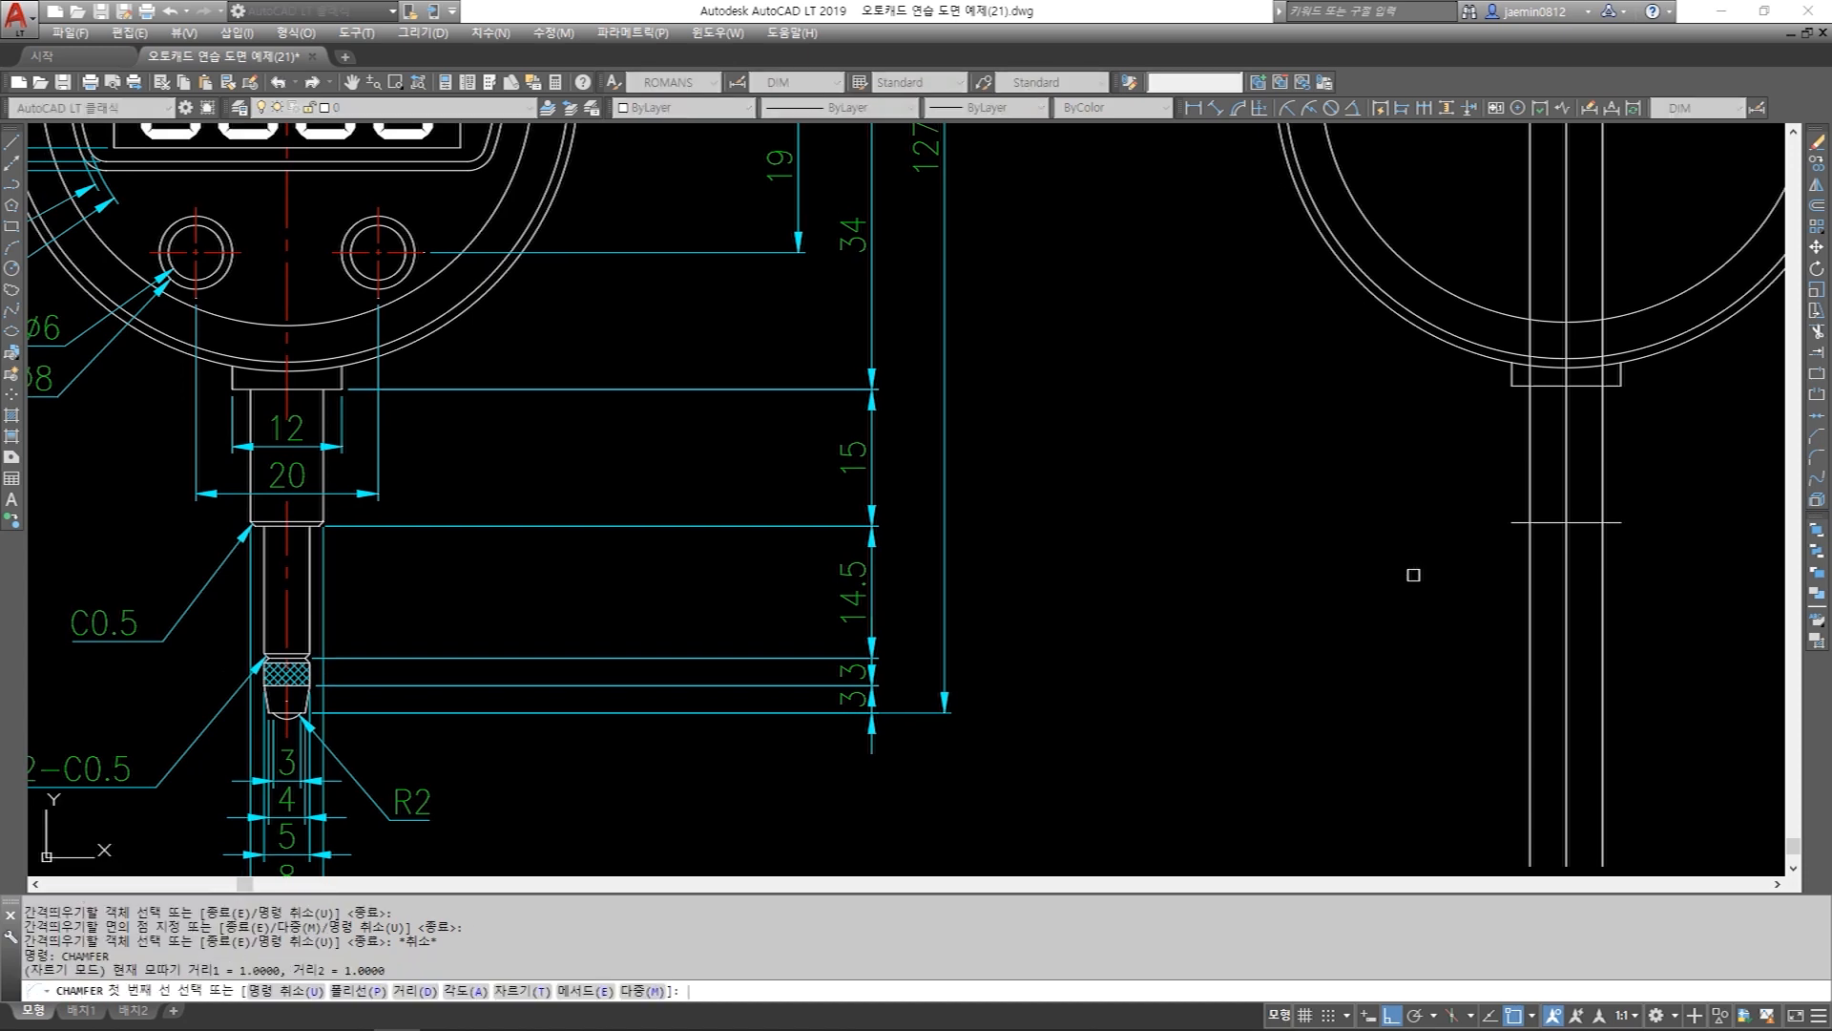
text(d)
key(Return)
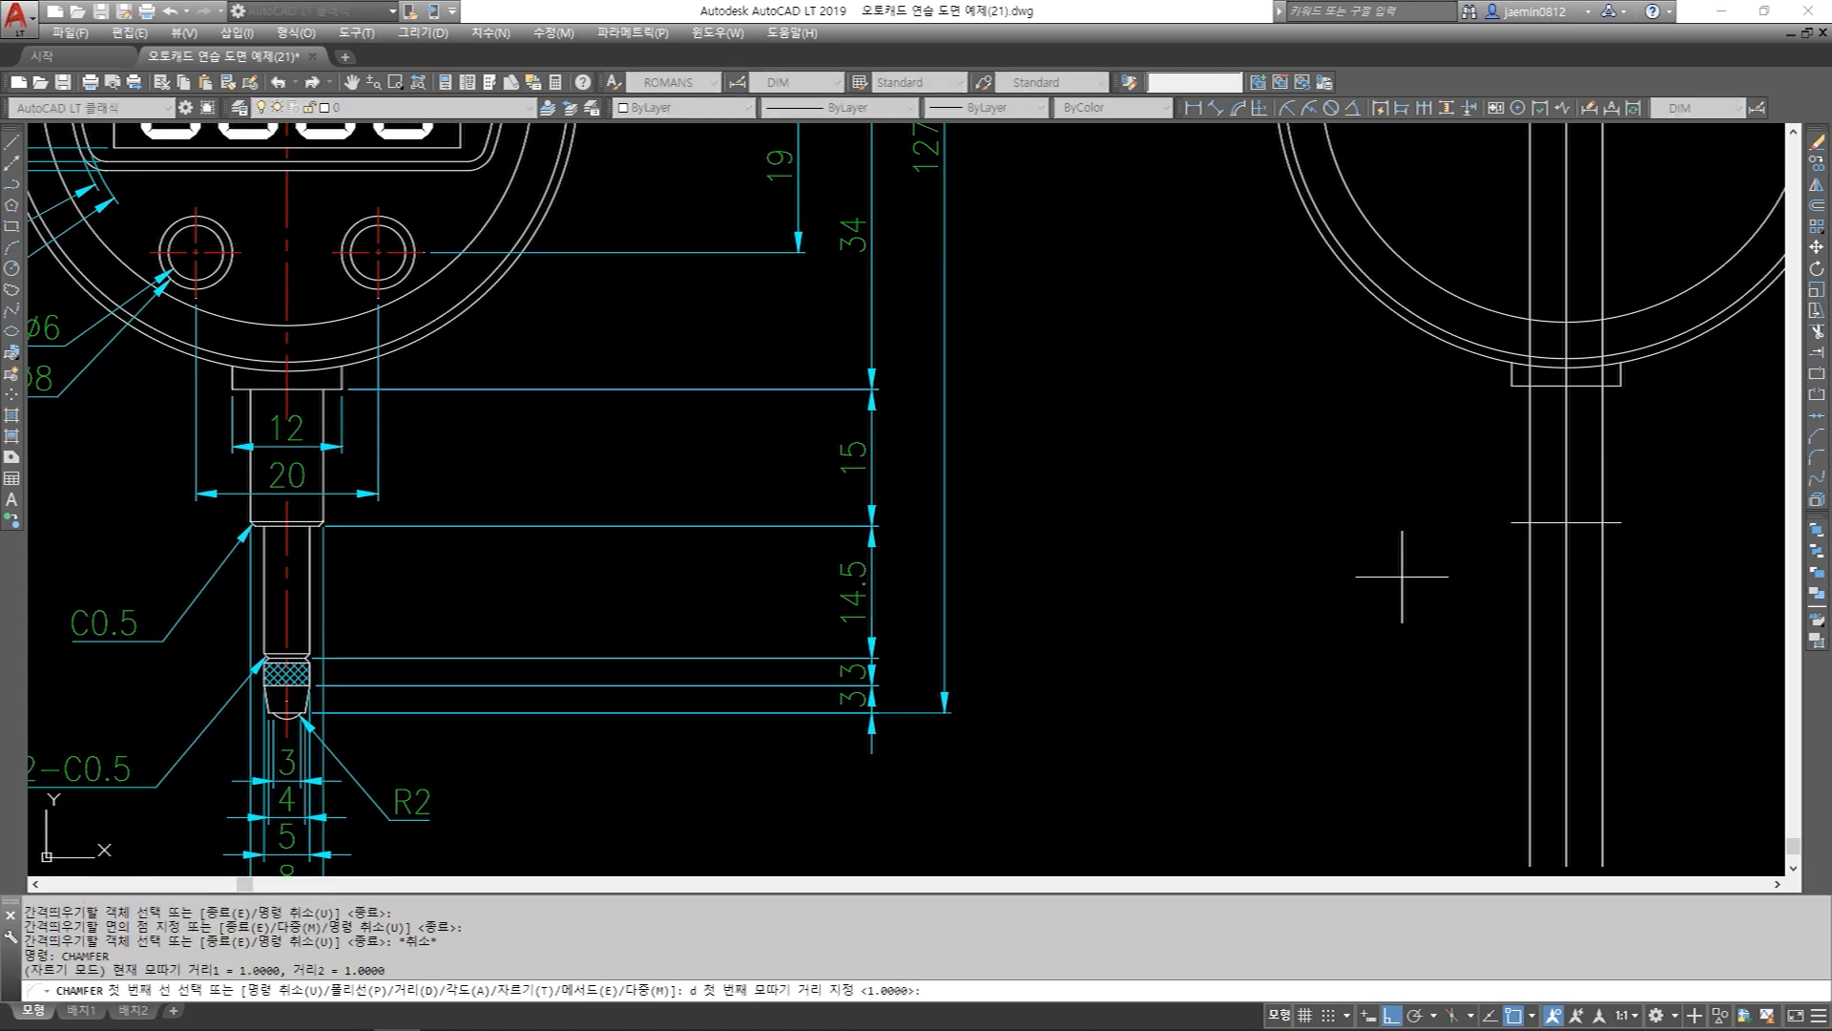
key(Return)
key(Return)
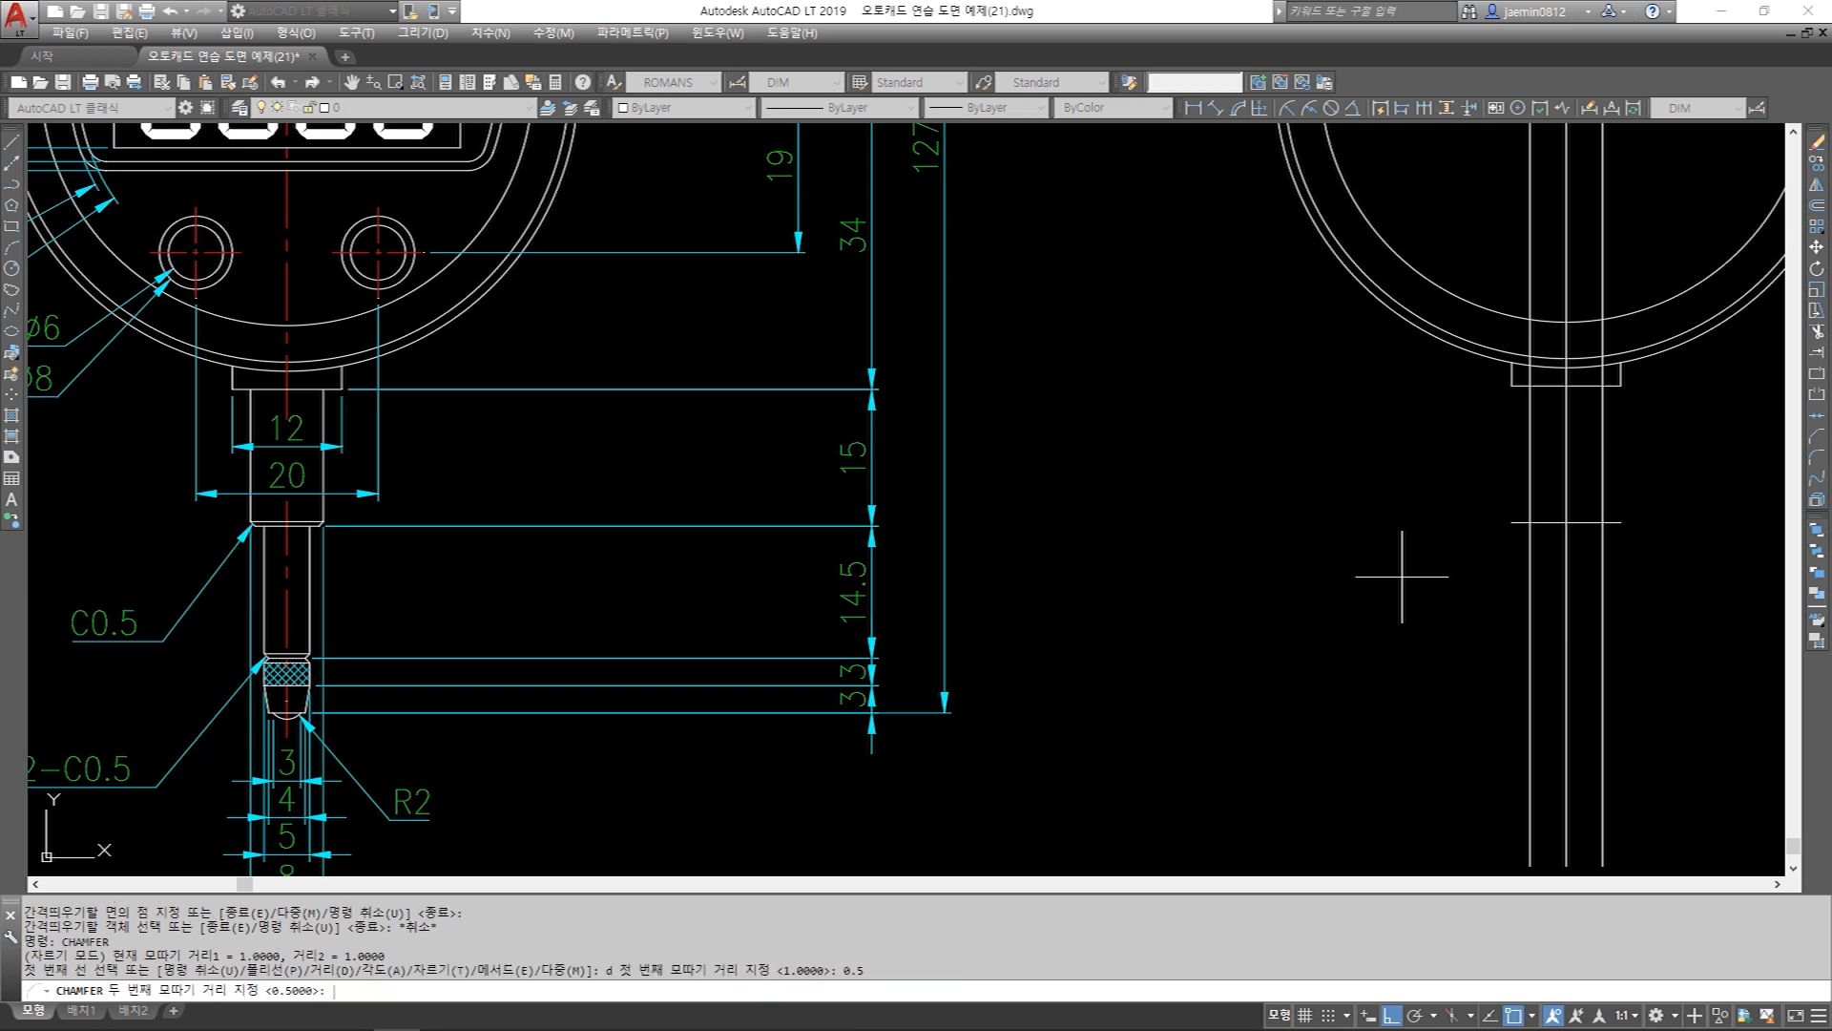
click(1530, 485)
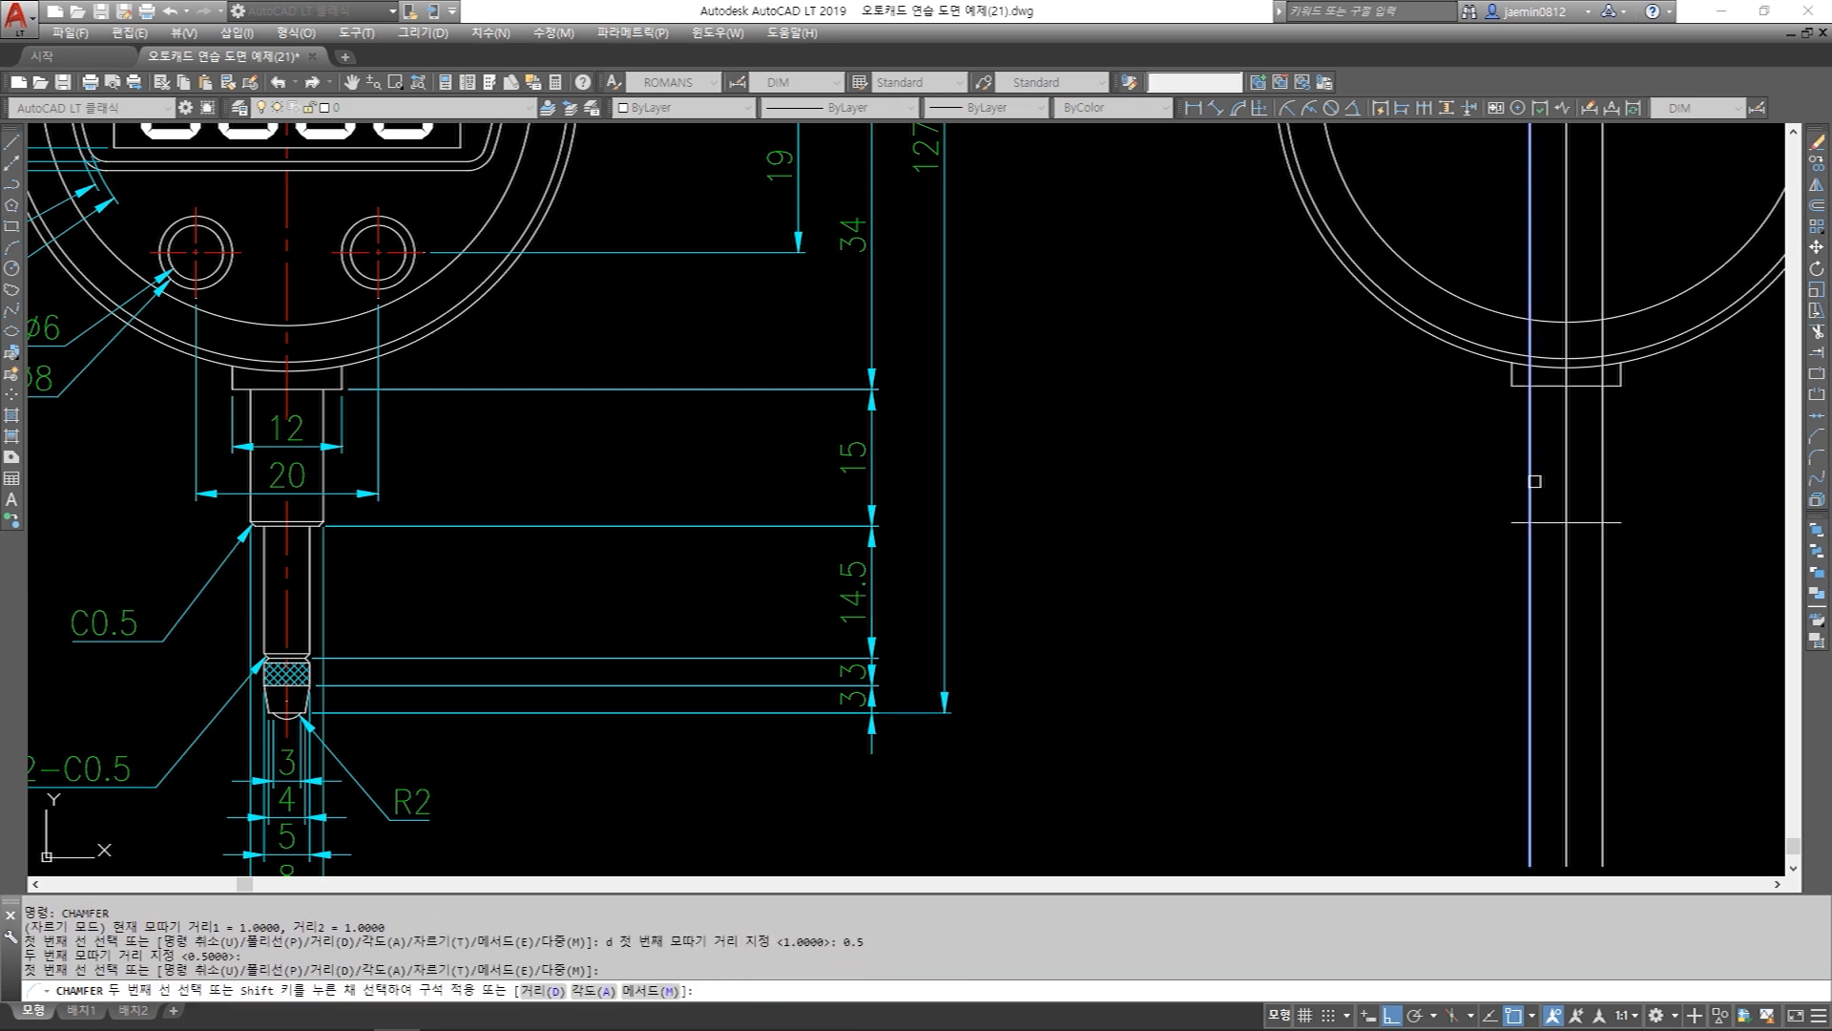
click(1565, 522)
key(Return)
key(Escape)
Draw a horizontal line across the lower stem joining the upper ends of its two chamfers.
text(l)
key(Return)
click(1587, 520)
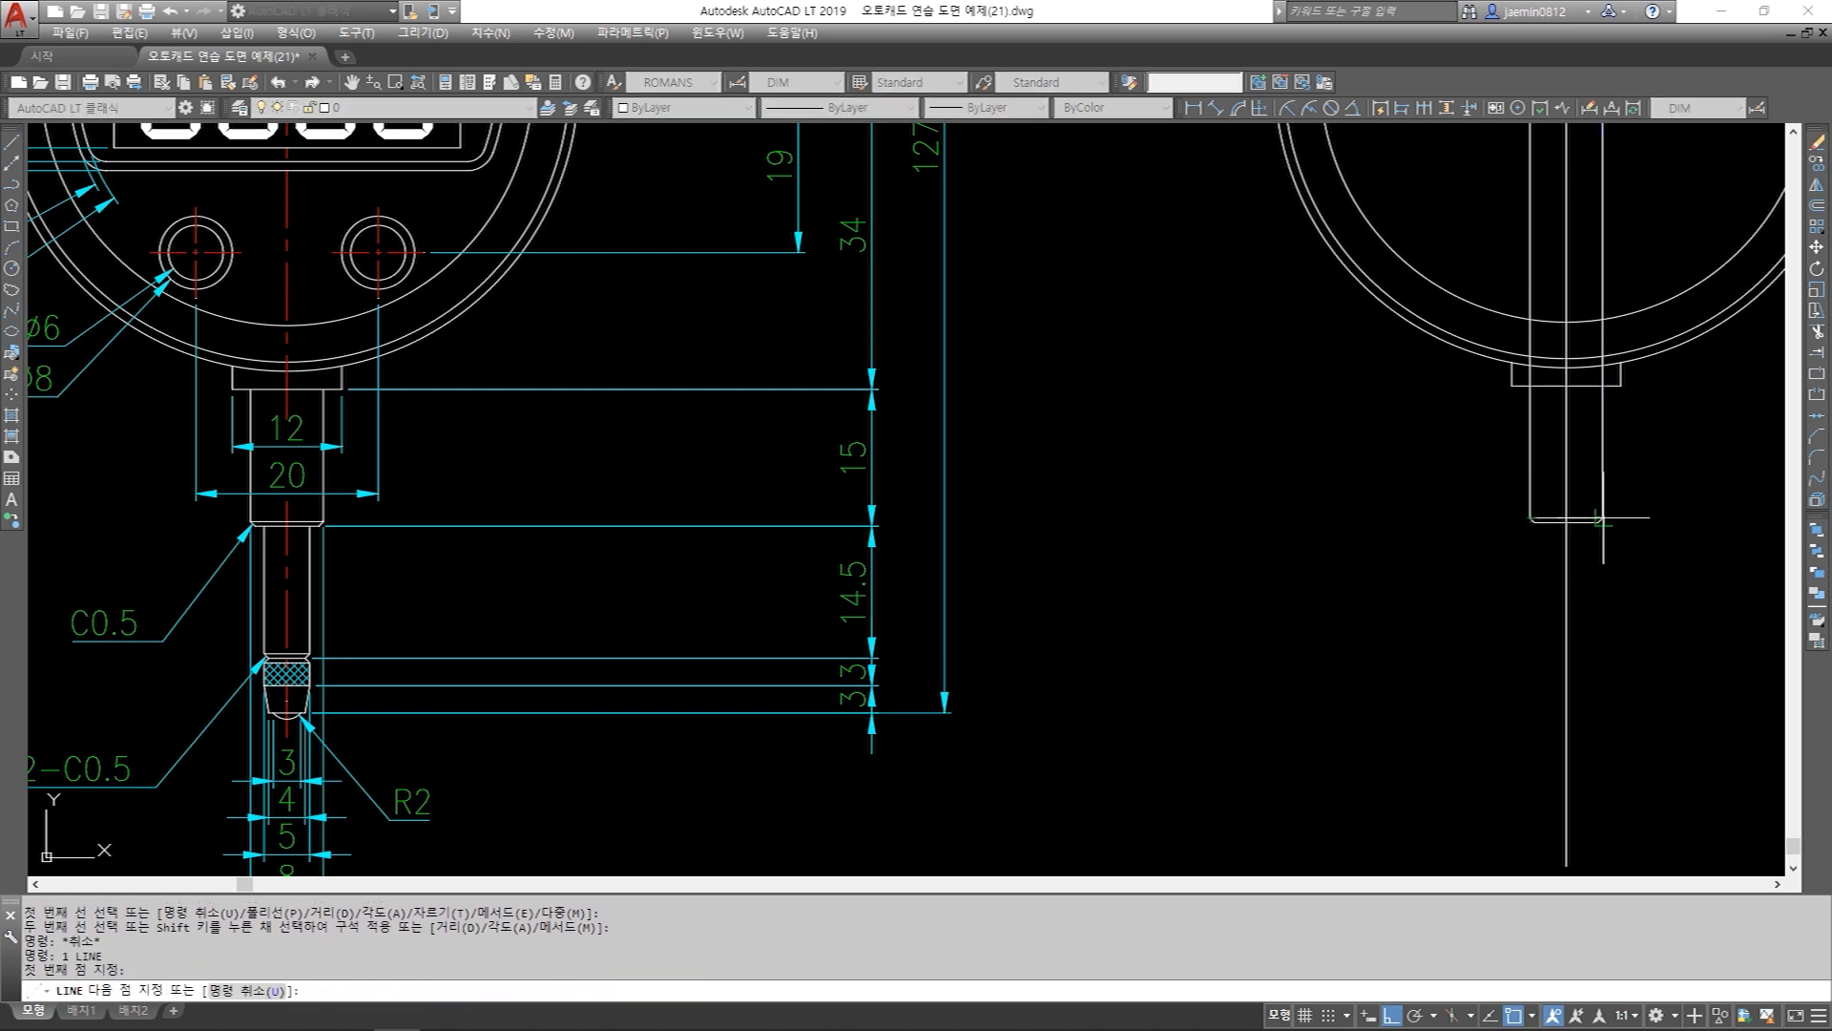
key(Escape)
Trim the lower stem's two side lines above the collar's bottom edge, using that edge as the cutting line.
text(tr)
key(Return)
click(1589, 383)
key(Return)
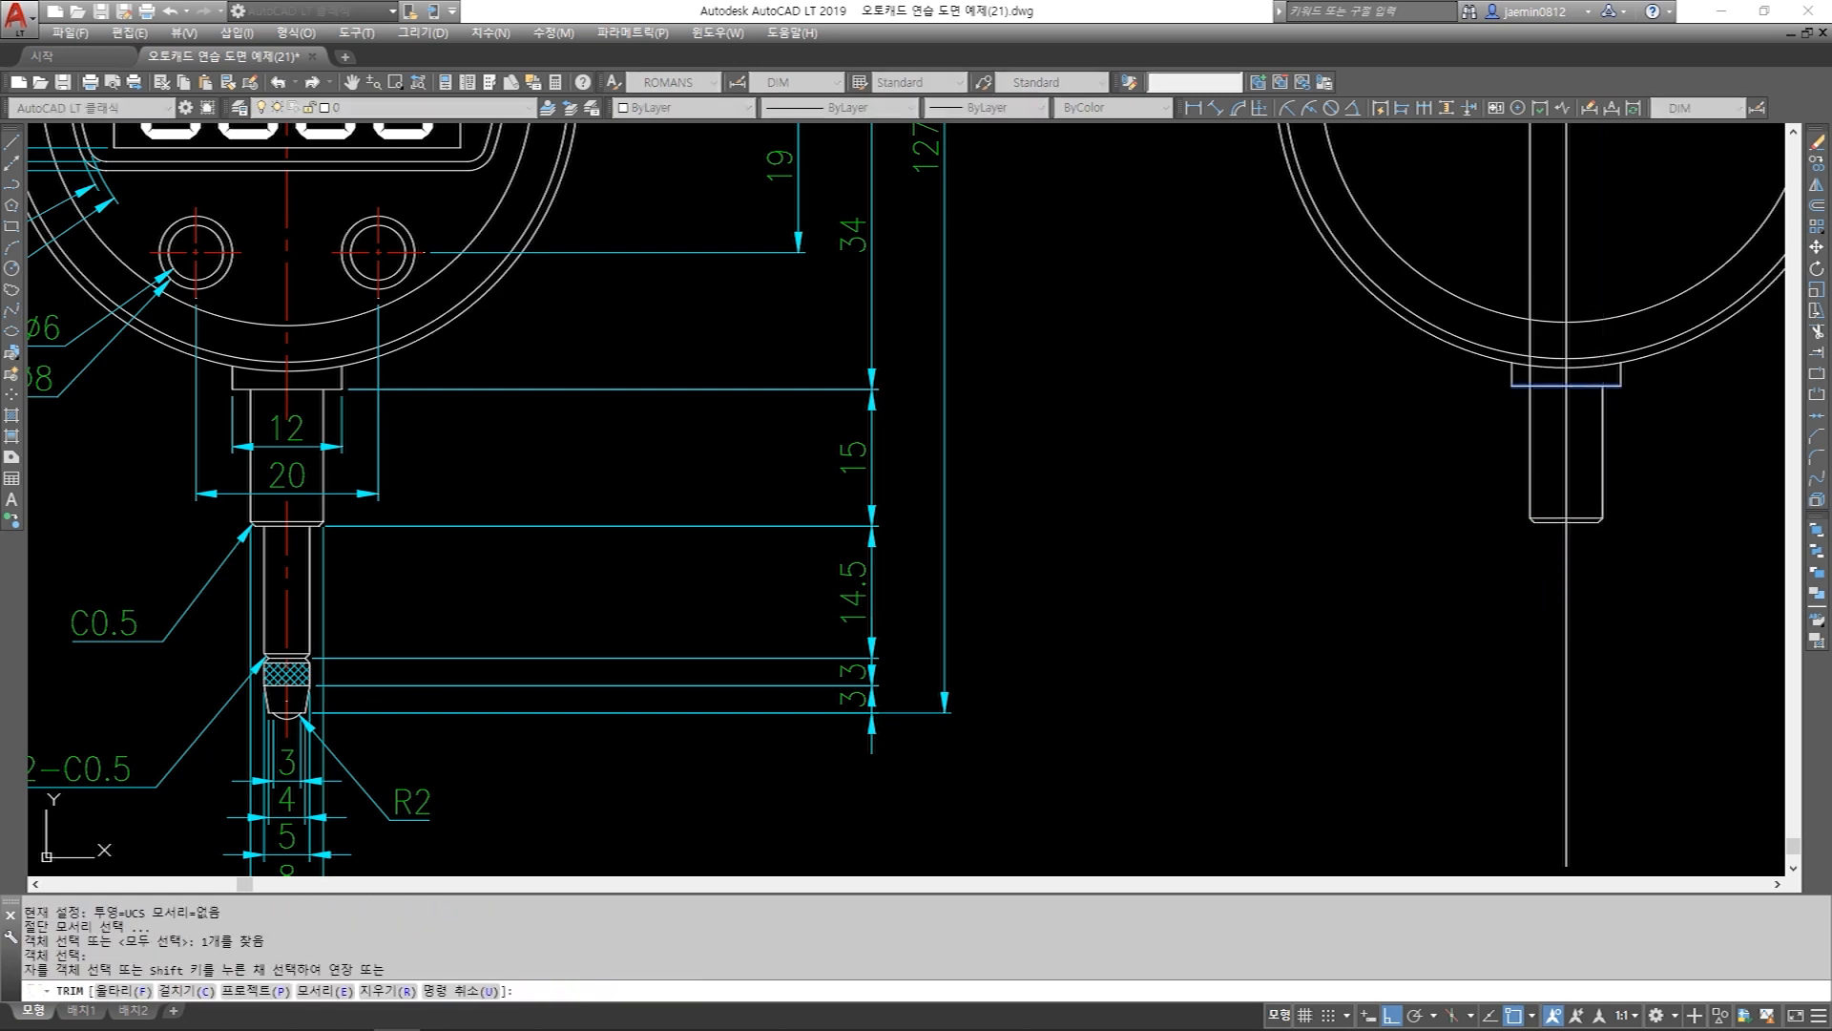
click(1605, 302)
click(1532, 292)
click(1504, 350)
key(Escape)
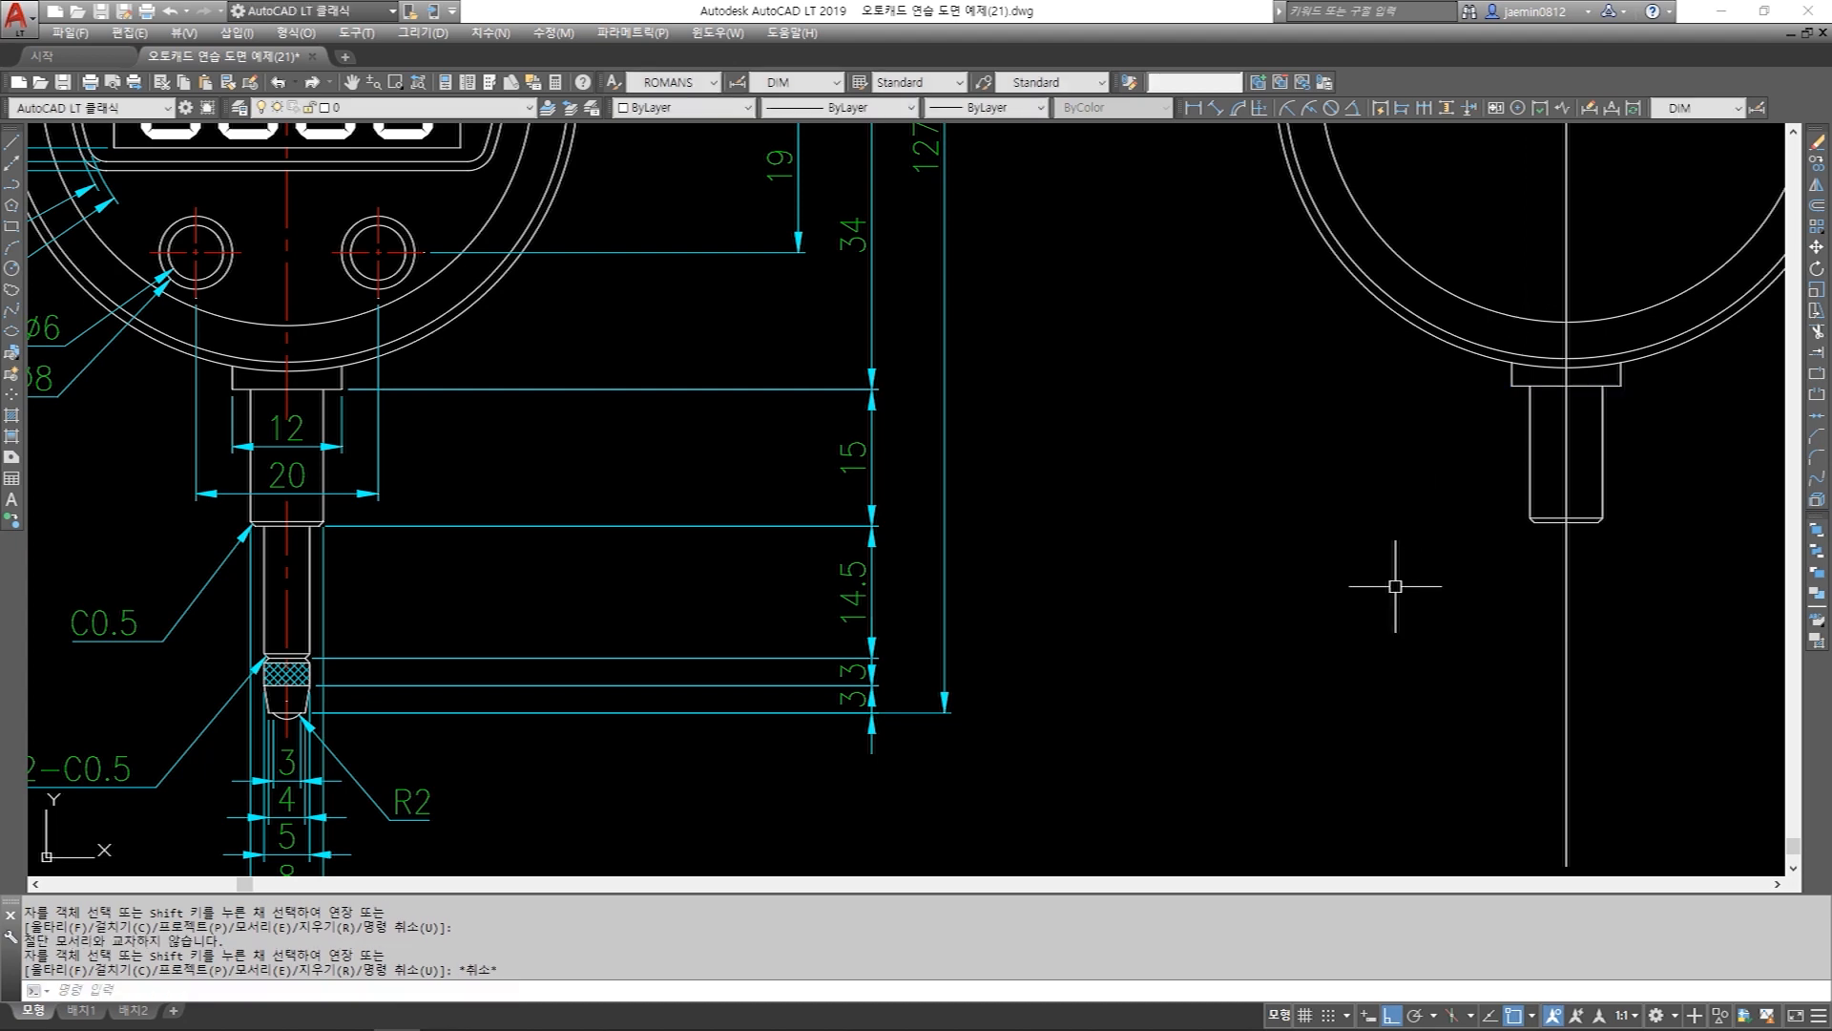
Examine the widths, lengths, chamfer and radius dimensions of the reference spindle and tip below the lower stem.
middle_drag(1357, 595, 1404, 538)
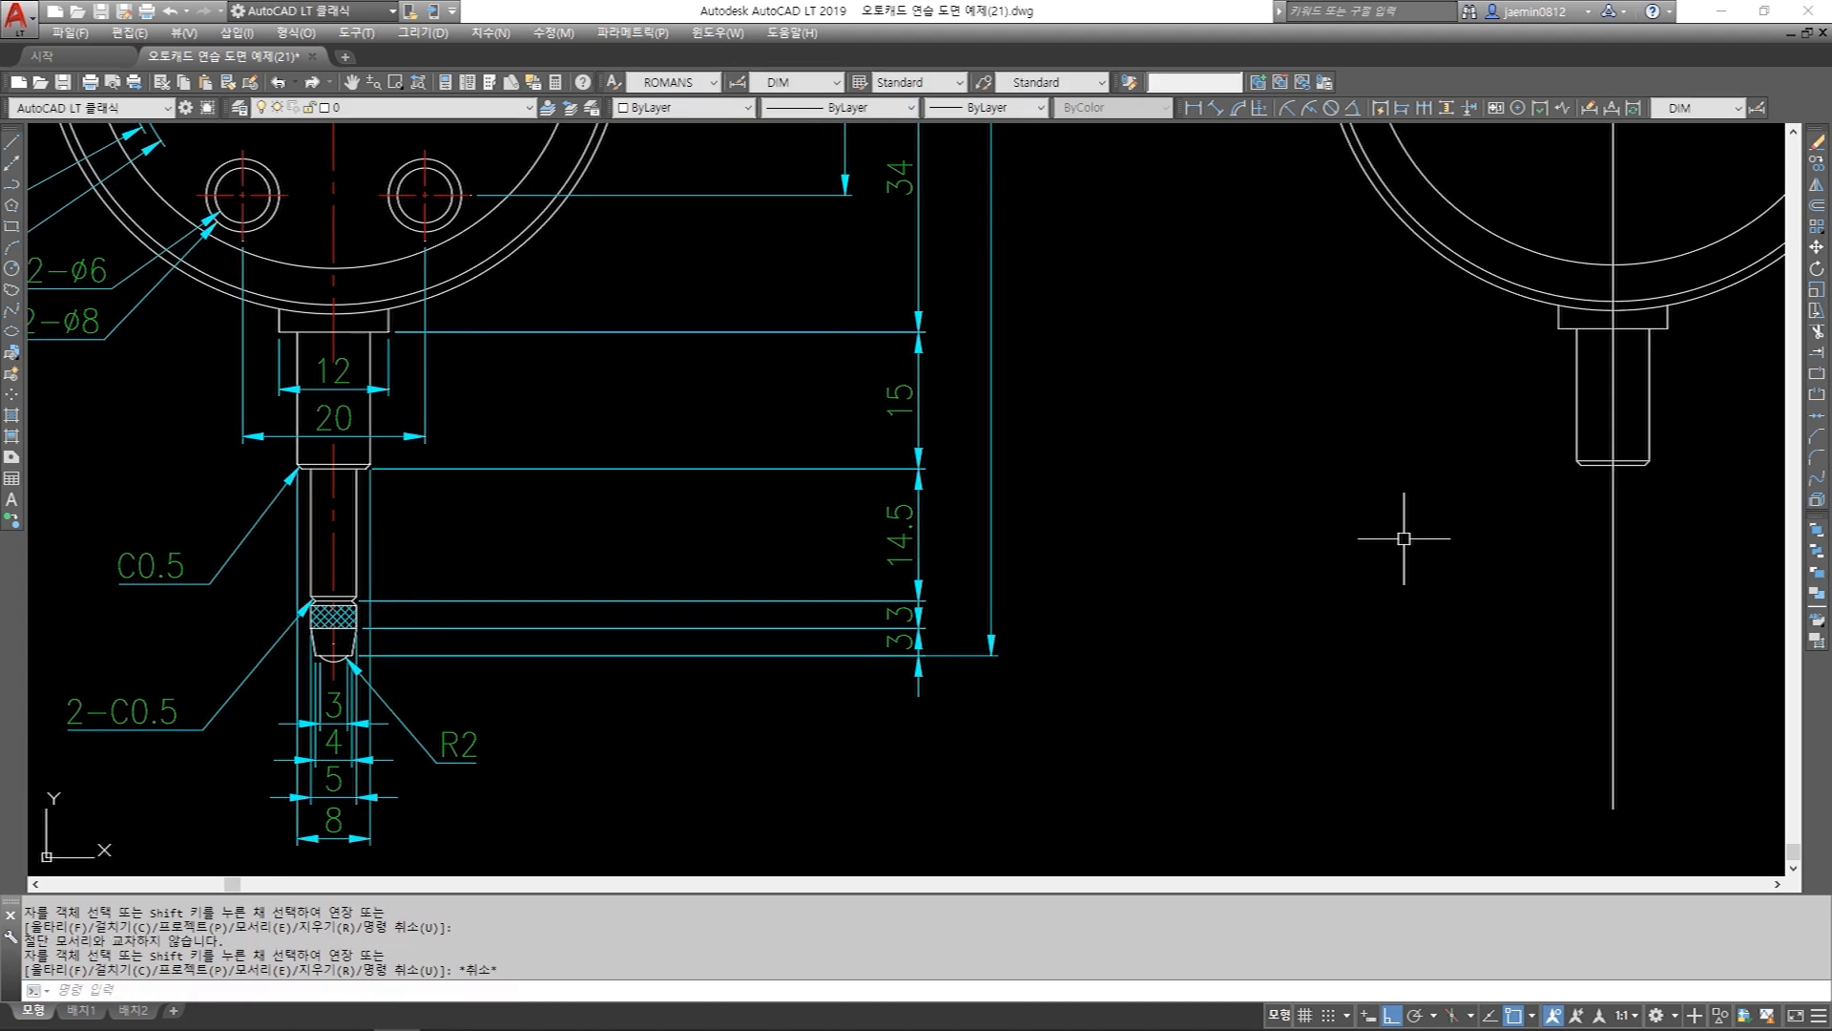
scroll(302, 681, up, 4)
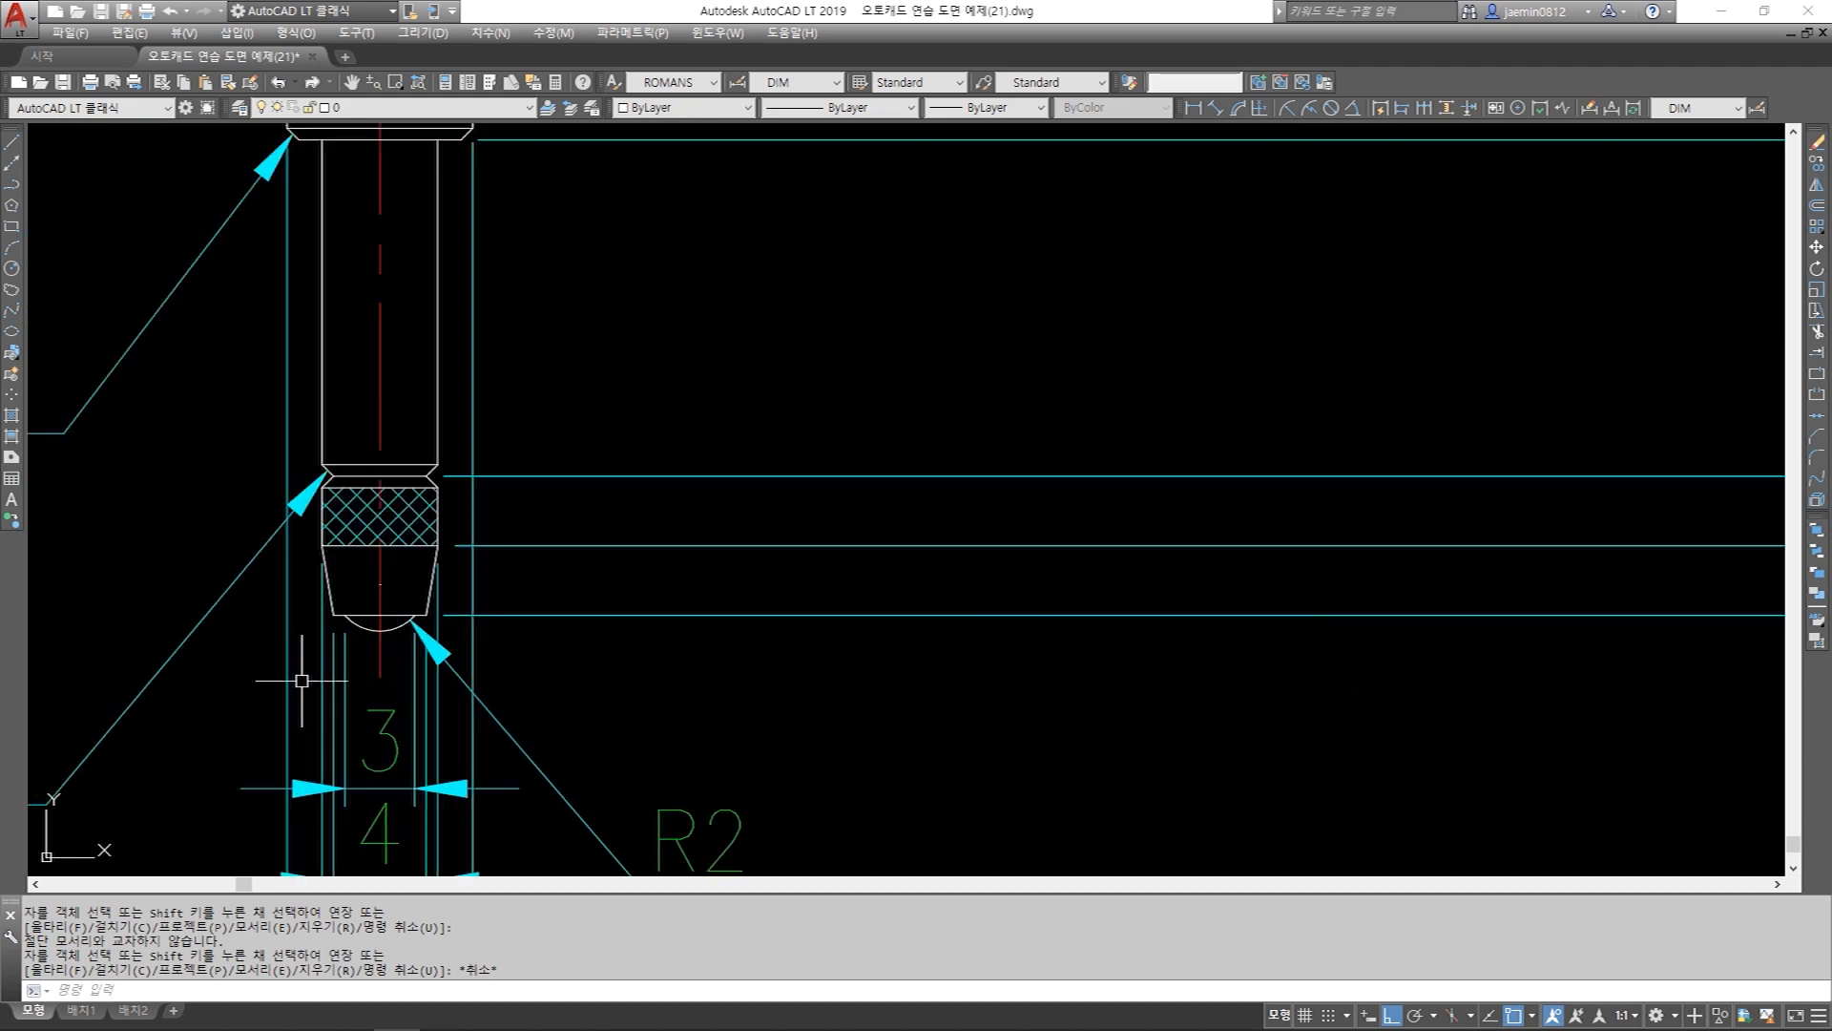
key(Escape)
scroll(438, 596, down, 5)
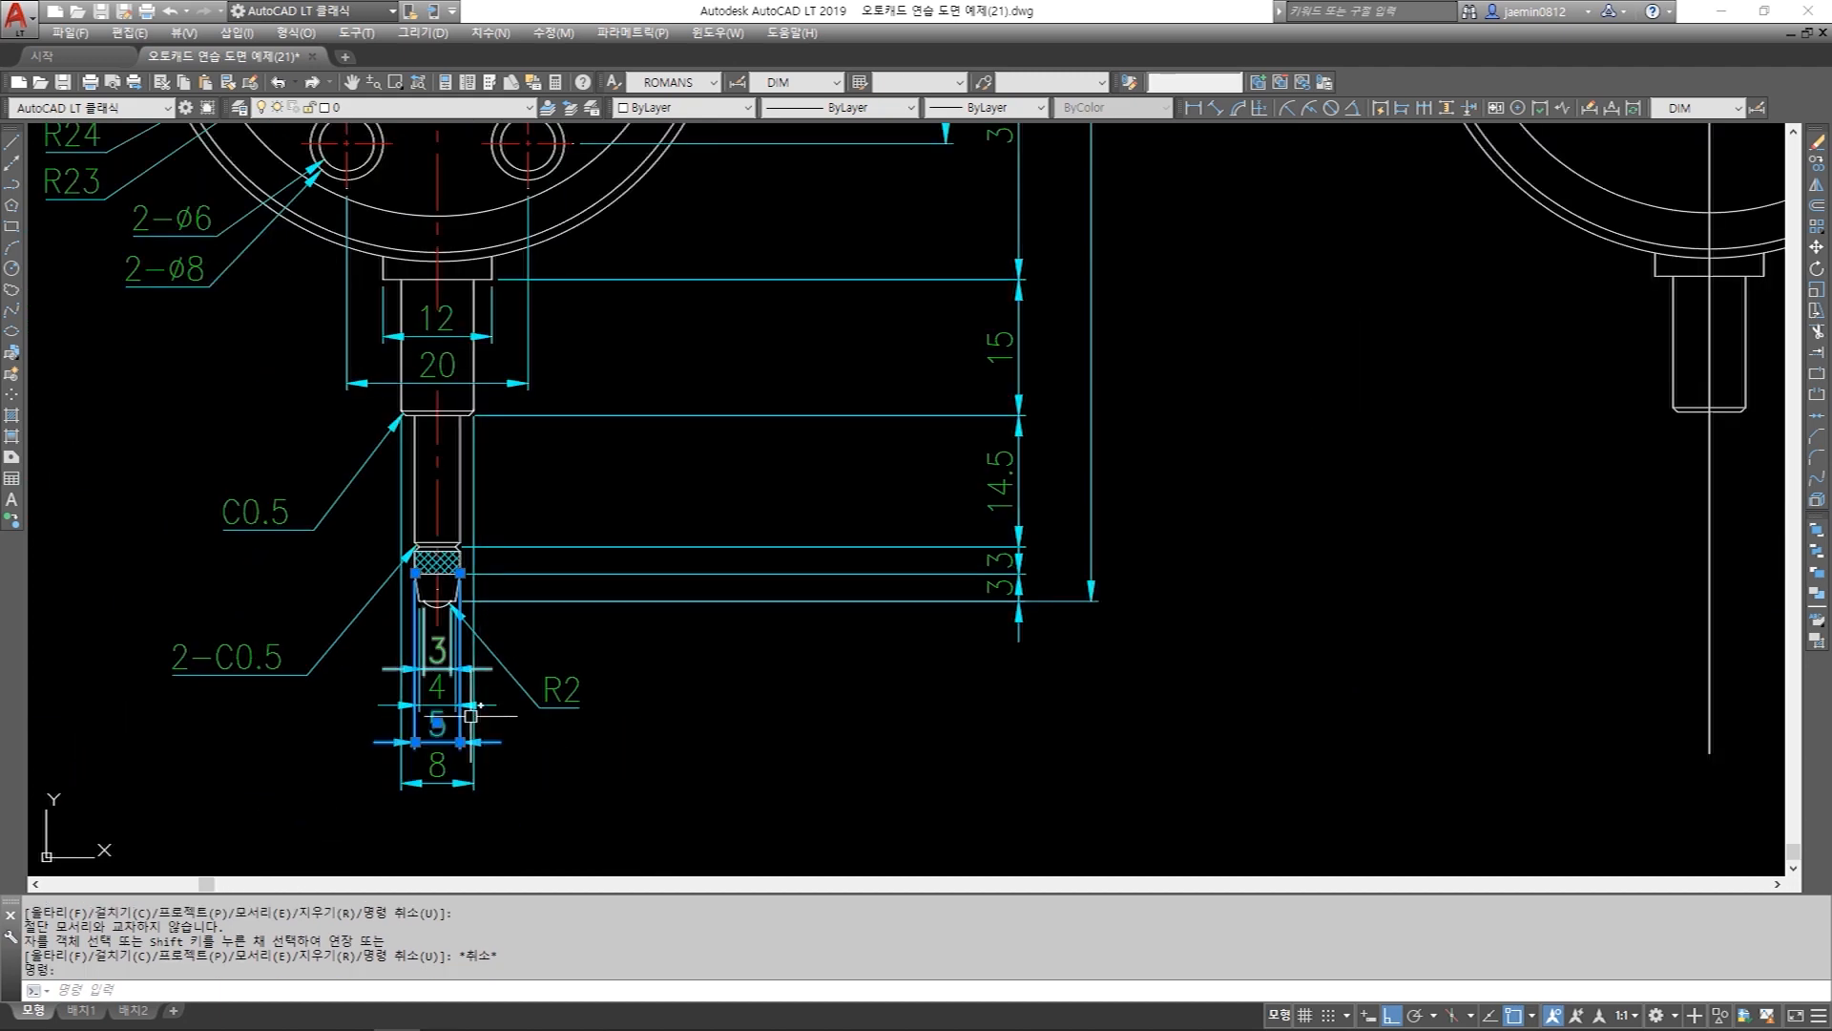
scroll(436, 657, up, 3)
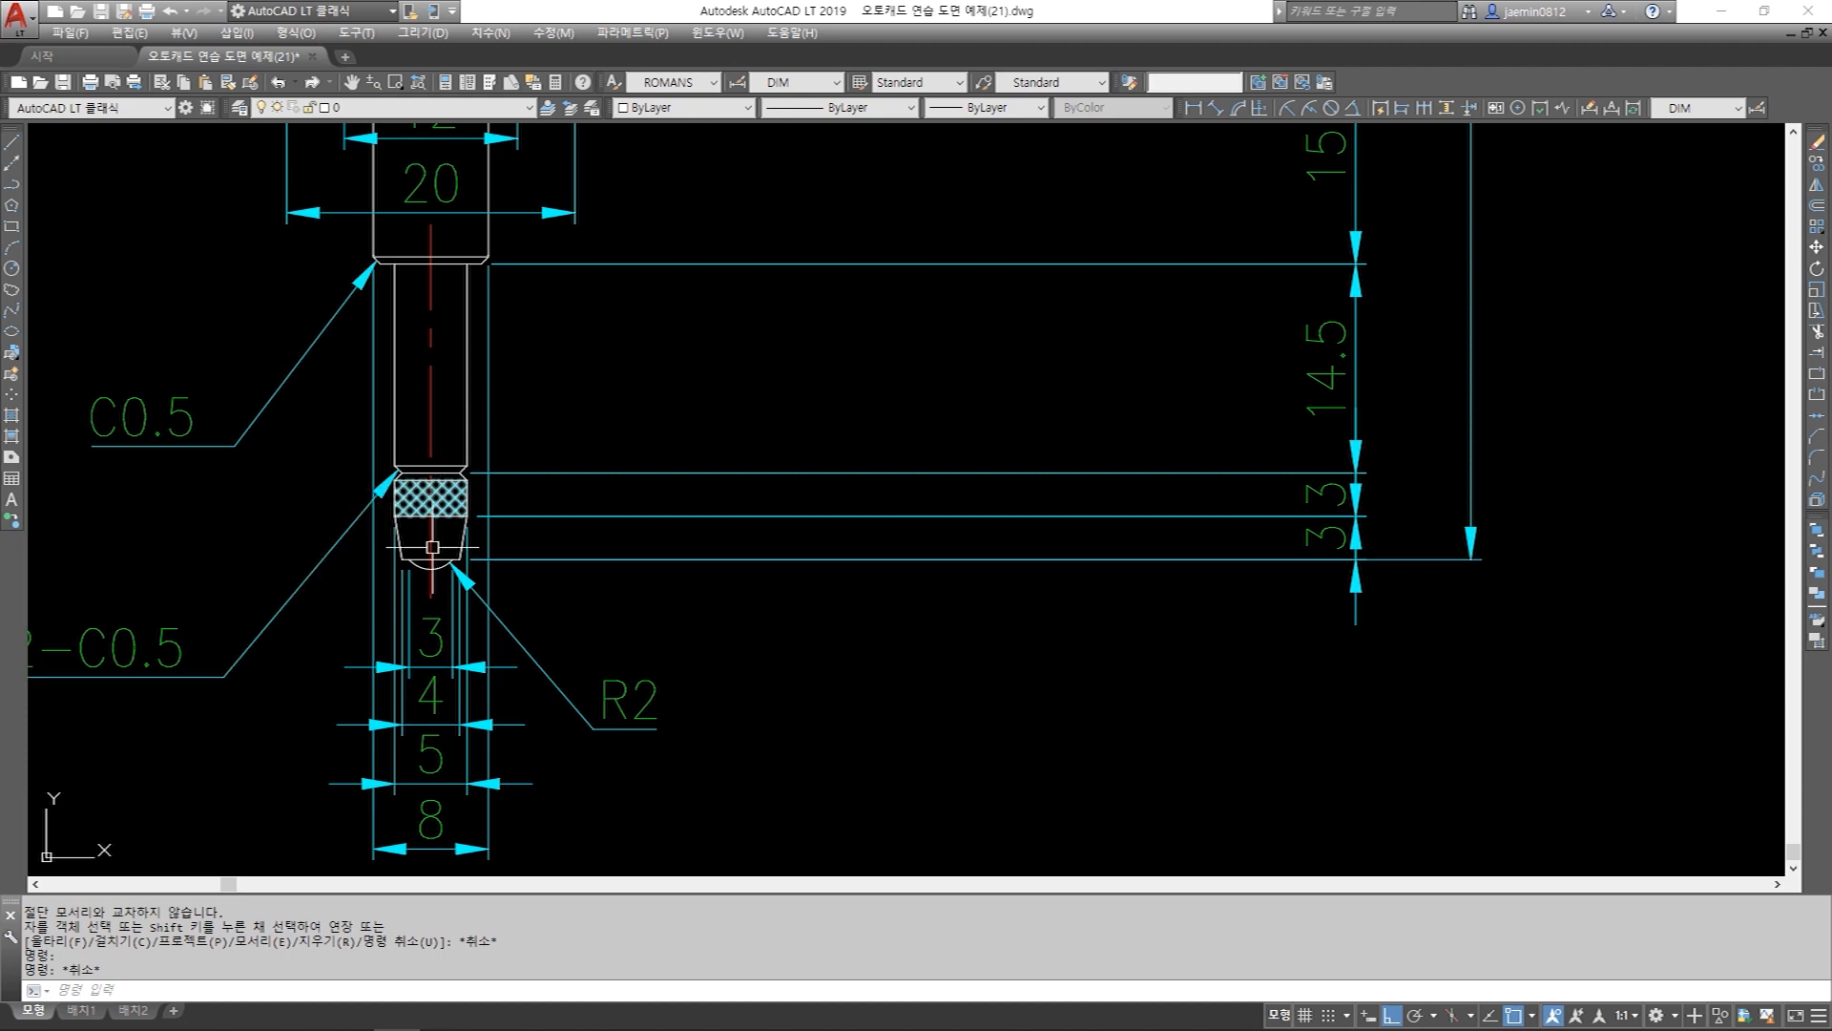
middle_drag(446, 734, 454, 694)
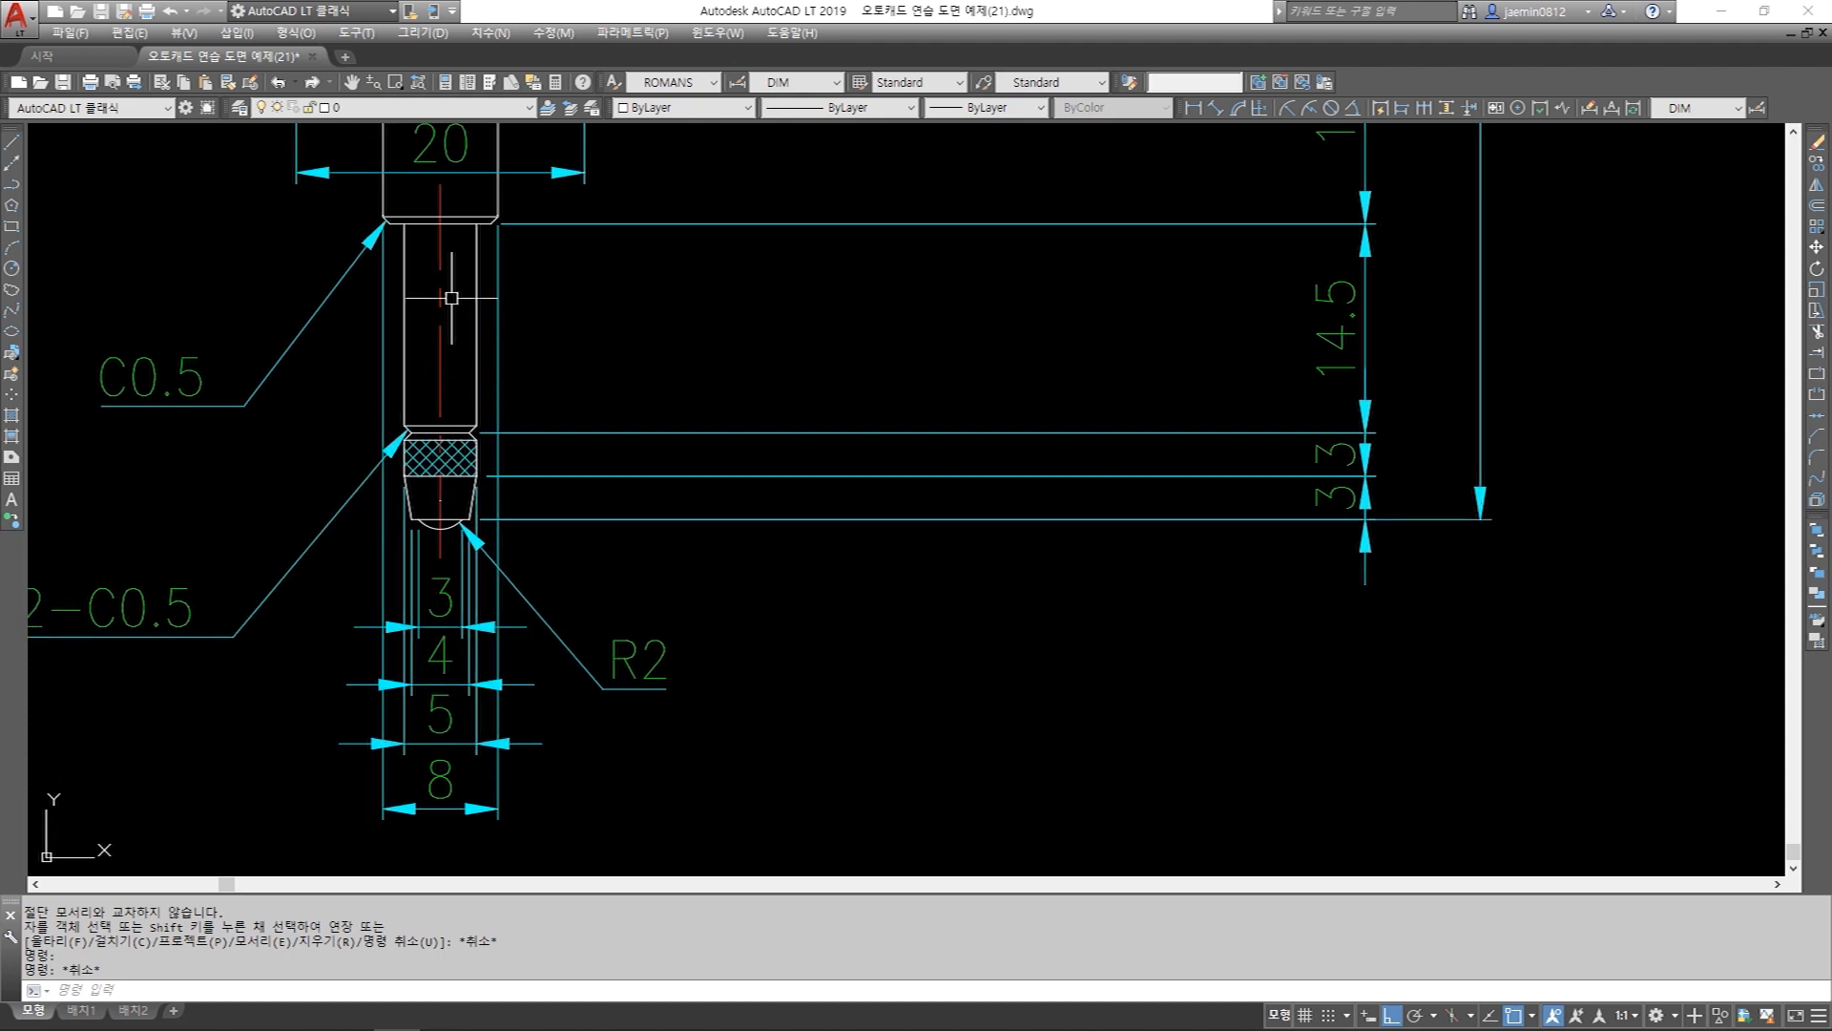
scroll(703, 561, down, 4)
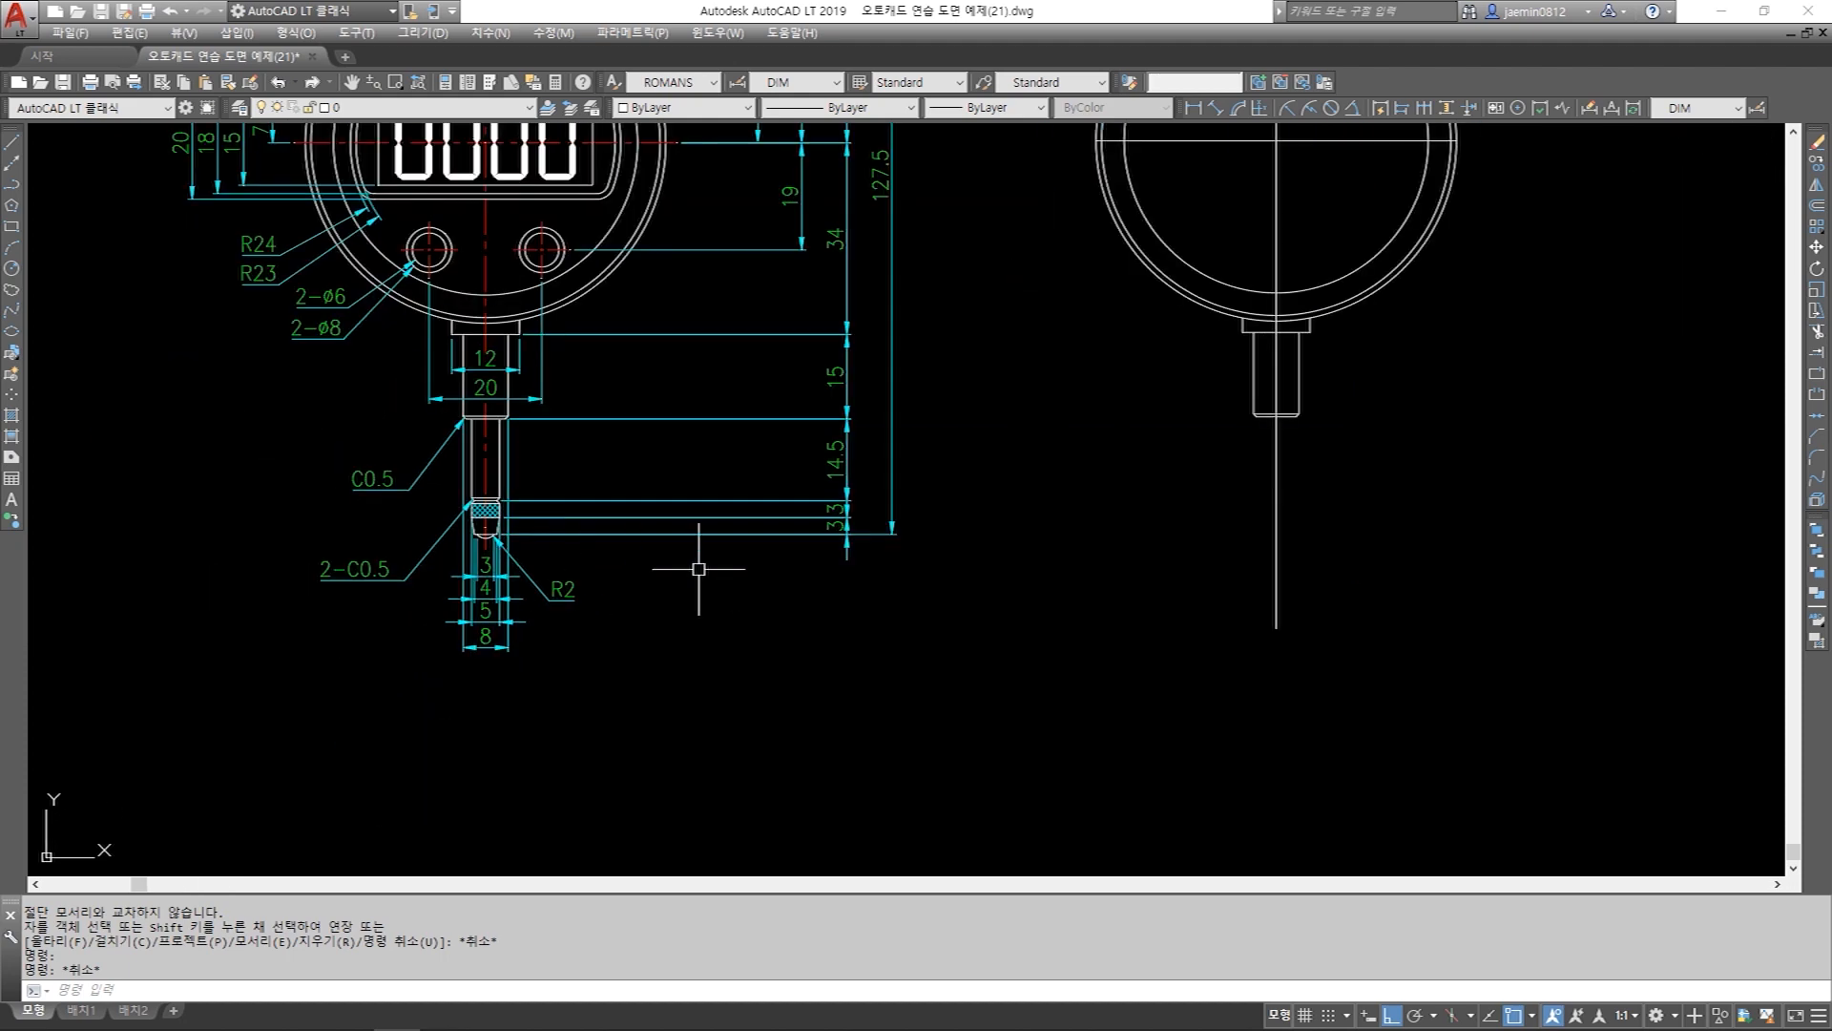
scroll(740, 593, up, 2)
middle_drag(741, 597, 797, 653)
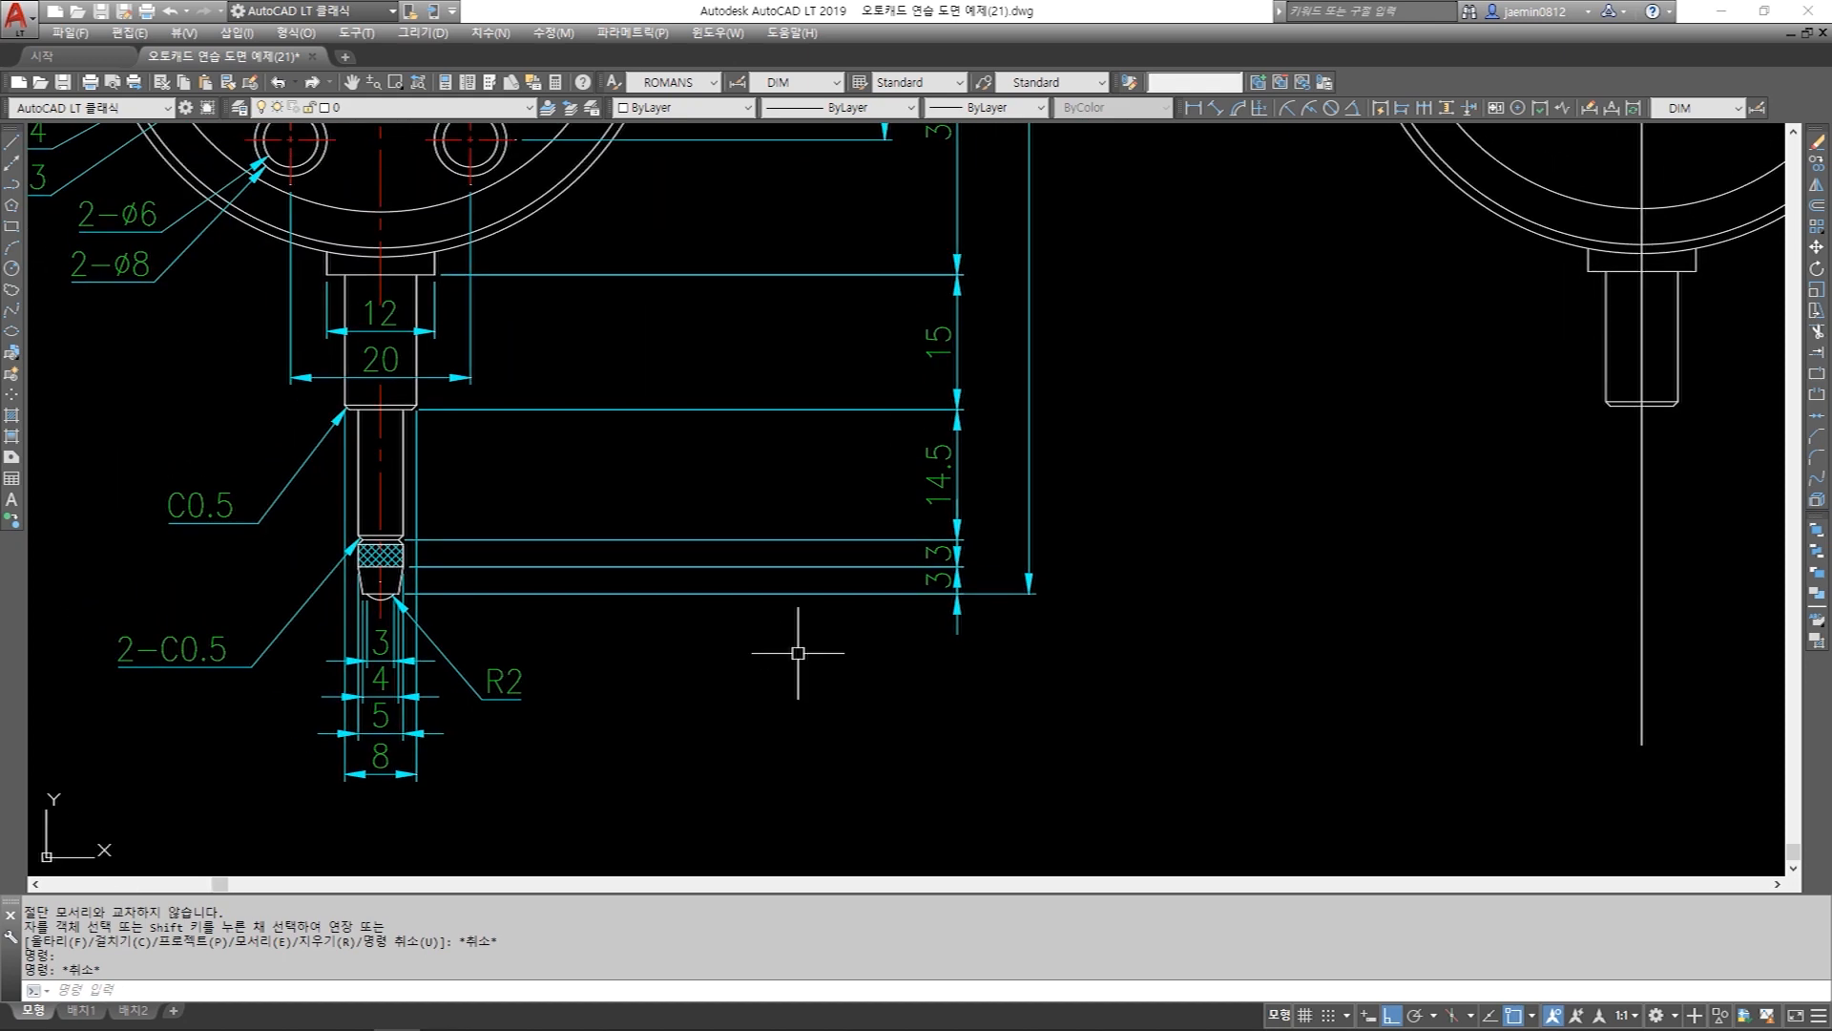
scroll(902, 657, down, 4)
middle_drag(1050, 642, 996, 690)
text(mn)
key(Return)
key(Escape)
key(Escape)
key(Escape)
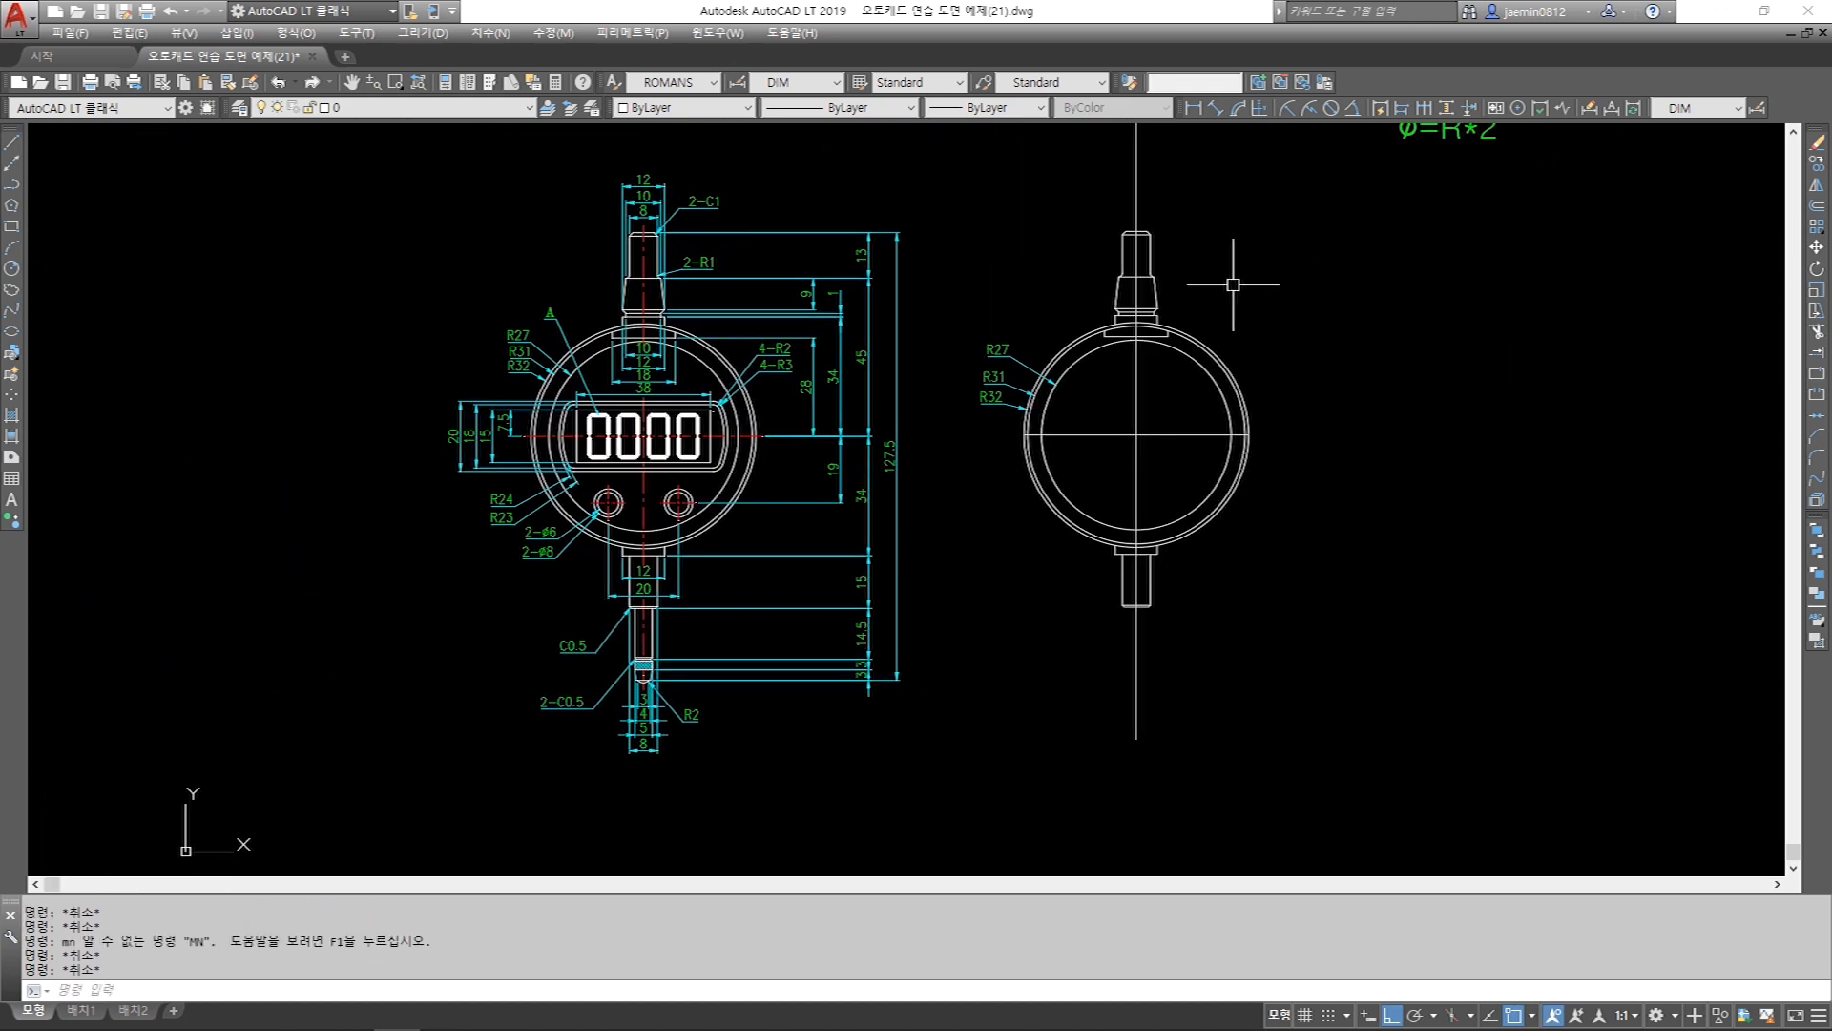
Move the practice drawing horizontally closer to the dimensioned reference view.
text(m)
key(Return)
click(1265, 217)
click(1095, 476)
key(Return)
click(1503, 685)
key(F8)
key(F8)
click(1423, 691)
Offset the vertical centerline 2.5 mm to each side for the spindle's side lines.
scroll(837, 750, up, 4)
middle_drag(838, 750, 865, 803)
key(Escape)
text(o)
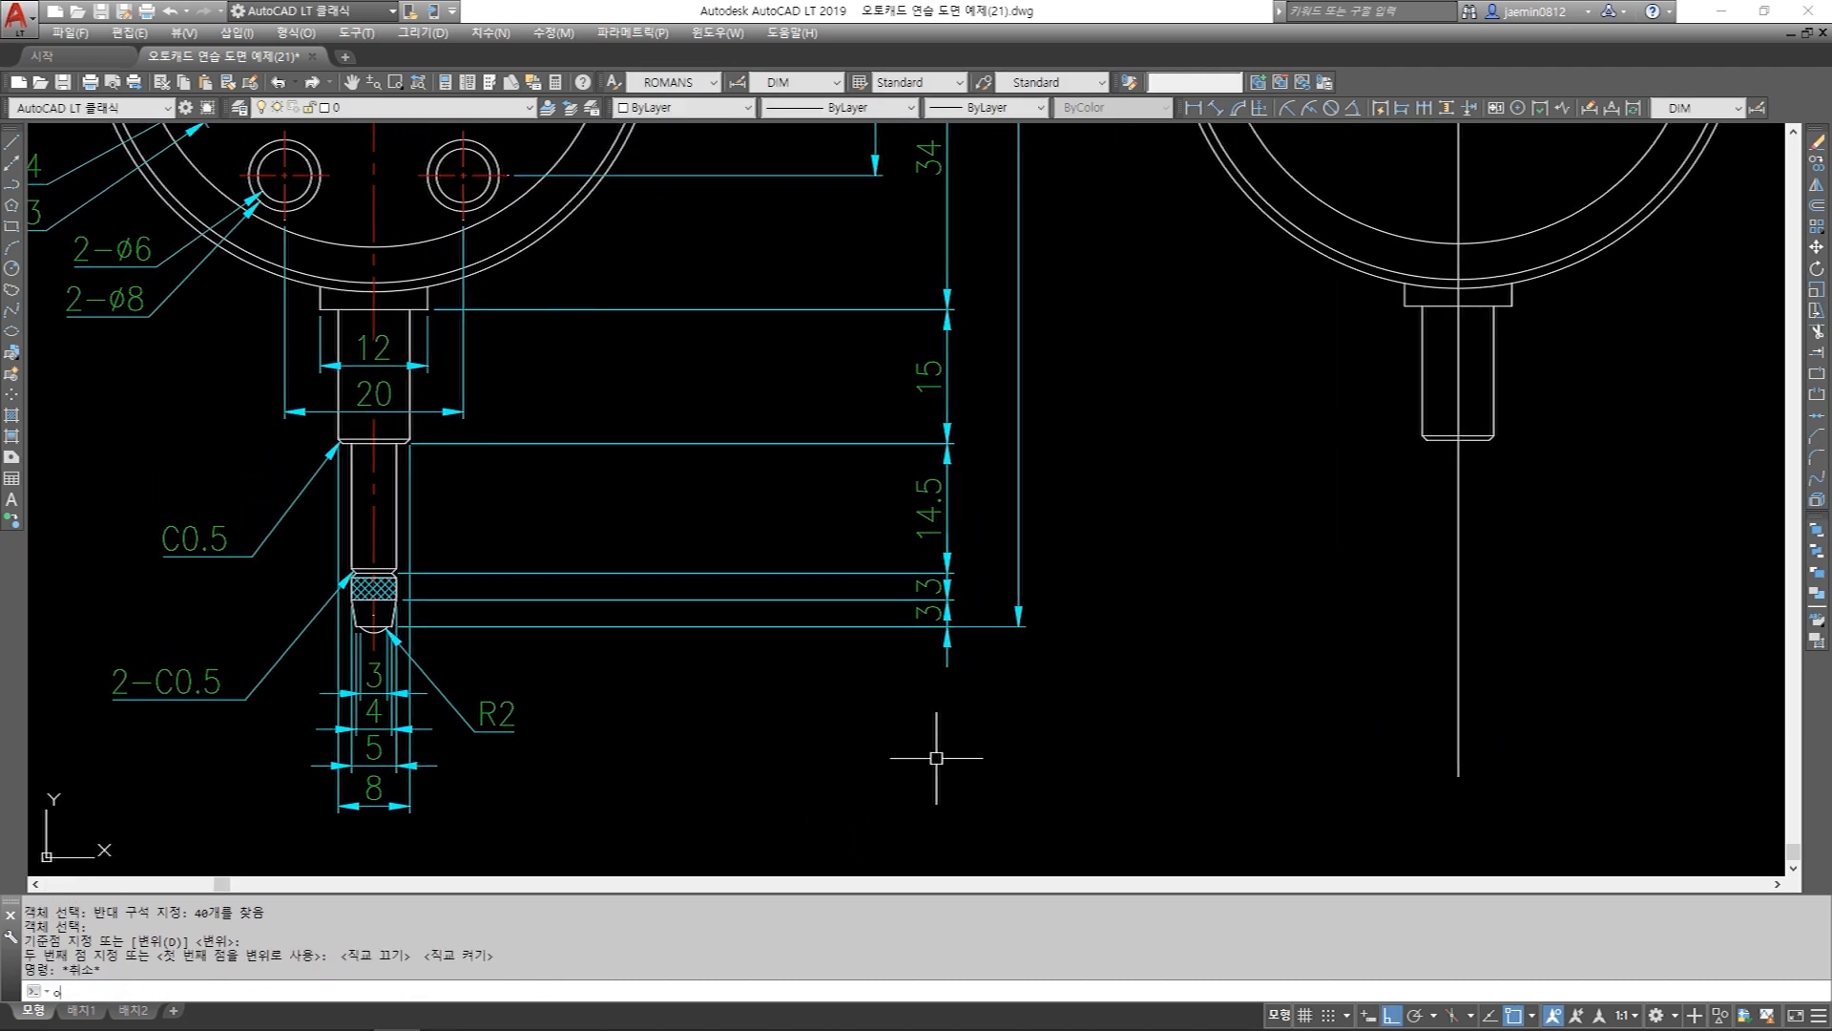
key(Return)
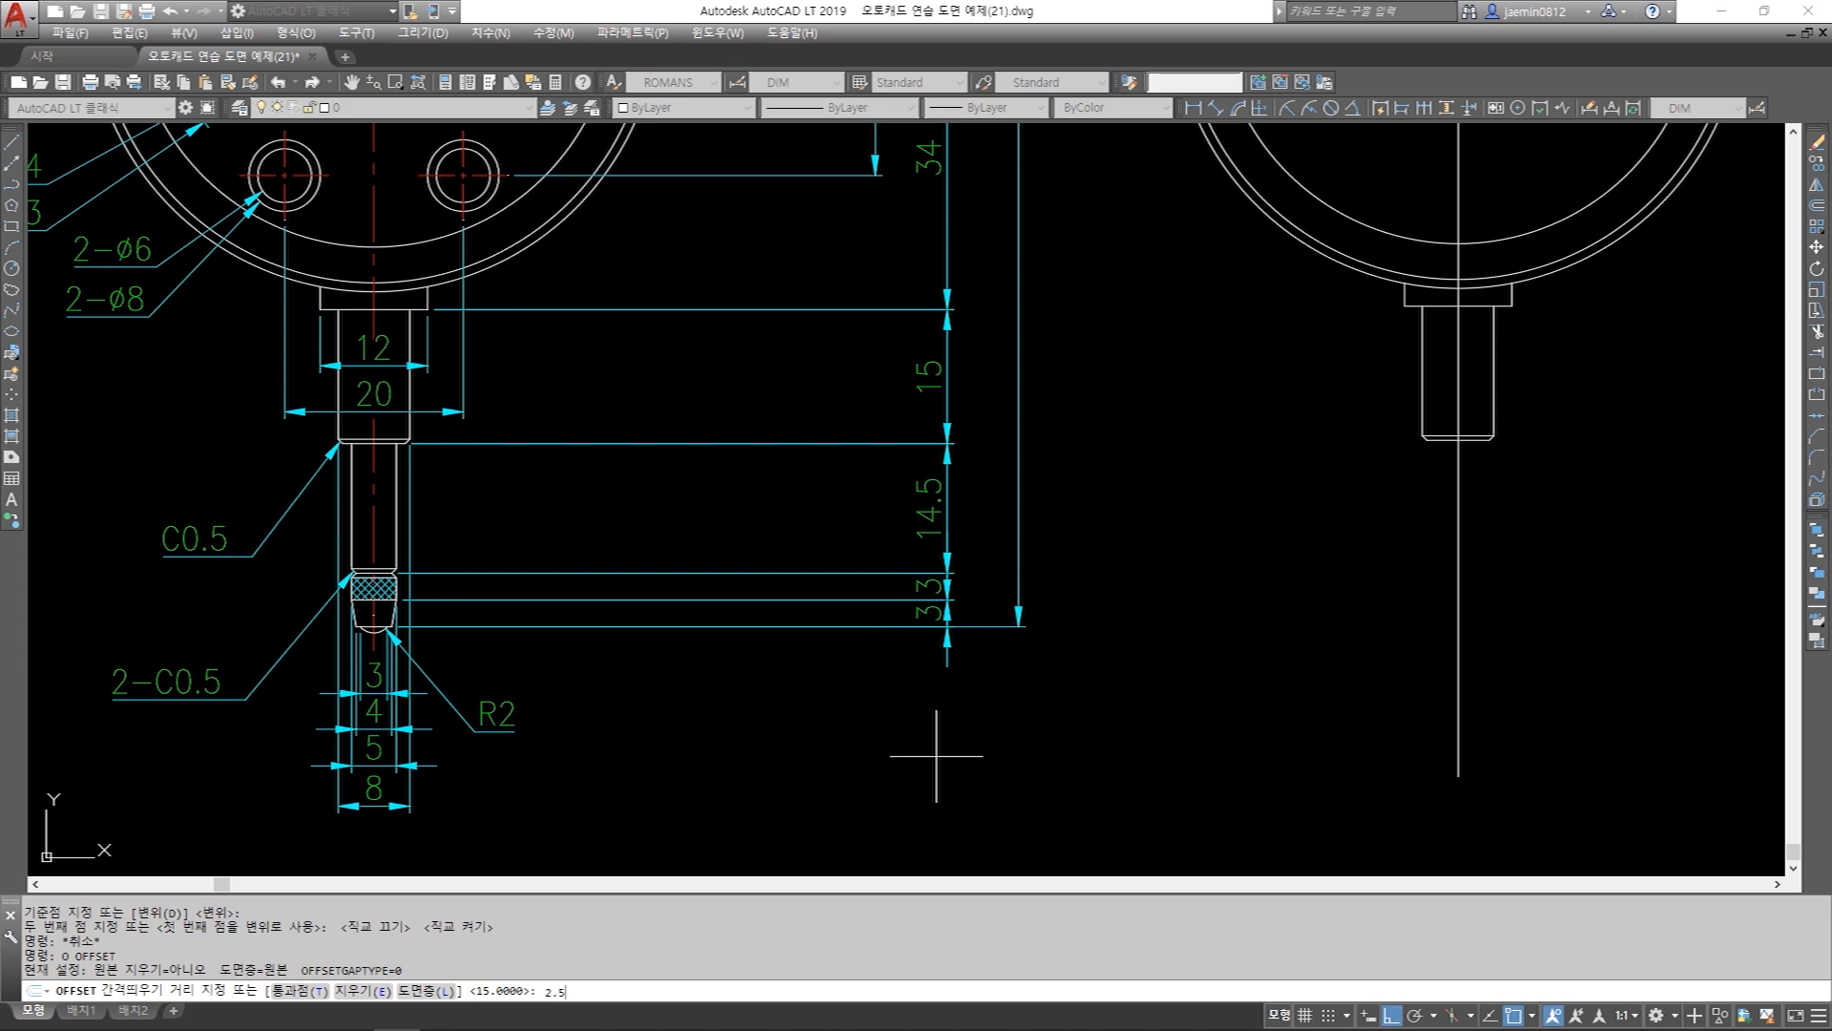
text(2.5)
key(Return)
click(1458, 546)
click(1411, 554)
click(1458, 544)
click(1530, 565)
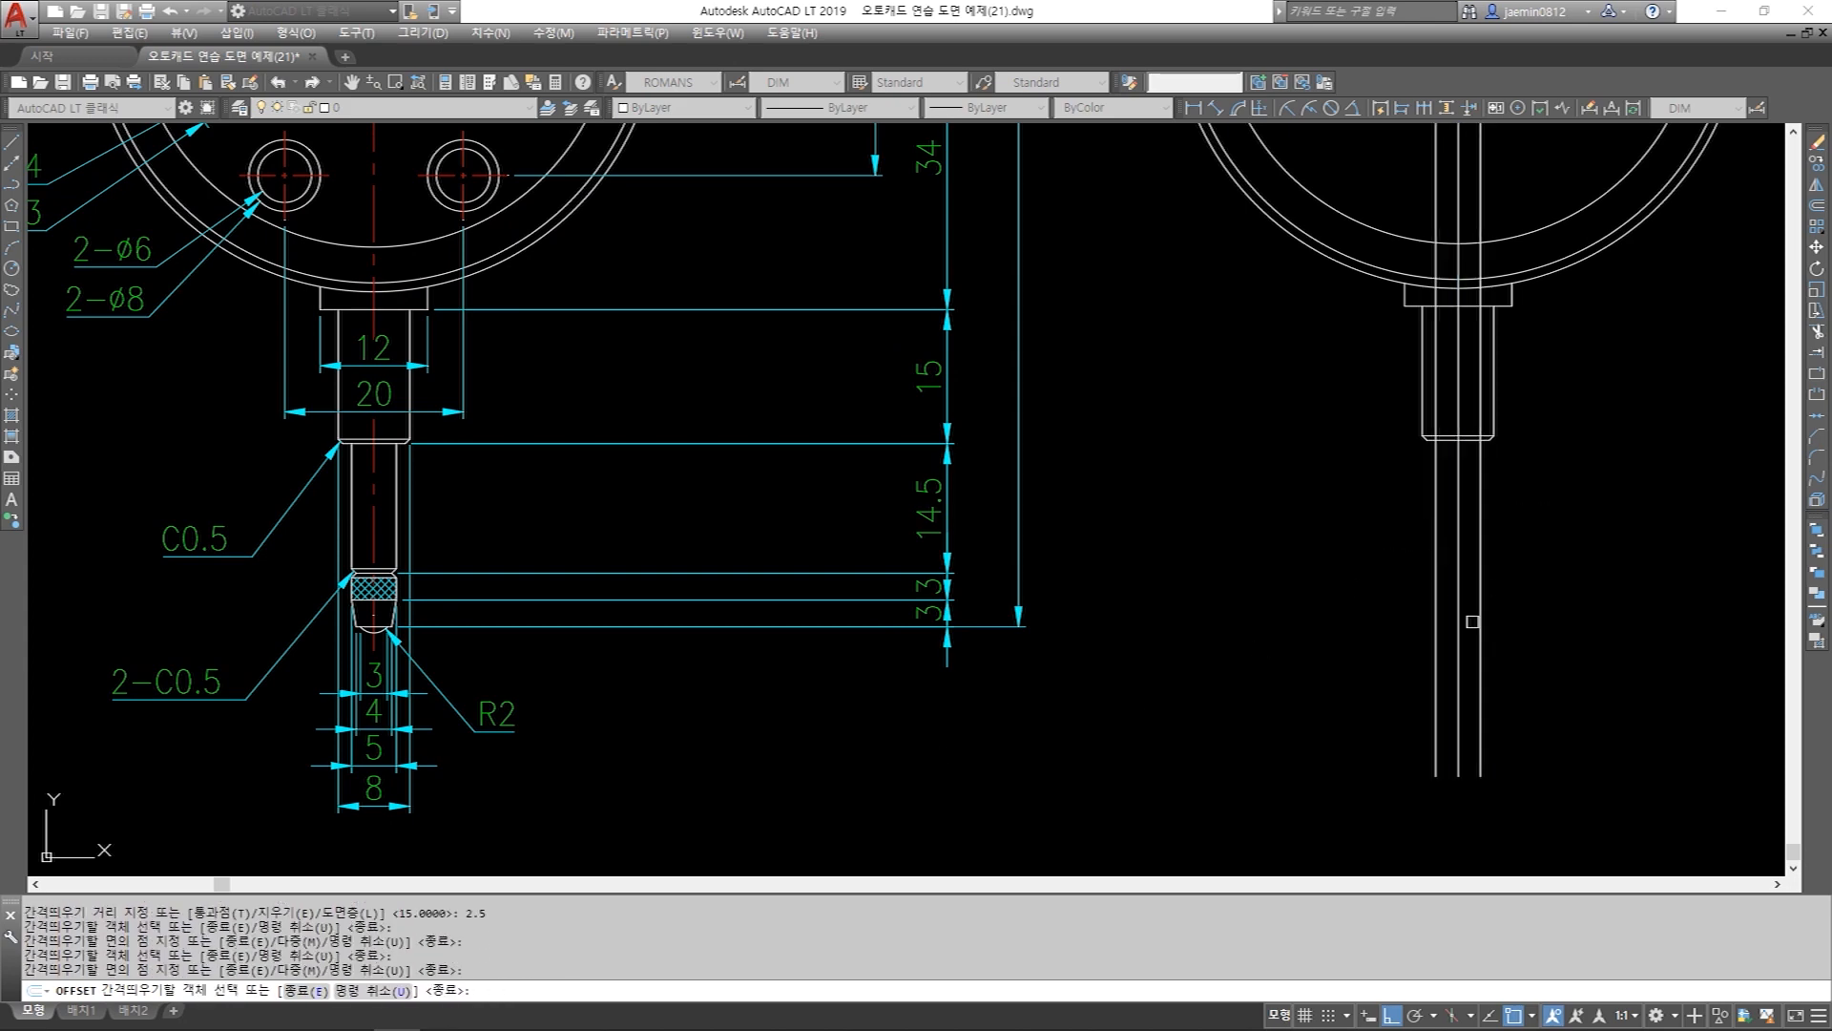
key(Escape)
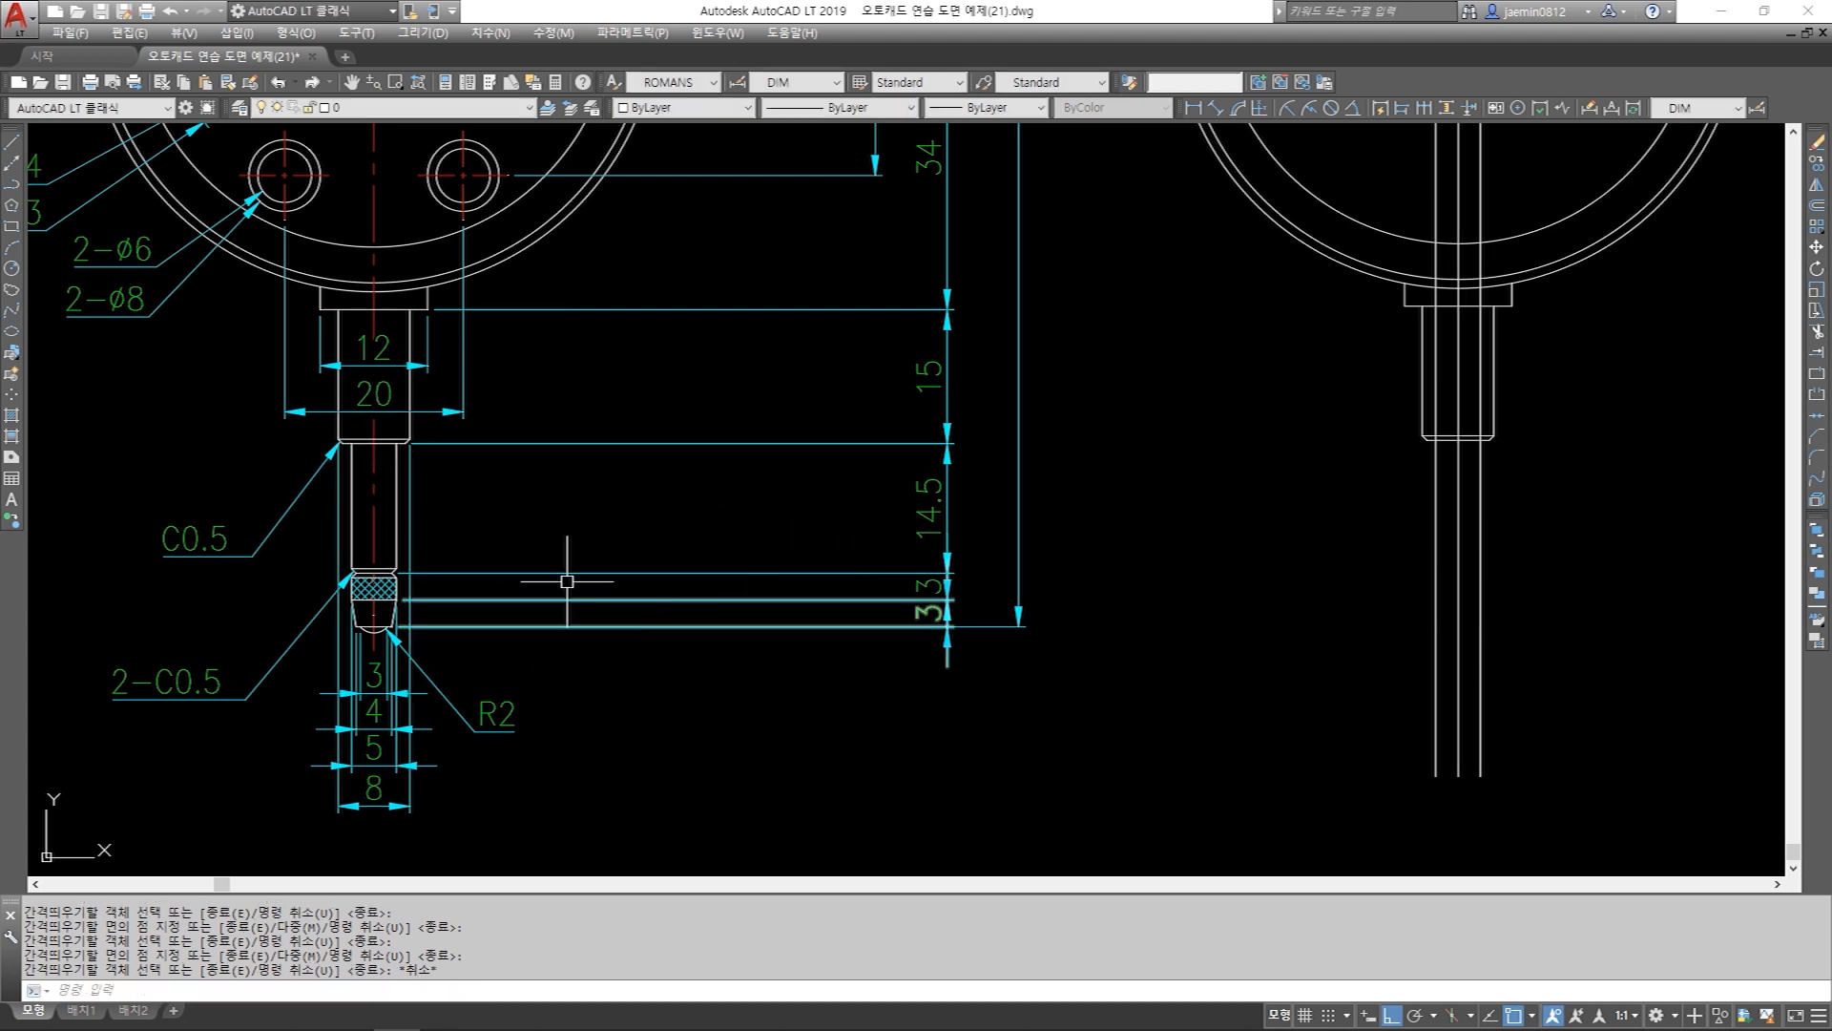
Offset the lower stem's bottom edge 14.5 mm downward for the spindle's end line.
text(o)
key(Return)
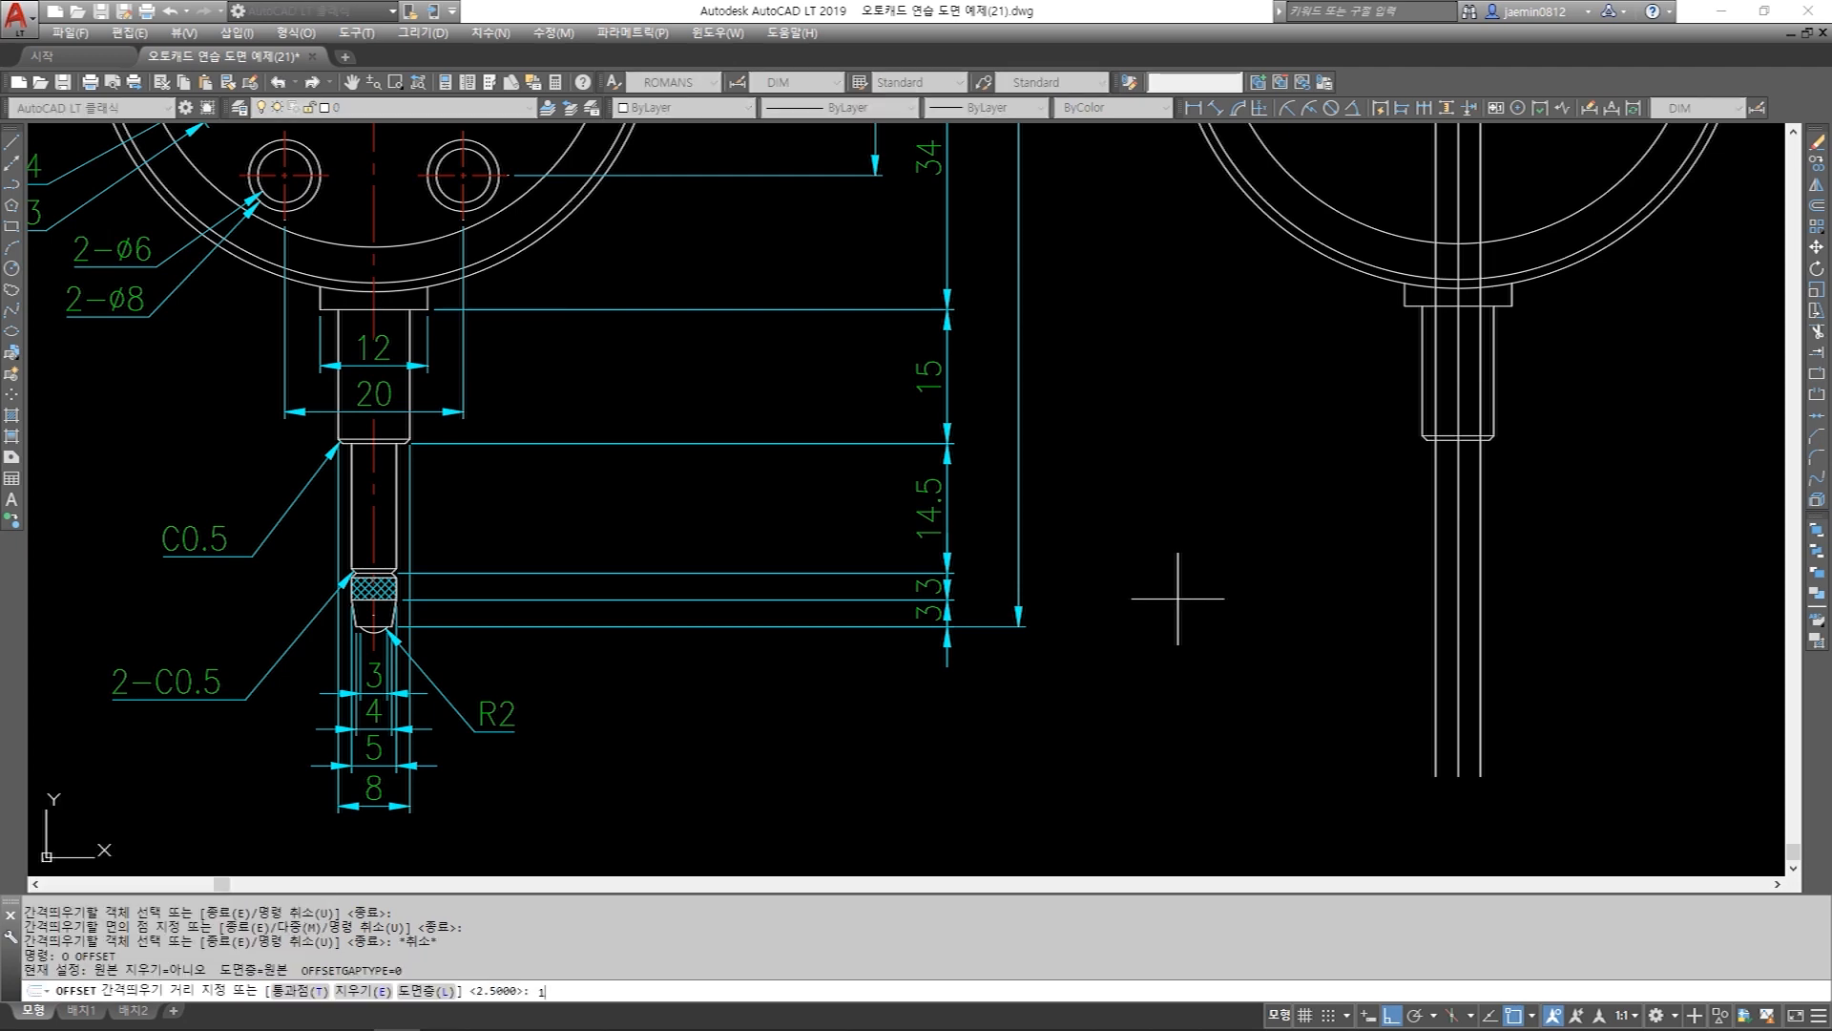
key(Return)
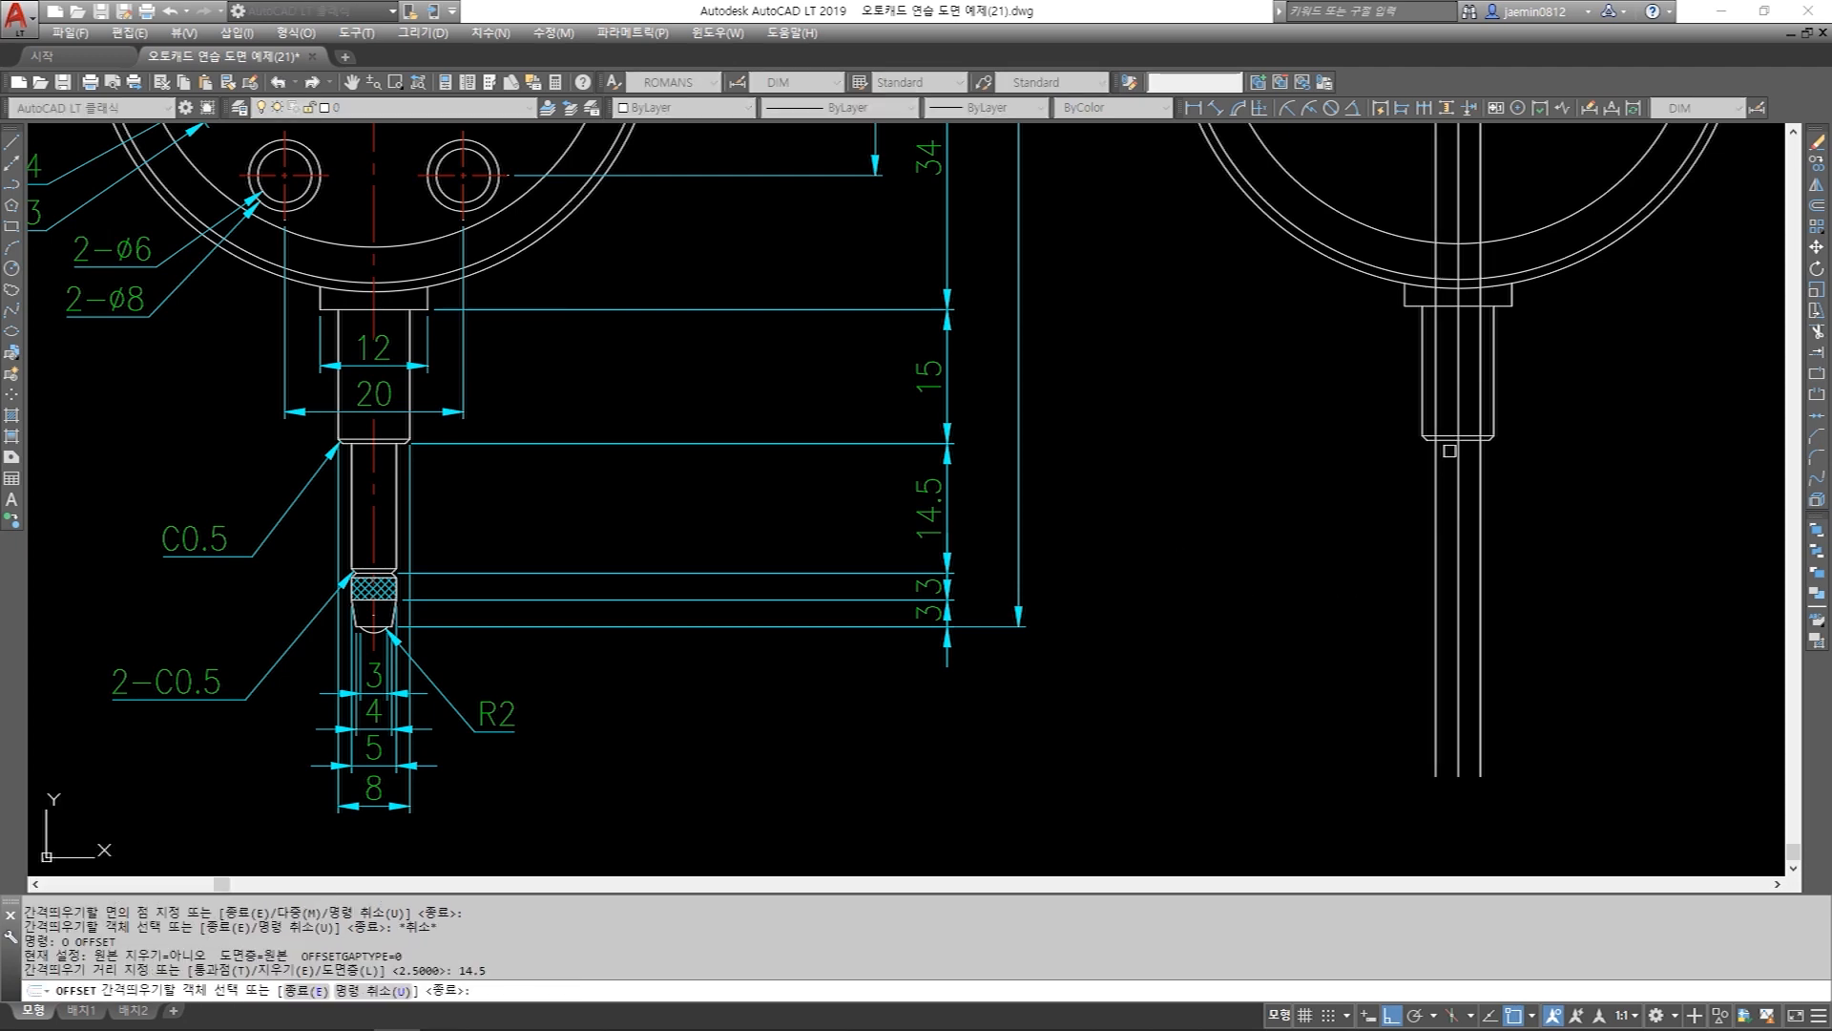
click(1447, 440)
click(1563, 578)
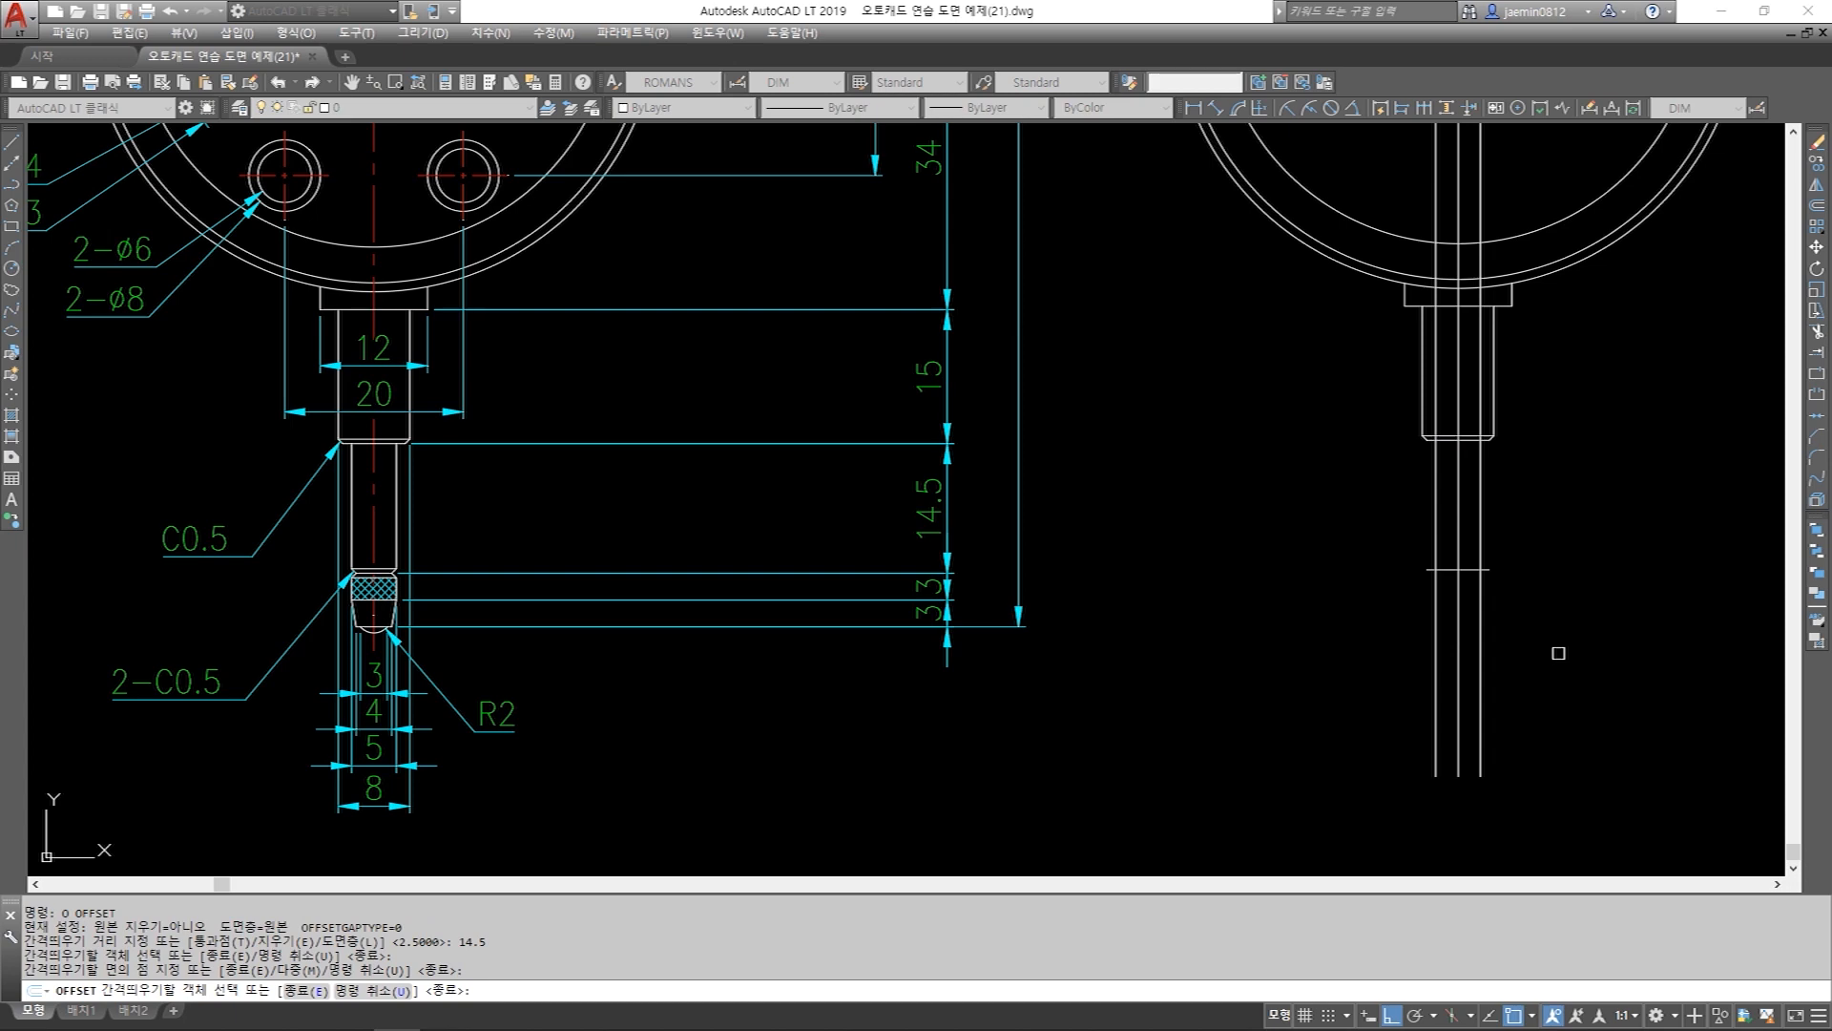
key(Escape)
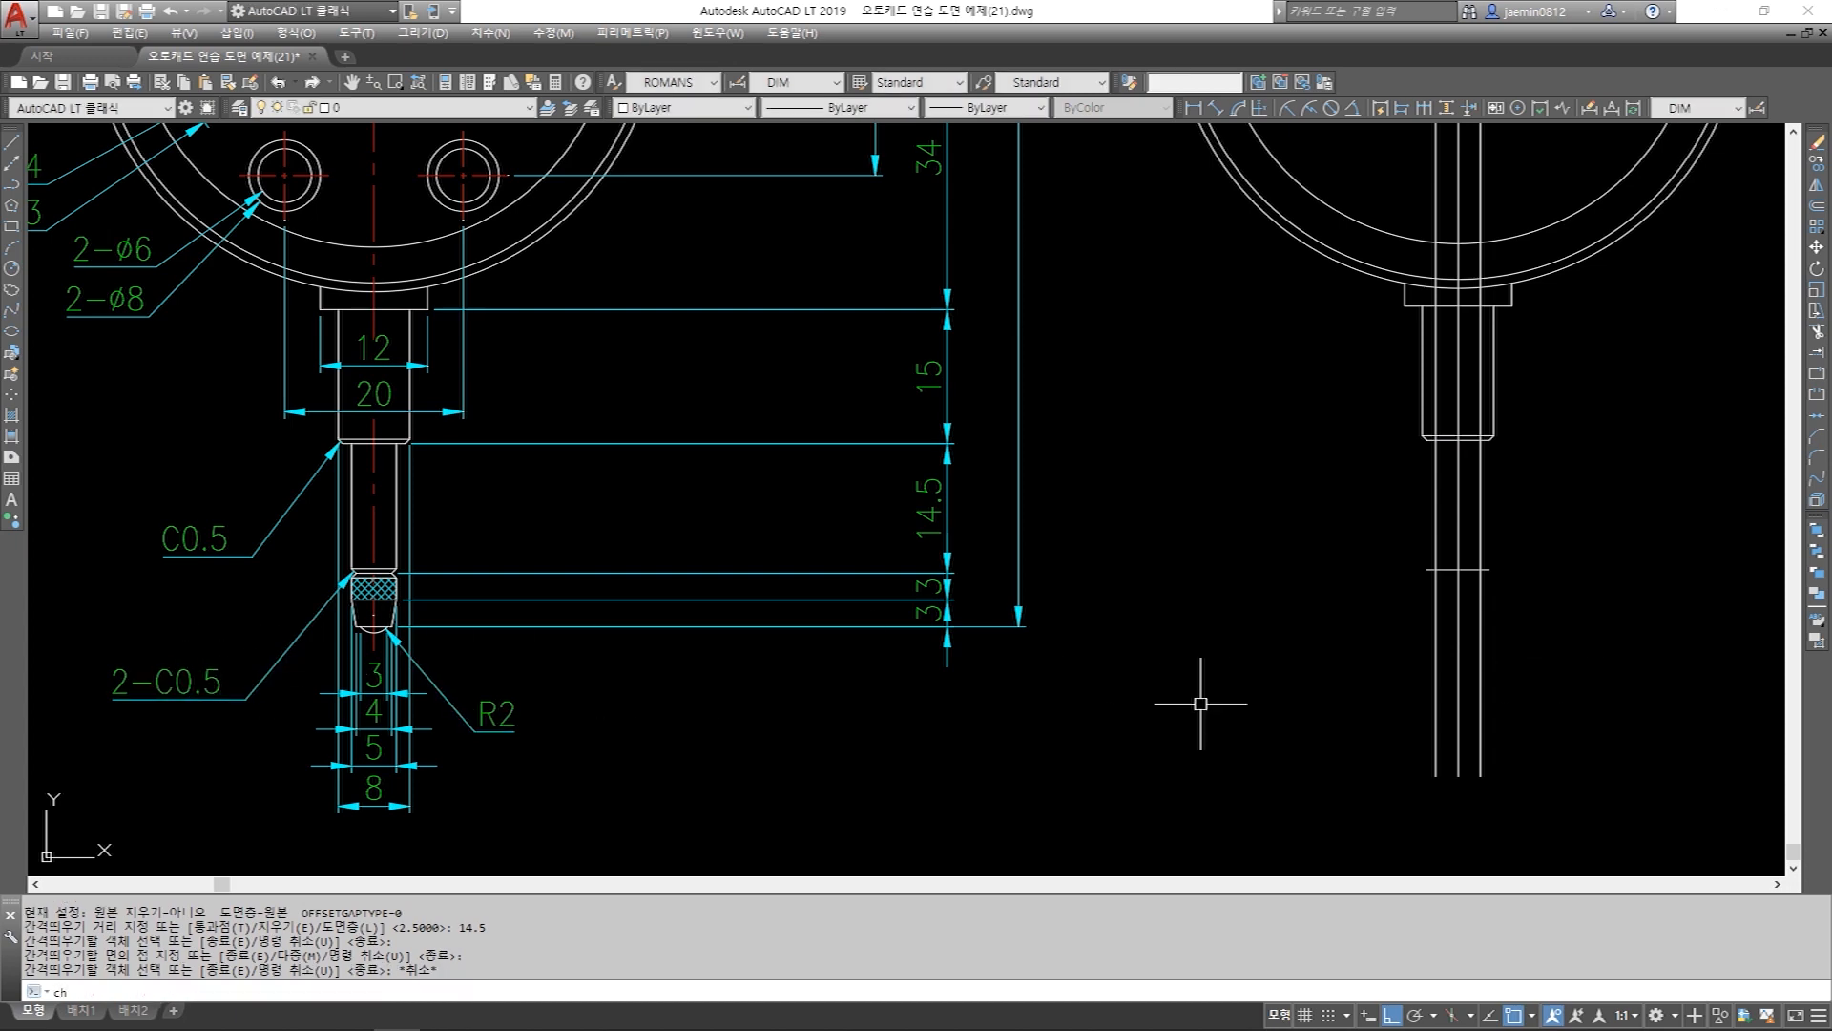
Chamfer both bottom corners of the spindle using the current 0.5 mm distances.
text(cha)
key(Return)
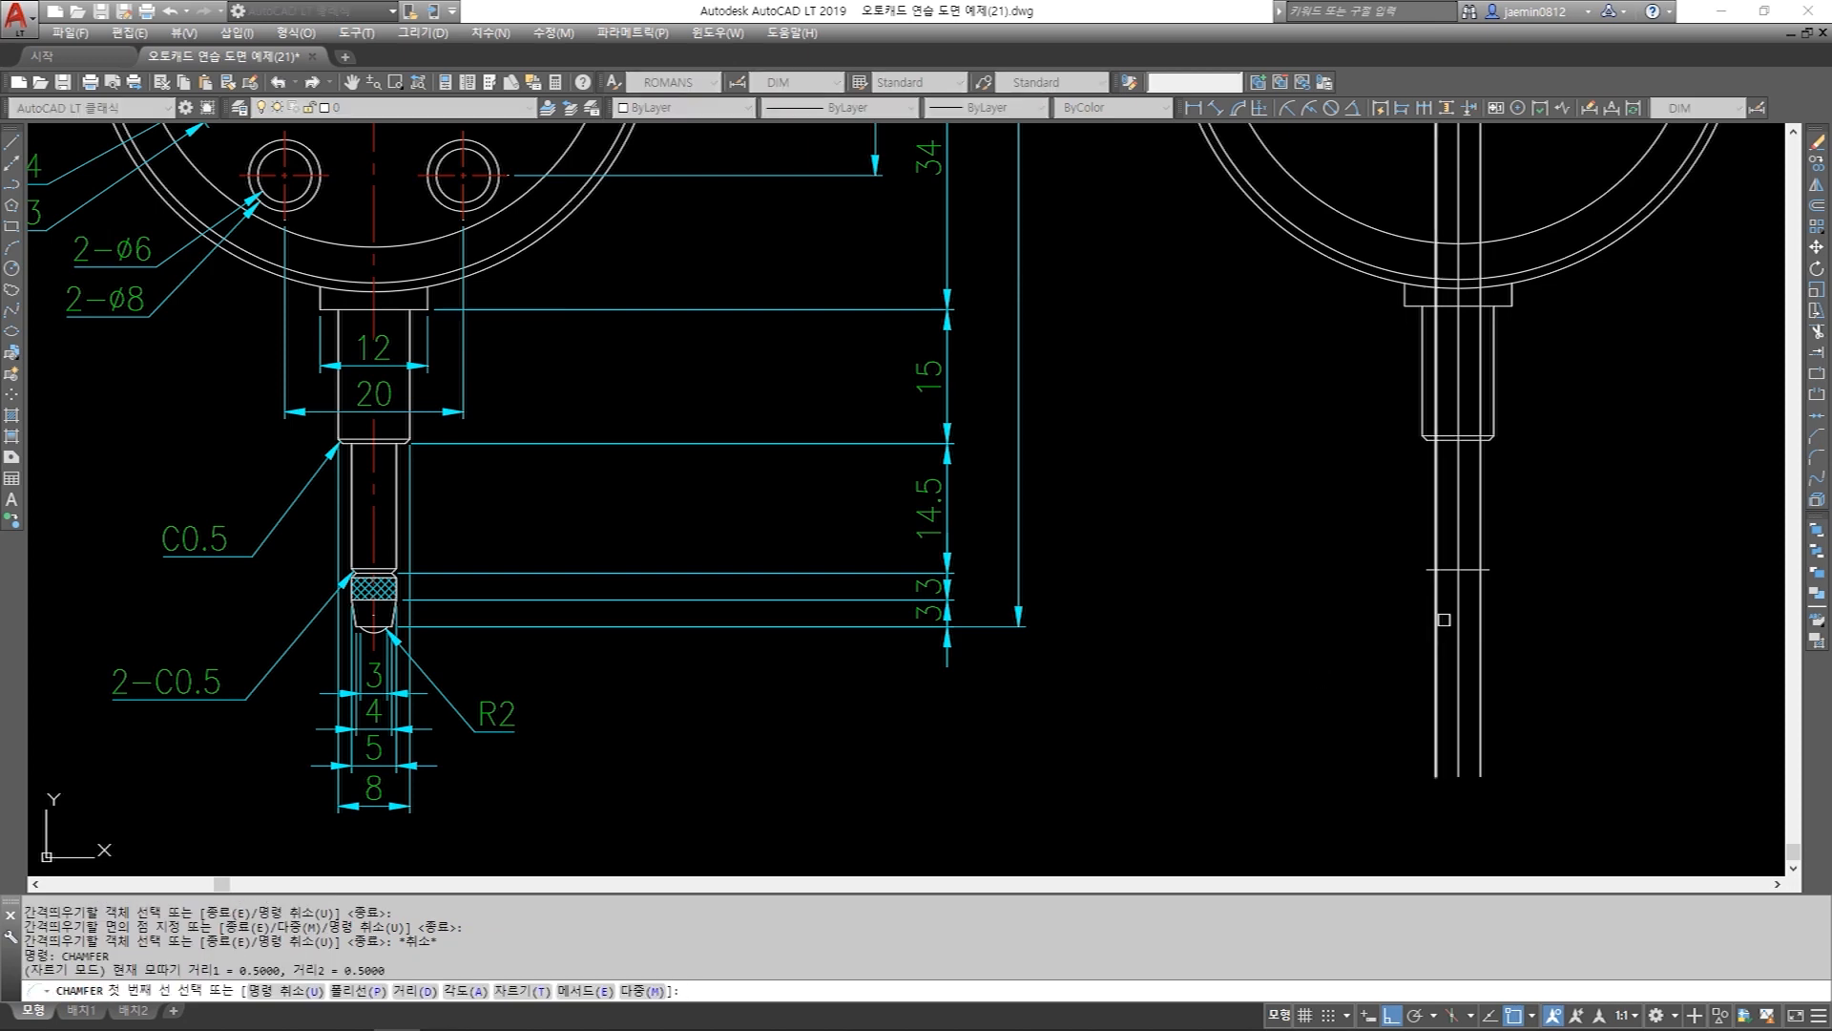
click(1439, 557)
click(1440, 548)
key(space)
click(1470, 569)
click(1483, 544)
key(Escape)
Draw a horizontal line across the spindle joining the upper ends of its two chamfers.
text(l)
key(space)
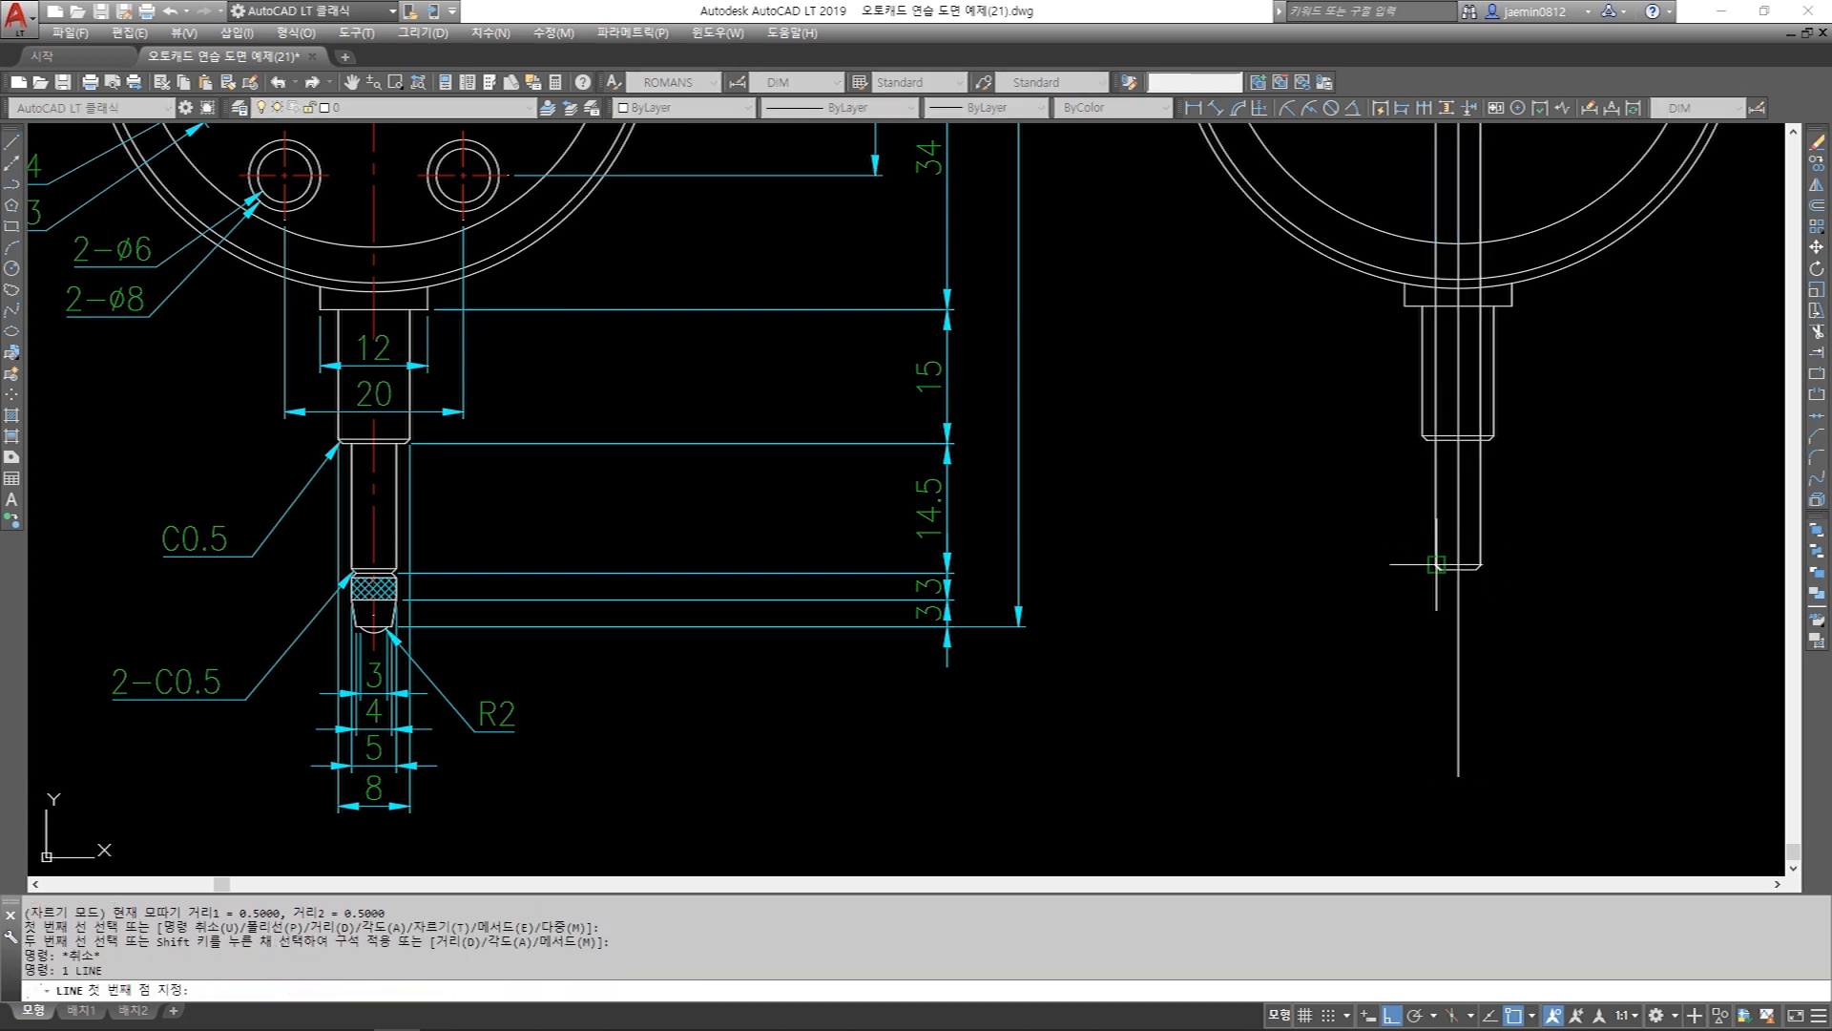
click(1457, 564)
click(1481, 563)
key(Escape)
Trim the spindle's two side lines above the lower stem's bottom edge, using that edge as the cutting line.
text(tr)
key(space)
click(1448, 442)
key(space)
click(1440, 409)
click(1479, 408)
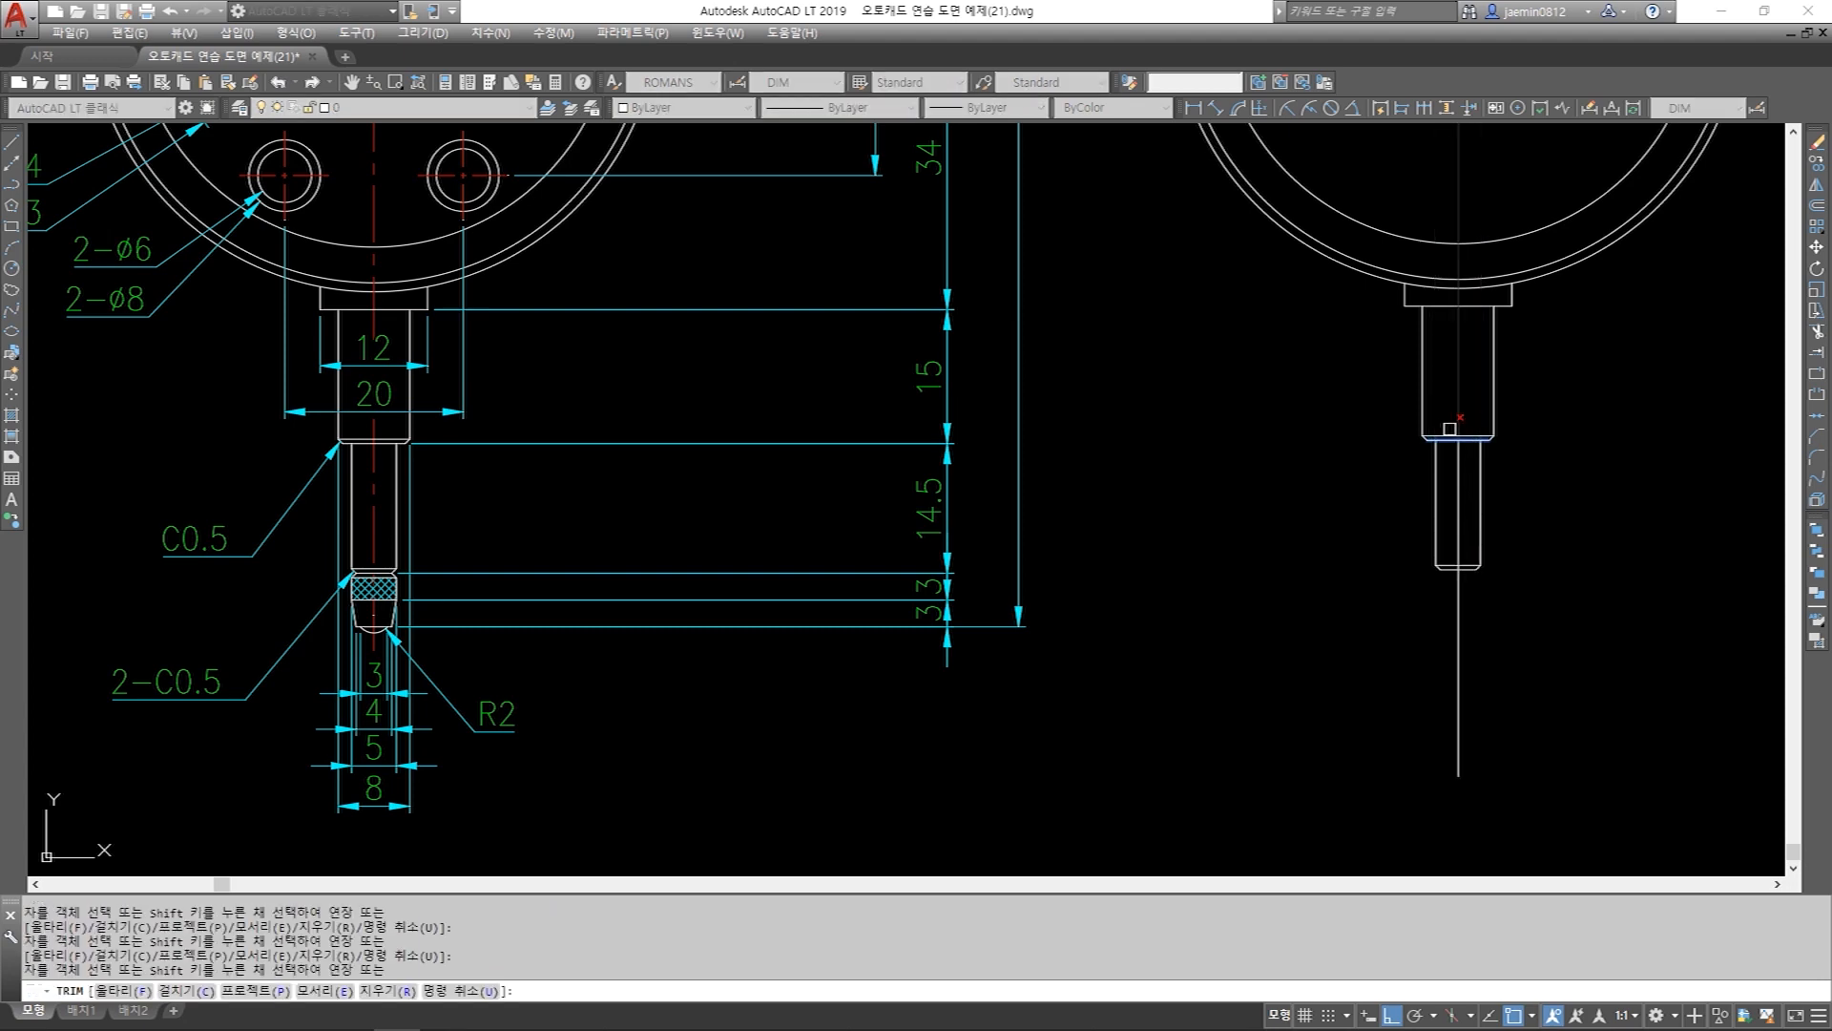
Erase the 2-C0.5 chamfer note and its leader beside the spindle tip in the dimensioned front view.
key(Escape)
scroll(182, 698, up, 2)
middle_drag(183, 698, 414, 667)
key(Escape)
text(e)
click(535, 728)
click(439, 616)
key(space)
key(Escape)
Change the remaining C0.5 chamfer note beside the stem to read 6-C0.5.
double_click(420, 412)
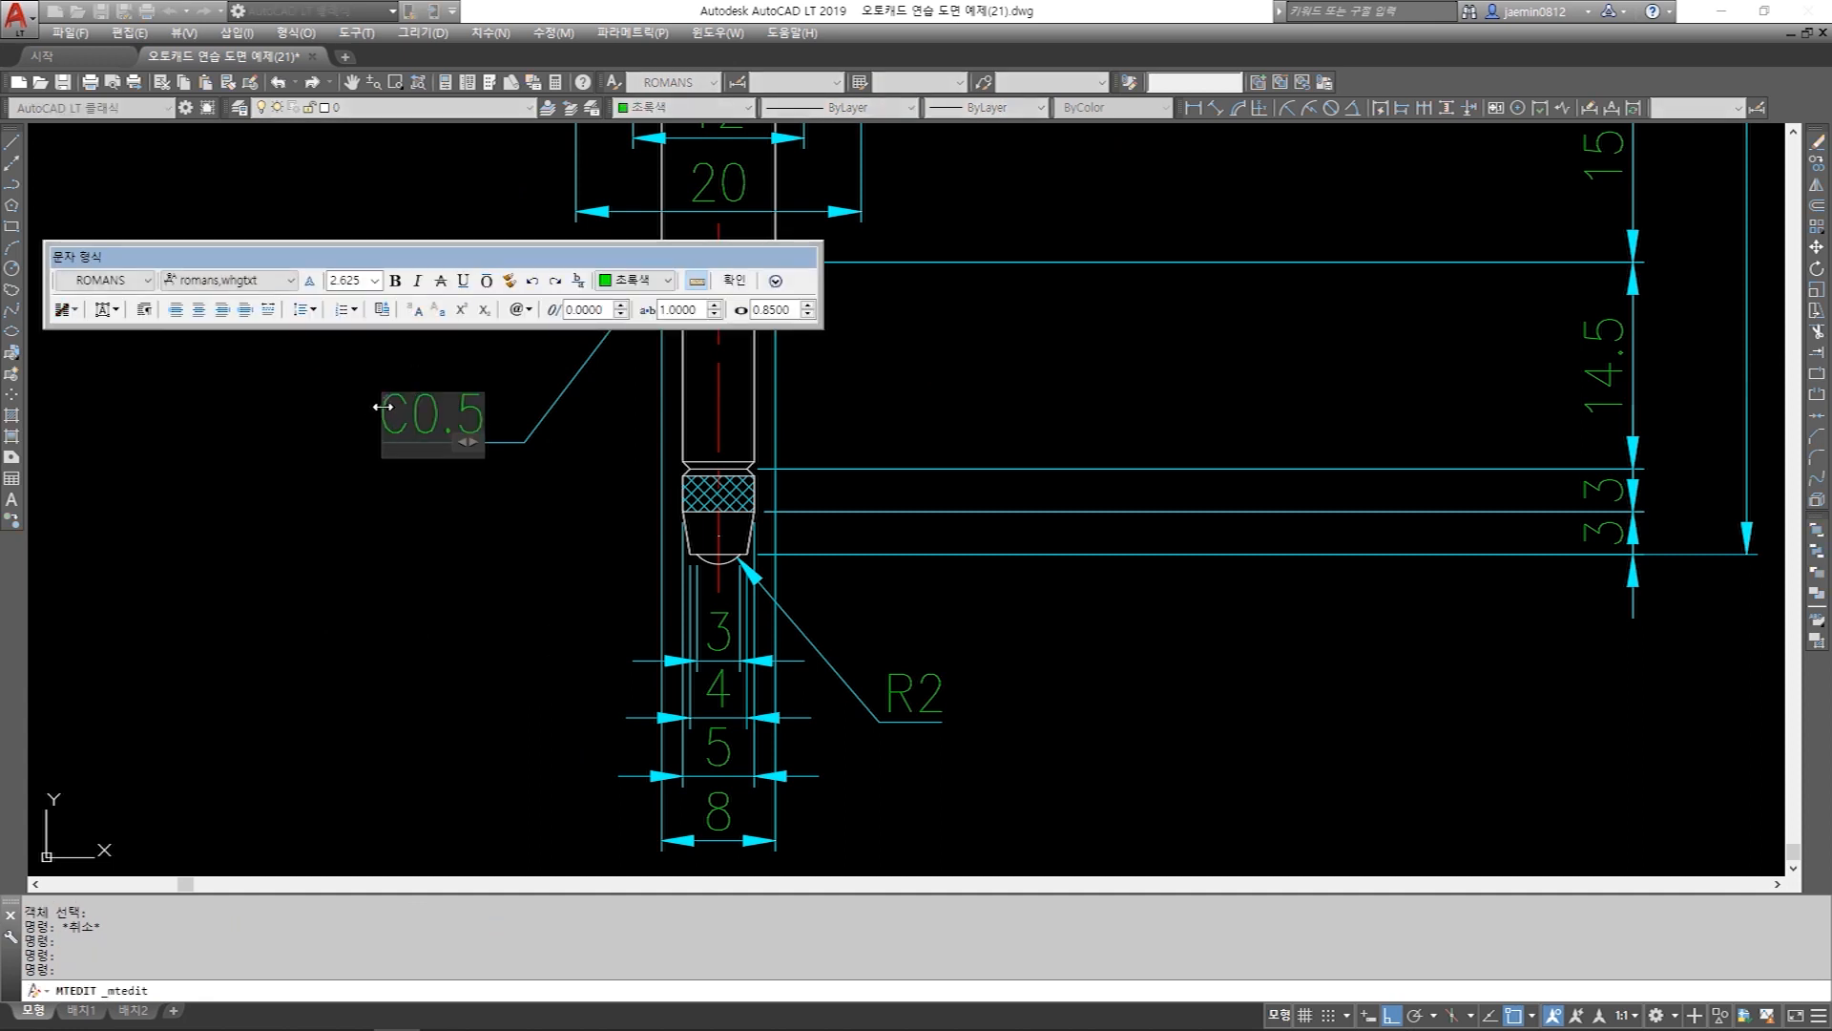
middle_drag(488, 535, 459, 704)
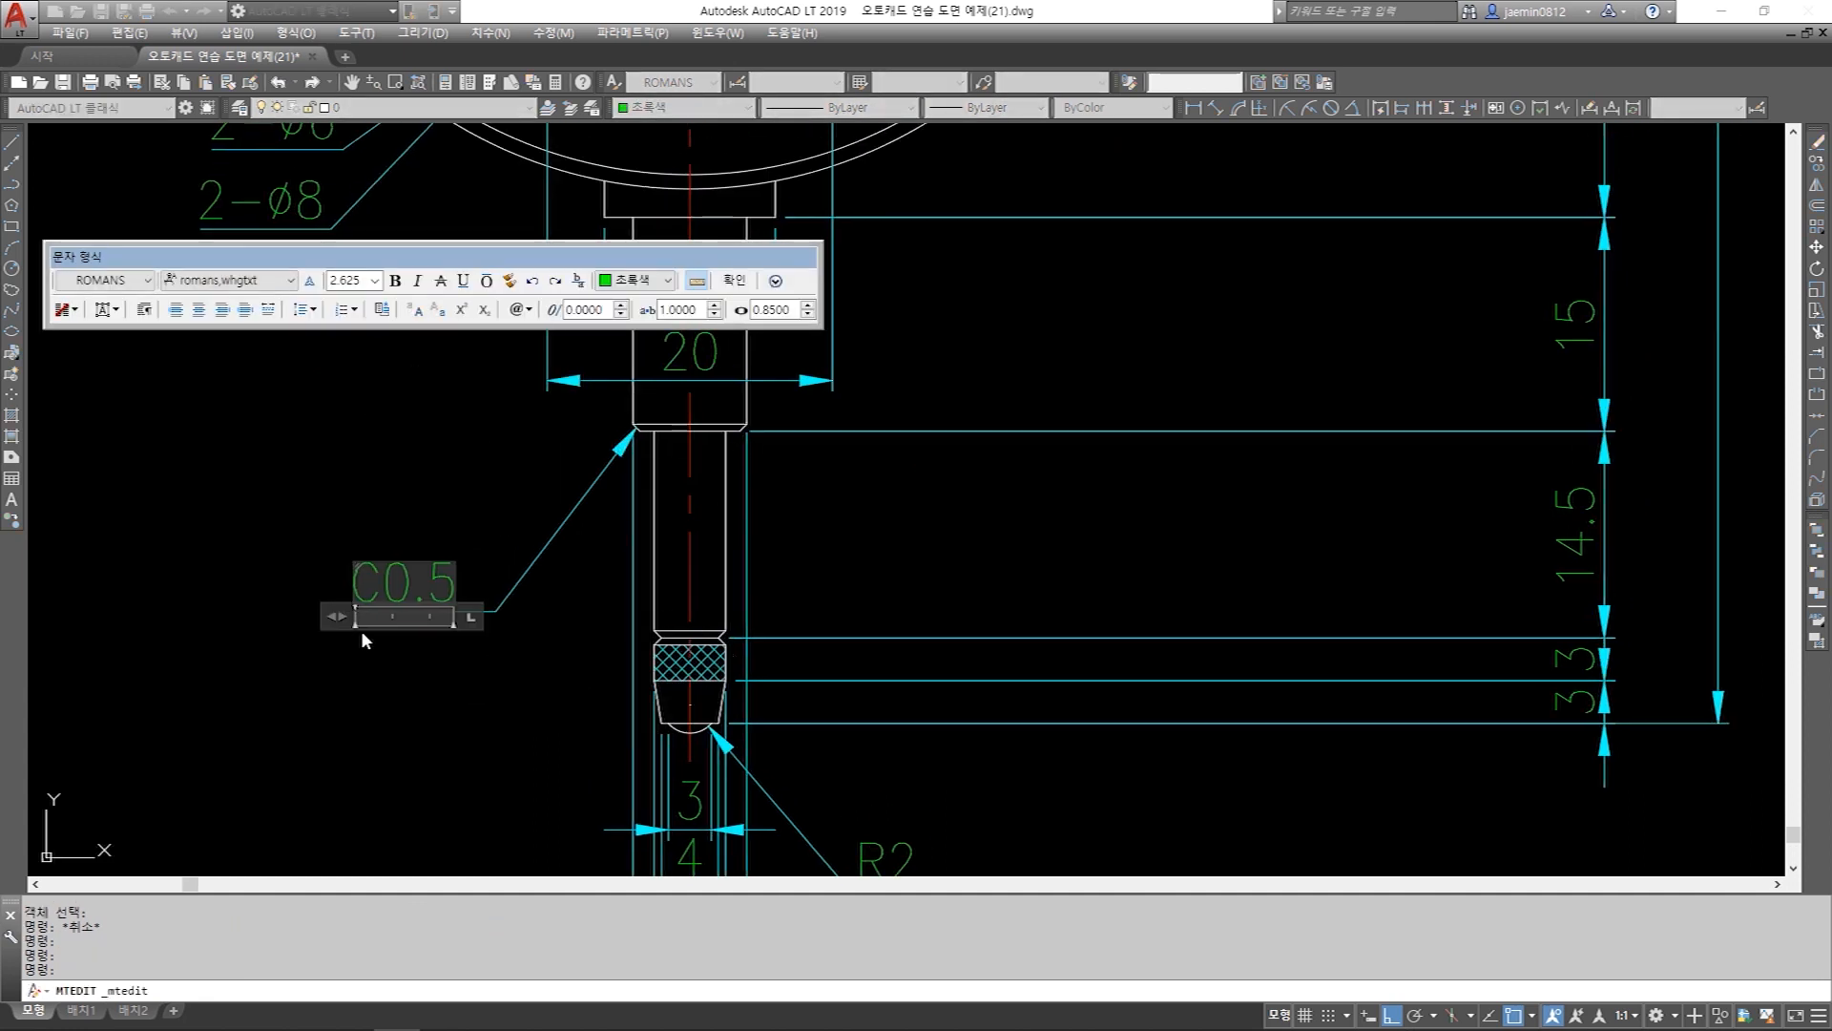
text(6-)
key(Escape)
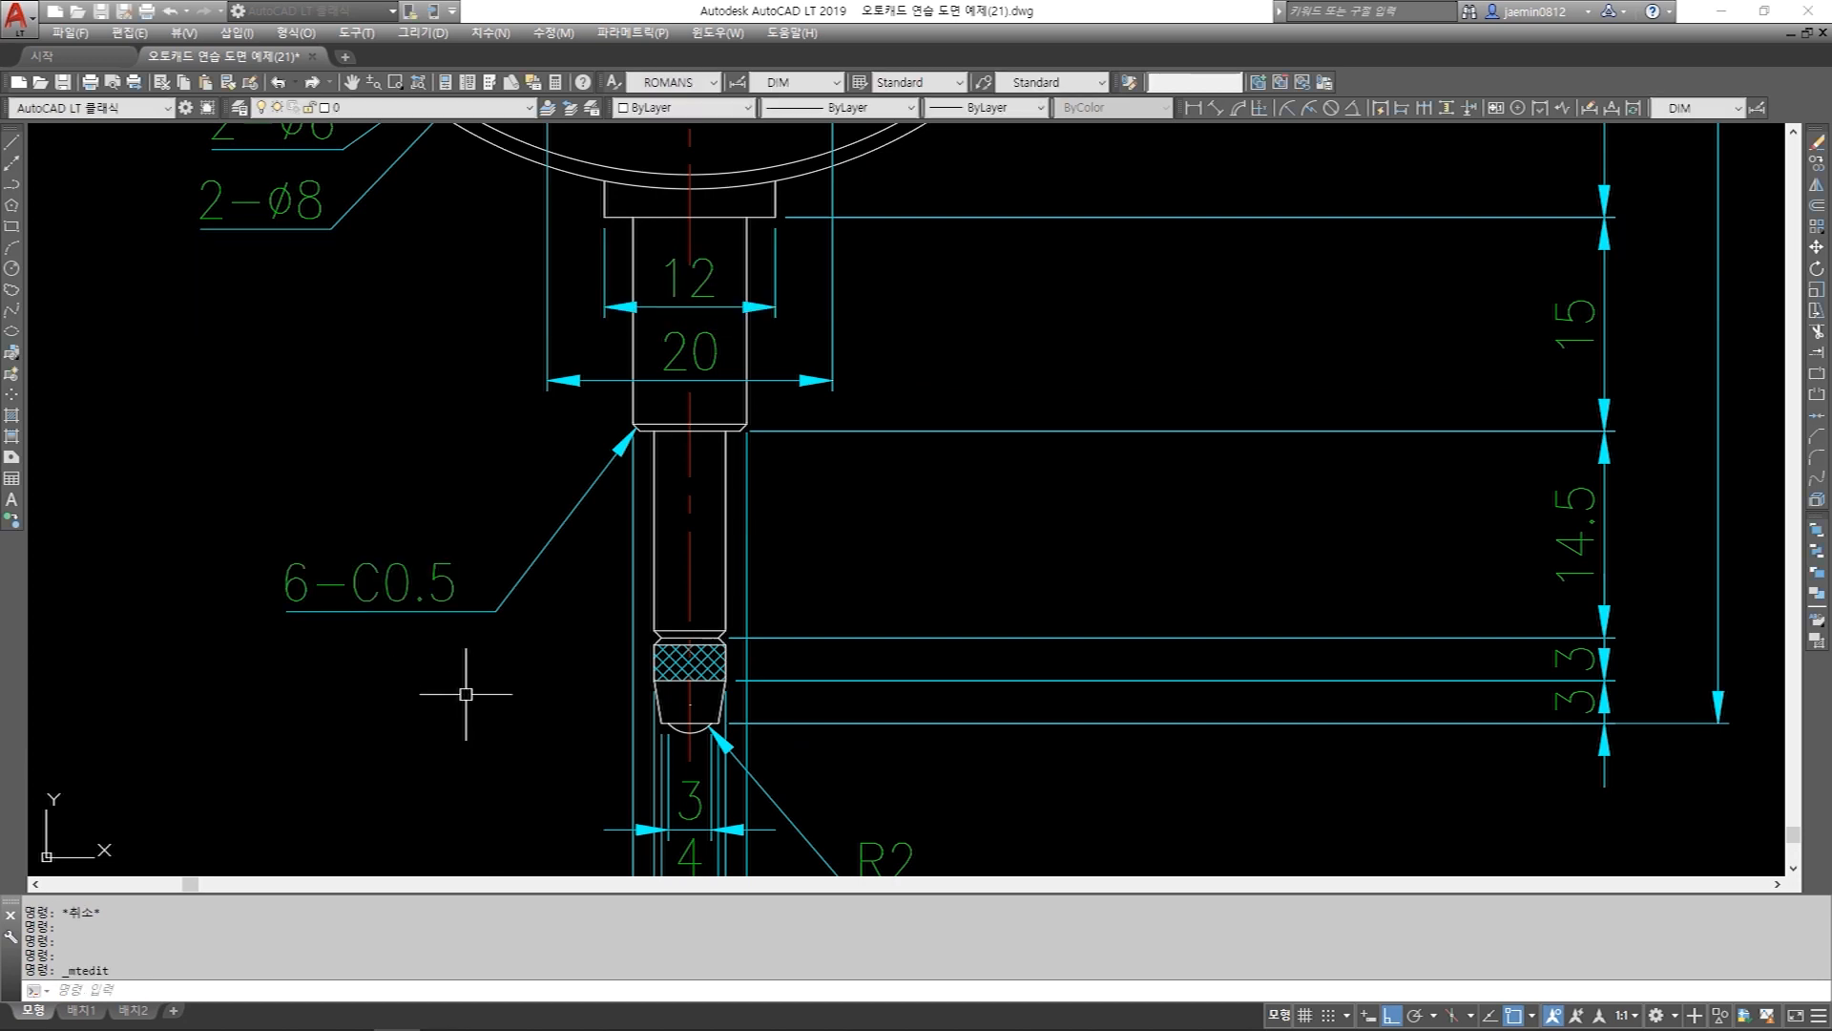
Examine the front view's spindle tip, including its chamfered groove, knurled band, tapered end, and width and height dimensions.
scroll(463, 580, down, 2)
scroll(516, 572, up, 2)
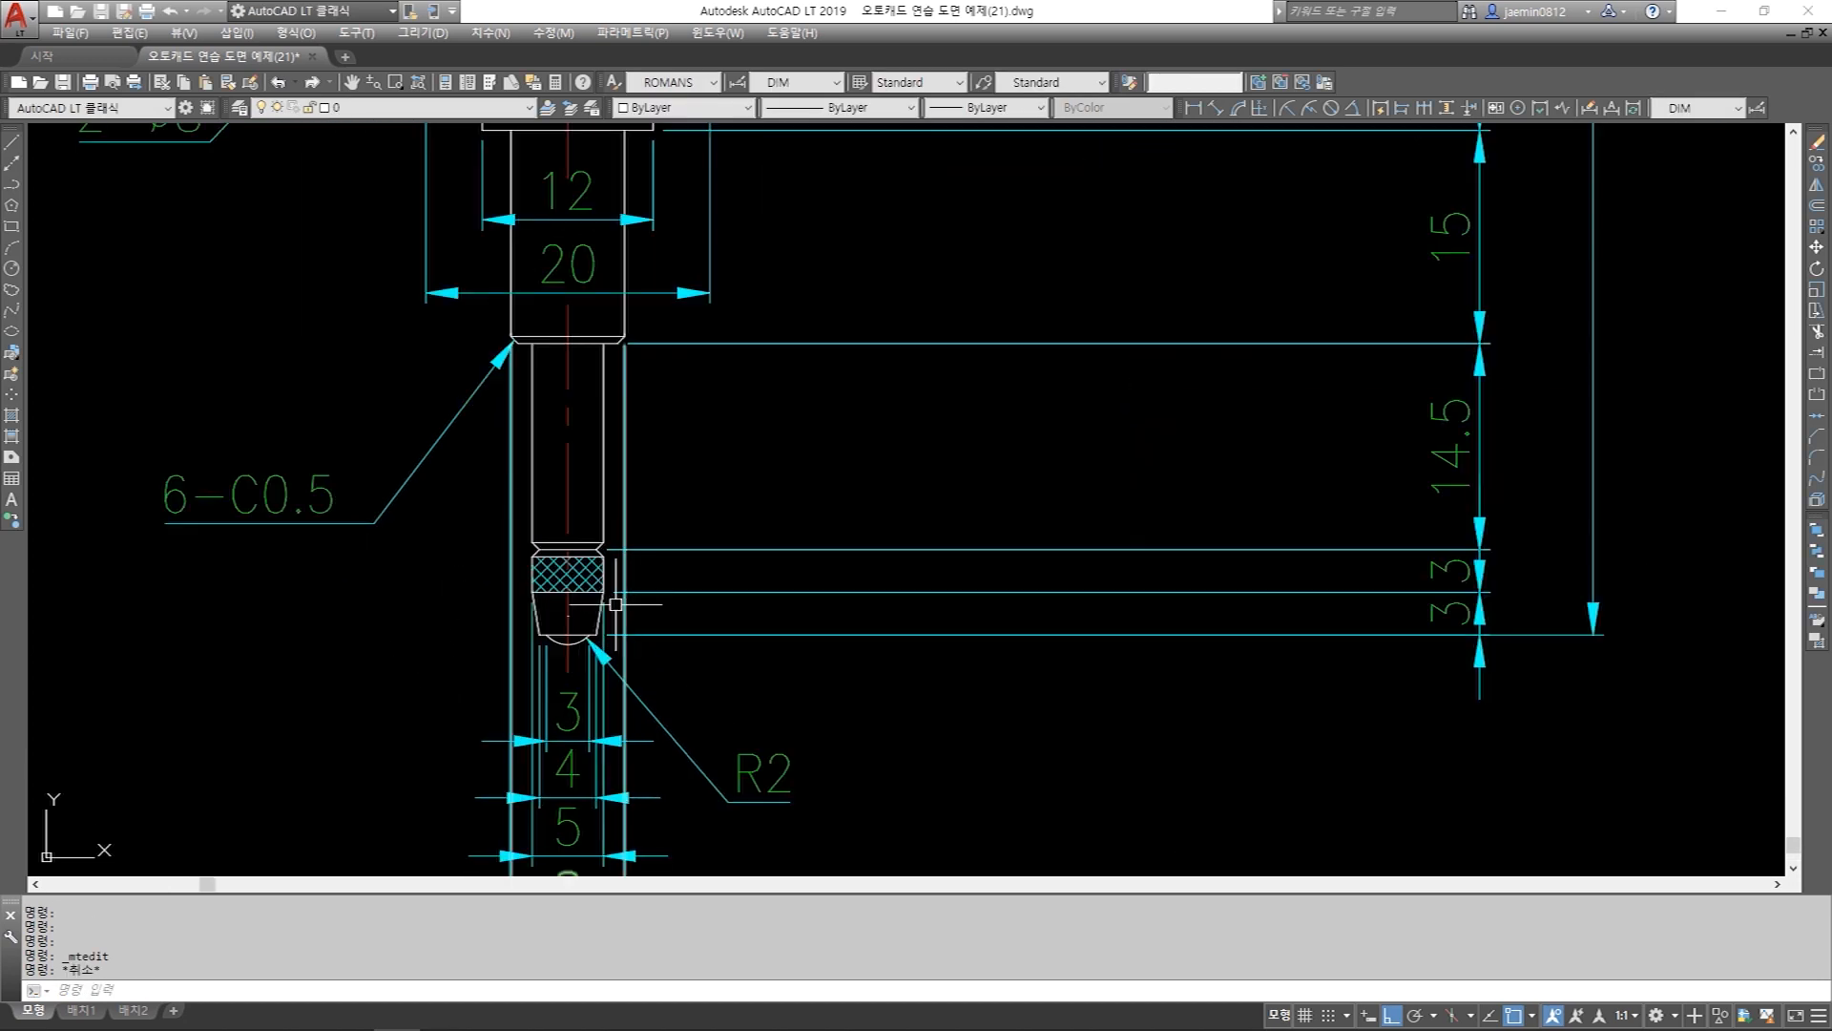
scroll(503, 519, up, 3)
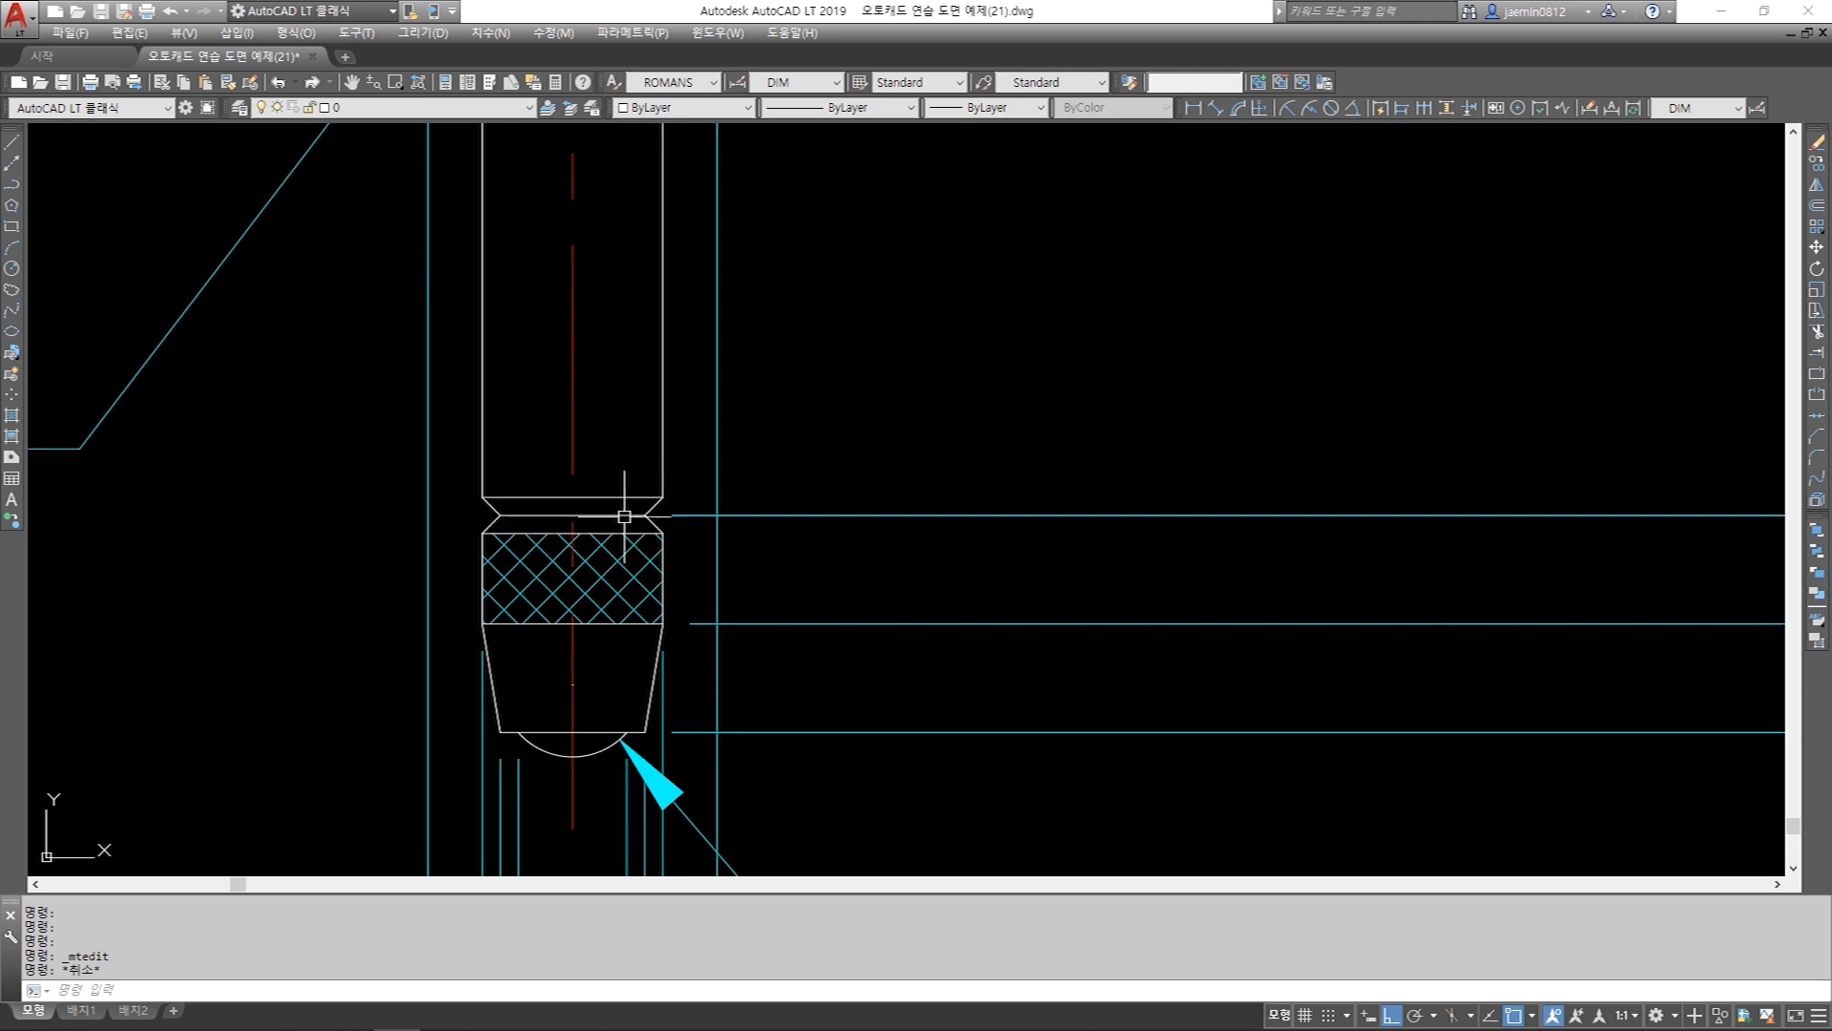
scroll(641, 526, down, 3)
mouse_move(679, 605)
middle_down()
mouse_move(691, 580)
mouse_move(643, 561)
middle_up()
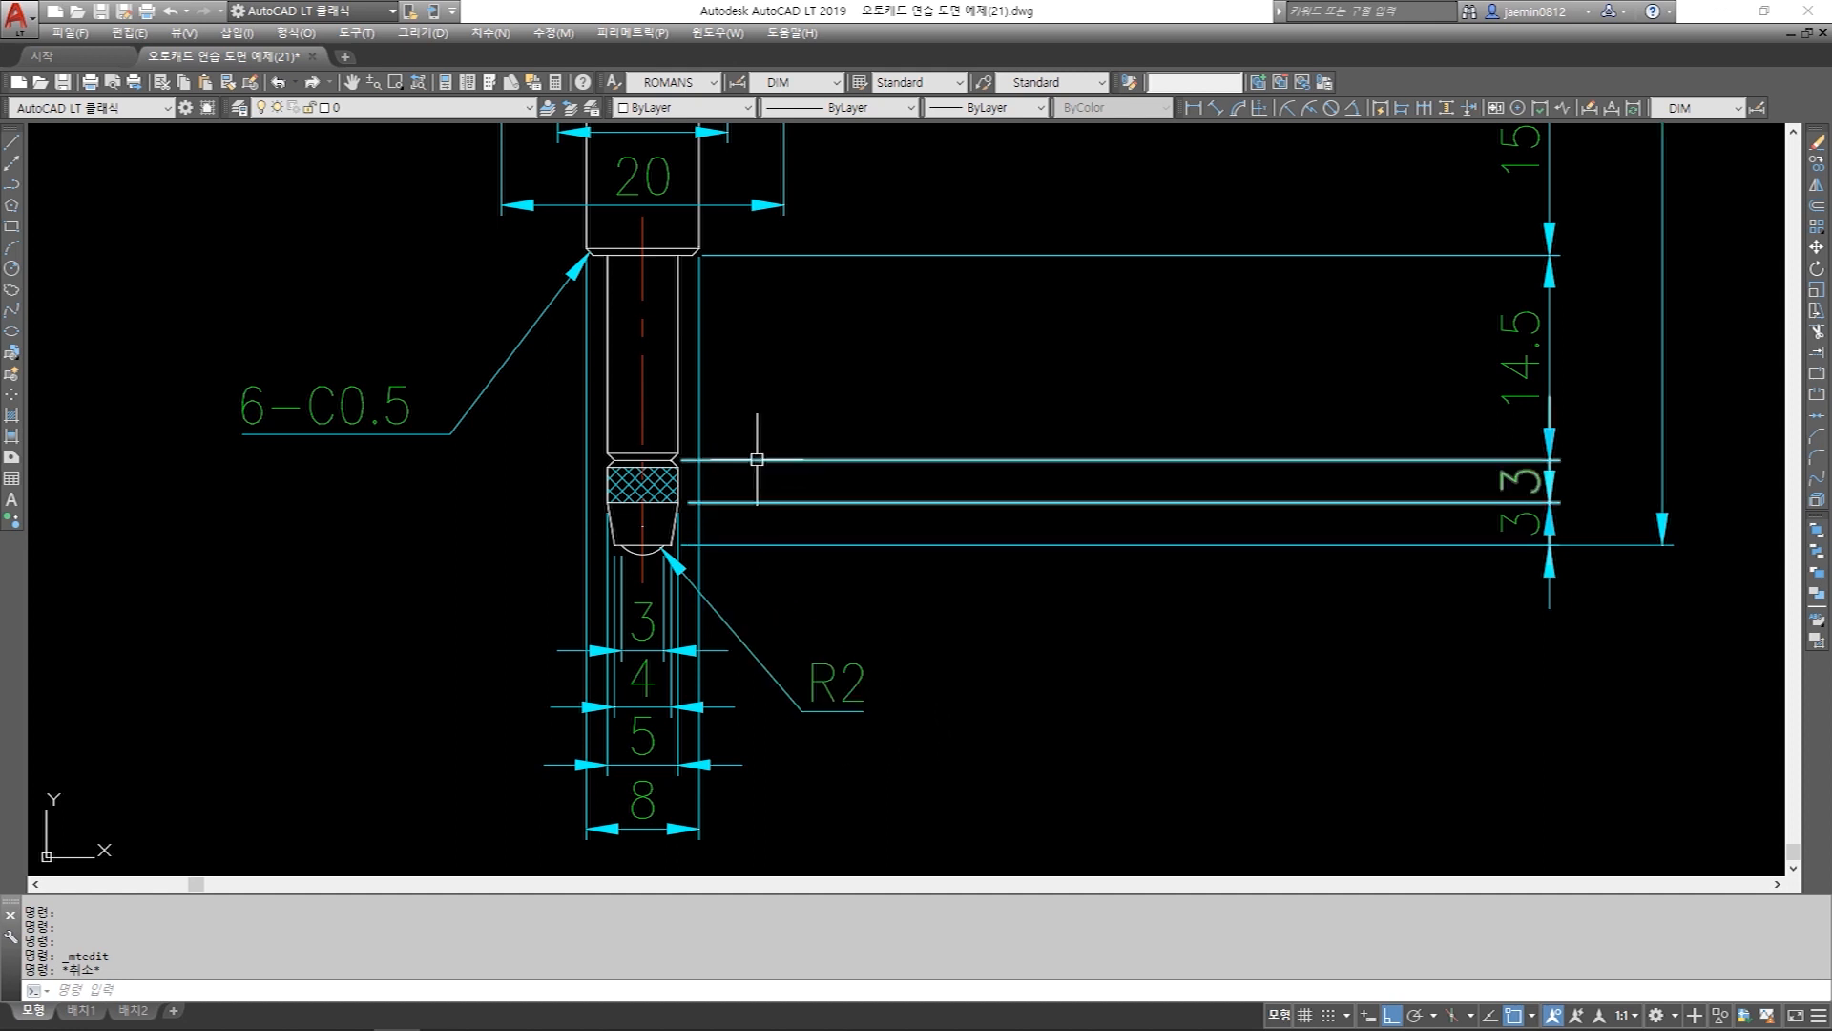
scroll(632, 467, up, 4)
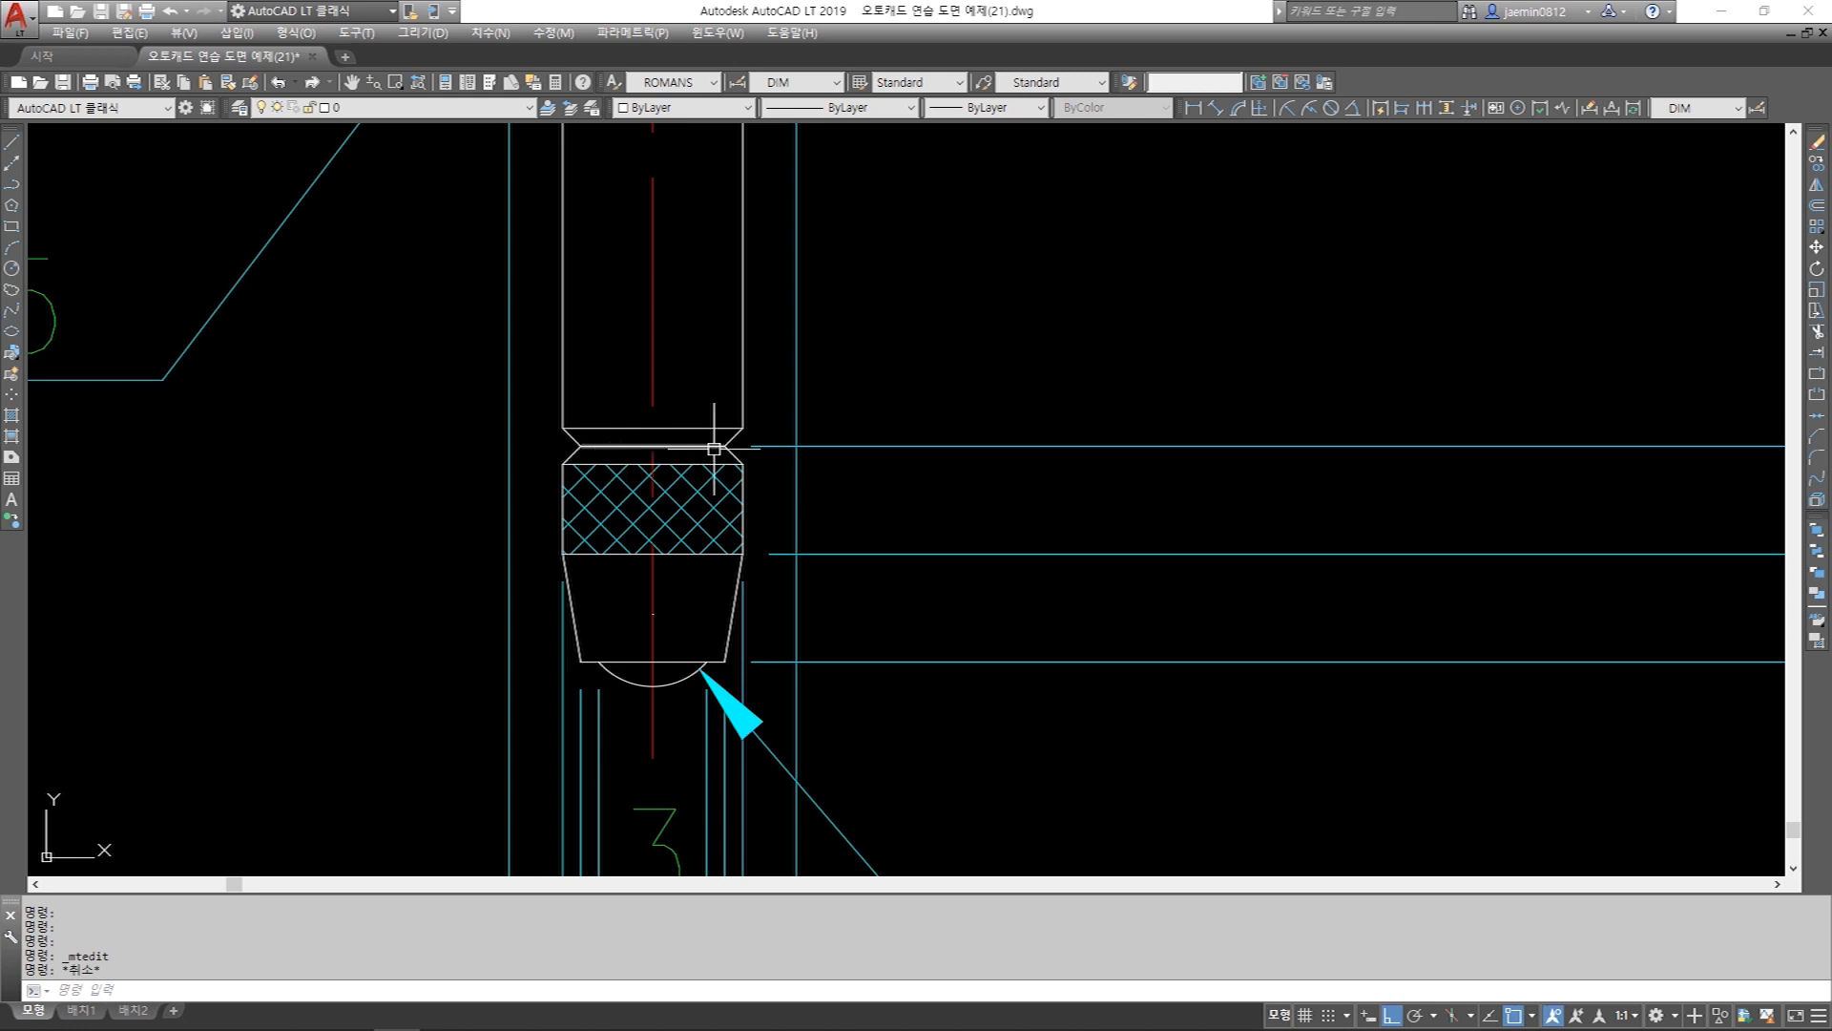
scroll(745, 478, down, 4)
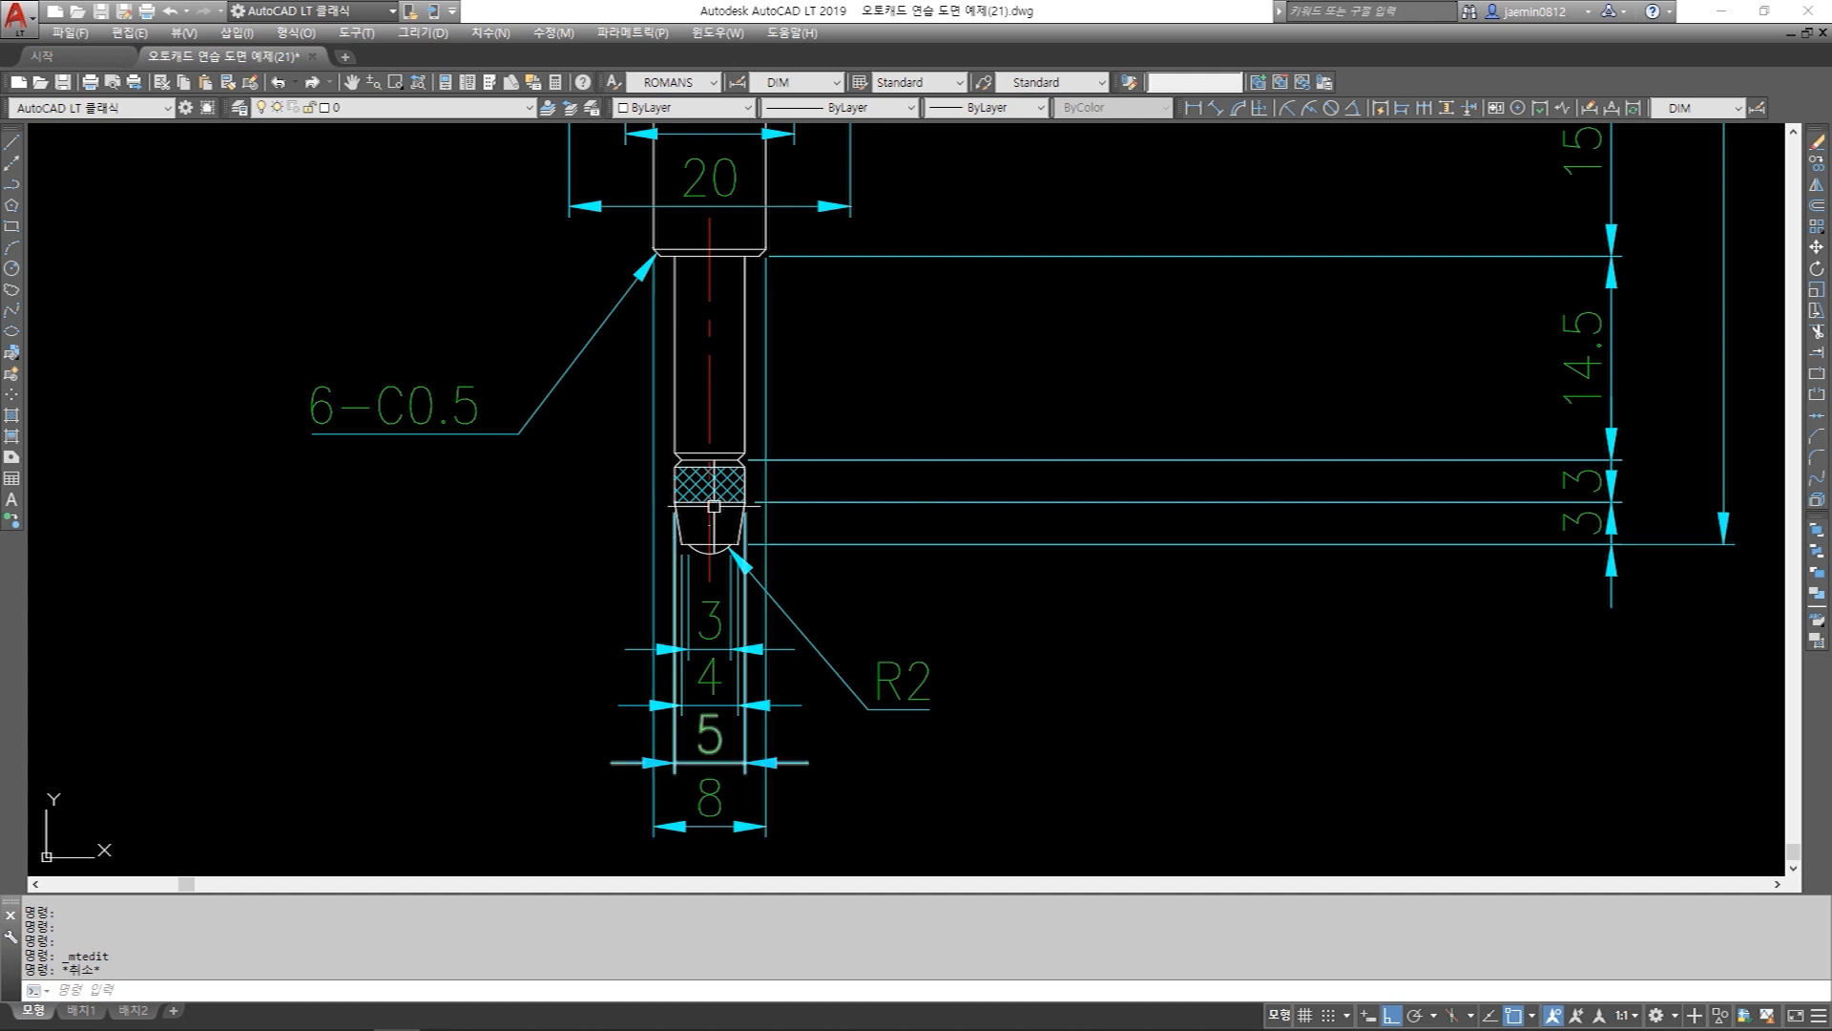
scroll(754, 534, up, 3)
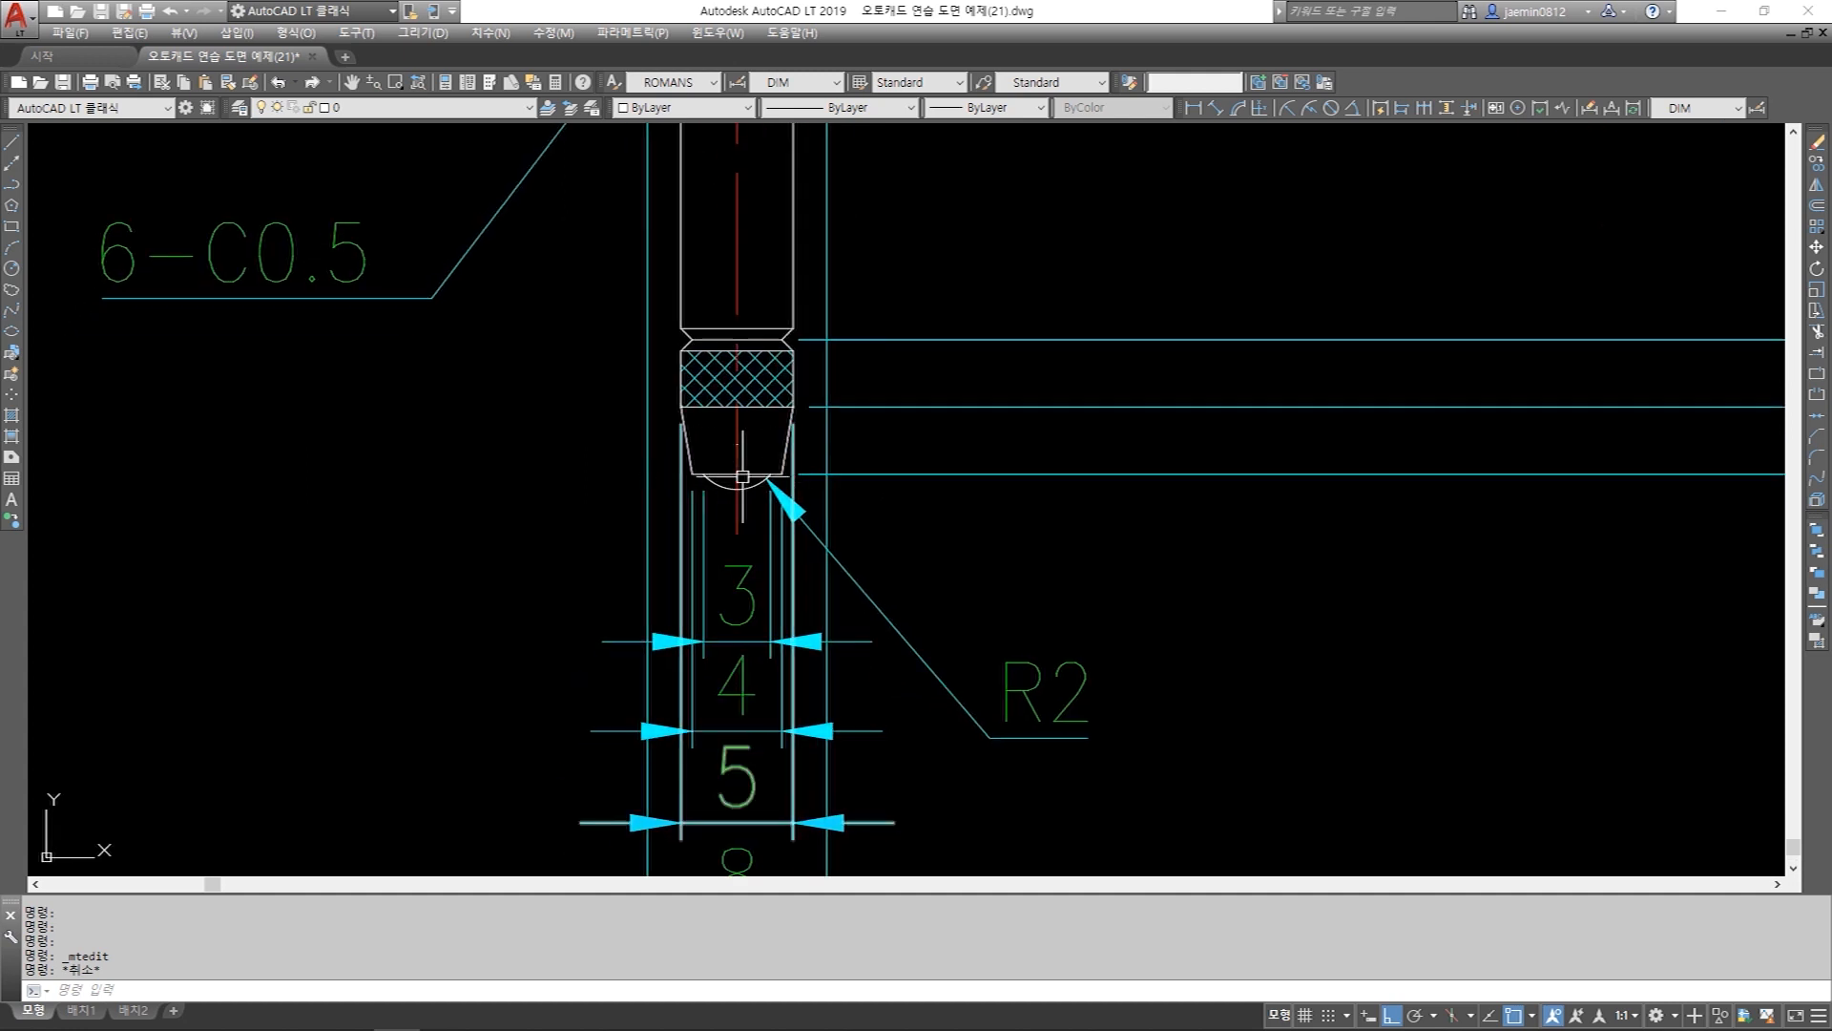
click(820, 729)
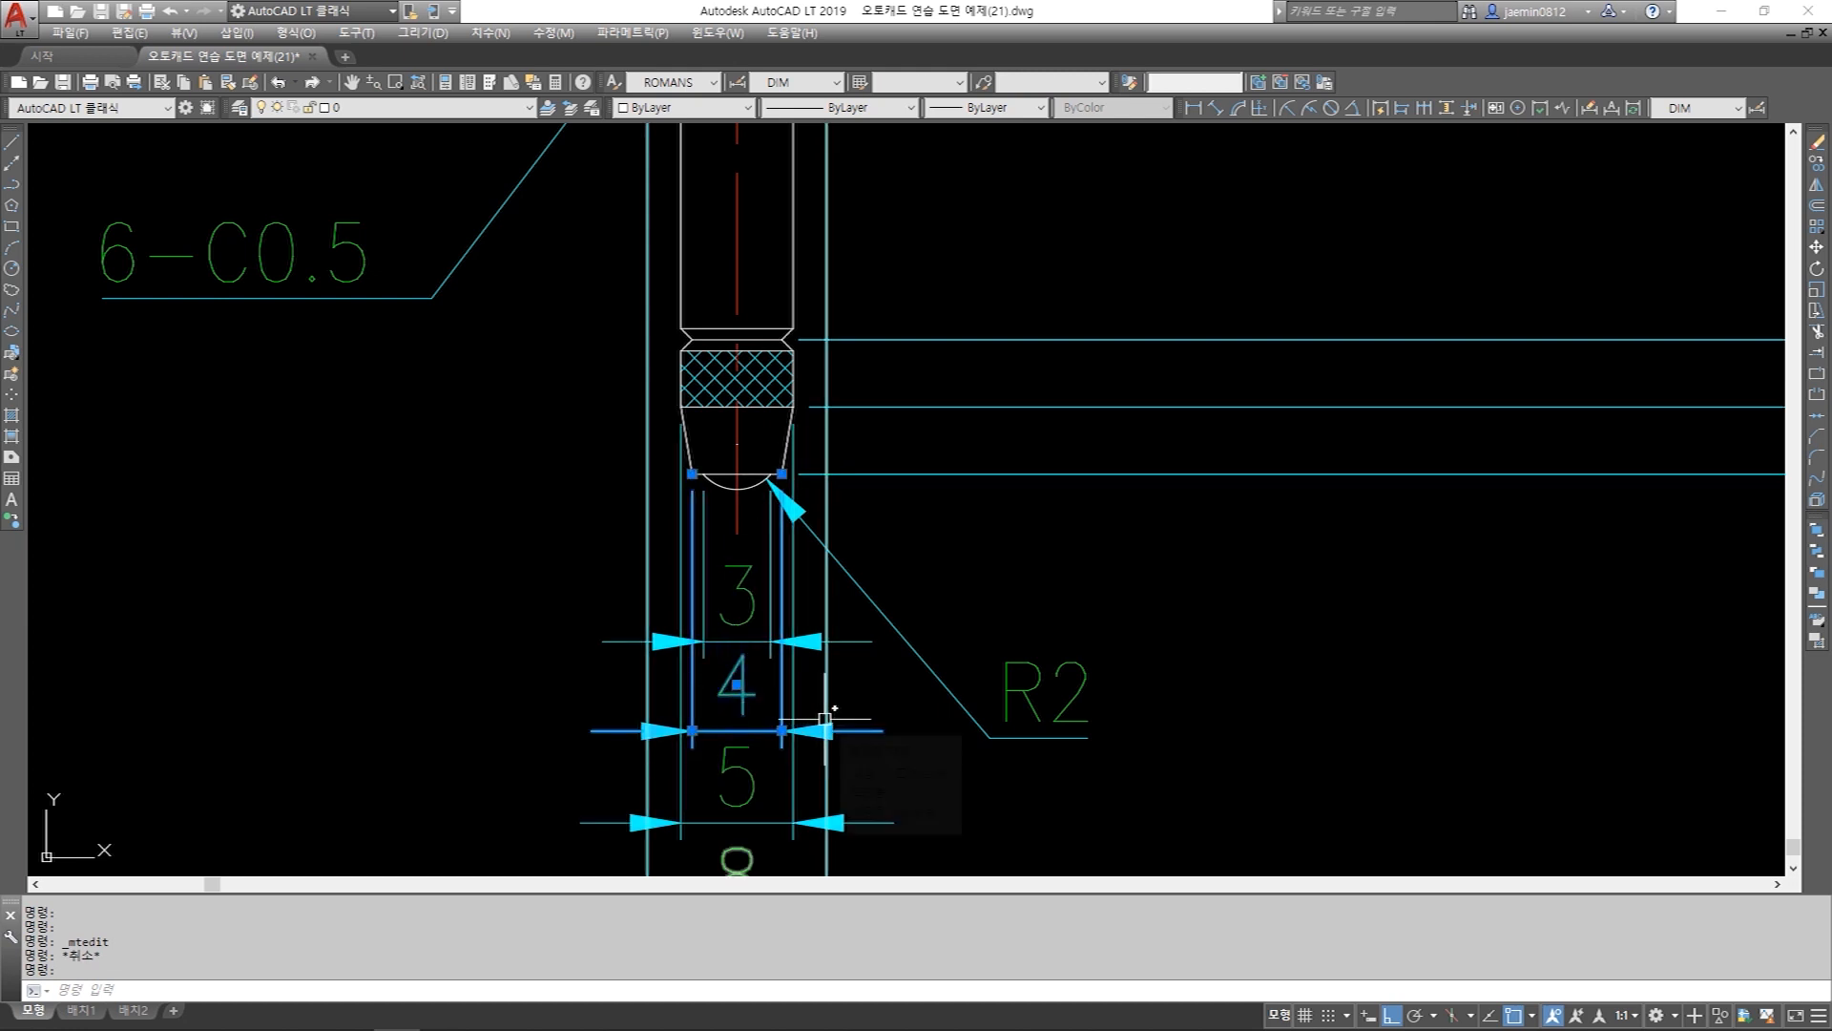
scroll(784, 516, down, 4)
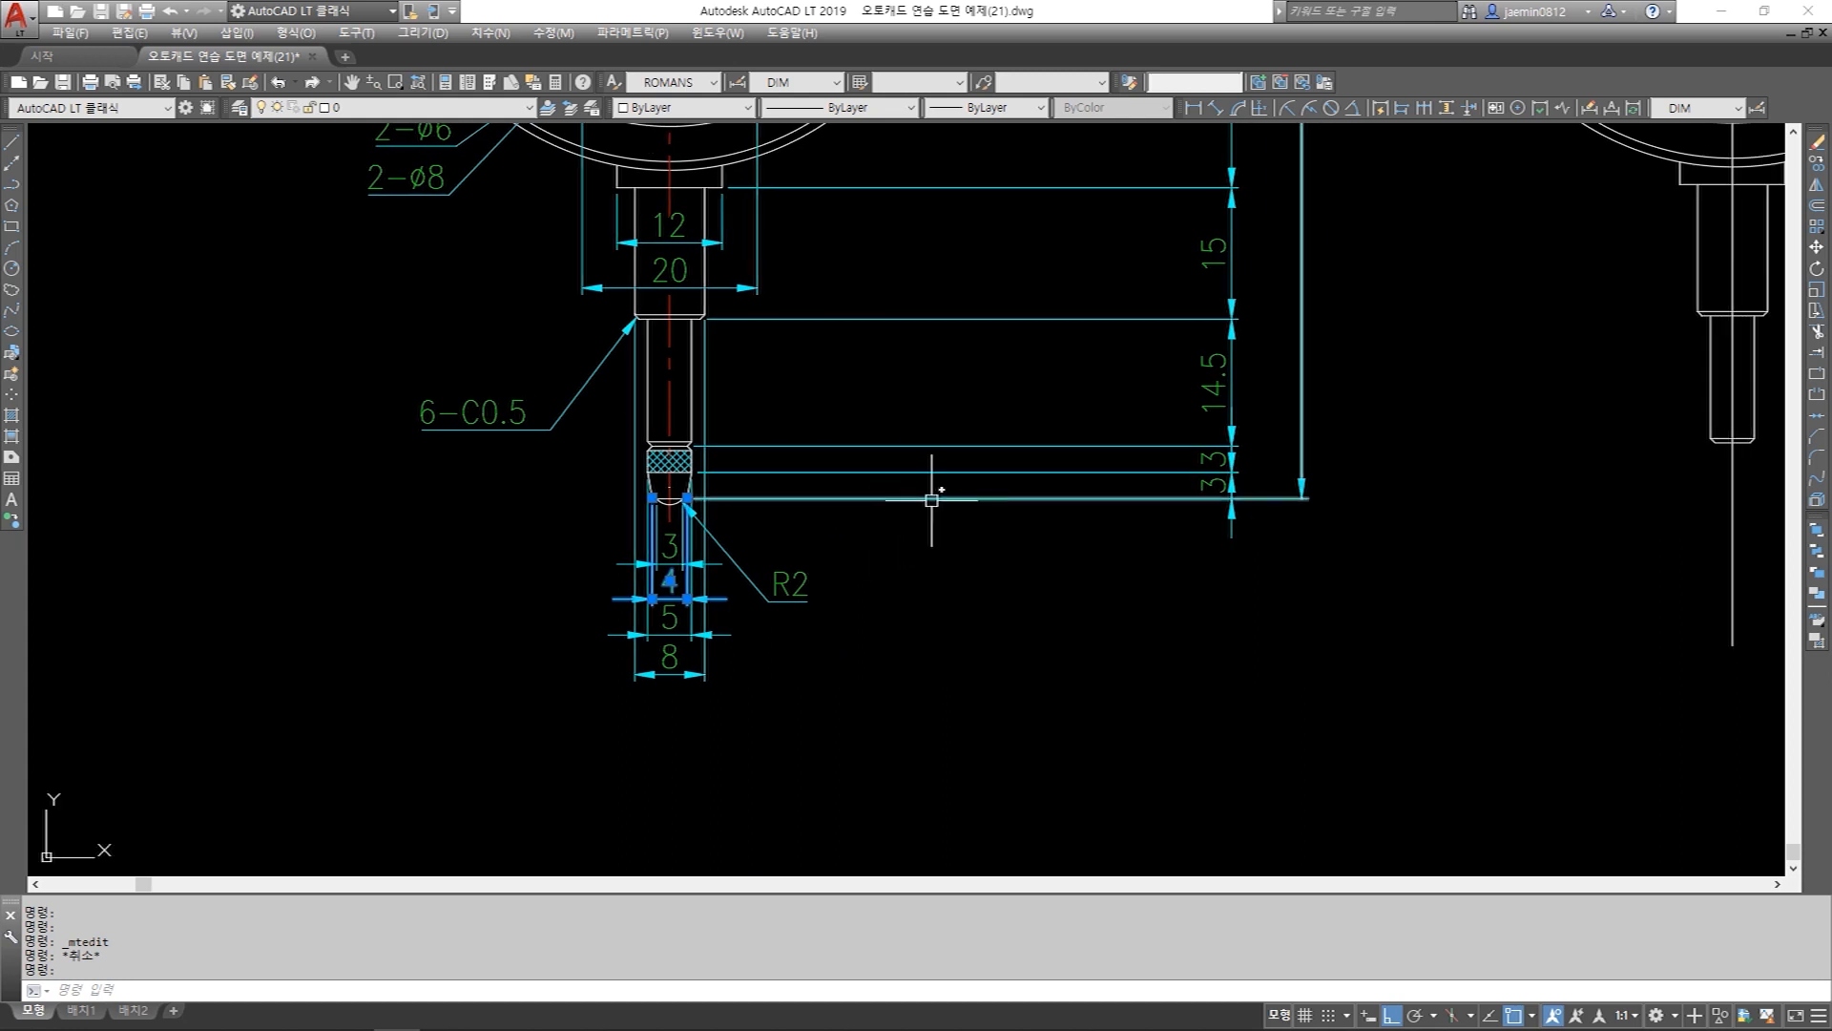
middle_drag(941, 490, 830, 544)
key(Escape)
middle_drag(1139, 550, 1098, 559)
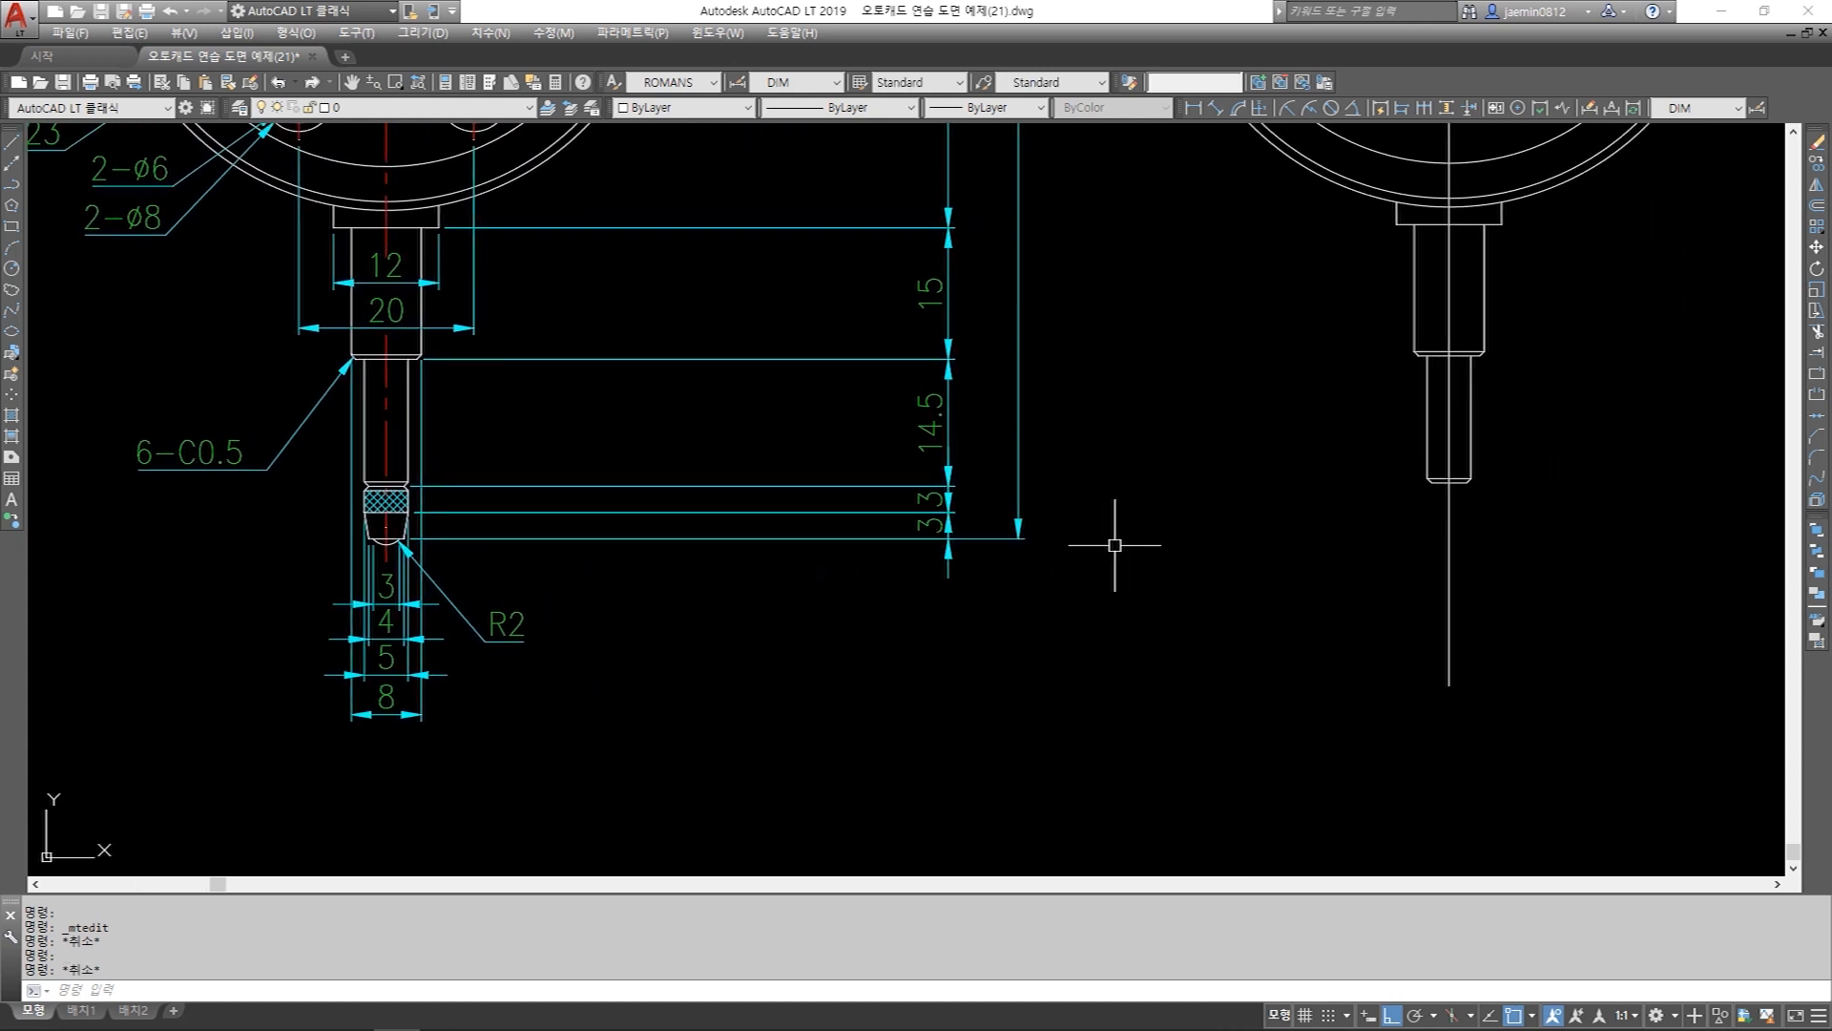
Offset the side view's vertical centre line by 2.5 to both sides.
text(o)
key(Return)
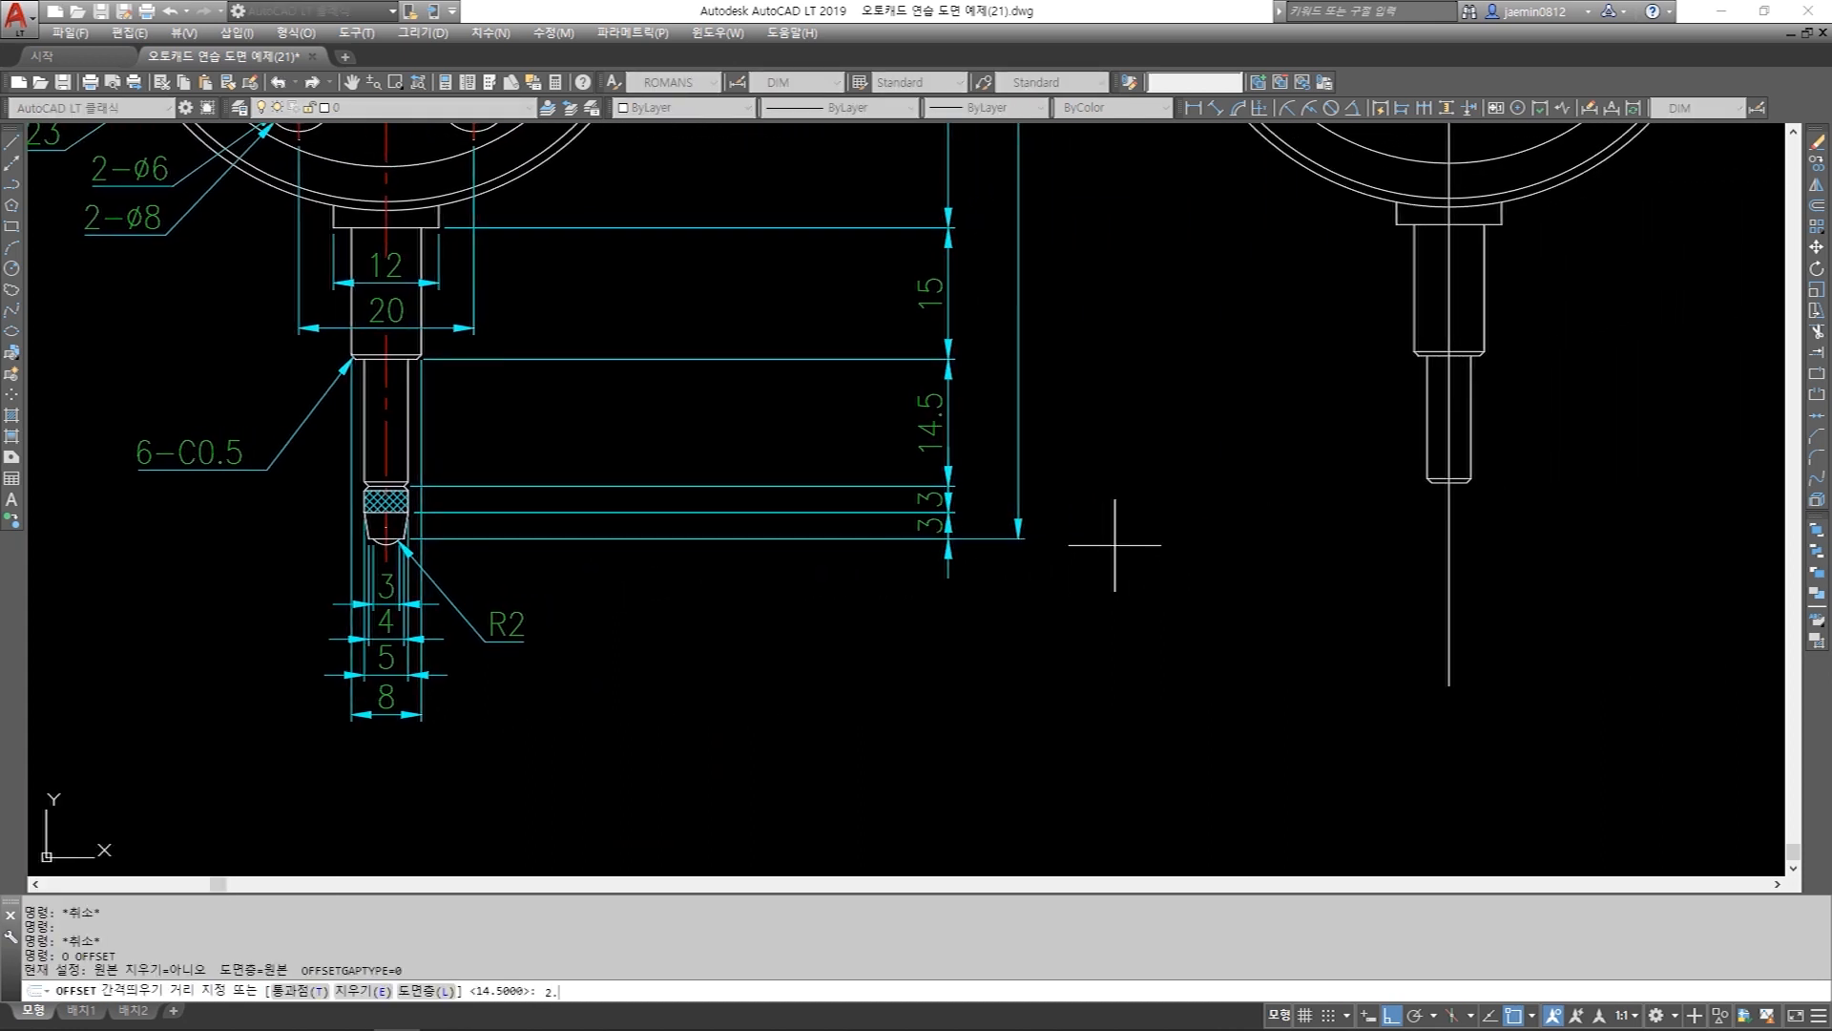
text(2.5)
key(Return)
click(1448, 534)
click(1423, 538)
click(1448, 534)
click(1496, 573)
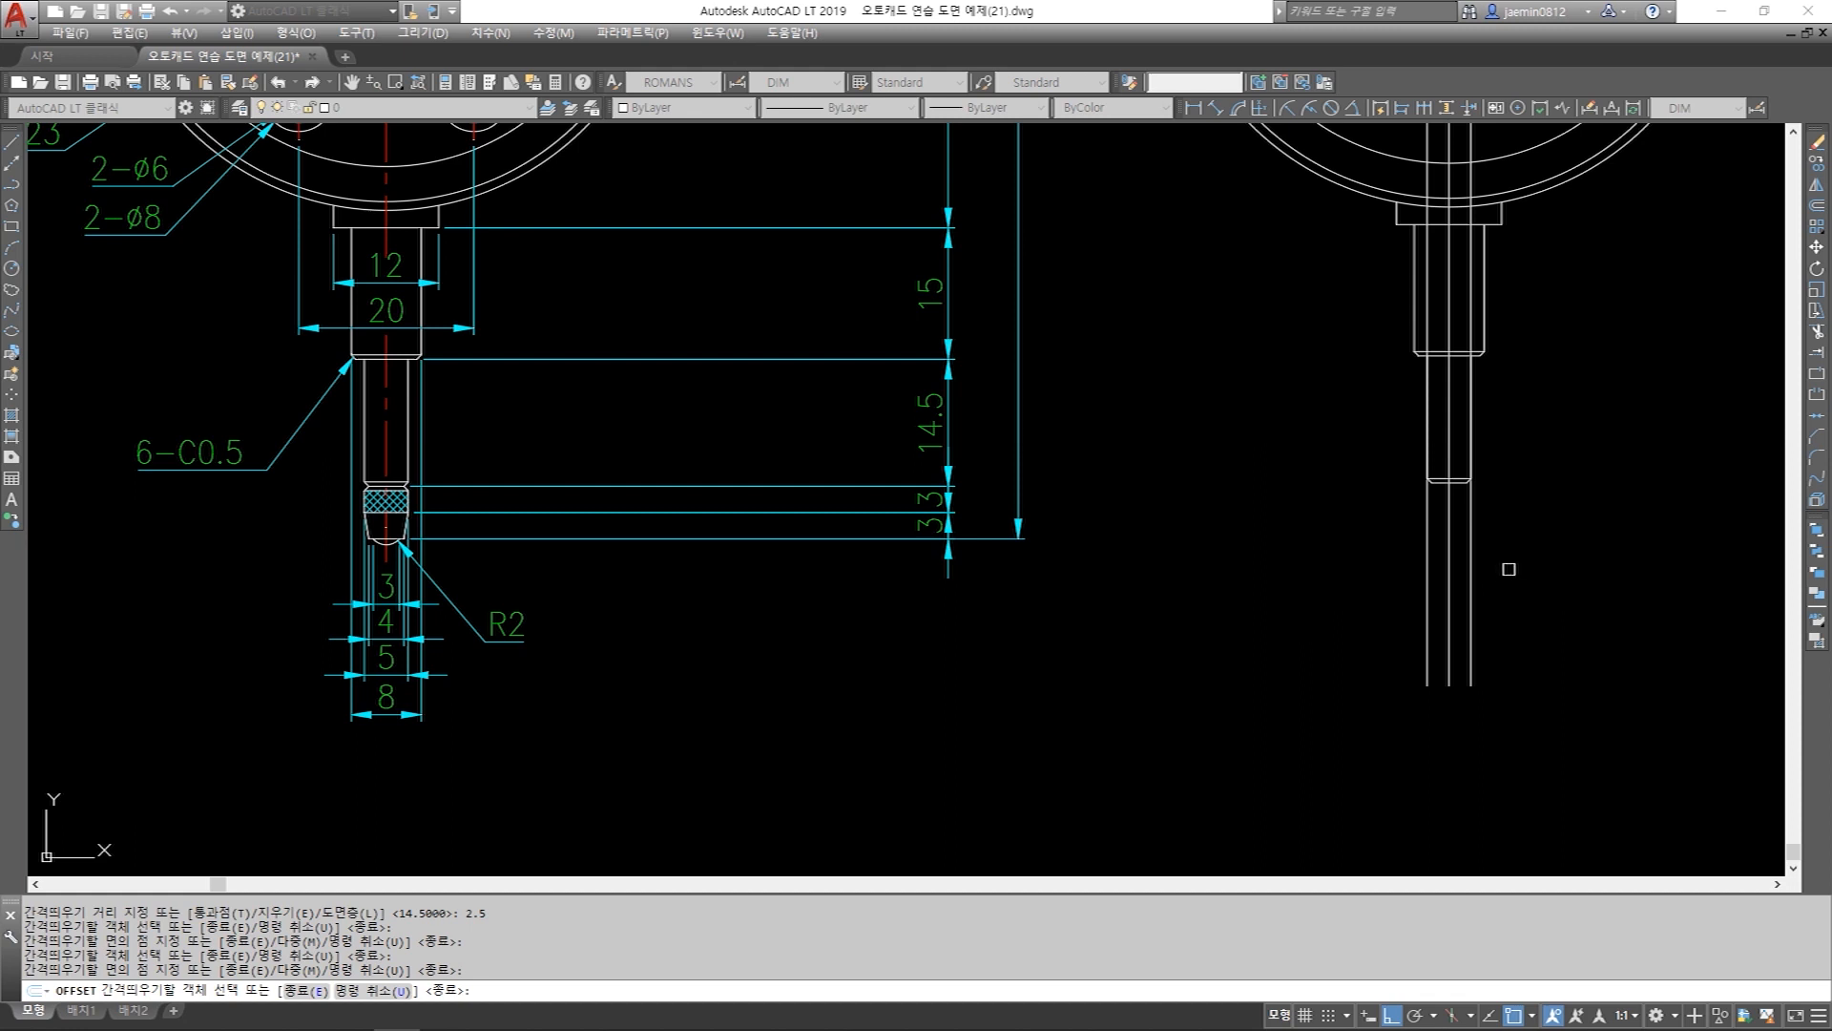
key(Return)
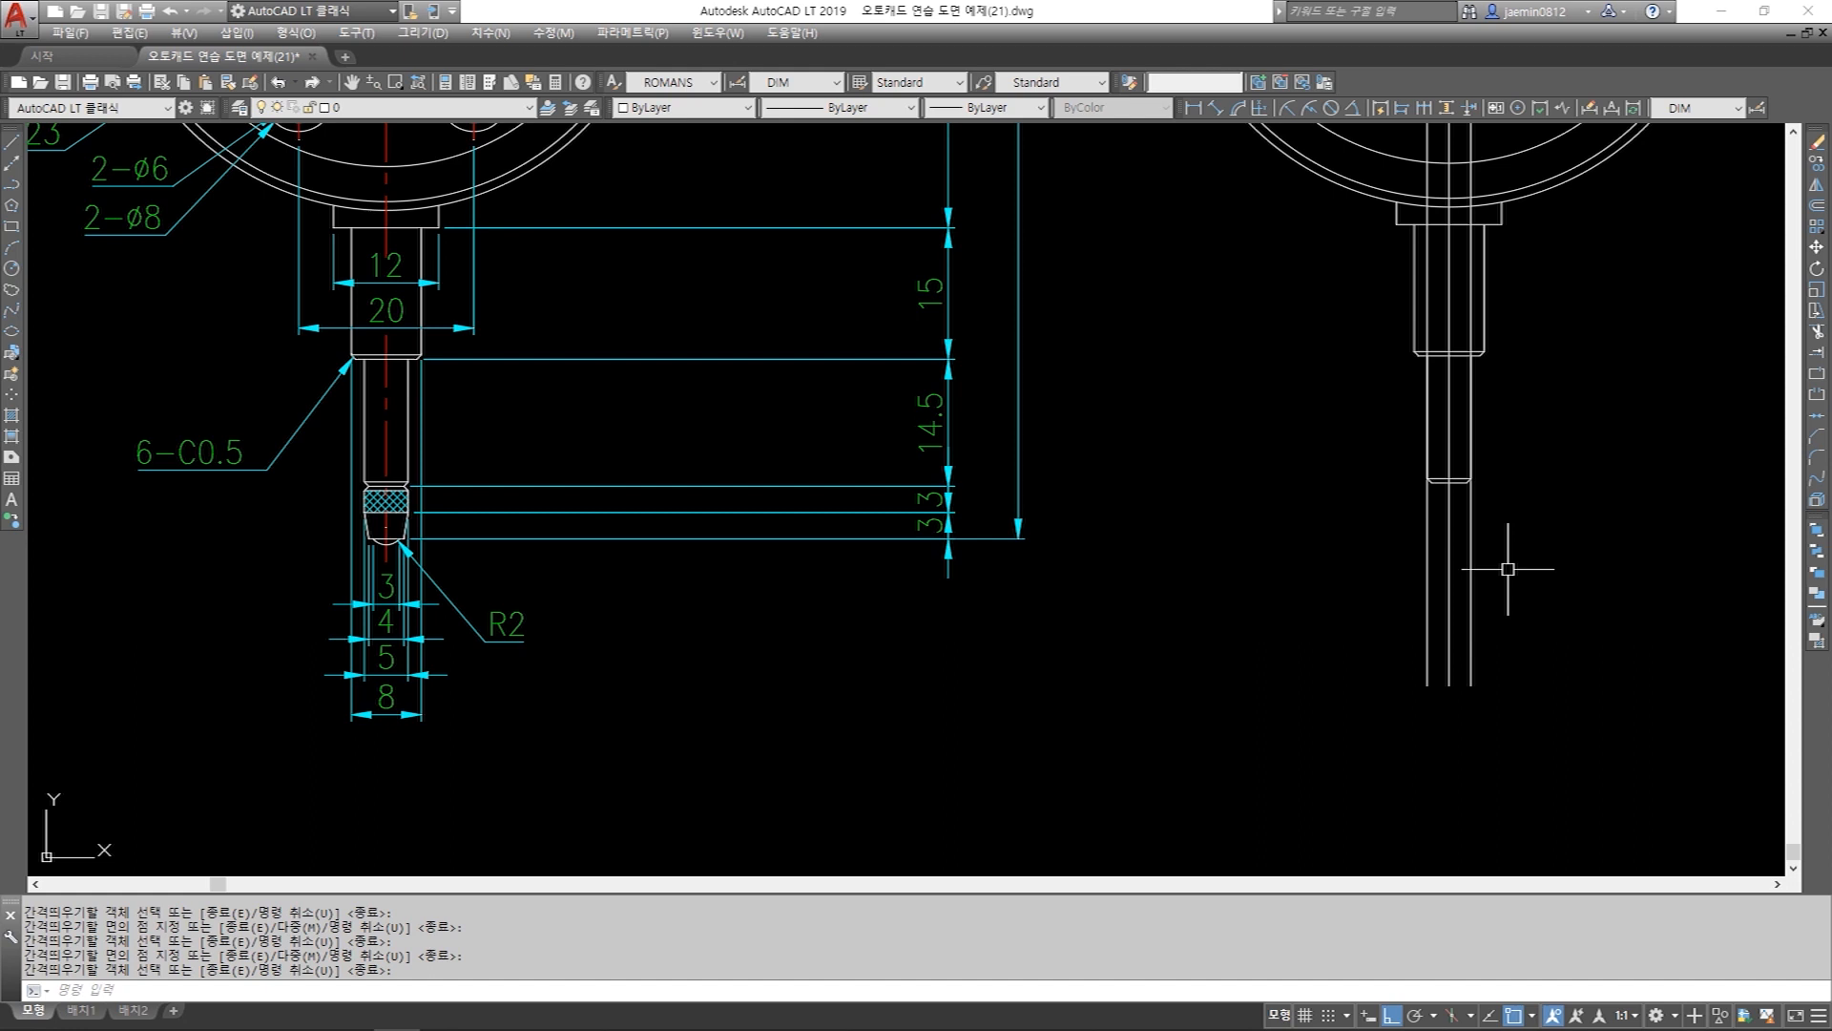
Offset the side view's vertical centre line by 2 to both sides.
text(o)
key(Return)
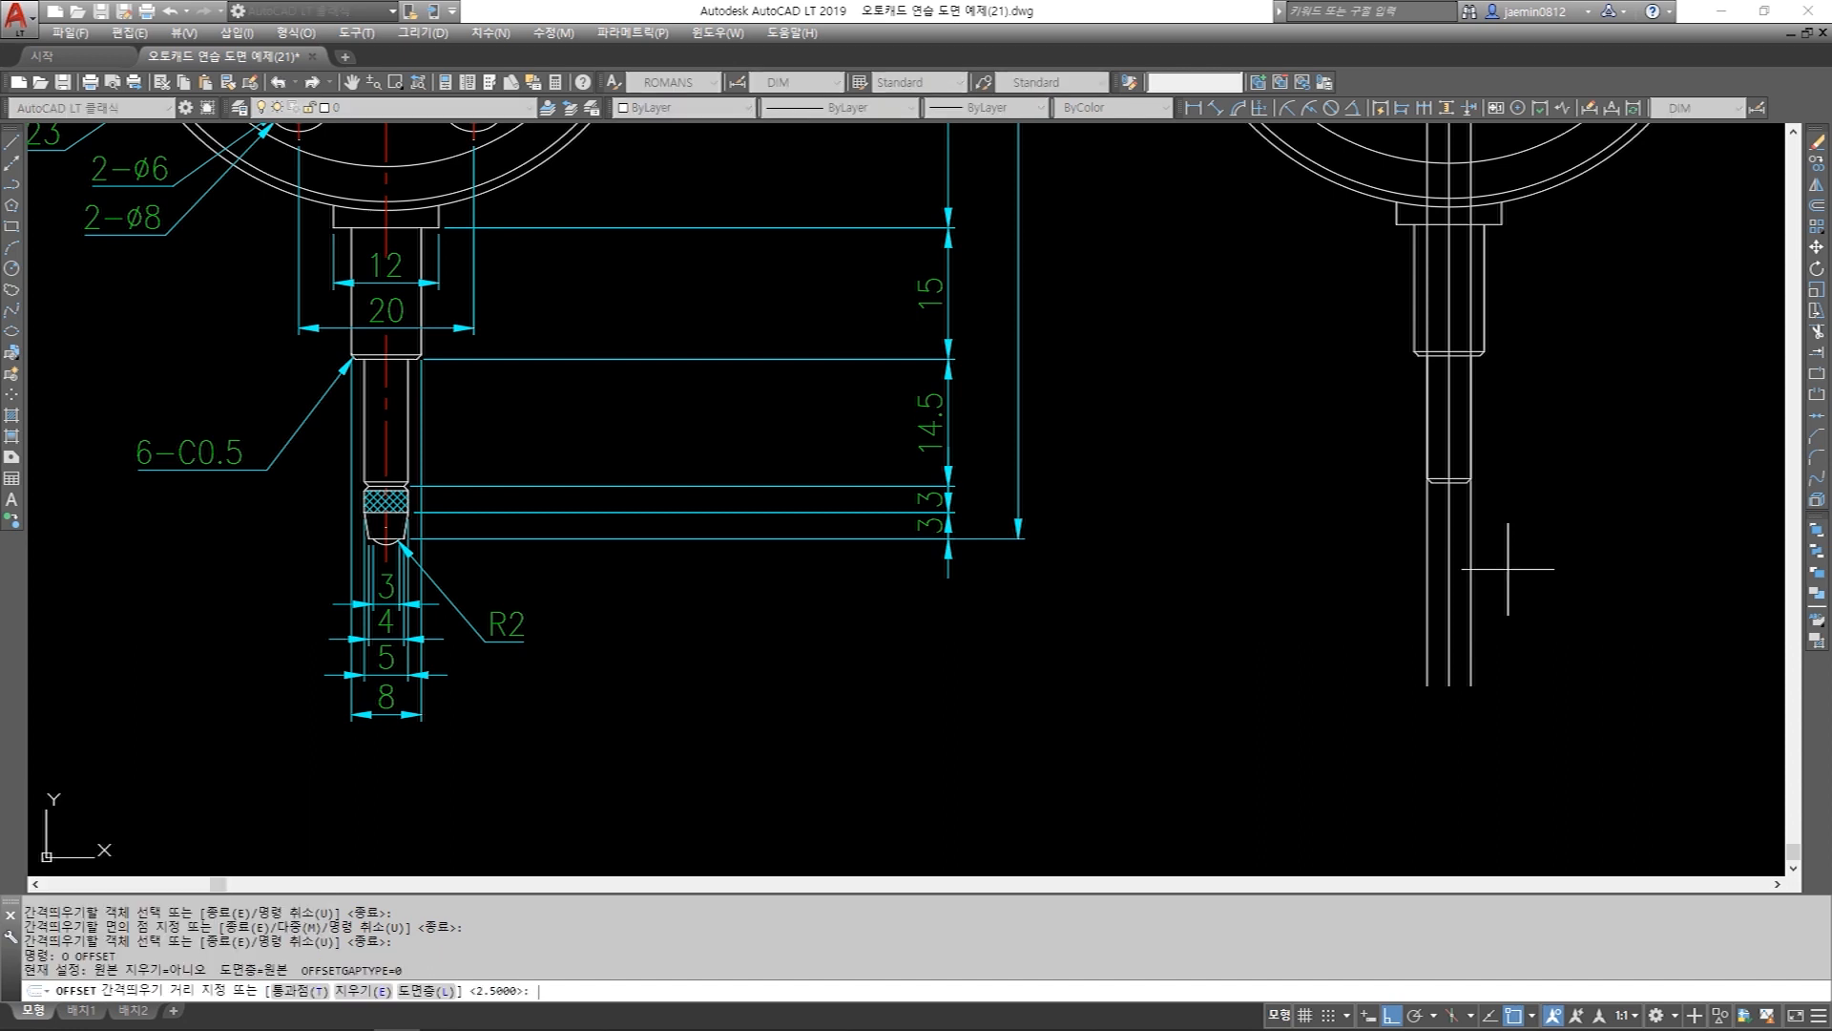
key(Return)
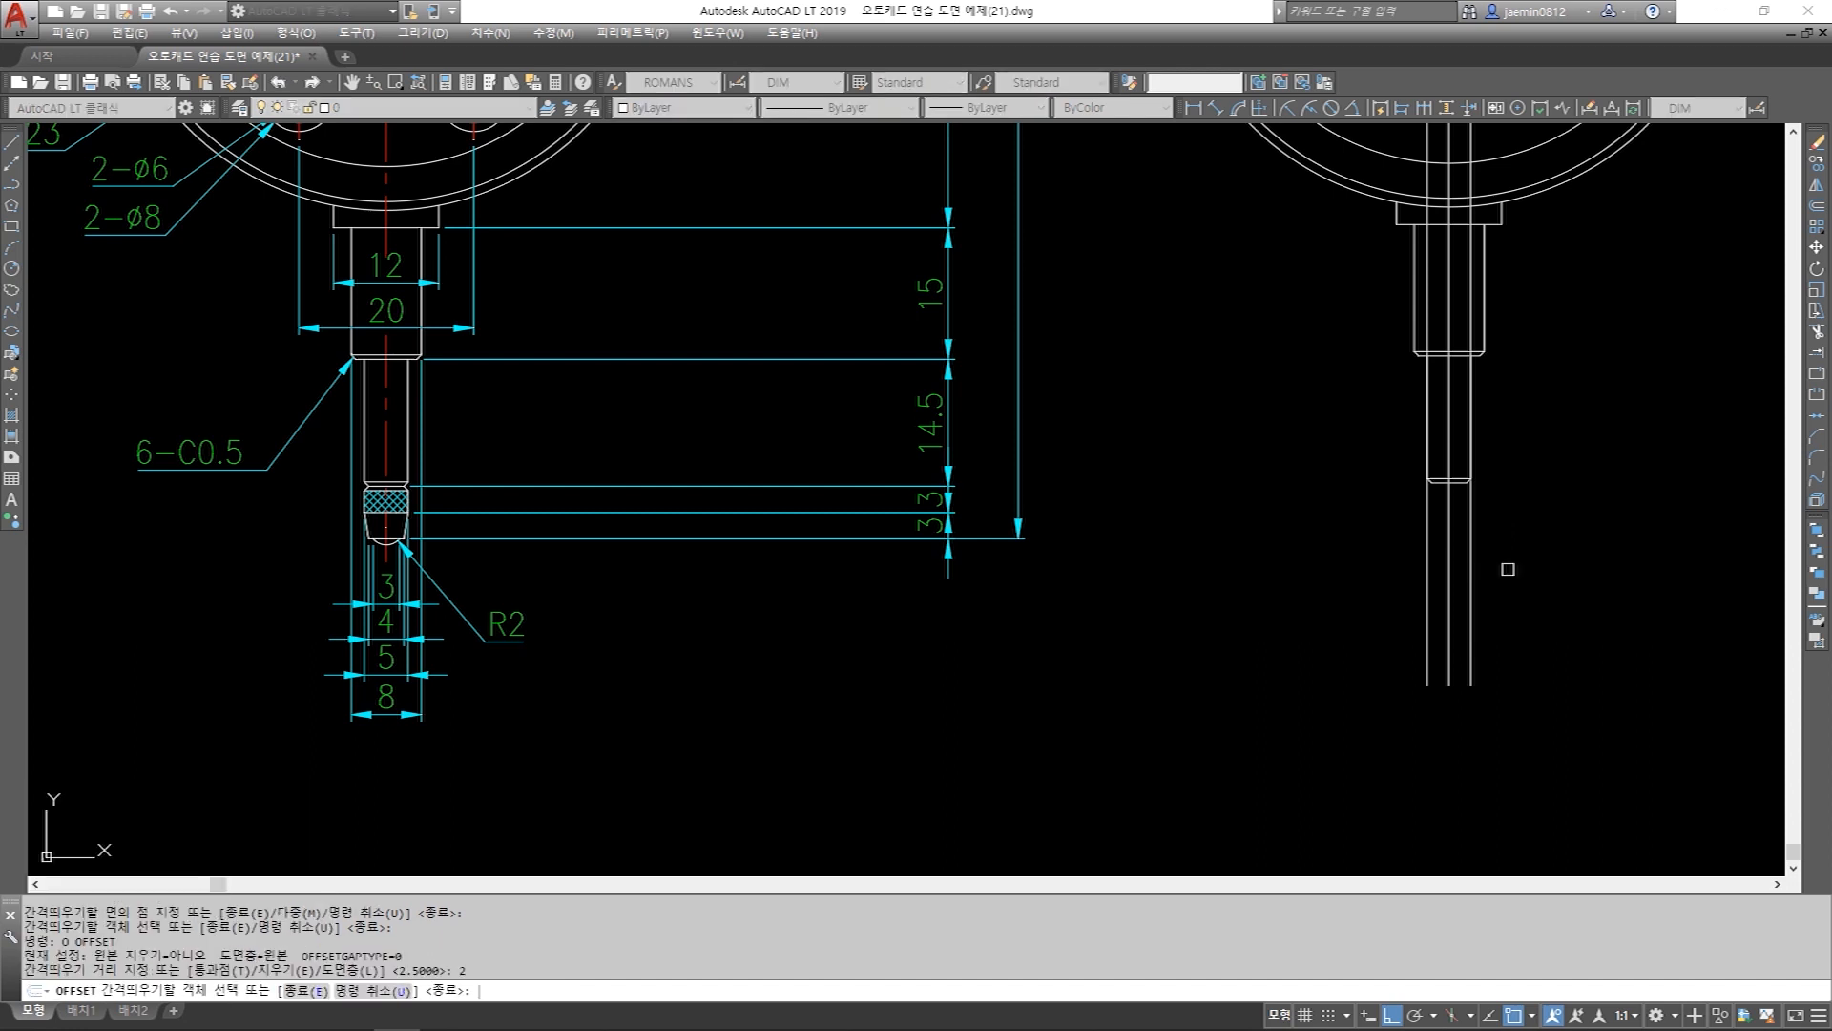
click(1449, 562)
click(1441, 563)
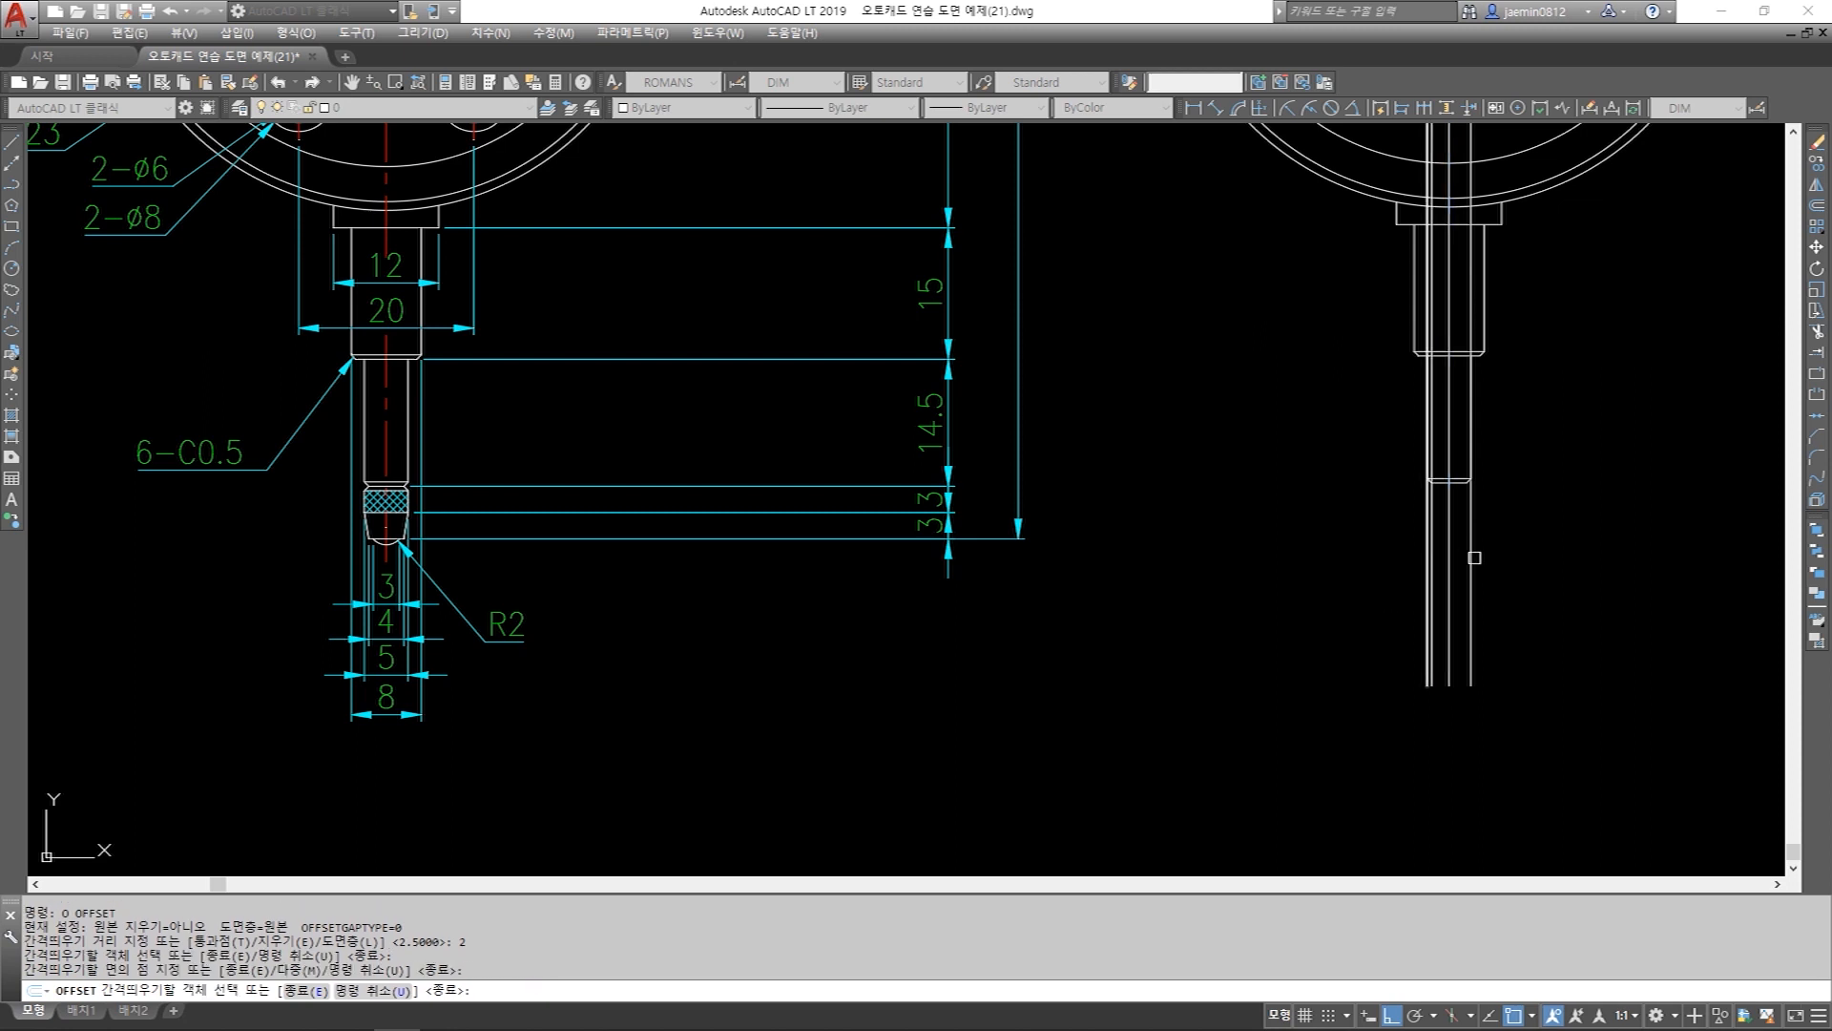
click(1449, 553)
click(1561, 552)
key(Escape)
Check the spacing of the inner and outer pairs of offset lines with linear dimensions at their lower ends.
scroll(1463, 702, up, 2)
text(aa)
key(space)
click(1414, 676)
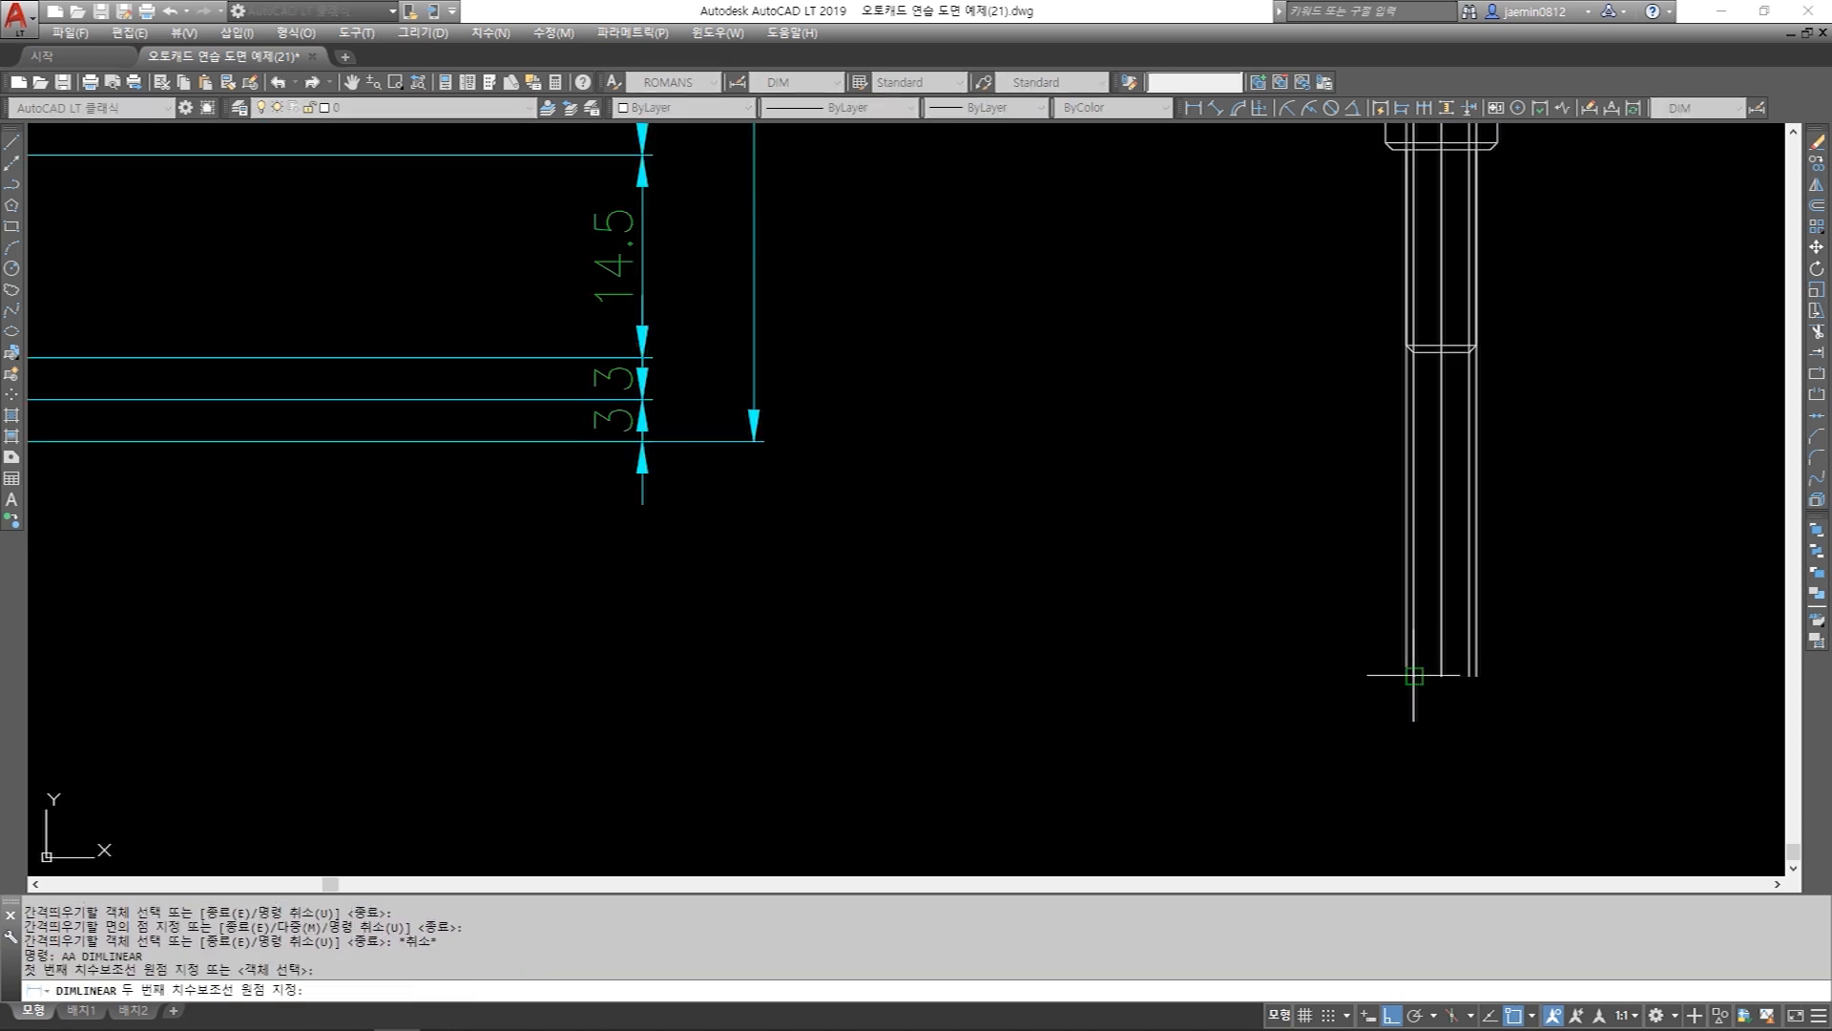
click(1470, 675)
click(1414, 735)
key(Escape)
key(space)
click(1484, 676)
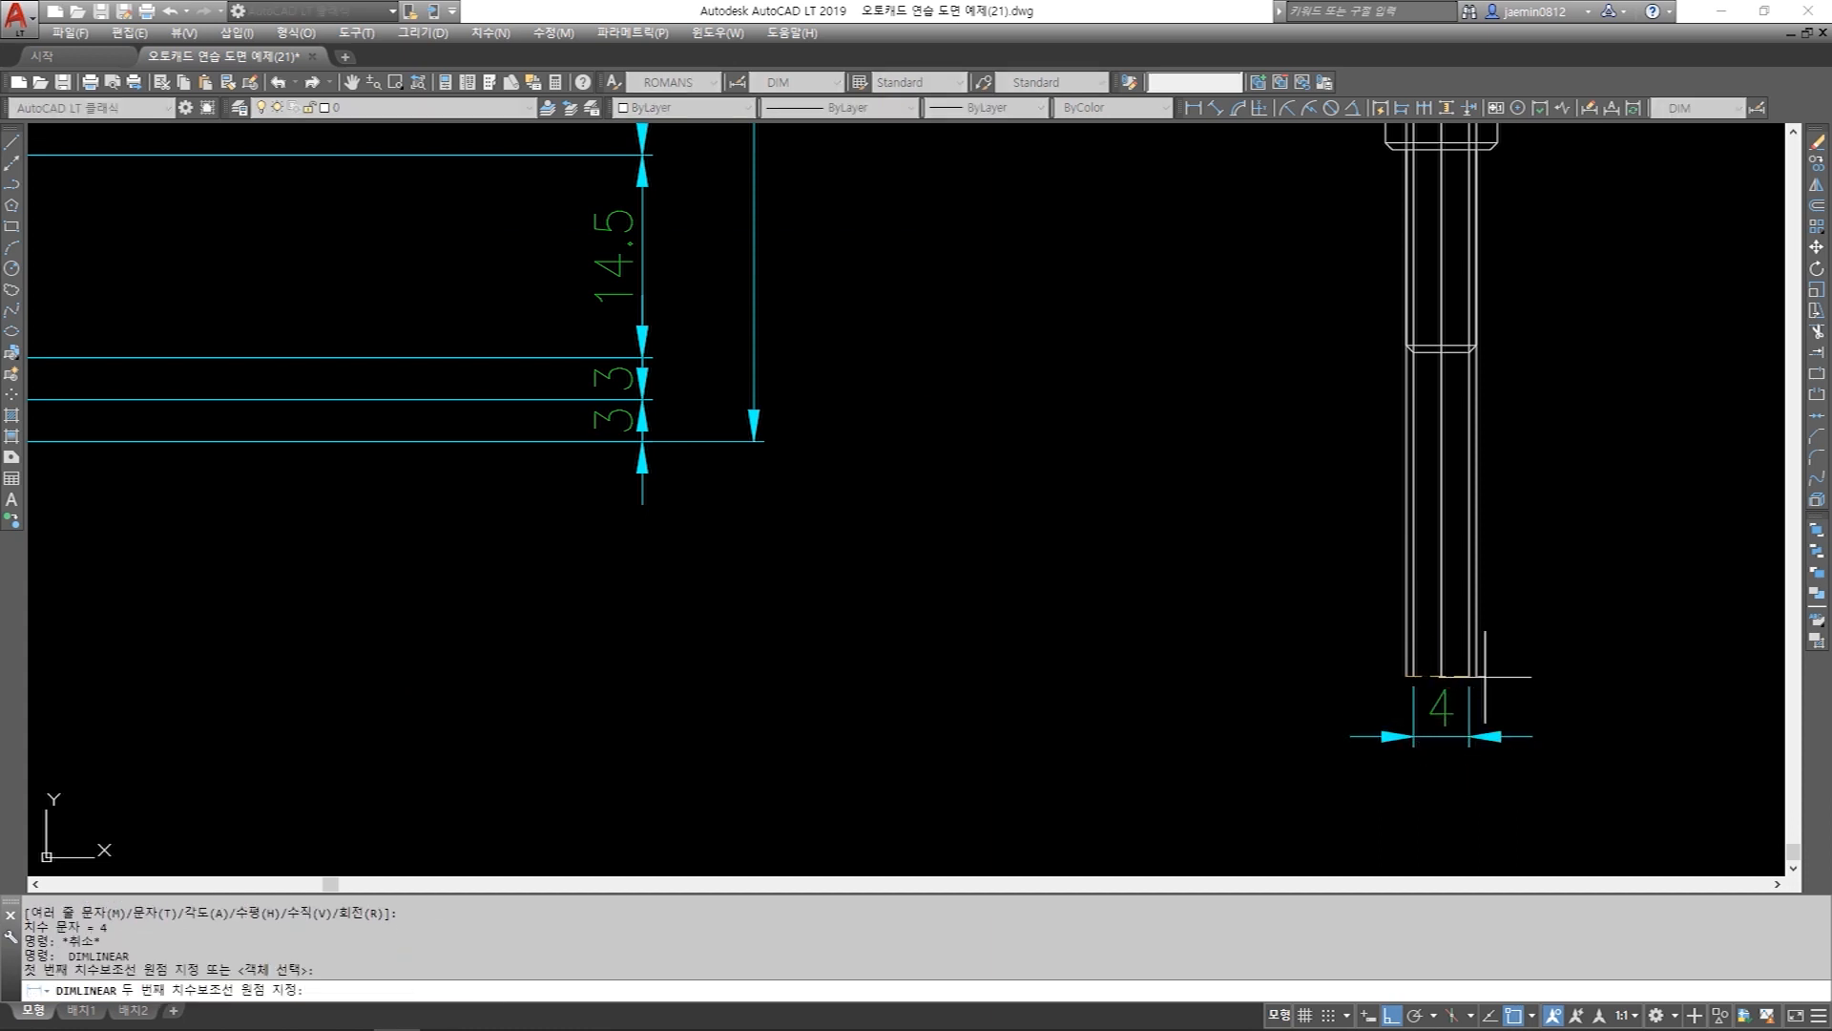
click(1408, 676)
click(1441, 792)
key(Escape)
Erase the two check dimensions below the offset lines.
text(e)
key(space)
click(1534, 818)
click(1470, 756)
key(Escape)
Offset the lower chamfer line of the side view's spindle downward by 3 twice, one copy below the other.
scroll(1450, 716, down, 2)
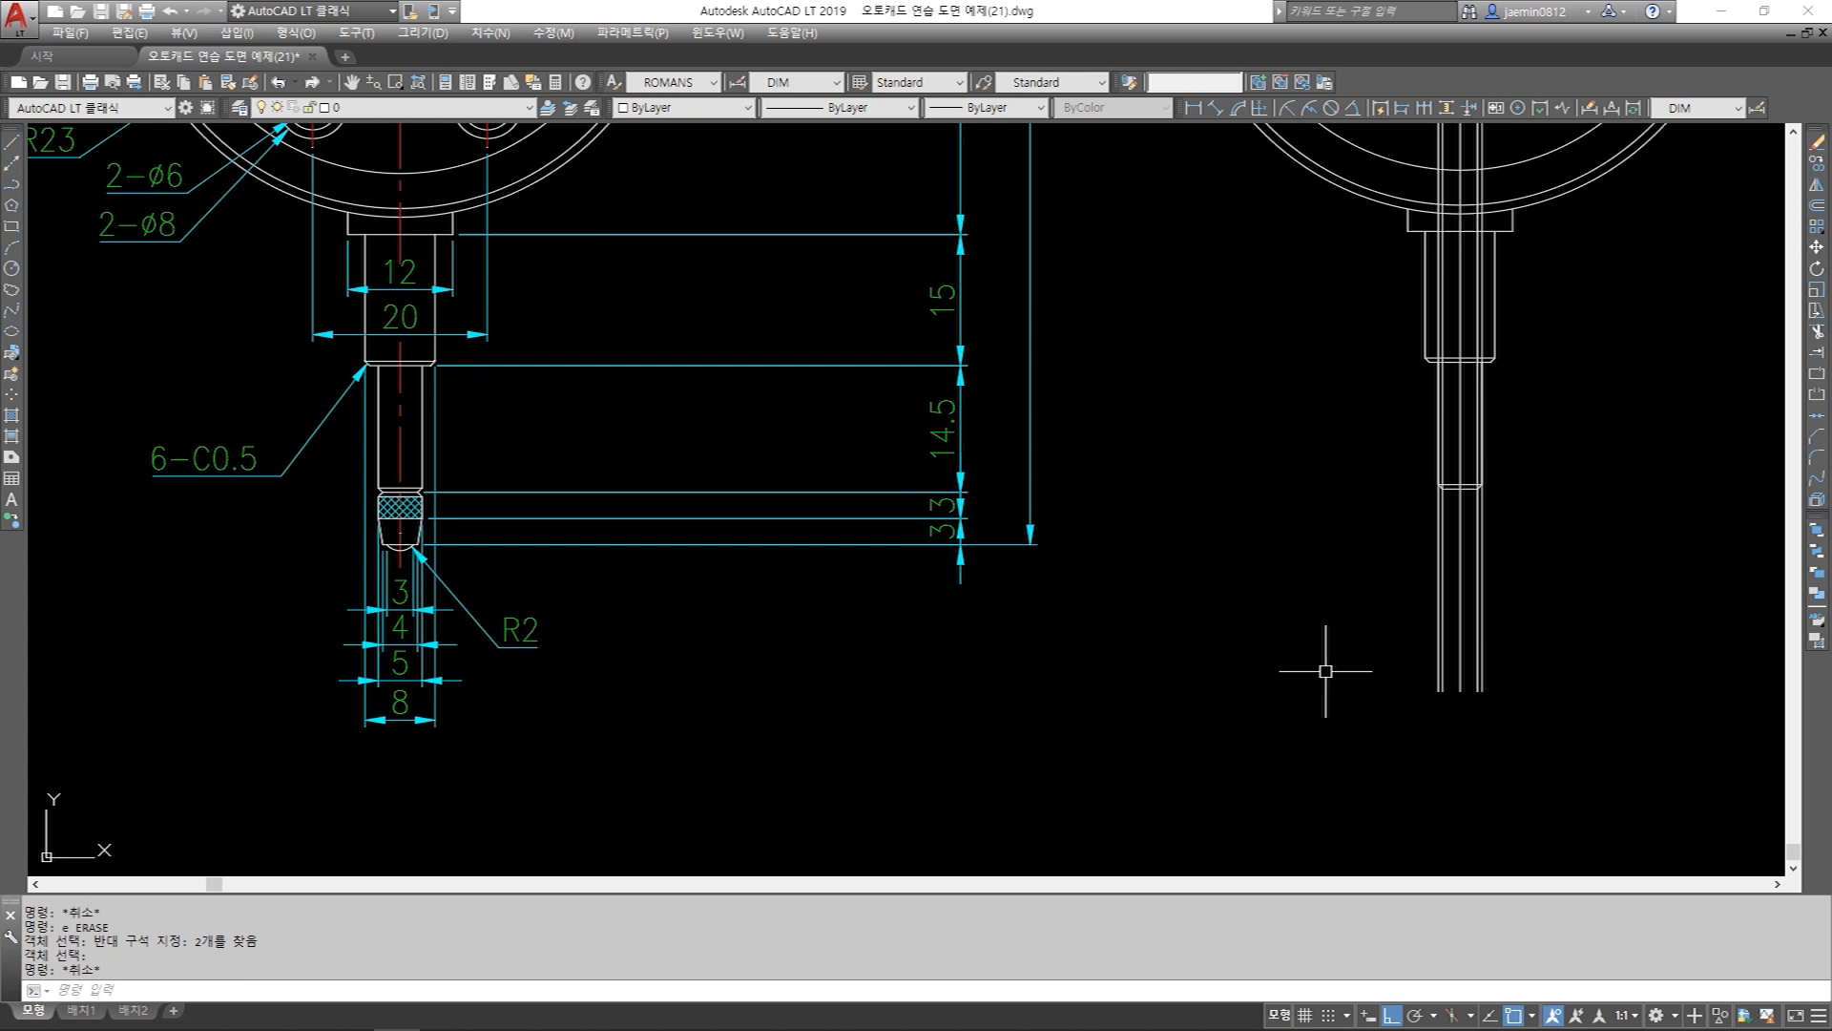
text(o)
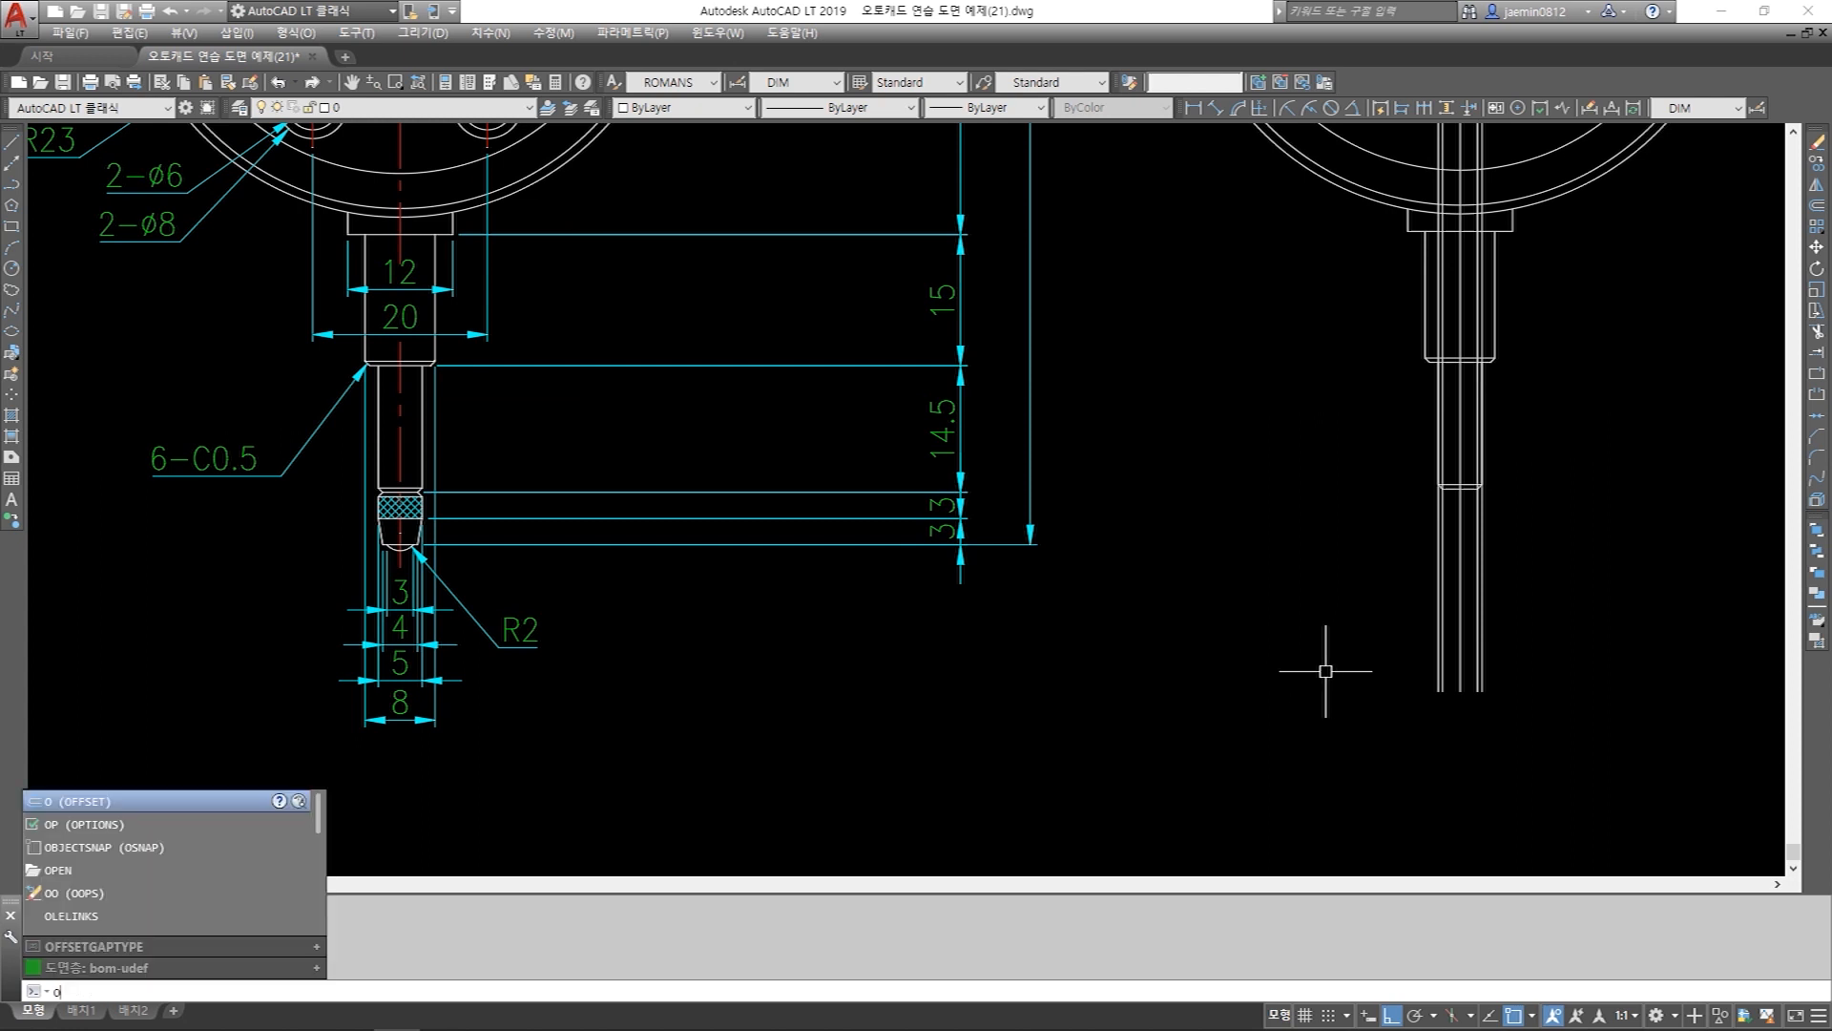
key(space)
text(3)
key(Return)
scroll(1496, 492, up, 5)
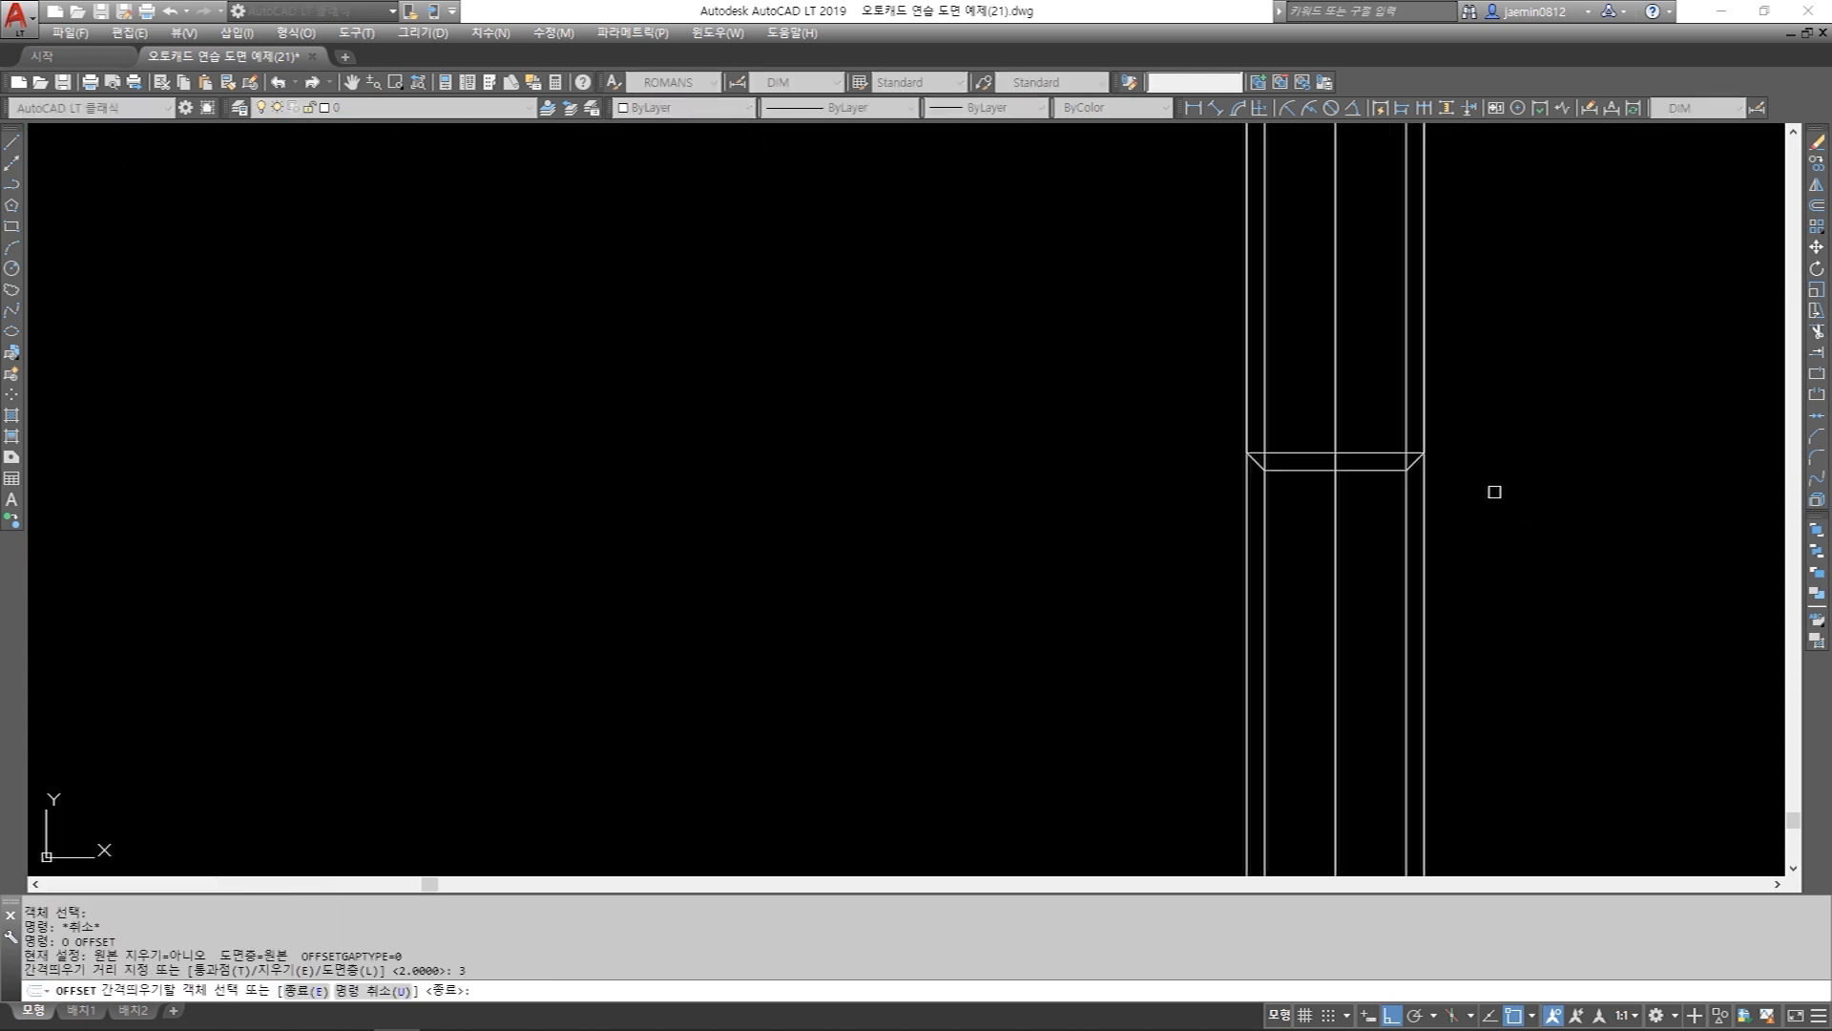
click(1382, 470)
click(1395, 511)
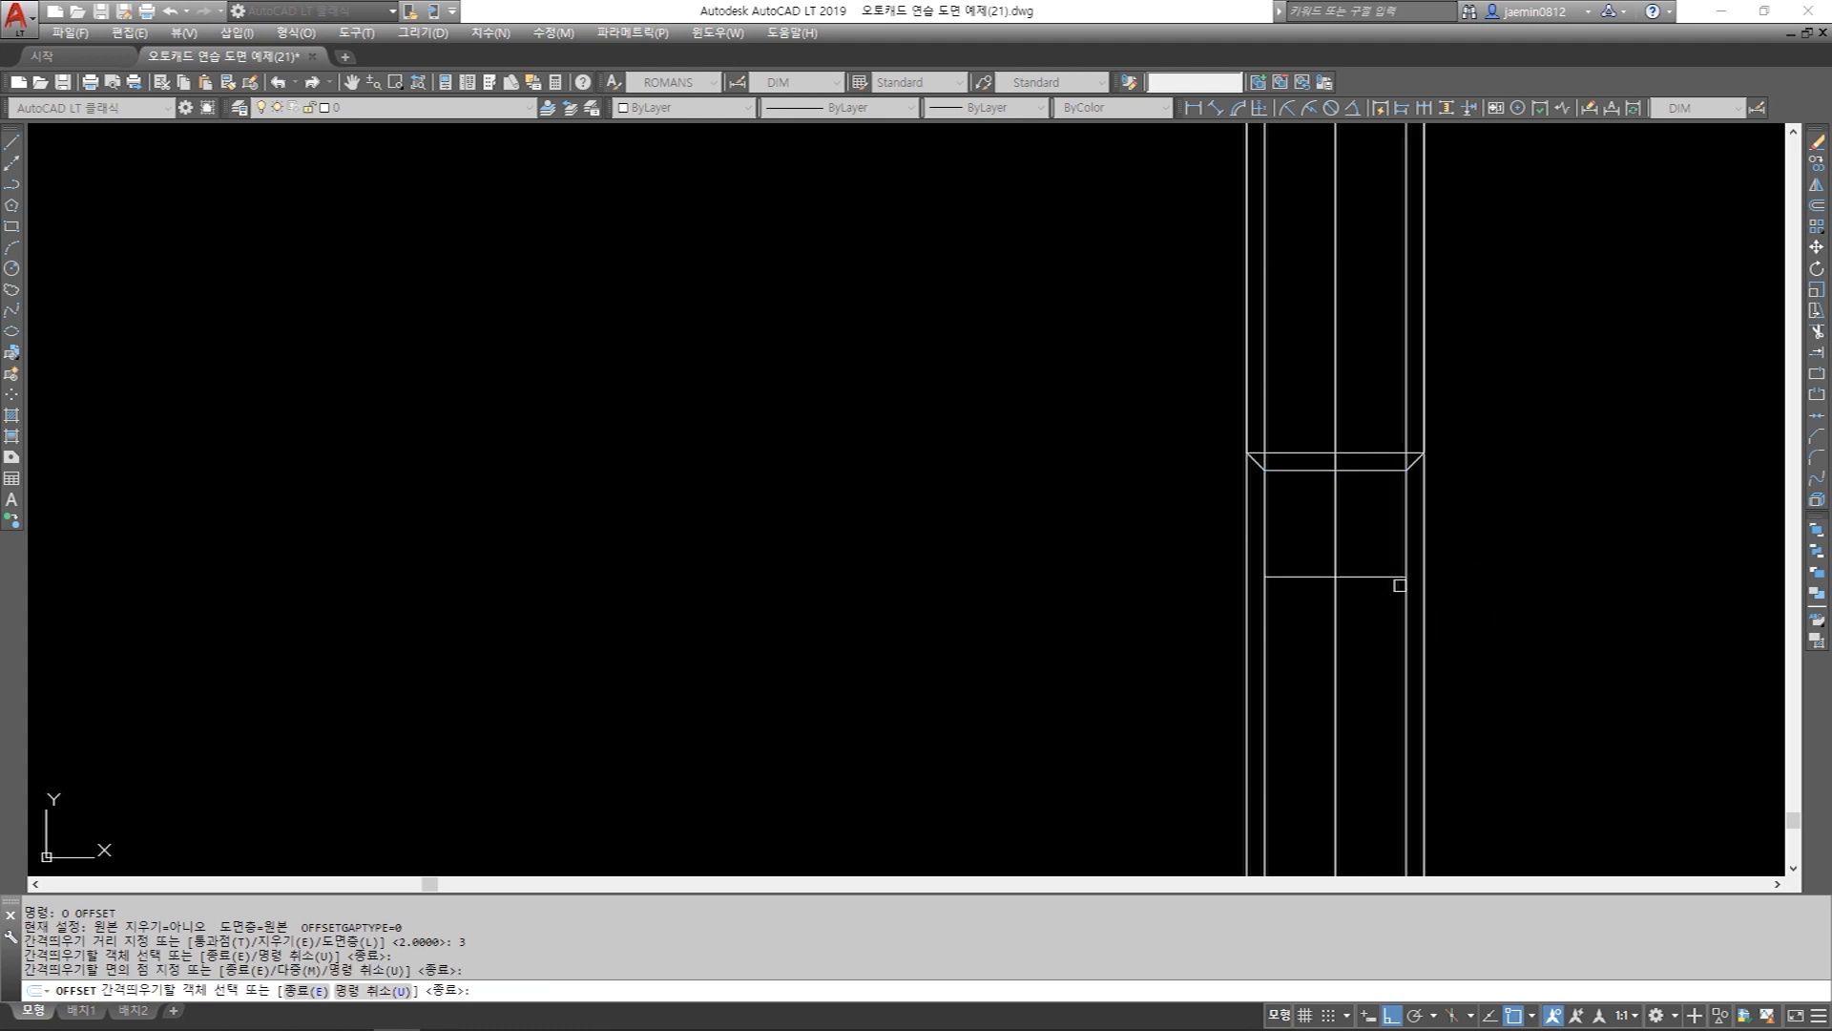
click(1383, 577)
scroll(1400, 525, down, 6)
key(Escape)
key(Escape)
scroll(1356, 534, up, 5)
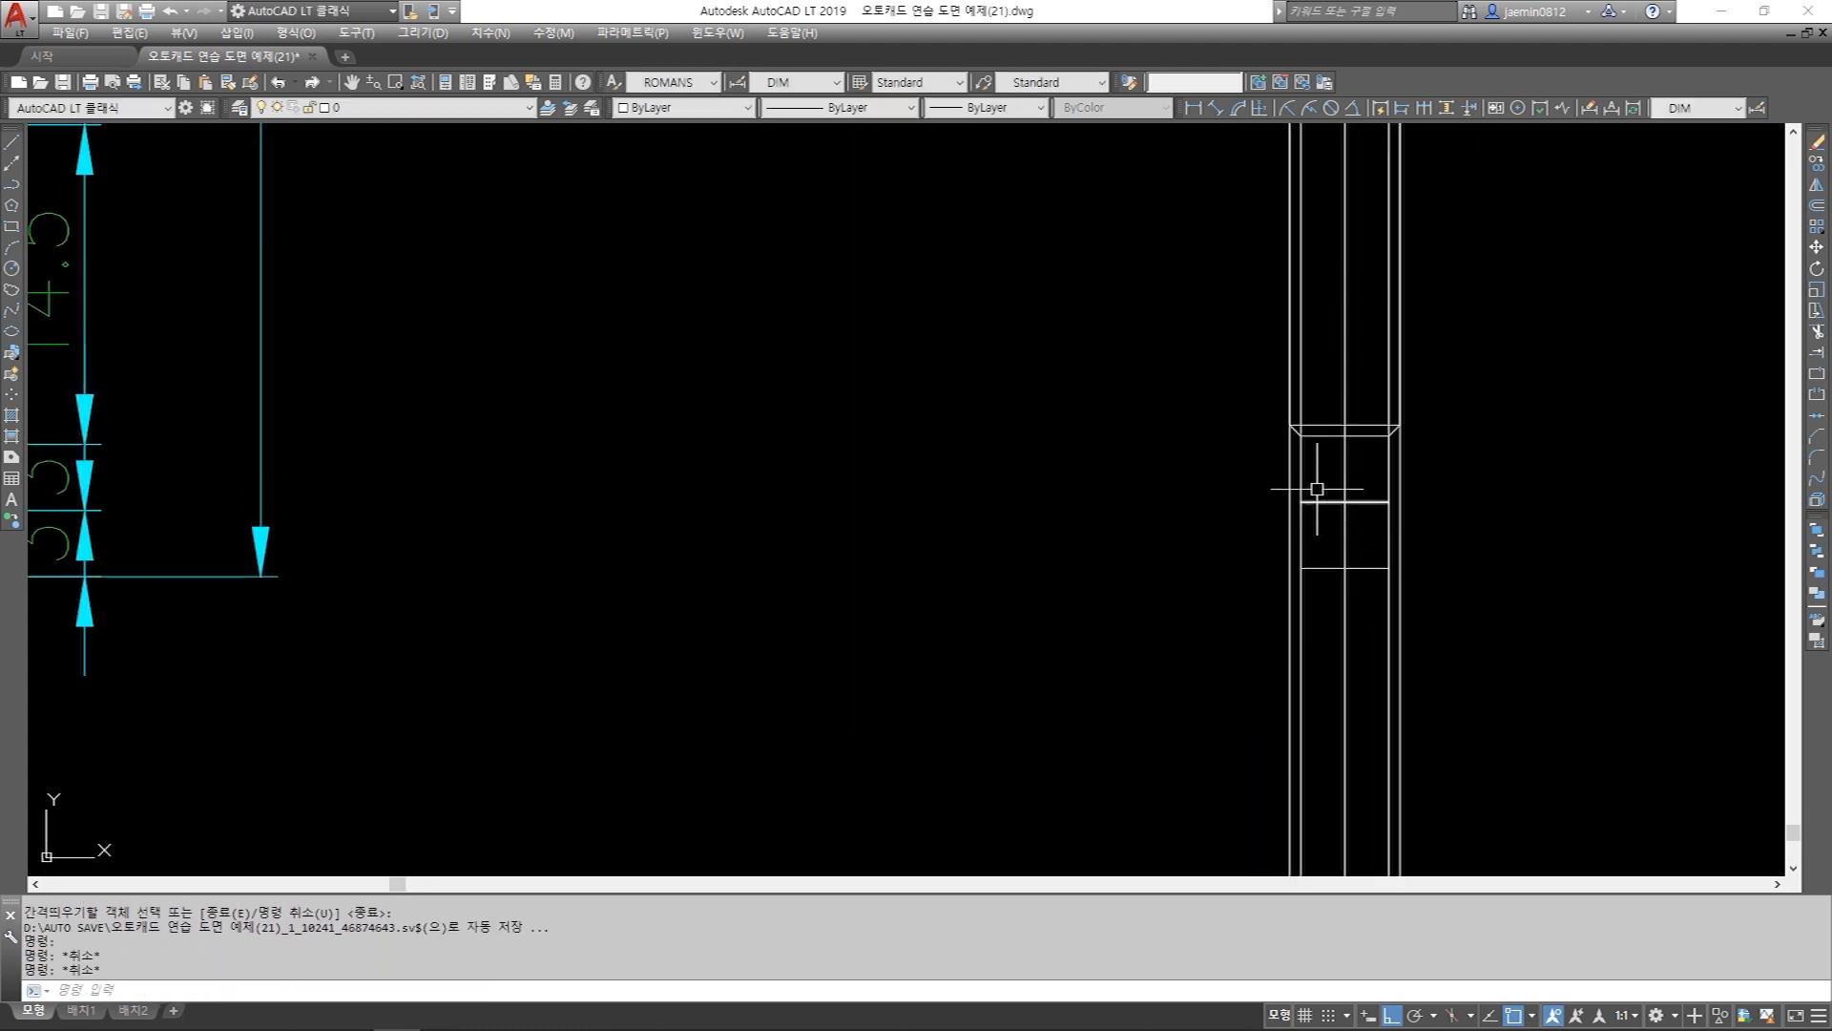
Stretch both ends of the upper offset horizontal line out to the outer vertical lines.
click(1317, 489)
click(1305, 539)
click(1300, 501)
click(1290, 501)
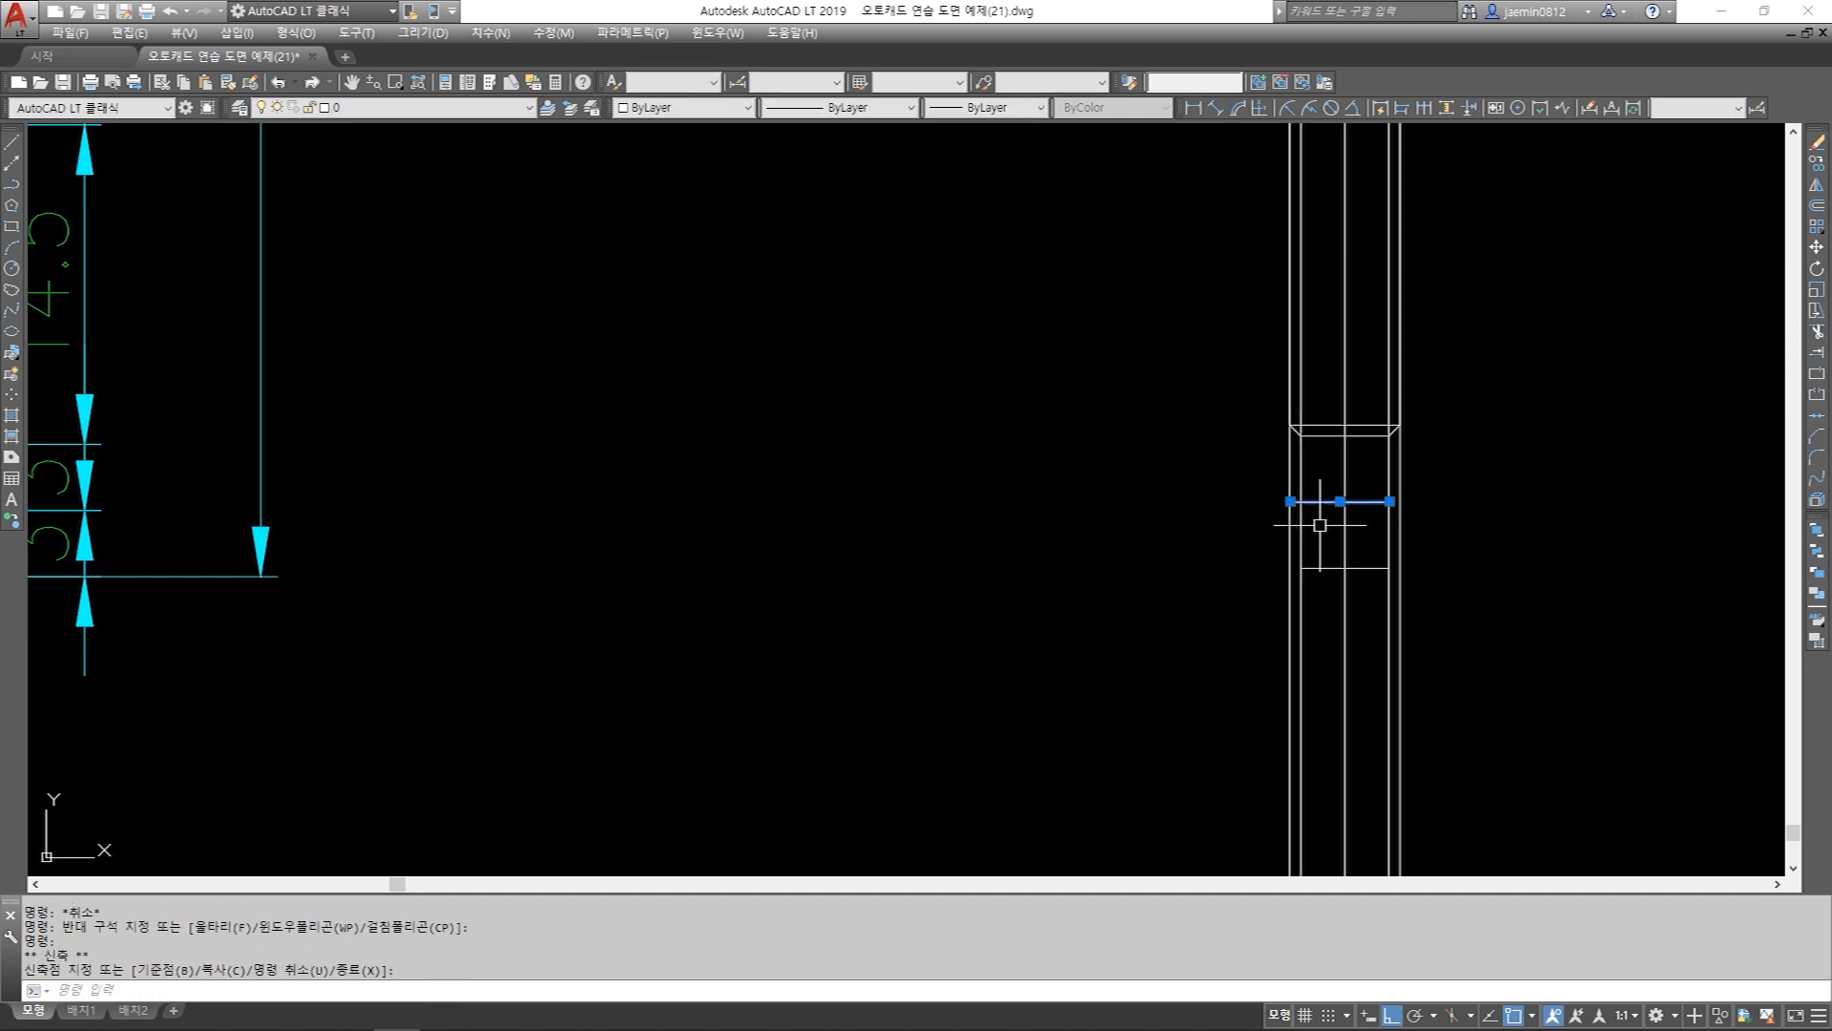
click(1390, 501)
click(1400, 501)
key(Escape)
scroll(1370, 563, up, 2)
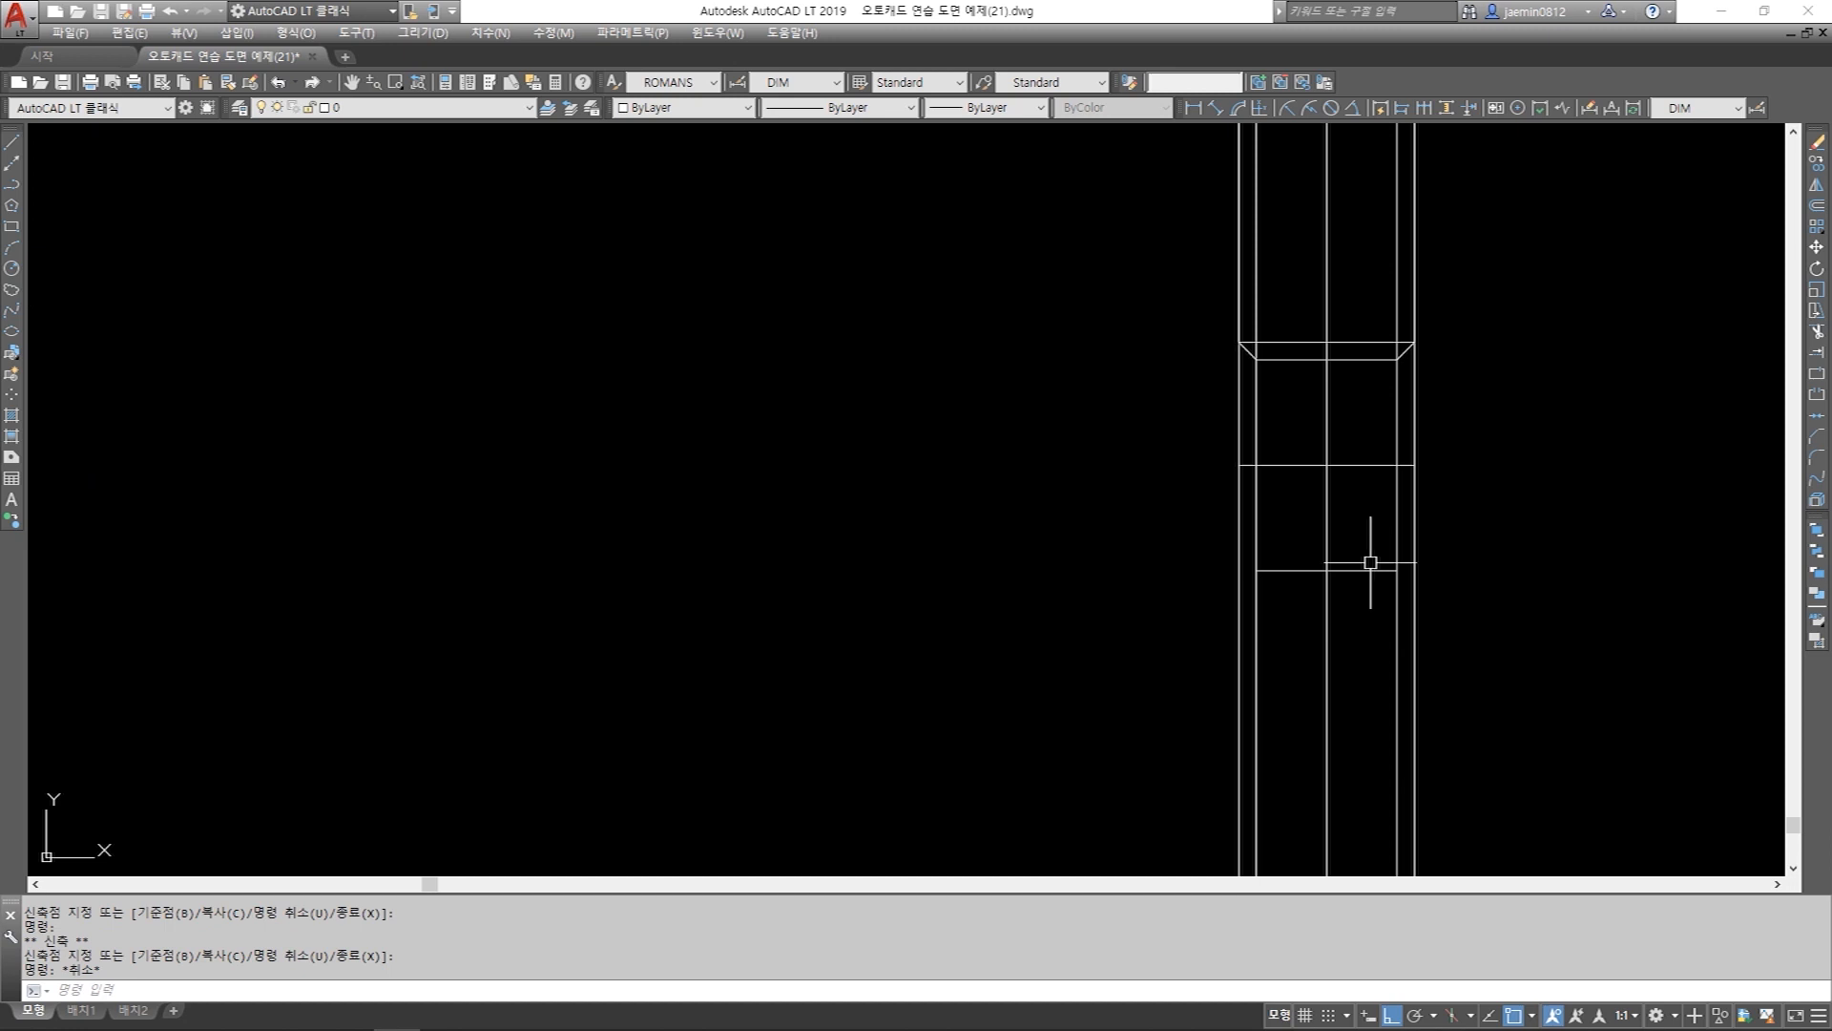
Undo the stretching of both ends of the upper offset horizontal line.
key(ctrl+z)
key(ctrl+z)
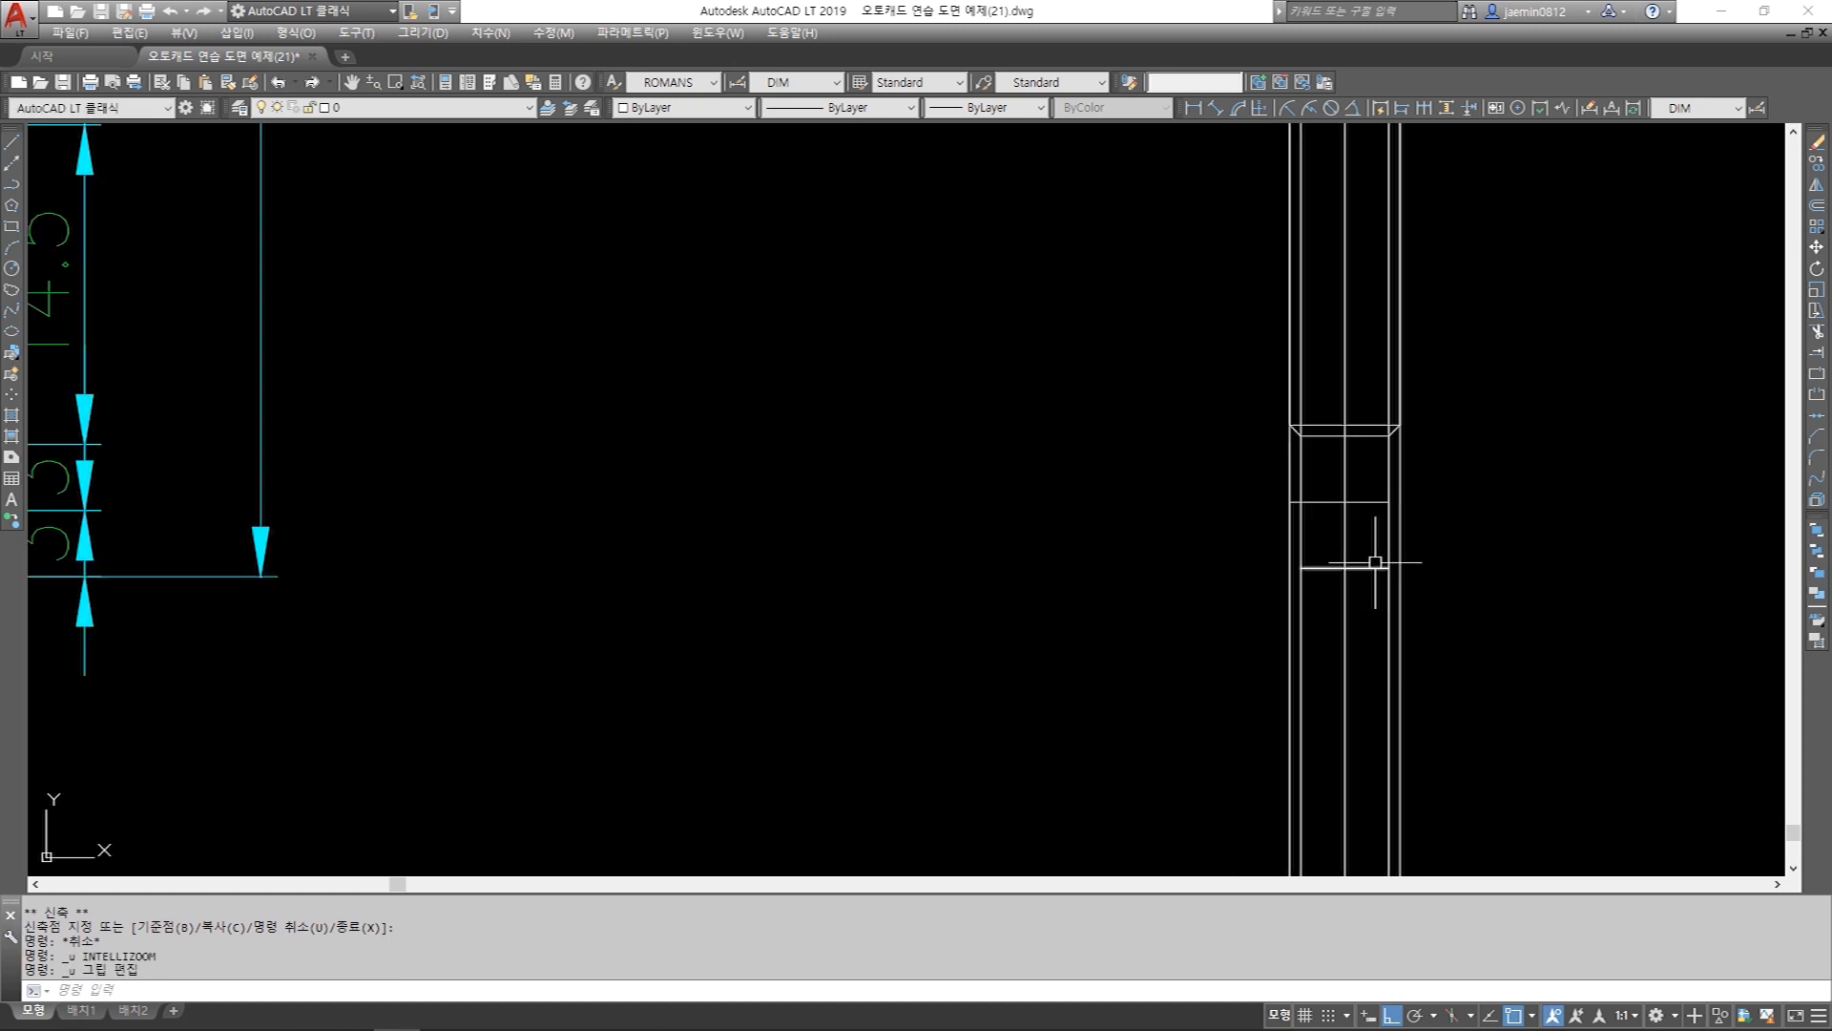
key(ctrl+z)
Stretch both ends of the horizontal line just below the chamfer perpendicularly to the outer vertical lines.
scroll(1378, 541, up, 2)
click(1362, 400)
click(1344, 463)
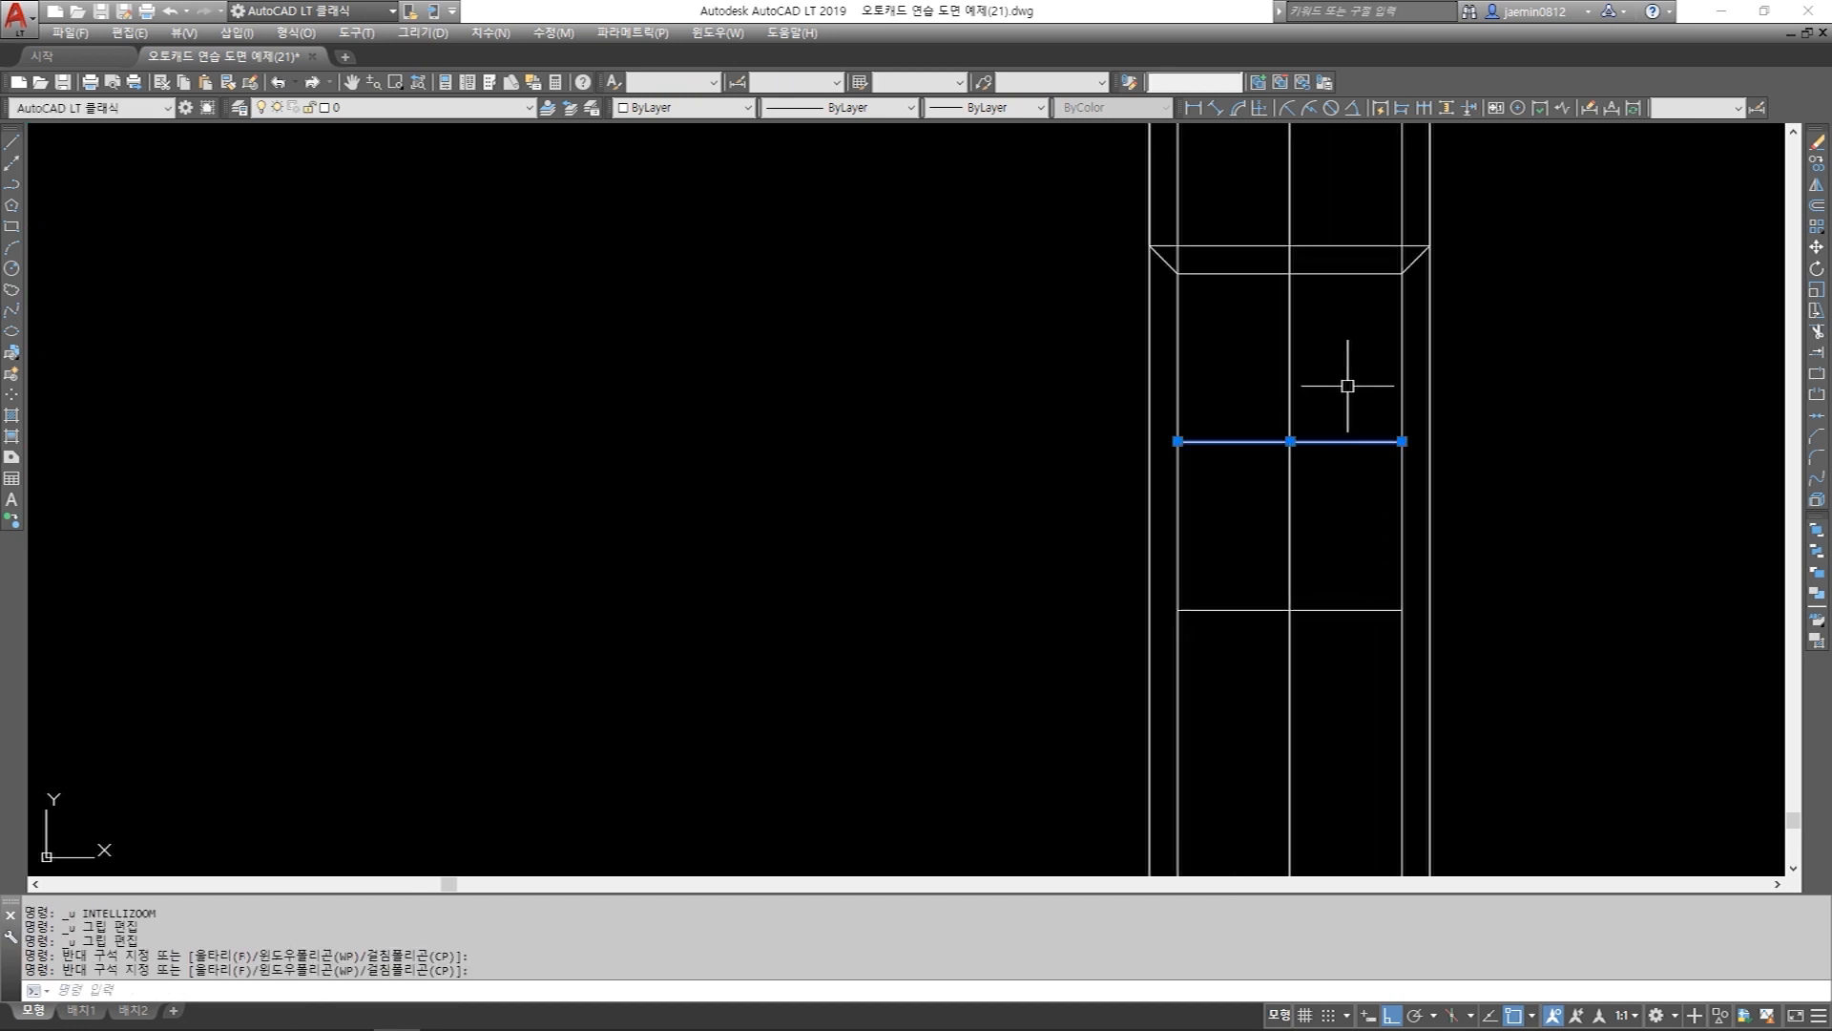
click(1347, 387)
click(1315, 514)
click(1345, 395)
click(1315, 517)
click(1349, 385)
click(1315, 519)
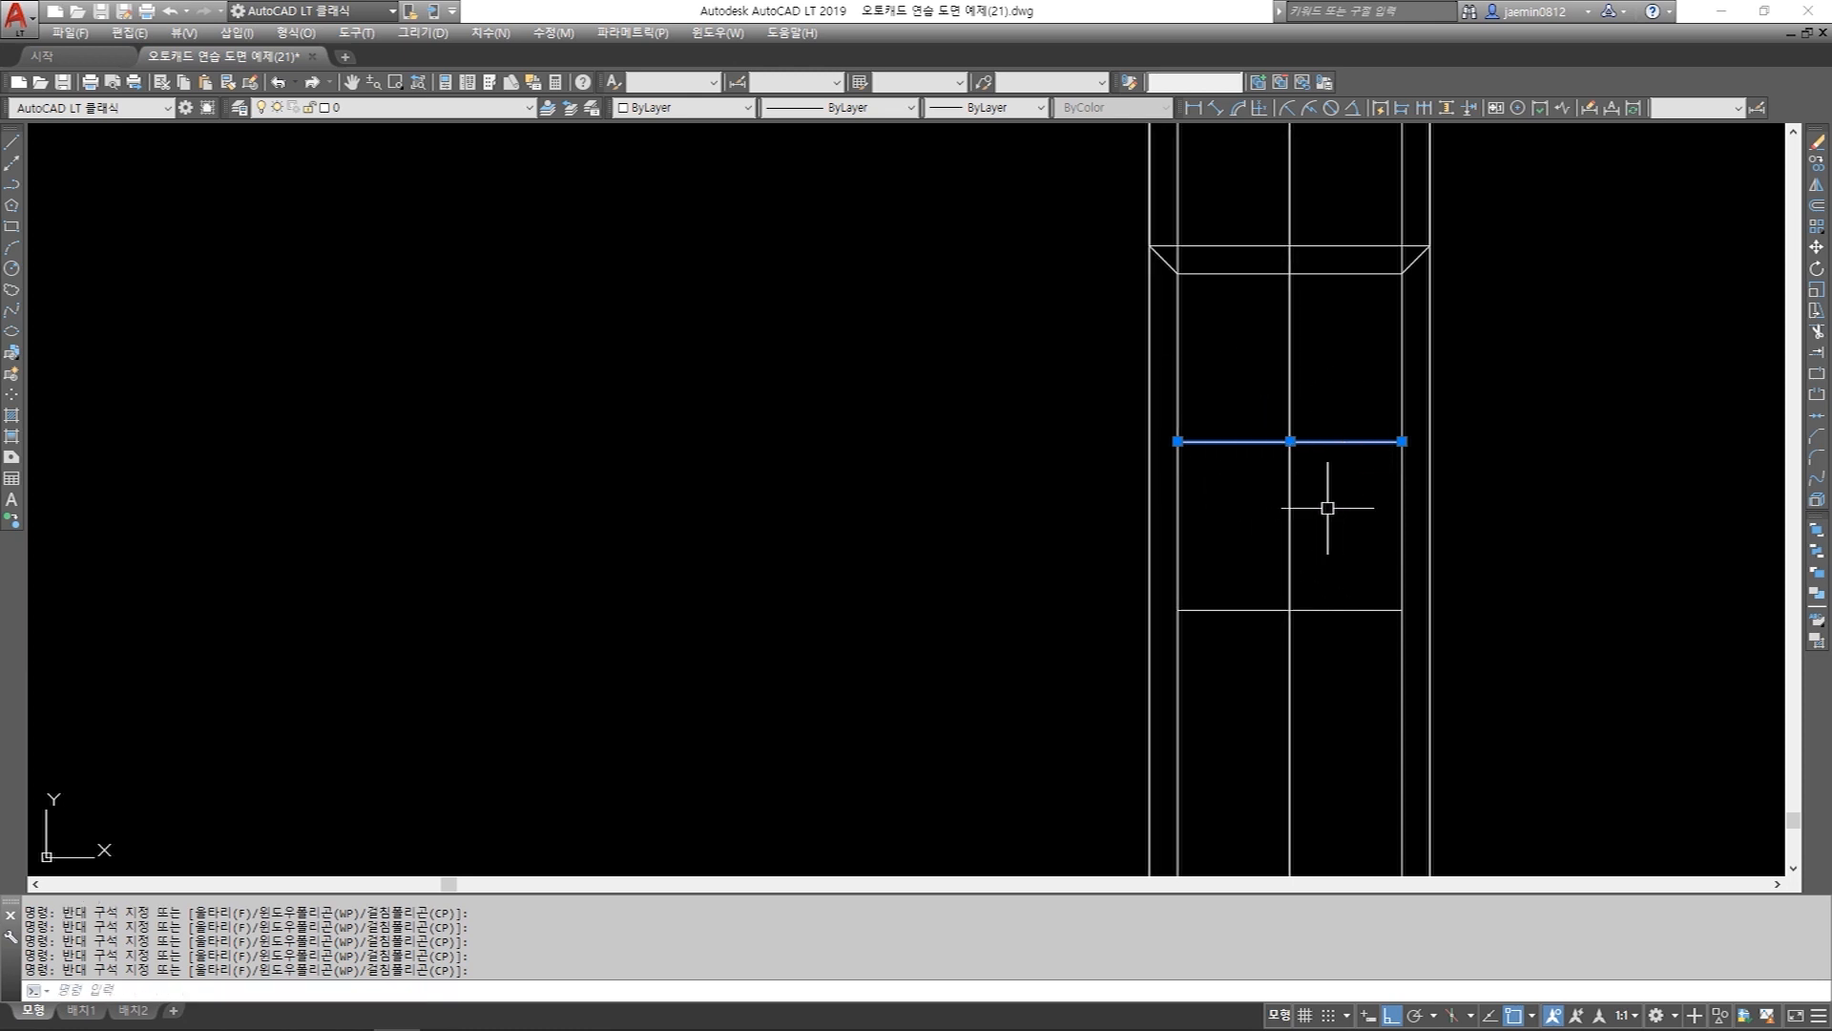
click(1178, 441)
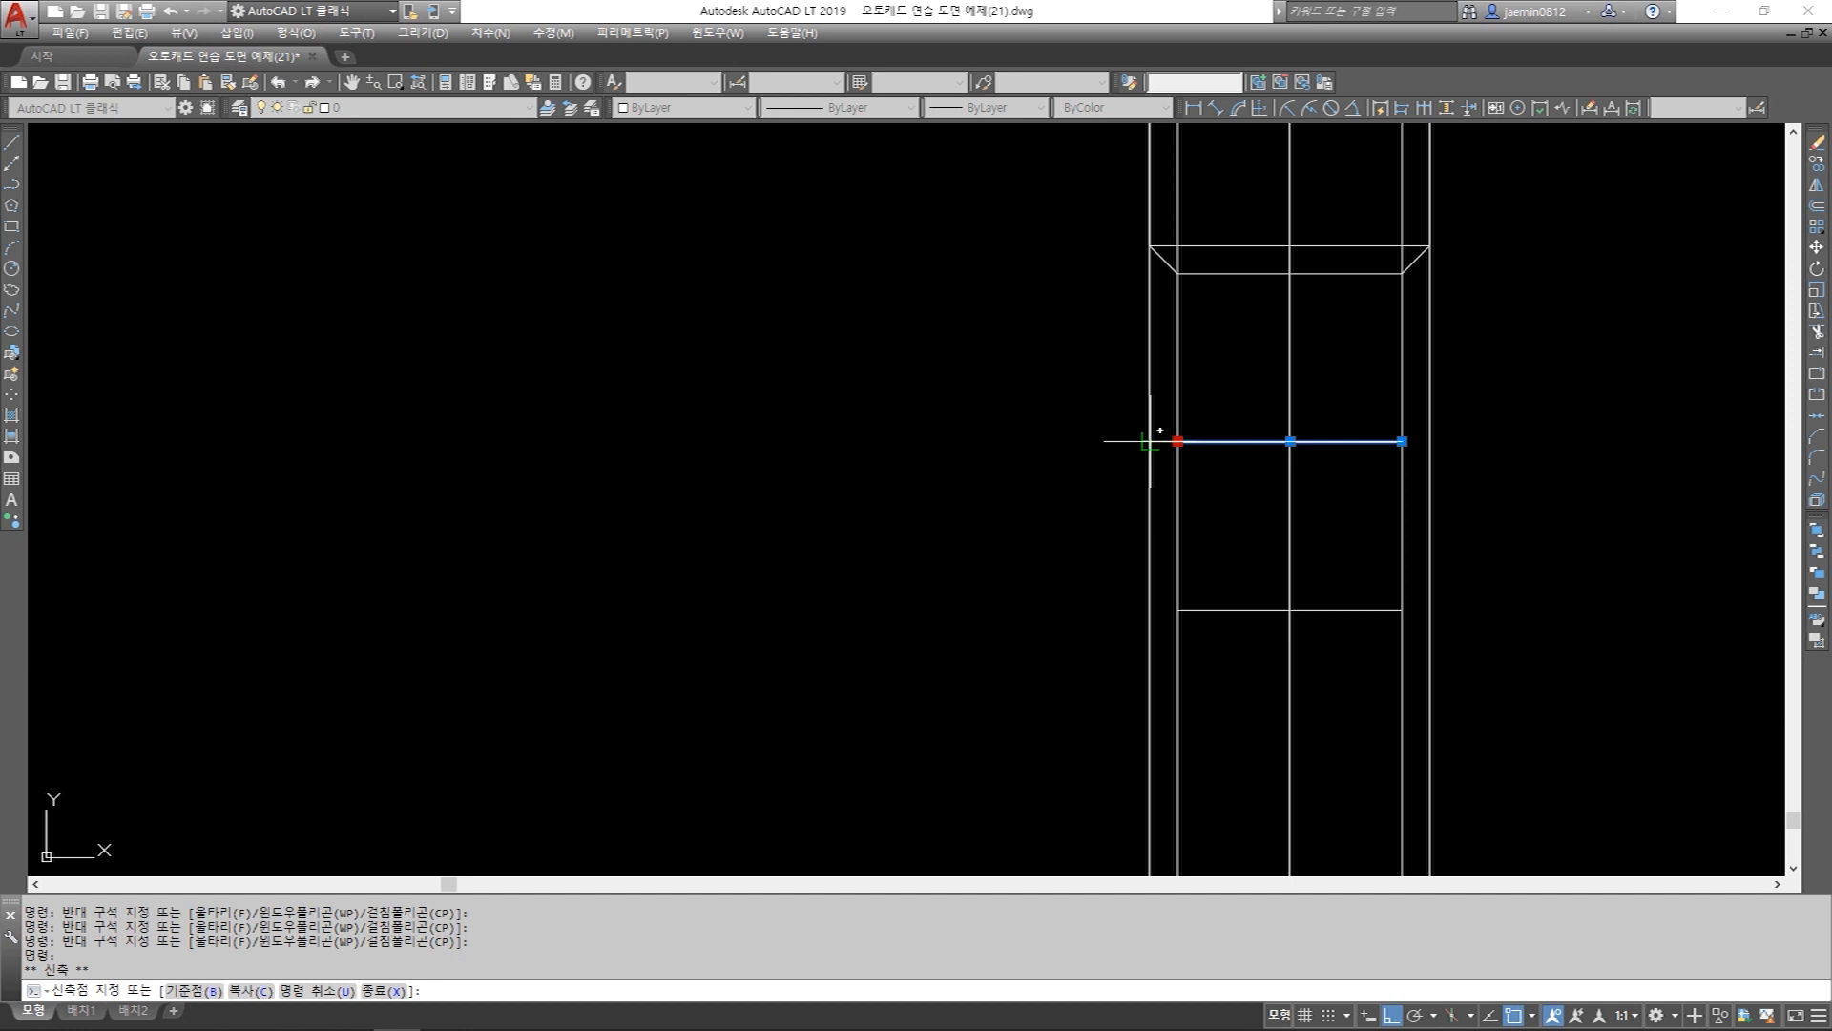
click(1150, 441)
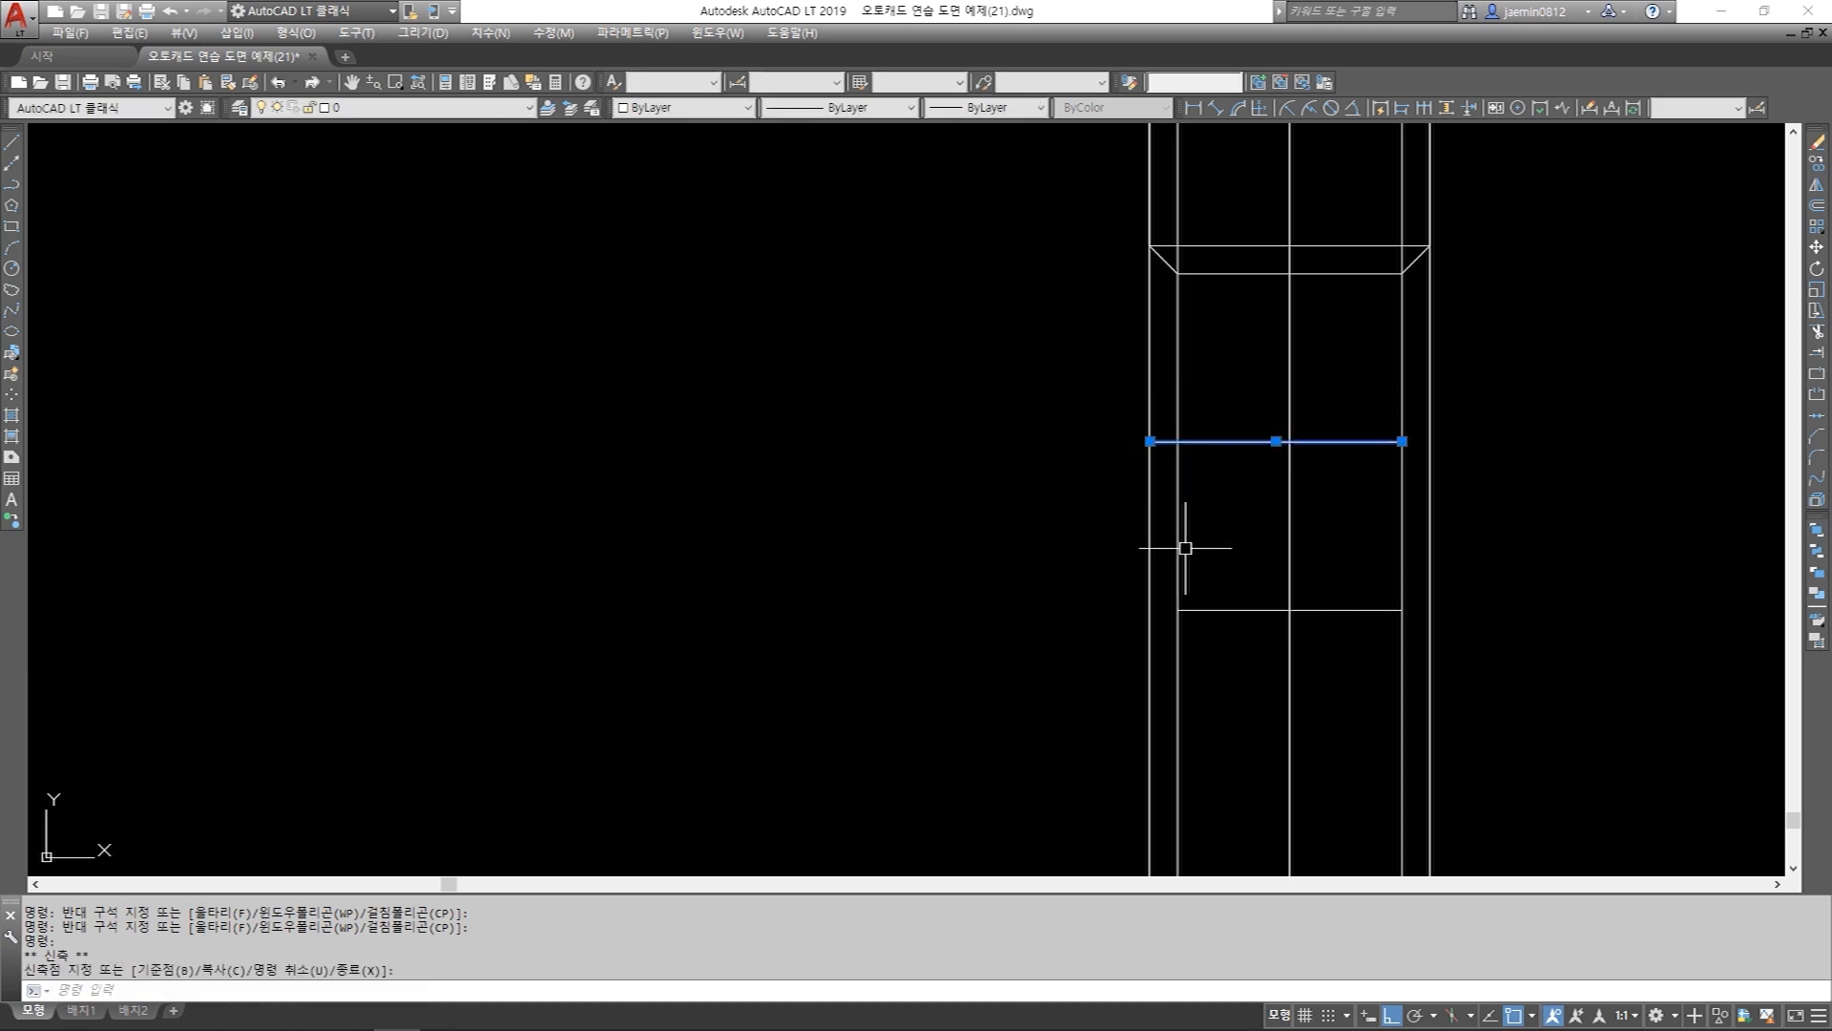
click(1403, 441)
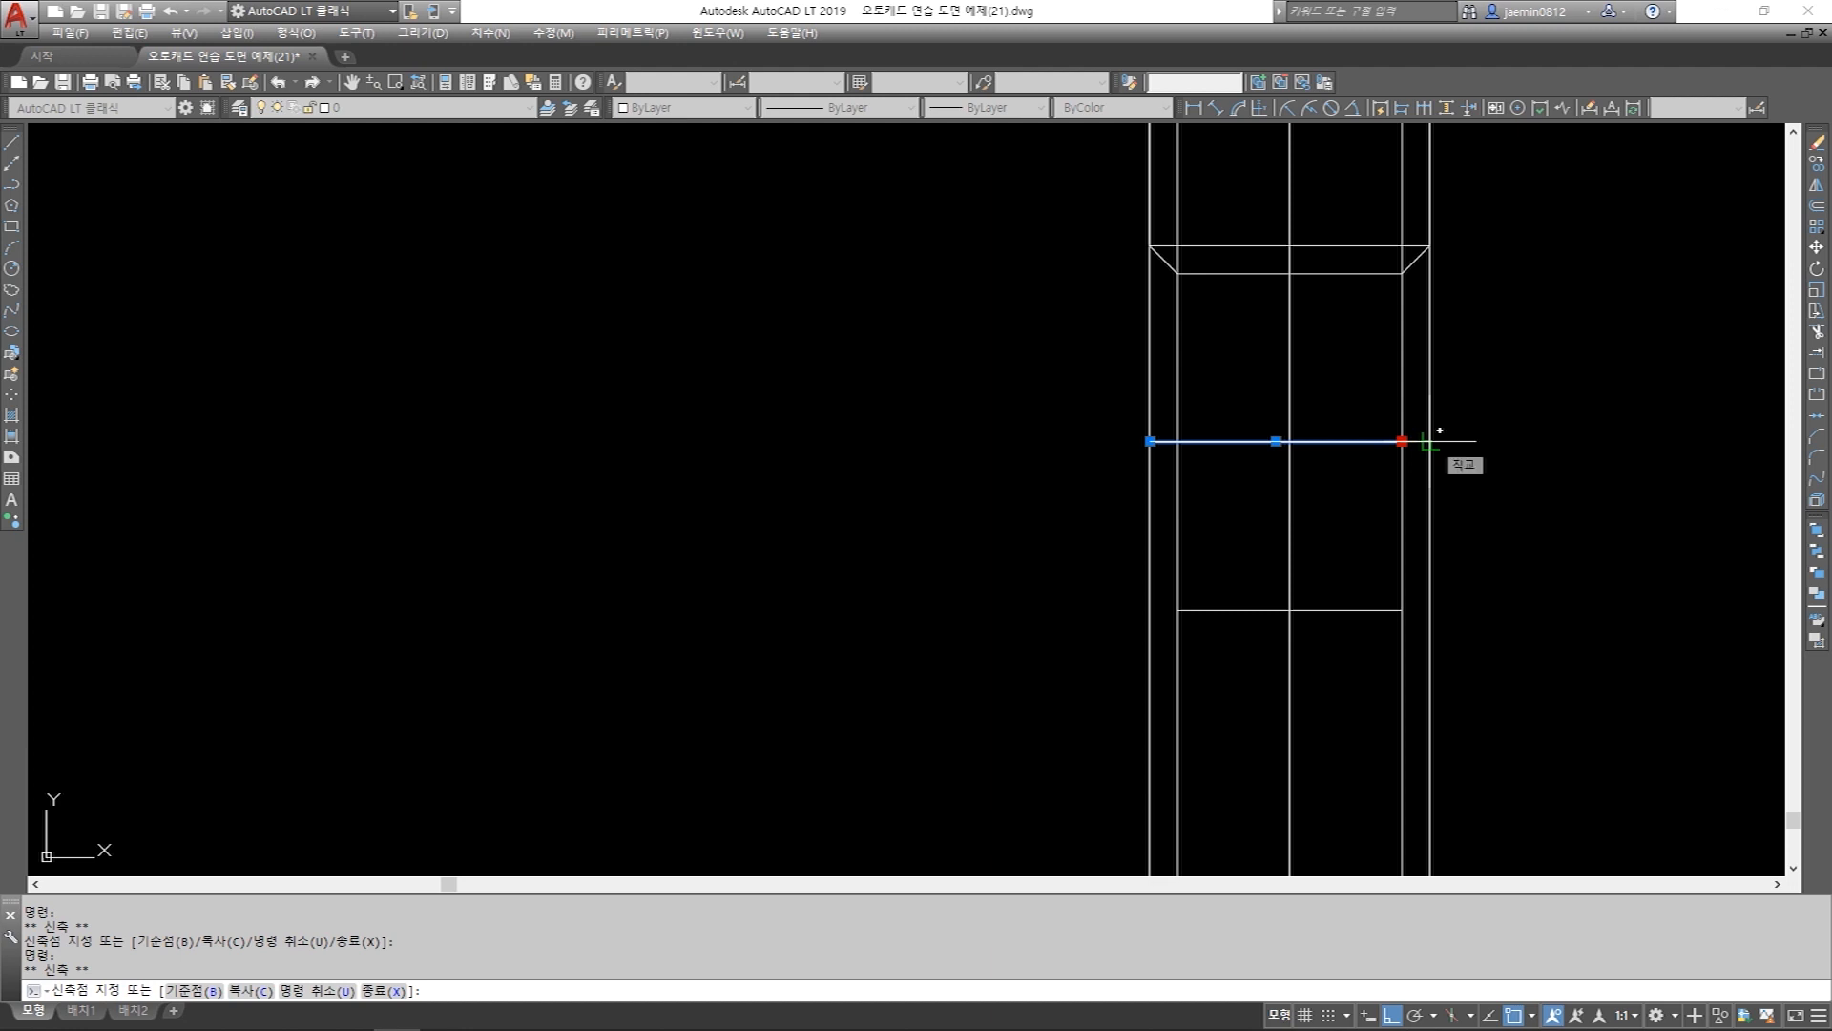
click(1434, 439)
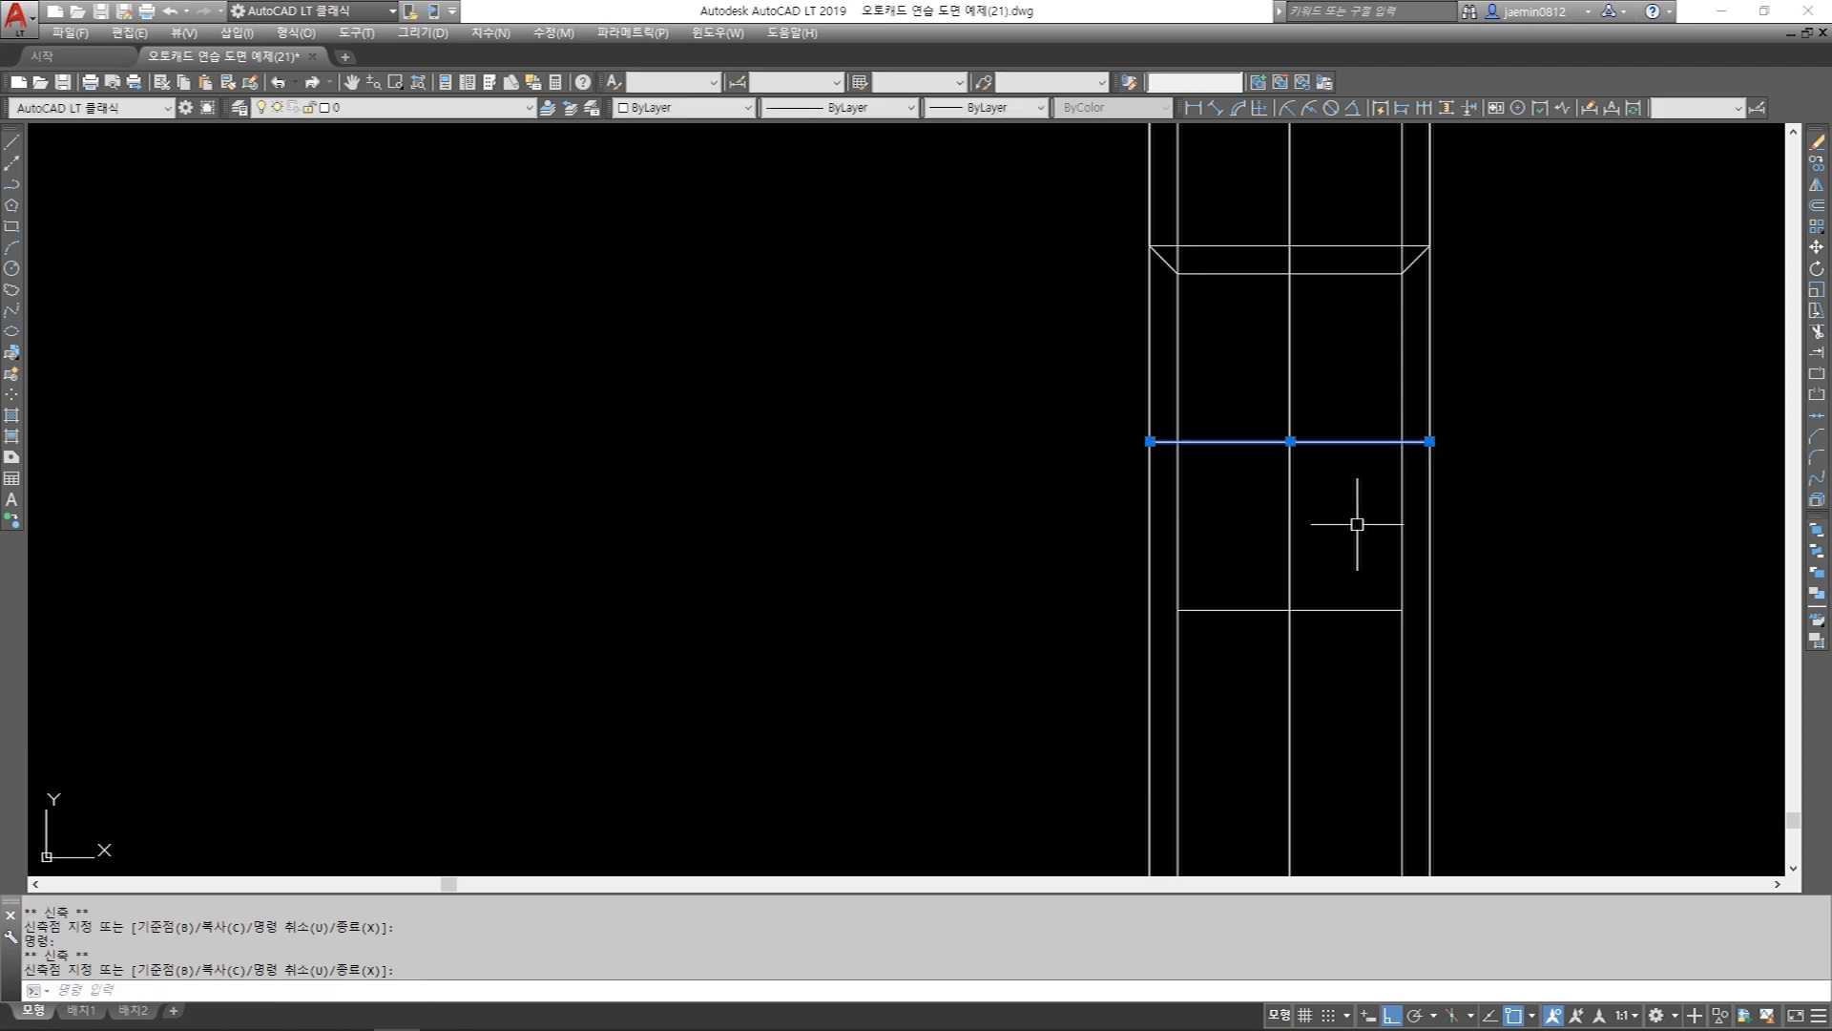
scroll(1357, 524, down, 2)
key(Escape)
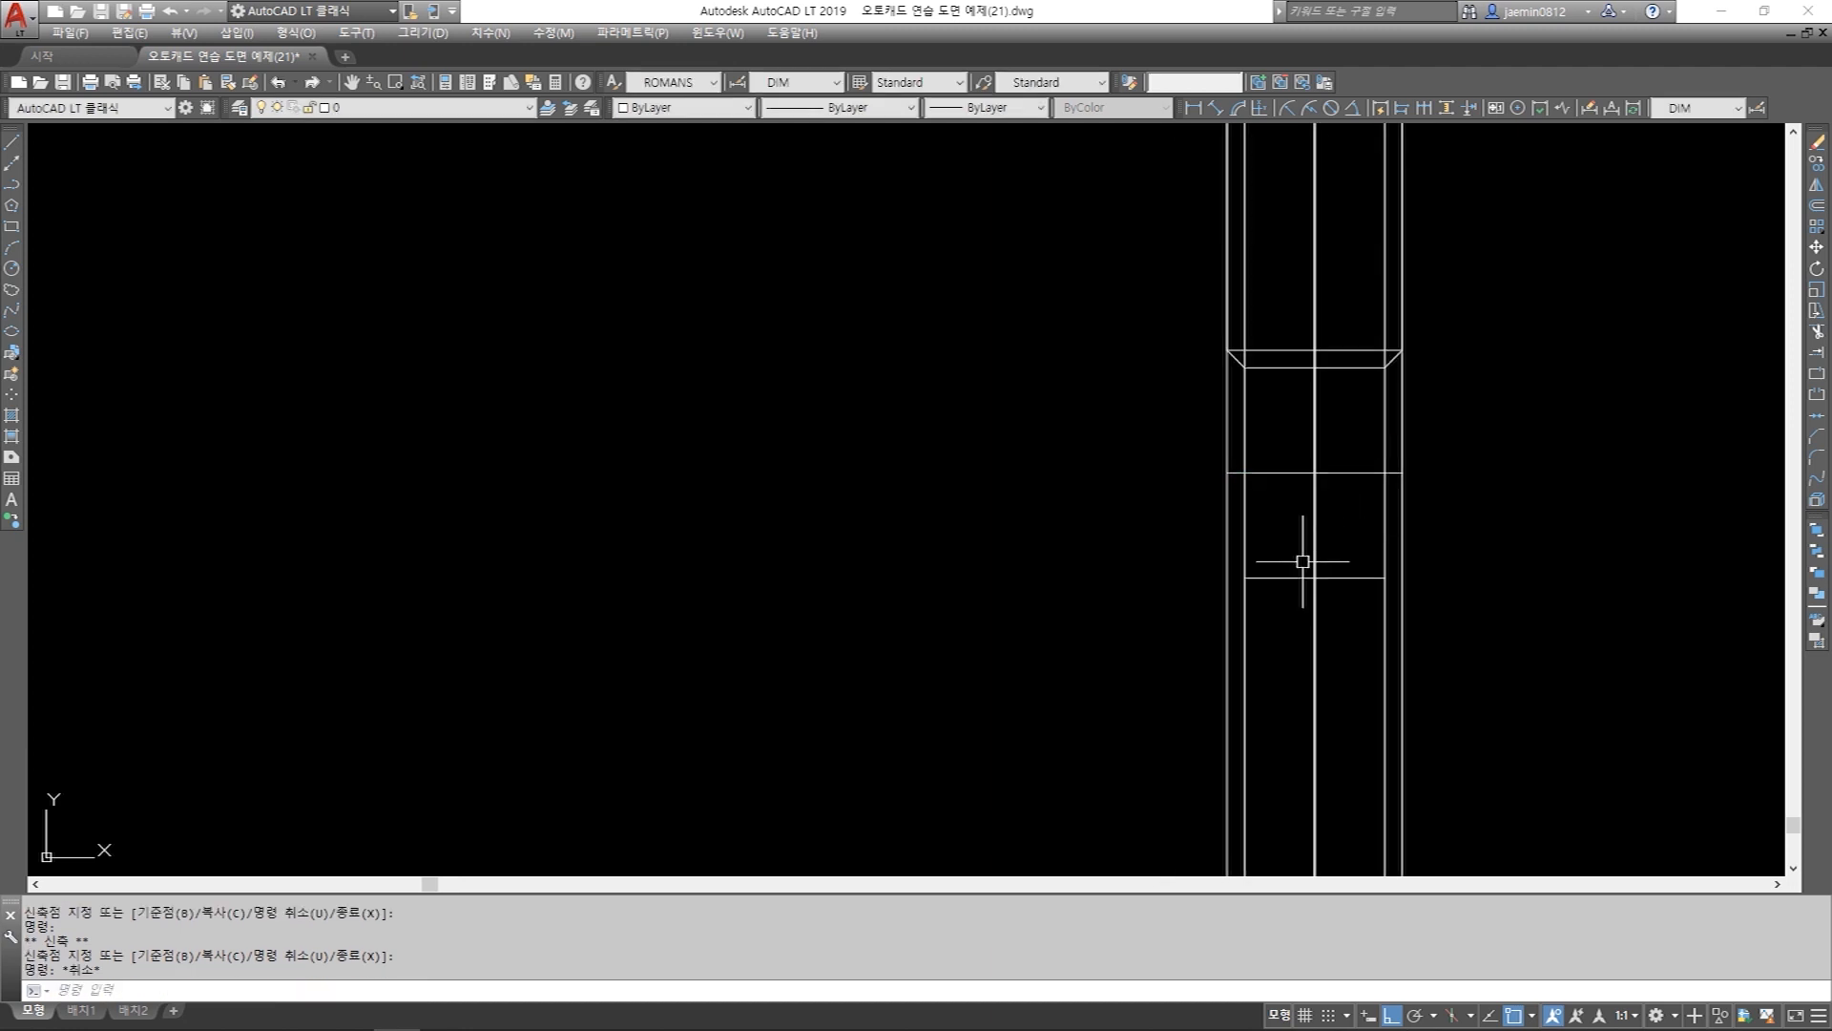
Draw slanted lines on both sides of the spindle tip, joining the narrow bottom line's ends to the wider line above.
text(l)
key(Return)
click(1242, 577)
click(1227, 473)
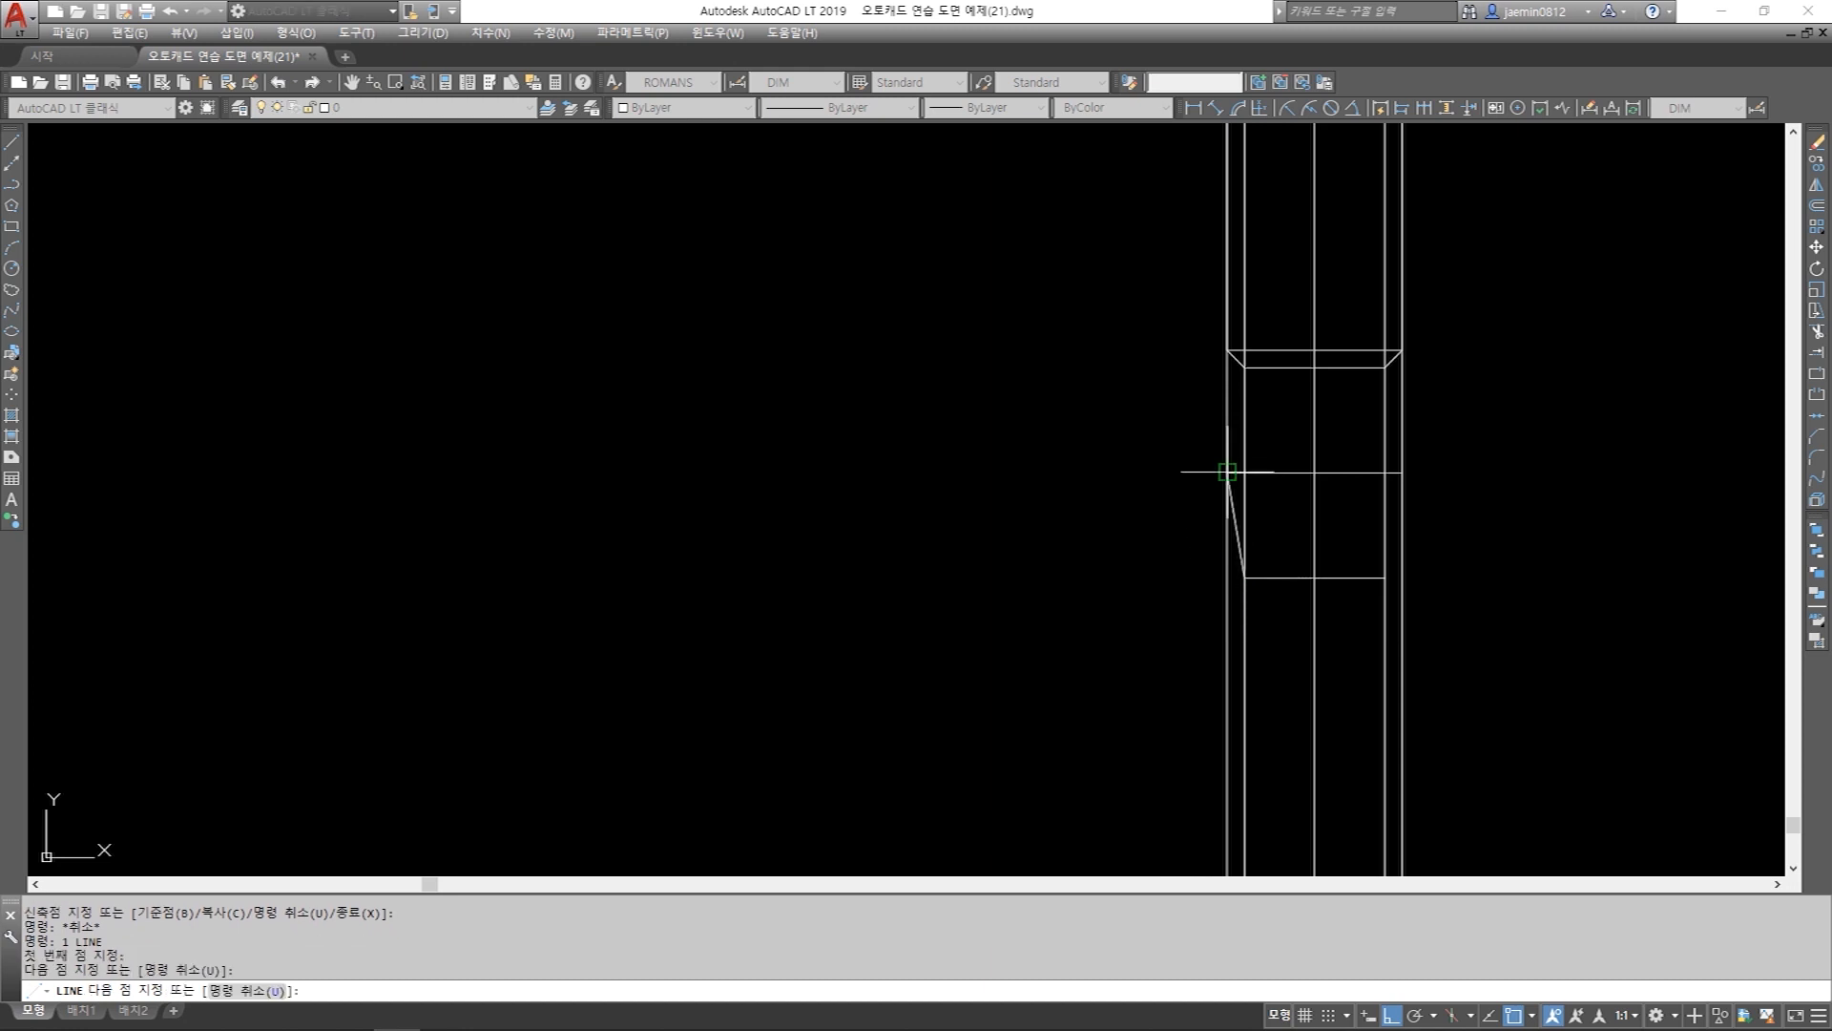
key(Escape)
key(Return)
click(1385, 577)
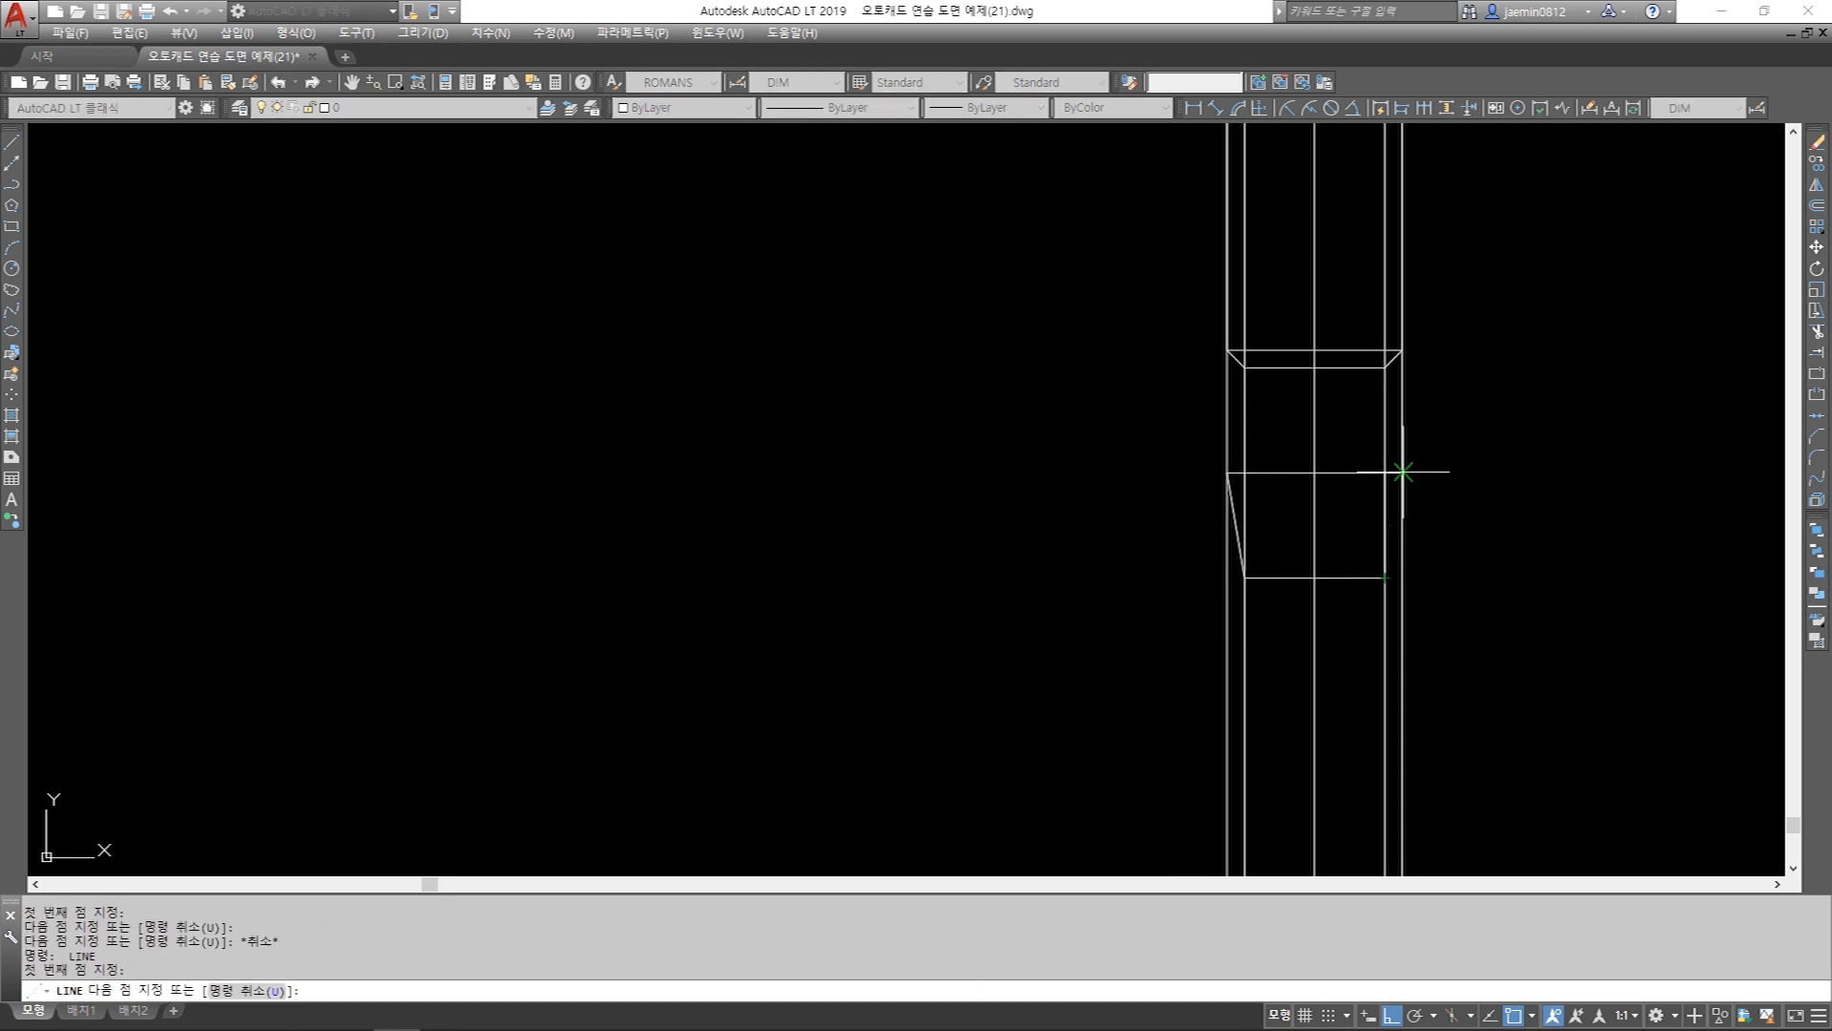
click(1403, 471)
scroll(1336, 563, up, 2)
key(Escape)
key(Escape)
Trim both outer vertical lines below the horizontal line where the spindle tip's taper starts.
text(tr)
key(Return)
click(1227, 422)
key(Return)
click(1165, 548)
click(1421, 523)
key(Escape)
key(Return)
click(1423, 523)
key(Return)
click(1437, 541)
key(Escape)
key(Escape)
Chamfer both outer vertical lines against the lower groove line with 0.5 distances, forming a V-groove on each side.
middle_drag(1288, 357, 1275, 453)
text(cha)
key(Return)
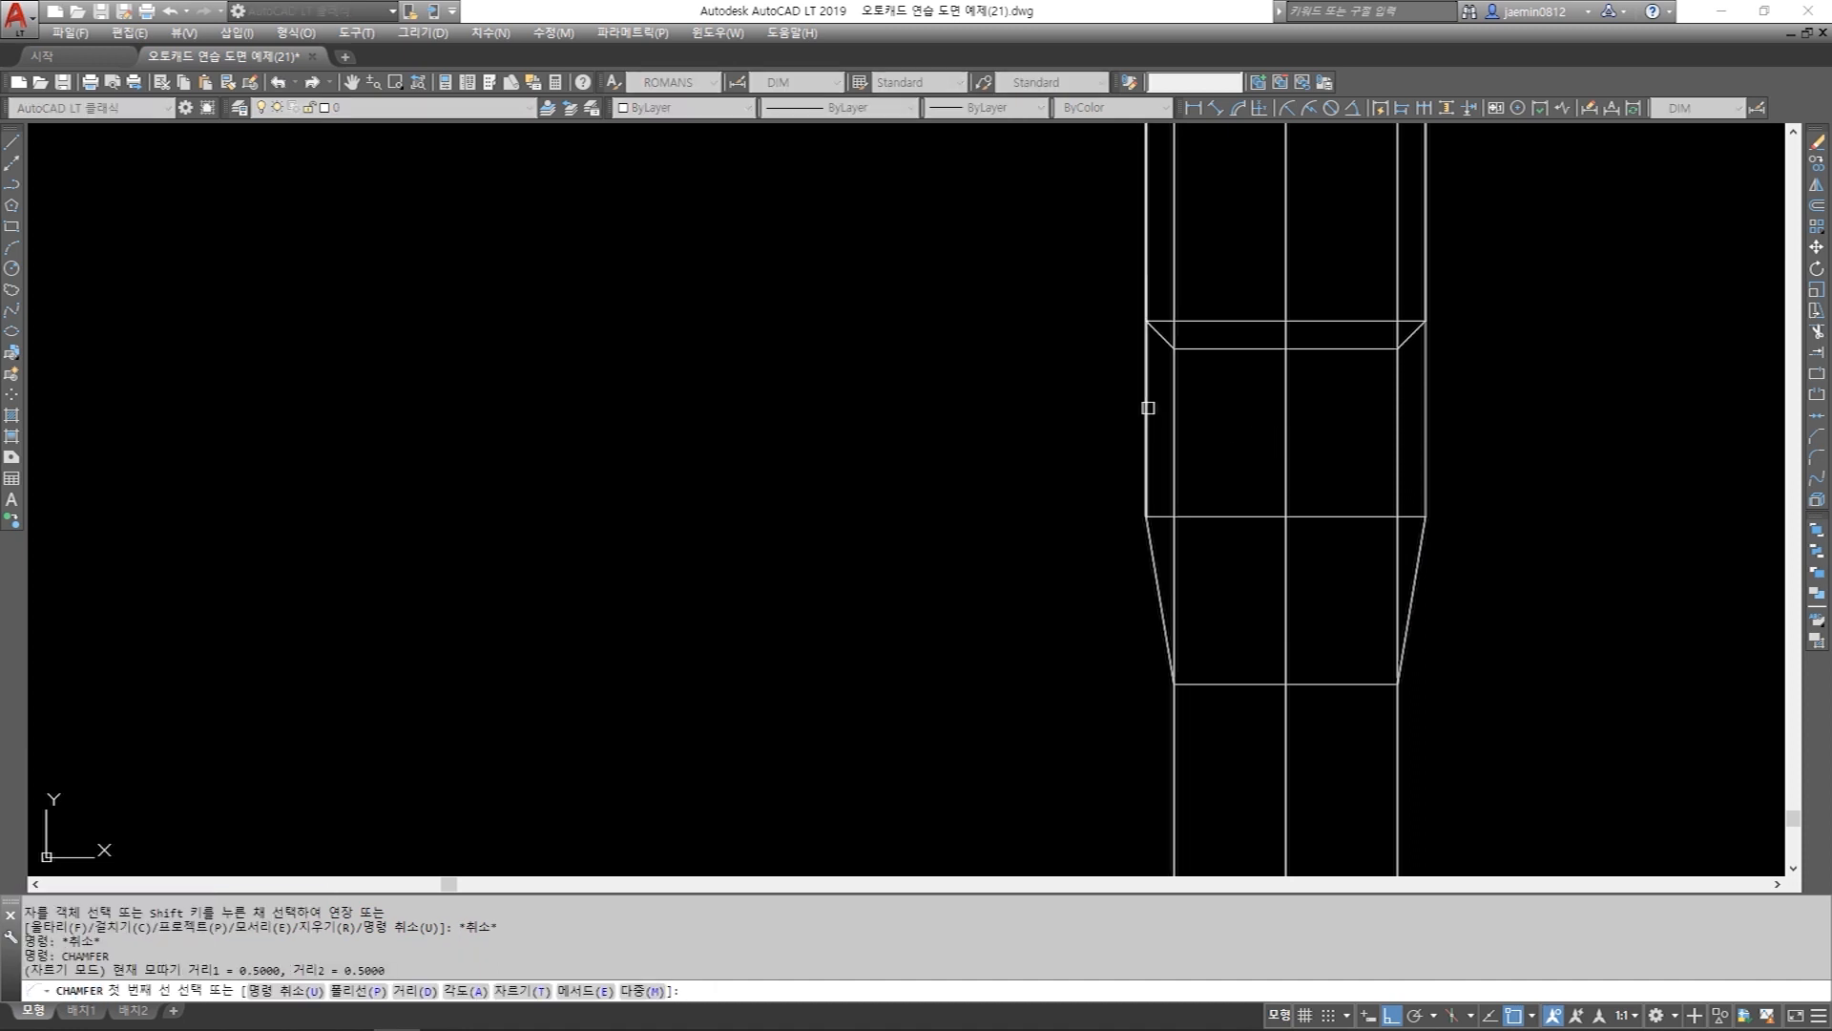
click(1146, 415)
click(1174, 382)
click(1205, 350)
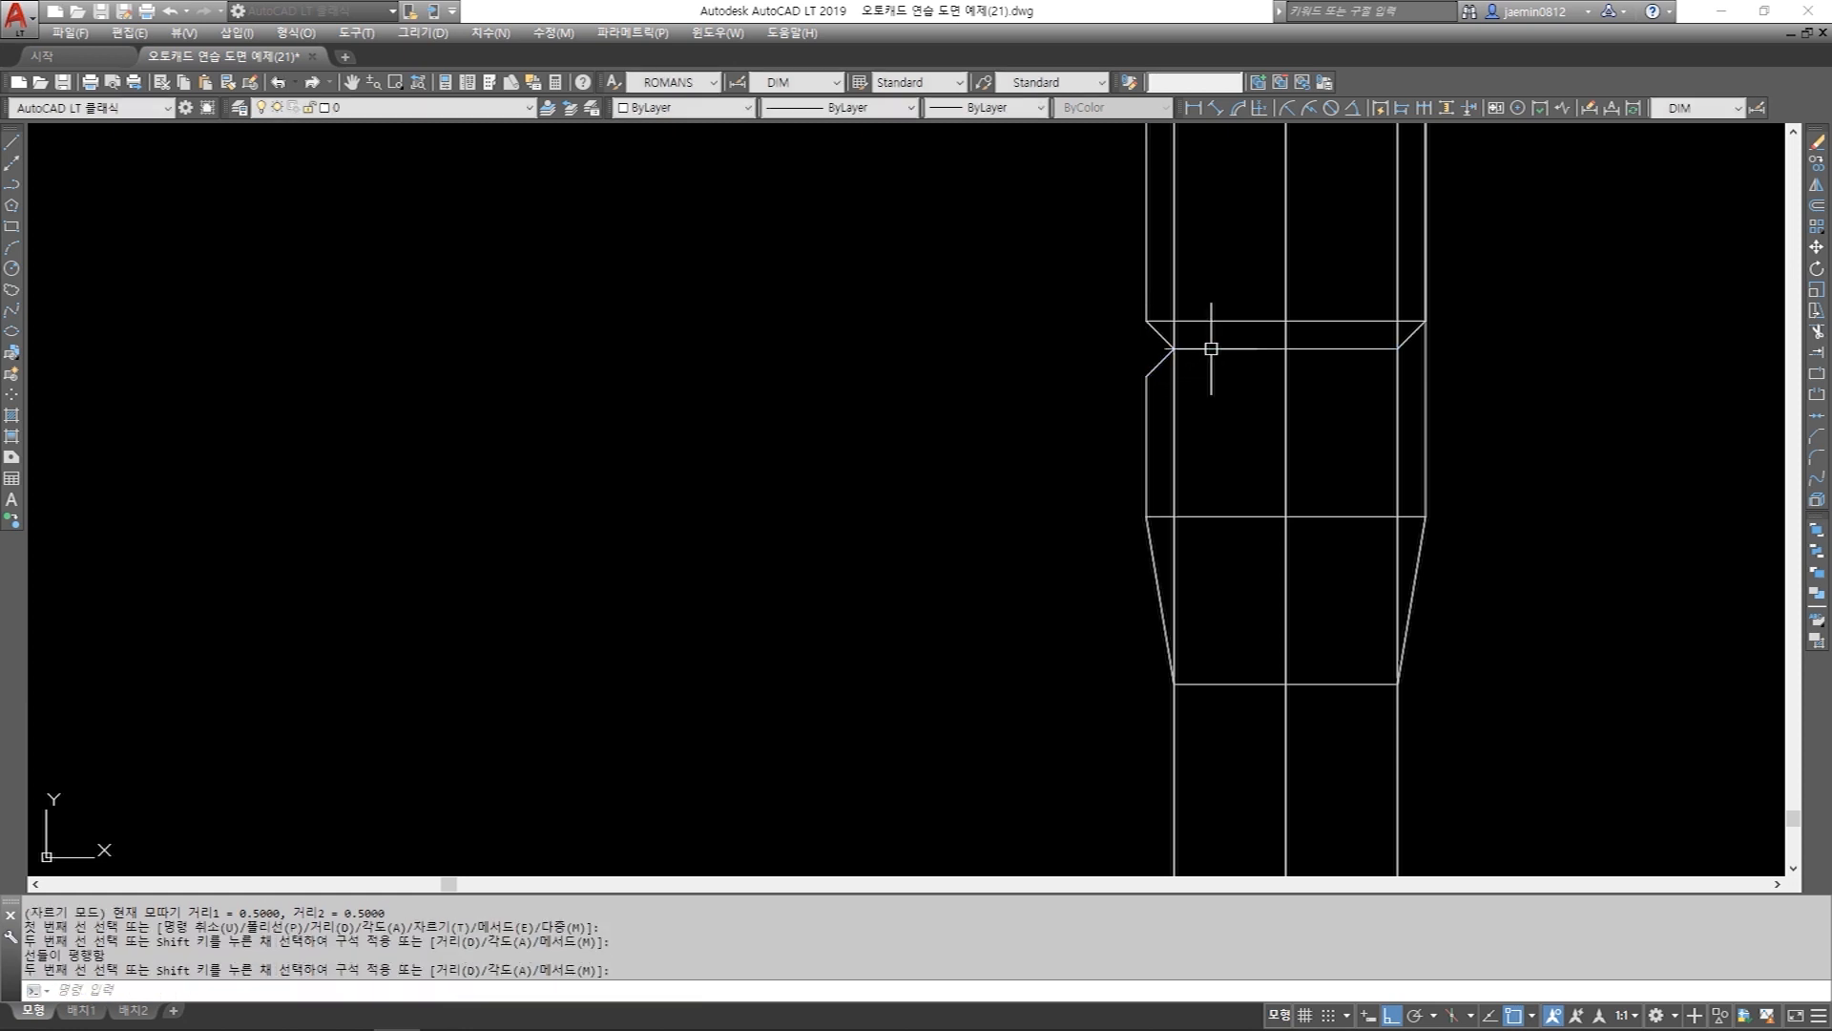
key(space)
click(1426, 396)
click(1399, 376)
click(1383, 350)
key(Escape)
Draw a horizontal line joining the lower ends of the two new groove chamfers.
text(l)
key(Return)
click(1148, 377)
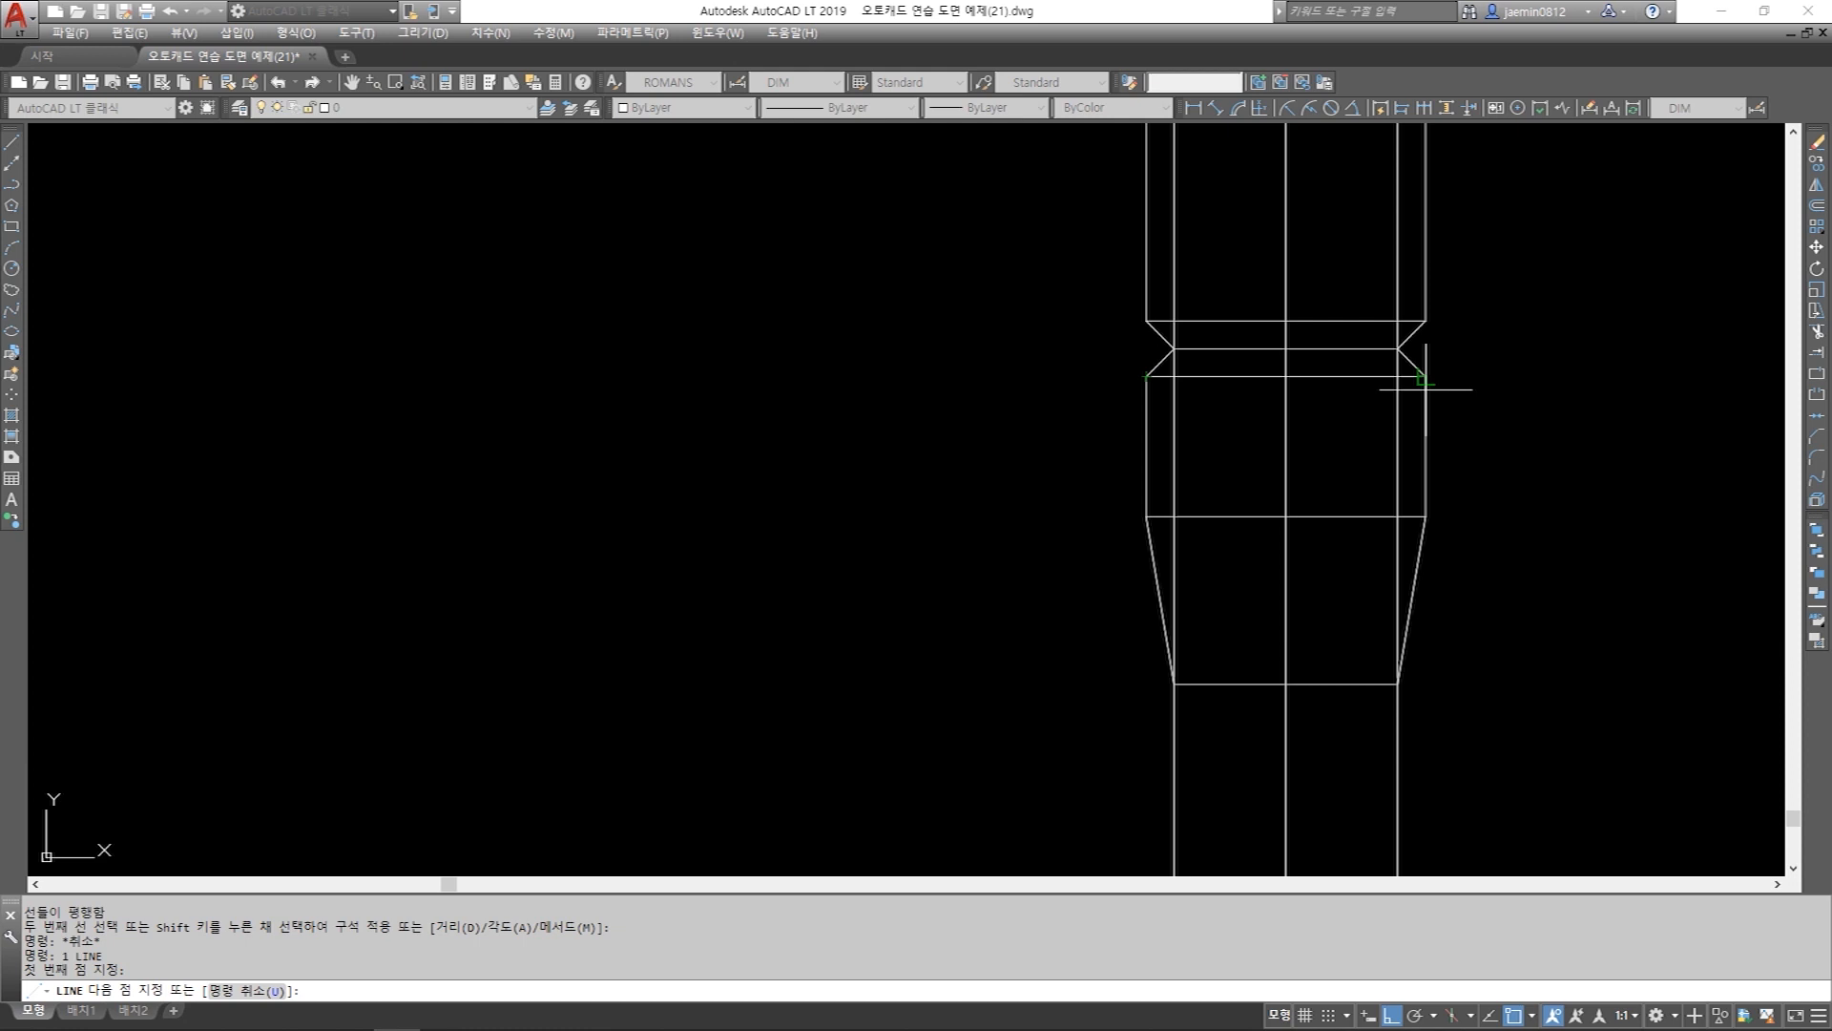
click(1426, 385)
key(Escape)
key(Escape)
Erase the two inner vertical construction lines running through the spindle tip.
text(e)
key(space)
click(1397, 570)
key(space)
click(1174, 561)
key(space)
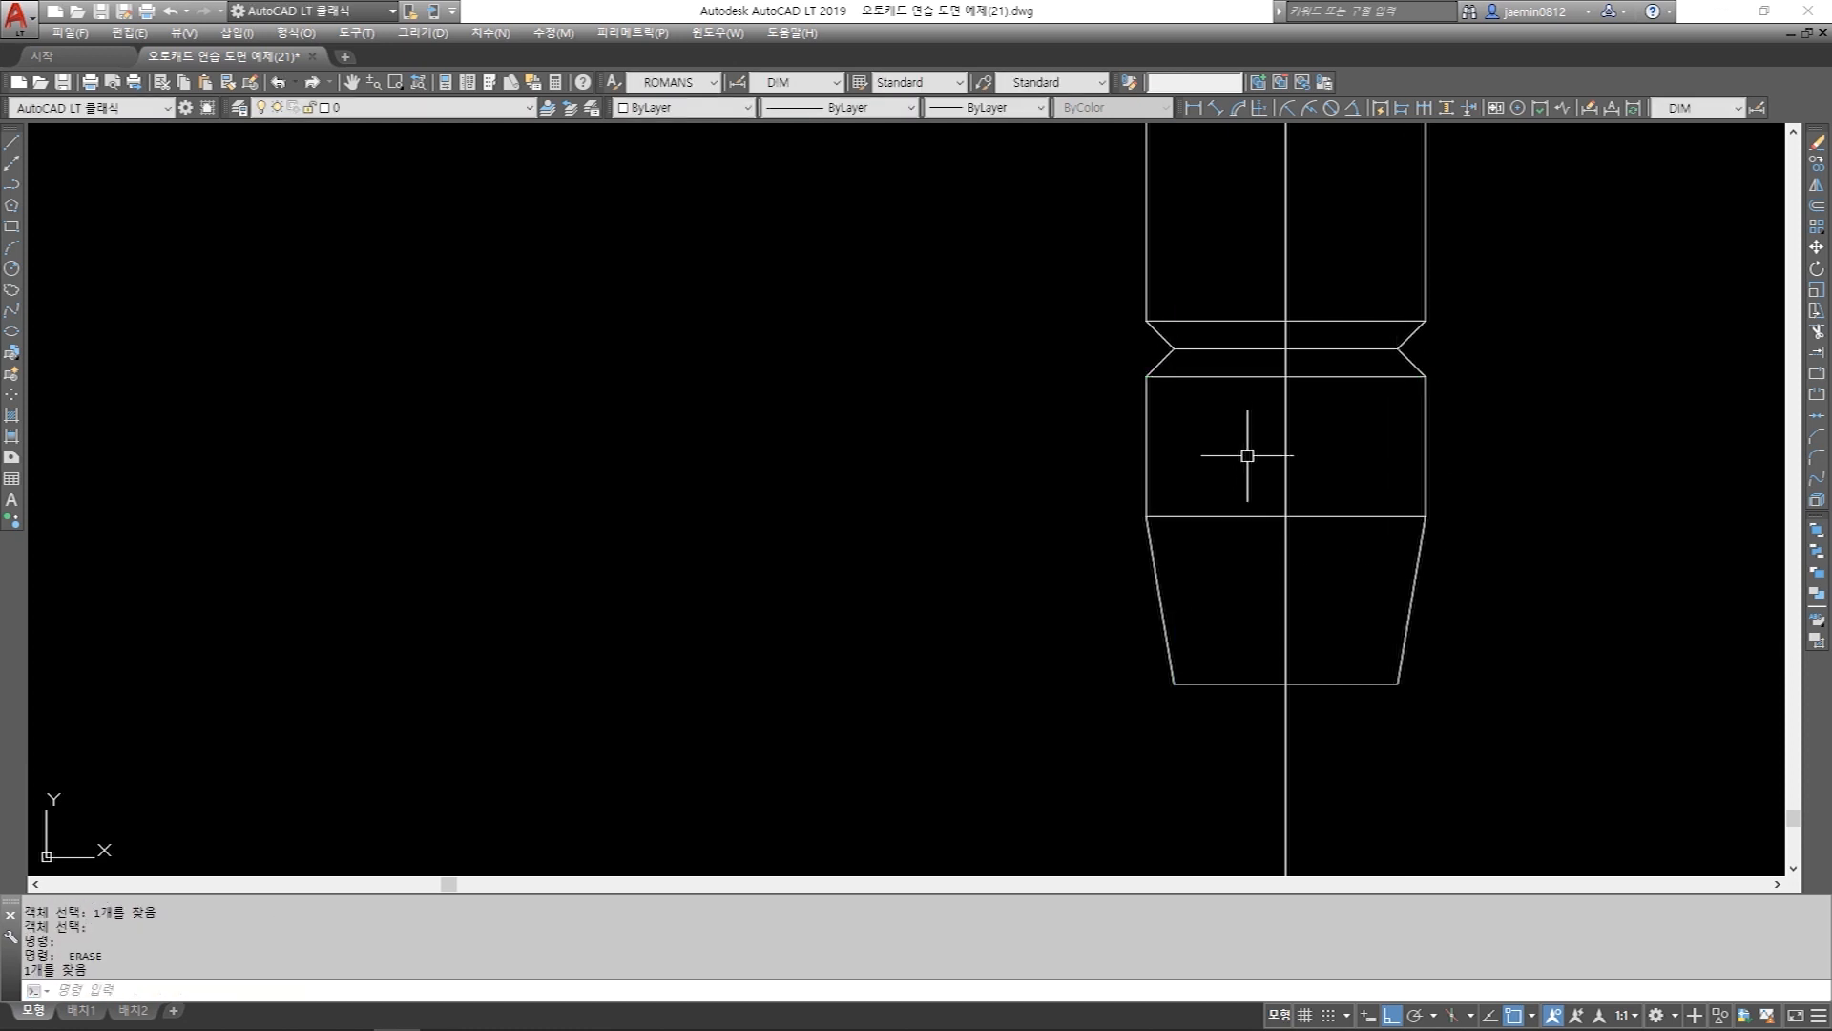
Examine the rounded end of the front view's spindle tip and its width and radius dimensions.
scroll(1247, 456, down, 8)
scroll(1309, 524, up, 3)
scroll(1315, 558, up, 2)
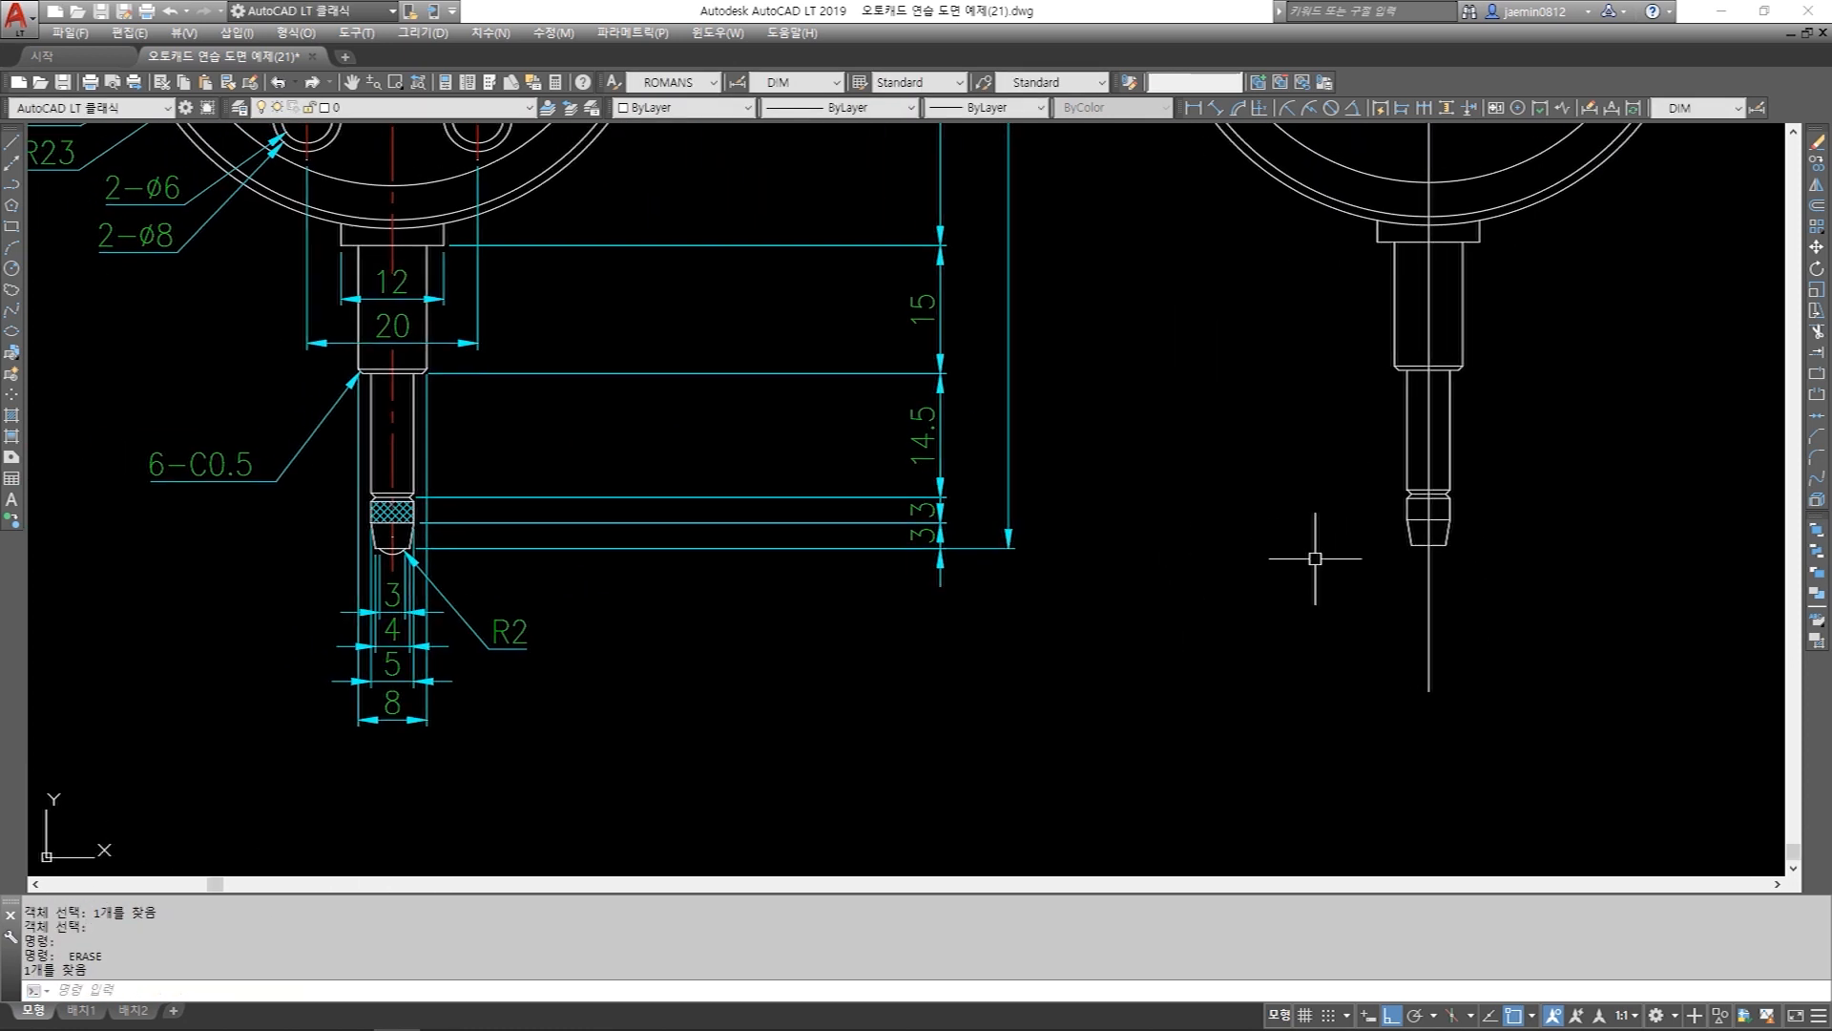
scroll(393, 539, up, 5)
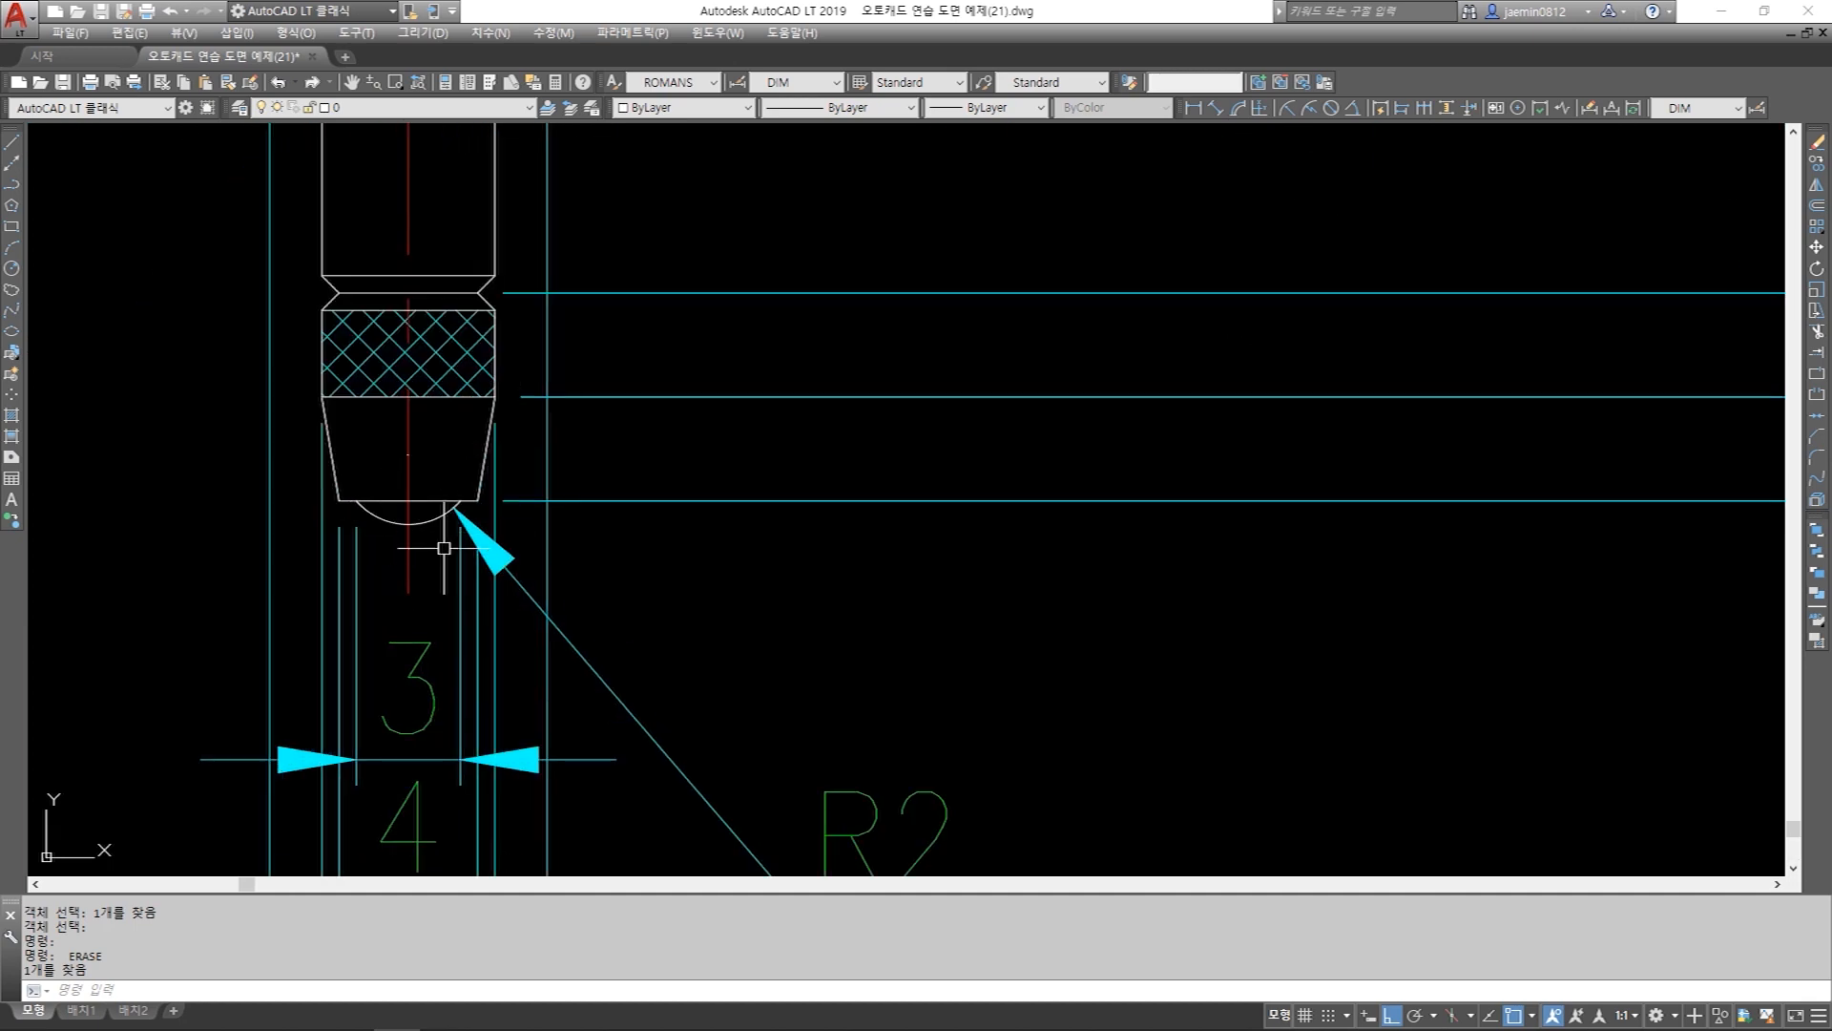
middle_drag(443, 563, 507, 536)
scroll(501, 538, down, 15)
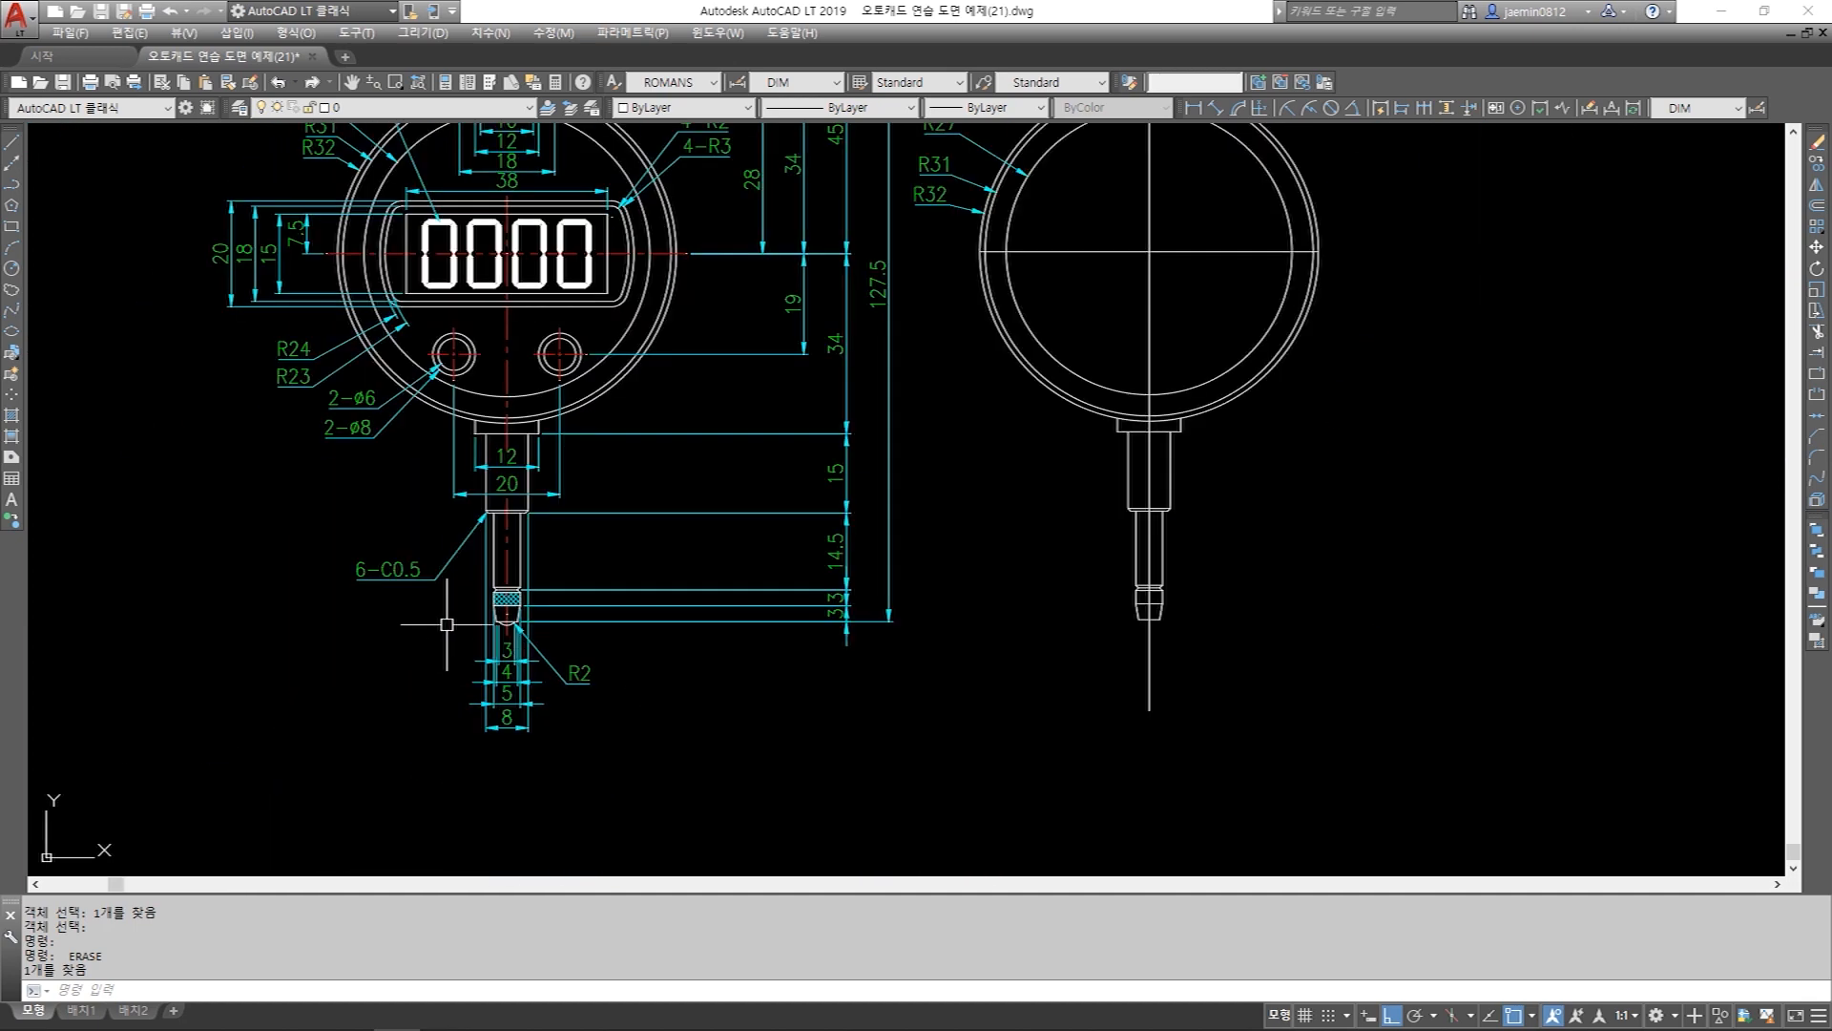
scroll(1039, 329, up, 6)
scroll(986, 397, down, 4)
middle_drag(790, 562, 1045, 439)
scroll(592, 616, up, 10)
middle_drag(953, 547, 620, 505)
scroll(797, 583, up, 6)
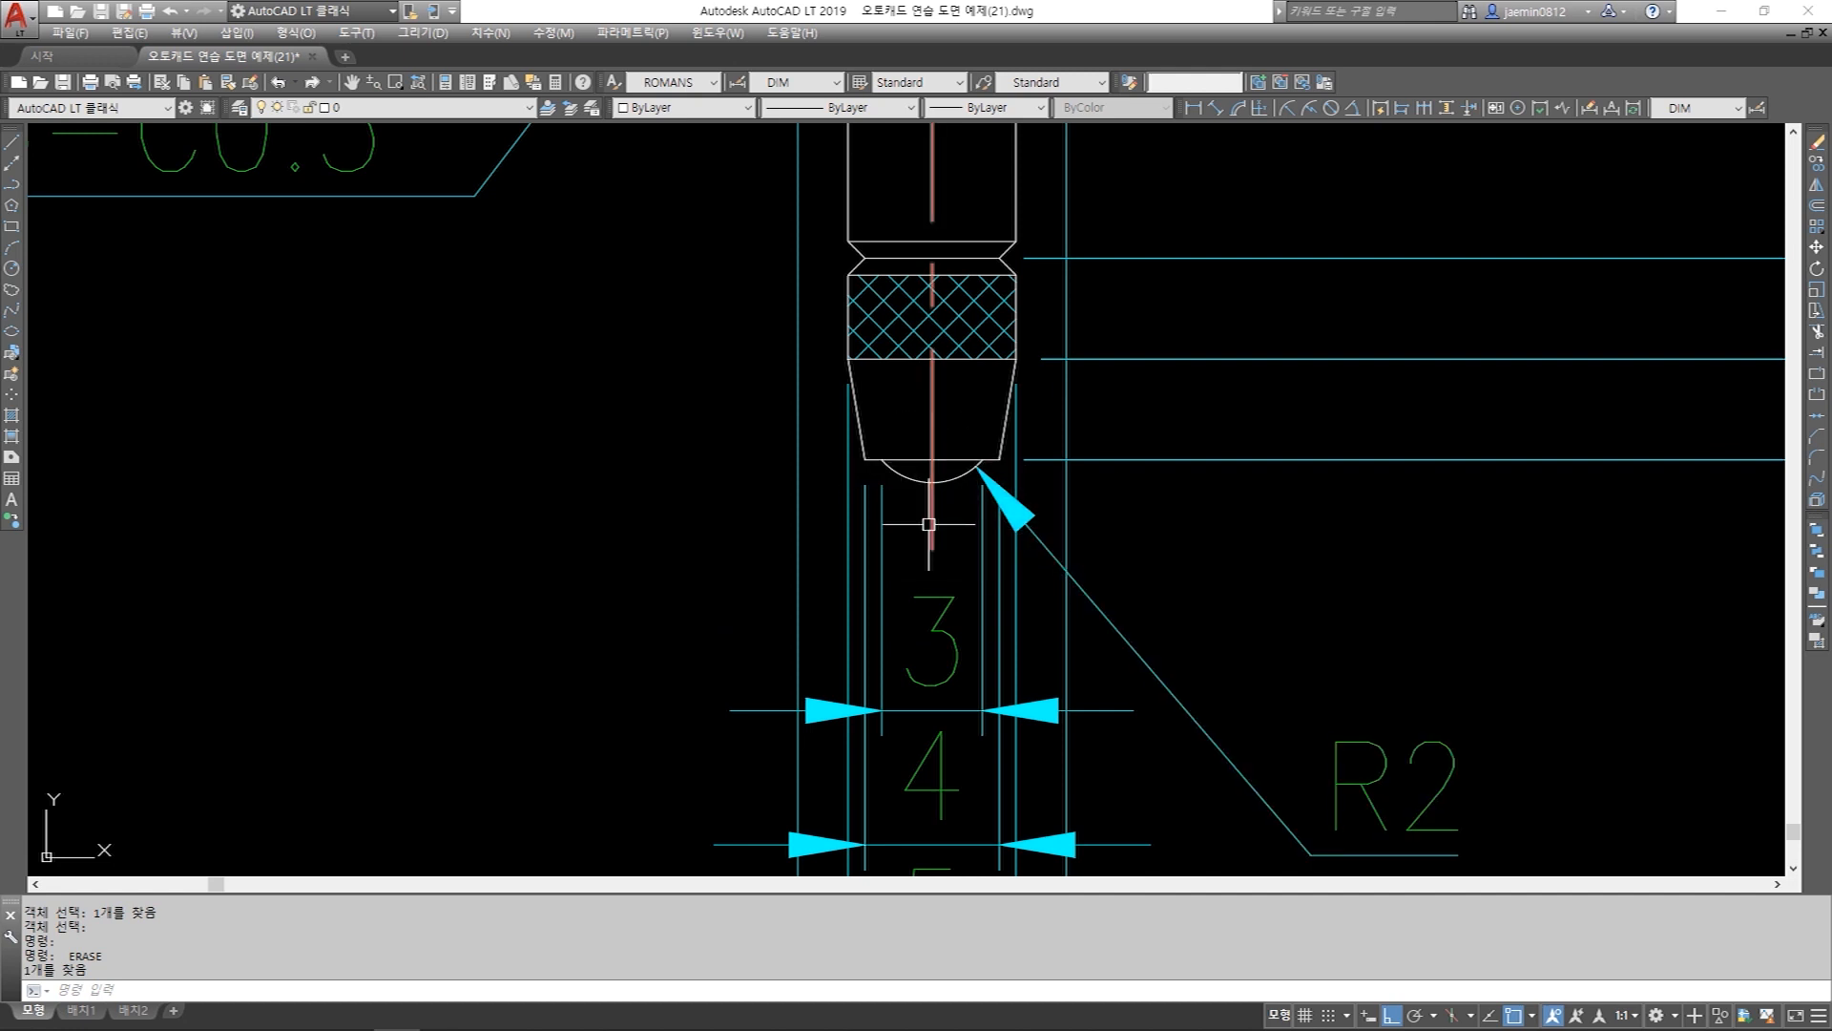
scroll(929, 526, down, 2)
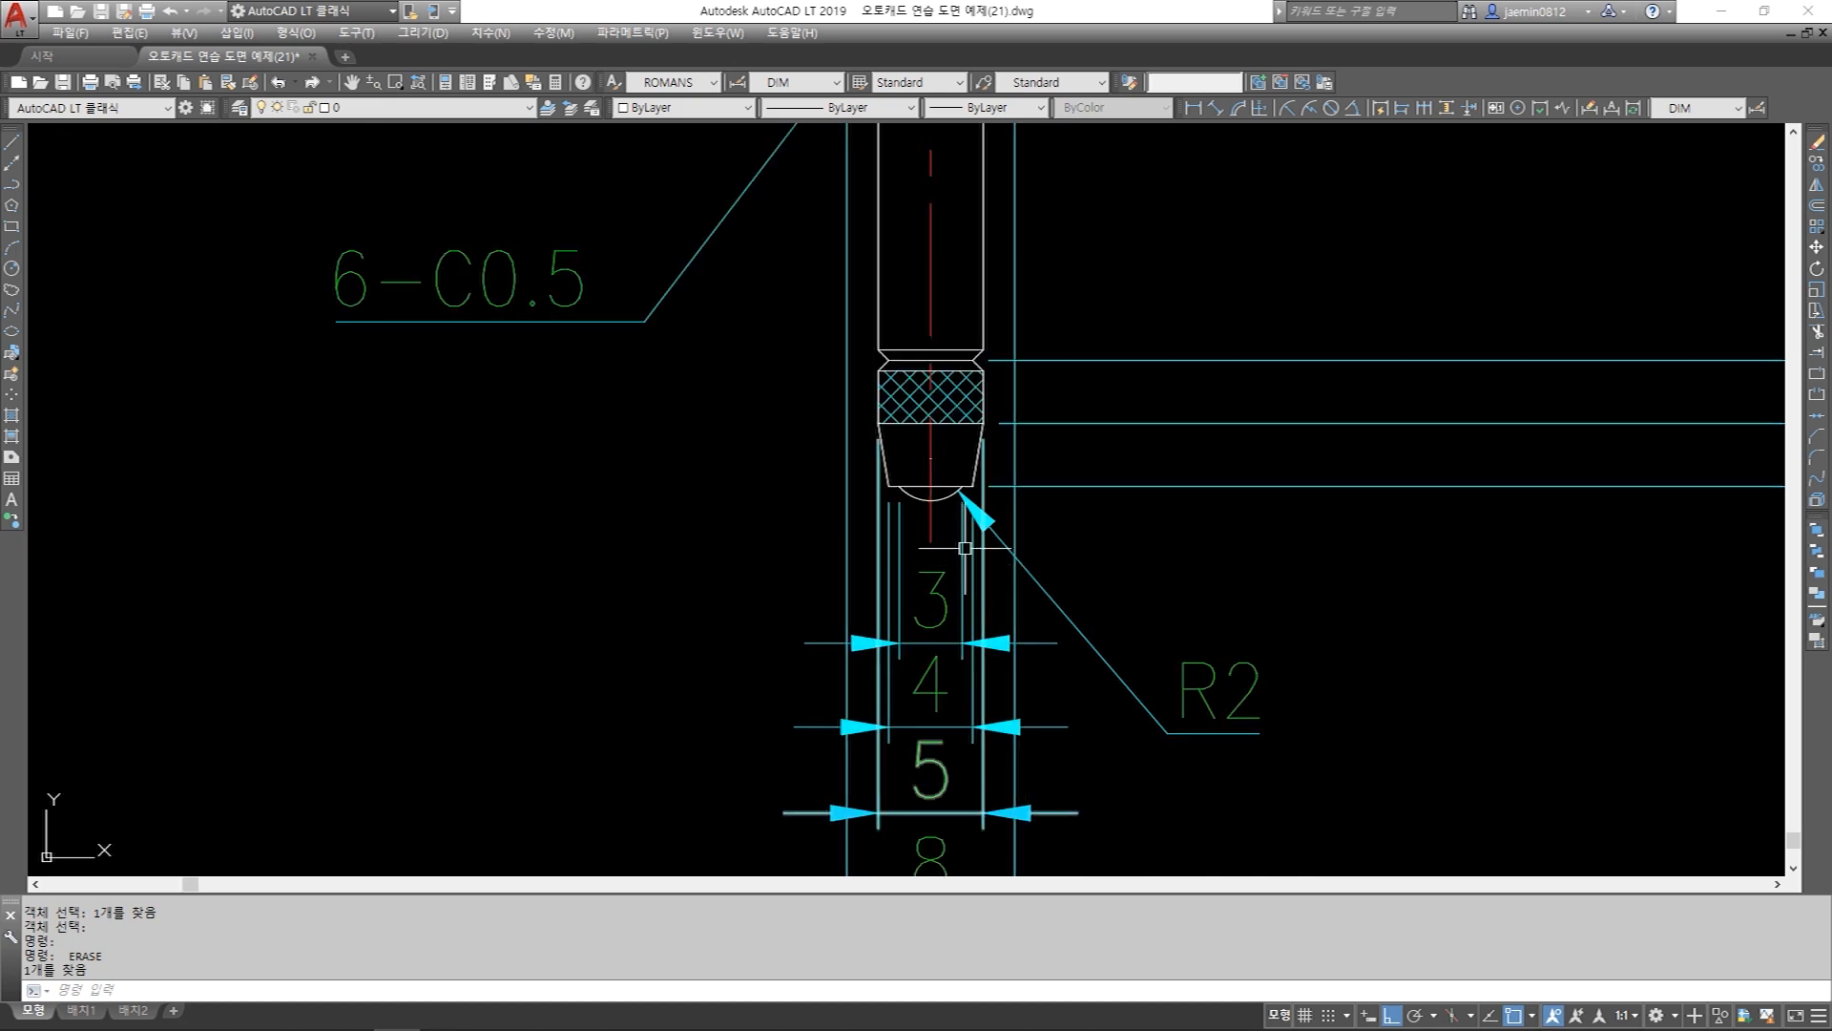
scroll(1107, 668, down, 2)
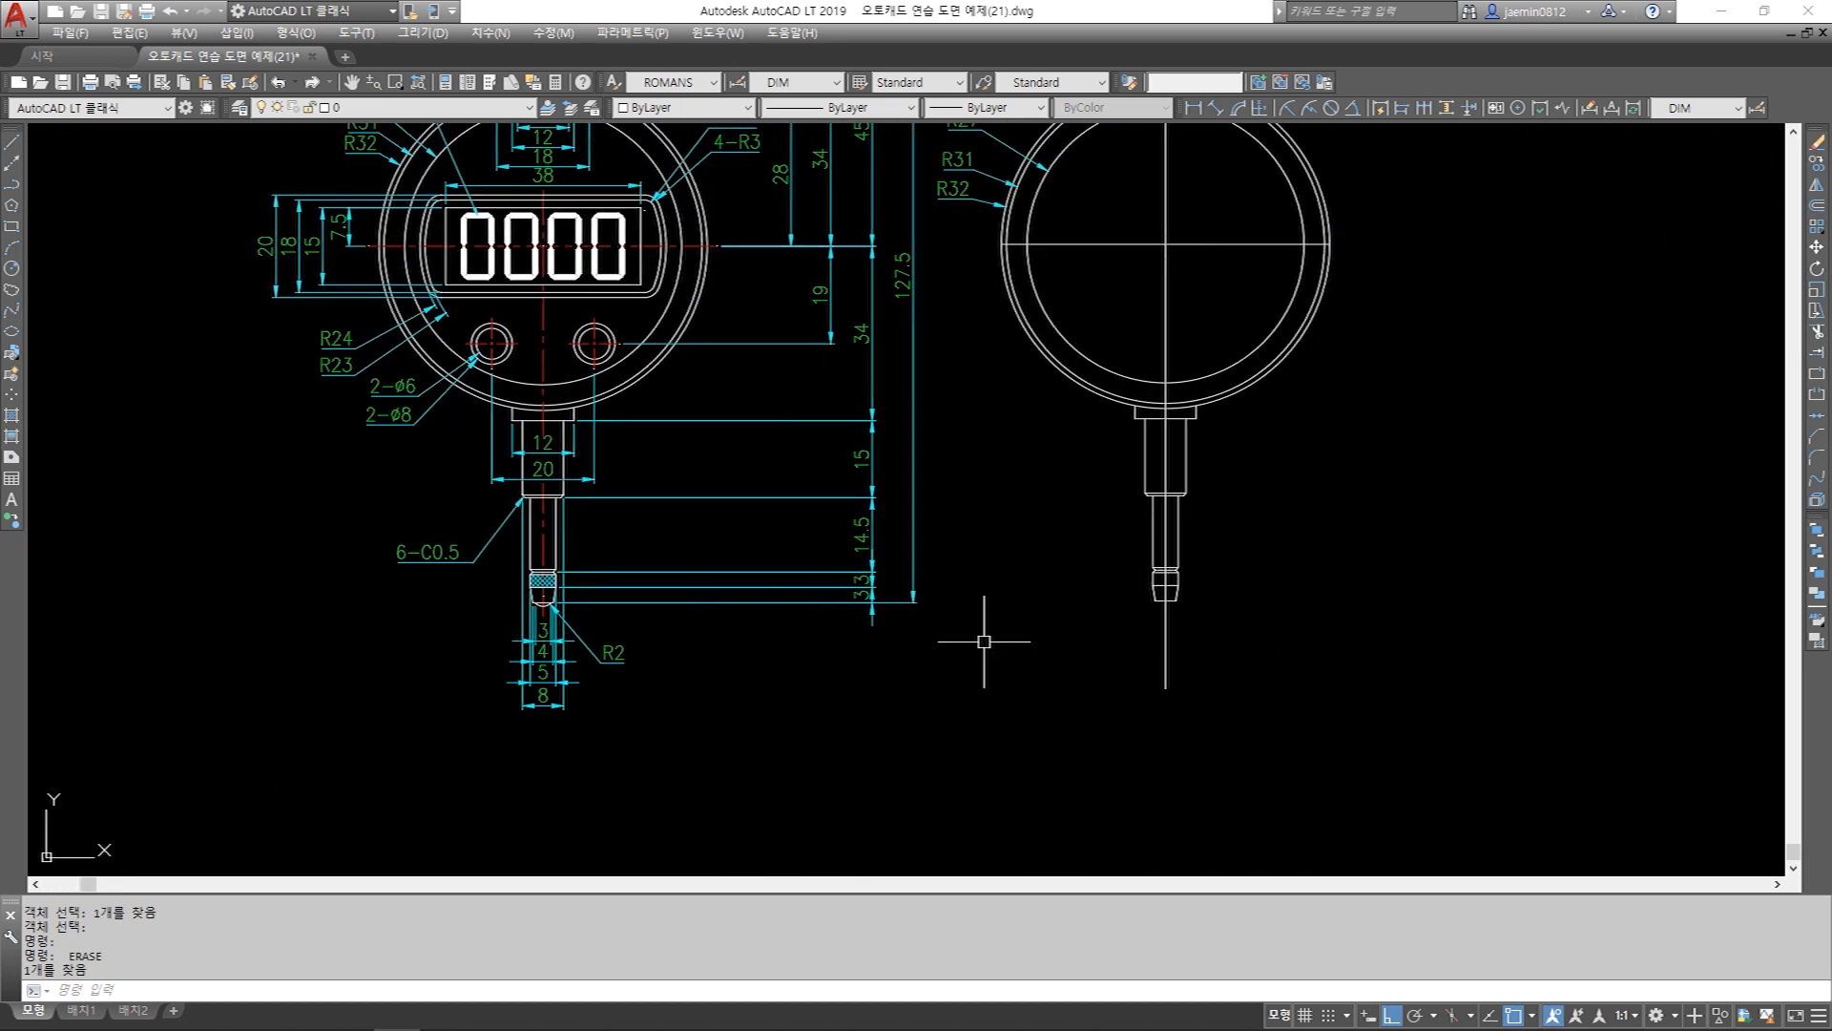
Offset the side view's vertical centre line by 1.5 to both sides.
scroll(1168, 655, up, 3)
key(Return)
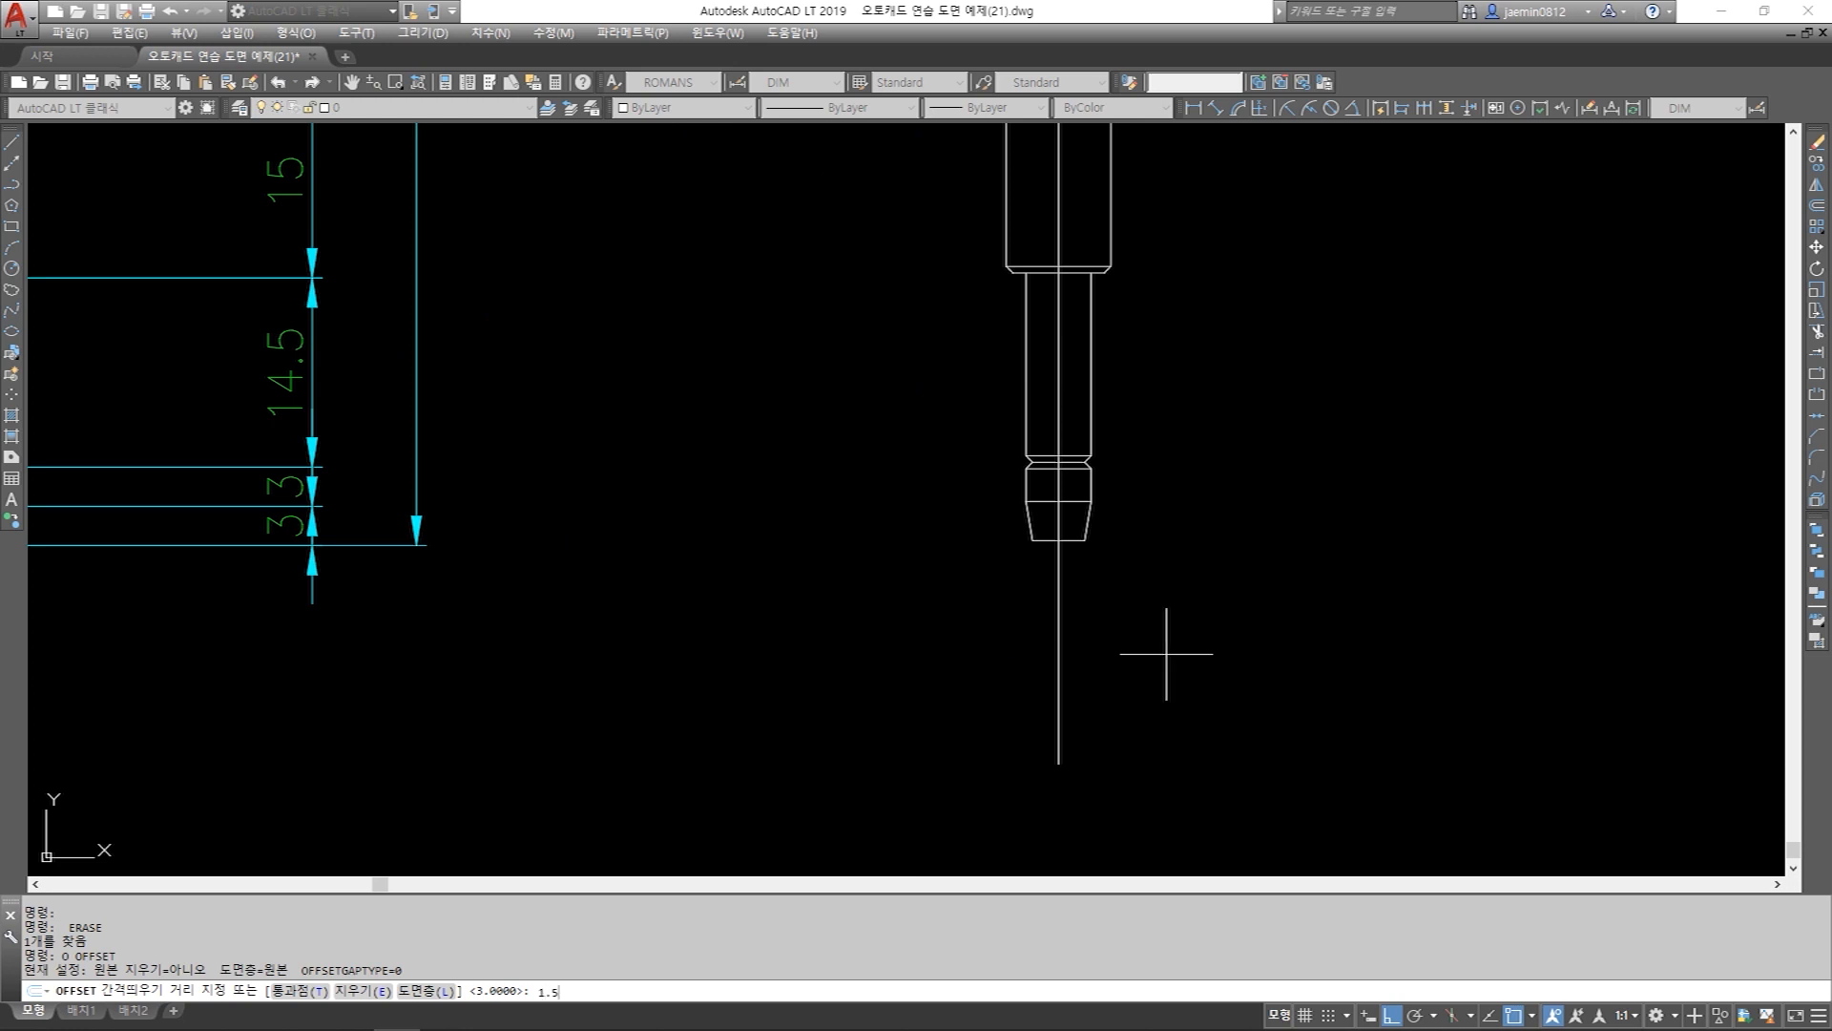
text(1.5)
key(Return)
scroll(1073, 582, up, 2)
click(1045, 568)
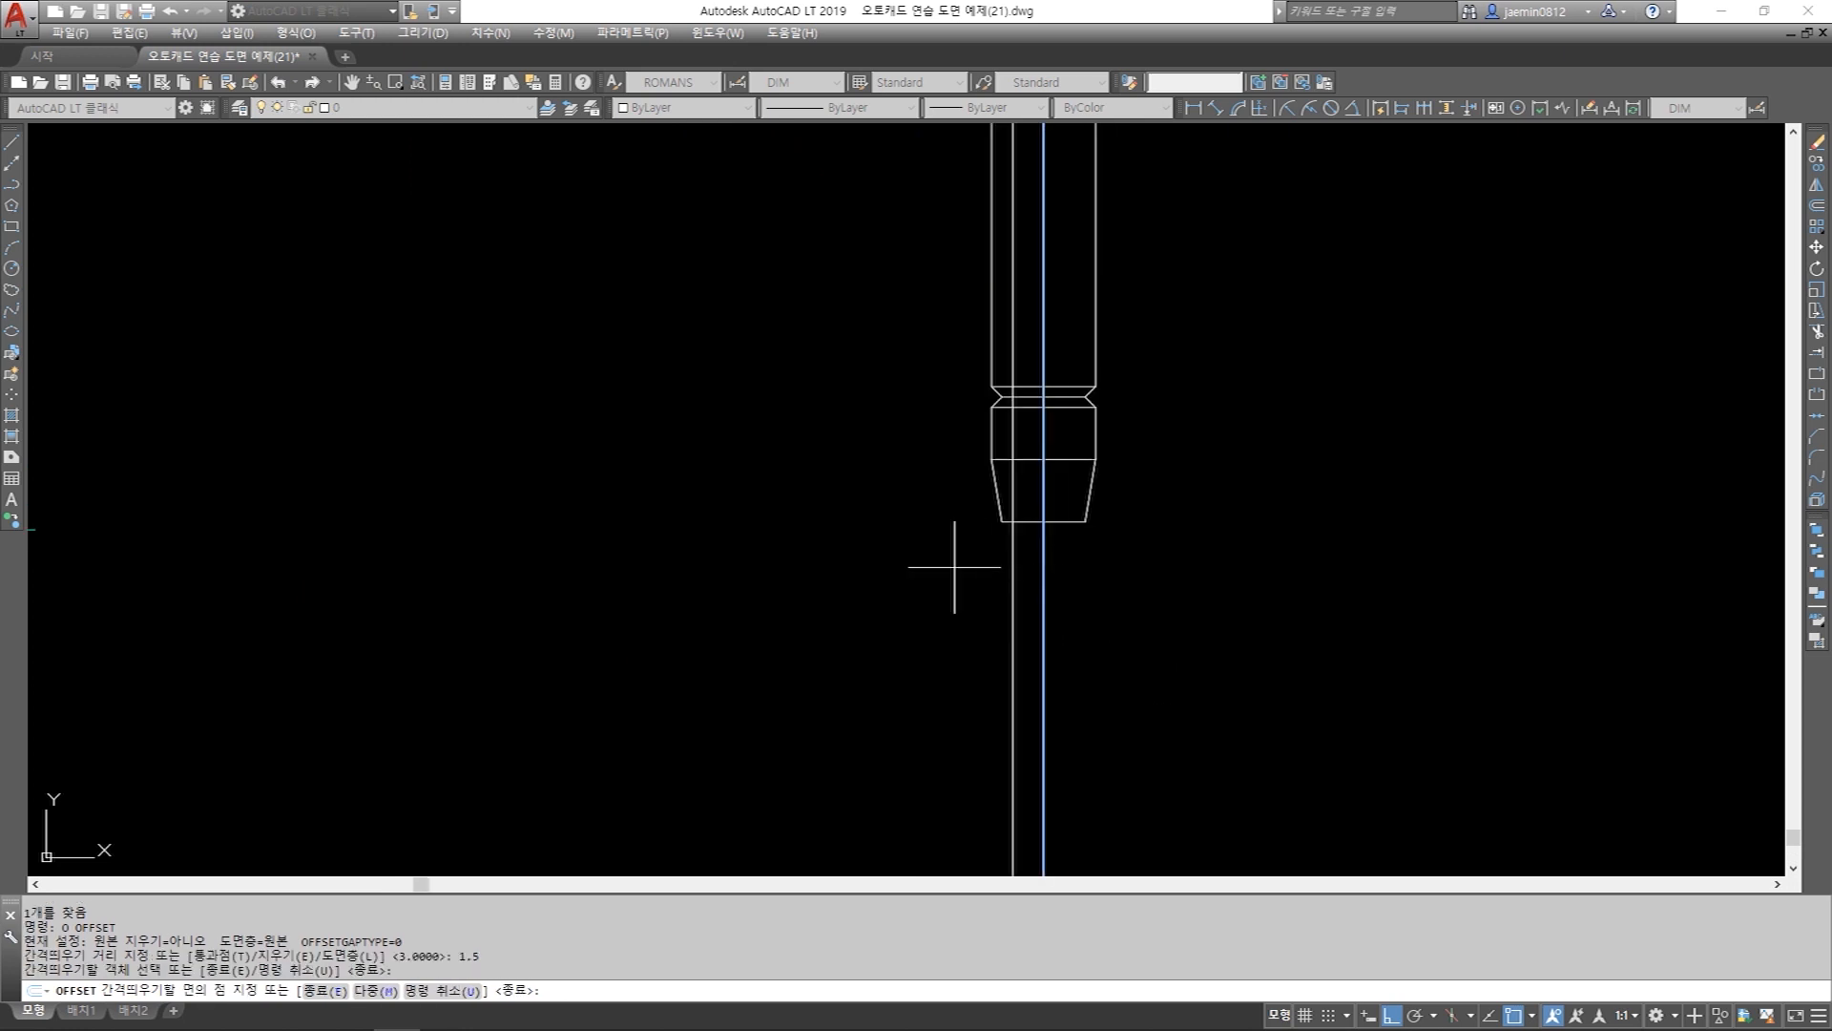
click(949, 564)
click(1045, 561)
click(1177, 560)
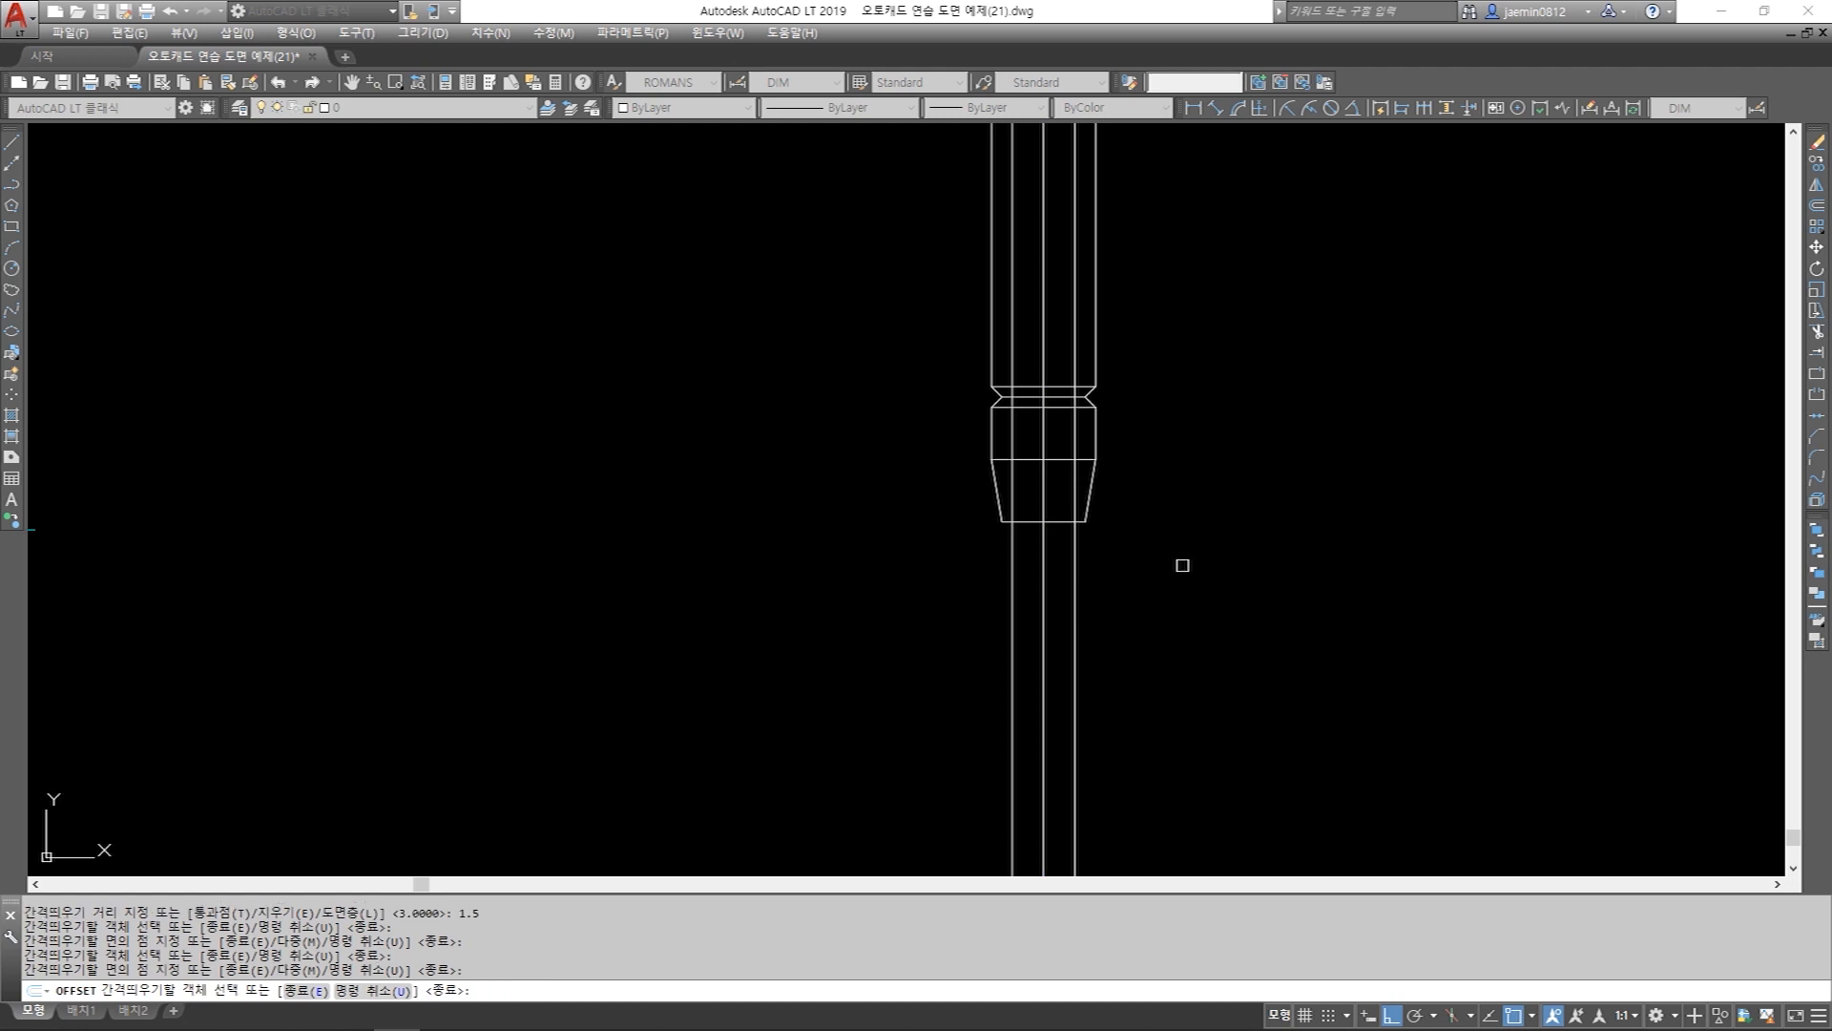
scroll(1070, 565, up, 2)
key(Escape)
Draw a start-end-radius arc with radius 2 below the tip, between the two offset lines' crossings with the bottom edge.
text(a)
key(Return)
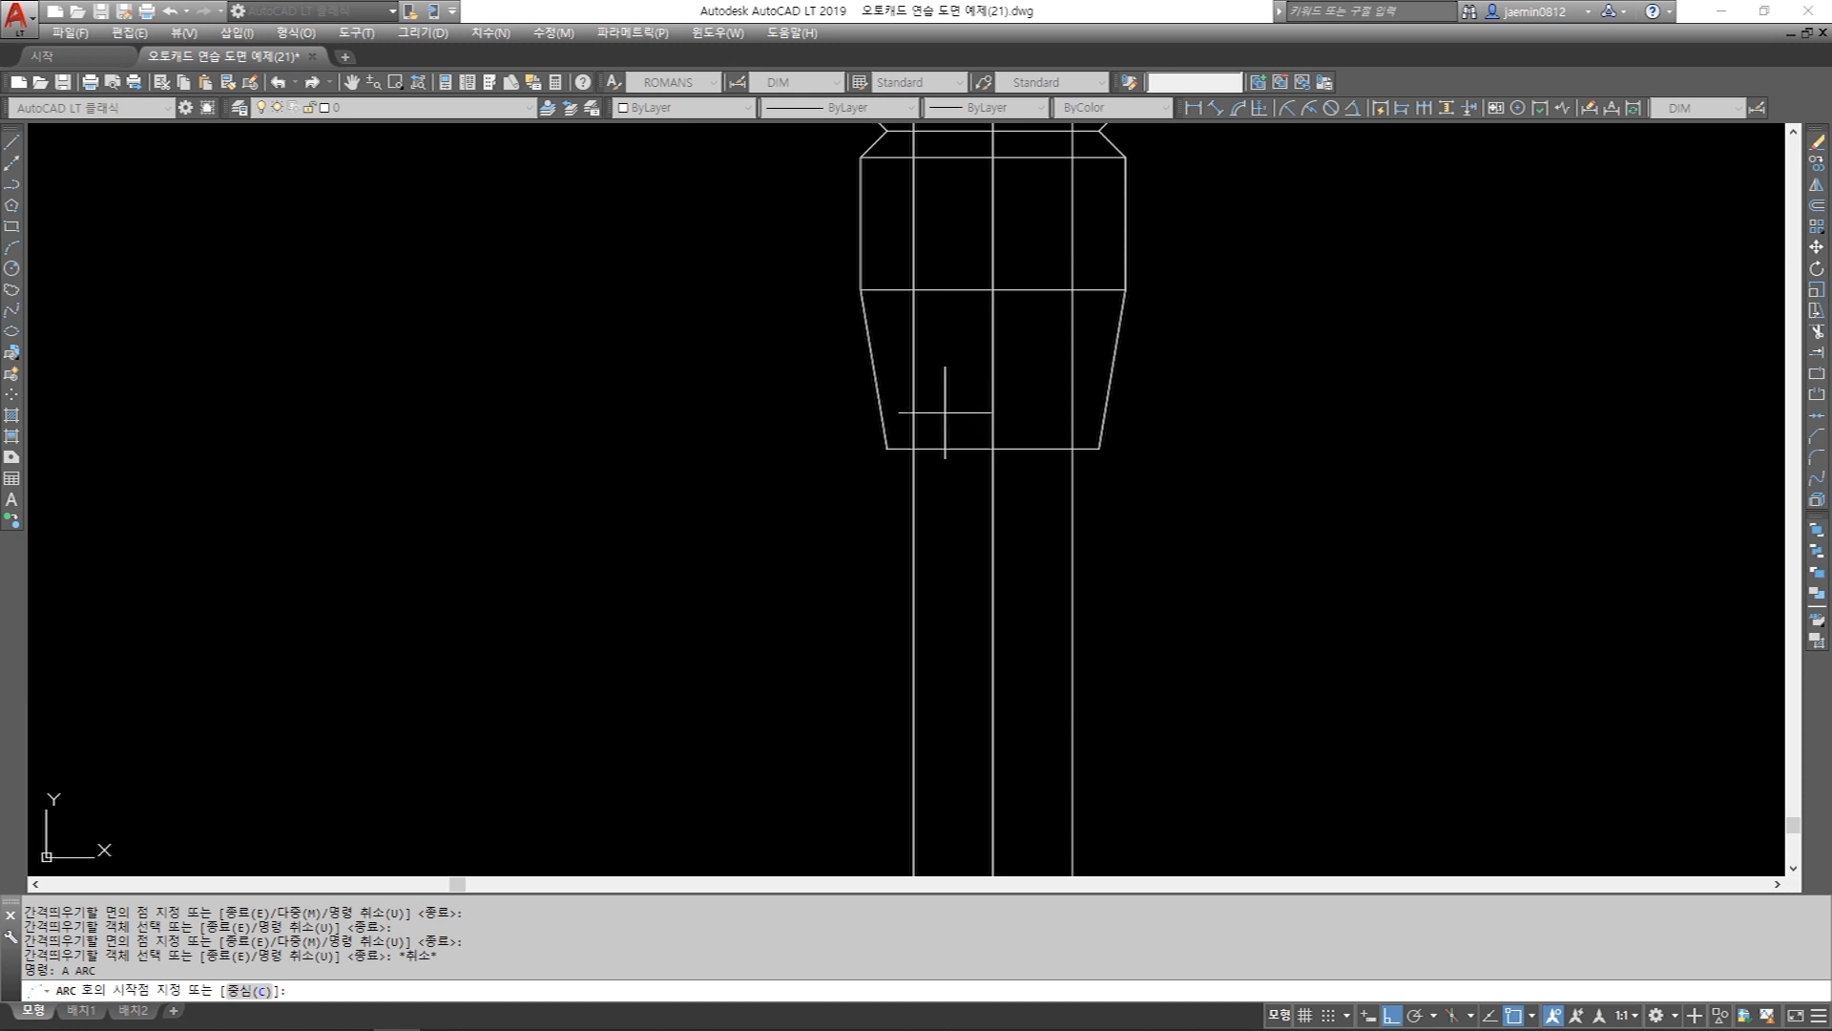
click(912, 449)
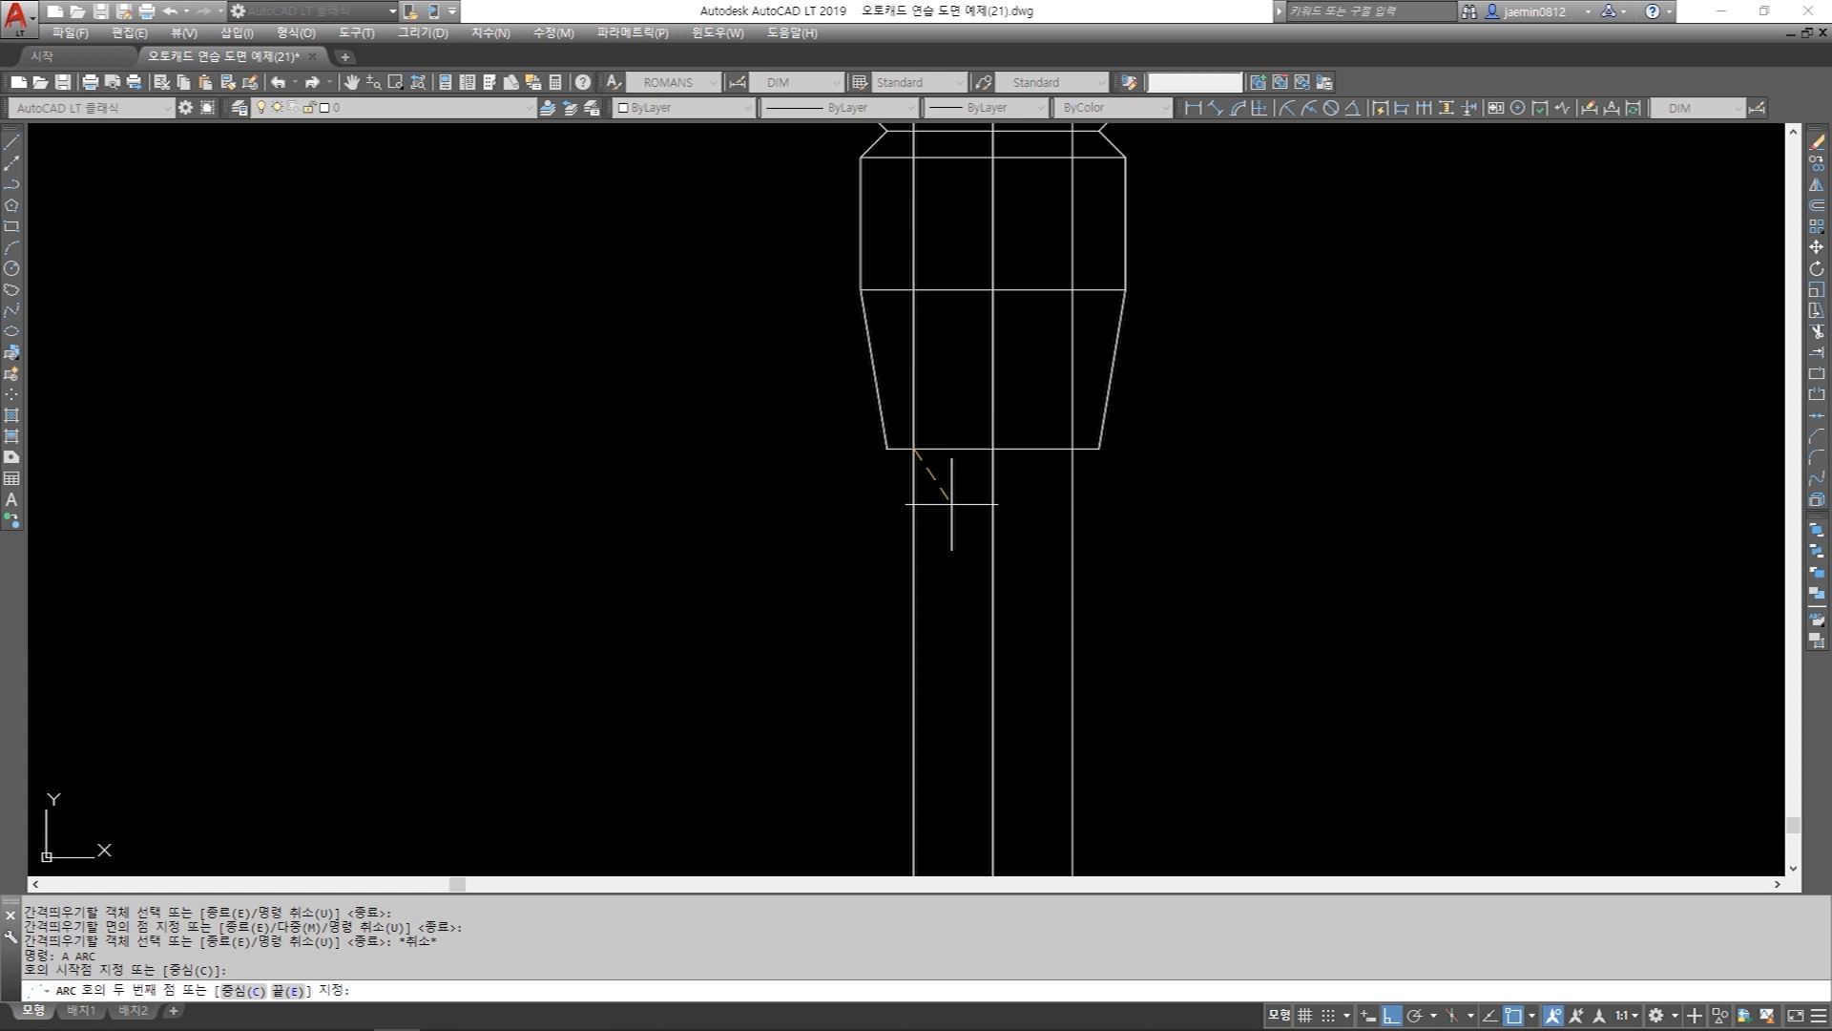
key(Return)
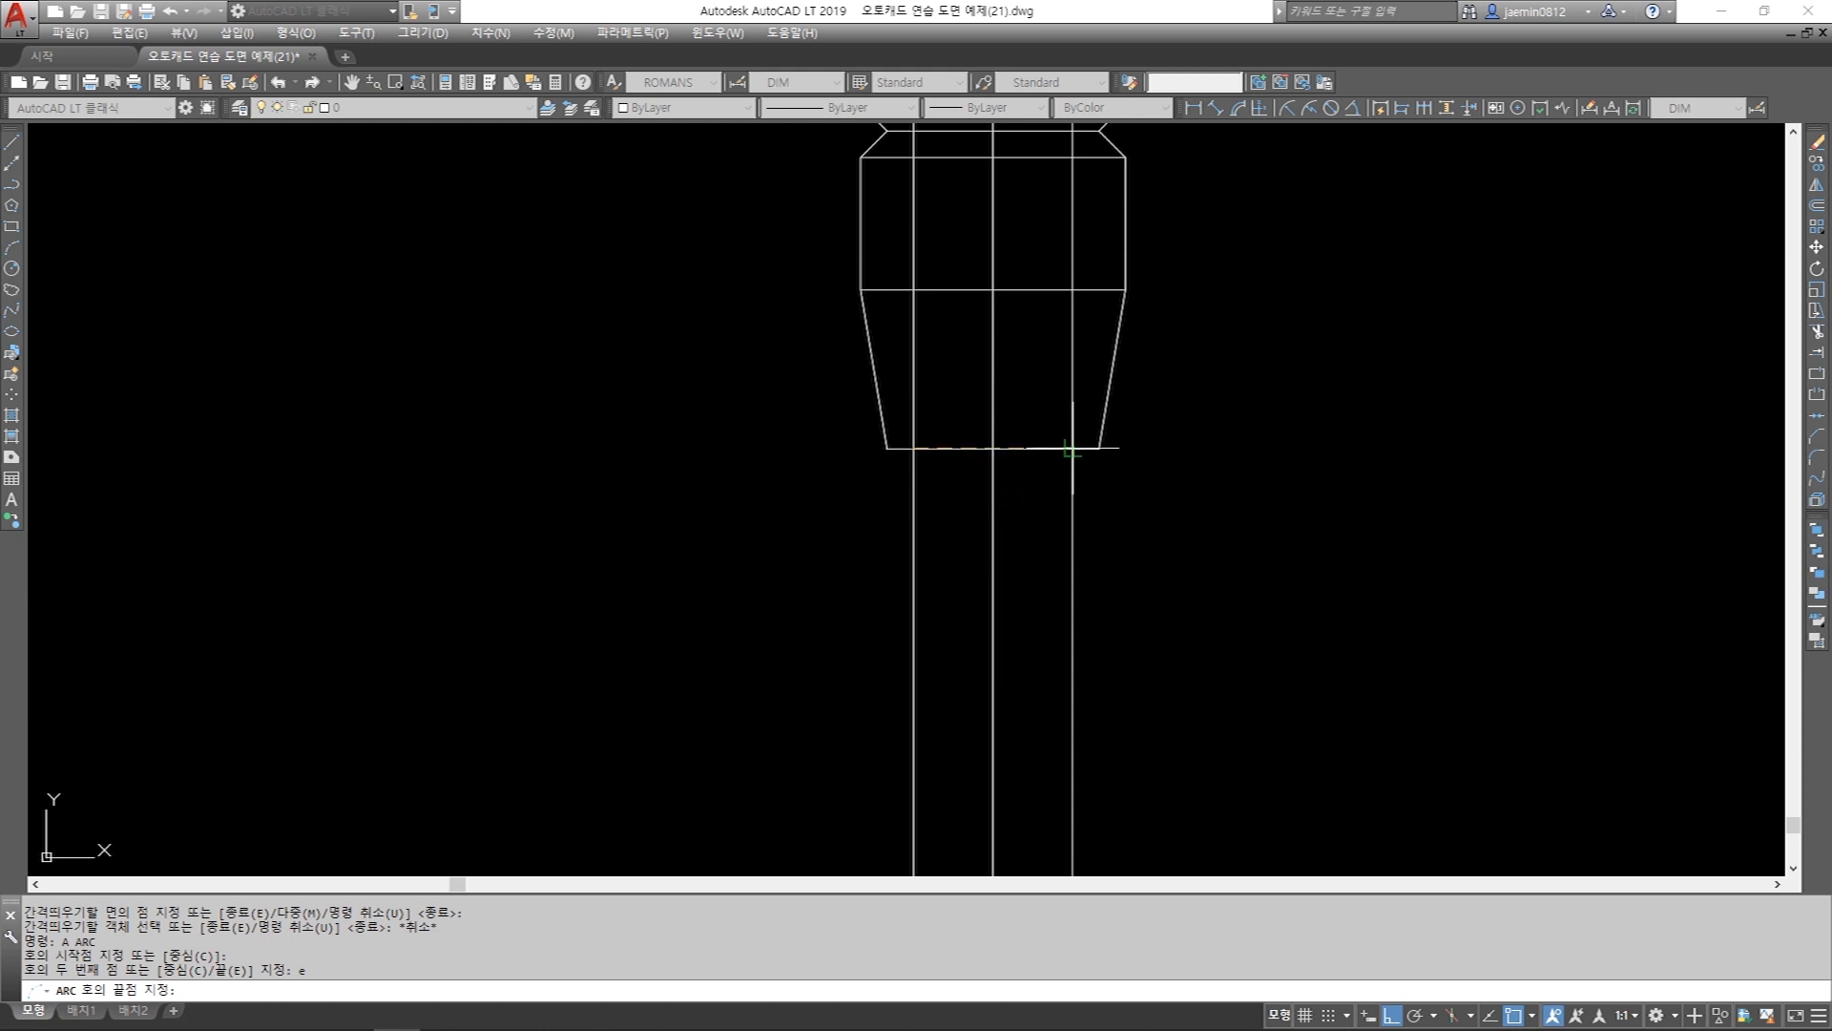
click(1071, 449)
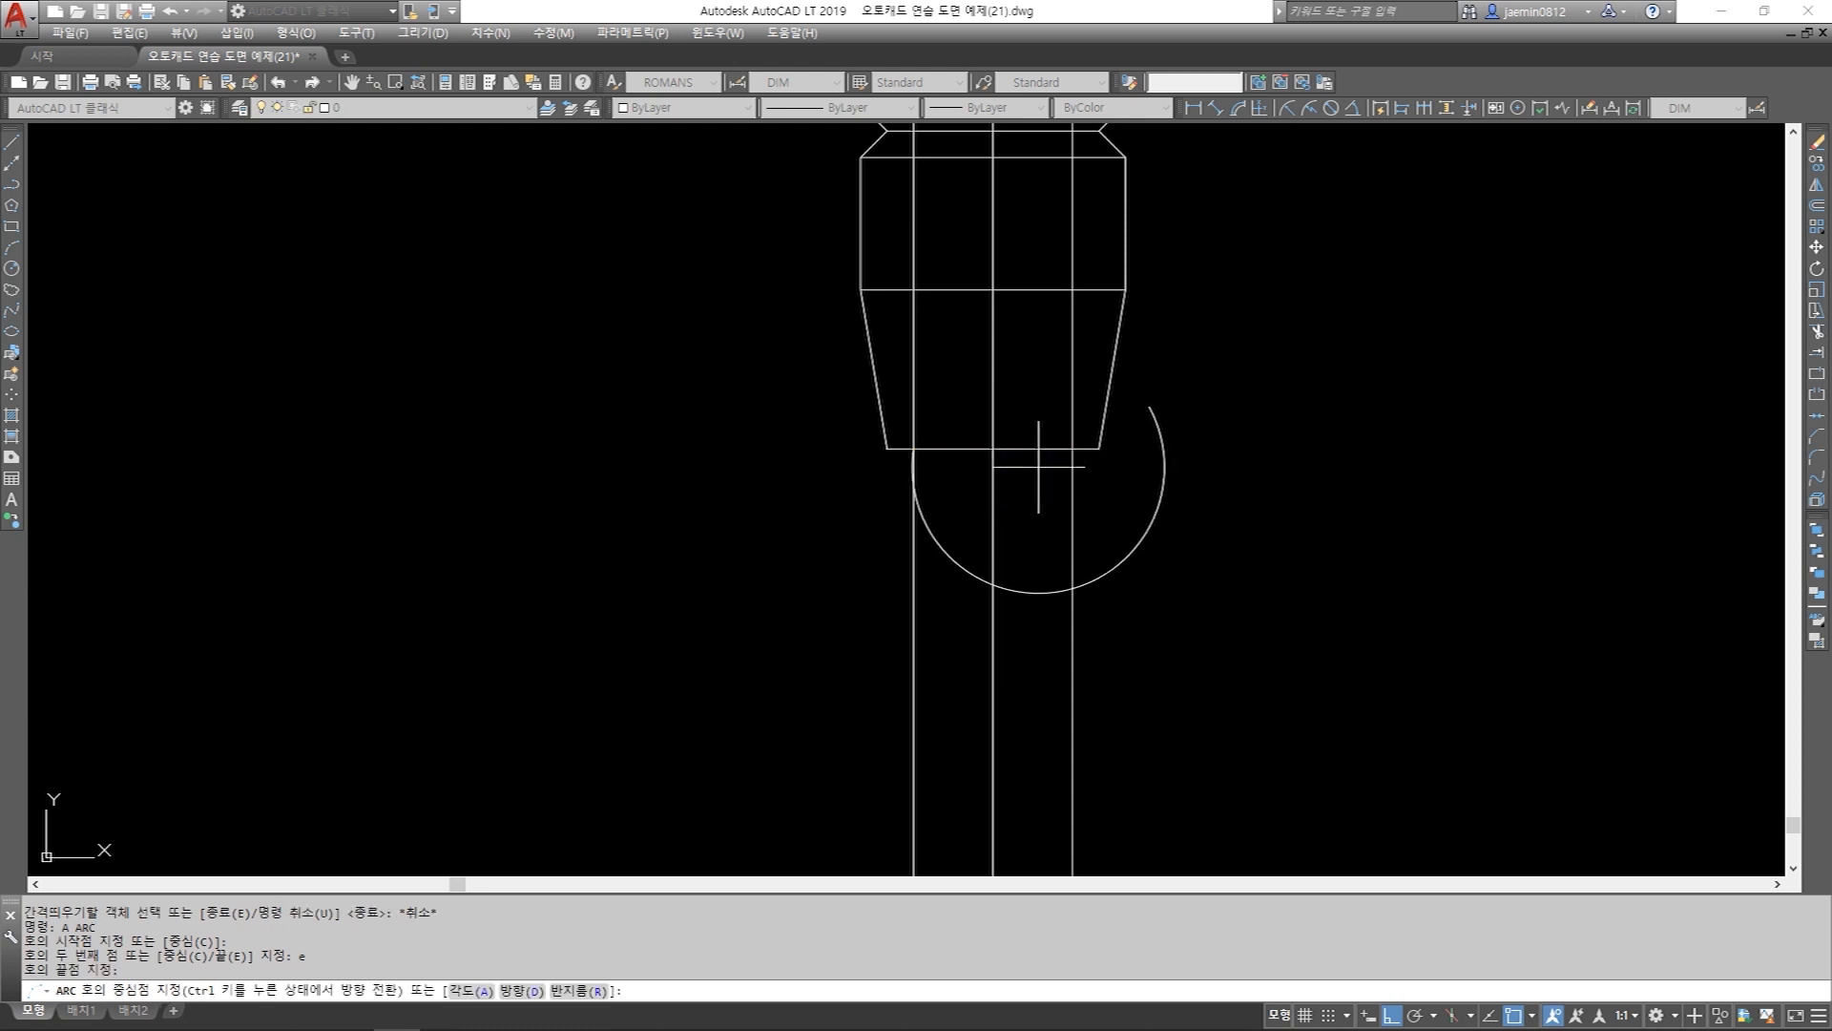
text(r)
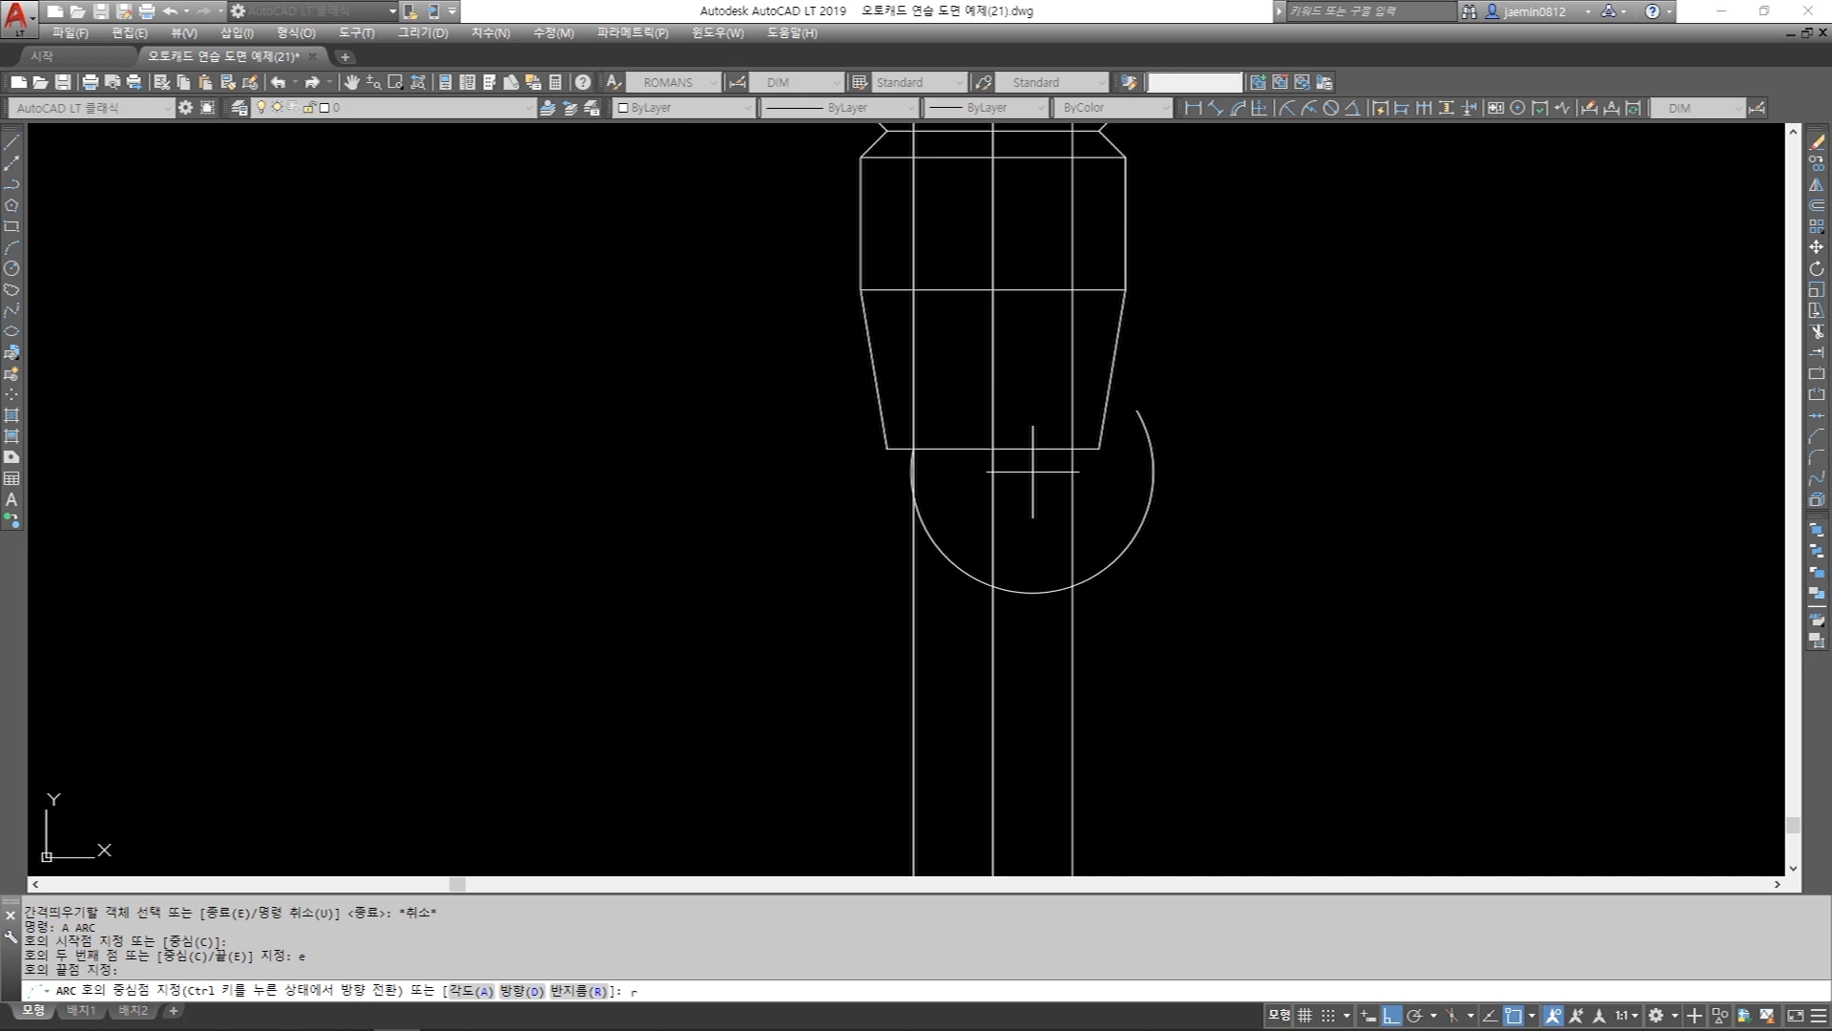
key(Return)
scroll(1023, 499, down, 5)
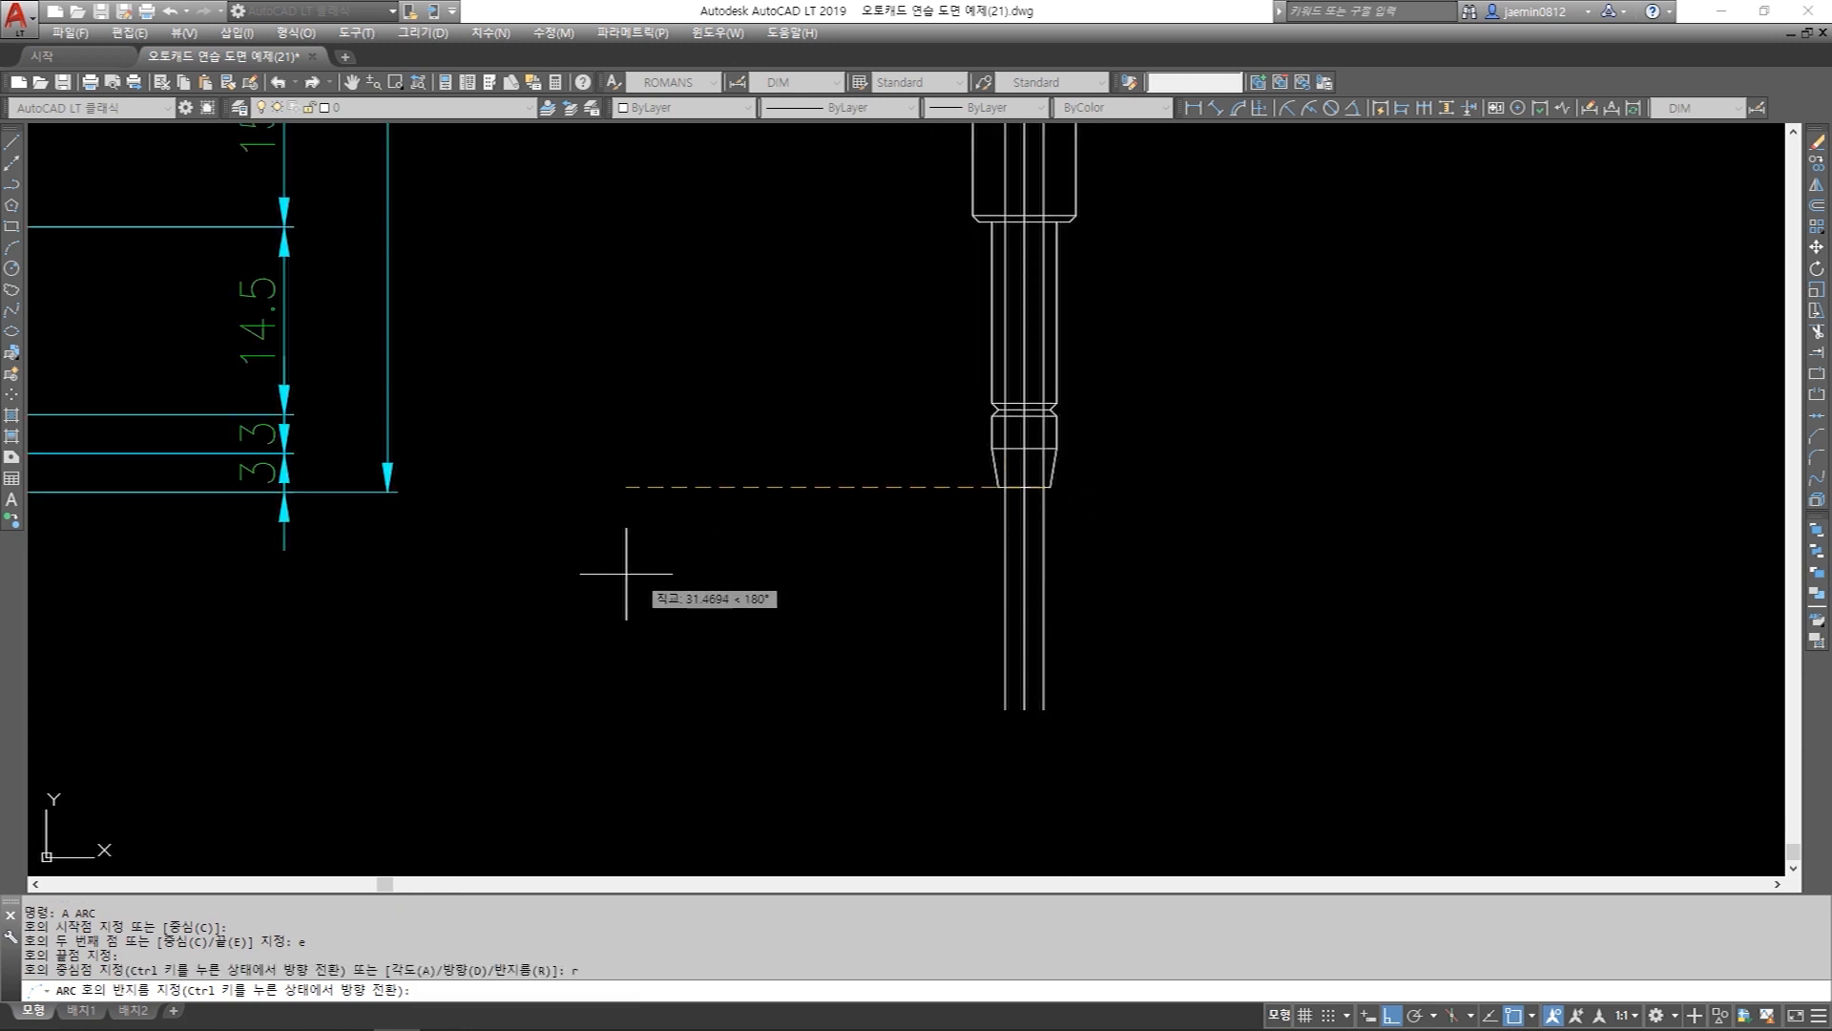
middle_drag(183, 601, 1000, 603)
middle_drag(1233, 615, 387, 635)
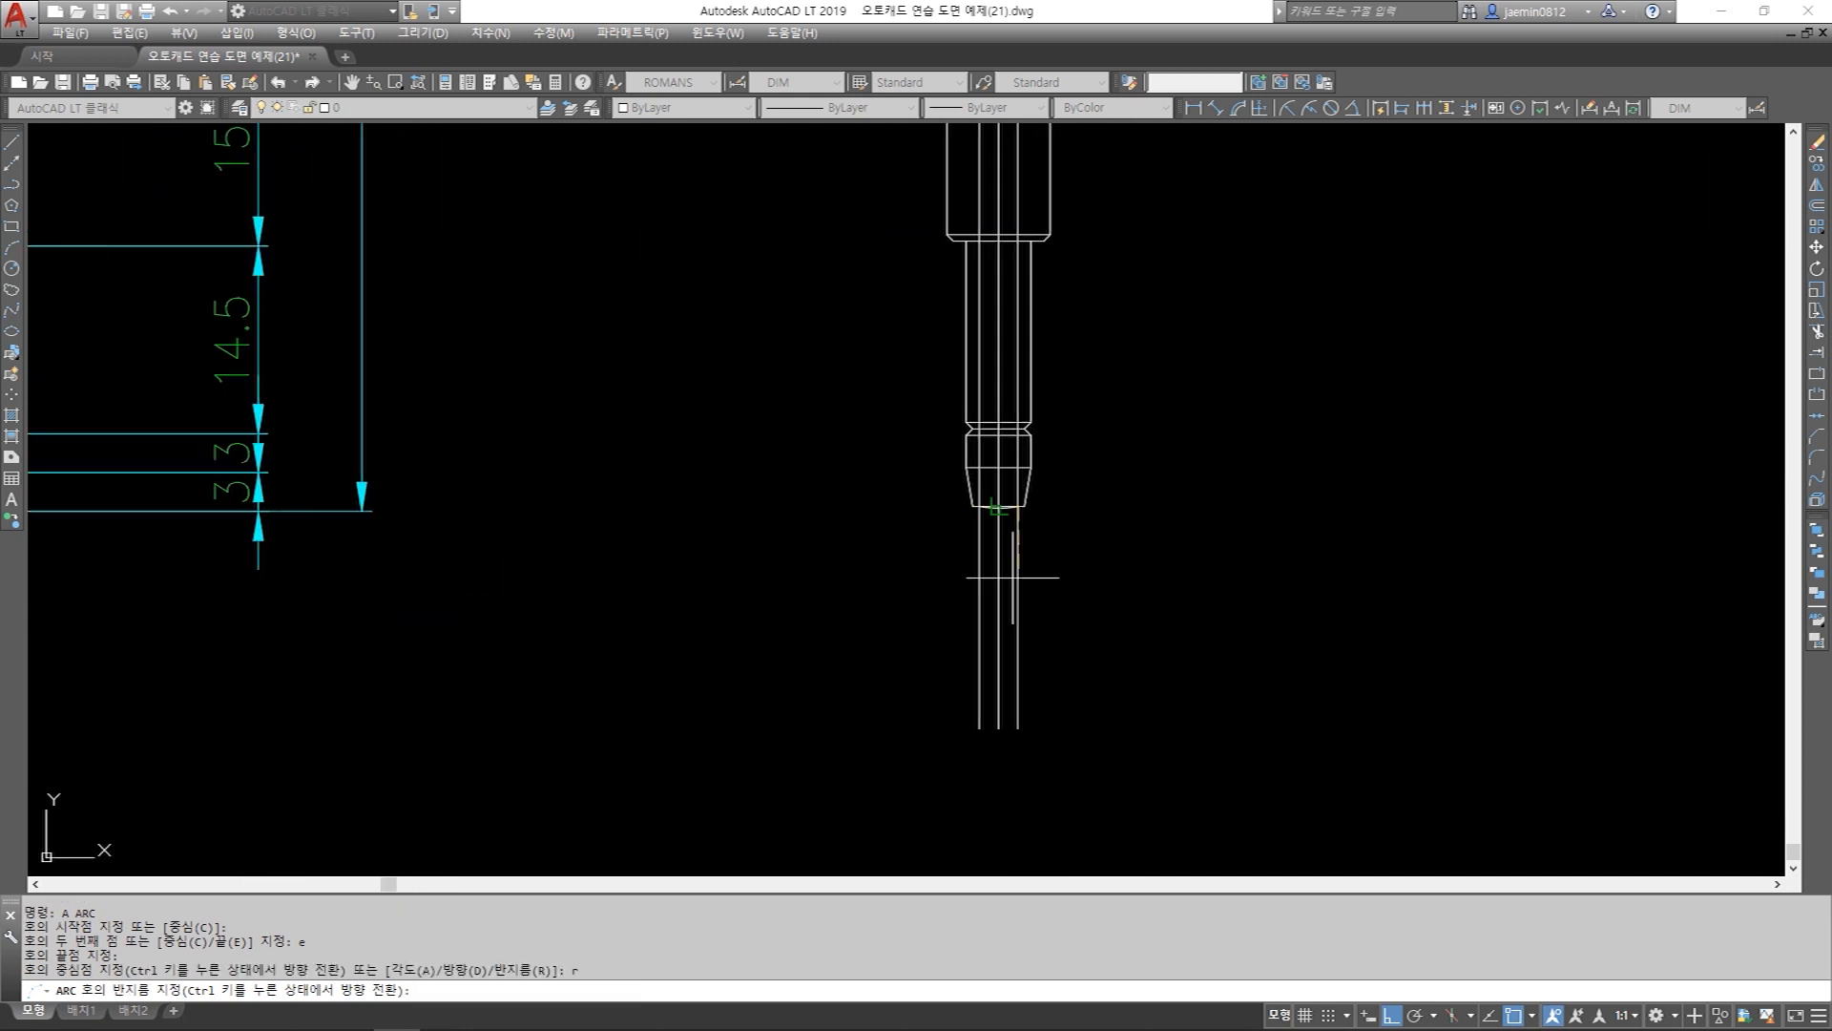
scroll(1091, 545, up, 4)
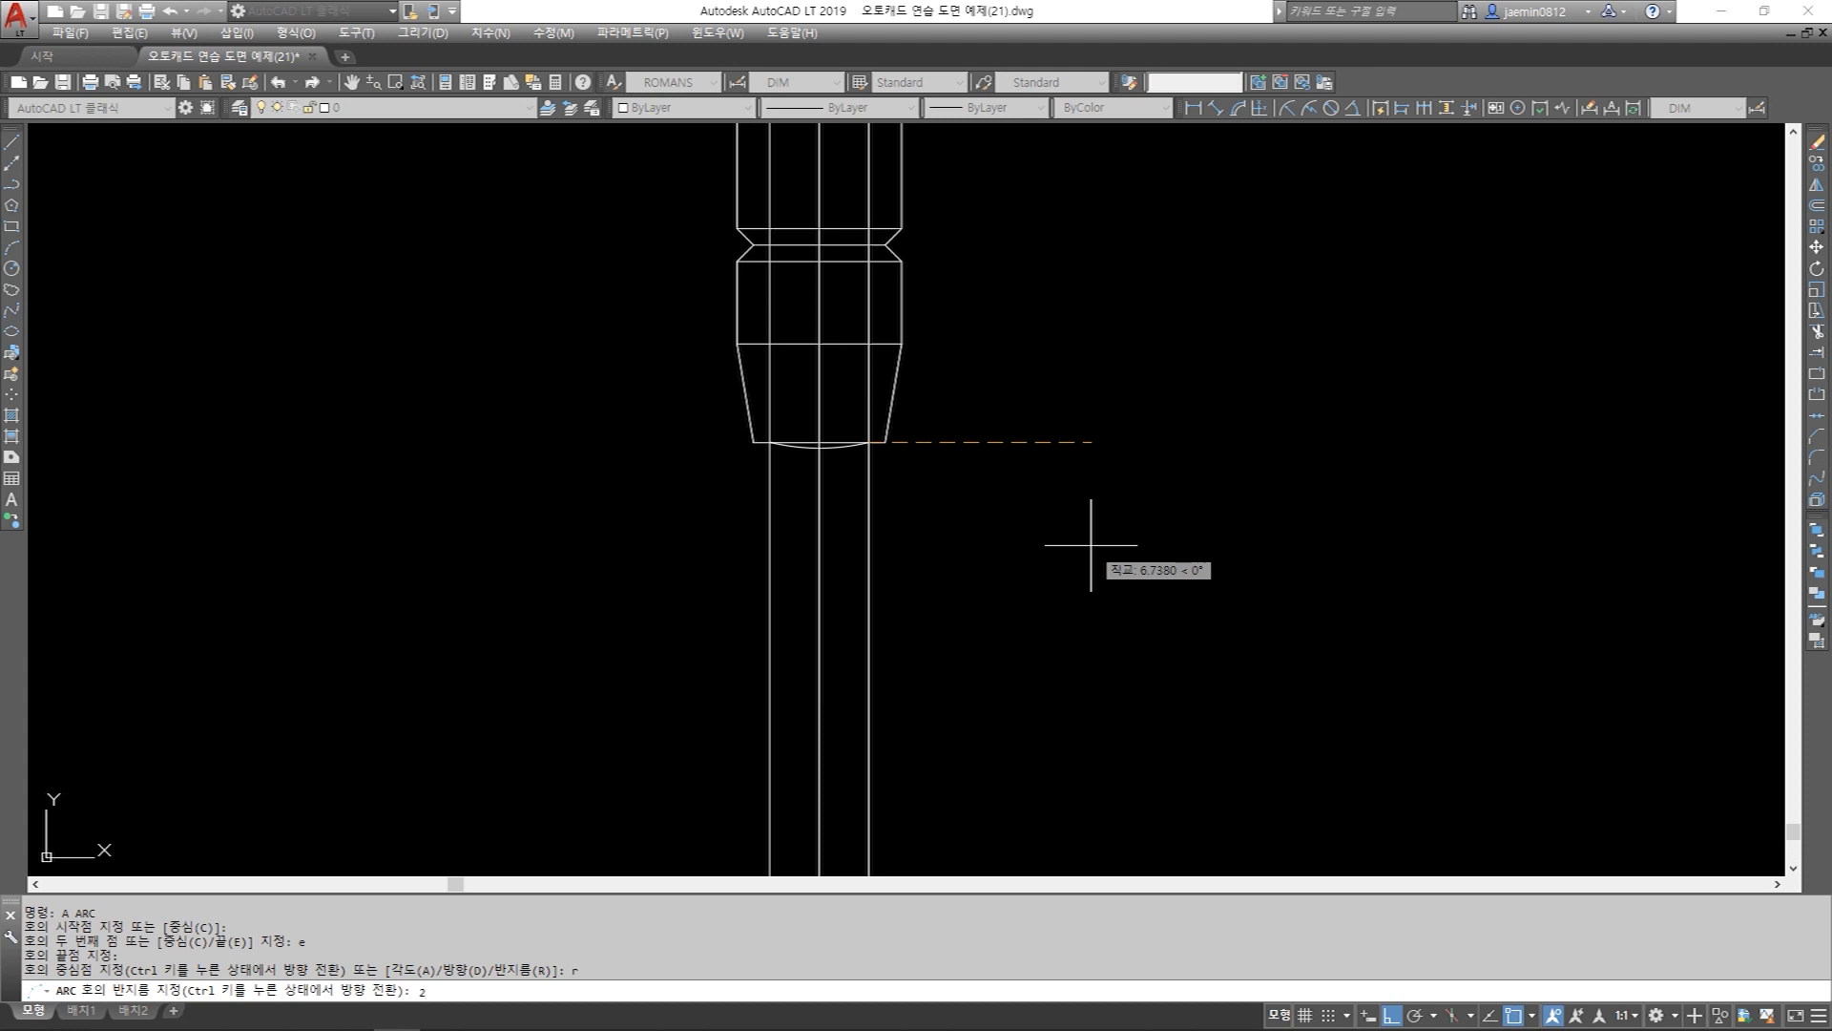
text(2)
key(Return)
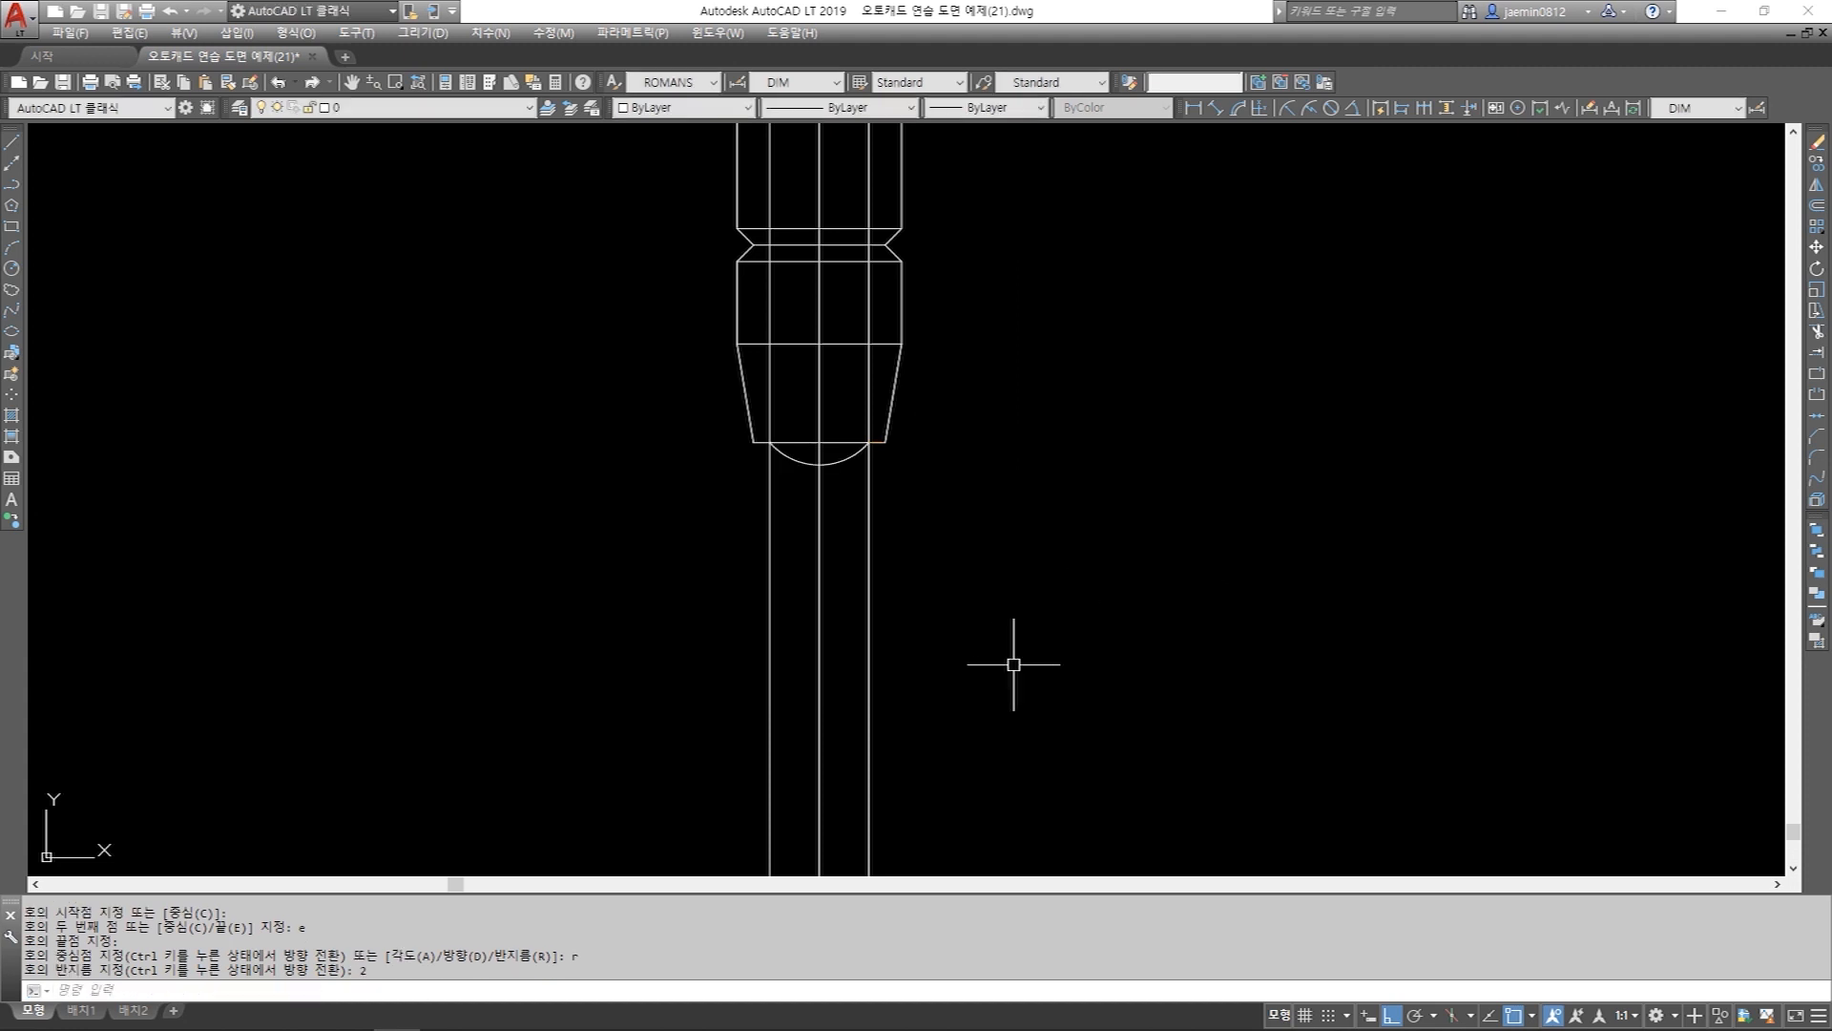
Check the tip arc with a temporary radius dimension and erase that dimension.
click(1286, 109)
click(854, 456)
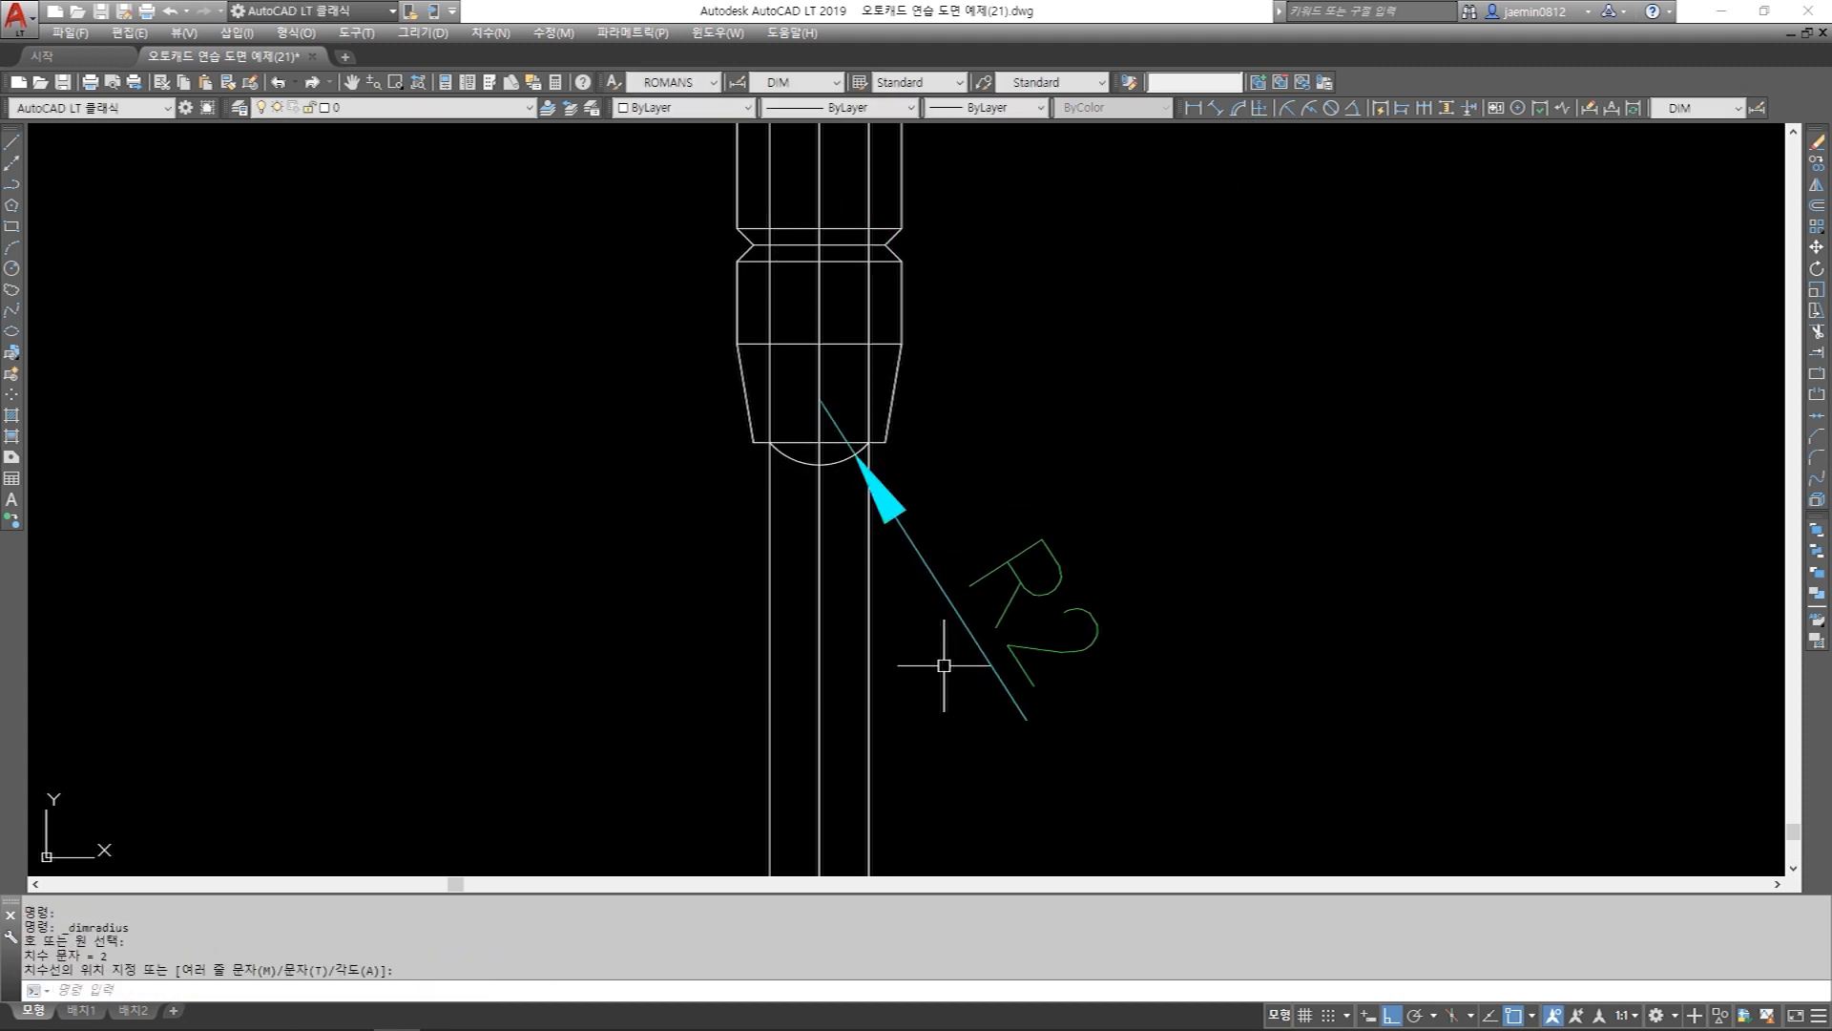
key(Escape)
key(e)
key(space)
click(1117, 478)
click(1004, 607)
key(space)
Erase the two offset vertical lines on either side of the side view's centre line.
key(Escape)
key(e)
key(space)
click(916, 510)
click(857, 564)
key(space)
click(804, 582)
key(space)
Examine the crosshatched knurled band on the front view's spindle and compare it with the side view's tip.
scroll(892, 622, down, 1)
scroll(922, 607, down, 2)
scroll(906, 544, up, 2)
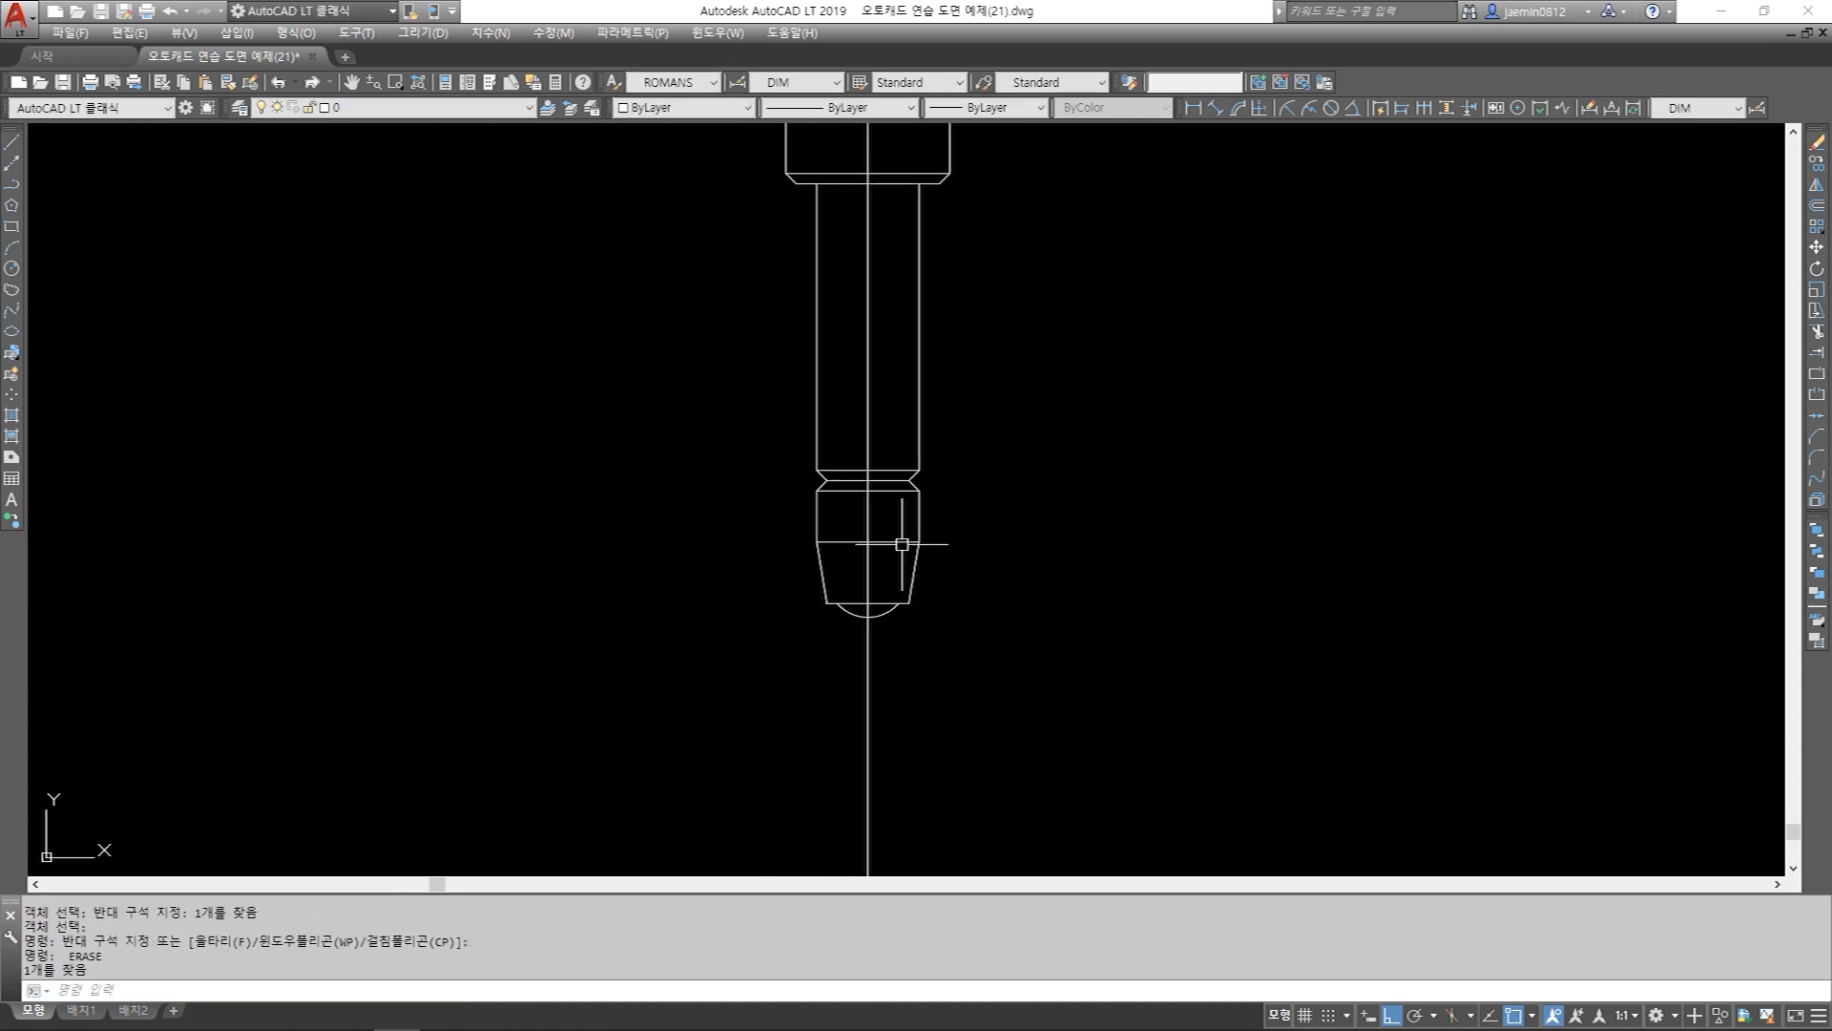
scroll(909, 543, down, 4)
scroll(307, 605, up, 5)
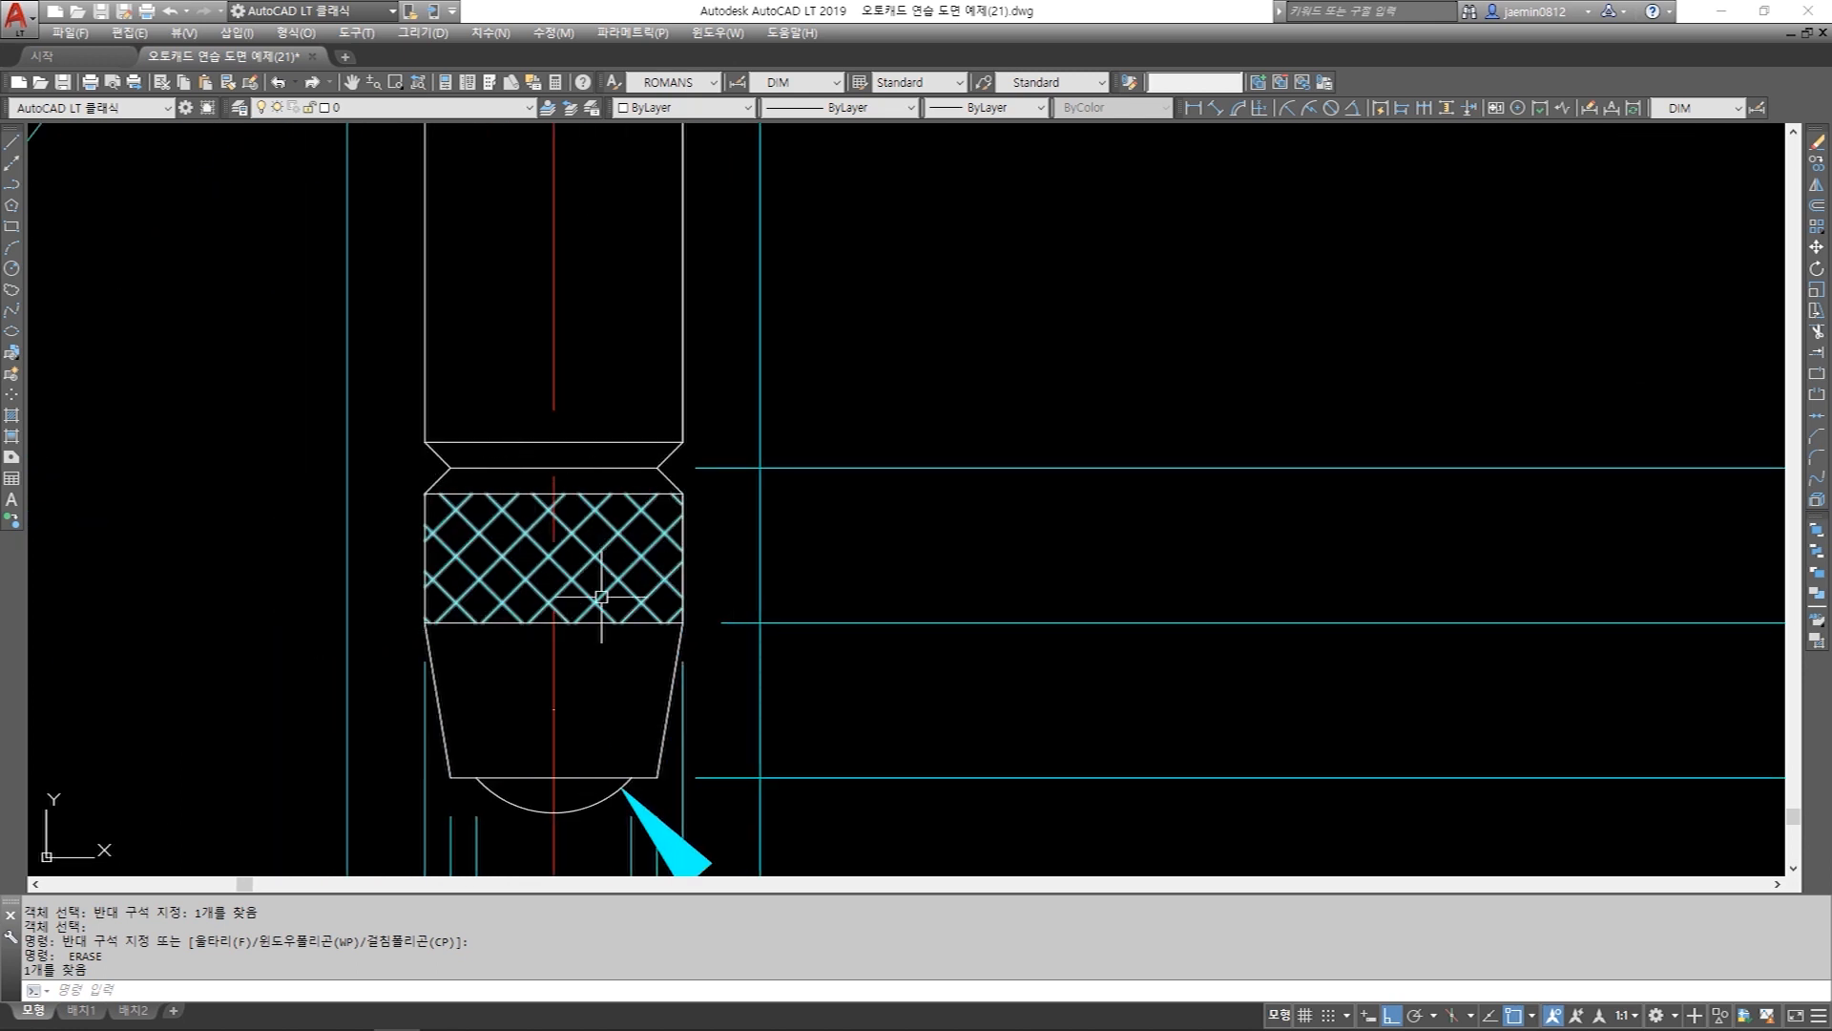
scroll(597, 589, down, 4)
middle_drag(1059, 589, 430, 591)
scroll(925, 570, up, 3)
middle_drag(924, 577, 938, 495)
middle_drag(1041, 557, 1046, 521)
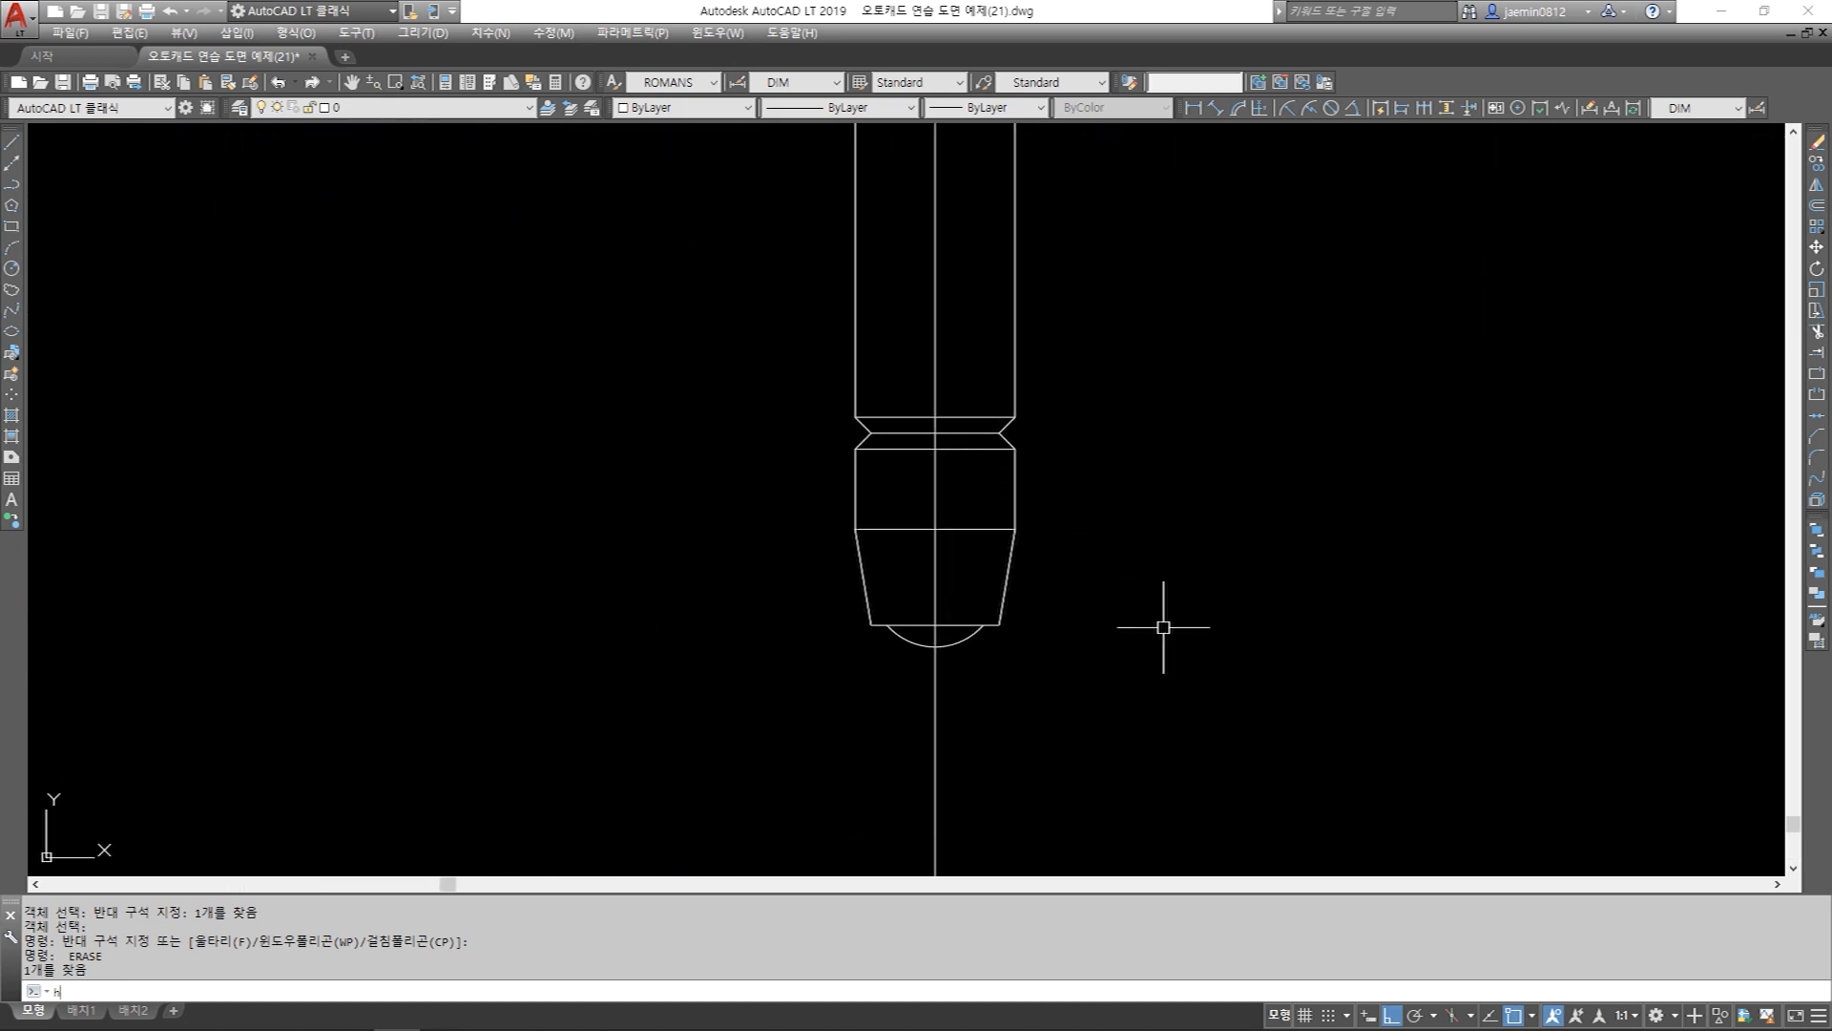
Start a hatch and set its pattern to ANSI37.
key(Return)
drag(1177, 235, 1334, 230)
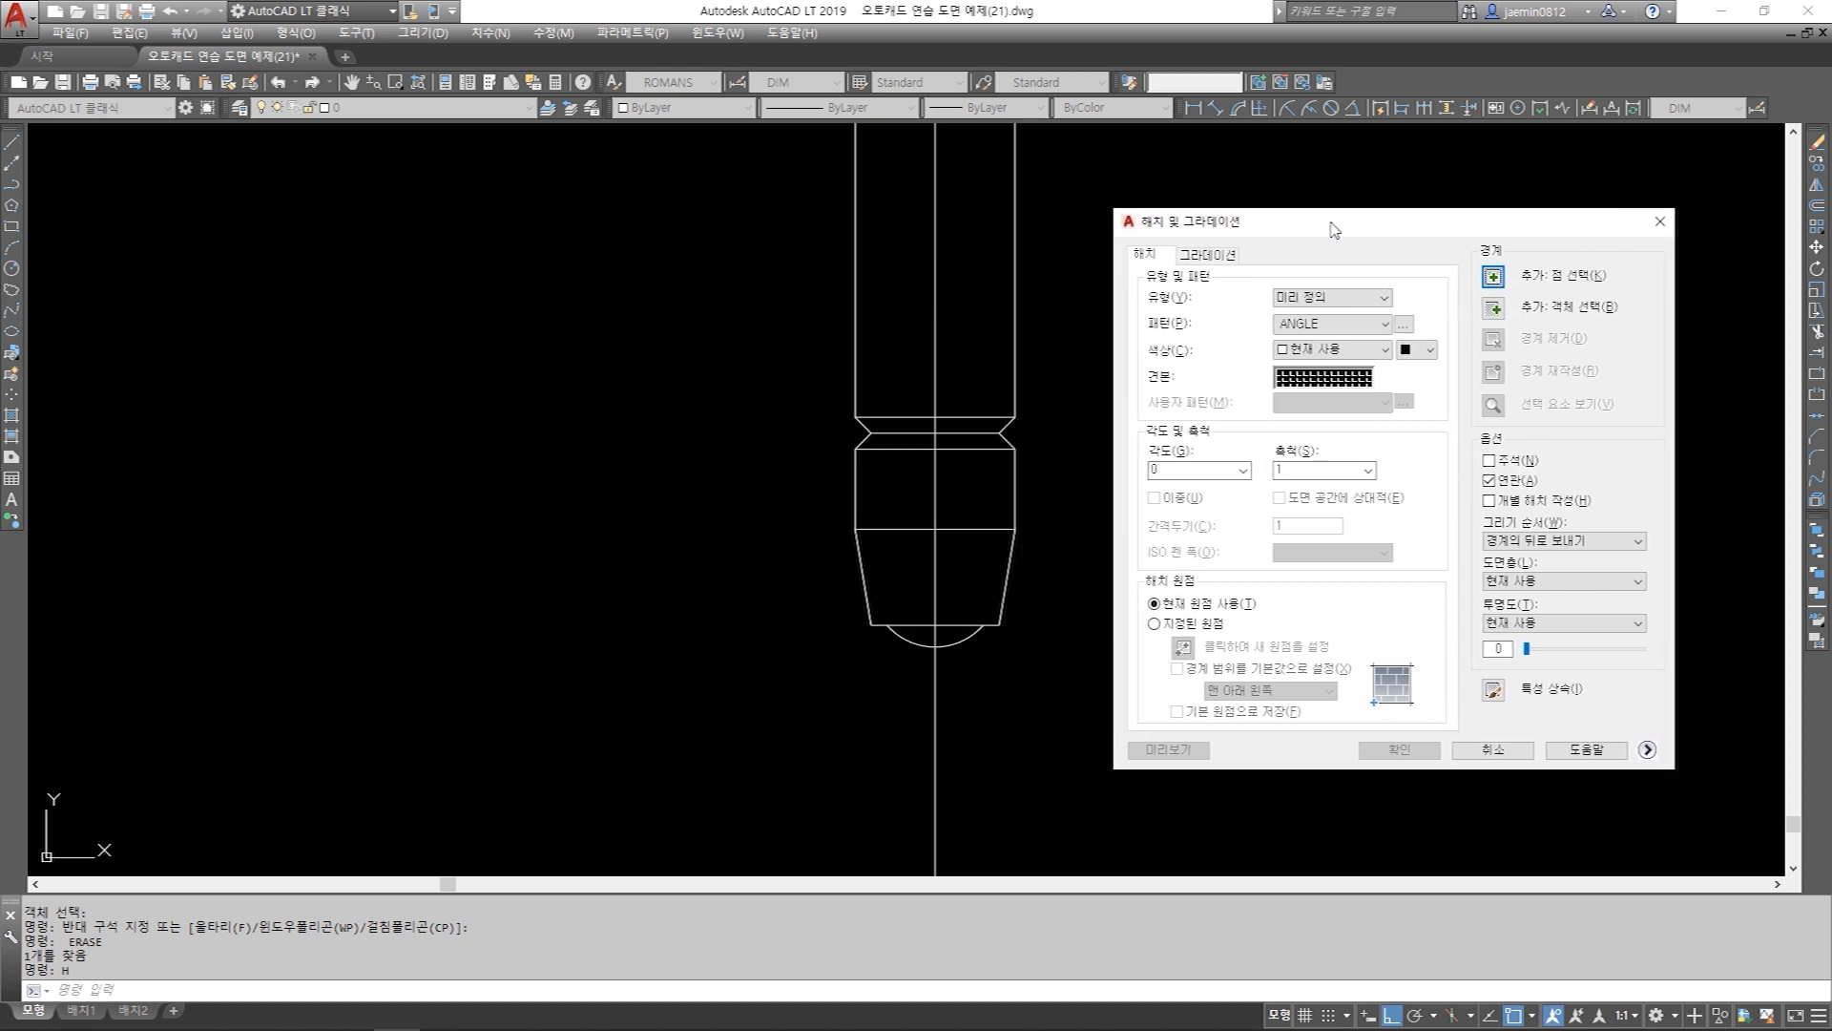
click(1312, 381)
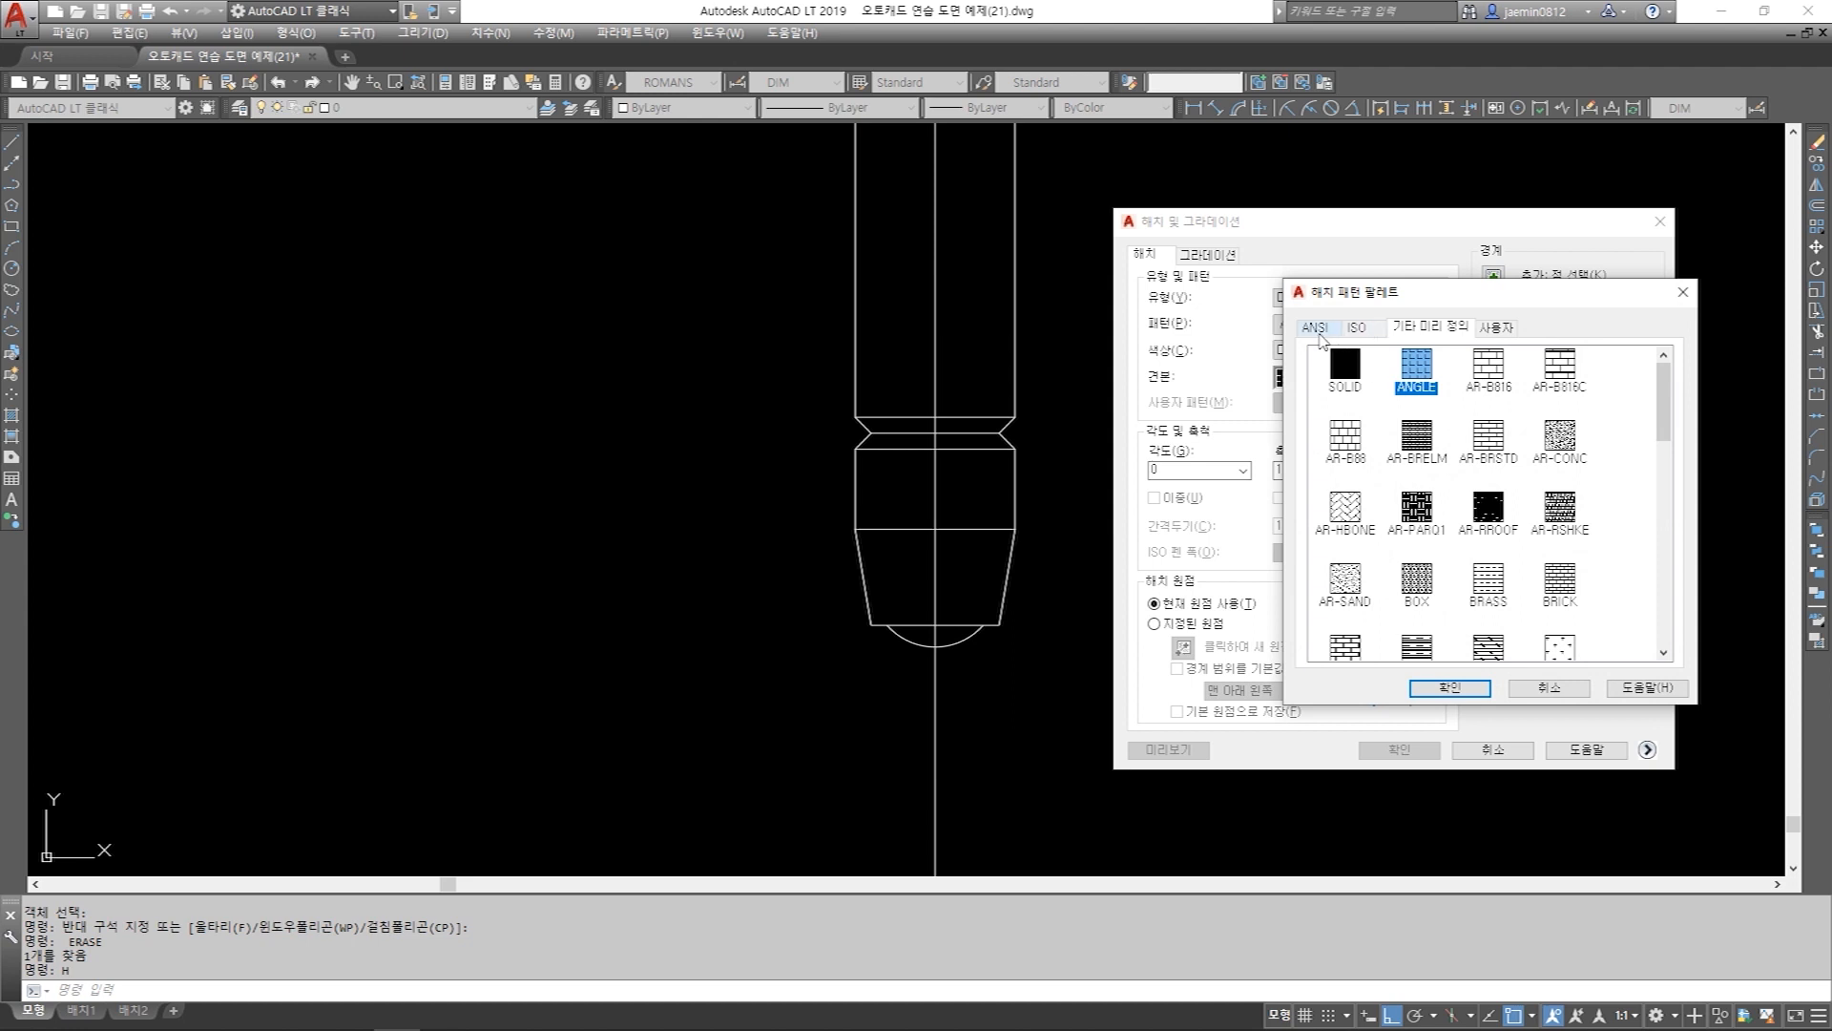
click(1315, 327)
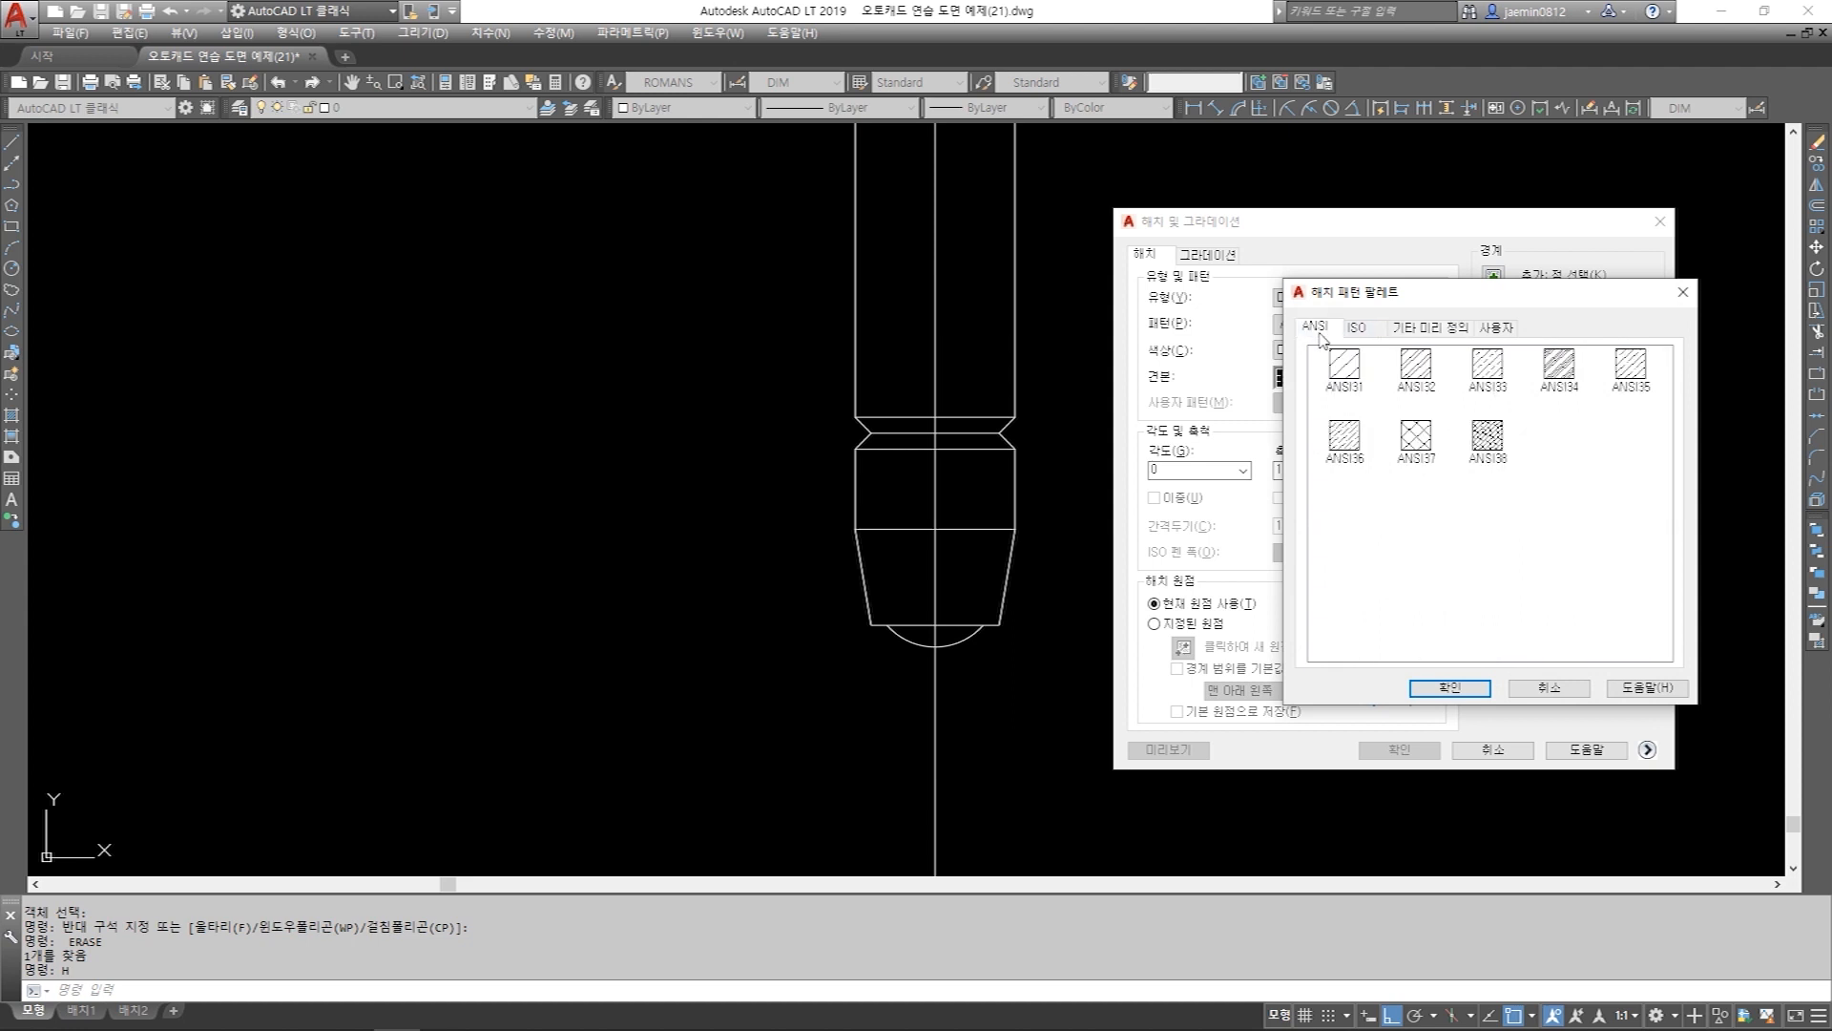
click(1418, 441)
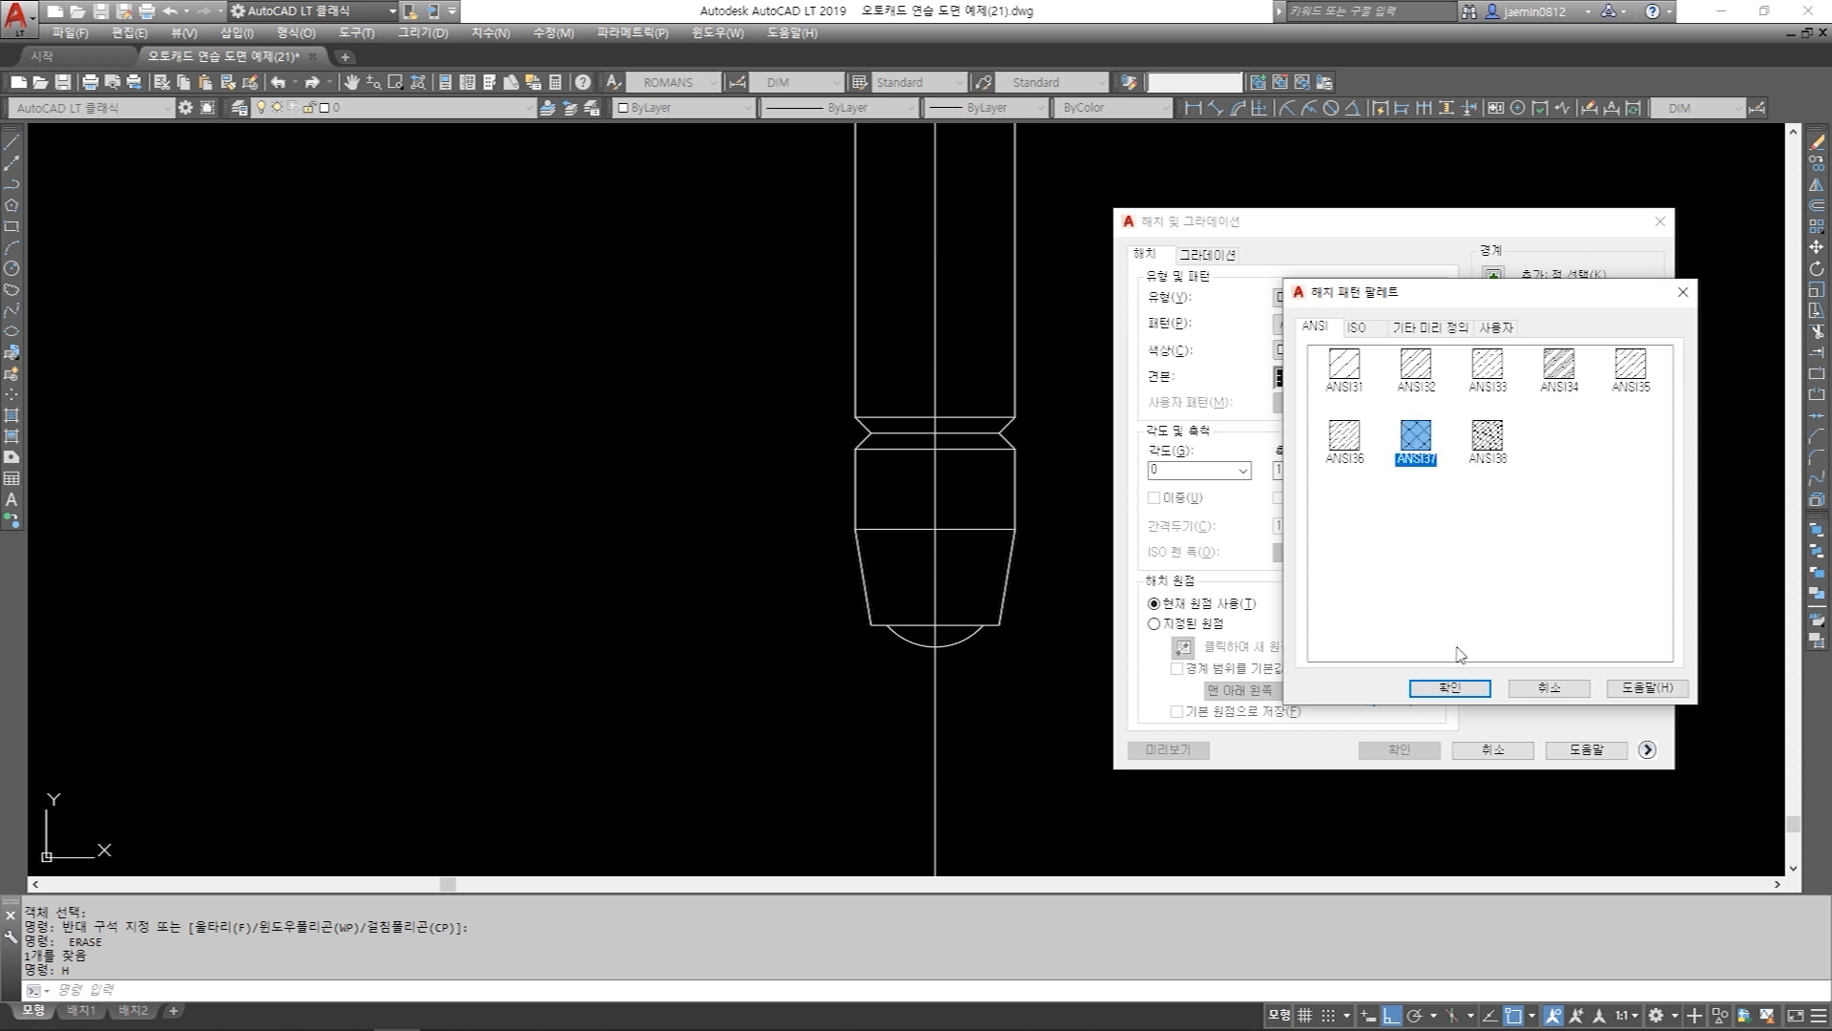
click(1451, 688)
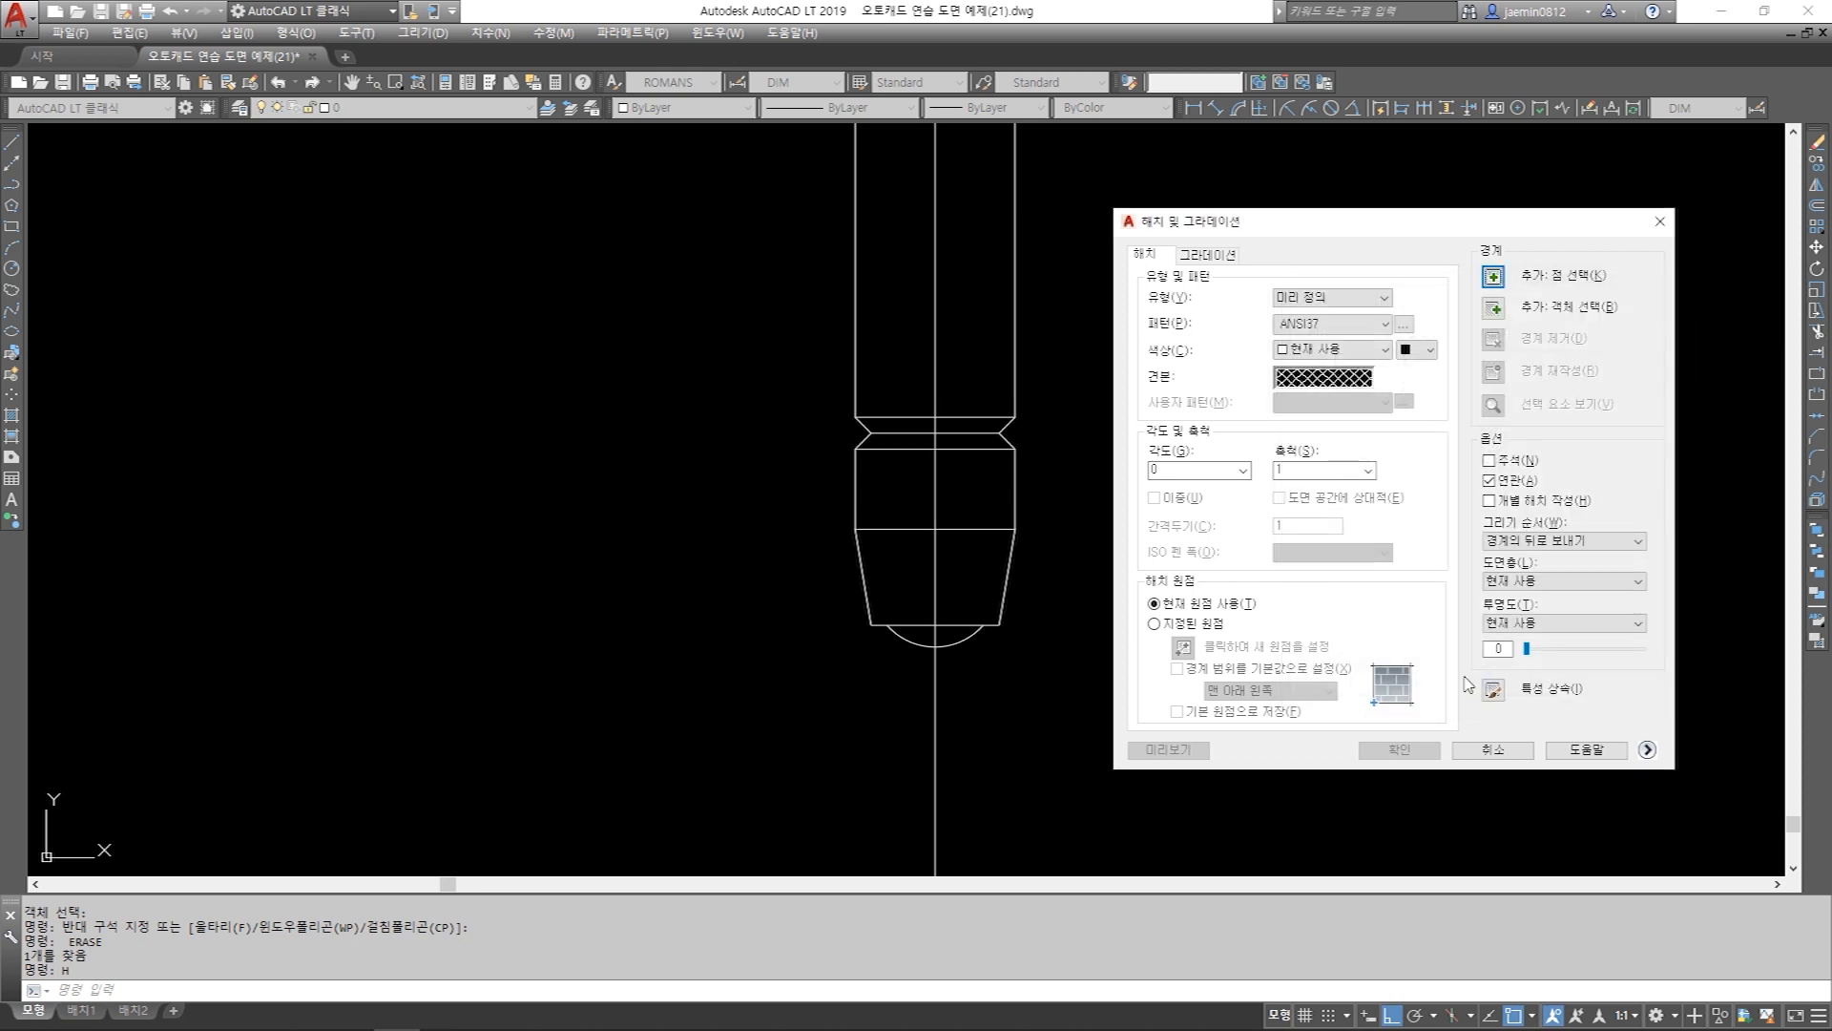
Fill both halves of the side view spindle's band below the groove with the ANSI37 hatch at scale 1.
click(1492, 277)
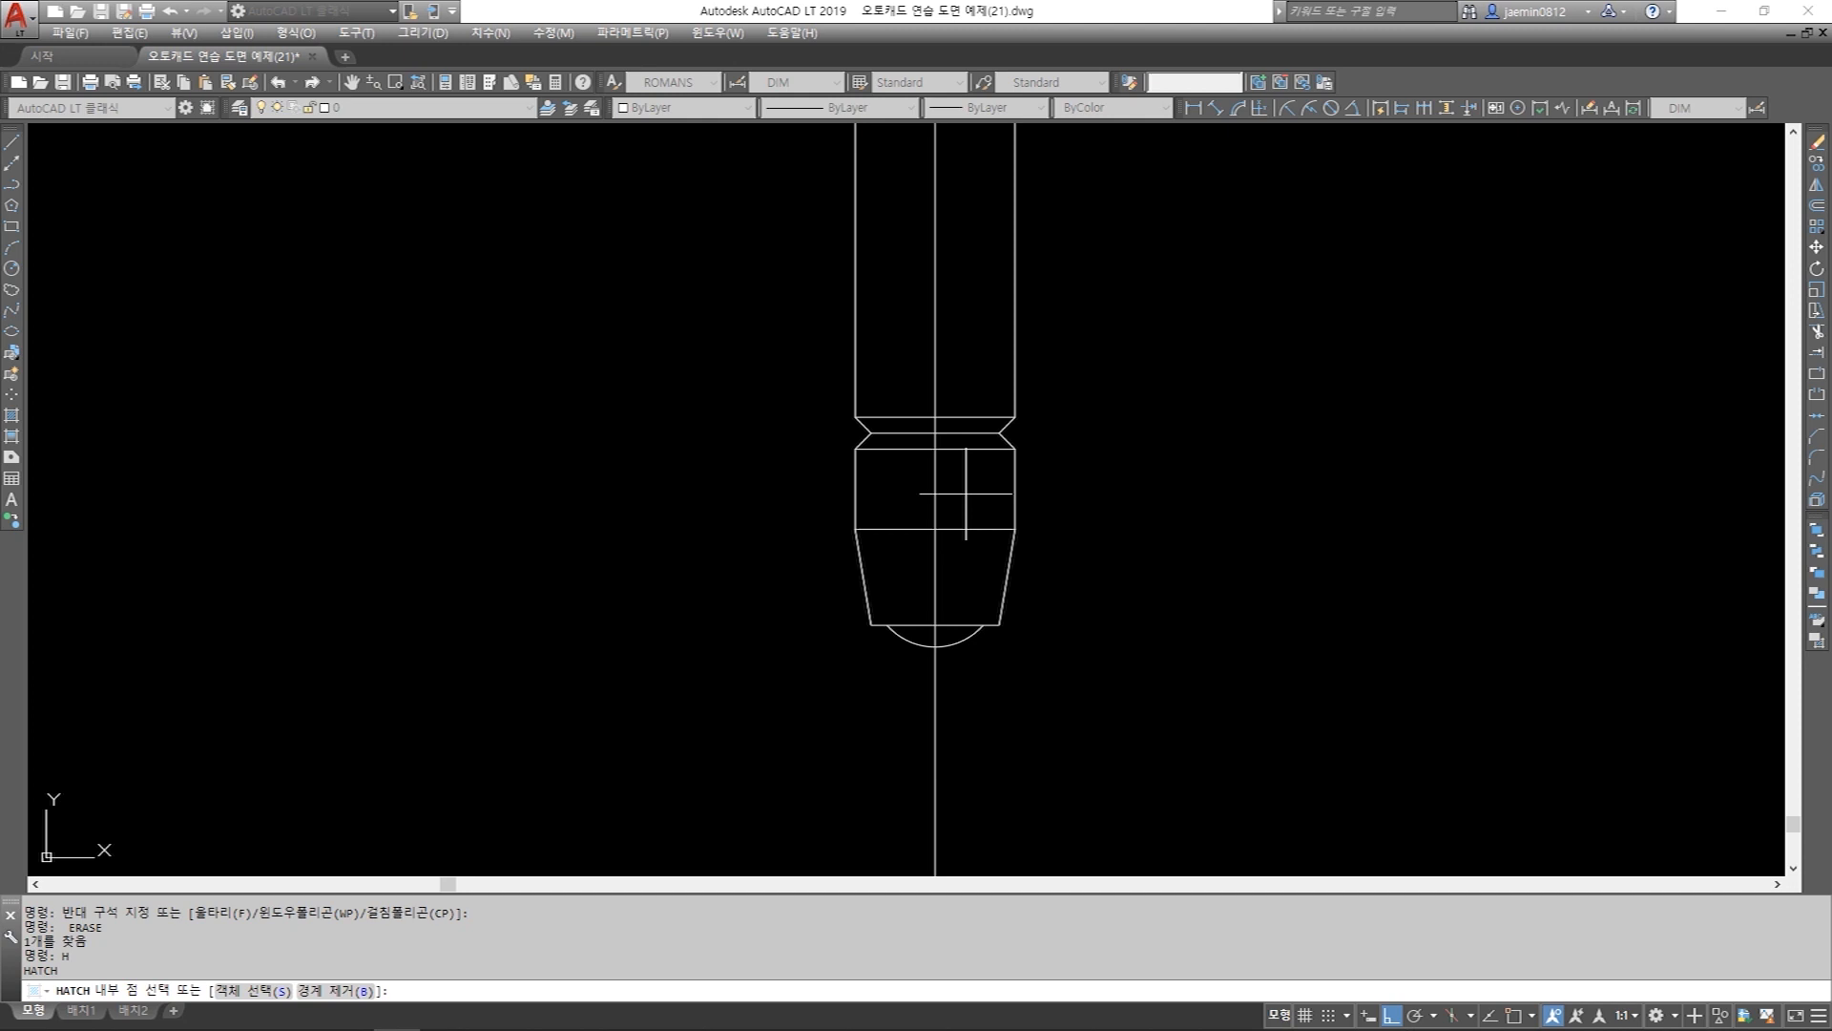
click(894, 488)
click(975, 489)
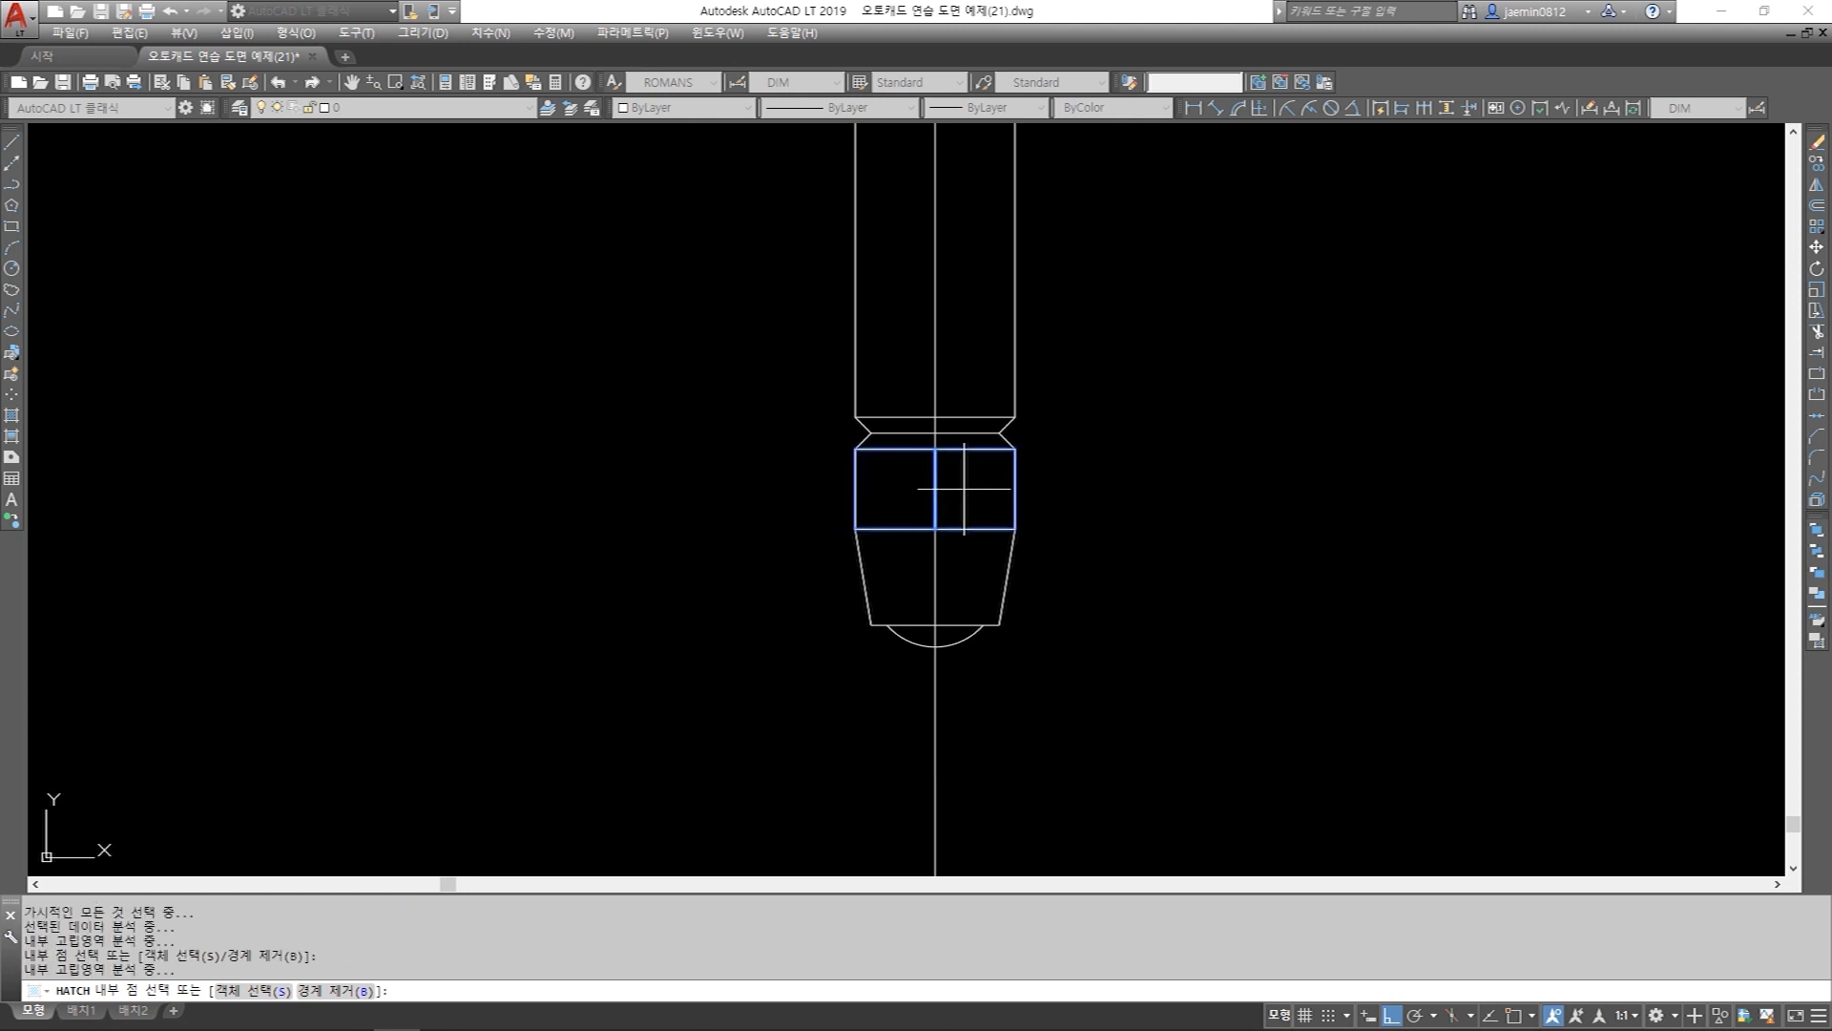
key(Return)
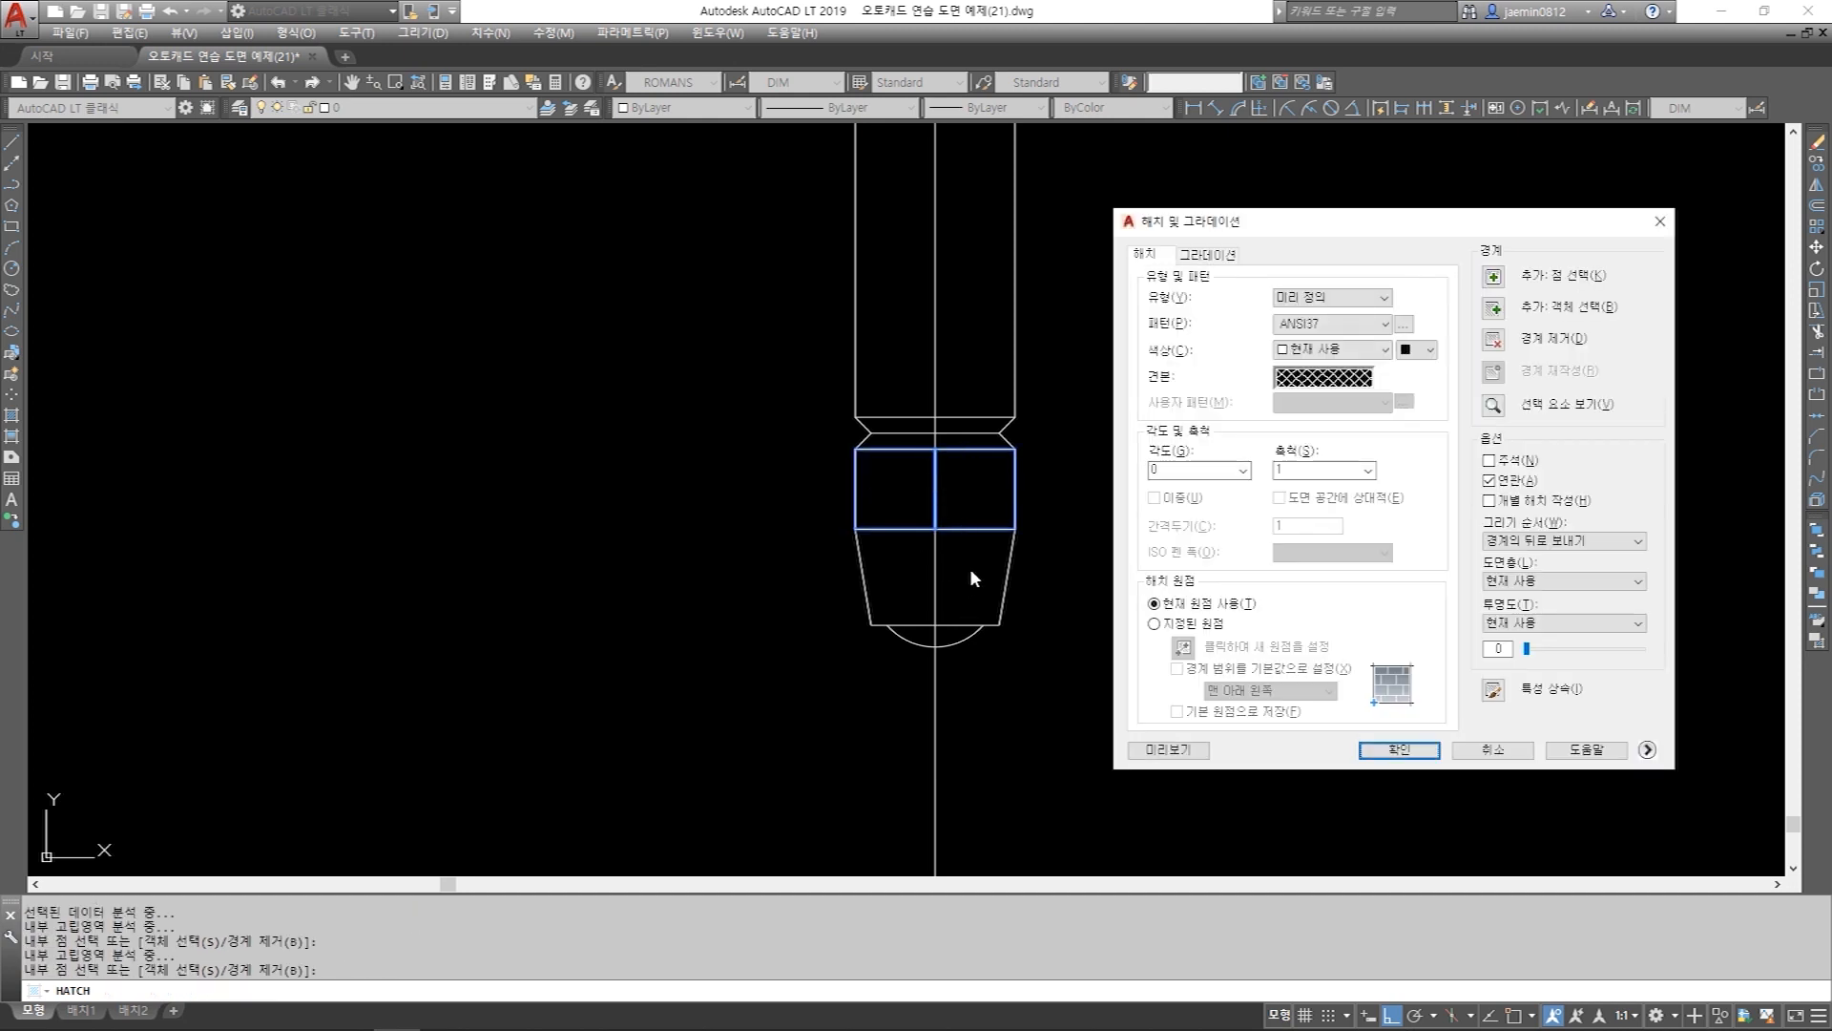
click(1399, 750)
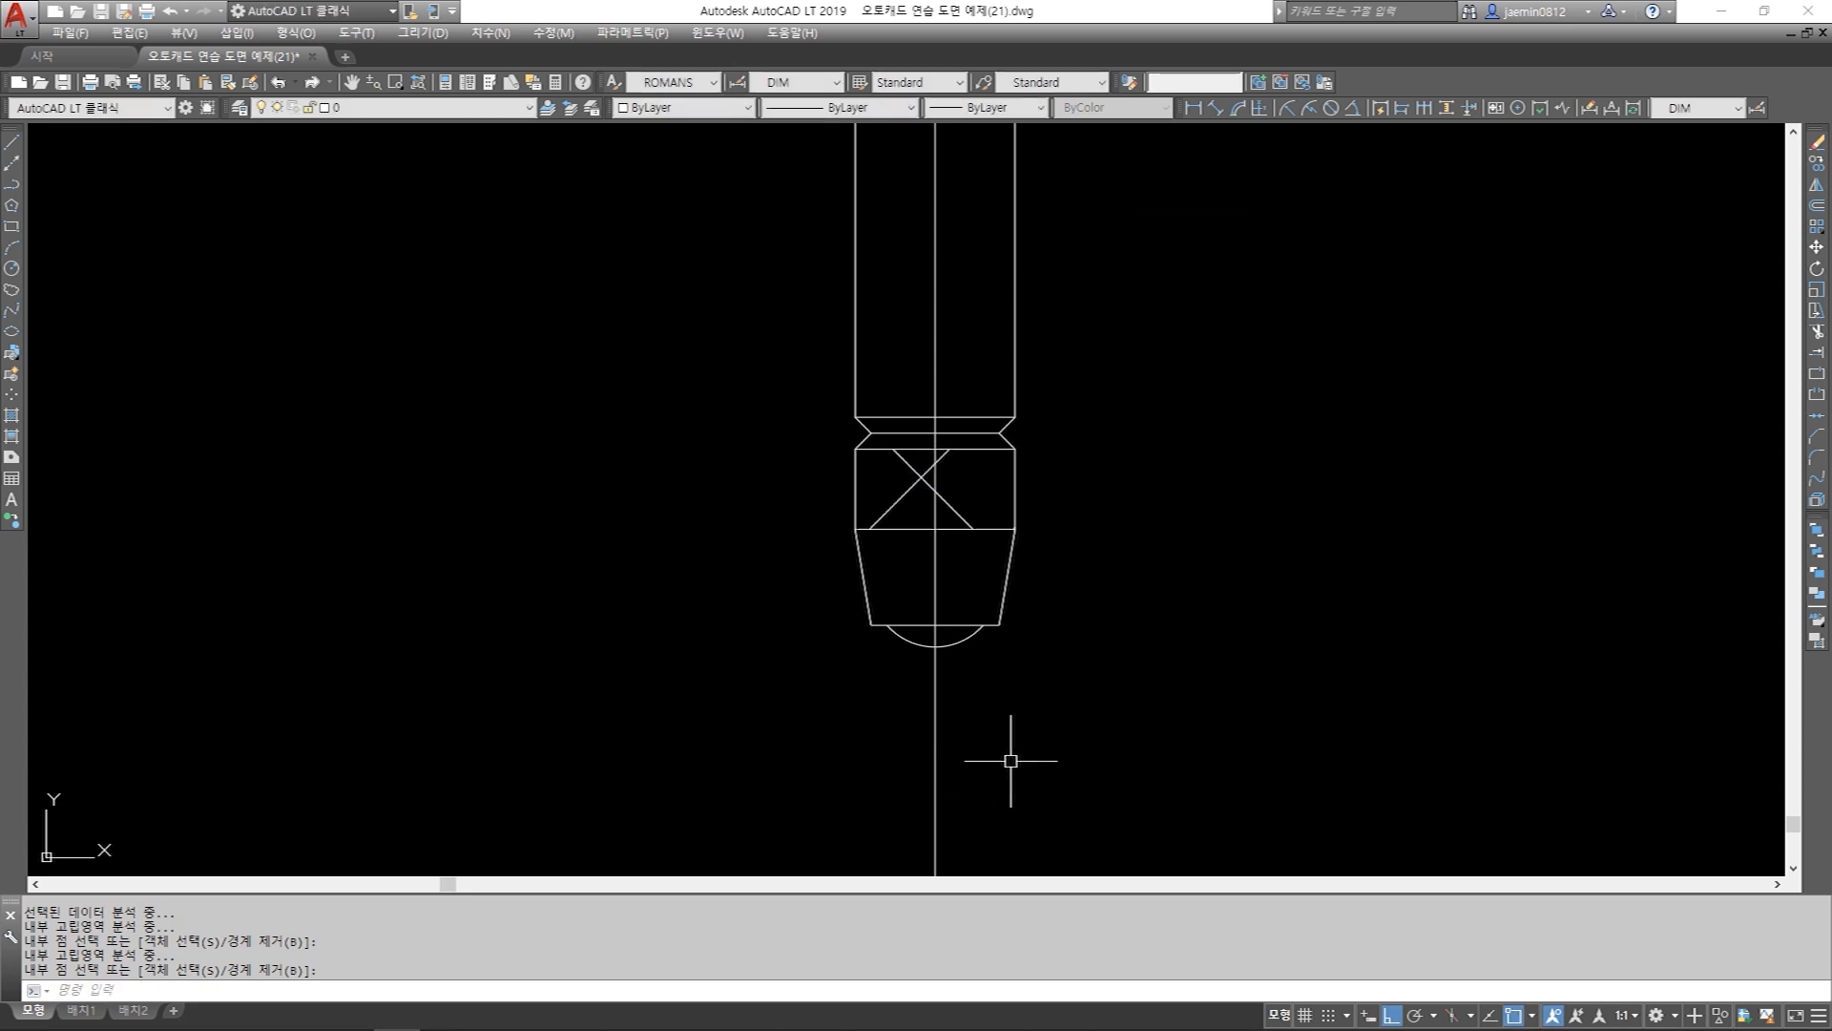
Compare the hatch density of the side view's band with the knurled band on the front view.
scroll(1060, 668, down, 4)
scroll(619, 572, down, 3)
scroll(716, 503, up, 8)
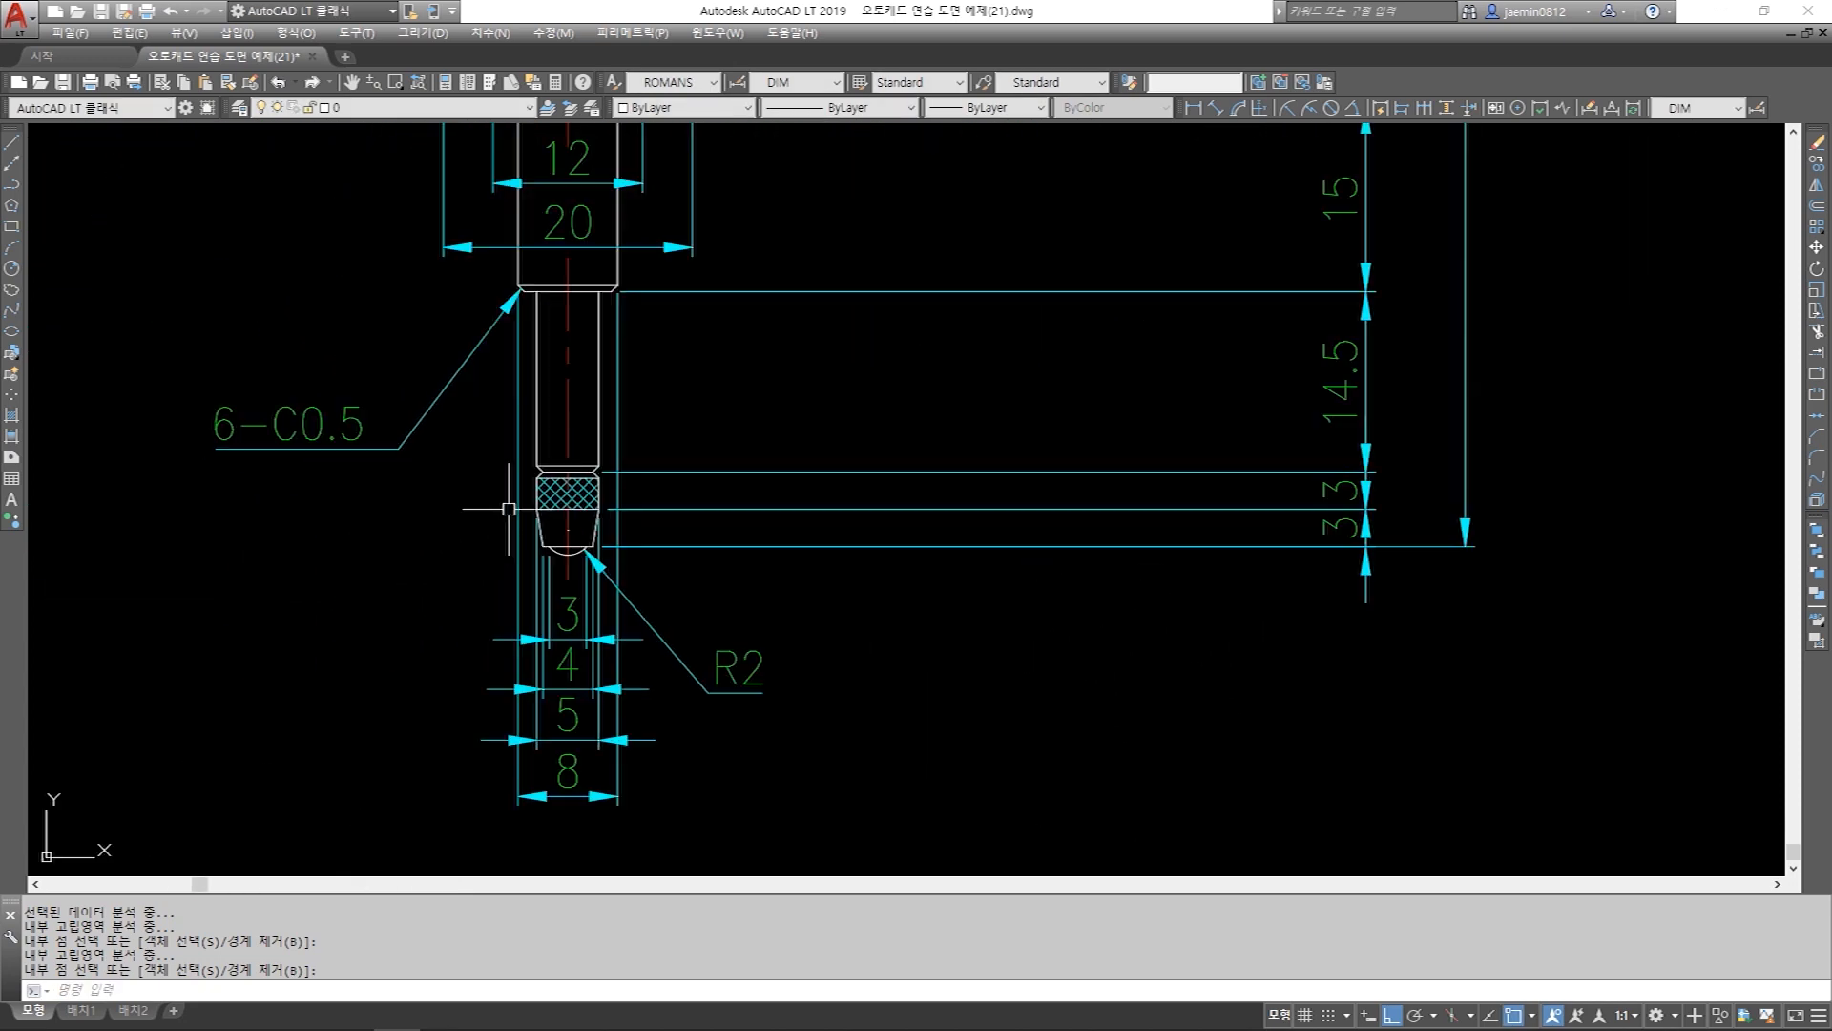
scroll(723, 510, down, 8)
middle_drag(1383, 524, 687, 536)
scroll(1130, 595, up, 6)
scroll(1130, 596, up, 2)
middle_drag(1115, 611, 1051, 579)
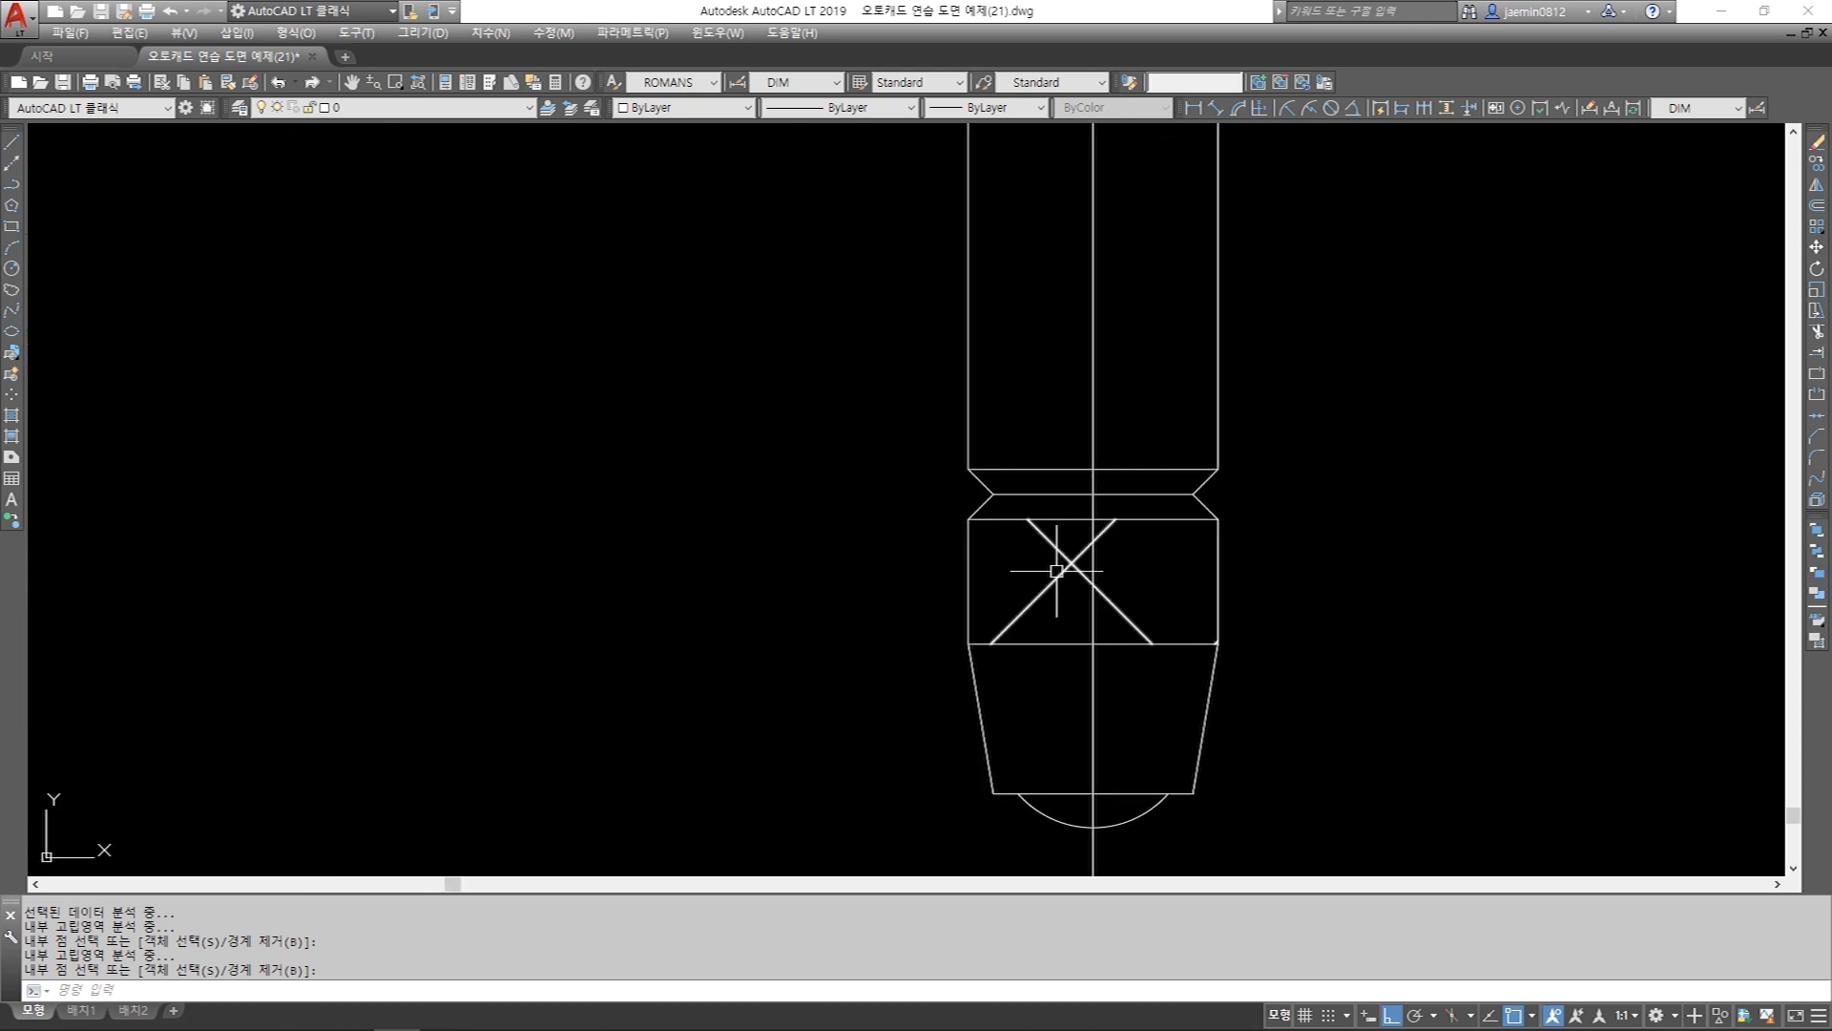
Open the side view's knurl hatch for property editing and set its scale to 0.5.
click(1056, 570)
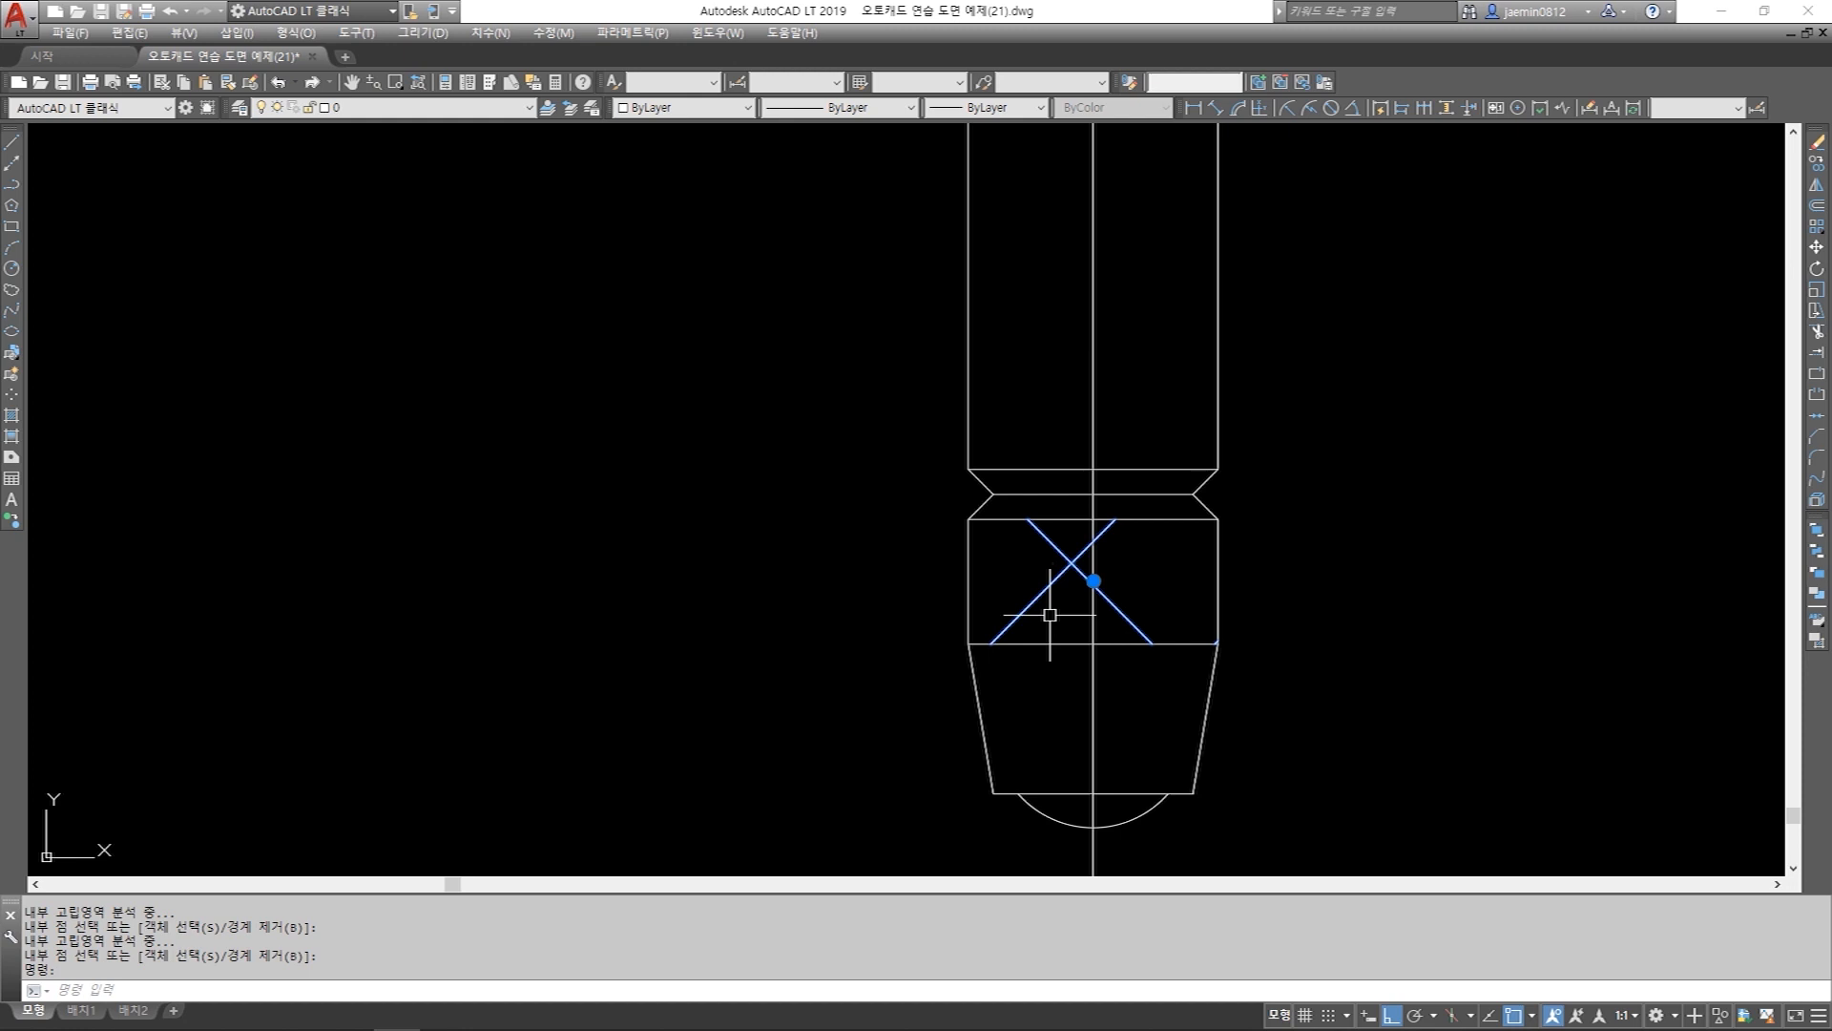
double_click(1078, 573)
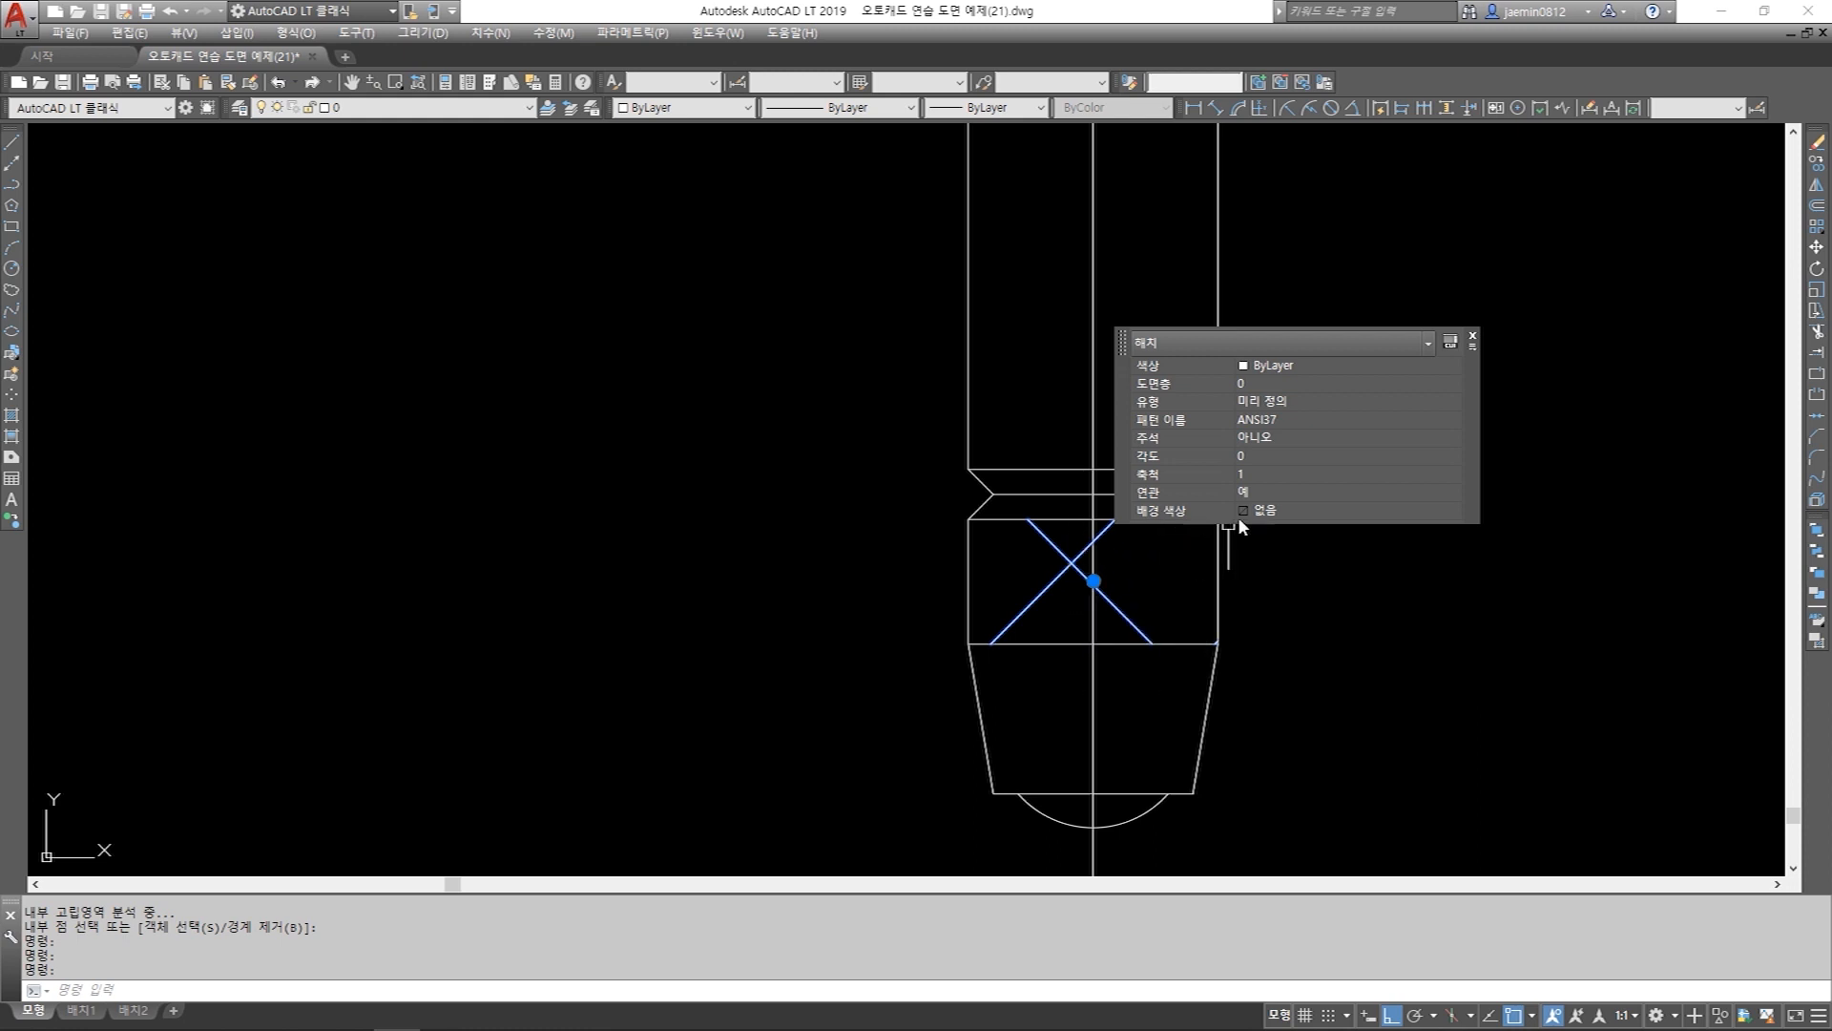
click(1256, 474)
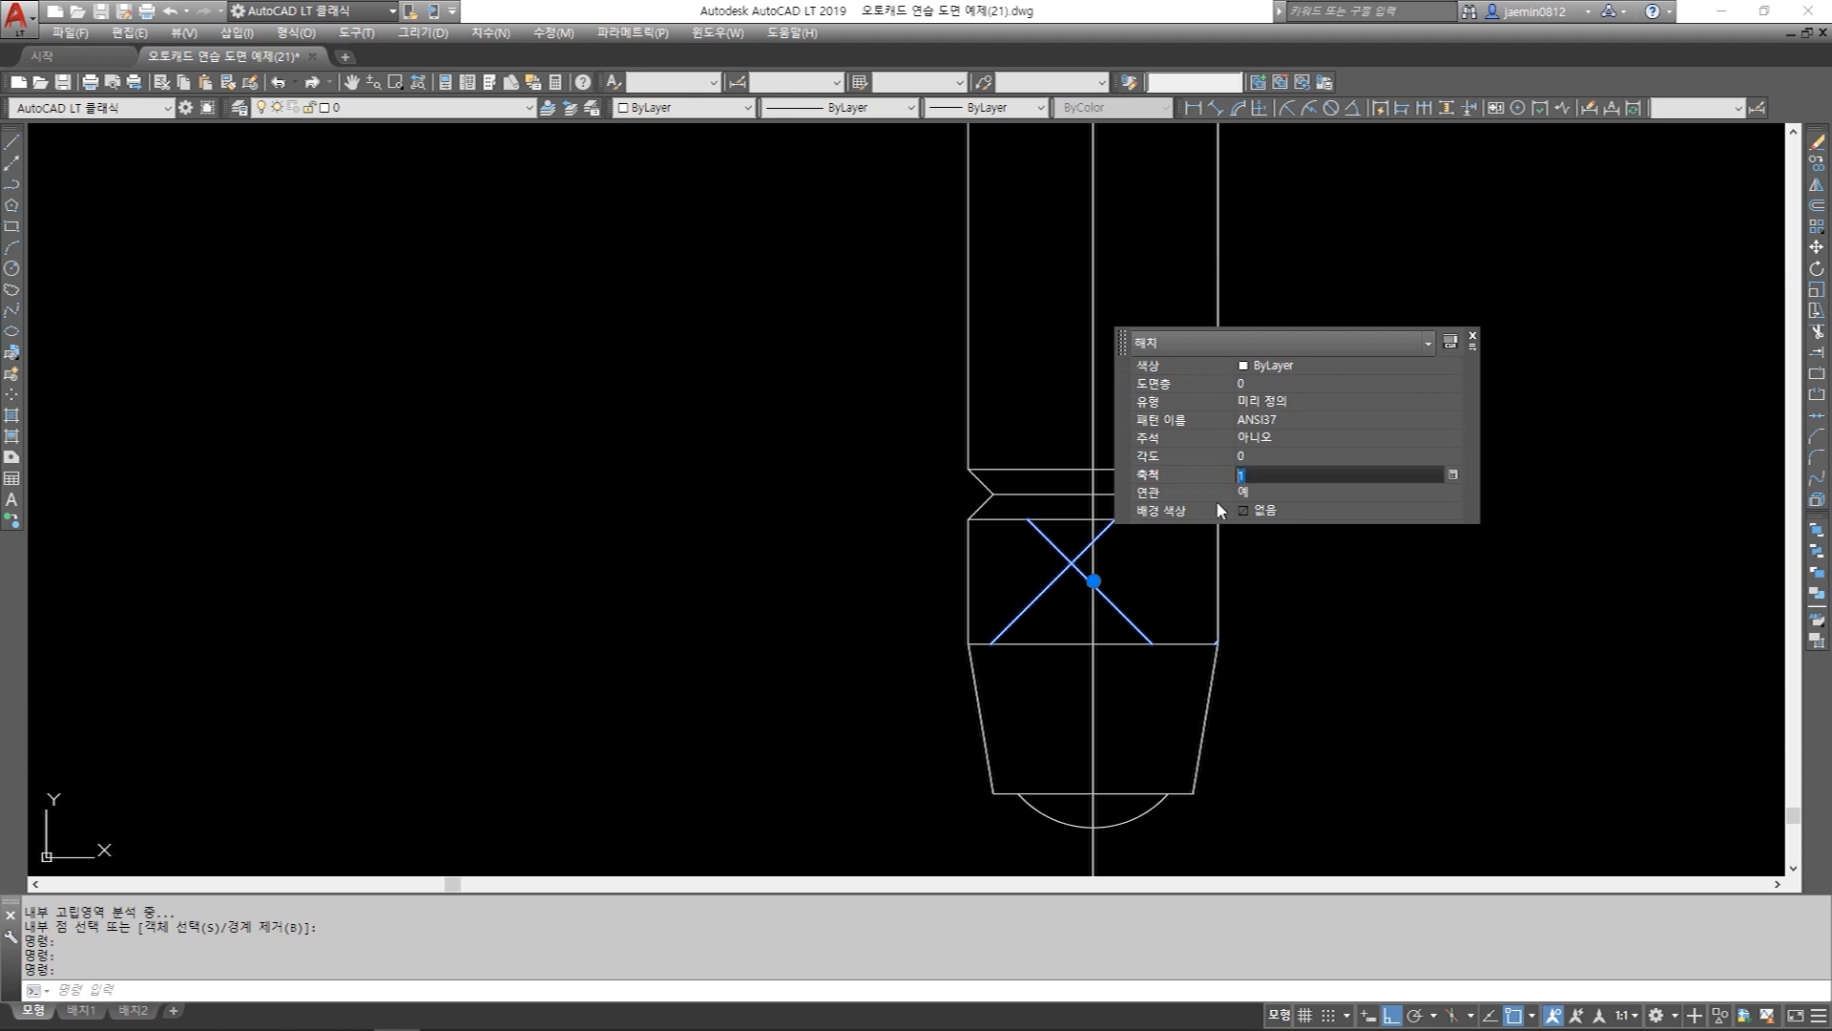
text(0.5)
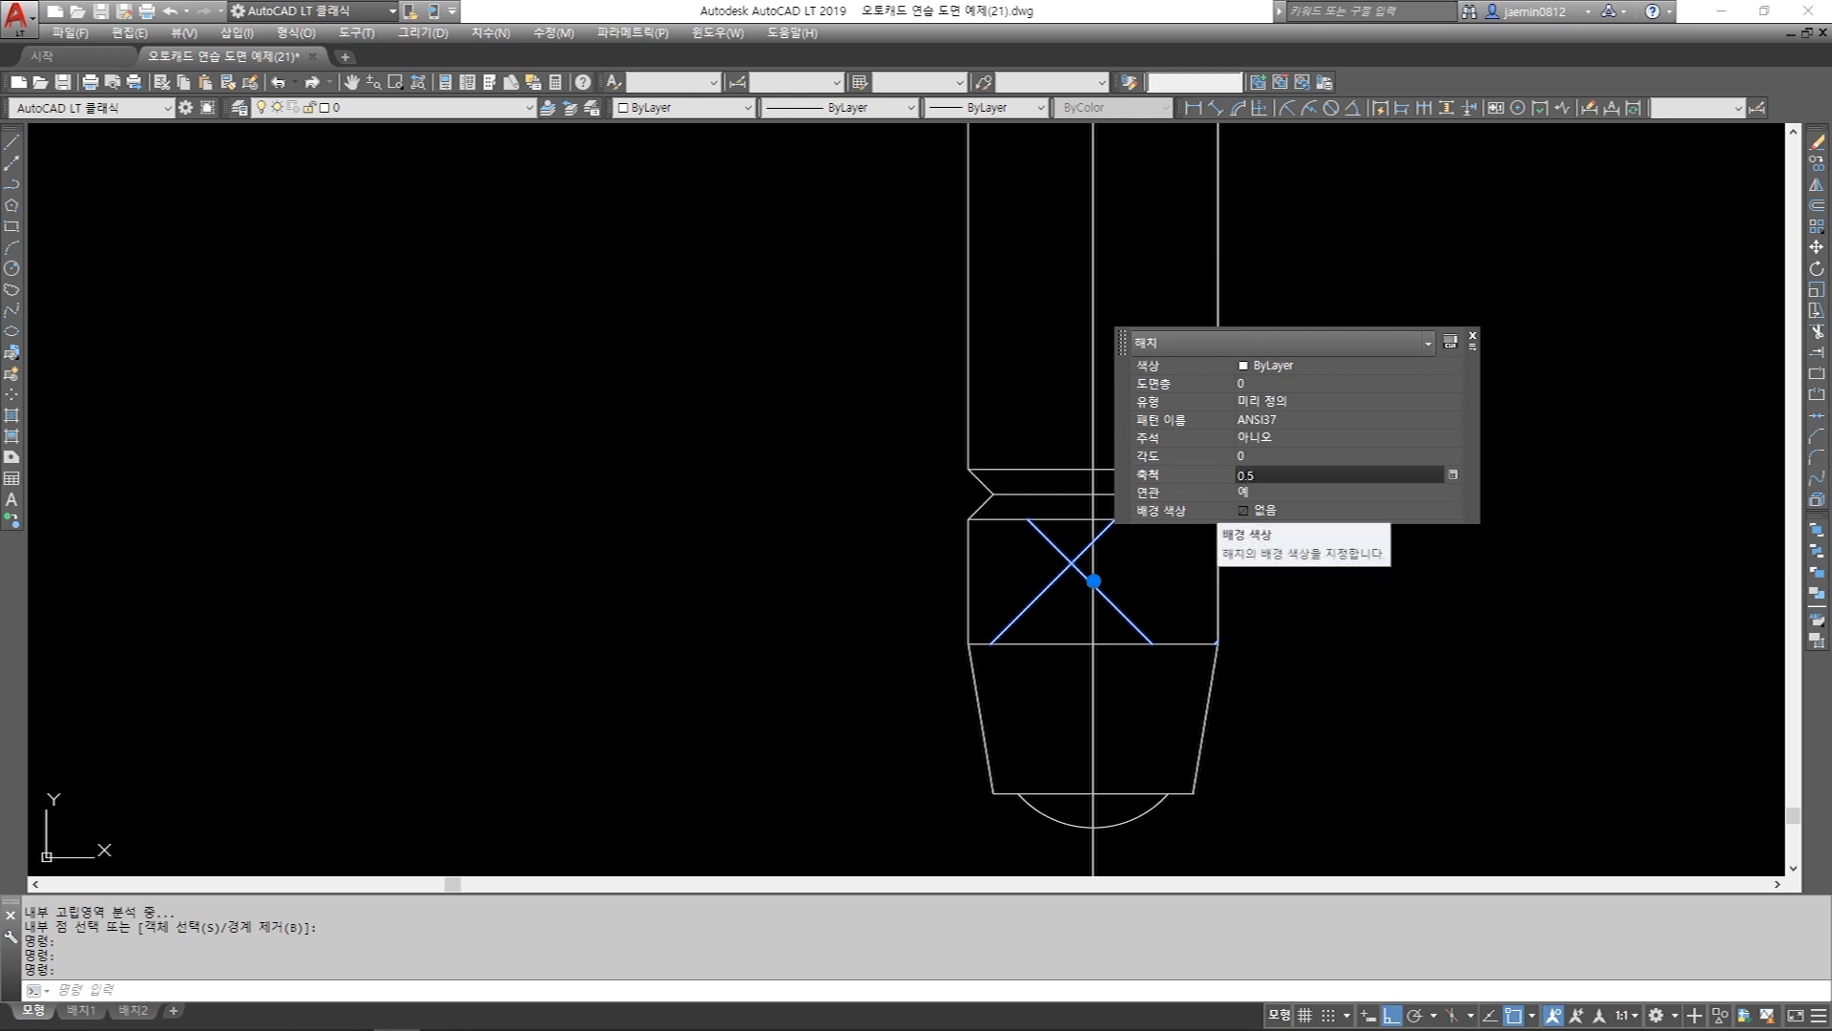
key(Return)
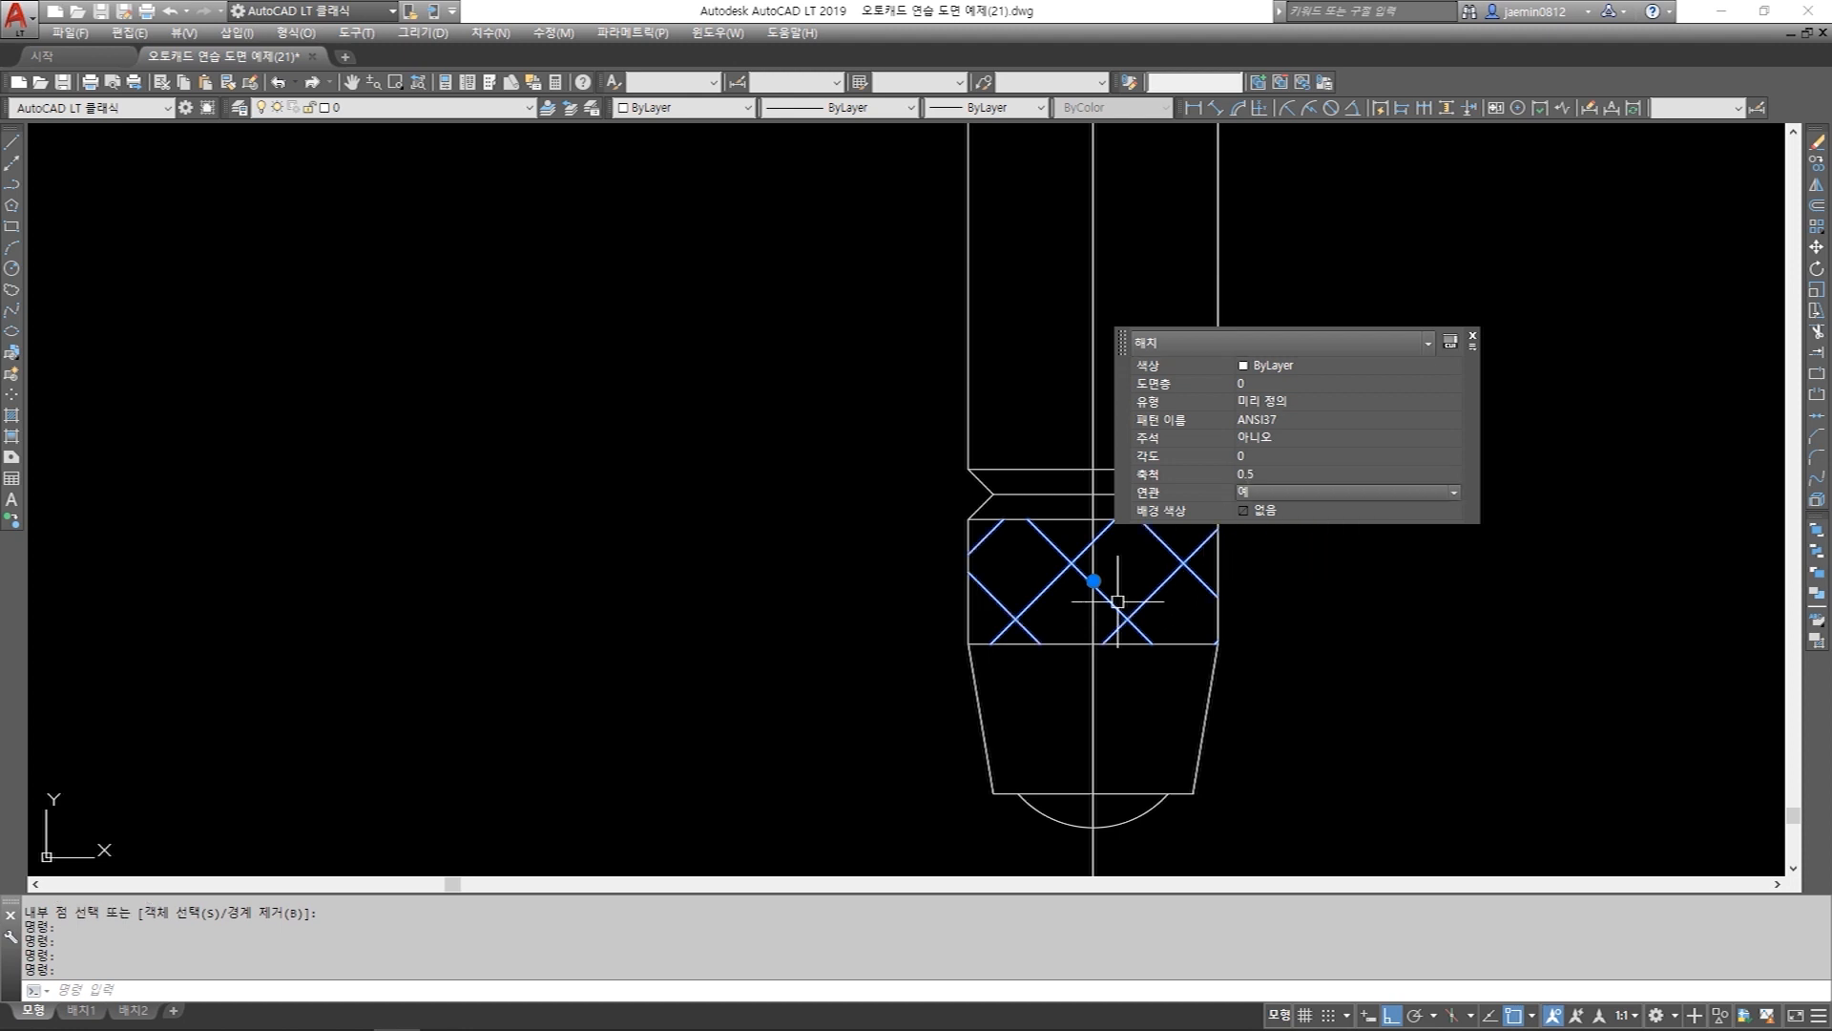
Set the side view's knurl hatch scale to 0.3.
click(1268, 476)
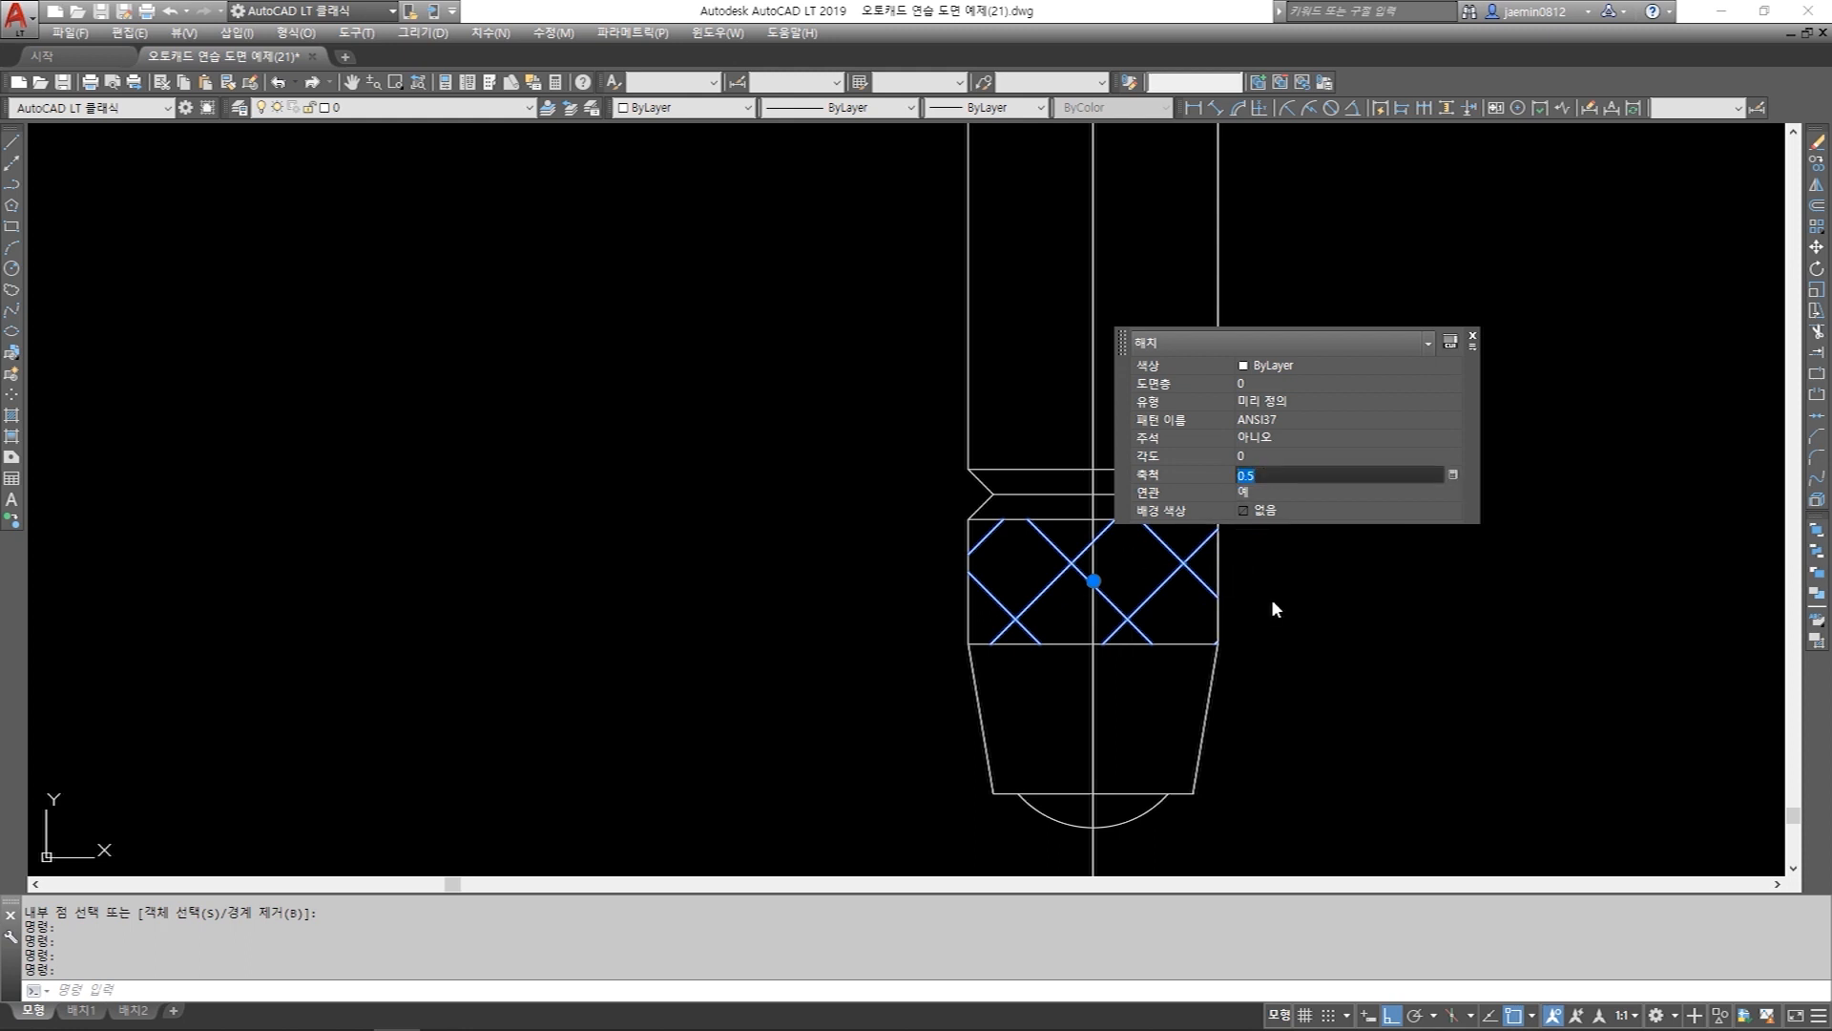
text(0)
key(Return)
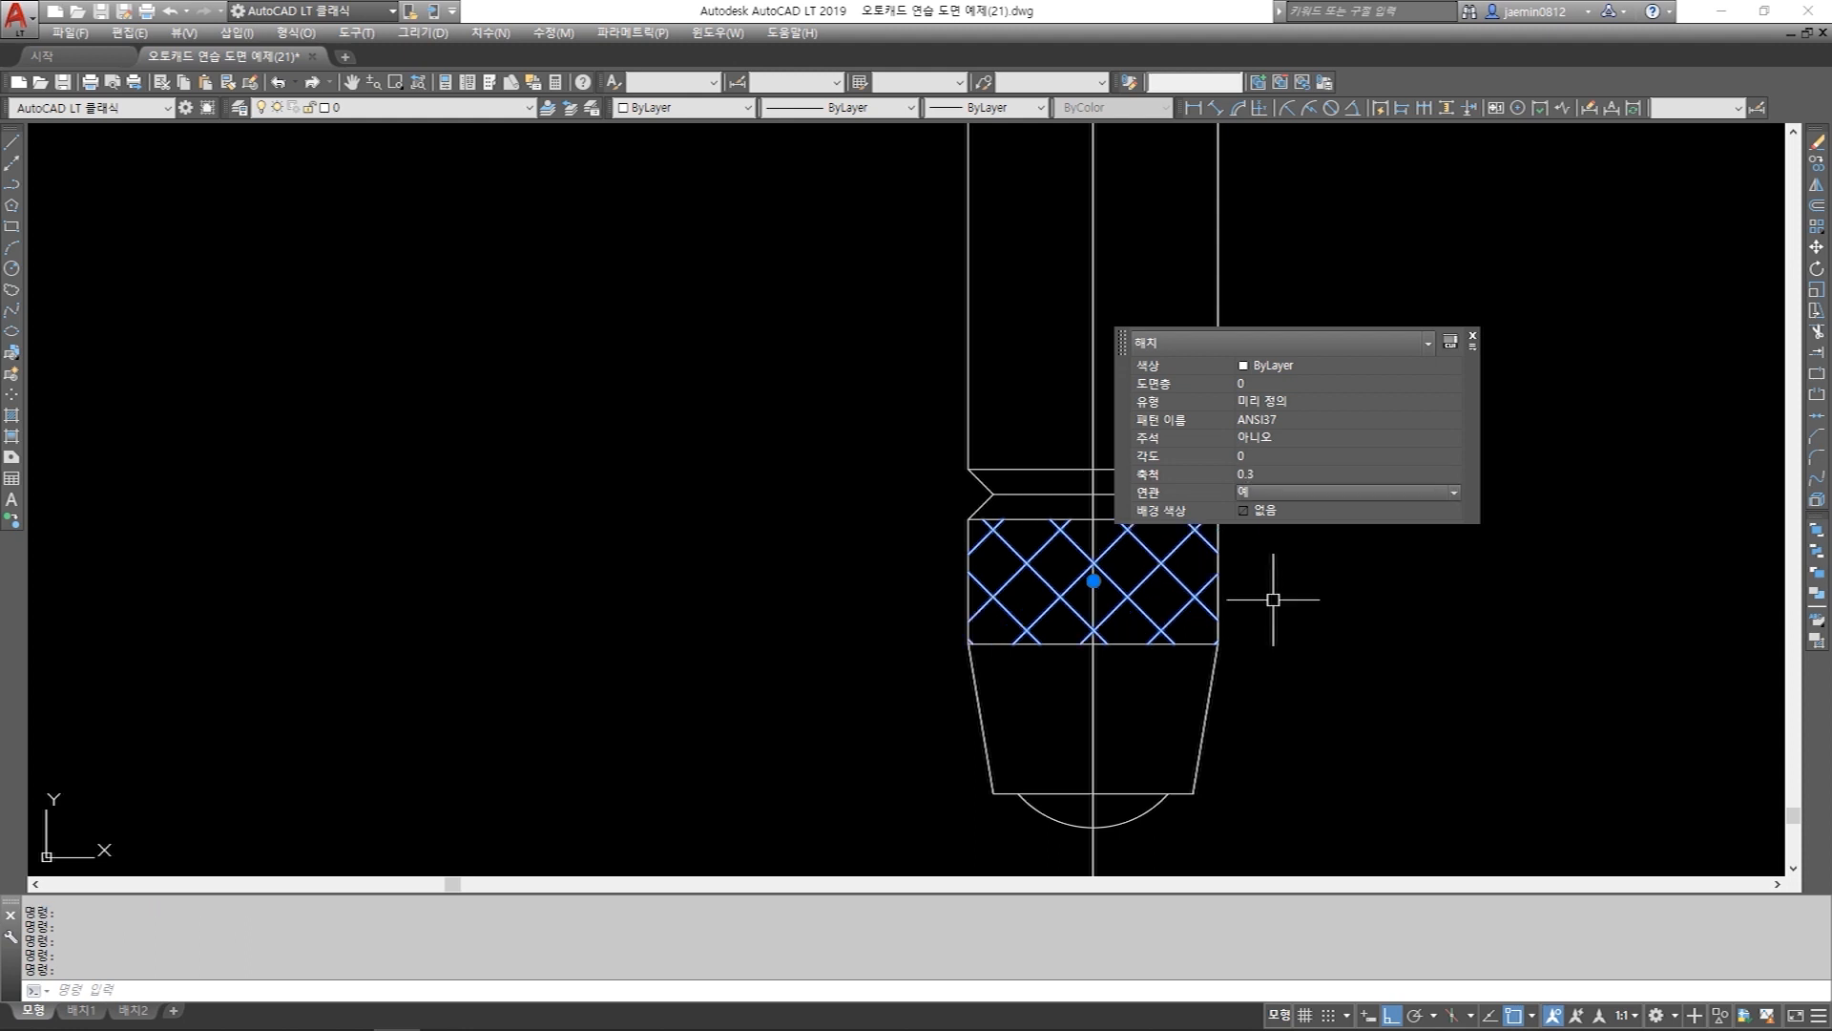
Compare the knurl hatch with the front view's and set its scale to 0.2.
scroll(1273, 599, down, 8)
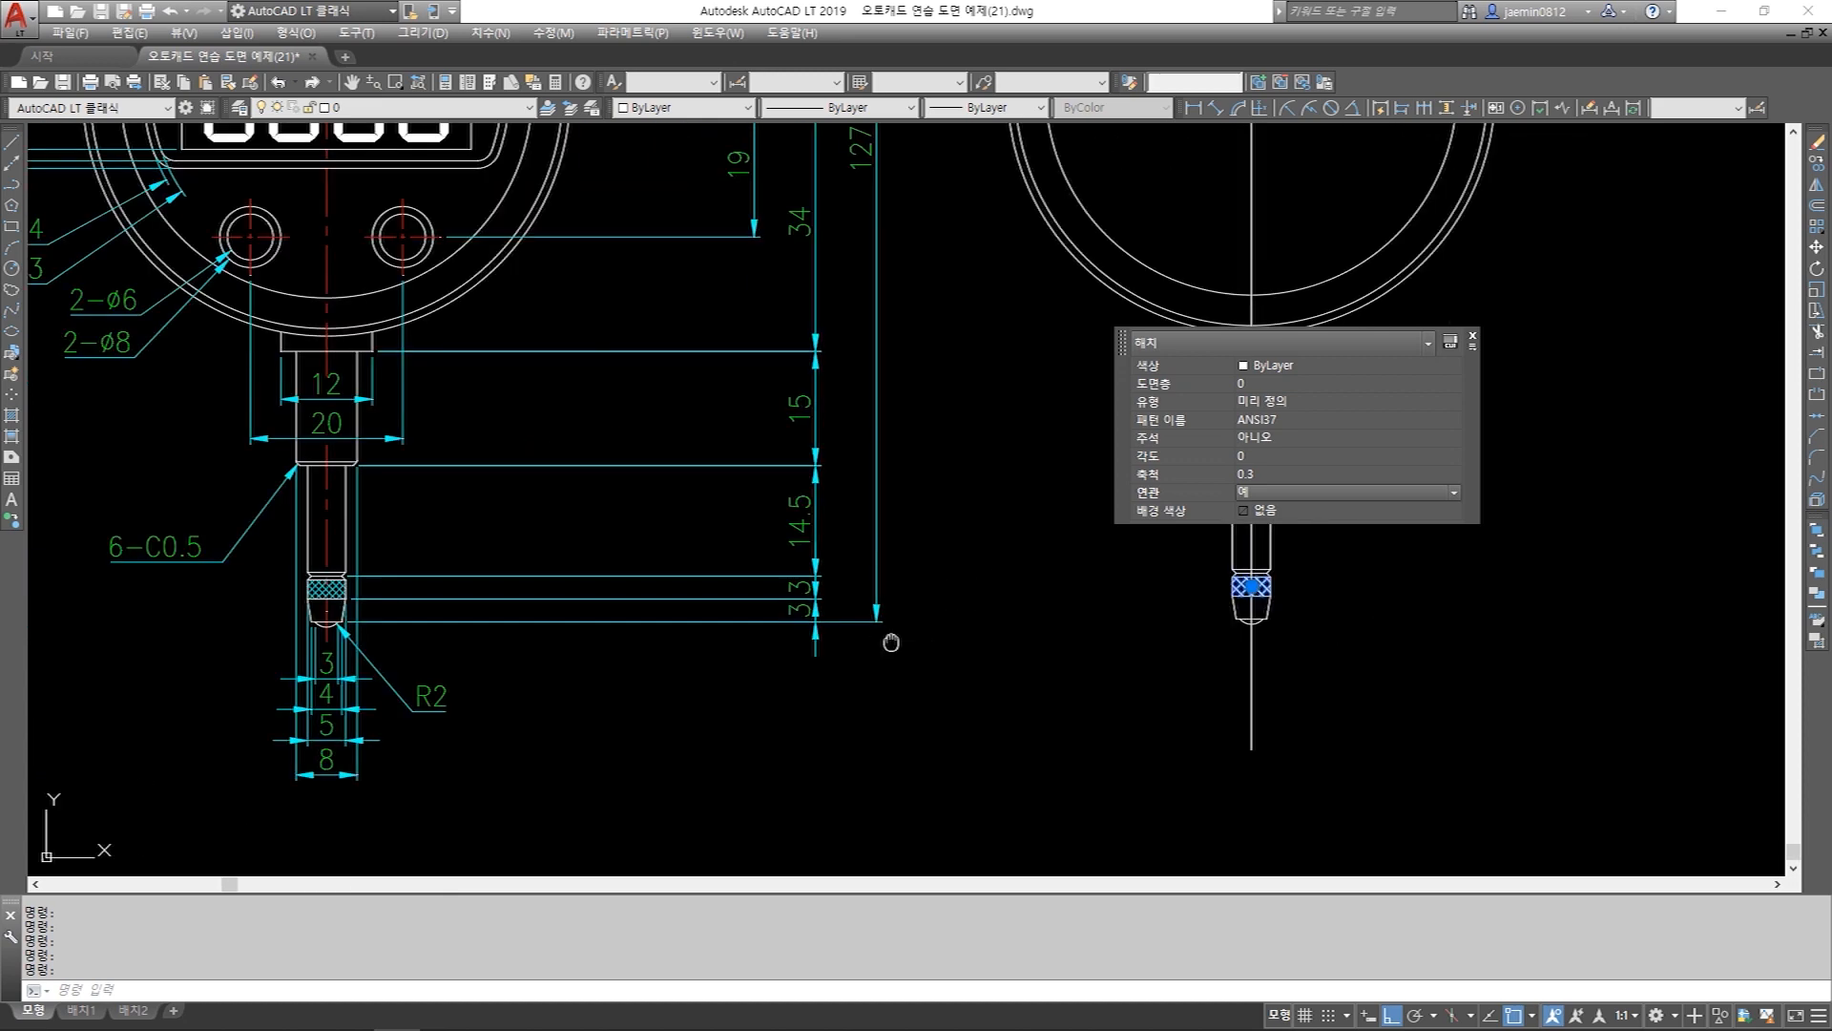
scroll(430, 596, up, 8)
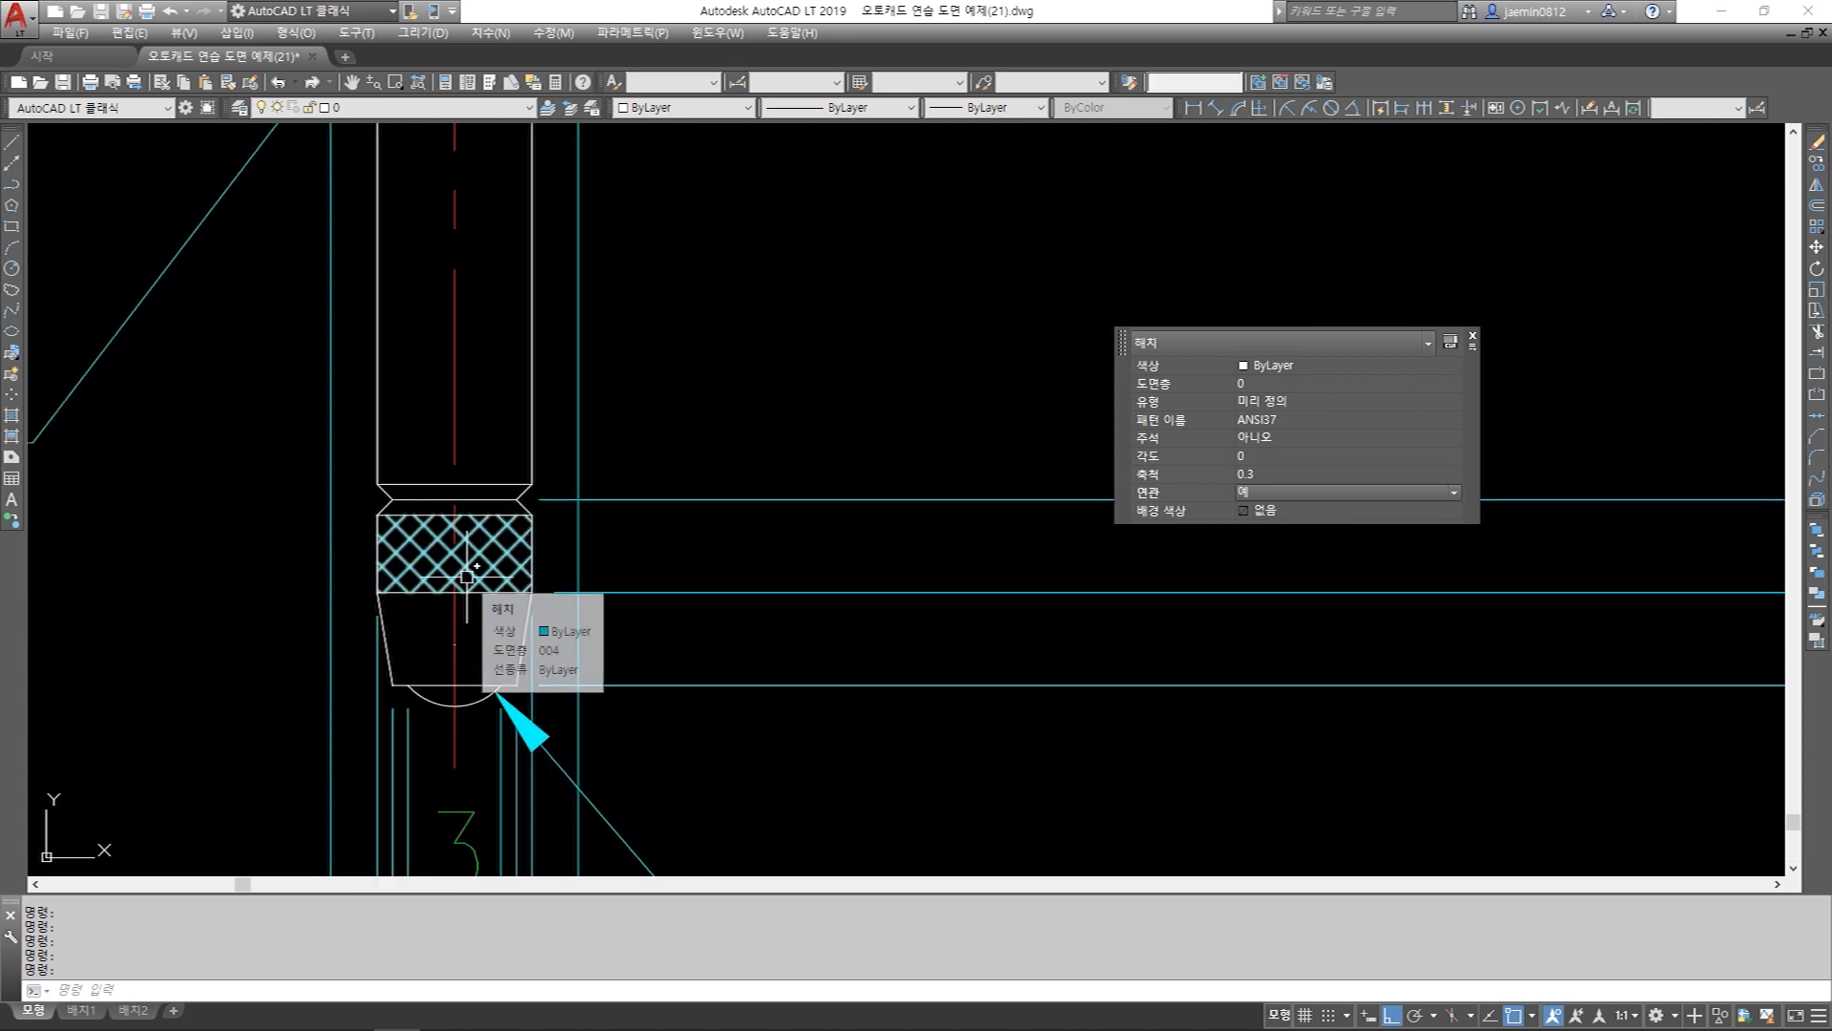
scroll(467, 576, down, 8)
middle_drag(1418, 551, 1034, 581)
scroll(1035, 580, up, 8)
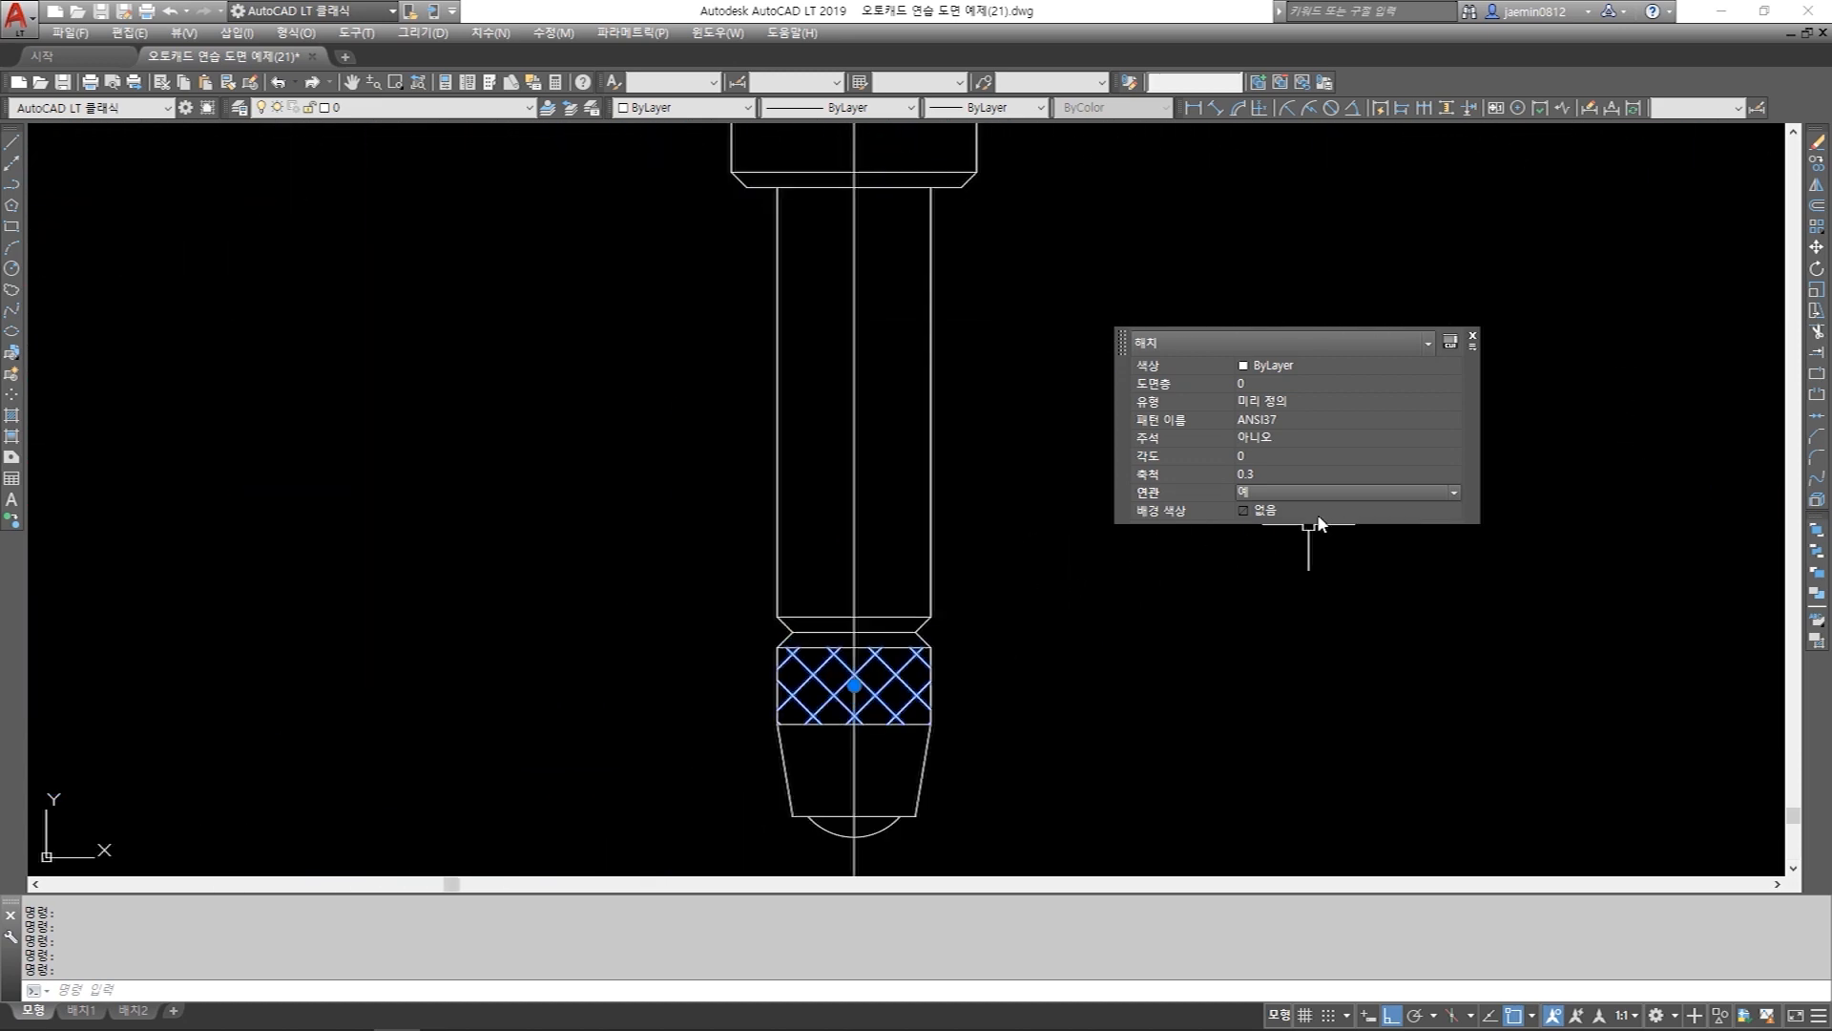
click(1274, 475)
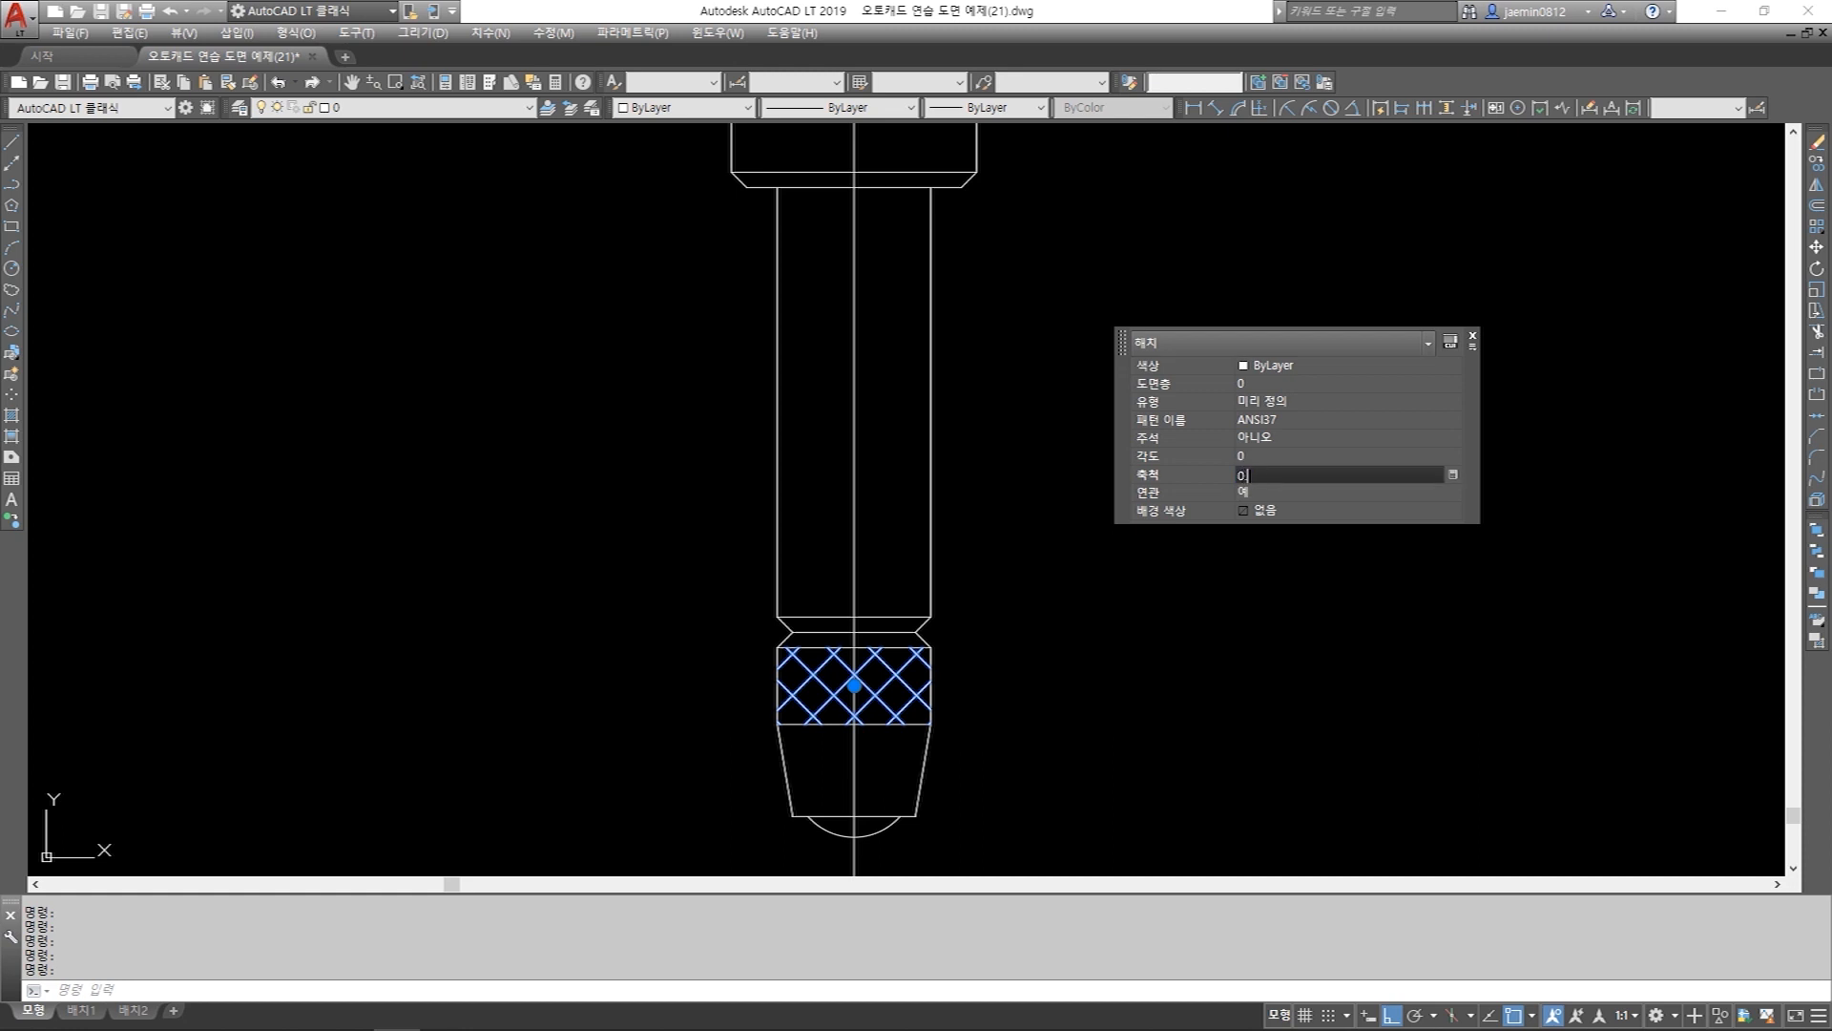
key(Return)
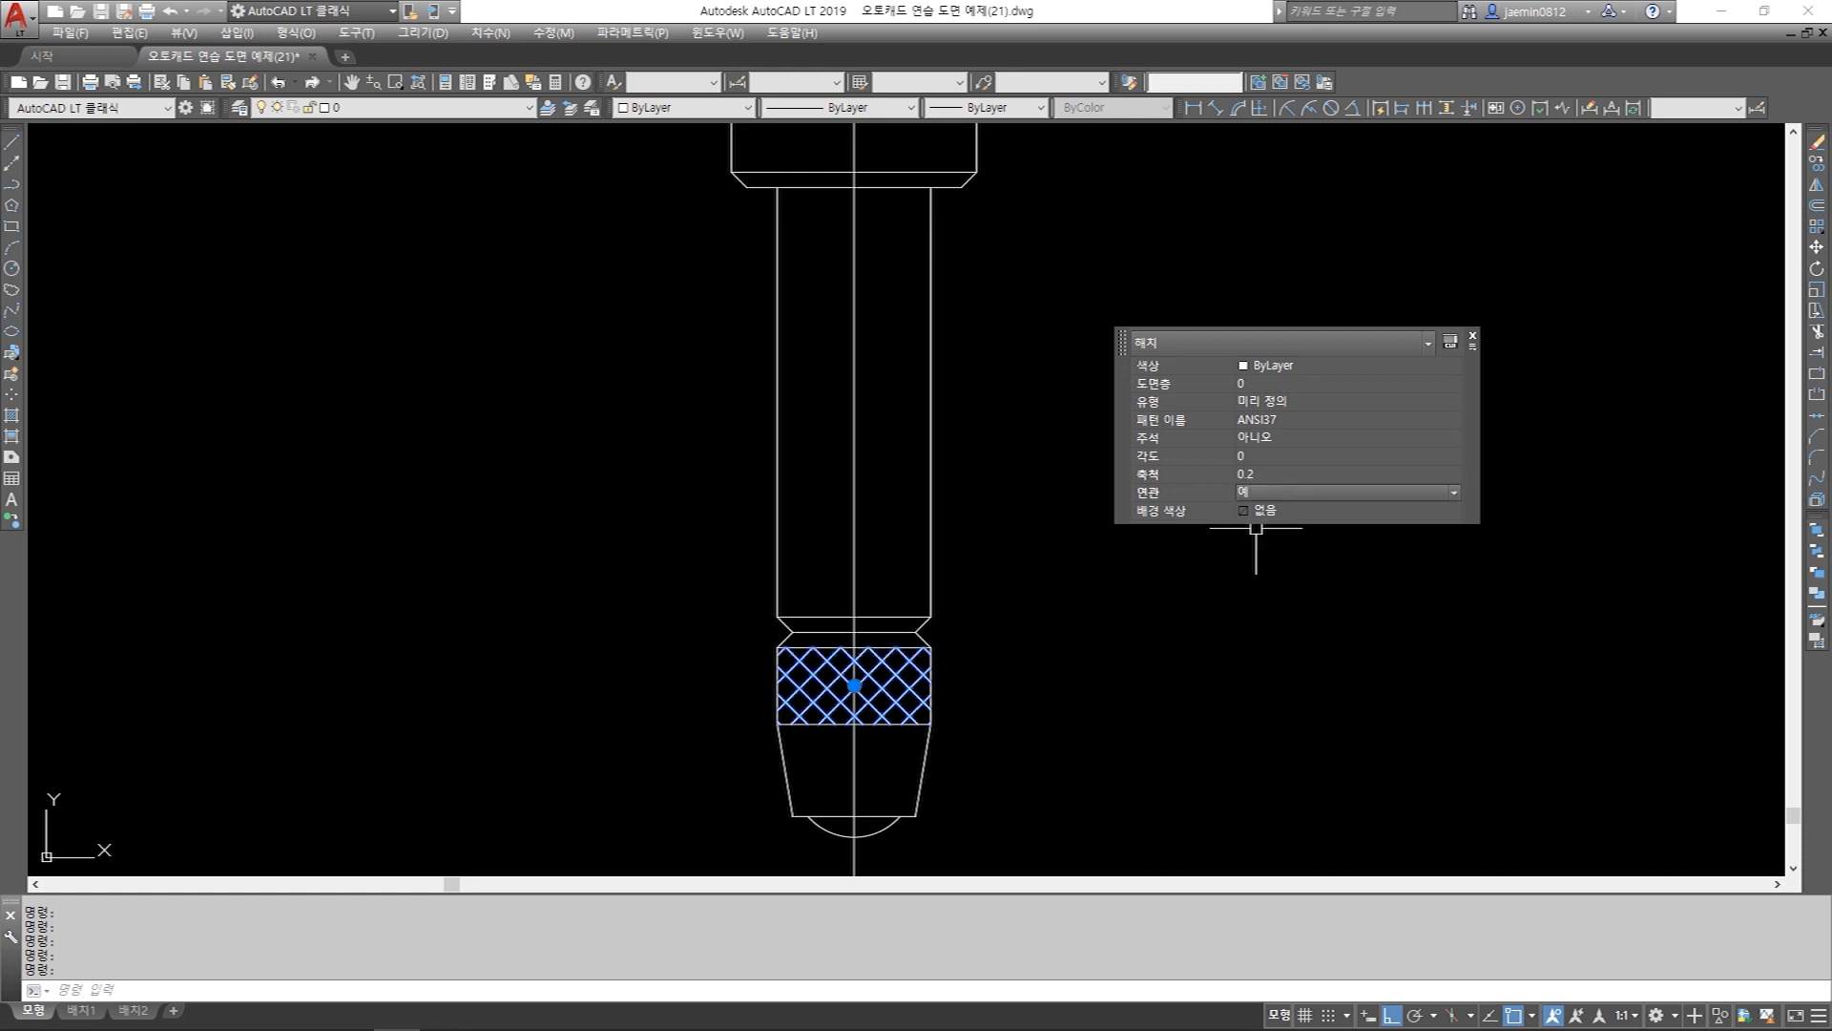
key(Escape)
Examine the front view's dial face for the display and button dimensions missing from the second view.
middle_drag(970, 644, 1069, 543)
scroll(996, 556, down, 6)
middle_drag(474, 603, 899, 543)
scroll(1066, 626, up, 2)
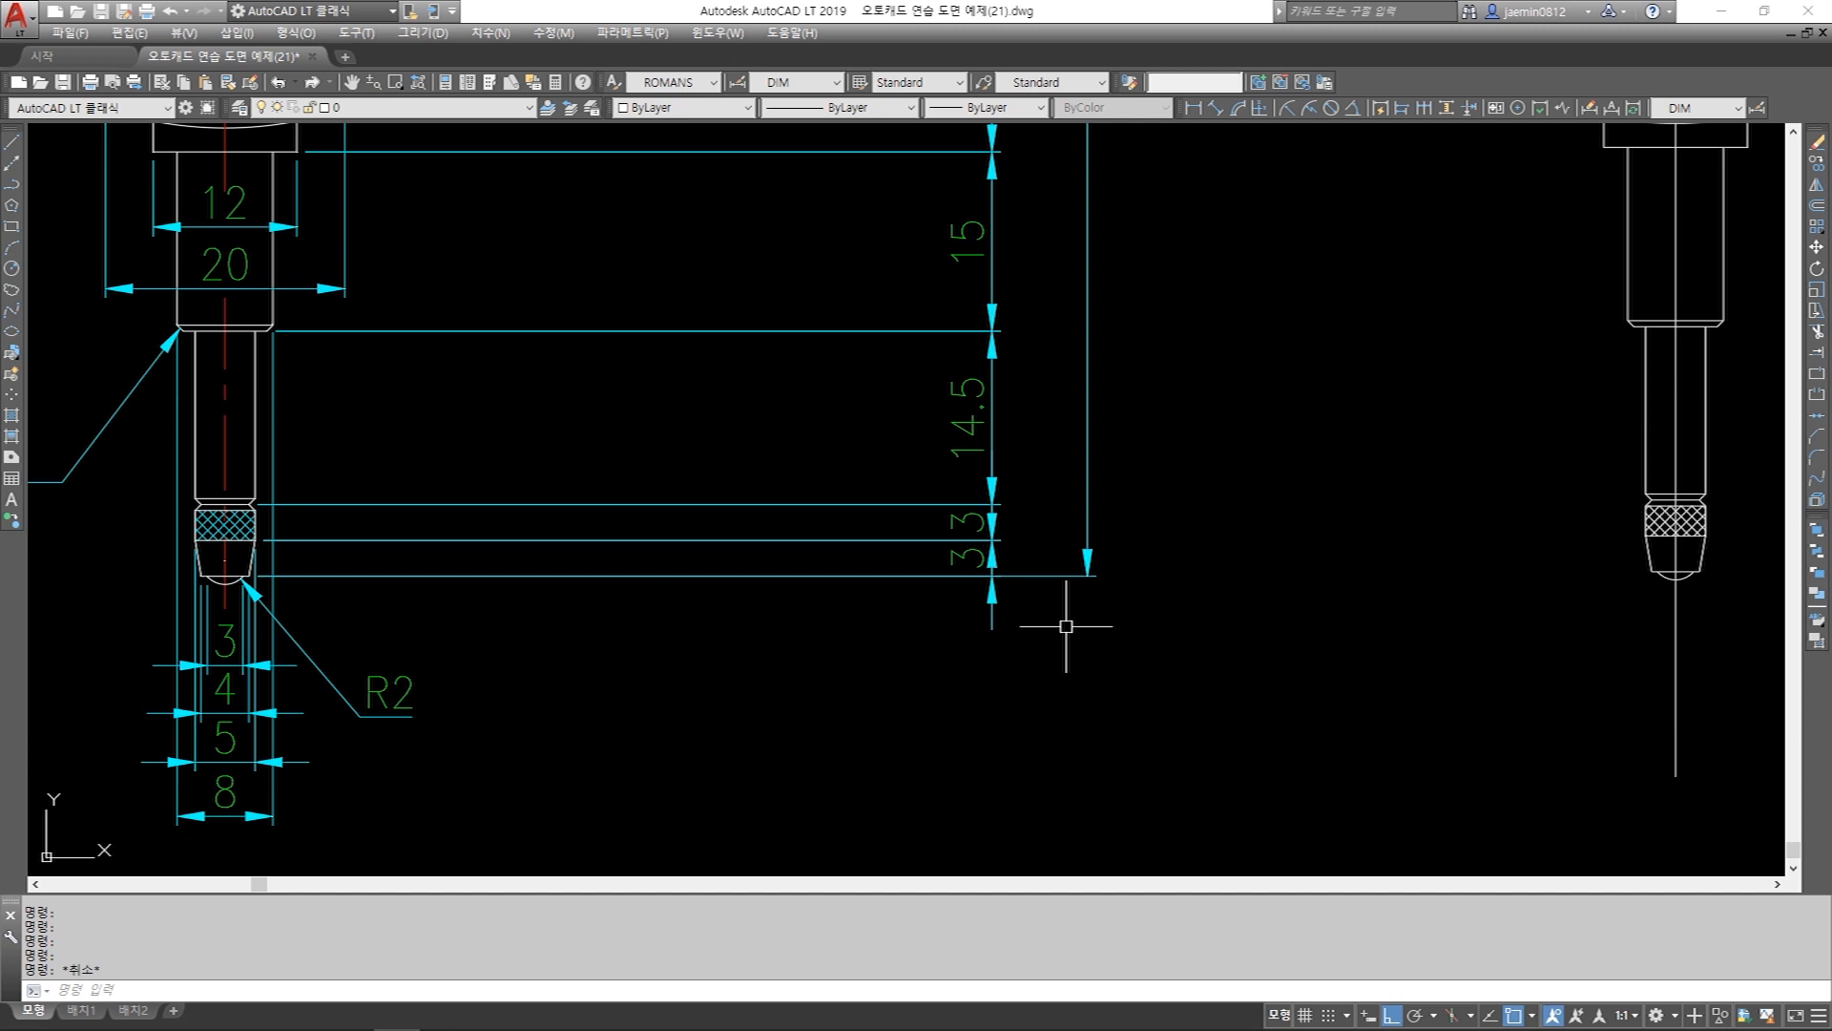
scroll(1073, 626, down, 4)
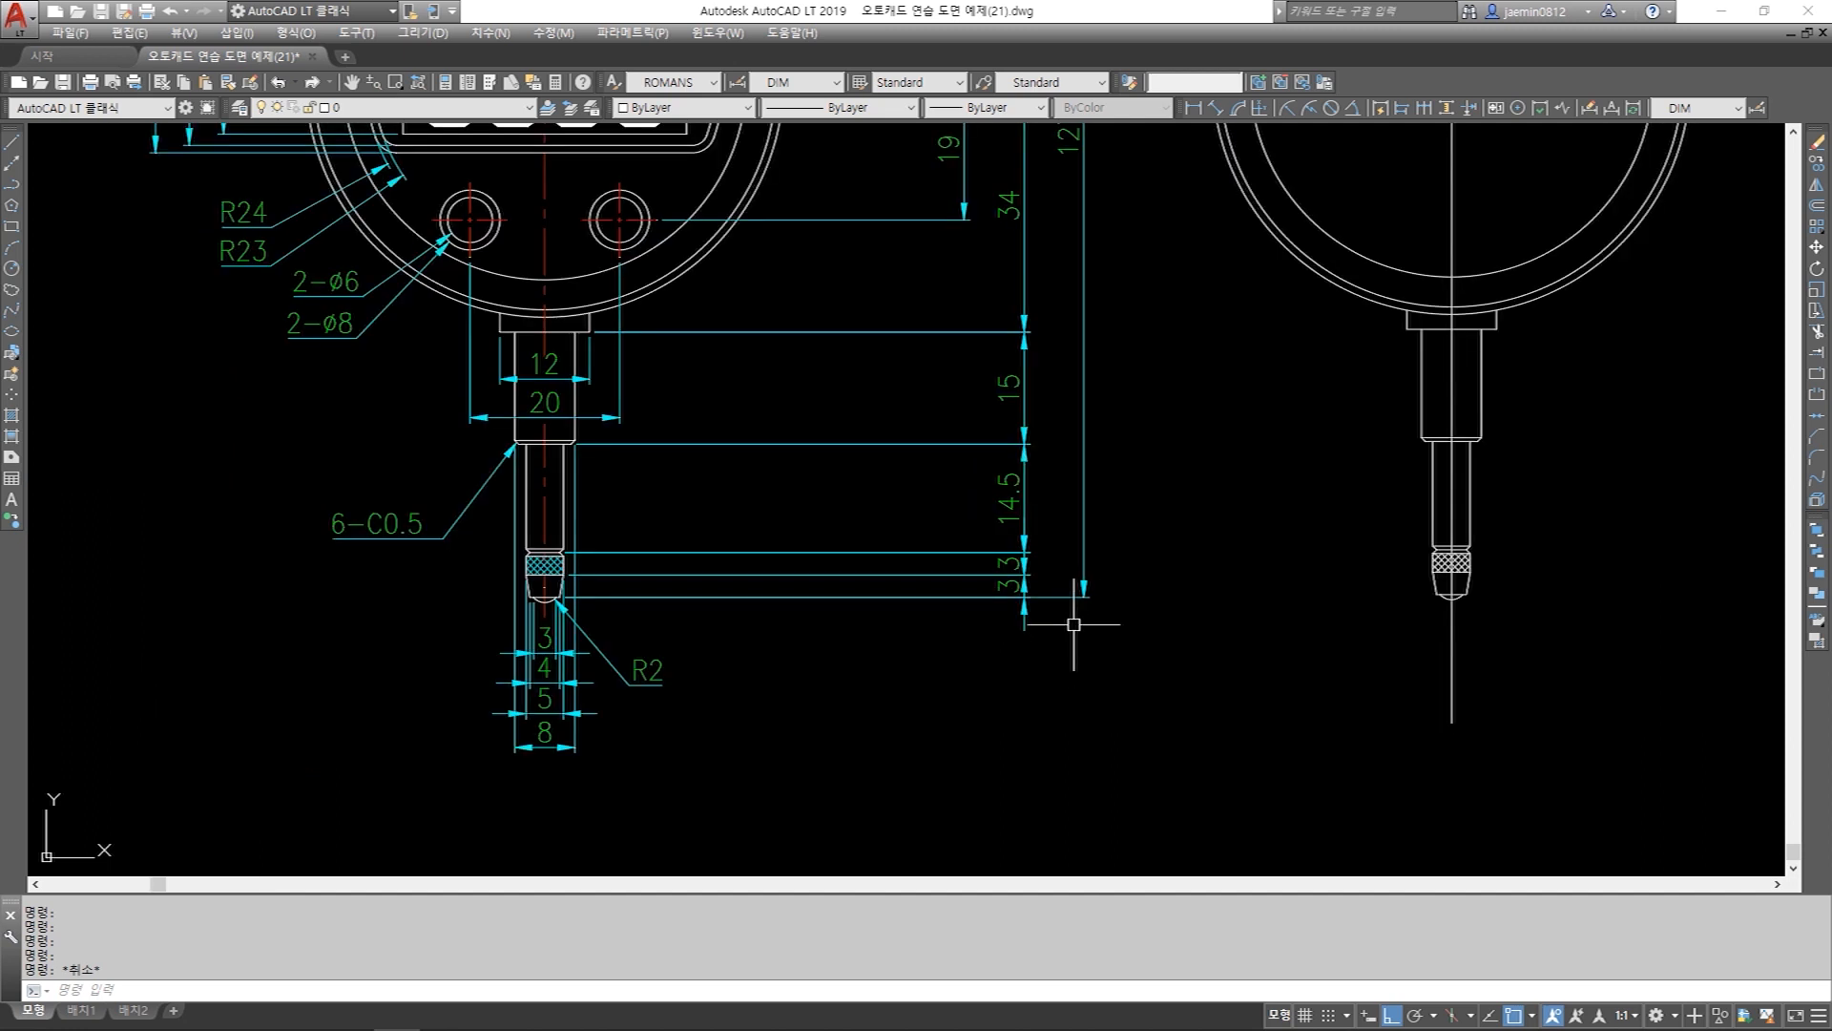
middle_drag(1145, 230, 1160, 350)
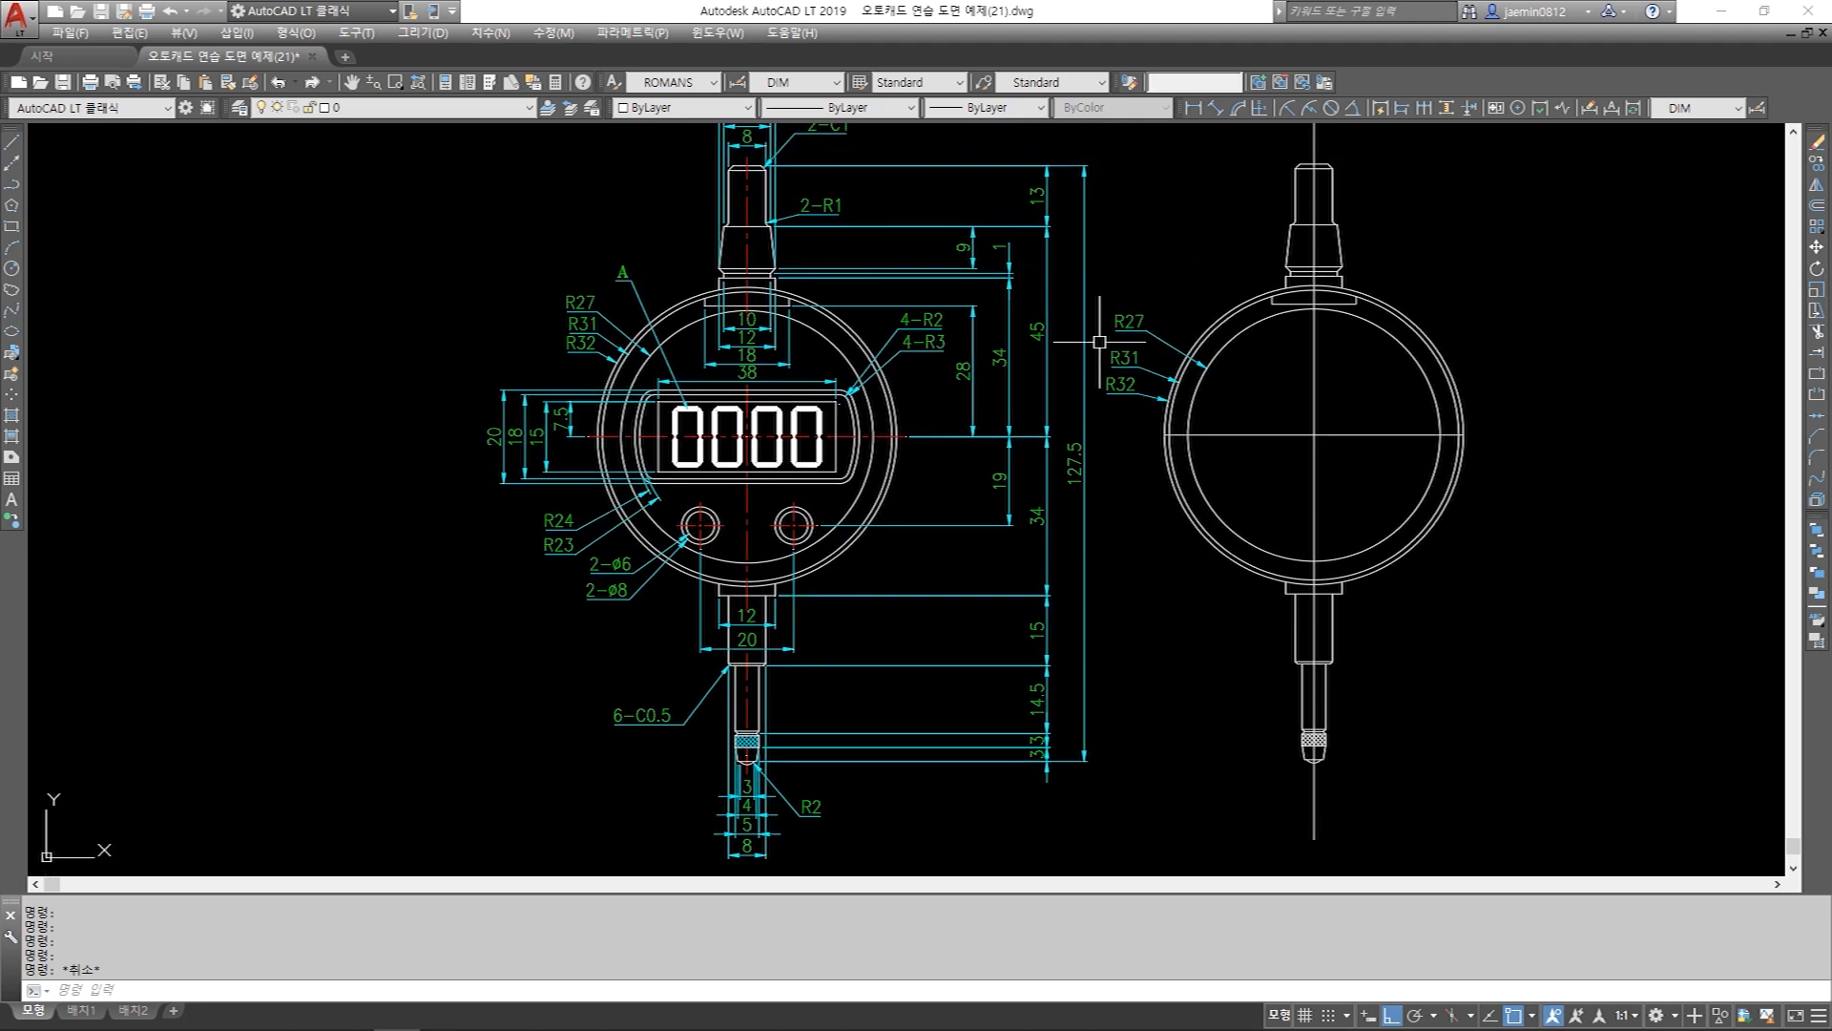
scroll(809, 352, up, 4)
mouse_move(725, 419)
middle_down()
mouse_move(753, 541)
mouse_move(763, 391)
middle_up()
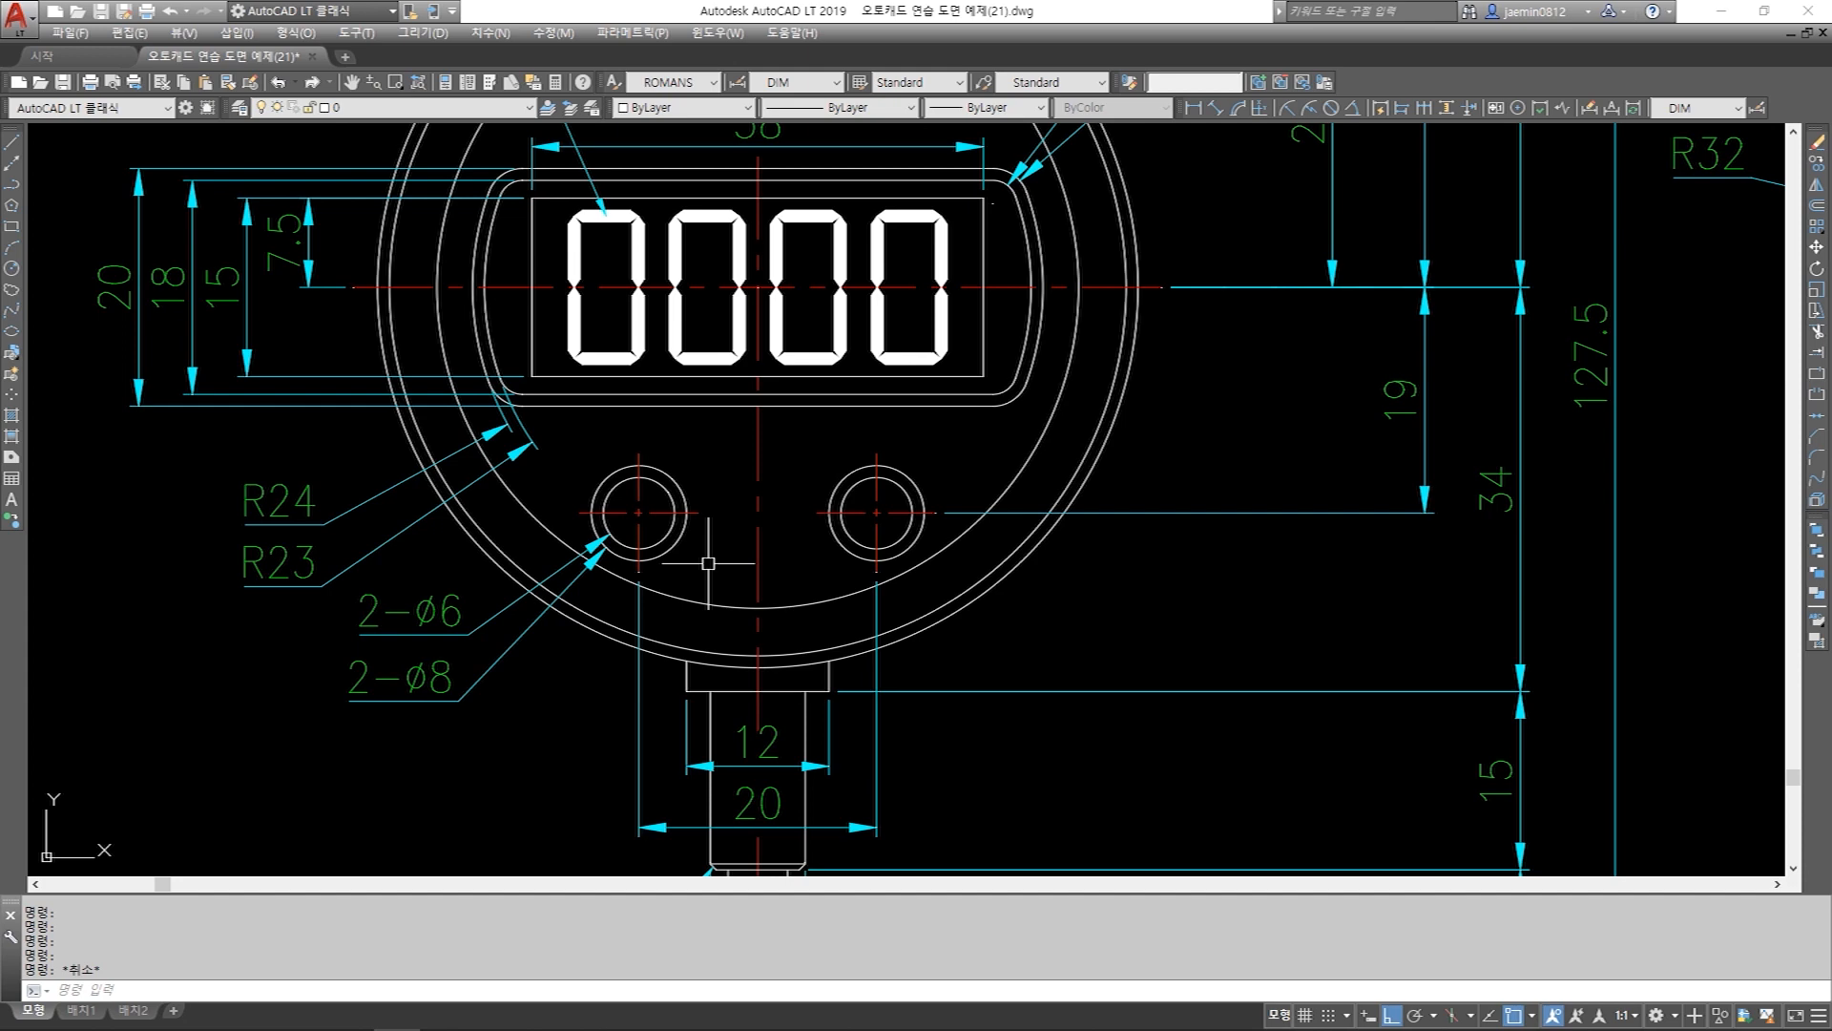
scroll(708, 563, down, 2)
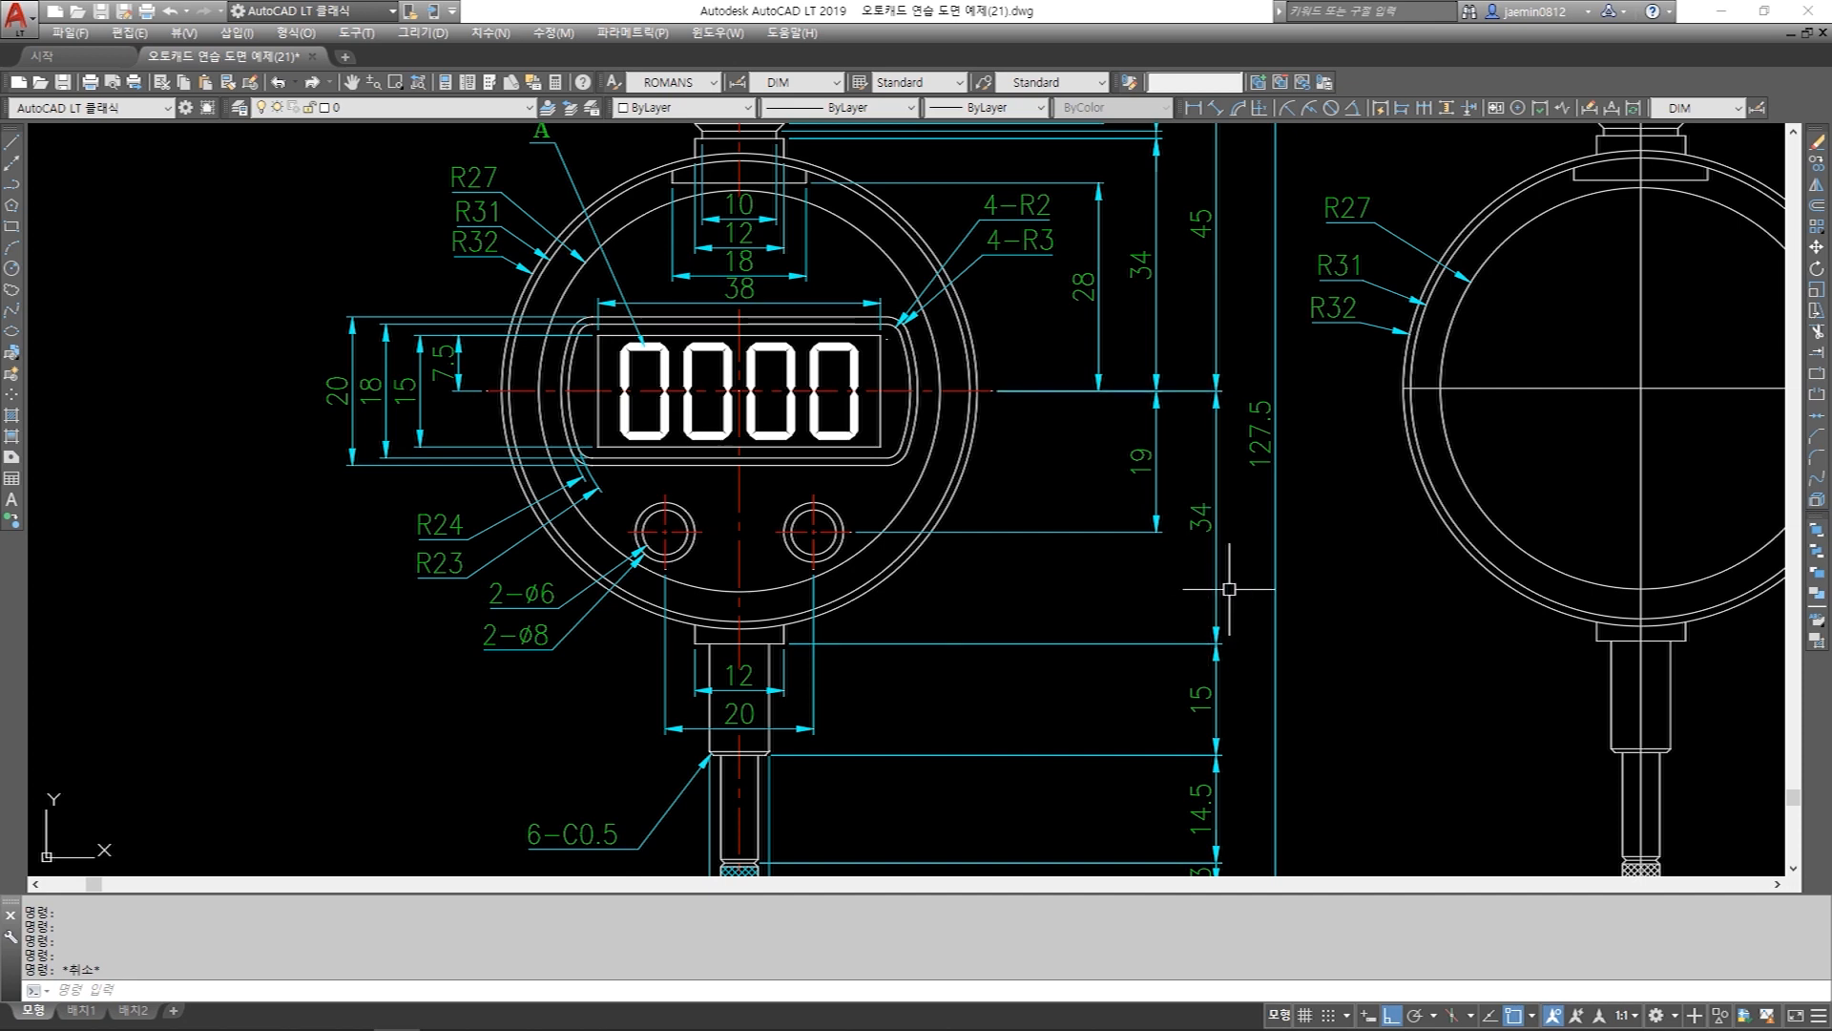
middle_drag(1219, 597, 1073, 582)
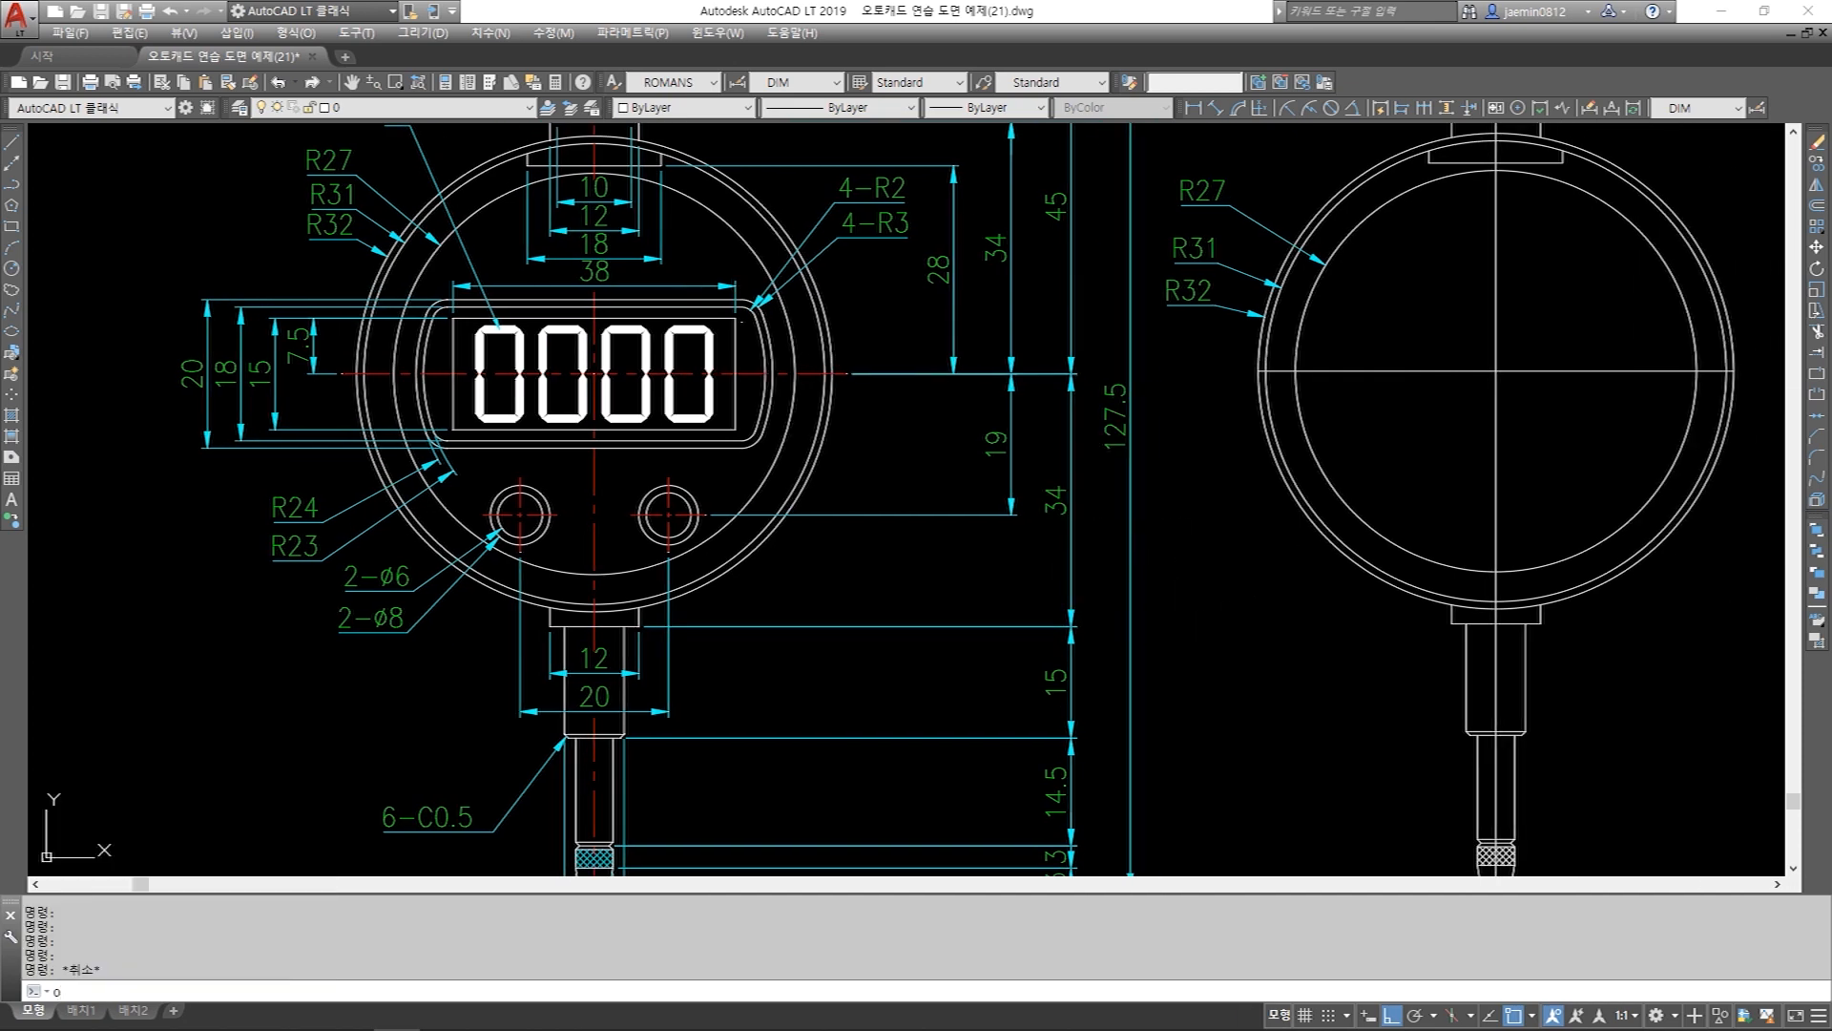
Offset the second view's horizontal centre line 19 downward to locate the button centres.
key(Return)
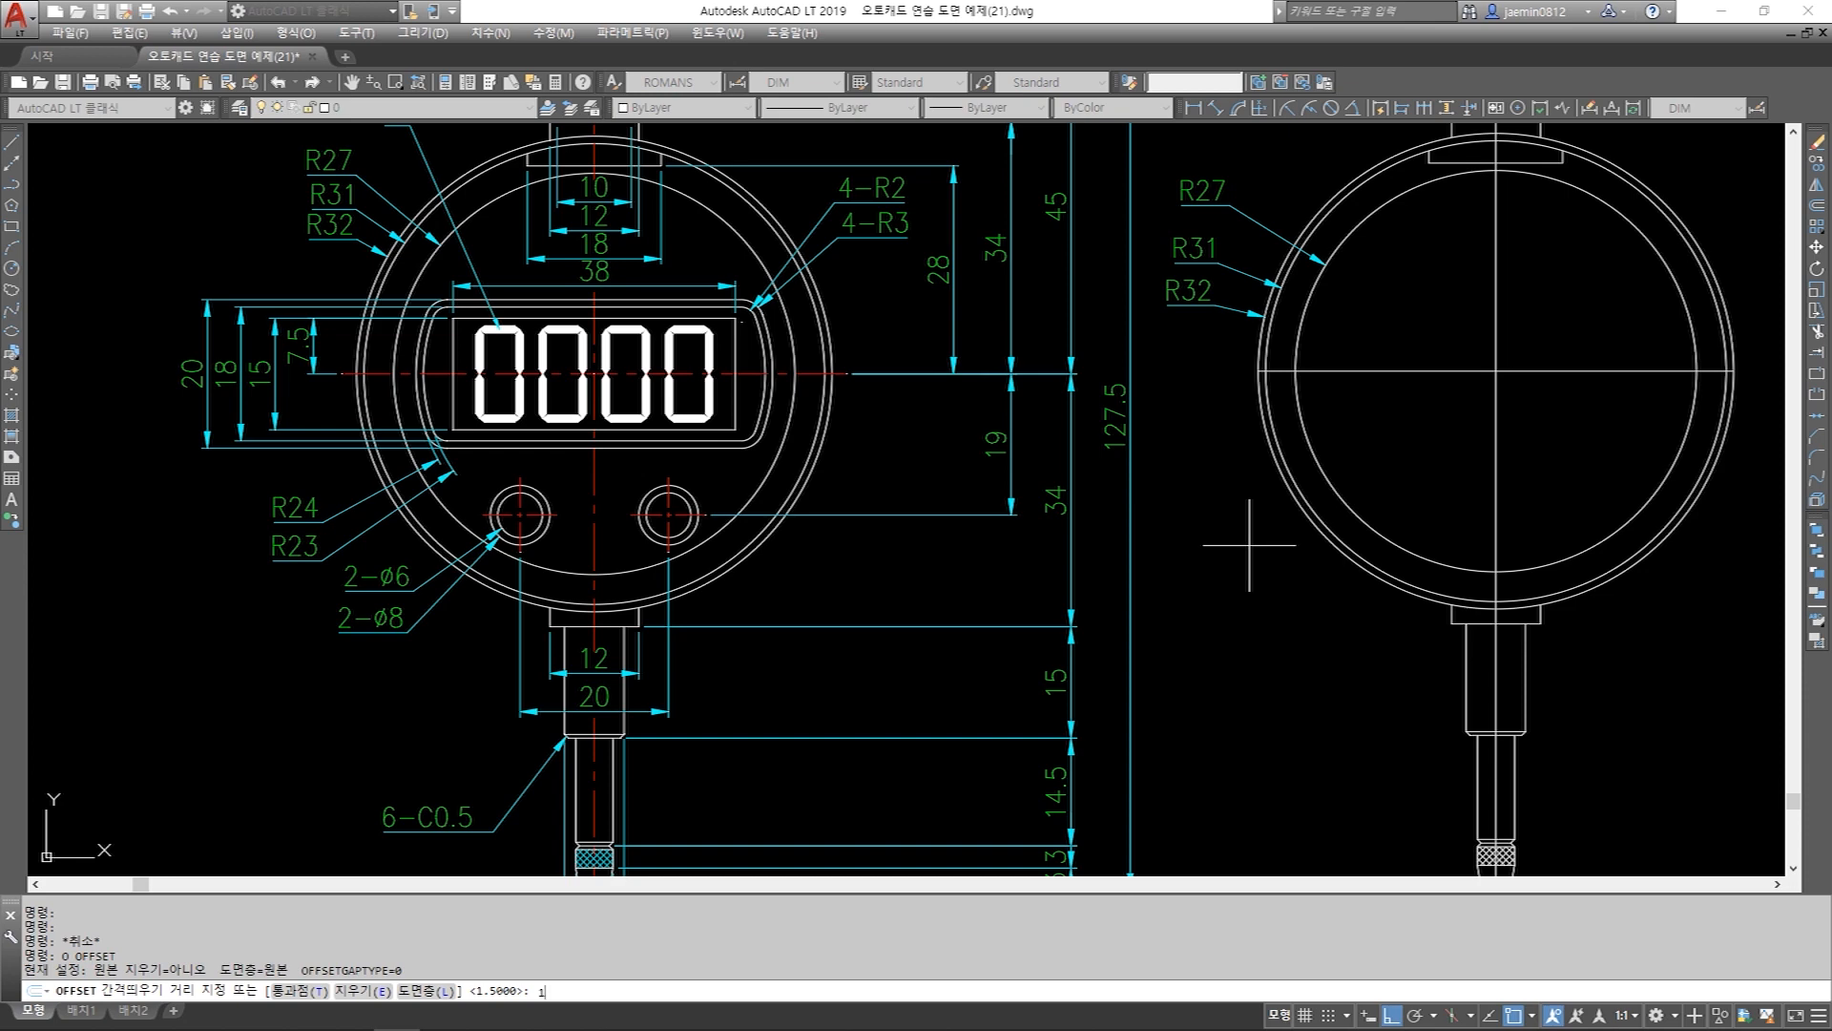
text(19)
key(Return)
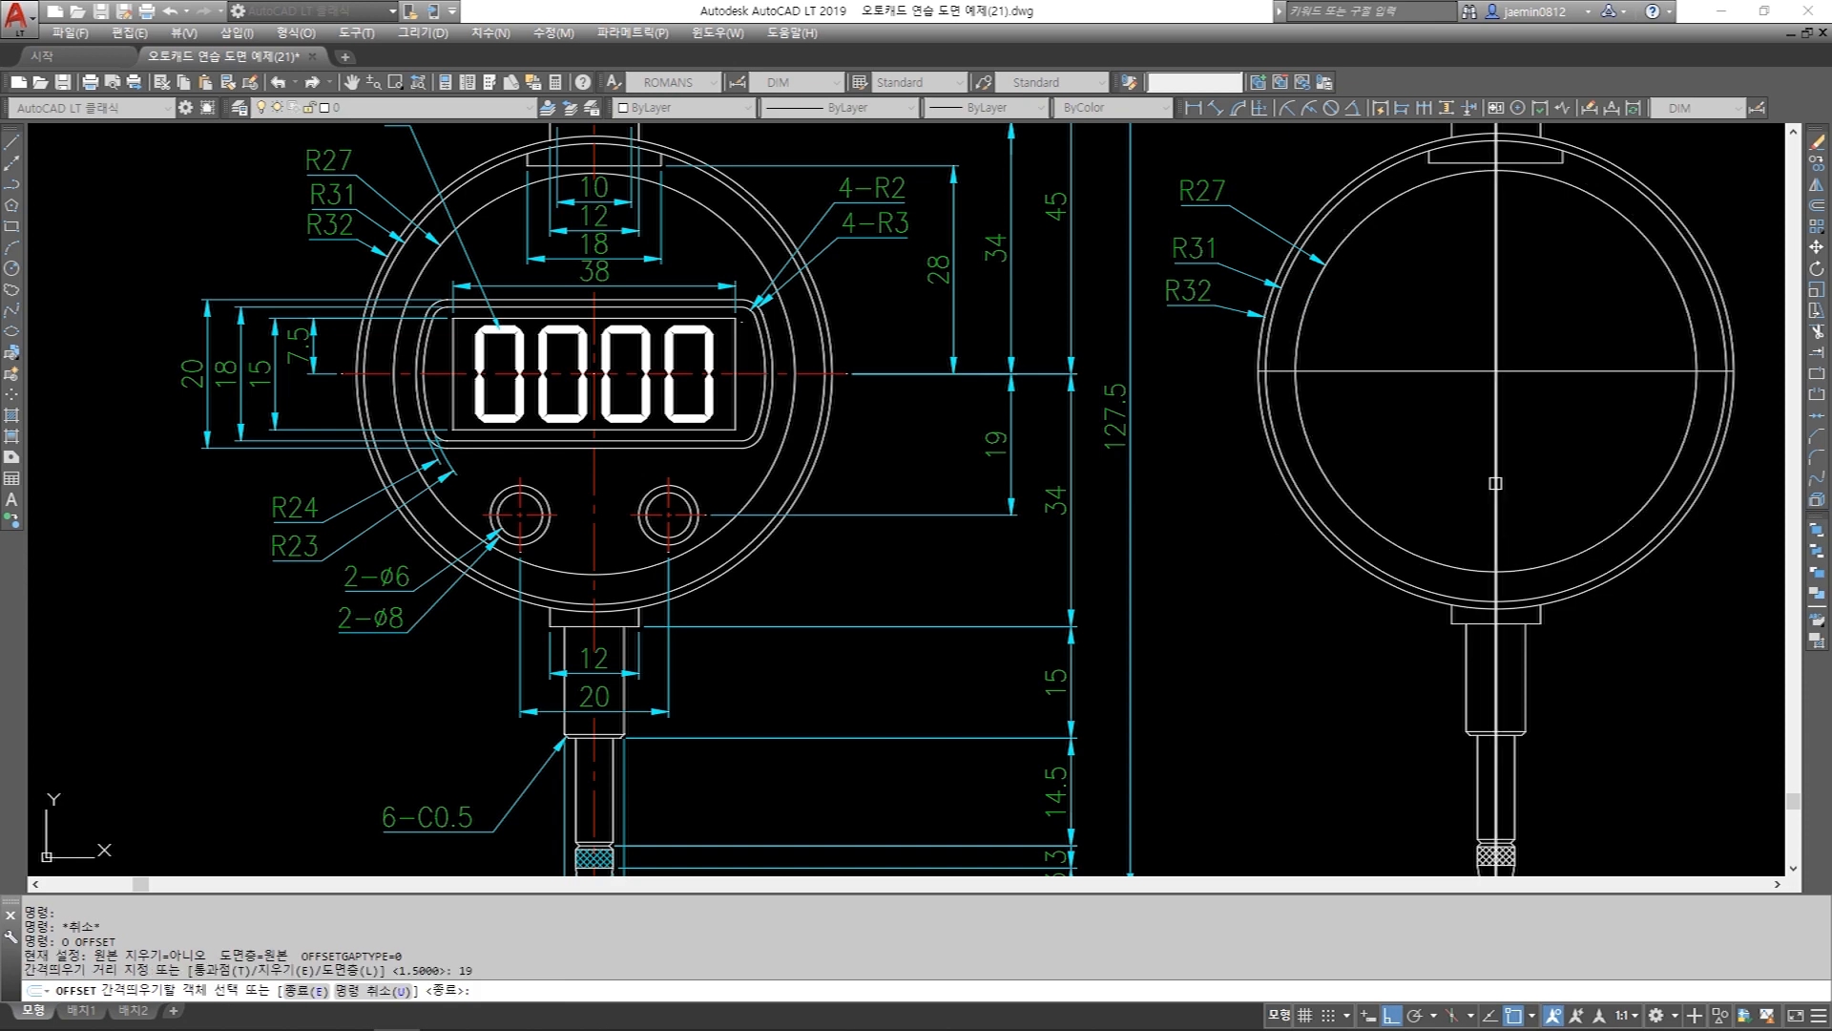
click(1450, 372)
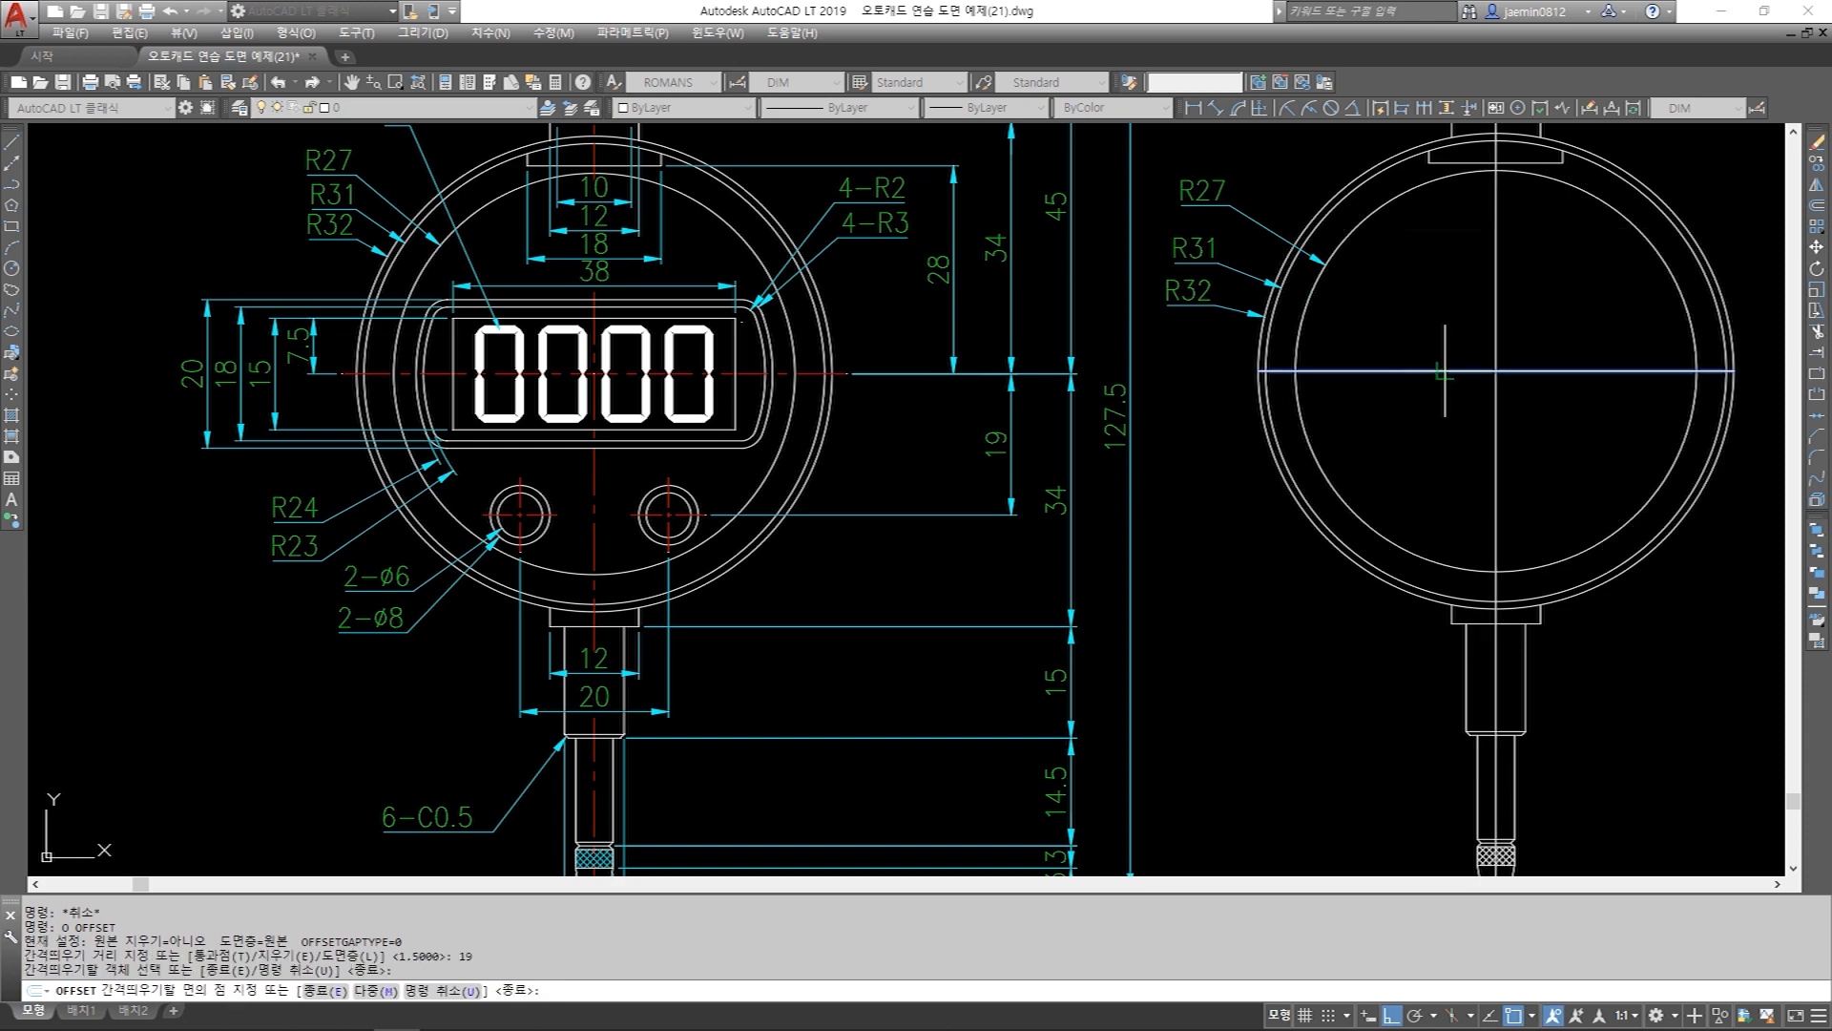
click(1433, 455)
key(Escape)
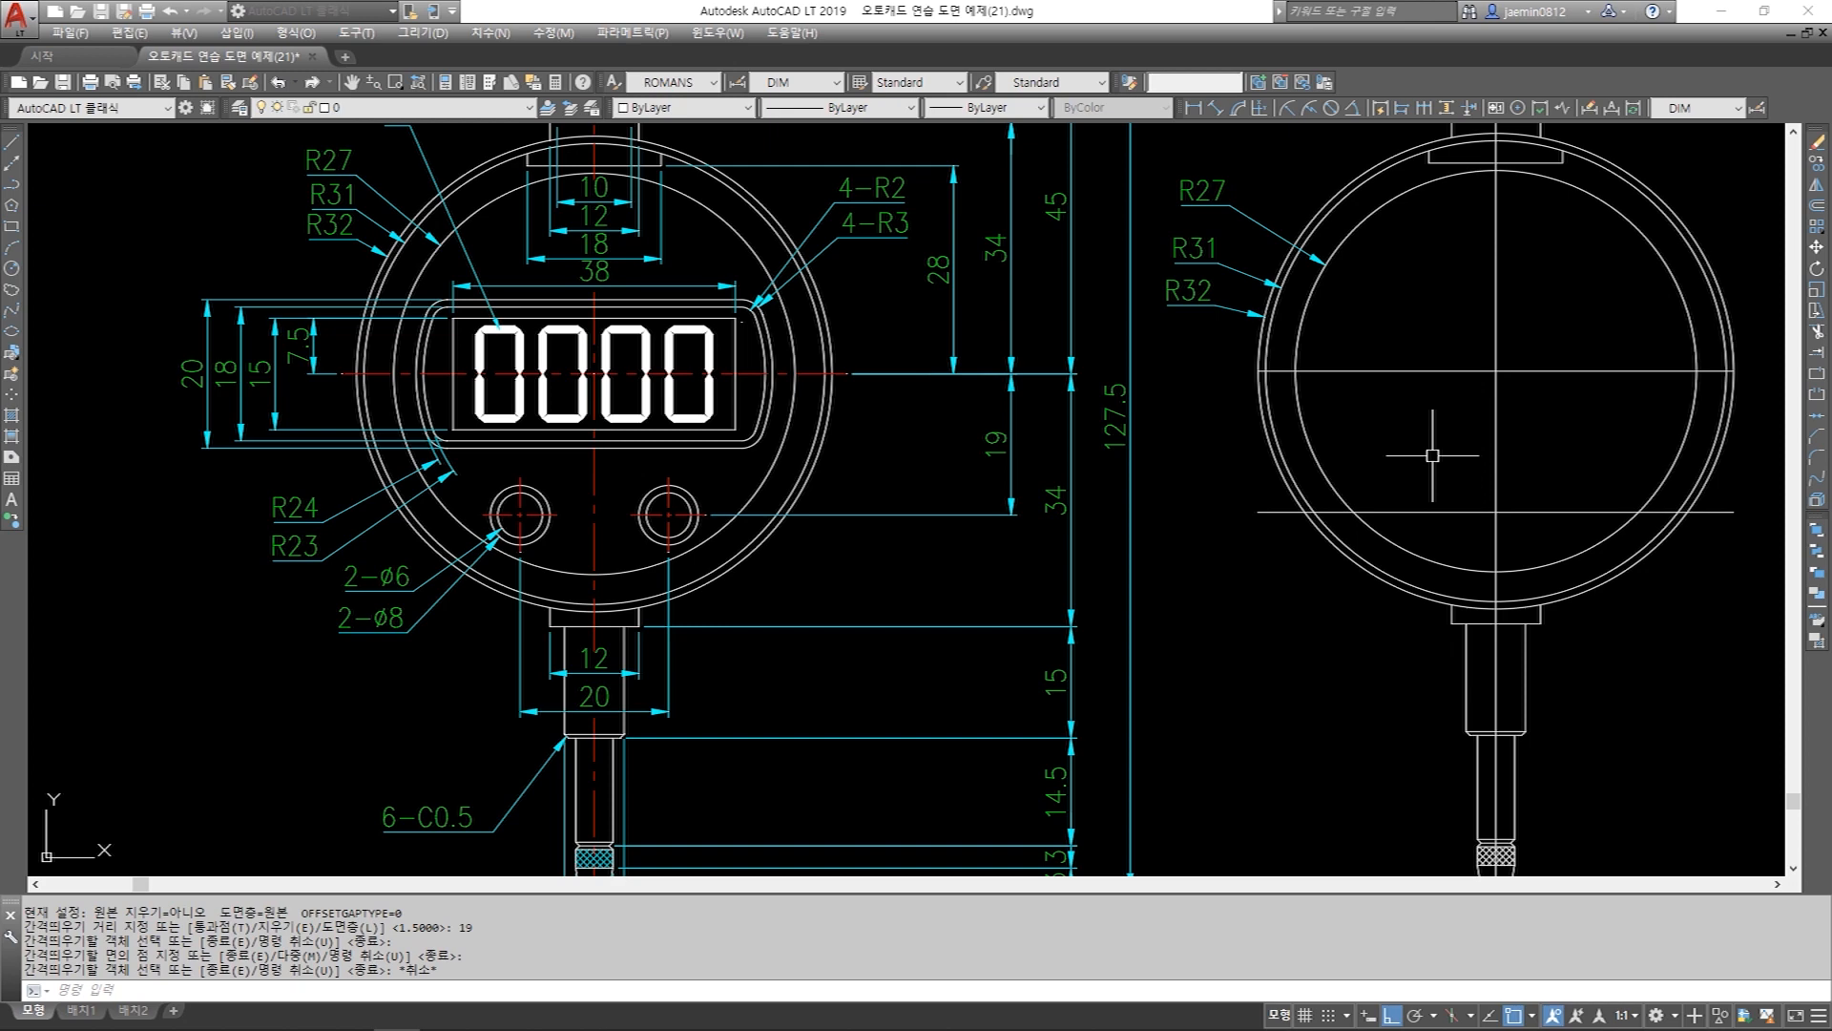
Offset the second view's vertical centre line 10 to the left to locate the left button's centre.
key(Return)
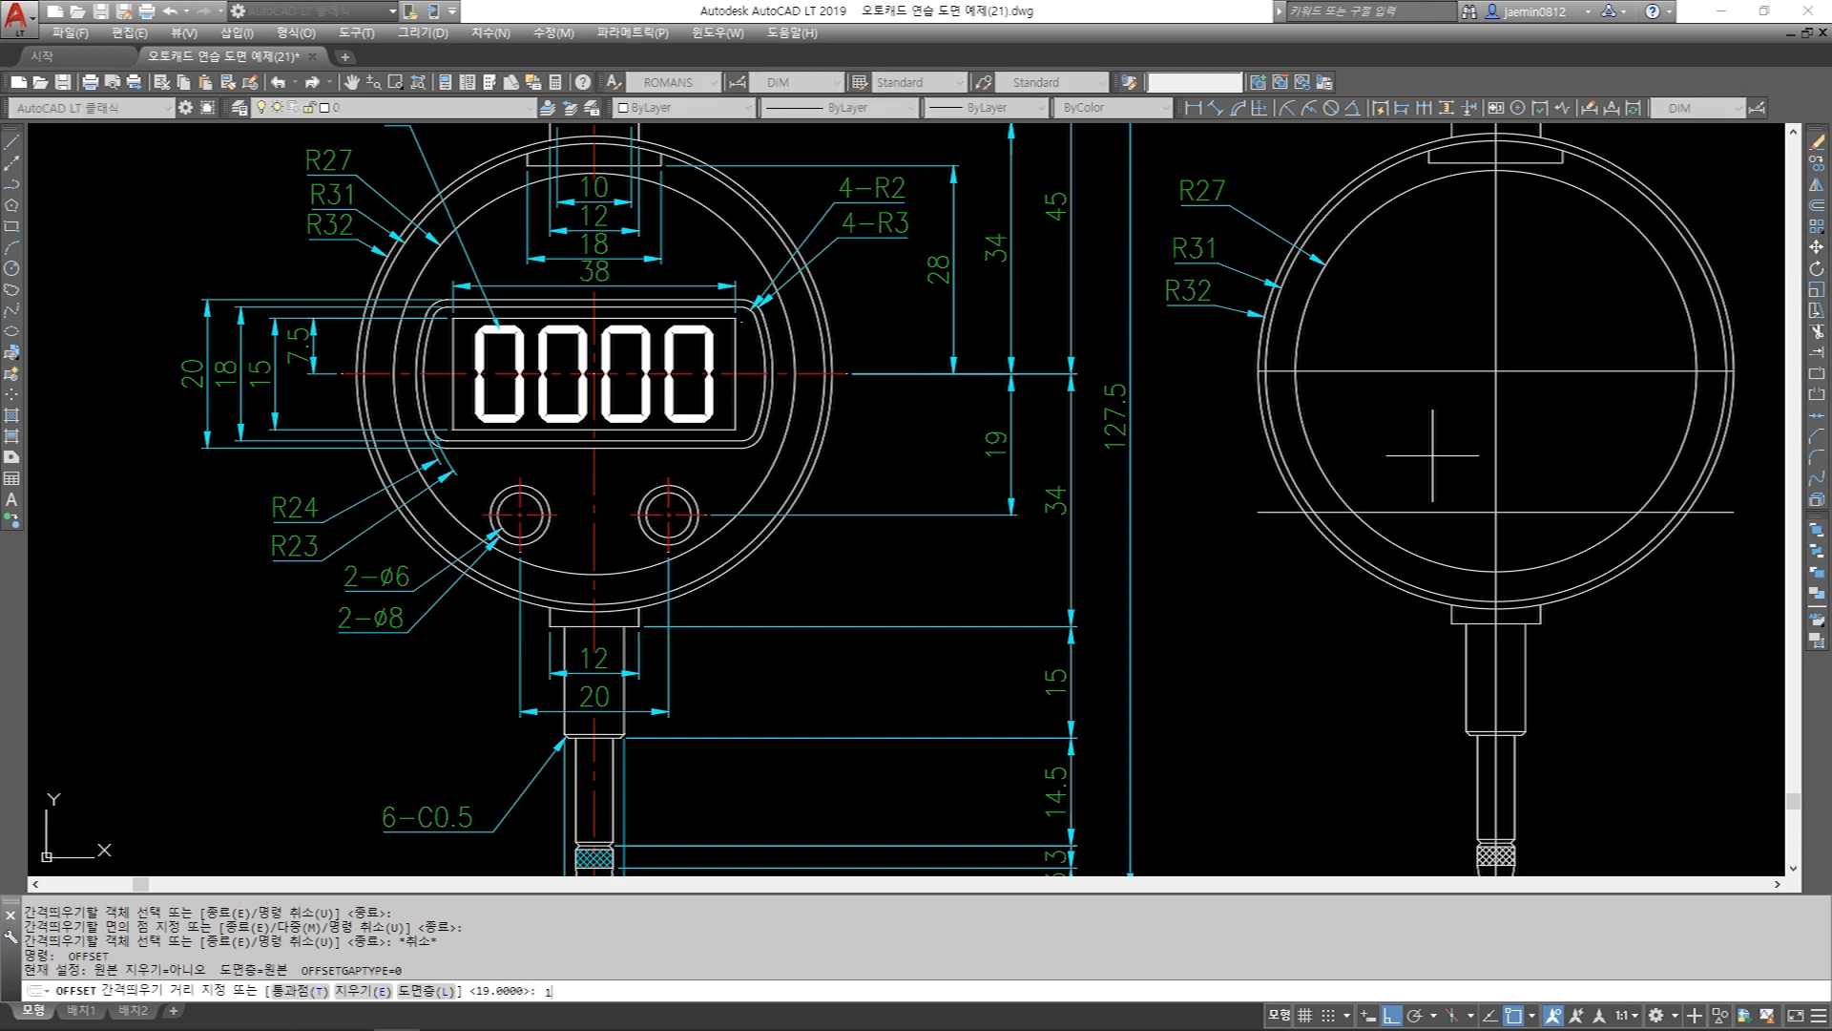
key(Return)
click(1496, 454)
click(1393, 472)
key(Escape)
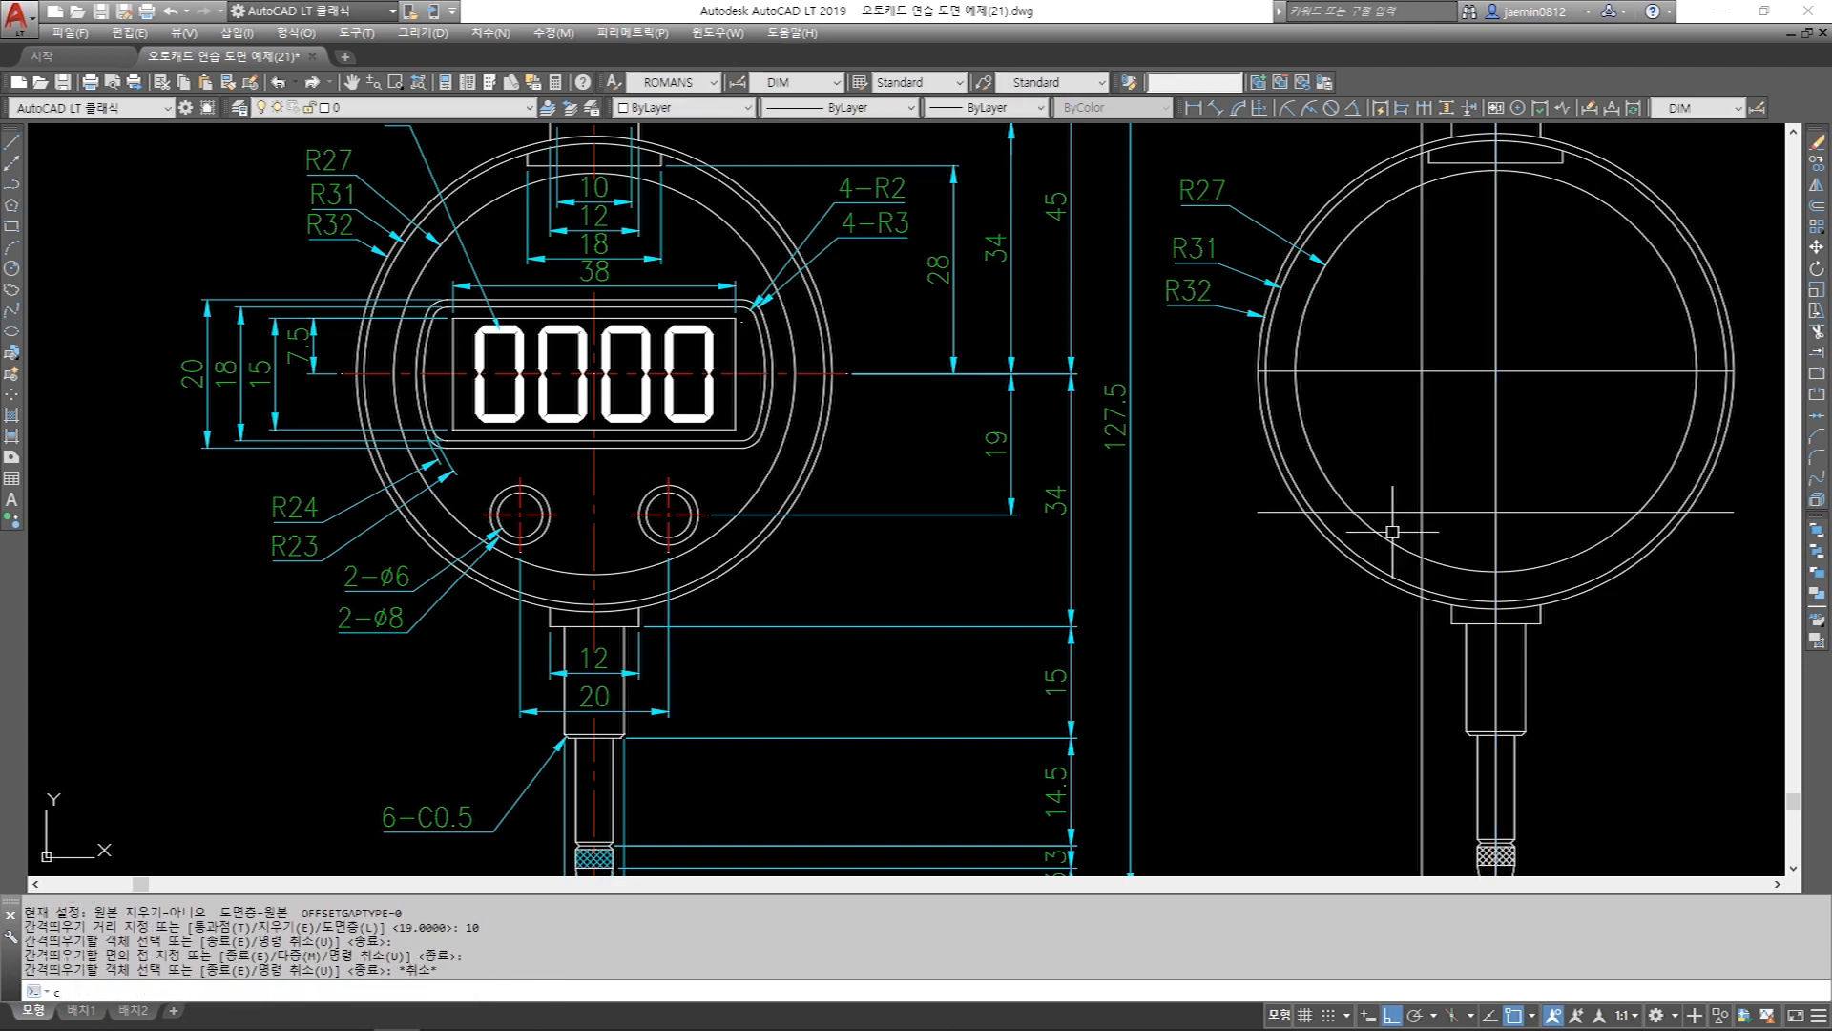
Draw a 6 mm diameter circle centred where the two offset lines cross, following the front view's button dimensions.
key(Escape)
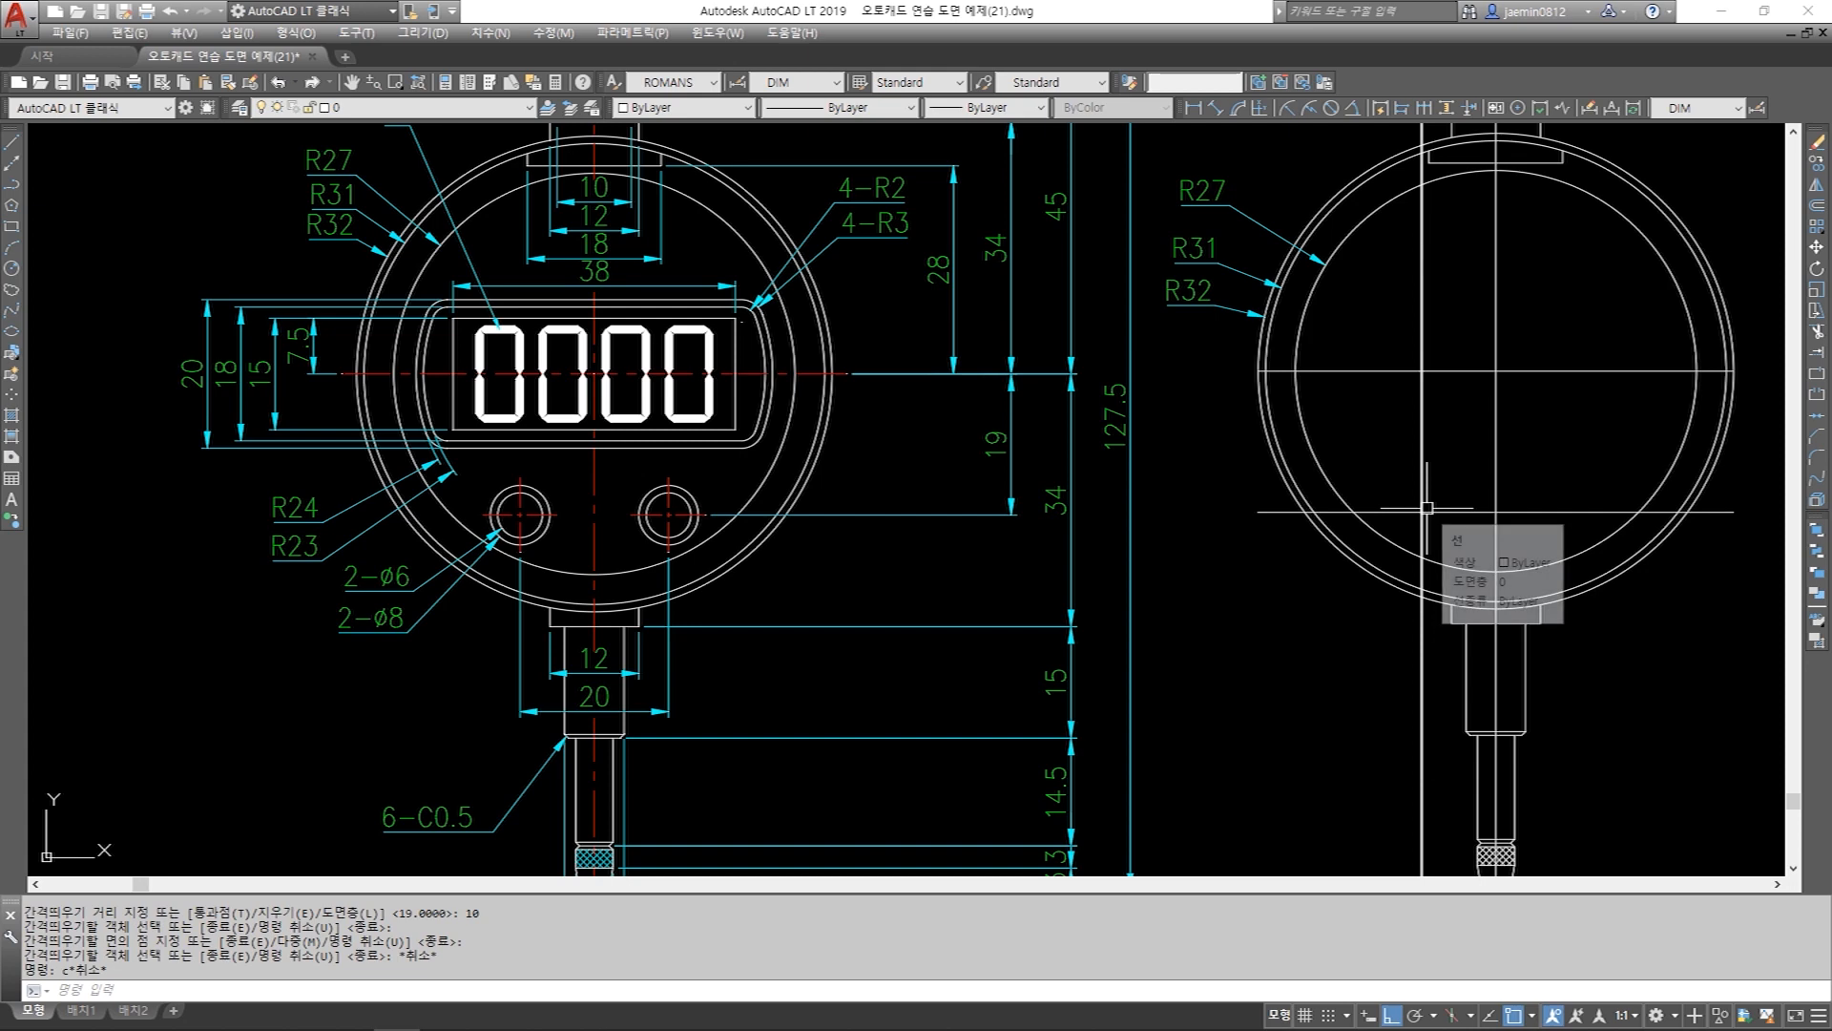
scroll(387, 603, up, 2)
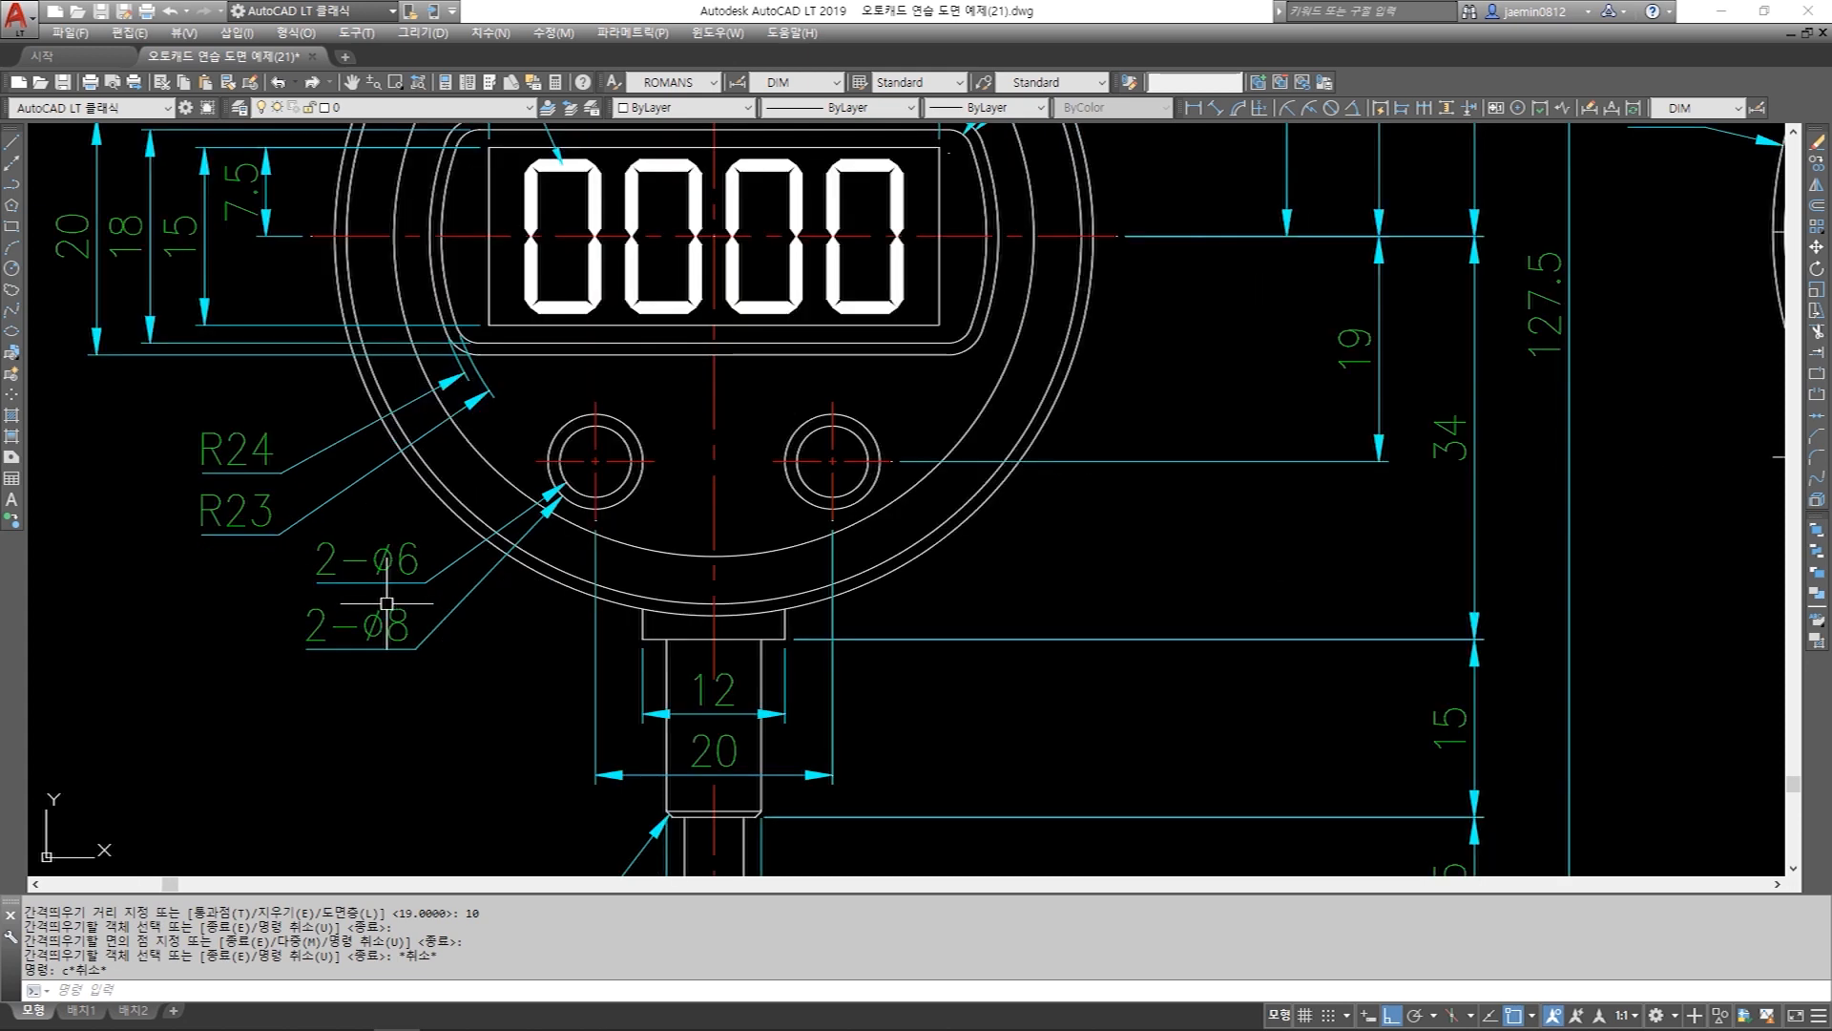
scroll(386, 603, down, 2)
text(c)
key(Return)
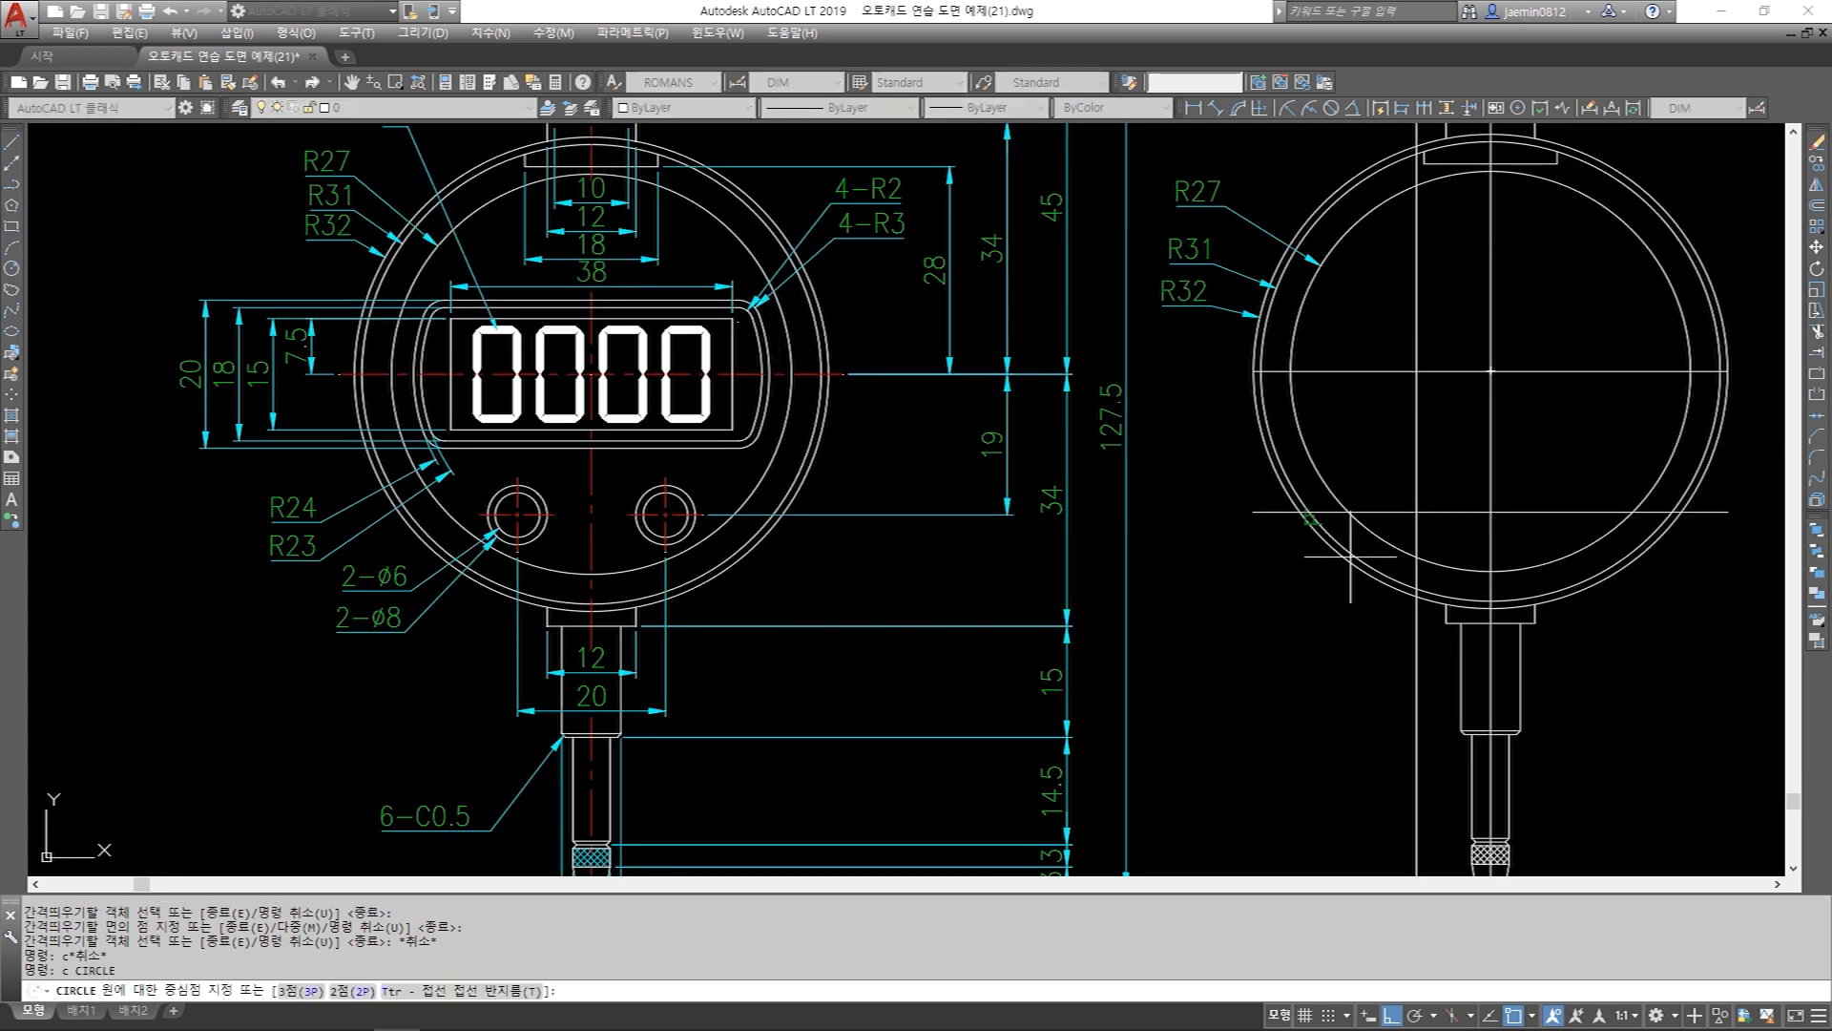
click(1418, 512)
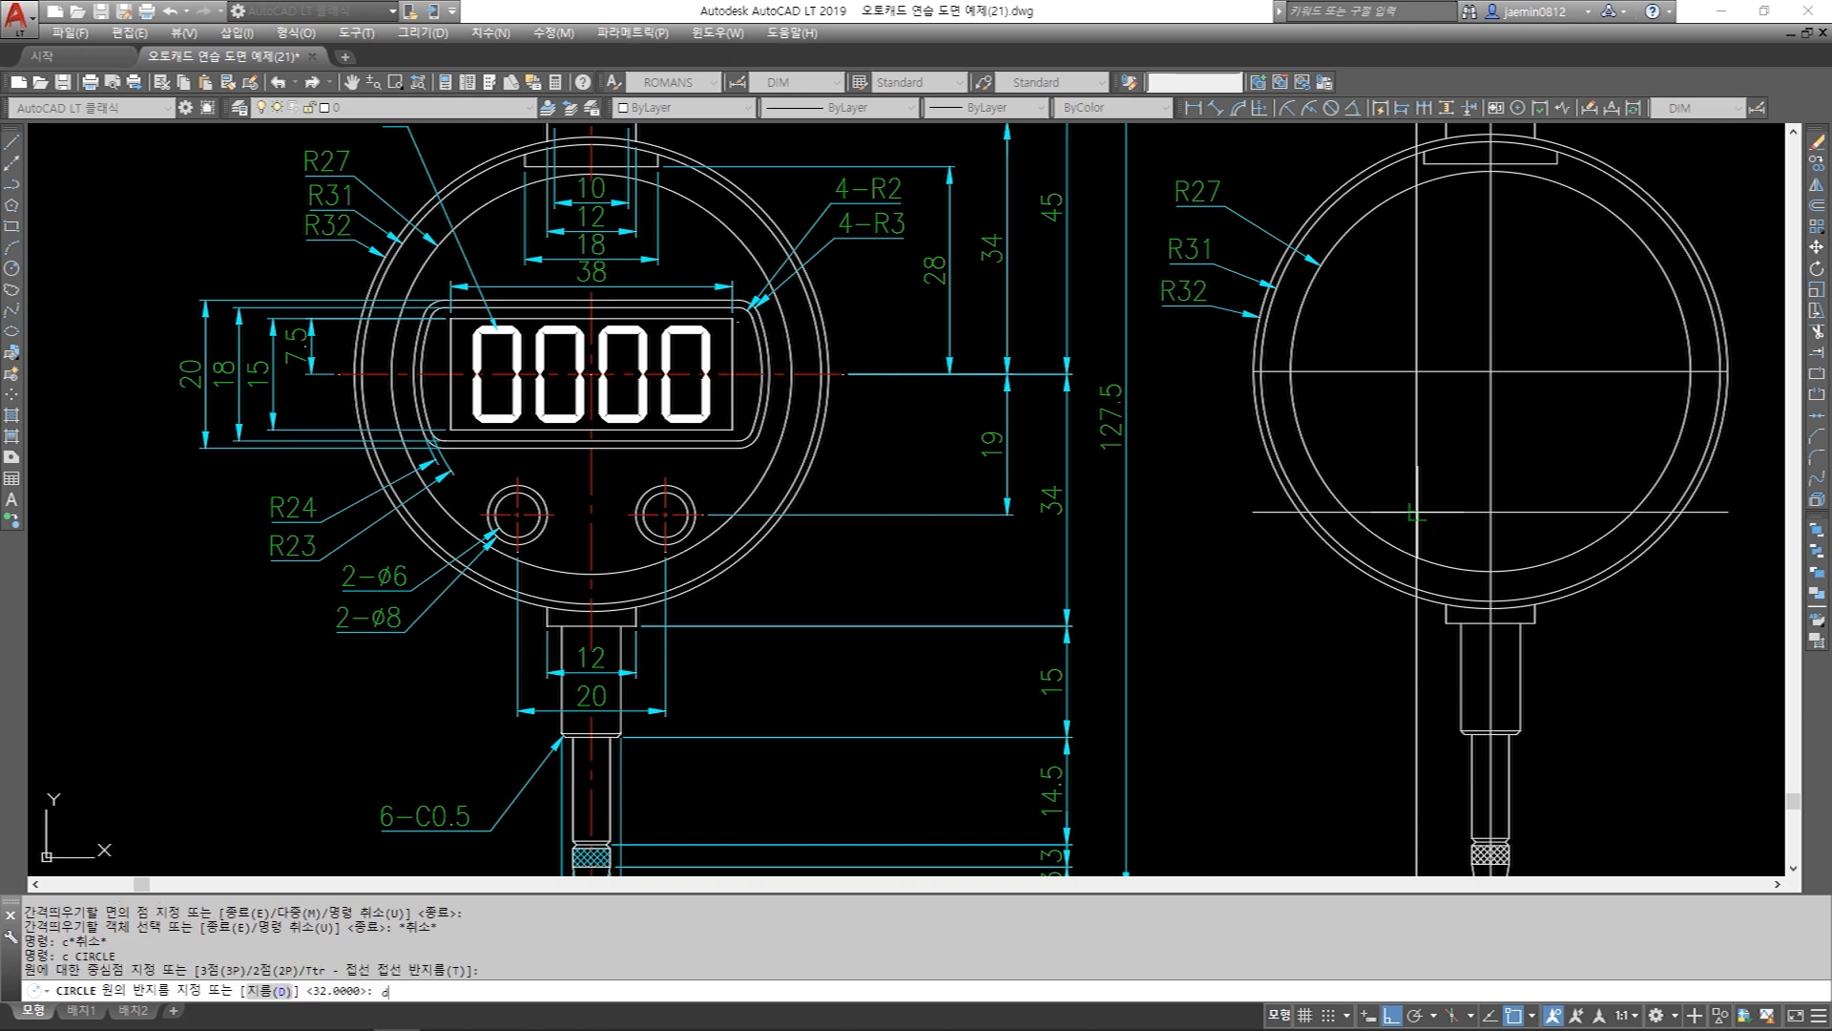
key(Return)
key(Return)
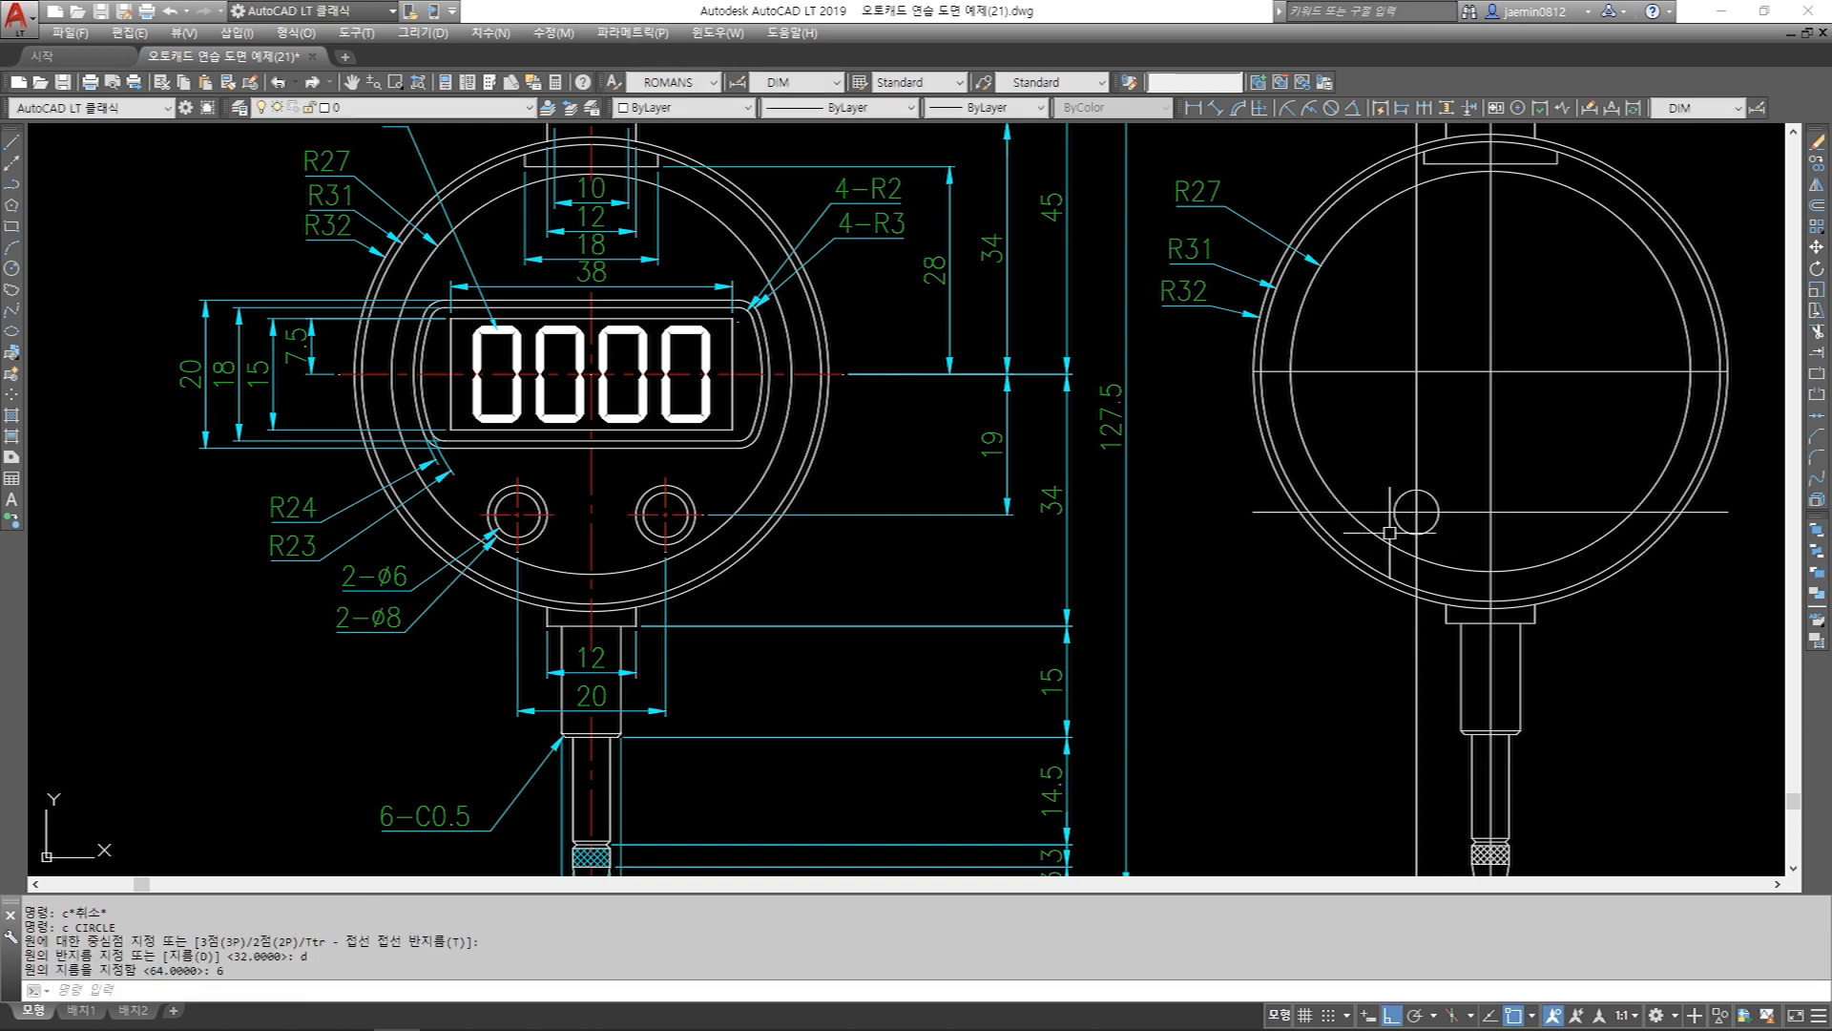
Check the new button circle's size with a temporary diameter dimension and erase that dimension.
click(1331, 106)
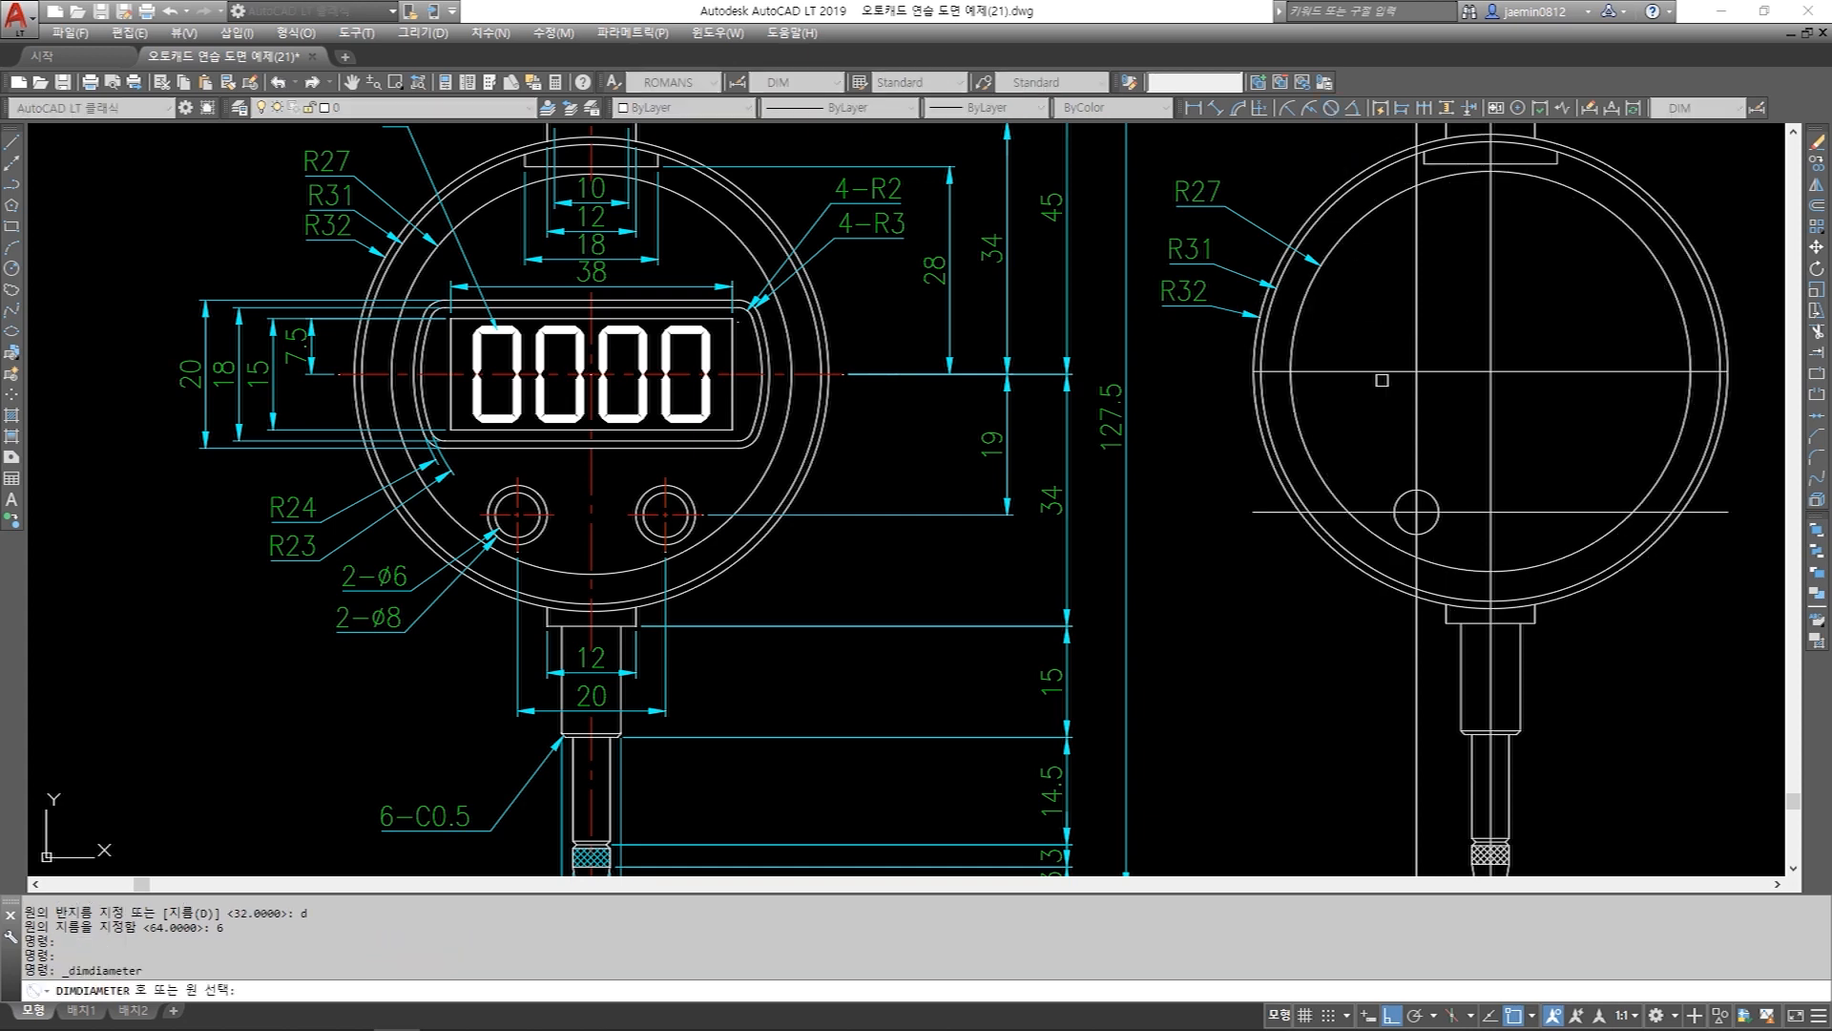
click(1397, 520)
click(1316, 611)
key(Escape)
text(e)
click(1317, 633)
click(1313, 583)
key(space)
key(Escape)
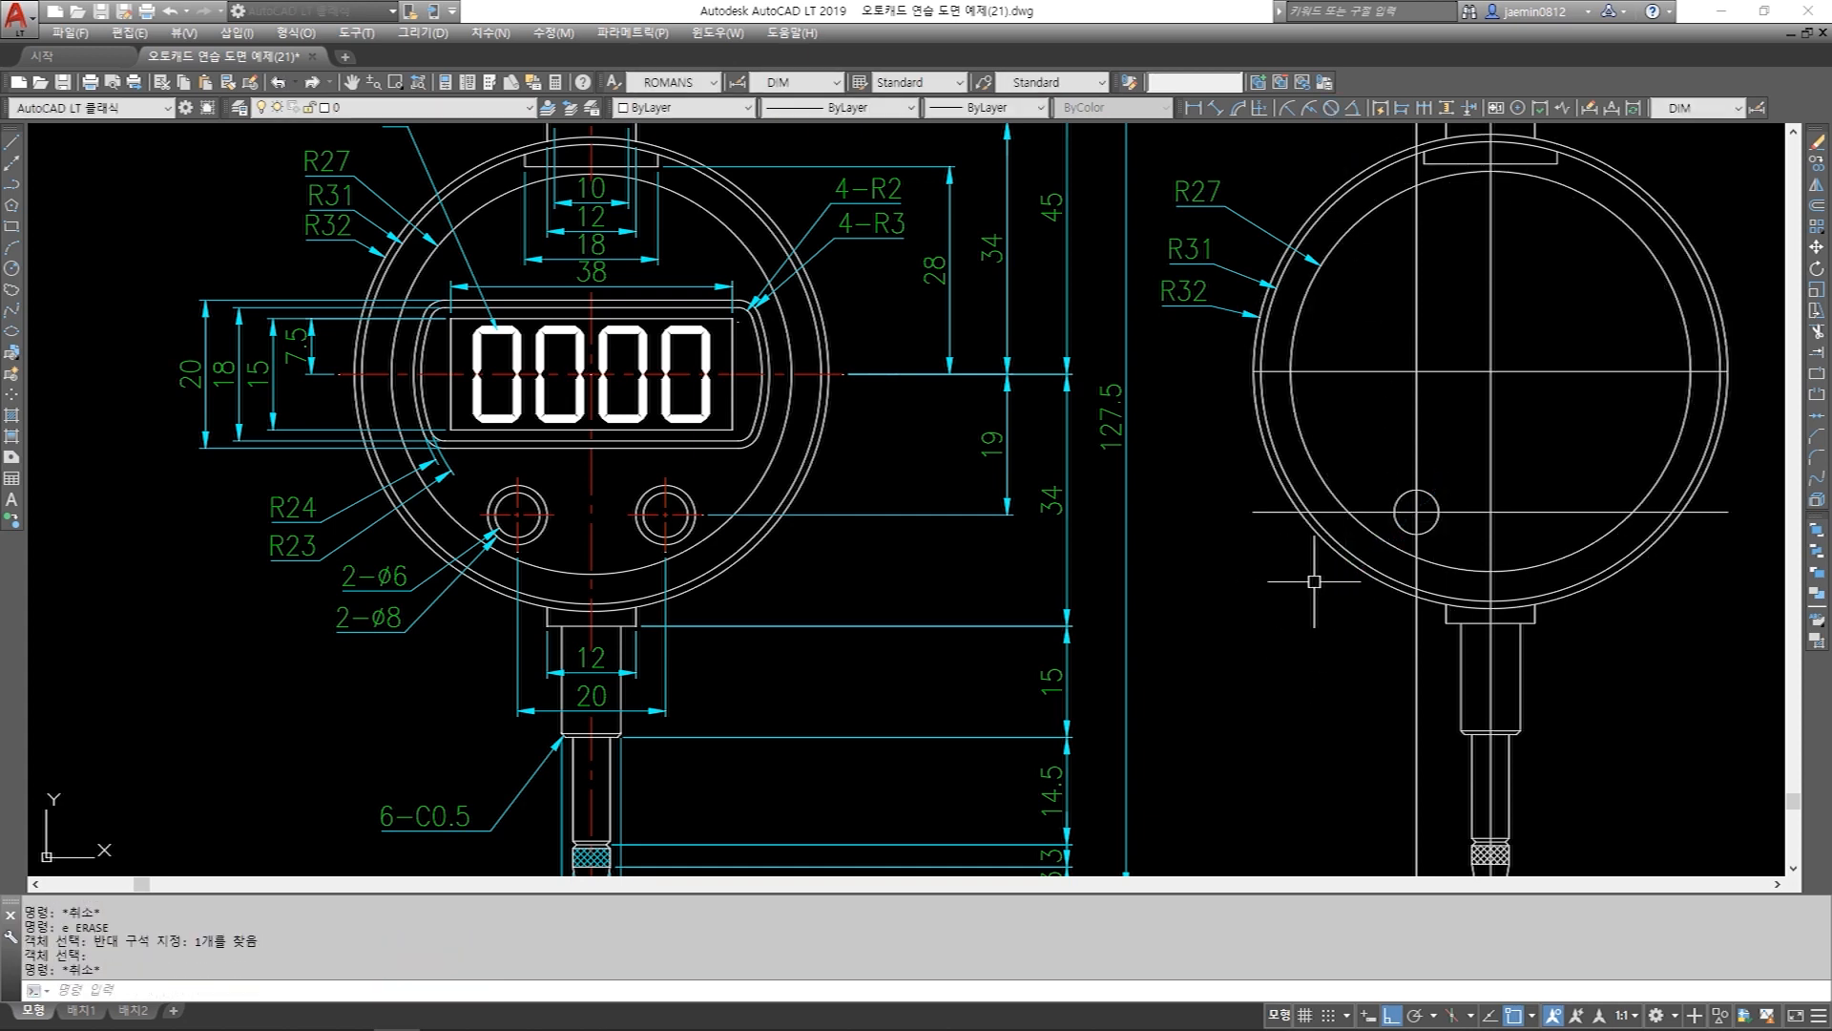
Draw an 8 mm diameter circle concentric with the 6 mm circle of the second view's left button.
text(c)
key(Return)
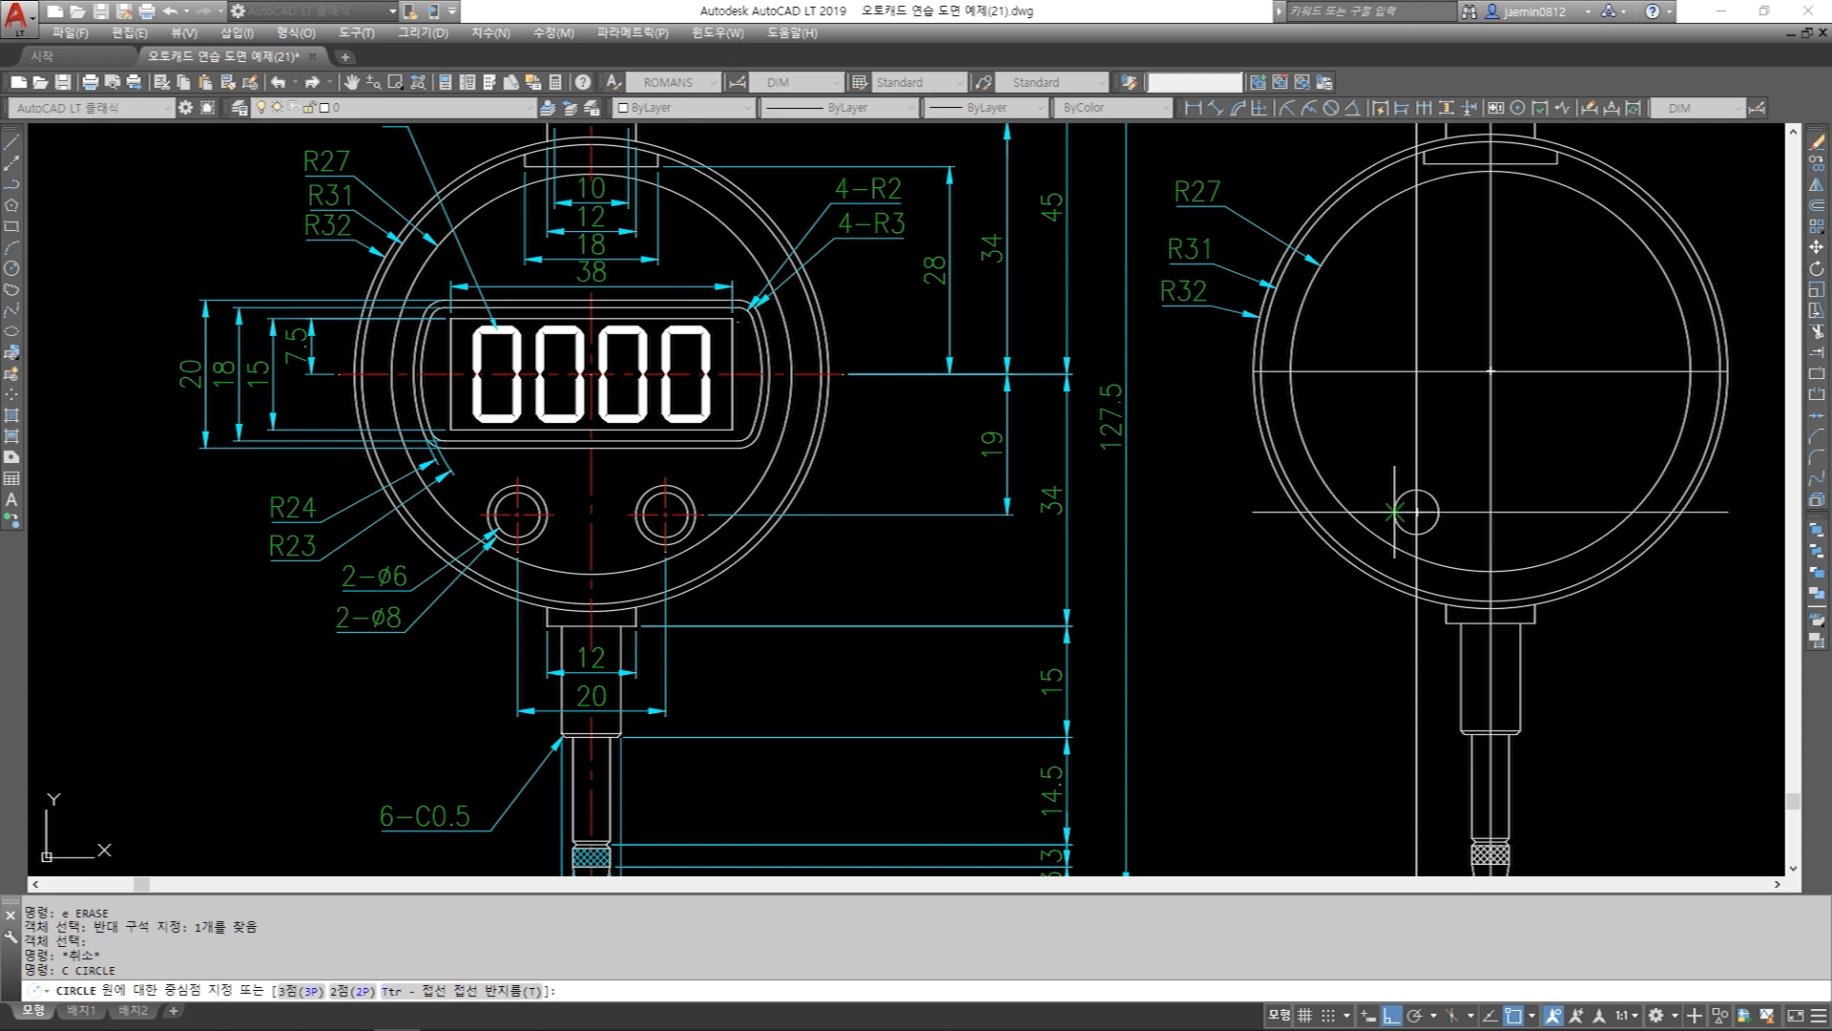
click(1416, 513)
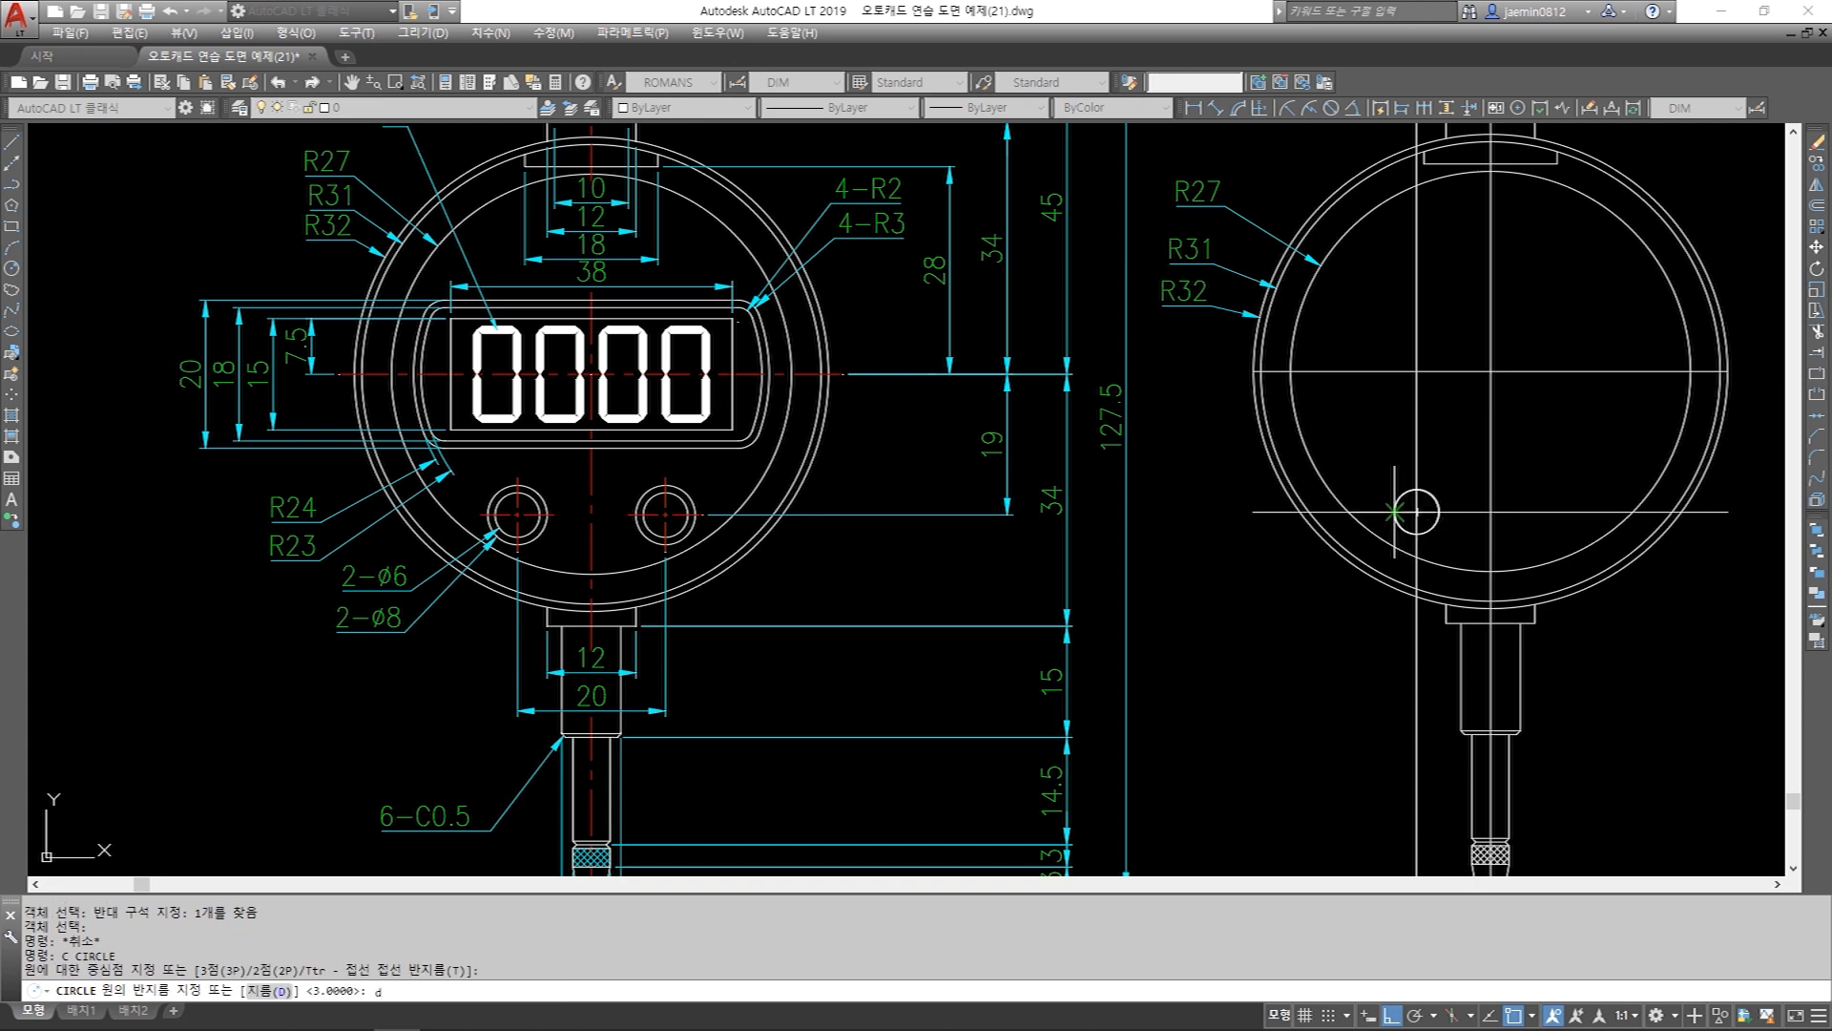
text(d)
key(Return)
text(8)
key(Return)
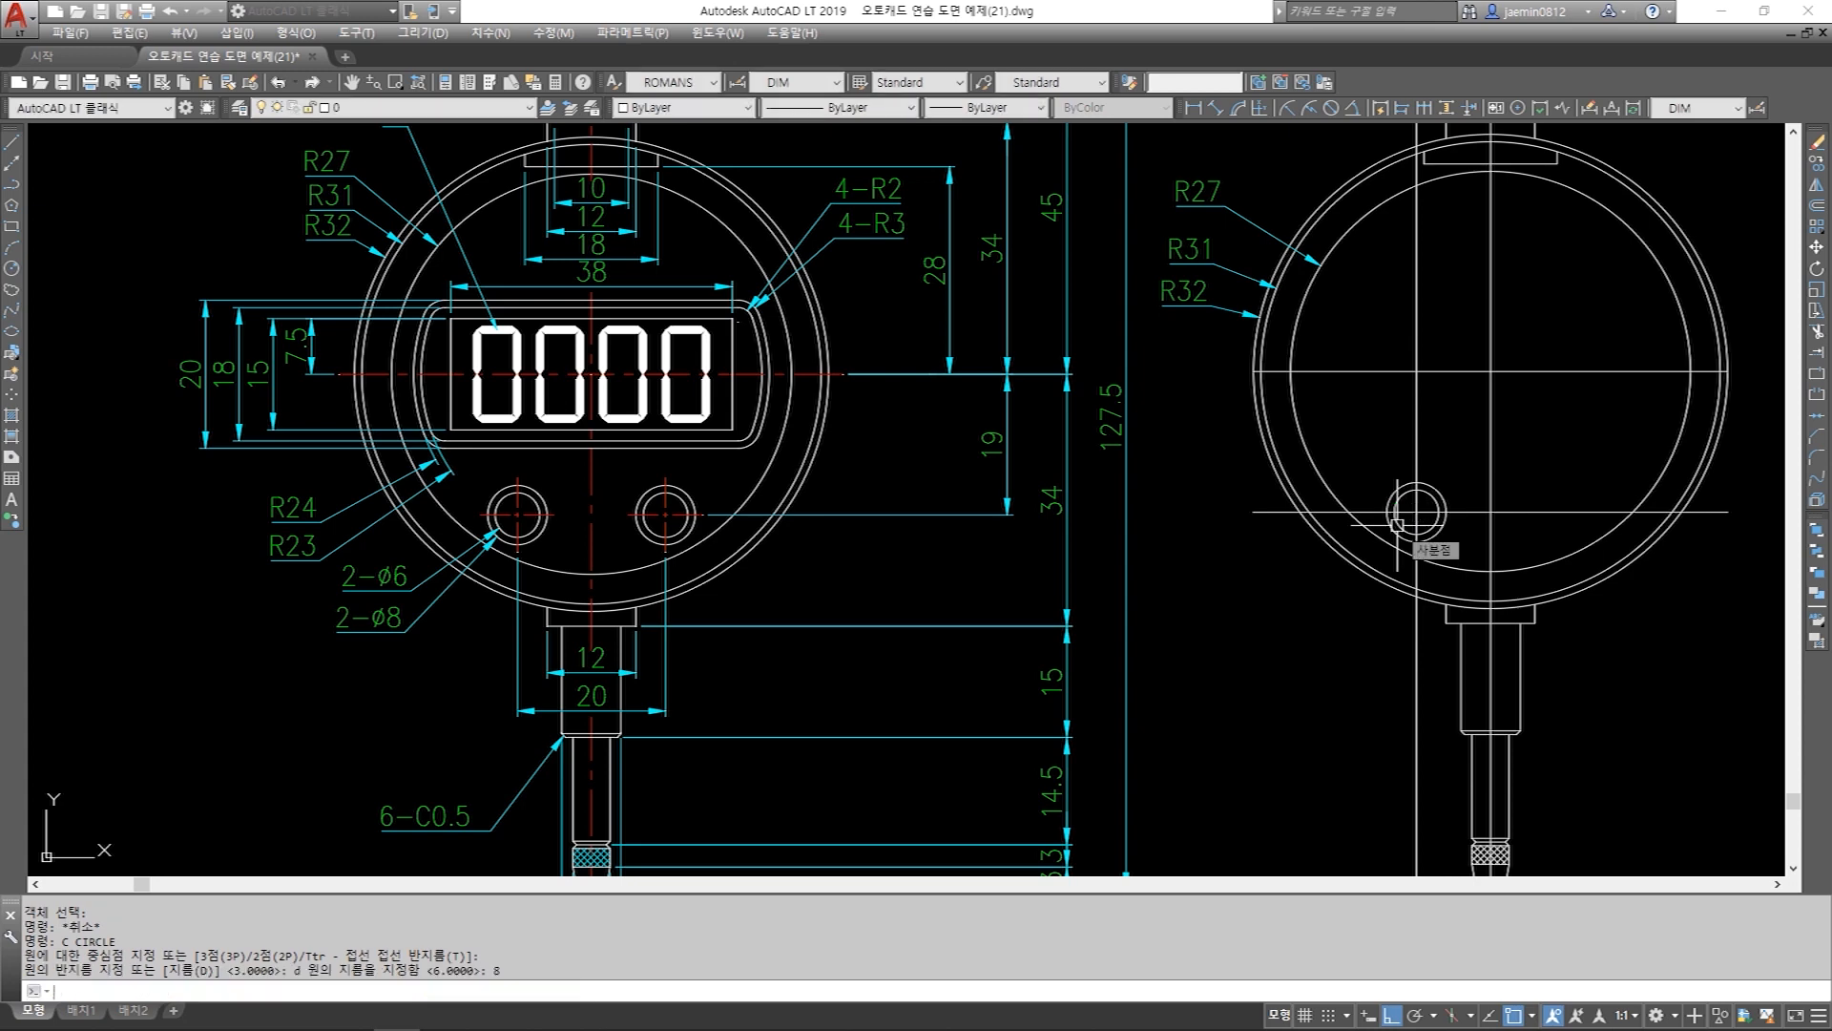
key(Escape)
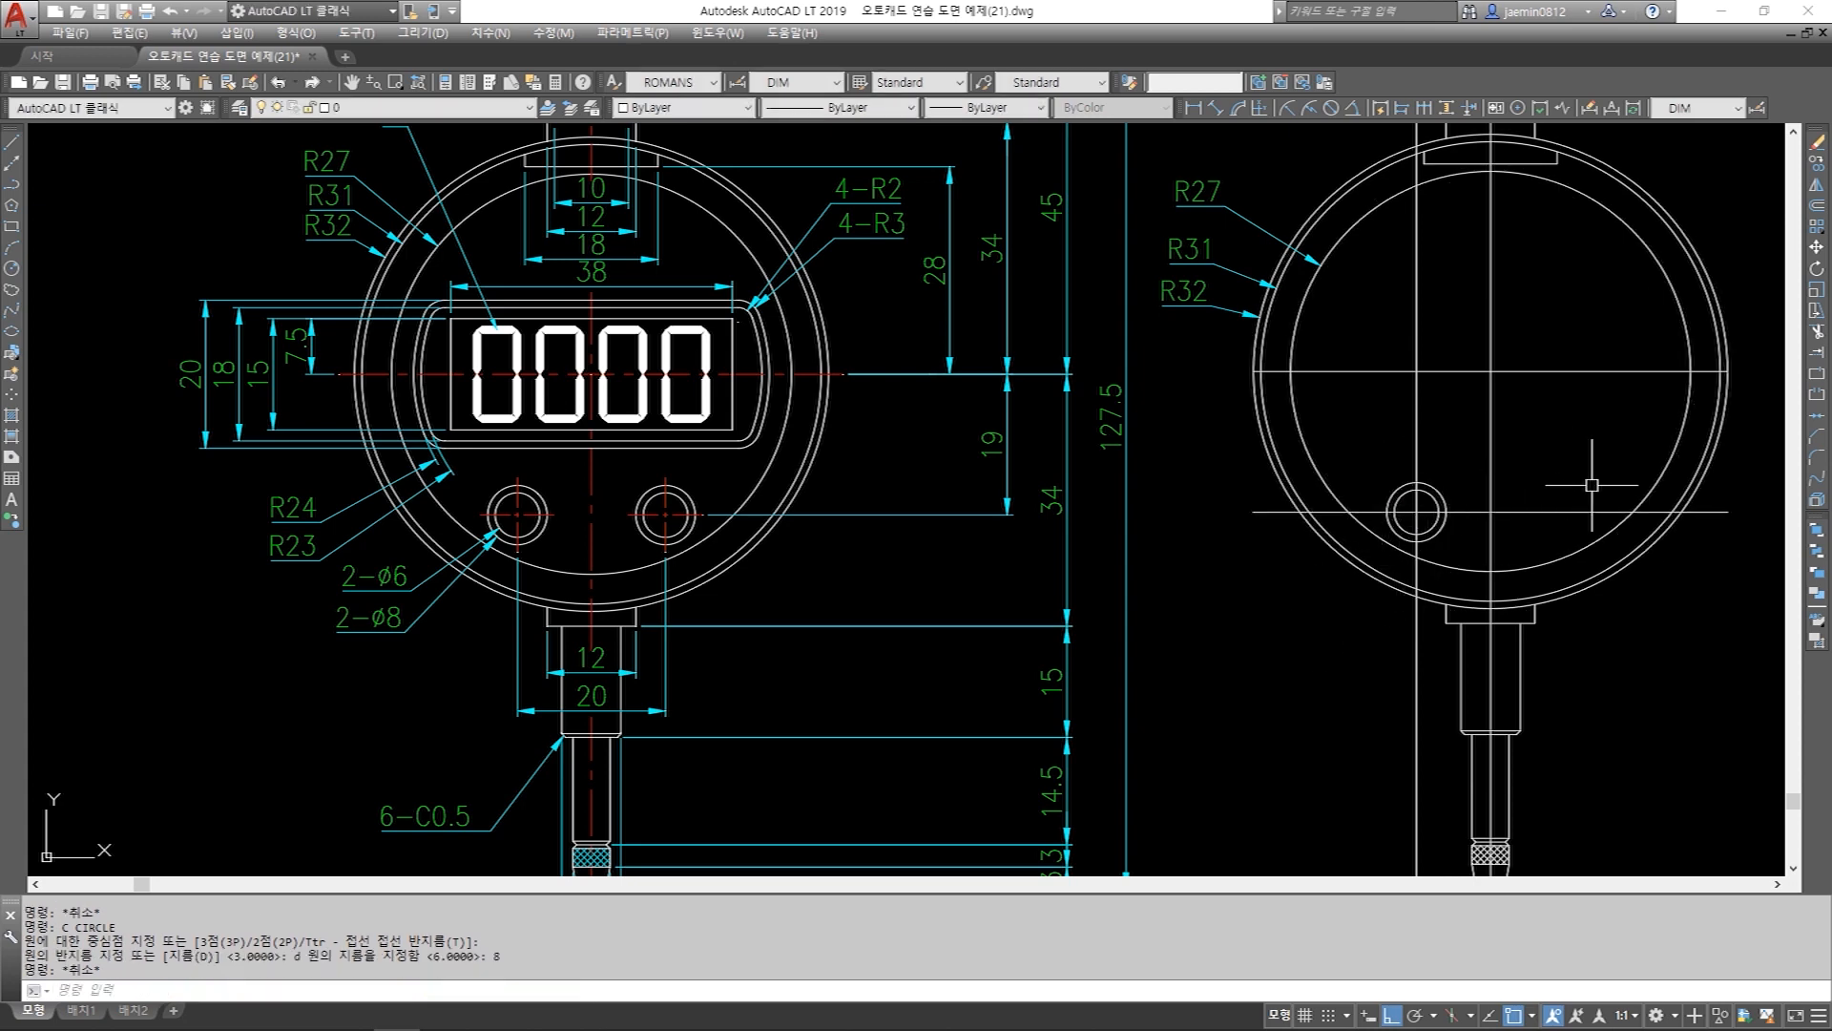
Copy both circles of the left button 20 mm to the right to create the second button.
key(Escape)
text(co)
key(Return)
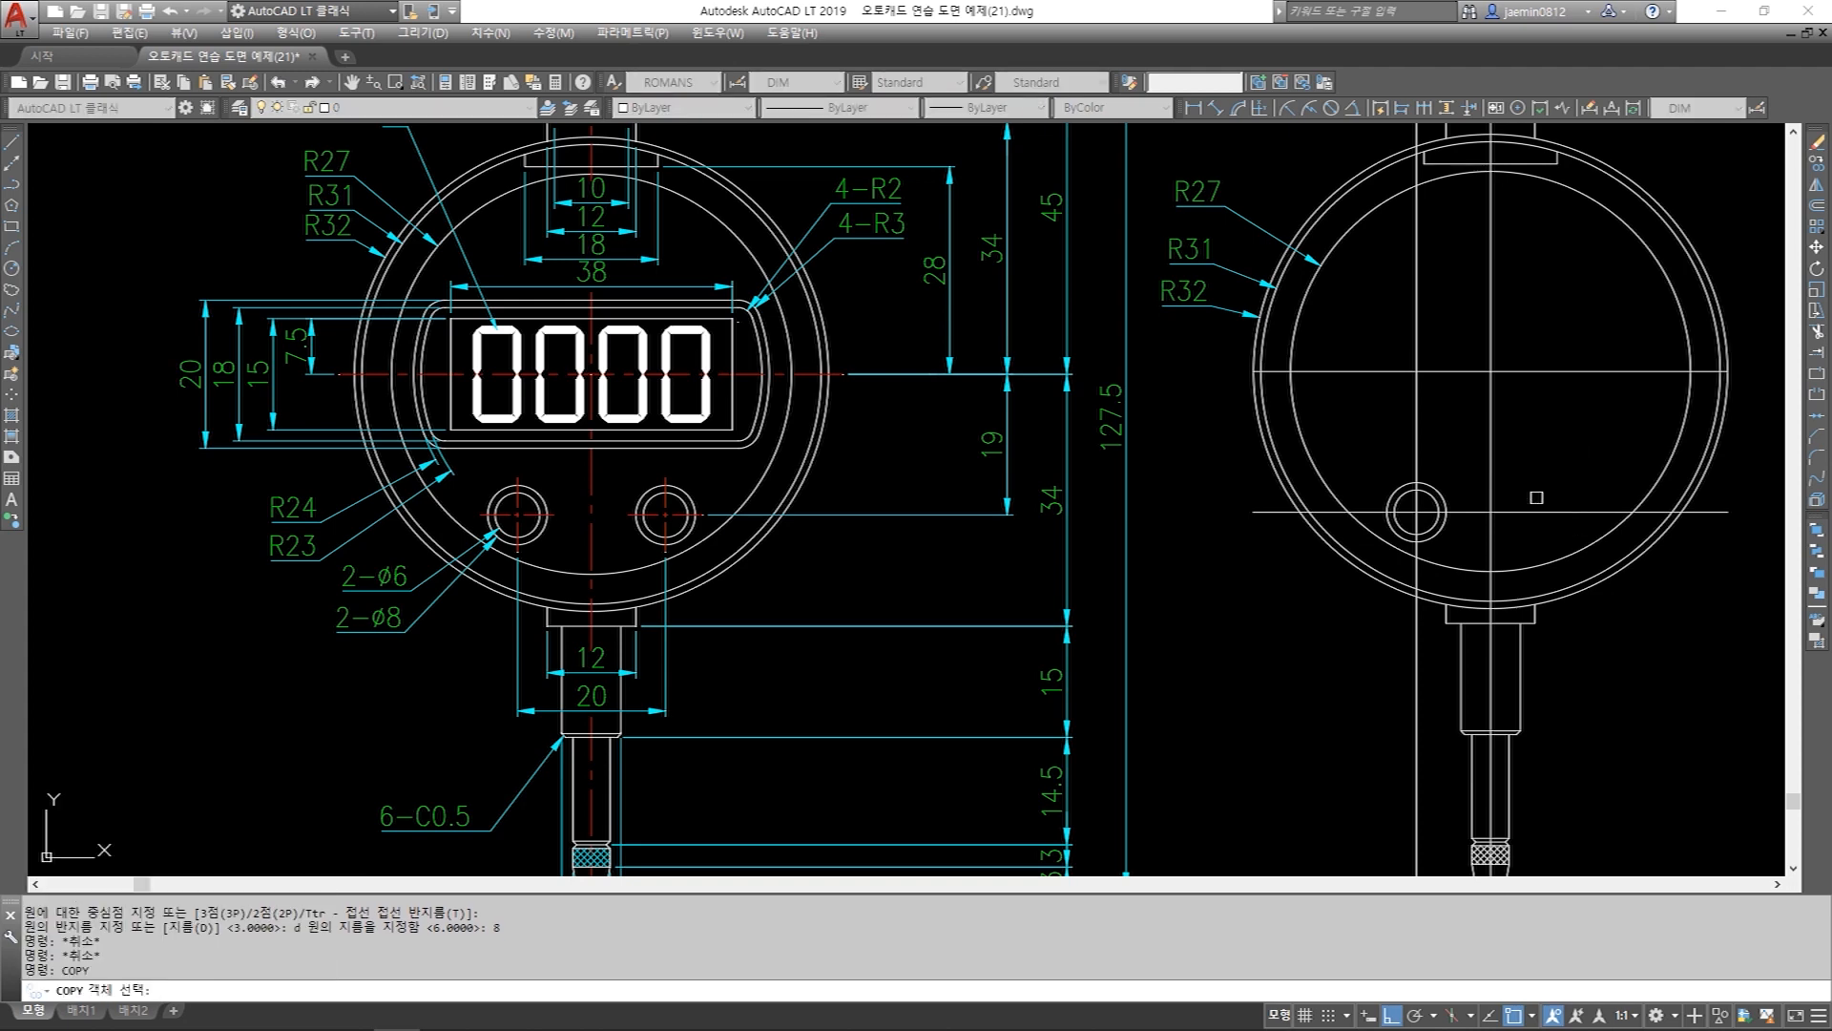
click(1356, 446)
click(1467, 539)
click(1355, 460)
click(1466, 584)
key(Return)
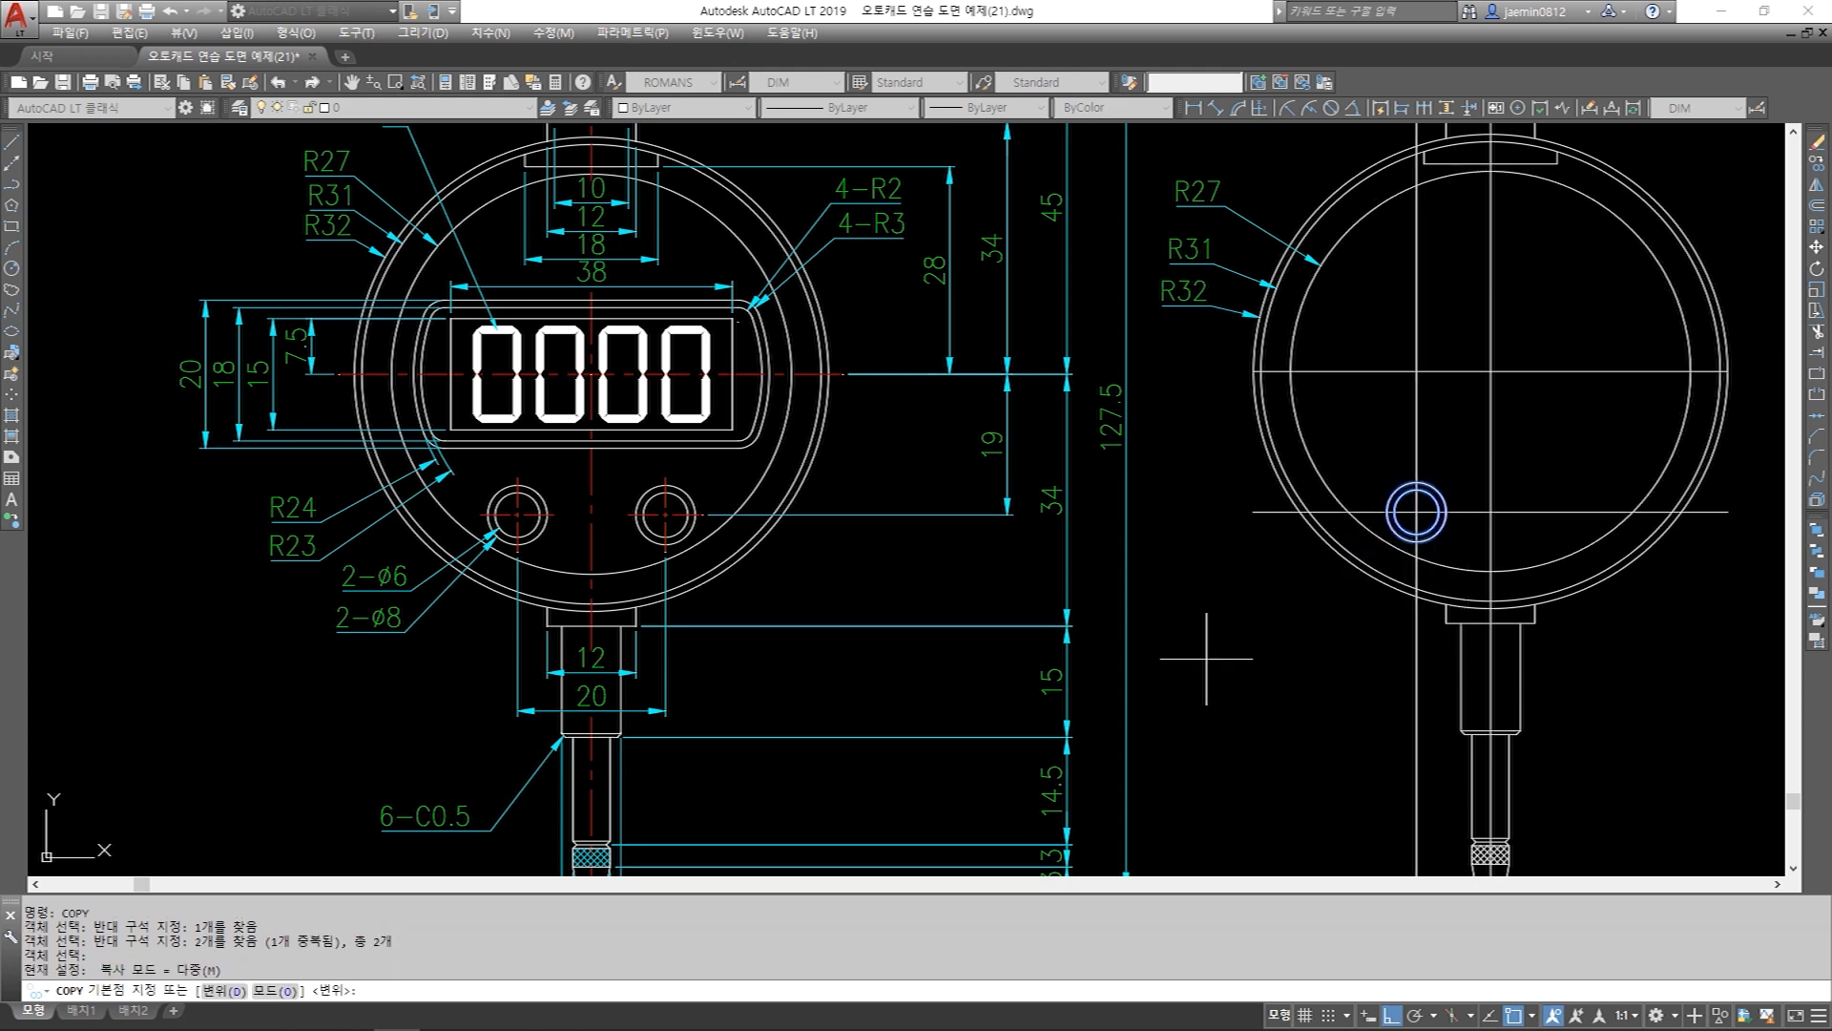
click(1206, 658)
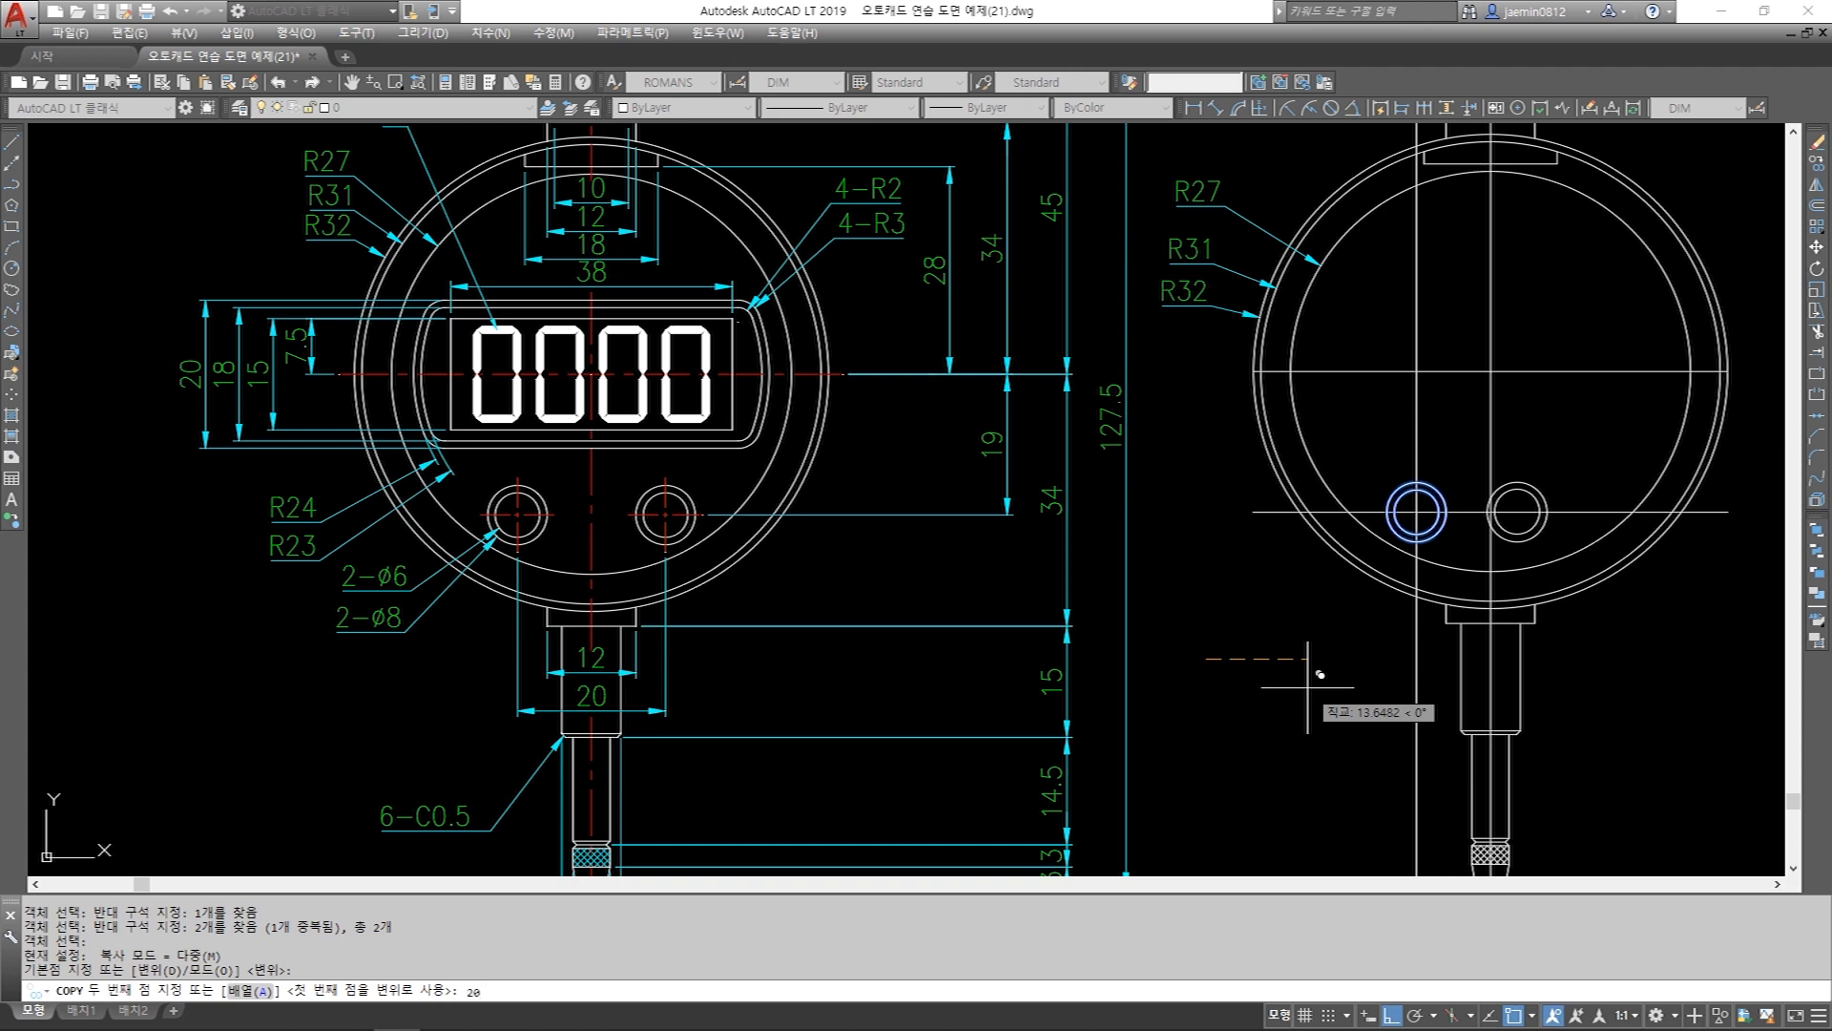
key(Return)
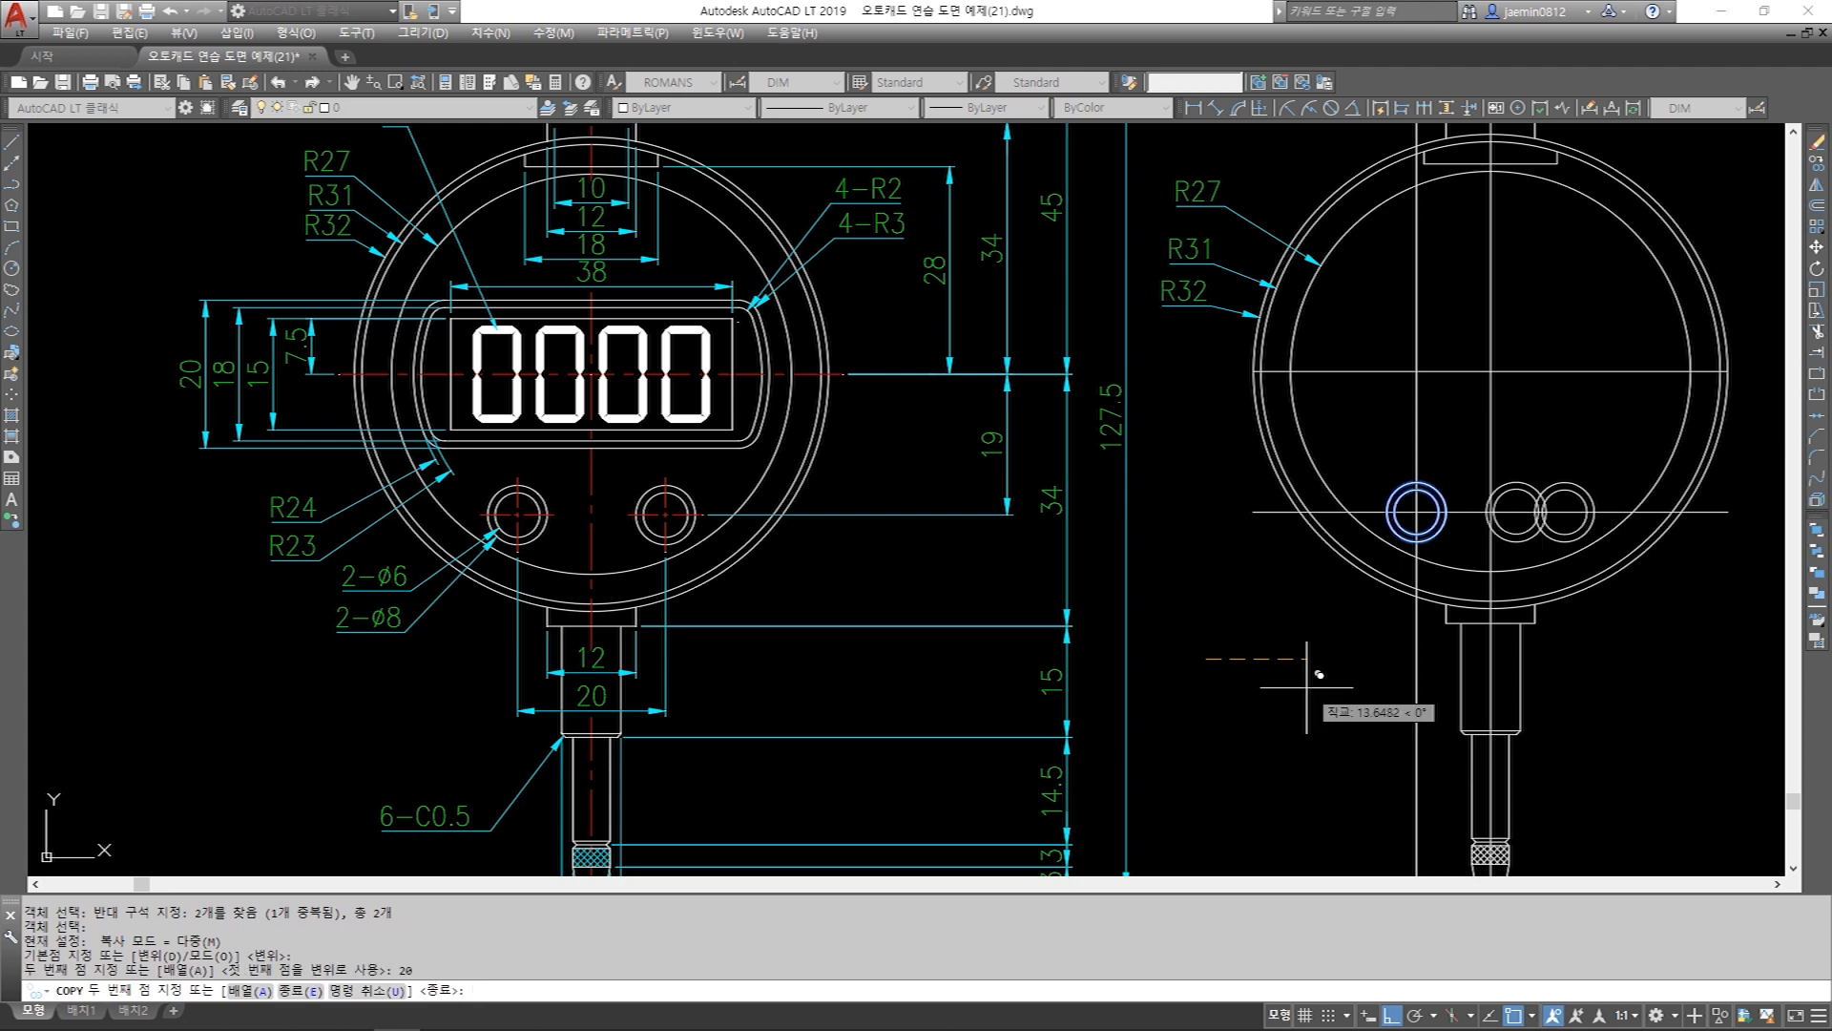
key(Escape)
key(Escape)
Check the spacing between the two button centres with a temporary linear dimension.
text(aa)
key(Return)
click(1417, 512)
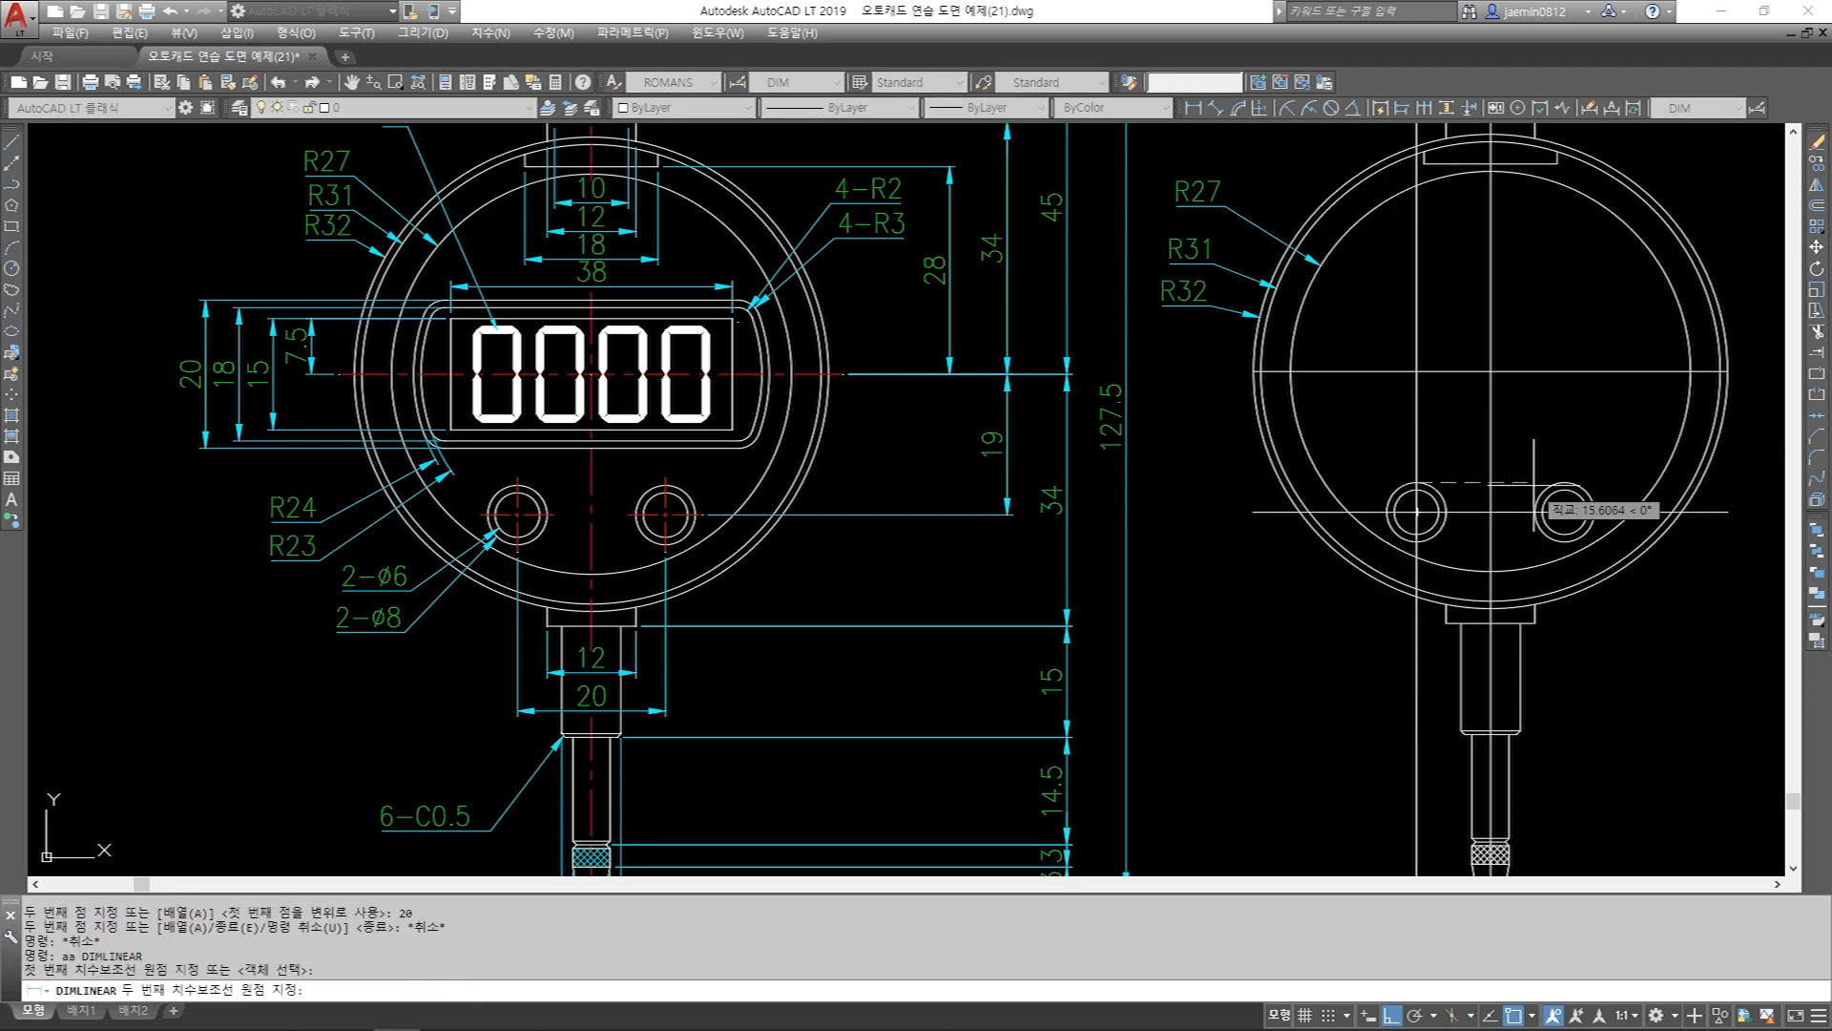
click(1565, 513)
click(1560, 439)
key(Escape)
Erase the temporary spacing dimension and the two offset guide lines through the left button.
text(e)
key(Return)
click(1442, 403)
click(1406, 452)
key(Return)
click(1403, 513)
key(Delete)
Draw two circles of radius 24 and 23 centred where the second view's centre lines cross, following the front view's display frame.
middle_drag(1402, 437, 1346, 477)
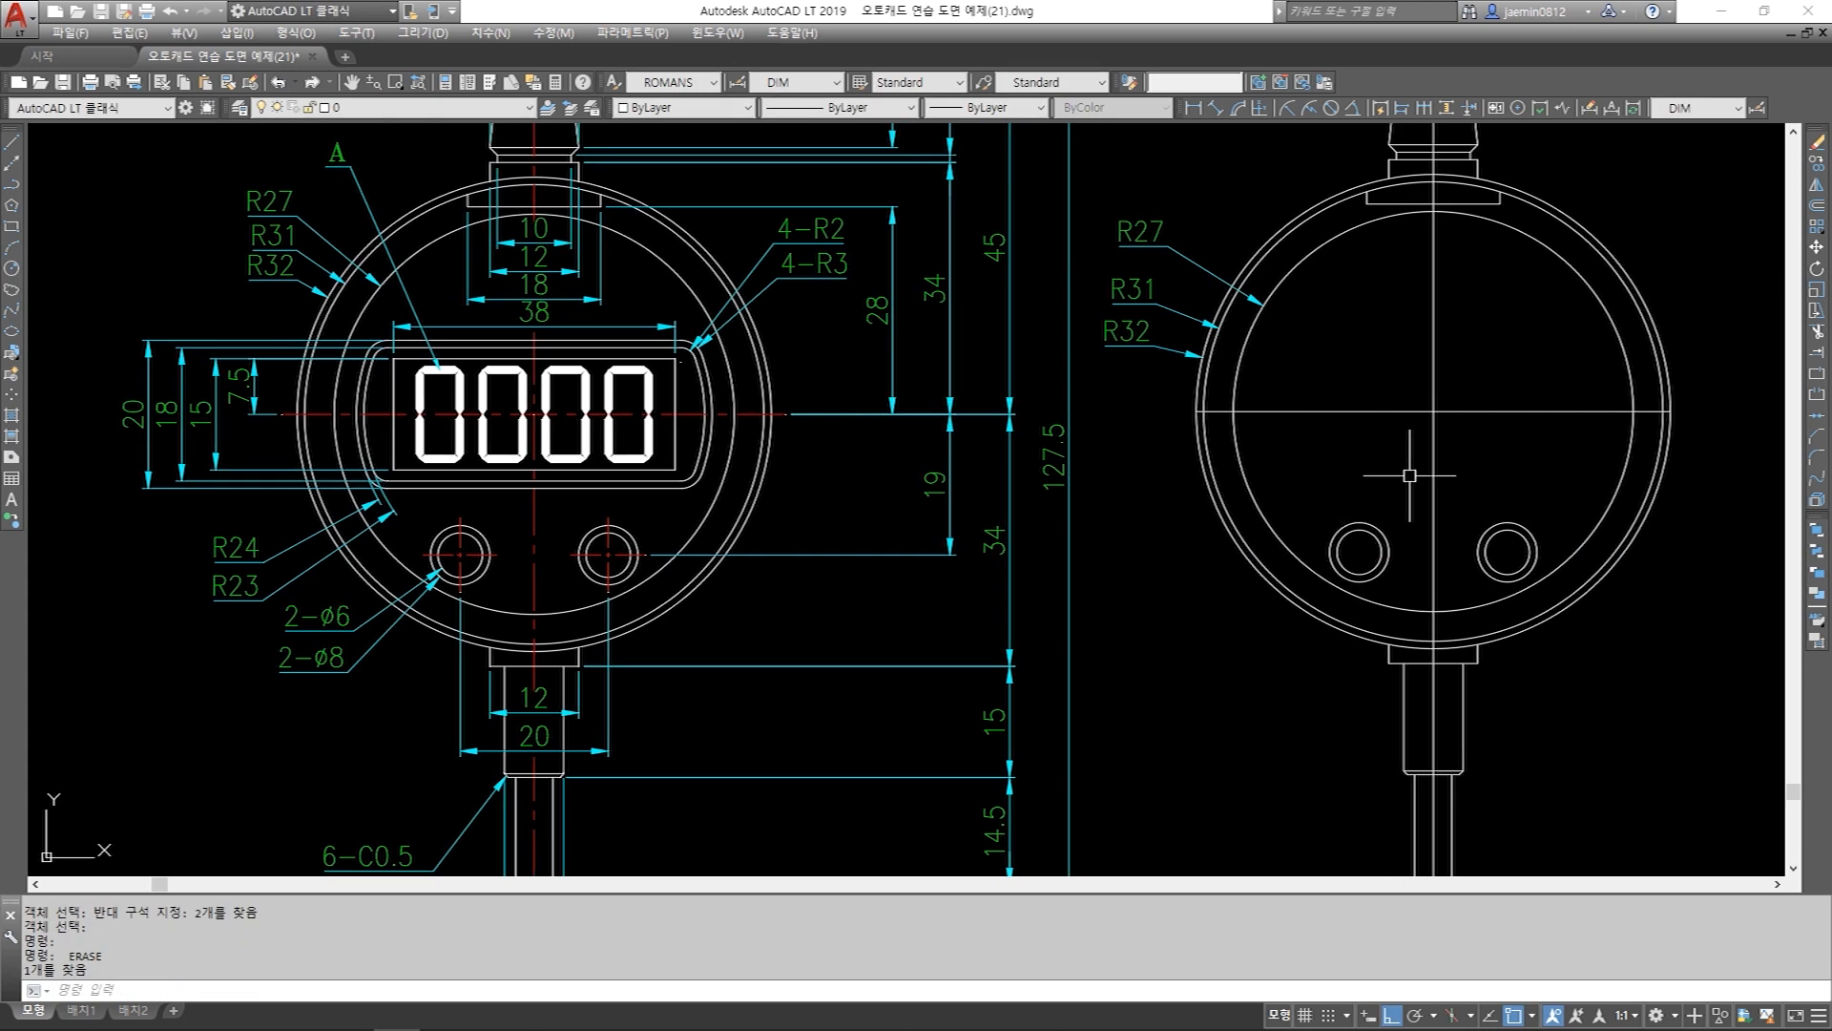
middle_drag(889, 477, 1001, 486)
scroll(467, 411, up, 2)
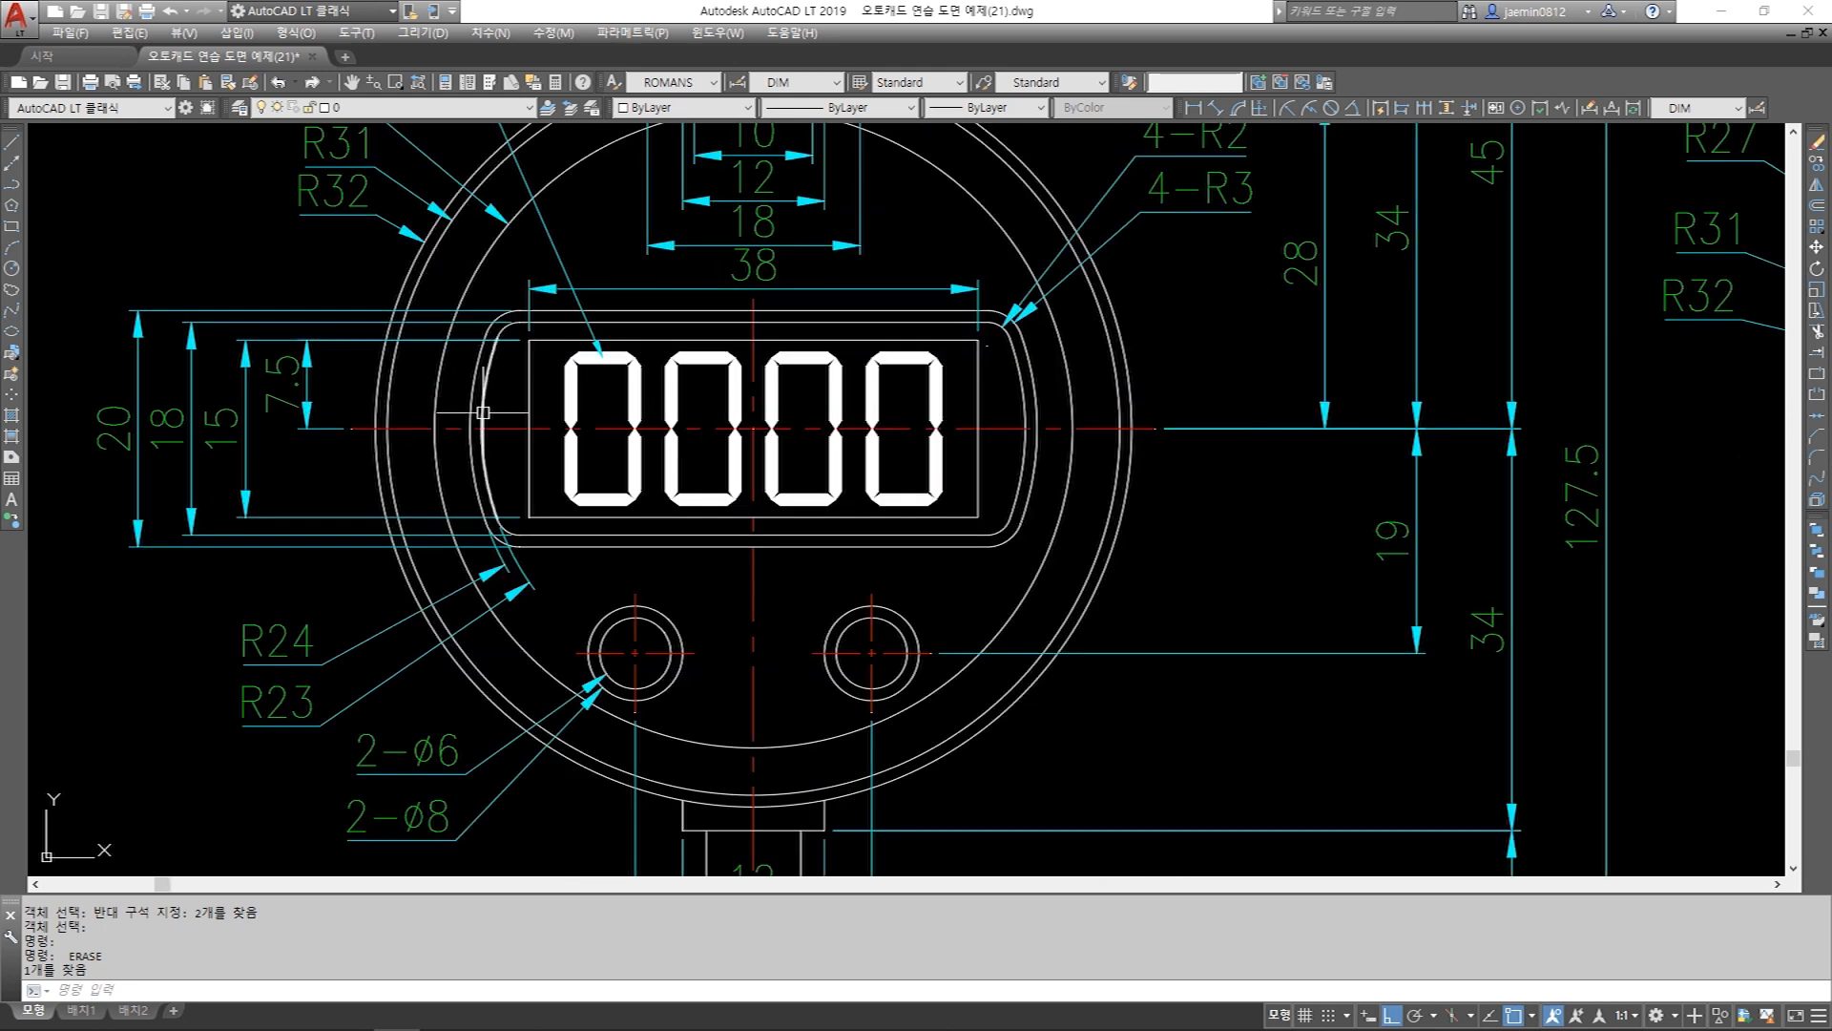
middle_drag(467, 410, 537, 433)
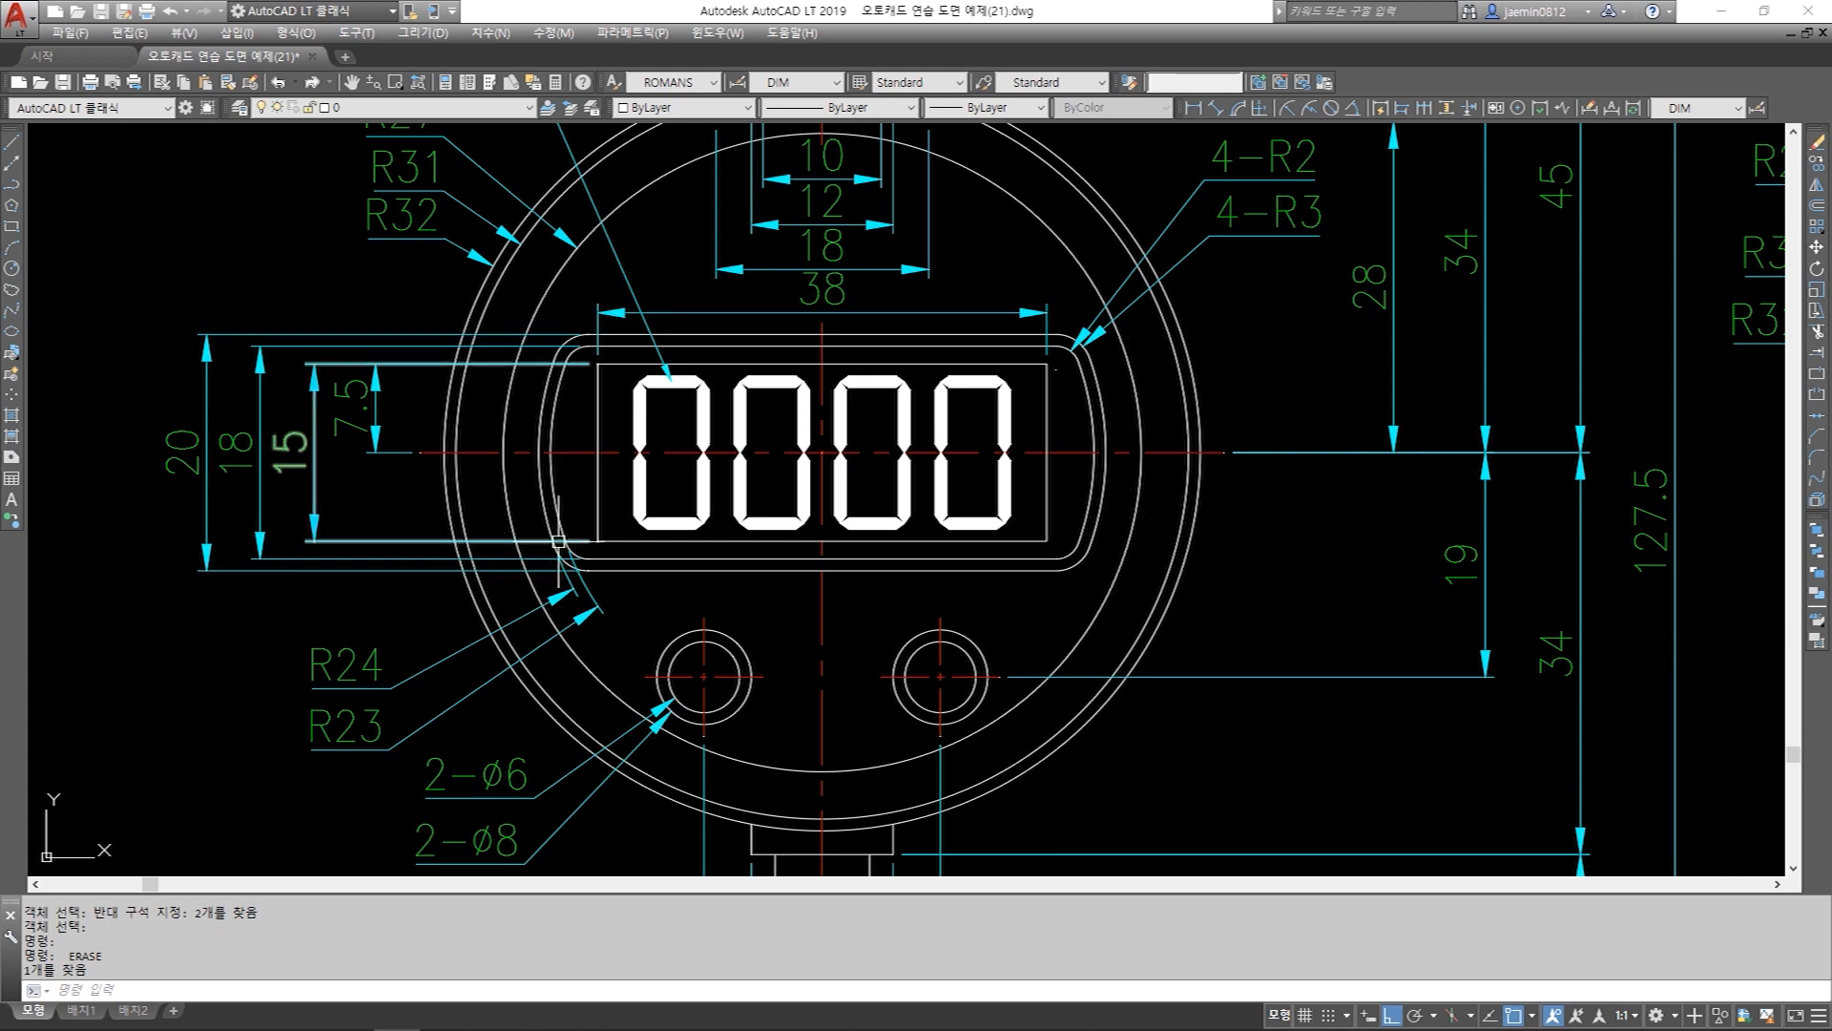
scroll(570, 569, down, 2)
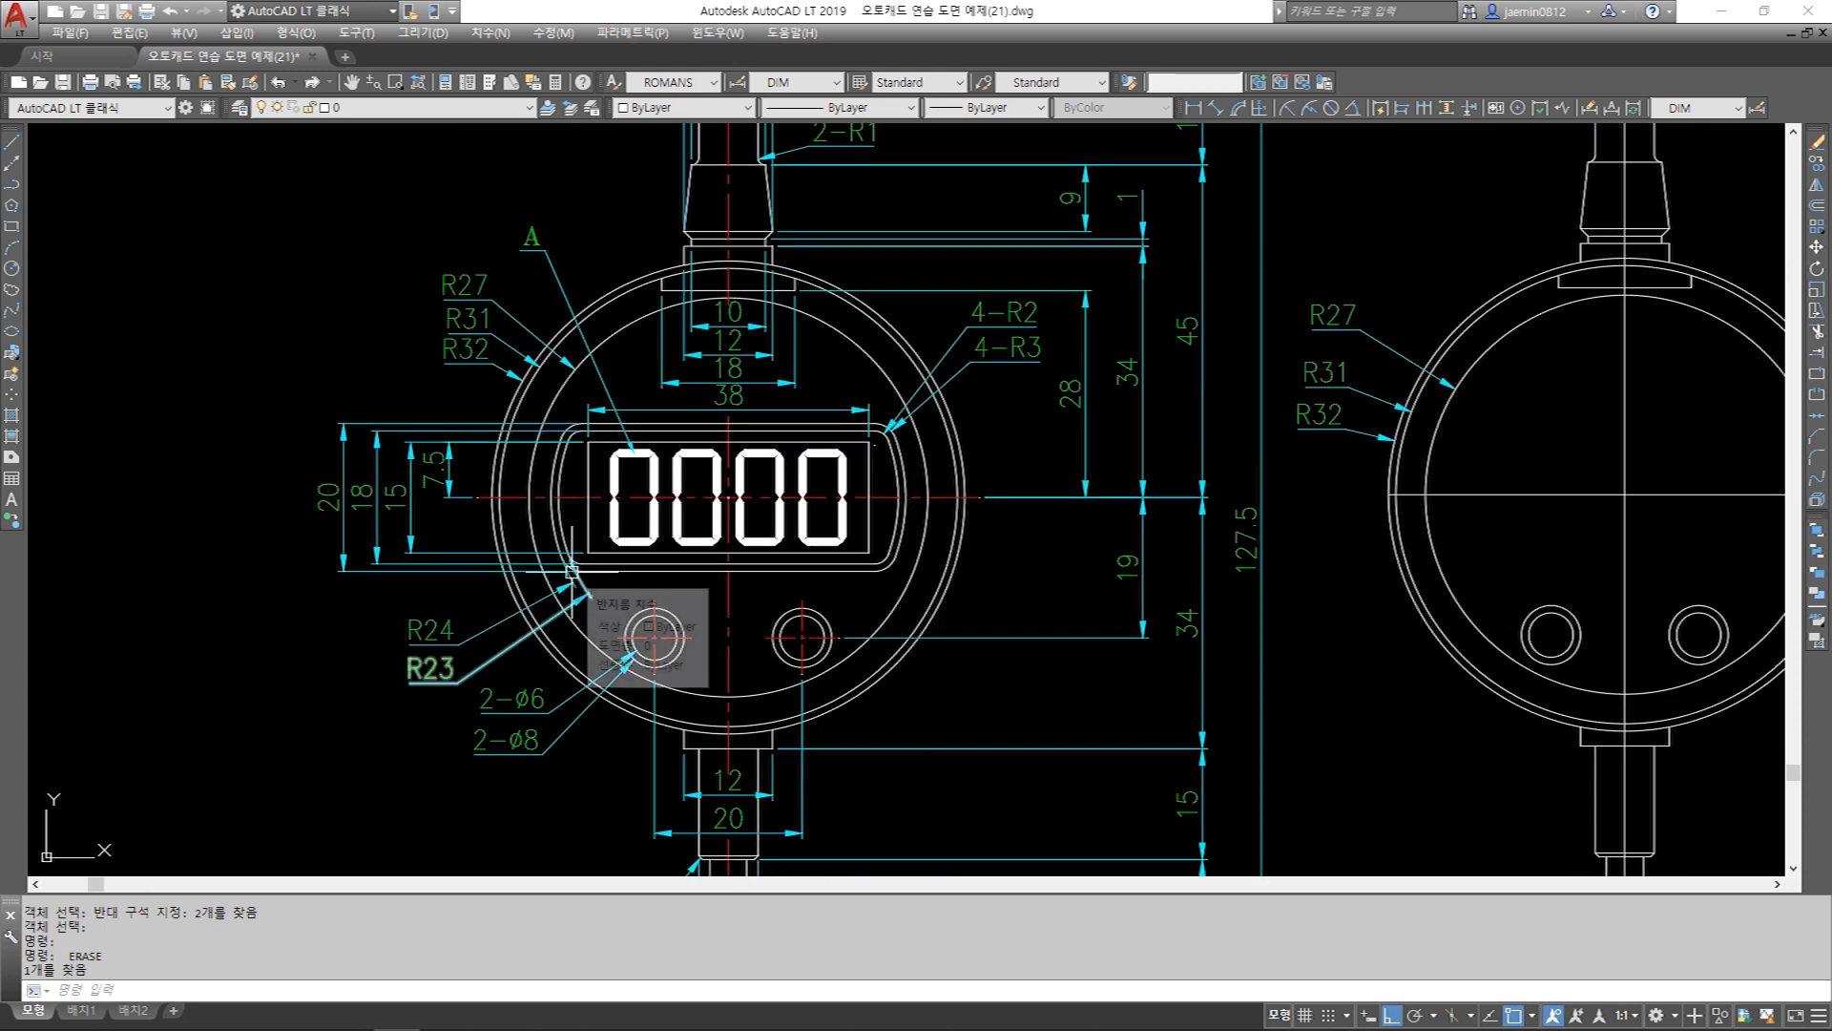
mouse_move(1387, 550)
middle_down()
mouse_move(1186, 524)
mouse_move(1240, 527)
middle_up()
key(Return)
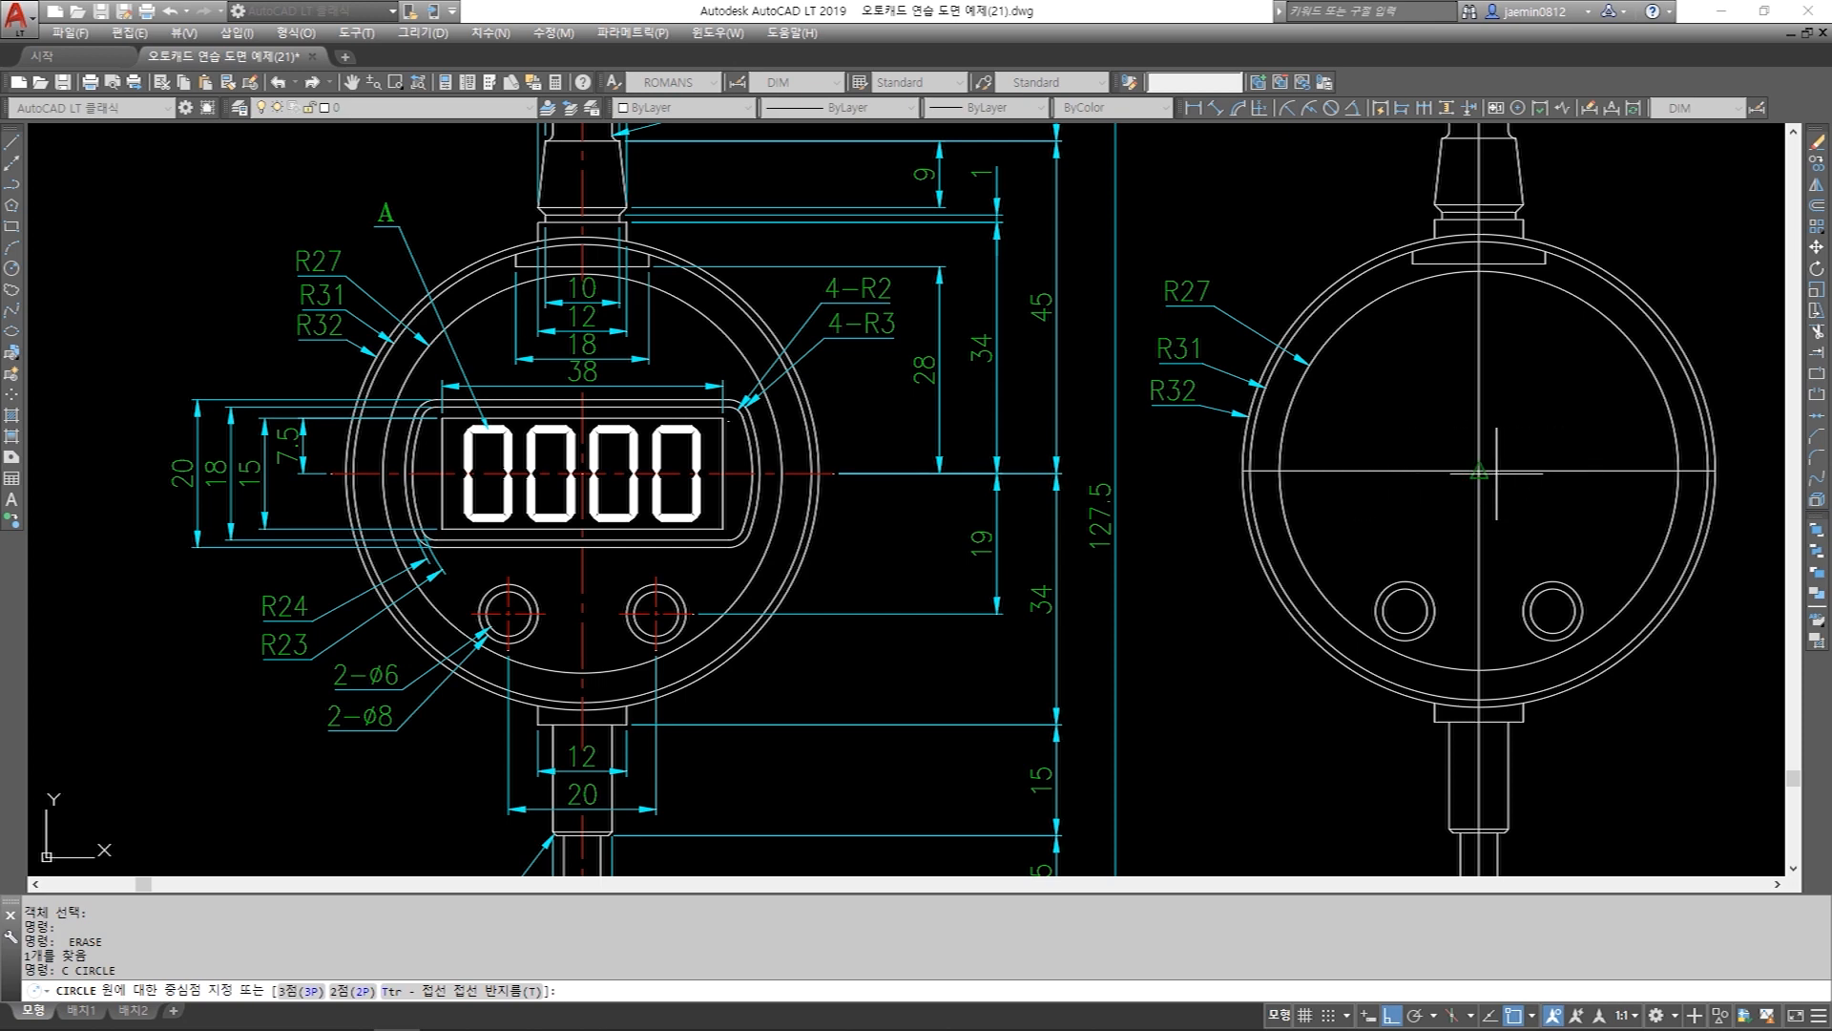
click(1497, 473)
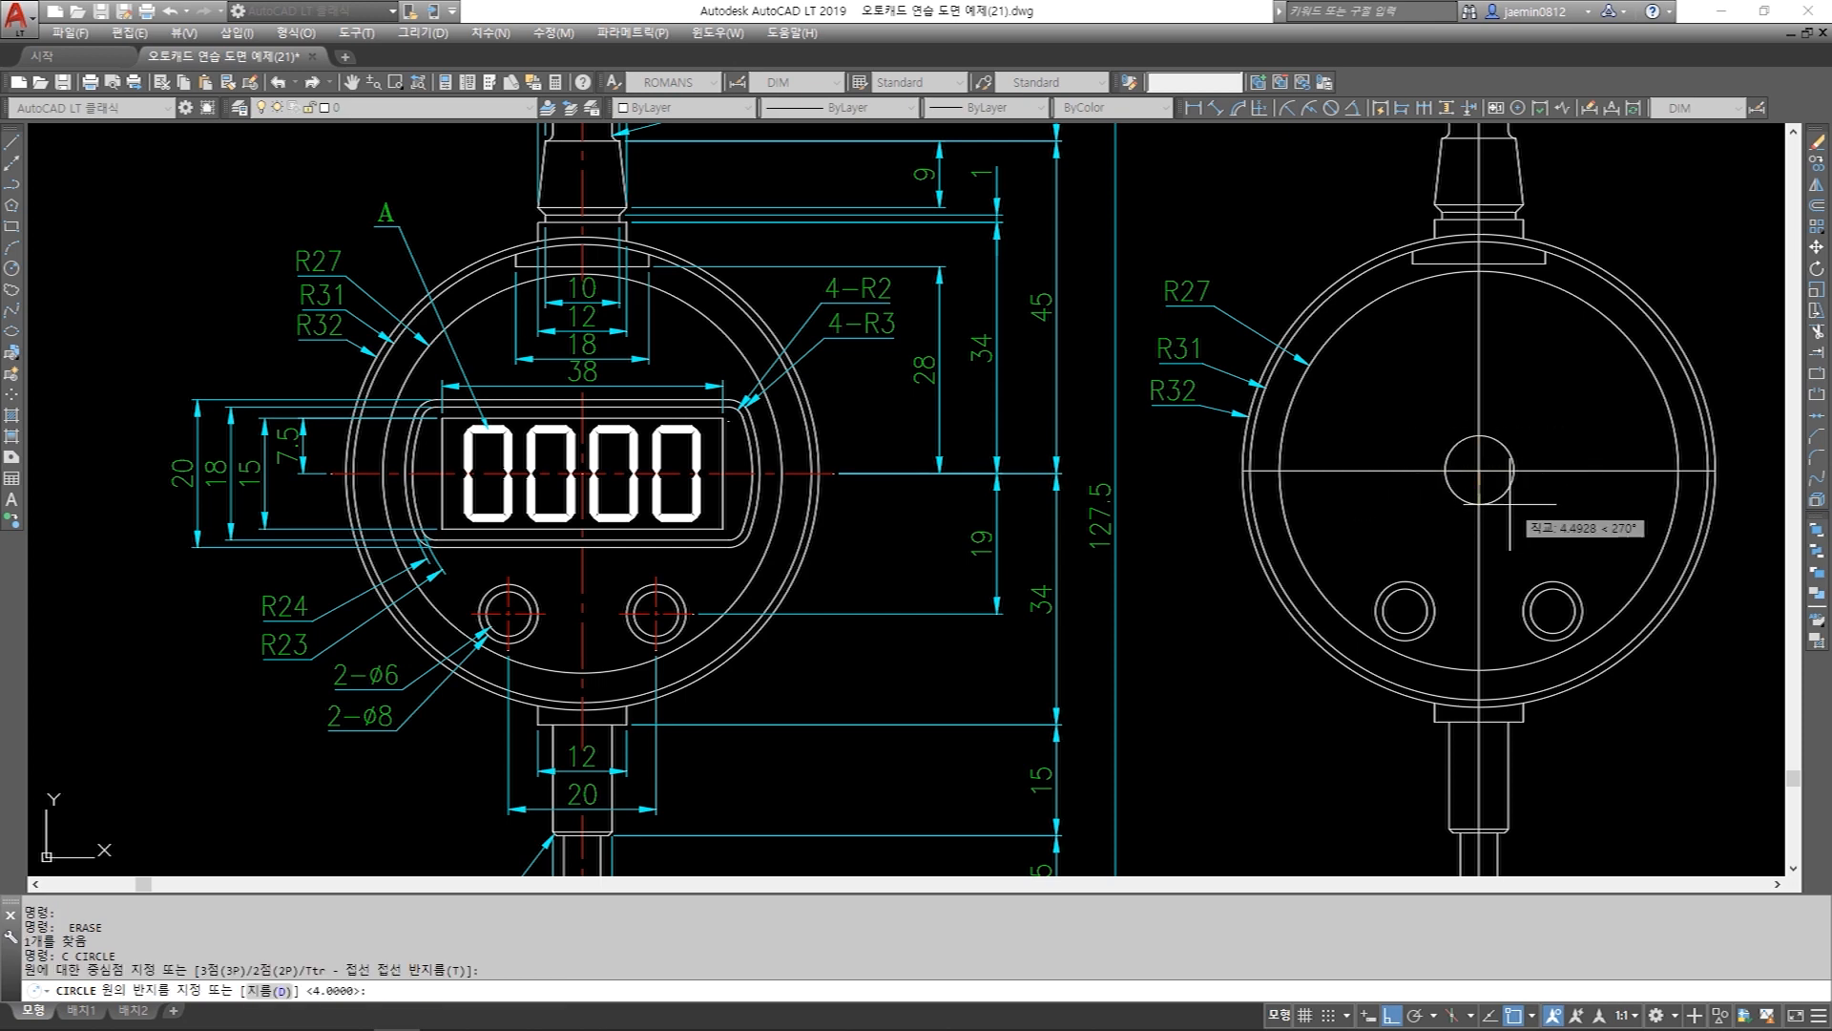
key(Return)
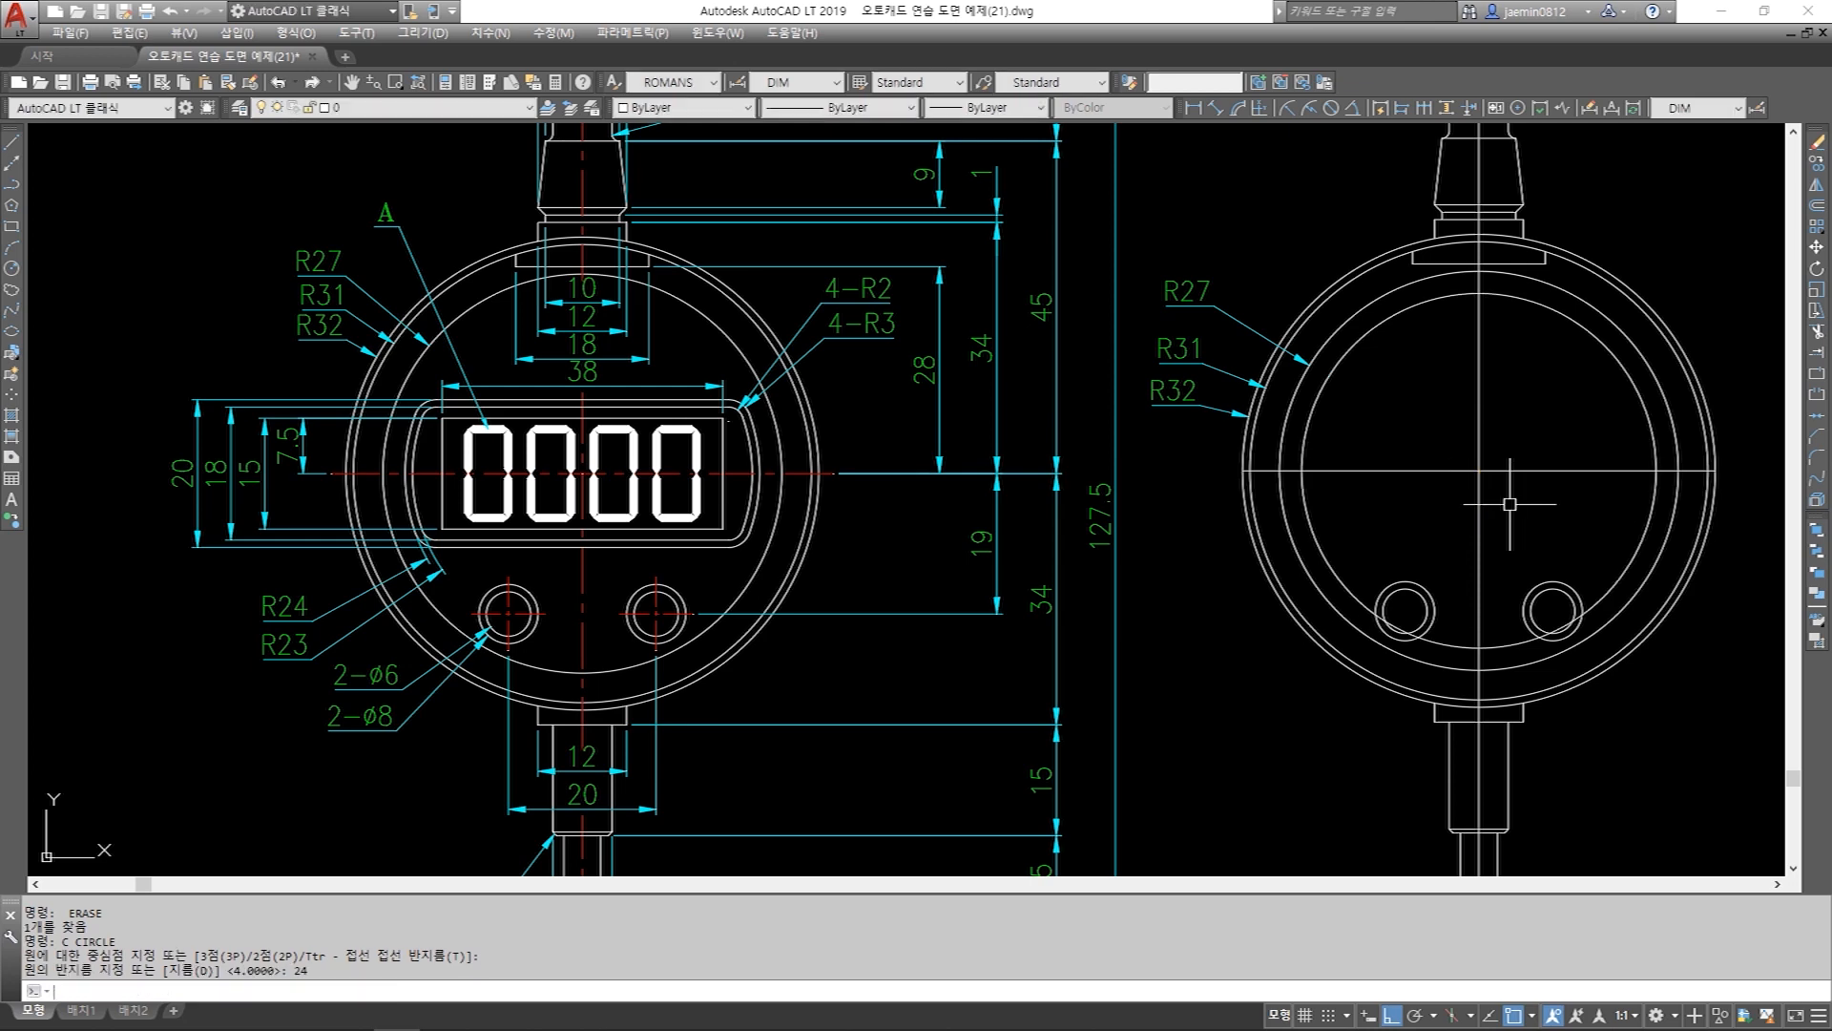
key(Return)
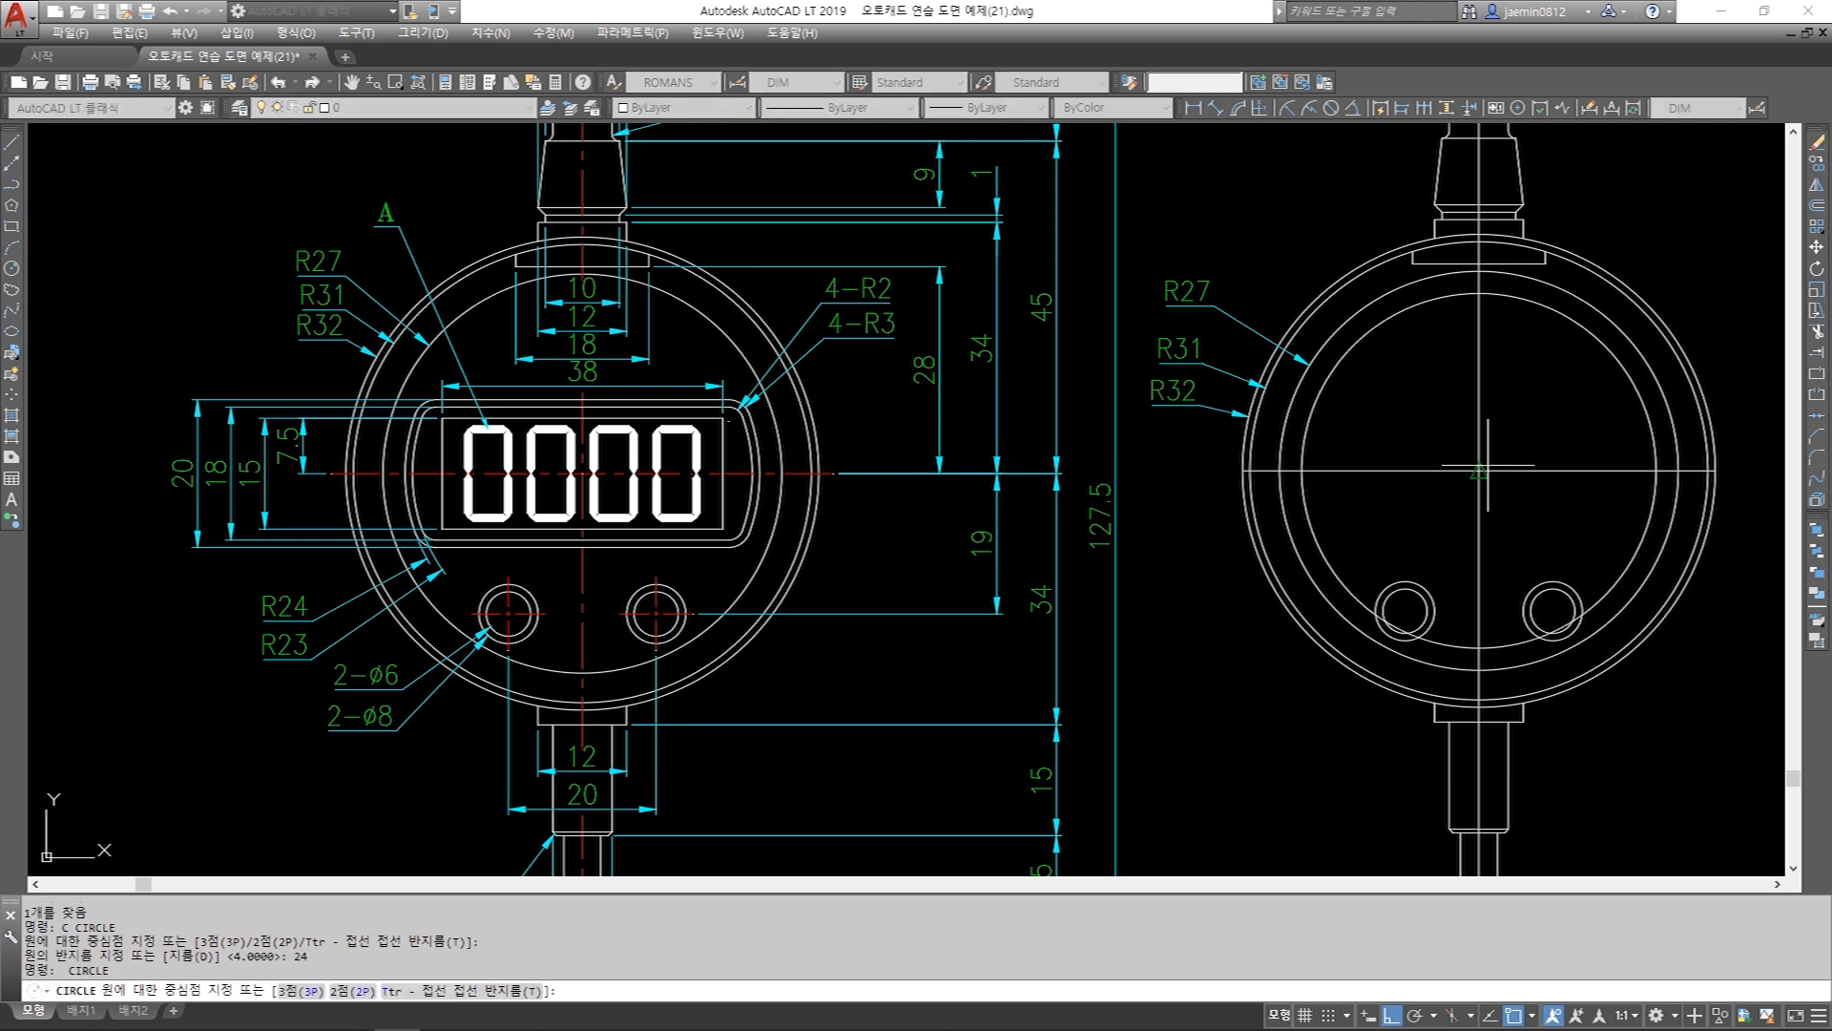
click(1478, 472)
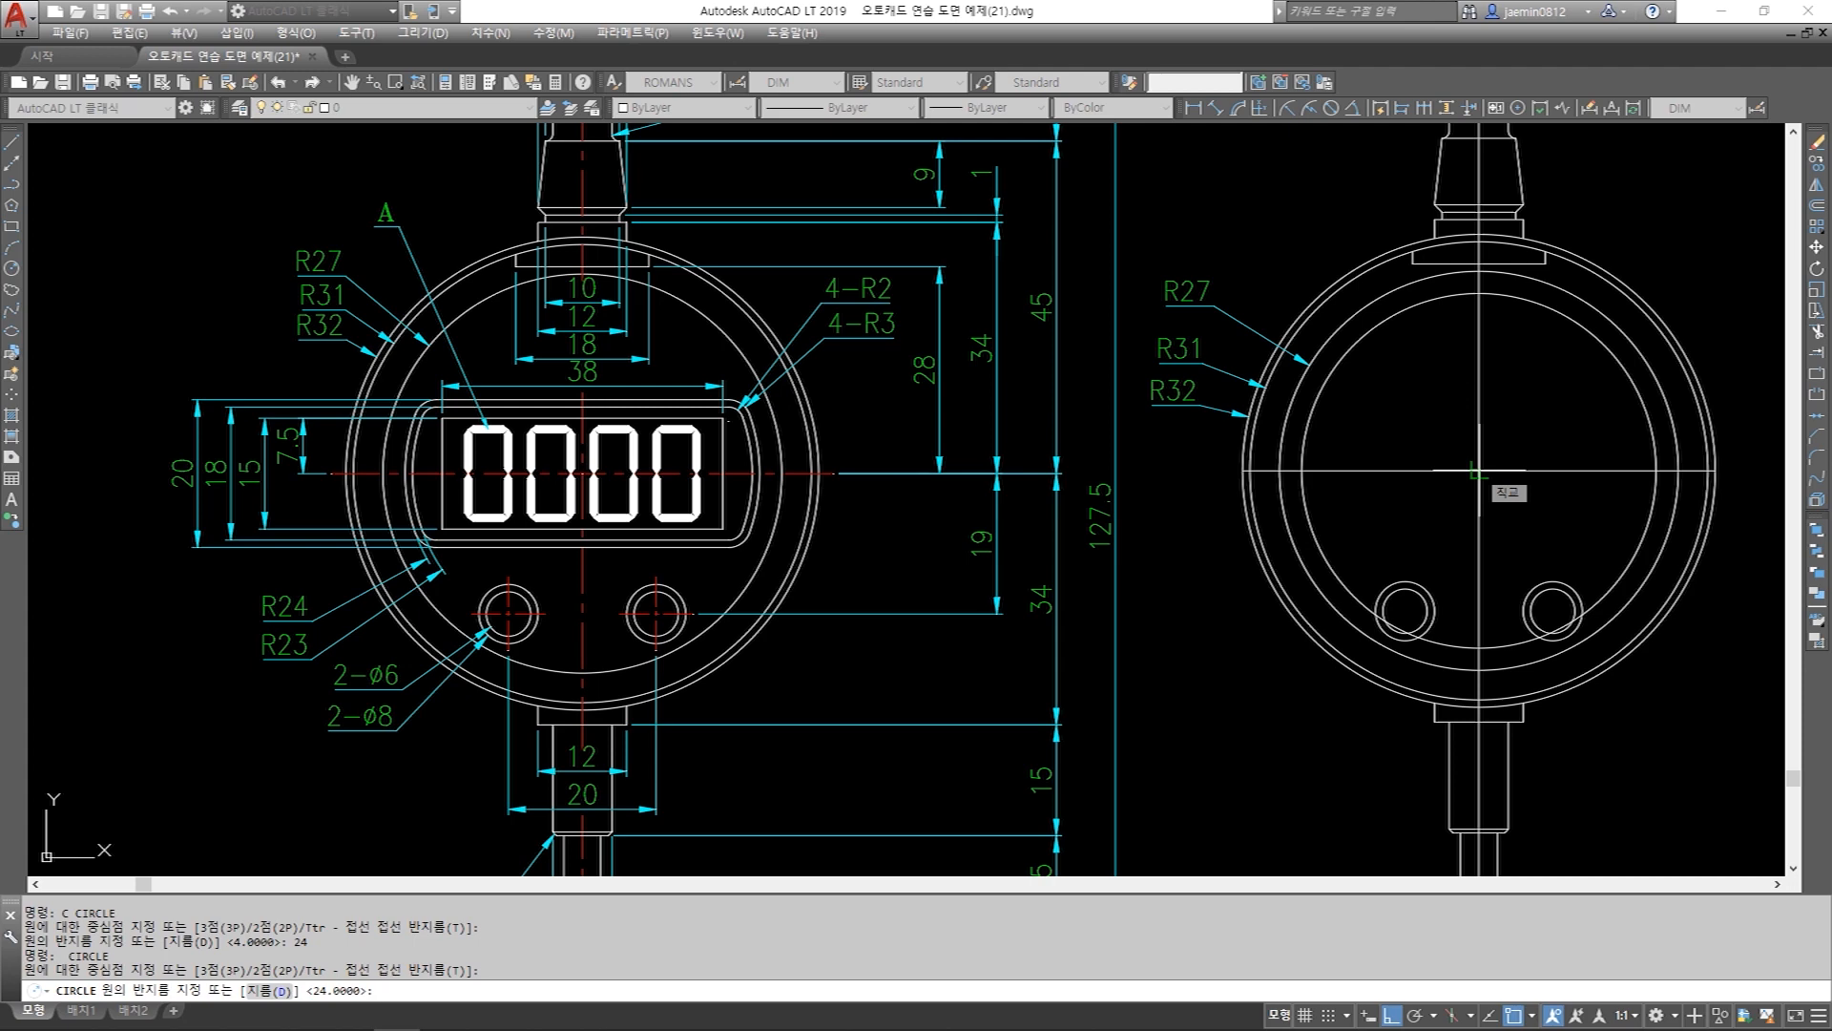
key(Return)
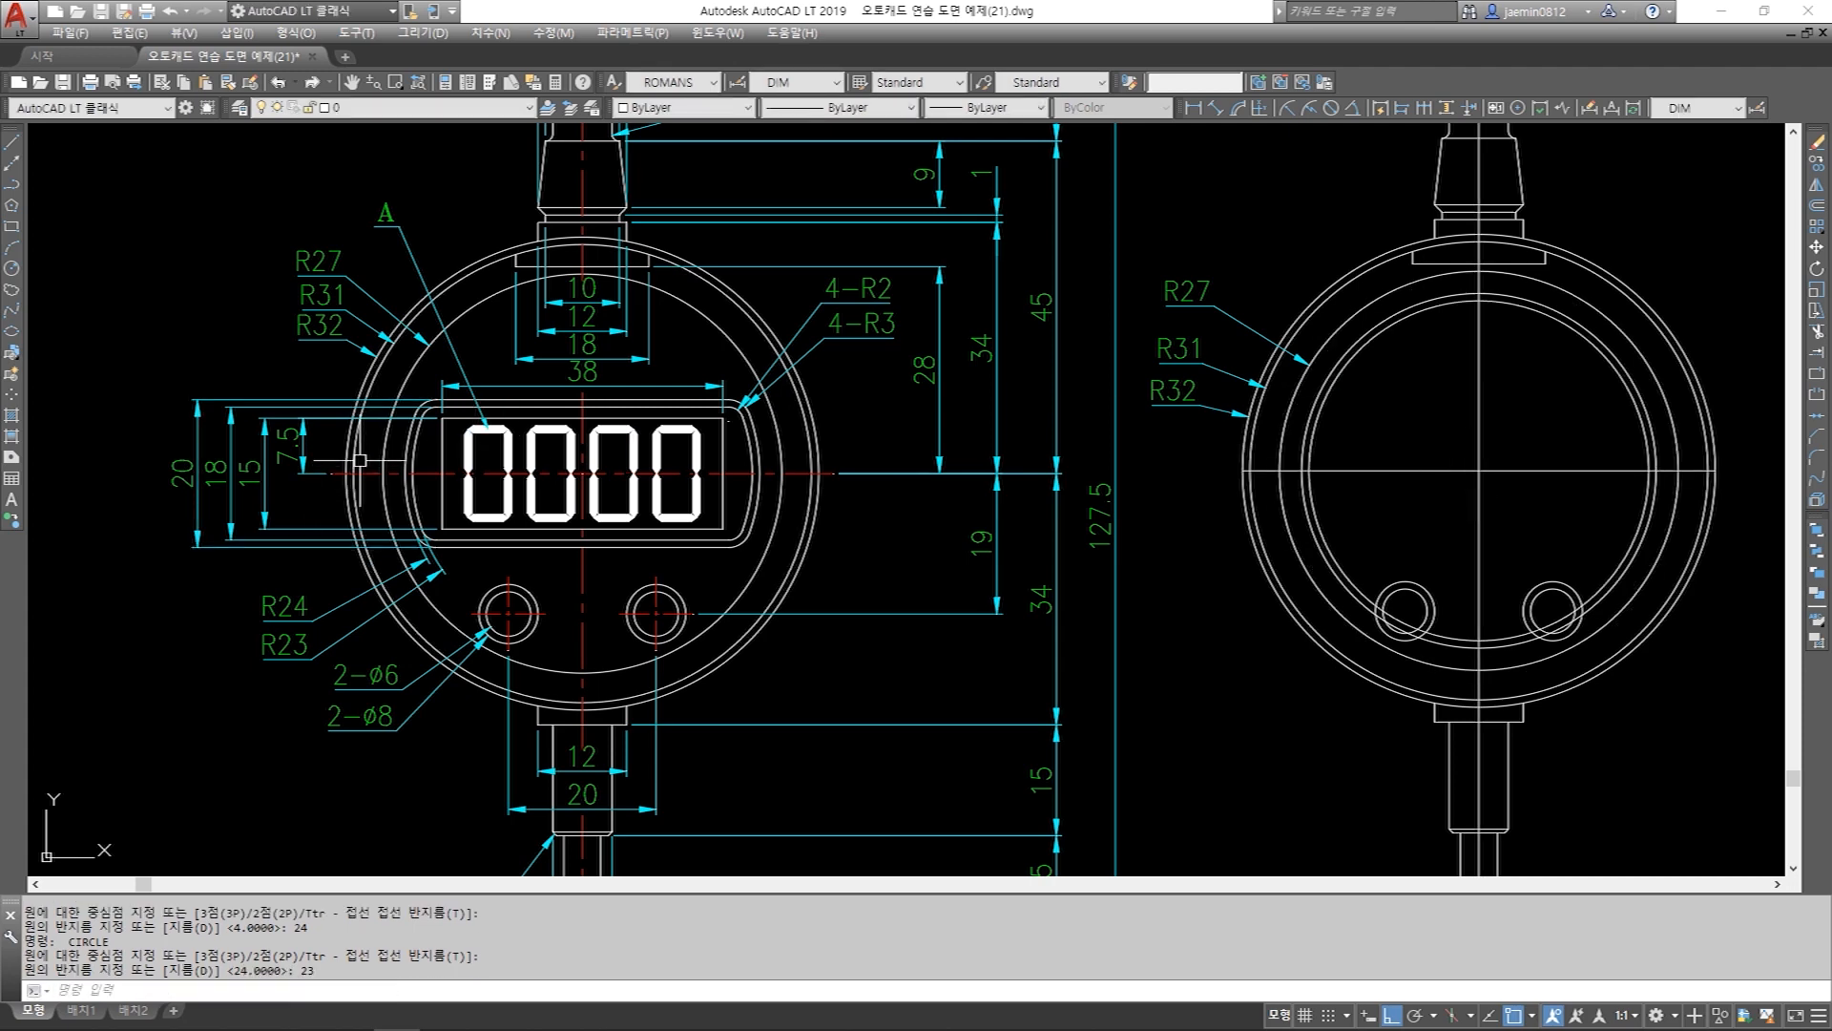
Examine the 20 and 18 height dimensions of the front view's display frame.
scroll(250, 478, up, 2)
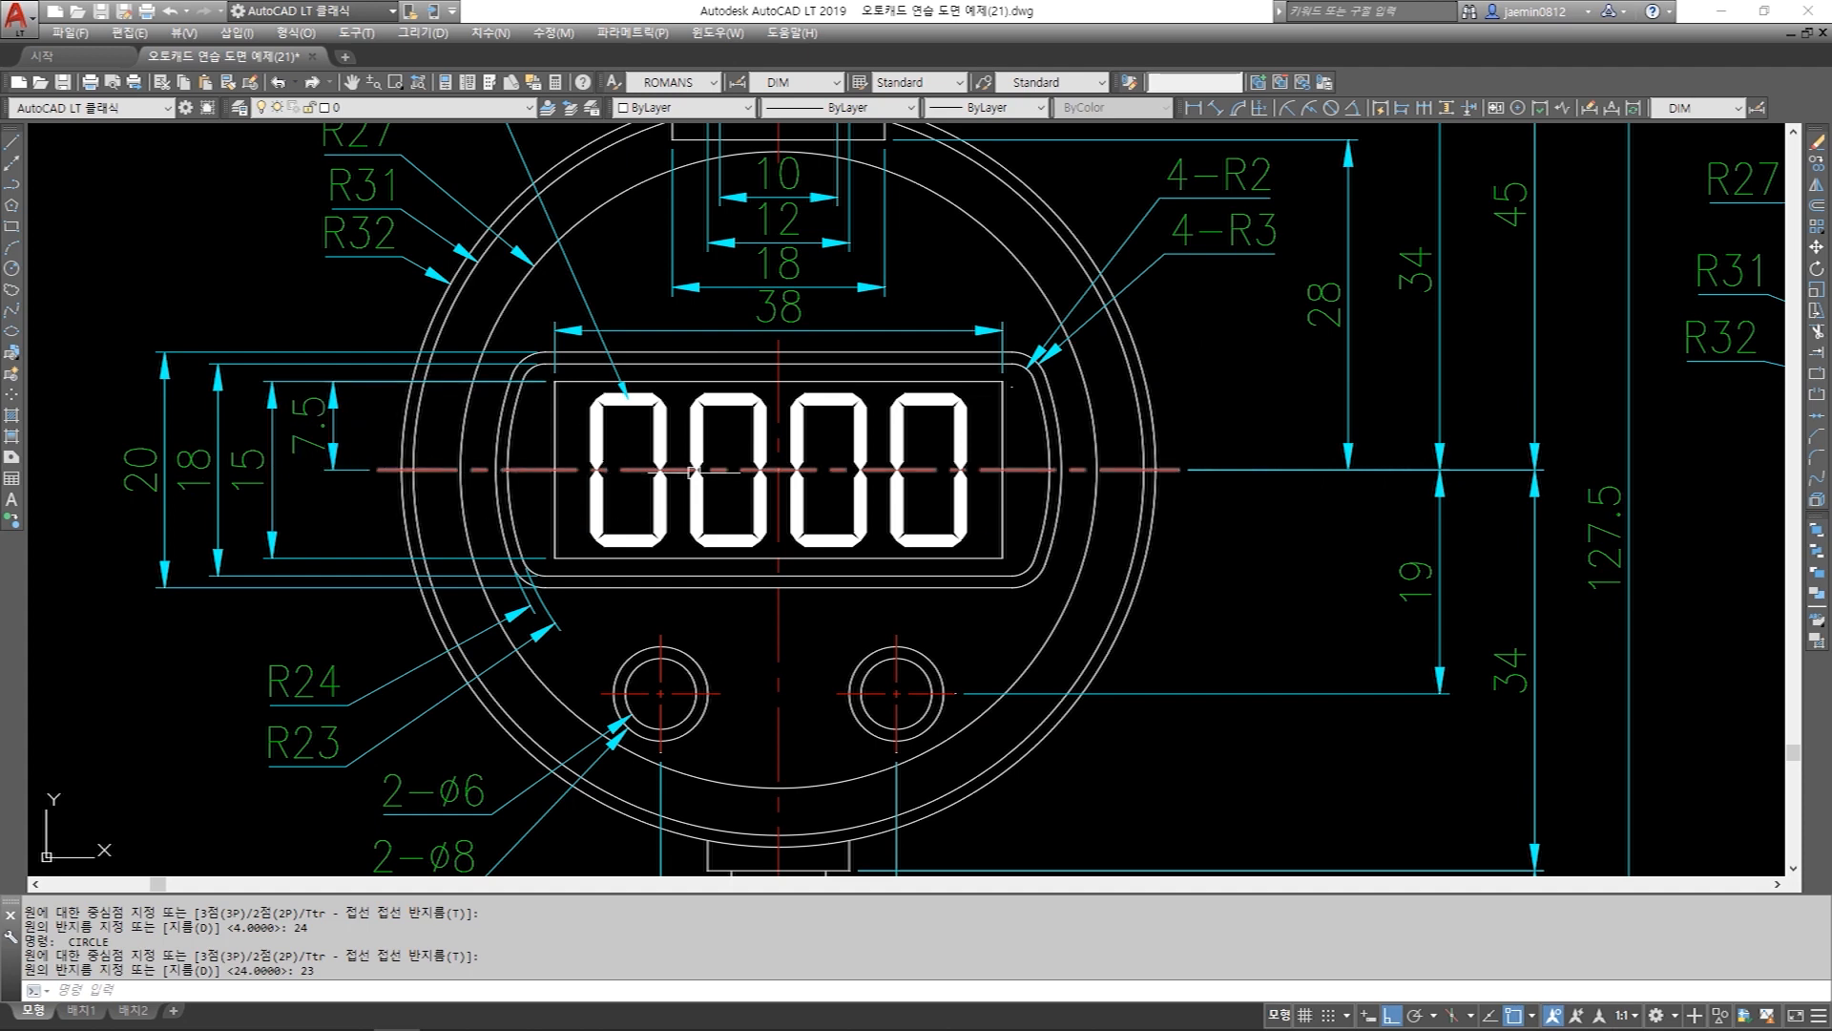
middle_drag(151, 477, 318, 485)
click(318, 485)
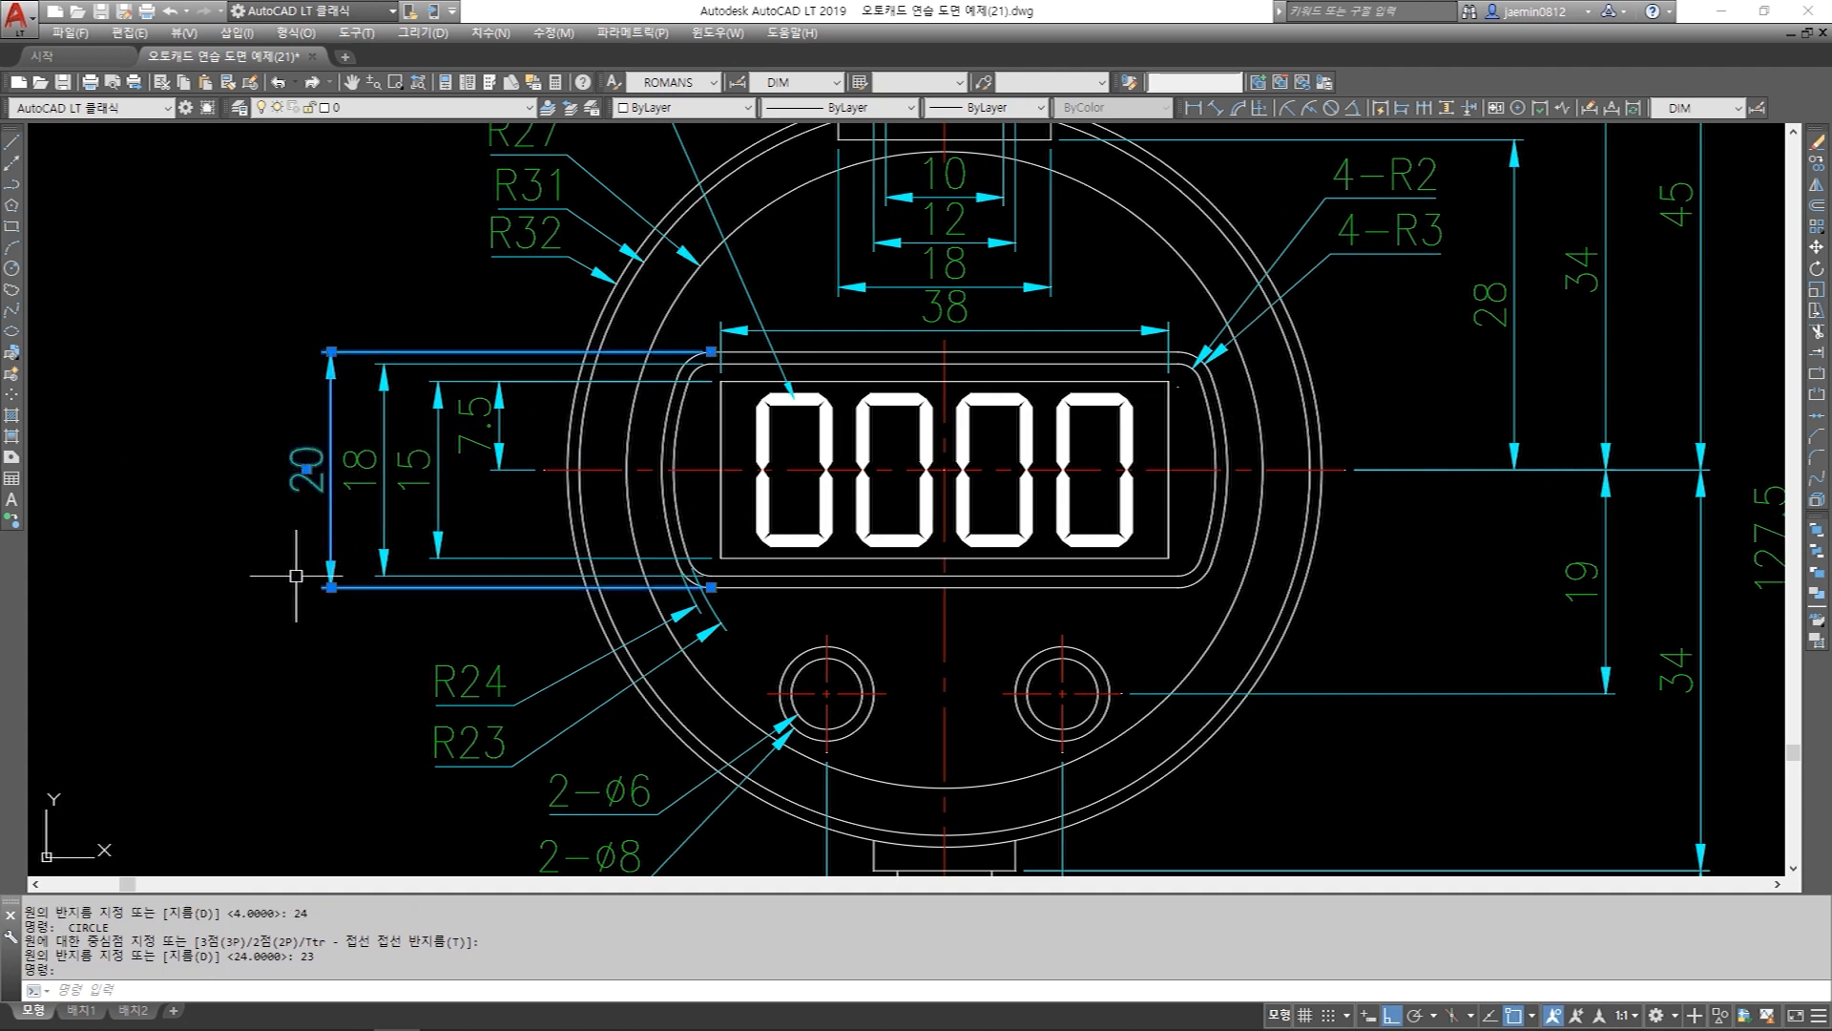
key(Escape)
click(360, 468)
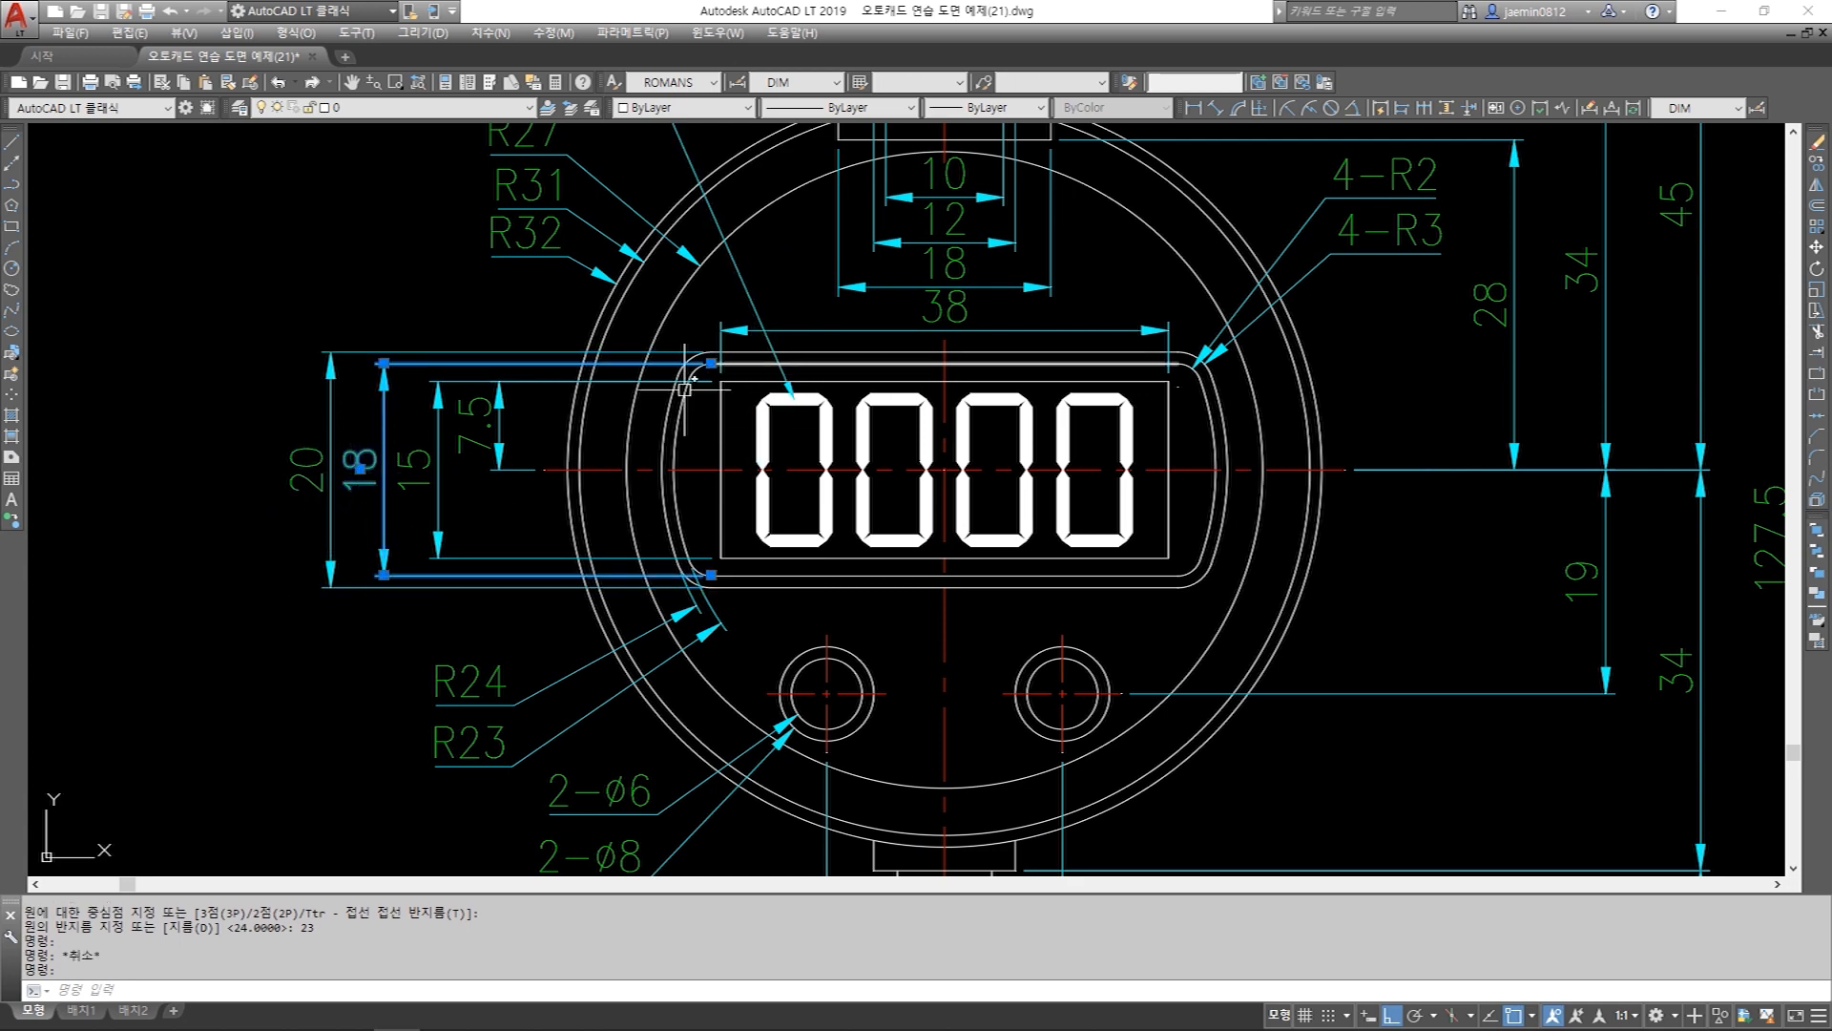
key(Escape)
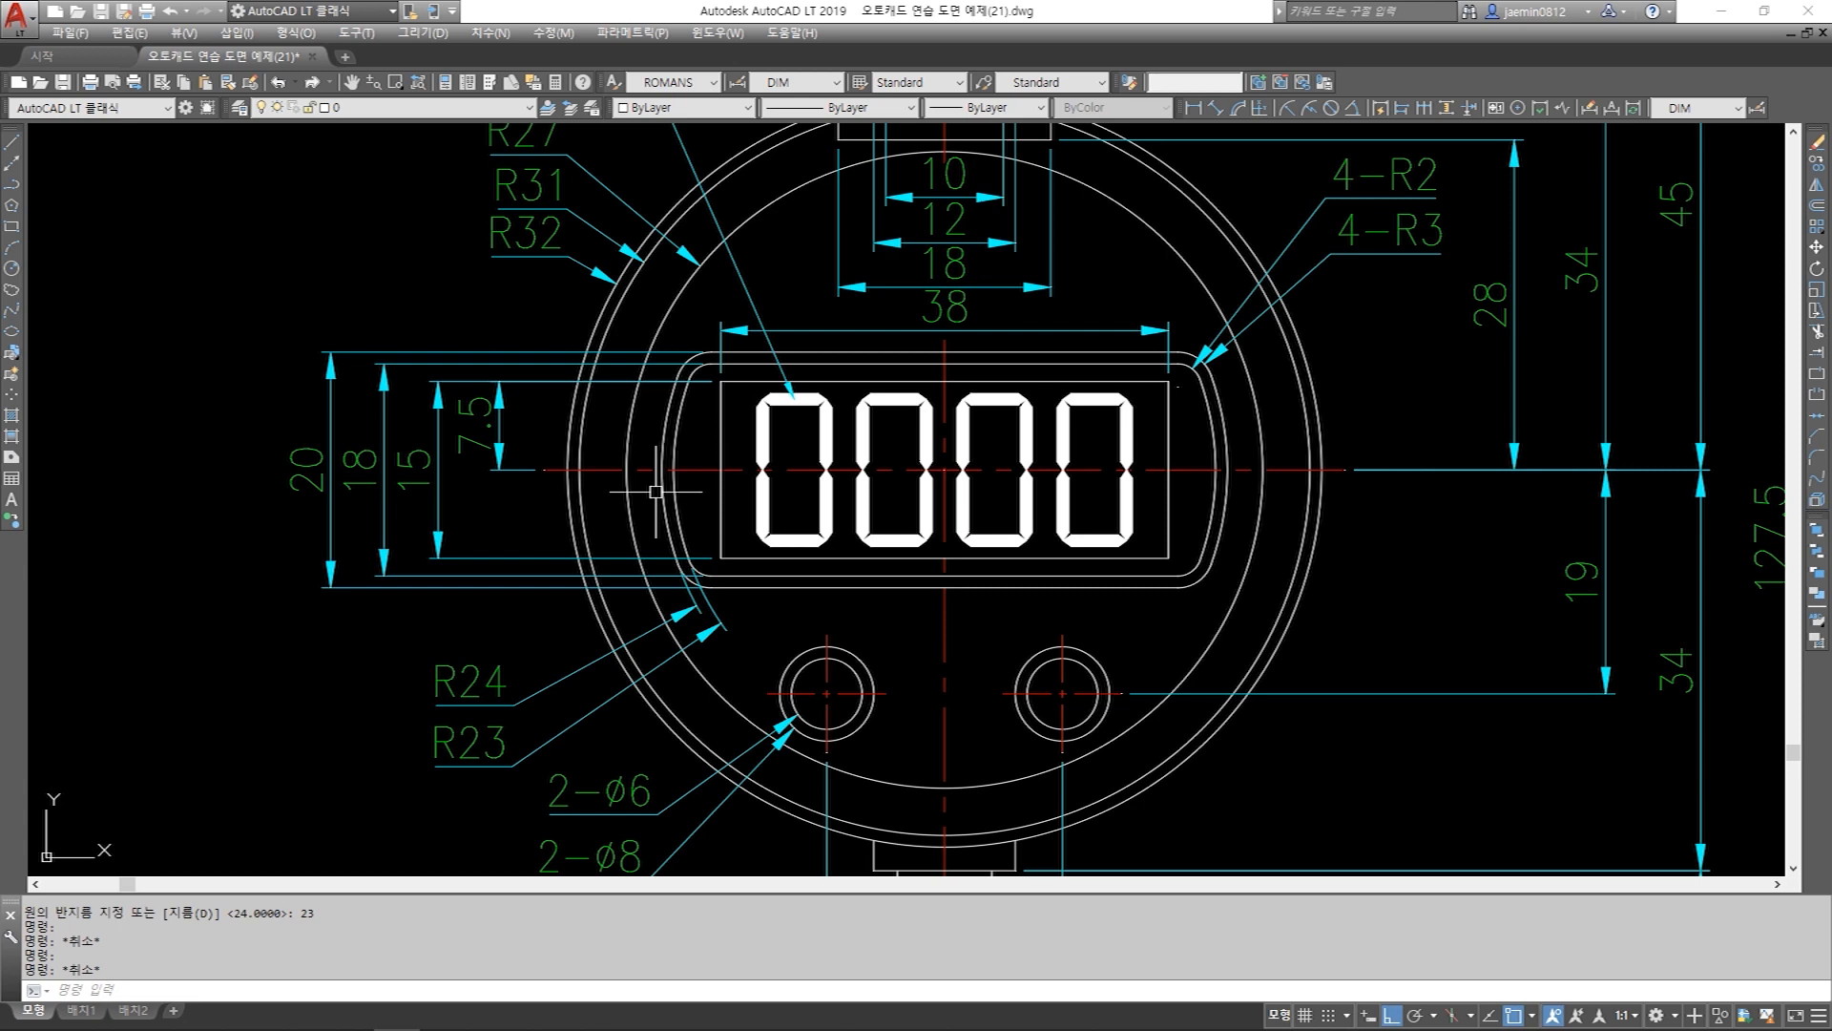
Measure from the front view's horizontal centre line to the upper edges of the outer and inner display frames.
text(aa)
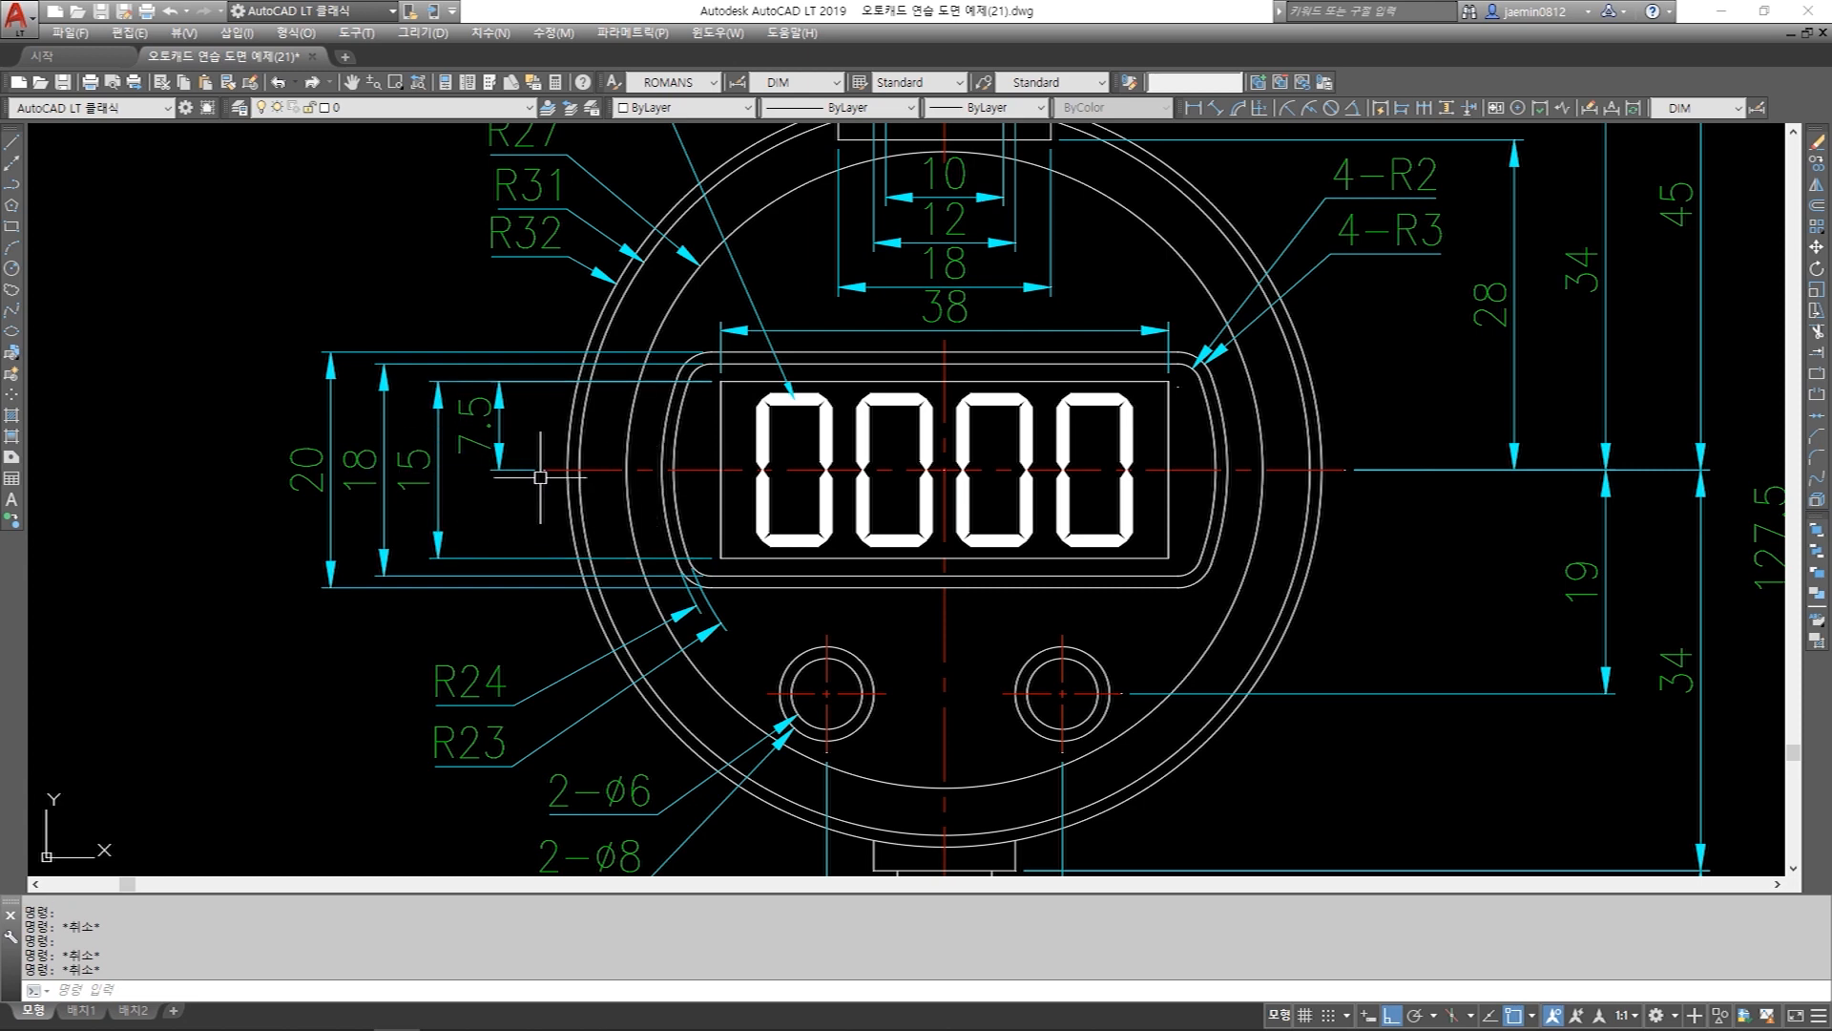
key(Return)
click(554, 353)
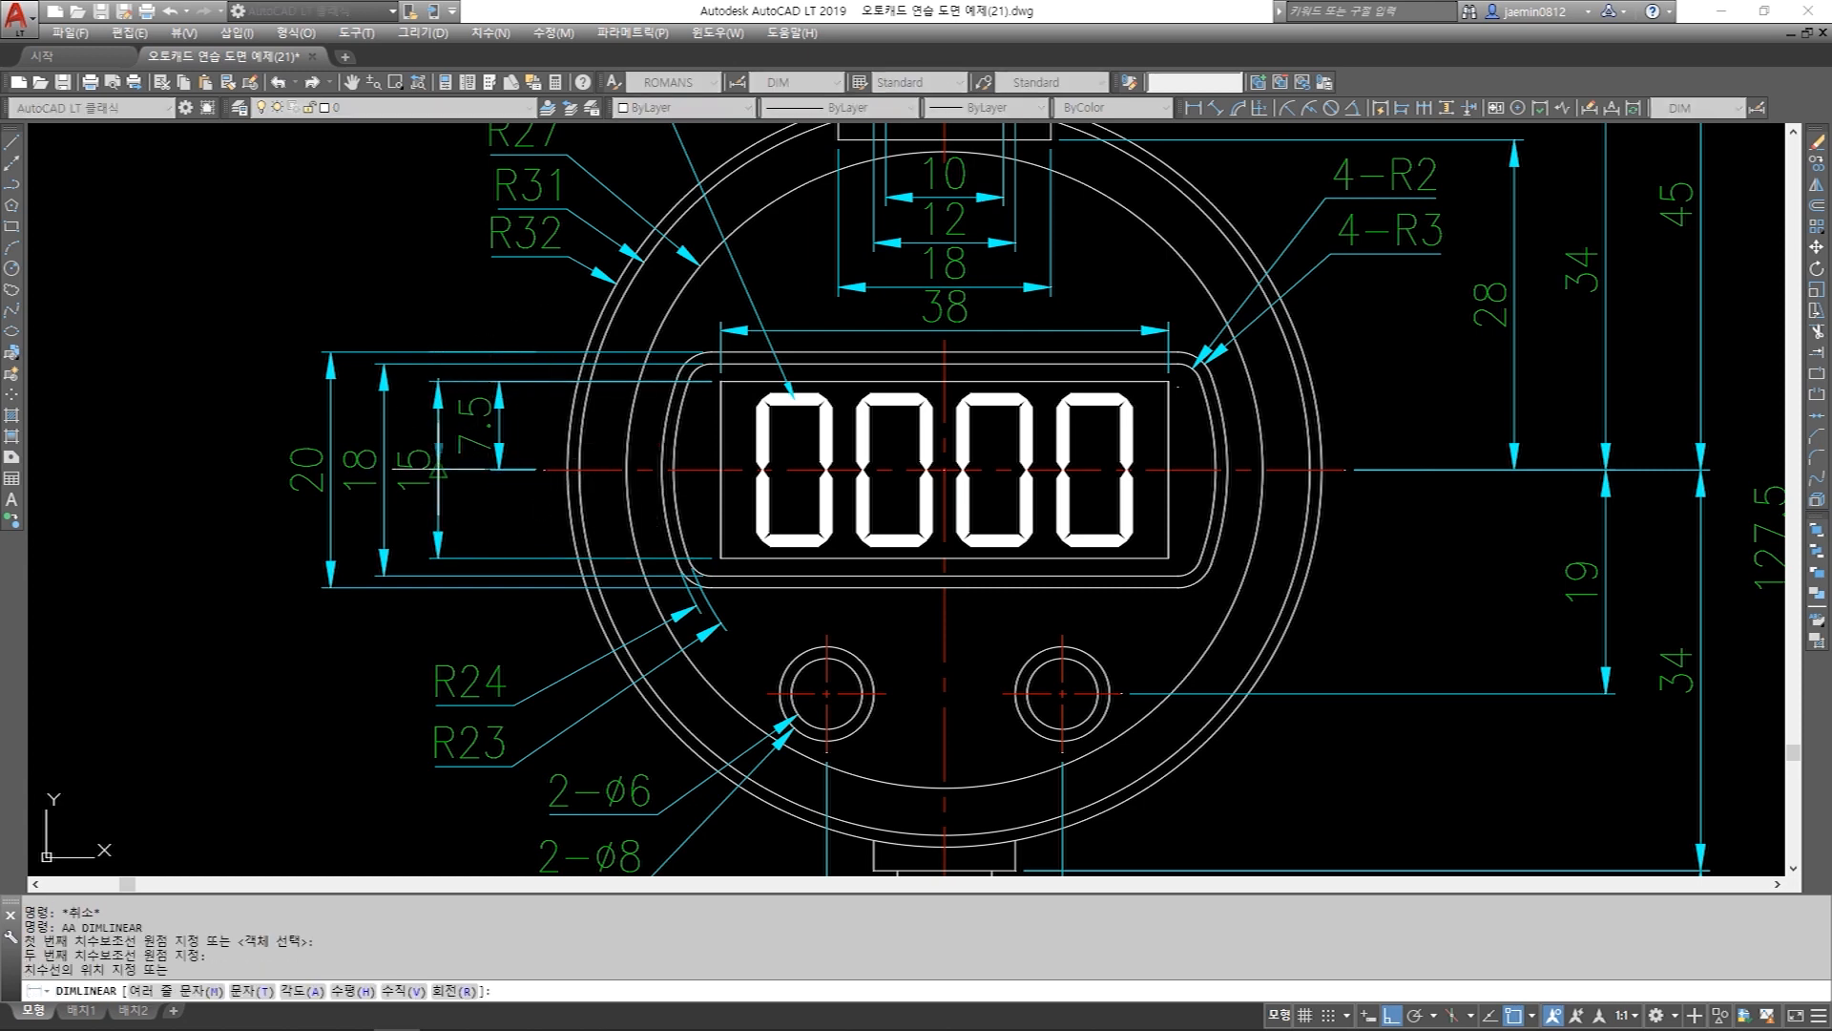
key(Escape)
key(space)
click(552, 472)
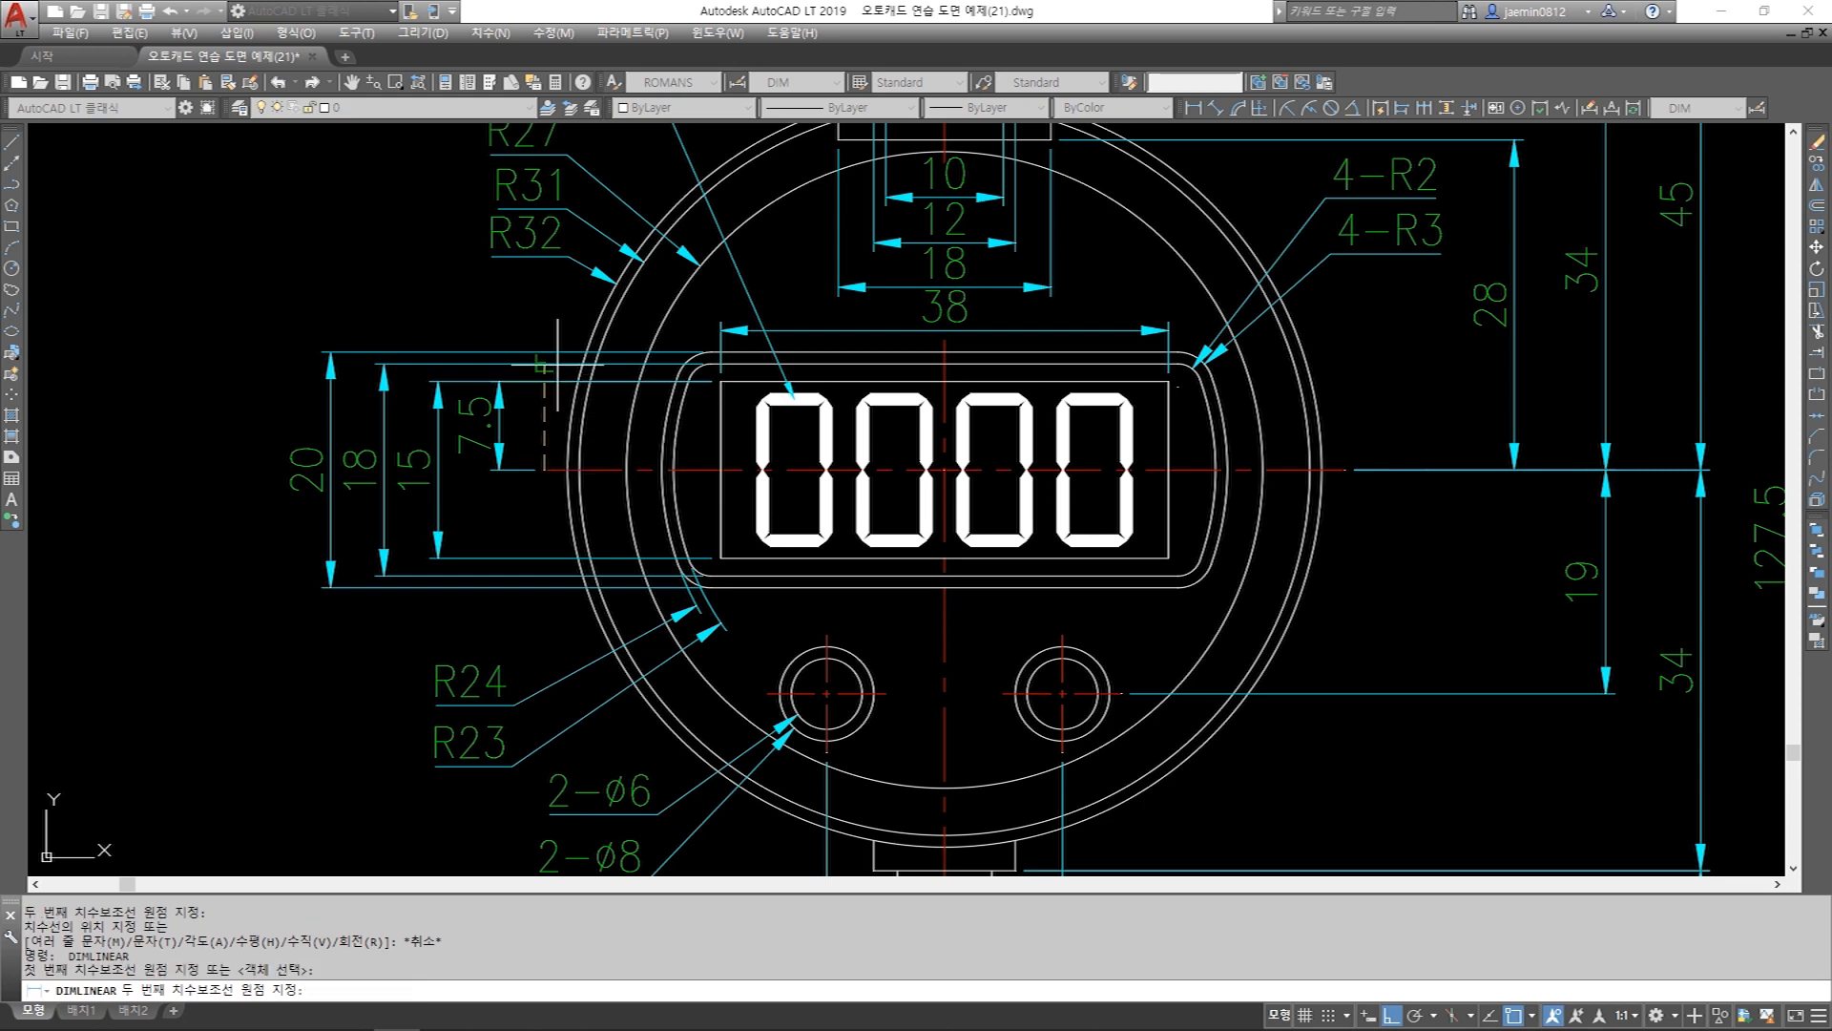
click(549, 363)
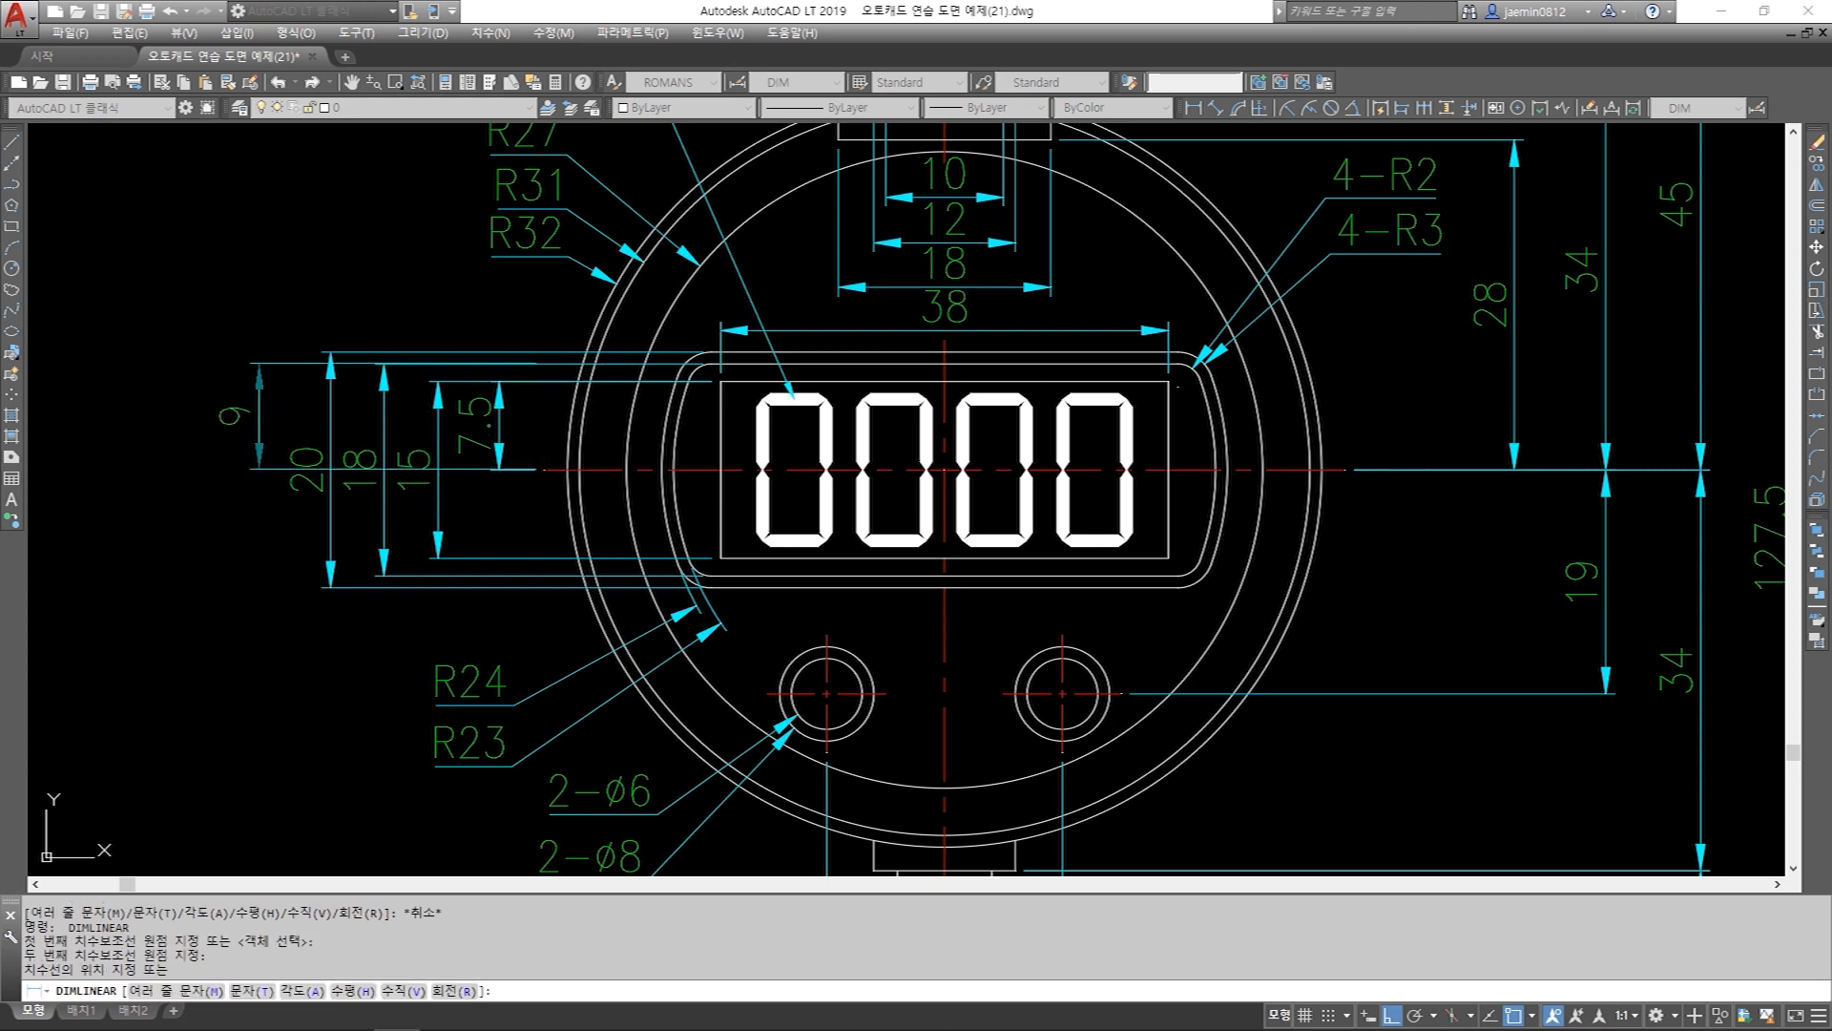
key(Escape)
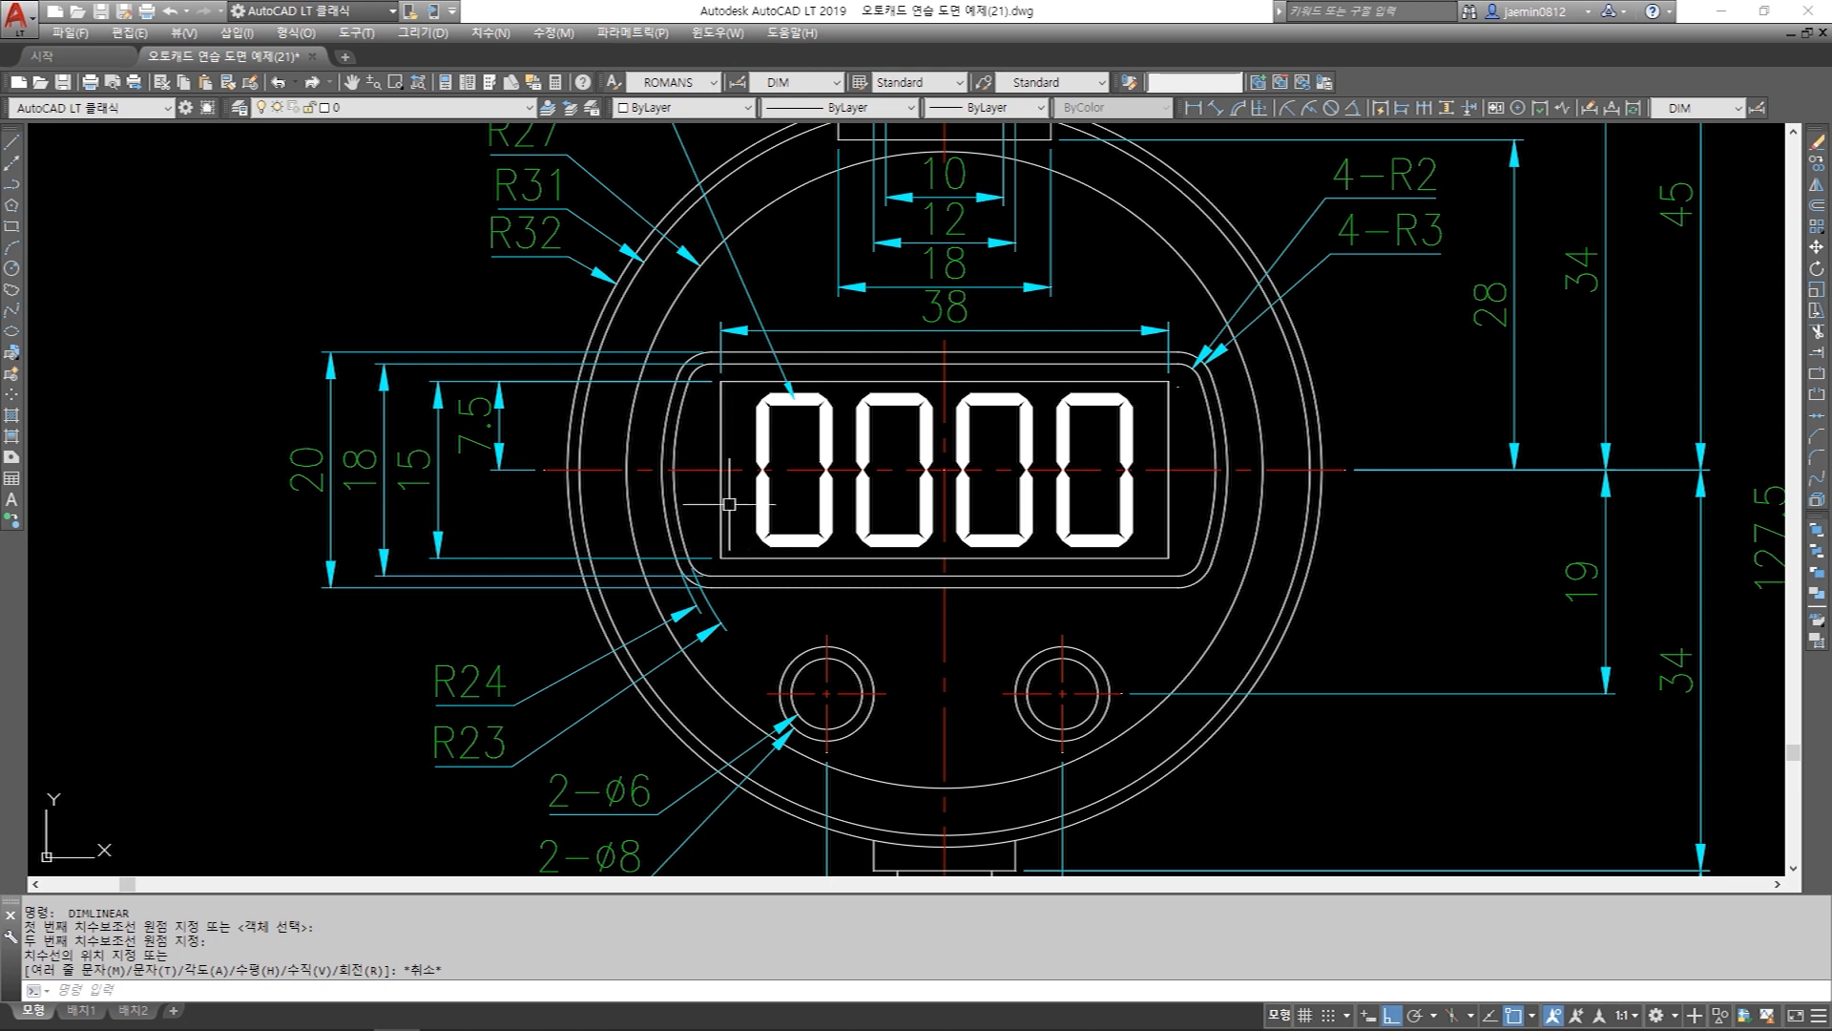
Offset the second view's horizontal centre line 10 upward and 10 downward for the outer display frame edges.
scroll(729, 508, down, 4)
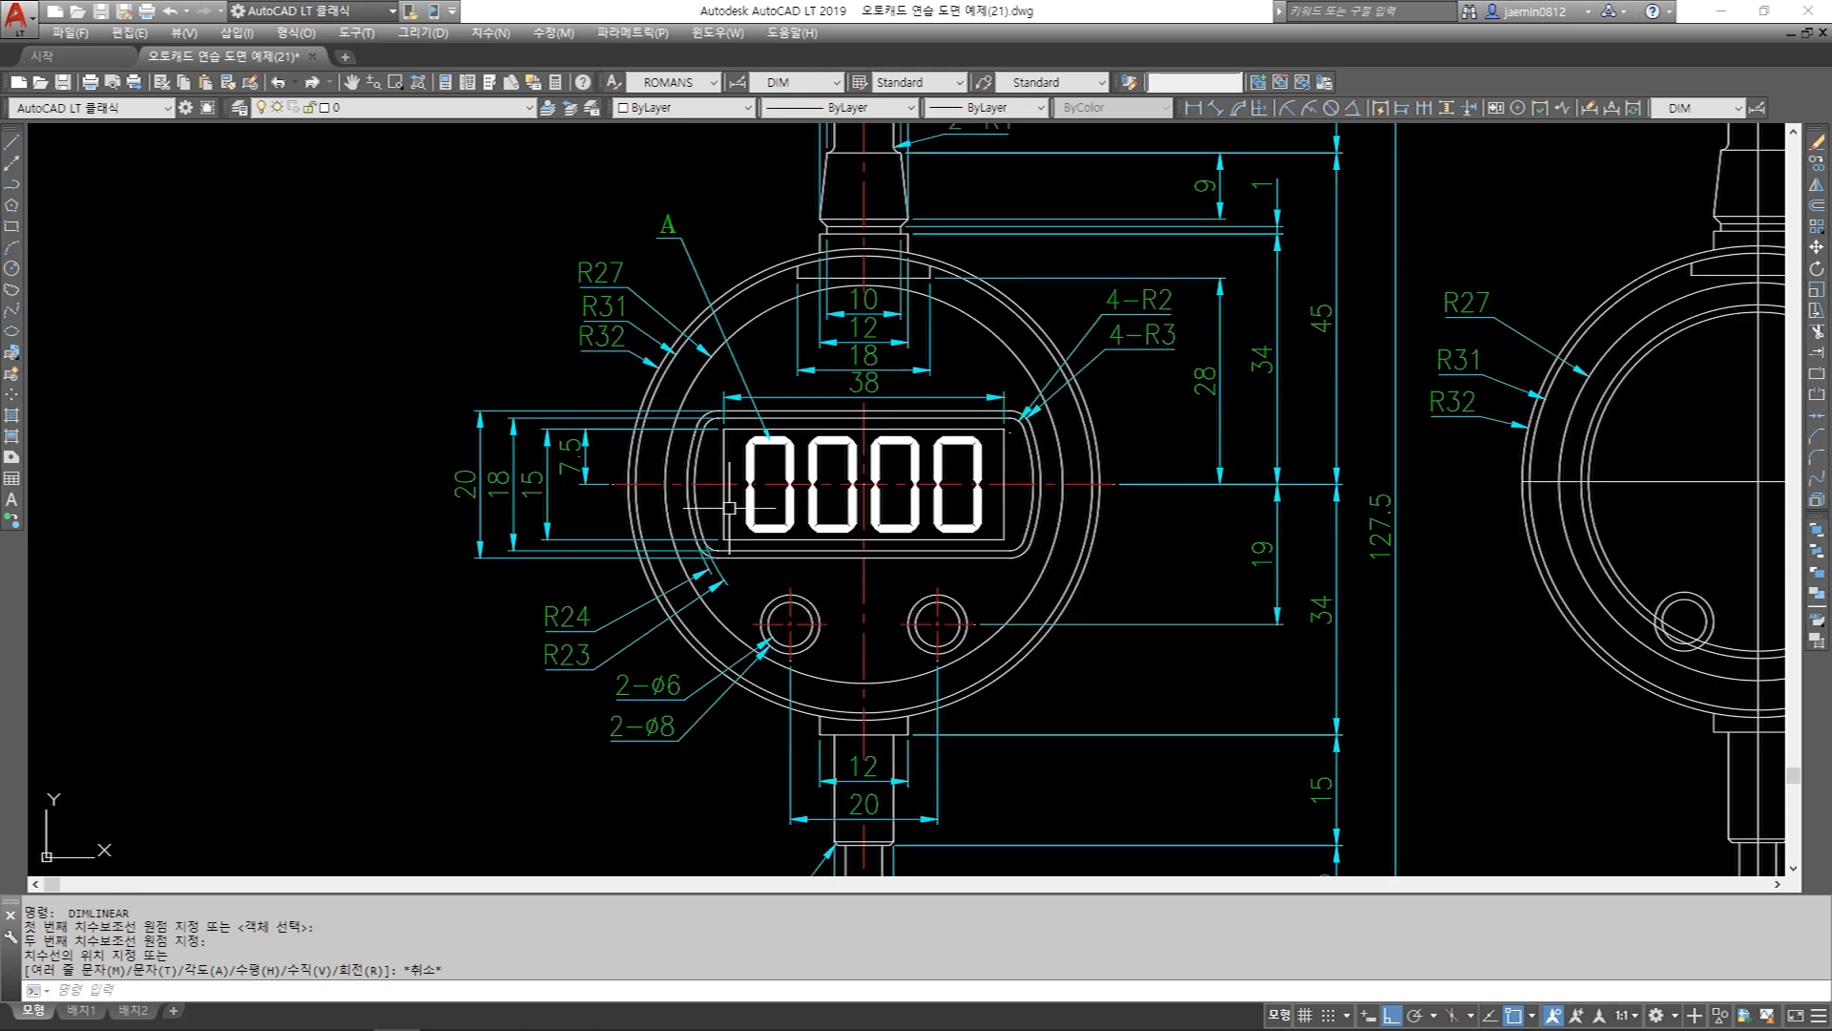
scroll(1283, 559, up, 2)
middle_drag(1294, 563, 1293, 565)
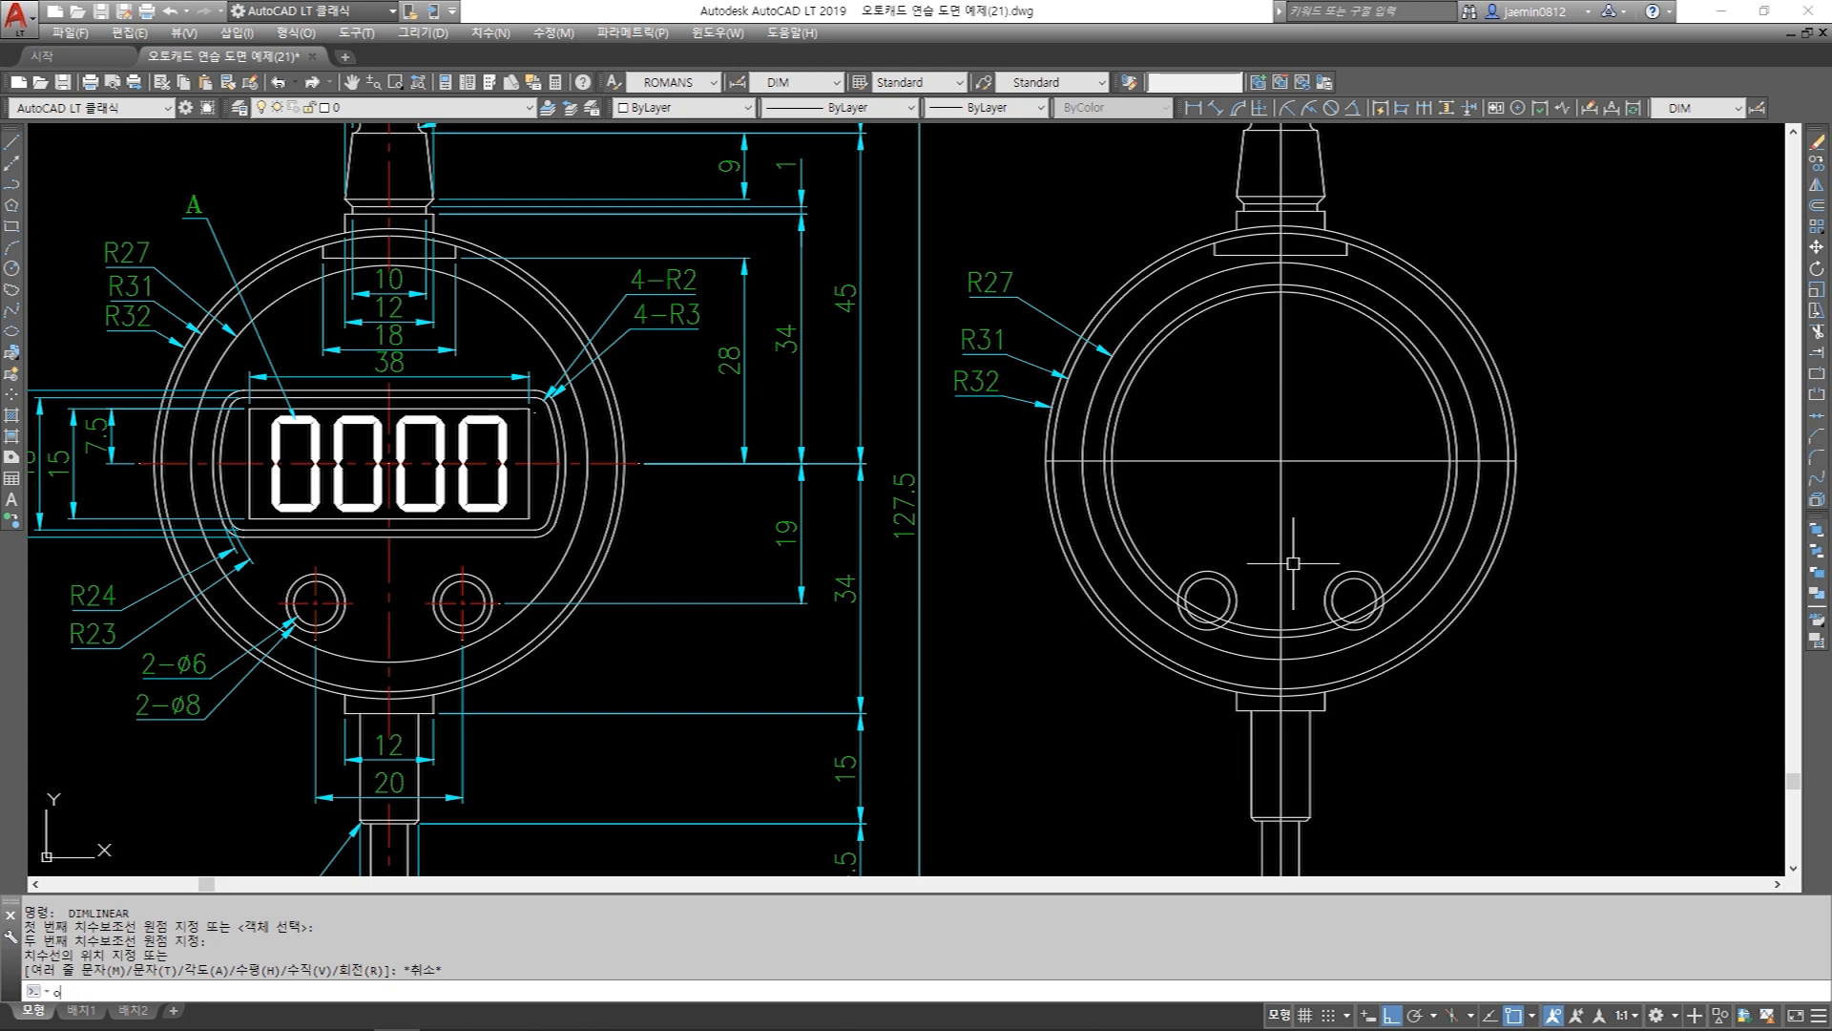
key(Return)
middle_drag(1294, 563, 1403, 563)
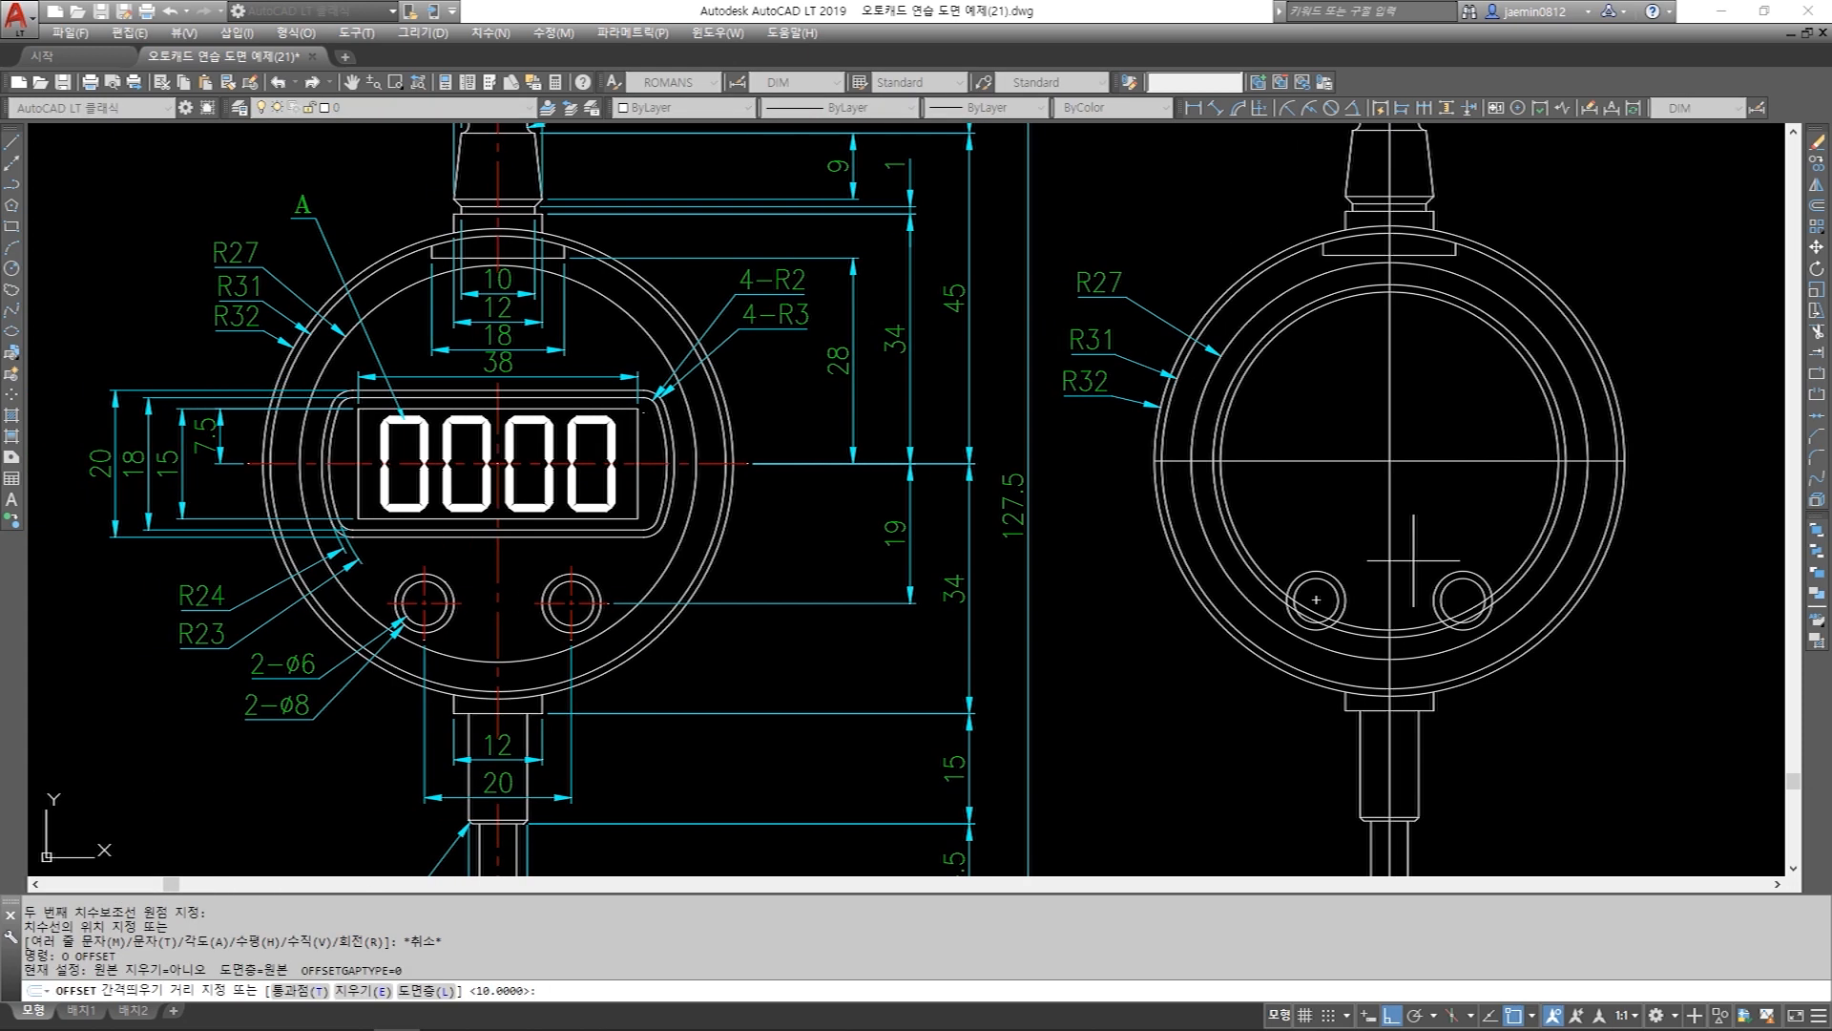
text(10)
key(Return)
click(1347, 465)
click(1355, 385)
click(1354, 461)
click(1344, 504)
key(Return)
Offset the second view's horizontal centre line 9 upward and 9 downward for the inner display frame edges.
key(Return)
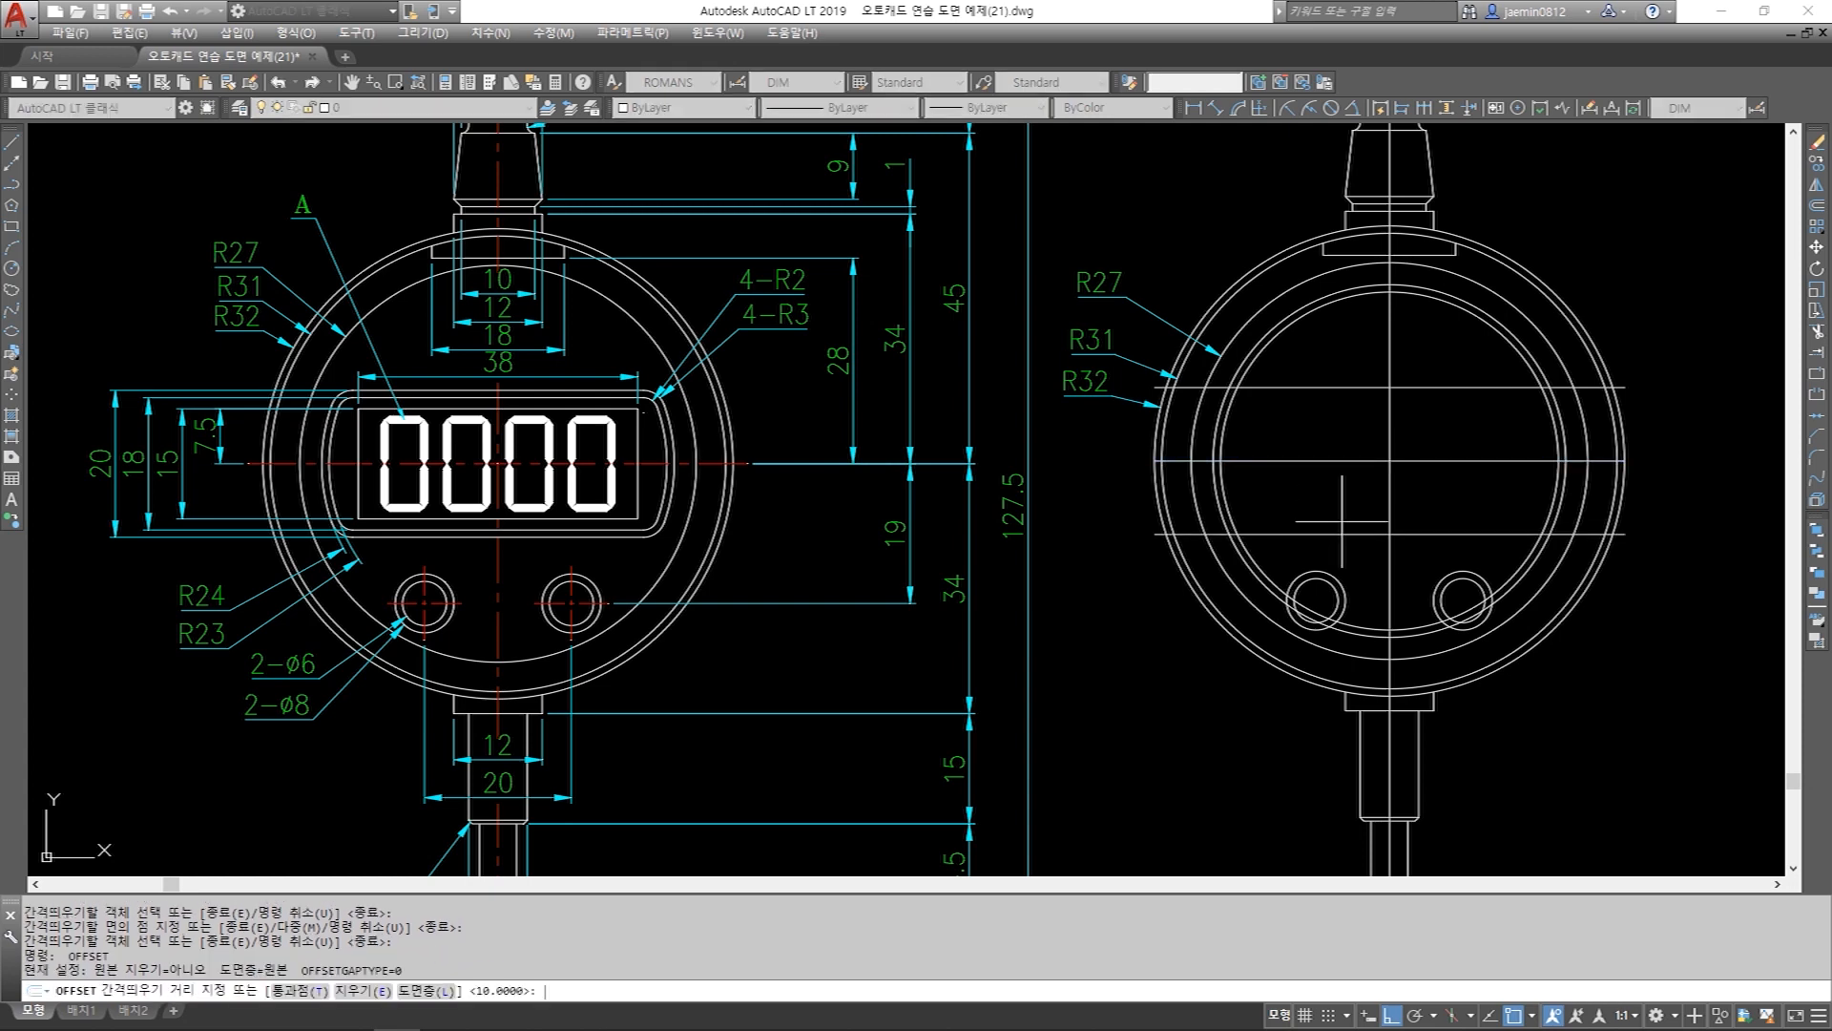
text(9)
key(Return)
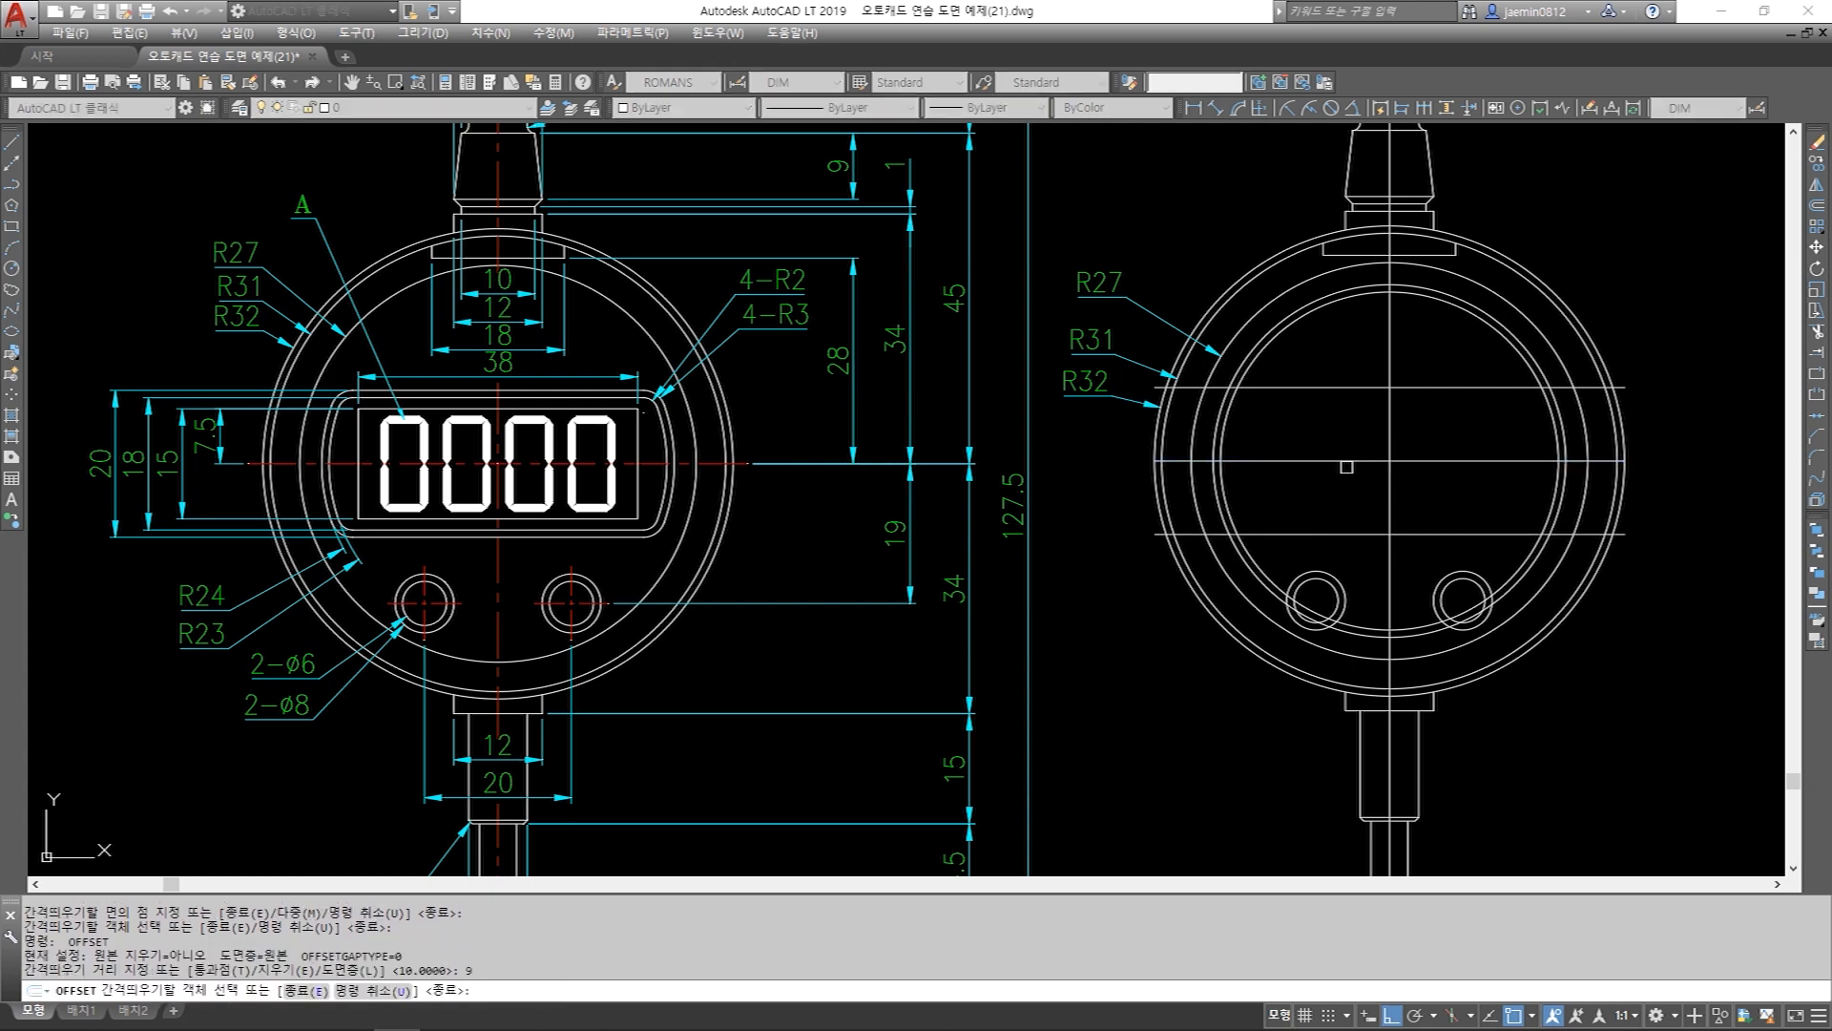
click(1345, 460)
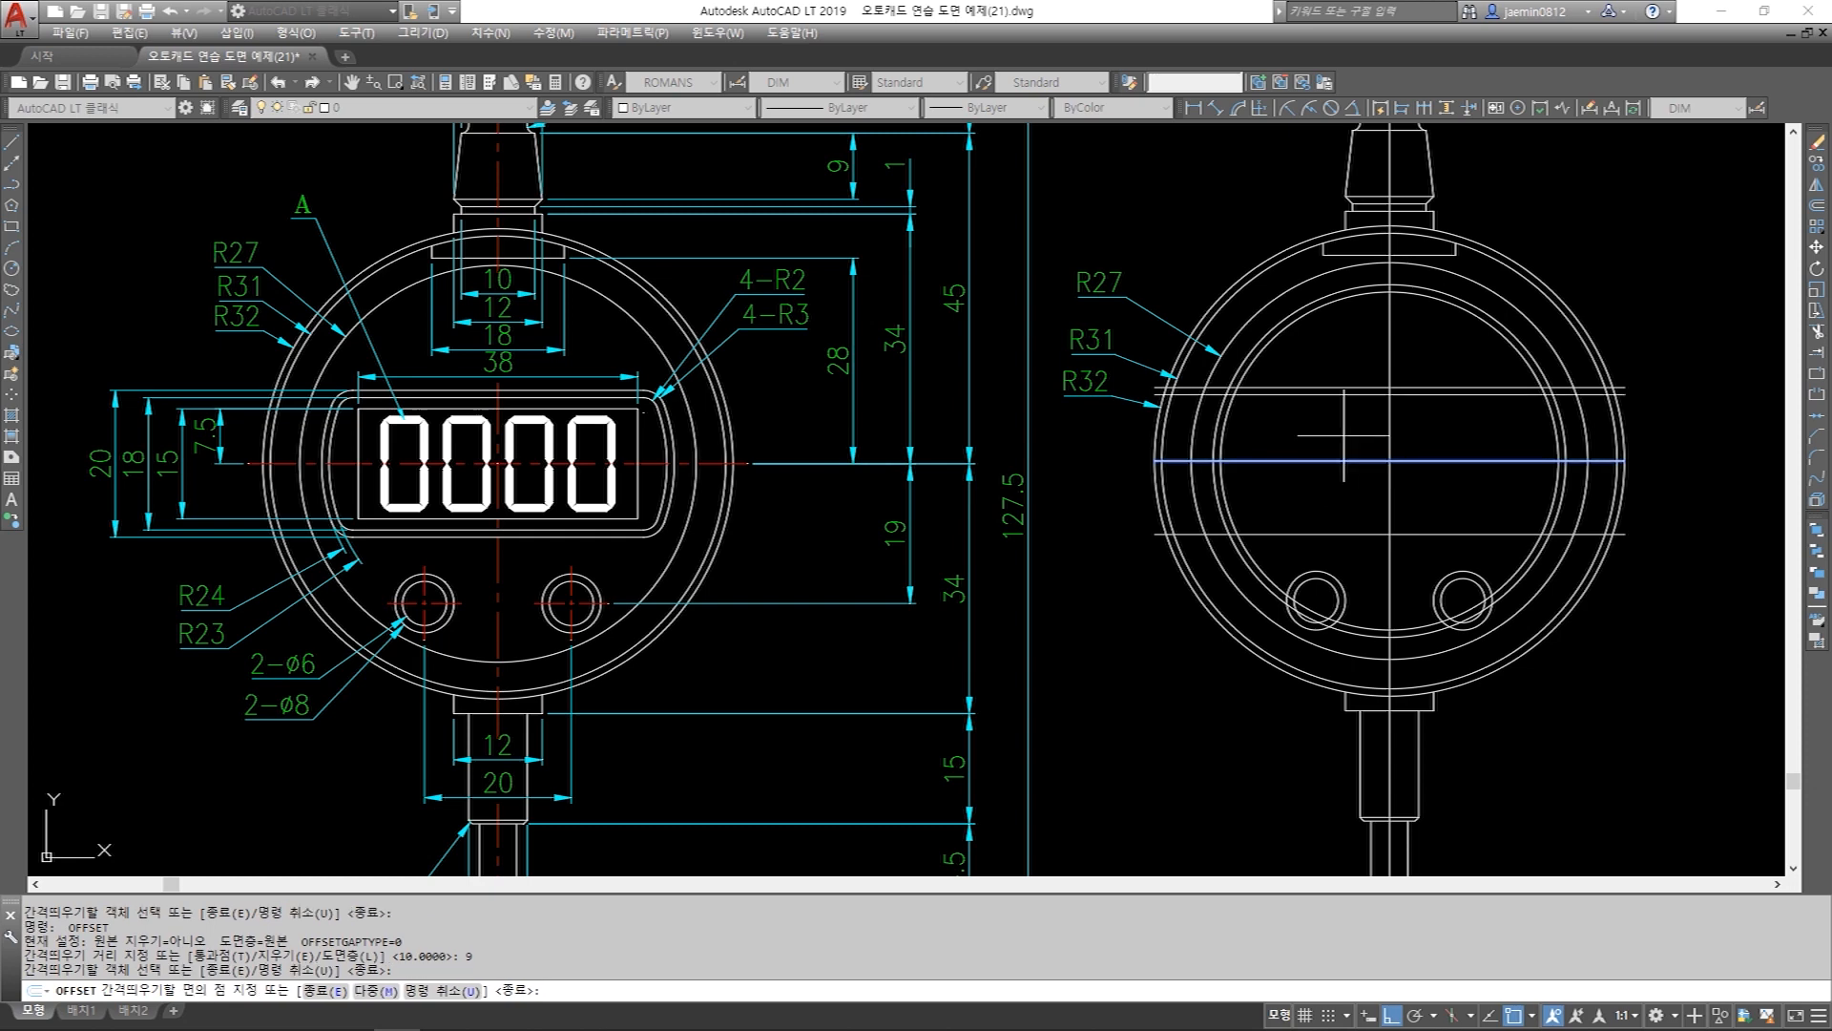
click(1340, 402)
click(1336, 460)
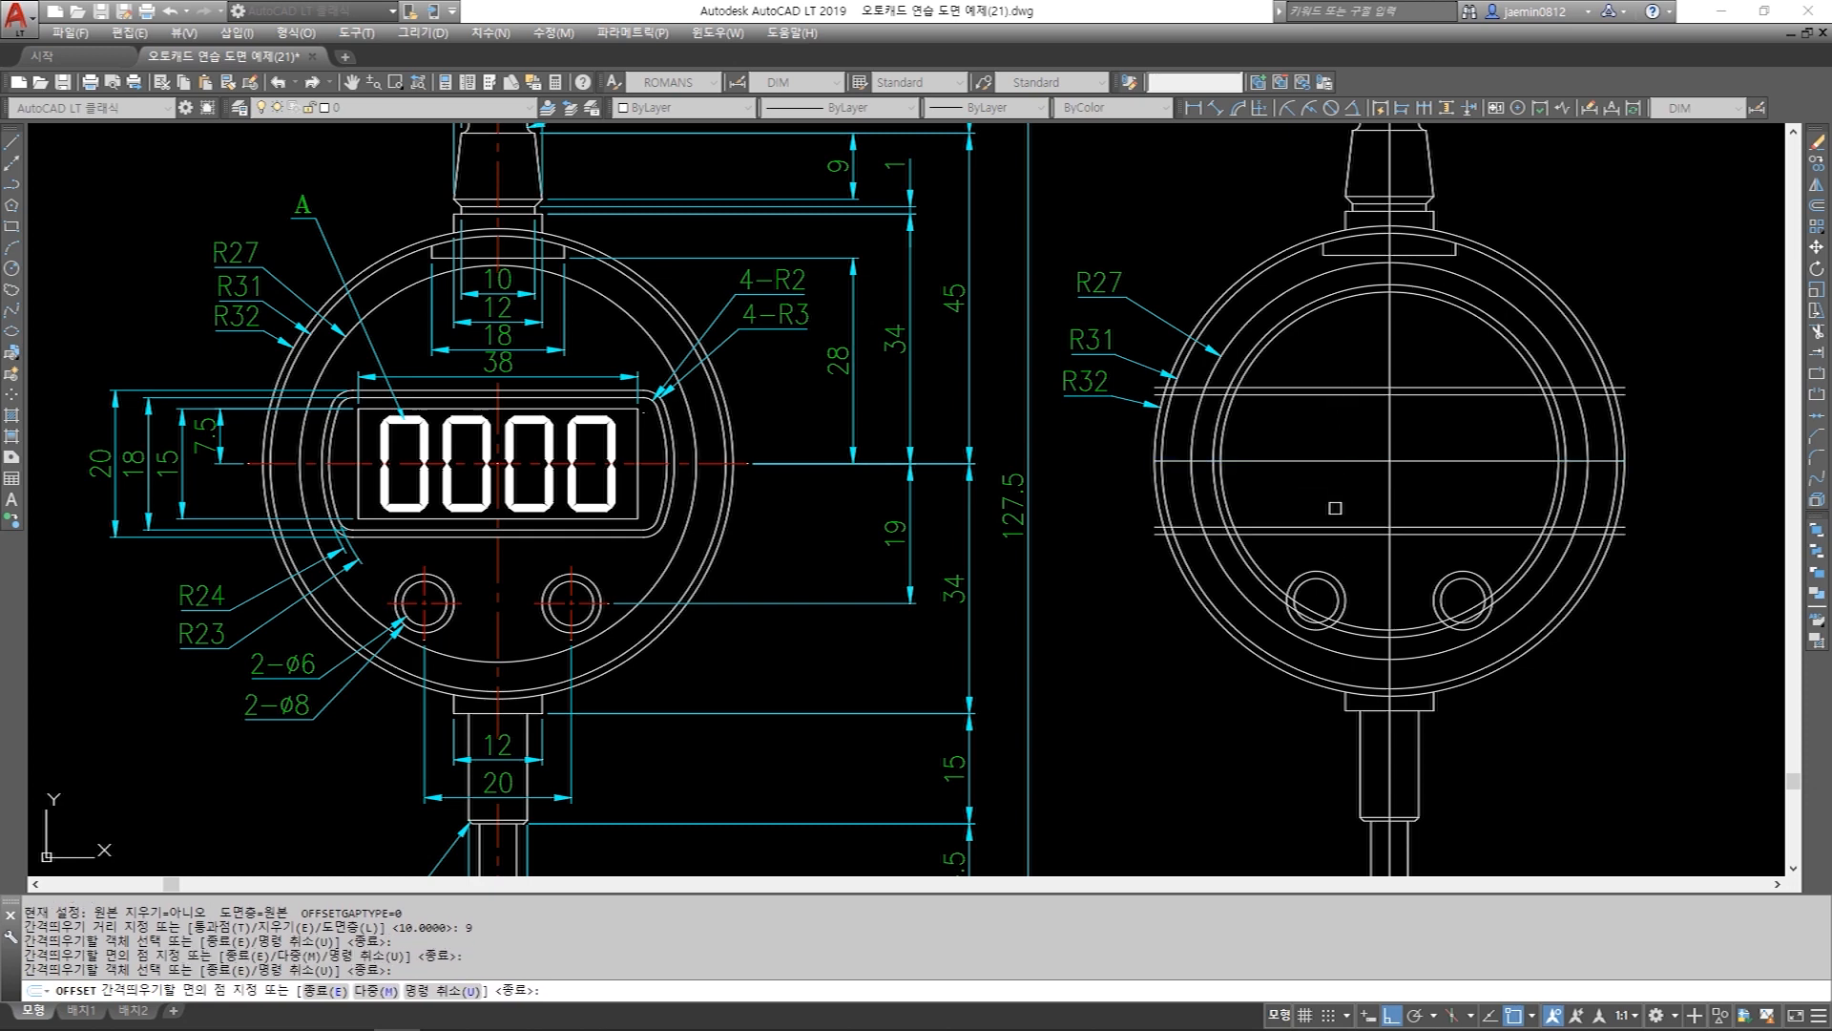
click(1303, 573)
key(Escape)
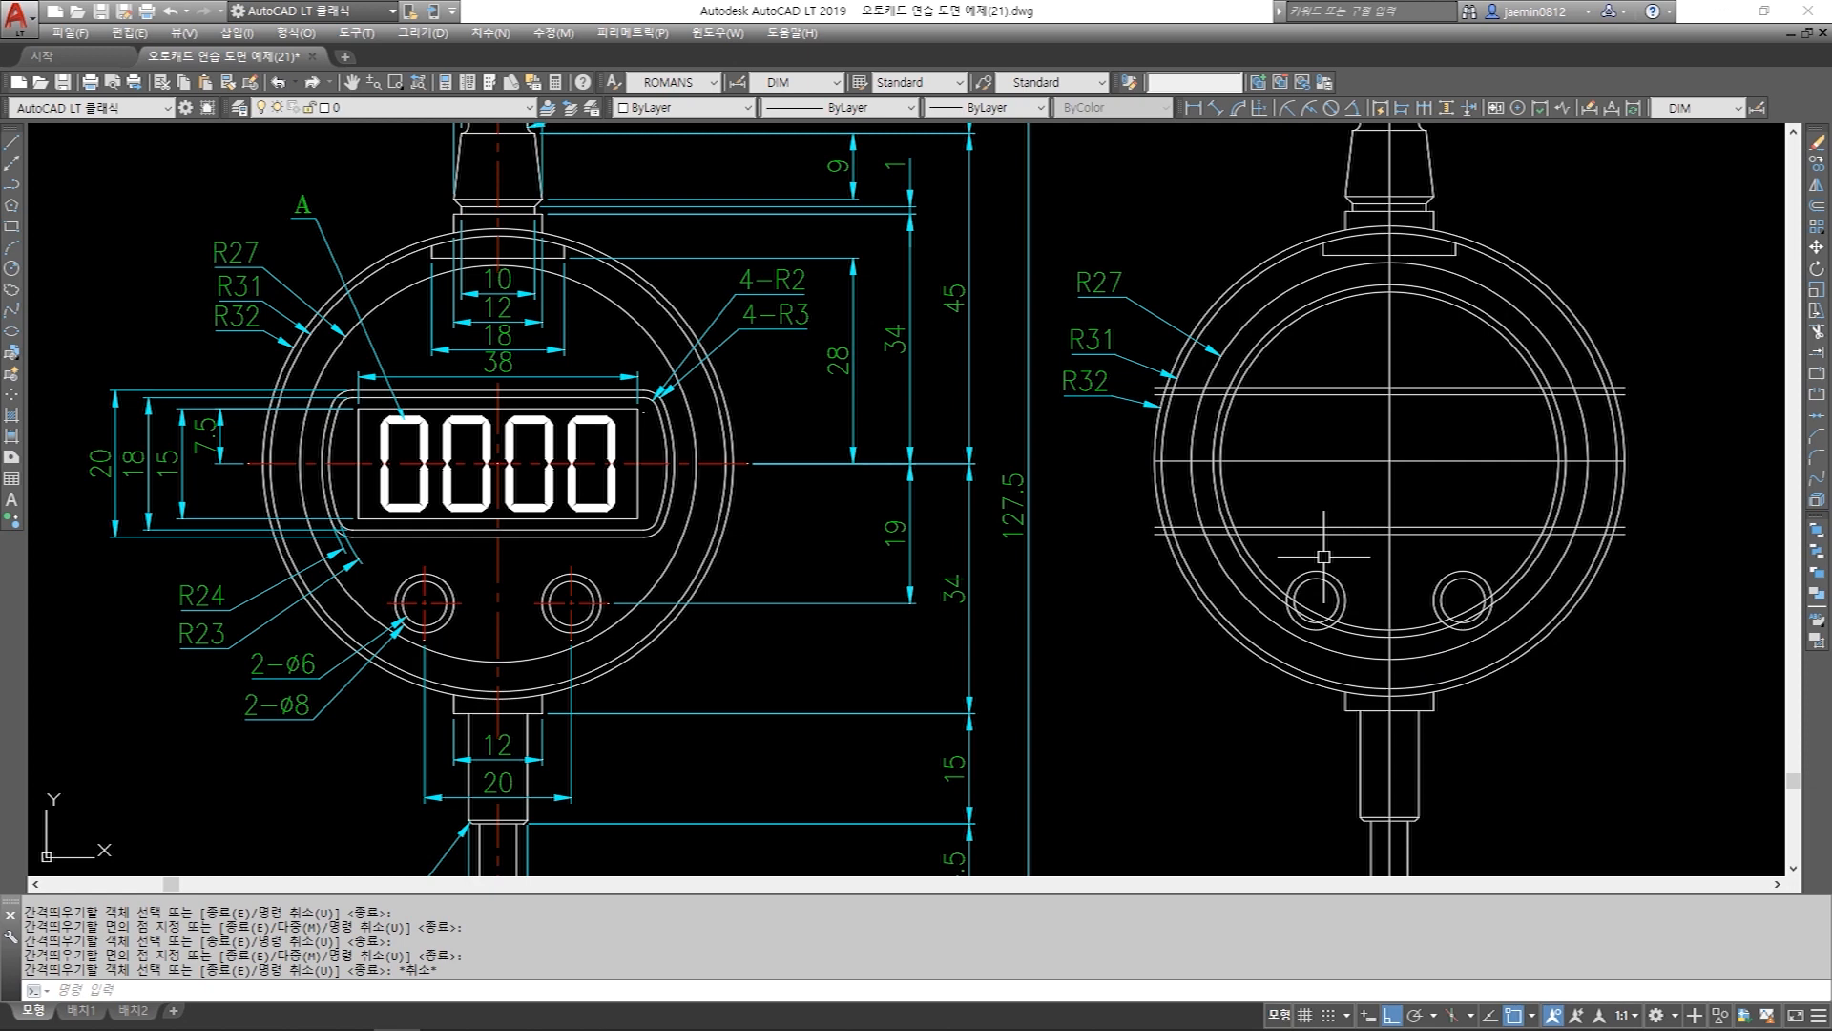
Trim away the parts of the radius 24 and 23 circles above and below the outer display frame edge lines.
text(tr)
key(Return)
scroll(1317, 549, up, 2)
click(1287, 527)
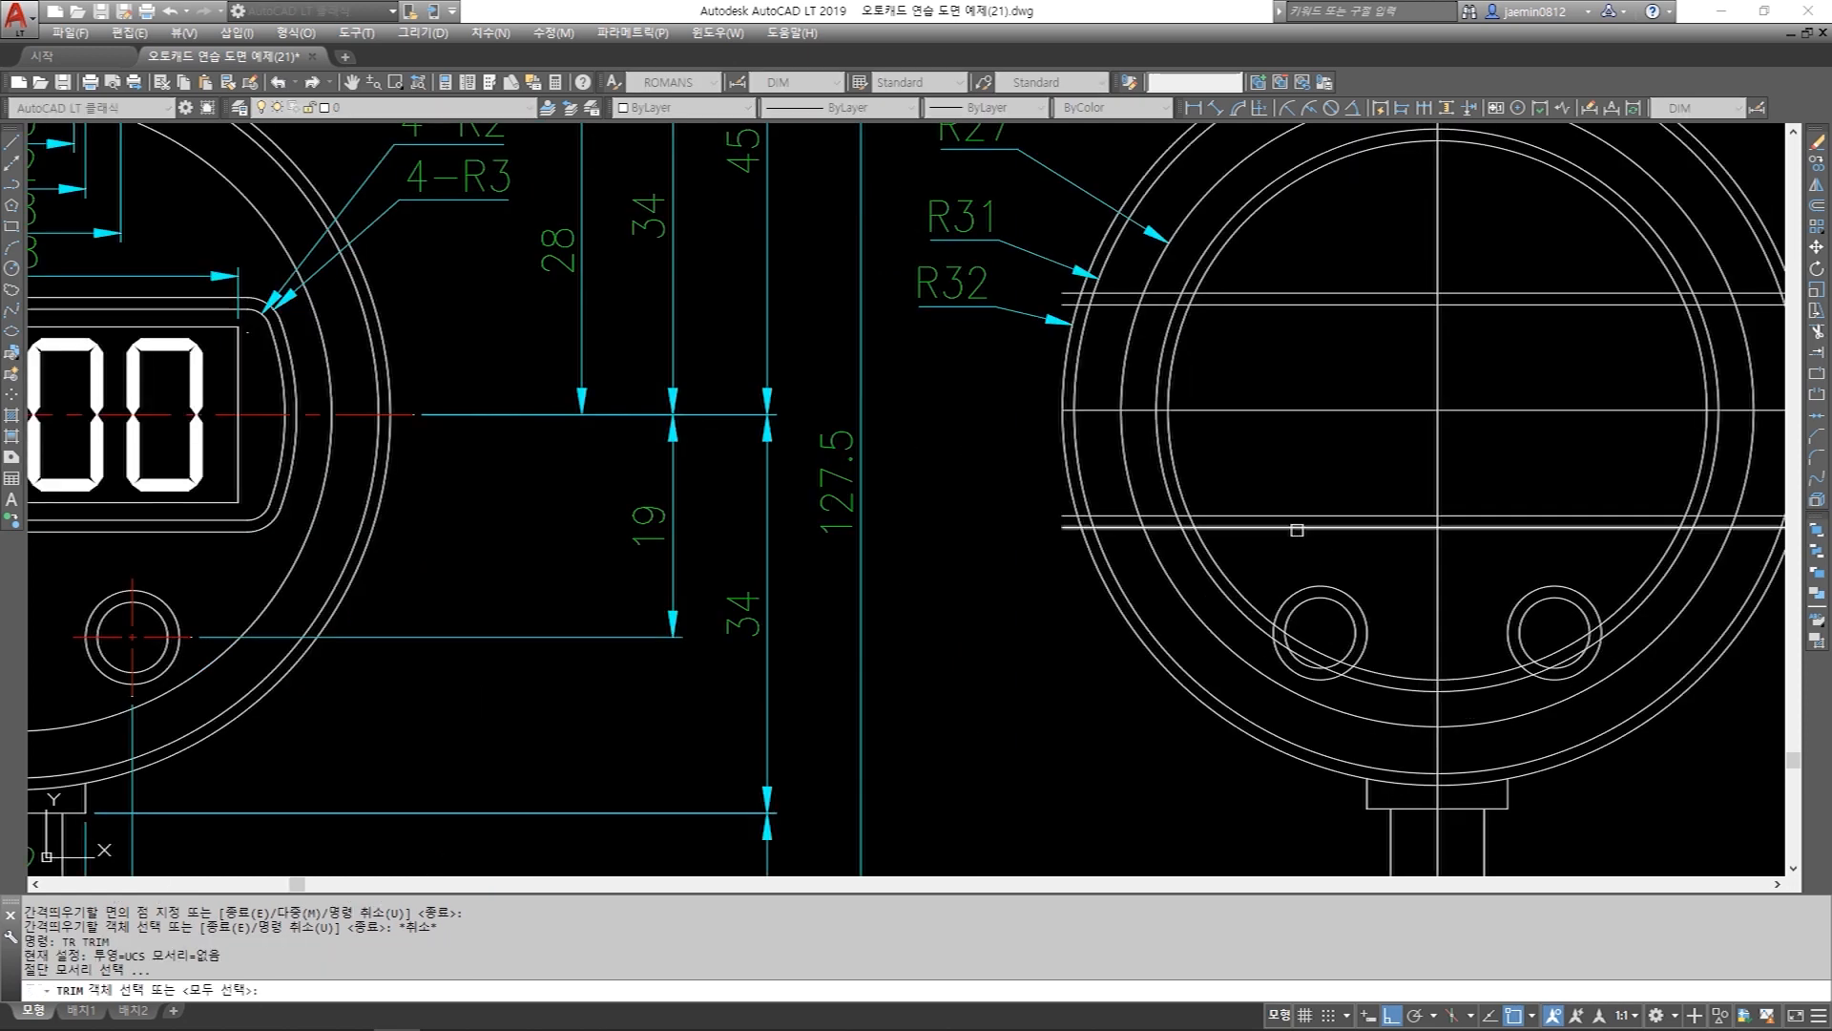
click(1258, 293)
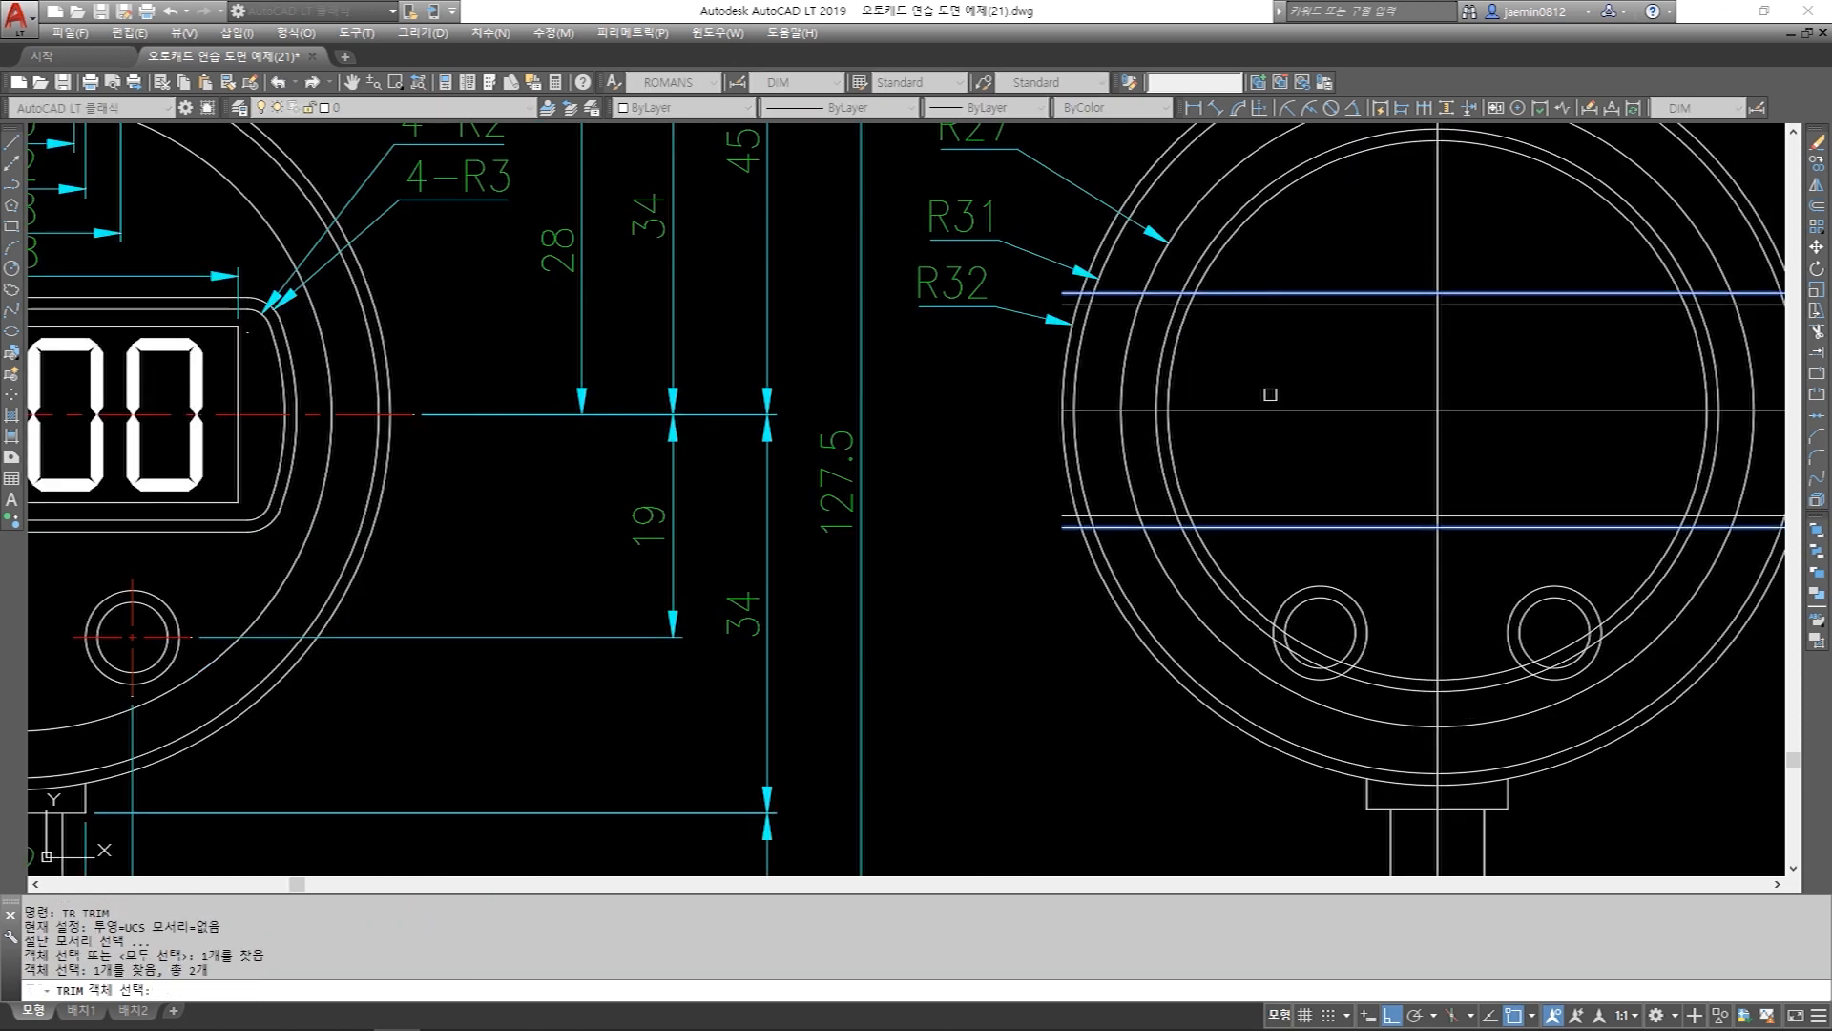
key(space)
click(1246, 221)
click(1244, 205)
click(1219, 524)
click(1204, 549)
click(1191, 561)
key(Escape)
scroll(1170, 599, down, 2)
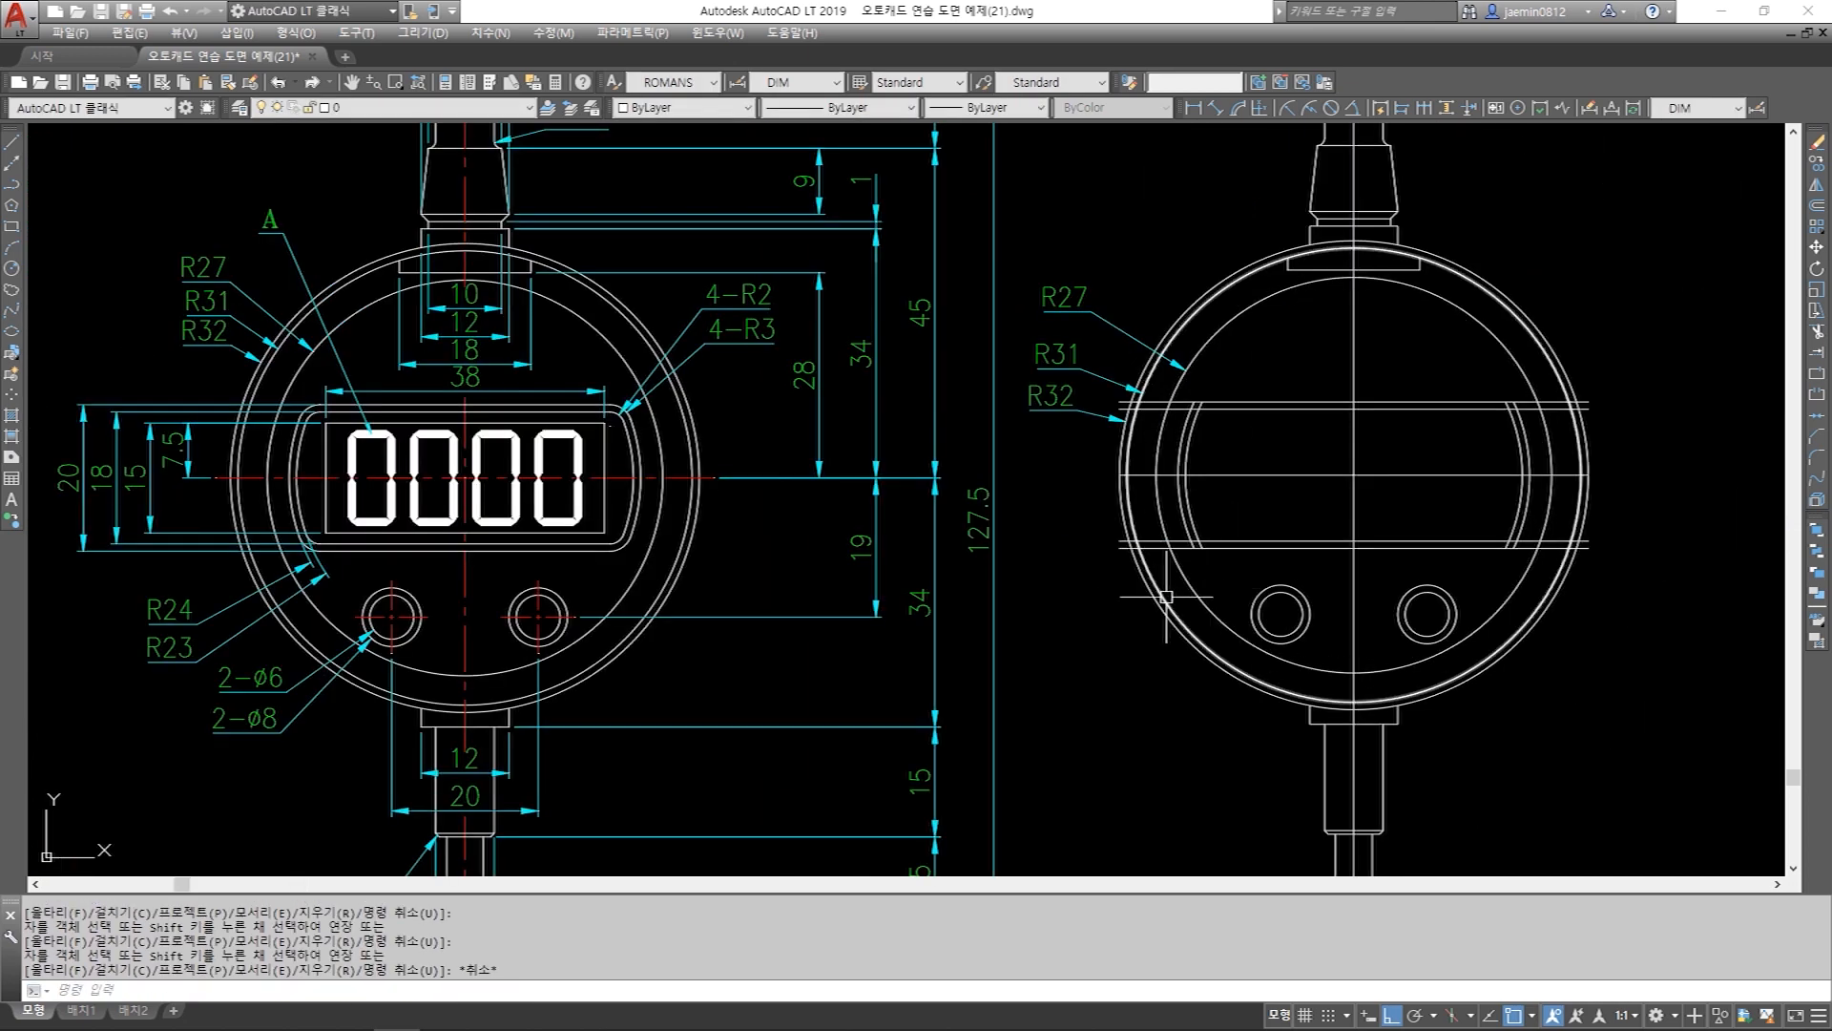
Examine the R2 and R3 corner radius callouts on the front view's display frame.
middle_drag(678, 558, 870, 557)
scroll(530, 423, up, 2)
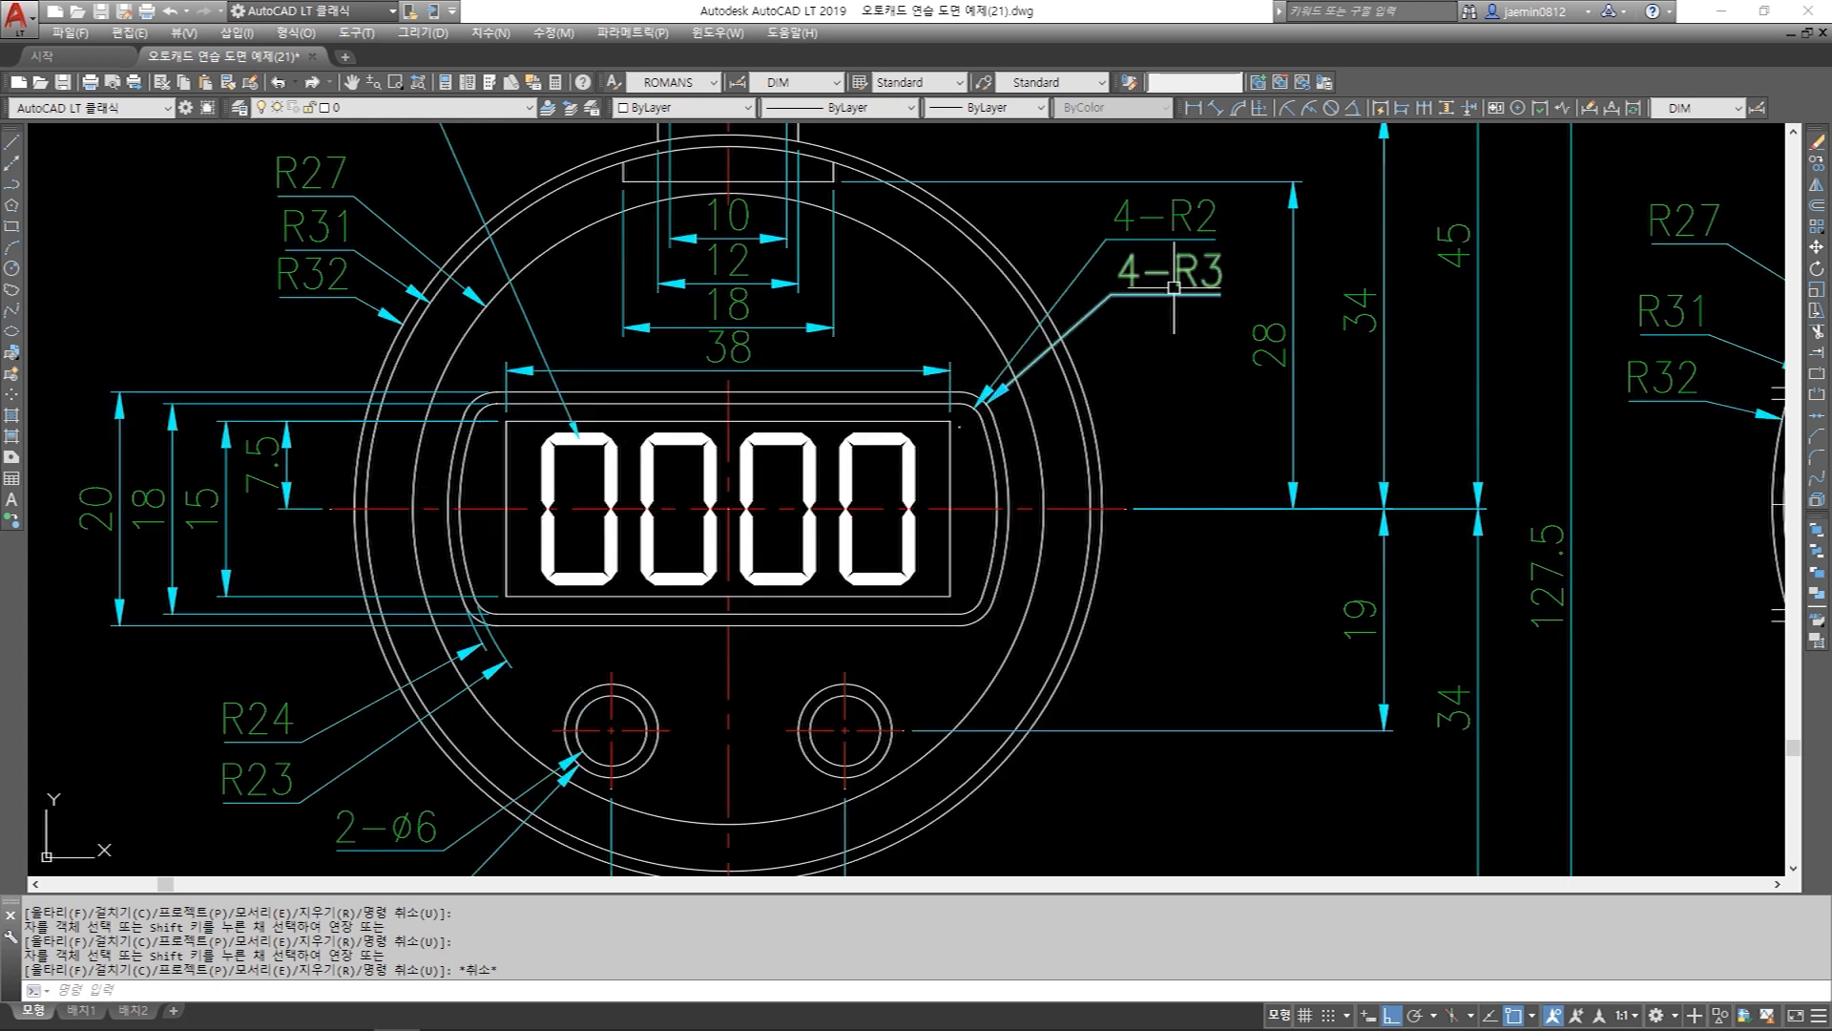
scroll(983, 408, up, 2)
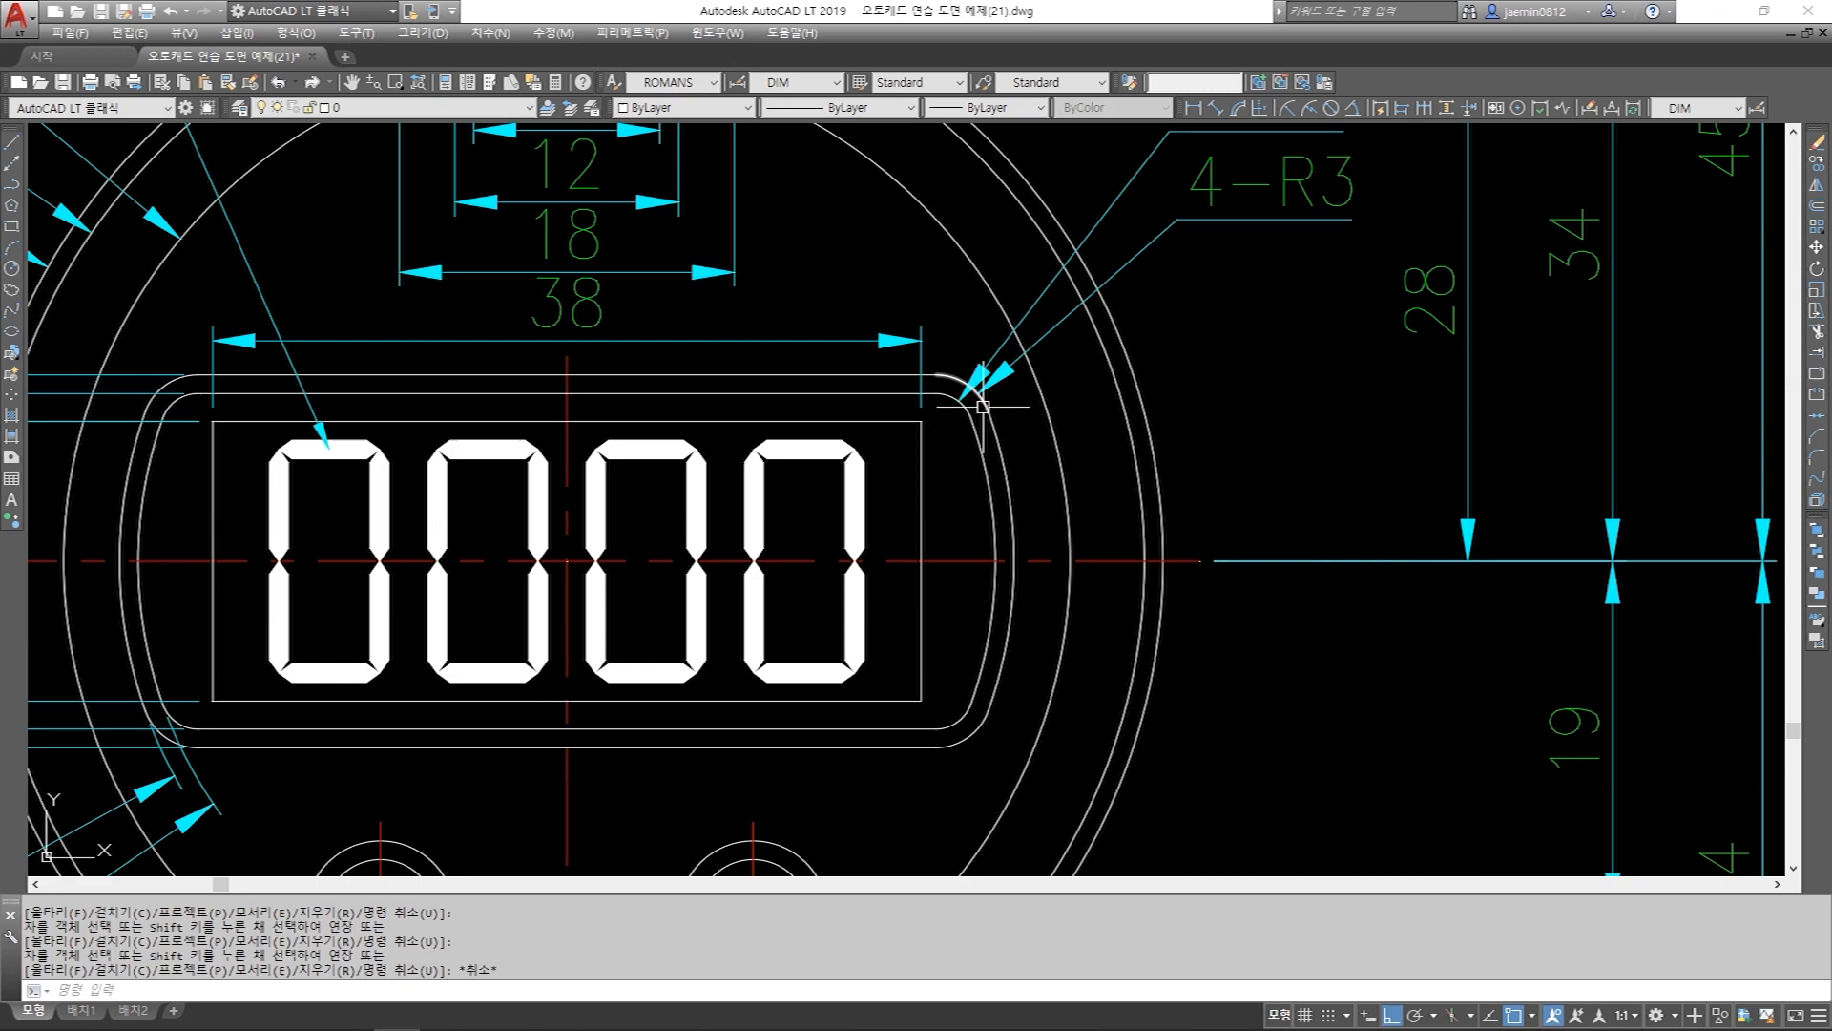
scroll(983, 408, down, 2)
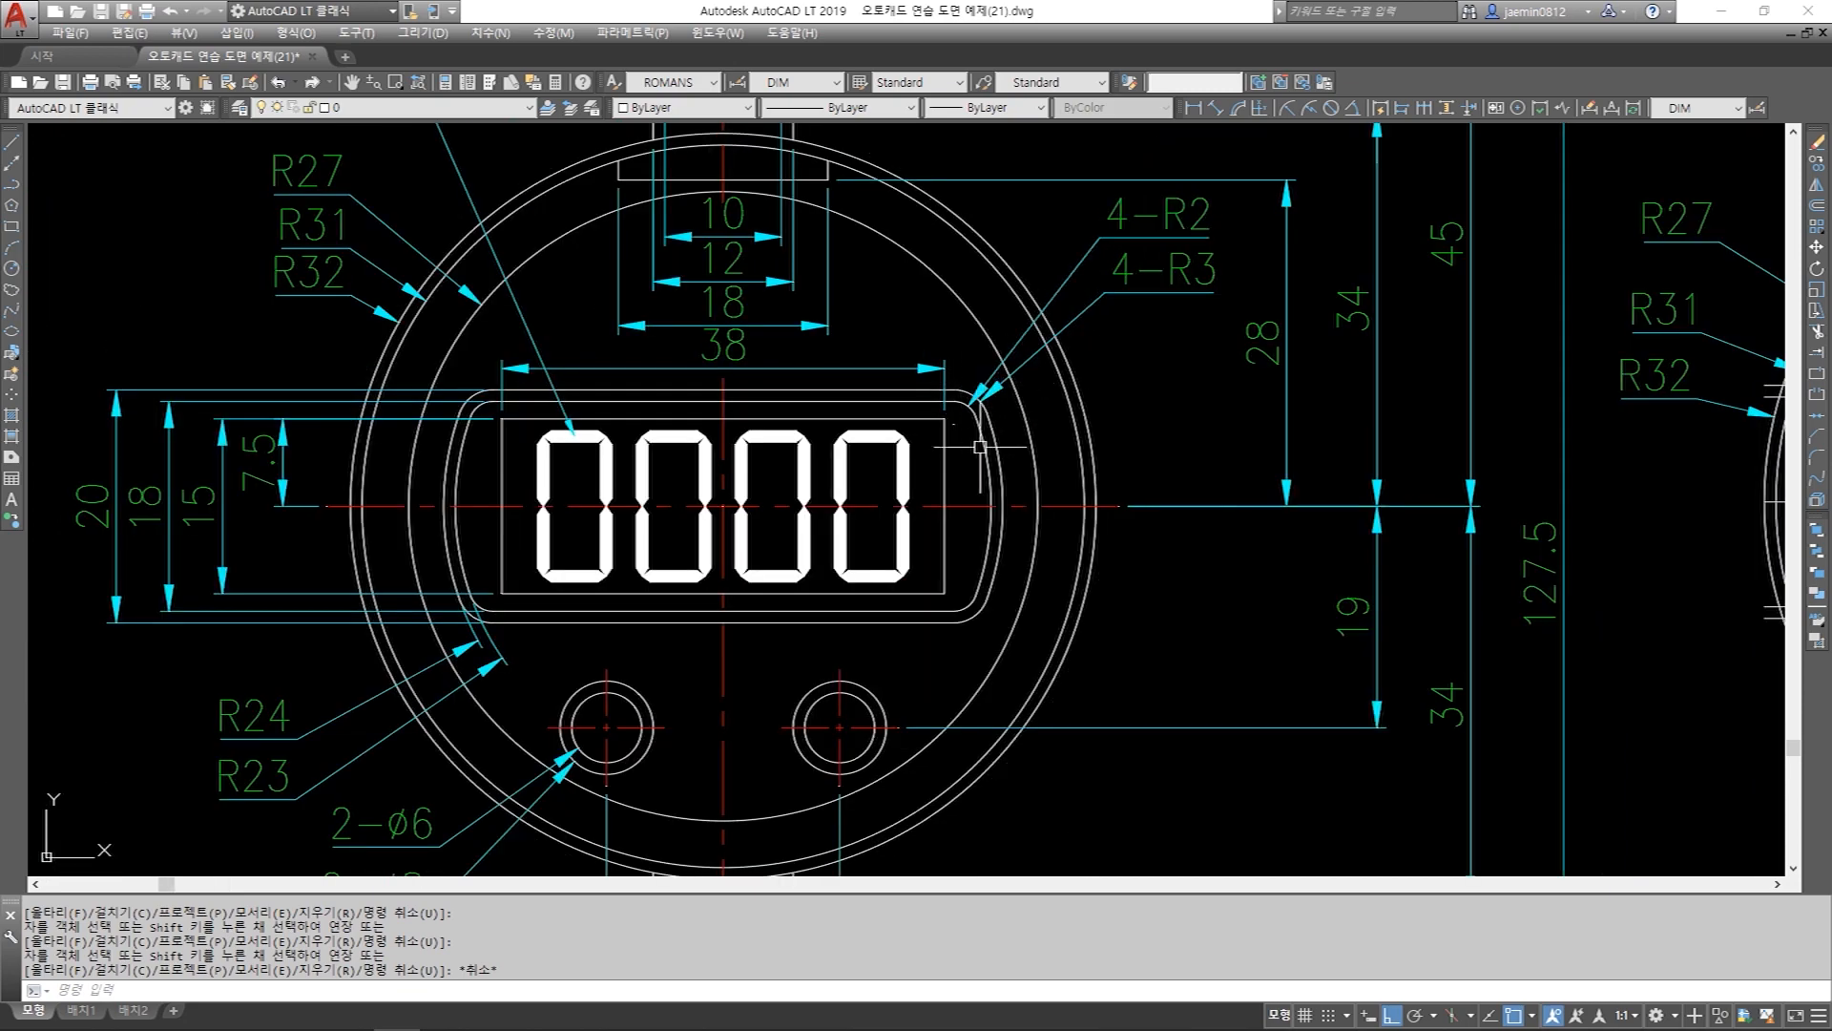
scroll(976, 460, down, 2)
middle_drag(1765, 419, 1490, 401)
scroll(1491, 396, up, 2)
scroll(1551, 386, down, 2)
middle_drag(487, 431, 582, 429)
scroll(579, 428, up, 2)
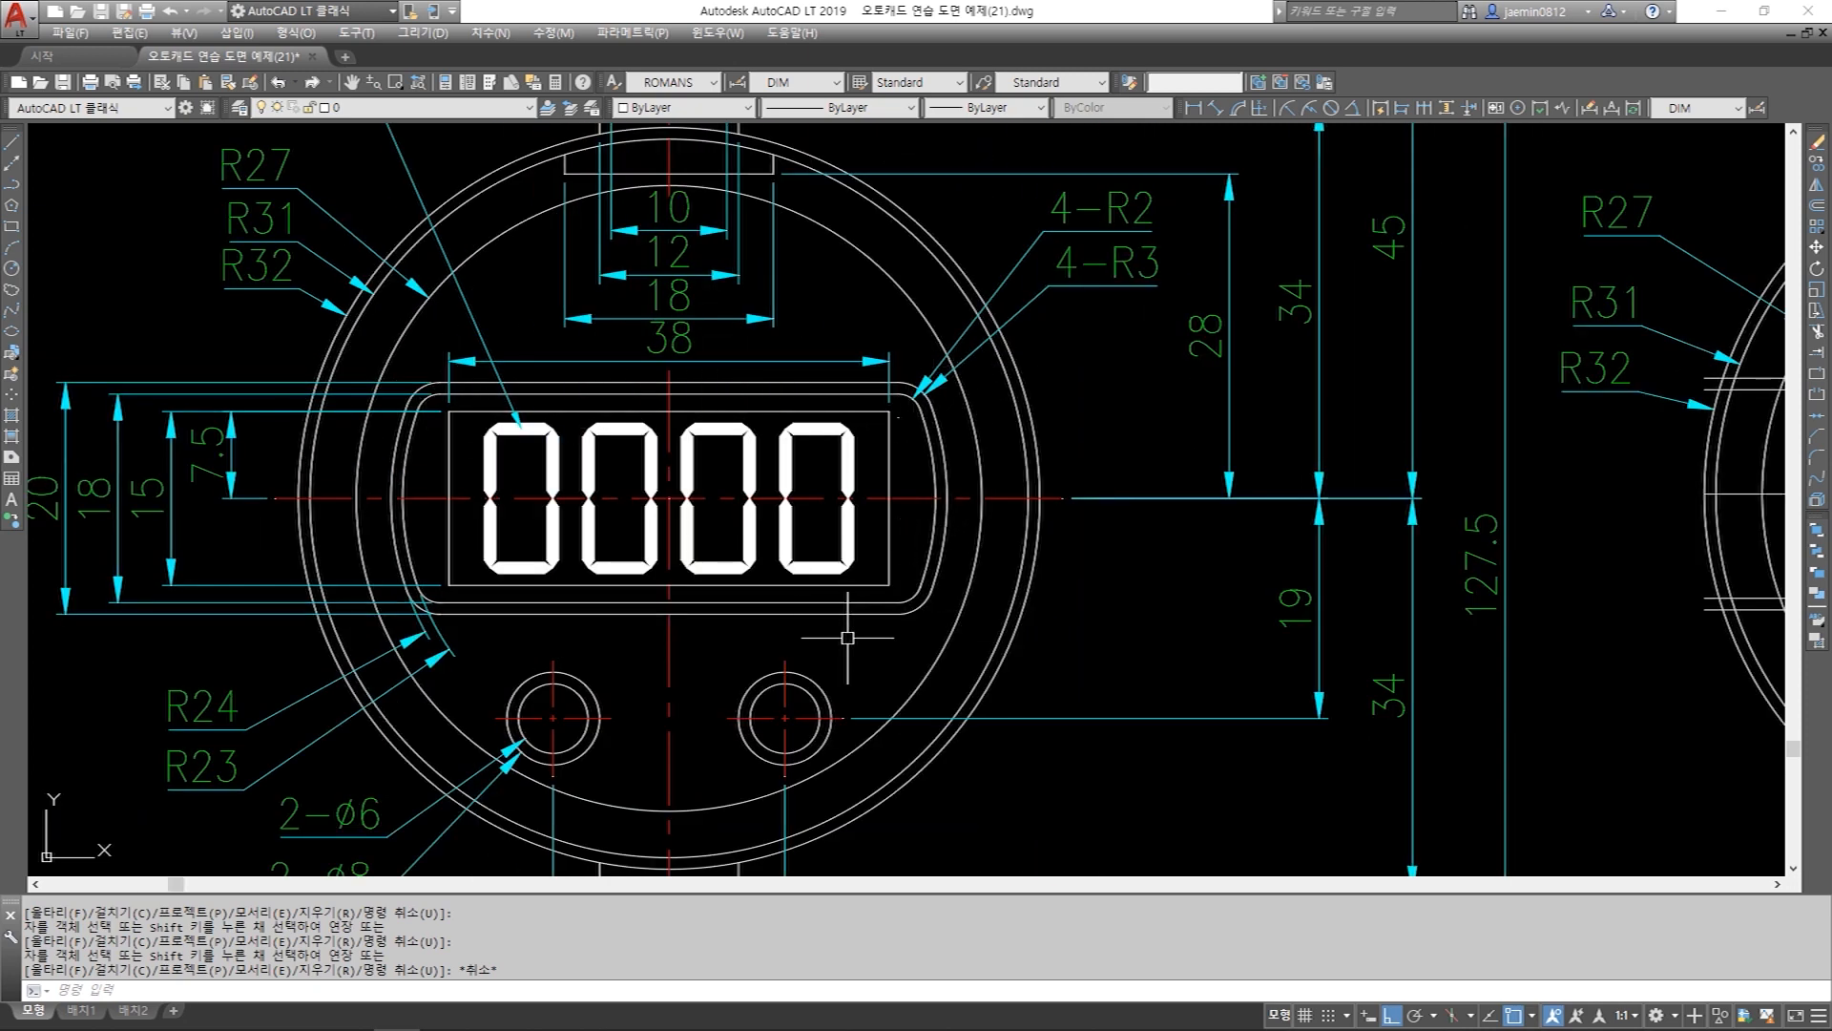
middle_drag(1743, 544, 952, 558)
Fillet the upper-left corner of the second view's outer display frame with radius 3.
key(Escape)
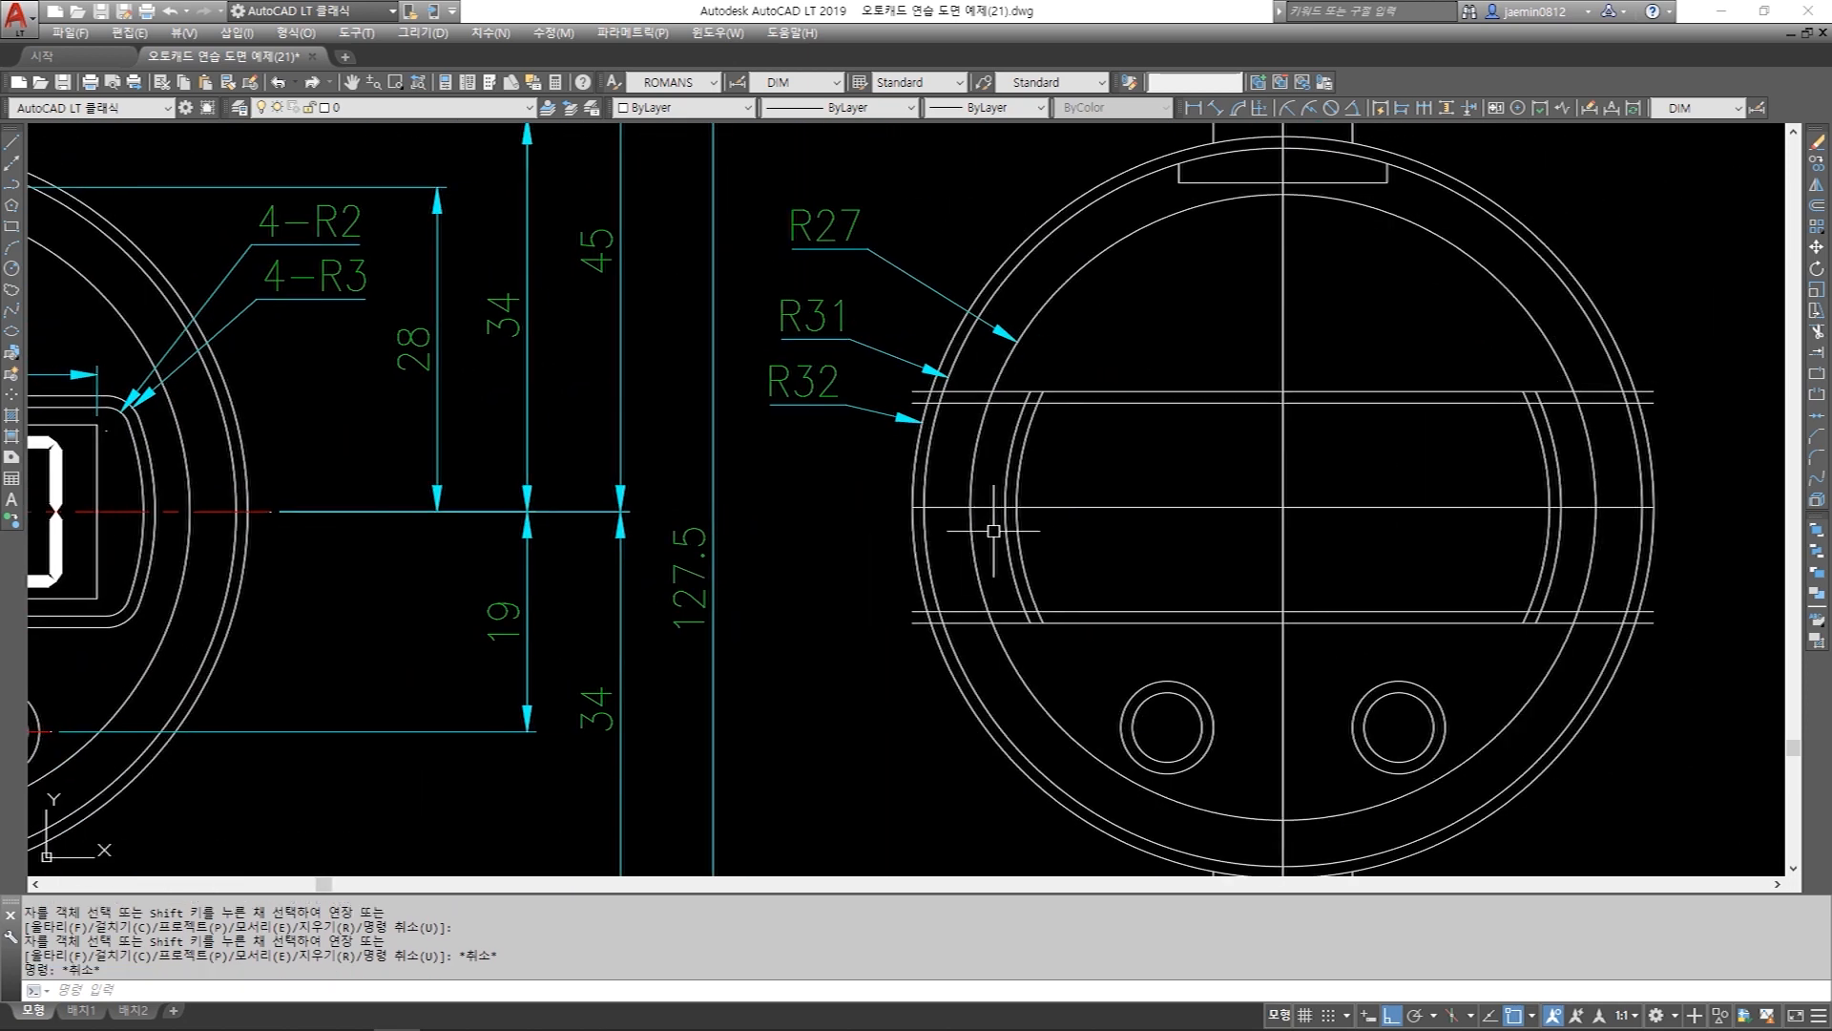
key(Escape)
text(f)
key(Return)
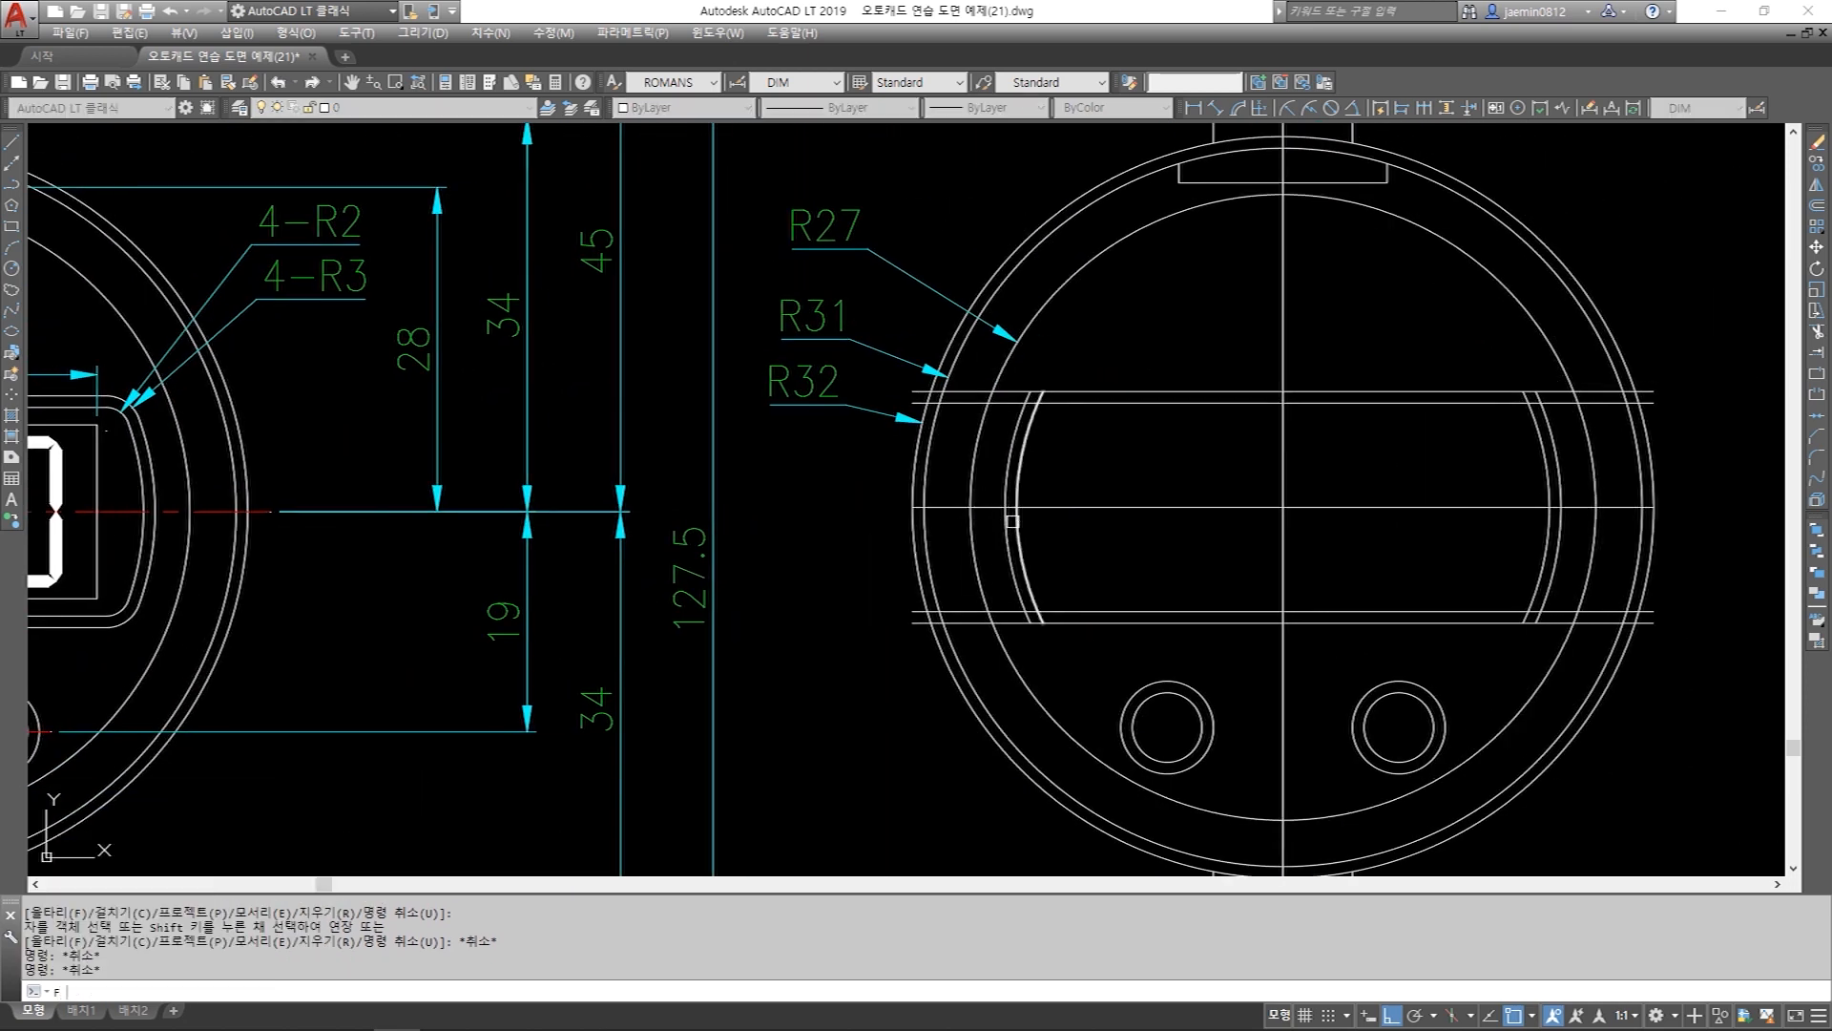
text(r)
key(Return)
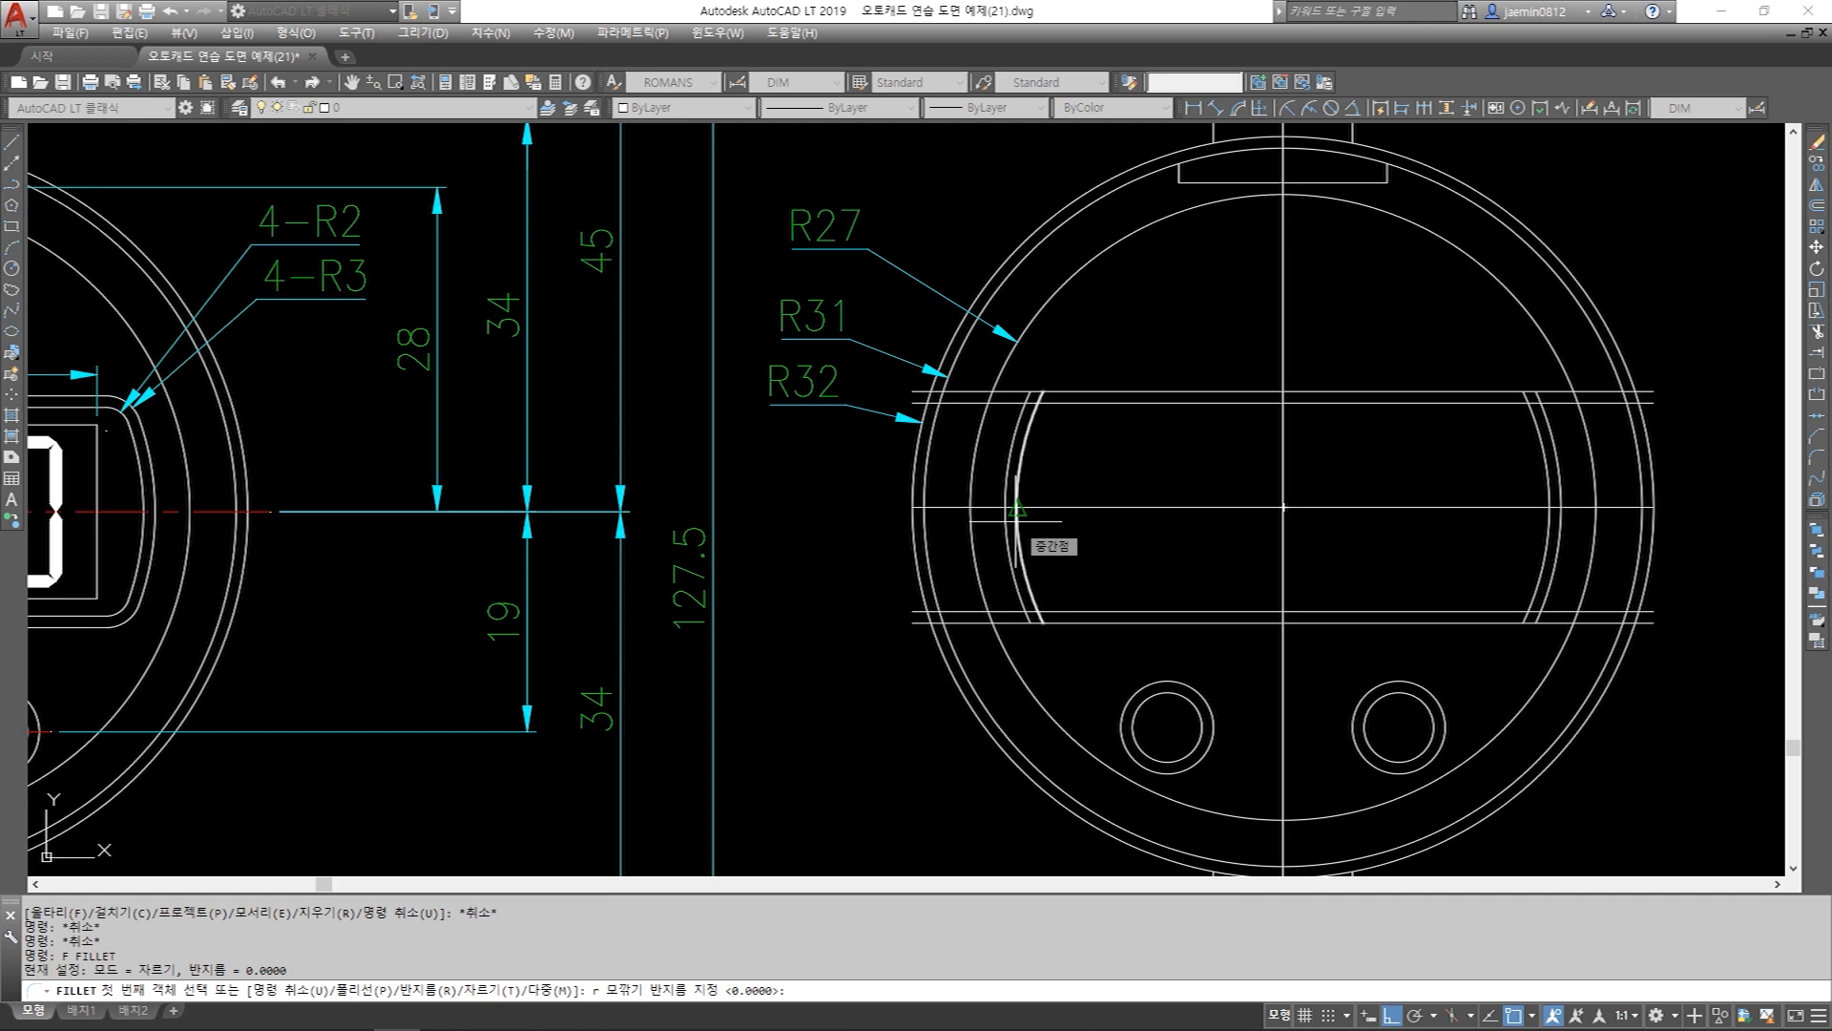
text(3)
key(Return)
click(1016, 521)
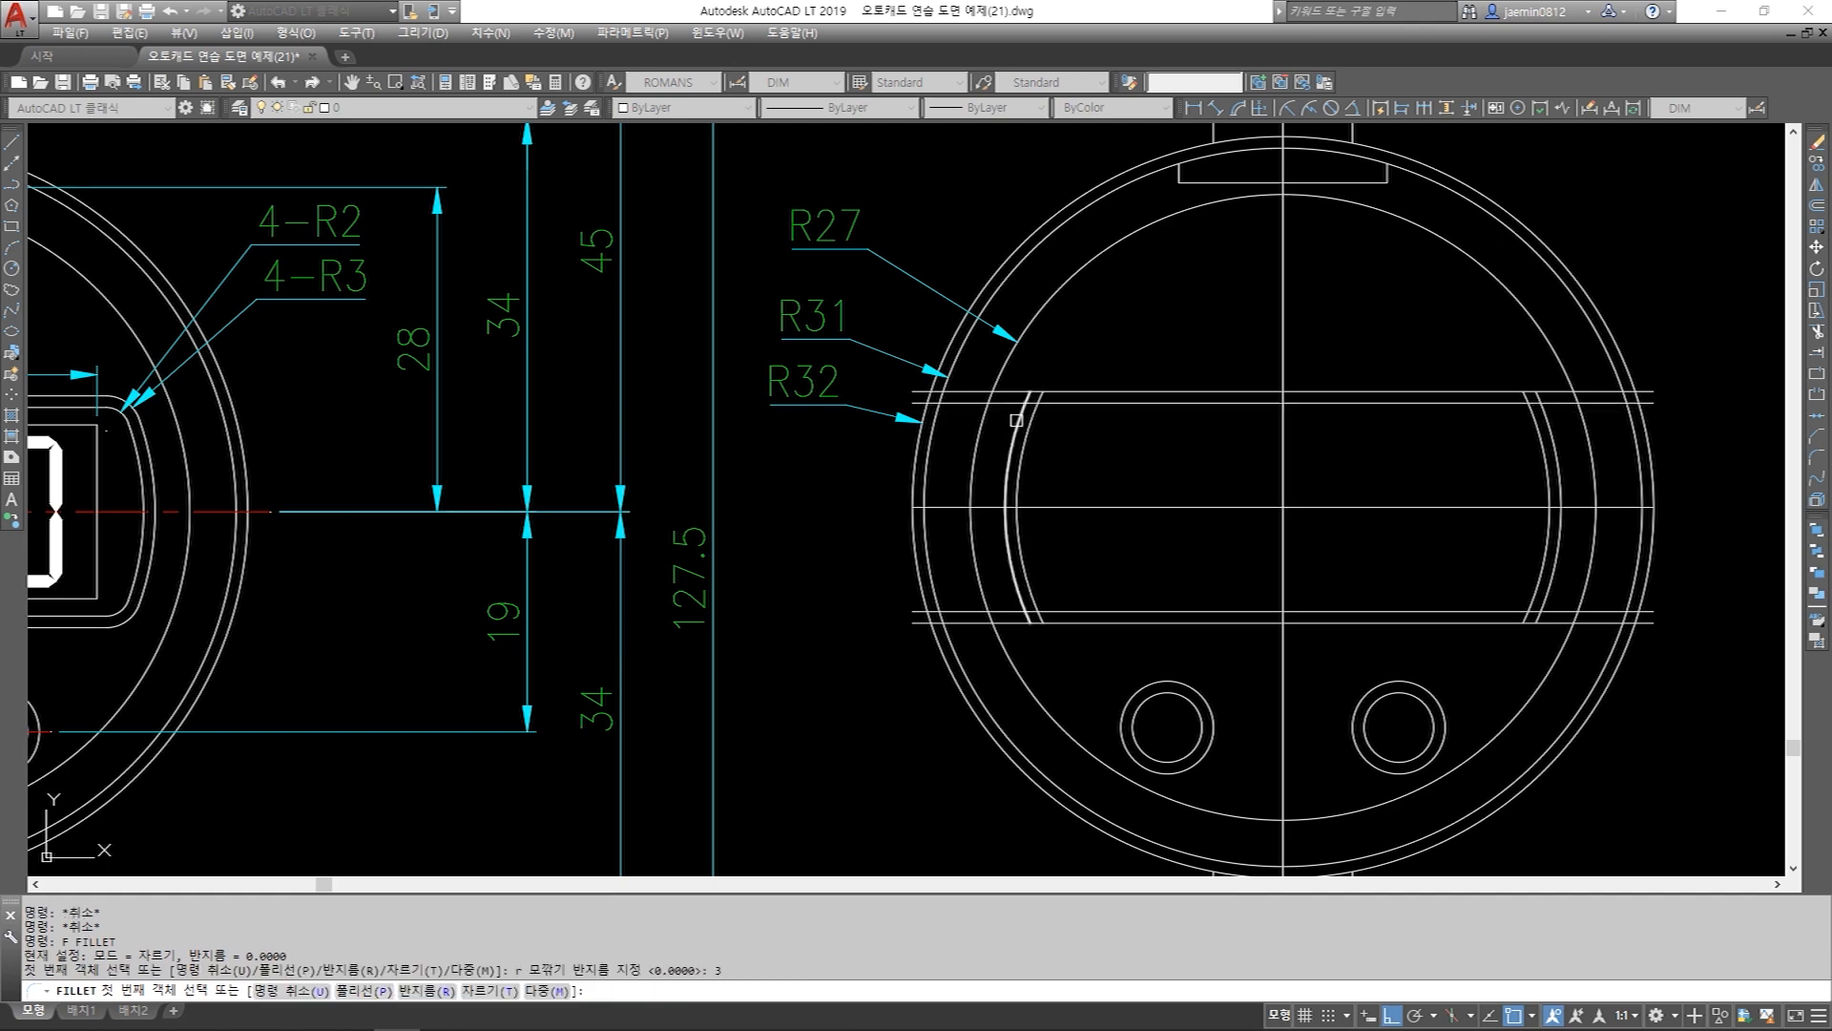
click(1088, 401)
click(1088, 392)
Fillet the remaining three corners of the outer display frame with radius 3.
key(Return)
click(1560, 434)
click(1559, 439)
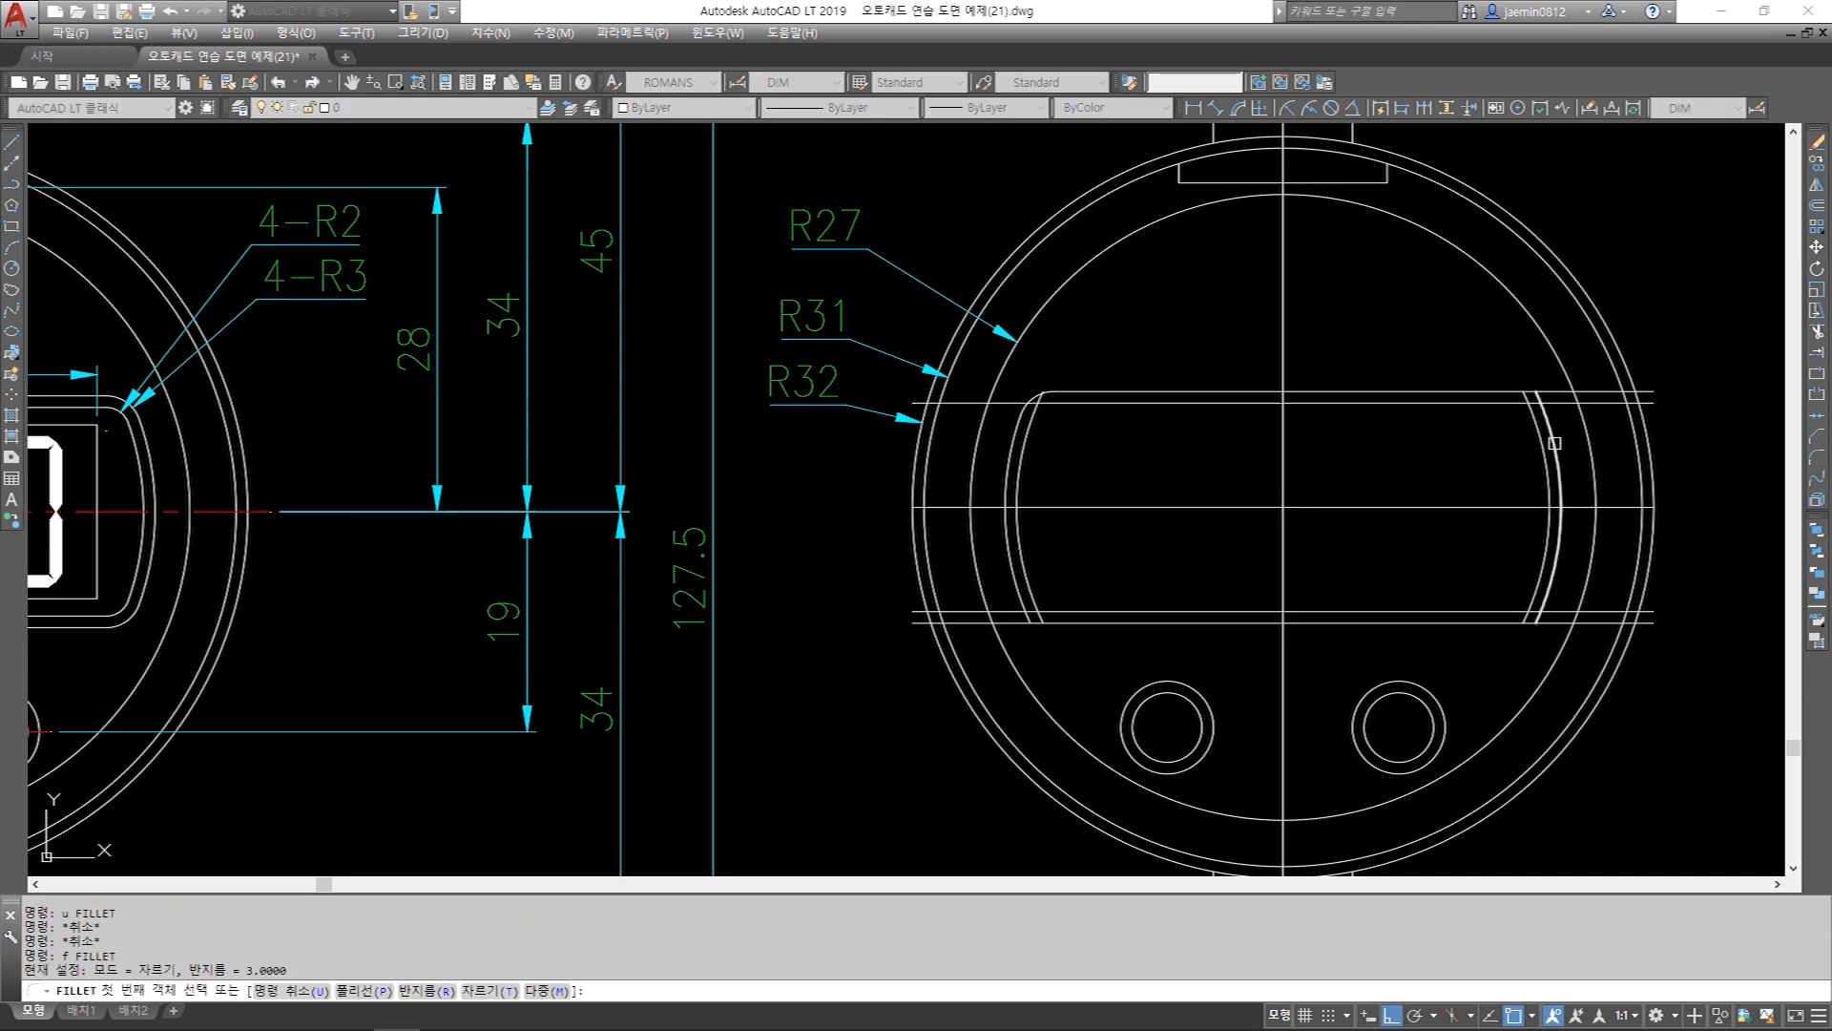
click(1499, 391)
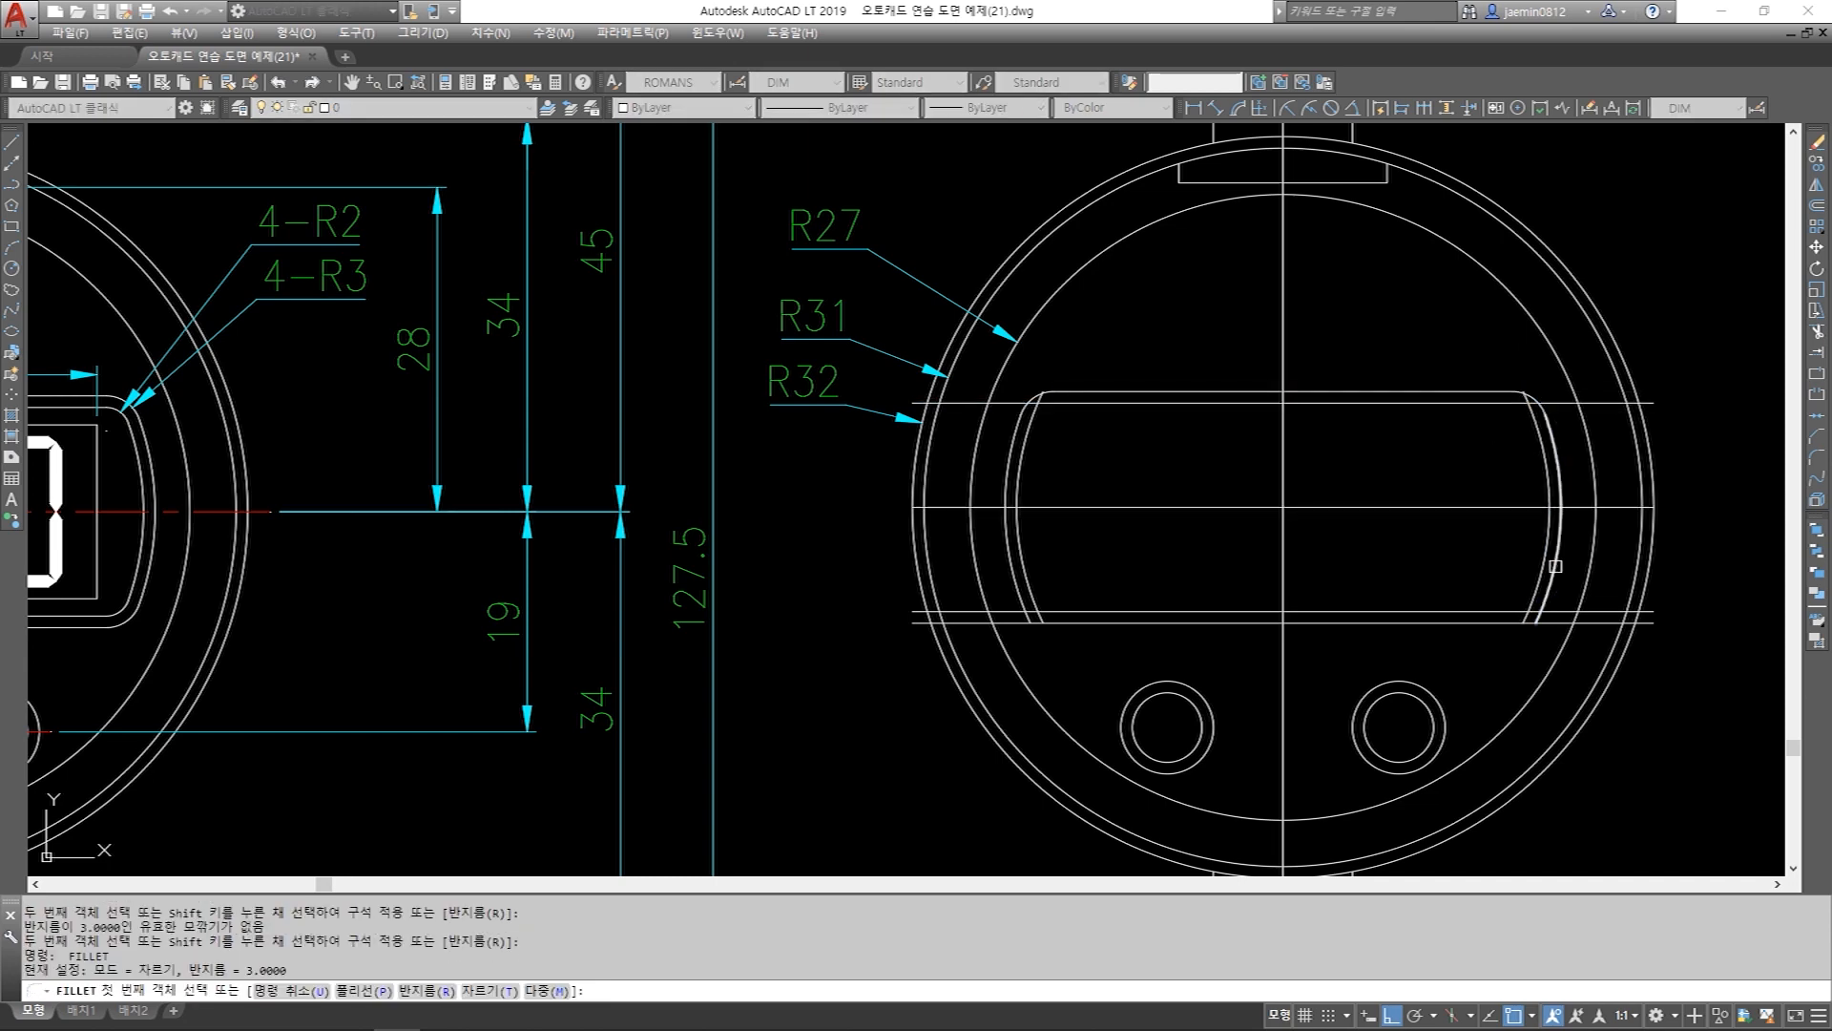
key(Return)
click(1193, 622)
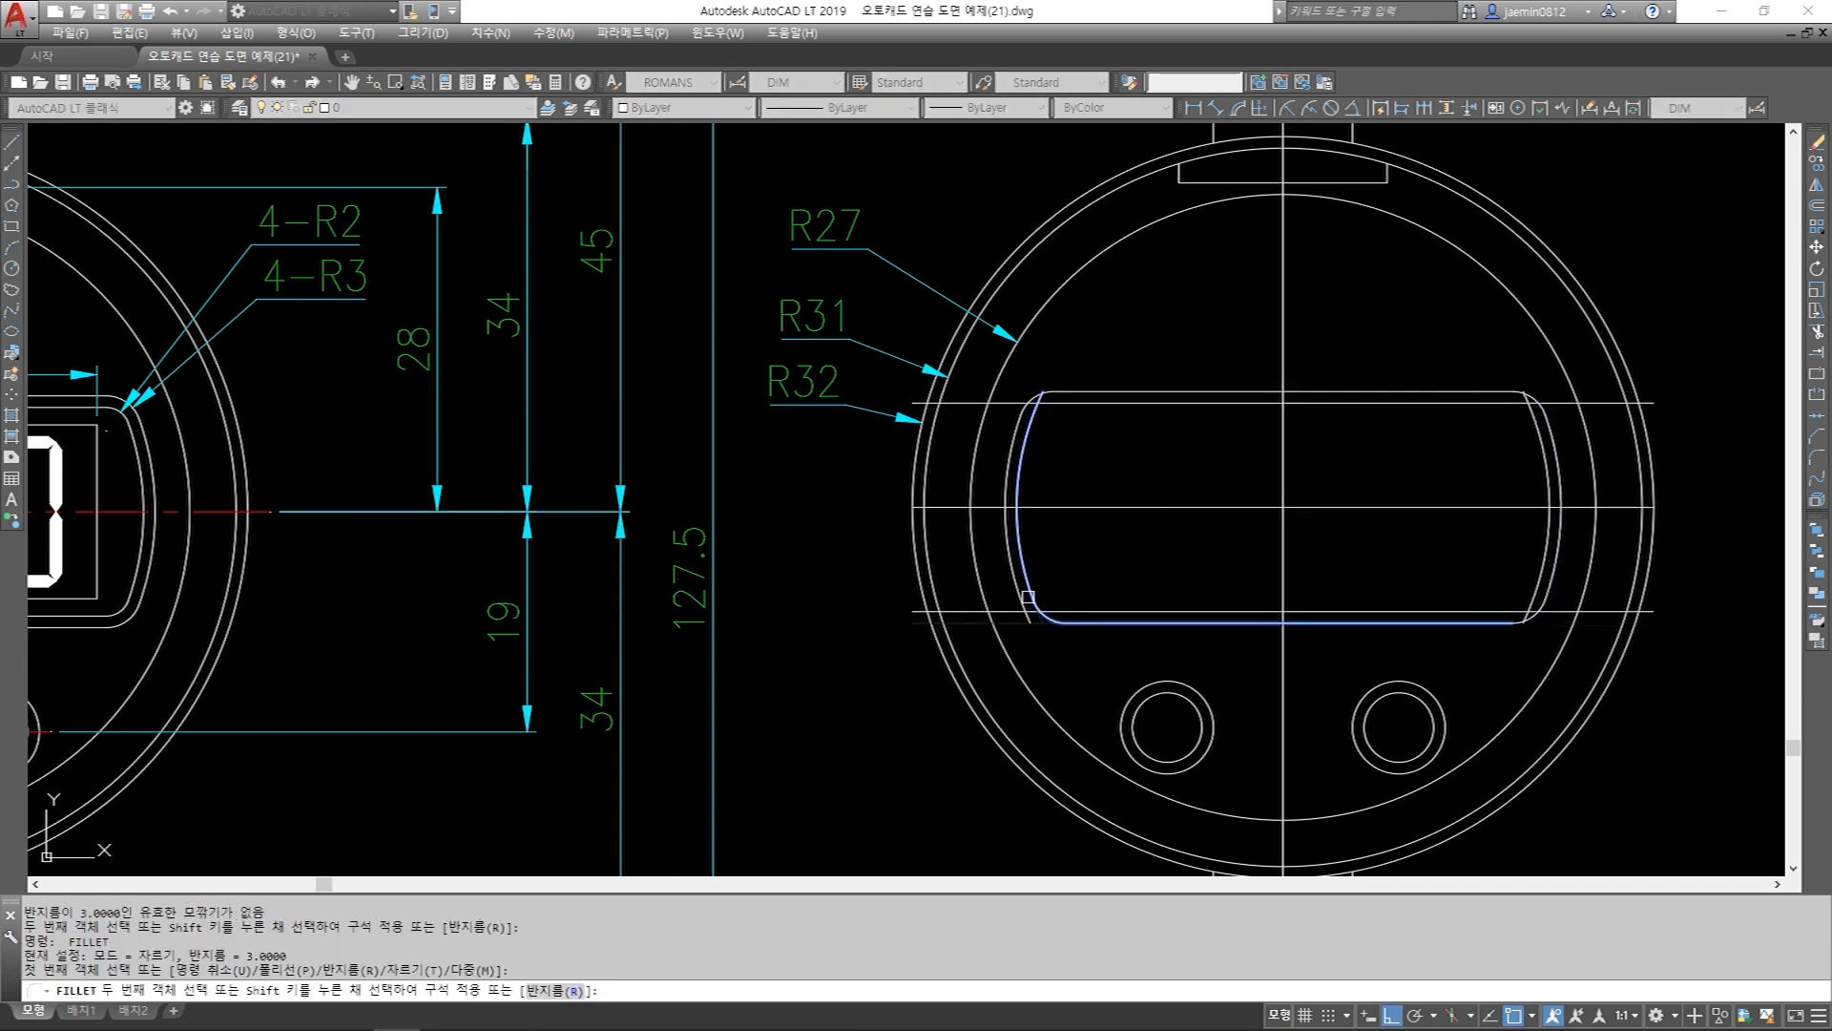
key(Escape)
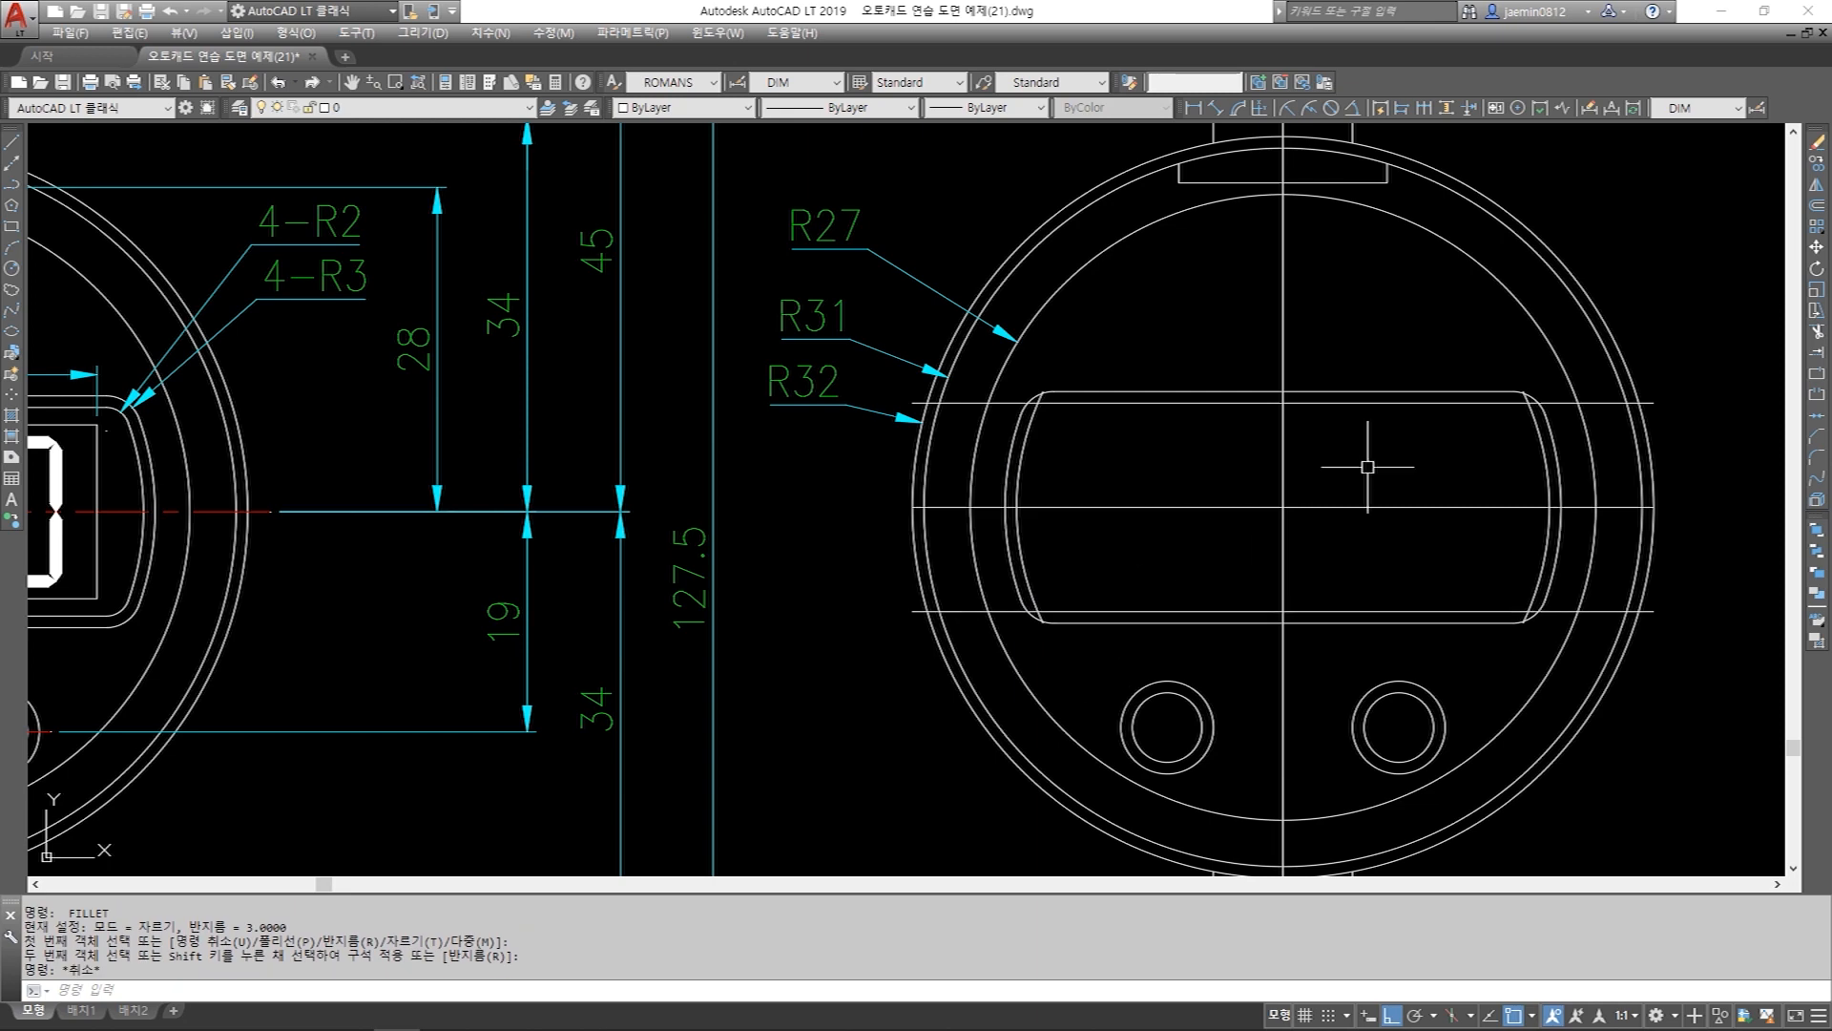
Check the radius of the outer display frame's upper-right corner fillet without placing a dimension.
click(1294, 109)
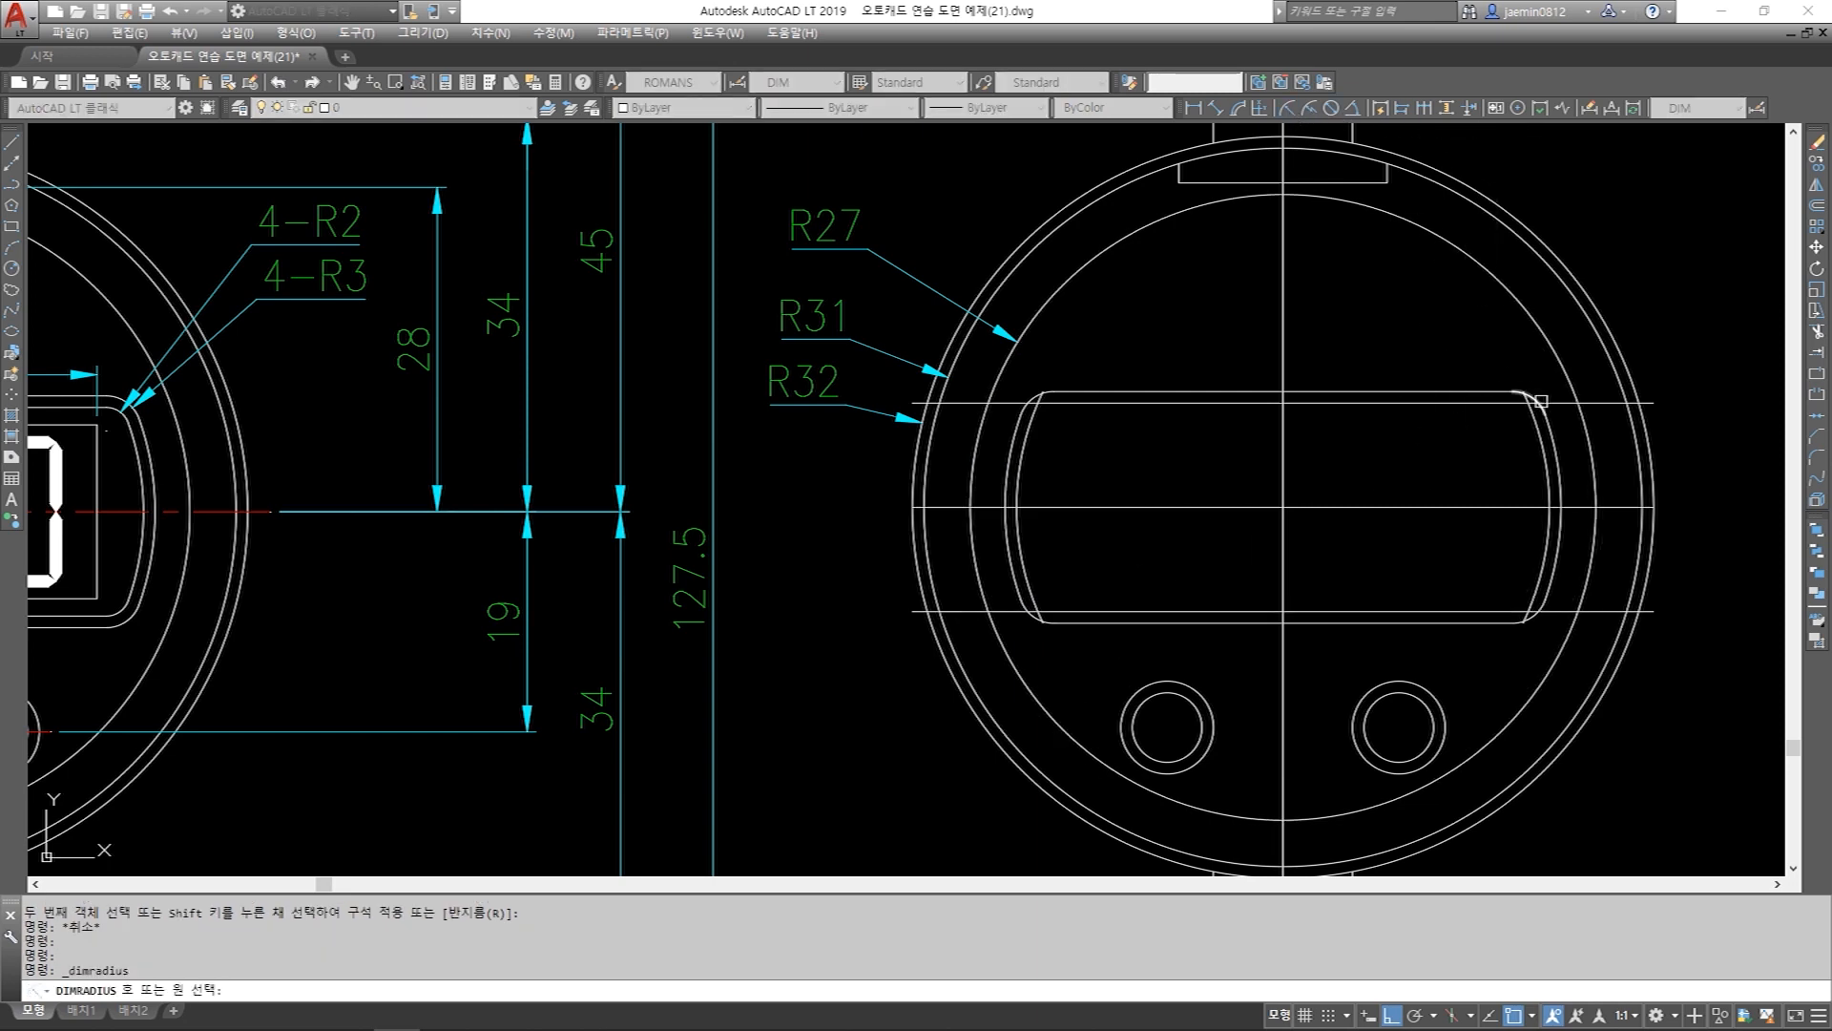
scroll(1544, 402, up, 2)
click(1521, 397)
scroll(1522, 397, down, 2)
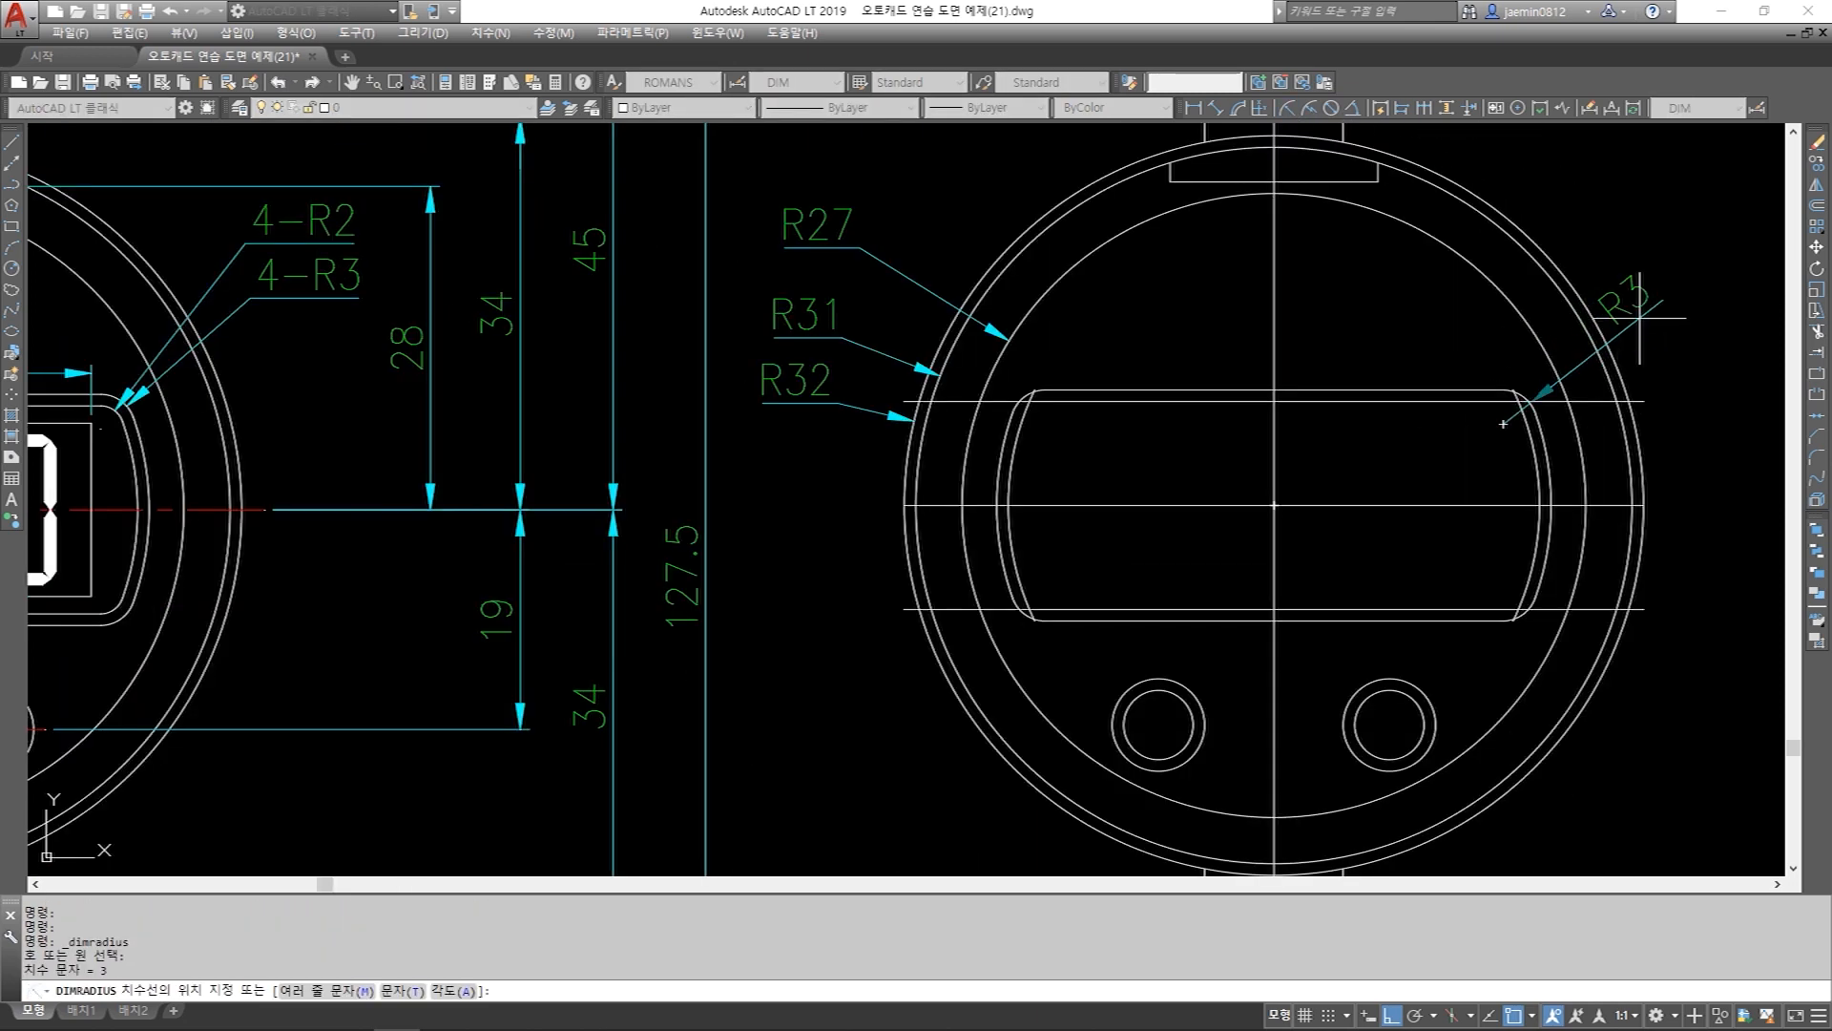
key(Escape)
Fillet both upper corners of the inner display frame with radius 2.
middle_drag(1444, 448, 1525, 441)
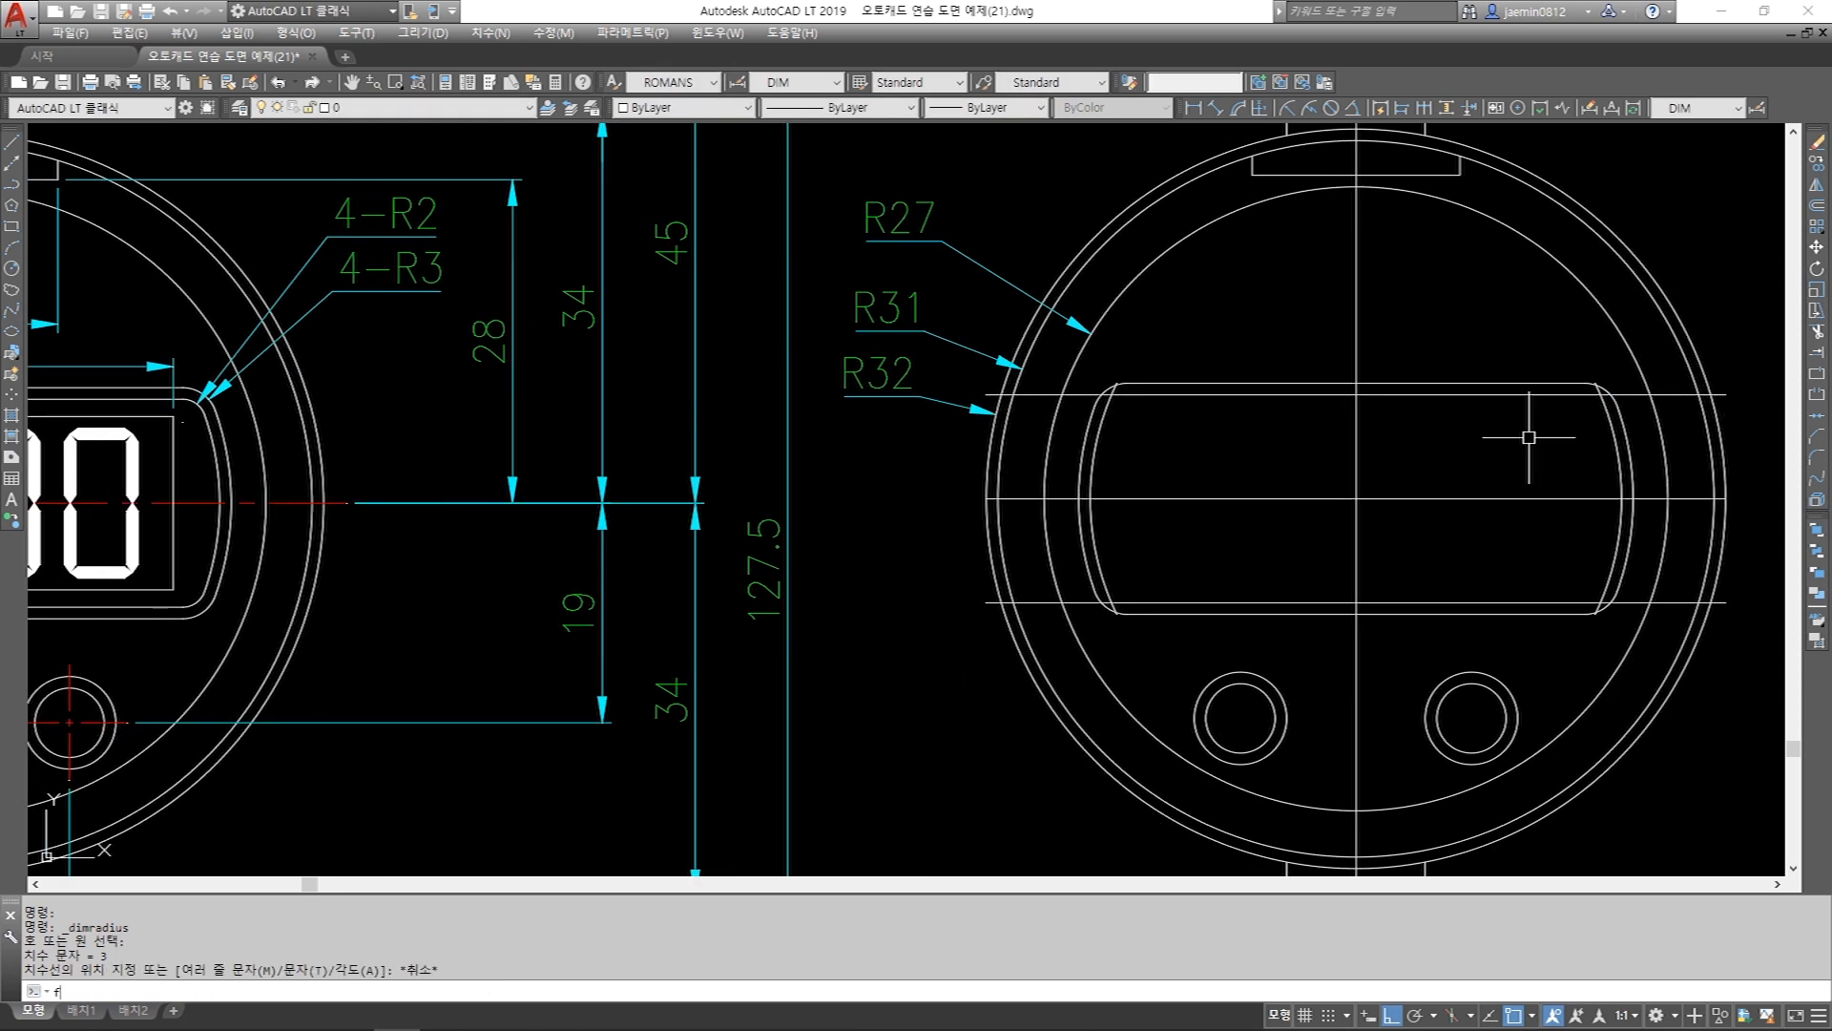
text(f)
key(Return)
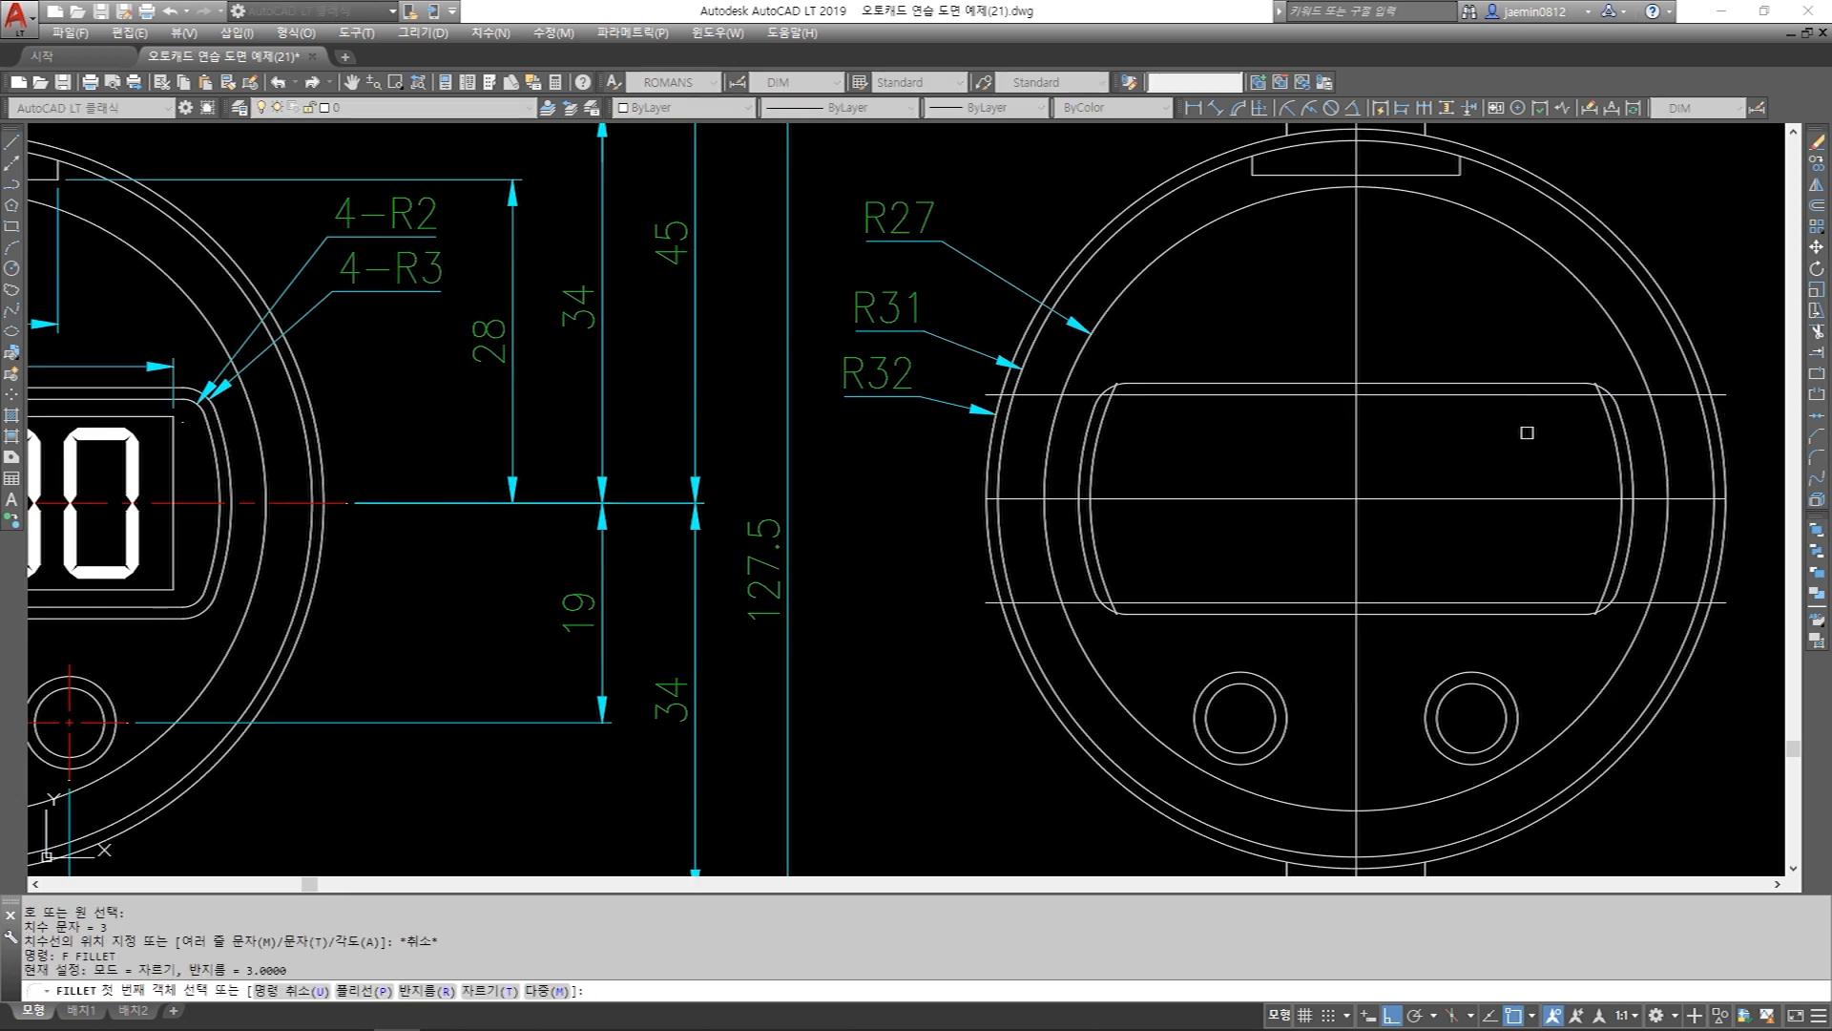
text(r)
key(Return)
text(2)
key(Return)
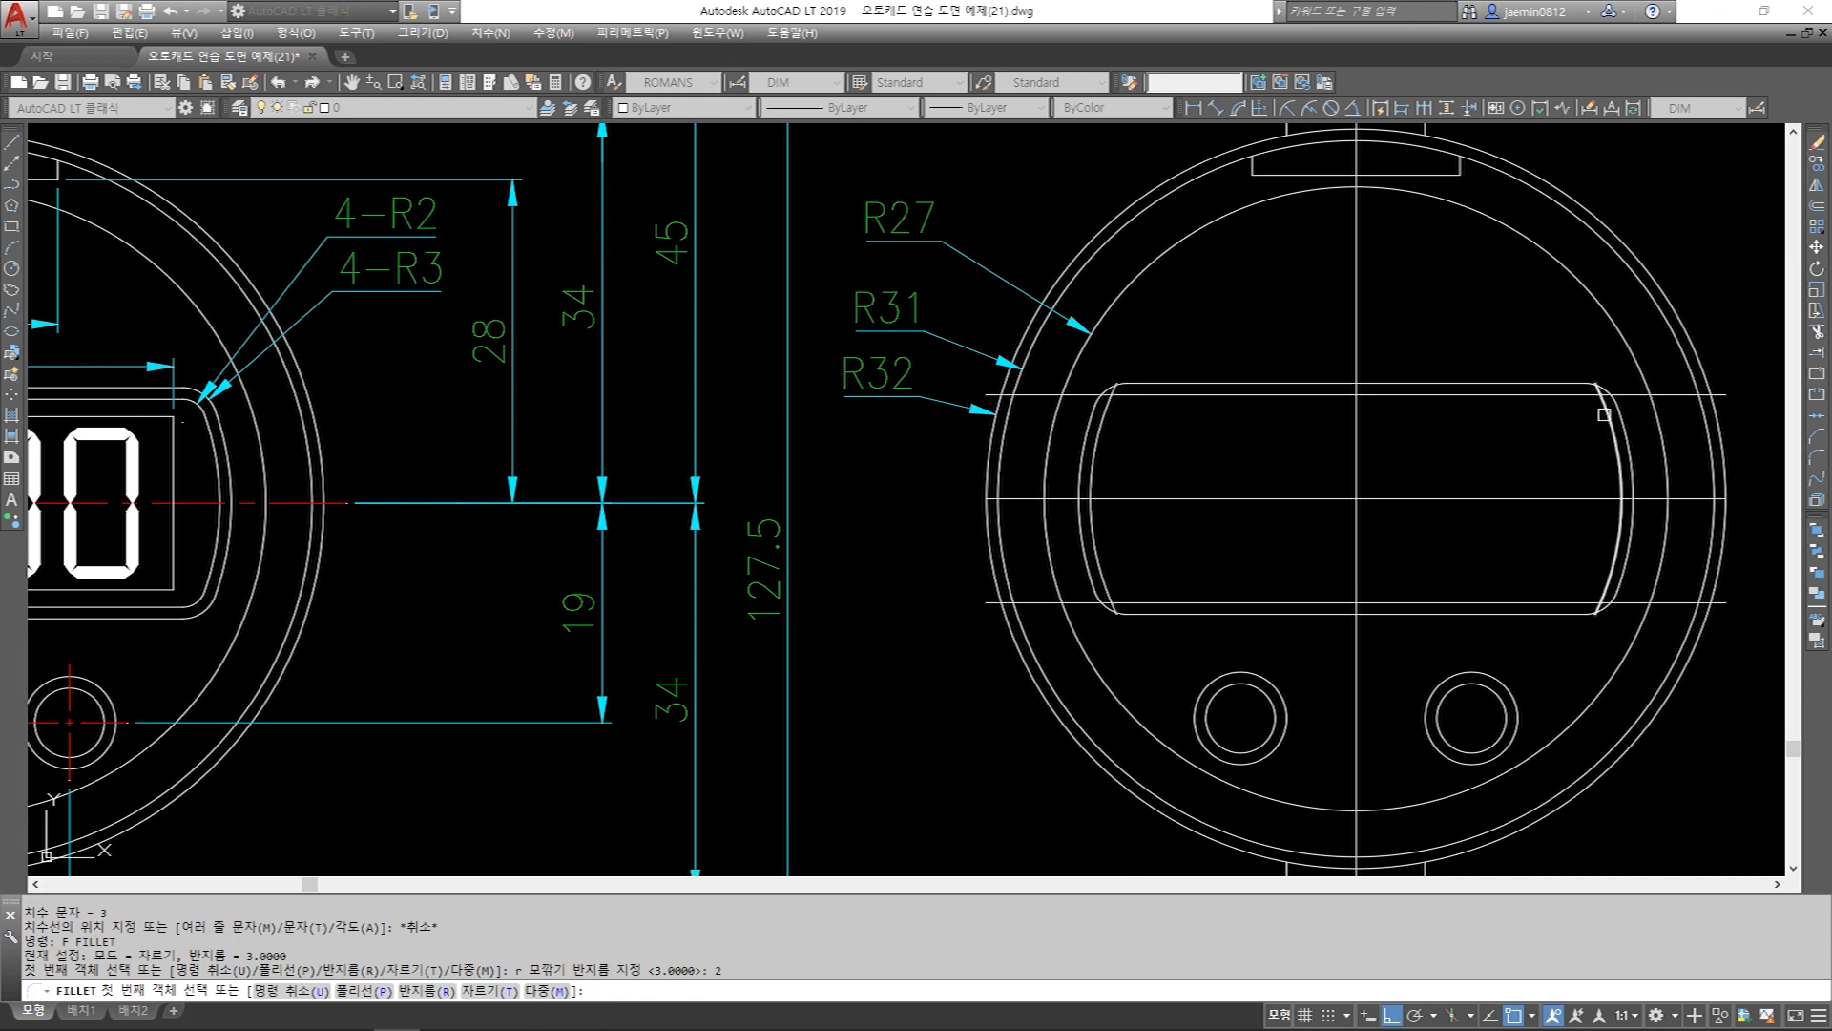
click(1604, 414)
click(1308, 394)
key(Return)
click(1214, 393)
click(1112, 426)
Fillet both lower corners of the inner display frame with radius 2.
key(Return)
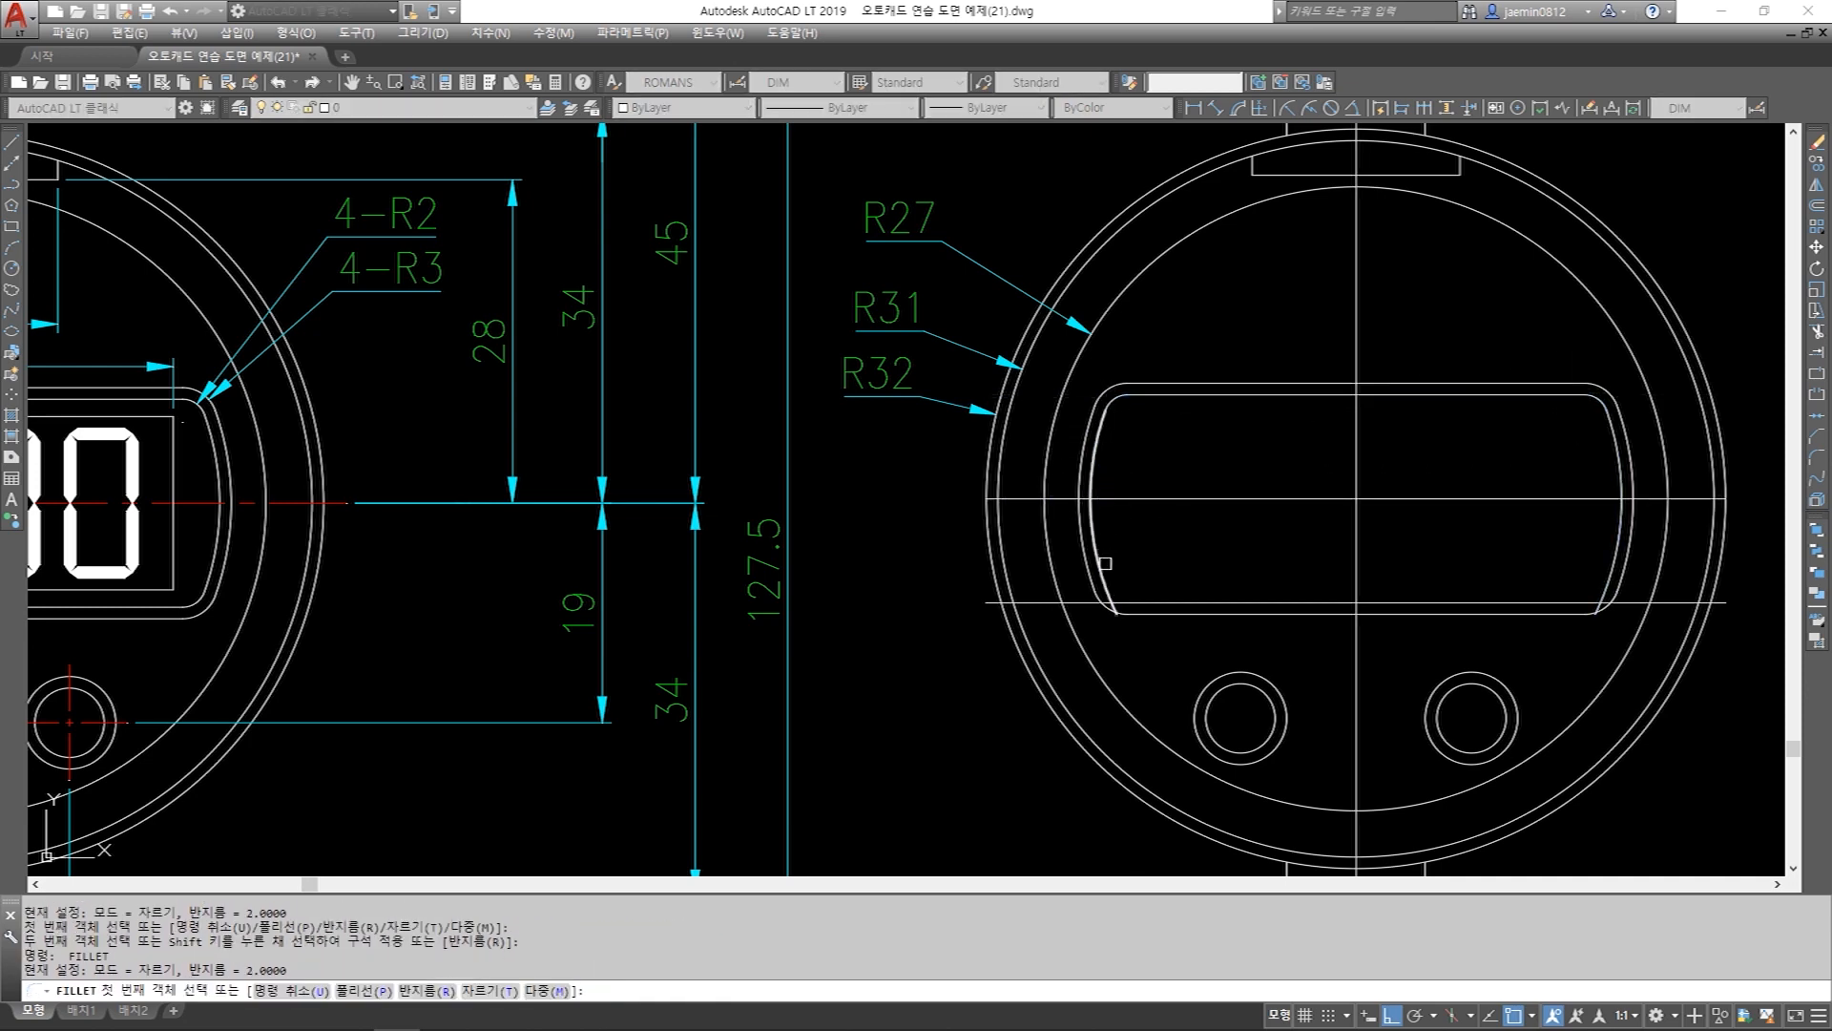
click(1106, 563)
click(1132, 601)
key(Return)
click(1350, 602)
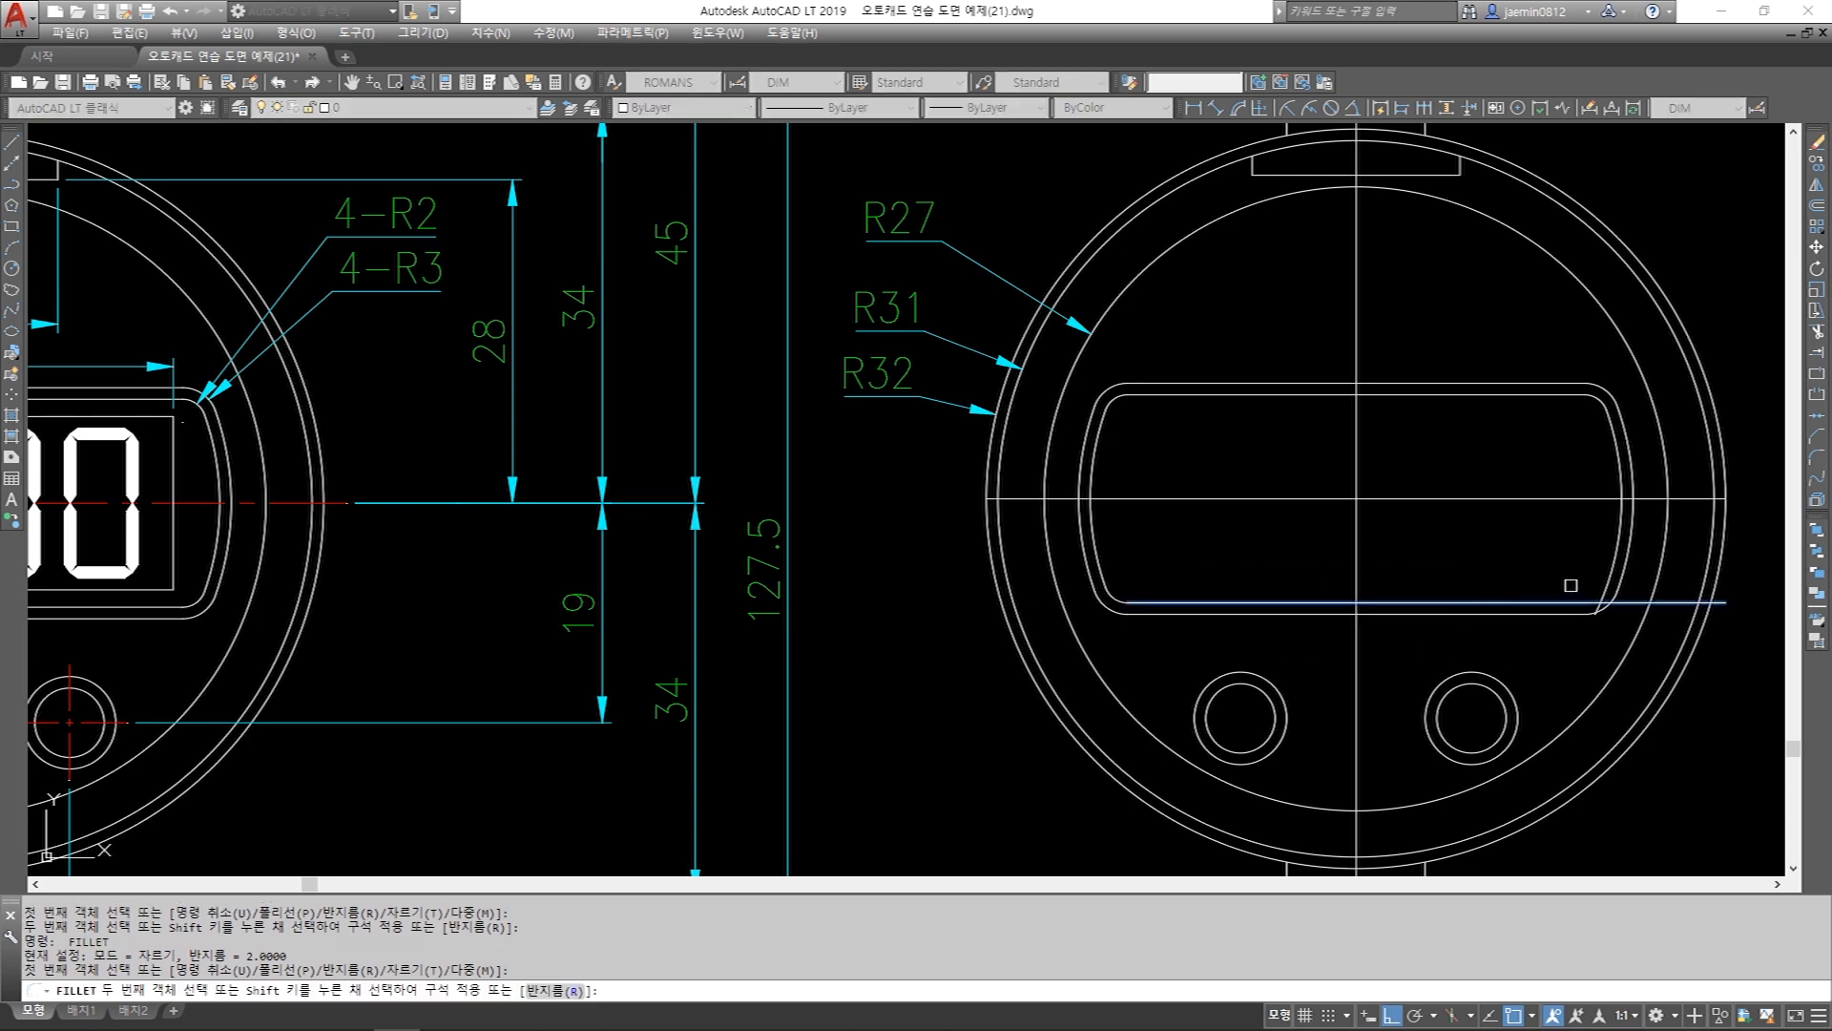
key(Escape)
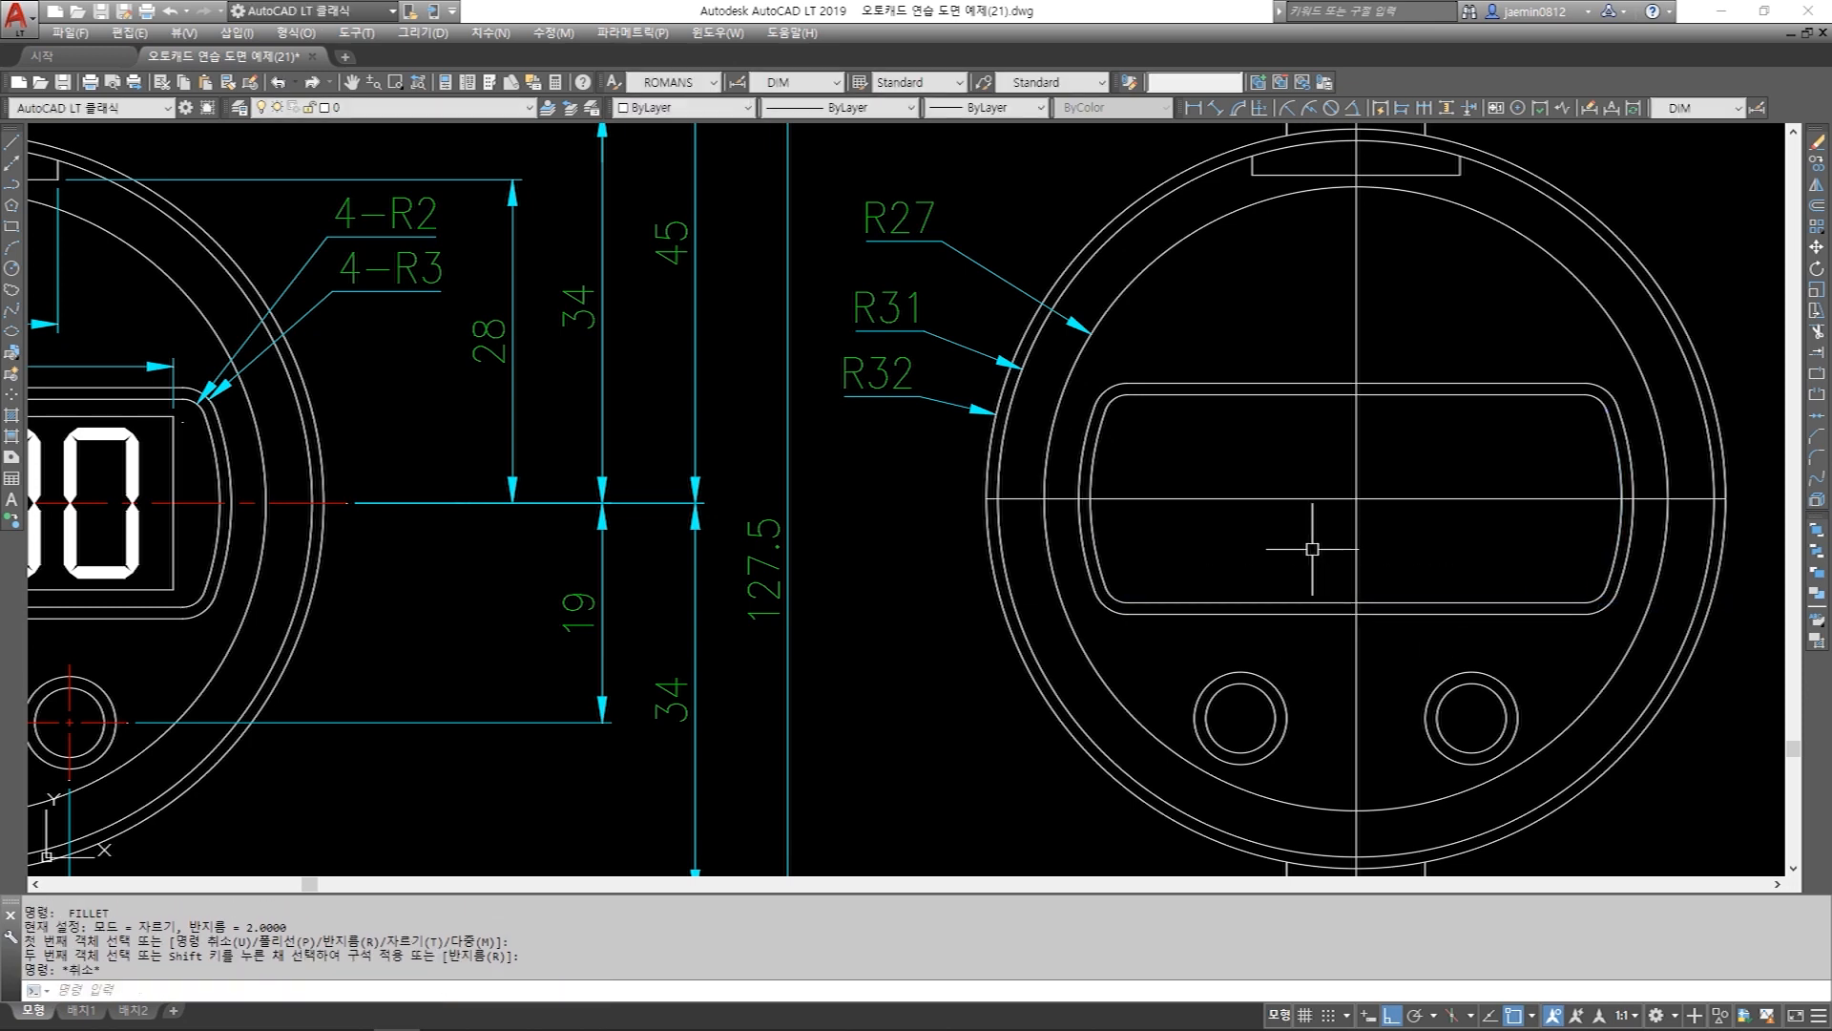
Erase the complete outer and inner display frames from the second view's dial face.
key(Escape)
text(e)
key(Return)
click(1042, 357)
click(1661, 628)
key(Return)
Draw a circle of radius 24 centred on the second view's centre line crossing, matching the front view's outer frame arc.
scroll(1555, 597, down, 3)
scroll(572, 477, up, 3)
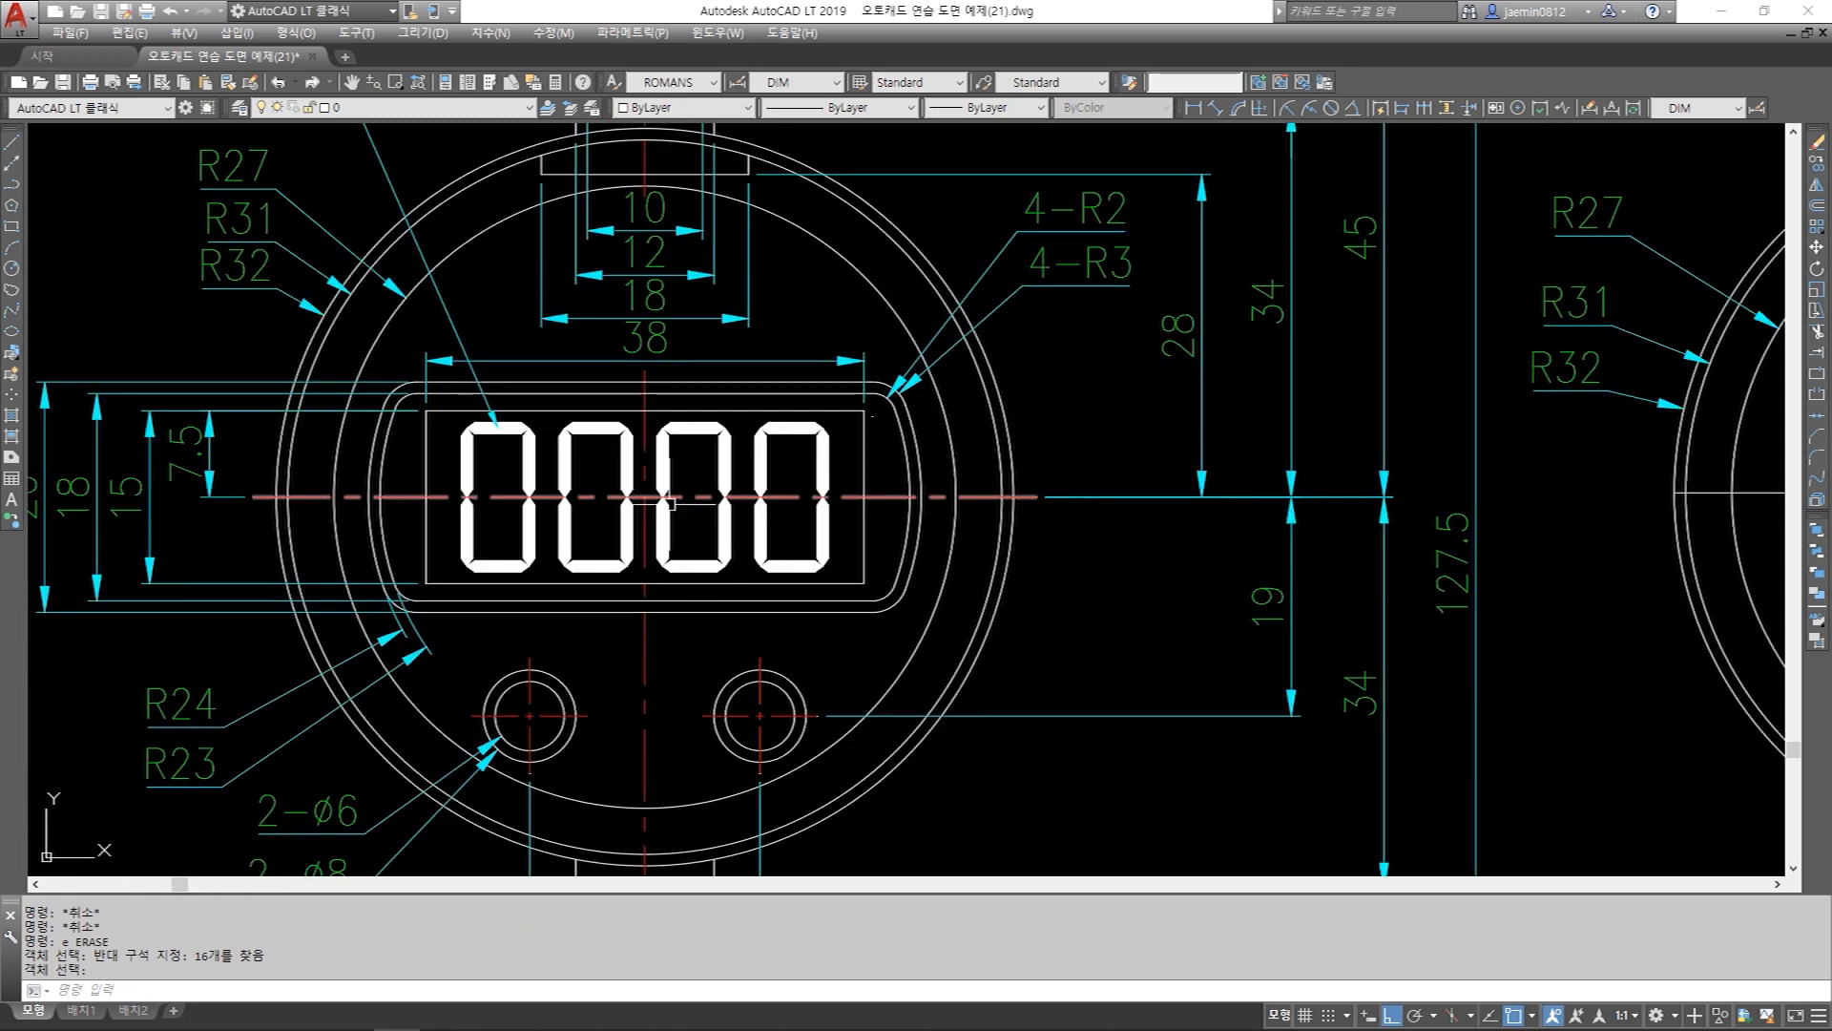
click(371, 548)
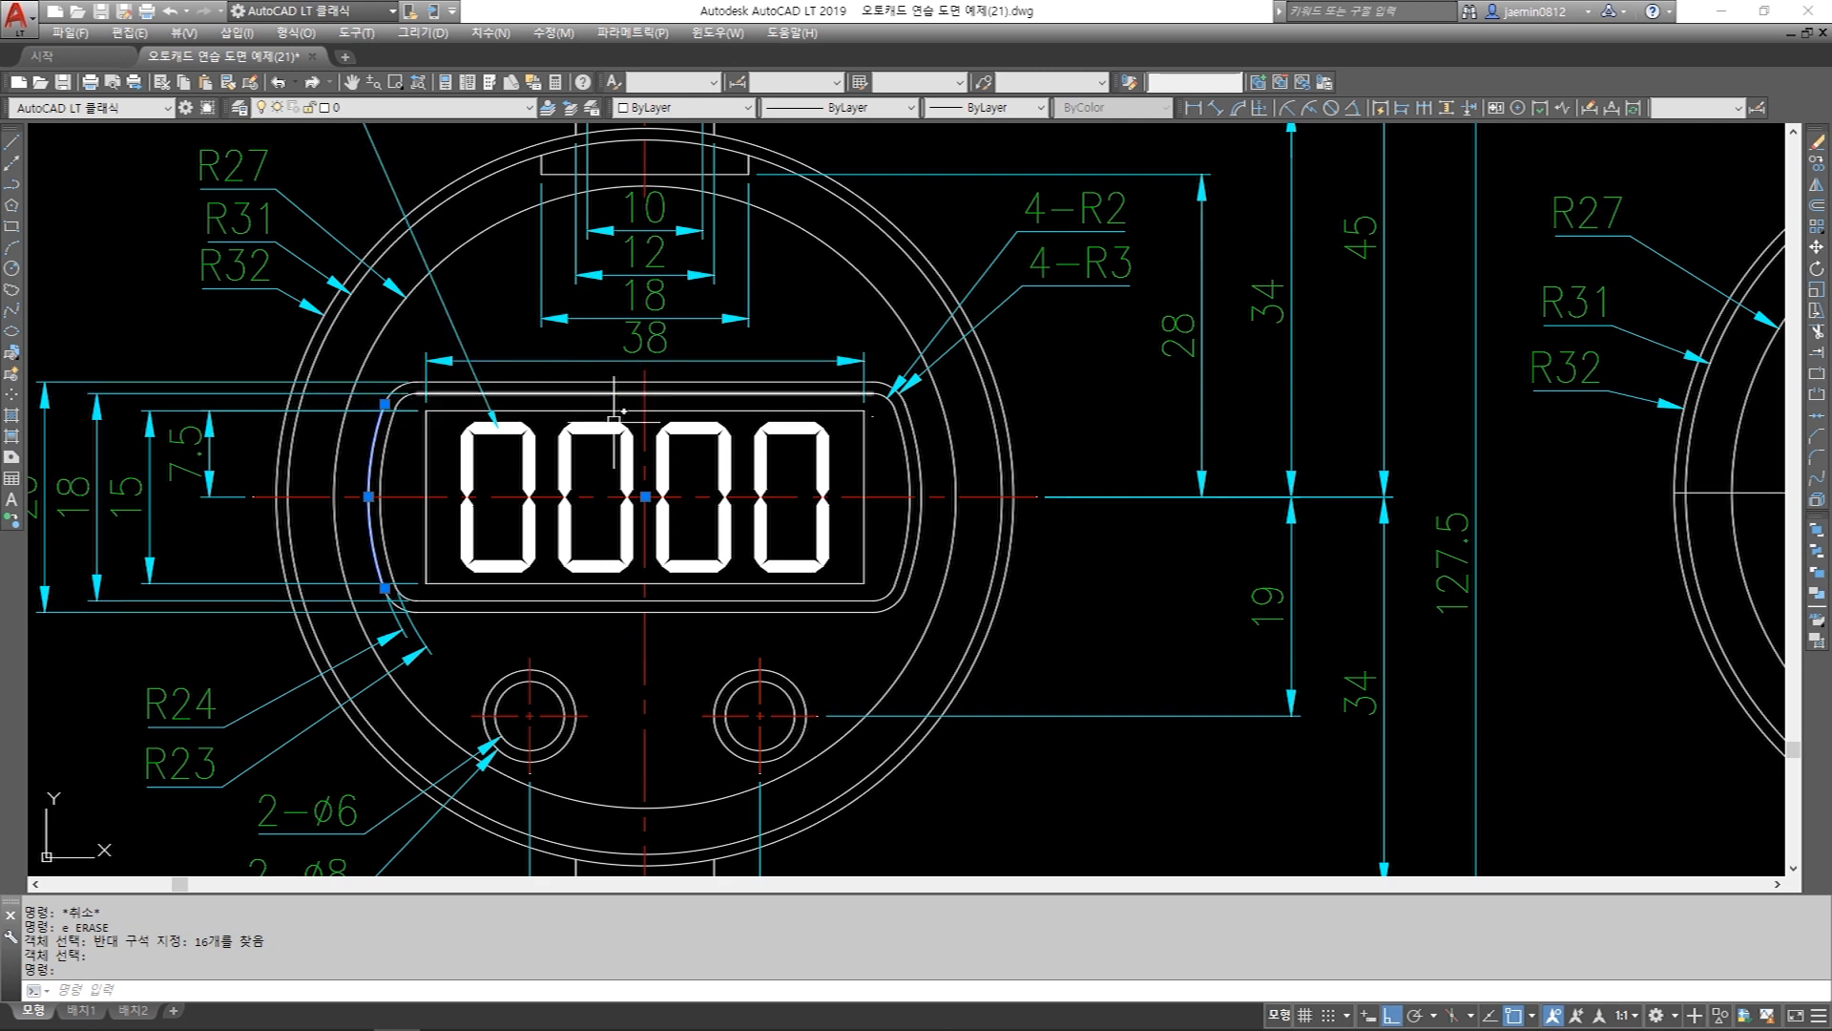
middle_drag(551, 375, 622, 377)
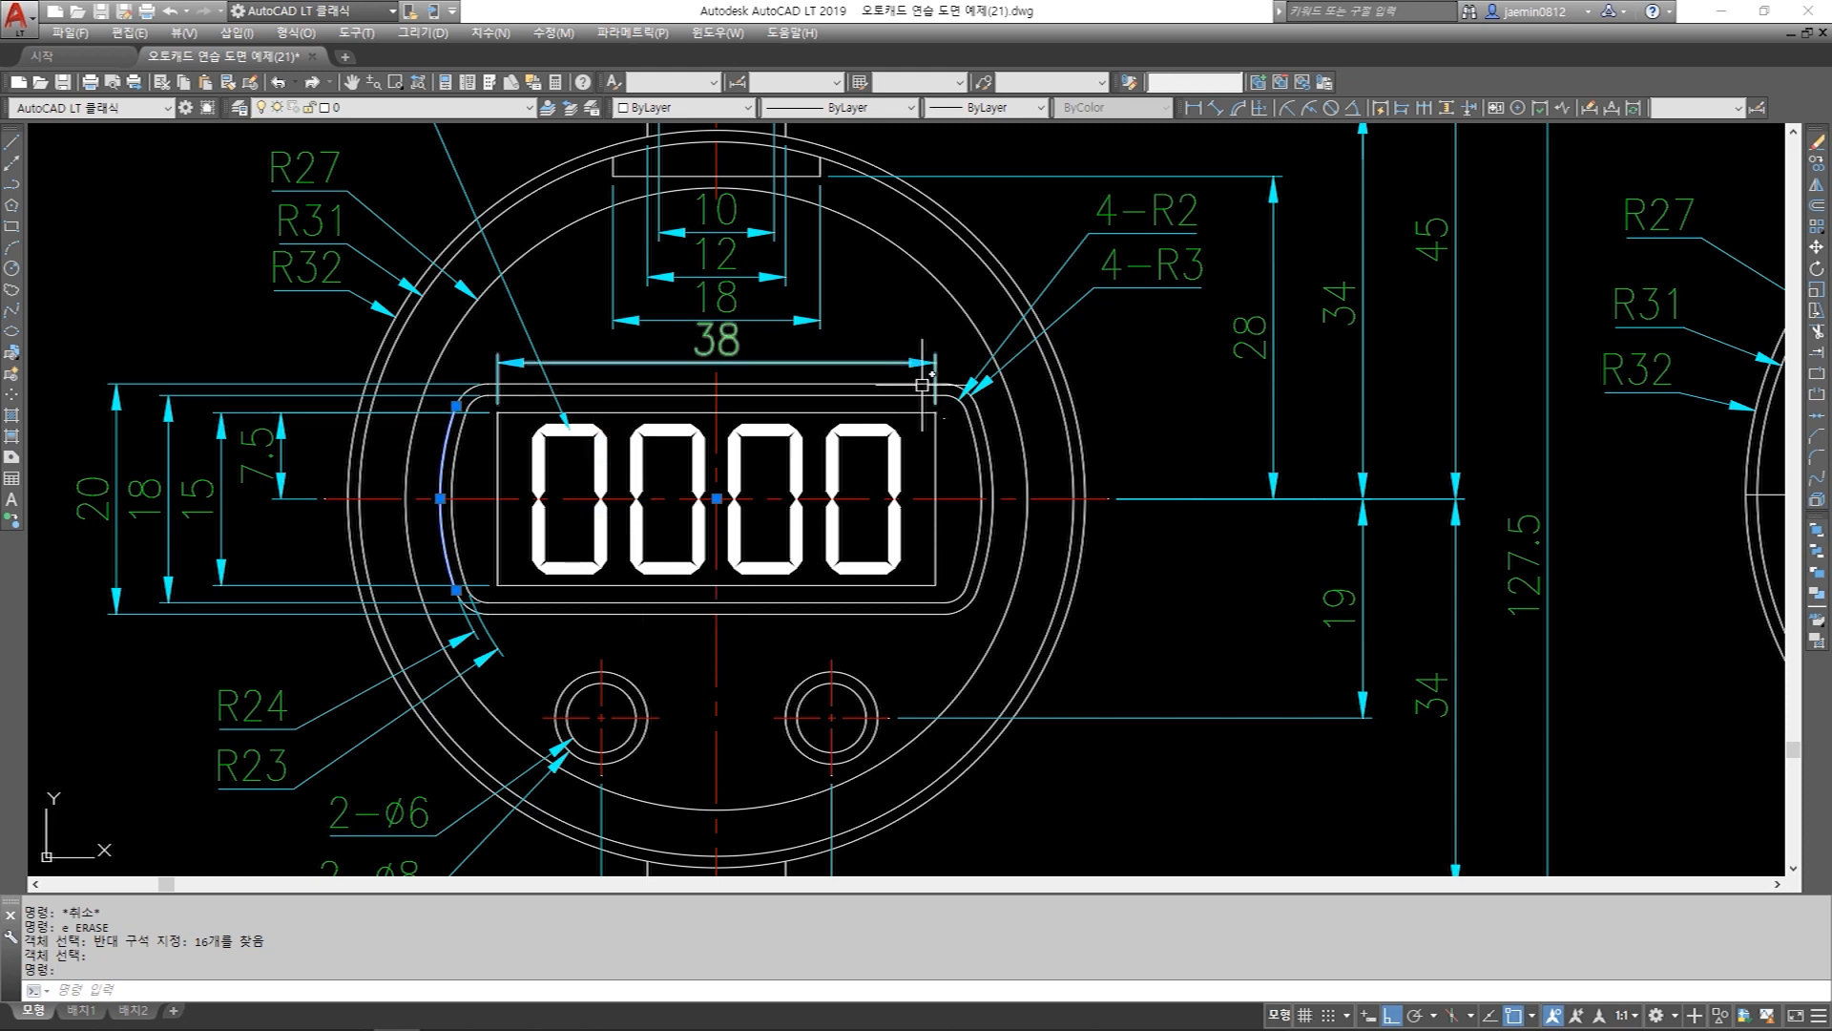
scroll(855, 514, down, 3)
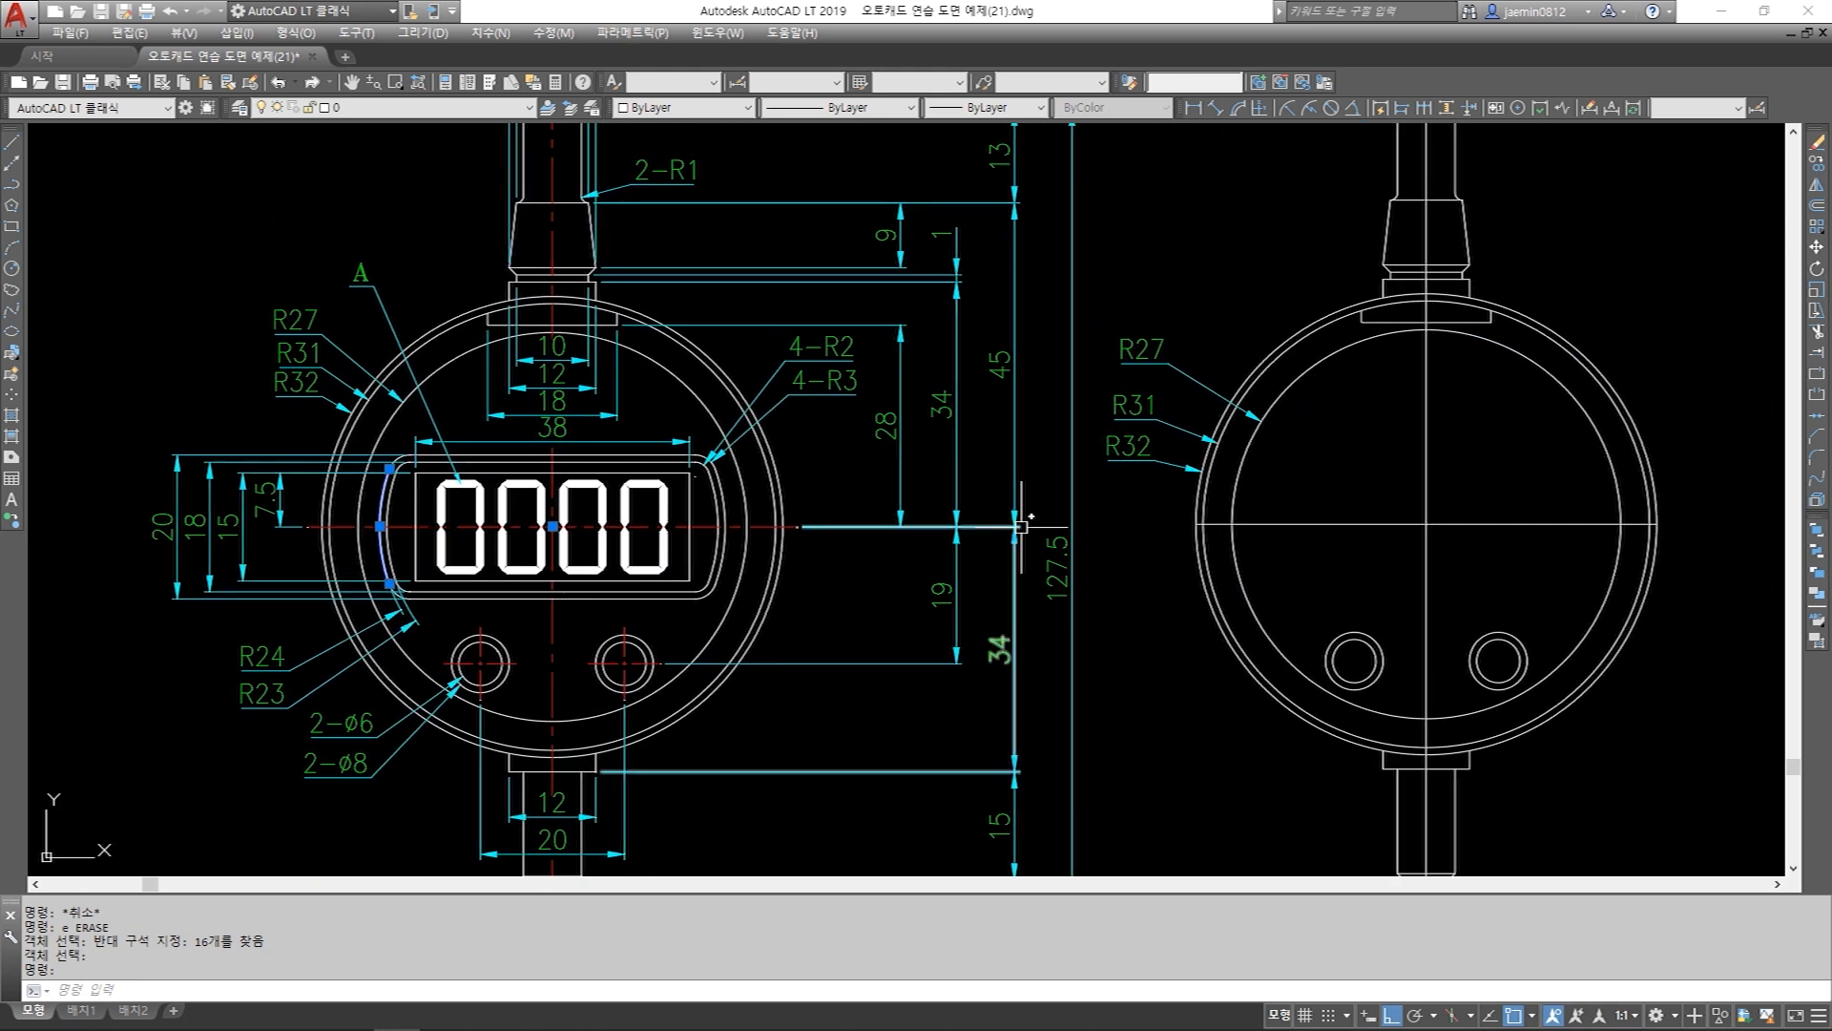
key(Escape)
text(c)
key(Return)
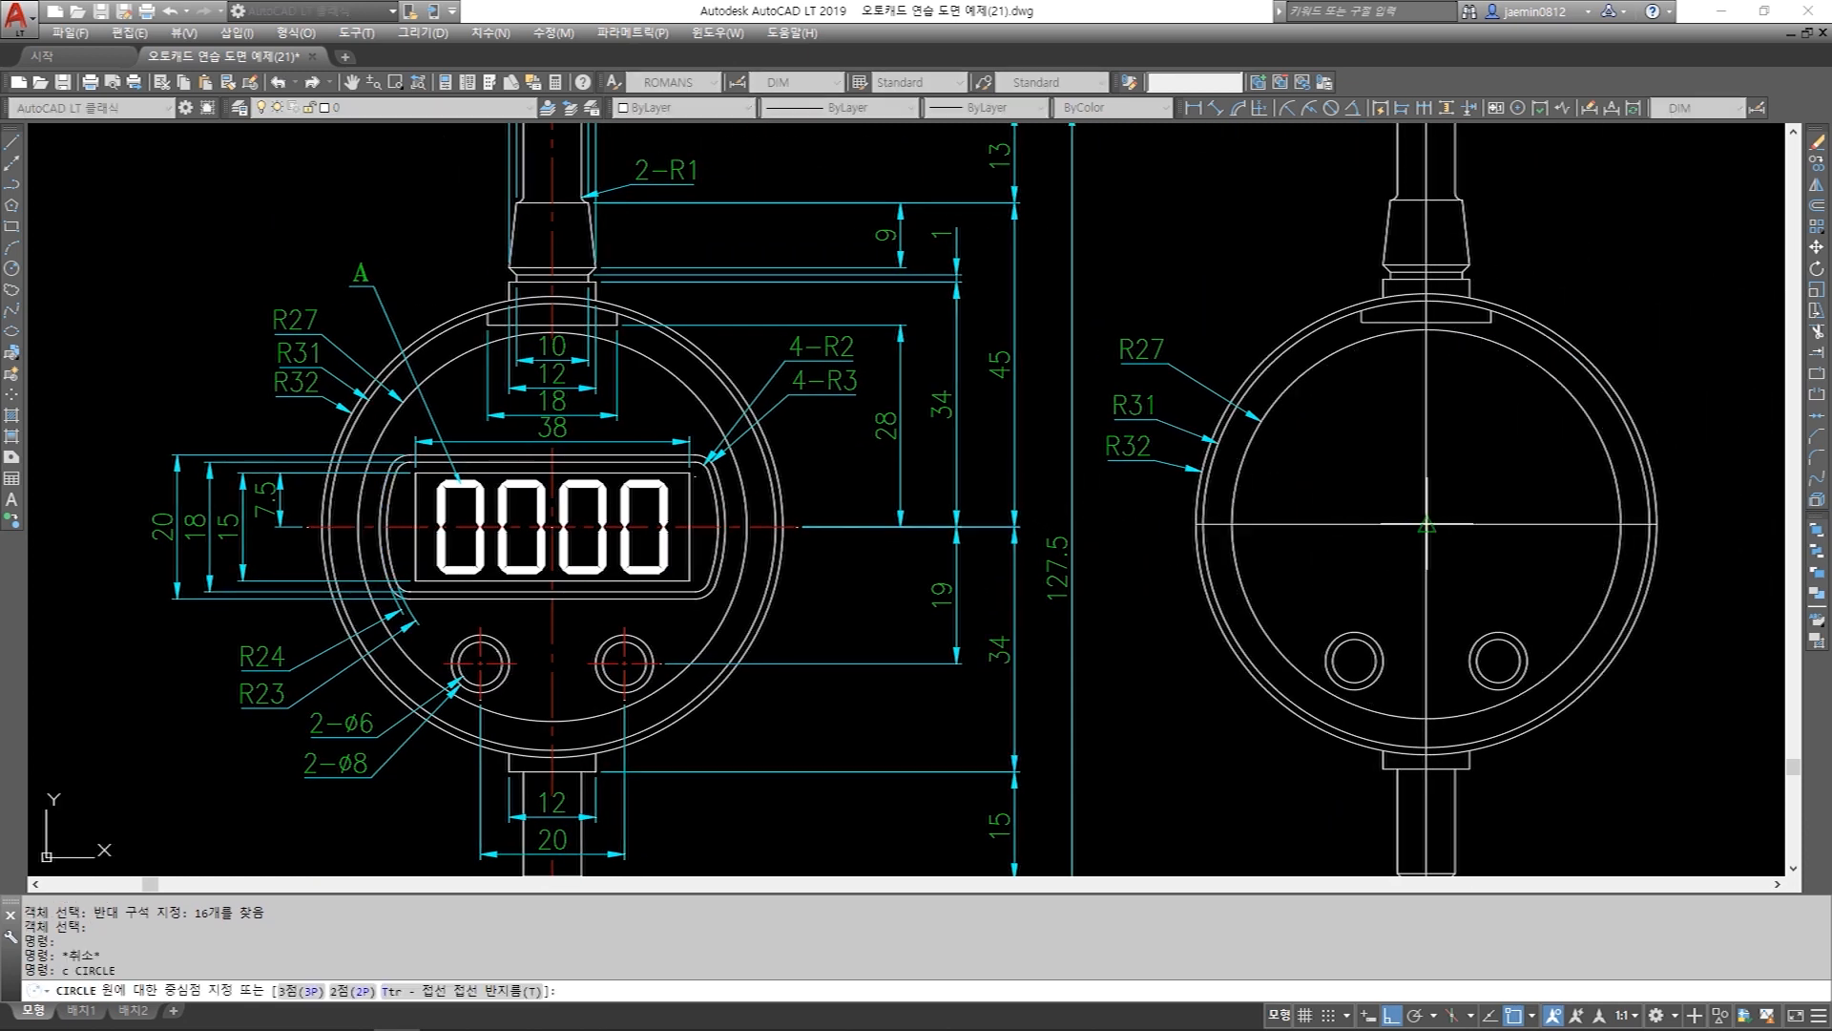
click(1427, 524)
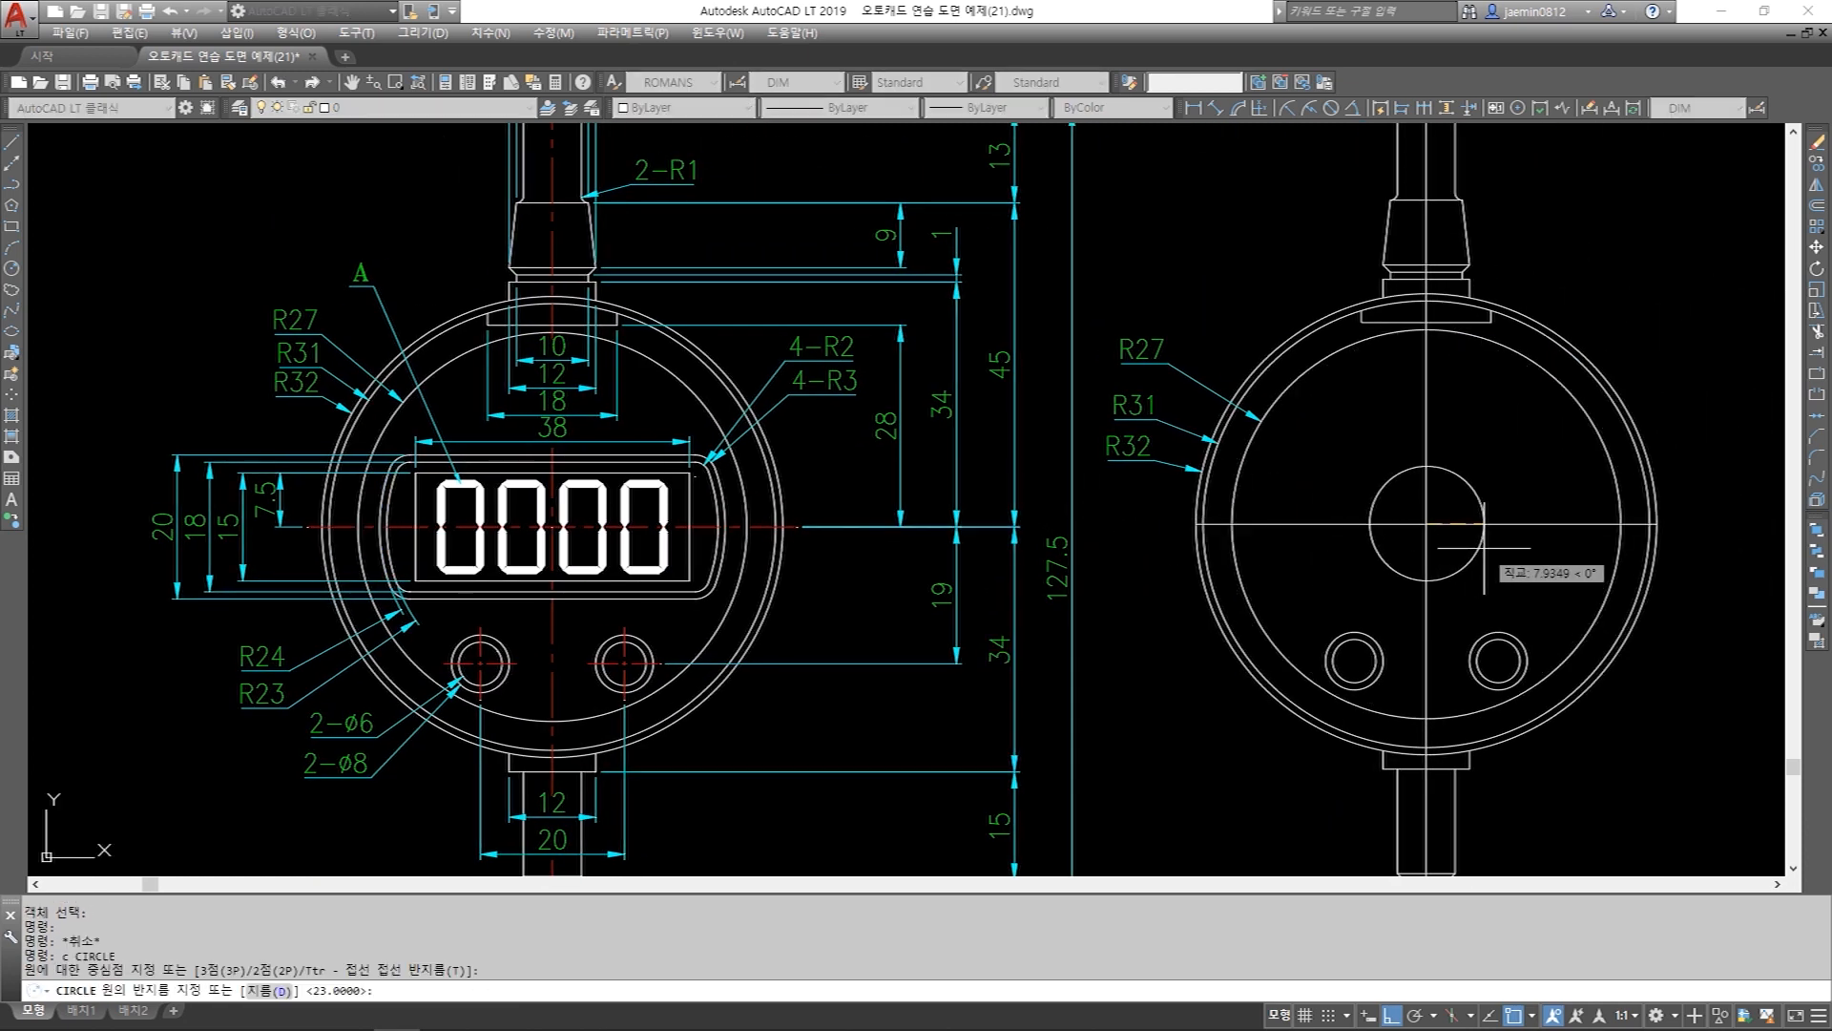
key(Return)
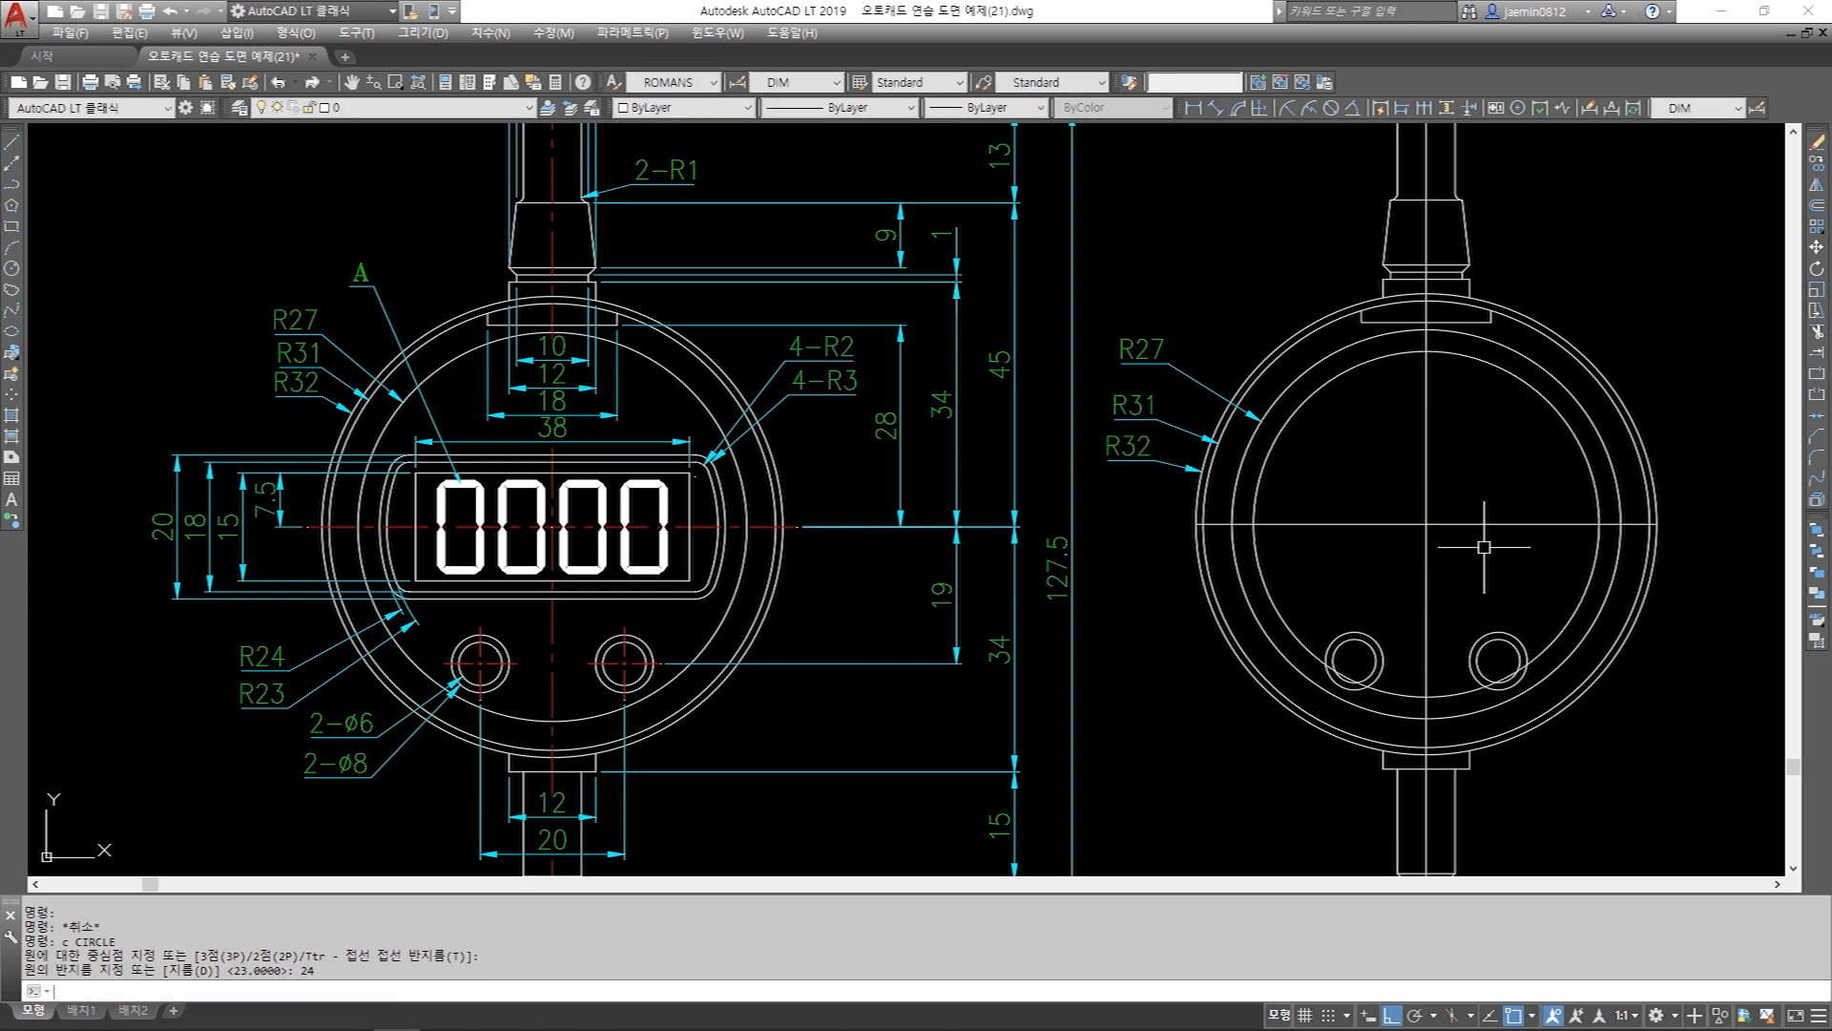
Offset the second view's horizontal centre line 10 mm both above and below for the display frame's horizontal edges.
text(o)
key(Return)
text(1)
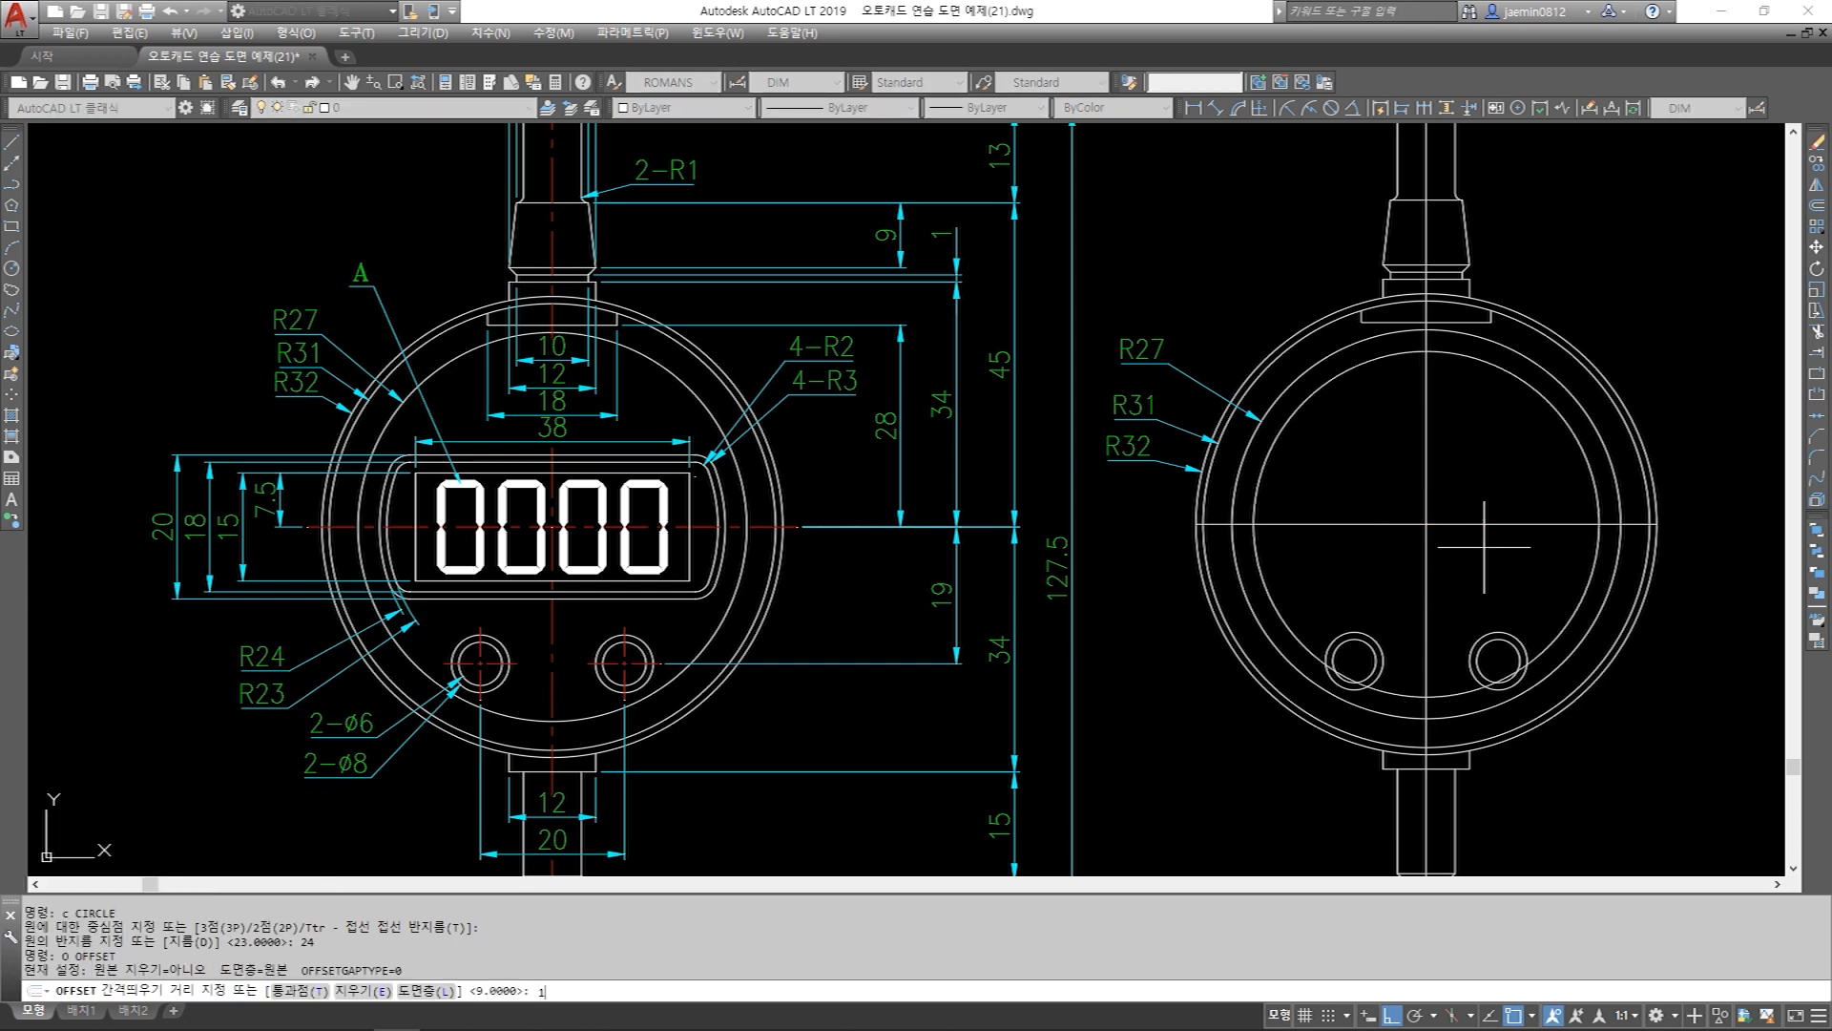
key(Return)
click(1484, 524)
click(1484, 477)
click(1484, 524)
click(1484, 574)
key(Escape)
Trim away the R24 circle's arcs above and below the offset lines, leaving only the display frame's side arcs.
text(tr)
key(Return)
click(1489, 484)
click(1462, 413)
key(Return)
click(1537, 392)
key(Escape)
key(Return)
click(1469, 597)
key(Return)
click(1365, 687)
key(Escape)
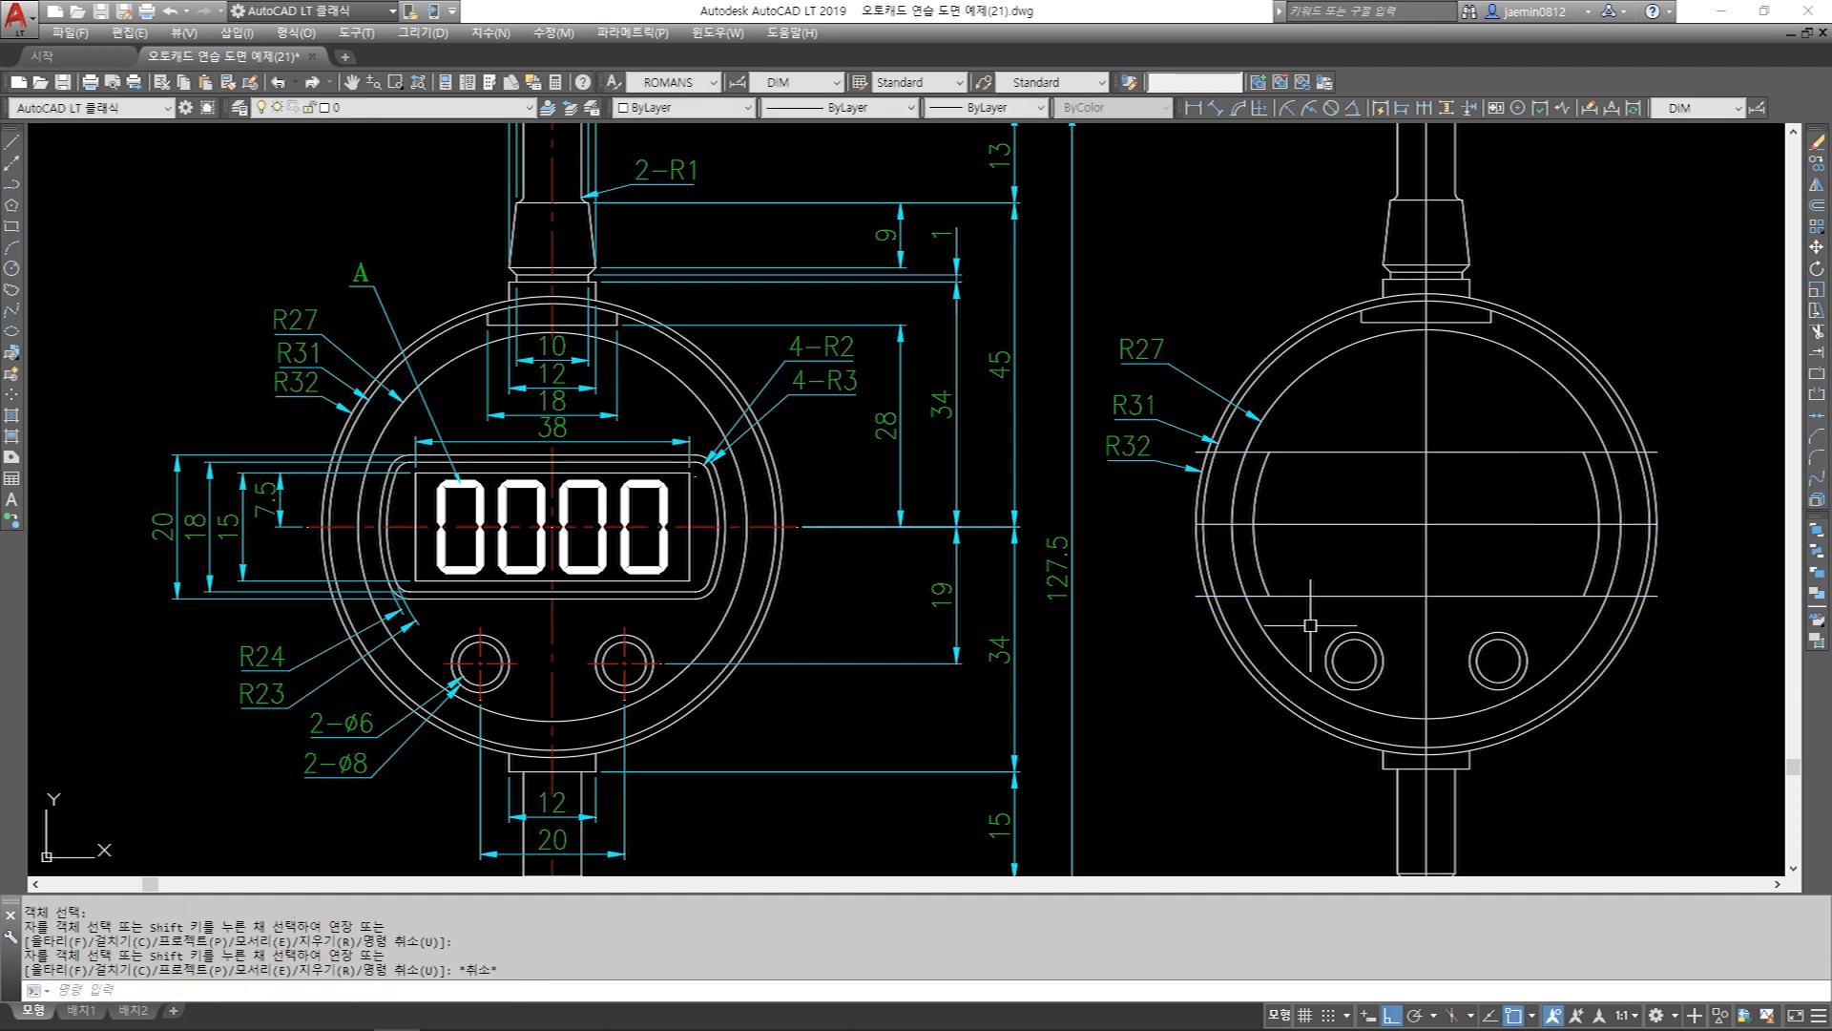
Fillet all four corners of the outer display frame with radius 3.
text(f)
key(Return)
text(r)
key(Return)
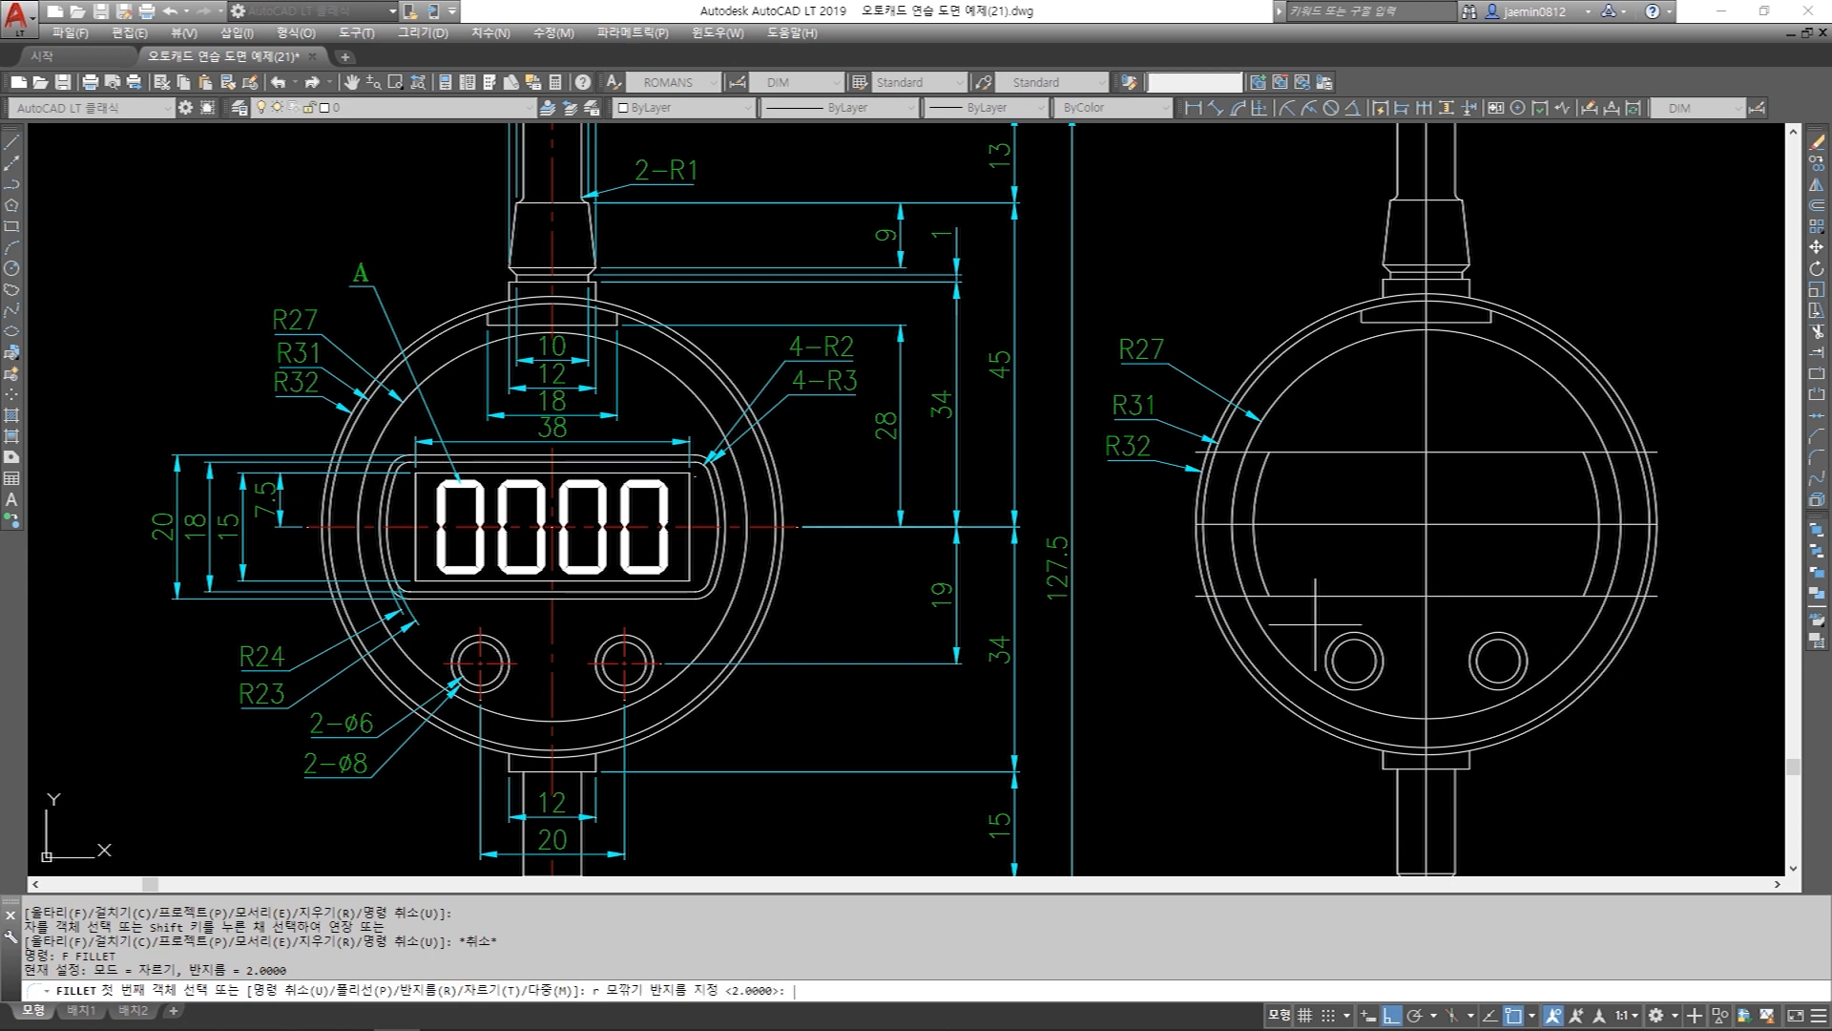
text(3)
key(Return)
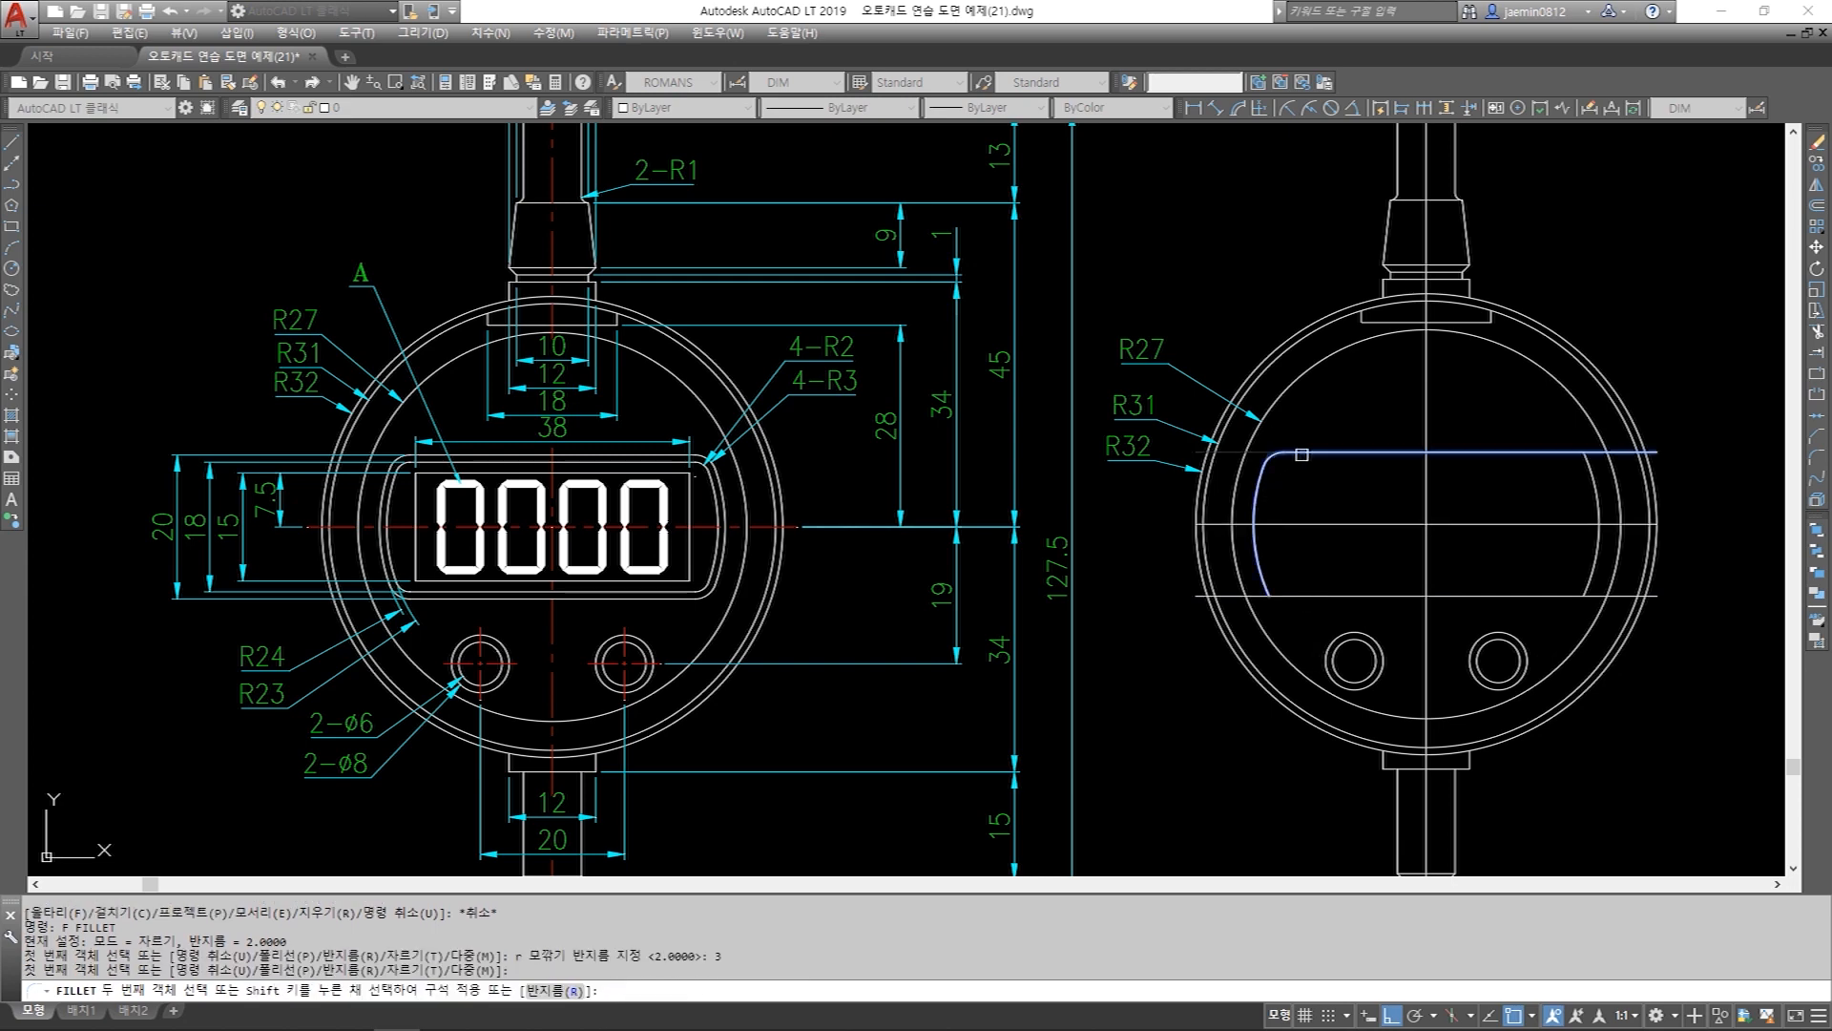
click(1507, 448)
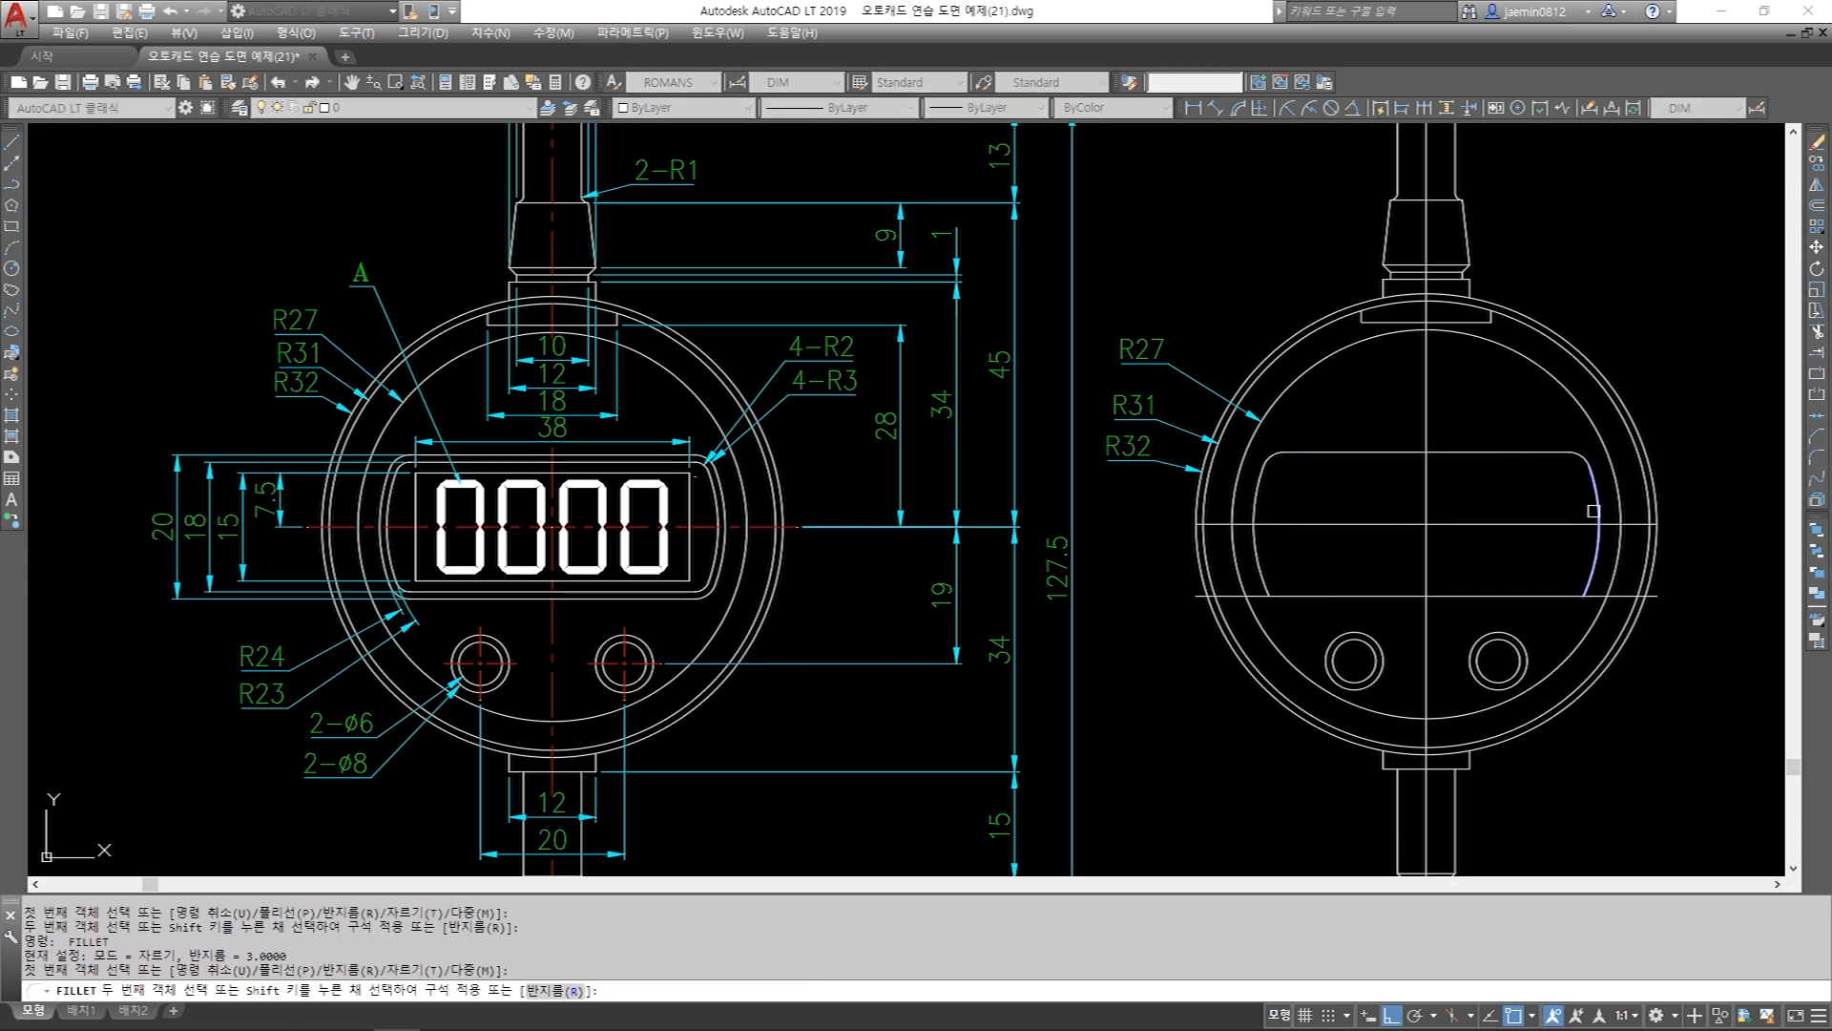
click(1257, 577)
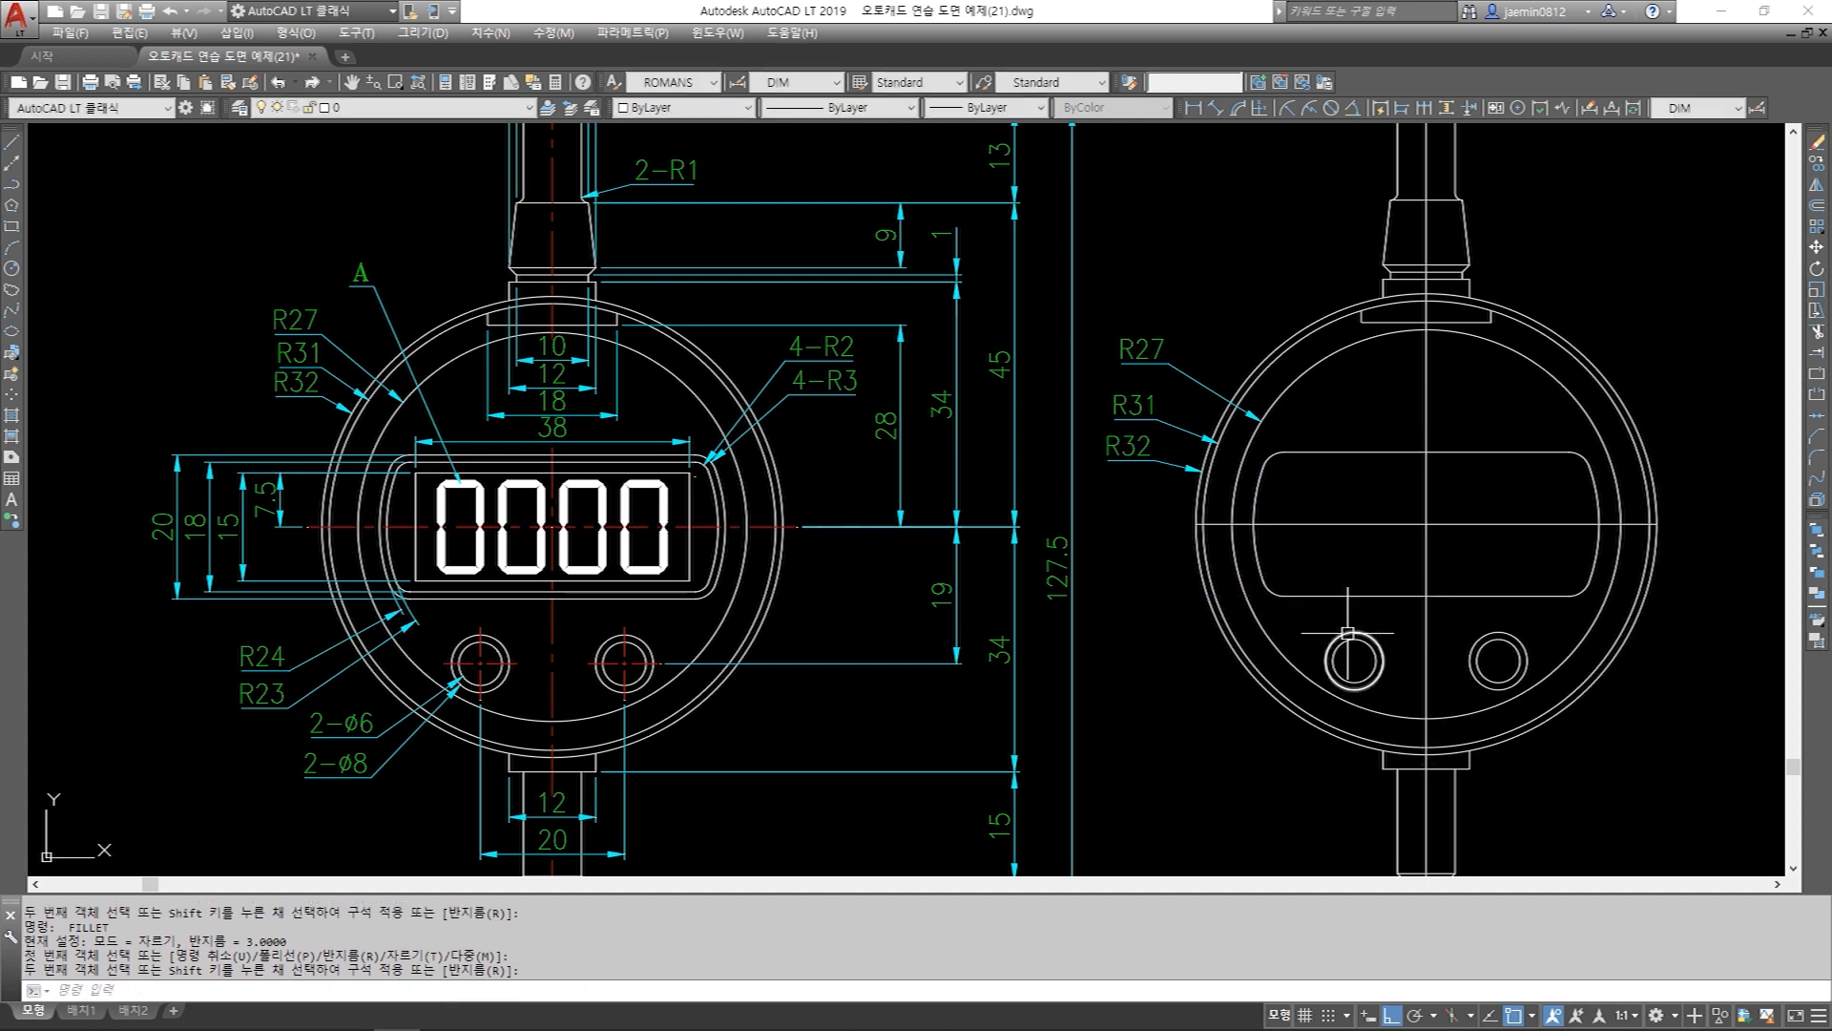
Offset the outer display frame's upper edge, upper-left corner arc and left side arc 1 mm inward.
text(o)
key(Return)
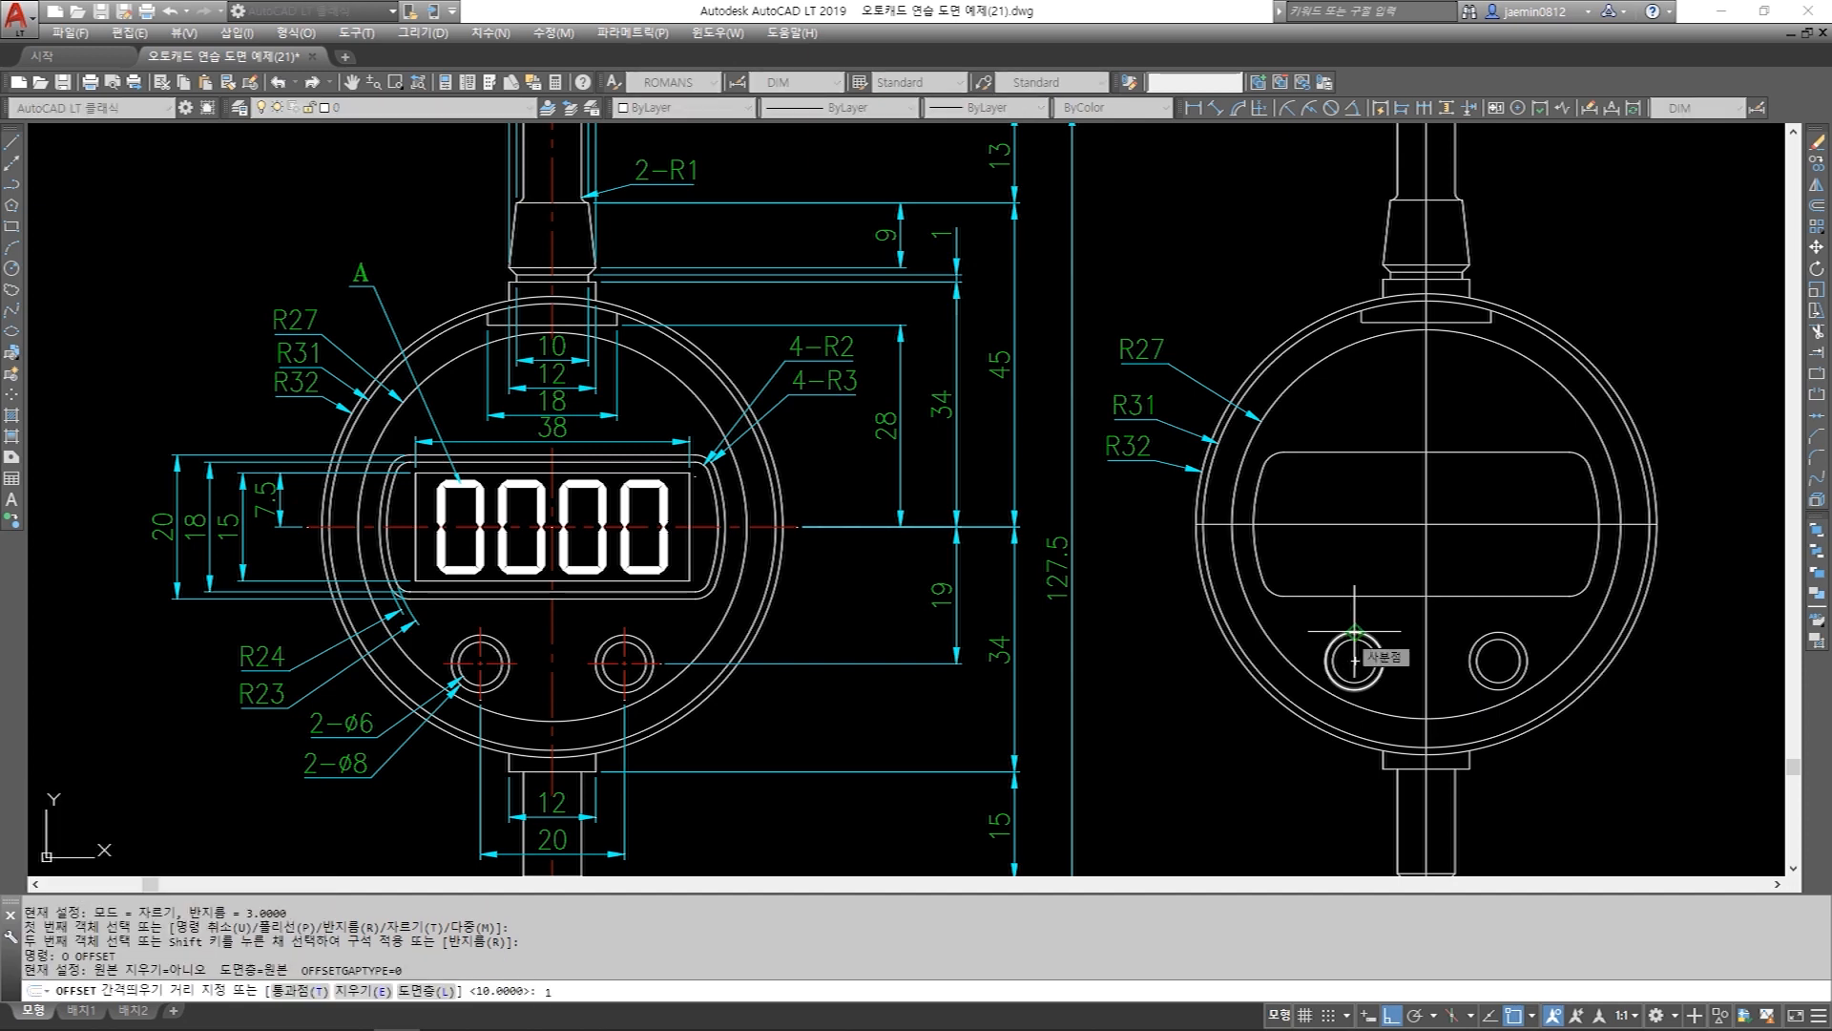
text(1)
key(Return)
click(1355, 451)
click(1341, 526)
scroll(1282, 486, up, 3)
click(1261, 440)
click(1313, 499)
click(1245, 490)
click(1358, 535)
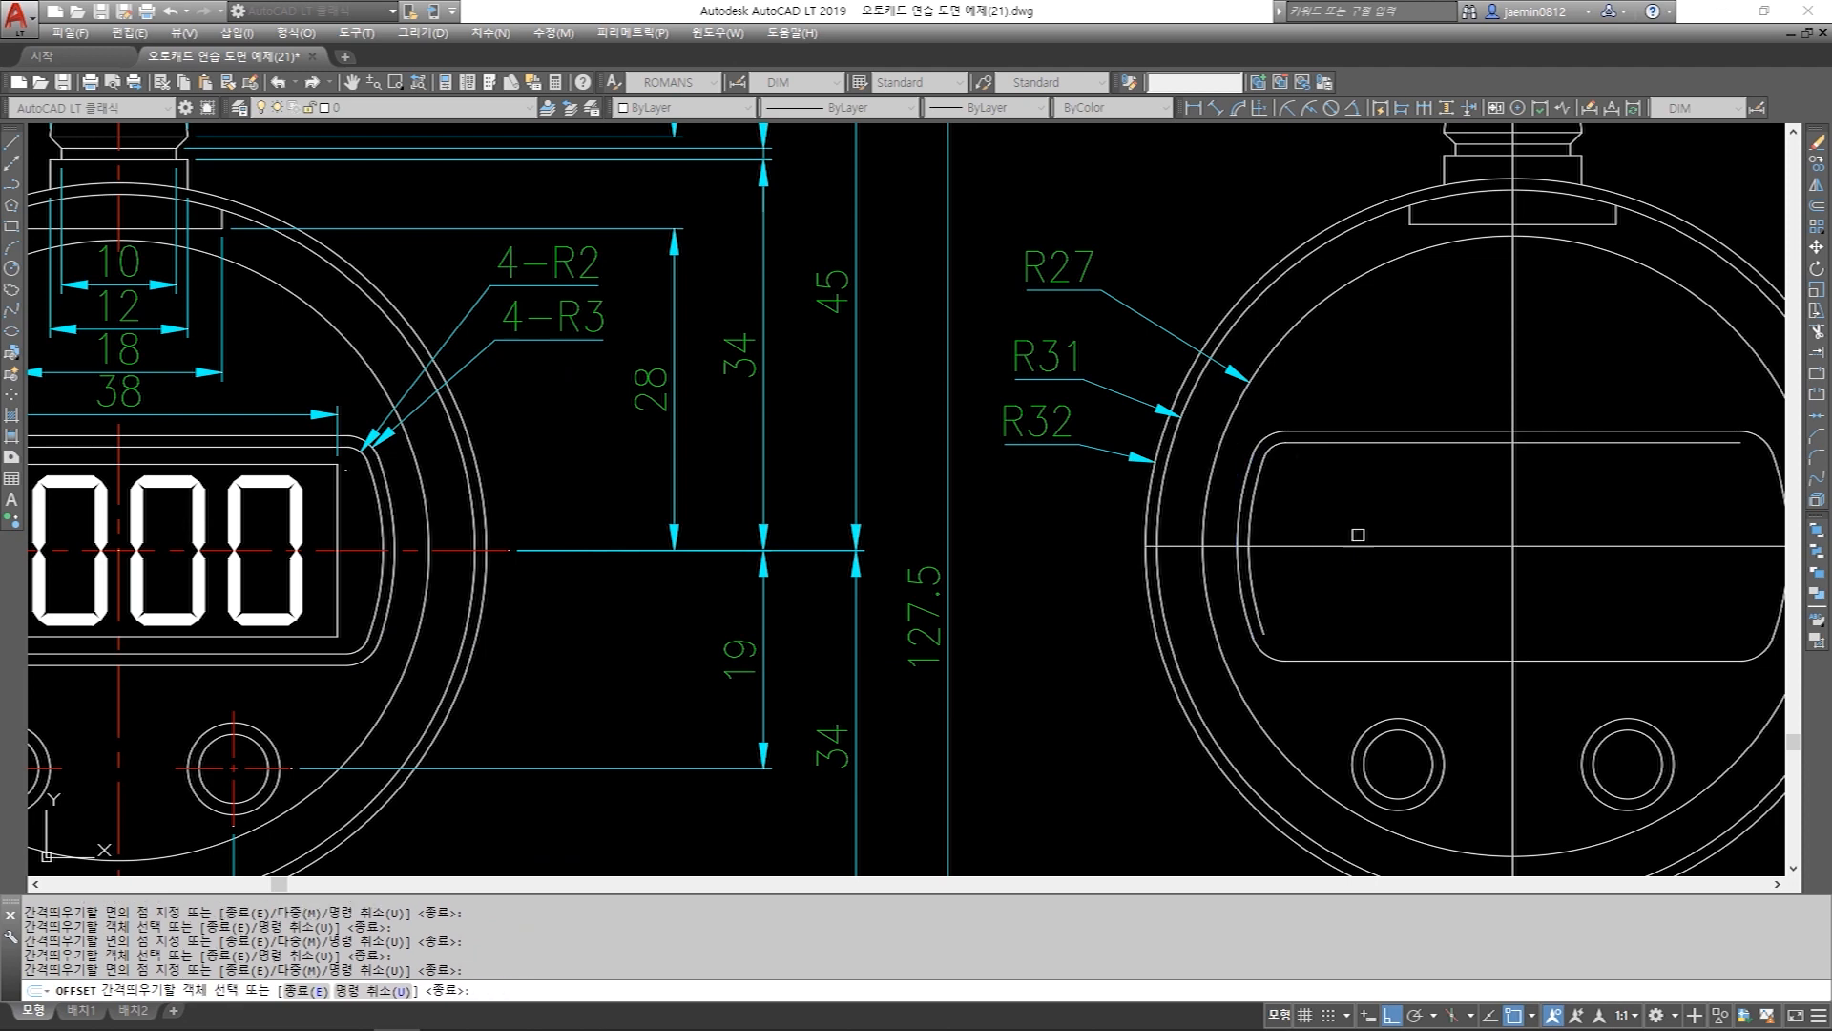
Offset the display frame's lower edge, lower corner arcs and remaining right-hand arcs 1 mm inward to complete the inner frame.
click(1272, 662)
click(1323, 609)
click(1342, 655)
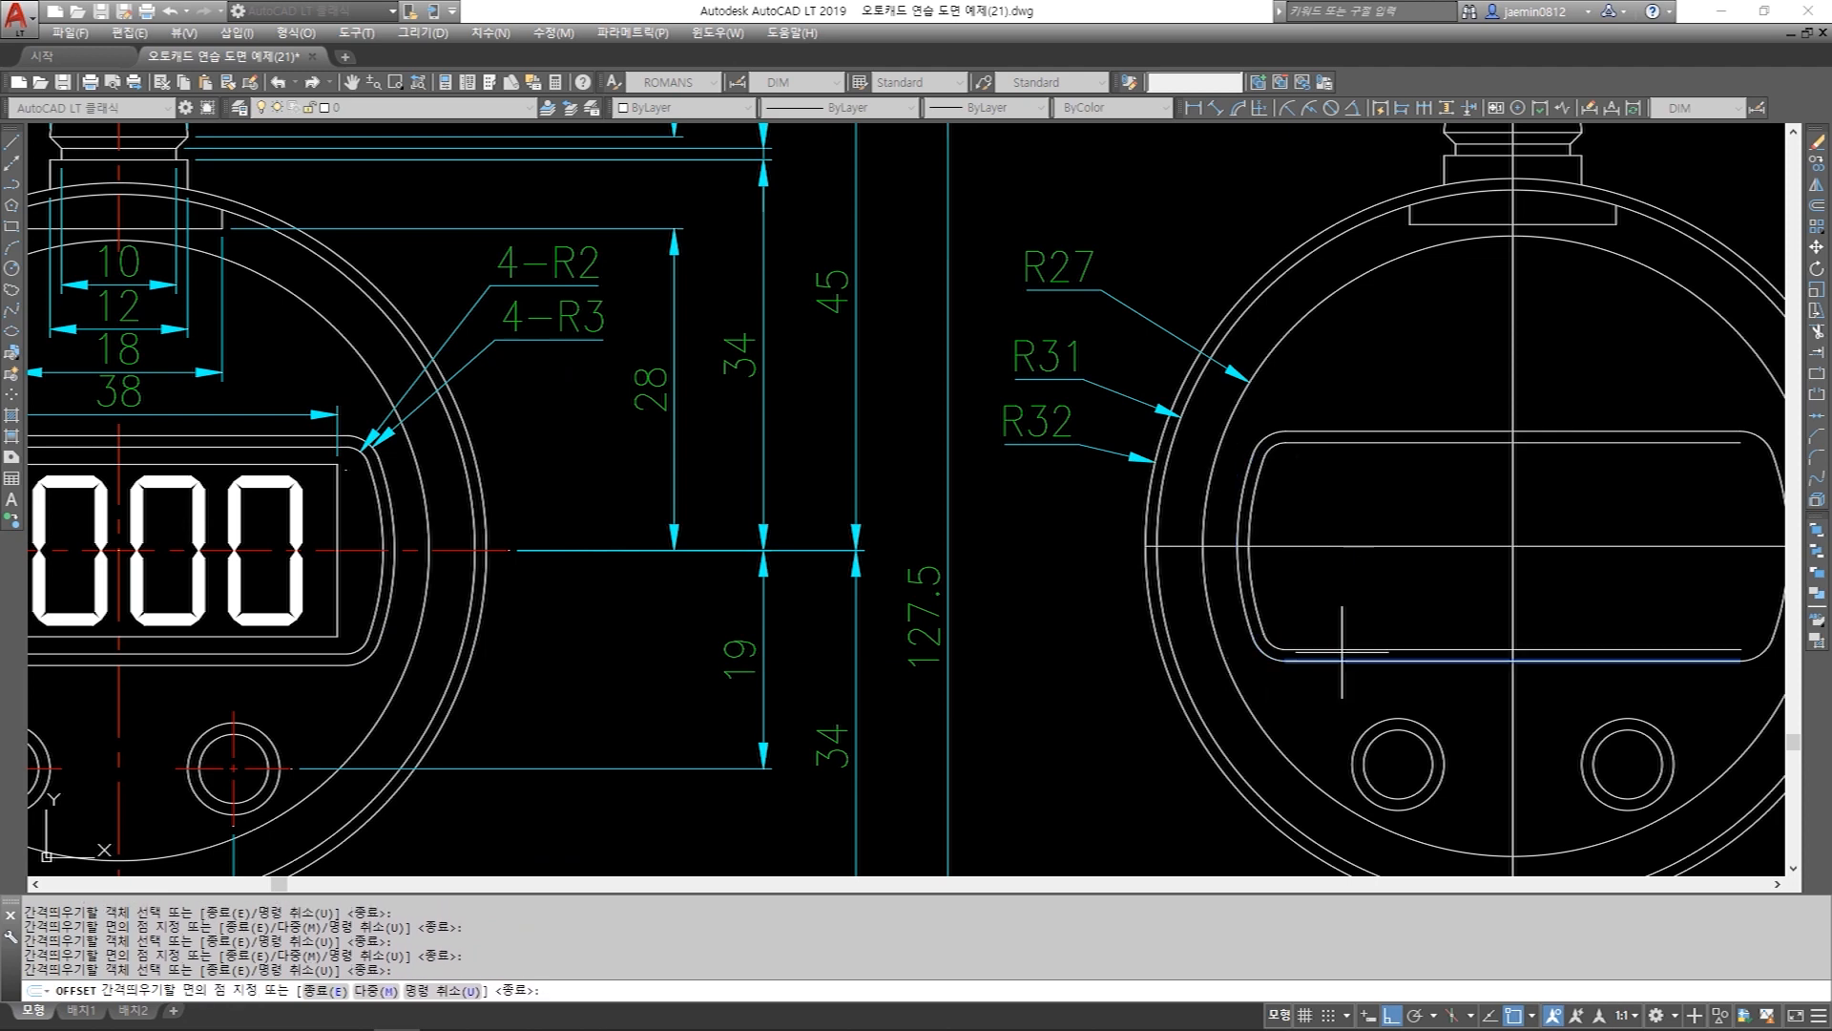
click(1505, 574)
middle_drag(1505, 574, 1190, 543)
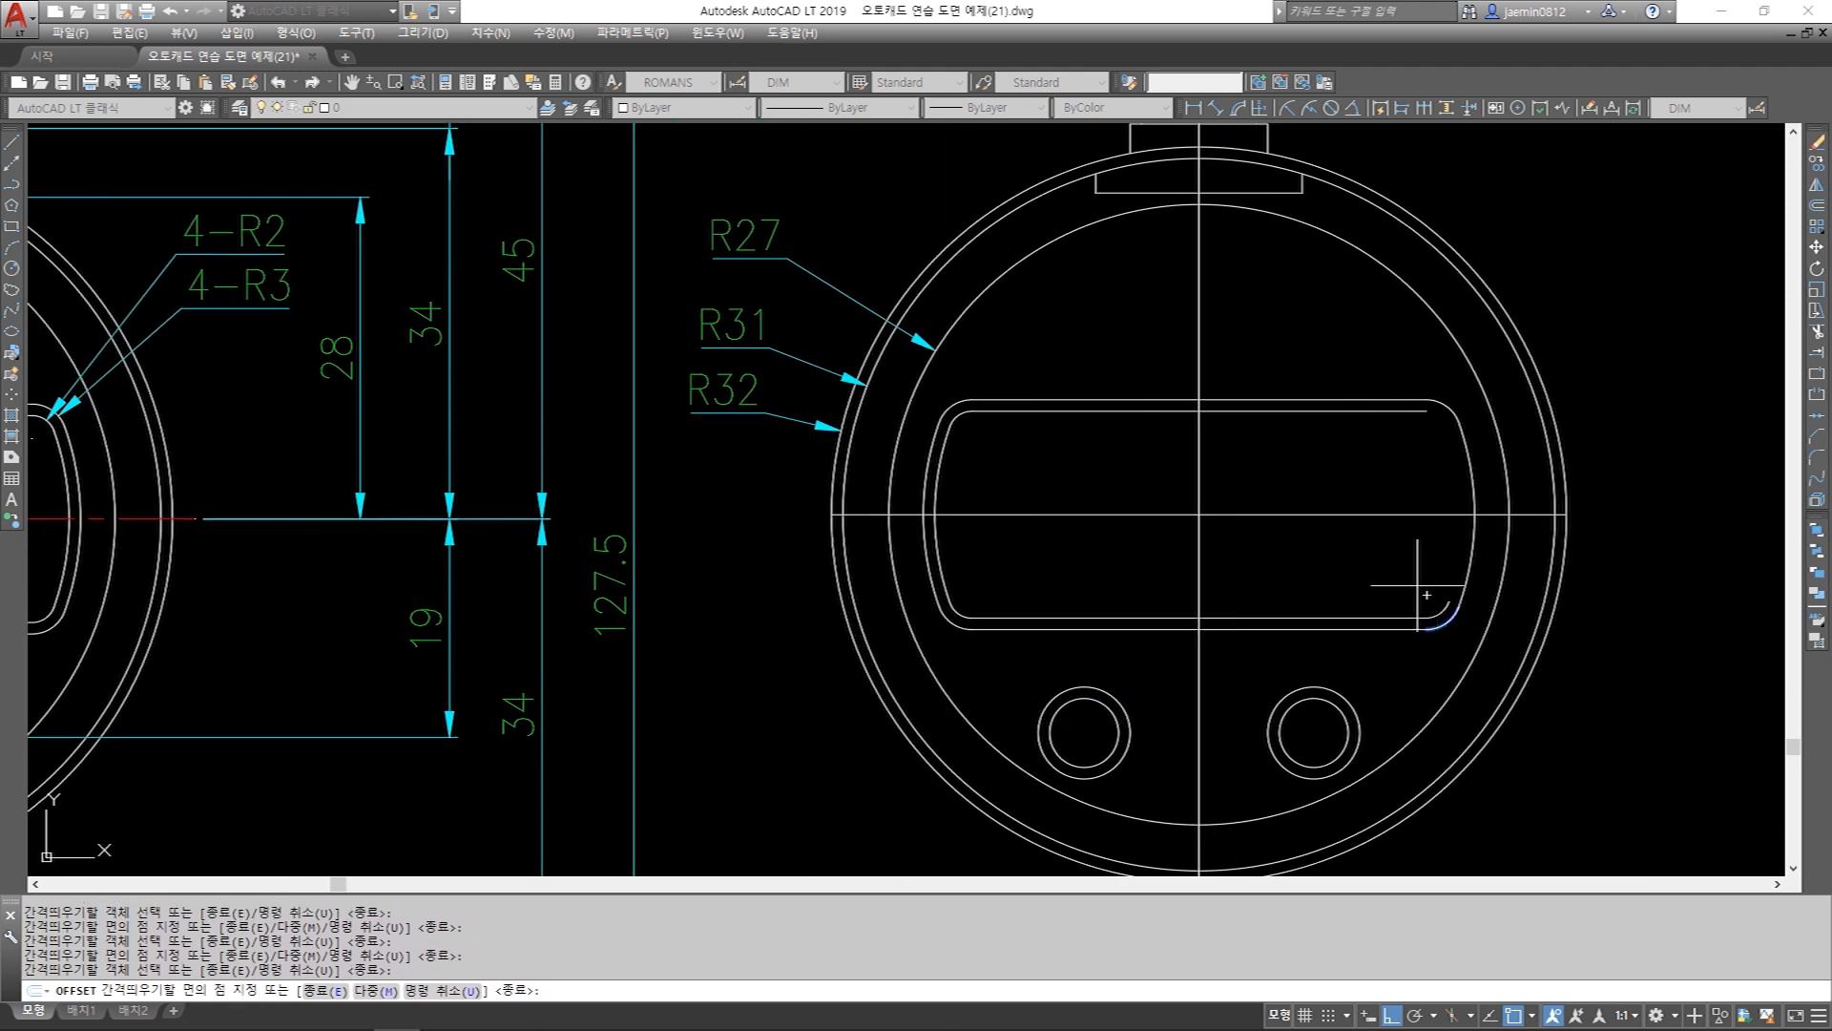
click(1470, 565)
click(1420, 551)
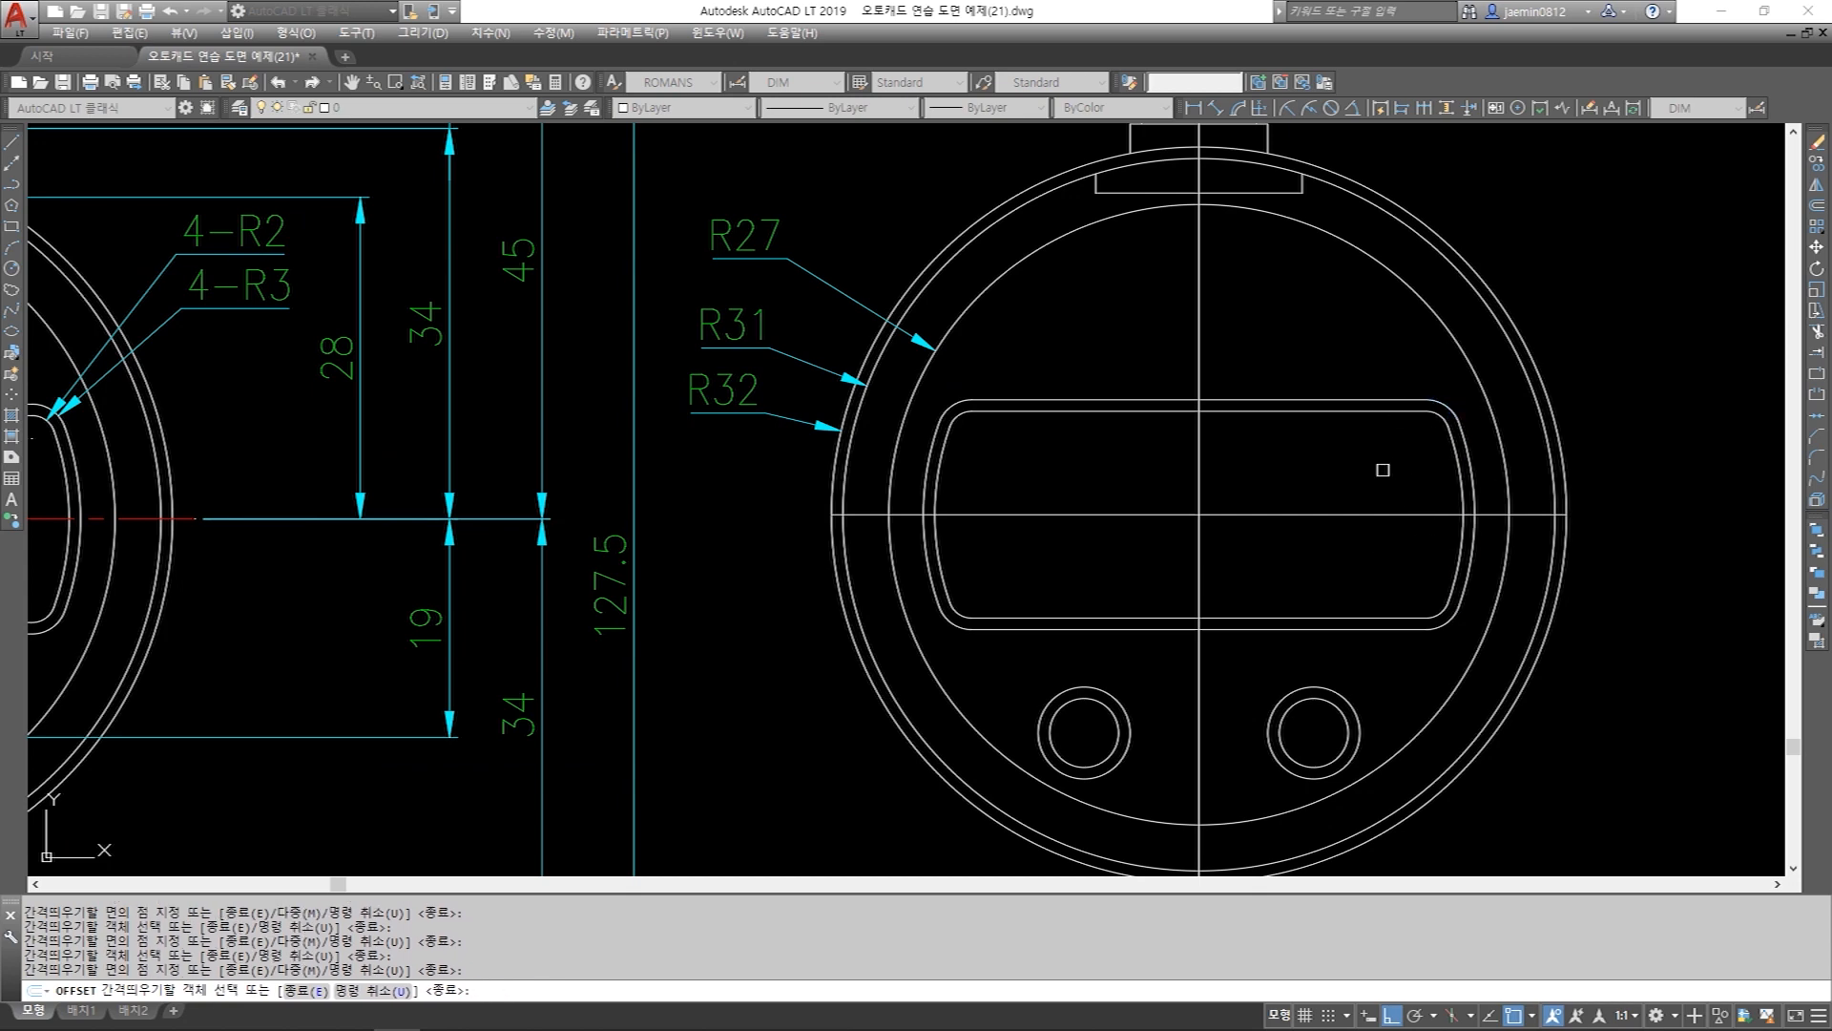
Add radius dimensions to the outer and inner frames' upper-right corner arcs.
key(Escape)
click(1287, 107)
click(1455, 412)
click(1584, 276)
key(Escape)
key(space)
scroll(1429, 409, up, 2)
scroll(1437, 415, down, 2)
click(1441, 420)
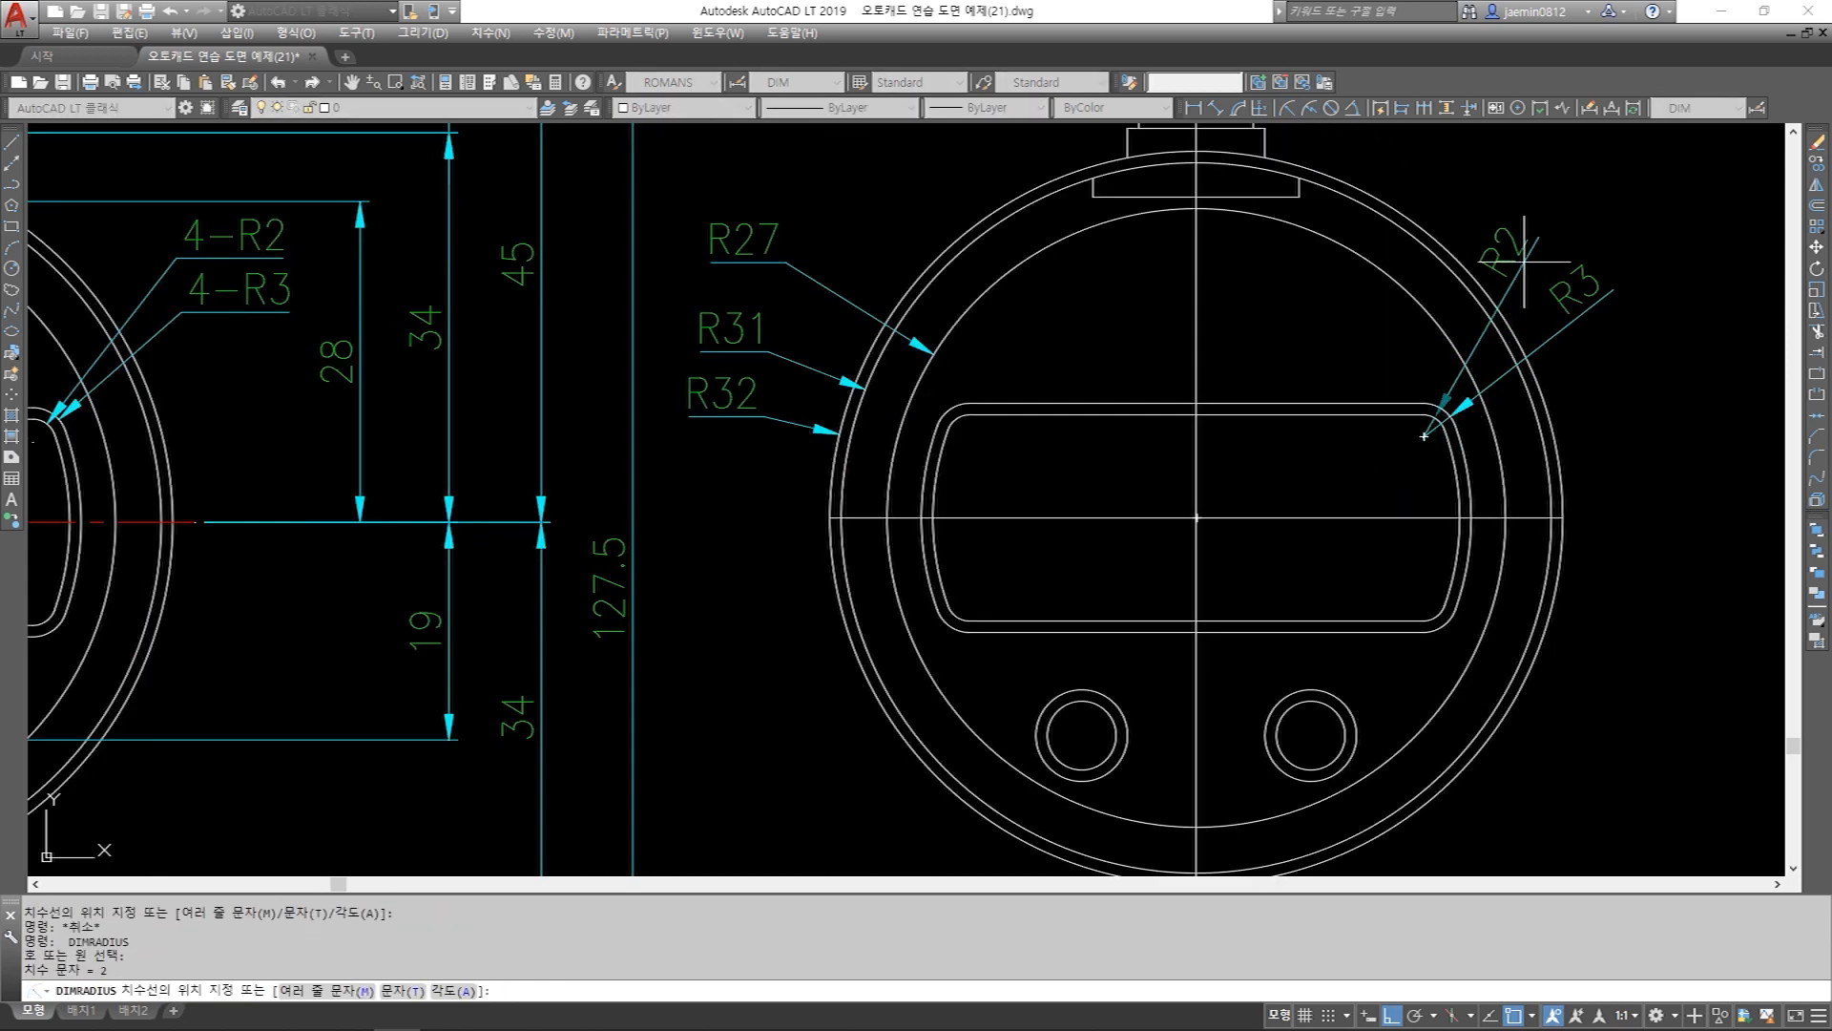
click(1533, 234)
Add radius dimensions to the outer and inner frames' right side arcs.
key(space)
click(1465, 488)
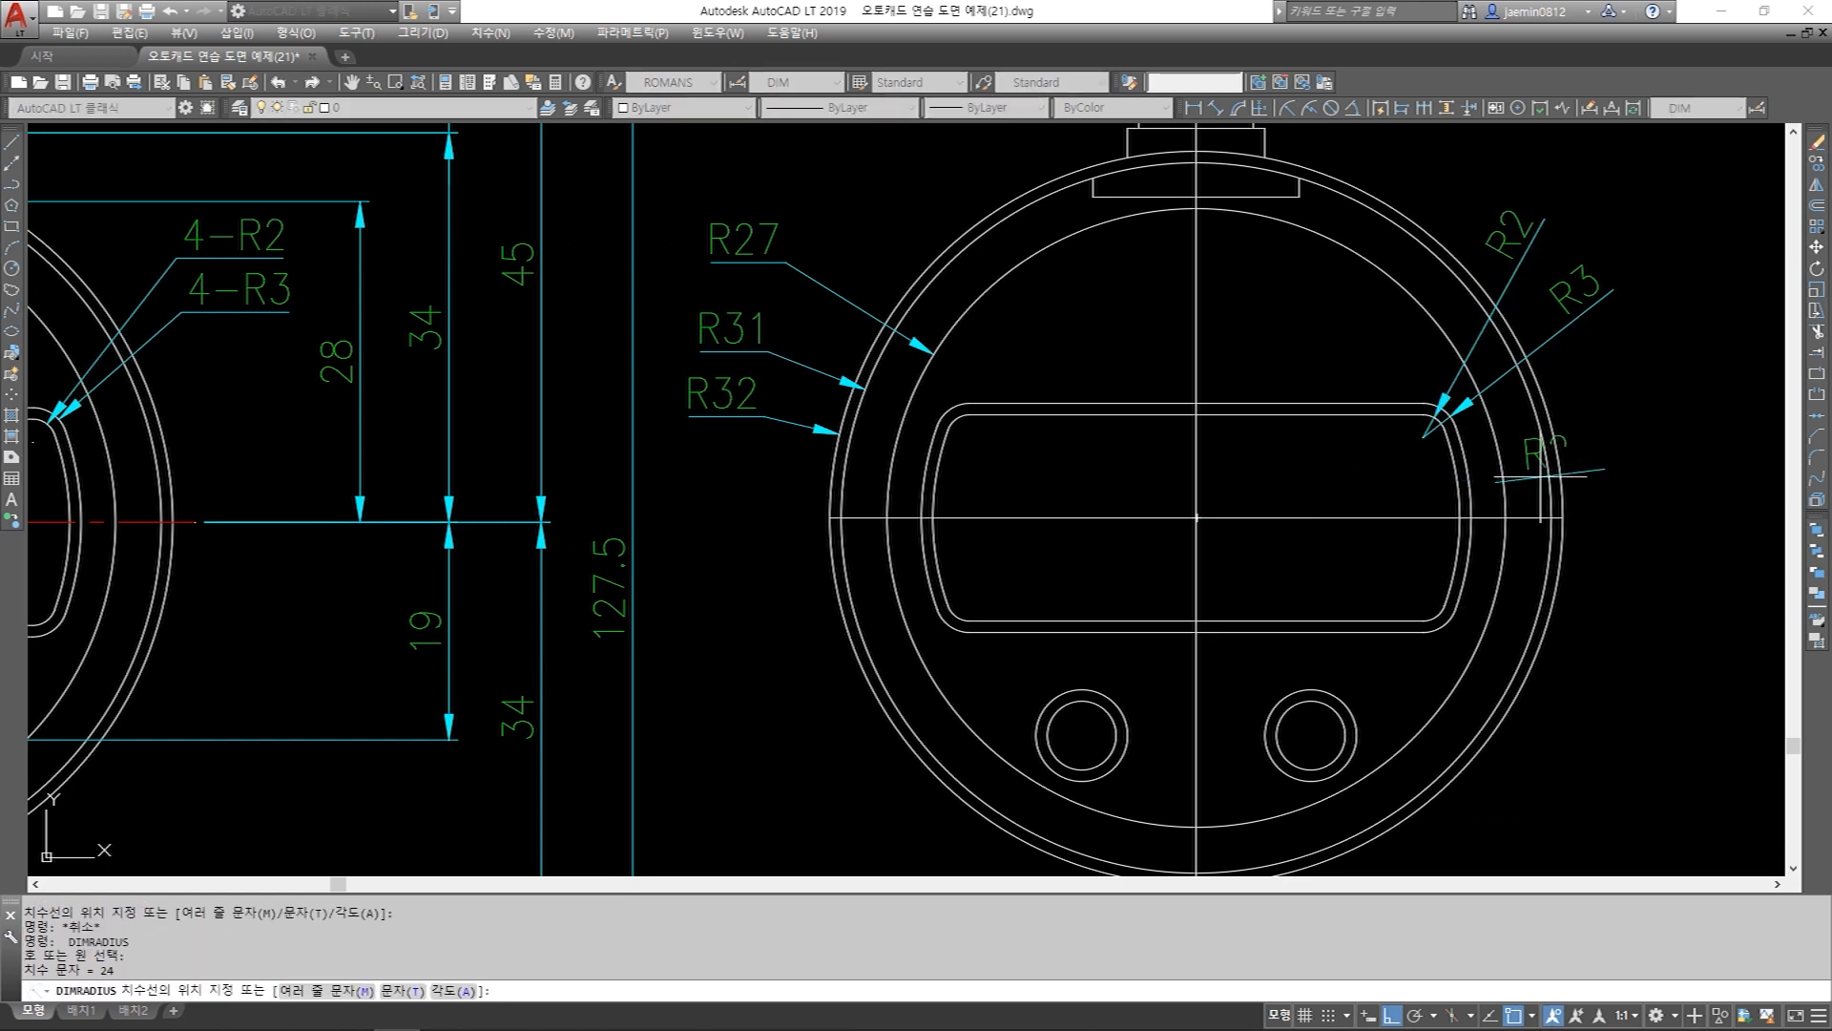
click(1646, 446)
key(Escape)
key(space)
click(1461, 496)
click(1661, 565)
key(Escape)
Add radius dimensions to the inner and outer frames' left side arcs.
key(space)
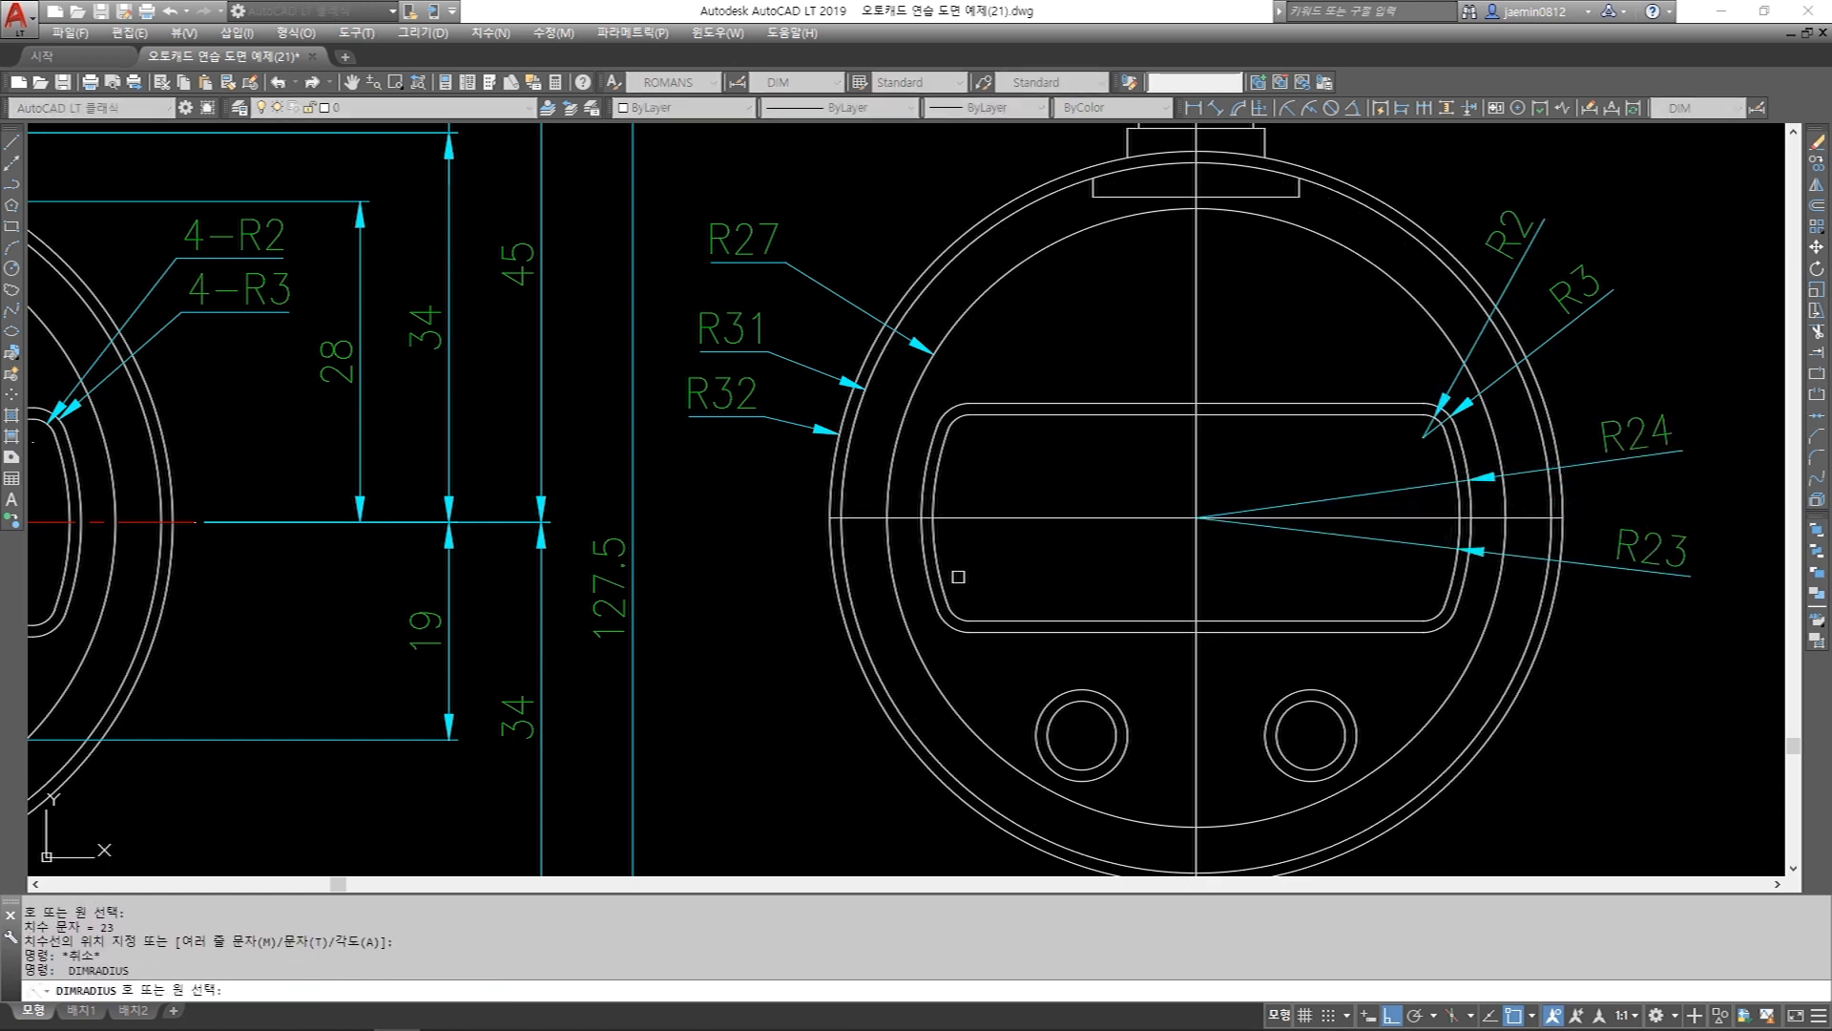
click(940, 566)
click(668, 656)
key(Escape)
key(space)
click(922, 553)
click(708, 558)
key(Escape)
Erase the radius dimensions added to the display frames' side and corner arcs in the second view.
text(e)
key(space)
click(787, 664)
click(765, 537)
key(space)
key(Escape)
key(space)
click(1613, 315)
click(1570, 274)
key(space)
click(1549, 221)
click(1512, 279)
key(space)
click(1692, 385)
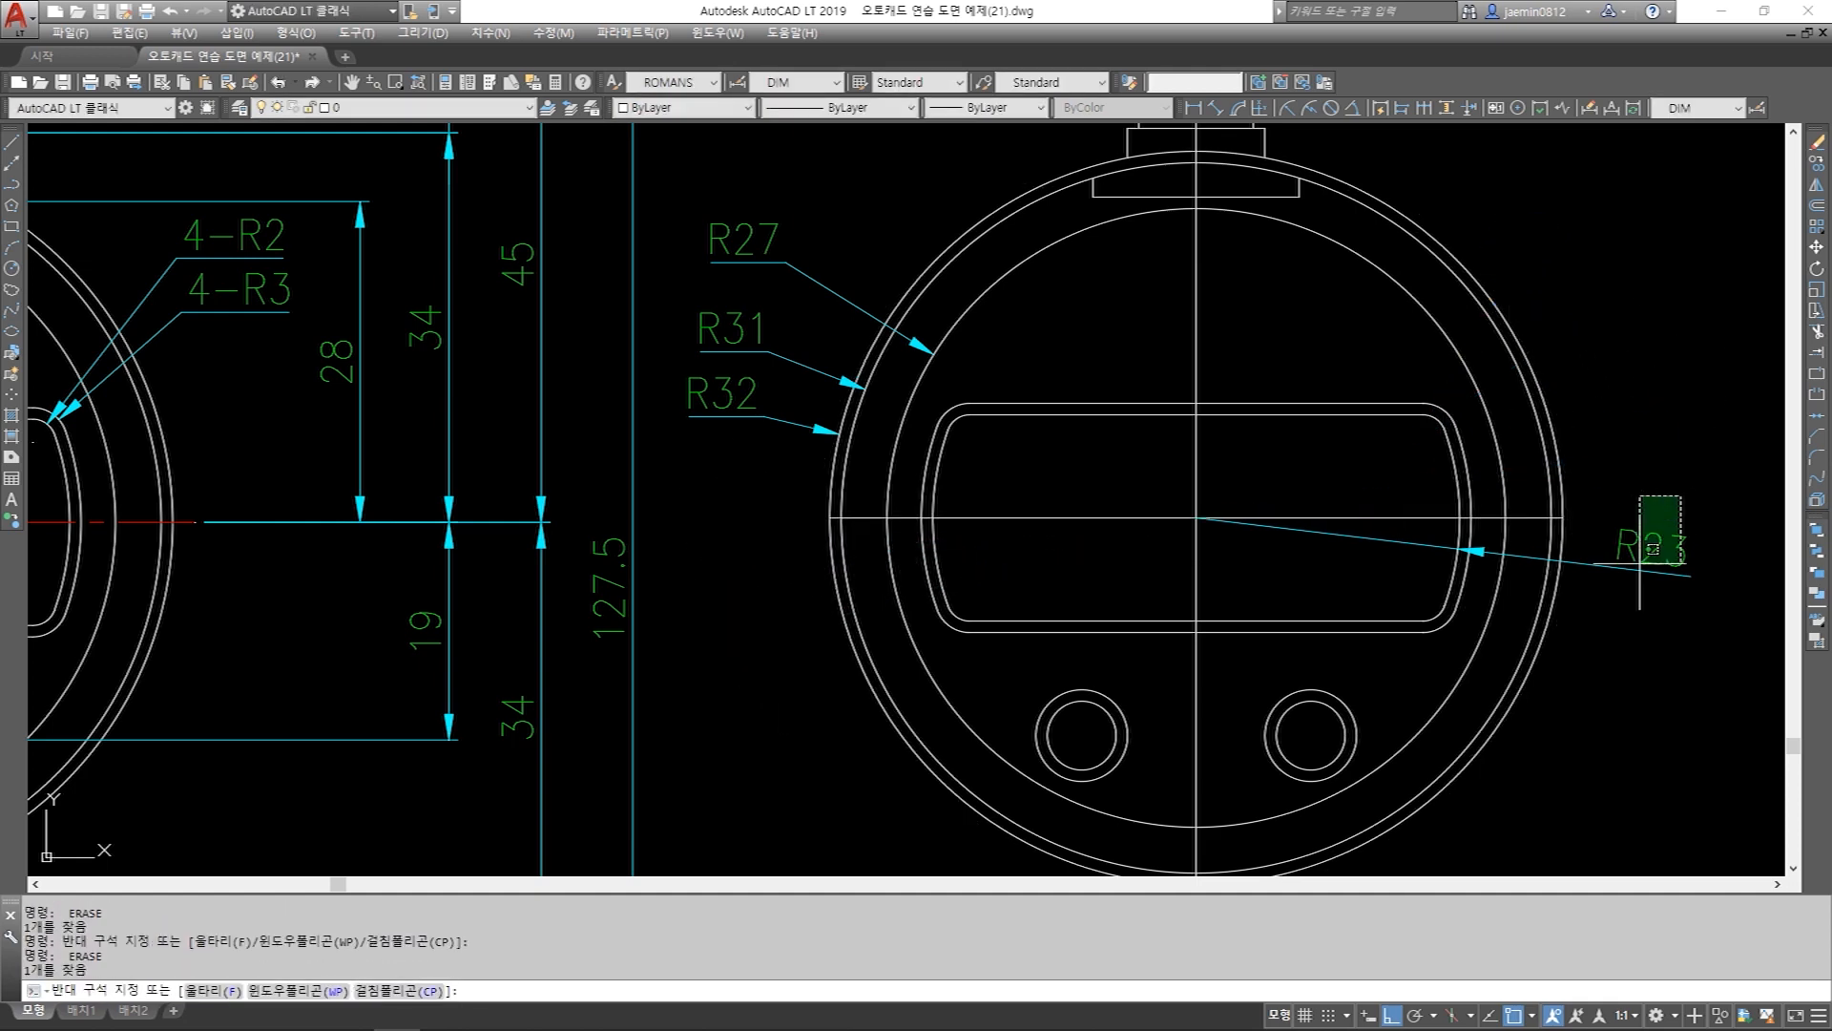
Offset the second view's vertical centre line 19 mm to both sides for the 38 mm wide display window.
scroll(1380, 486, down, 4)
scroll(1380, 486, up, 3)
scroll(420, 457, up, 3)
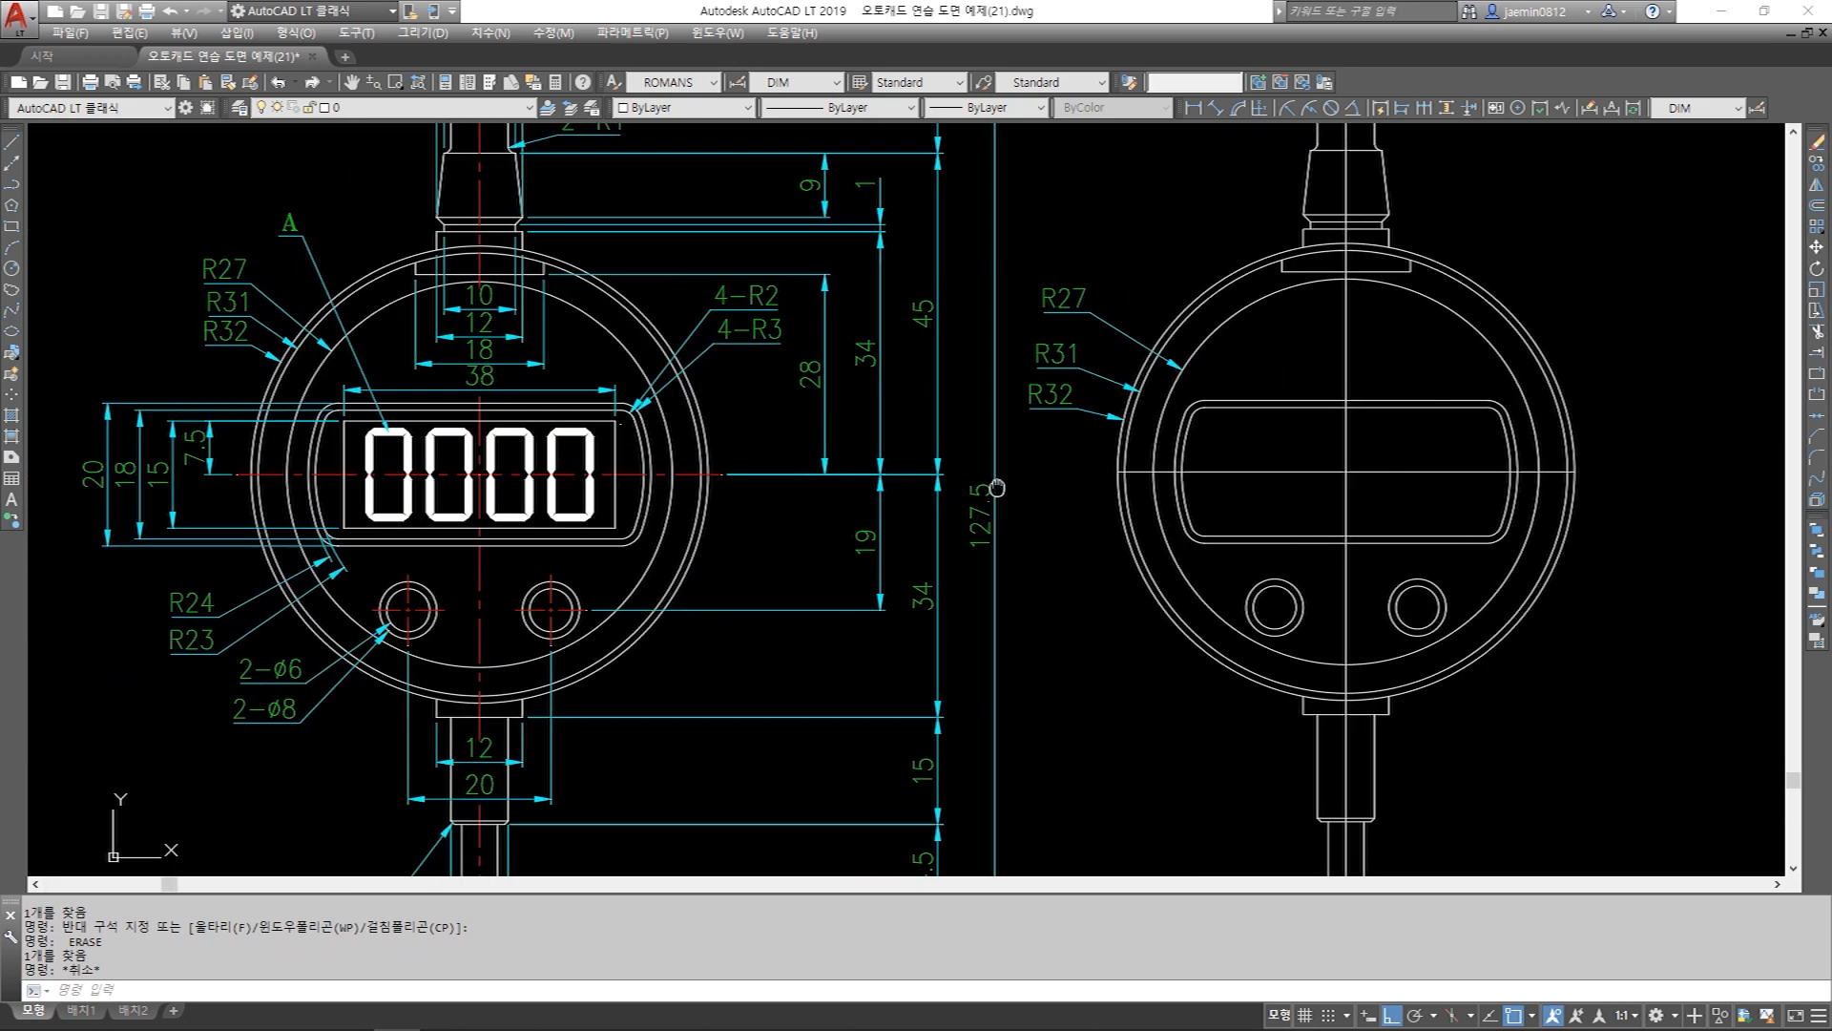
middle_drag(703, 549, 863, 533)
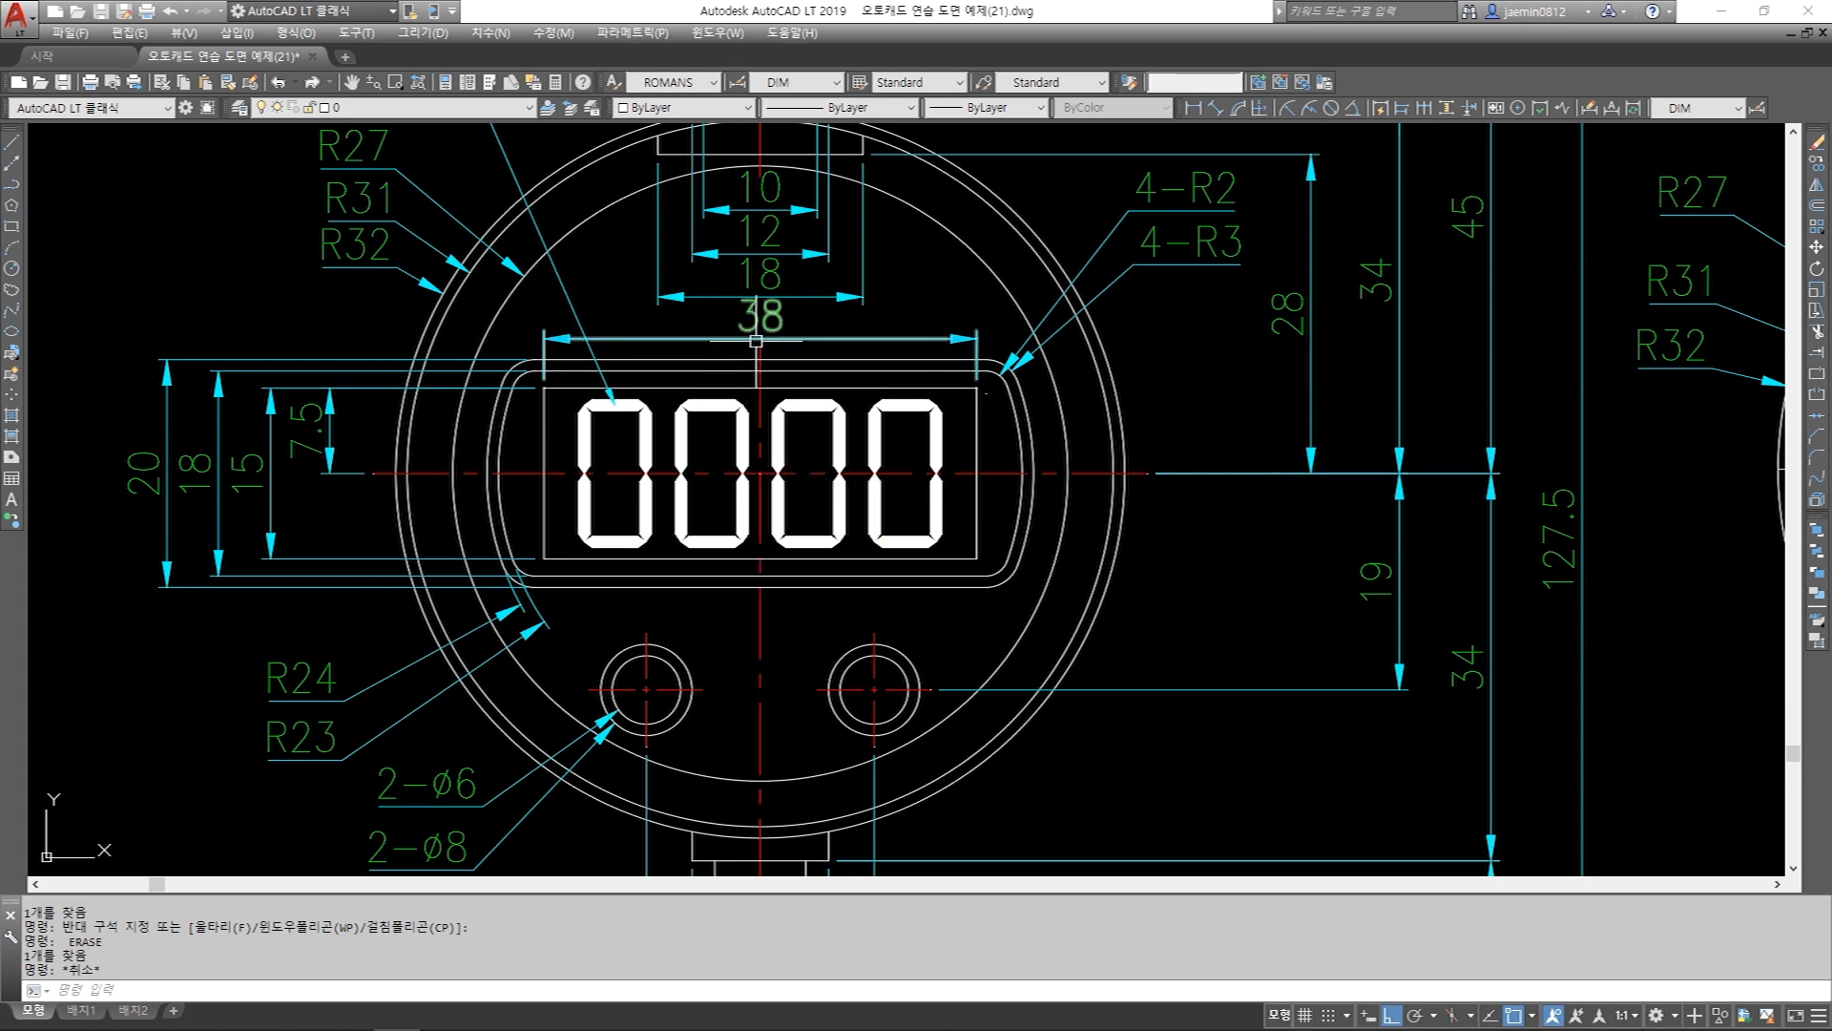
mouse_move(864, 333)
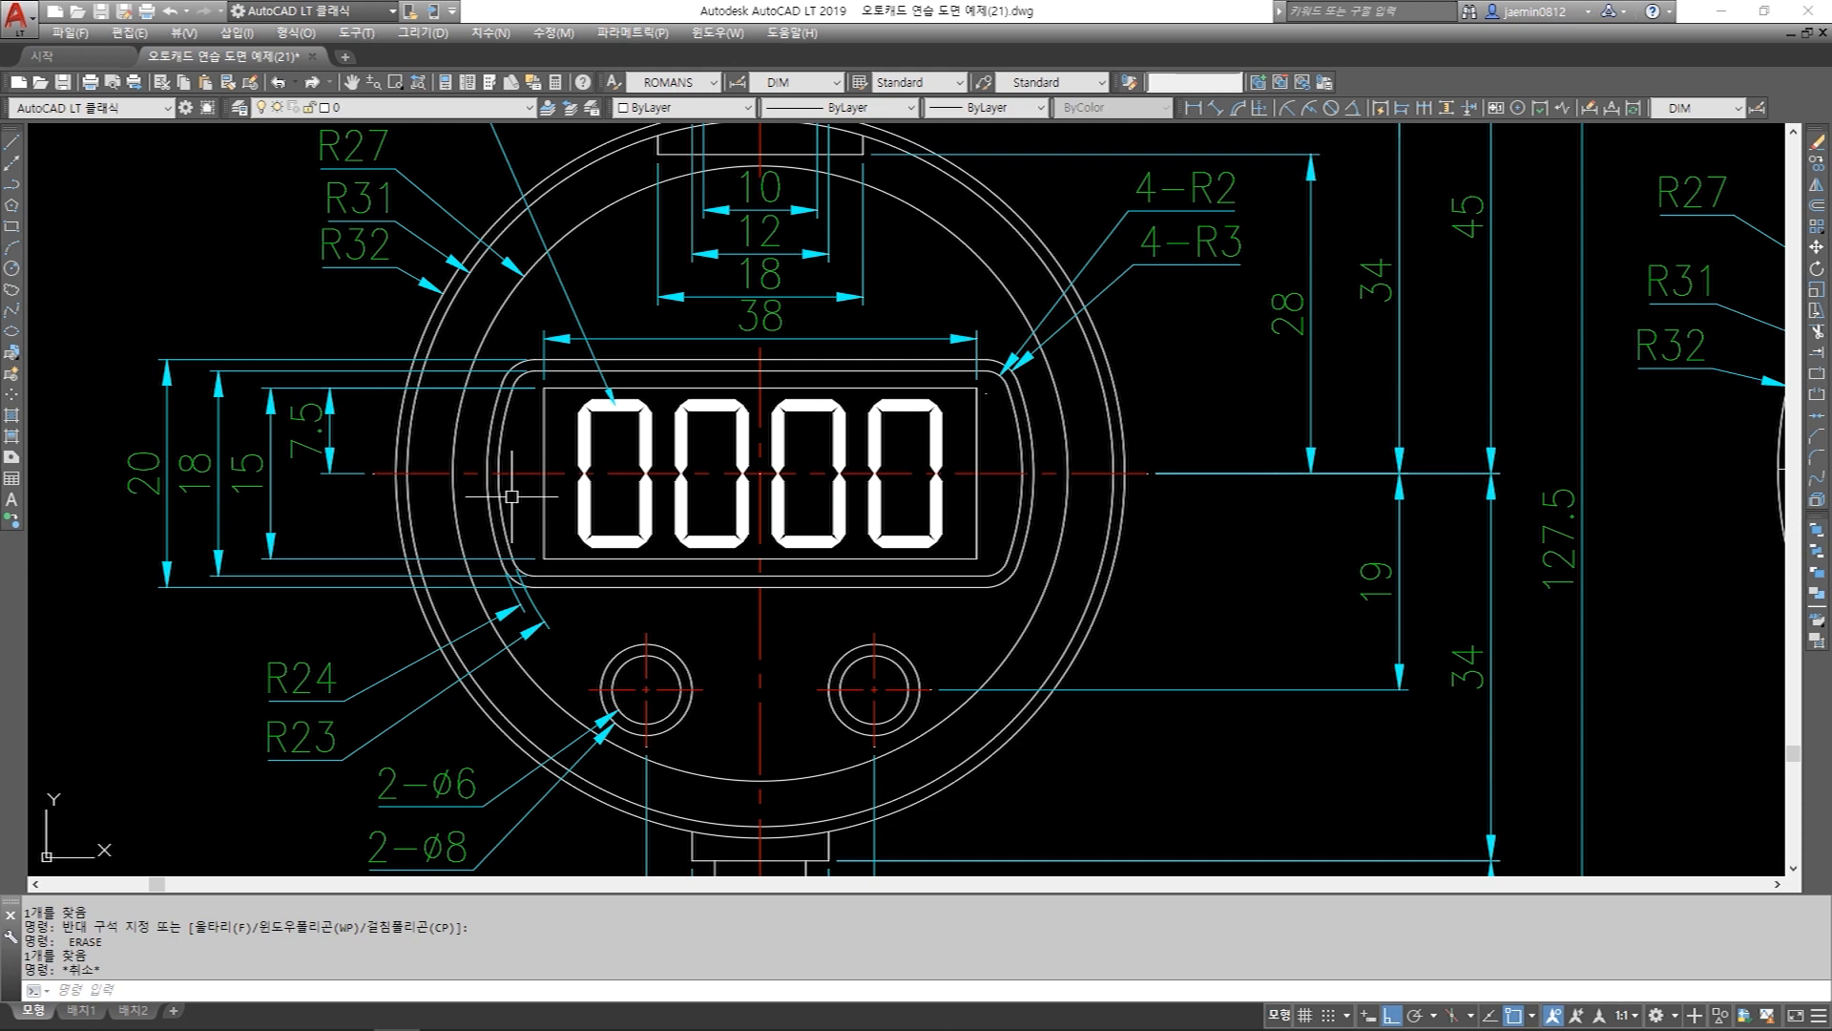
scroll(511, 495, down, 2)
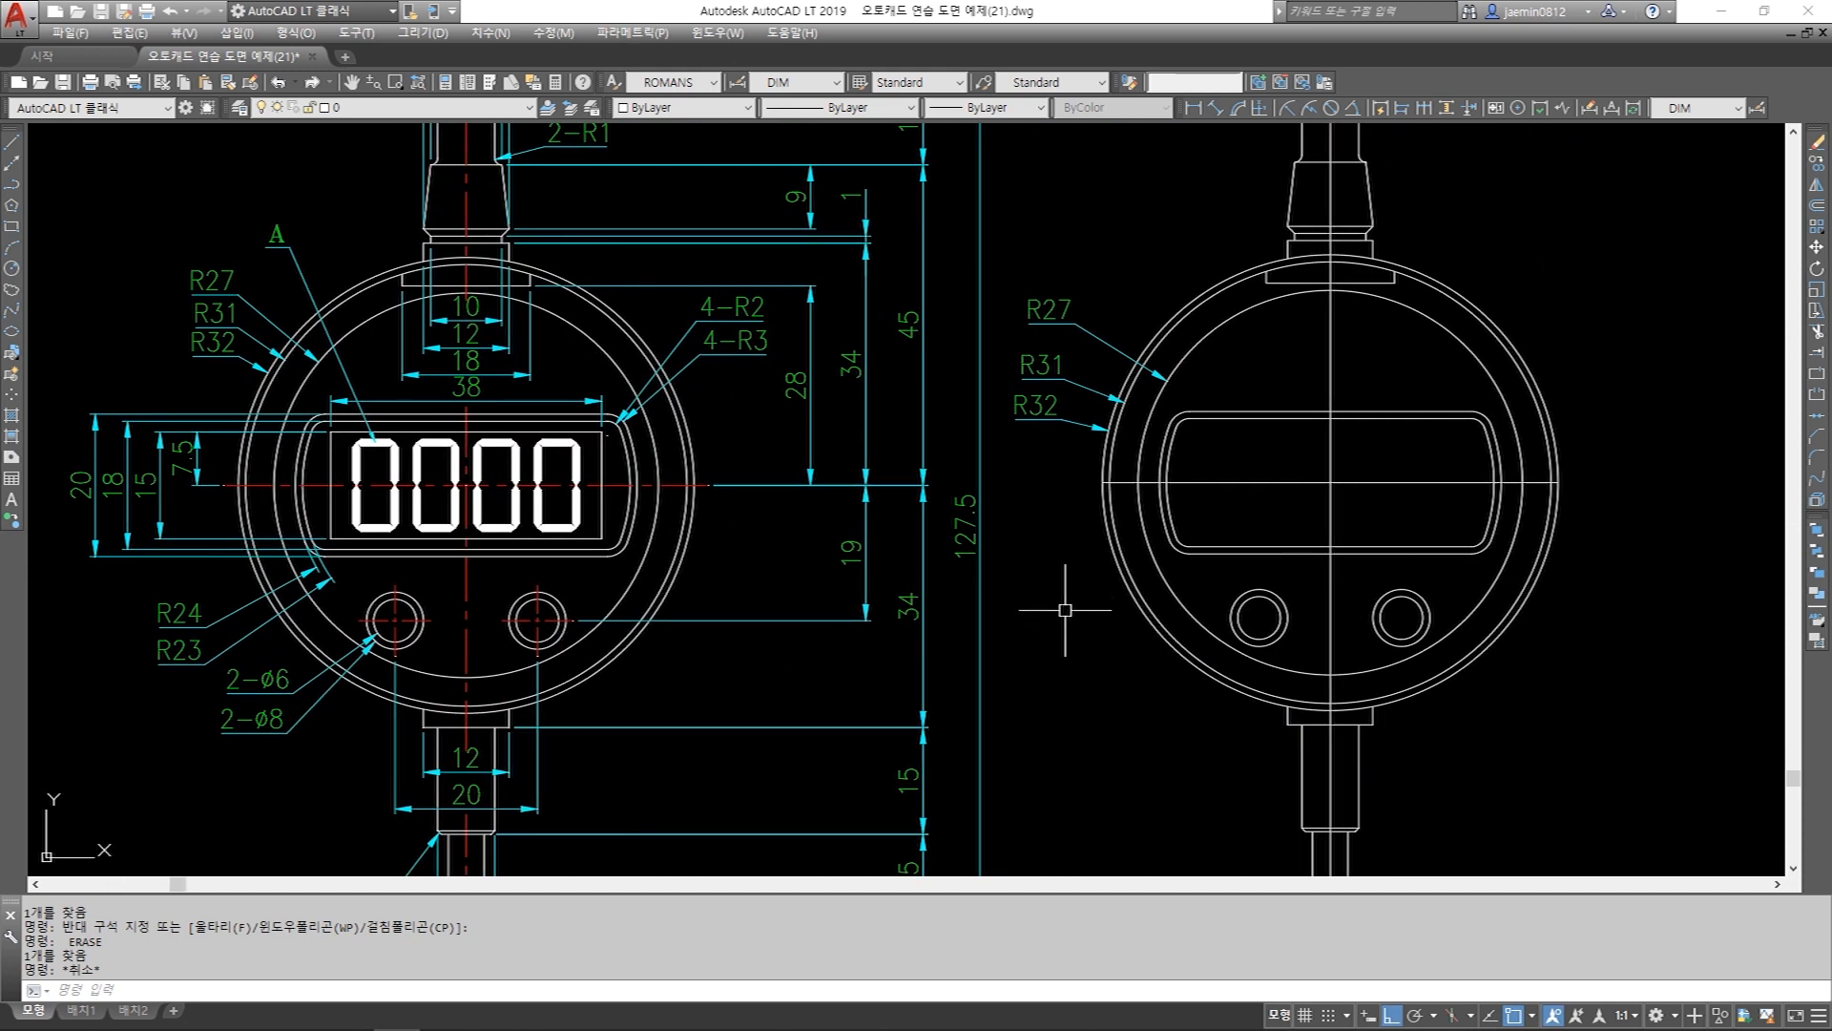
key(Return)
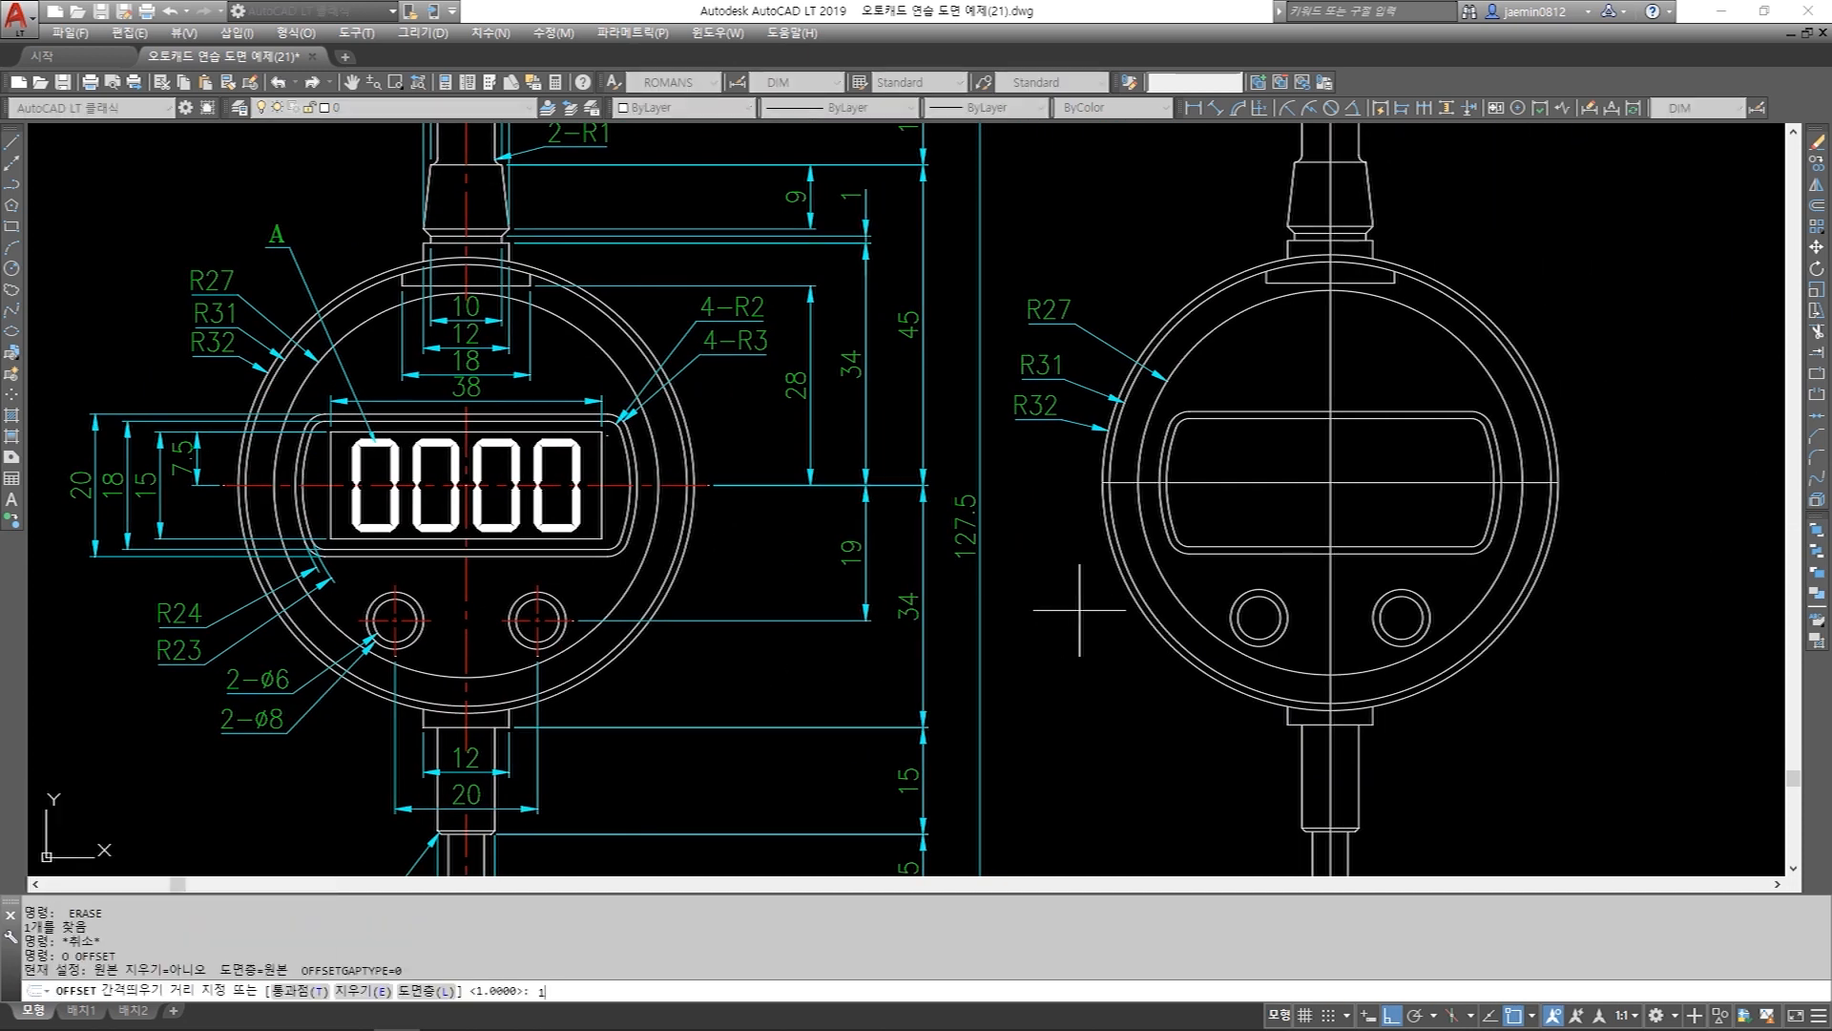
key(Return)
click(1324, 384)
click(1310, 377)
click(1330, 382)
click(1416, 377)
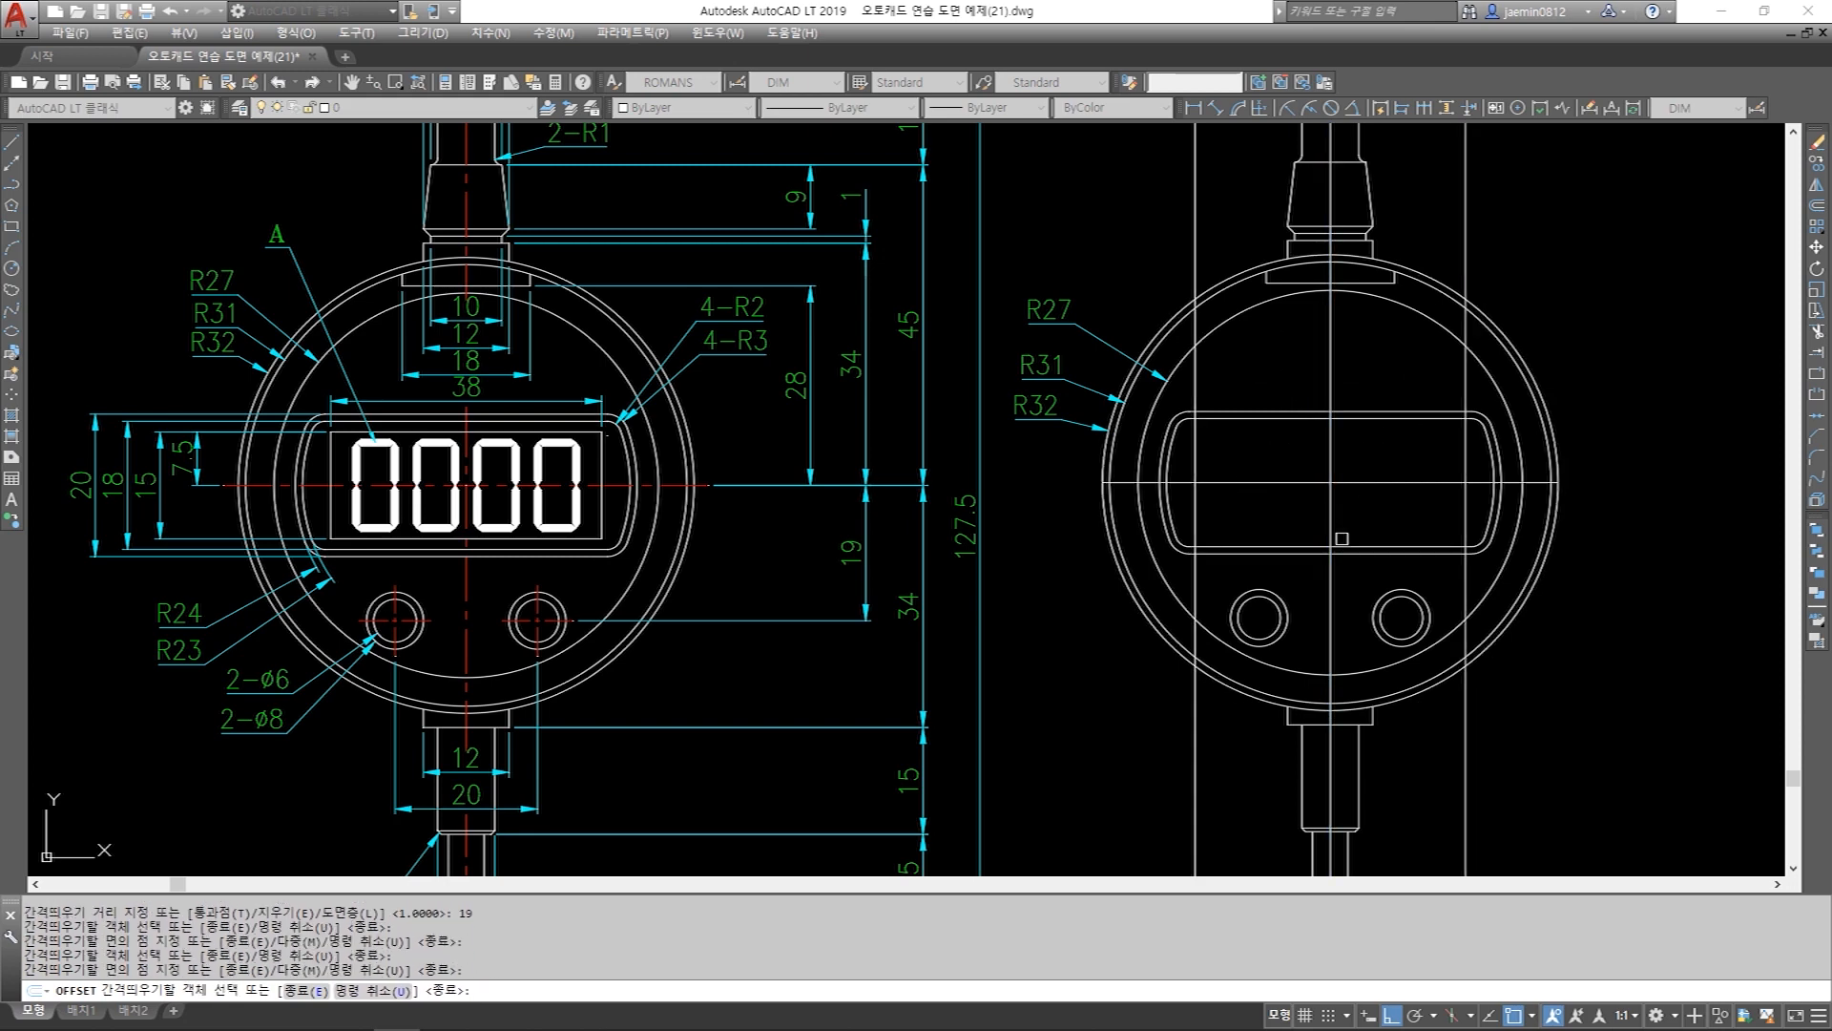
key(Escape)
Offset the second view's horizontal centre line 7.5 mm above and below for the display window's horizontal edges.
key(space)
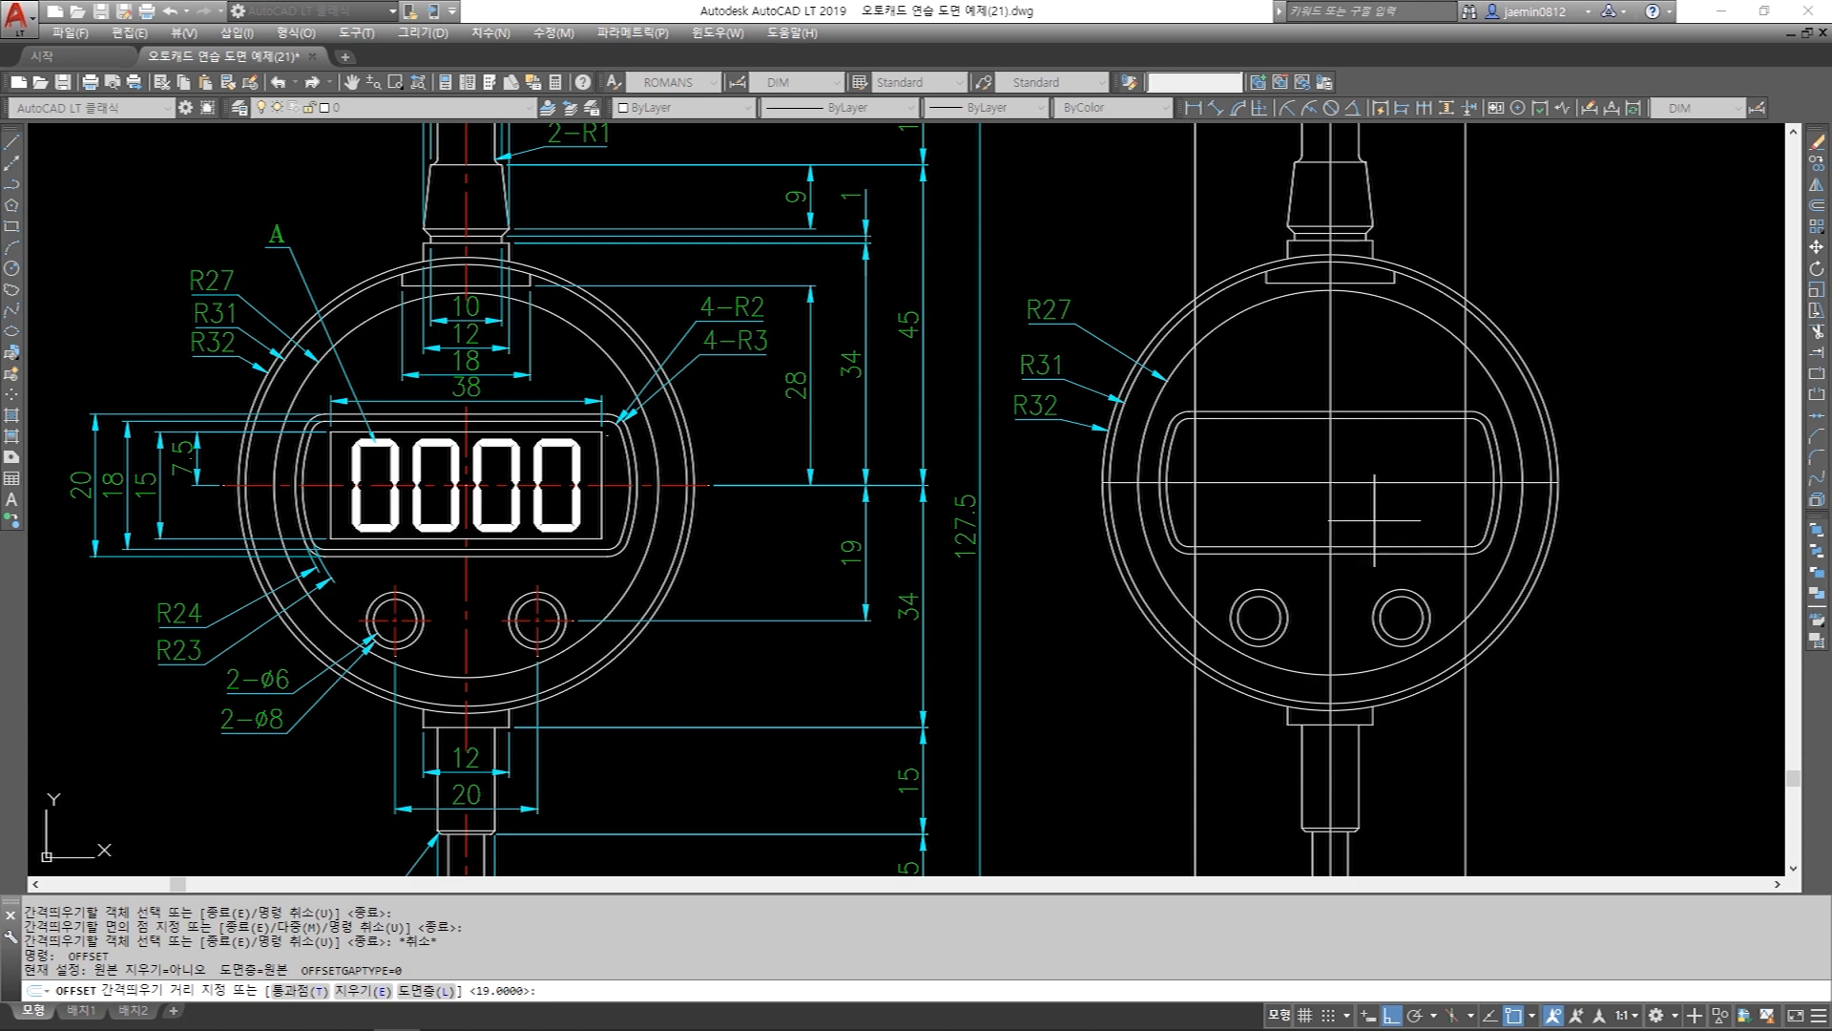
text(7.5)
key(Return)
click(1378, 483)
click(1389, 401)
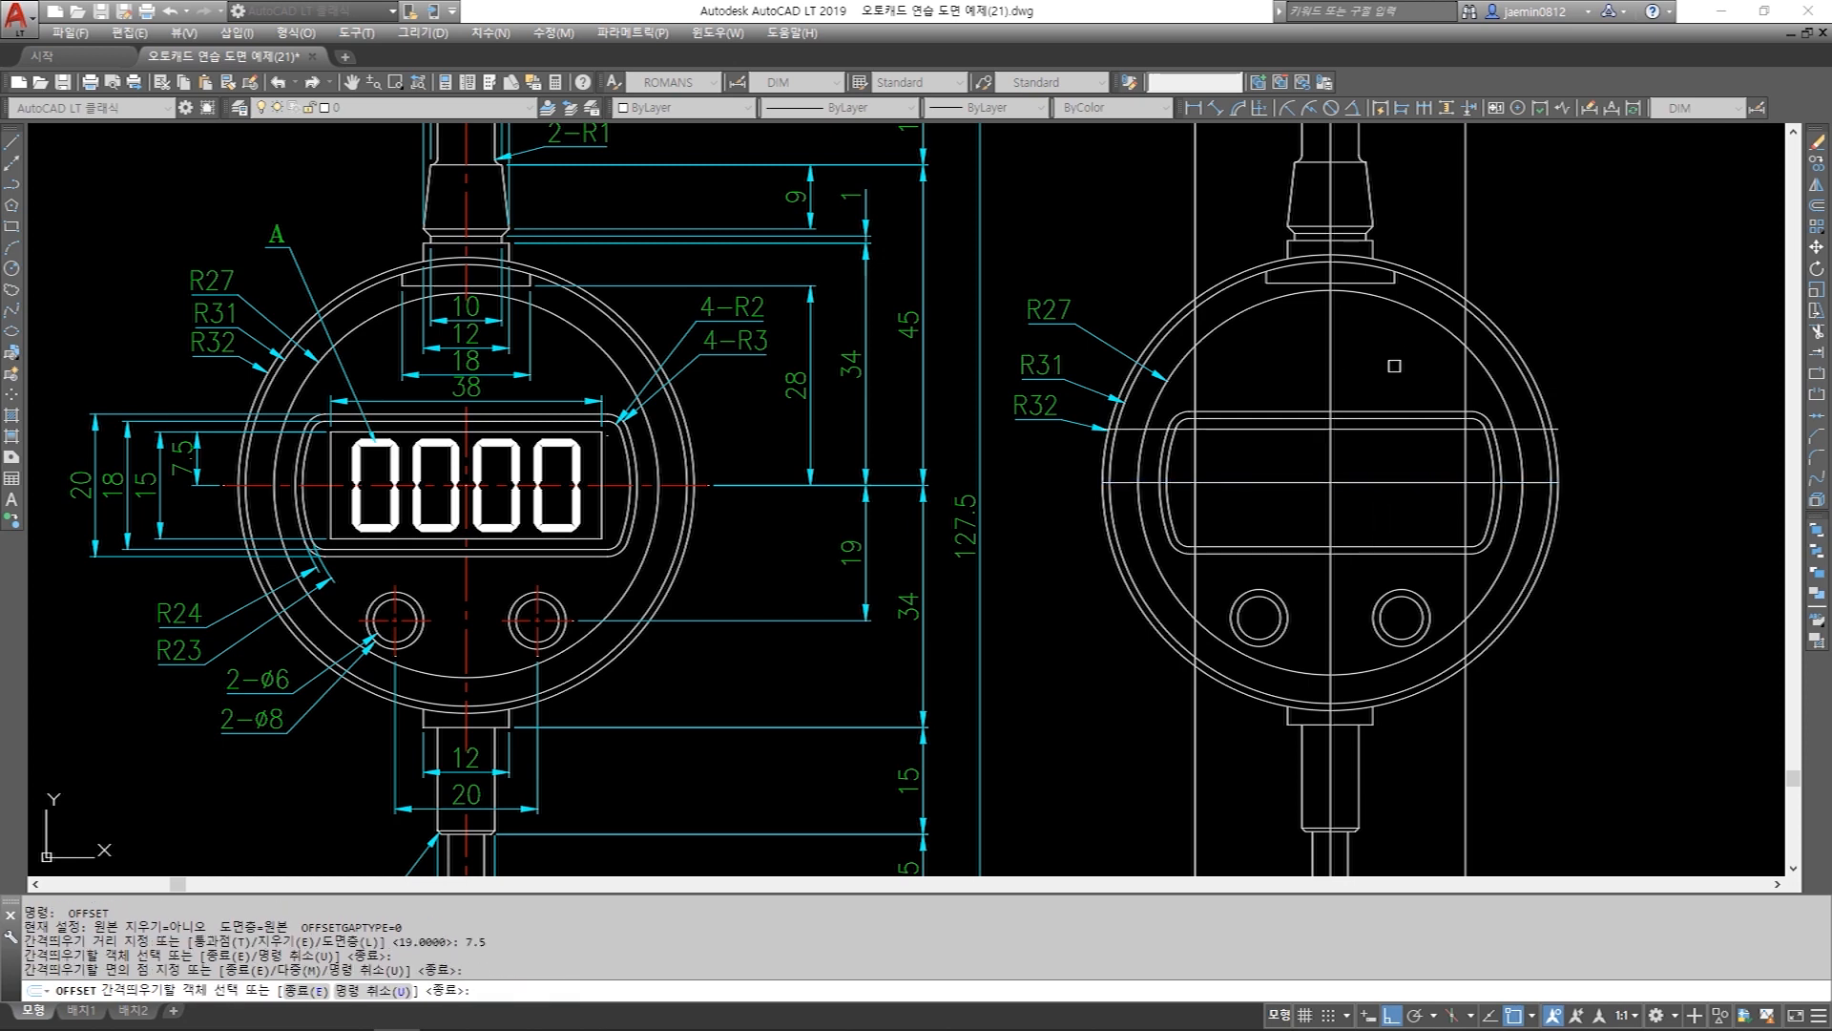
click(1378, 482)
click(1381, 534)
key(Escape)
Trim the overhanging construction lines at the display window's lower-left corner.
text(tr)
key(Return)
scroll(1230, 525, up, 2)
click(1161, 549)
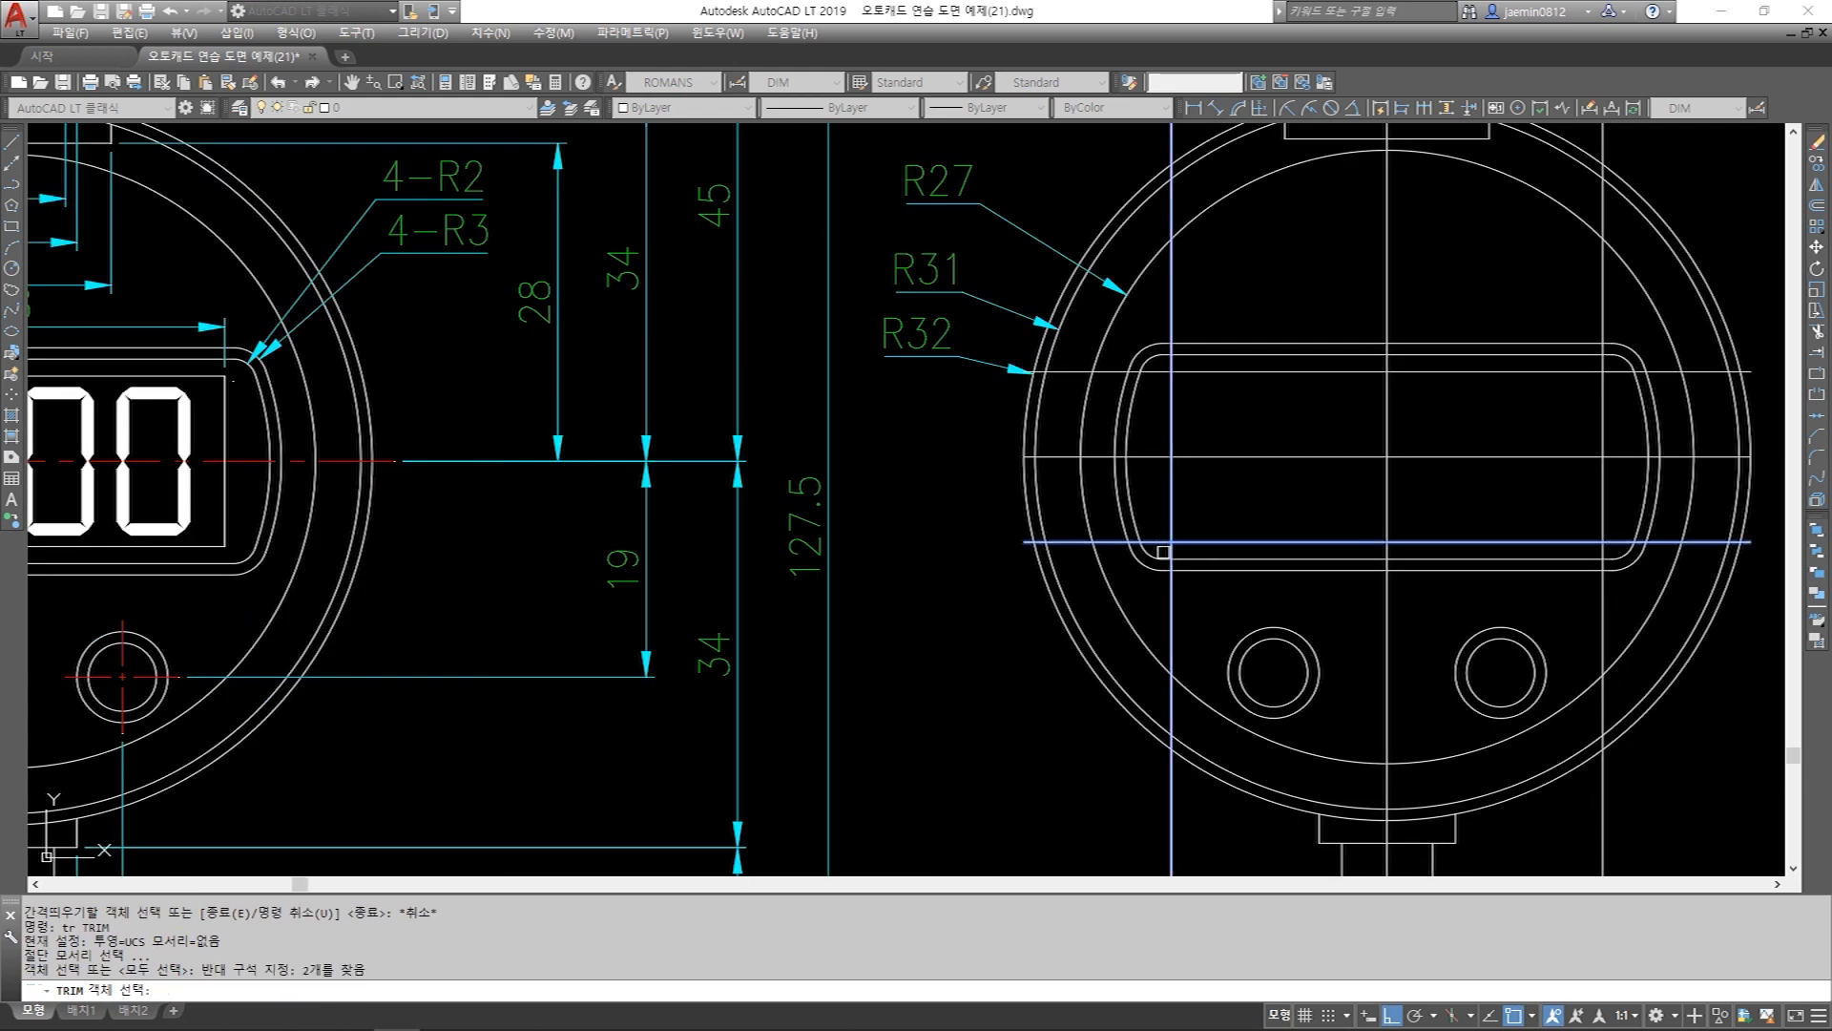
key(Return)
click(1171, 583)
click(1140, 561)
click(1113, 541)
key(Escape)
key(Escape)
key(Escape)
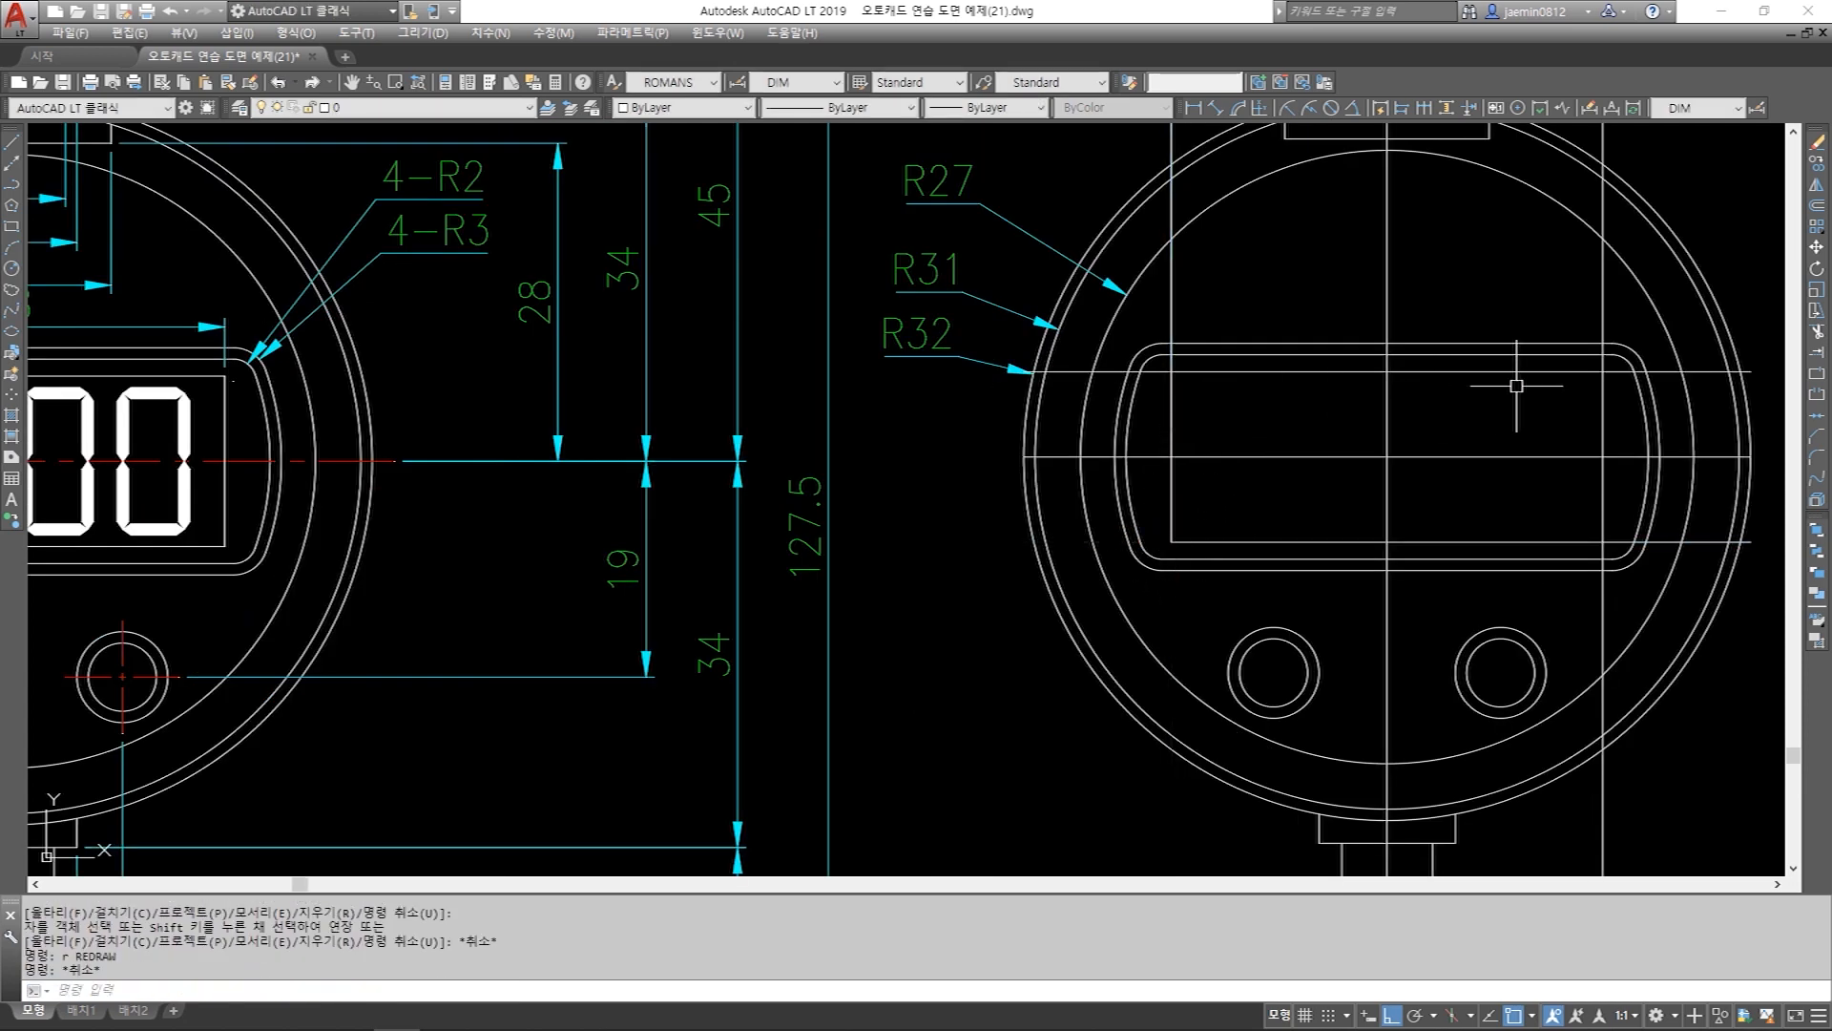
Using the display window's edges as cutting edges, trim the overhanging lines at its lower-right corner.
text(tr)
key(space)
scroll(1625, 352, up, 4)
click(1607, 372)
click(1529, 415)
scroll(1563, 446, down, 2)
scroll(962, 434, up, 2)
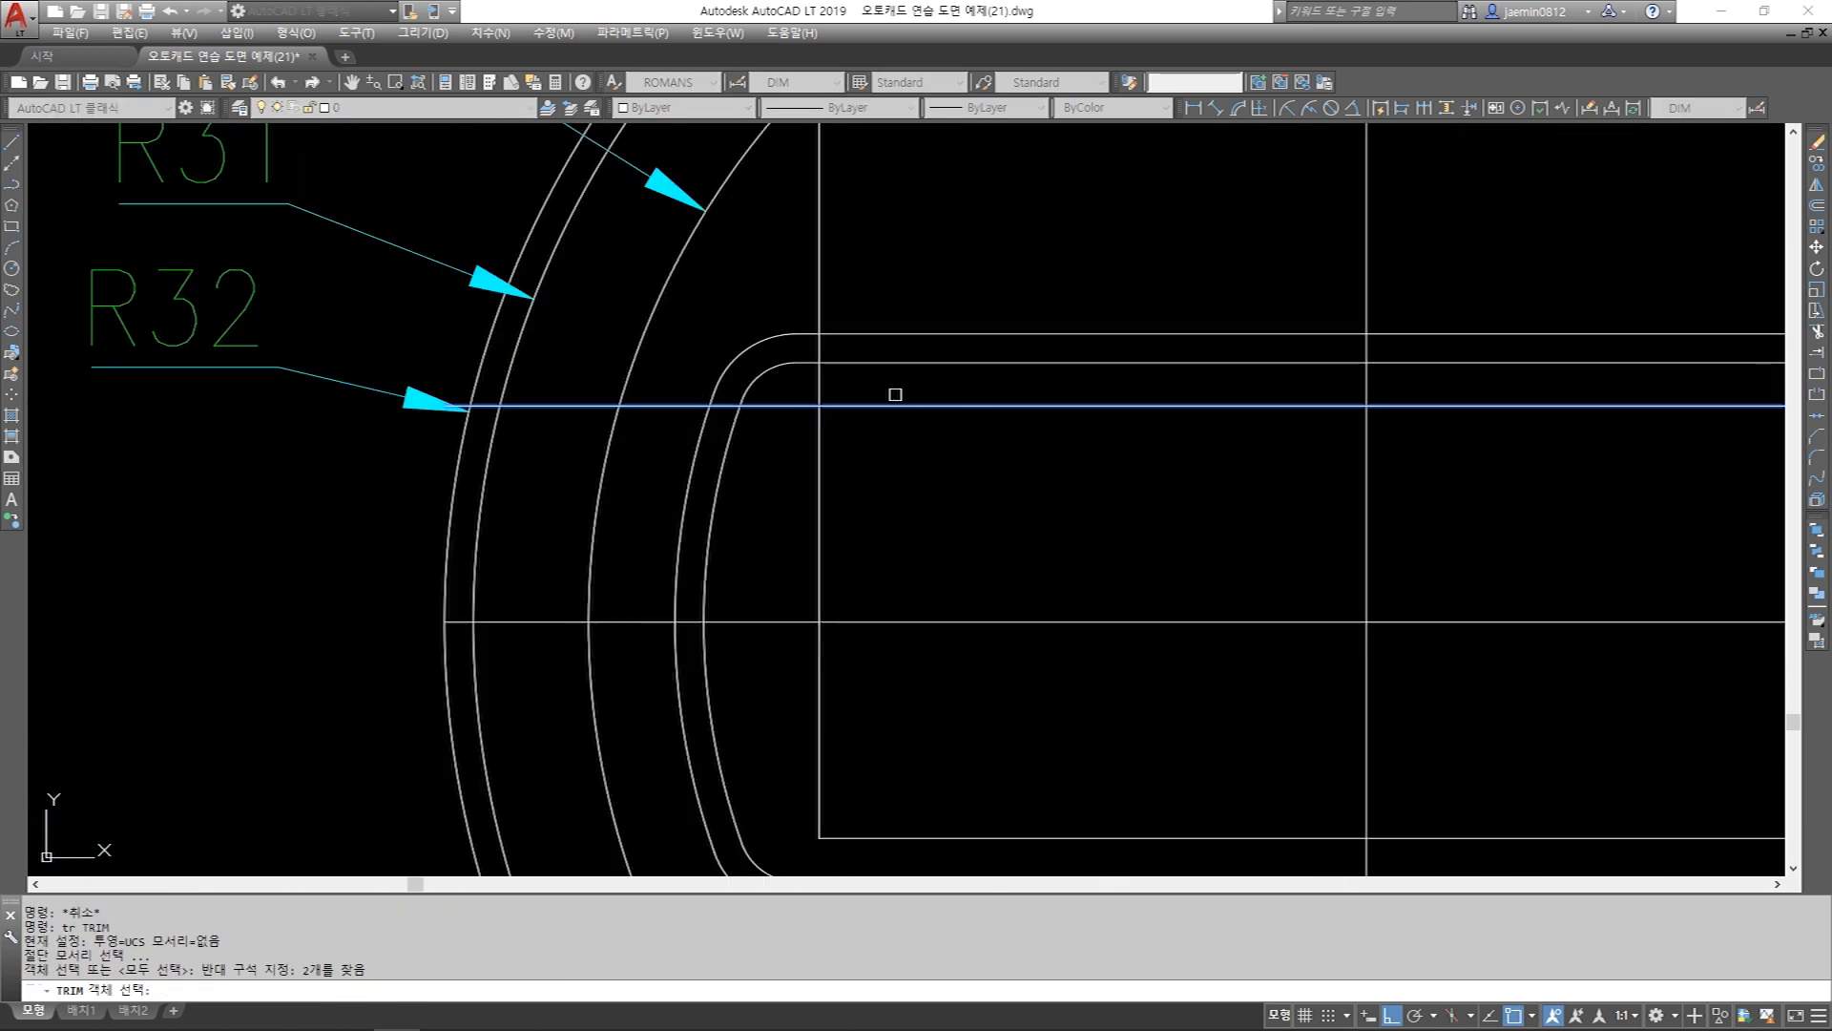
click(896, 393)
click(753, 445)
scroll(876, 399, down, 2)
middle_drag(1610, 638, 1175, 503)
click(1070, 551)
key(space)
click(1126, 539)
click(1086, 558)
click(1106, 534)
Trim the overhanging lines at the display window's upper-right and upper-left corners to close the rectangle.
click(1106, 268)
click(1103, 232)
click(1092, 198)
click(1076, 193)
click(366, 225)
click(403, 250)
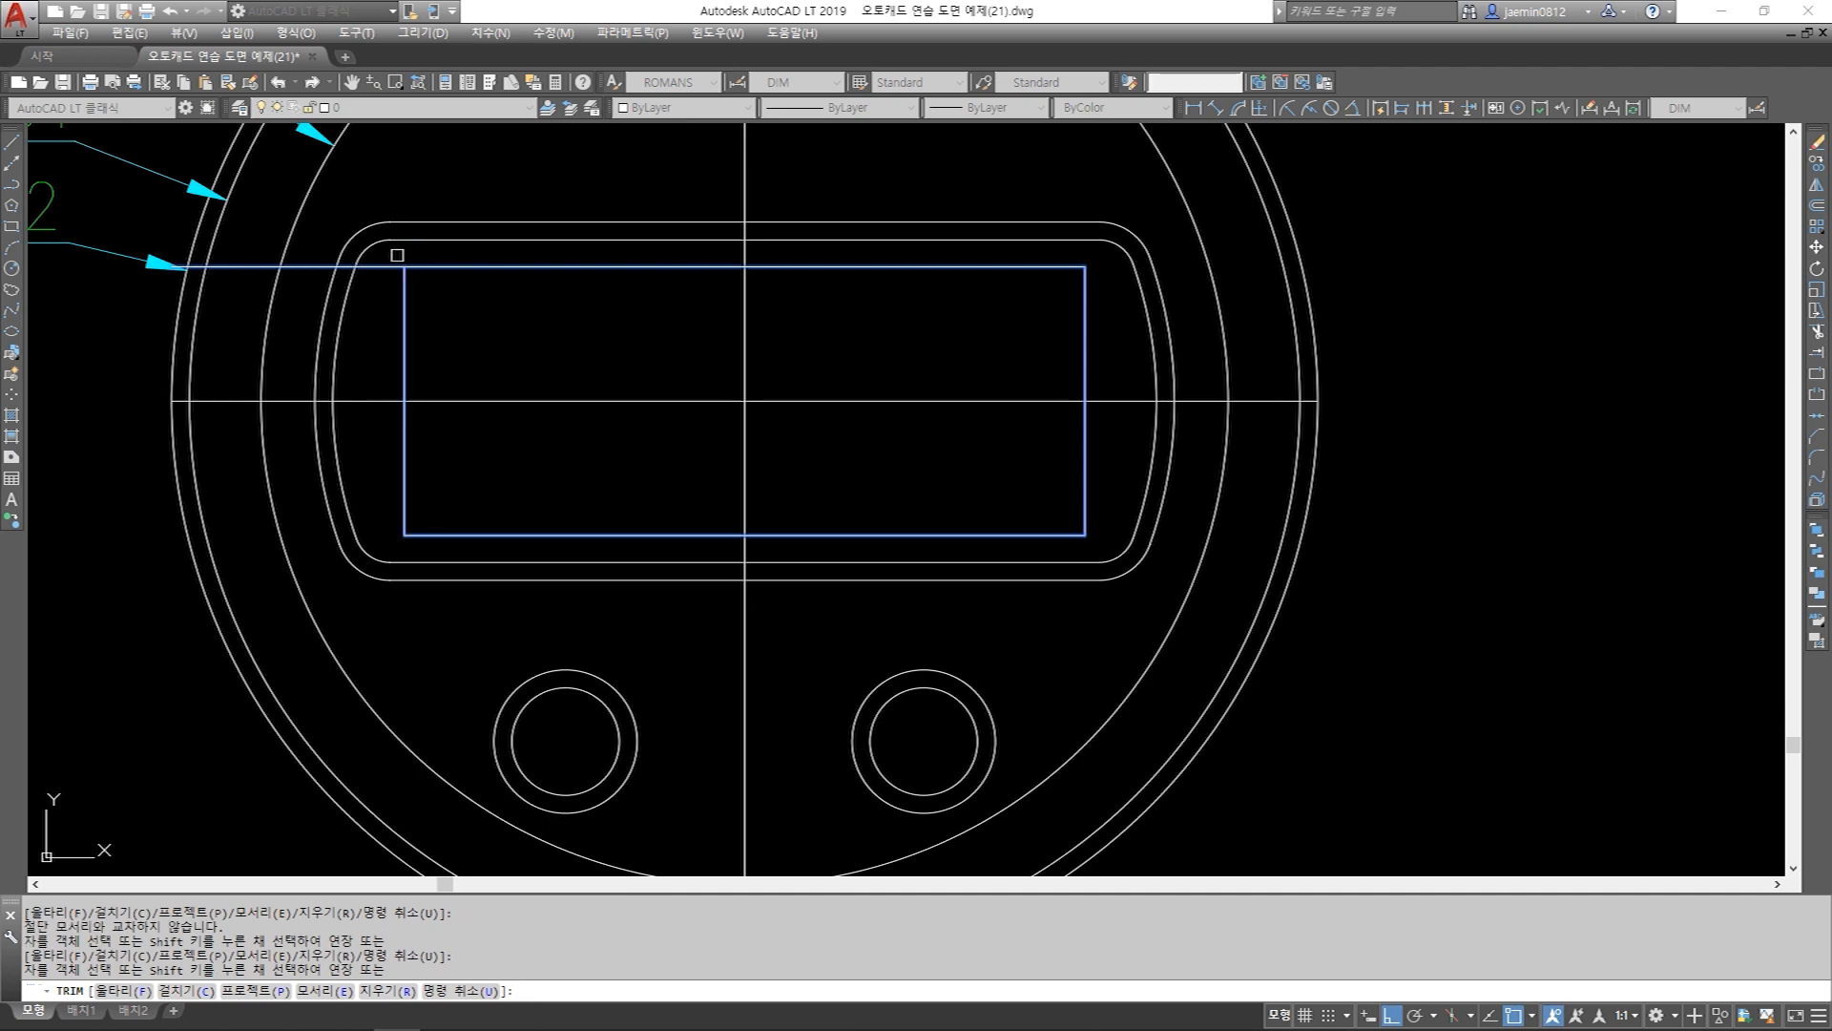
key(Escape)
Examine the front view's digits marked A and their dimensioned enlargement, DETAIL OF "A".
scroll(1276, 420, down, 4)
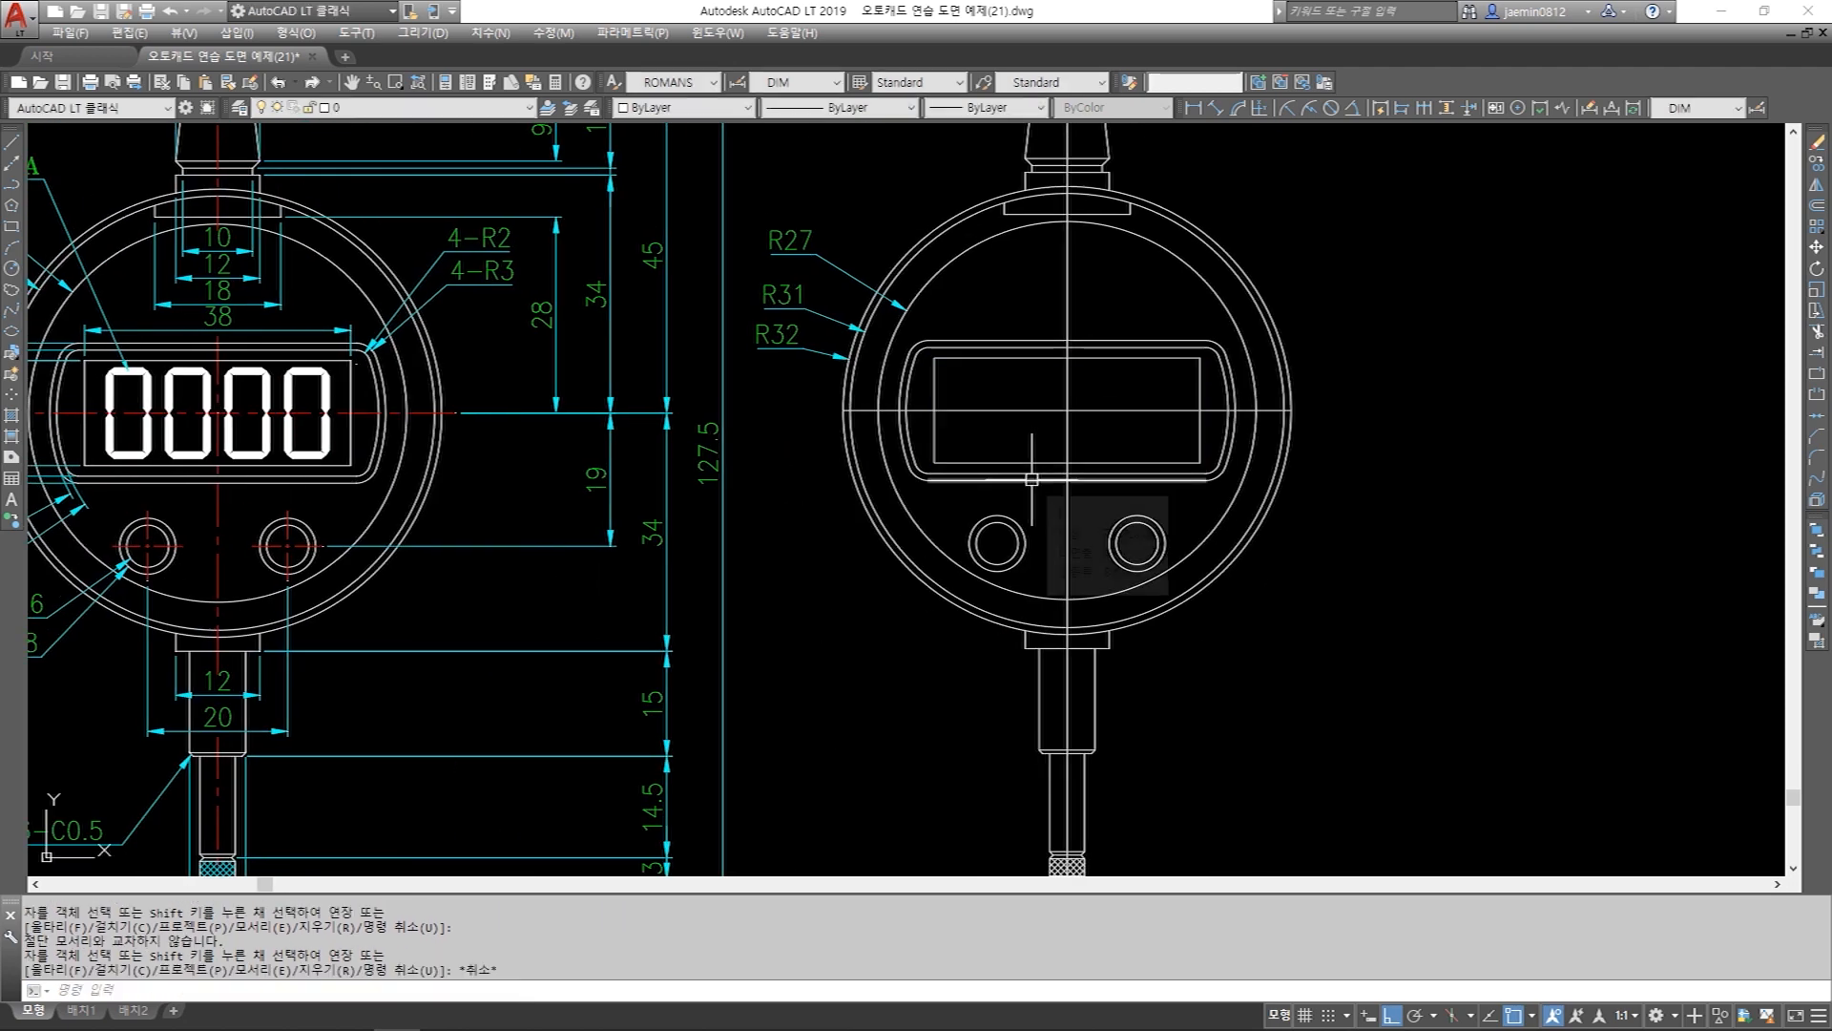
middle_drag(1022, 482, 1260, 495)
scroll(435, 446, up, 2)
scroll(653, 490, down, 2)
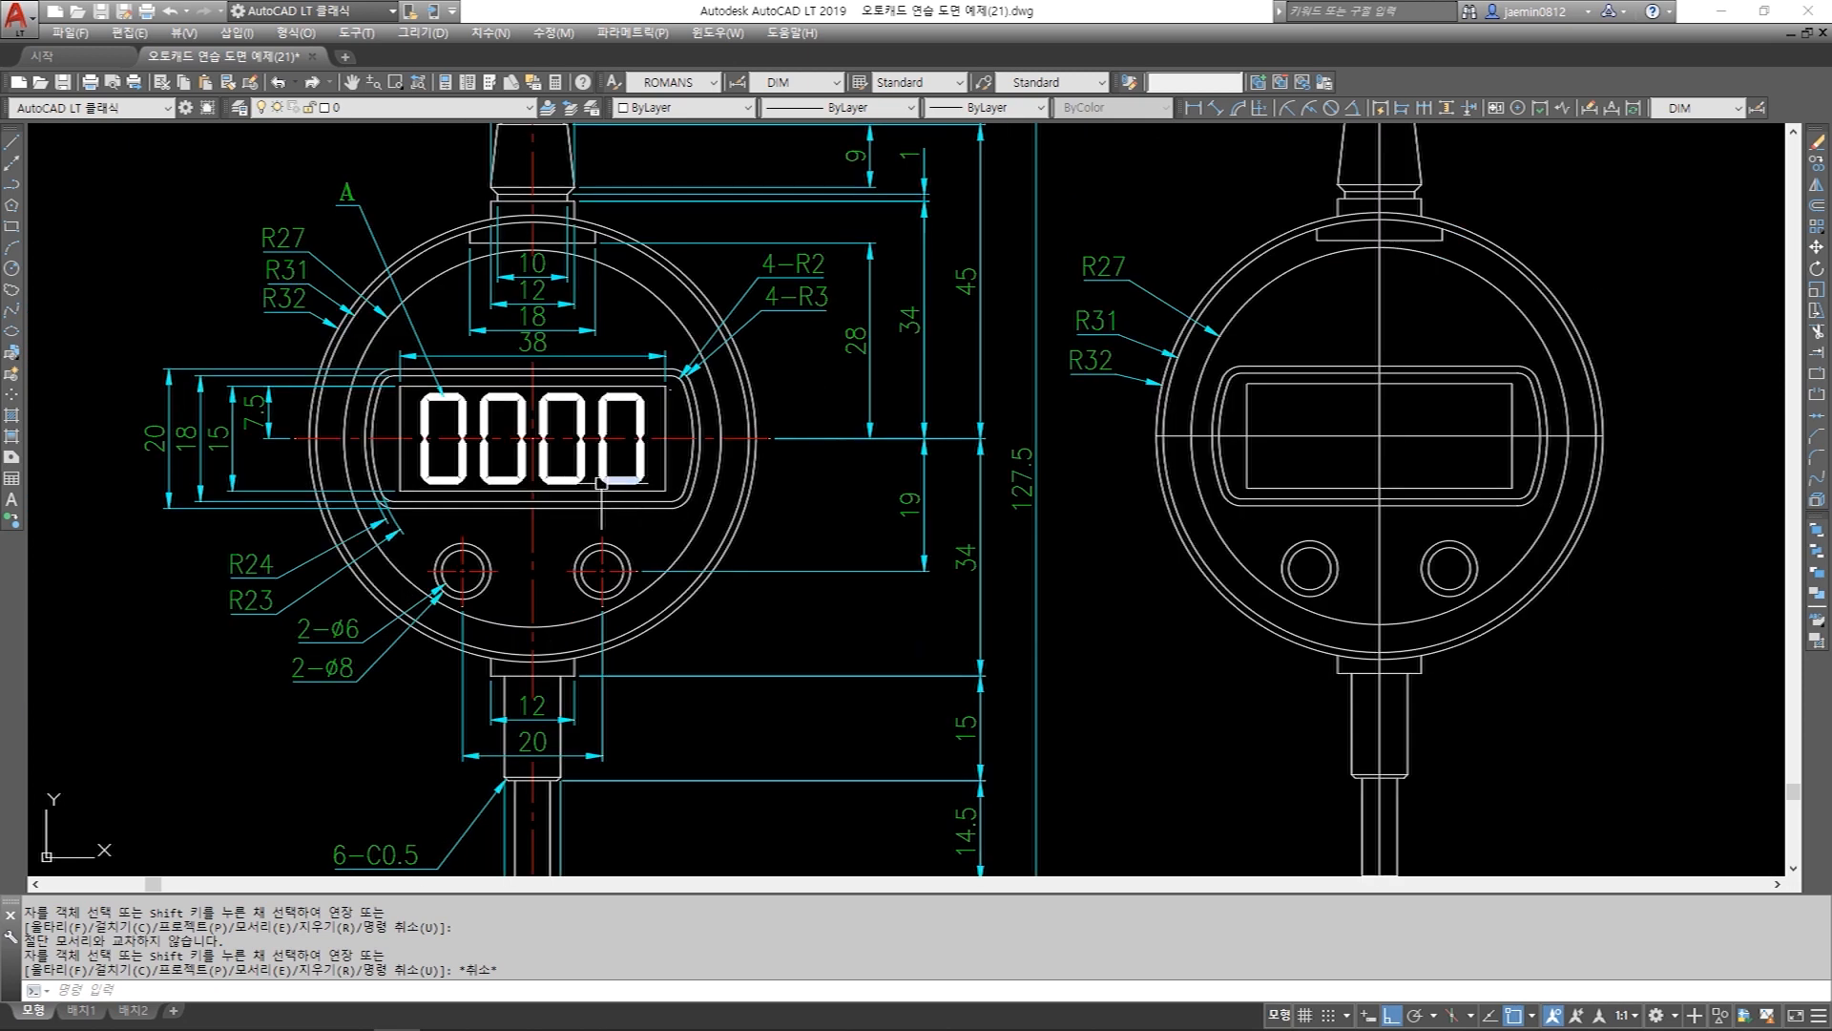
scroll(528, 372, up, 2)
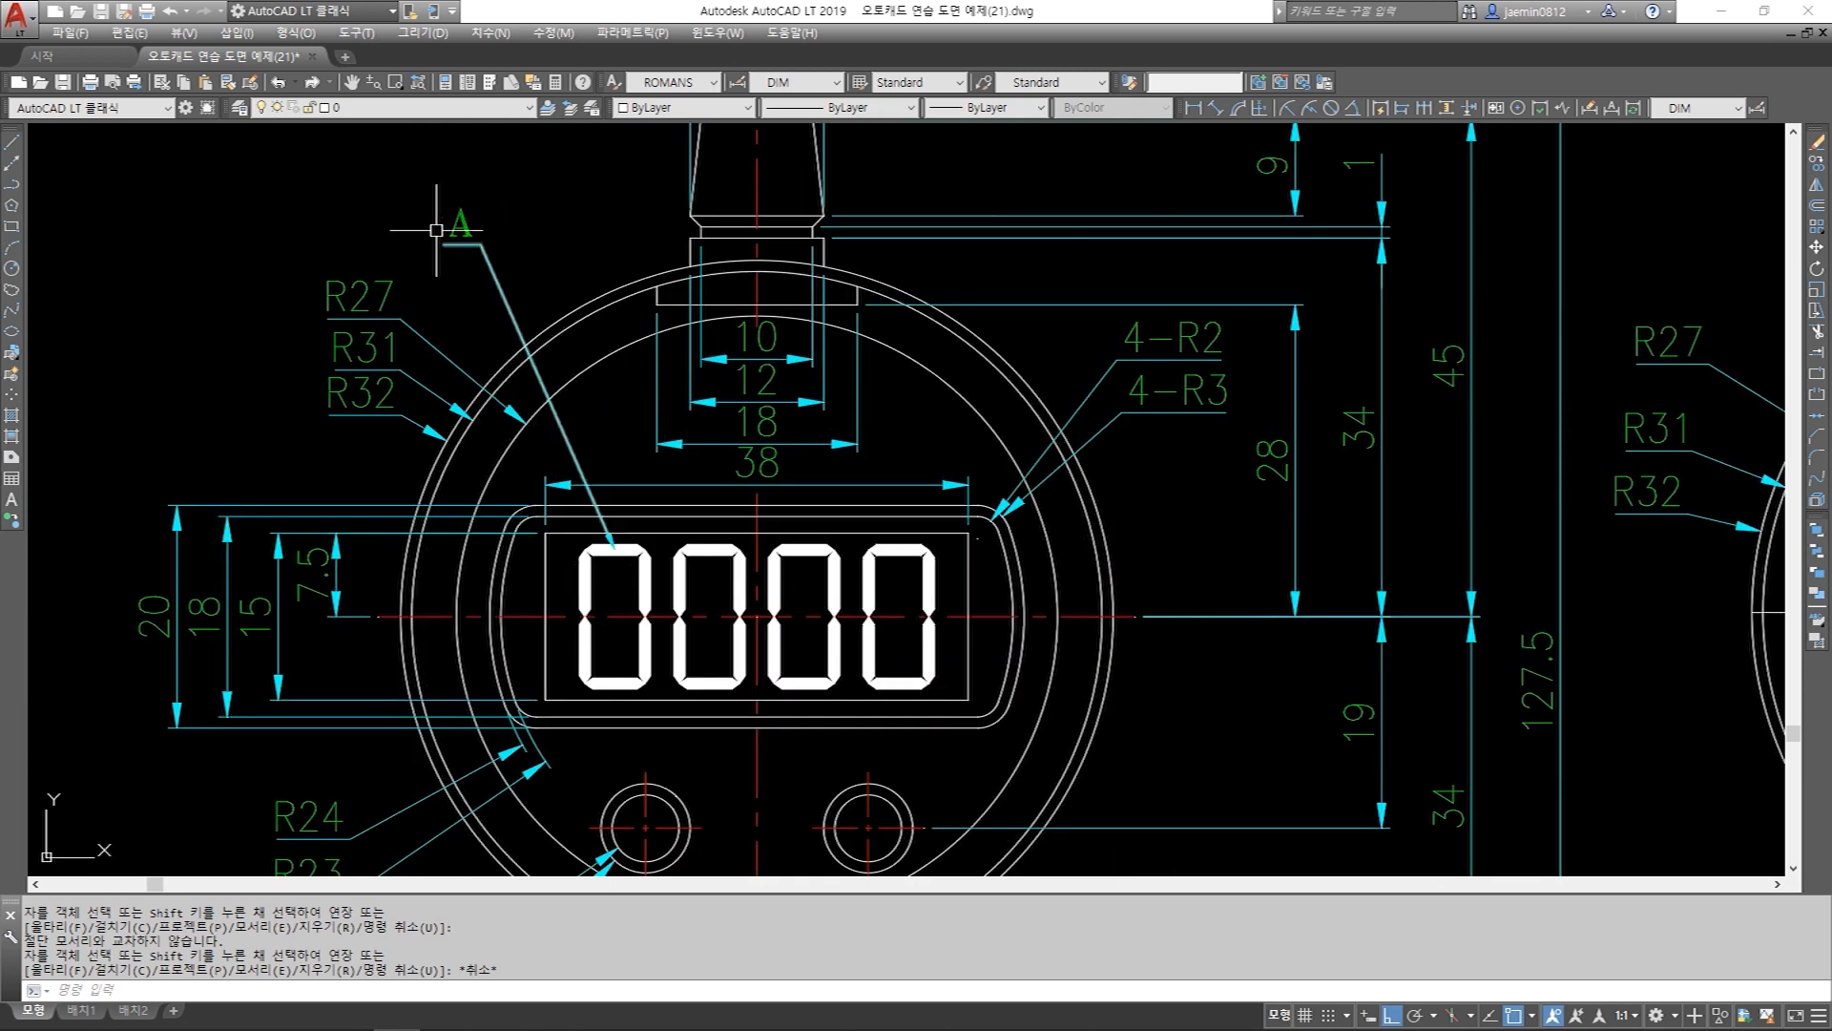
scroll(573, 377, down, 4)
middle_drag(713, 334, 668, 631)
middle_drag(887, 376, 893, 544)
scroll(761, 310, up, 2)
key(Escape)
text(cc)
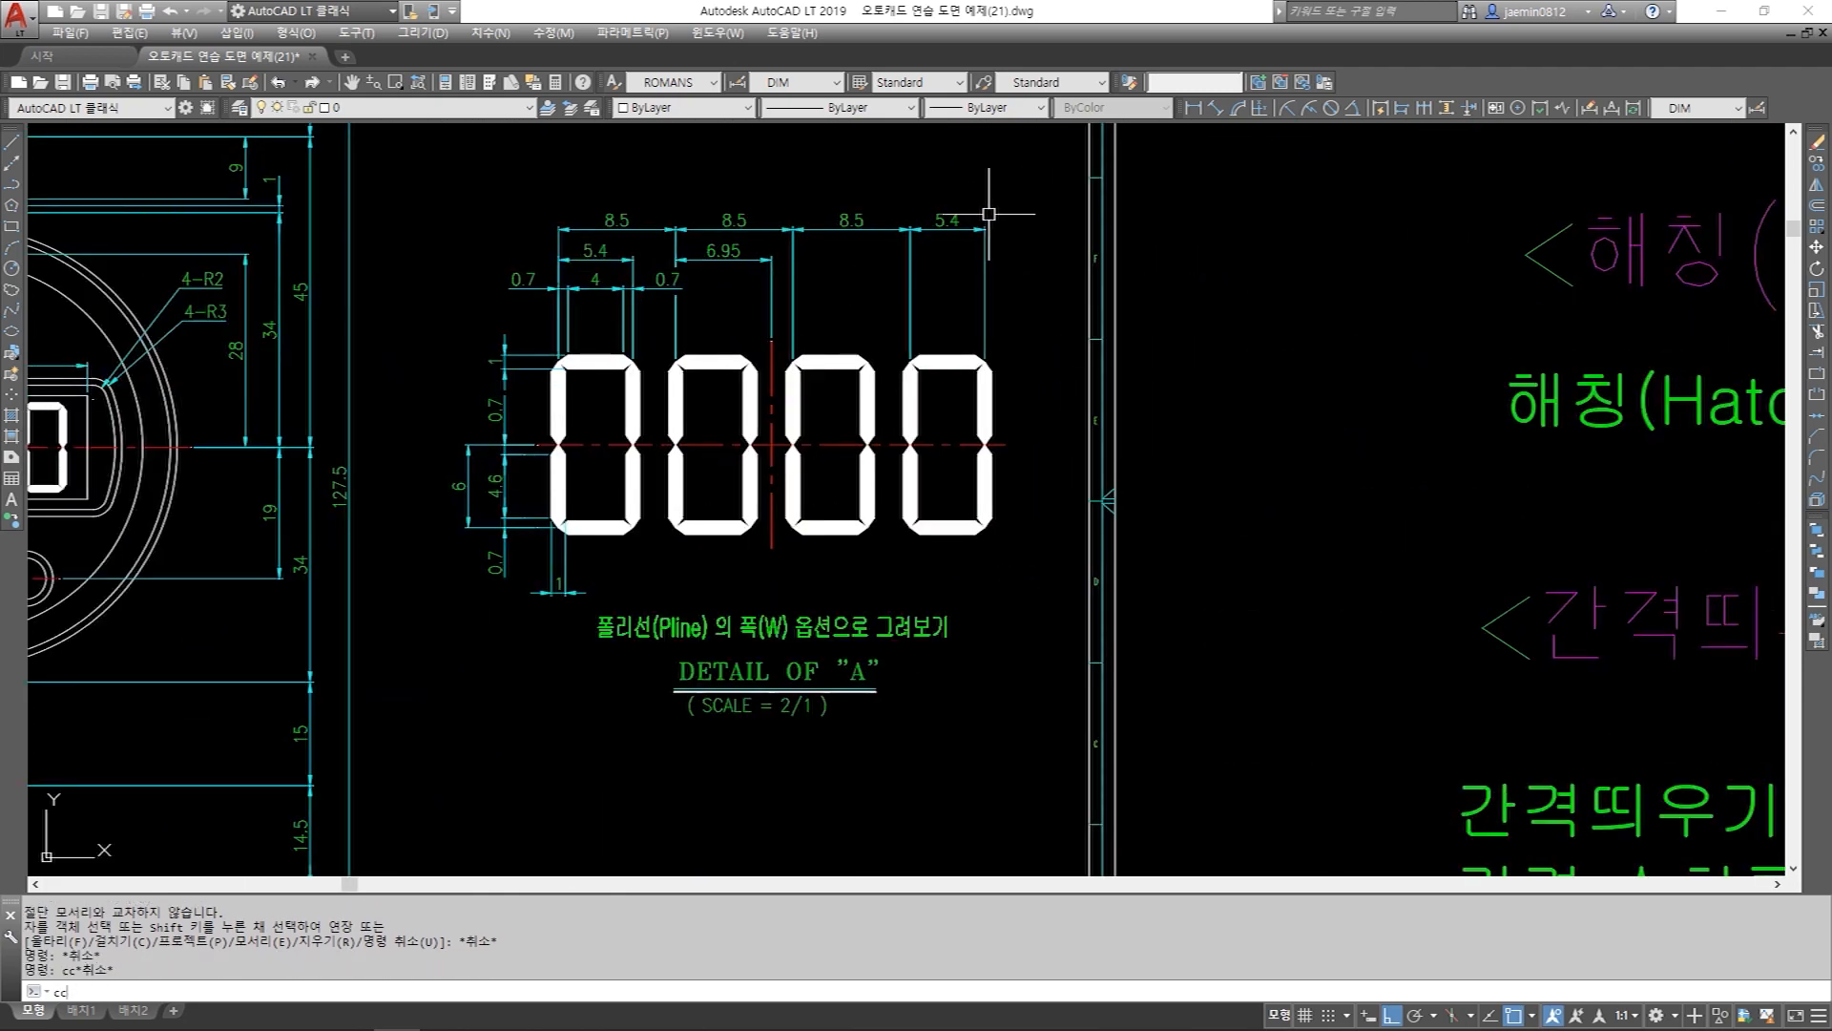
Copy the four digits of DETAIL OF "A" with their dimensions and captions to the free area right of the redrawn gauge.
key(space)
click(1007, 196)
click(439, 744)
key(space)
click(684, 612)
scroll(703, 602, down, 5)
scroll(918, 647, up, 3)
middle_drag(918, 647, 934, 525)
scroll(953, 531, up, 2)
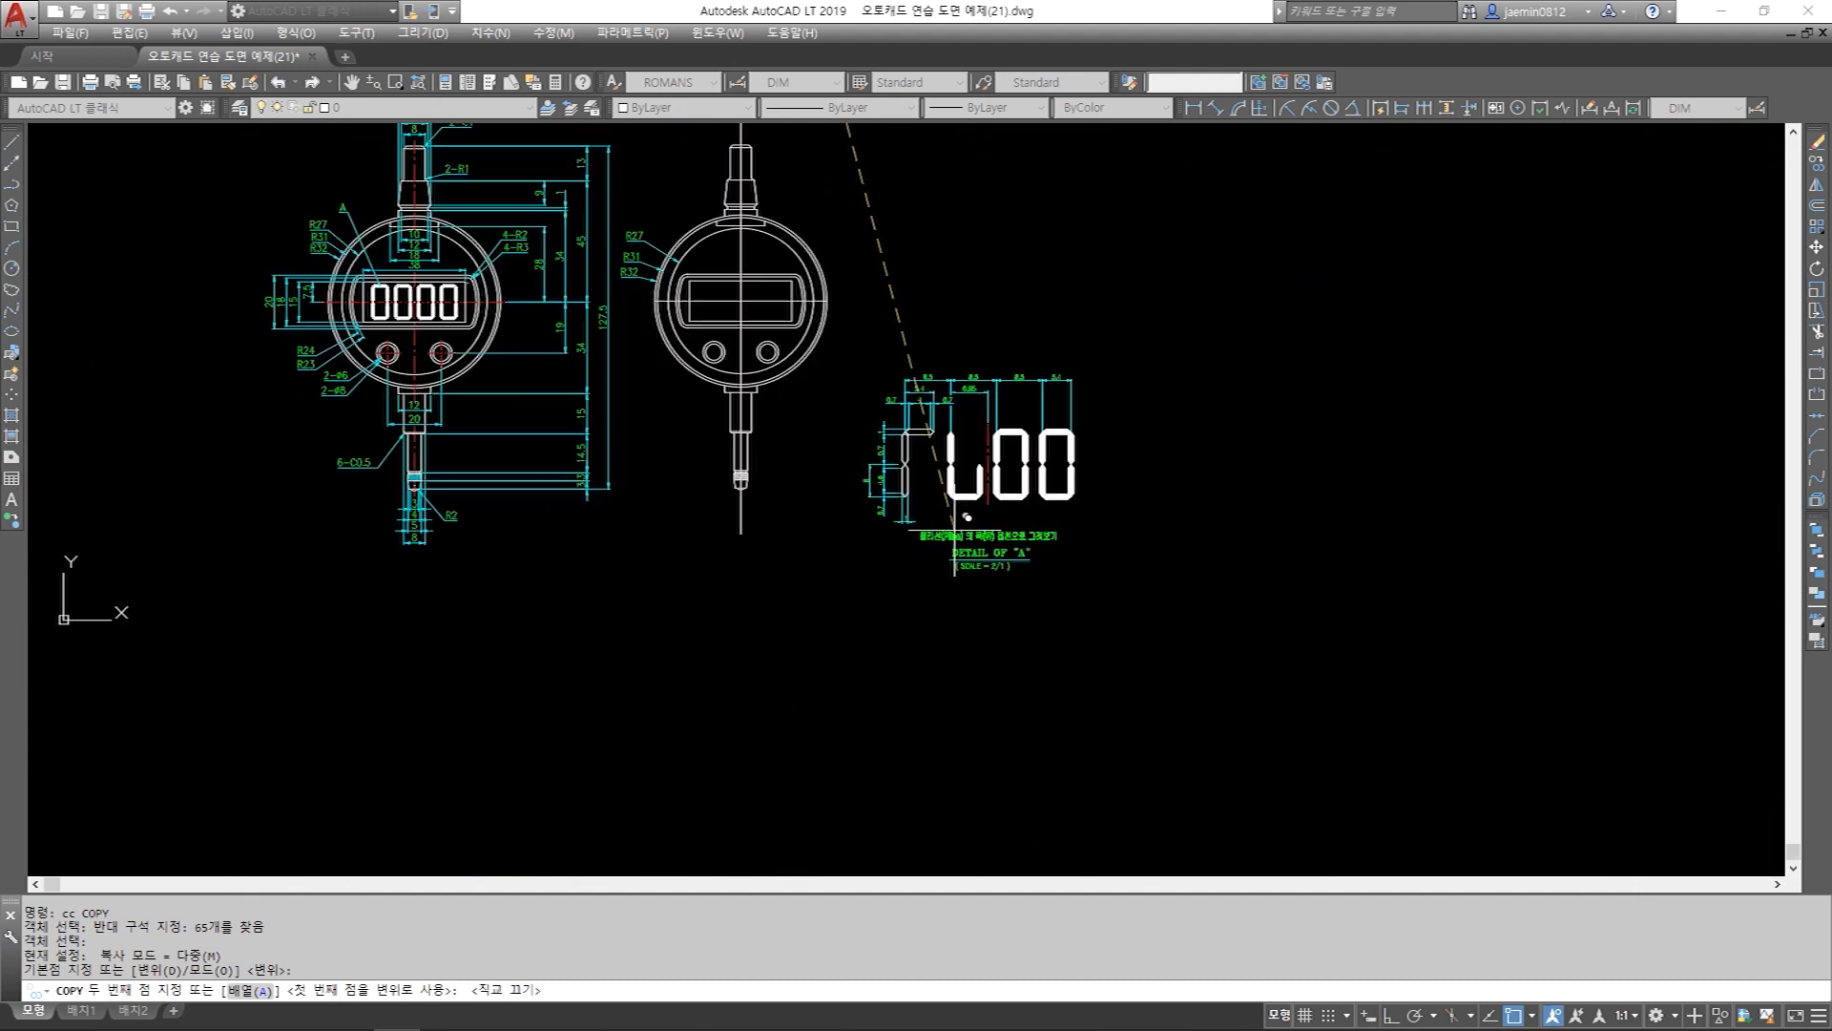
click(950, 521)
key(Escape)
scroll(946, 477, up, 4)
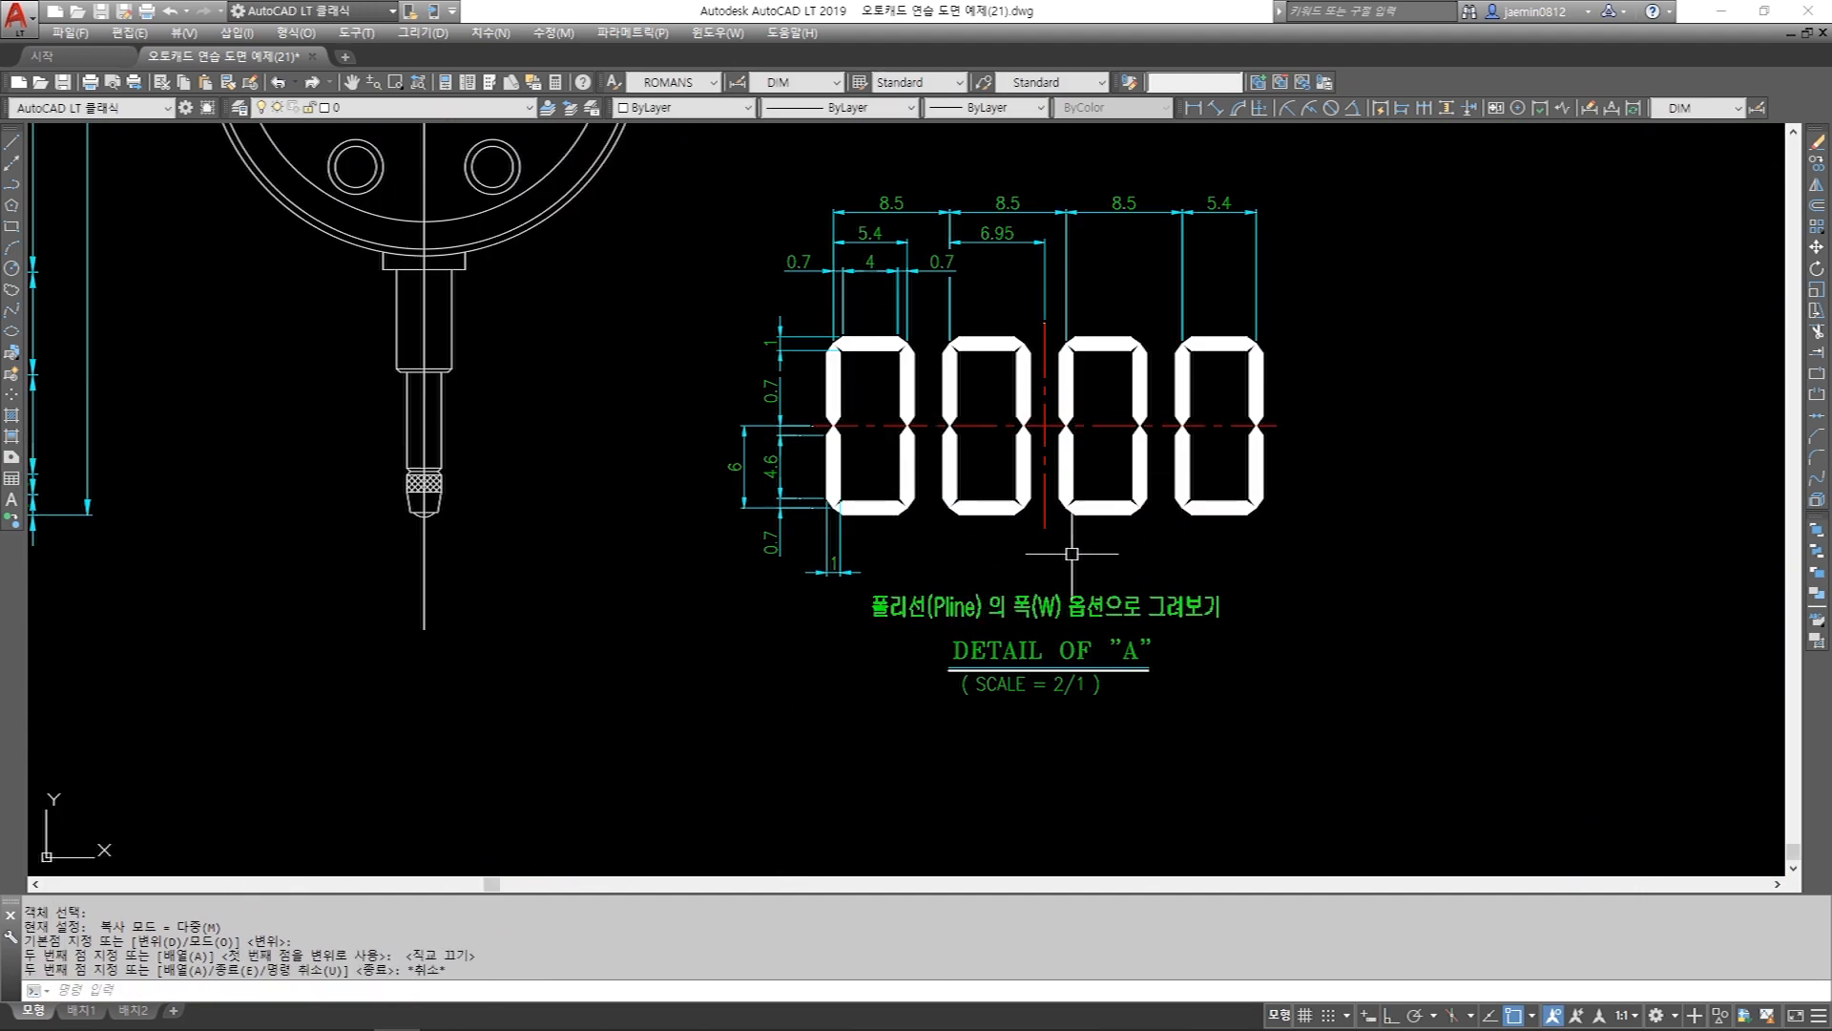
Examine the copied detail's segment dimensions and the shape of the digits' tapered ends.
middle_drag(1068, 546, 1078, 600)
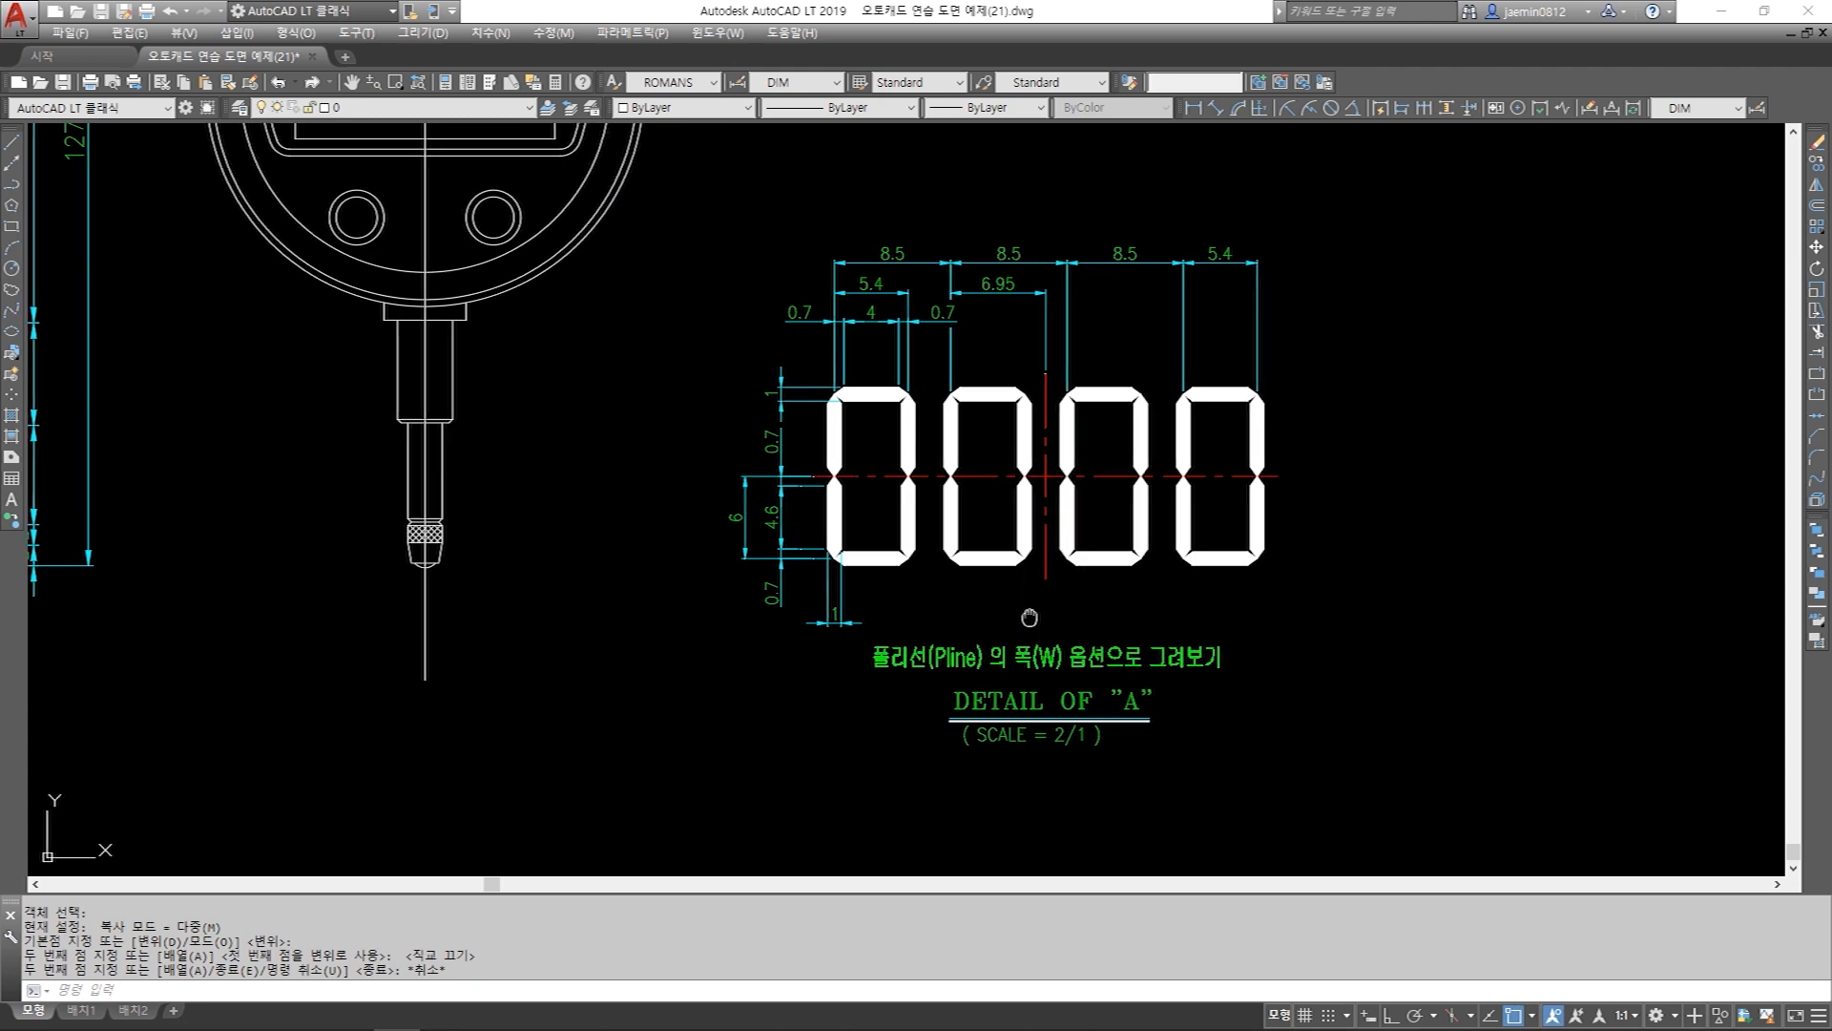
middle_drag(1027, 616, 1051, 639)
scroll(895, 473, up, 2)
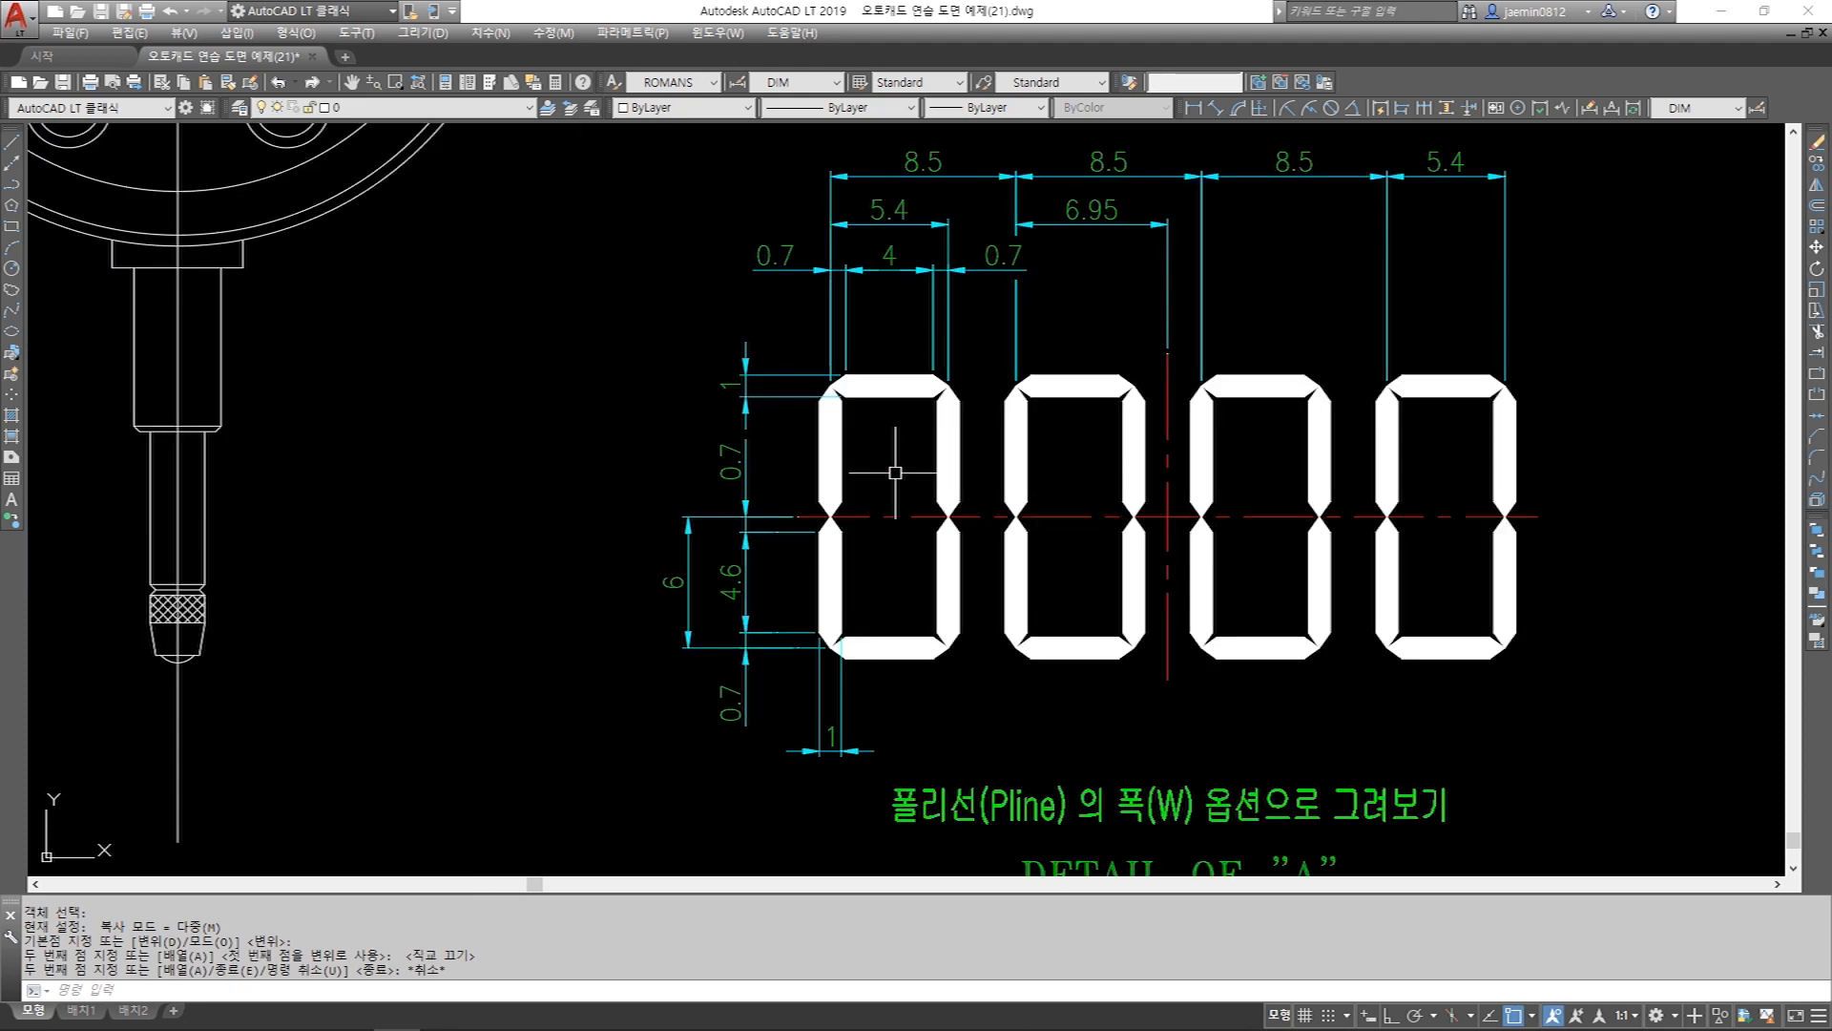
scroll(895, 474, down, 2)
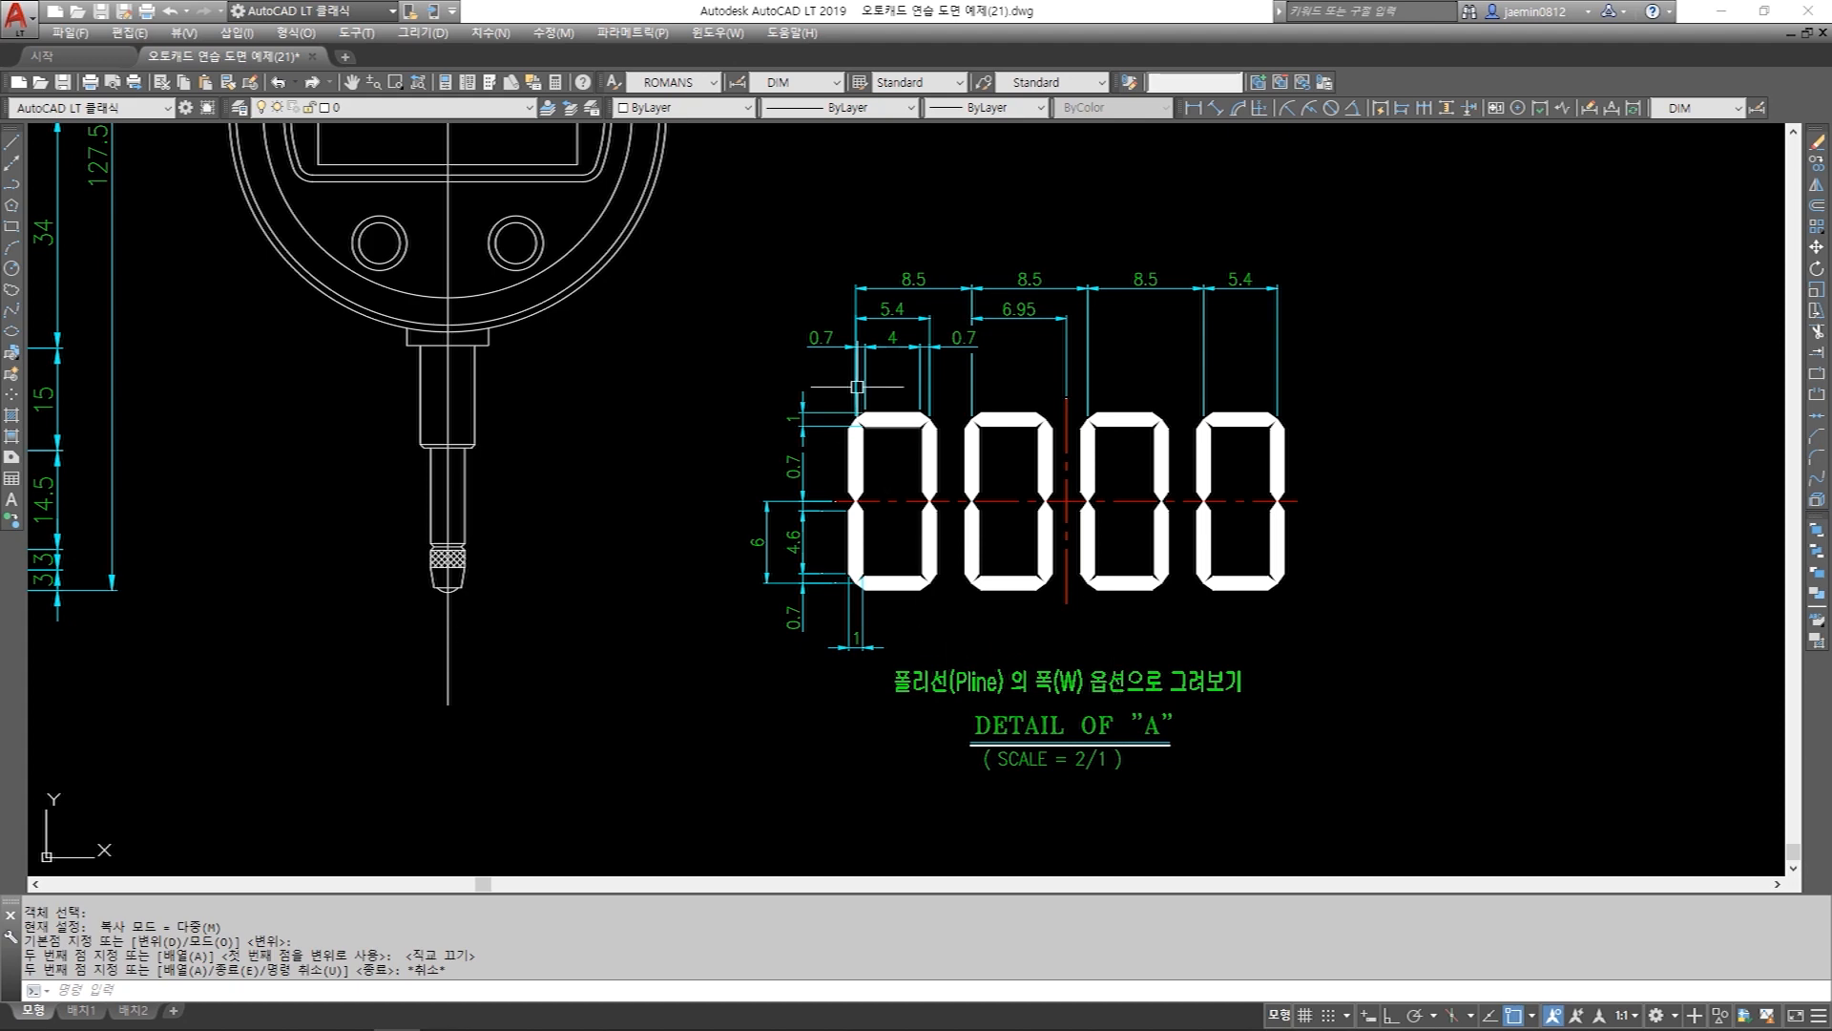
scroll(840, 381, up, 2)
scroll(831, 384, up, 2)
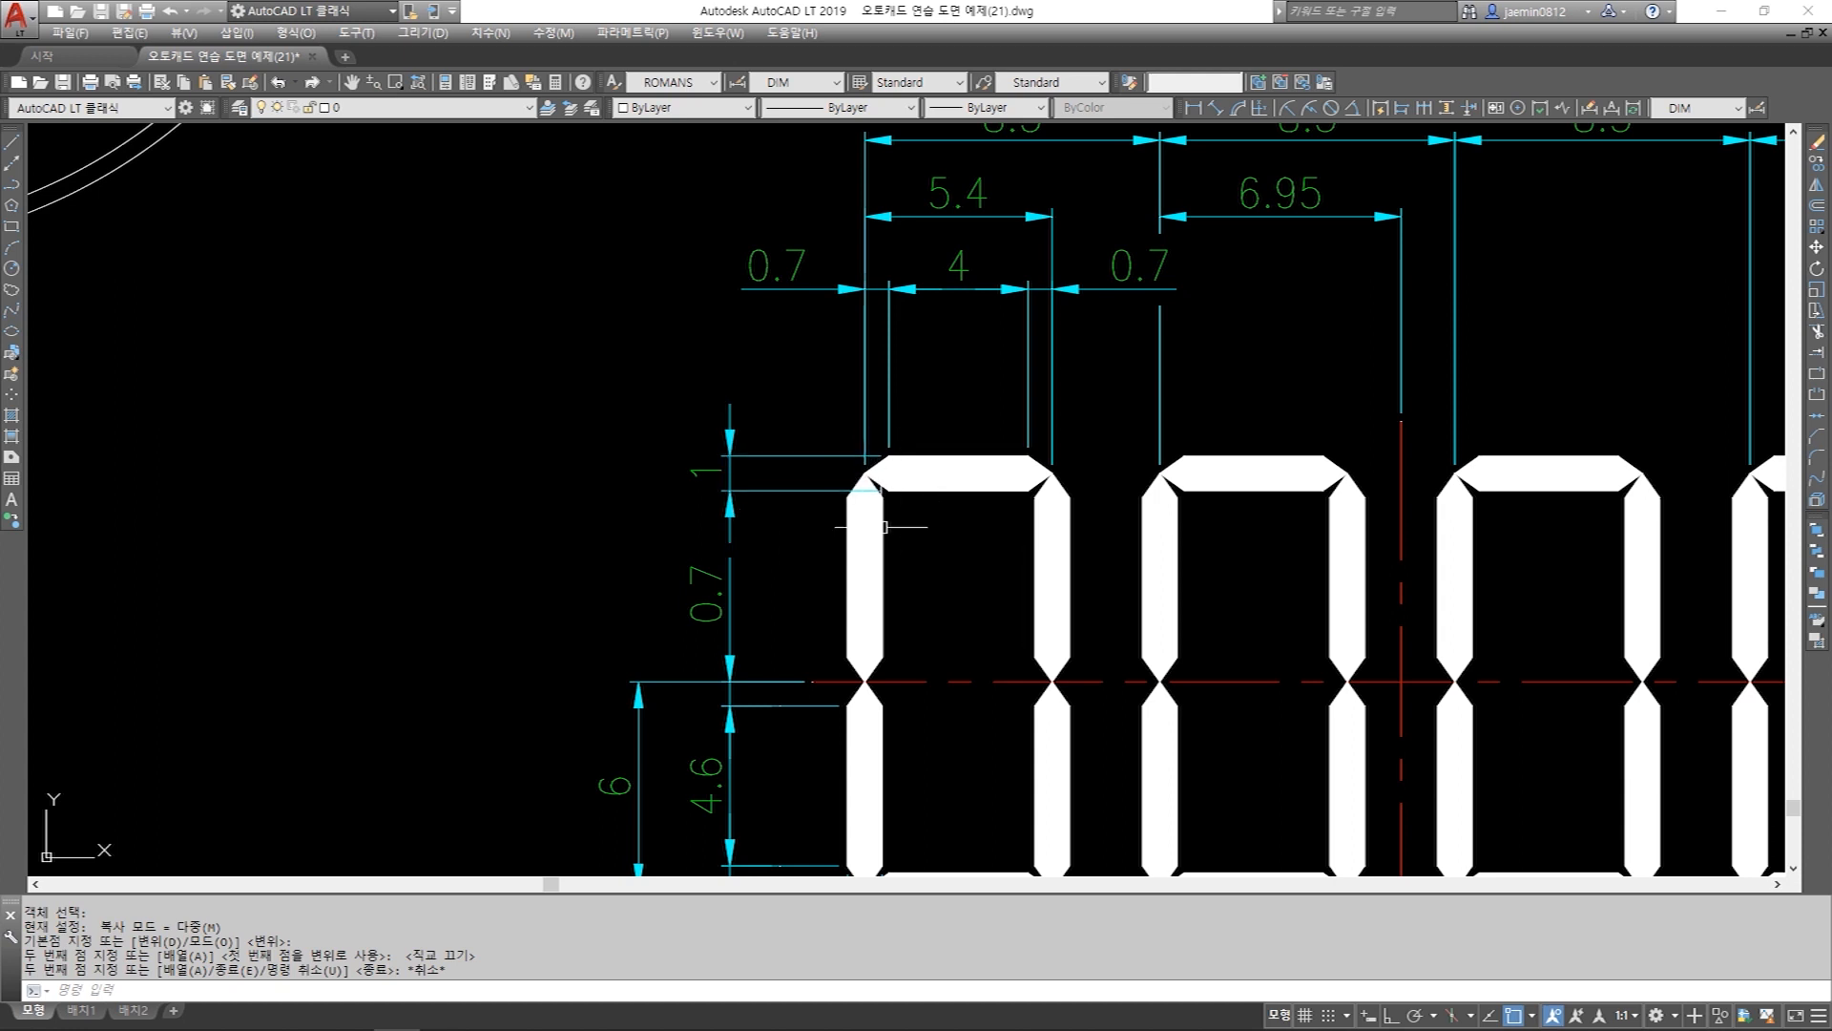
scroll(885, 530, down, 2)
mouse_move(987, 514)
middle_down()
mouse_move(817, 531)
mouse_move(872, 599)
mouse_move(728, 524)
mouse_move(414, 432)
middle_up()
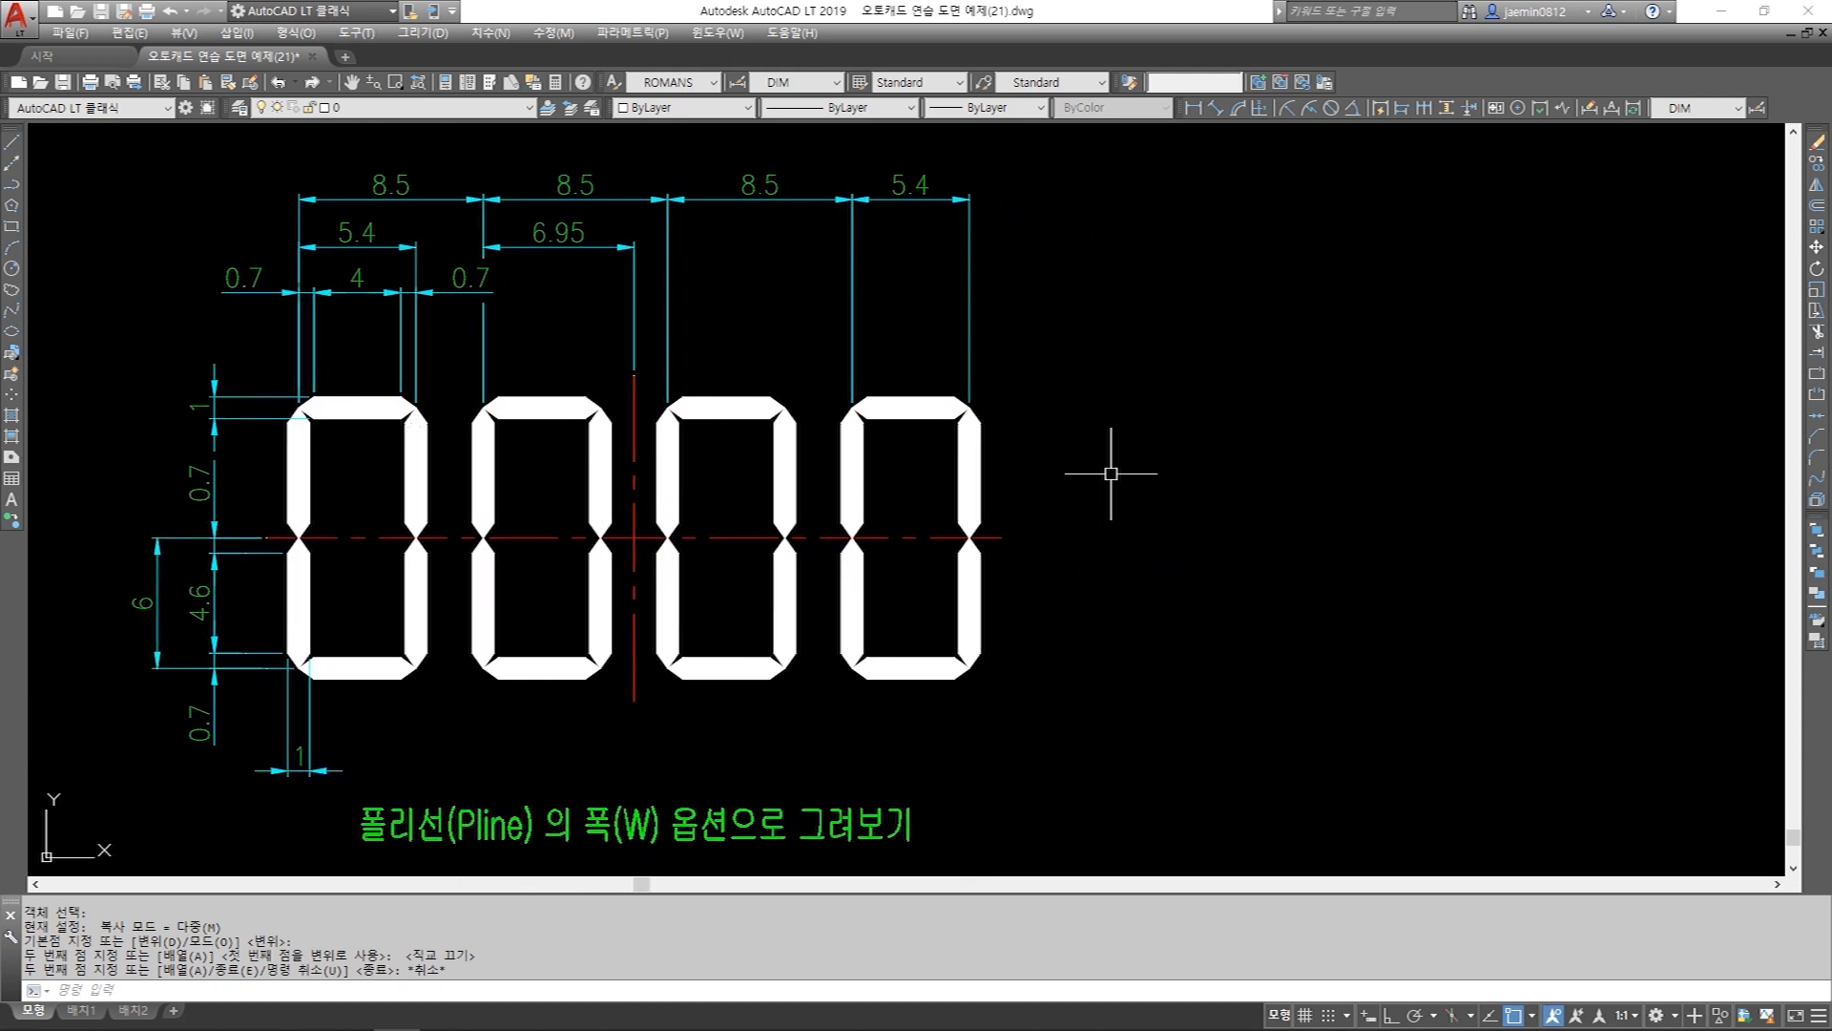
Start a polyline right of the copied digits with ortho on, setting its starting width to 0 and ending width to 1.
text(l)
key(Return)
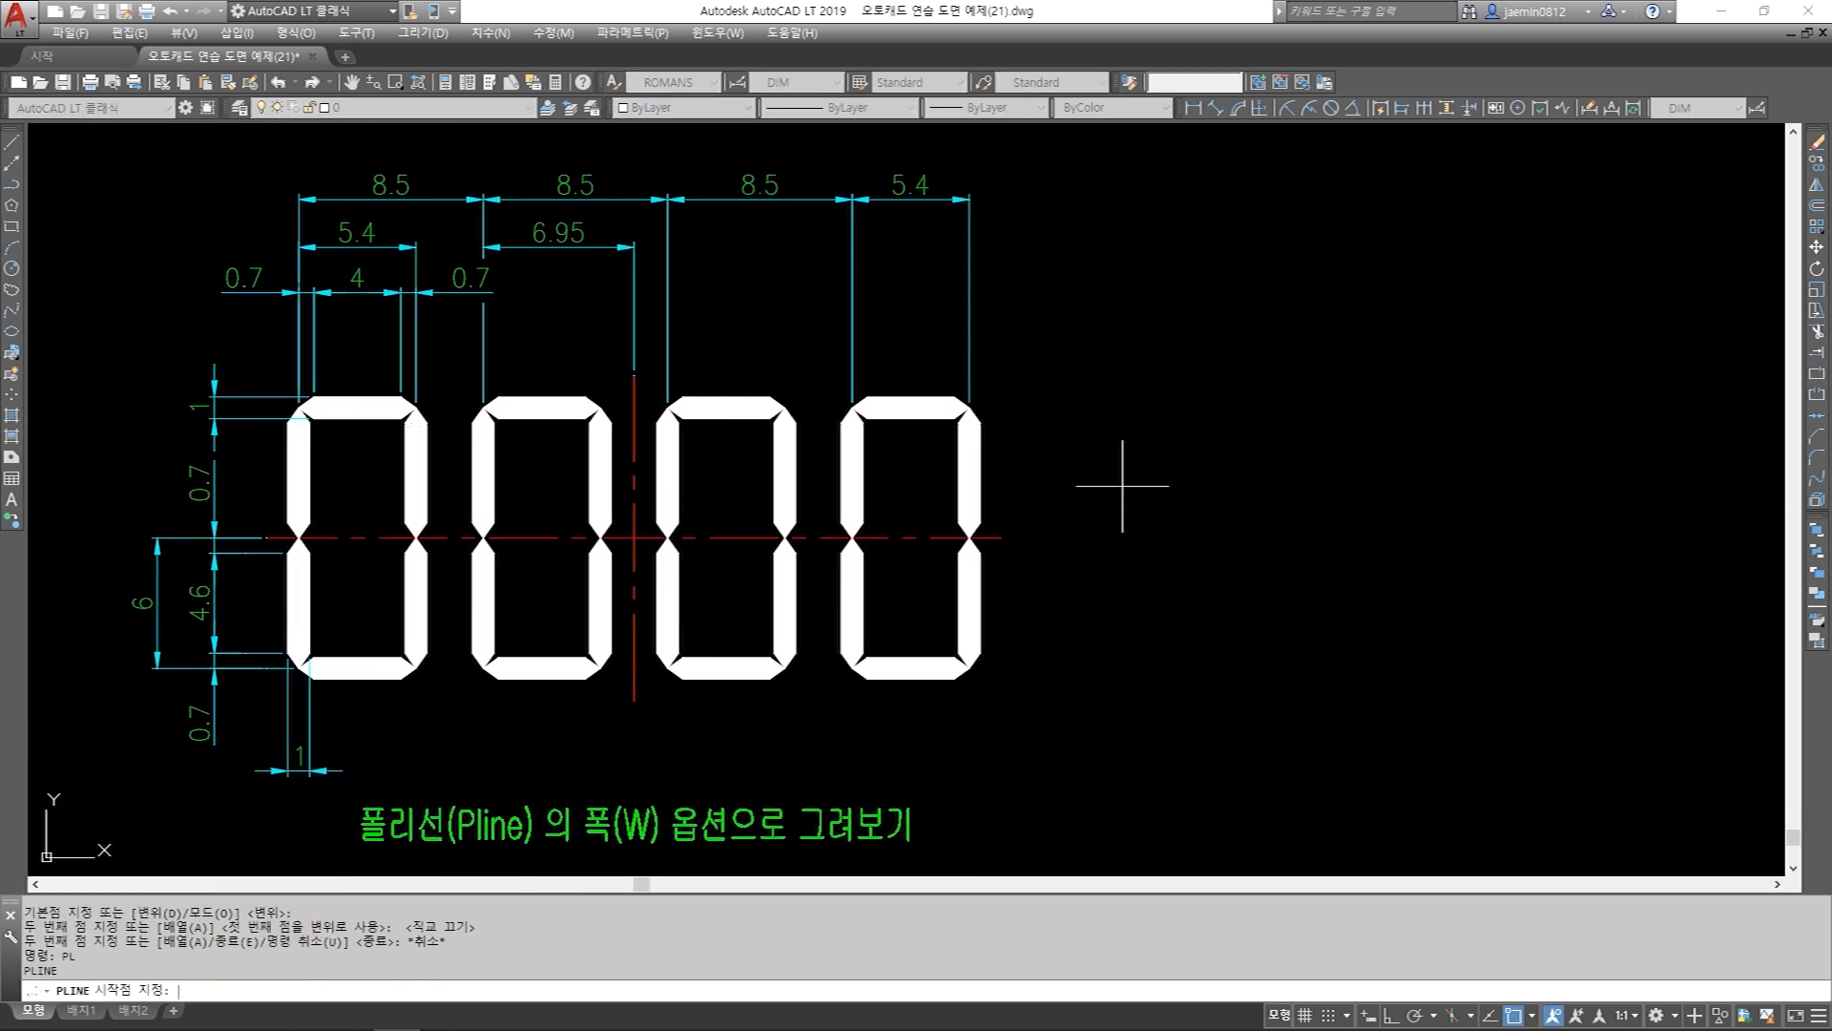
click(1144, 413)
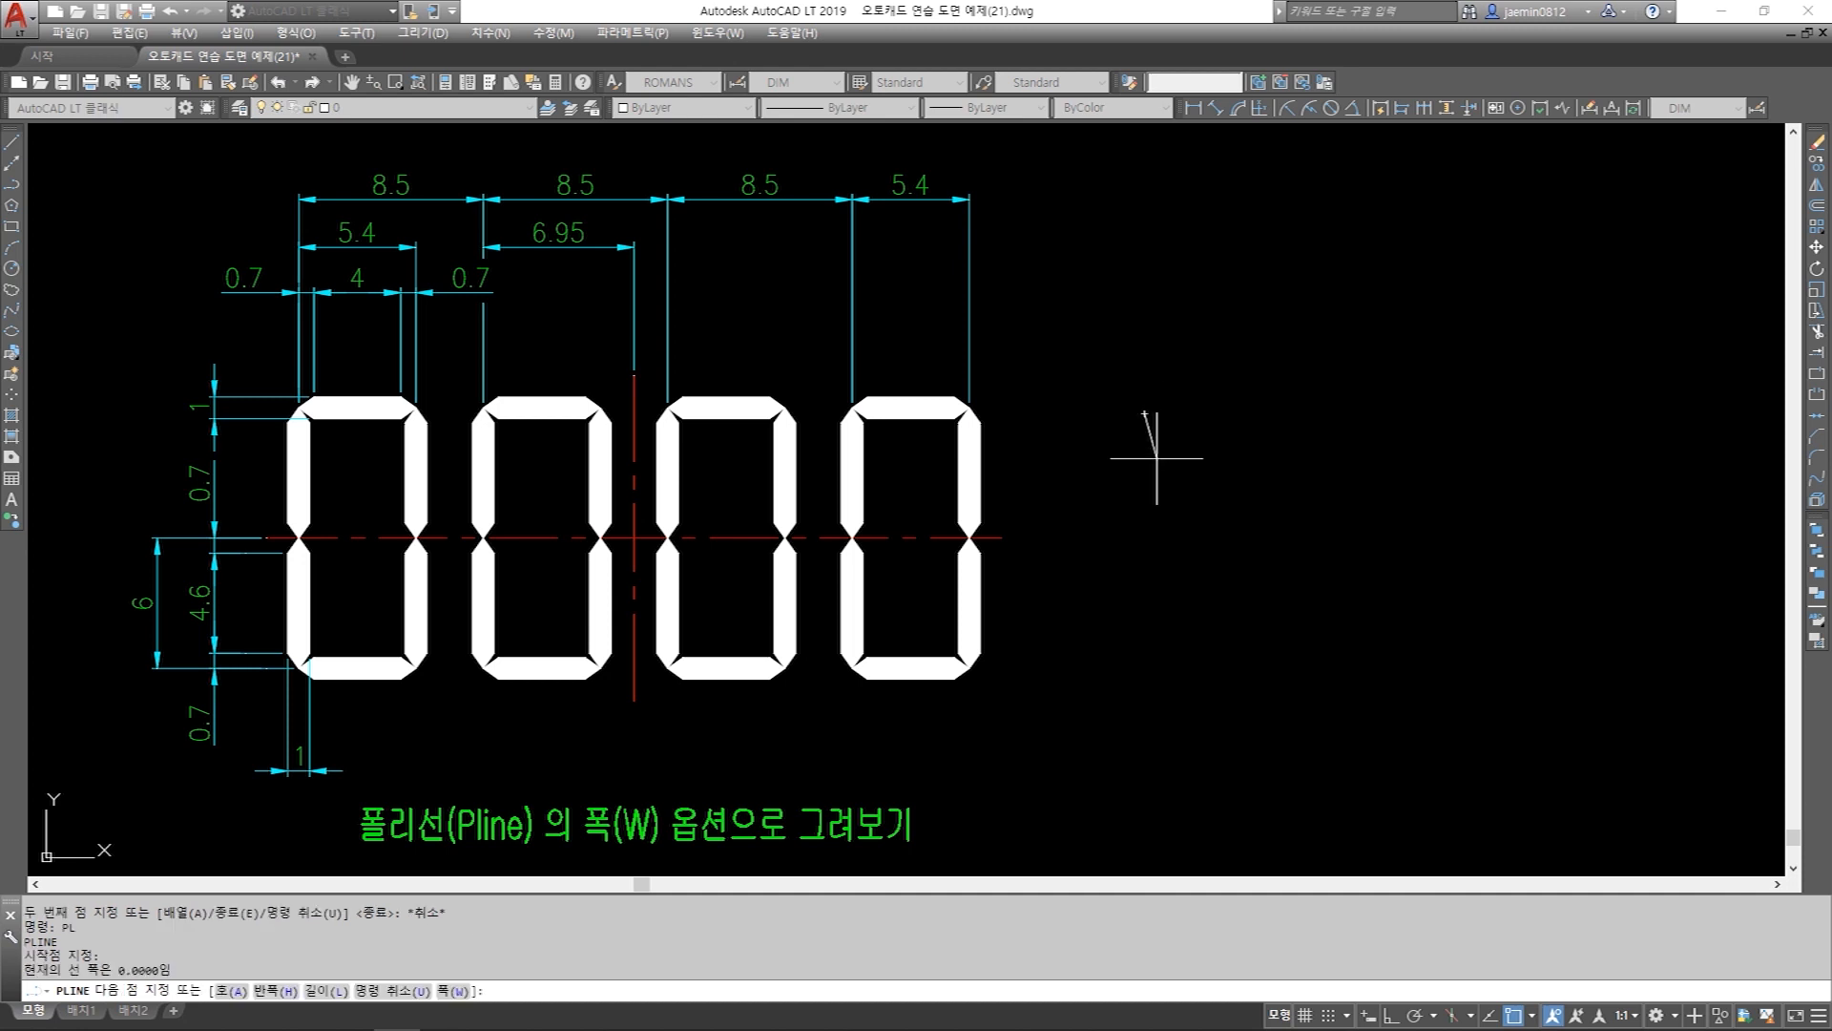
key(F8)
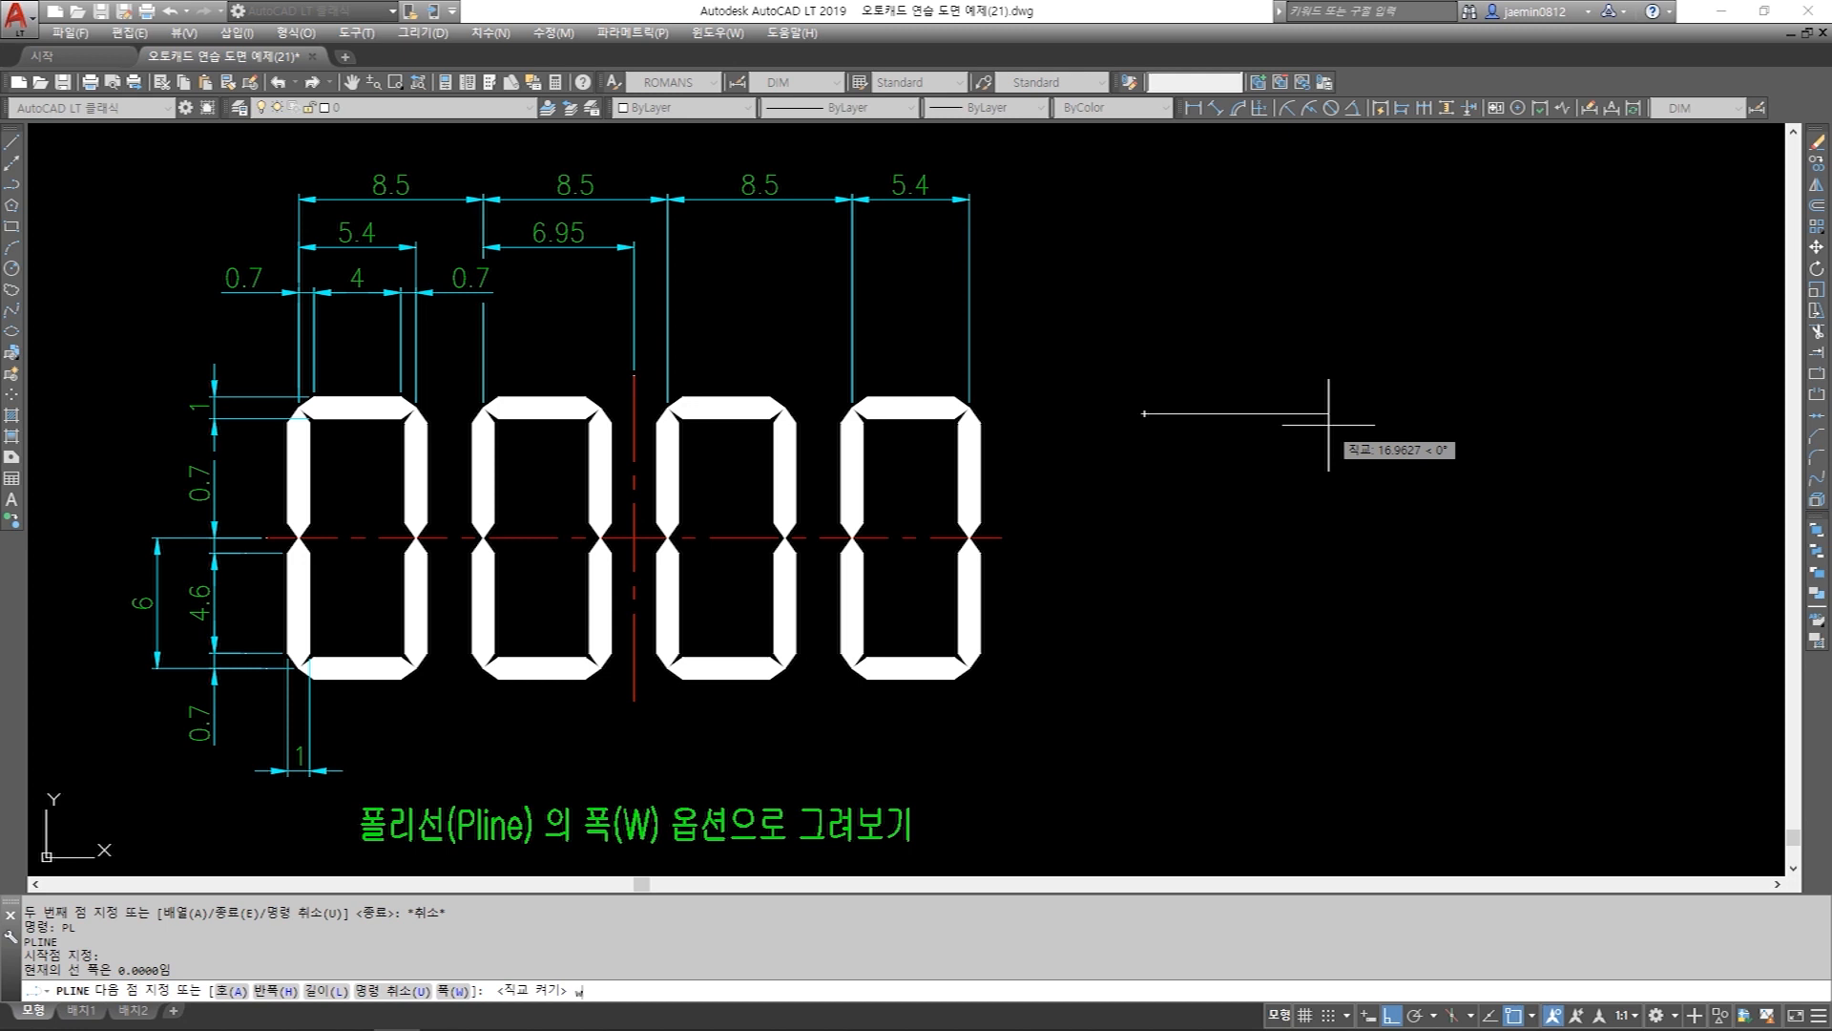
key(Return)
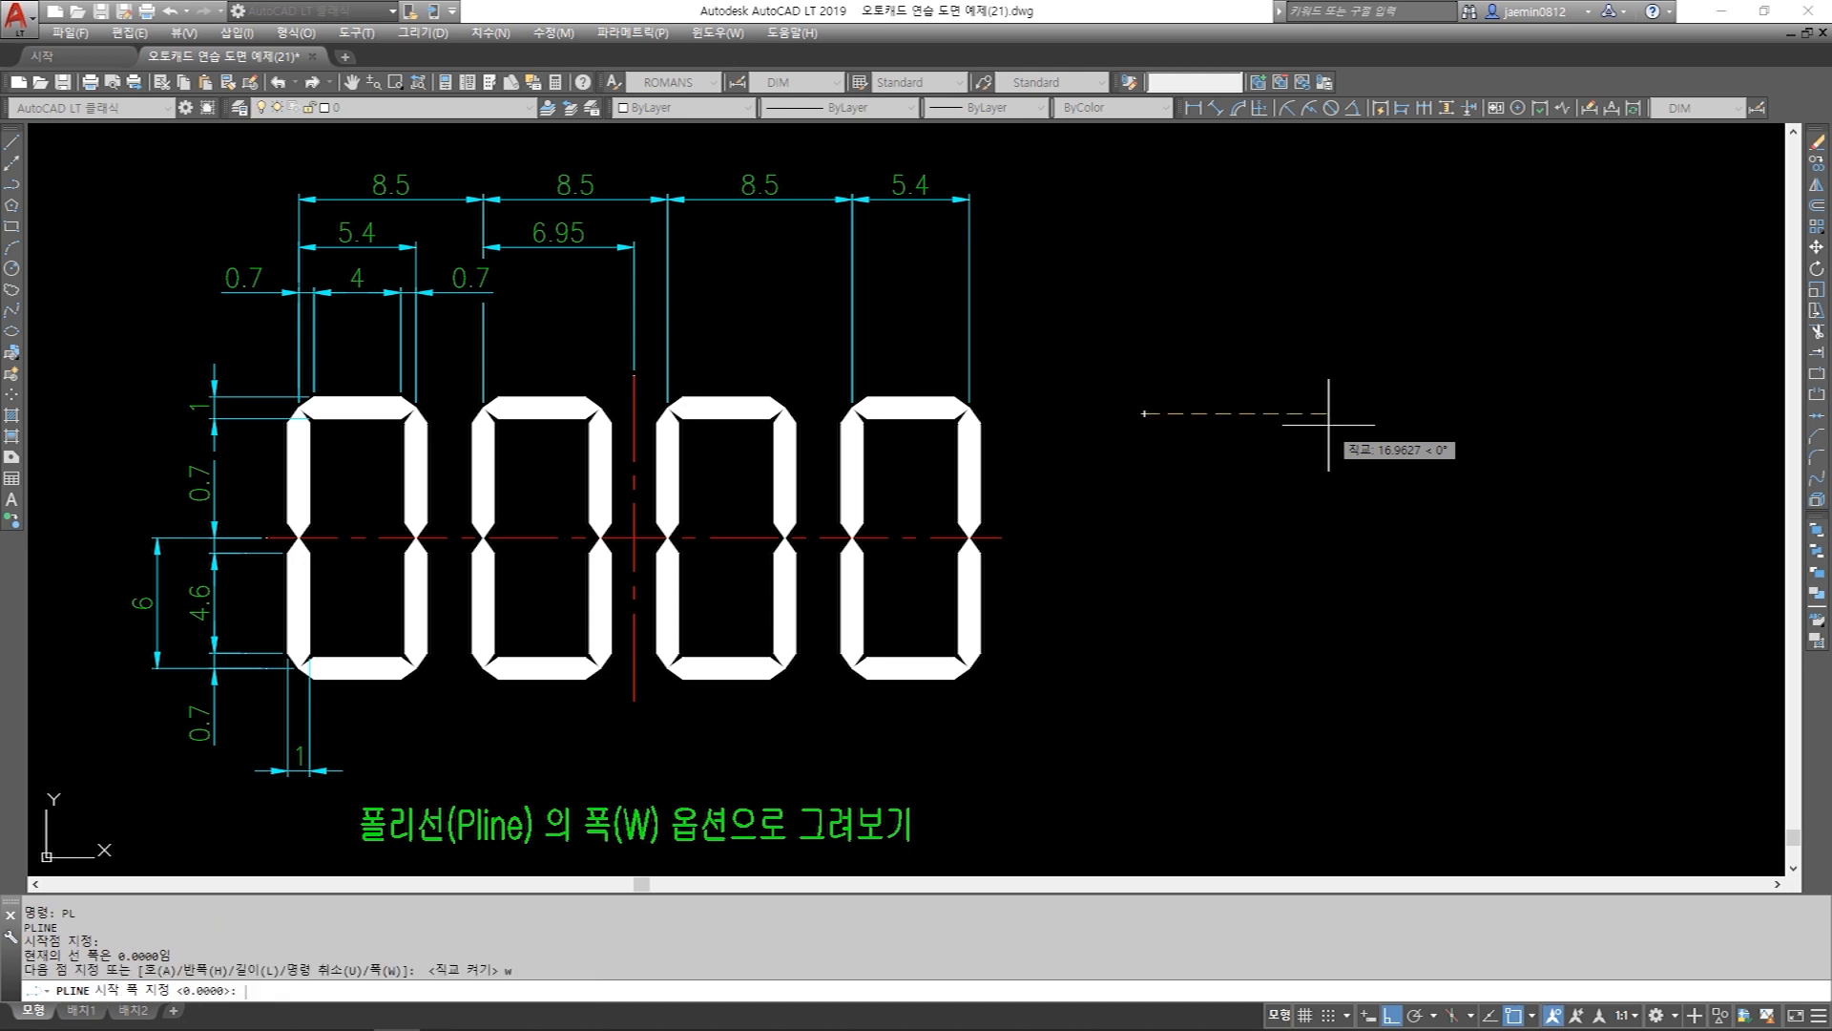
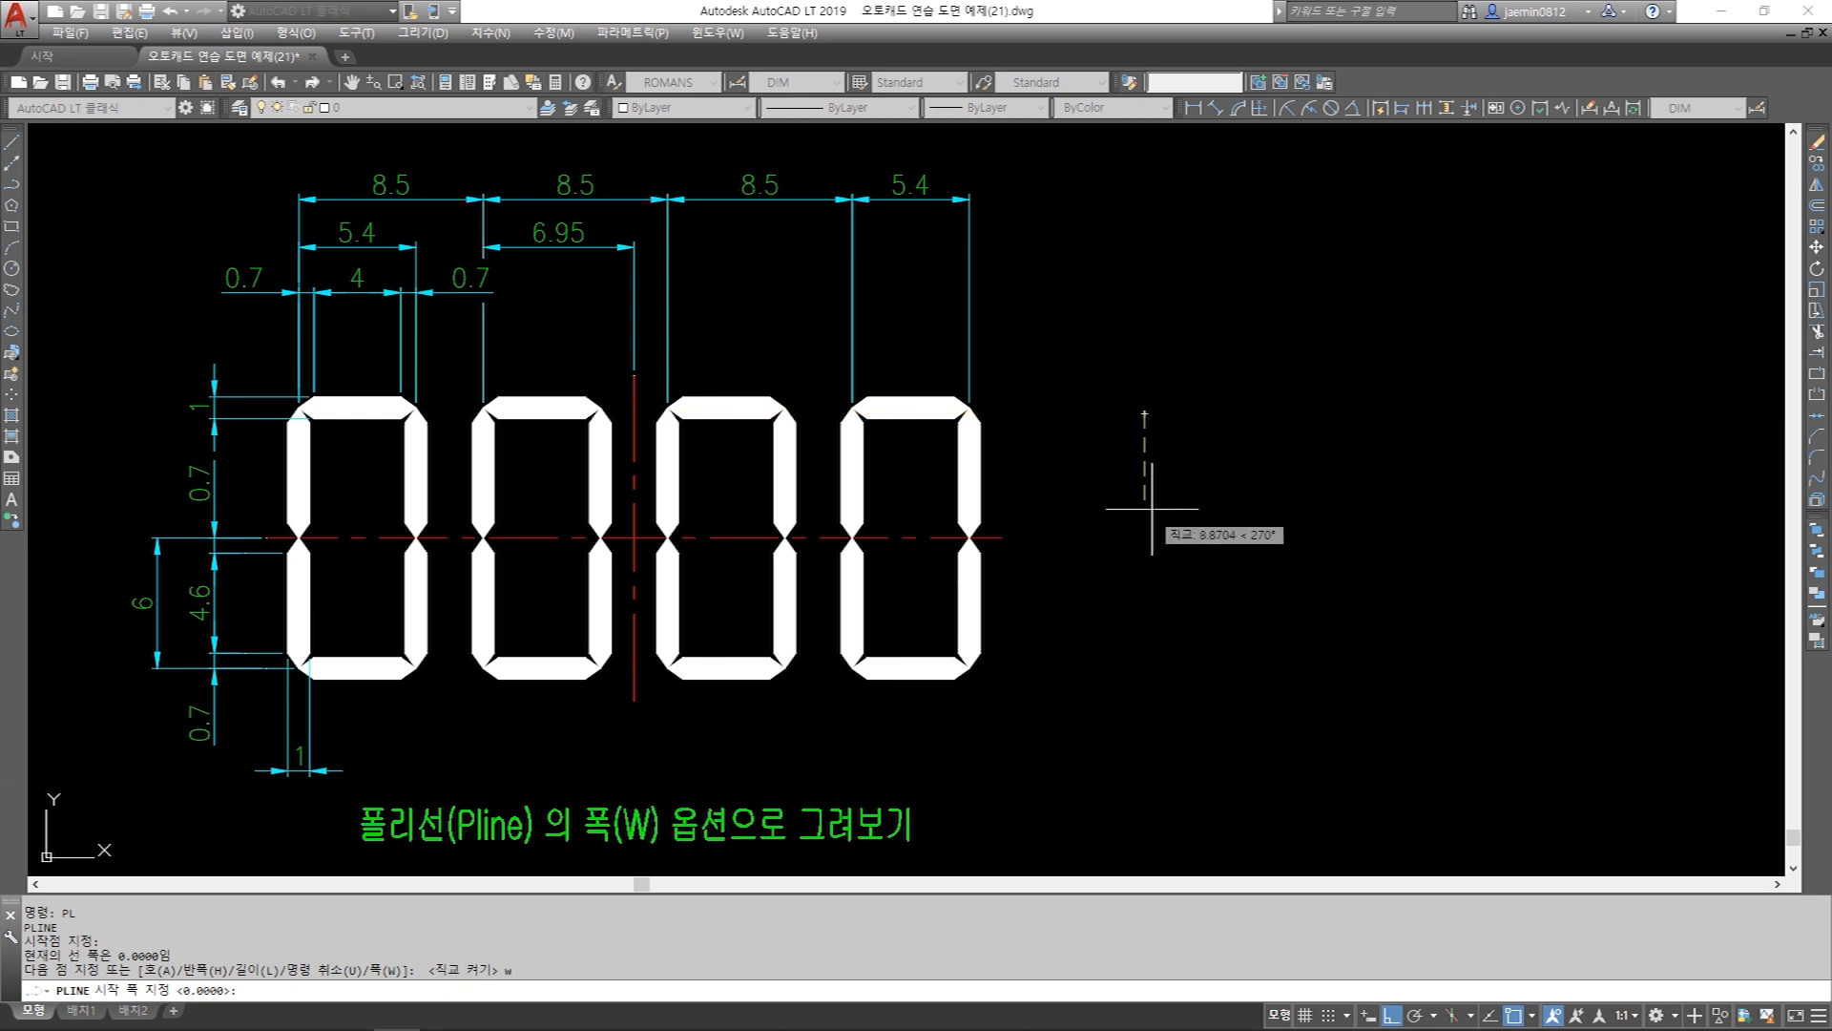
key(Return)
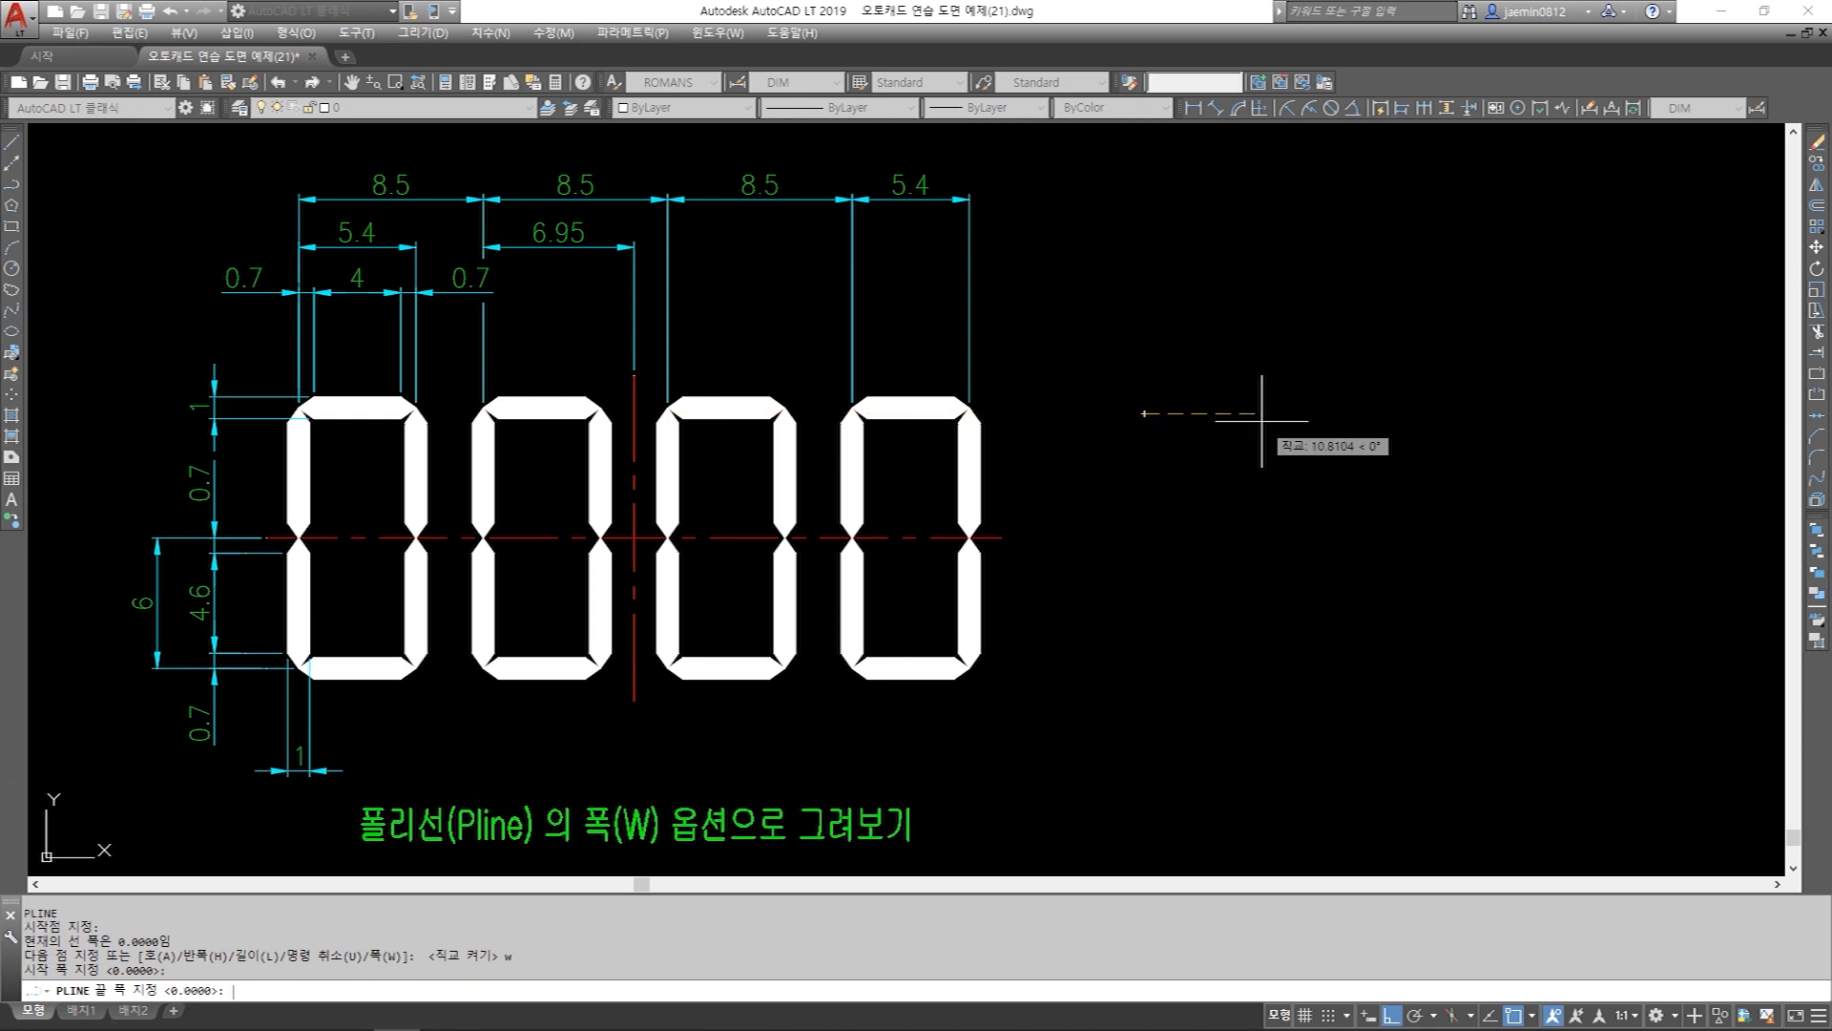
scroll(205, 425, up, 2)
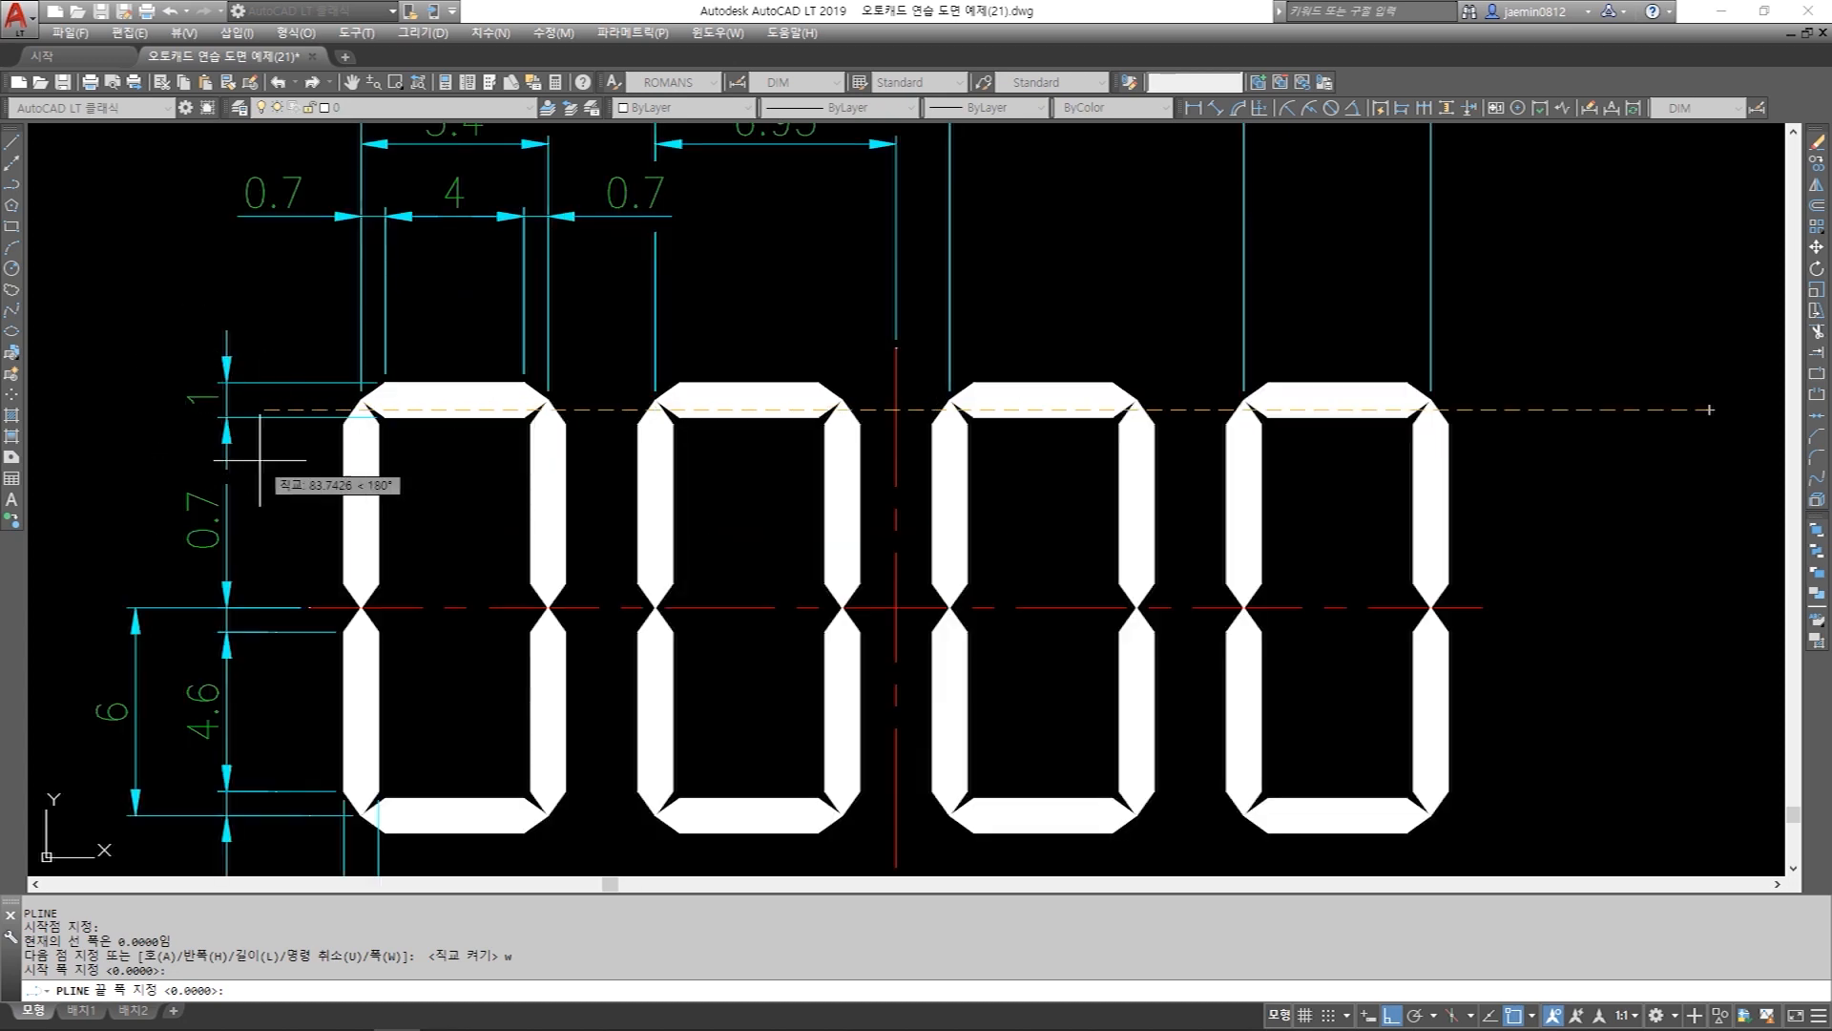
scroll(260, 459, down, 1)
text(1)
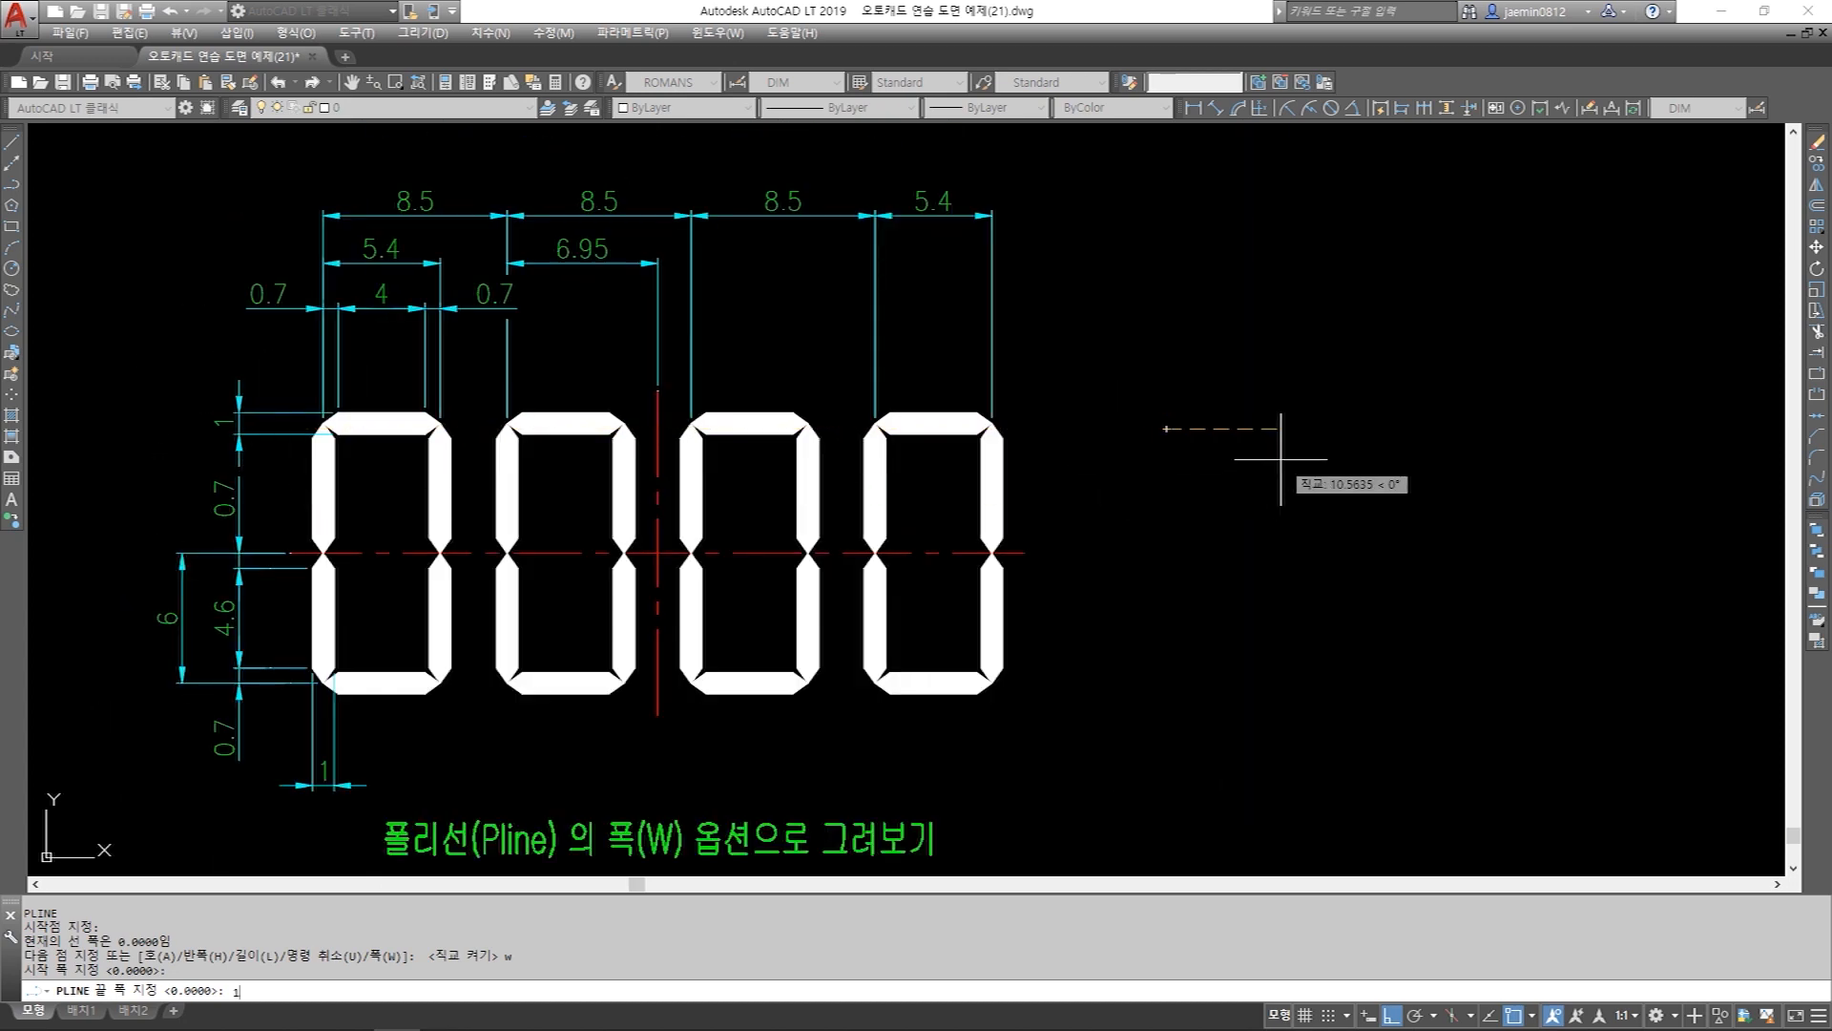
key(Return)
Draw the polyline's tapered first tip 0.7 long, horizontally to the right.
scroll(1212, 434, up, 3)
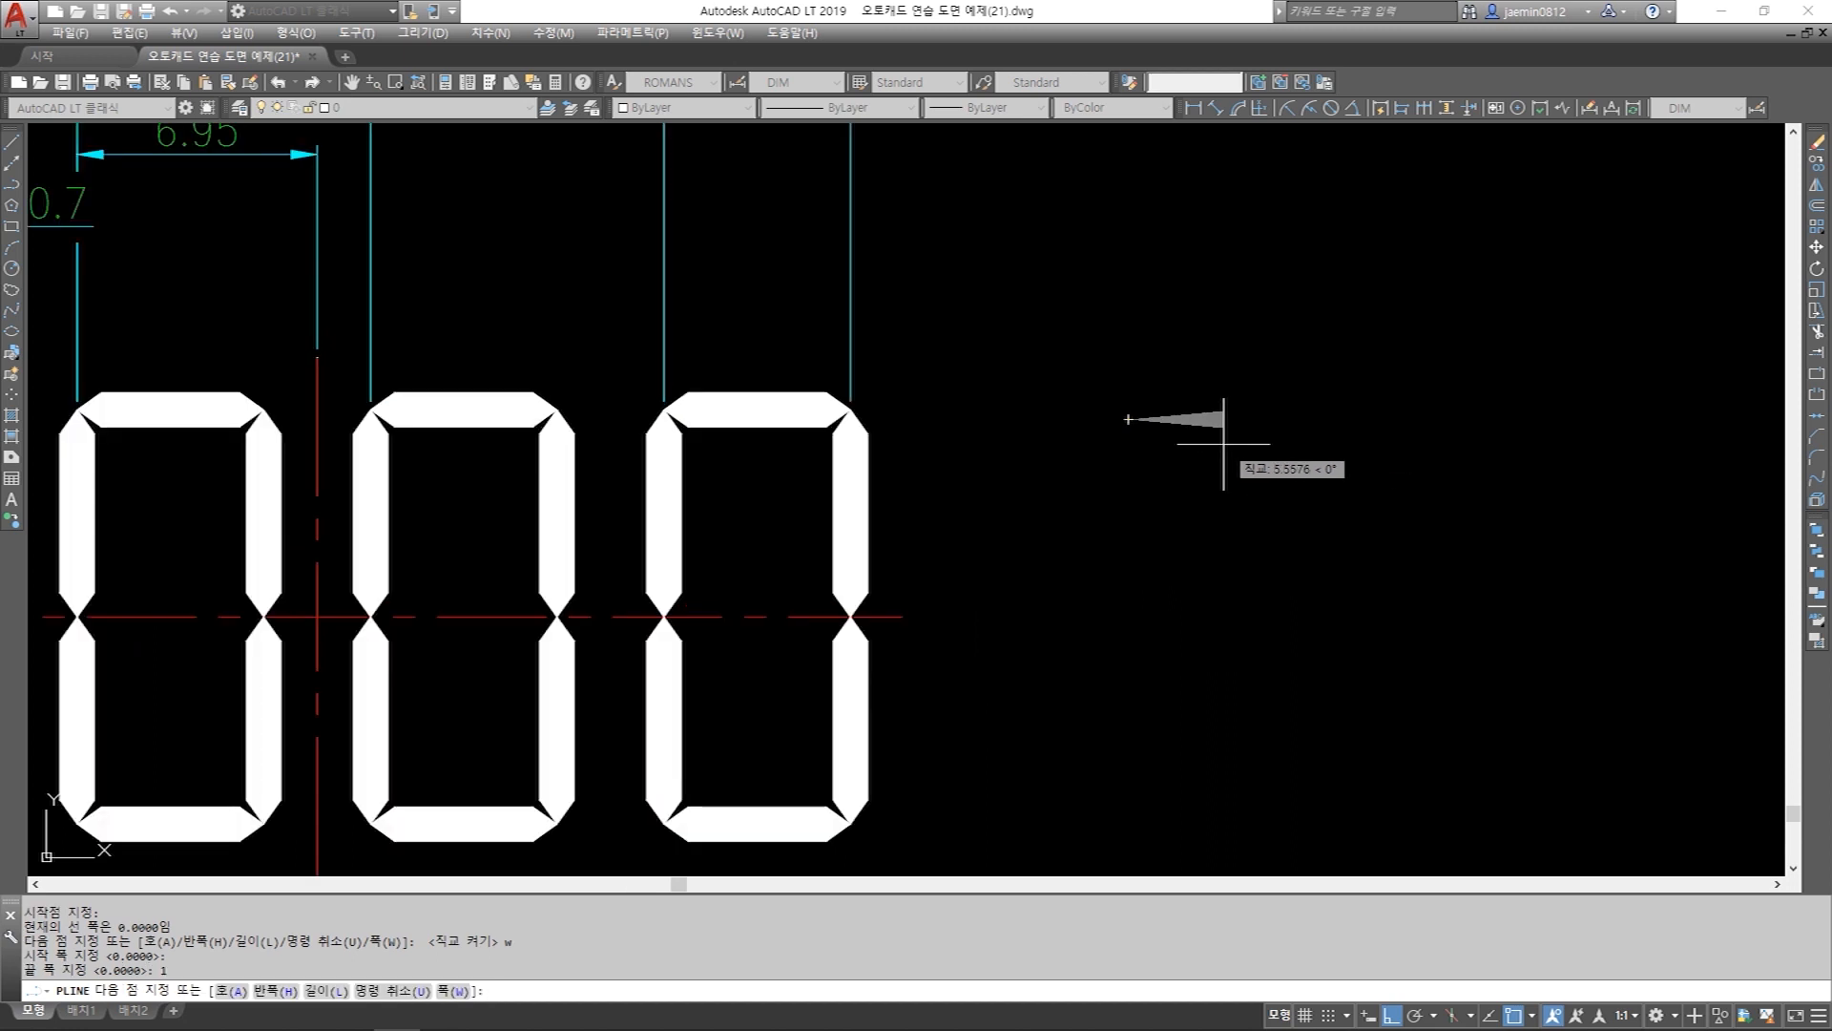
scroll(1187, 439, up, 2)
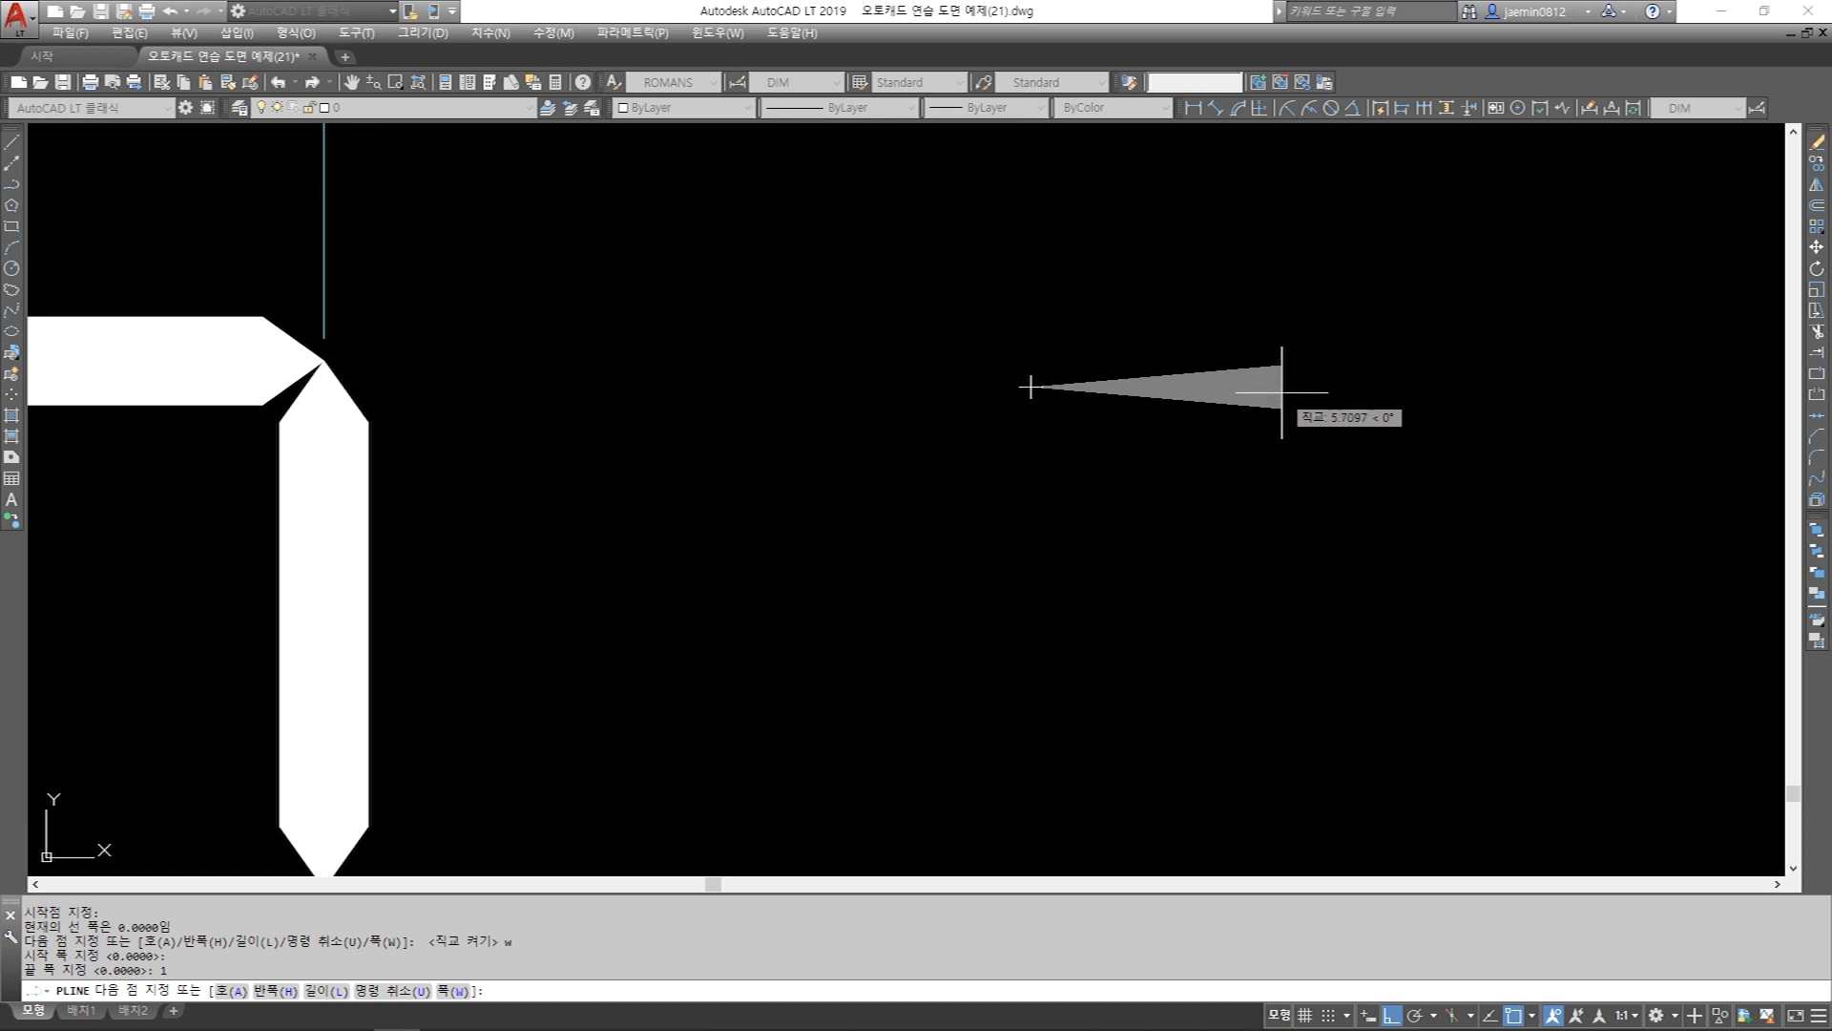
scroll(1281, 391, down, 4)
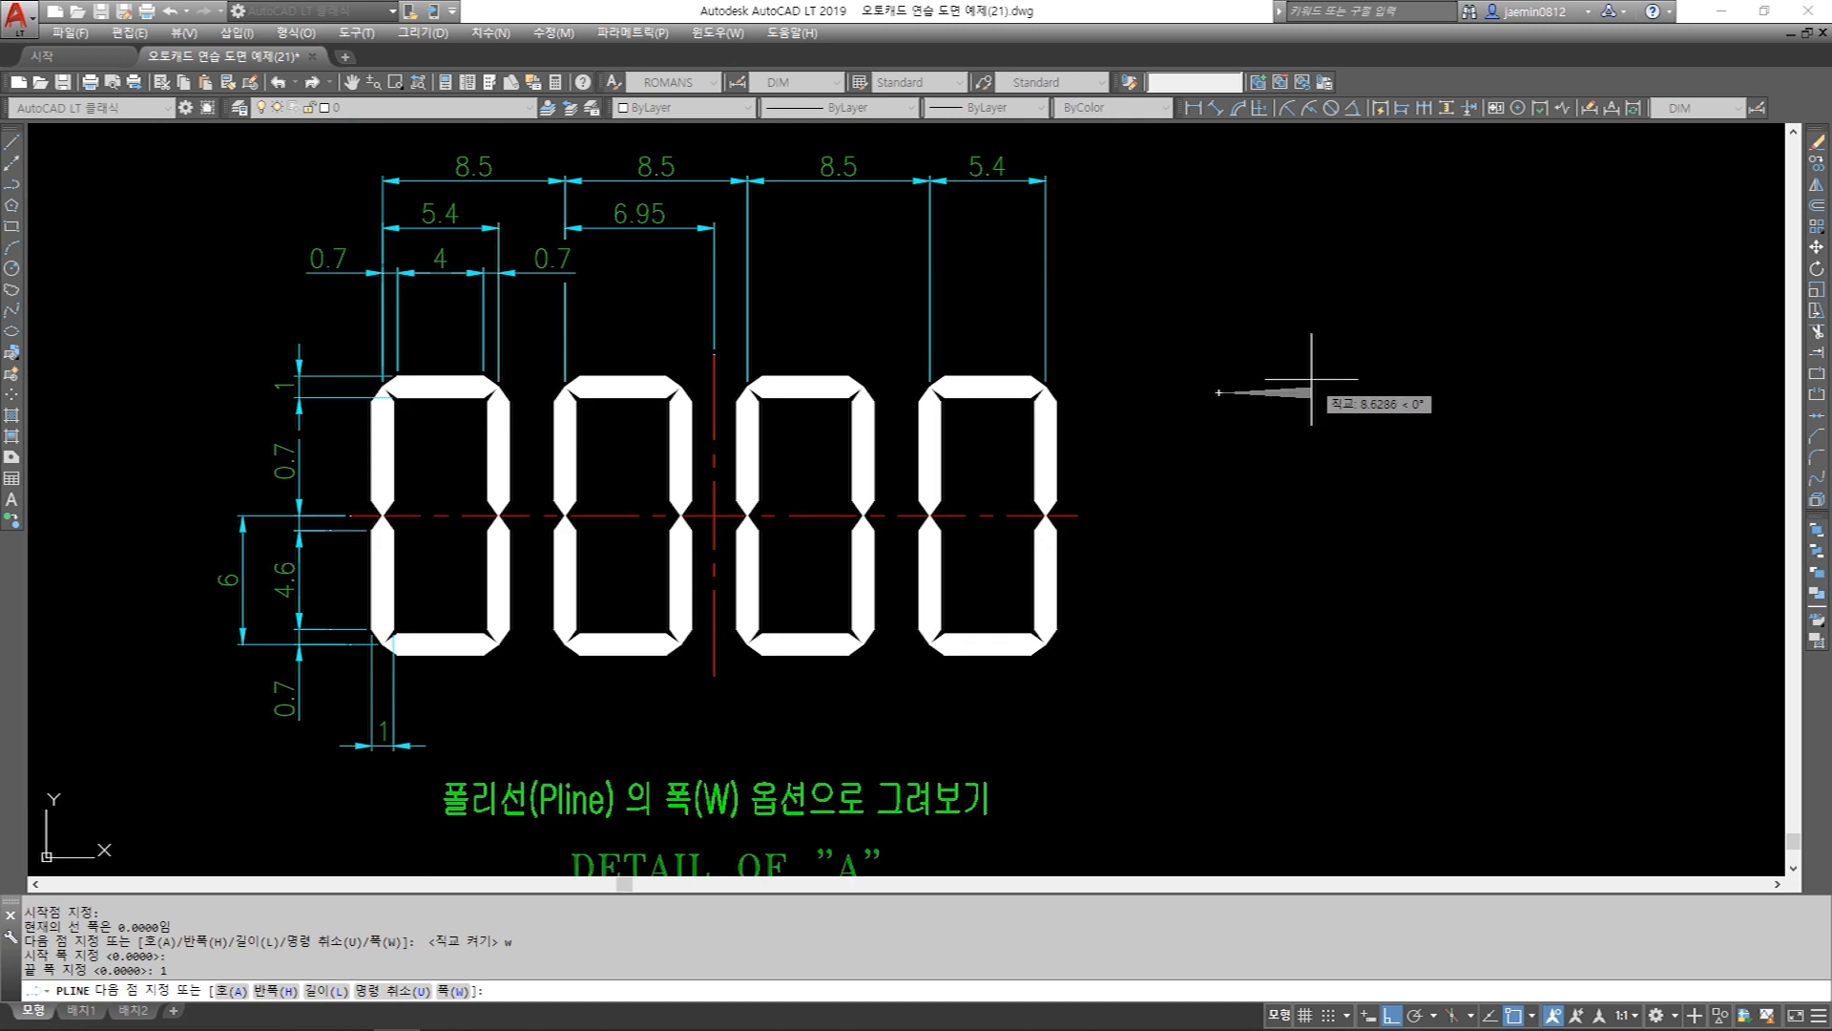
scroll(381, 261, up, 4)
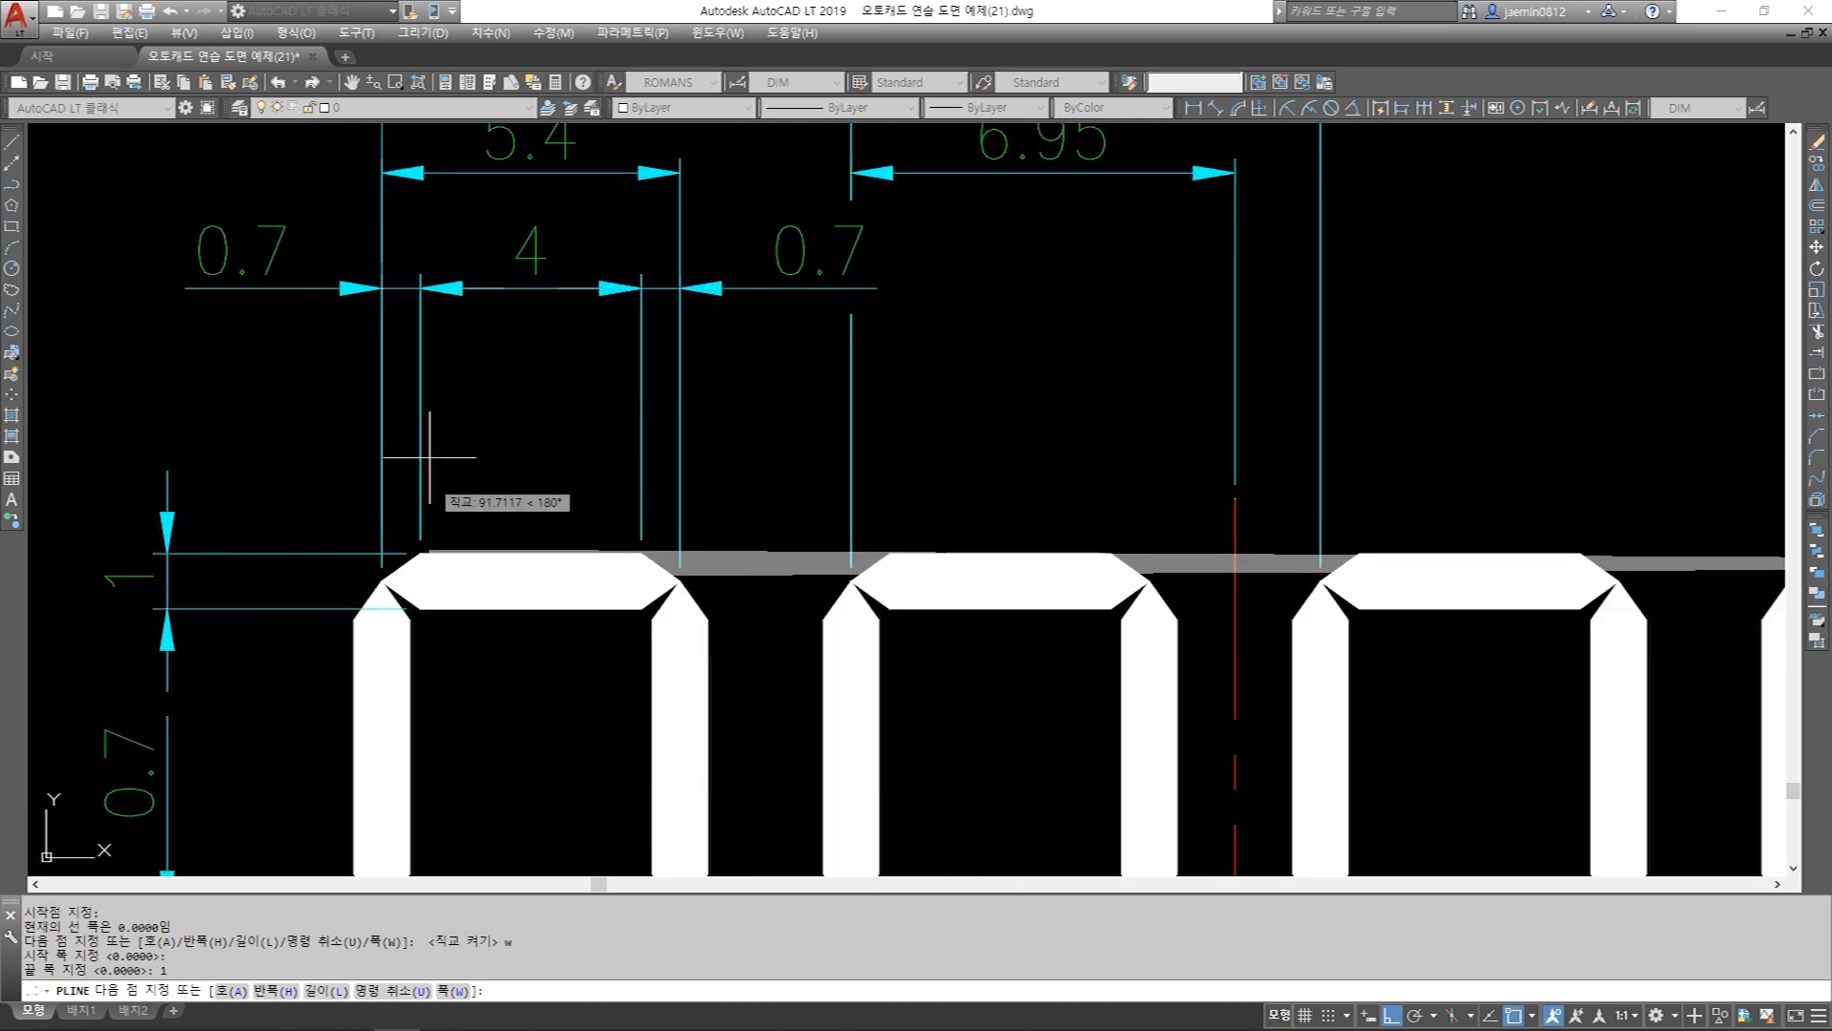
scroll(366, 344, down, 4)
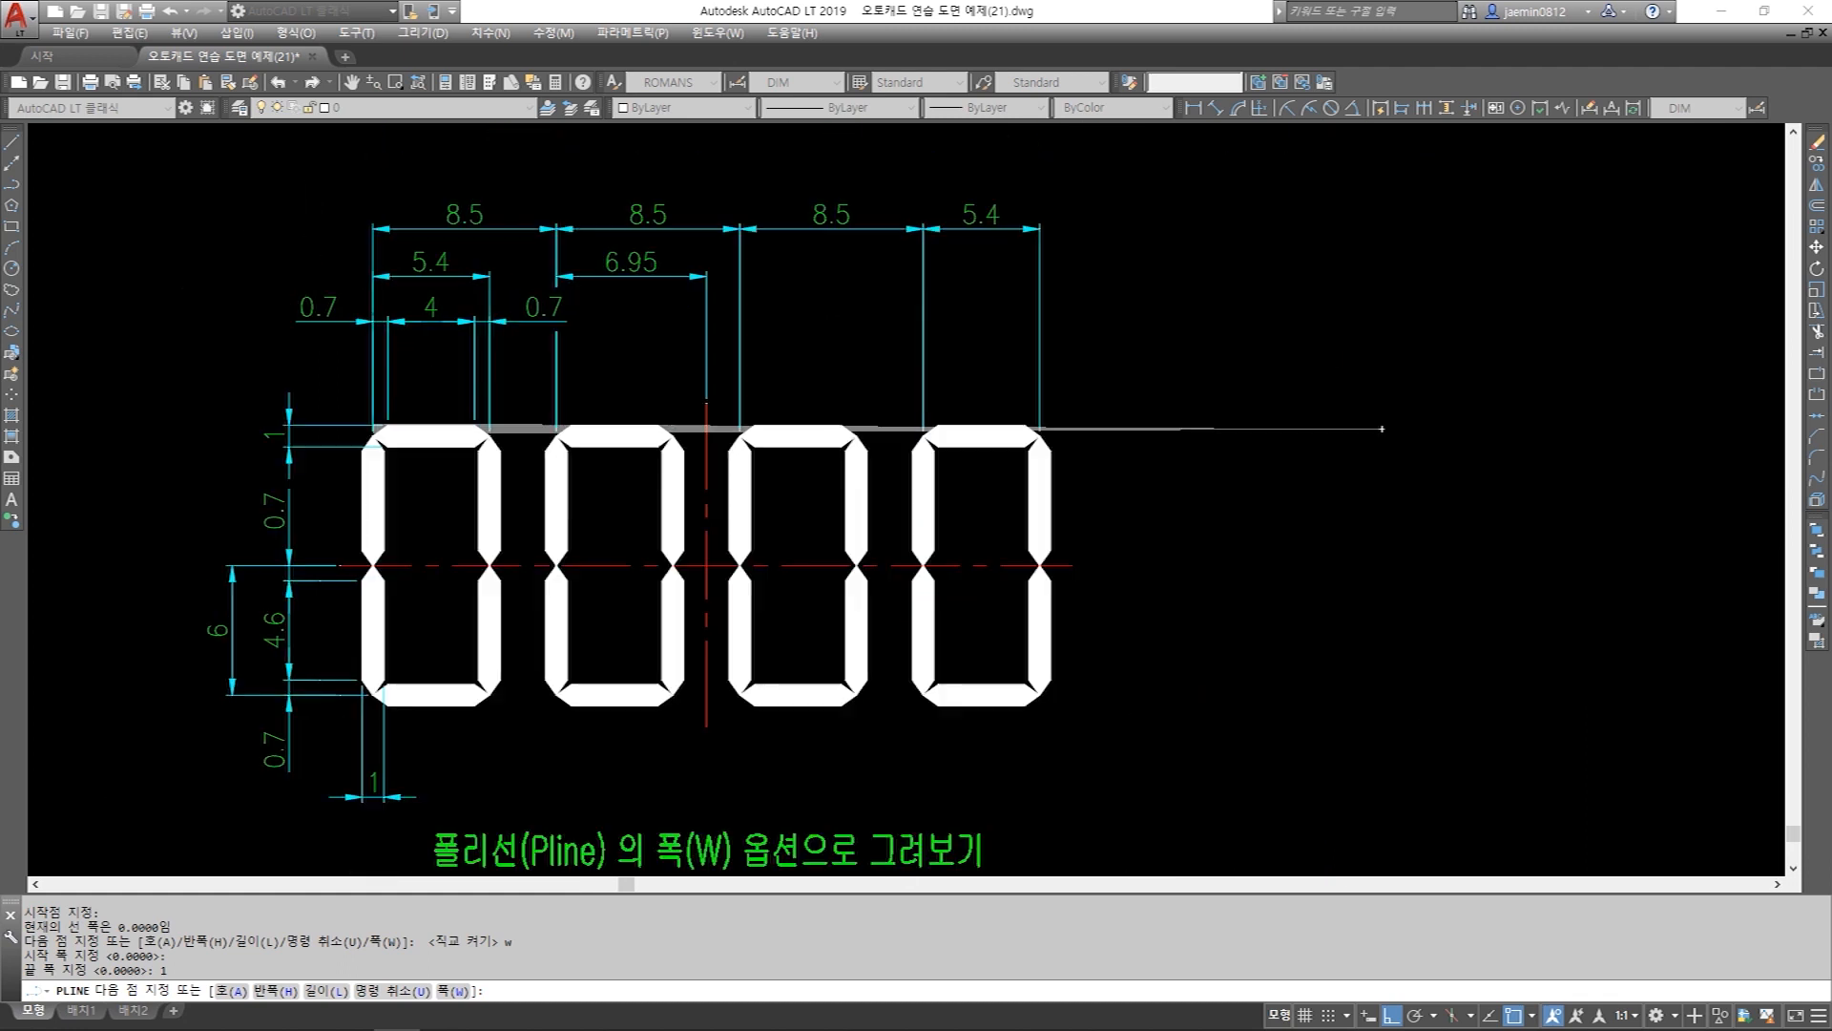
scroll(371, 355, down, 2)
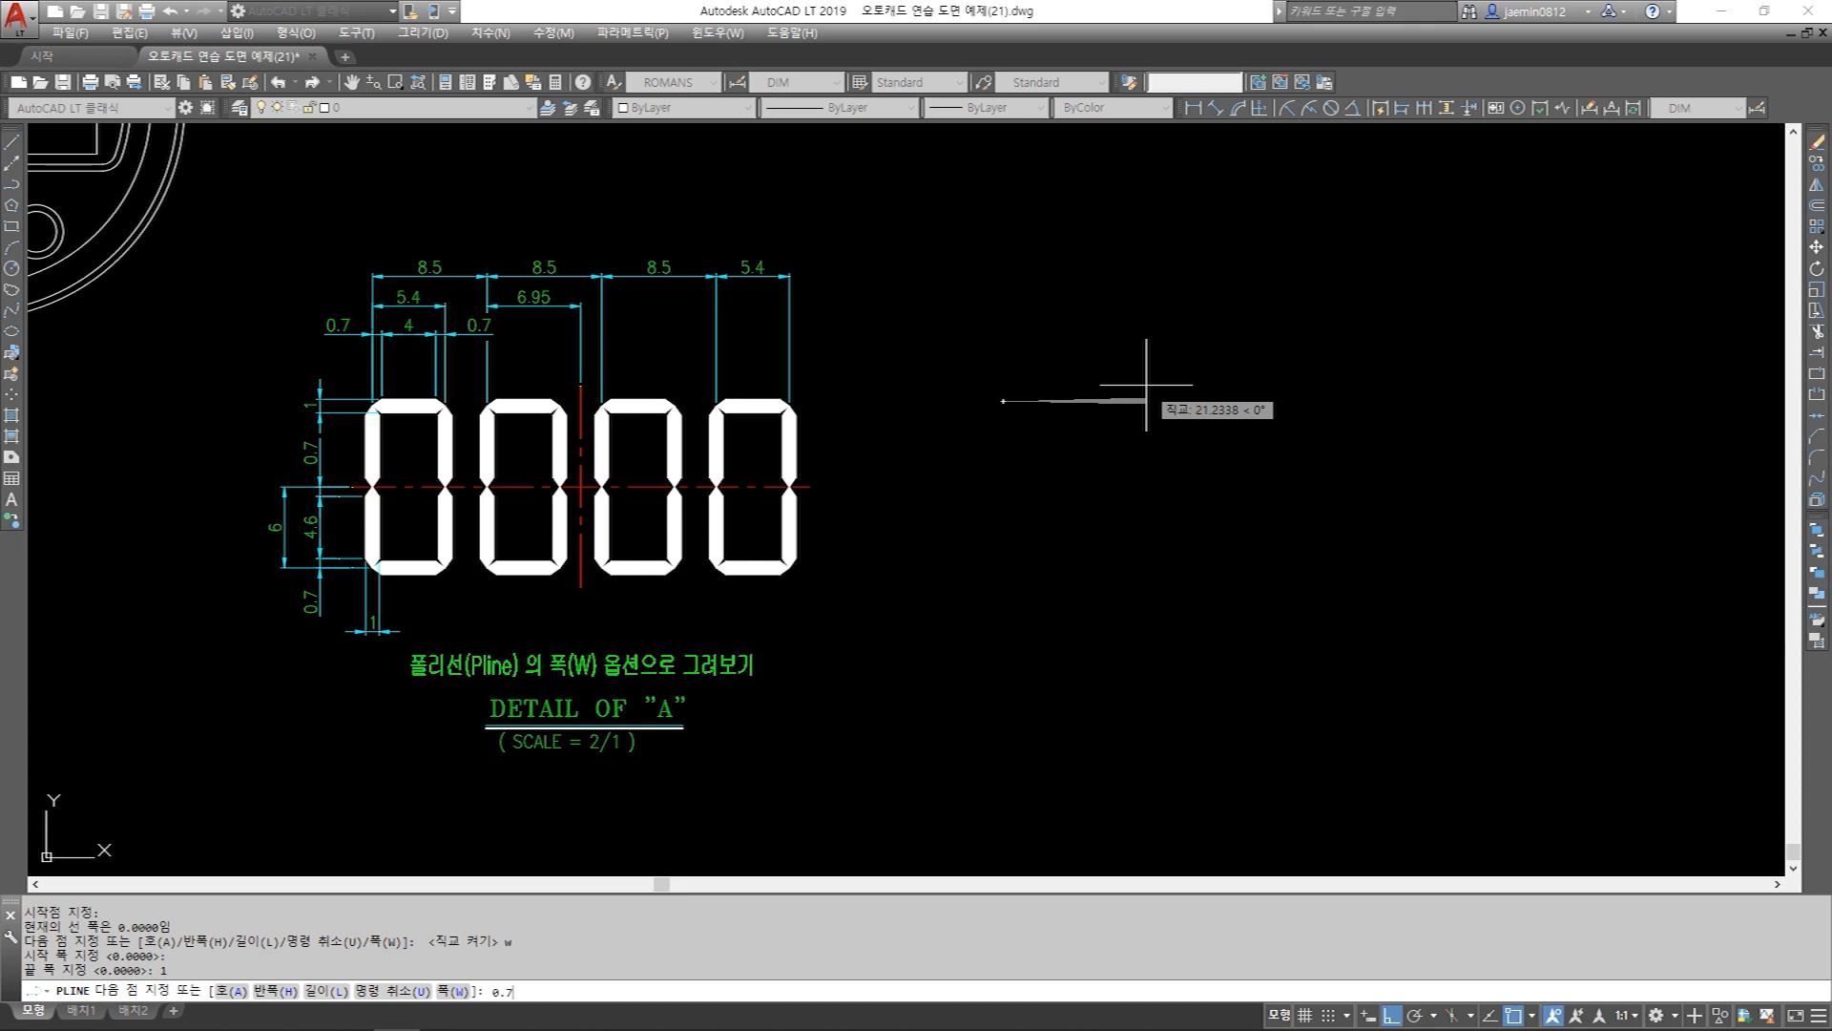
key(Return)
Continue the polyline 4 units horizontally to the right as the digit segment's full-width body.
scroll(1054, 410, up, 2)
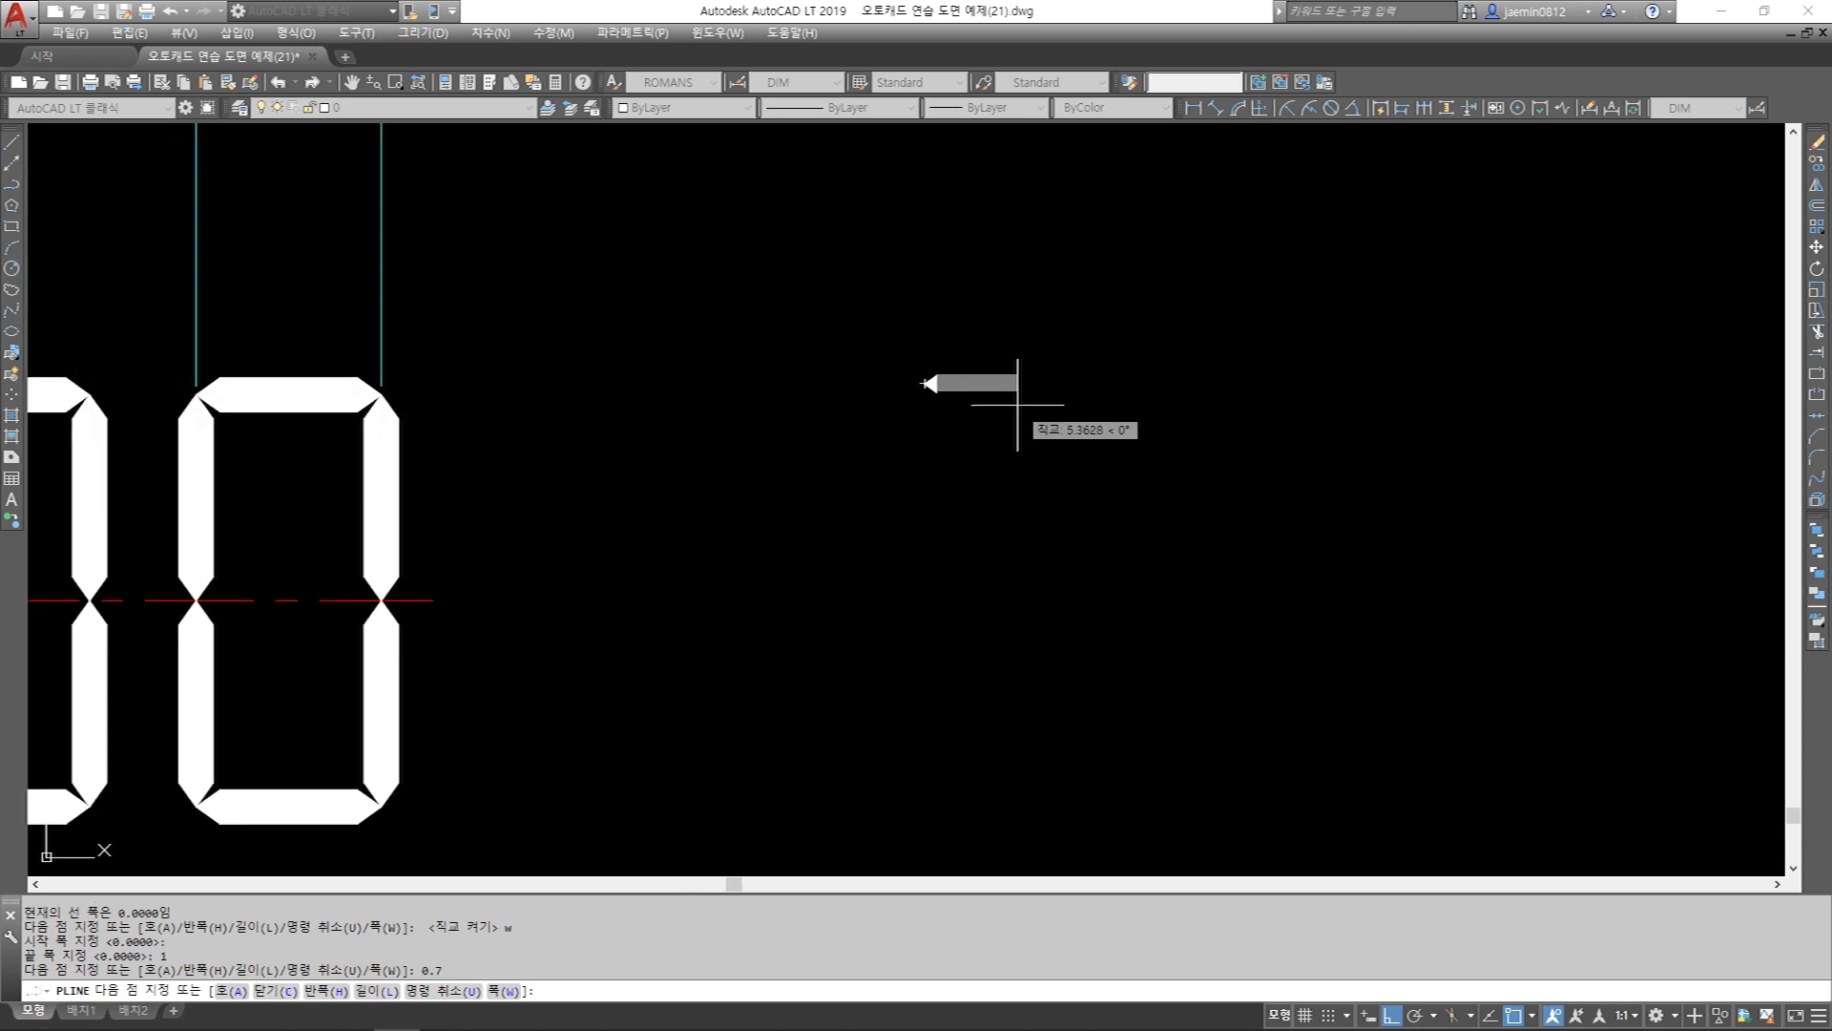
scroll(981, 394, up, 2)
scroll(980, 393, down, 3)
middle_drag(947, 386, 1209, 389)
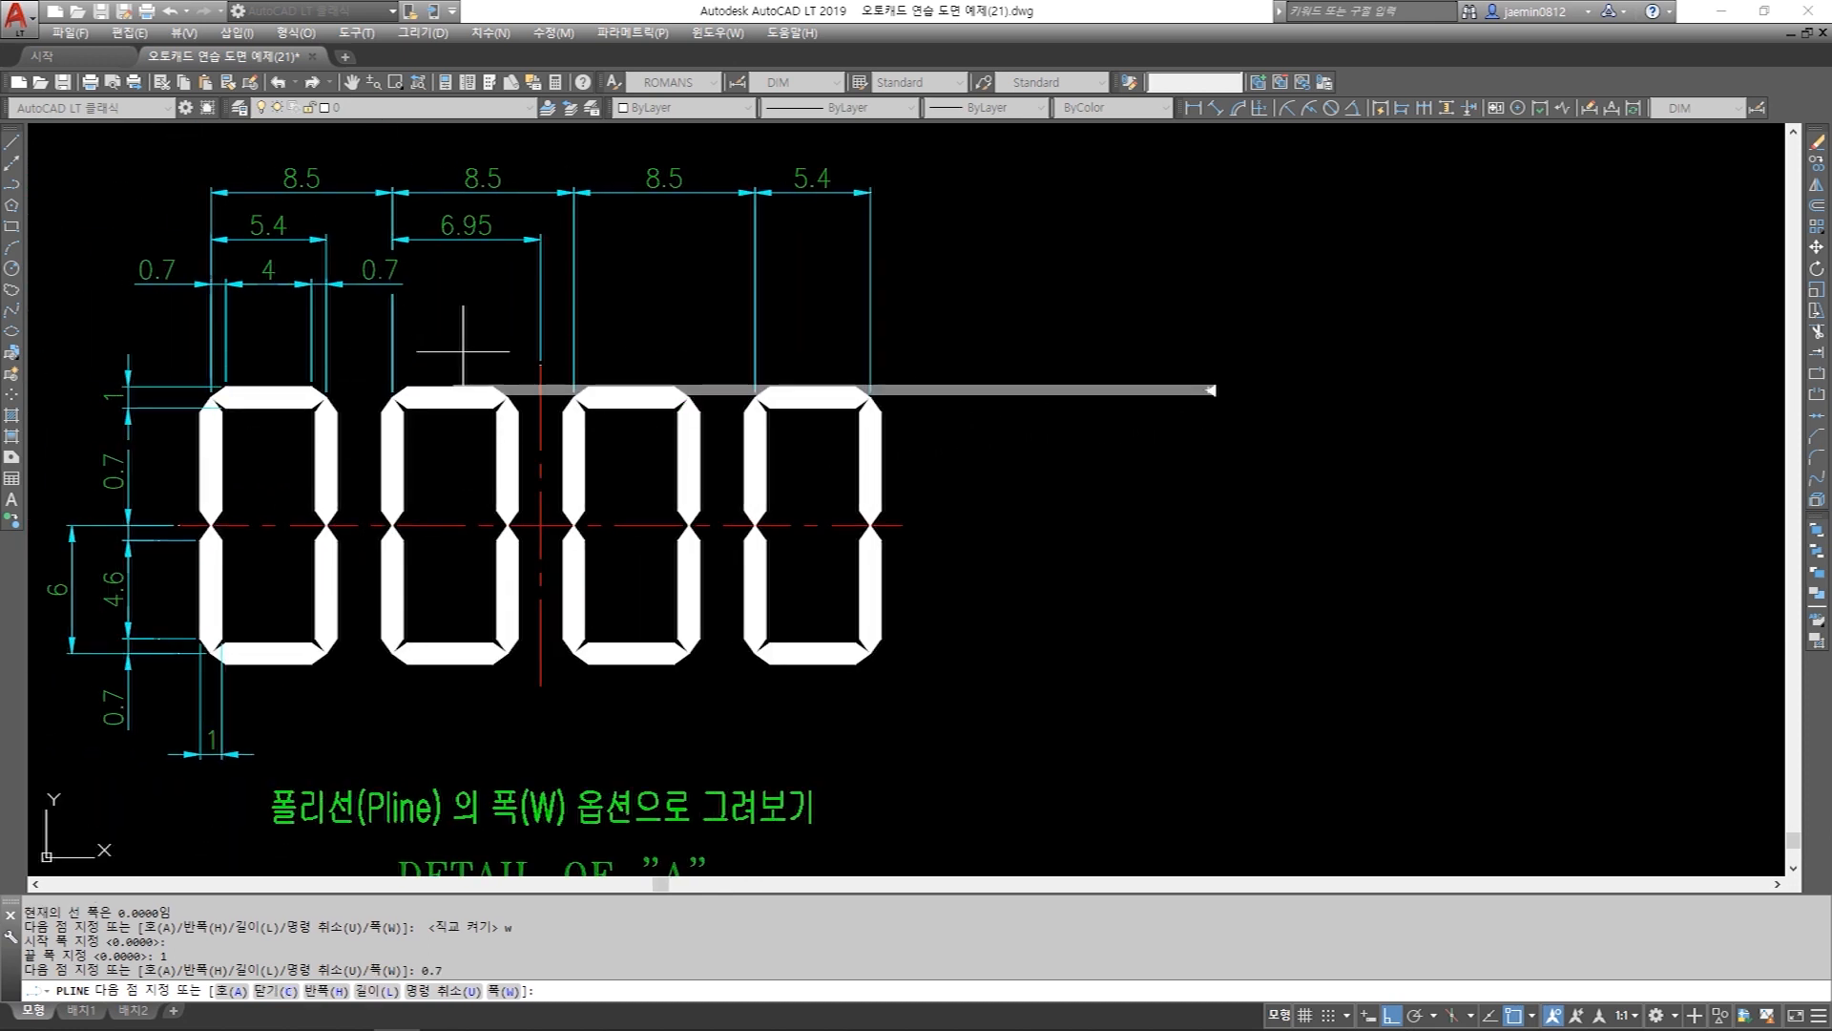
scroll(624, 456, down, 2)
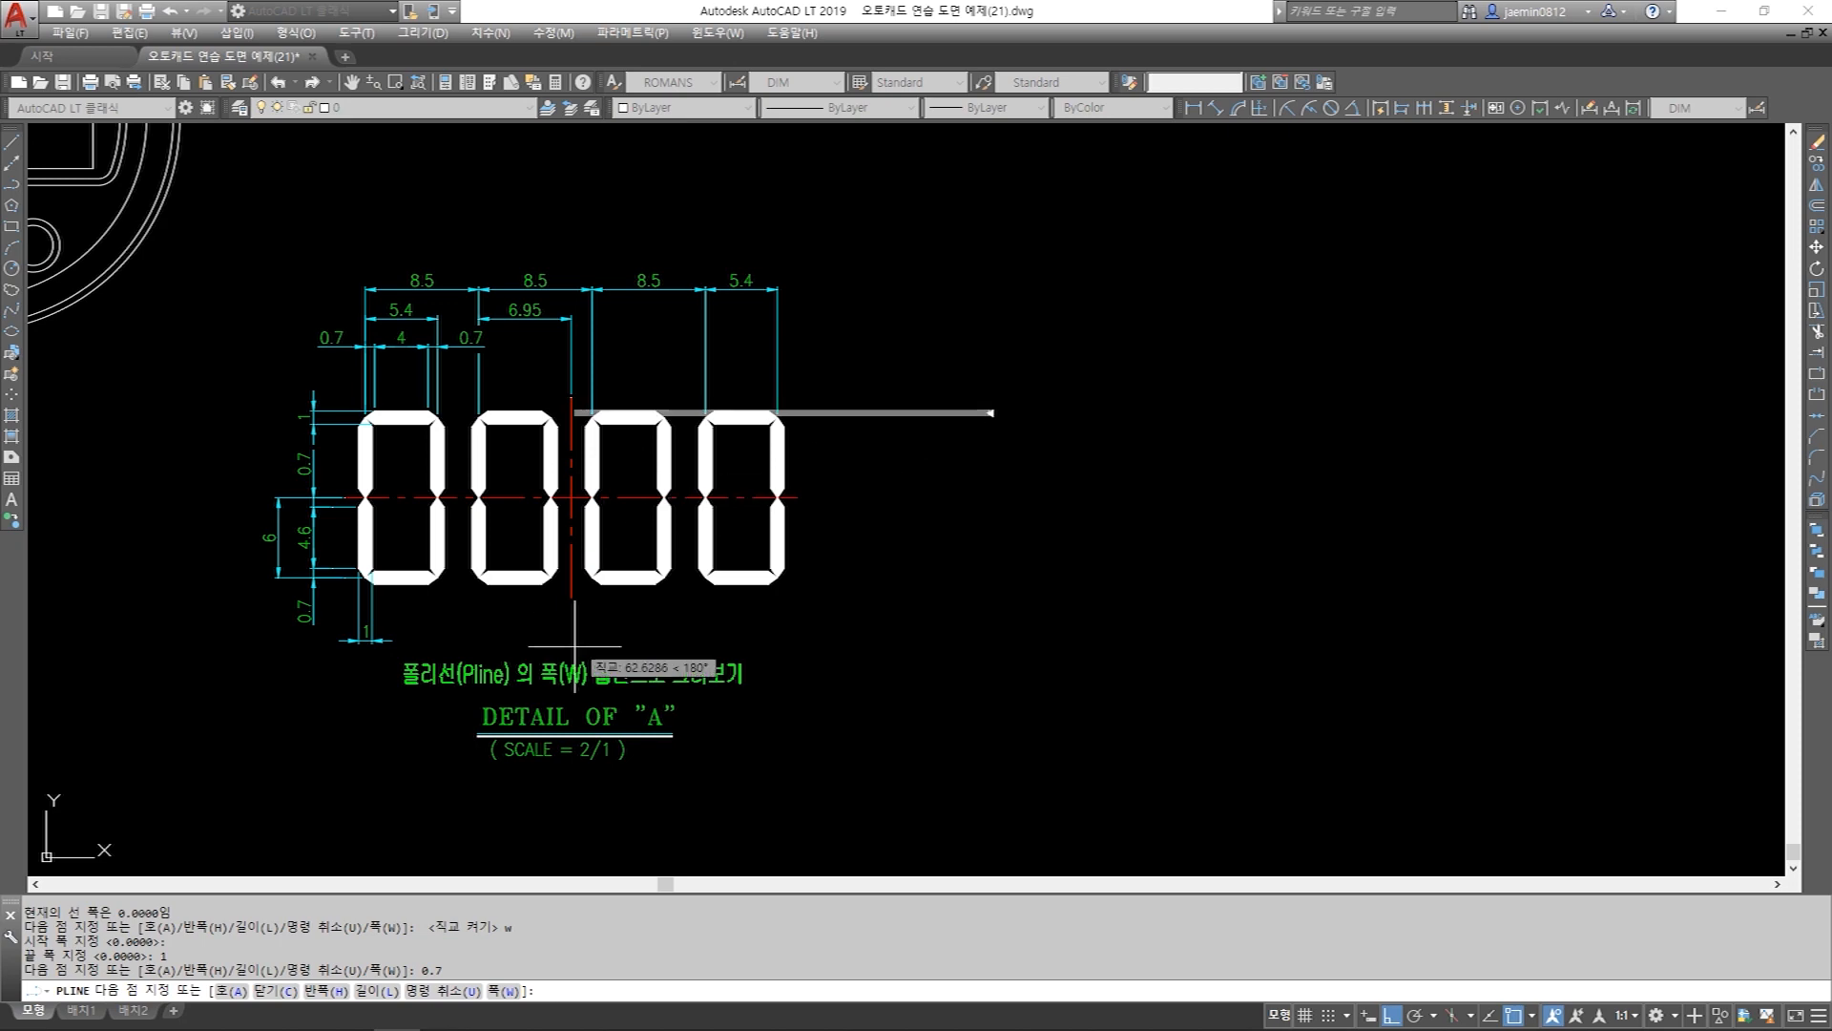
scroll(606, 735, up, 3)
scroll(640, 764, down, 4)
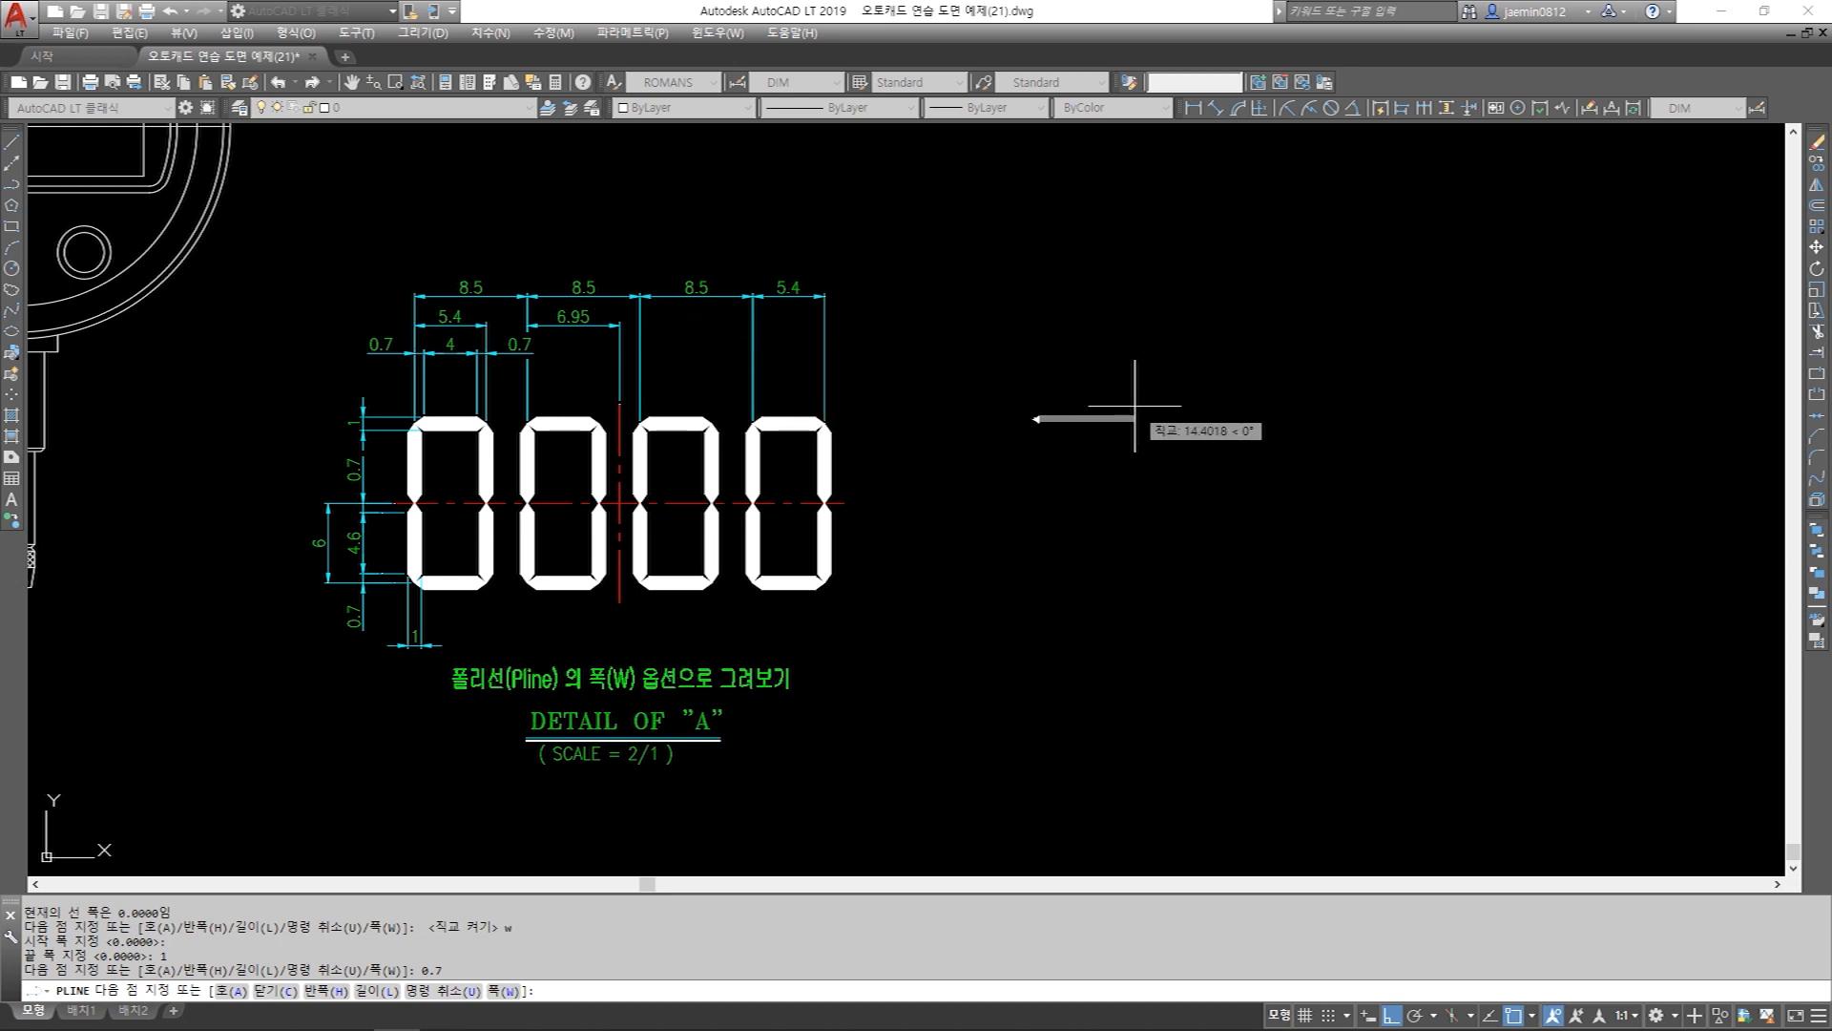
scroll(1059, 413, up, 5)
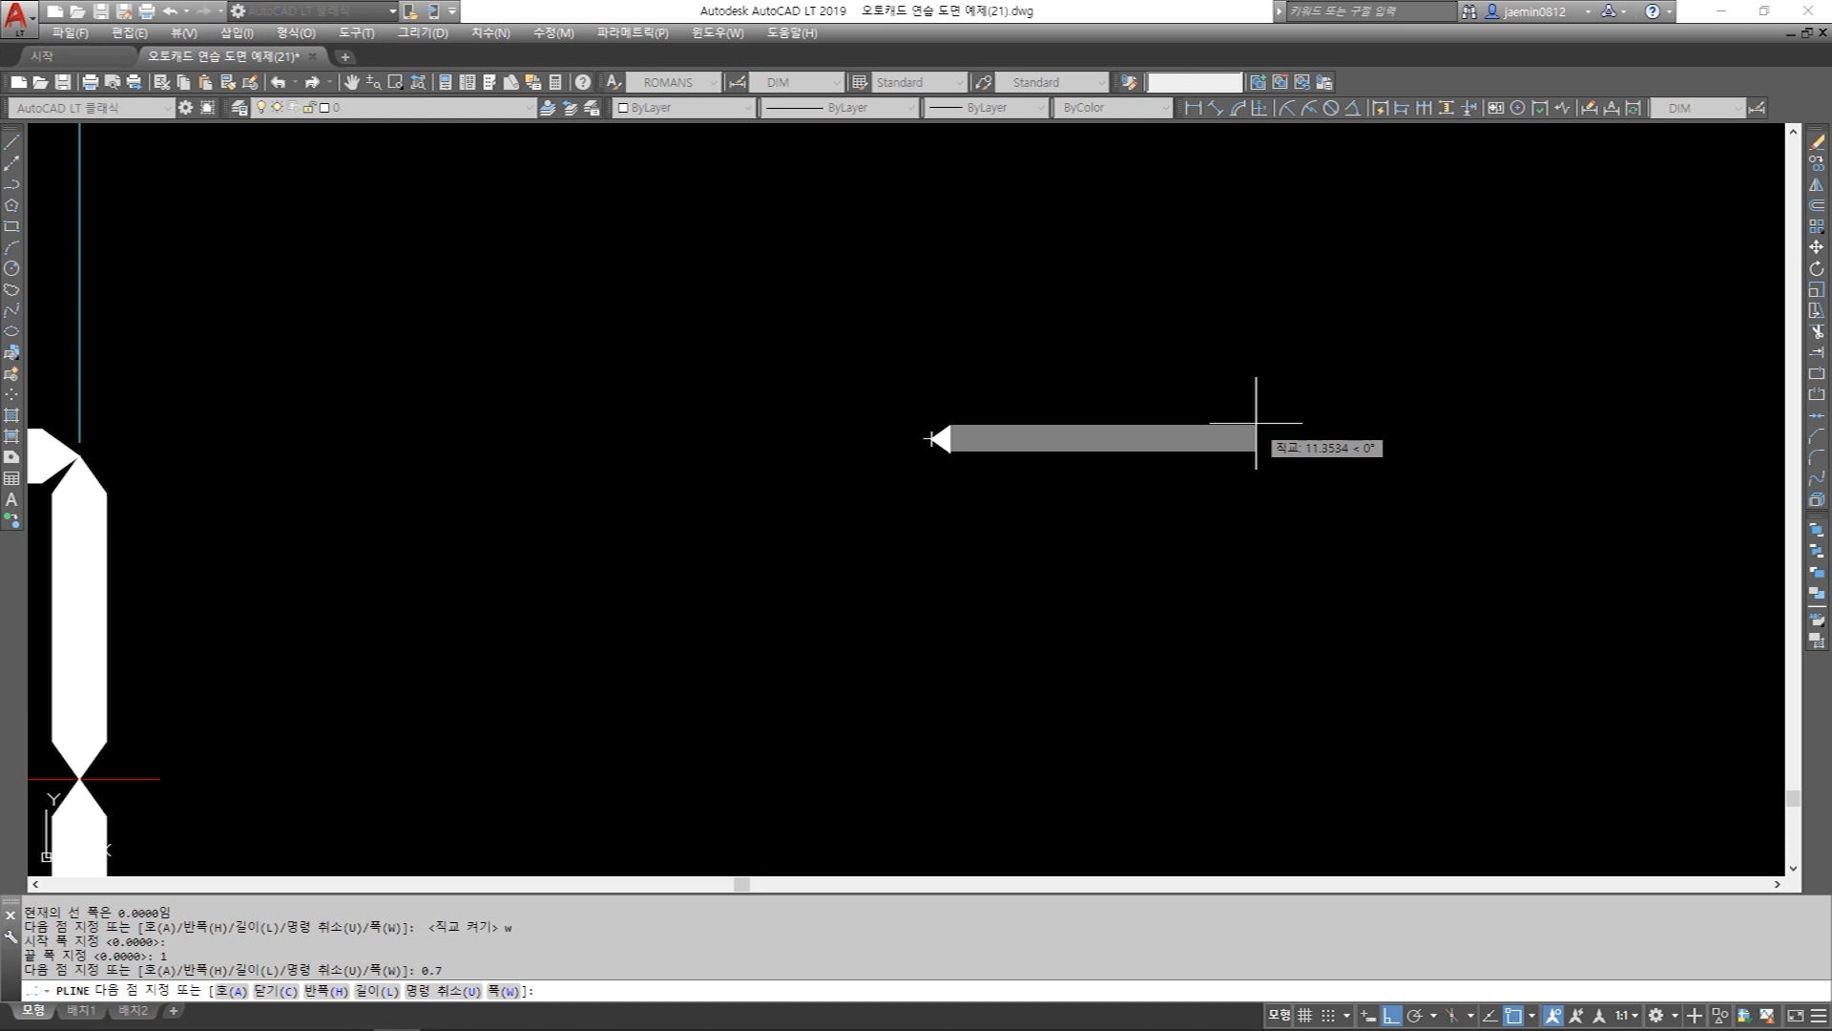
scroll(1198, 421, down, 5)
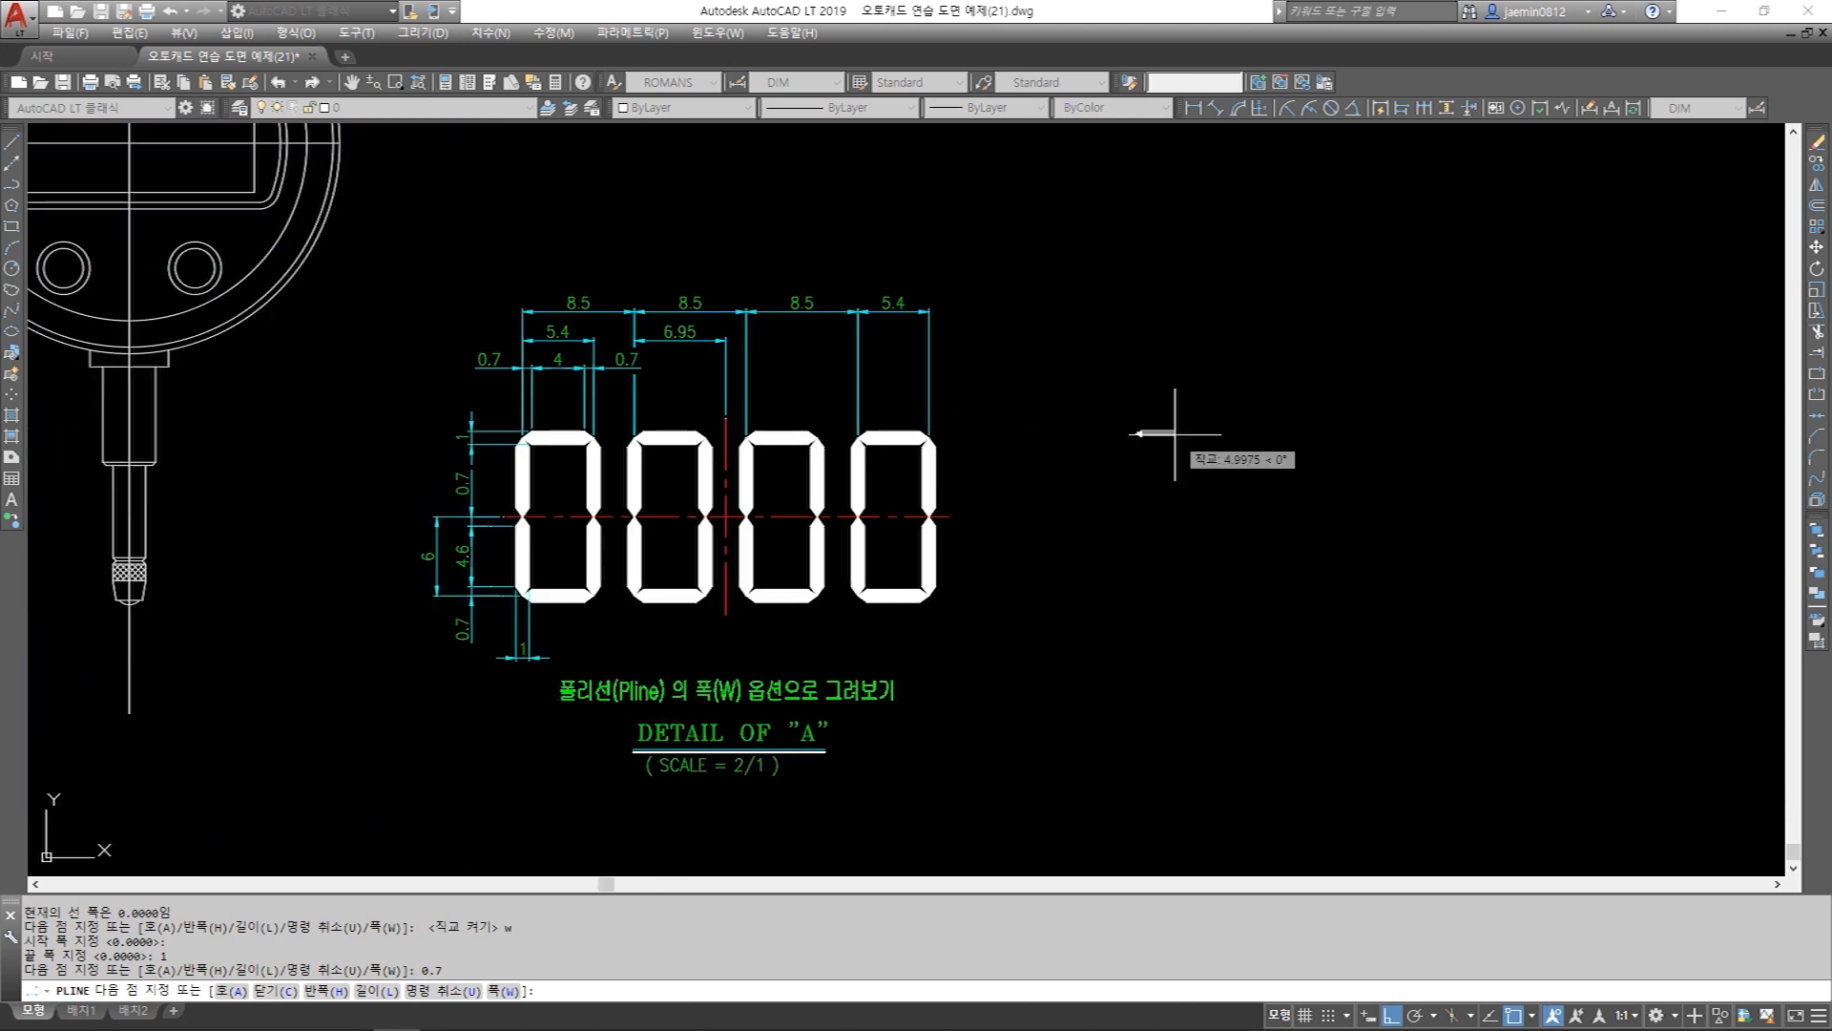
scroll(520, 367, up, 4)
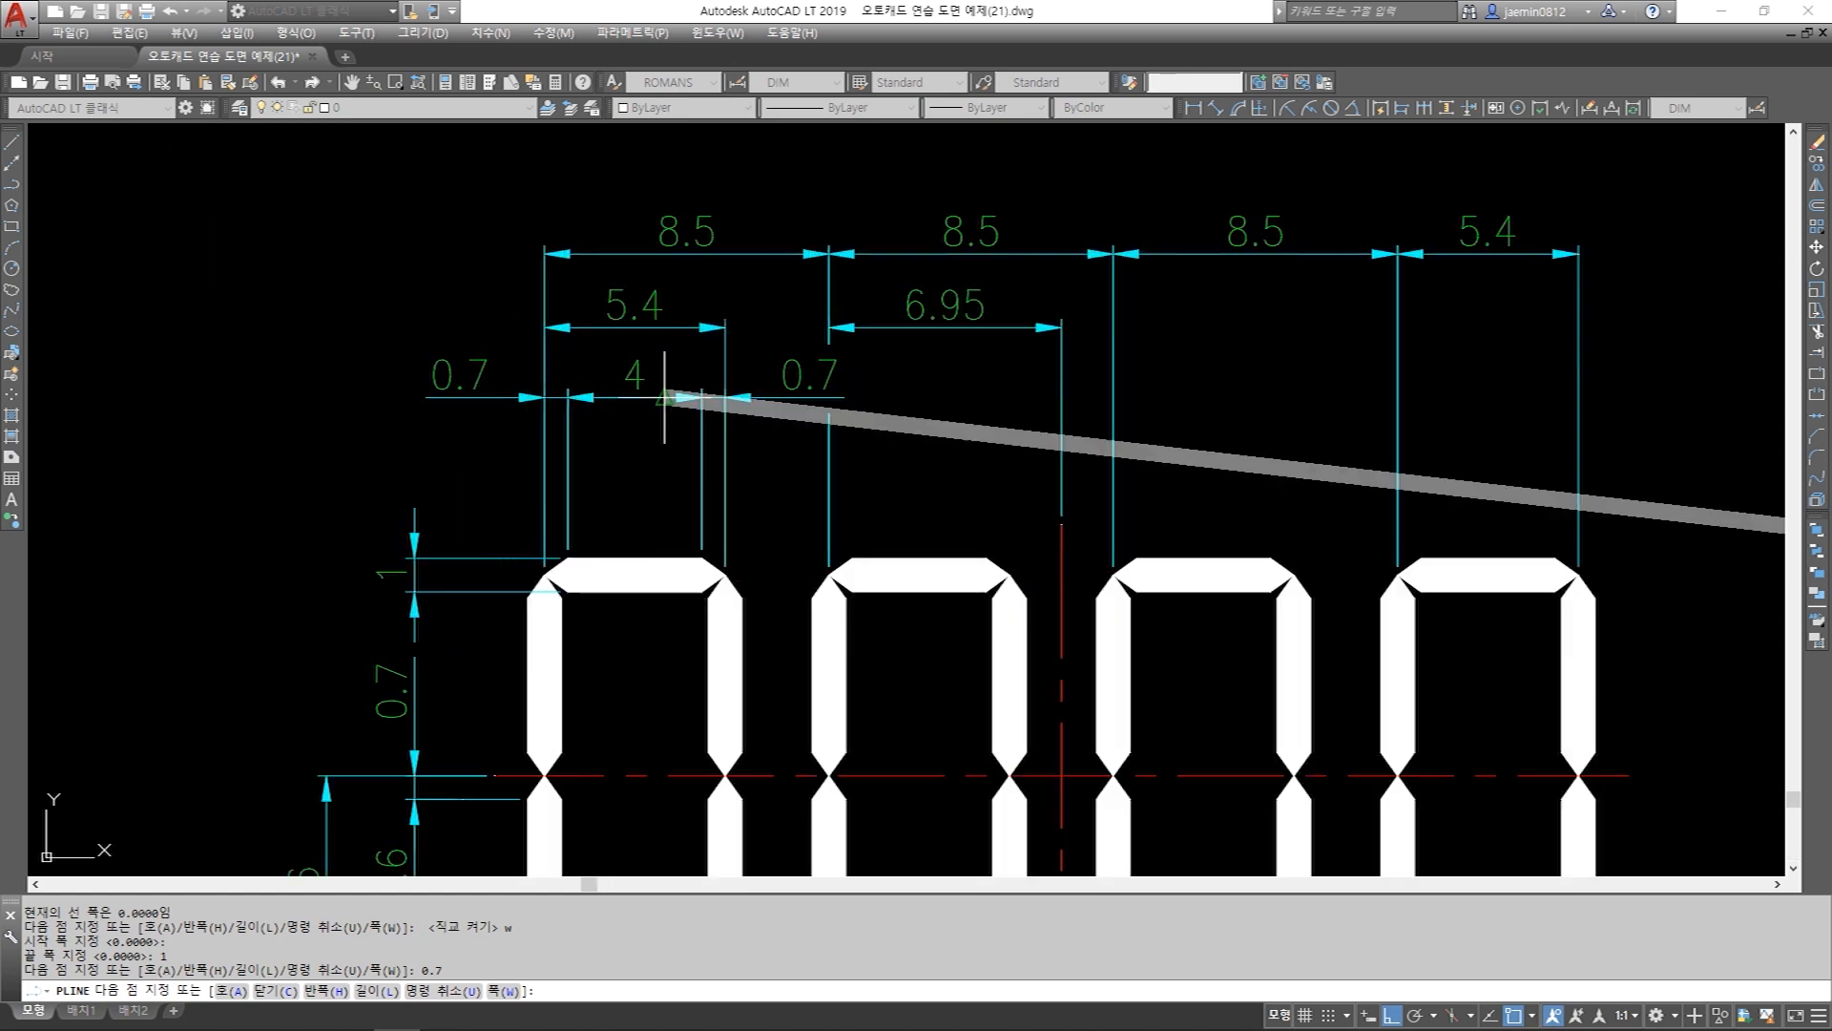
scroll(664, 398, down, 6)
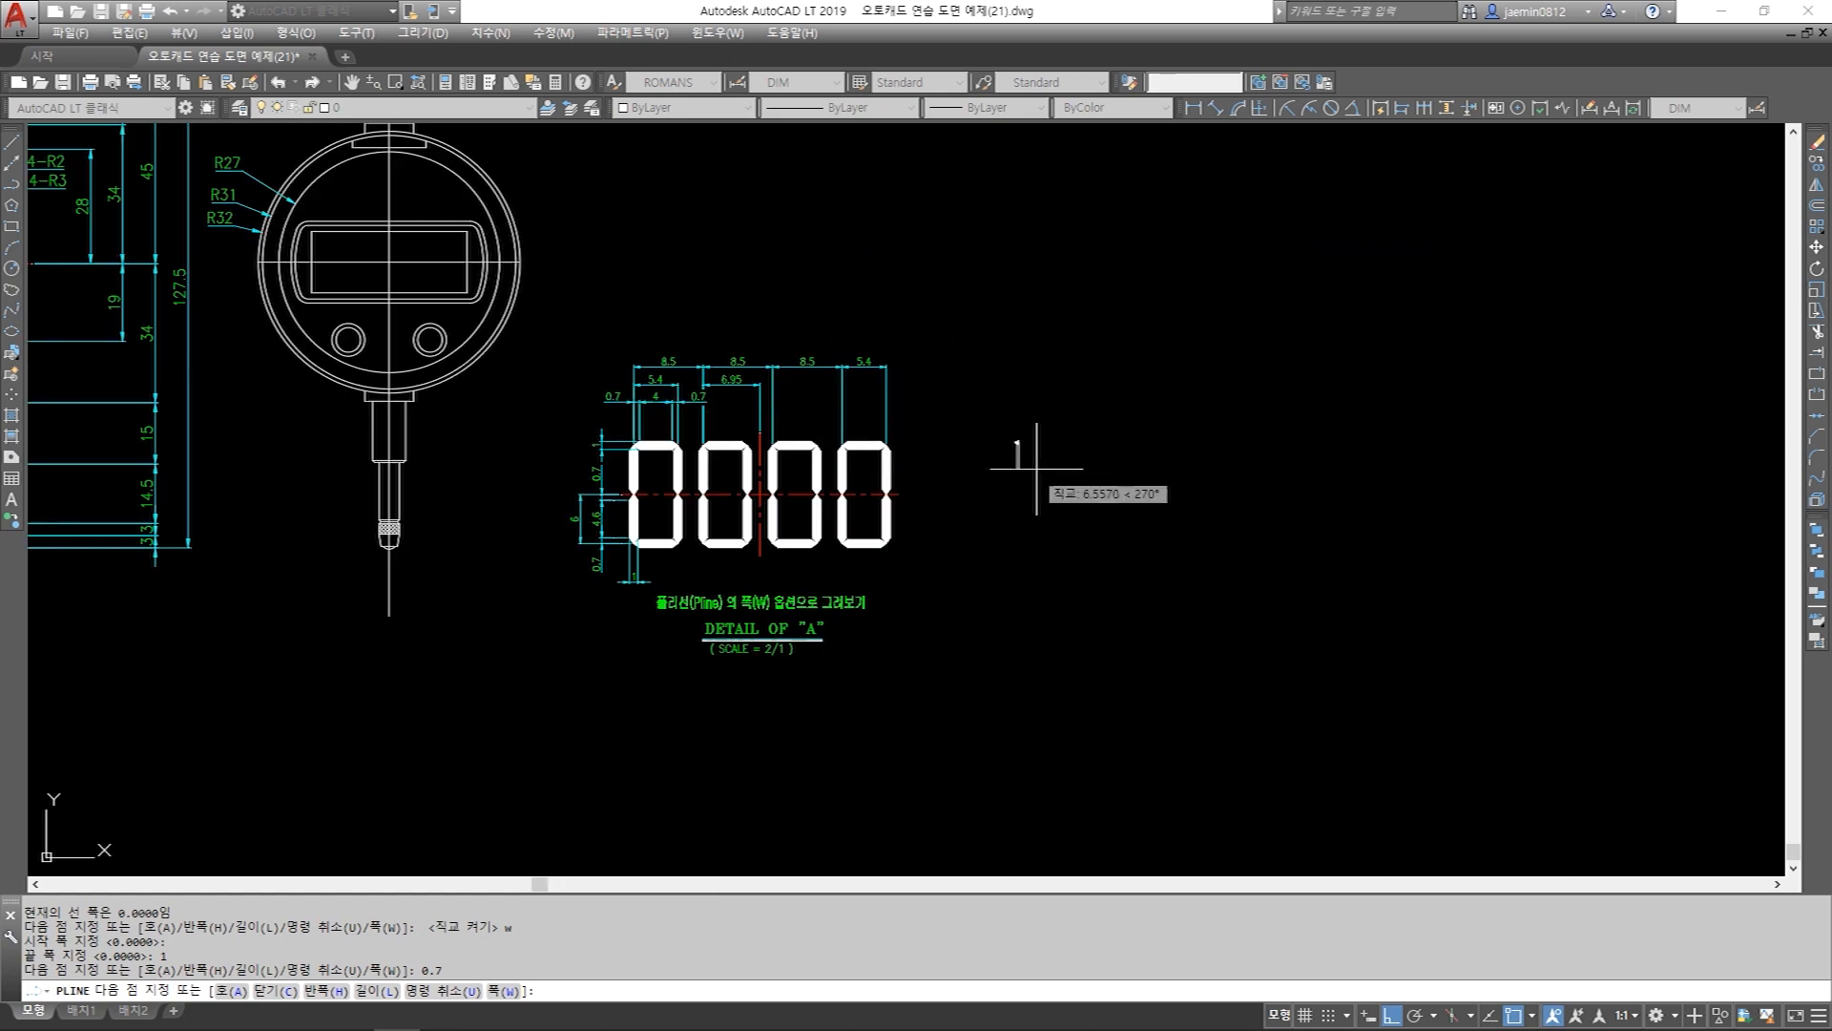
scroll(1050, 458, up, 2)
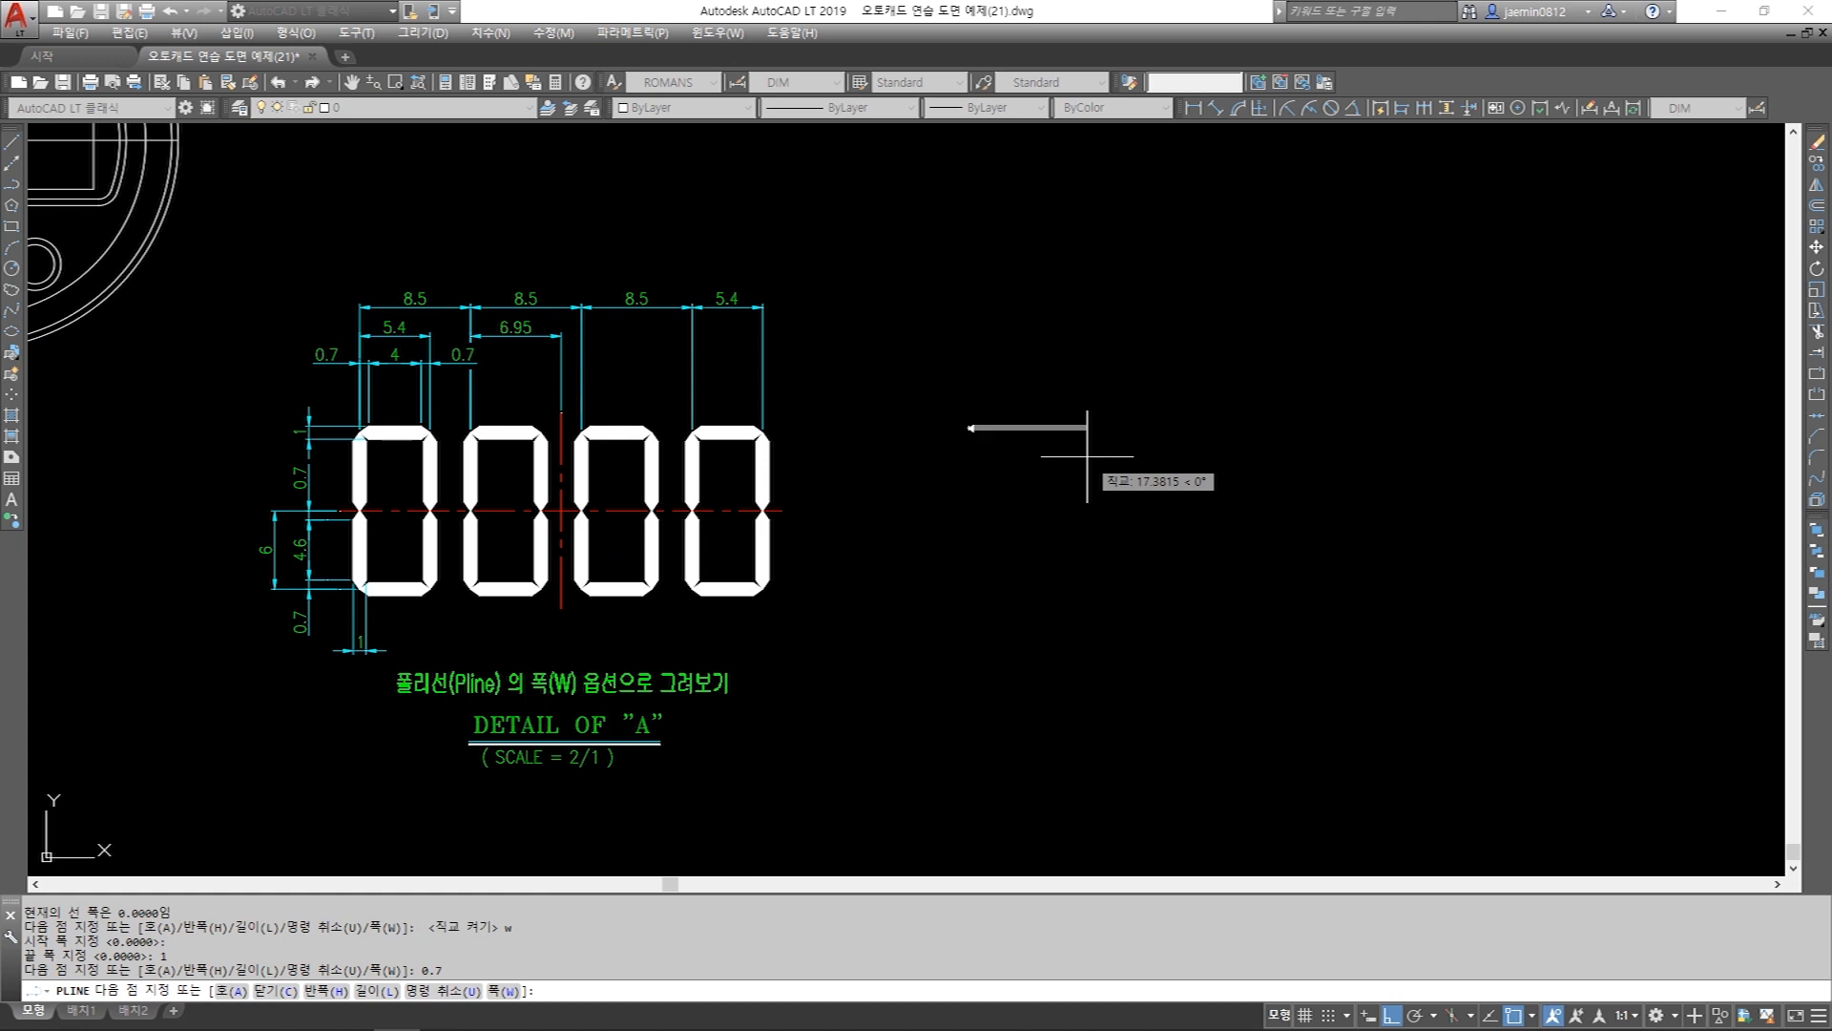
key(Return)
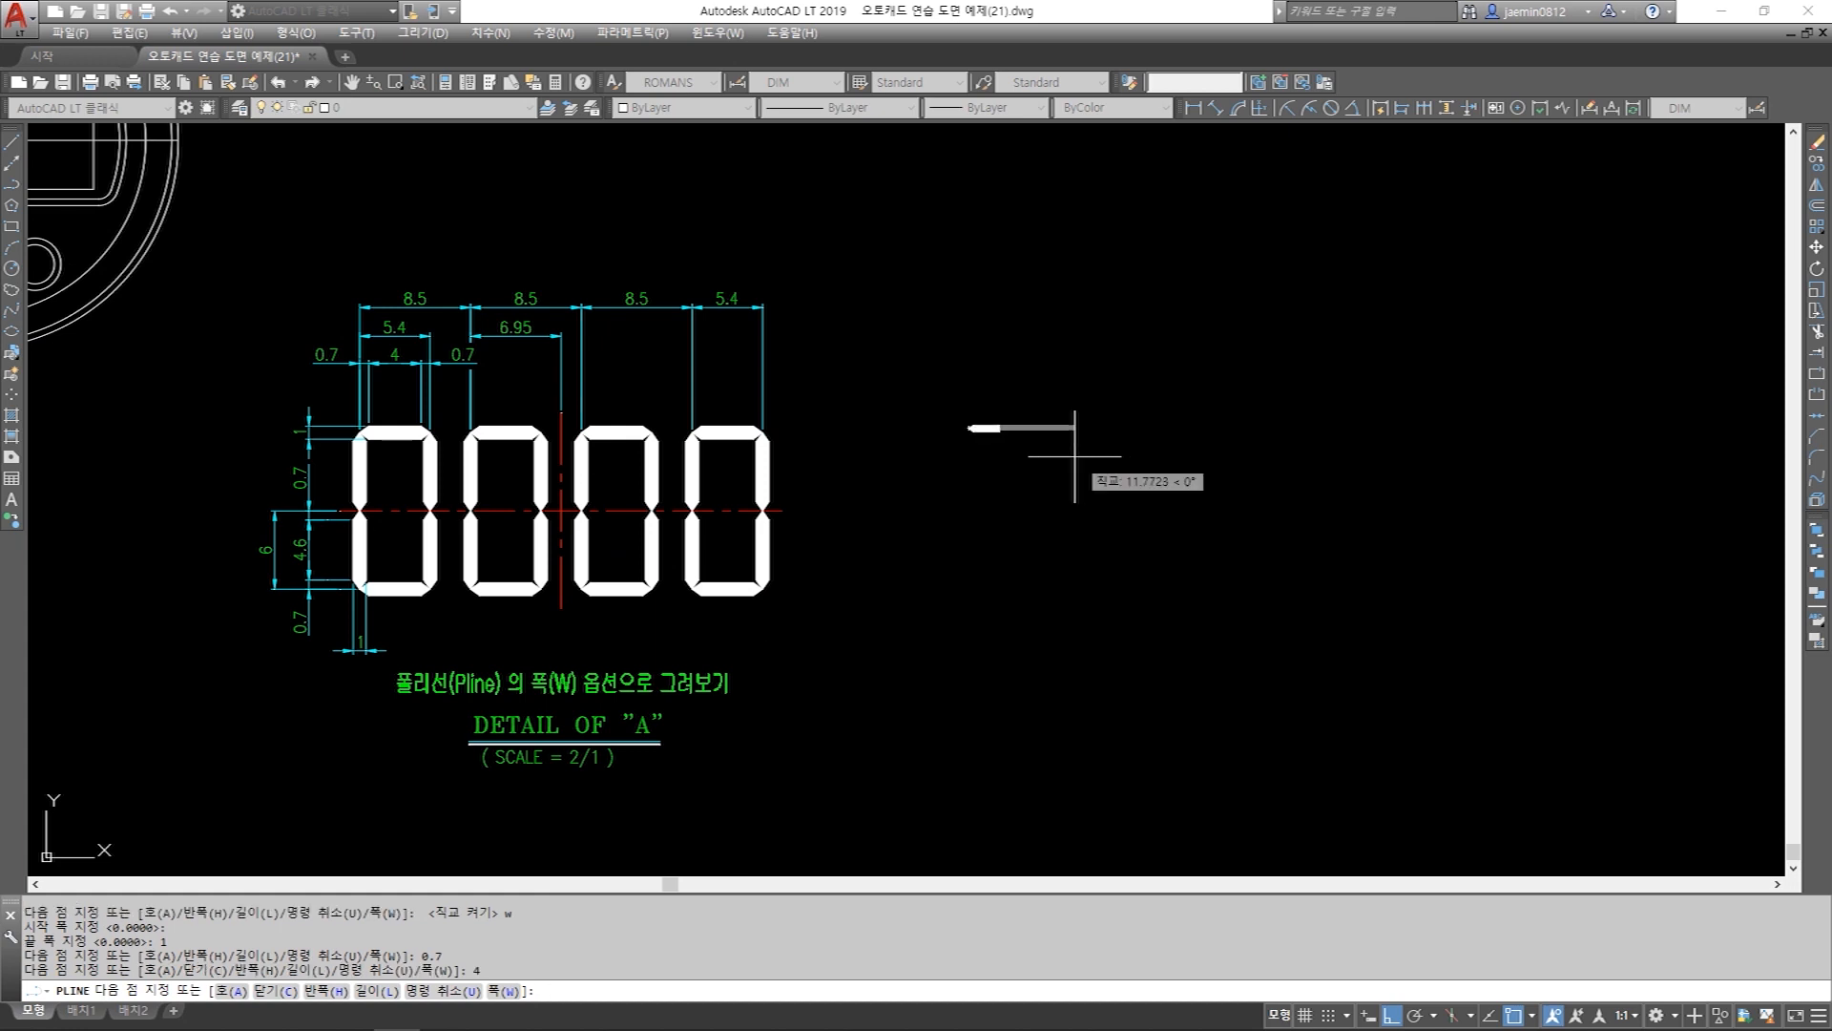
Set the polyline's next section to start at width 1 and end at width 0.
scroll(1050, 448, up, 3)
scroll(1040, 445, down, 1)
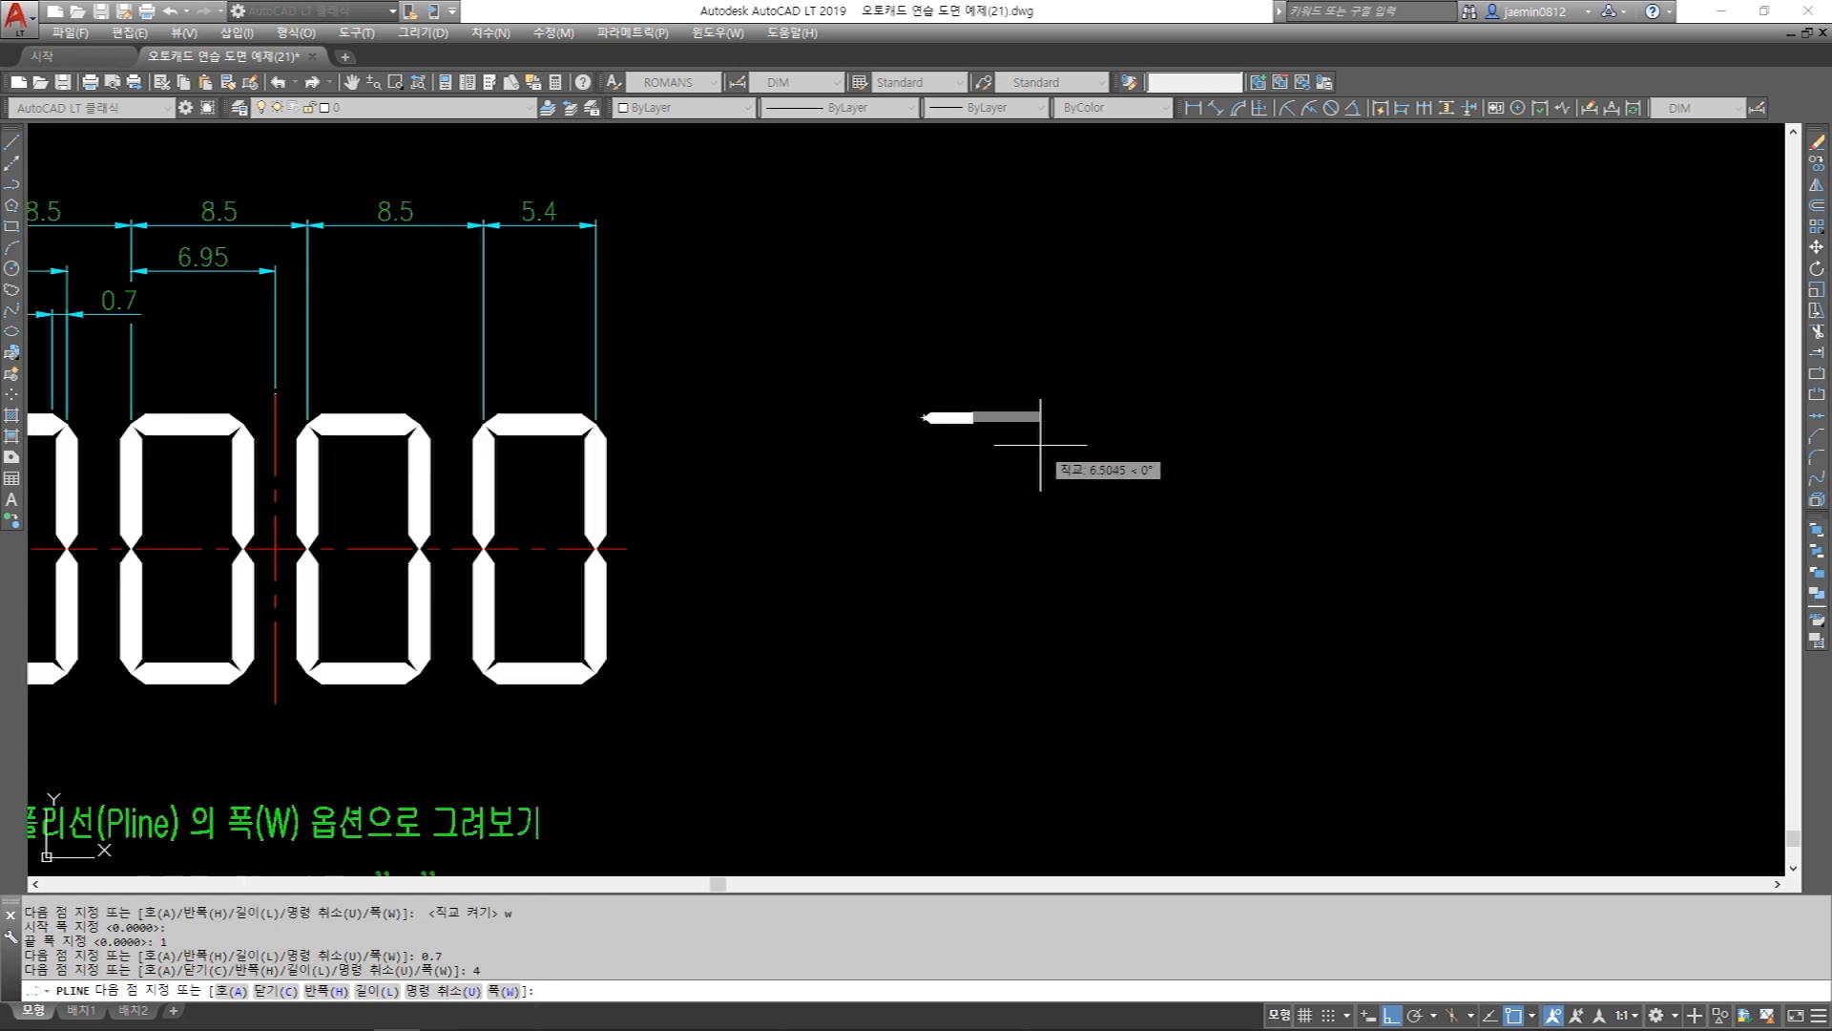
text(w)
key(Return)
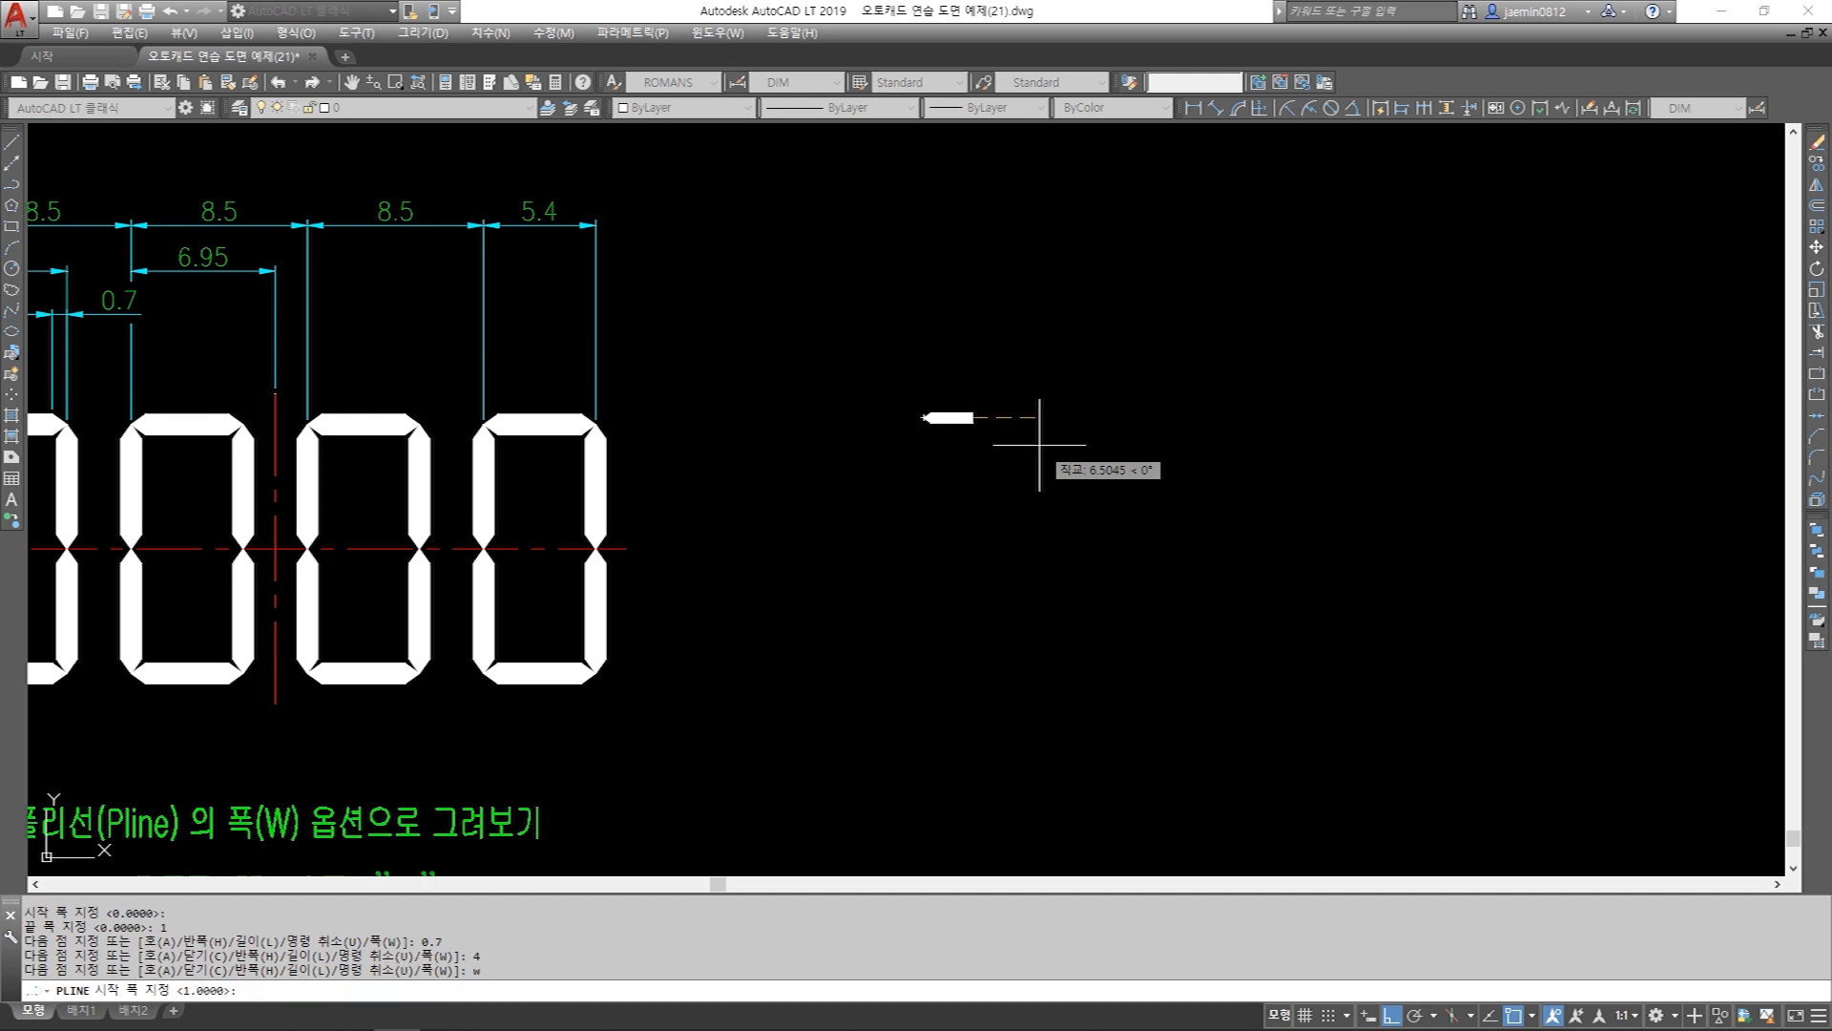
key(Return)
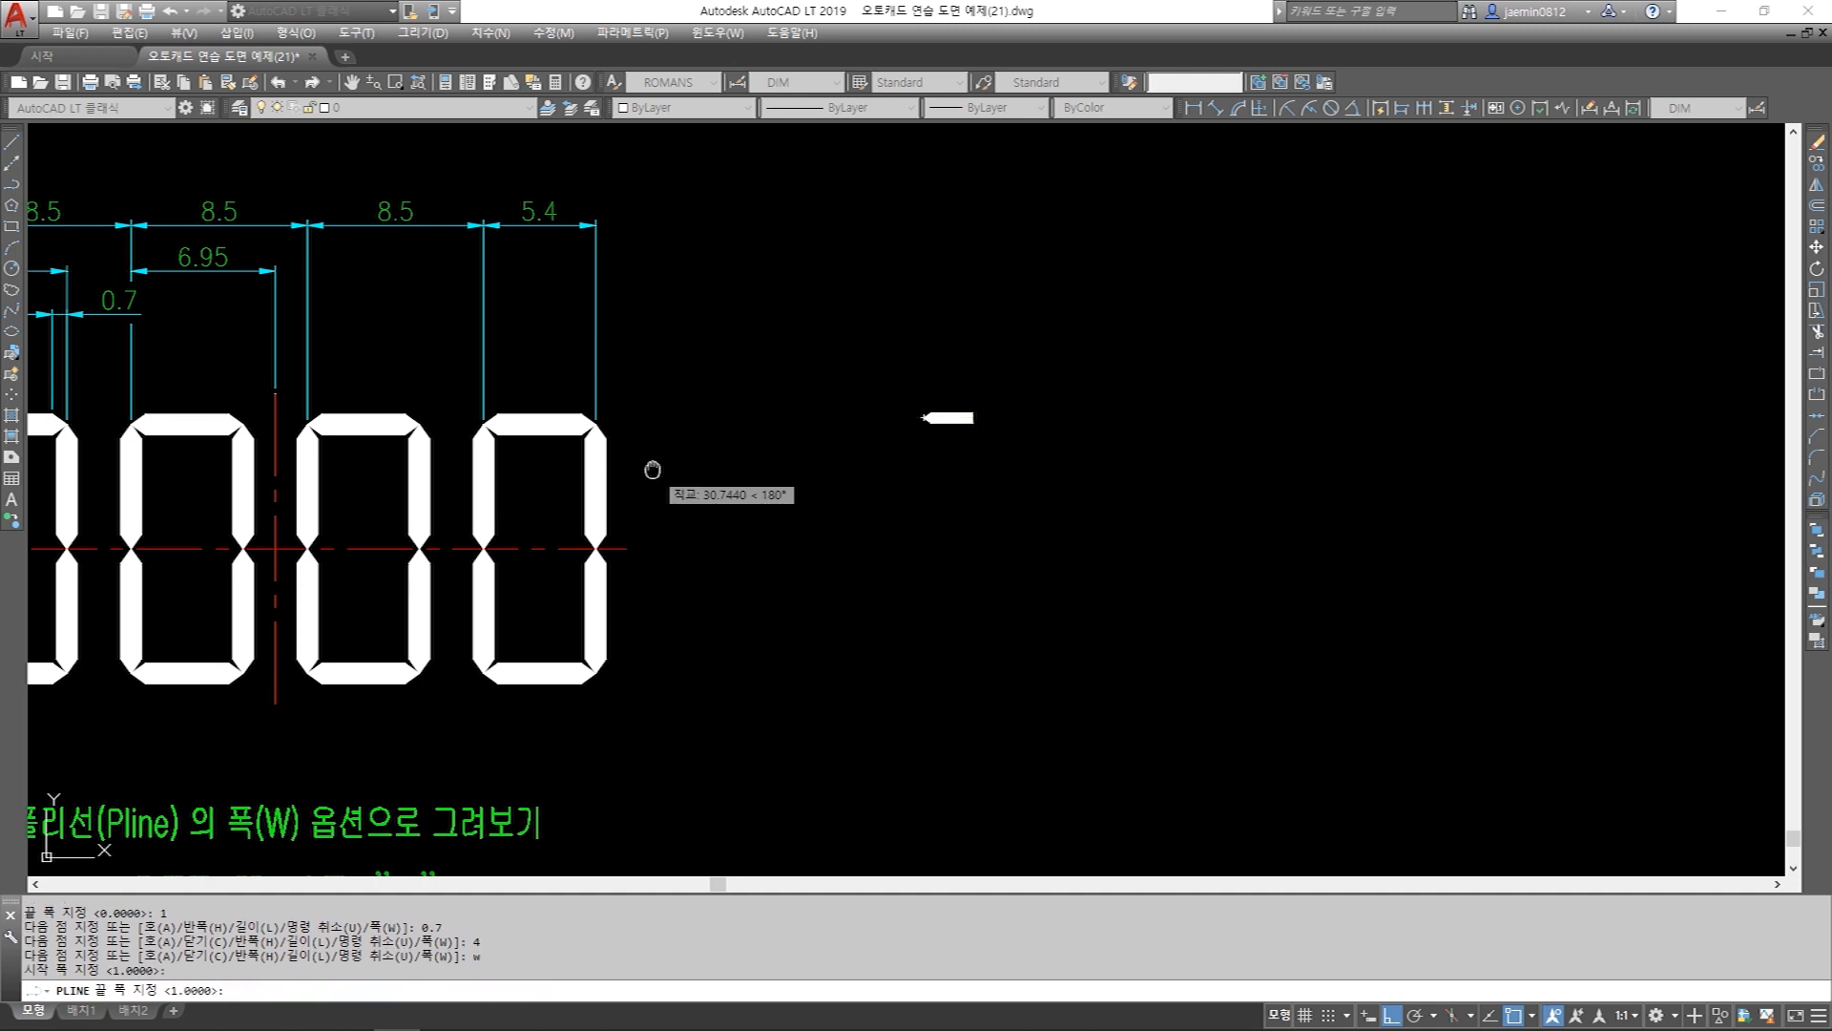
middle_drag(633, 462, 954, 462)
scroll(338, 384, up, 2)
middle_drag(339, 384, 418, 383)
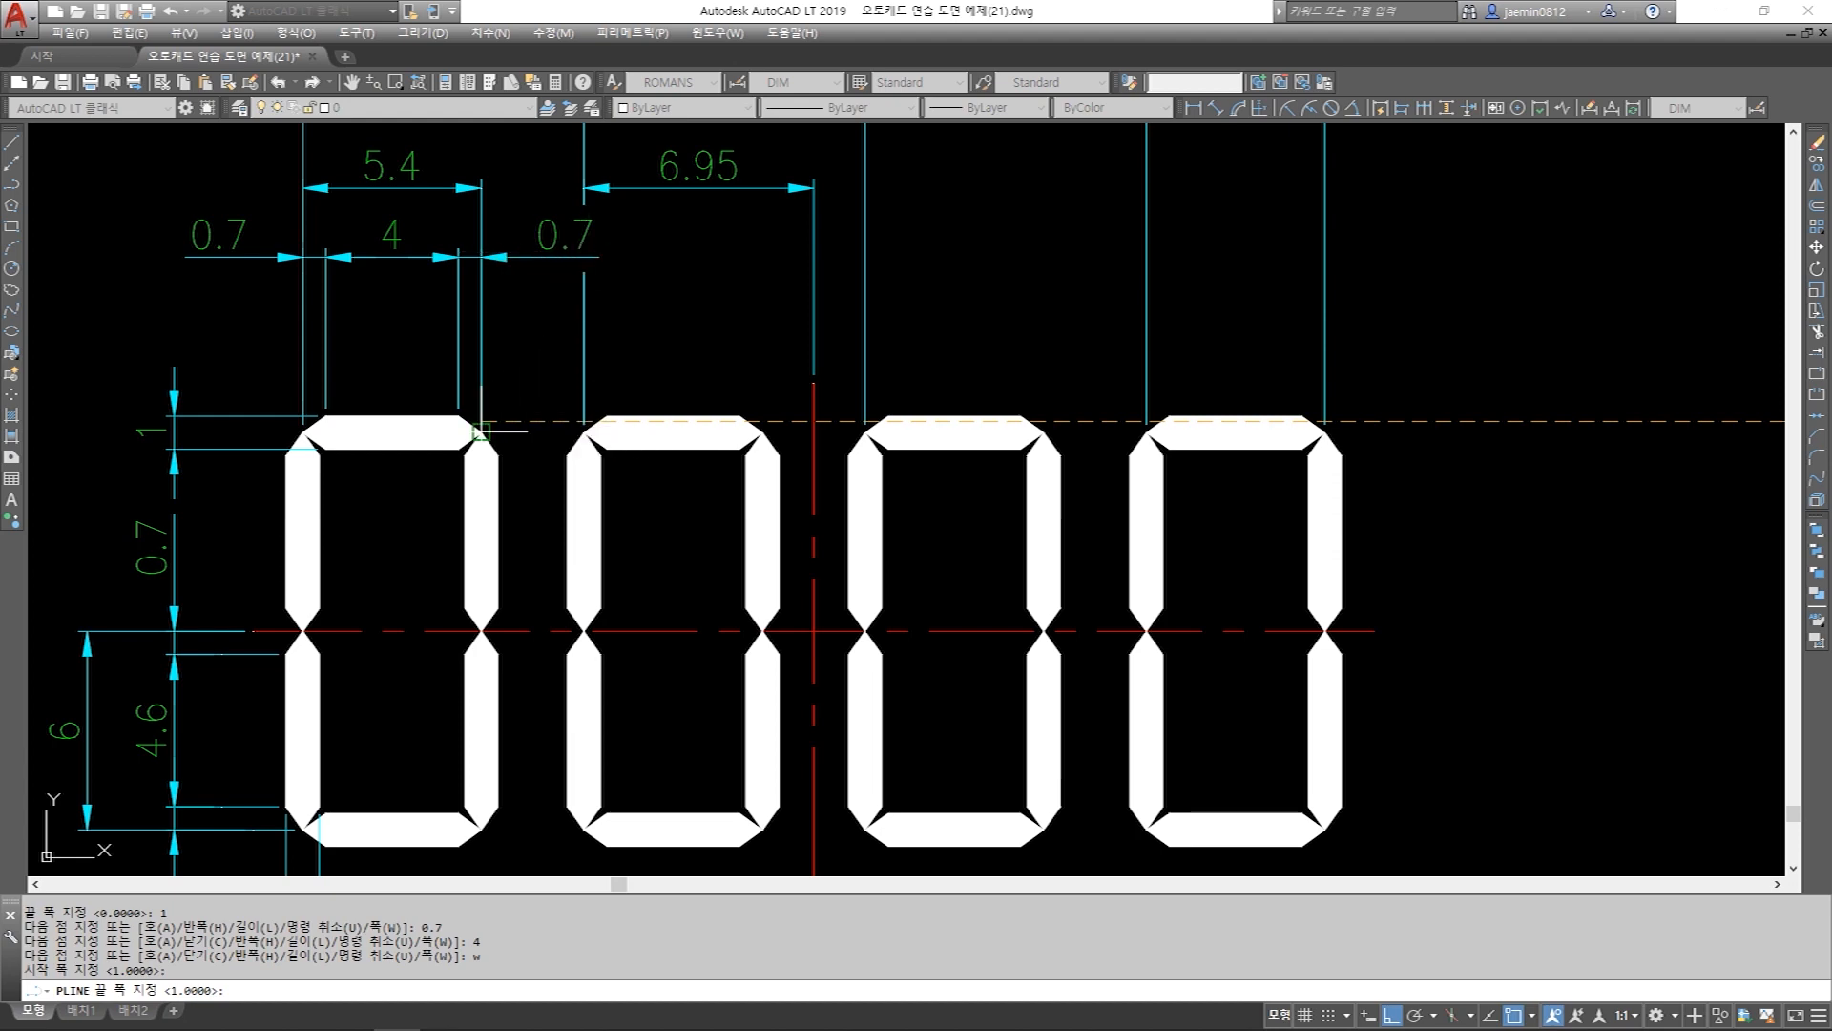
scroll(536, 430, down, 4)
scroll(1086, 437, up, 7)
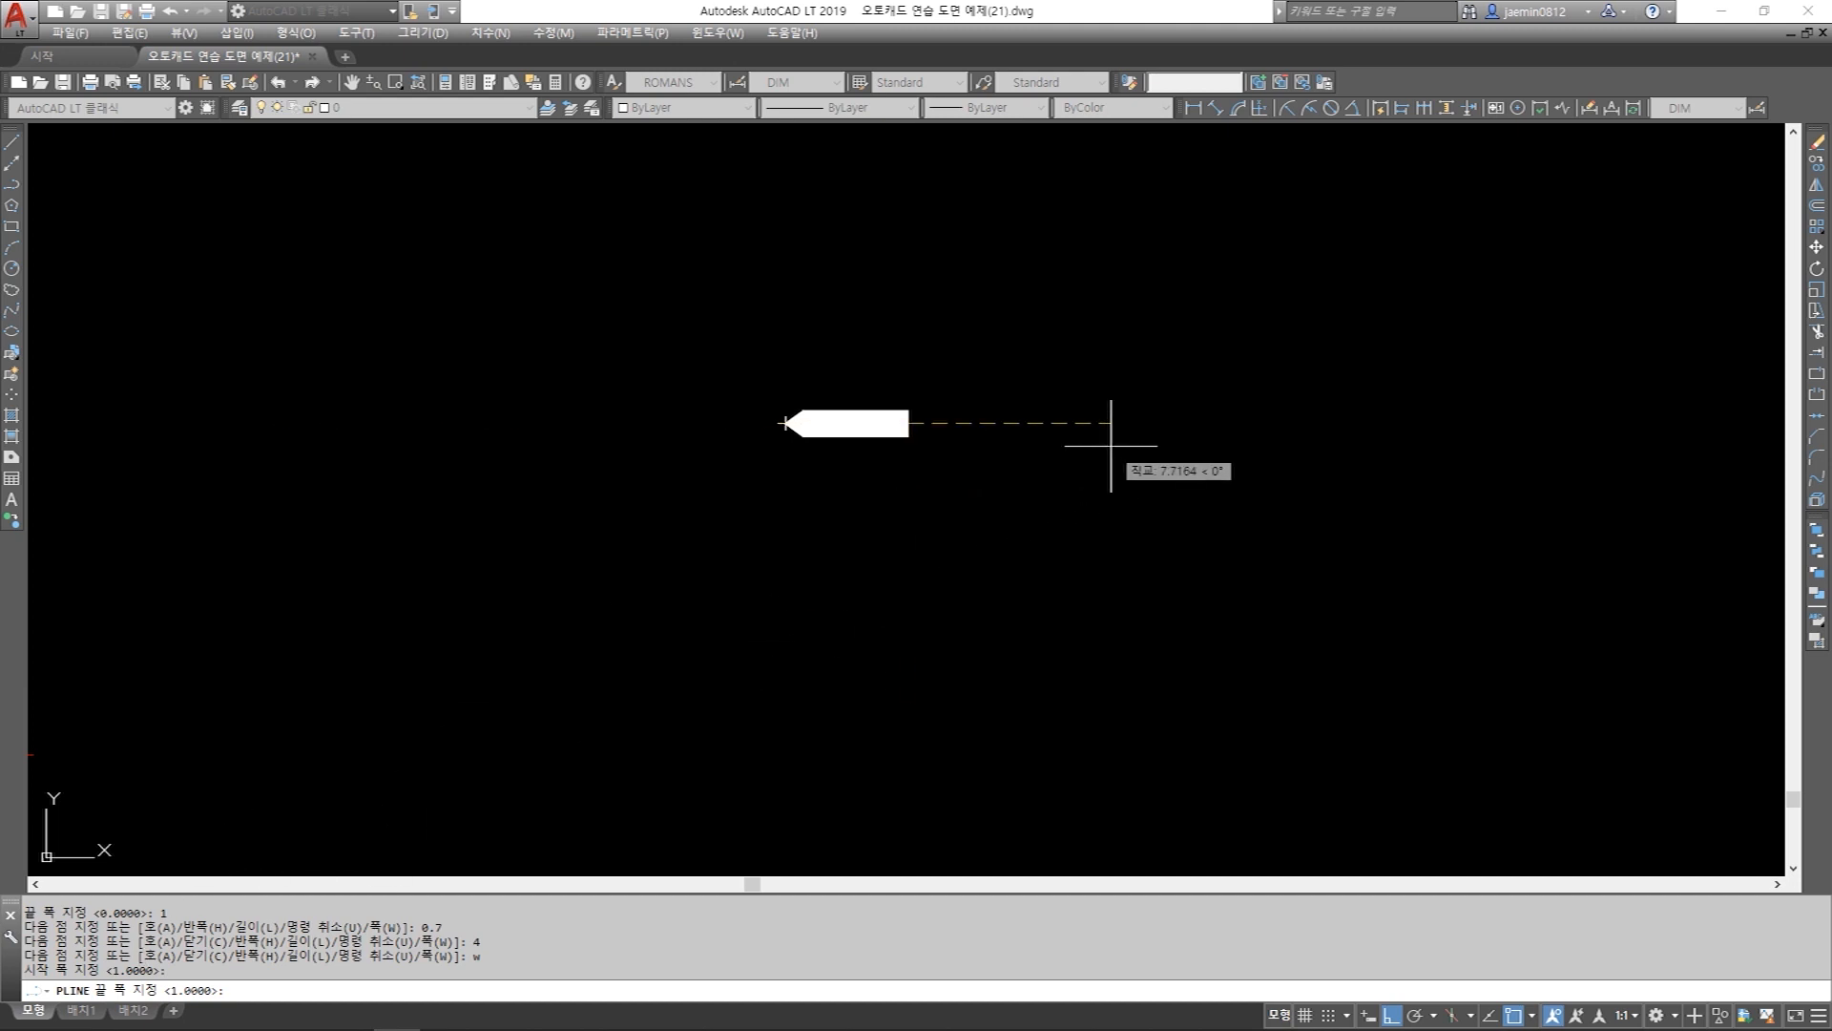
key(Return)
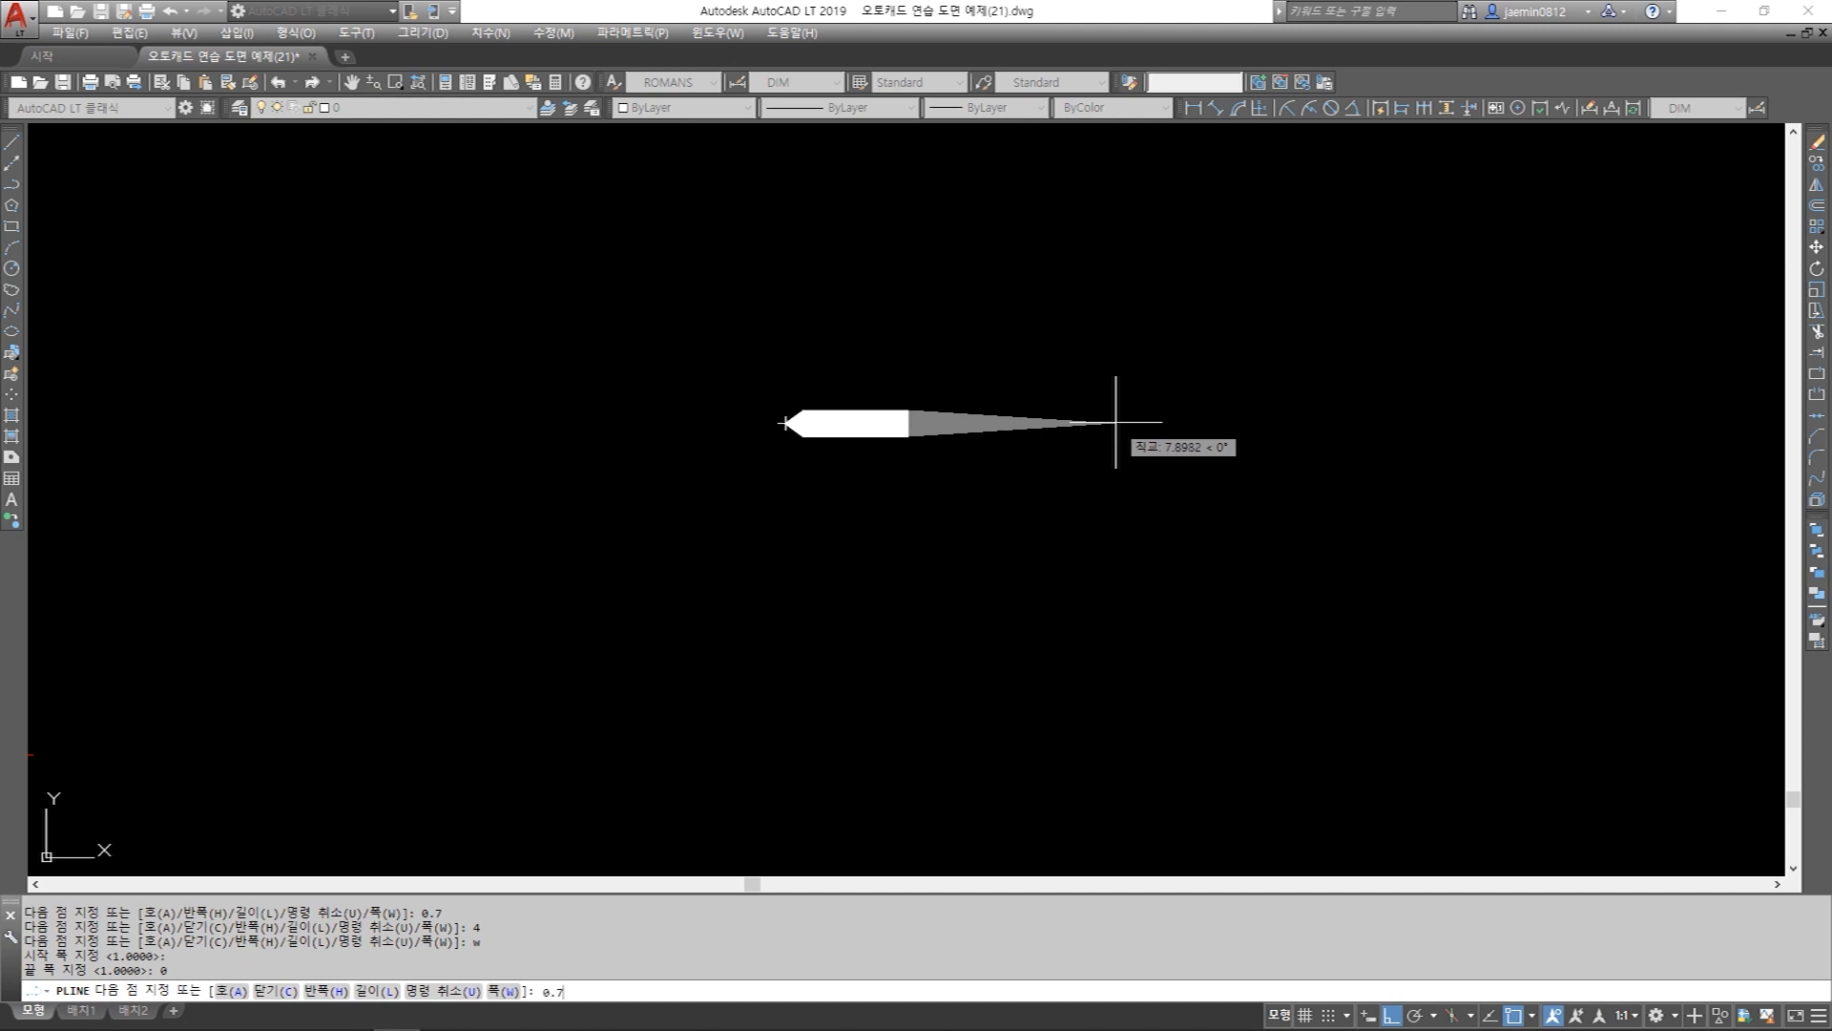
Draw the closing tapered tip 0.7 long horizontally to the right and end the polyline.
key(Return)
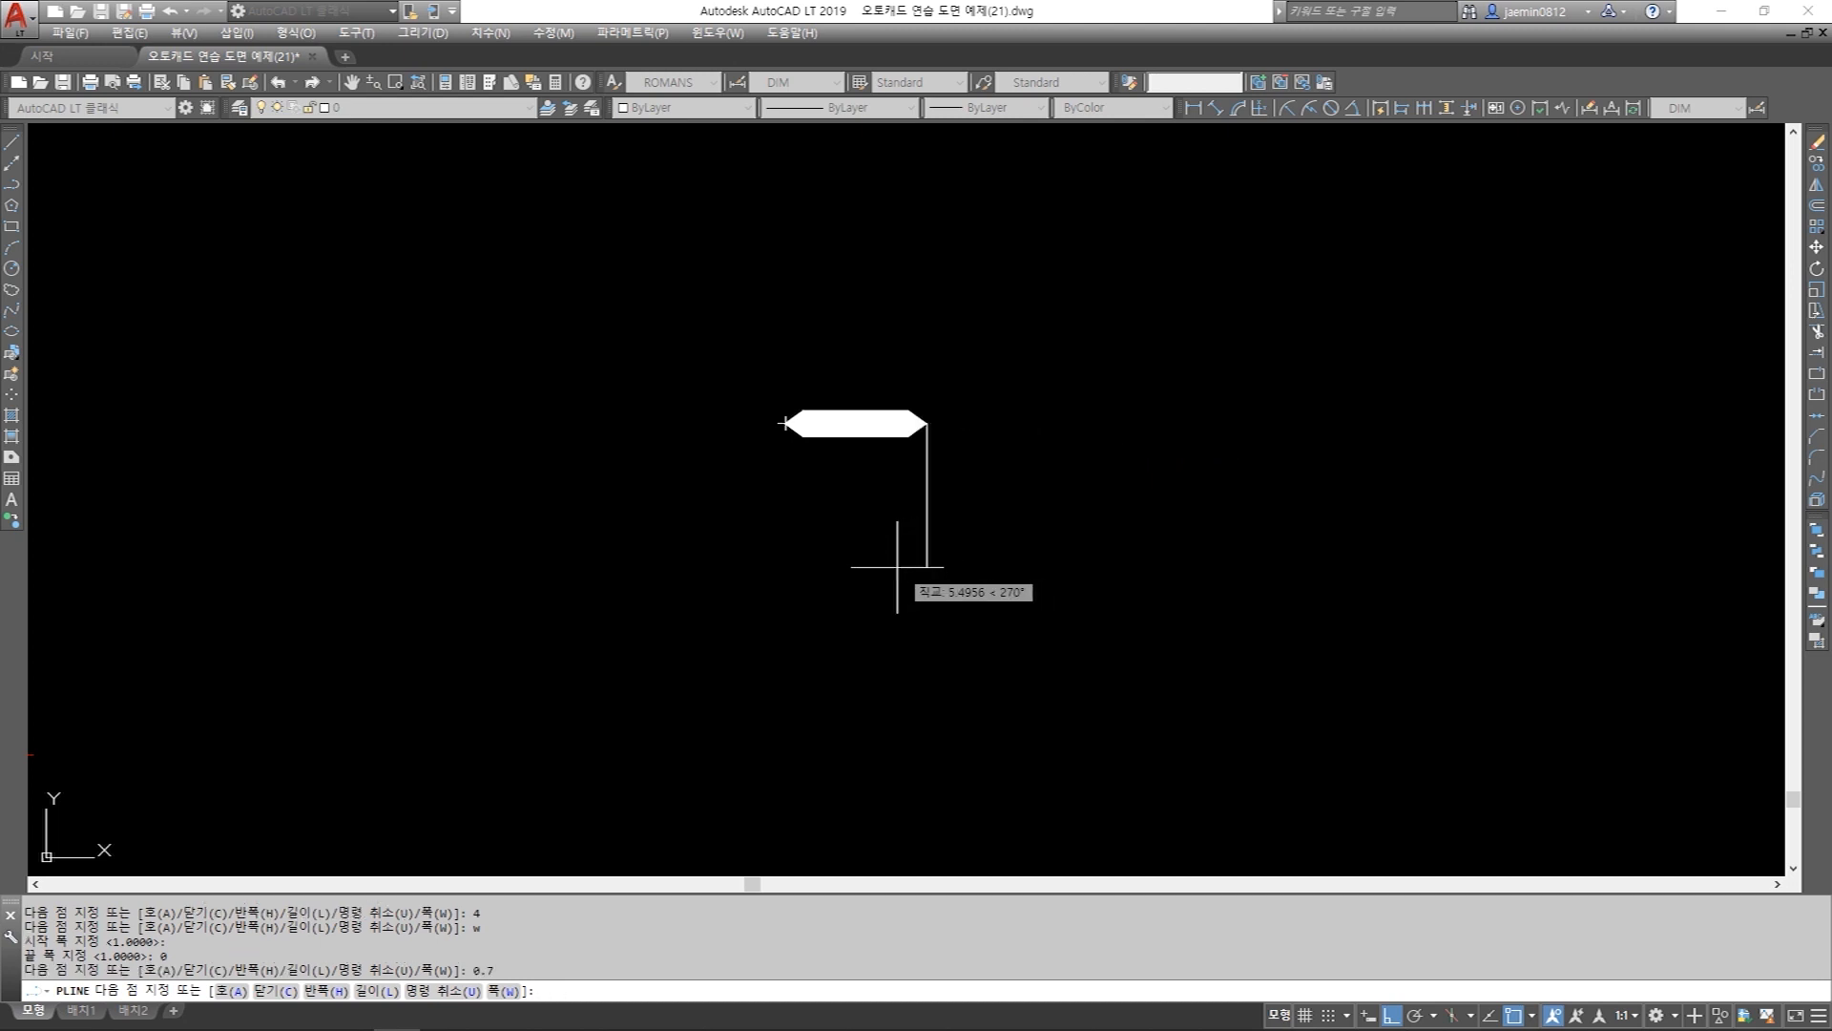
scroll(858, 535, up, 4)
scroll(1032, 508, down, 4)
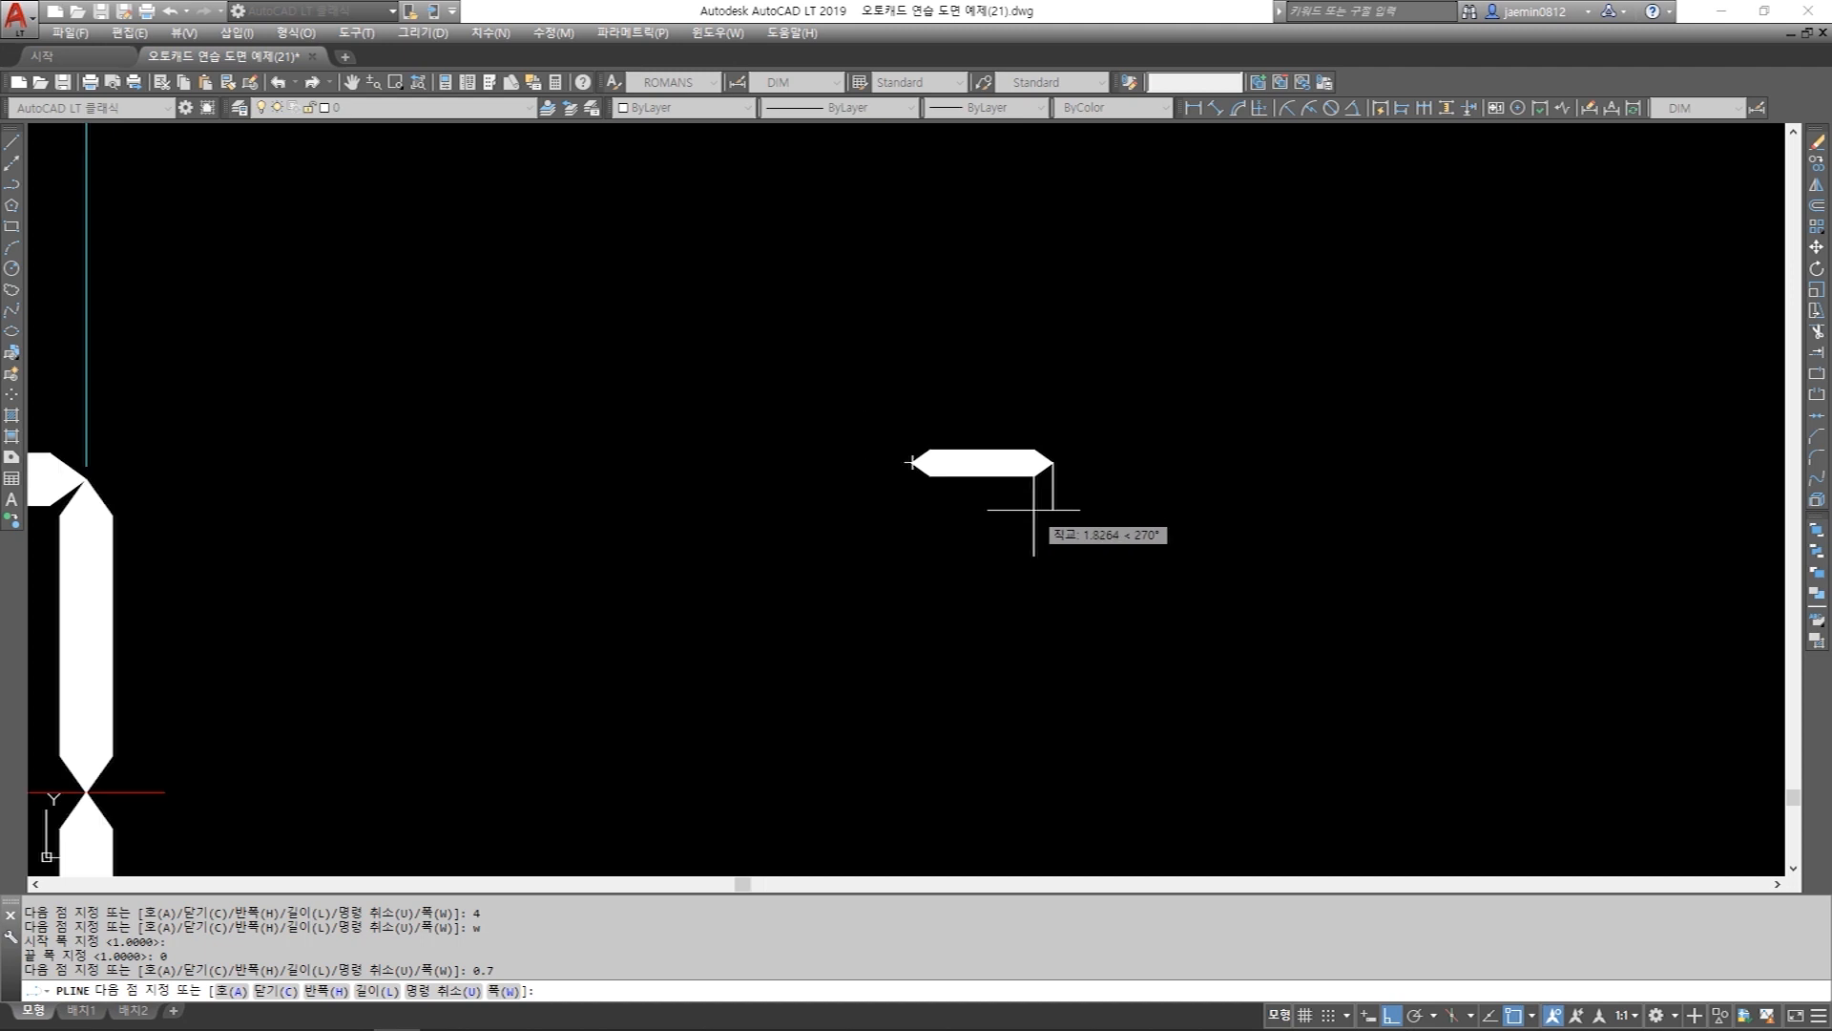
key(Escape)
scroll(1031, 534, down, 2)
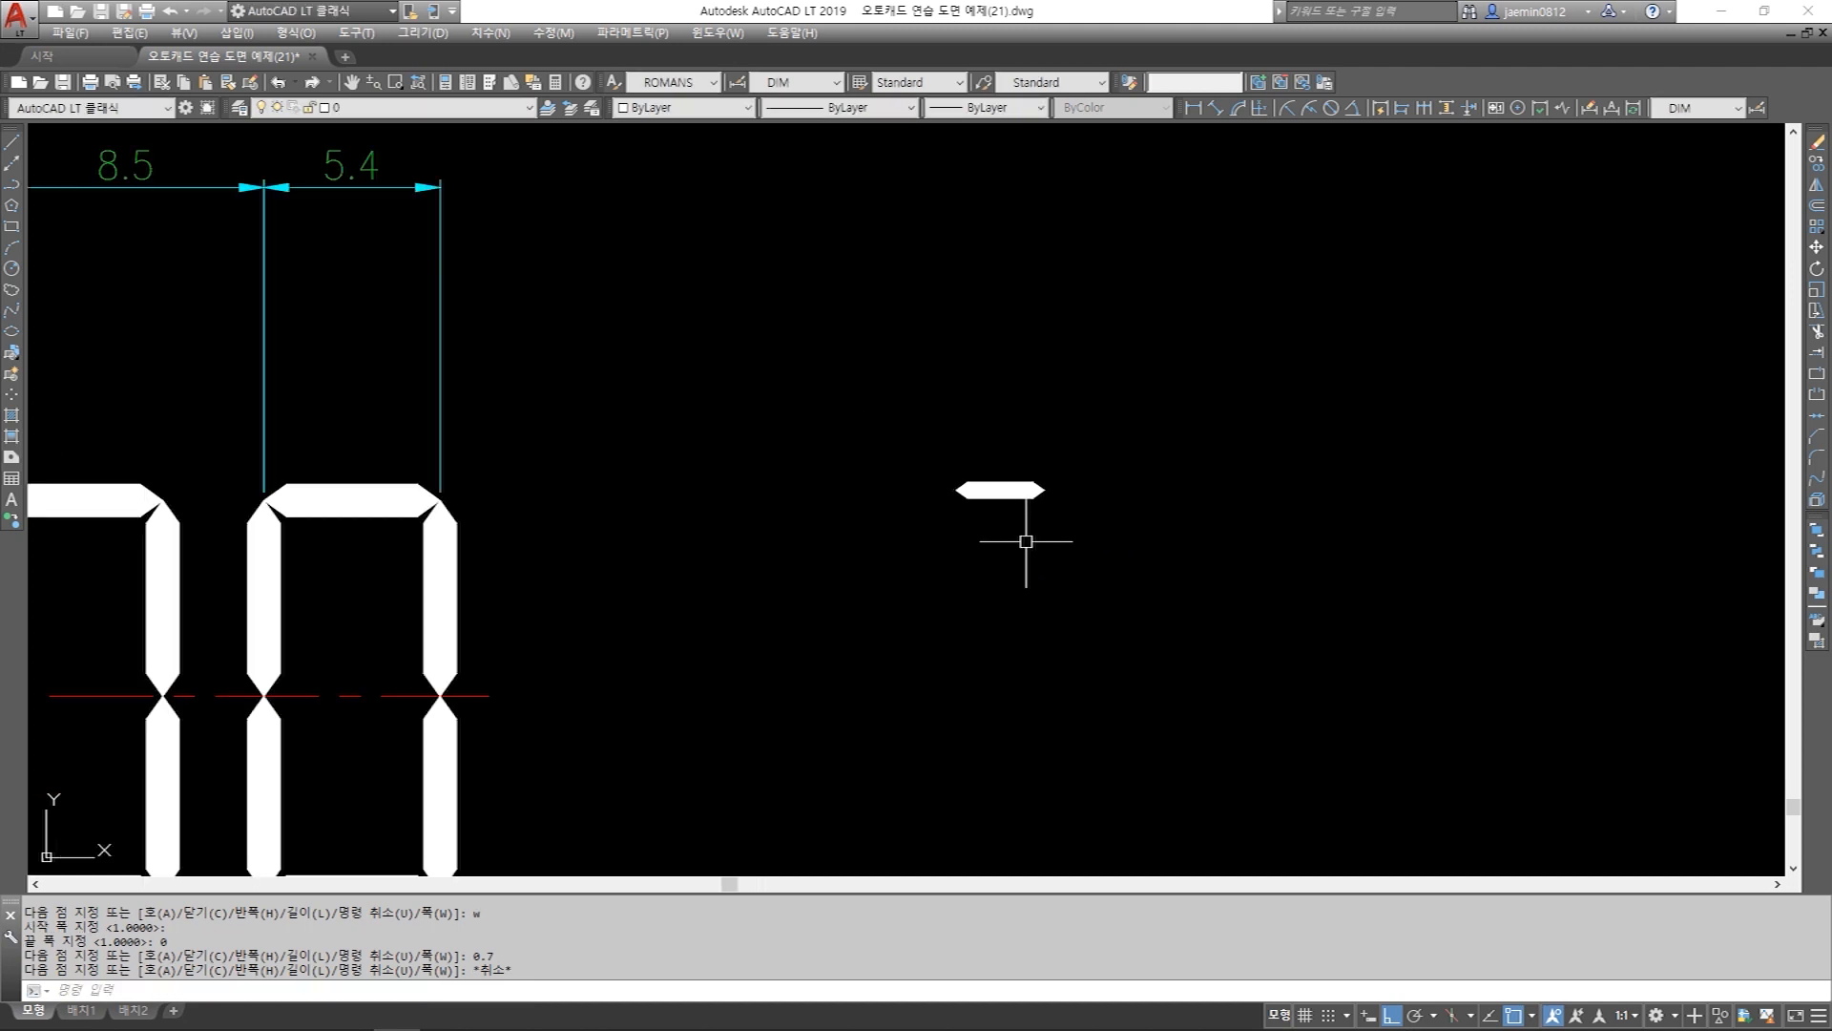
Copy the finished horizontal segment horizontally to the empty area between the gauge's spindle and the dimensioned digits.
middle_drag(945, 530, 1059, 481)
scroll(1052, 589, down, 2)
middle_drag(1051, 589, 1258, 541)
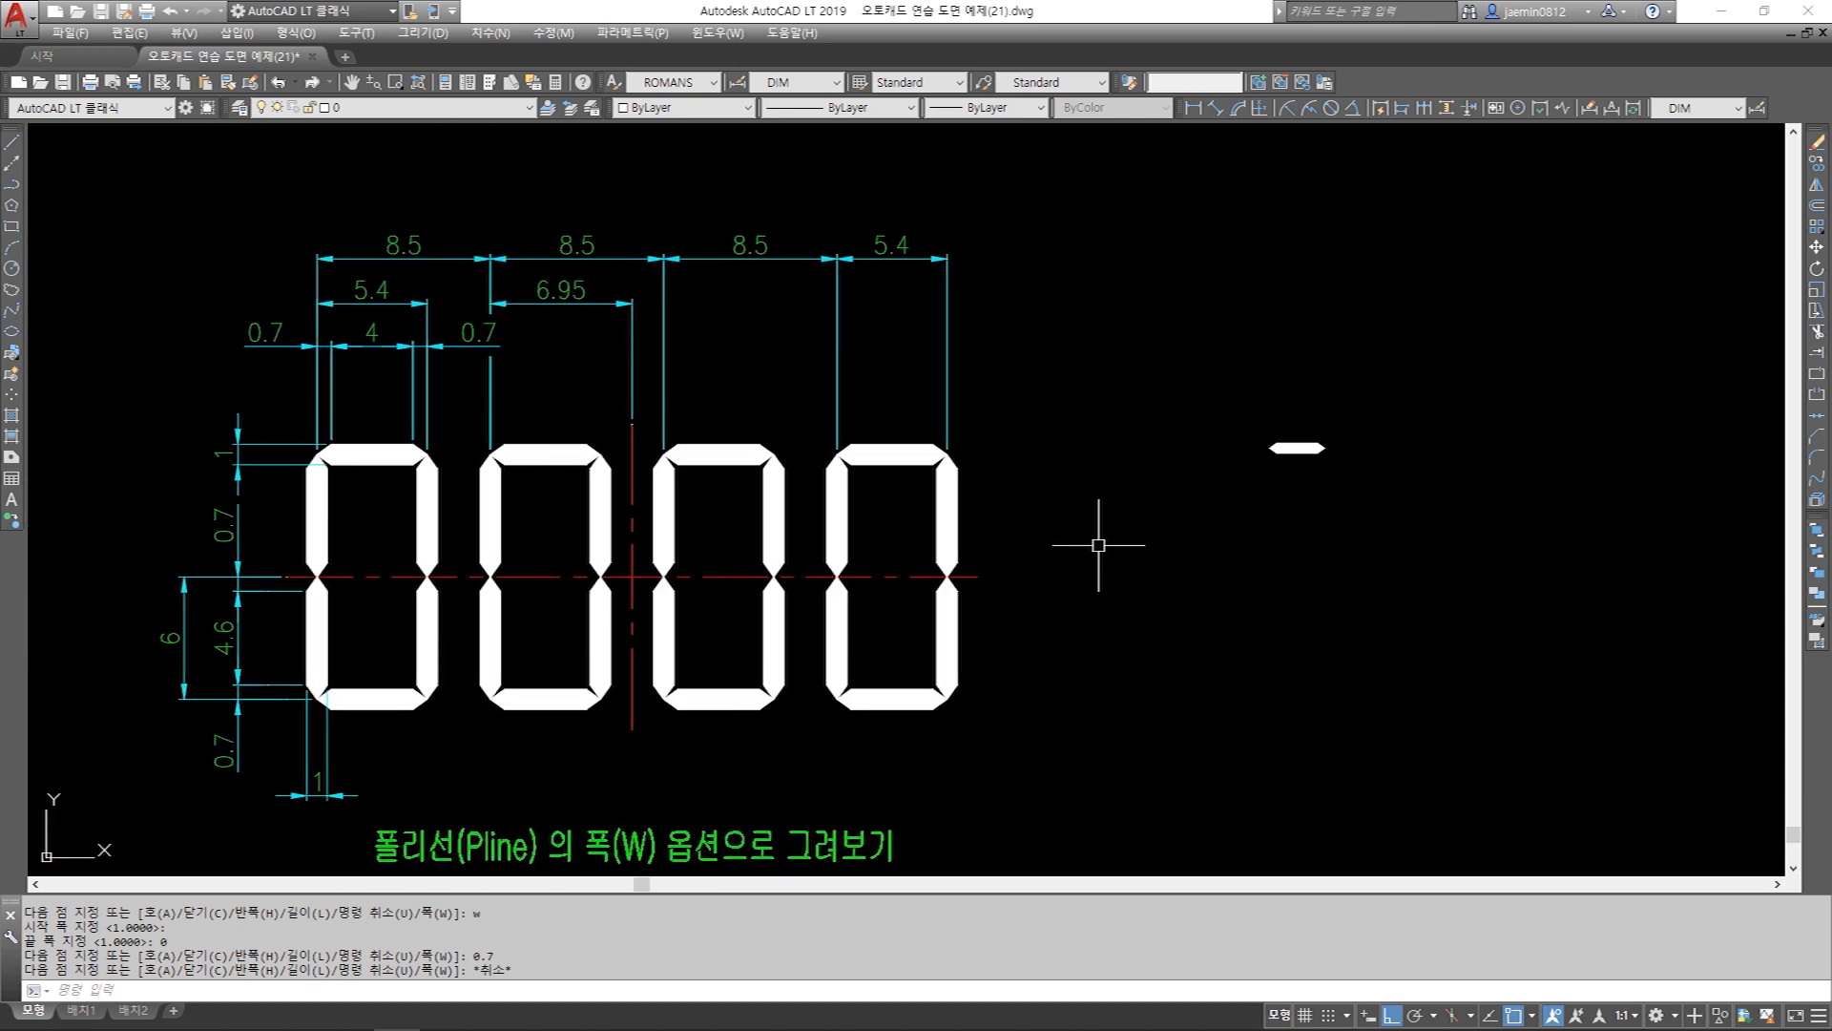
text(cc)
key(Return)
click(1370, 376)
click(1202, 527)
key(Return)
click(1288, 487)
middle_drag(964, 537, 1474, 517)
click(597, 516)
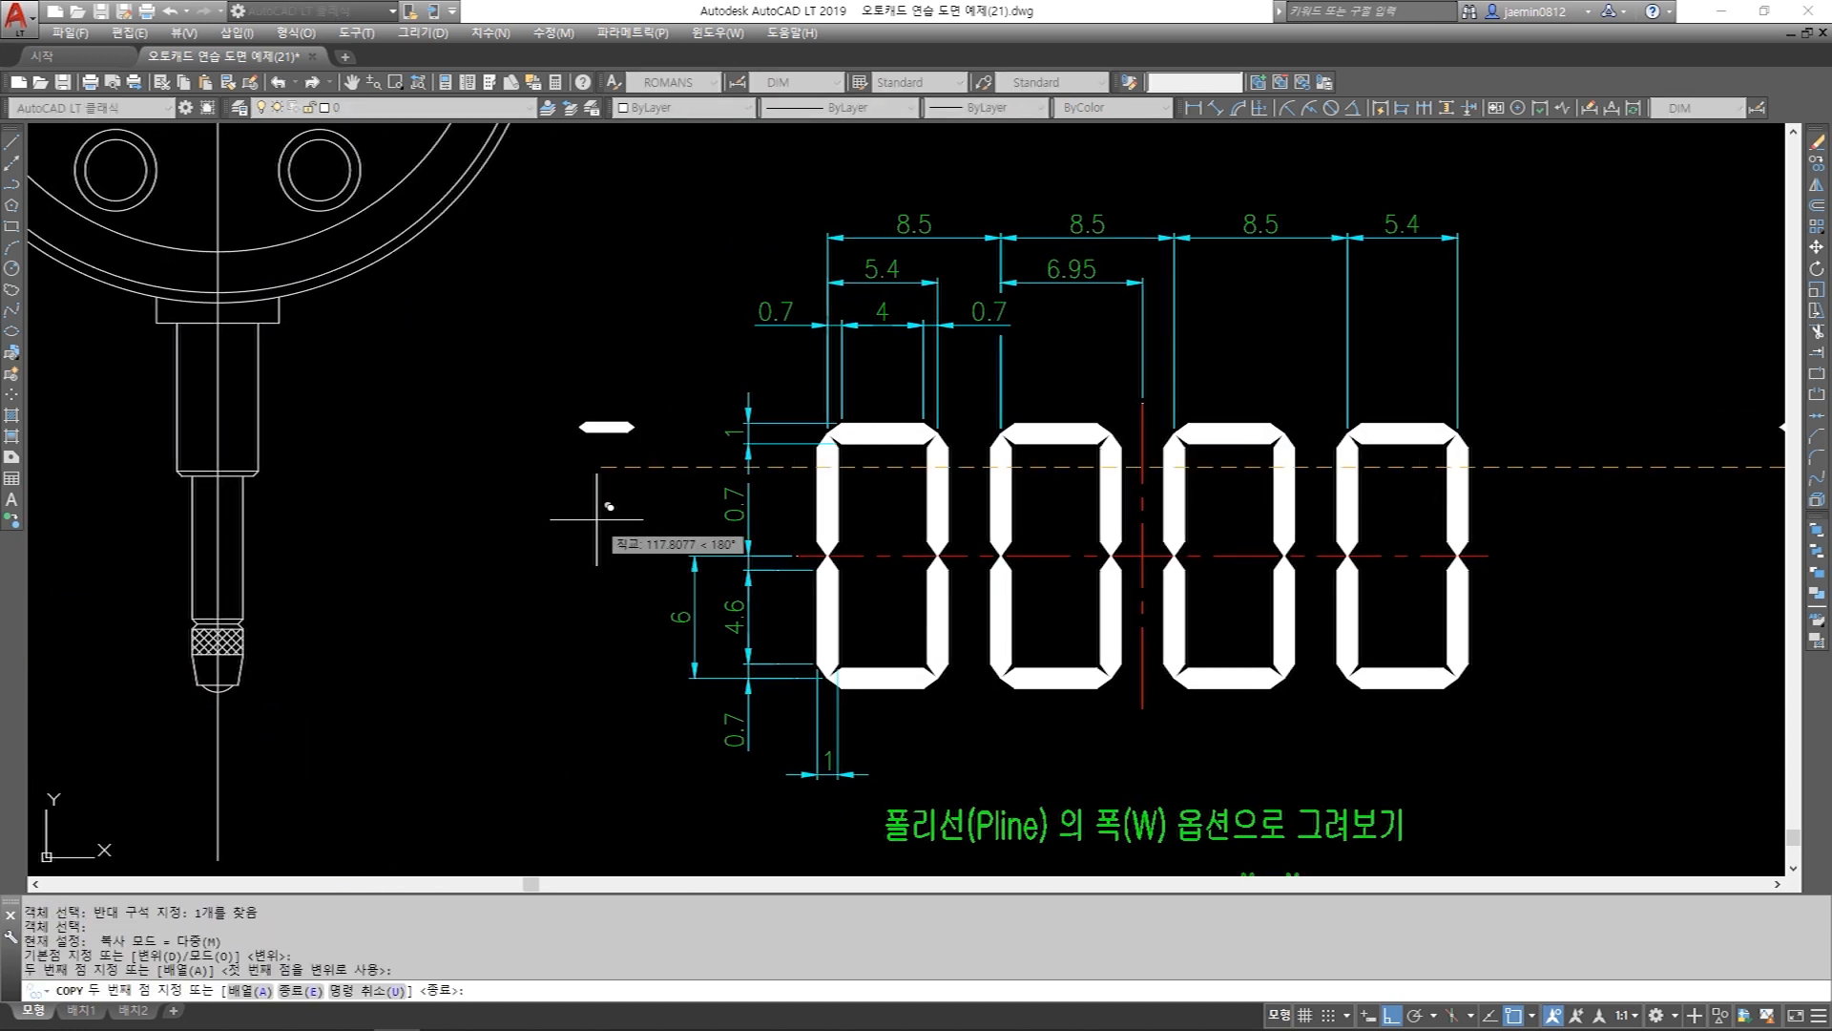
key(Escape)
text(5)
key(Return)
click(665, 399)
click(634, 426)
key(Return)
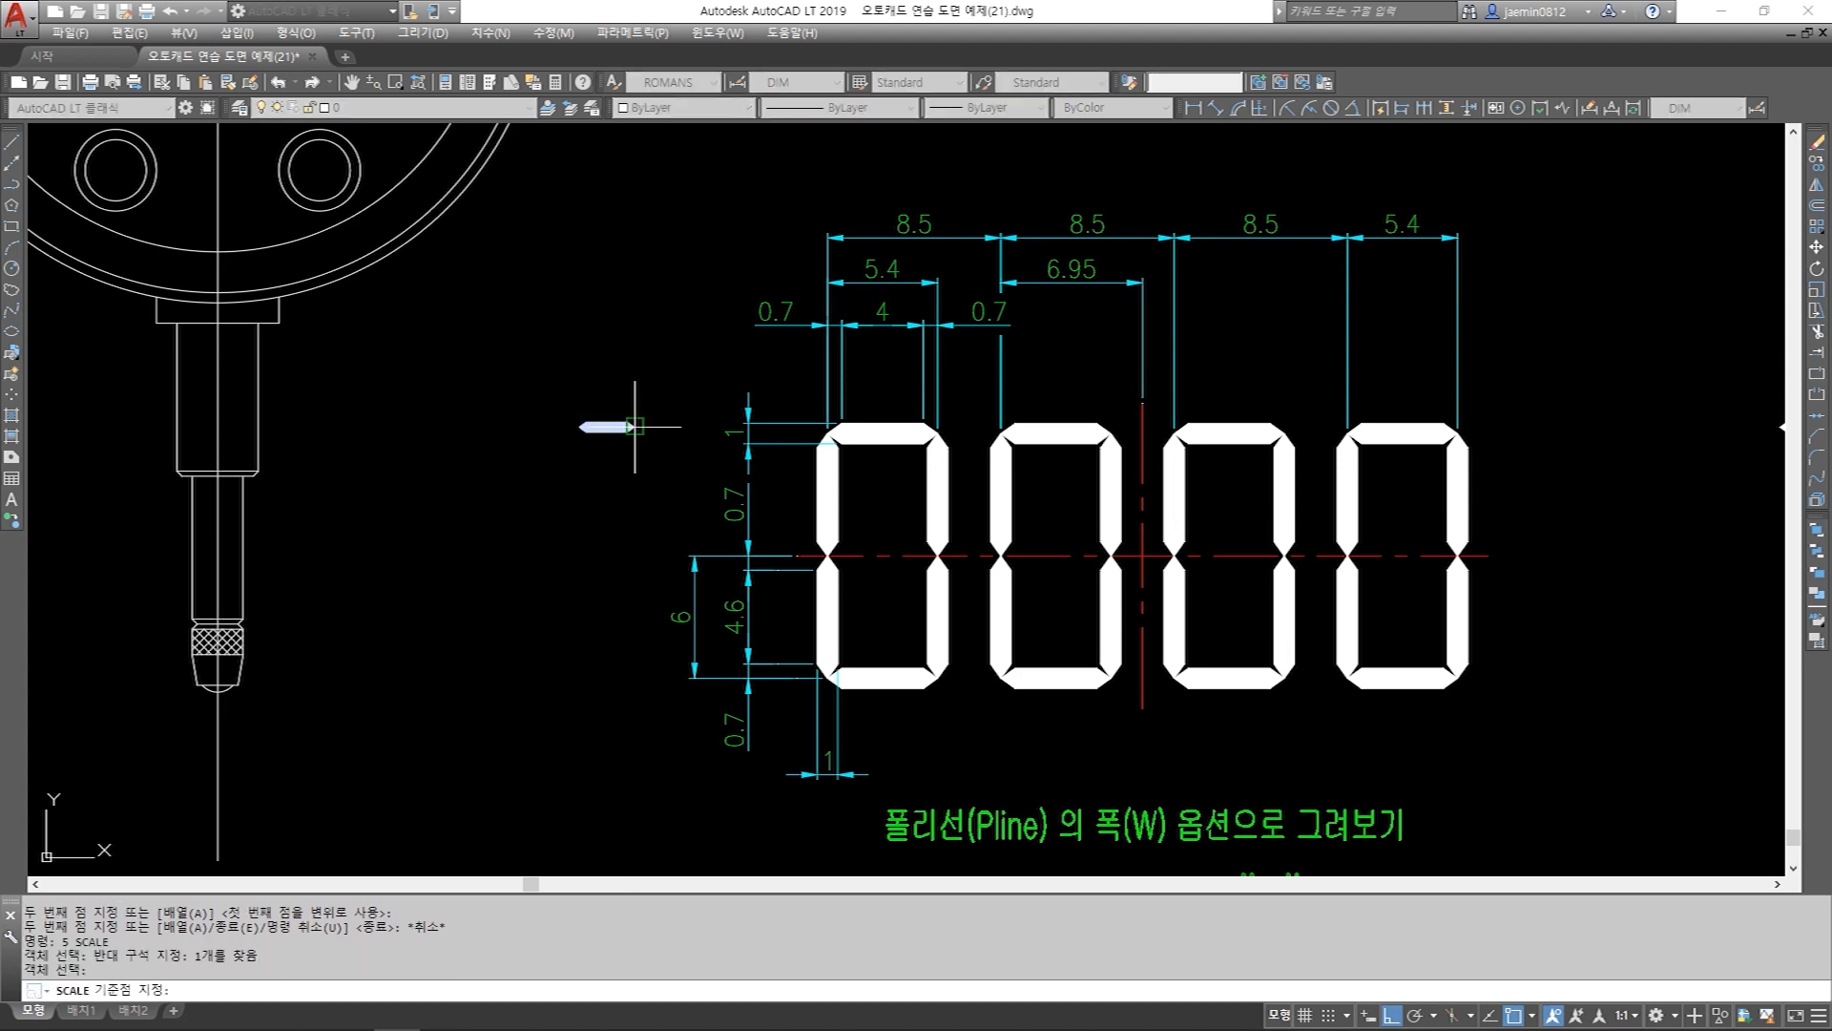
click(631, 426)
key(Return)
key(Escape)
scroll(628, 426, up, 2)
text(m)
key(Return)
click(652, 359)
click(527, 447)
key(Return)
key(Escape)
Change the copied segment's colour to red.
click(584, 356)
click(367, 513)
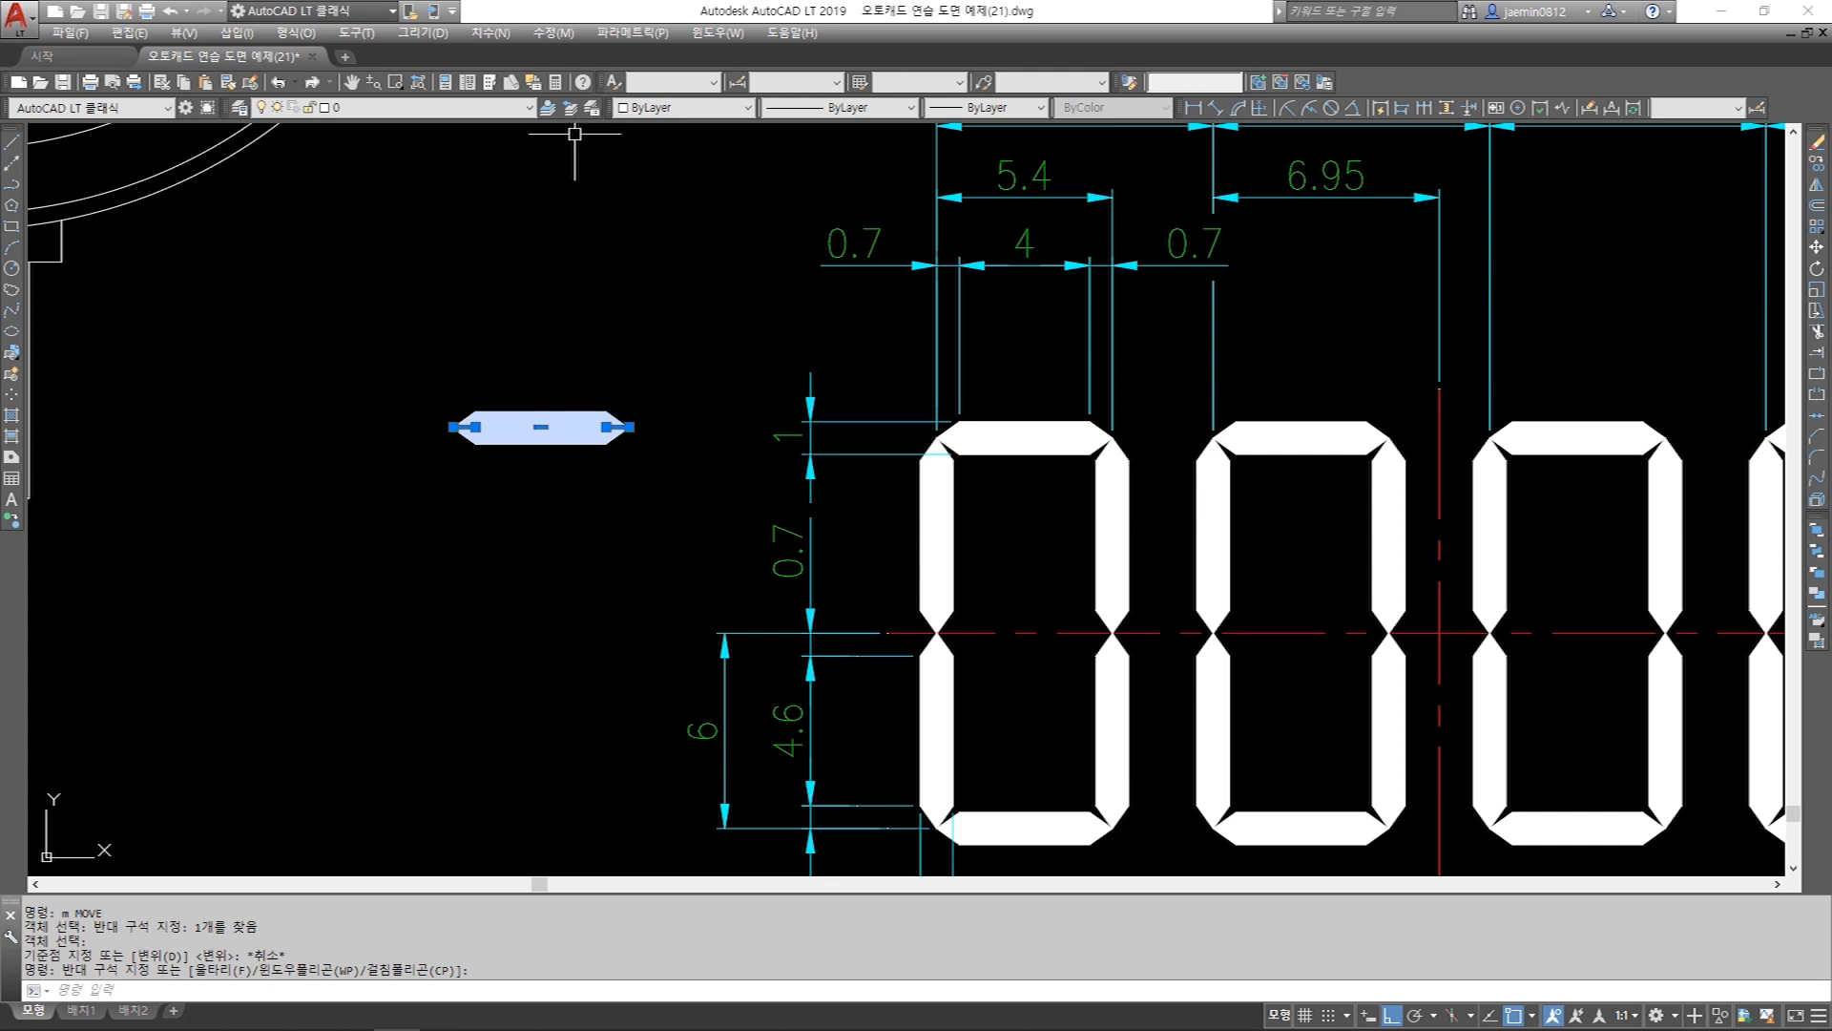
click(662, 110)
click(659, 156)
key(Escape)
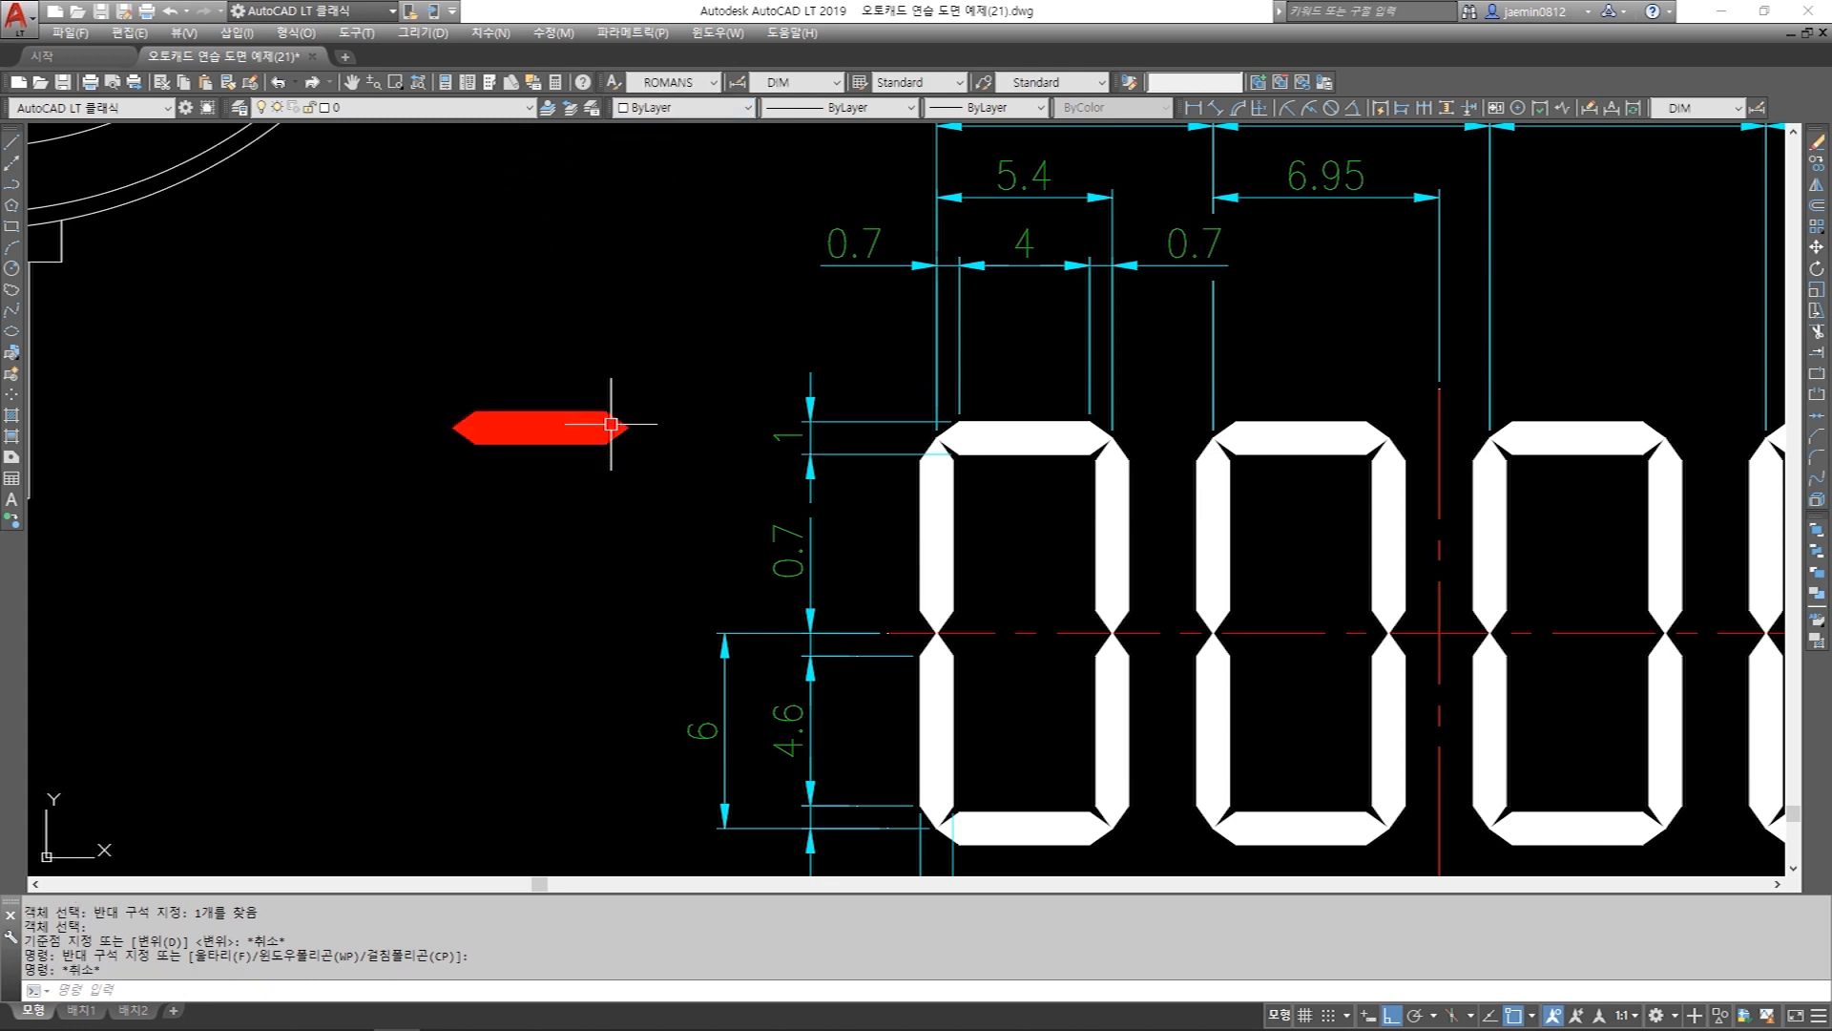
Move the red segment by its left tip onto the upper segment of the first dimensioned digit.
text(ㅁ)
key(Return)
click(653, 407)
click(352, 512)
key(Return)
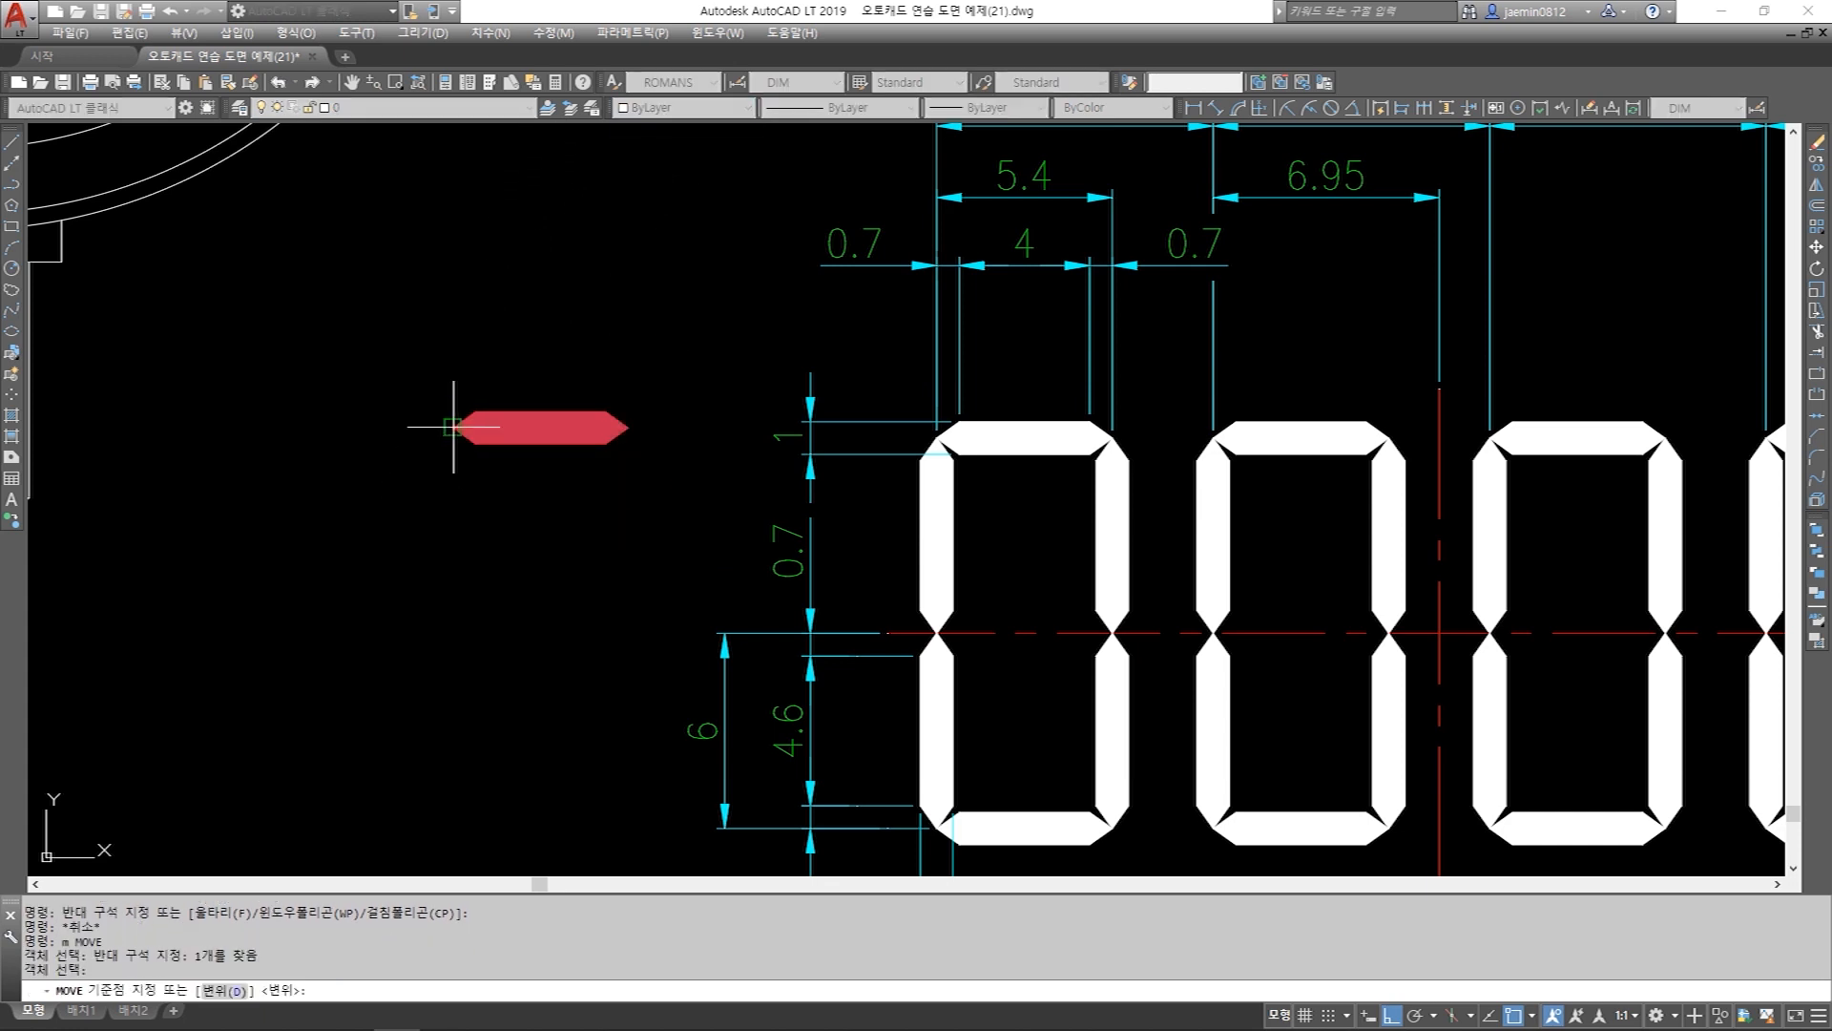
click(452, 428)
scroll(971, 450, up, 4)
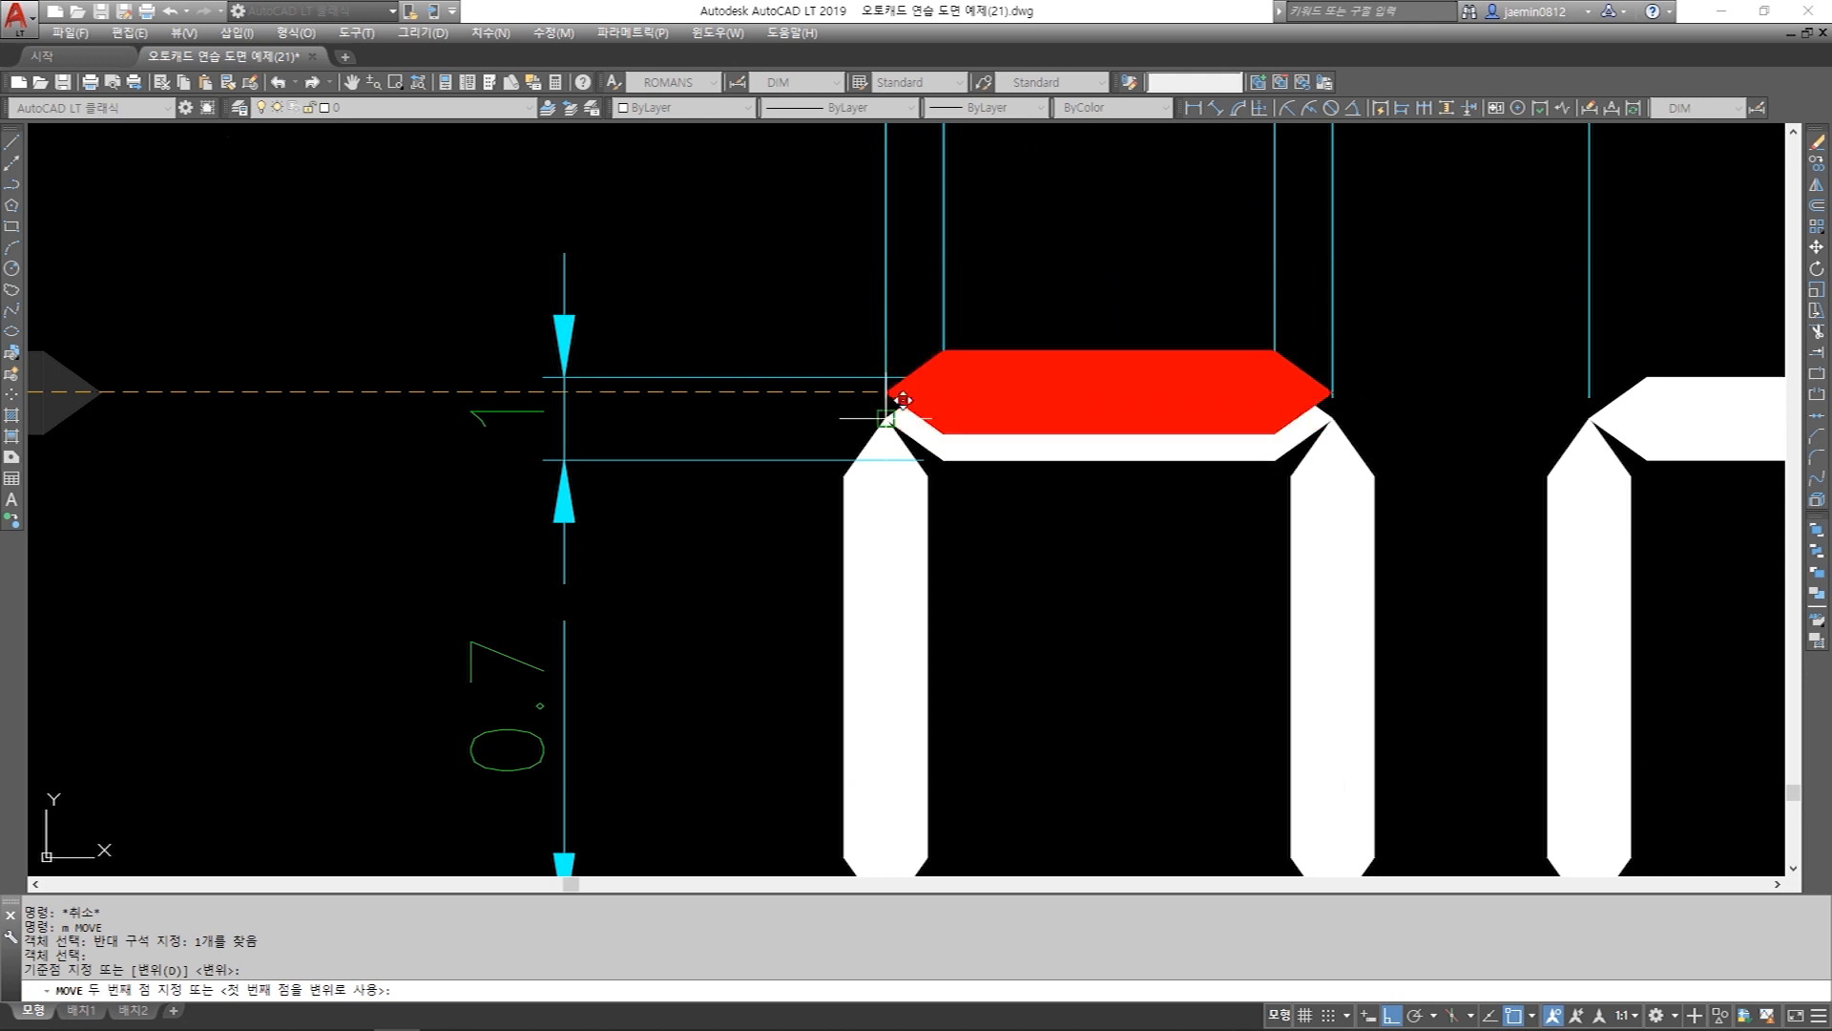
key(Escape)
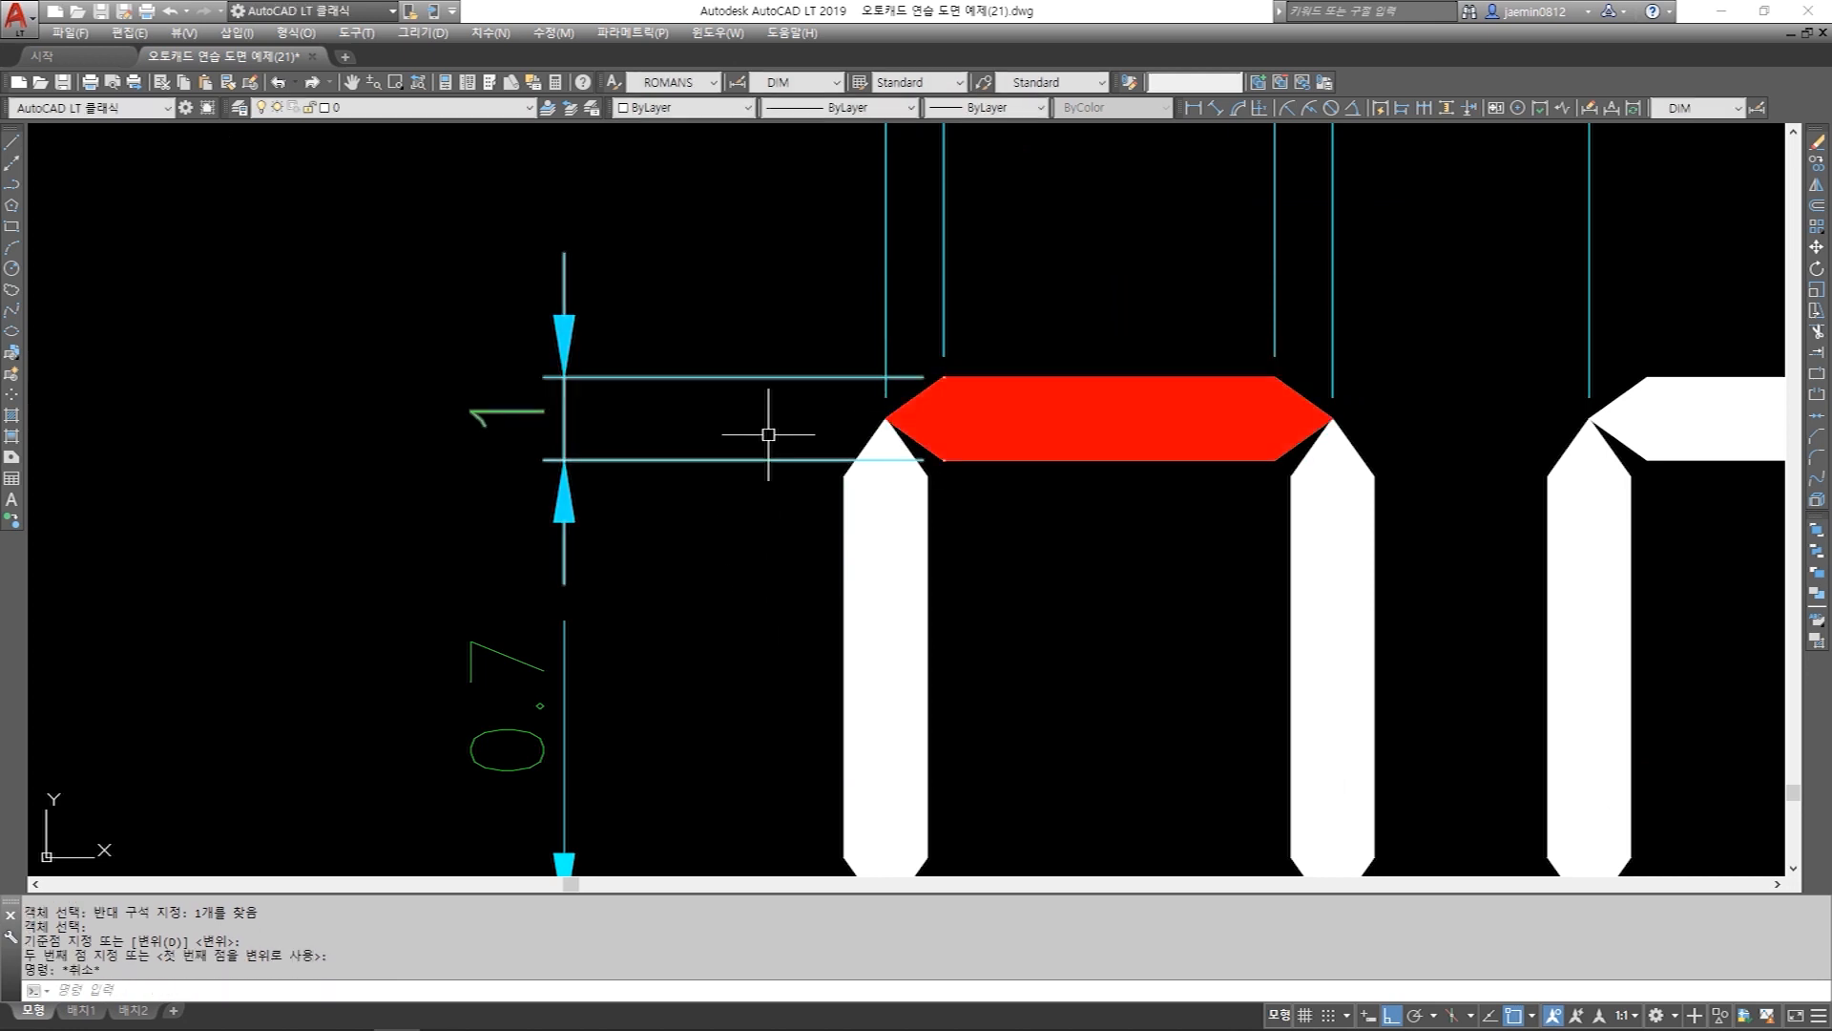
Undo the move of the red segment onto the first digit.
scroll(979, 456, down, 5)
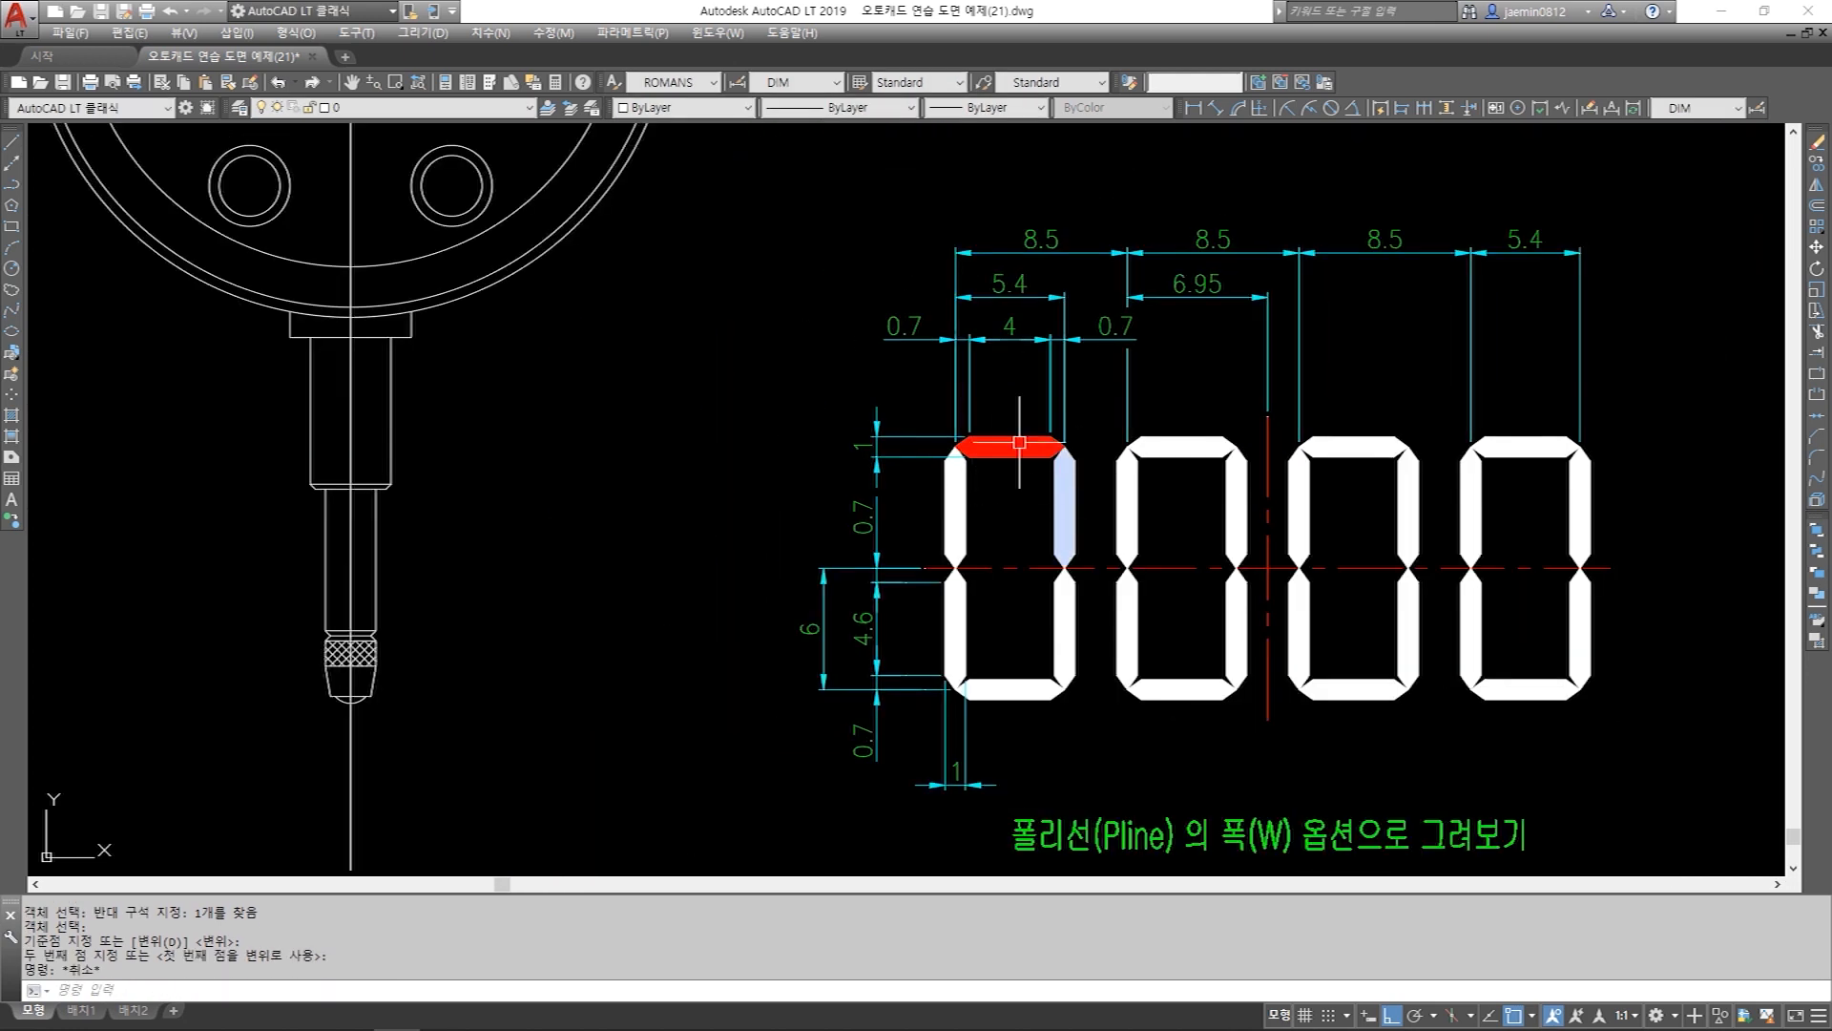
middle_drag(1069, 515, 859, 467)
middle_drag(1004, 466, 928, 482)
text(u)
key(space)
key(space)
key(Escape)
Erase the segment copy lying between the gauge's spindle and the dimensioned digits.
text(e)
click(689, 389)
click(315, 487)
key(space)
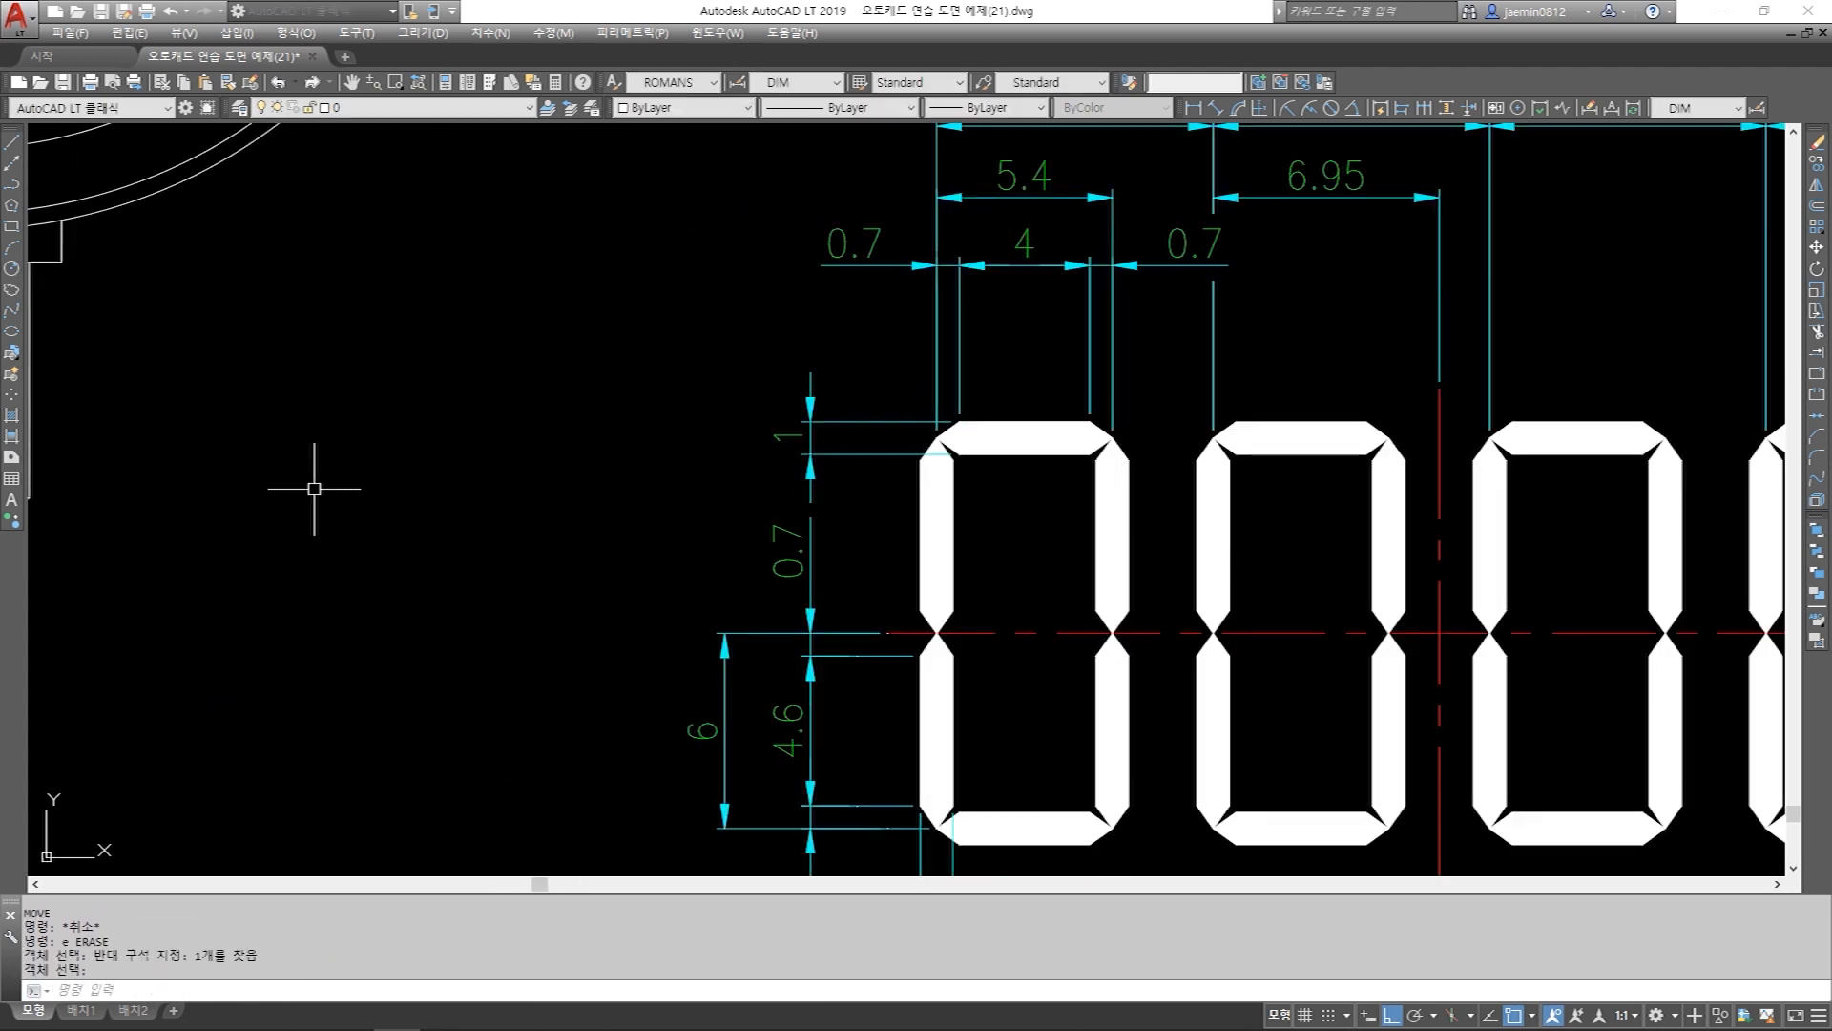
key(Escape)
Examine the length and width dimensions of the first digit's vertical segments.
middle_drag(621, 556, 306, 512)
middle_drag(479, 504, 515, 454)
scroll(522, 441, down, 2)
scroll(590, 401, up, 2)
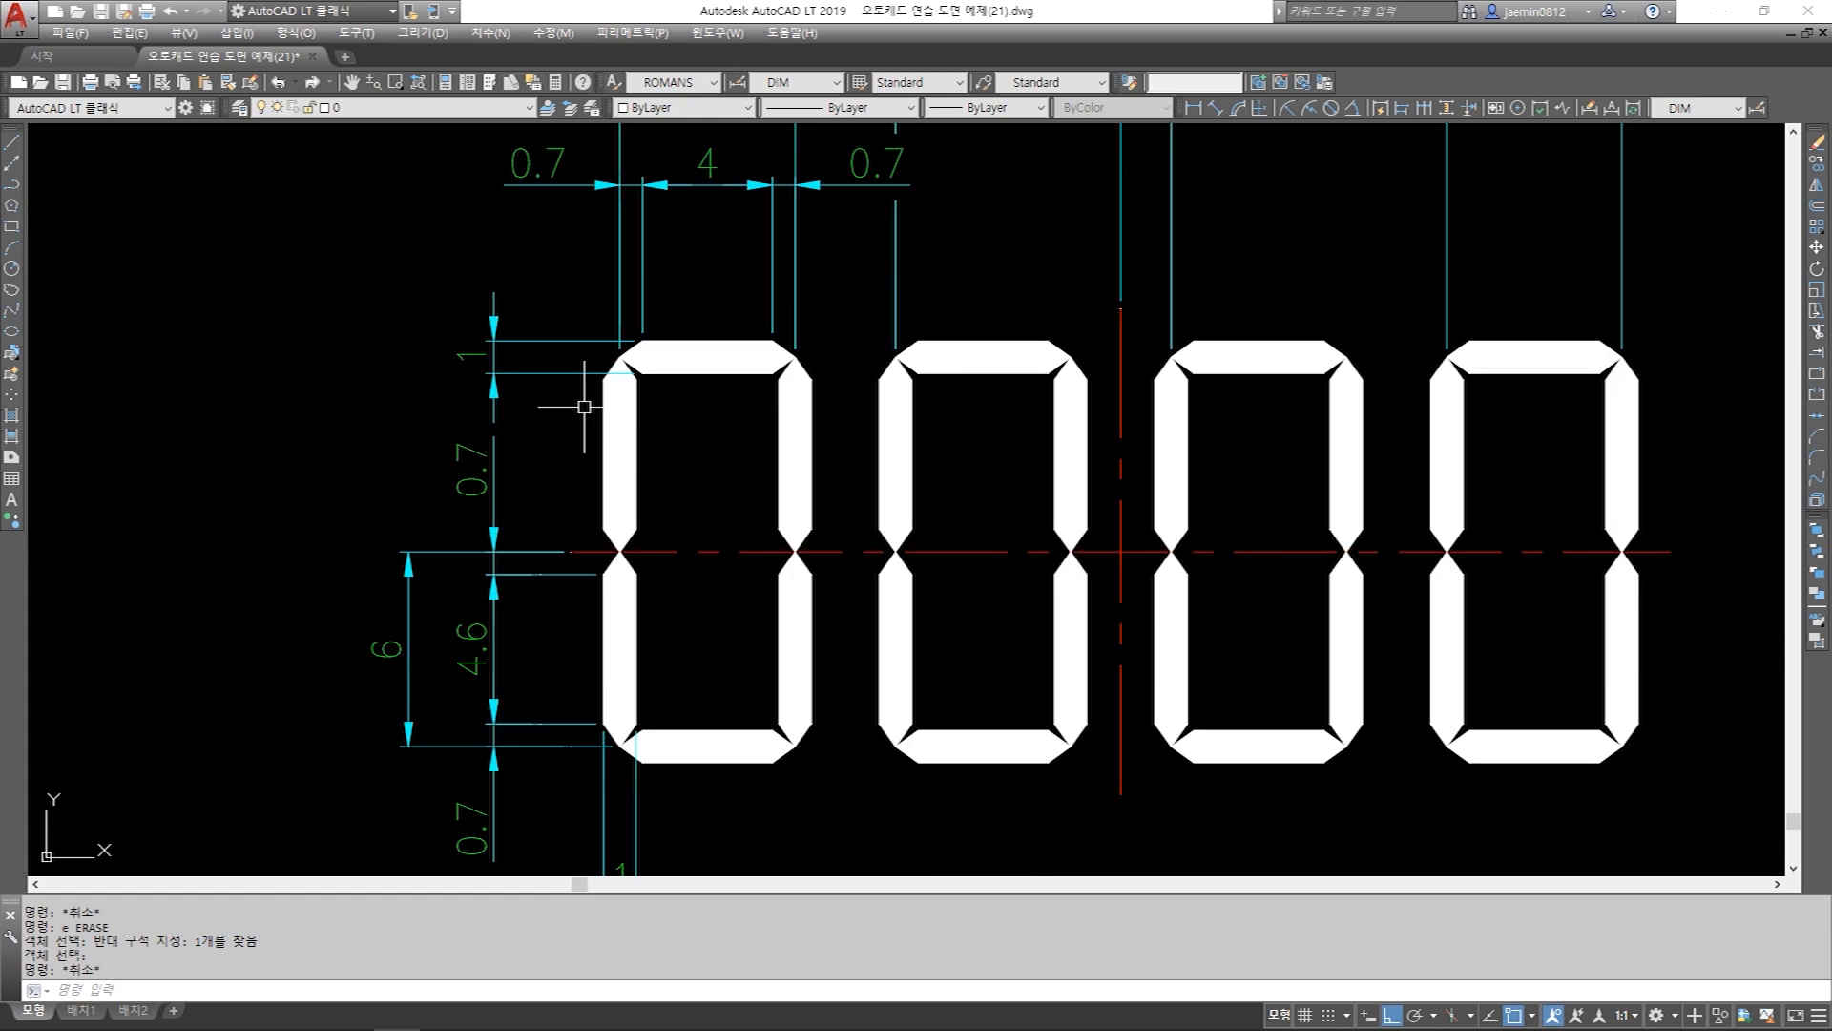
middle_drag(592, 531, 697, 417)
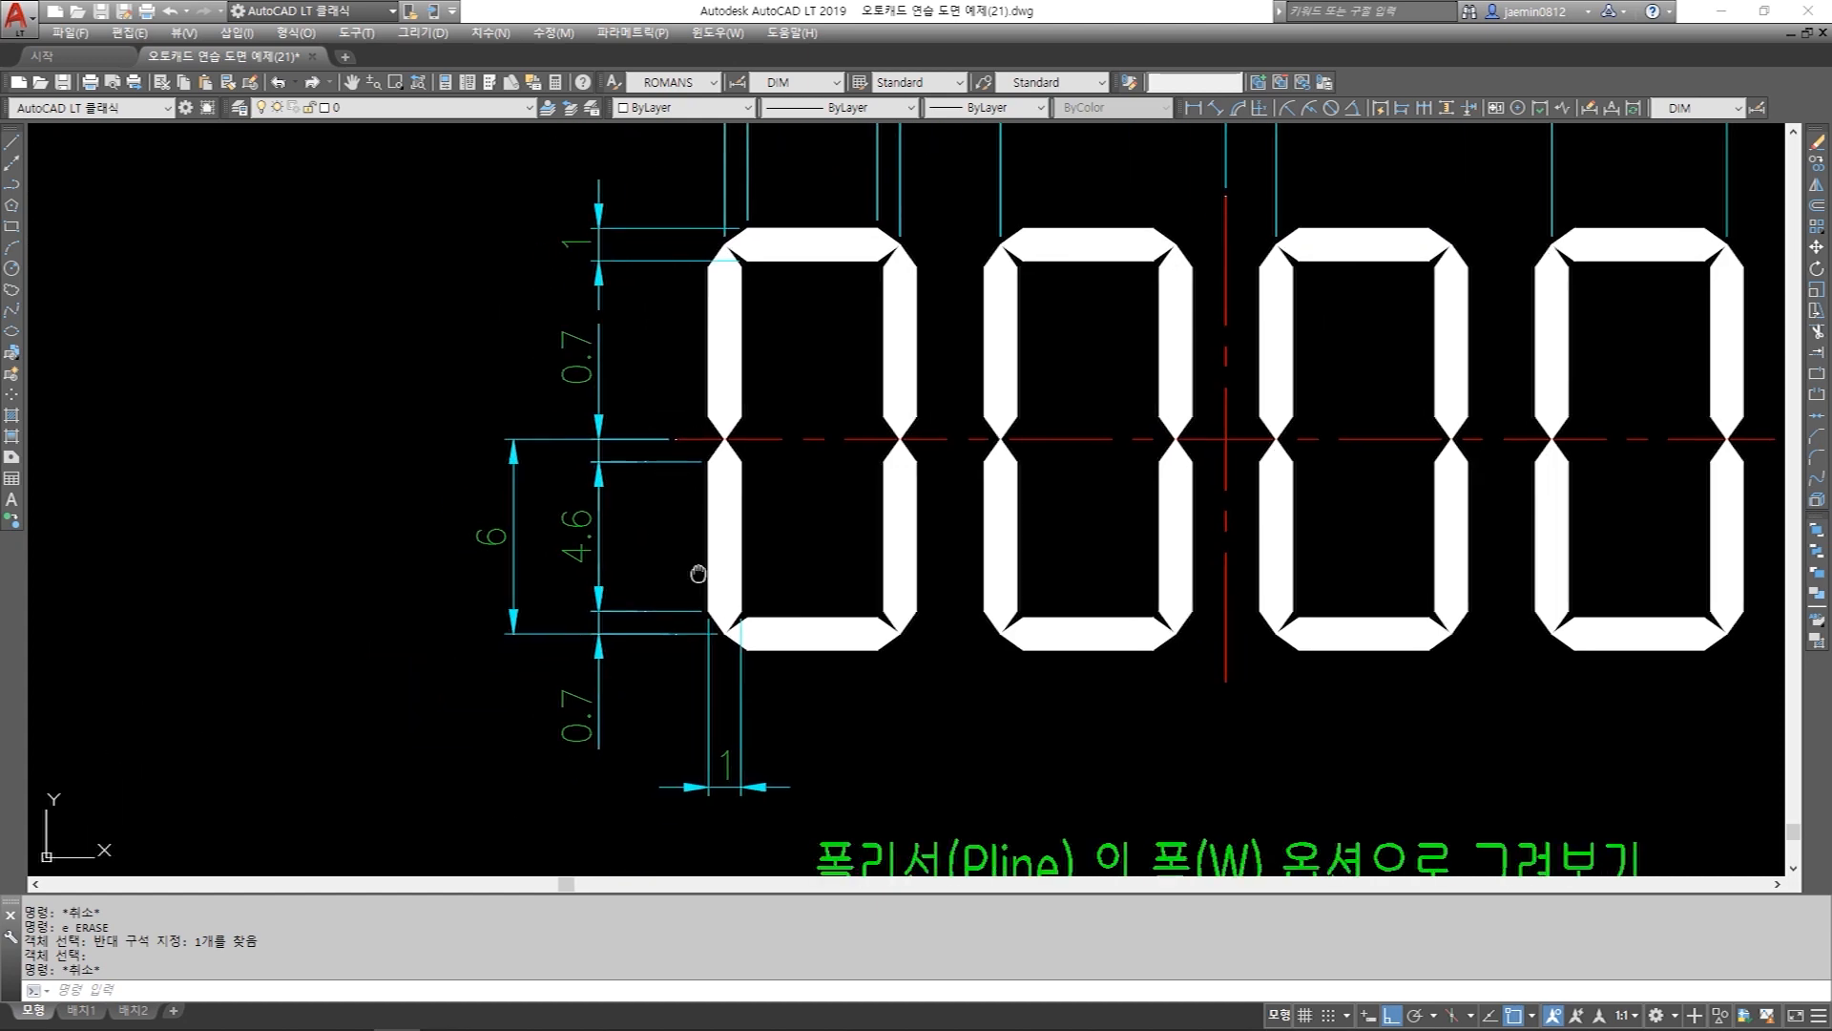
middle_drag(666, 551, 657, 565)
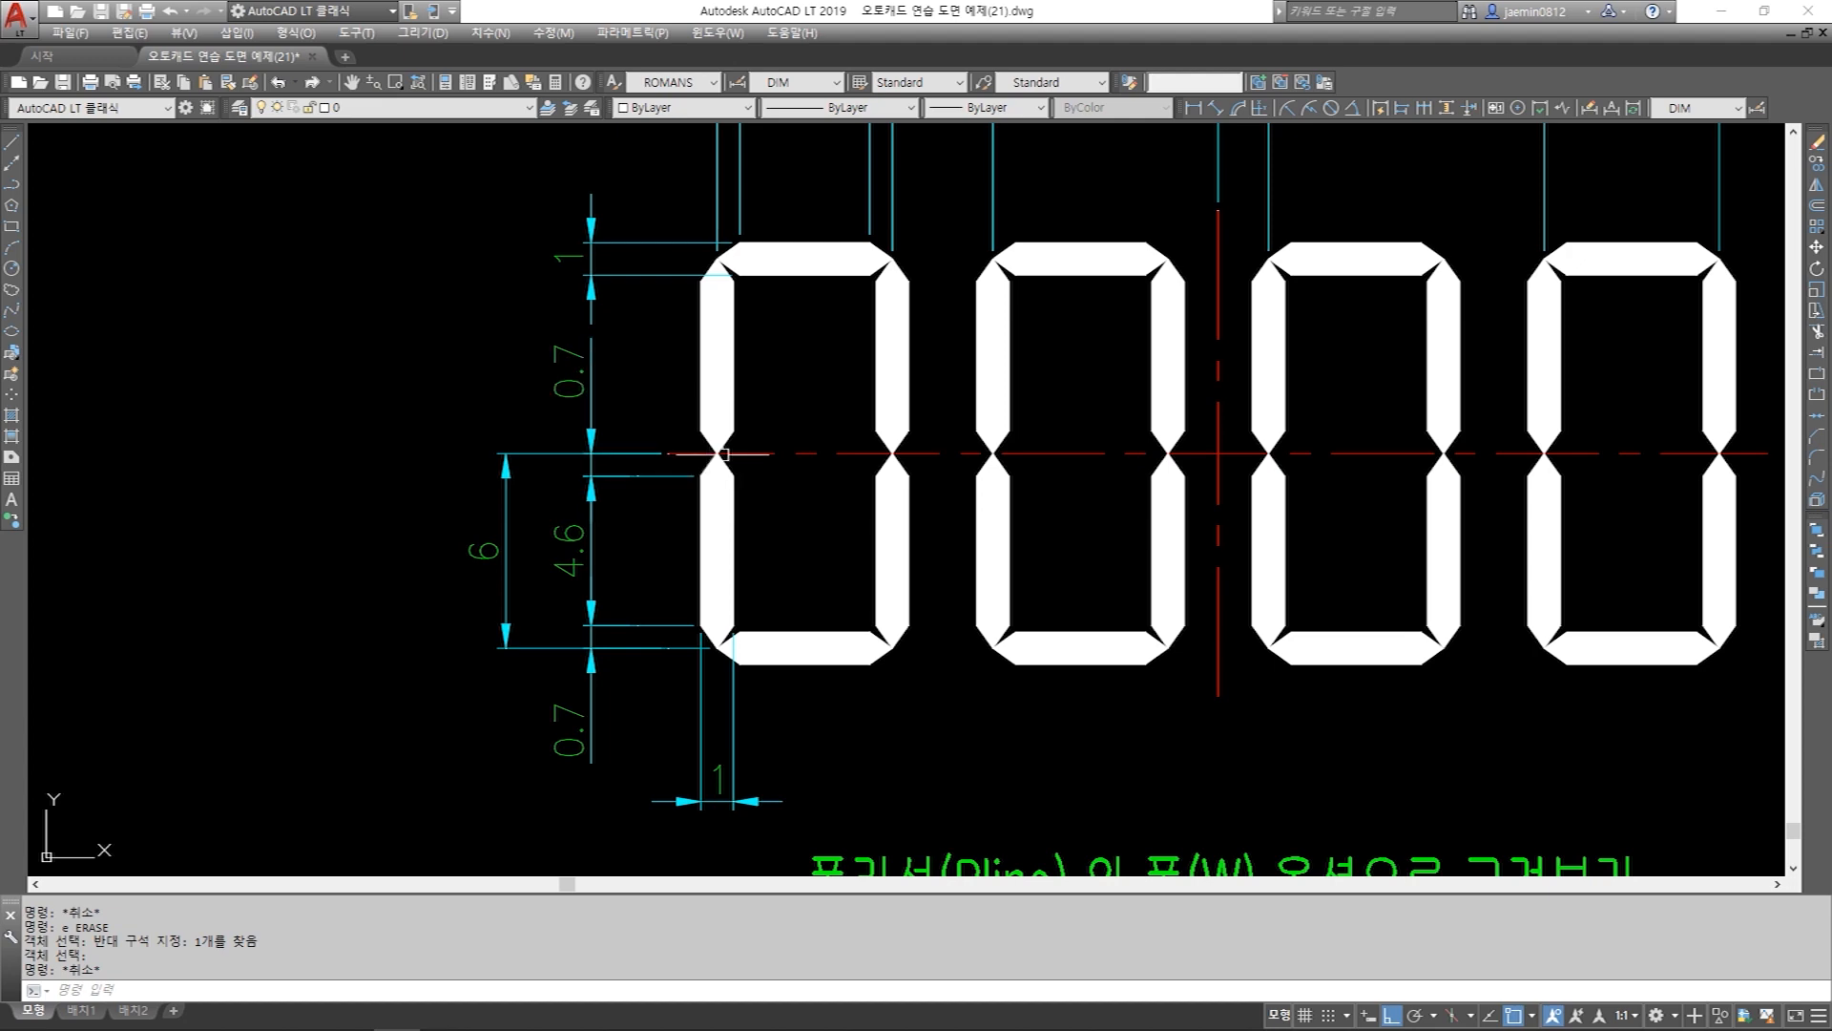
middle_drag(754, 310, 713, 469)
middle_drag(608, 681, 646, 544)
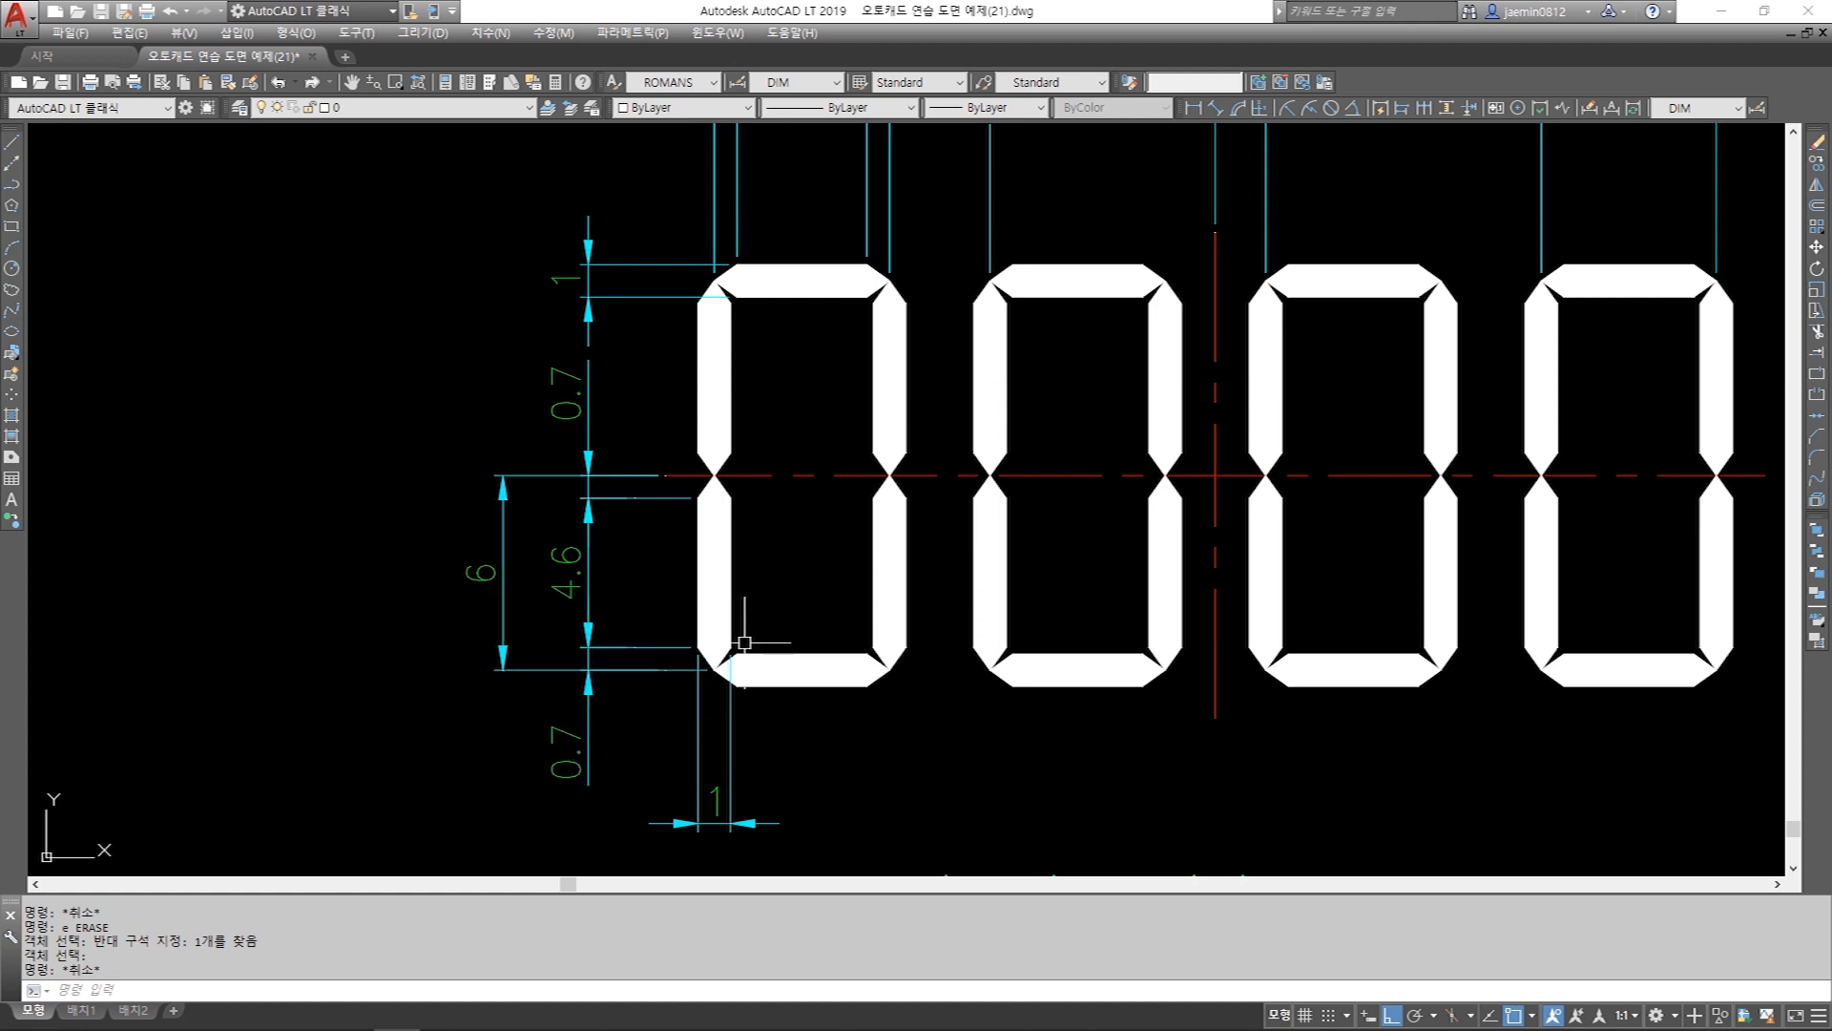
scroll(703, 701, down, 5)
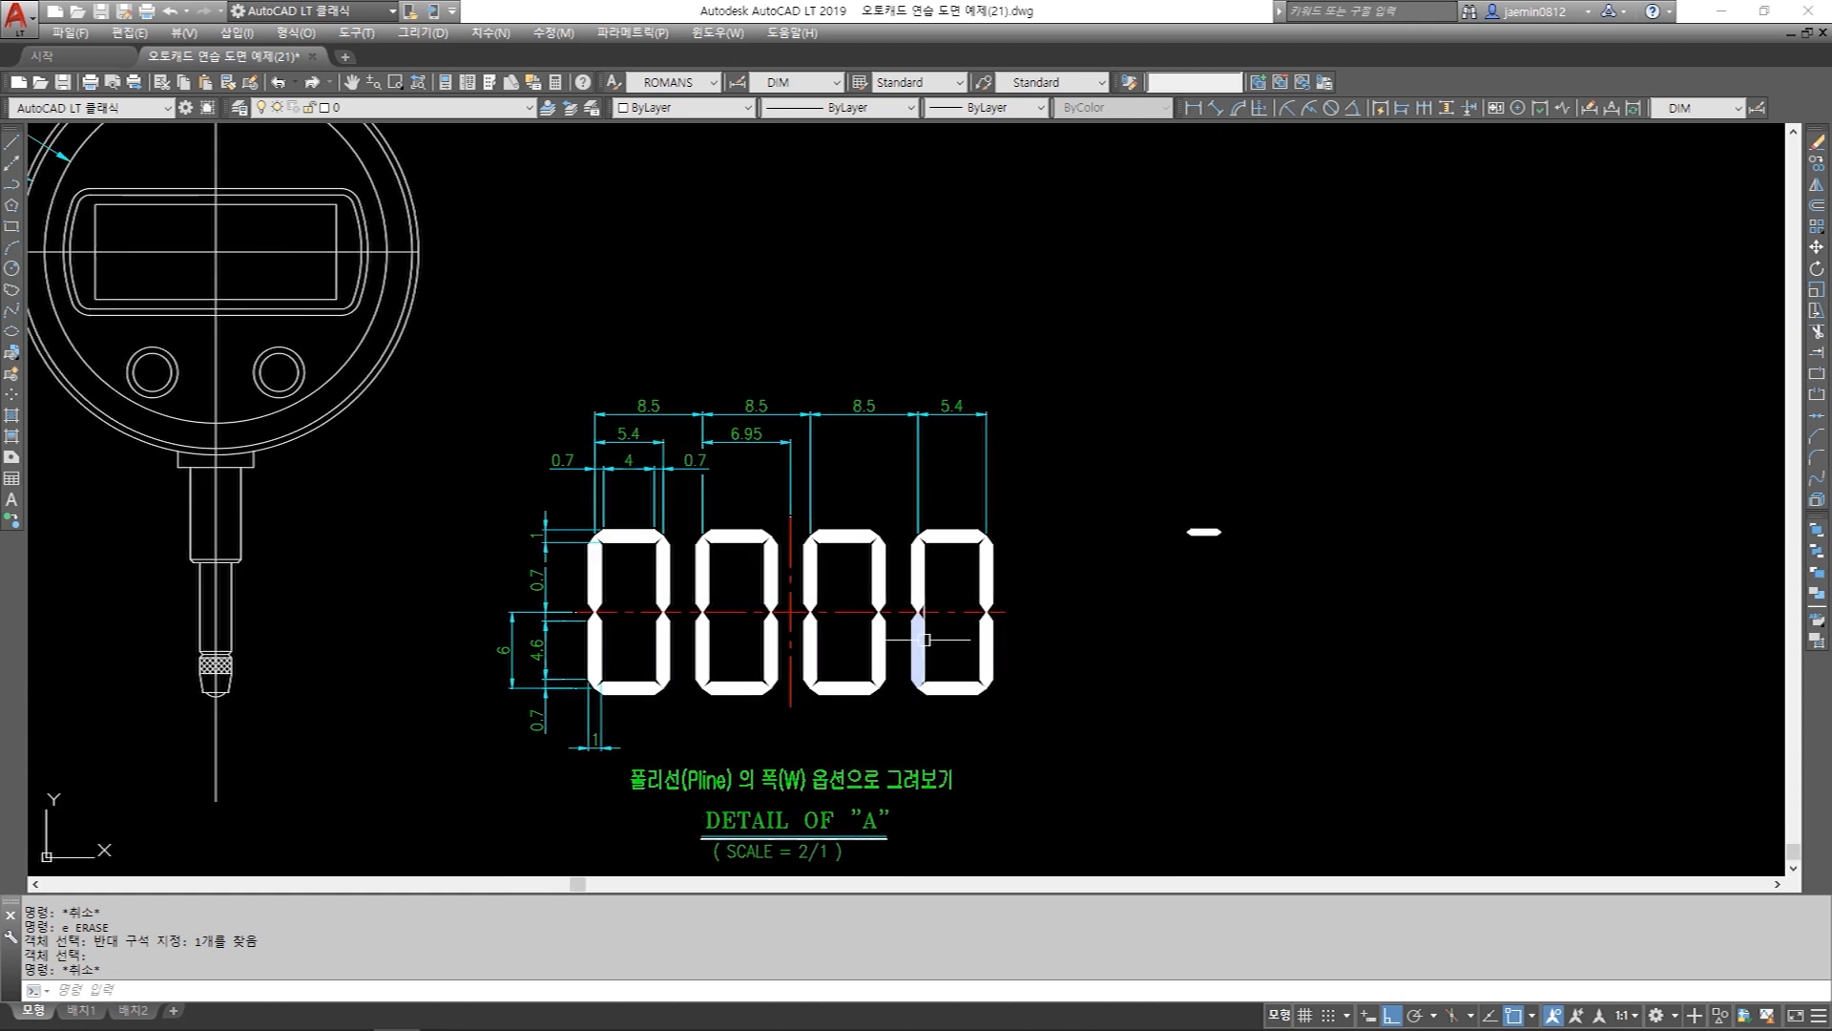
Start a new polyline at the left tip of the finished horizontal segment.
scroll(1049, 668, up, 3)
key(Escape)
key(Escape)
key(Escape)
key(Escape)
text(pl)
key(Return)
scroll(1267, 458, up, 6)
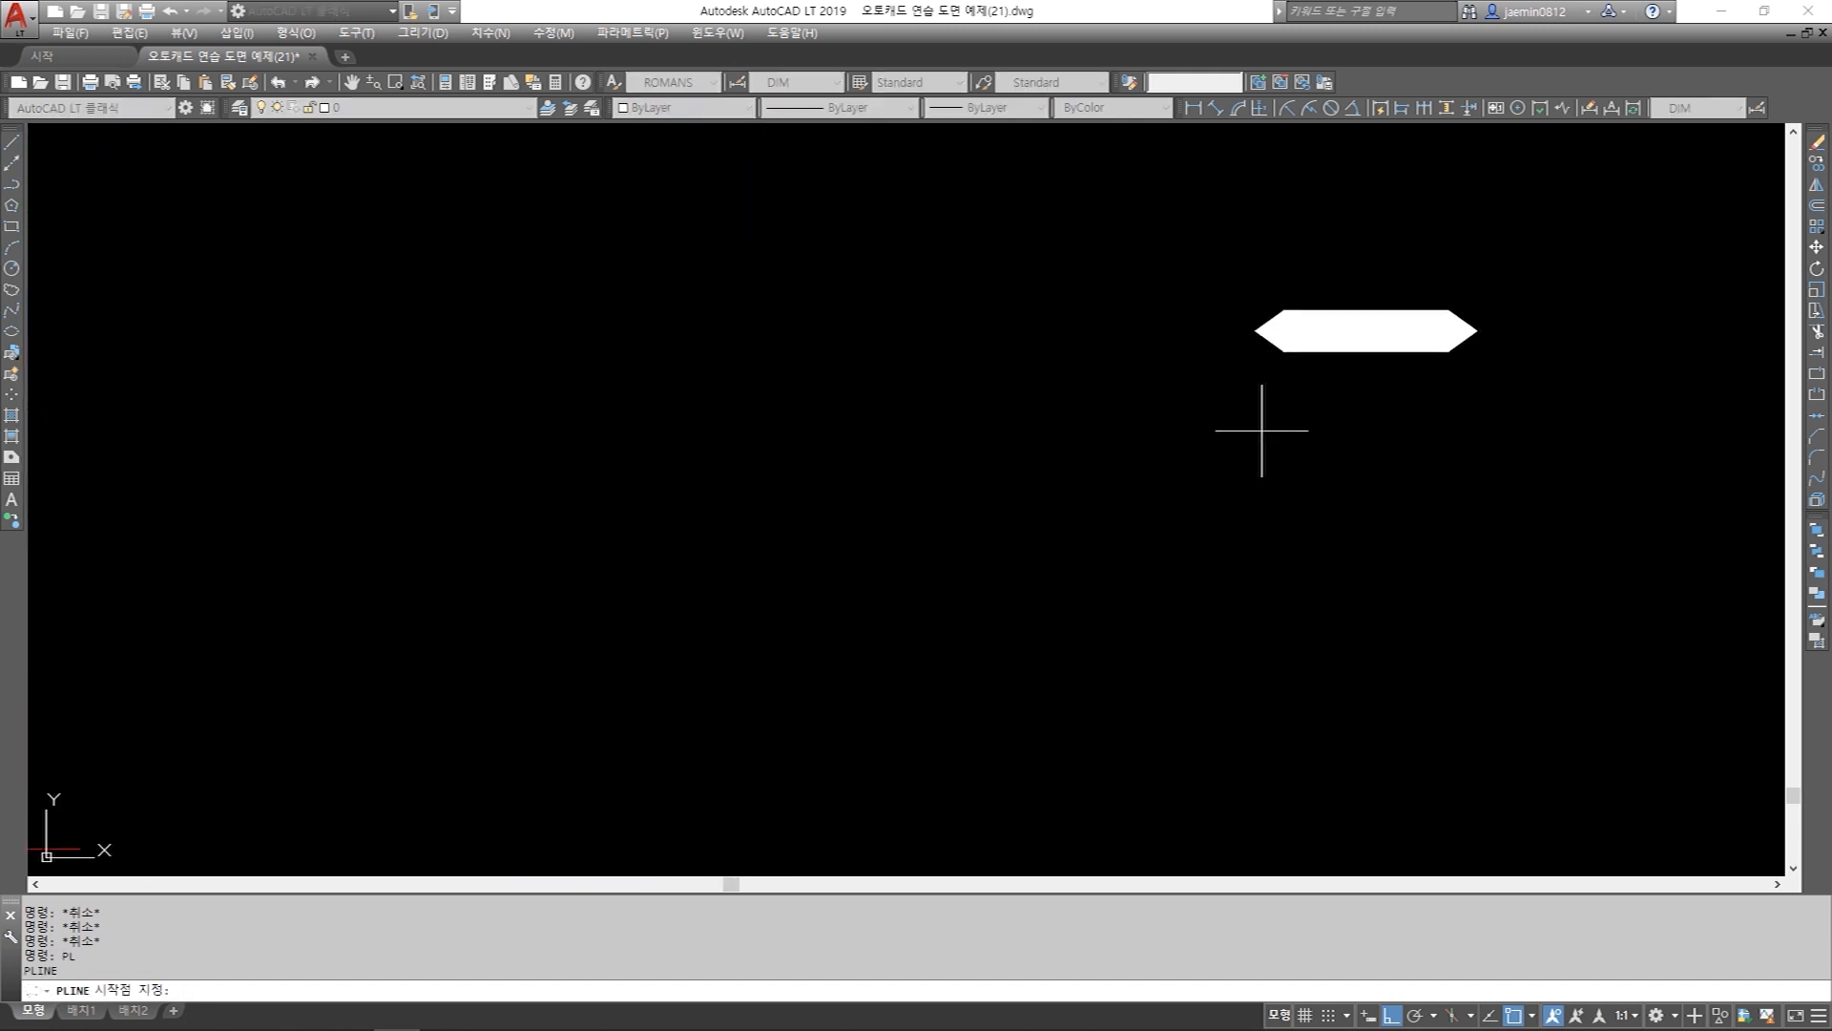
click(1256, 330)
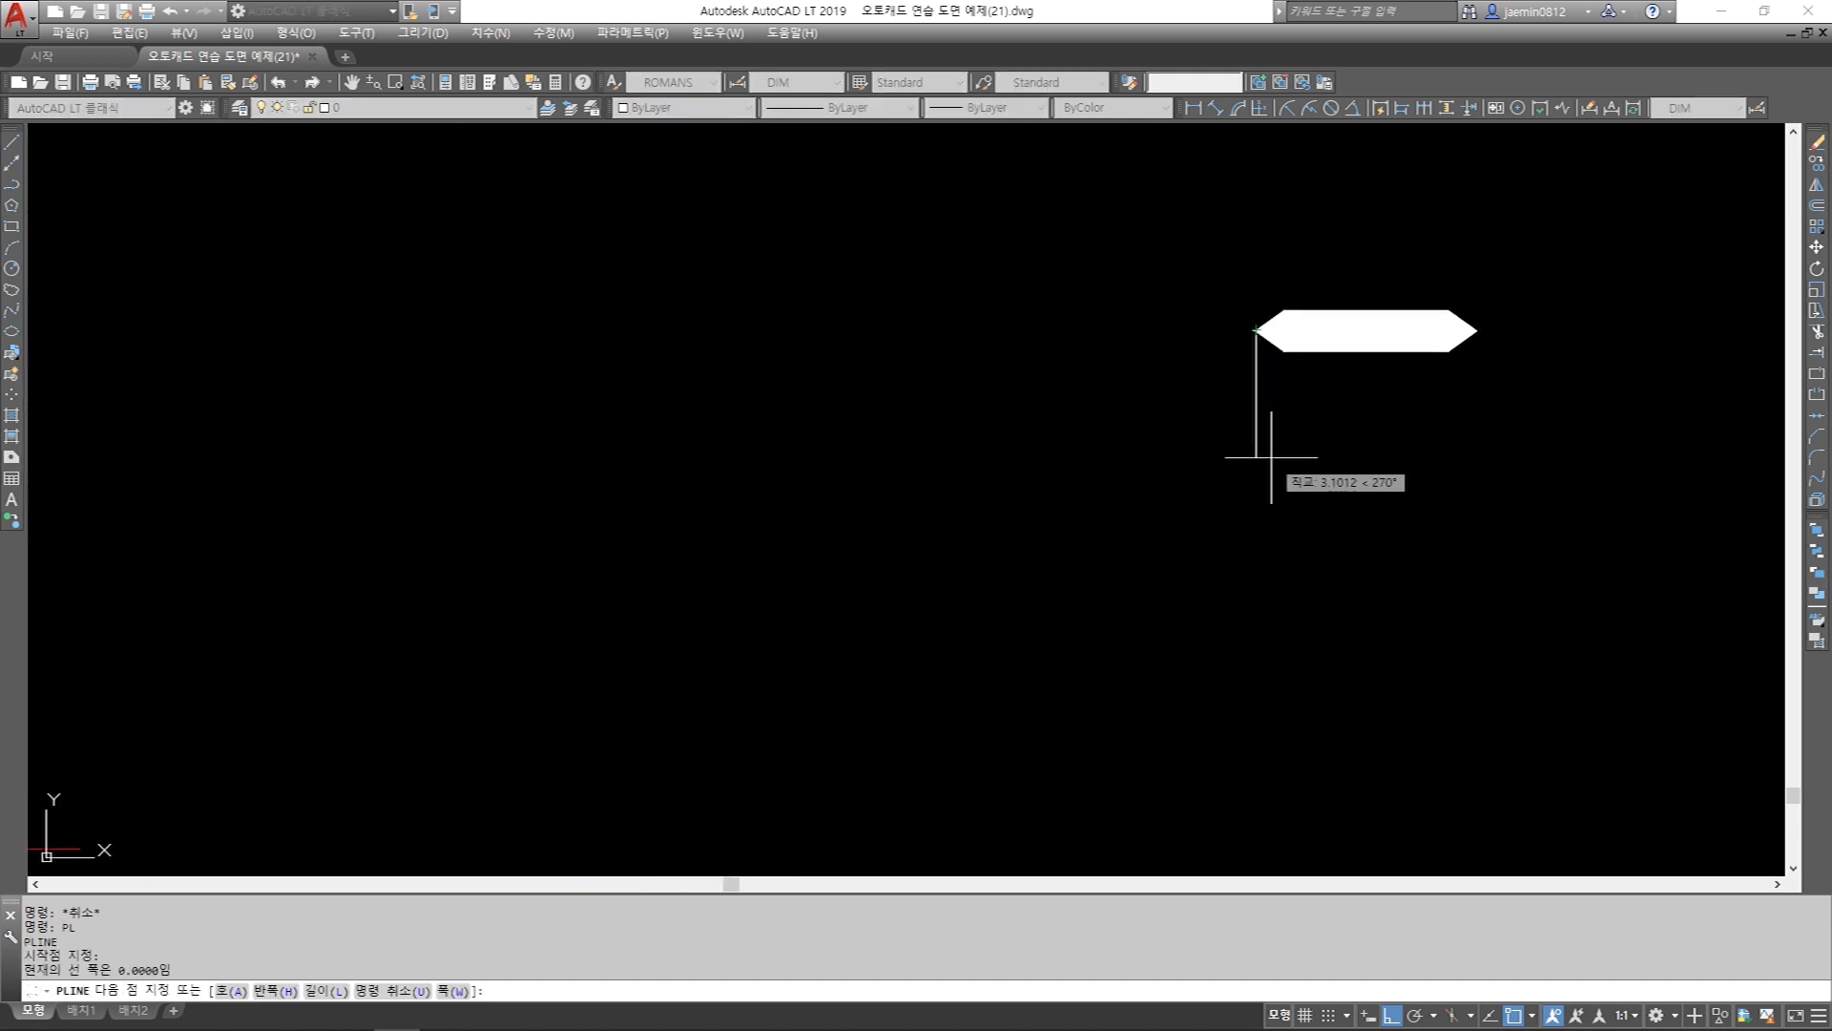
Set the starting width to 0 and ending width to 1, and draw a tapered tip 0.7 long straight down.
scroll(1272, 457, down, 2)
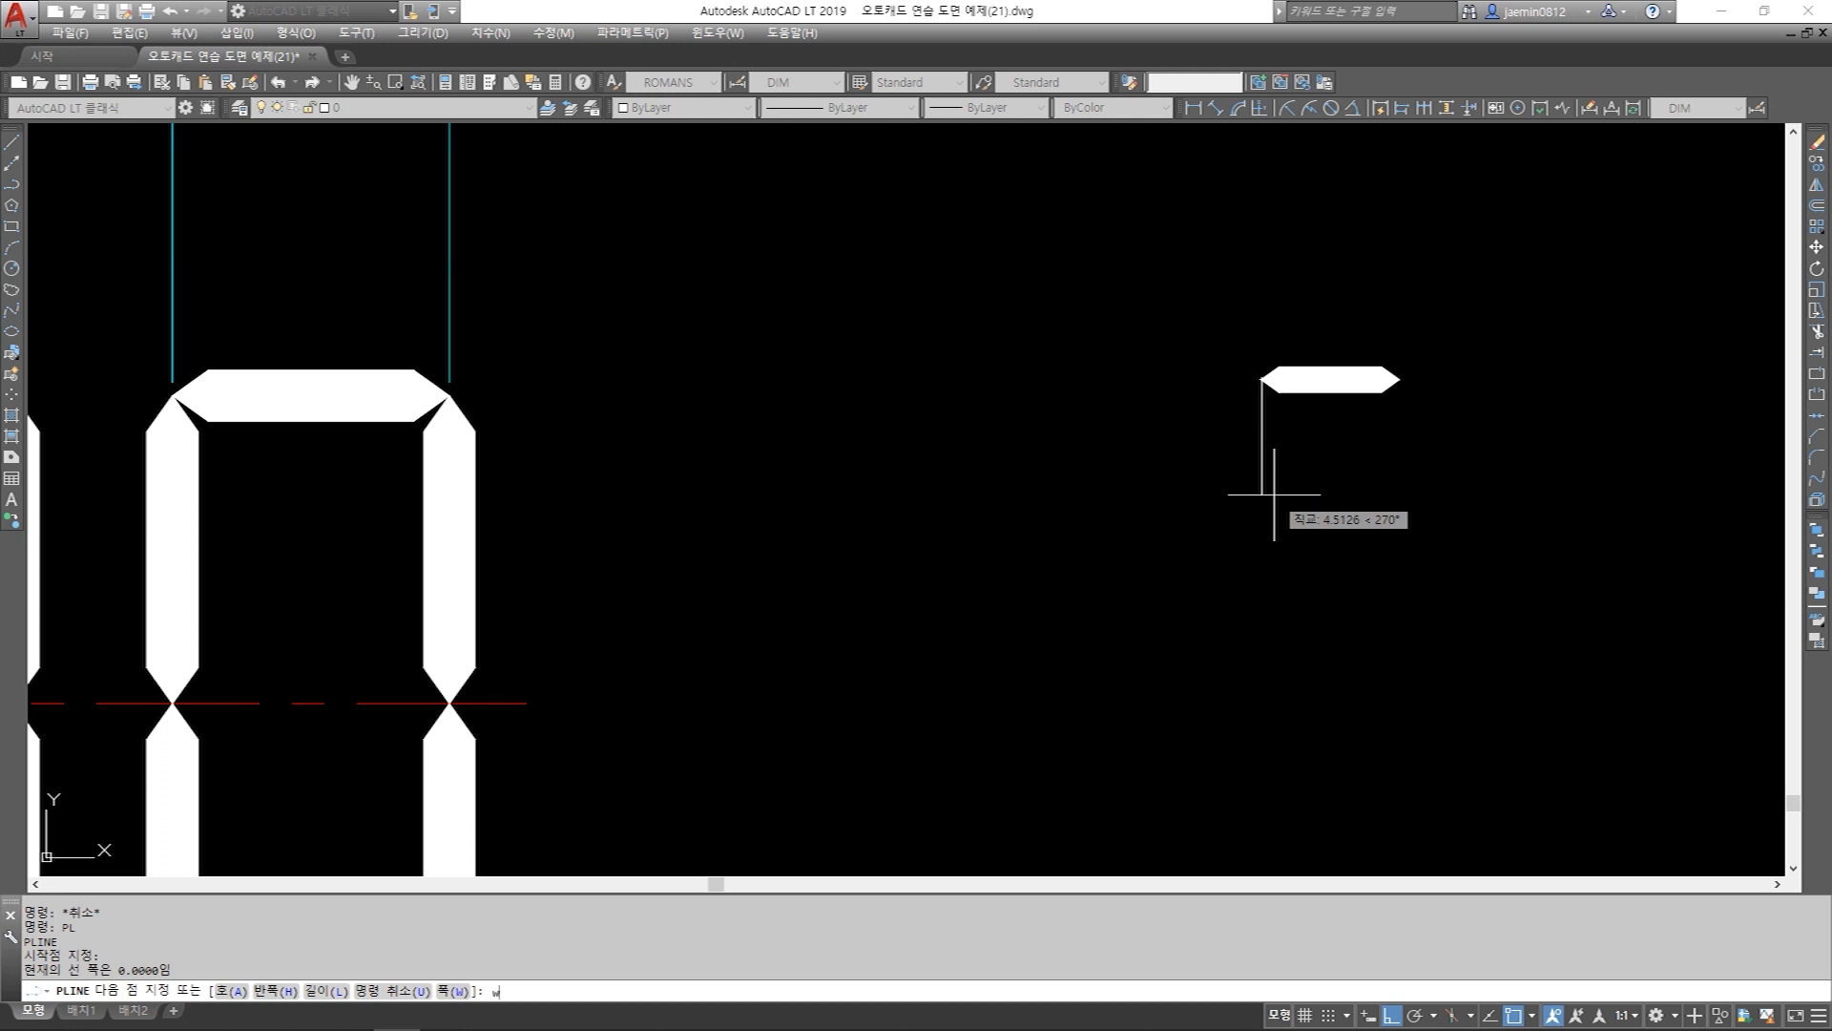
key(Return)
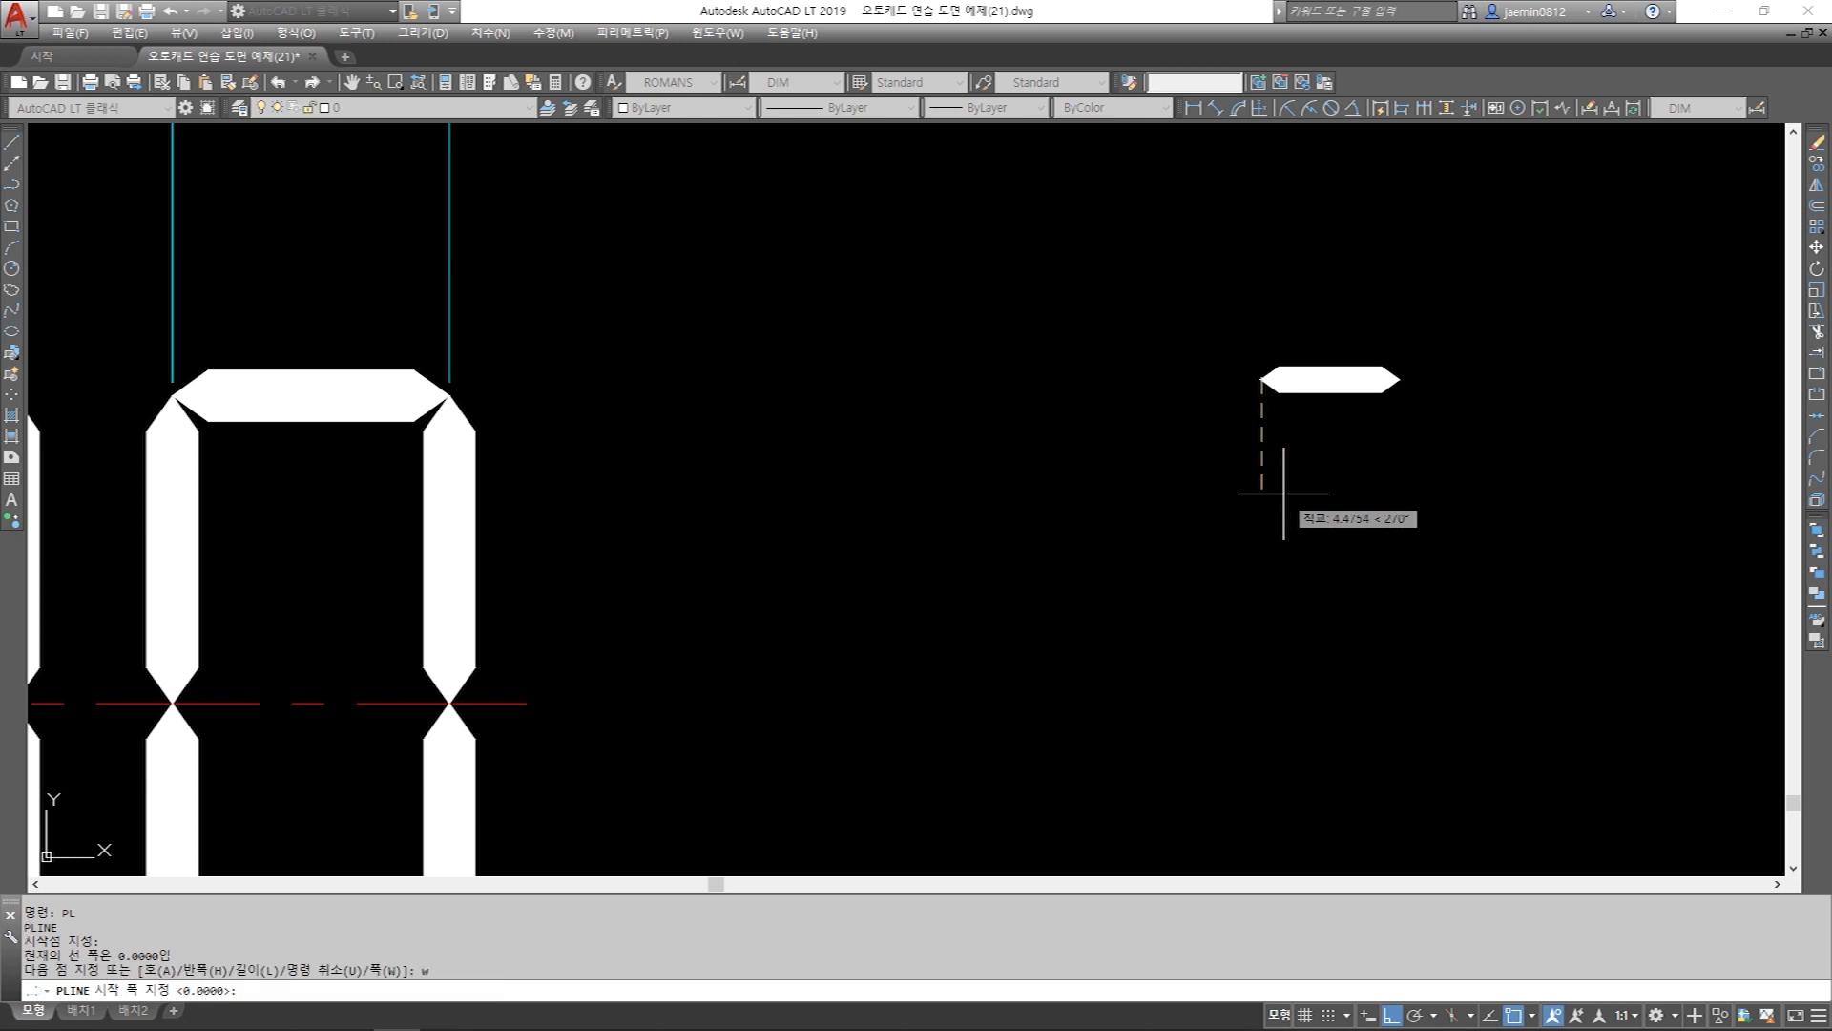
key(Return)
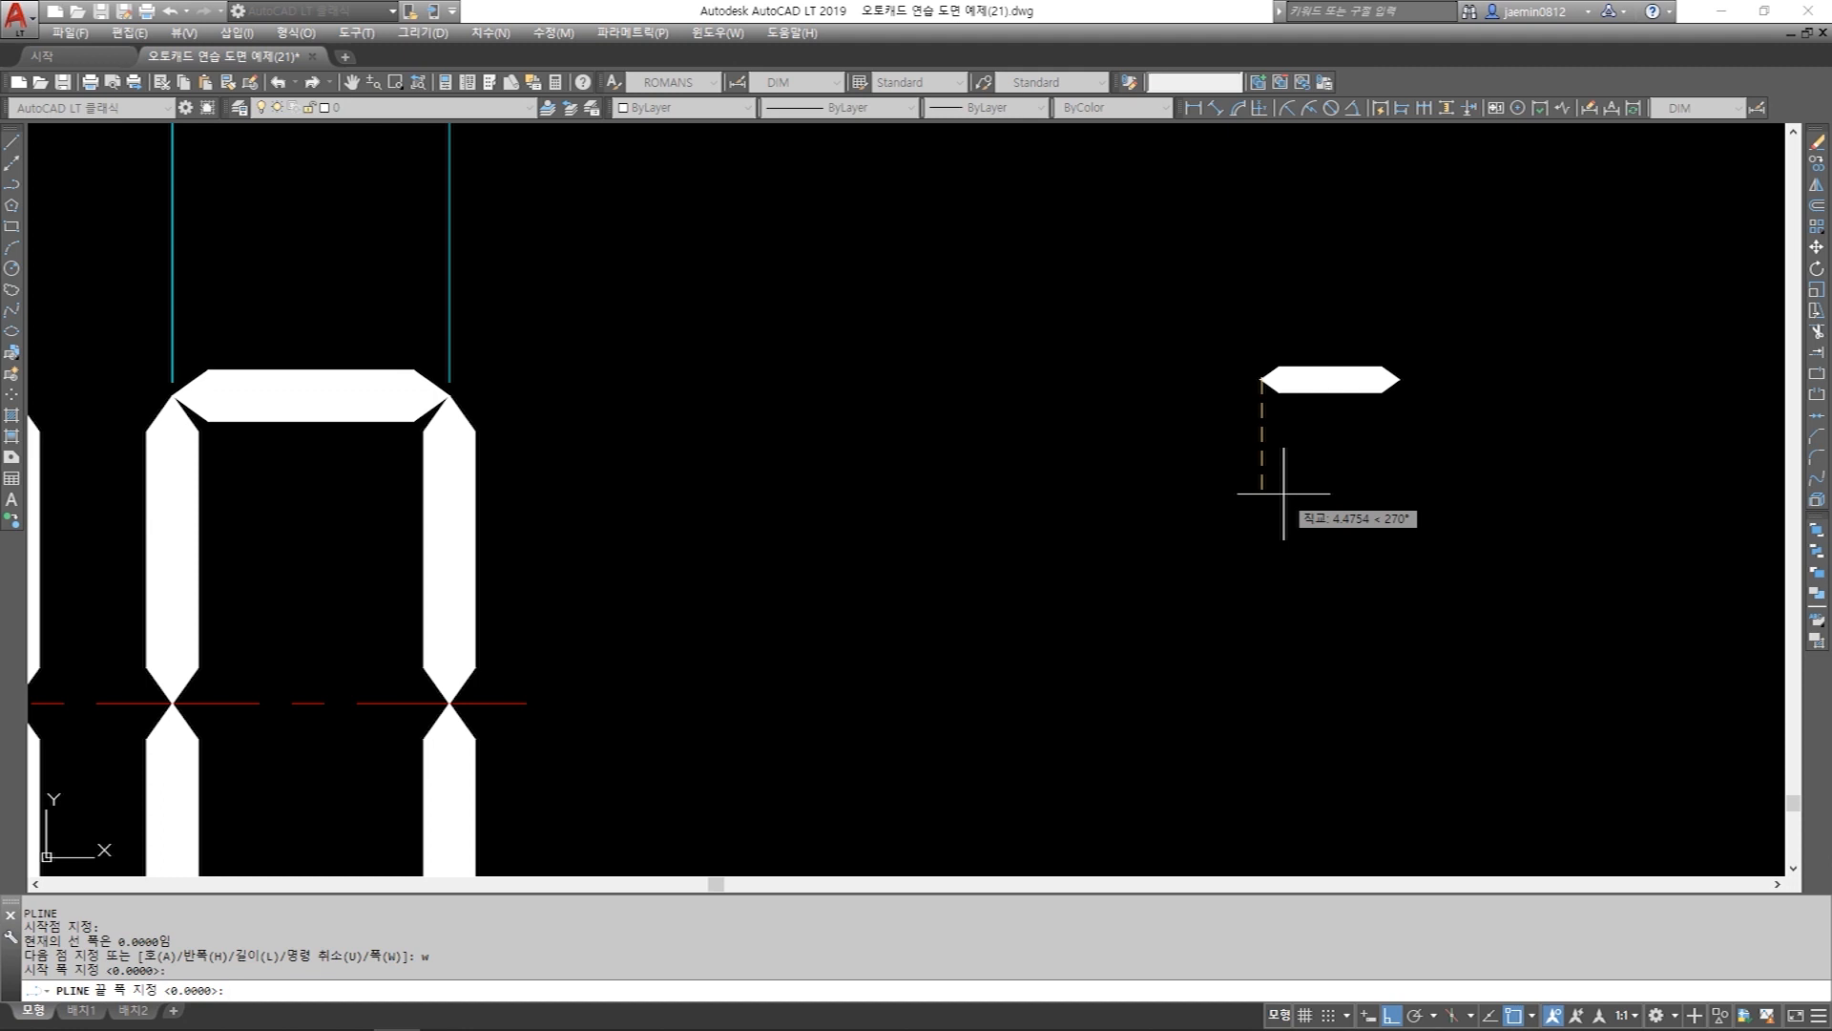
text(1)
key(Return)
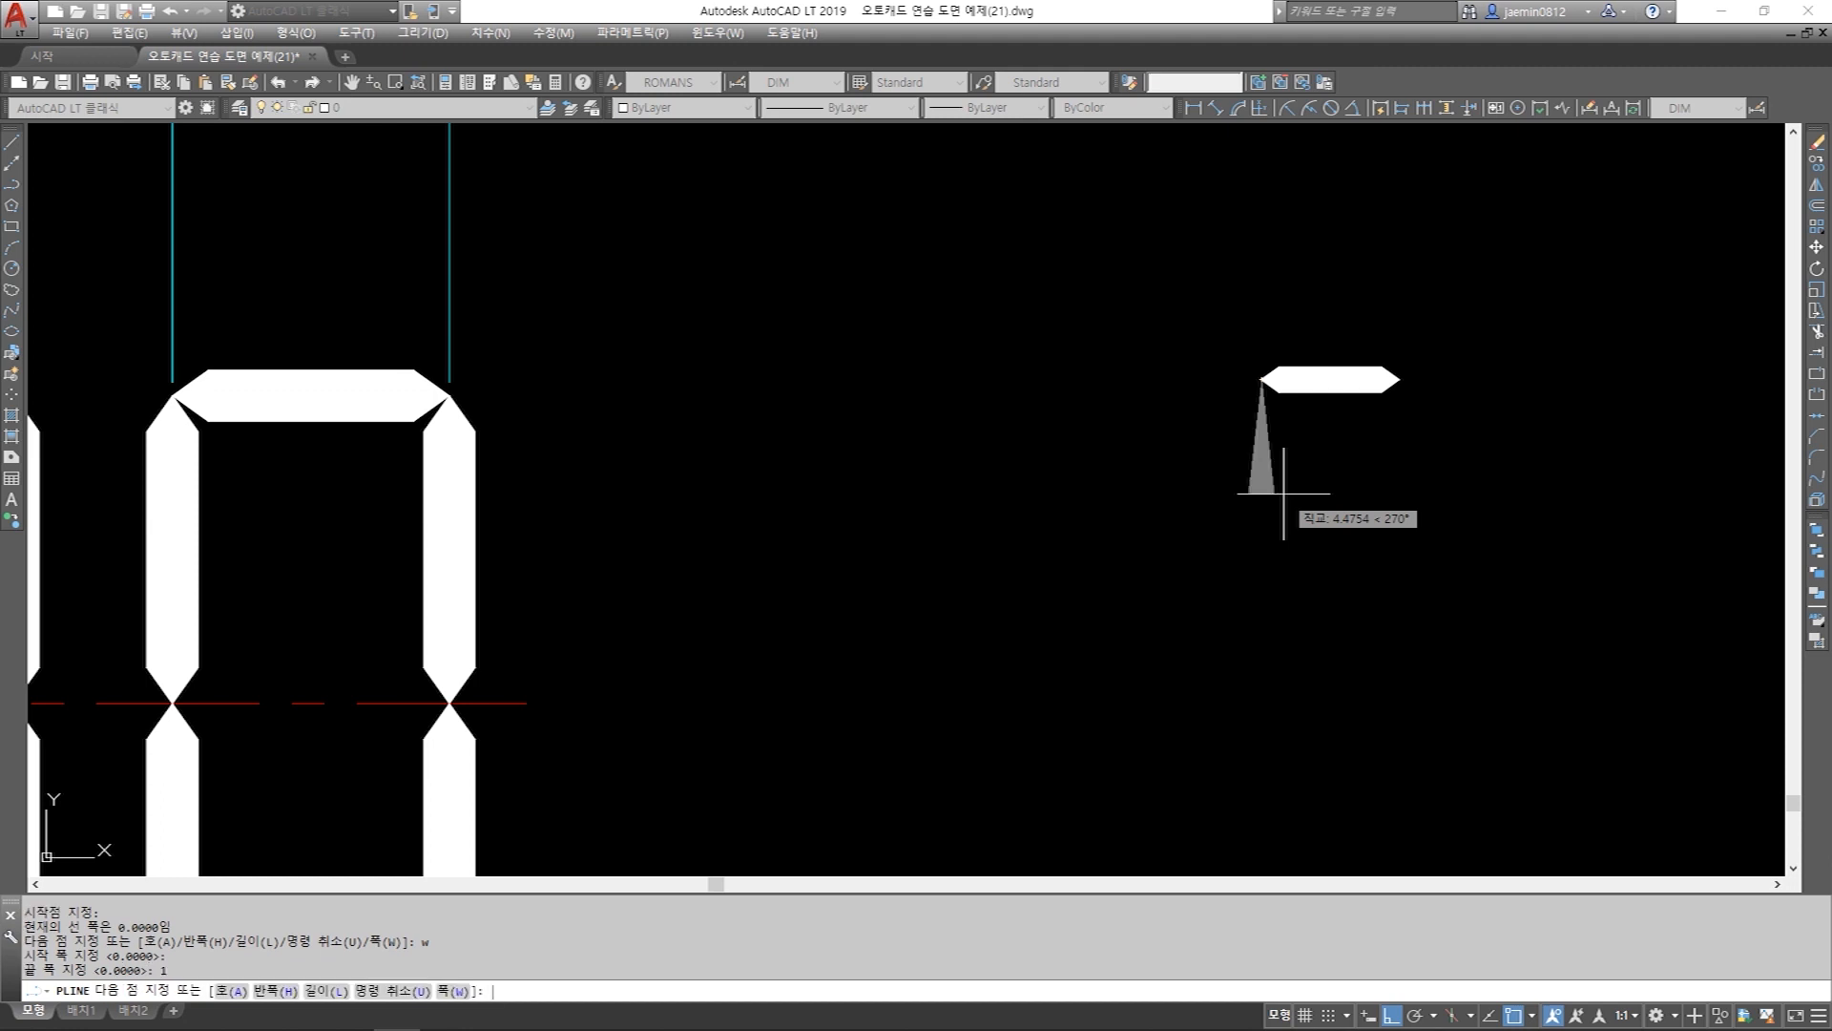
text(0.7)
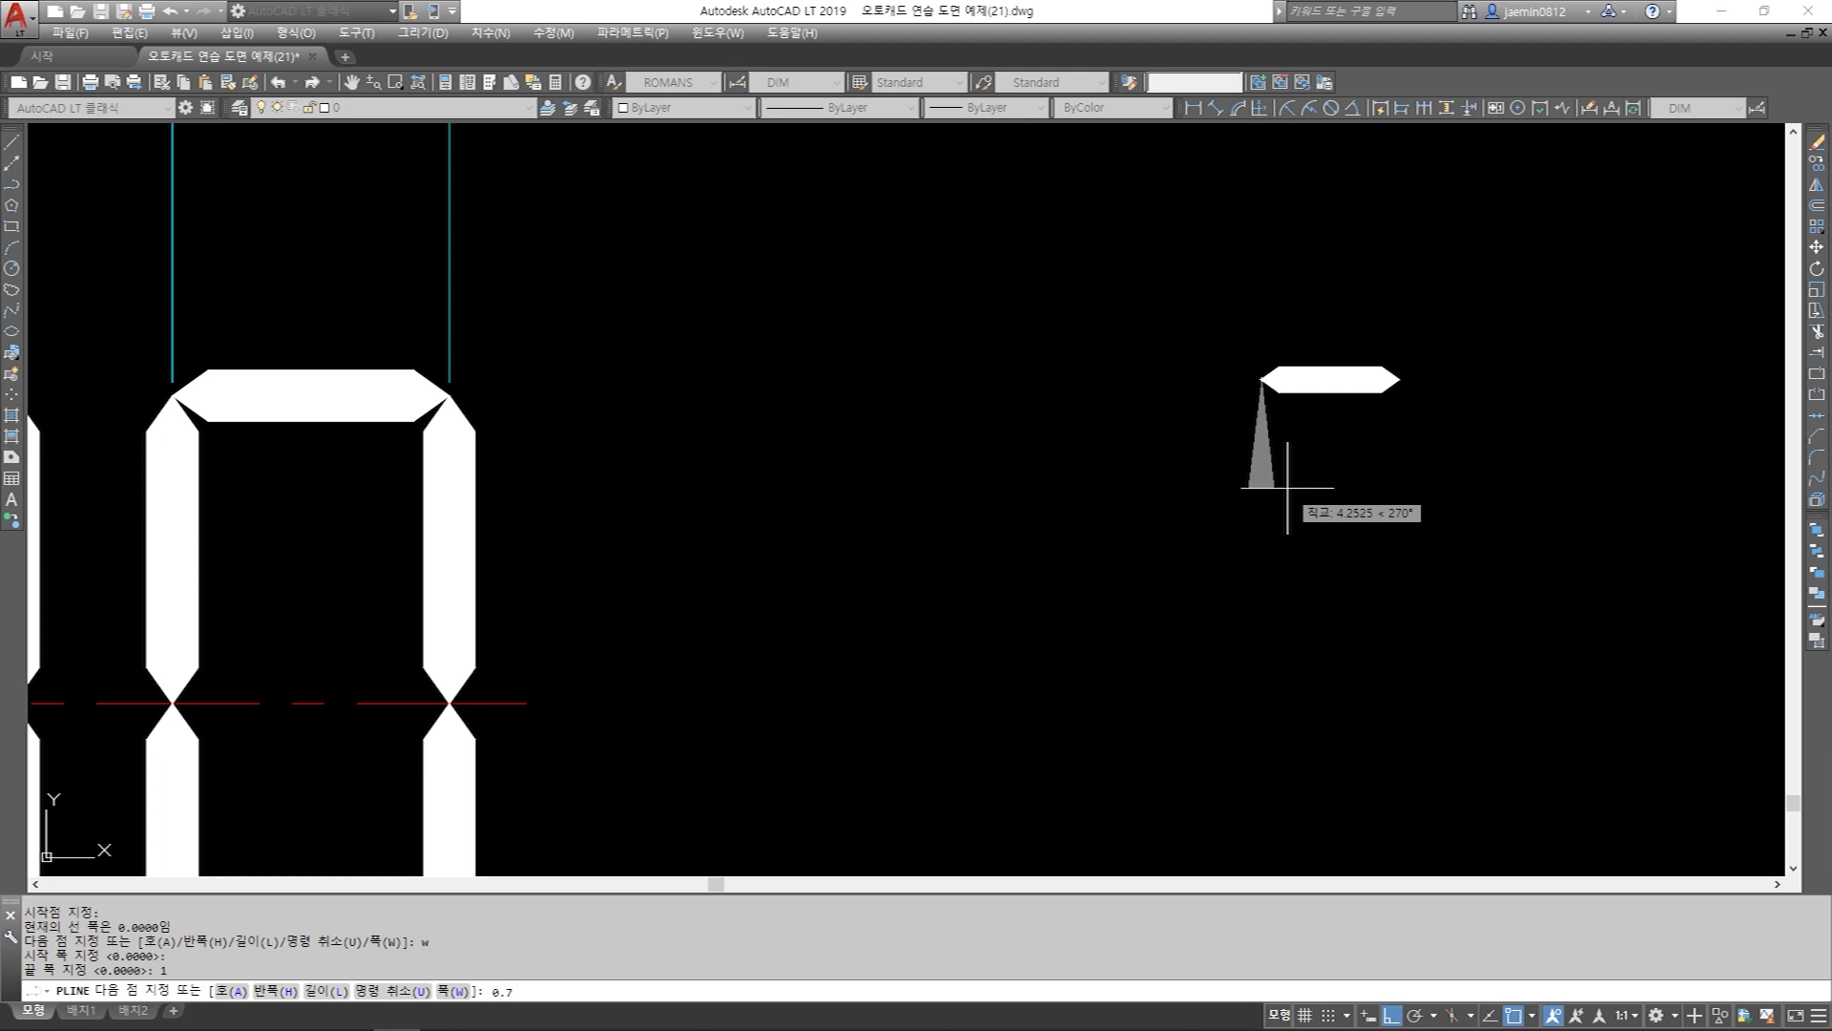
key(Return)
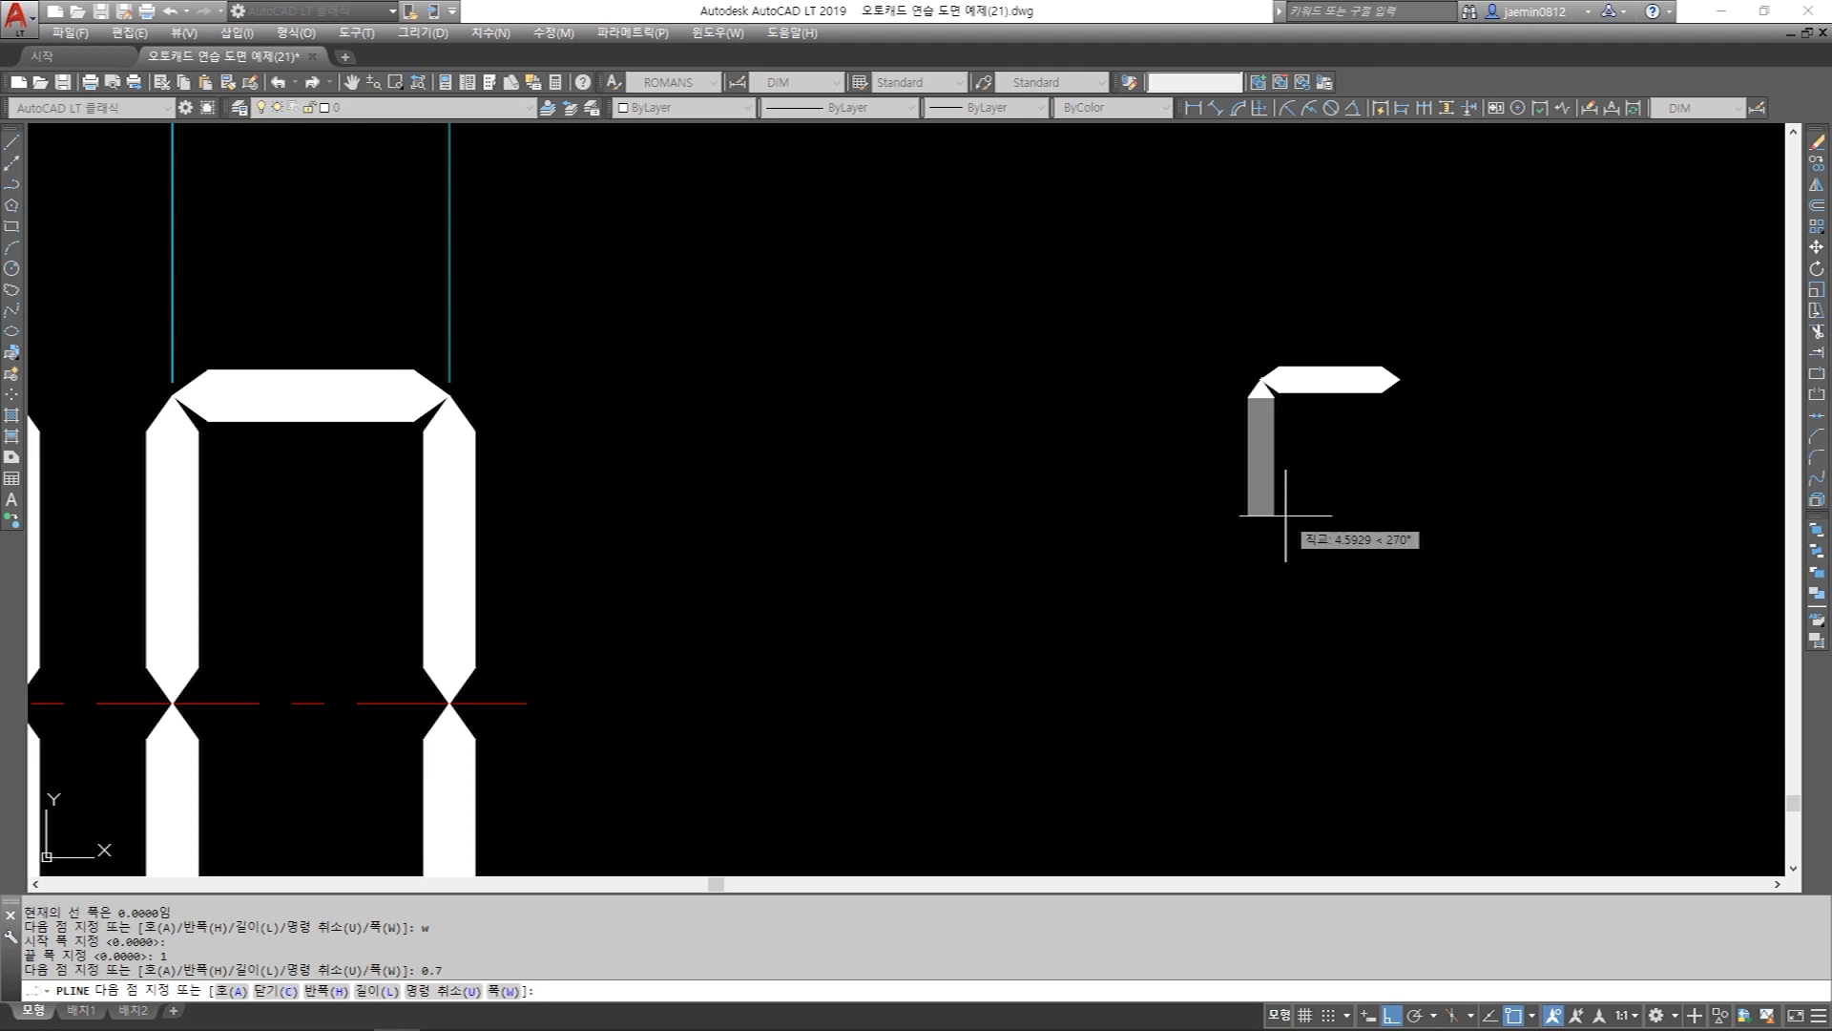
Continue the polyline 4.6 units straight down as the vertical segment's full-width body.
scroll(1279, 534, down, 4)
scroll(365, 619, up, 2)
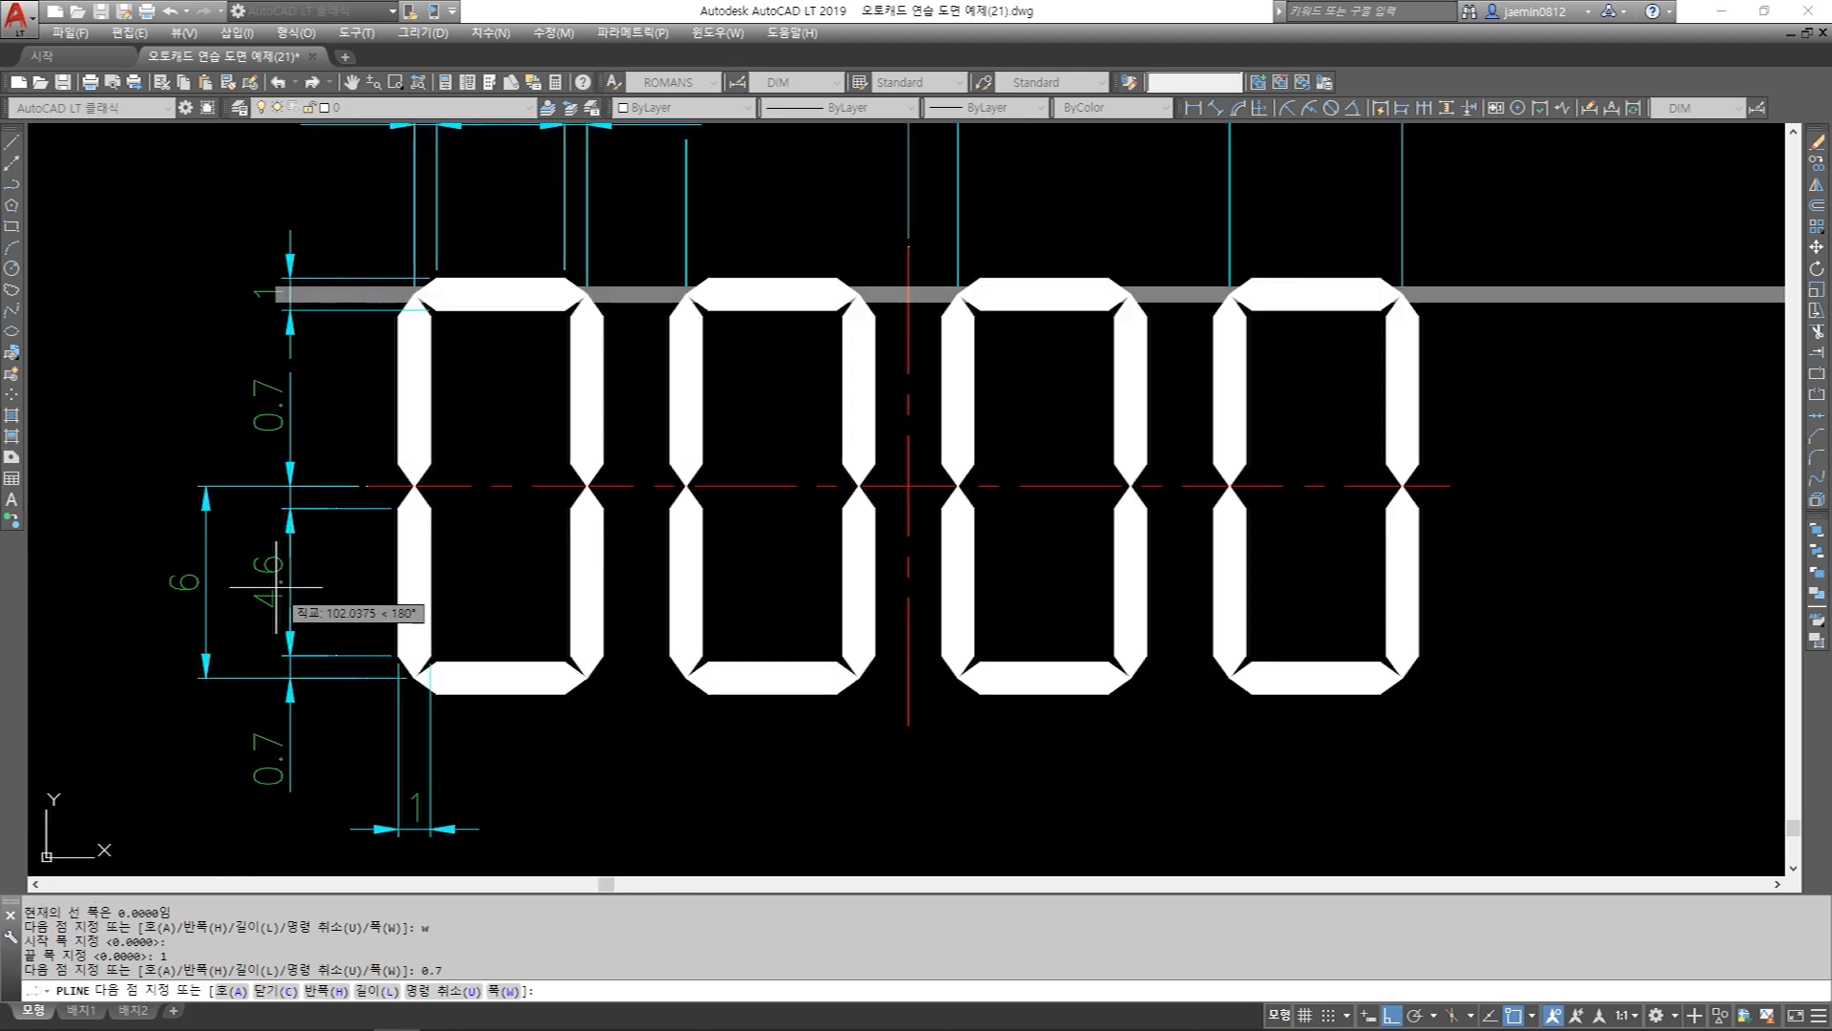
middle_drag(1484, 468, 562, 490)
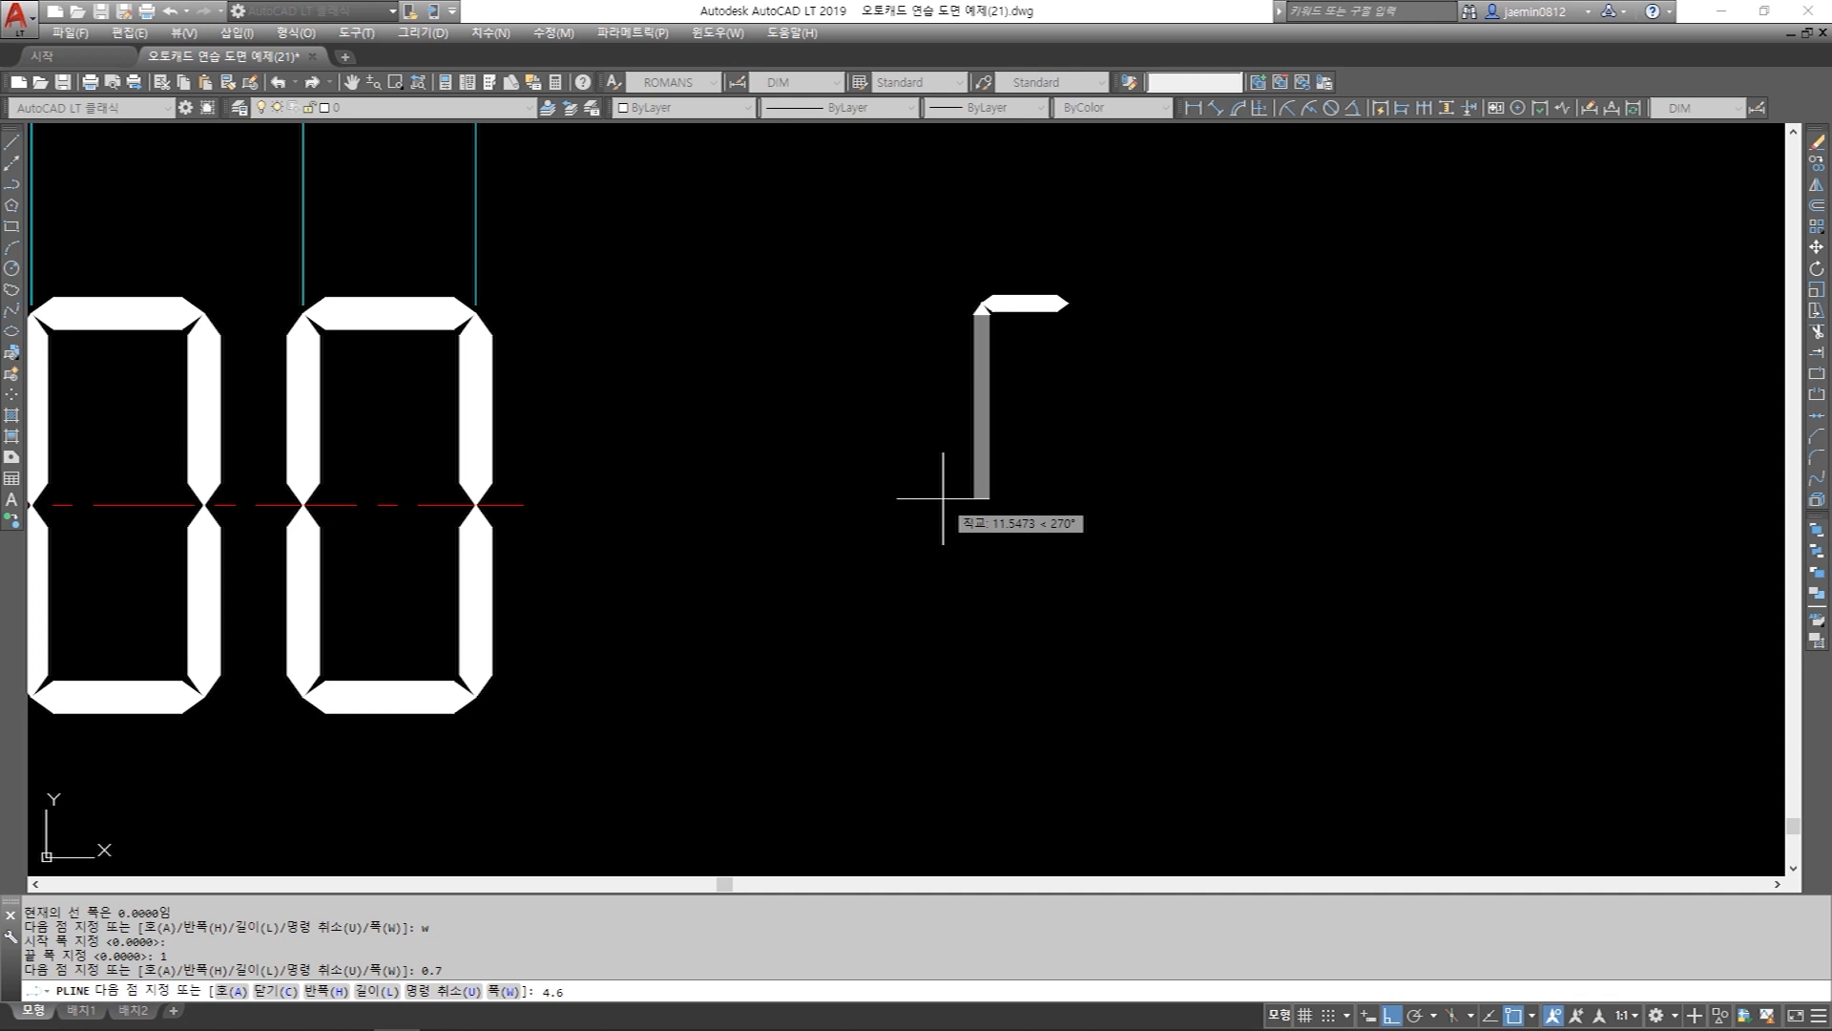
key(Return)
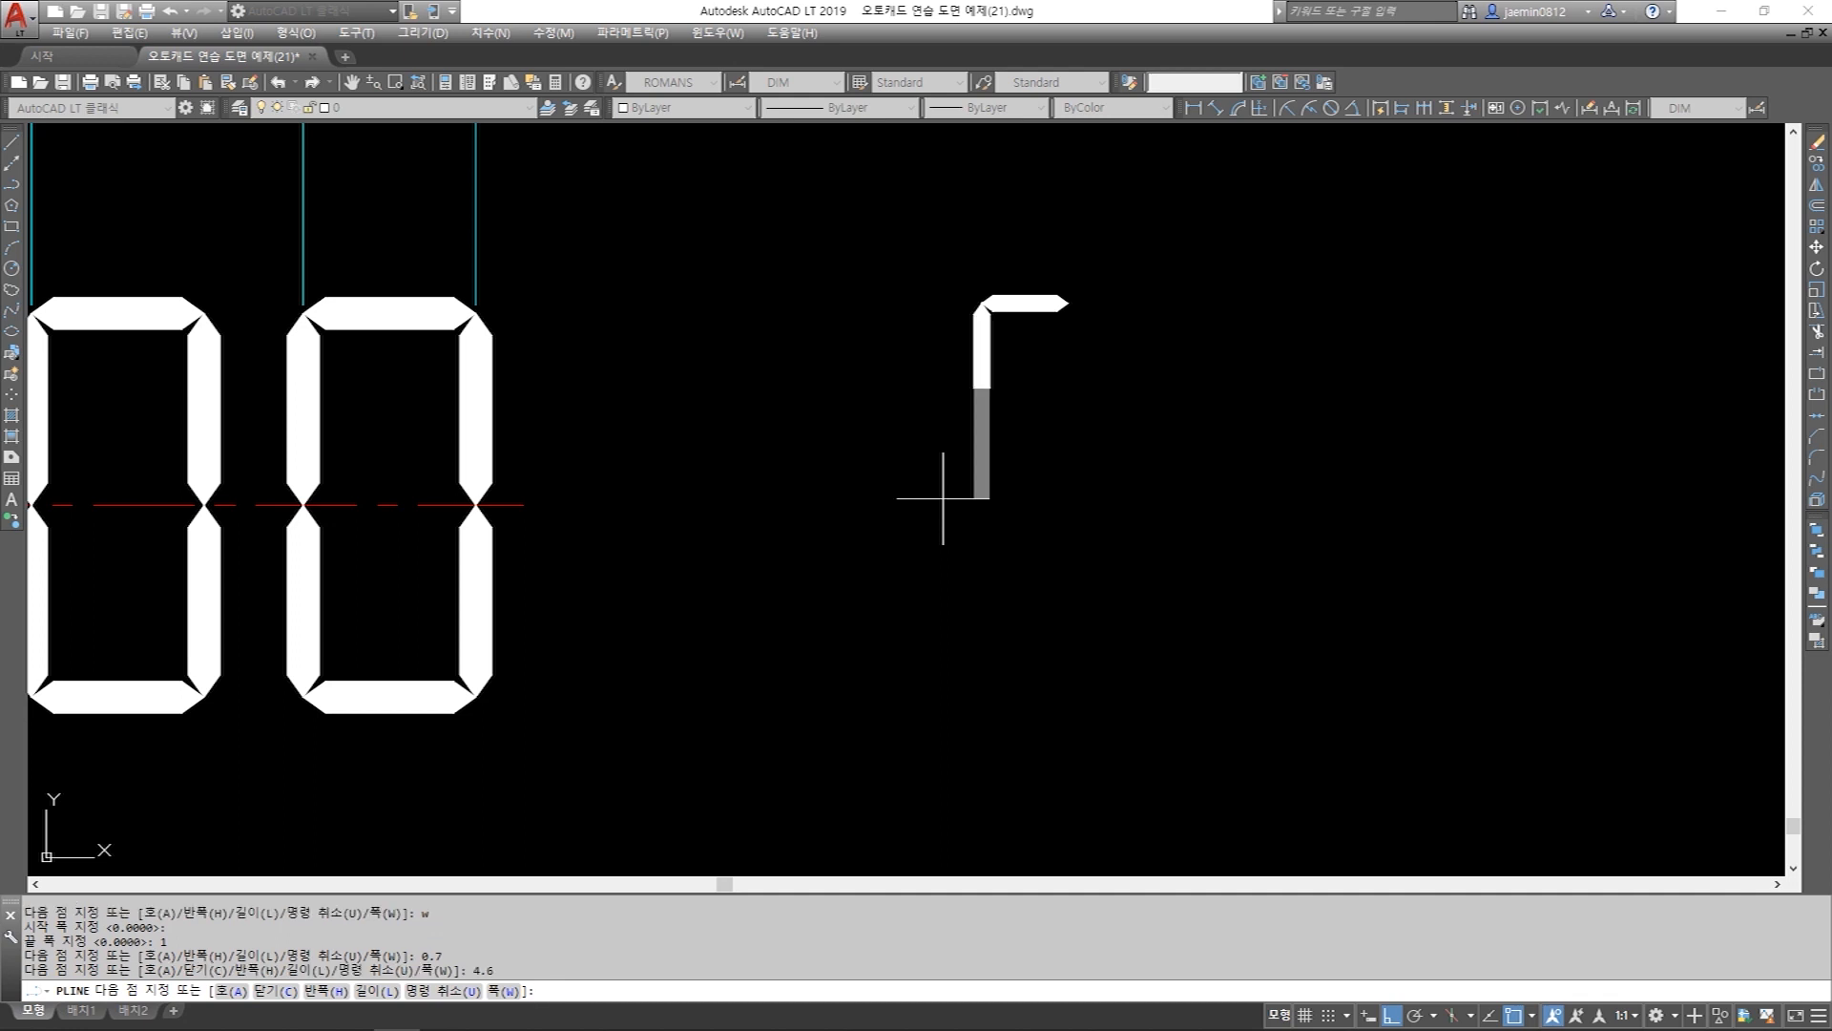
Finish the vertical segment with a downward tip 0.7 long, tapering from width 1 to 0, and end the polyline.
text(w)
key(Return)
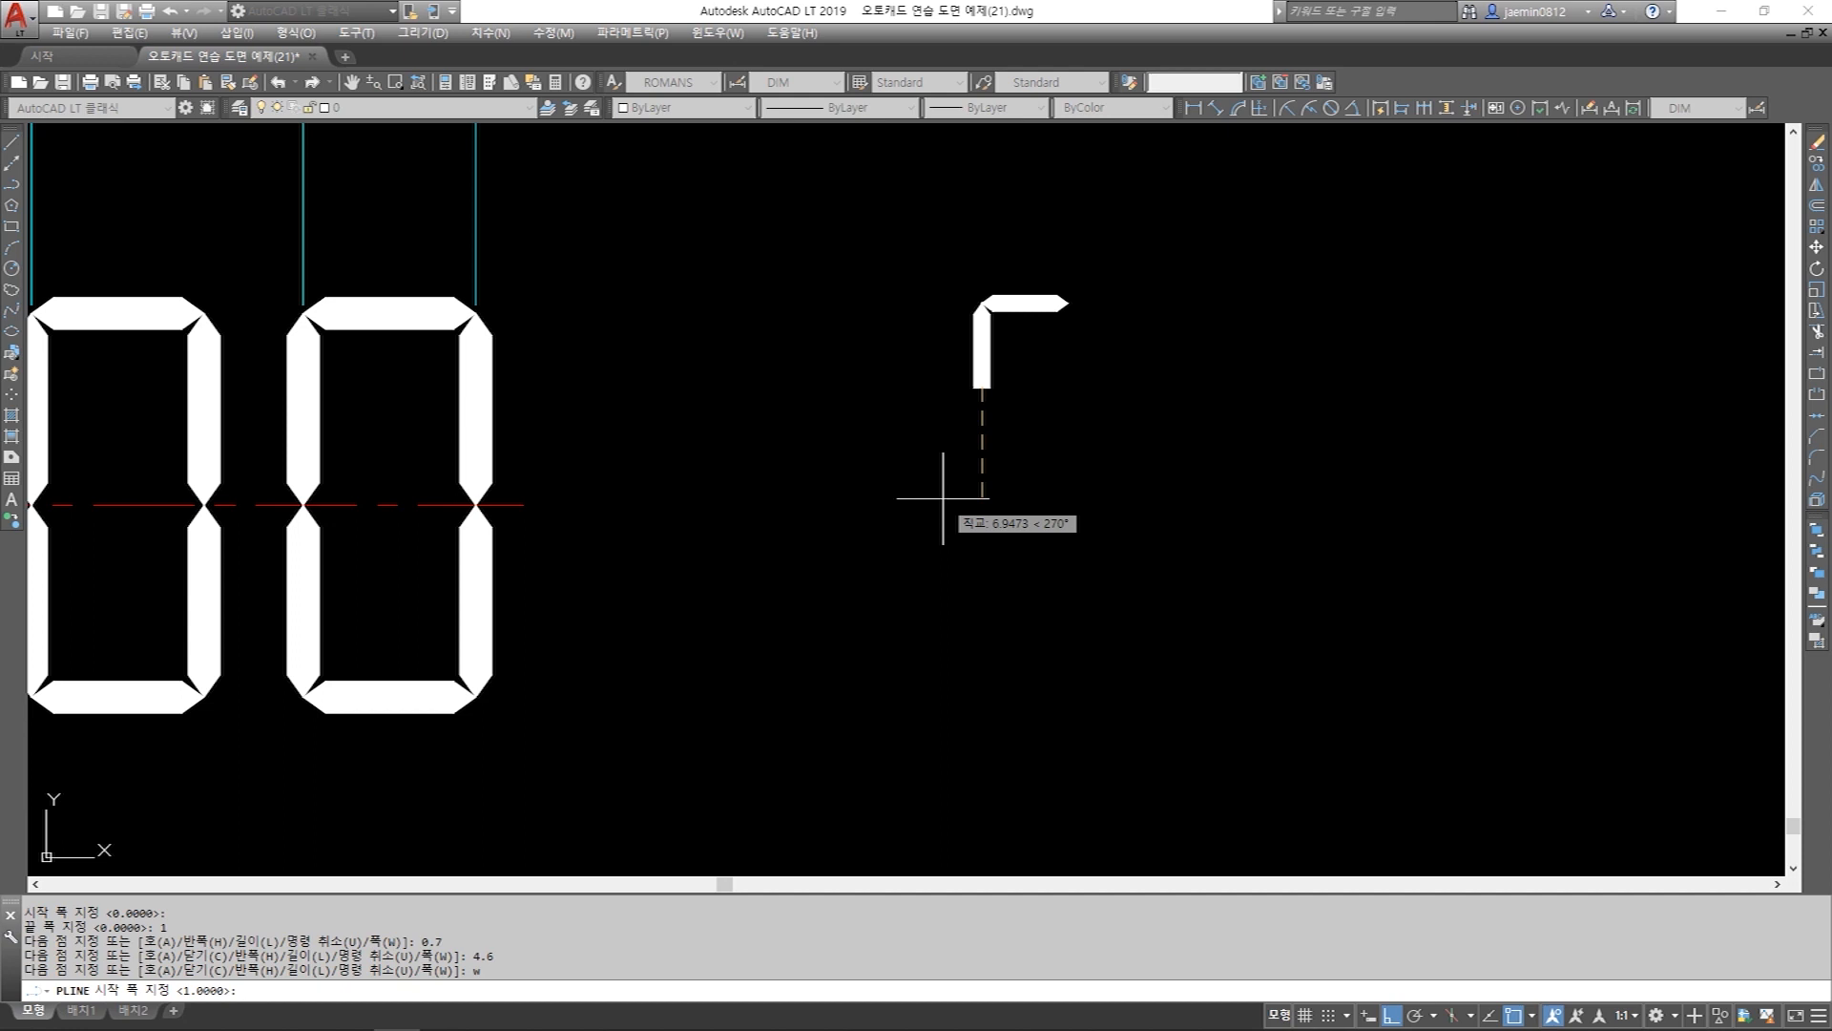
key(Return)
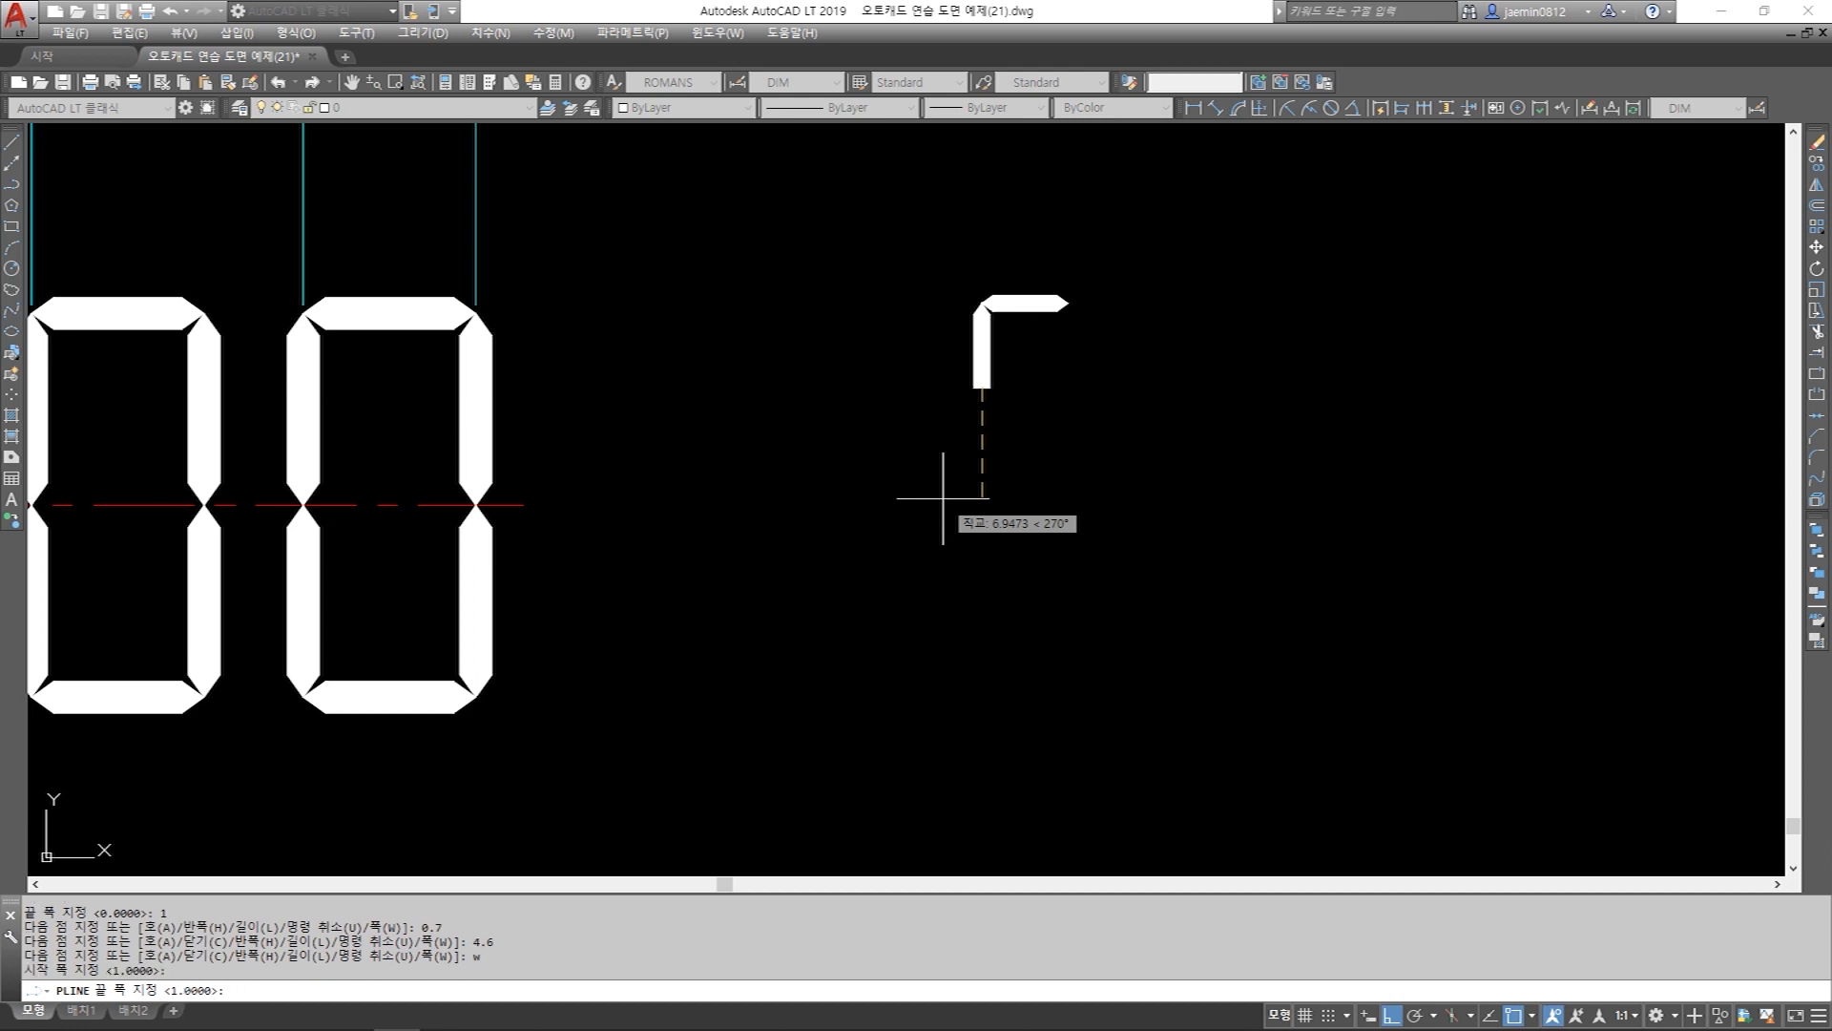
text(0)
key(Return)
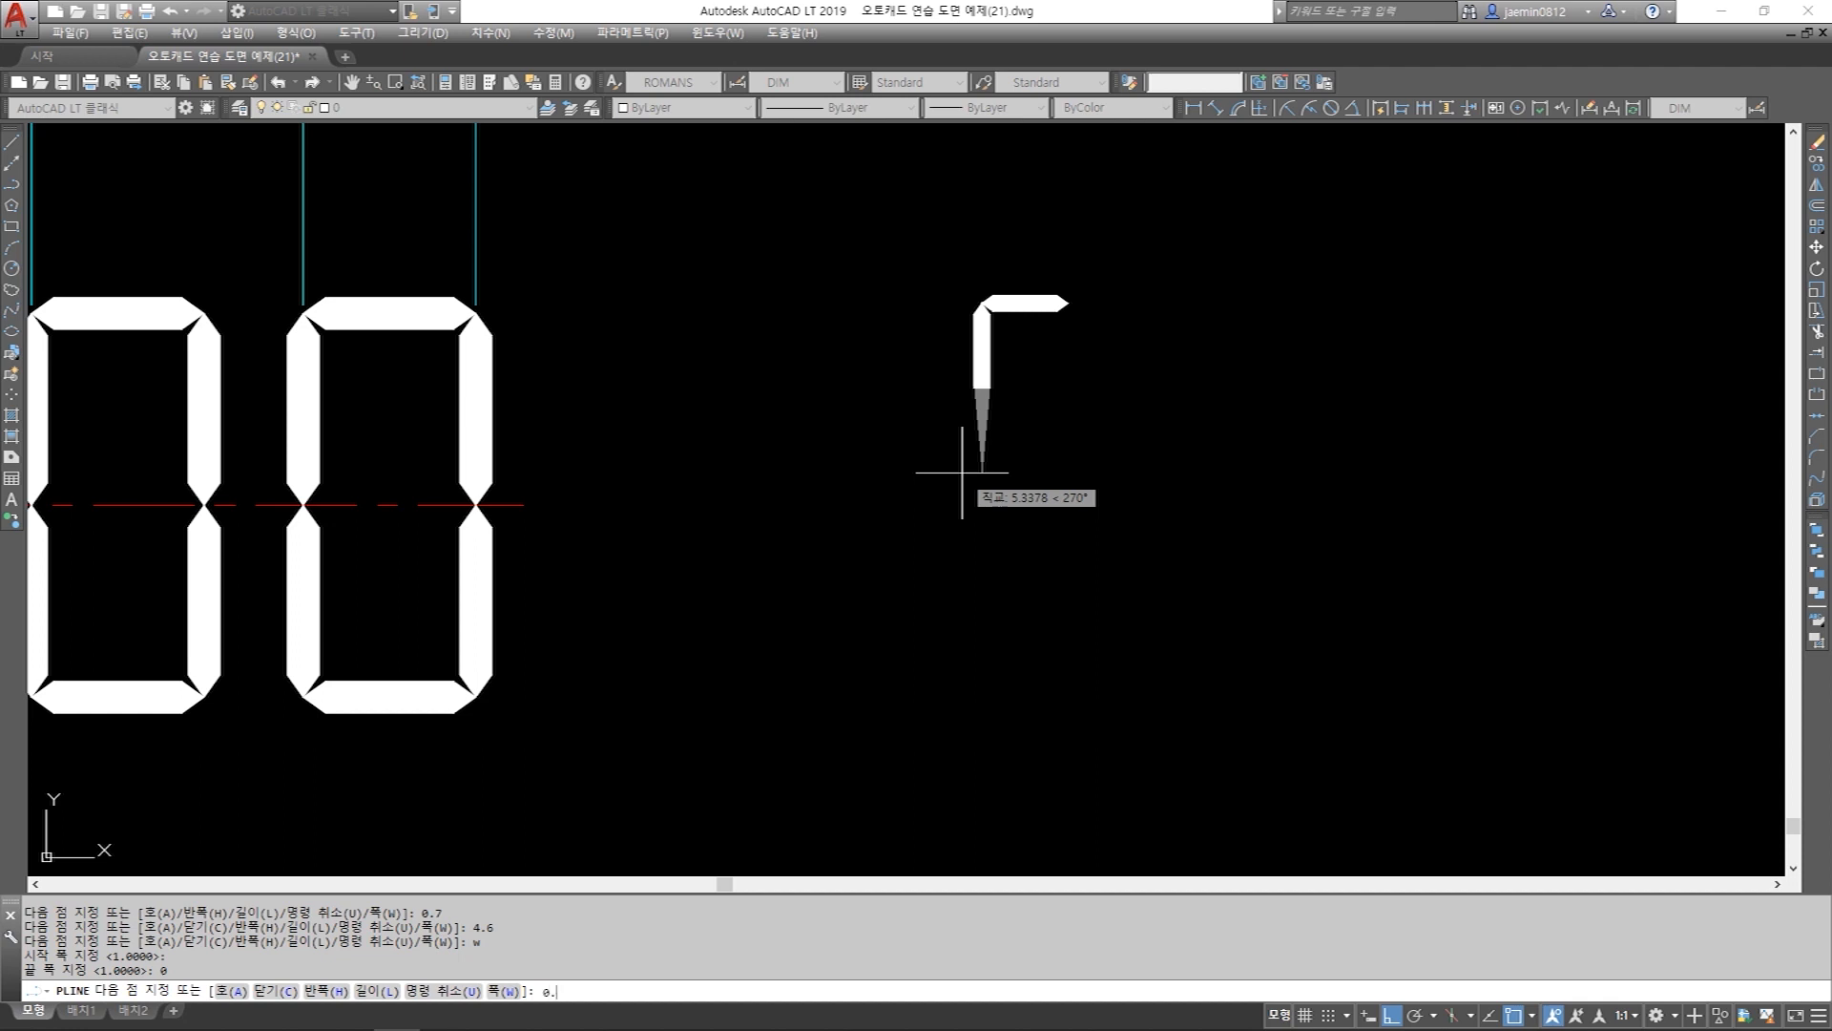
key(Return)
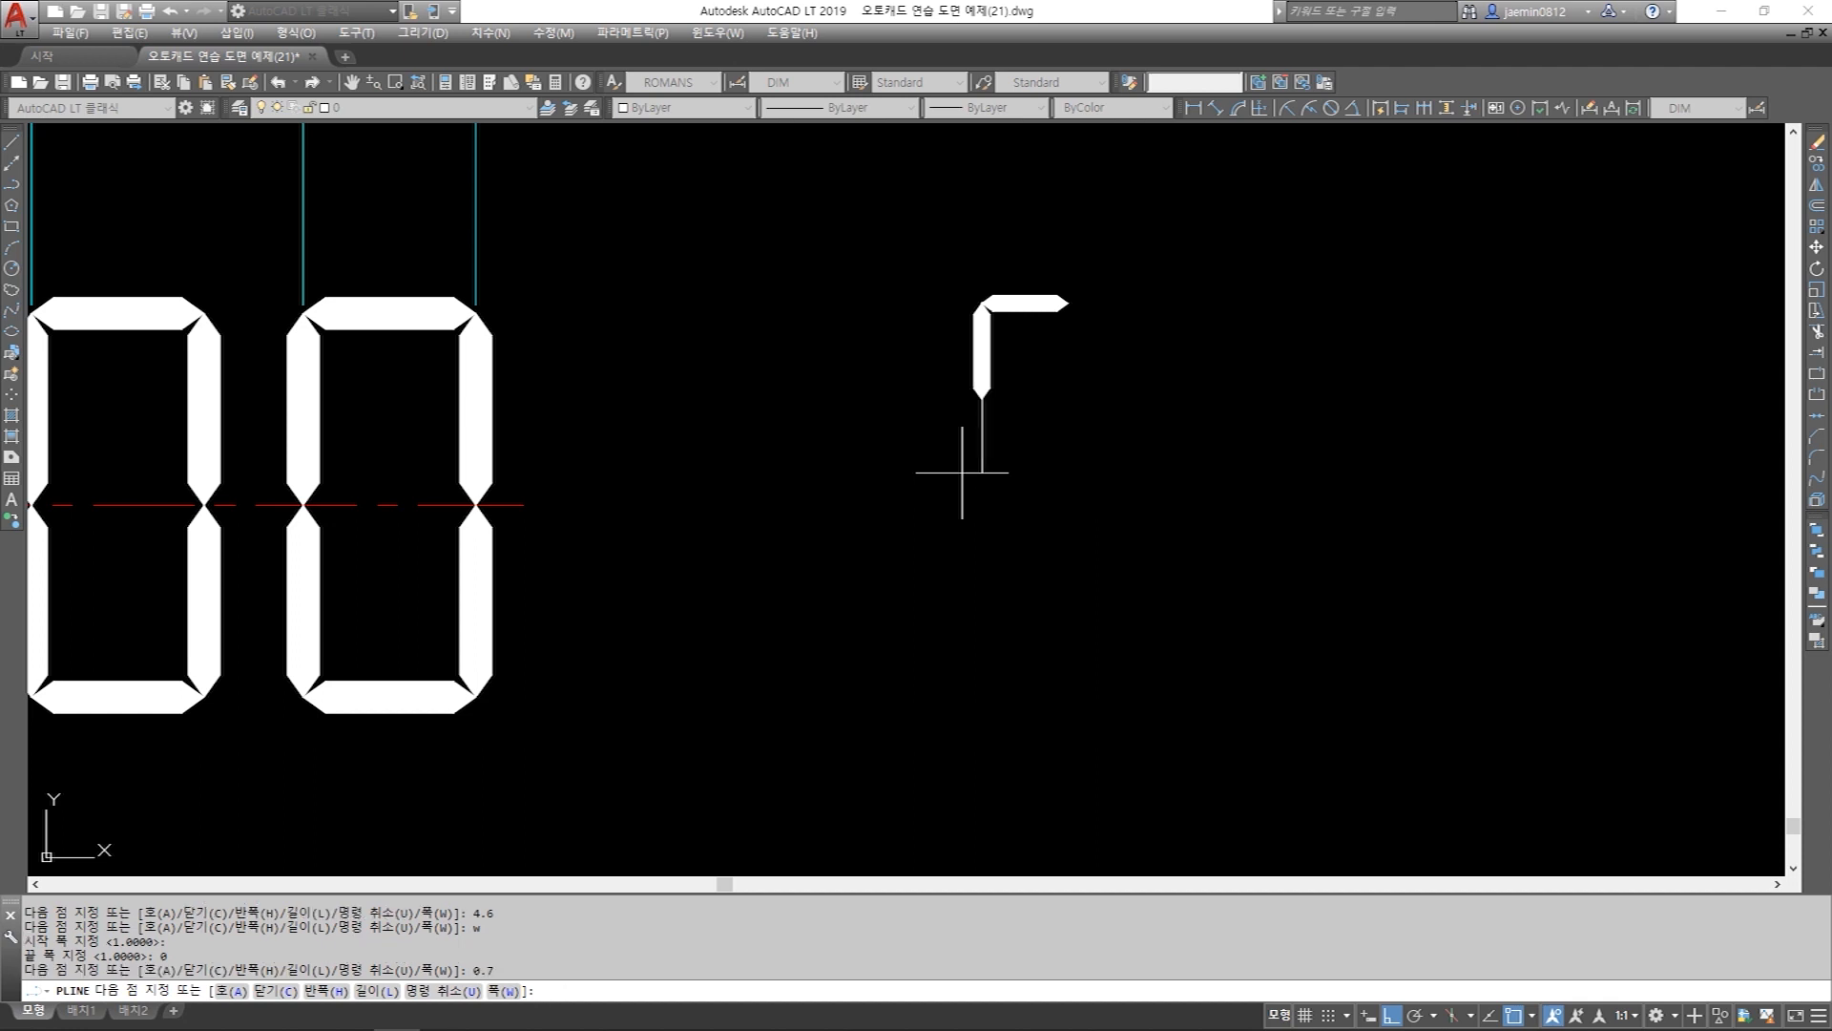
key(Escape)
Copy the vertical segment from the left tip of the horizontal segment to its right tip.
scroll(1049, 482, down, 2)
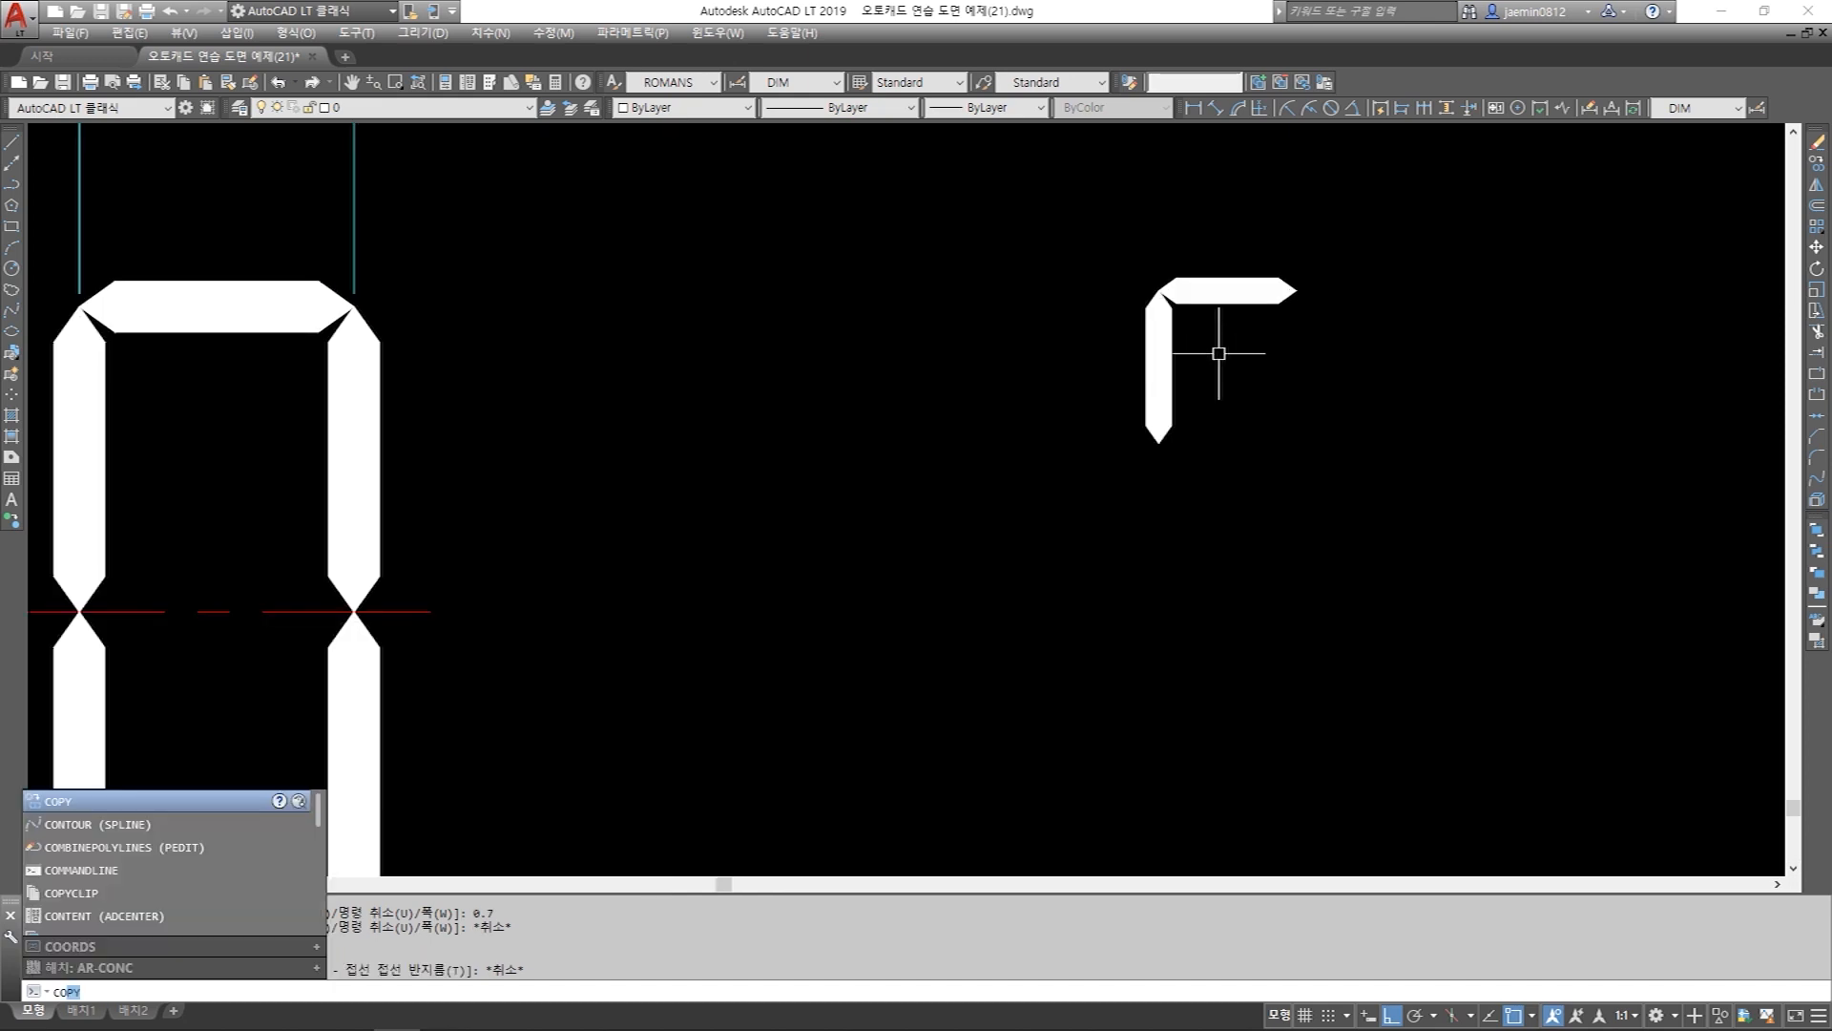
key(Return)
click(1159, 355)
key(Return)
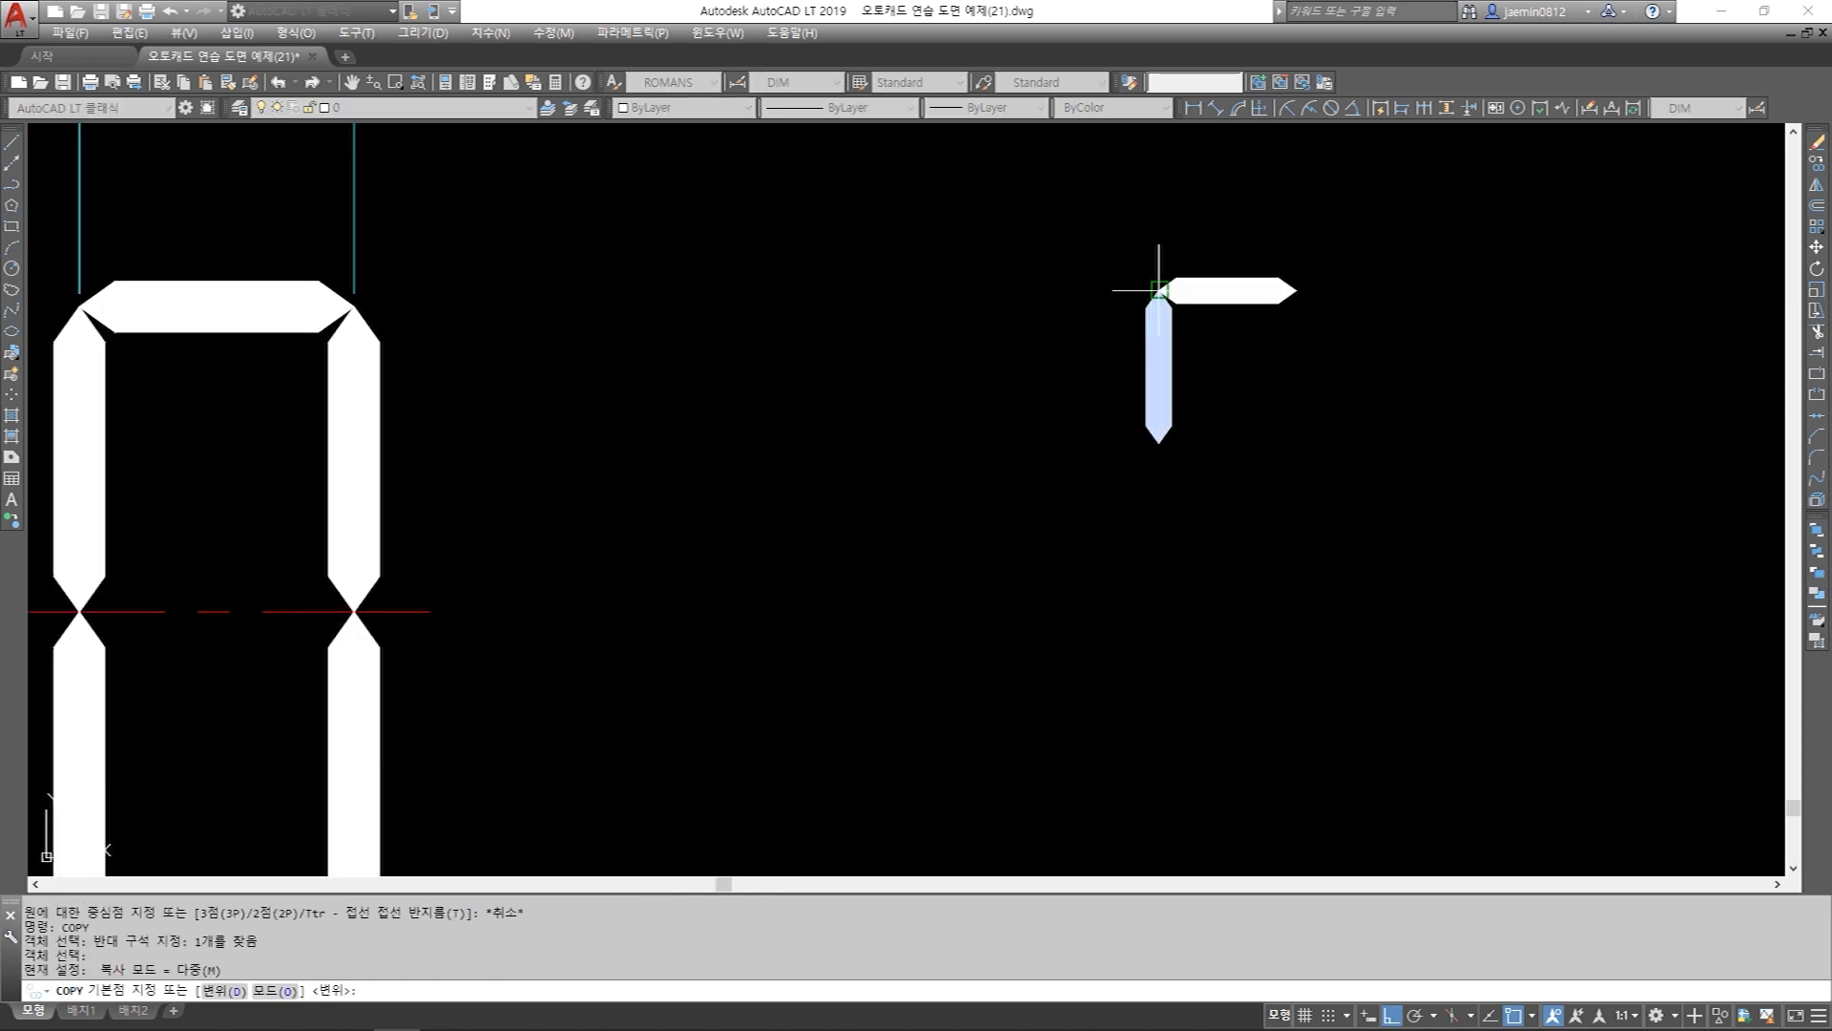
click(1159, 289)
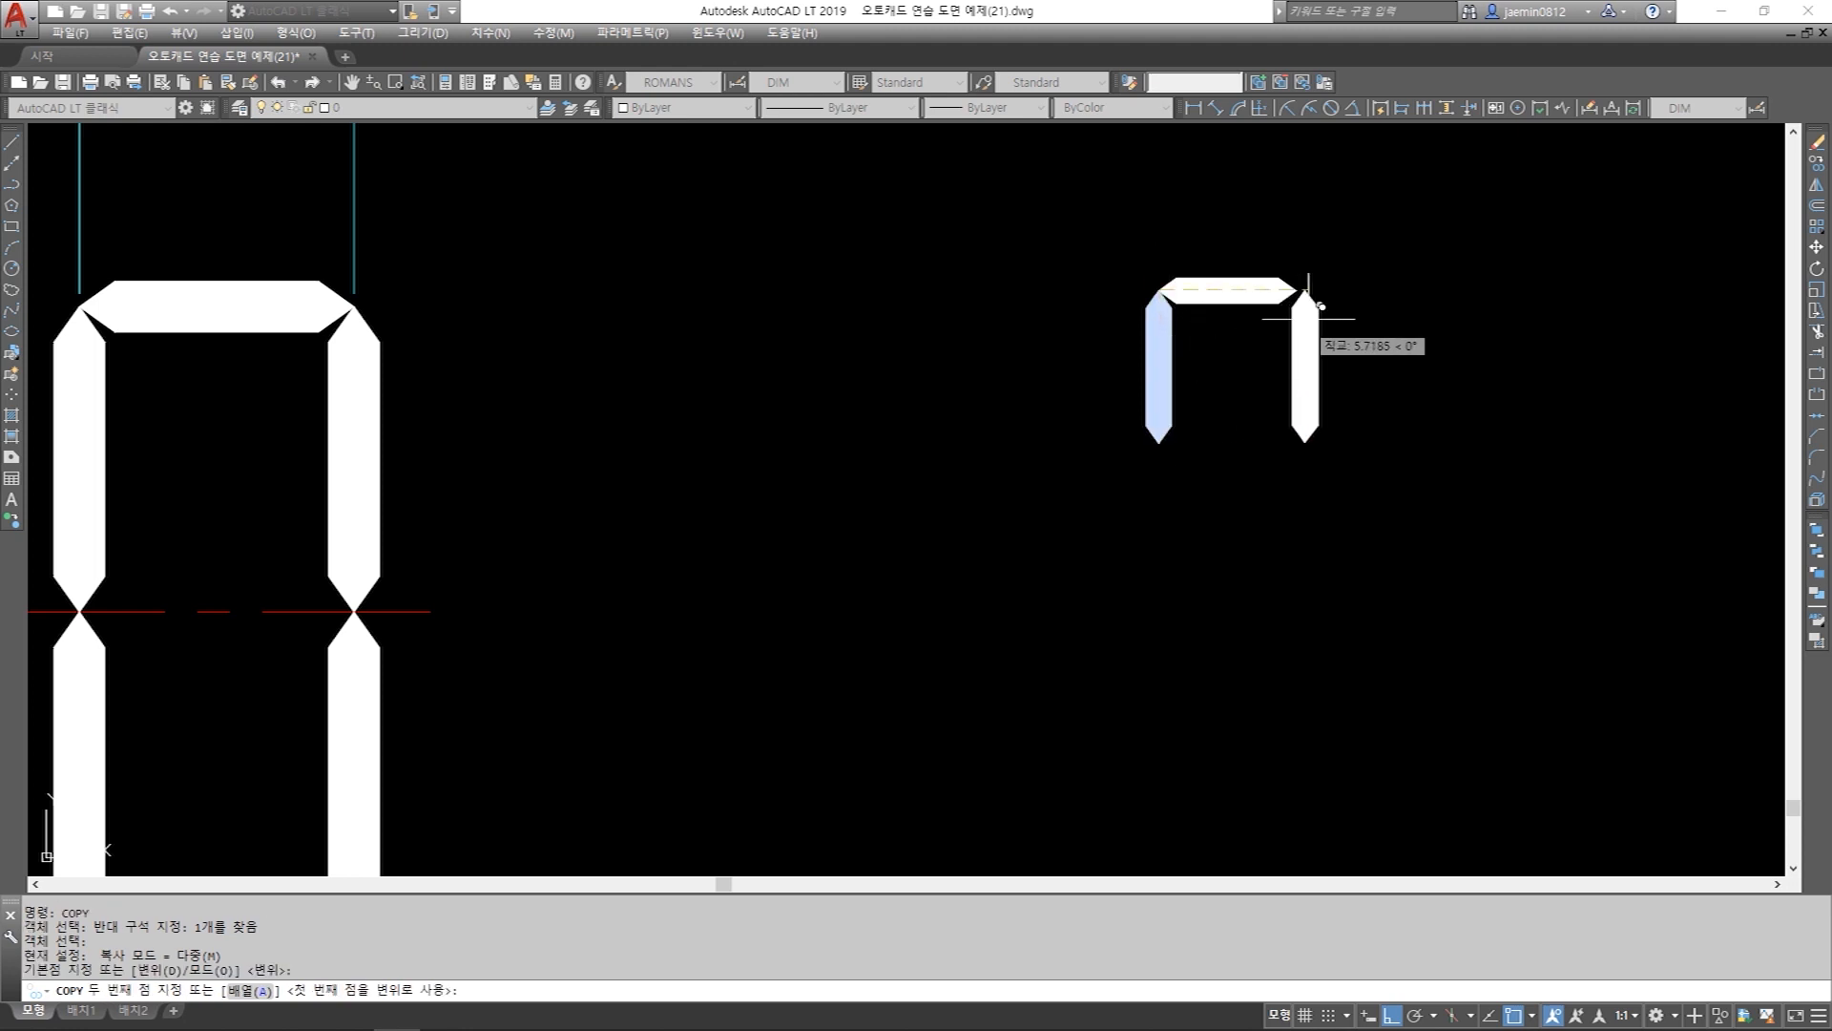
click(1296, 290)
key(Escape)
Copy both vertical segments straight down so their upper tips meet the lower tips of the originals.
text(c)
key(Return)
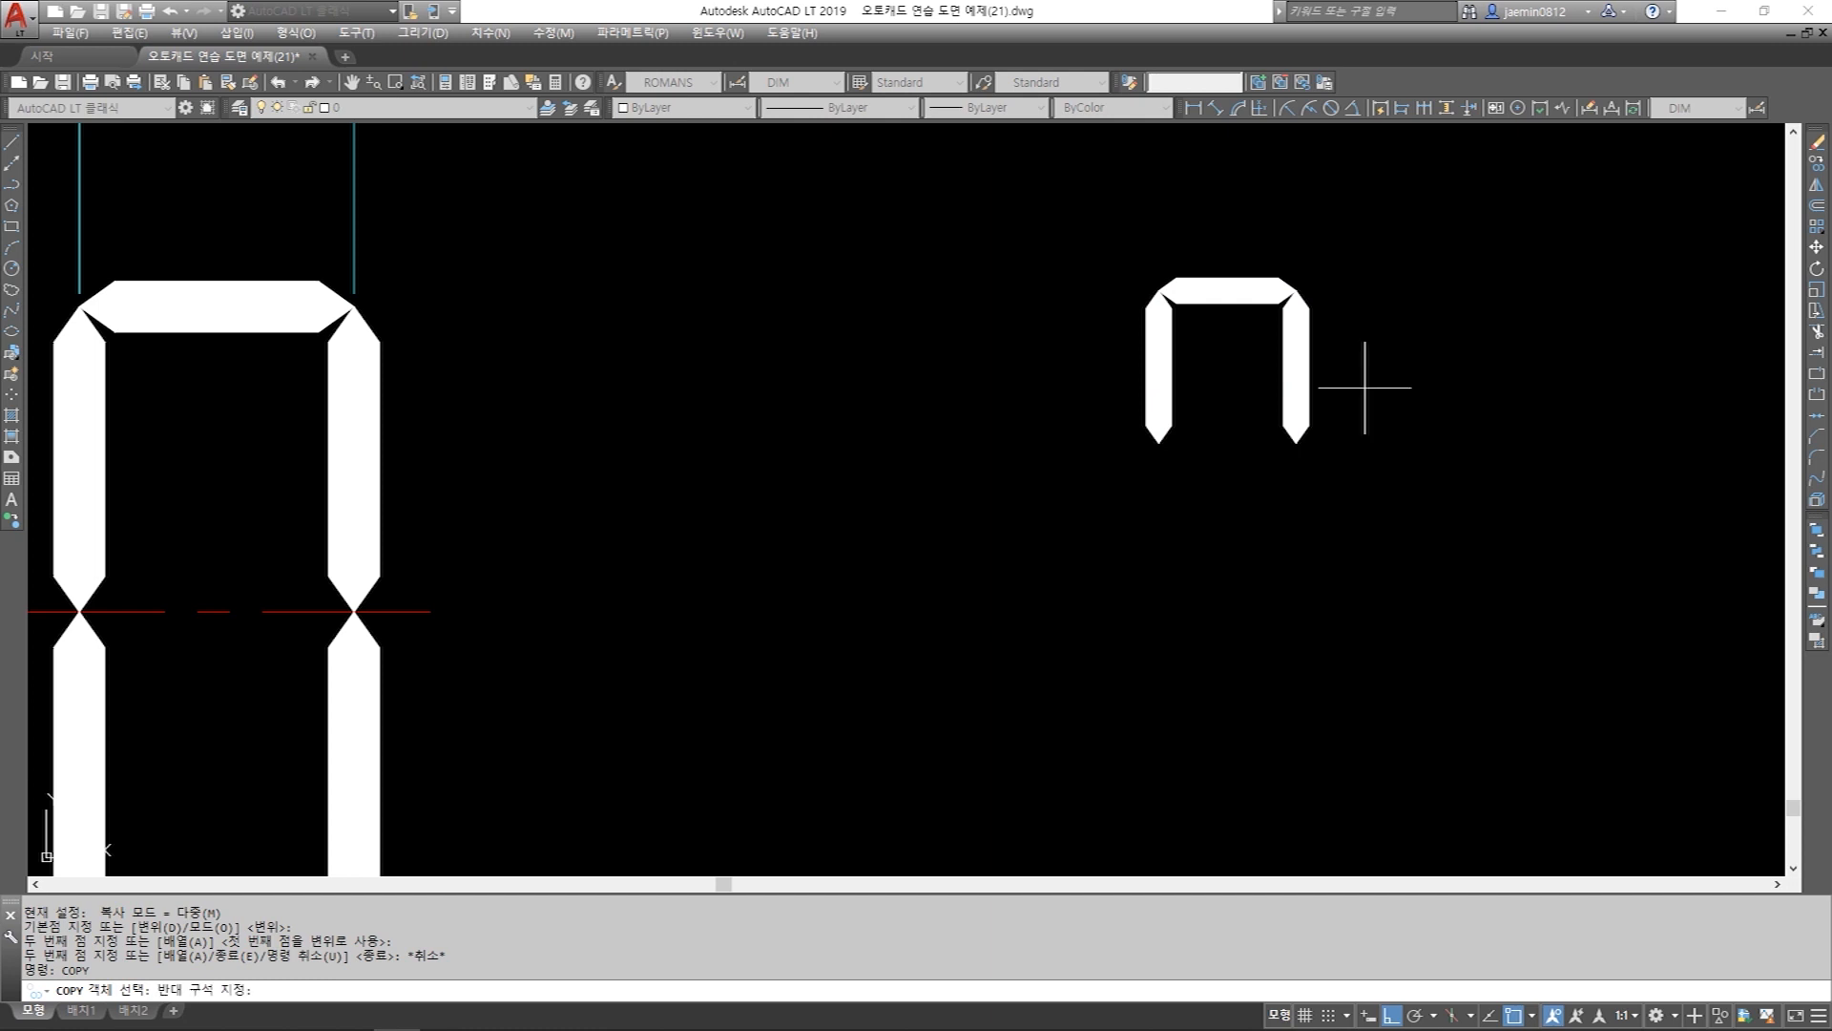
click(1364, 388)
click(1080, 462)
click(1397, 375)
click(1050, 466)
click(1402, 389)
click(1026, 469)
key(Return)
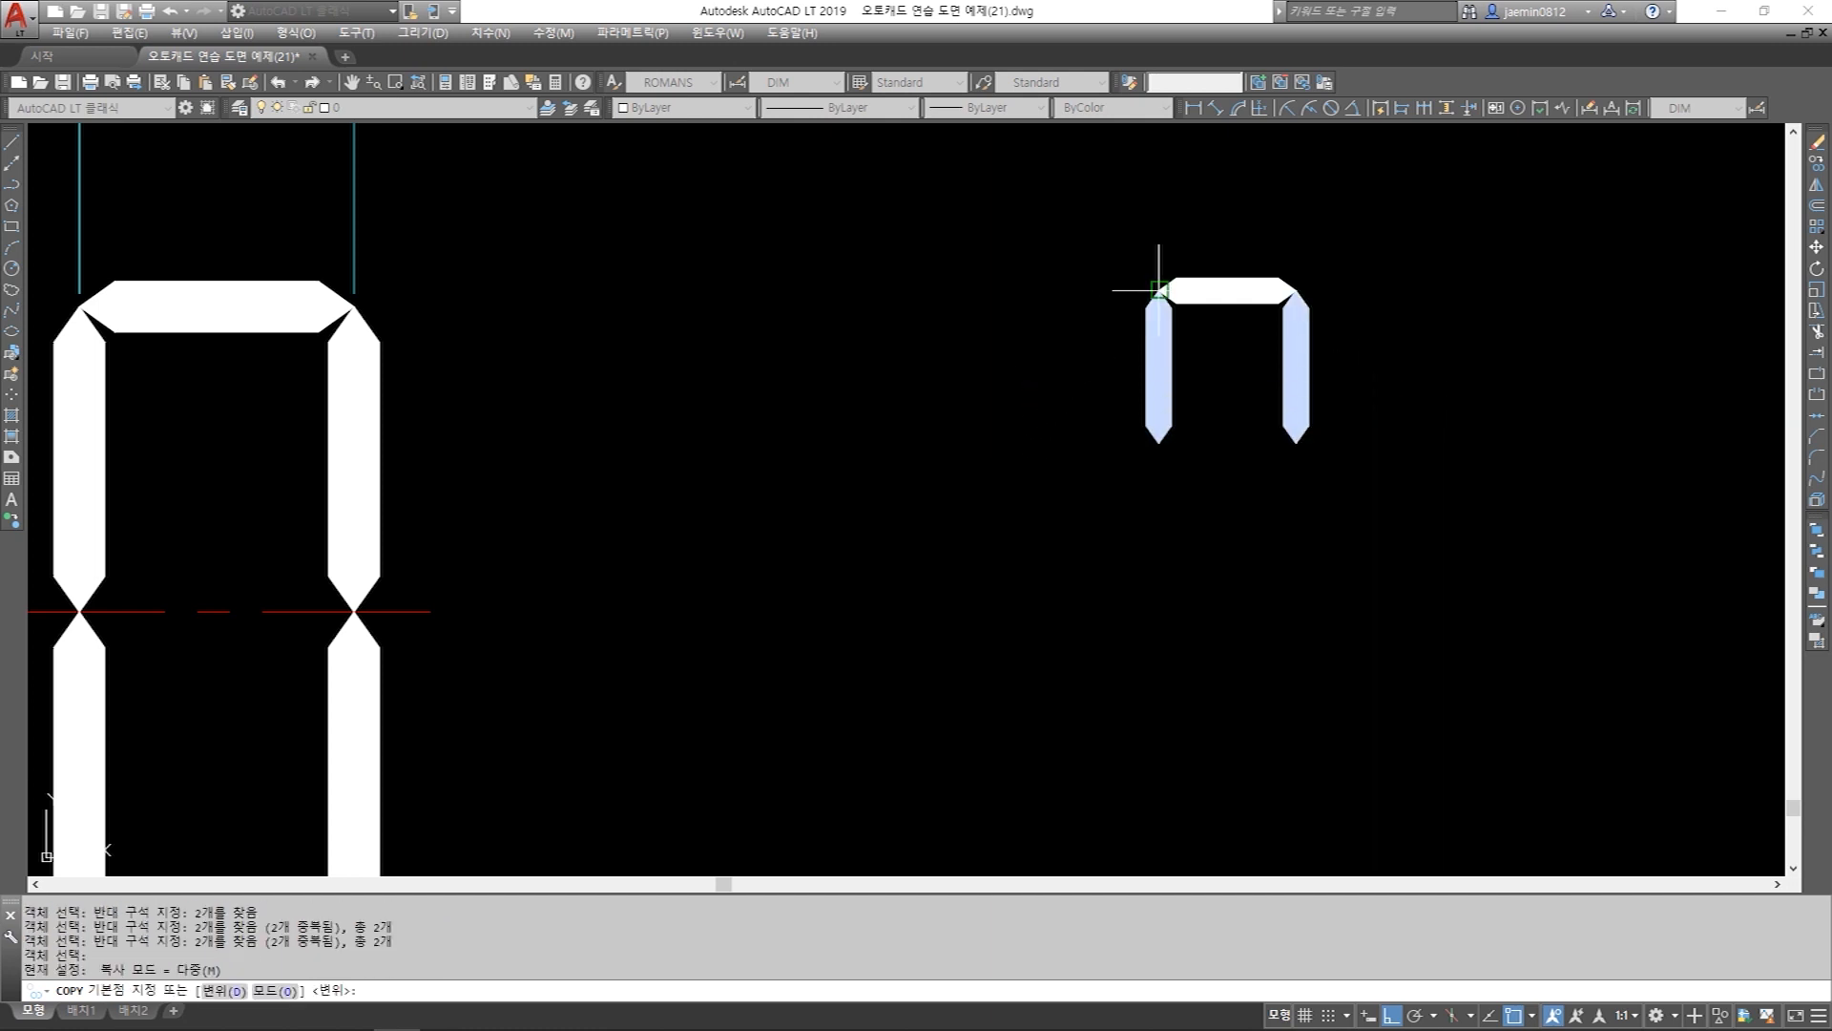
click(1159, 289)
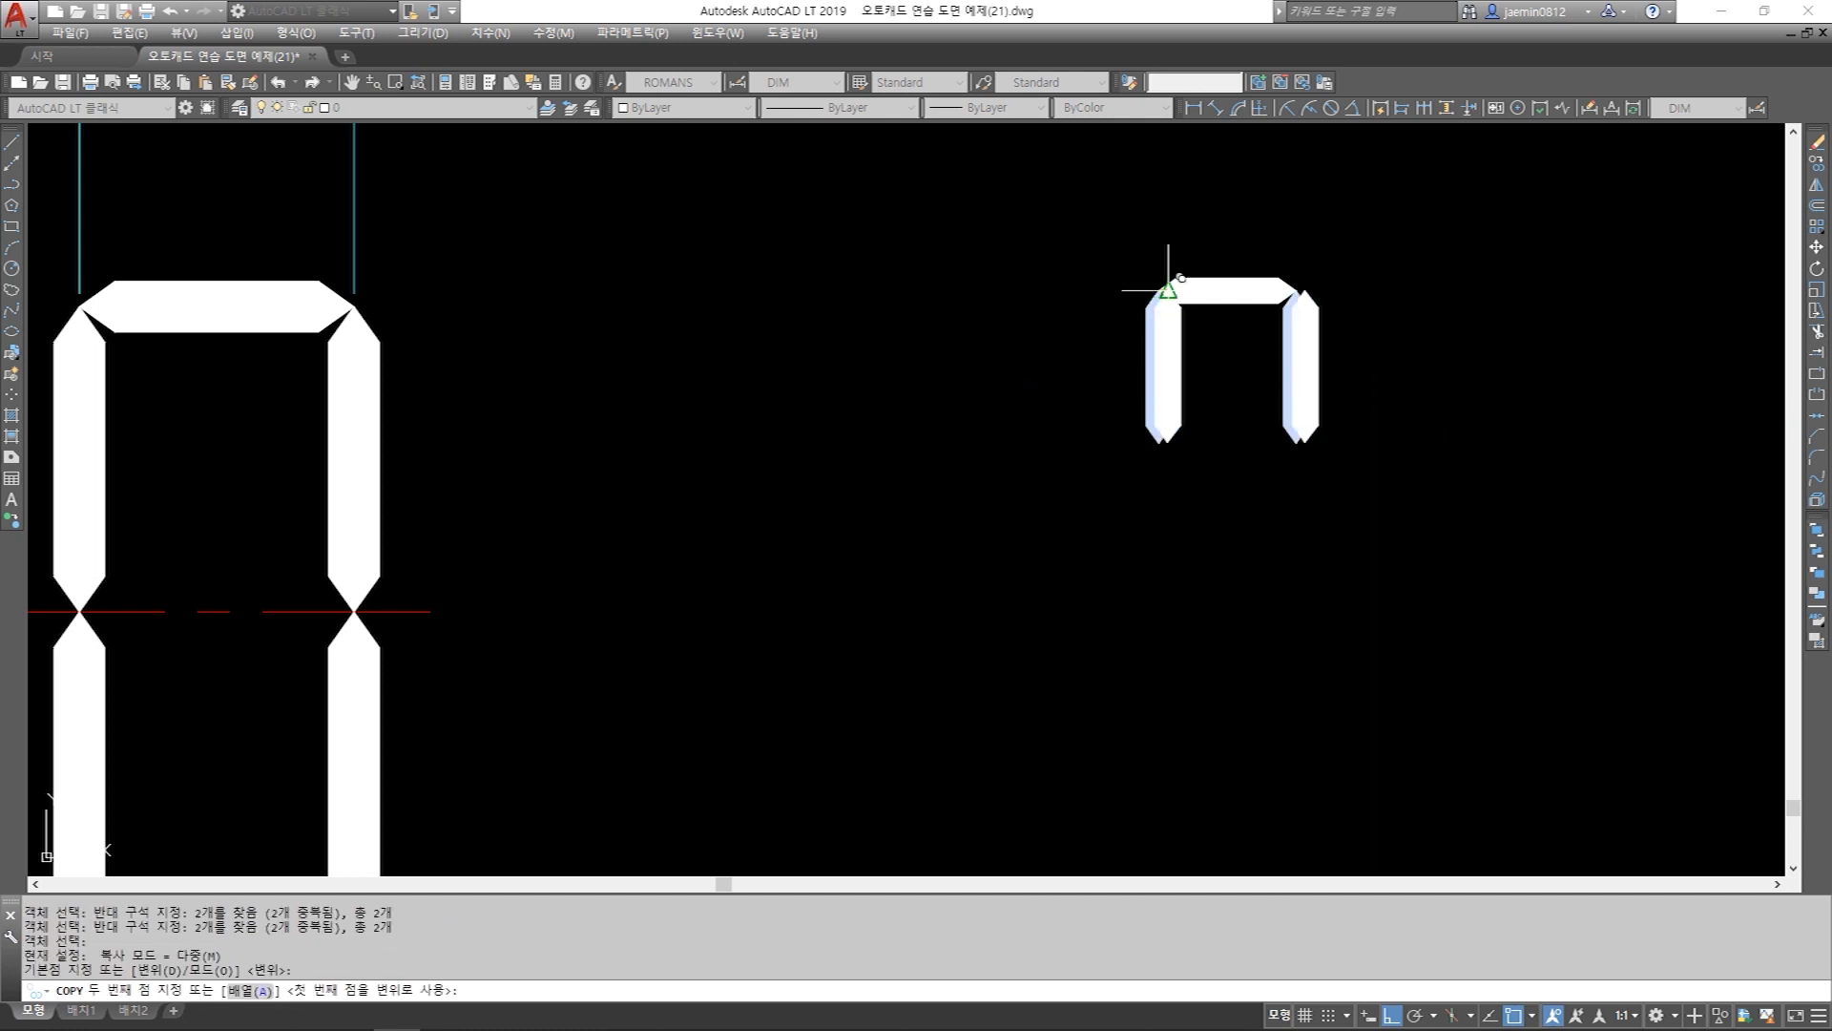
click(1159, 442)
key(Escape)
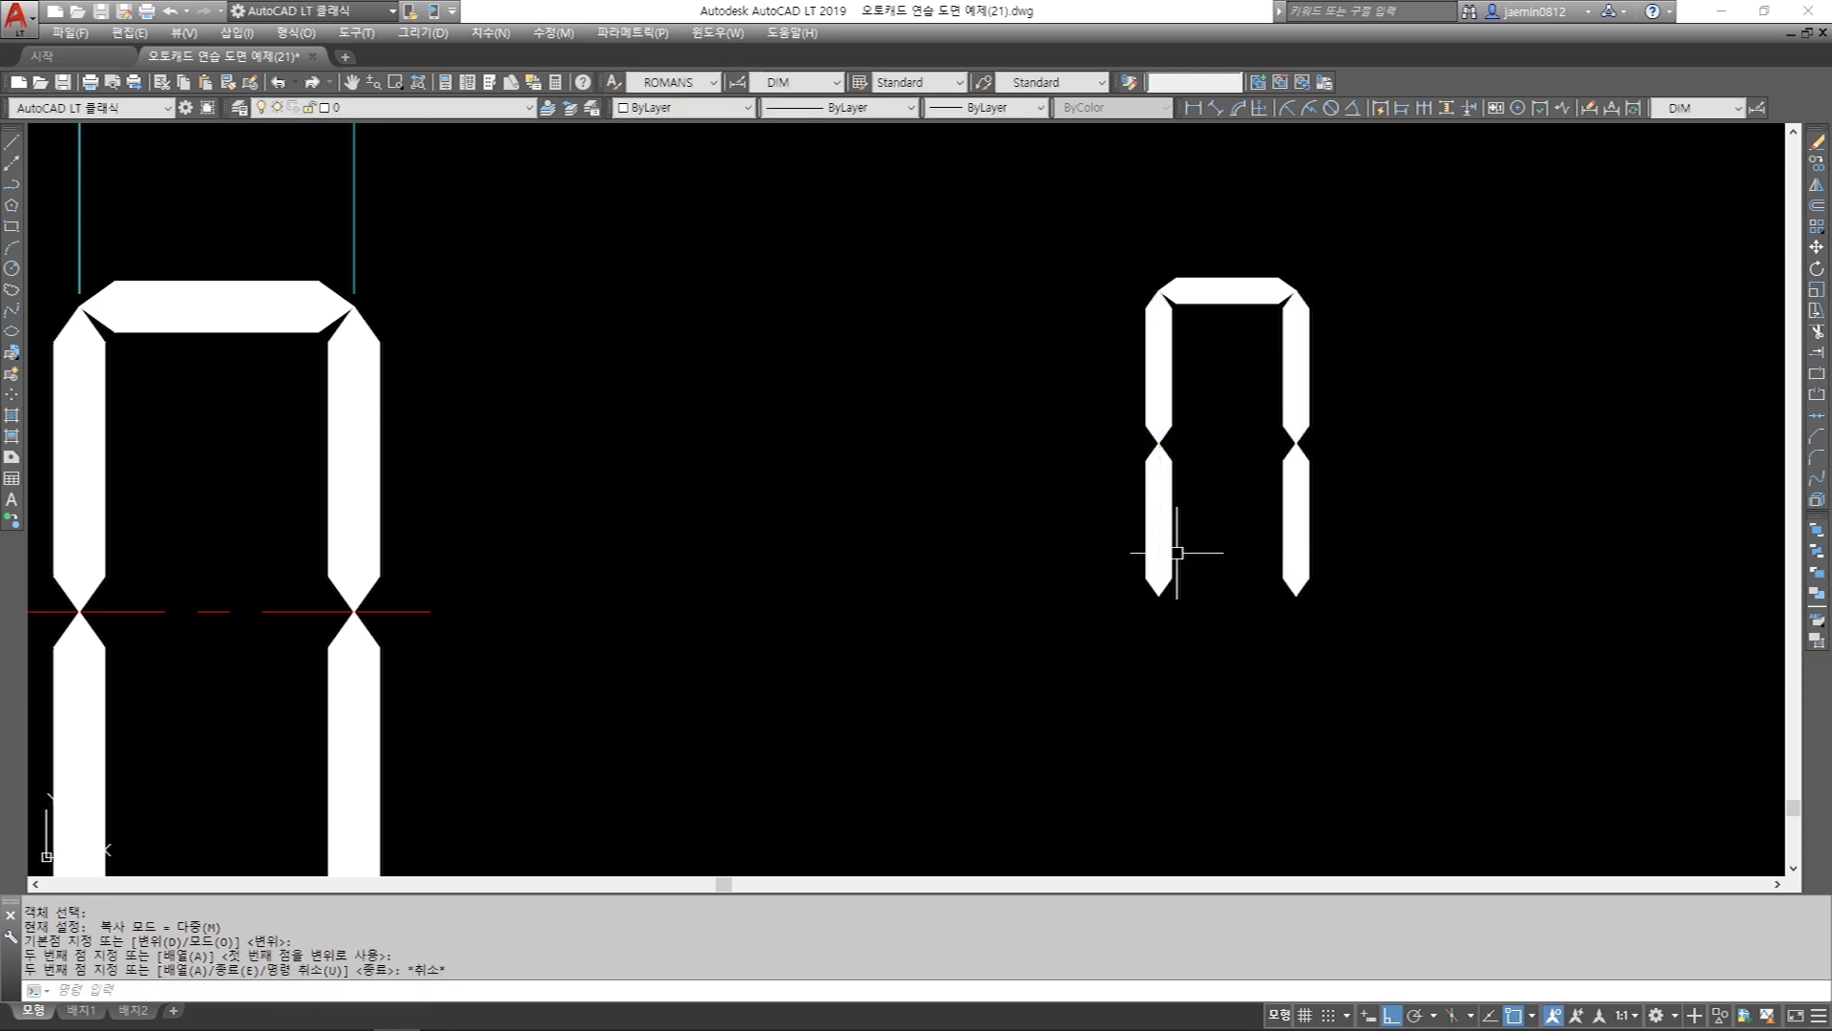
Copy the upper horizontal segment down to the lower tips of the vertical segments to close the digit.
text(co)
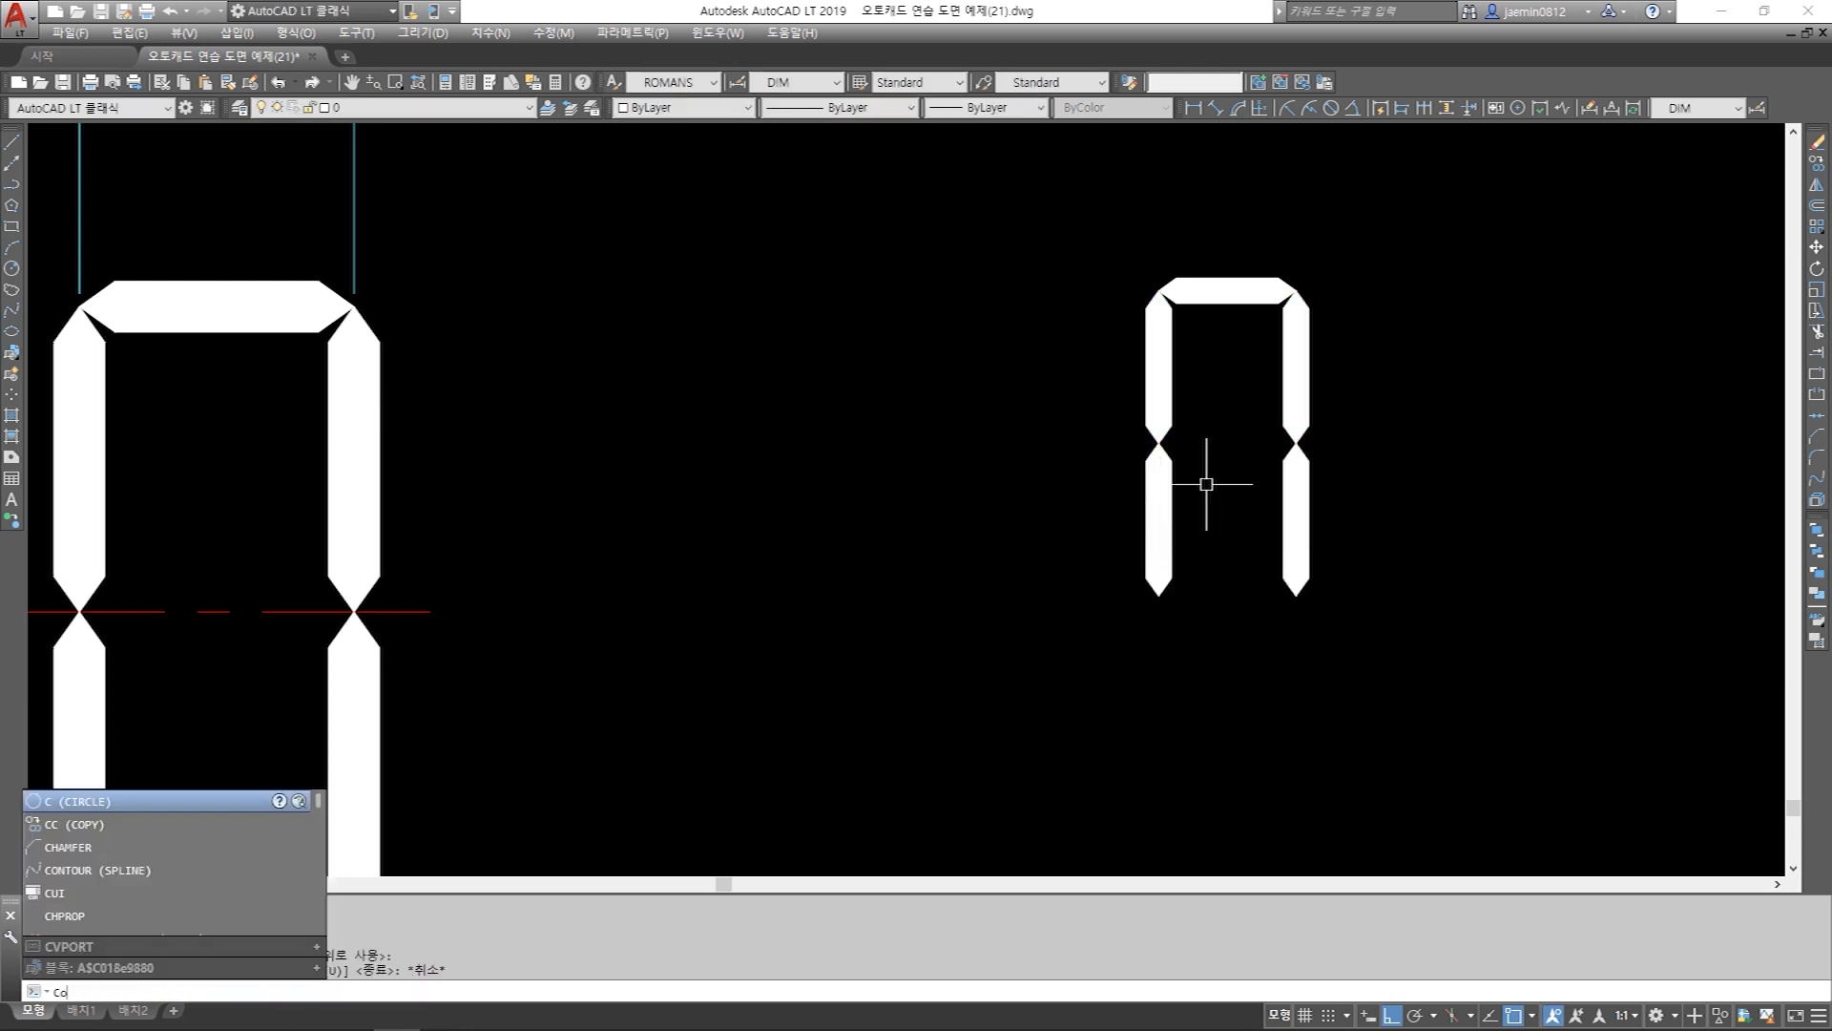
key(Return)
click(1243, 237)
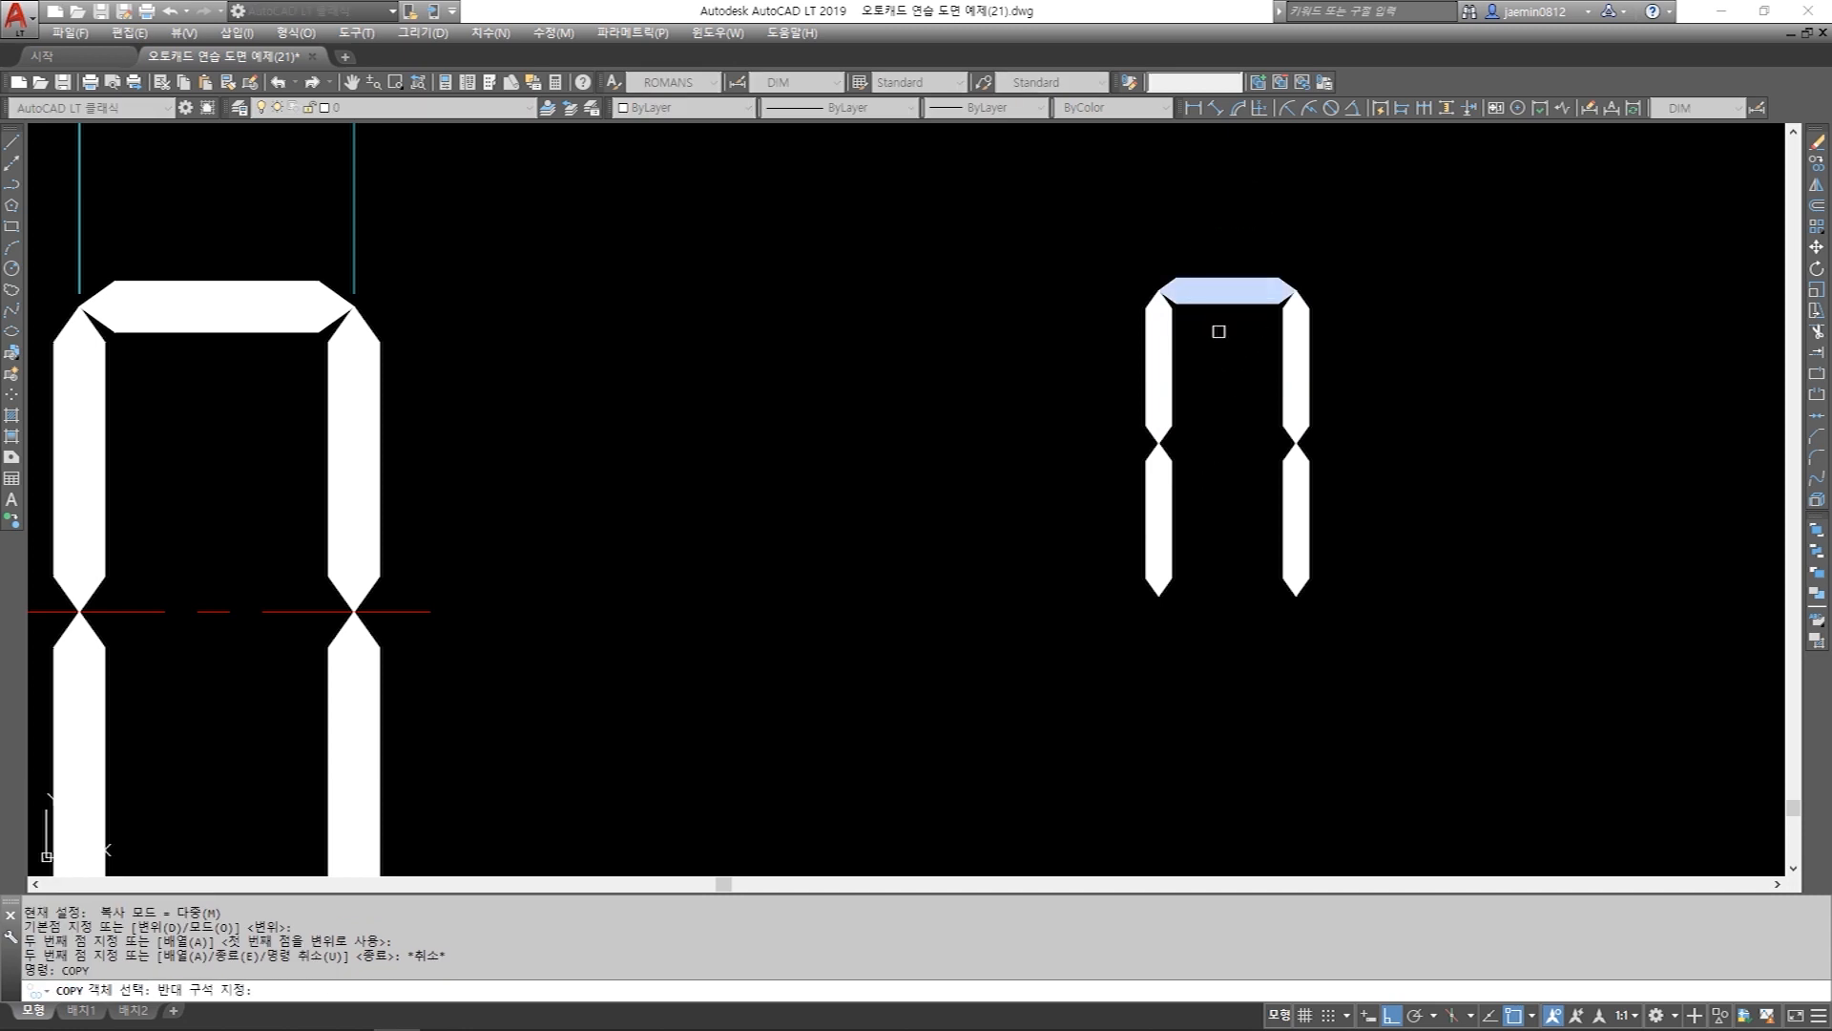
click(1214, 332)
key(Return)
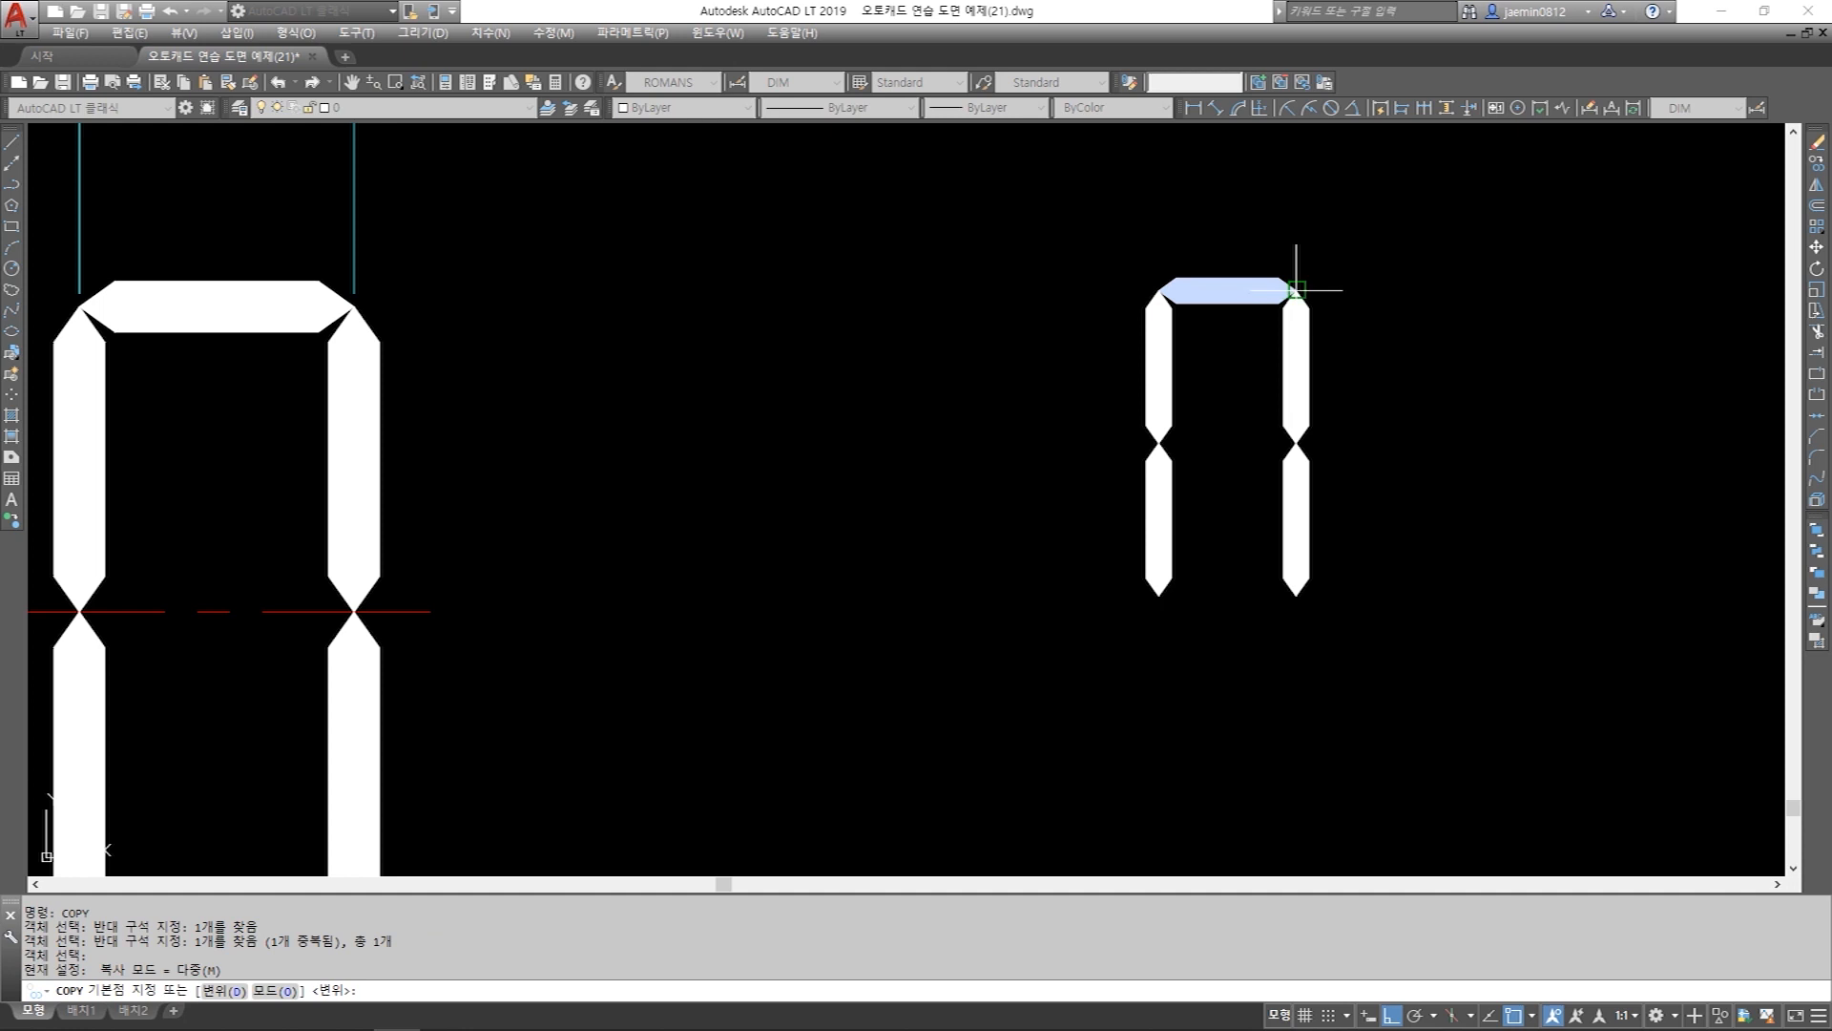
click(1160, 288)
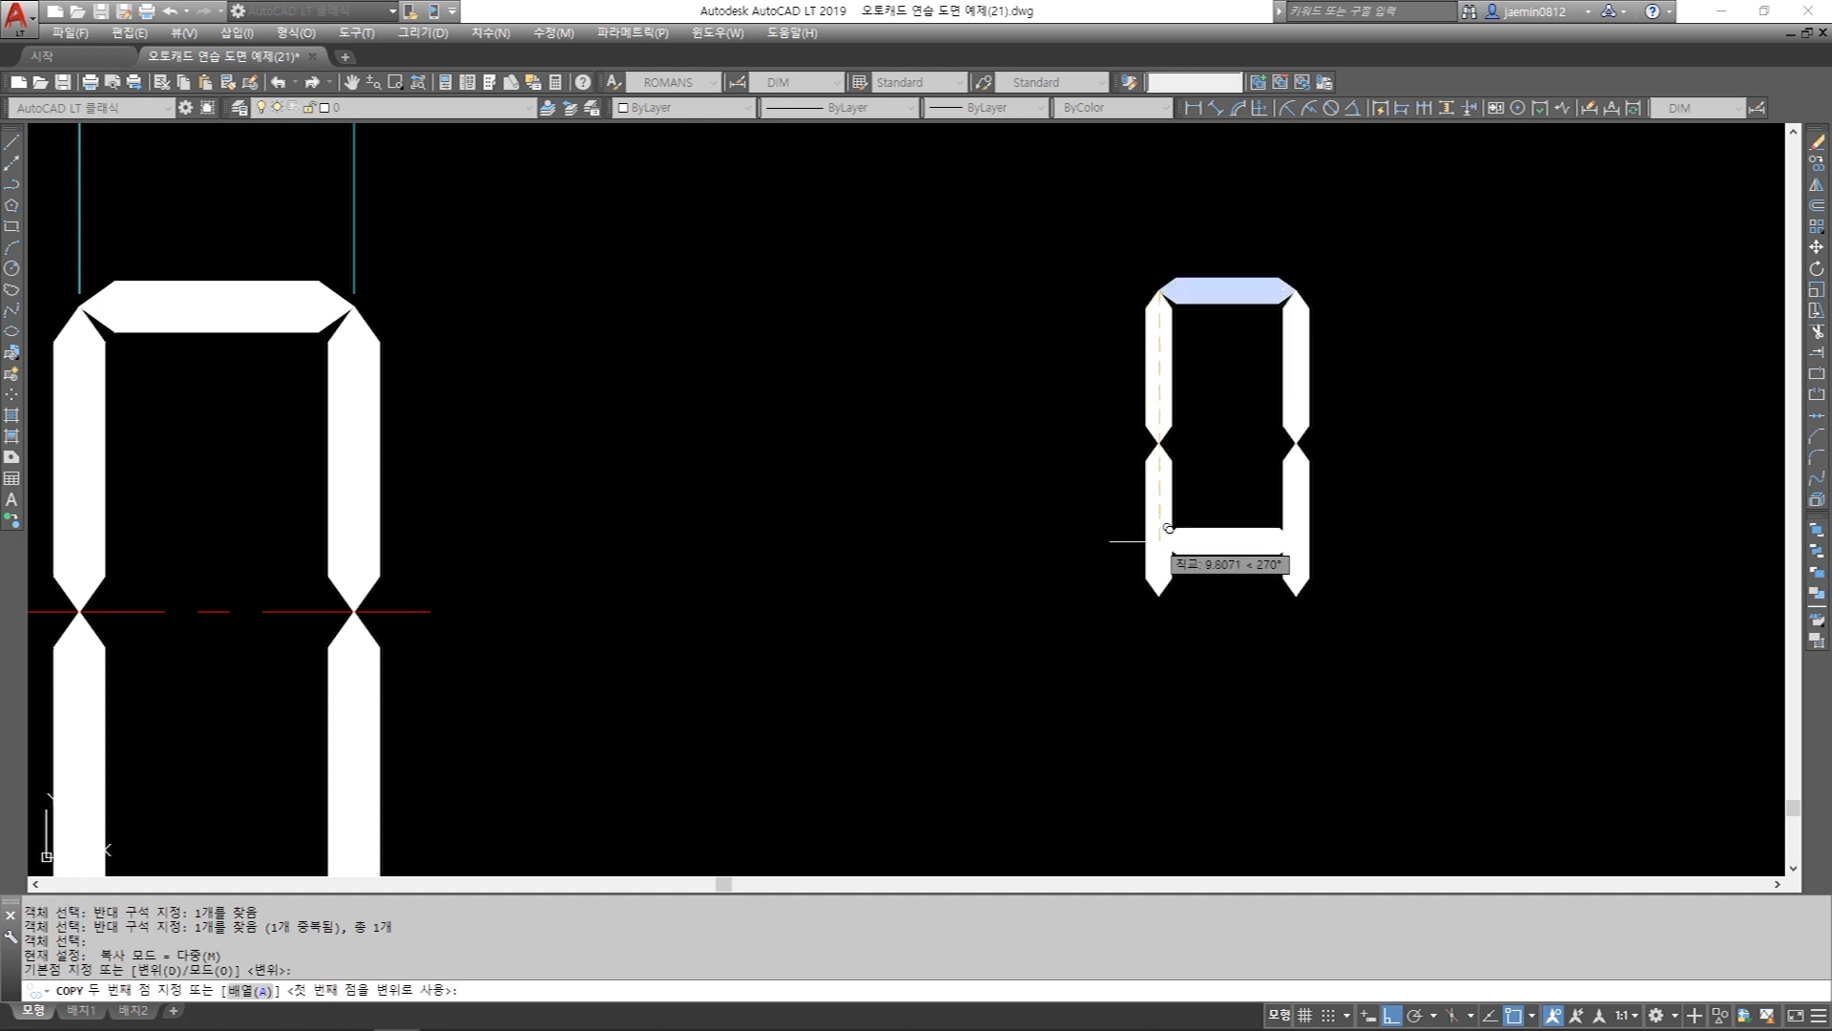
click(1159, 594)
key(Escape)
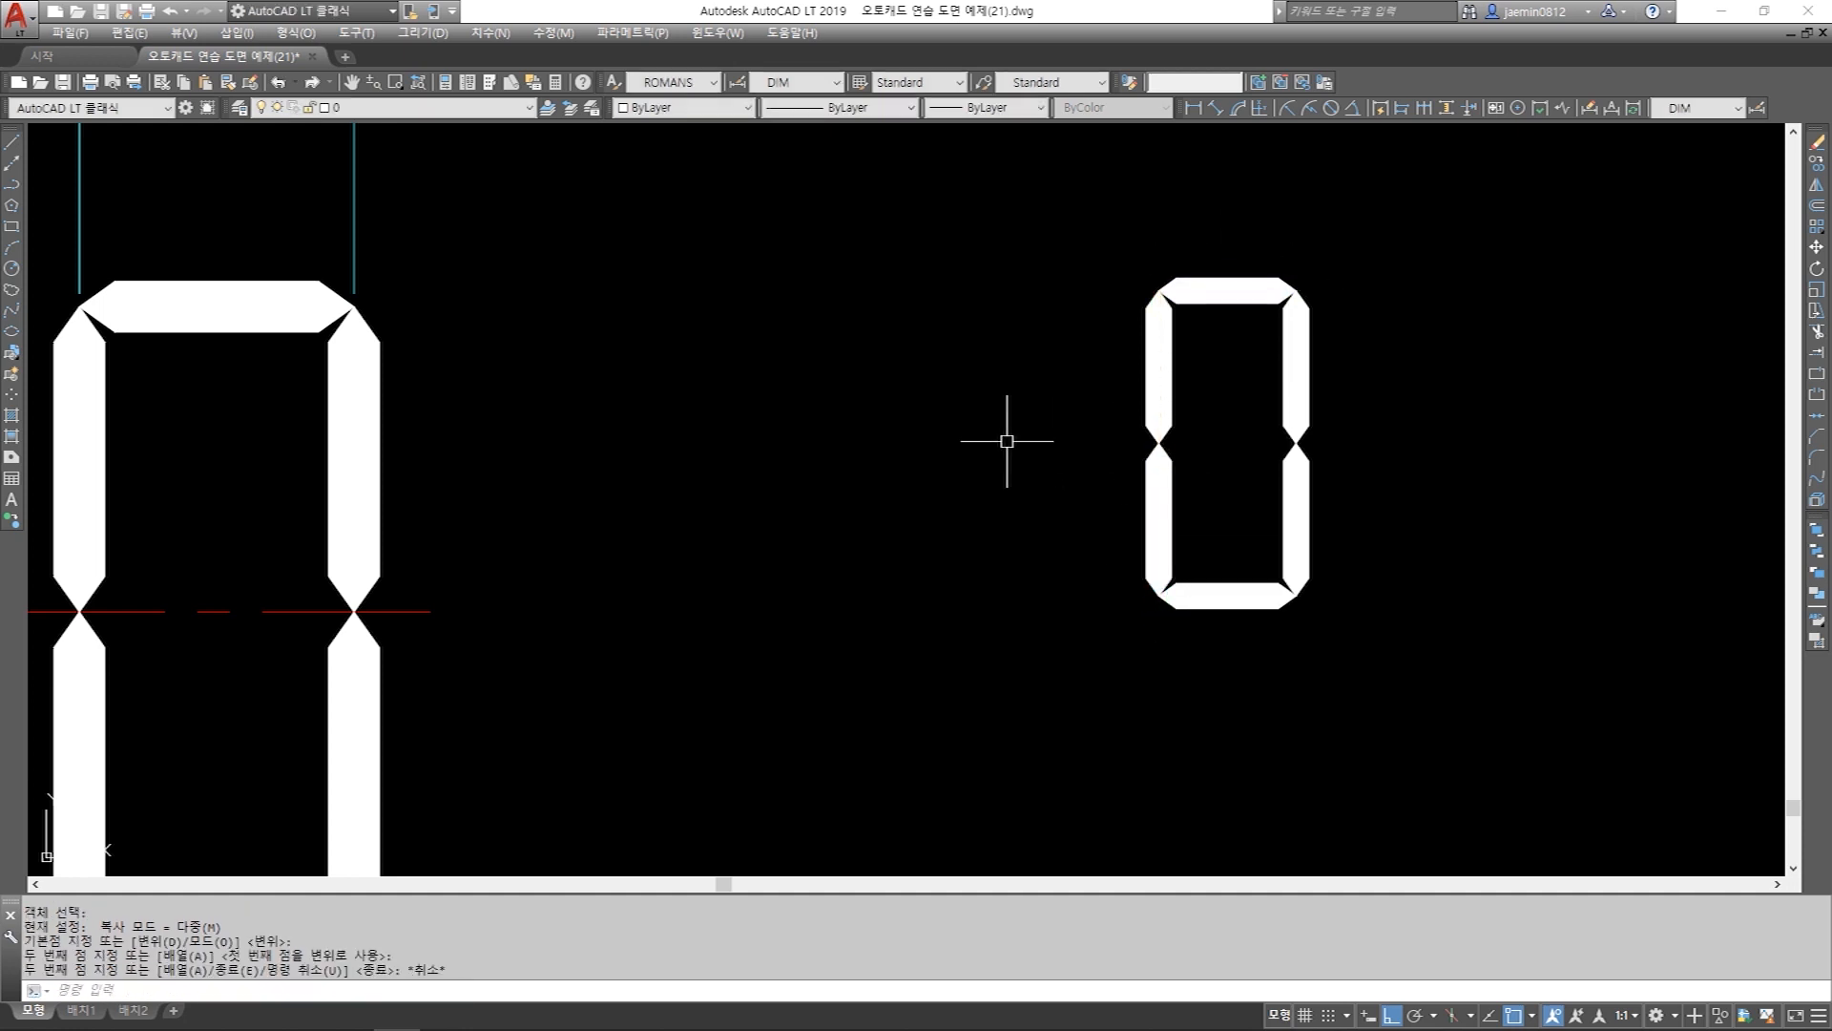
Copy all six segments of the finished digit 8.5 units to the right to make the second digit.
scroll(1021, 449, down, 4)
scroll(1075, 503, up, 1)
middle_drag(1080, 516, 1076, 540)
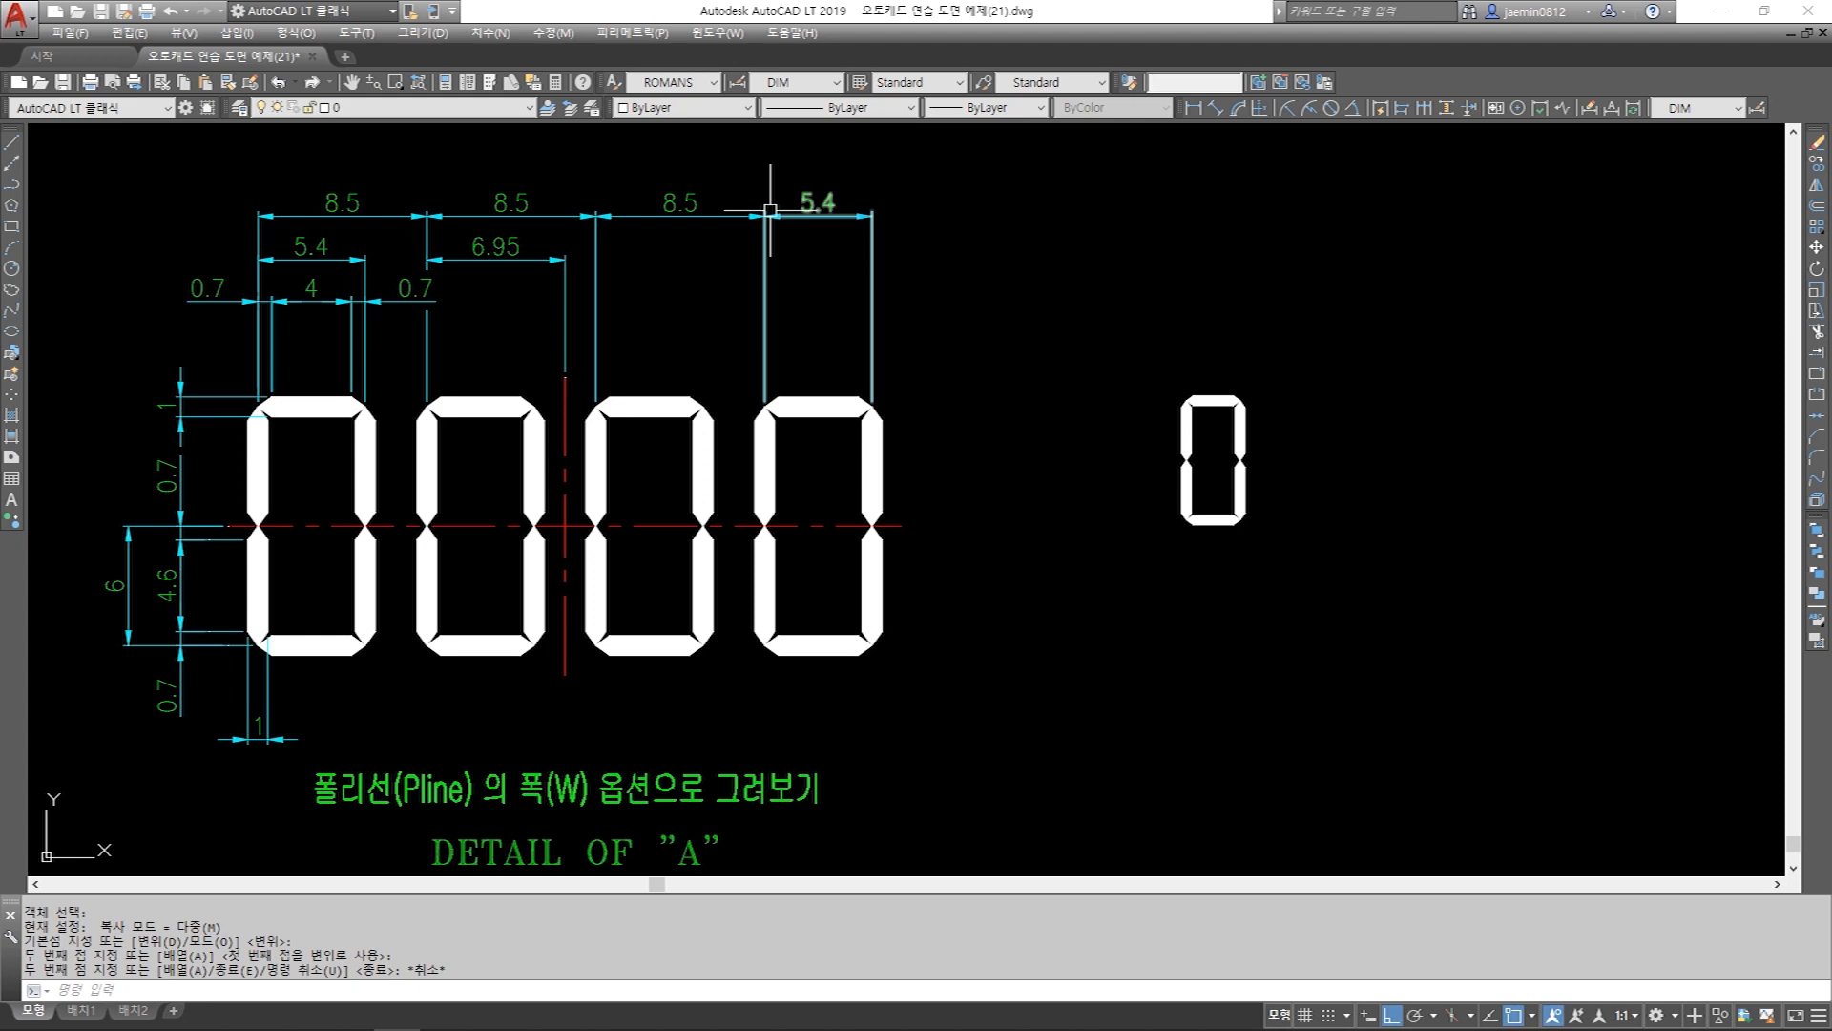
key(Escape)
text(c)
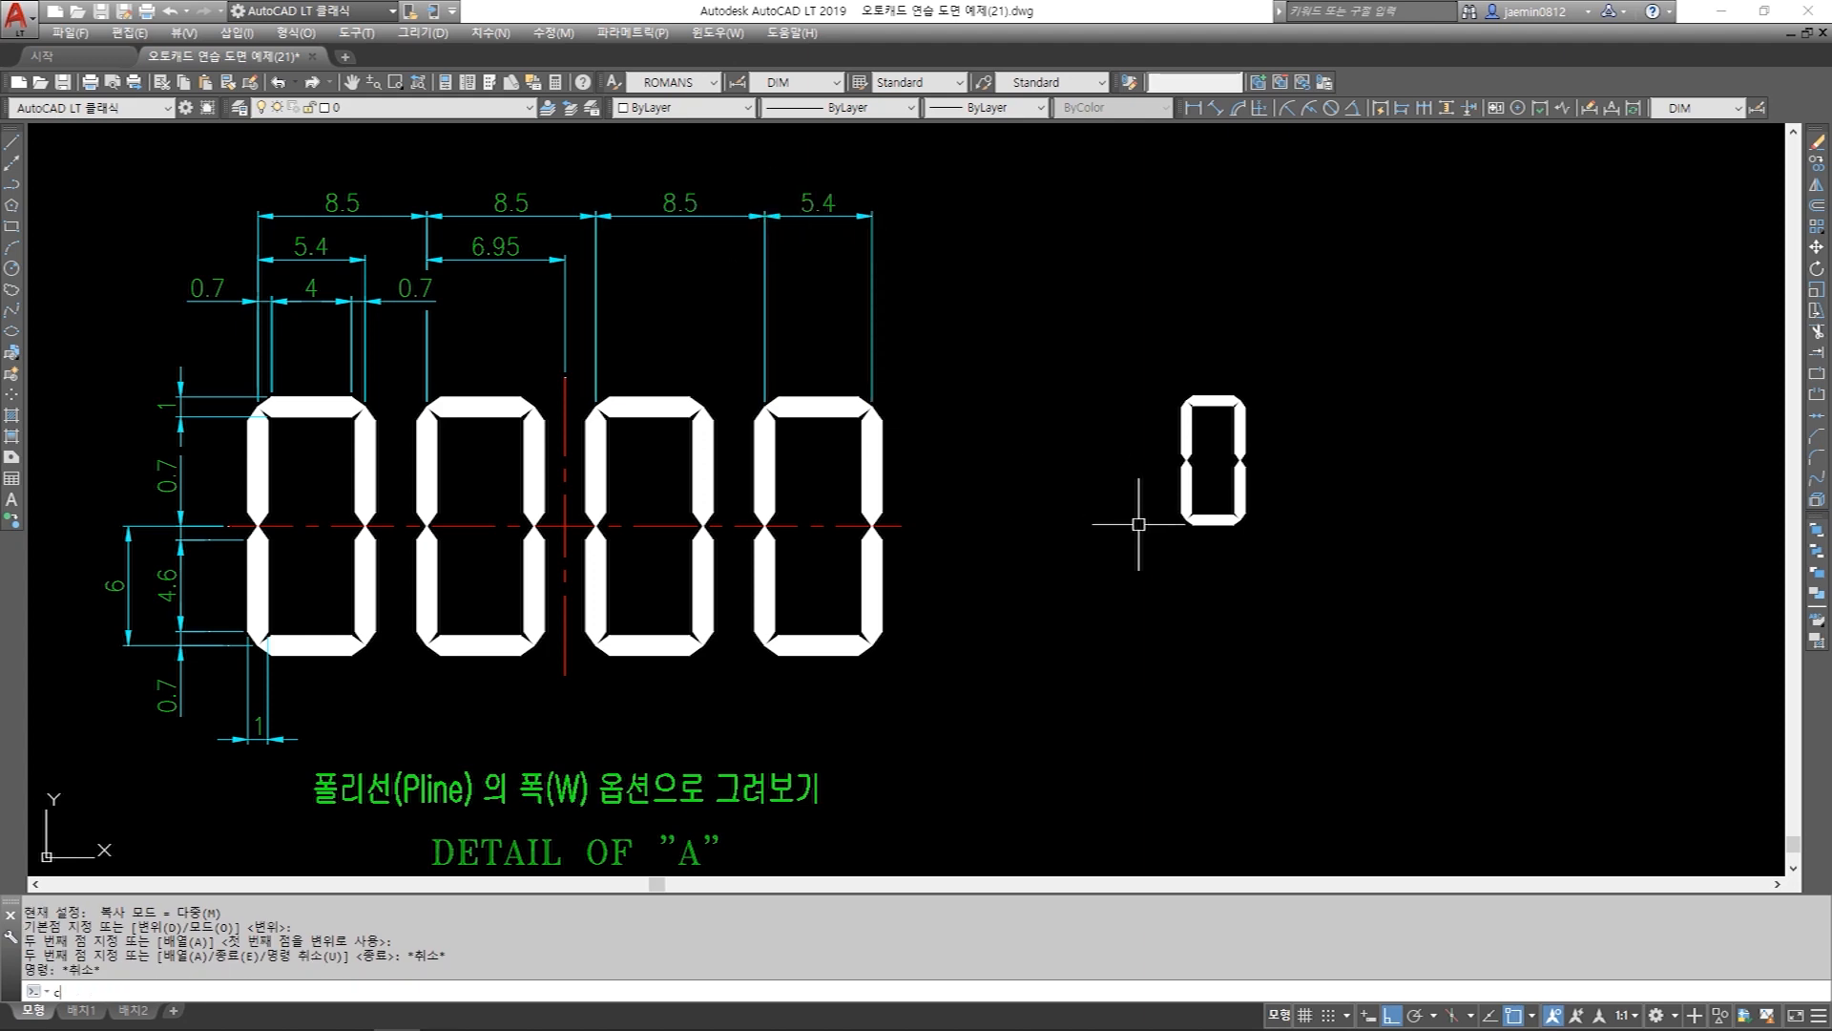
text(o)
key(Return)
click(1116, 329)
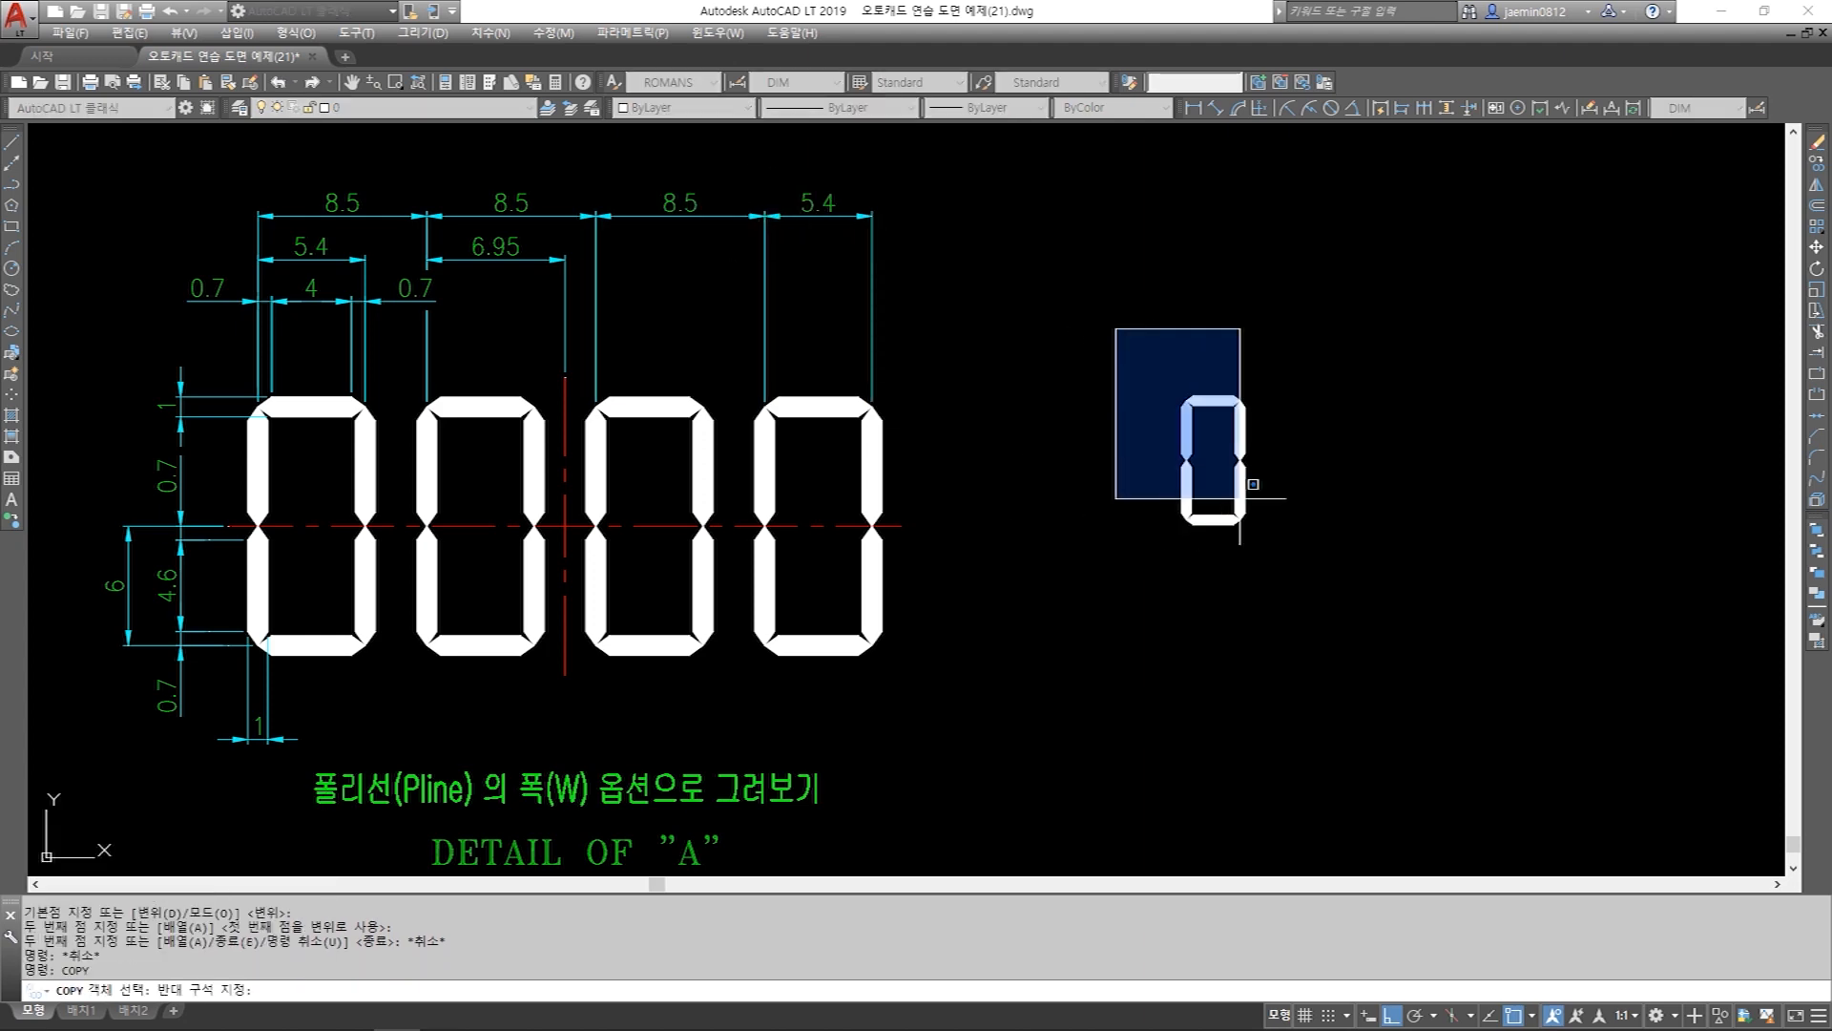
click(1276, 565)
click(1142, 369)
click(1308, 589)
key(Return)
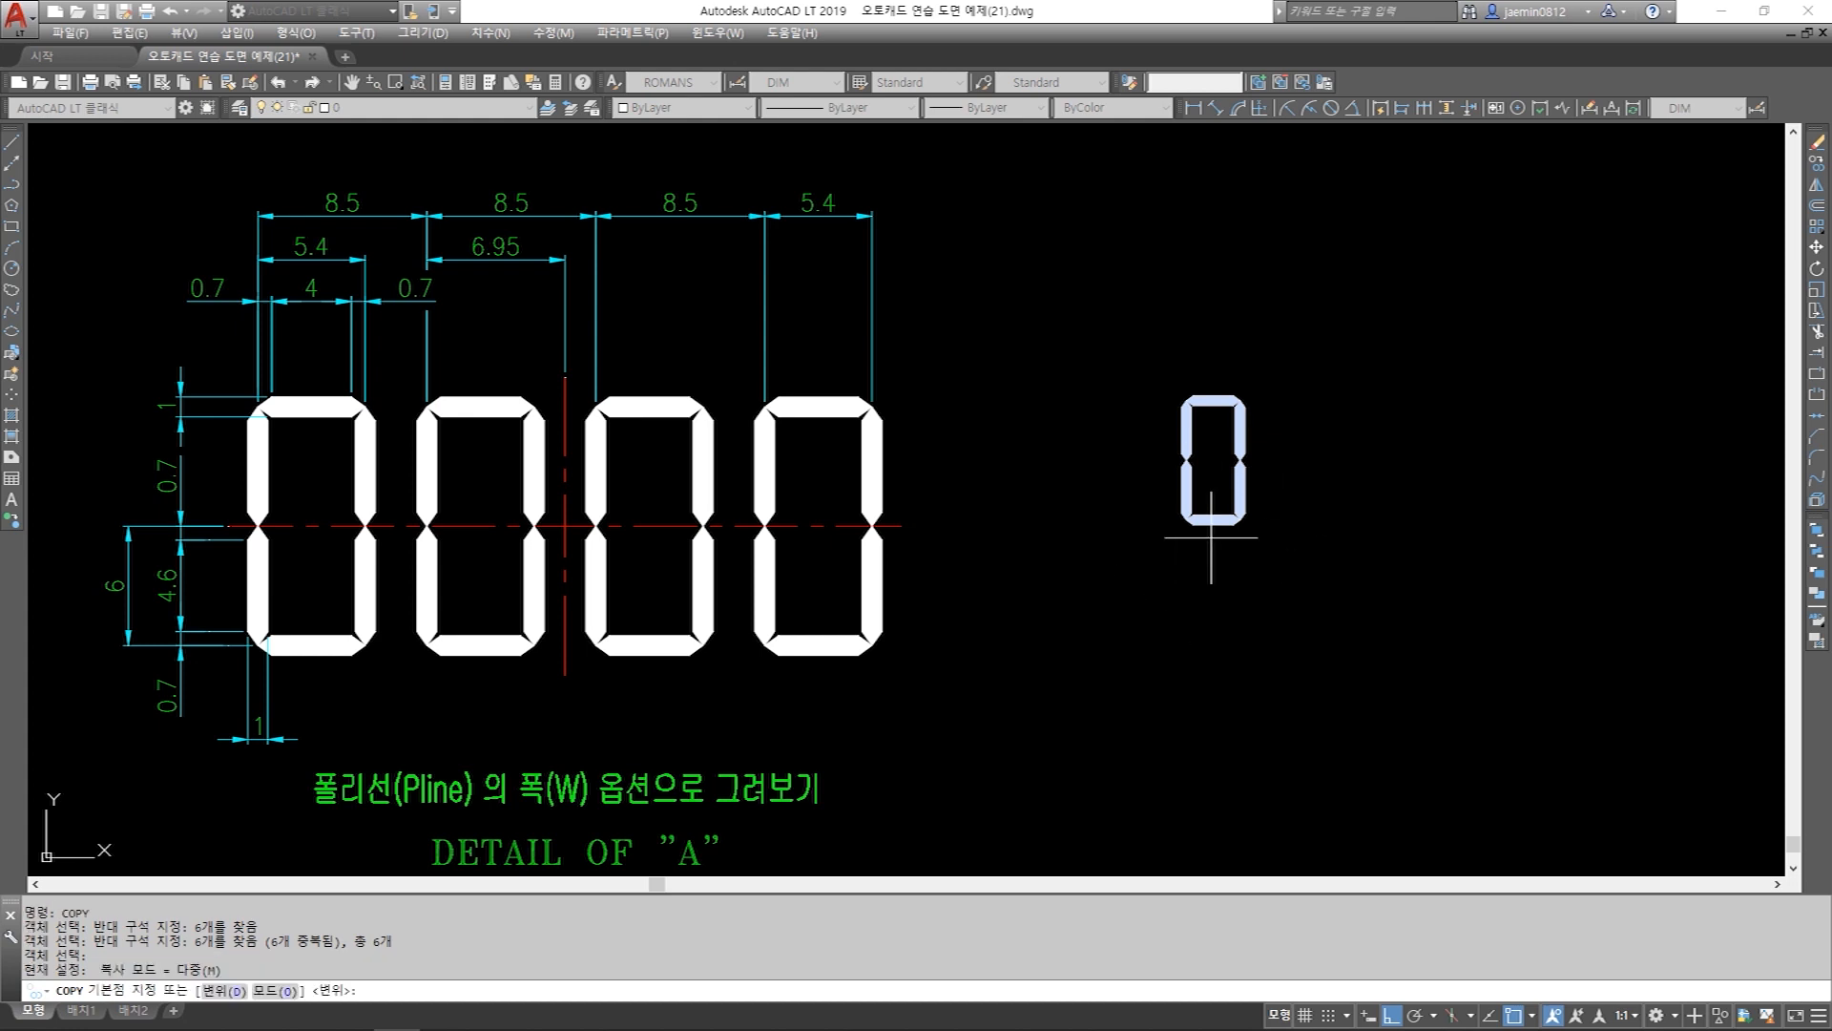
click(1231, 611)
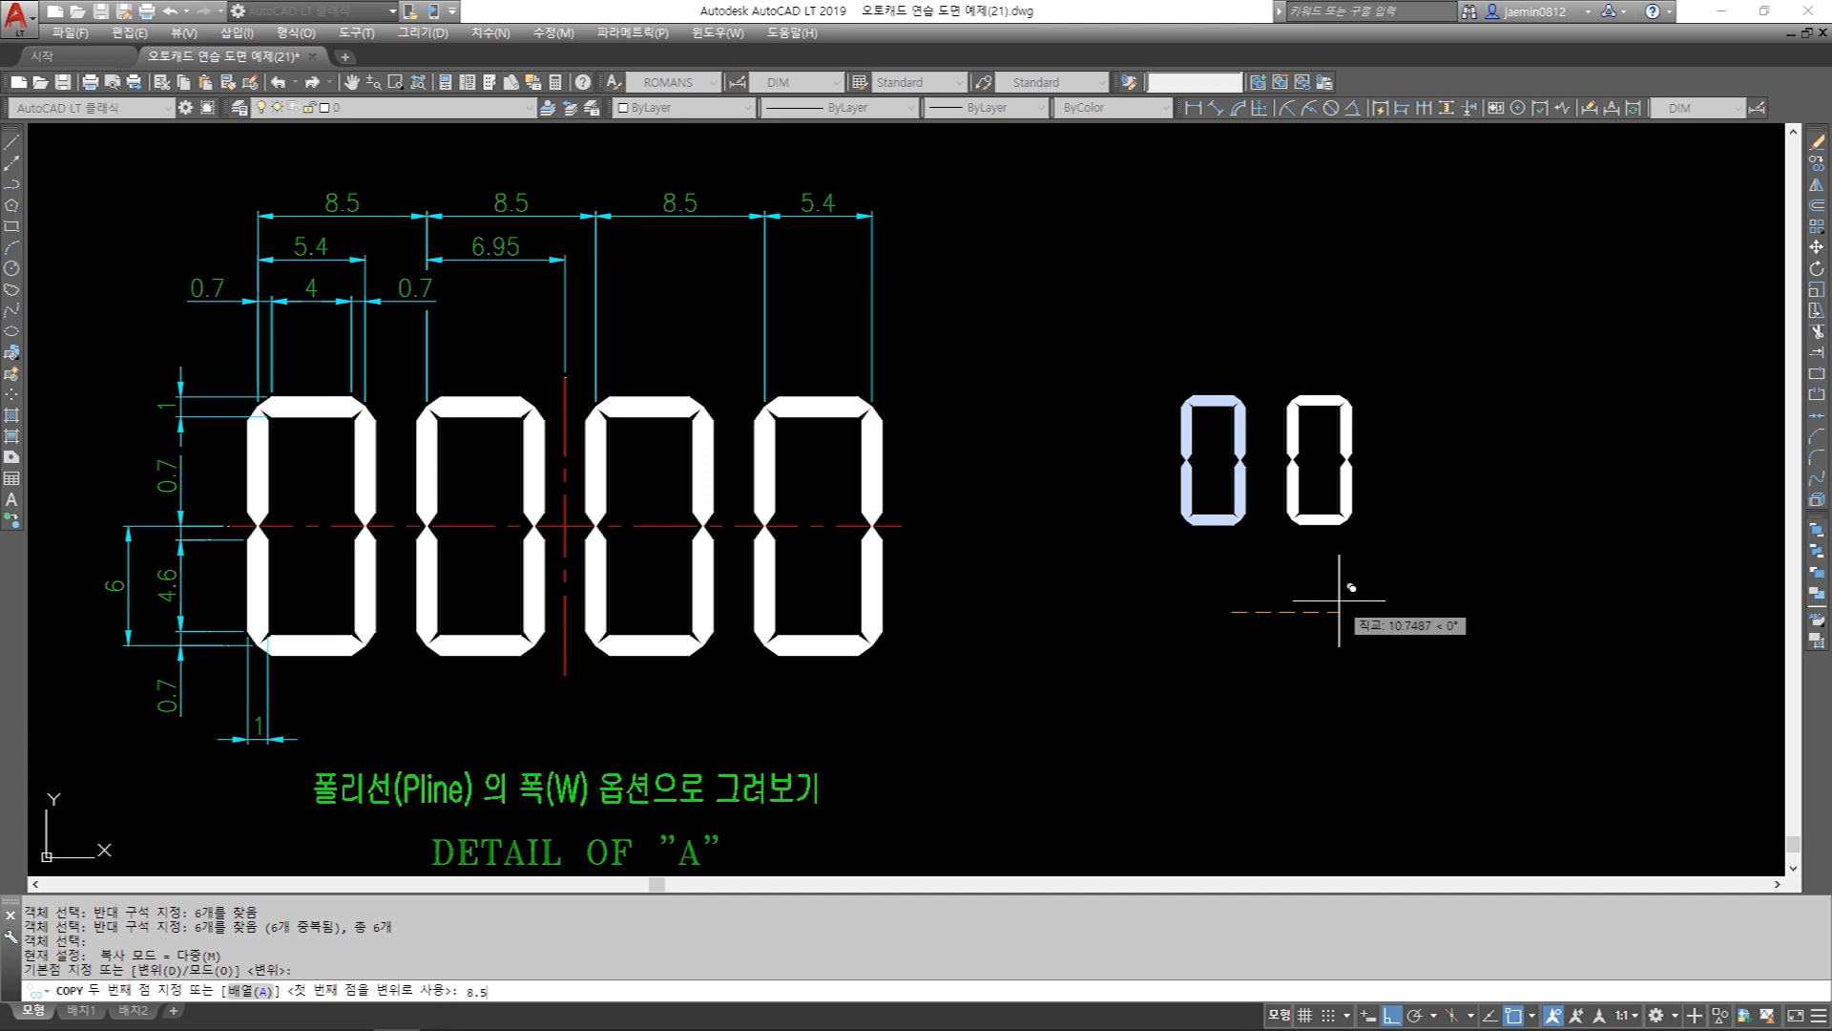
text(8.5)
key(Return)
key(Escape)
Copy the second digit 8.5 units to the right to make the third digit.
text(co)
key(Return)
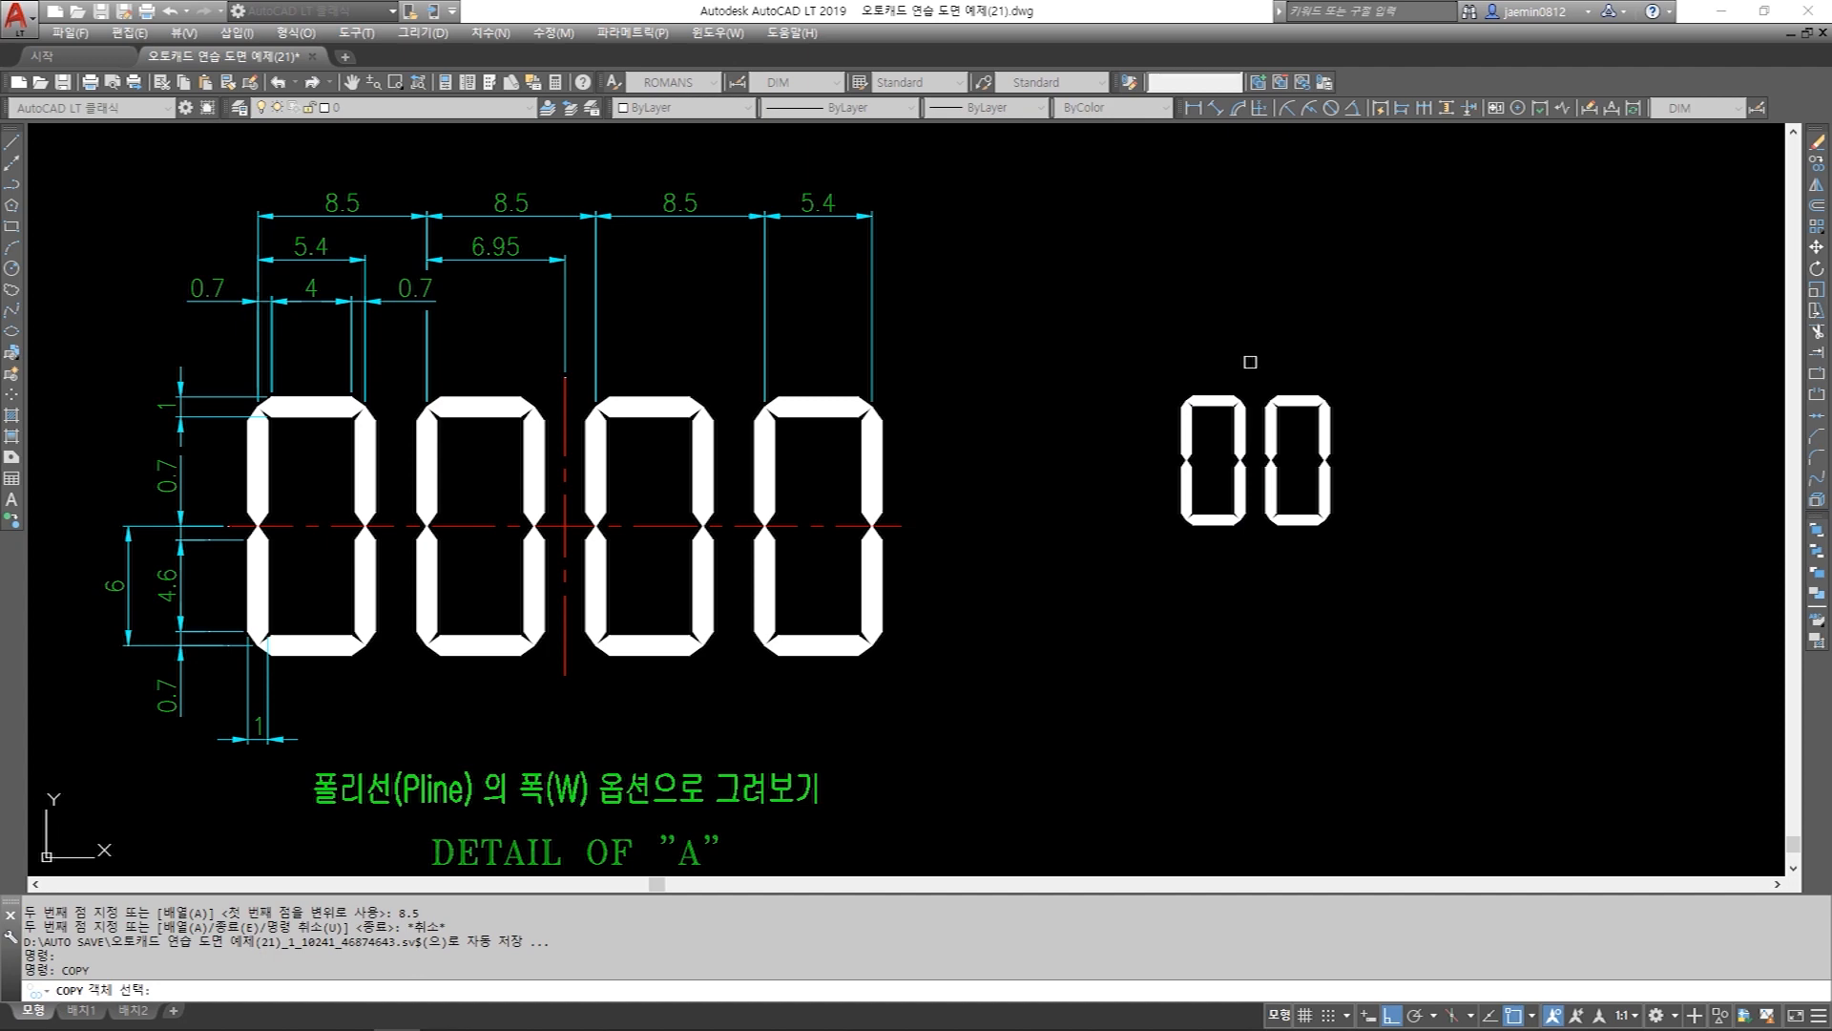
click(1255, 356)
click(1453, 618)
key(Return)
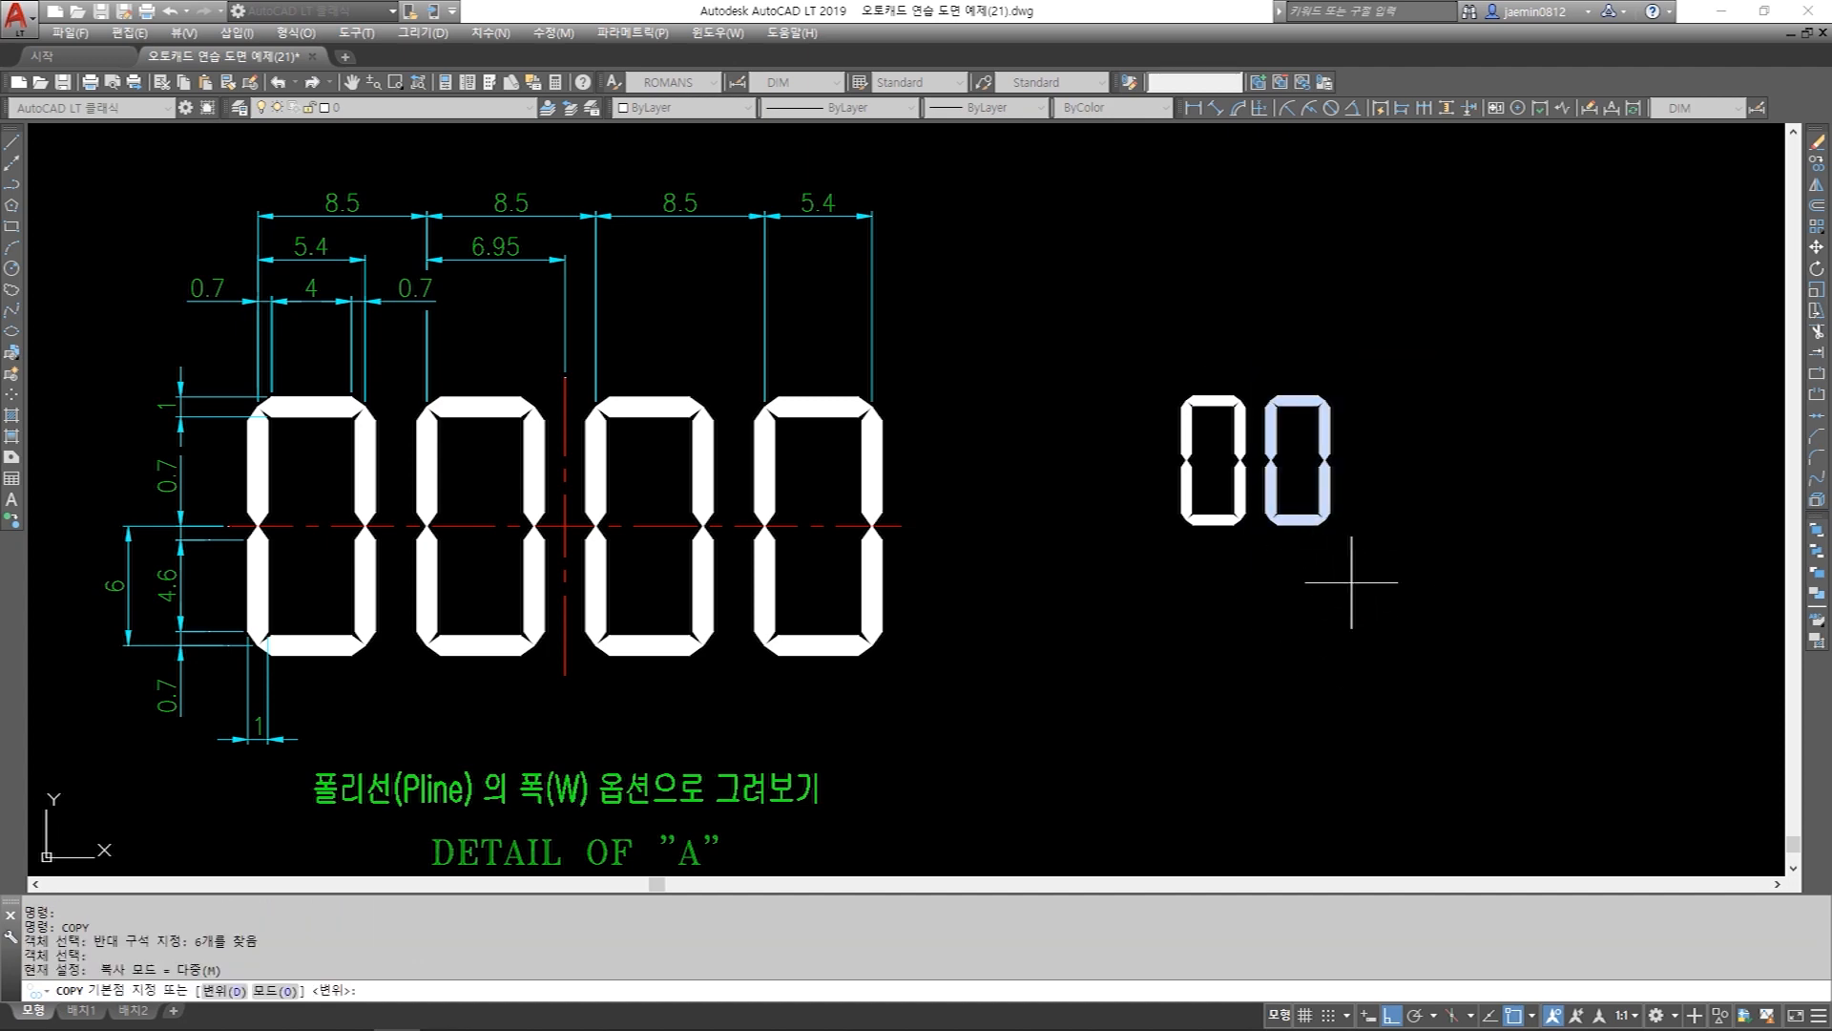
click(1324, 600)
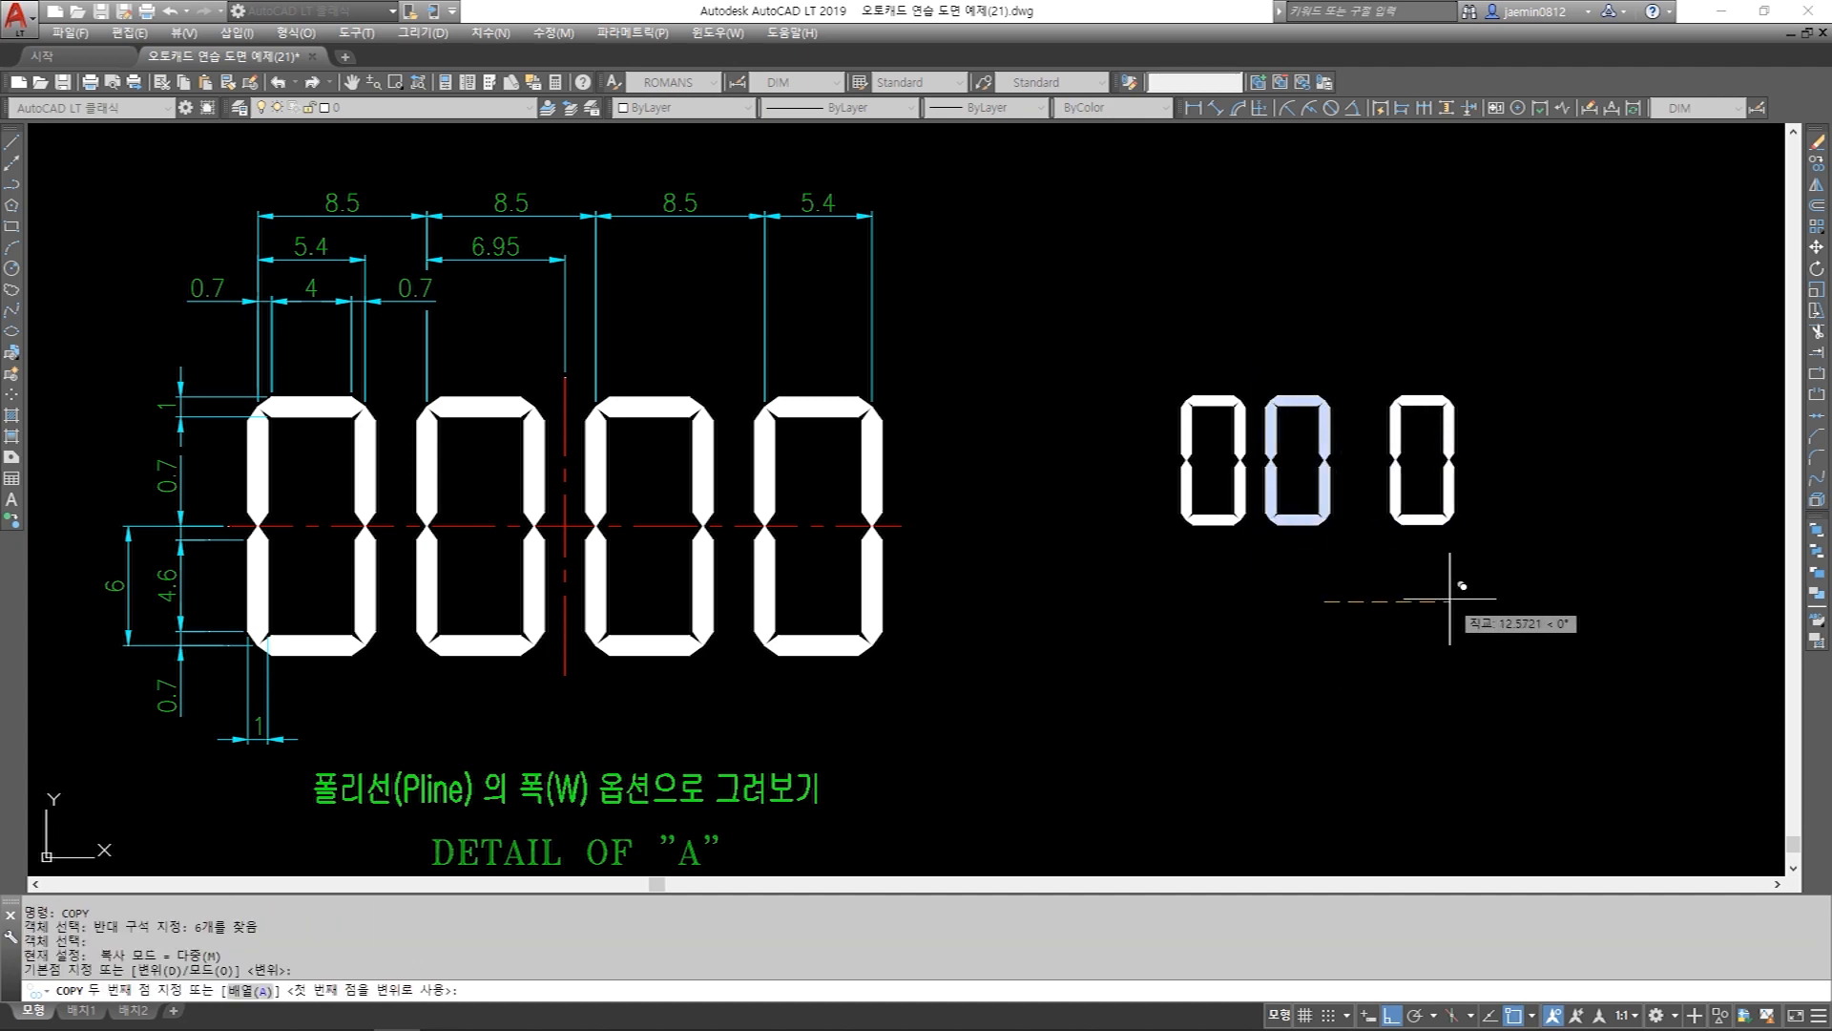
key(Return)
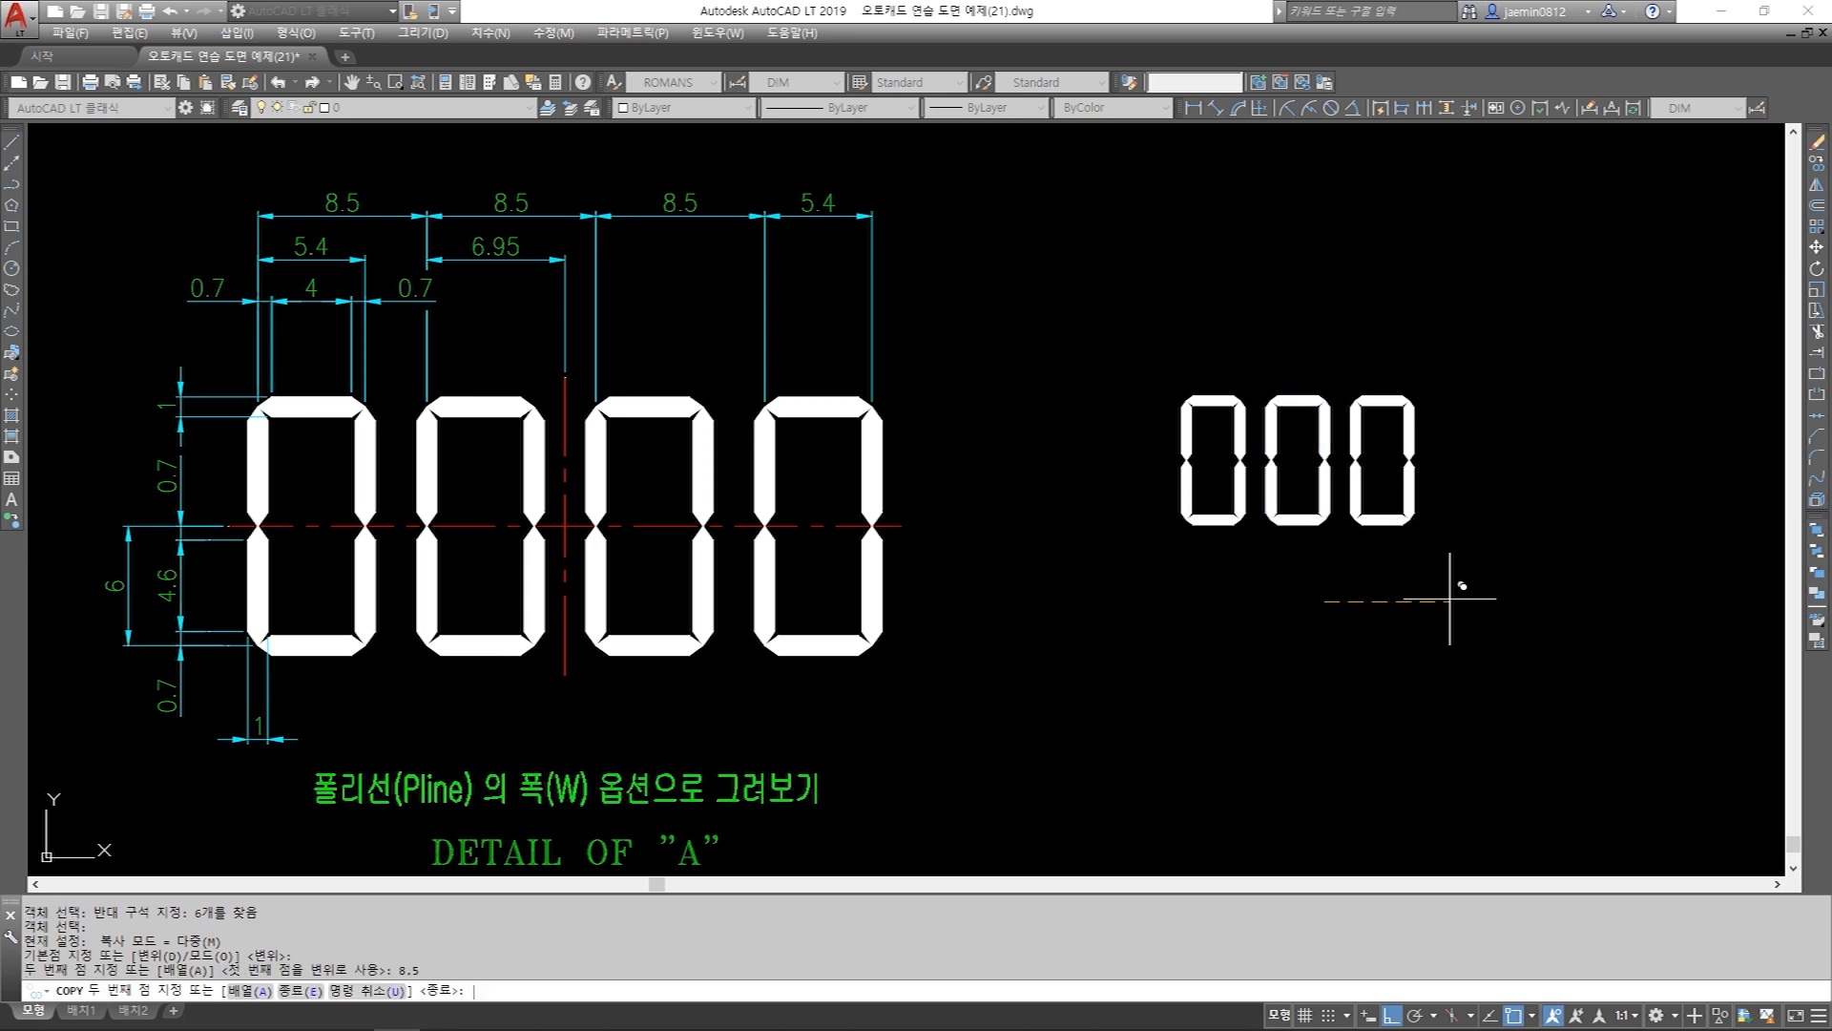
key(Escape)
Copy the third digit 8.5 units to the right to complete the row of four digits.
key(space)
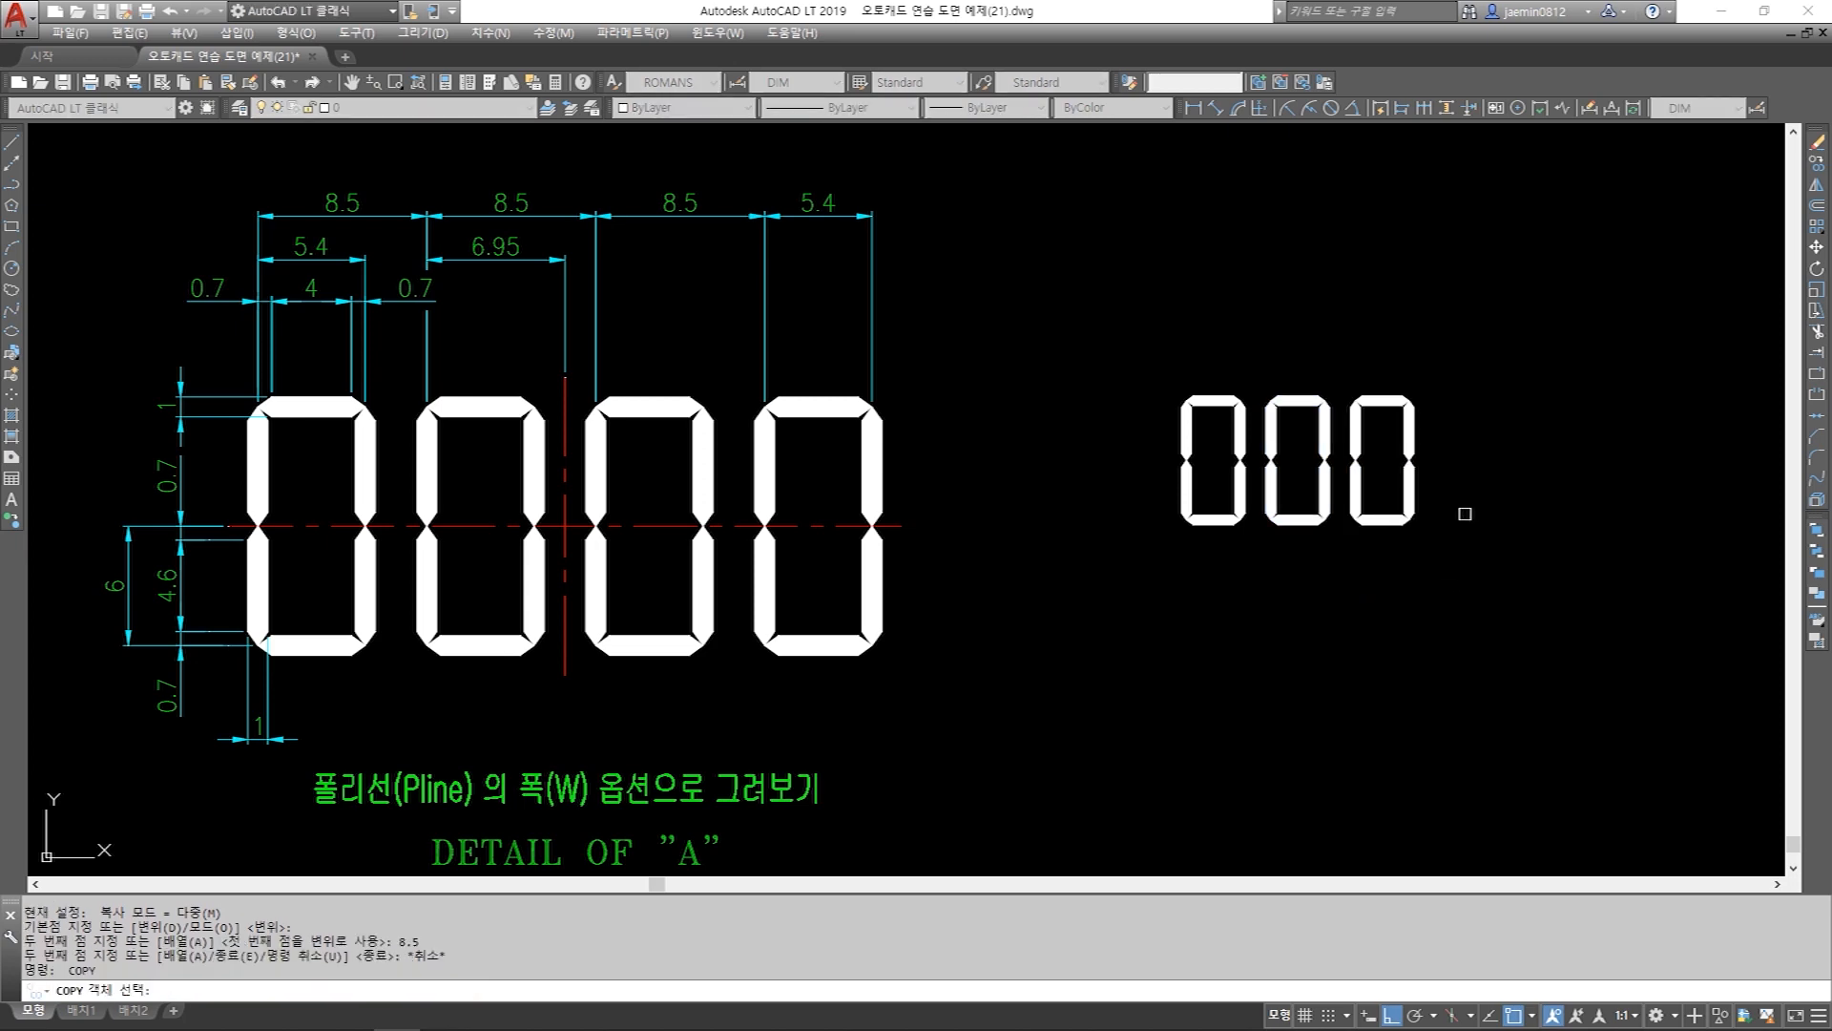
click(1475, 341)
click(1332, 655)
key(Return)
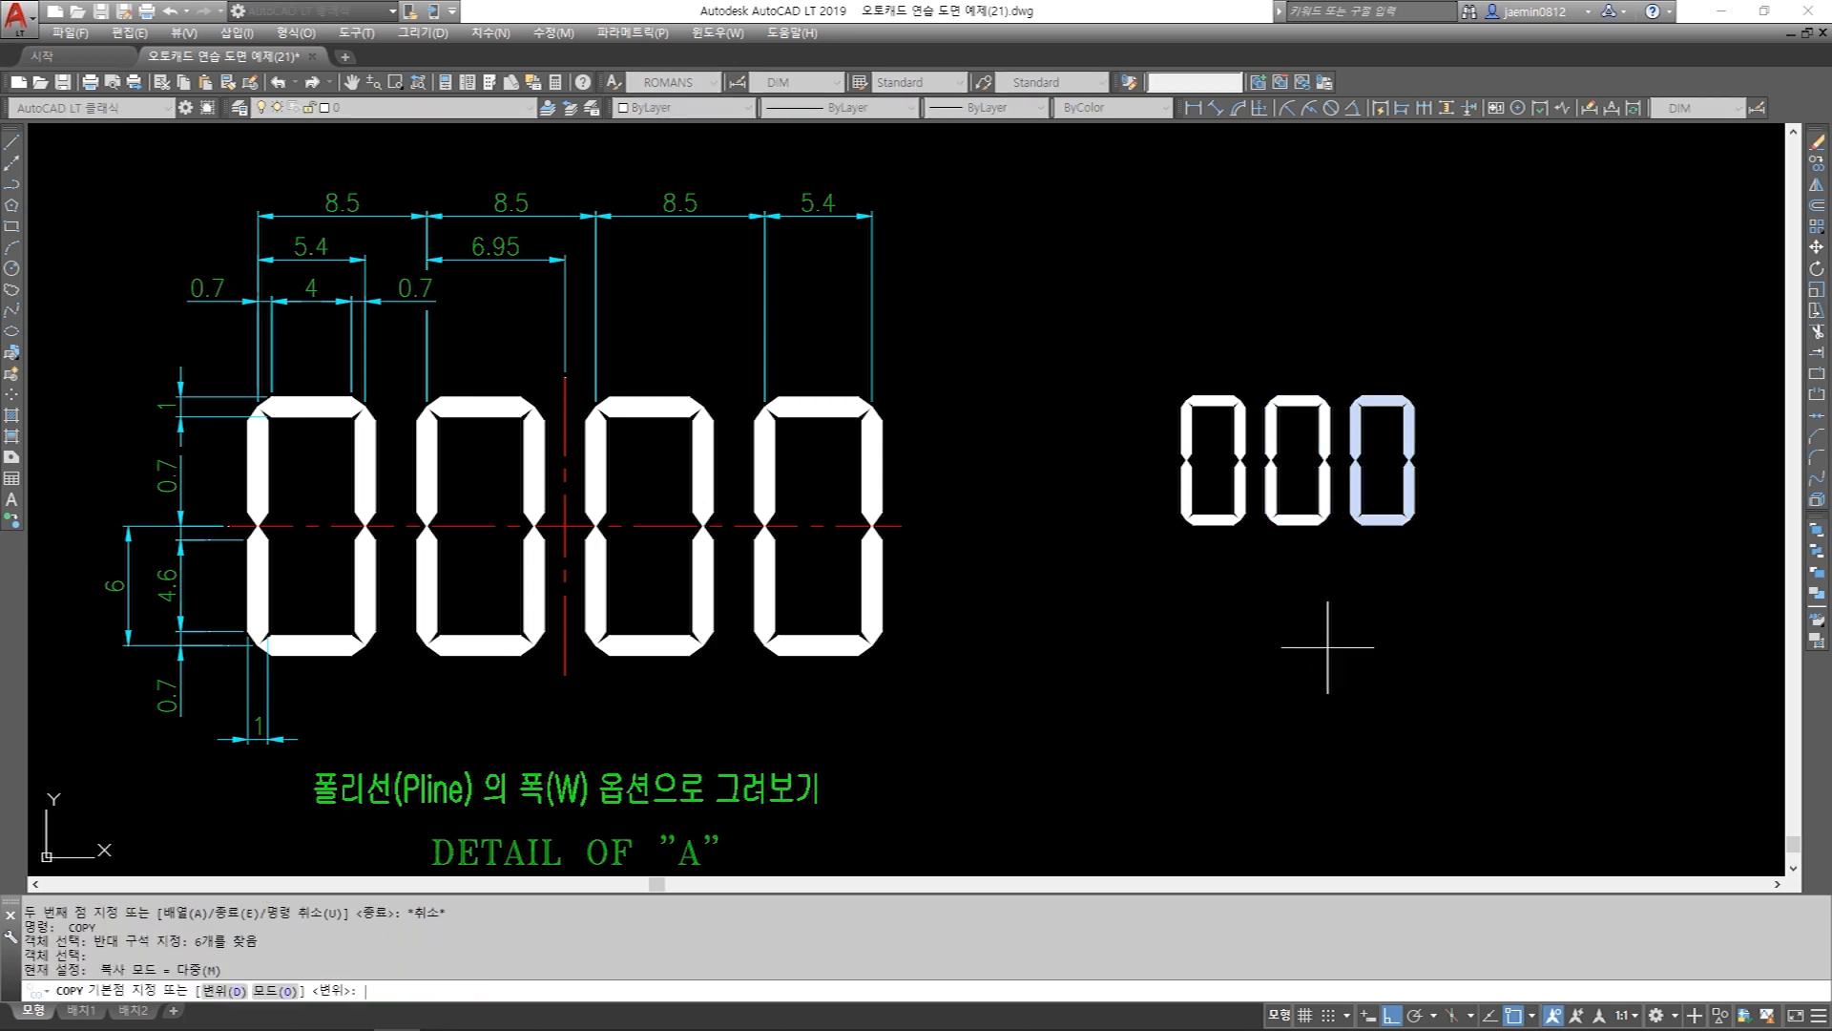
click(1345, 647)
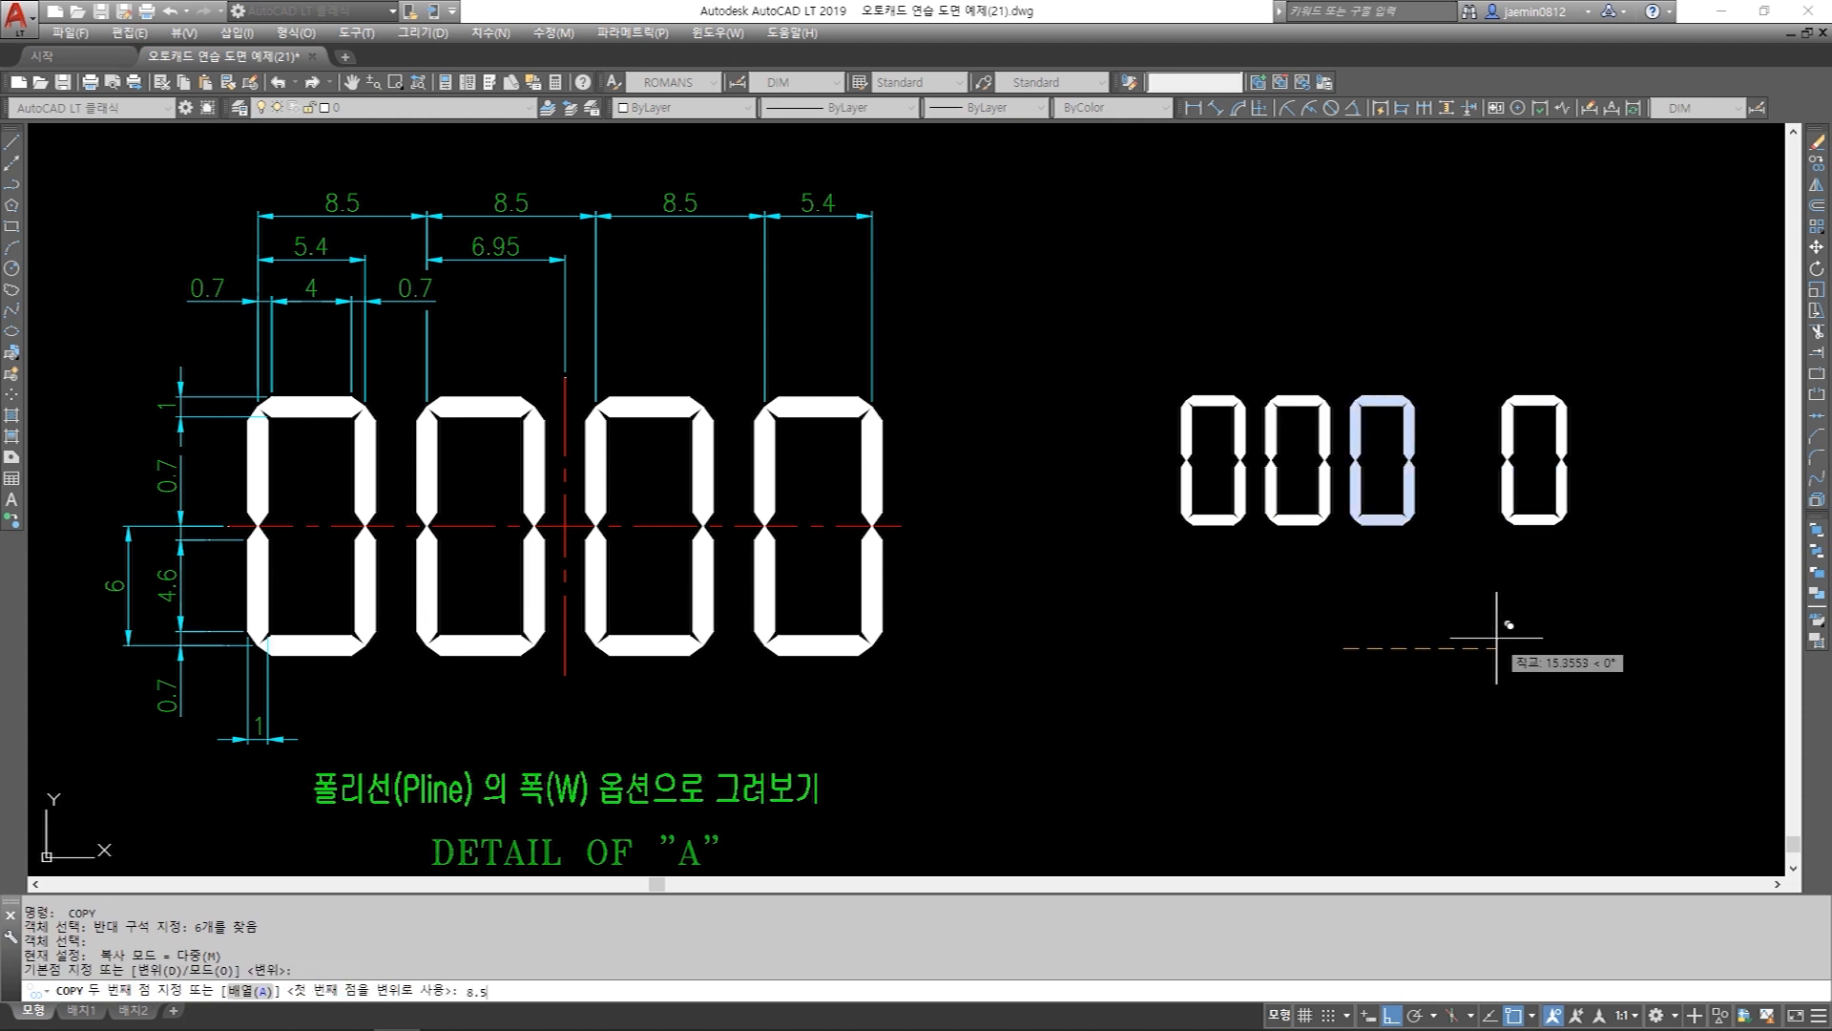
text(8.5)
key(Return)
key(Escape)
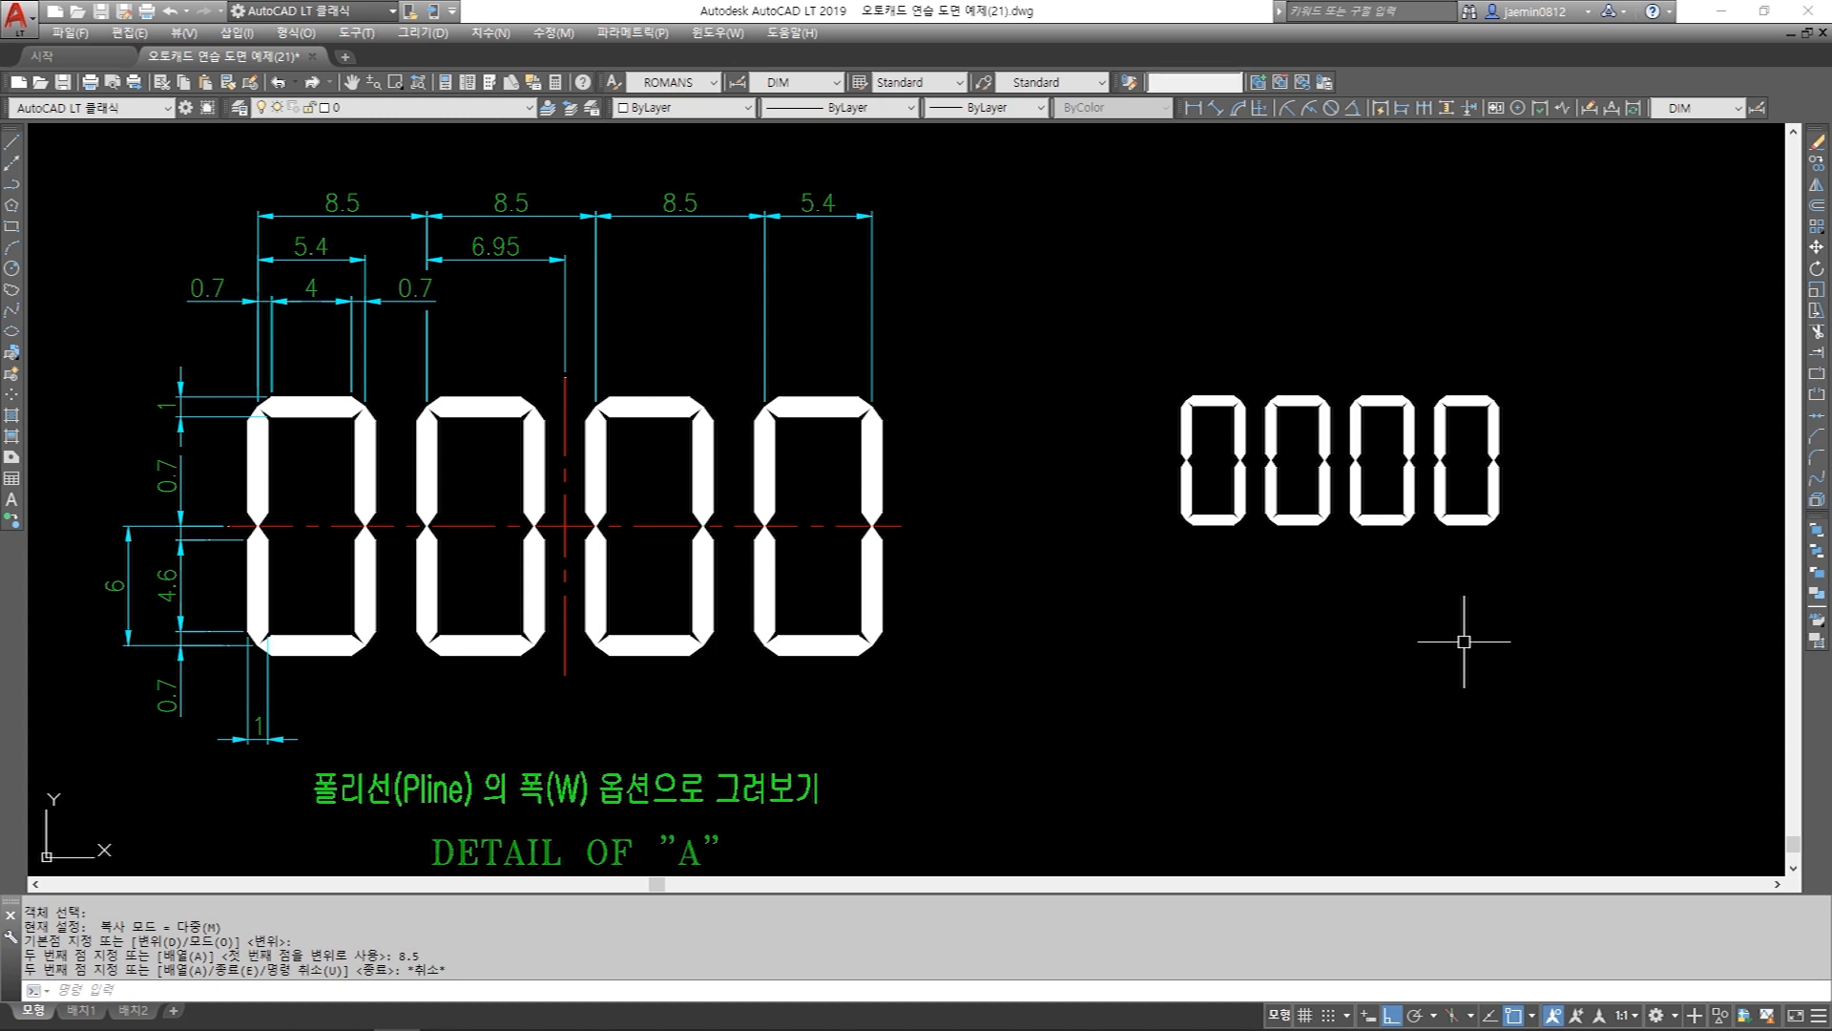
Draw a horizontal helper line joining the facing mid-height tips of the second and third digits.
middle_drag(827, 547, 1031, 509)
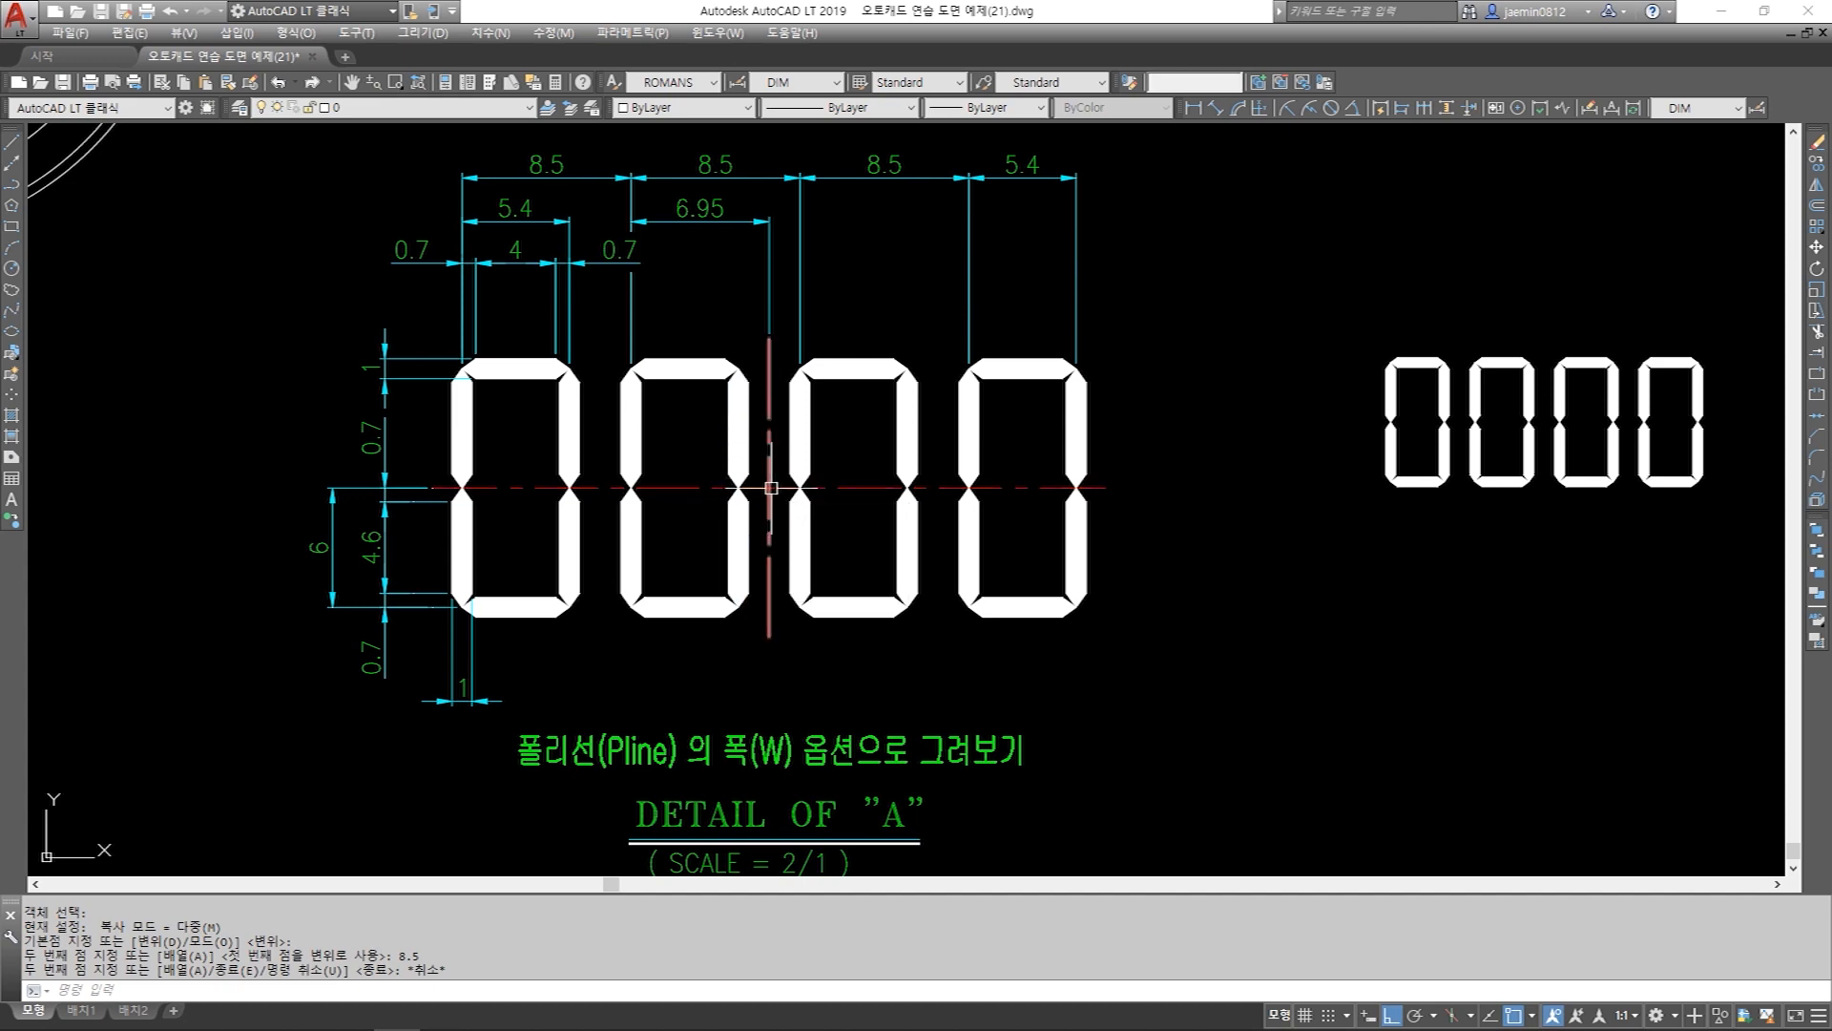
scroll(1126, 486, up, 5)
key(Escape)
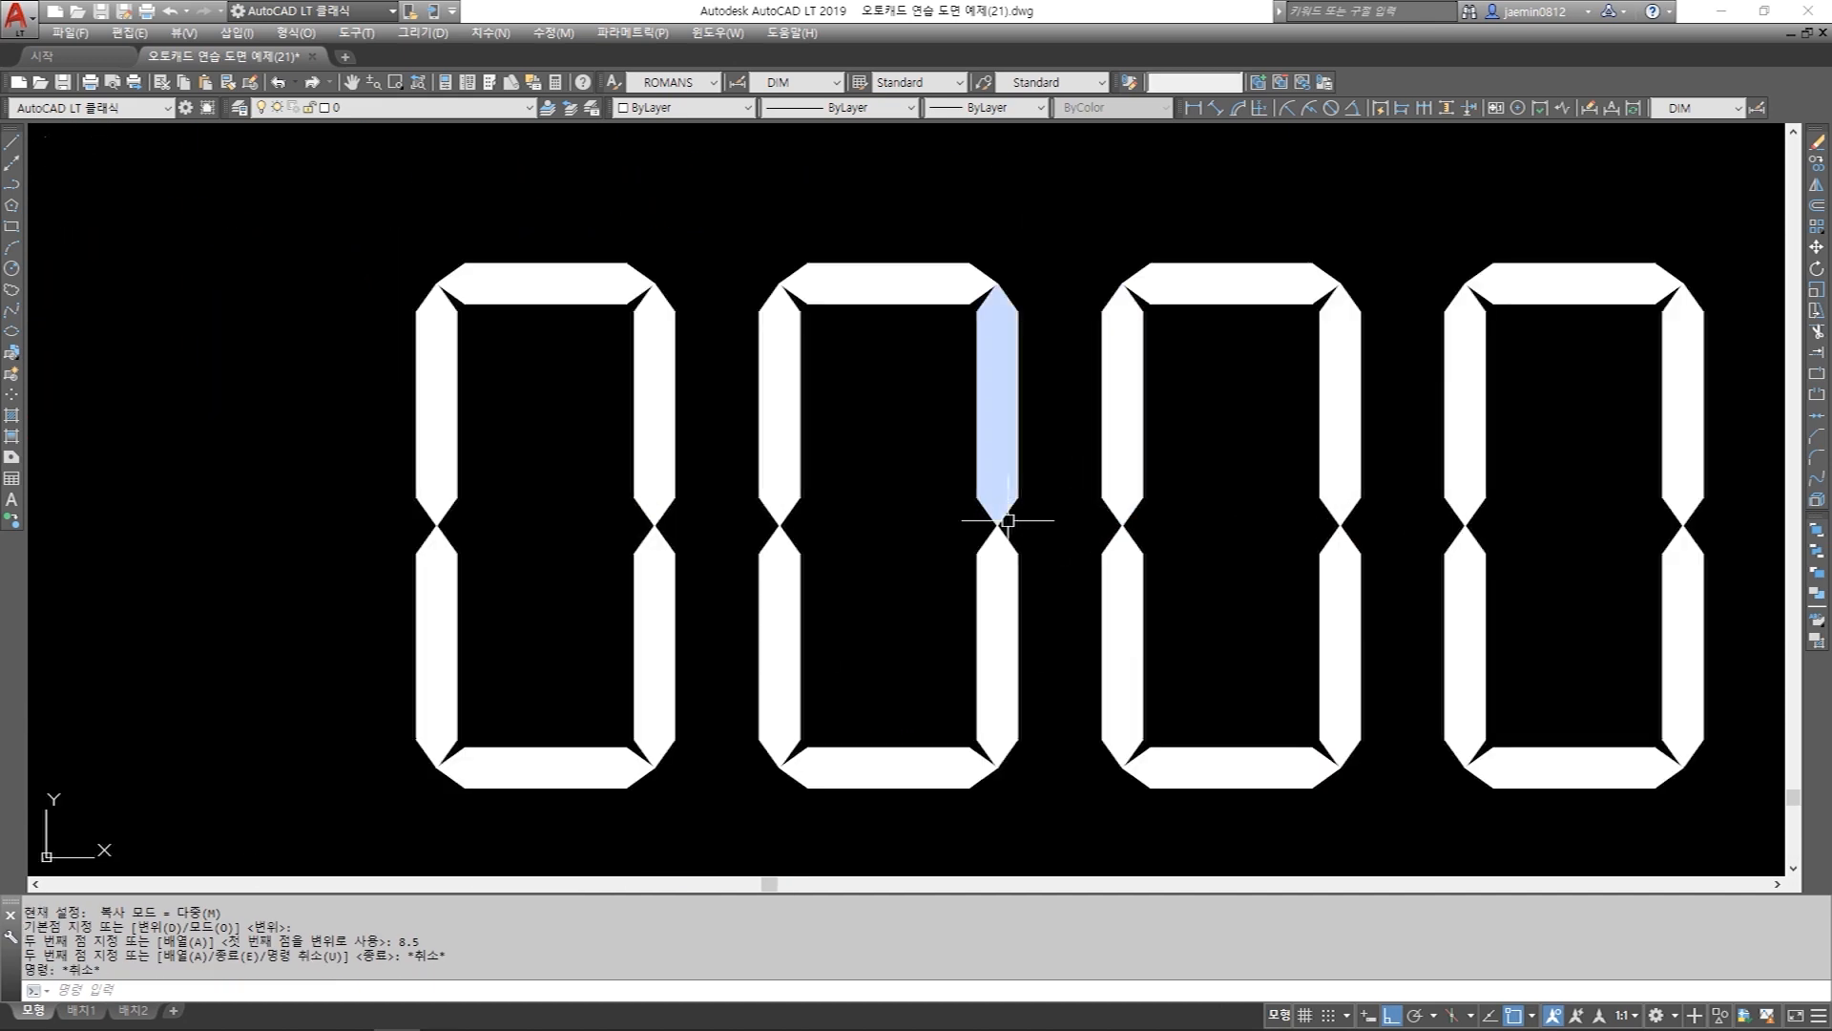
text(l)
key(Return)
click(998, 525)
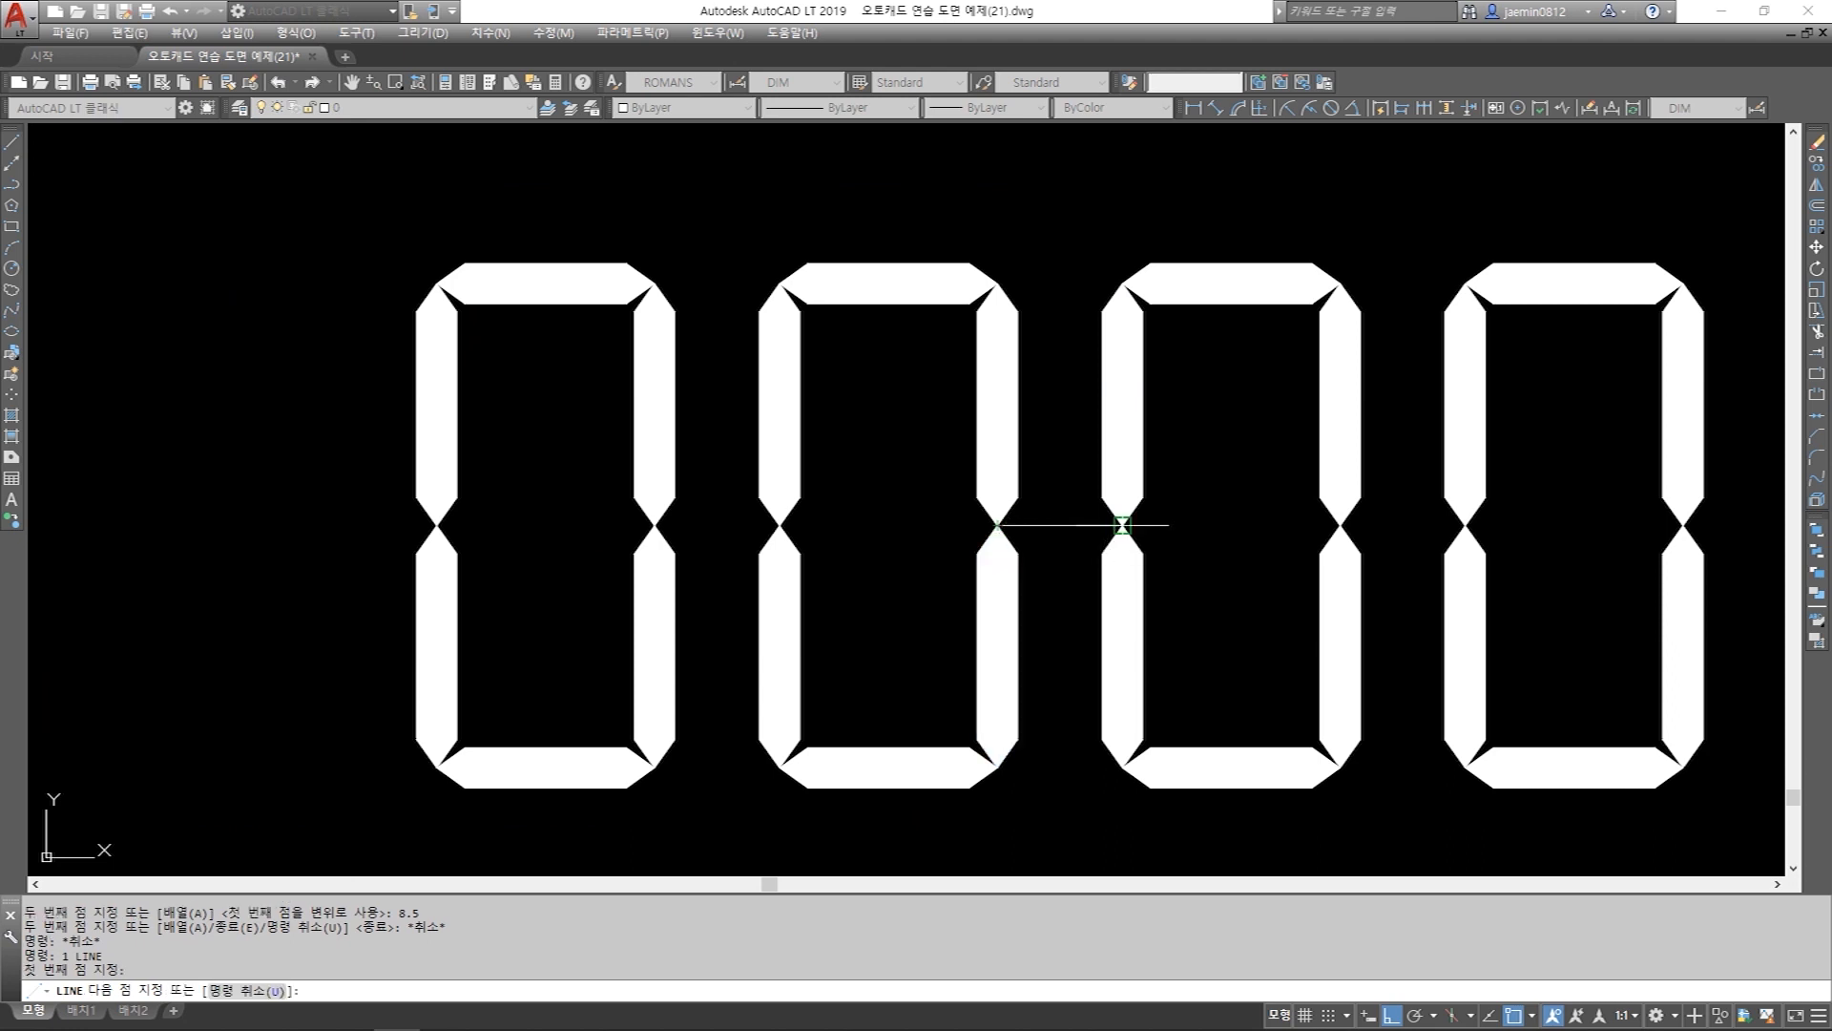
click(1122, 525)
key(Escape)
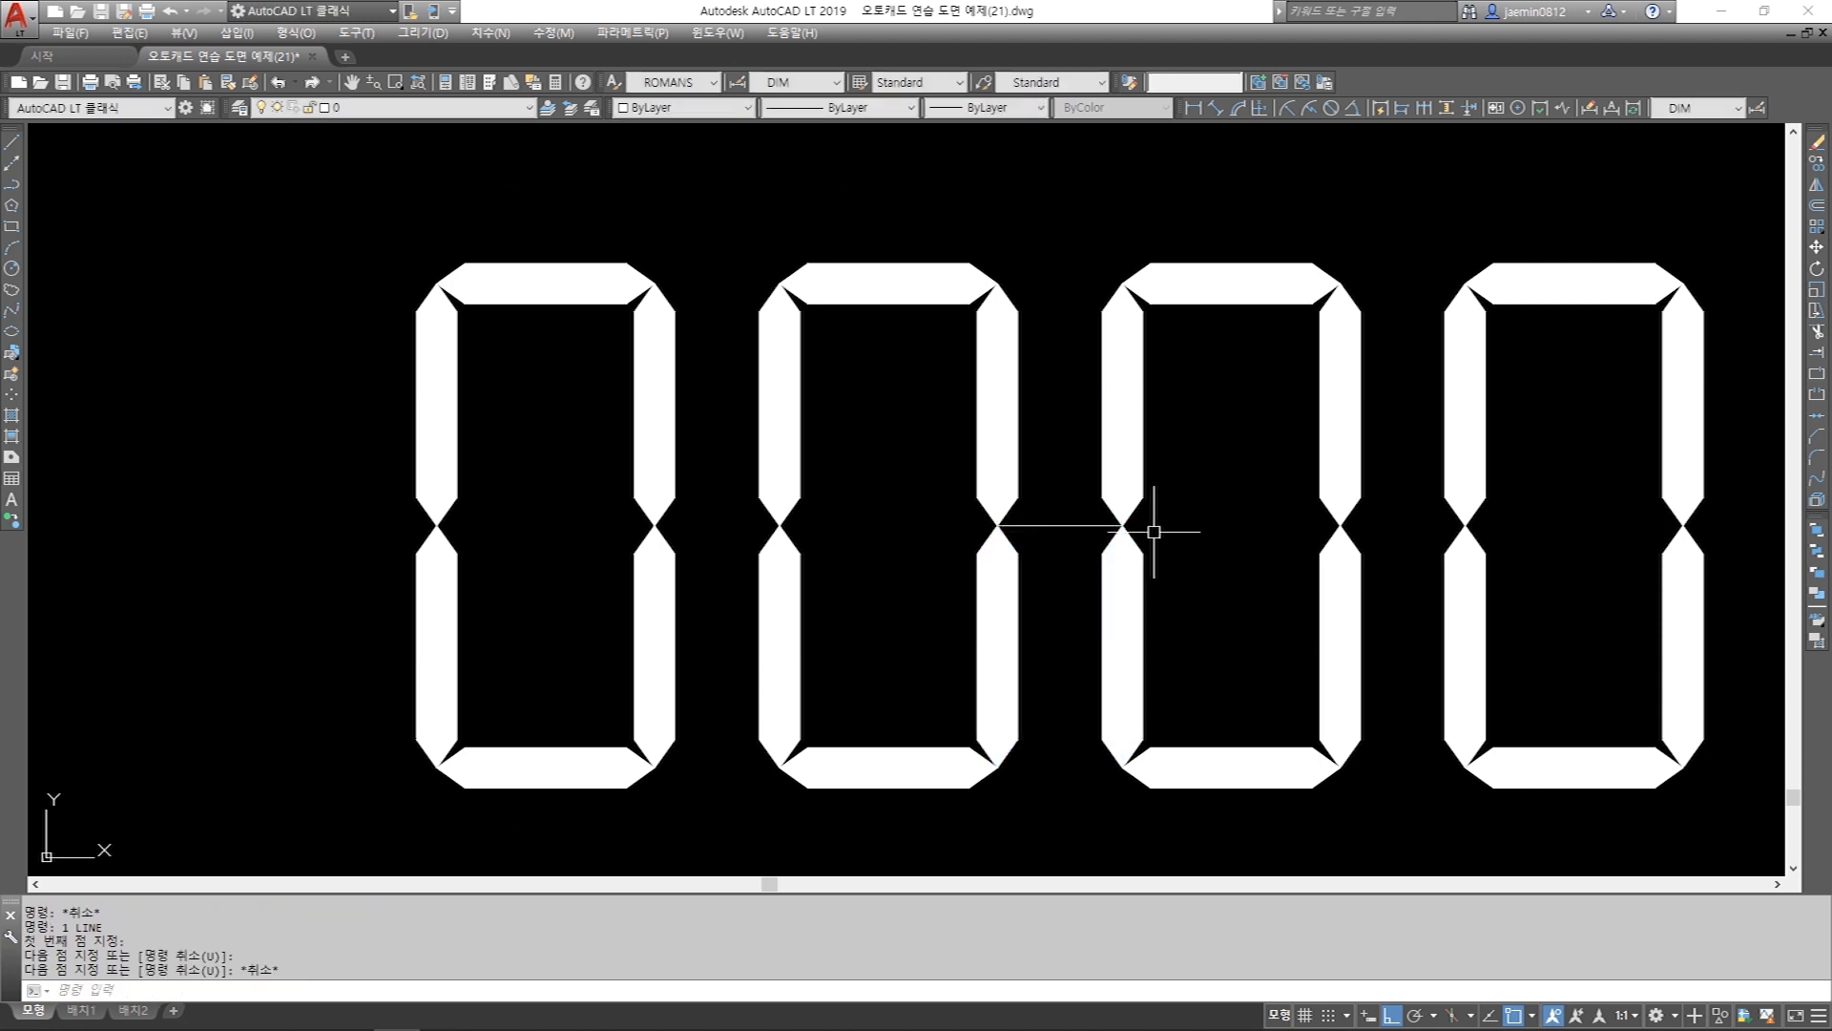
scroll(1097, 530, down, 4)
click(1103, 534)
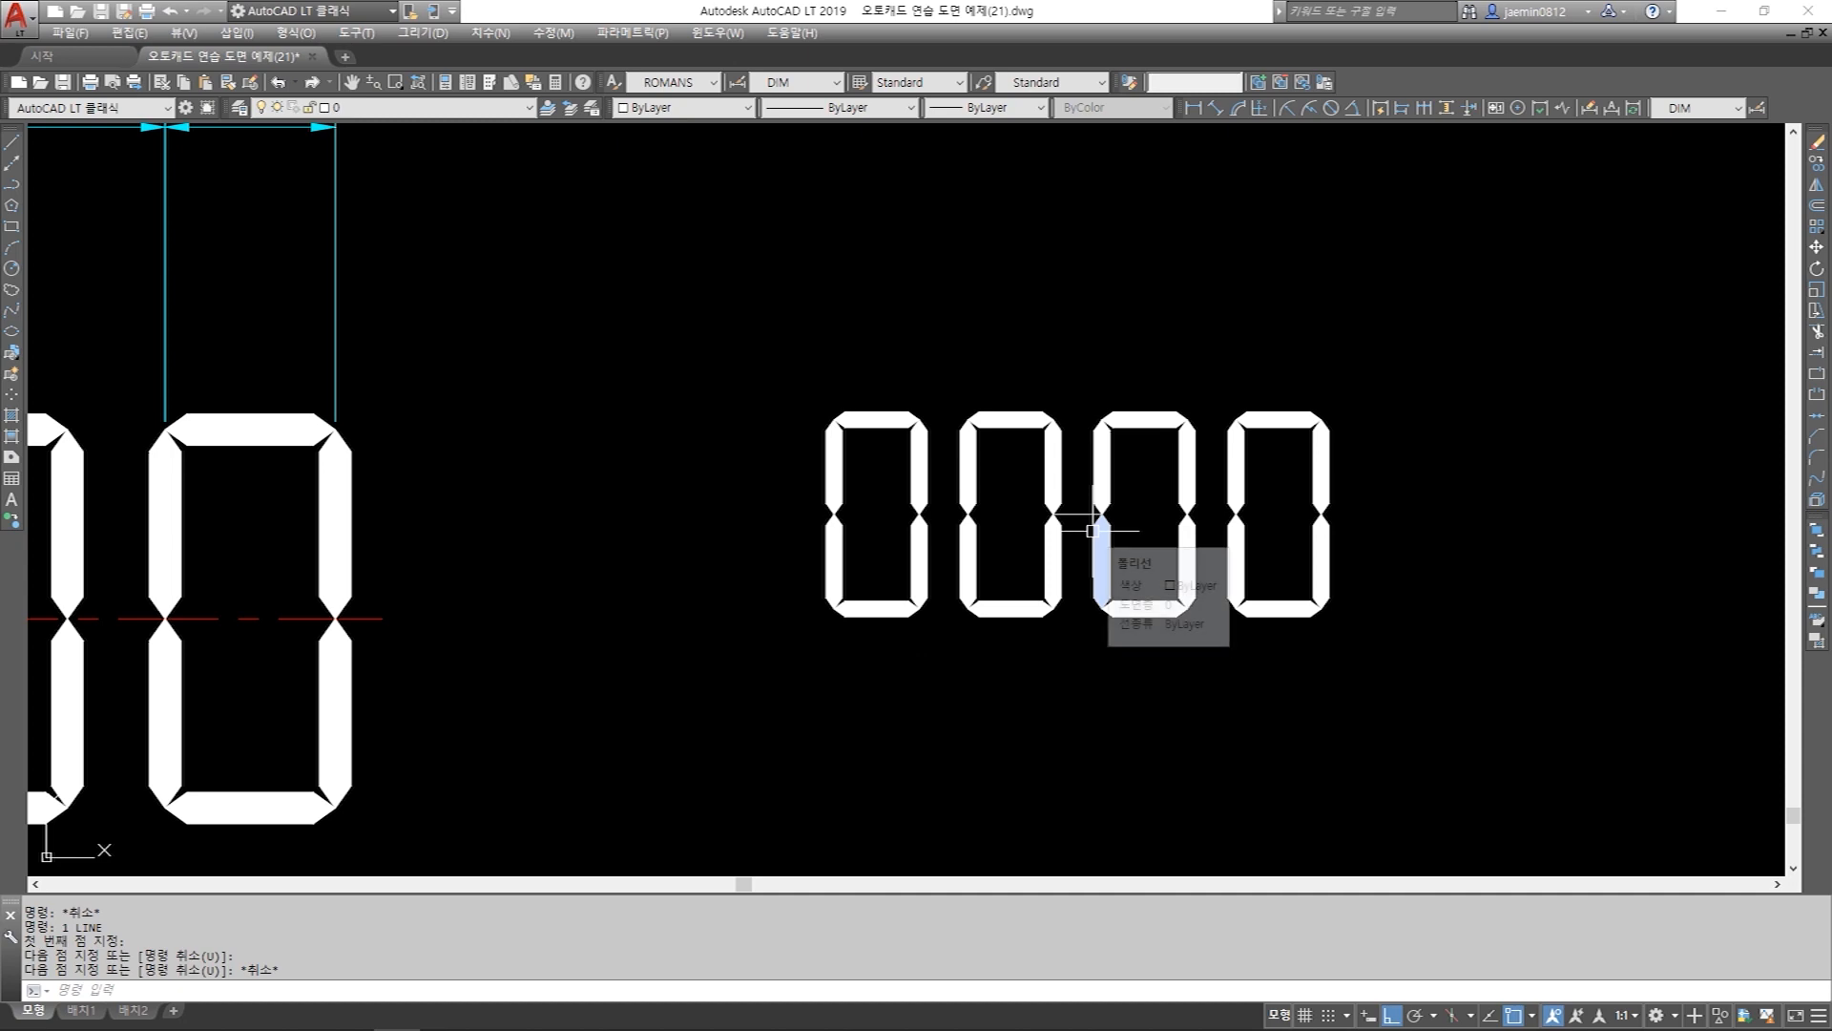
text(m)
key(Return)
click(747, 342)
click(1441, 649)
scroll(1113, 523, up, 2)
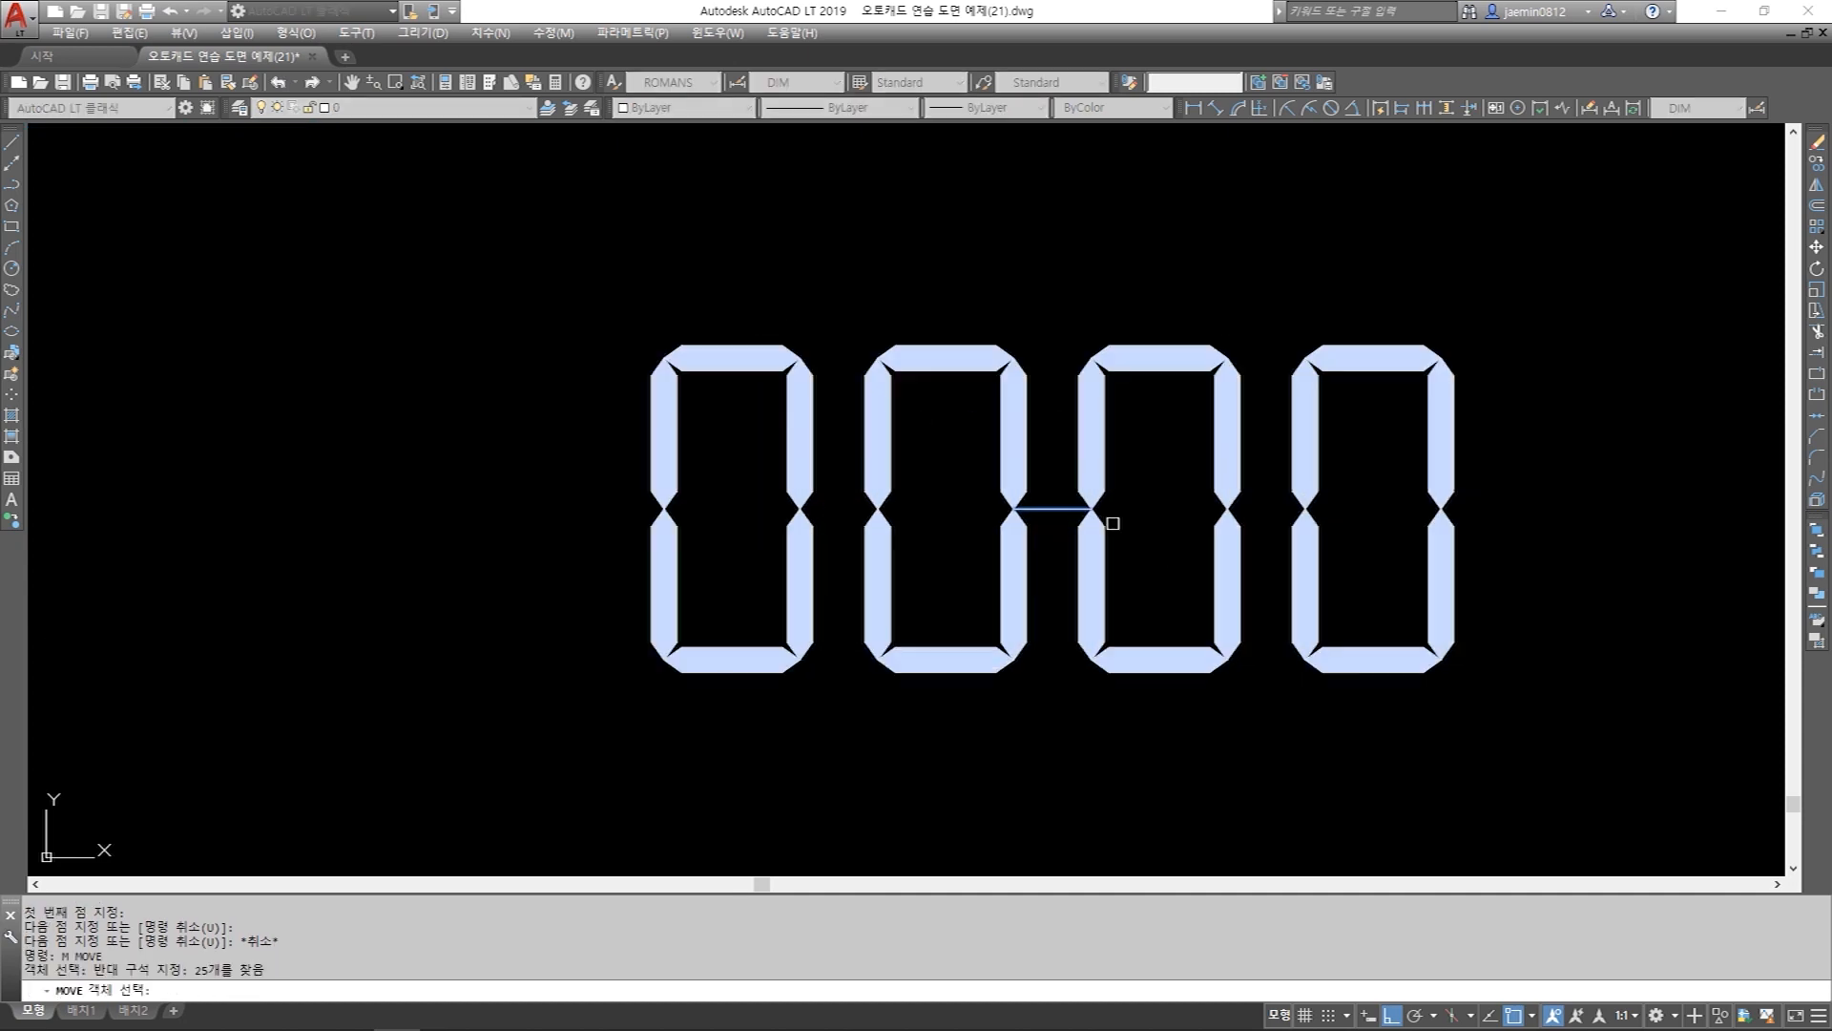
scroll(1055, 530, down, 6)
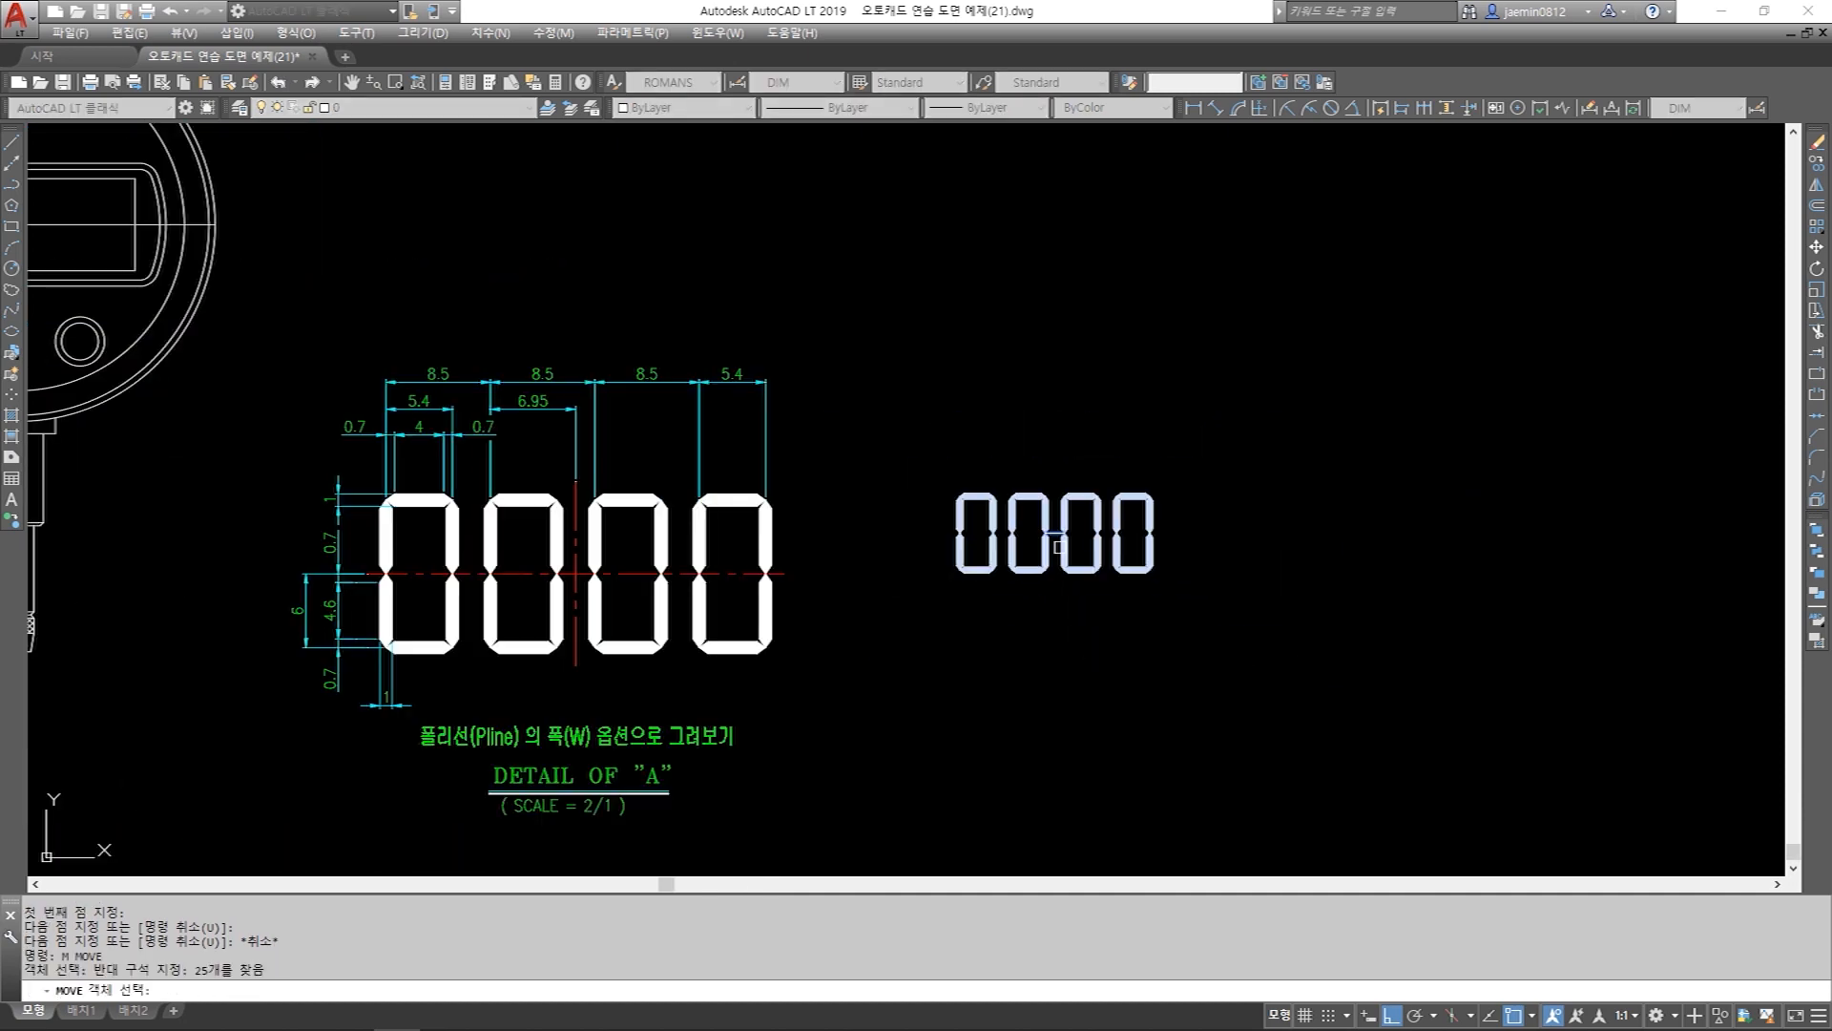
scroll(1060, 544, up, 6)
scroll(1060, 547, down, 3)
key(Escape)
key(Escape)
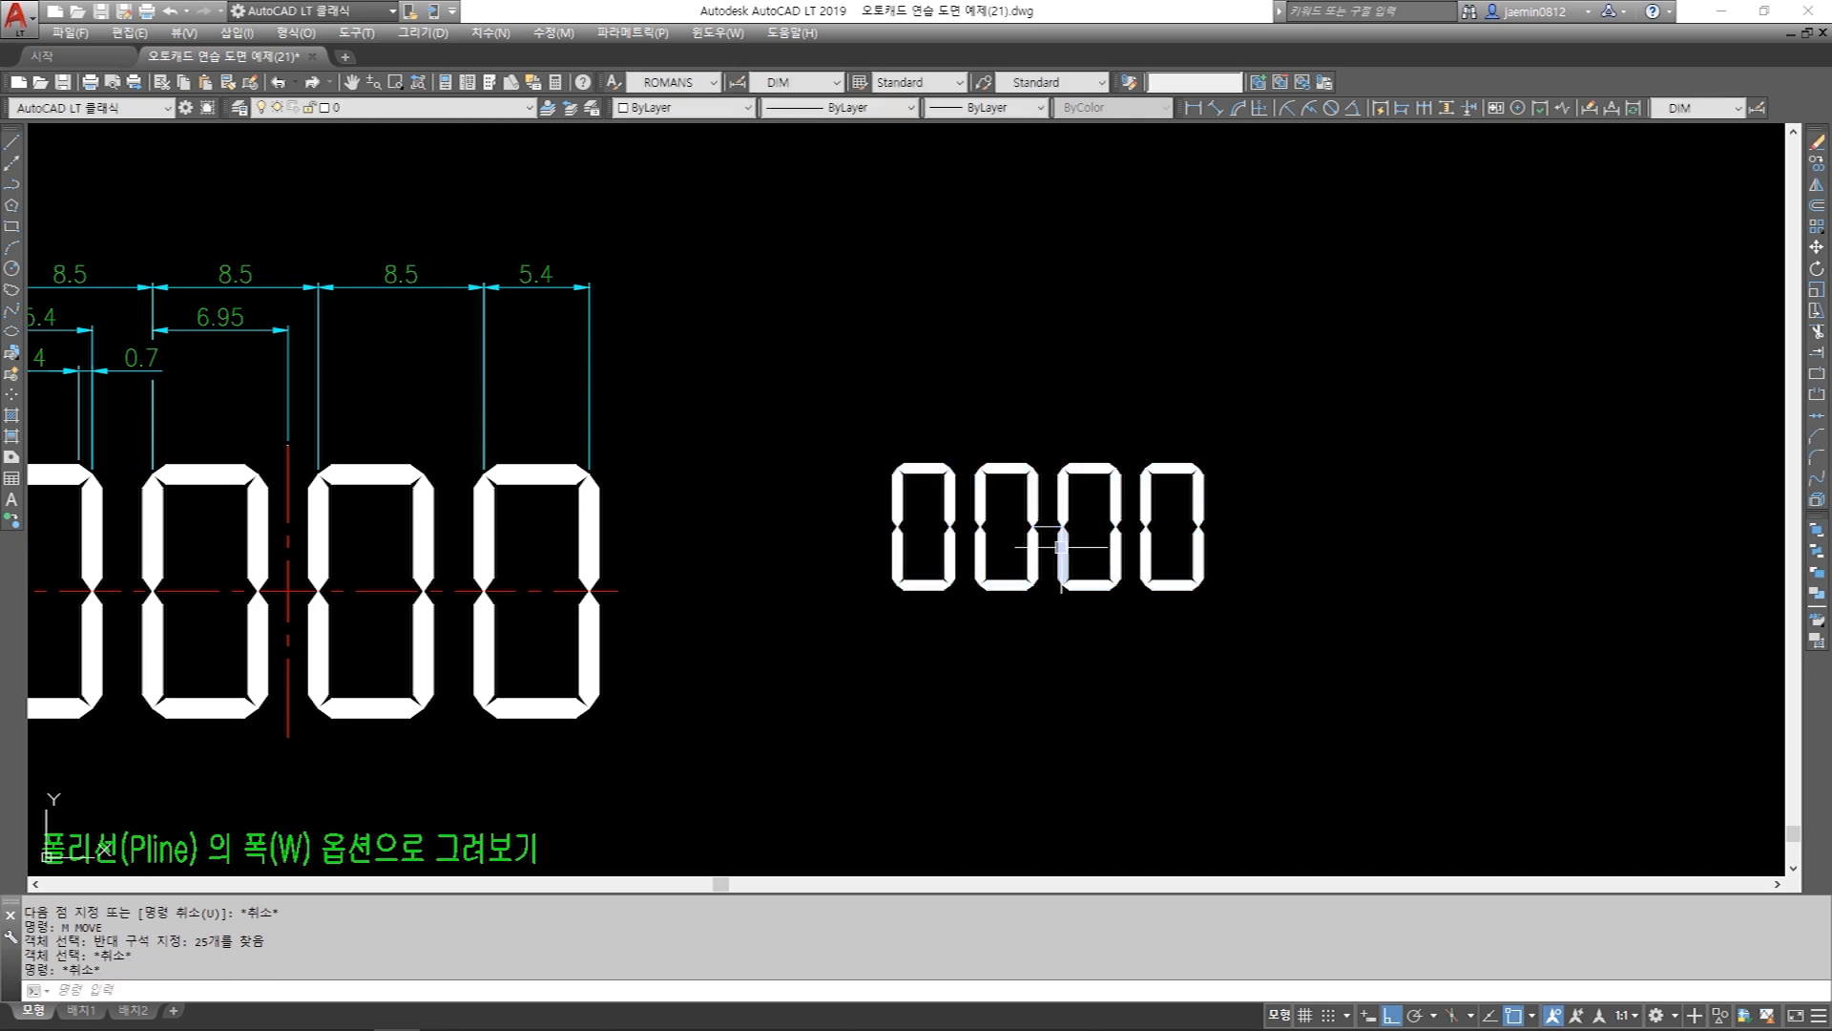
scroll(1061, 547, up, 2)
text(m)
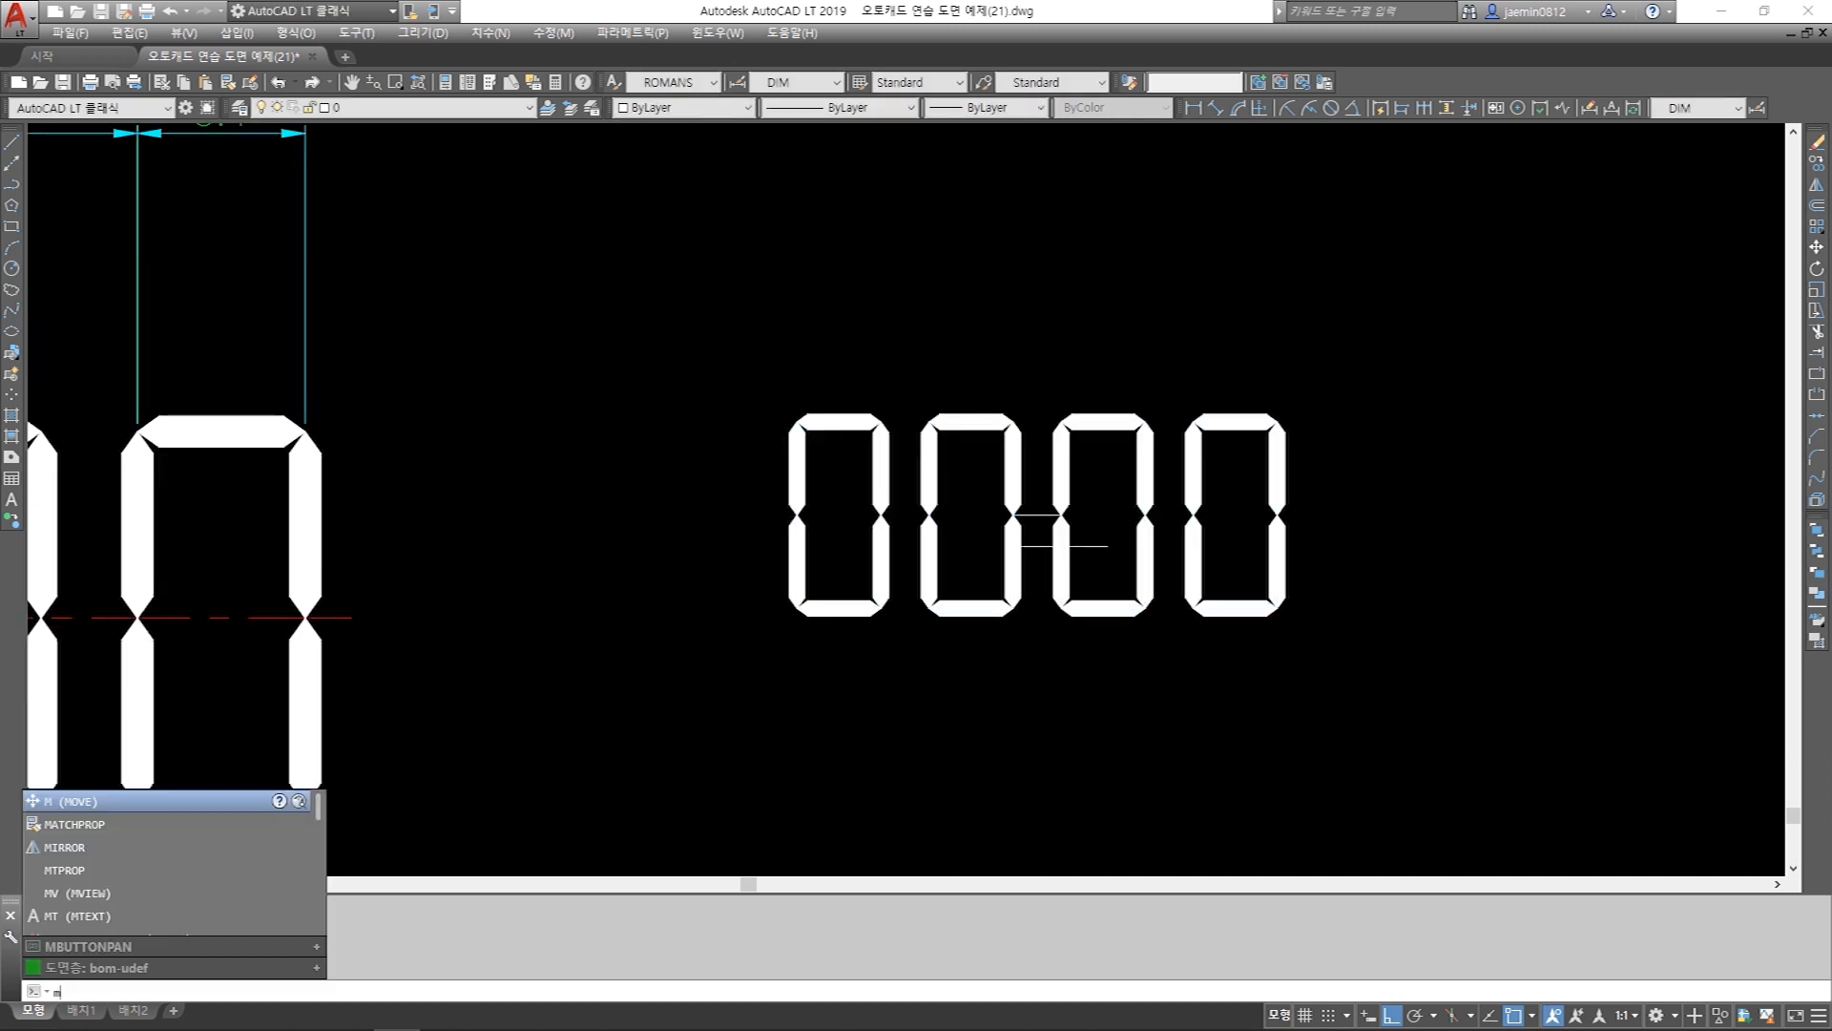
key(Return)
click(723, 356)
click(1403, 654)
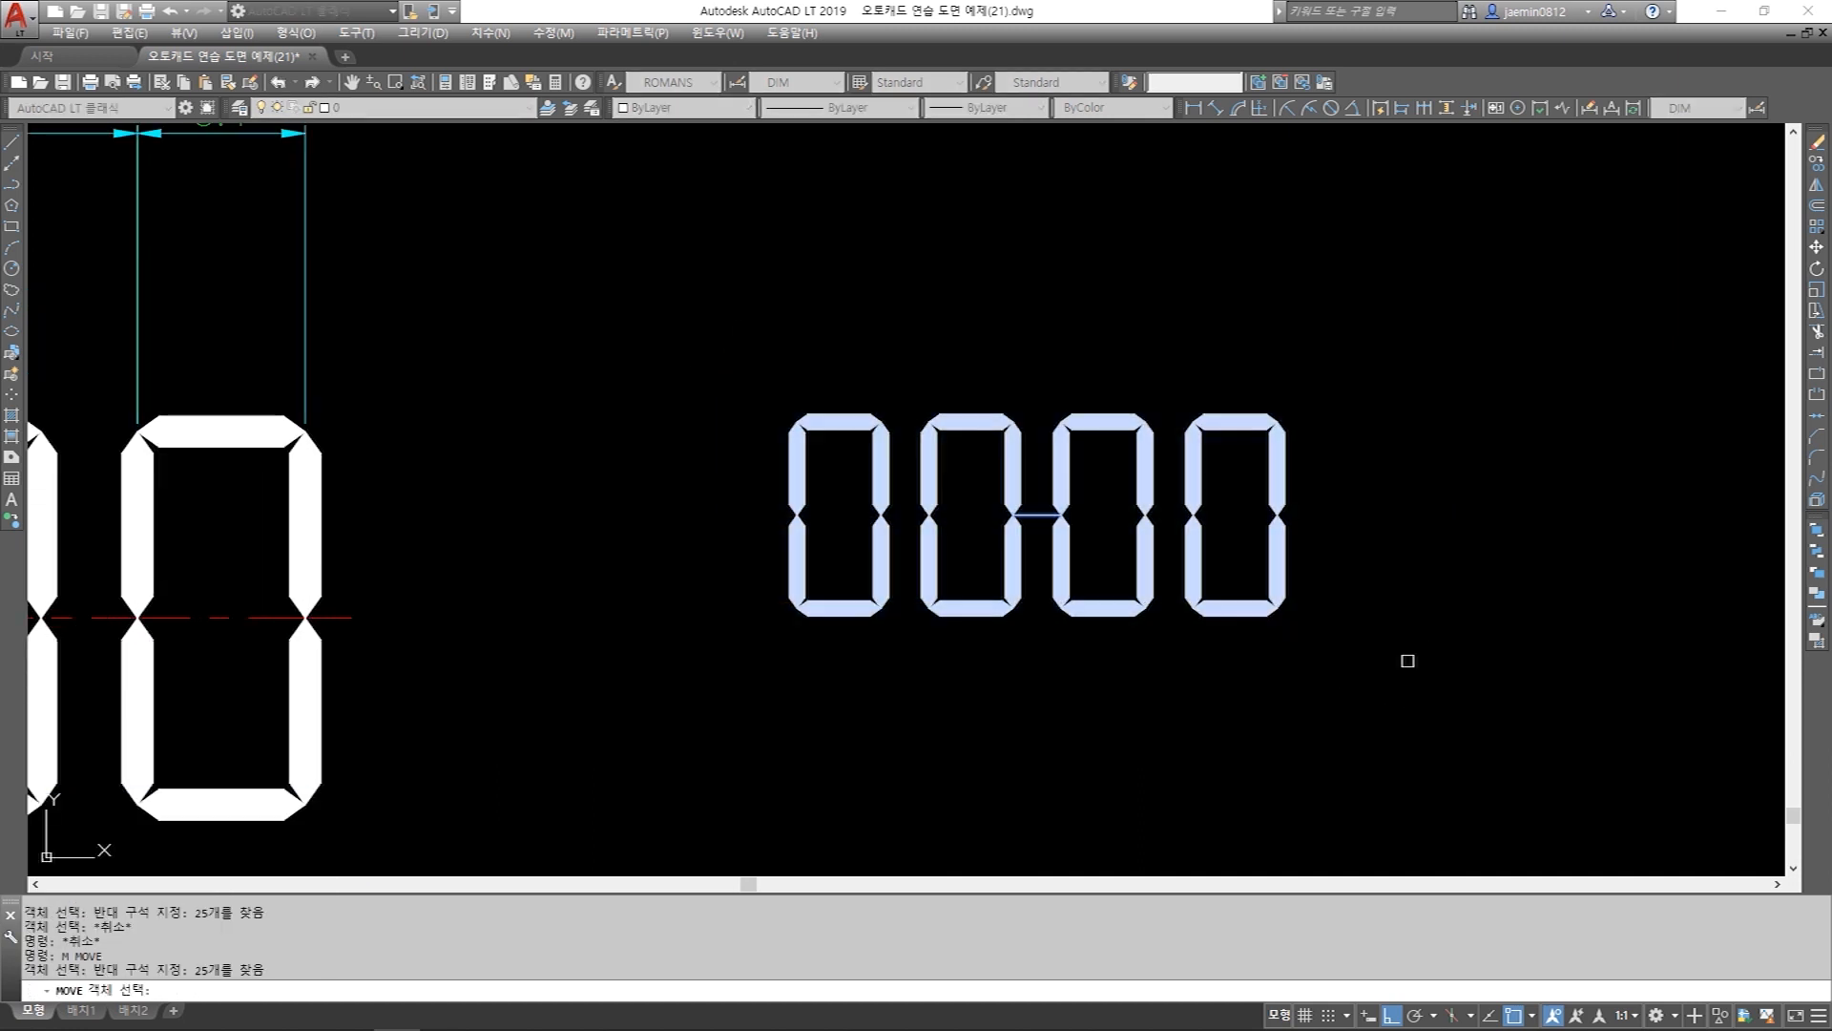
click(688, 322)
click(1543, 764)
scroll(1069, 616, down, 6)
scroll(1076, 610, up, 15)
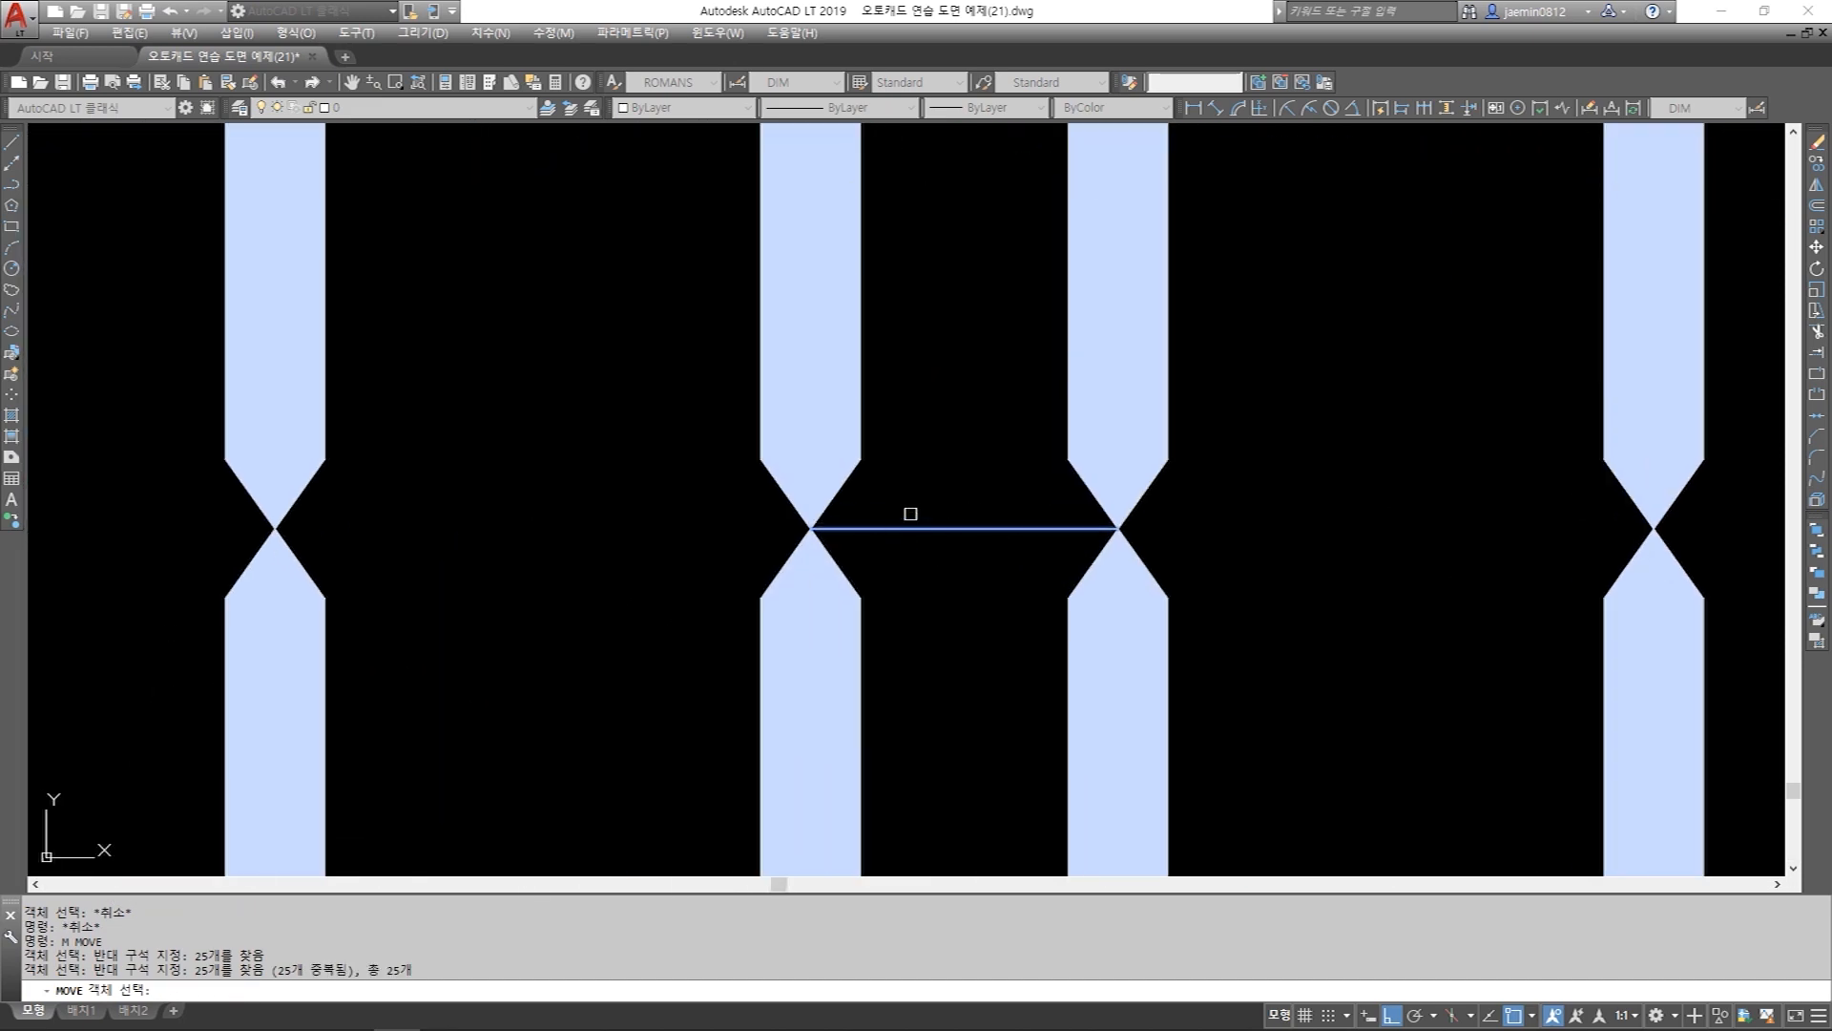
scroll(984, 529, down, 4)
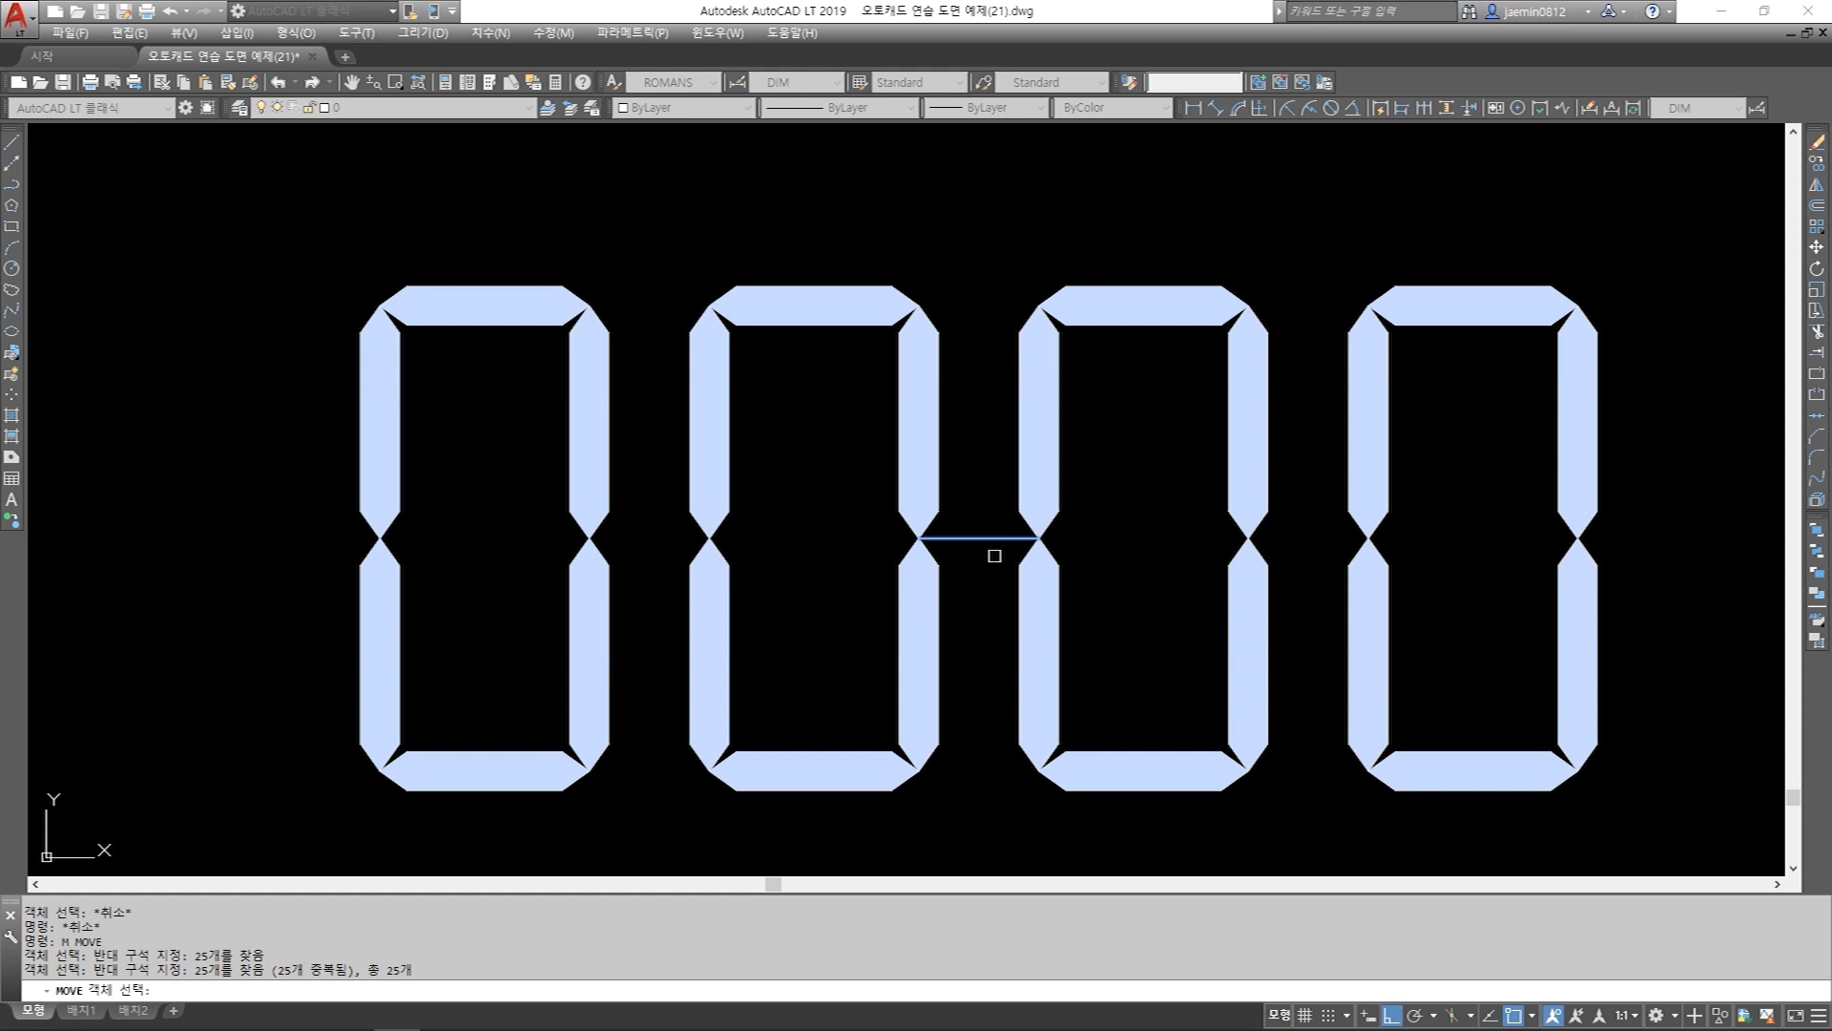
shift+click(977, 539)
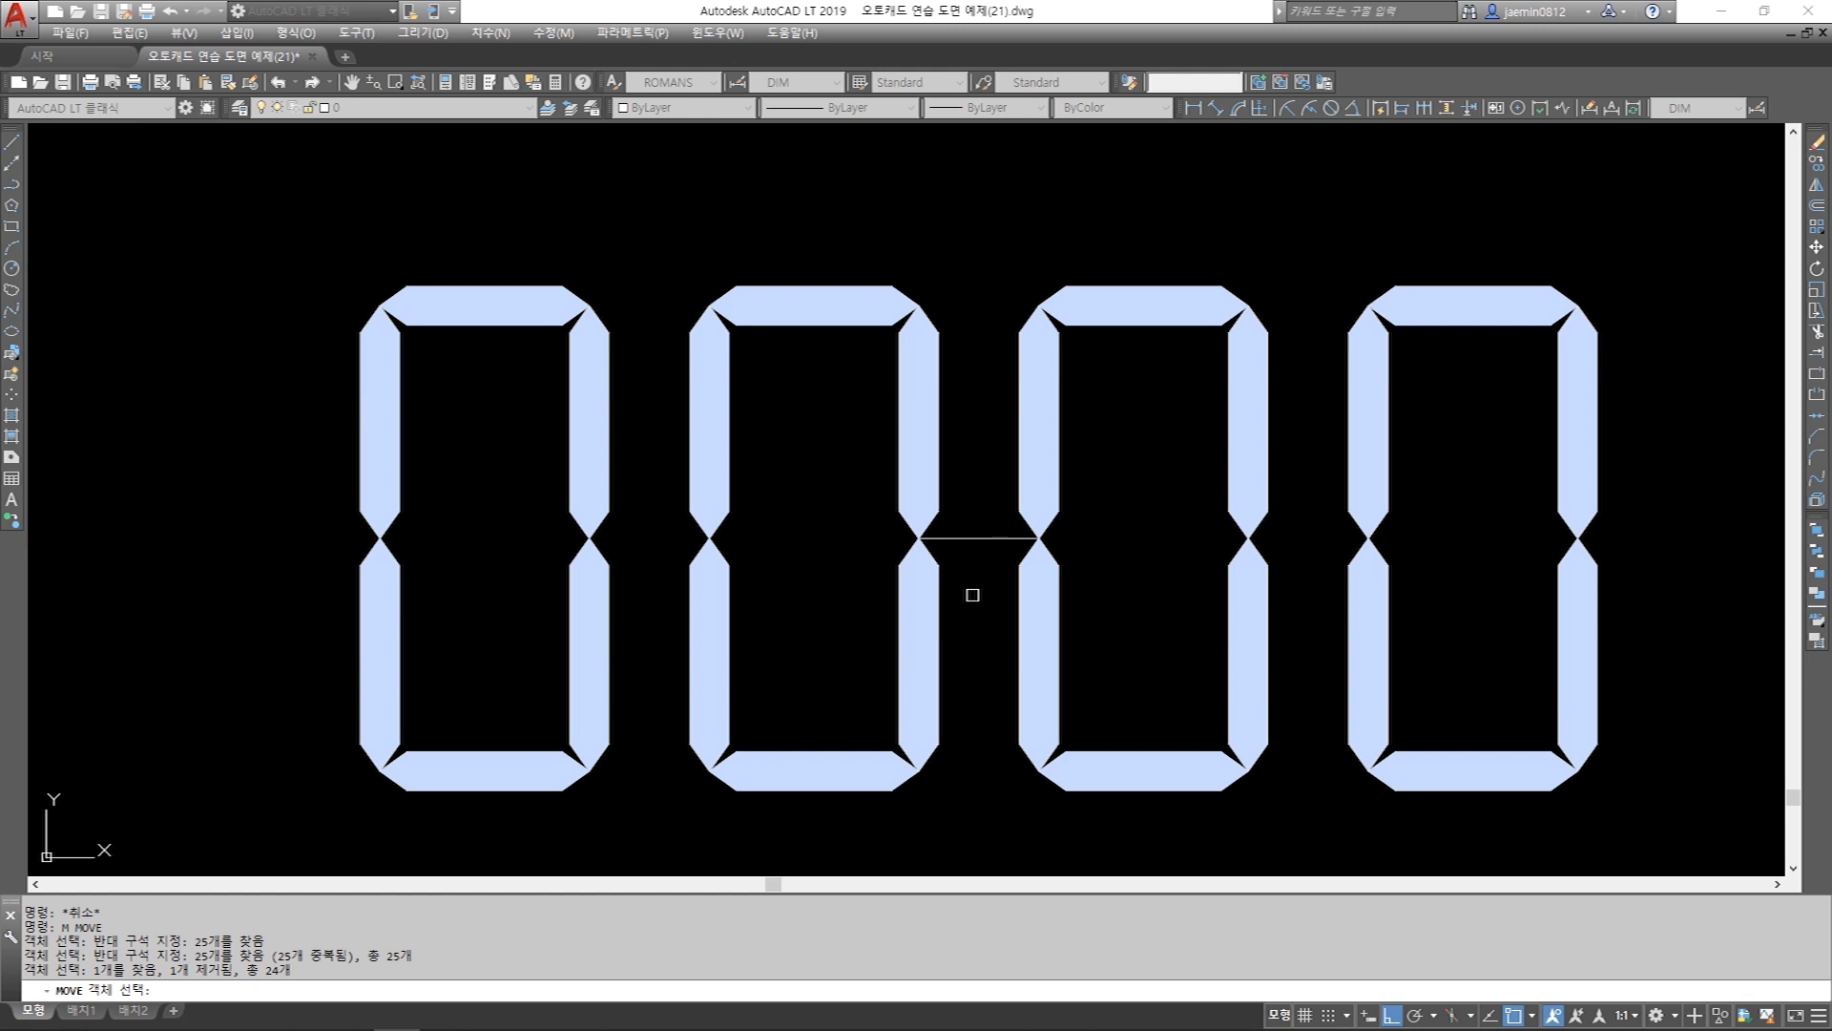
key(Escape)
scroll(972, 595, down, 2)
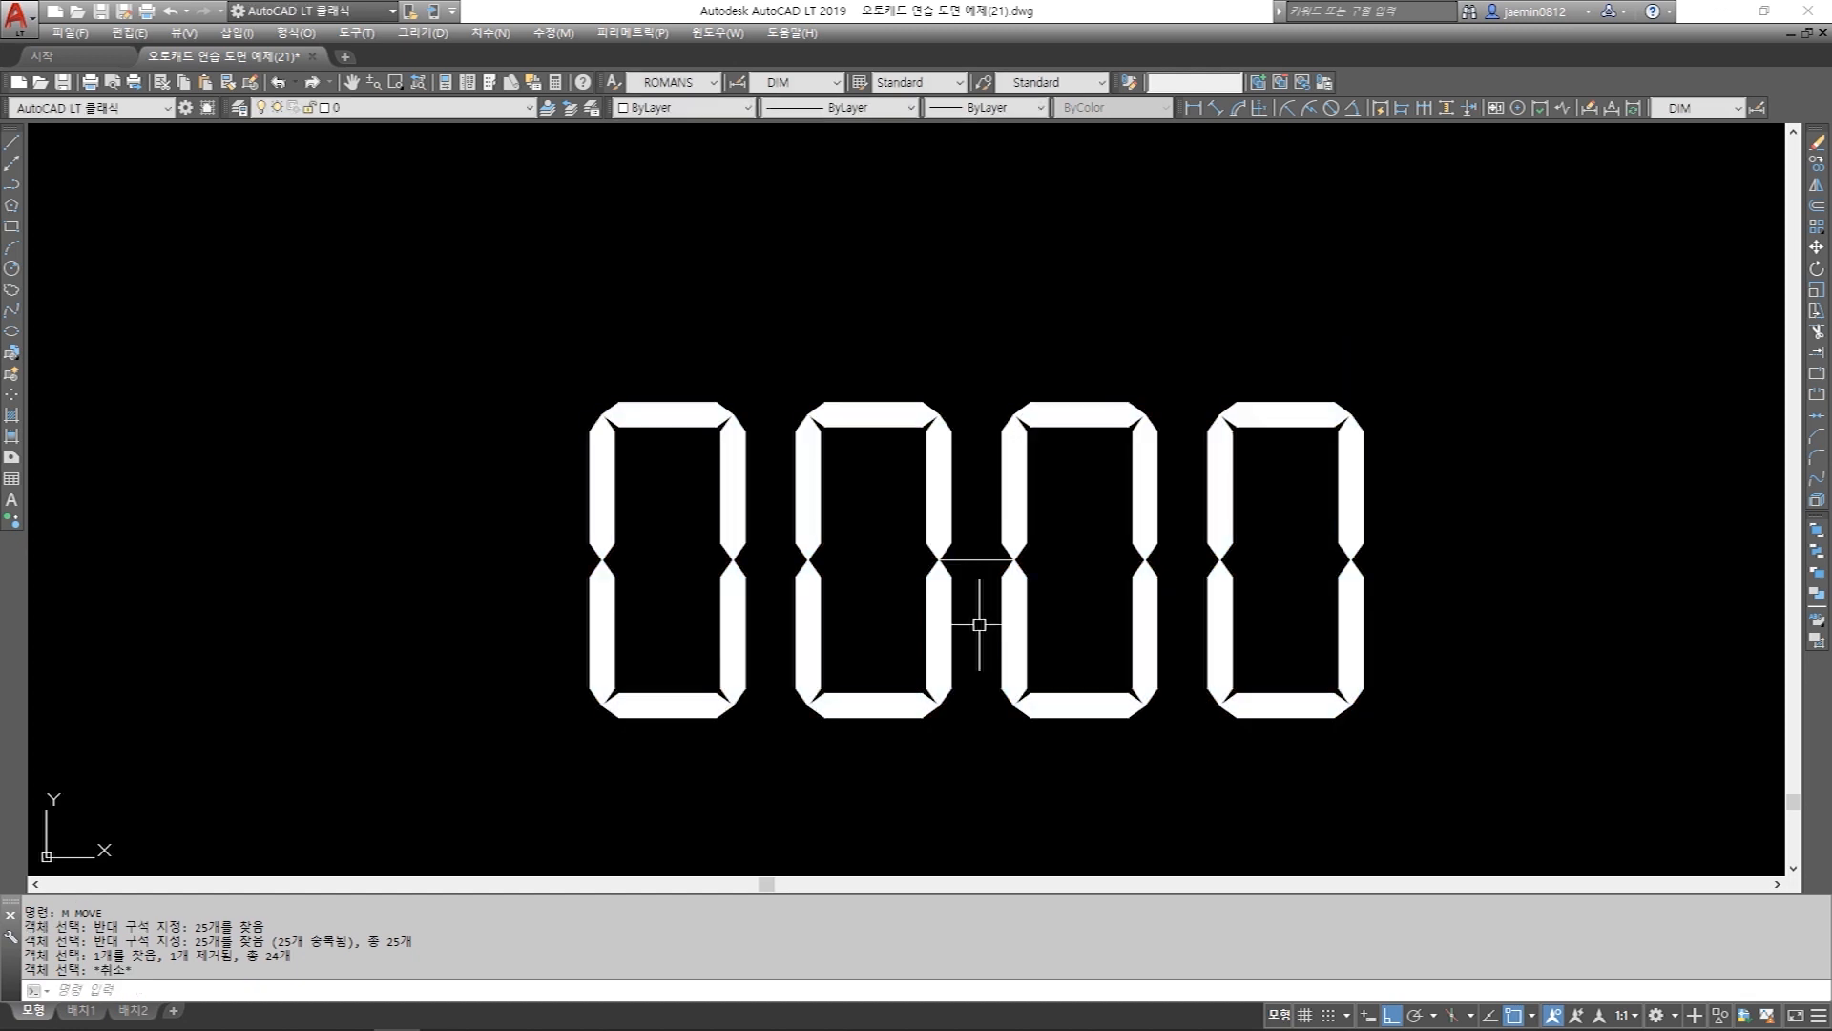
Move the four digits, excluding the helper line, from the helper line's midpoint to the centre-line intersection in the redrawn gauge's display.
text(M)
key(Return)
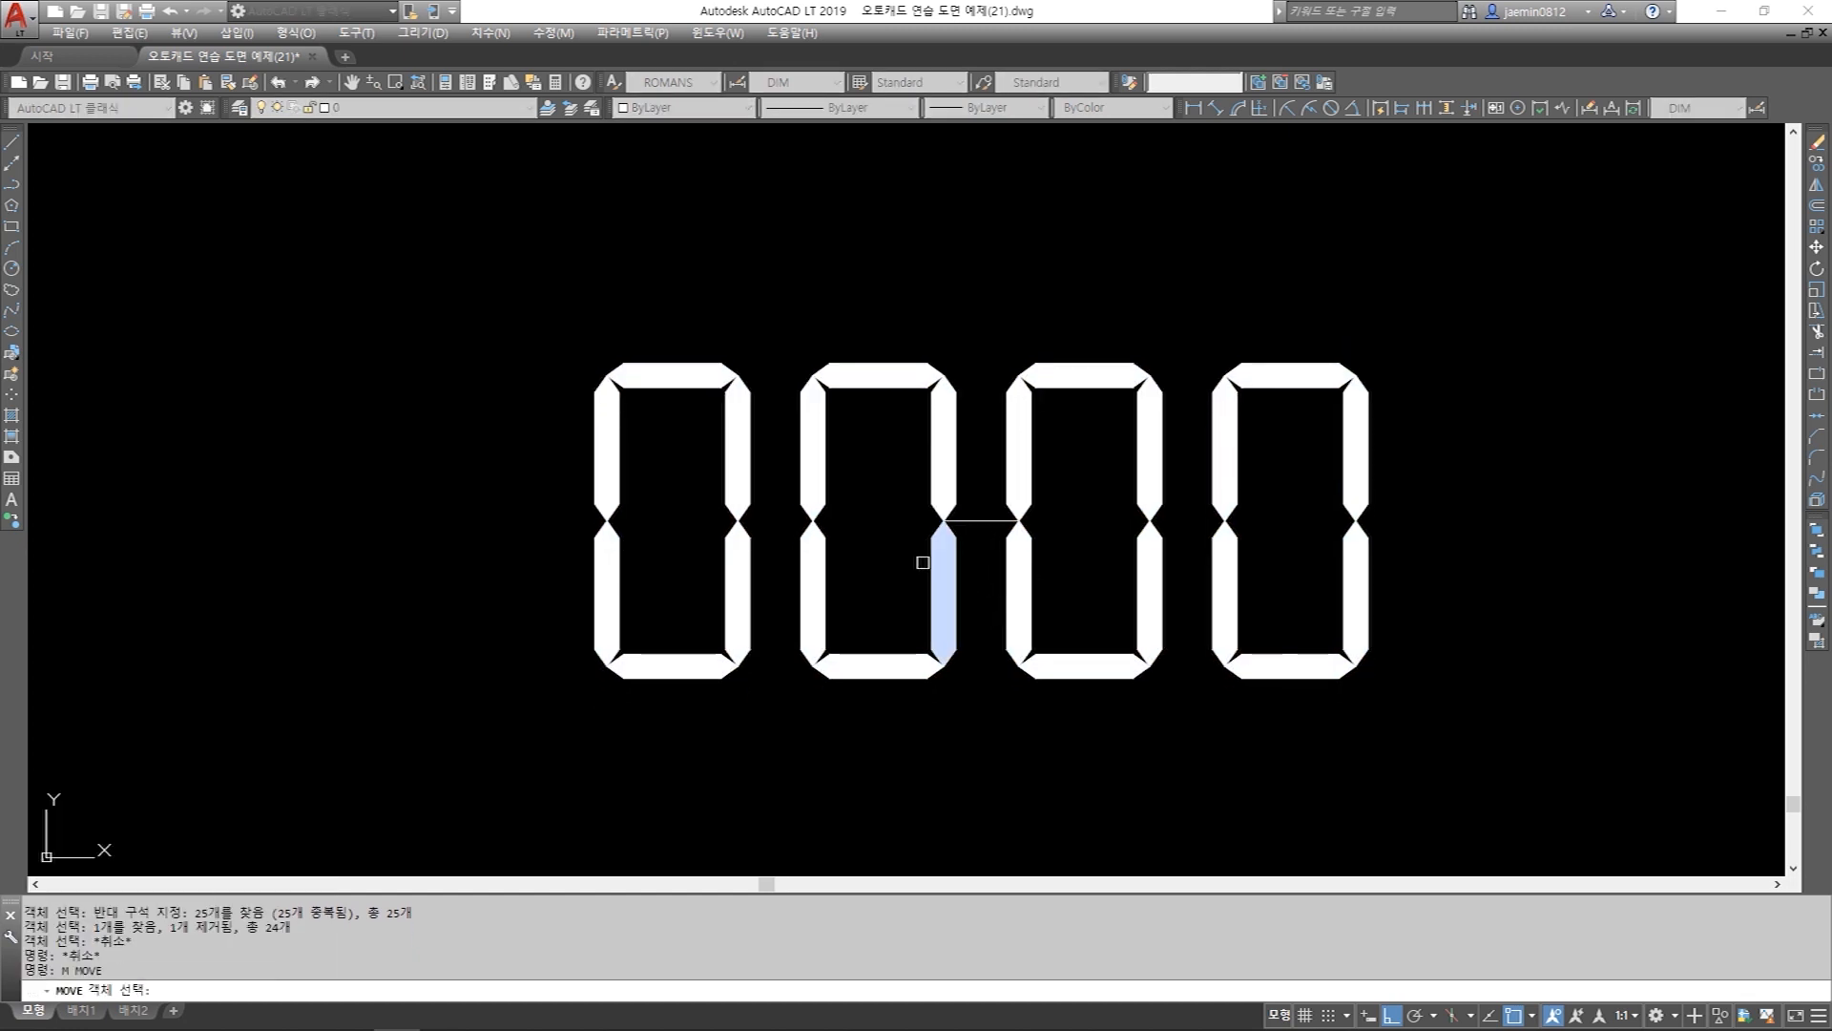
click(546, 289)
click(1460, 719)
click(1576, 781)
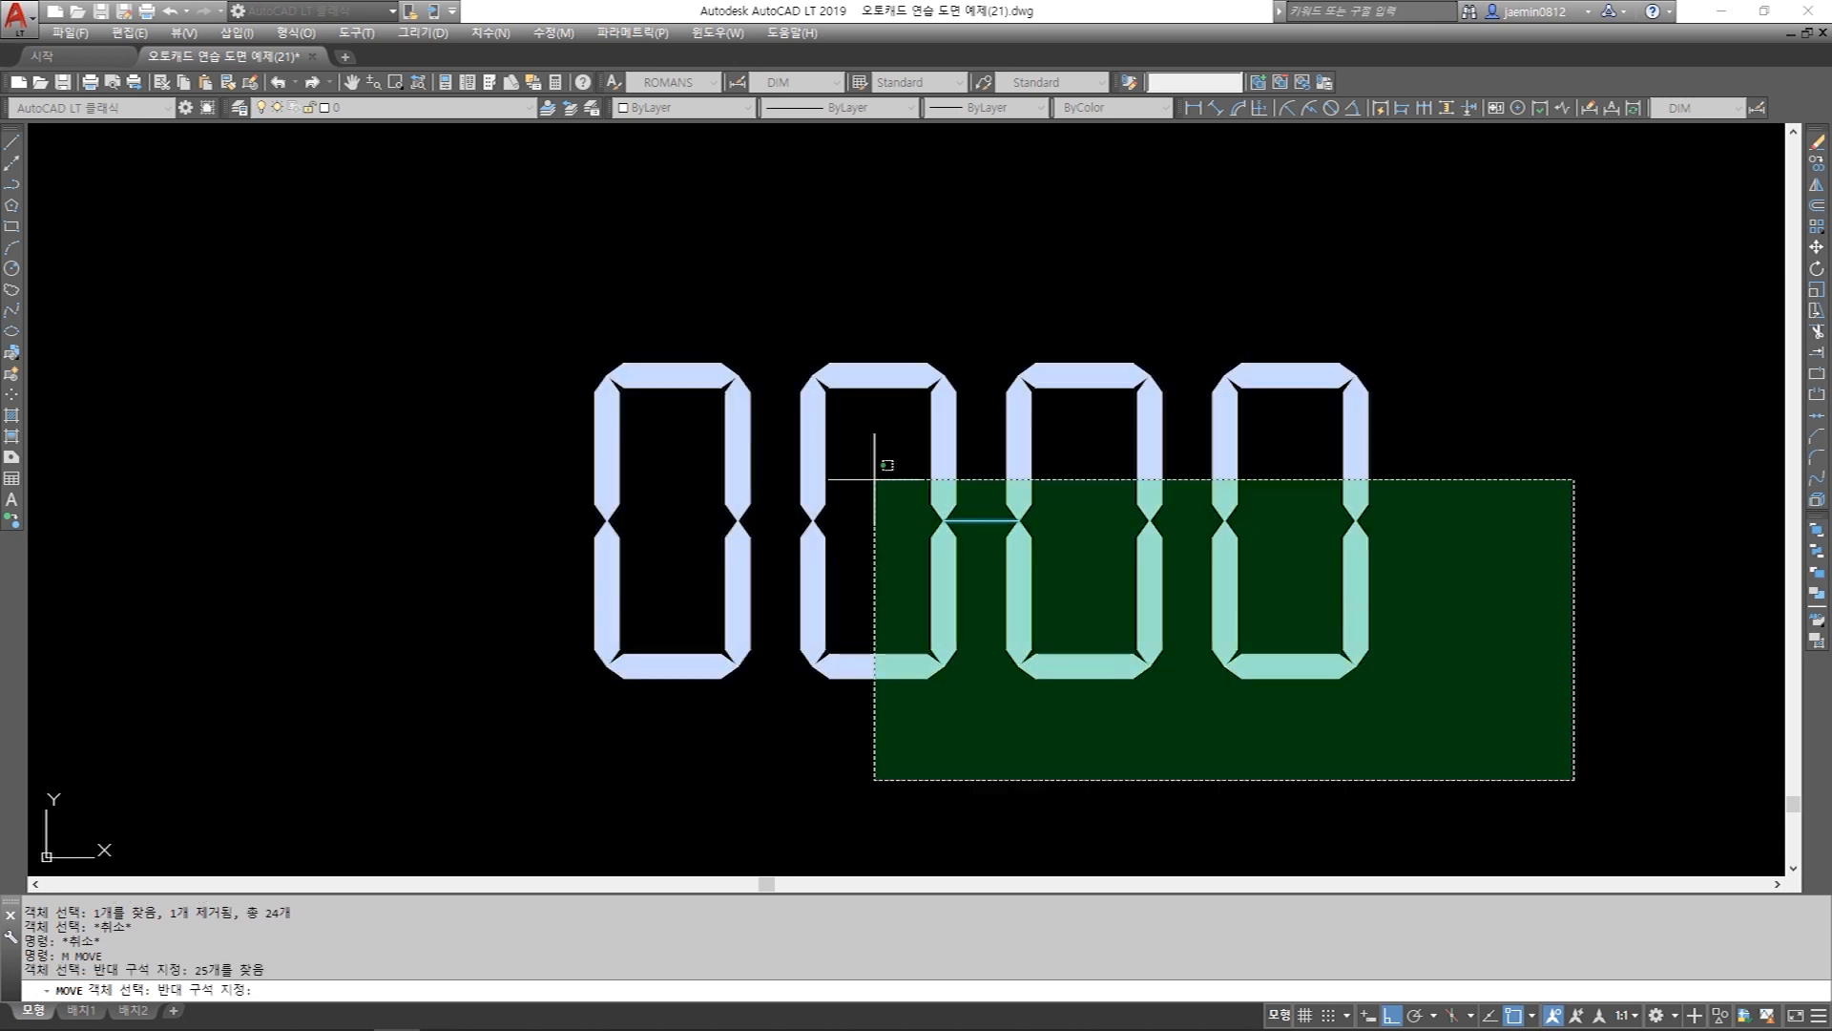
click(356, 243)
click(451, 284)
click(1437, 774)
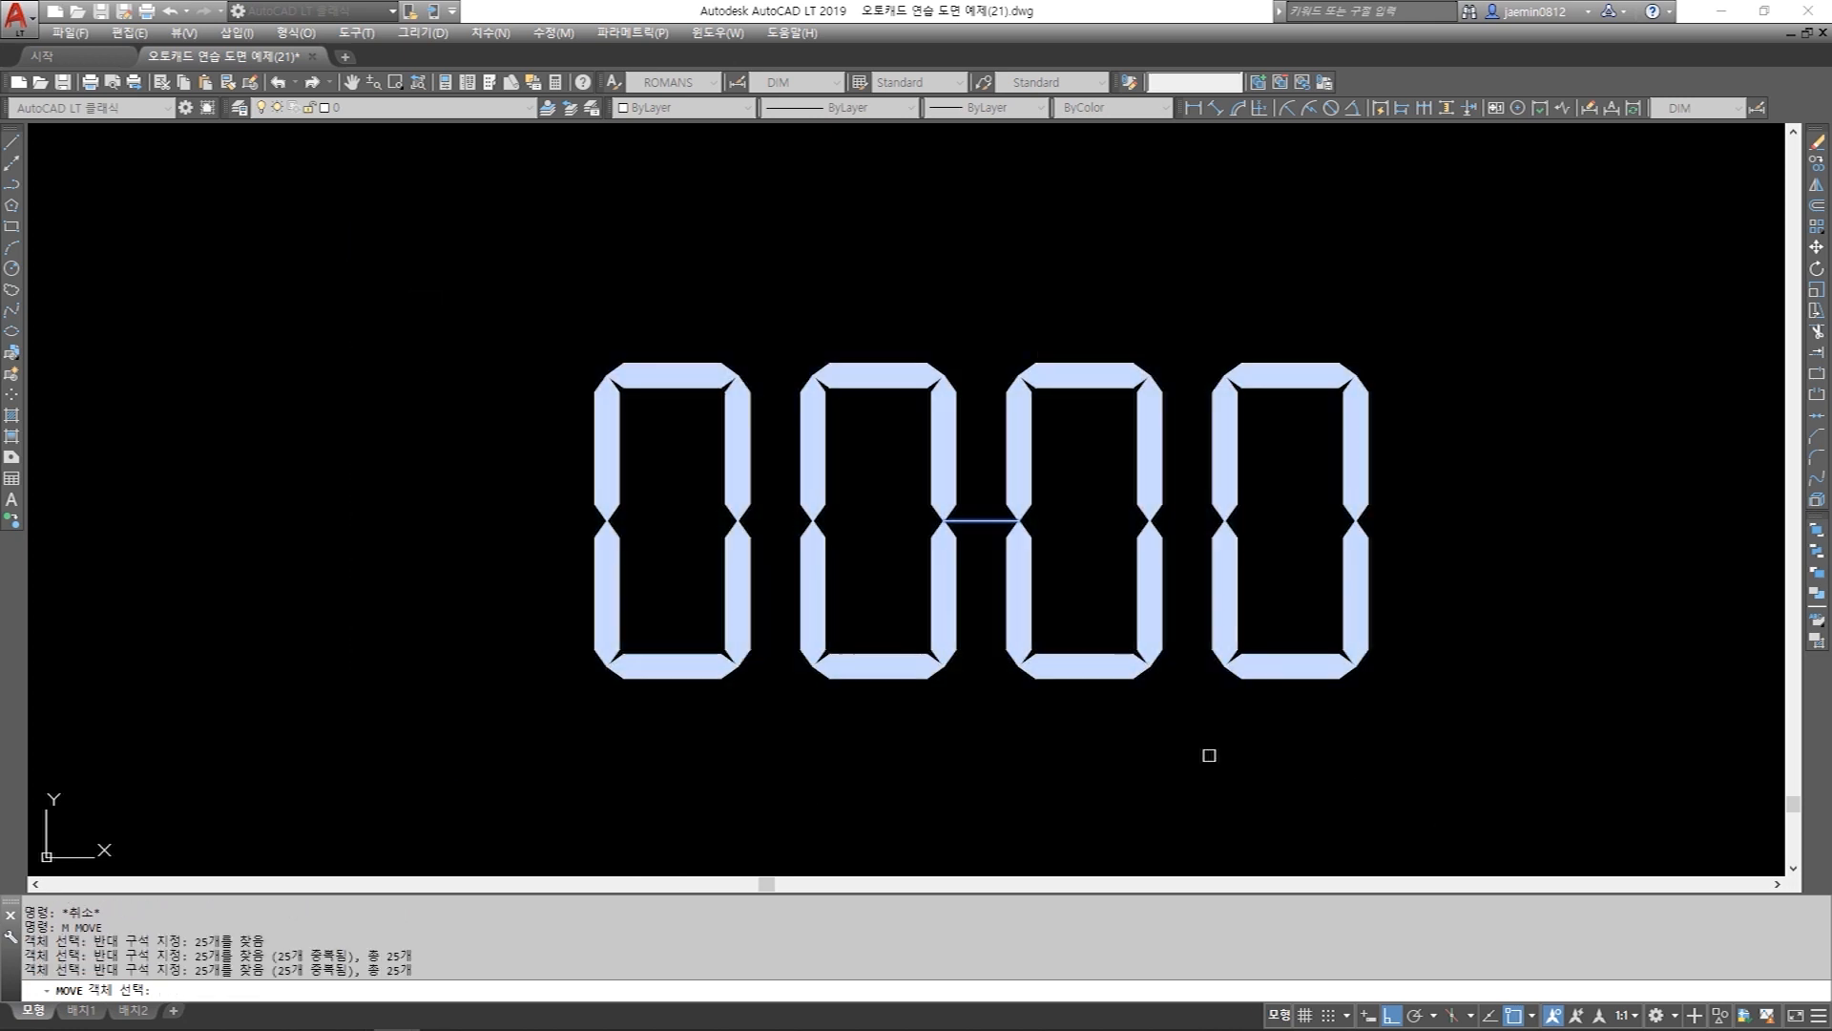
scroll(958, 517, up, 2)
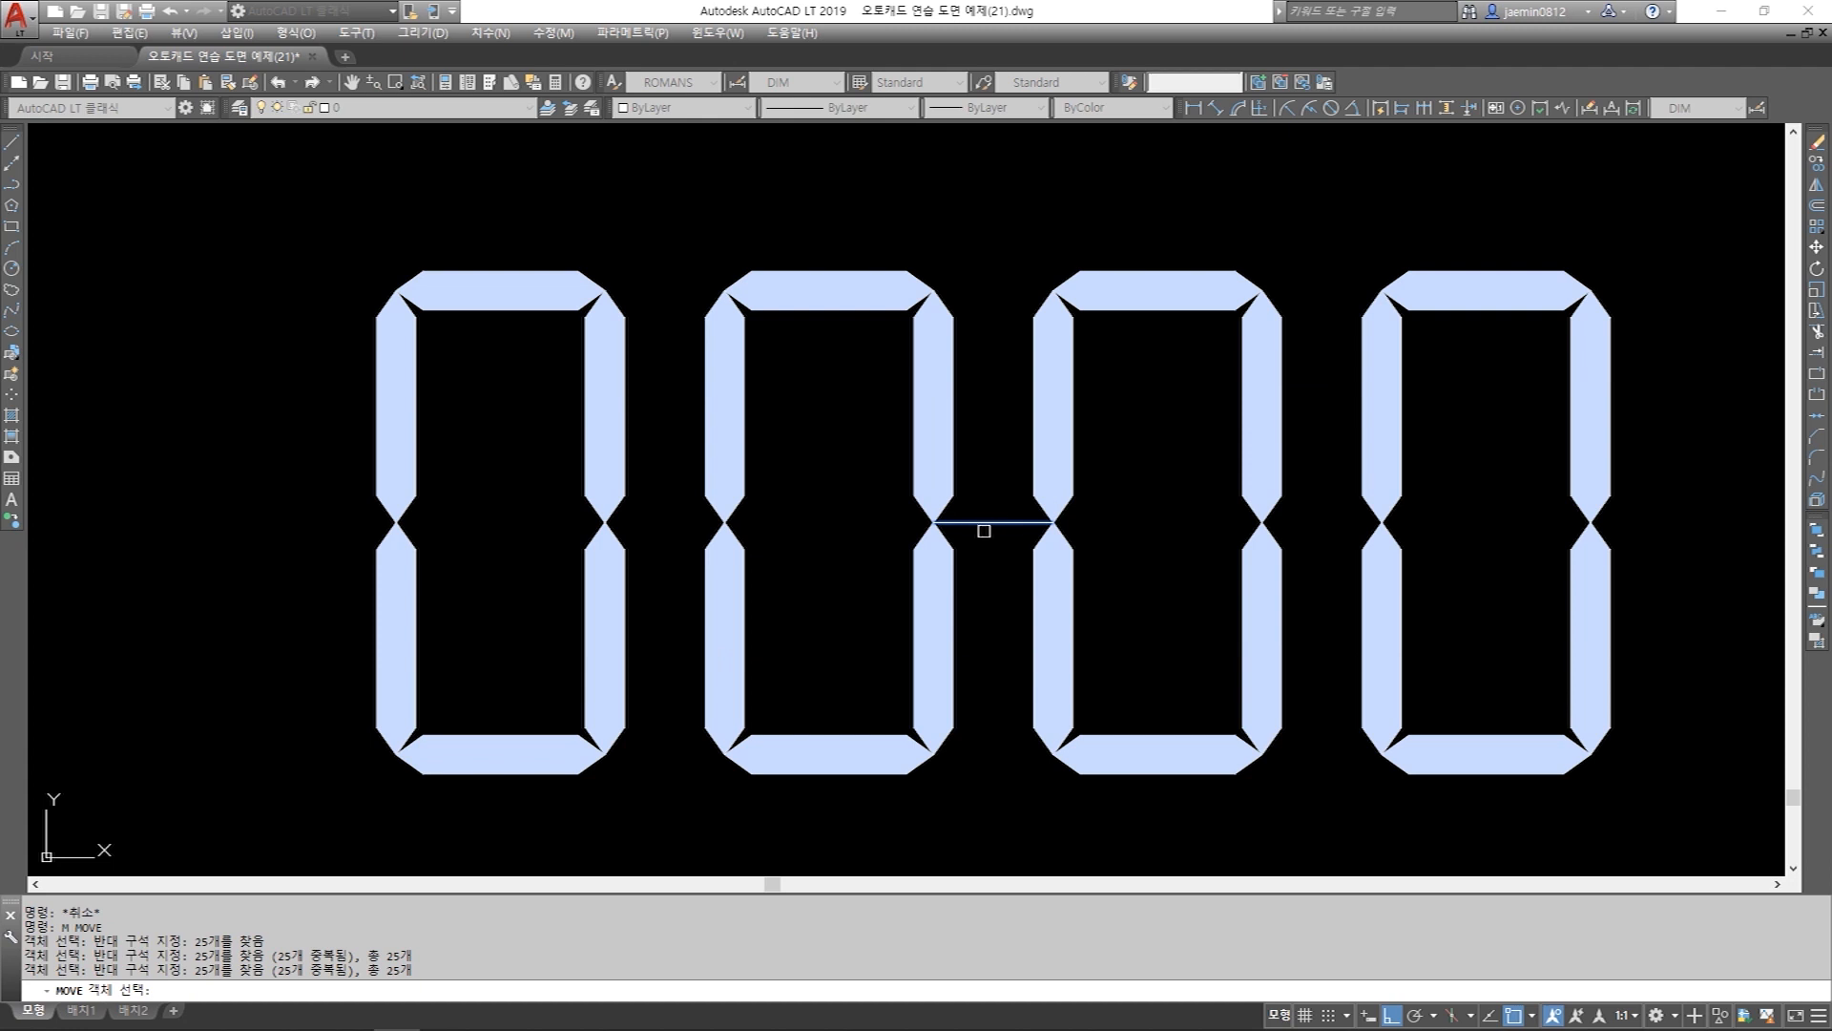
scroll(984, 530, down, 2)
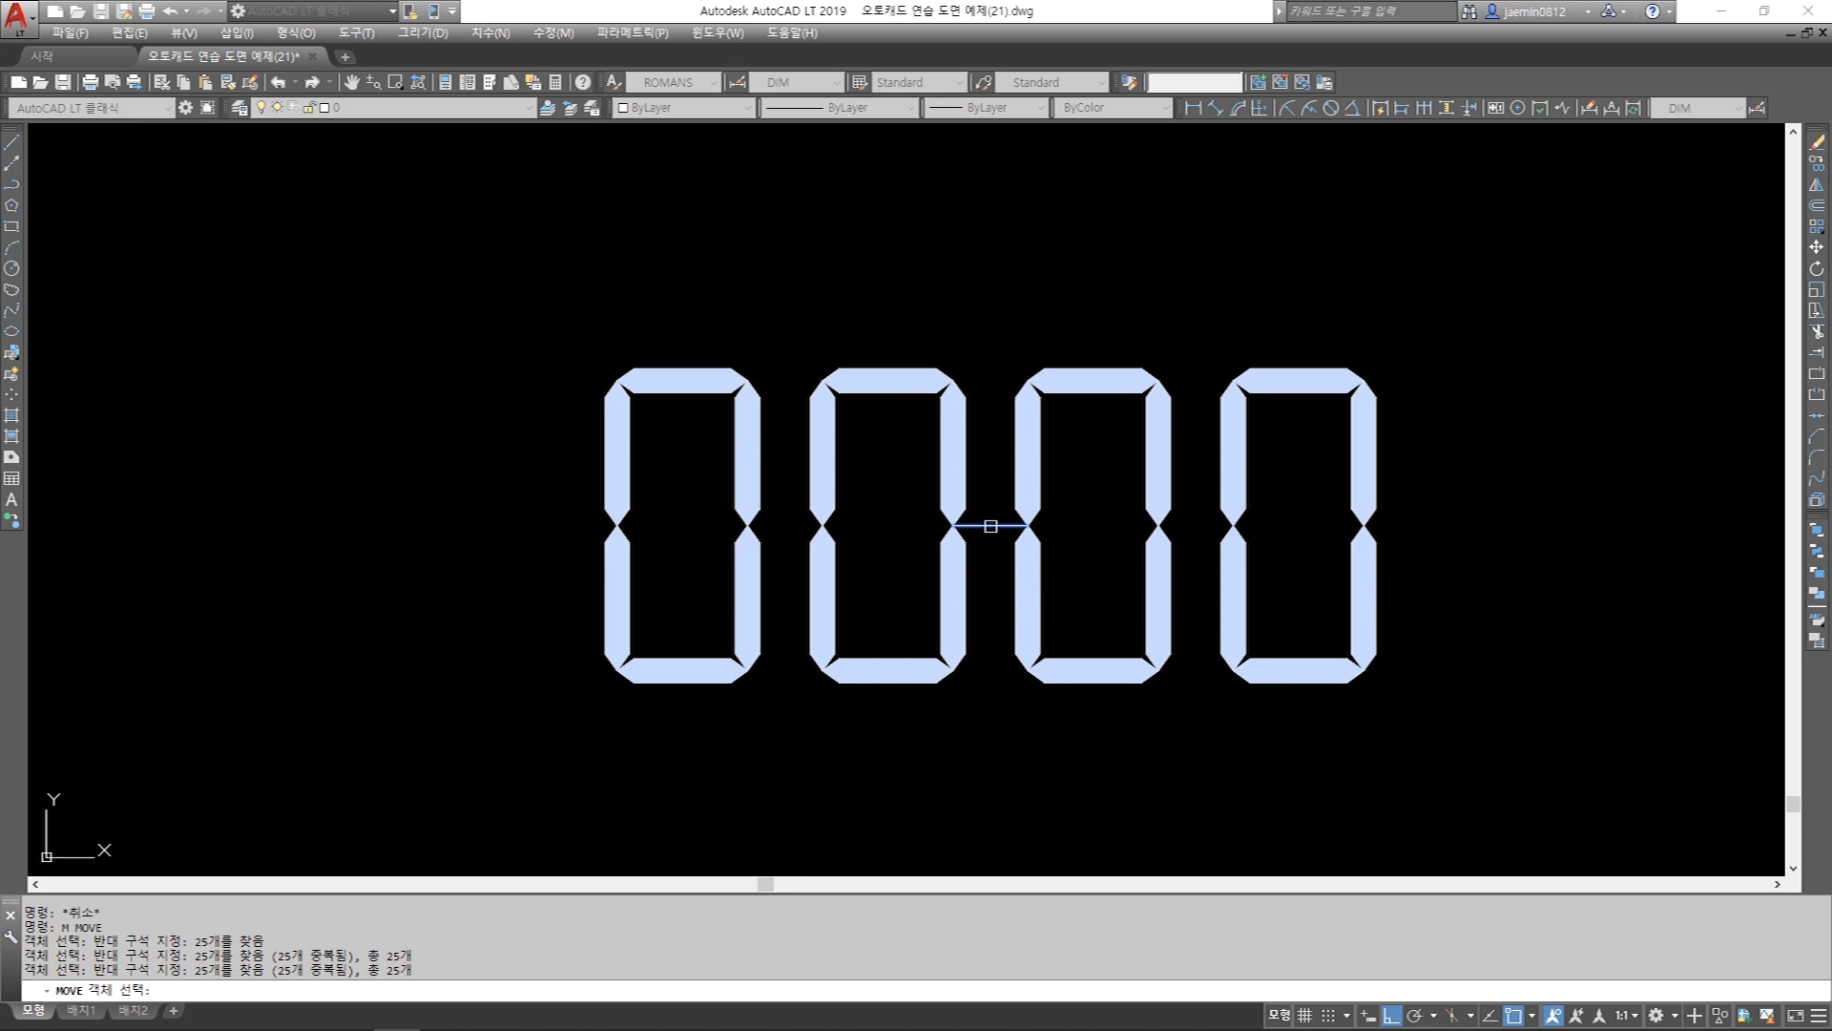
shift+click(990, 525)
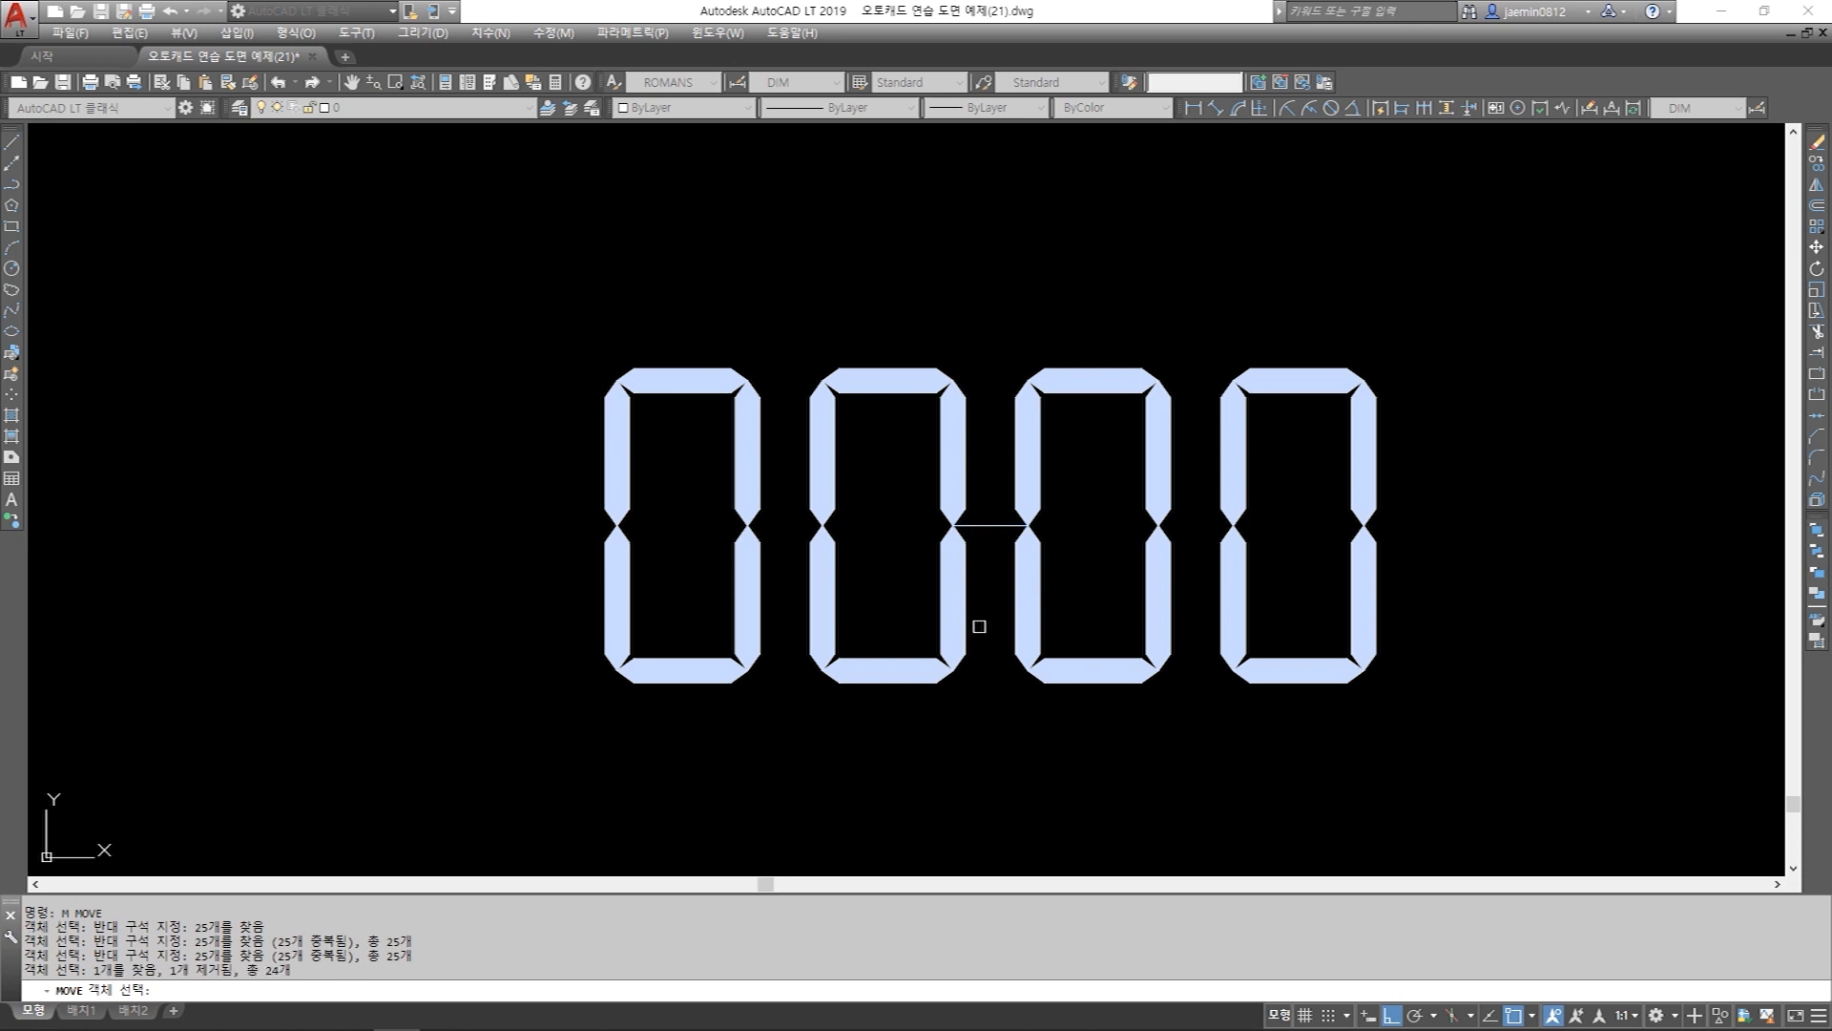
key(Return)
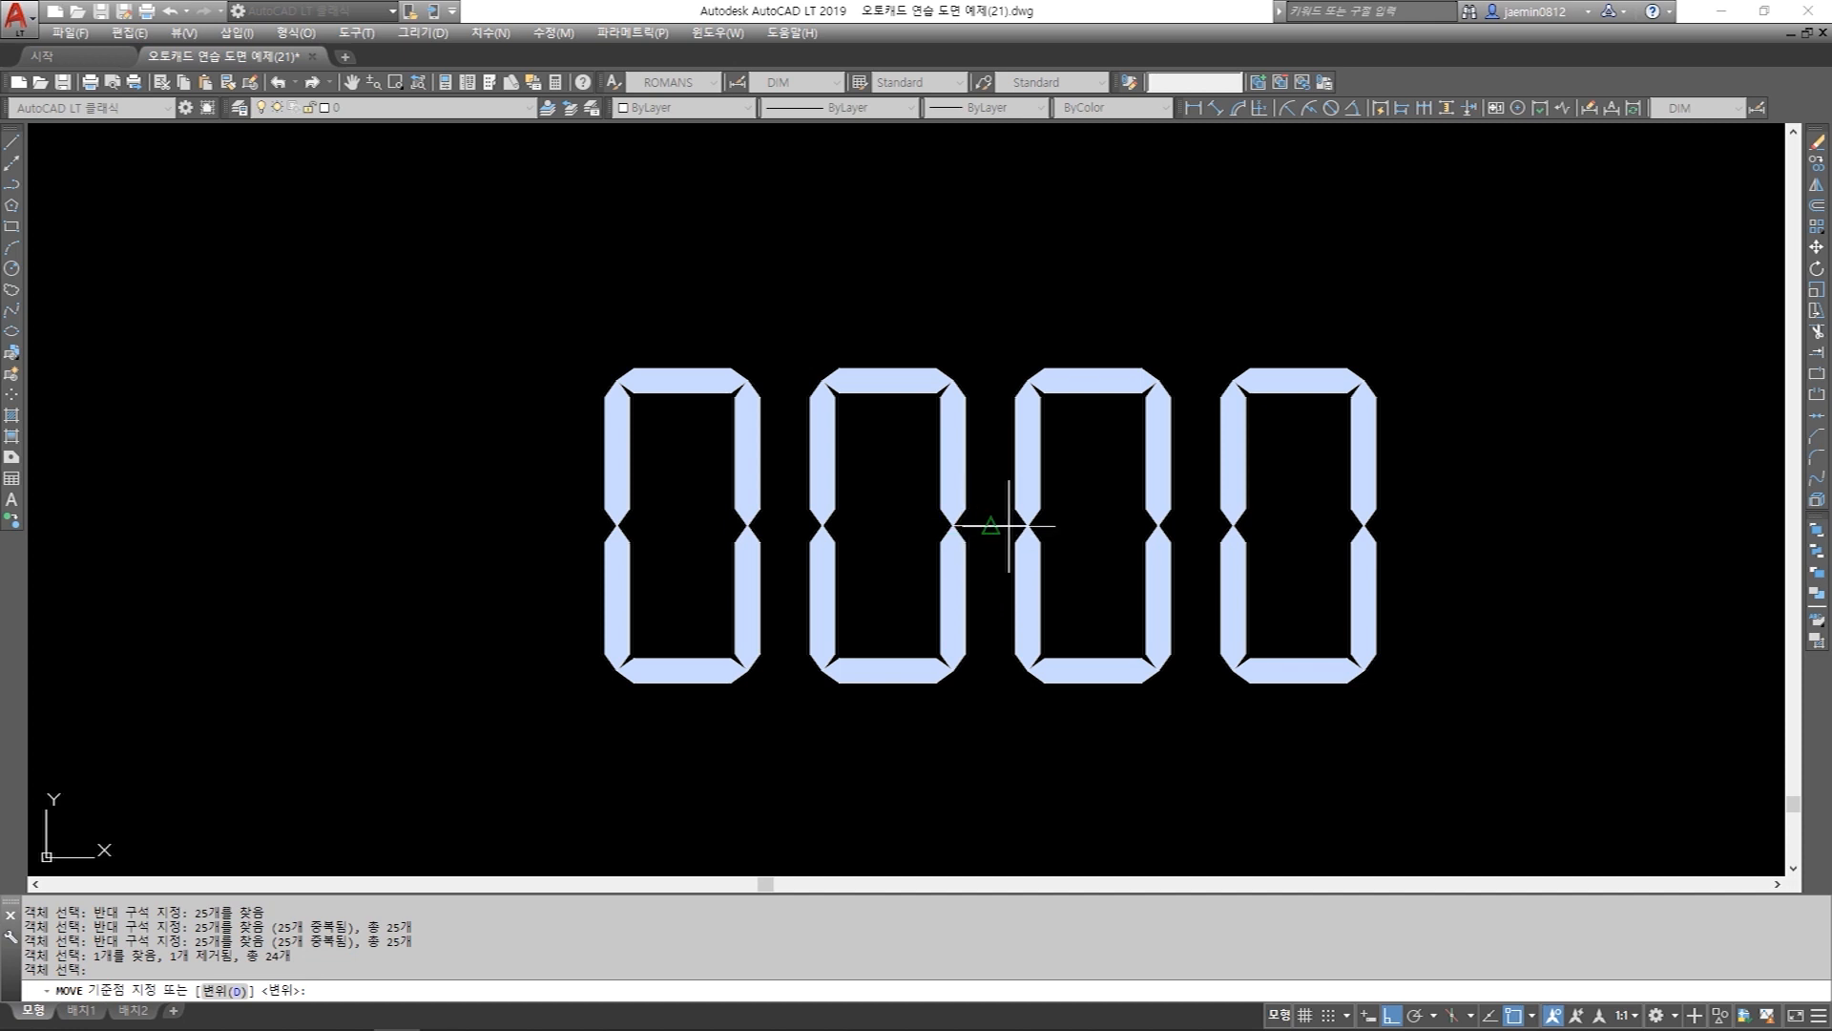
click(990, 525)
scroll(983, 520, down, 6)
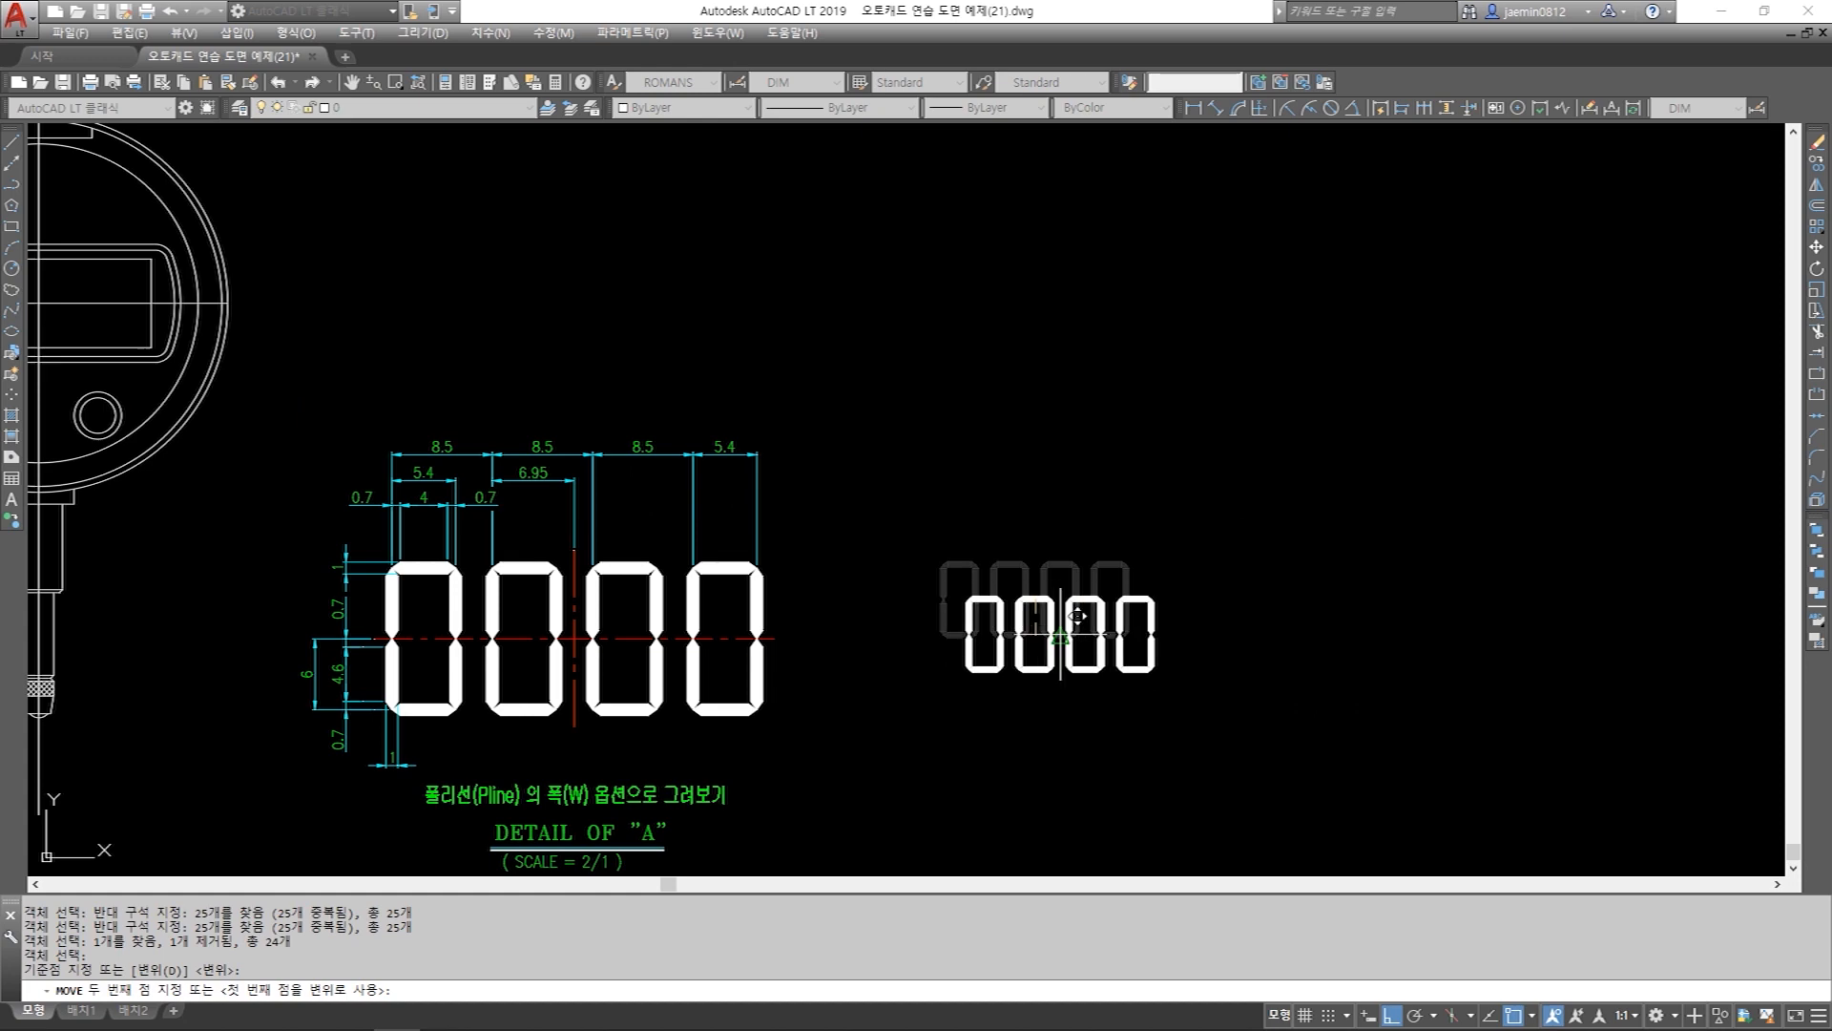
scroll(897, 611, up, 6)
scroll(964, 601, down, 3)
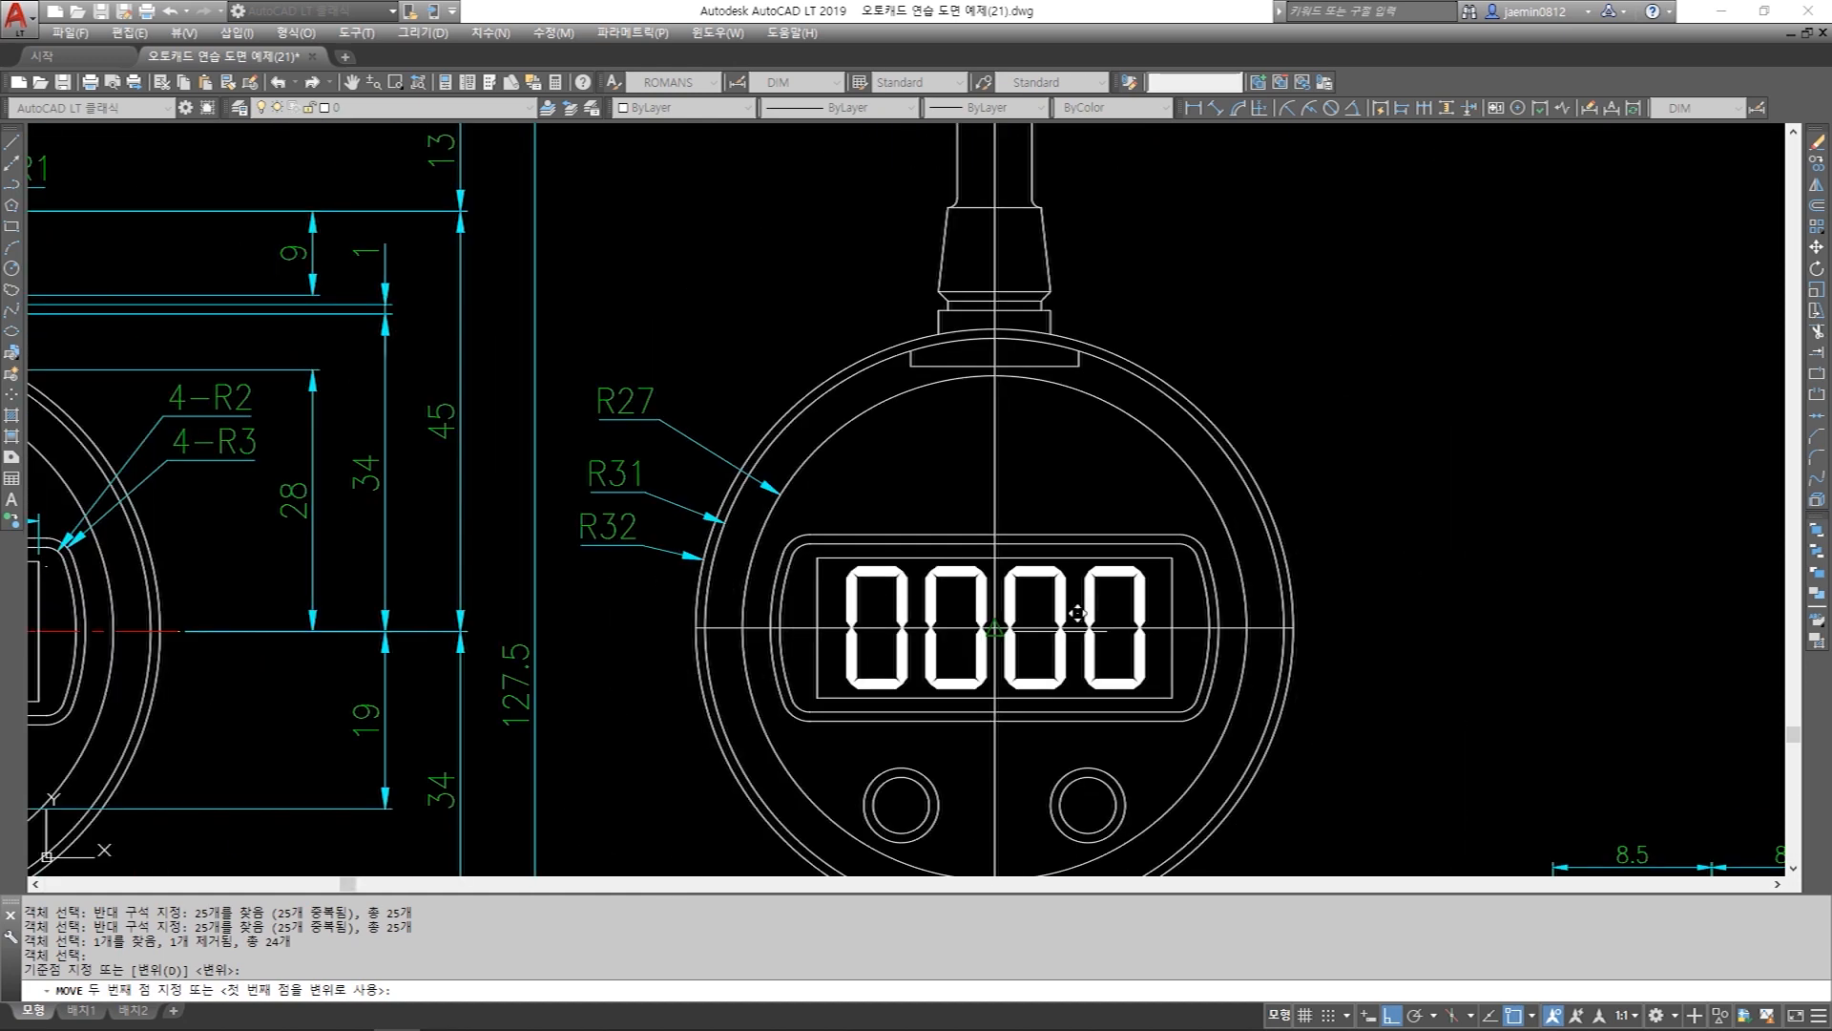
click(1008, 610)
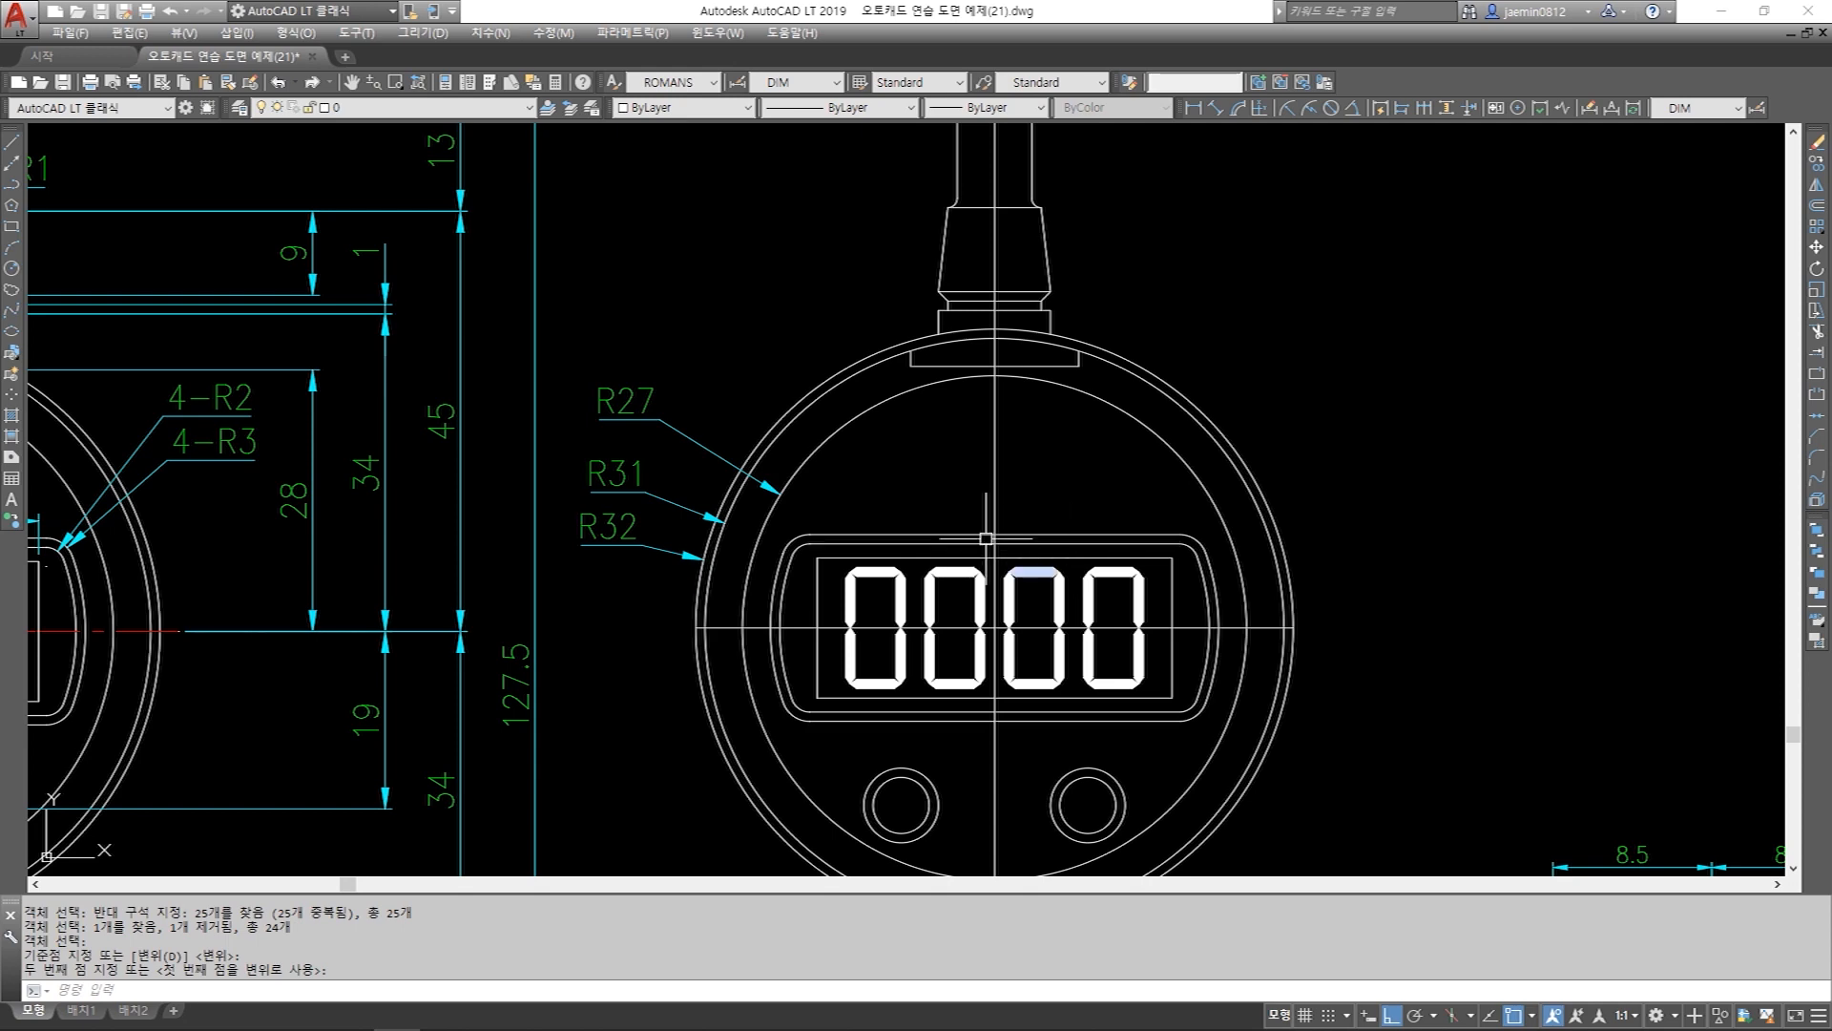
Erase the leftover helper line and the dimensioned detail A copy beside the redrawn gauge.
scroll(987, 544, down, 3)
middle_drag(966, 631, 951, 550)
key(Escape)
text(e)
click(1536, 607)
click(1628, 700)
key(space)
key(Escape)
text(e)
click(1455, 511)
click(1195, 767)
key(space)
key(Escape)
Erase the centre lines running through the redrawn gauge's display.
text(e)
scroll(966, 448, up, 5)
click(947, 488)
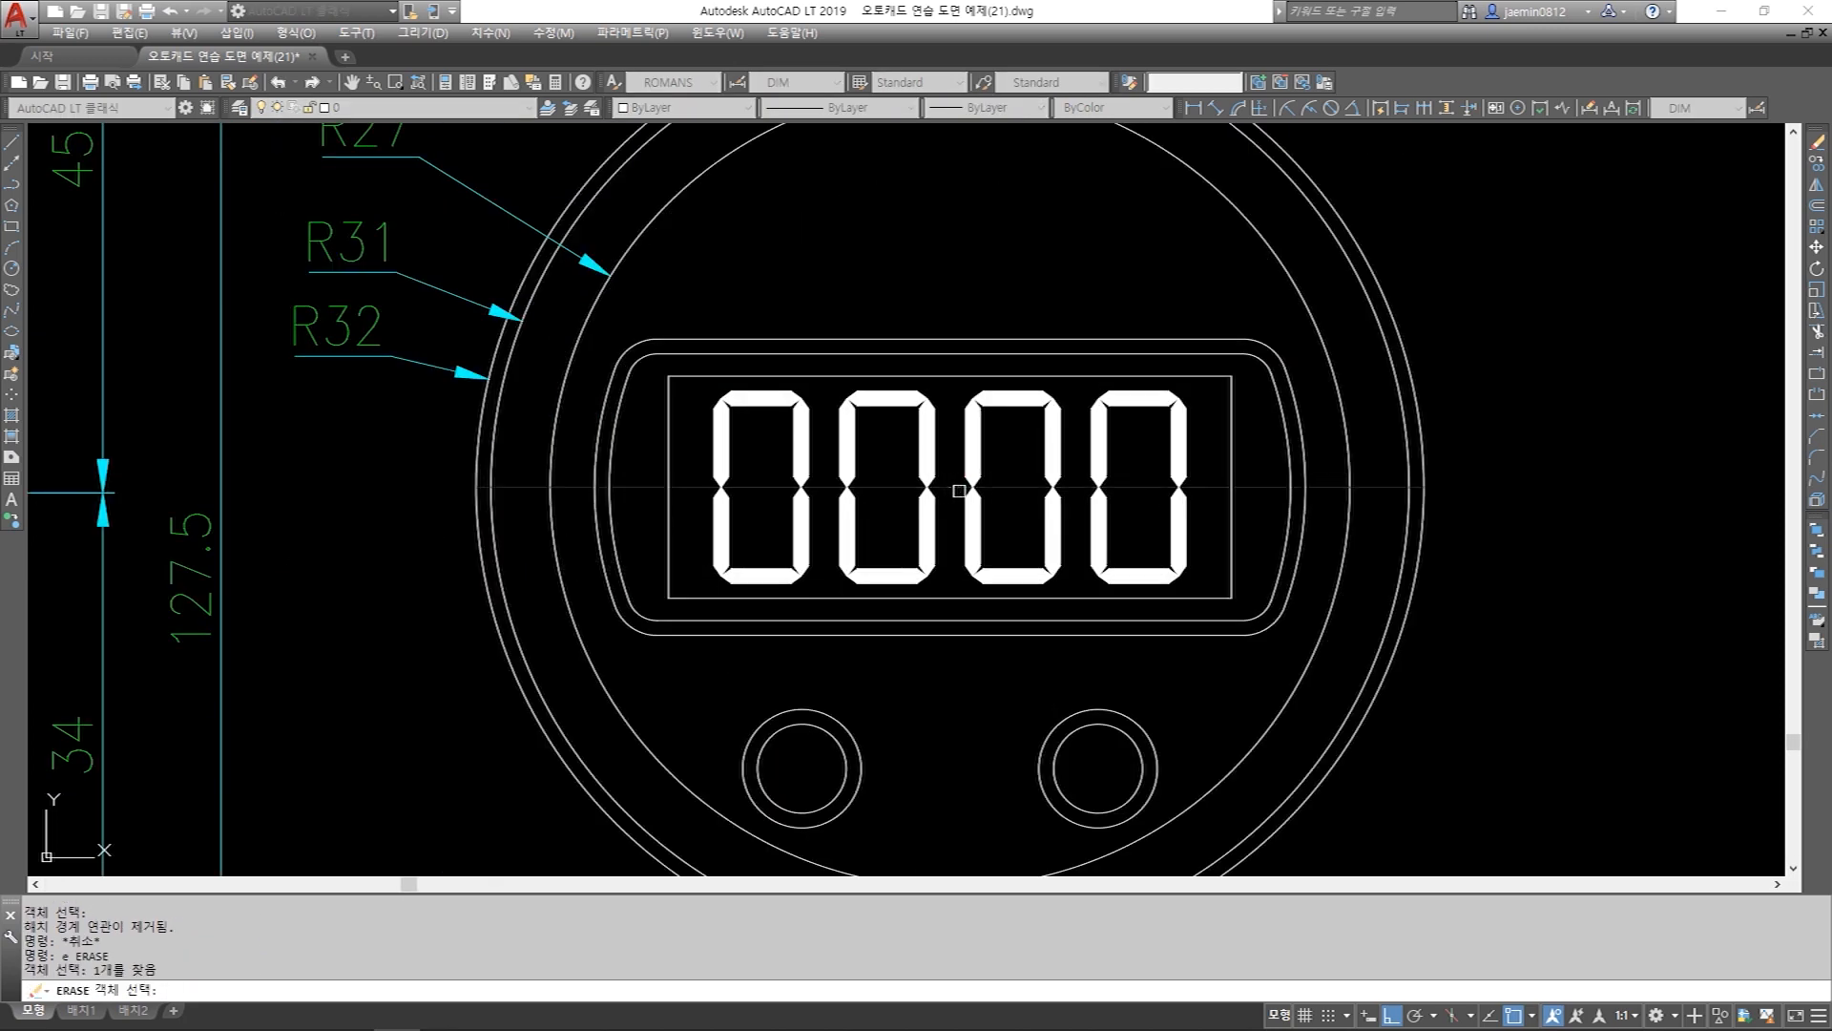
key(space)
Erase the R27, R31 and R32 radius dimensions from the redrawn gauge.
scroll(982, 521, down, 5)
key(Escape)
text(e)
click(769, 326)
click(737, 472)
key(space)
scroll(1031, 496, down, 2)
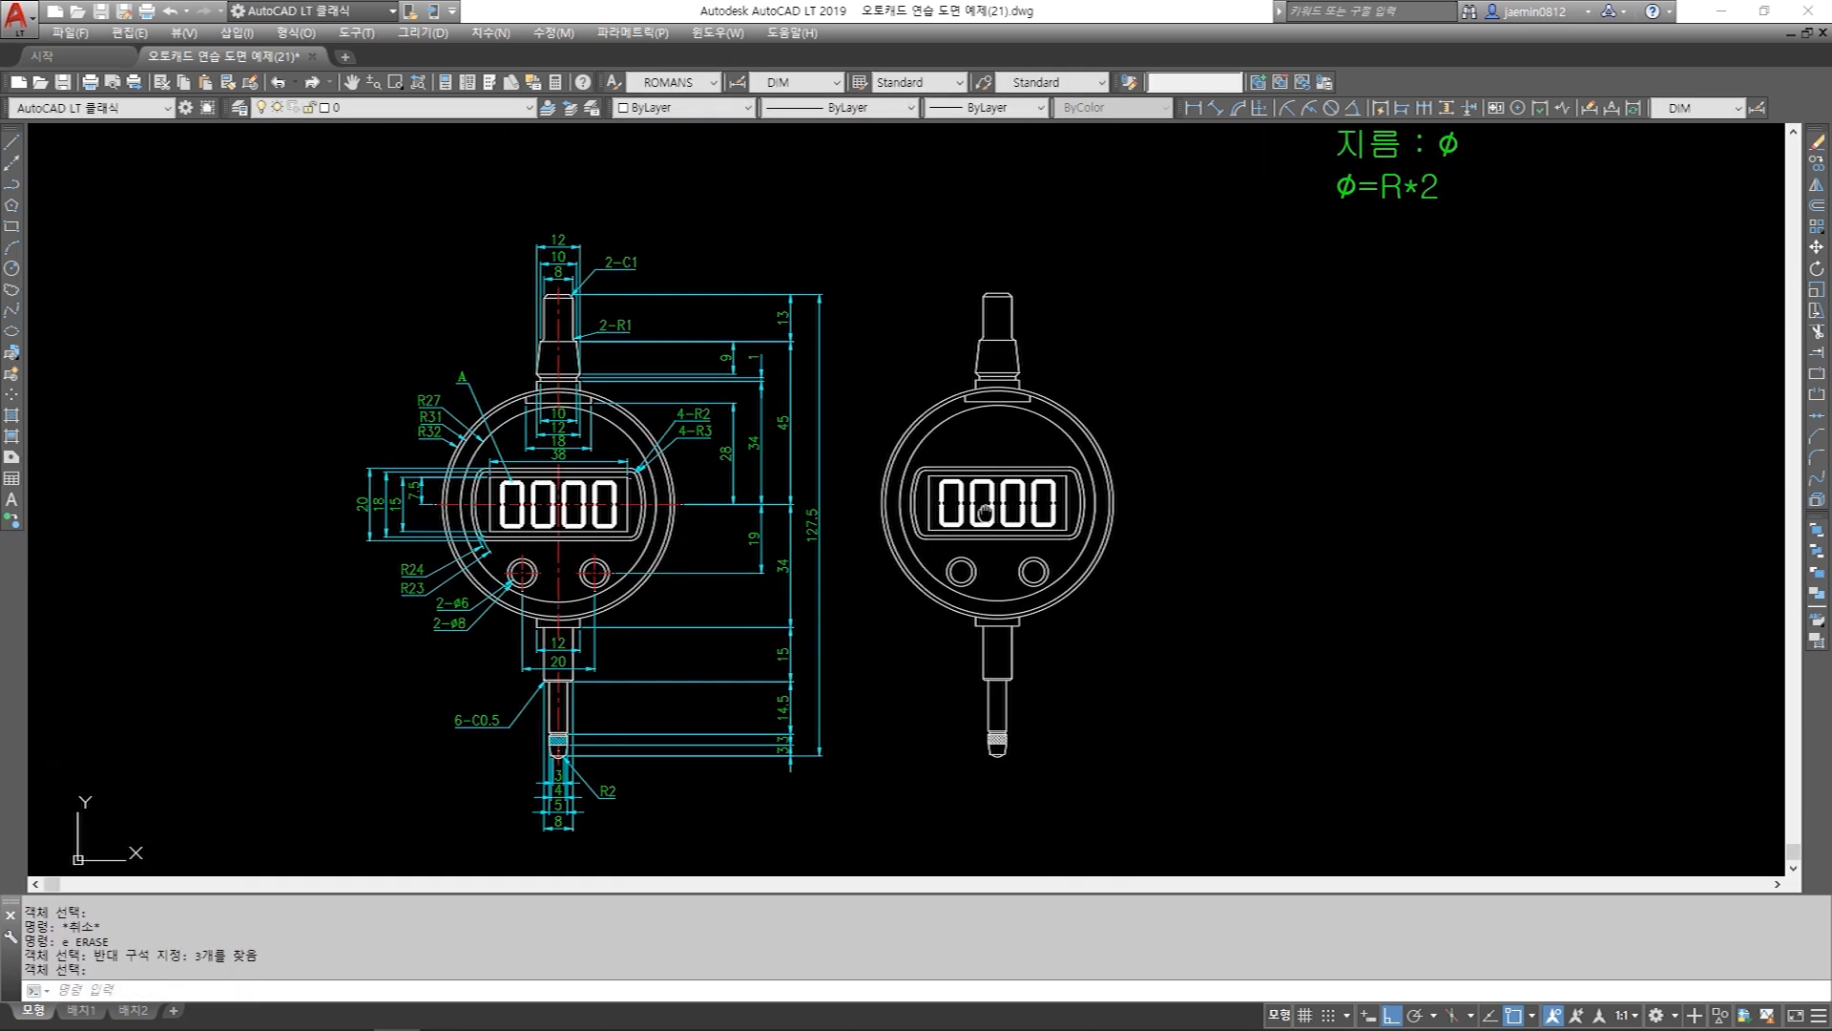
Review the finished gauge beside the dimensioned view, then the original drawing sheet and the command notes next to it.
middle_drag(1177, 793, 1268, 643)
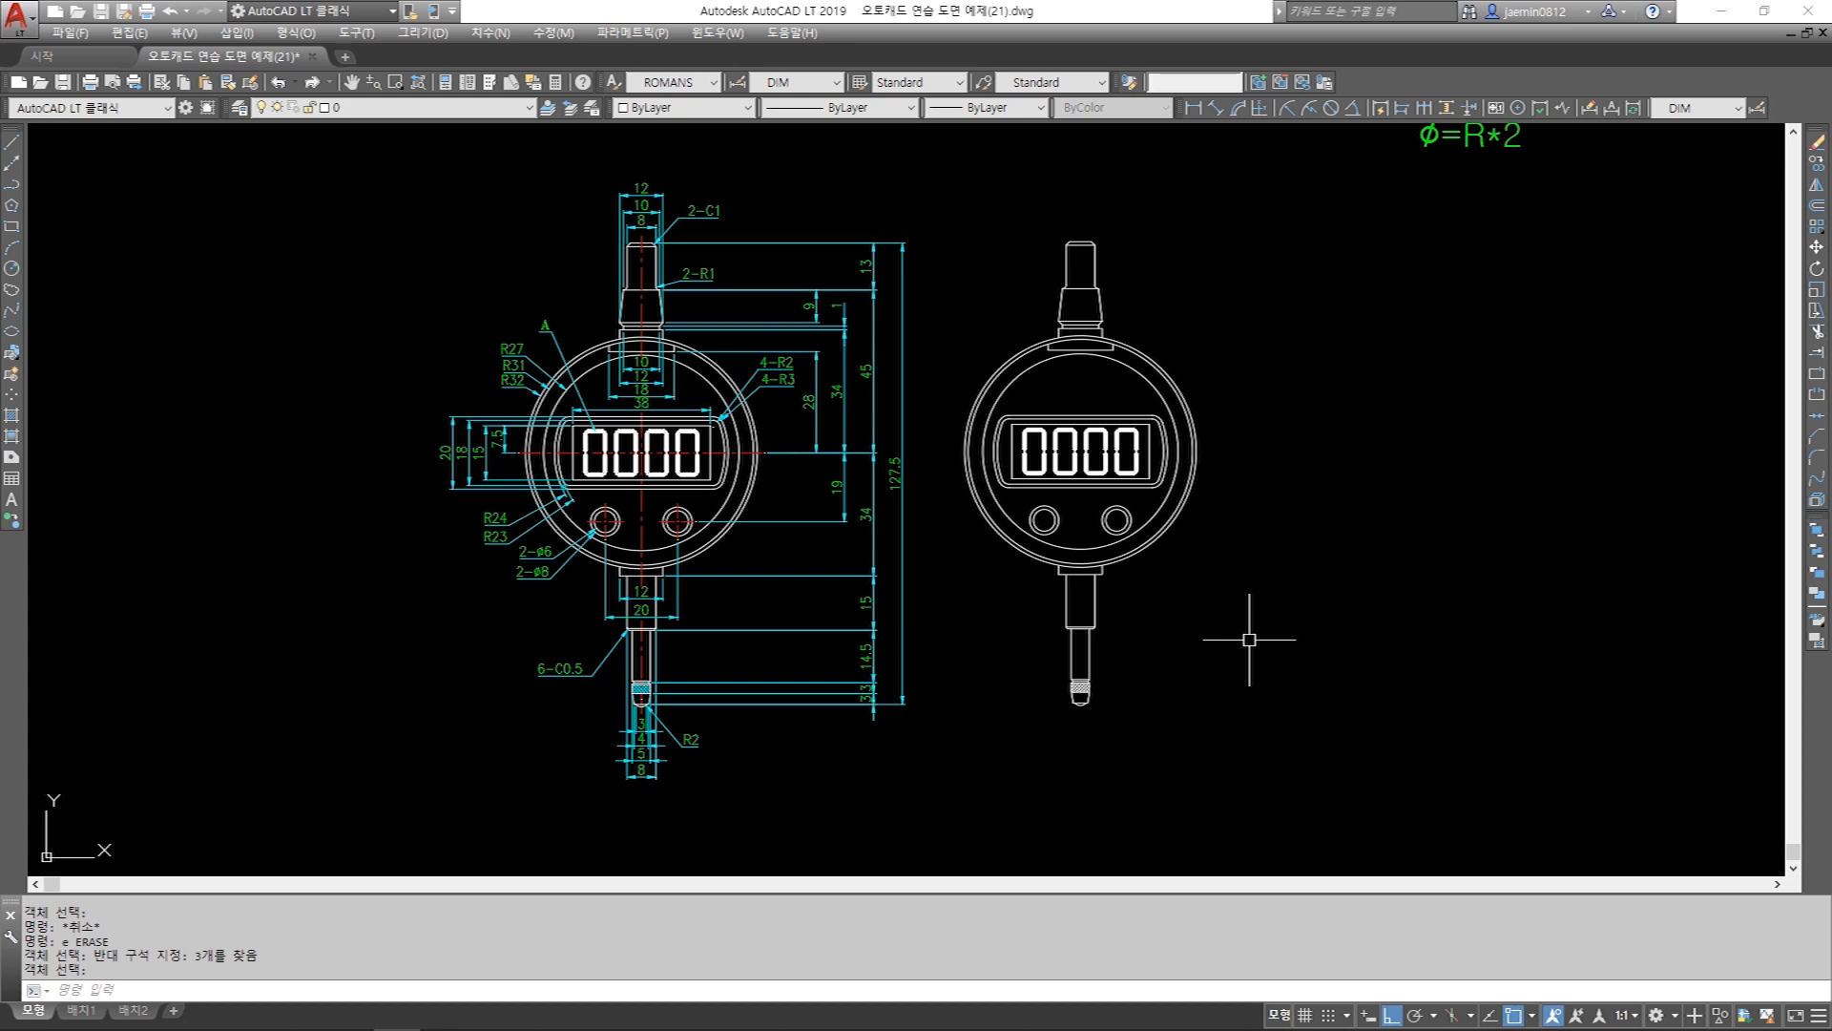
scroll(1249, 639, down, 5)
scroll(1280, 511, up, 2)
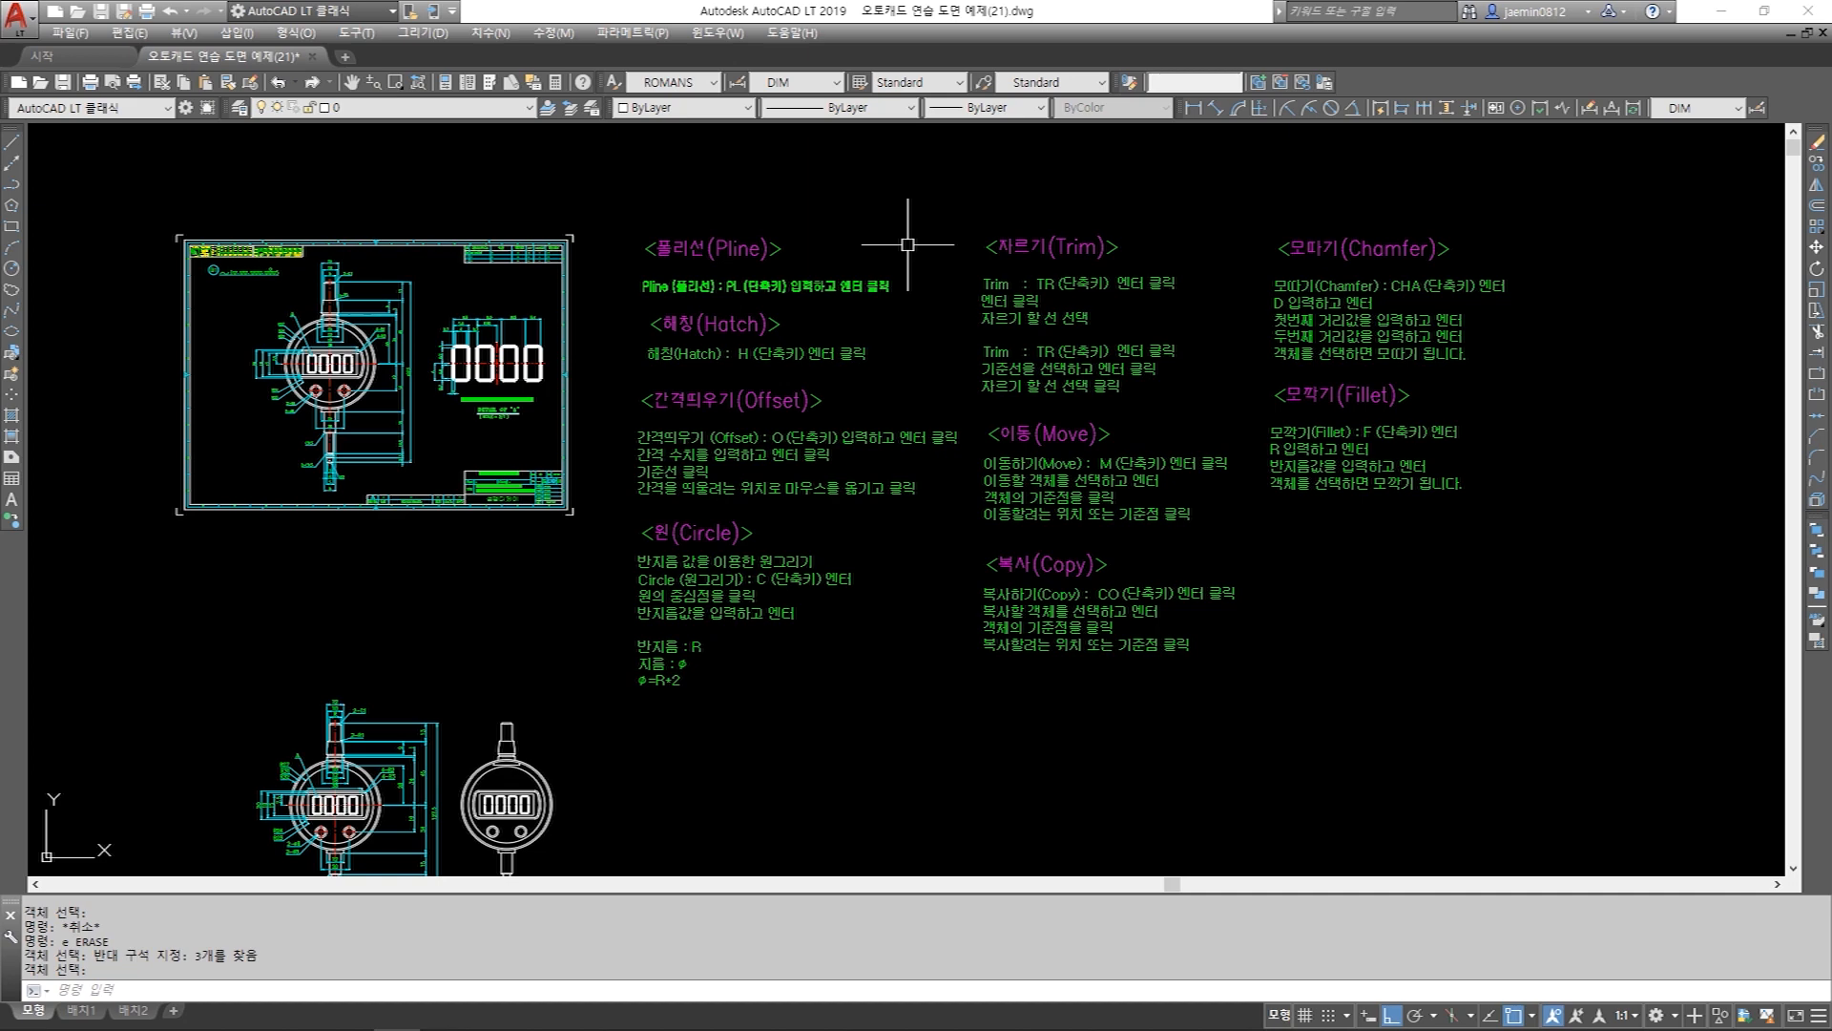
scroll(439, 404, up, 4)
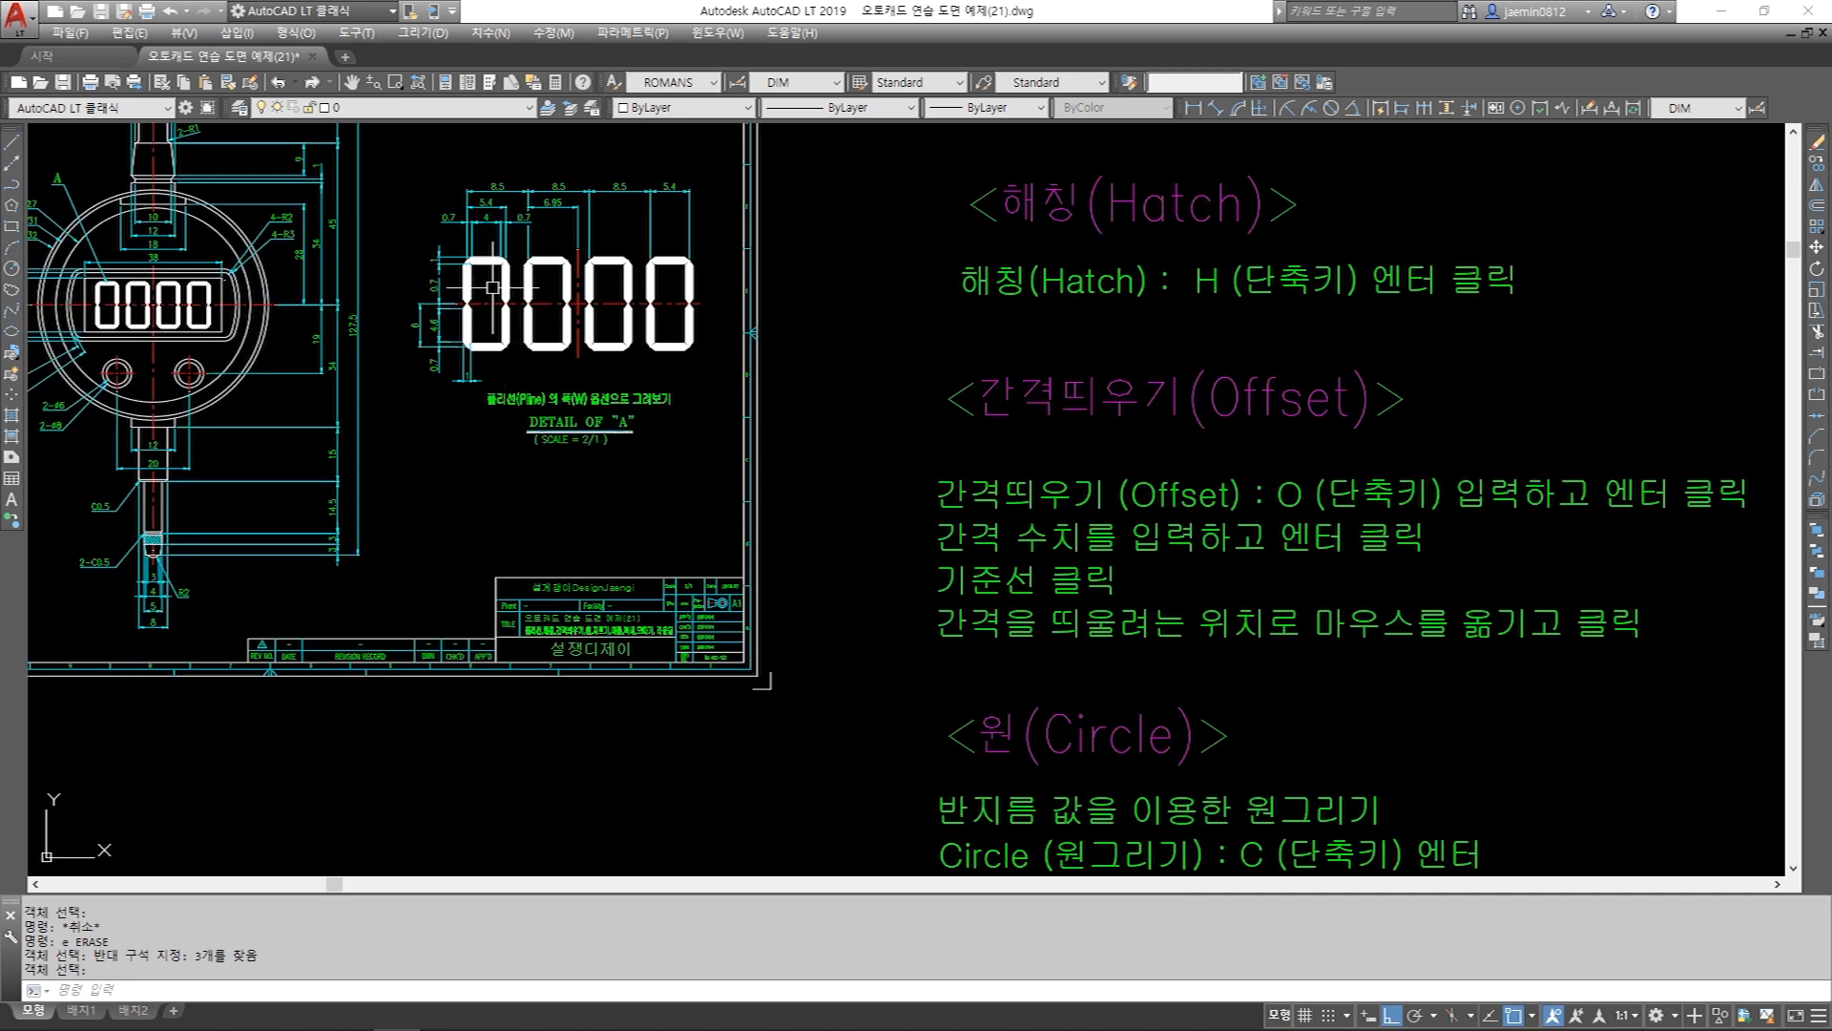
scroll(536, 376, down, 4)
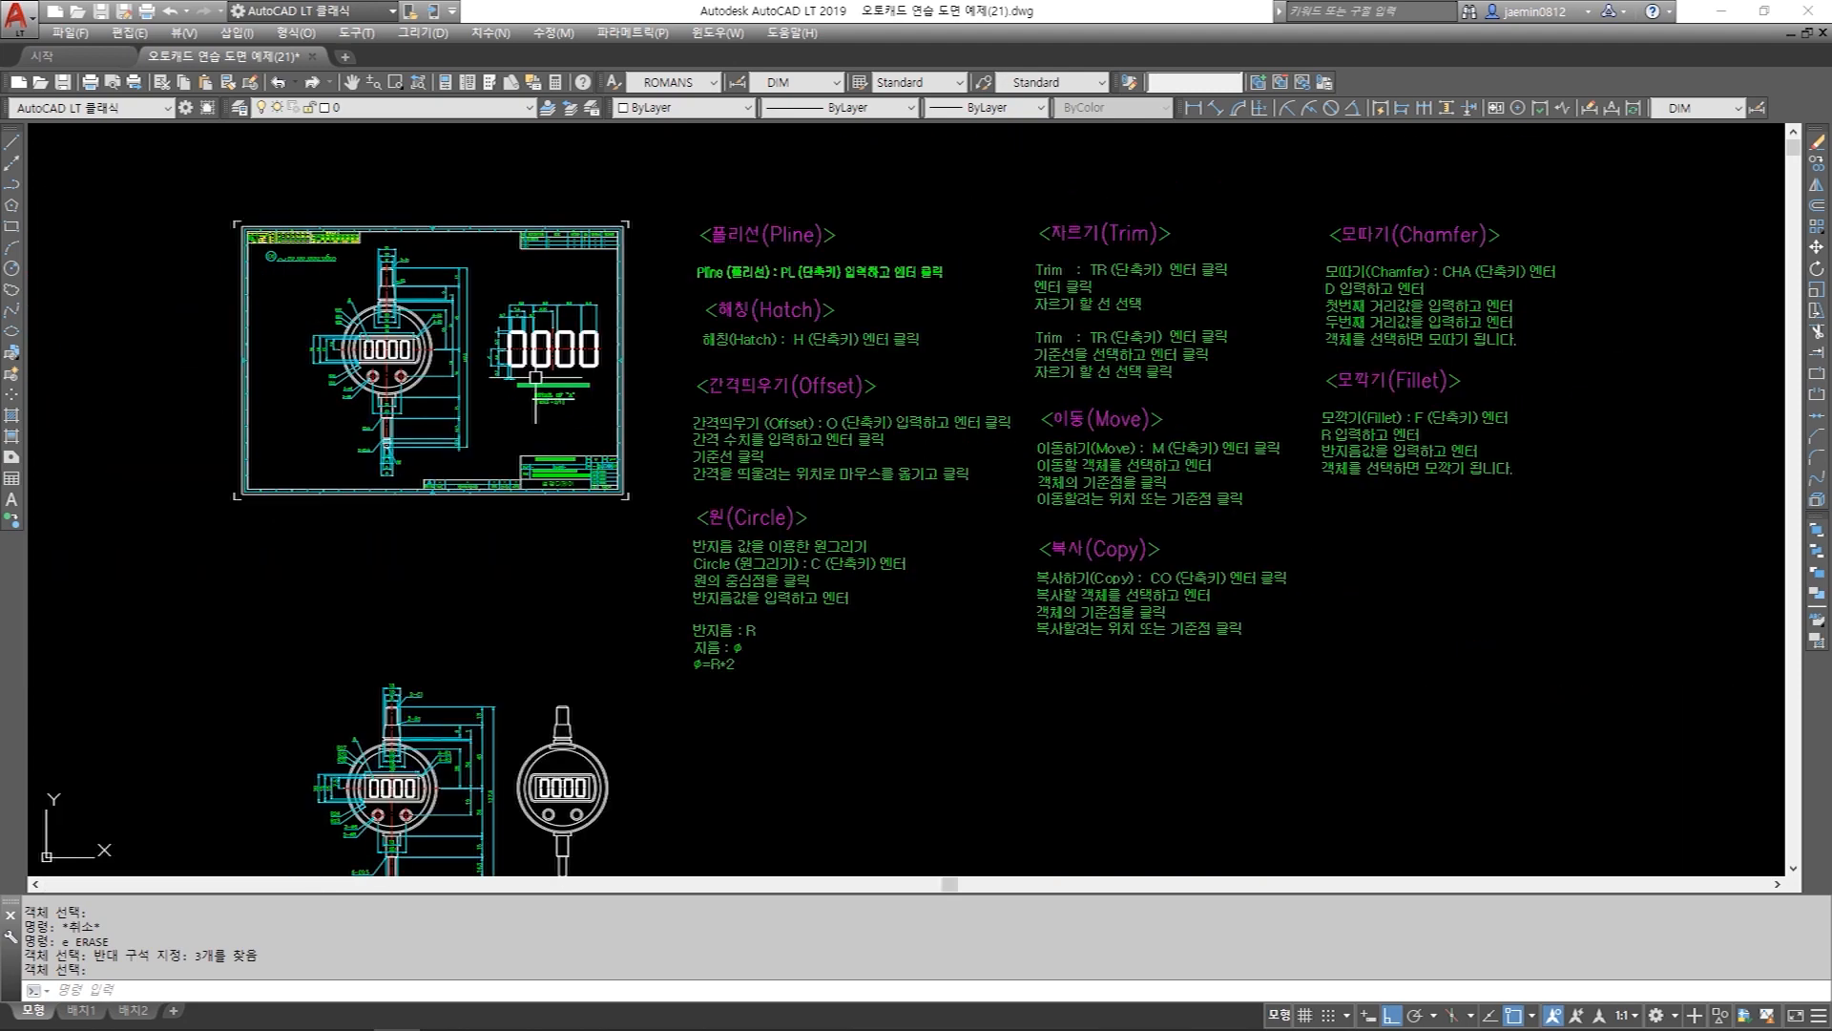
scroll(812, 358, up, 2)
middle_drag(879, 355, 794, 355)
scroll(821, 360, down, 2)
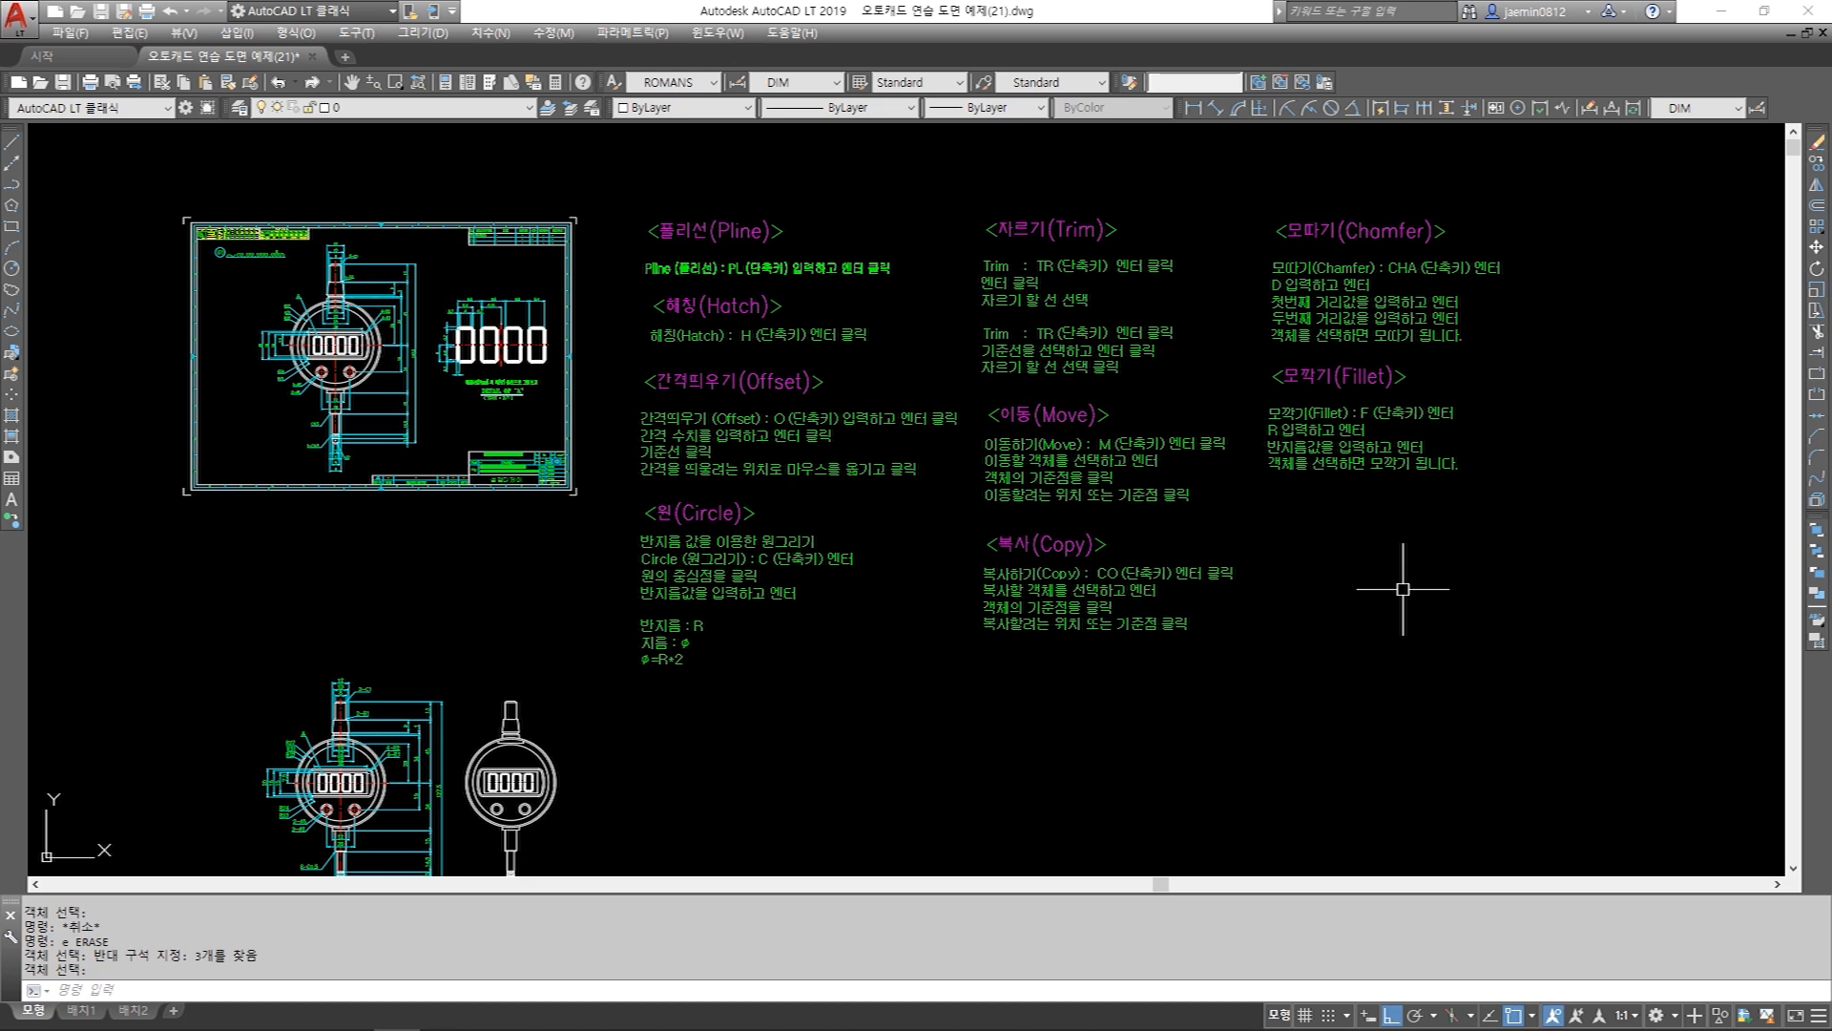
middle_drag(1321, 593, 1422, 584)
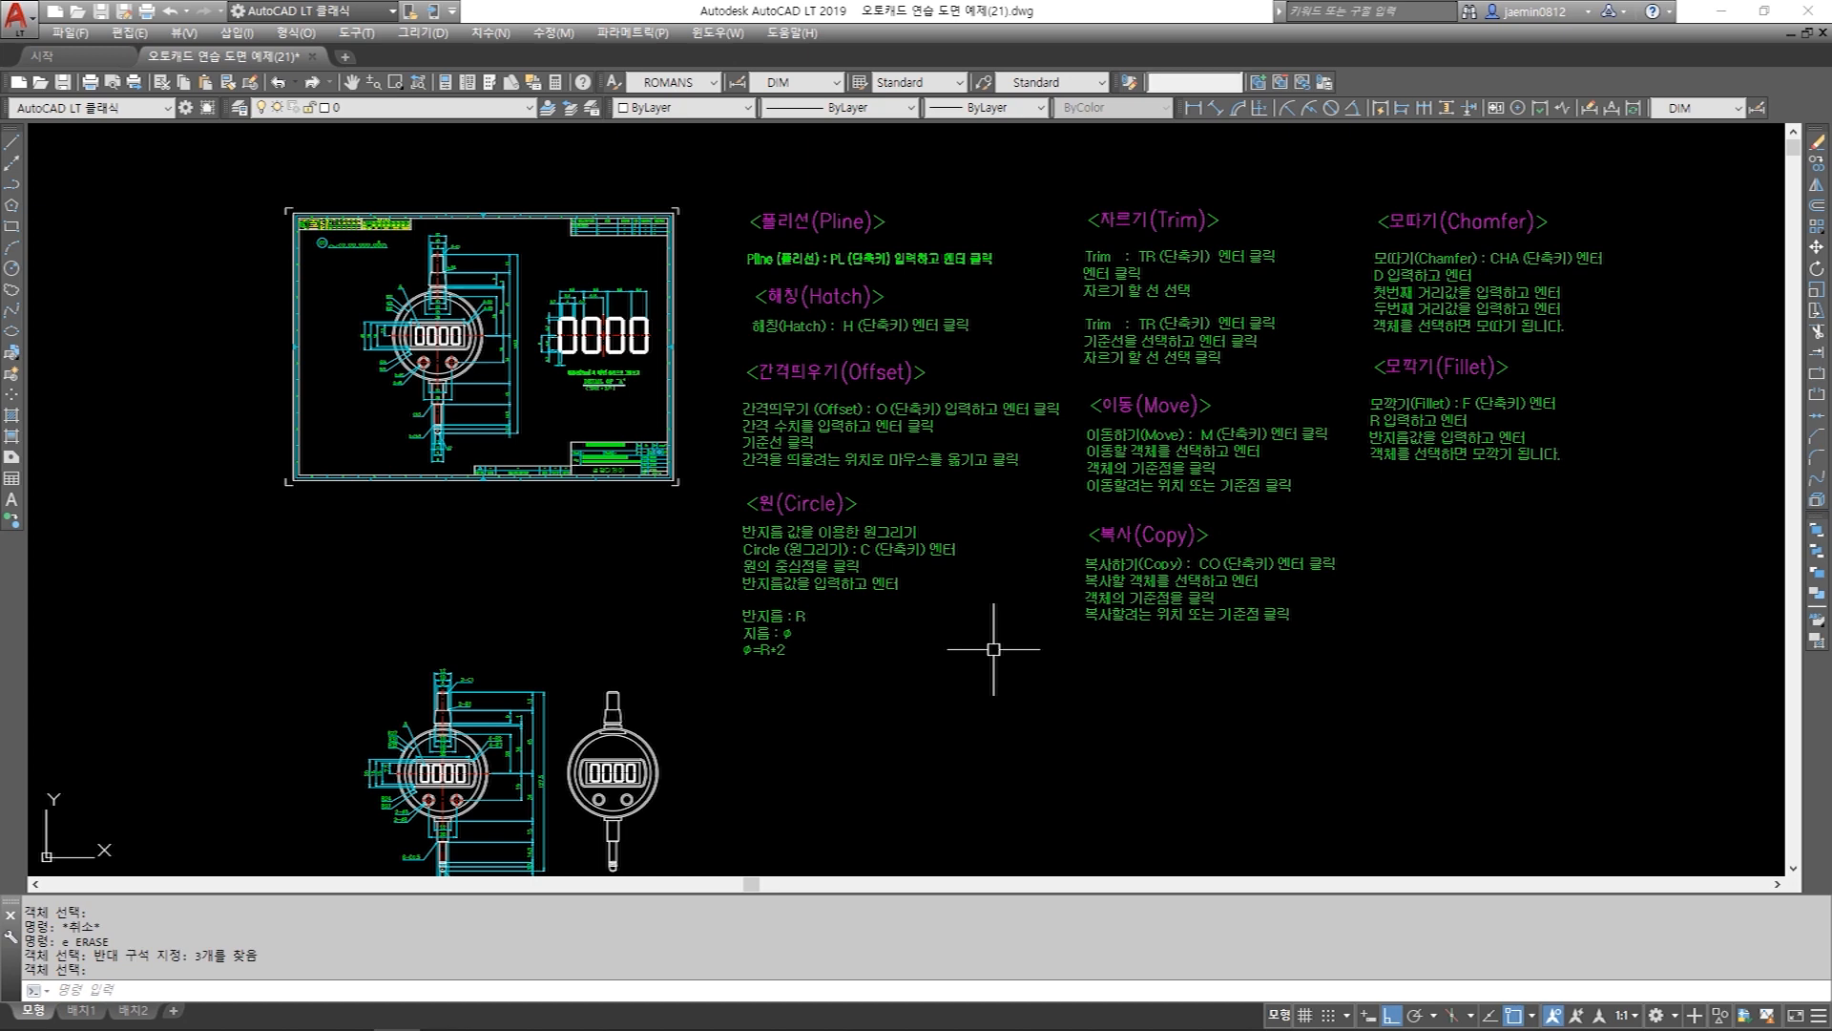
scroll(568, 343, up, 4)
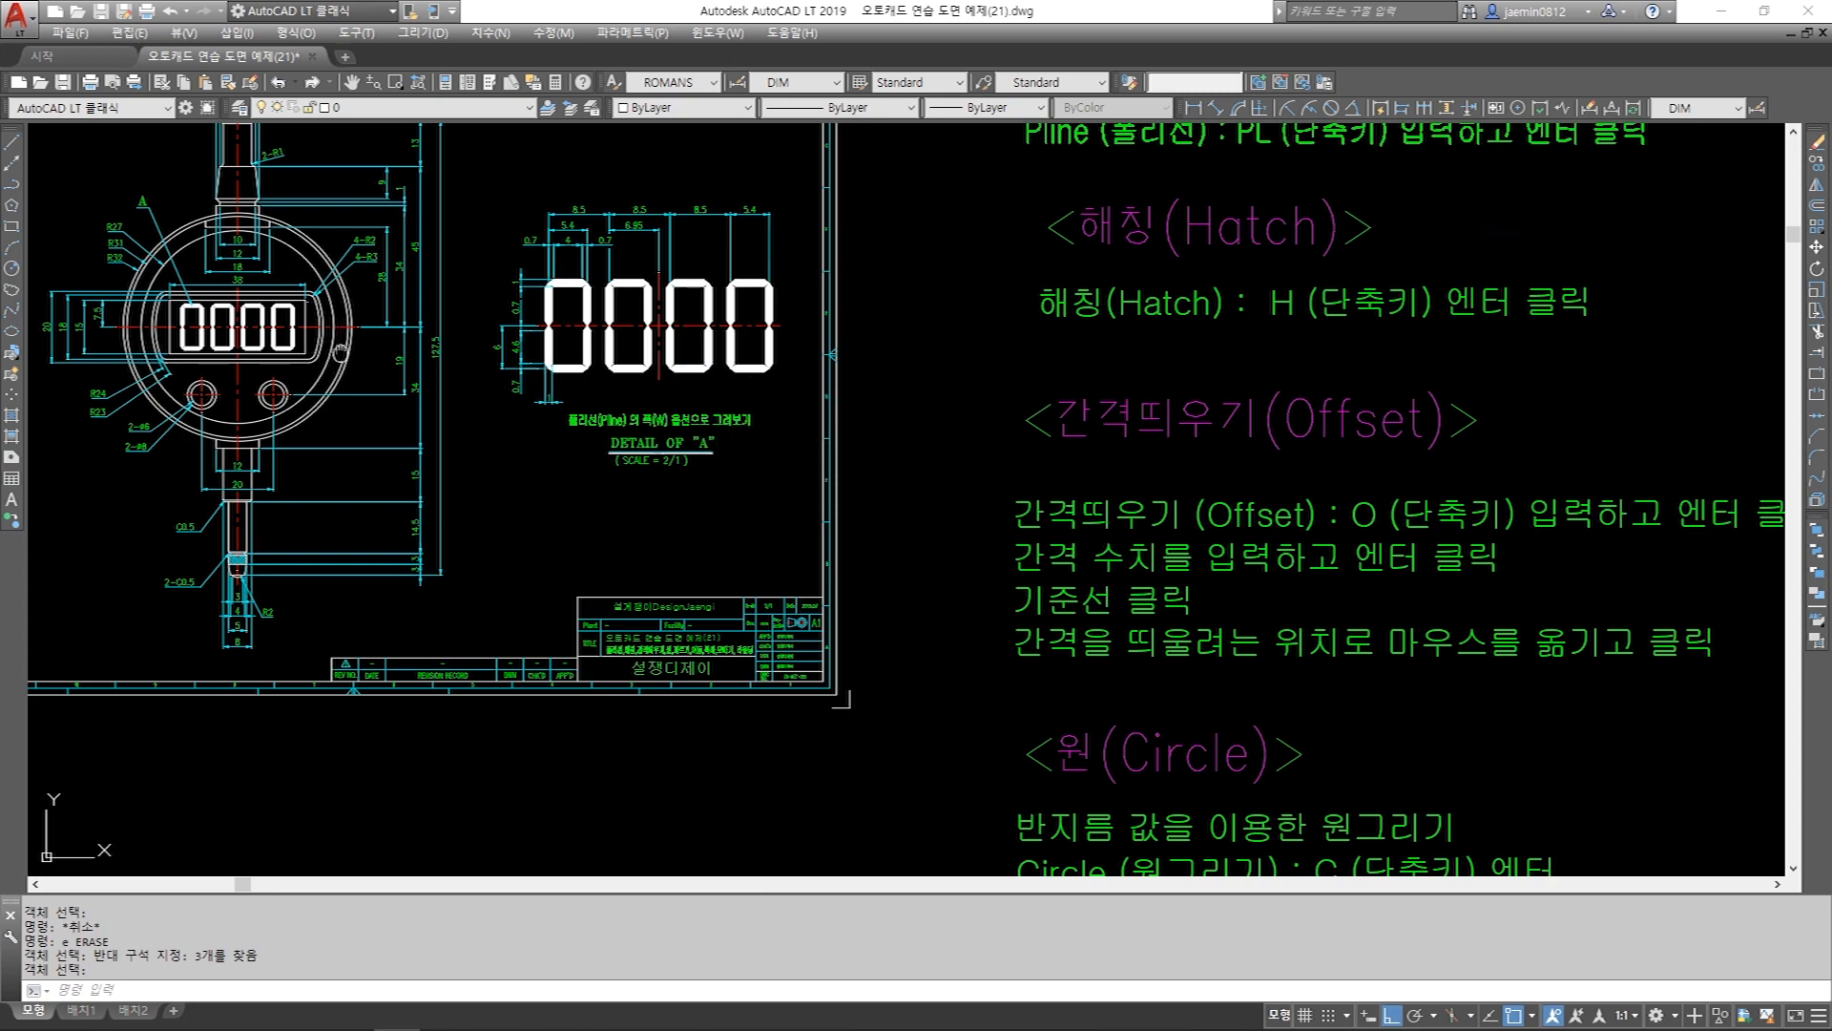
scroll(557, 384, down, 4)
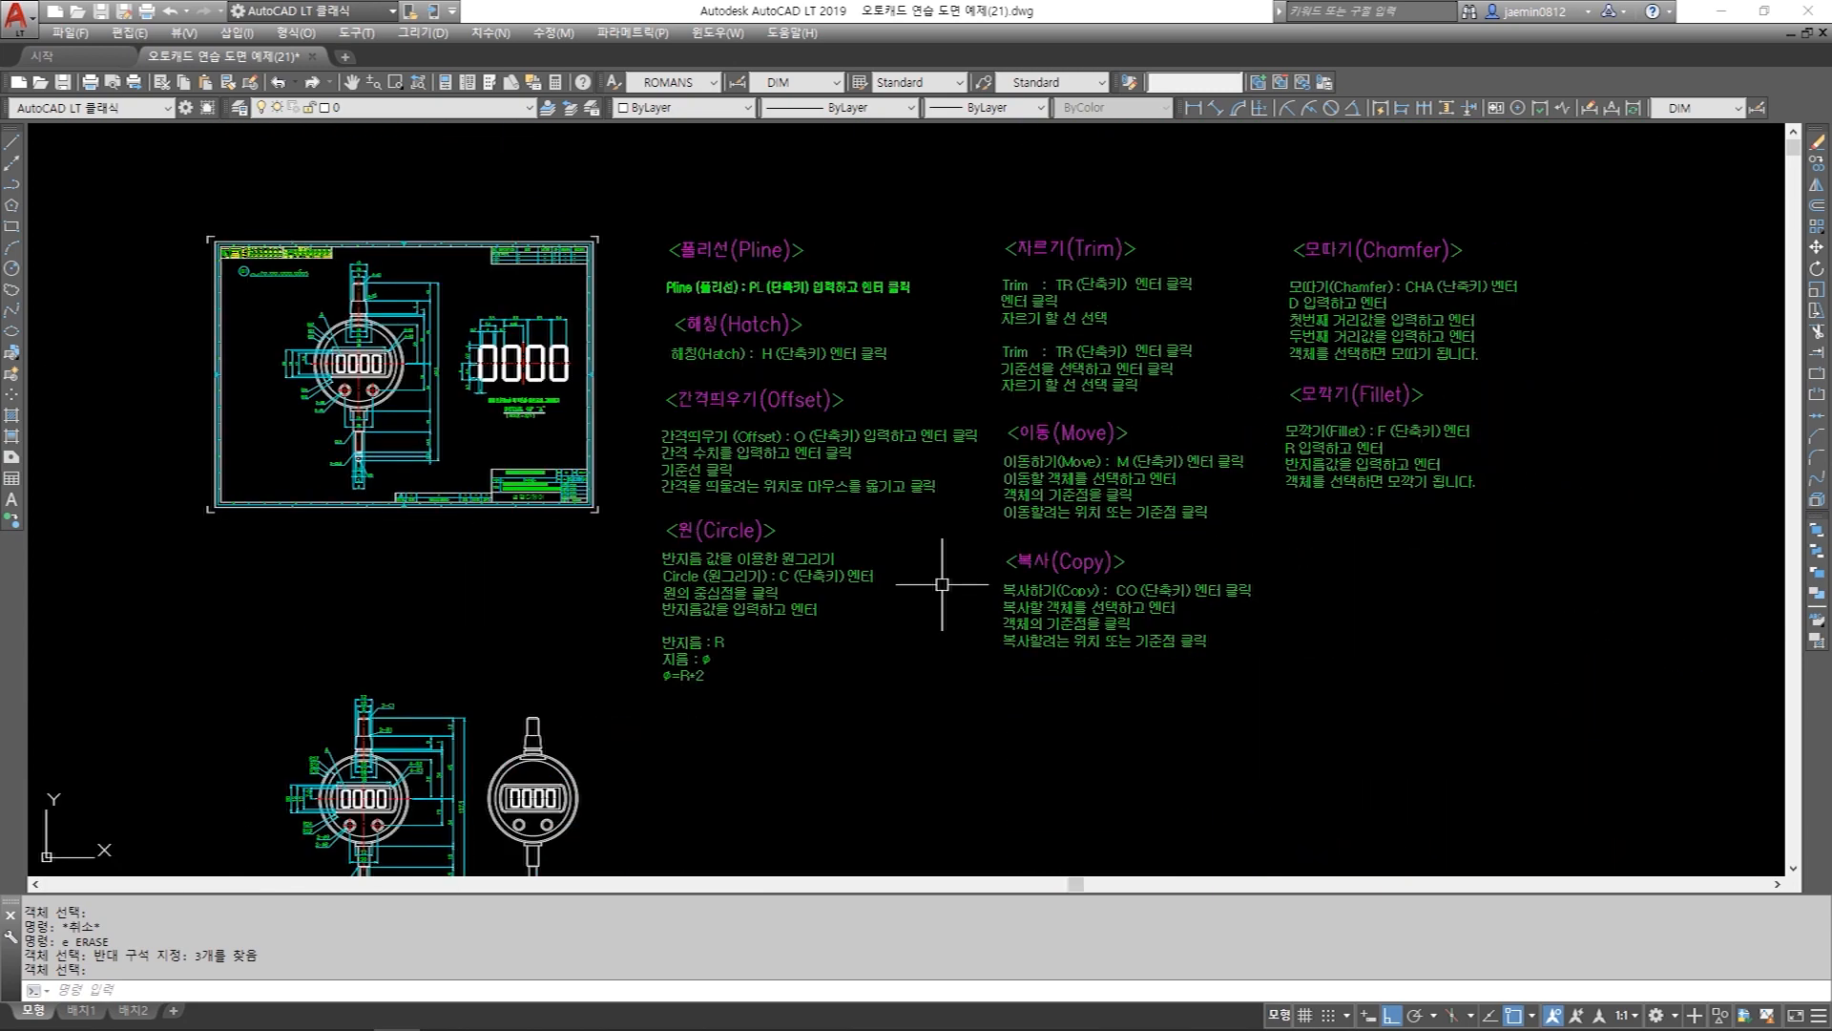